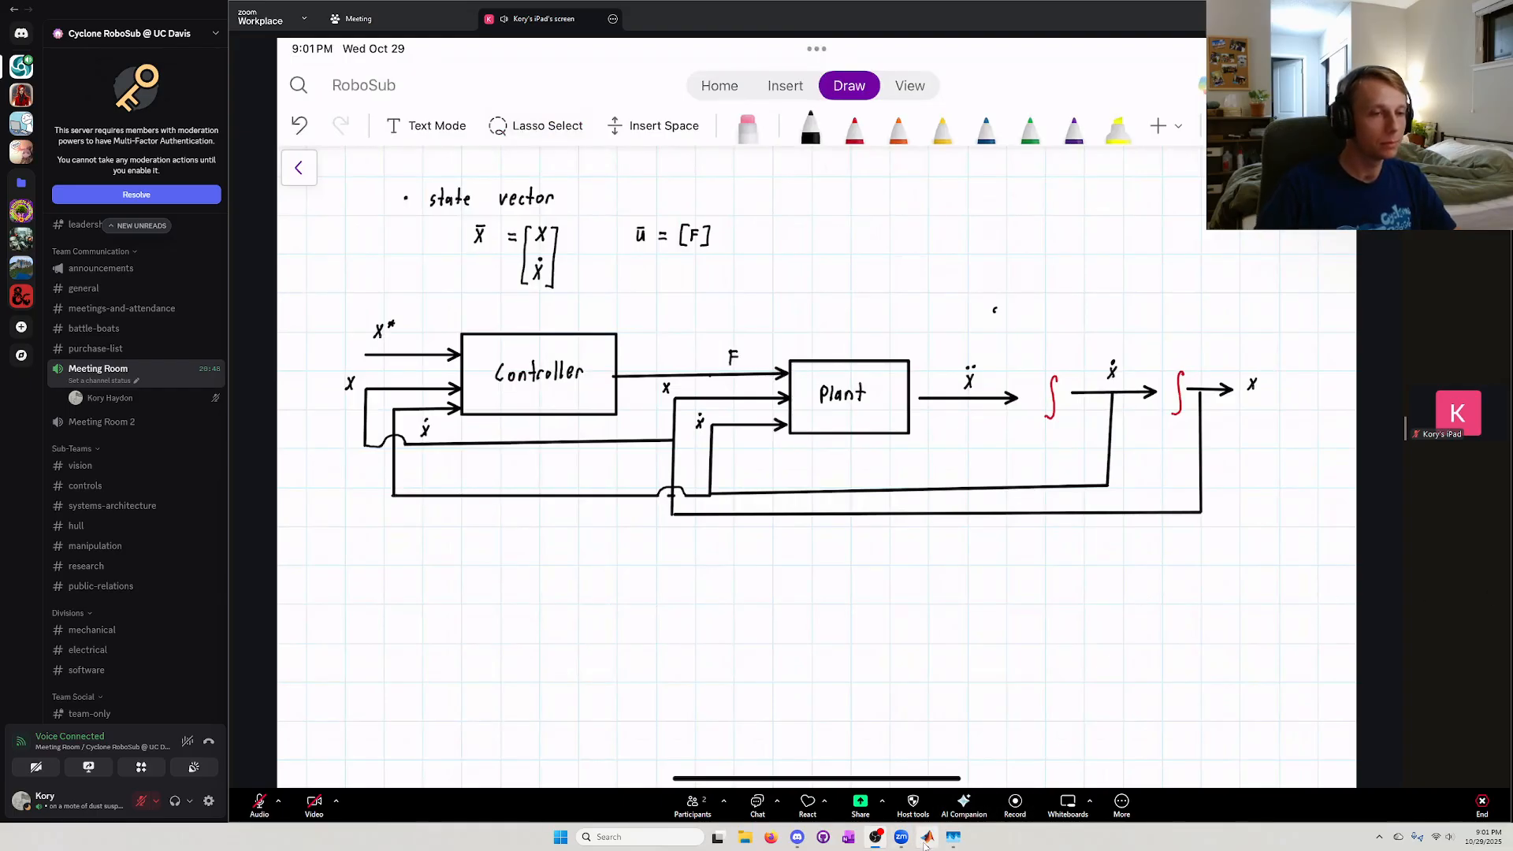
# - Switch to MATLAB, widen the side column slightly and look through its Project, Files and Command History panels
pyautogui.click(927, 838)
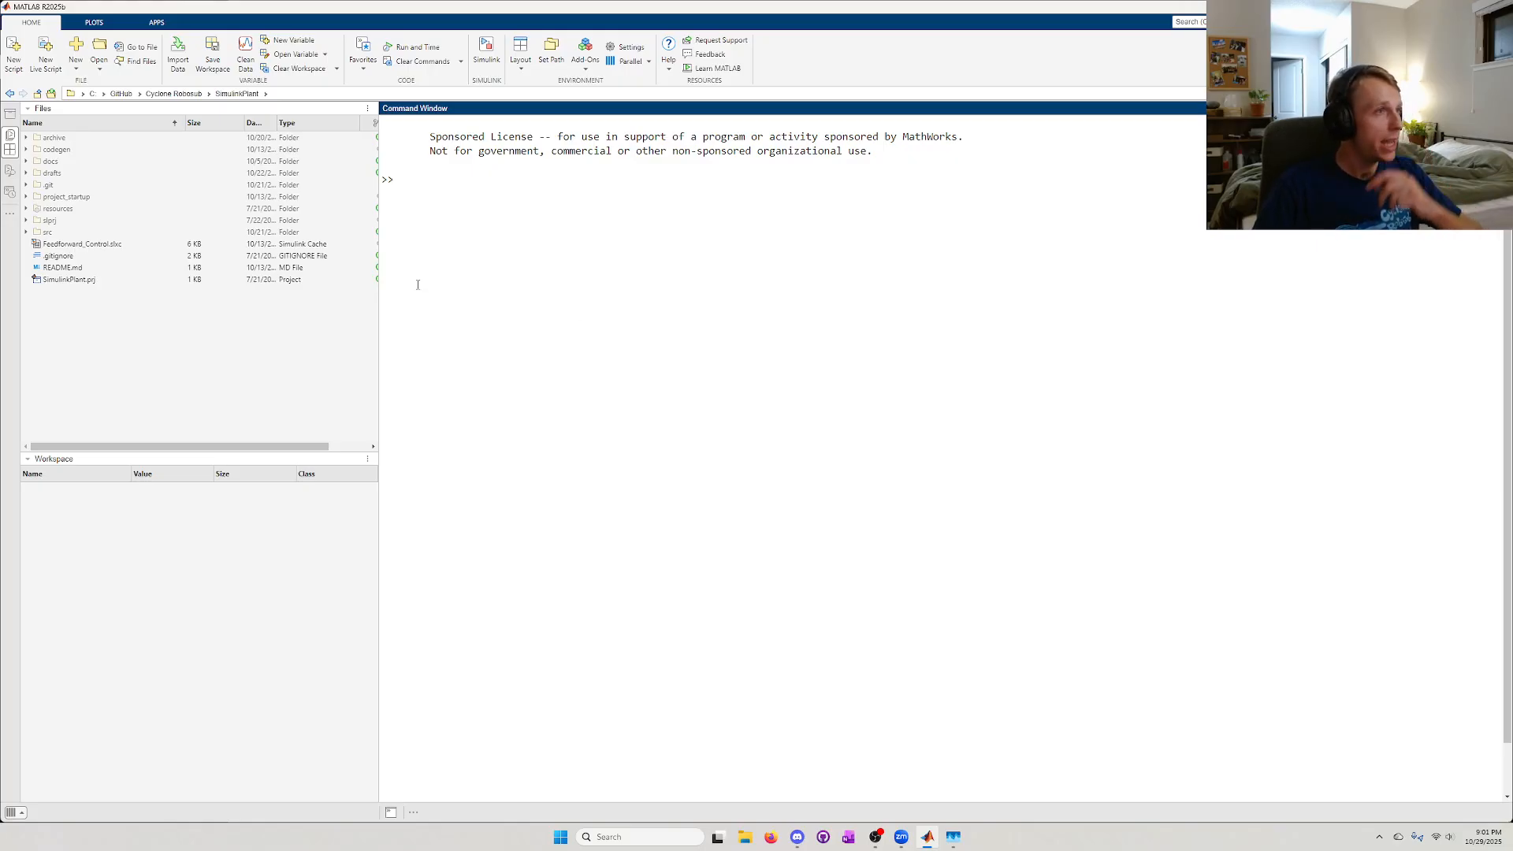
pyautogui.moveTo(380, 286); pyautogui.dragTo(403, 290)
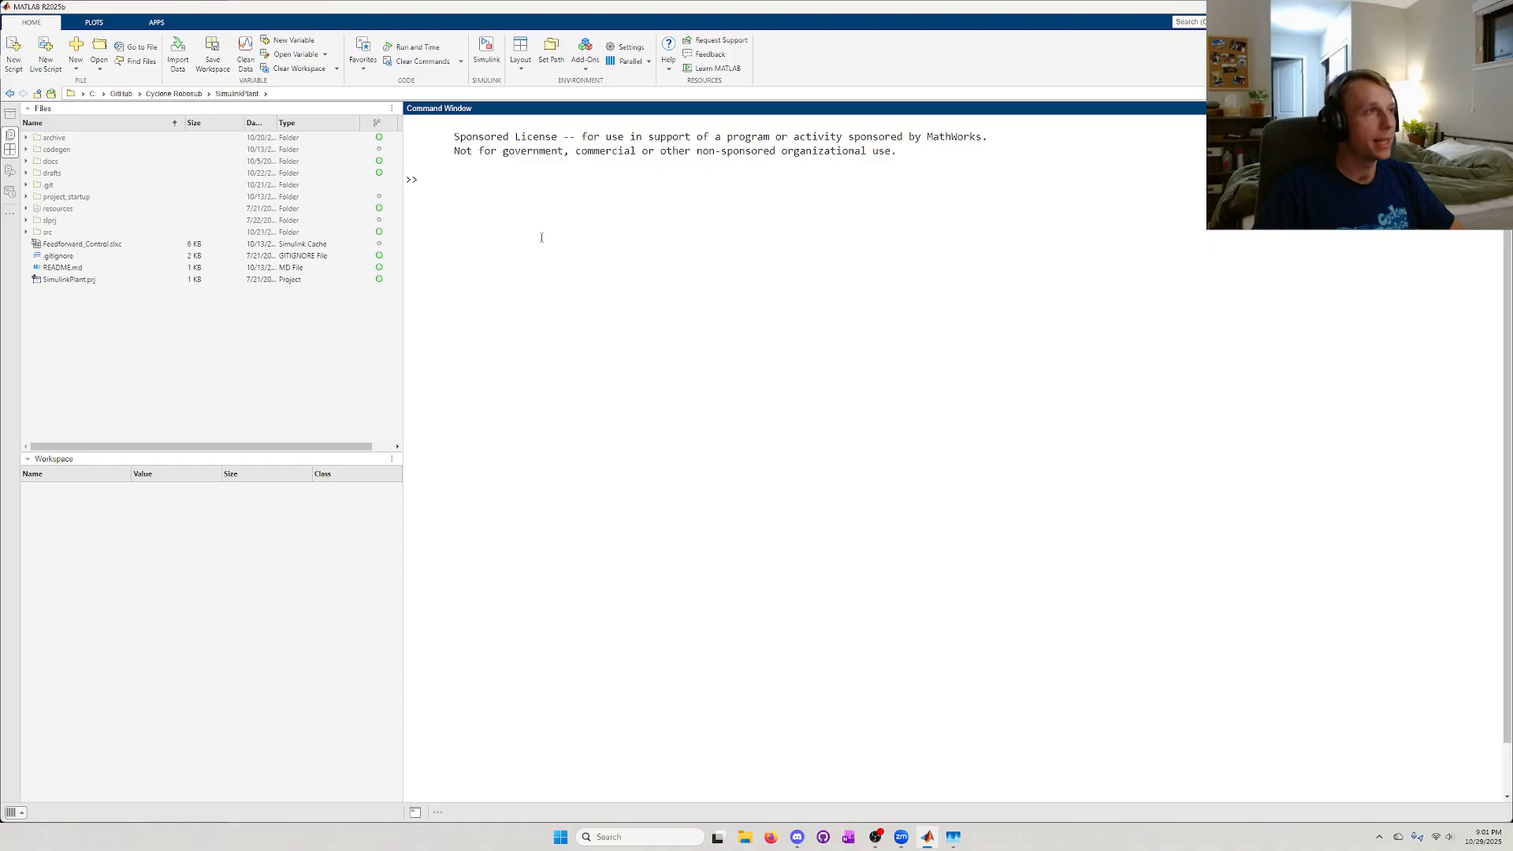
pyautogui.click(10, 135)
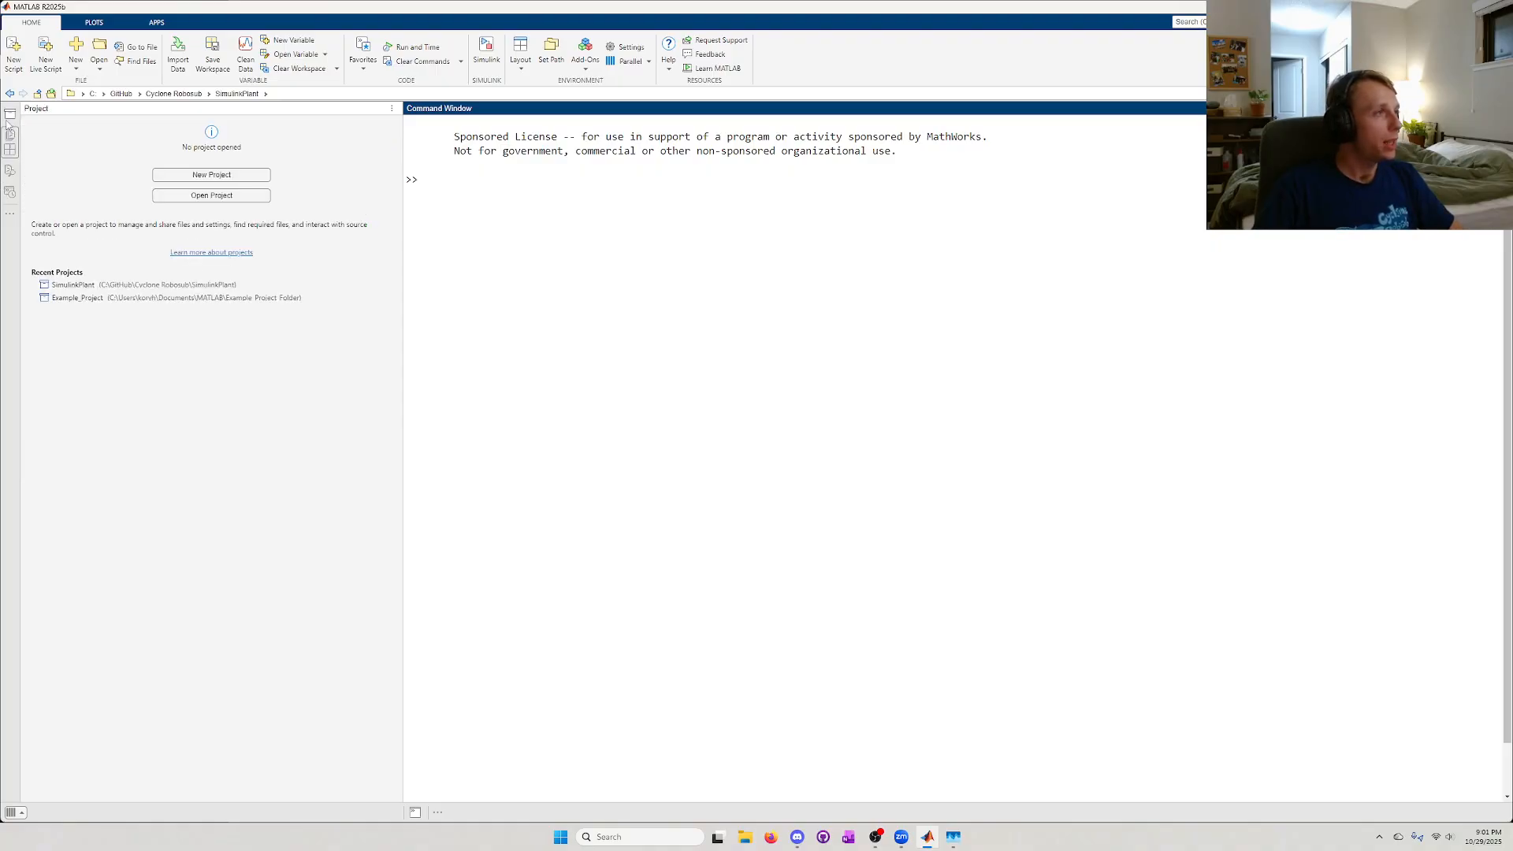
pyautogui.click(11, 137)
pyautogui.click(10, 168)
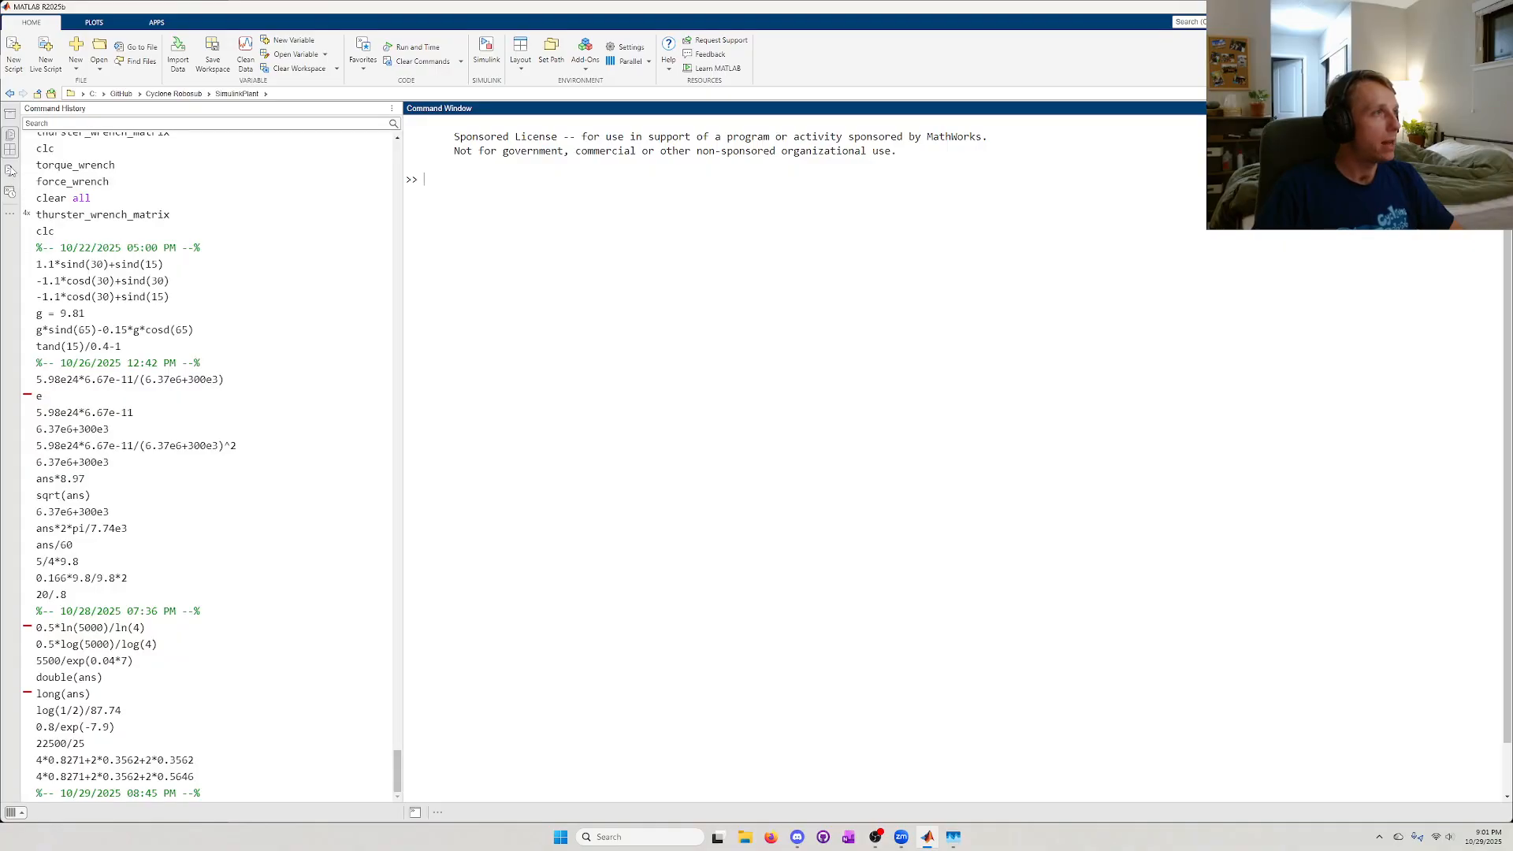
pyautogui.click(9, 116)
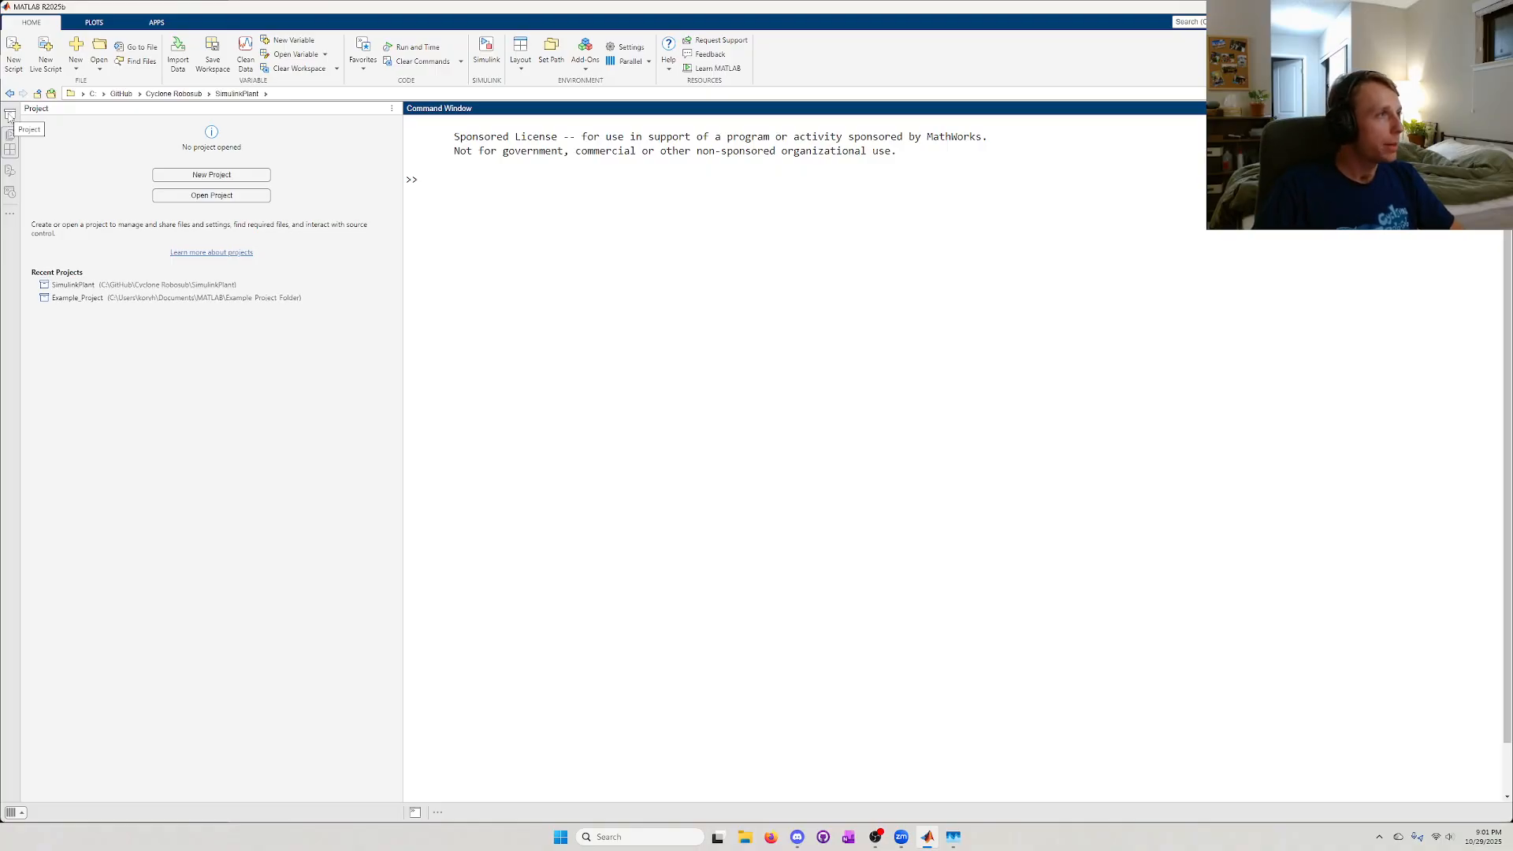
# - Show the Workspace panel using the Open Panel list of available panels
pyautogui.rightClick(10, 118)
pyautogui.click(22, 121)
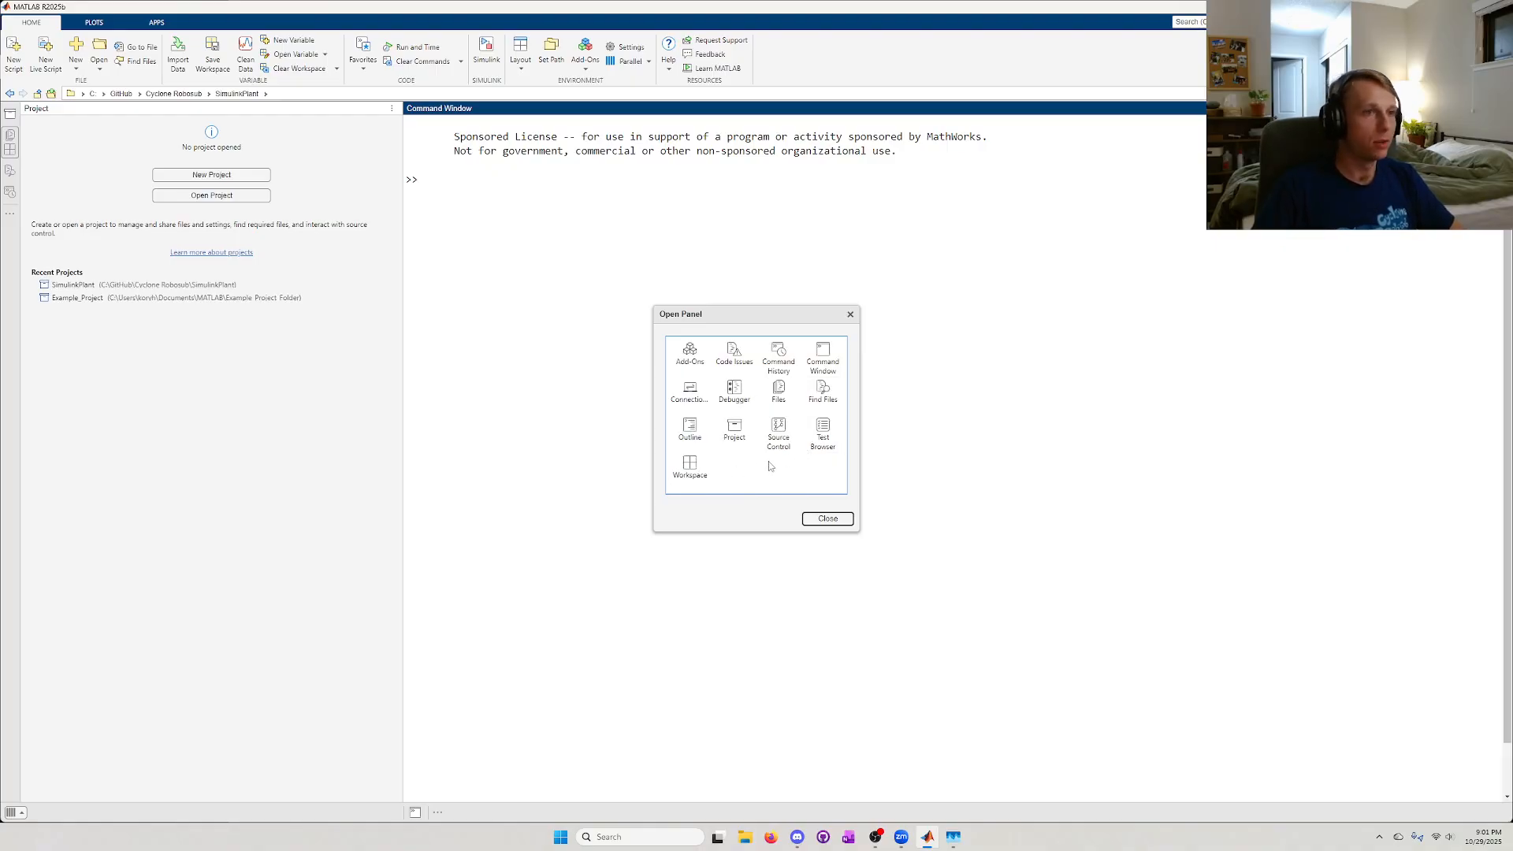
pyautogui.click(698, 472)
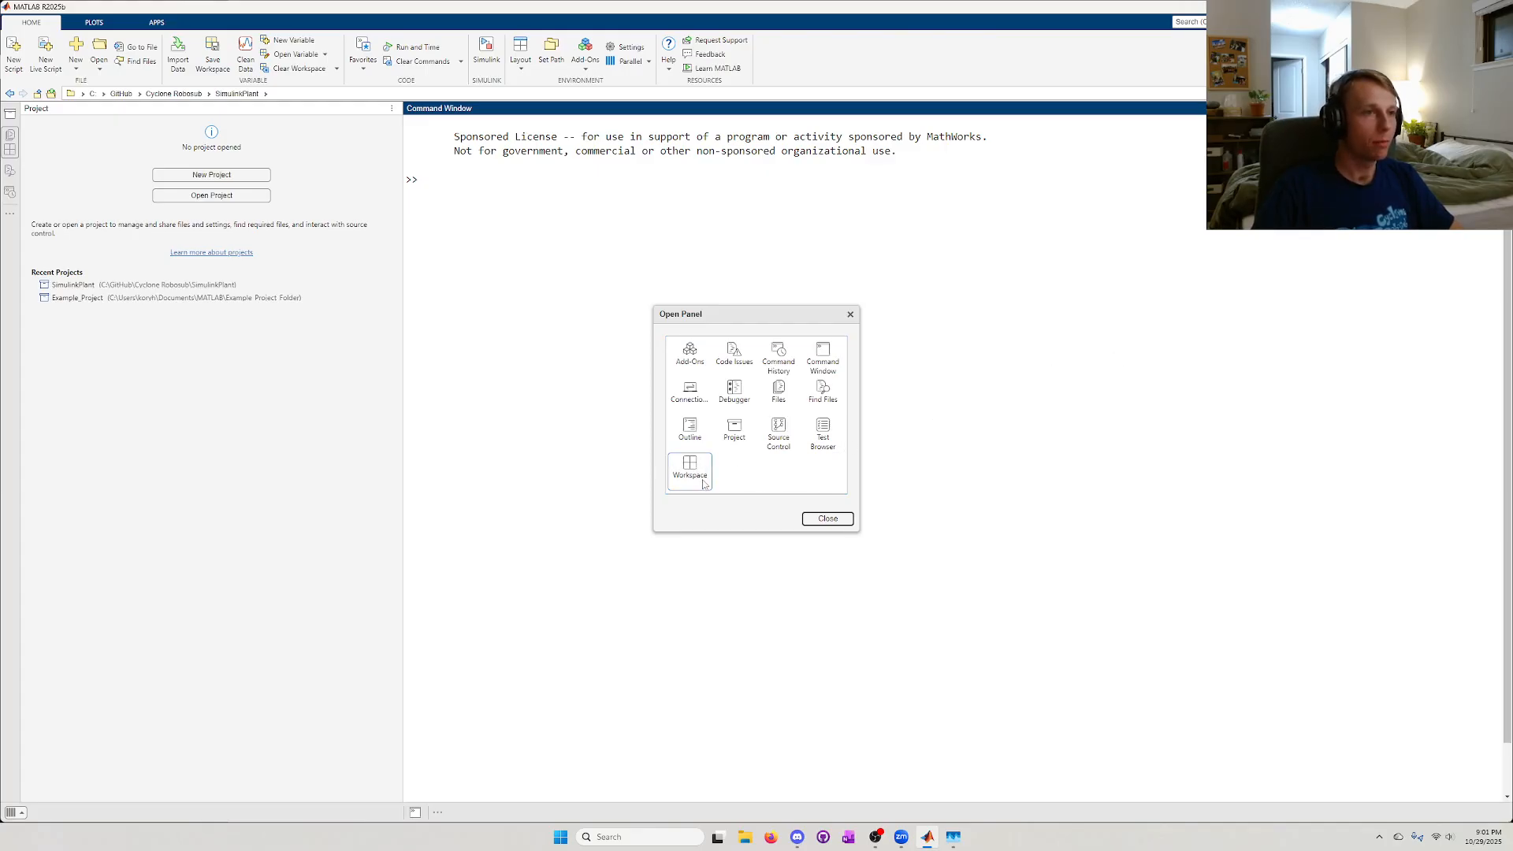
pyautogui.doubleClick(703, 484)
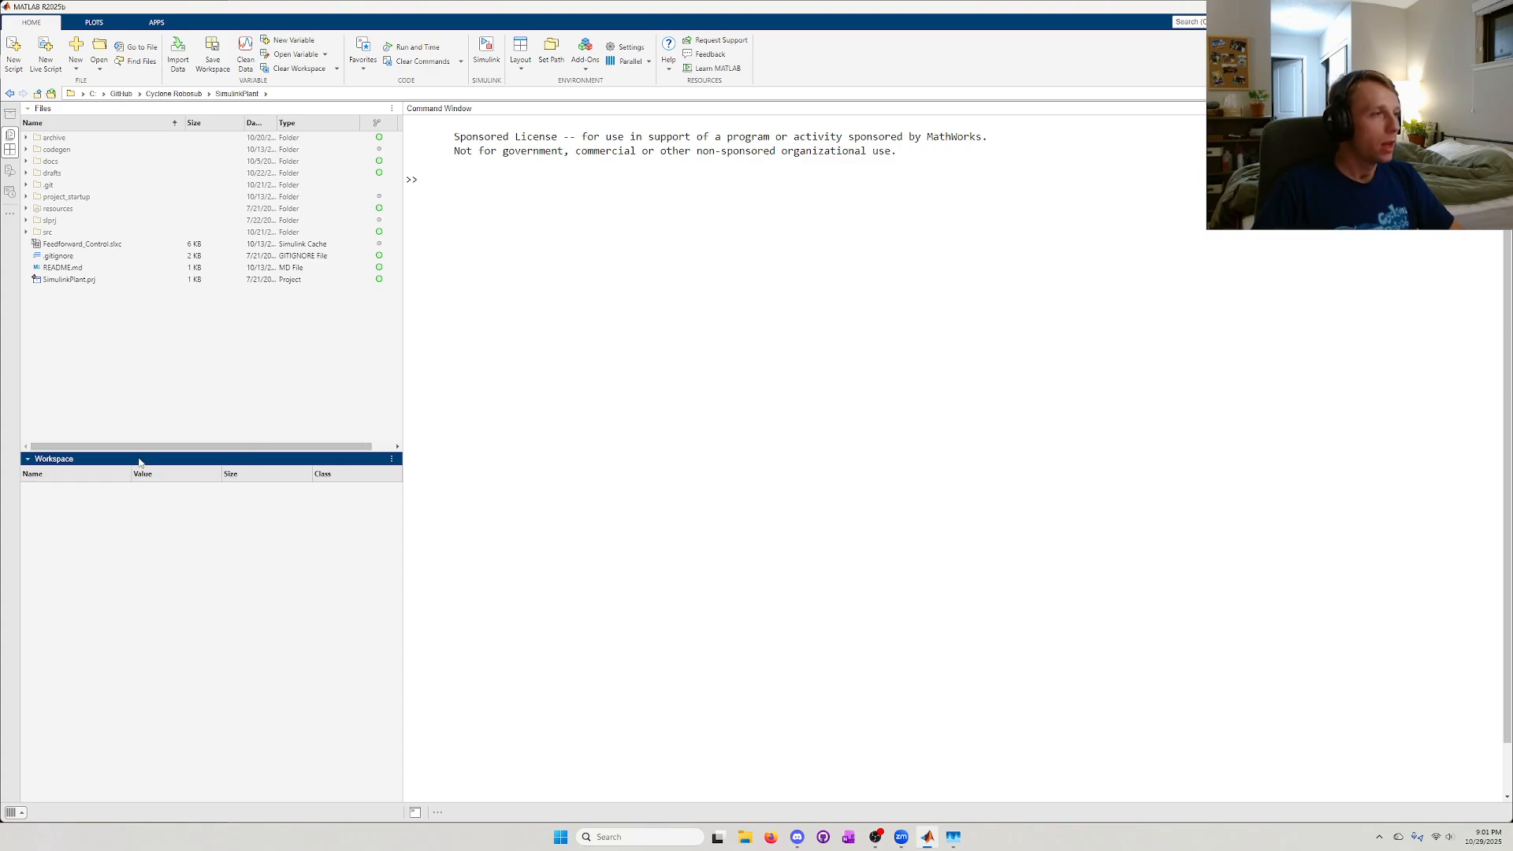
# - Dock the Workspace panel on the opposite side of the Command Window from Files, and narrow both side columns
pyautogui.moveTo(139, 463); pyautogui.dragTo(1059, 329)
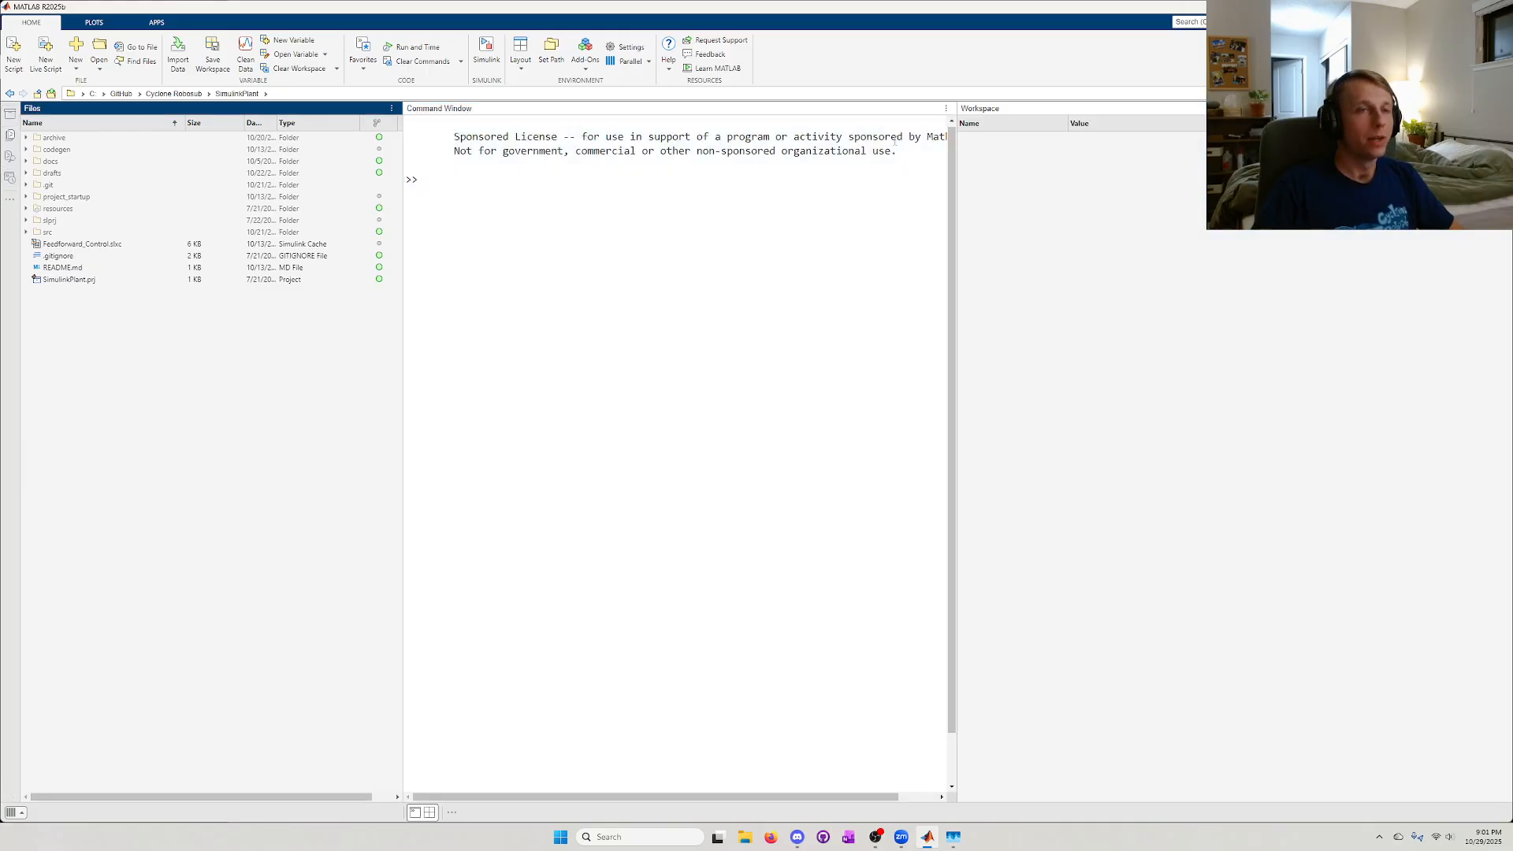
pyautogui.moveTo(956, 173); pyautogui.dragTo(1117, 197)
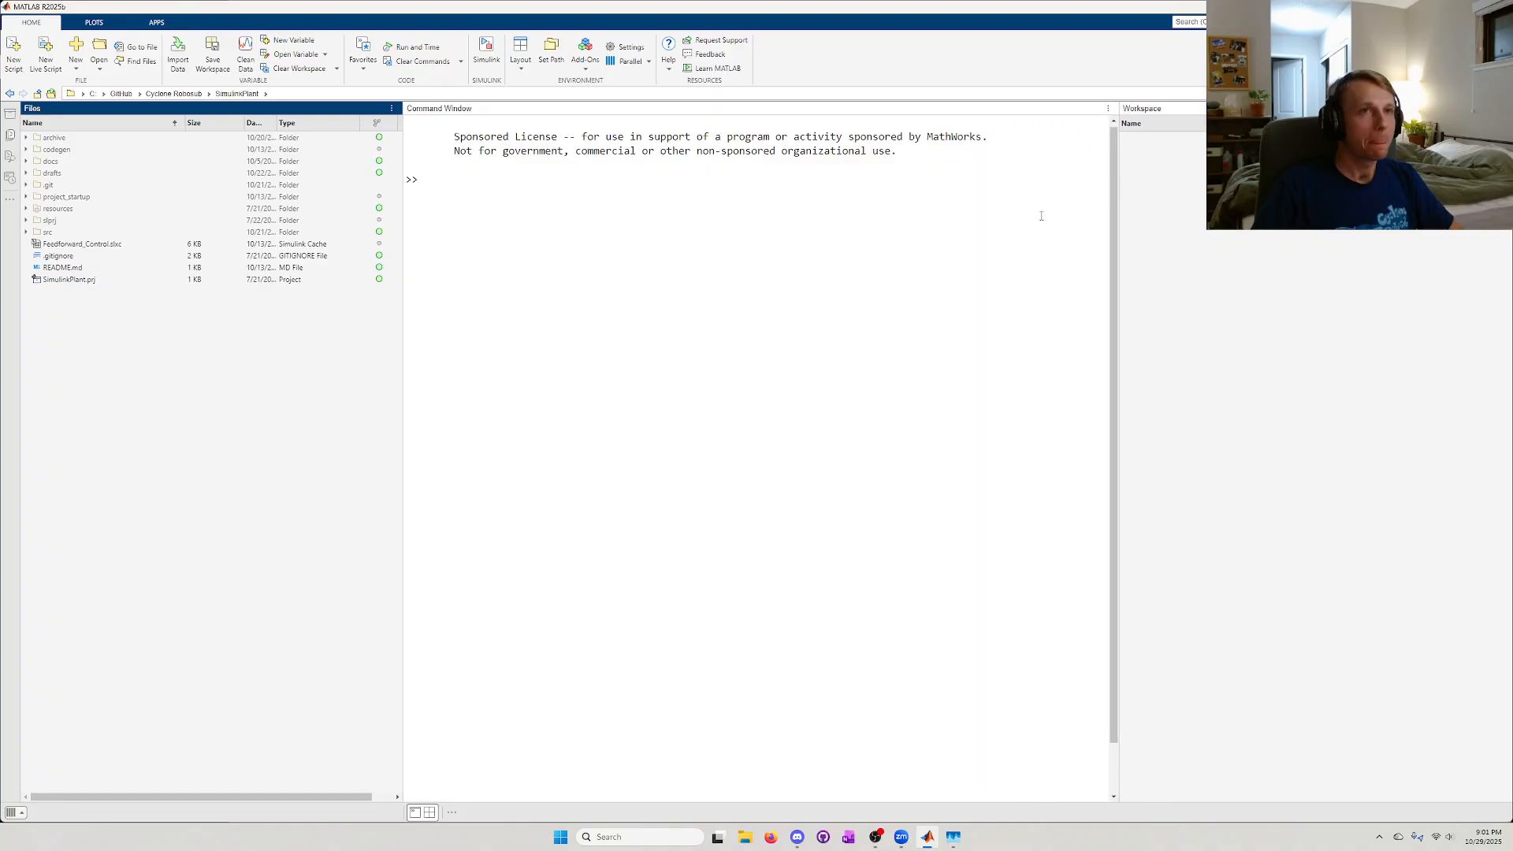
pyautogui.moveTo(403, 371); pyautogui.dragTo(362, 377)
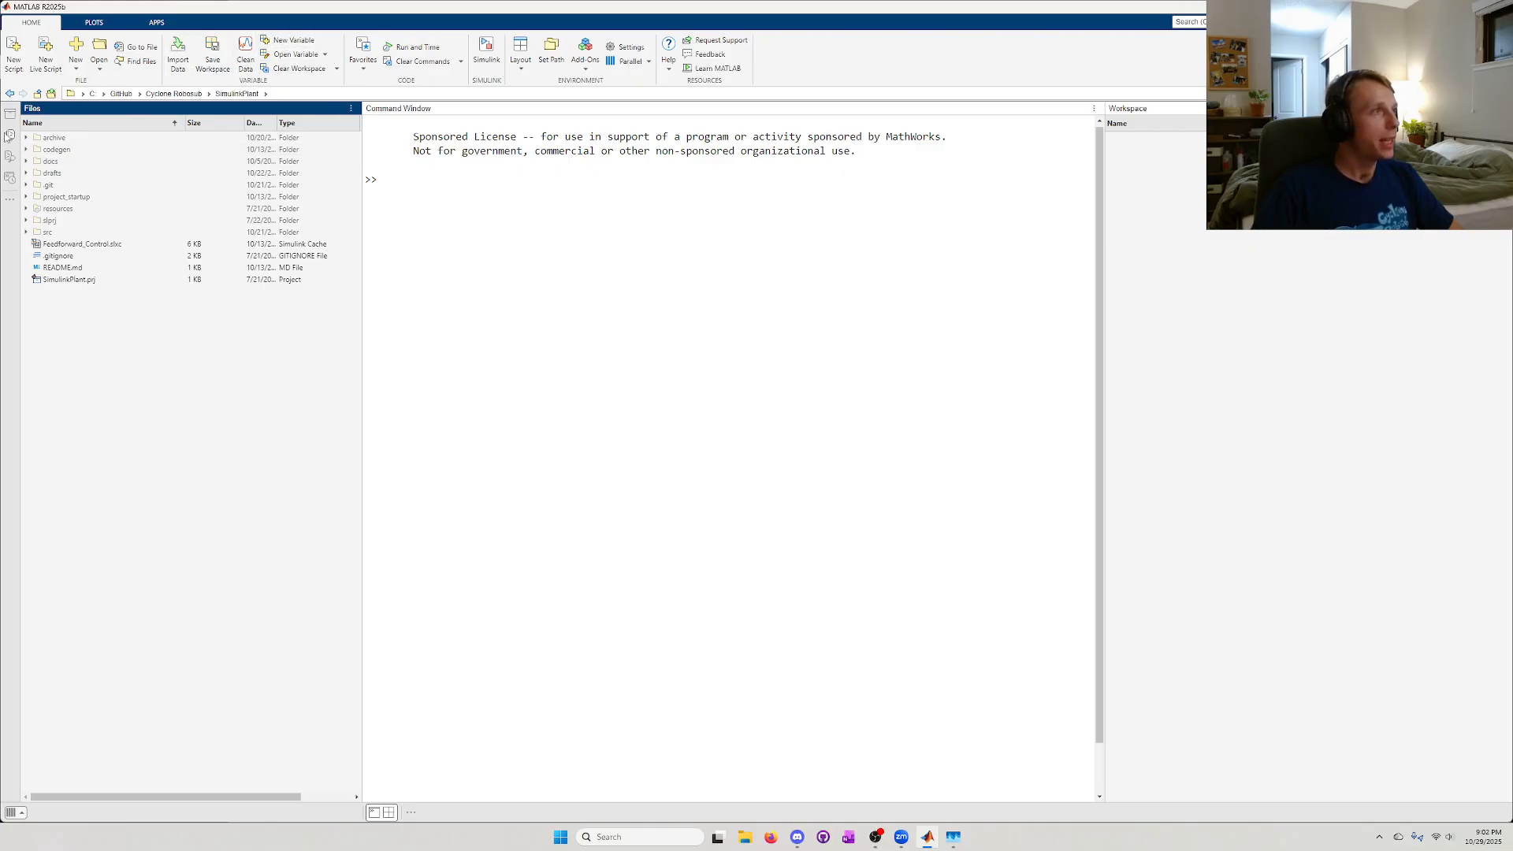
# - Open the Test Browser panel, stack the Workspace panel above it, and narrow their shared column
pyautogui.rightClick(7, 137)
pyautogui.click(37, 144)
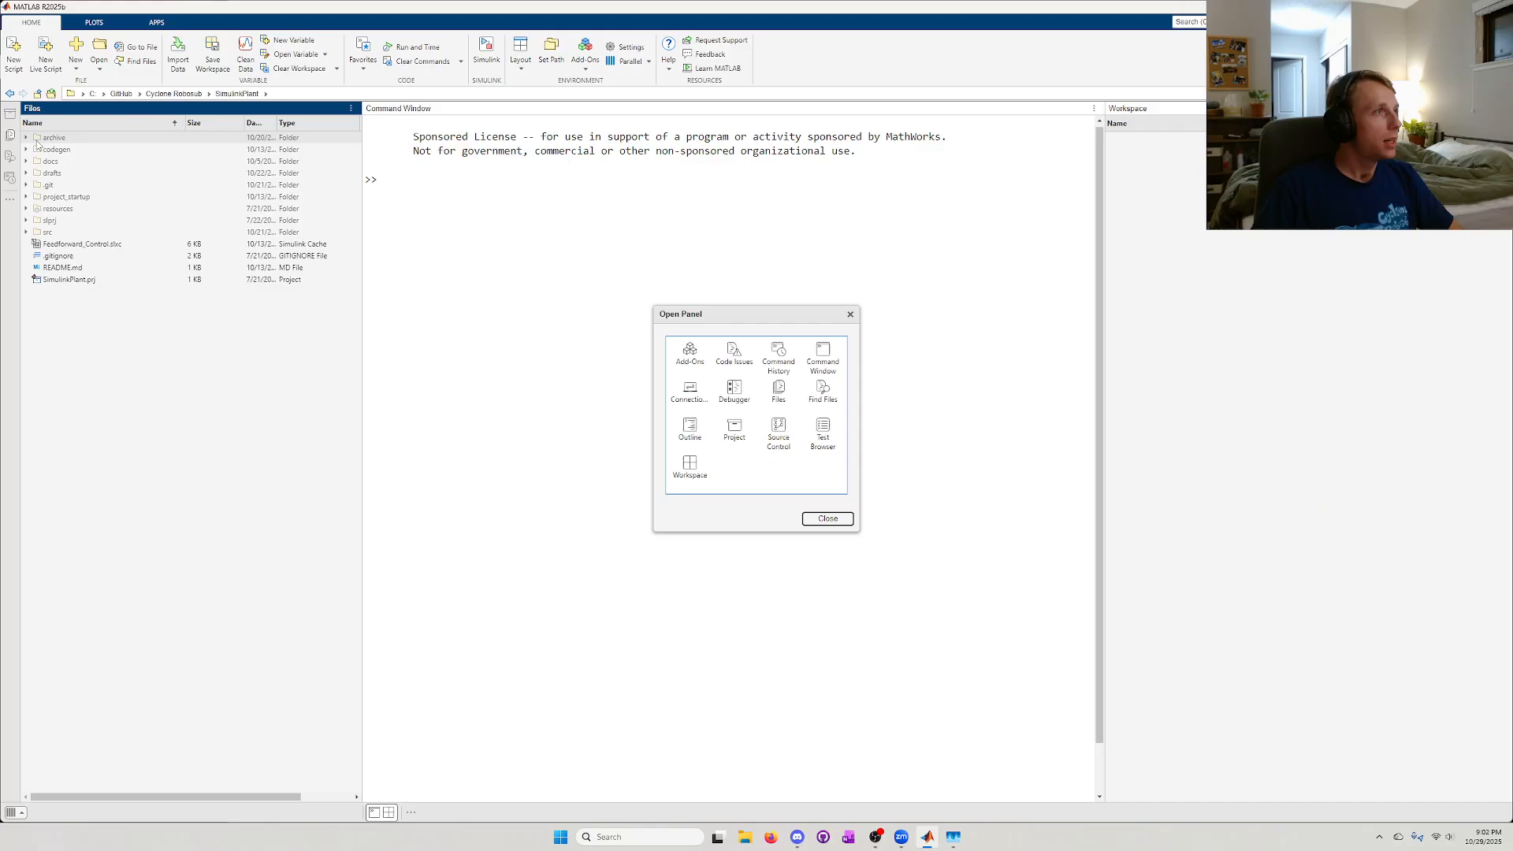
pyautogui.click(820, 434)
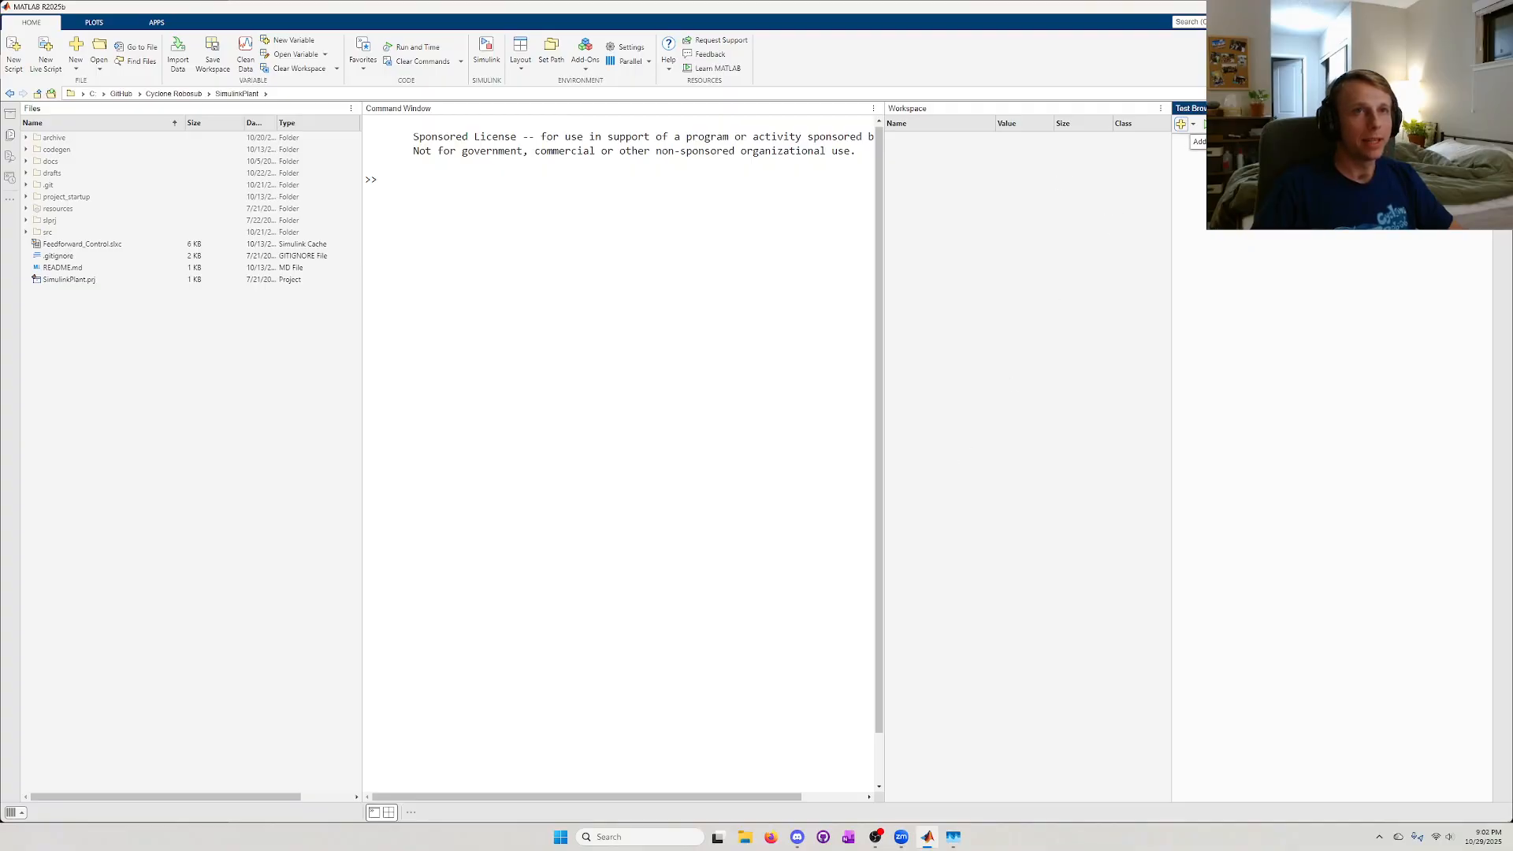
pyautogui.moveTo(1105, 110); pyautogui.dragTo(1279, 228)
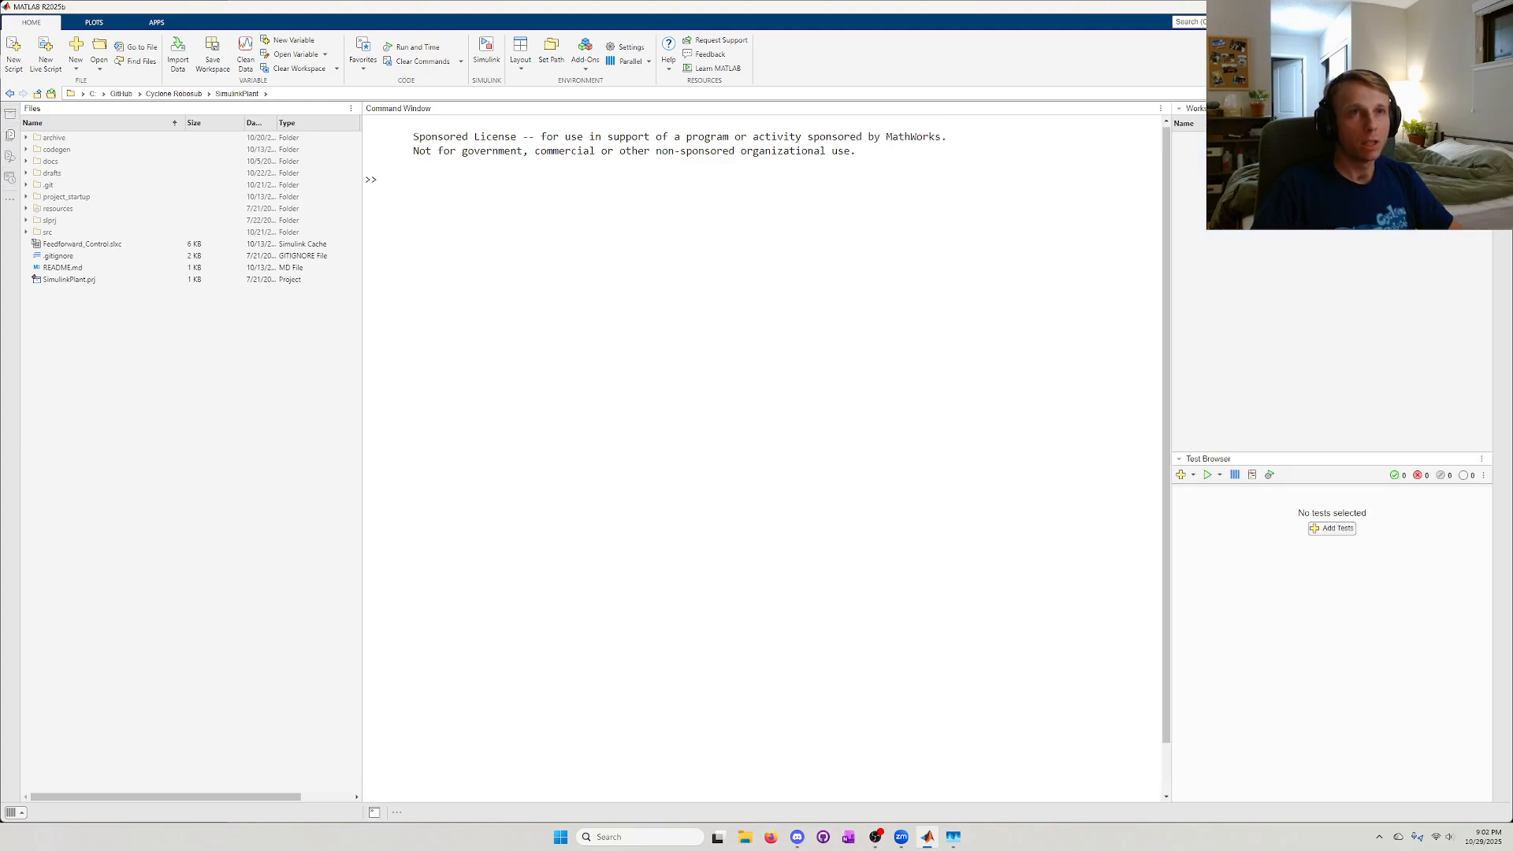
pyautogui.click(1258, 545)
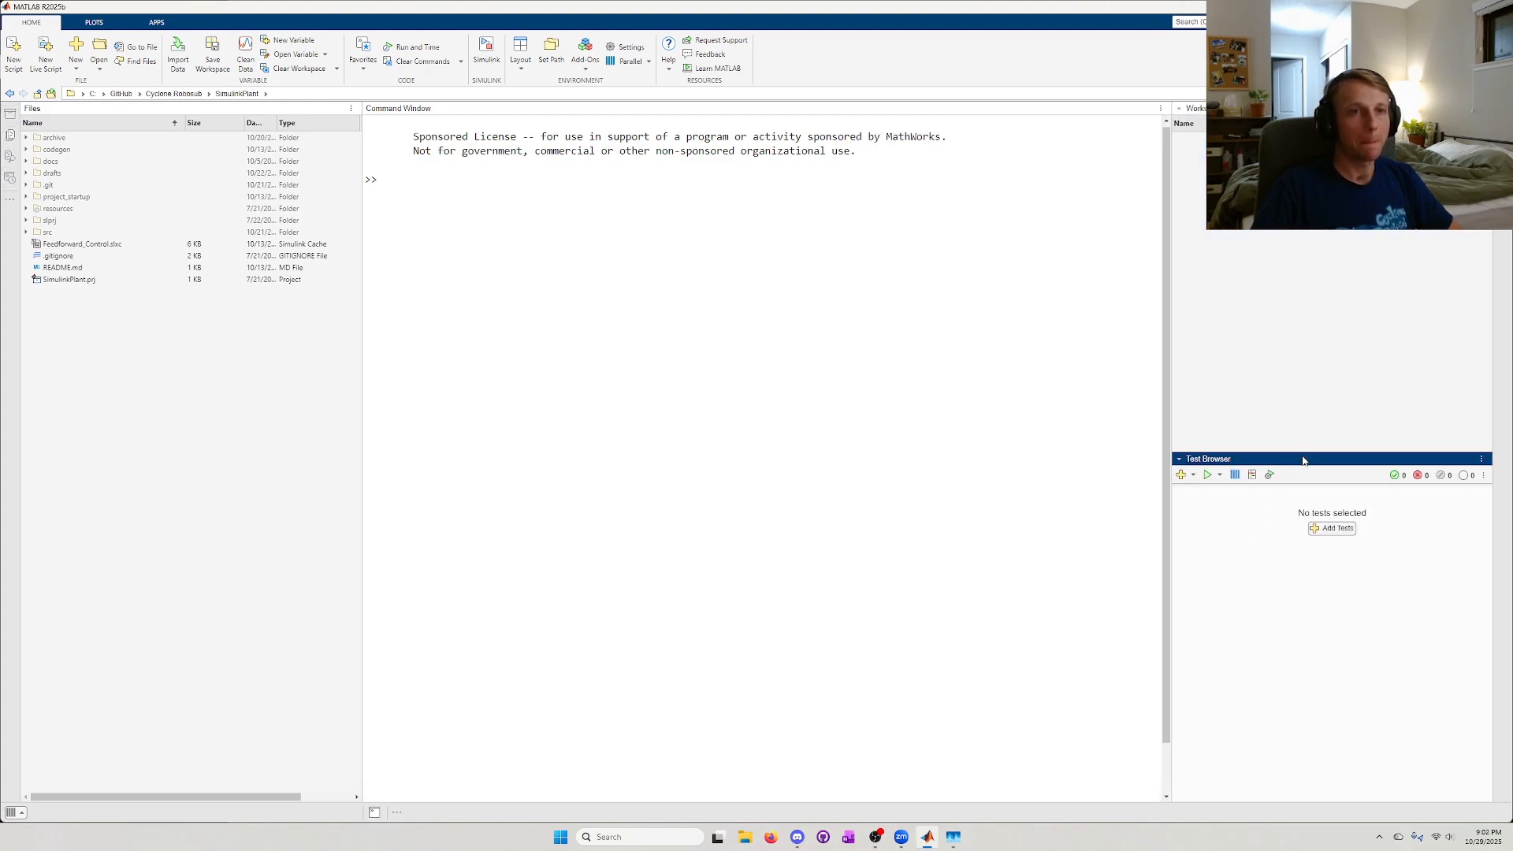
pyautogui.moveTo(1172, 432); pyautogui.dragTo(1218, 434)
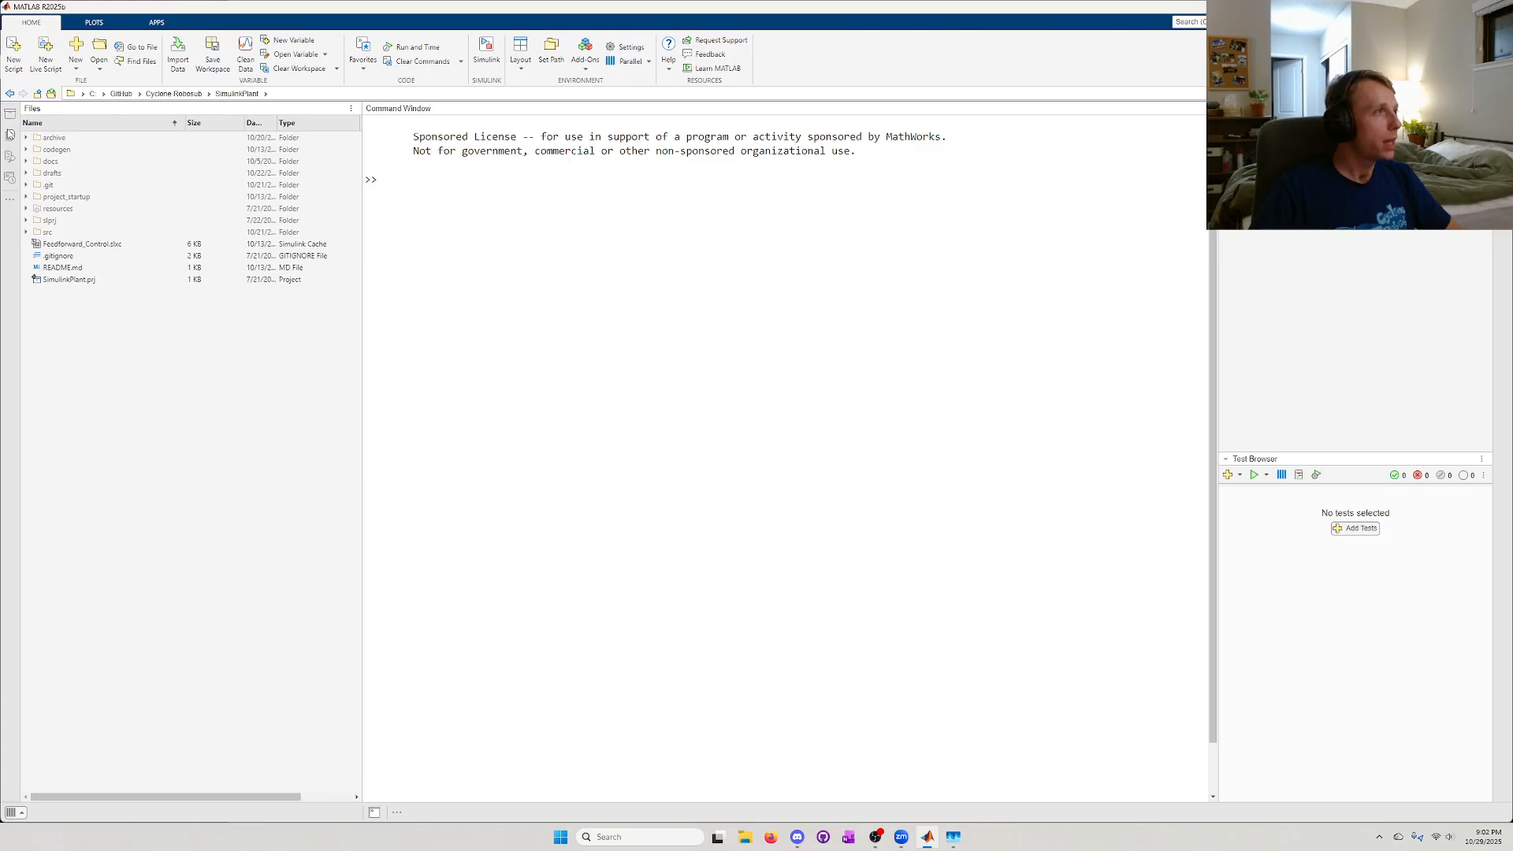
# - Open the Project panel in the column where Files is docked, switching between the two
pyautogui.rightClick(10, 136)
pyautogui.click(20, 141)
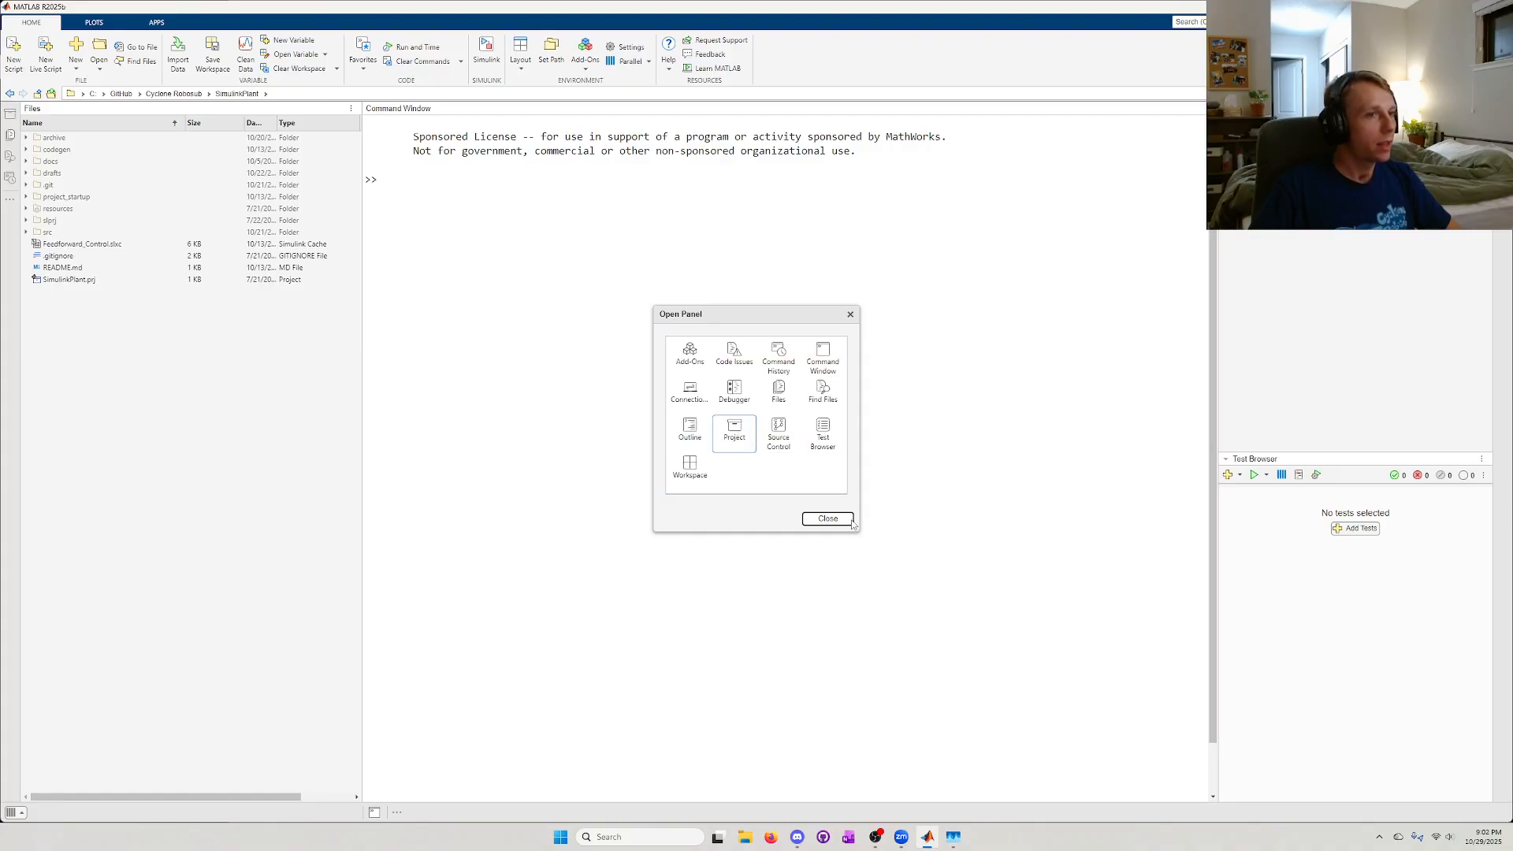
pyautogui.click(752, 446)
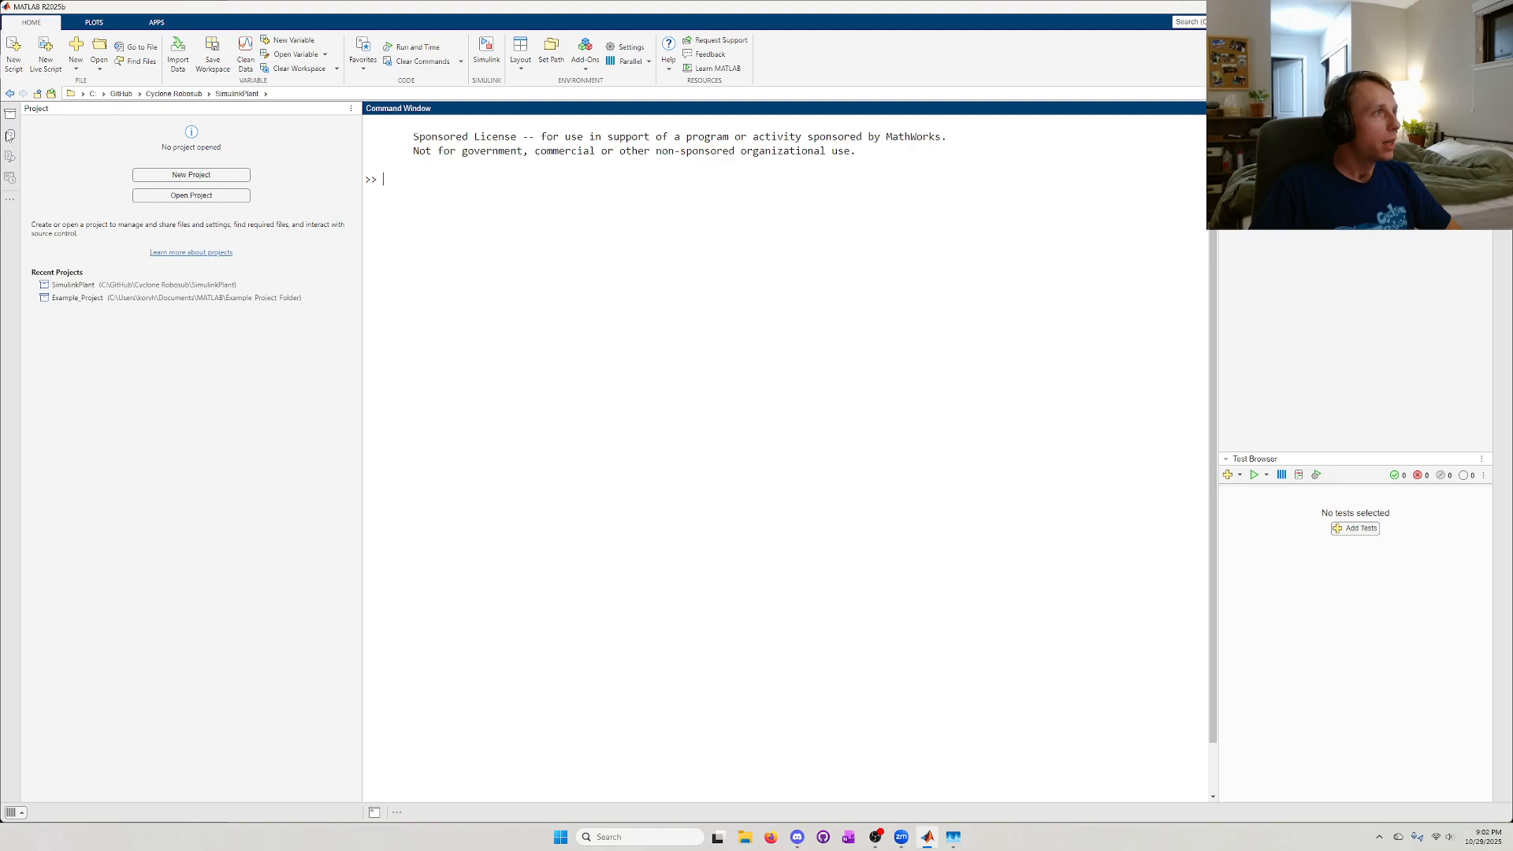
pyautogui.click(9, 118)
pyautogui.click(10, 133)
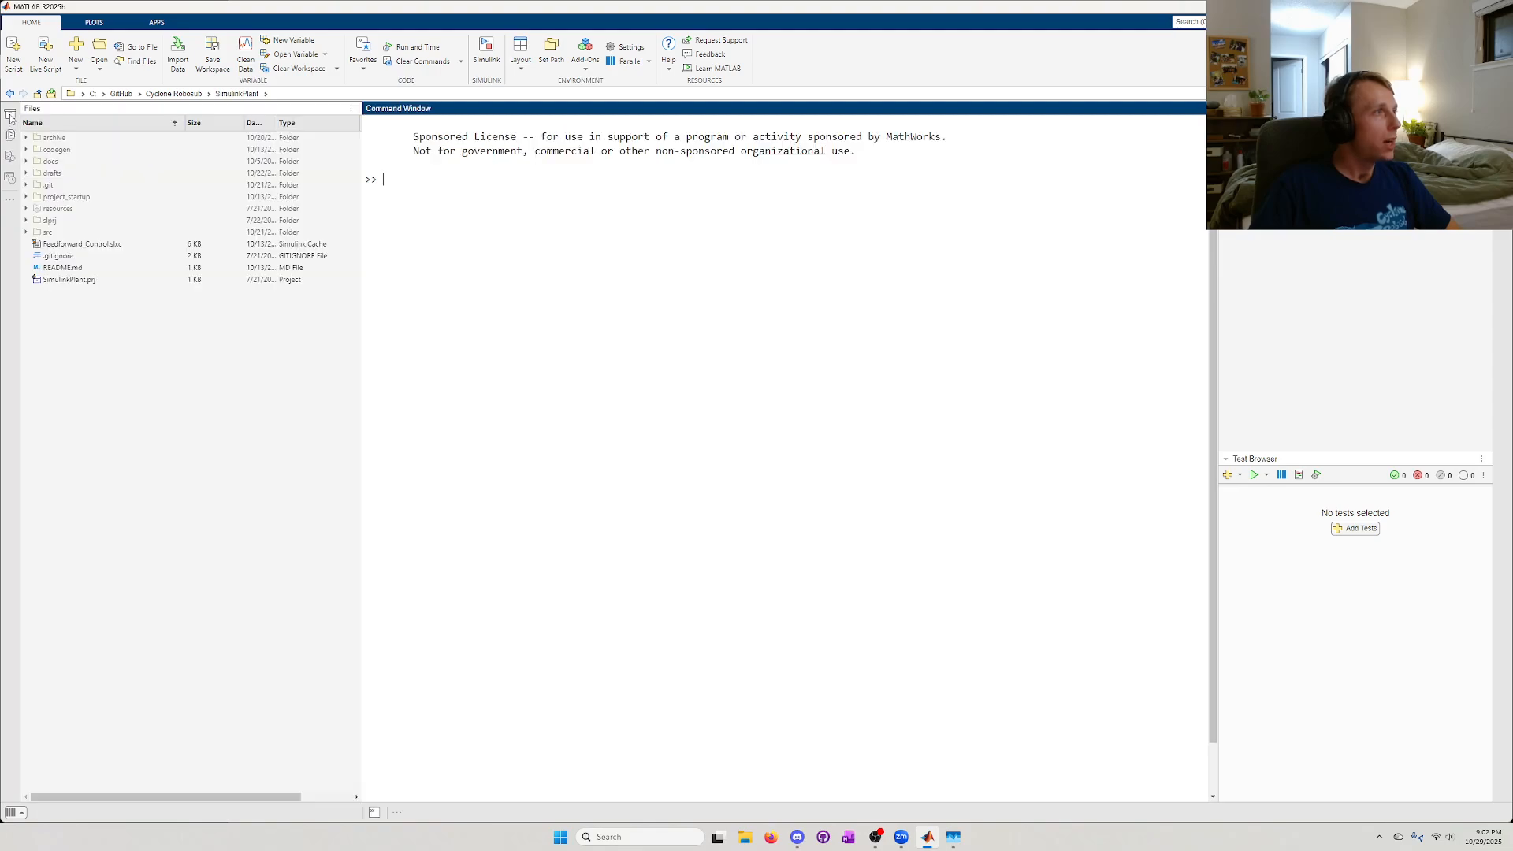
pyautogui.click(11, 116)
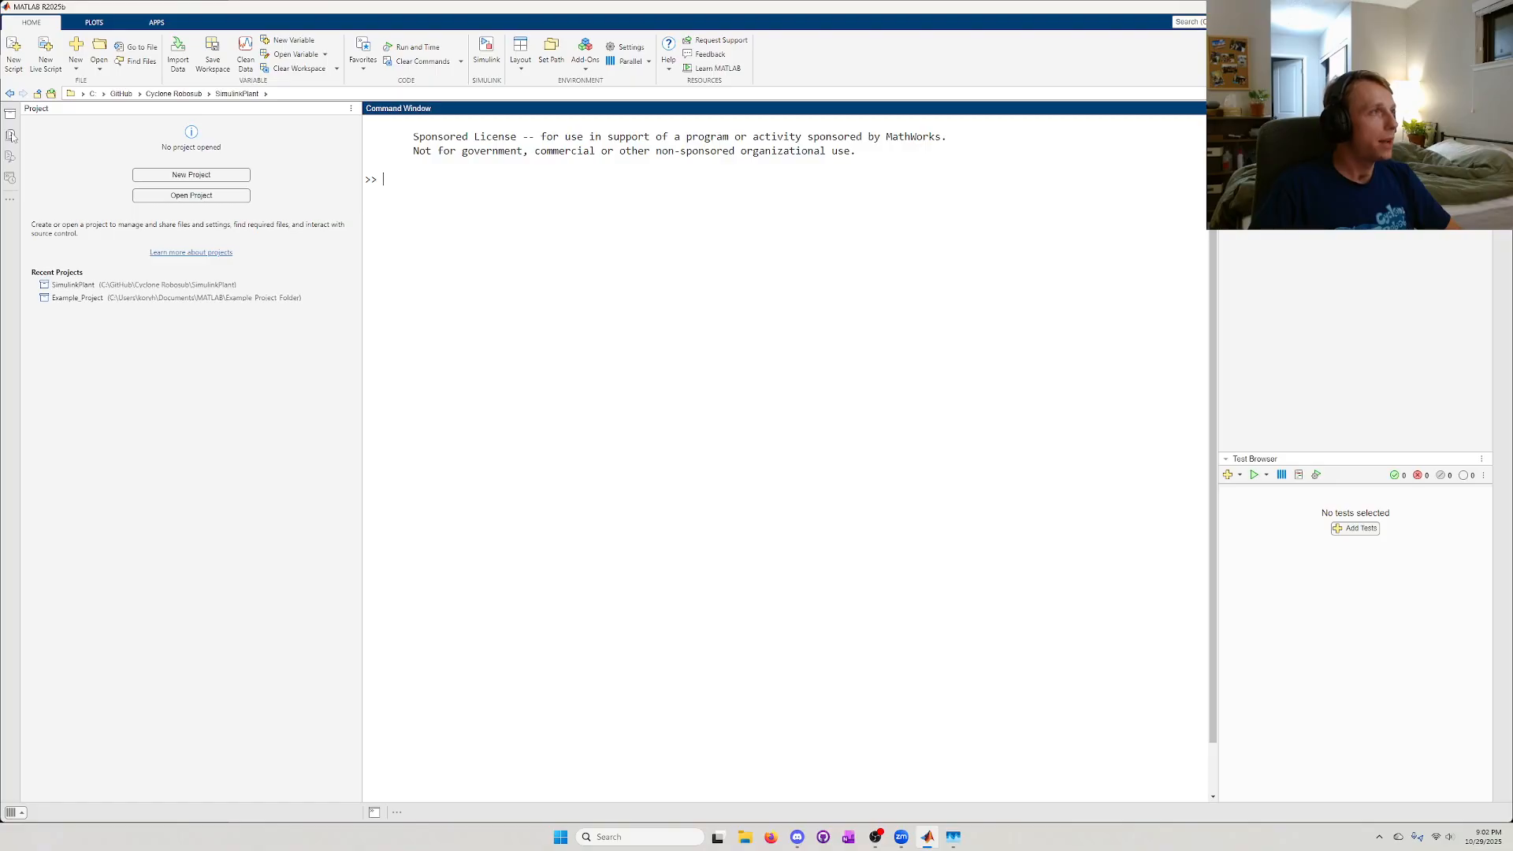
# - Stack the Files panel above the Project panel and enlarge the Project panel's share of the column
pyautogui.moveTo(12, 138); pyautogui.dragTo(79, 174)
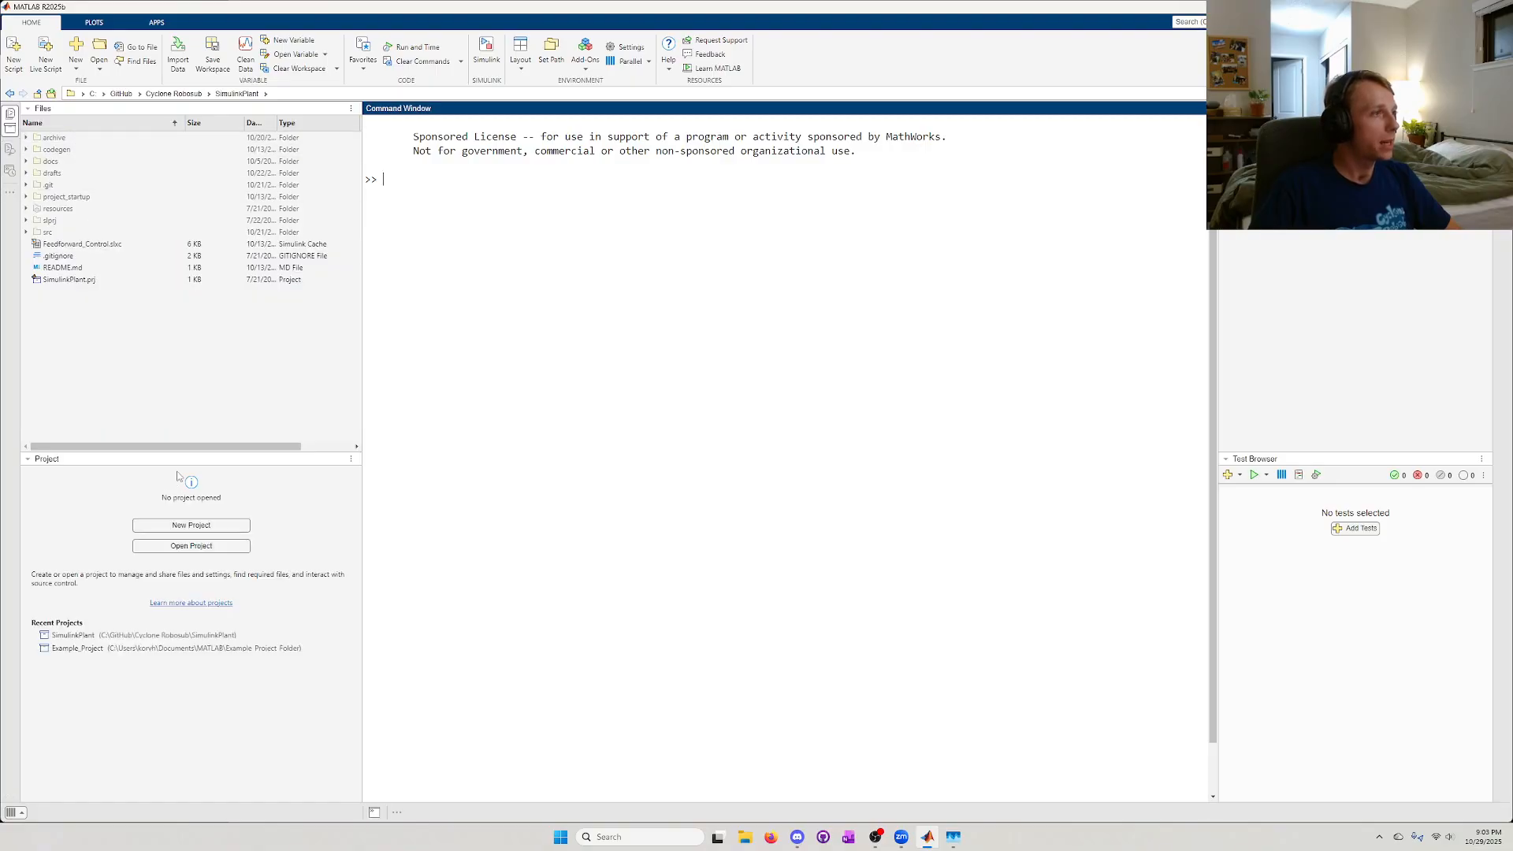
pyautogui.click(103, 497)
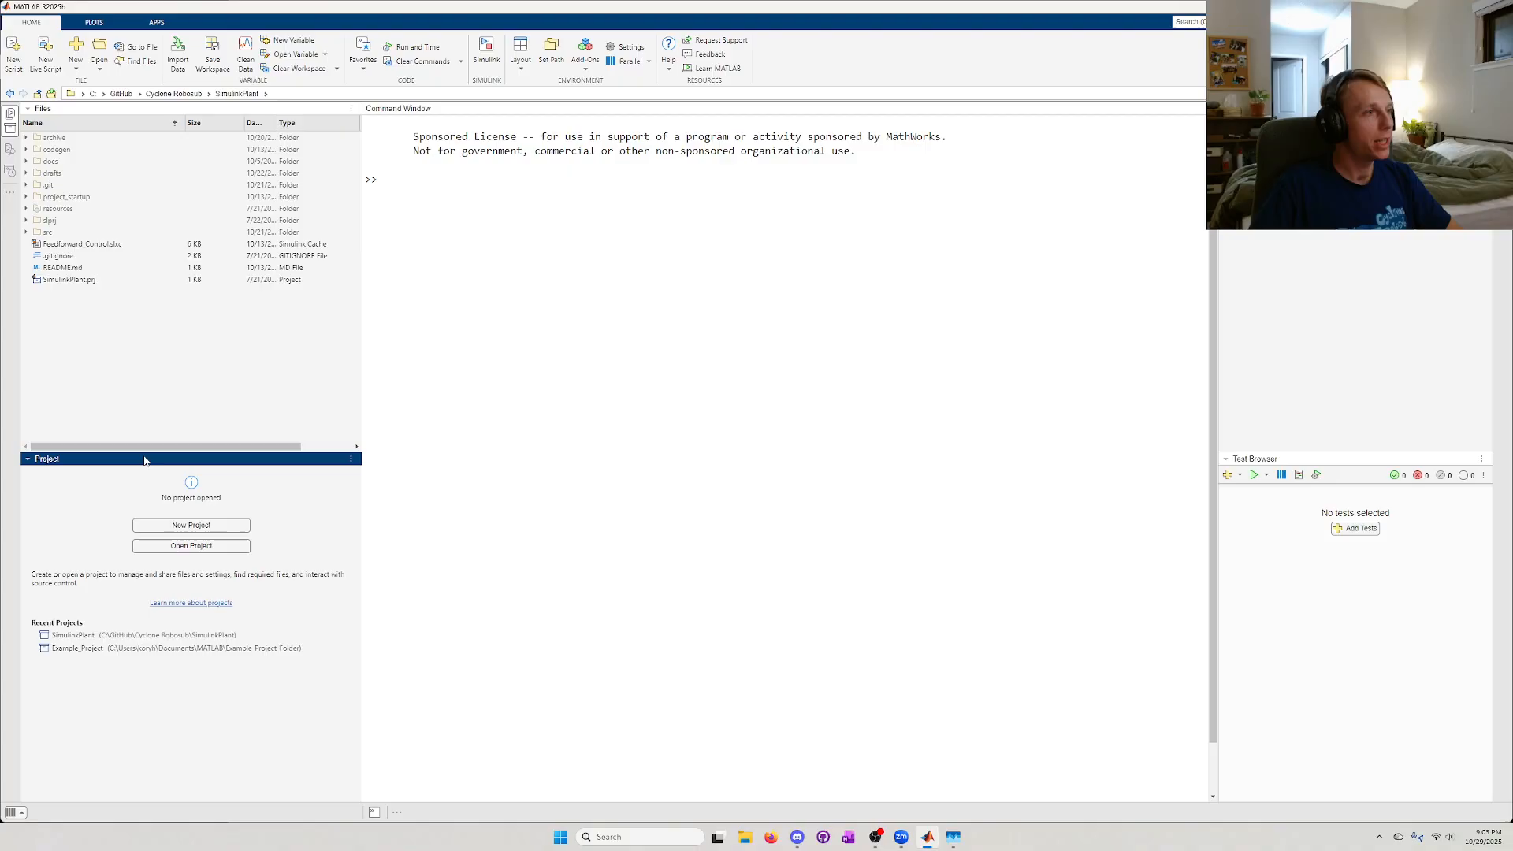
pyautogui.moveTo(145, 452); pyautogui.dragTo(146, 395)
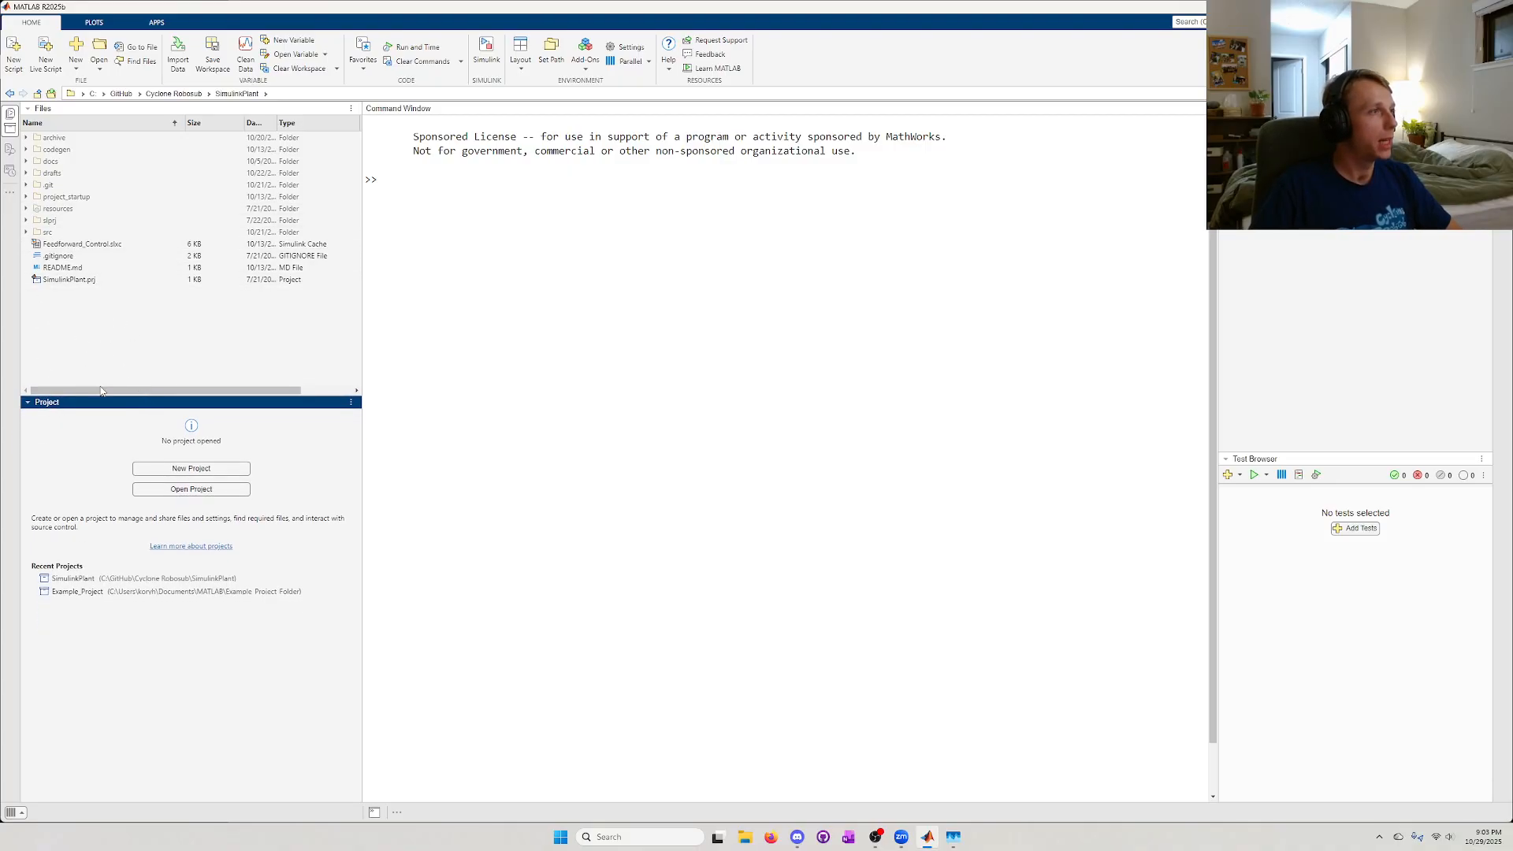
pyautogui.moveTo(97, 397); pyautogui.dragTo(97, 372)
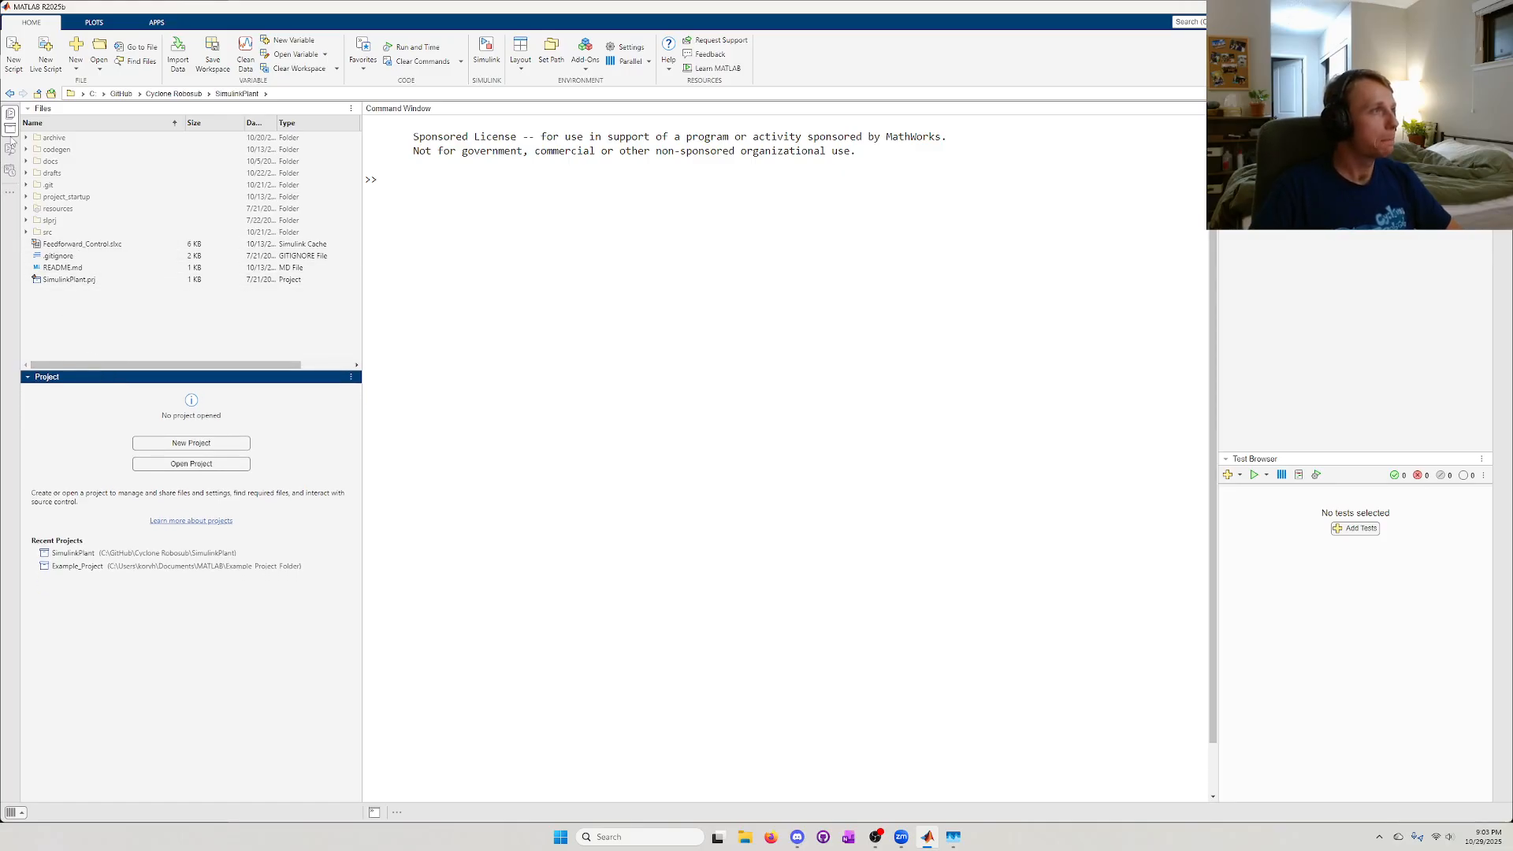
# - Open the Source Control panel, dock it beneath the Project panel, and narrow their shared column
pyautogui.rightClick(11, 153)
pyautogui.click(24, 160)
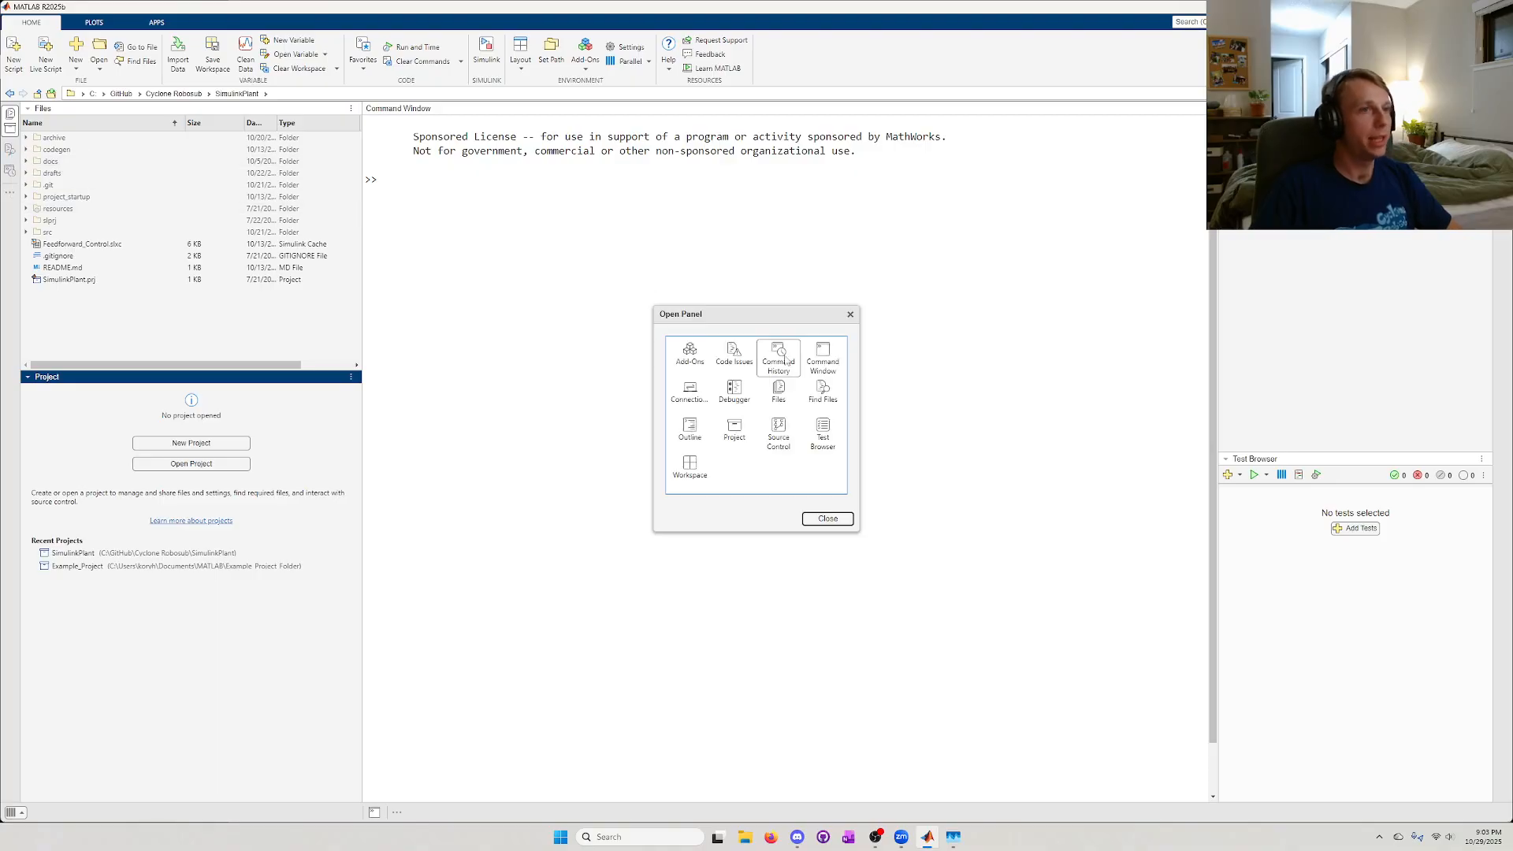
pyautogui.click(783, 435)
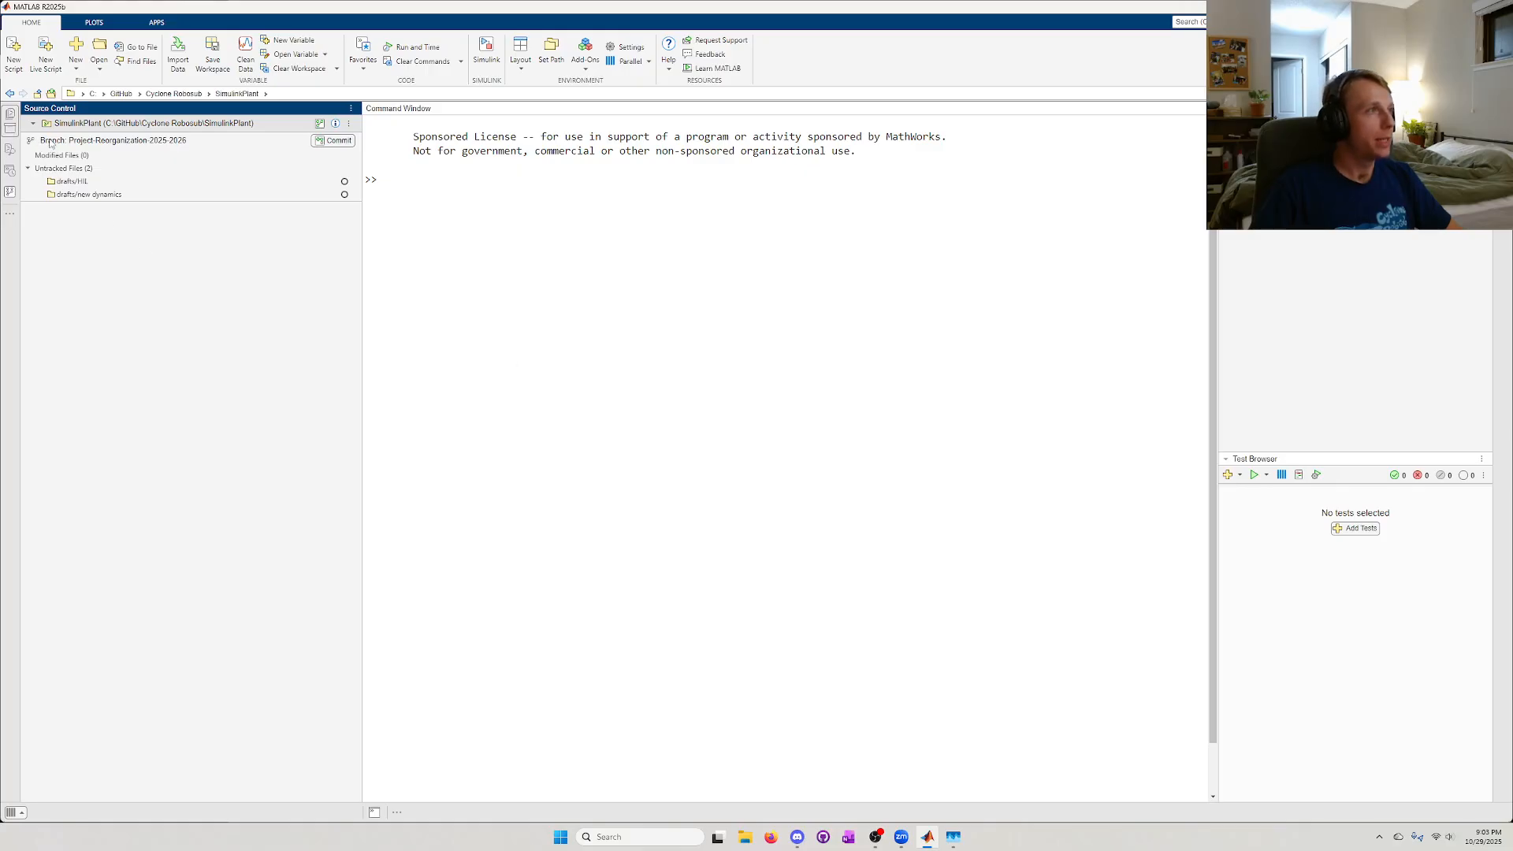
pyautogui.click(11, 127)
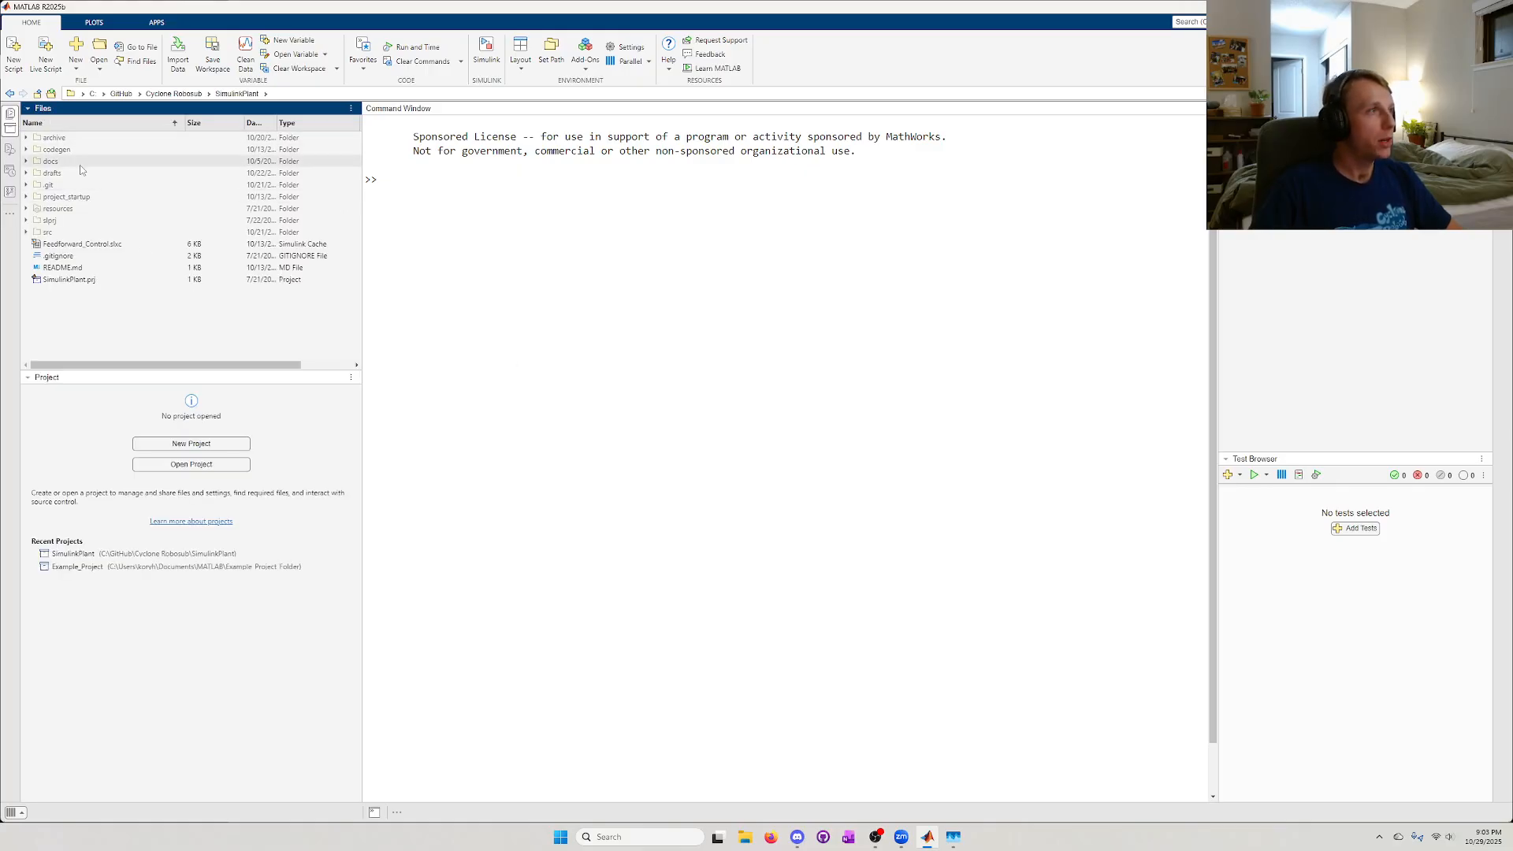
pyautogui.click(11, 193)
pyautogui.click(10, 197)
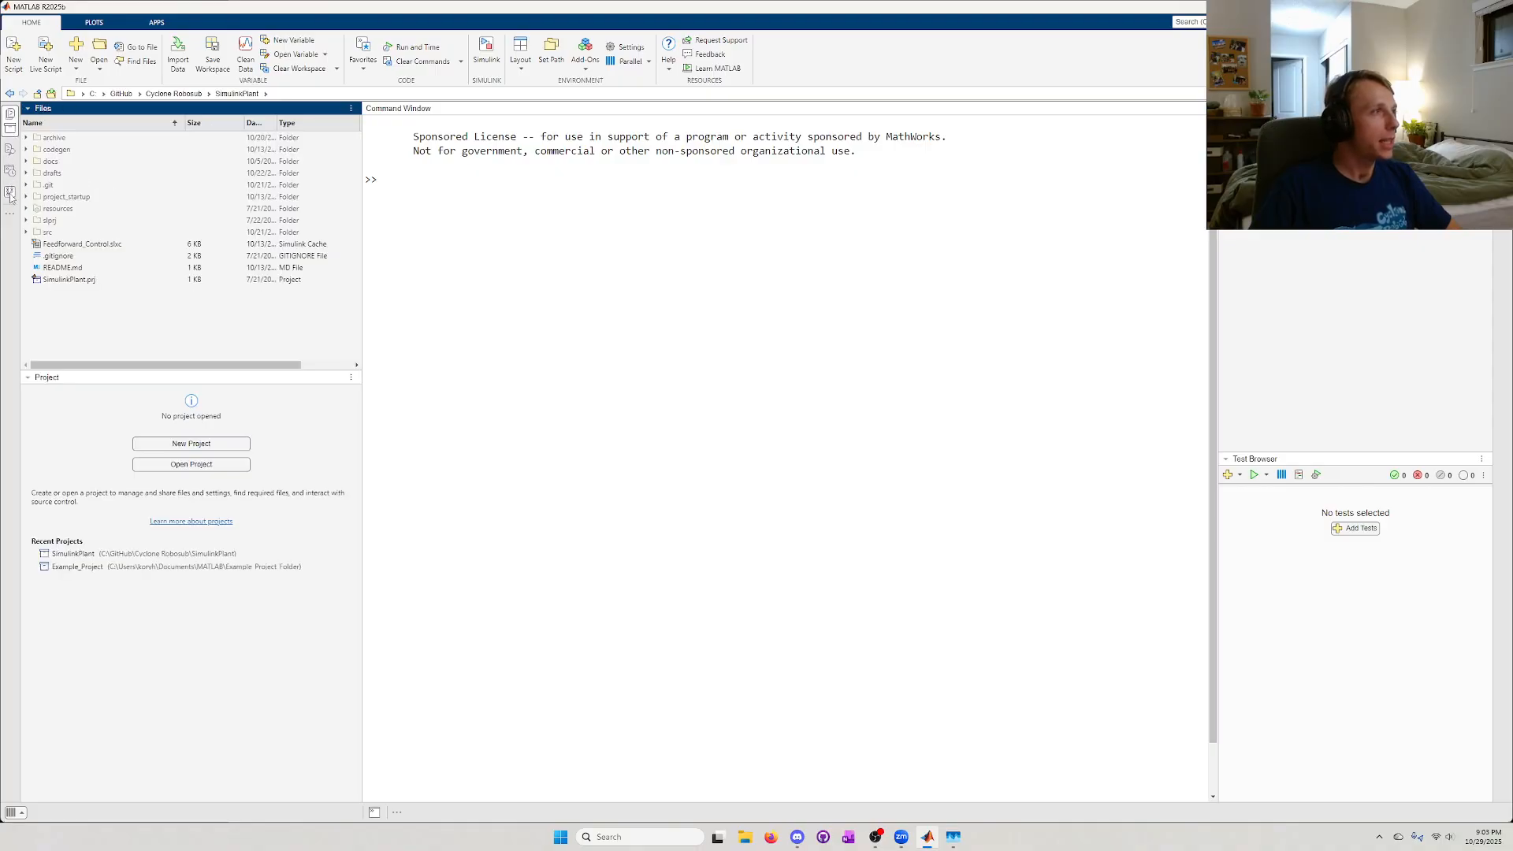
pyautogui.moveTo(10, 196); pyautogui.dragTo(151, 562)
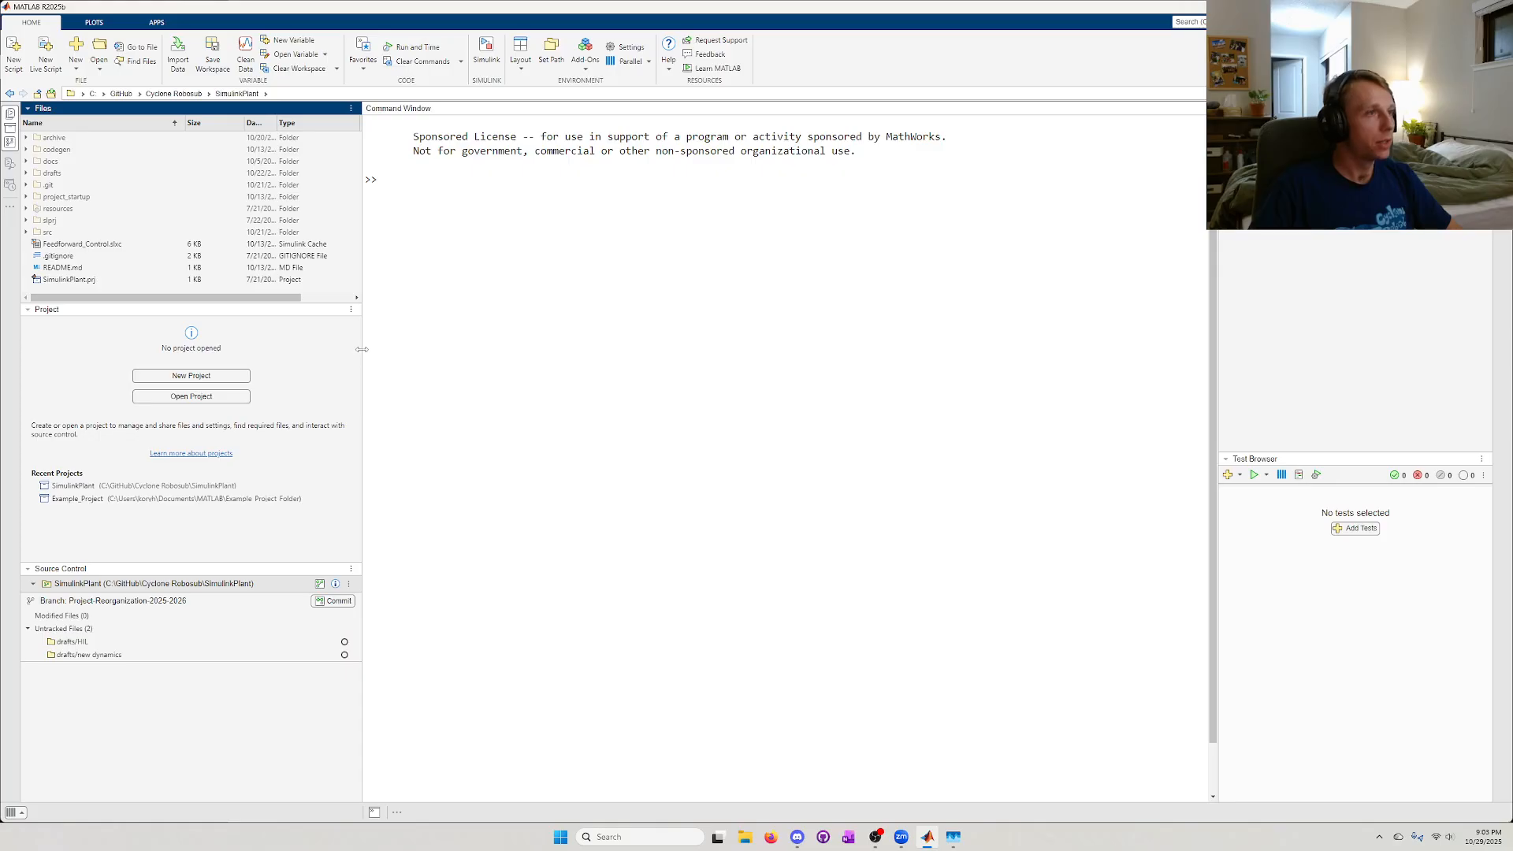
pyautogui.moveTo(362, 348); pyautogui.dragTo(321, 348)
pyautogui.click(1308, 290)
pyautogui.click(1289, 516)
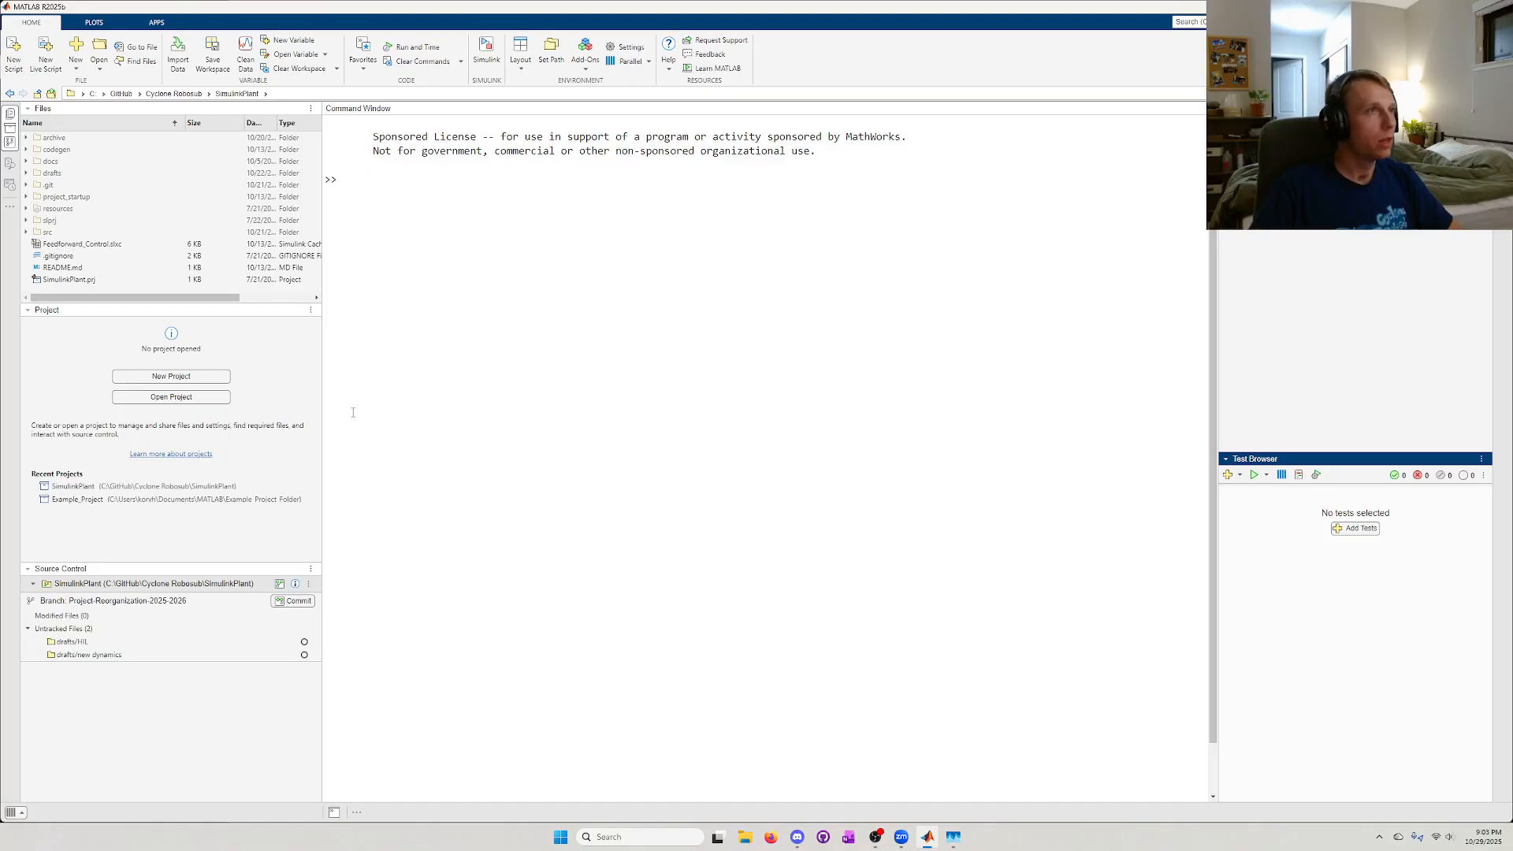
# - Save the current panel layout under the name "Best Layout"
pyautogui.click(530, 77)
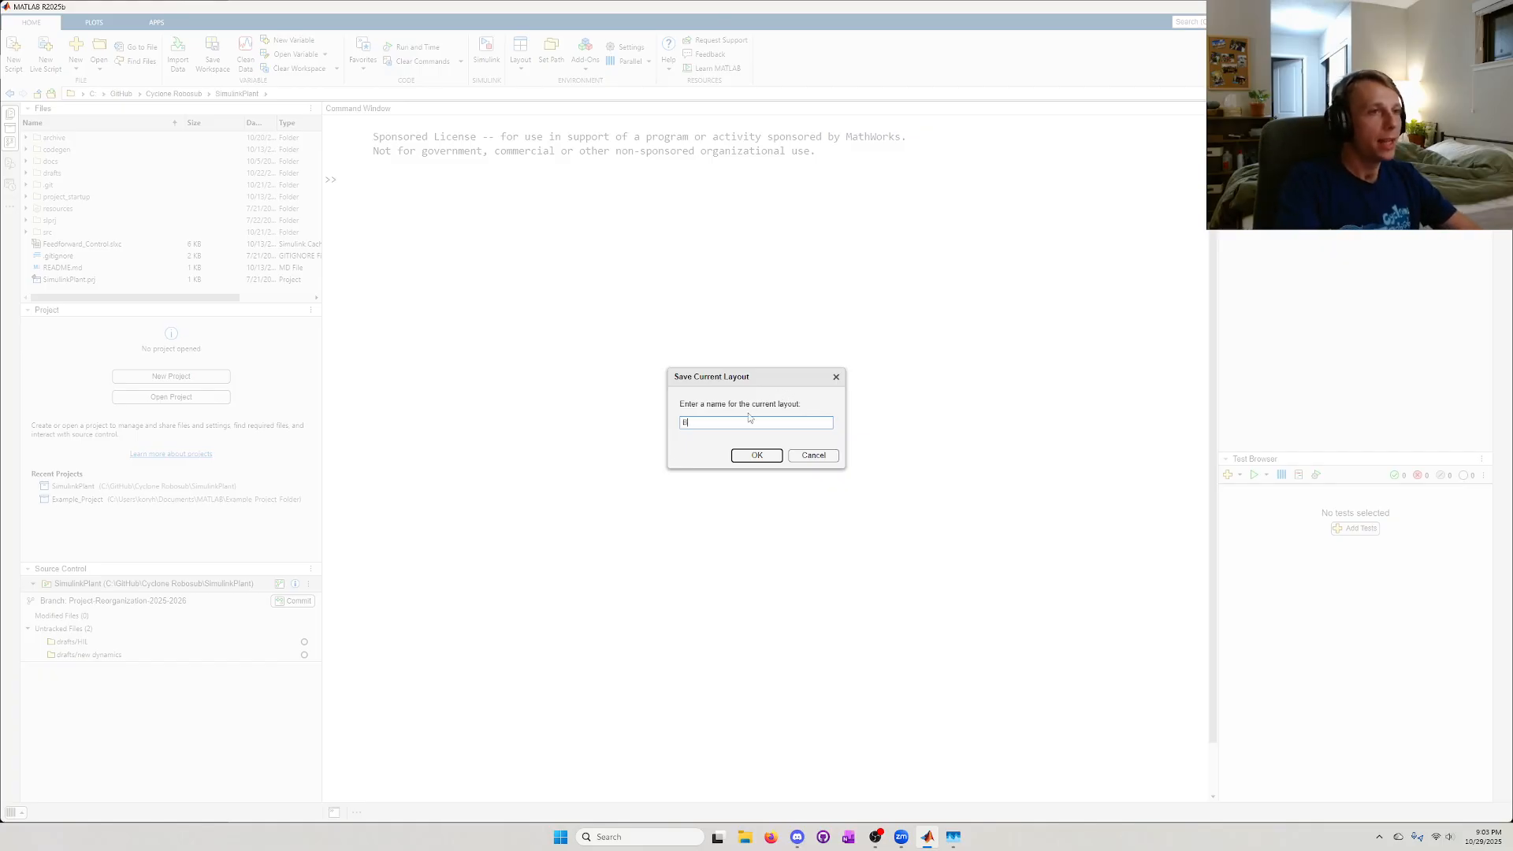
pyautogui.write('yout')
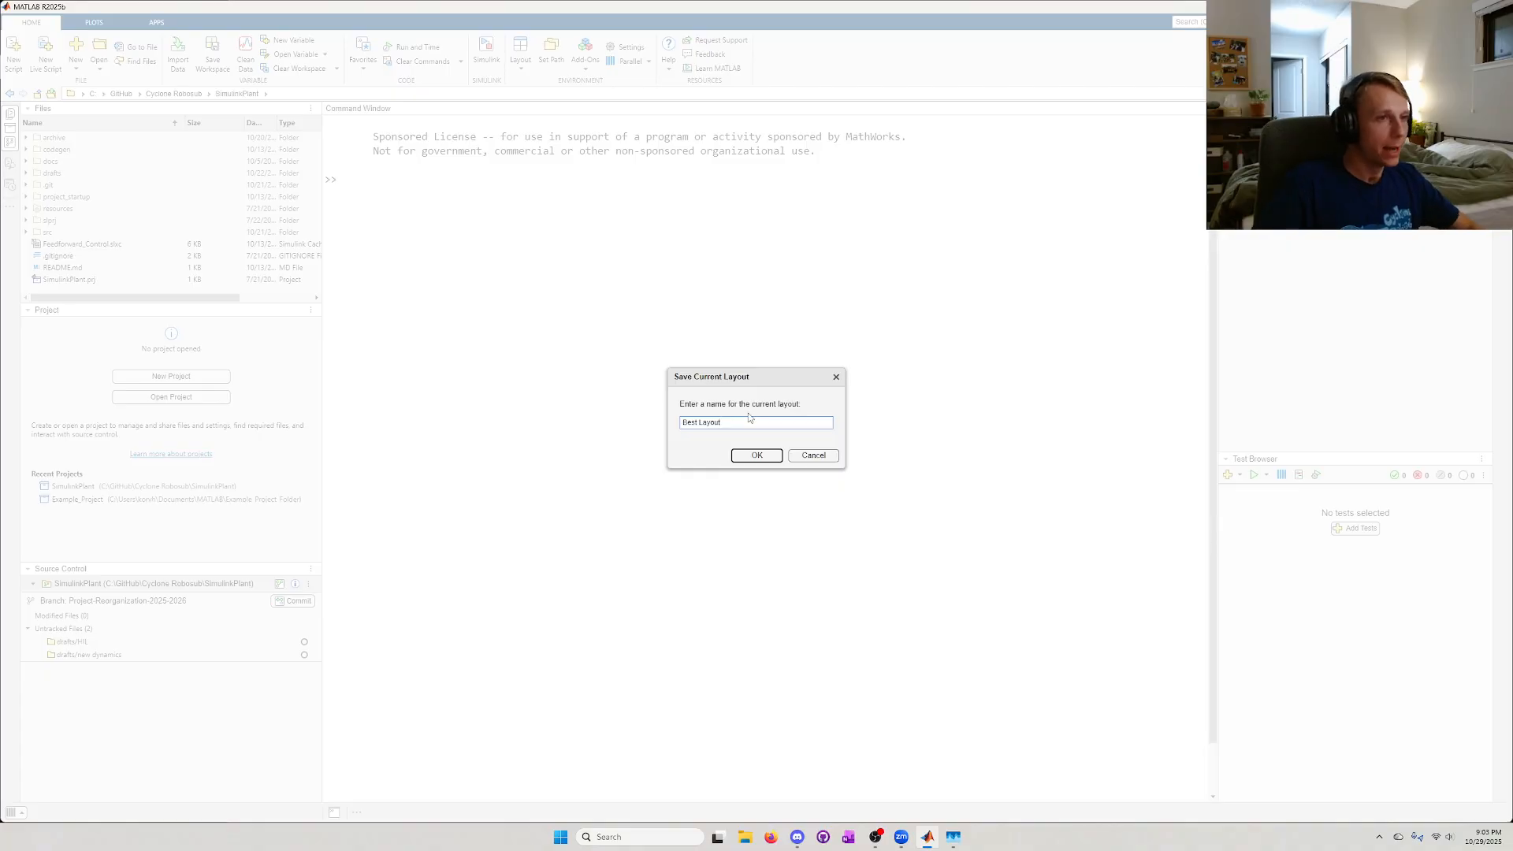
pyautogui.click(757, 455)
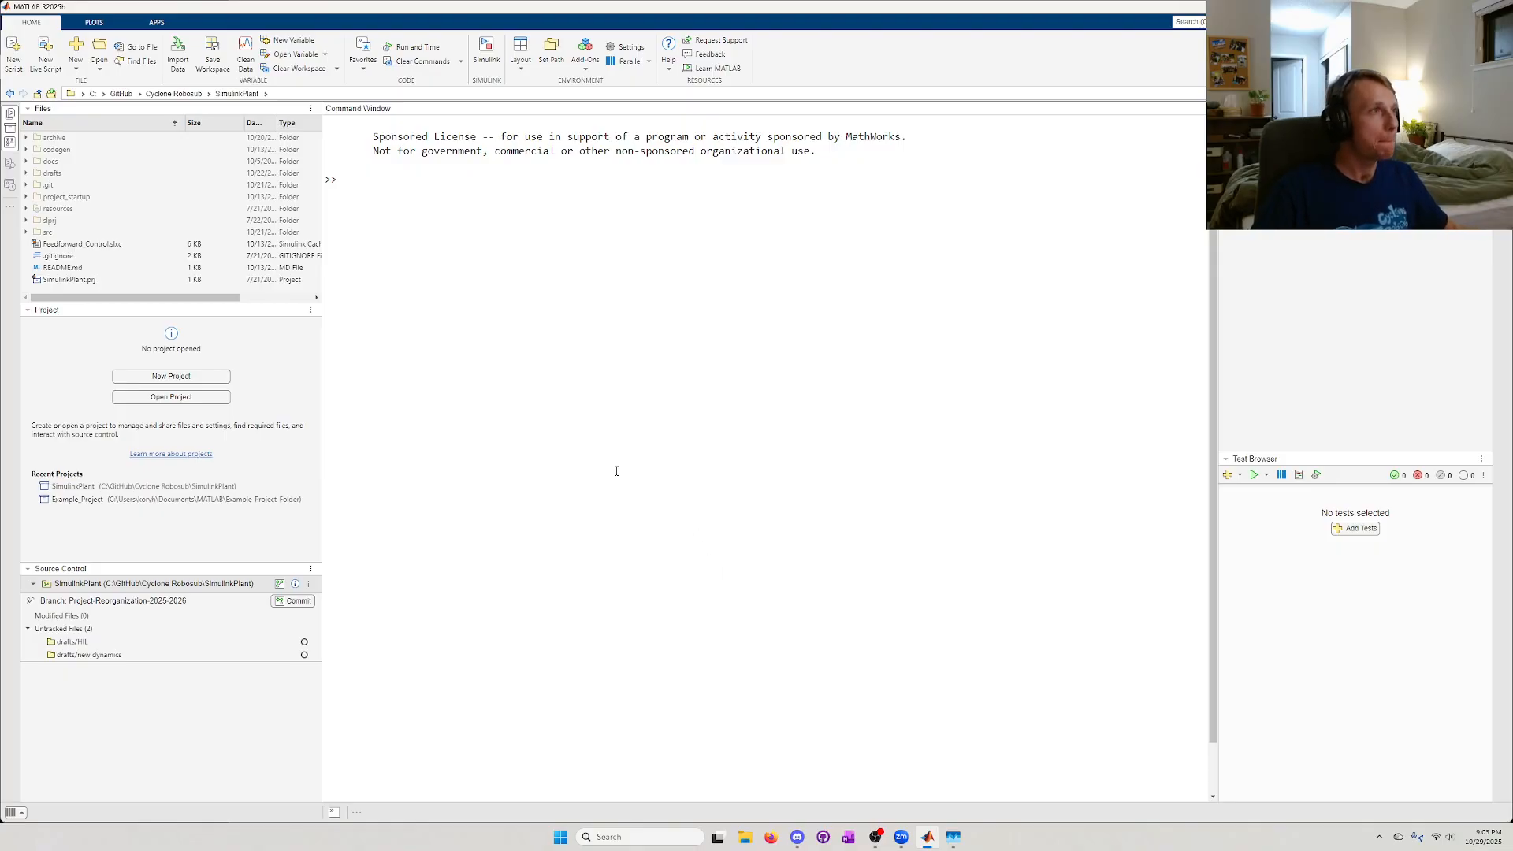
# - Create a folder named SimulinkDemo in the Cyclone Robosub directory and make it the current folder
pyautogui.click(181, 94)
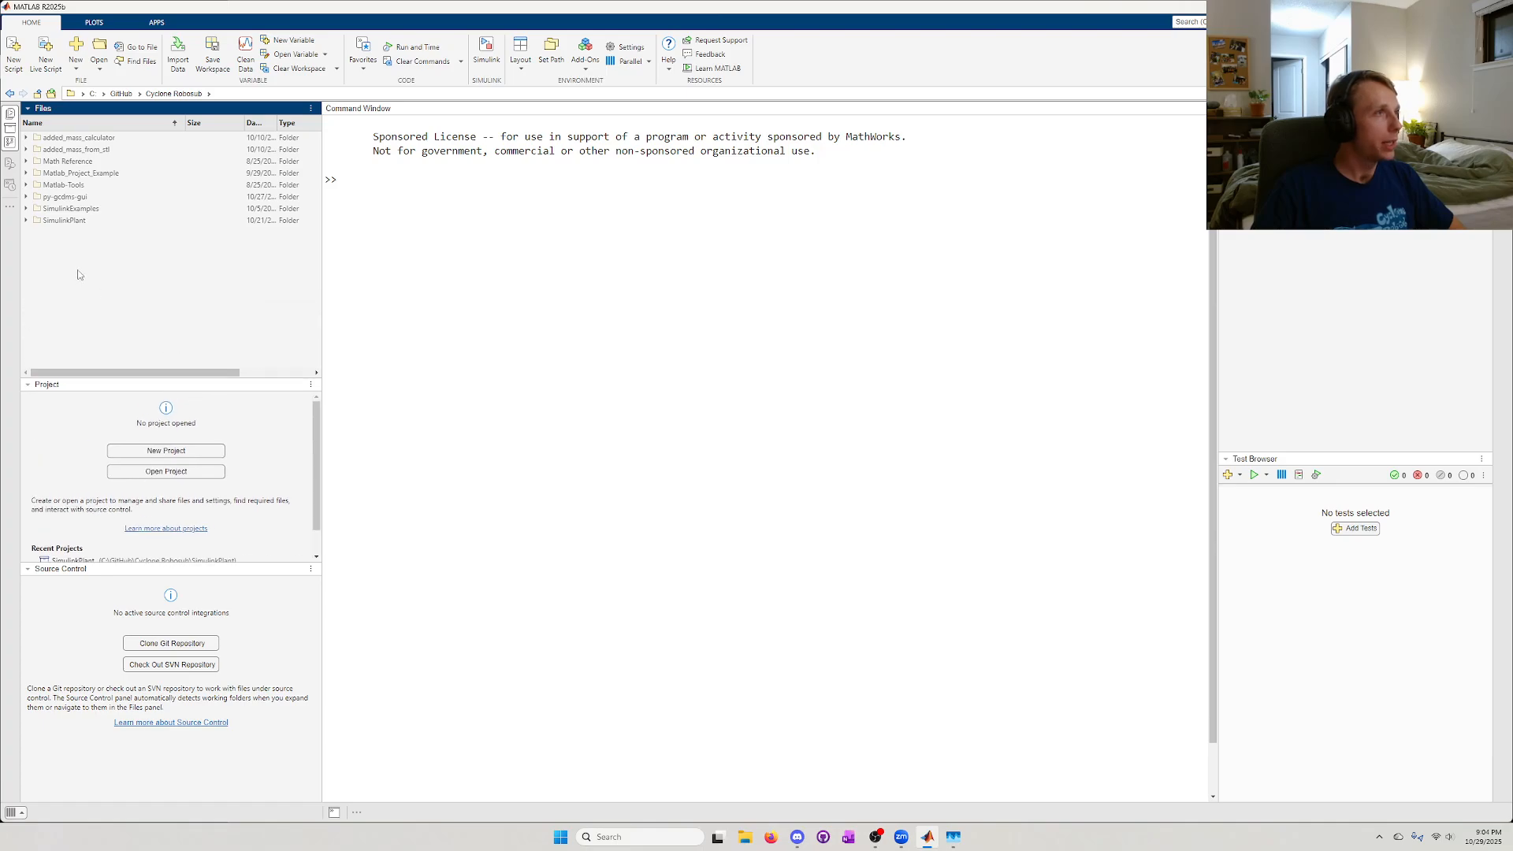
pyautogui.rightClick(77, 274)
pyautogui.moveTo(90, 291)
pyautogui.click(211, 296)
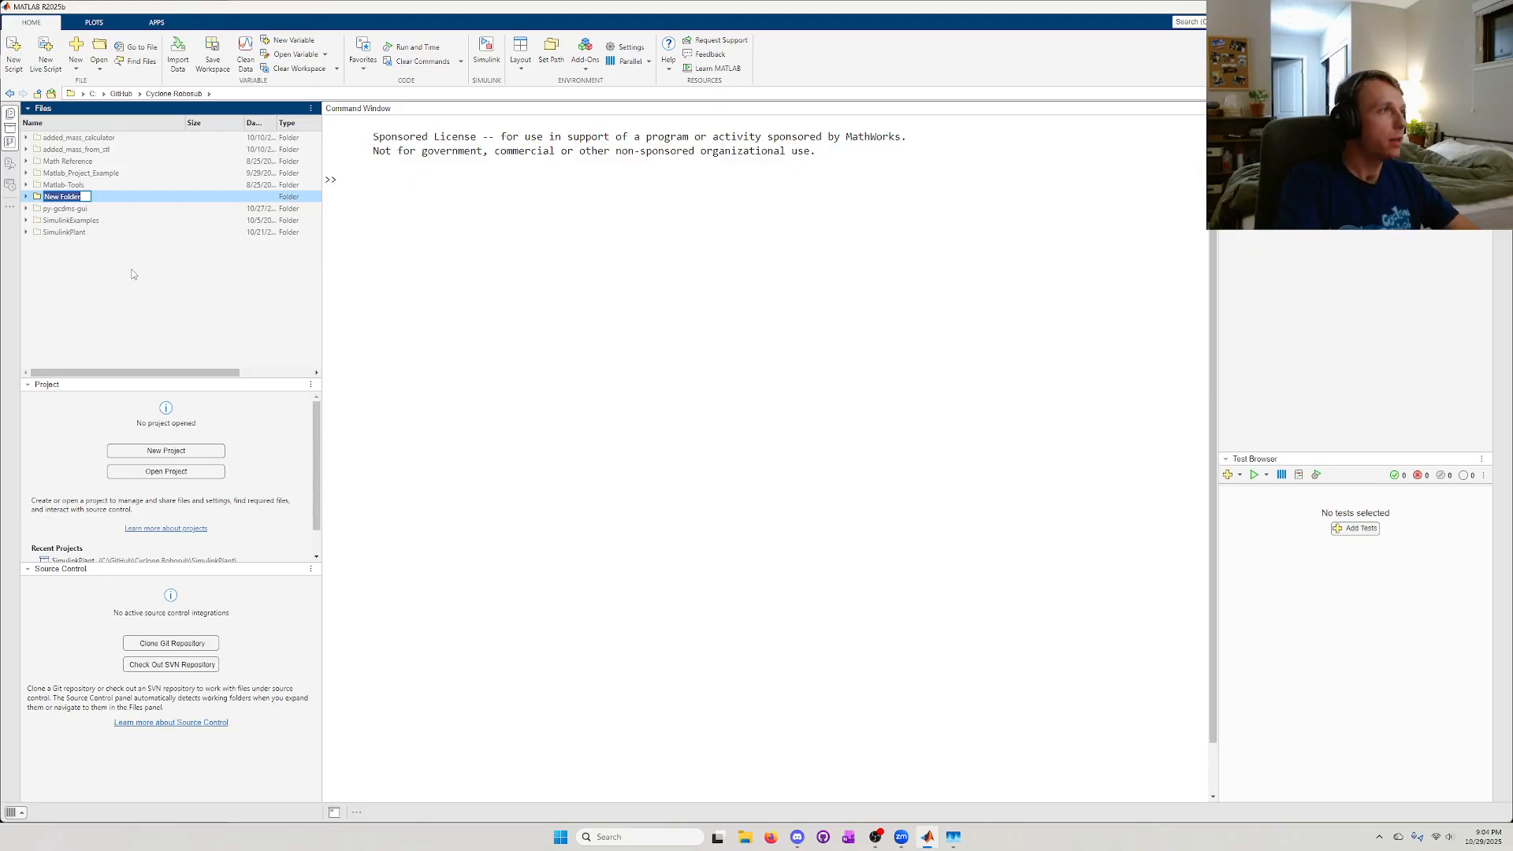
pyautogui.write('SimulinkDemo')
pyautogui.press('Return')
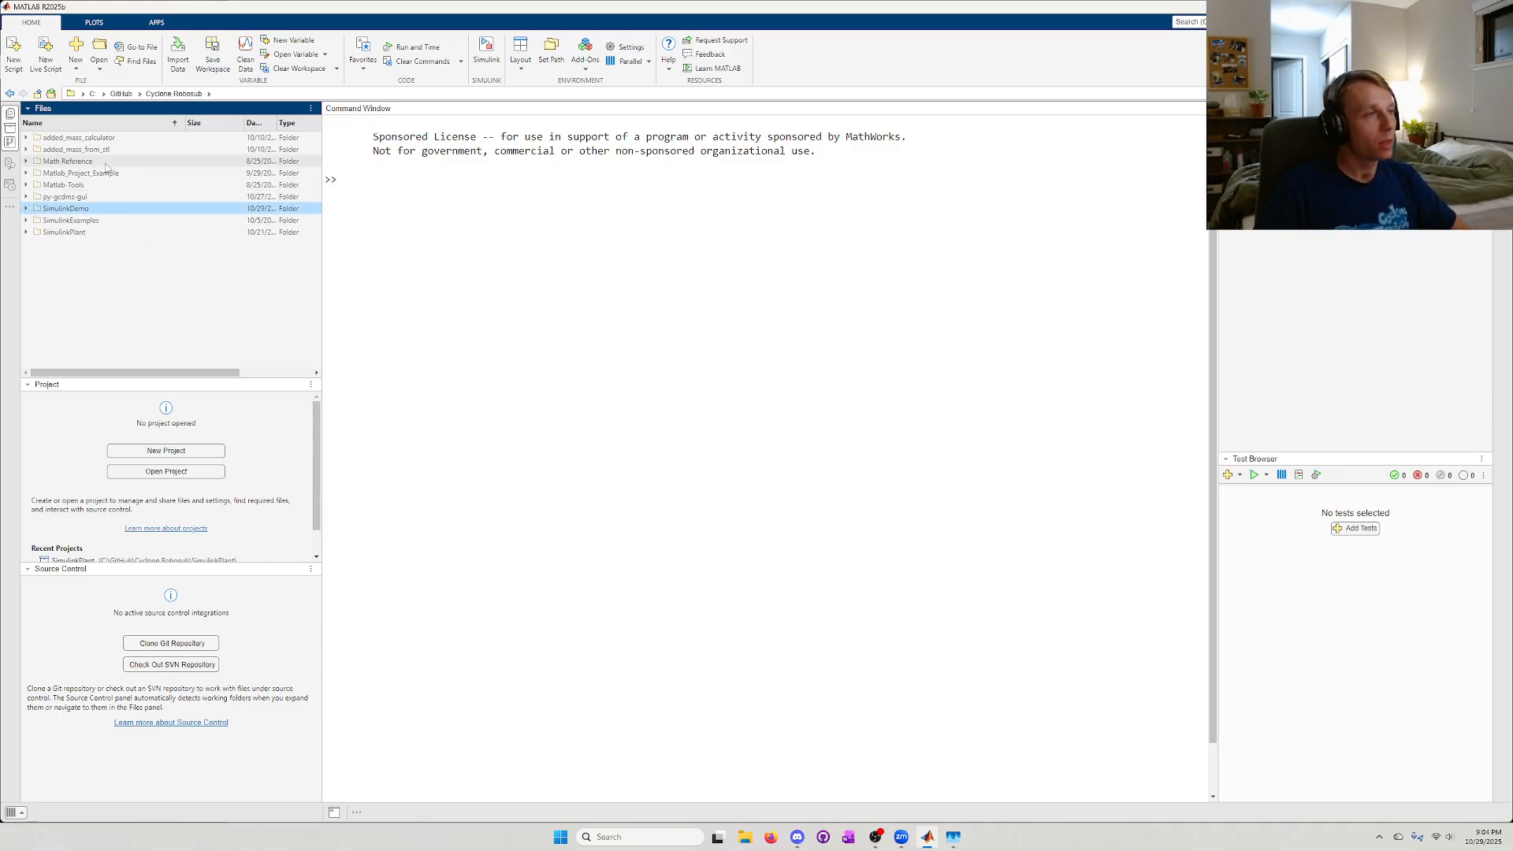
pyautogui.doubleClick(118, 210)
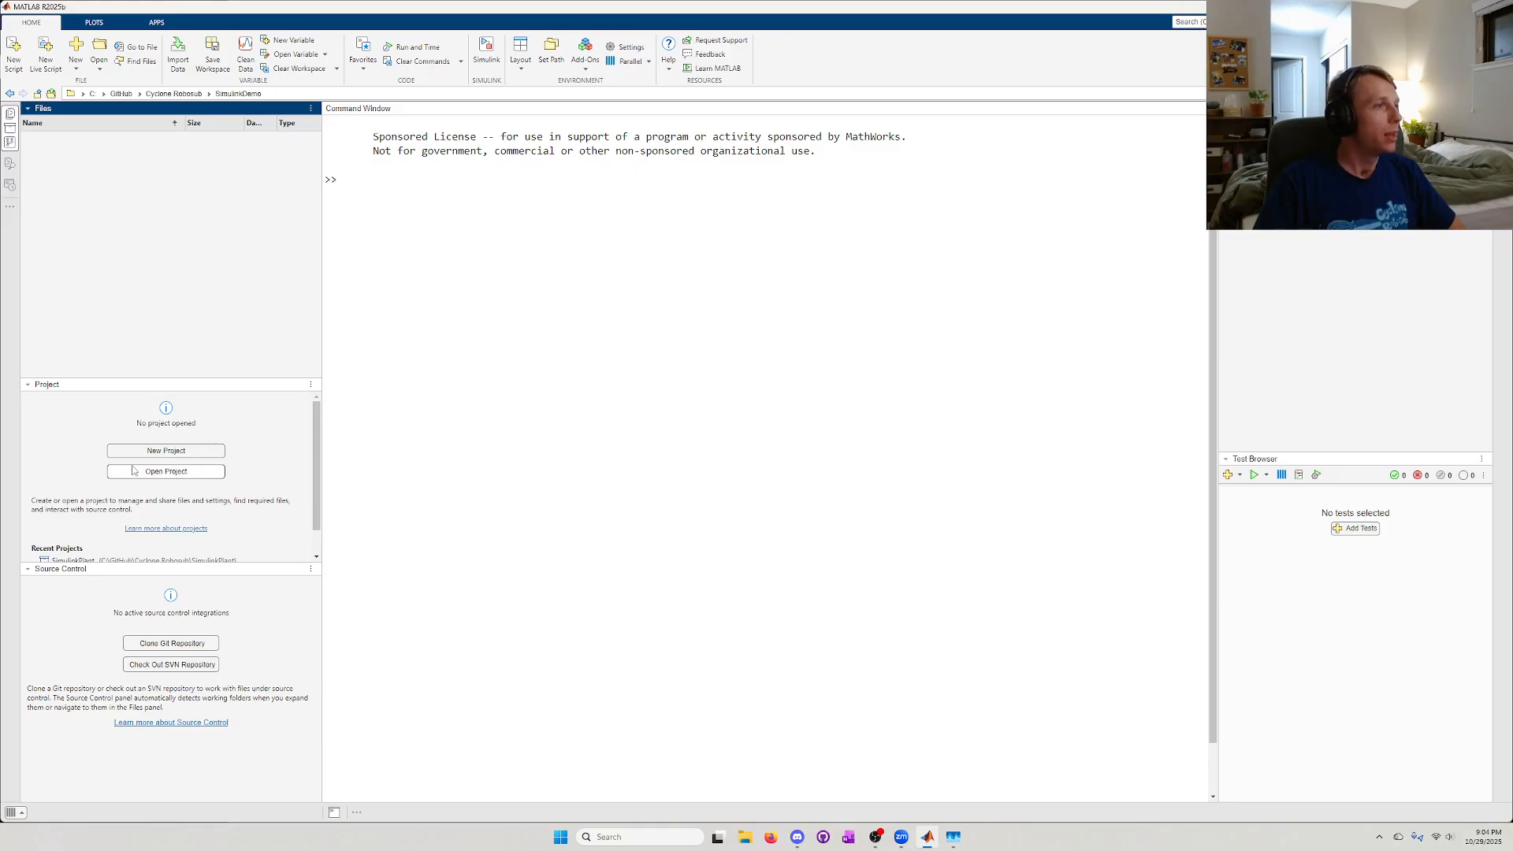
# - Create a new project named SimulinkDemo in the current SimulinkDemo folder
pyautogui.click(41, 386)
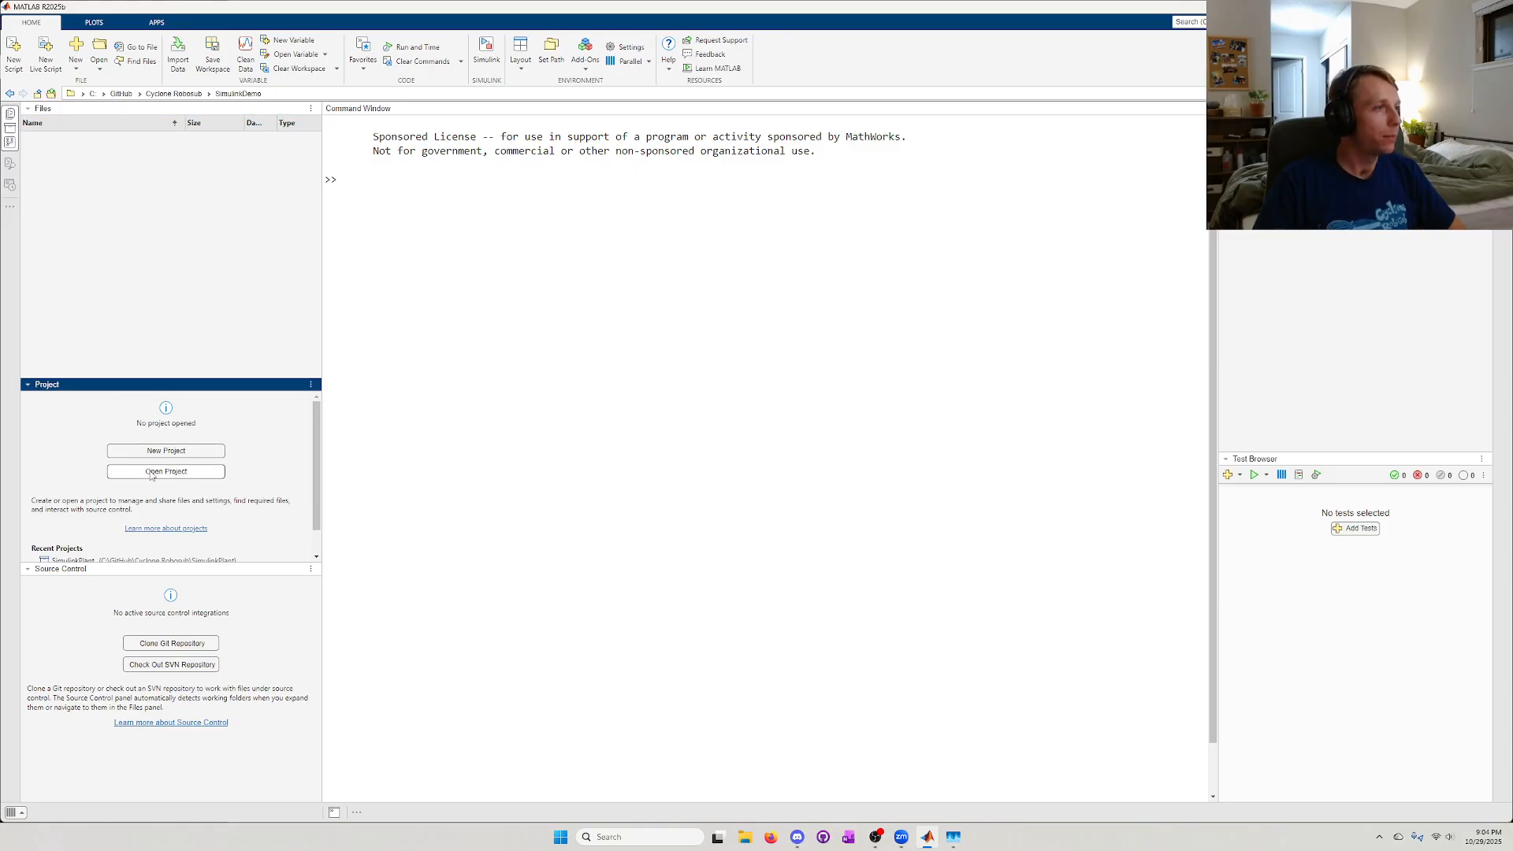
pyautogui.click(165, 450)
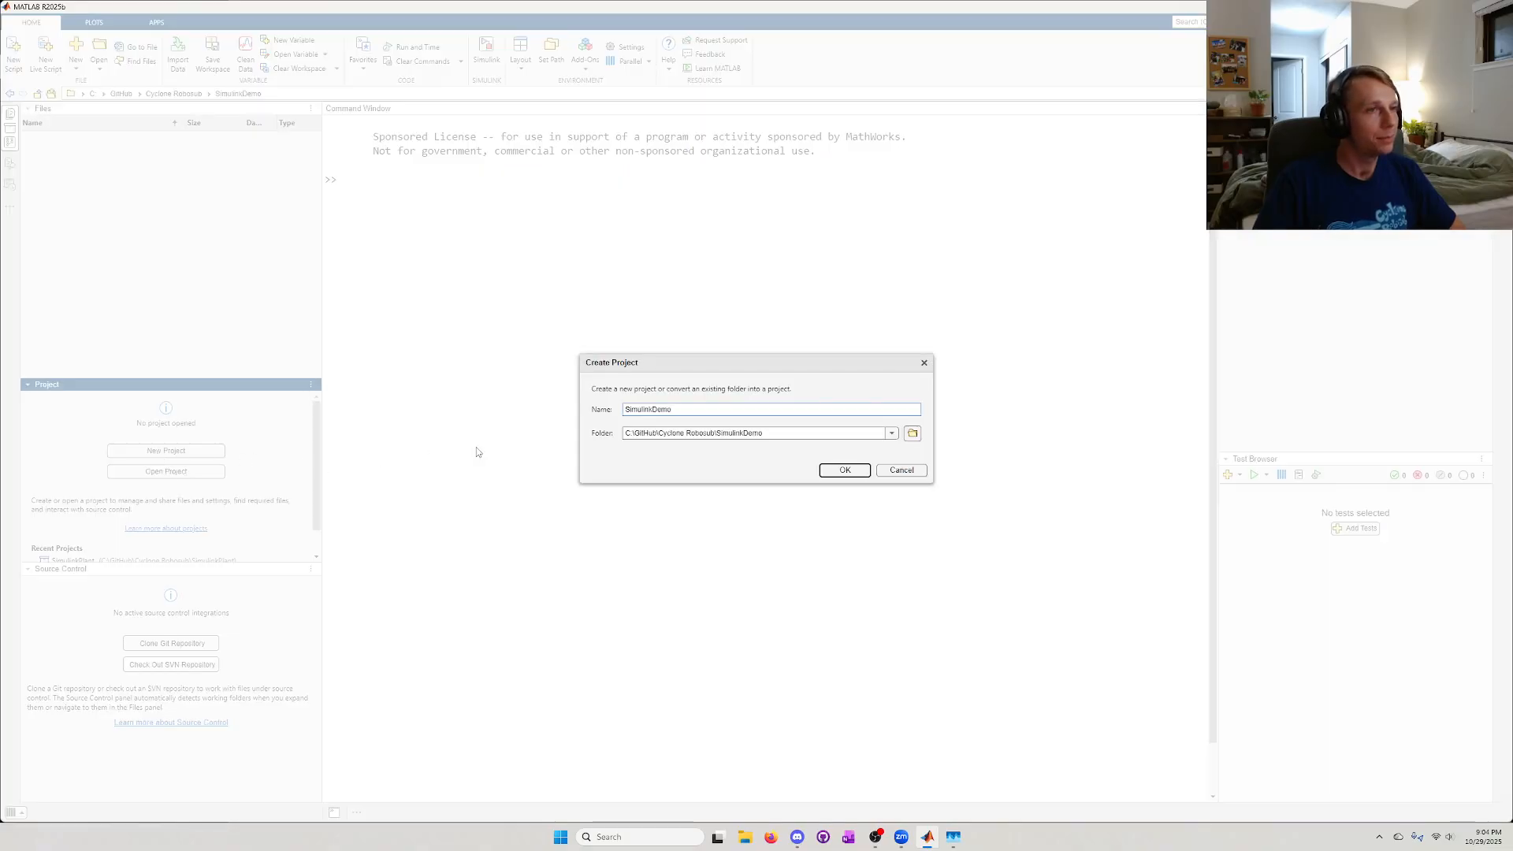
pyautogui.moveTo(675, 408); pyautogui.dragTo(623, 409)
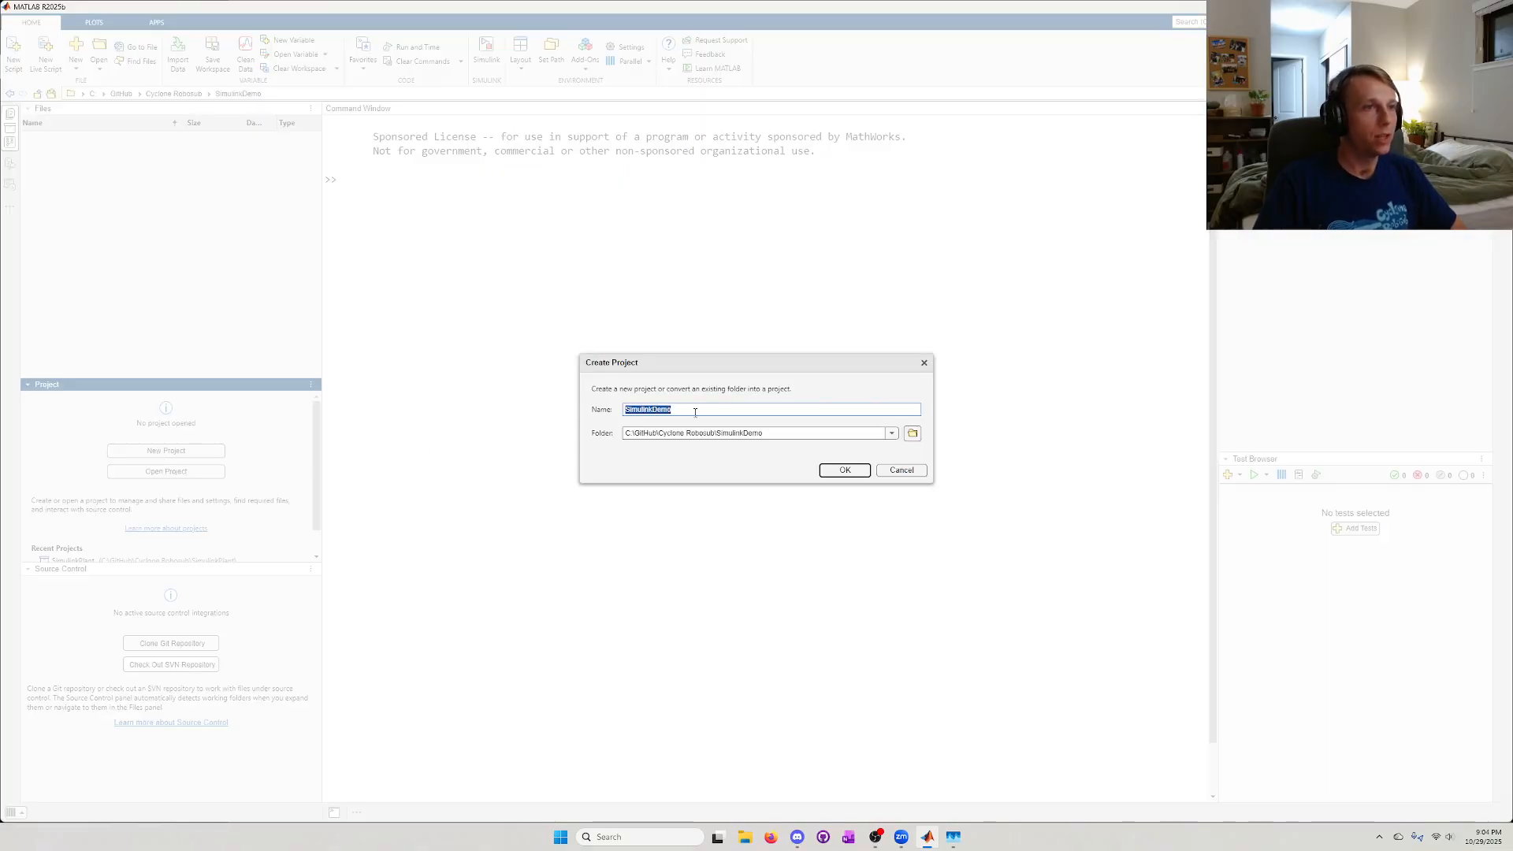
pyautogui.click(845, 469)
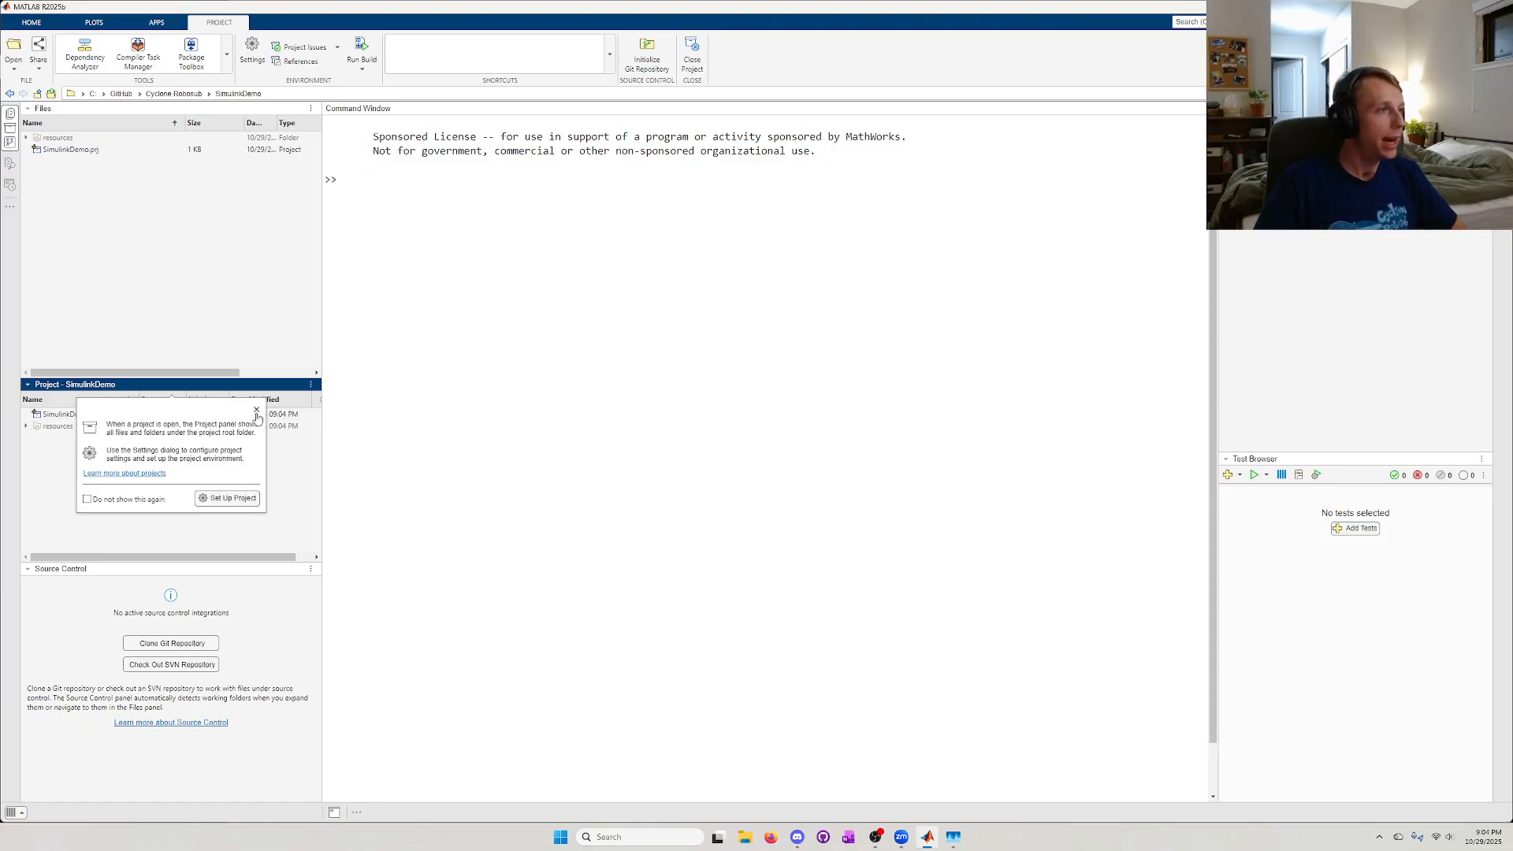
# - Open the project setup and enter the description "A simple example controller to teach Cyclone Robosub members."
pyautogui.click(227, 498)
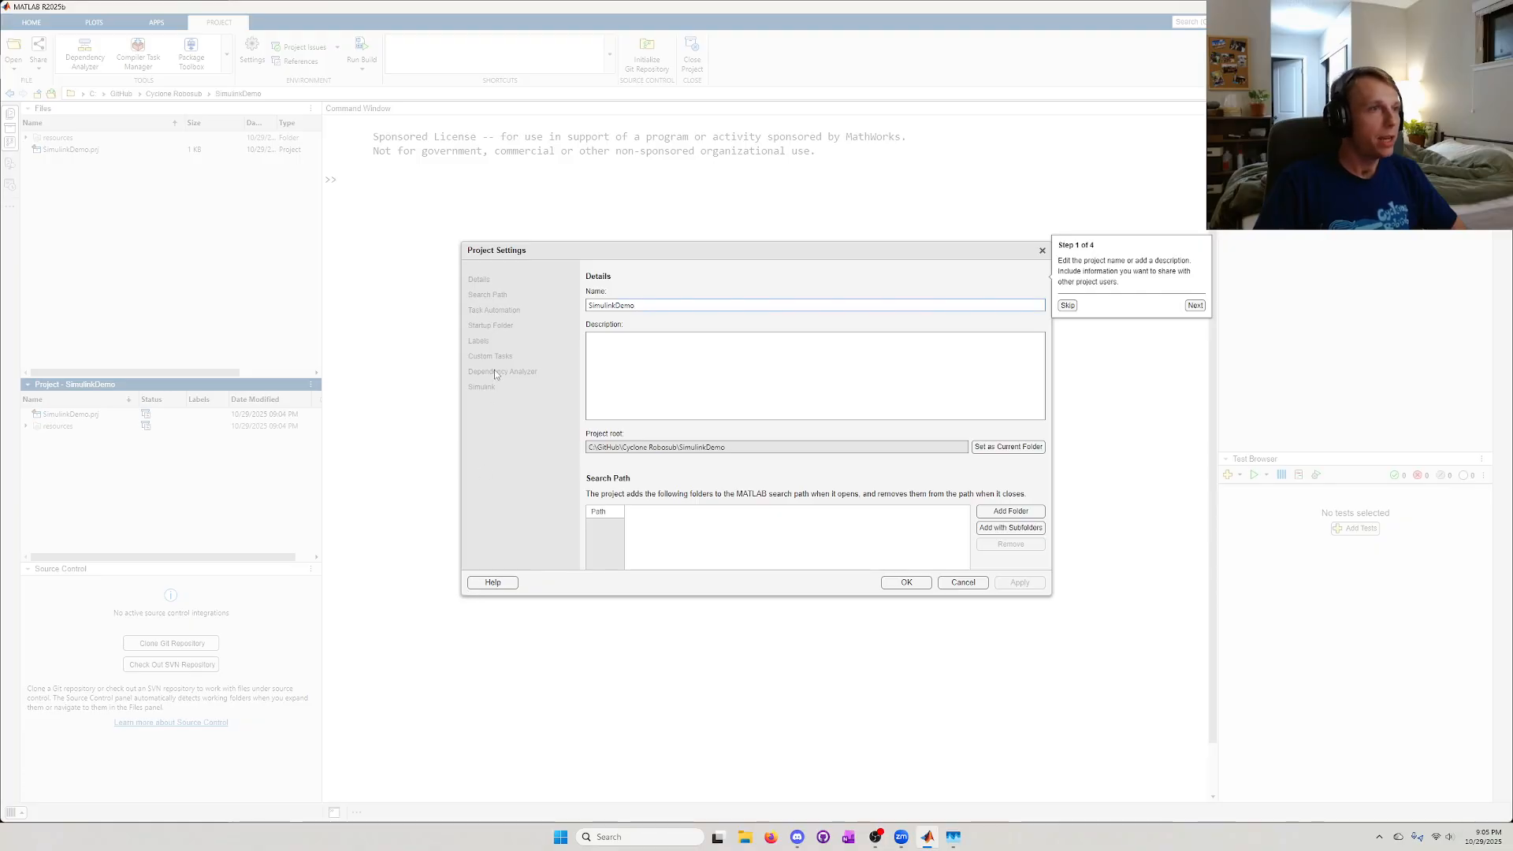
pyautogui.click(622, 360)
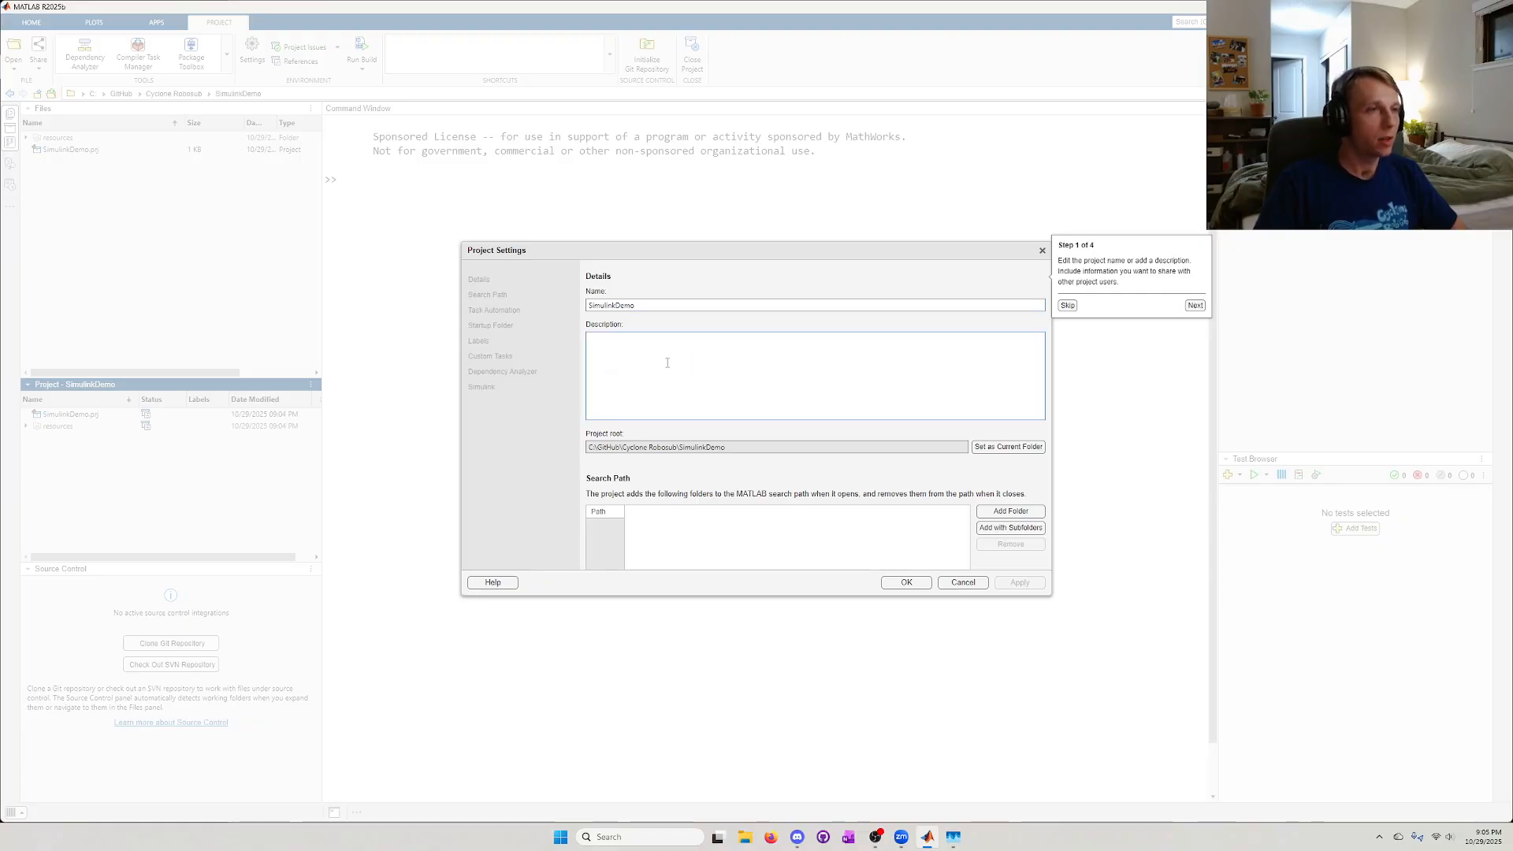
pyautogui.write('A simple example cont')
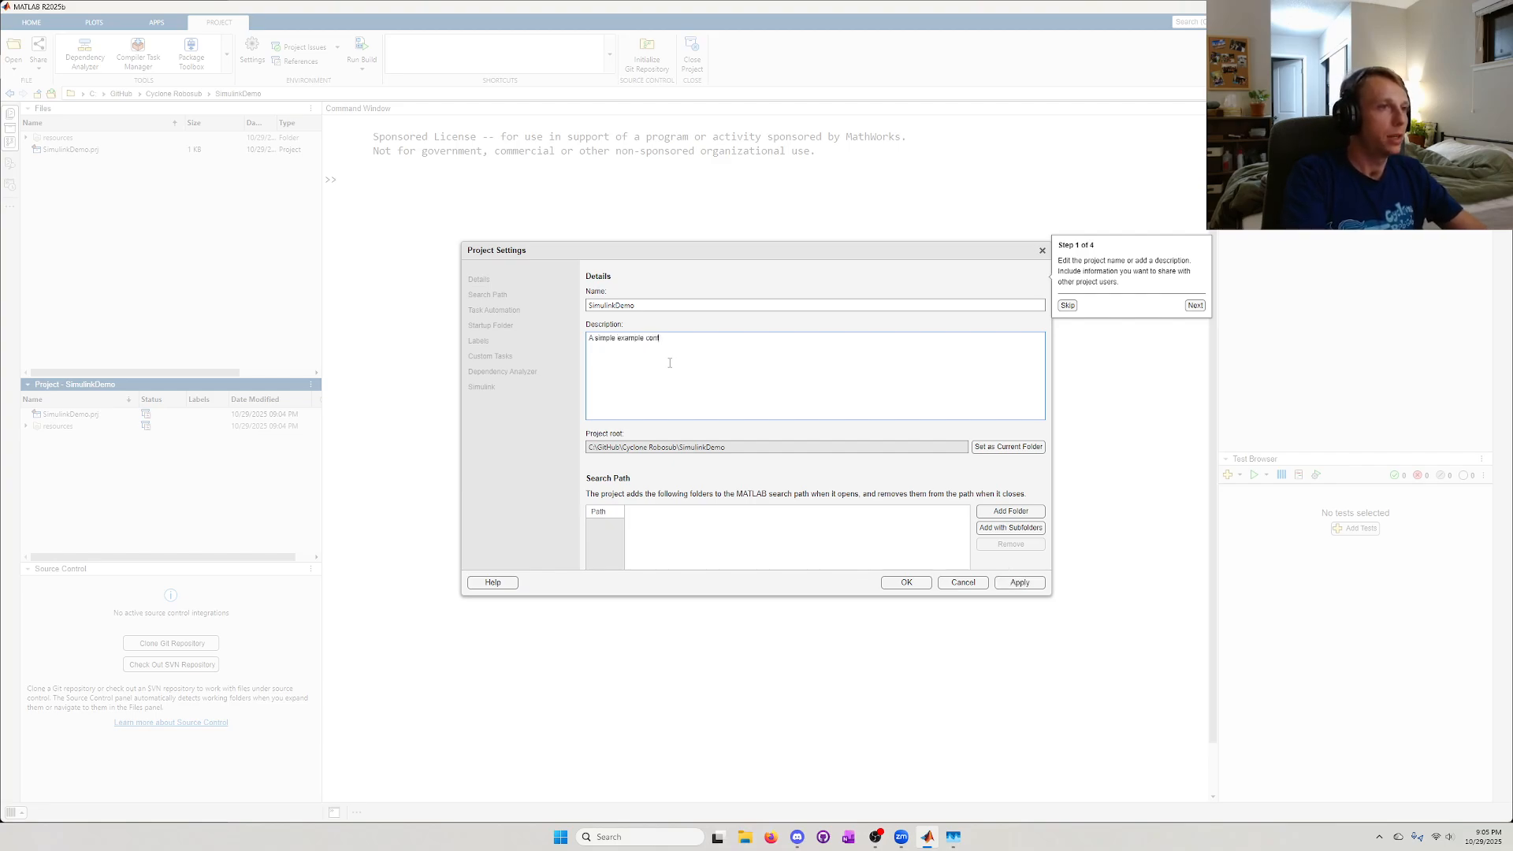
pyautogui.write('roller to teac')
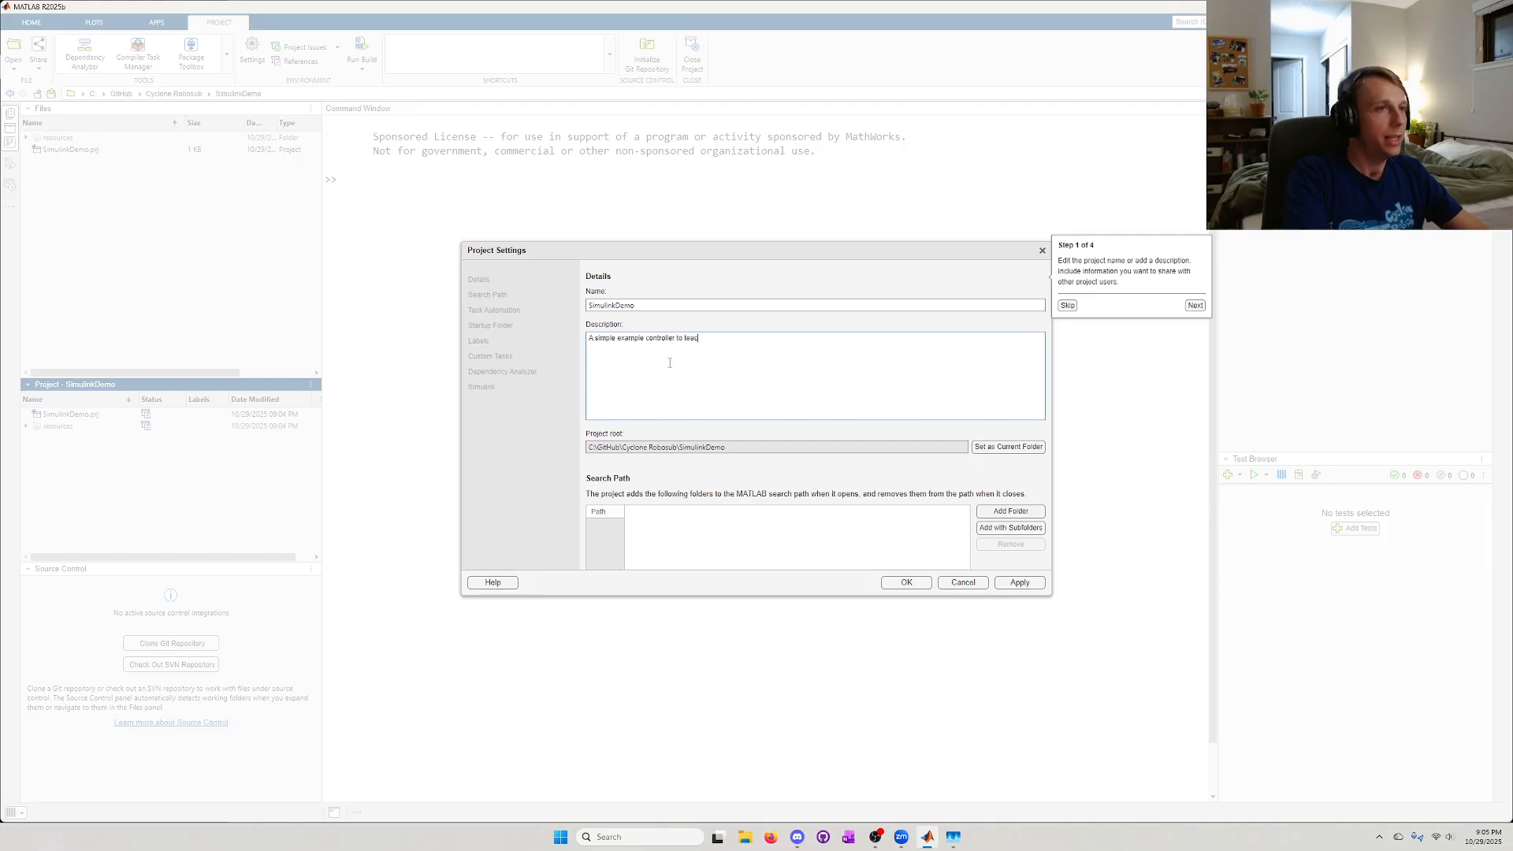
pyautogui.write('h Cyclone Robo')
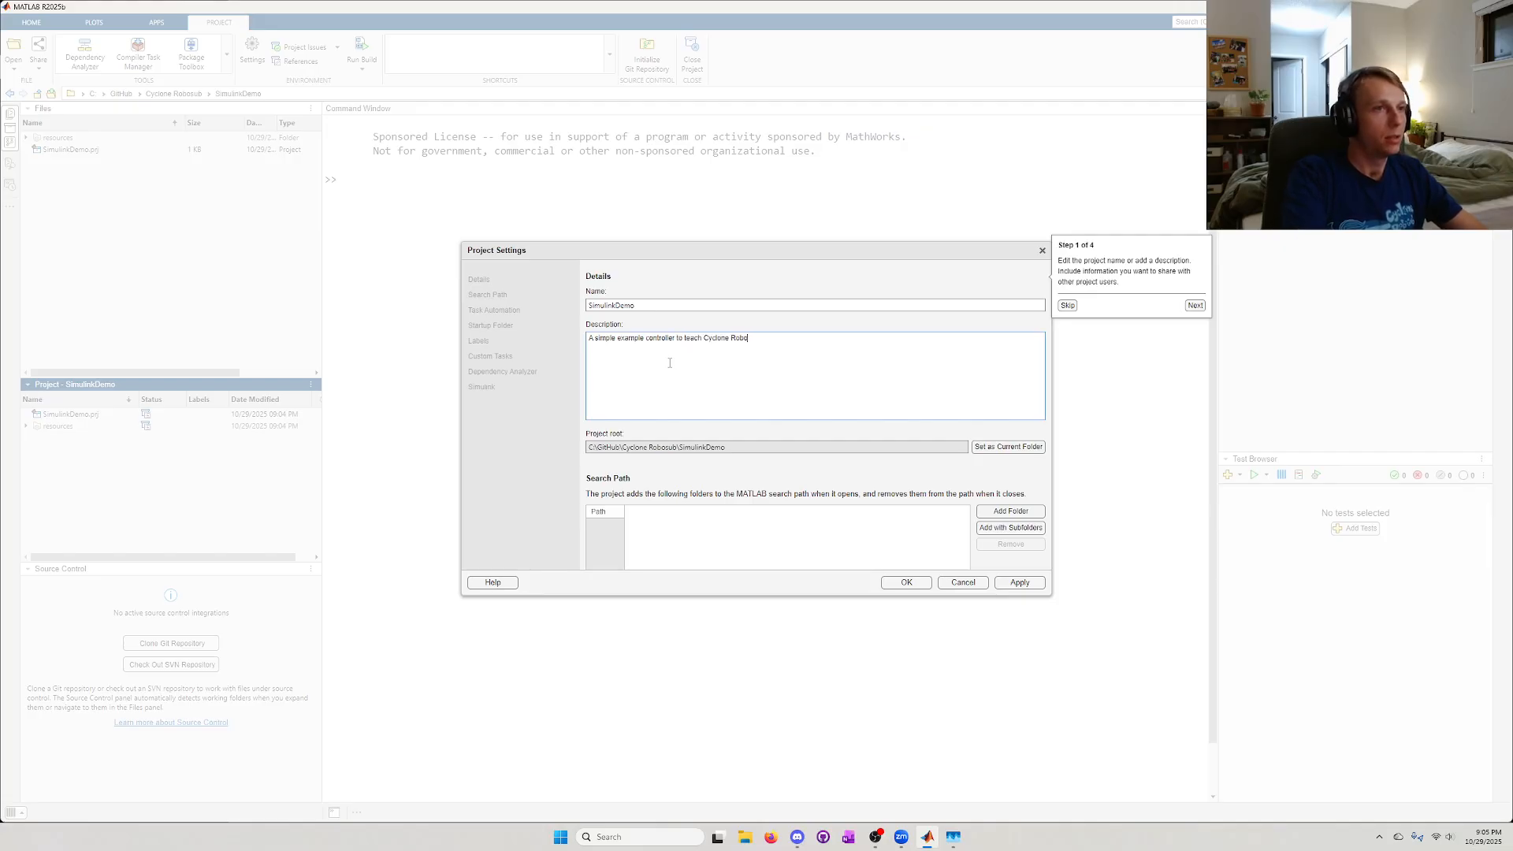
pyautogui.write('sub members.')
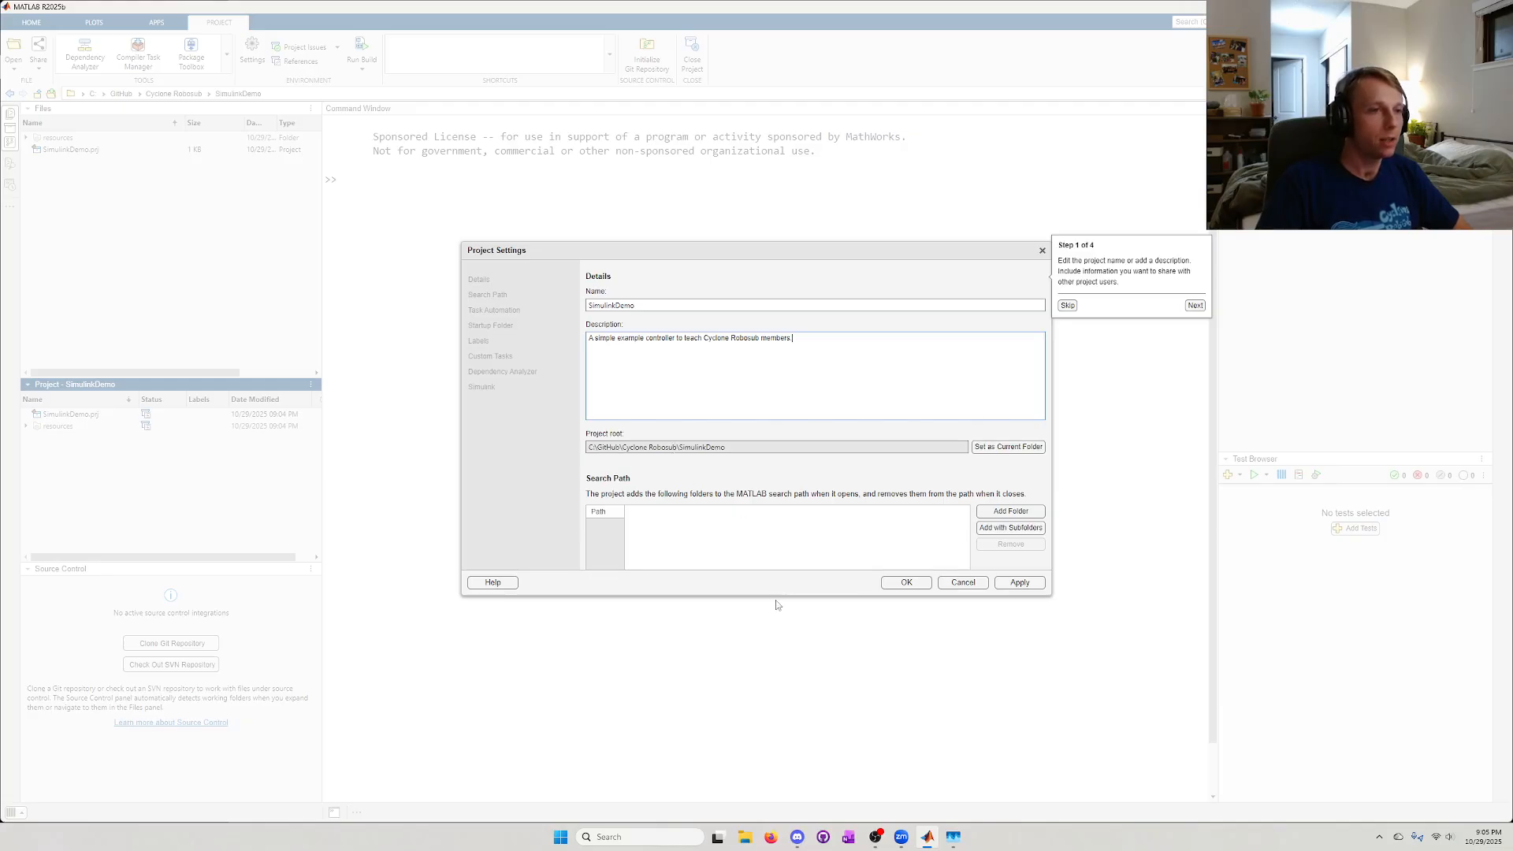
# - Skip the guided tour, review the project settings through the Simulink options, and apply them
pyautogui.moveTo(776, 597); pyautogui.dragTo(780, 725)
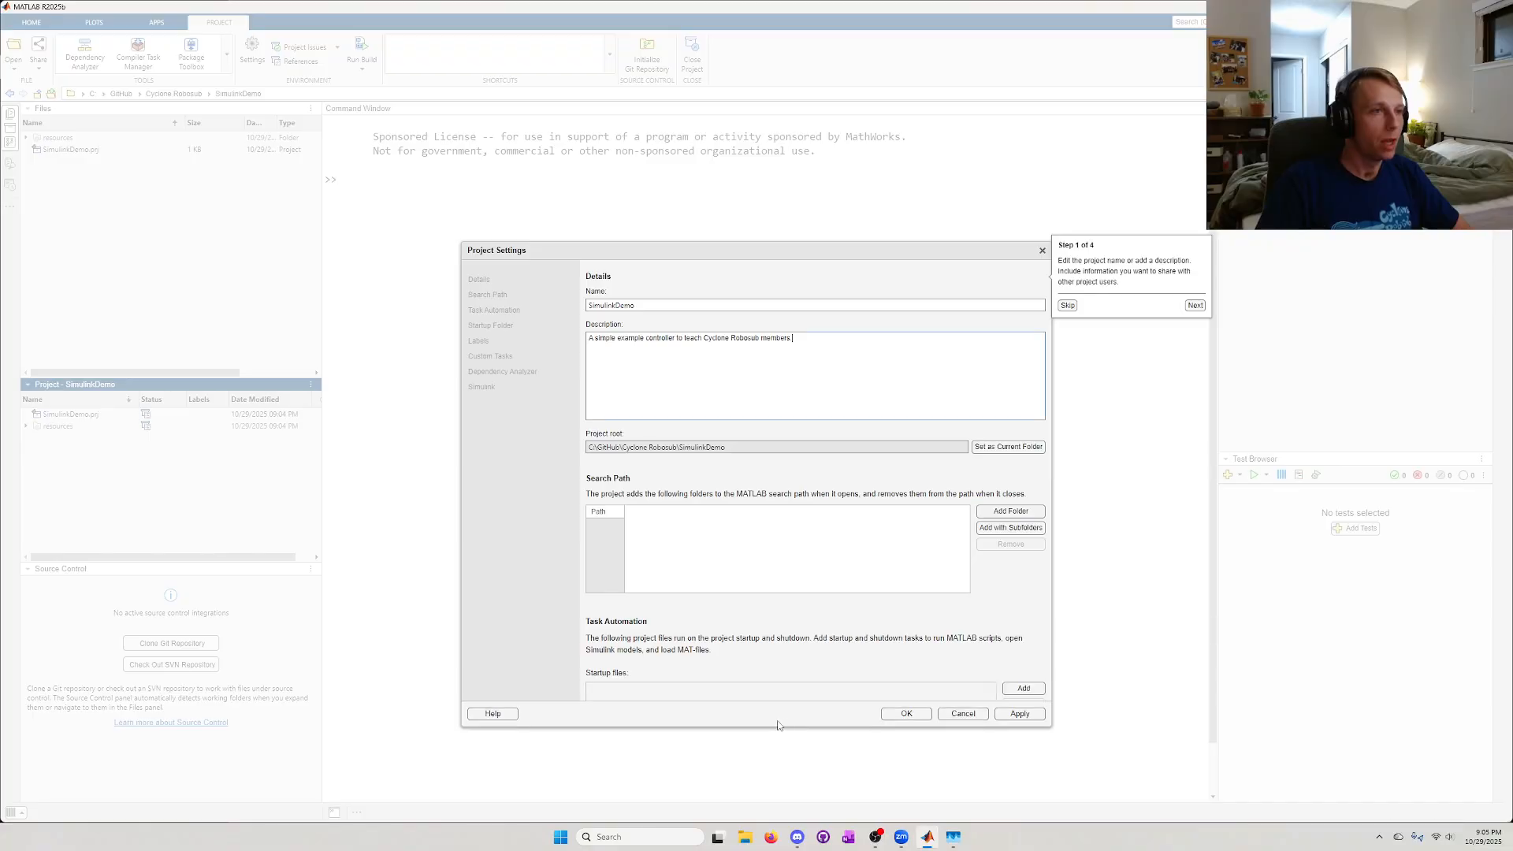
pyautogui.click(1069, 306)
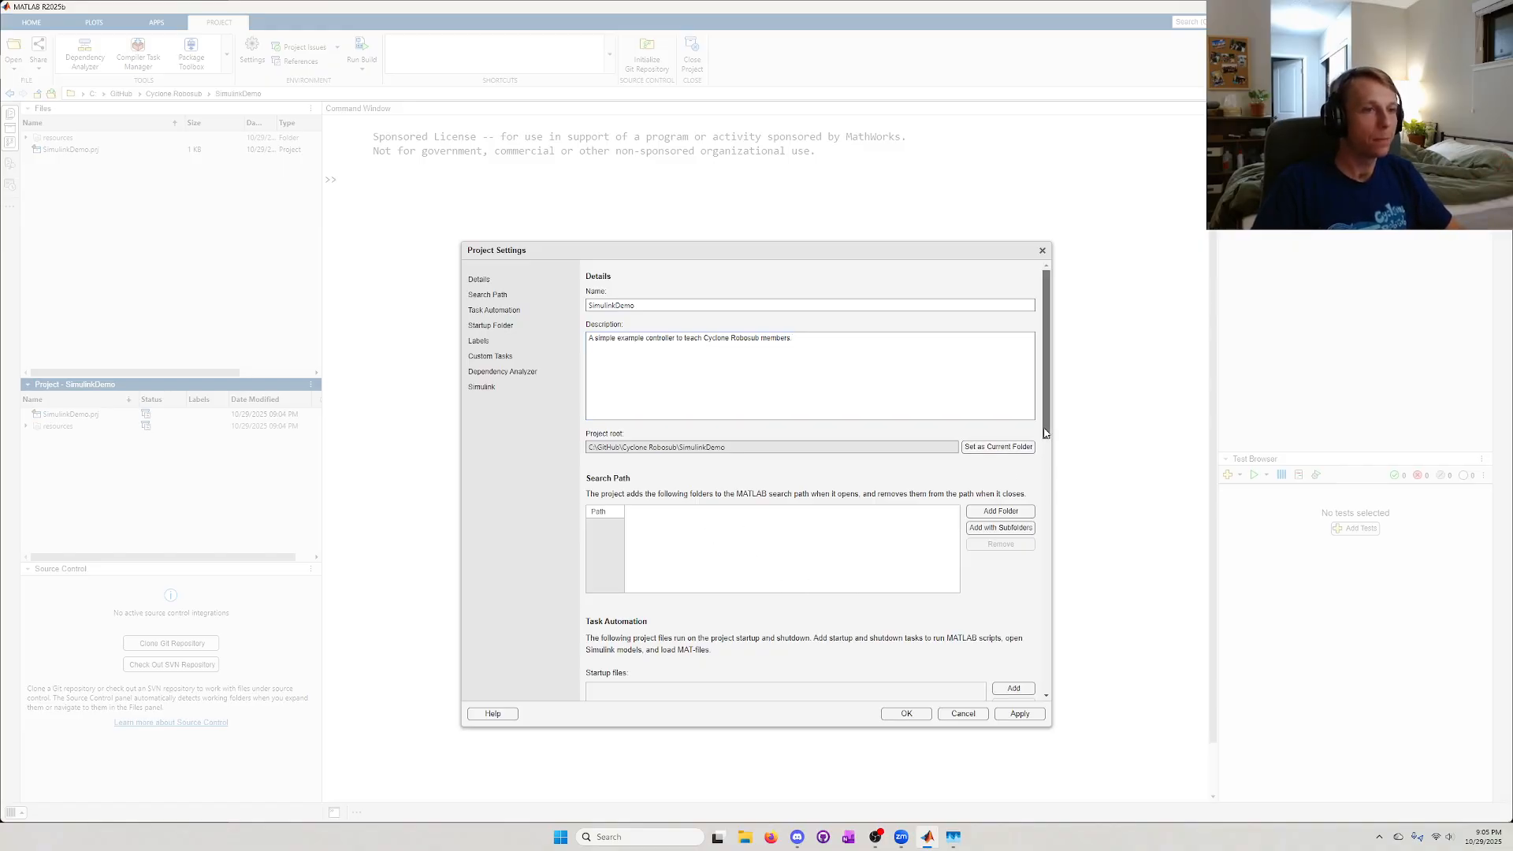
pyautogui.moveTo(1045, 432); pyautogui.dragTo(1046, 513)
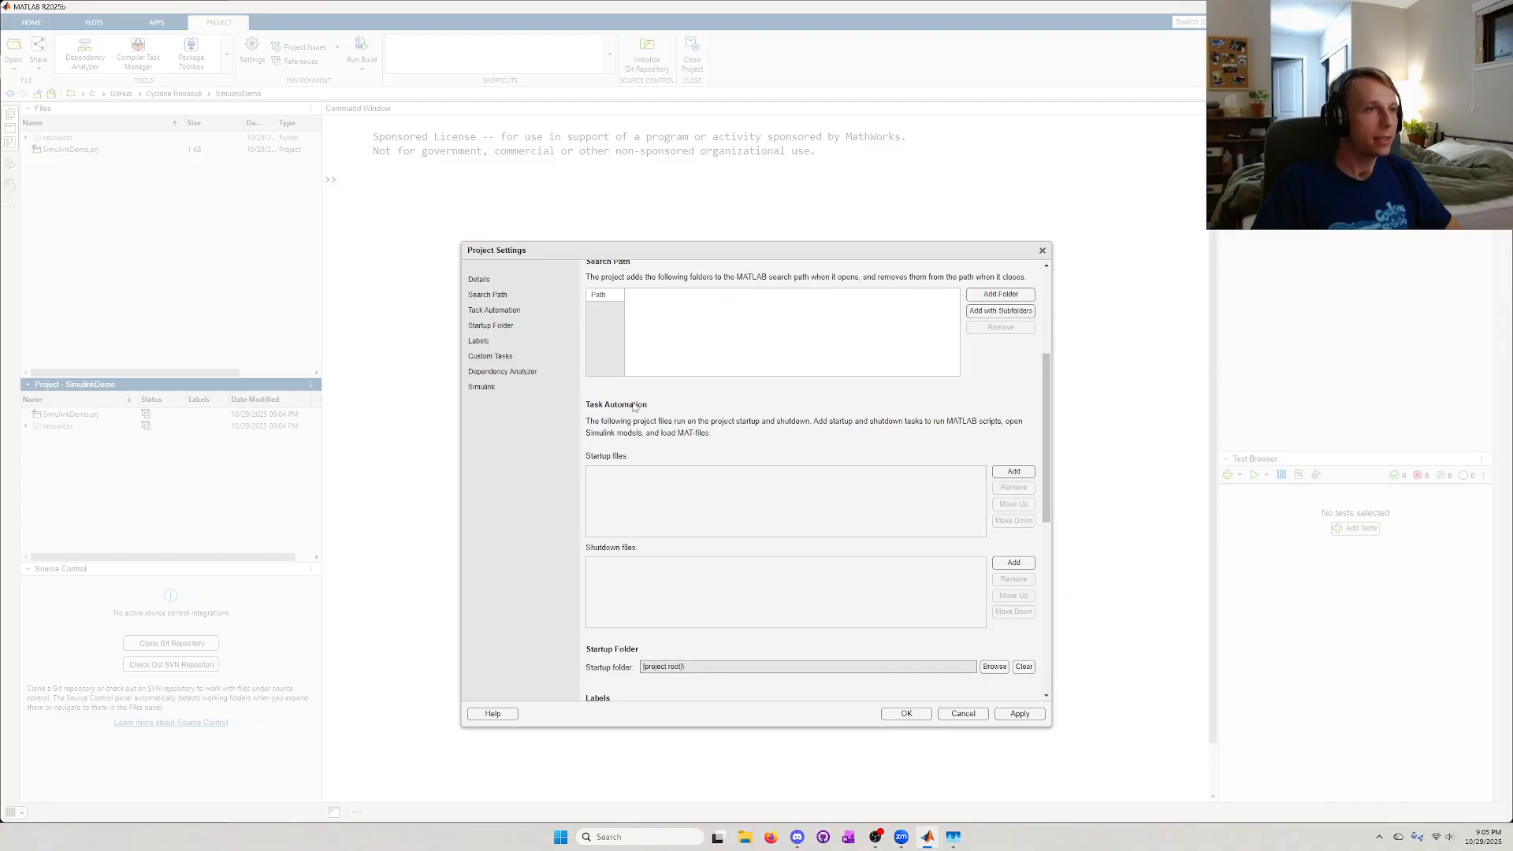
pyautogui.scroll(4, 736, 423)
pyautogui.scroll(-5, 688, 502)
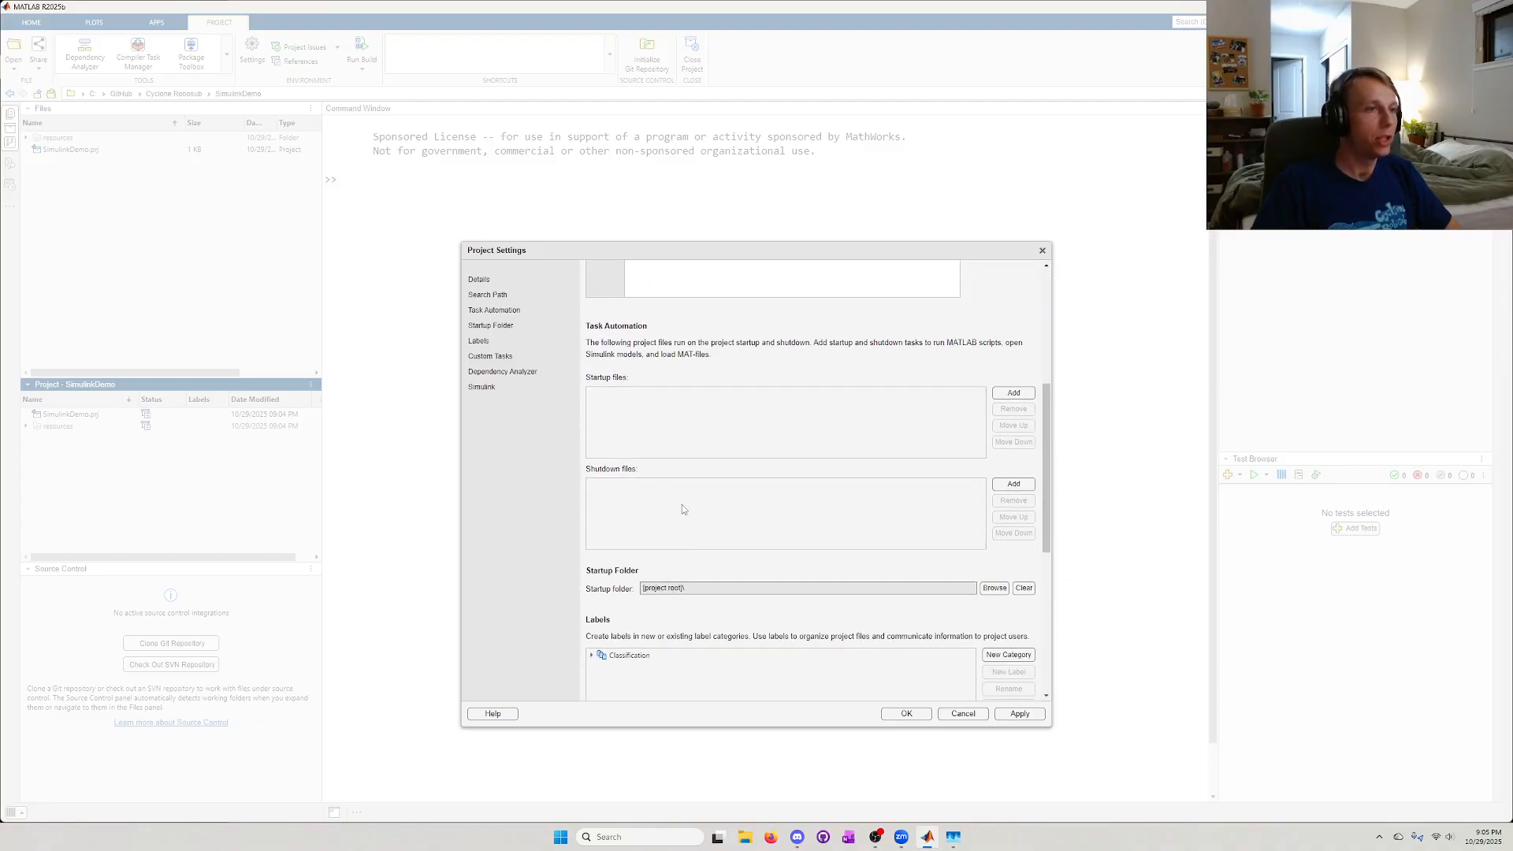
pyautogui.scroll(-1, 692, 497)
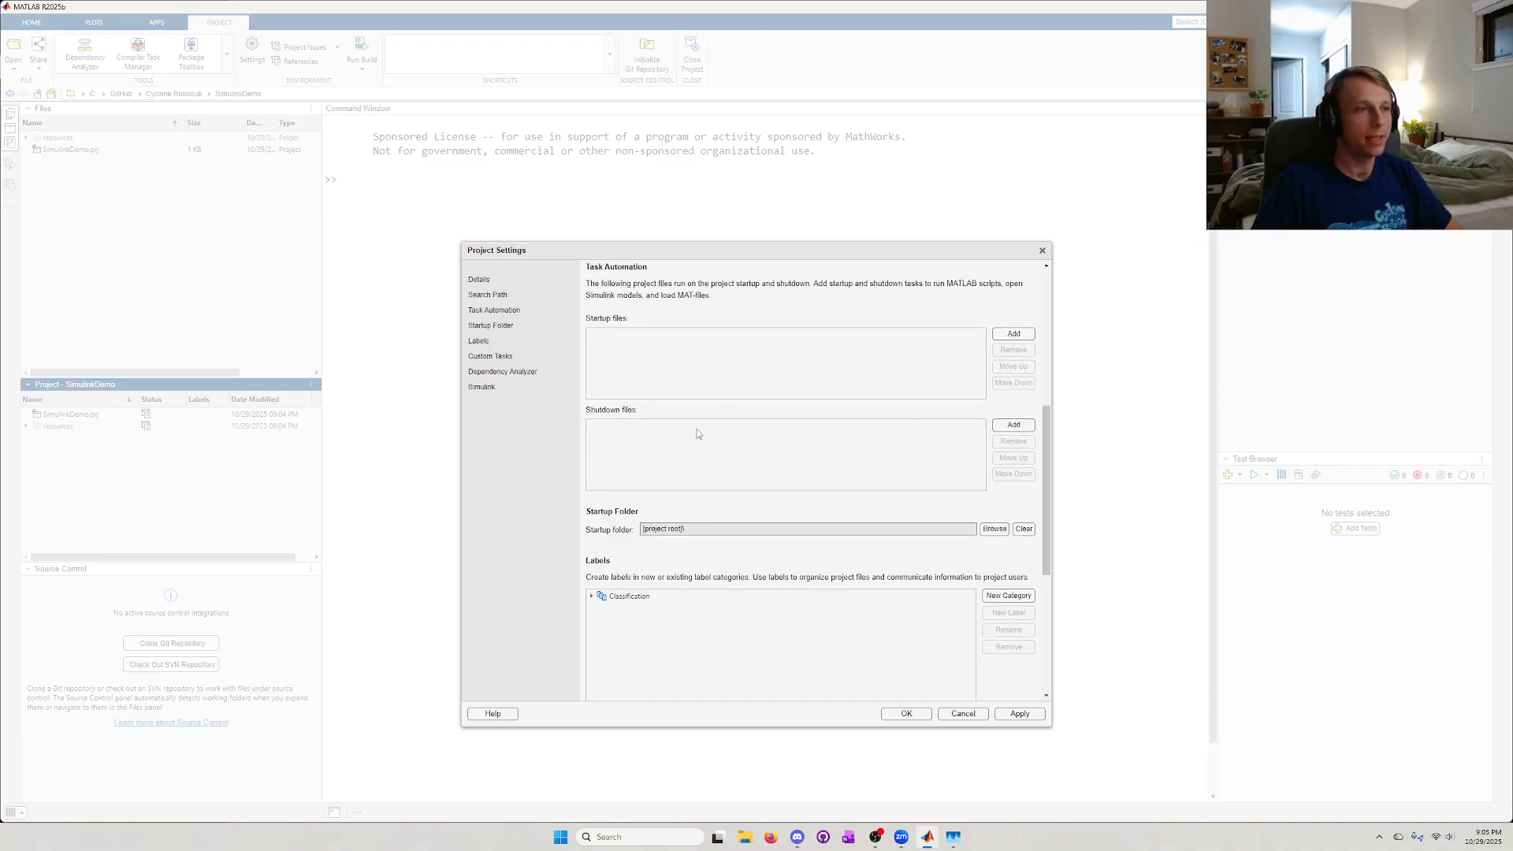
pyautogui.scroll(-1, 697, 433)
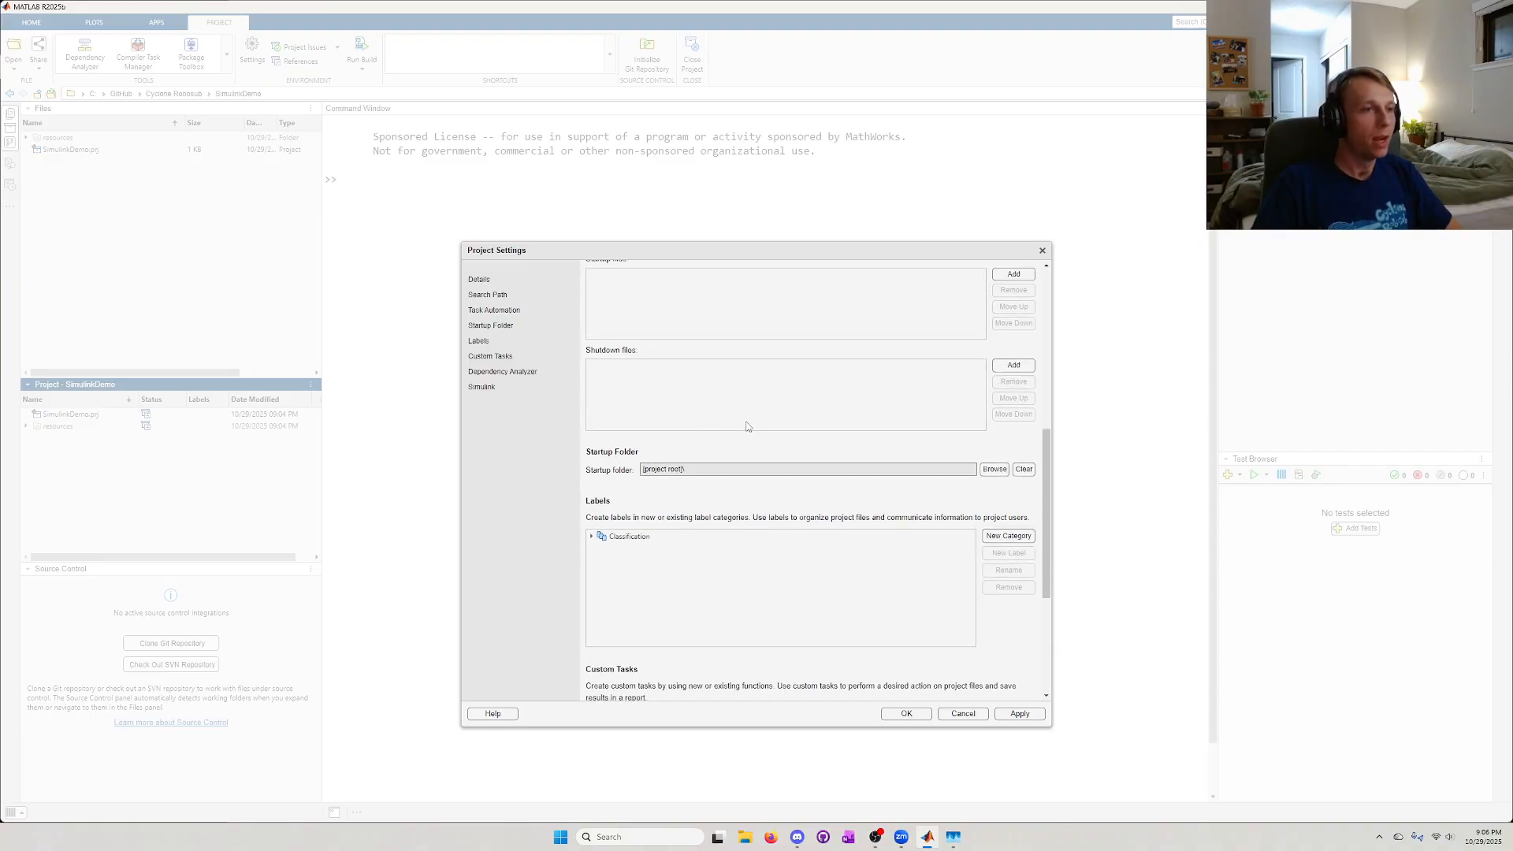
pyautogui.scroll(-3, 747, 426)
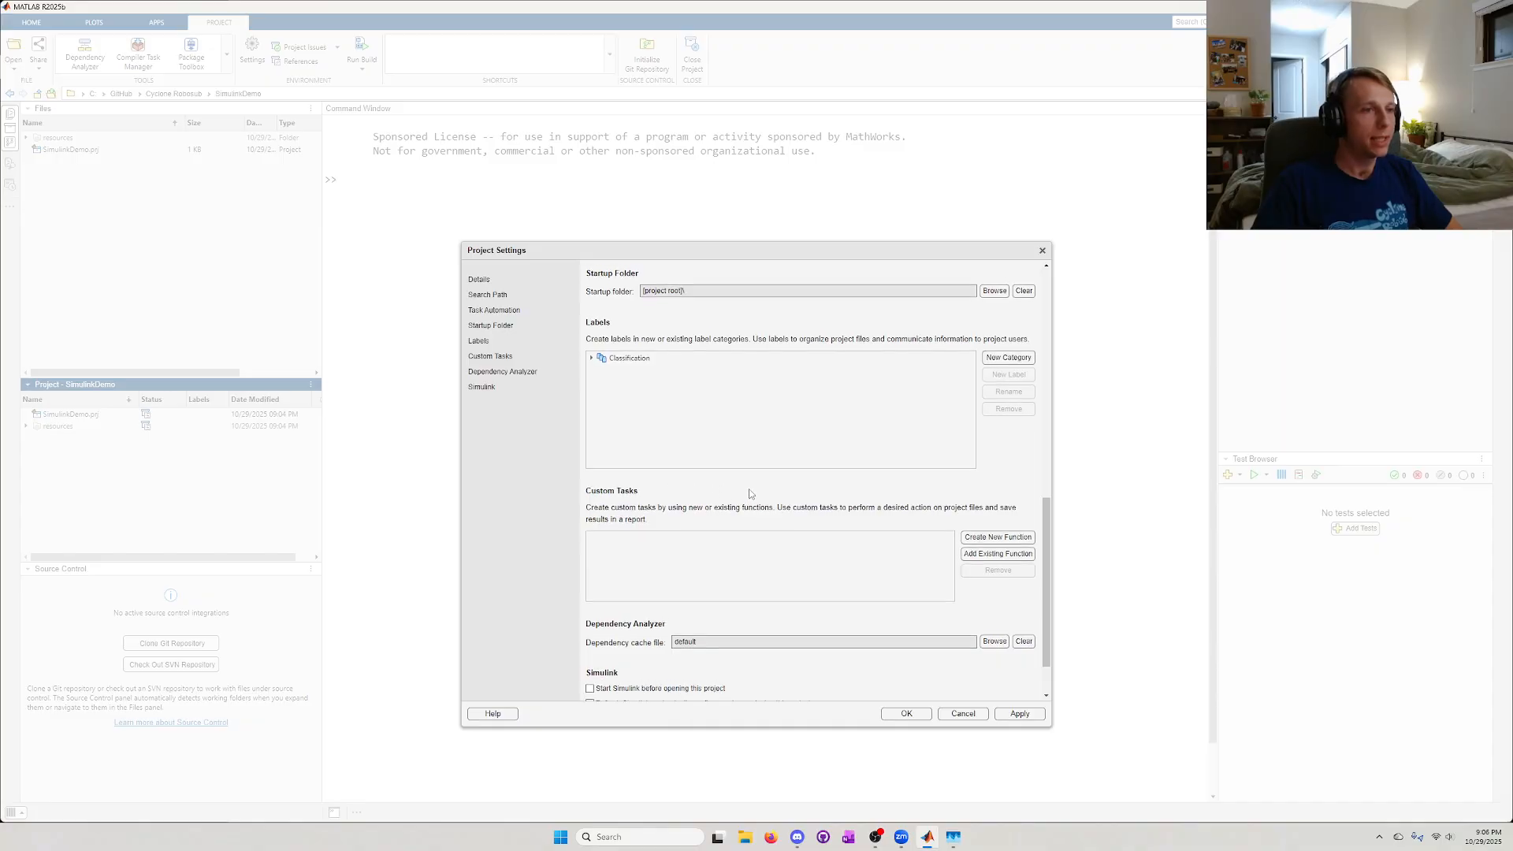
pyautogui.scroll(-1, 749, 494)
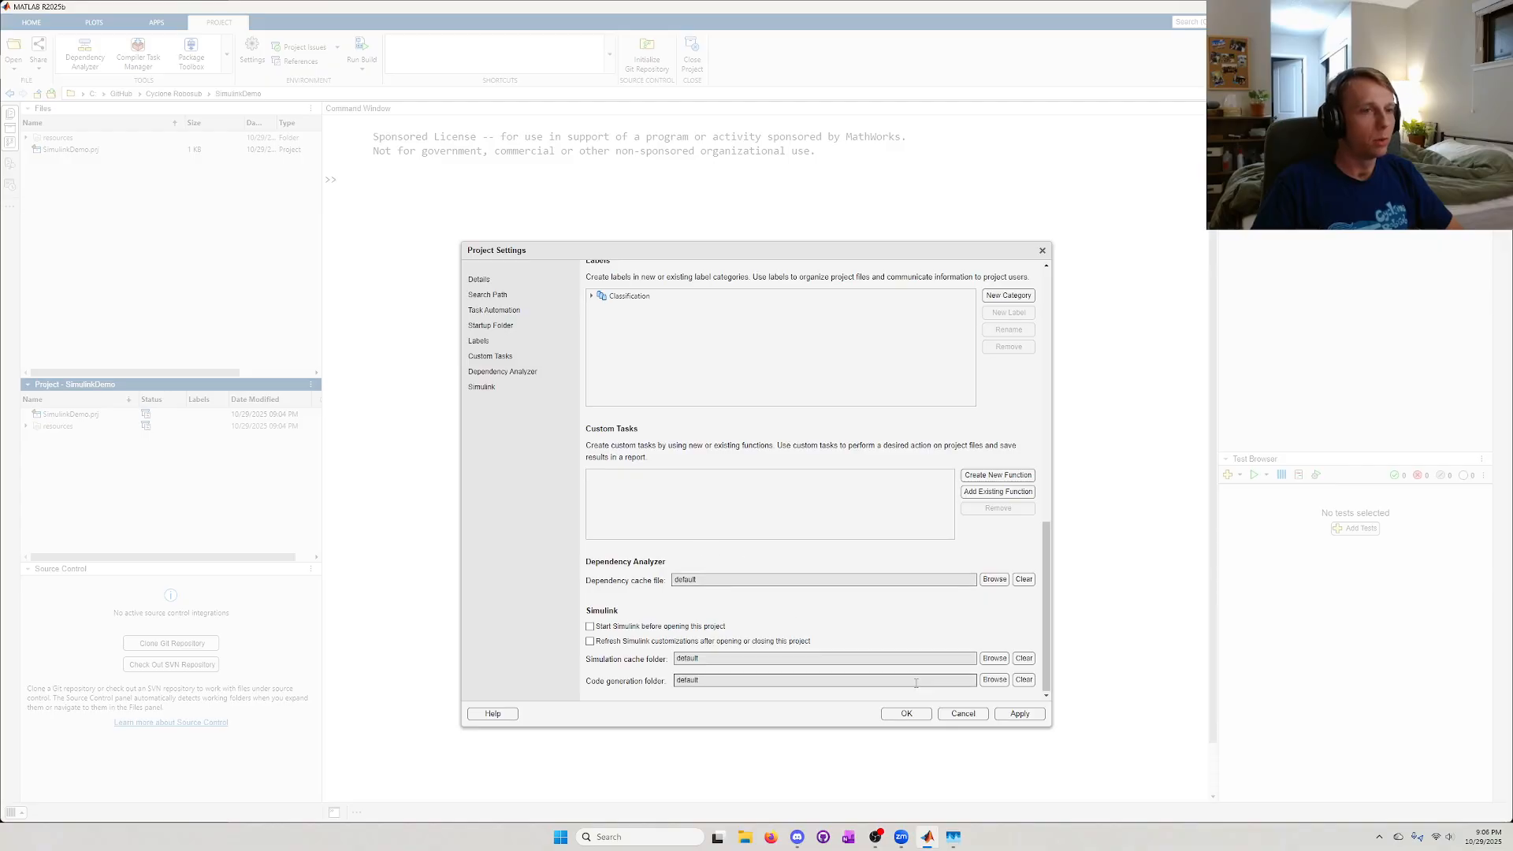
pyautogui.click(1025, 718)
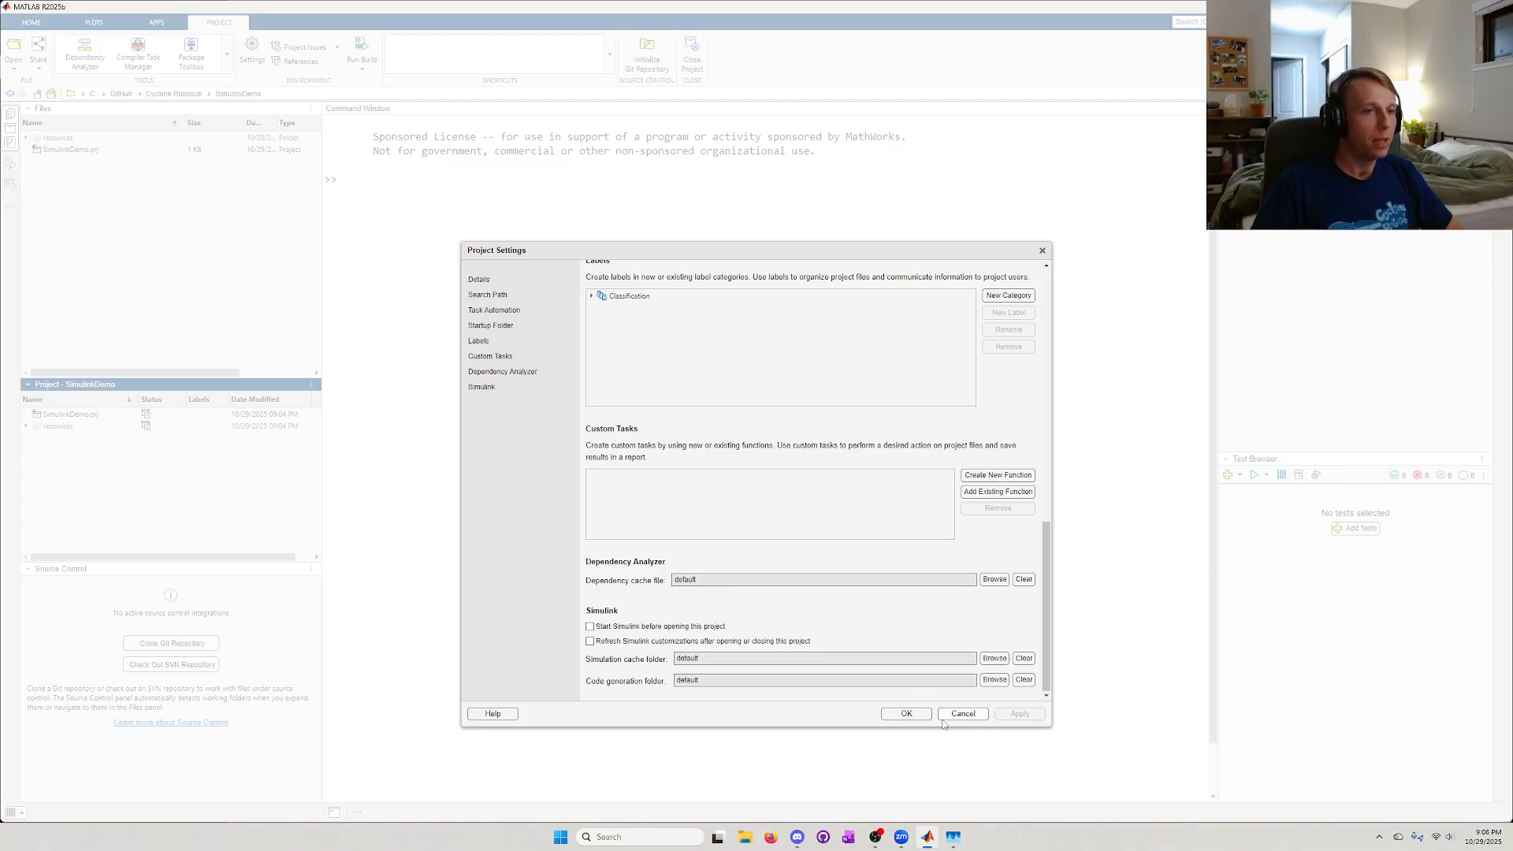
pyautogui.click(914, 716)
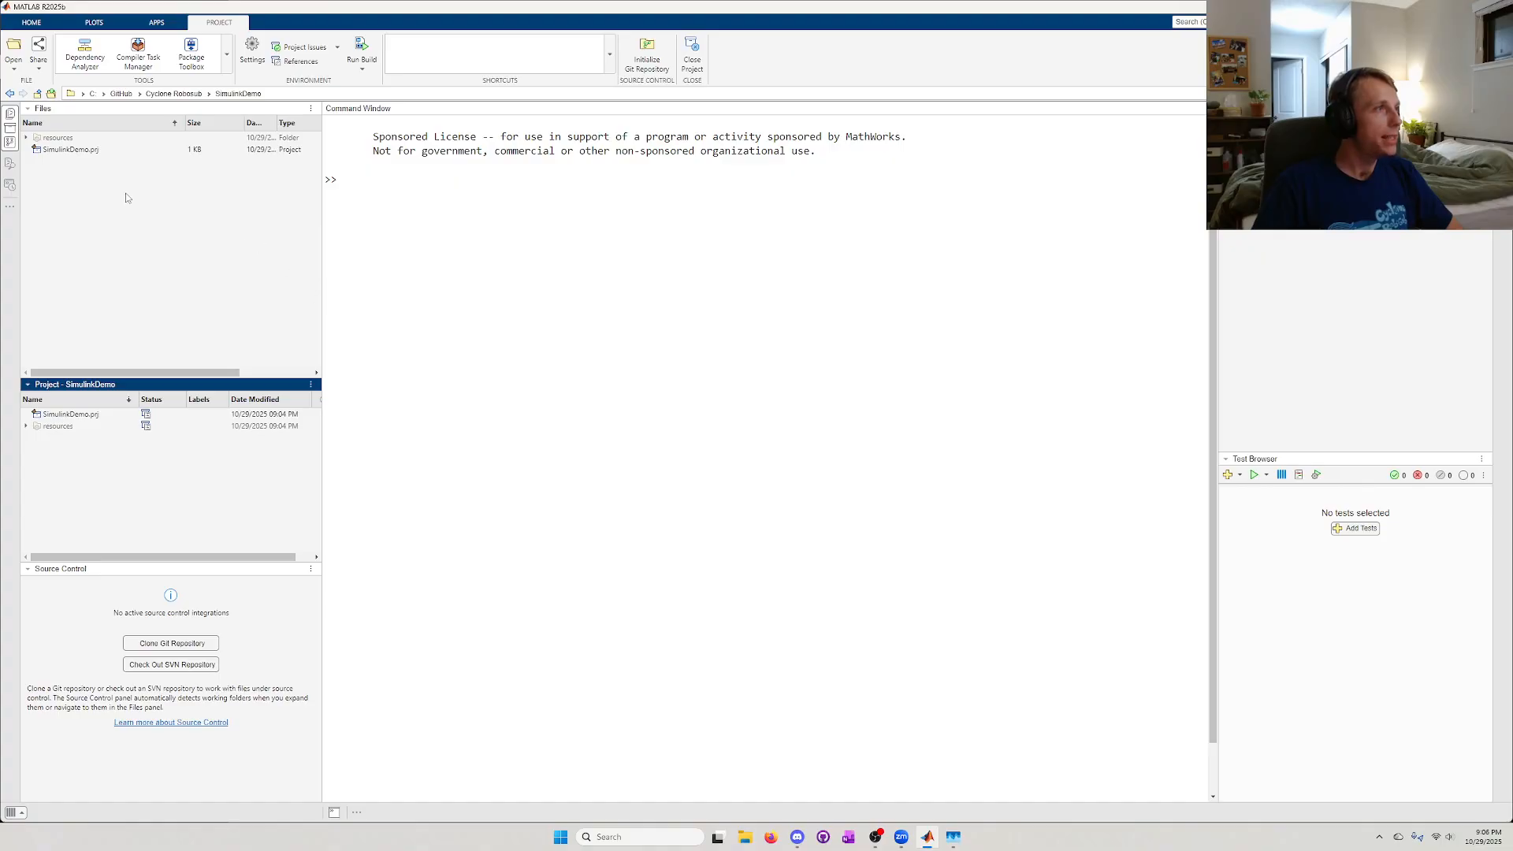
pyautogui.click(92, 150)
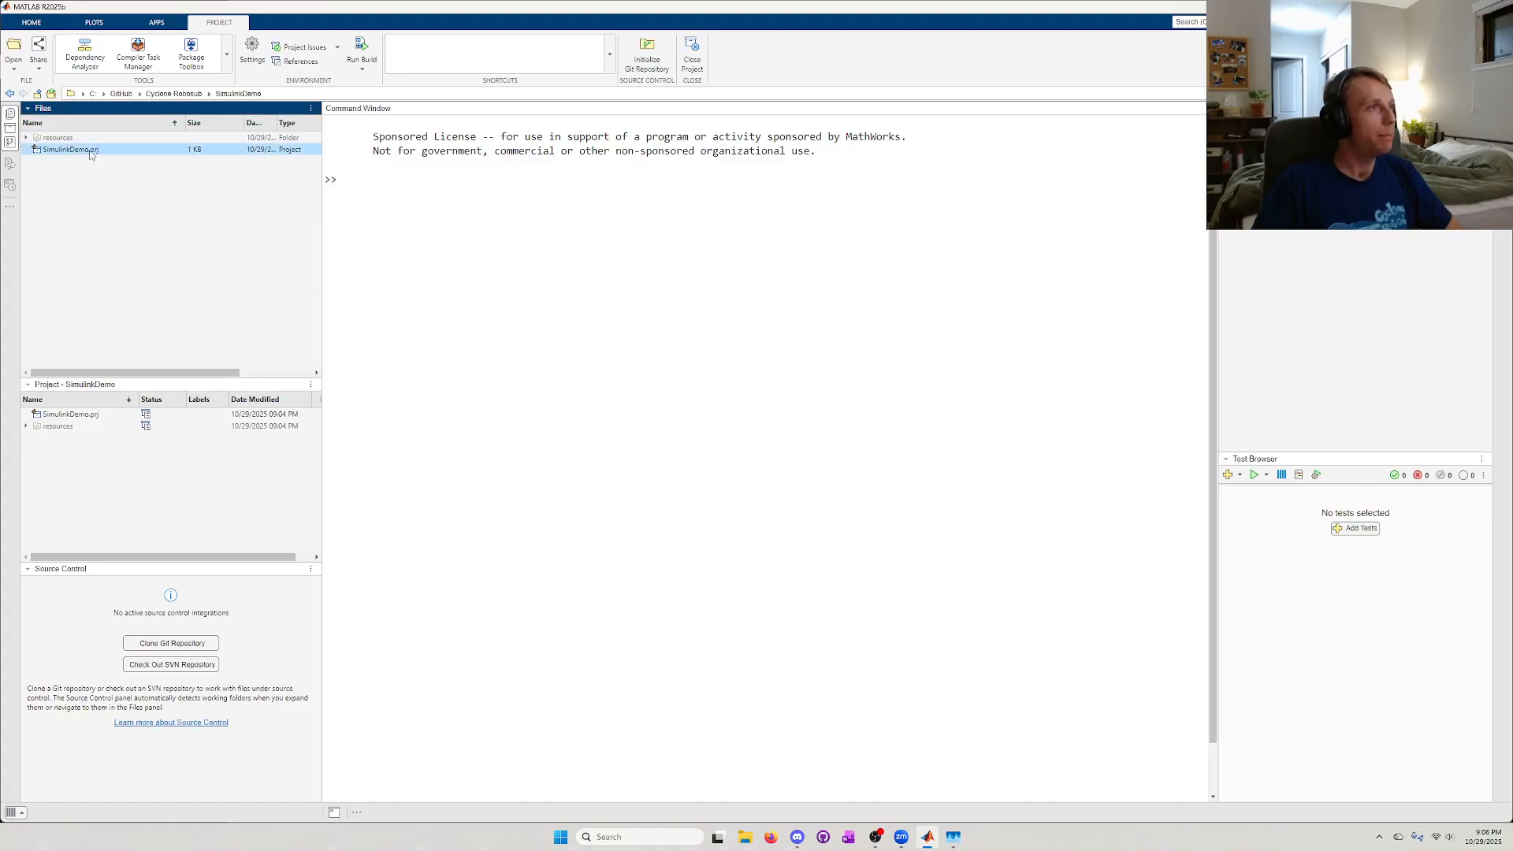
pyautogui.click(67, 138)
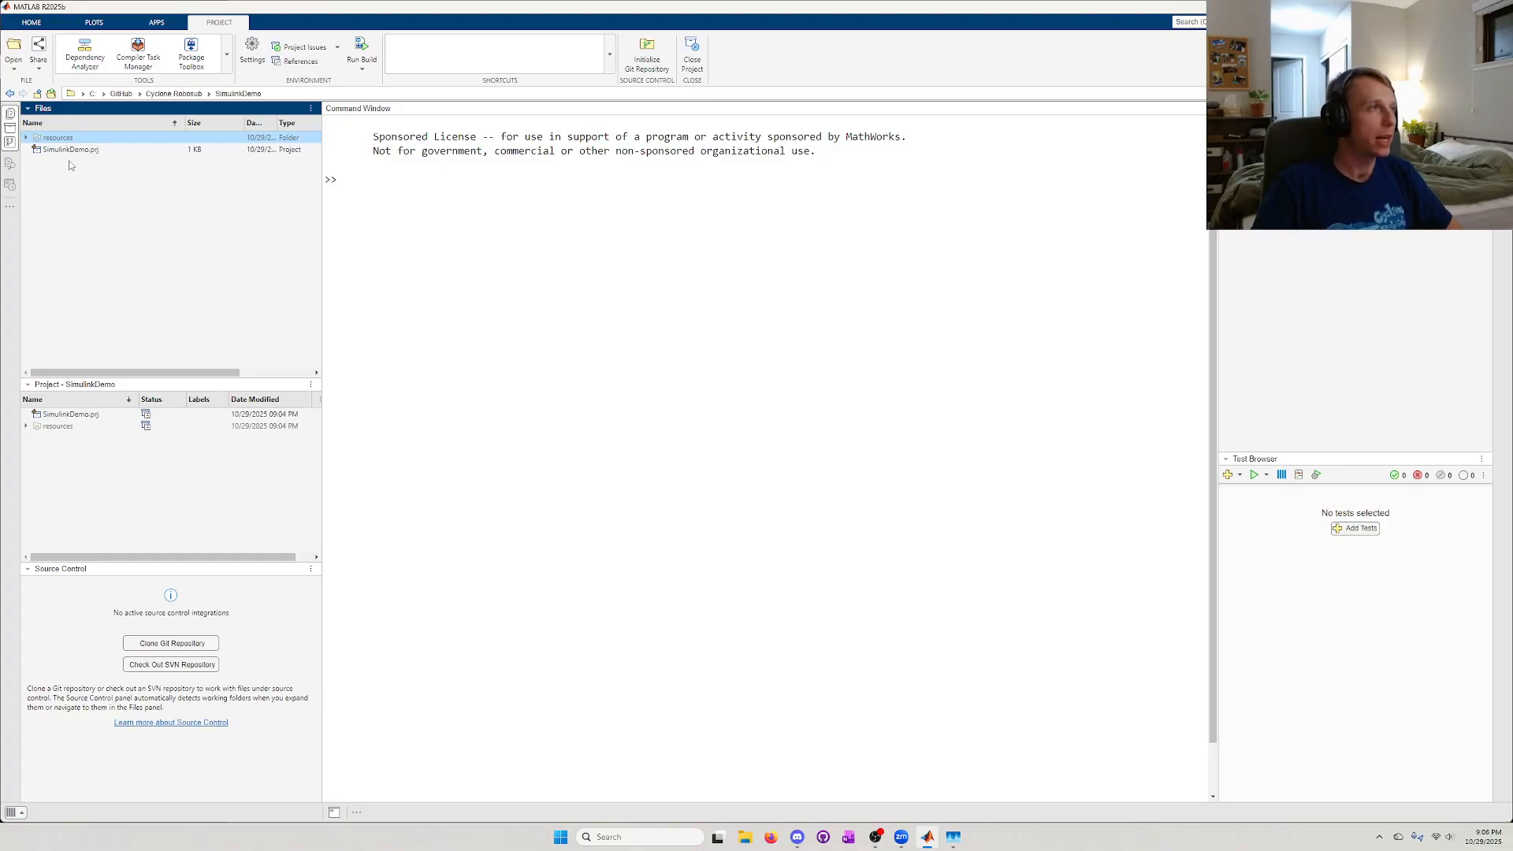
pyautogui.click(70, 151)
pyautogui.click(68, 178)
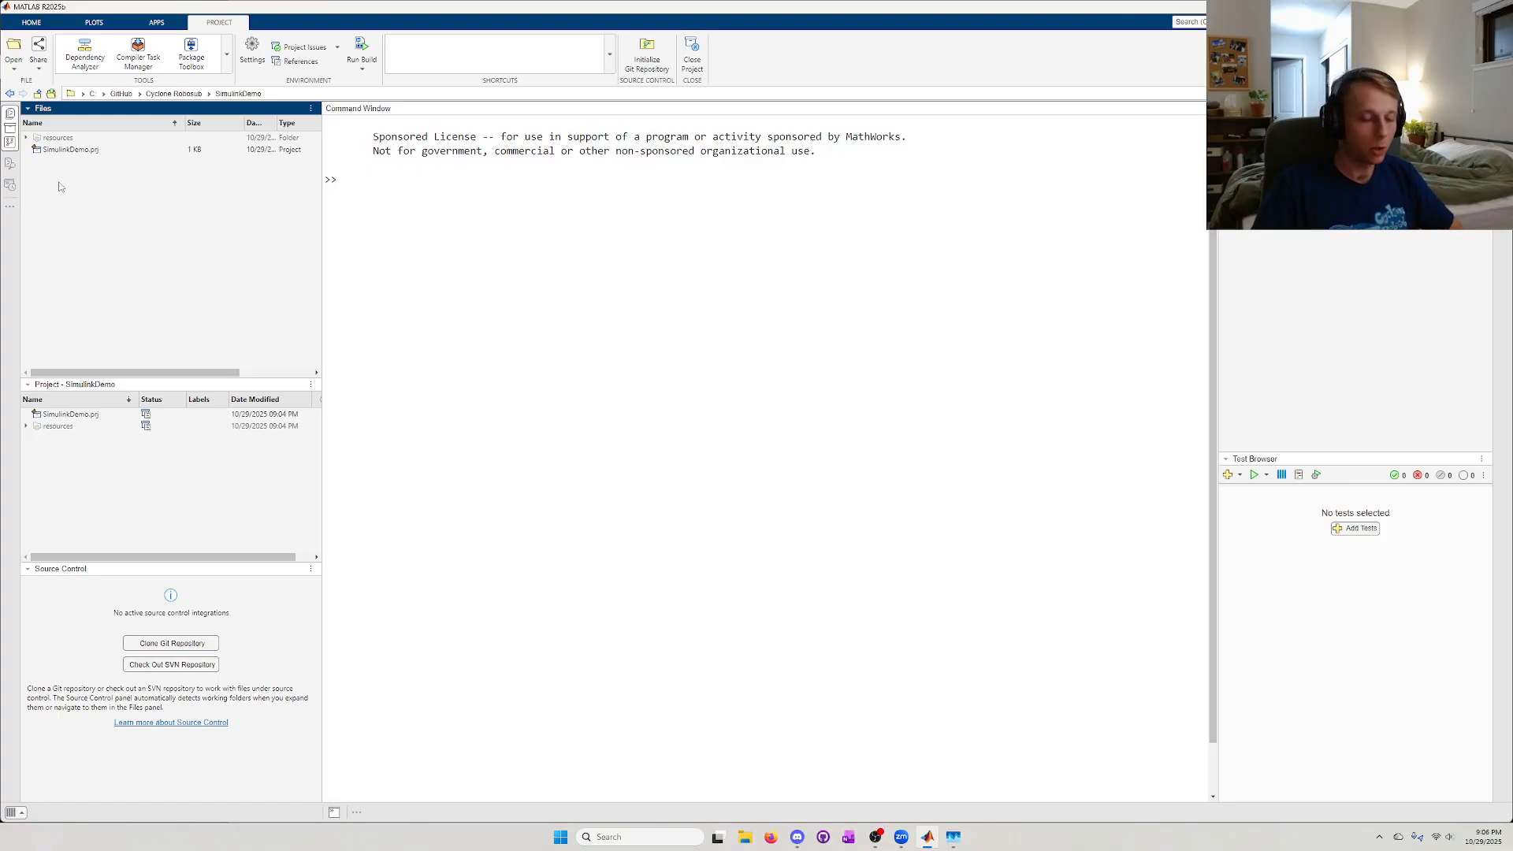
# - Create a new blank Simulink model from within the SimulinkDemo project folder
pyautogui.rightClick(56, 179)
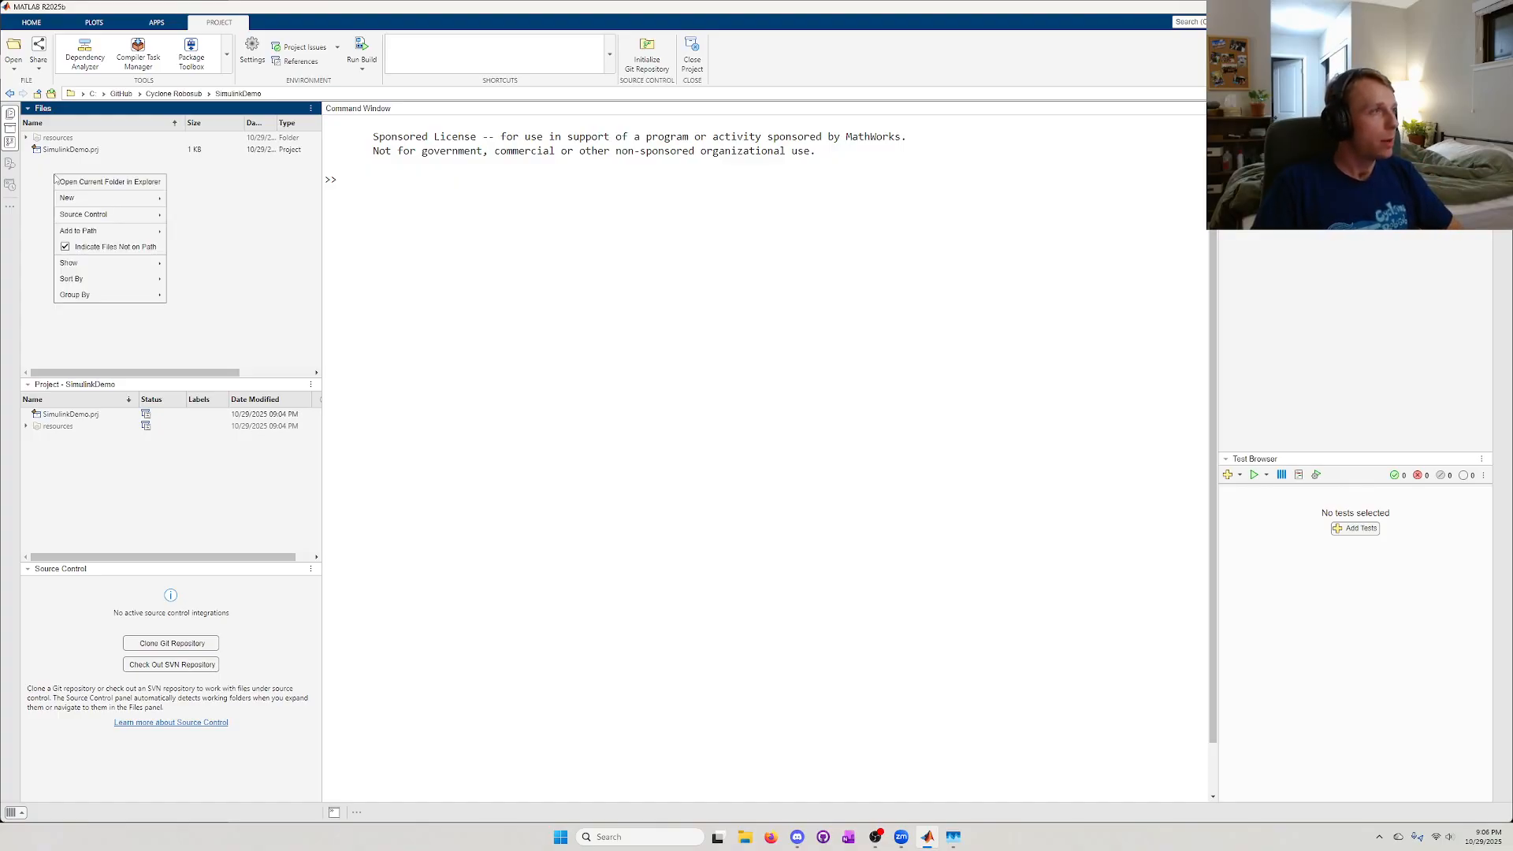
pyautogui.moveTo(68, 198)
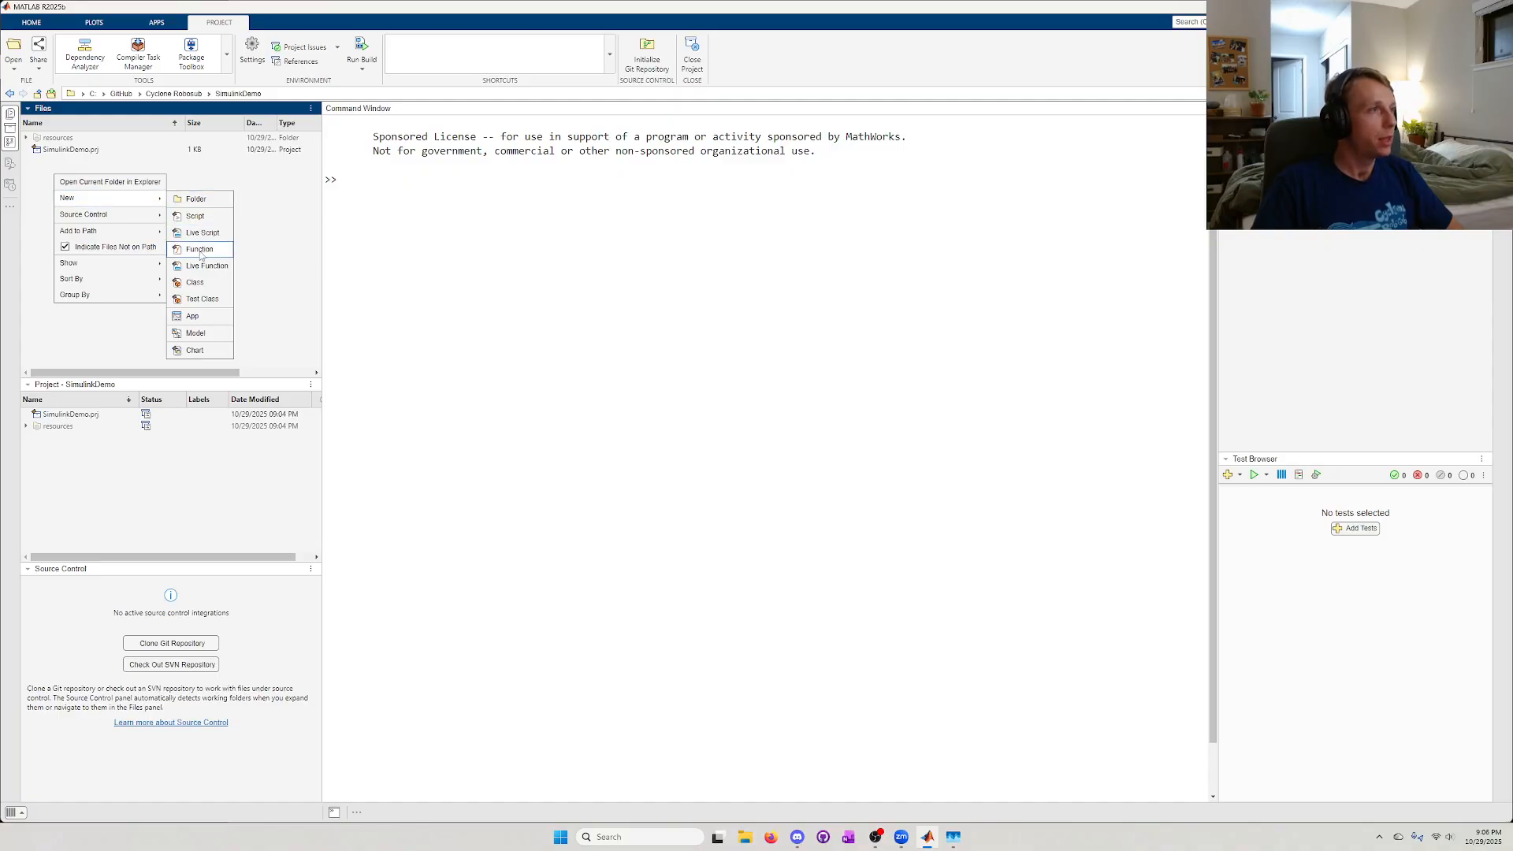
pyautogui.click(202, 337)
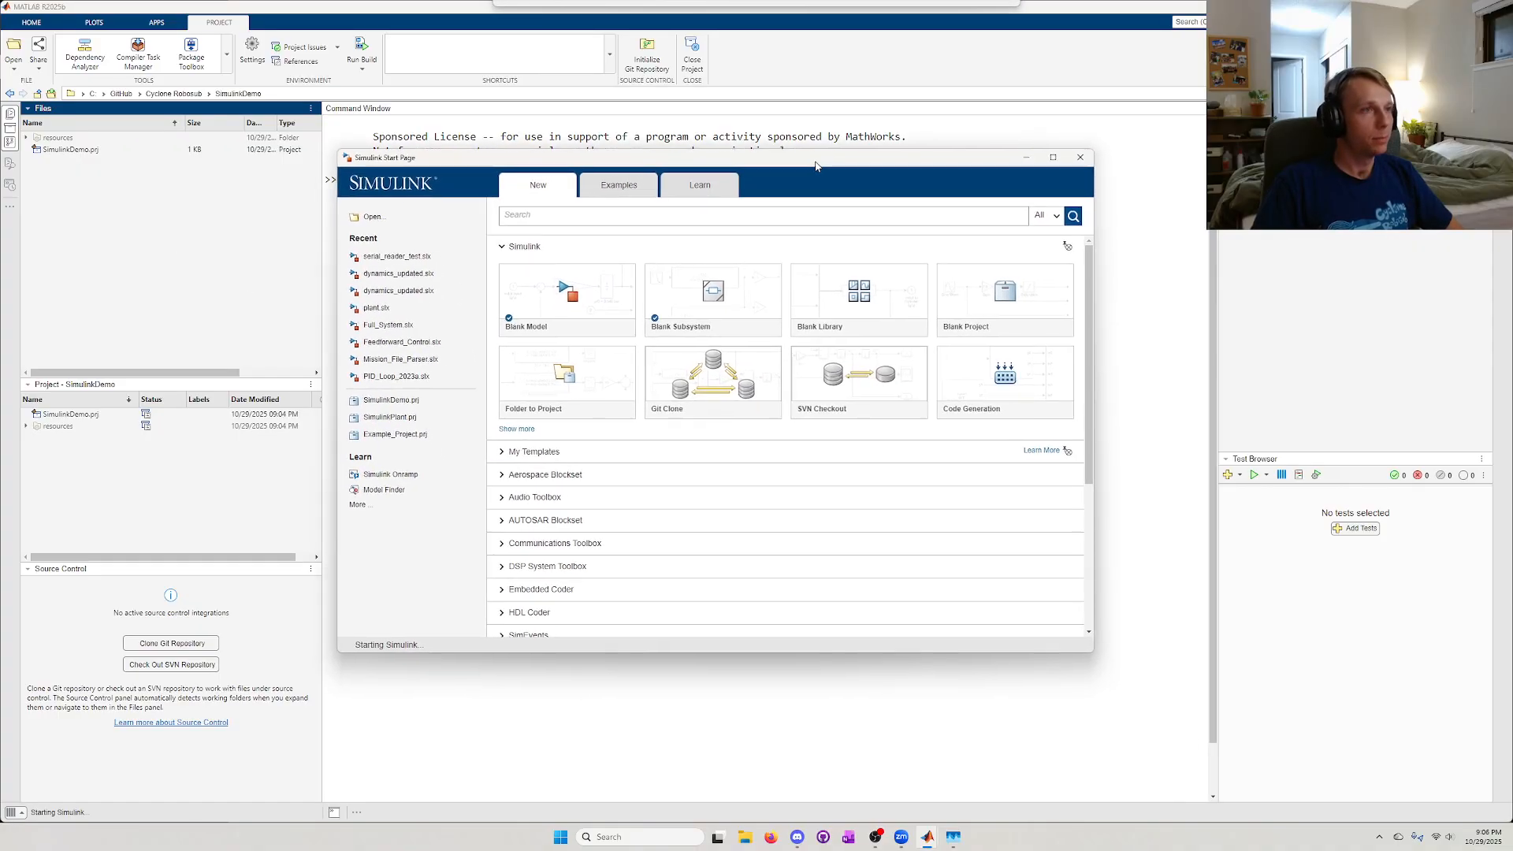
pyautogui.moveTo(572, 321)
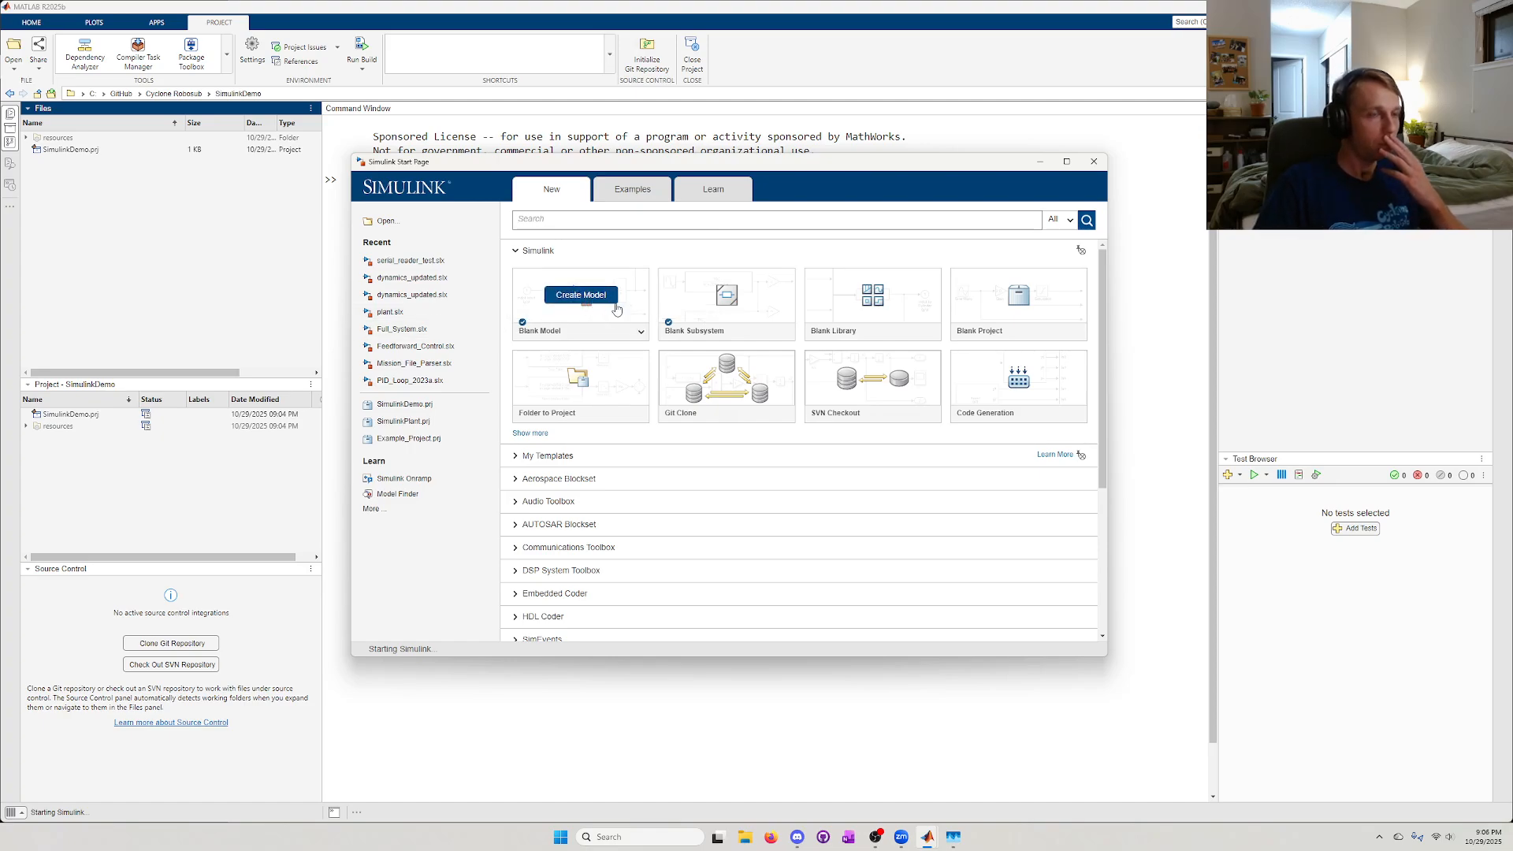
pyautogui.click(581, 296)
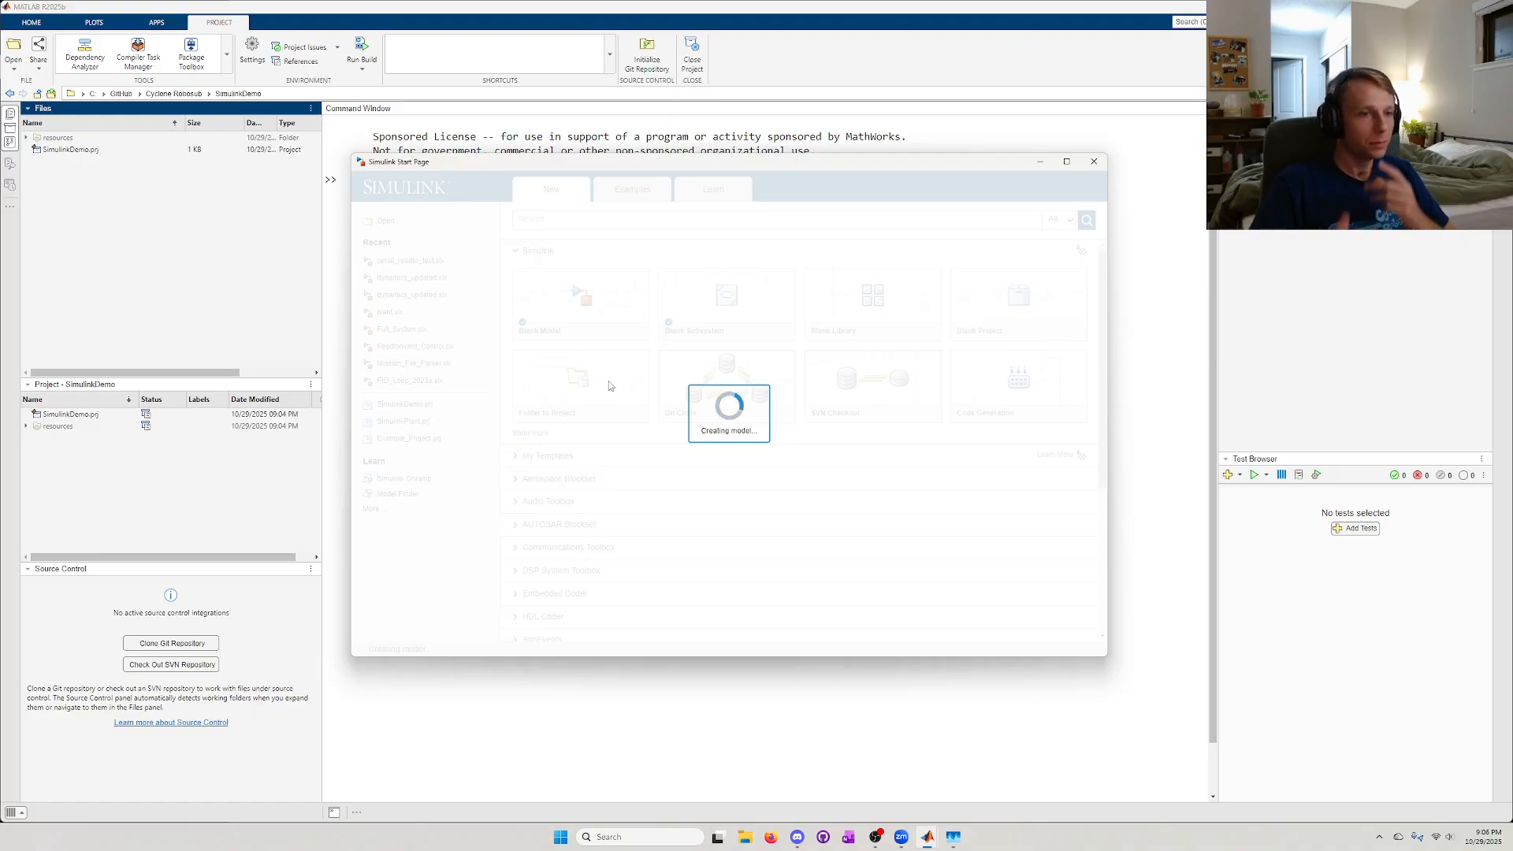
pyautogui.click(797, 837)
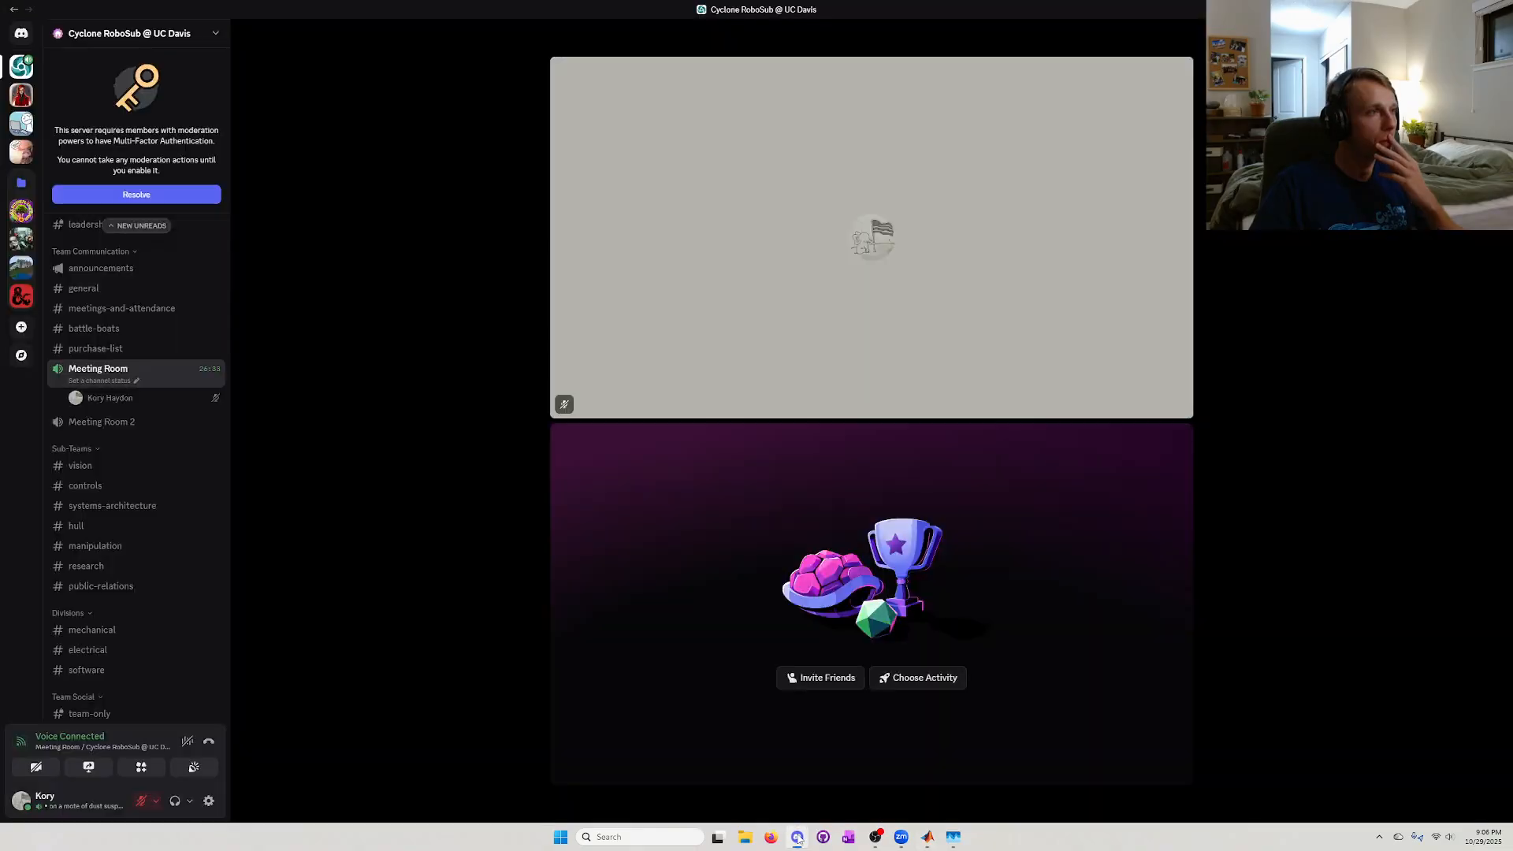
pyautogui.click(796, 836)
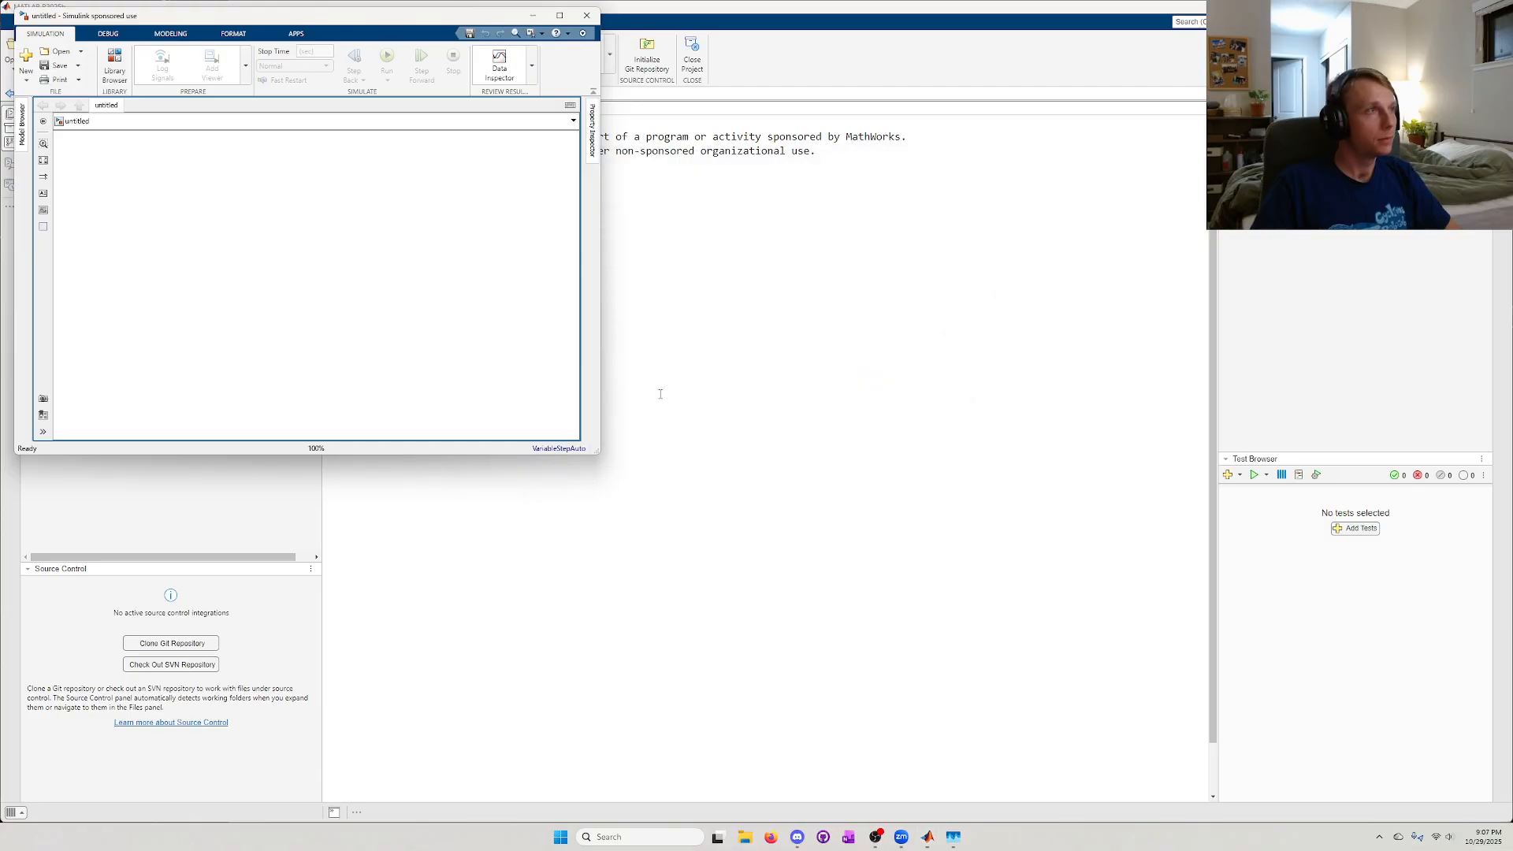
# - Maximize the window of the new untitled Simulink model
pyautogui.click(559, 15)
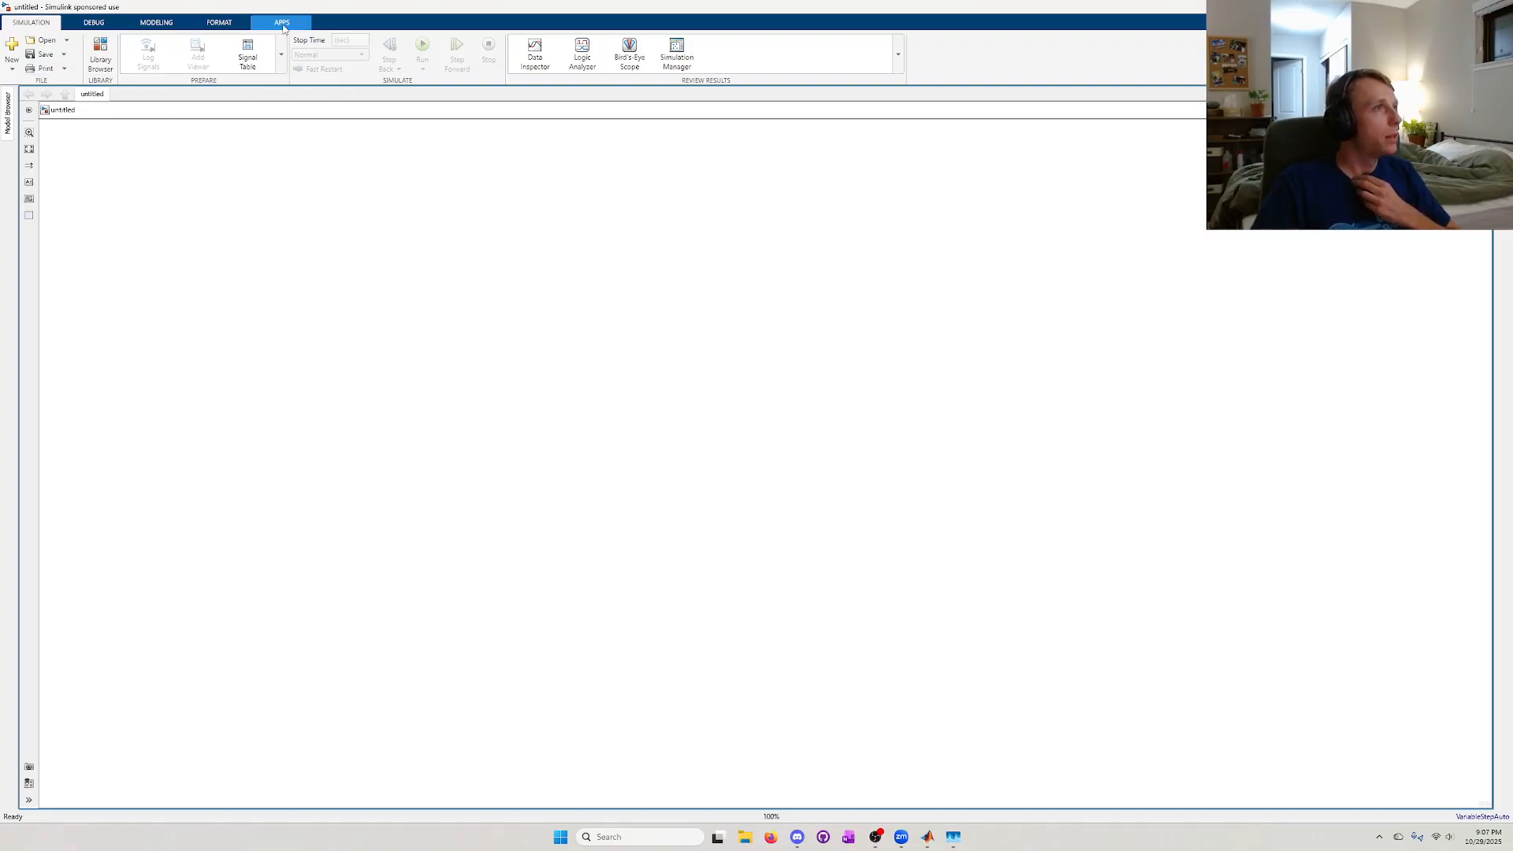
pyautogui.click(237, 25)
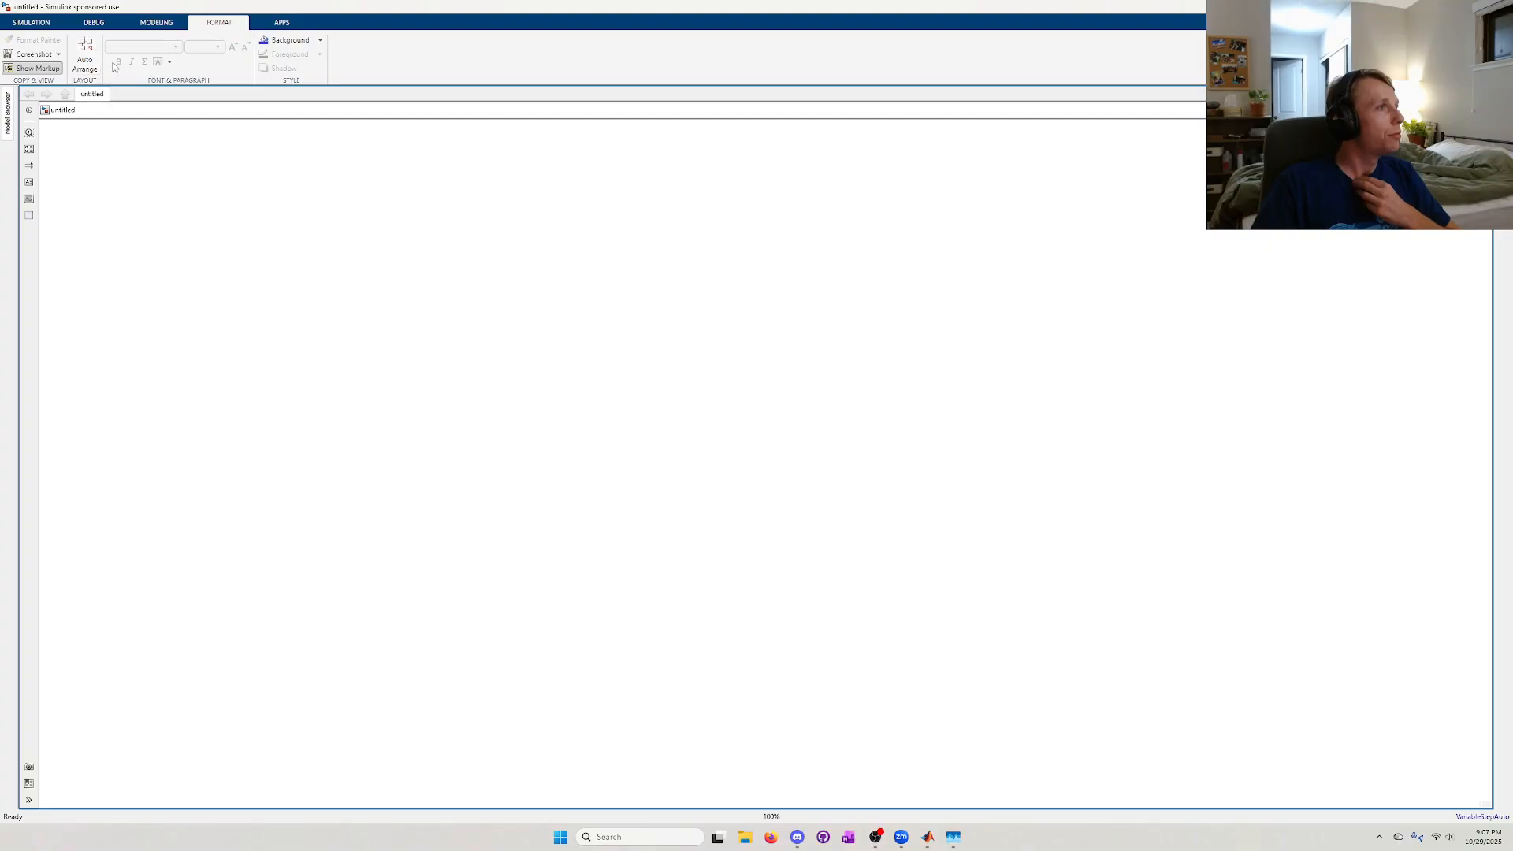
pyautogui.click(31, 22)
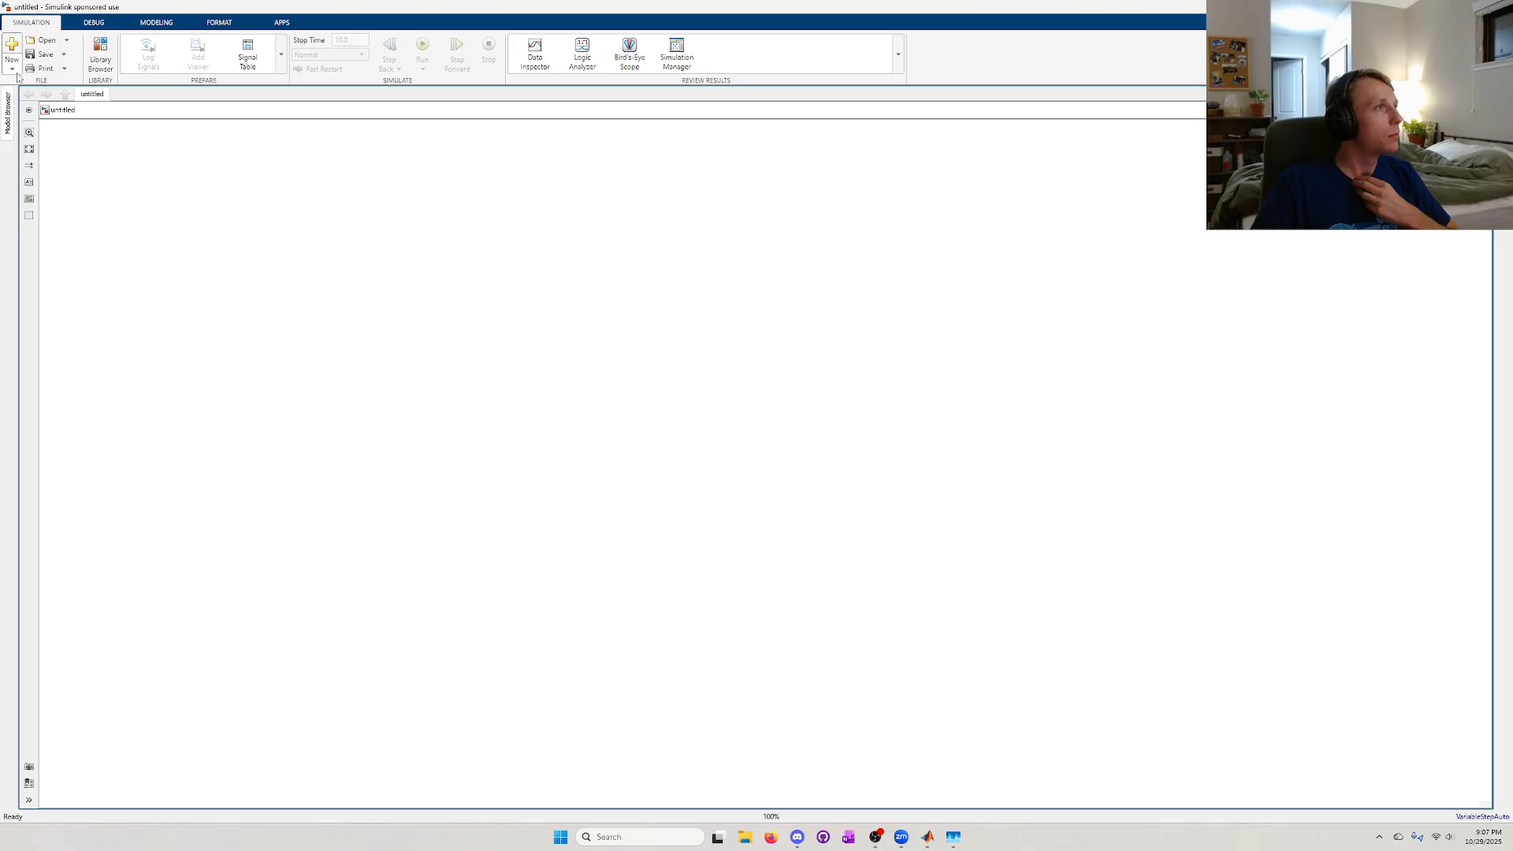
pyautogui.click(305, 22)
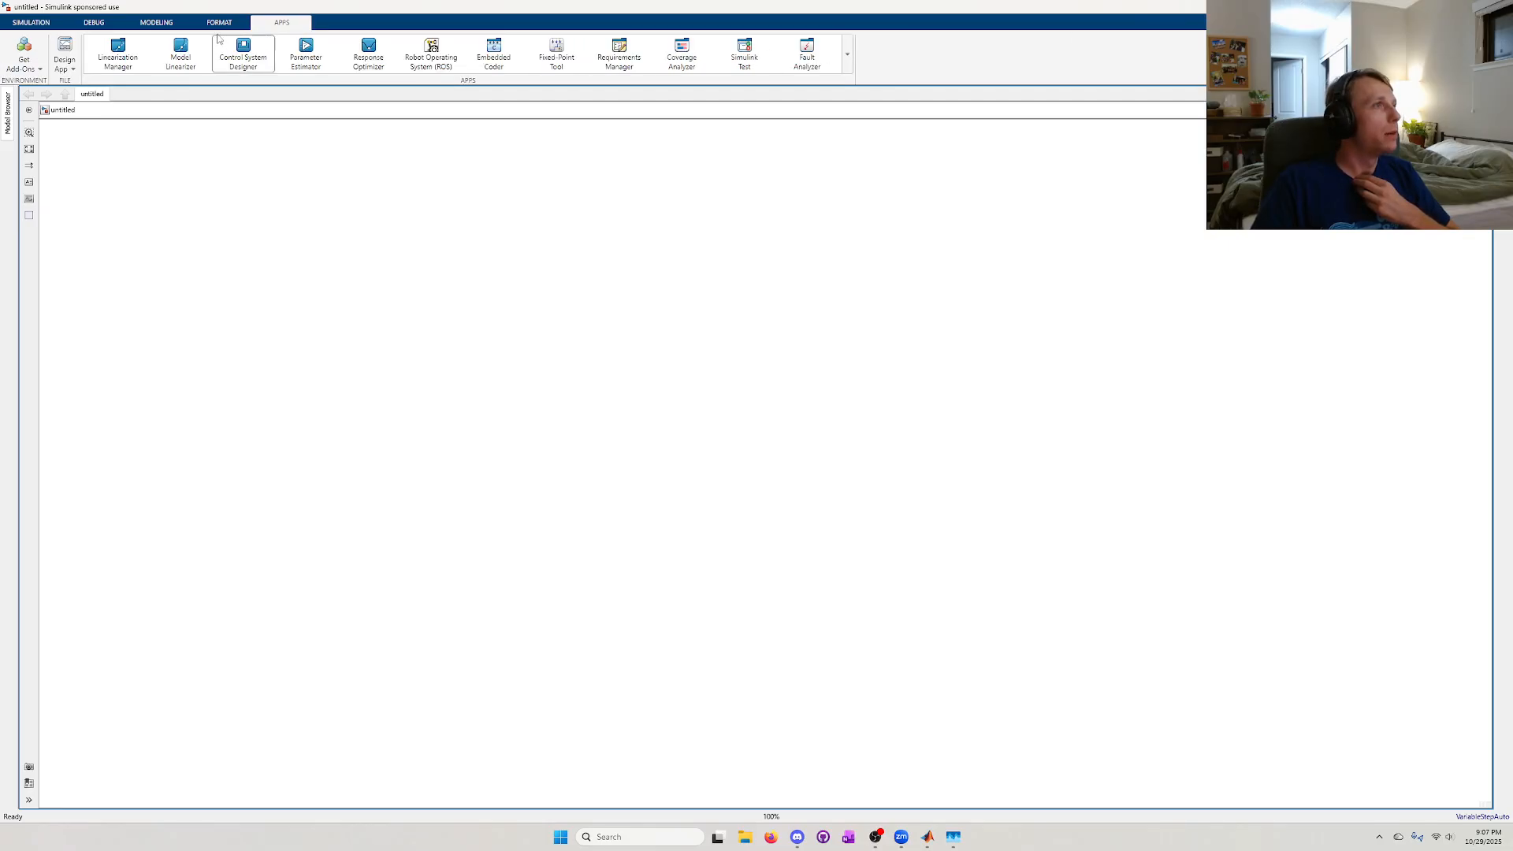
# - Review the General, Editor and Model File pages of the Simulink preferences, and close them without changes
pyautogui.click(156, 22)
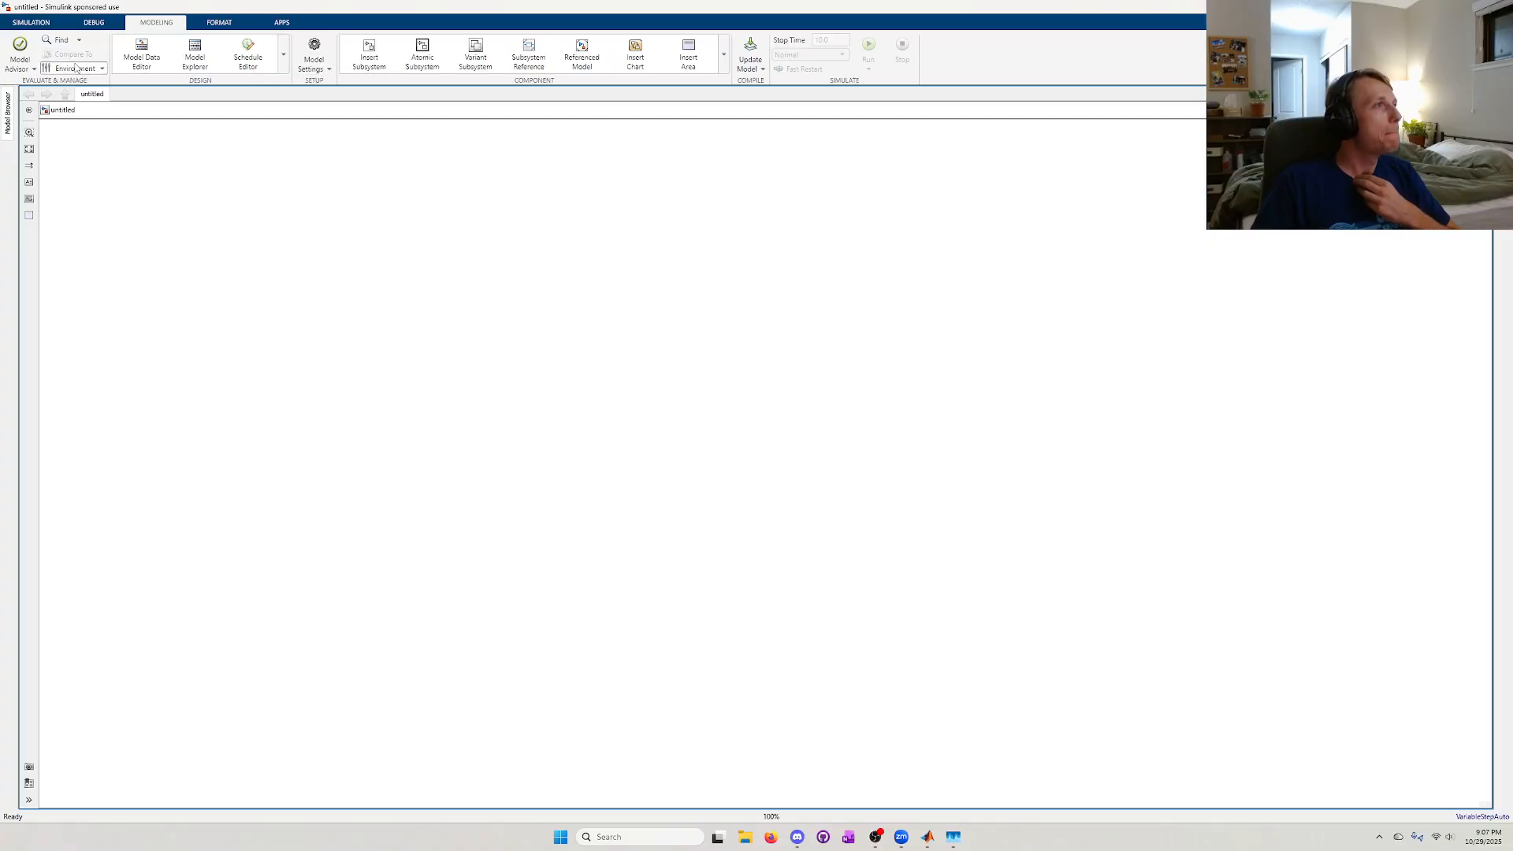
pyautogui.click(79, 69)
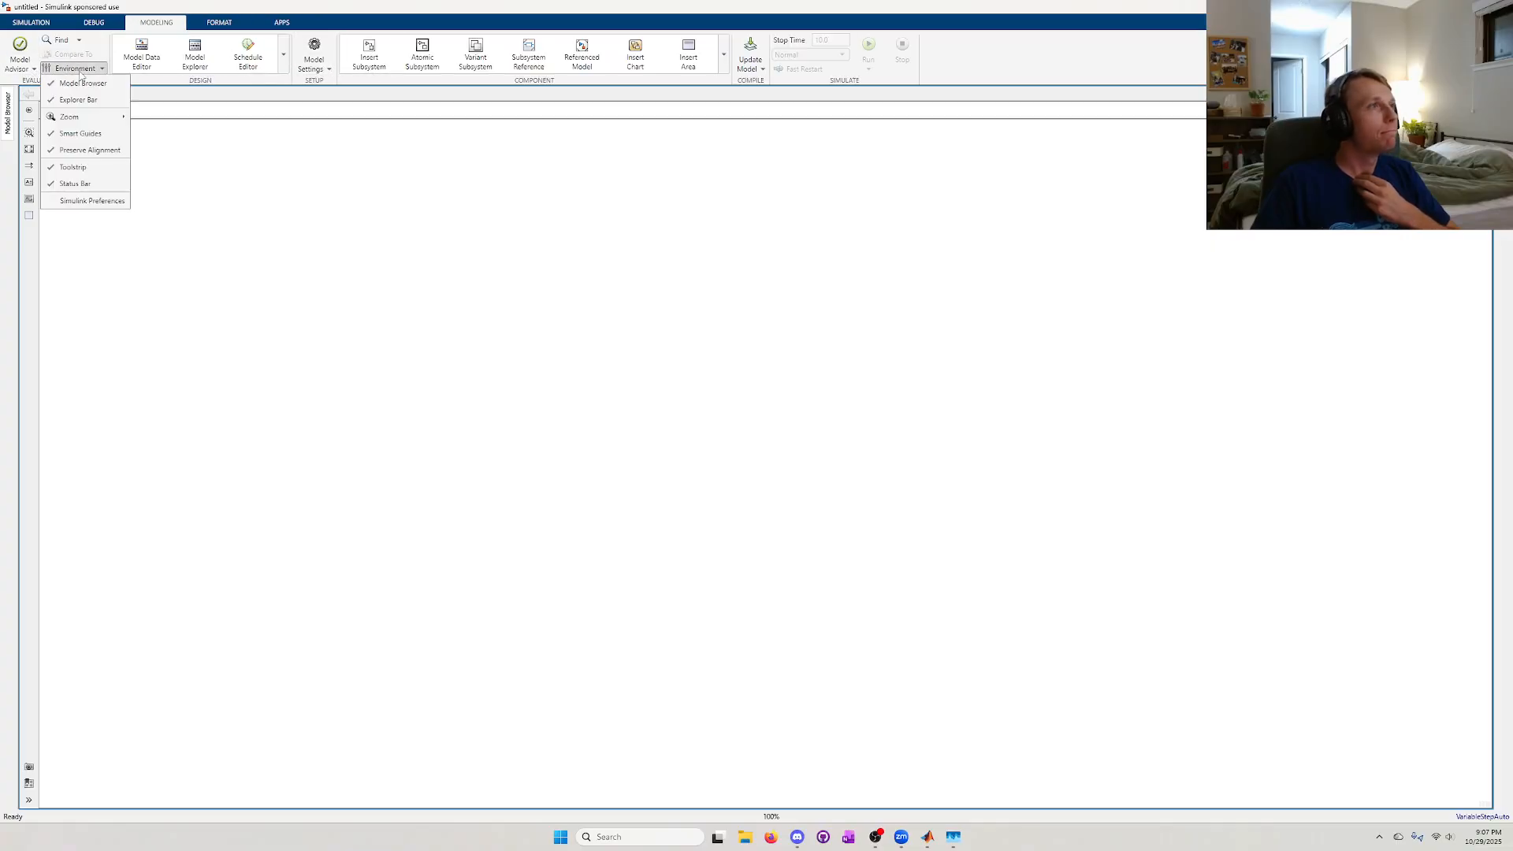
pyautogui.click(92, 201)
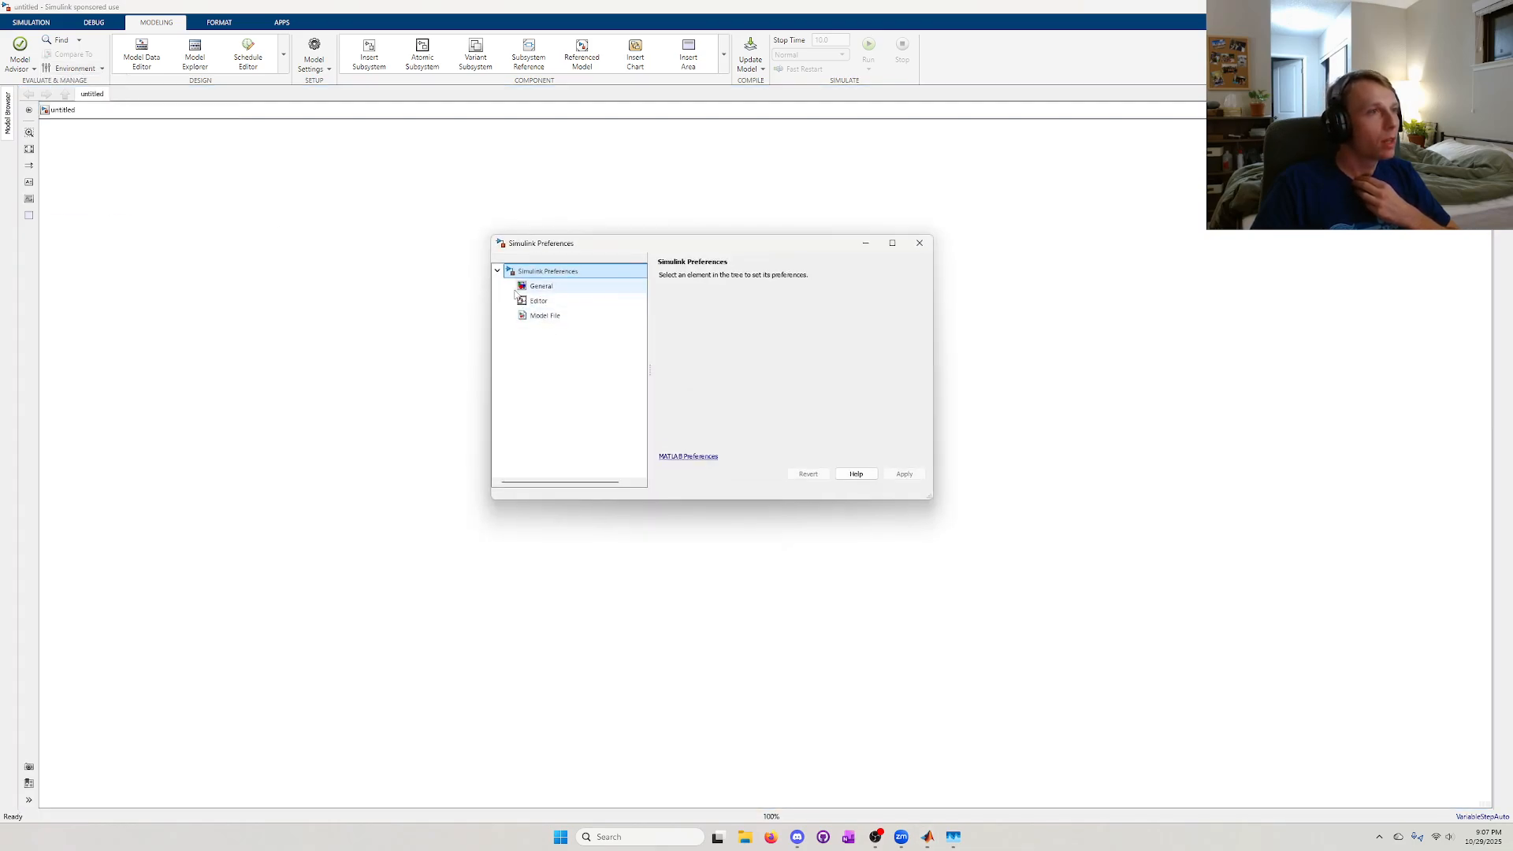
pyautogui.click(540, 286)
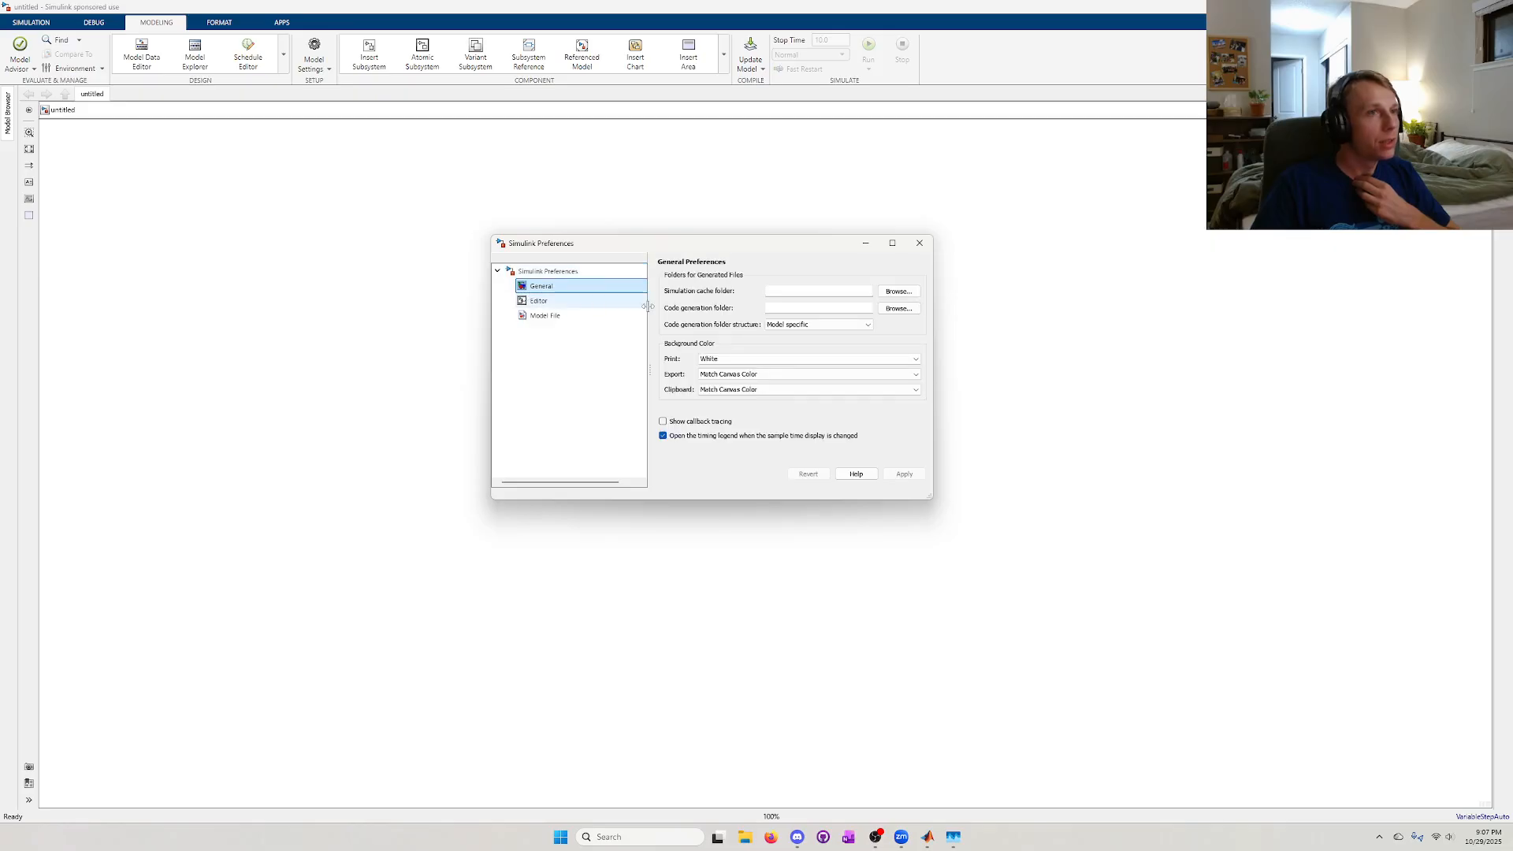
pyautogui.click(541, 301)
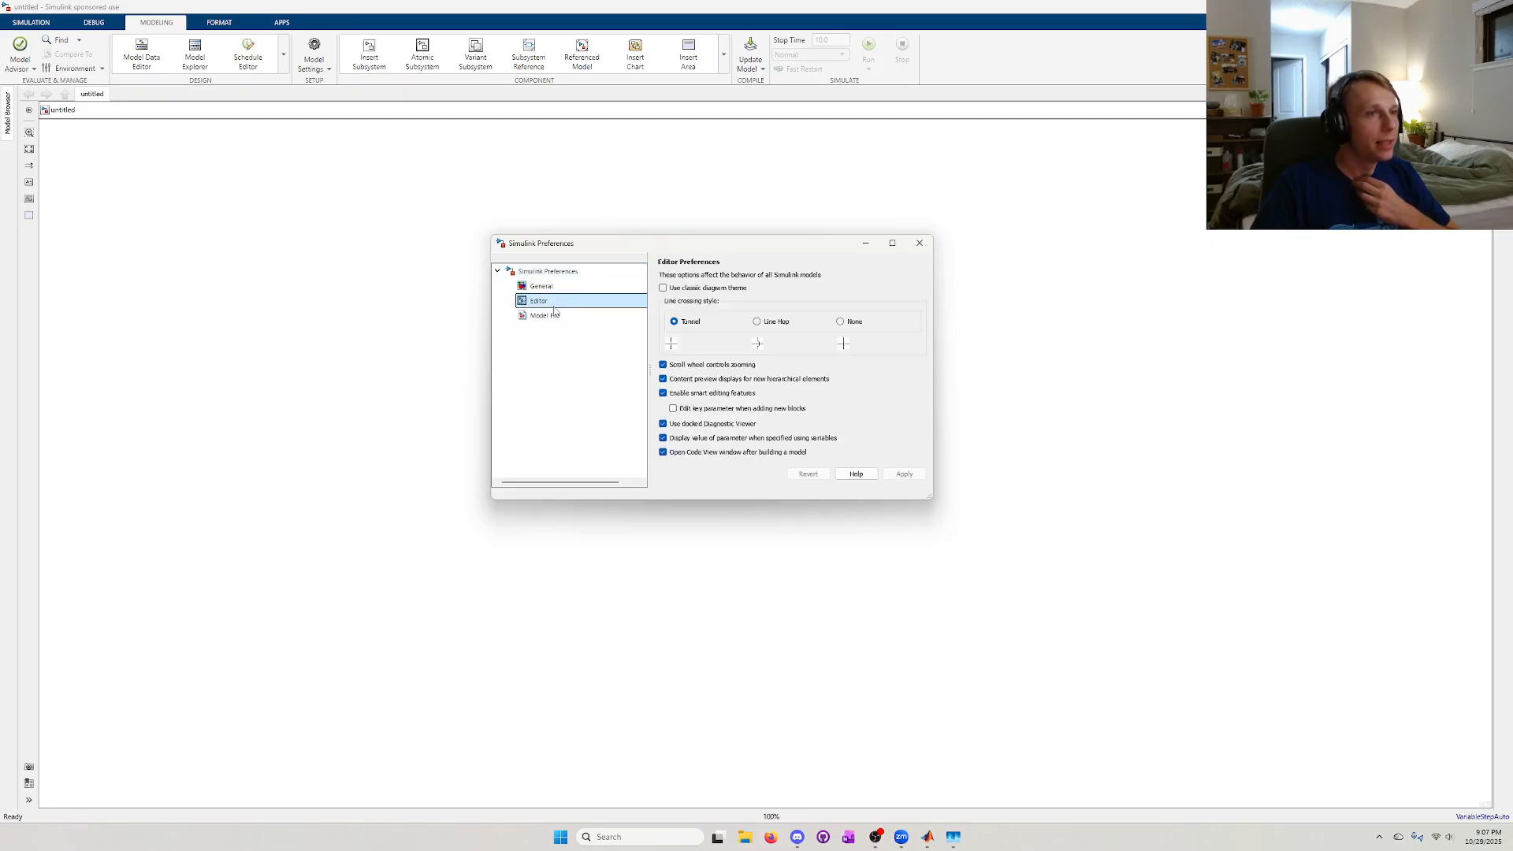
pyautogui.click(560, 316)
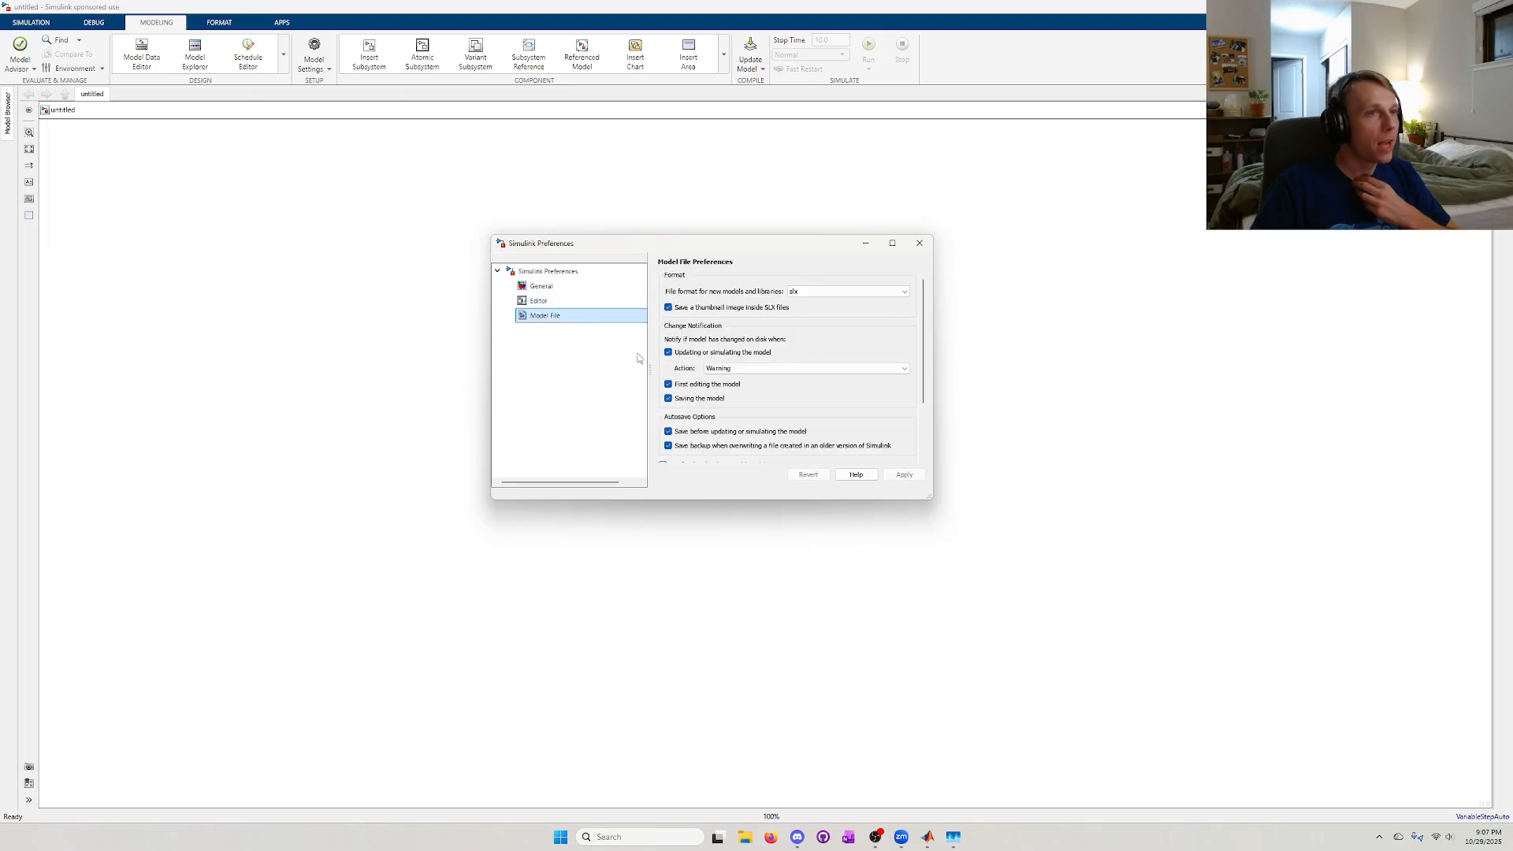
pyautogui.scroll(-3, 782, 370)
pyautogui.click(583, 287)
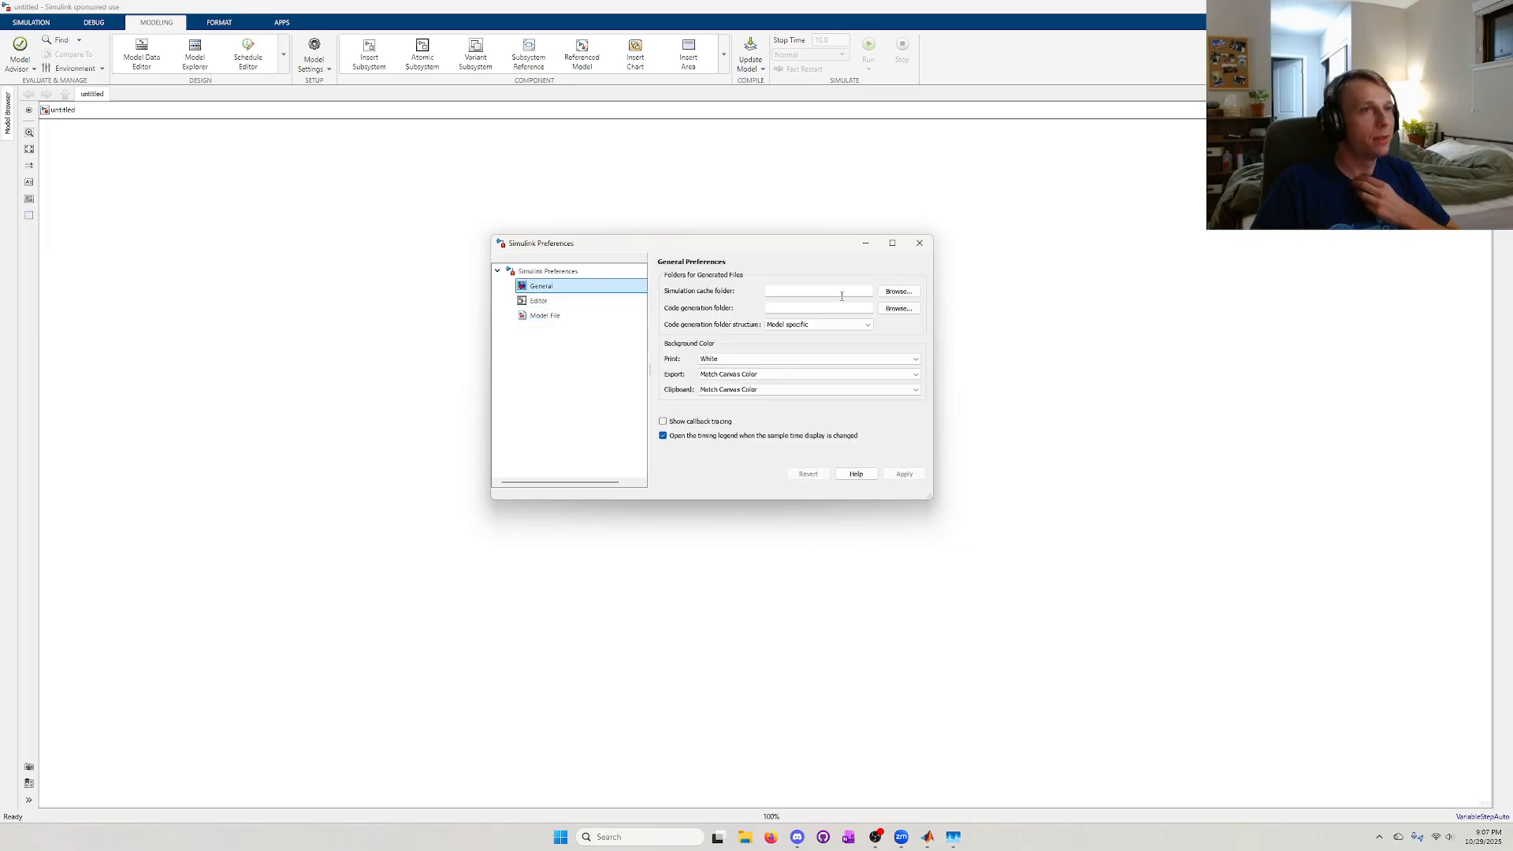
pyautogui.click(919, 244)
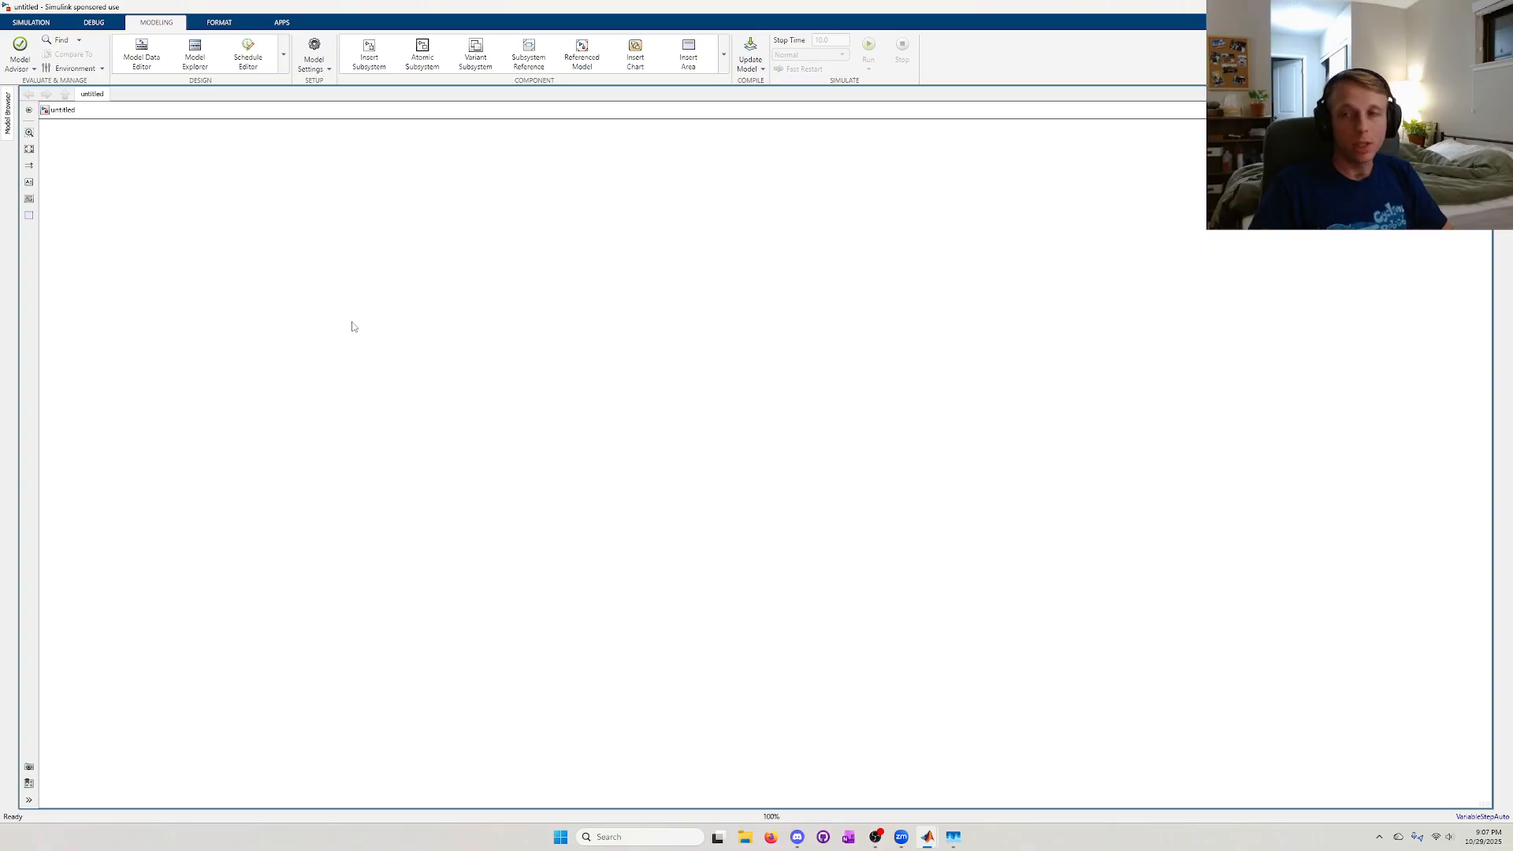
# - Draw a rectangular Subsystem block on the empty model canvas and move it slightly up and right
pyautogui.moveTo(365, 335); pyautogui.dragTo(644, 498)
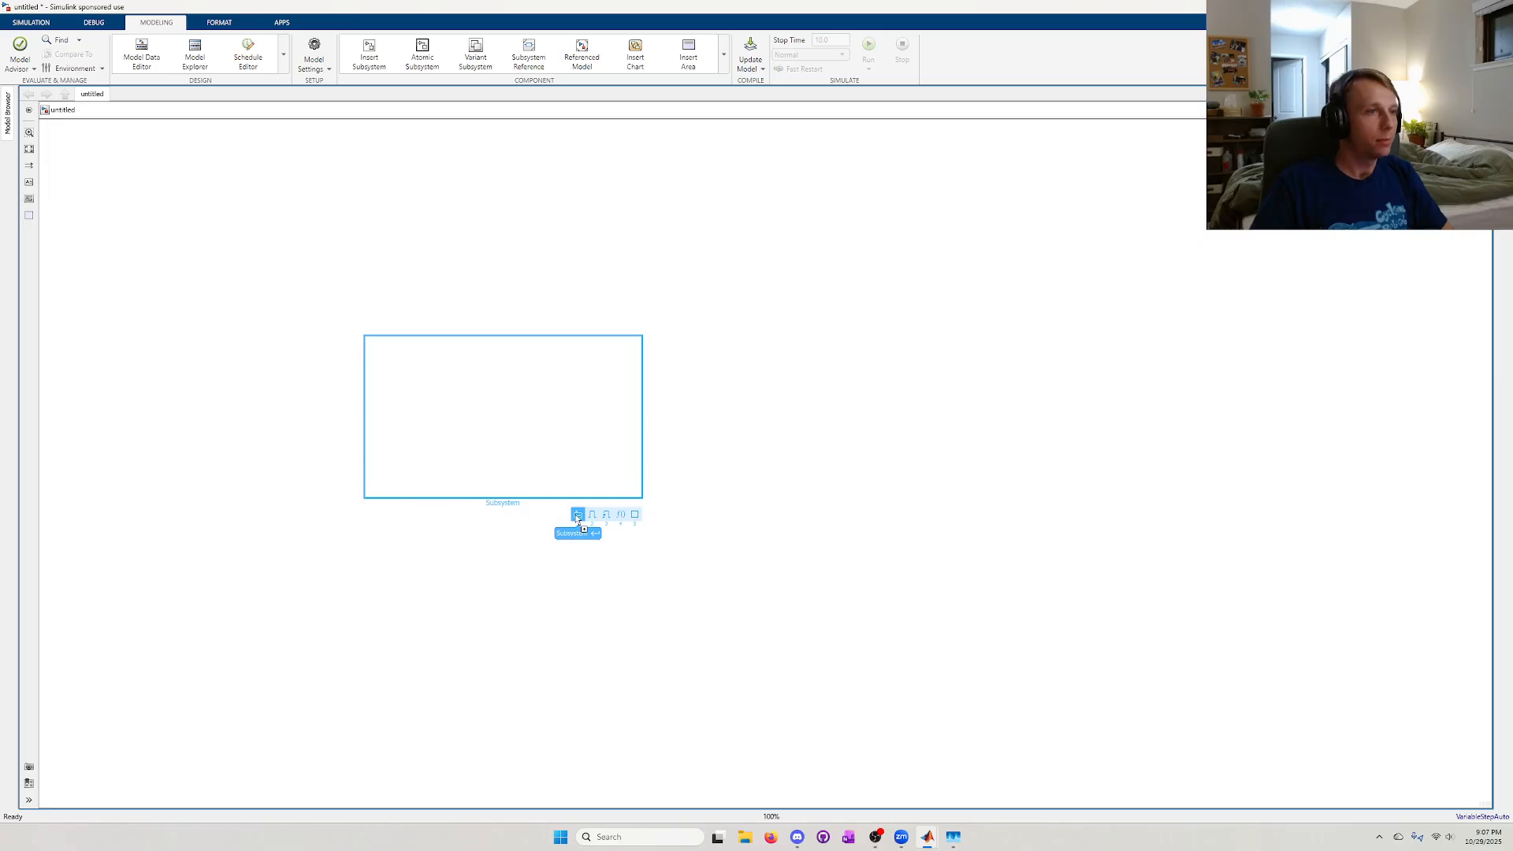
pyautogui.click(577, 516)
pyautogui.moveTo(563, 481); pyautogui.dragTo(591, 473)
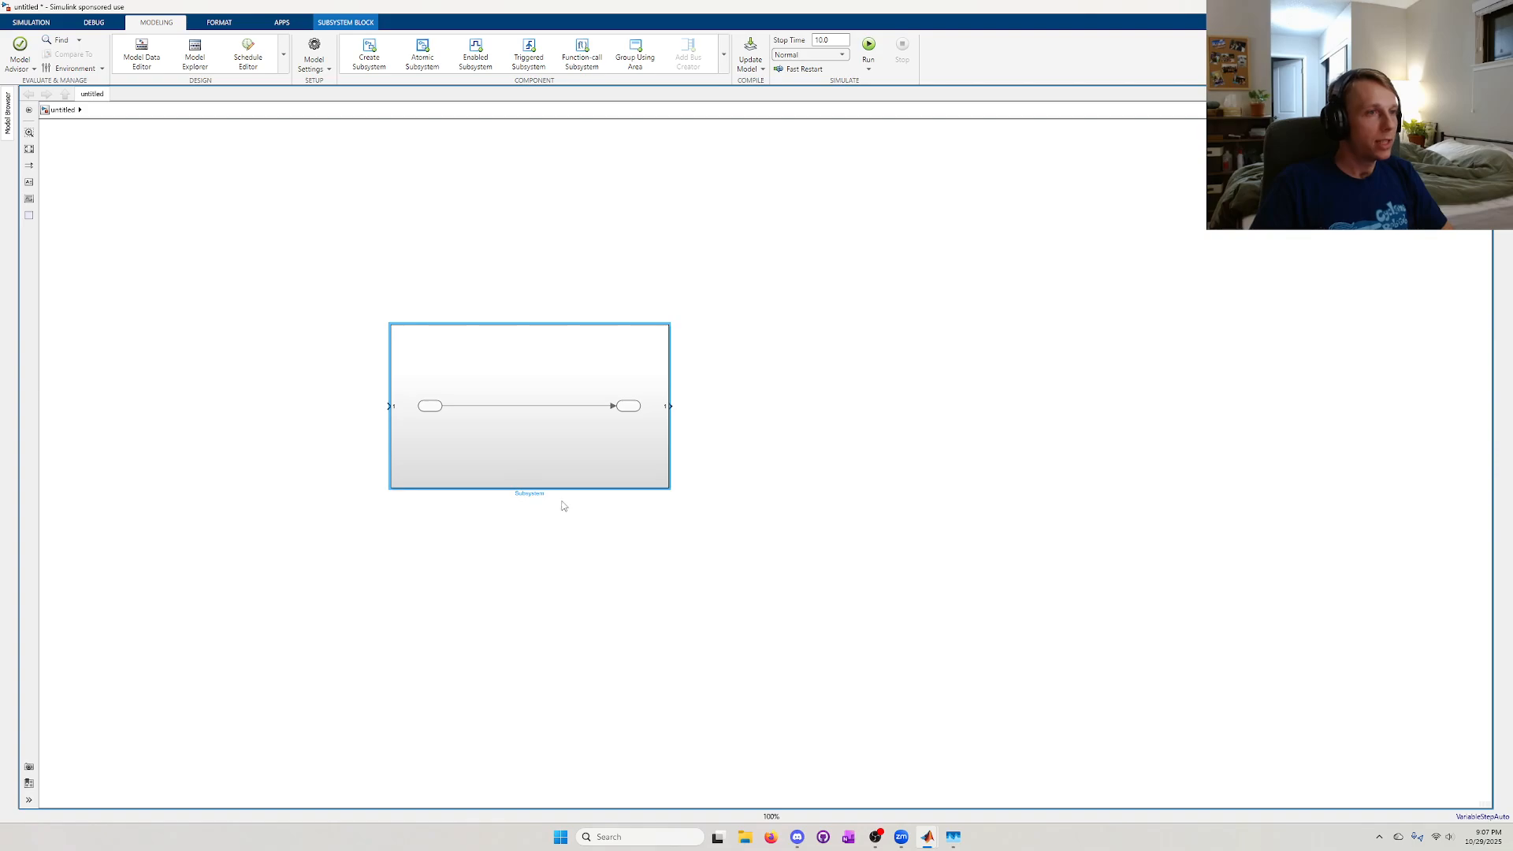
pyautogui.click(777, 473)
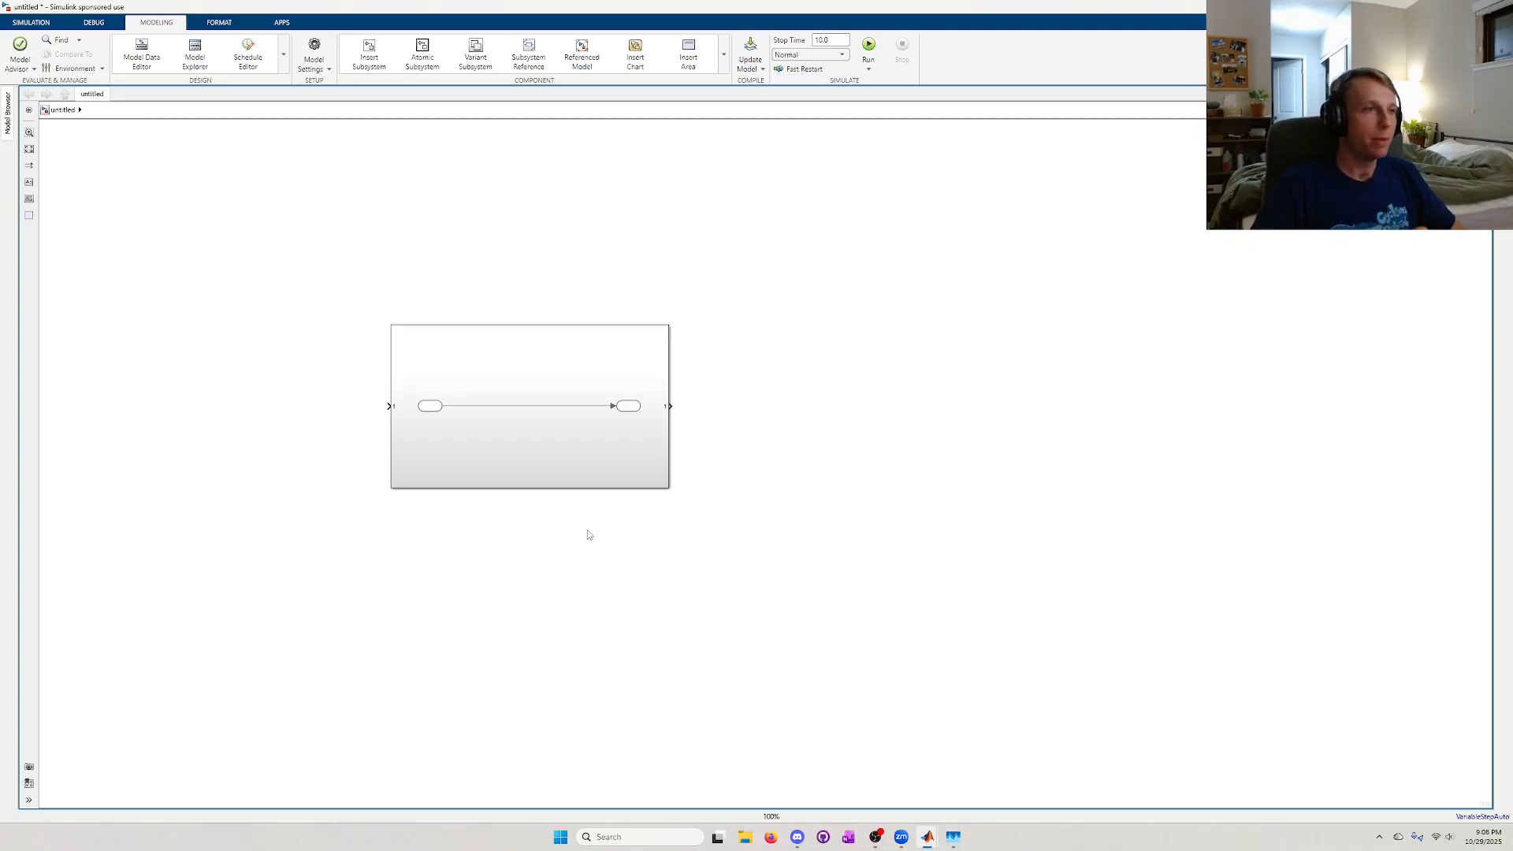
# - Rename the new subsystem block as Controller
pyautogui.click(599, 451)
pyautogui.click(587, 451)
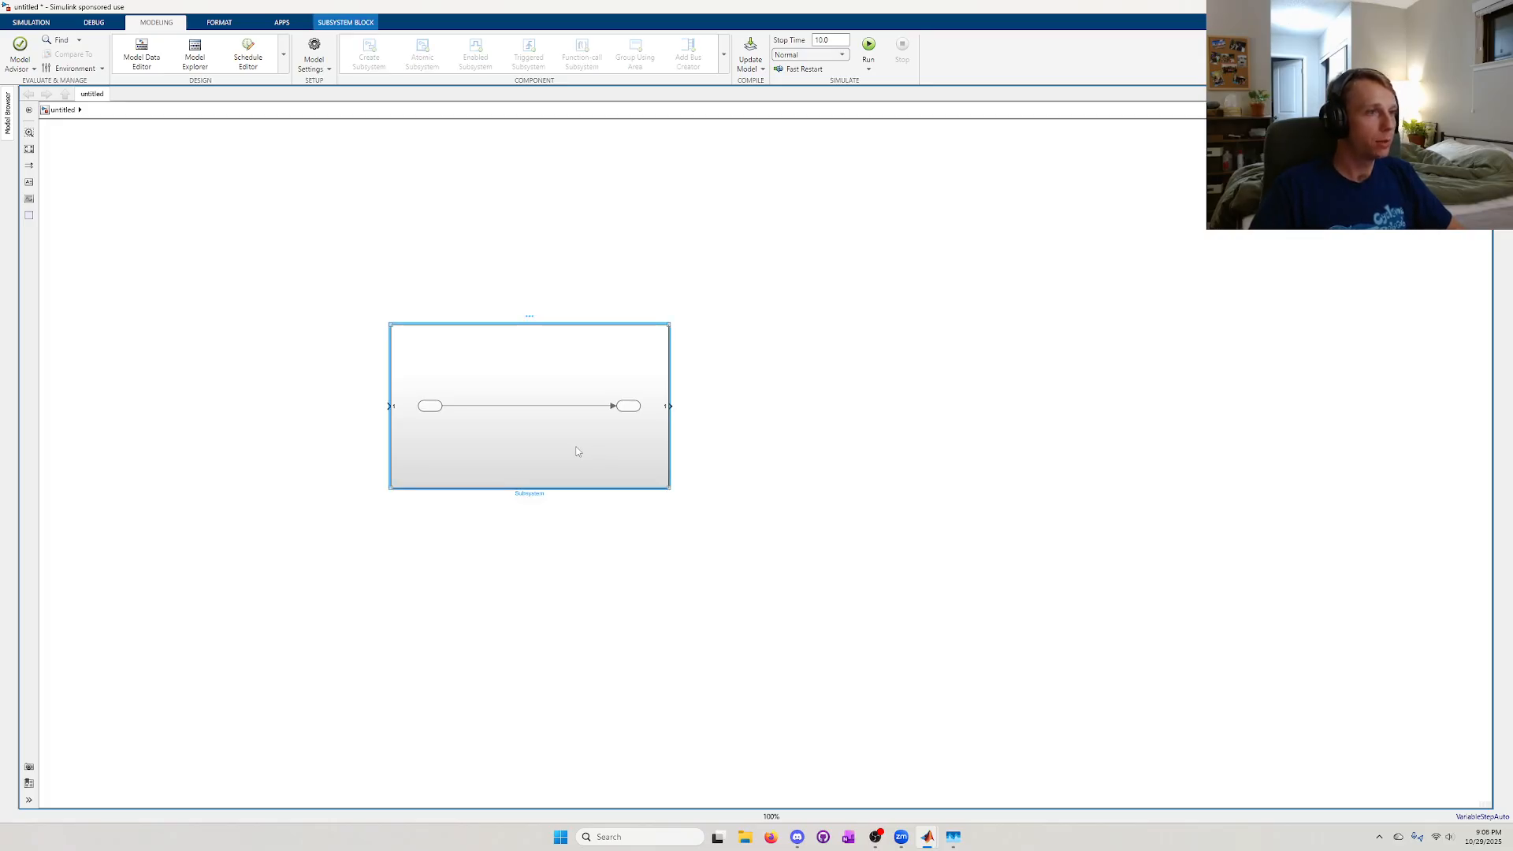
pyautogui.doubleClick(532, 494)
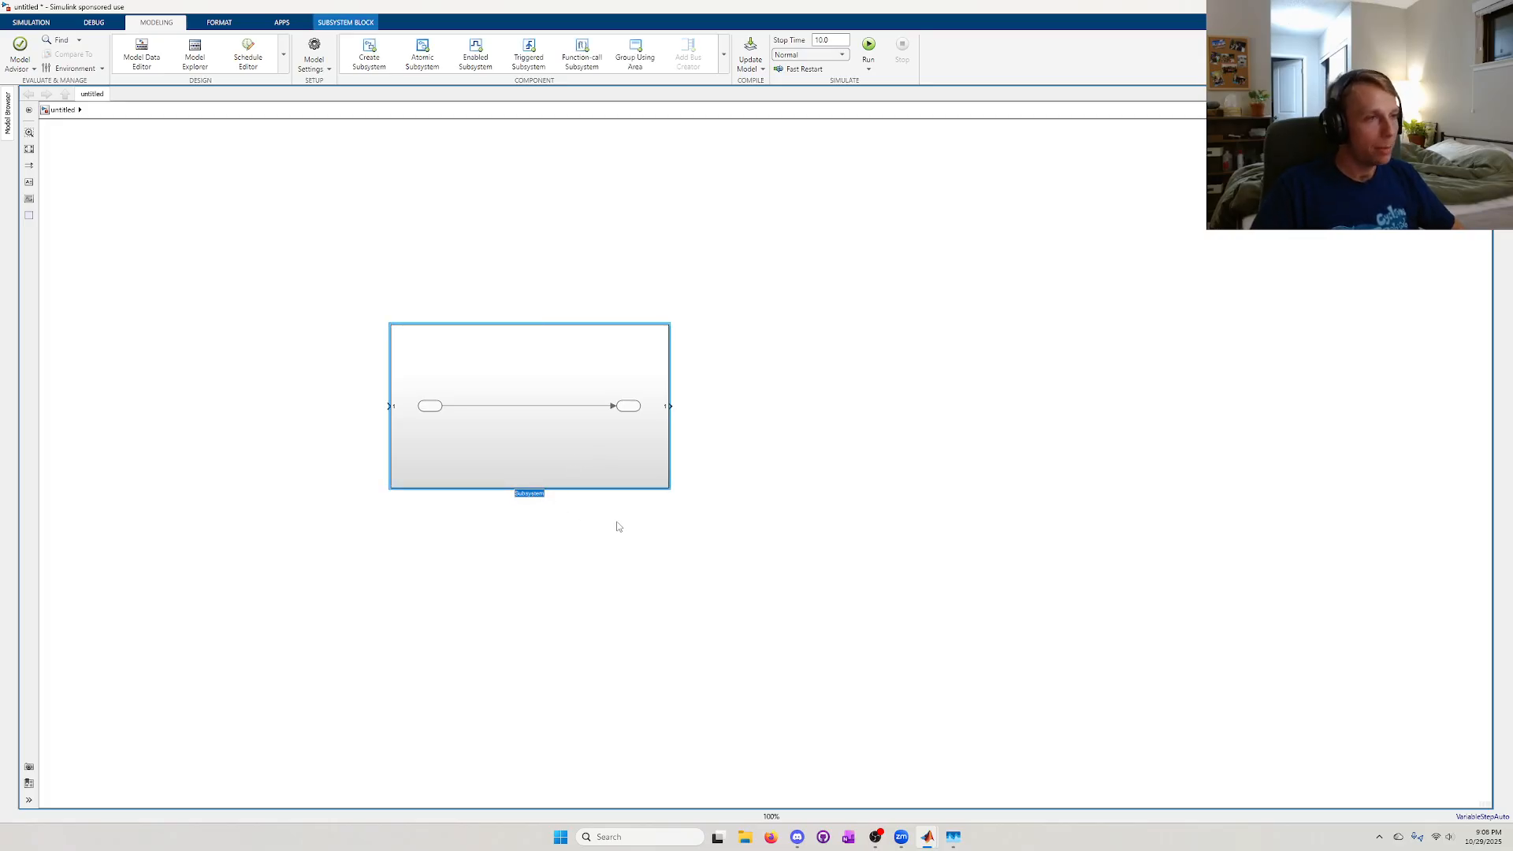
pyautogui.write('Controller')
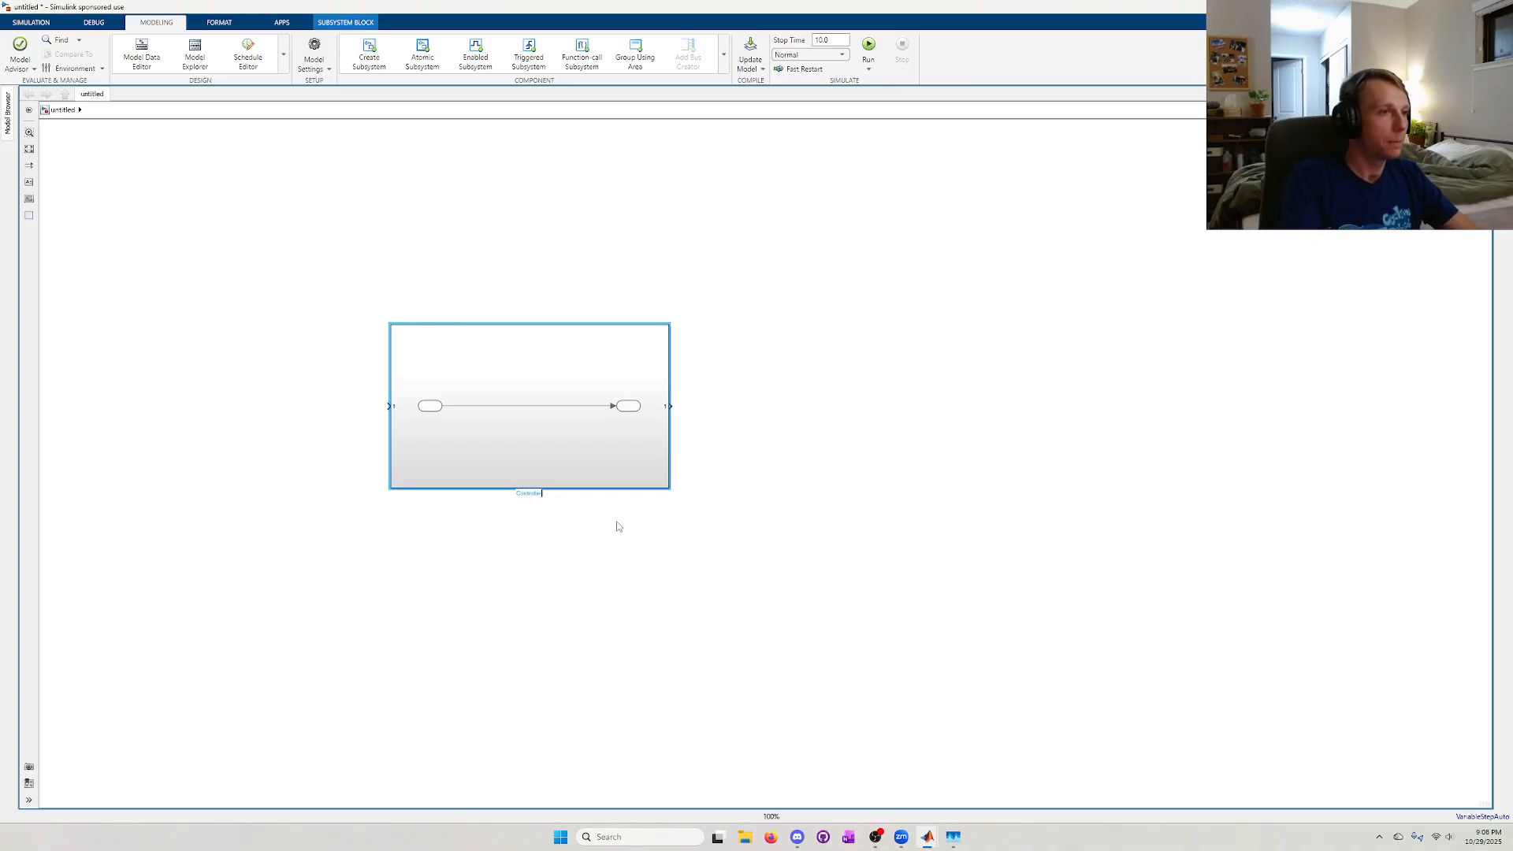
pyautogui.press('Return')
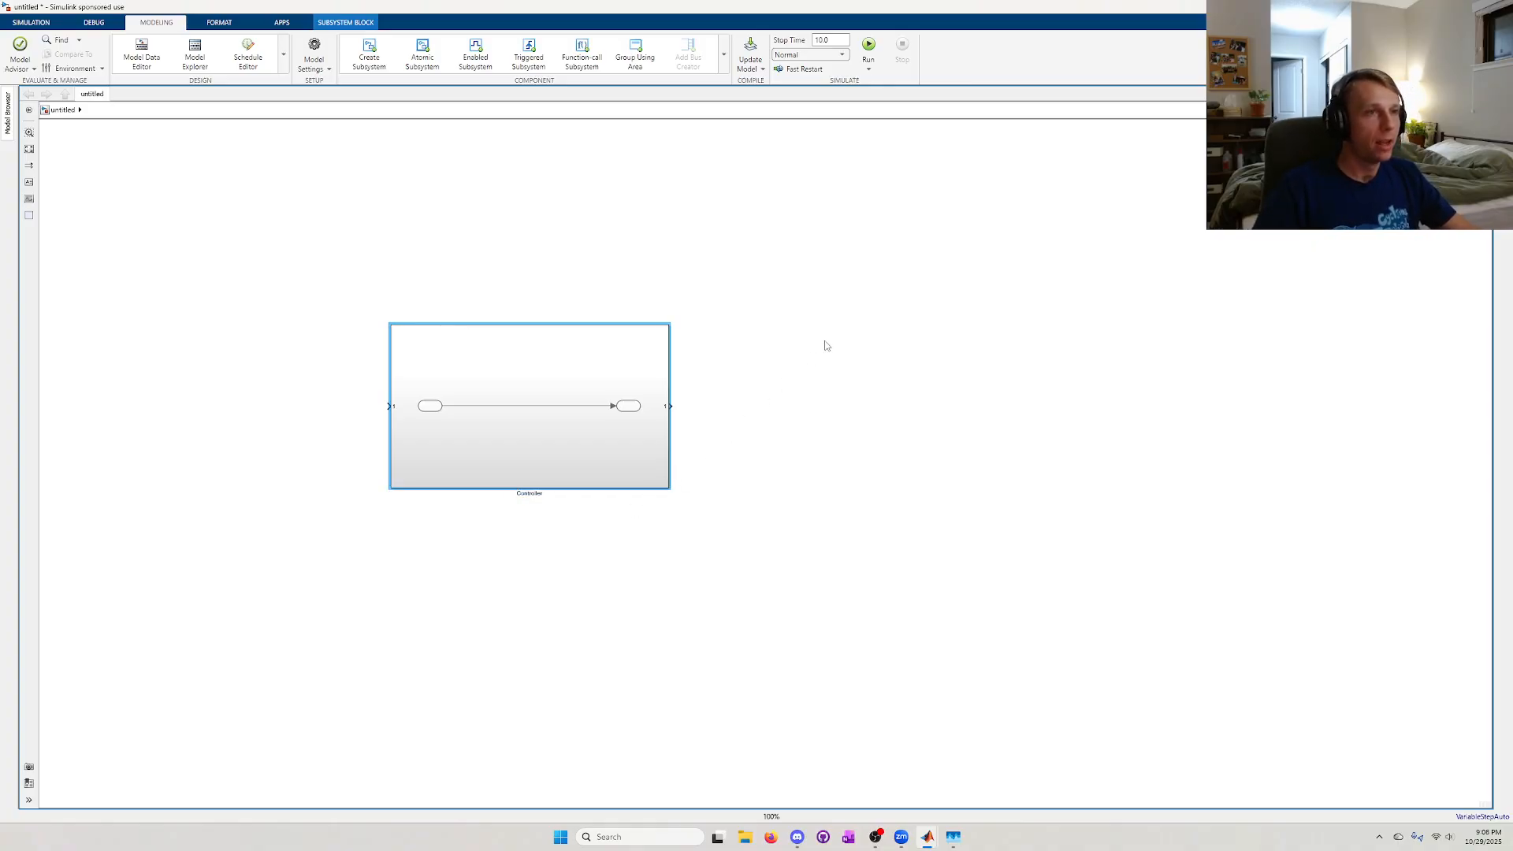
# - Draw a second Subsystem block to the right of the Controller block and name it Plant
pyautogui.moveTo(824, 324); pyautogui.dragTo(1168, 541)
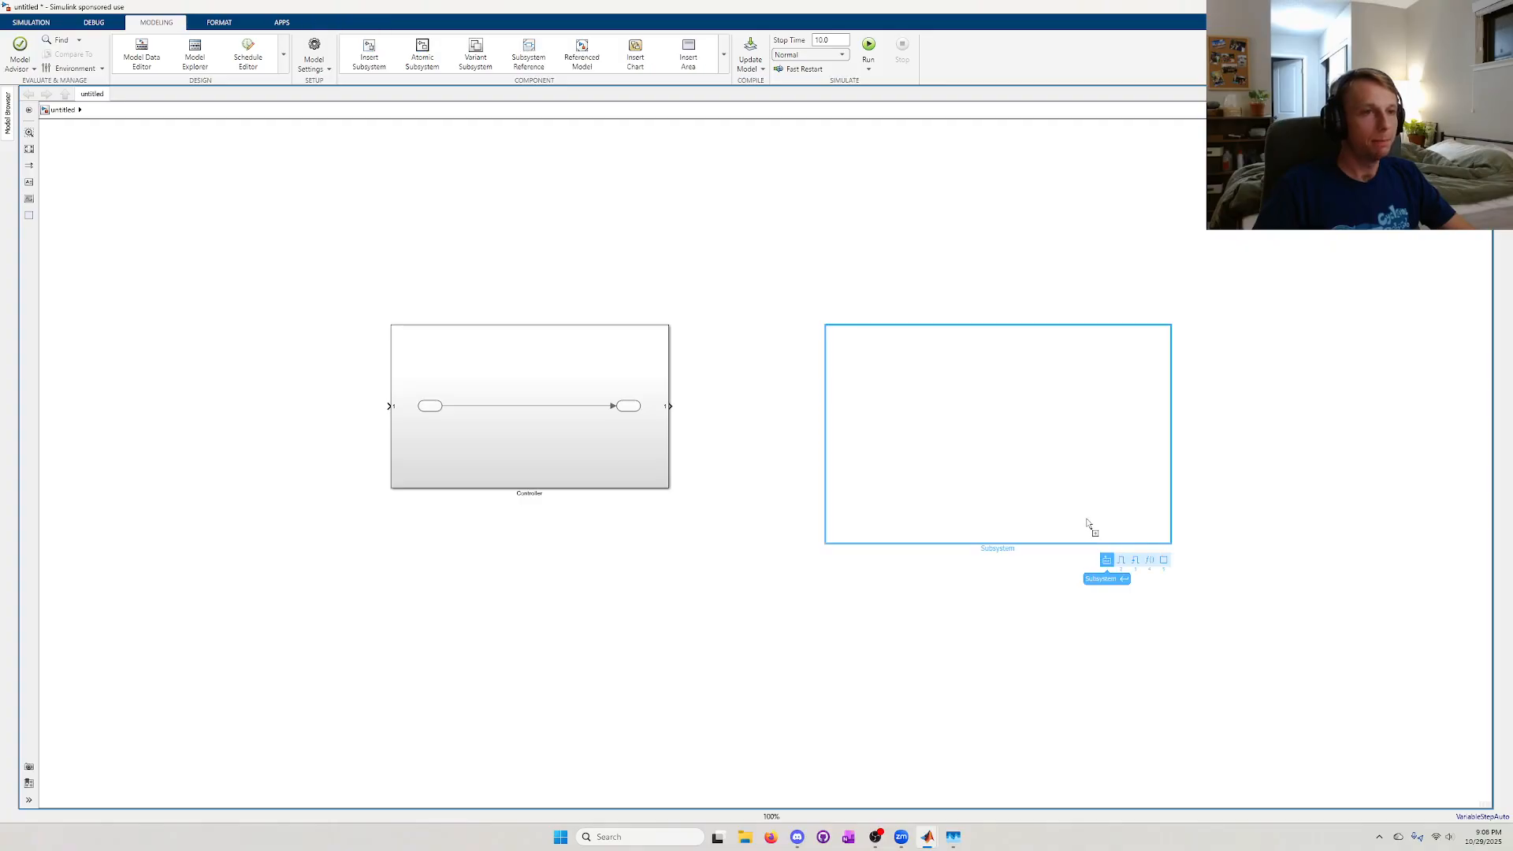
pyautogui.click(1102, 557)
pyautogui.doubleClick(997, 547)
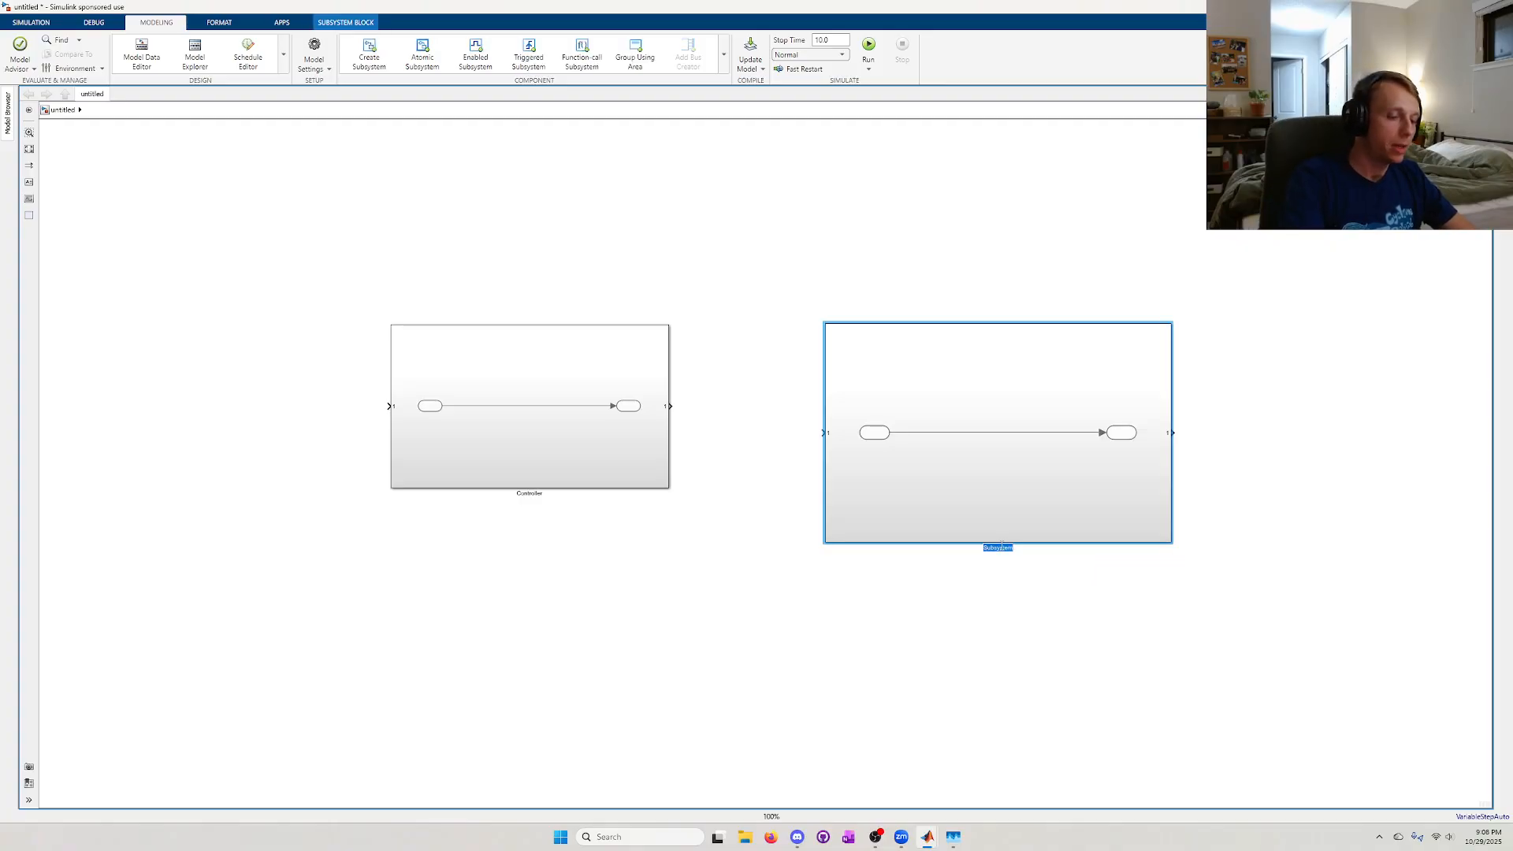
pyautogui.write('Plant')
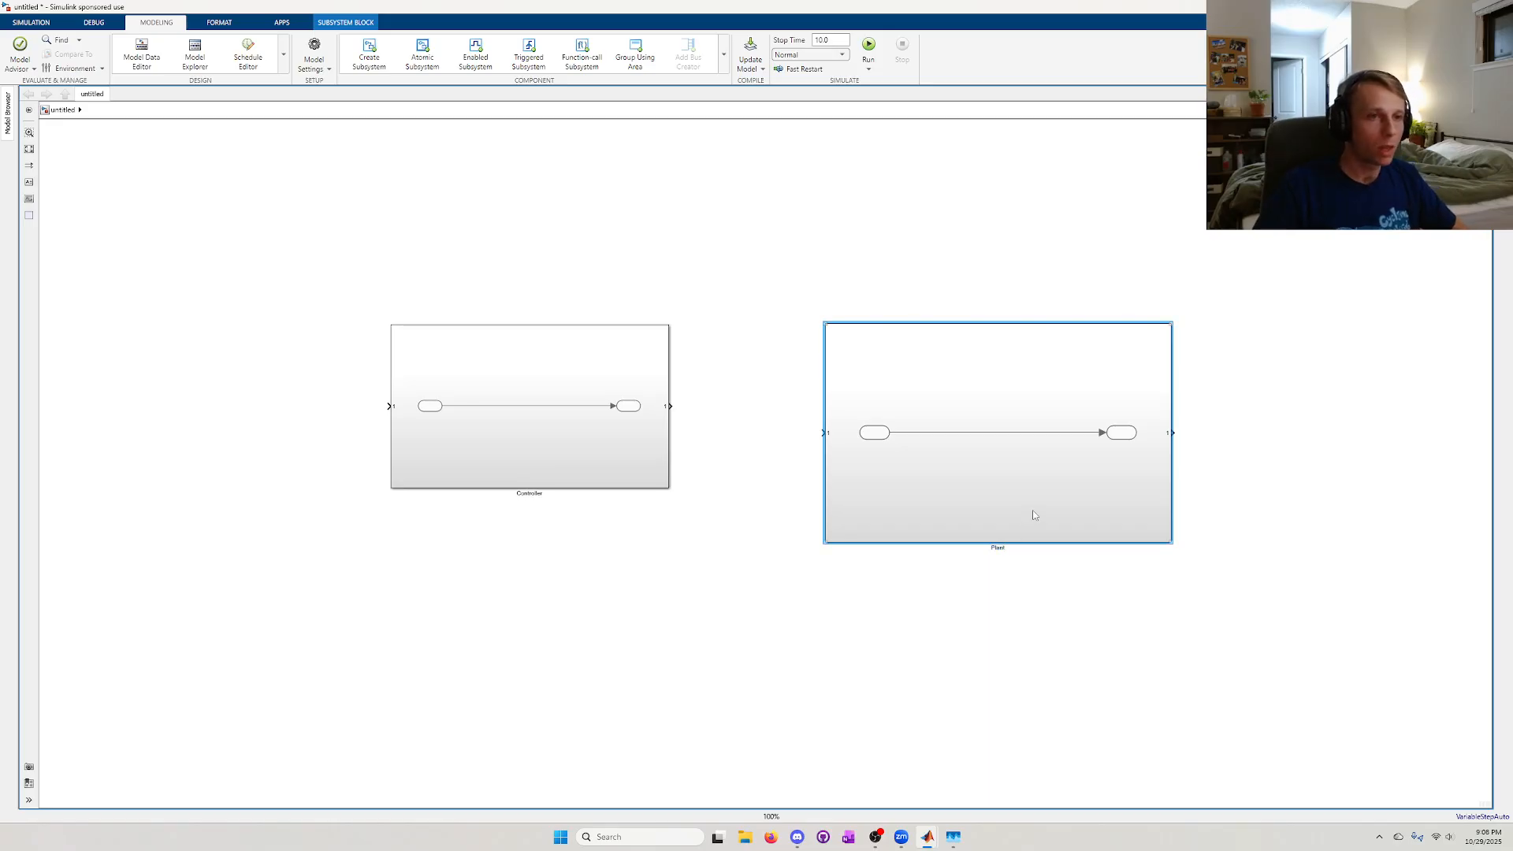
# - Align the Plant block's input with the Controller's output and resize it to roughly match the Controller block
pyautogui.moveTo(1033, 514); pyautogui.dragTo(1057, 482)
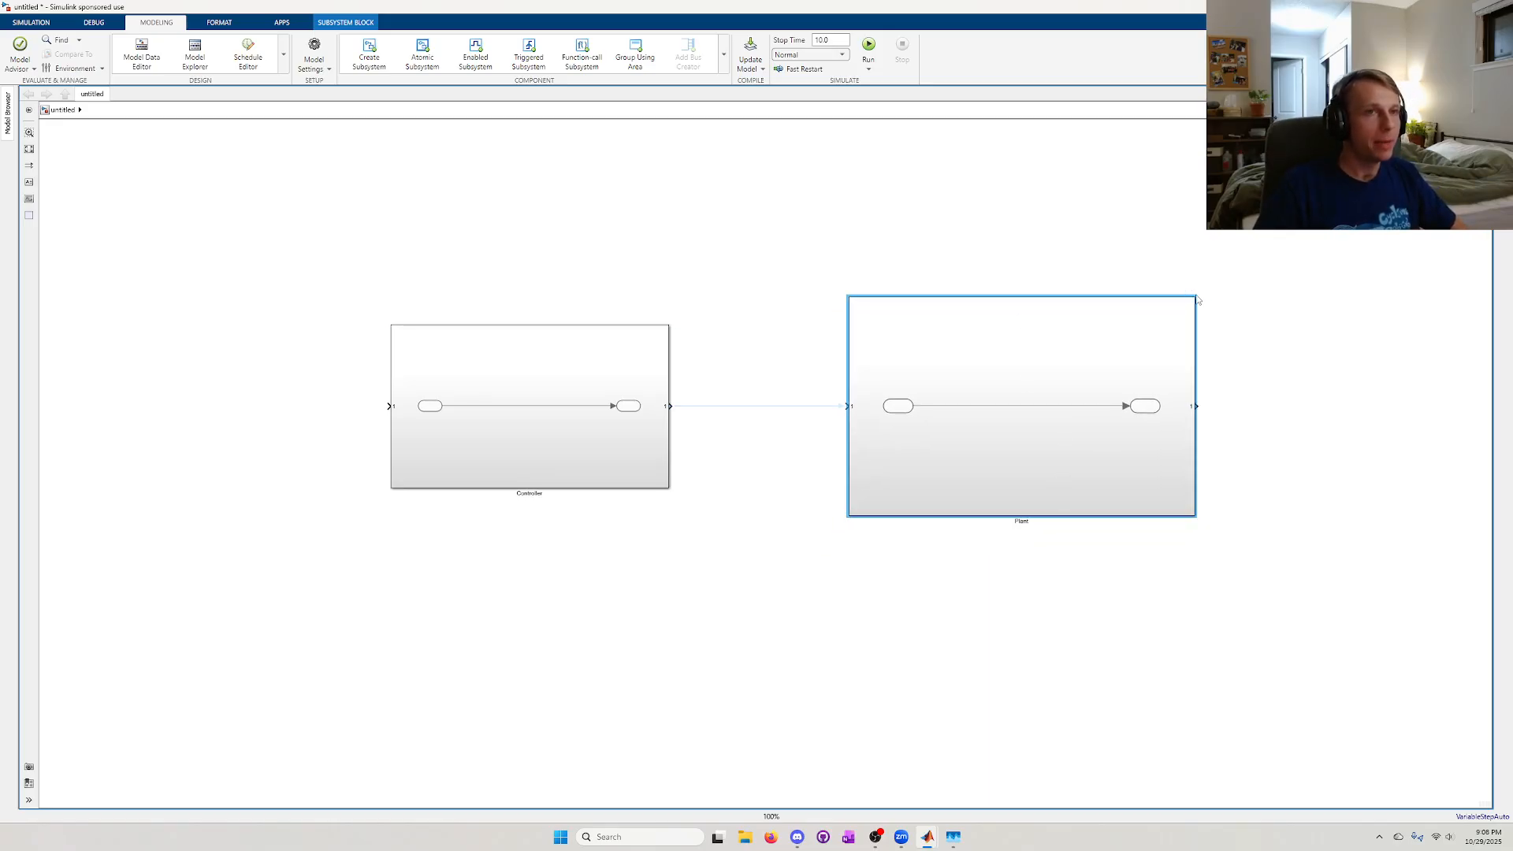
pyautogui.moveTo(1174, 499); pyautogui.dragTo(1141, 450)
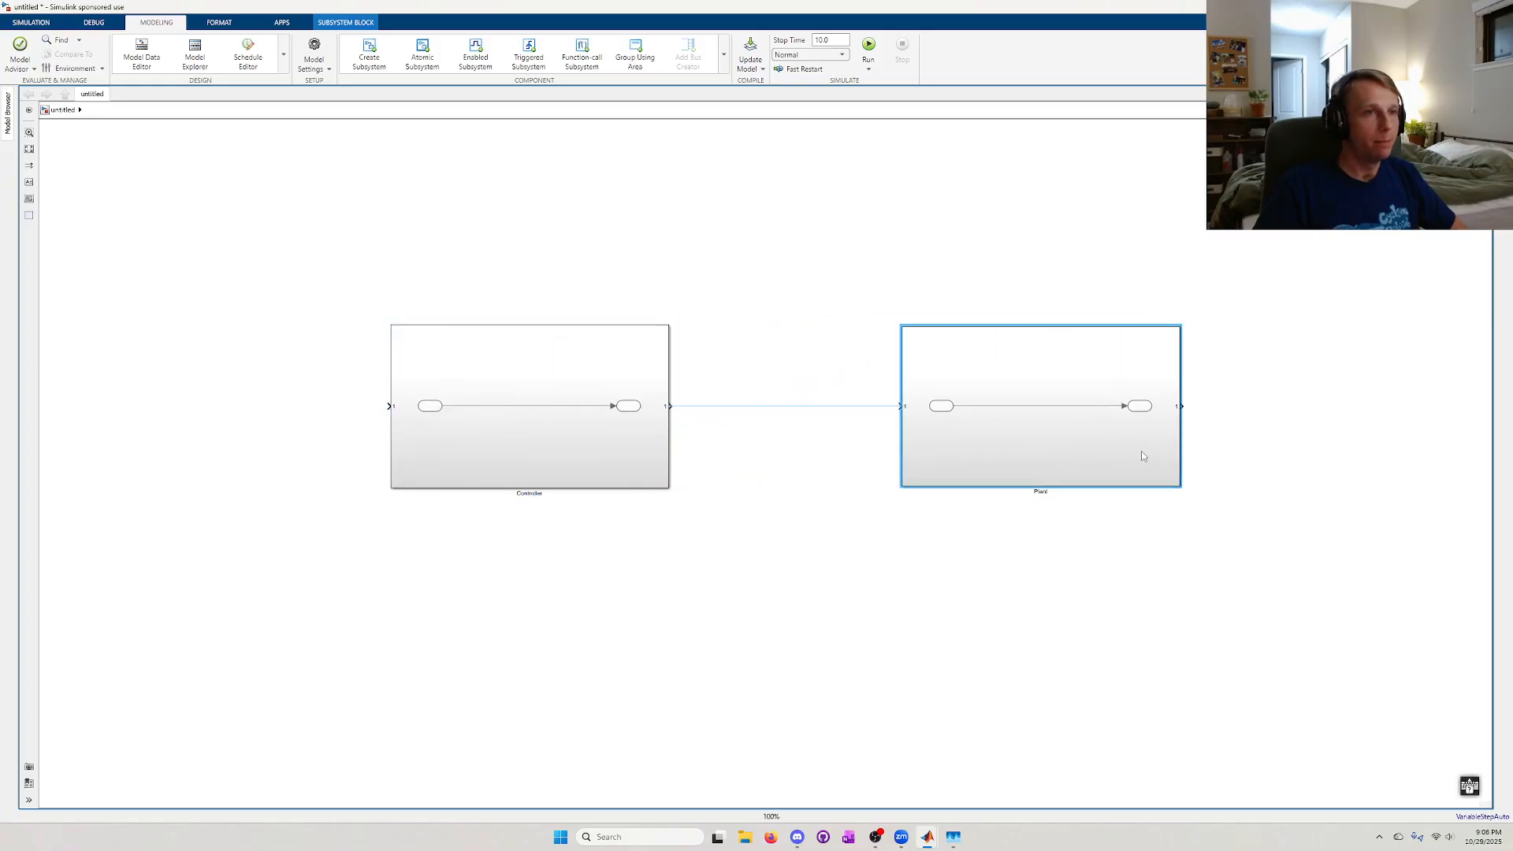
pyautogui.click(1012, 588)
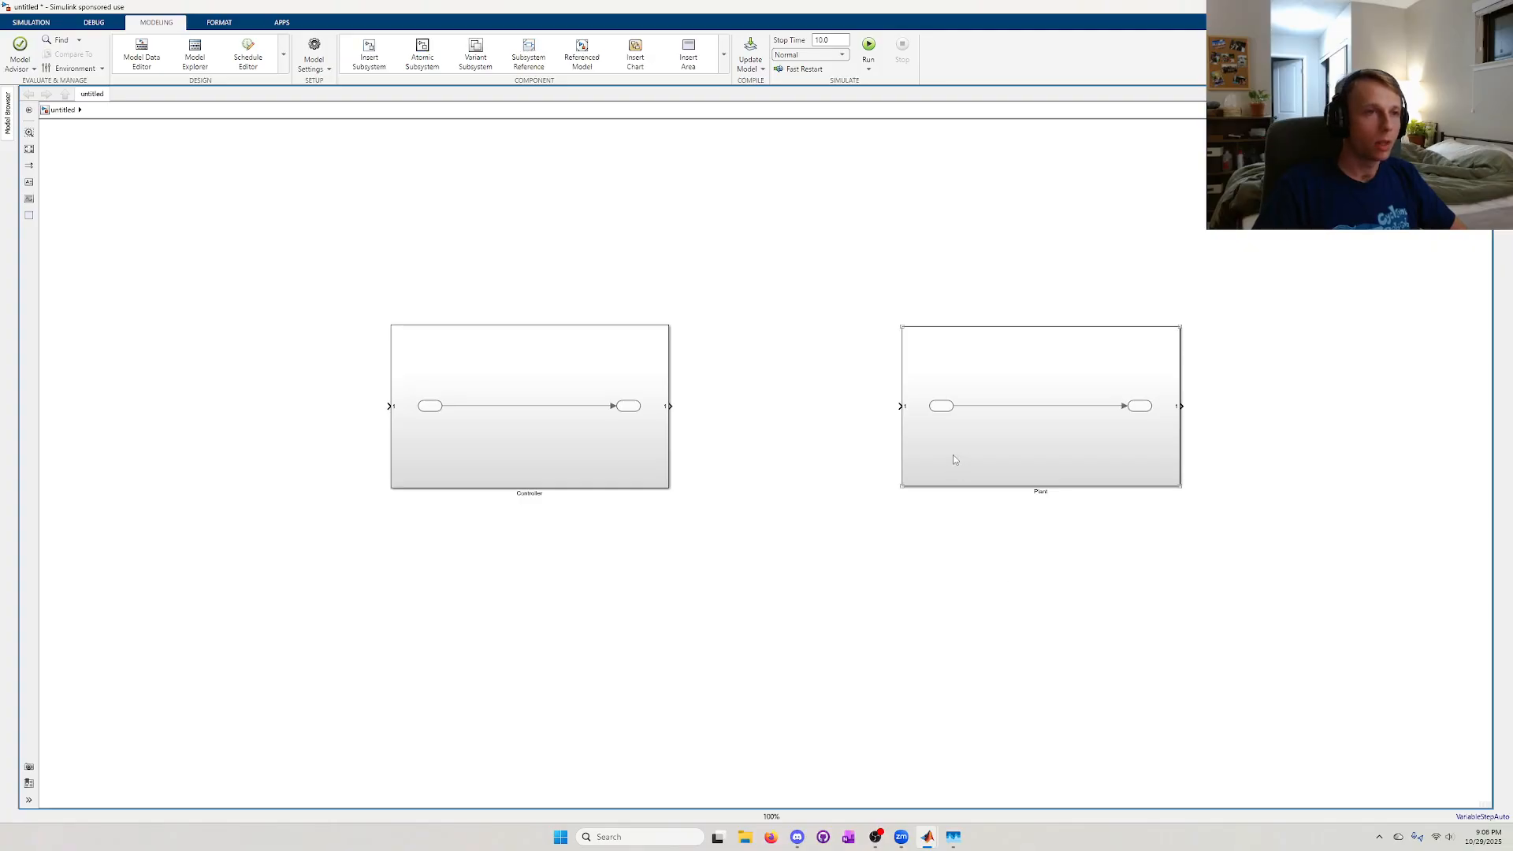
# - Examine the Plant block's input and output ports, and open the subsystem to inspect its In1 and Out1 blocks and connecting line
pyautogui.scroll(5, 916, 421)
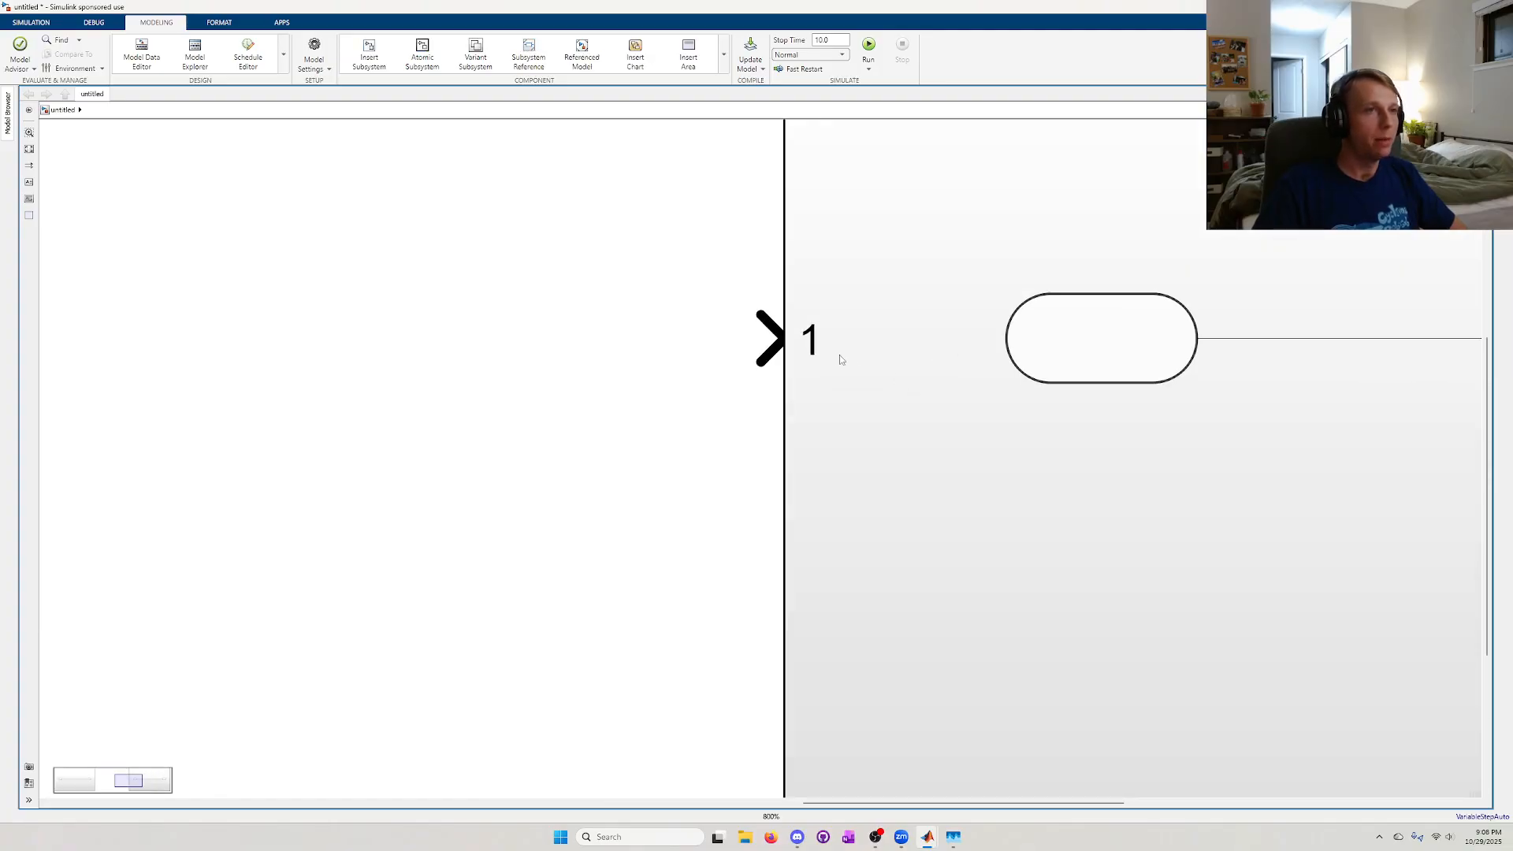
pyautogui.scroll(-5, 913, 430)
pyautogui.scroll(6, 1256, 426)
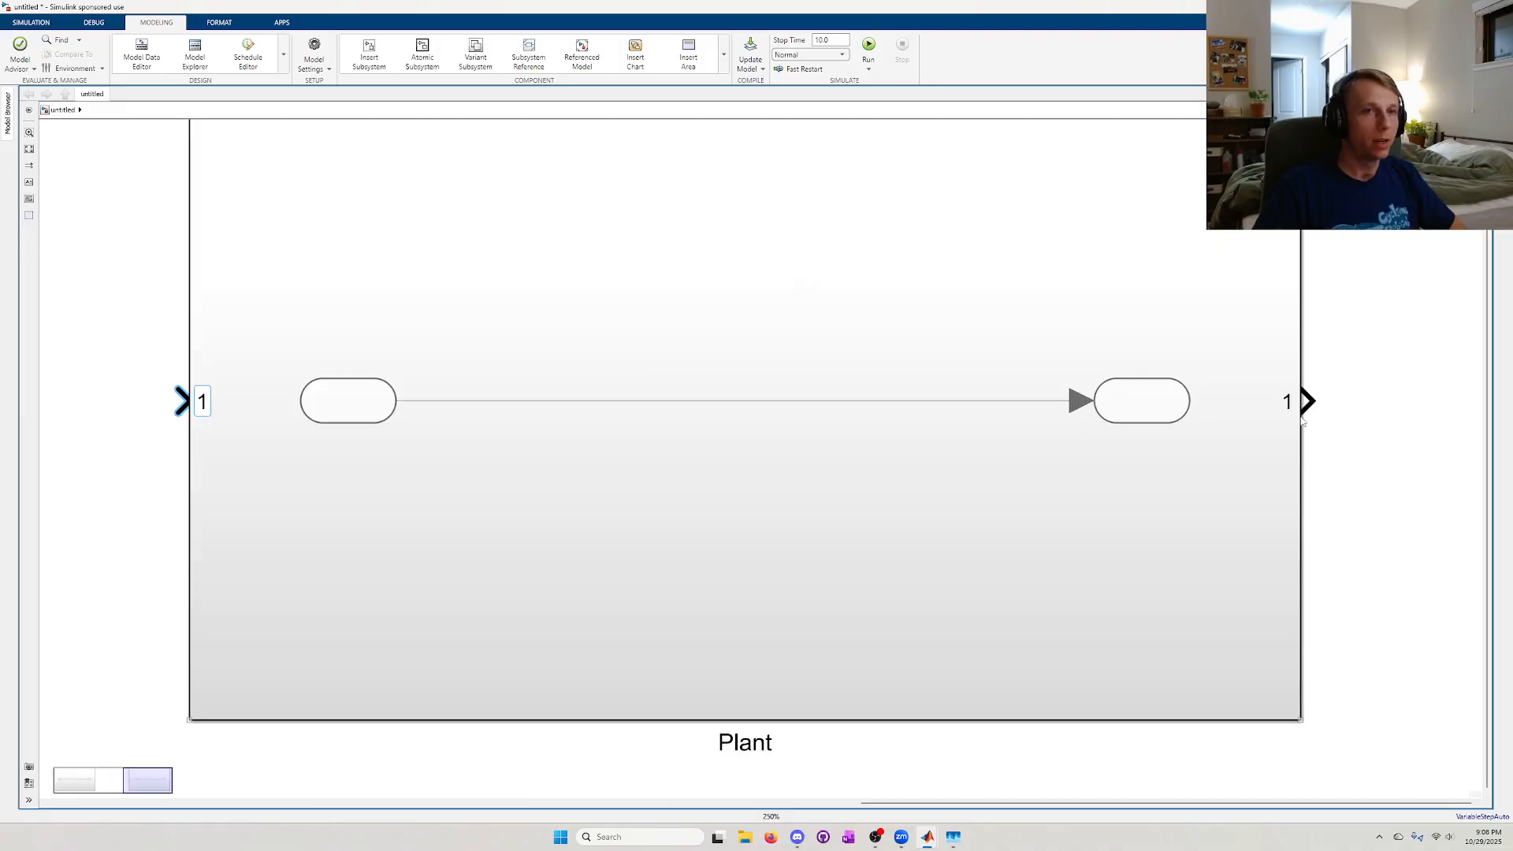
pyautogui.scroll(-2, 1189, 471)
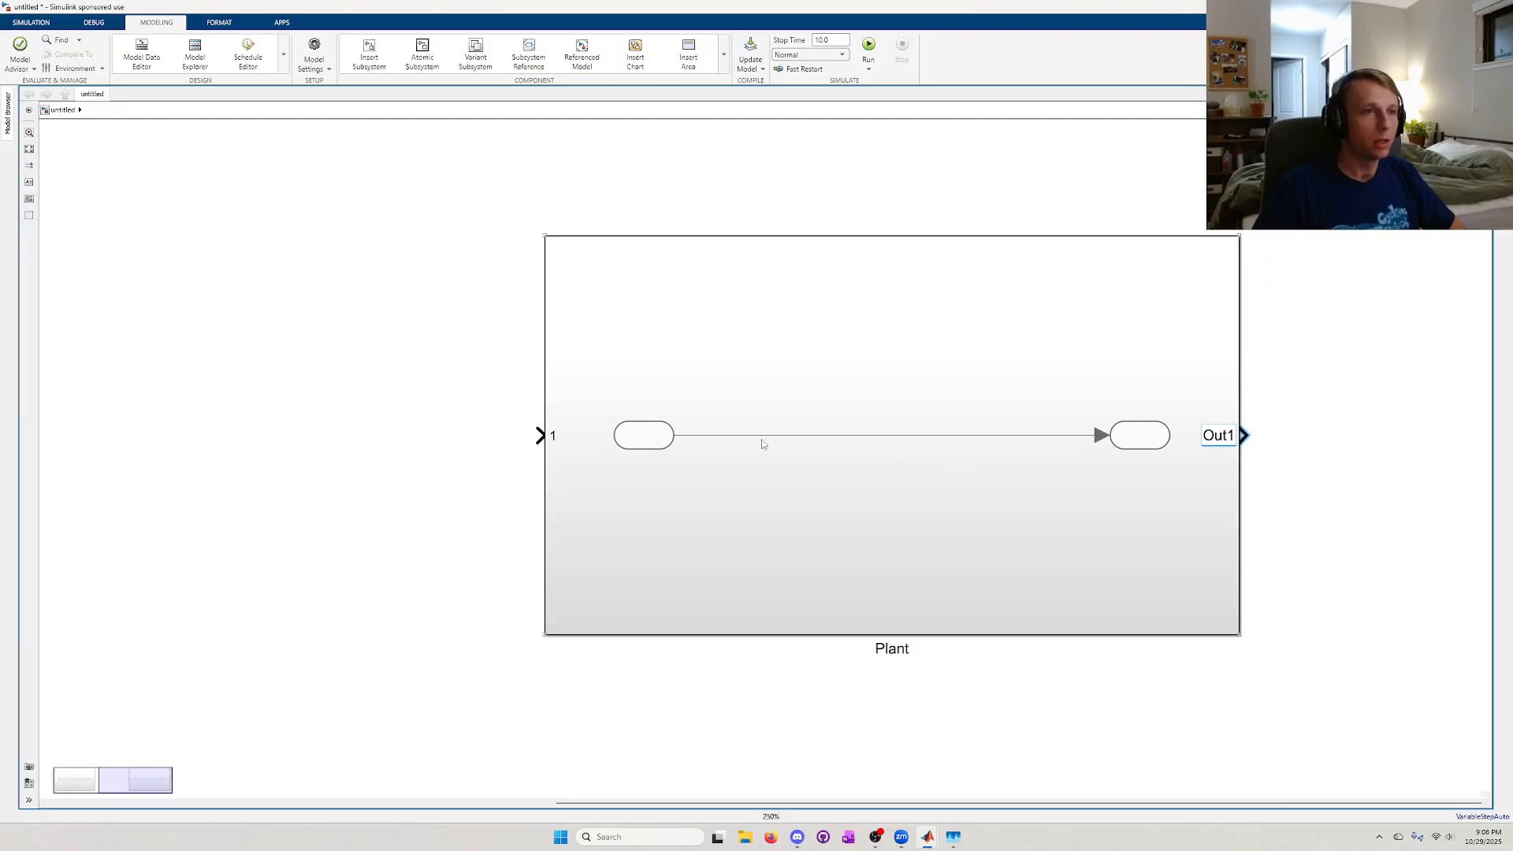
pyautogui.doubleClick(778, 476)
pyautogui.scroll(5, 686, 488)
pyautogui.click(673, 415)
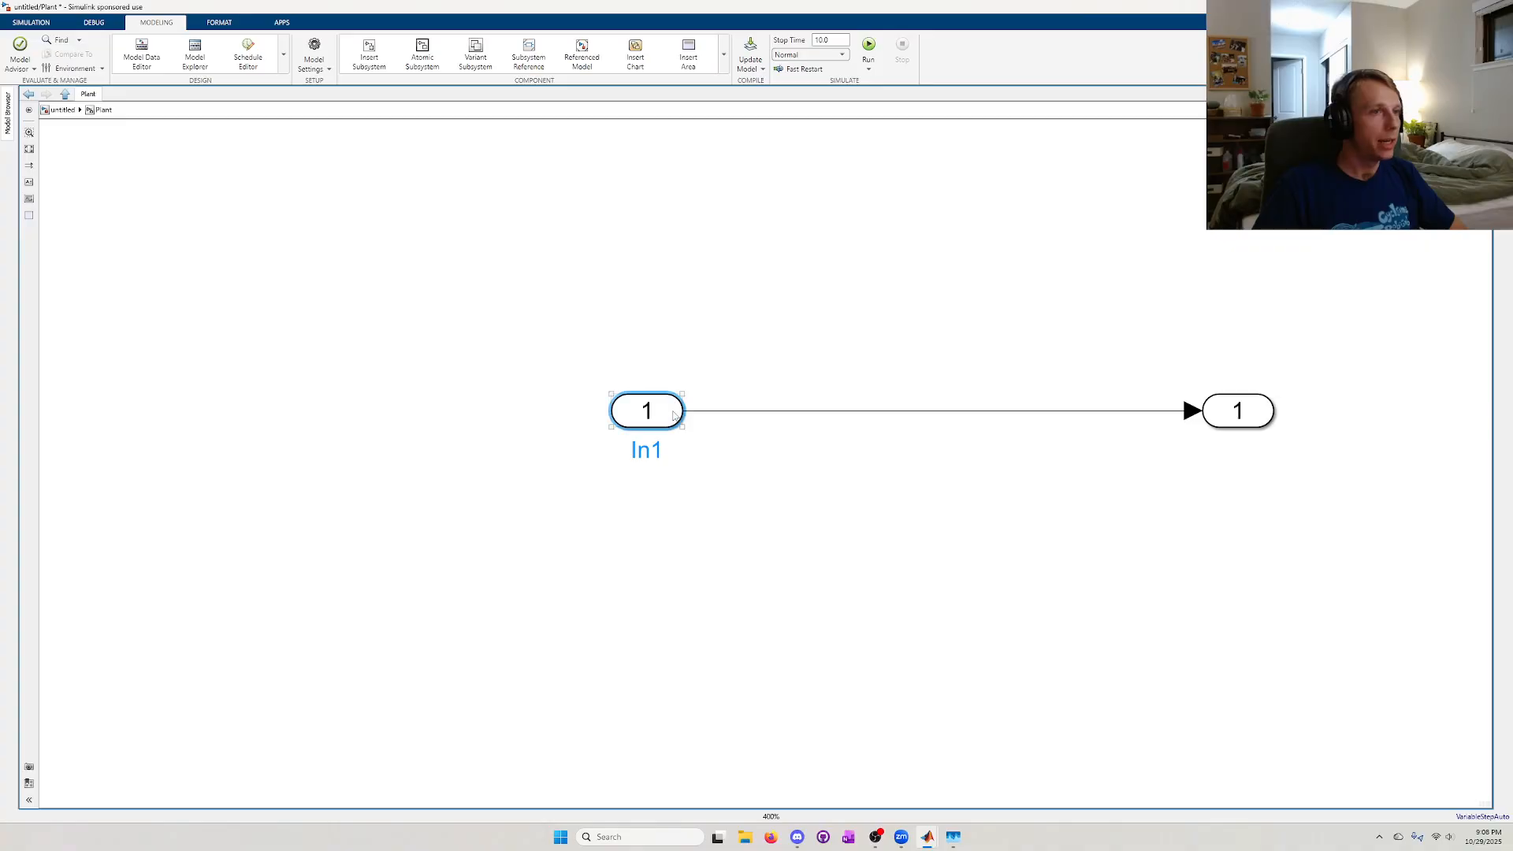
pyautogui.moveTo(1323, 534); pyautogui.dragTo(528, 347)
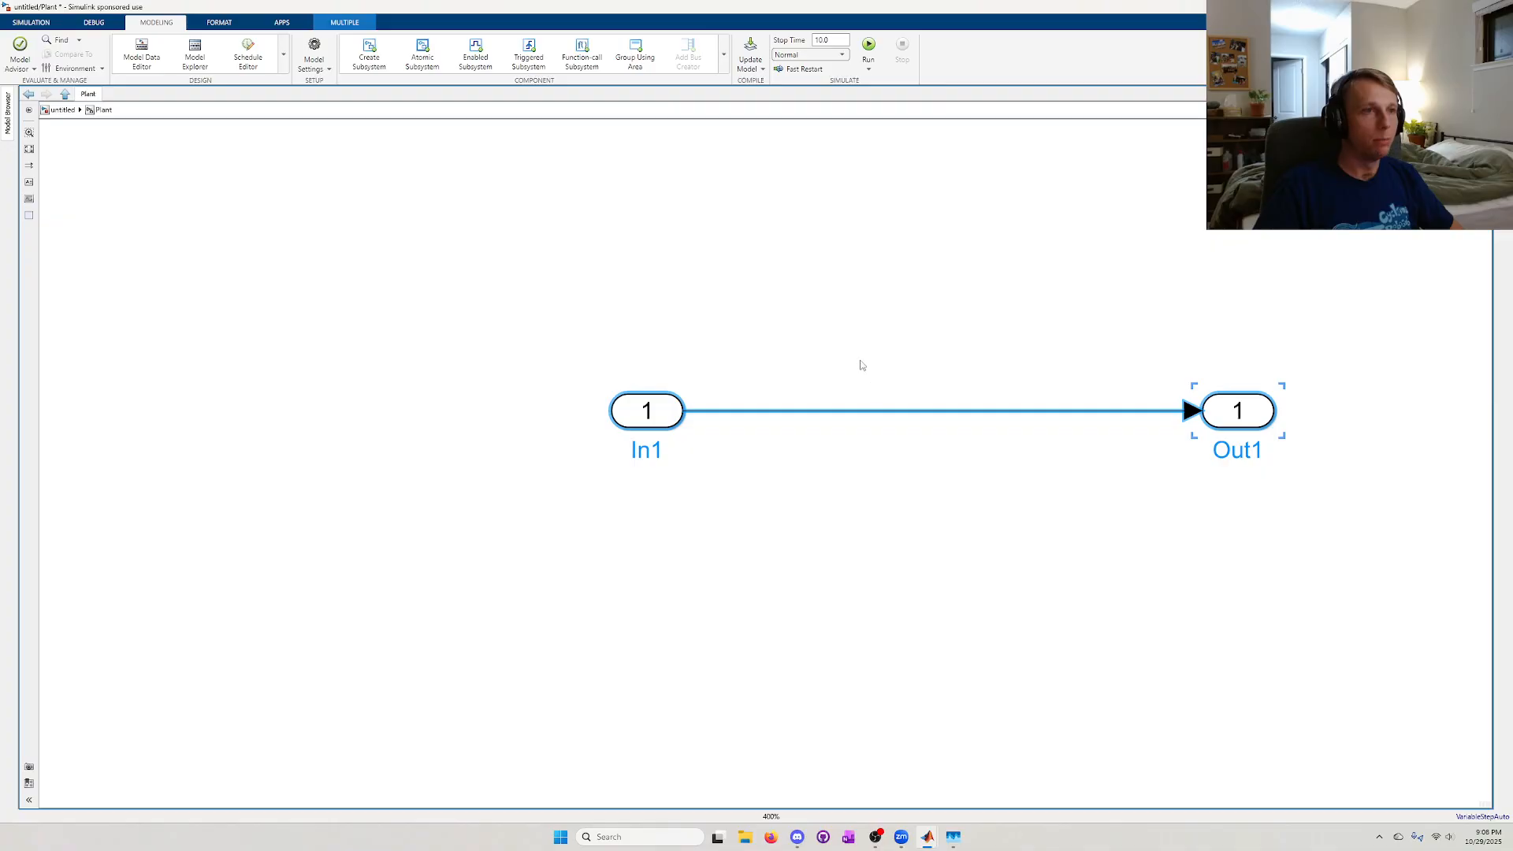
pyautogui.click(857, 436)
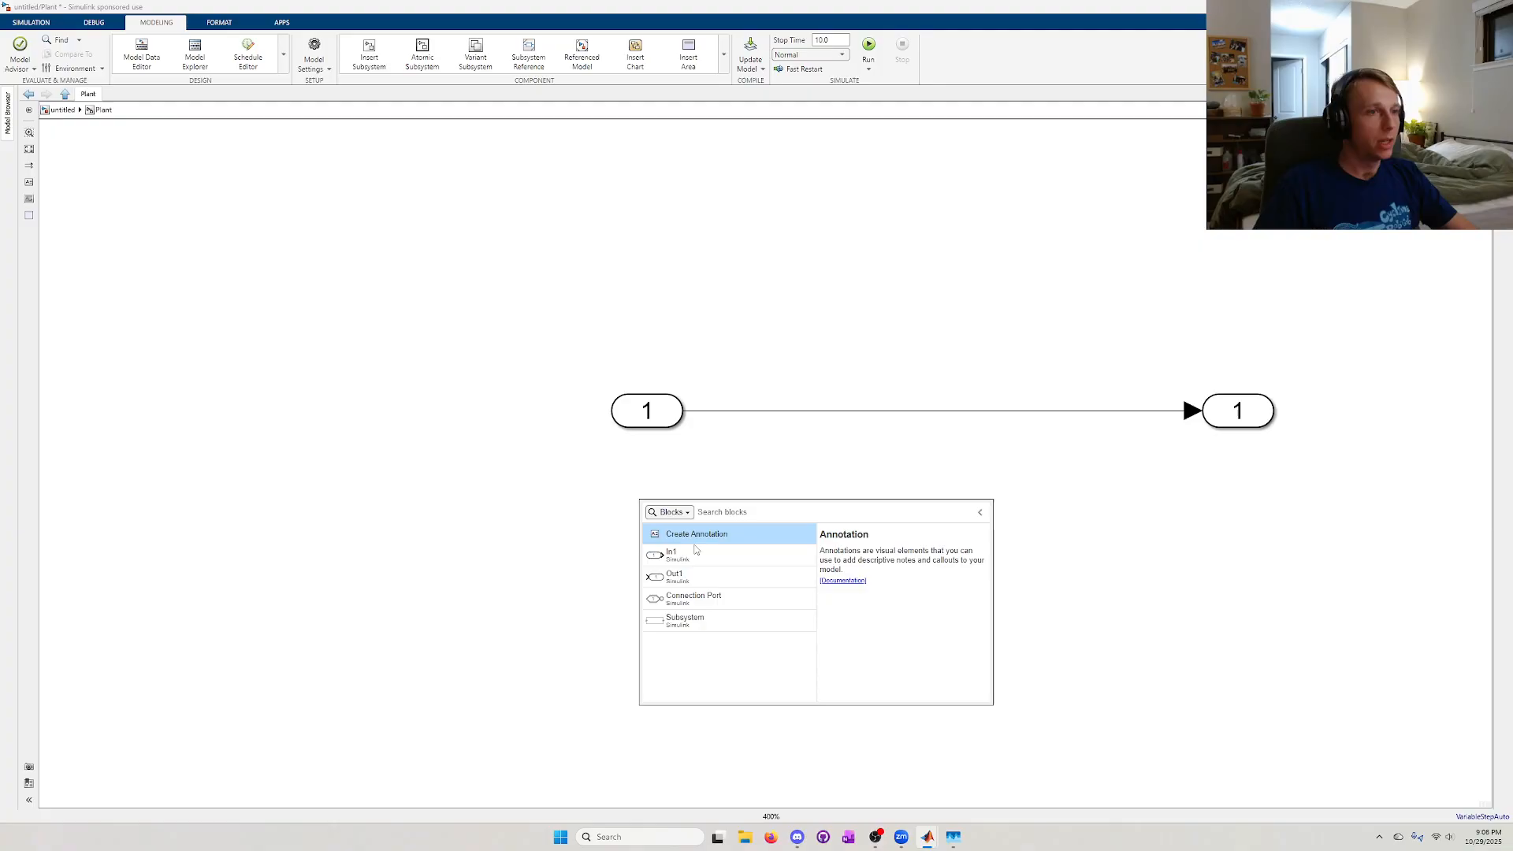
# - Insert a second In1 input port inside the Plant subsystem and align it directly below the first input port
pyautogui.click(613, 505)
pyautogui.doubleClick(622, 503)
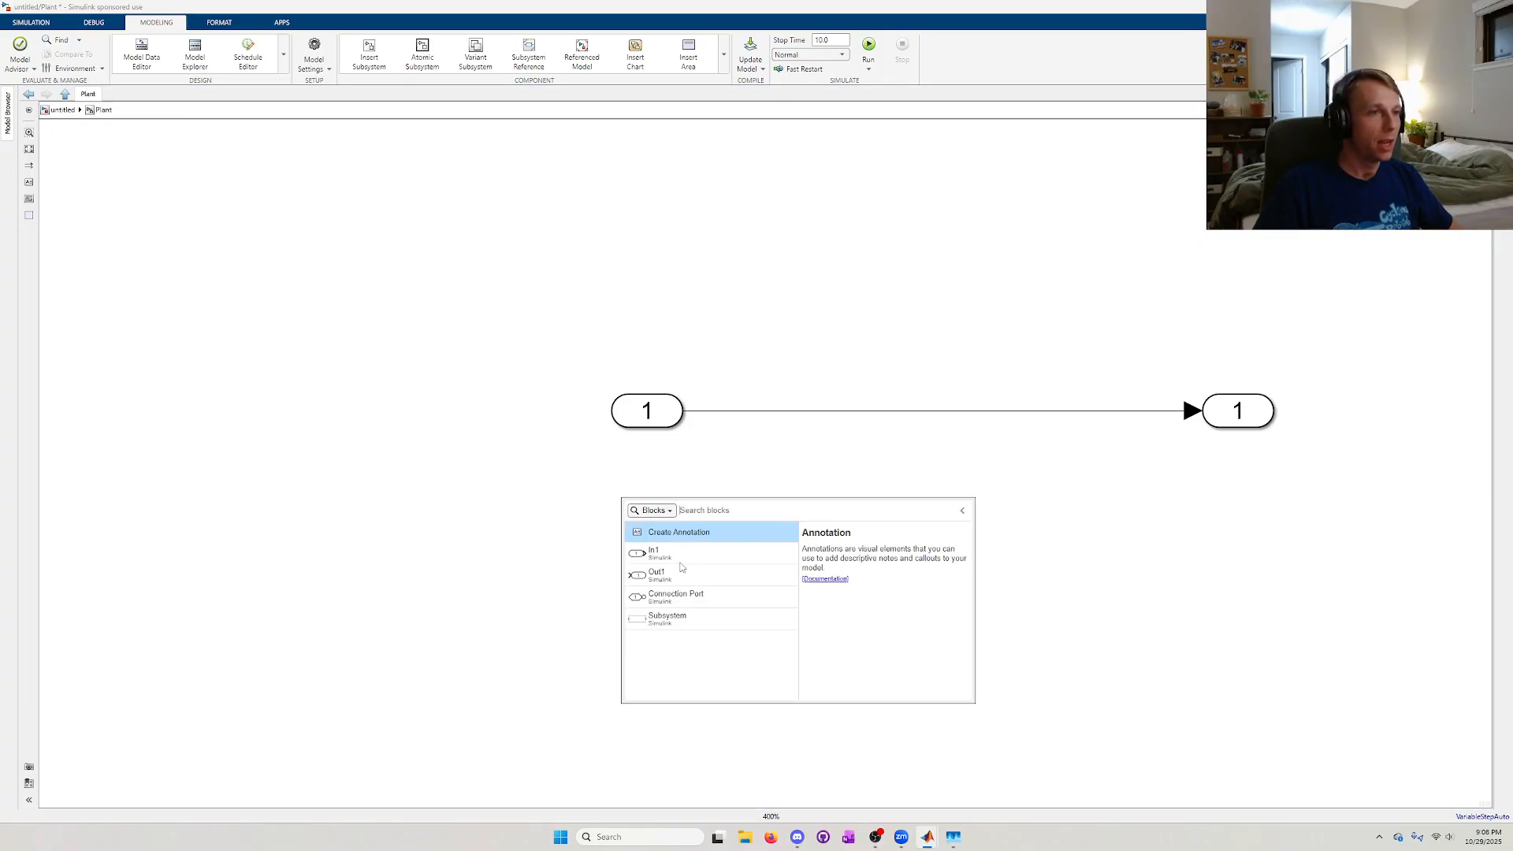
pyautogui.write('input')
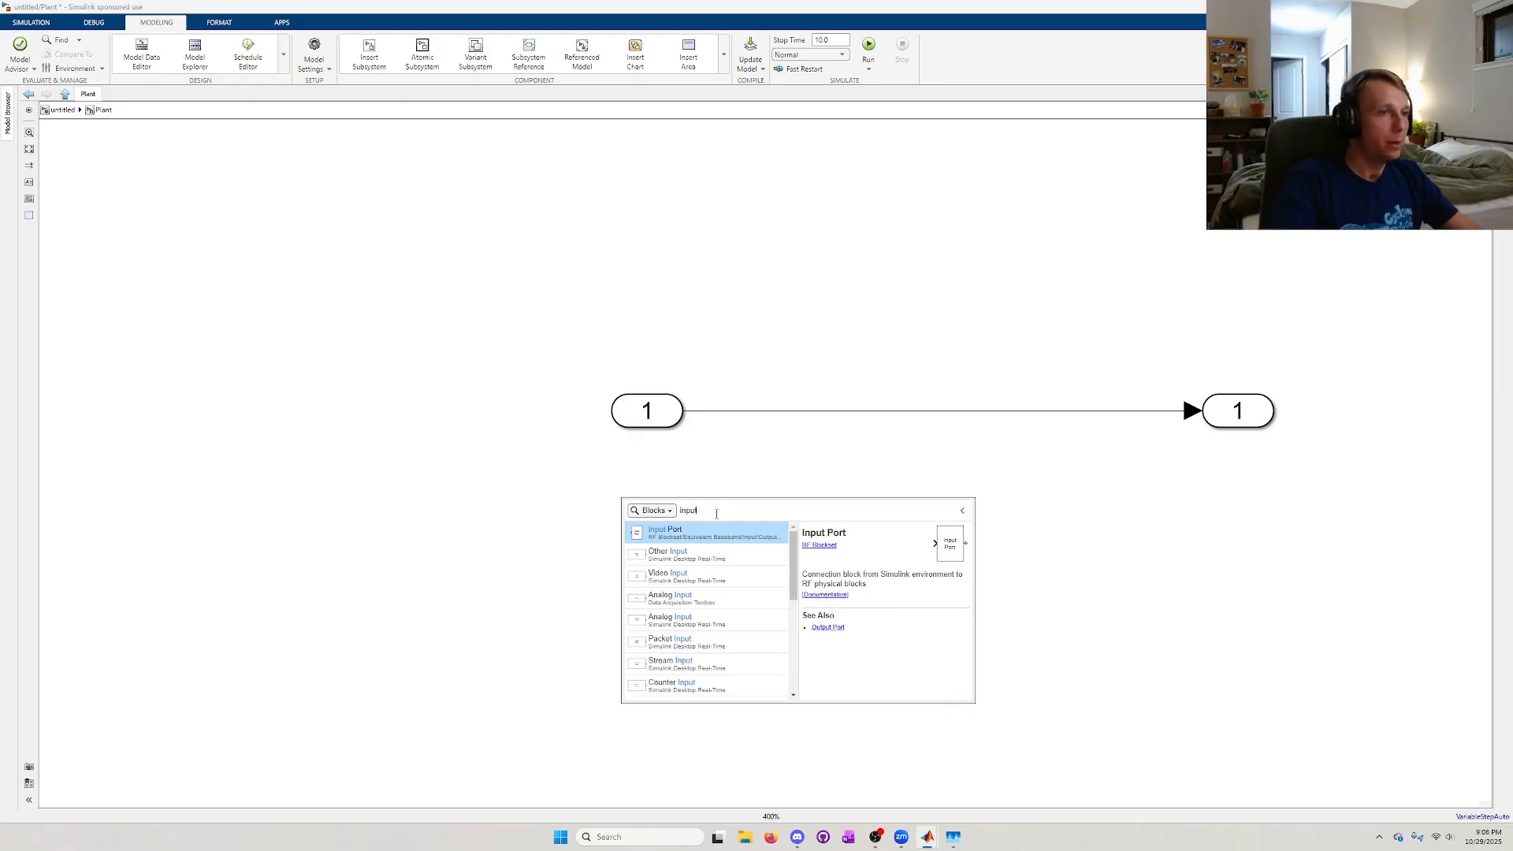
pyautogui.press('BackSpace')
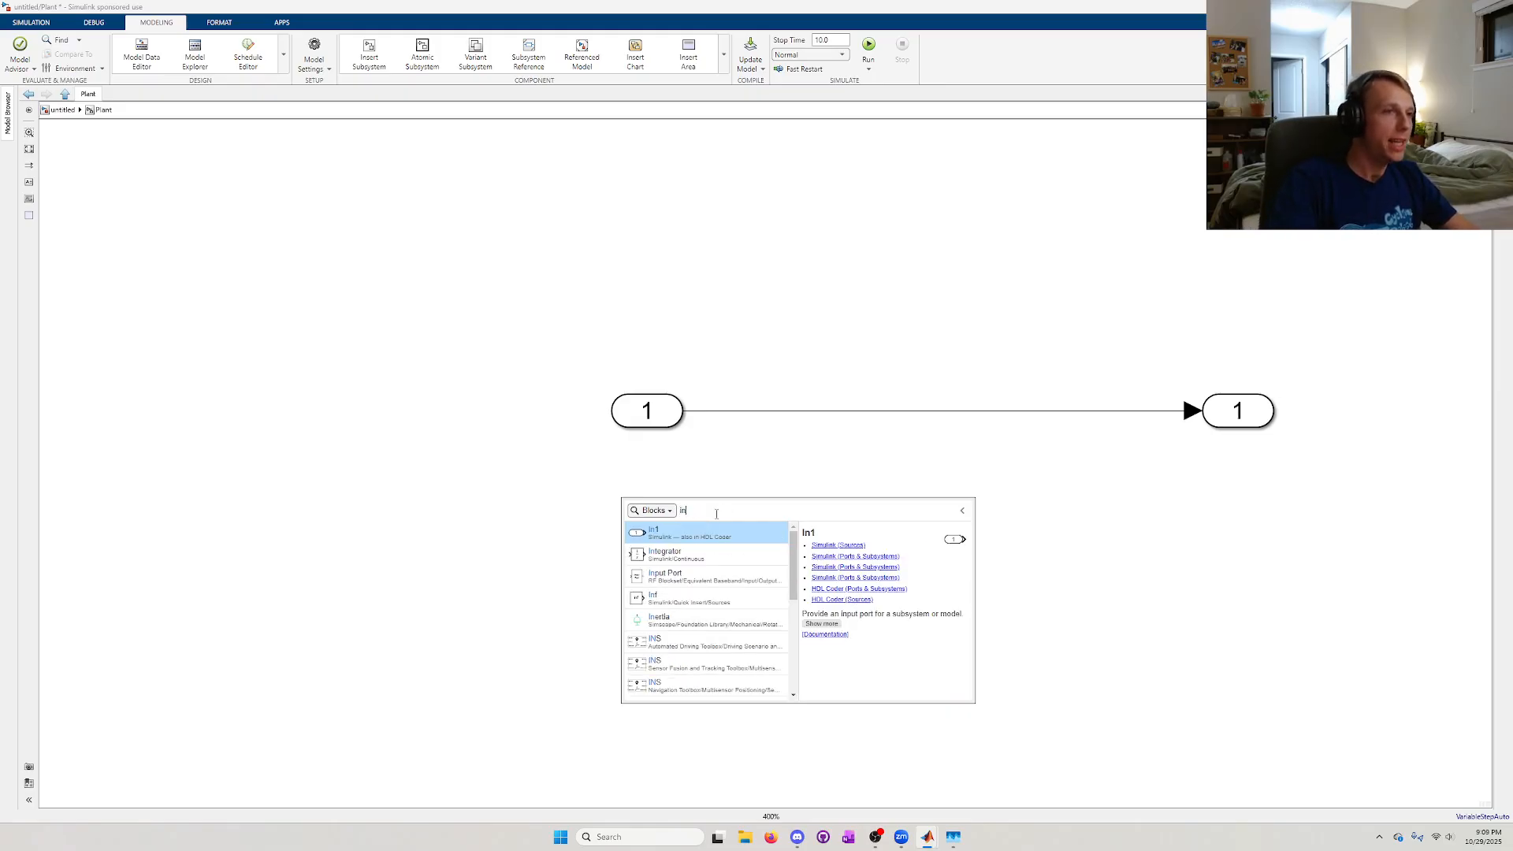
pyautogui.click(687, 534)
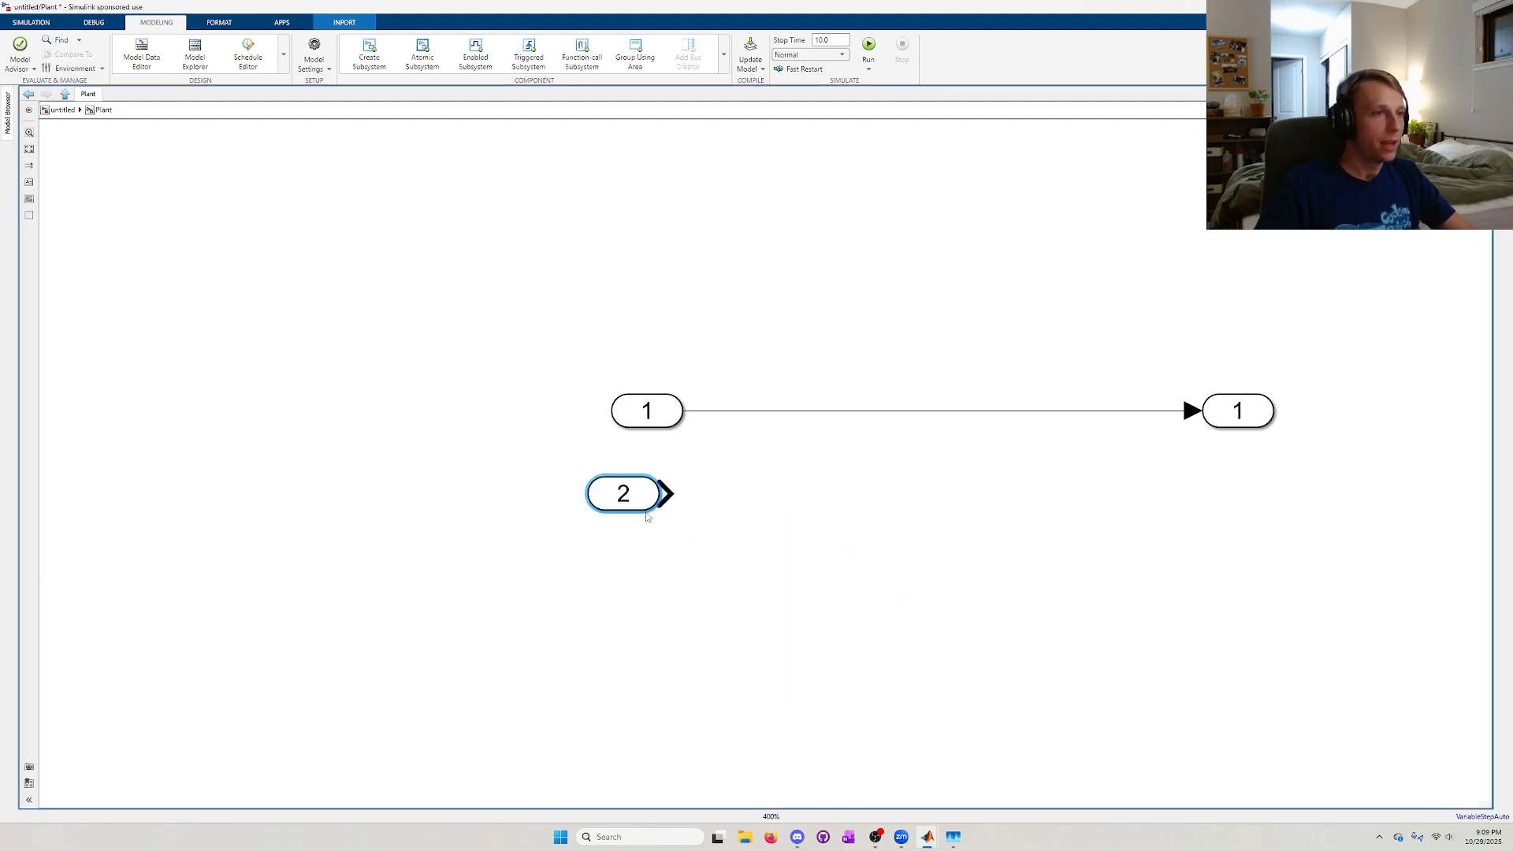
pyautogui.click(770, 548)
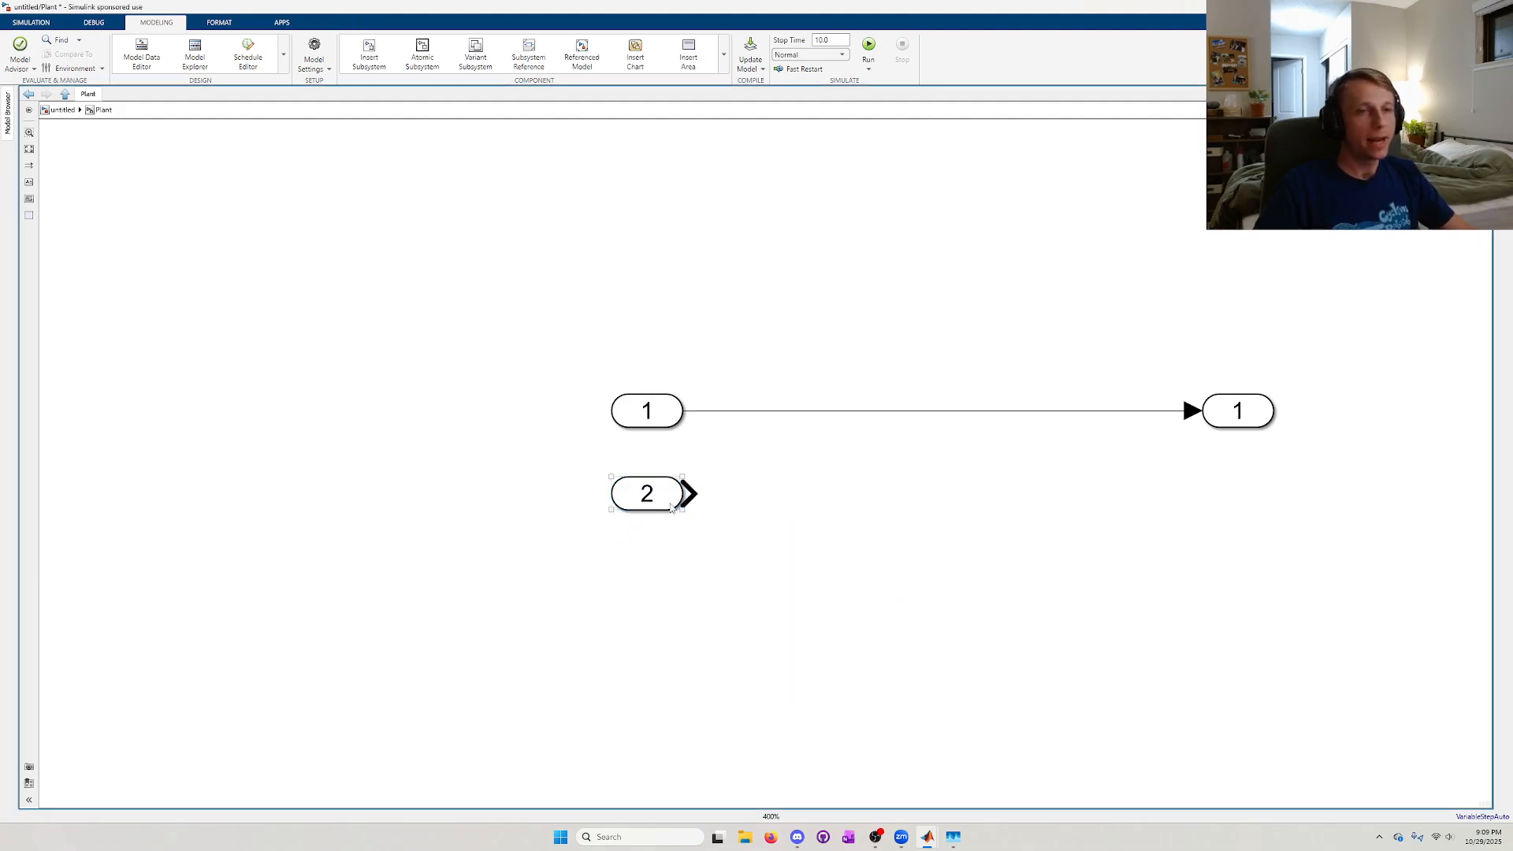
# - Insert a third In1 input port inside the Plant subsystem and align it directly below the second input port
pyautogui.doubleClick(664, 559)
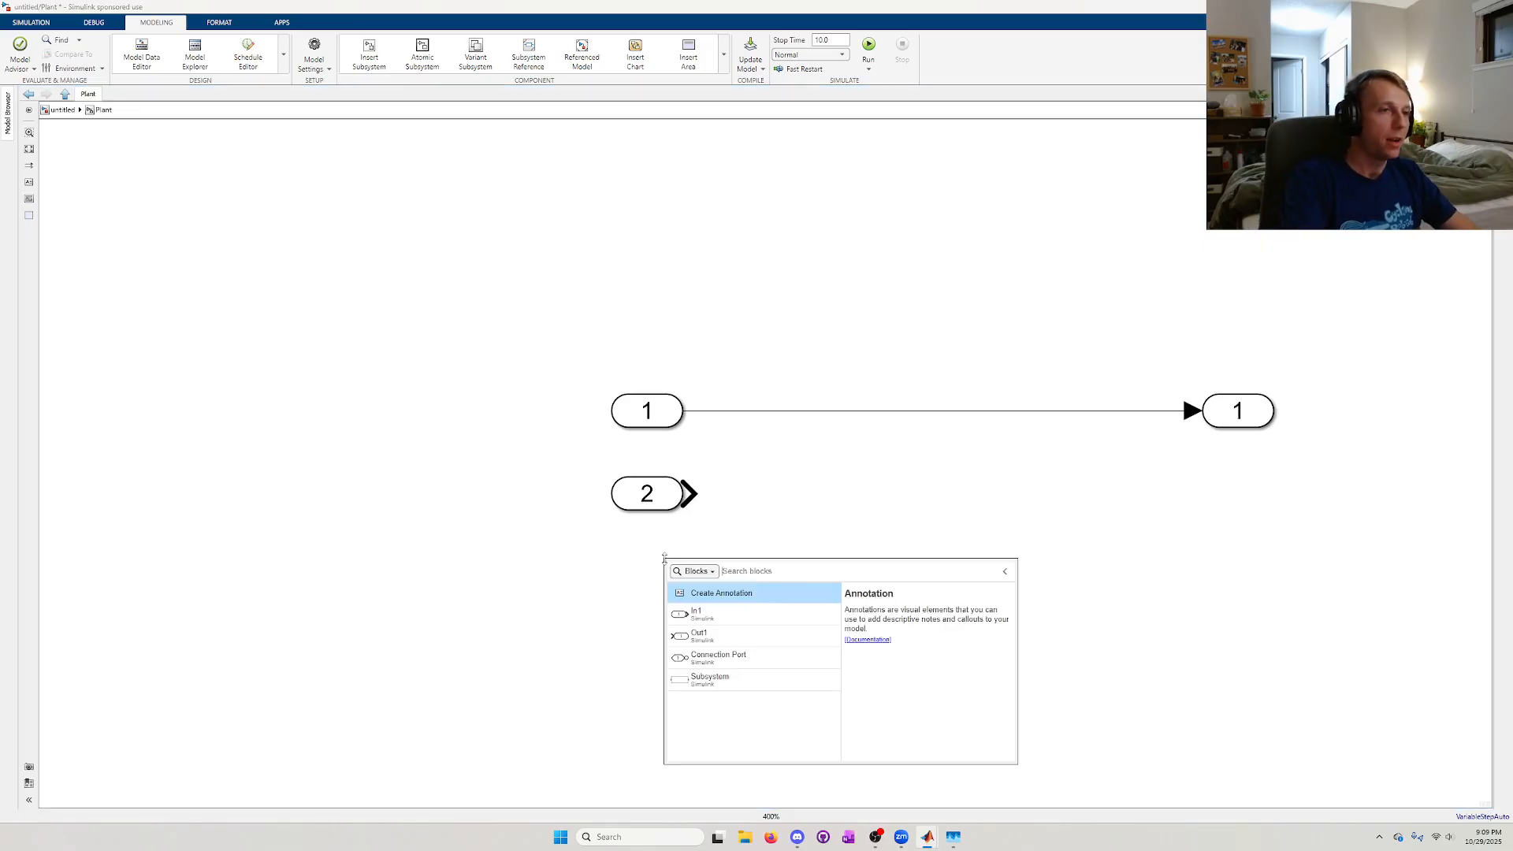
pyautogui.write('in')
pyautogui.press('Return')
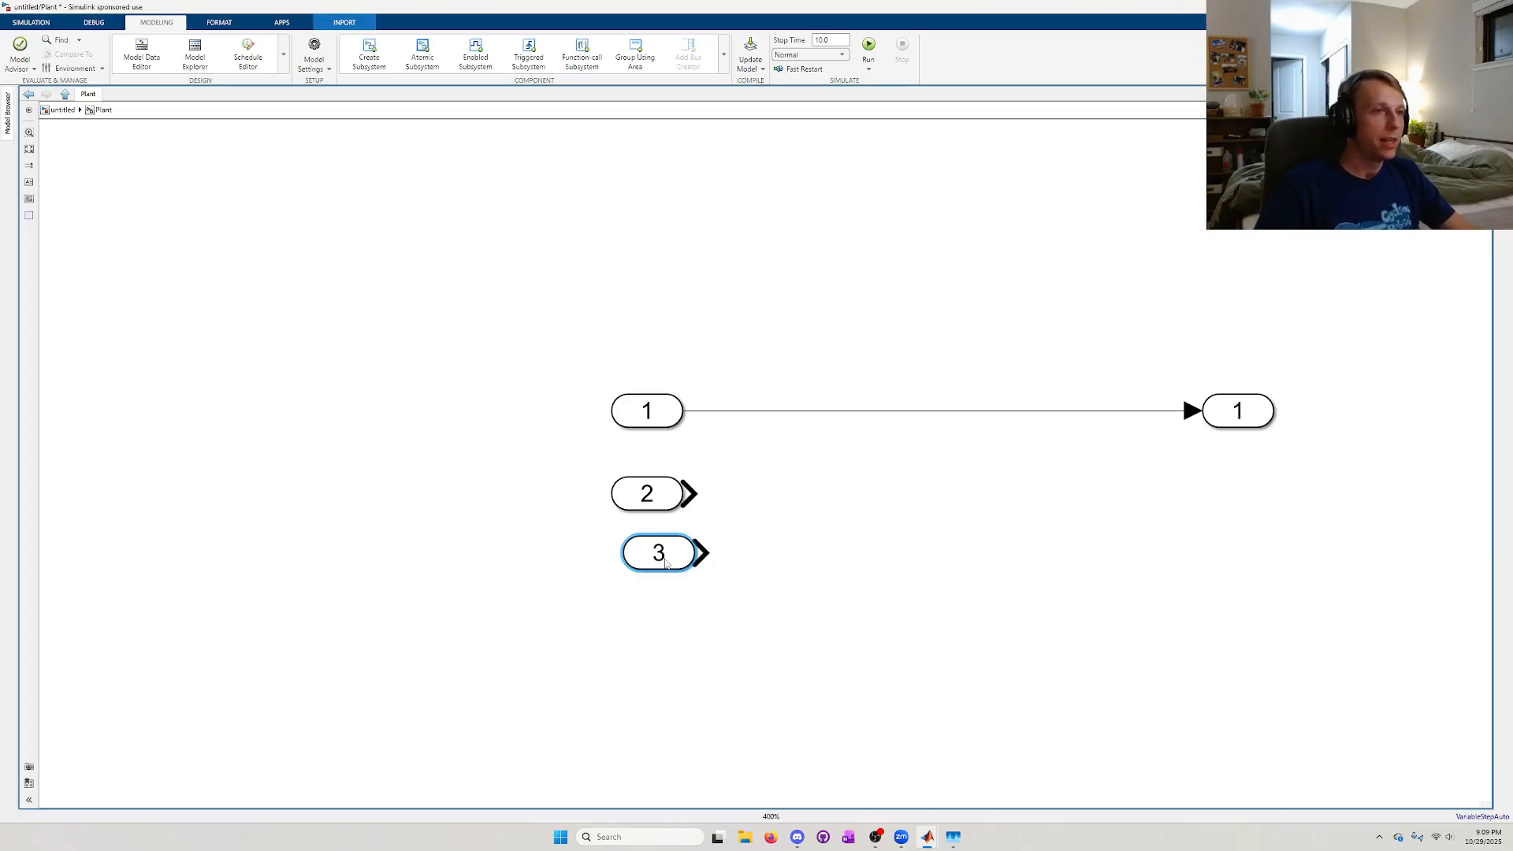
pyautogui.moveTo(665, 562); pyautogui.dragTo(654, 585)
pyautogui.click(904, 564)
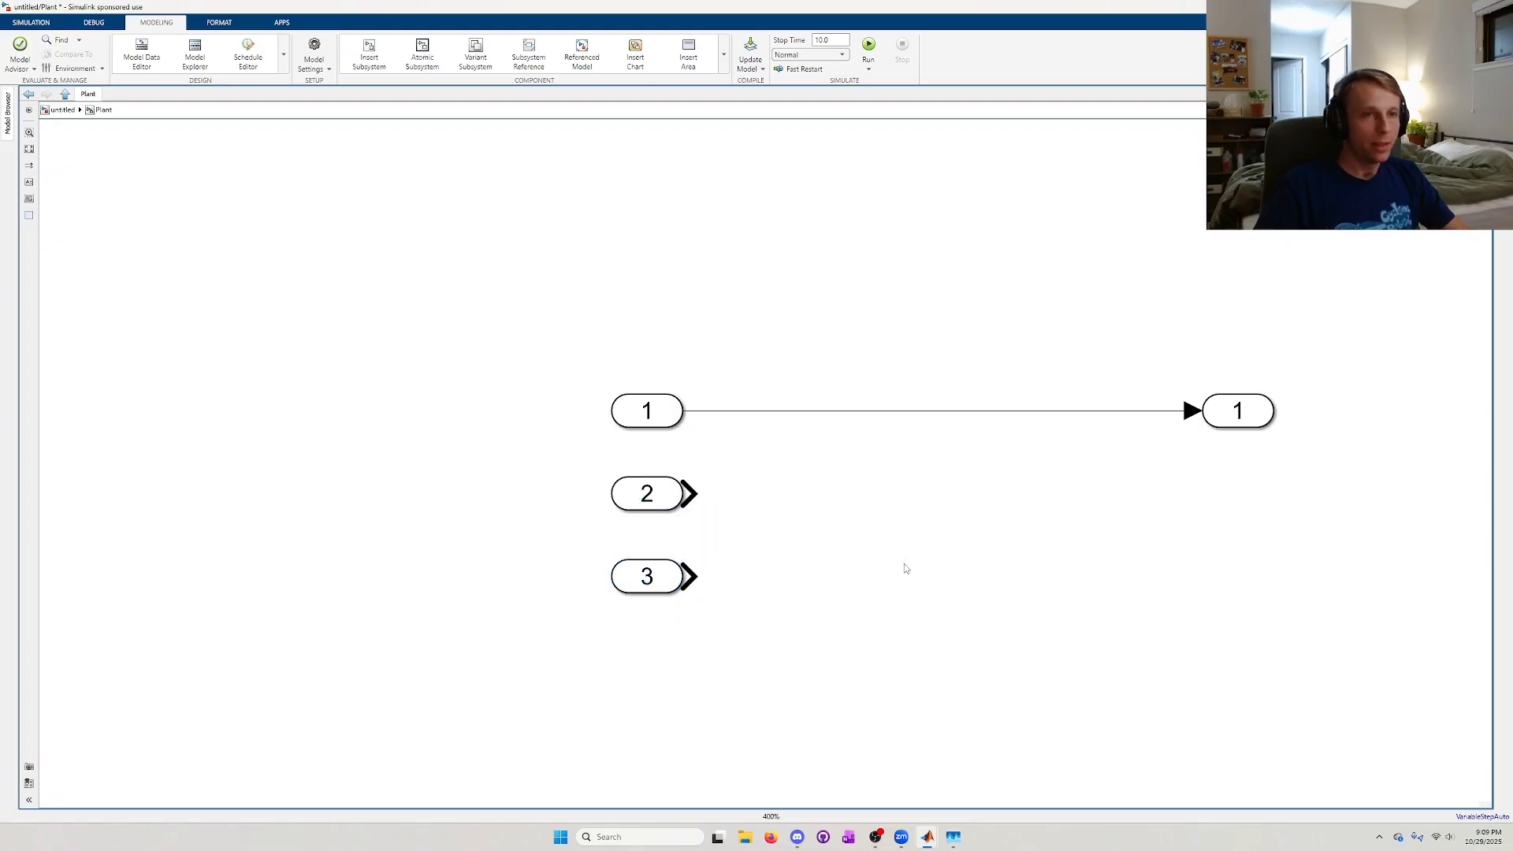
# - Delete the line connecting the first input to the output, and shift all three input ports left to make room
pyautogui.click(1135, 412)
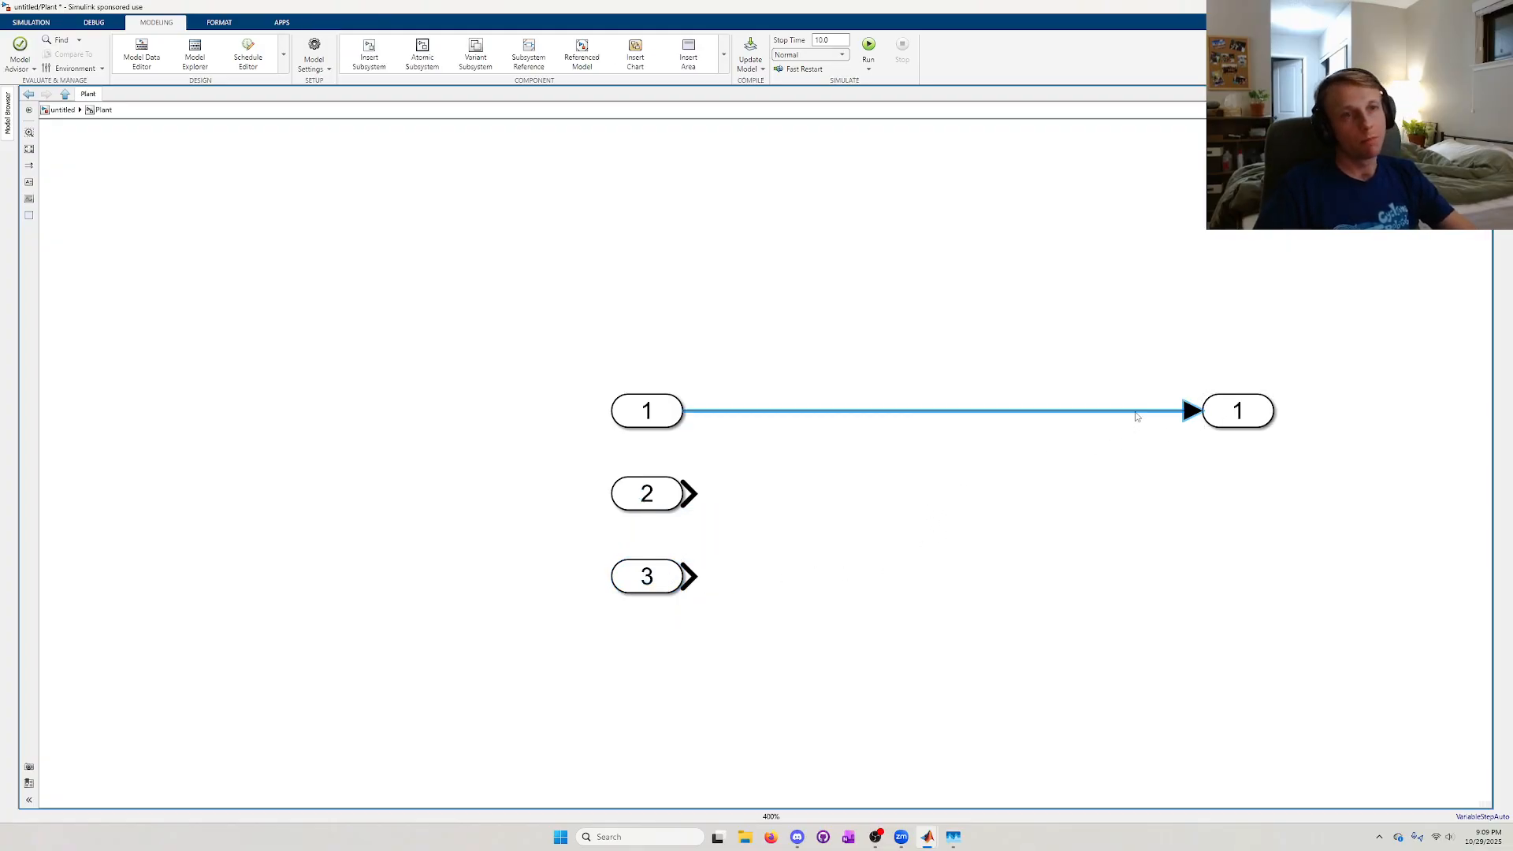
pyautogui.moveTo(1085, 477); pyautogui.dragTo(1019, 384)
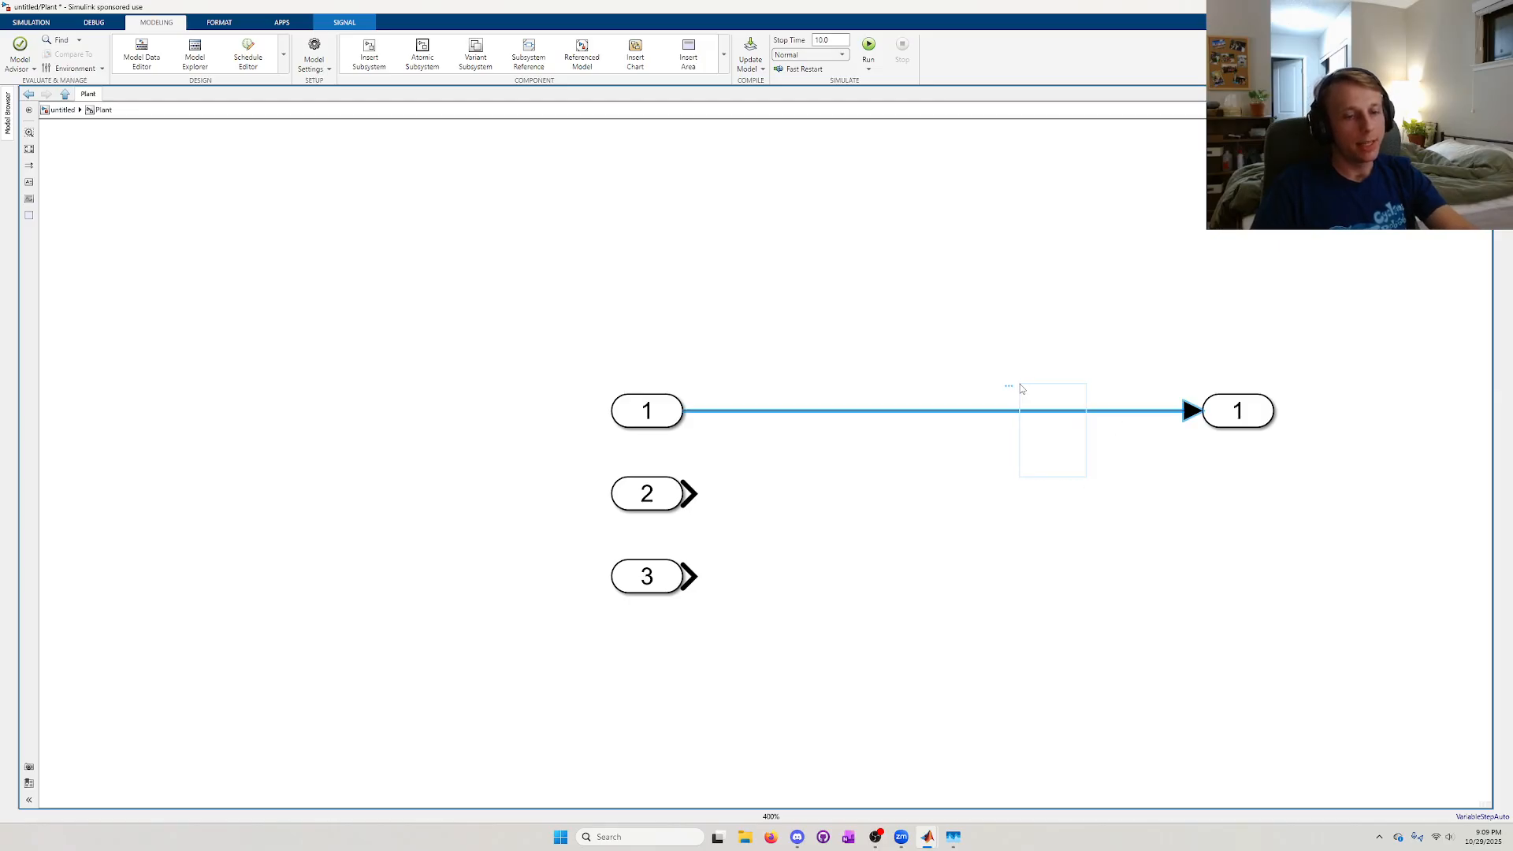
pyautogui.press('Delete')
pyautogui.moveTo(848, 697); pyautogui.dragTo(560, 365)
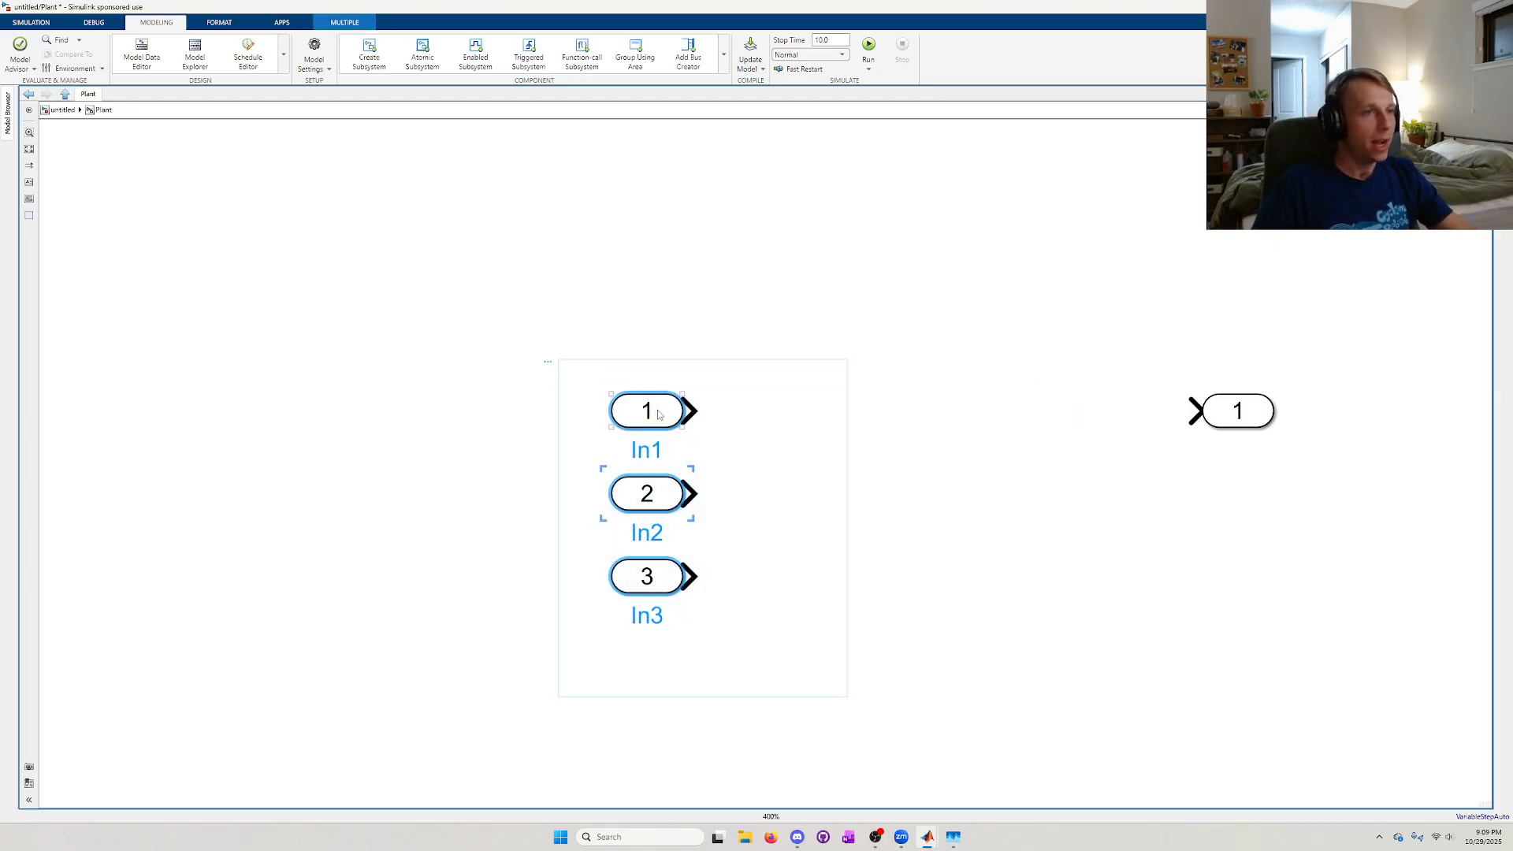
pyautogui.moveTo(646, 410); pyautogui.dragTo(457, 410)
pyautogui.click(614, 533)
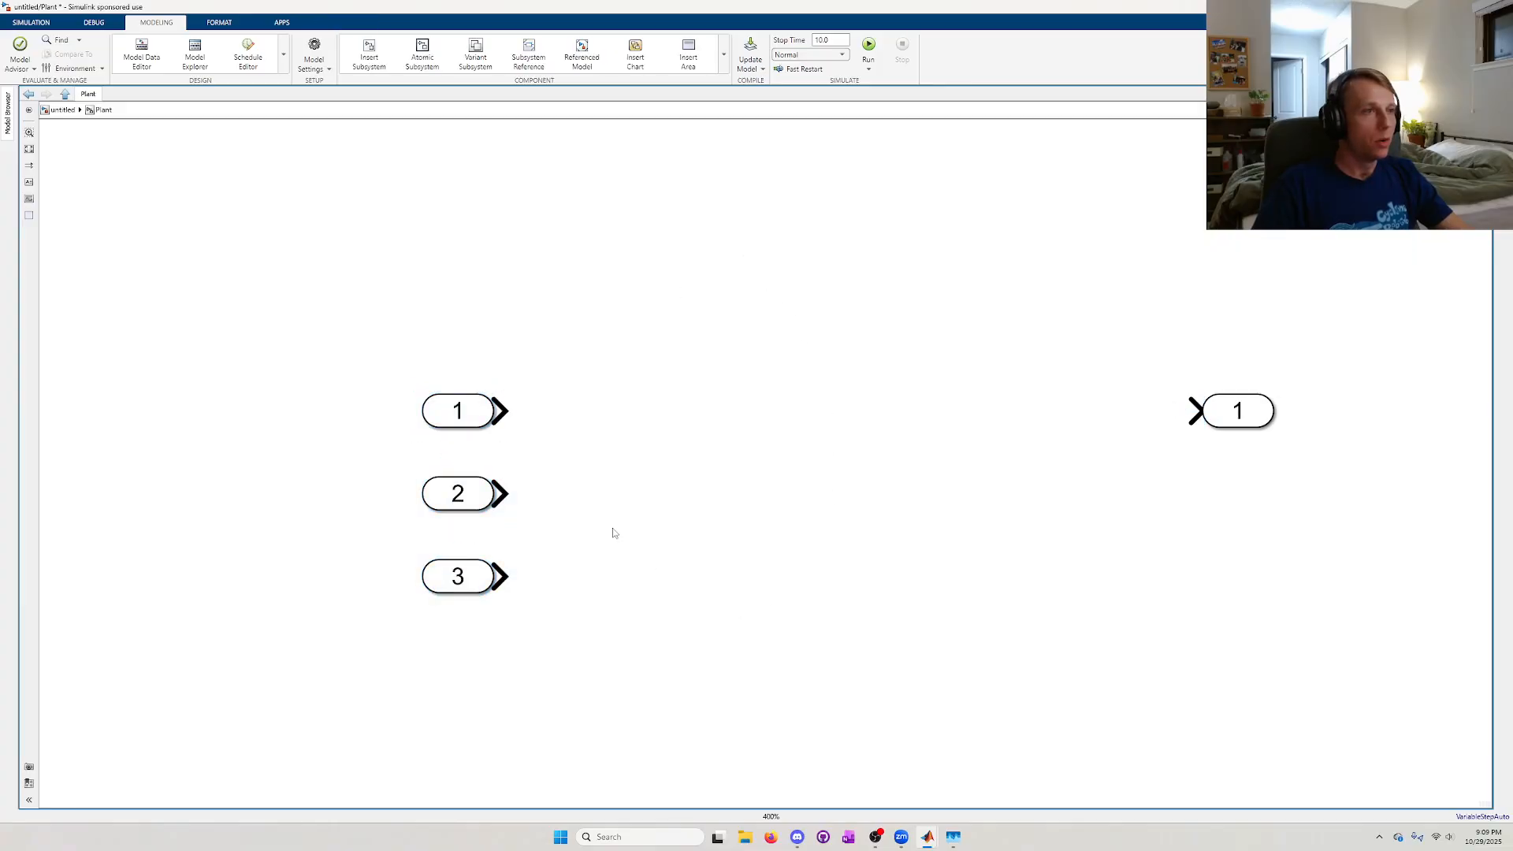
pyautogui.click(462, 423)
pyautogui.click(480, 497)
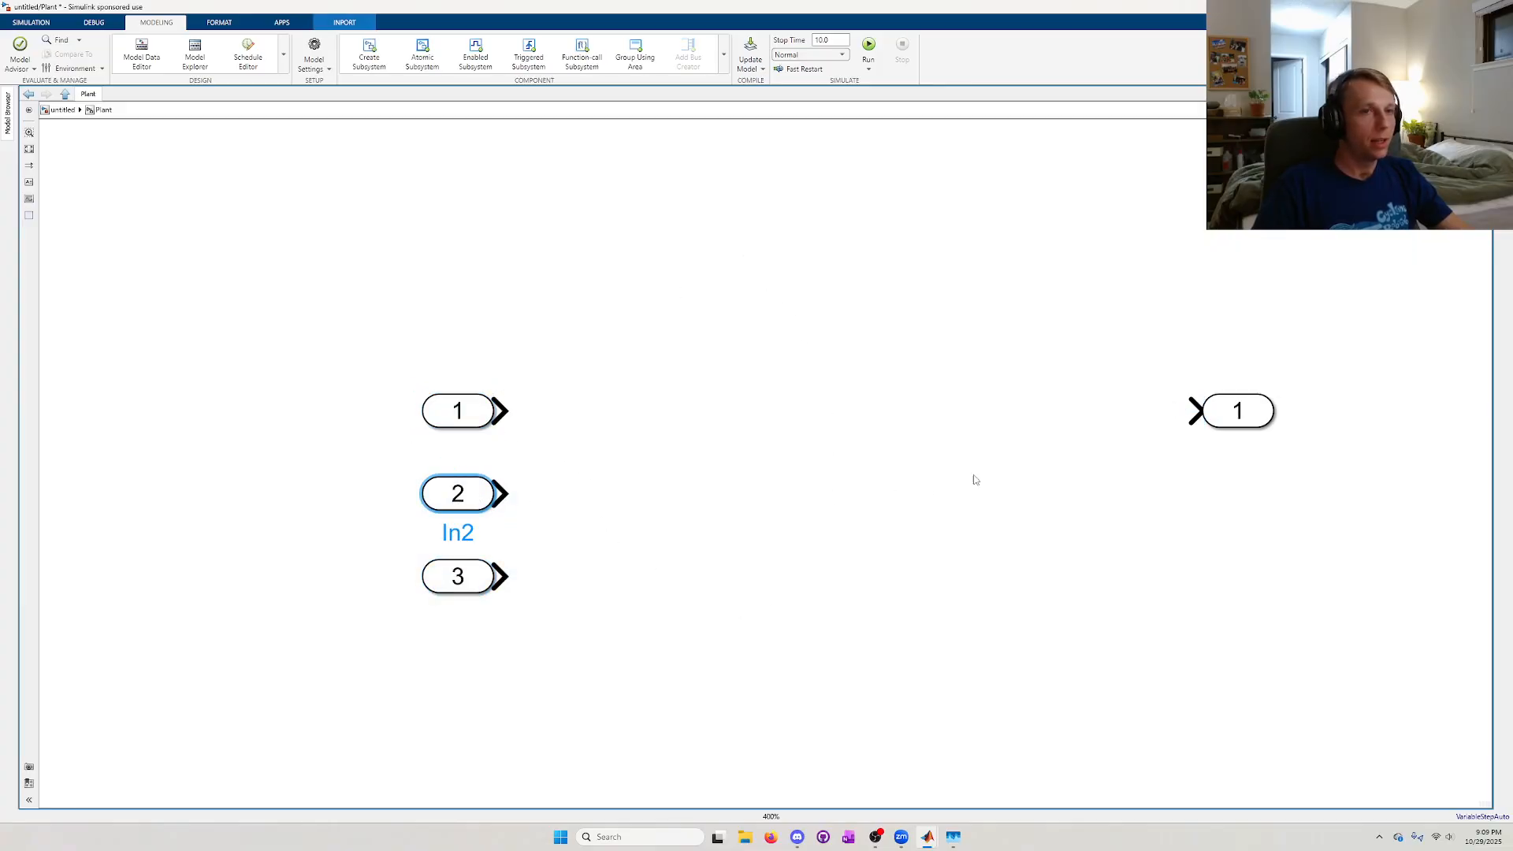
pyautogui.click(1255, 421)
pyautogui.click(1010, 567)
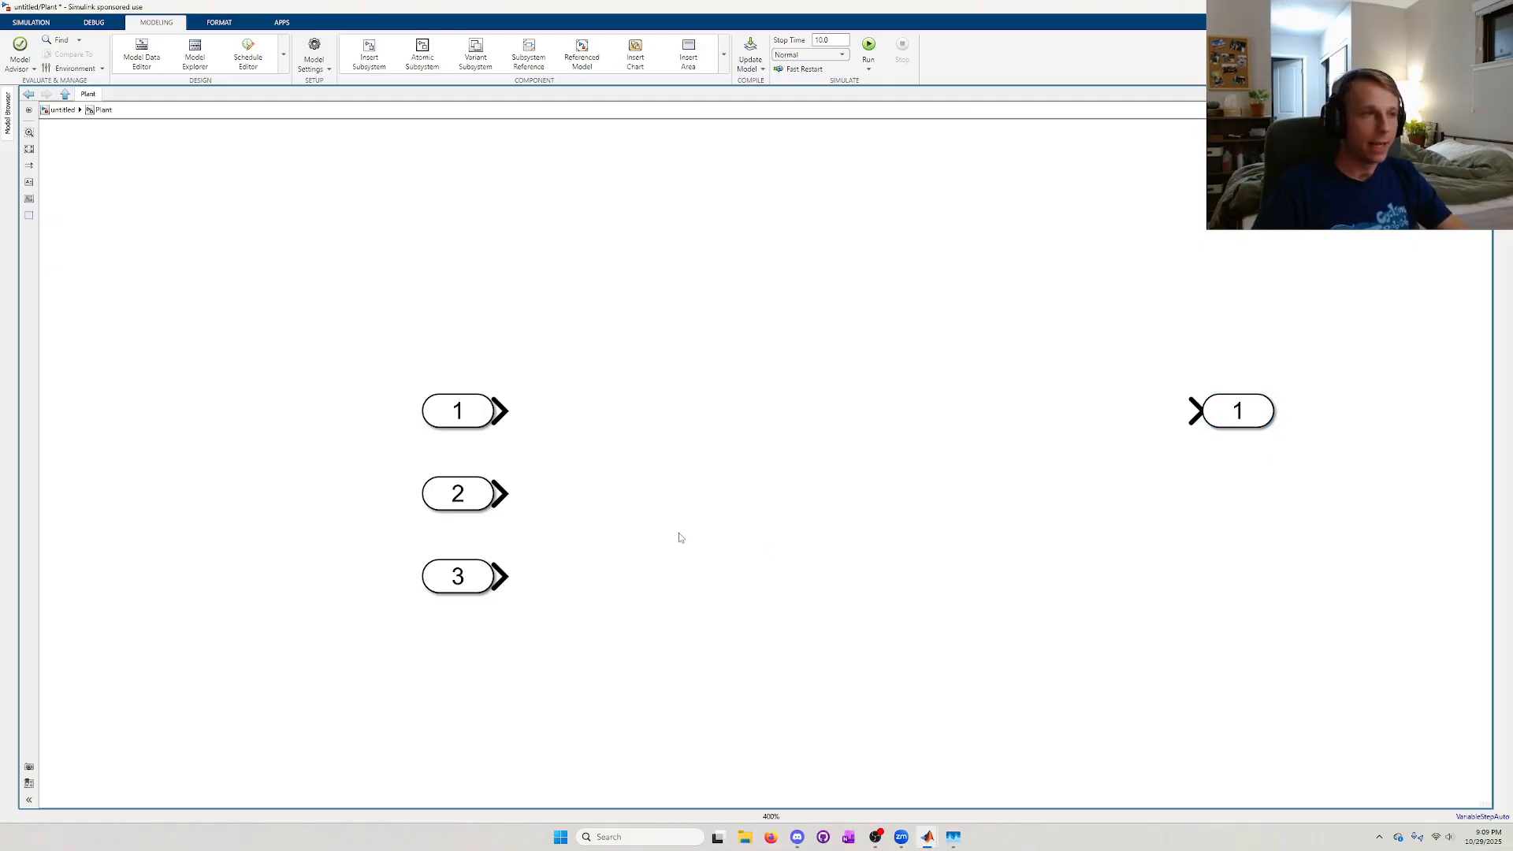
# - Rename the Plant's three input ports F, x and dx, in order from first to third
pyautogui.click(476, 422)
pyautogui.doubleClick(468, 445)
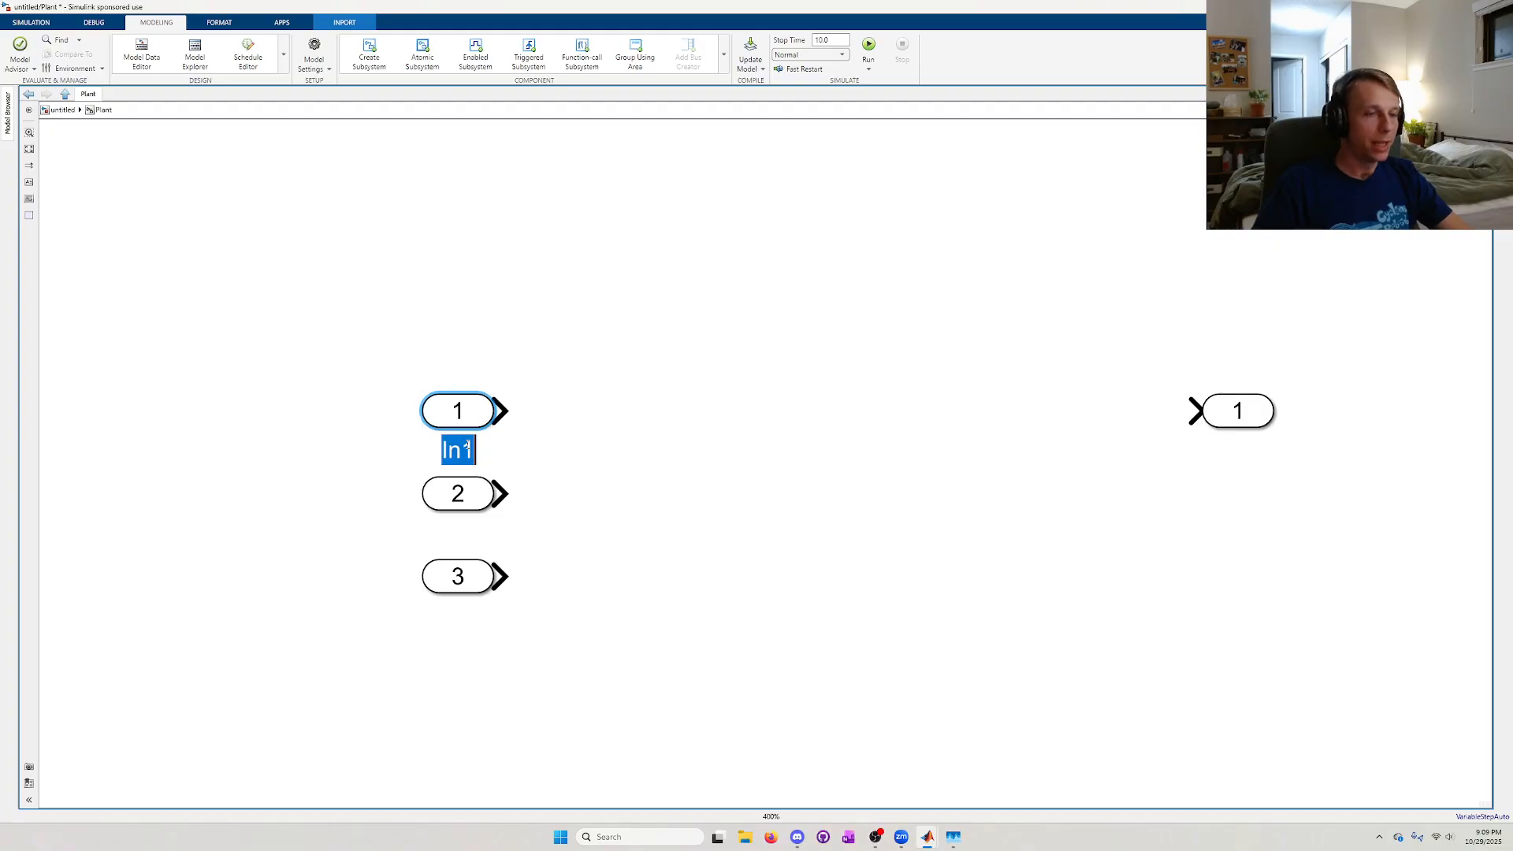
pyautogui.write('F')
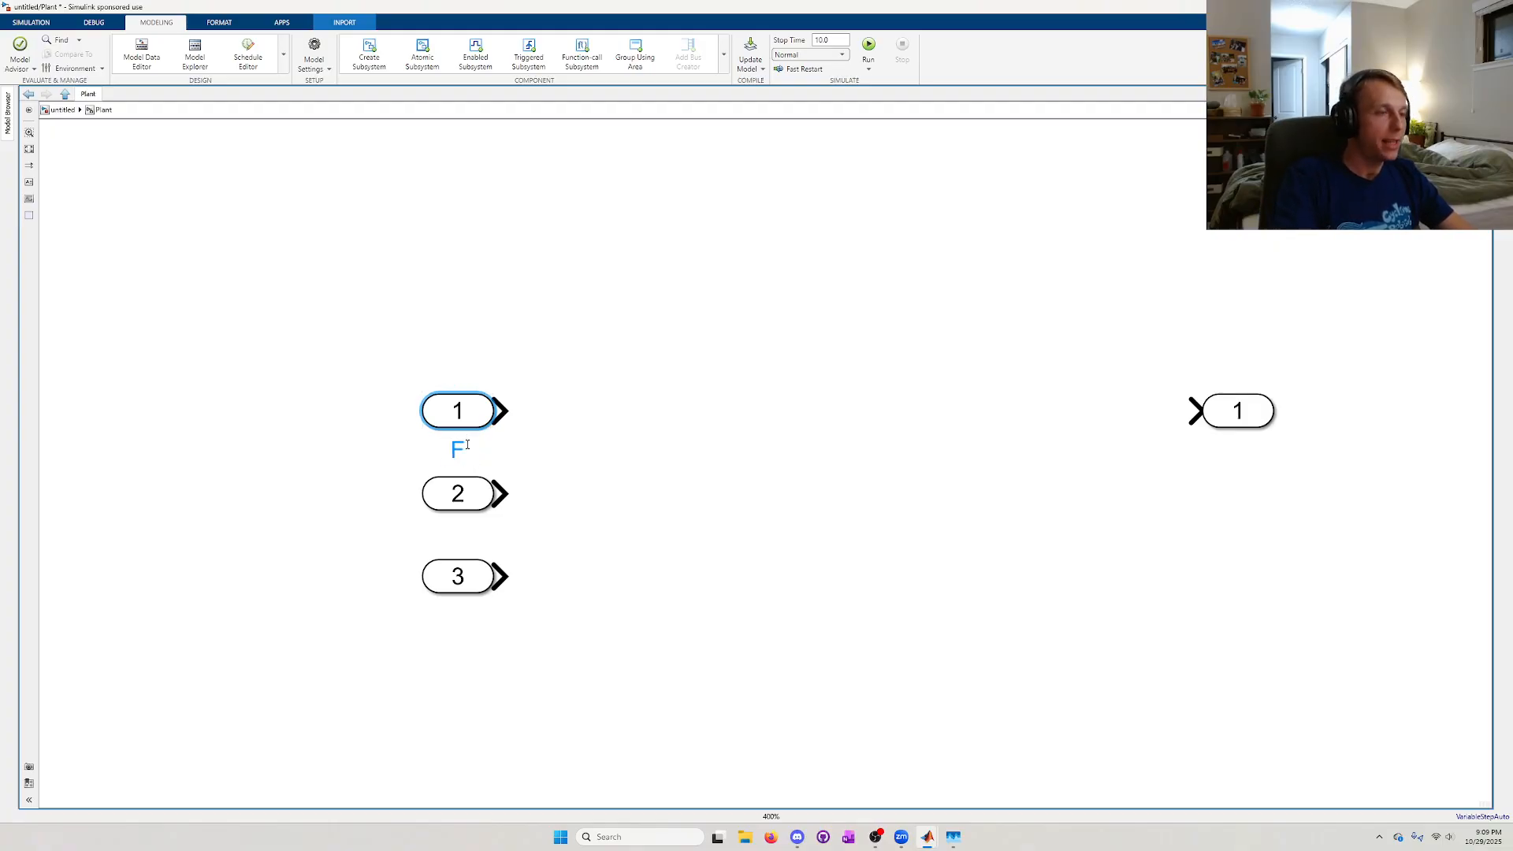
pyautogui.click(635, 469)
pyautogui.click(467, 507)
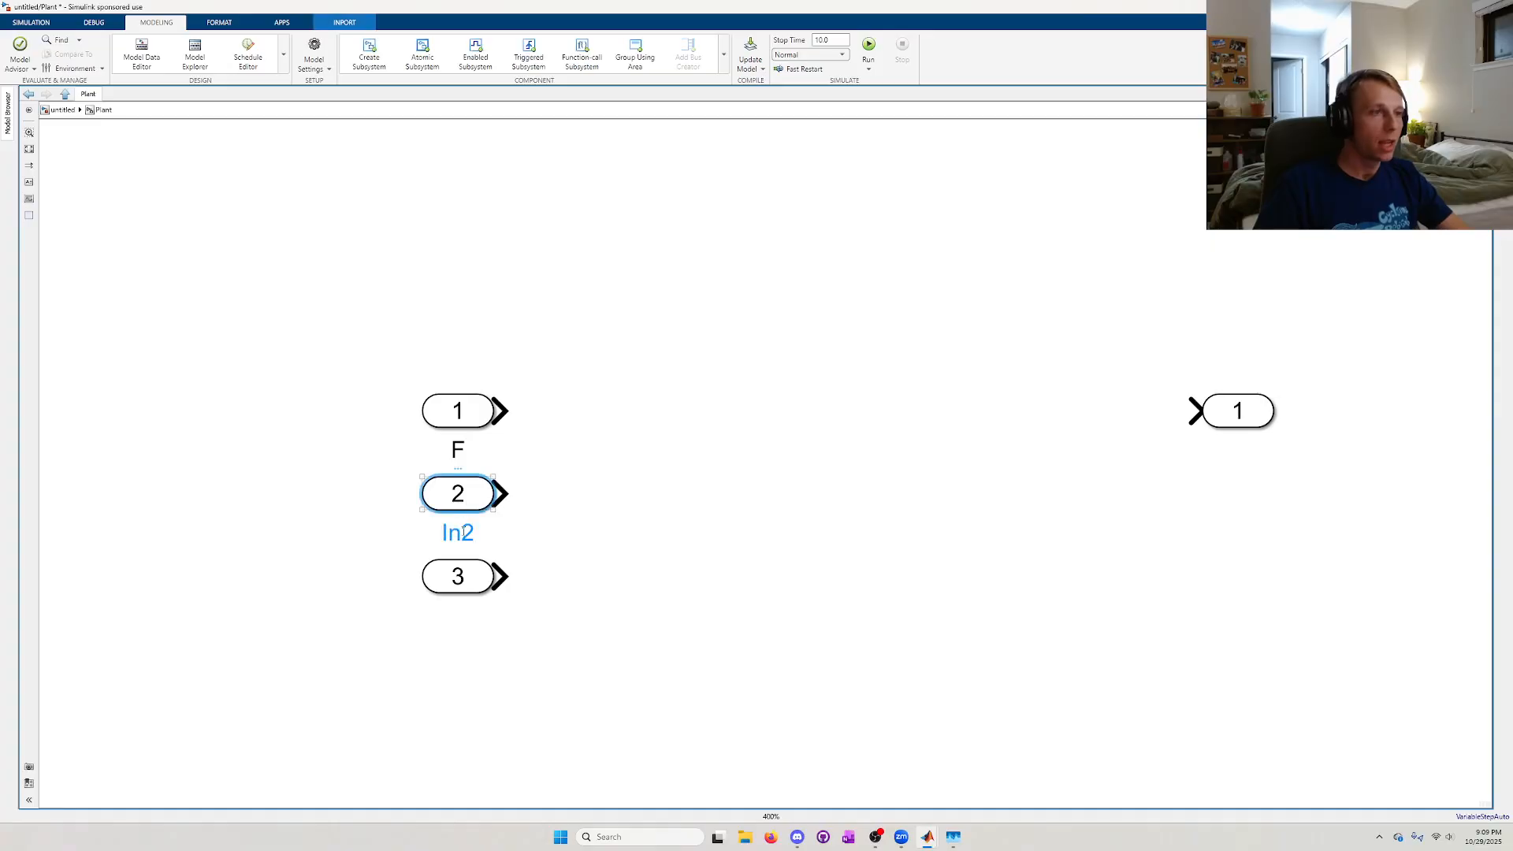
pyautogui.doubleClick(462, 533)
pyautogui.write('x')
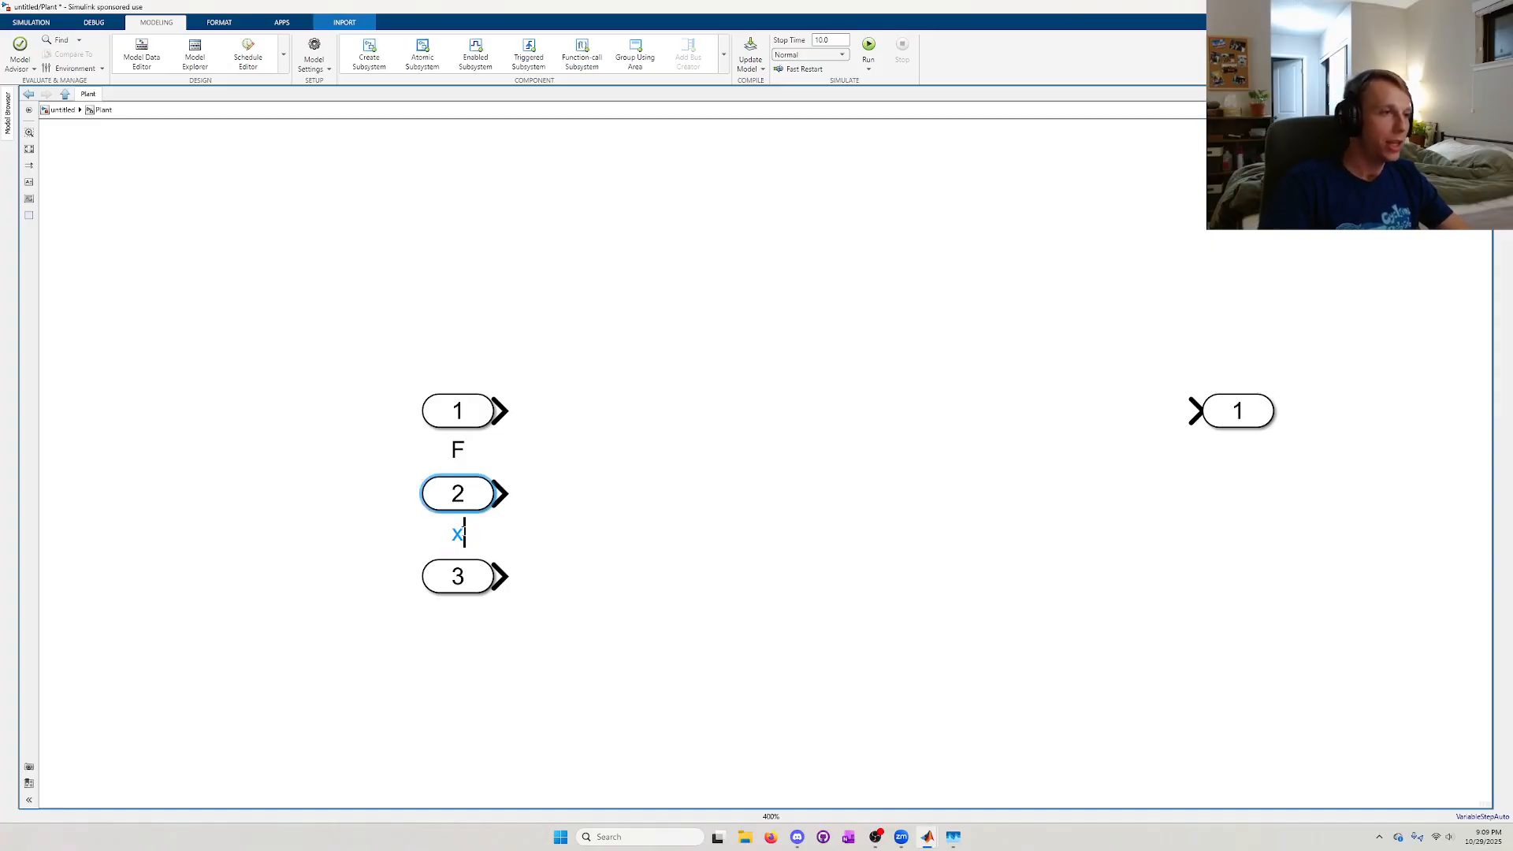
pyautogui.click(464, 583)
pyautogui.doubleClick(466, 611)
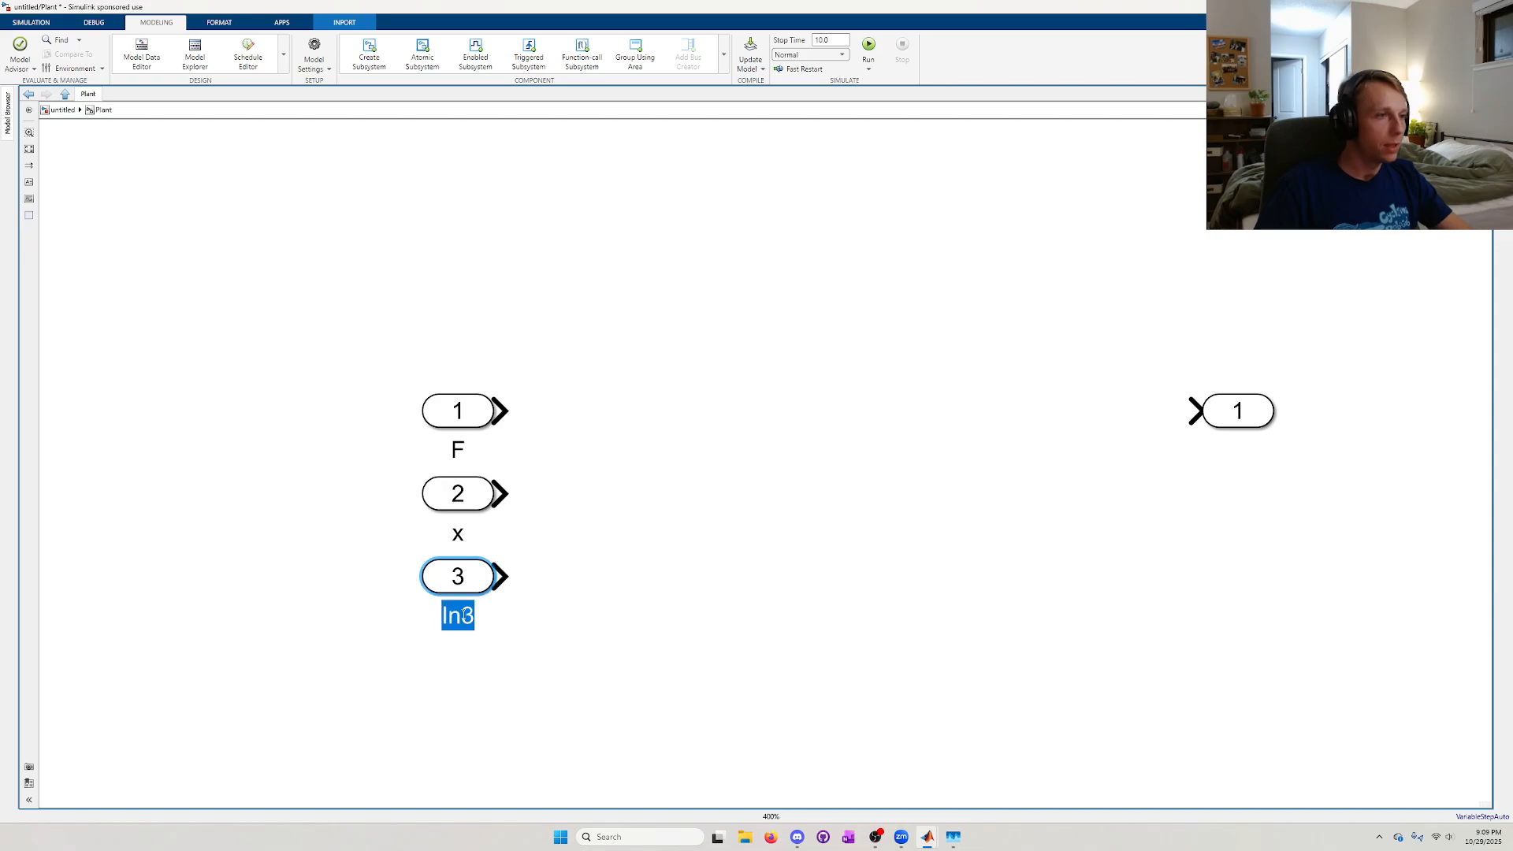
pyautogui.write('d')
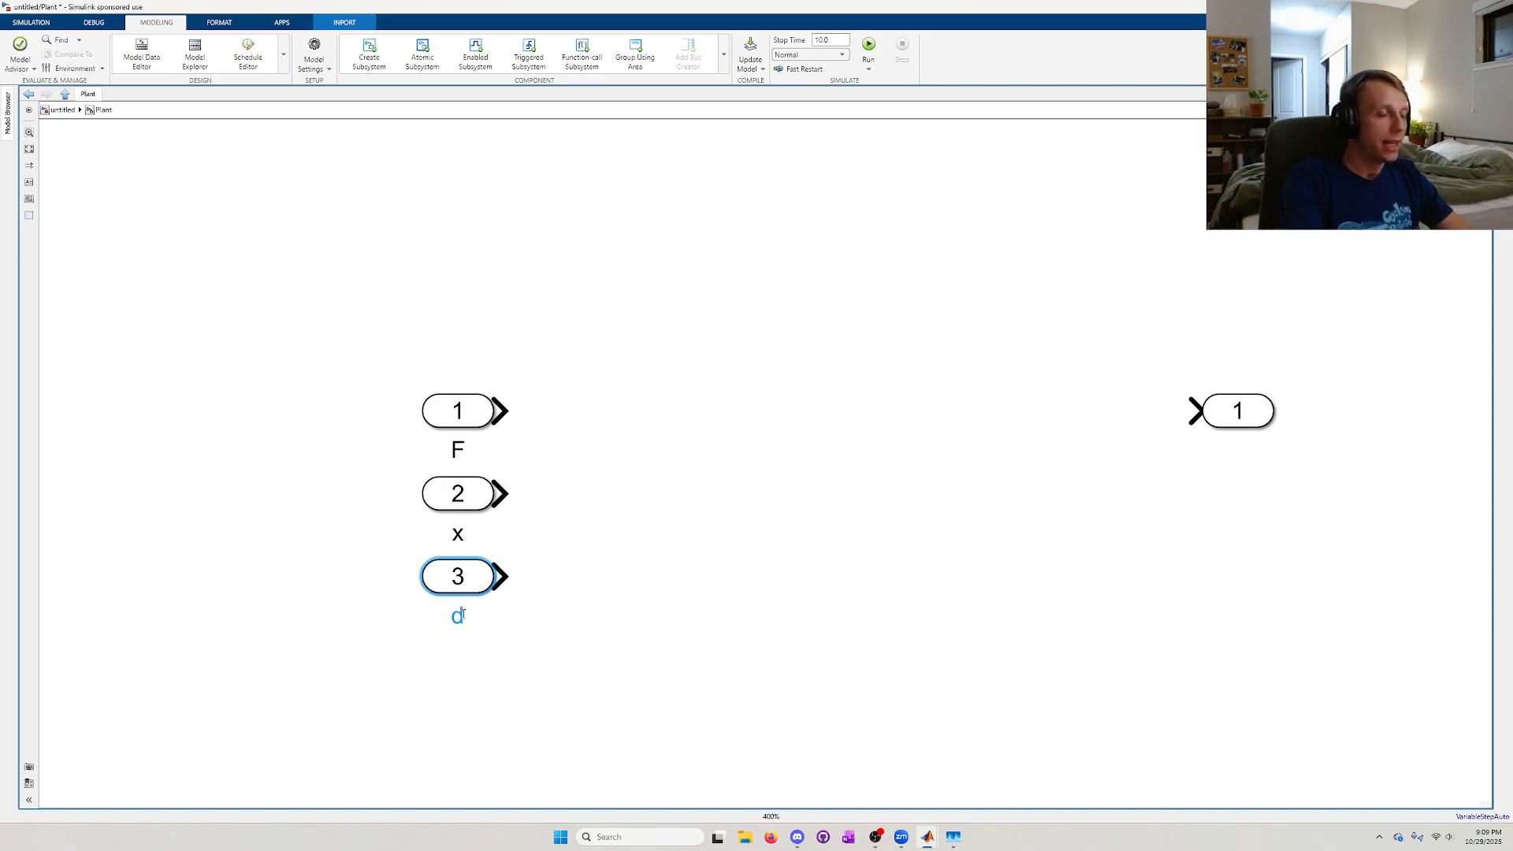
pyautogui.write('x')
pyautogui.click(598, 688)
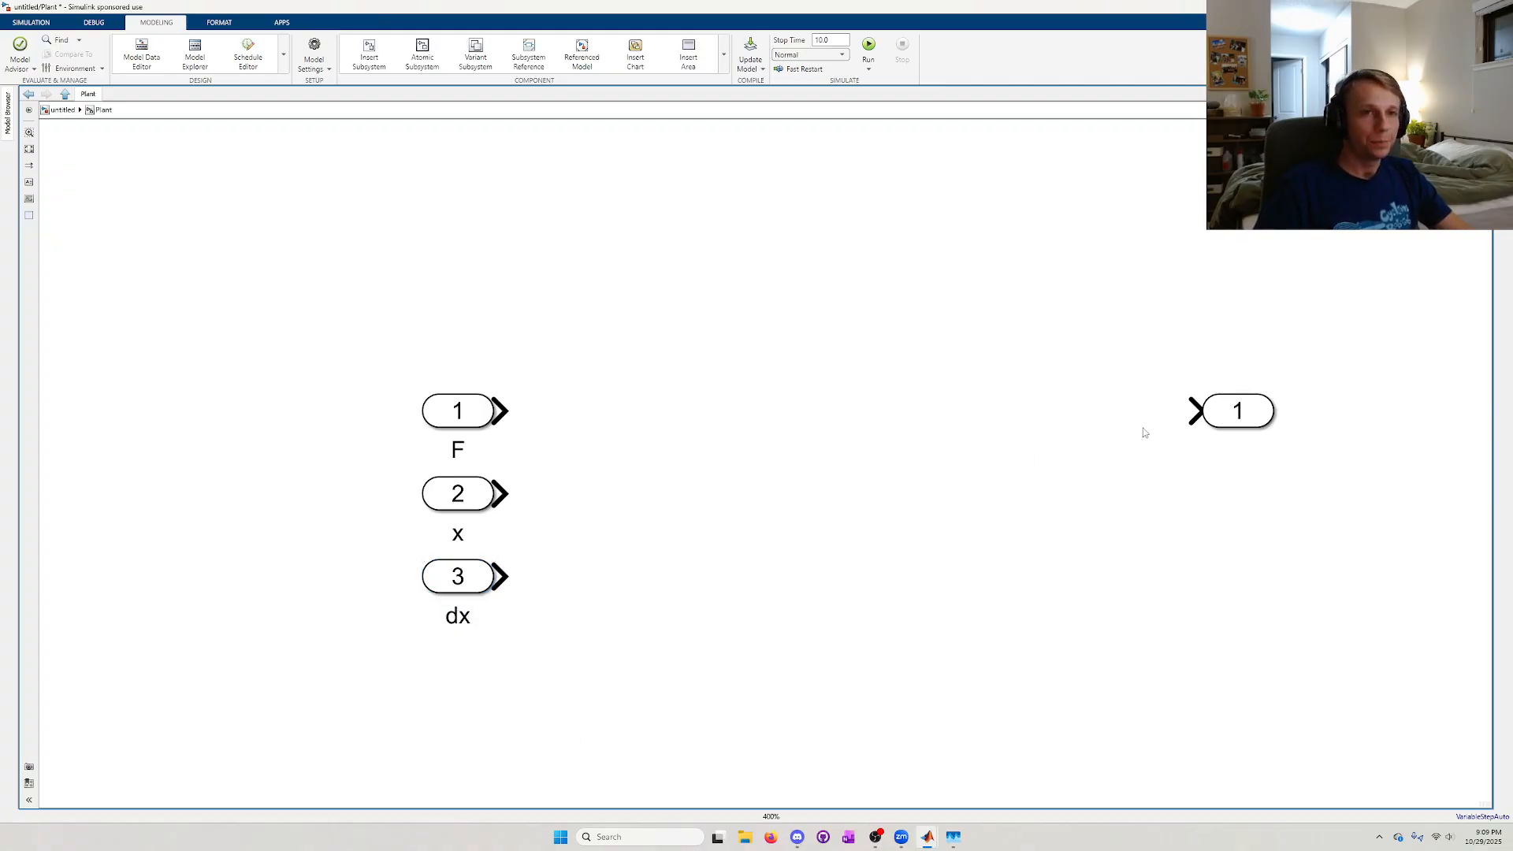
# - Rename the Plant's output port ddx
pyautogui.click(1235, 410)
pyautogui.click(1164, 493)
pyautogui.click(1253, 418)
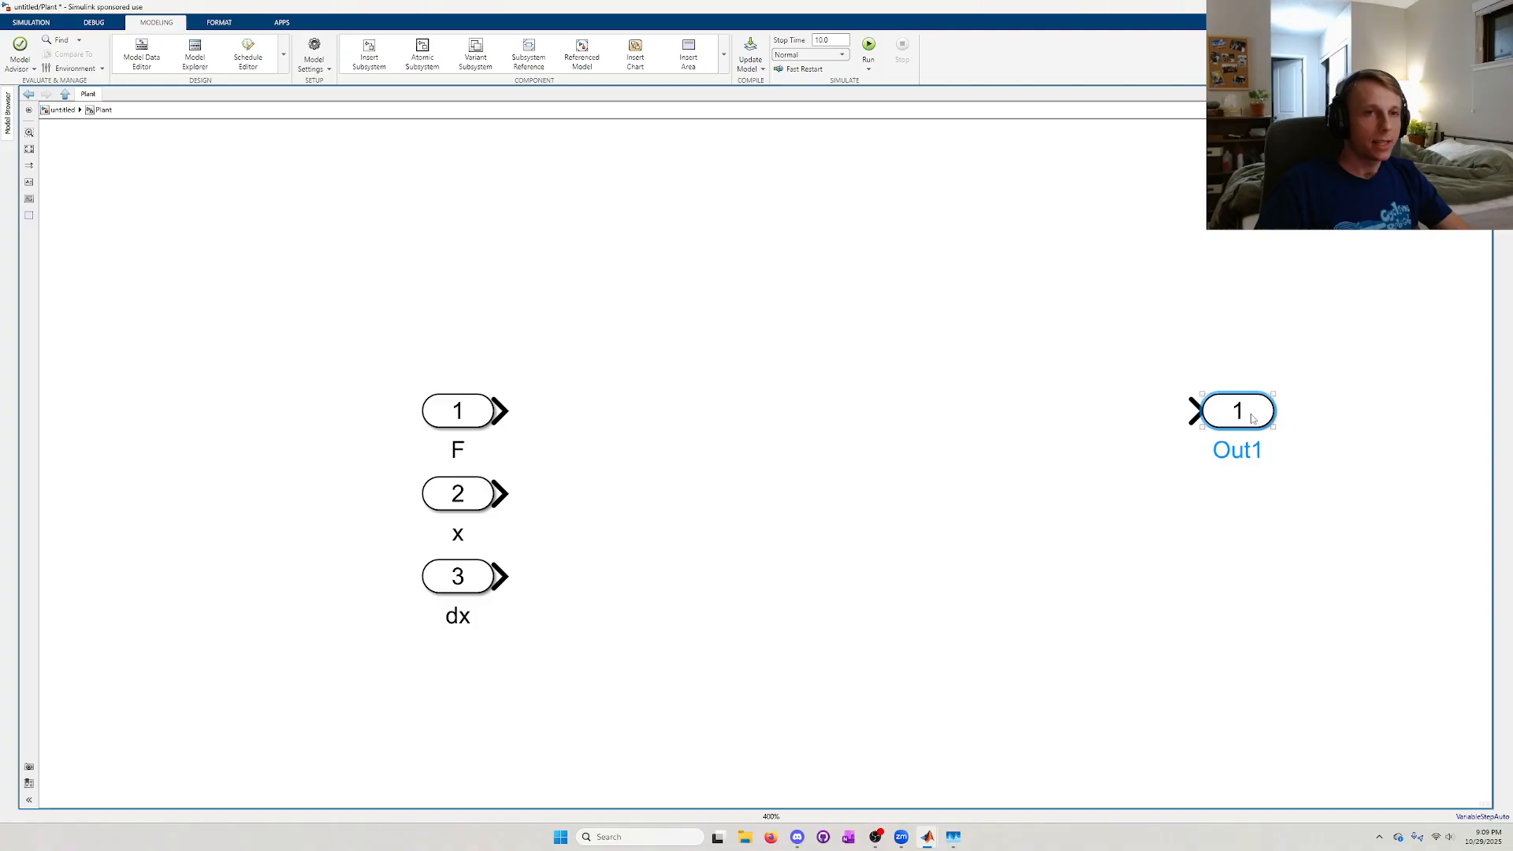
pyautogui.doubleClick(1245, 449)
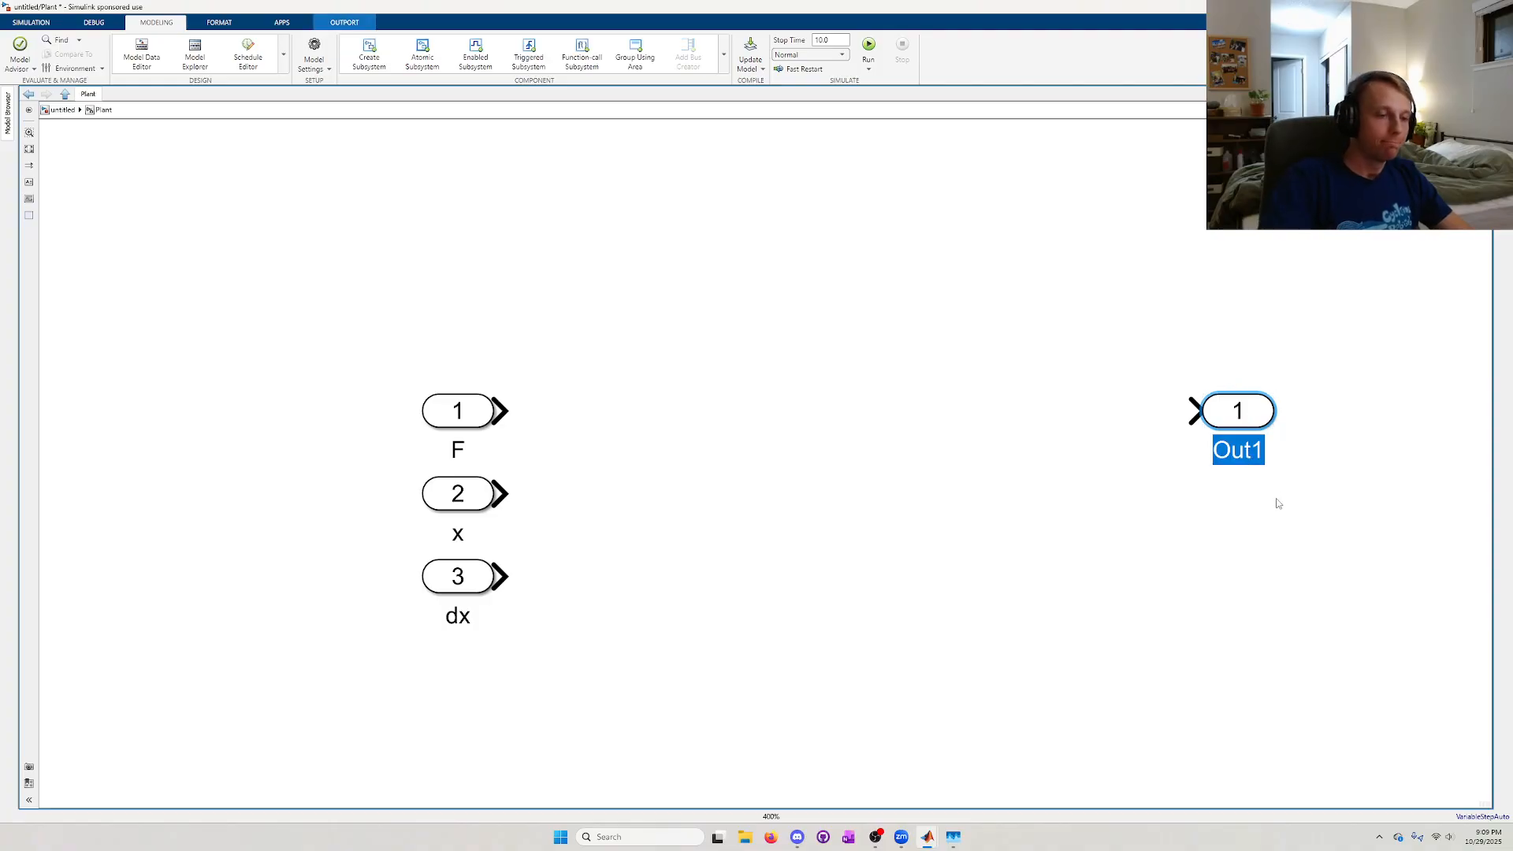
pyautogui.write('dx')
pyautogui.press('Home')
pyautogui.write('d')
pyautogui.press('Return')
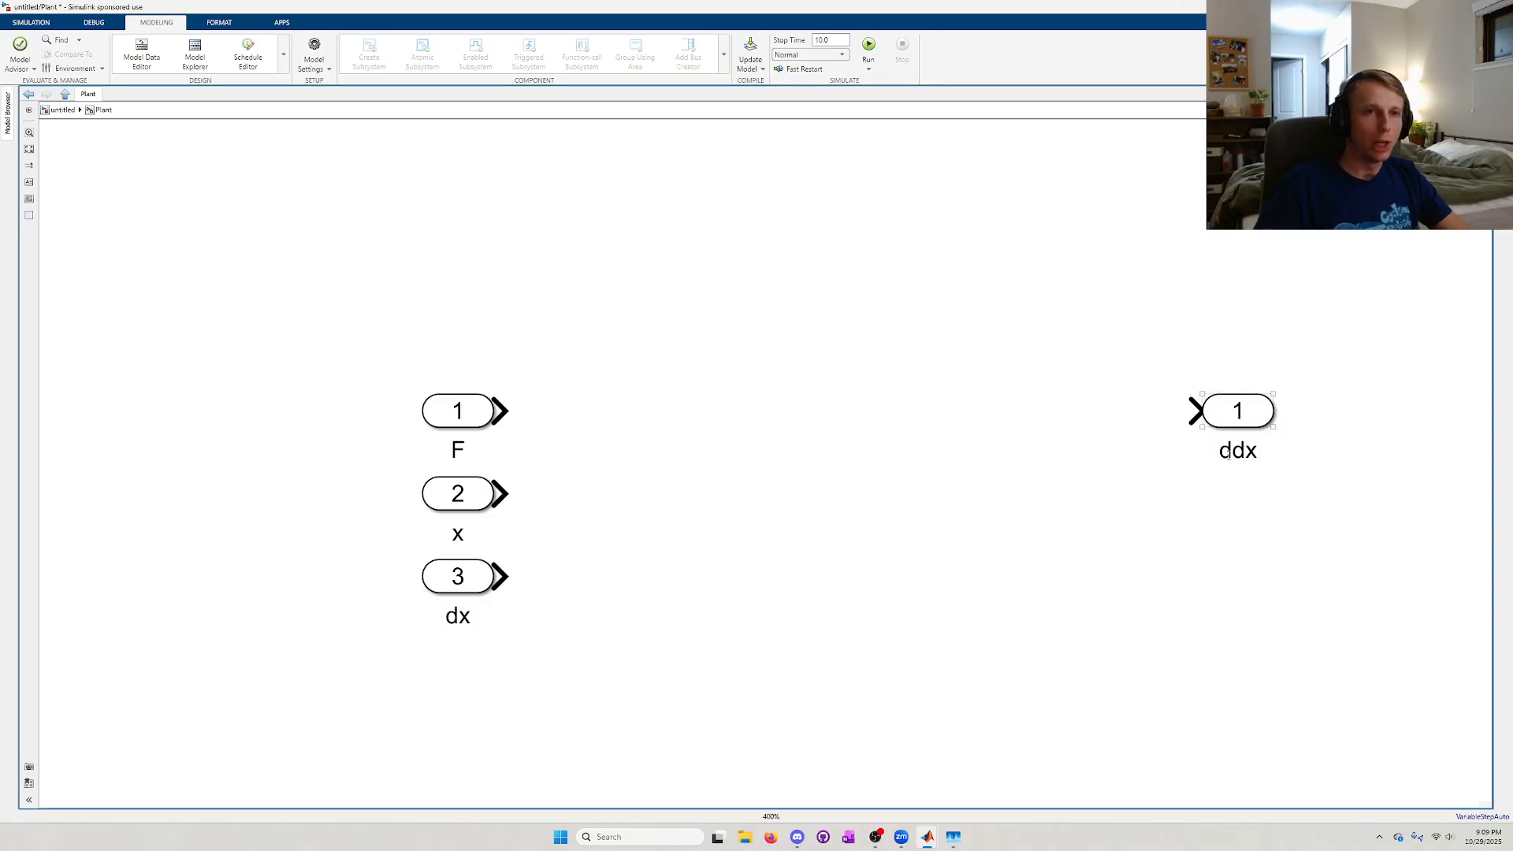
pyautogui.doubleClick(1228, 453)
pyautogui.click(1268, 544)
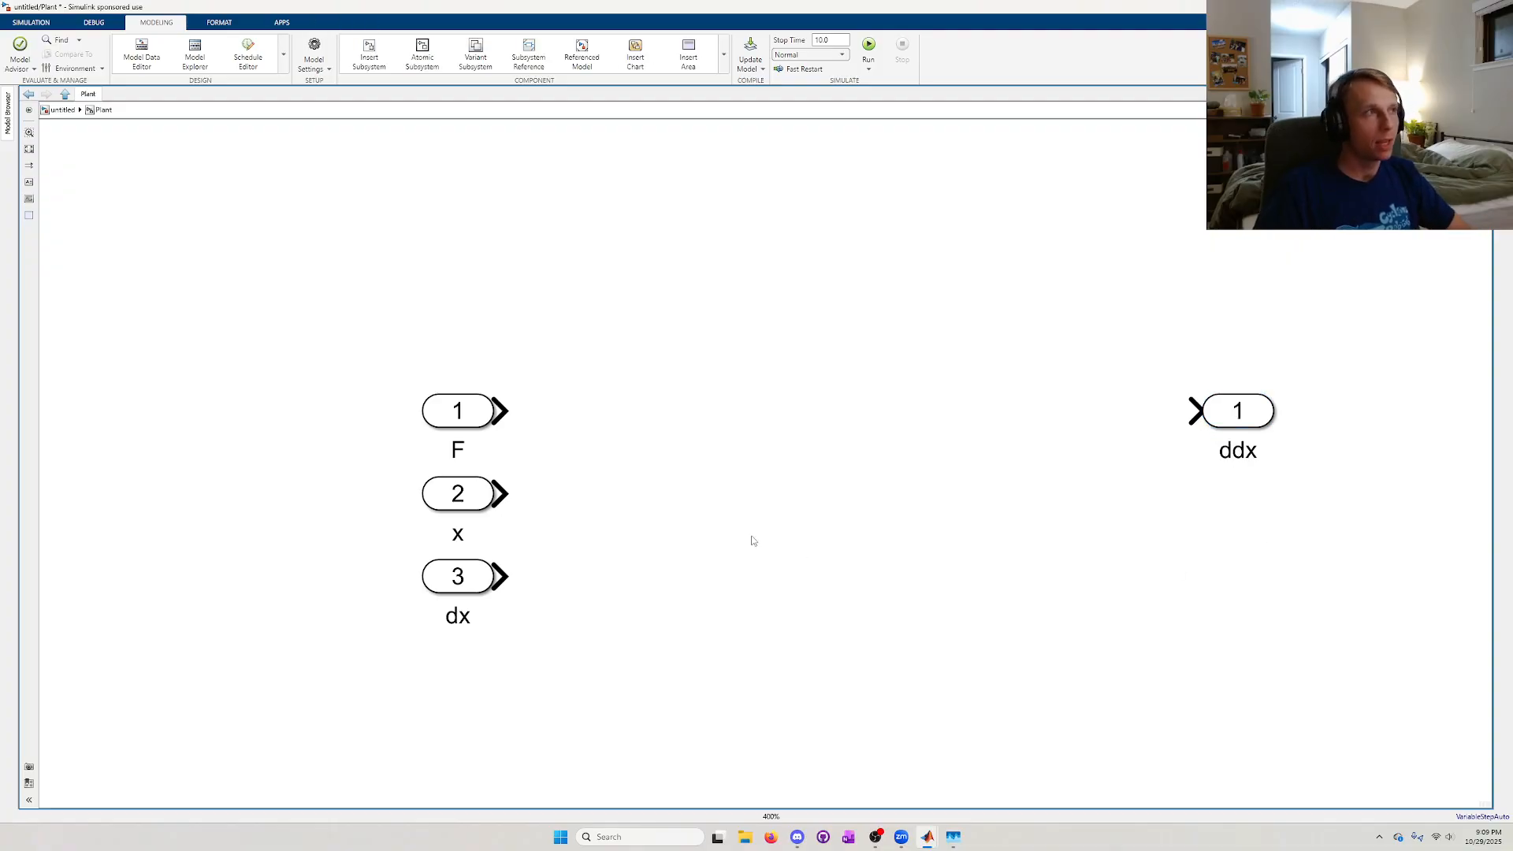
pyautogui.click(1246, 450)
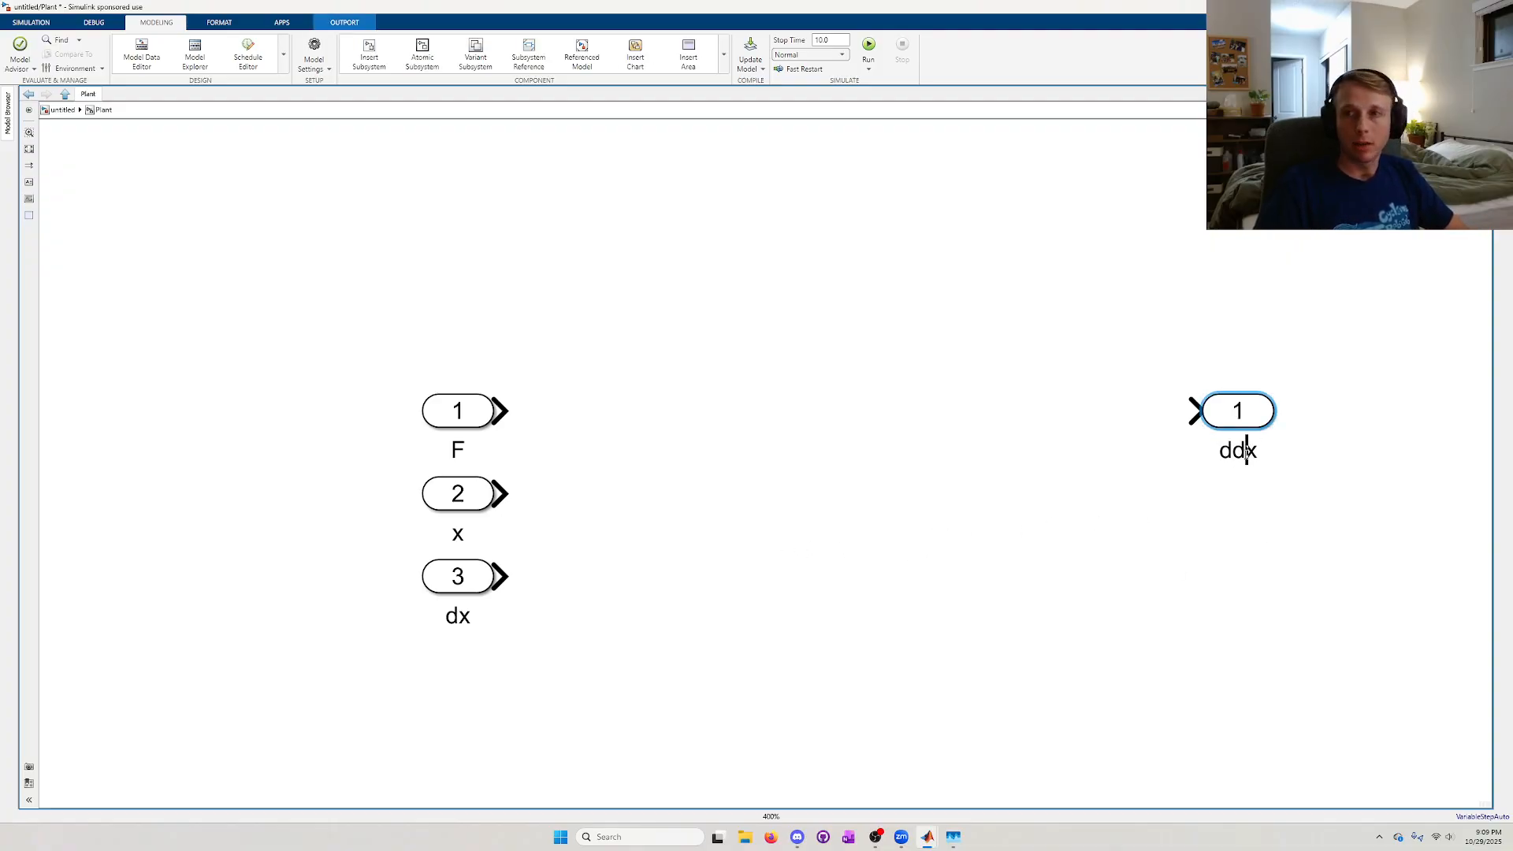
pyautogui.click(981, 666)
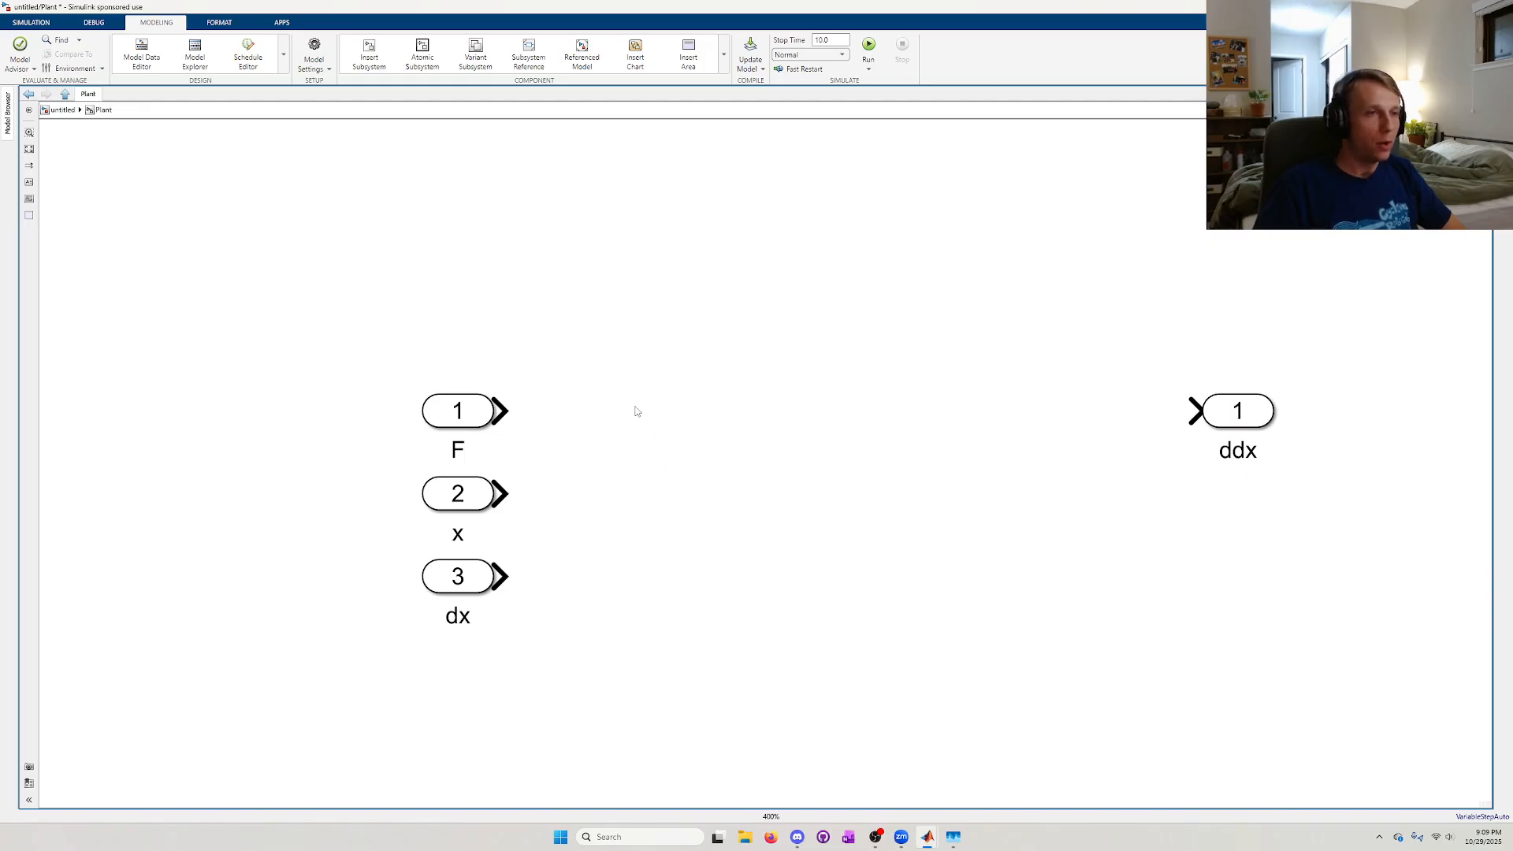
pyautogui.moveTo(634, 405); pyautogui.dragTo(1029, 654)
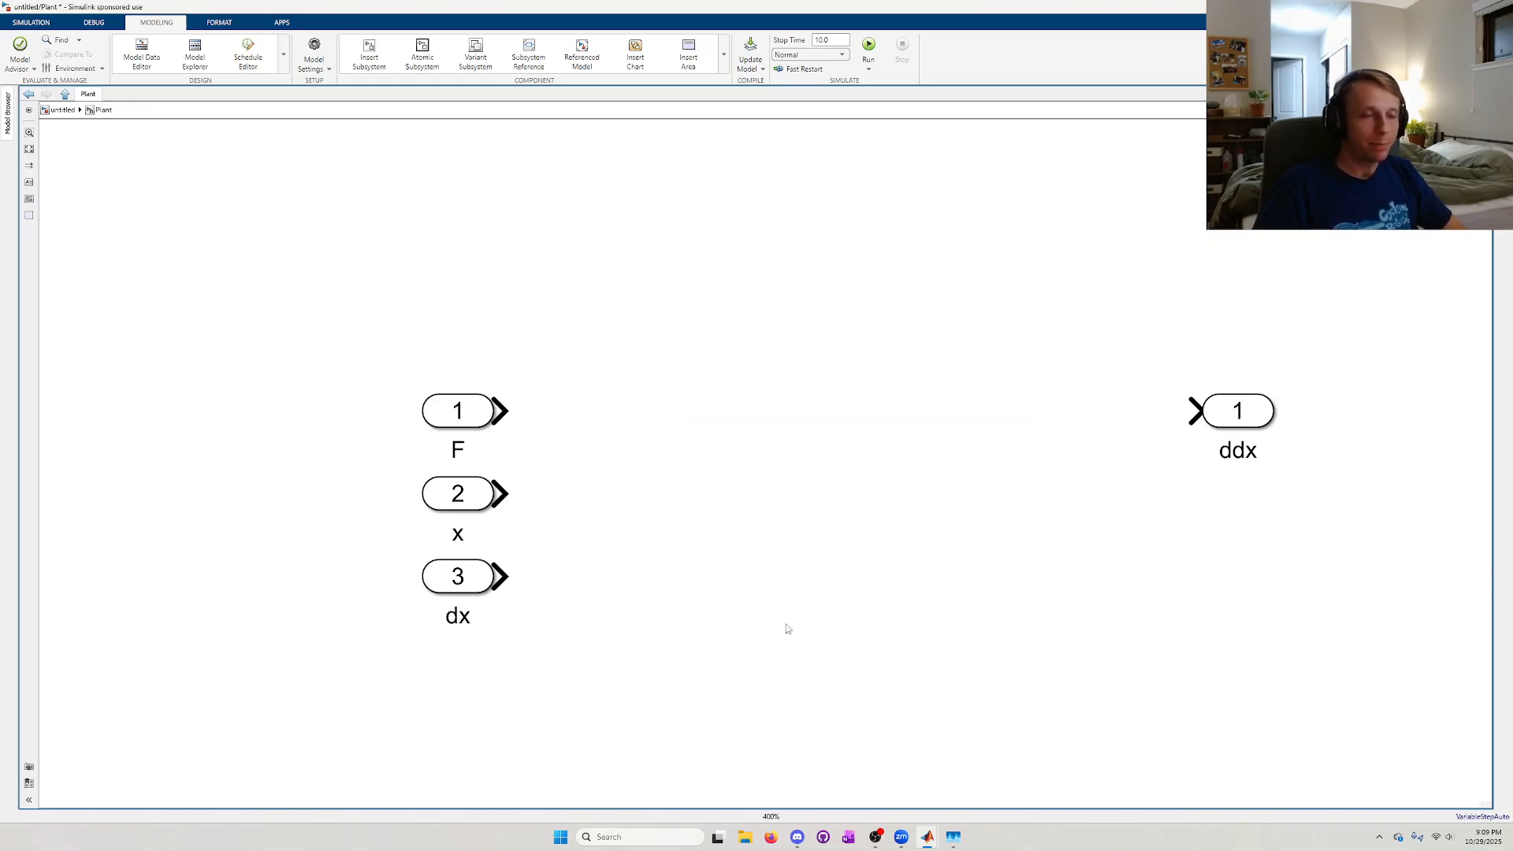
# - Add an annotation above the ports reading "ddx = F - (k/m)*x - (b/m)*dx"
pyautogui.scroll(-1, 713, 589)
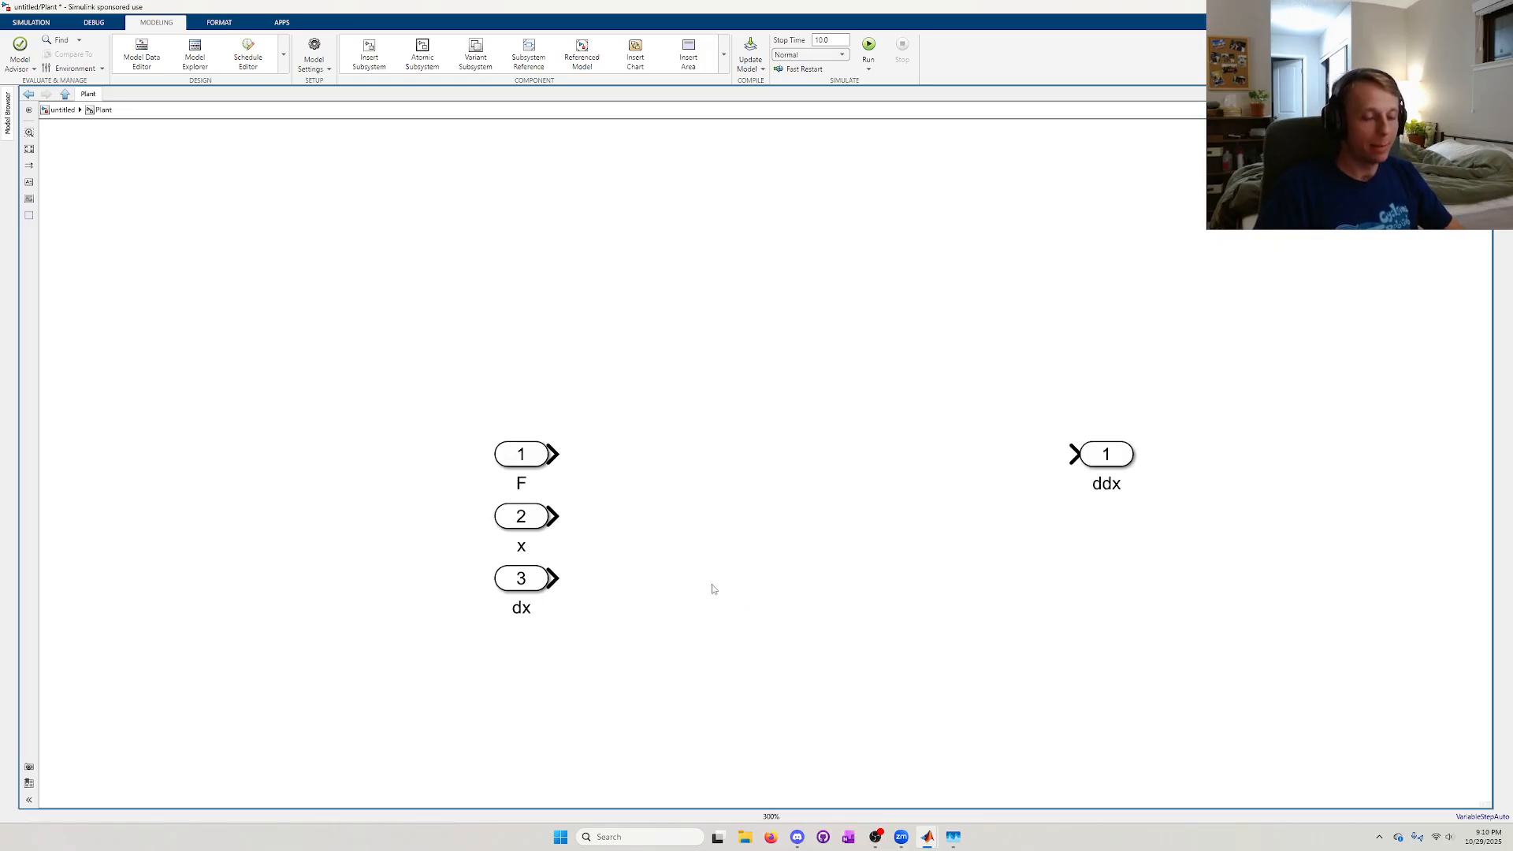
pyautogui.doubleClick(364, 218)
pyautogui.click(420, 248)
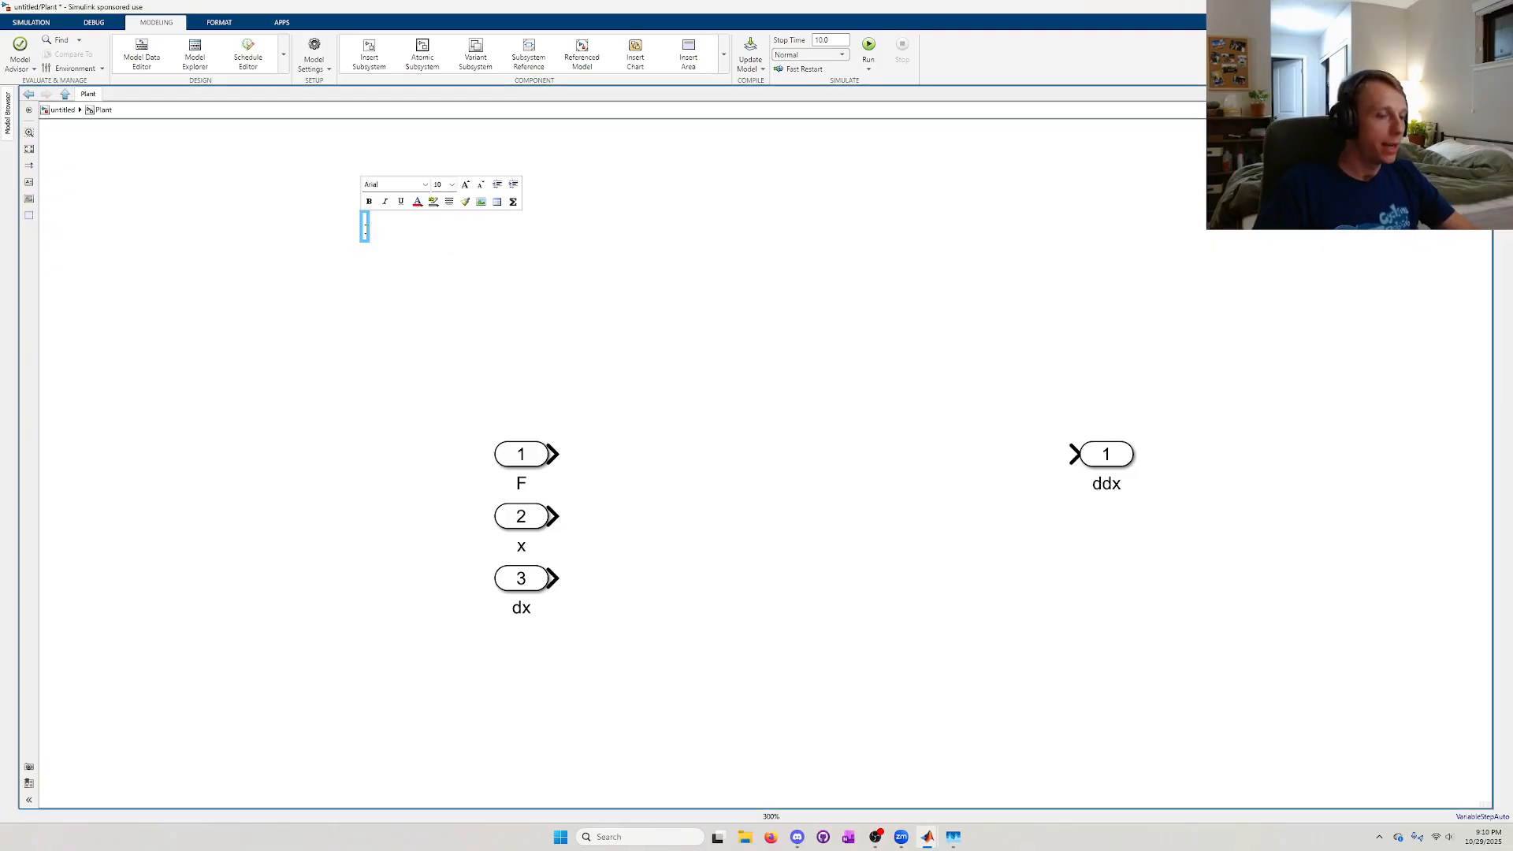
pyautogui.write('d')
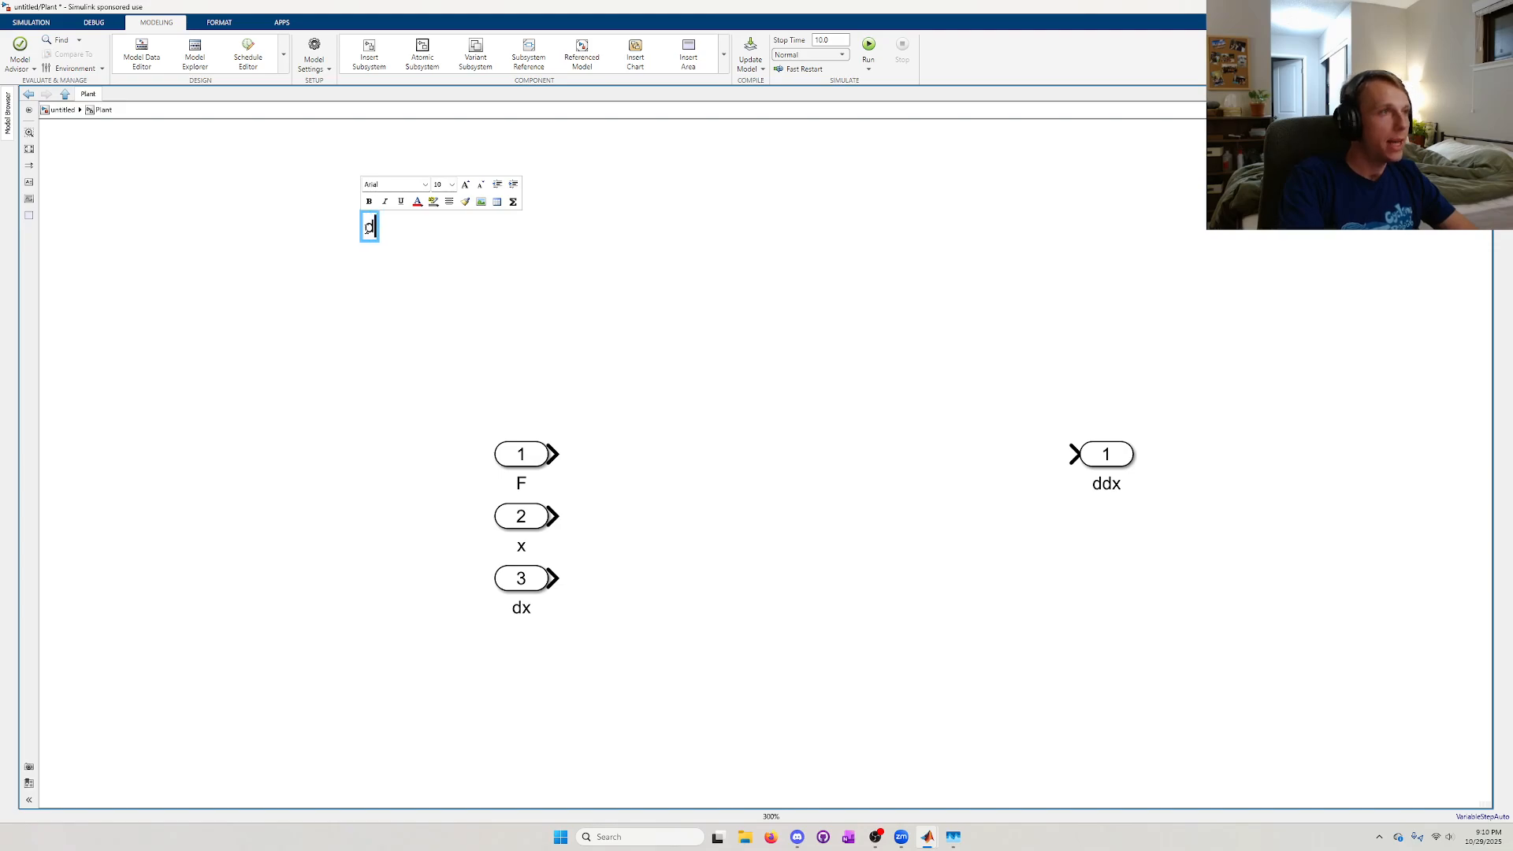
pyautogui.write('dx = F')
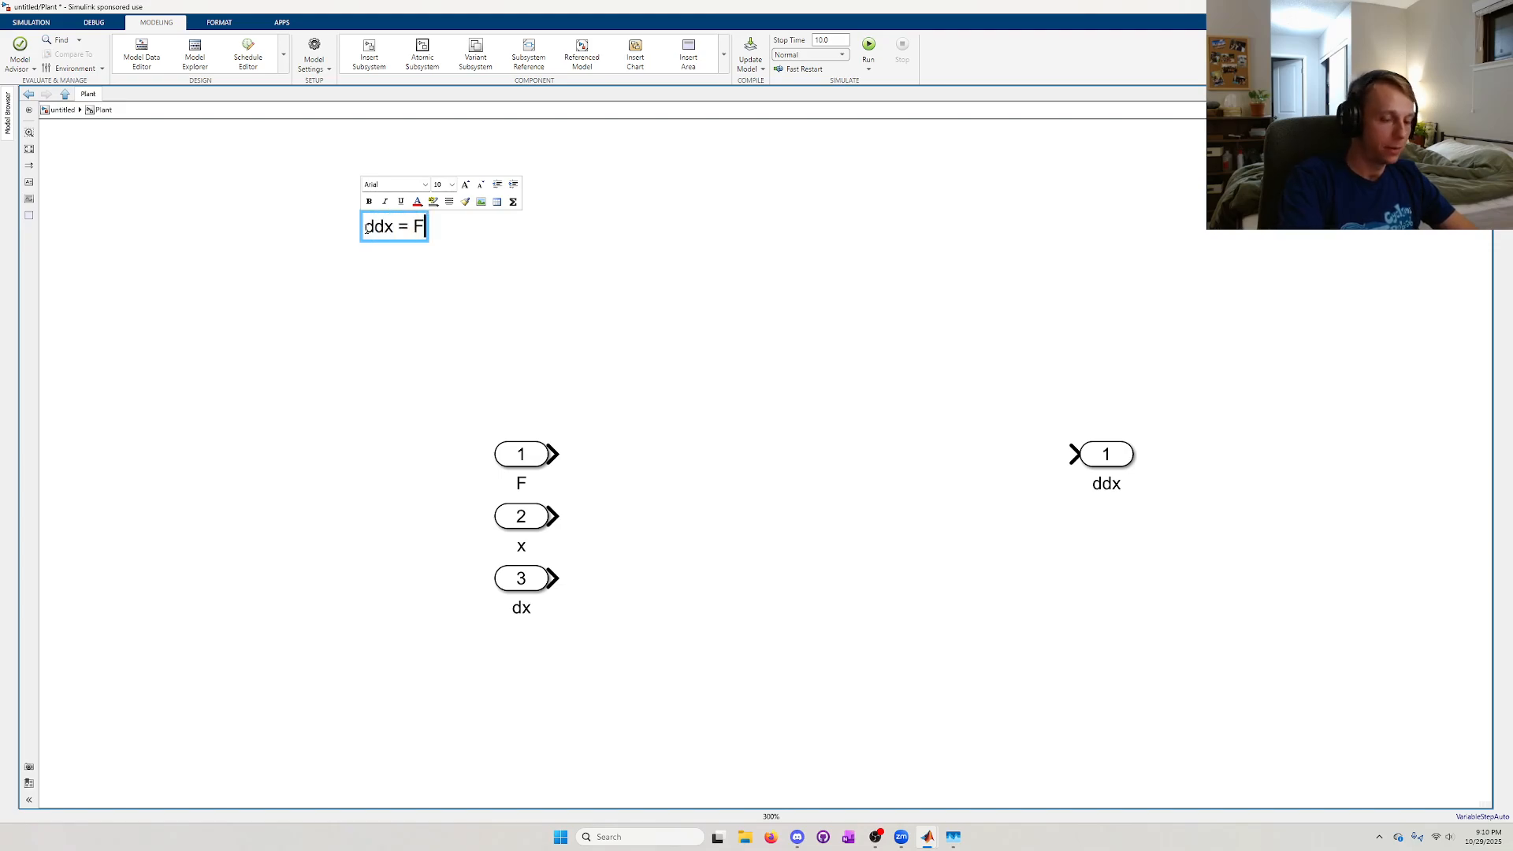
pyautogui.write(' - (k/m')
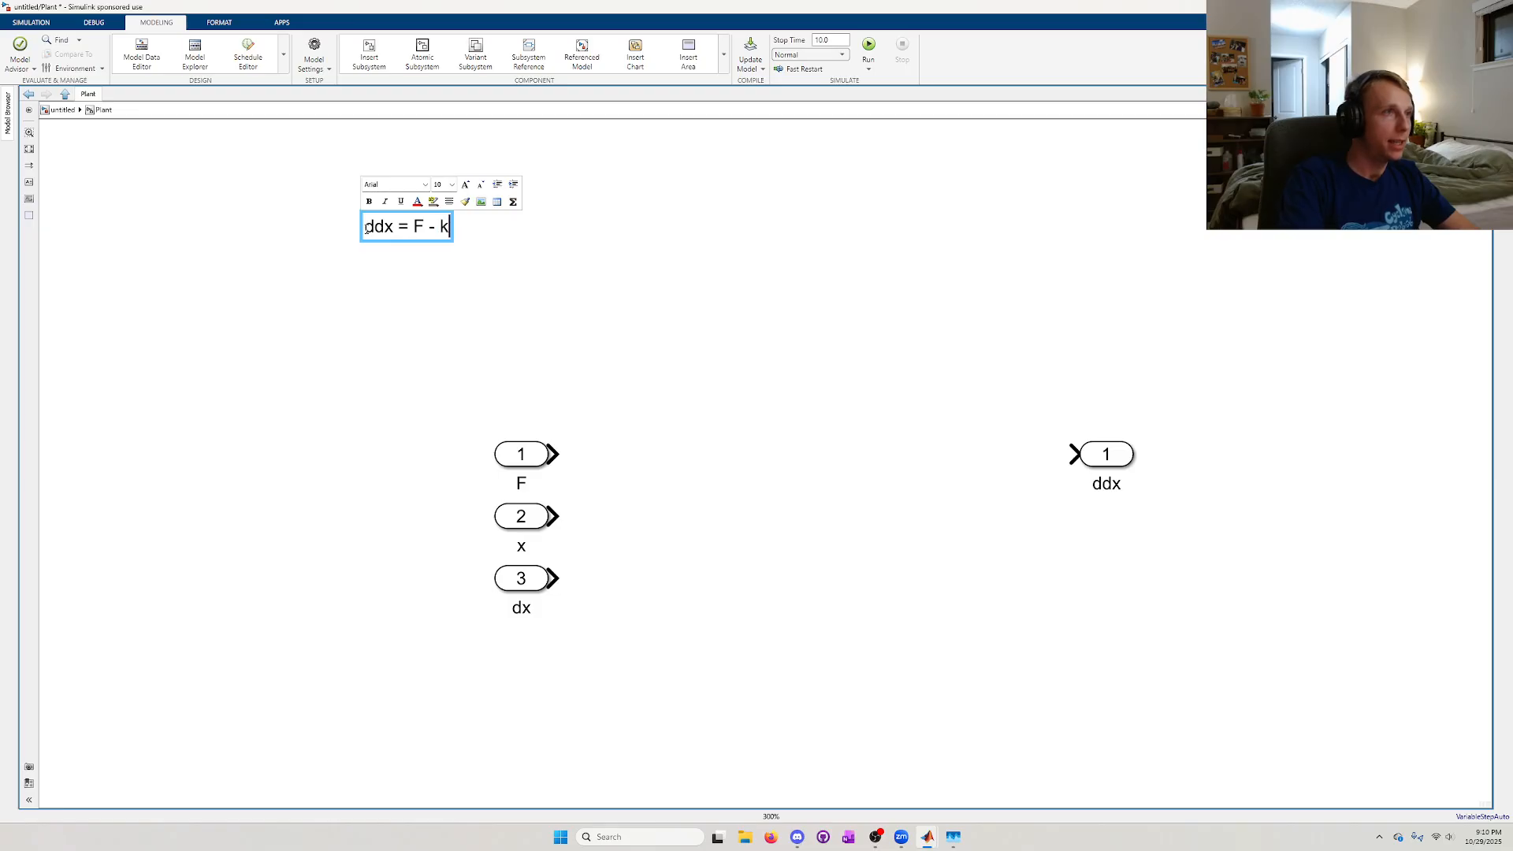
pyautogui.write(')')
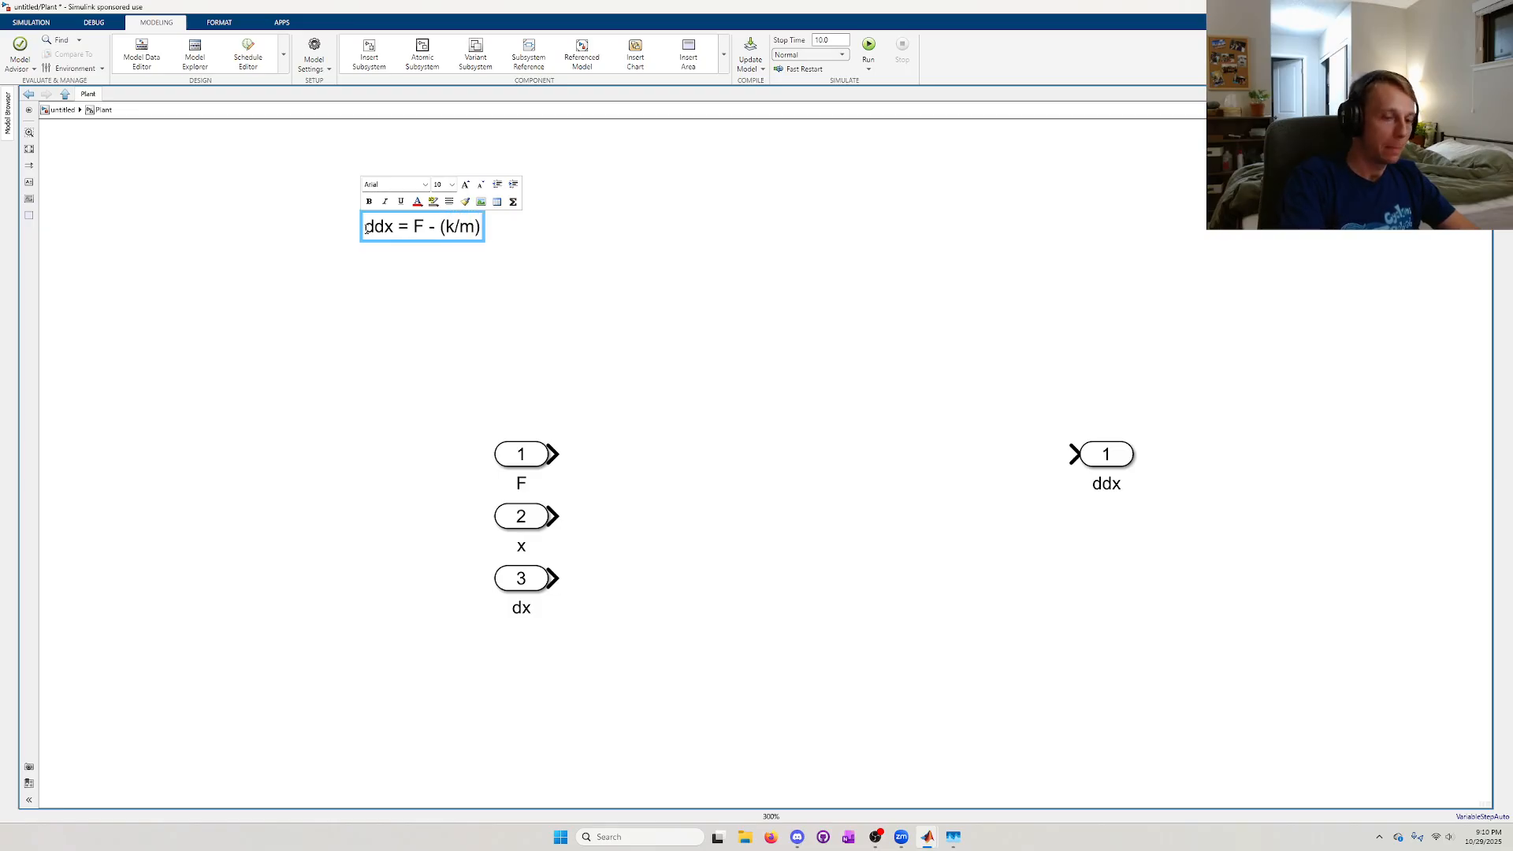
pyautogui.write('*x - (b/')
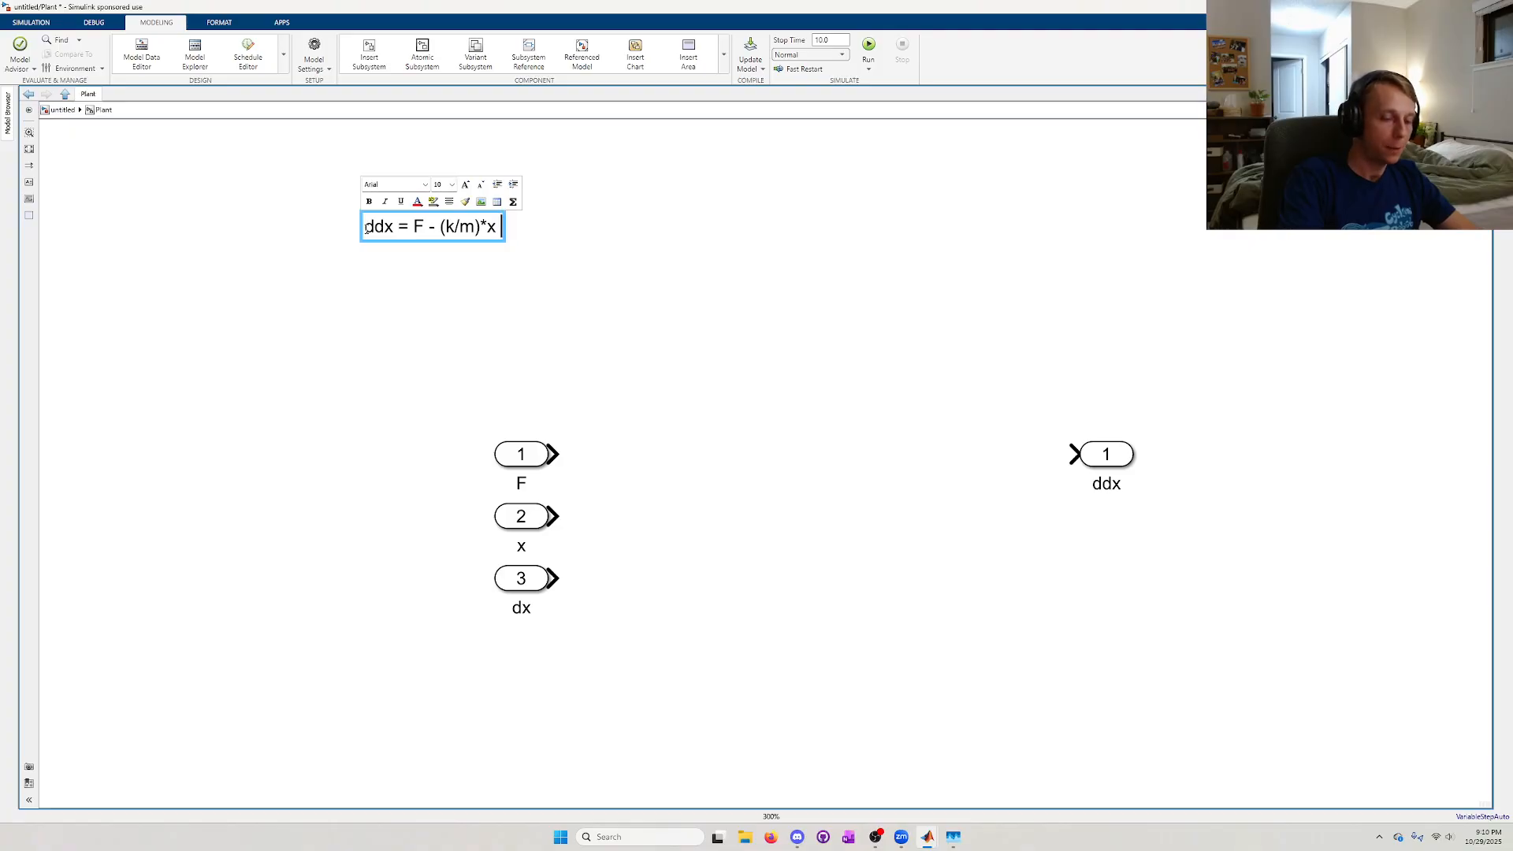
pyautogui.write('m)')
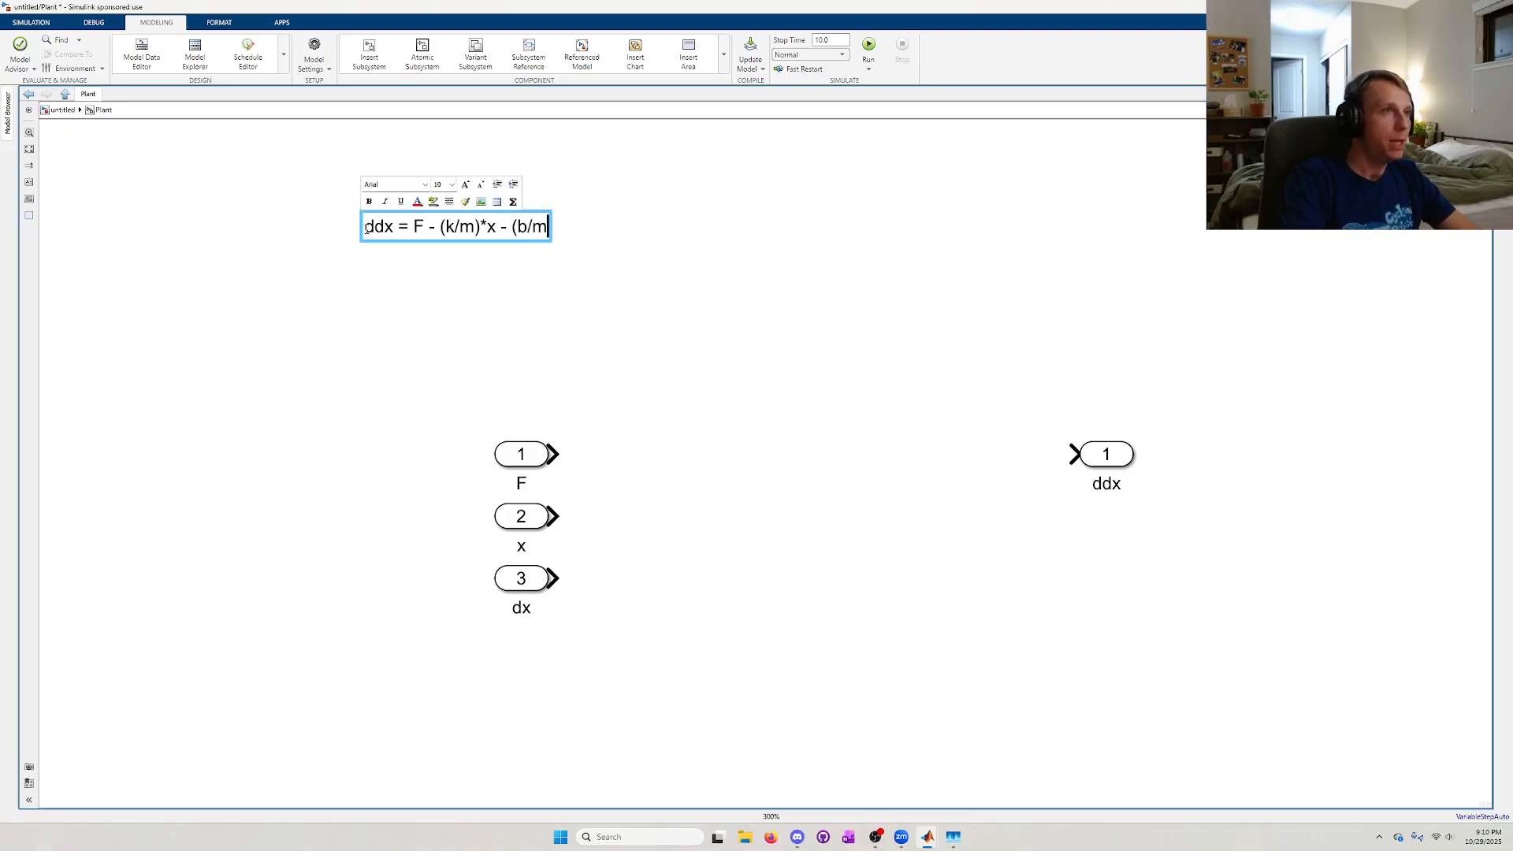
pyautogui.write('dx')
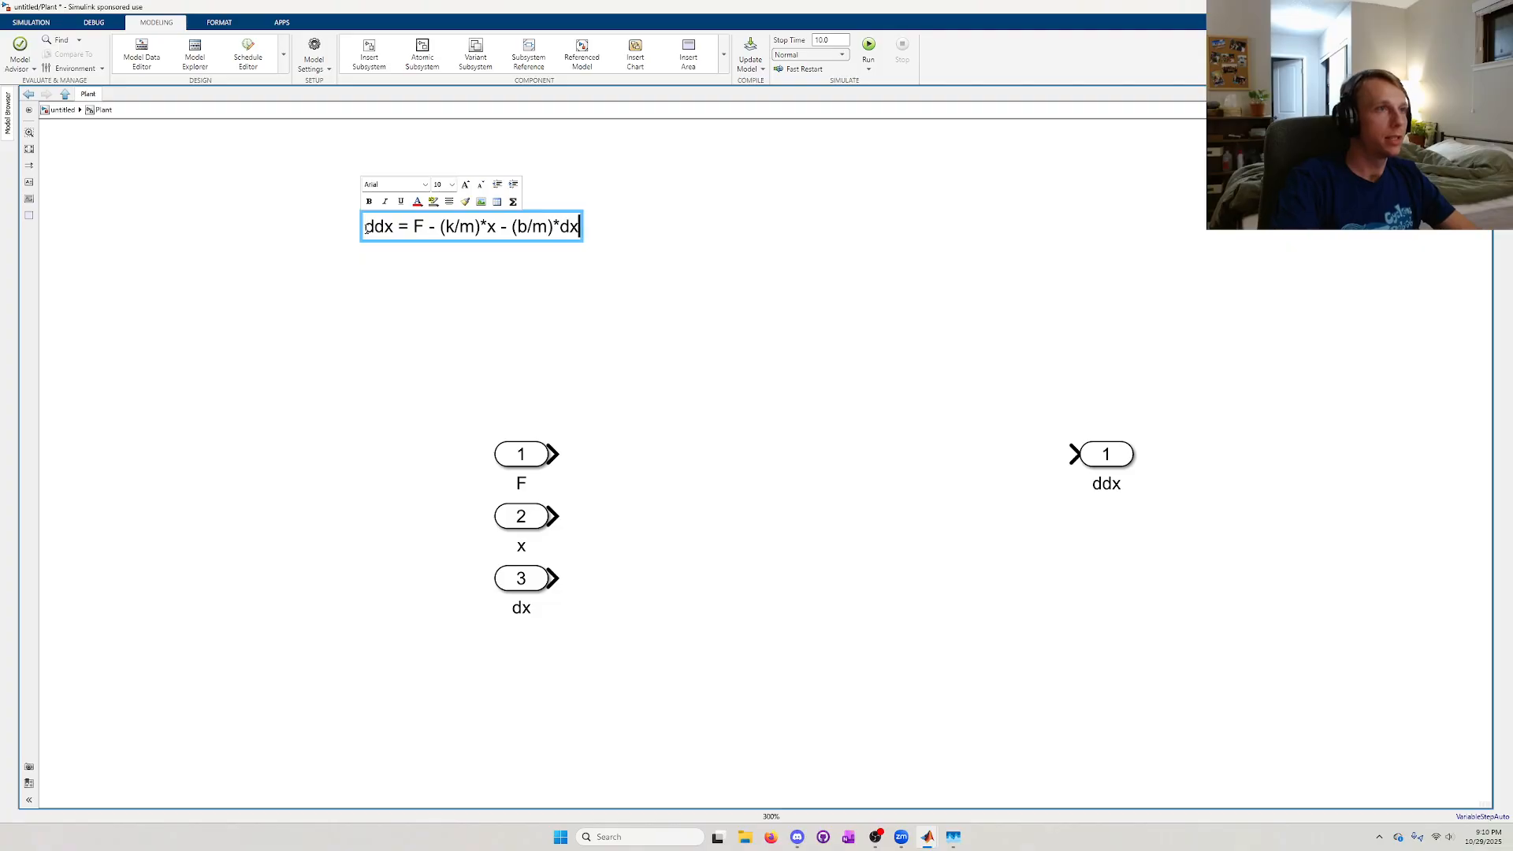
# - Enlarge the font of the entire equation annotation to a little over twice its size
pyautogui.hotkey('ctrl', 'a')
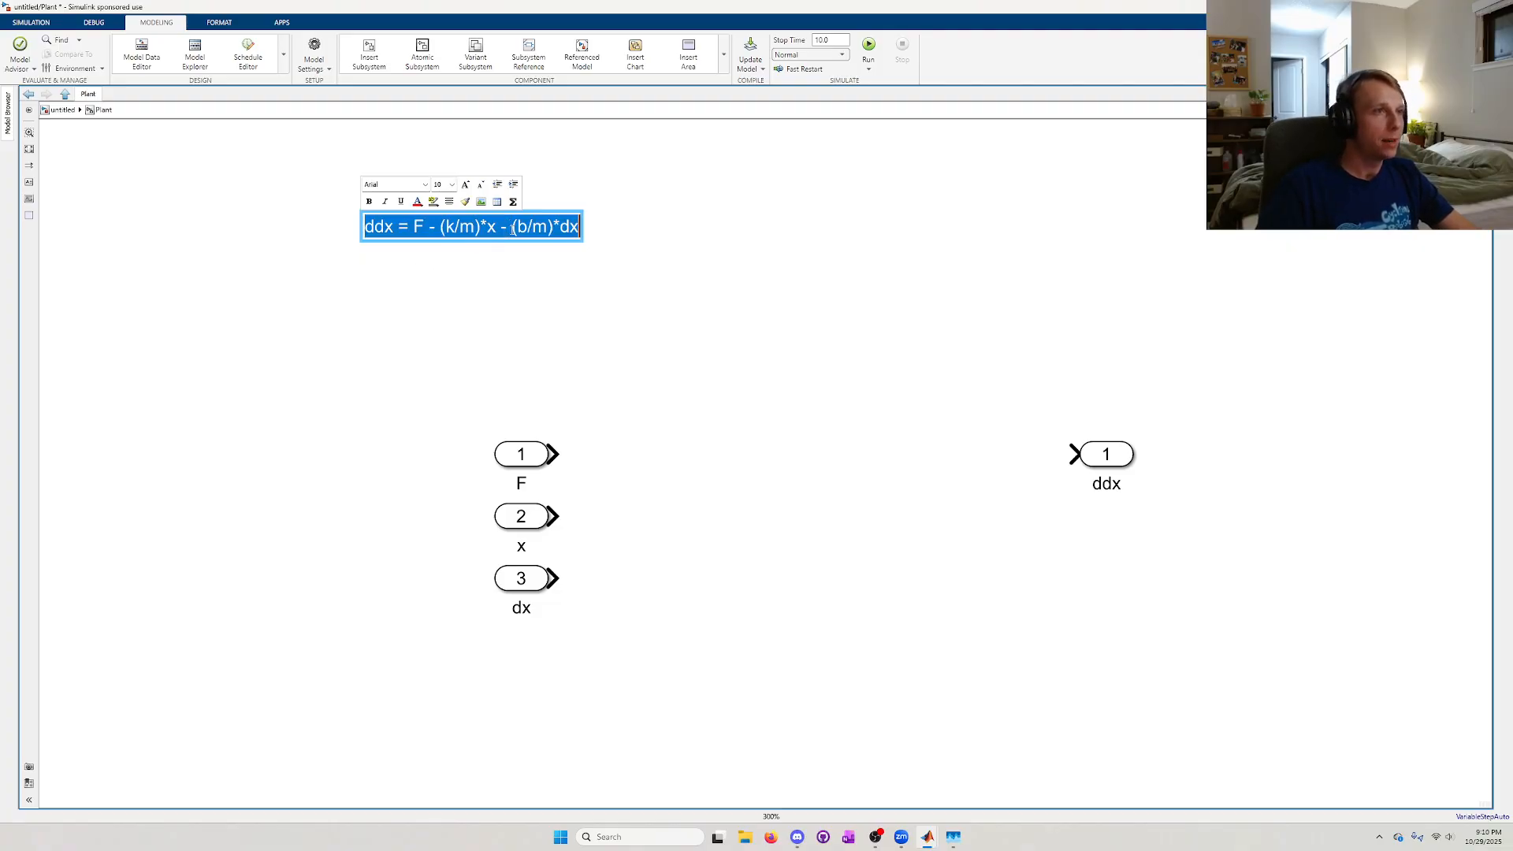
pyautogui.click(465, 184)
pyautogui.click(466, 184)
pyautogui.click(466, 184)
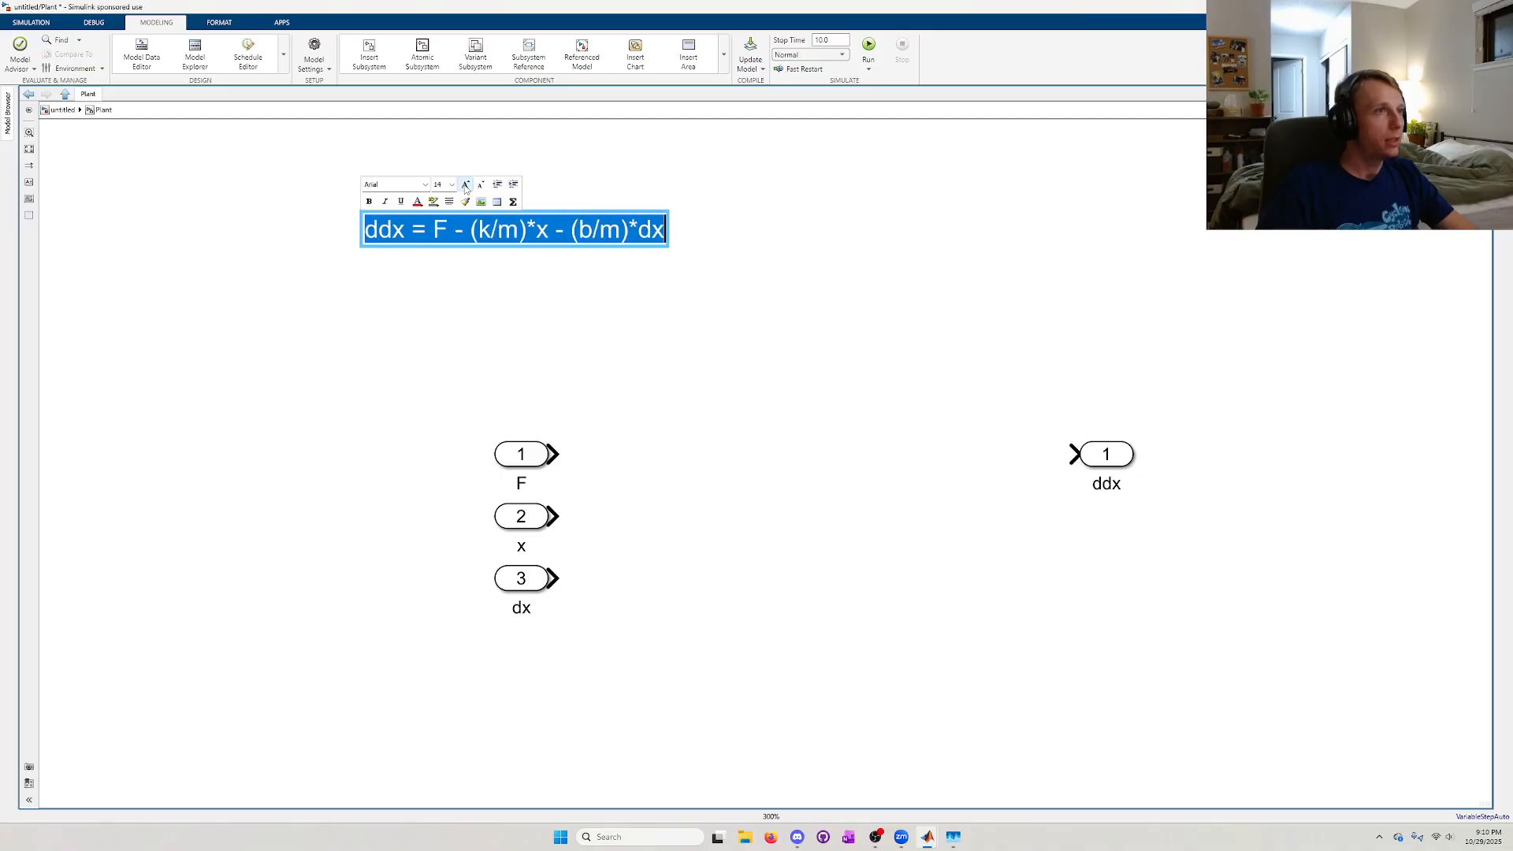
pyautogui.click(465, 185)
pyautogui.click(466, 184)
pyautogui.click(465, 184)
pyautogui.click(466, 185)
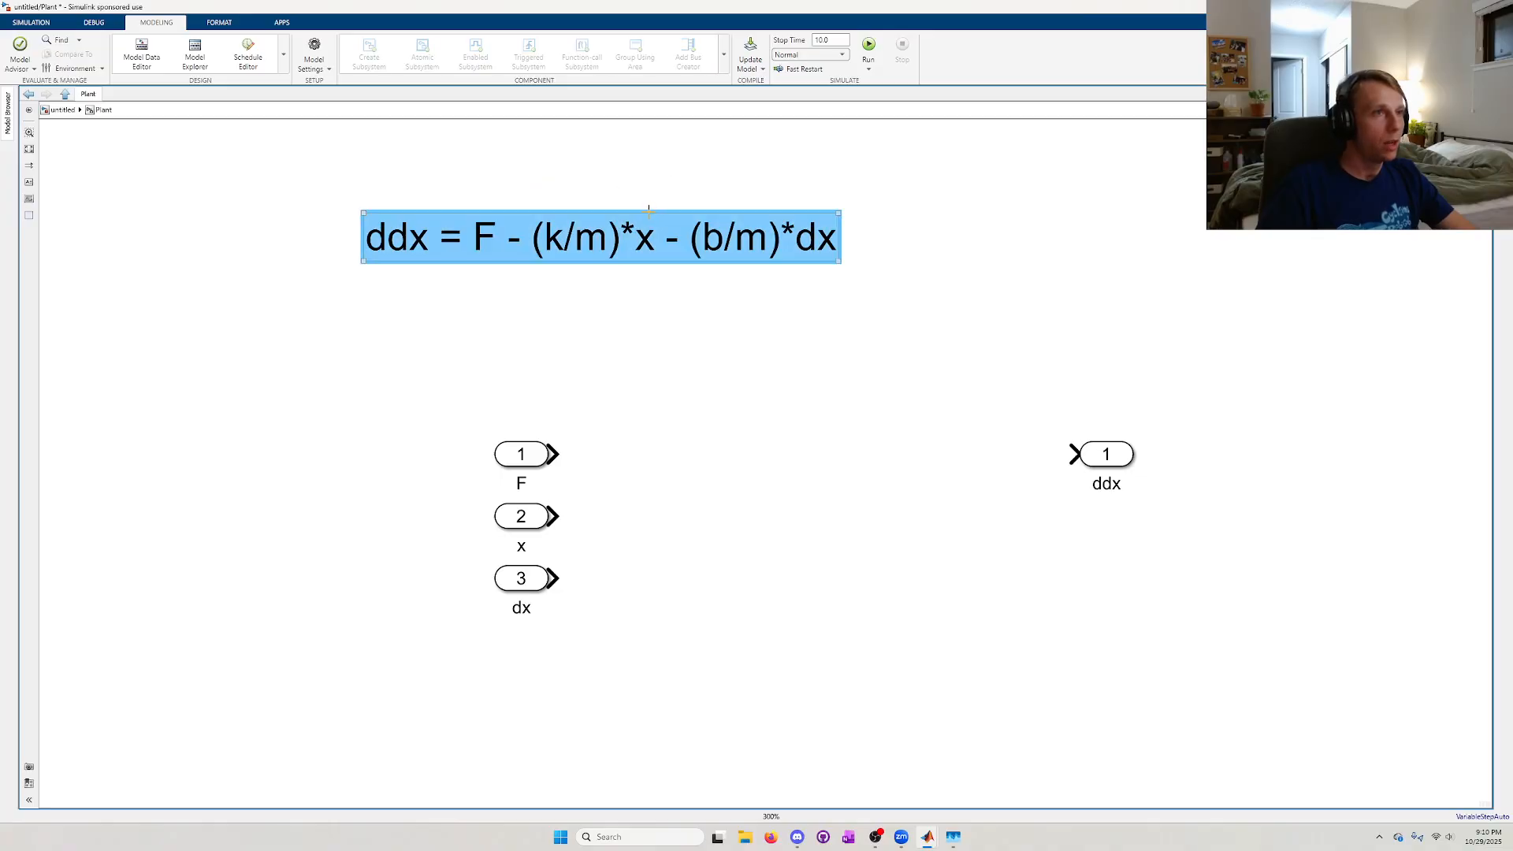
pyautogui.click(699, 307)
pyautogui.click(656, 247)
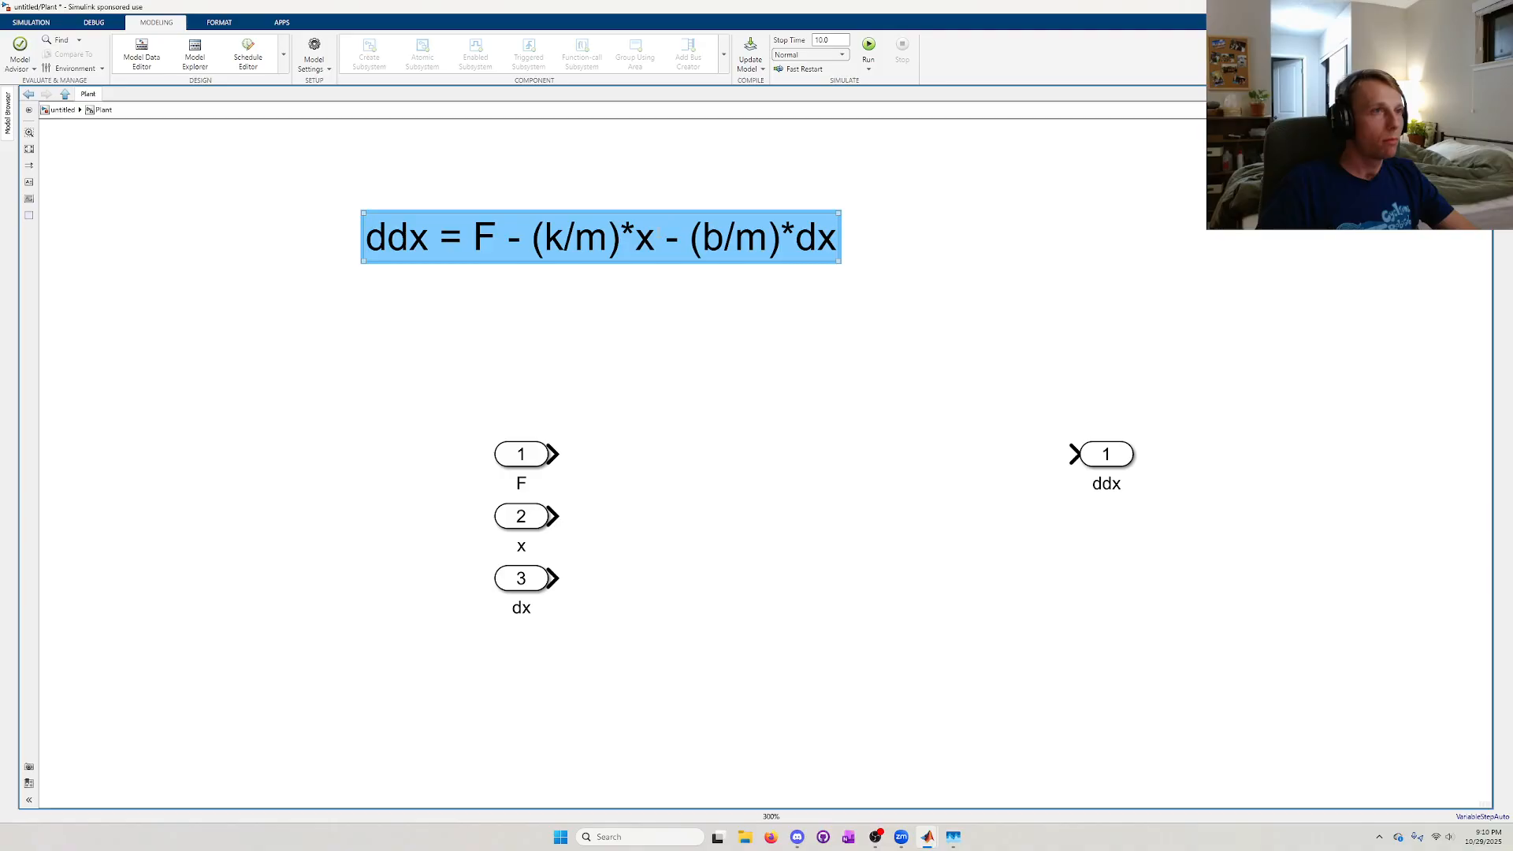
pyautogui.click(811, 321)
pyautogui.moveTo(811, 321); pyautogui.dragTo(408, 168)
pyautogui.click(524, 221)
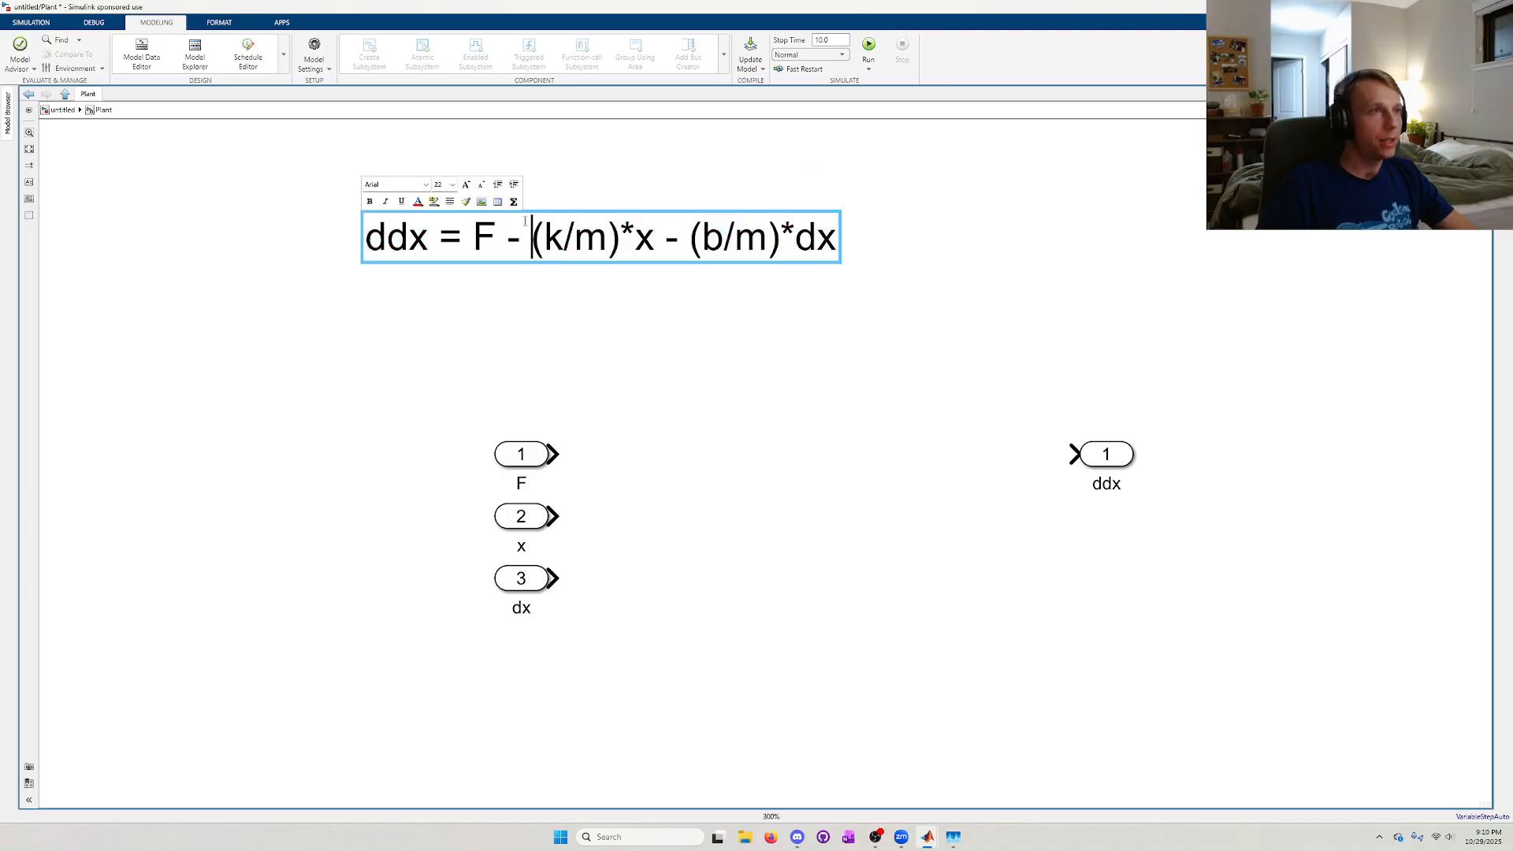
pyautogui.click(861, 348)
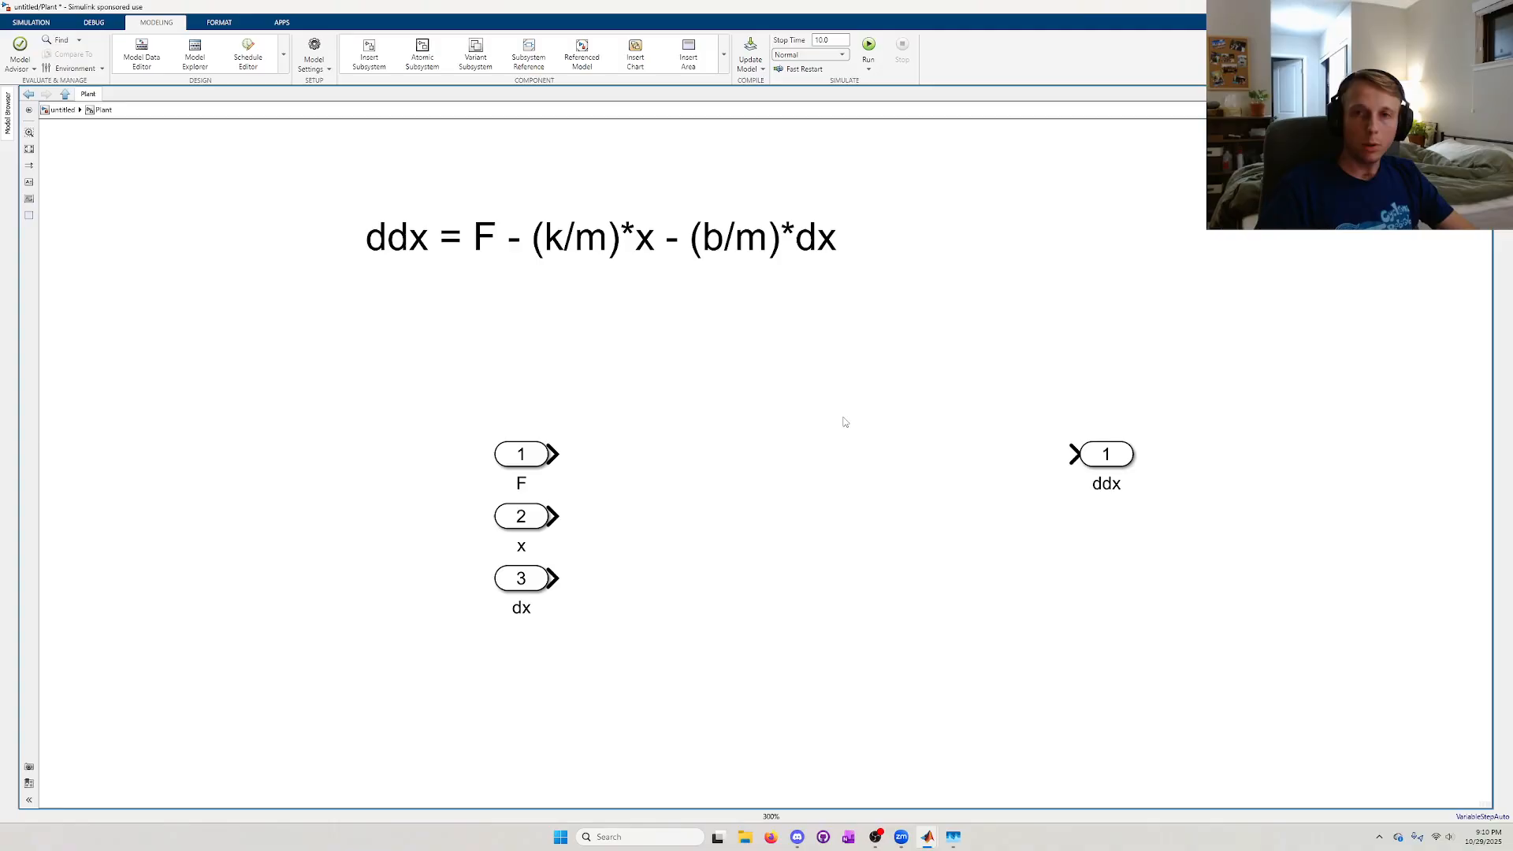
# - Move the three input ports F, x and dx together farther away from the ddx output port
pyautogui.moveTo(580, 662); pyautogui.dragTo(463, 402)
pyautogui.moveTo(521, 454); pyautogui.dragTo(396, 454)
# - Insert a two-input sum block between the ports, with its first input level with port F
pyautogui.doubleClick(562, 492)
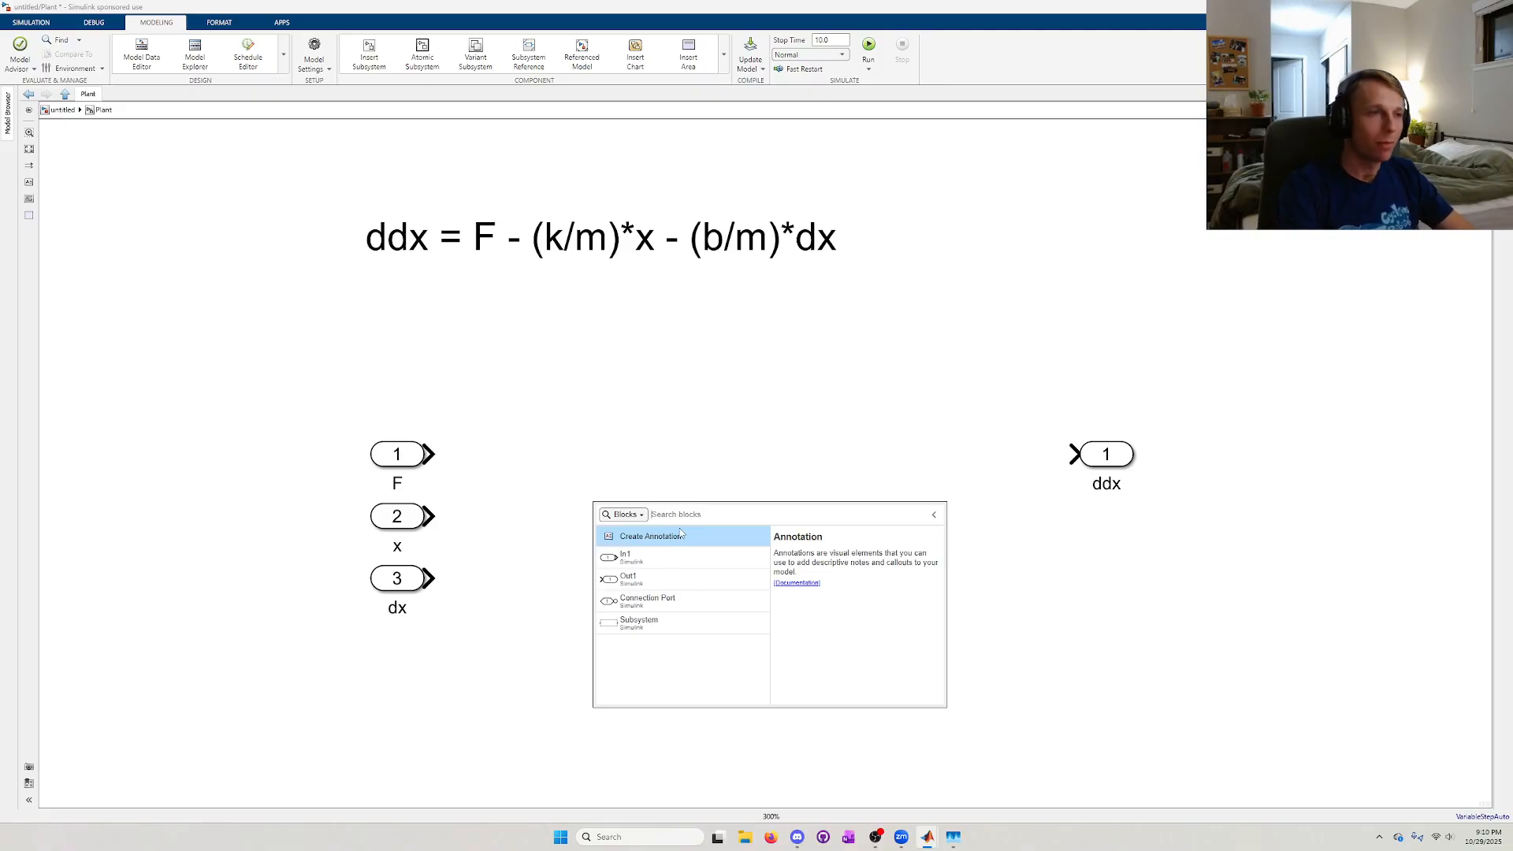
pyautogui.write('plus')
pyautogui.click(673, 539)
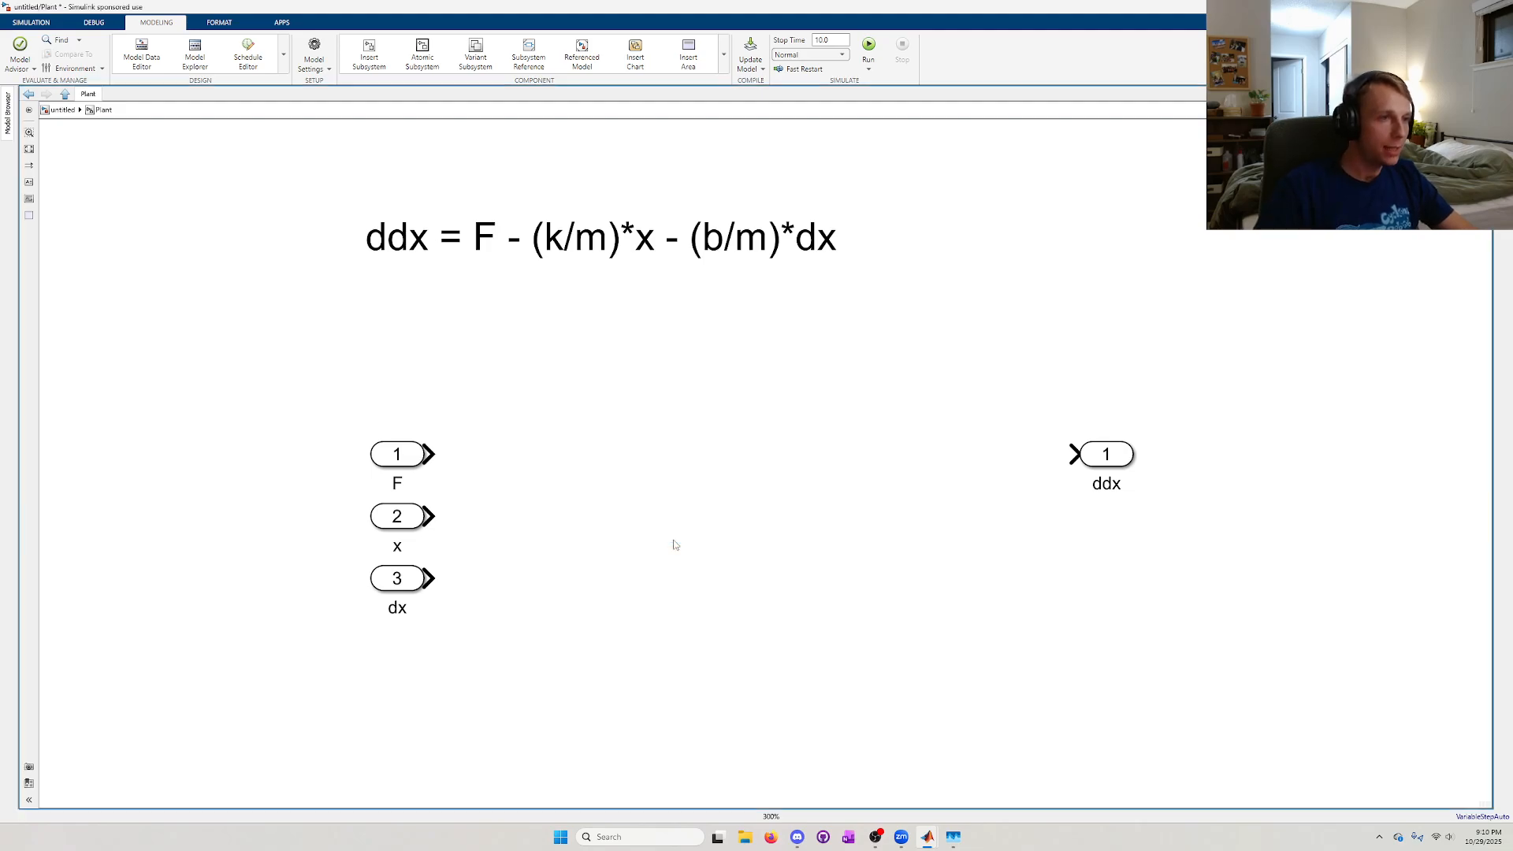
pyautogui.moveTo(604, 510); pyautogui.dragTo(642, 474)
pyautogui.doubleClick(632, 571)
pyautogui.write('t')
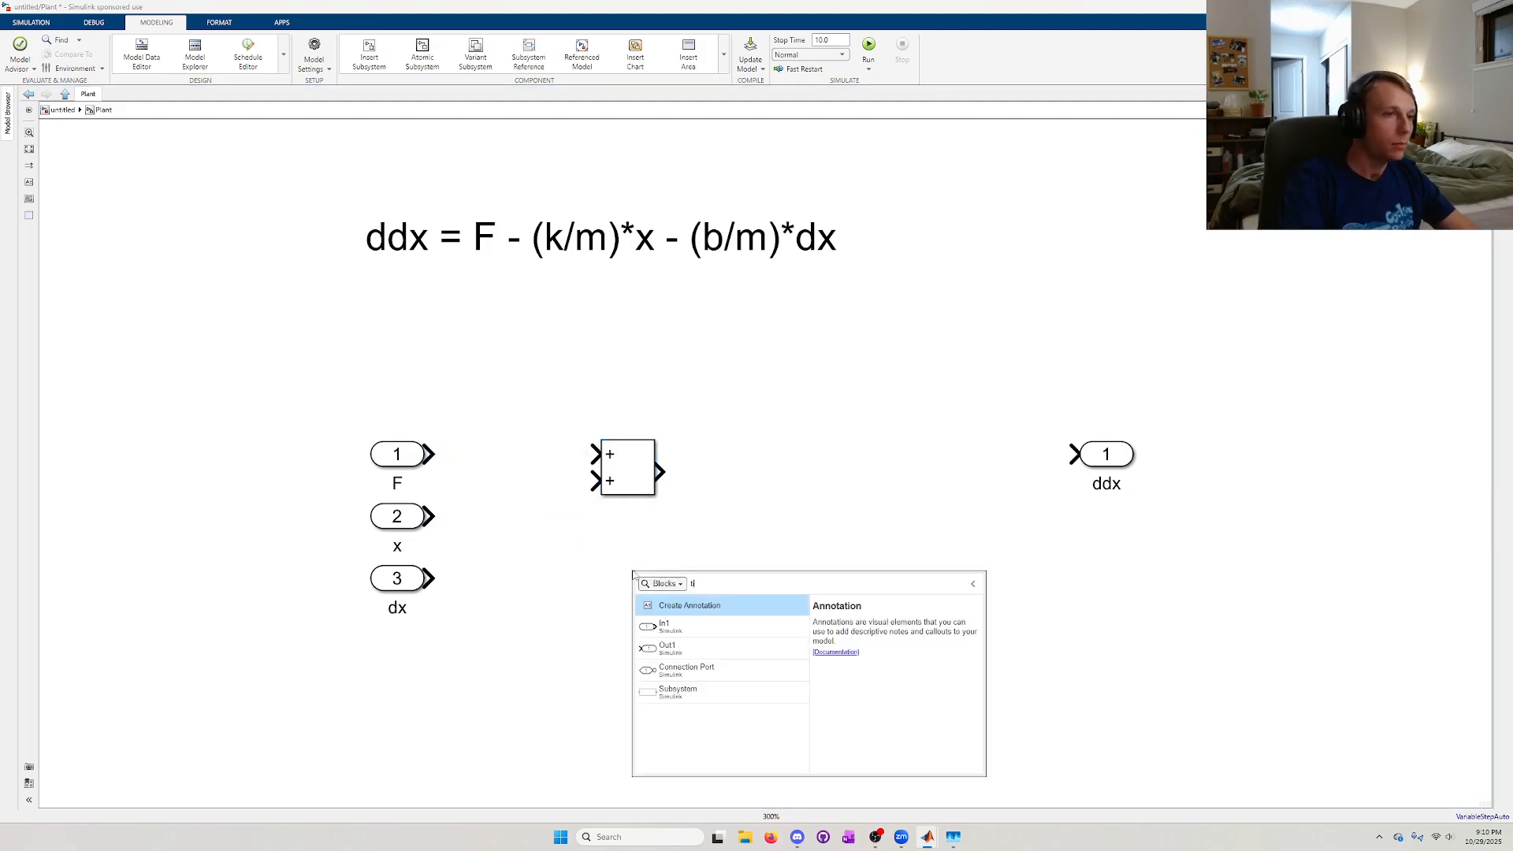
pyautogui.write('imes')
pyautogui.press('Return')
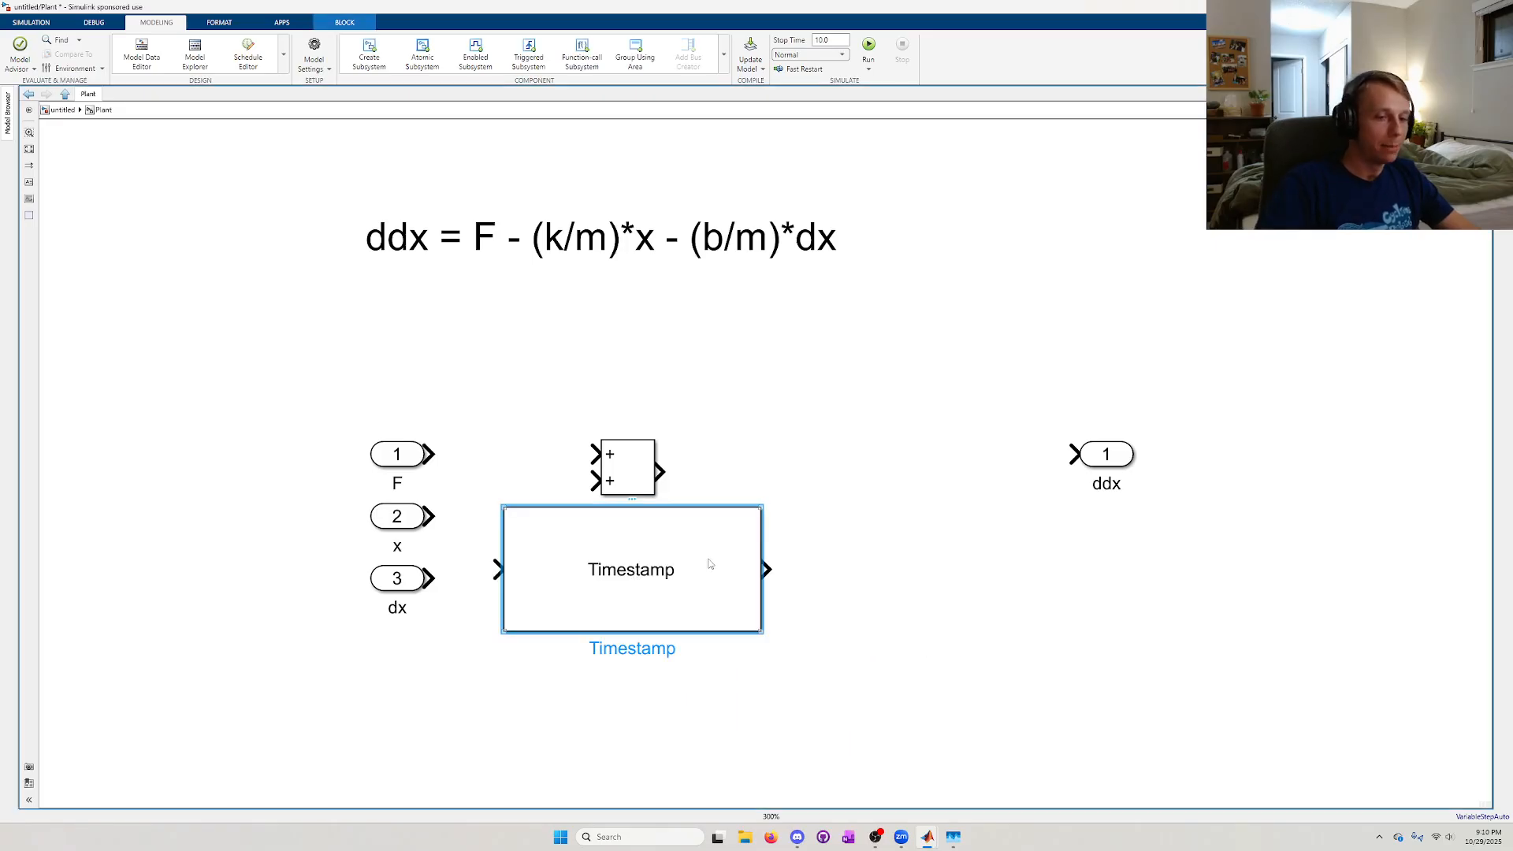
pyautogui.press('Delete')
# - Insert a gain block as the multiplication and align it beneath the sum block
pyautogui.doubleClick(706, 559)
pyautogui.write('m')
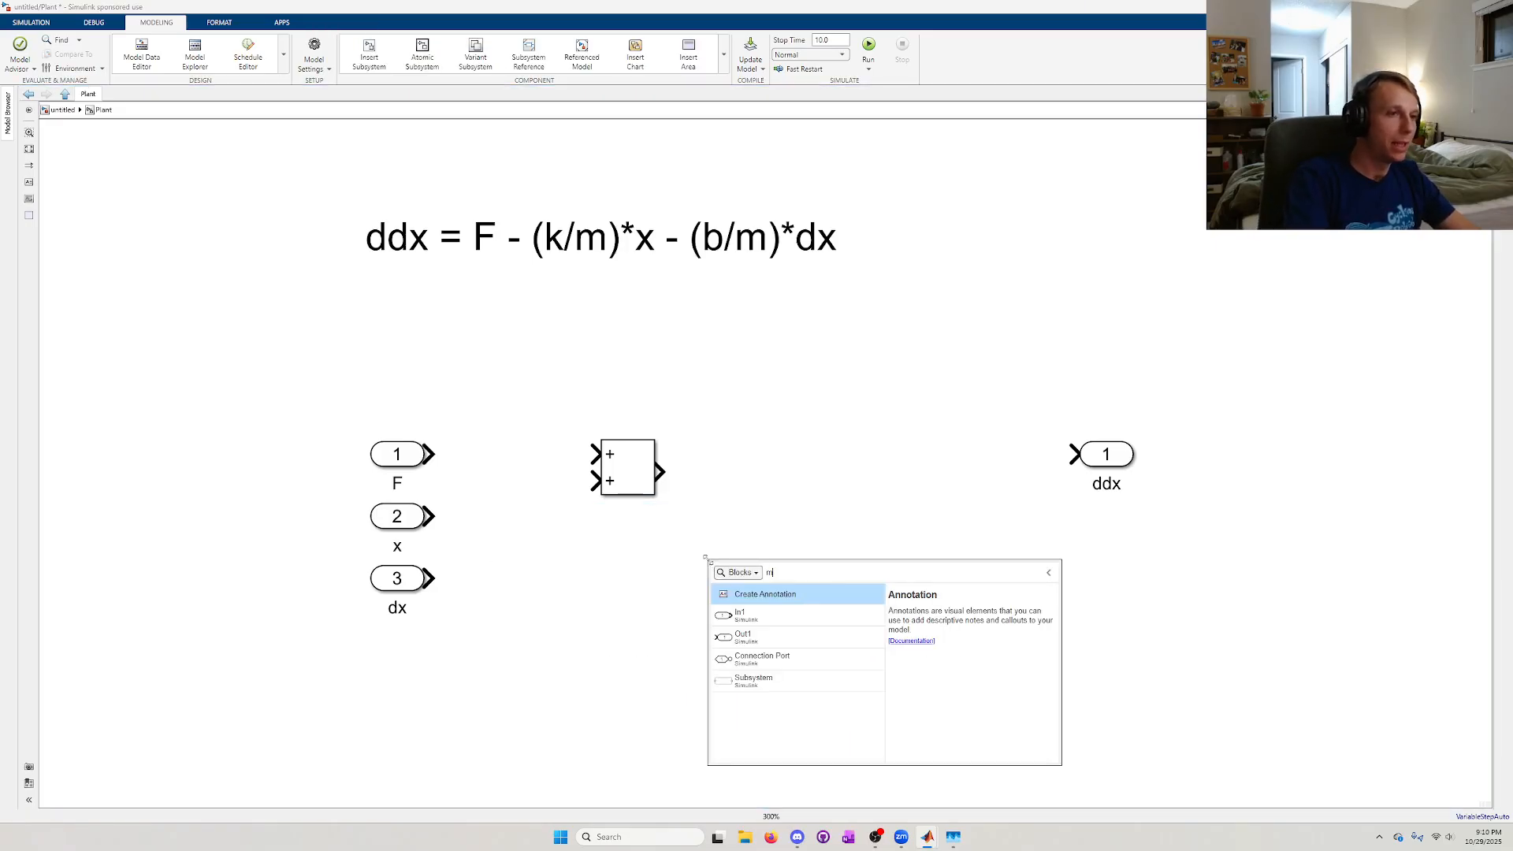
pyautogui.write('ul')
pyautogui.press('Return')
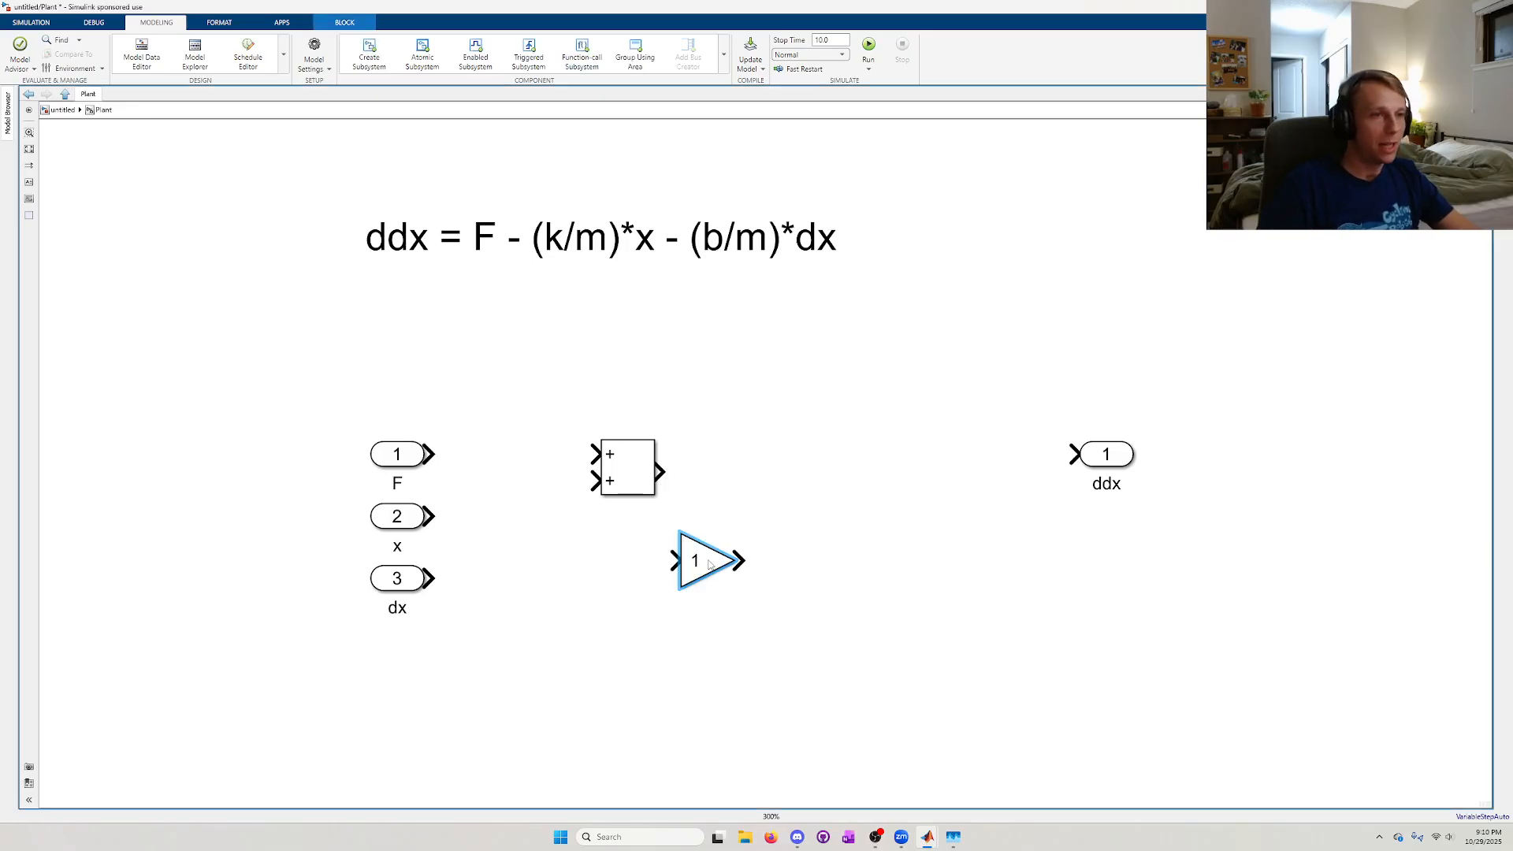
pyautogui.moveTo(713, 562); pyautogui.dragTo(640, 562)
# - Insert a Divide block between the sum block and the ddx output port
pyautogui.doubleClick(836, 512)
pyautogui.write('divi')
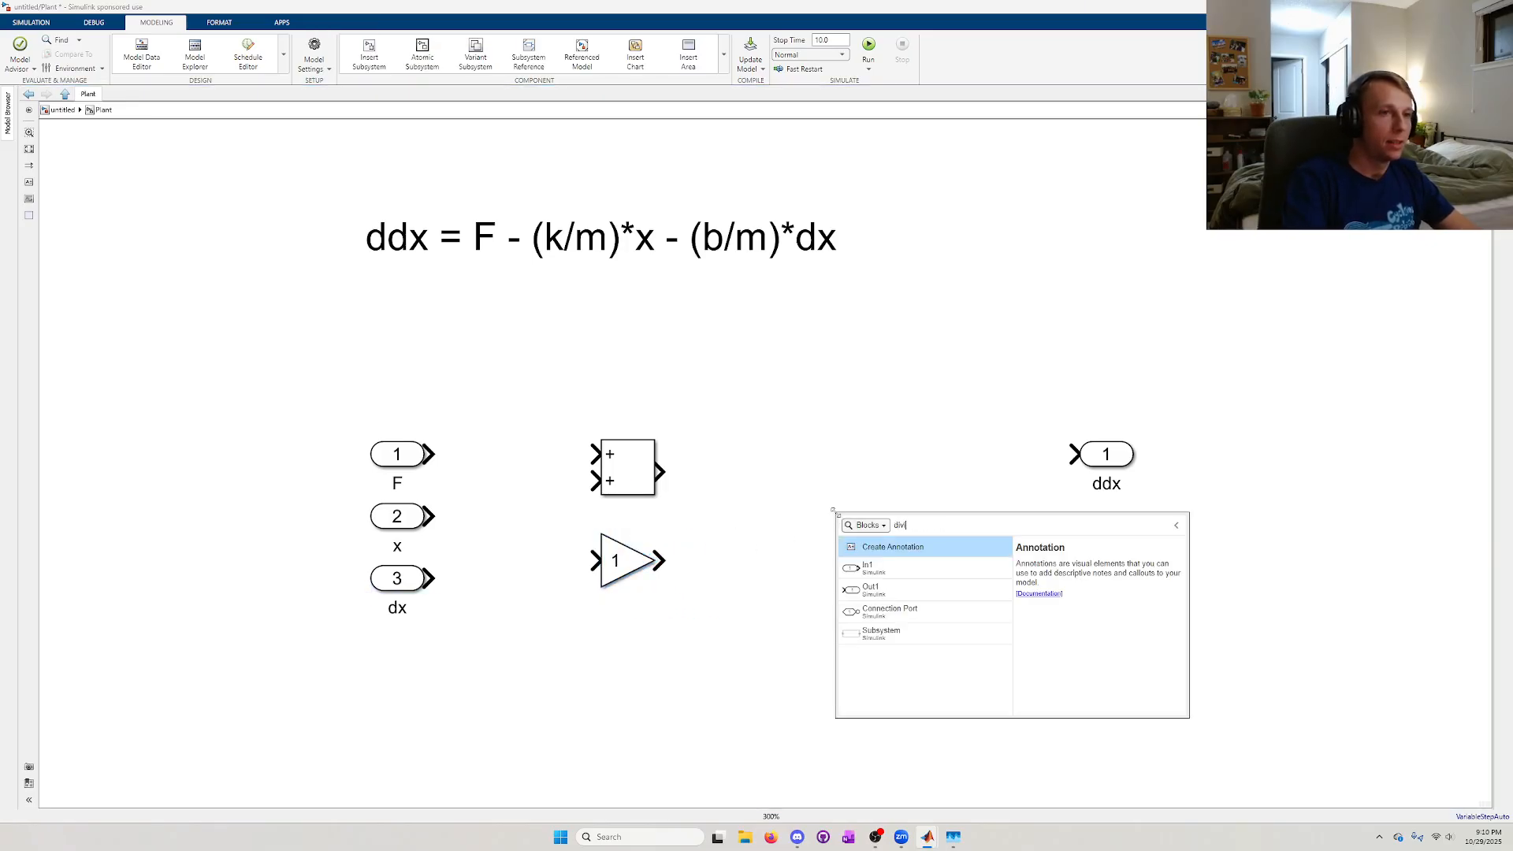
pyautogui.click(900, 554)
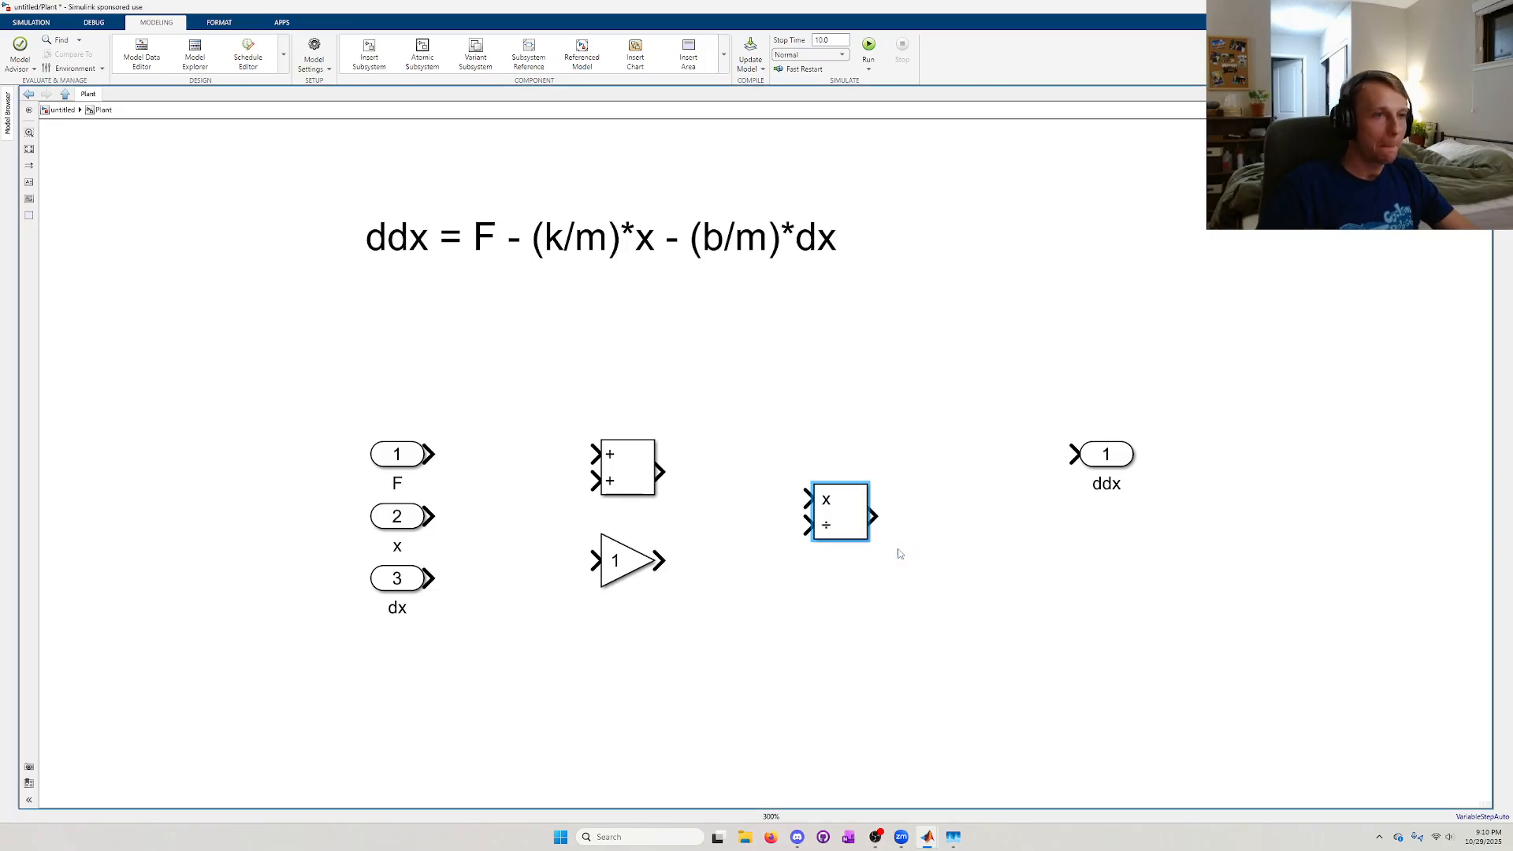
pyautogui.moveTo(854, 532); pyautogui.dragTo(821, 500)
pyautogui.click(680, 369)
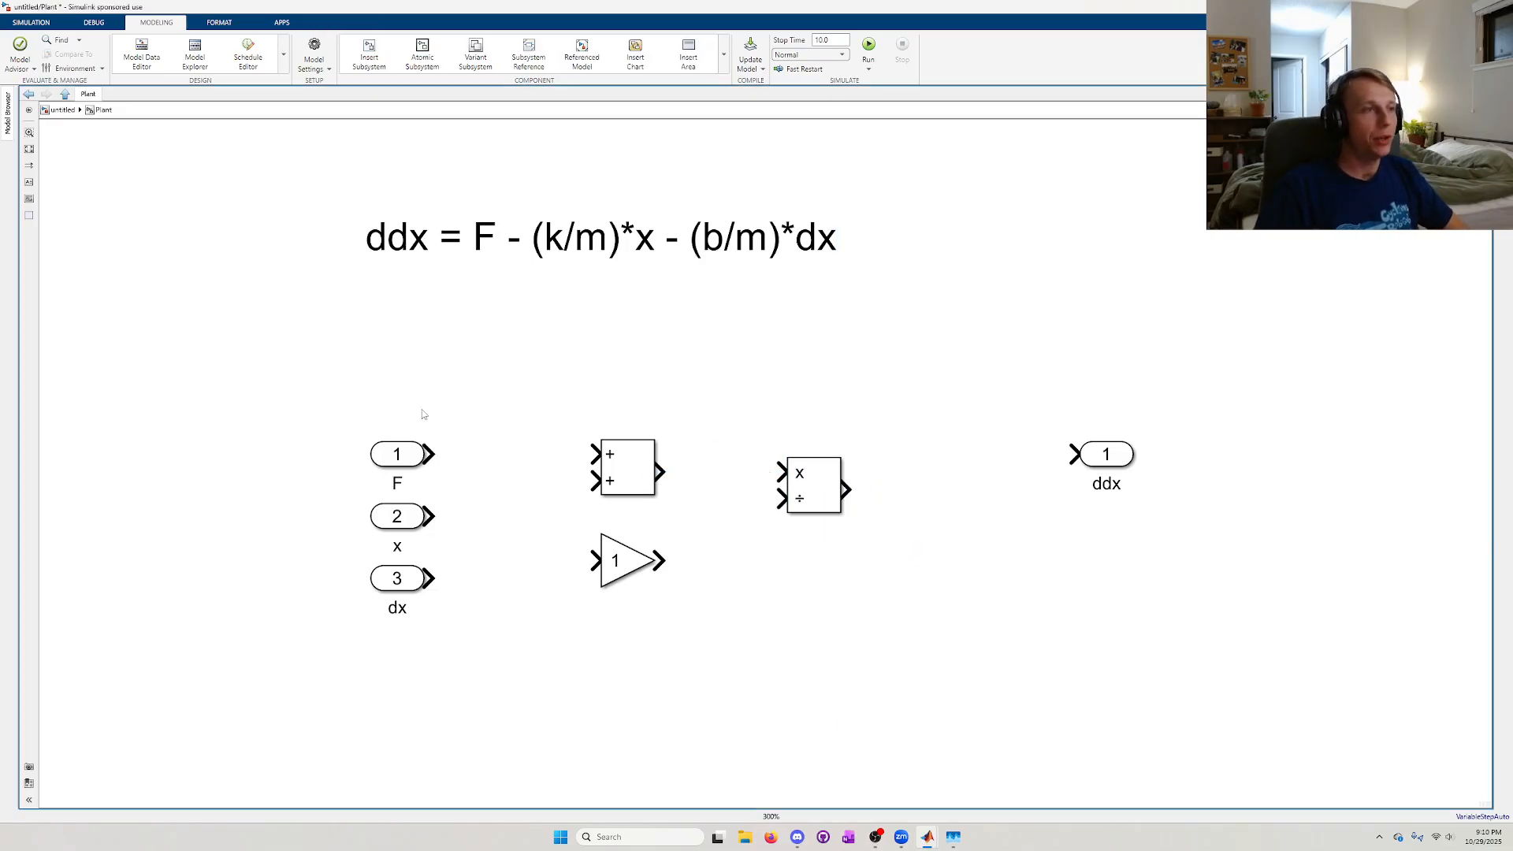
pyautogui.moveTo(350, 431); pyautogui.dragTo(469, 605)
pyautogui.click(702, 347)
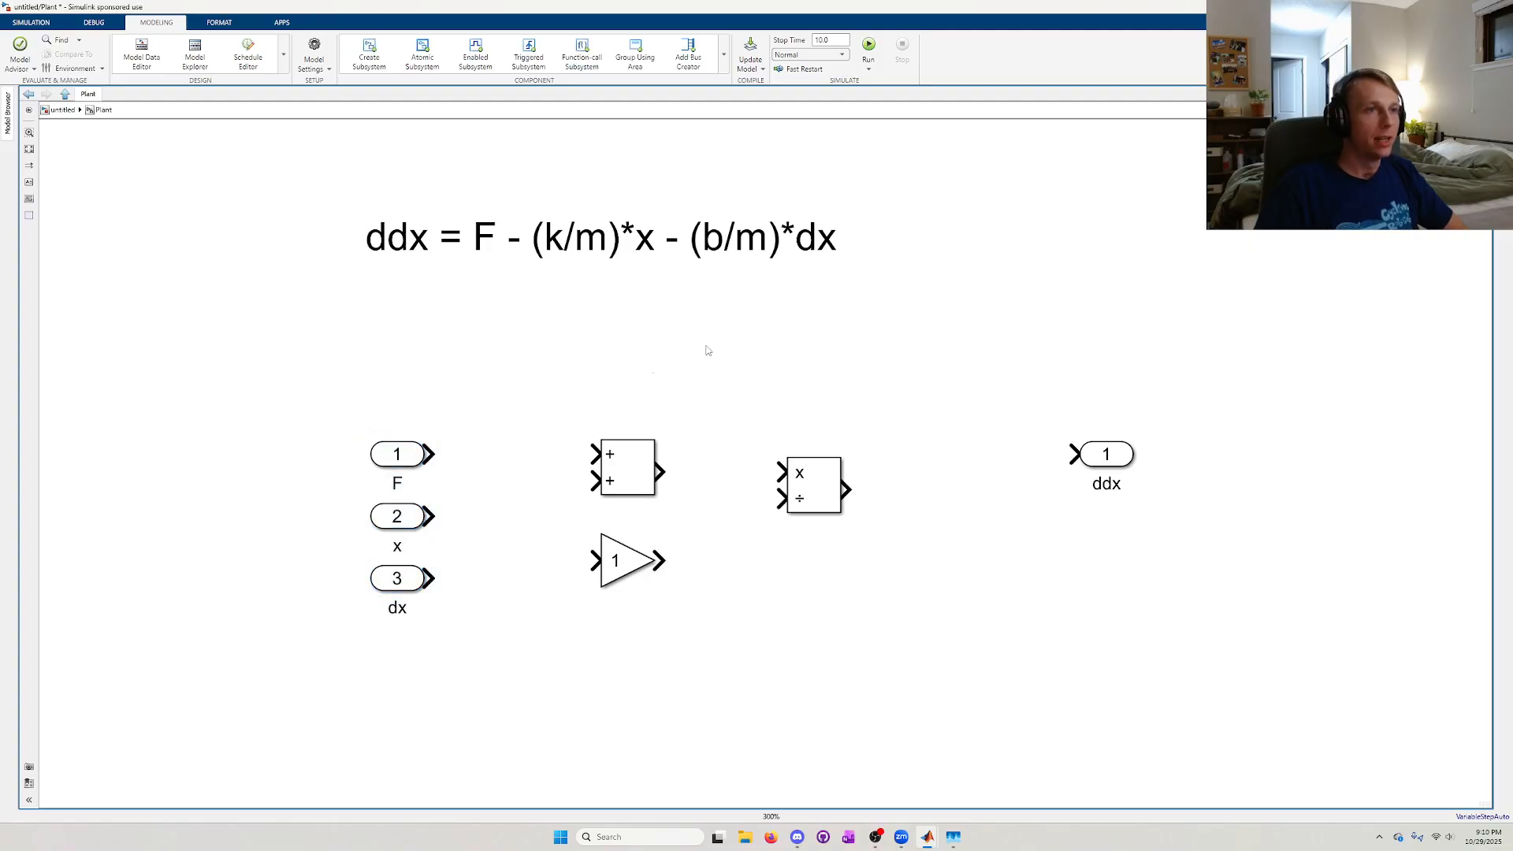
pyautogui.moveTo(862, 331)
pyautogui.mouseDown()
pyautogui.moveTo(664, 290)
pyautogui.moveTo(456, 197)
pyautogui.mouseUp()
pyautogui.click(861, 286)
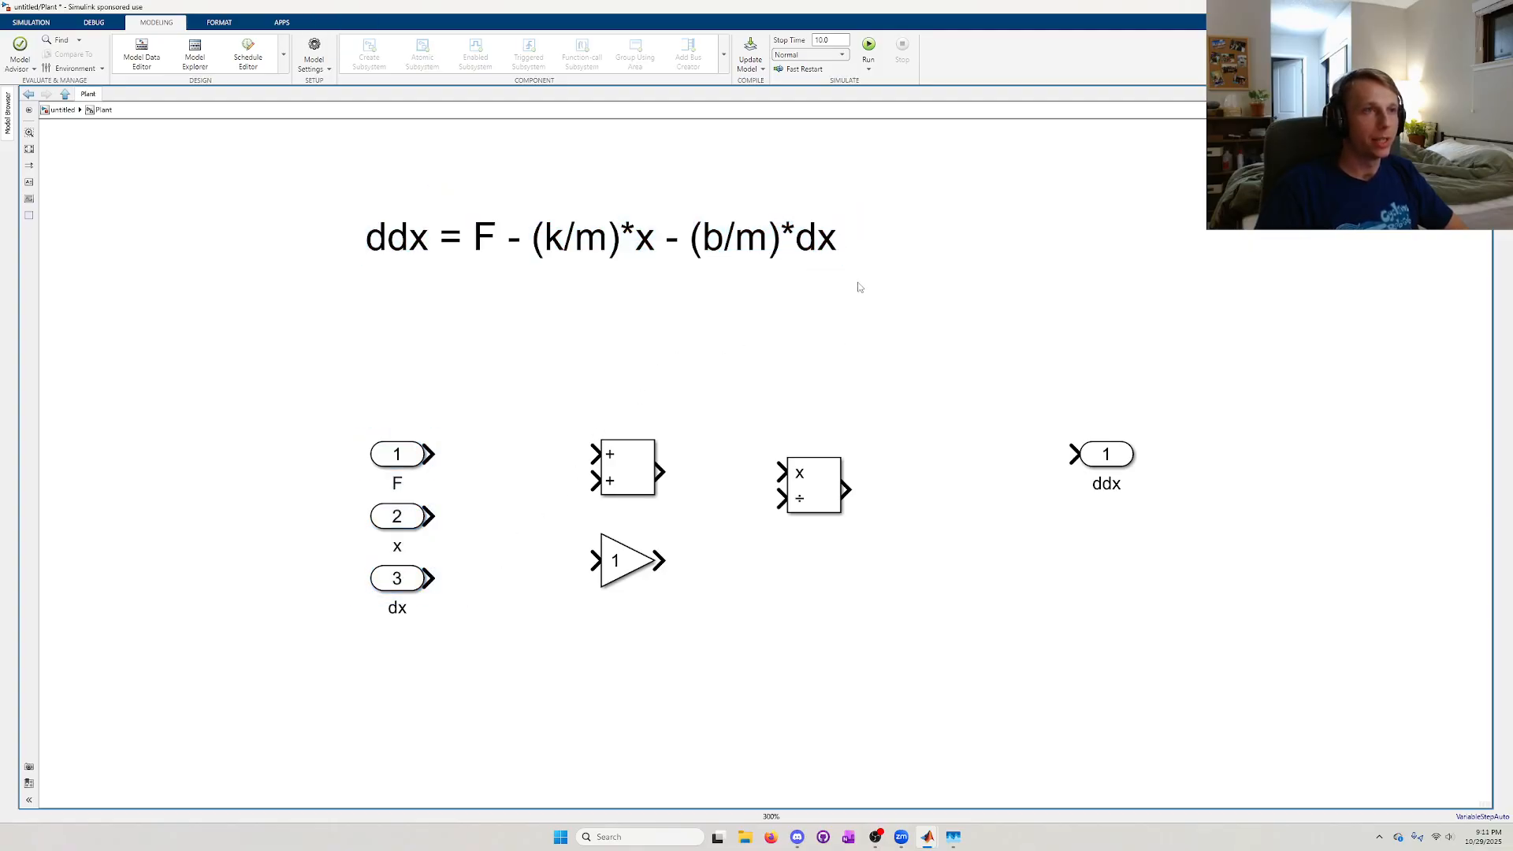
pyautogui.moveTo(877, 270)
pyautogui.mouseDown()
pyautogui.moveTo(547, 223)
pyautogui.moveTo(482, 197)
pyautogui.mouseUp()
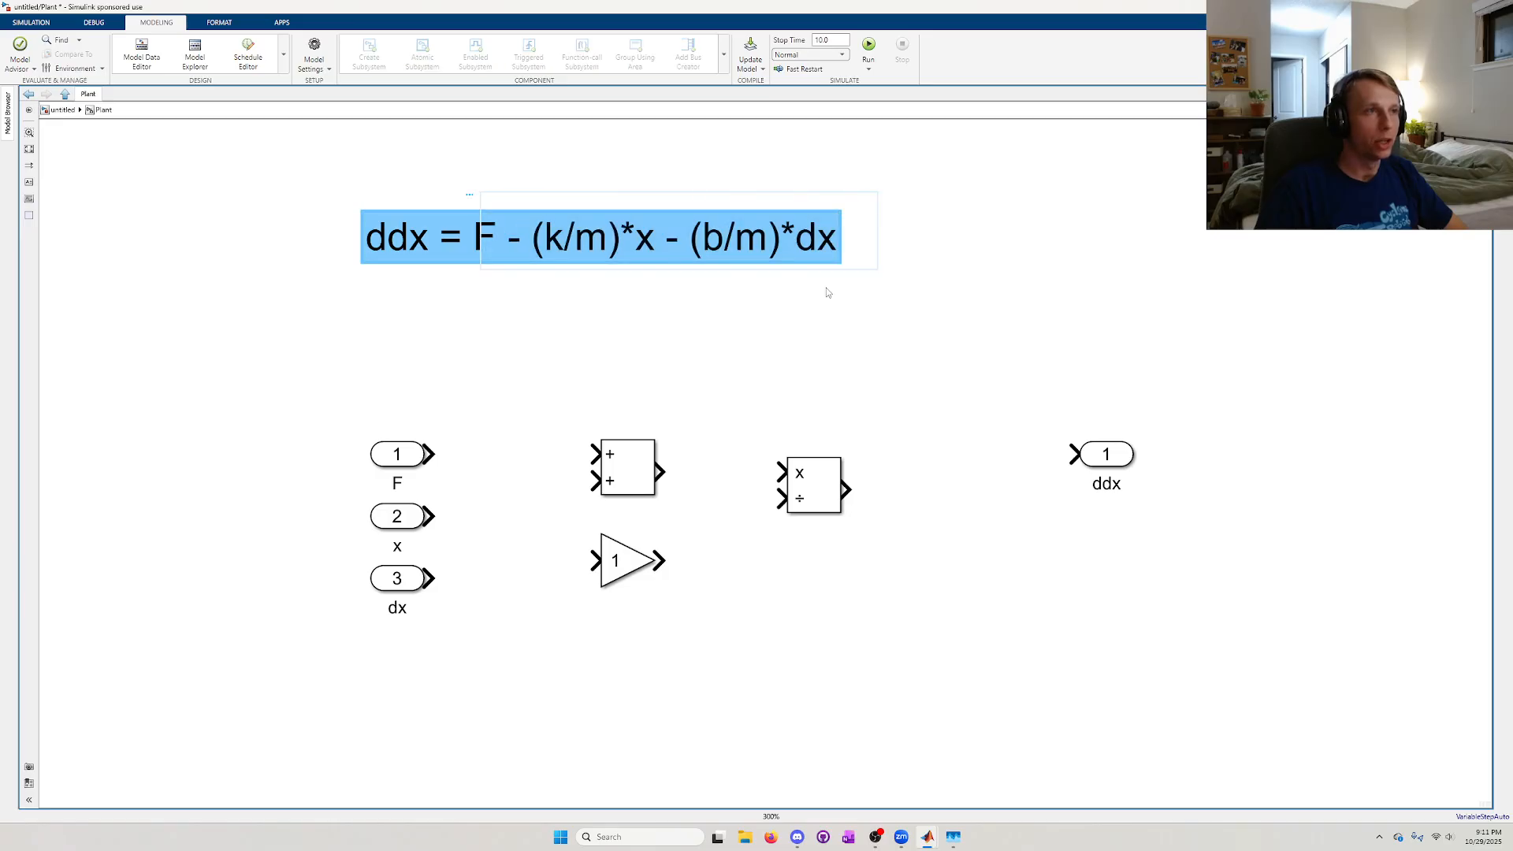
pyautogui.click(903, 309)
pyautogui.click(1085, 460)
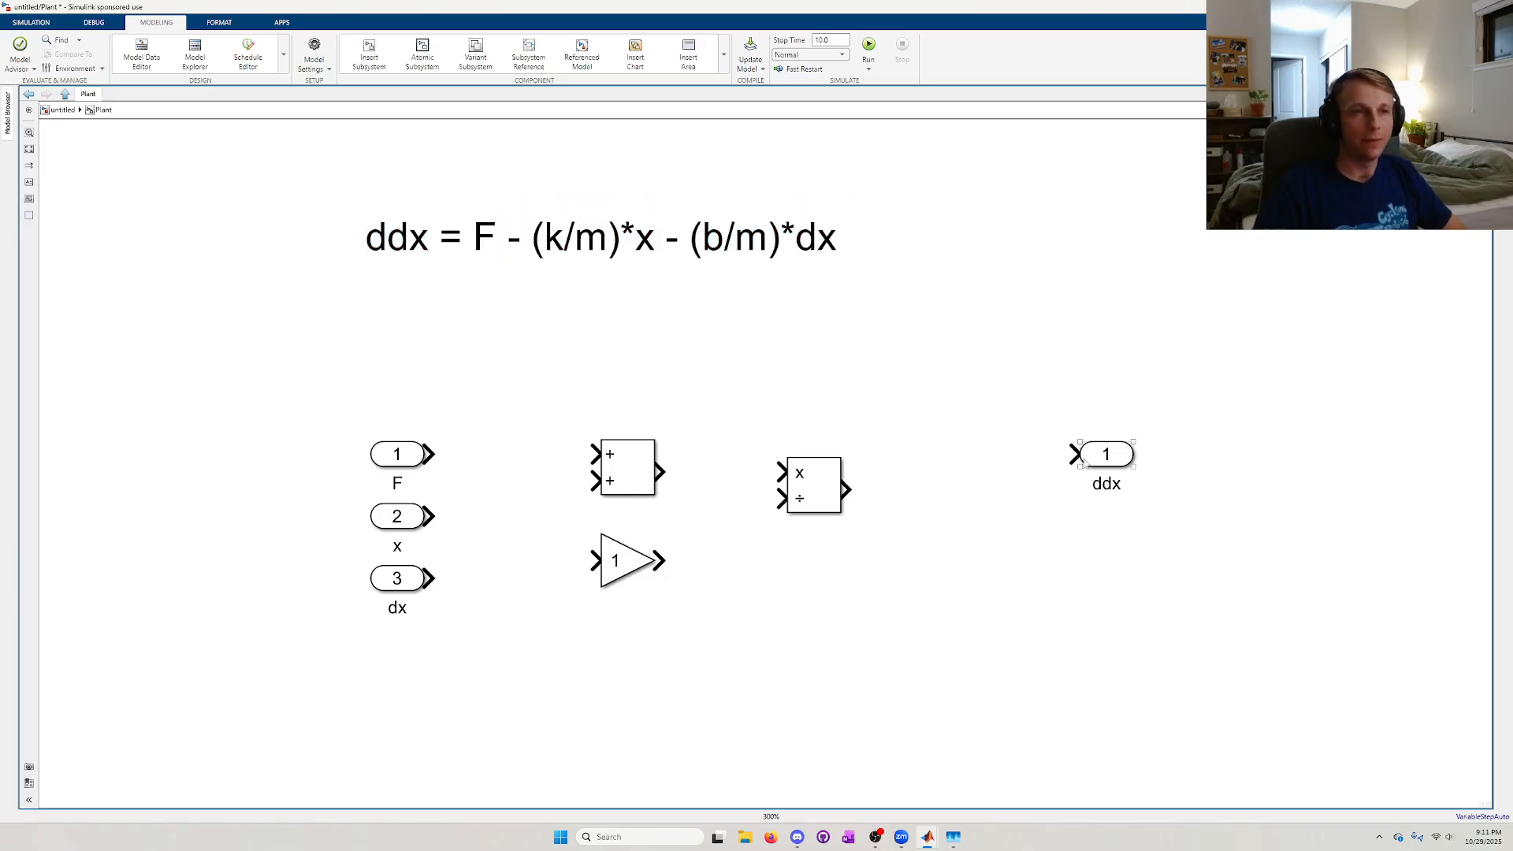
# - Shift the F, x and dx input ports slightly farther from the math blocks
pyautogui.moveTo(471, 663); pyautogui.dragTo(394, 430)
pyautogui.moveTo(397, 516); pyautogui.dragTo(353, 516)
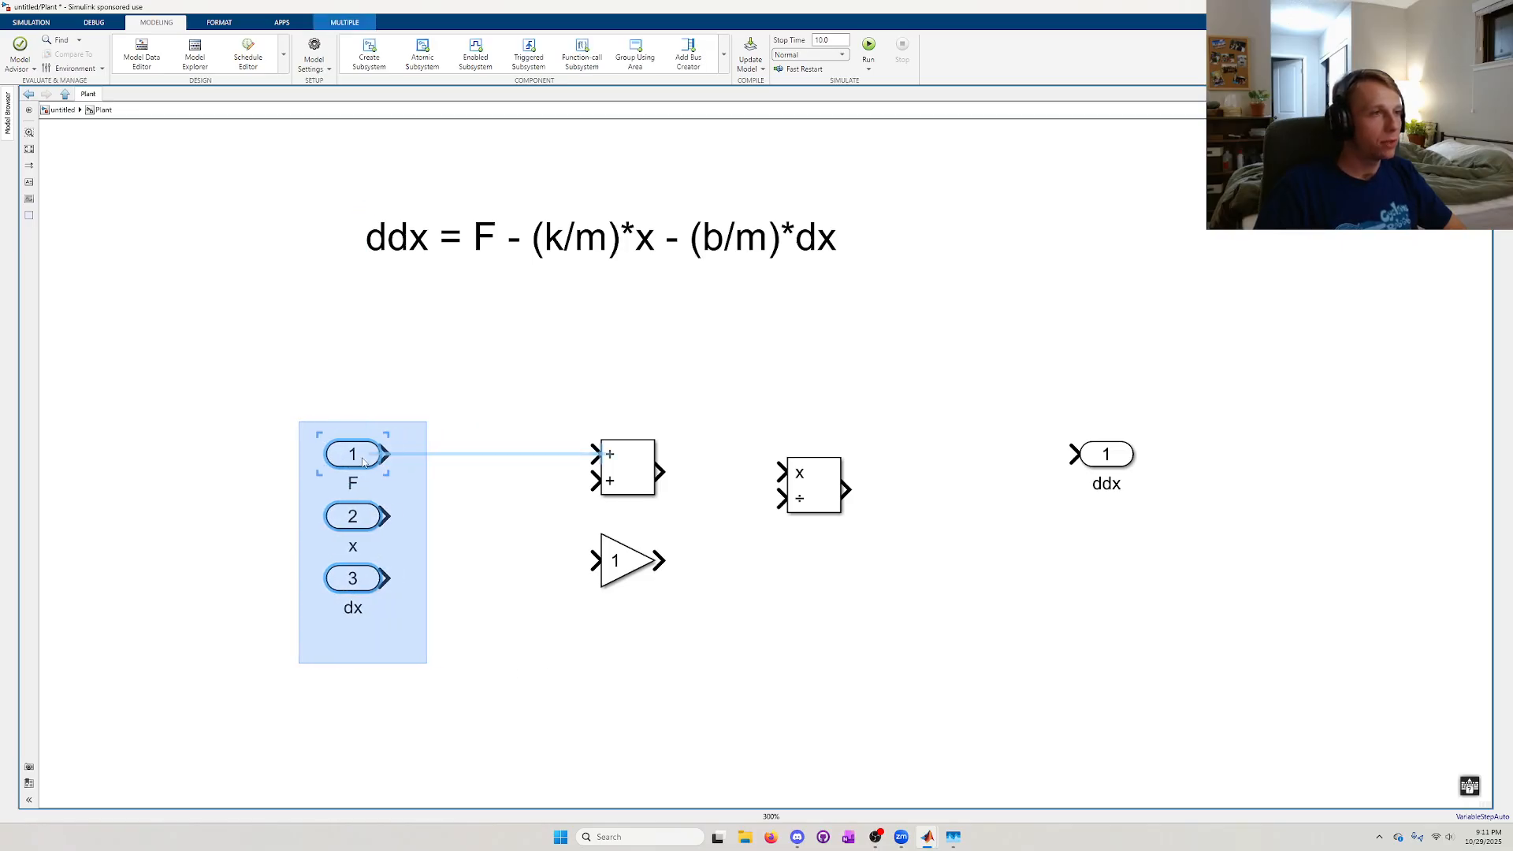
# - Delete the sum, gain and divide blocks from the Plant subsystem
pyautogui.click(653, 625)
pyautogui.moveTo(877, 643); pyautogui.dragTo(518, 407)
pyautogui.press('Delete')
# - Insert a MATLAB Function block between the ports and align it with F and ddx
pyautogui.doubleClick(620, 498)
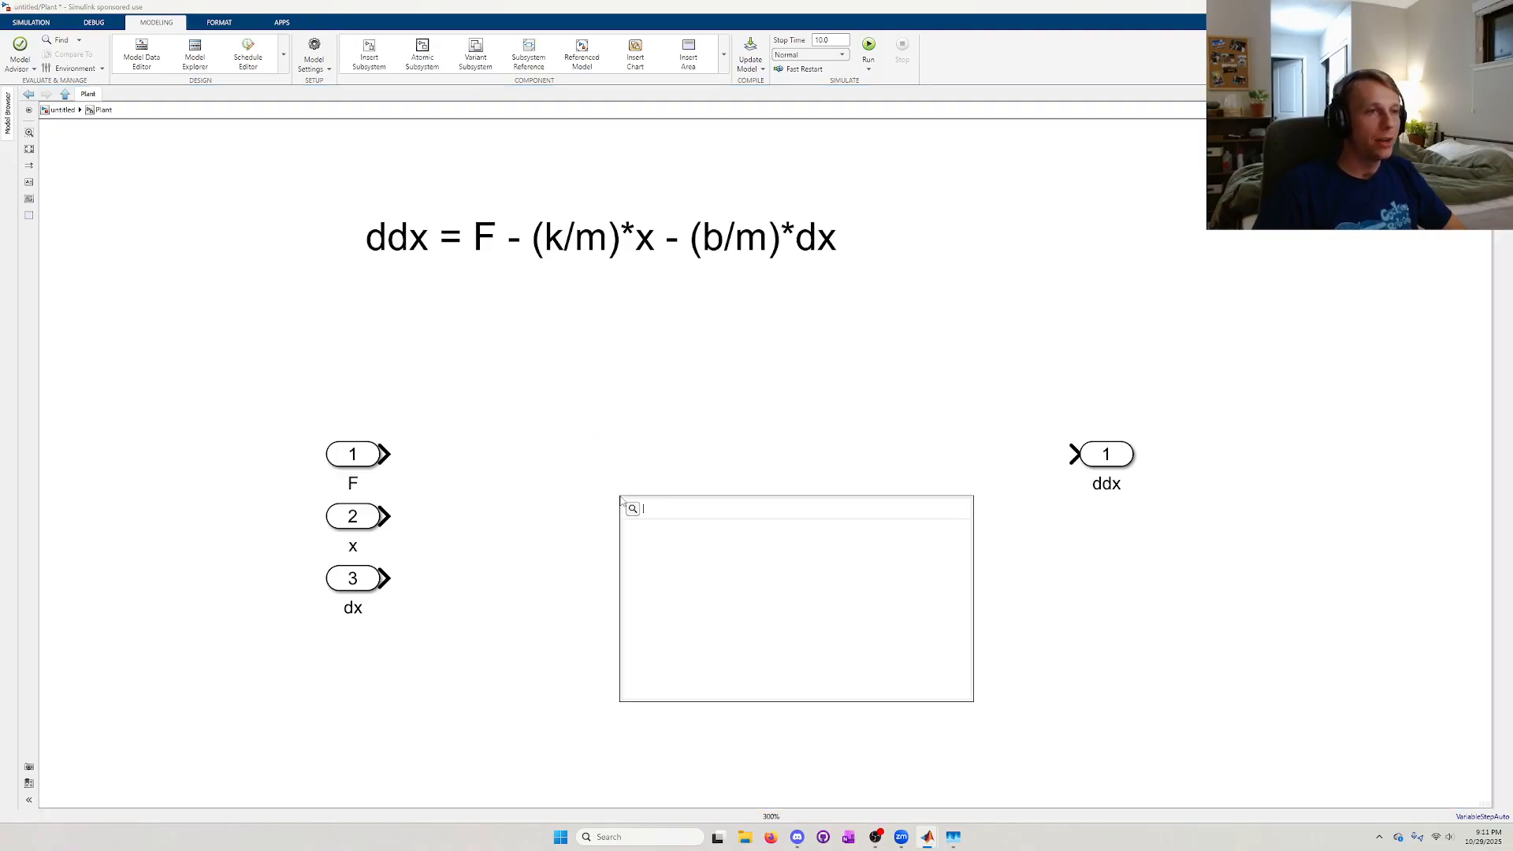
pyautogui.write('mat')
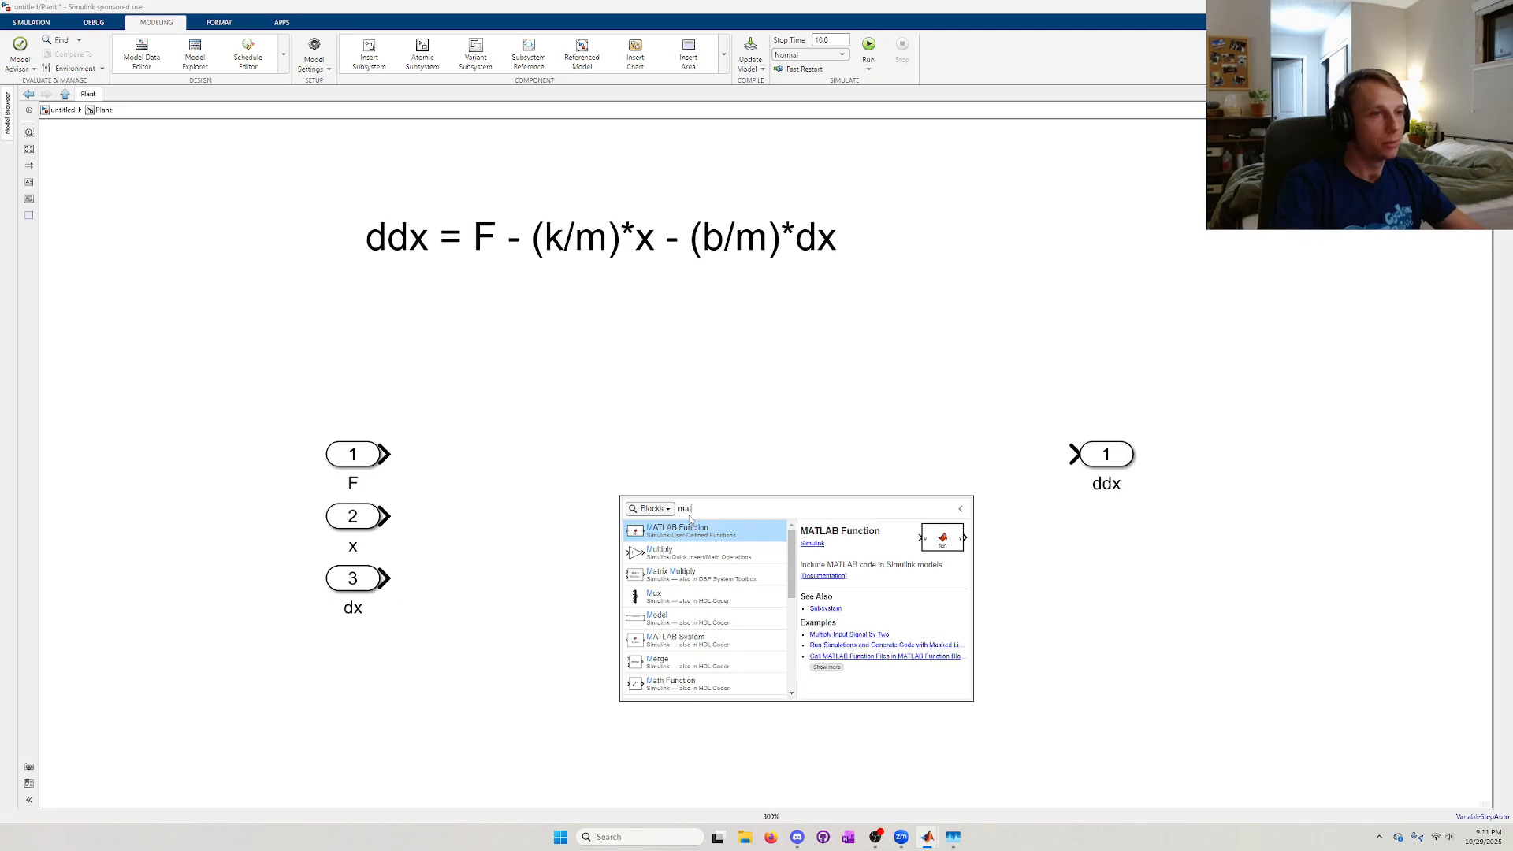
pyautogui.click(700, 530)
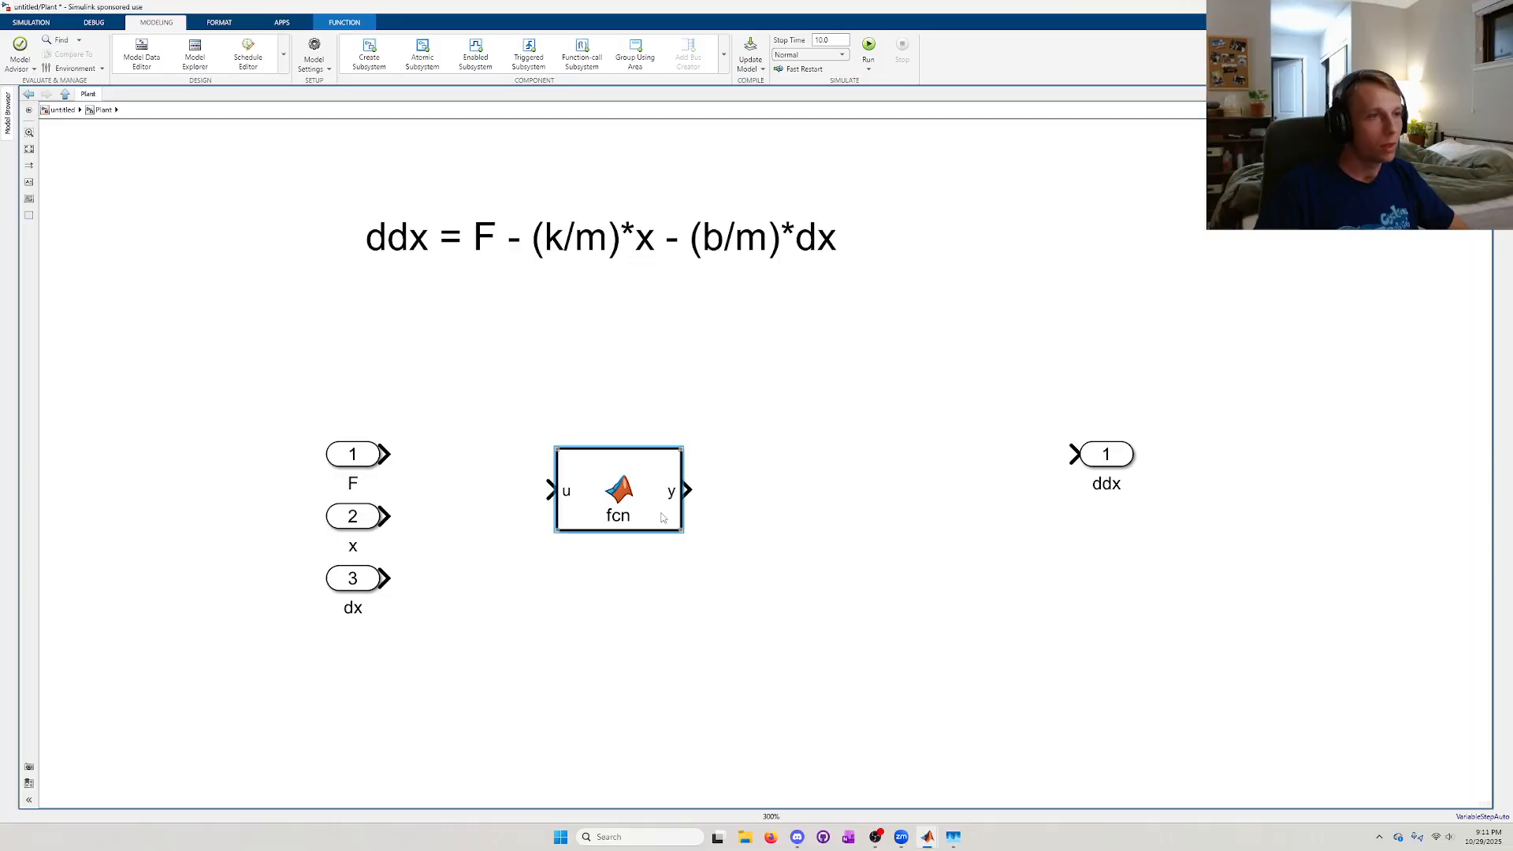
pyautogui.moveTo(661, 512); pyautogui.dragTo(699, 485)
pyautogui.click(772, 533)
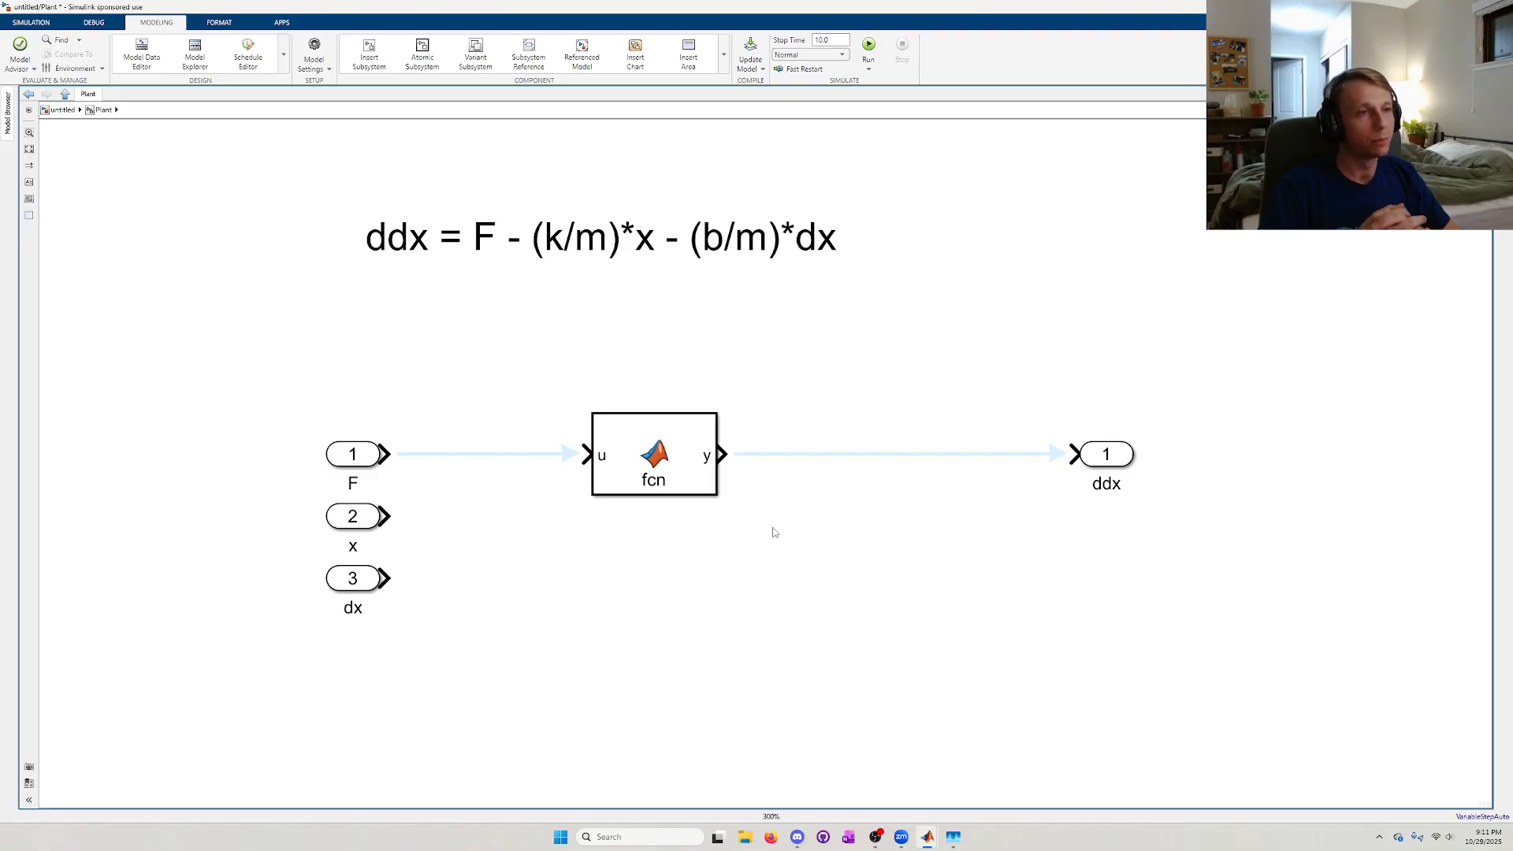
pyautogui.click(689, 487)
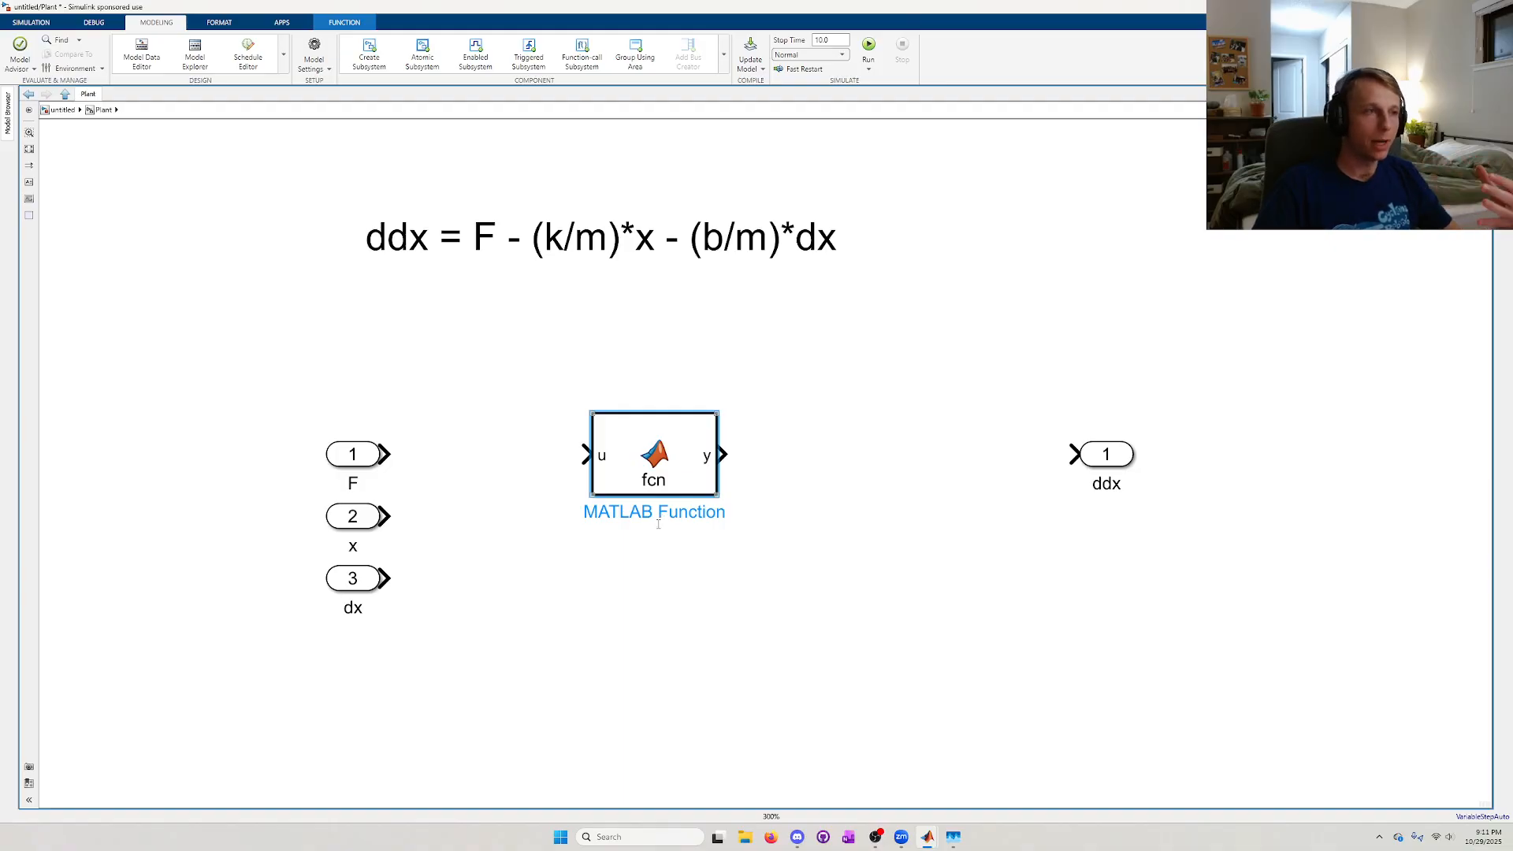
pyautogui.moveTo(471, 658); pyautogui.dragTo(289, 420)
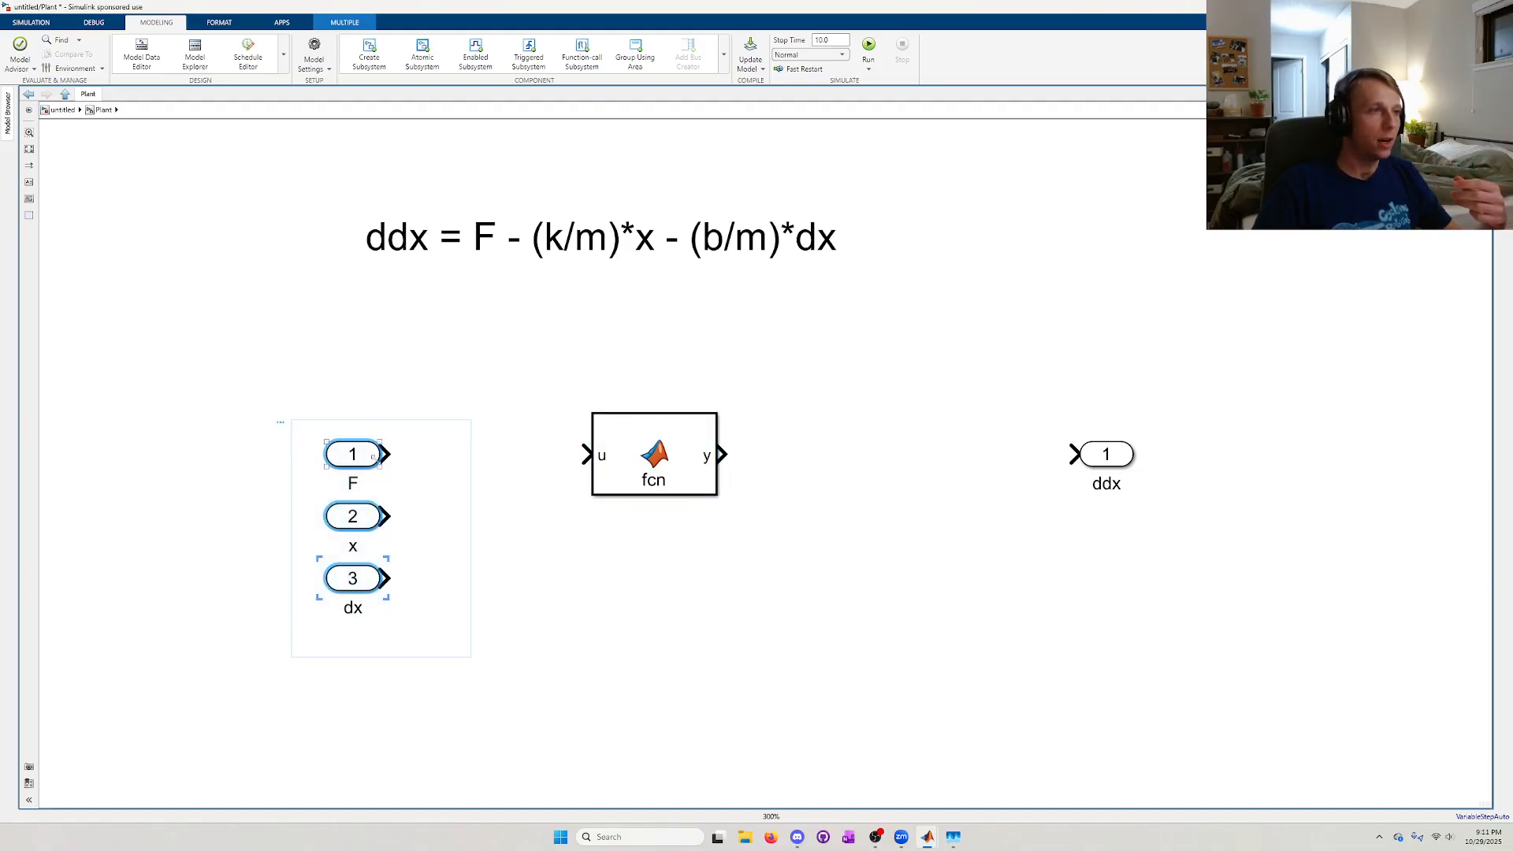
pyautogui.click(489, 522)
pyautogui.moveTo(1156, 515); pyautogui.dragTo(1076, 434)
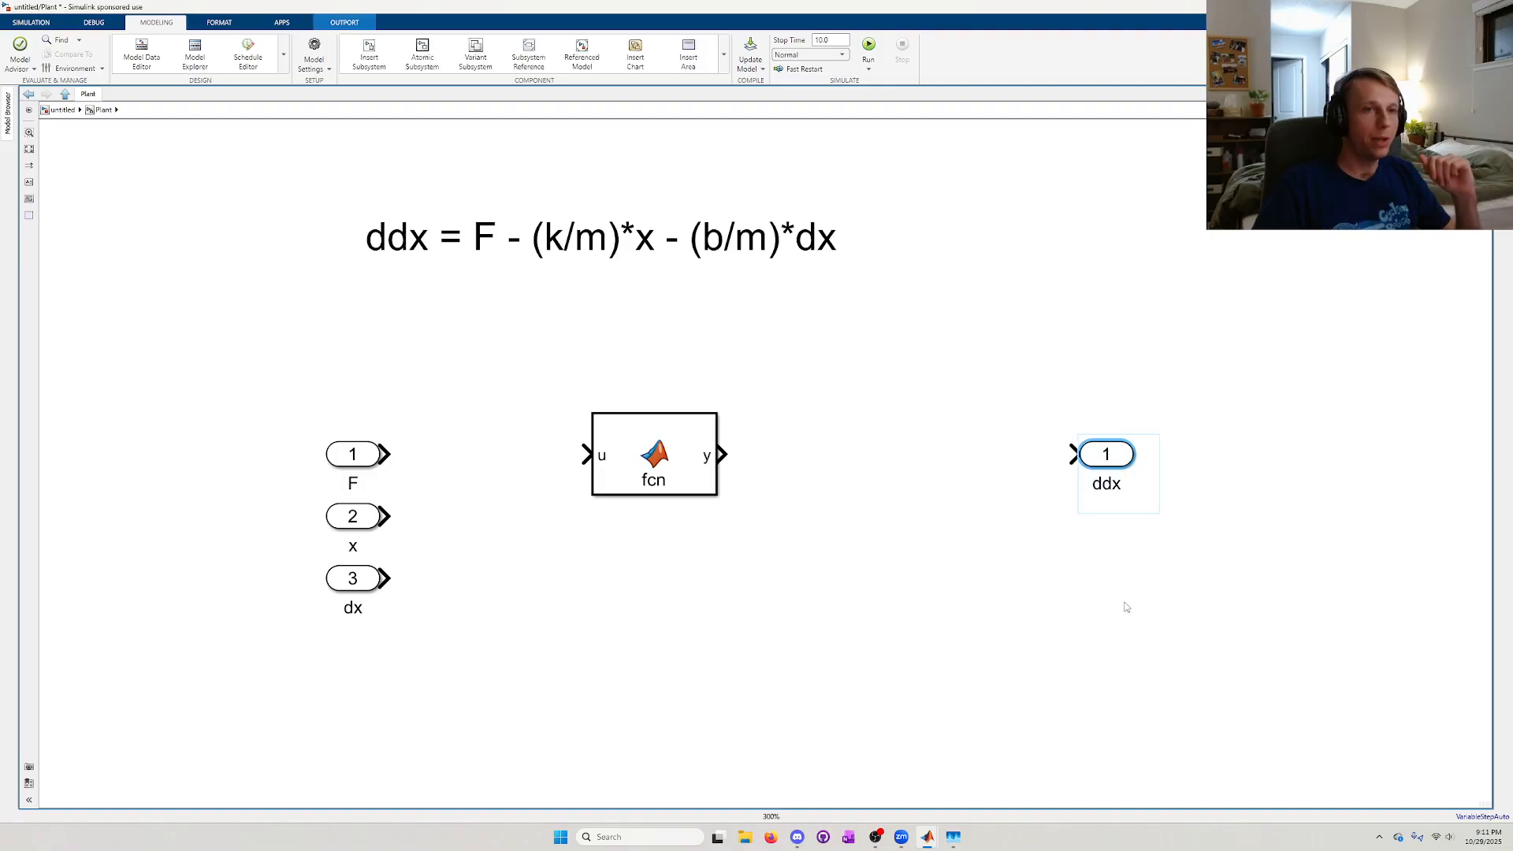
# - Open the MATLAB Function block's code and rename the output in the function declaration to ddx
pyautogui.click(690, 485)
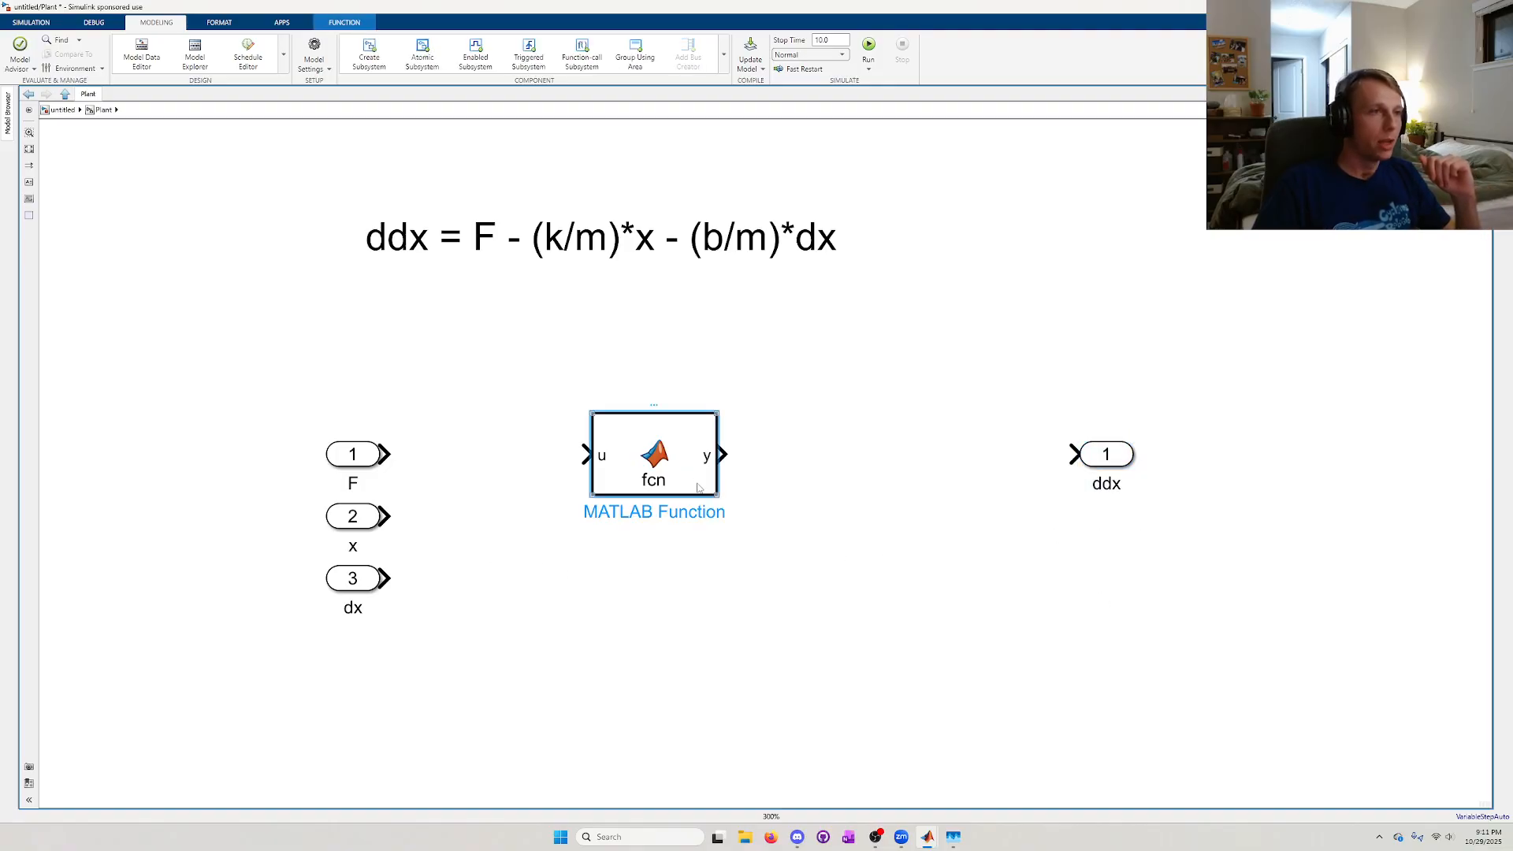
pyautogui.doubleClick(697, 488)
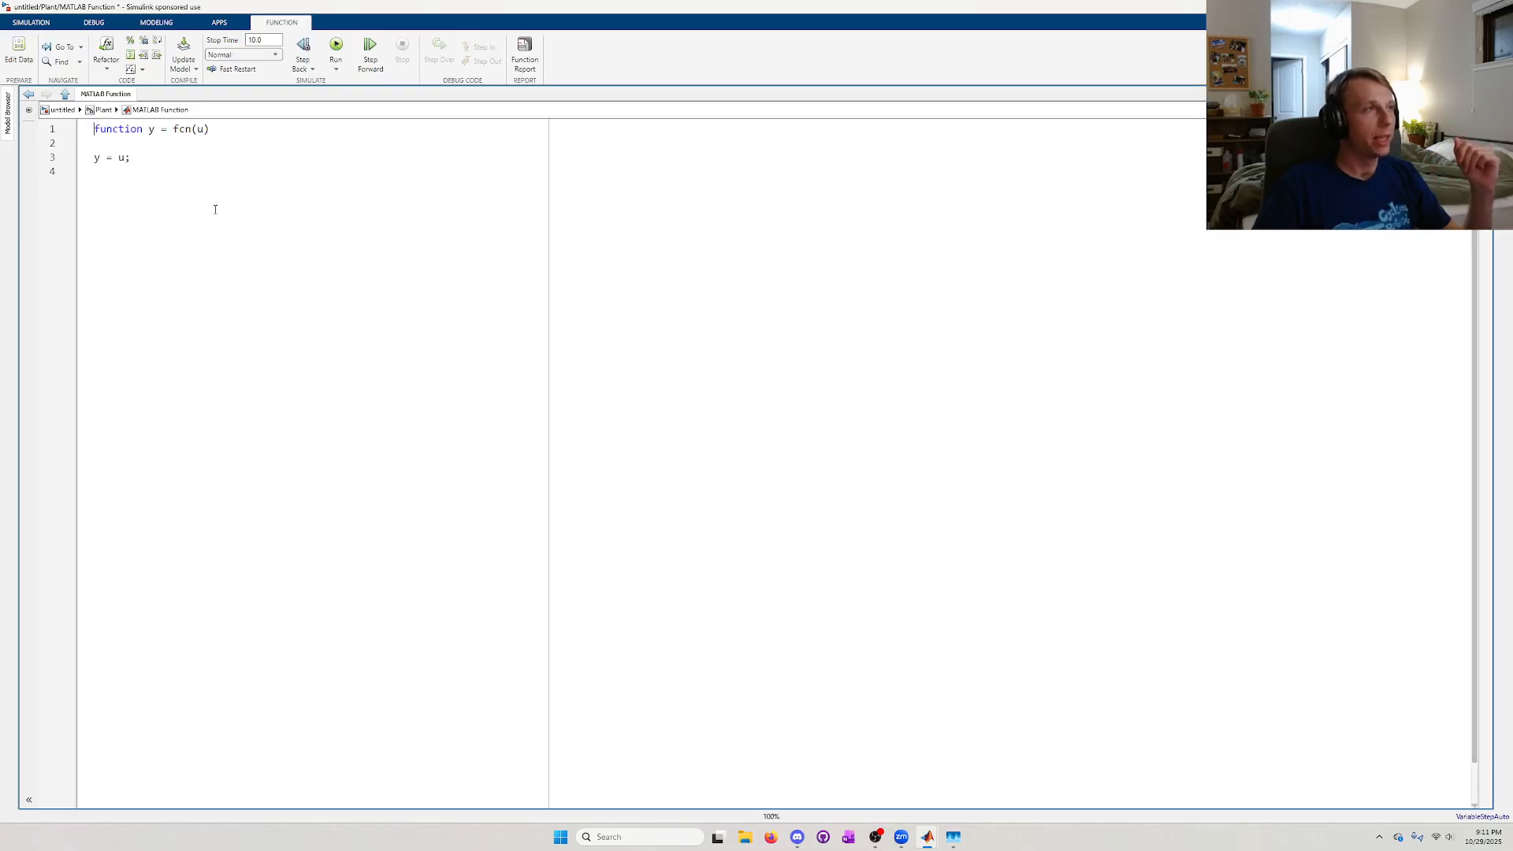
pyautogui.moveTo(204, 164); pyautogui.dragTo(93, 129)
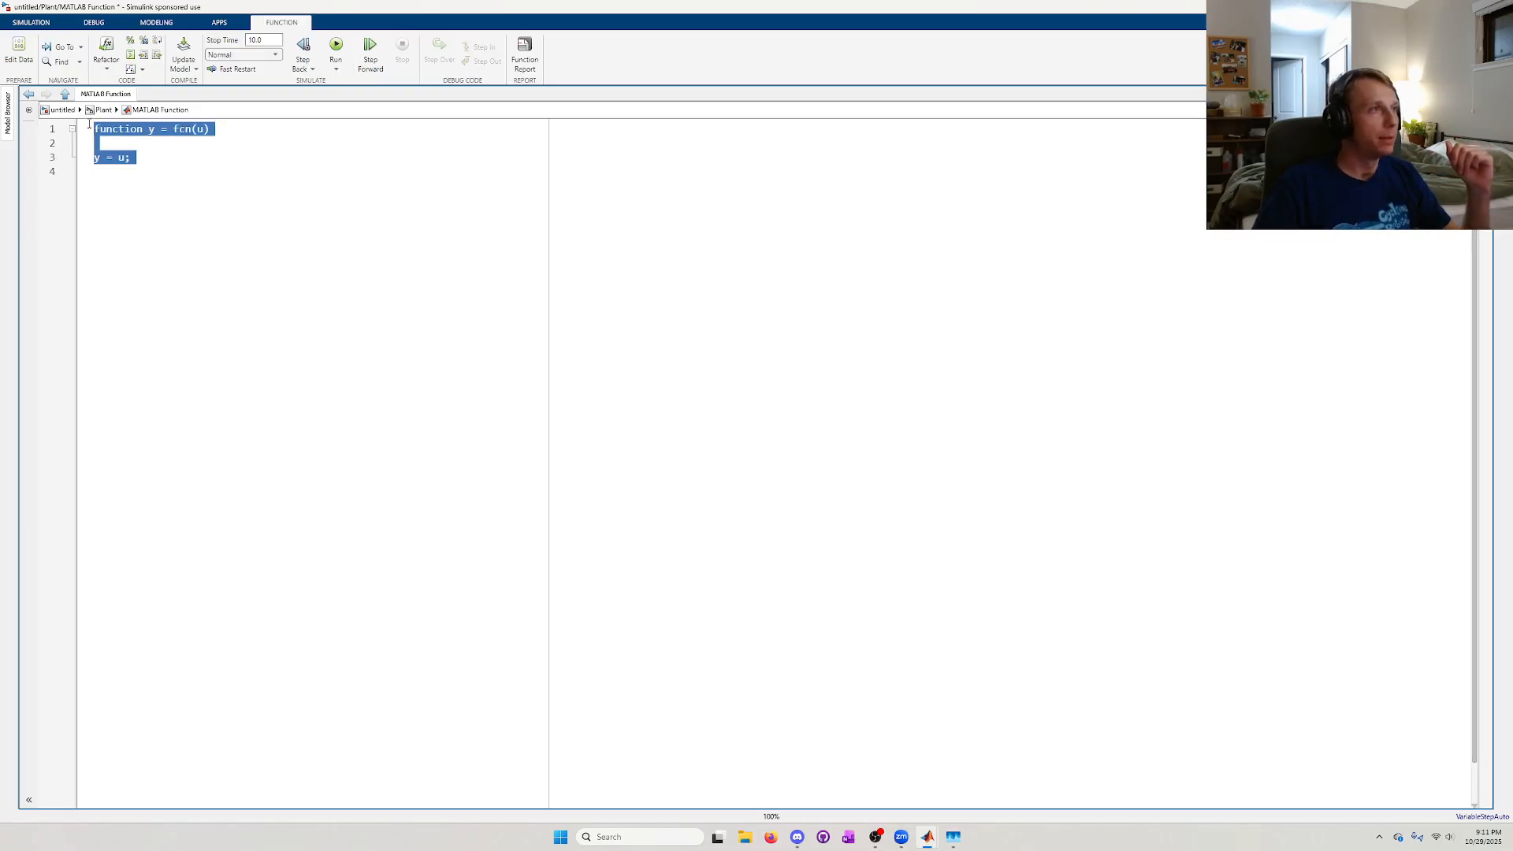
pyautogui.click(216, 198)
pyautogui.doubleClick(151, 130)
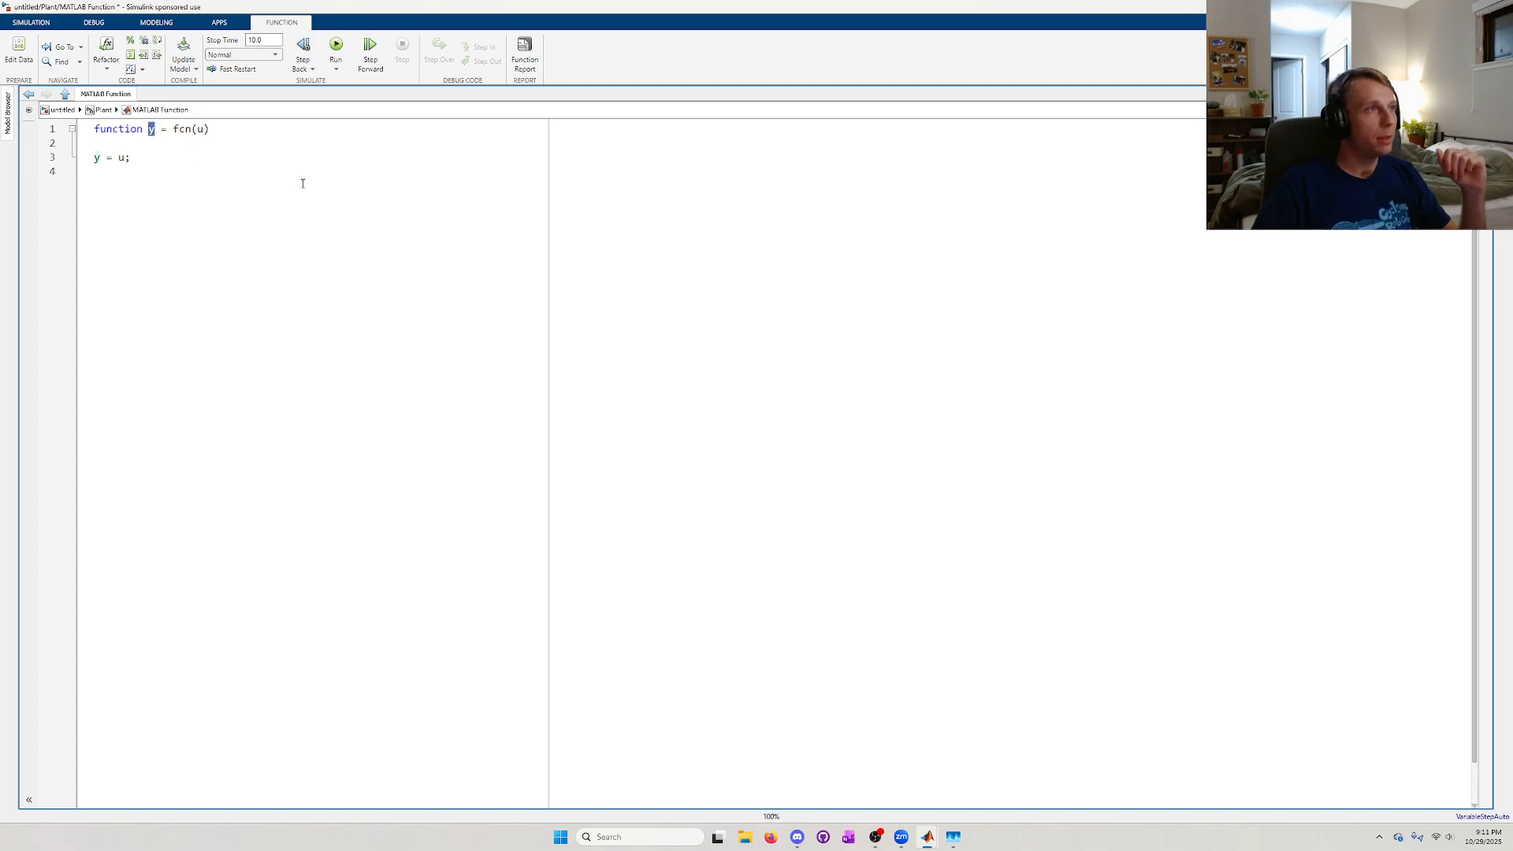
pyautogui.write('ddx')
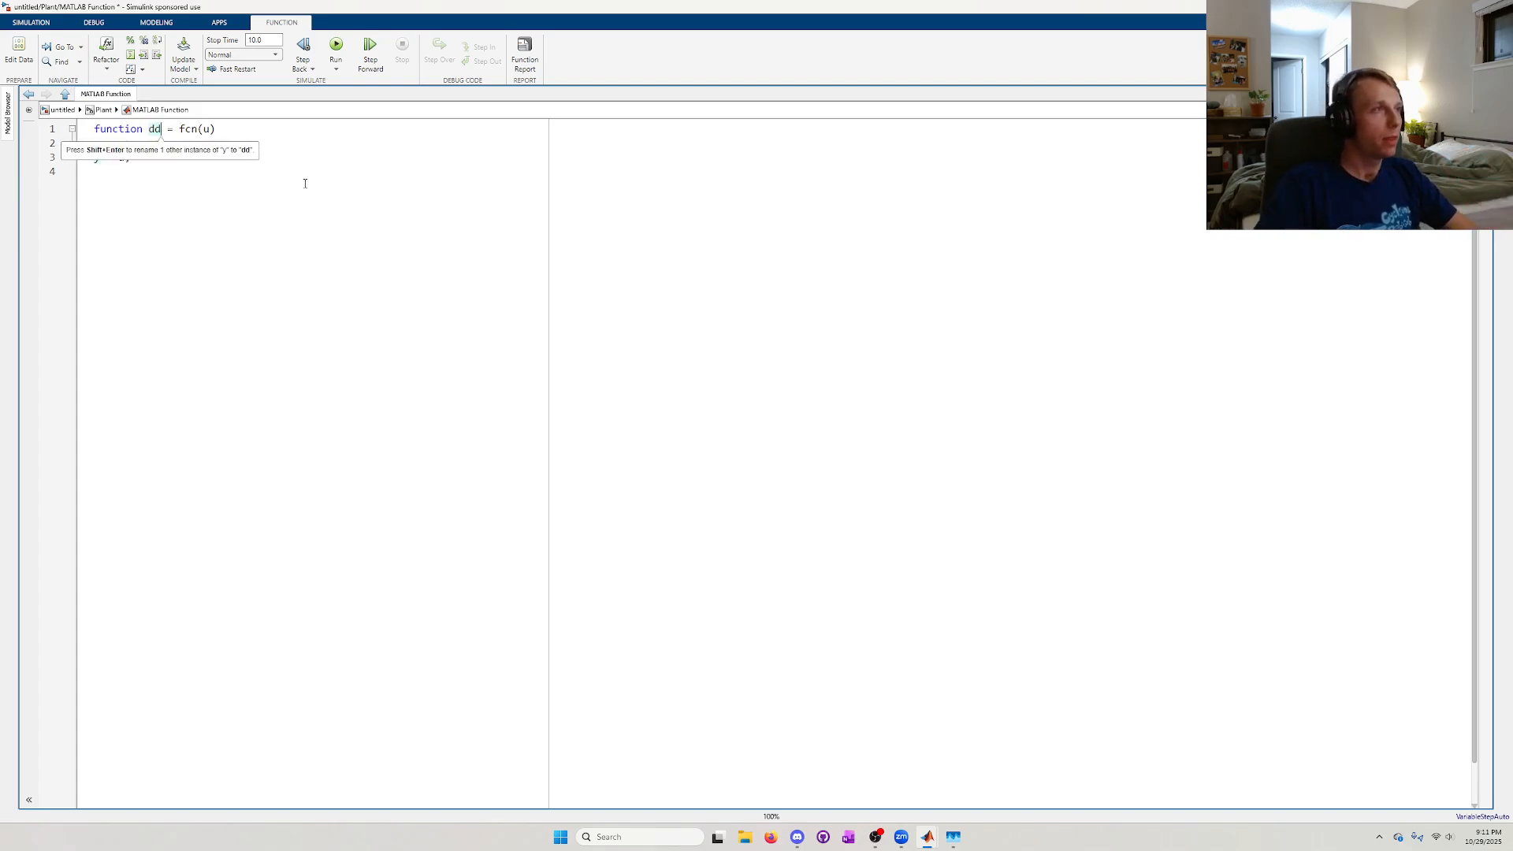
pyautogui.click(299, 239)
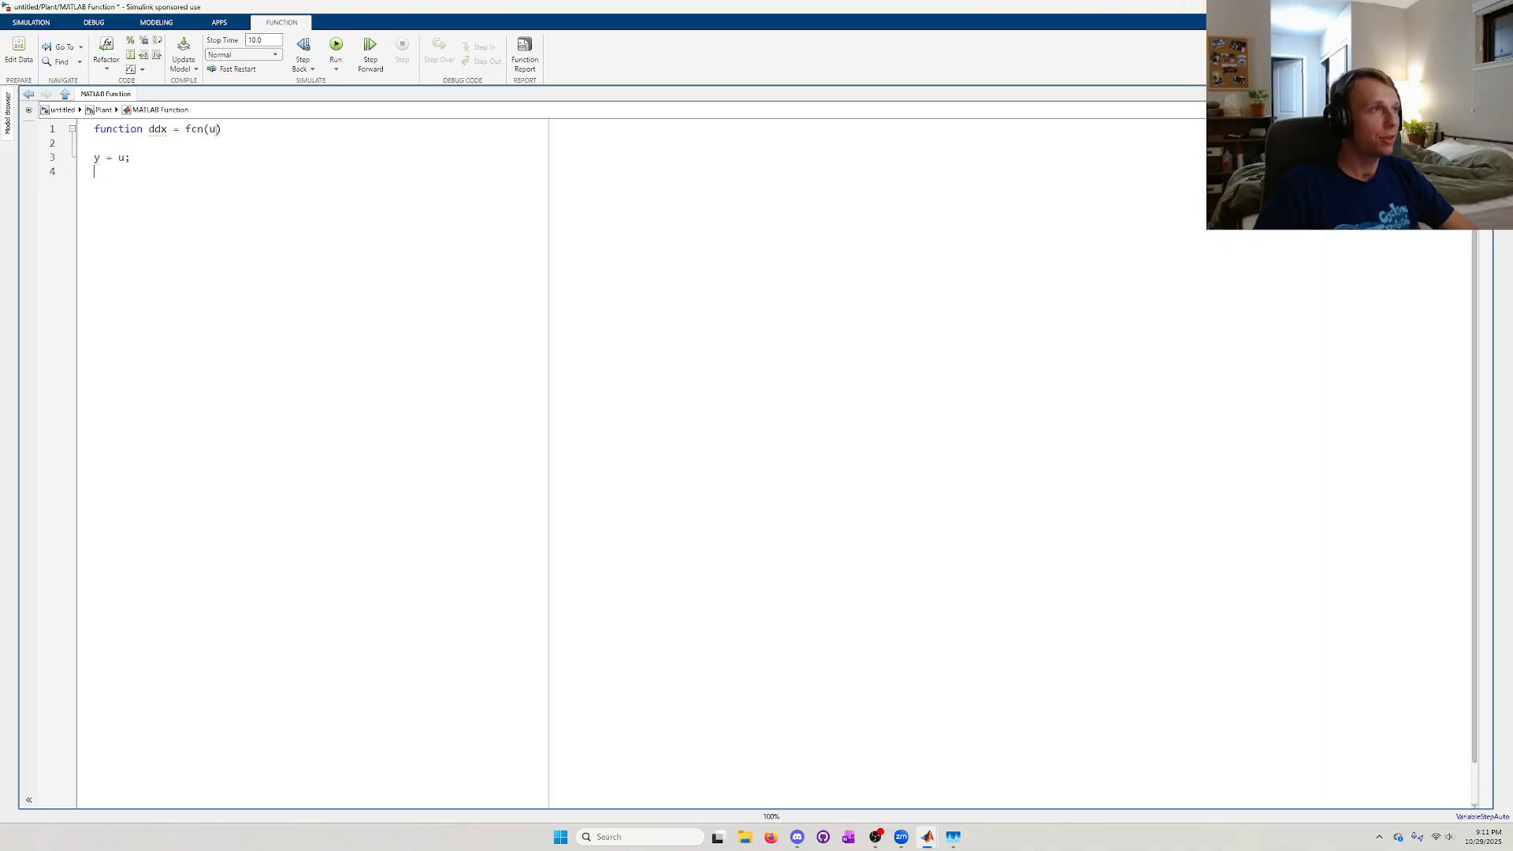
# - Replace the function's input argument u with x,dx,F in the declaration
pyautogui.doubleClick(211, 129)
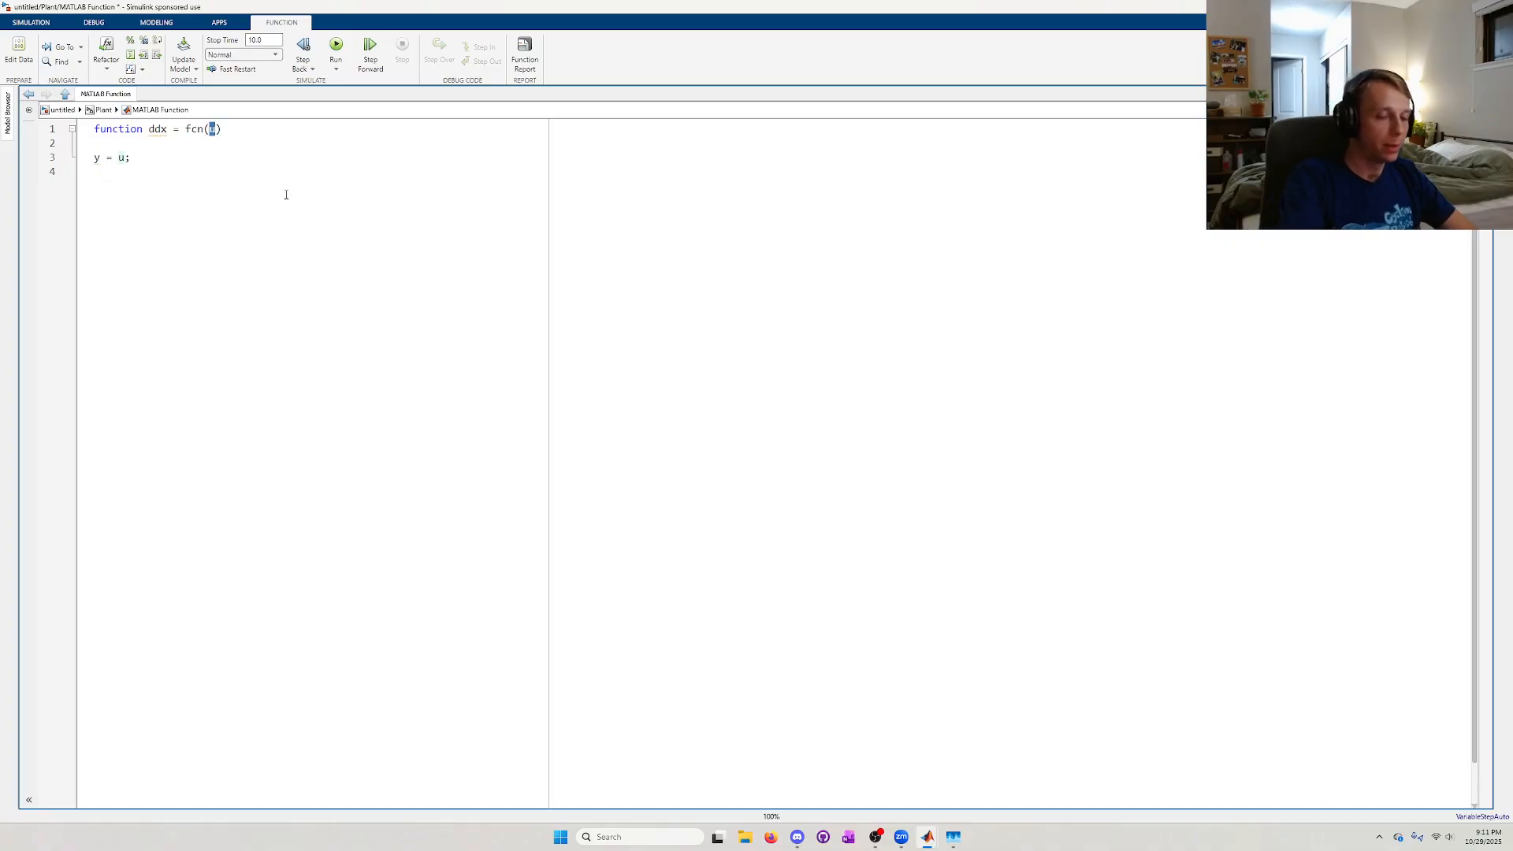
pyautogui.write('x,dx,')
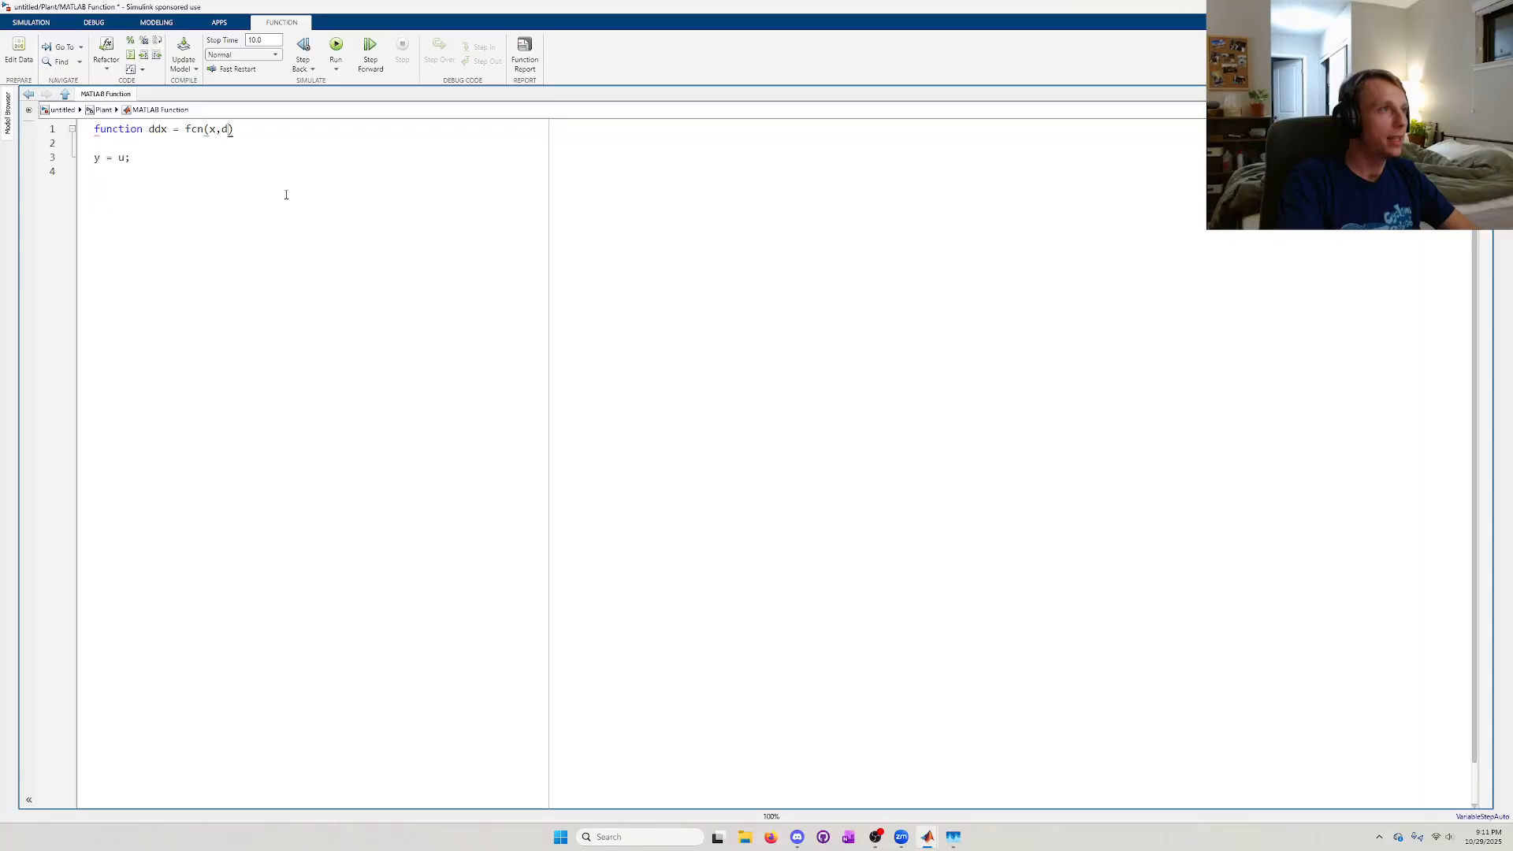
pyautogui.write('F')
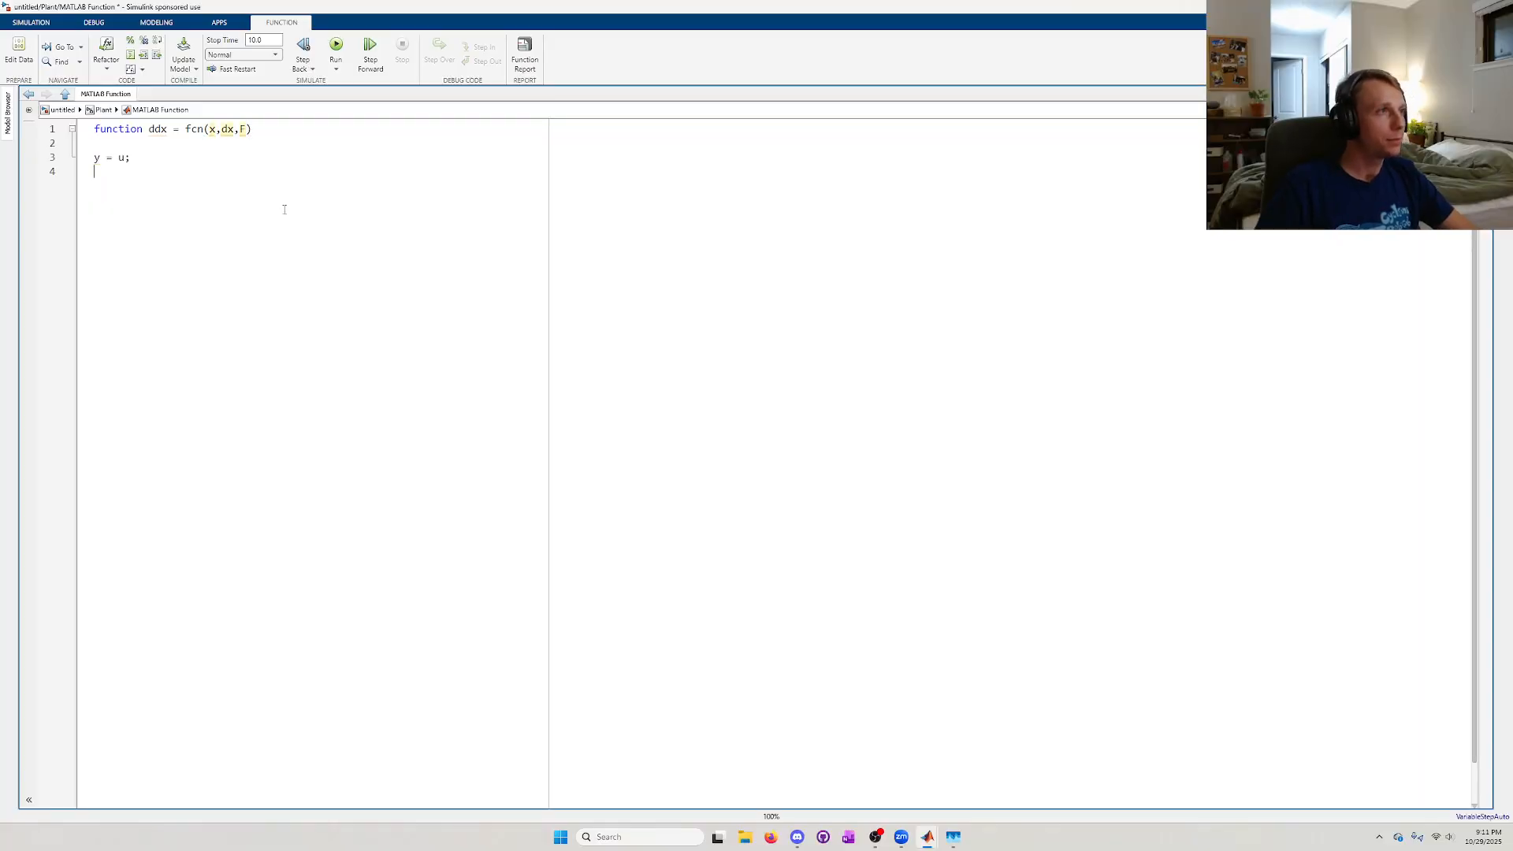
# - Delete the default "y = u;" line from the function body
pyautogui.moveTo(158, 165); pyautogui.dragTo(101, 159)
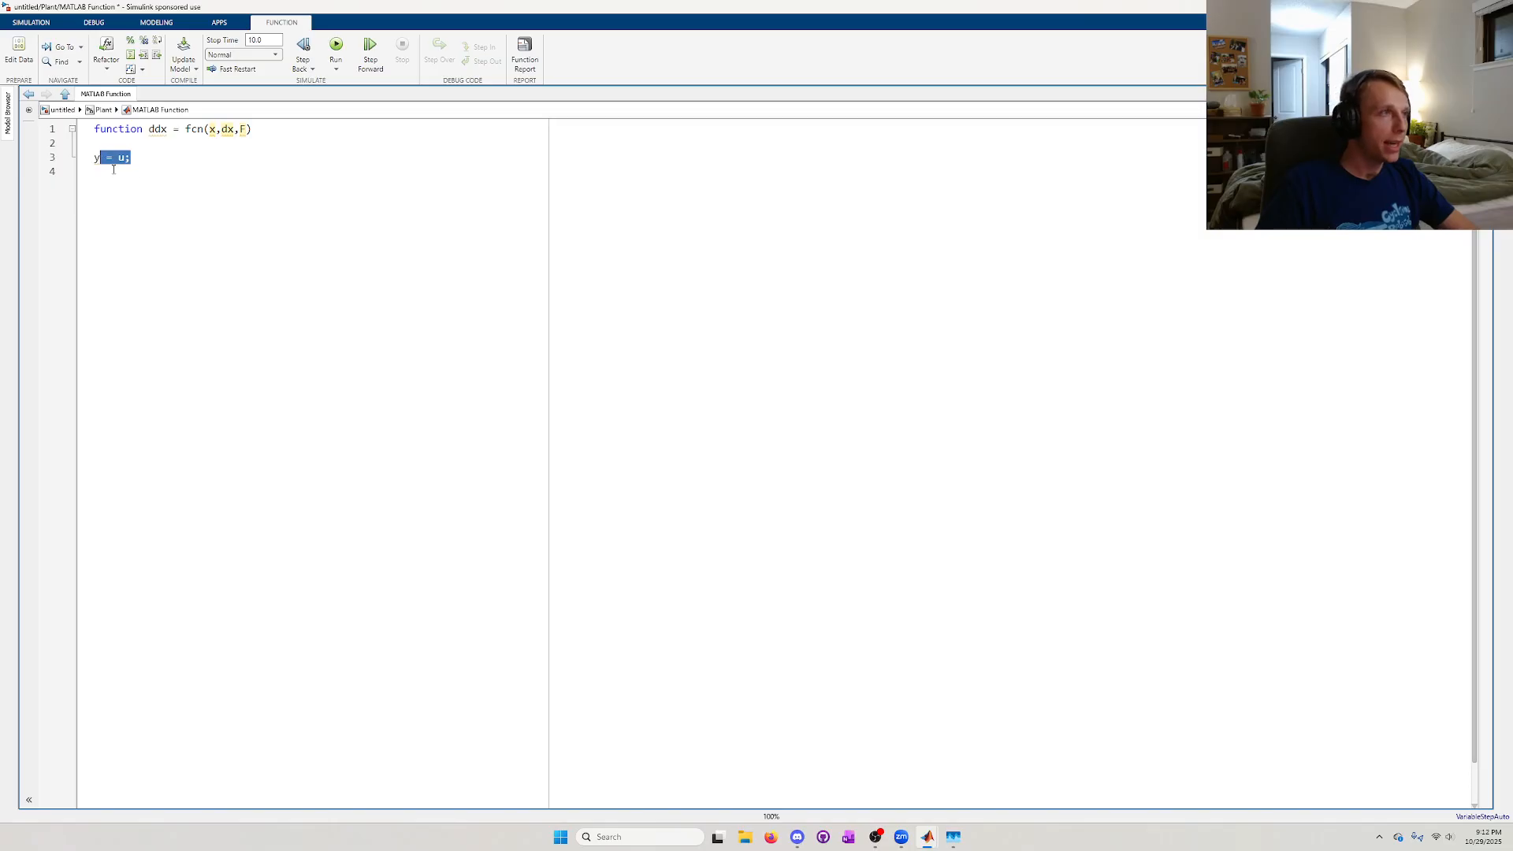
pyautogui.press('BackSpace')
pyautogui.press('BackSpace')
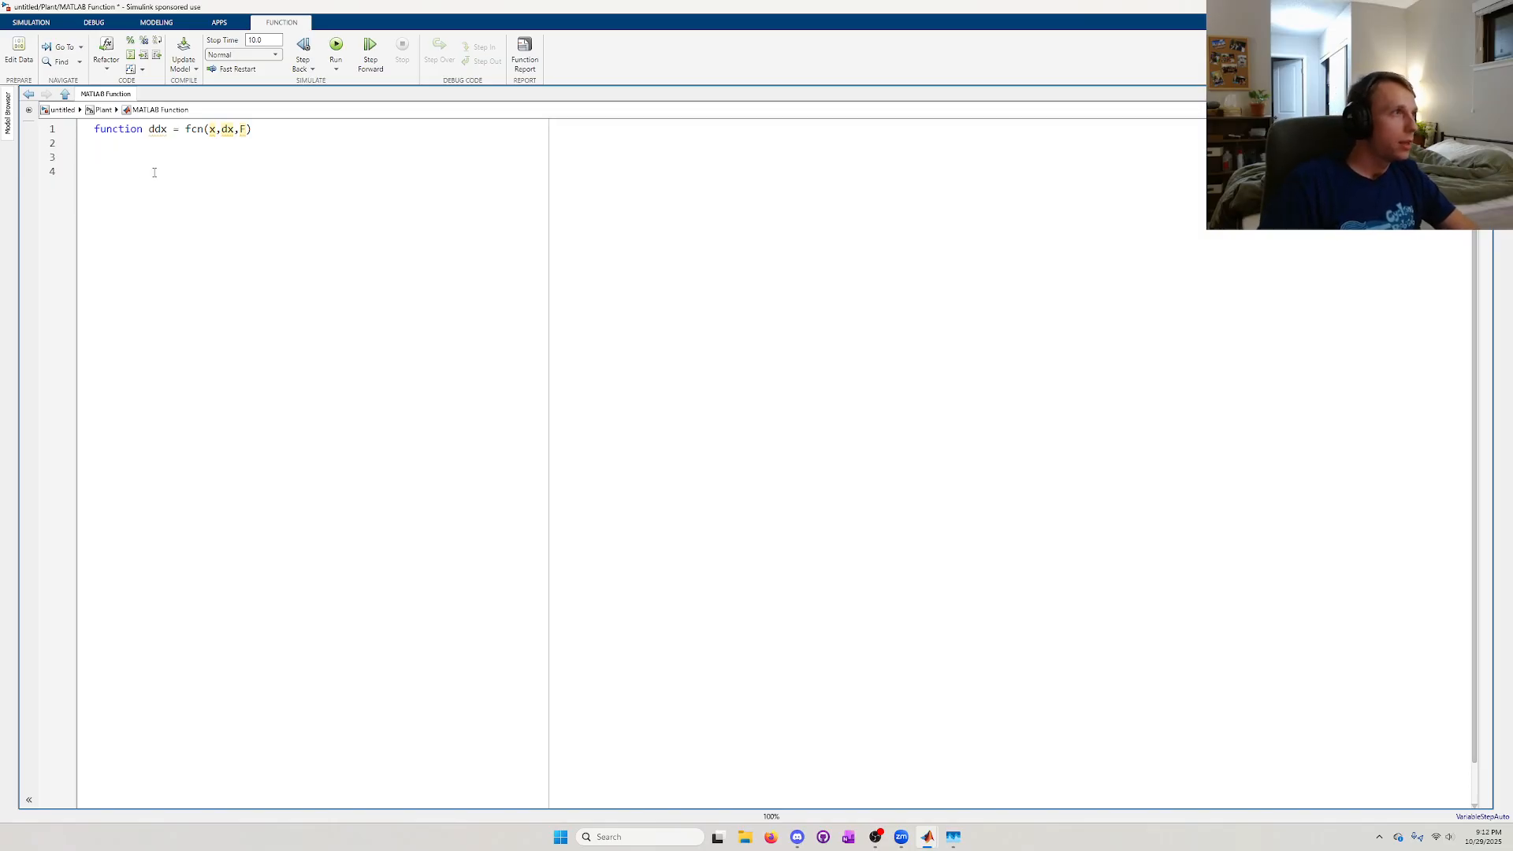
# - Copy the ddx = F - (k/m)*x - (b/m)*dx equation from the Plant annotation into the MATLAB Function block's code body
pyautogui.click(103, 109)
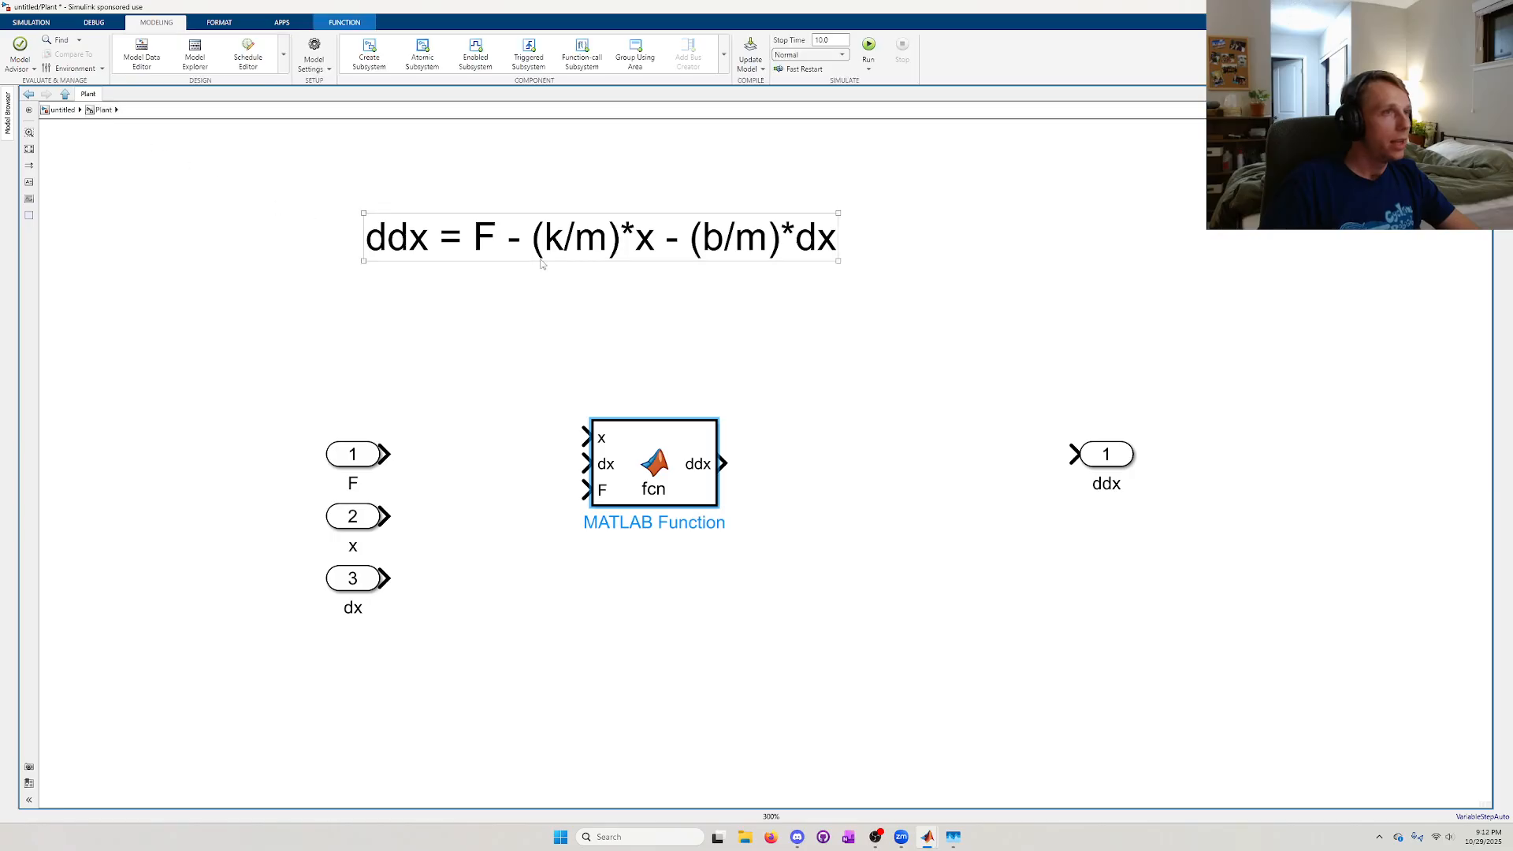
pyautogui.click(786, 241)
pyautogui.click(785, 241)
pyautogui.moveTo(839, 238); pyautogui.dragTo(375, 238)
pyautogui.hotkey('ctrl', 'c')
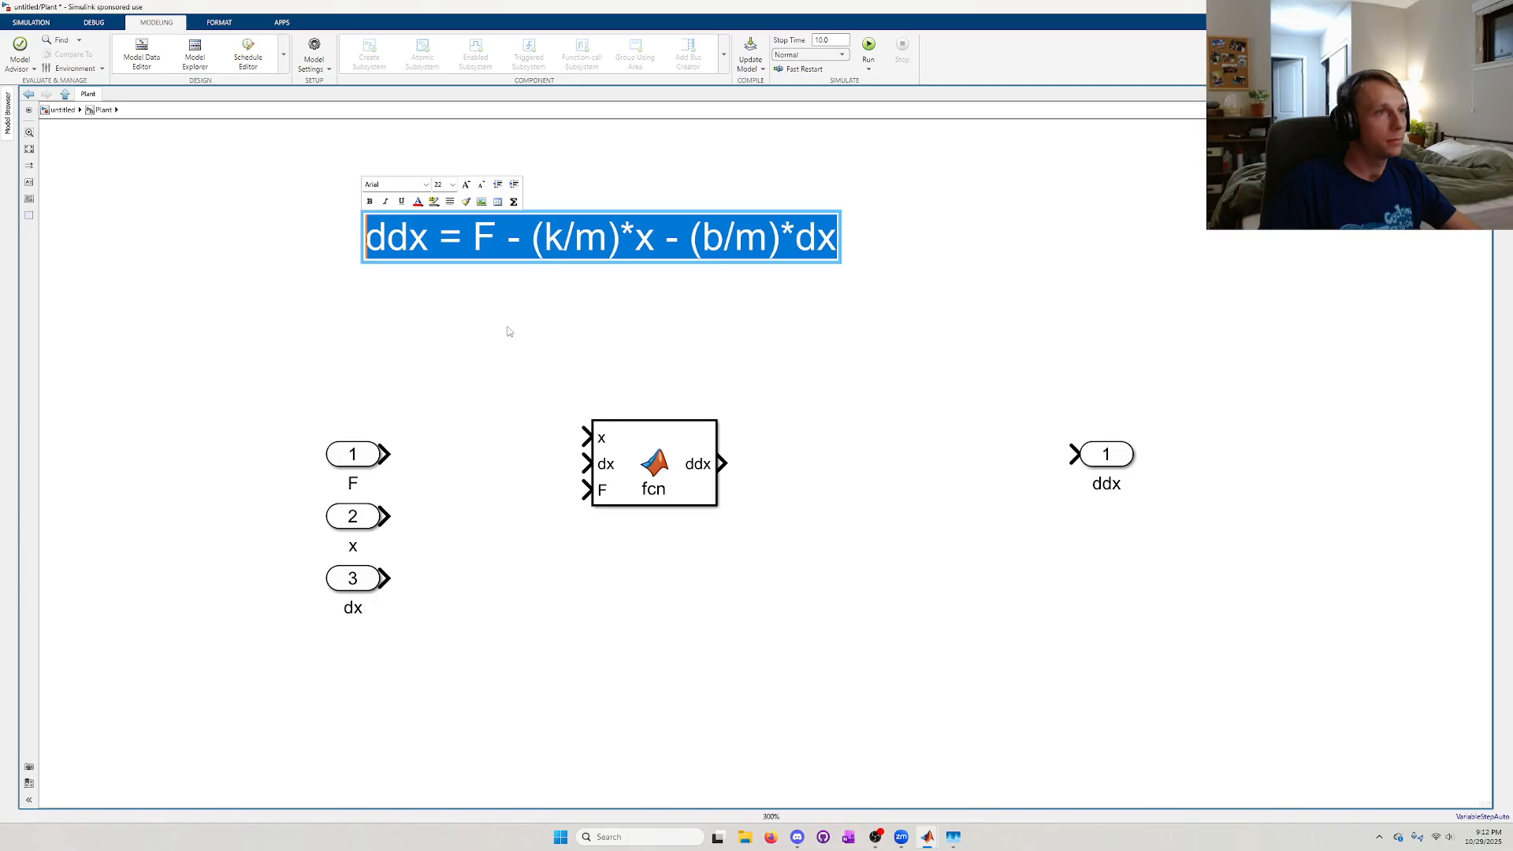
pyautogui.doubleClick(653, 473)
pyautogui.hotkey('ctrl', 'v')
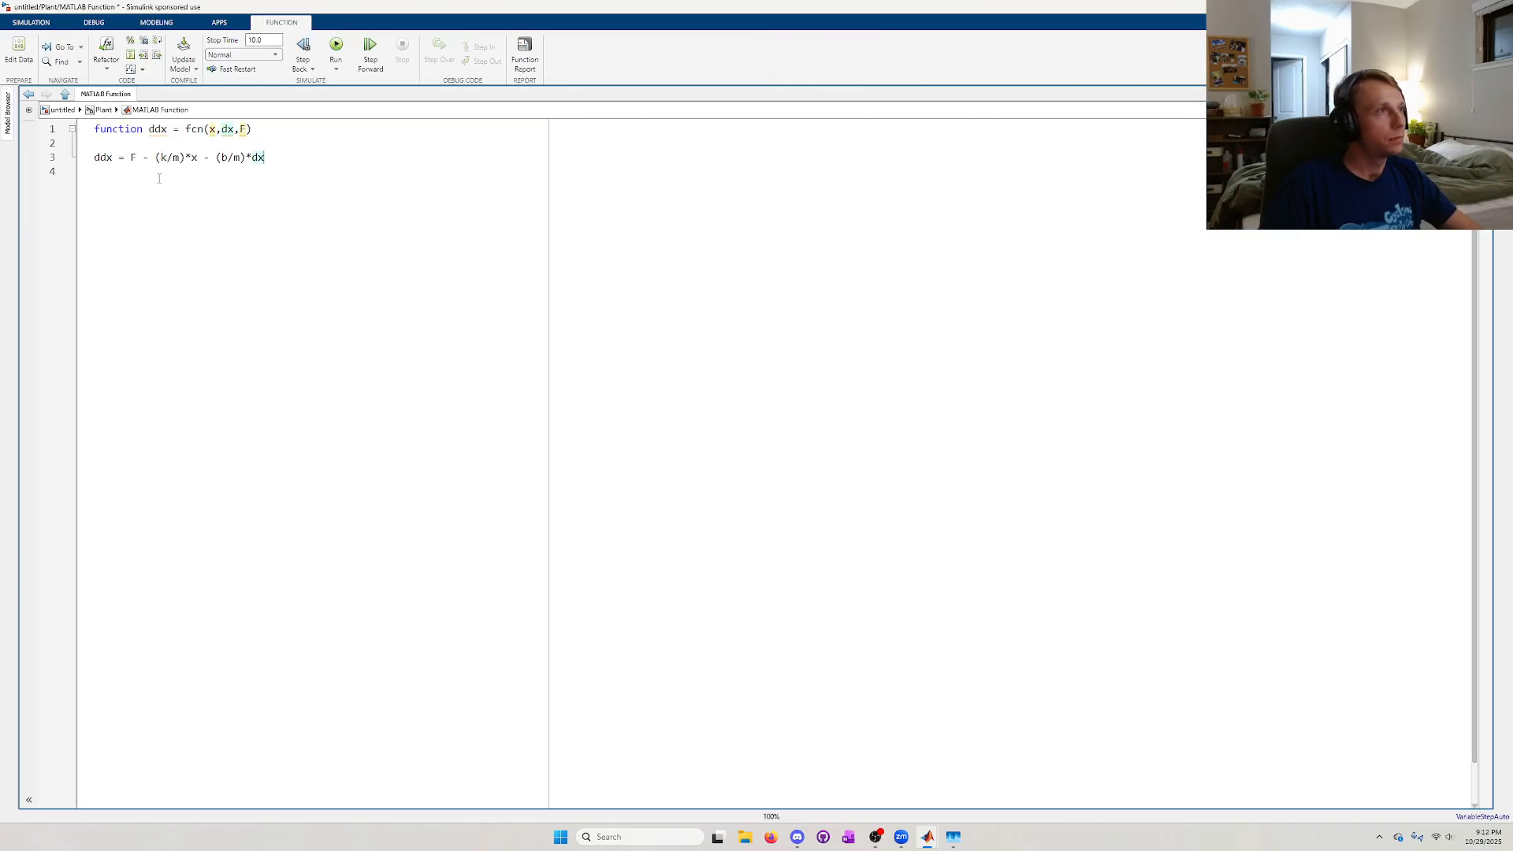
# - End the pasted ddx equation line with a semicolon
pyautogui.doubleClick(103, 158)
pyautogui.click(133, 158)
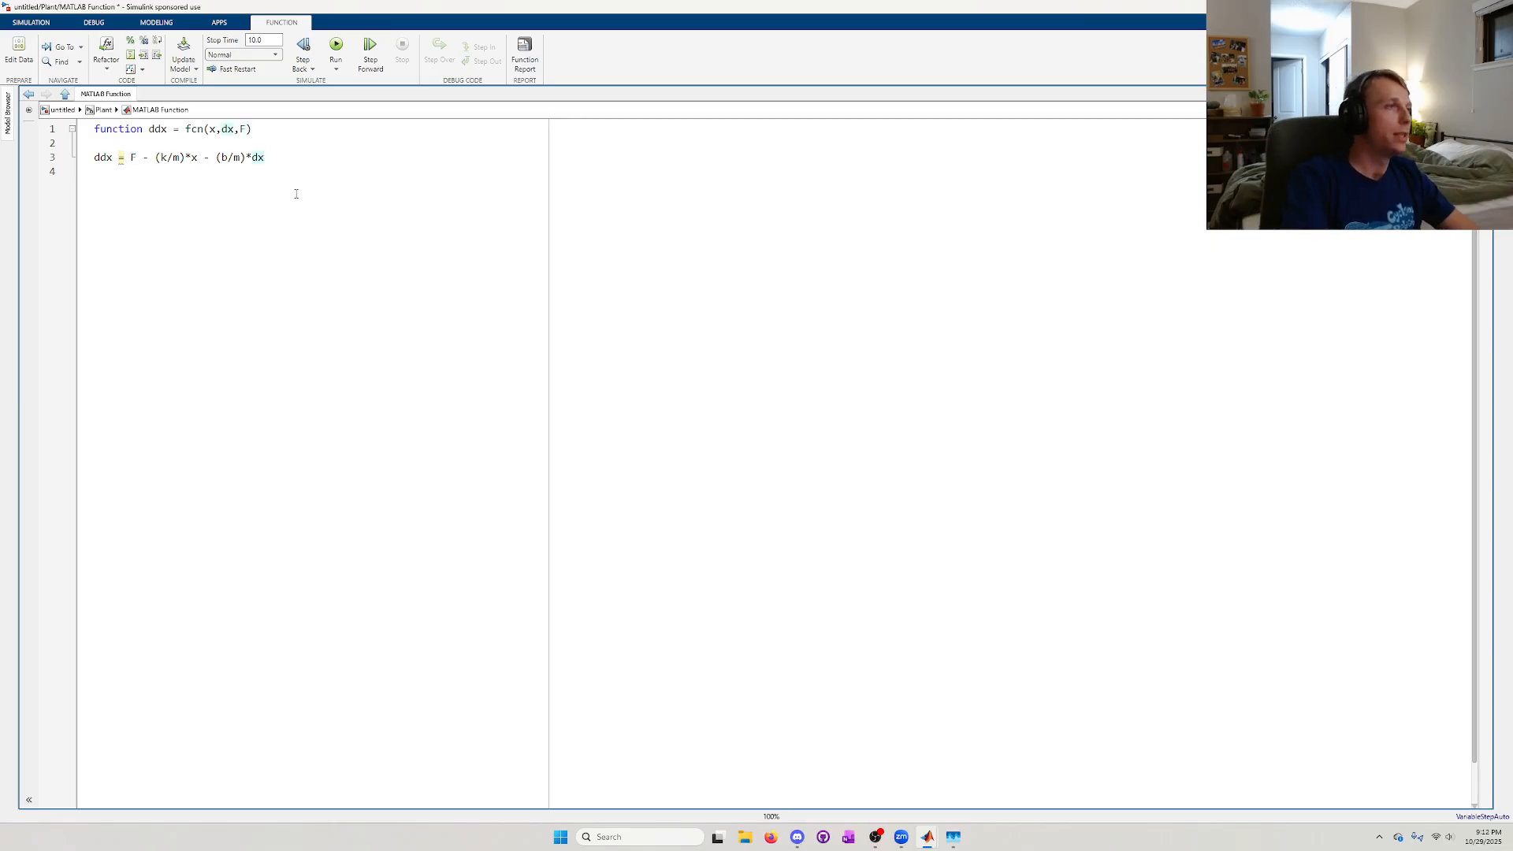
pyautogui.write(';')
pyautogui.press('Down')
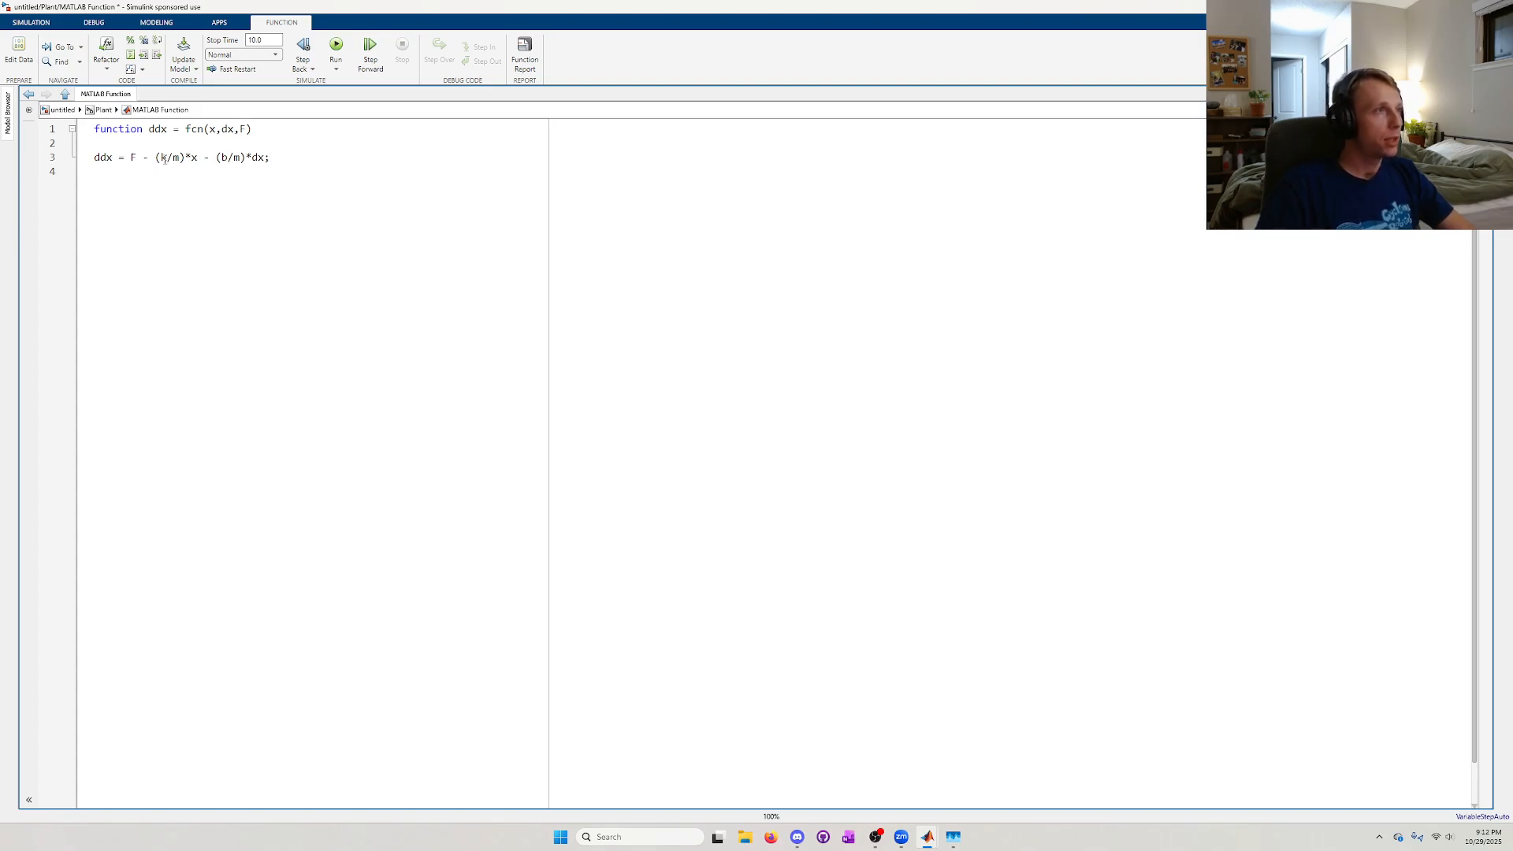
# - Add b,m to the function's input arguments after F, and enlarge the MATLAB Function block in the Plant subsystem
pyautogui.moveTo(161, 158)
pyautogui.mouseDown()
pyautogui.moveTo(240, 159)
pyautogui.moveTo(183, 159)
pyautogui.mouseUp()
pyautogui.click(214, 181)
pyautogui.click(228, 224)
pyautogui.write(',')
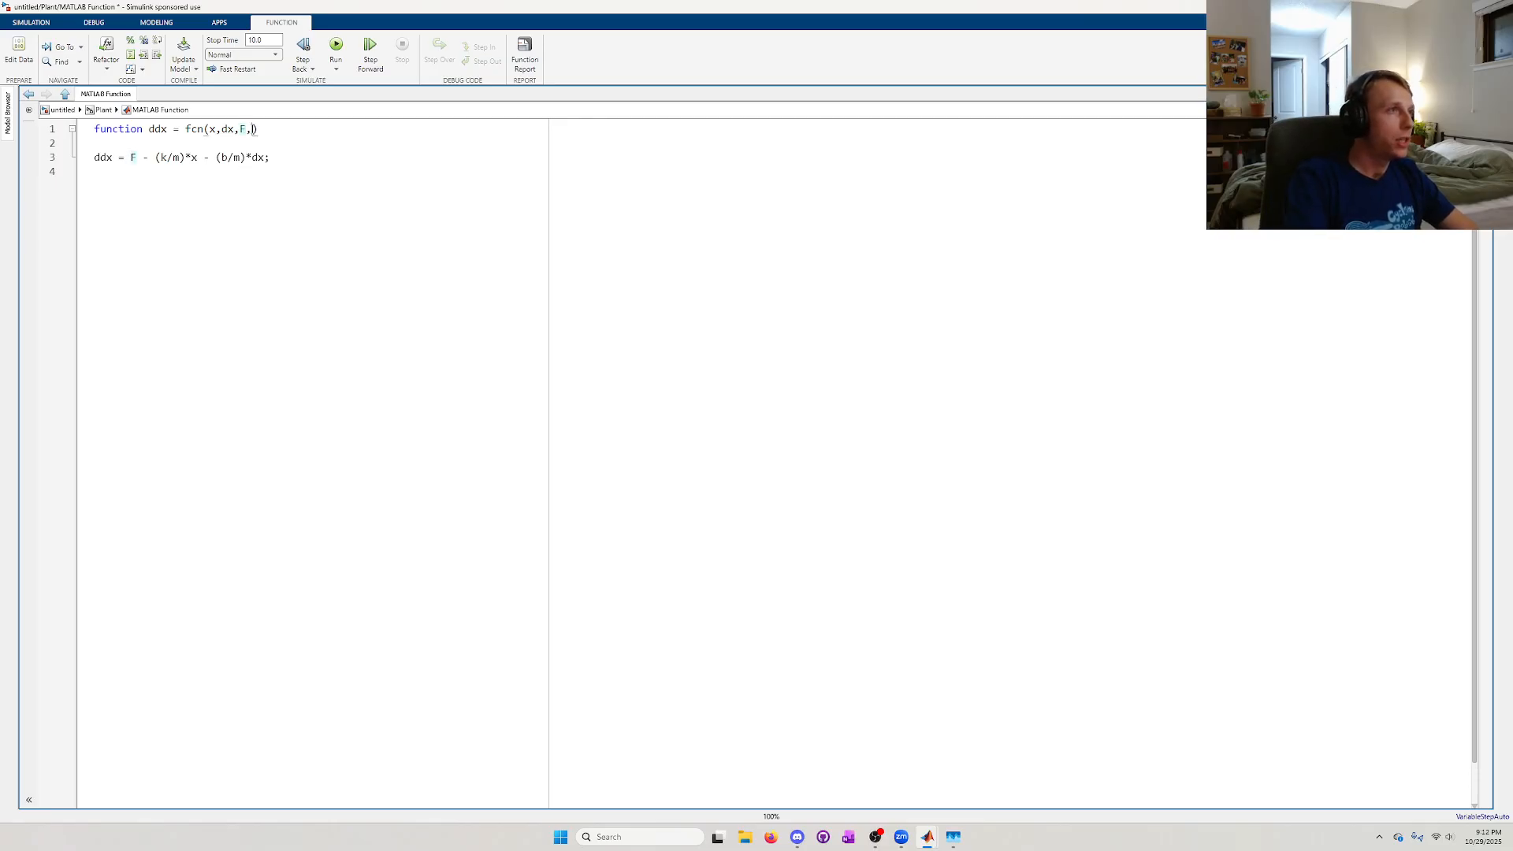
pyautogui.write('b,m')
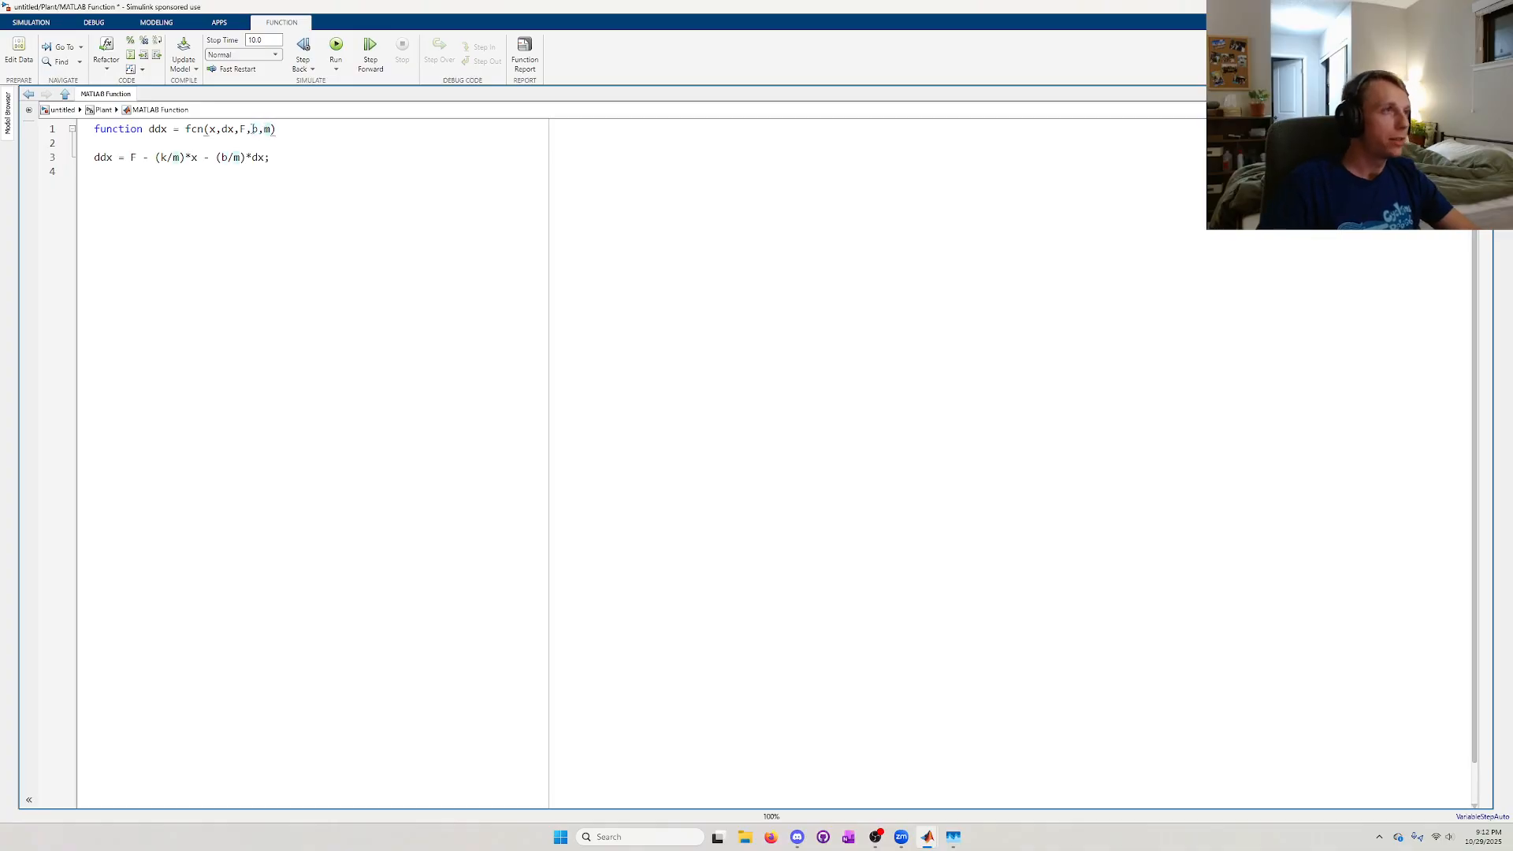
pyautogui.click(102, 110)
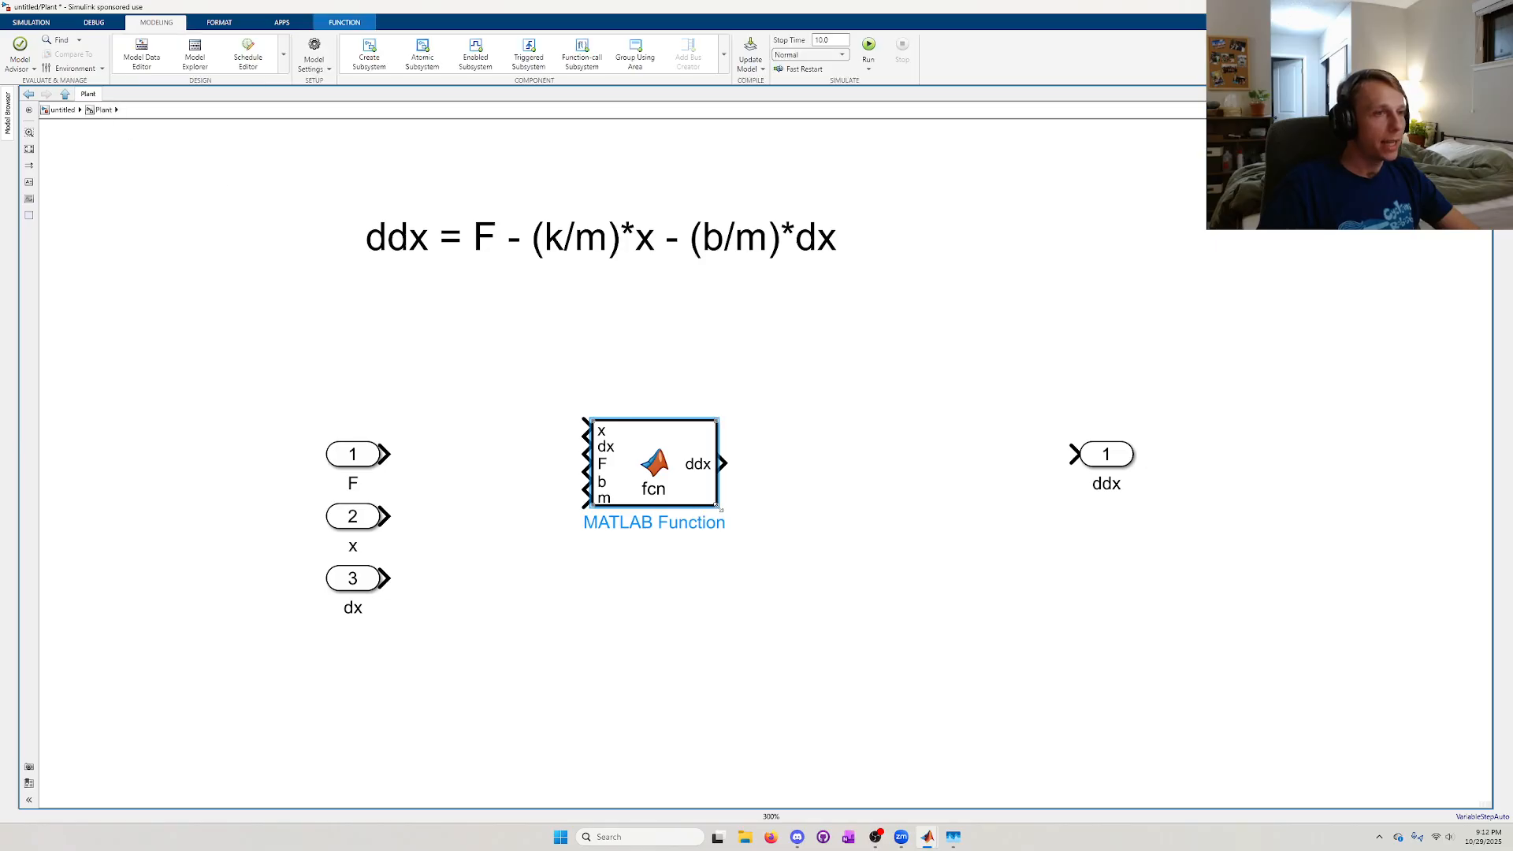
pyautogui.moveTo(718, 508); pyautogui.dragTo(821, 577)
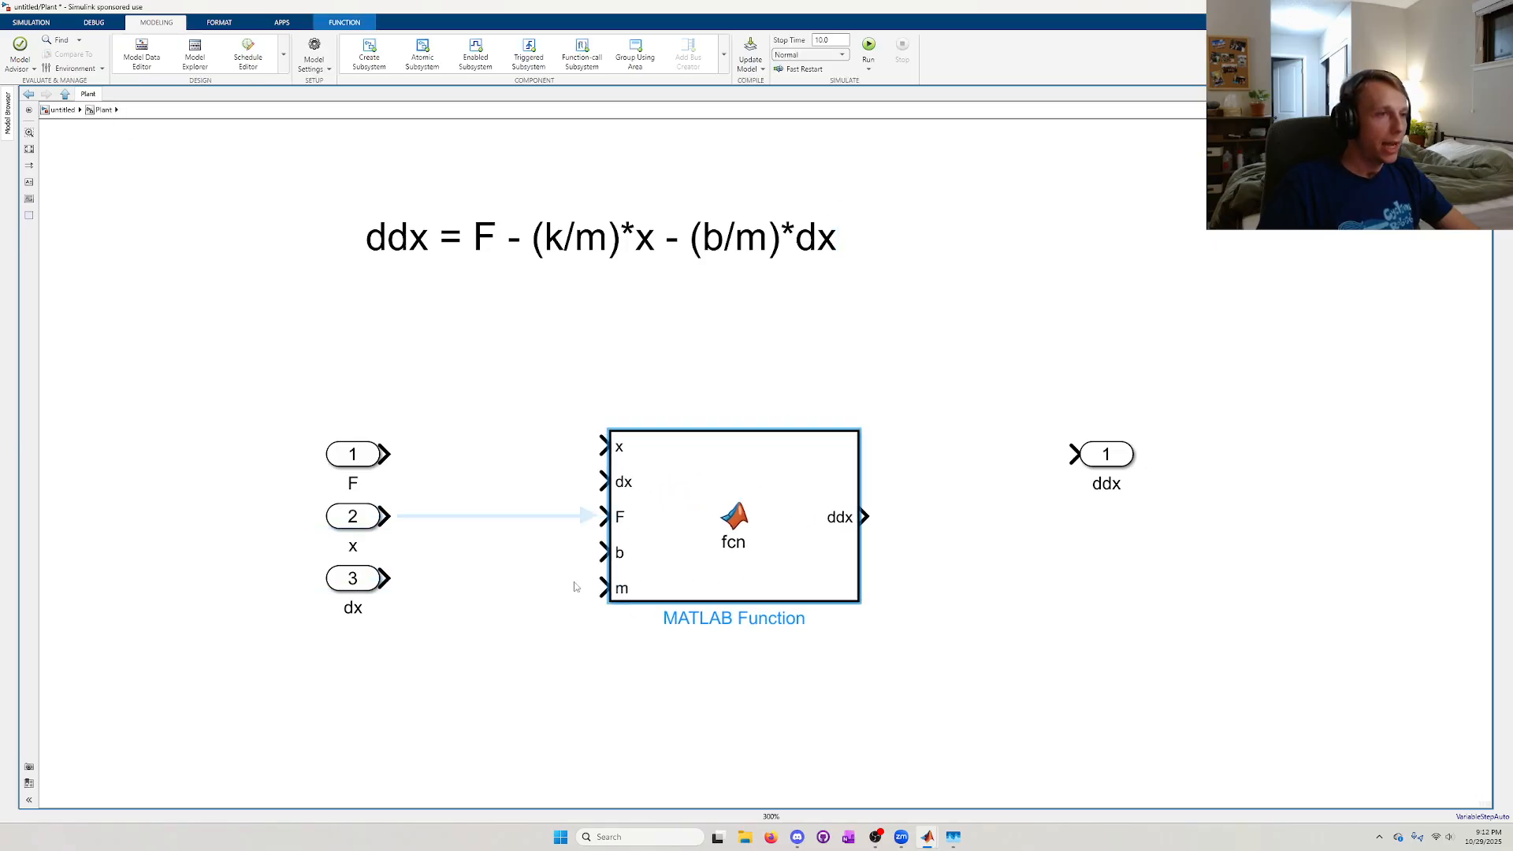
# - Insert a Constant block and connect it to the MATLAB Function block's b input
pyautogui.doubleClick(526, 569)
pyautogui.write('con')
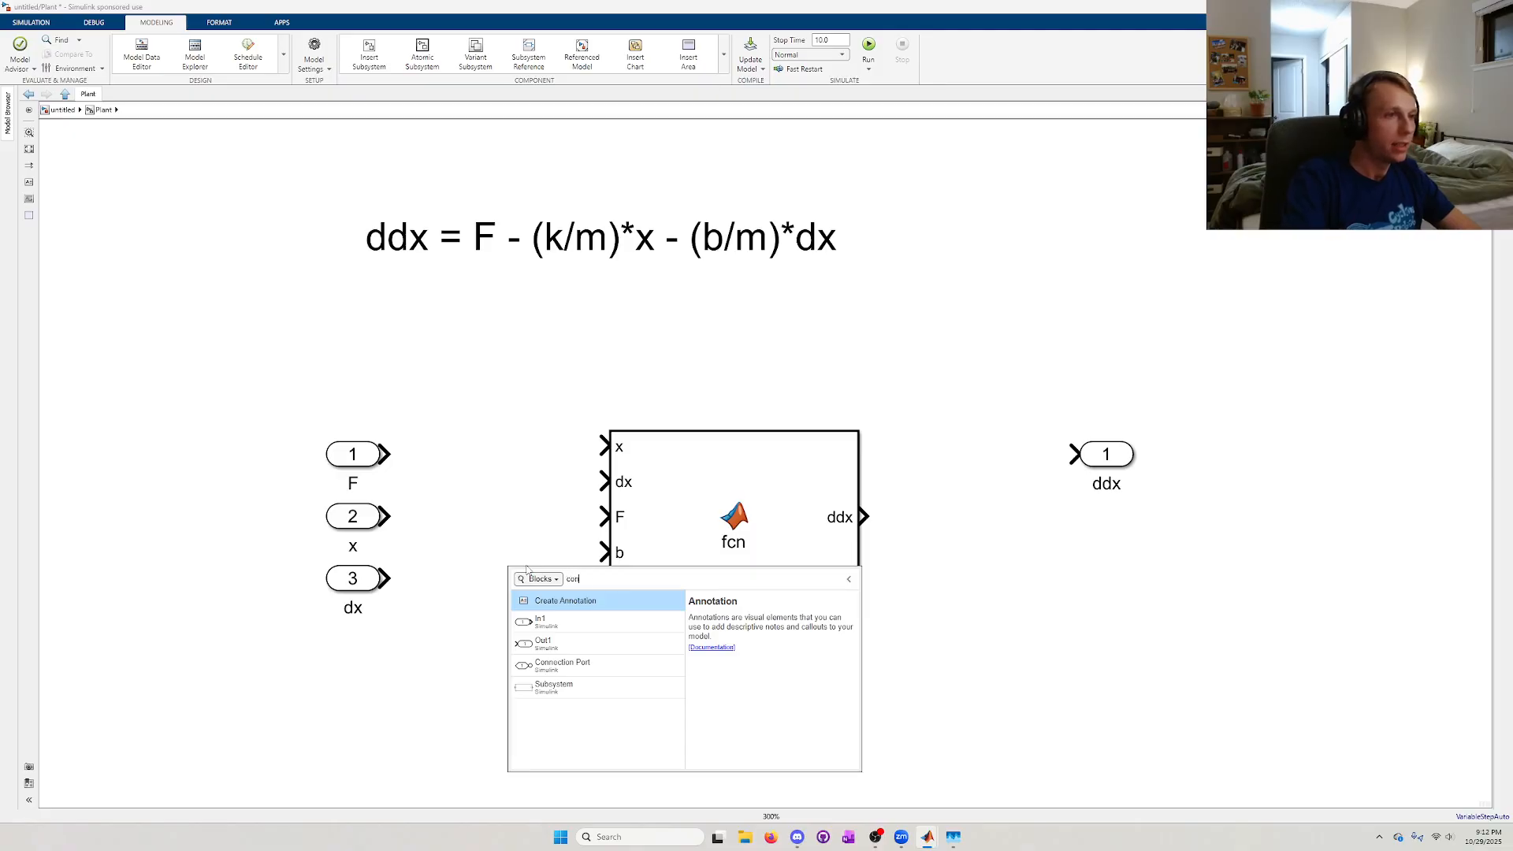
pyautogui.write('st')
pyautogui.press('Return')
pyautogui.moveTo(529, 573); pyautogui.dragTo(529, 557)
pyautogui.click(567, 559)
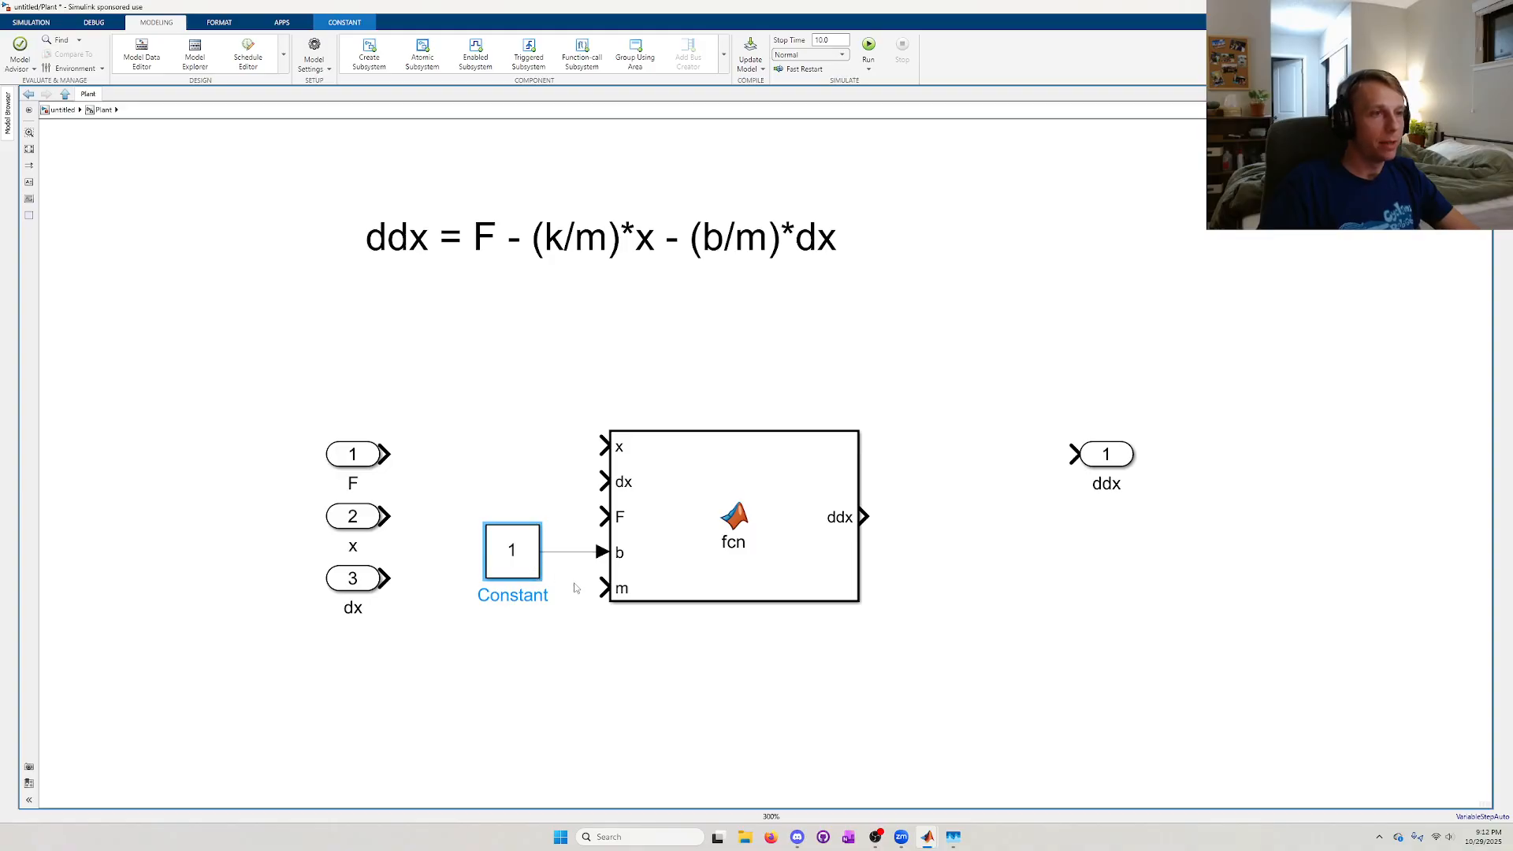
# - Delete the Constant block and its signal line to input b
pyautogui.click(573, 558)
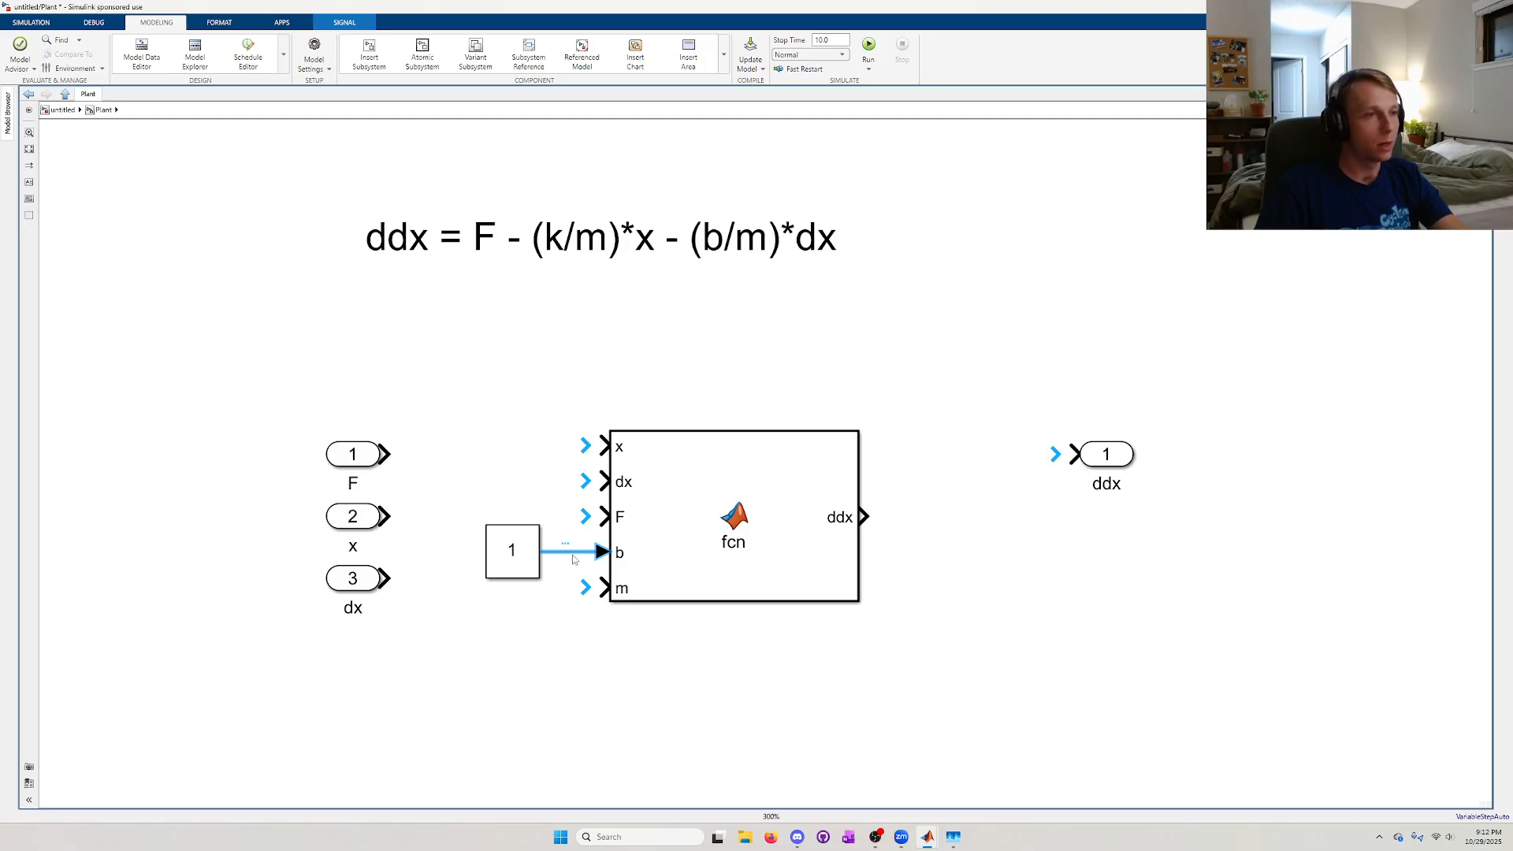
pyautogui.press('Delete')
pyautogui.click(533, 557)
pyautogui.press('Delete')
# - Reopen the MATLAB Function code and change the symbol b from input data to Parameter Data
pyautogui.moveTo(646, 557); pyautogui.dragTo(625, 561)
pyautogui.doubleClick(625, 560)
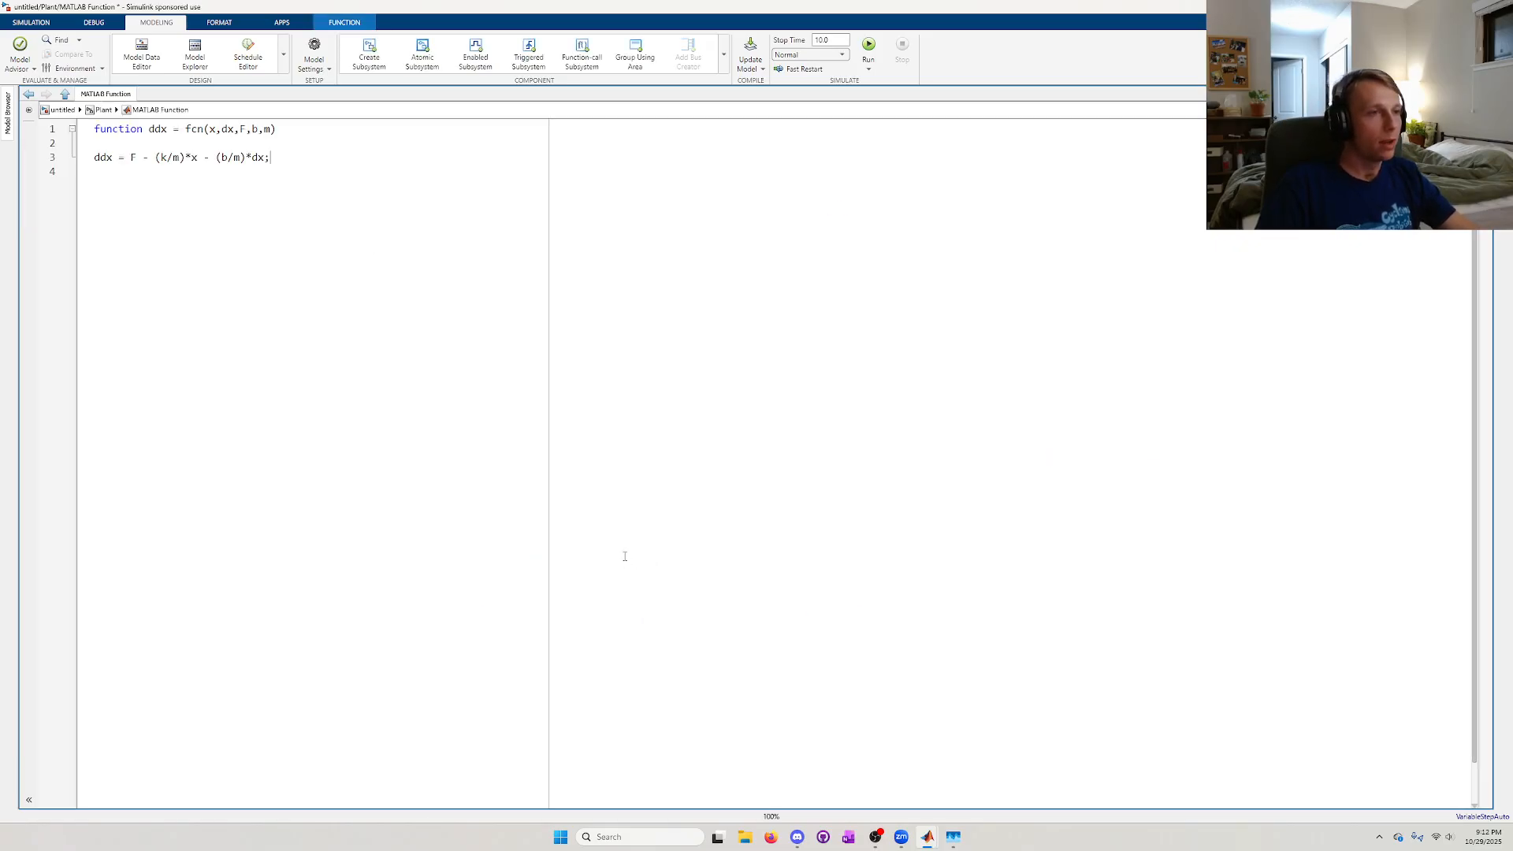
pyautogui.moveTo(266, 129); pyautogui.dragTo(252, 129)
pyautogui.click(257, 133)
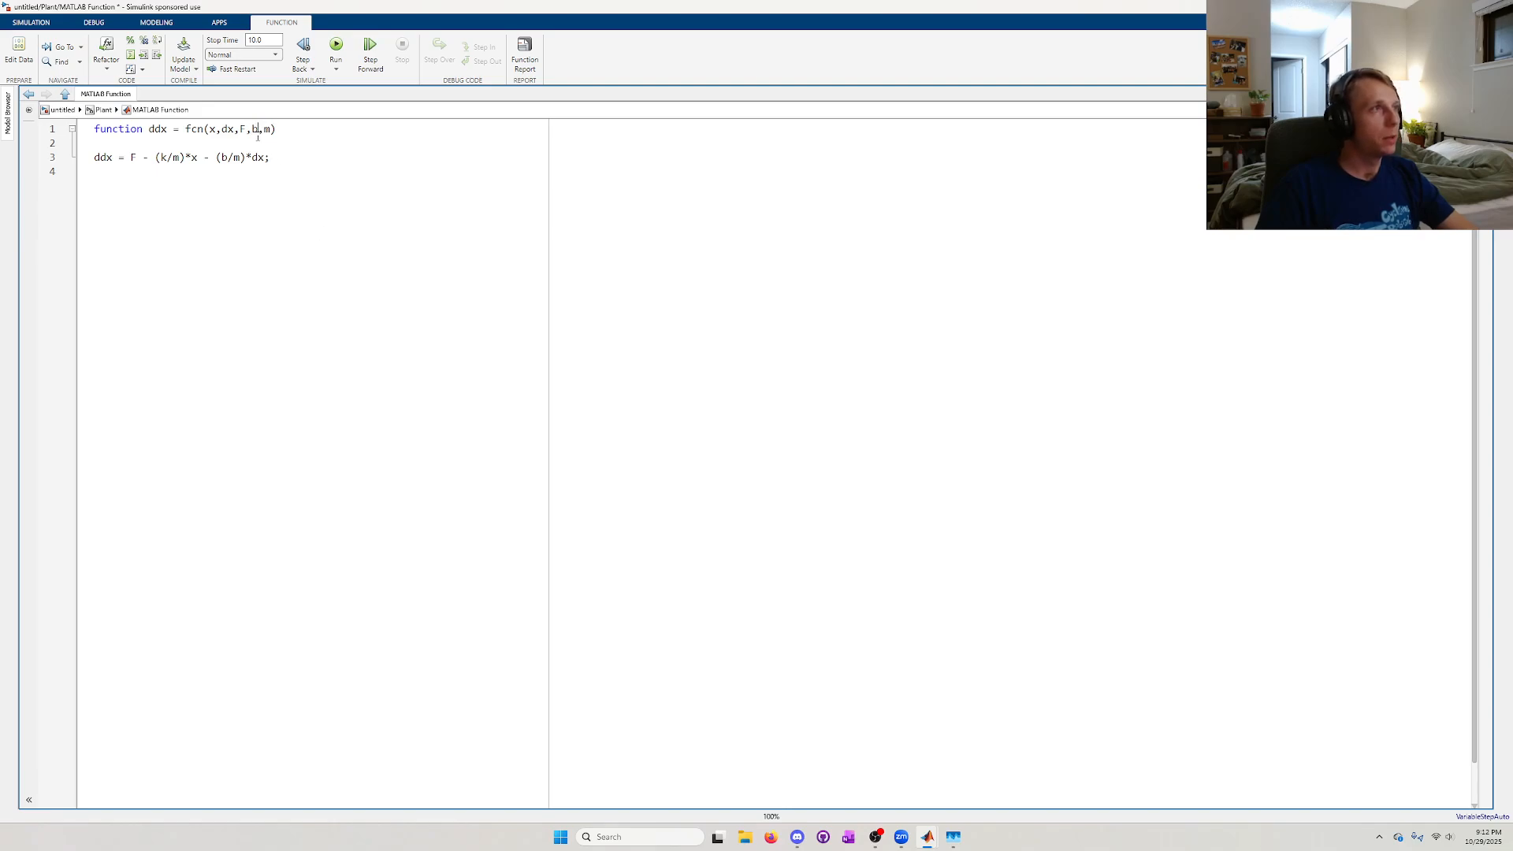
pyautogui.click(19, 52)
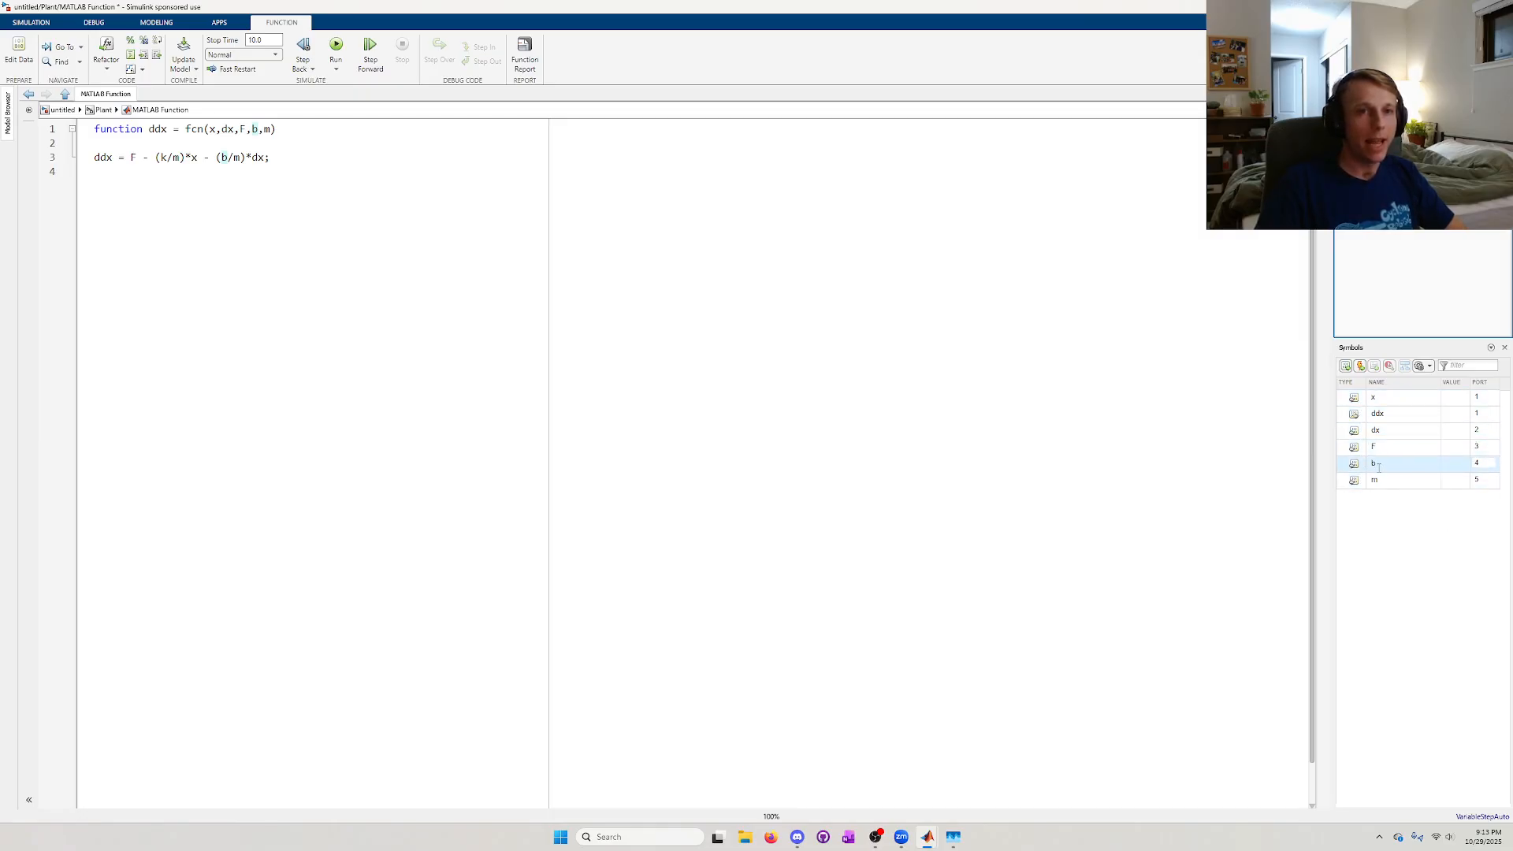
pyautogui.click(1354, 467)
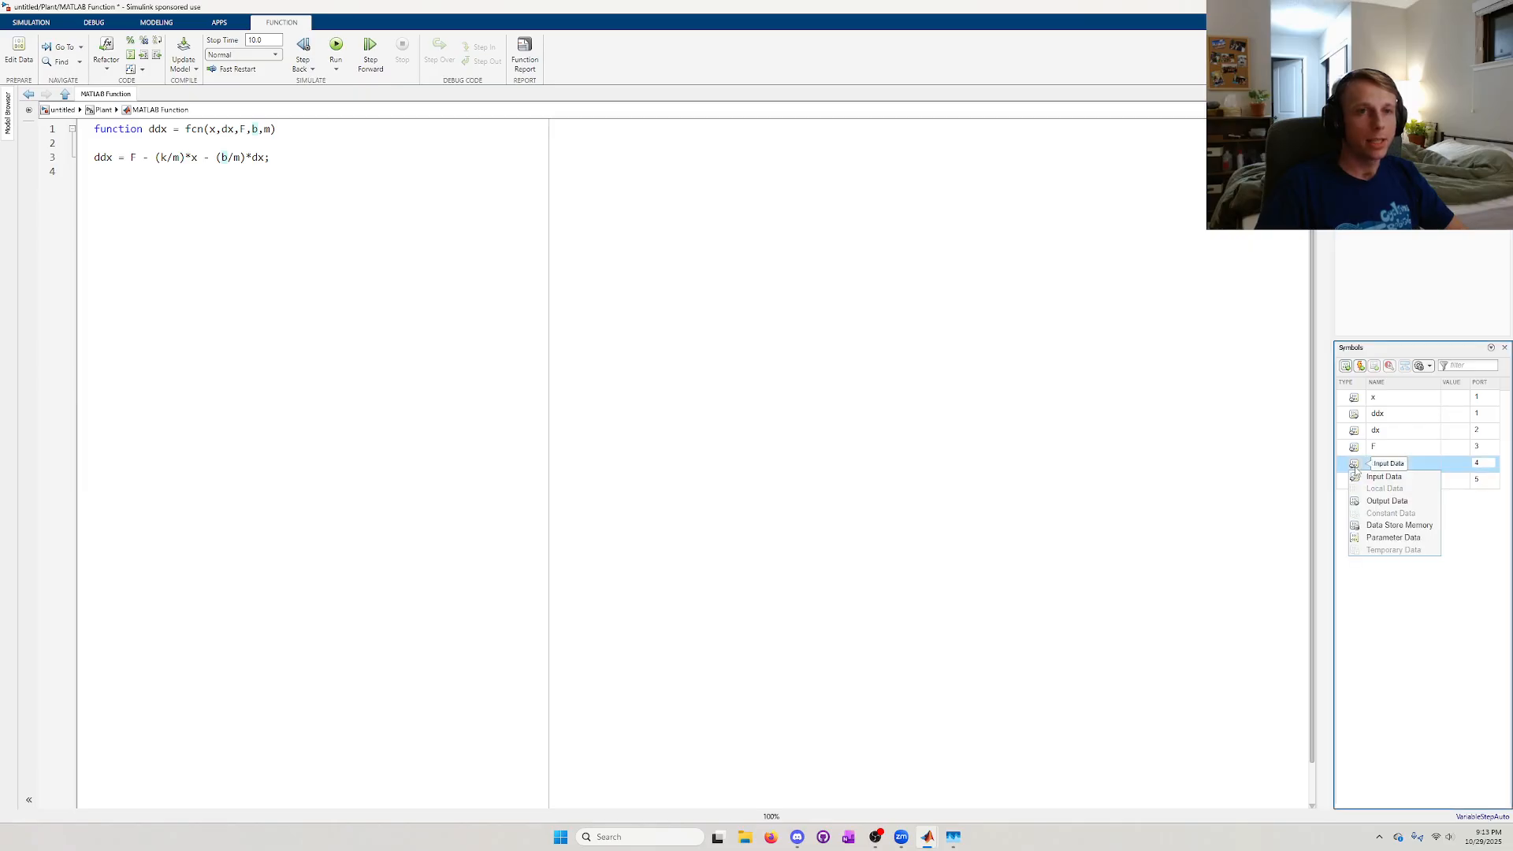
pyautogui.click(1392, 539)
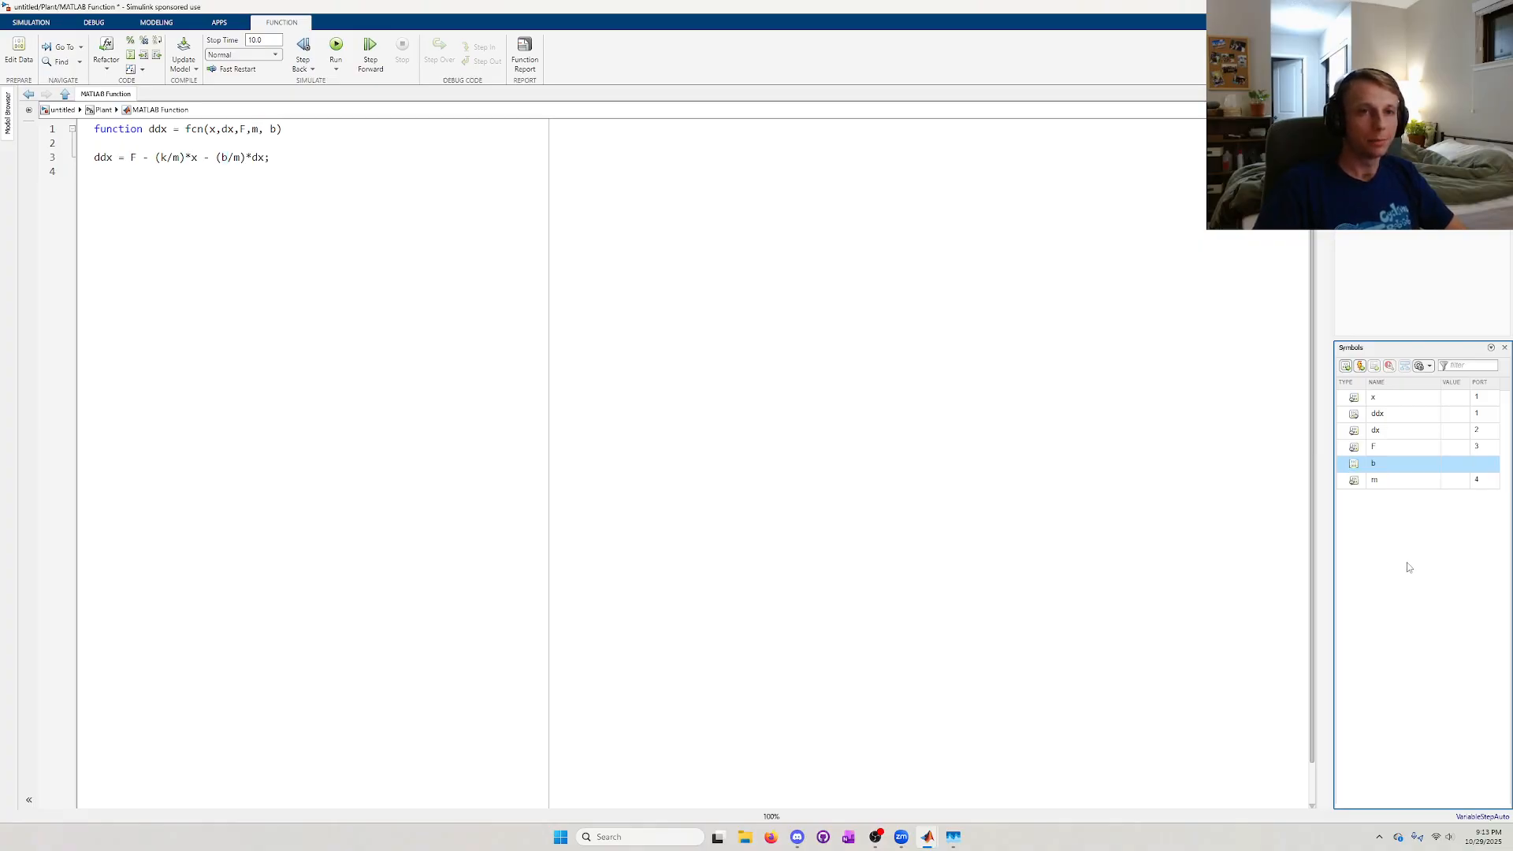
# - Change the symbol m to Parameter Data and close the function's data editing panes
pyautogui.click(1357, 480)
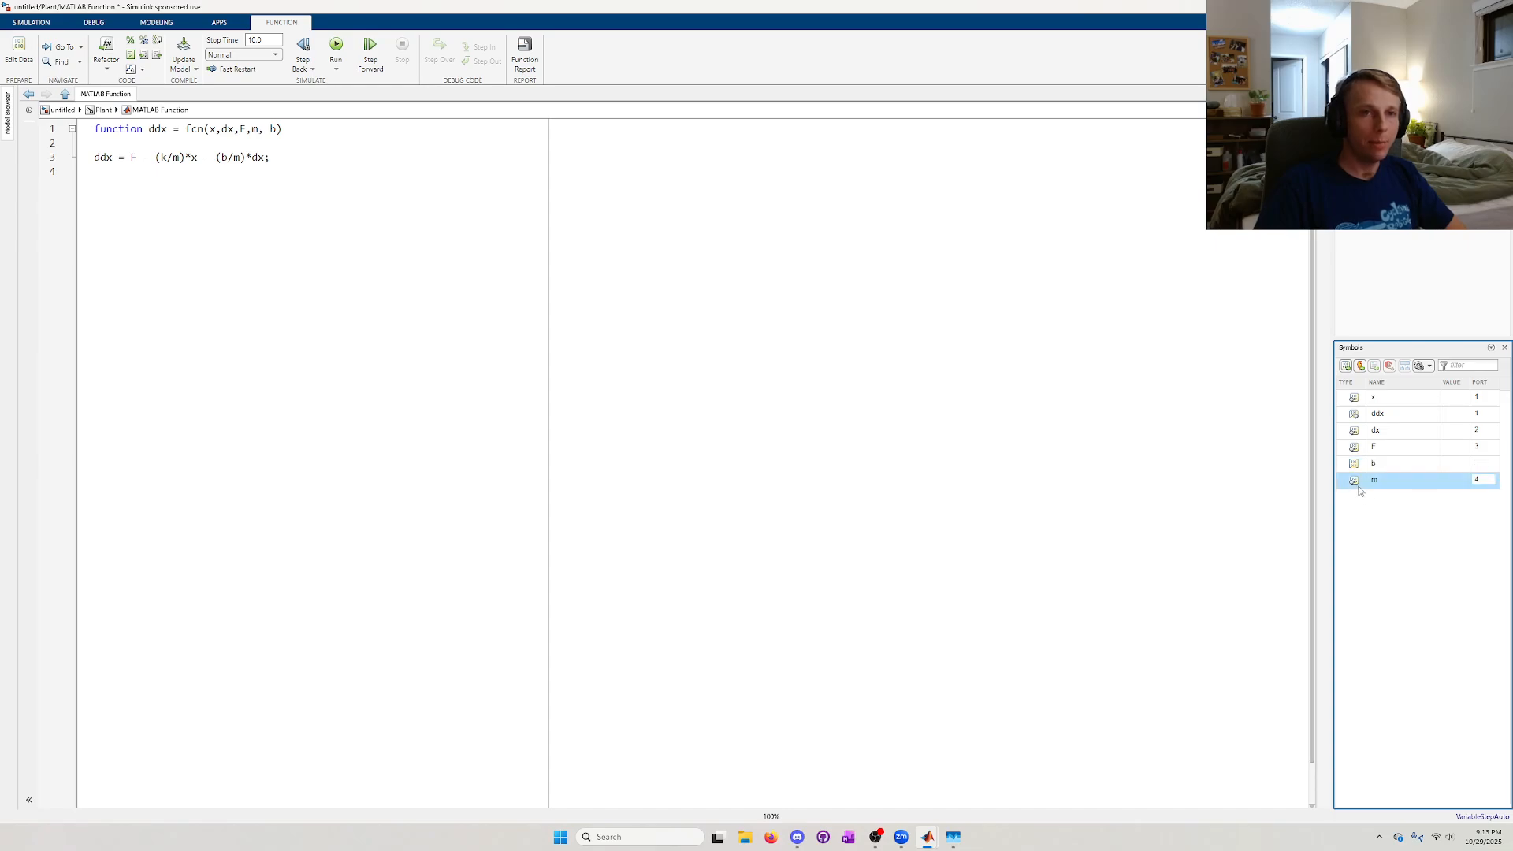
pyautogui.rightClick(1355, 483)
pyautogui.click(1422, 592)
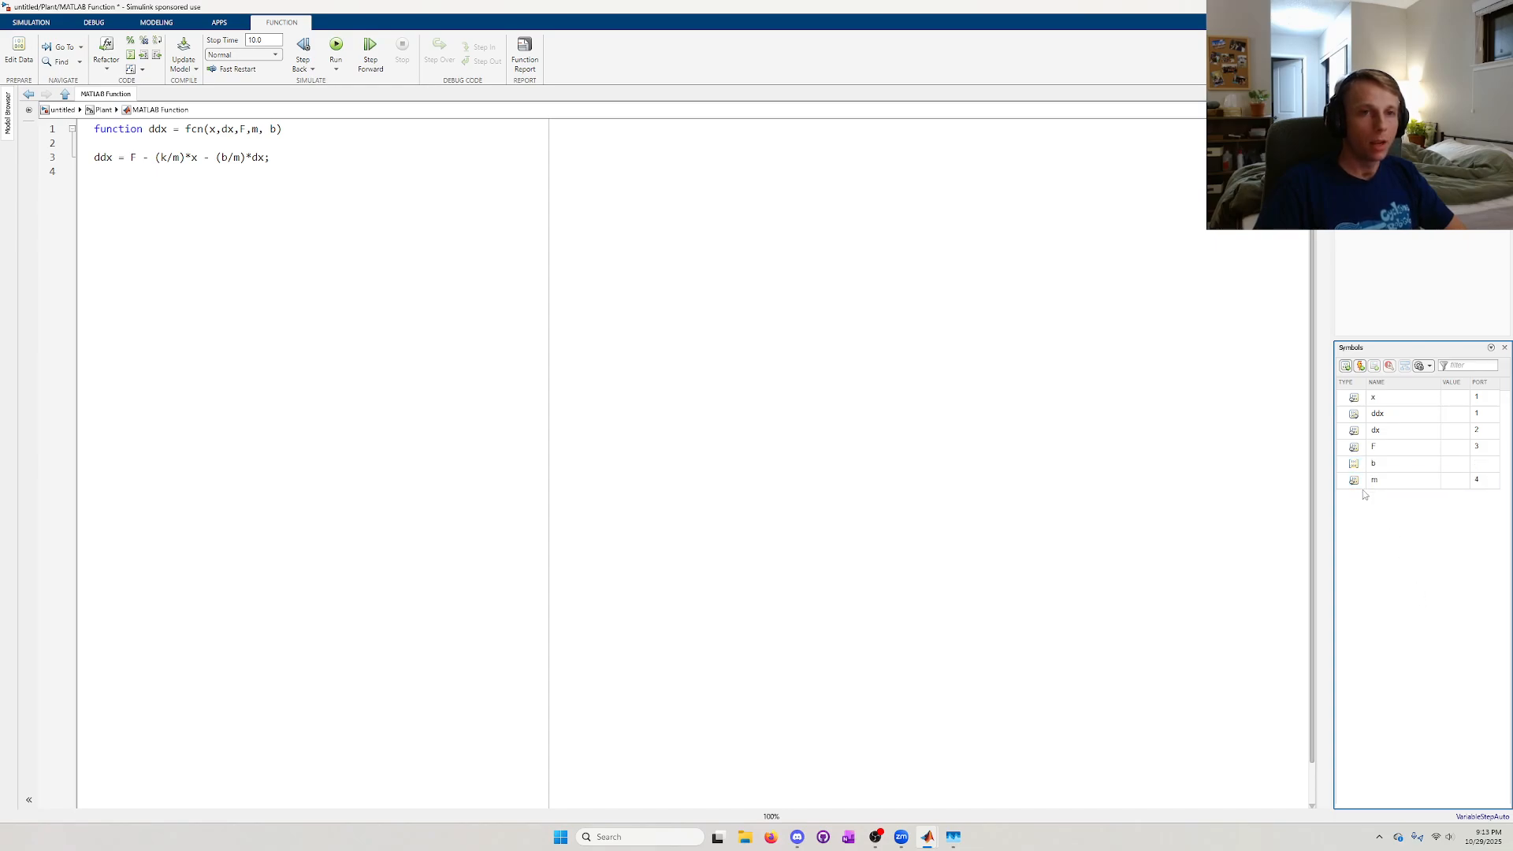
pyautogui.click(1355, 481)
pyautogui.click(1392, 554)
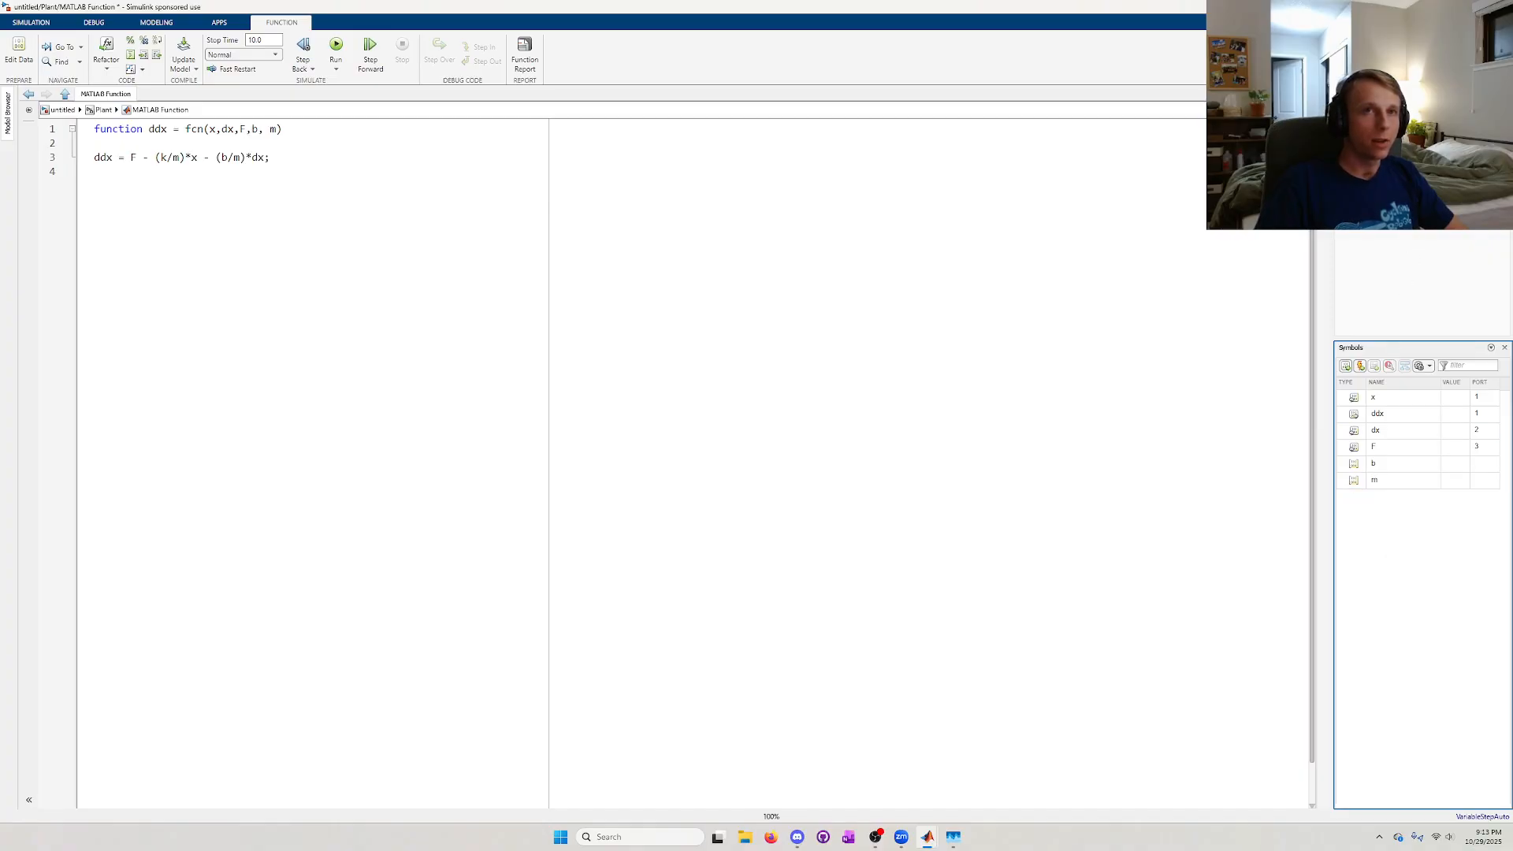
pyautogui.click(1504, 93)
pyautogui.click(1504, 93)
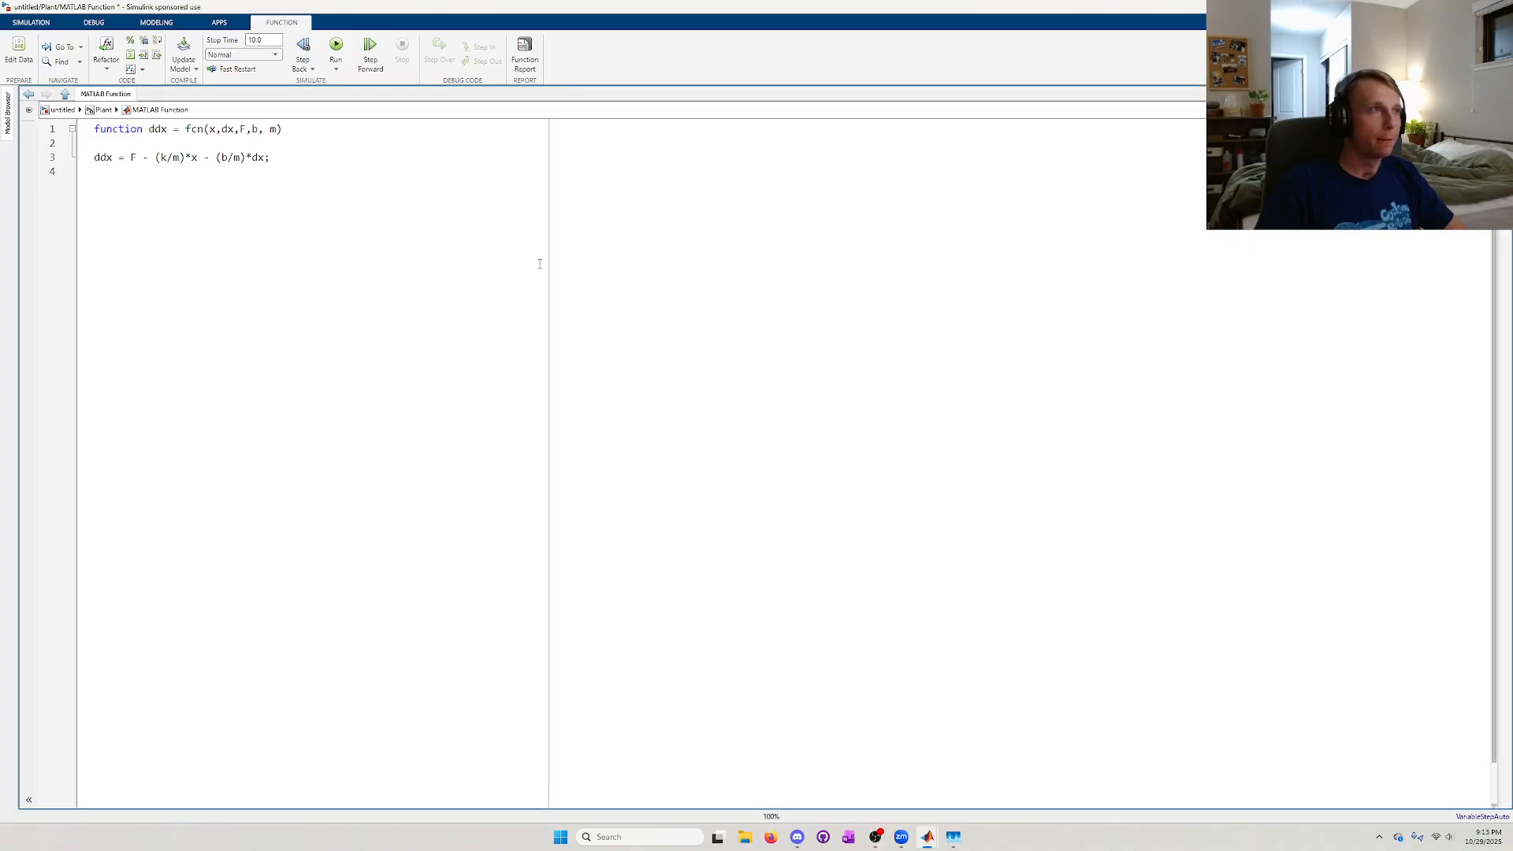
pyautogui.moveTo(321, 206); pyautogui.dragTo(94, 128)
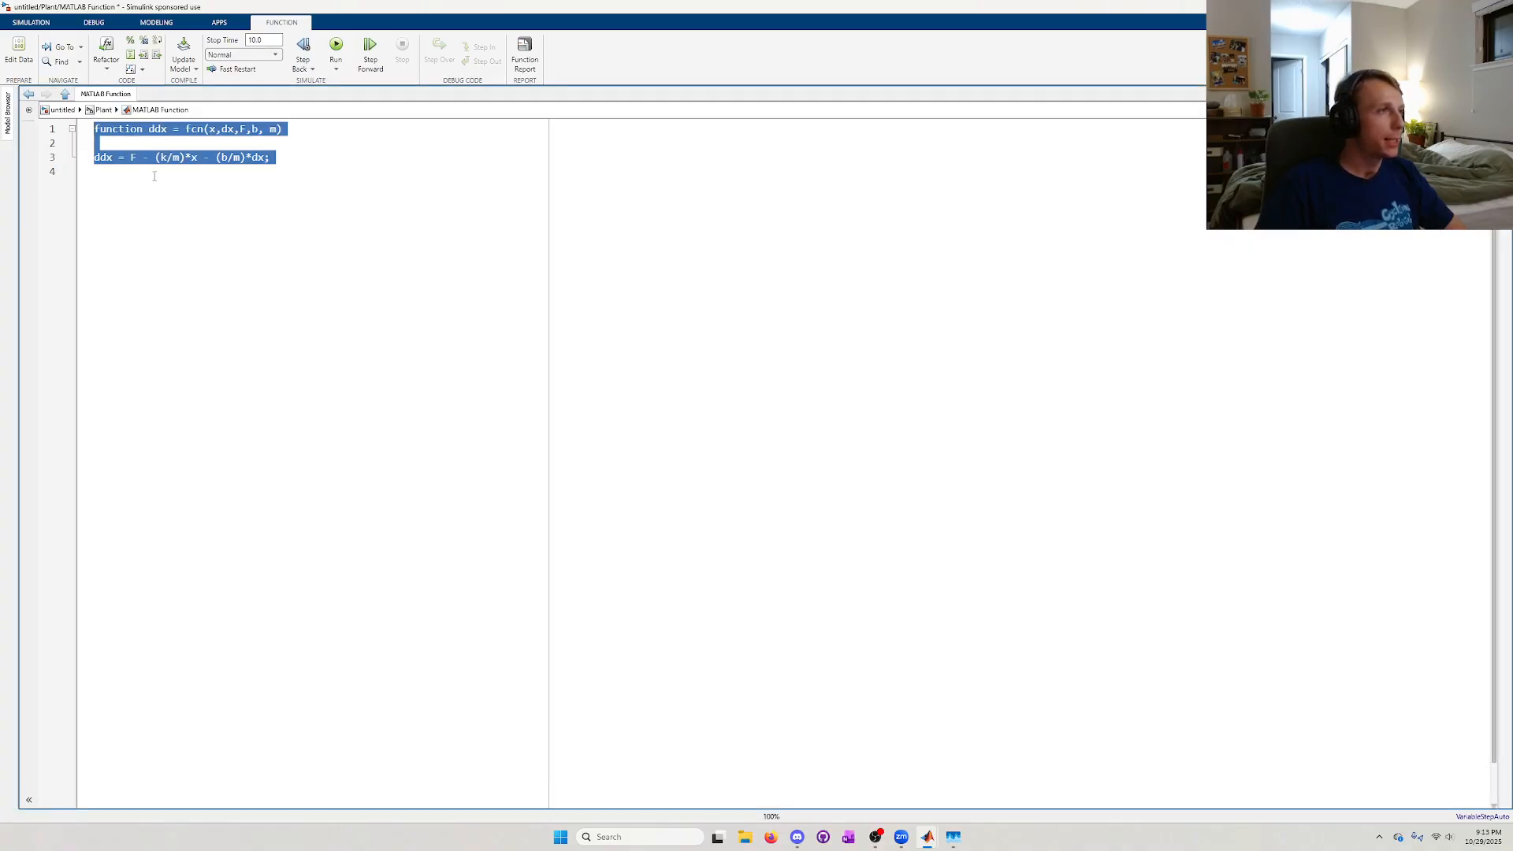
pyautogui.click(270, 290)
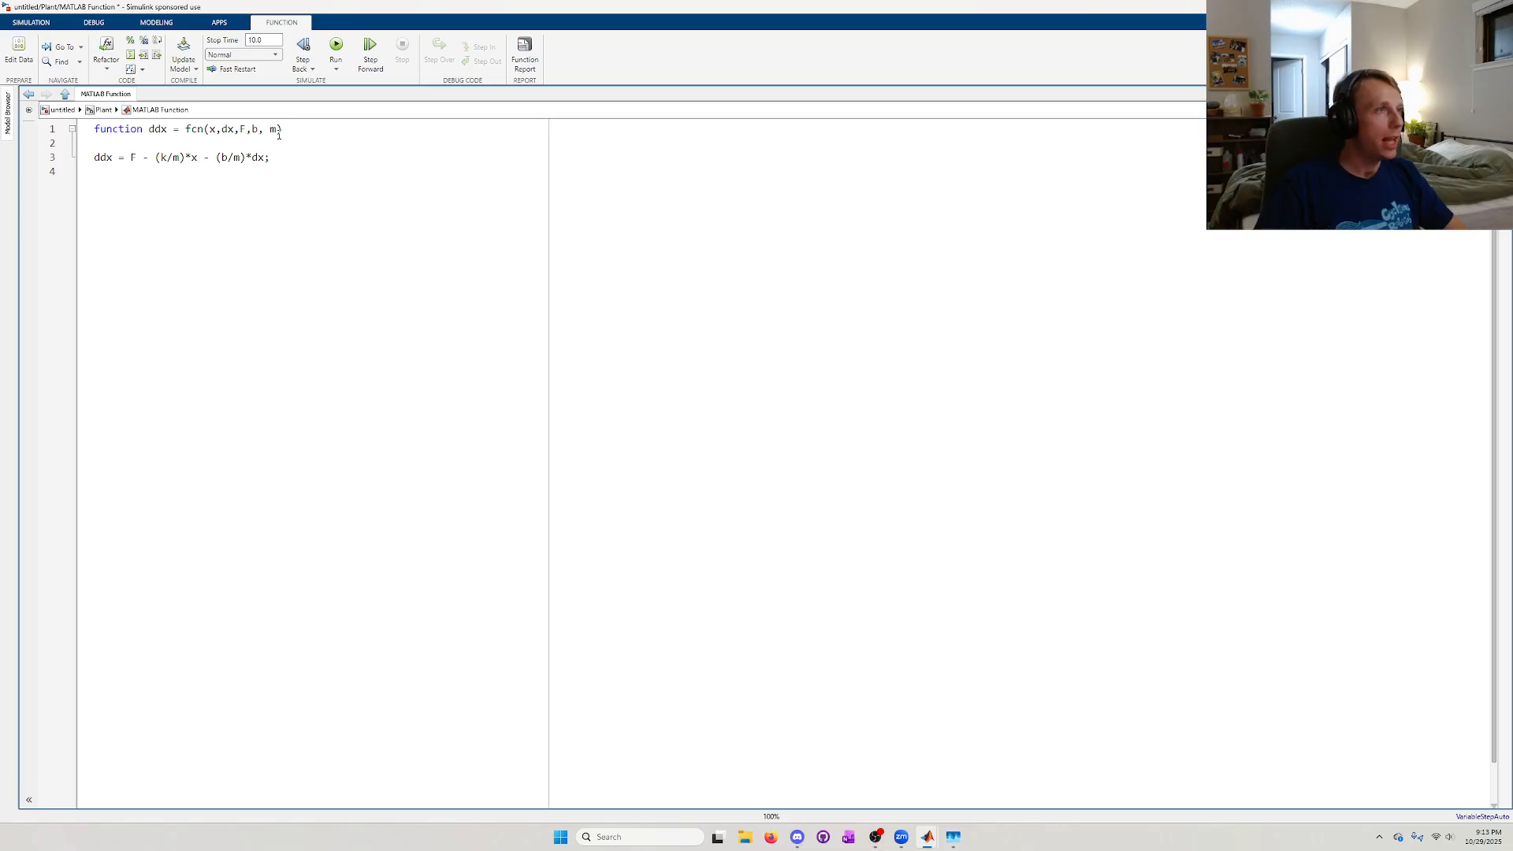
pyautogui.moveTo(278, 134); pyautogui.dragTo(253, 130)
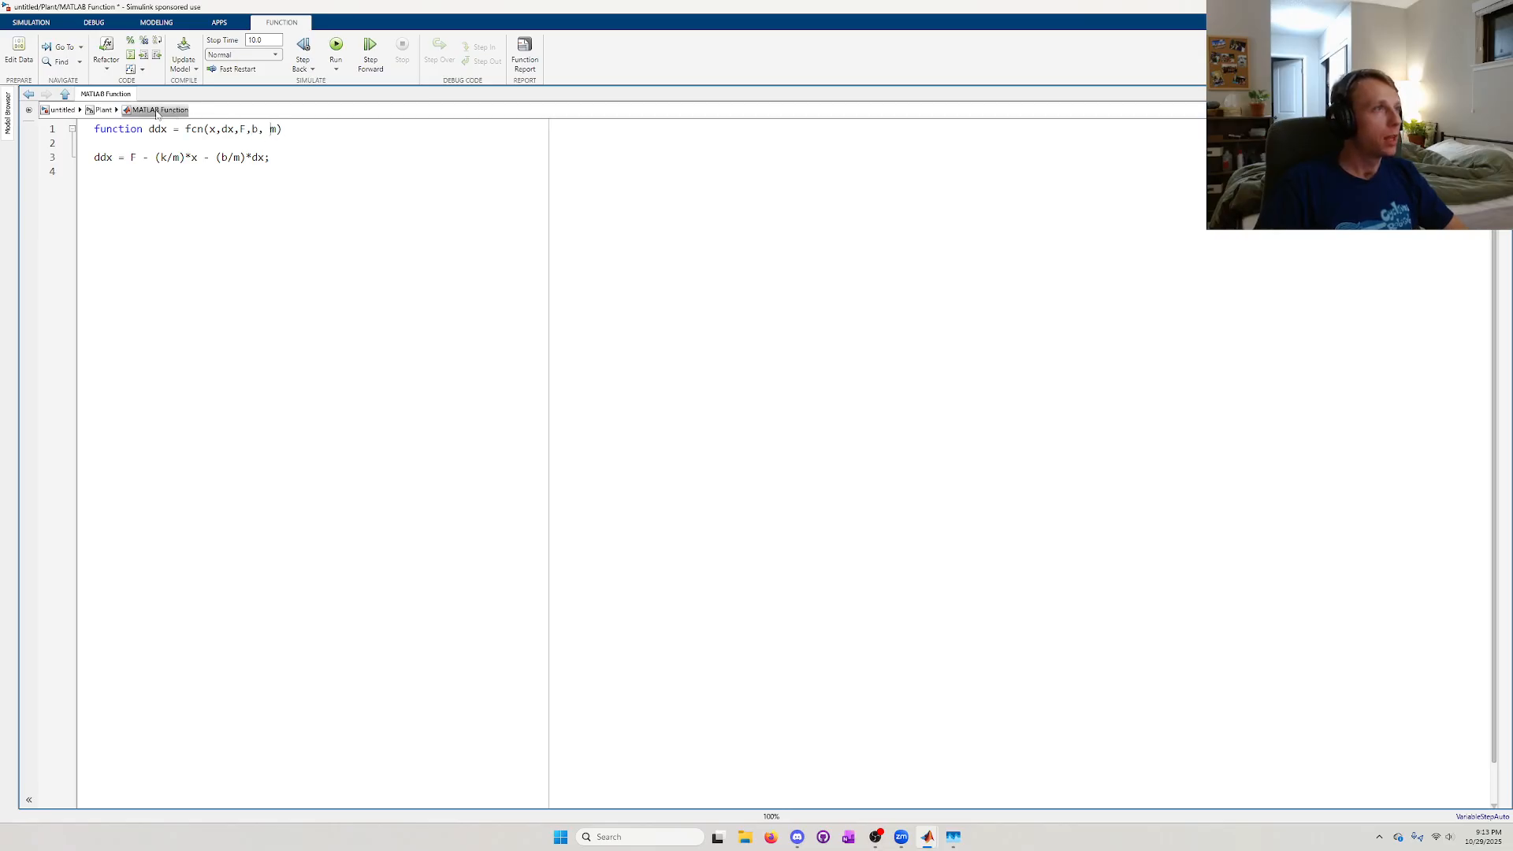
# - Return to the Plant subsystem, reposition the MATLAB Function block, and connect its ddx output to the ddx outport placed level with it
pyautogui.click(110, 110)
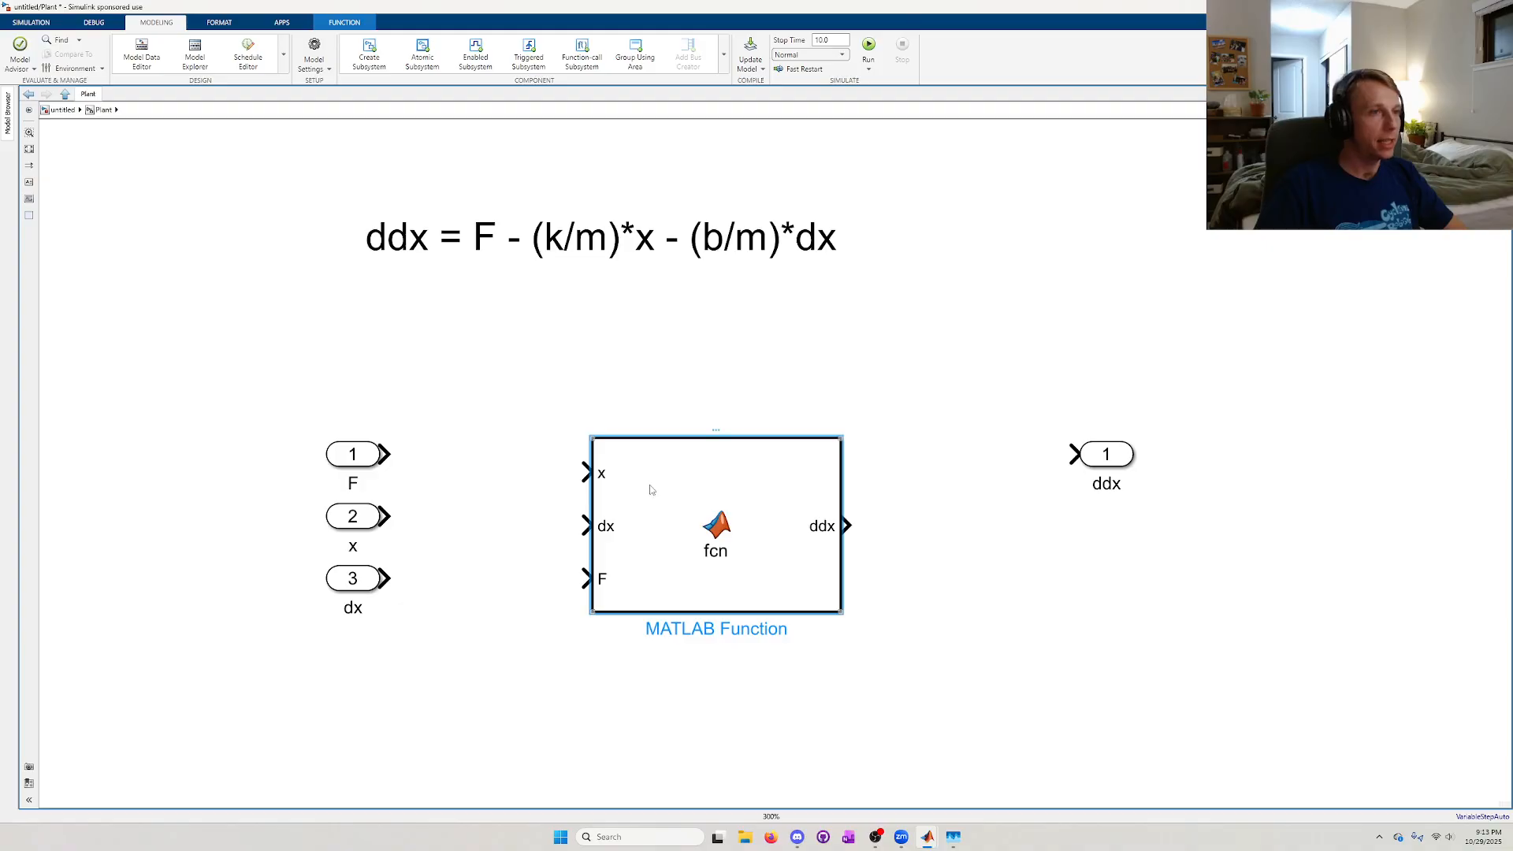
pyautogui.moveTo(607, 497); pyautogui.dragTo(568, 491)
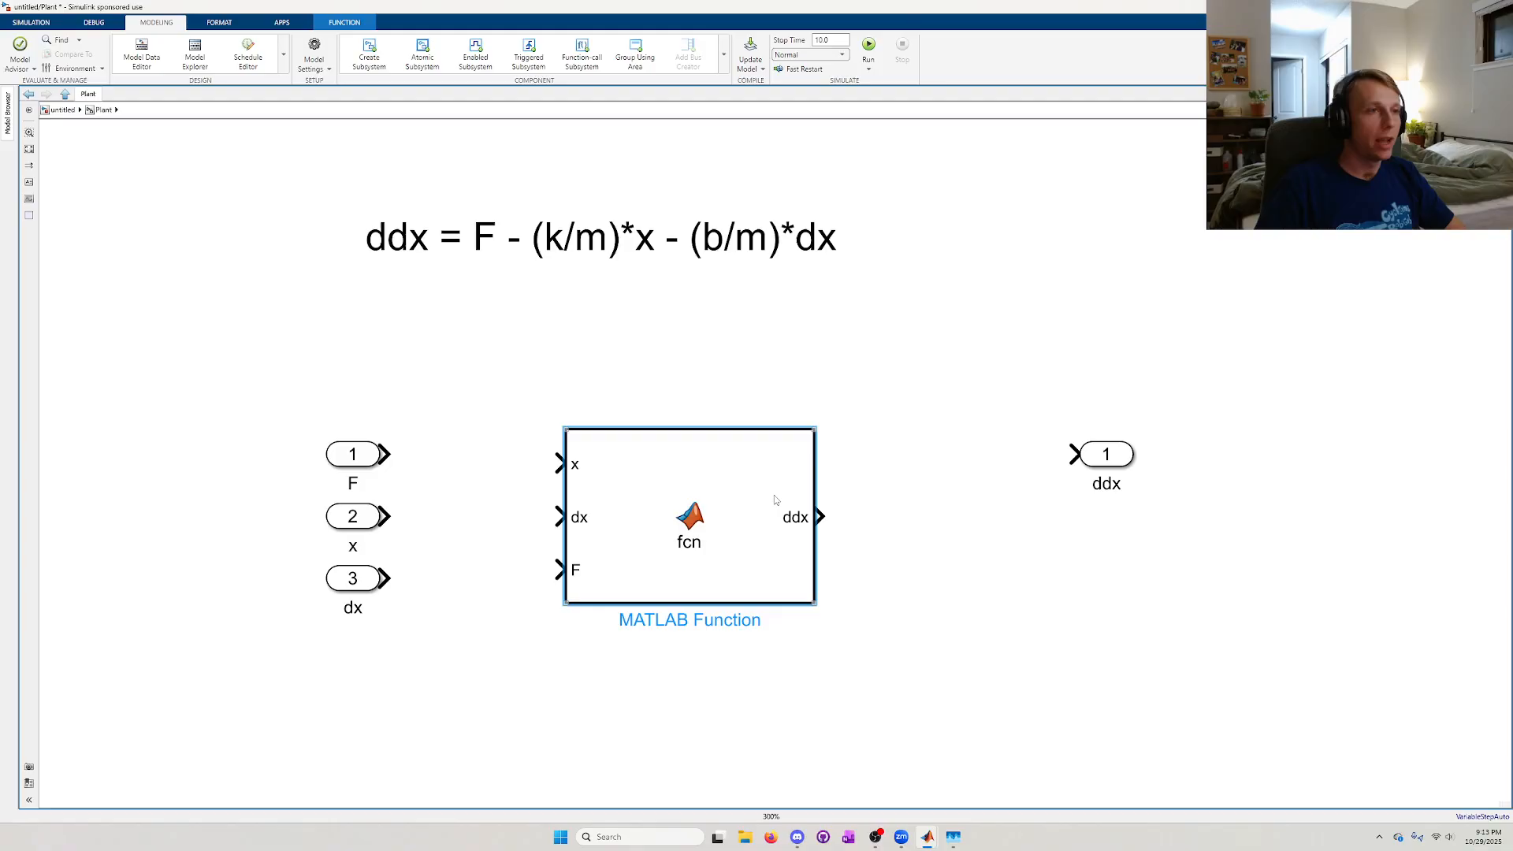
pyautogui.moveTo(774, 495); pyautogui.dragTo(765, 486)
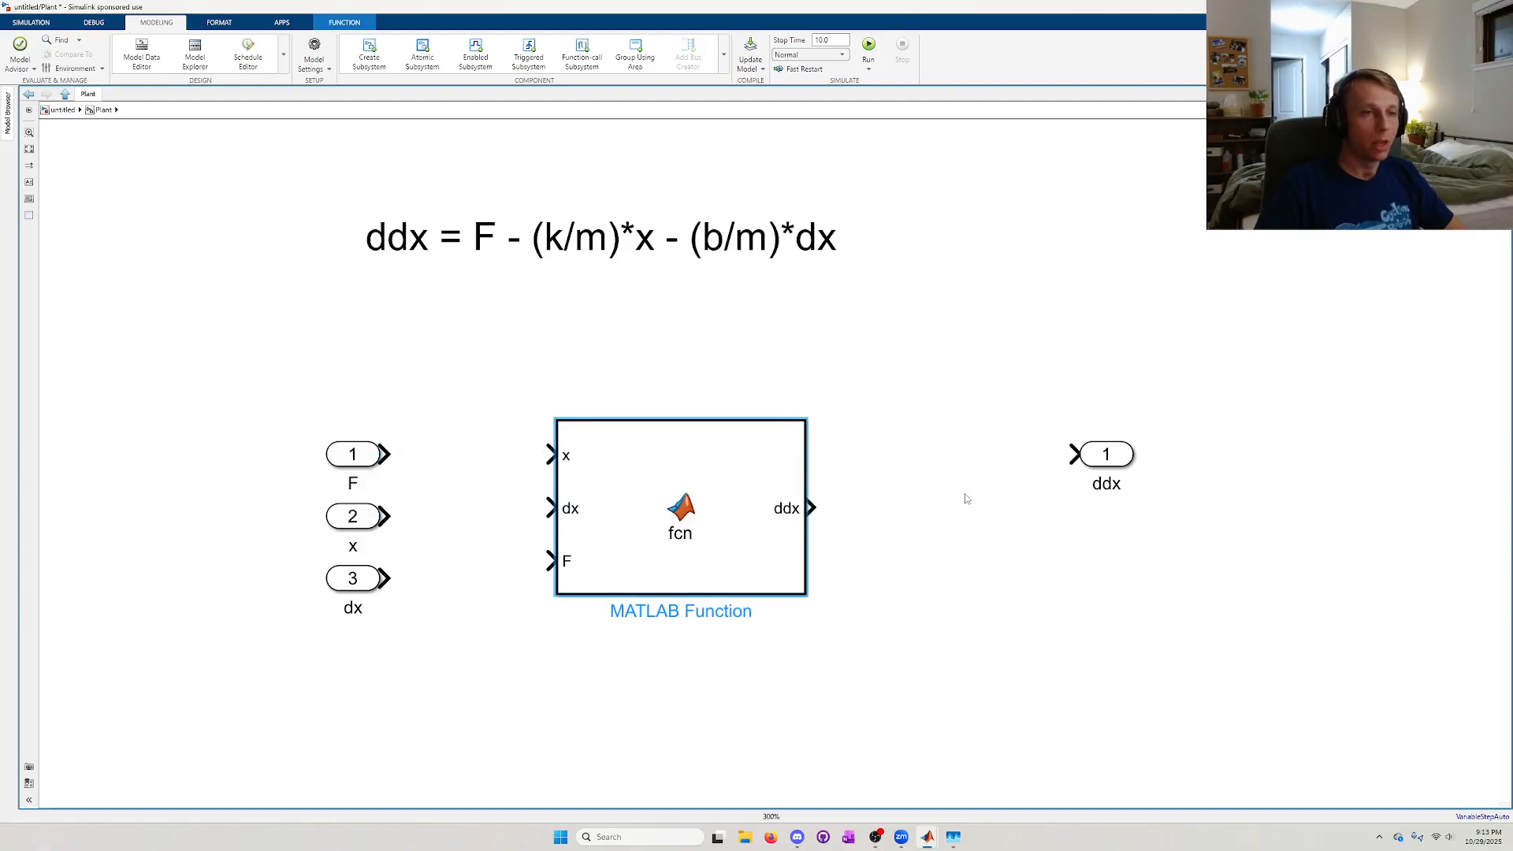
pyautogui.moveTo(1112, 462); pyautogui.dragTo(932, 515)
pyautogui.click(1047, 513)
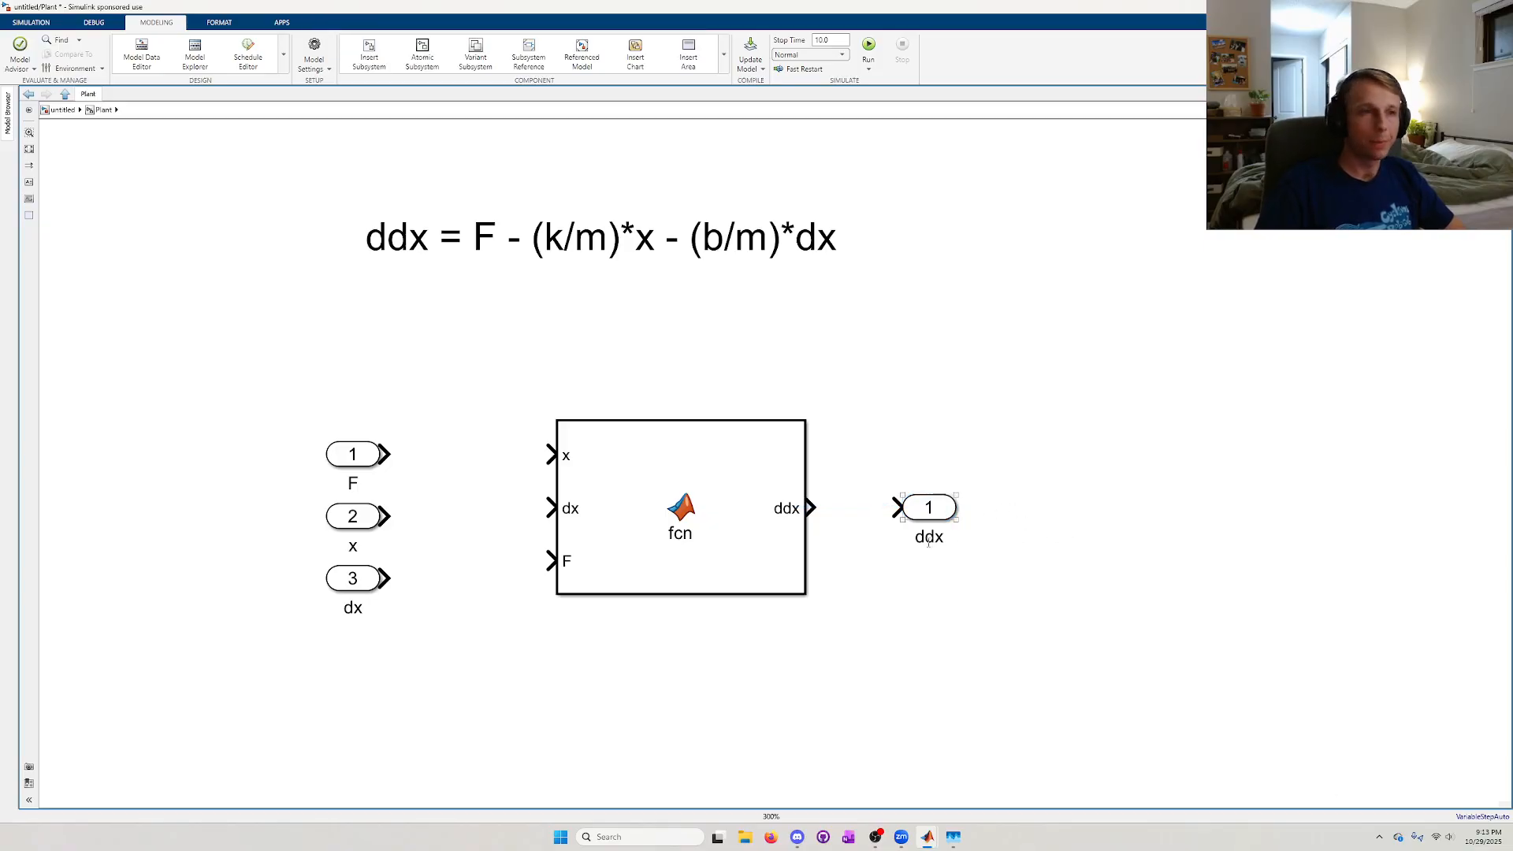
pyautogui.click(812, 508)
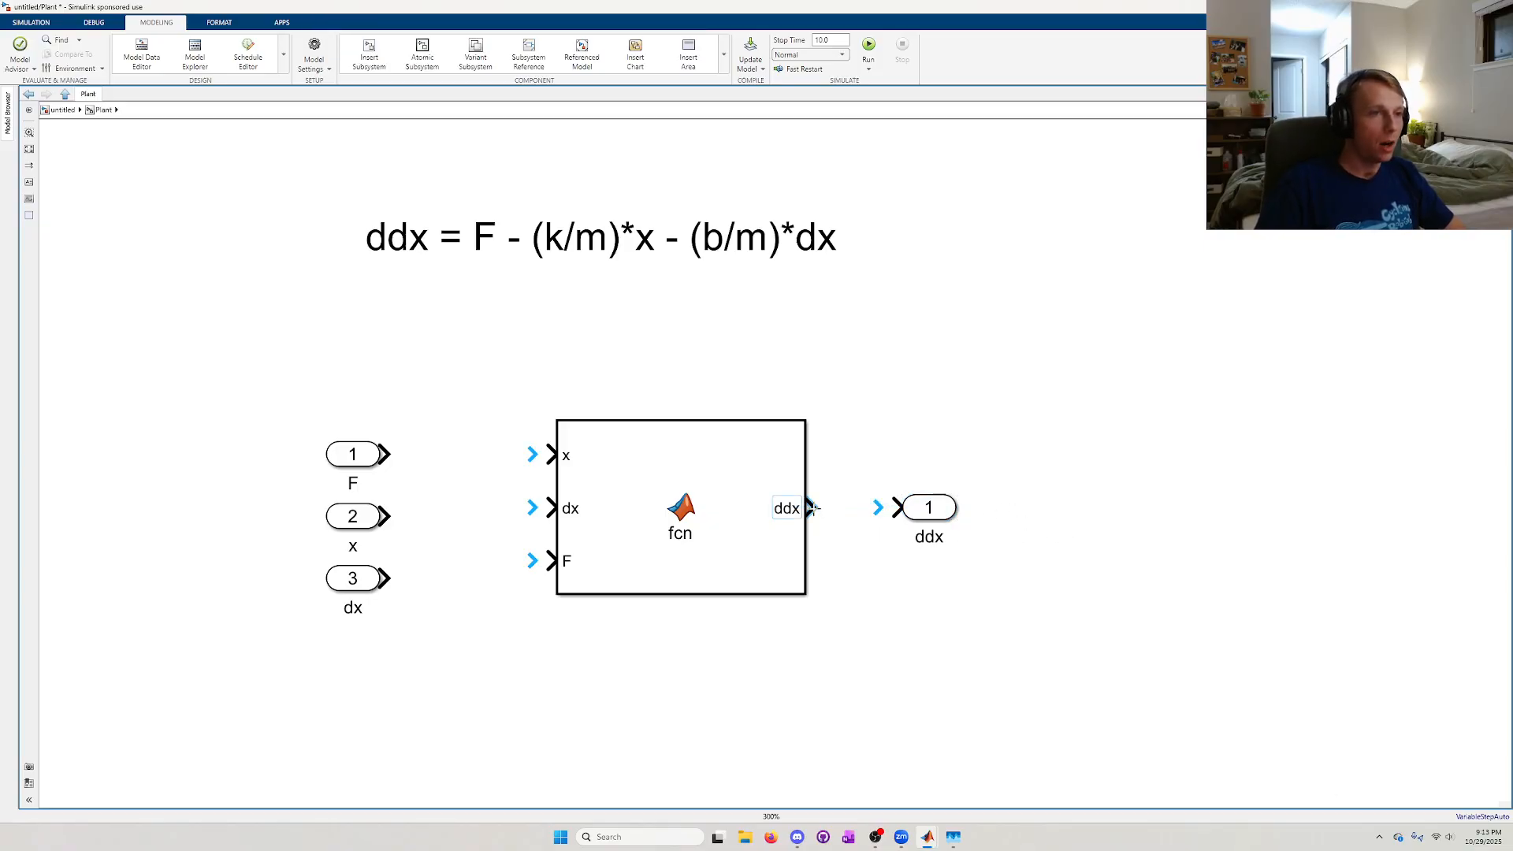
pyautogui.click(877, 507)
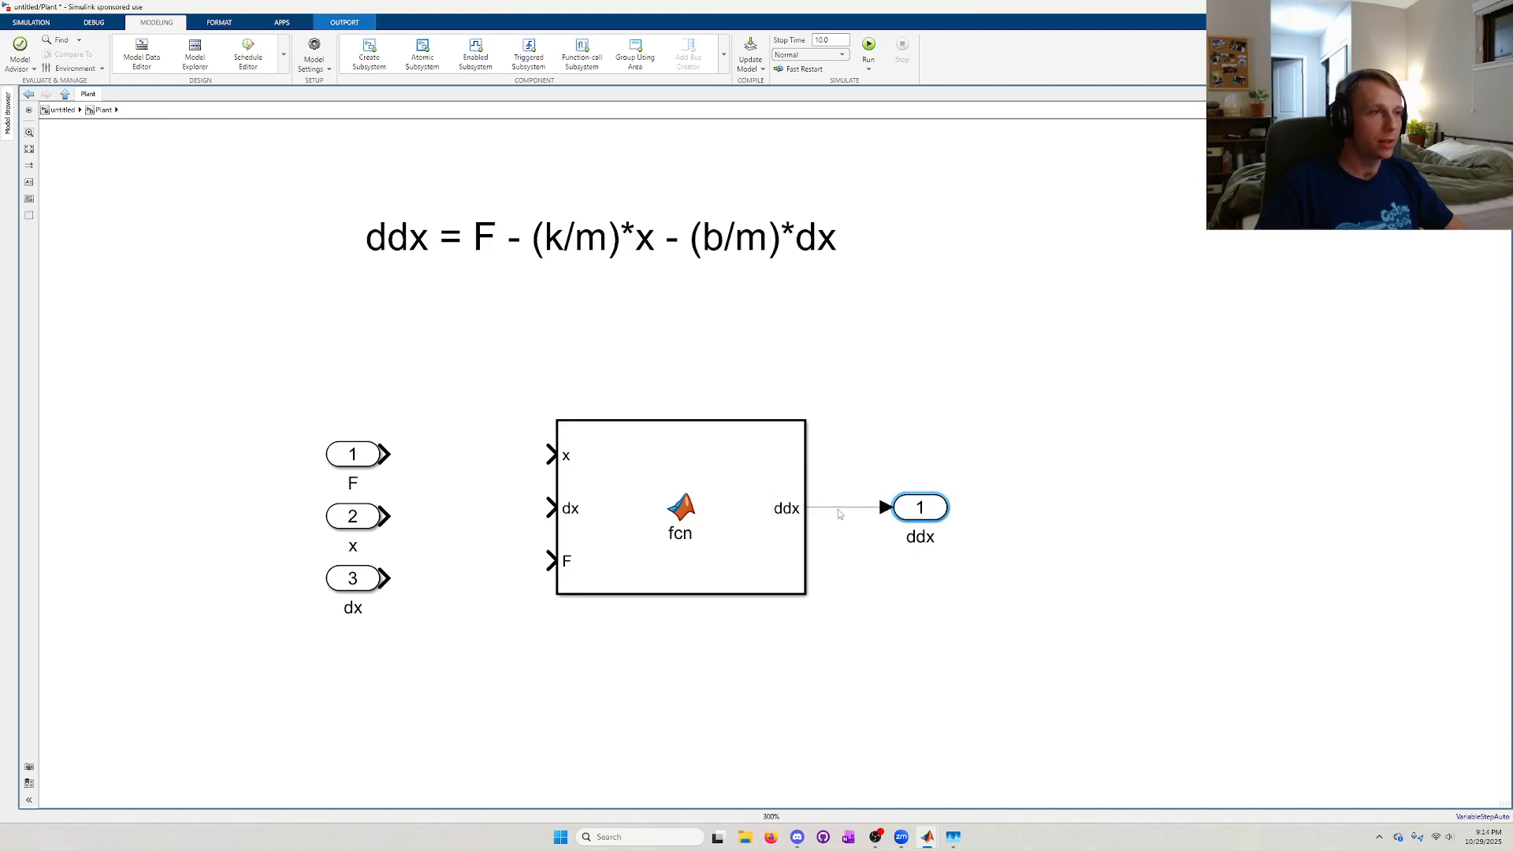
# - Line up inports F, x and dx with the function block's matching inputs and connect them, and center the equation annotation above the block
pyautogui.moveTo(352, 454); pyautogui.dragTo(450, 560)
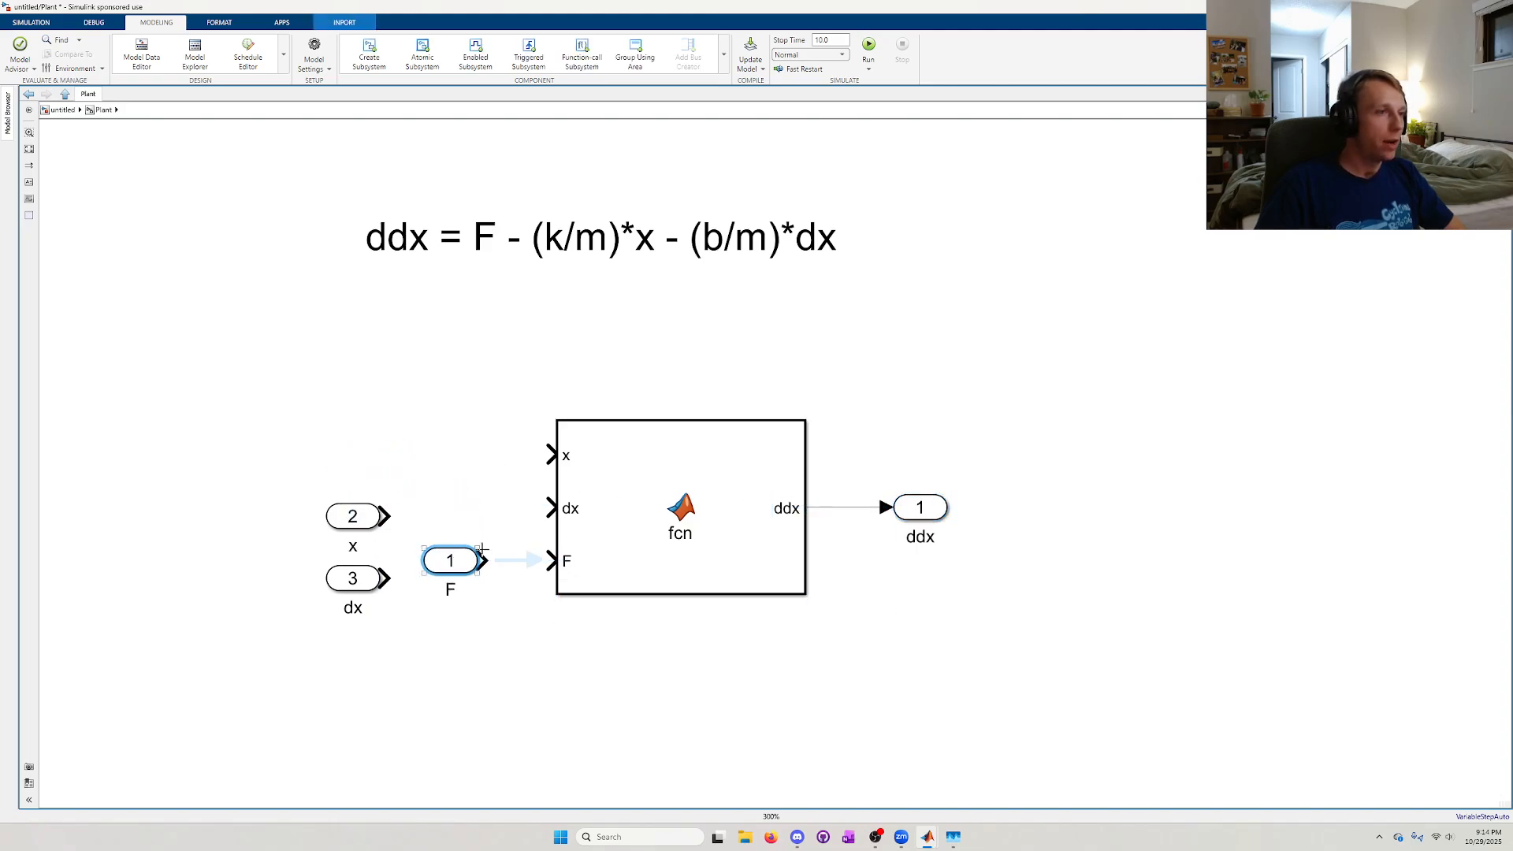
pyautogui.click(512, 561)
pyautogui.moveTo(353, 517); pyautogui.dragTo(450, 455)
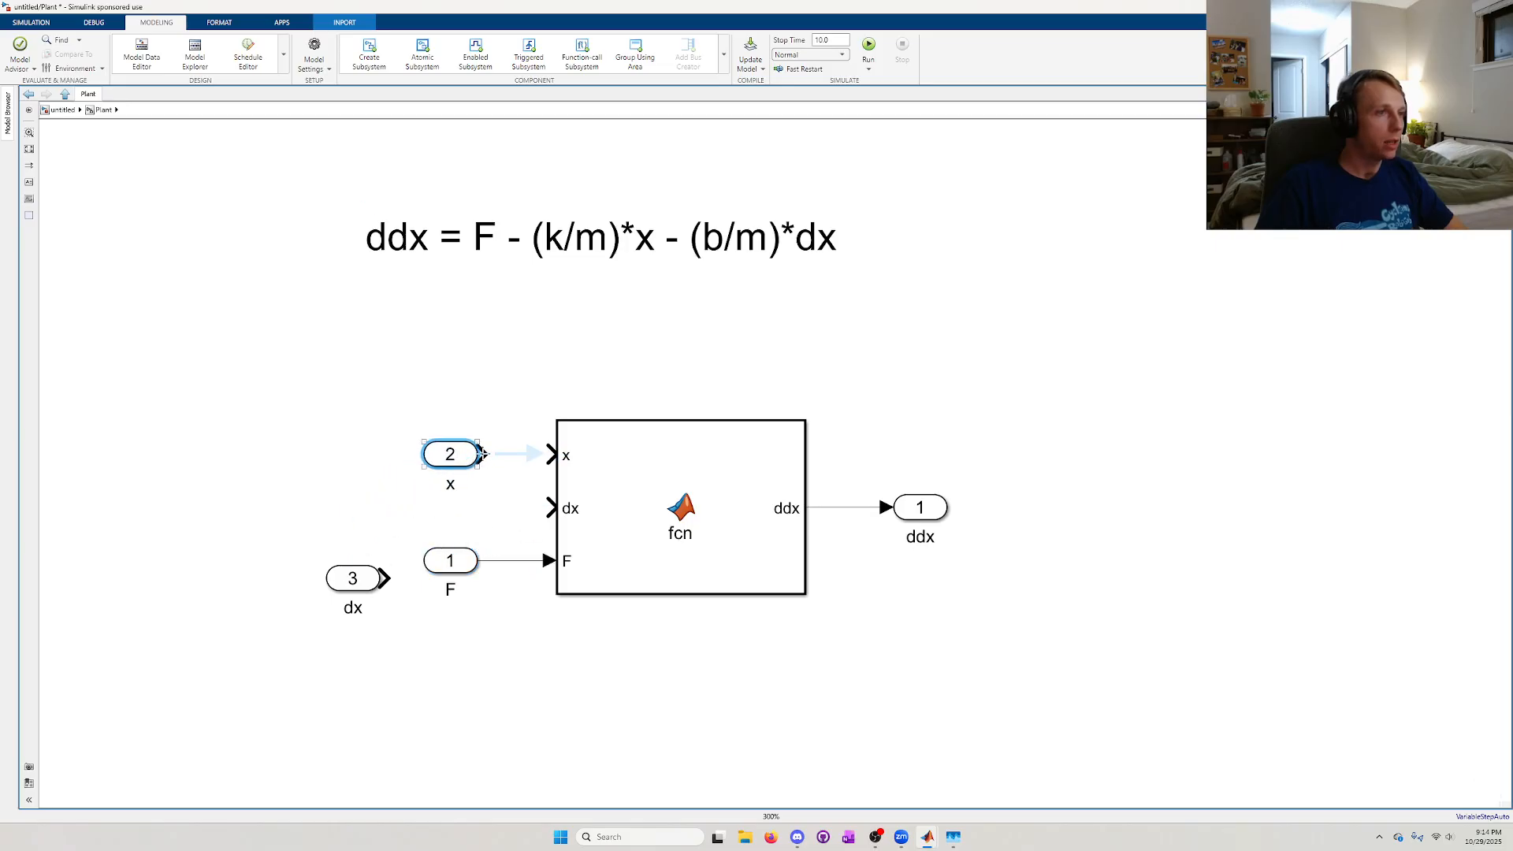
pyautogui.click(516, 454)
pyautogui.moveTo(382, 579); pyautogui.dragTo(472, 508)
pyautogui.click(524, 508)
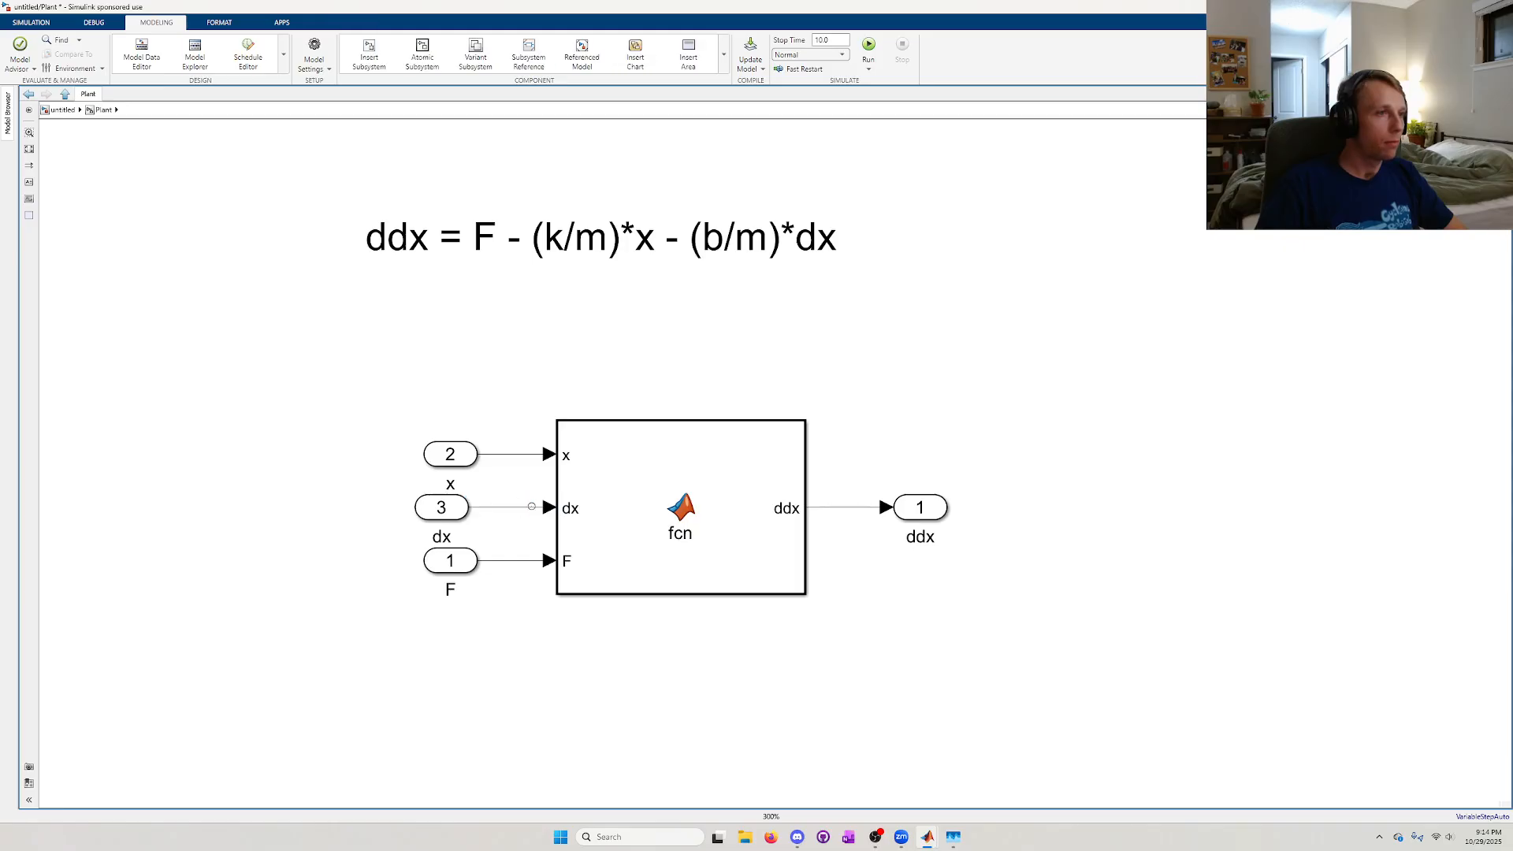
pyautogui.moveTo(791, 321)
pyautogui.mouseDown()
pyautogui.moveTo(647, 251)
pyautogui.moveTo(691, 328)
pyautogui.mouseUp()
# - Rename the MATLAB Function block in the Plant subsystem to dynamics and return to the top level of the model
pyautogui.click(729, 457)
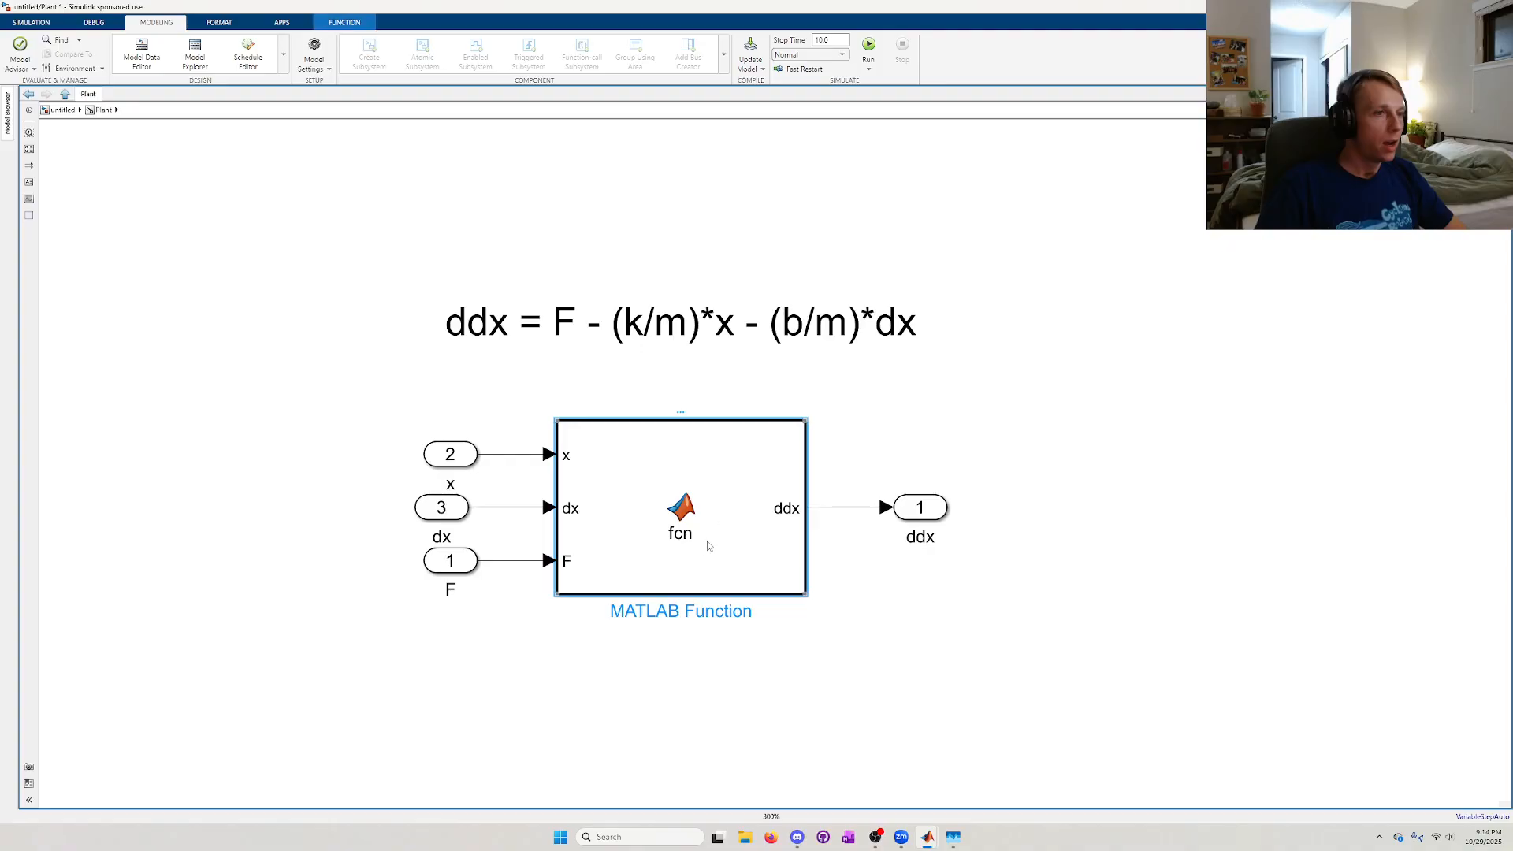
pyautogui.tripleClick(701, 611)
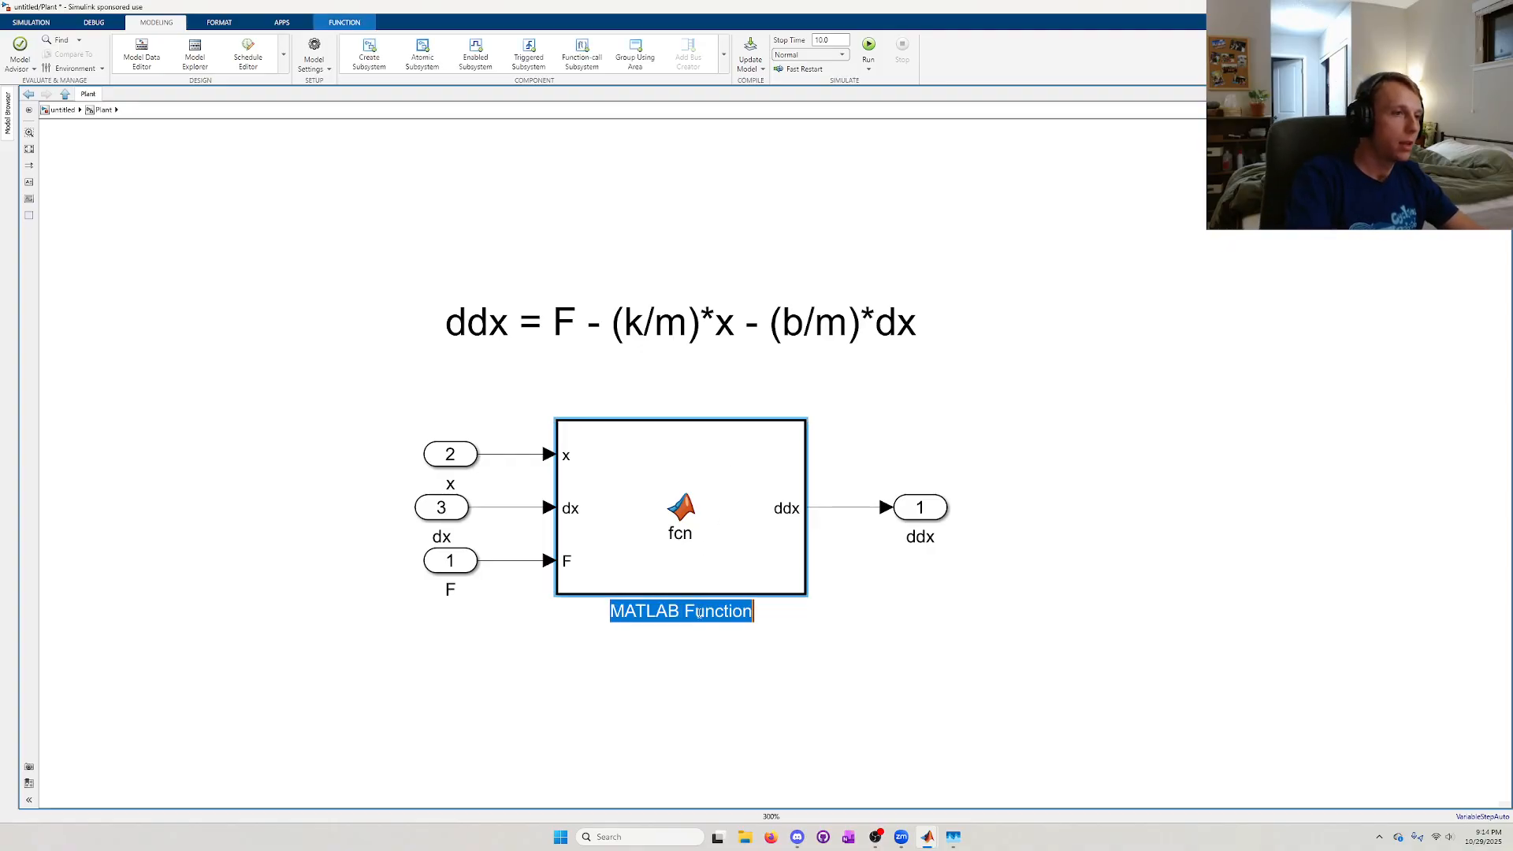
pyautogui.write('dynamics')
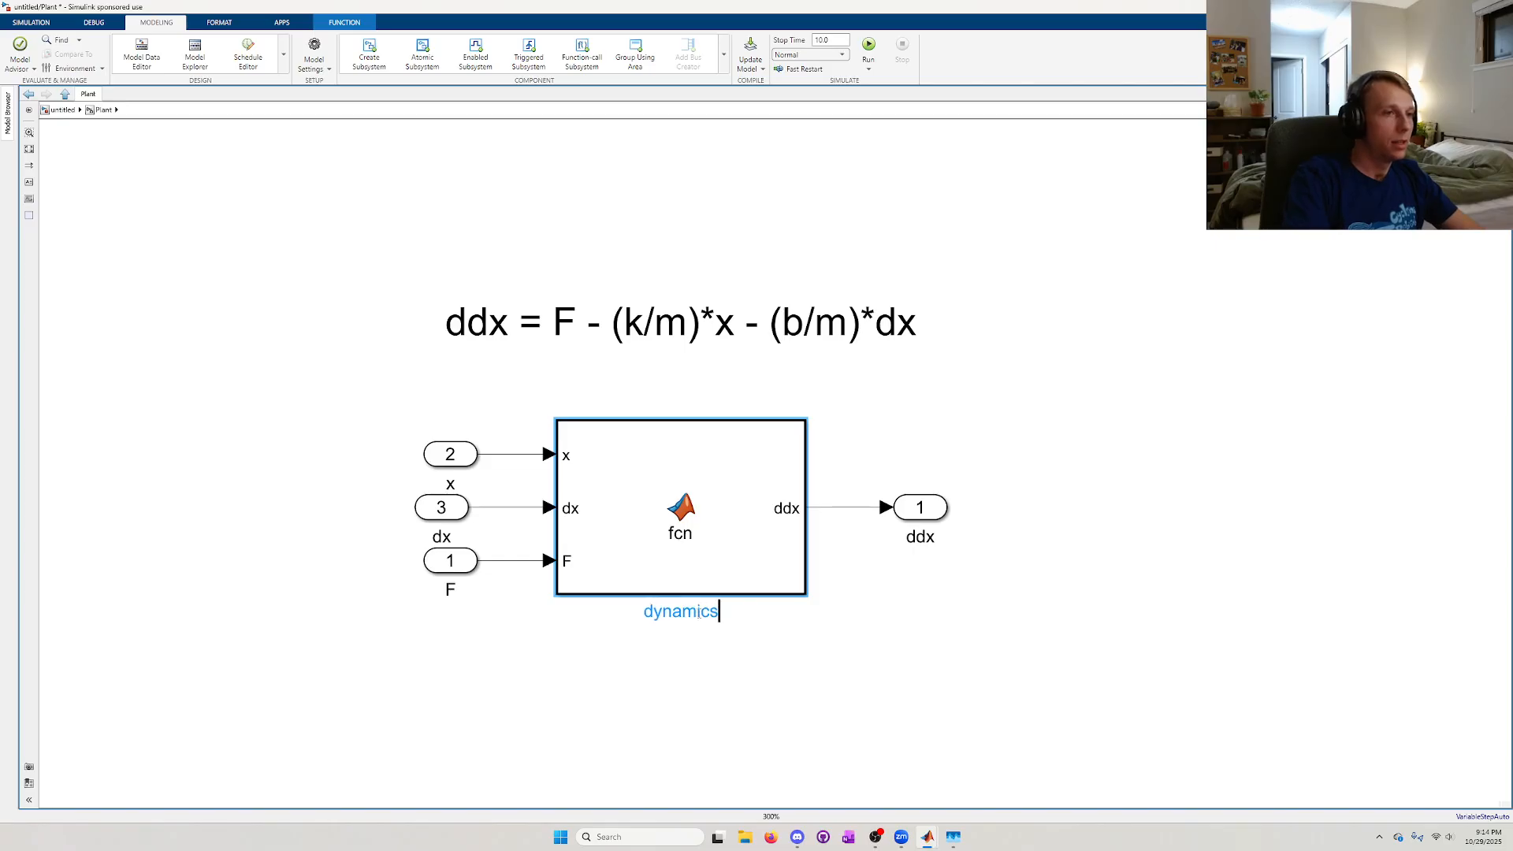
pyautogui.click(772, 663)
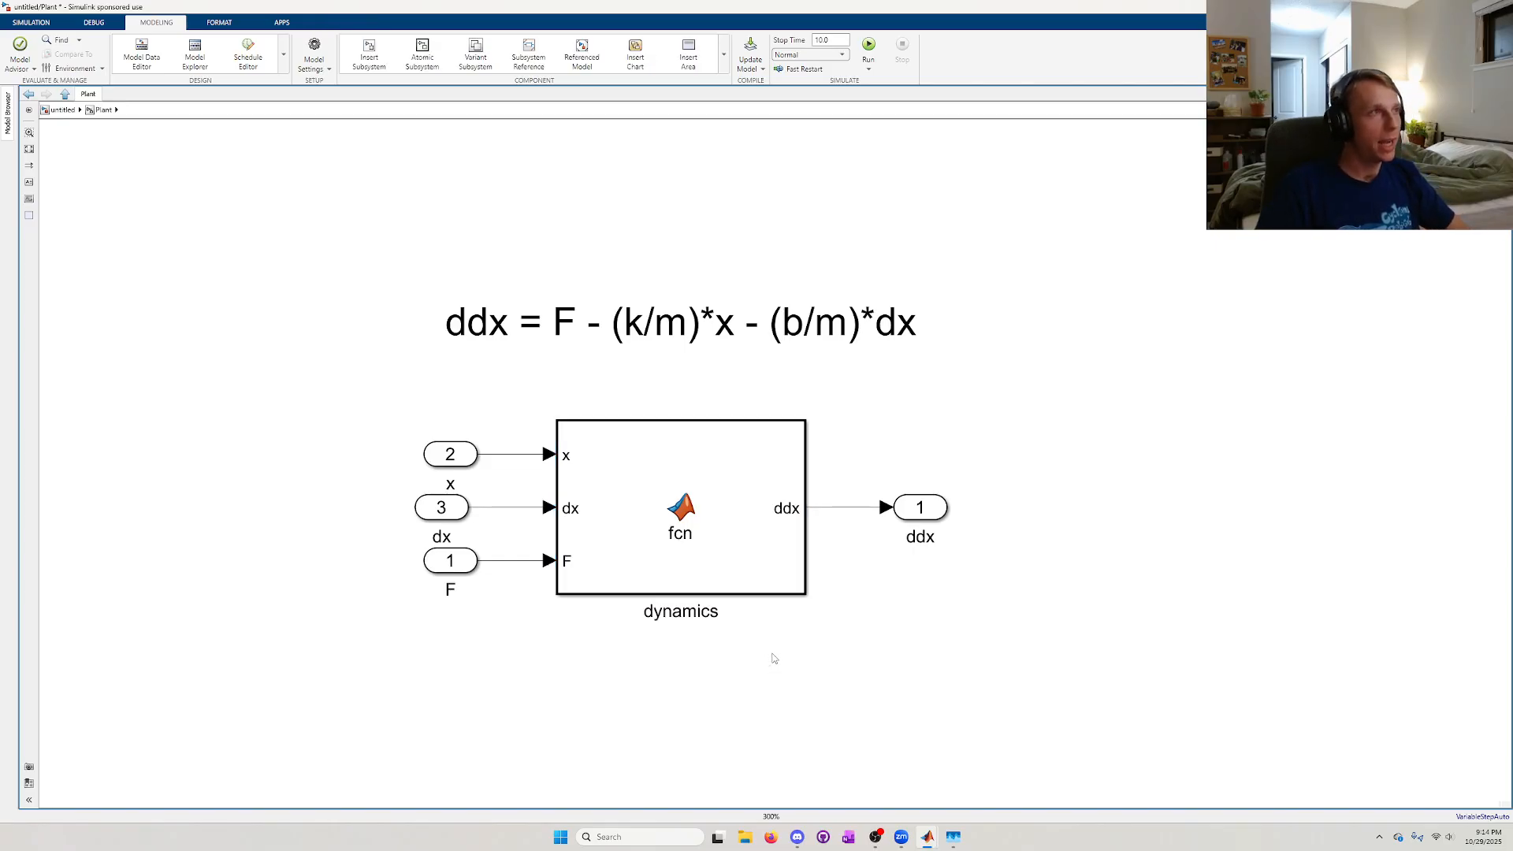
pyautogui.scroll(1, 780, 662)
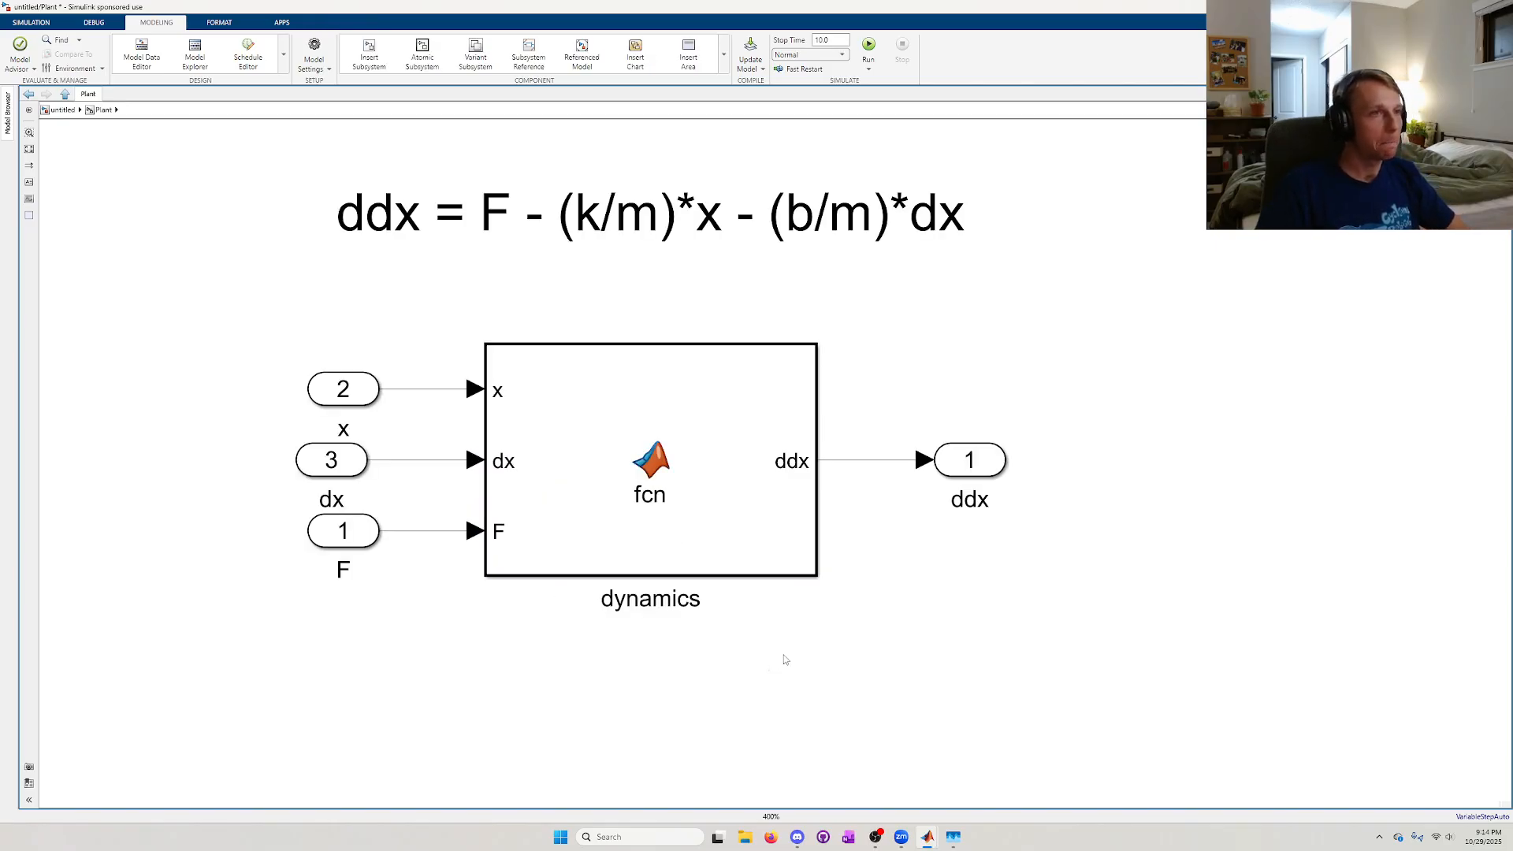
pyautogui.click(55, 113)
pyautogui.scroll(-5, 438, 402)
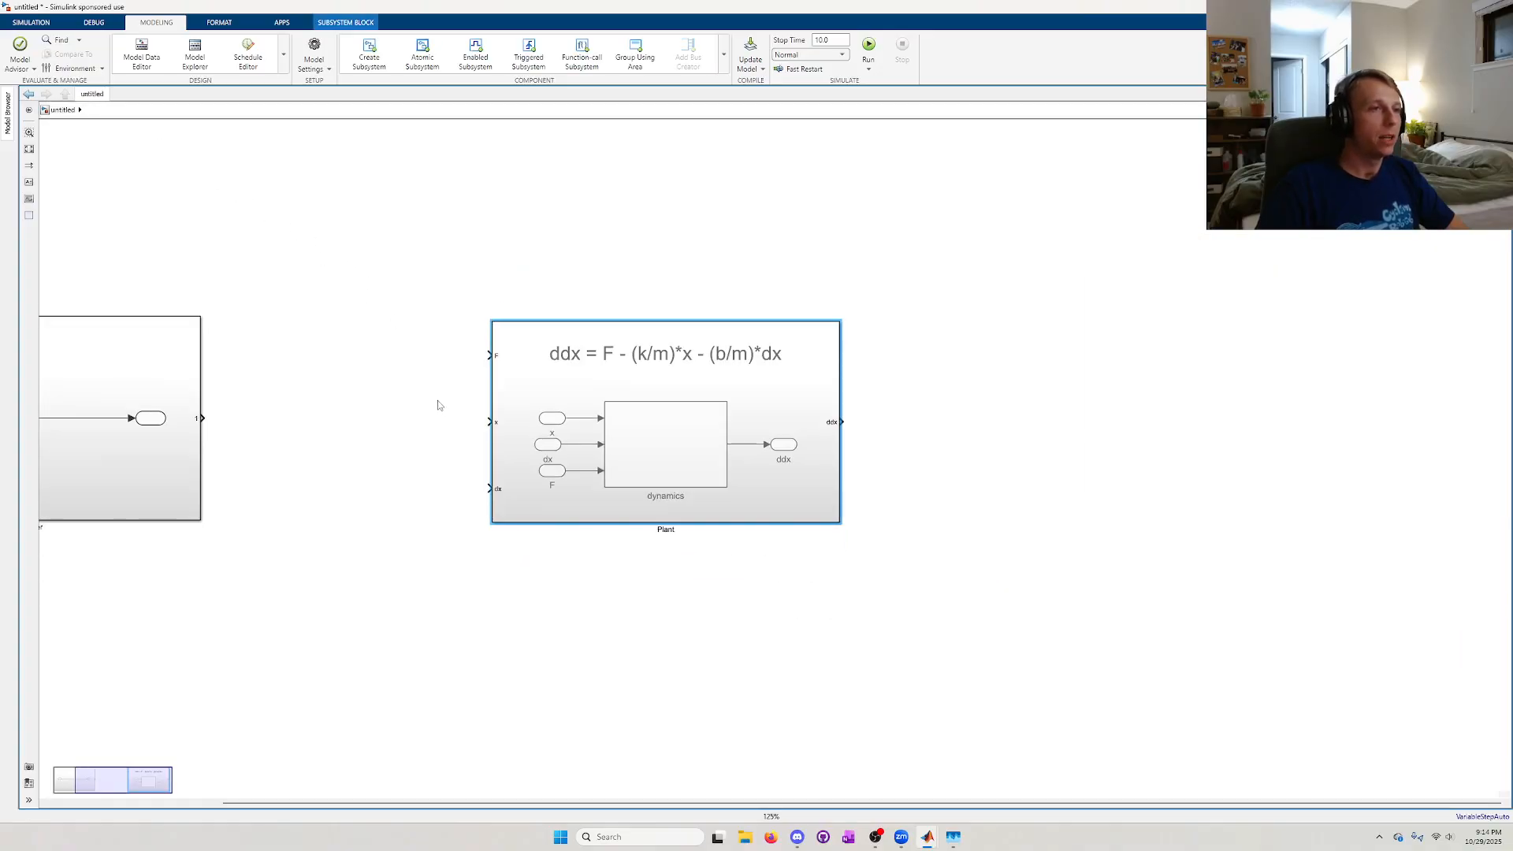
# - Turn the Plant subsystem's content preview off and back on
pyautogui.scroll(1, 634, 495)
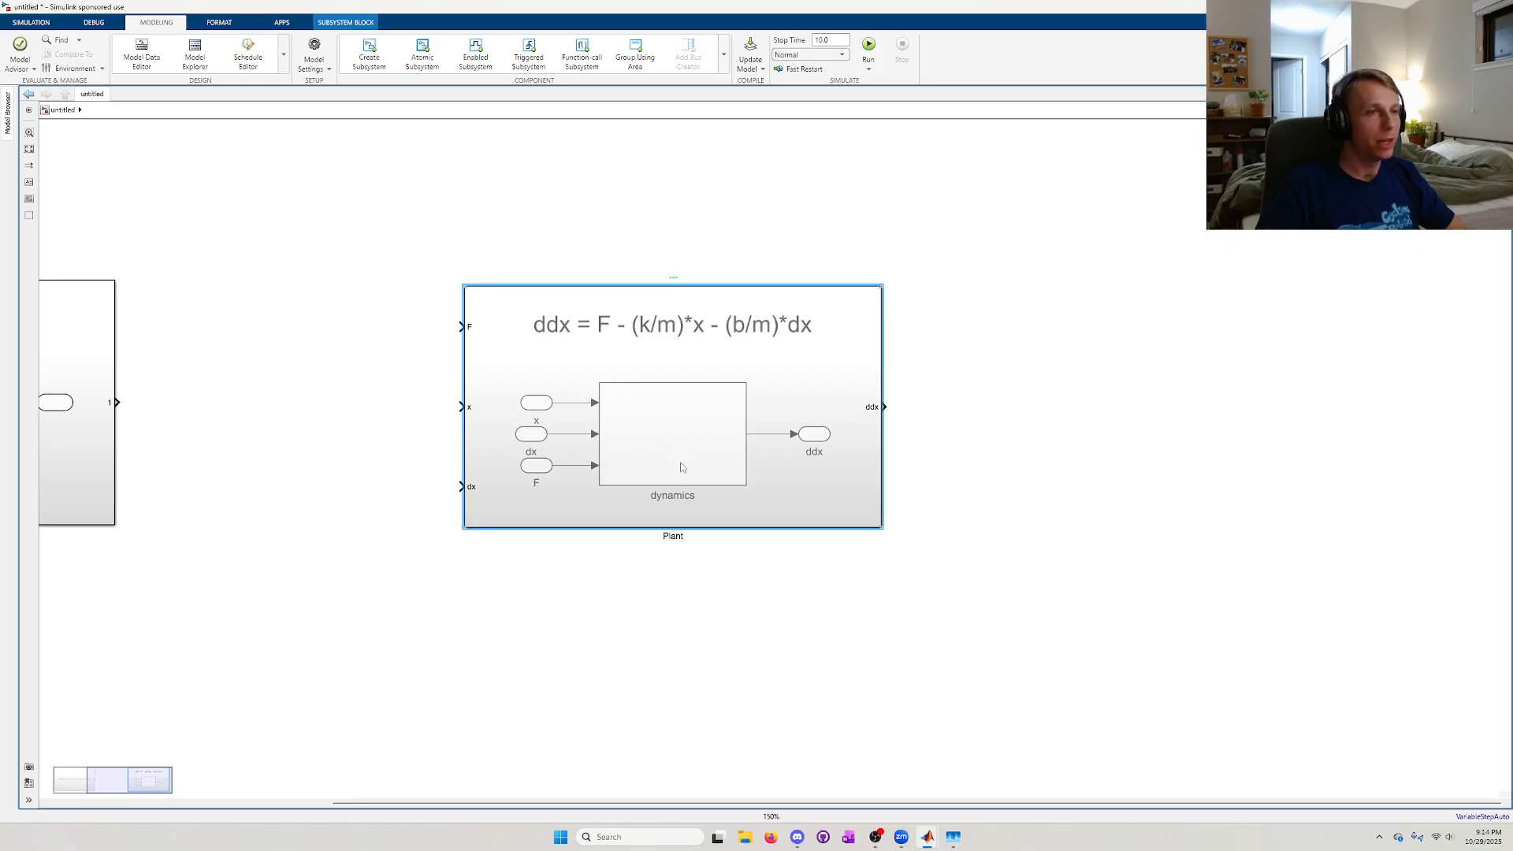
pyautogui.scroll(-1, 689, 551)
pyautogui.scroll(-1, 682, 560)
pyautogui.scroll(1, 693, 530)
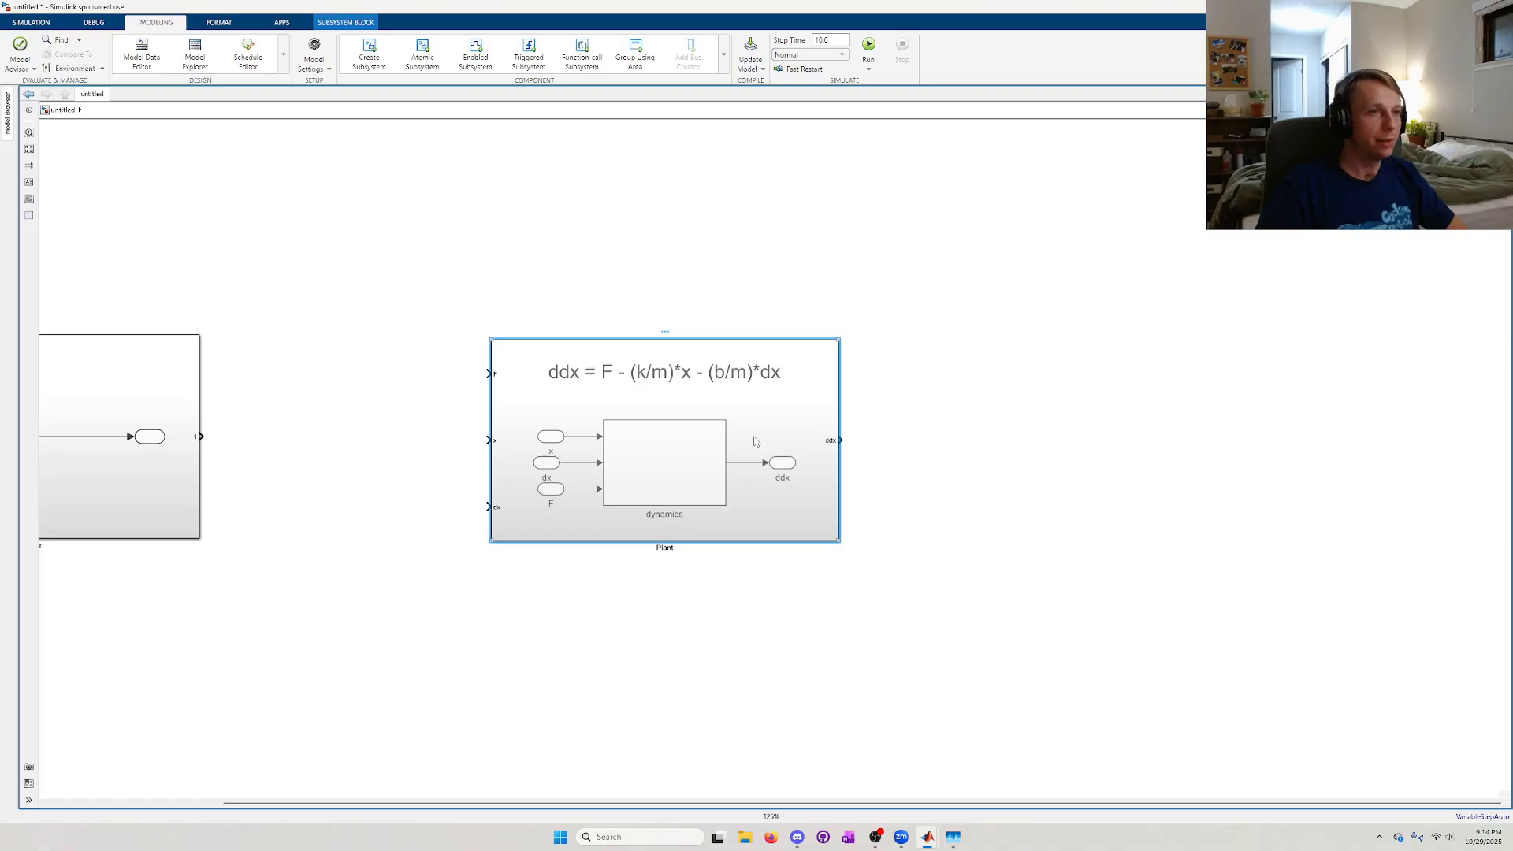
pyautogui.rightClick(744, 505)
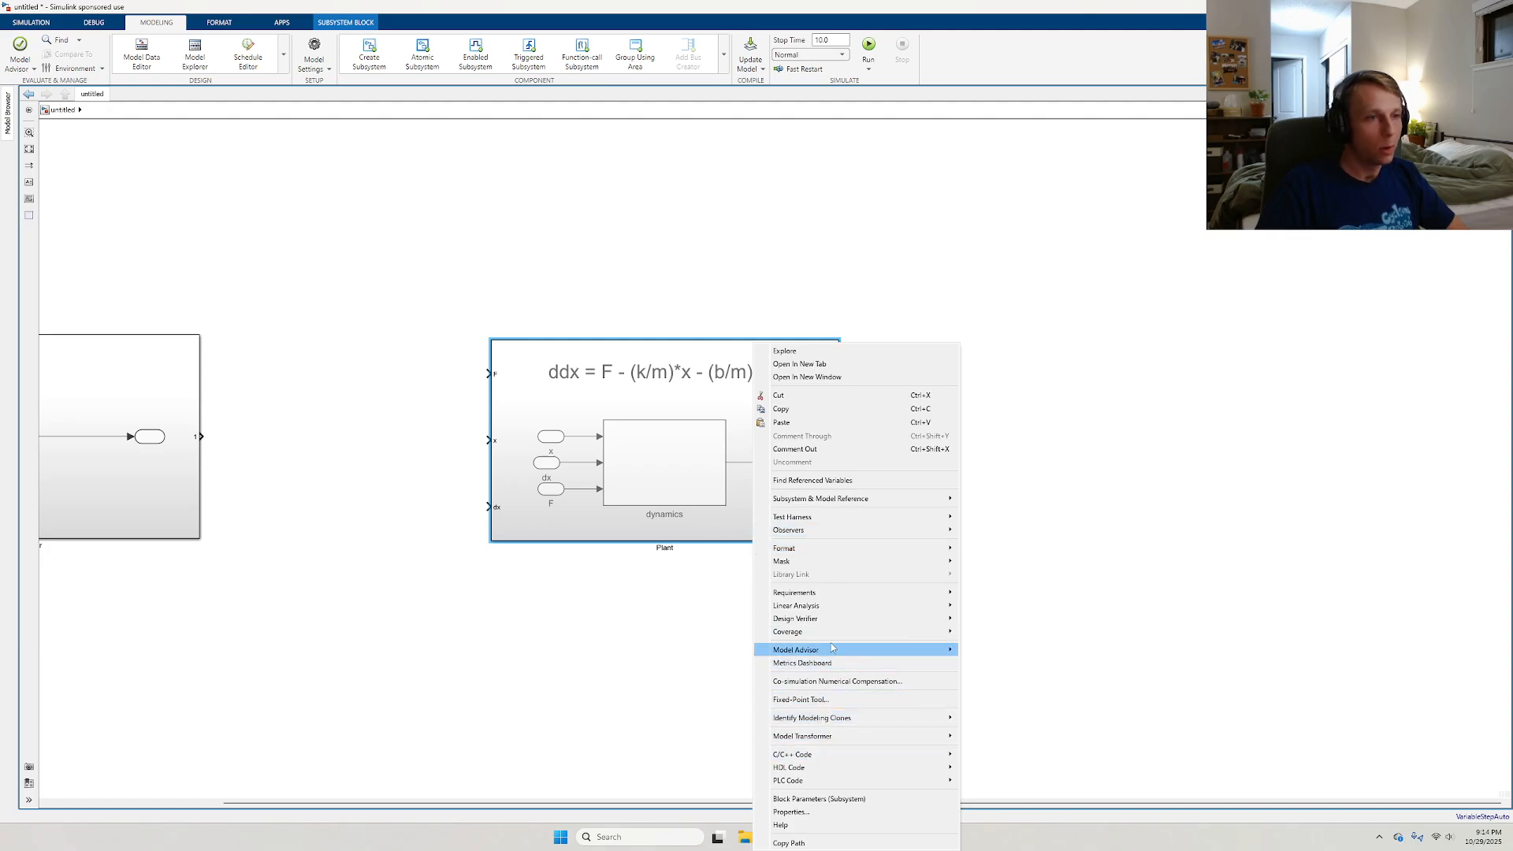
pyautogui.moveTo(826, 550)
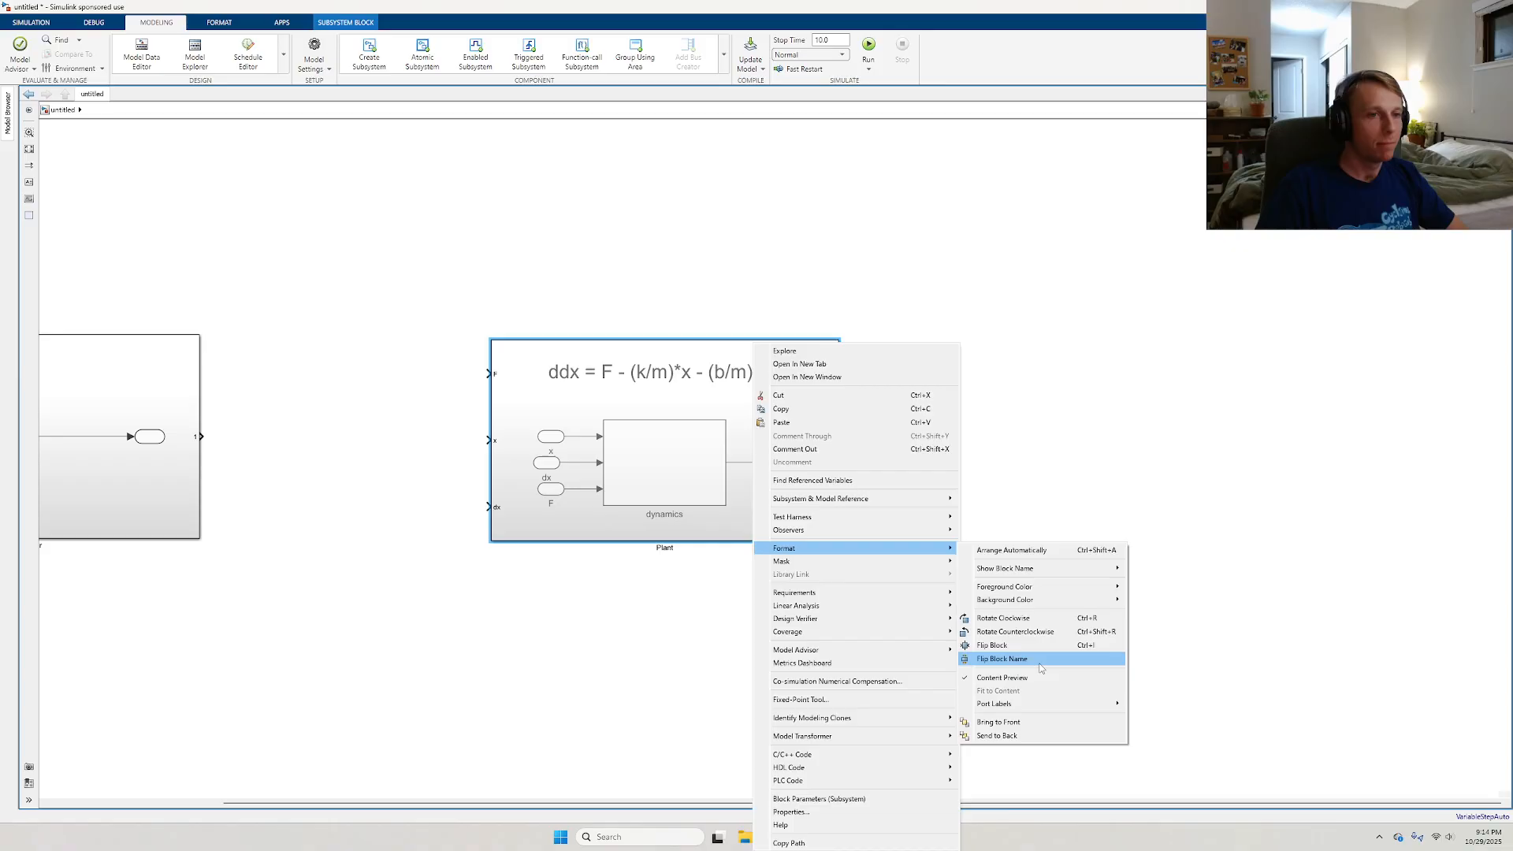
pyautogui.click(1024, 682)
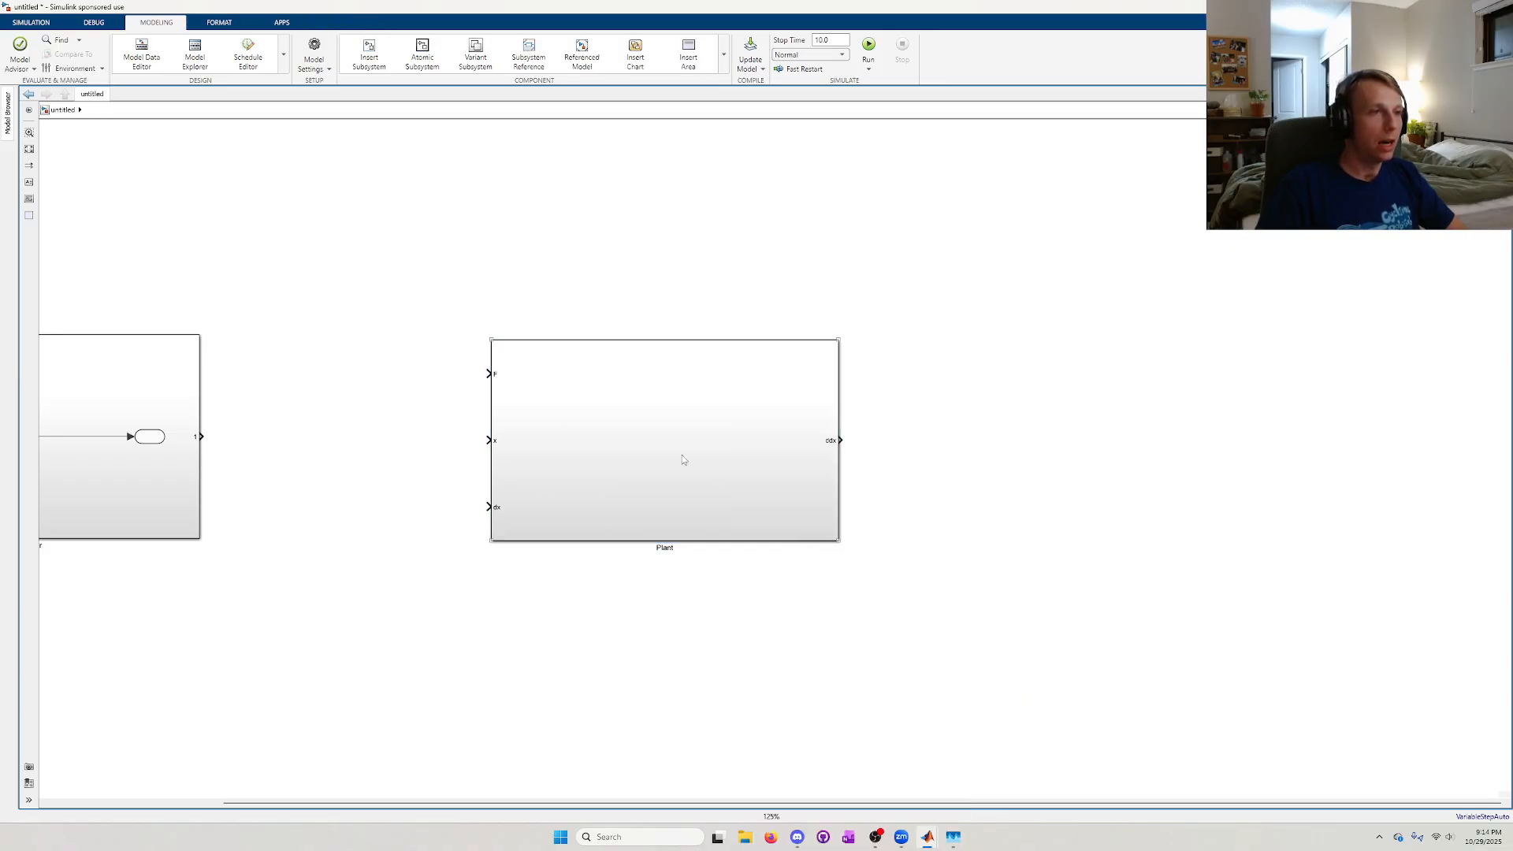
pyautogui.scroll(2, 691, 520)
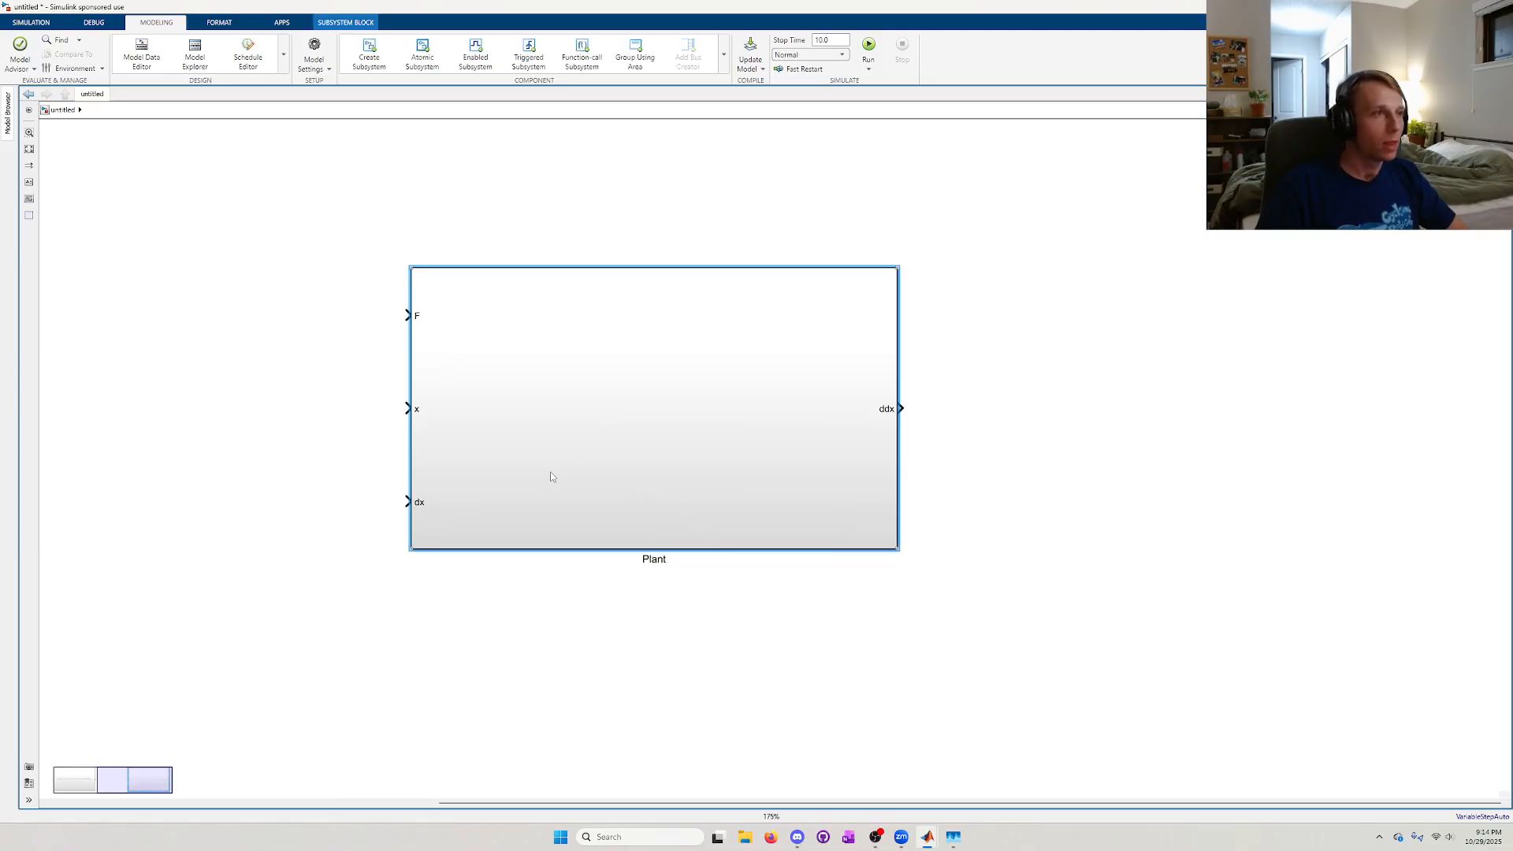
pyautogui.rightClick(649, 371)
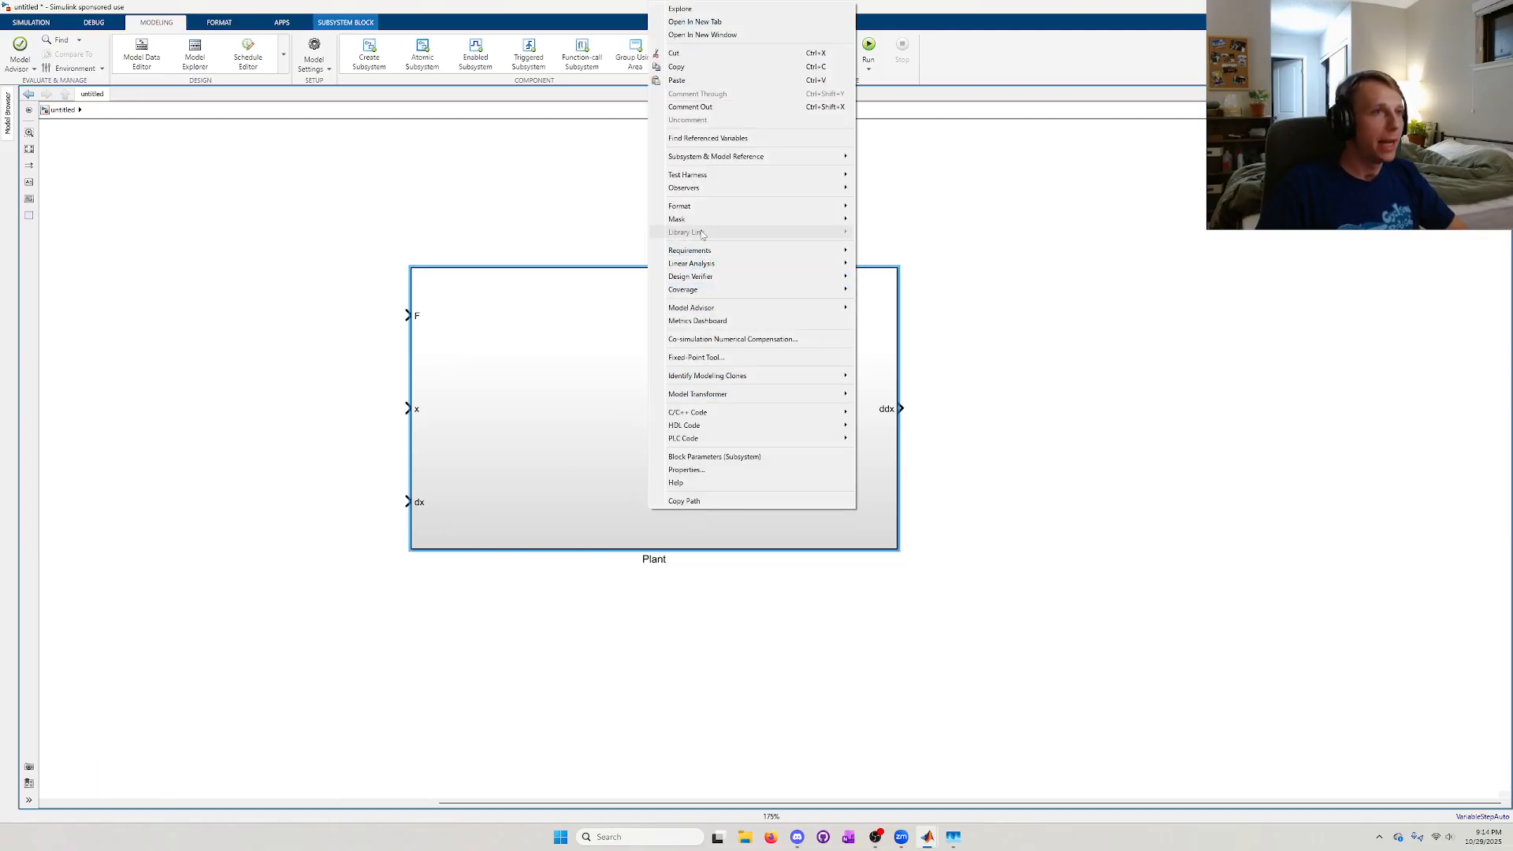
pyautogui.moveTo(699, 212)
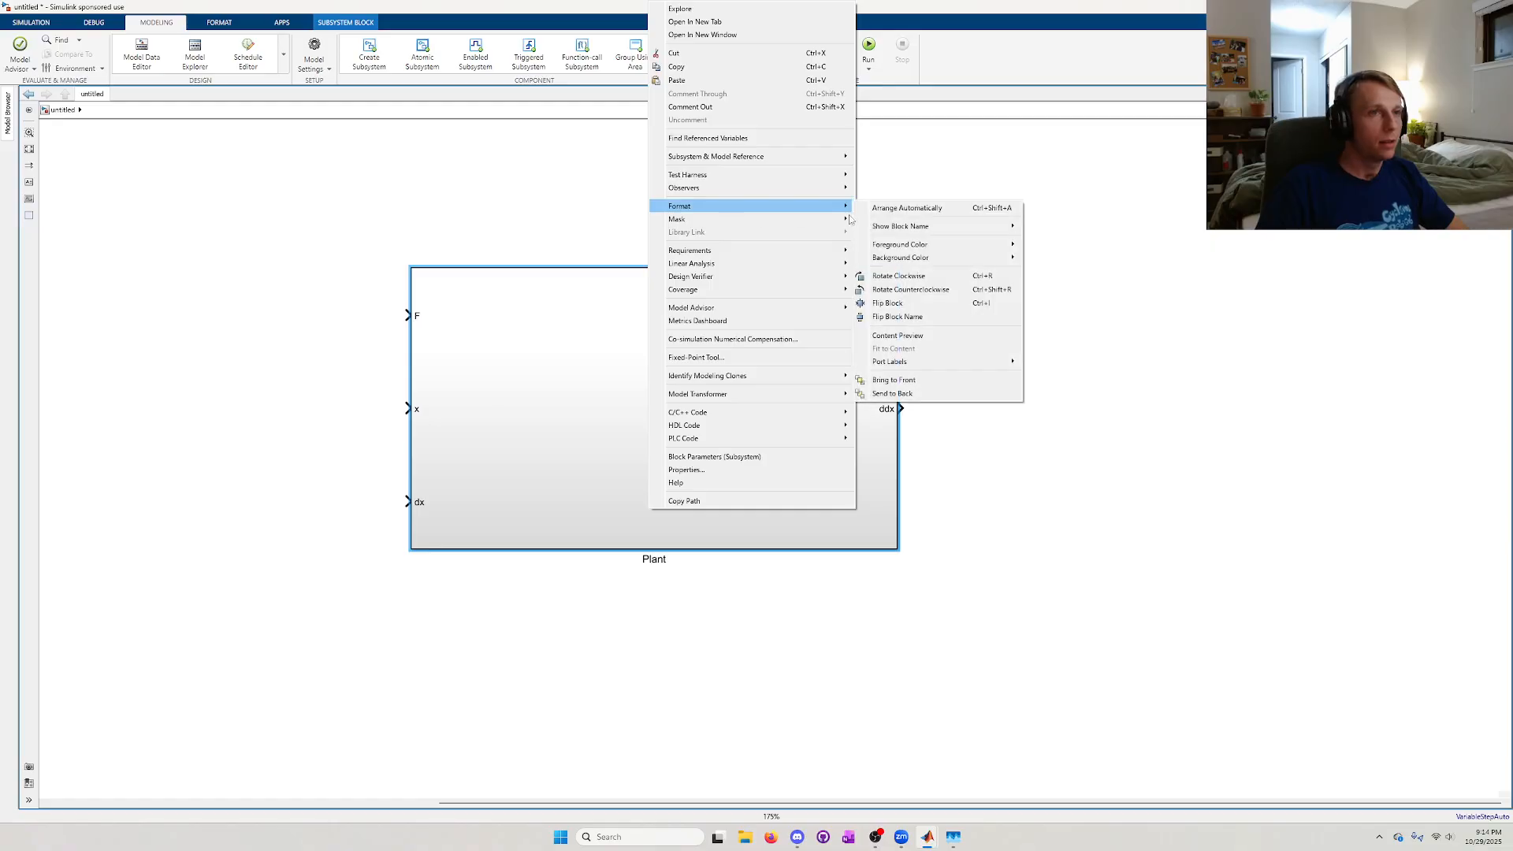
pyautogui.click(926, 336)
pyautogui.click(929, 342)
# - Move the Controller subsystem closer to the Plant subsystem, level with it
pyautogui.scroll(-4, 688, 498)
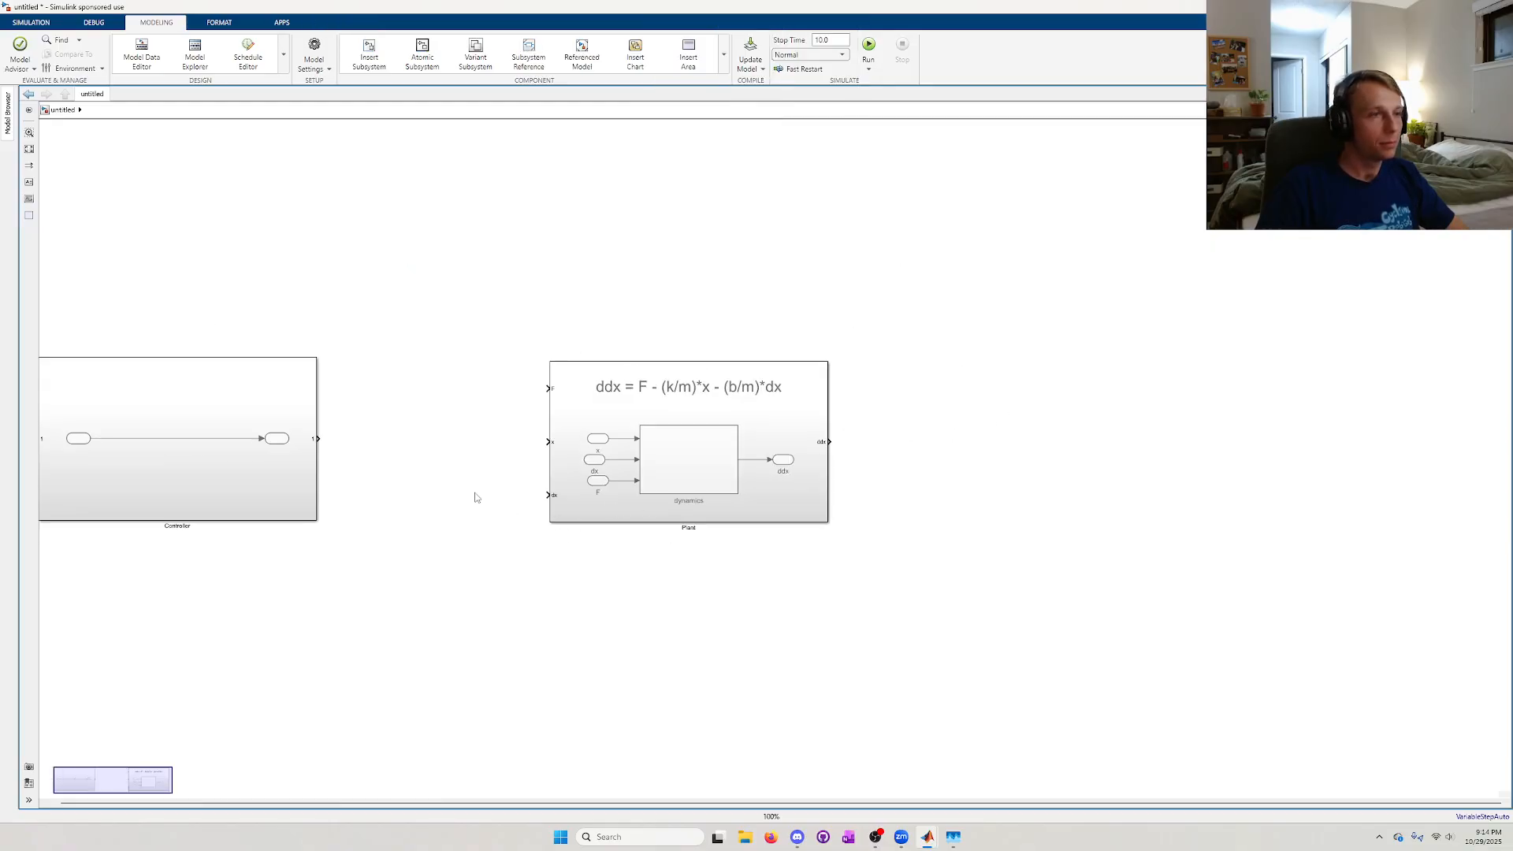
pyautogui.scroll(1, 479, 480)
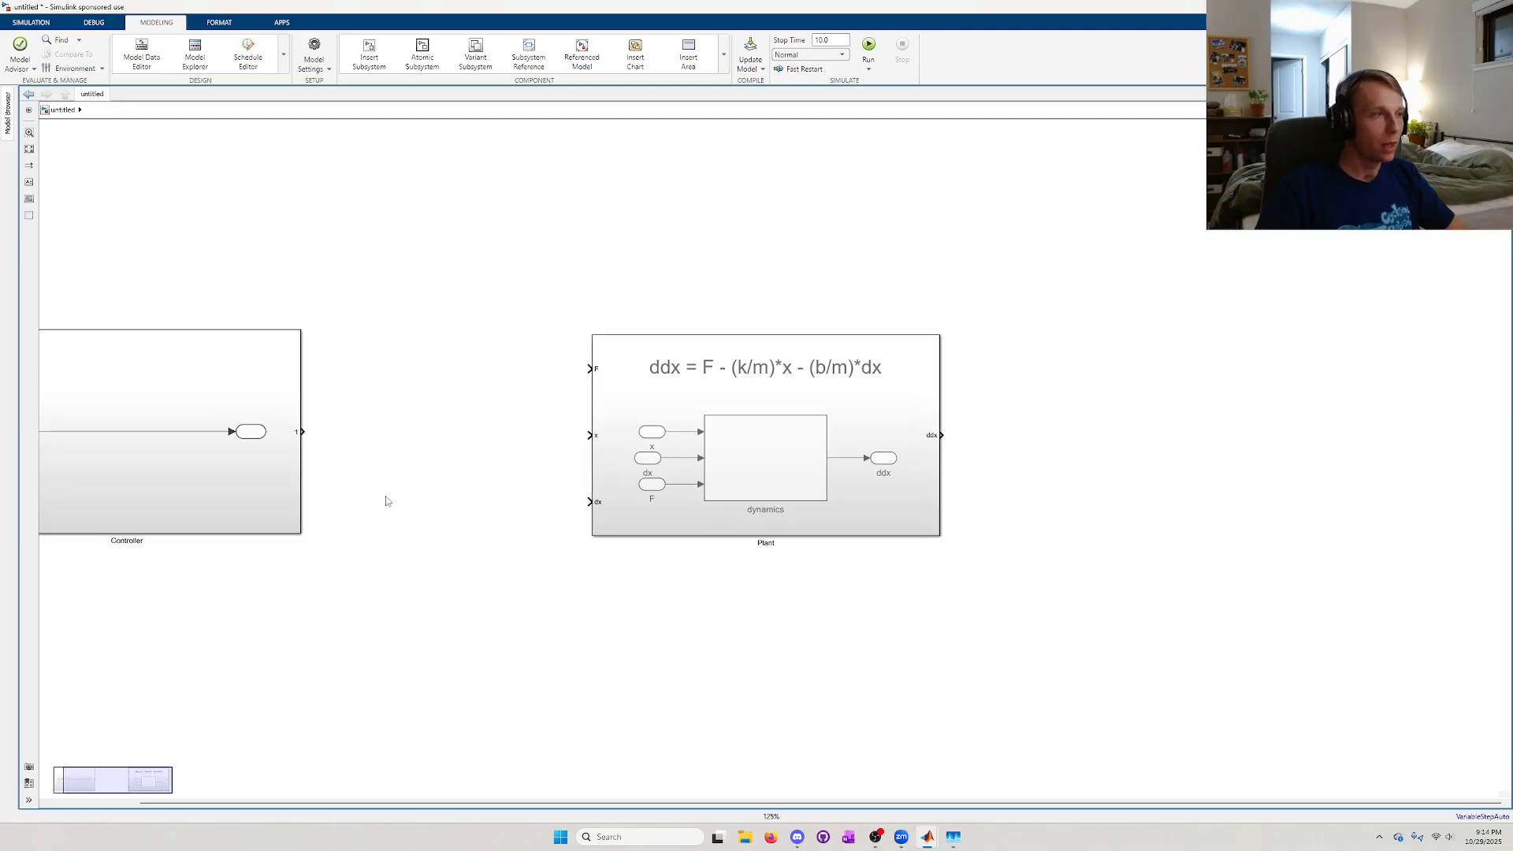
pyautogui.scroll(-2, 389, 500)
pyautogui.moveTo(262, 483); pyautogui.dragTo(340, 492)
pyautogui.click(358, 544)
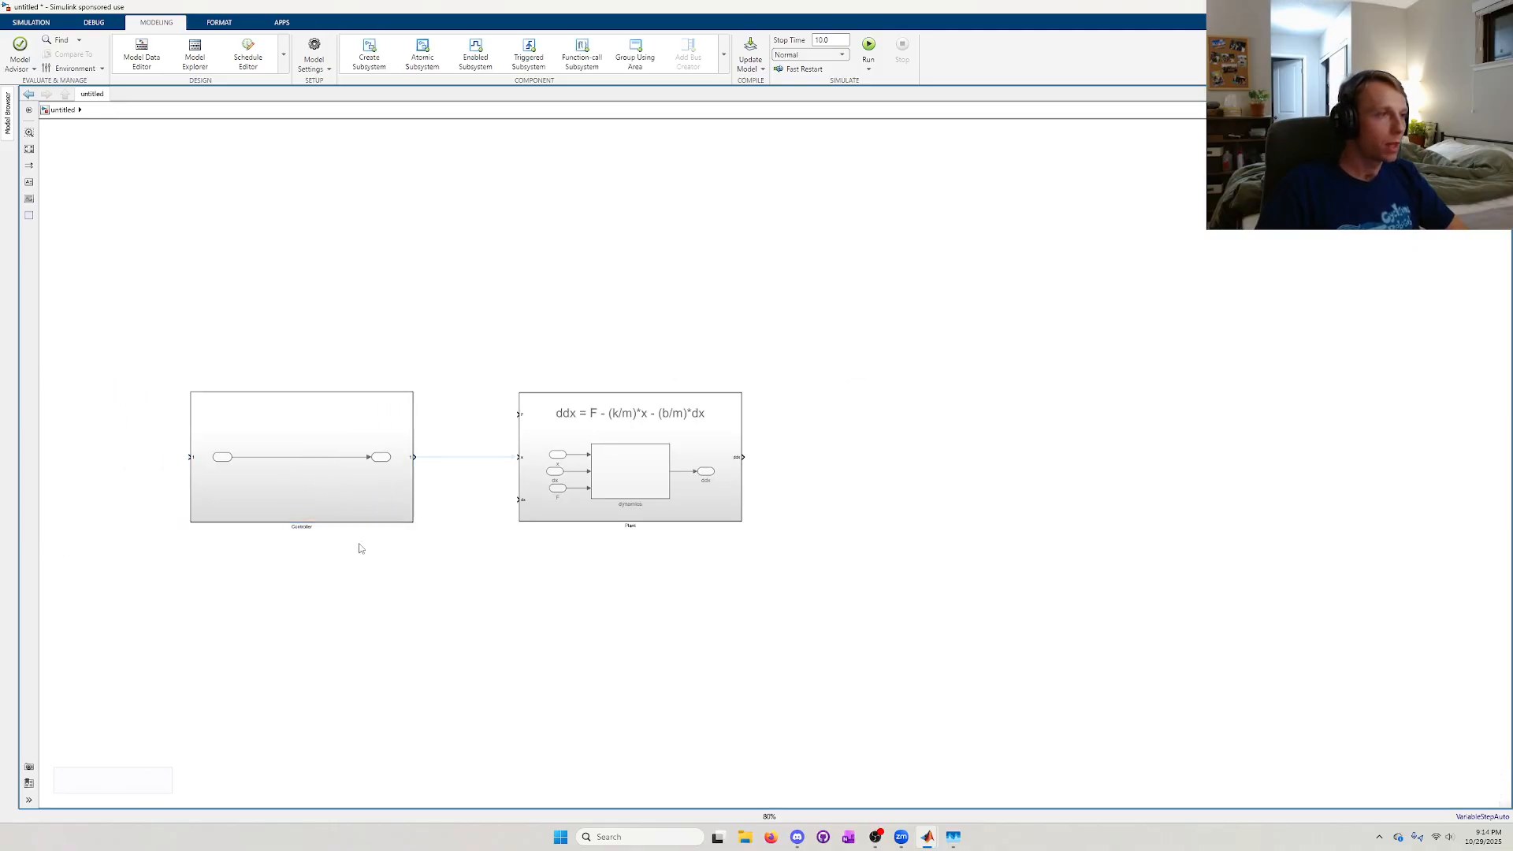
# - Open the Controller subsystem to look at its contents, and return to the top level of the model
pyautogui.scroll(3, 355, 544)
pyautogui.doubleClick(306, 471)
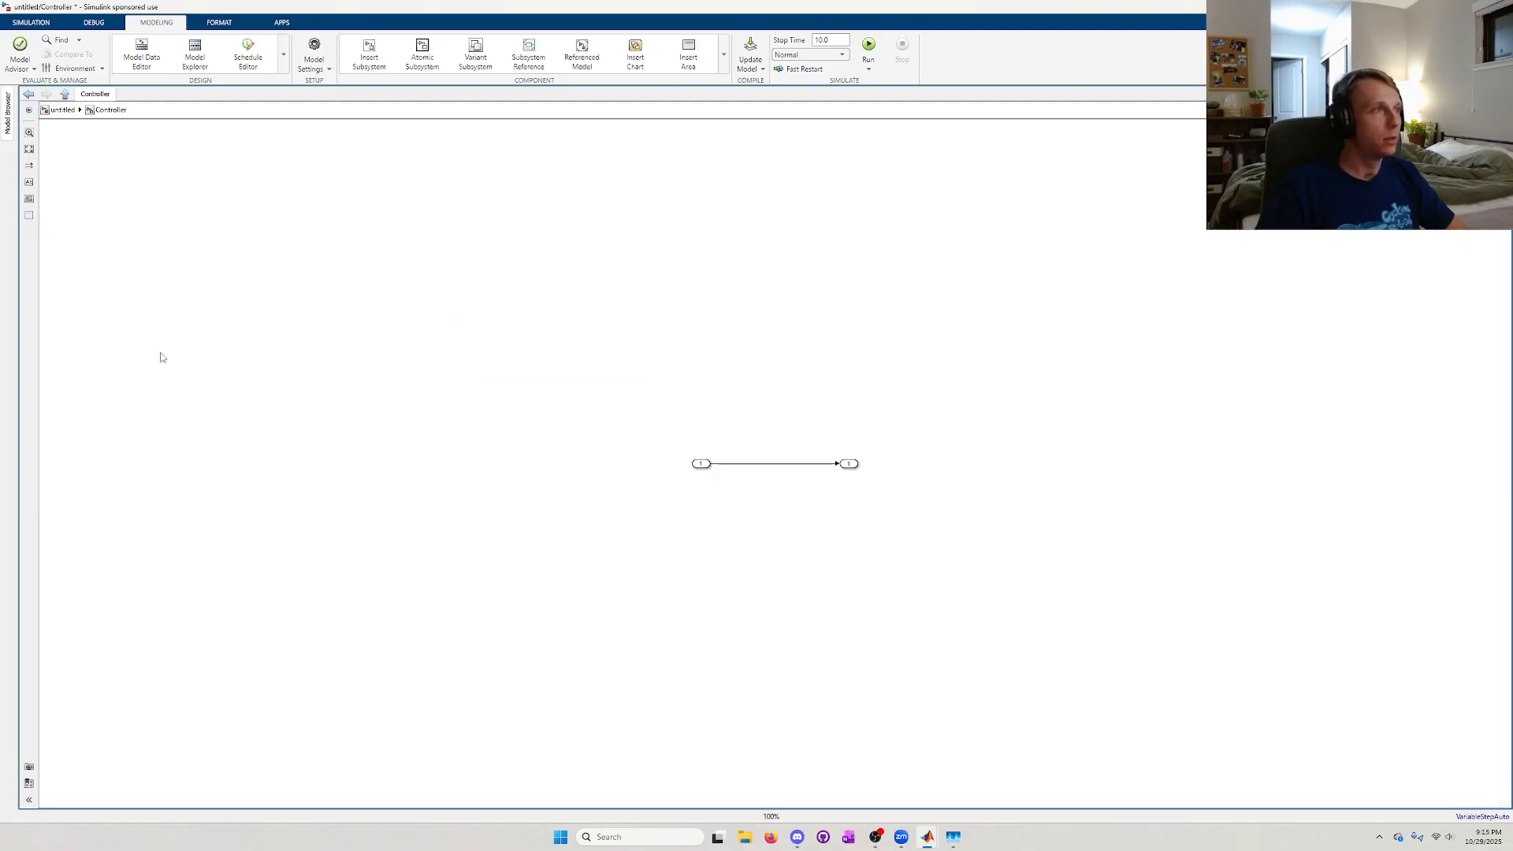
pyautogui.click(63, 111)
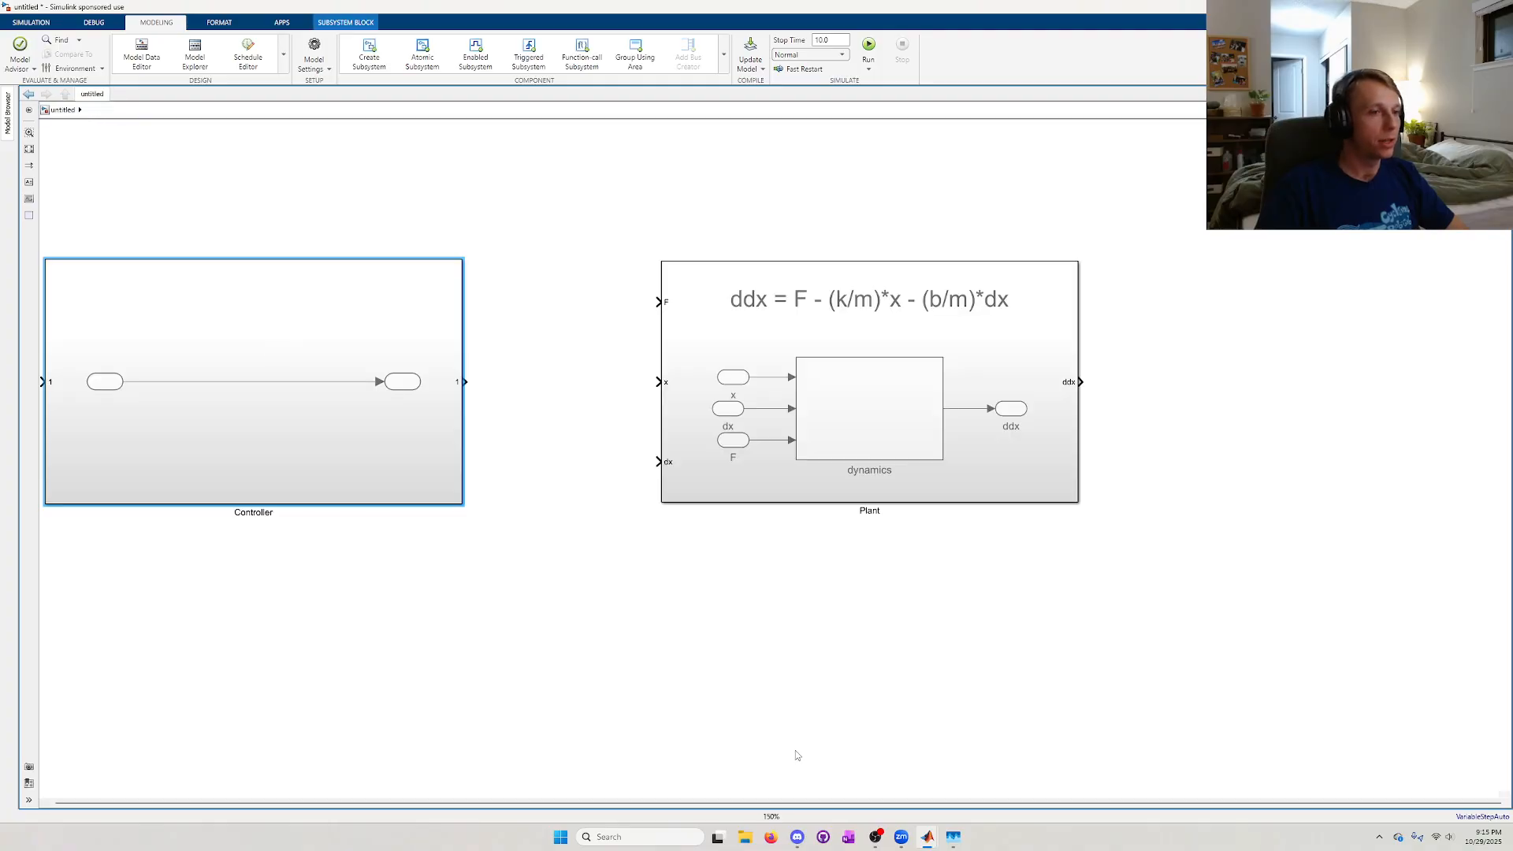
pyautogui.click(797, 837)
pyautogui.click(797, 837)
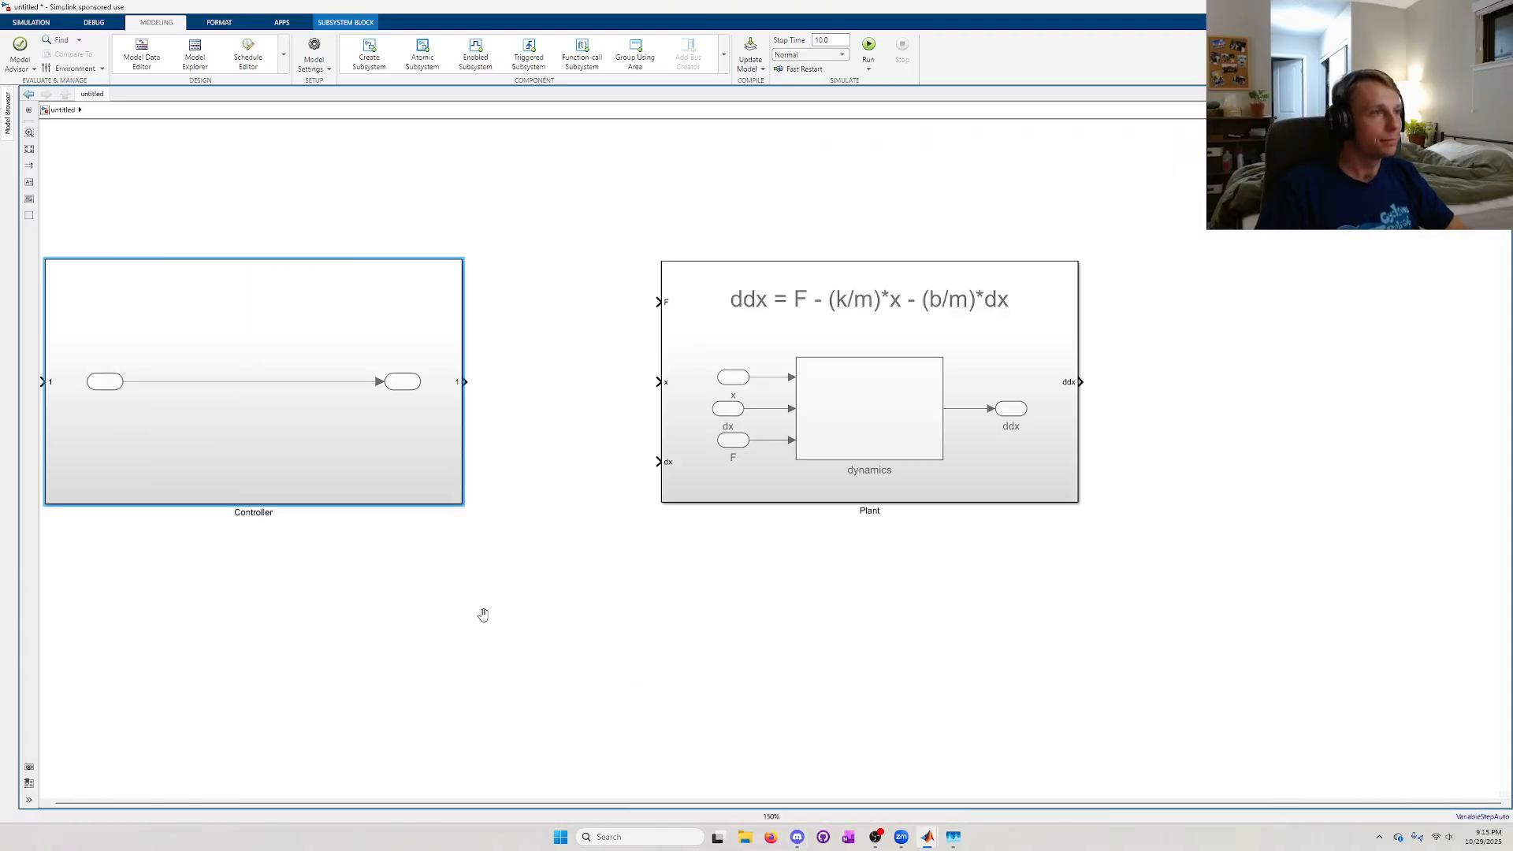
# - Comment out the Controller subsystem
pyautogui.moveTo(482, 611); pyautogui.dragTo(726, 641)
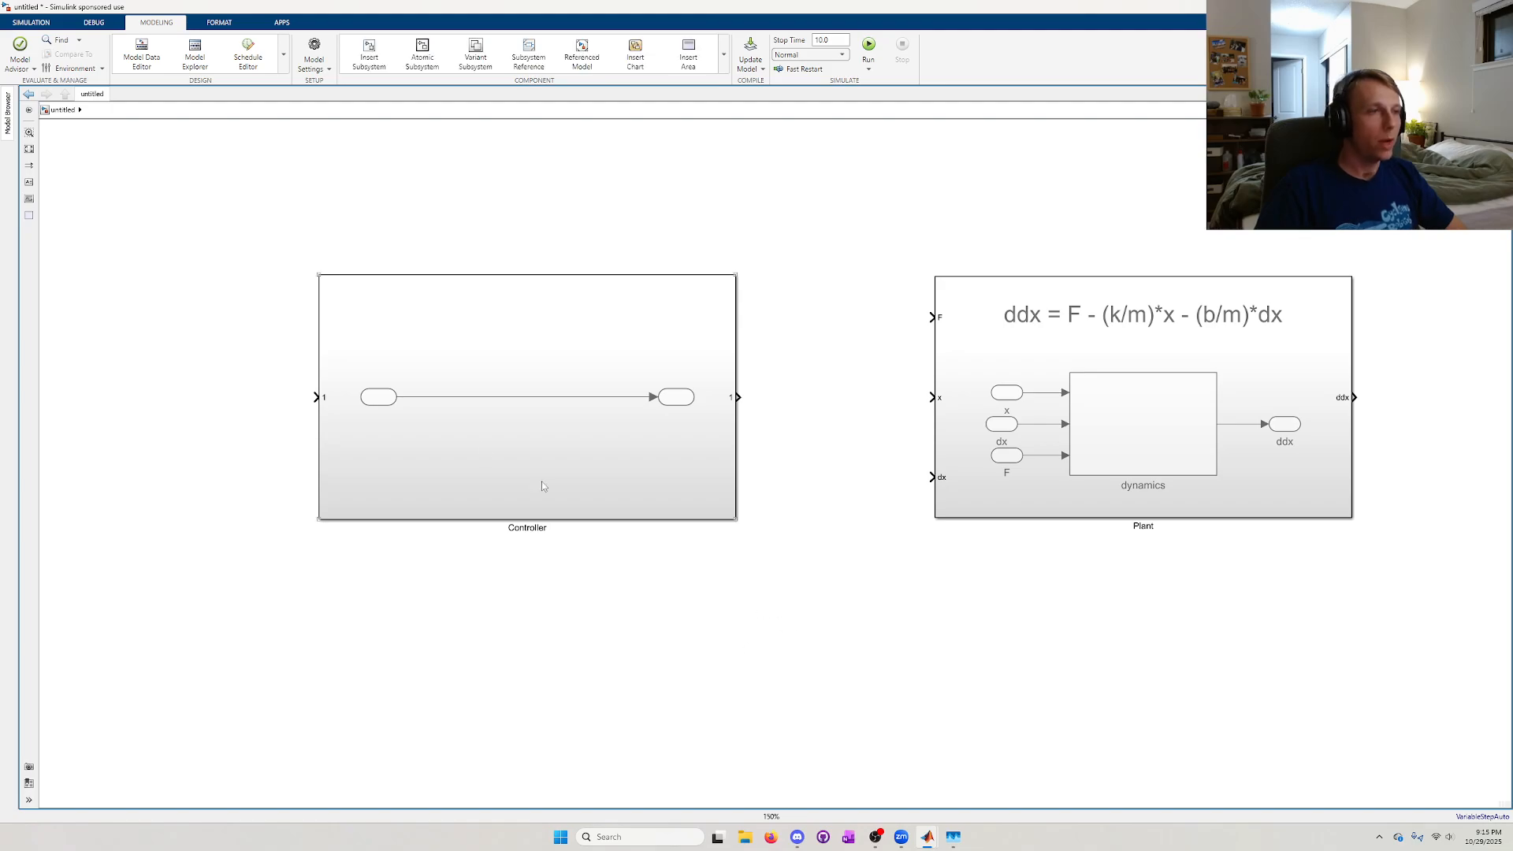
pyautogui.click(366, 317)
pyautogui.moveTo(281, 243); pyautogui.dragTo(783, 565)
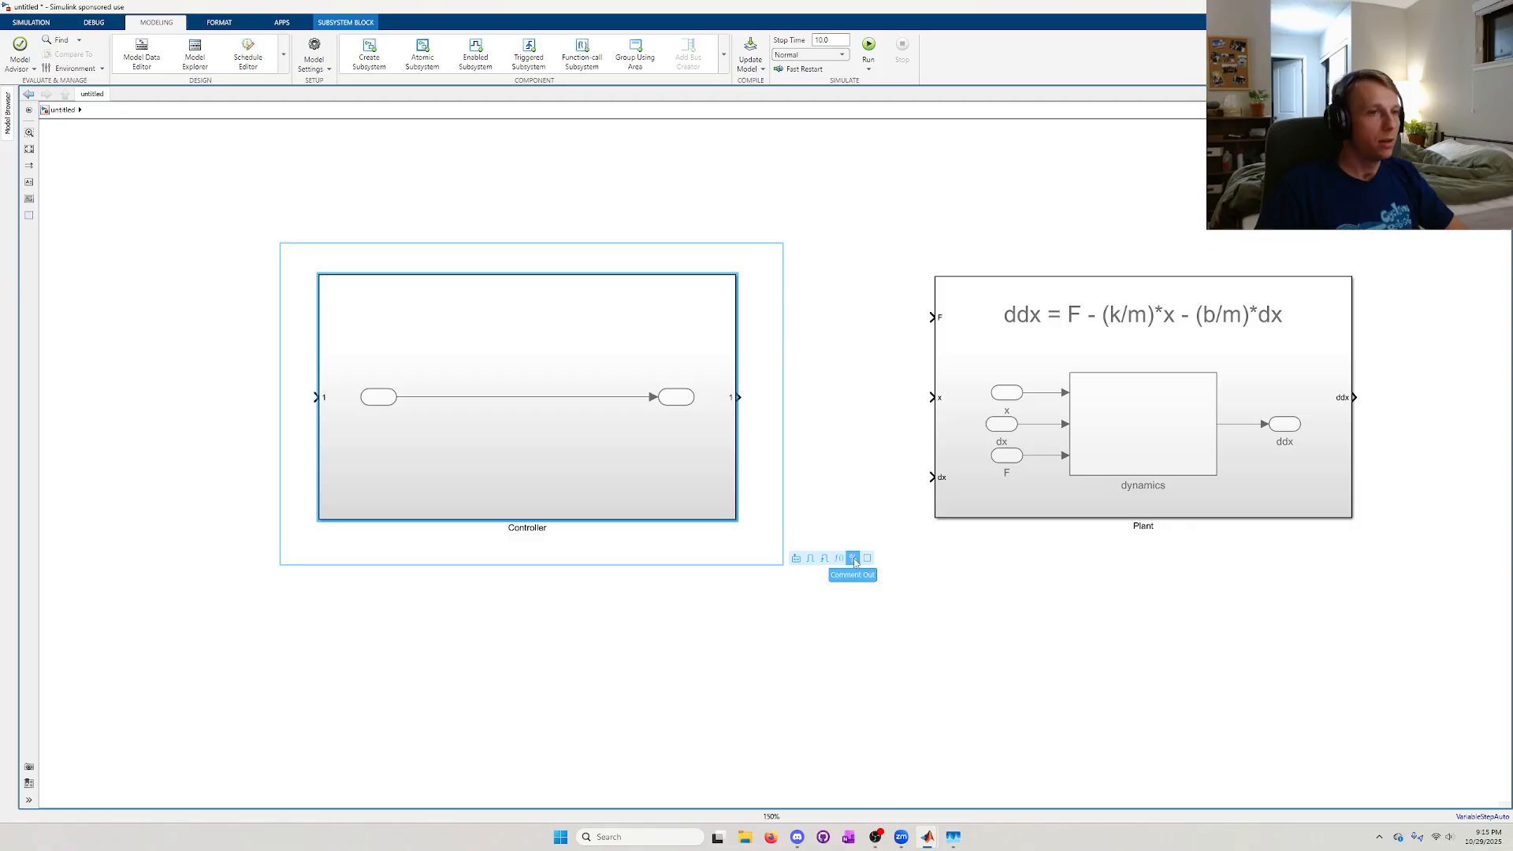
pyautogui.click(853, 559)
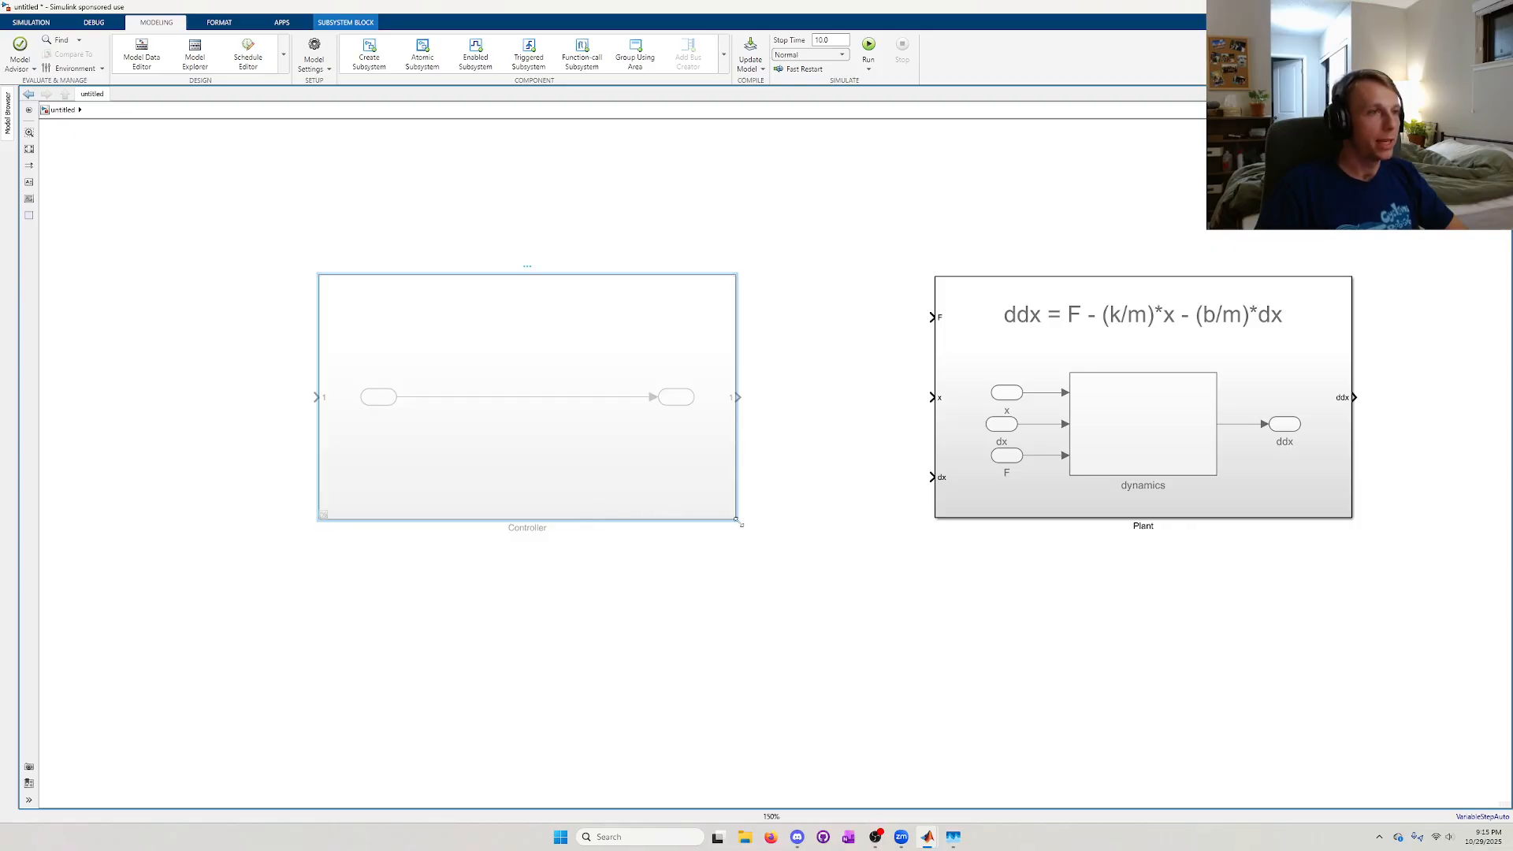
# - Shrink the commented-out Controller subsystem and move it above and to the left of the Plant
pyautogui.moveTo(740, 523); pyautogui.dragTo(630, 458)
pyautogui.moveTo(656, 522); pyautogui.dragTo(216, 254)
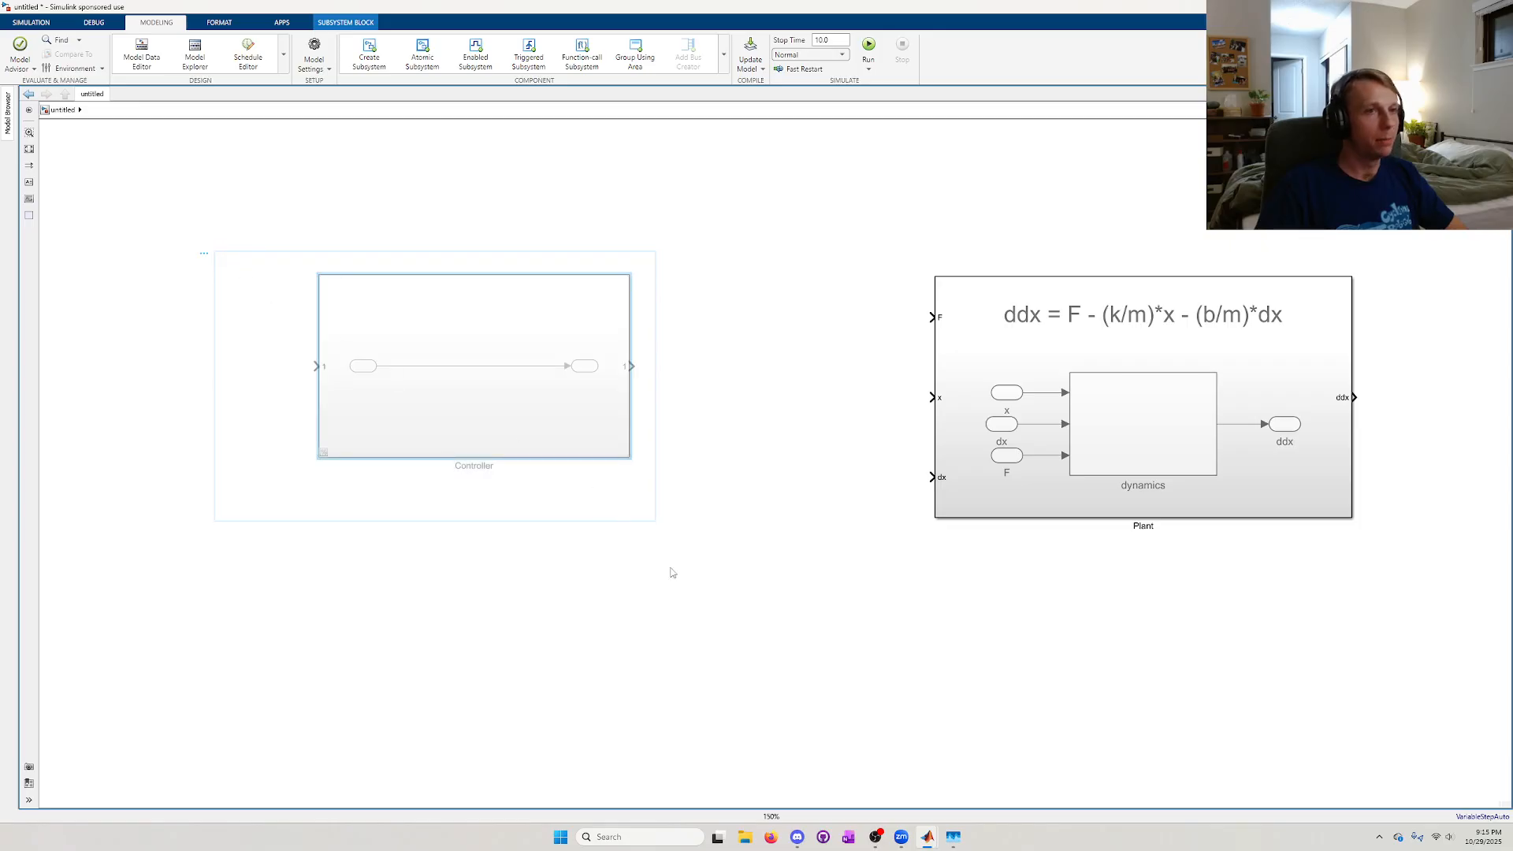
pyautogui.click(673, 572)
pyautogui.scroll(-1, 619, 440)
pyautogui.scroll(3, 620, 440)
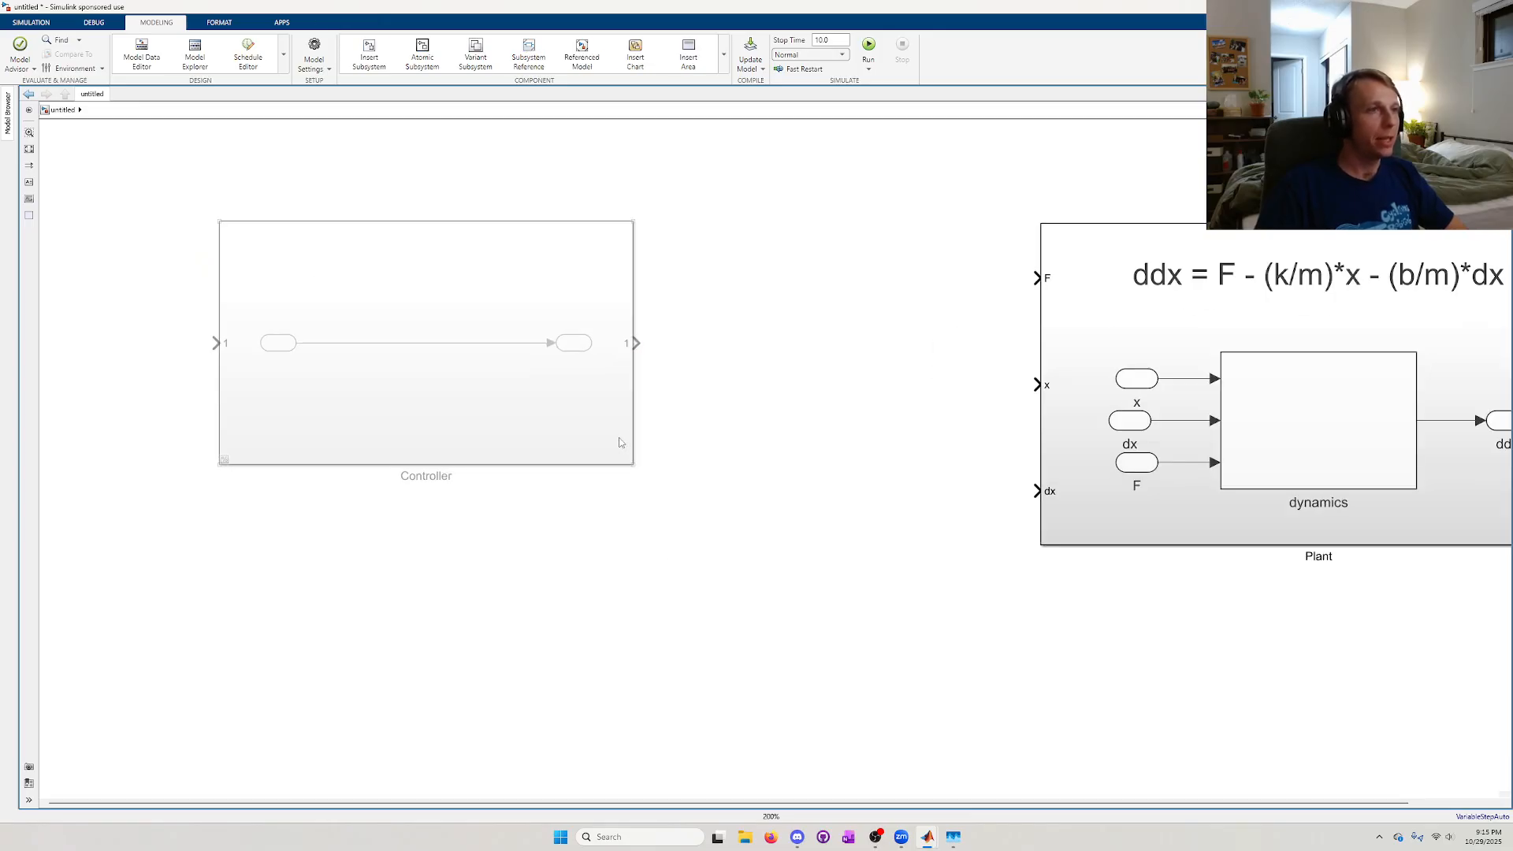
pyautogui.scroll(-6, 621, 442)
pyautogui.moveTo(587, 429); pyautogui.dragTo(651, 304)
pyautogui.scroll(4, 672, 398)
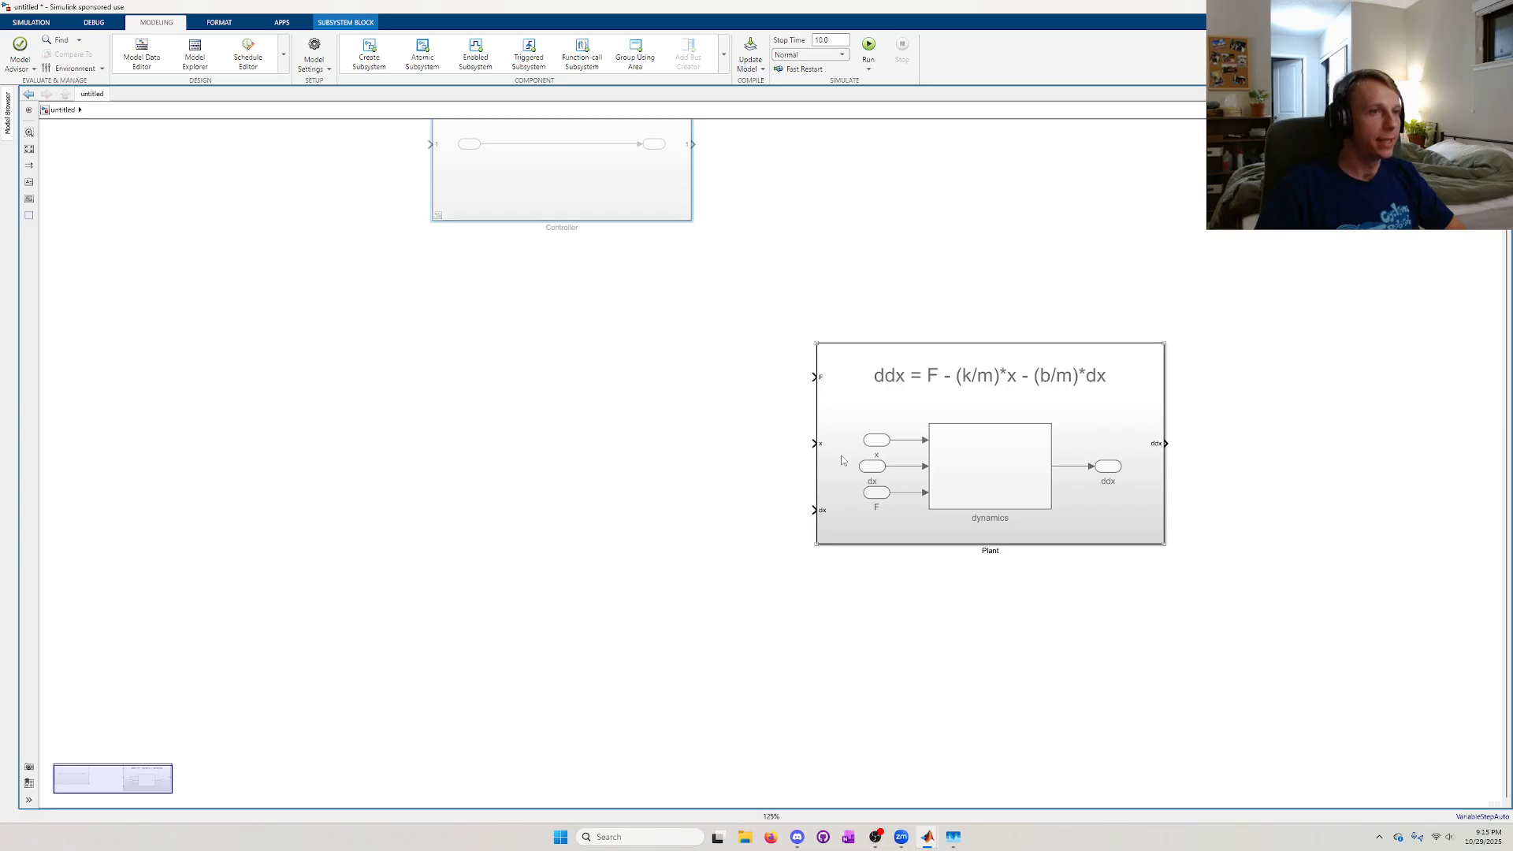
# - Add an Integrator block to the right of the Plant and connect the Plant's ddx output to it
pyautogui.moveTo(974, 576); pyautogui.dragTo(841, 569)
pyautogui.scroll(2, 858, 480)
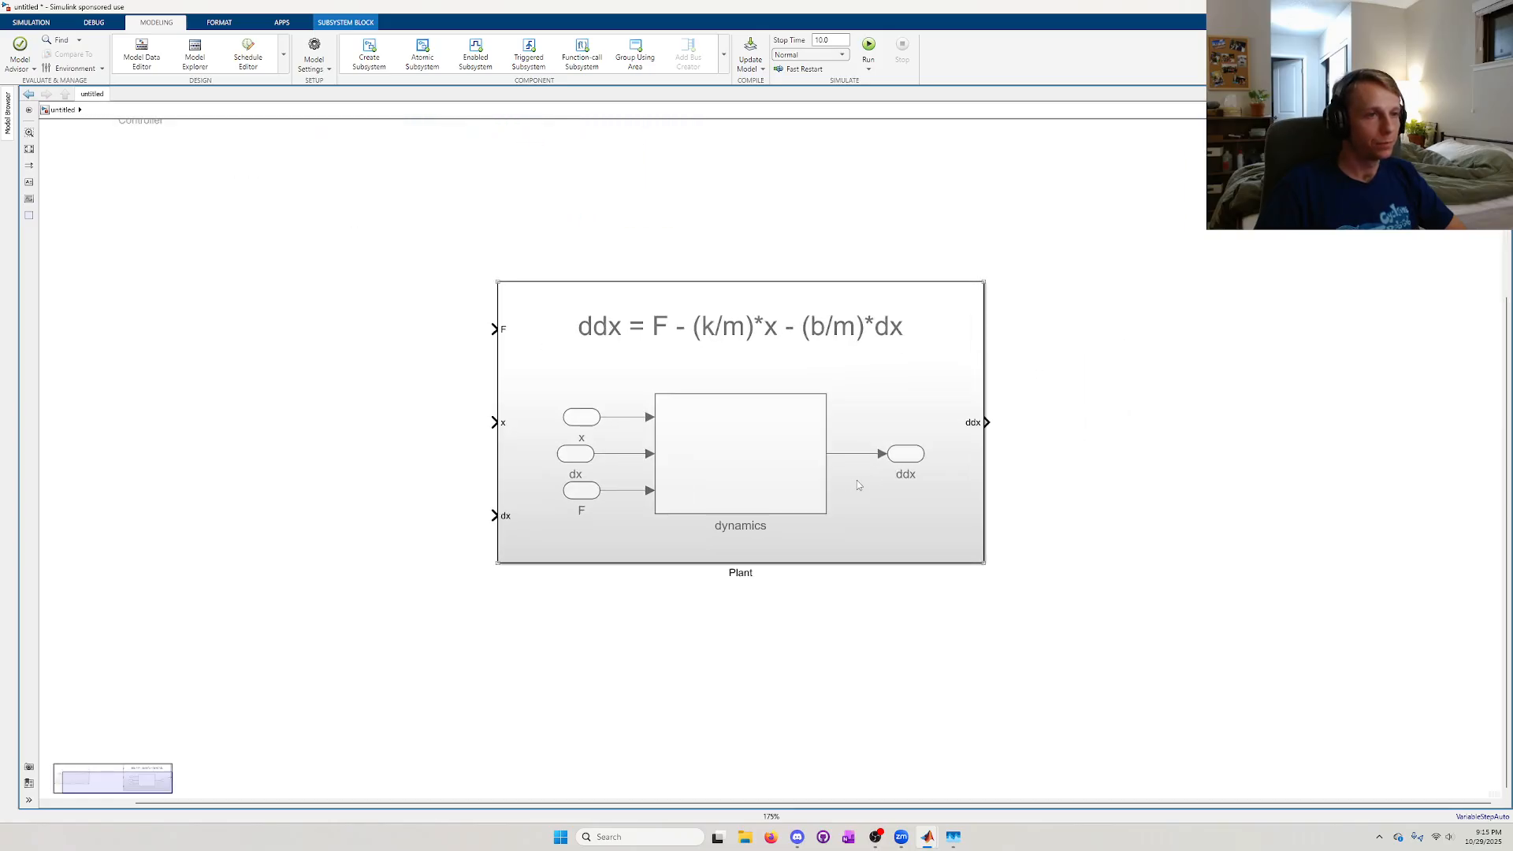
pyautogui.click(938, 646)
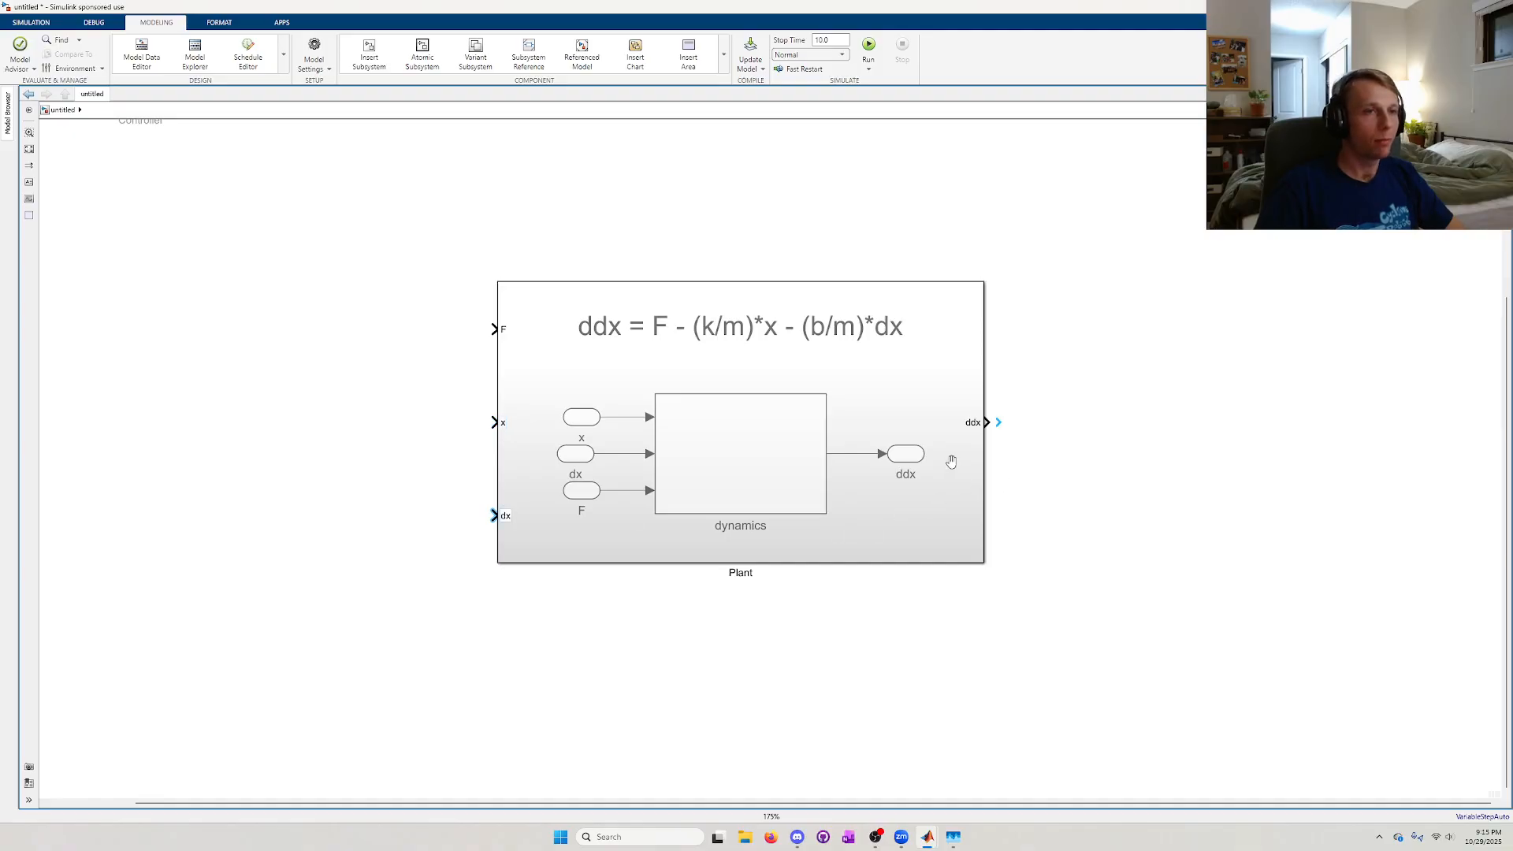
pyautogui.hscroll(3, 951, 462)
pyautogui.doubleClick(975, 405)
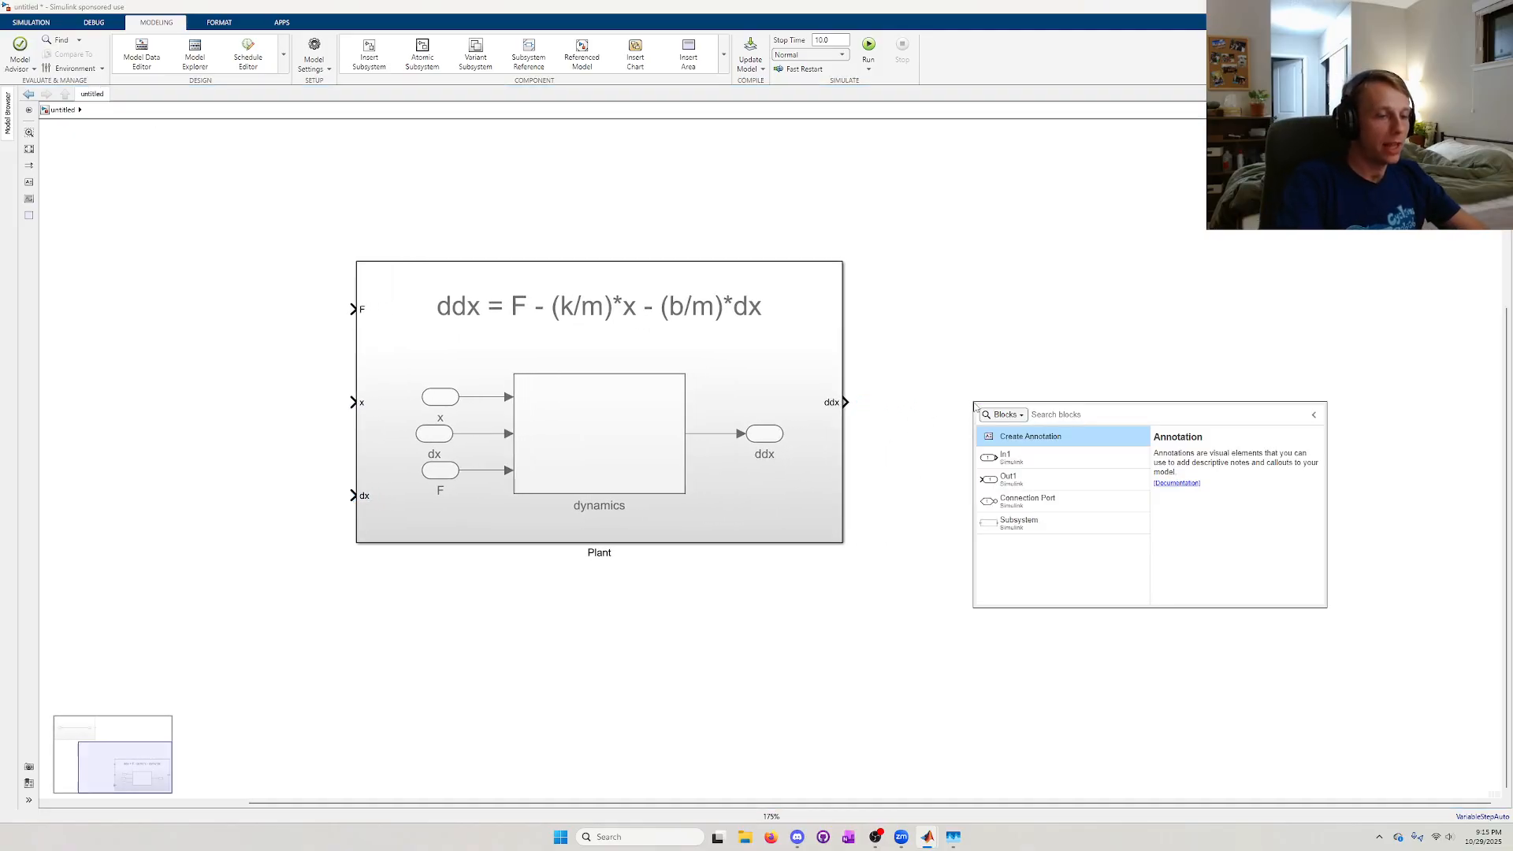
pyautogui.write('int')
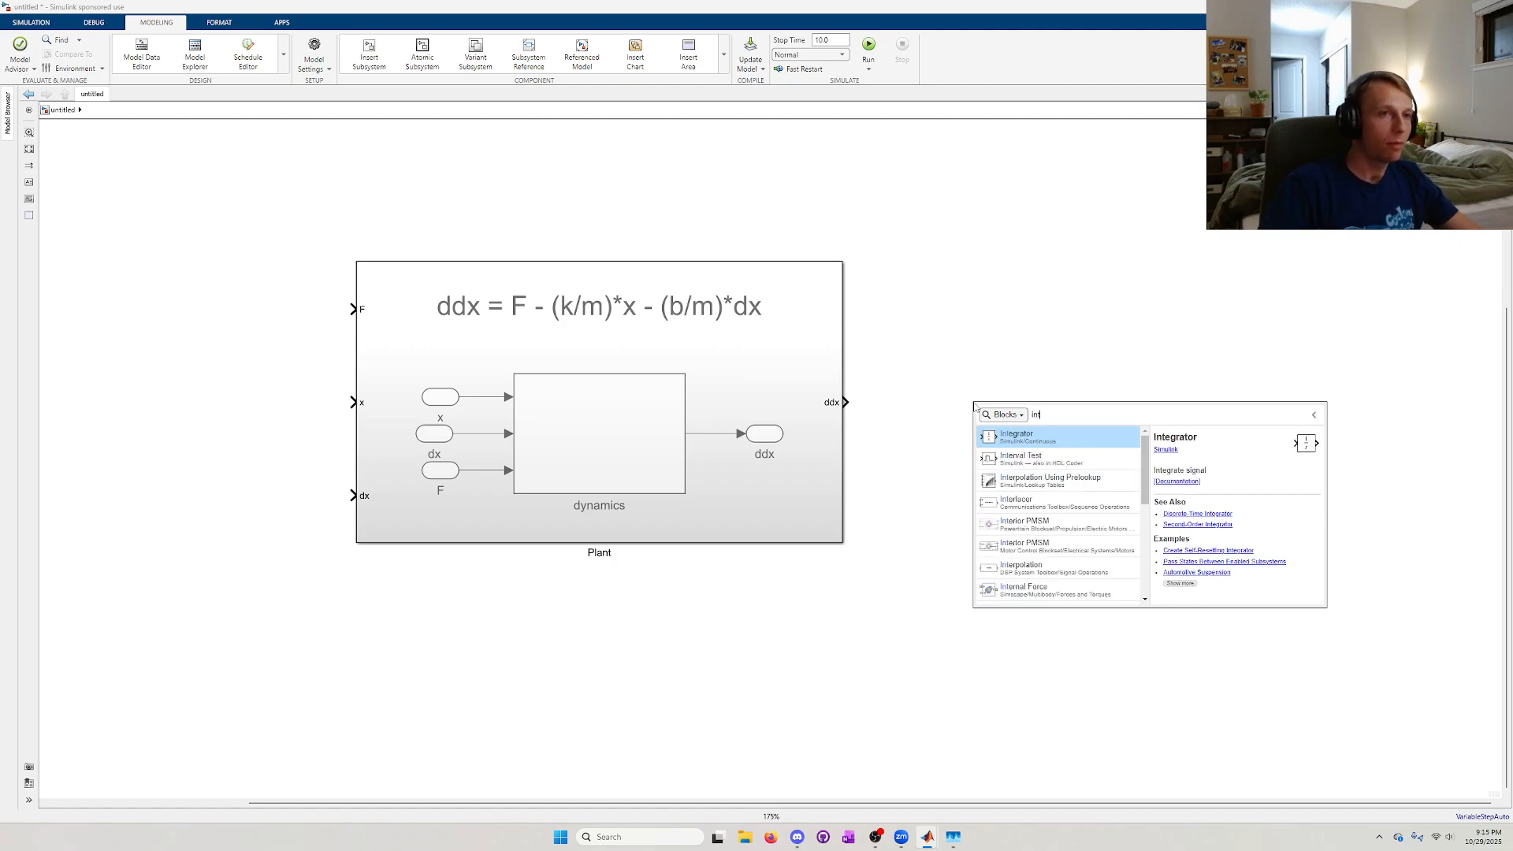
pyautogui.click(1027, 444)
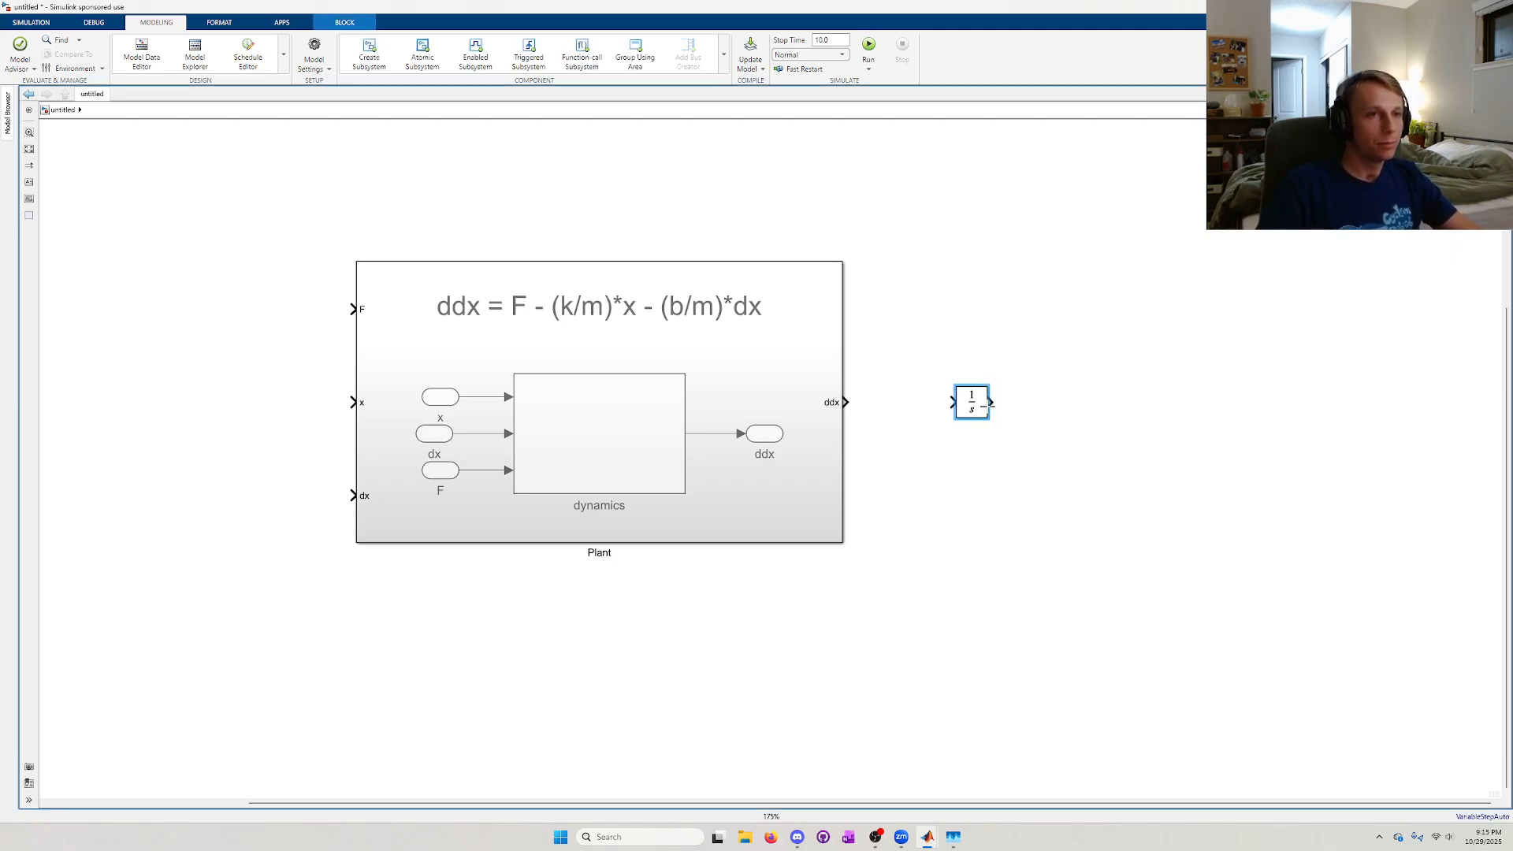
pyautogui.moveTo(982, 415)
pyautogui.mouseDown()
pyautogui.moveTo(912, 402)
pyautogui.moveTo(929, 417)
pyautogui.mouseUp()
pyautogui.click(1005, 425)
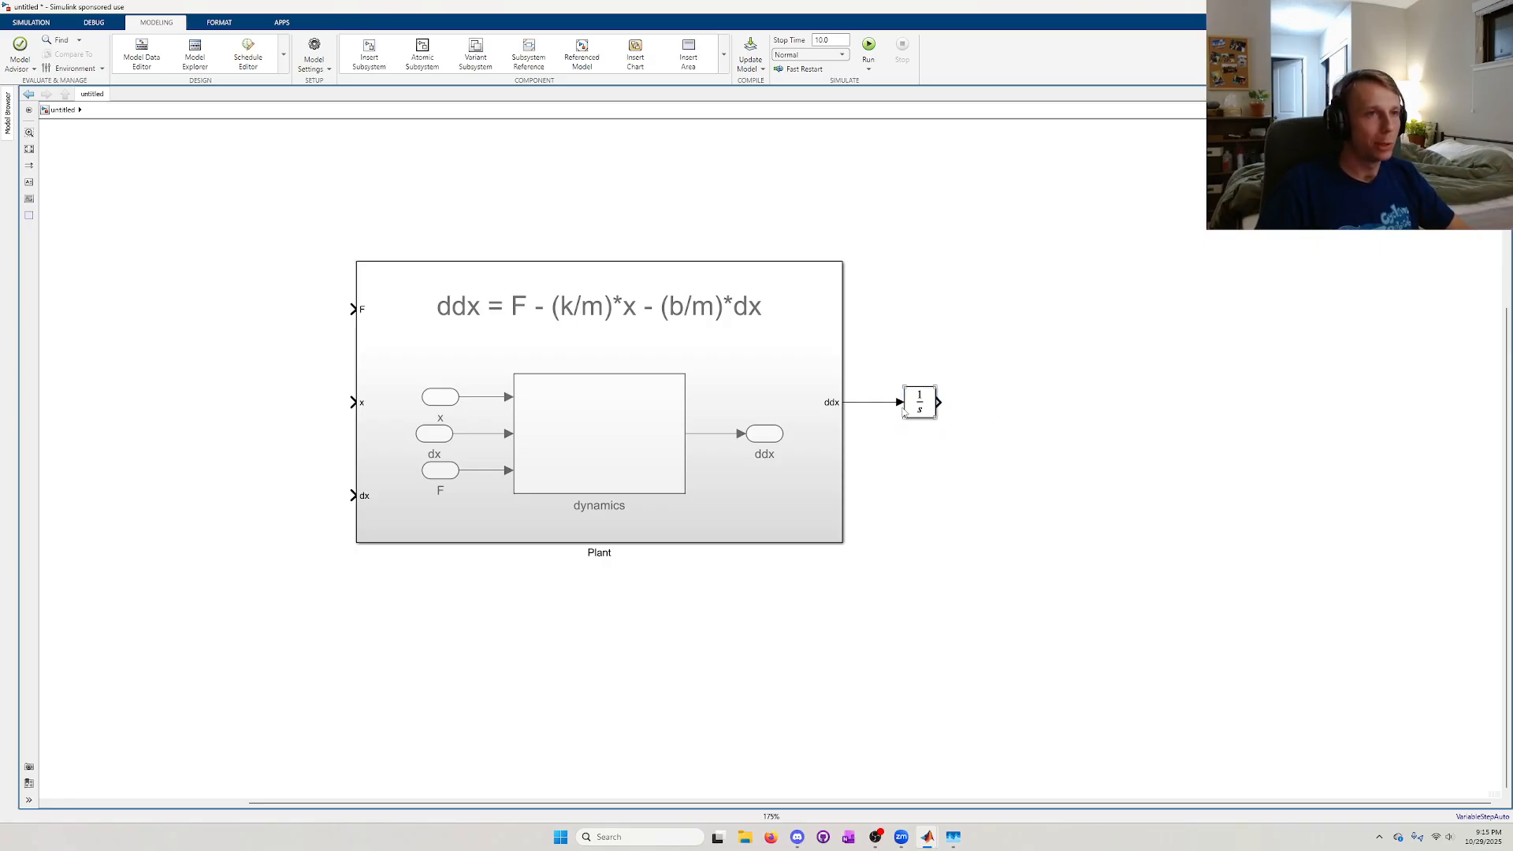
# - Add a second Integrator in line with the first and connect the first Integrator's output to its input
pyautogui.doubleClick(1039, 408)
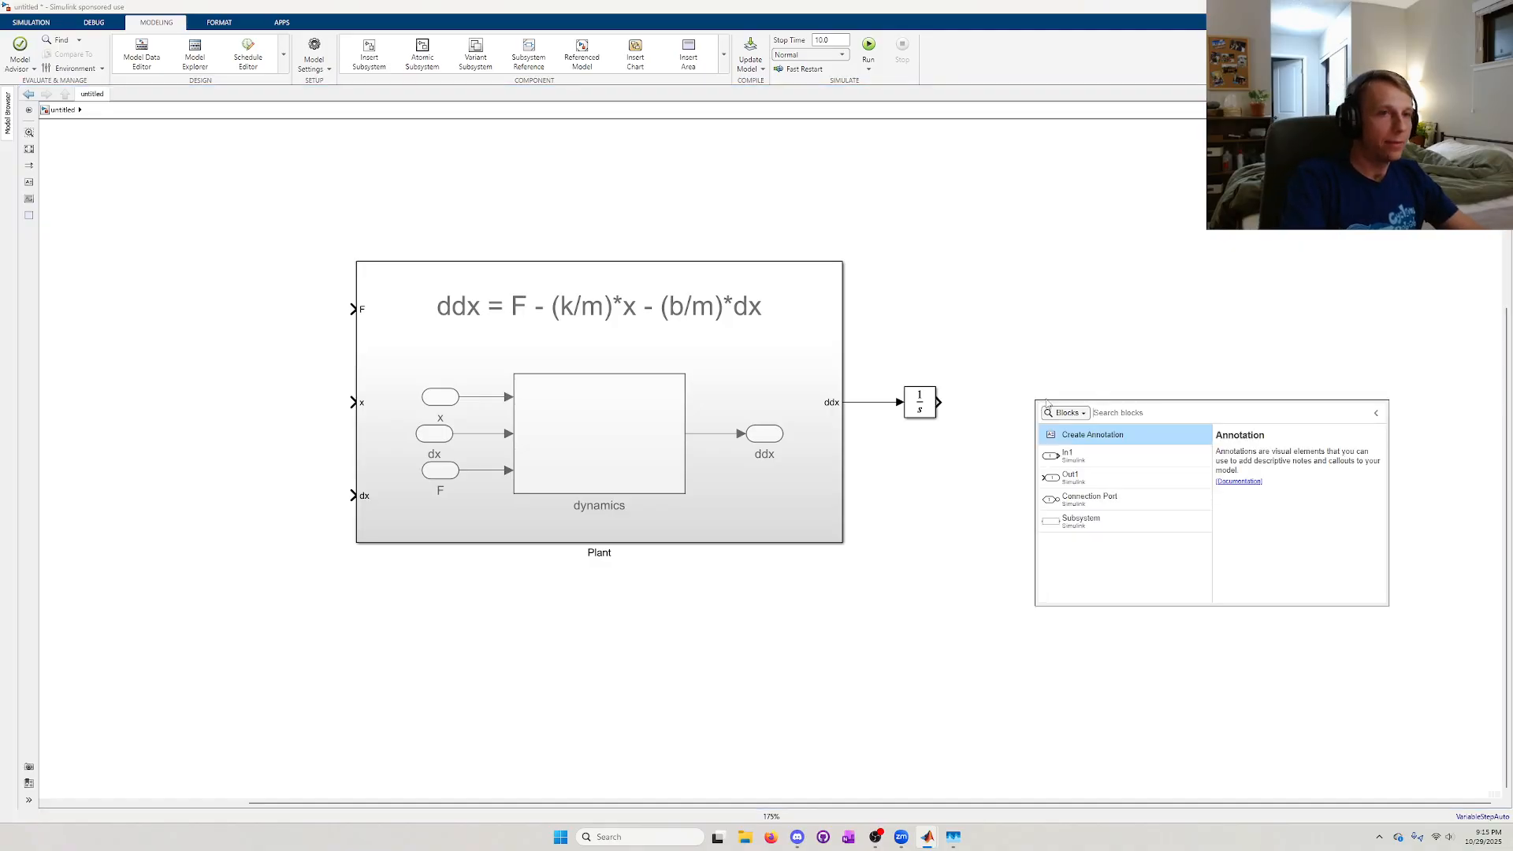
pyautogui.write('Int')
pyautogui.click(1089, 442)
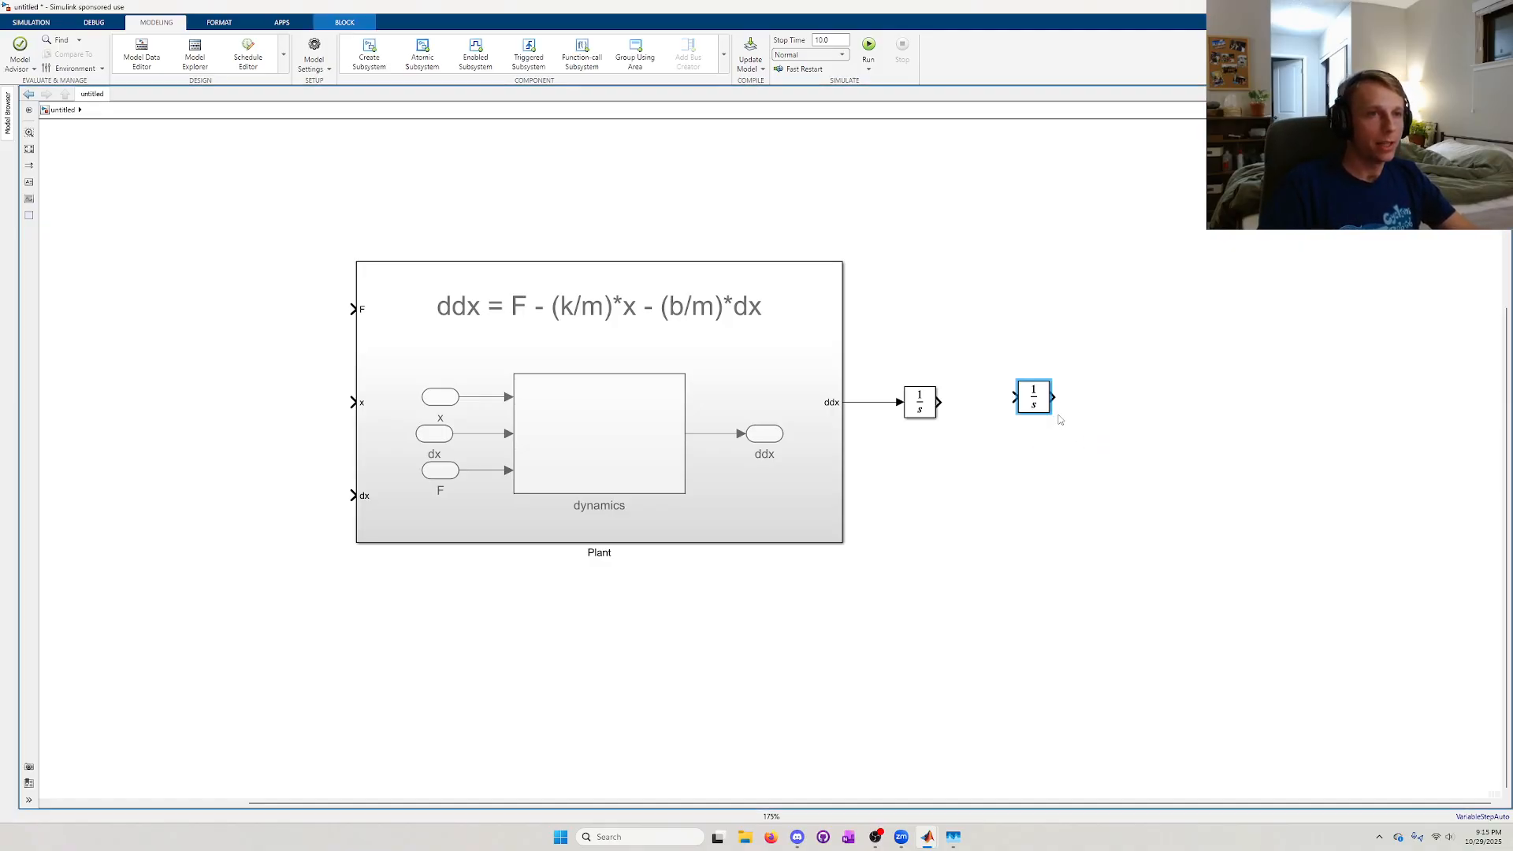
pyautogui.moveTo(1042, 396); pyautogui.dragTo(1036, 402)
pyautogui.click(990, 402)
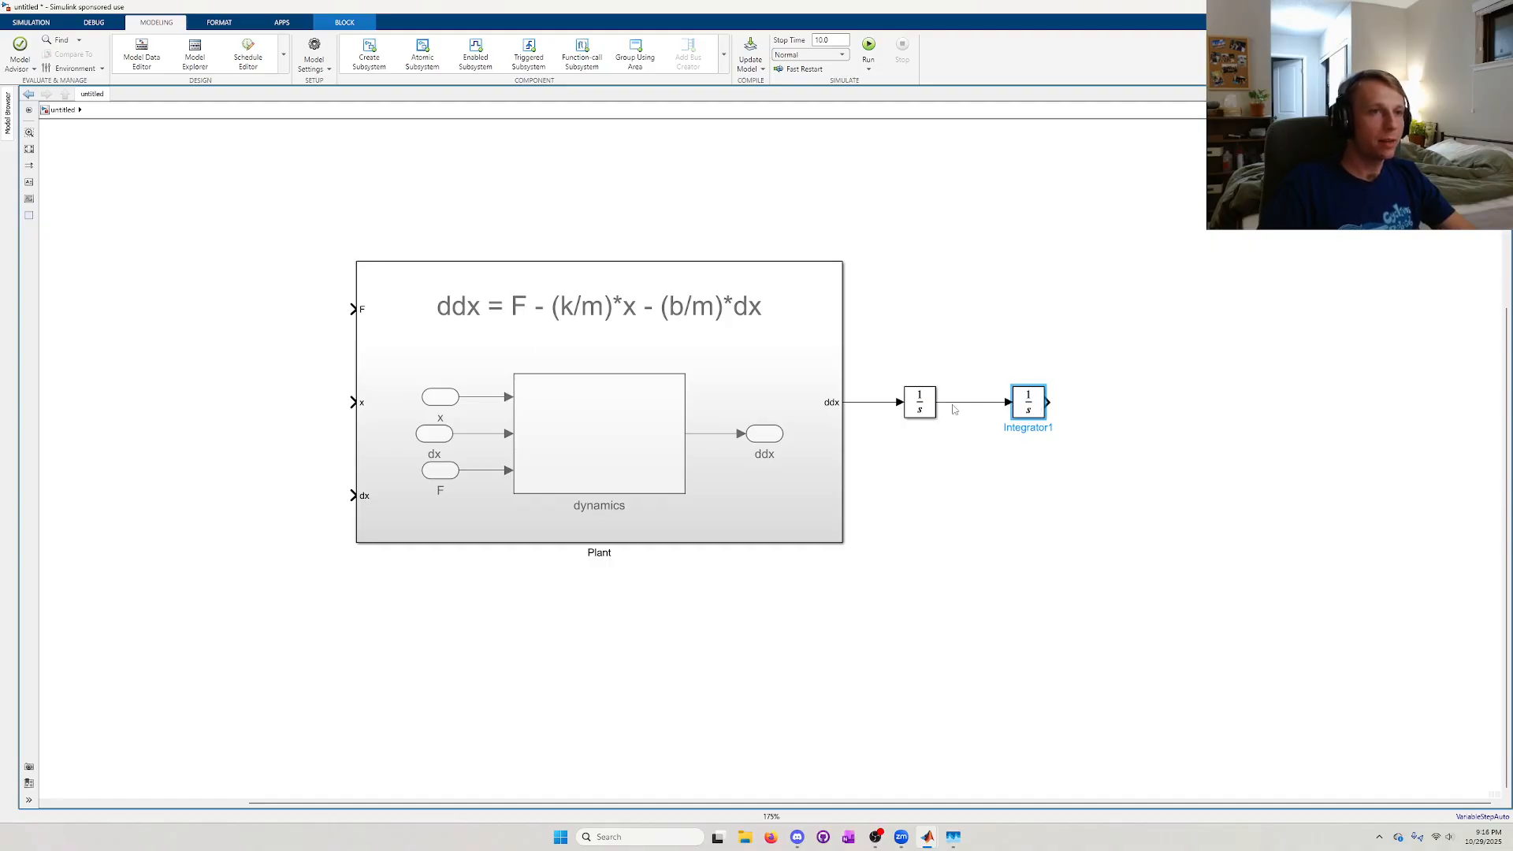
# - Label the signal between the two Integrator blocks as dx
pyautogui.doubleClick(955, 403)
pyautogui.write('dx')
pyautogui.click(1070, 468)
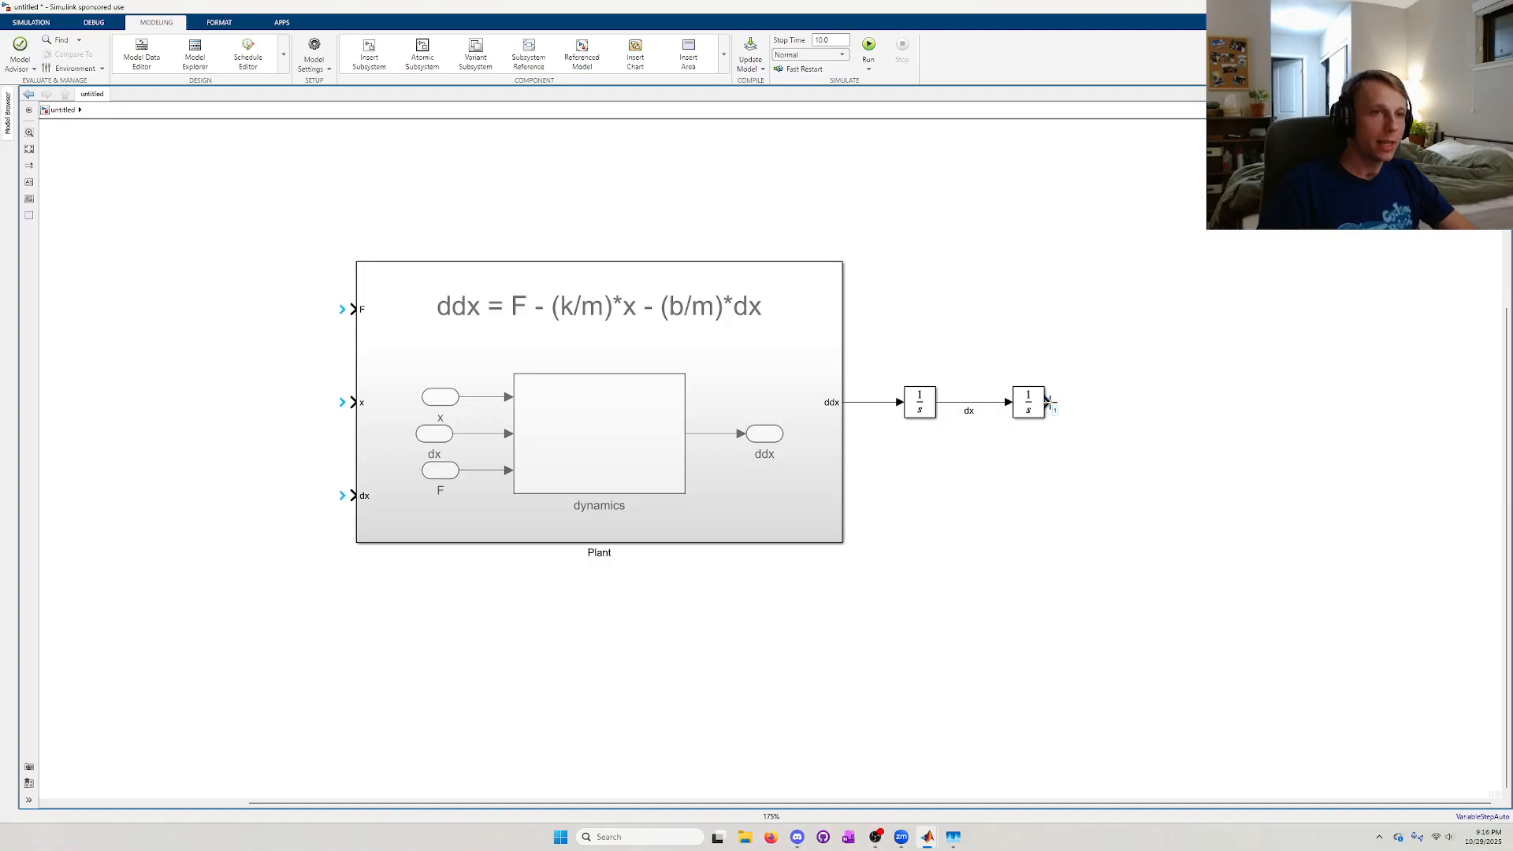
# - Connect the second Integrator's output to the Plant's x input and route the feedback line below and wide around the Plant
pyautogui.moveTo(338, 402); pyautogui.dragTo(342, 413)
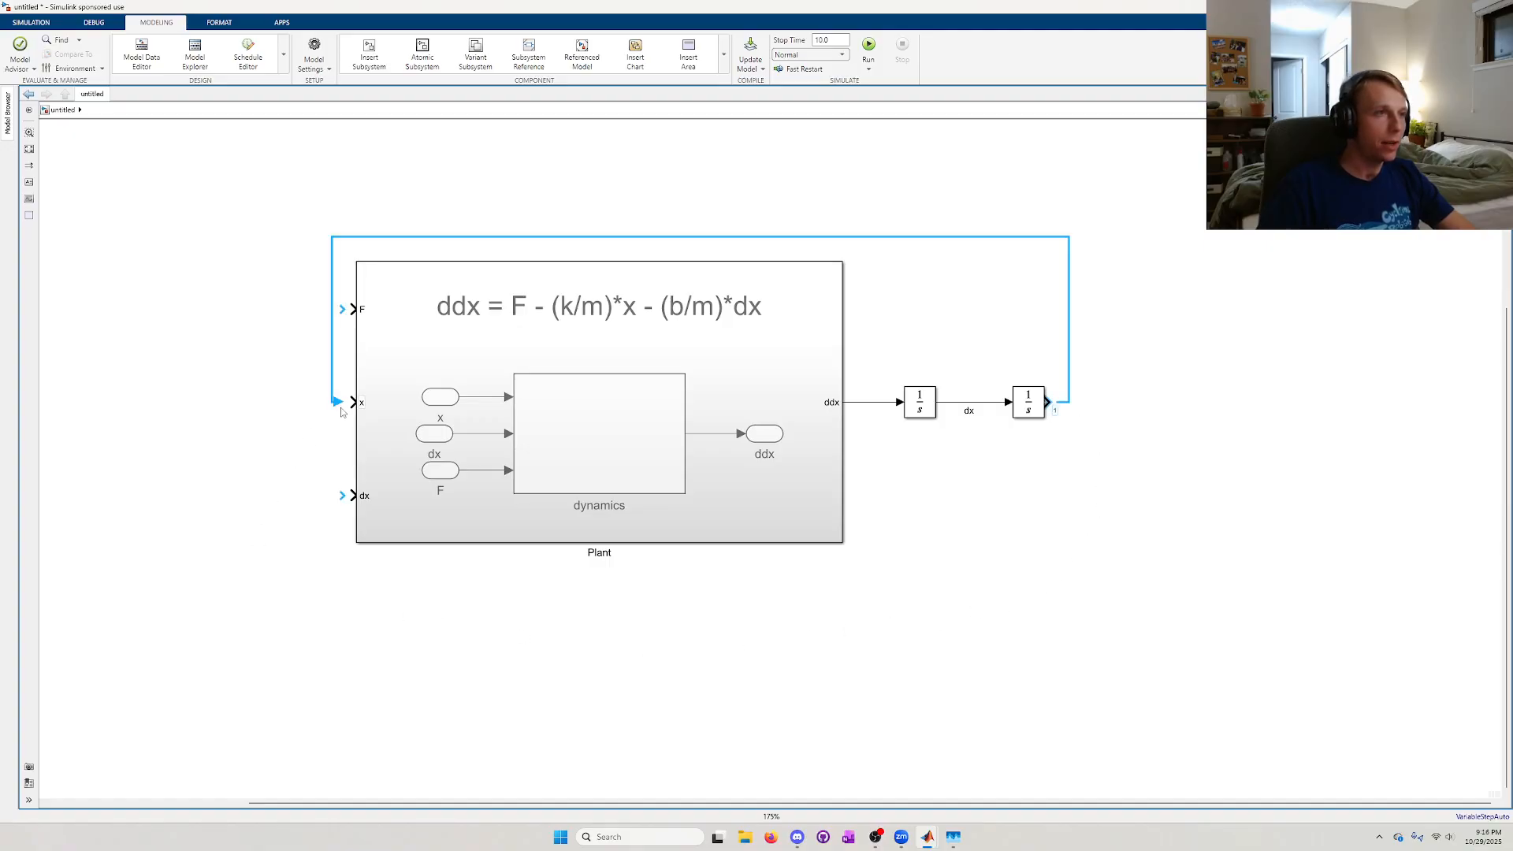
pyautogui.click(611, 261)
pyautogui.moveTo(621, 239); pyautogui.dragTo(642, 593)
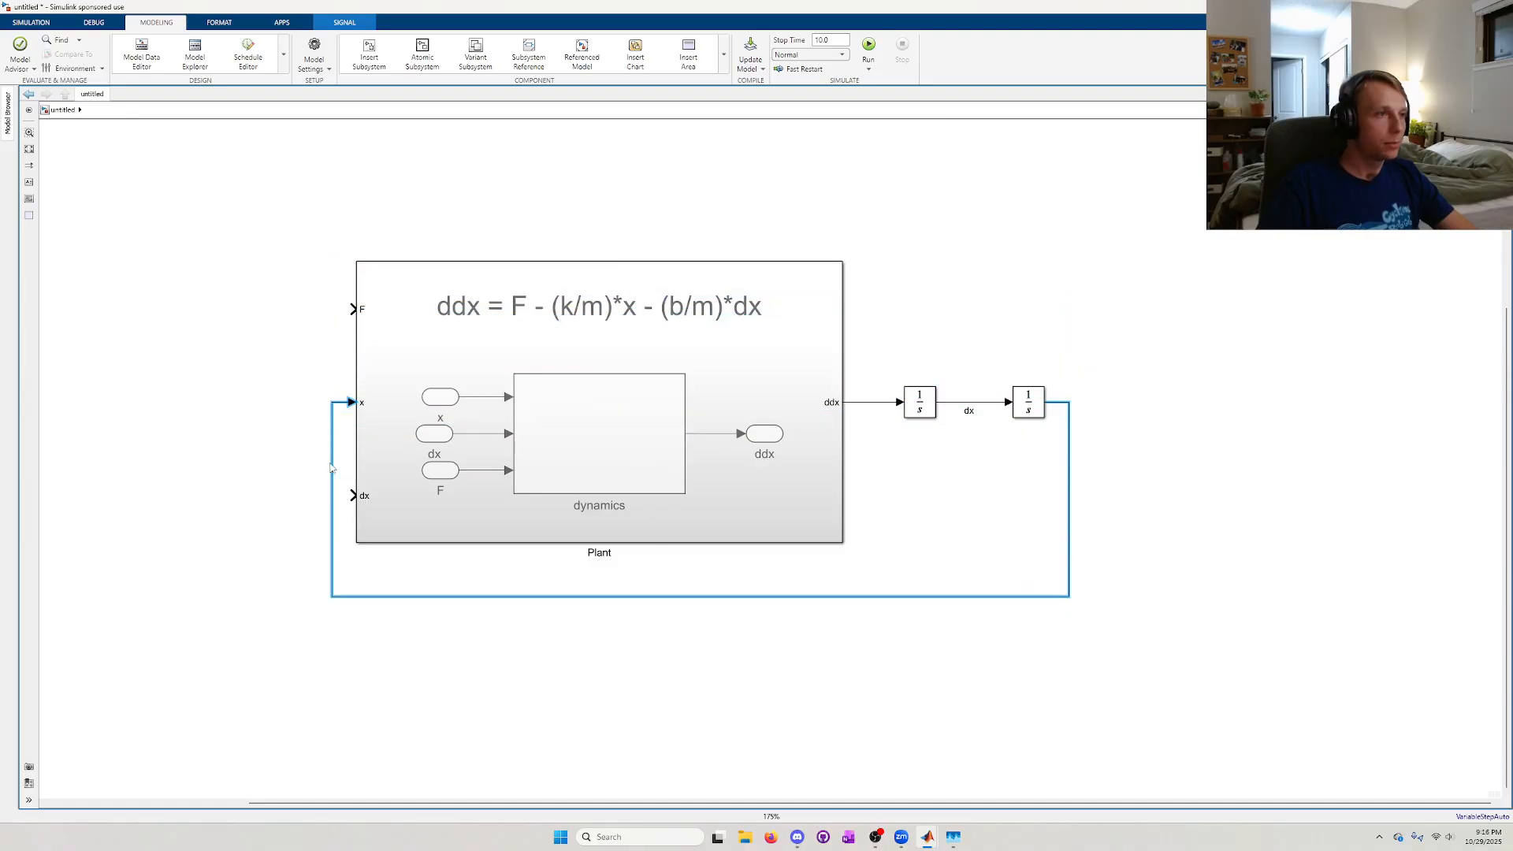
pyautogui.moveTo(330, 468); pyautogui.dragTo(288, 476)
pyautogui.click(690, 667)
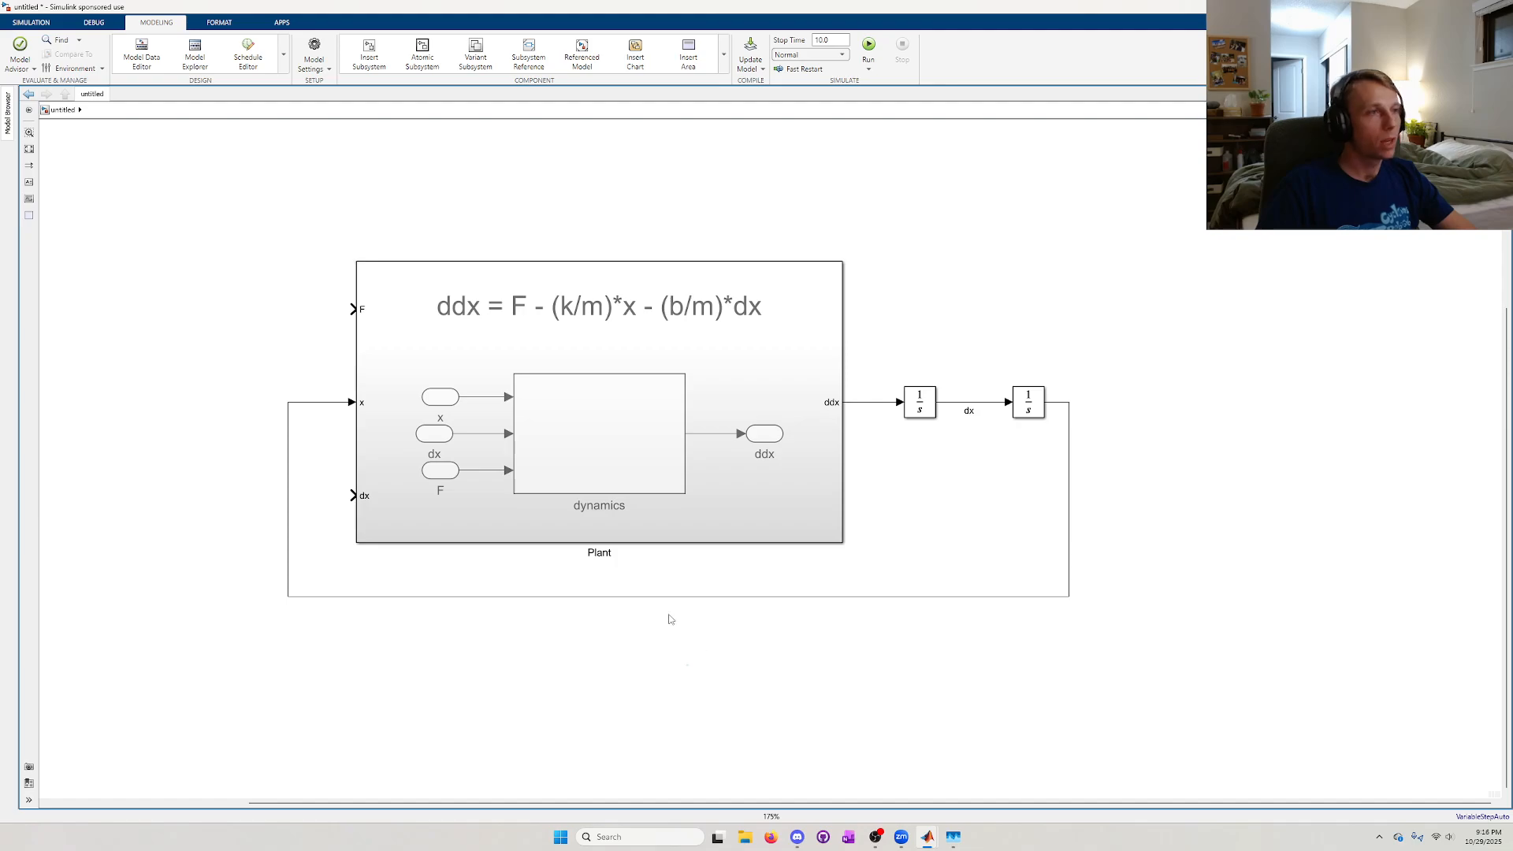
# - Branch the dx signal to the Plant's dx input, shifting its vertical segment slightly away from the first Integrator
pyautogui.click(969, 402)
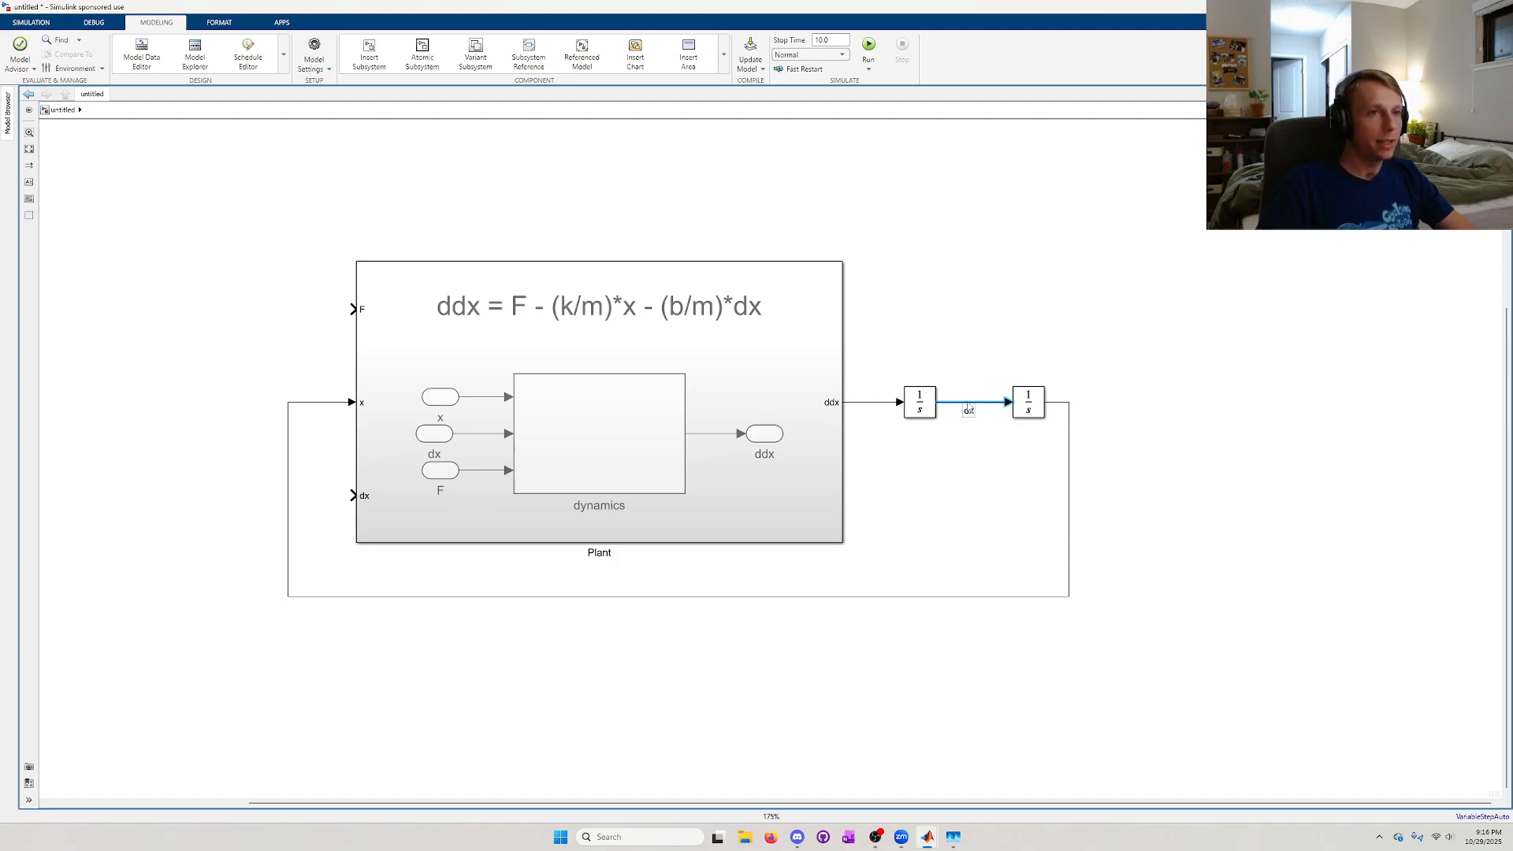
pyautogui.click(342, 496)
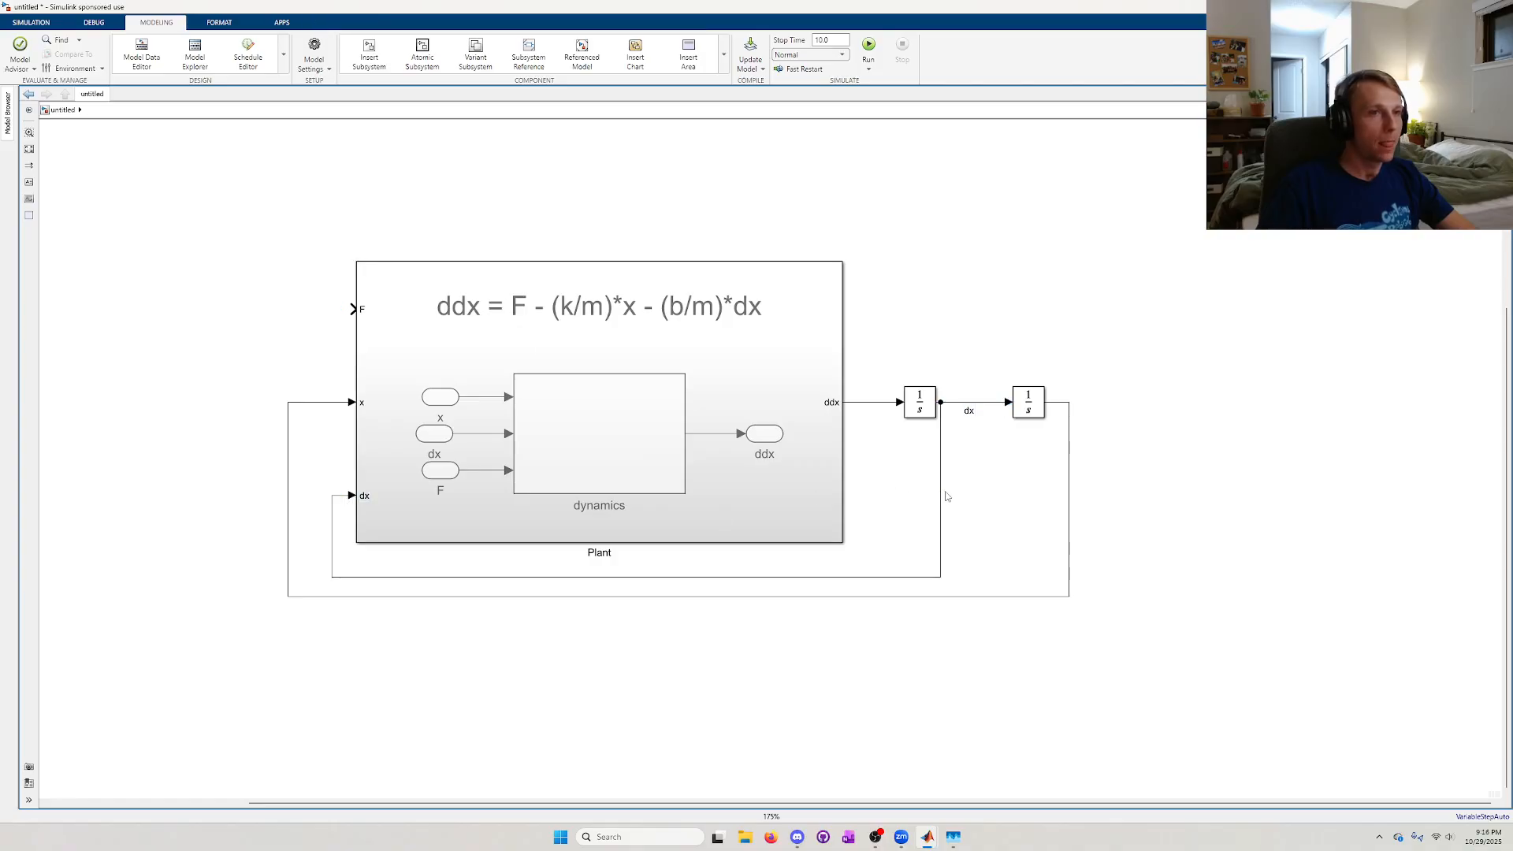
pyautogui.moveTo(946, 497); pyautogui.dragTo(950, 496)
pyautogui.click(1033, 489)
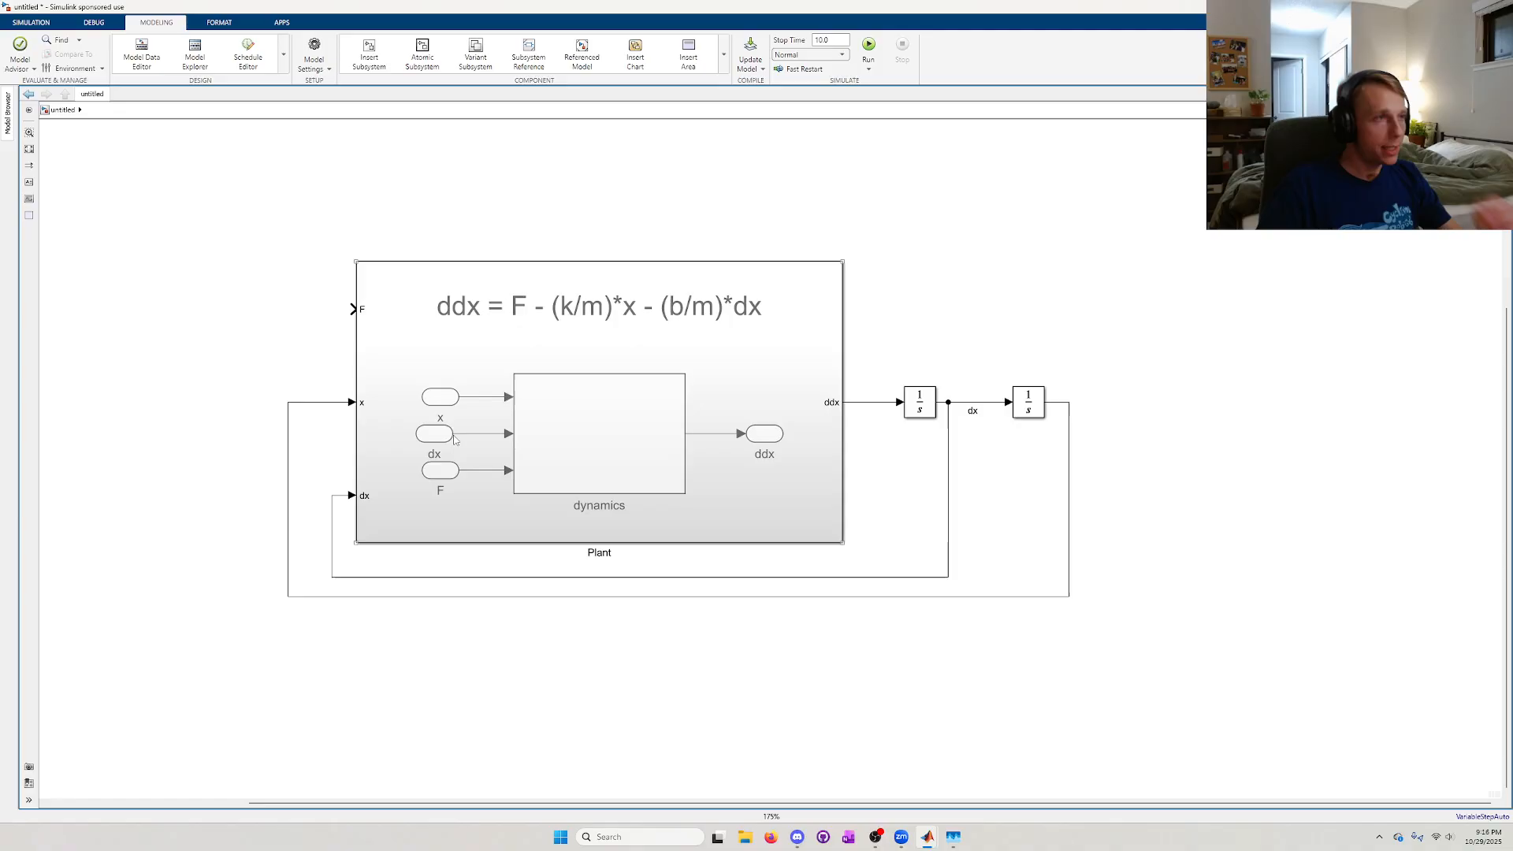
pyautogui.moveTo(194, 213); pyautogui.dragTo(1178, 713)
pyautogui.click(1121, 655)
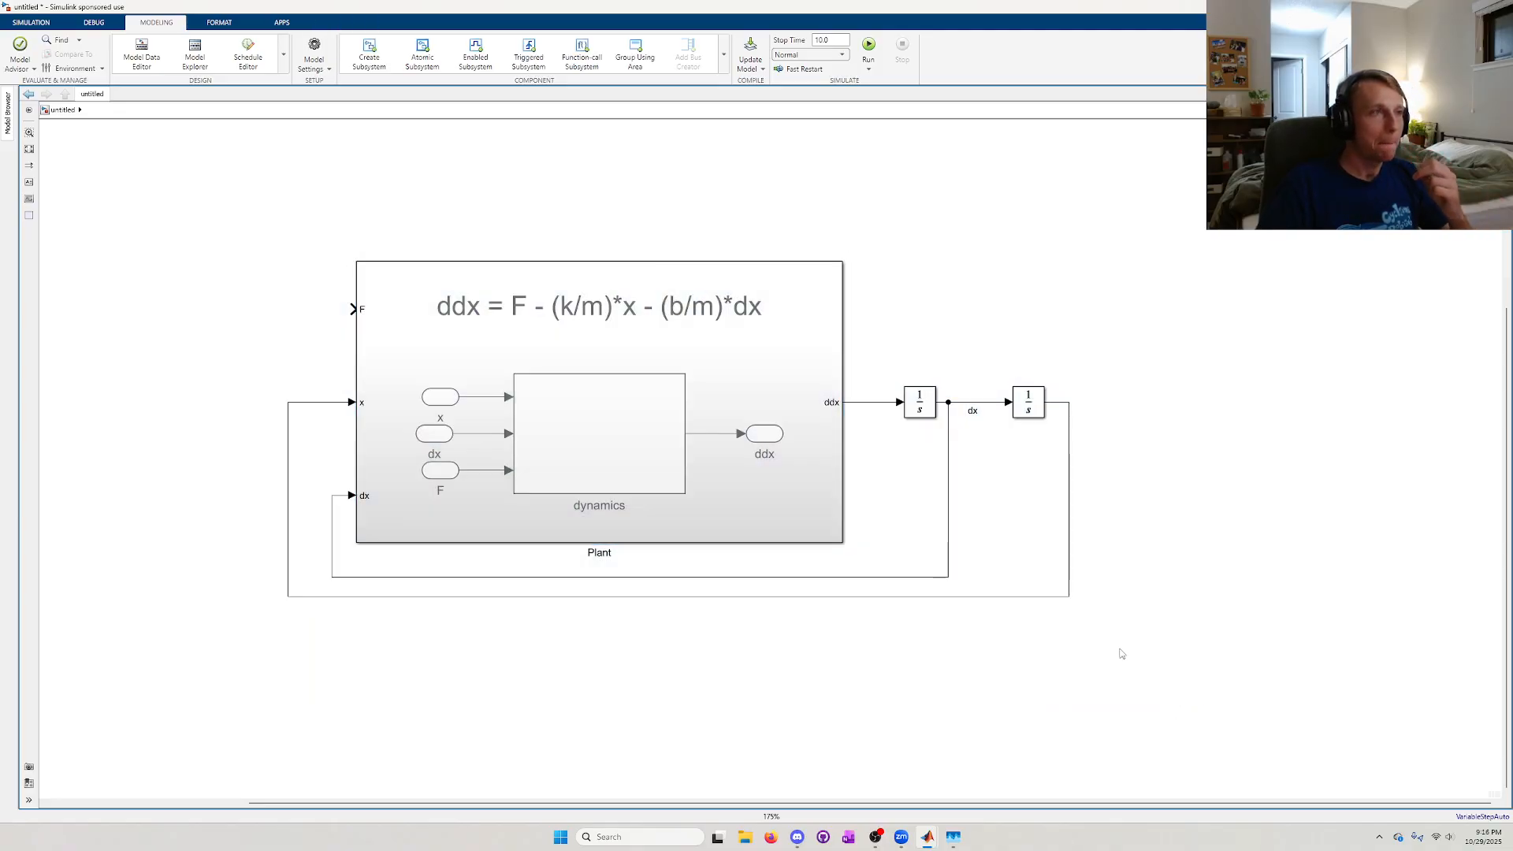
# - Add a Constant block in front of the Plant and line it up with the F input
pyautogui.scroll(1, 243, 332)
pyautogui.moveTo(242, 332); pyautogui.dragTo(354, 361)
pyautogui.scroll(3, 354, 361)
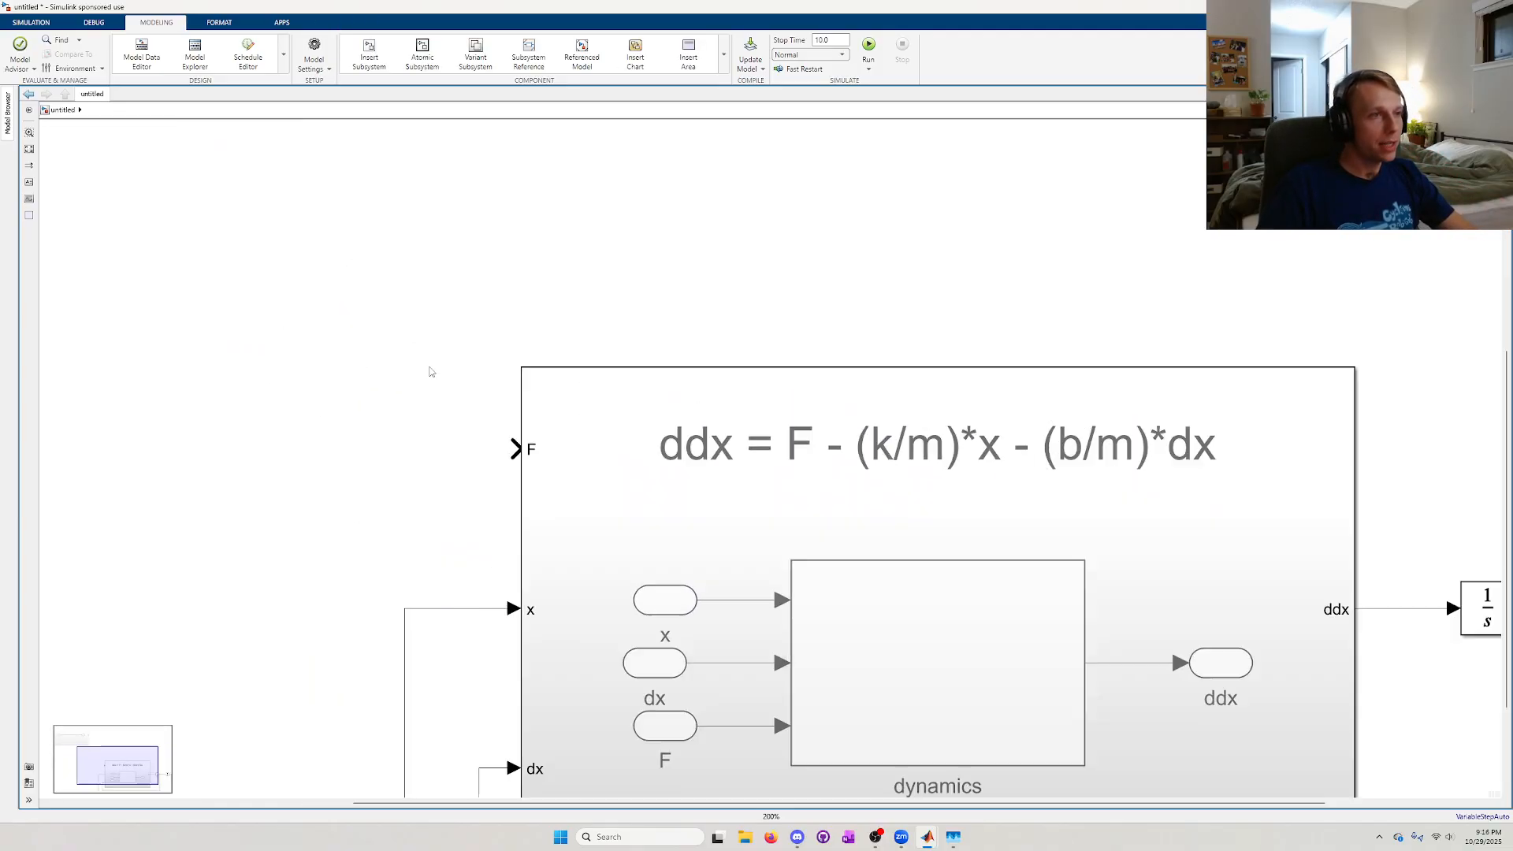
pyautogui.moveTo(348, 433); pyautogui.dragTo(422, 281)
pyautogui.doubleClick(422, 281)
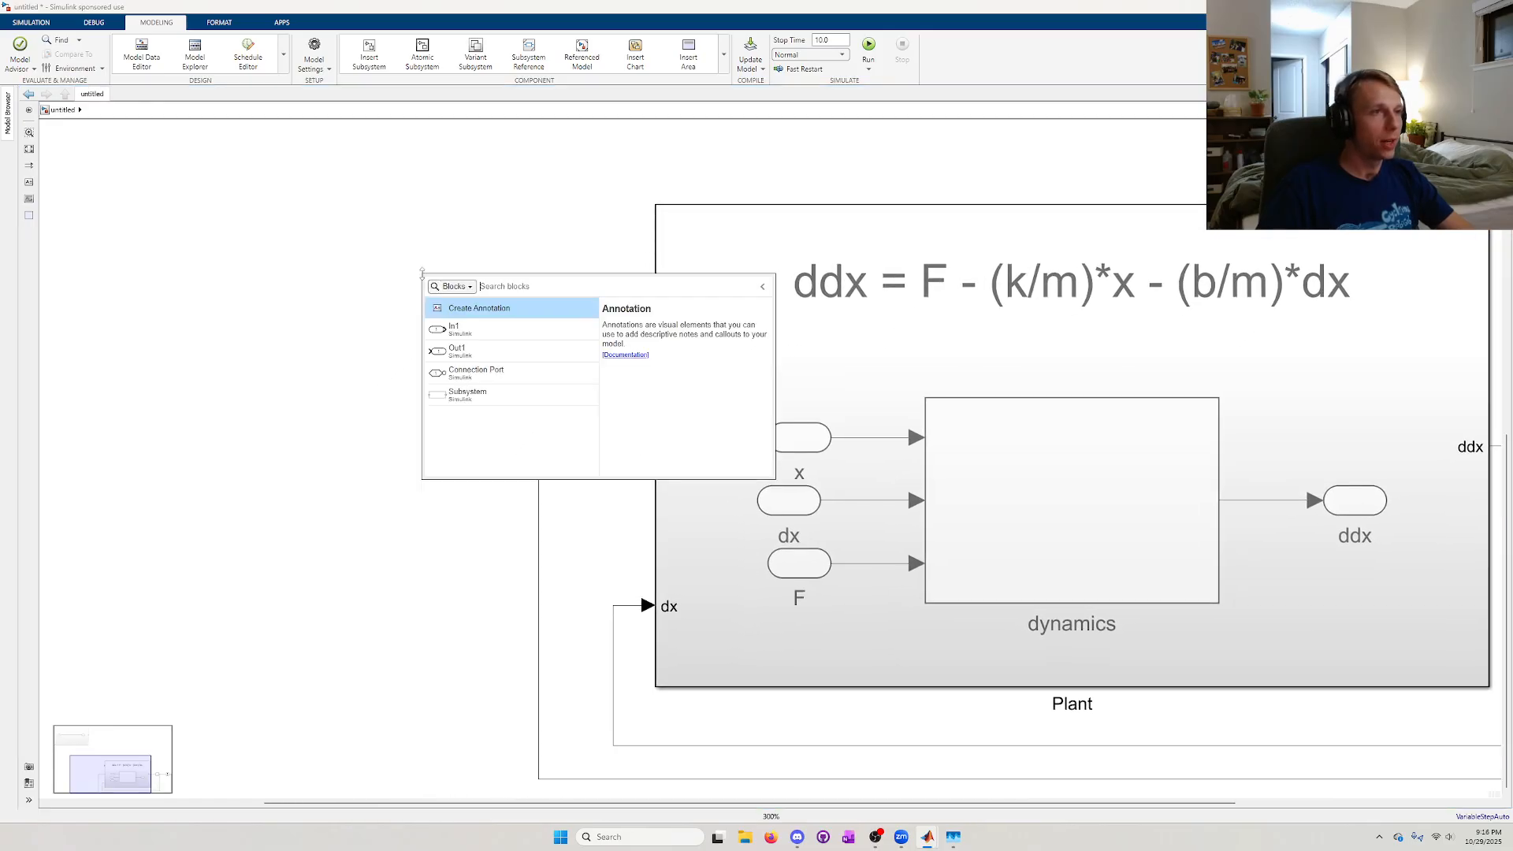
pyautogui.write('d')
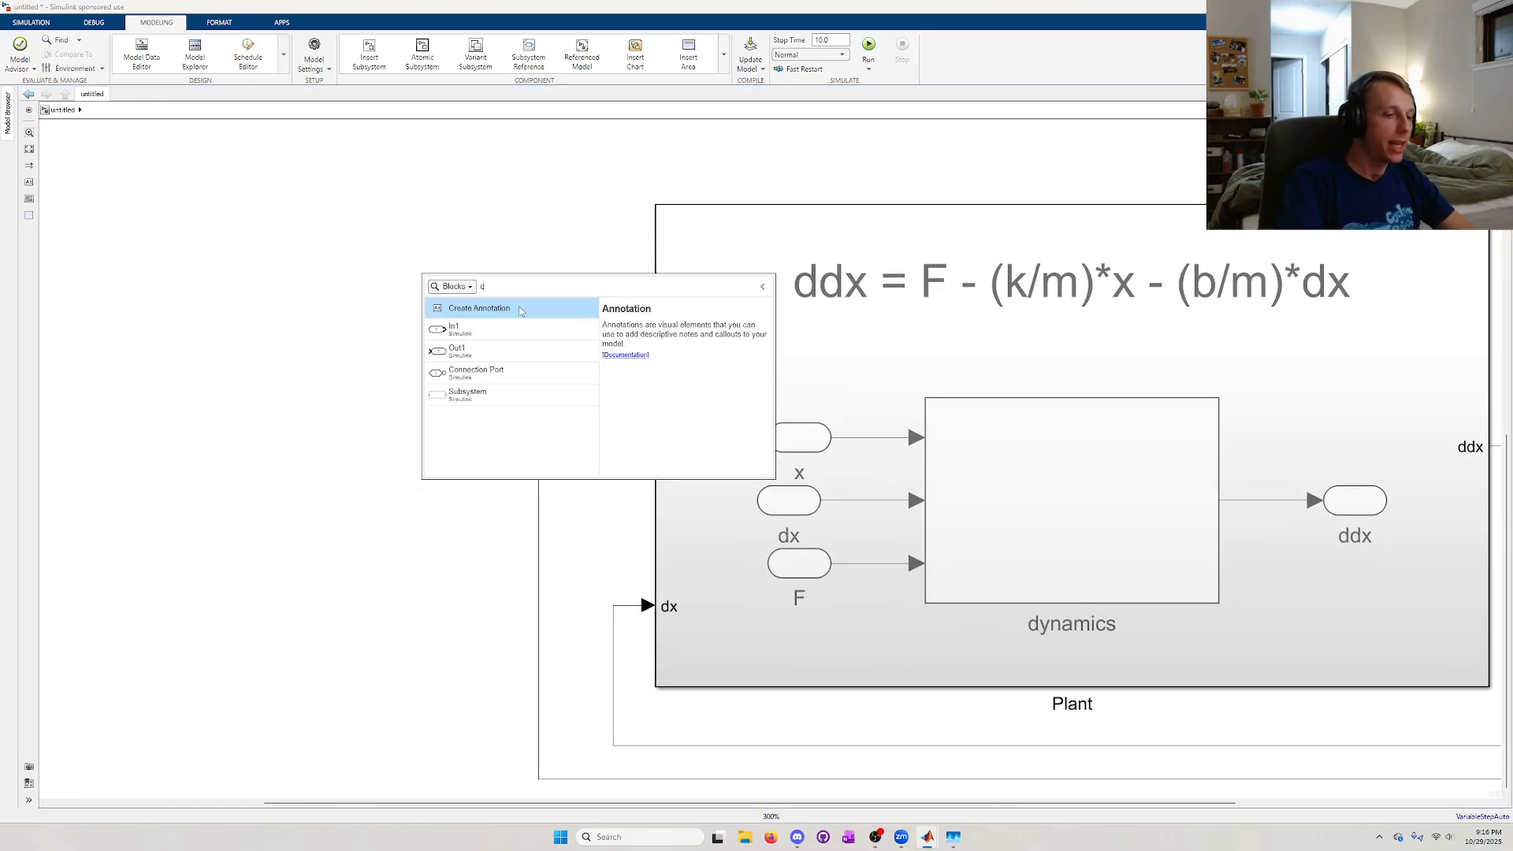
pyautogui.click(519, 312)
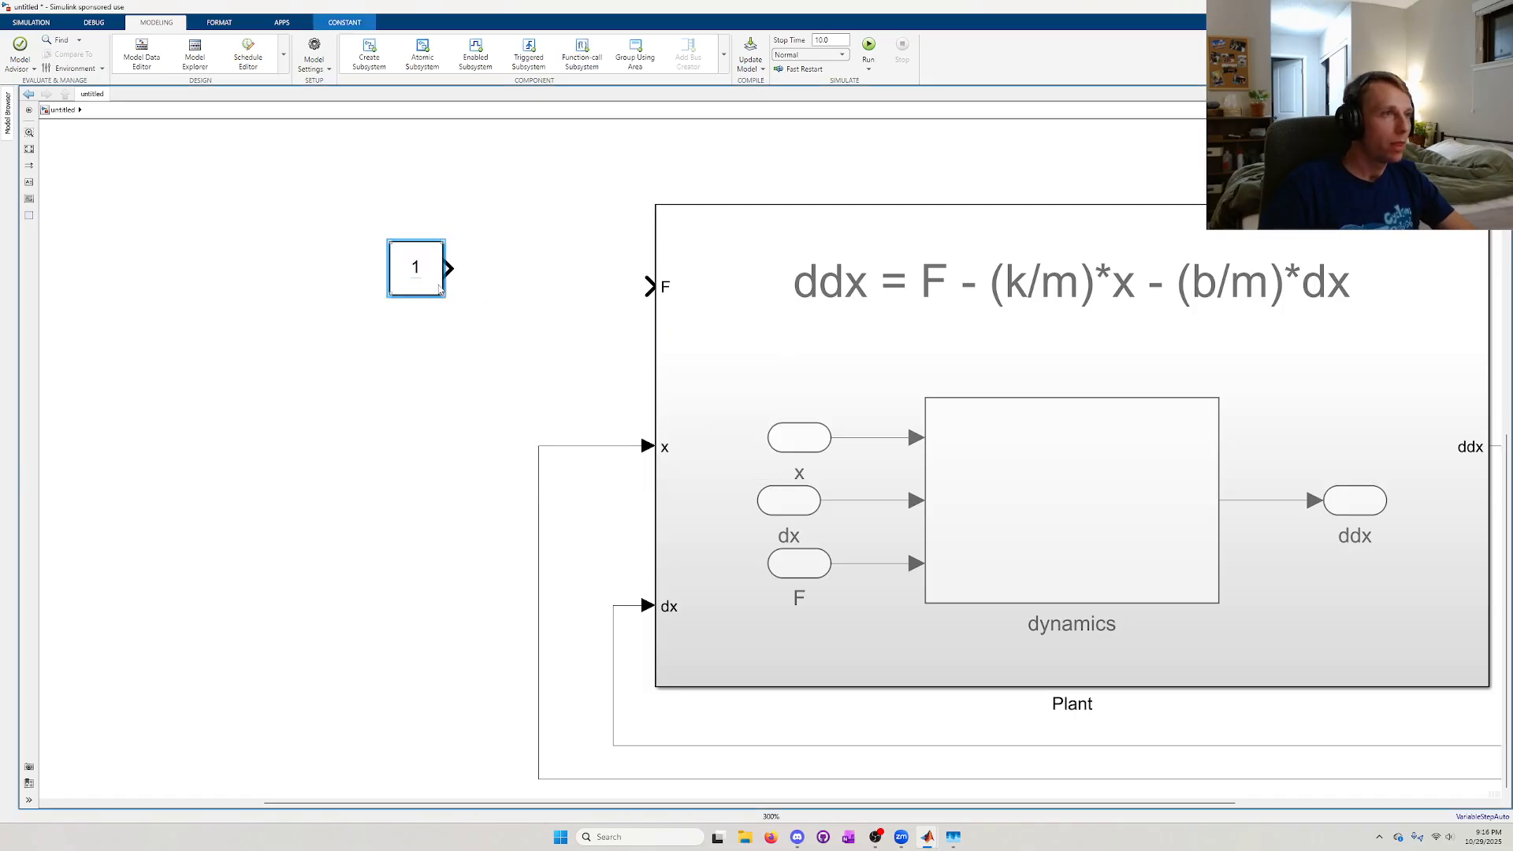
pyautogui.moveTo(489, 295); pyautogui.dragTo(528, 310)
# - Set the Constant block's value to 0, connect it to the Plant's F input and move it closer to the Plant
pyautogui.doubleClick(529, 310)
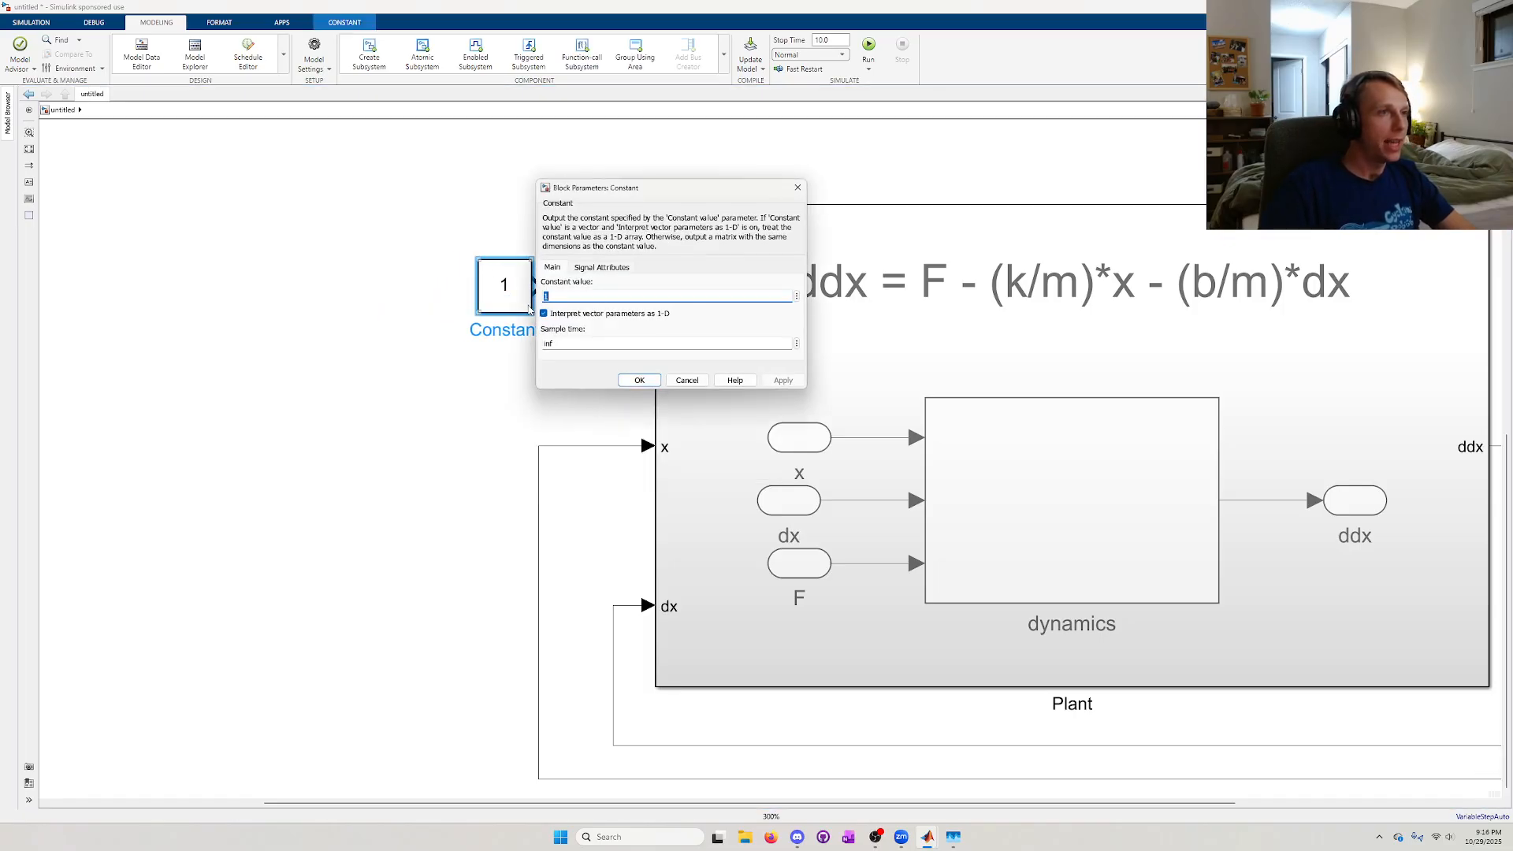
pyautogui.write('0')
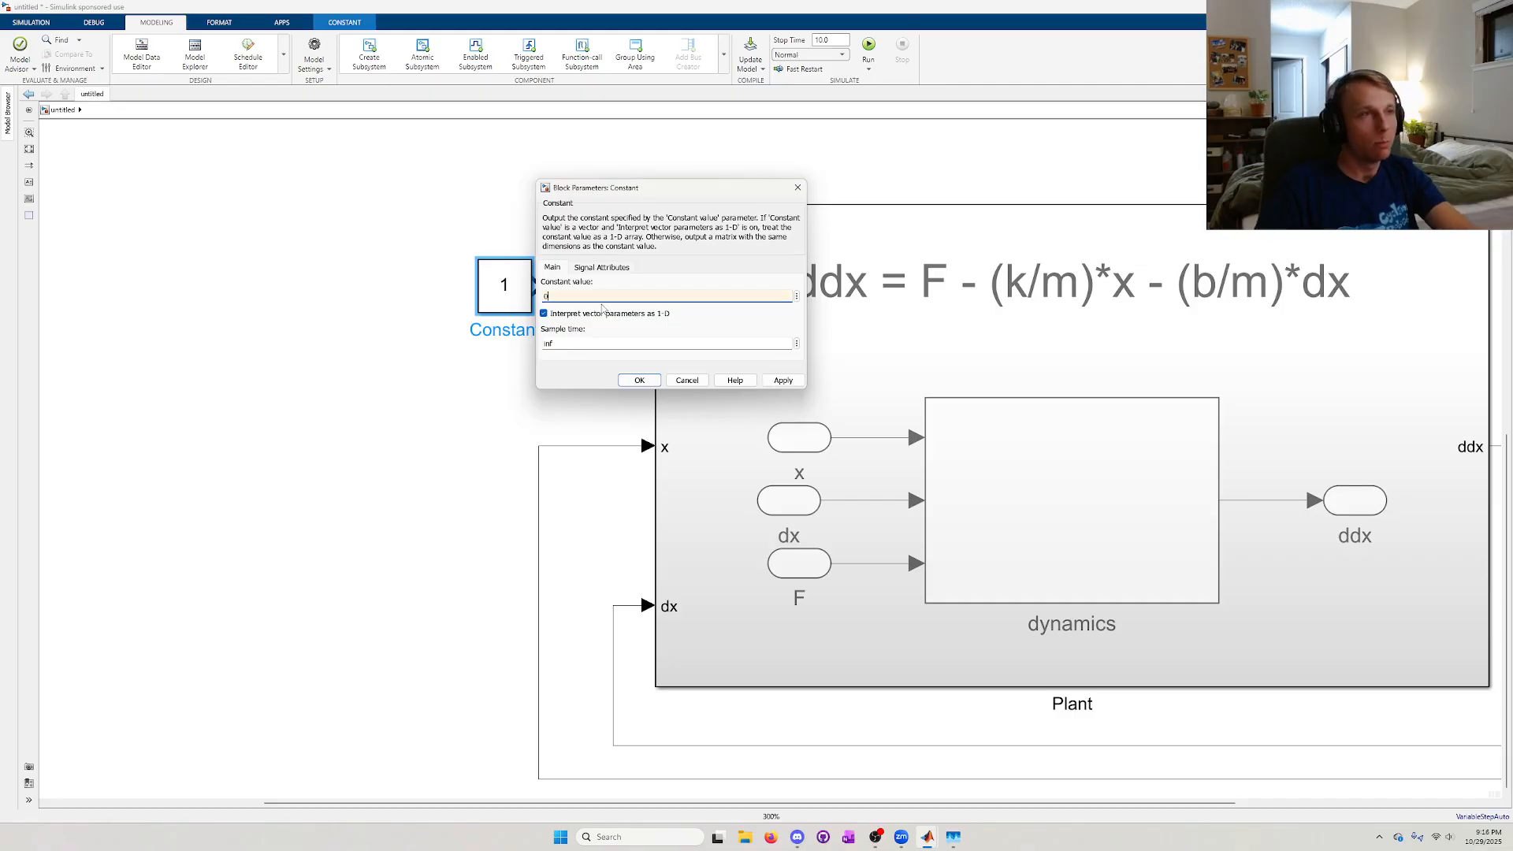
pyautogui.click(639, 380)
pyautogui.moveTo(538, 286); pyautogui.dragTo(647, 286)
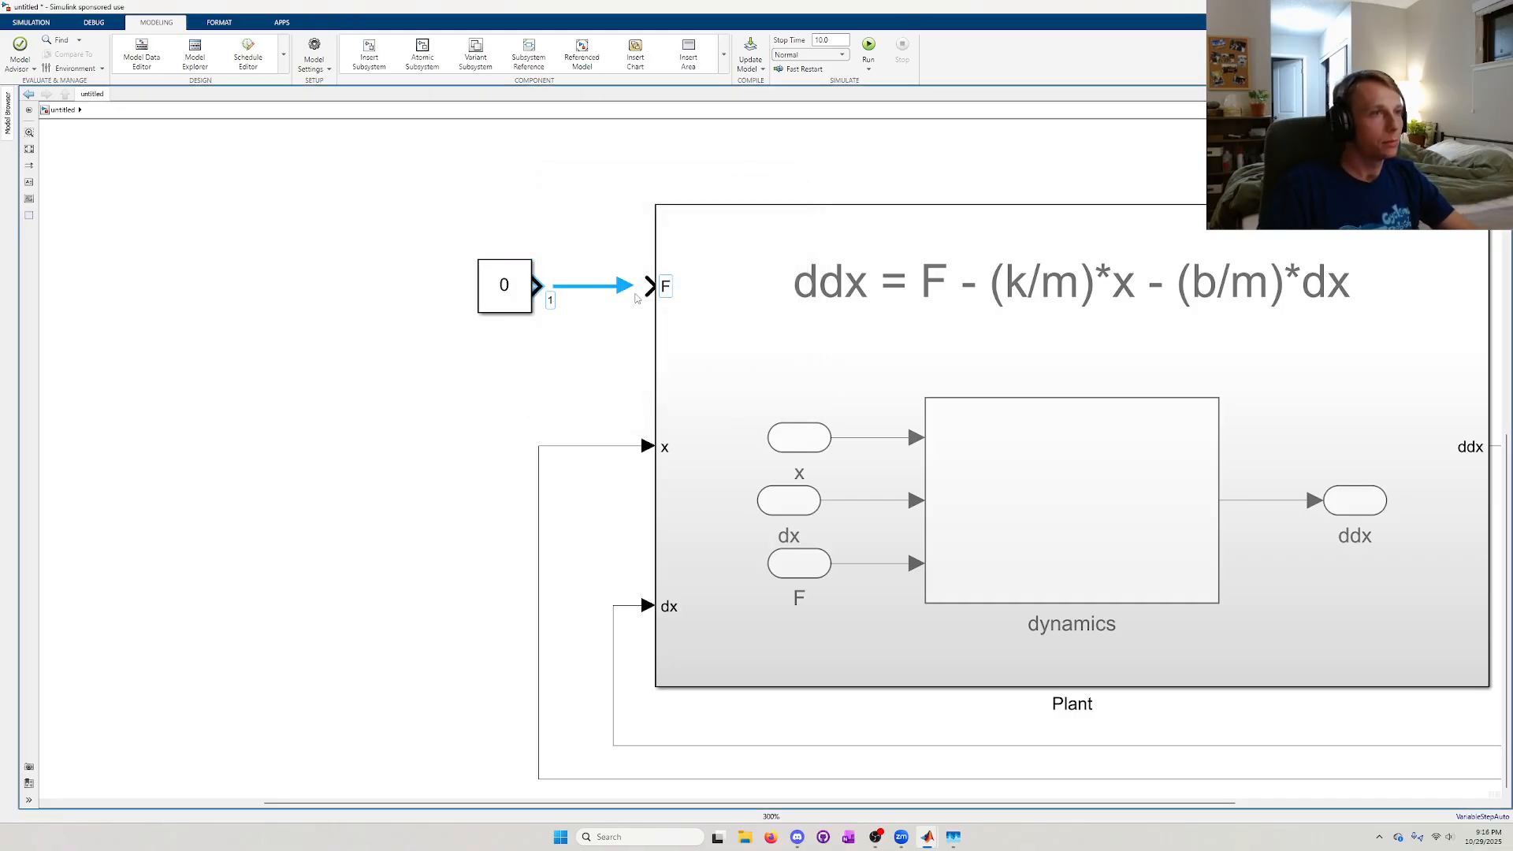
pyautogui.click(527, 308)
pyautogui.moveTo(527, 308); pyautogui.dragTo(569, 309)
pyautogui.click(489, 381)
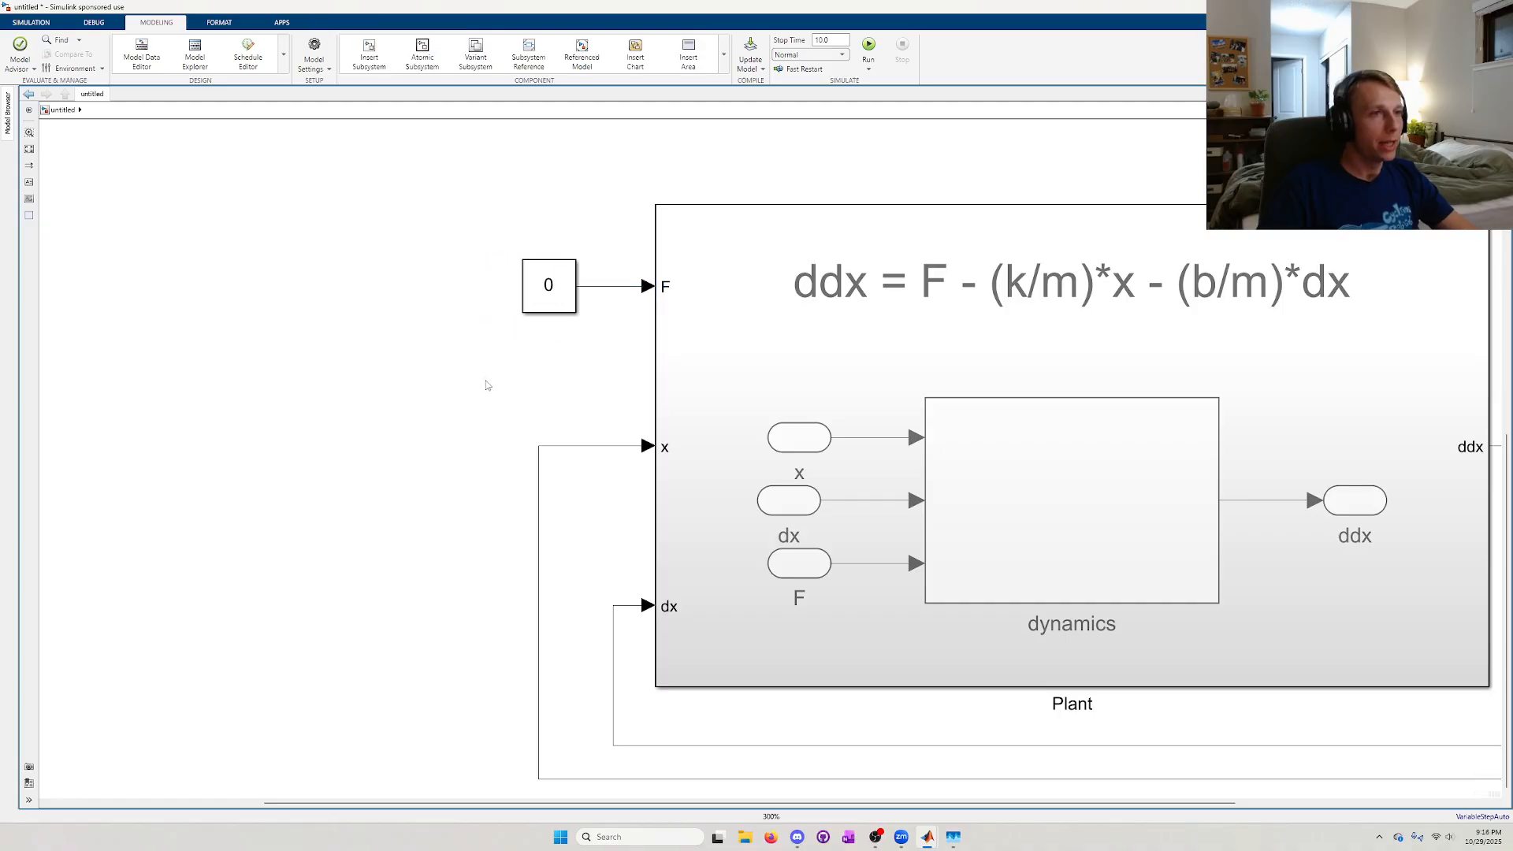
pyautogui.scroll(-3, 494, 381)
pyautogui.hscroll(2, 473, 370)
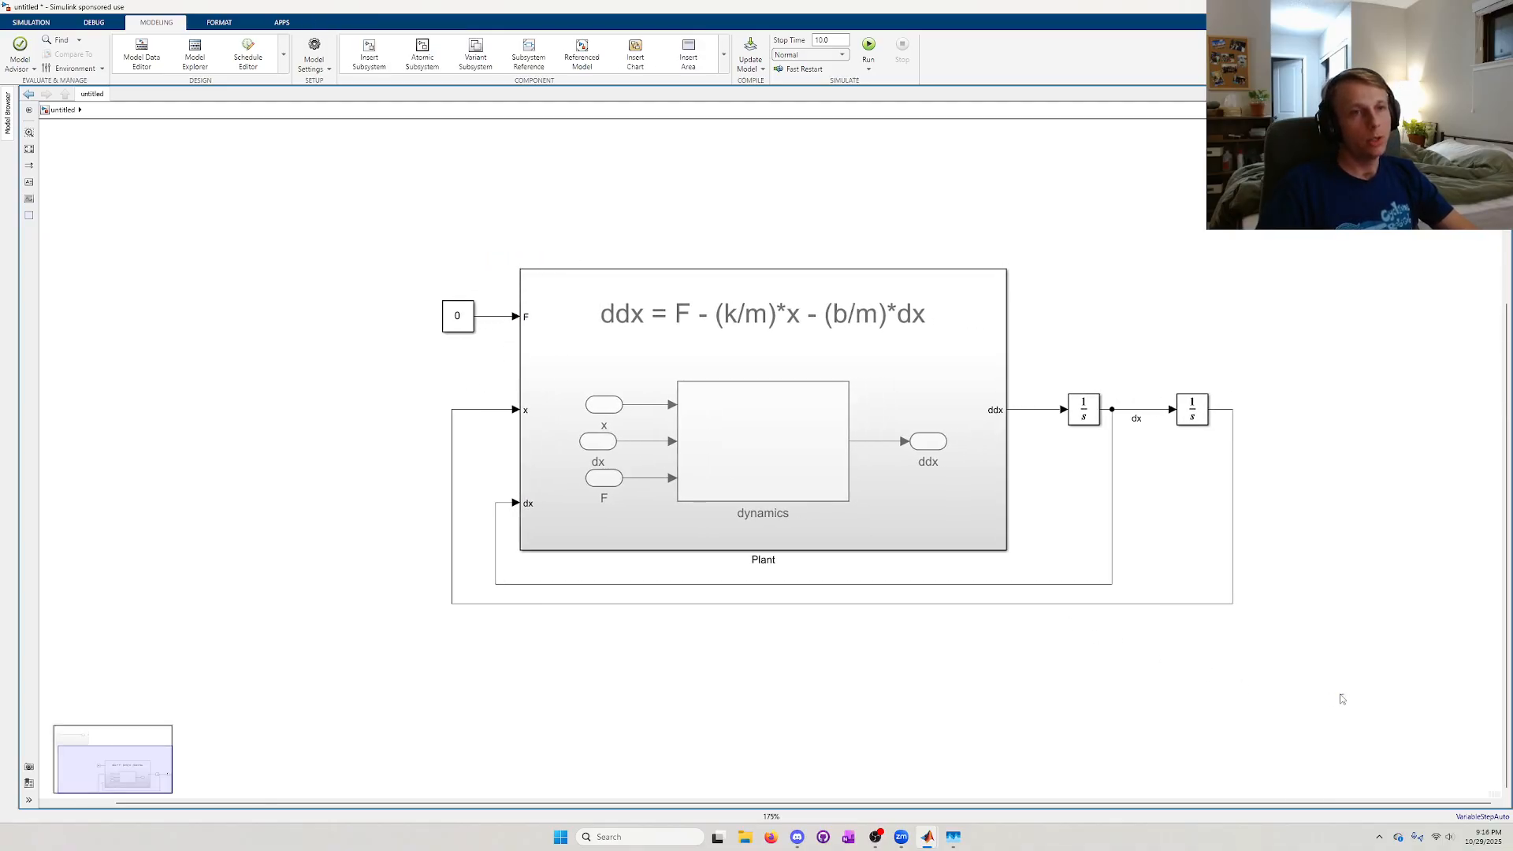
pyautogui.moveTo(1344, 694); pyautogui.dragTo(379, 251)
pyautogui.click(297, 237)
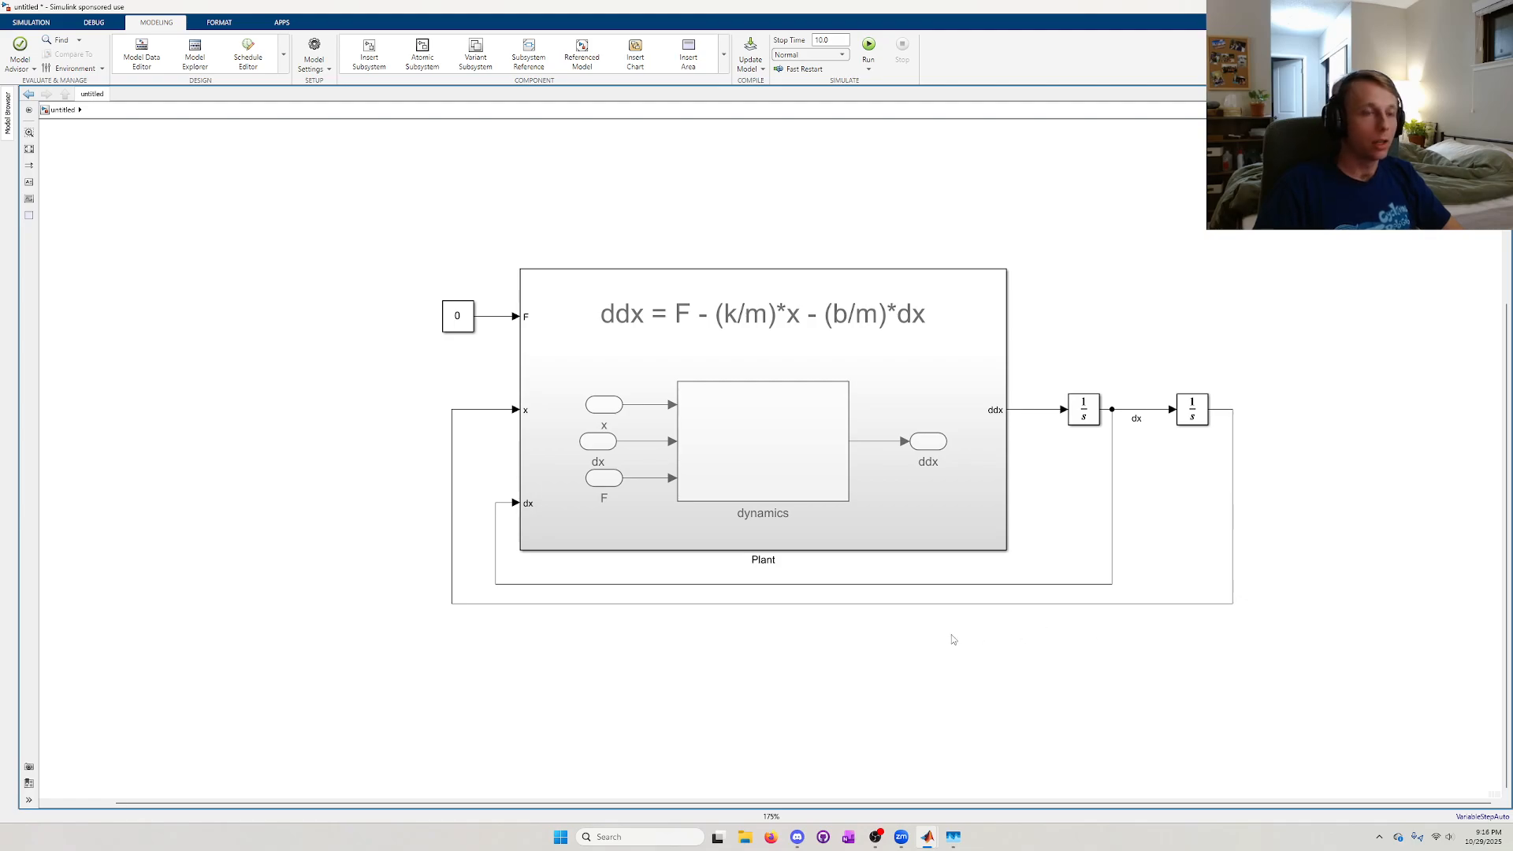
pyautogui.moveTo(1378, 659); pyautogui.dragTo(354, 251)
pyautogui.click(330, 404)
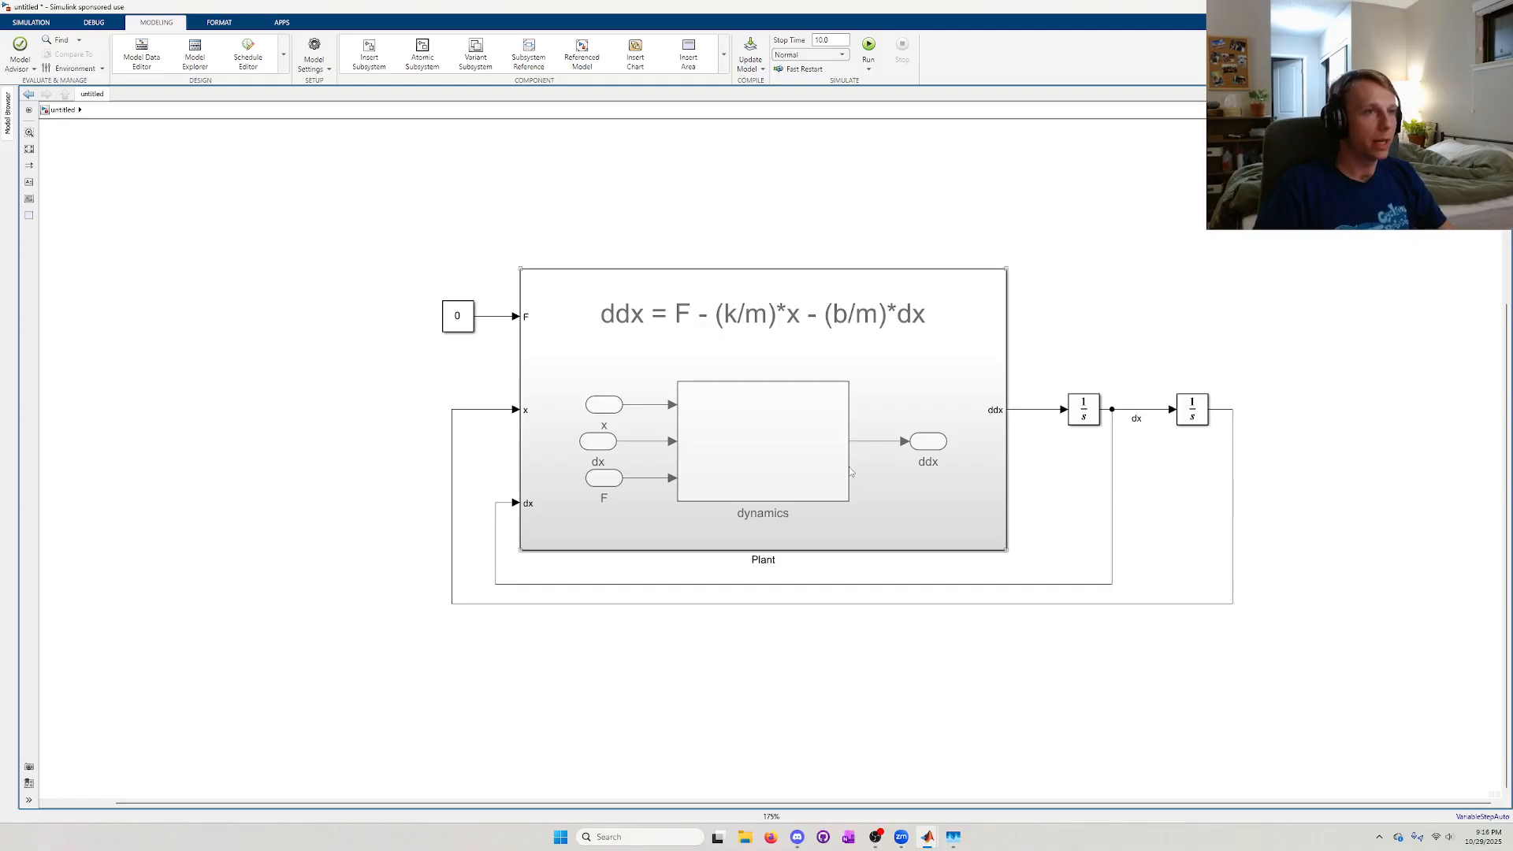
# - Set the first Integrator's initial condition to dx0
pyautogui.doubleClick(1092, 418)
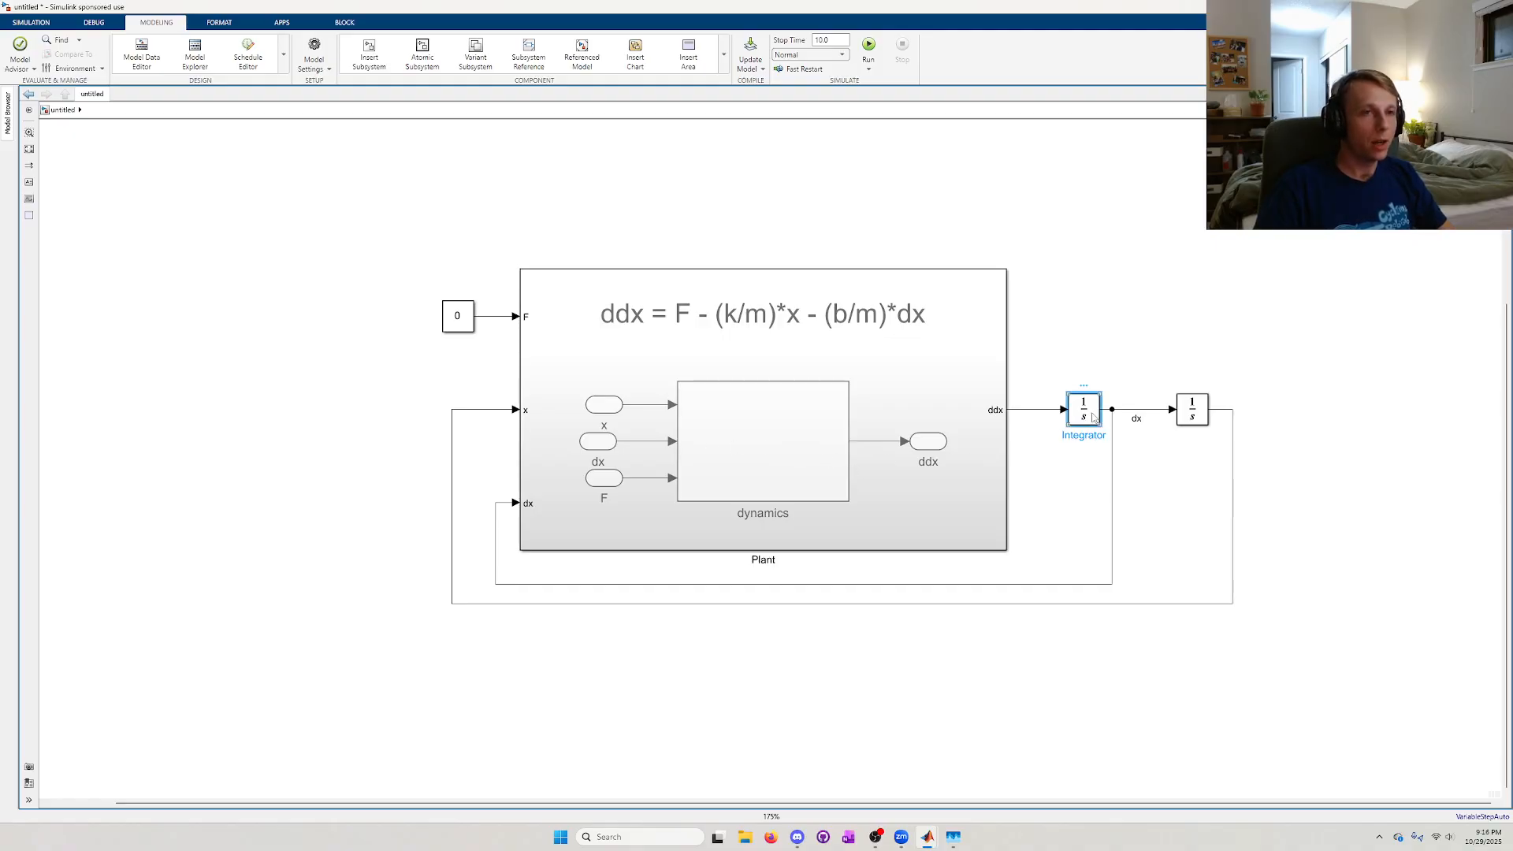
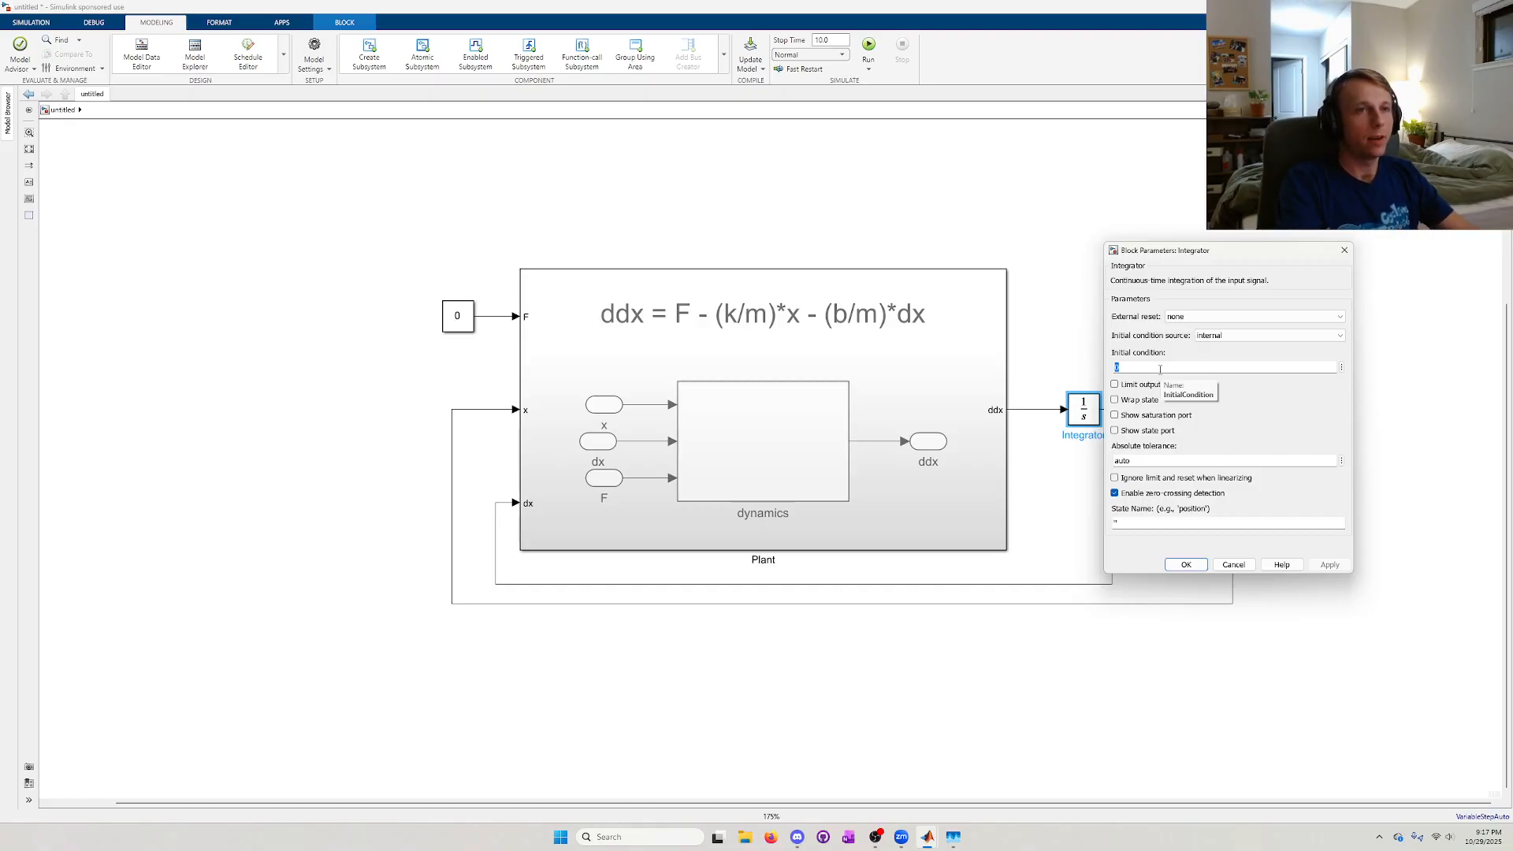
pyautogui.write('dx')
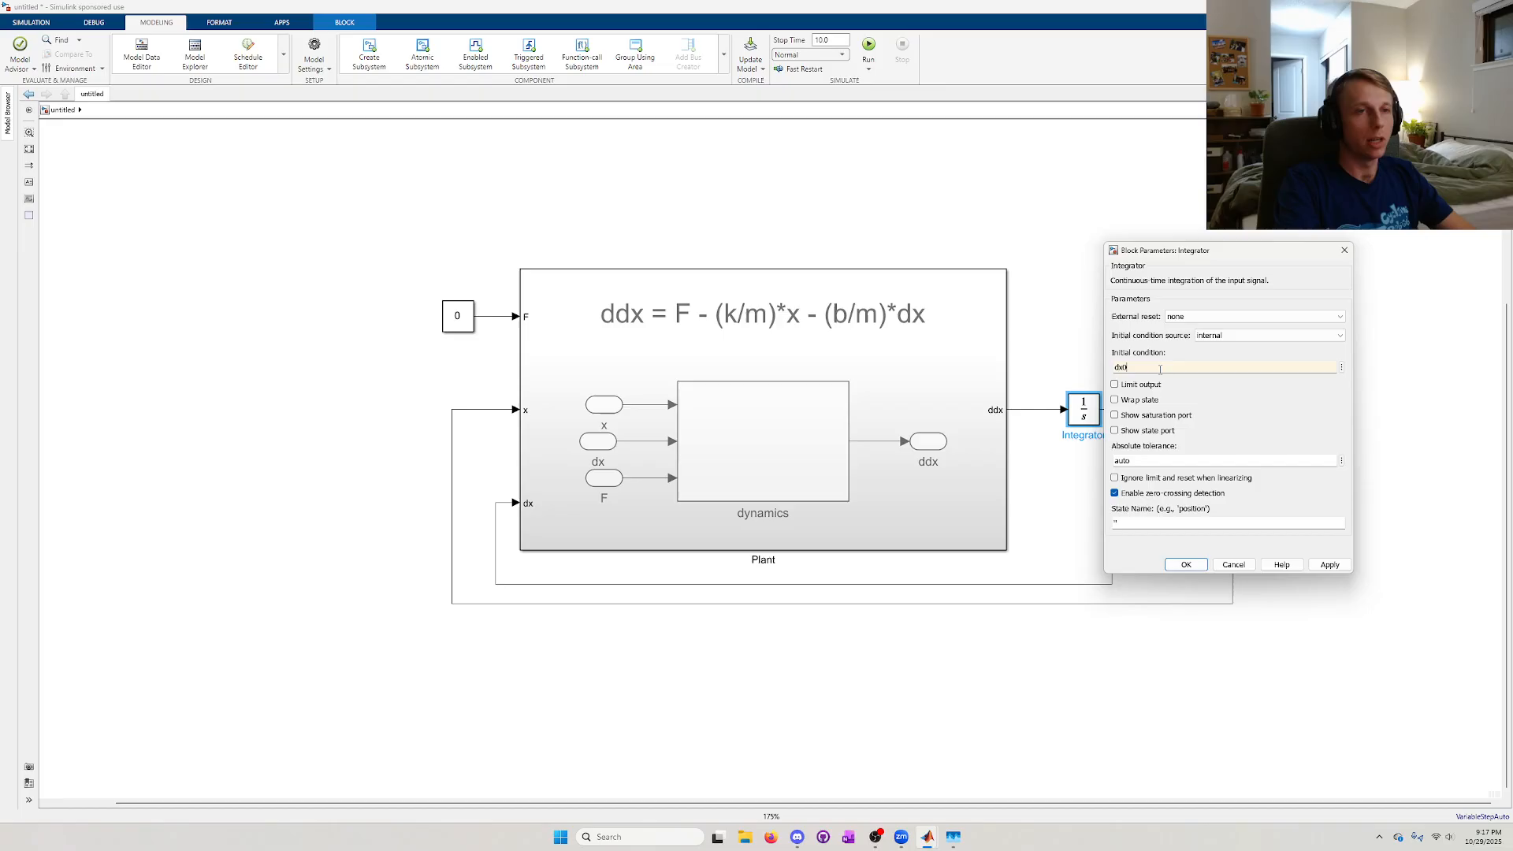
pyautogui.write('0')
pyautogui.press('Return')
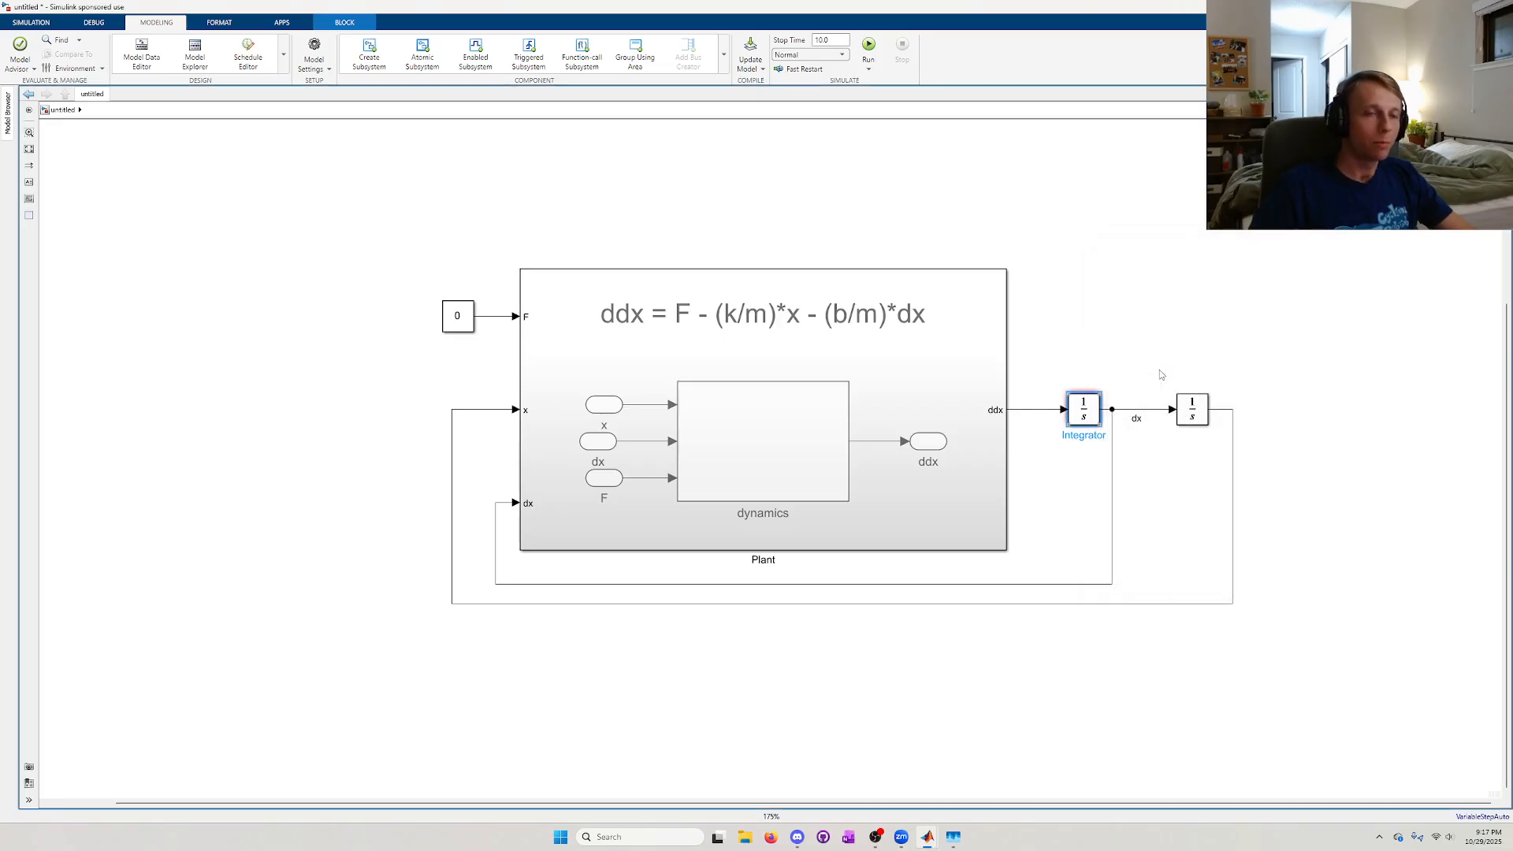
# - Set the second Integrator's initial condition to x0
pyautogui.scroll(3, 1110, 401)
pyautogui.scroll(6, 1051, 469)
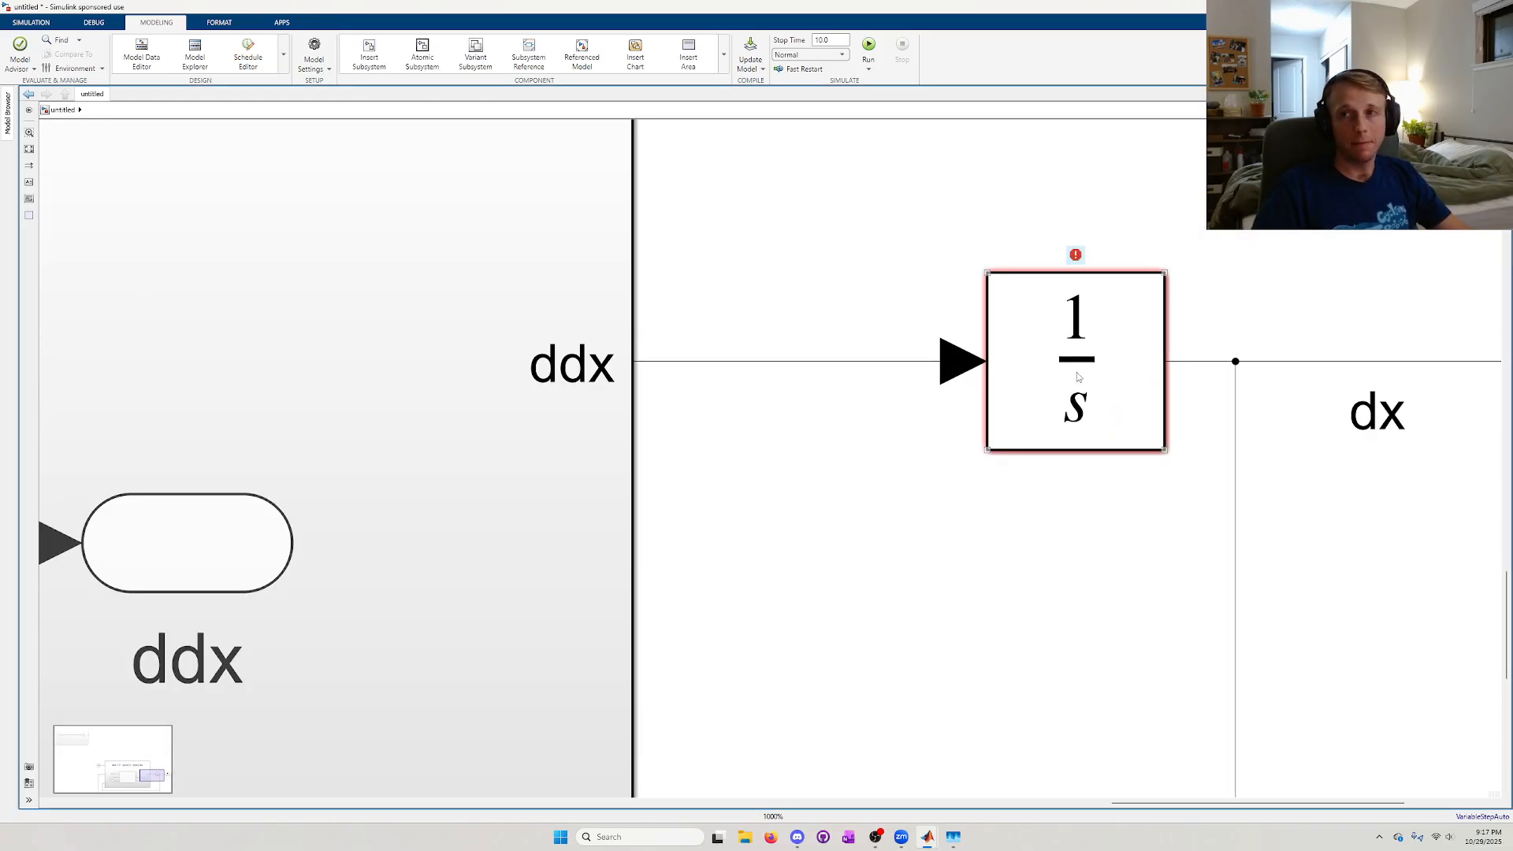
pyautogui.scroll(-8, 1076, 371)
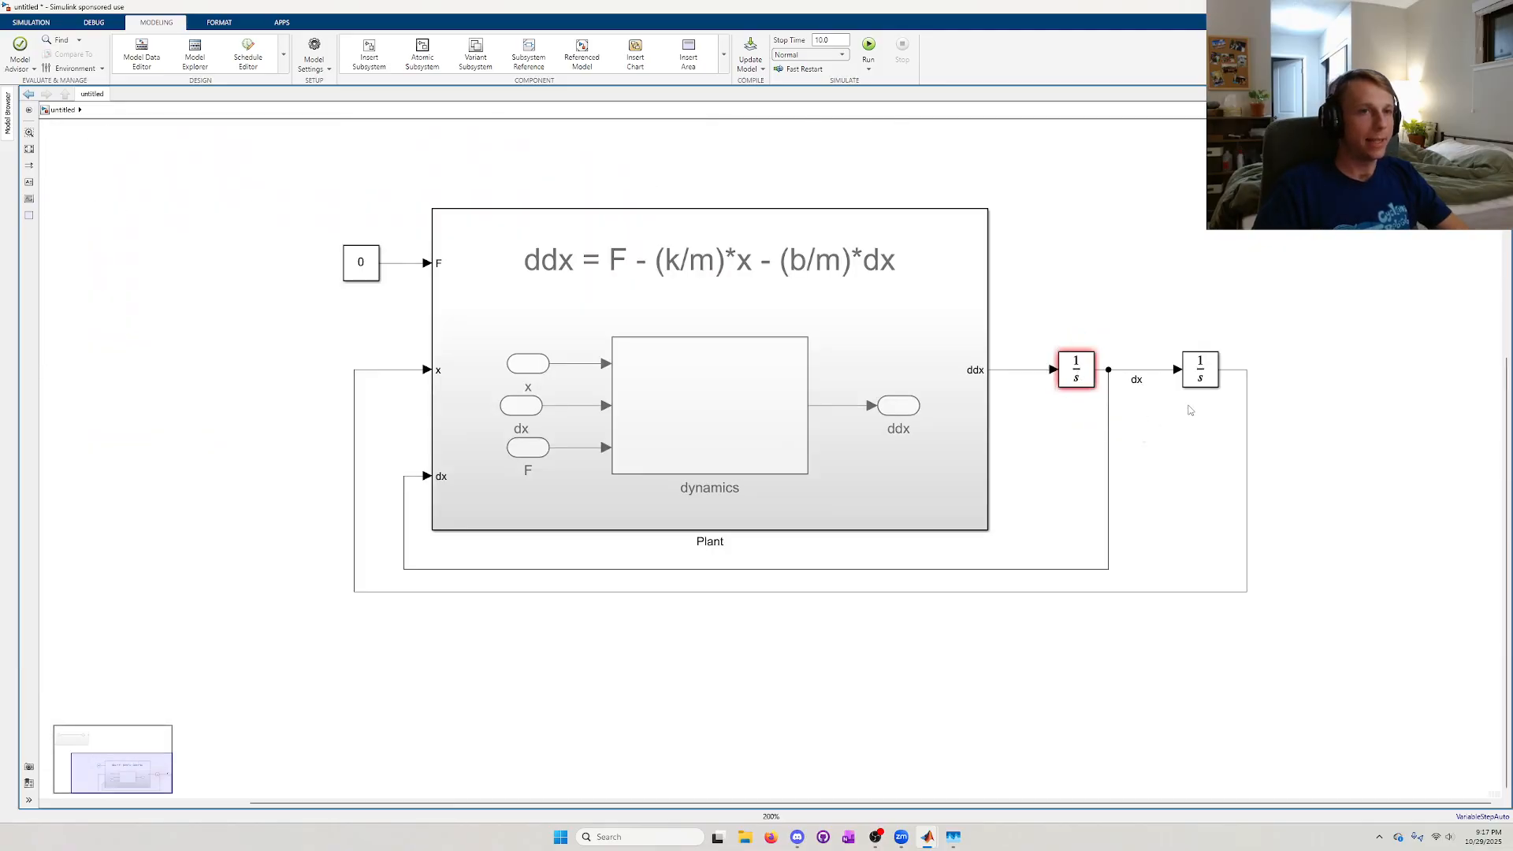
pyautogui.scroll(2, 1189, 409)
pyautogui.doubleClick(1200, 371)
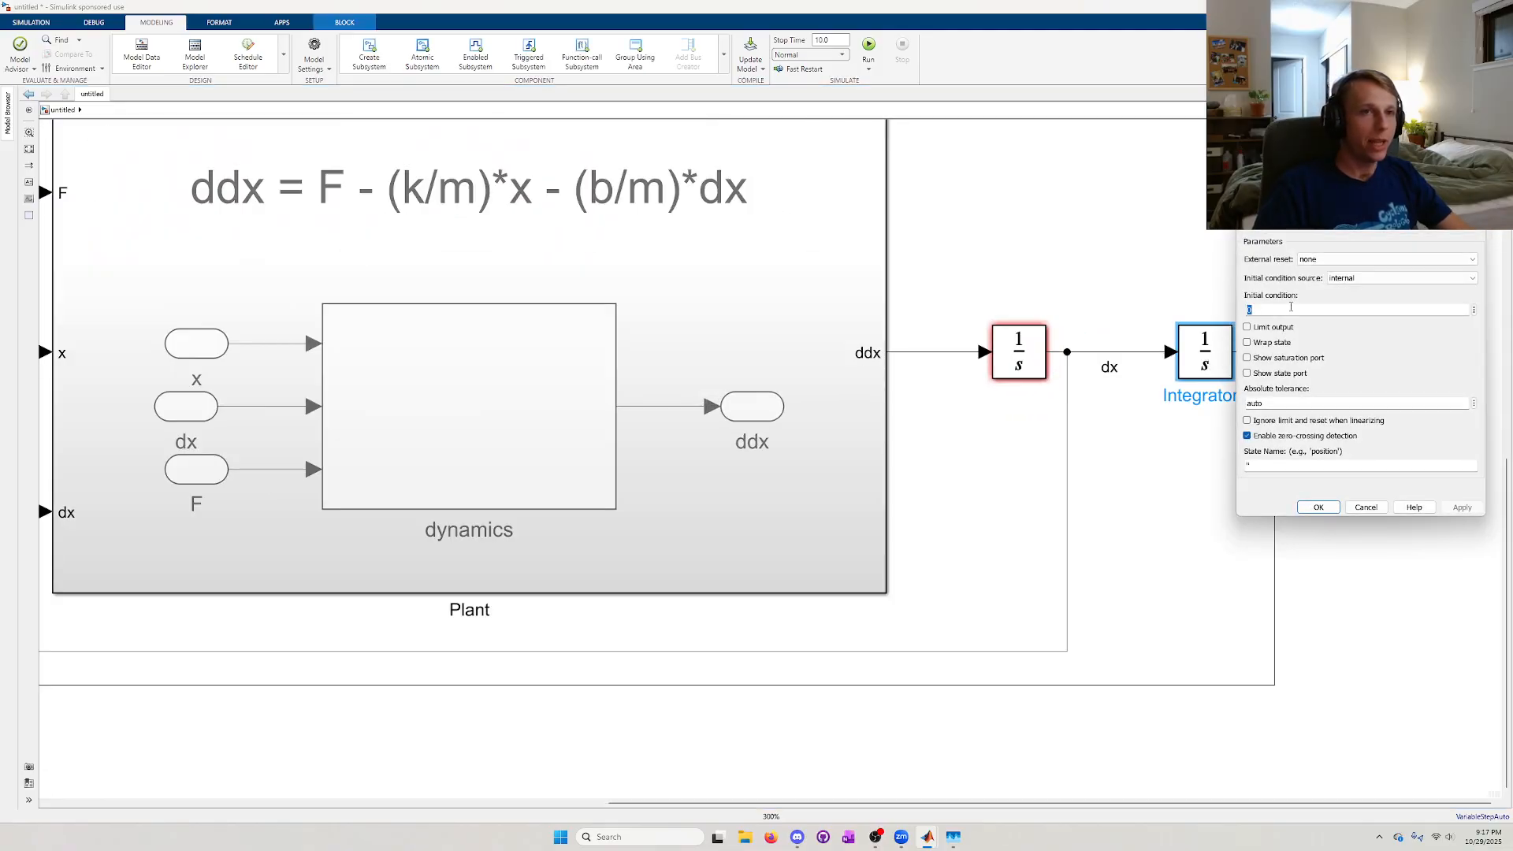
pyautogui.write('x0')
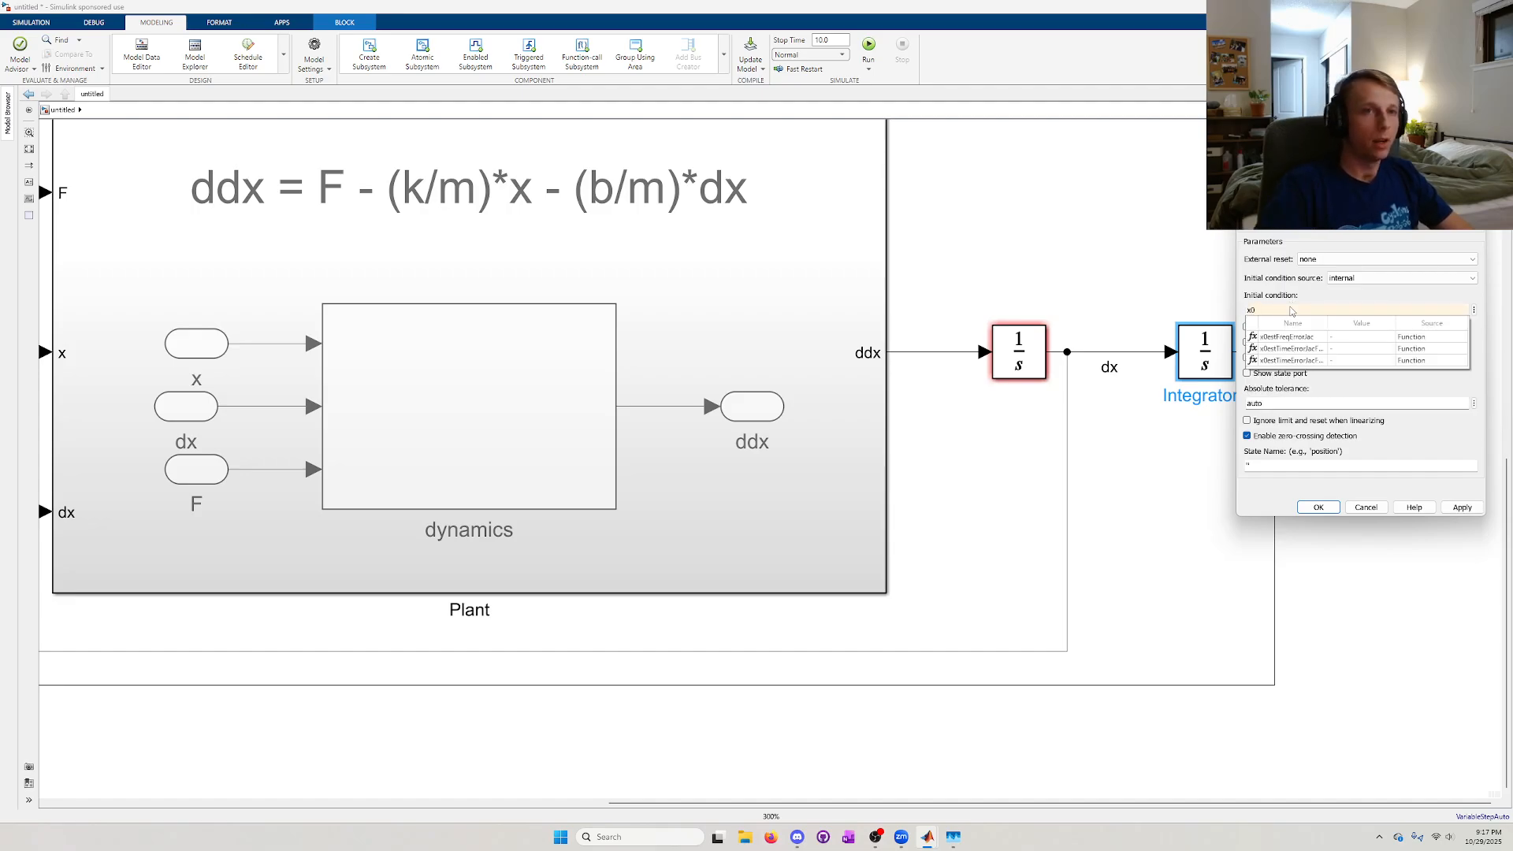
pyautogui.doubleClick(1291, 308)
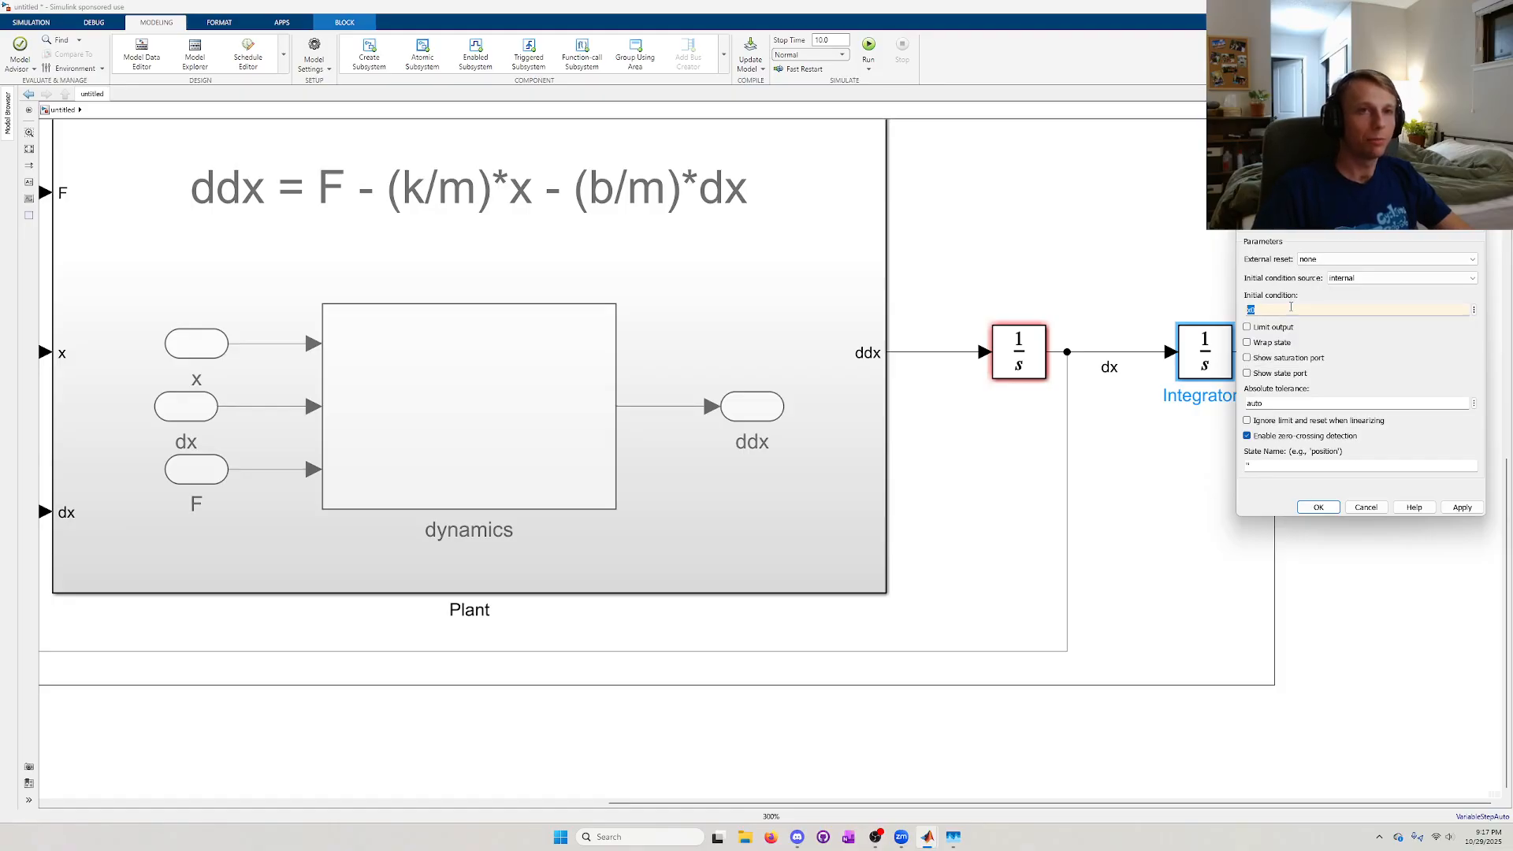
pyautogui.click(1328, 507)
# - Open the model's configuration parameters, enlarge the dialog and set the simulation stop time to tspan
pyautogui.scroll(2, 1194, 454)
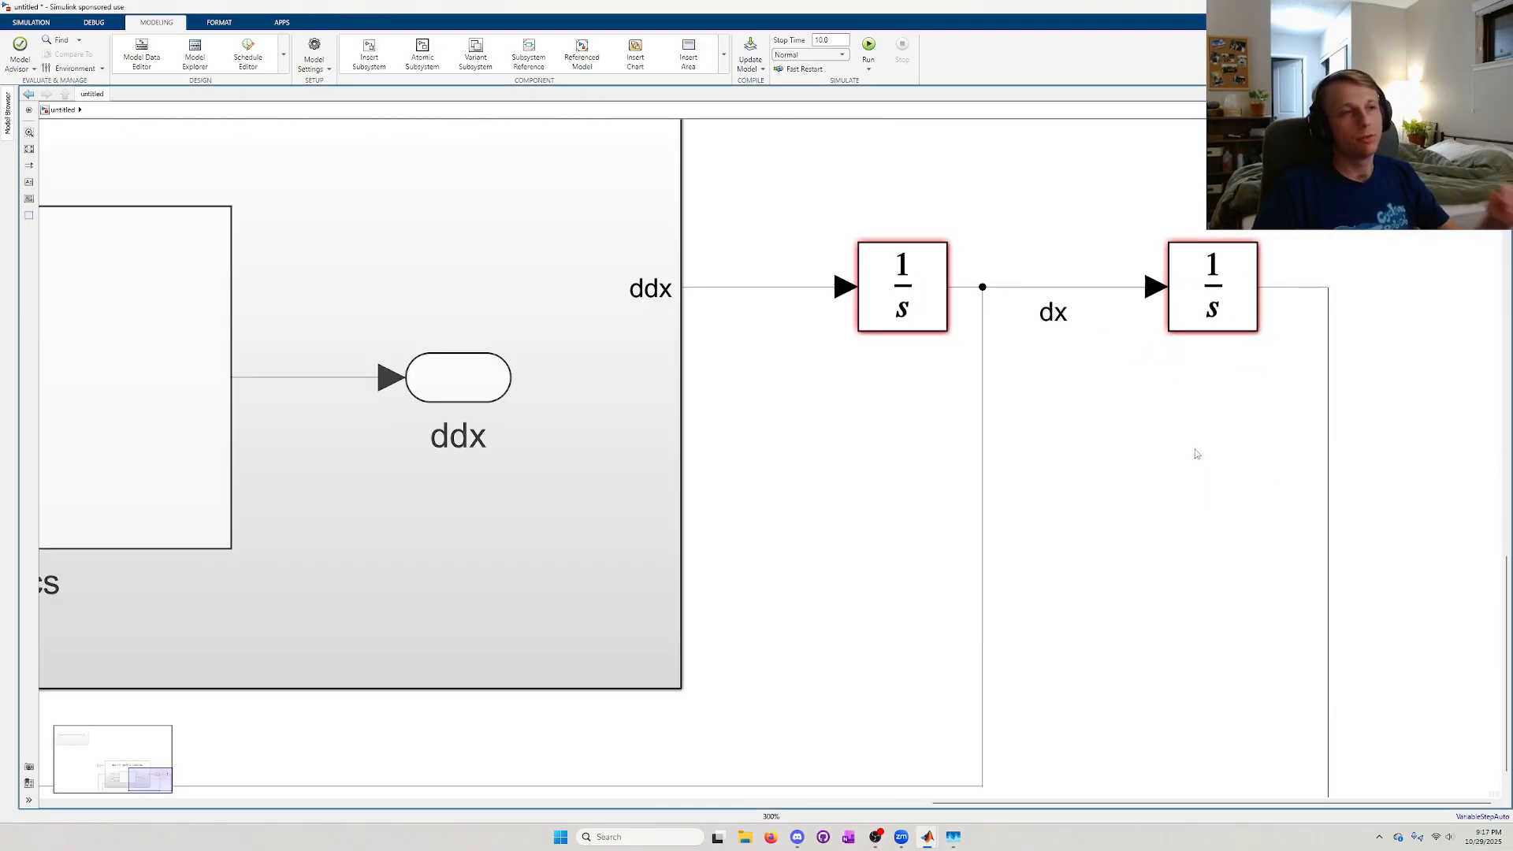
pyautogui.scroll(-2, 1195, 454)
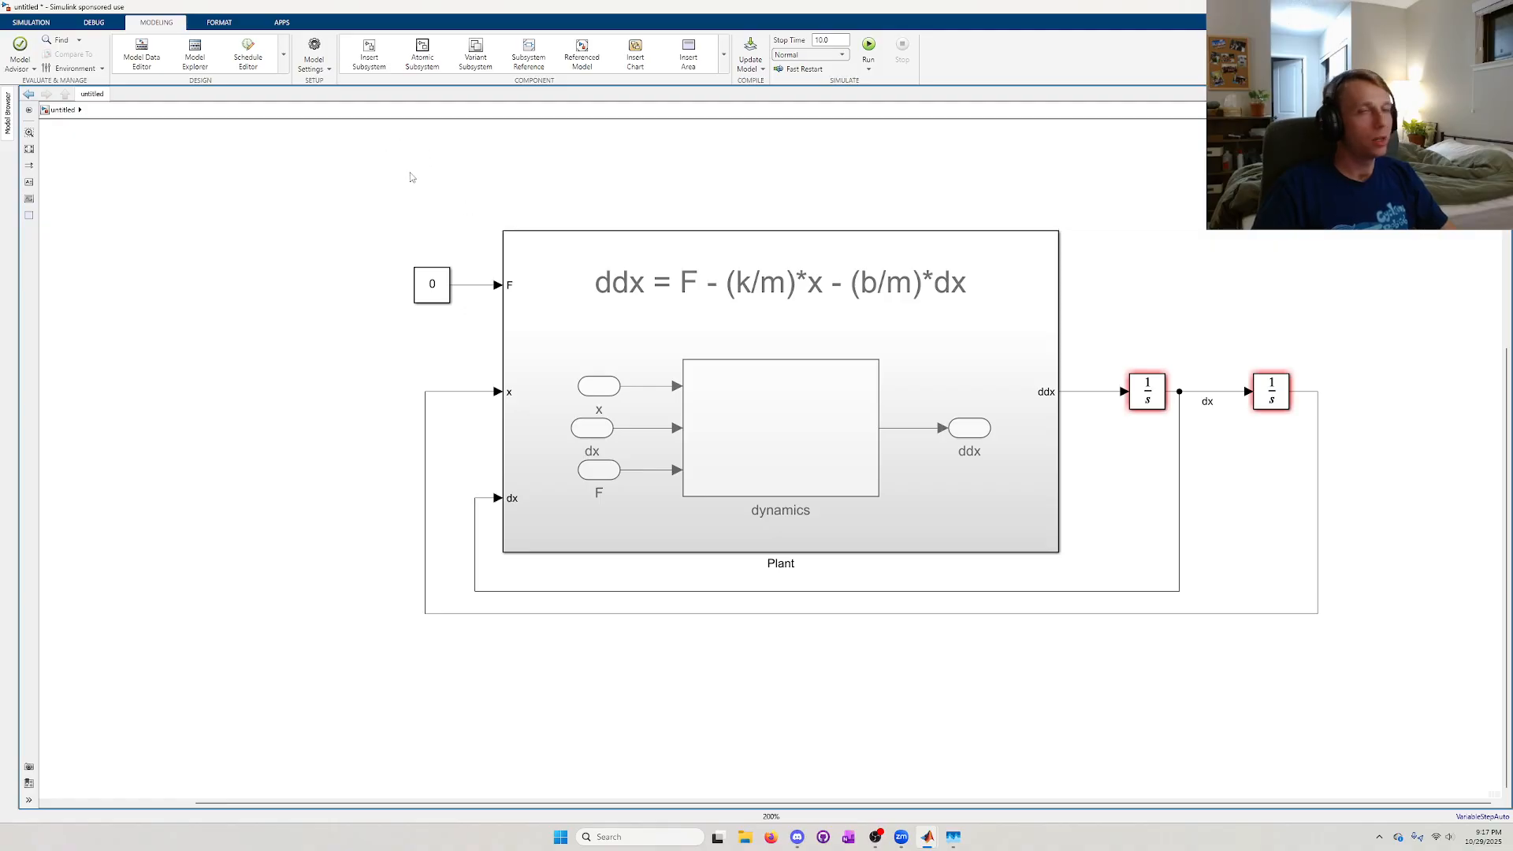
pyautogui.click(317, 50)
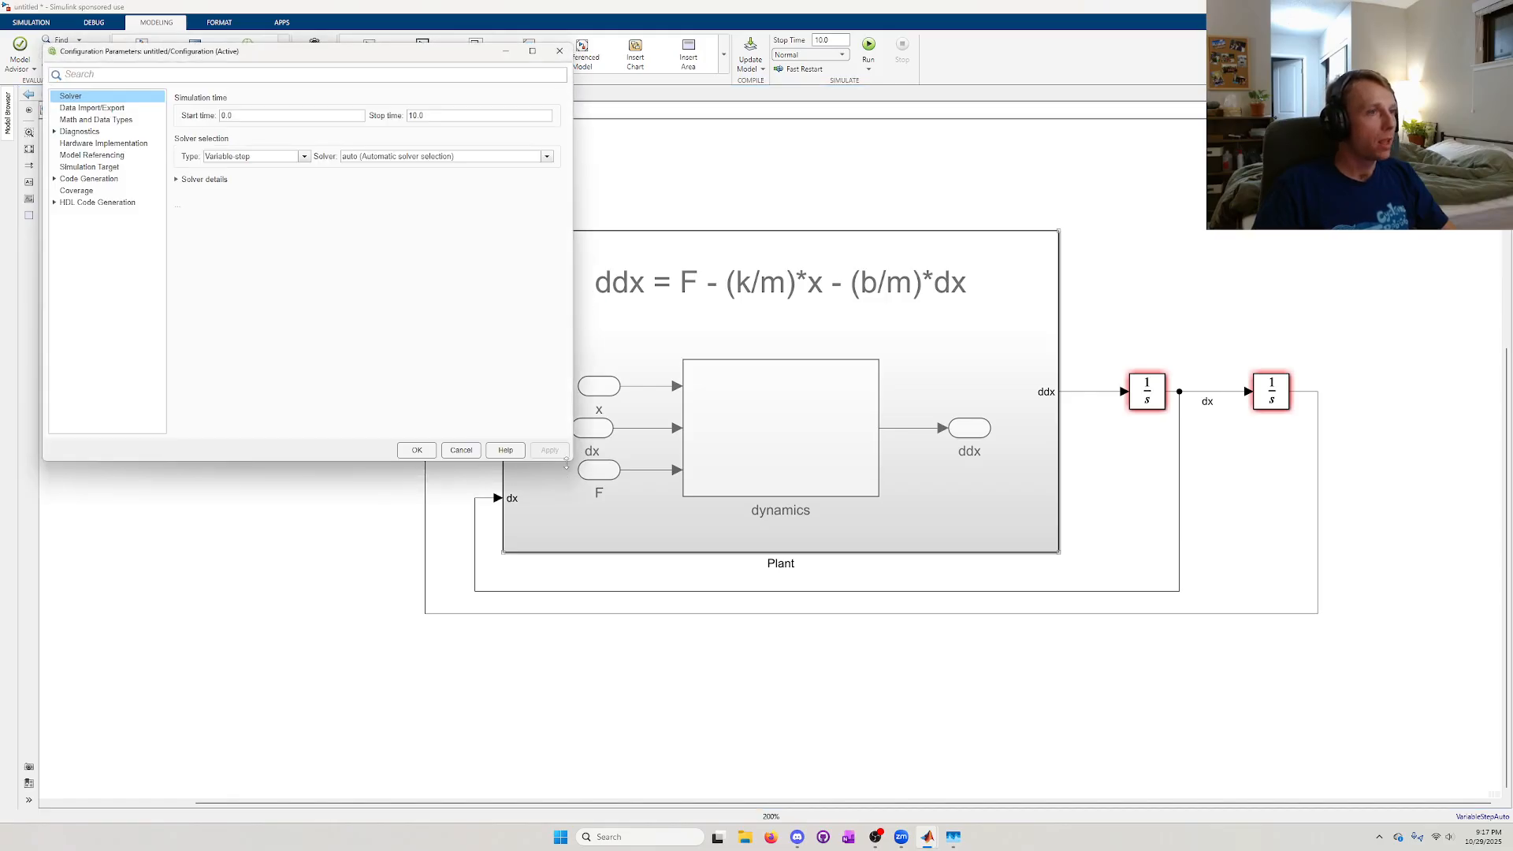
pyautogui.moveTo(569, 462); pyautogui.dragTo(904, 664)
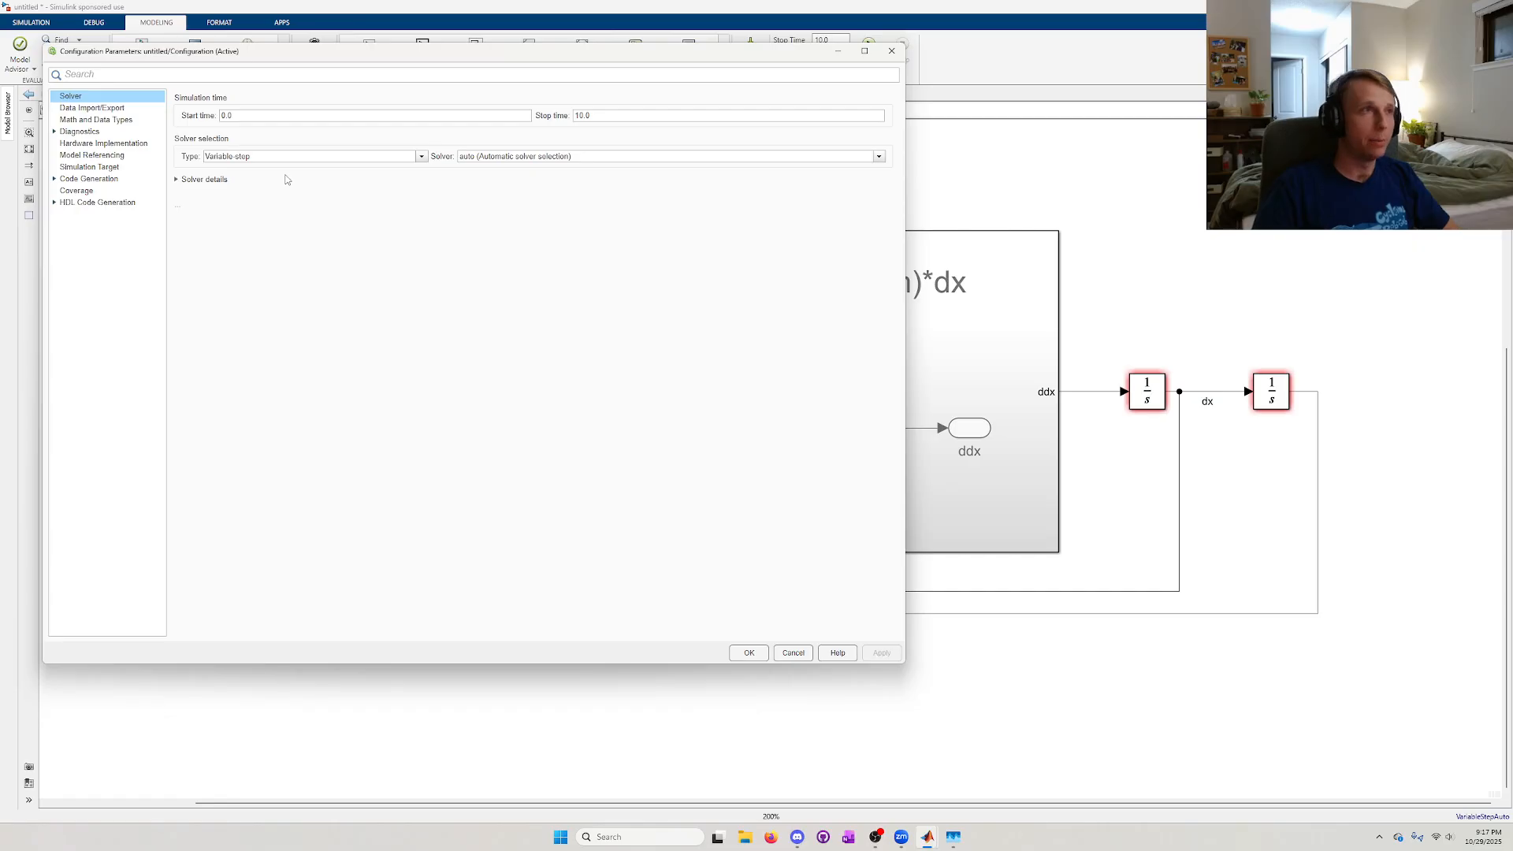
pyautogui.doubleClick(223, 117)
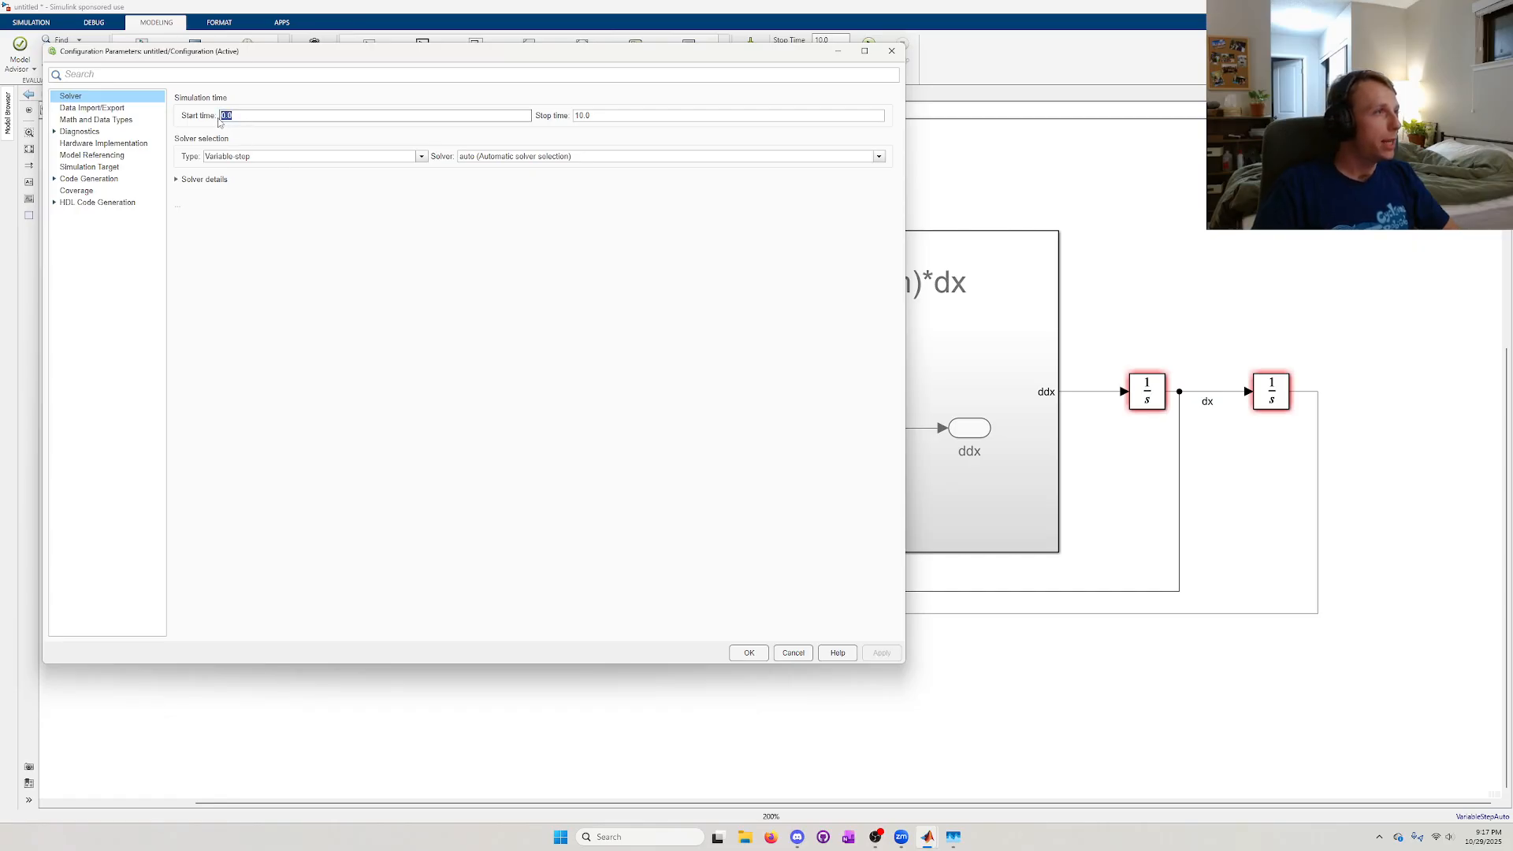
pyautogui.doubleClick(596, 115)
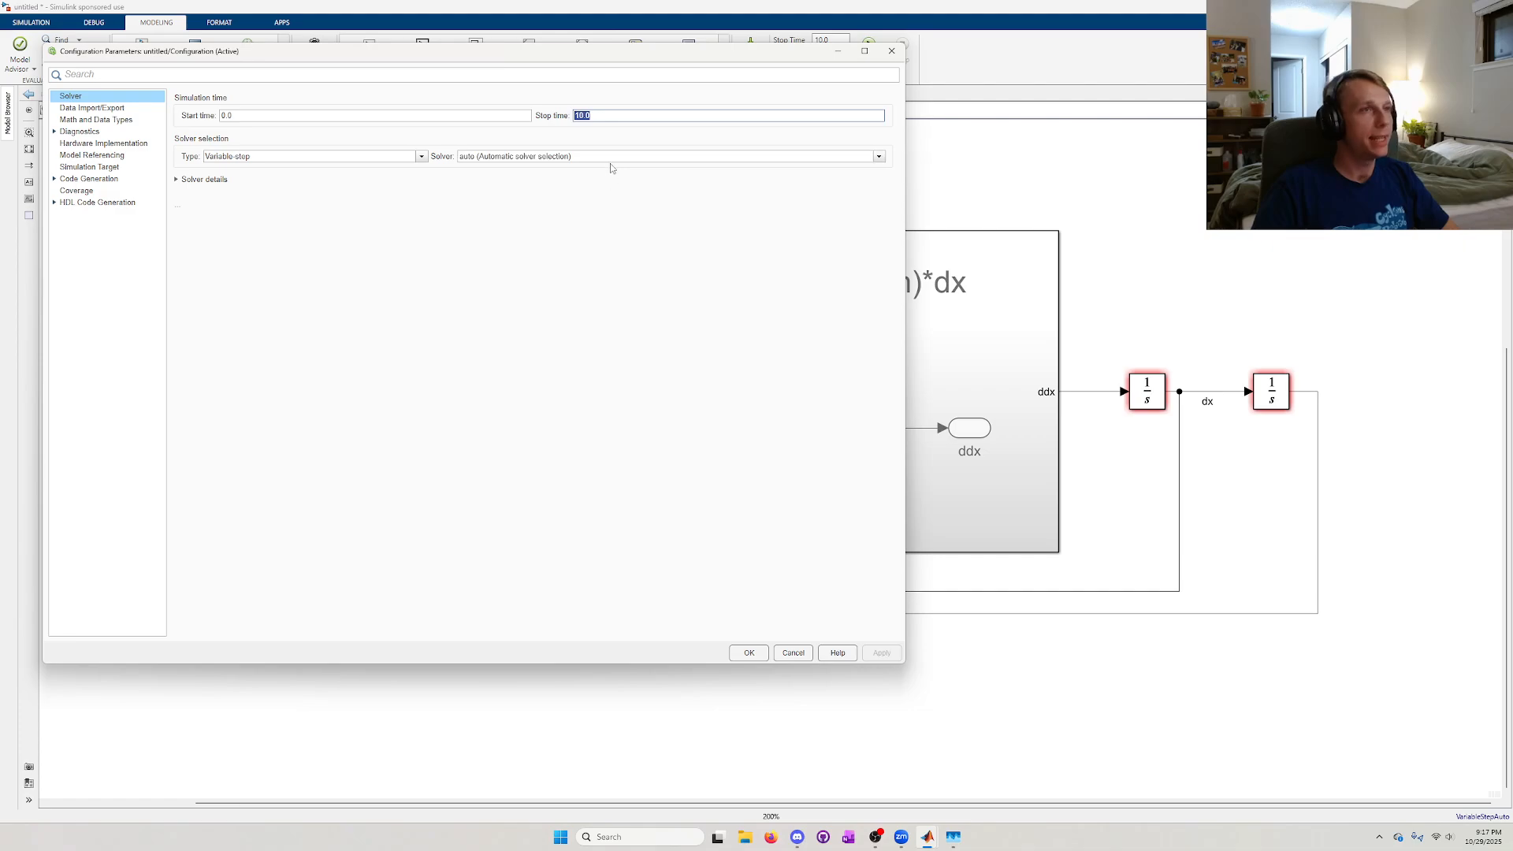
pyautogui.click(613, 115)
pyautogui.moveTo(628, 116); pyautogui.dragTo(564, 121)
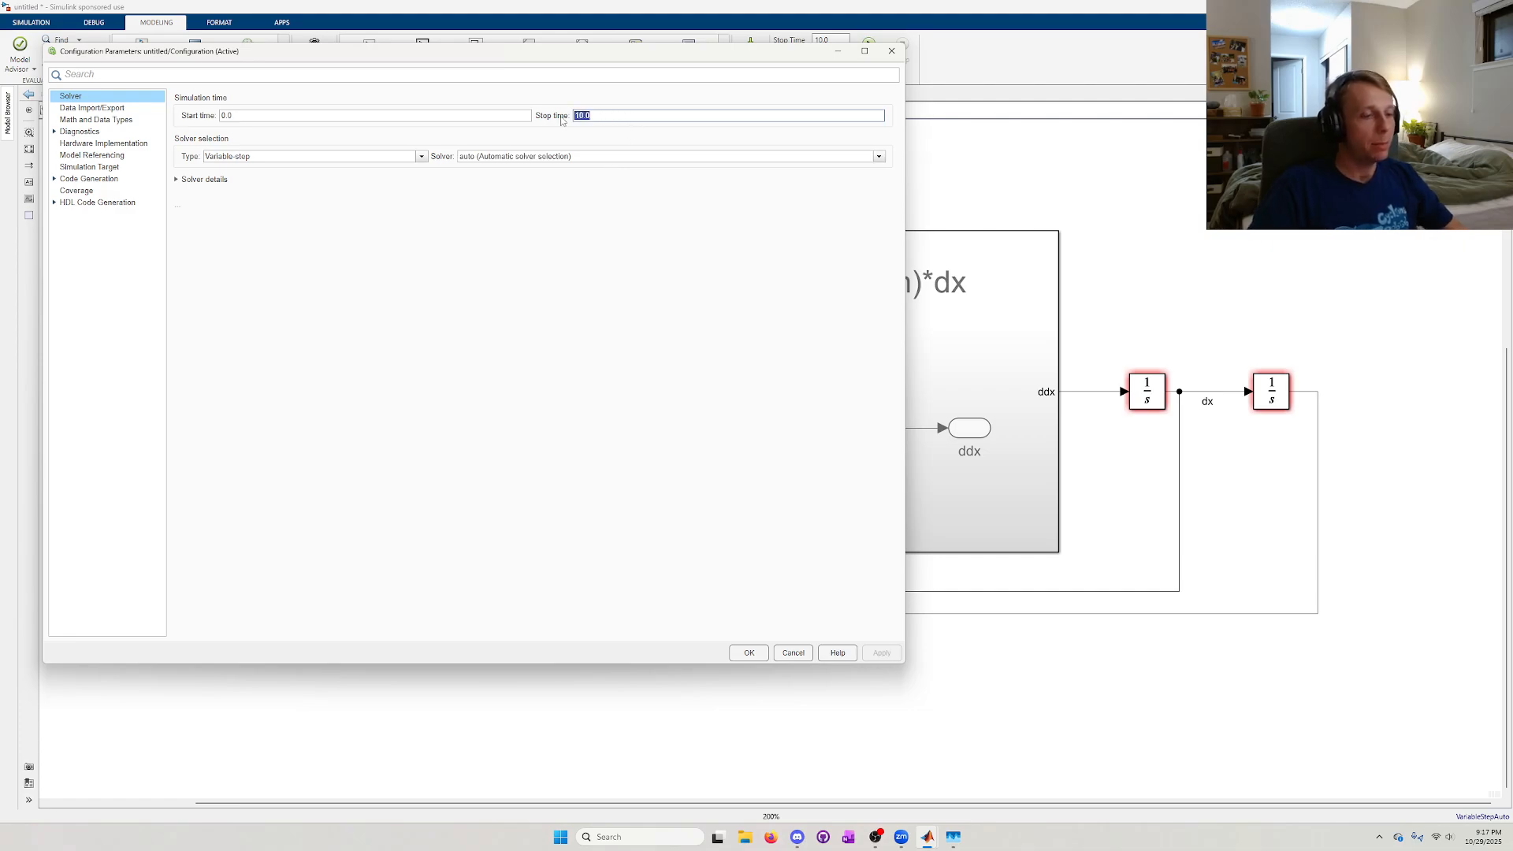
pyautogui.press('BackSpace')
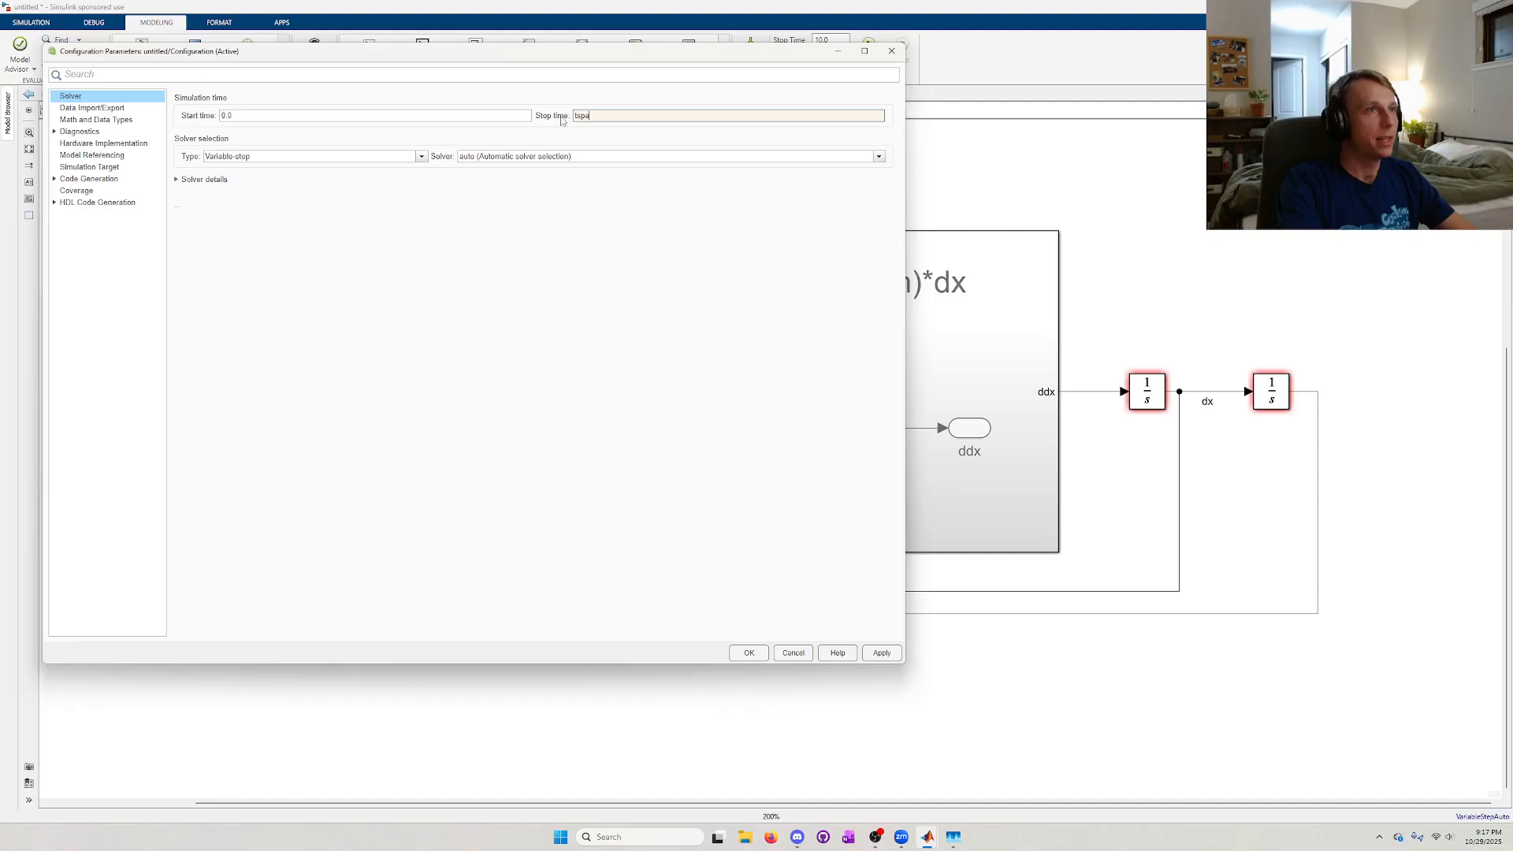
pyautogui.hotkey('ctrl', 'a')
pyautogui.click(557, 99)
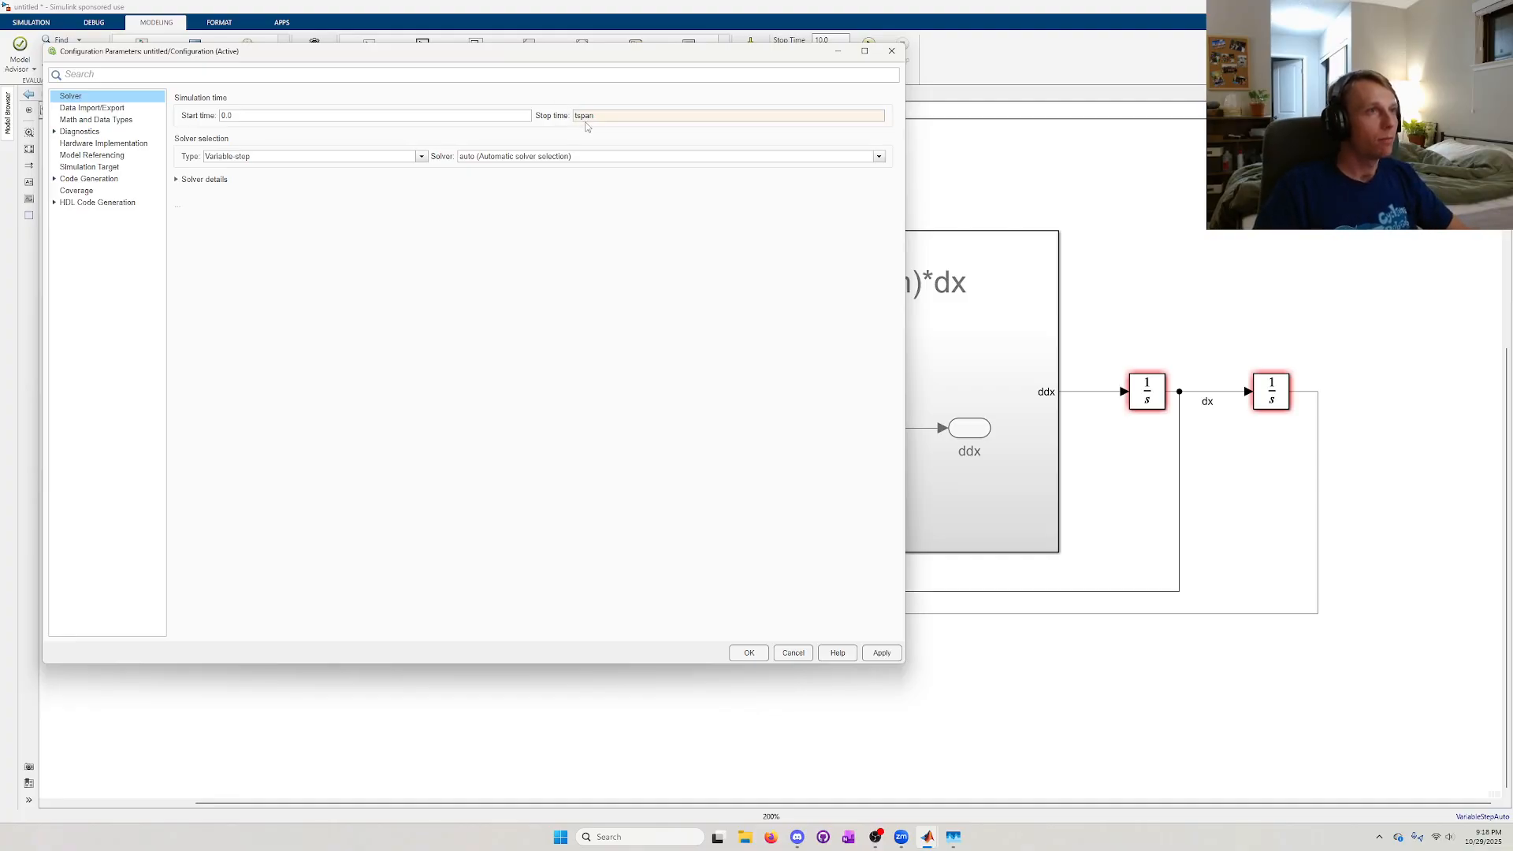
pyautogui.click(604, 119)
pyautogui.click(589, 200)
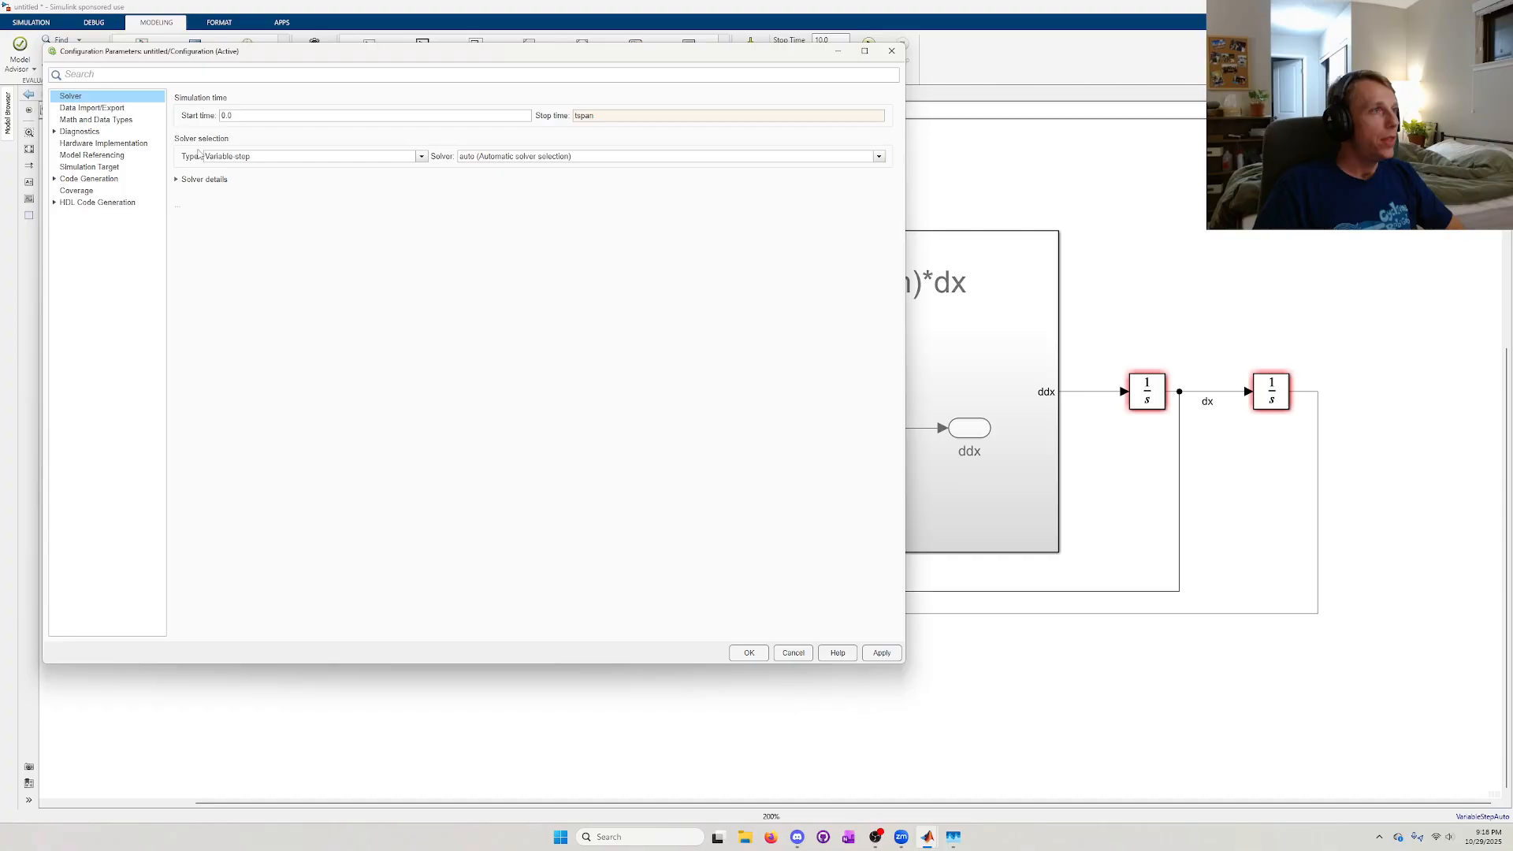
# - Examine the available solver types and solvers, picking Variable-step and auto (Automatic solver selection)
pyautogui.click(240, 157)
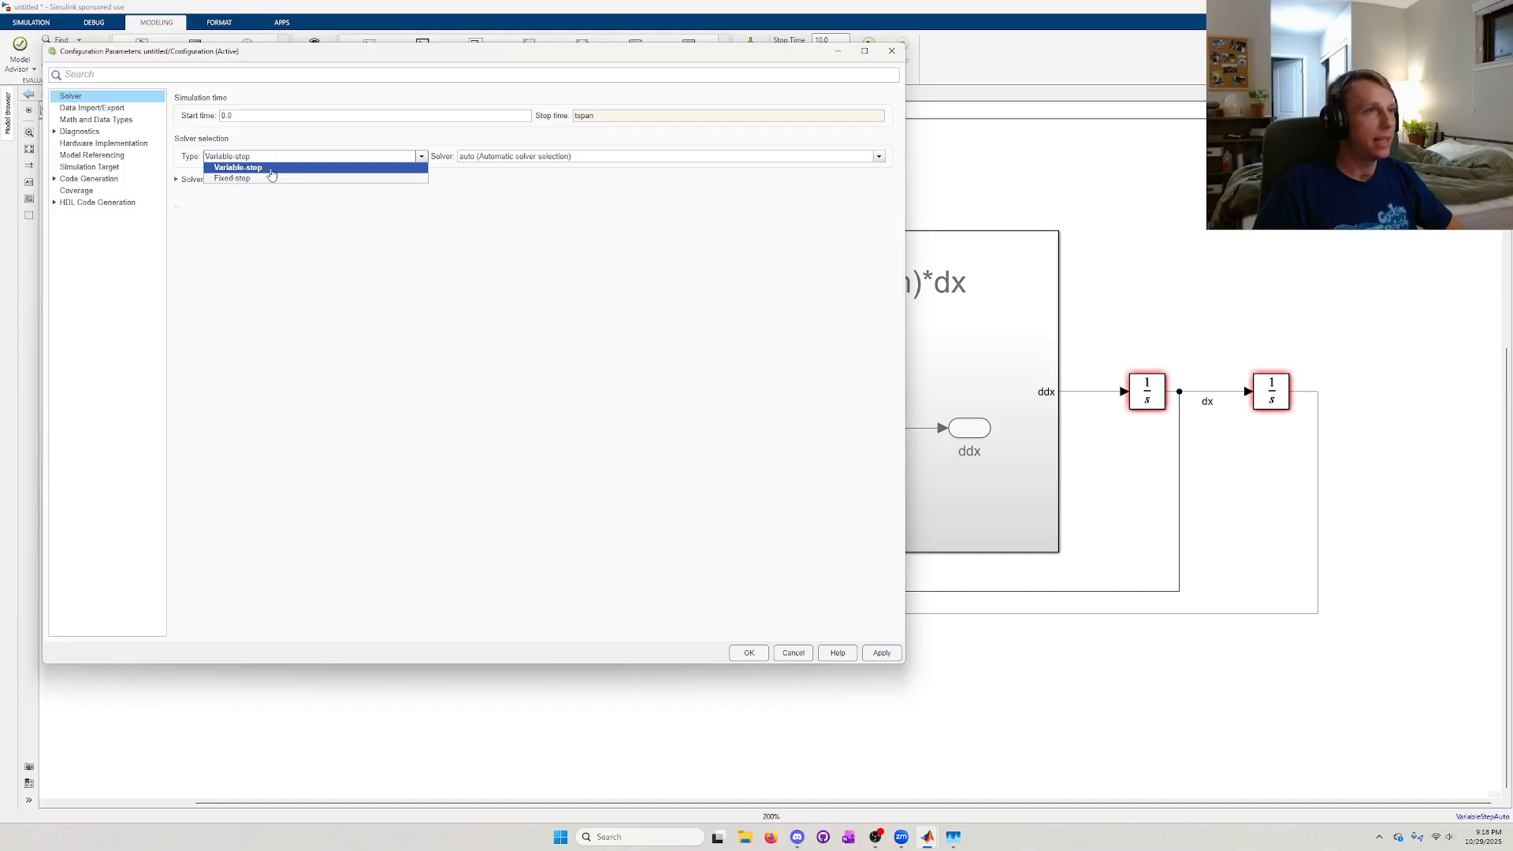
pyautogui.click(271, 169)
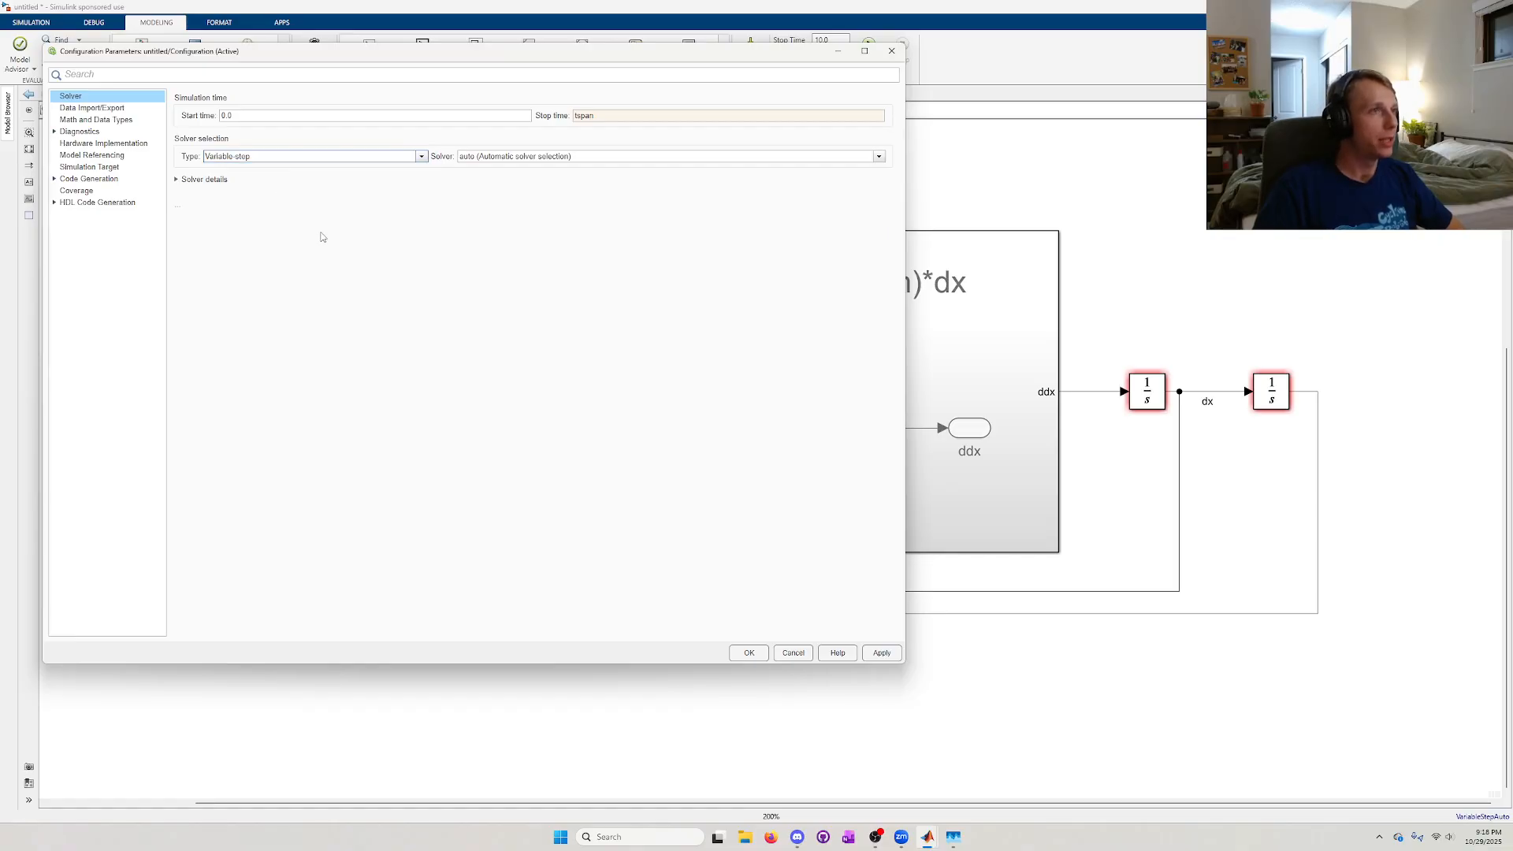
pyautogui.click(512, 160)
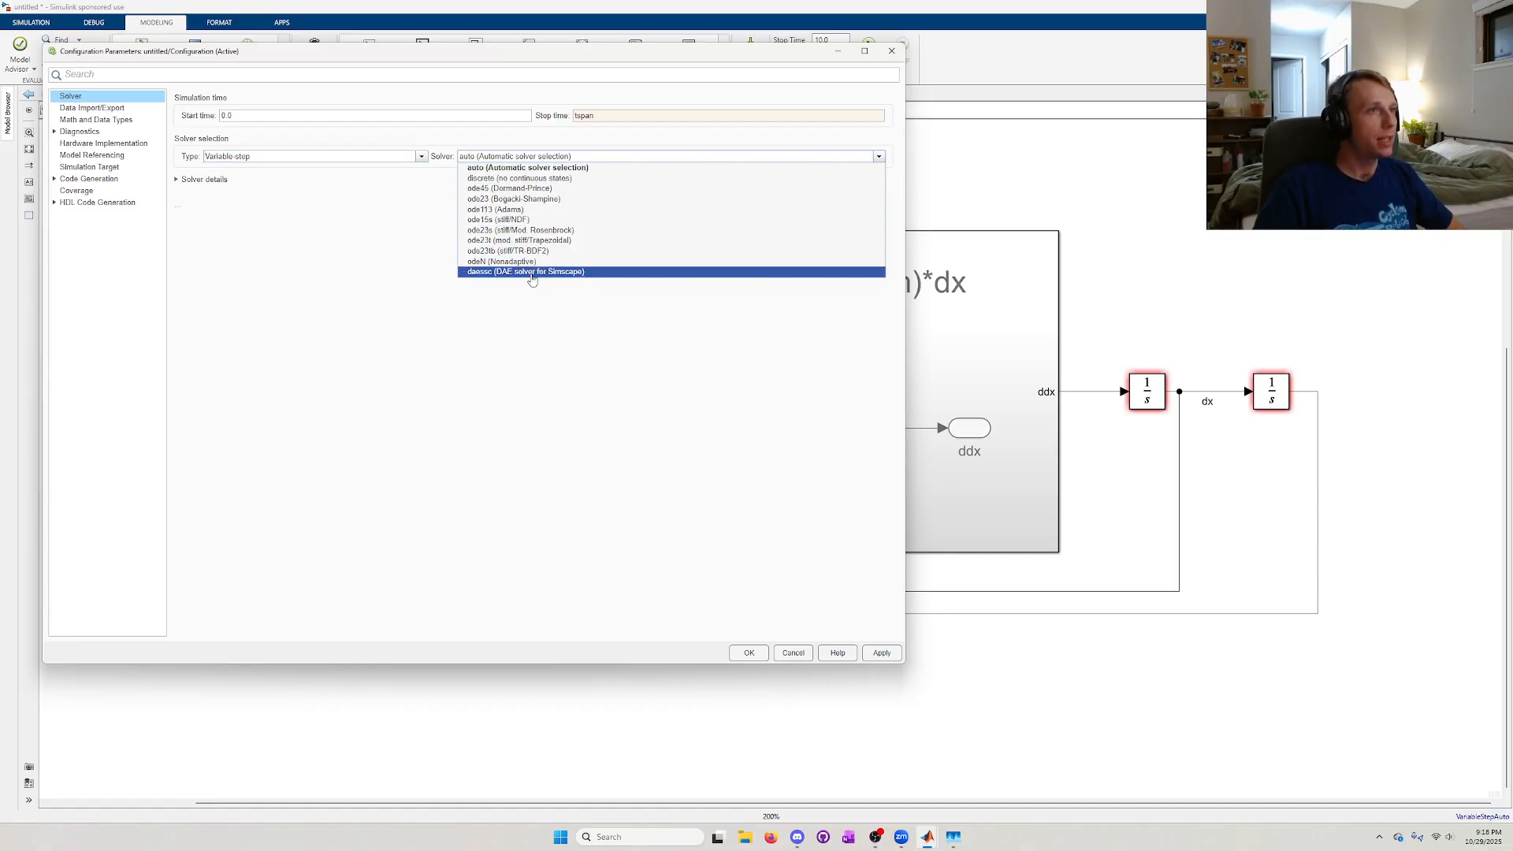
pyautogui.click(555, 169)
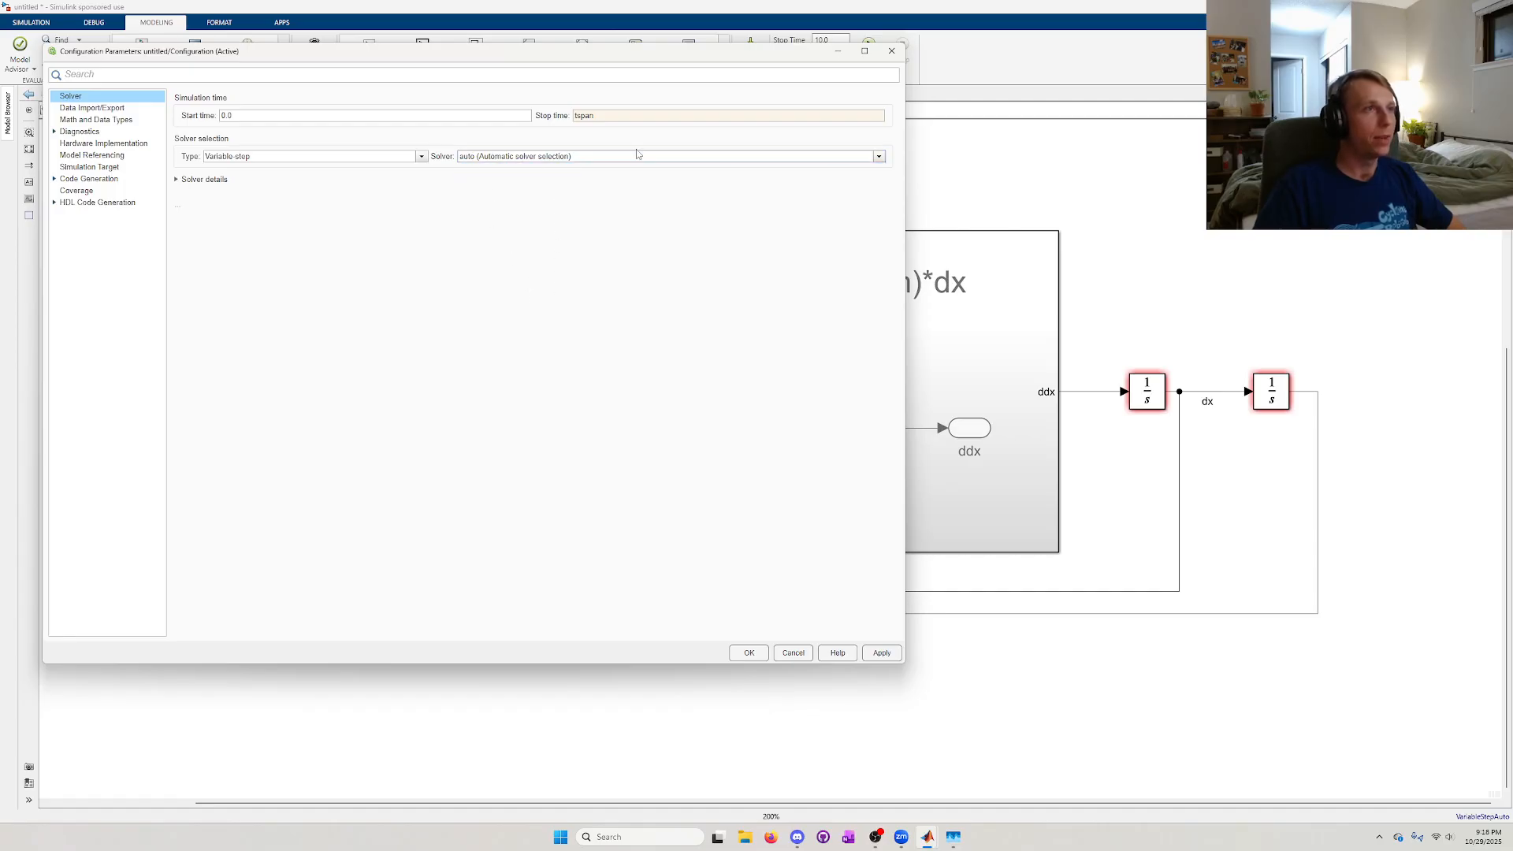
# - Set the solver's relative tolerance to 1e-8 in the solver details, then apply and close the model settings
pyautogui.click(176, 180)
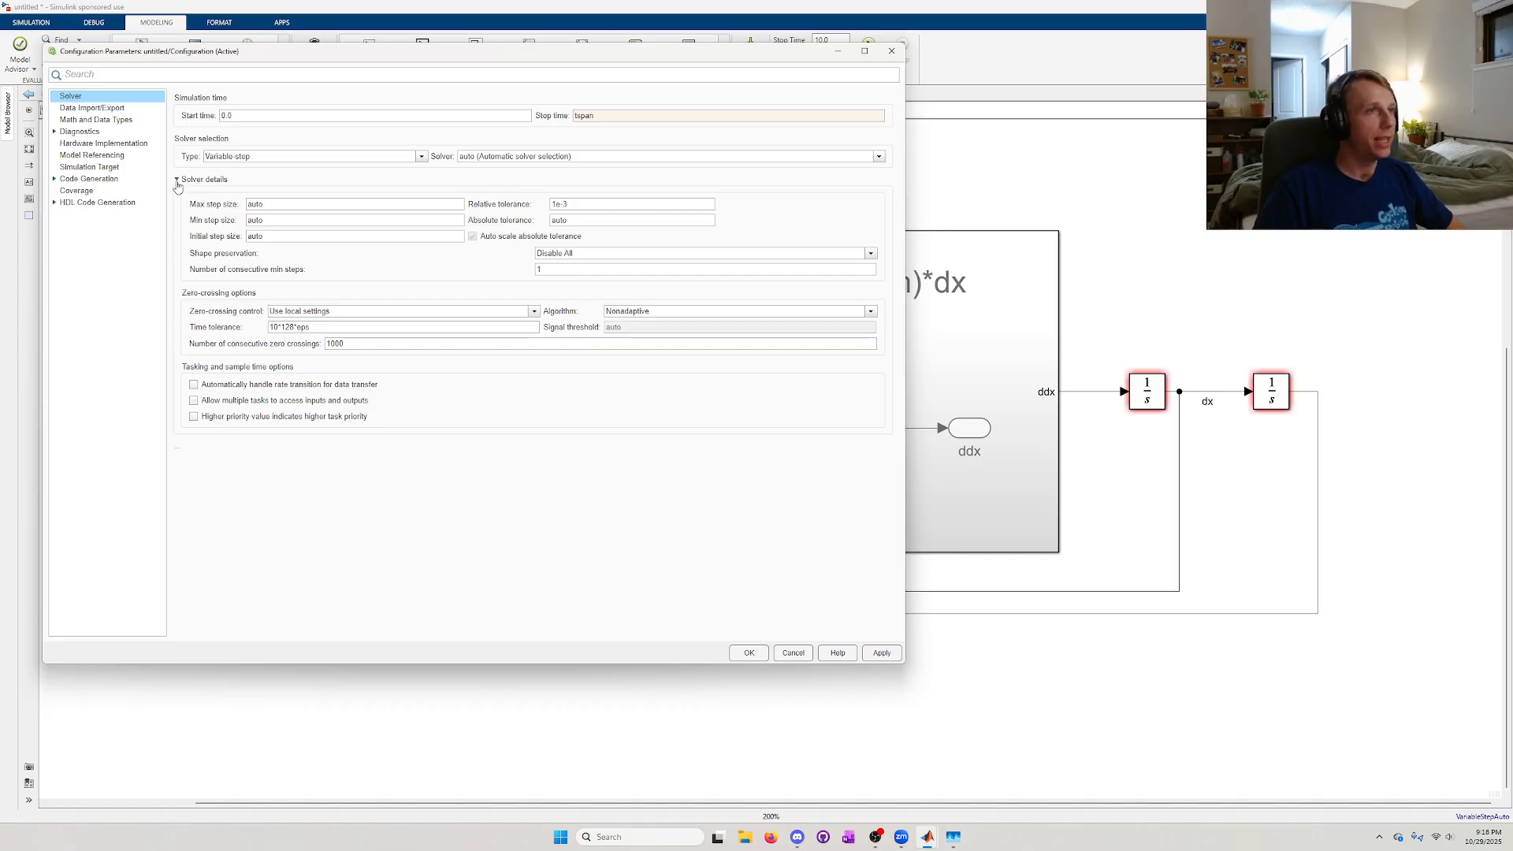
pyautogui.click(586, 205)
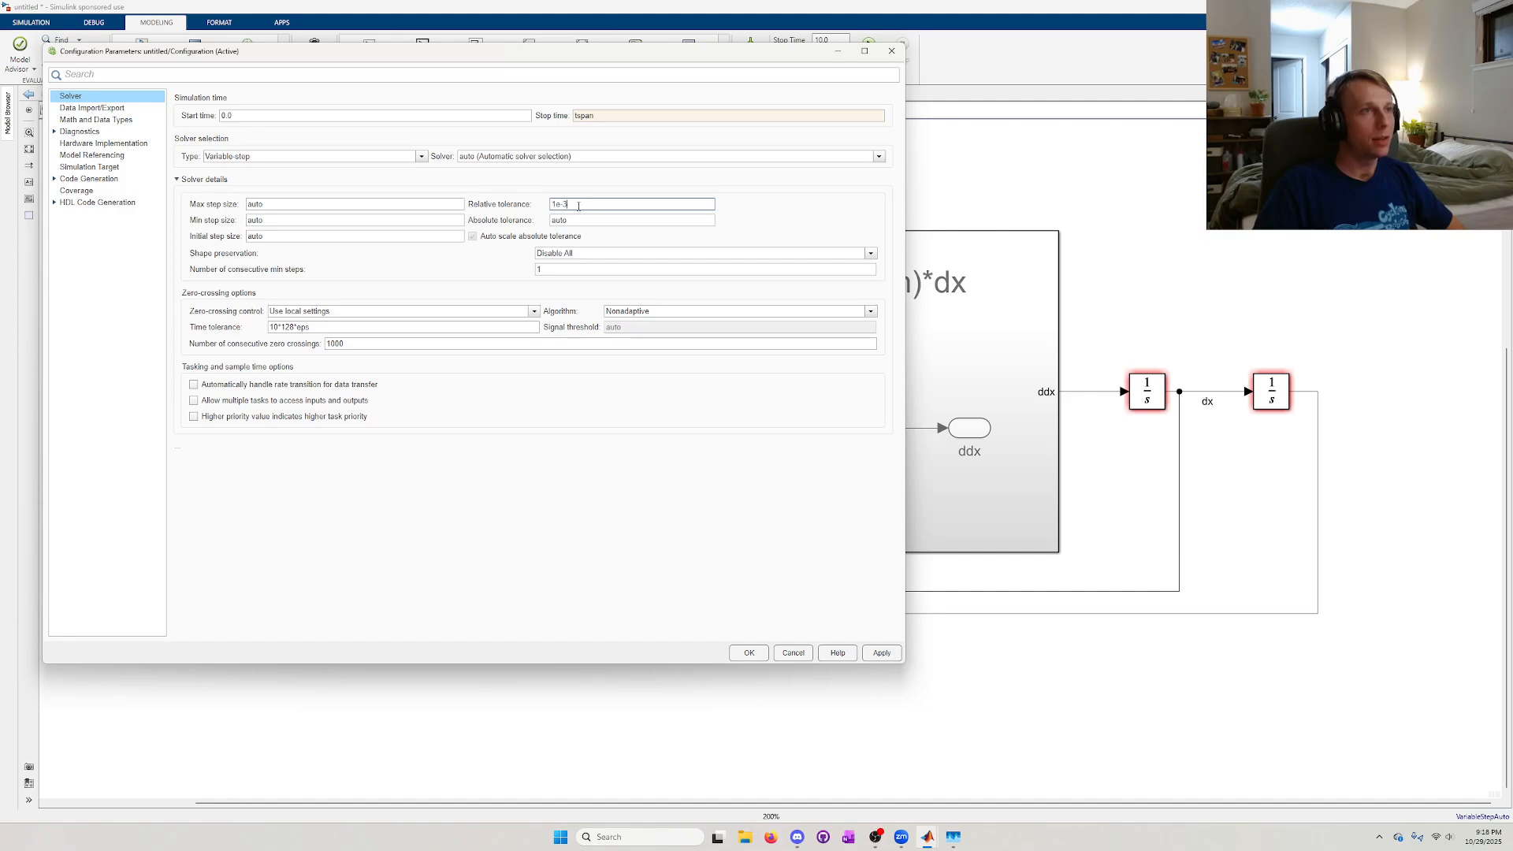
pyautogui.doubleClick(578, 206)
pyautogui.click(582, 205)
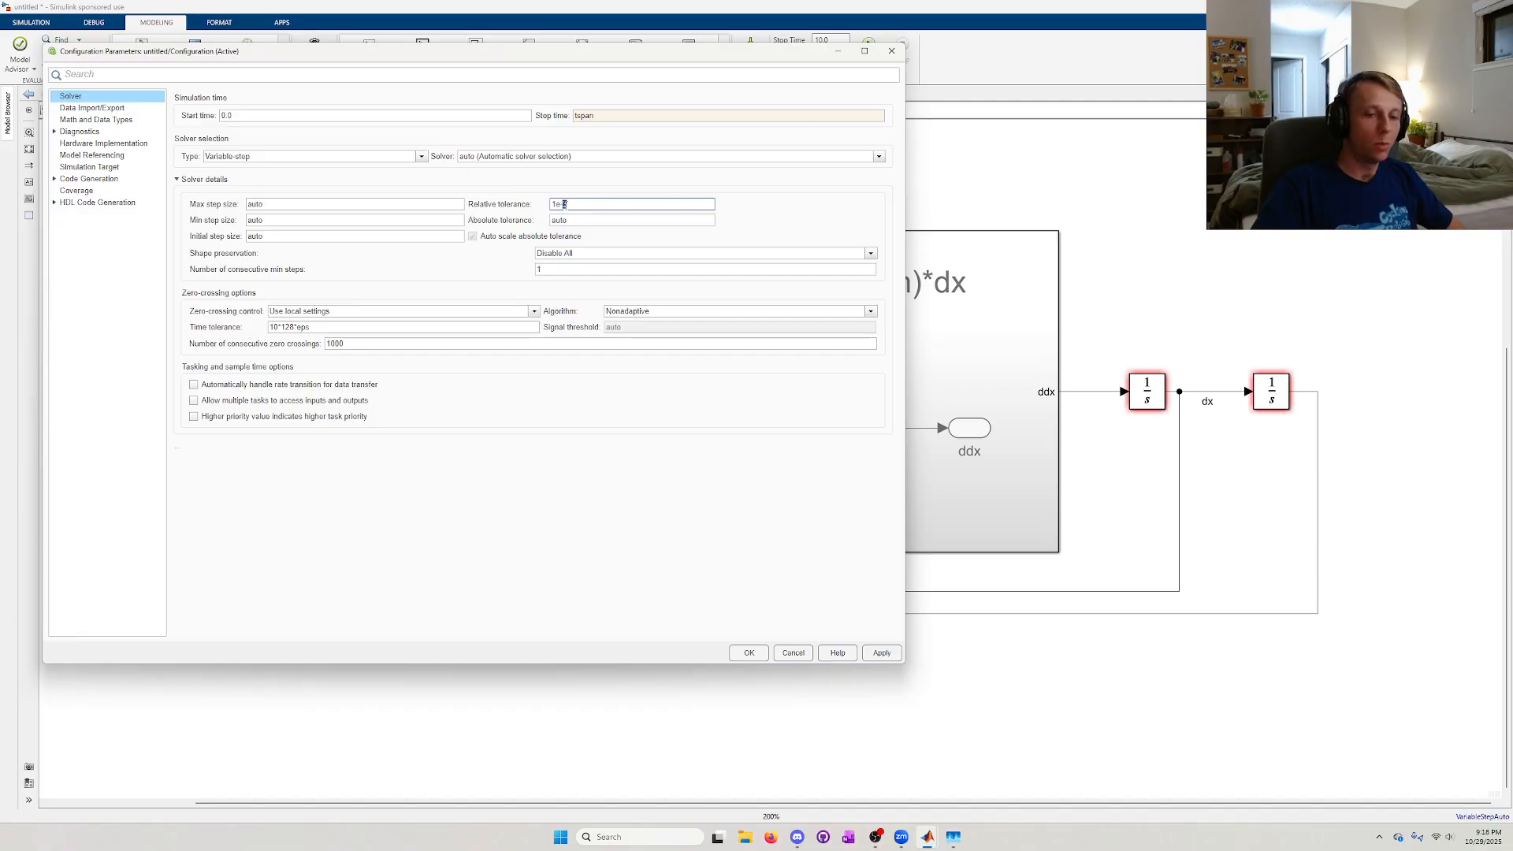
pyautogui.click(773, 208)
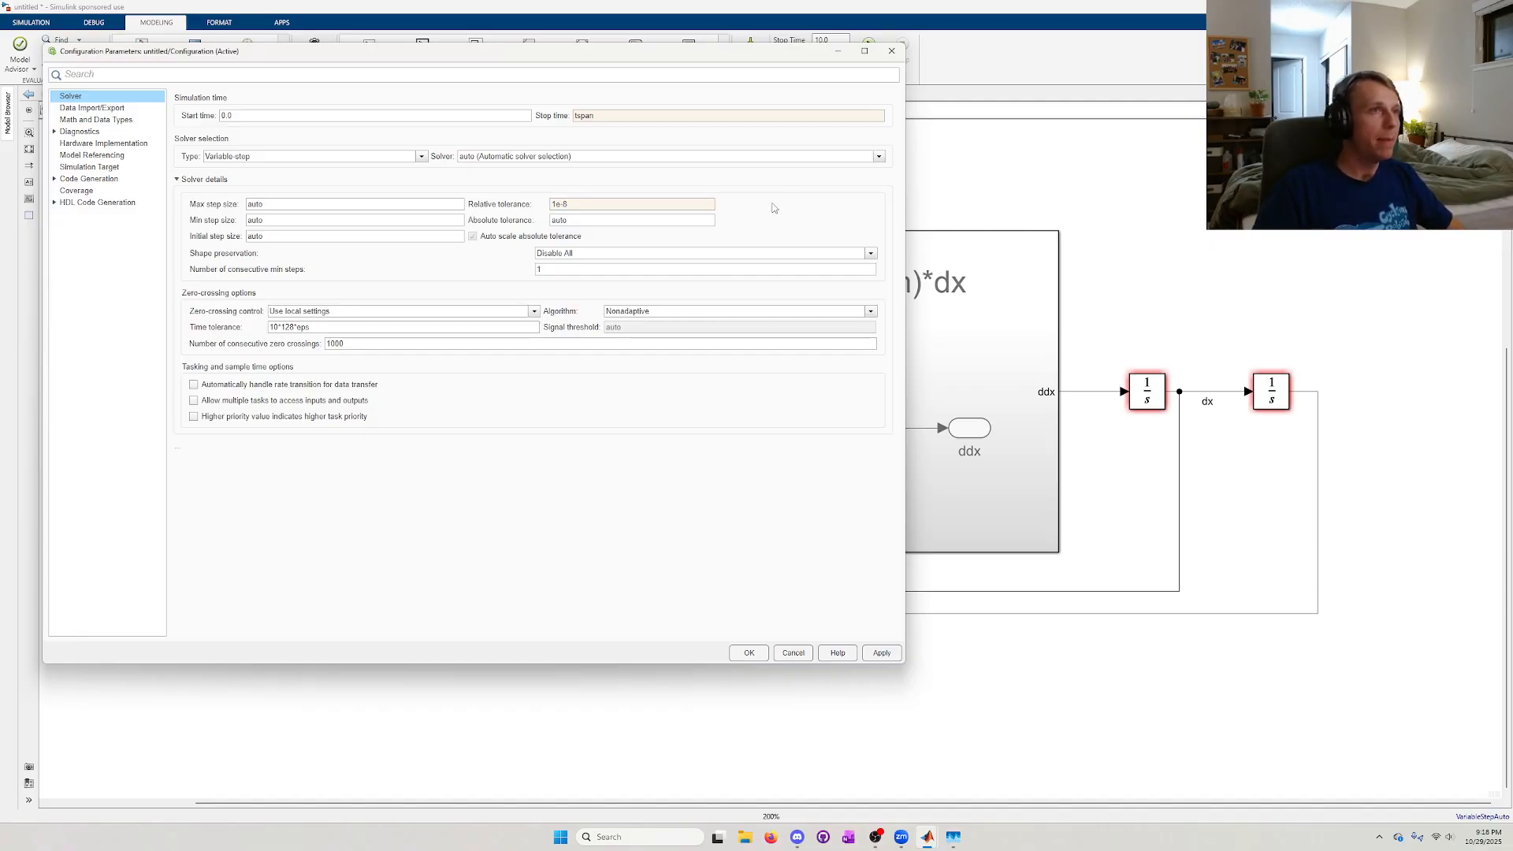
pyautogui.click(558, 206)
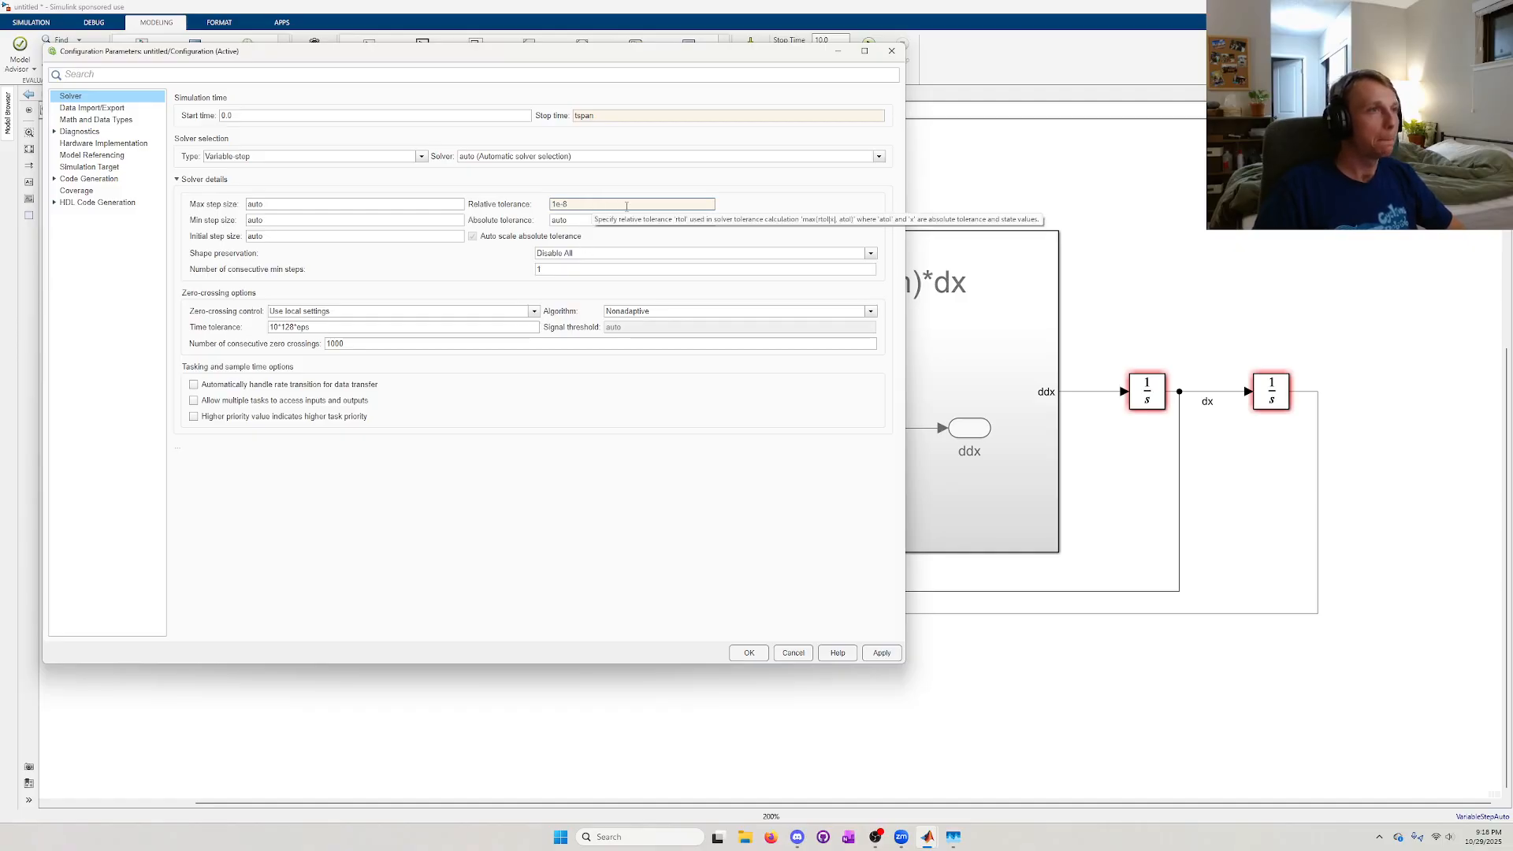
pyautogui.press('Tab')
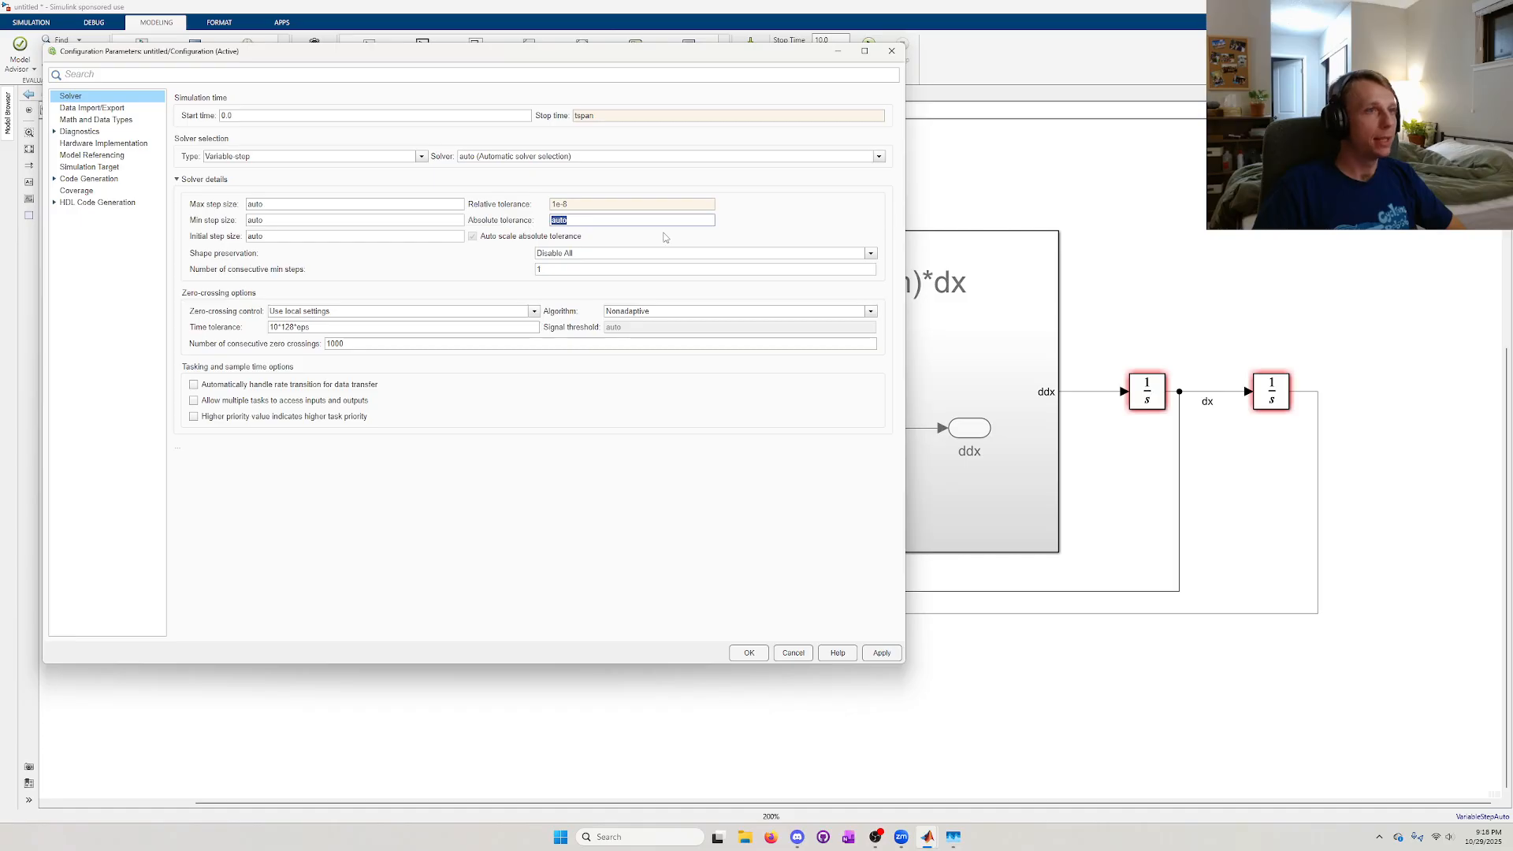
pyautogui.click(757, 215)
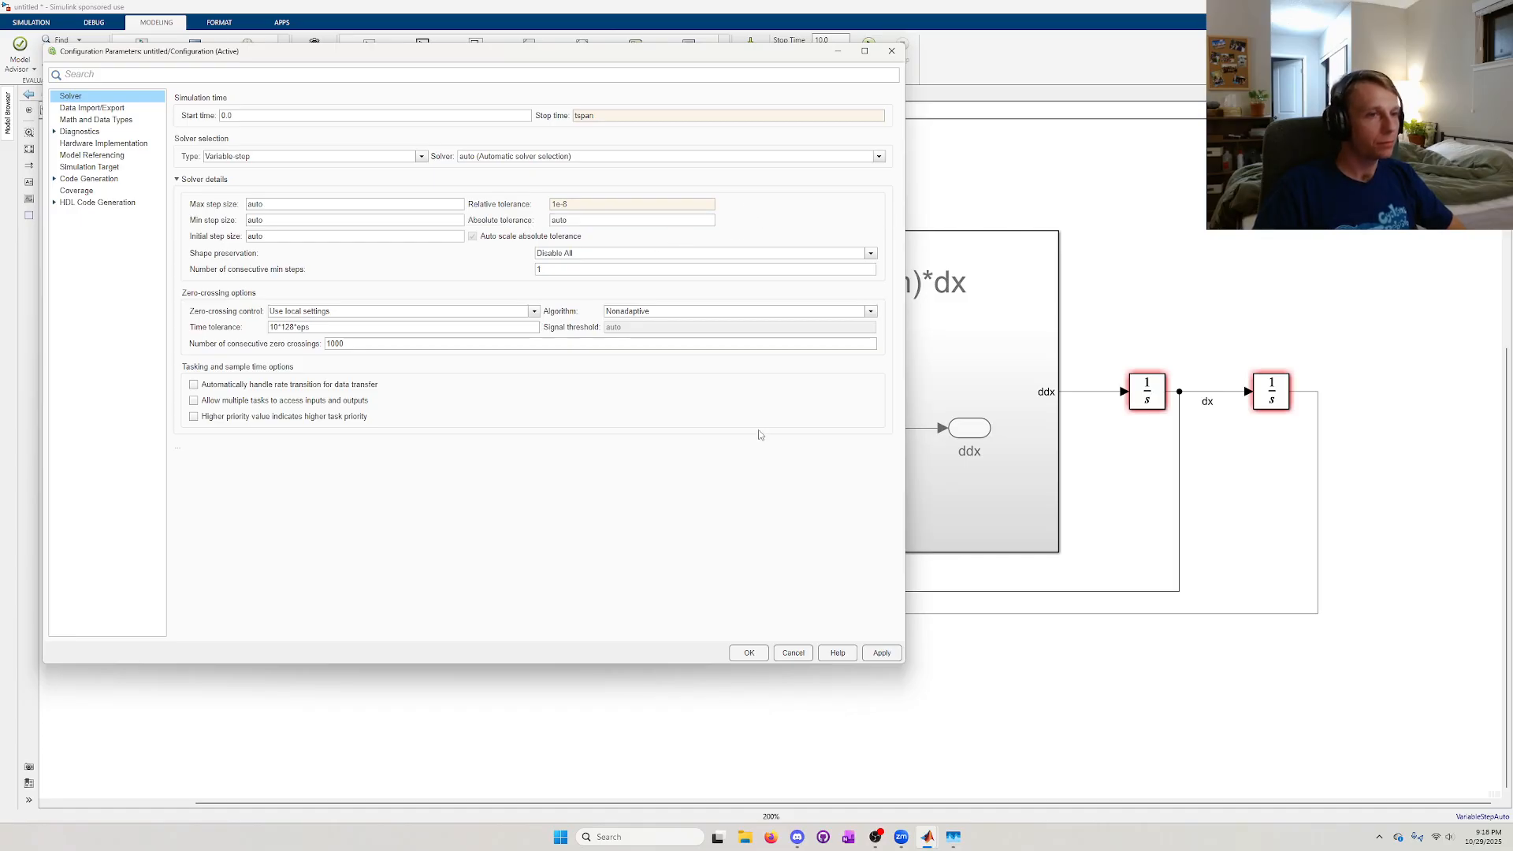
pyautogui.click(881, 652)
pyautogui.click(750, 653)
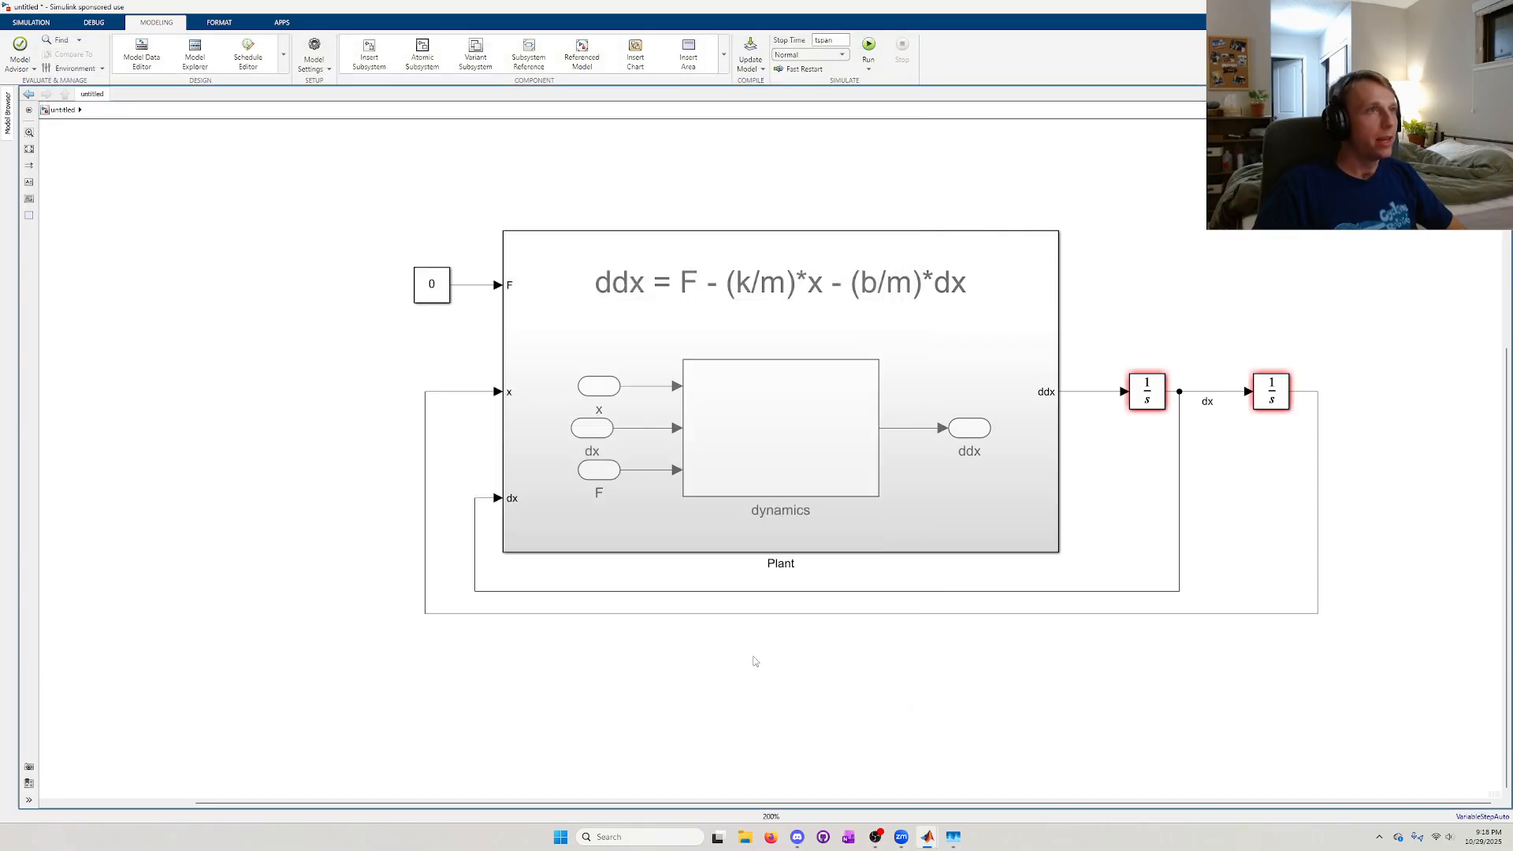
pyautogui.hscroll(1, 839, 682)
pyautogui.scroll(1, 839, 682)
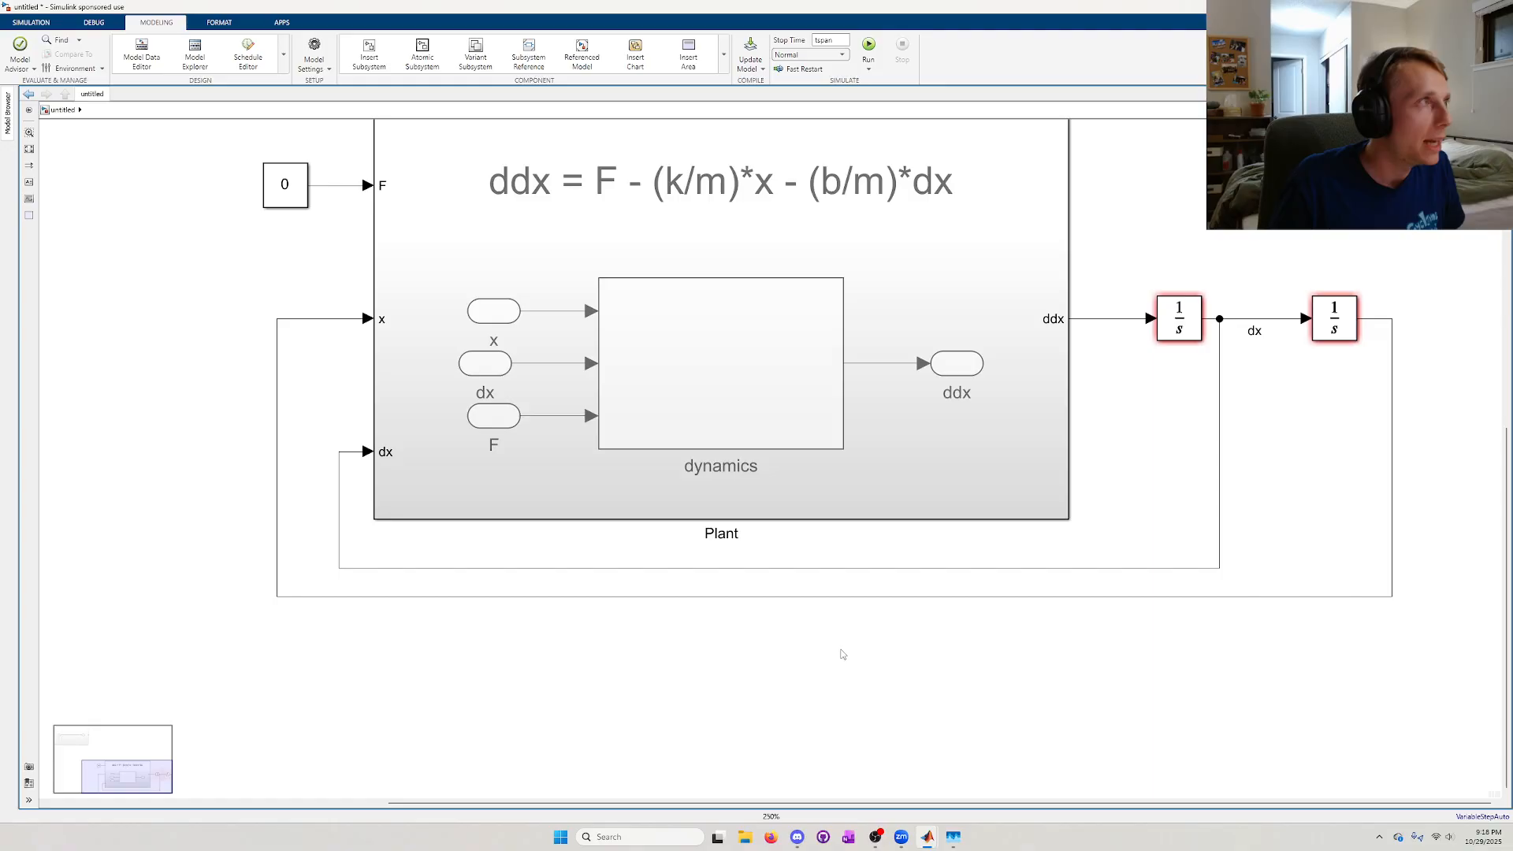
pyautogui.click(31, 22)
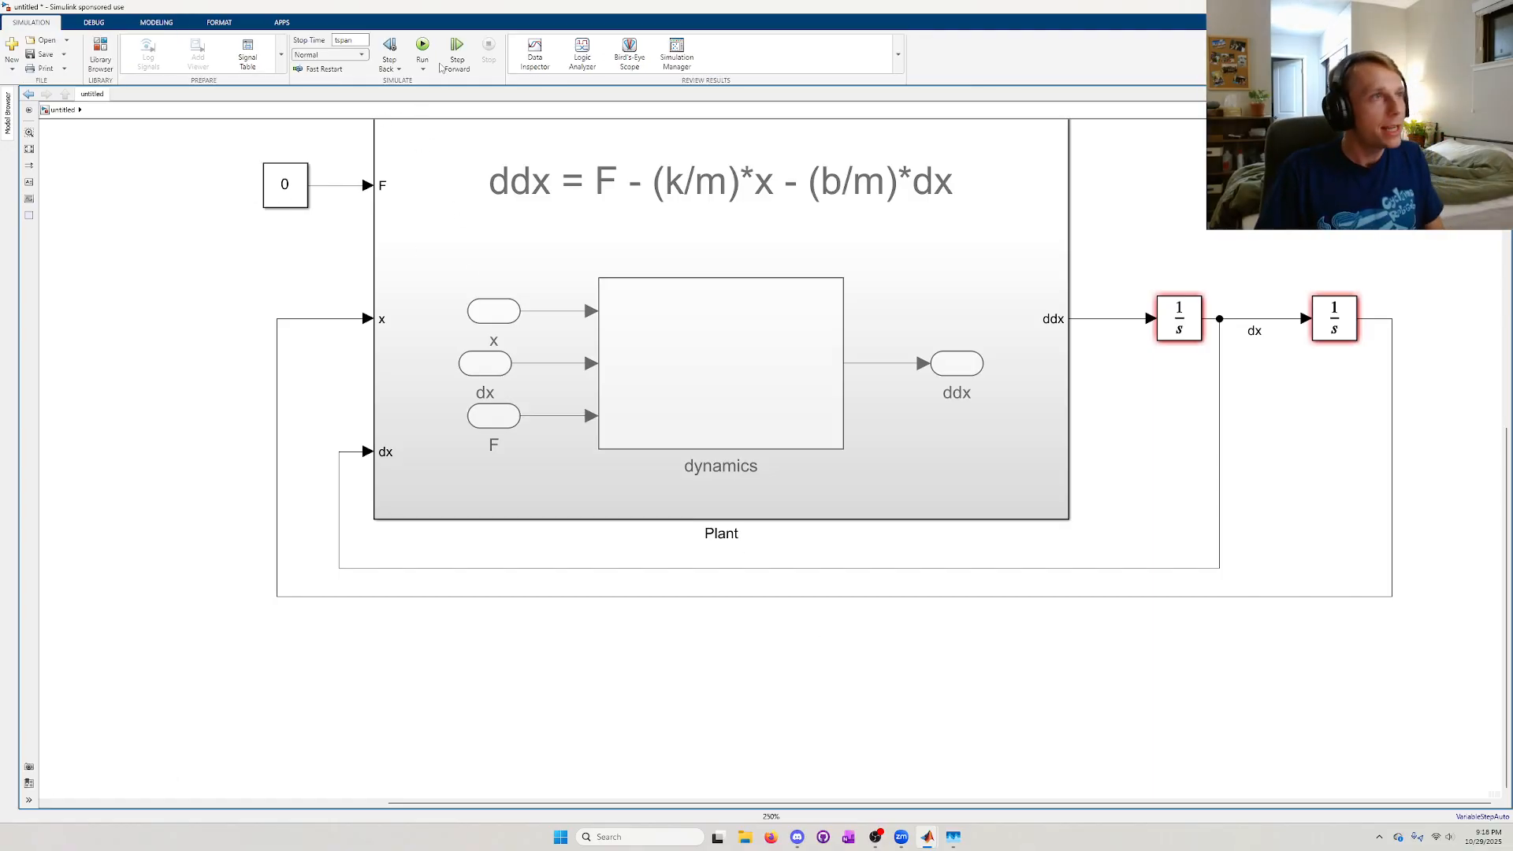
pyautogui.click(421, 58)
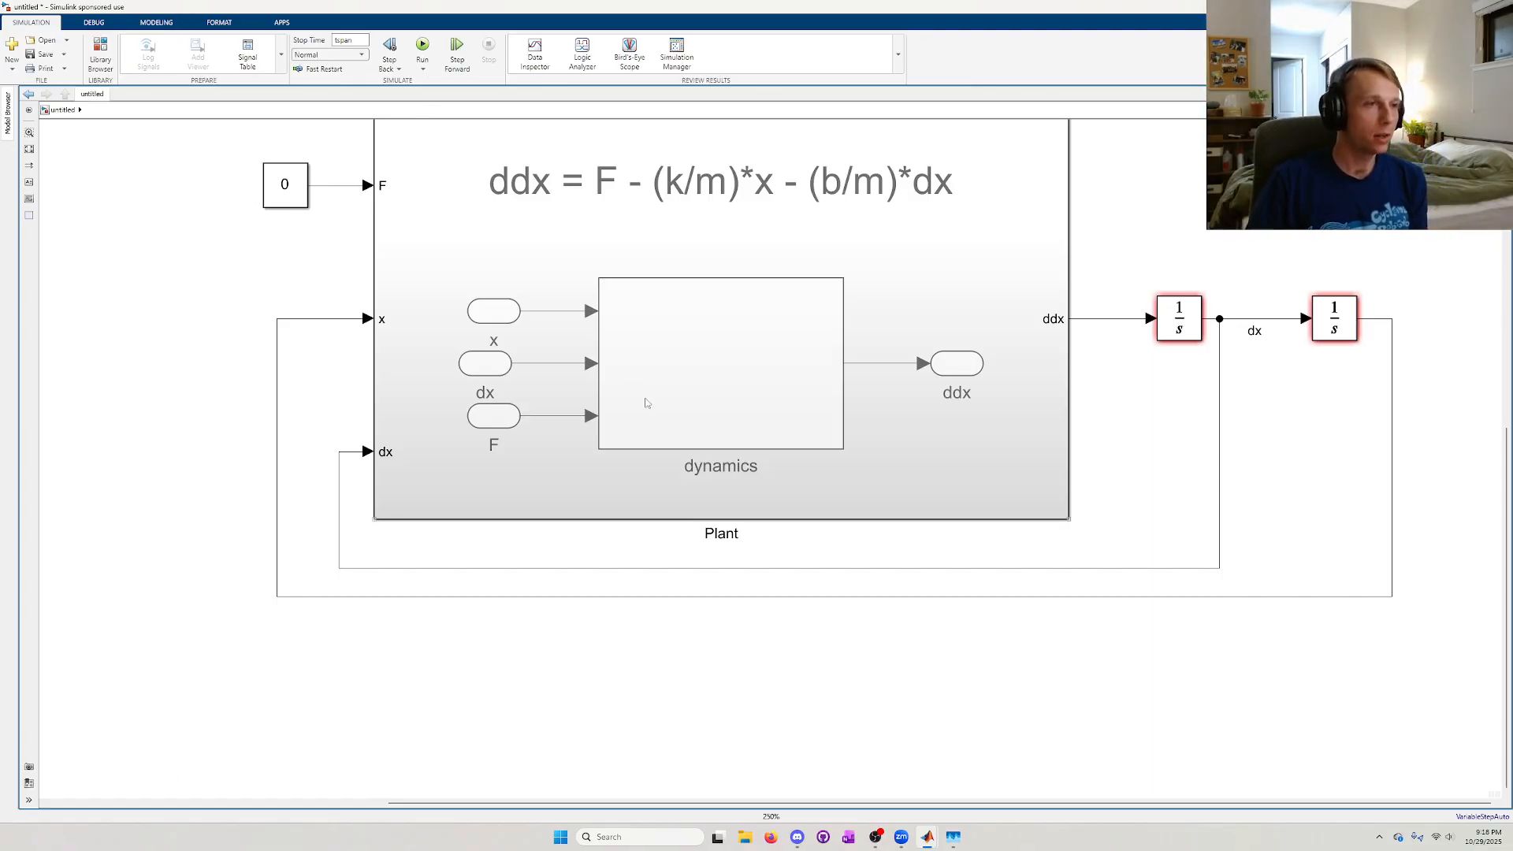
pyautogui.moveTo(1117, 266); pyautogui.dragTo(1332, 356)
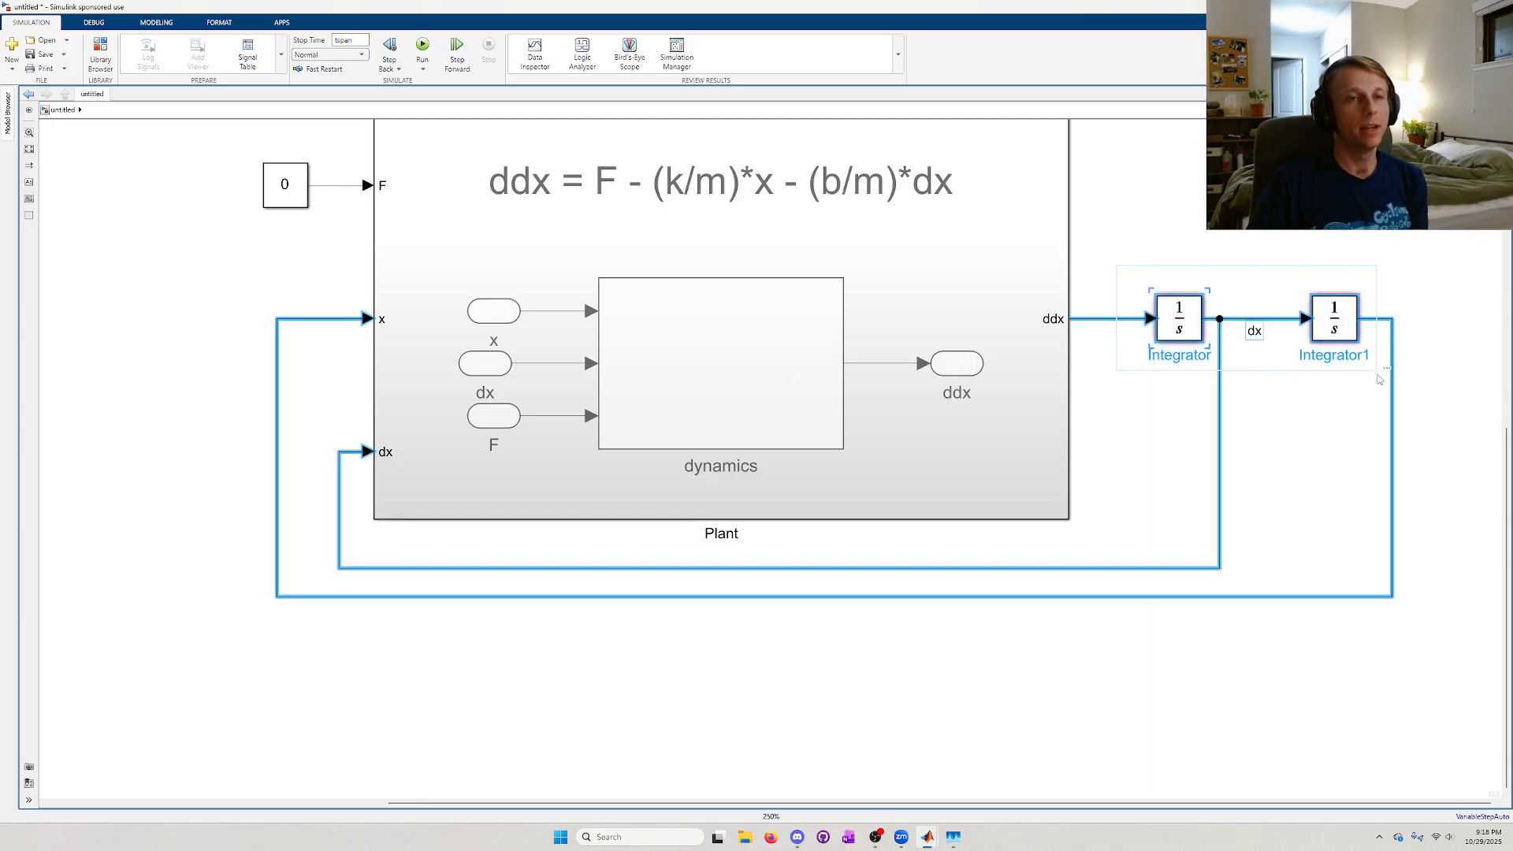
pyautogui.click(1308, 453)
# - Remove the space before m in the argument list of the Plant's dynamics function and return to the top-level model
pyautogui.doubleClick(800, 424)
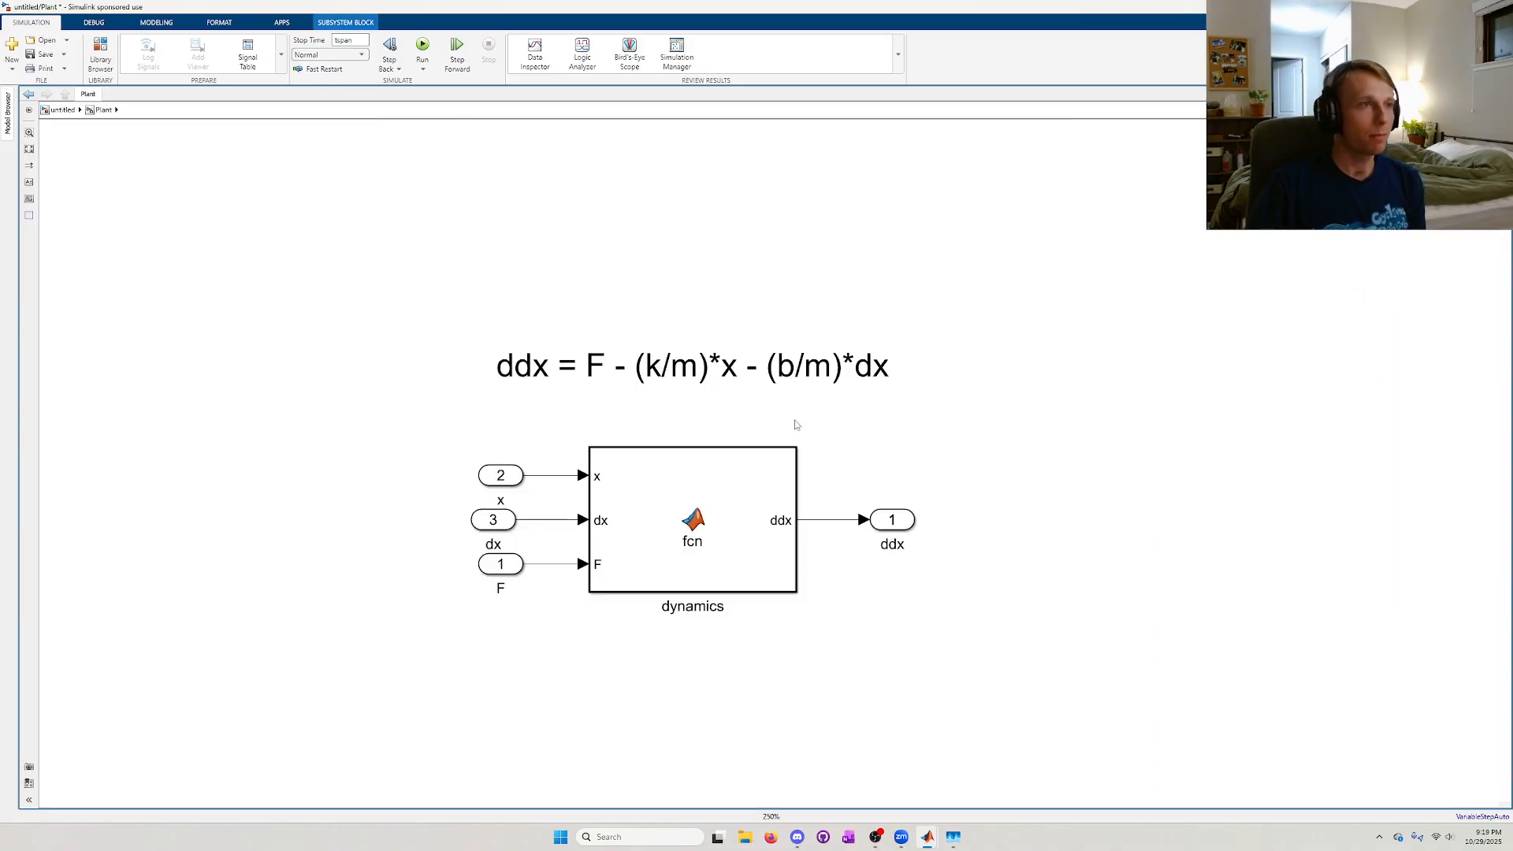
pyautogui.doubleClick(741, 490)
pyautogui.moveTo(288, 130); pyautogui.dragTo(252, 130)
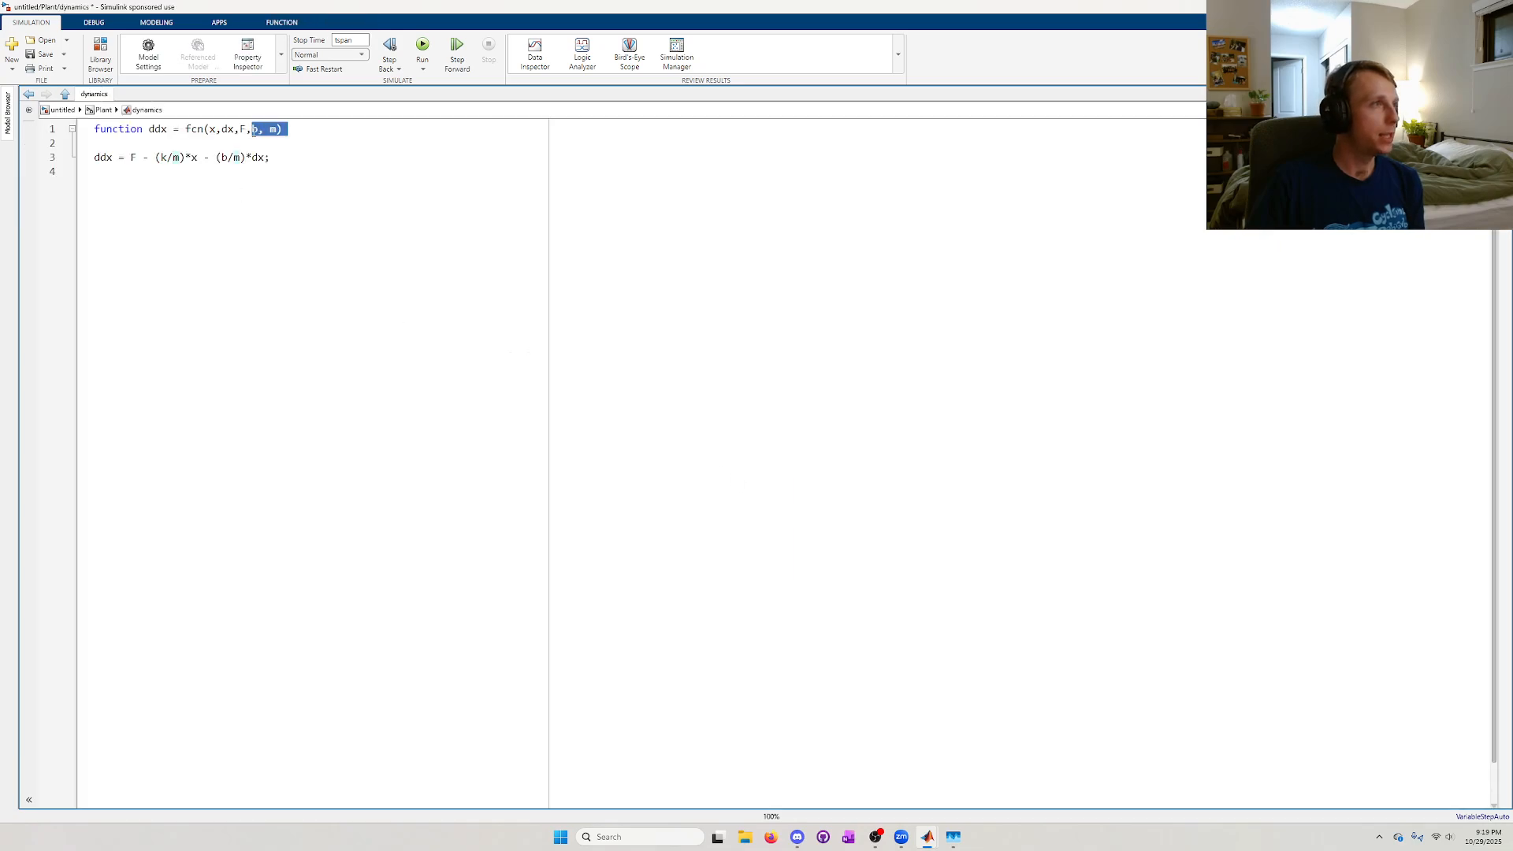
pyautogui.click(267, 131)
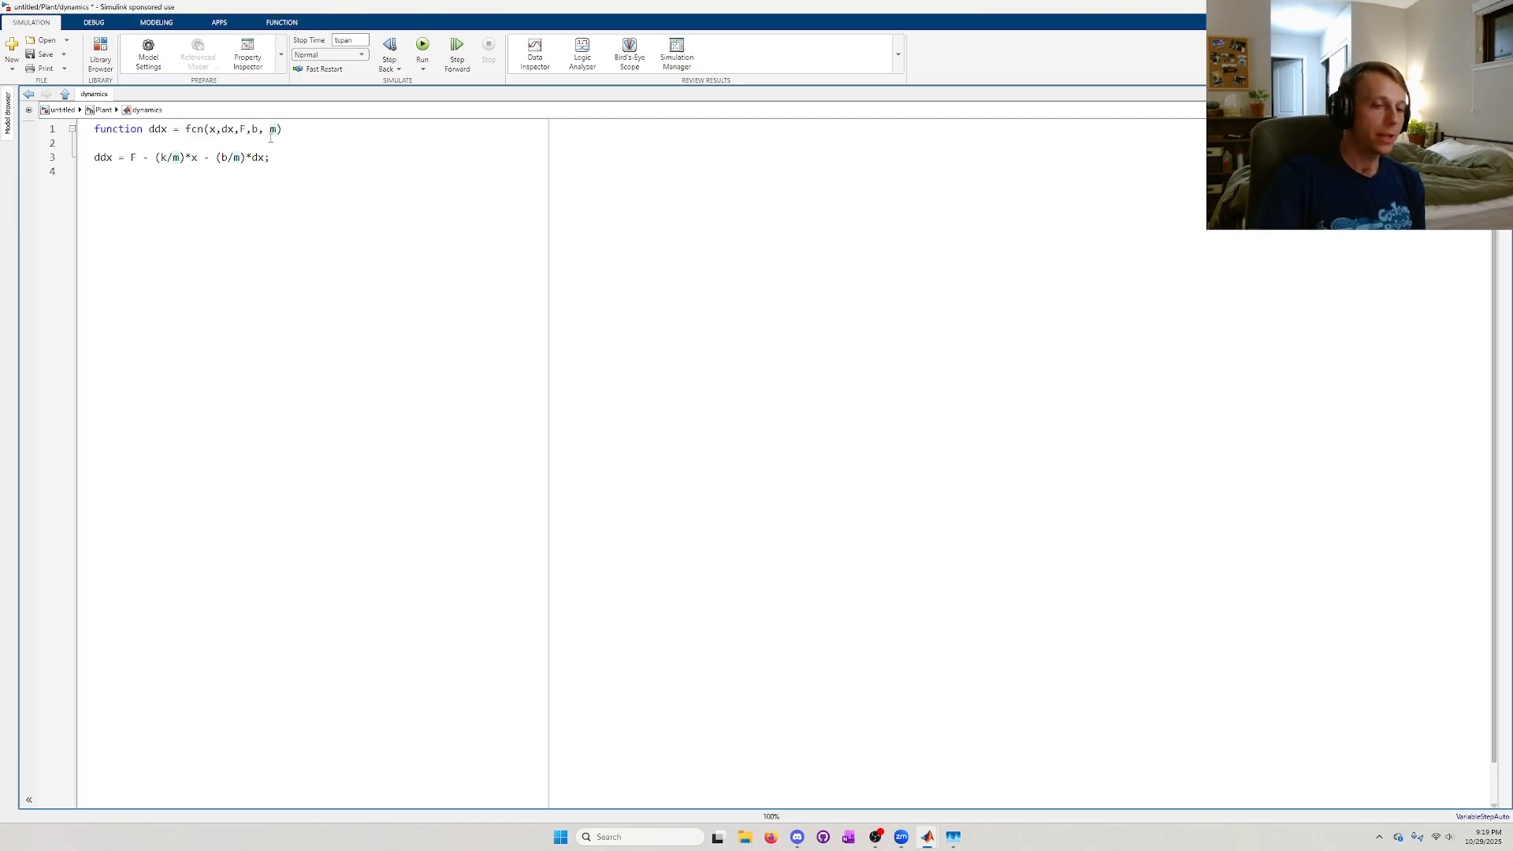
pyautogui.press('BackSpace')
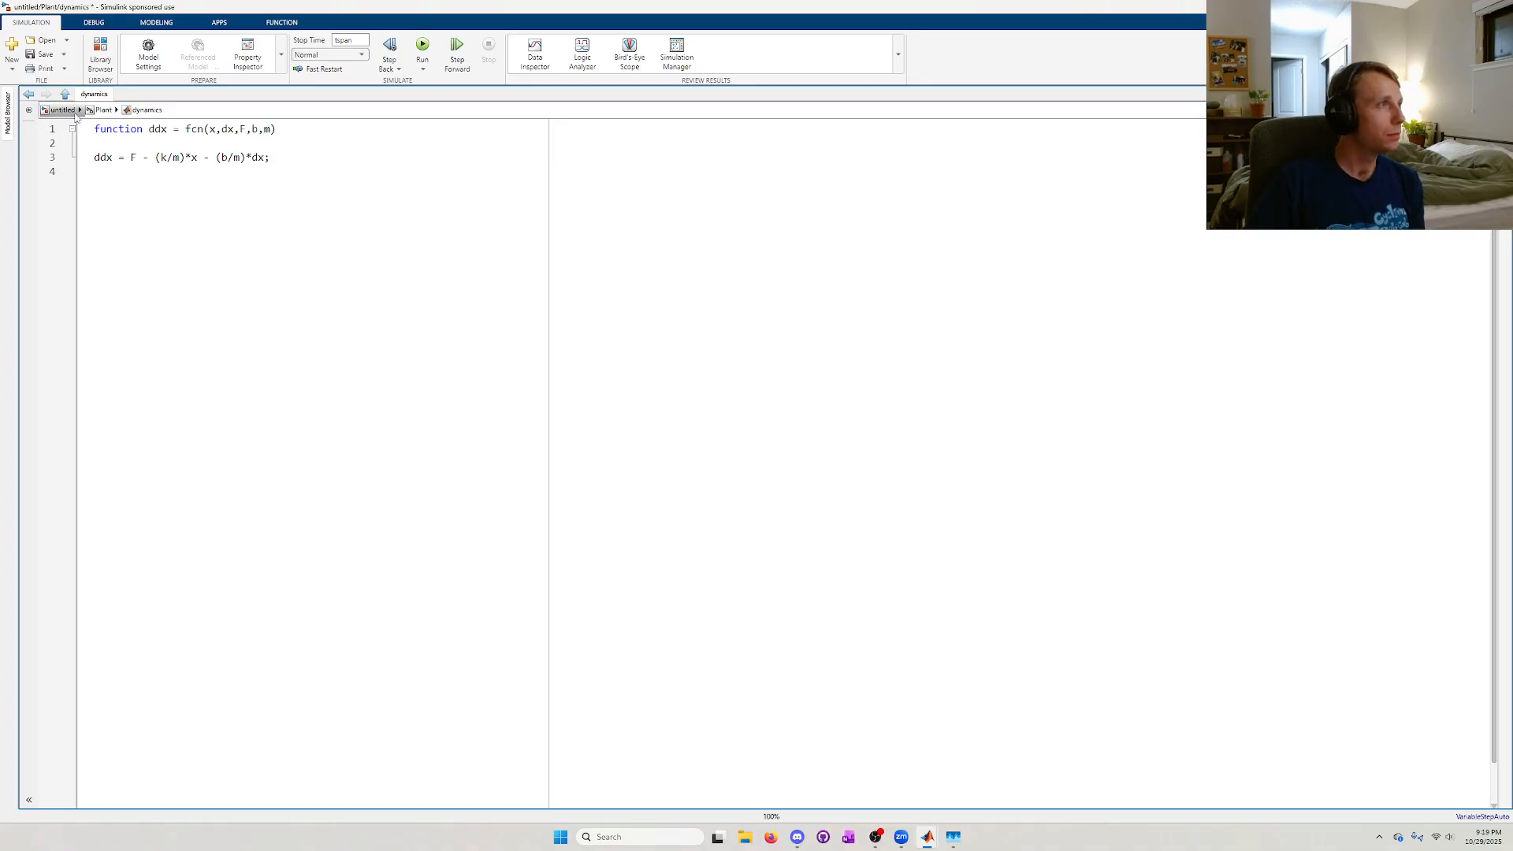
pyautogui.click(100, 109)
pyautogui.click(61, 109)
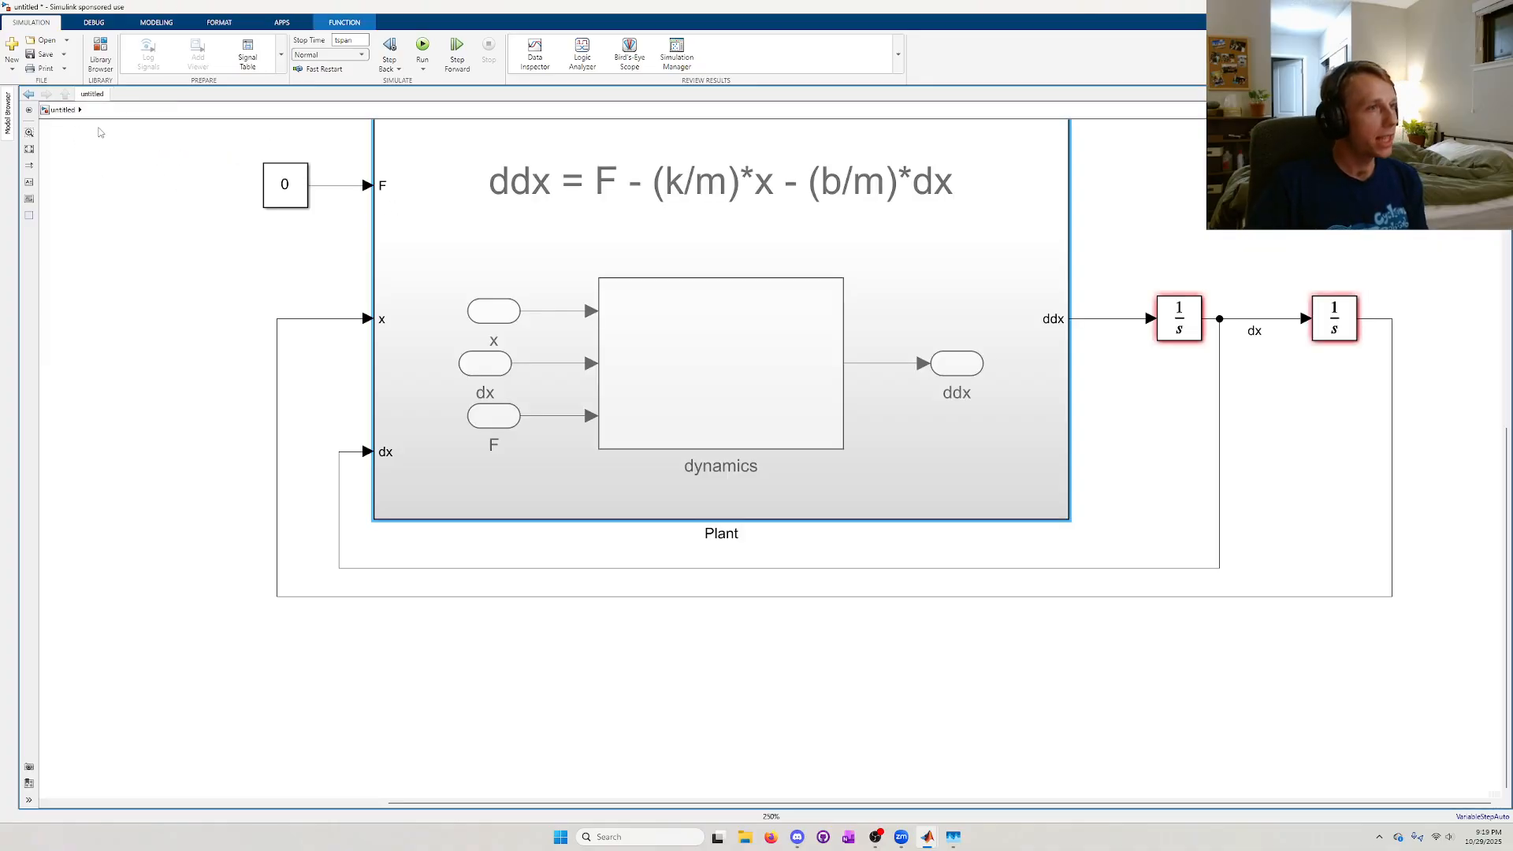
# - Save the model in the SimulinkDemo folder as mass_spring_model
pyautogui.hotkey('ctrl', 's')
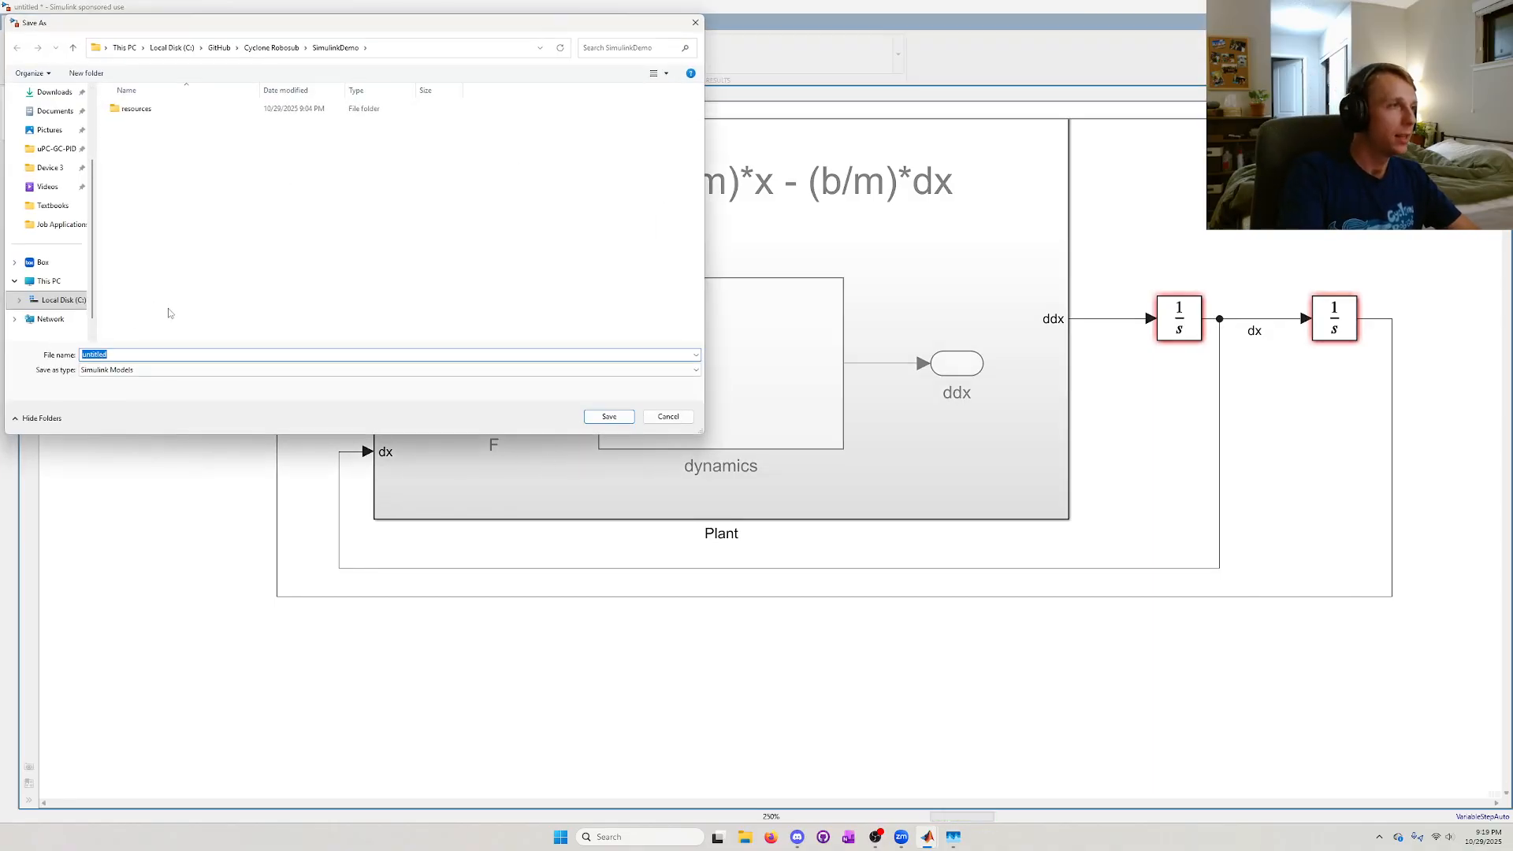
pyautogui.press('BackSpace')
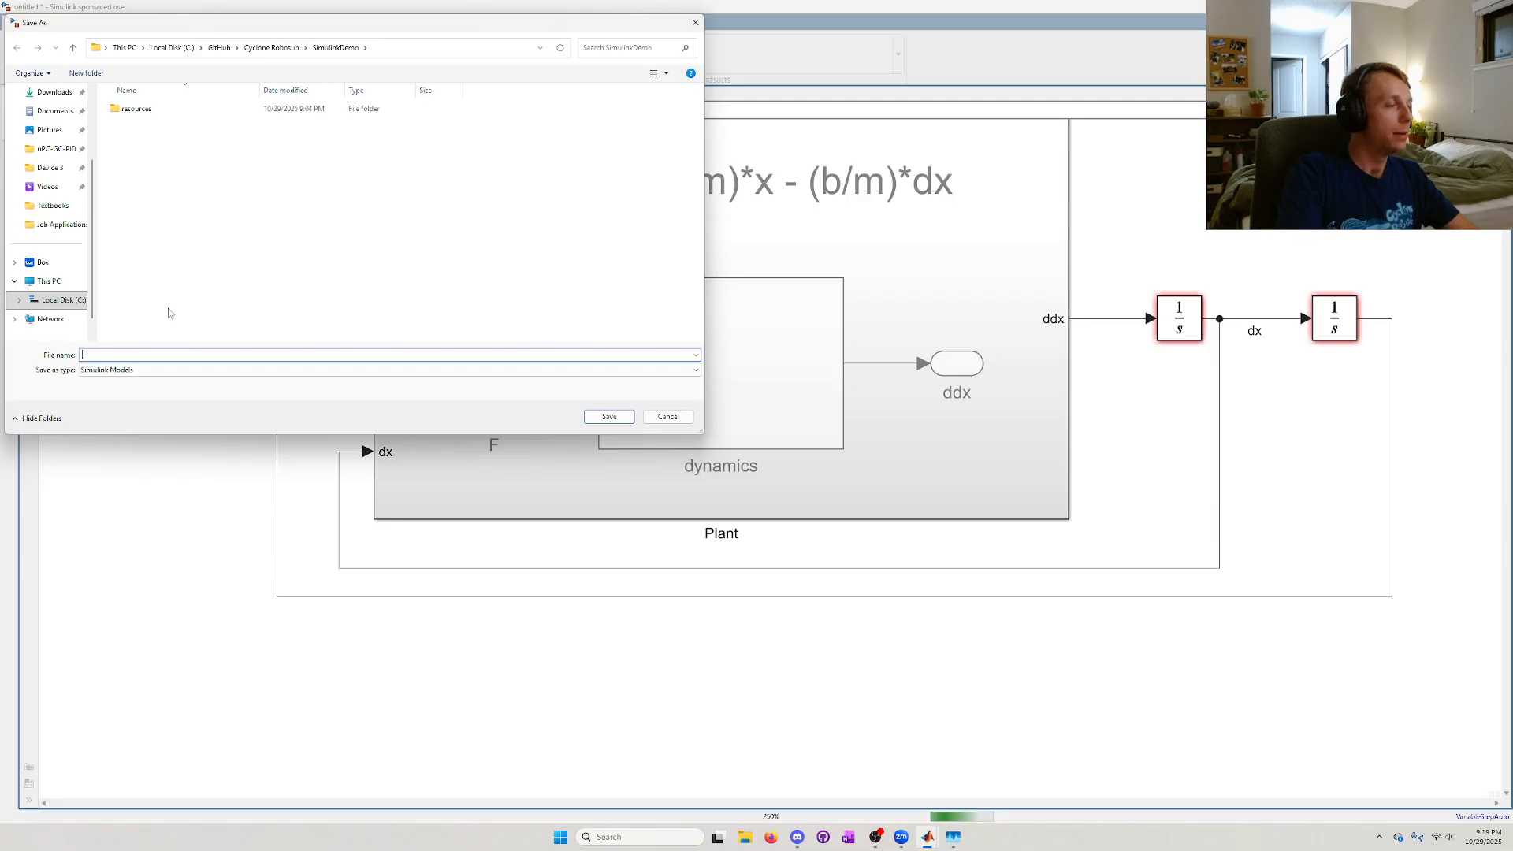
pyautogui.write('mass')
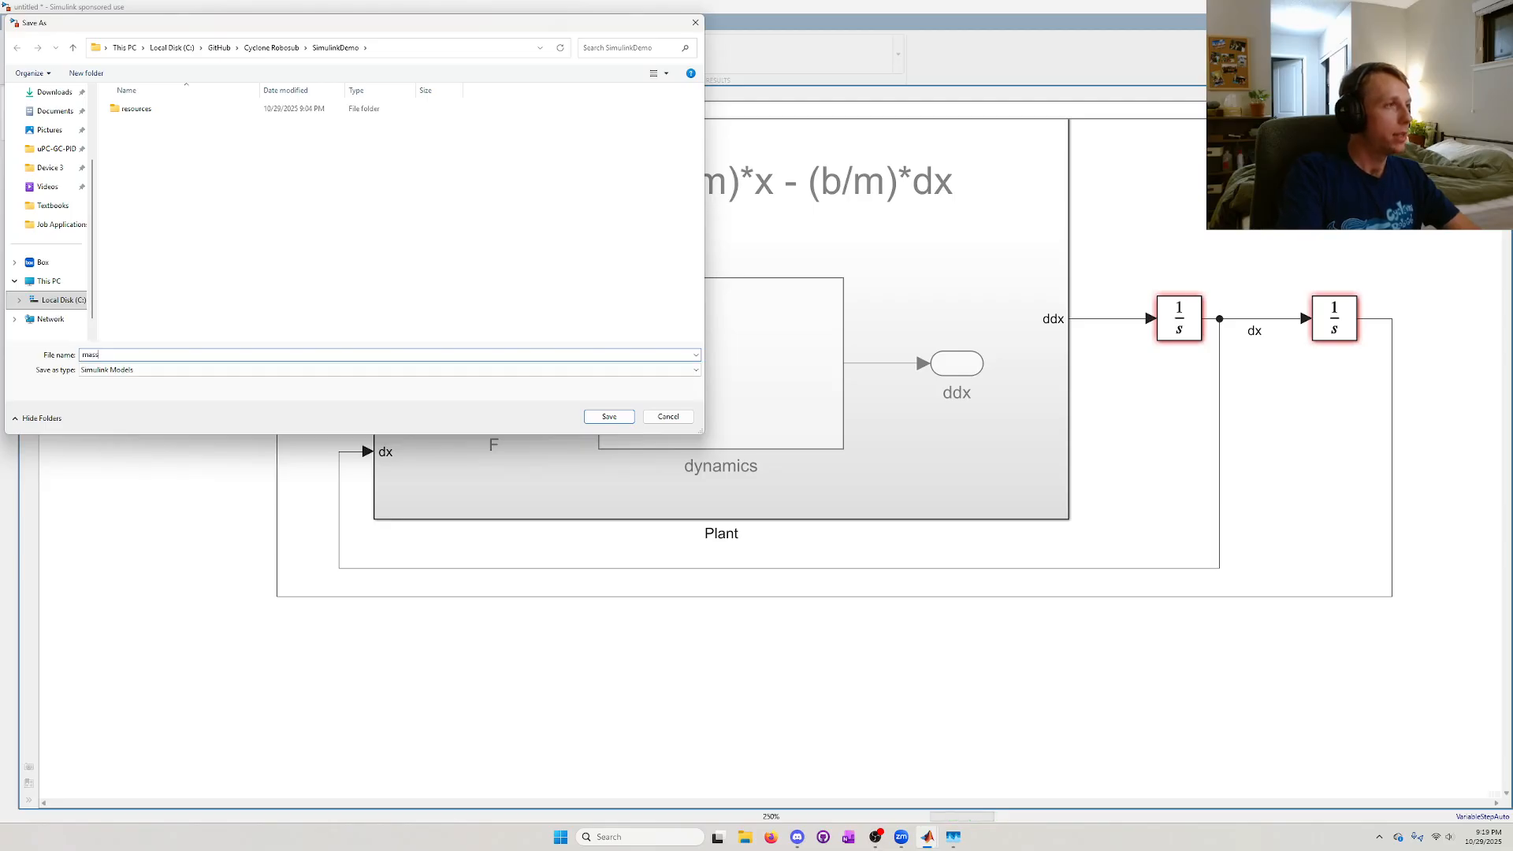
pyautogui.write('_spring_model')
pyautogui.press('Return')
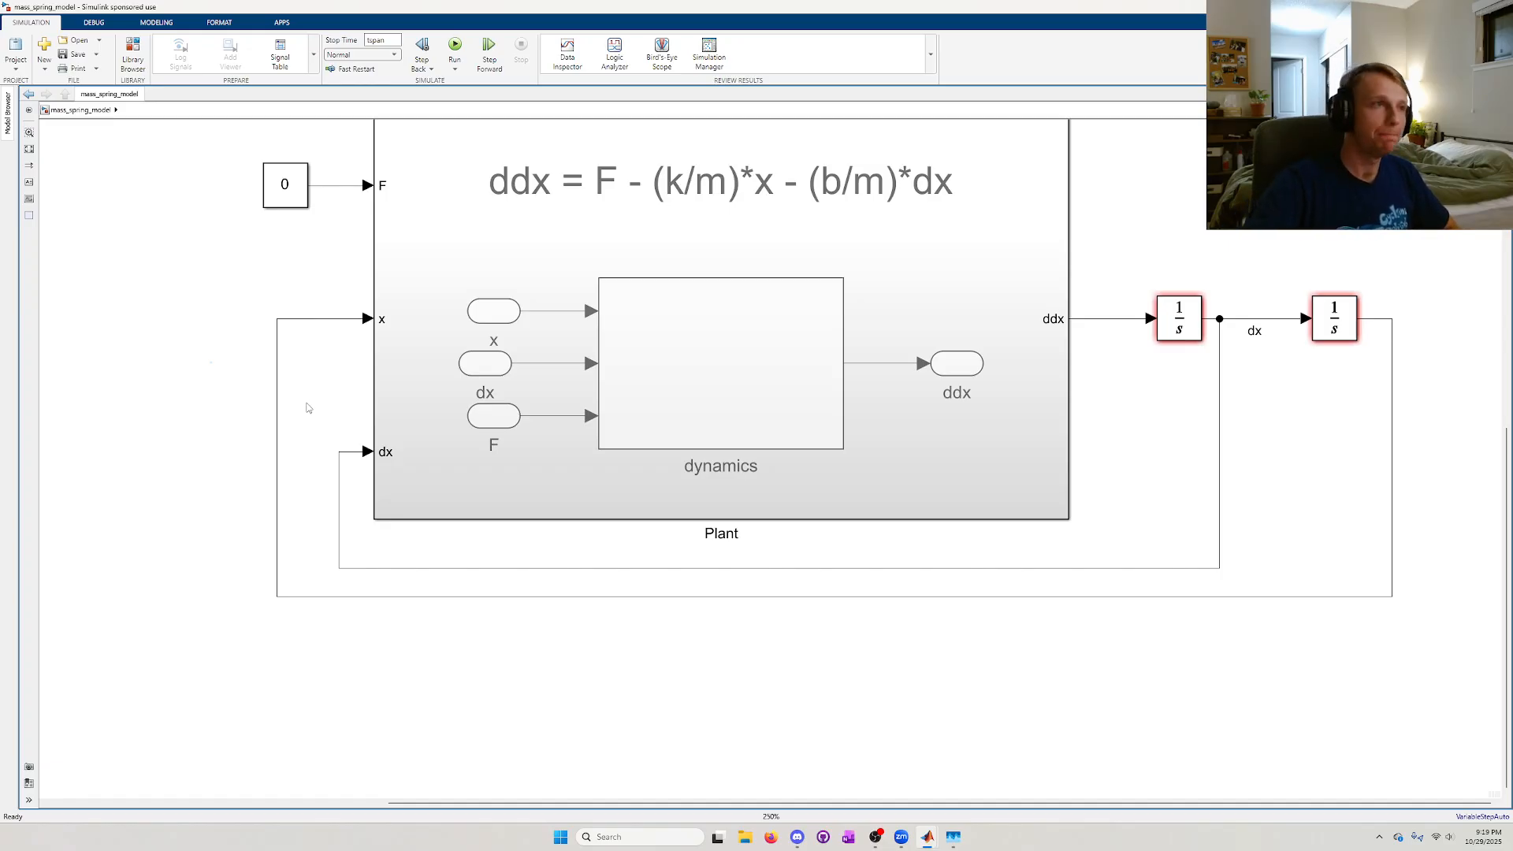
# - Switch to MATLAB, create a script named constants.m in the SimulinkDemo folder and open it for editing
pyautogui.scroll(-1, 296, 405)
pyautogui.moveTo(248, 343); pyautogui.dragTo(181, 450)
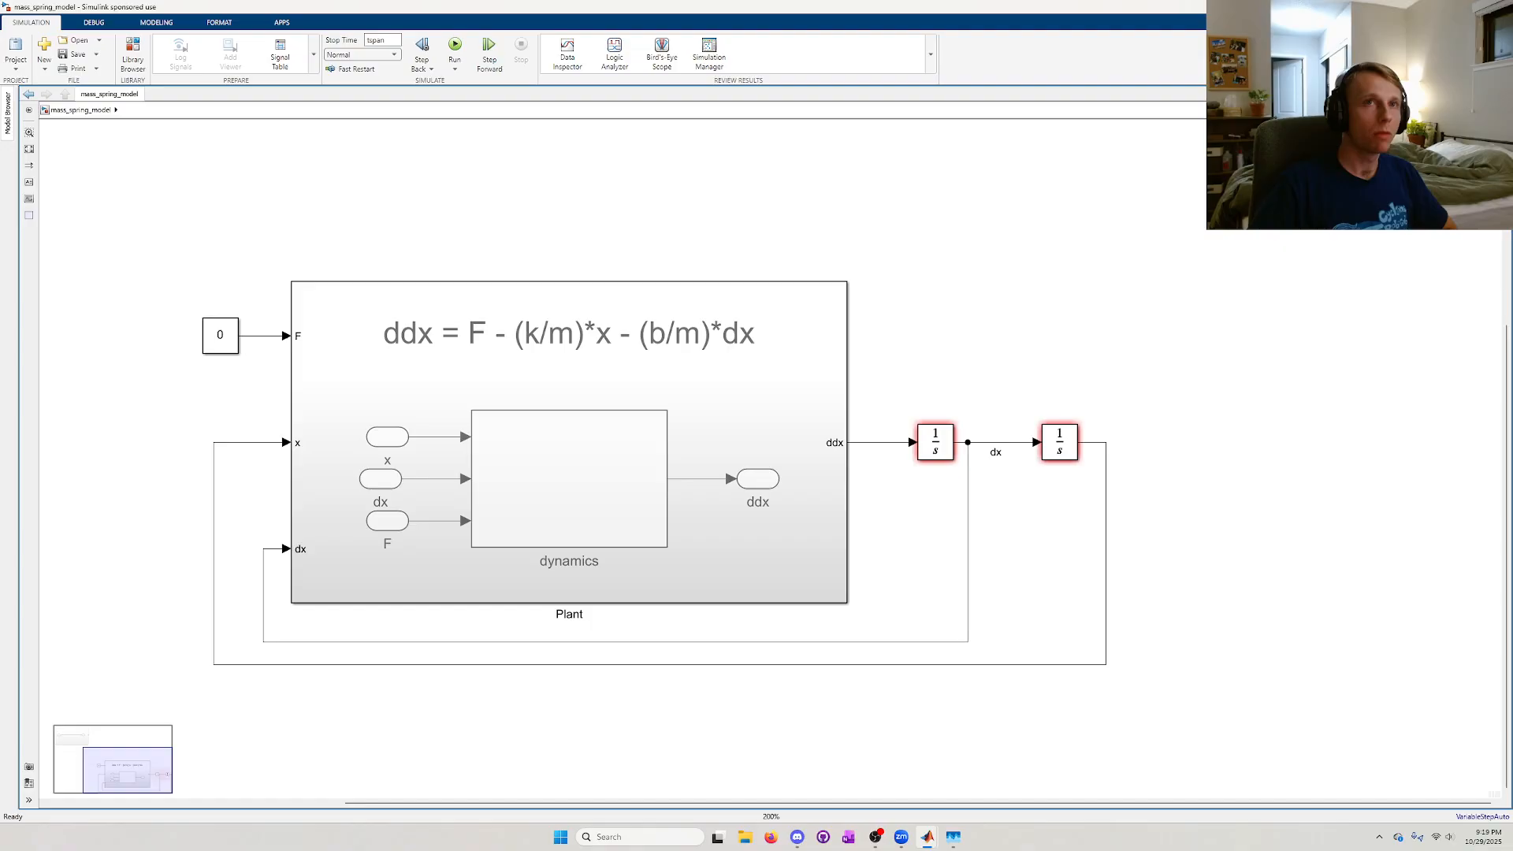
pyautogui.hotkey('alt', 'Tab')
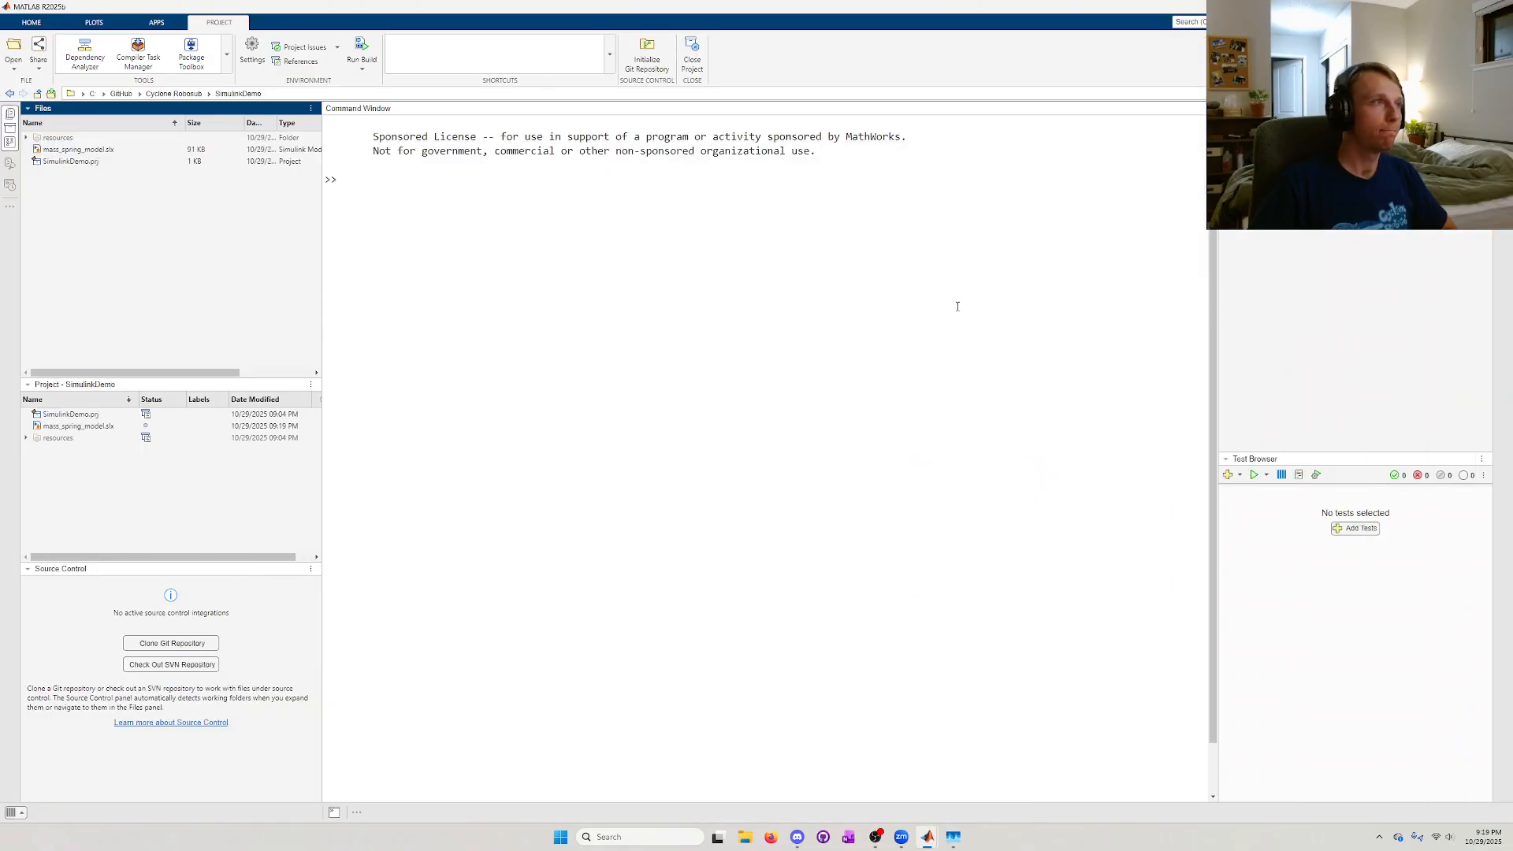
pyautogui.click(99, 151)
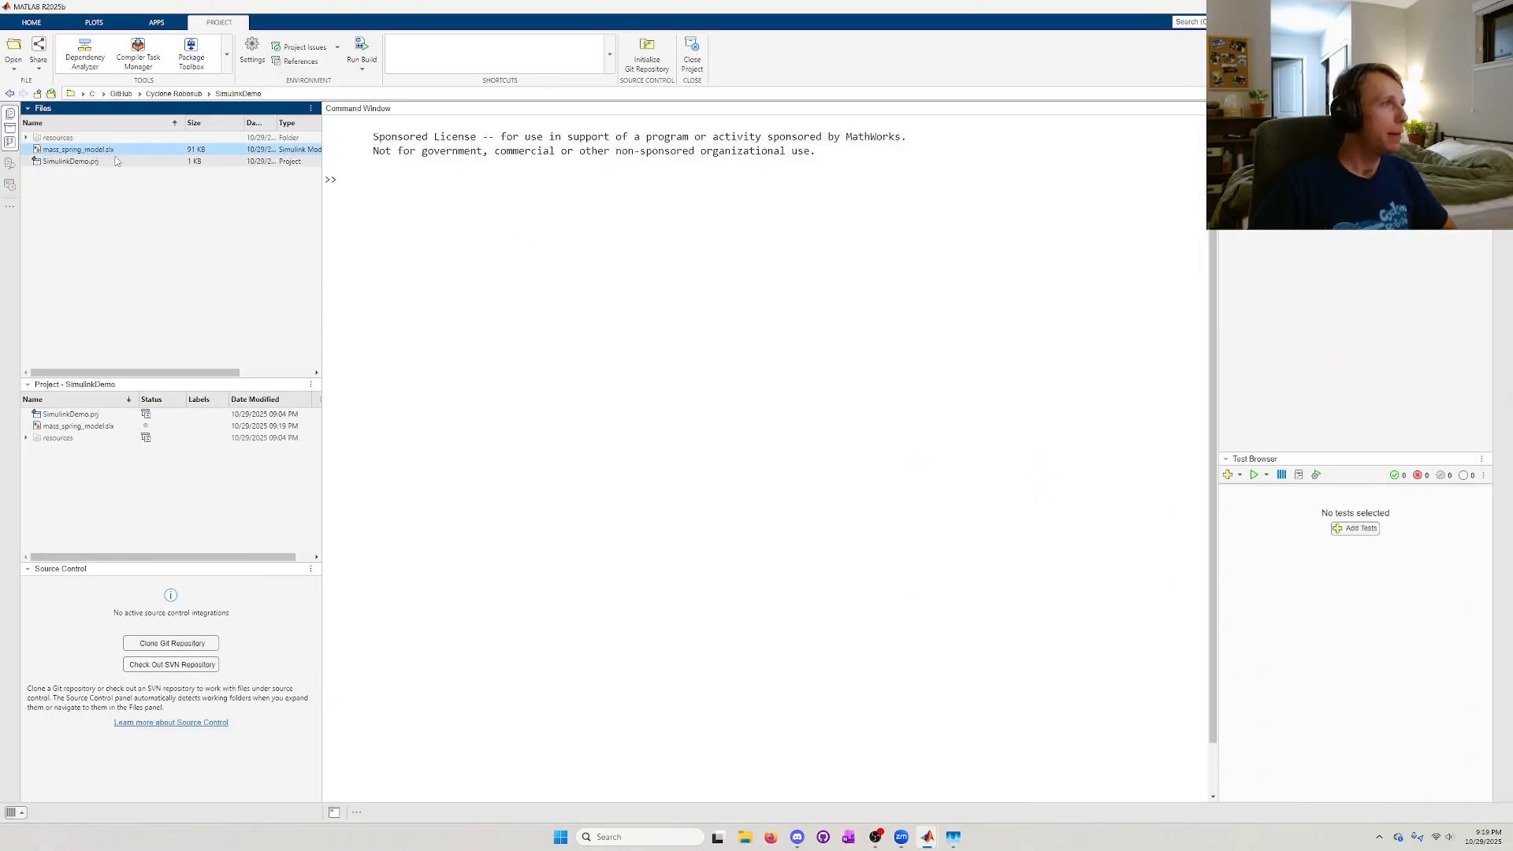
pyautogui.click(91, 176)
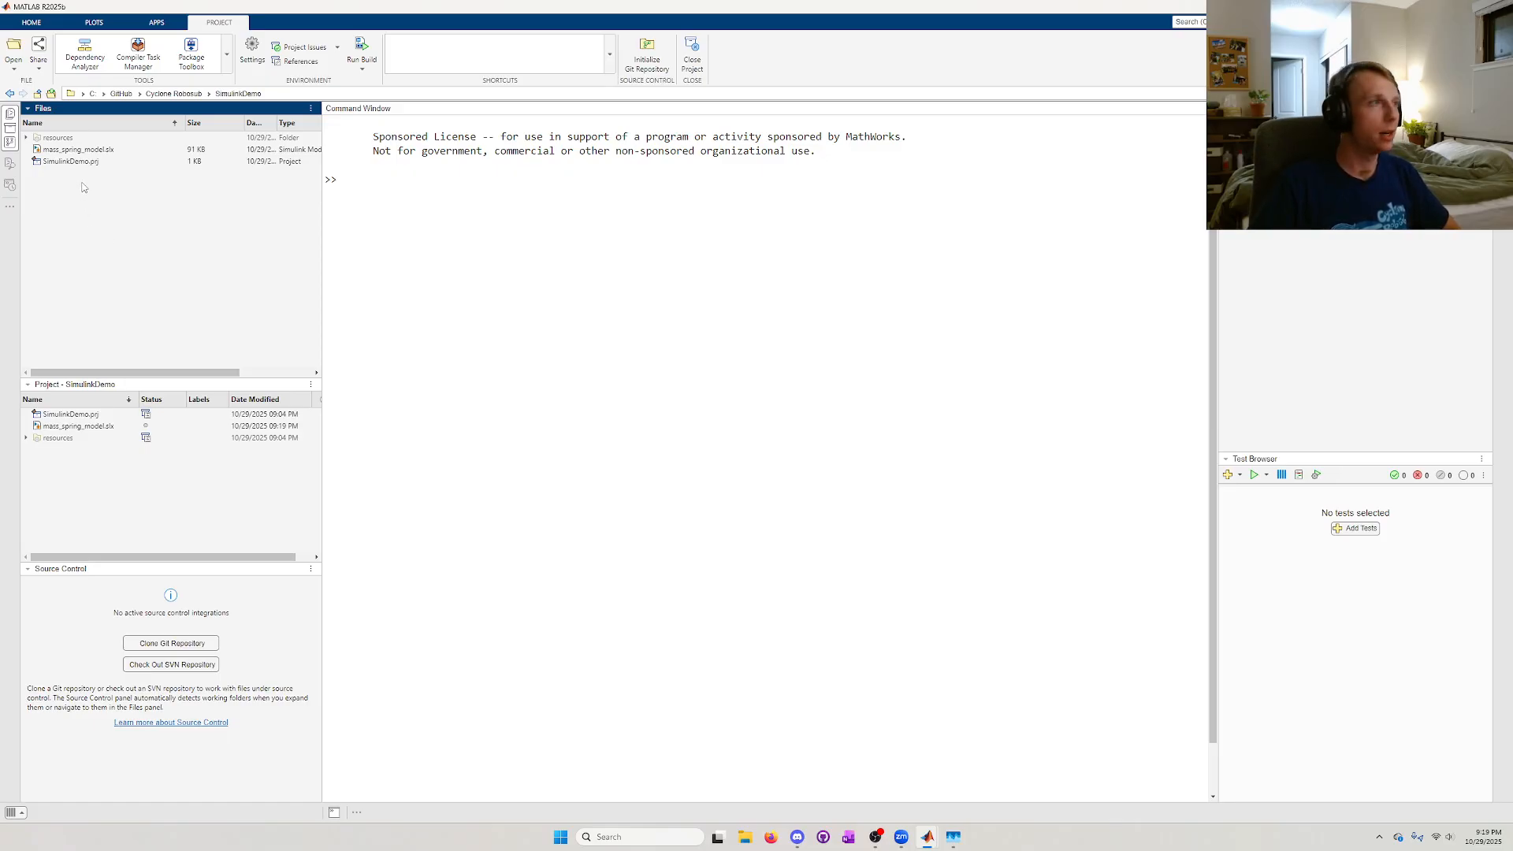
pyautogui.rightClick(83, 187)
pyautogui.moveTo(100, 204)
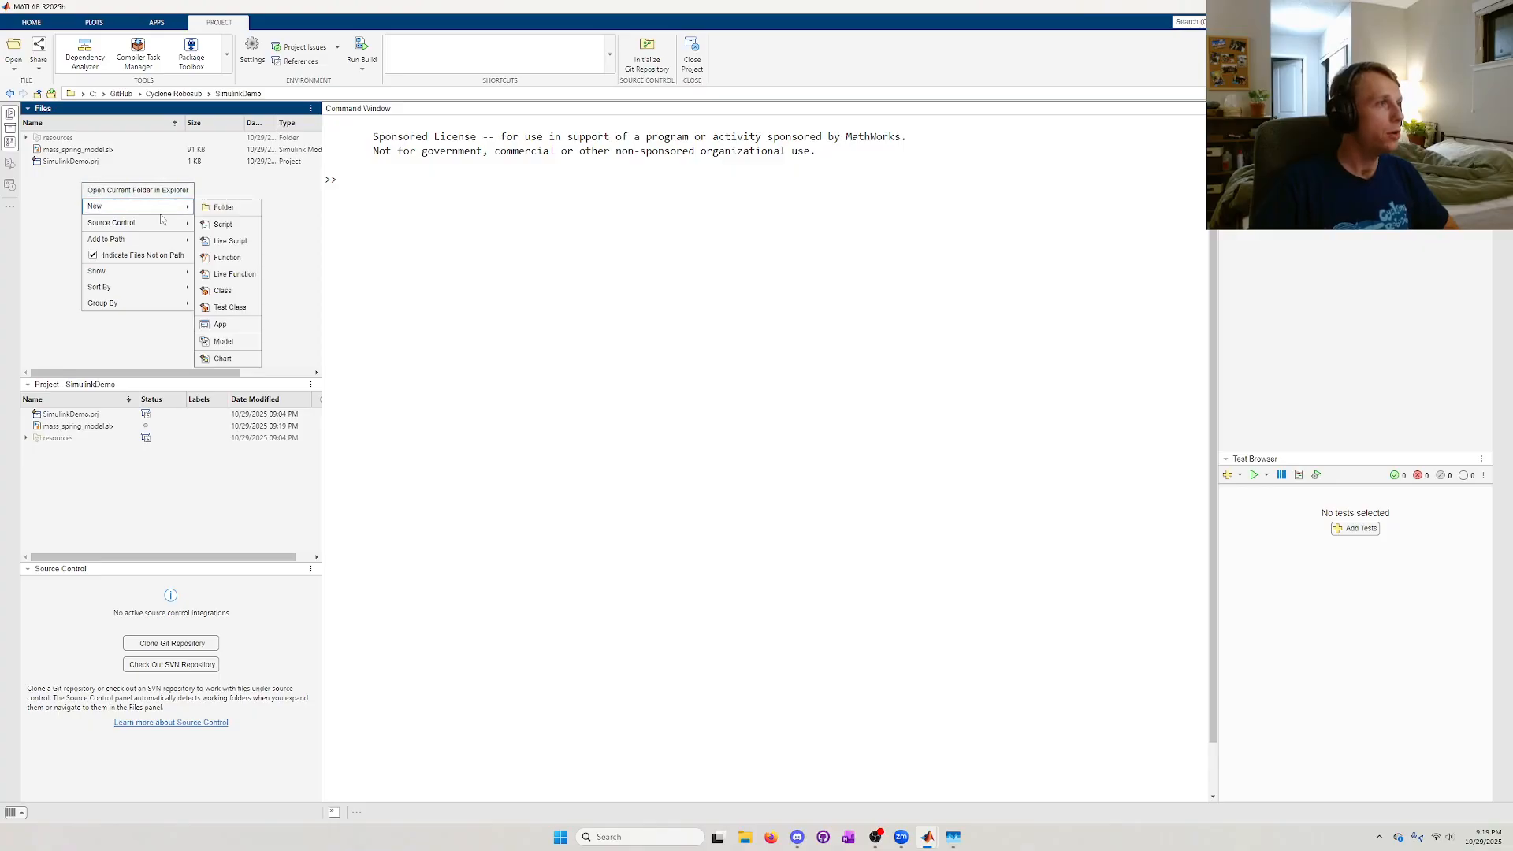
pyautogui.click(222, 225)
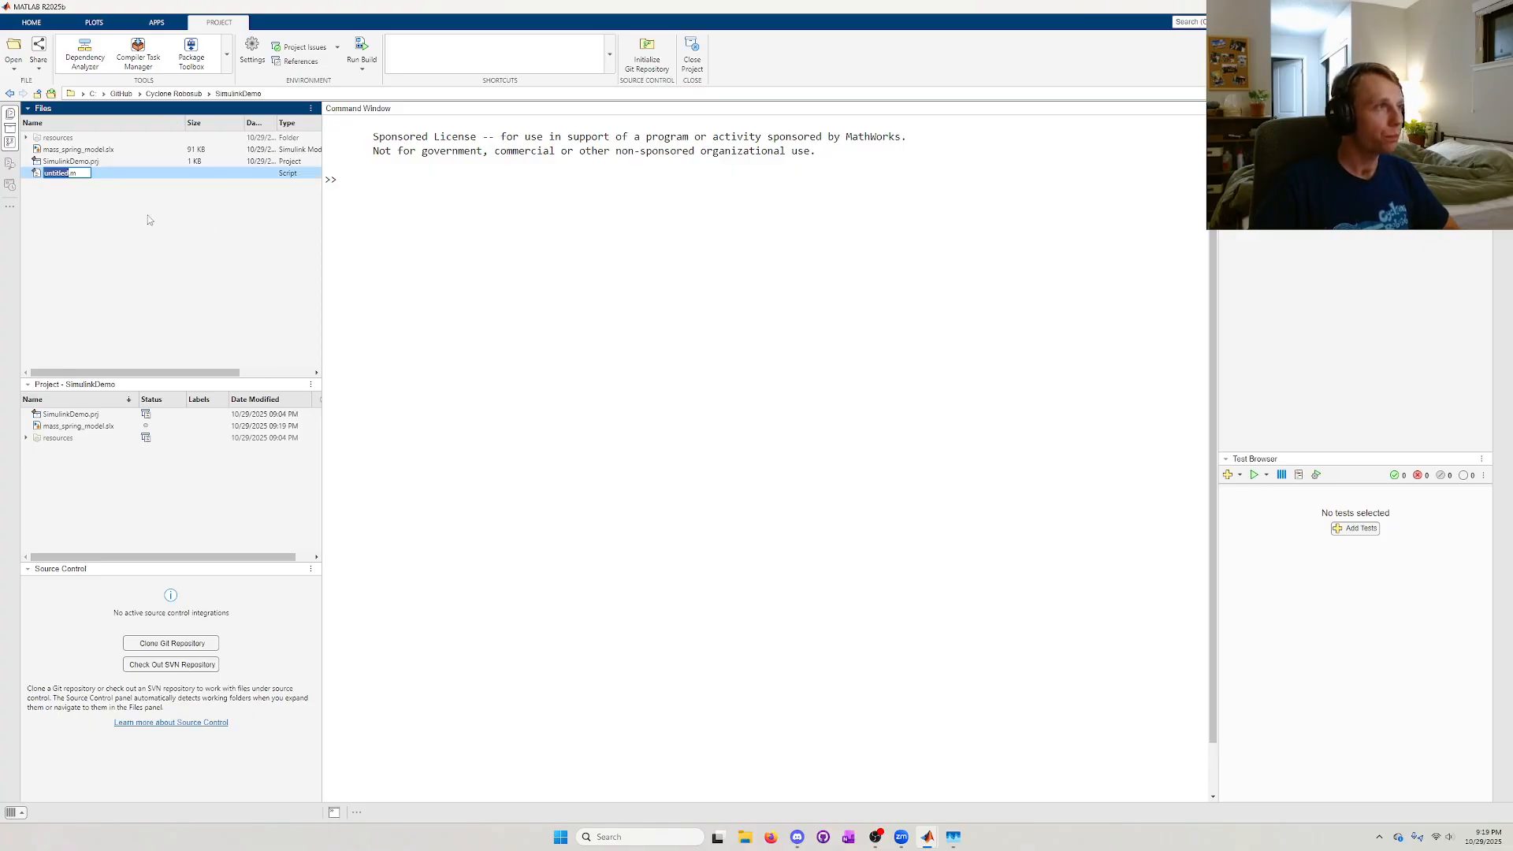
pyautogui.write('co')
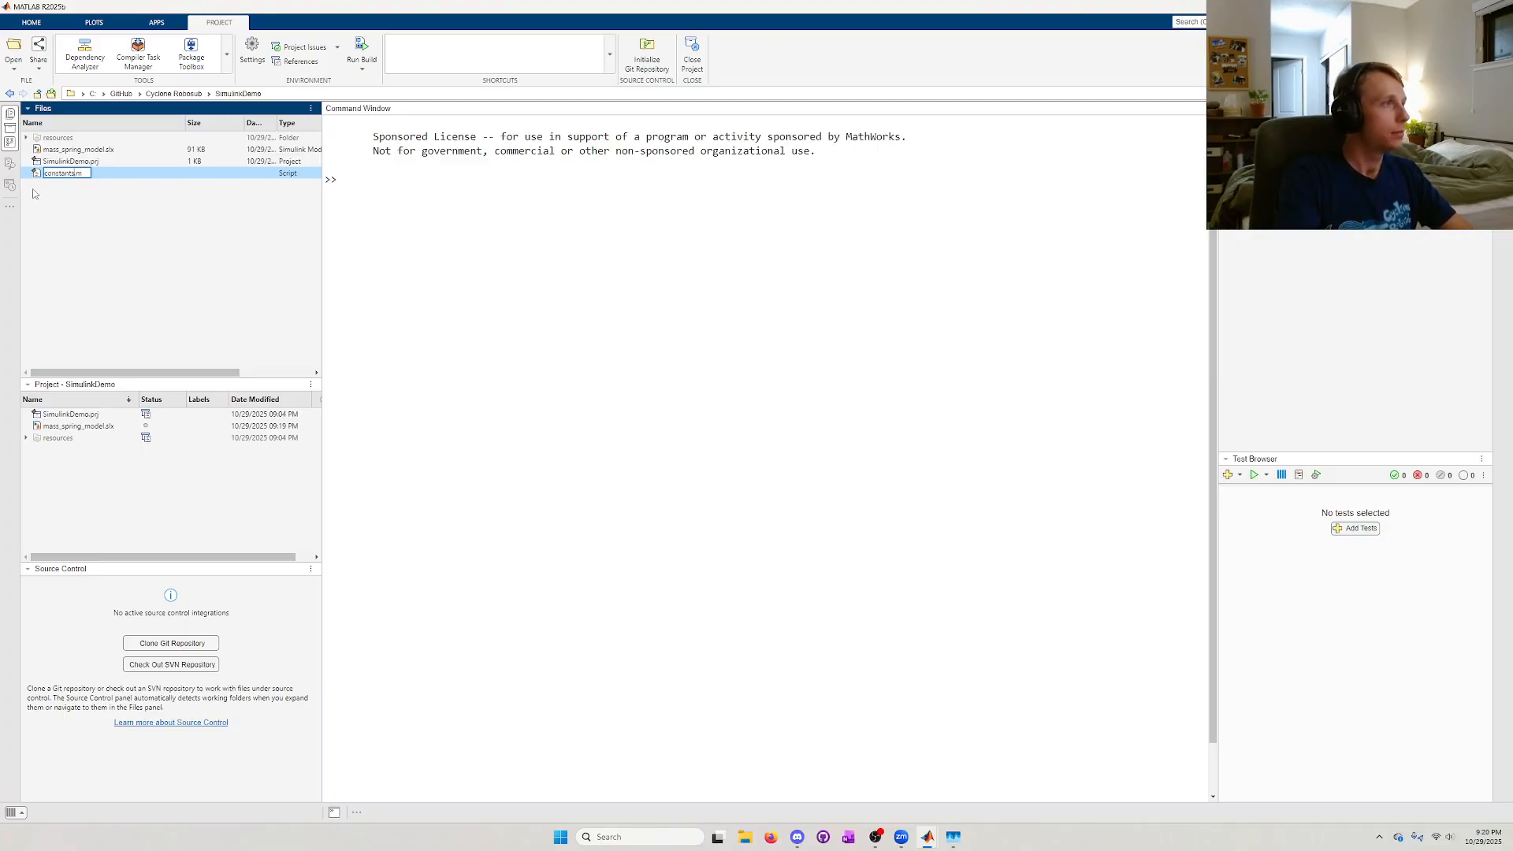
pyautogui.write('nstants')
pyautogui.press('Return')
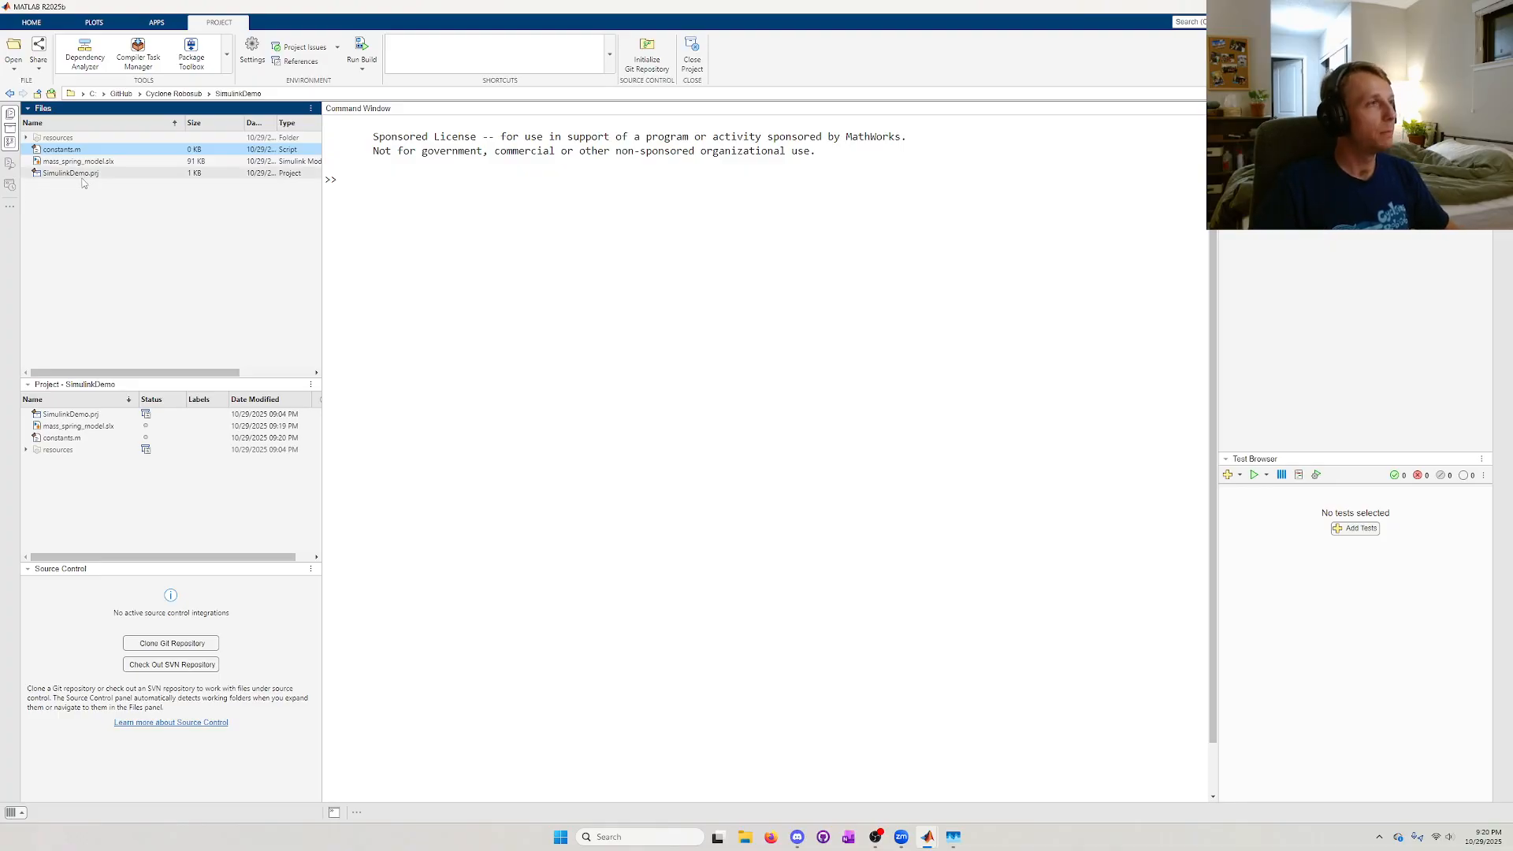
pyautogui.doubleClick(72, 155)
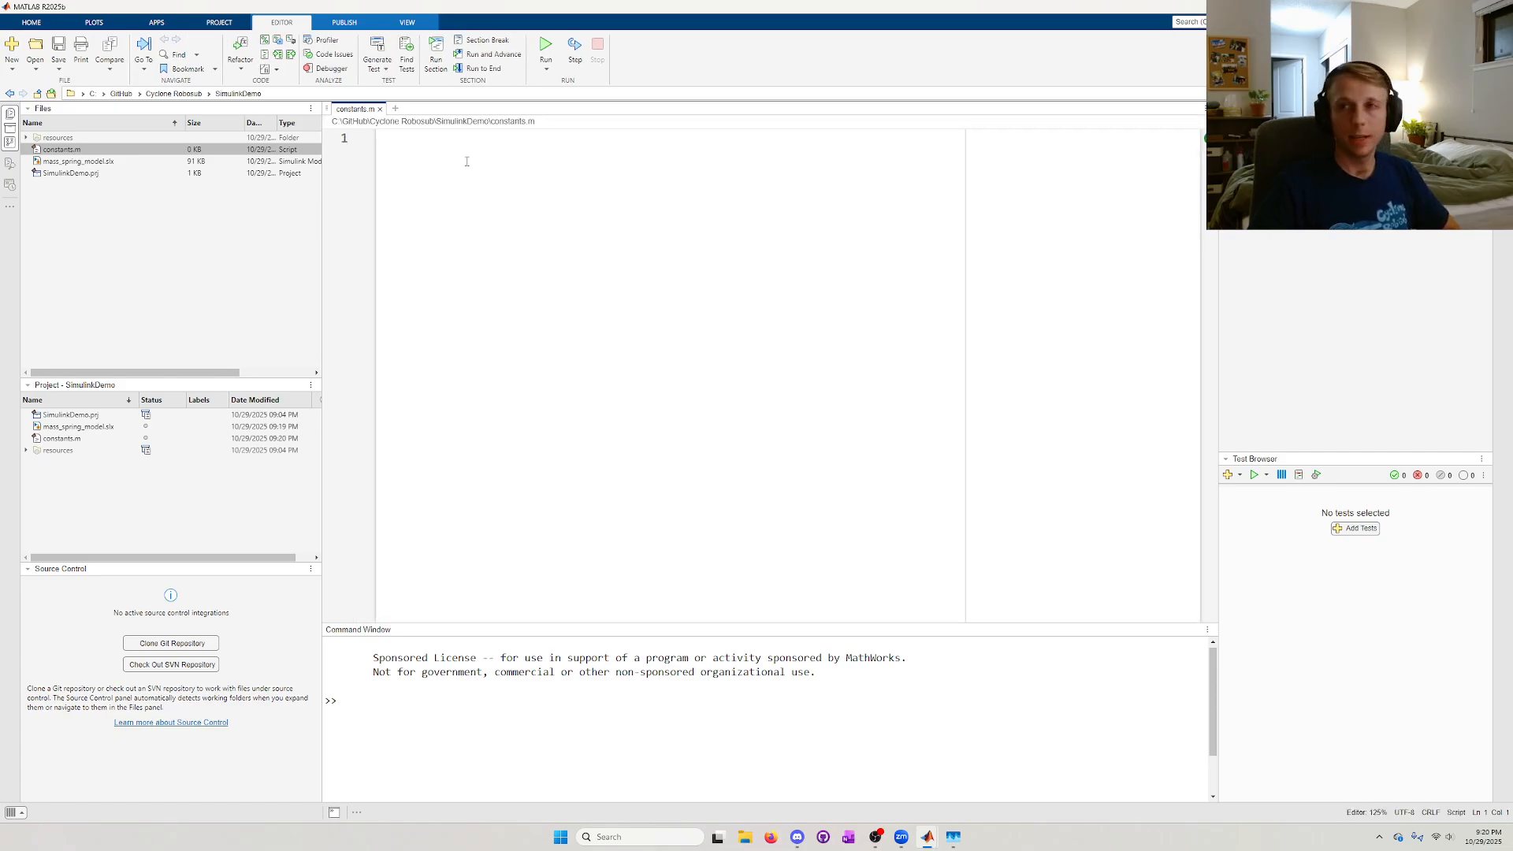
# - Start constants.m with the comment %mass and the definition m = 10; followed by a blank line
pyautogui.write('%')
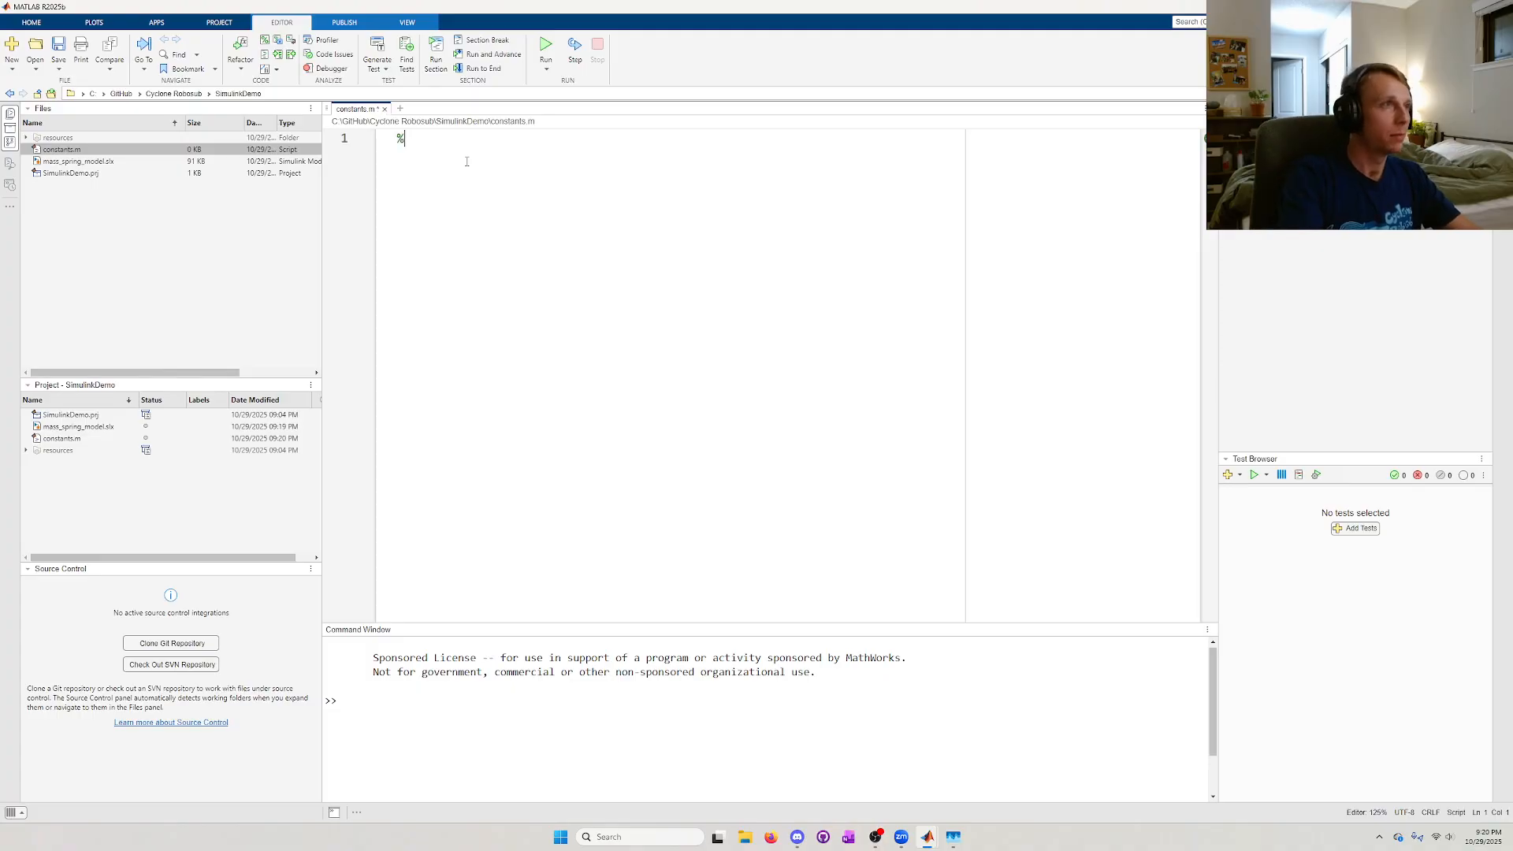
pyautogui.write('m')
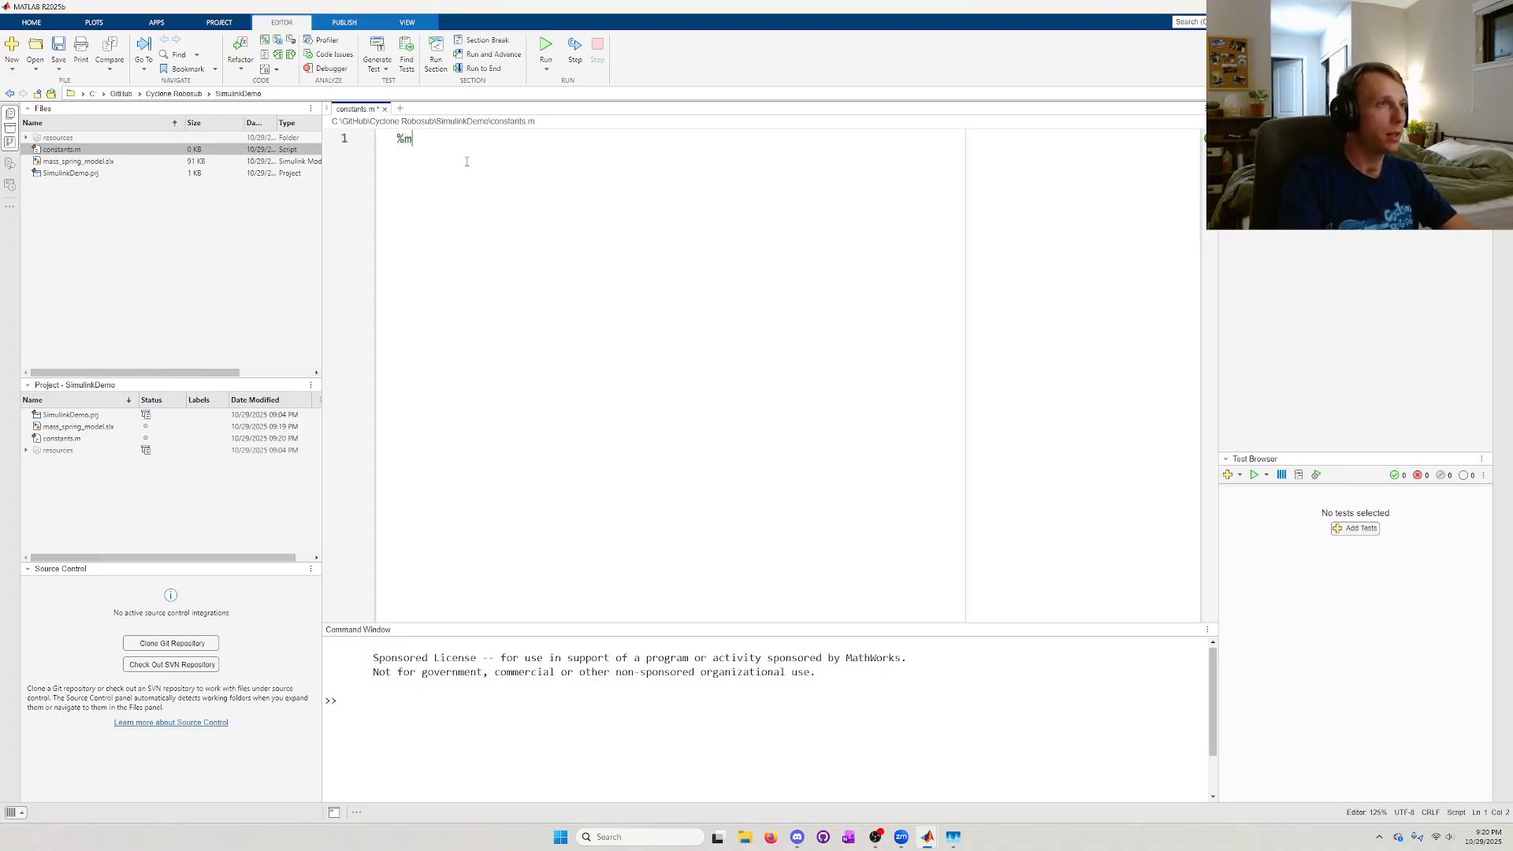
pyautogui.write('ass')
pyautogui.press('Return')
pyautogui.write('m = ')
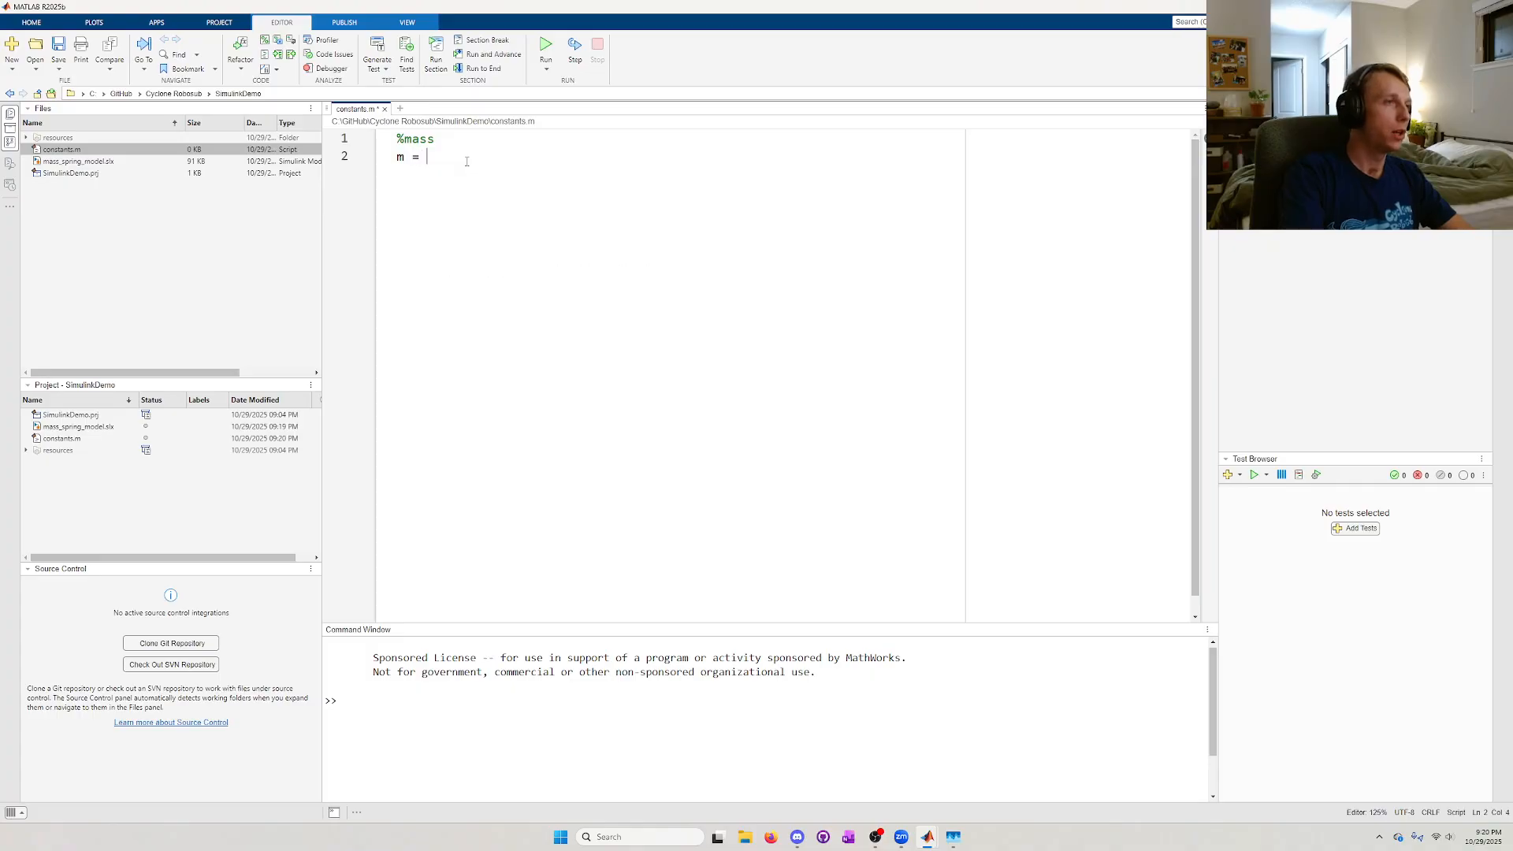
pyautogui.write('10;')
pyautogui.press('Return')
pyautogui.press('Return')
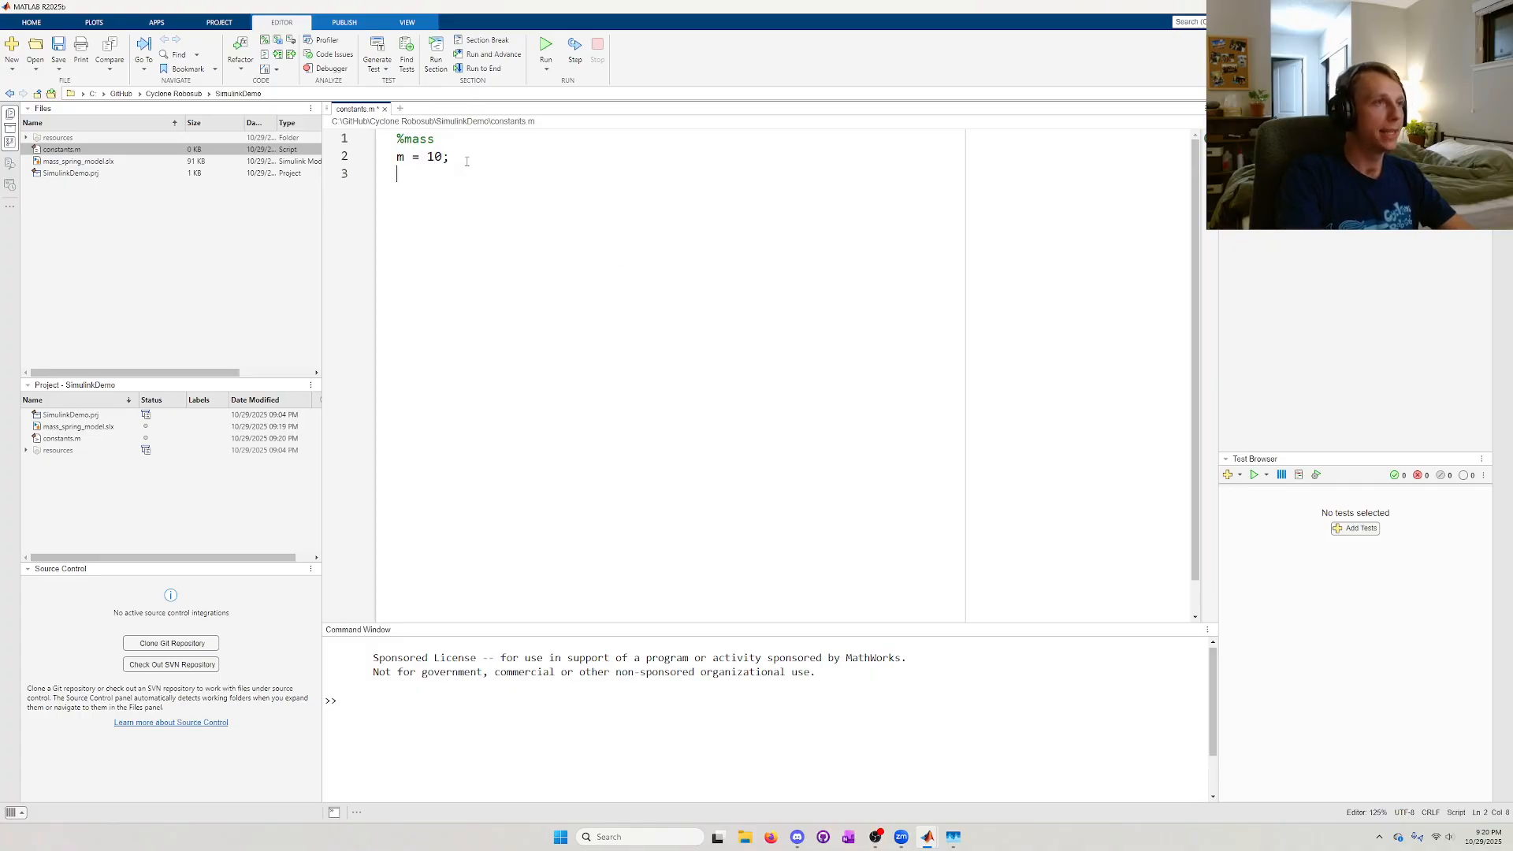
# - Add the comment %spring constant and define k = 100; with the unit comment %[m]
pyautogui.write('%')
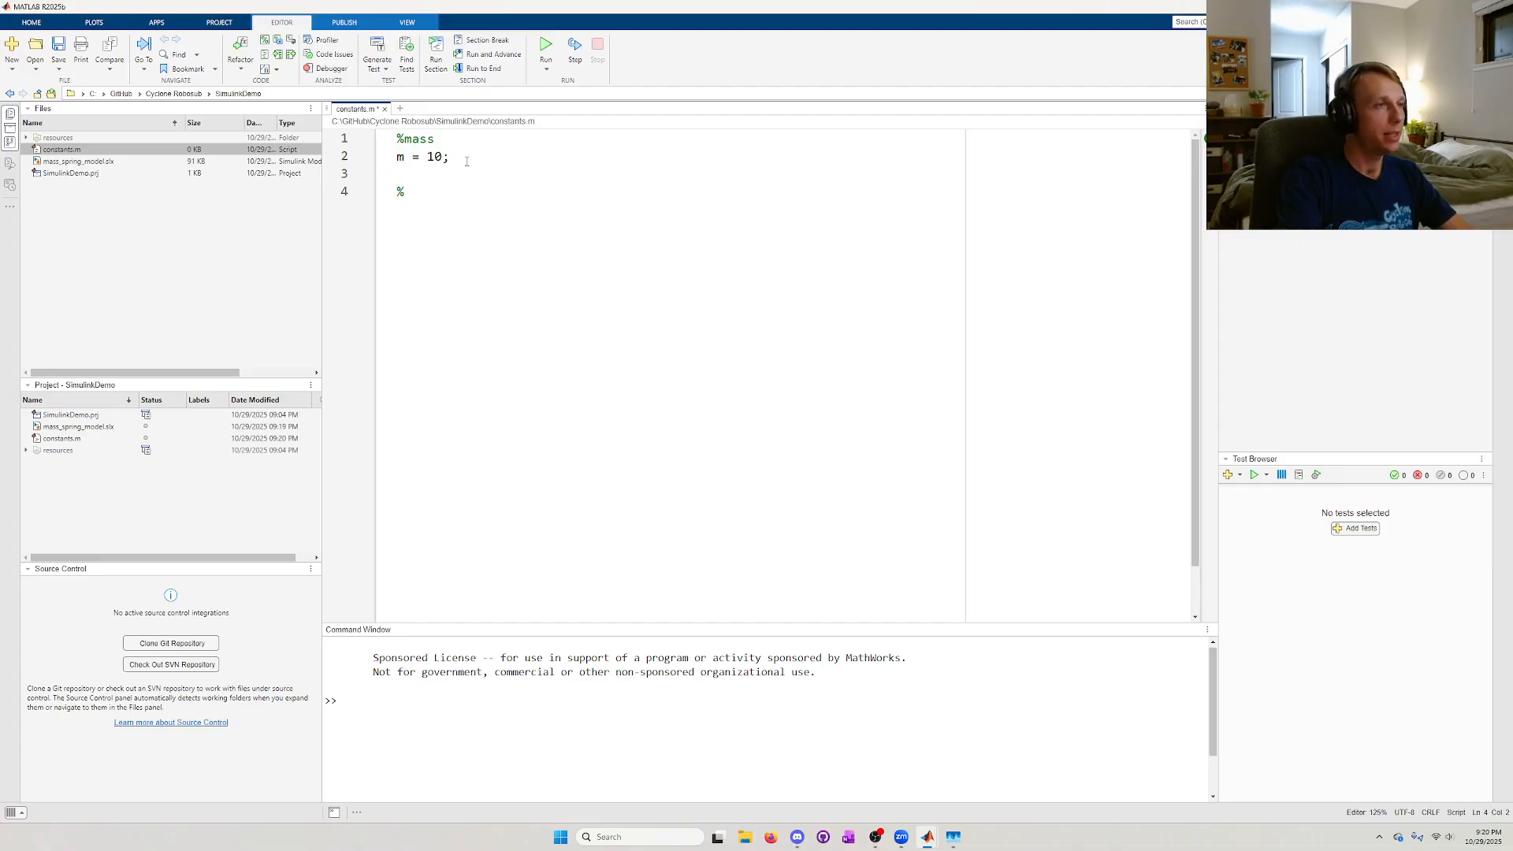
pyautogui.write('spring ')
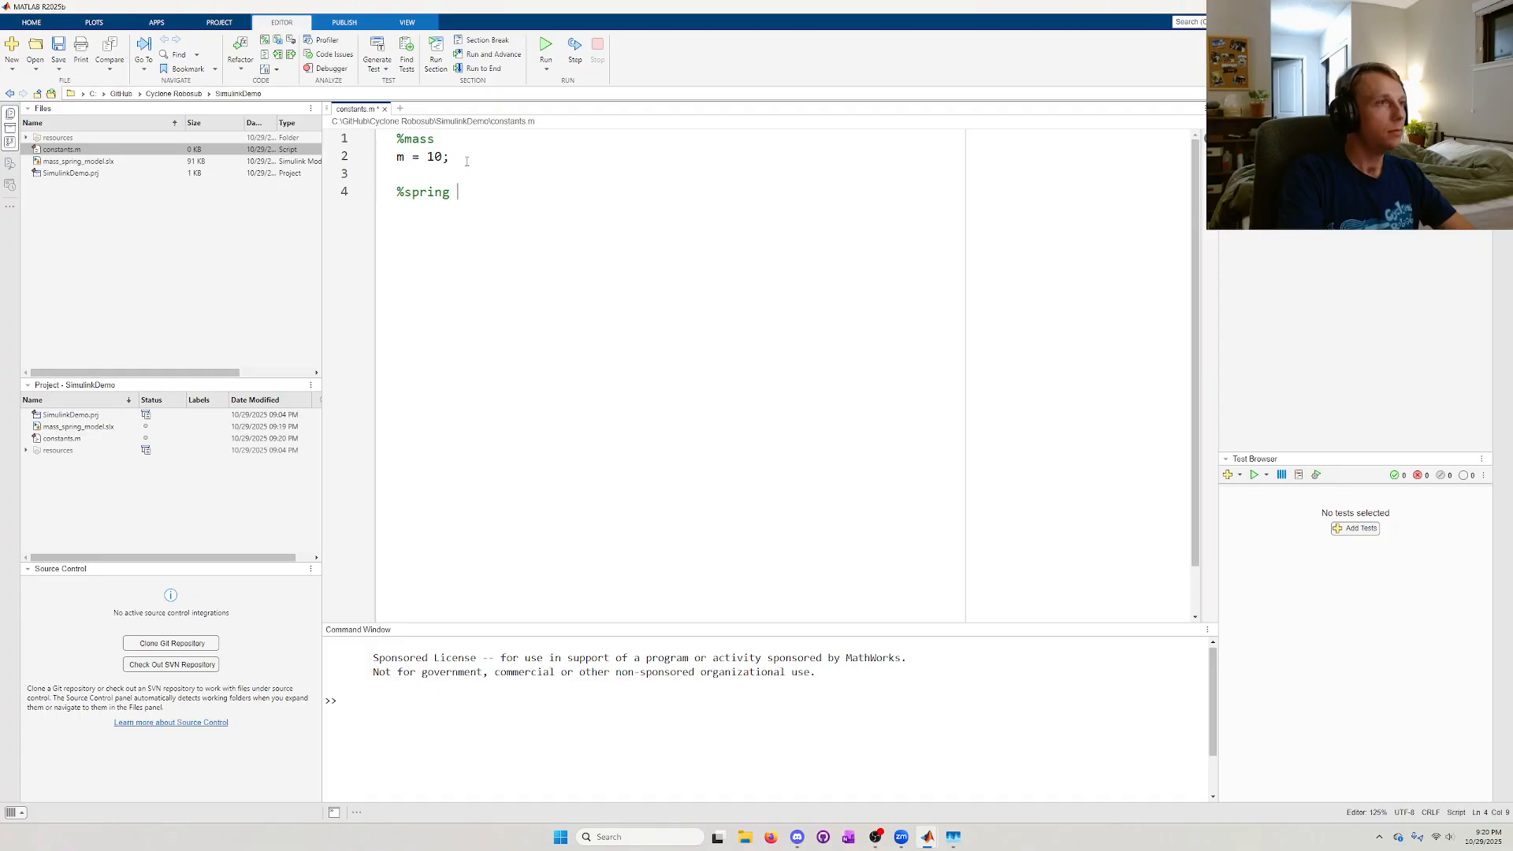
pyautogui.write('constant')
pyautogui.press('Return')
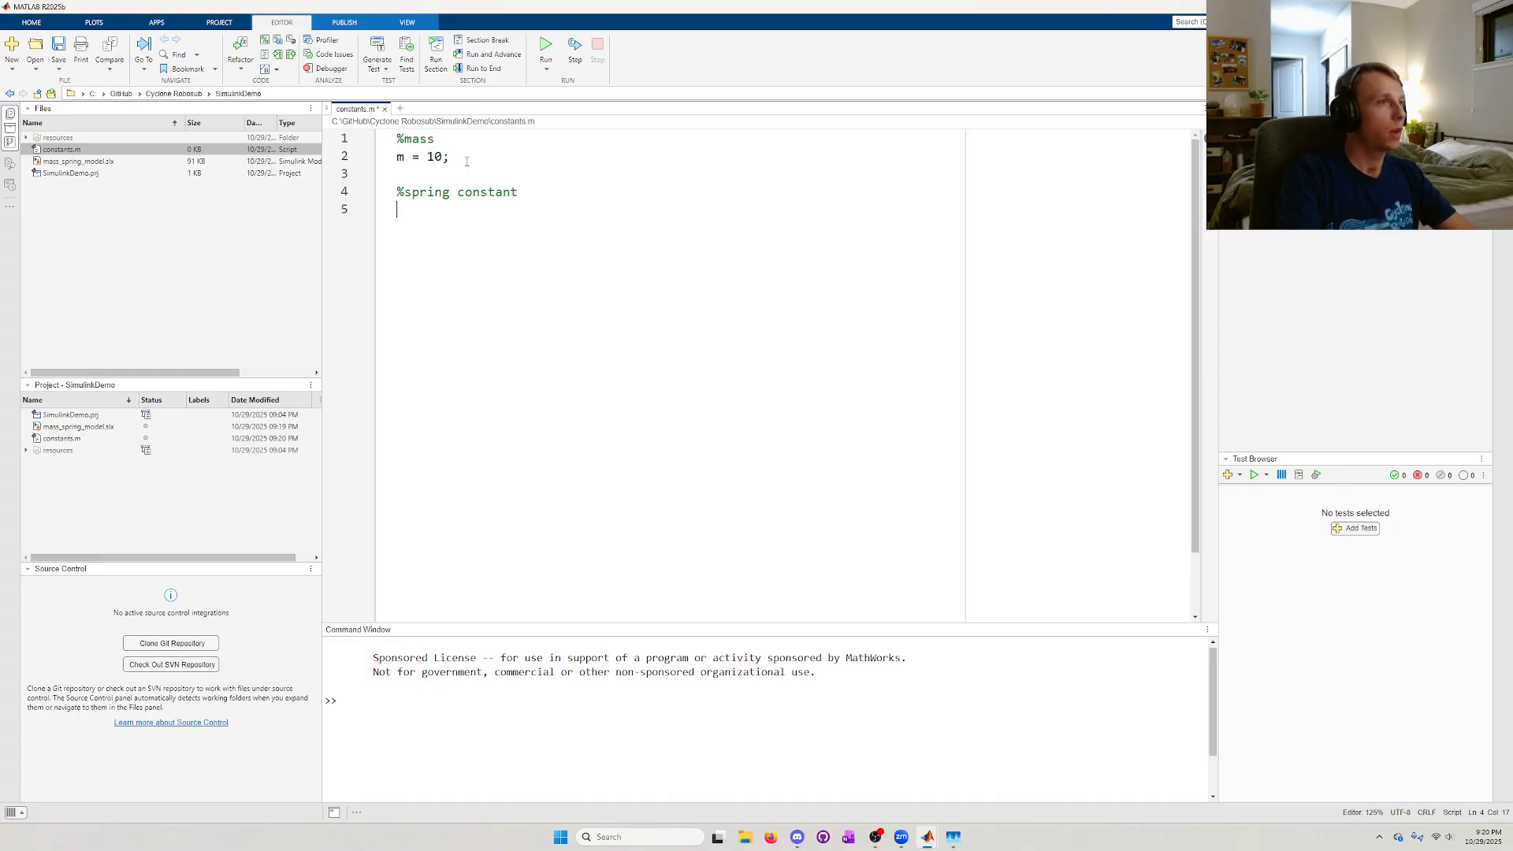
pyautogui.write('k = ')
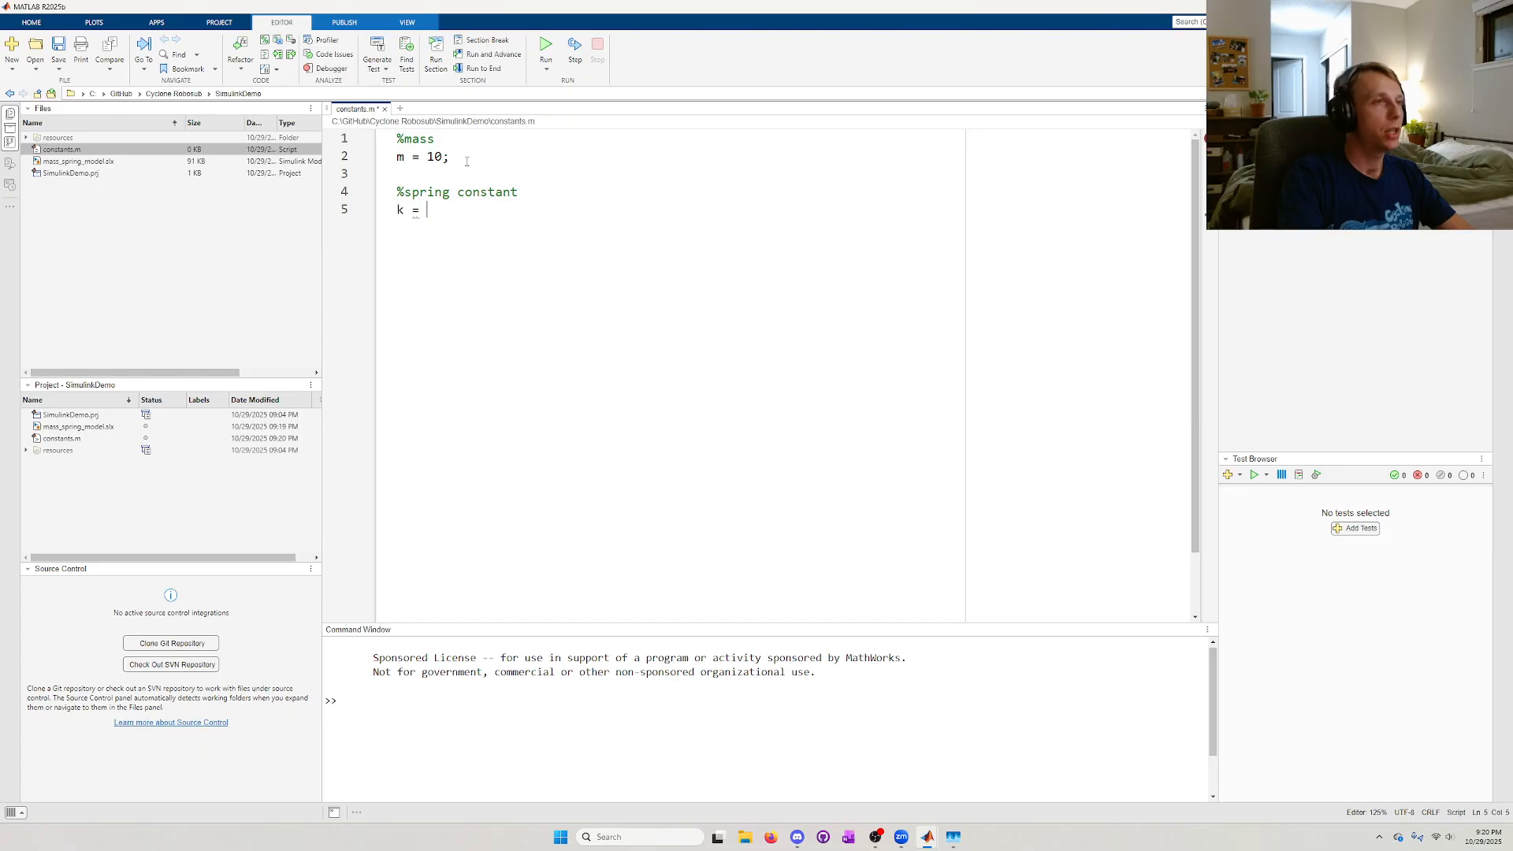
pyautogui.write('1')
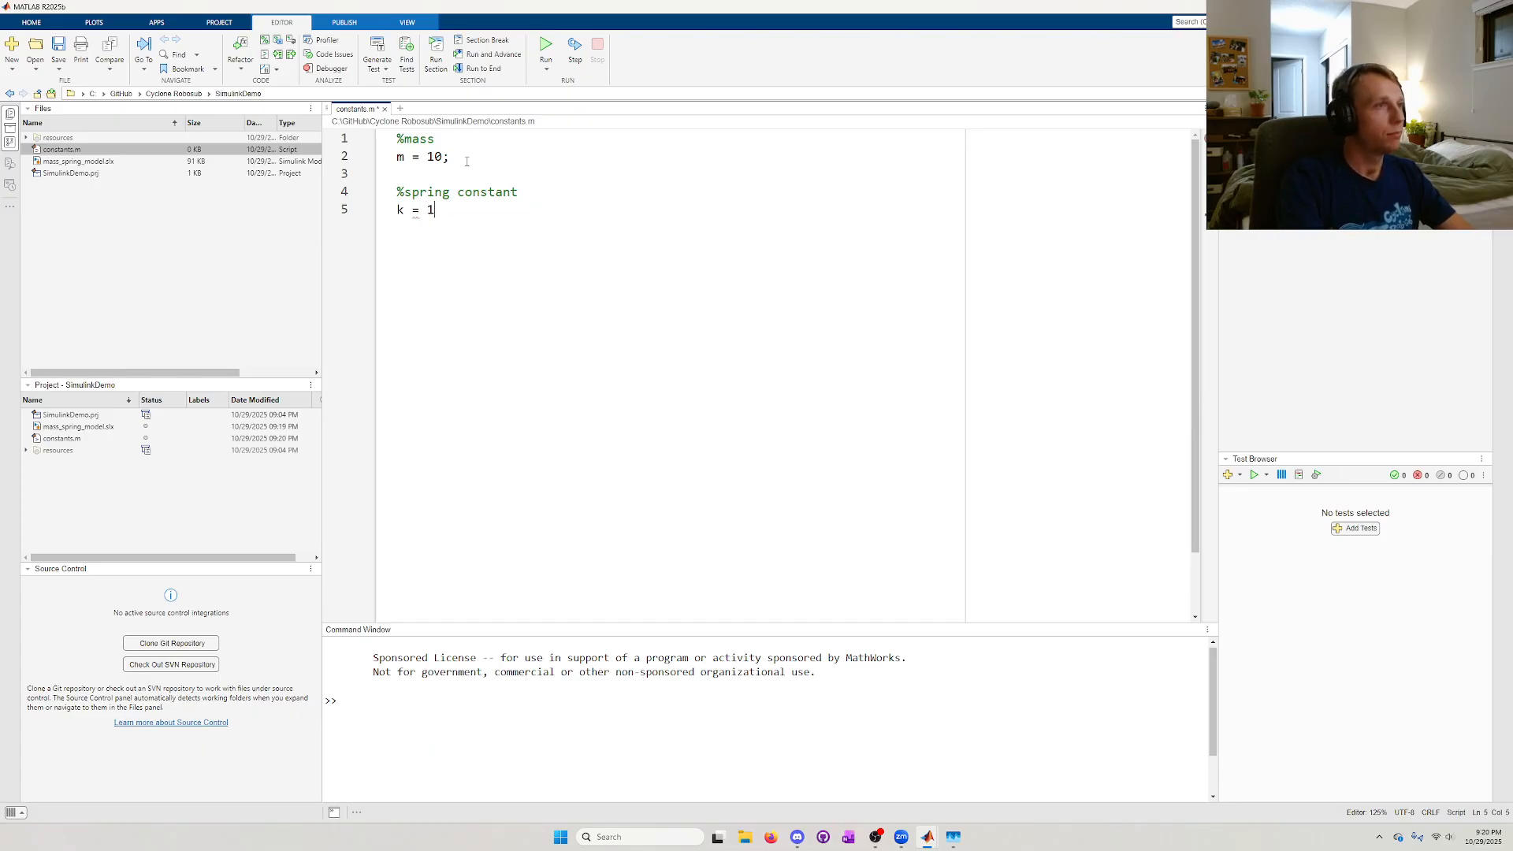
pyautogui.write('00; %[m]')
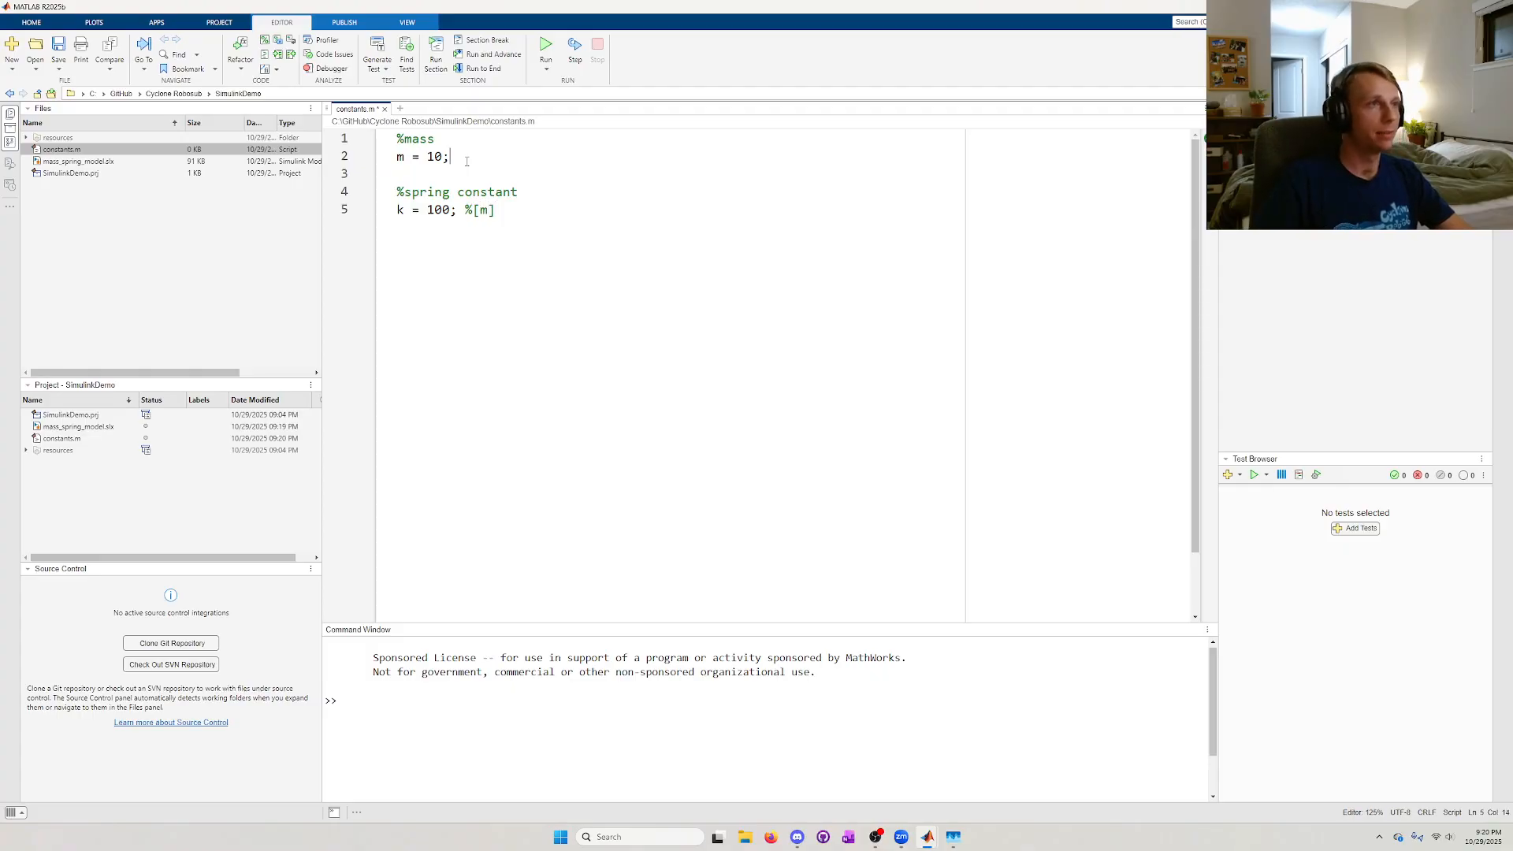
# - Change the unit comment for k to %[N/m], add %[m] after the mass definition and save the script
pyautogui.click(466, 161)
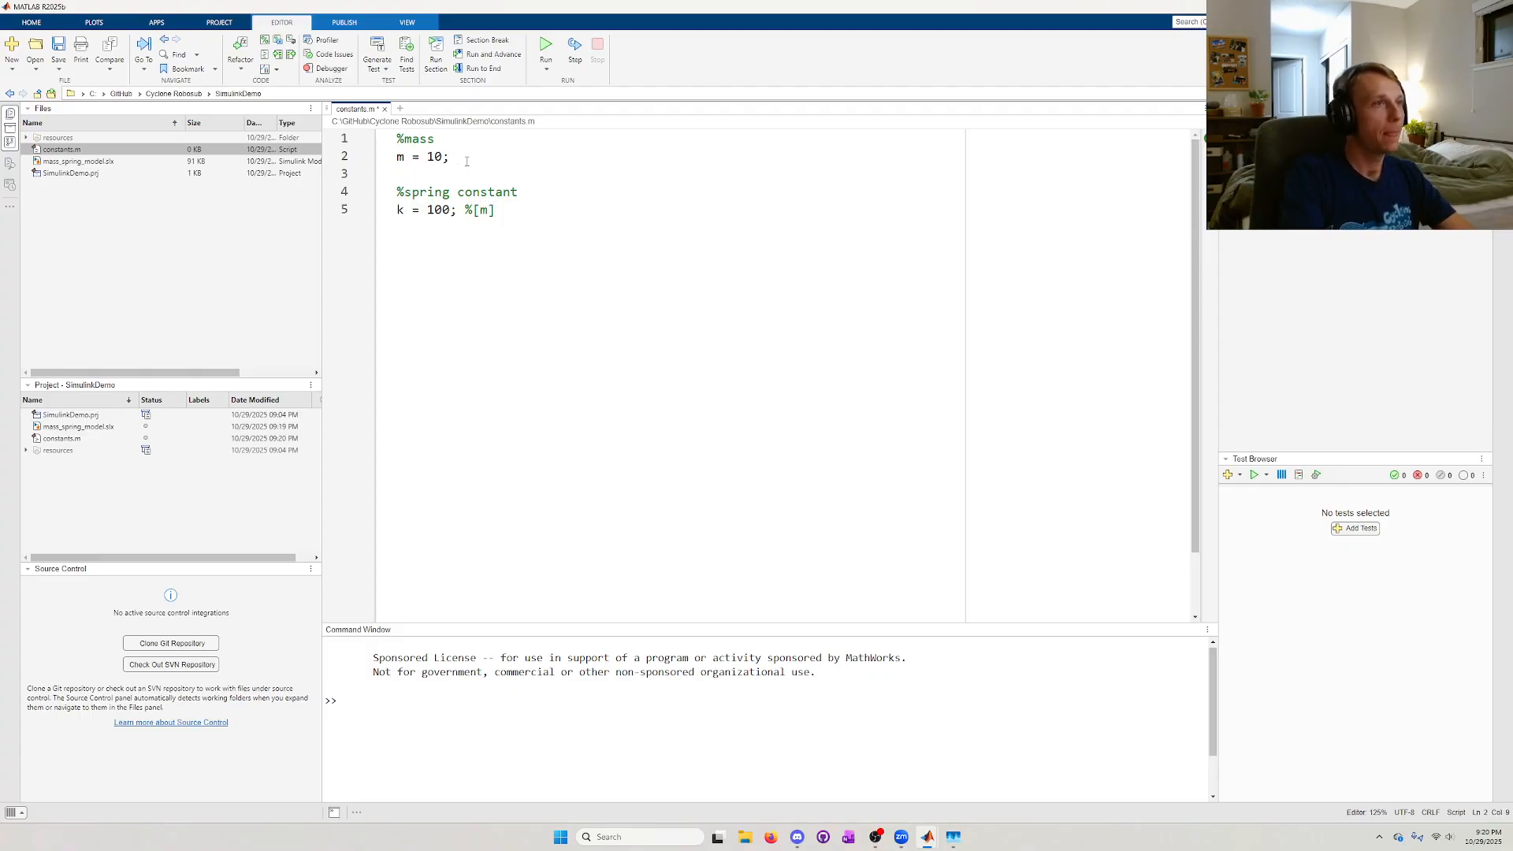
pyautogui.doubleClick(484, 209)
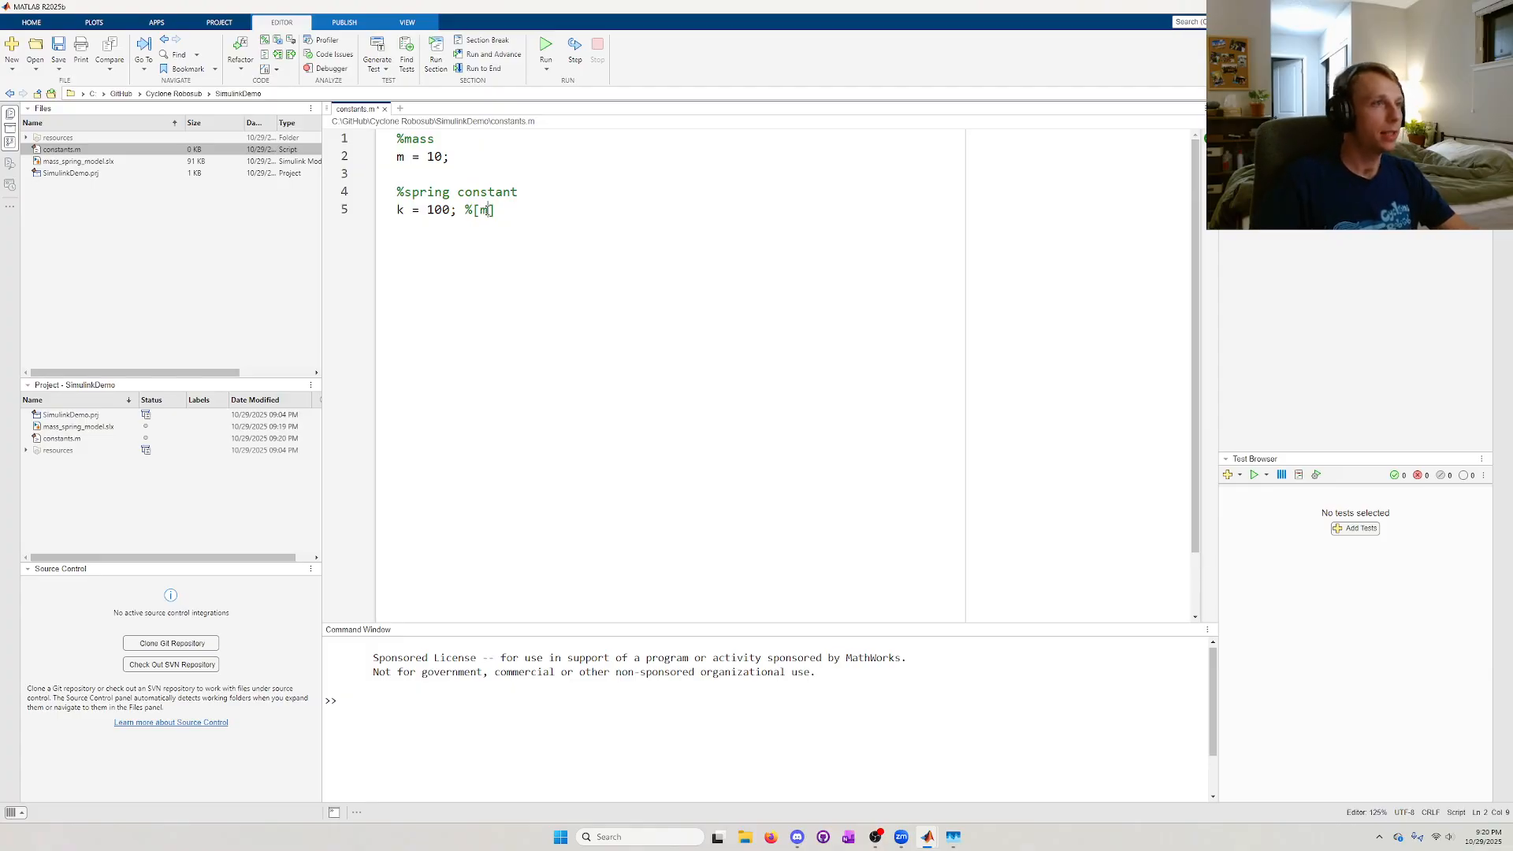
pyautogui.write('N/m')
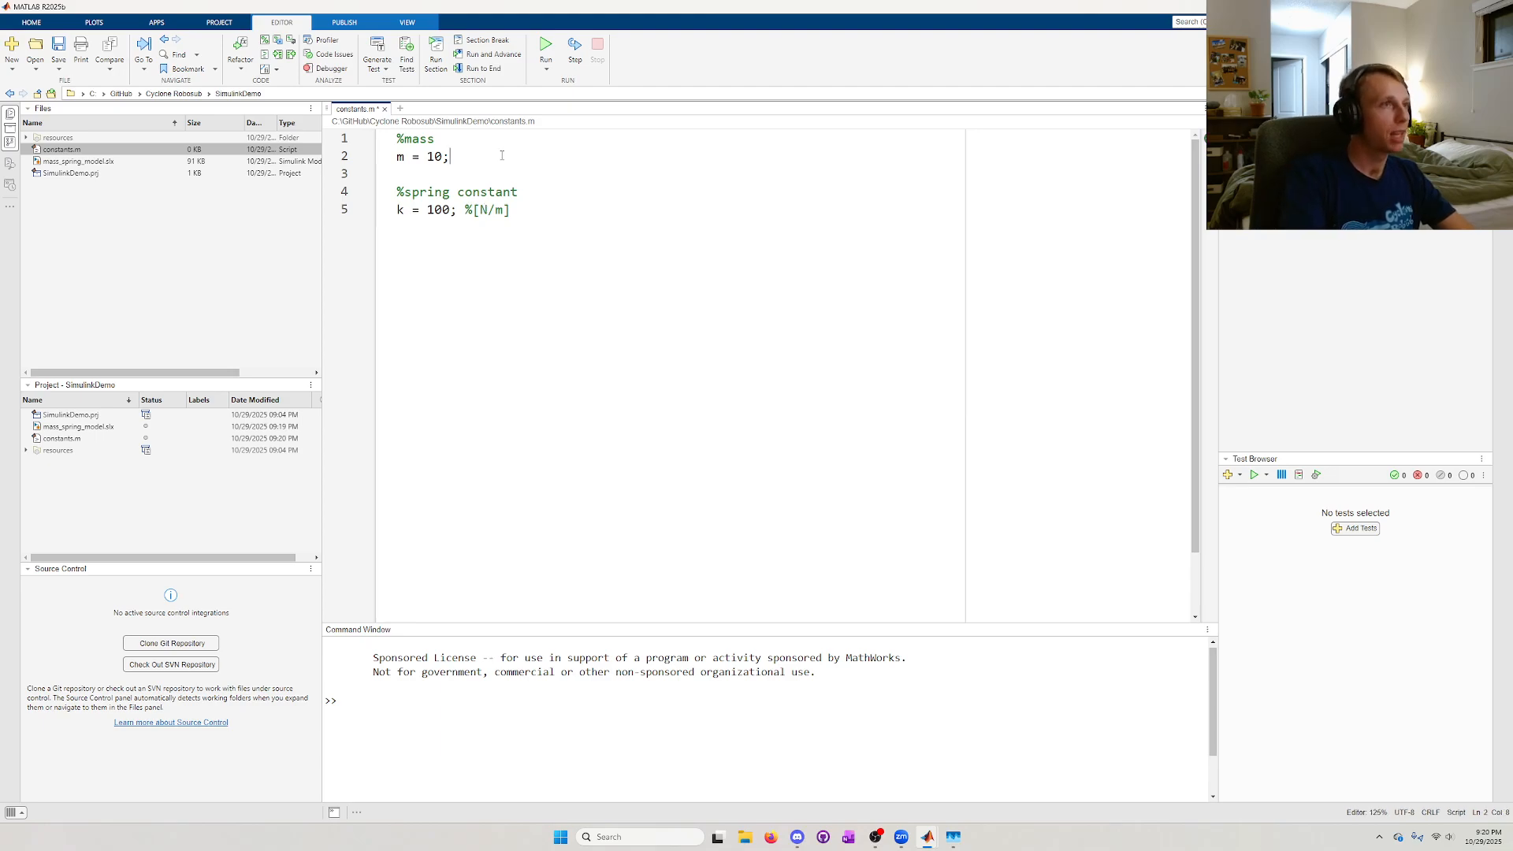
pyautogui.write('%')
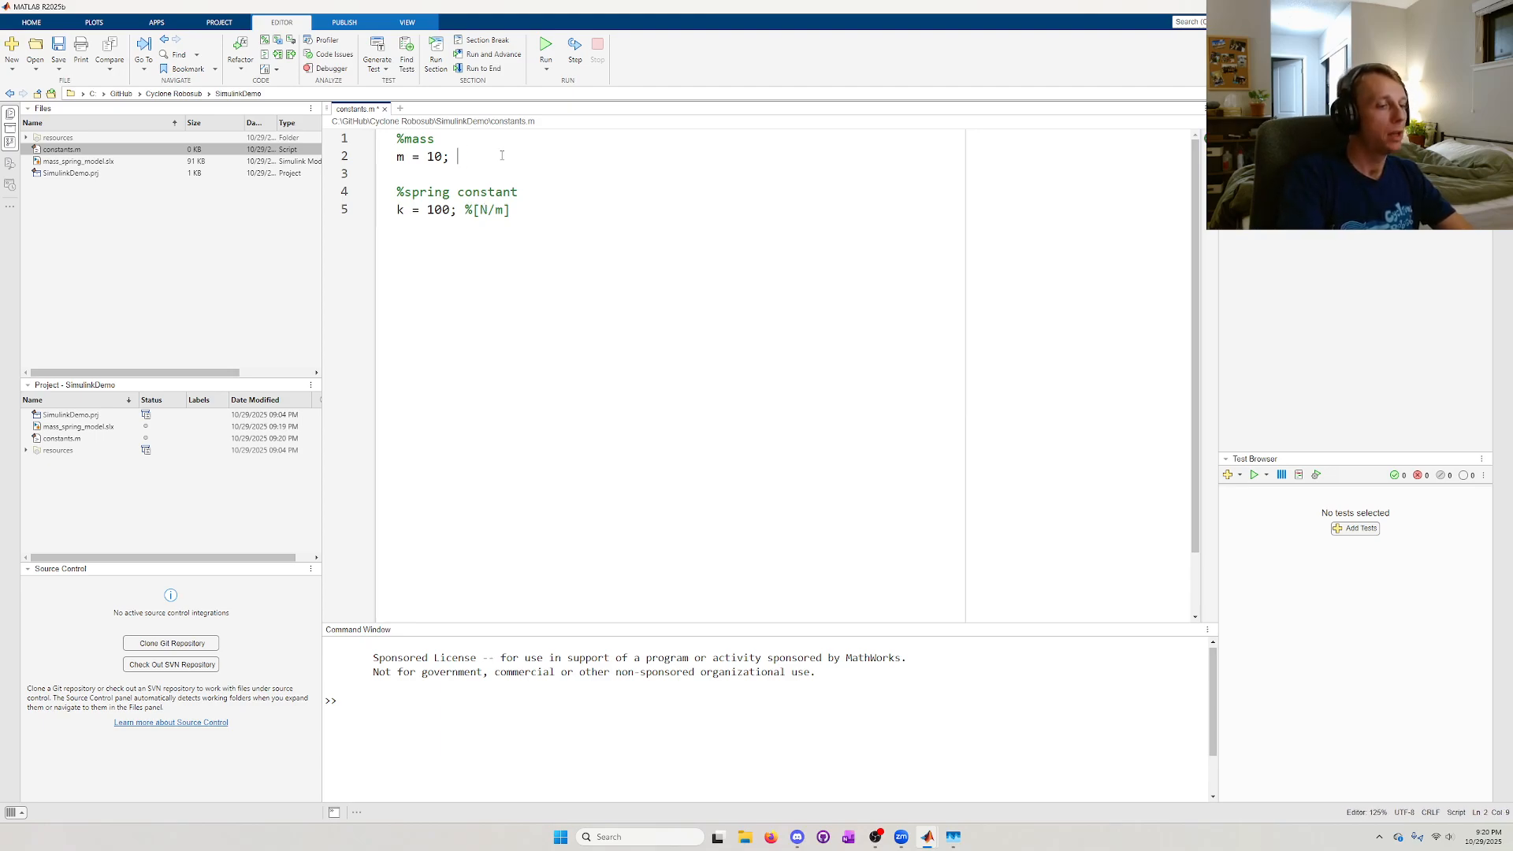
pyautogui.write('[m]')
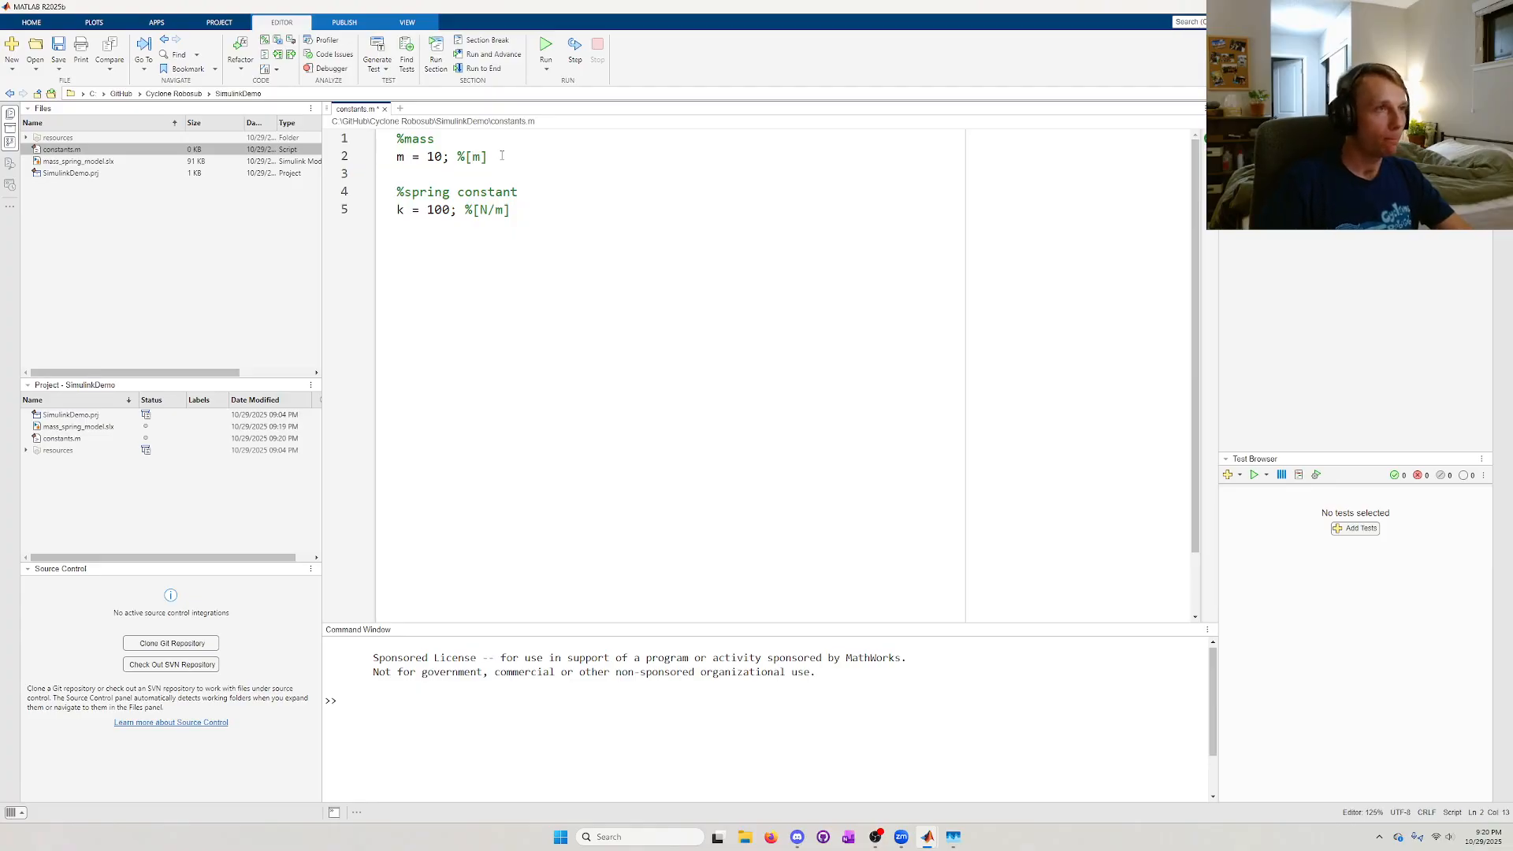
pyautogui.hotkey('ctrl', 's')
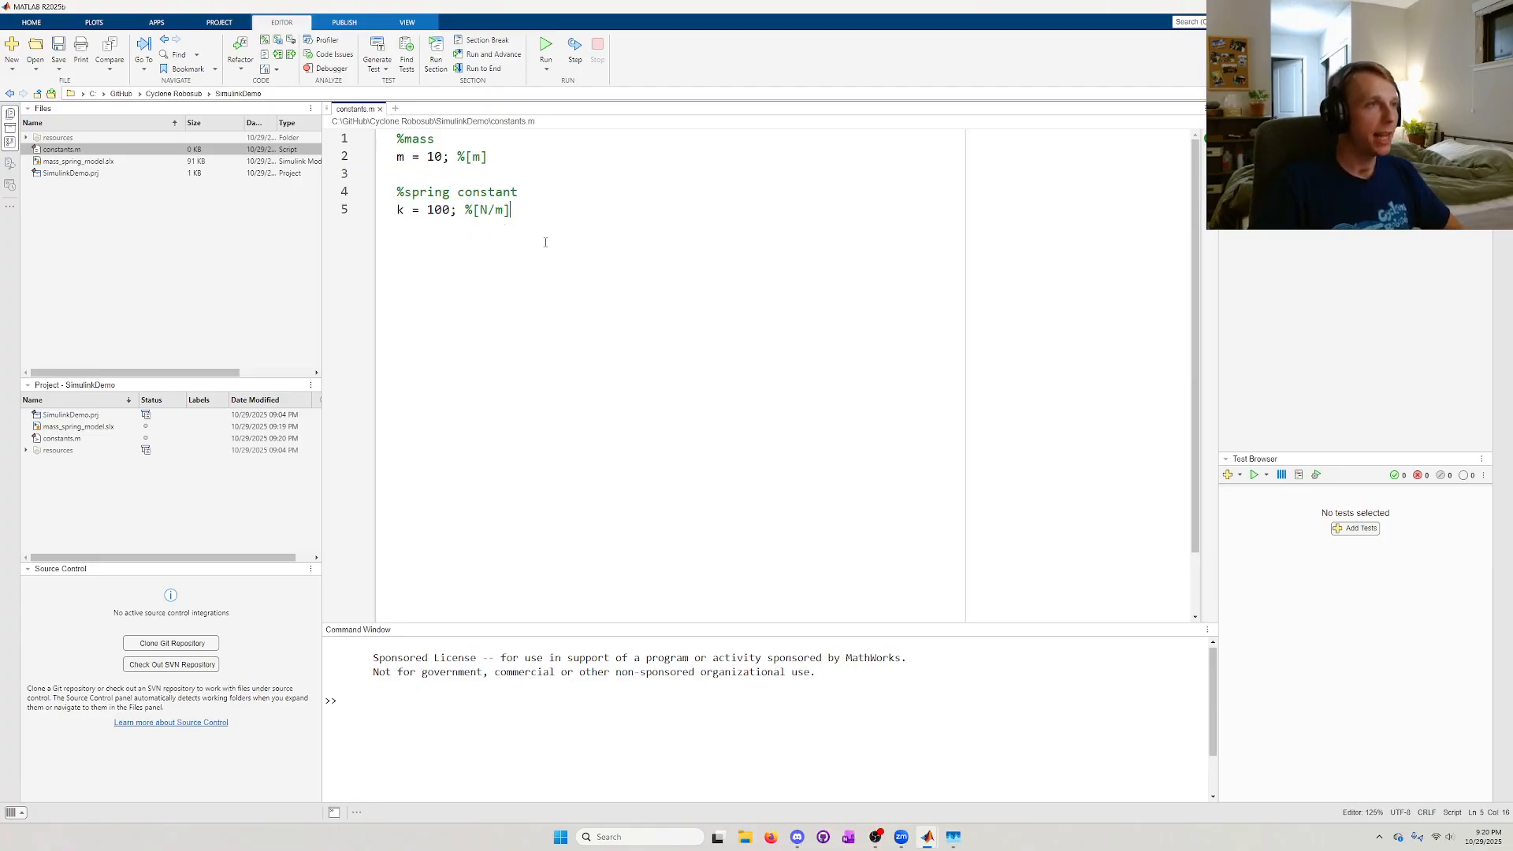
# - Close the constants.m script
pyautogui.hotkey('ctrl', 'a')
pyautogui.press('Right')
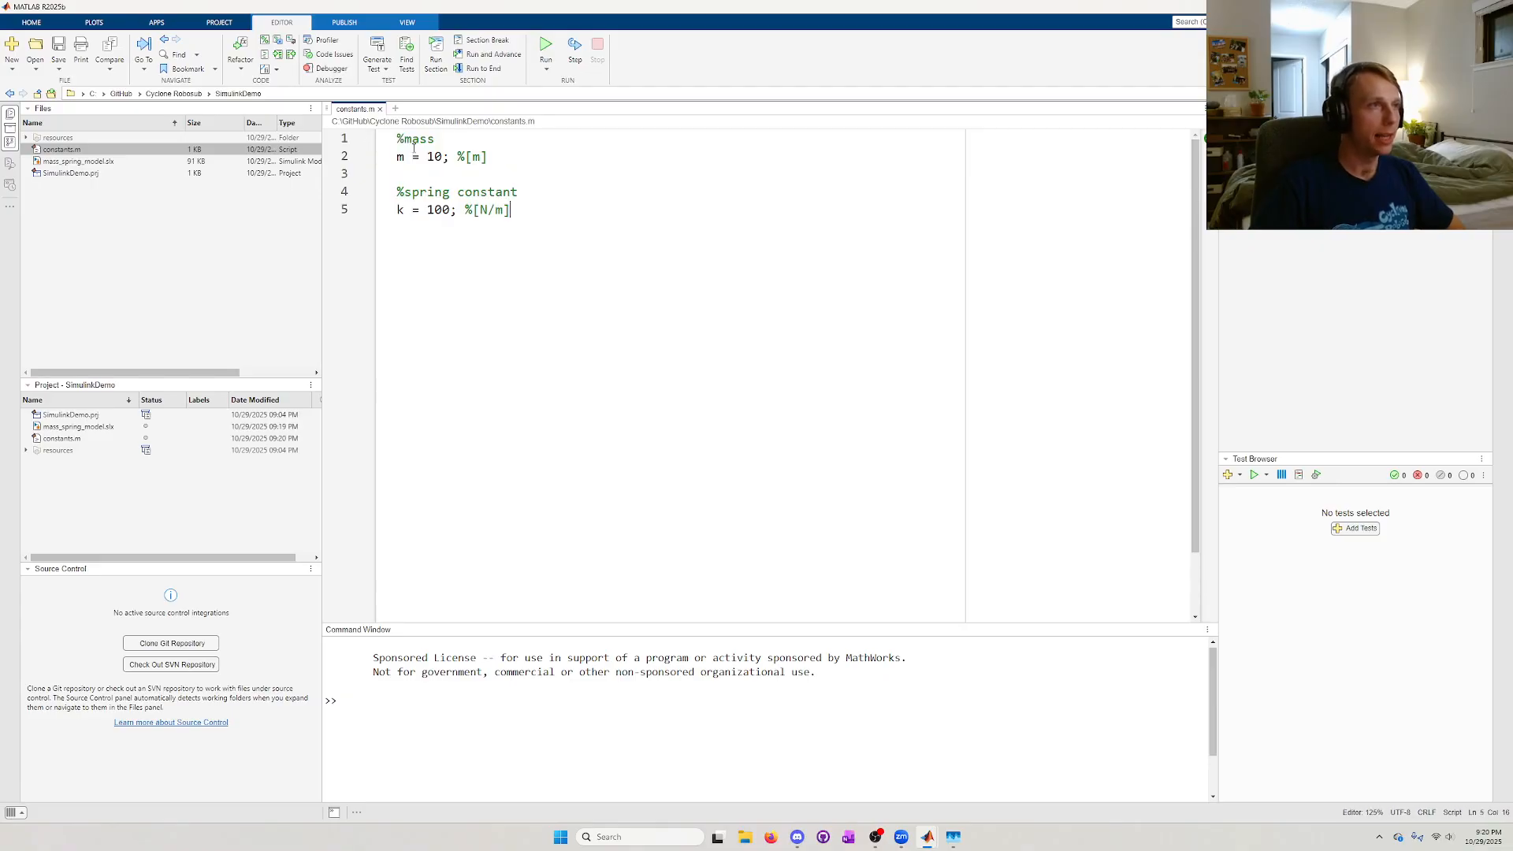
pyautogui.moveTo(398, 139); pyautogui.dragTo(542, 223)
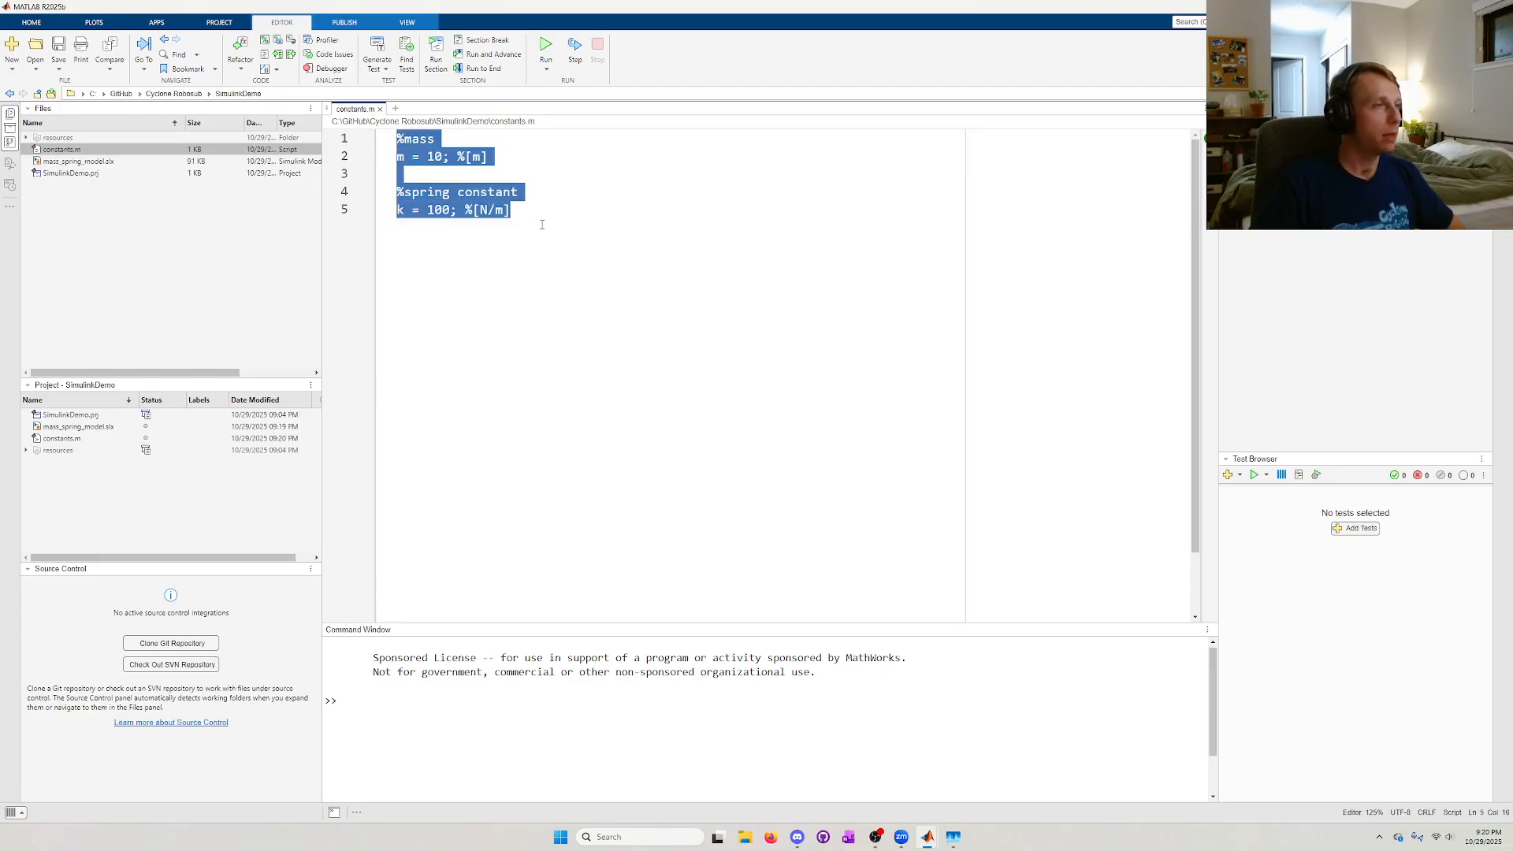
pyautogui.click(452, 243)
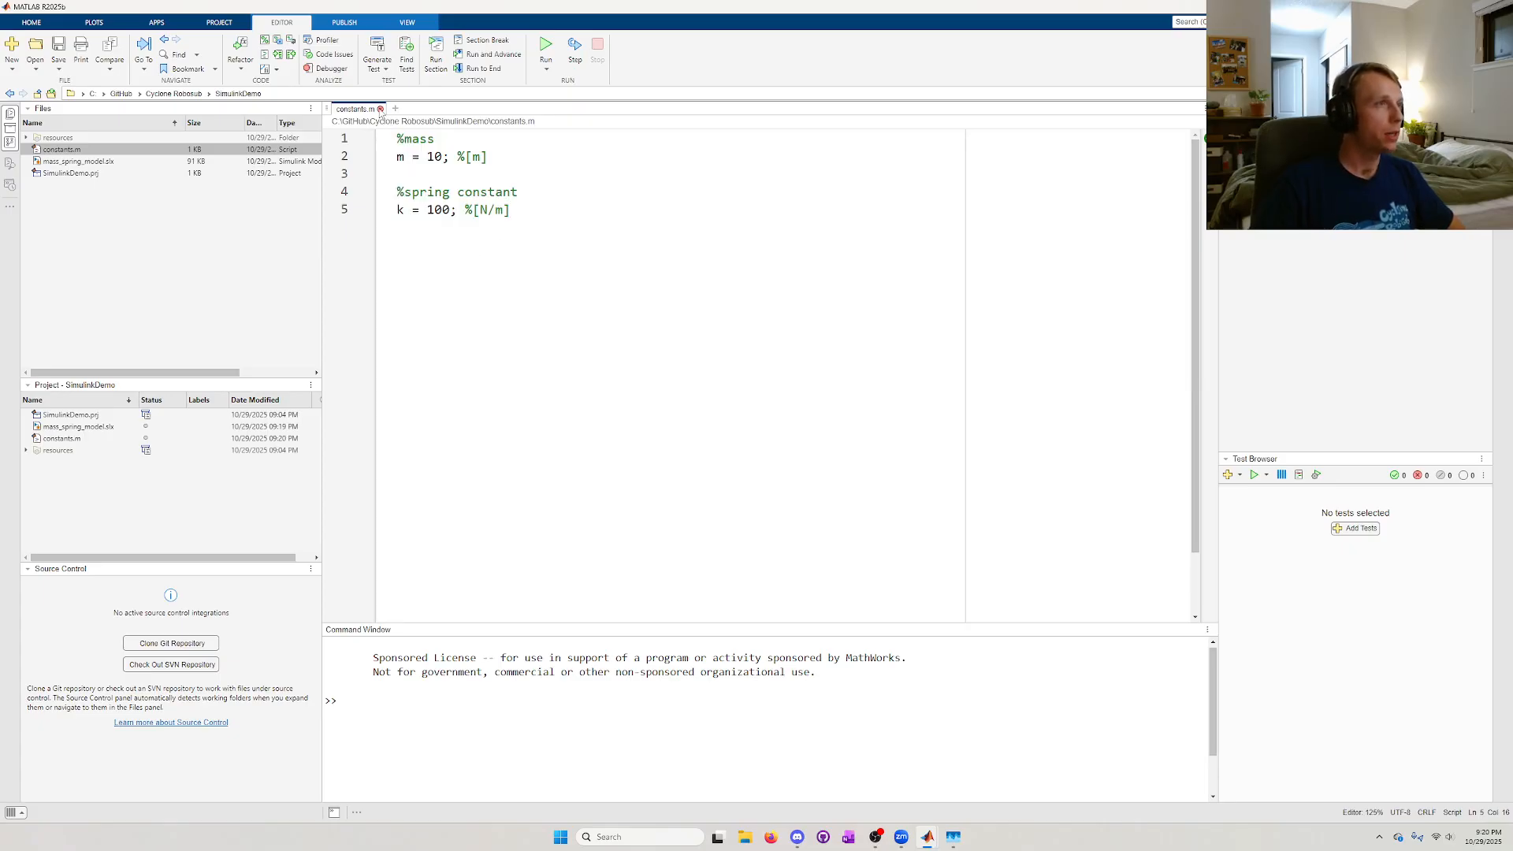
pyautogui.click(379, 110)
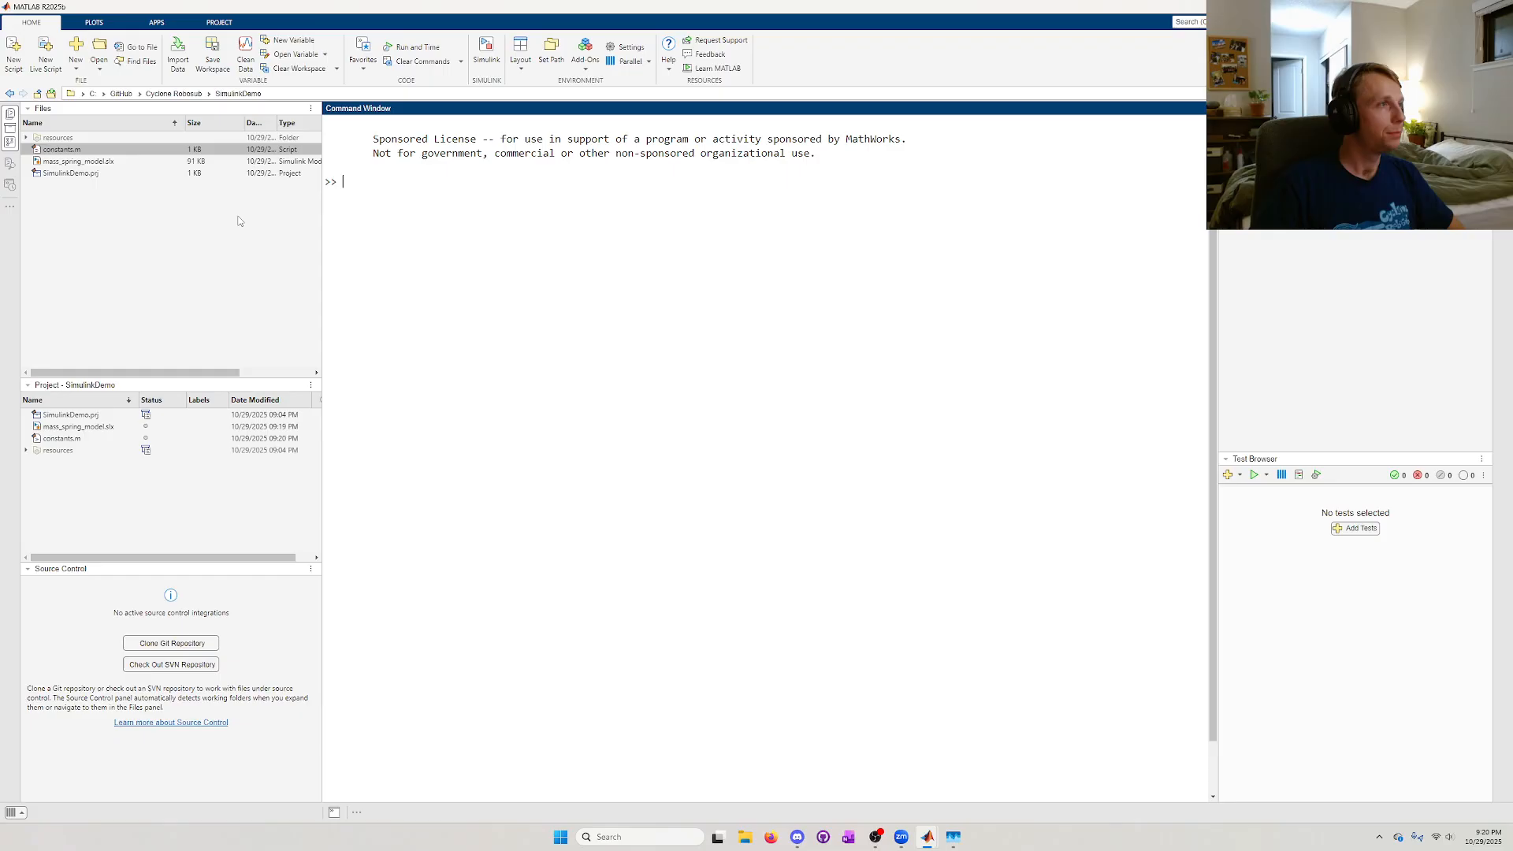
# - Create a script named init.m in the SimulinkDemo folder and open it for editing
pyautogui.rightClick(69, 189)
pyautogui.moveTo(94, 208)
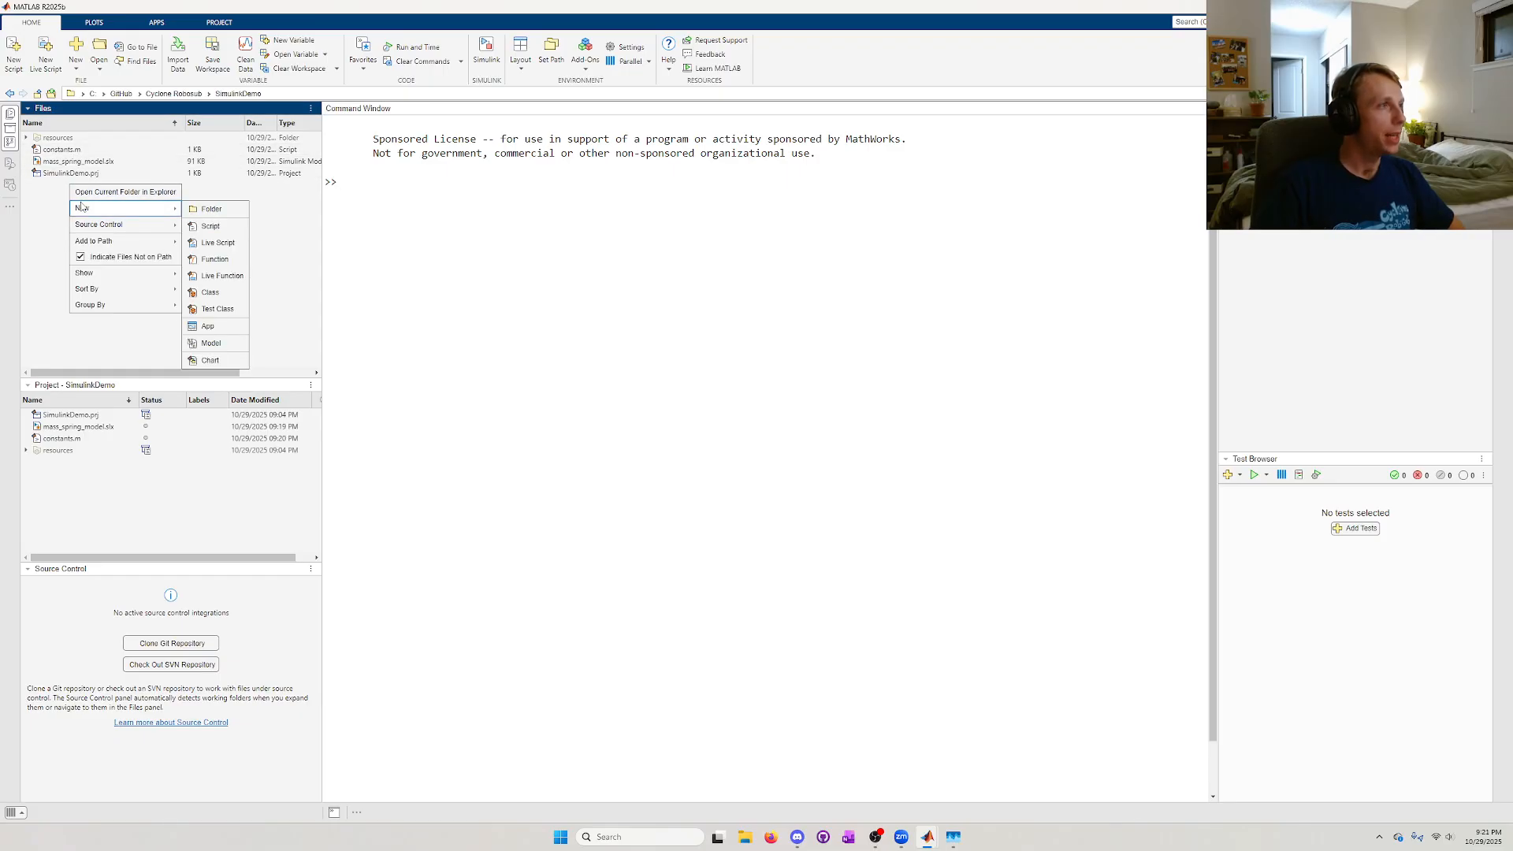
pyautogui.click(210, 226)
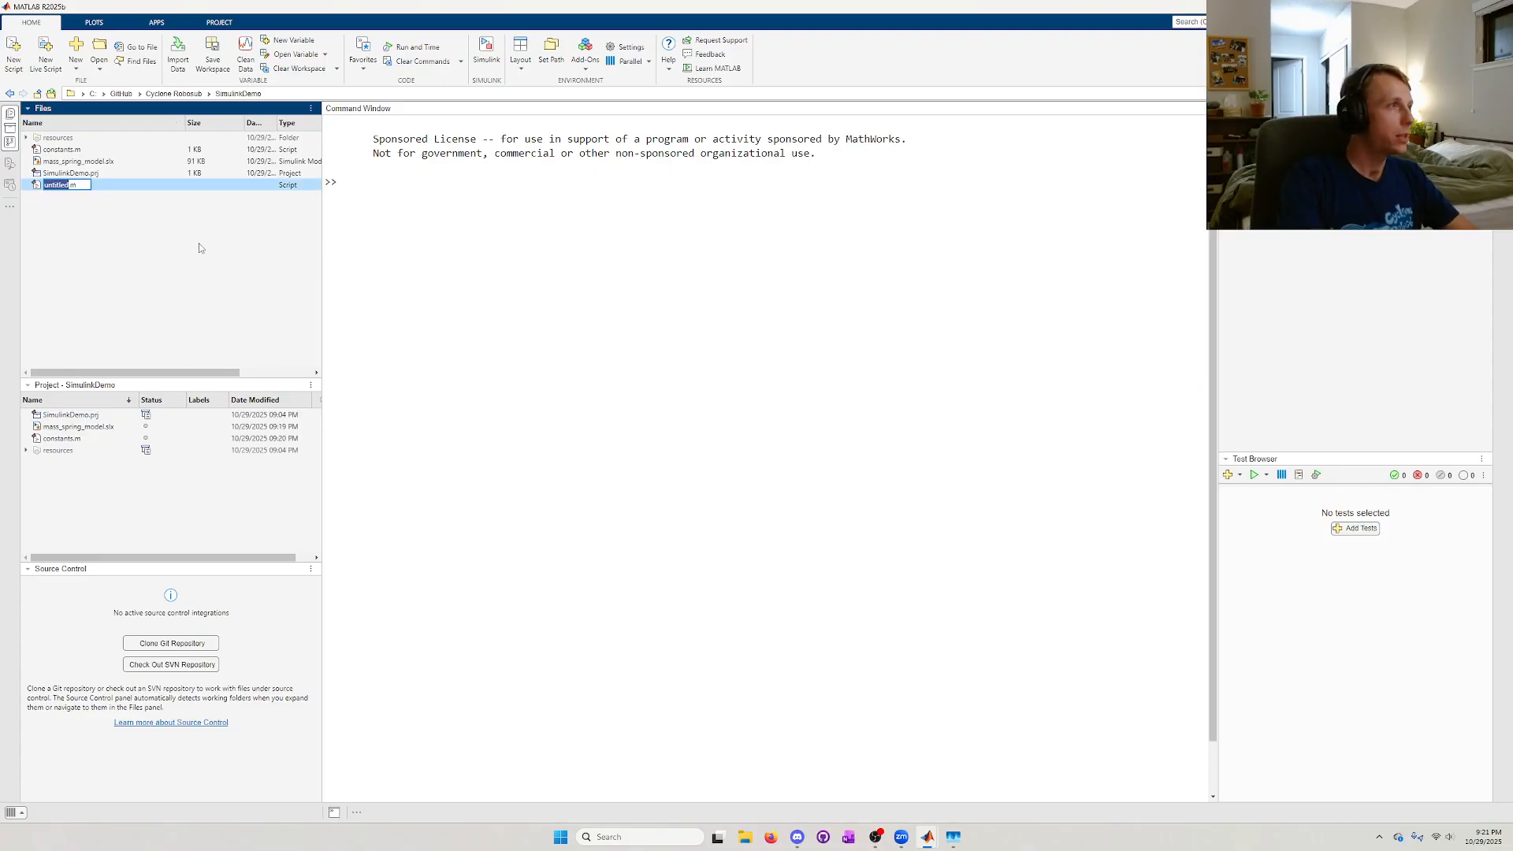
pyautogui.write('init')
pyautogui.press('Return')
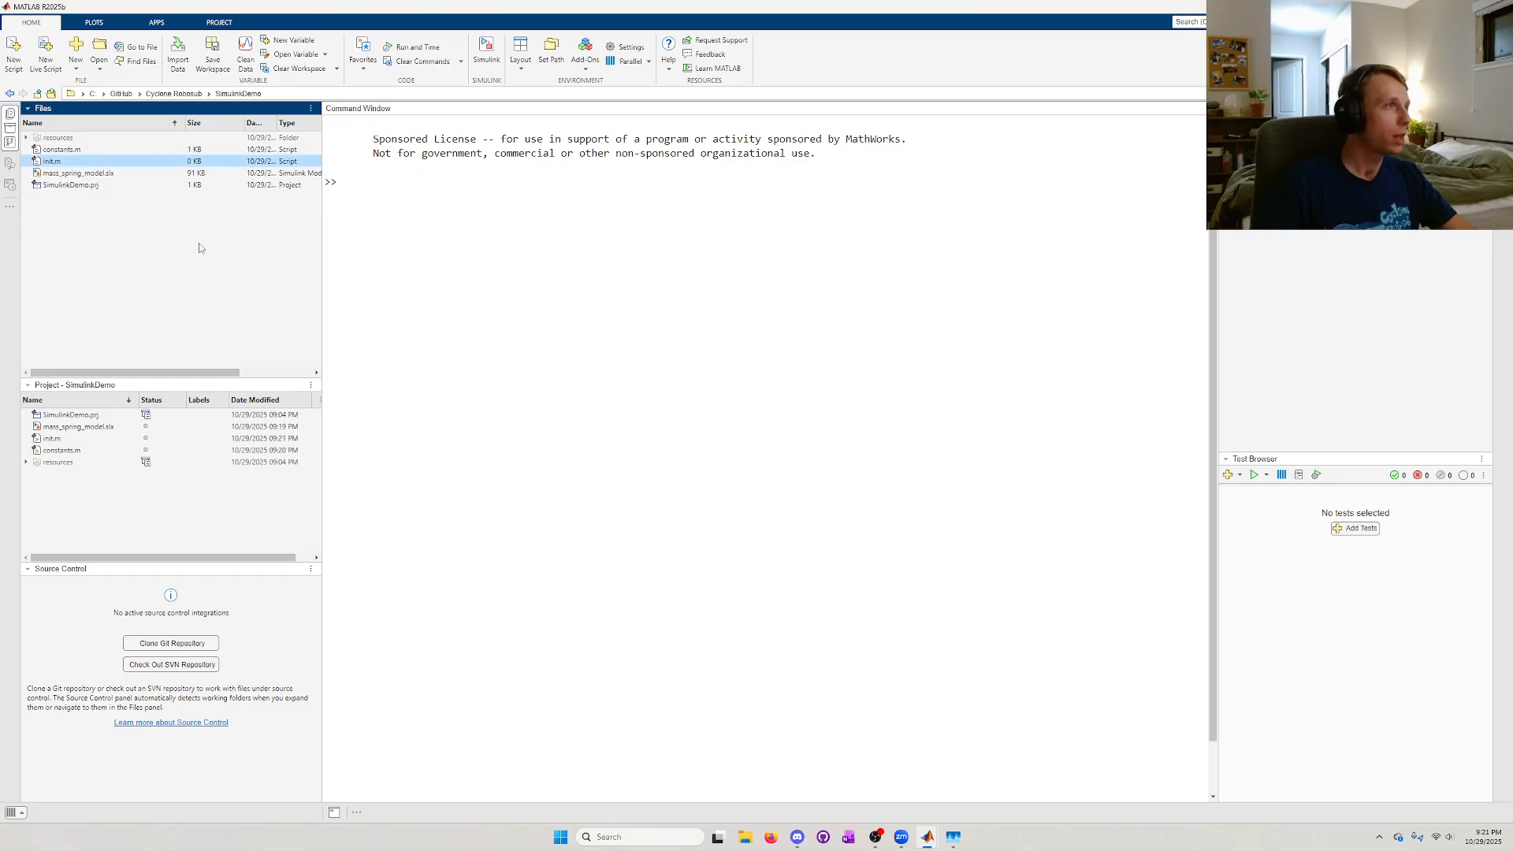
pyautogui.doubleClick(103, 164)
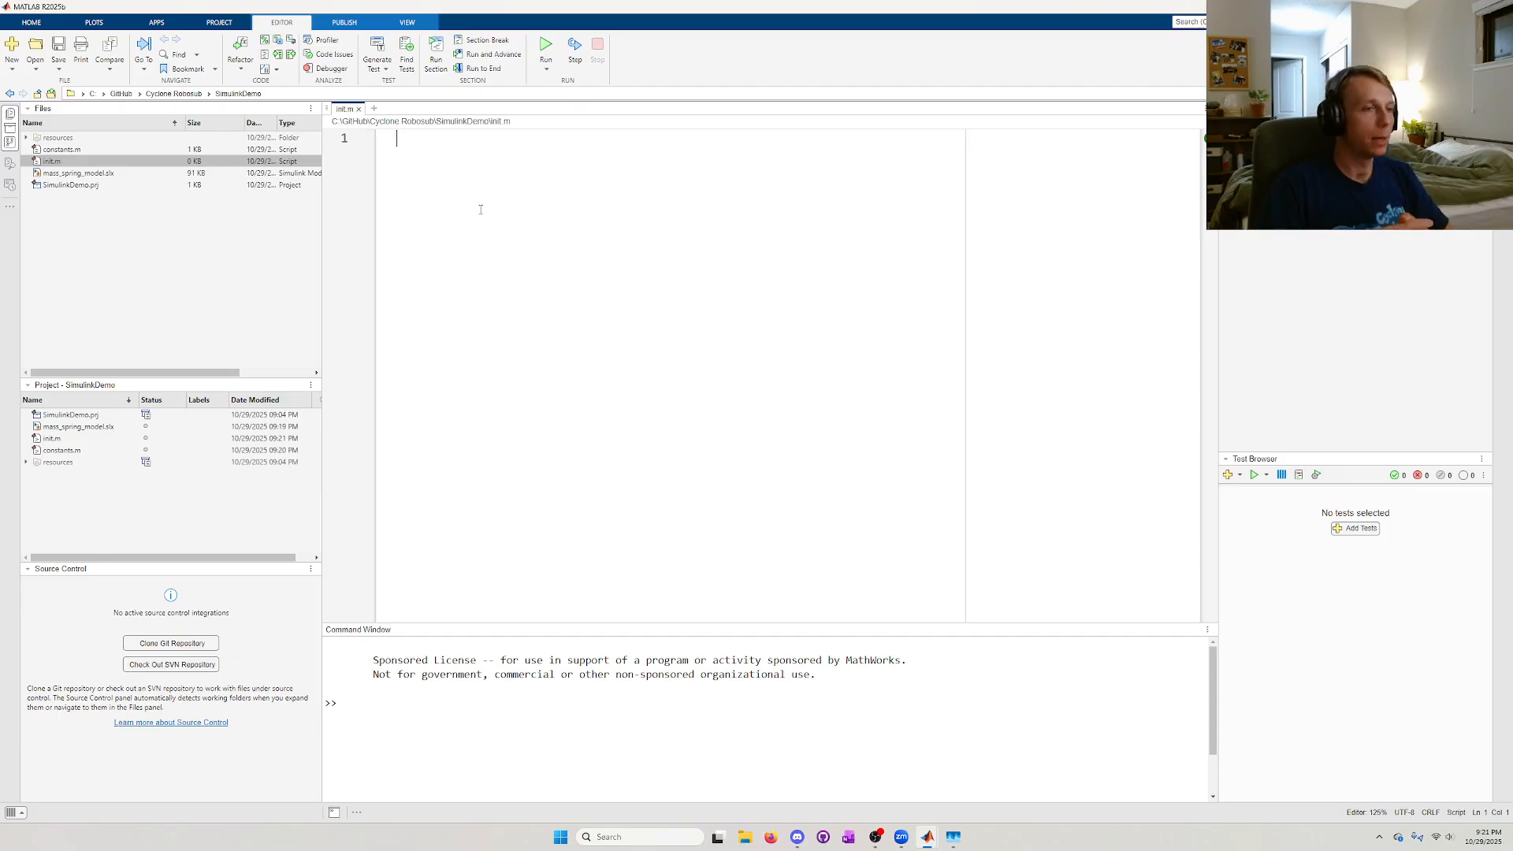
# - Switch to the mass_spring_model window in Simulink
pyautogui.moveTo(930, 832)
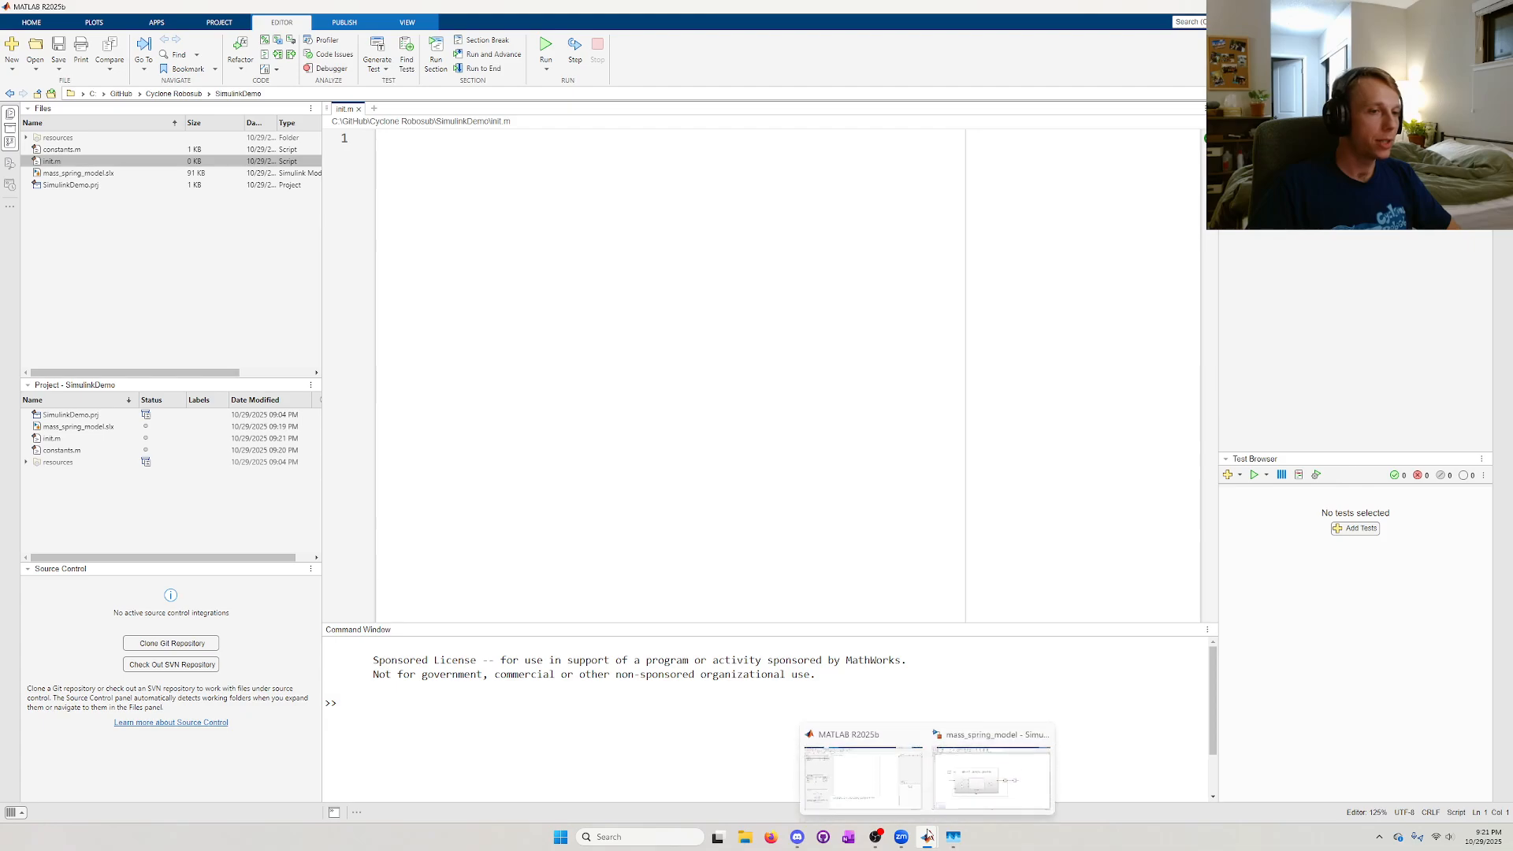
pyautogui.click(962, 786)
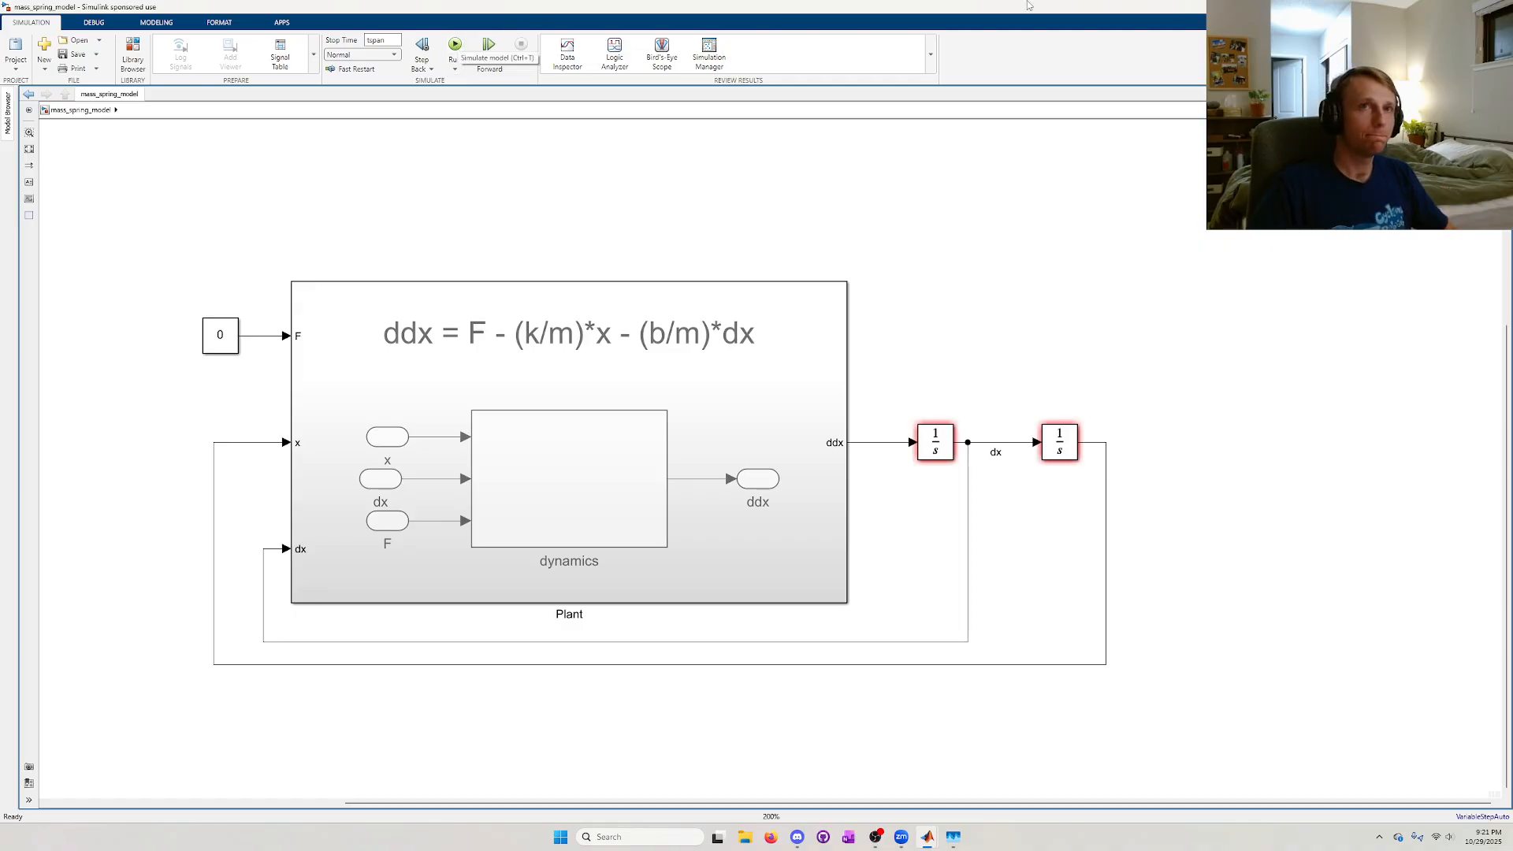
# - Switch to the MATLAB editor and add the comment %initial conditions at the start of init.m
pyautogui.hotkey('alt', 'Tab')
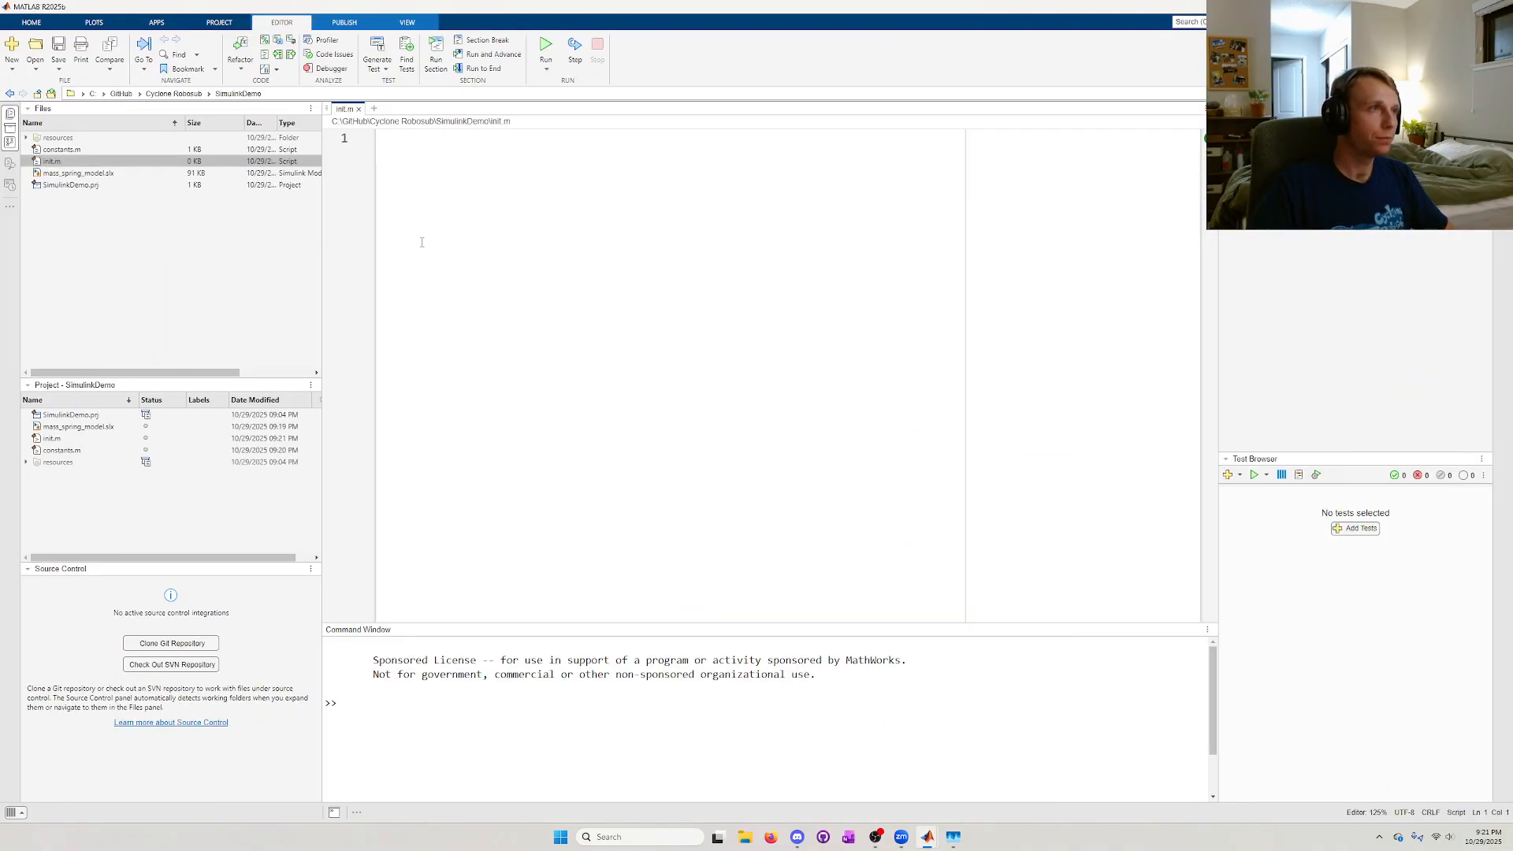
pyautogui.write('%')
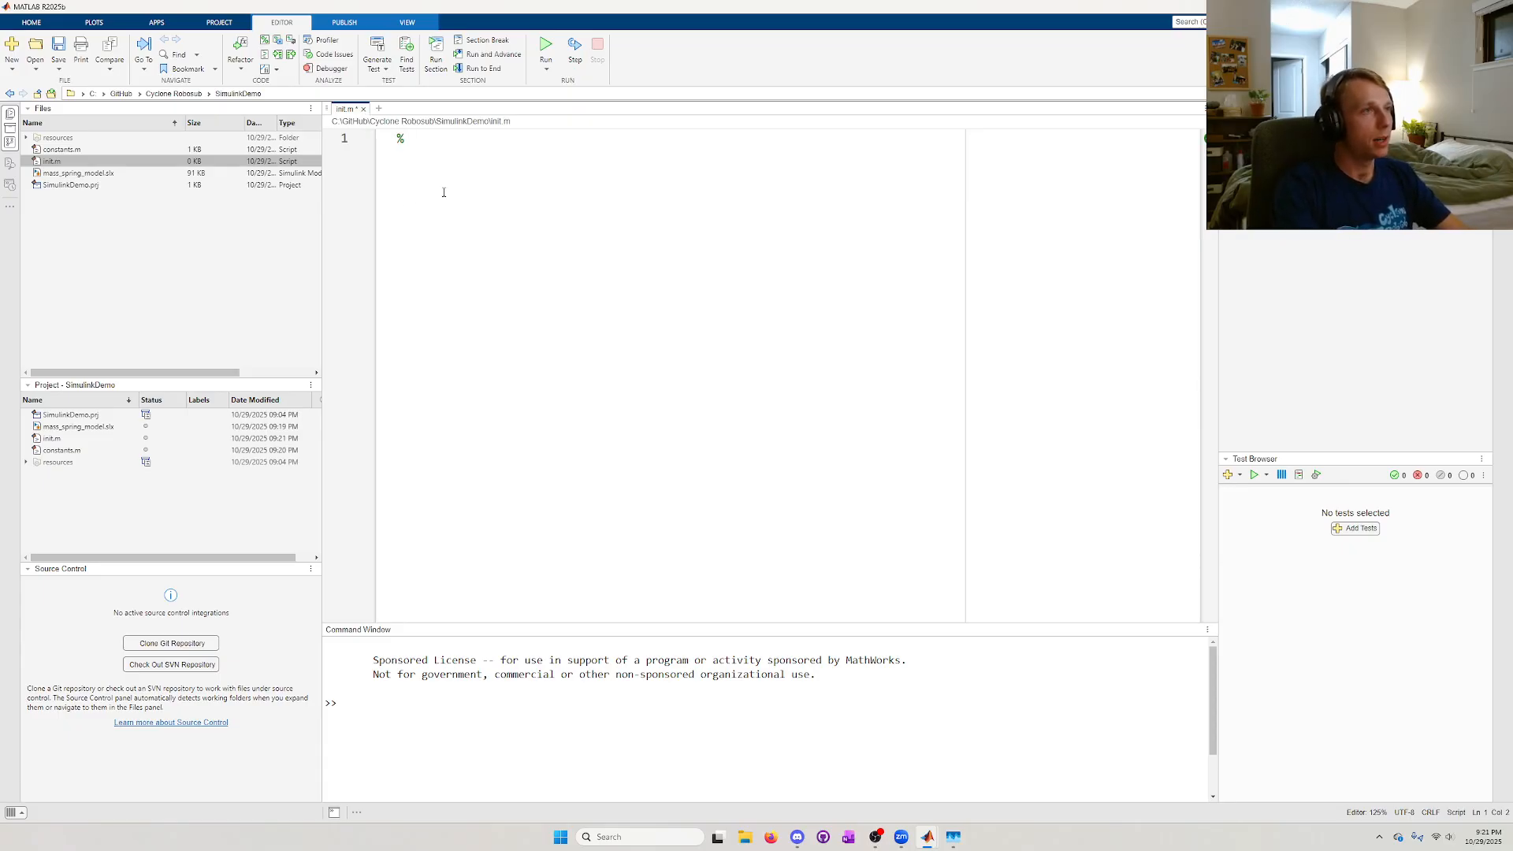
pyautogui.write('initial')
pyautogui.press('BackSpace')
pyautogui.press('BackSpace')
pyautogui.press('BackSpace')
pyautogui.press('BackSpace')
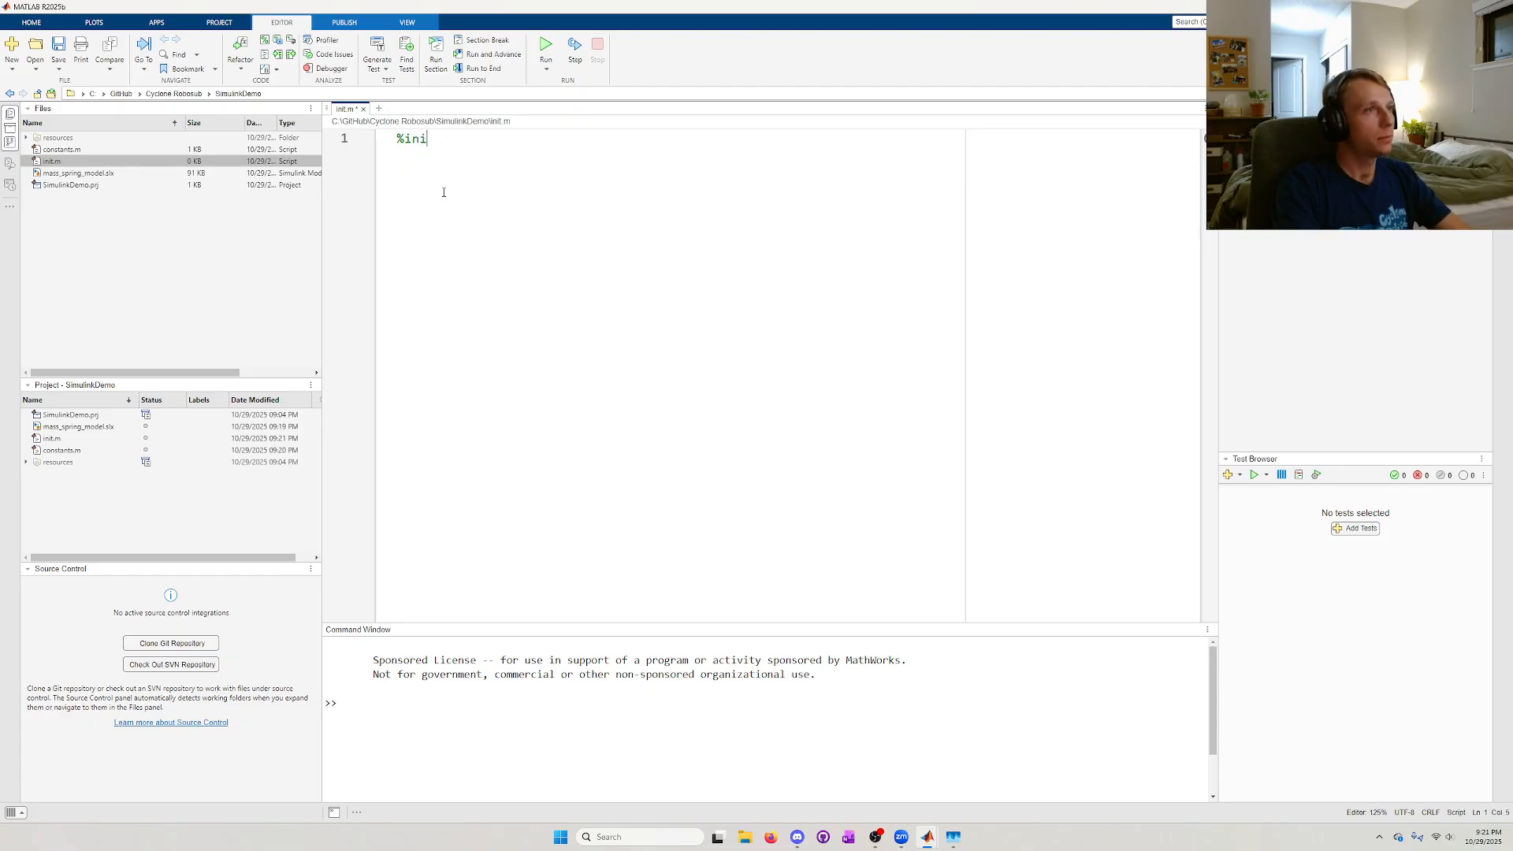
pyautogui.write('tial conditions')
pyautogui.press('Return')
pyautogui.press('Return')
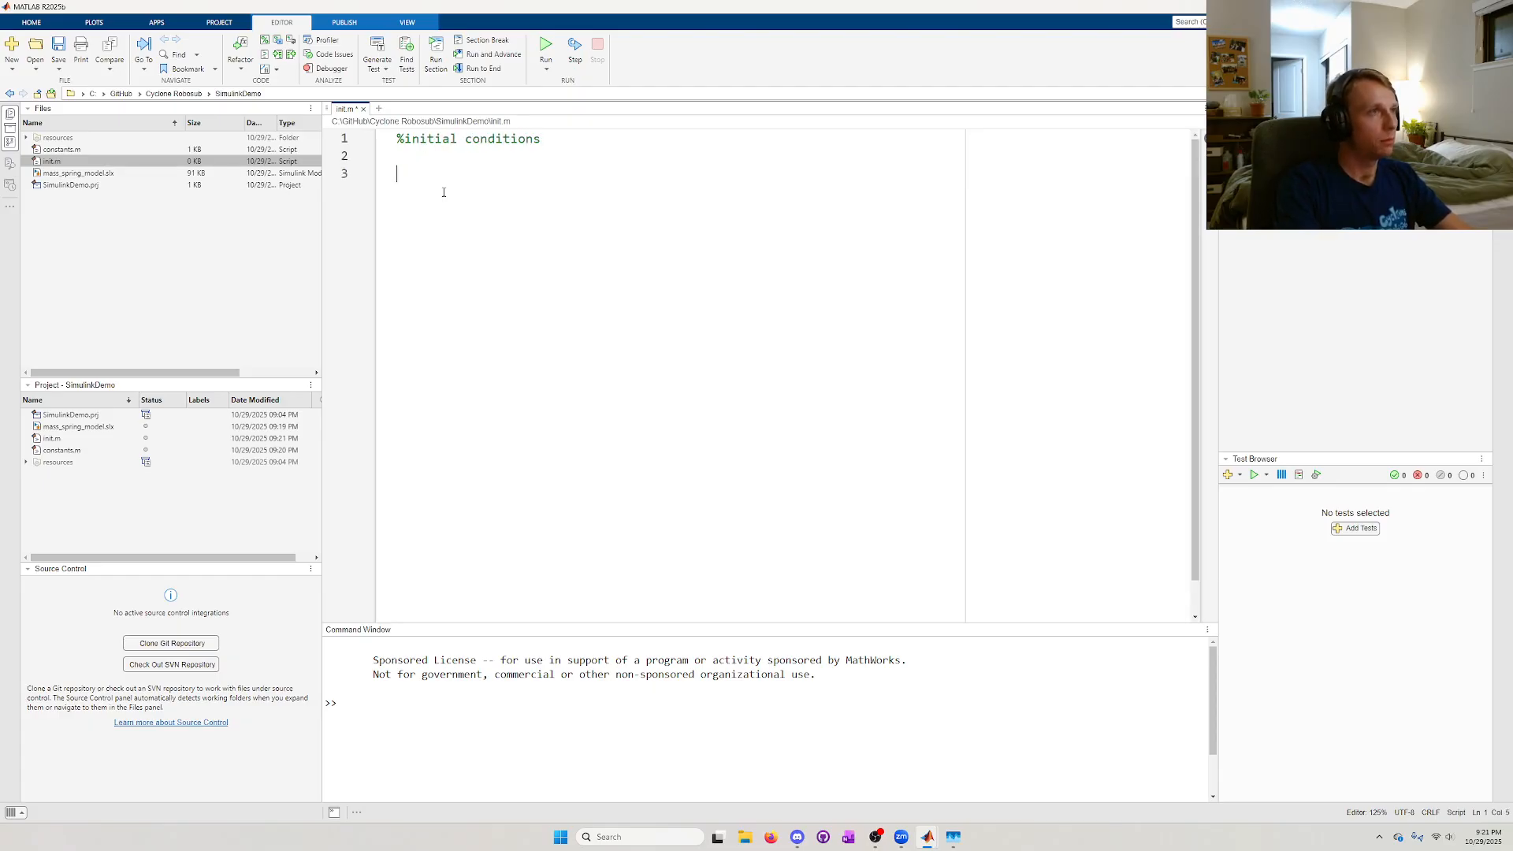
# - Add the section comments %simulation parameters and %run the simulation, each separated by a blank line
pyautogui.write('%simulation par')
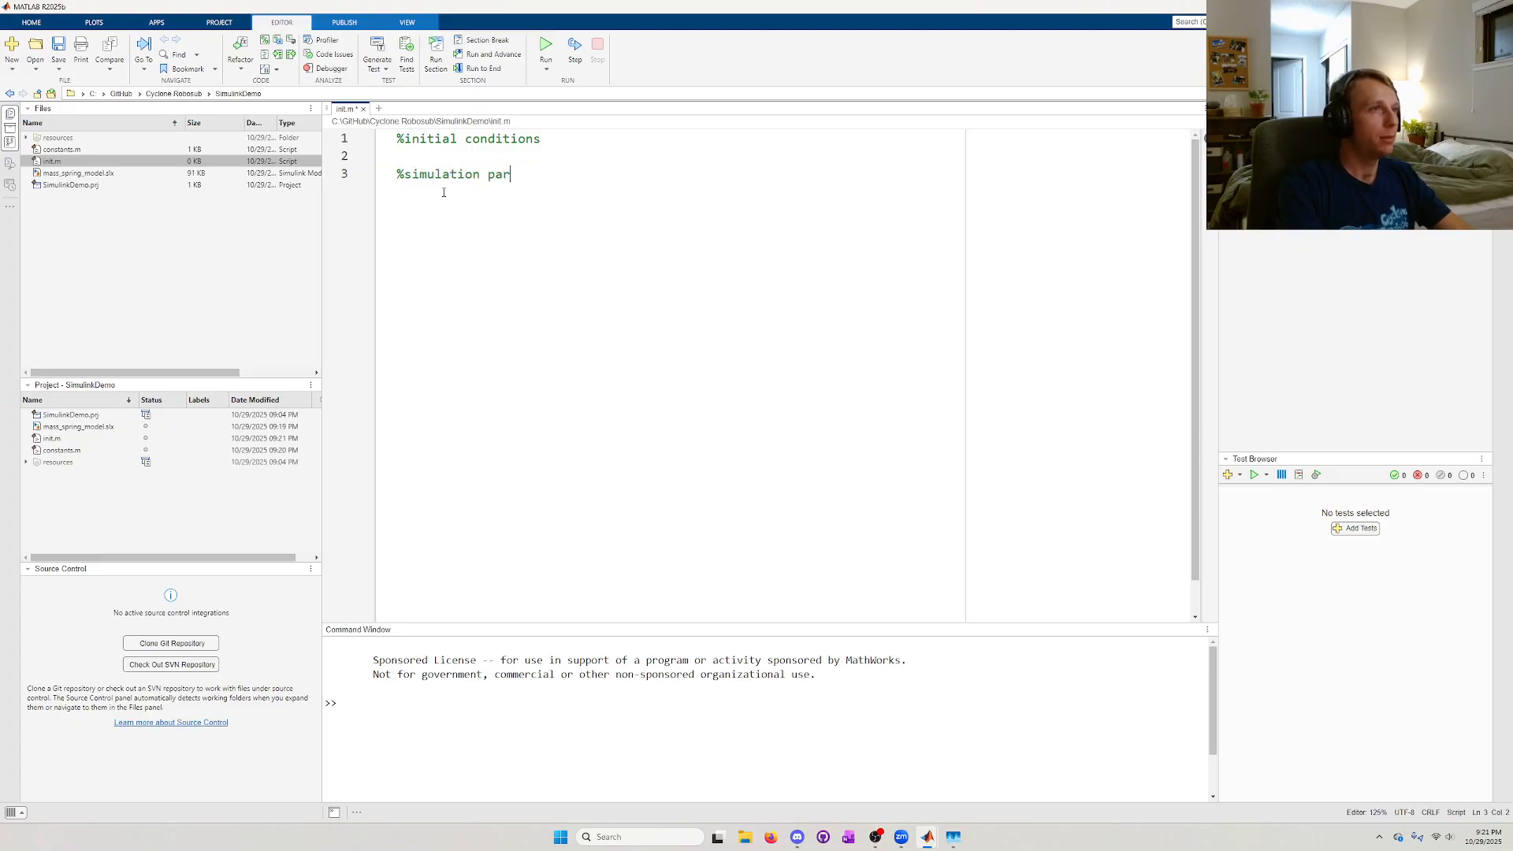
pyautogui.write('ameters')
pyautogui.press('Return')
pyautogui.press('Return')
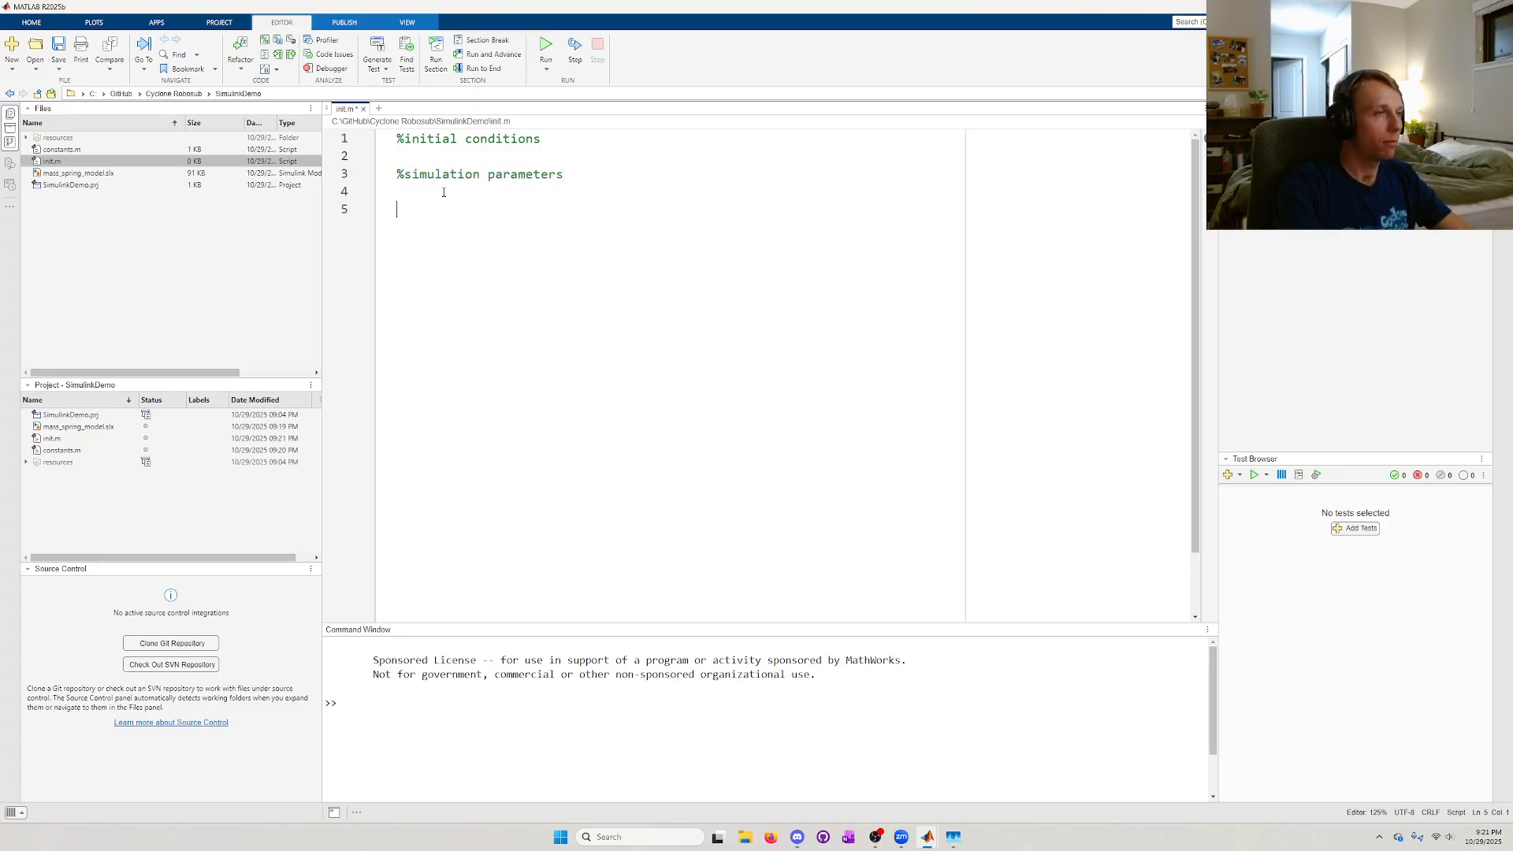
pyautogui.write('%run the sim')
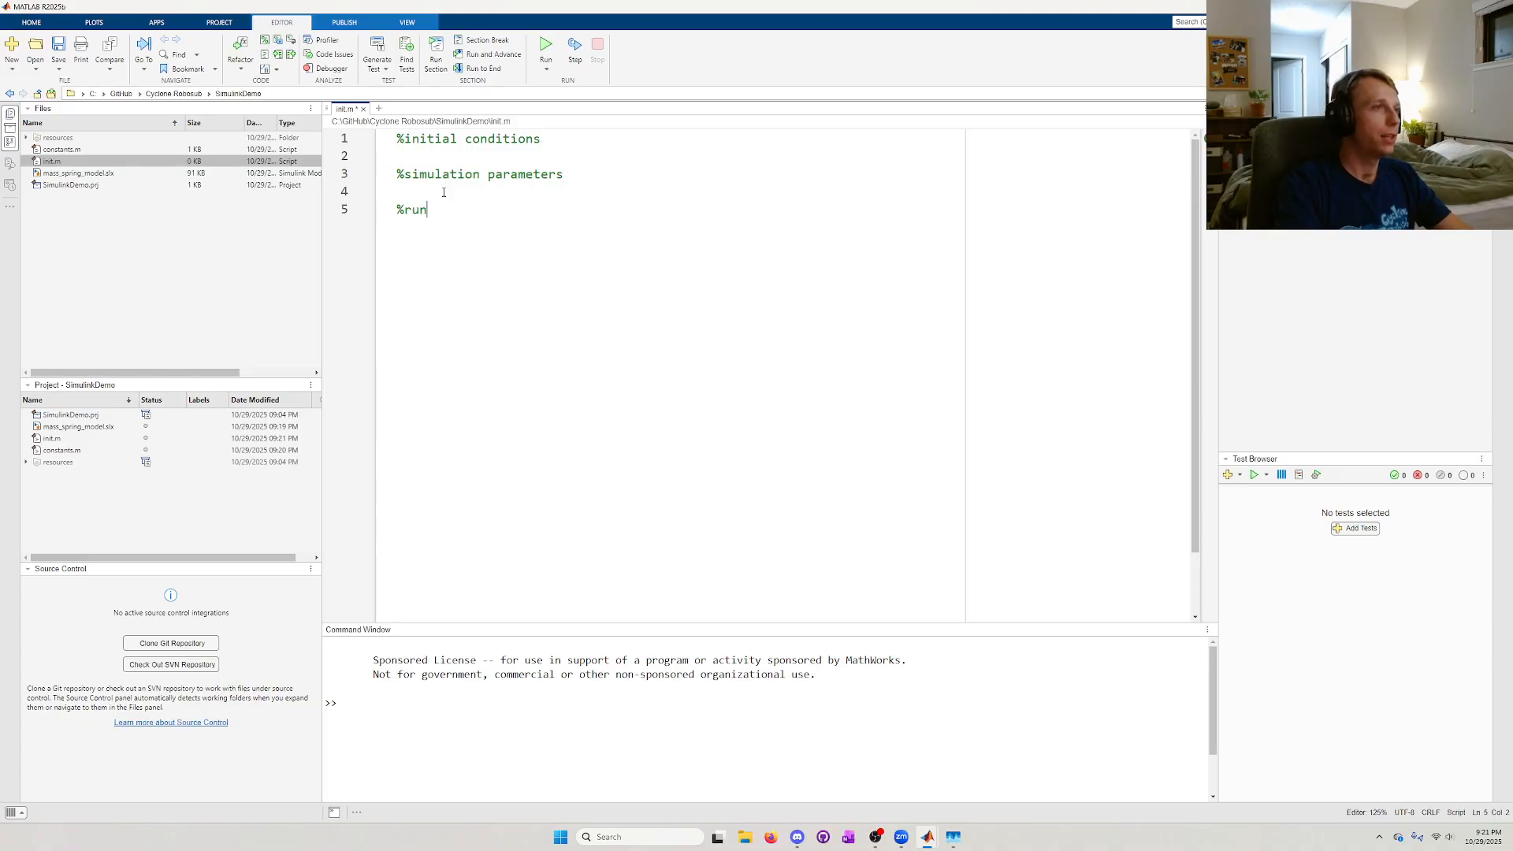
pyautogui.press('BackSpace')
pyautogui.press('BackSpace')
pyautogui.press('BackSpace')
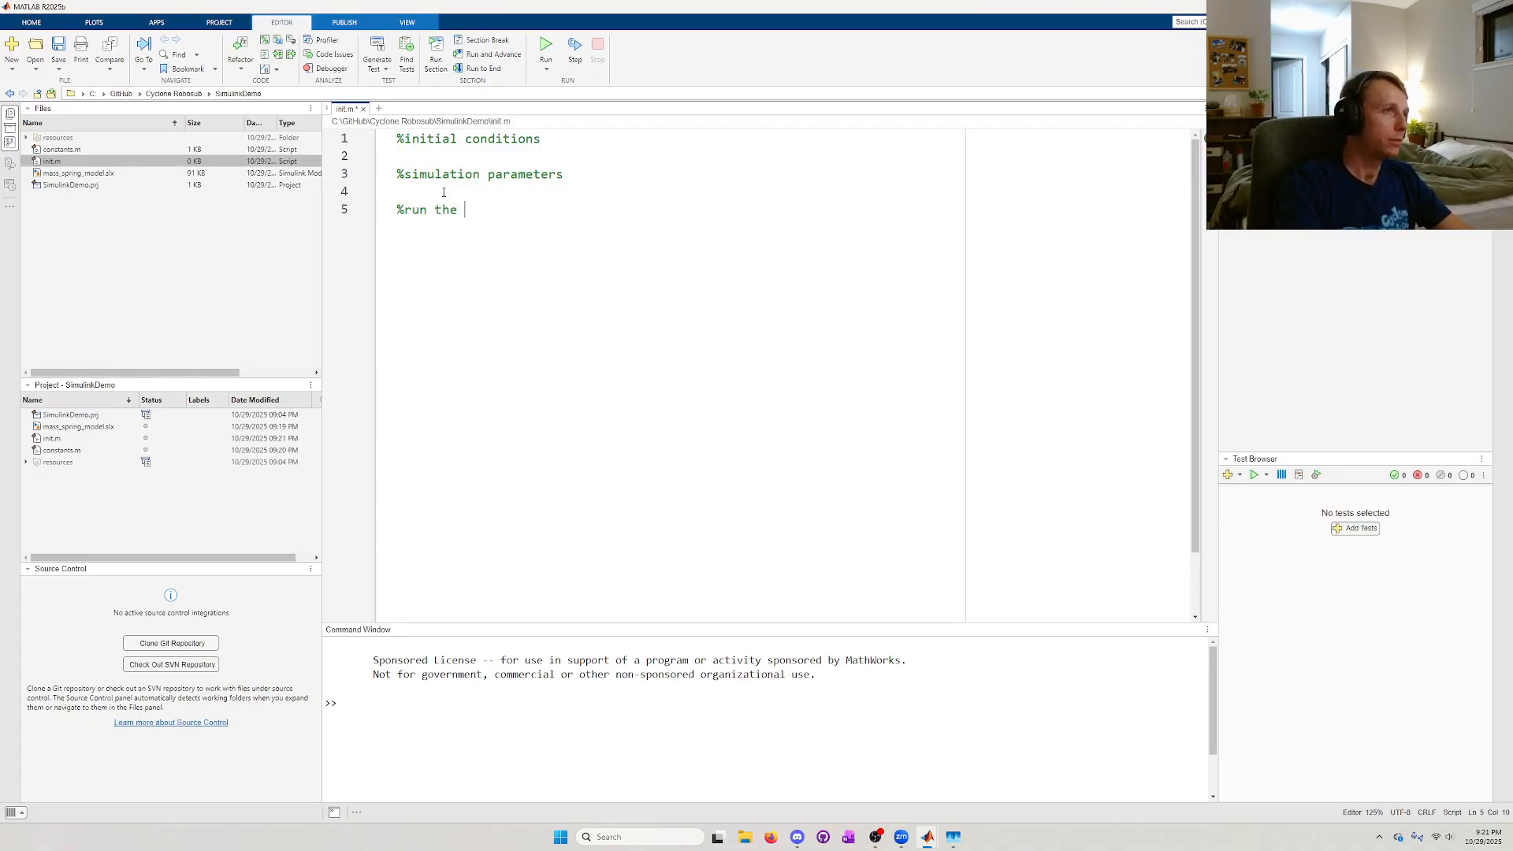
pyautogui.write('simulation')
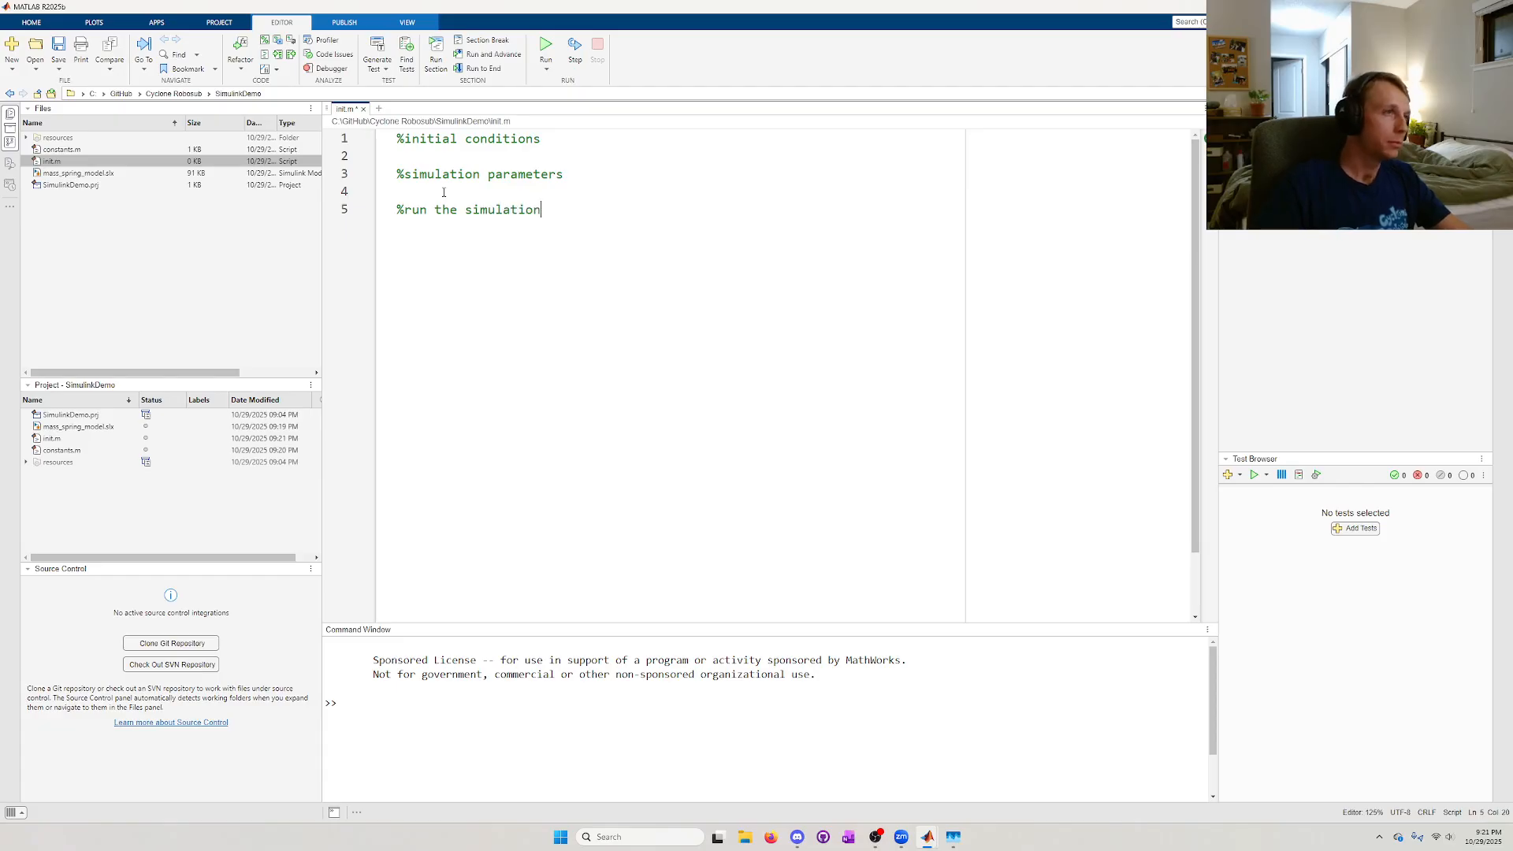
# - Define x0 = 0; and dx0 = 0; under the initial conditions comment, followed by a blank line
pyautogui.click(478, 154)
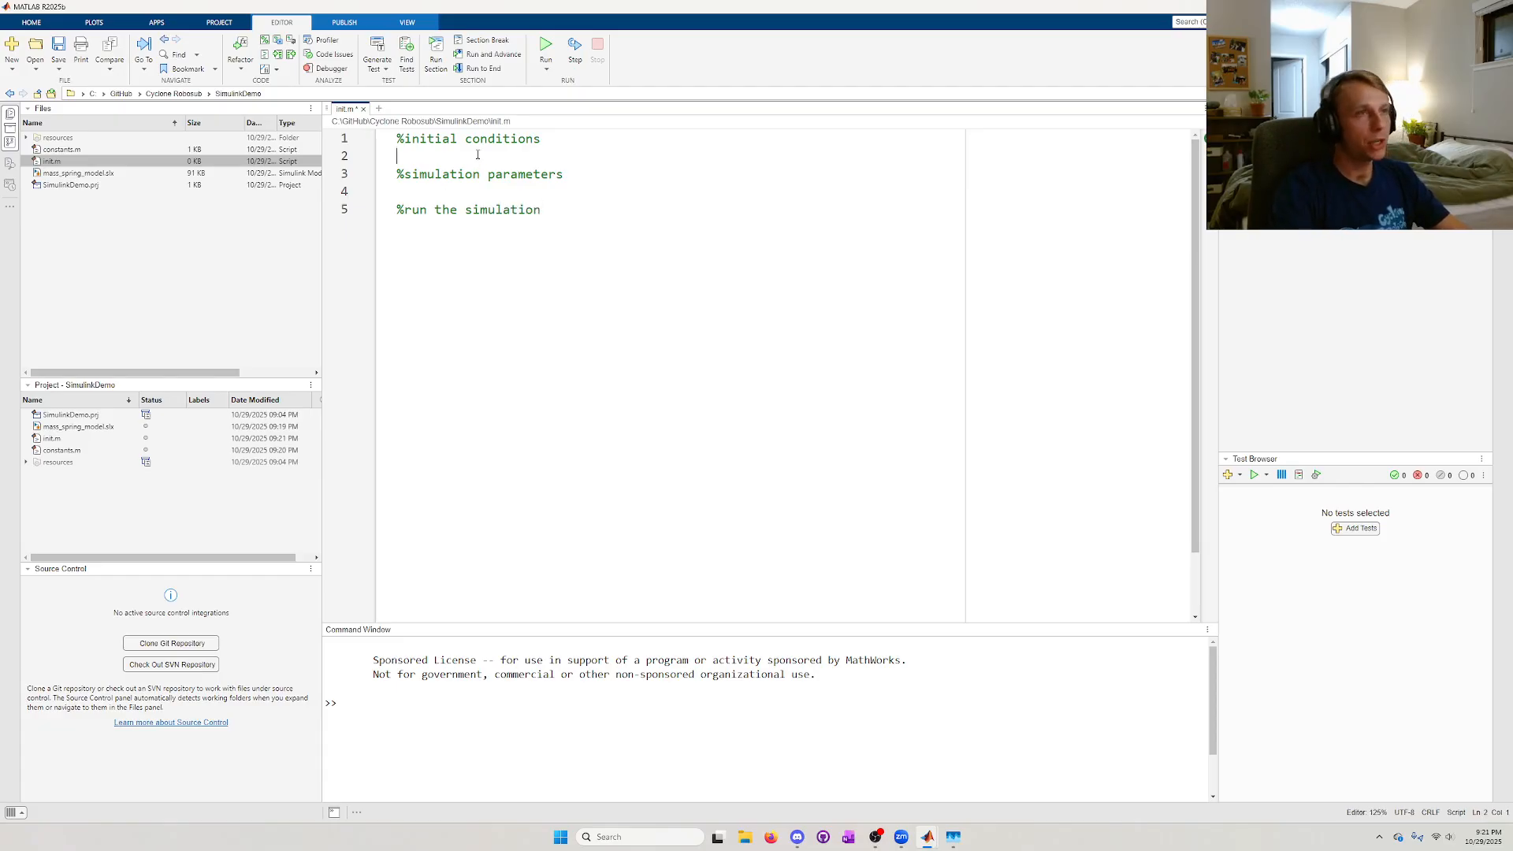
pyautogui.write('x0 =')
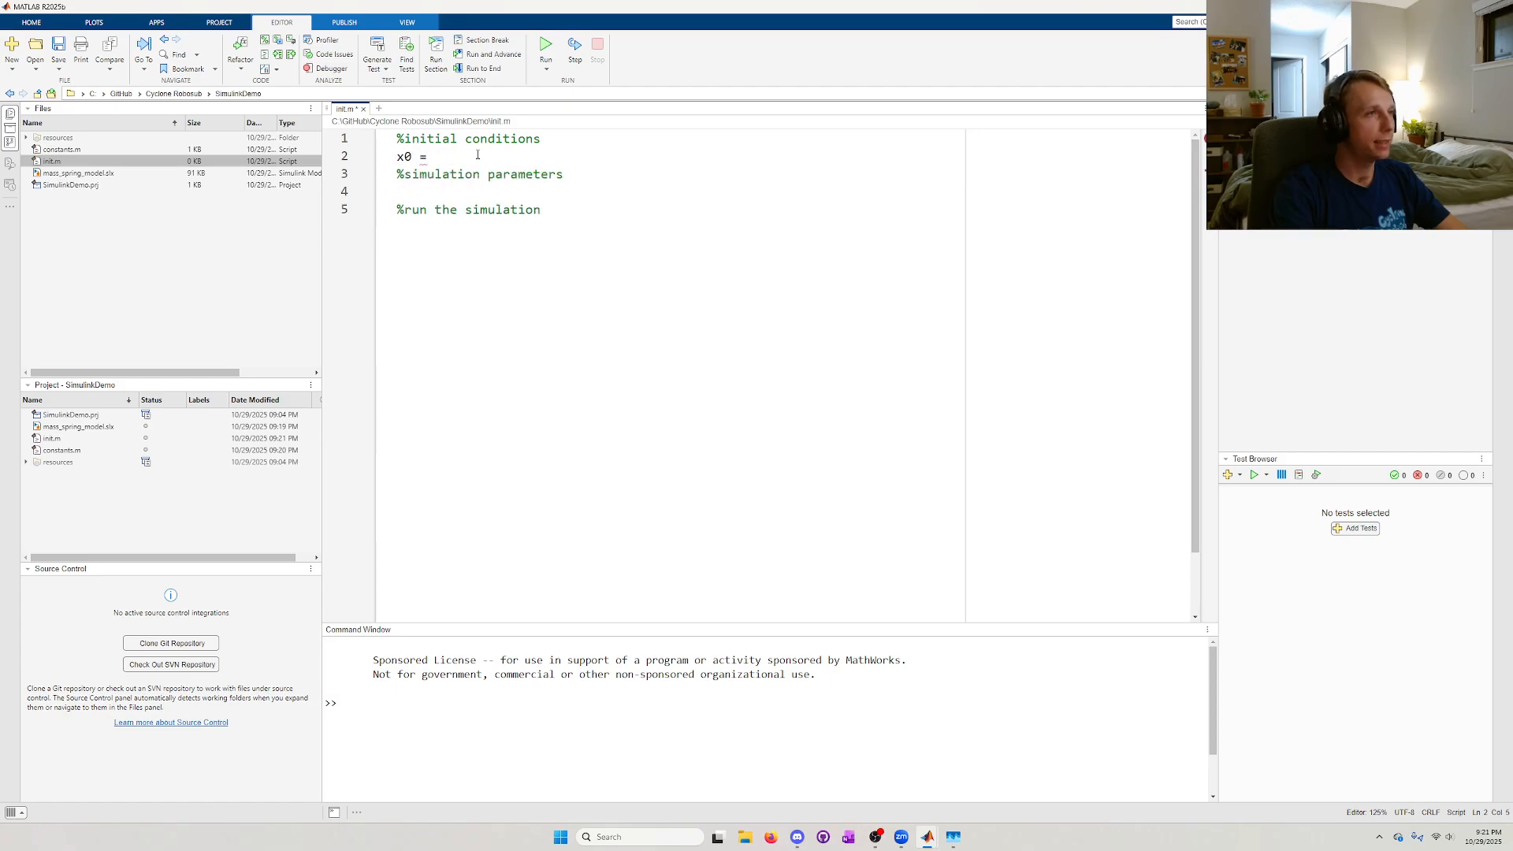
pyautogui.write(' 0;')
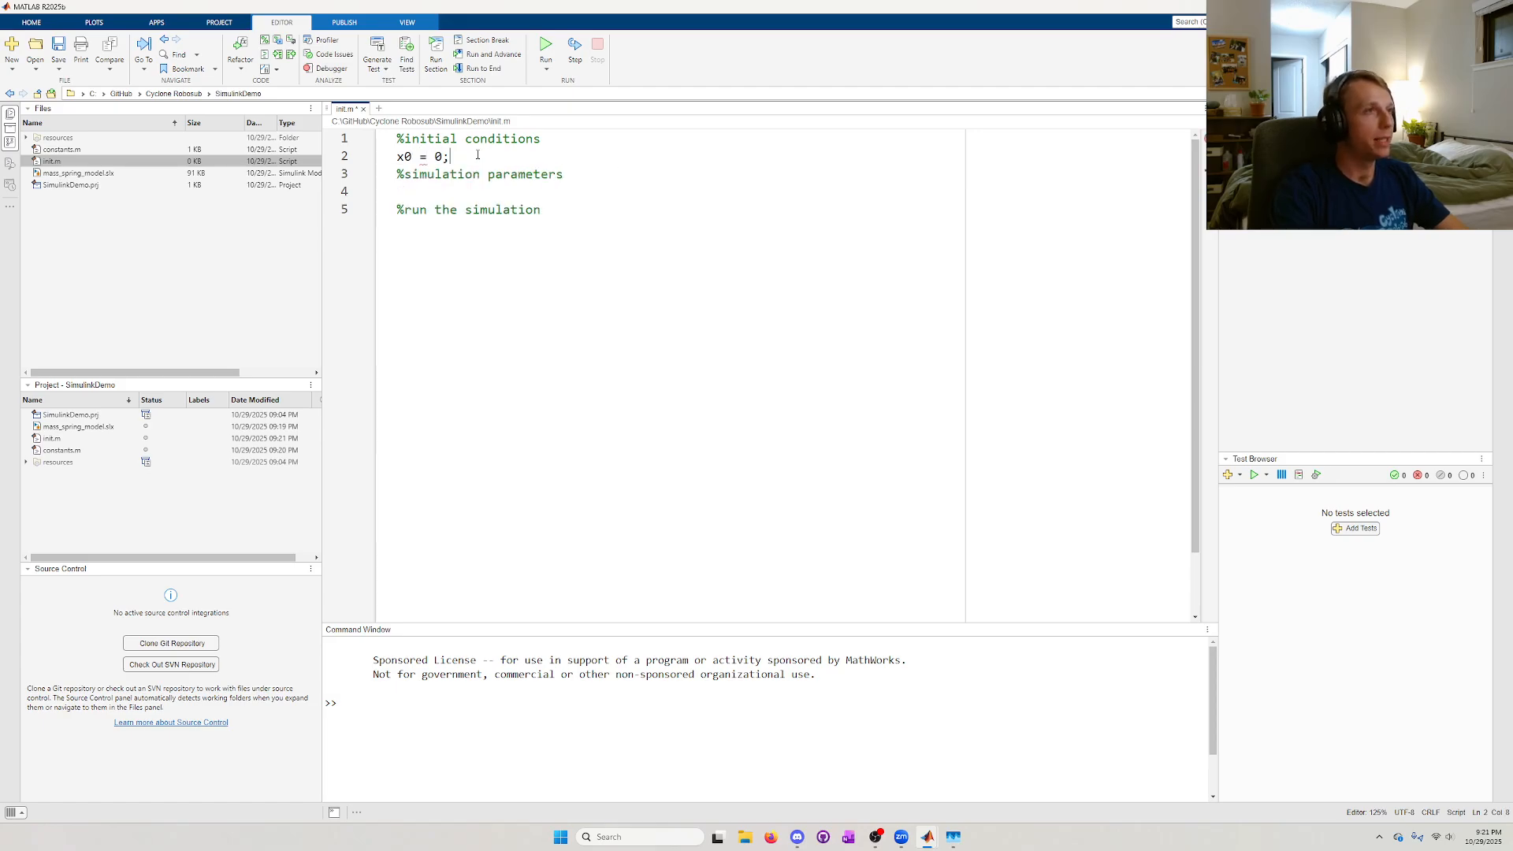
pyautogui.press('Return')
pyautogui.write('y')
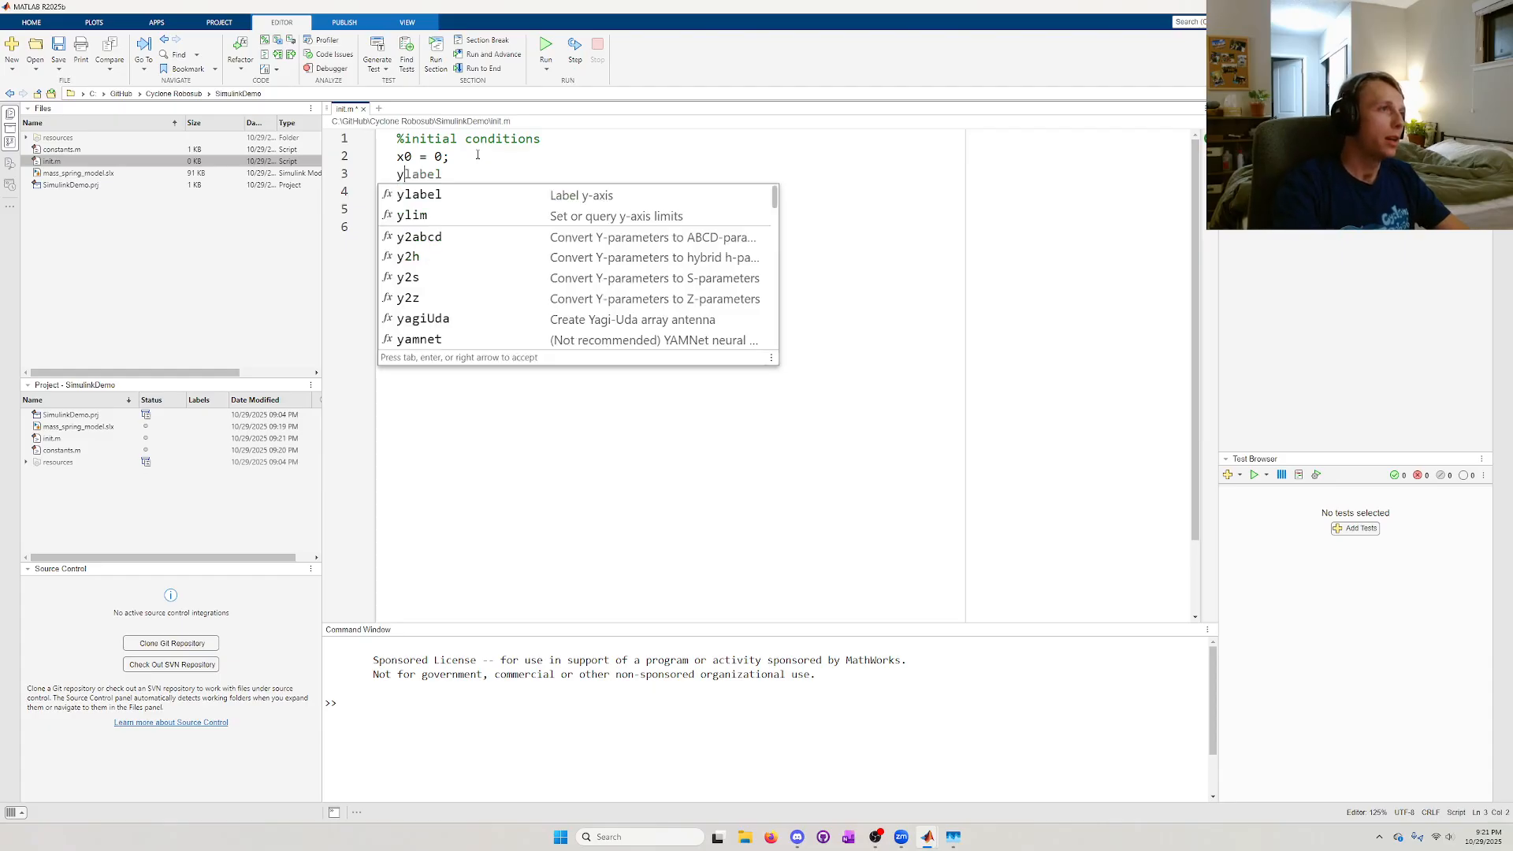
pyautogui.press('BackSpace')
pyautogui.write('dx')
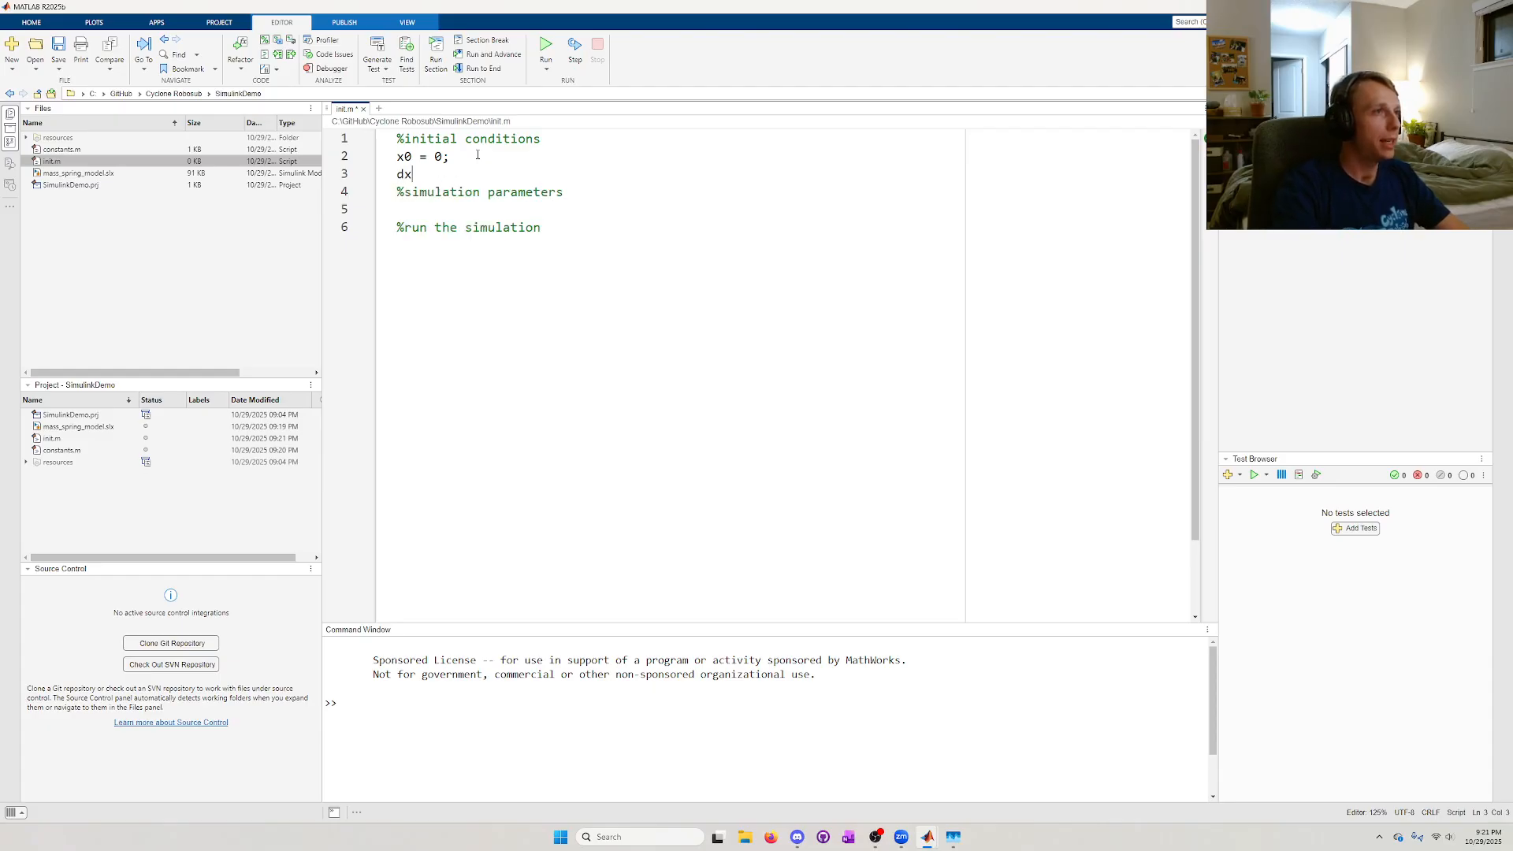
pyautogui.write('0 = 0;')
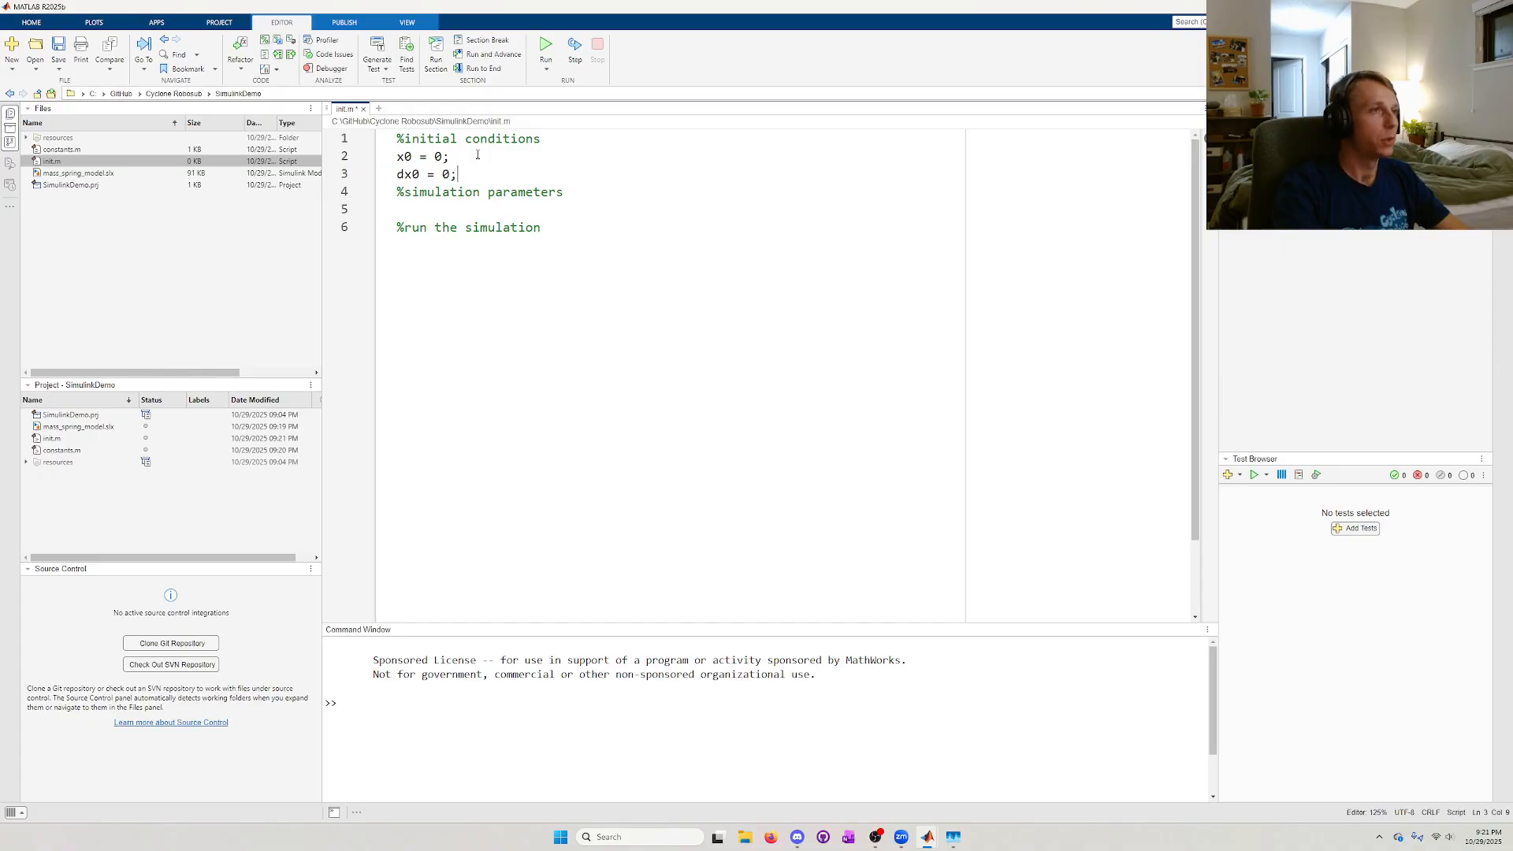
pyautogui.press('Return')
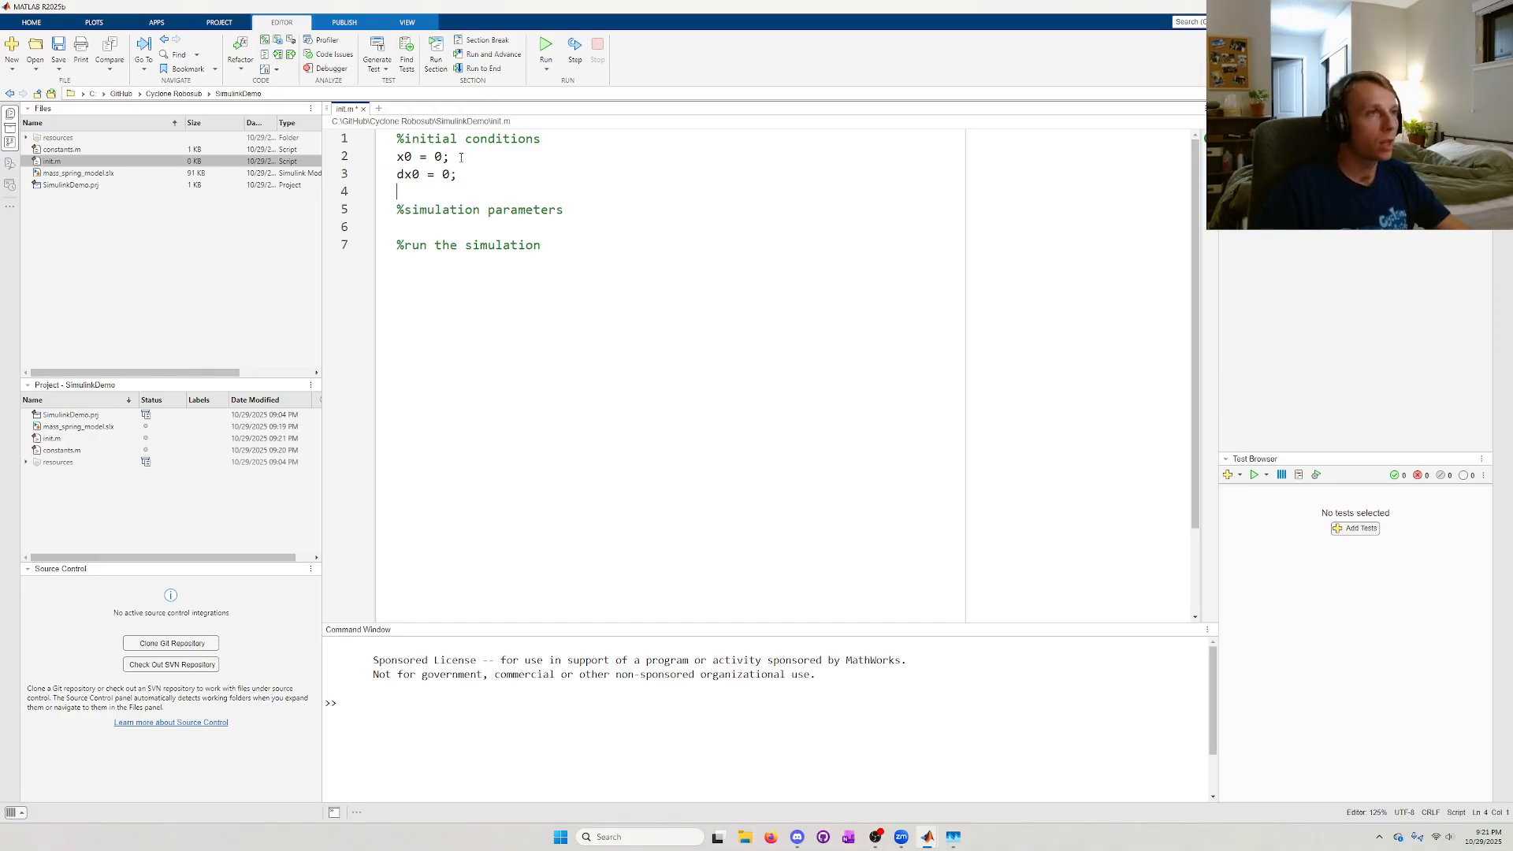
pyautogui.hotkey('shift', 'Up')
pyautogui.hotkey('shift', 'Up')
pyautogui.click(477, 178)
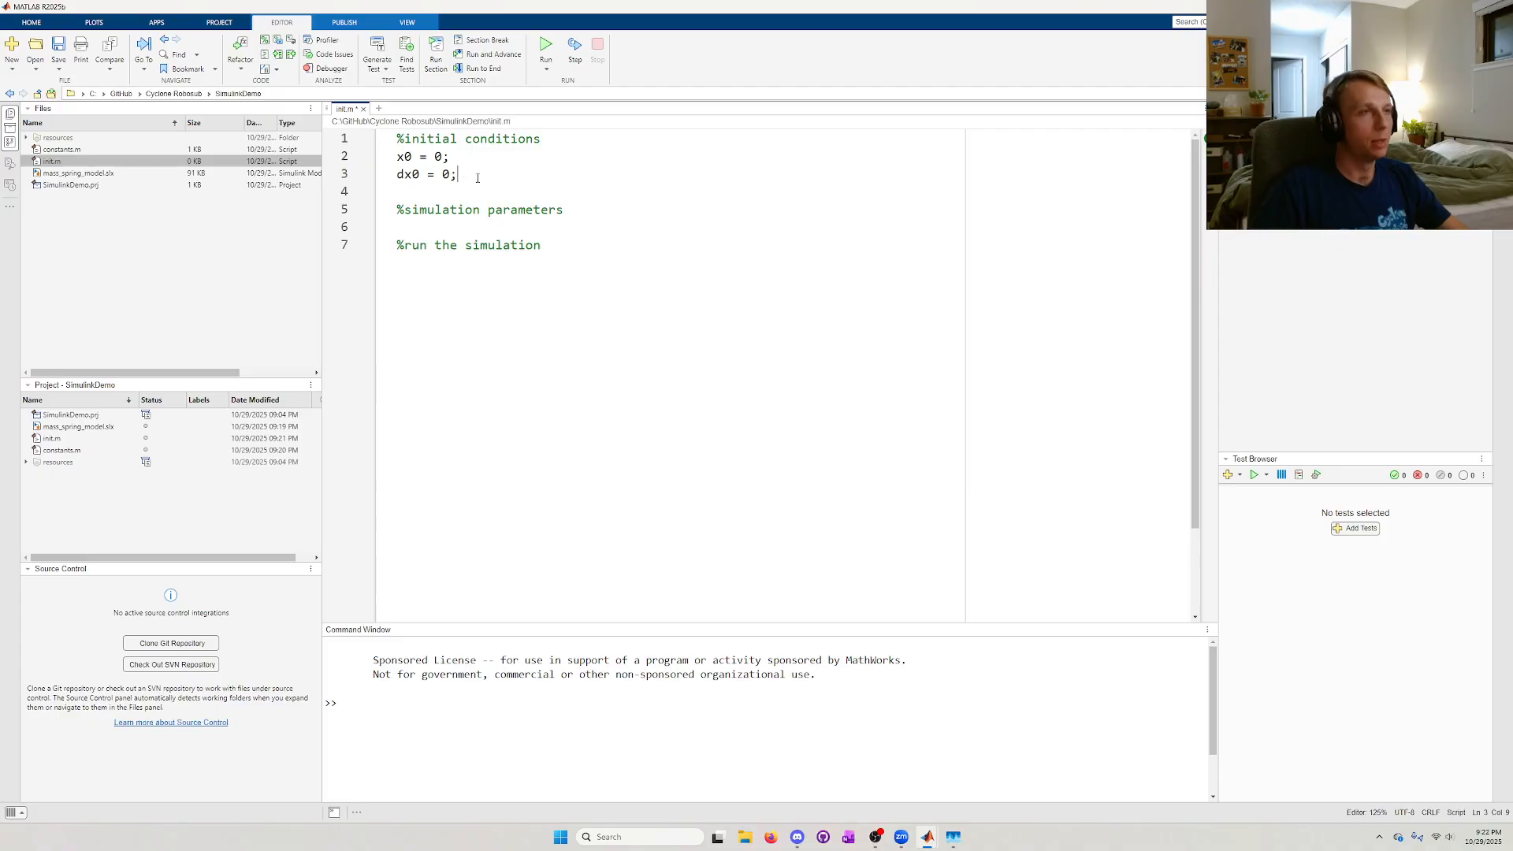
pyautogui.moveTo(478, 178); pyautogui.dragTo(433, 157)
pyautogui.click(445, 158)
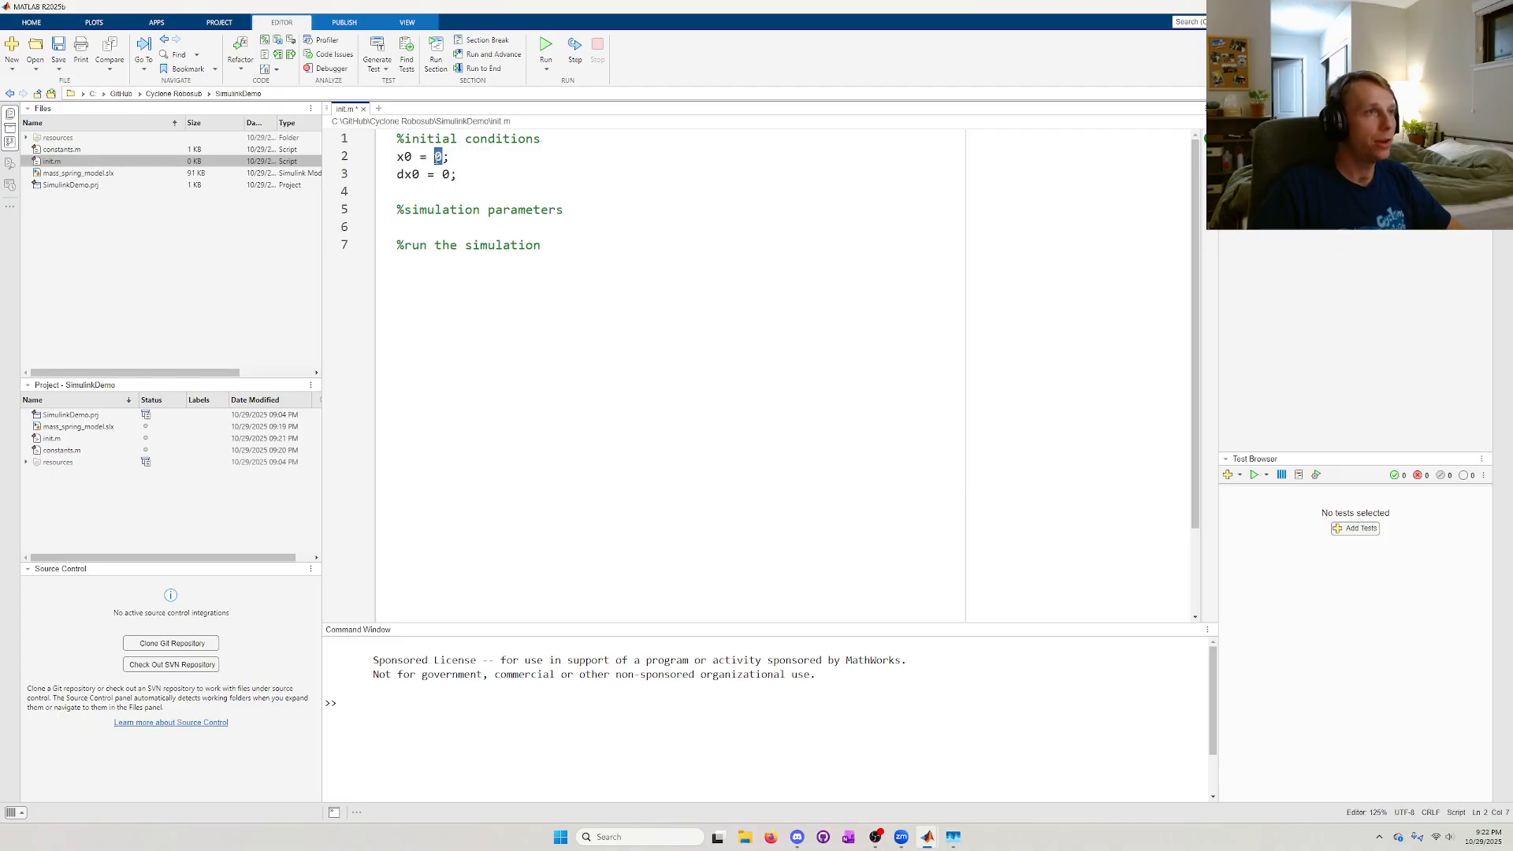
pyautogui.doubleClick(446, 174)
pyautogui.click(461, 179)
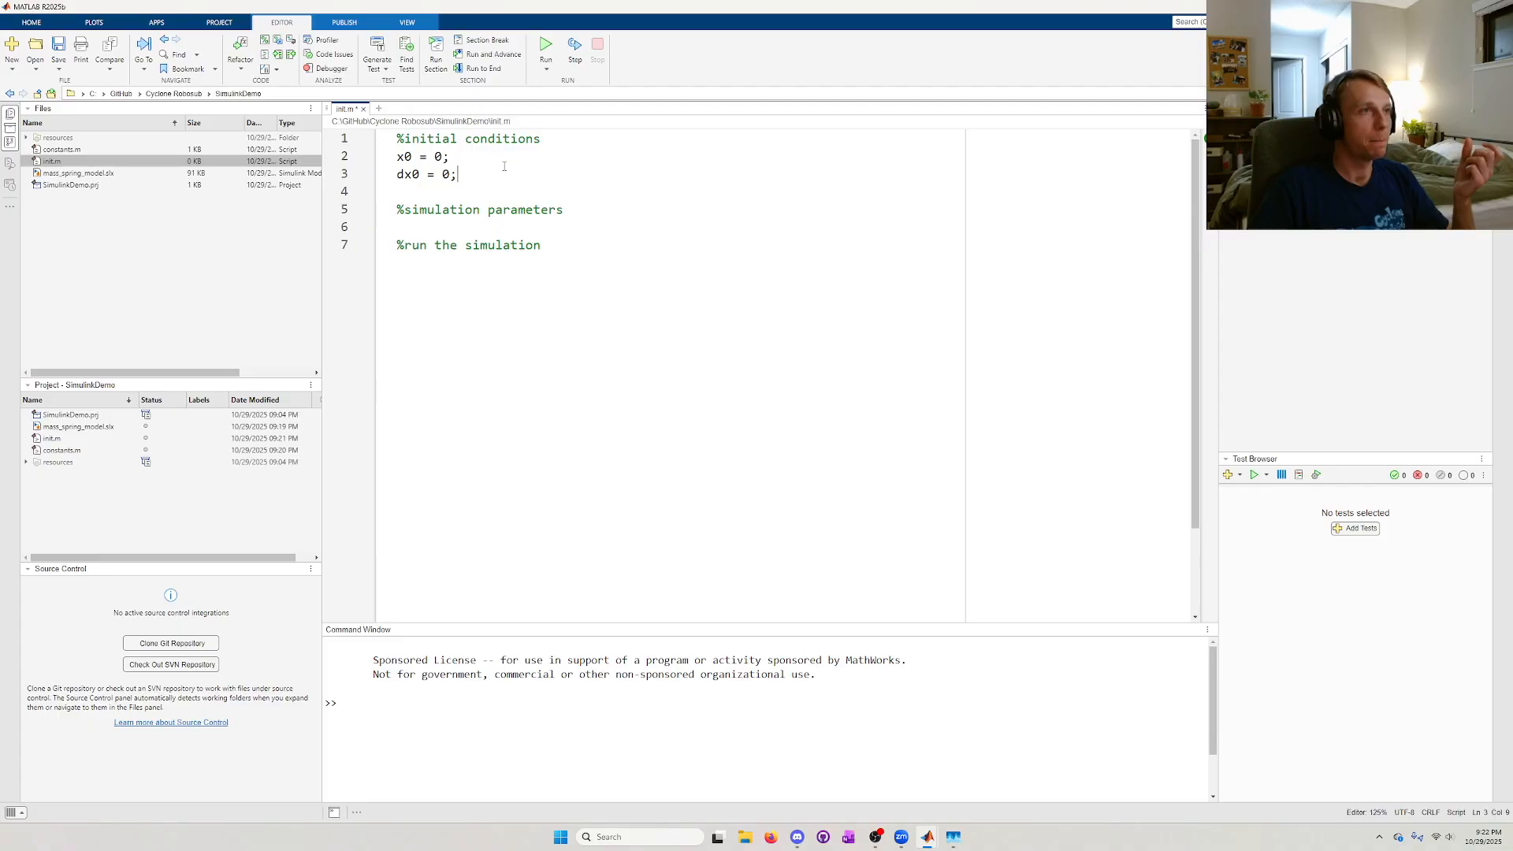
pyautogui.moveTo(495, 175); pyautogui.dragTo(398, 156)
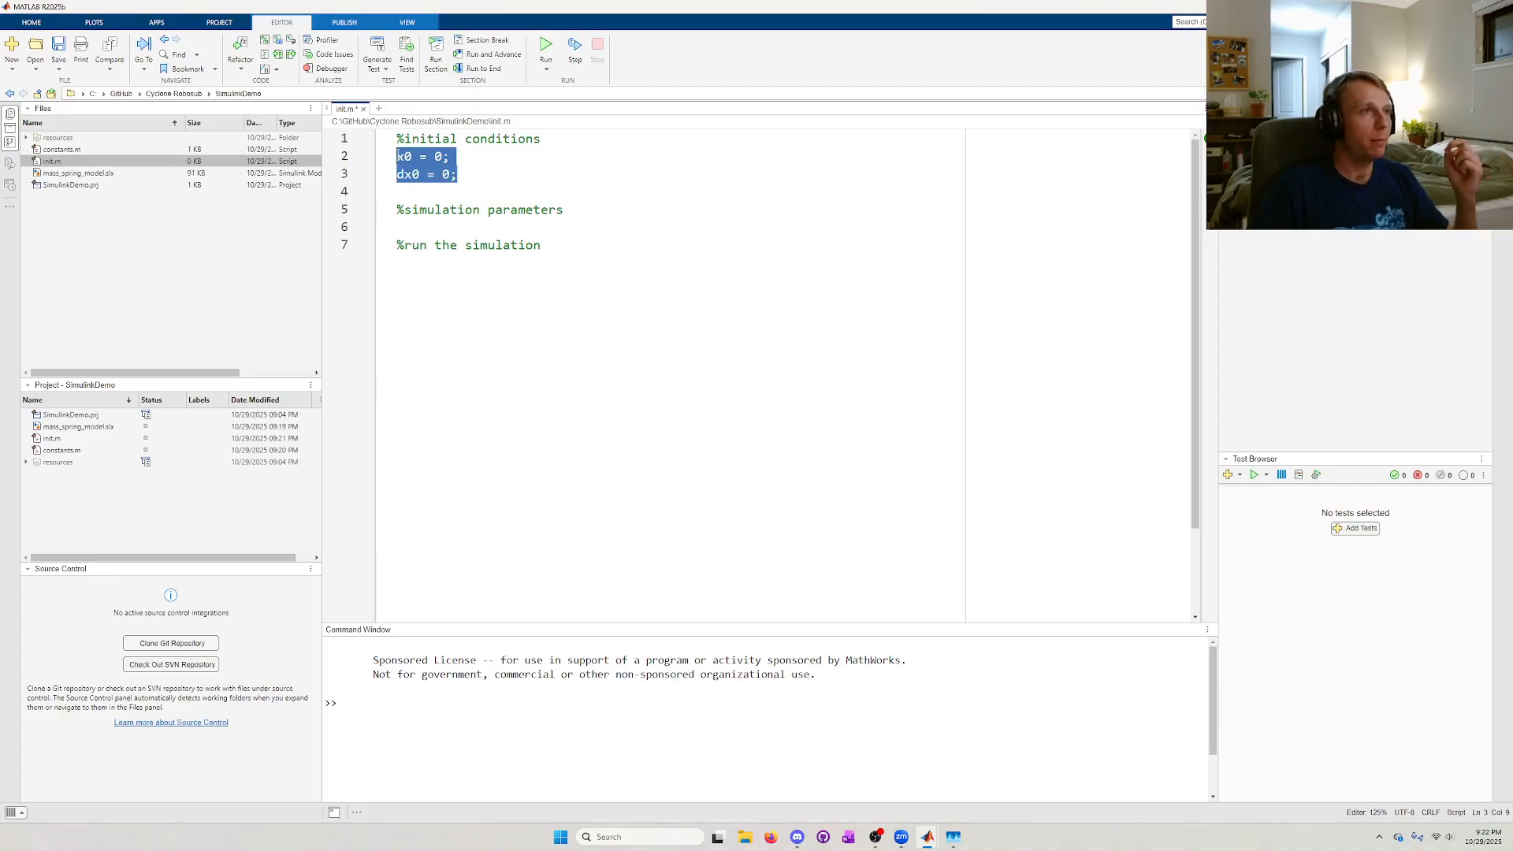
pyautogui.click(497, 175)
pyautogui.moveTo(497, 174); pyautogui.dragTo(397, 156)
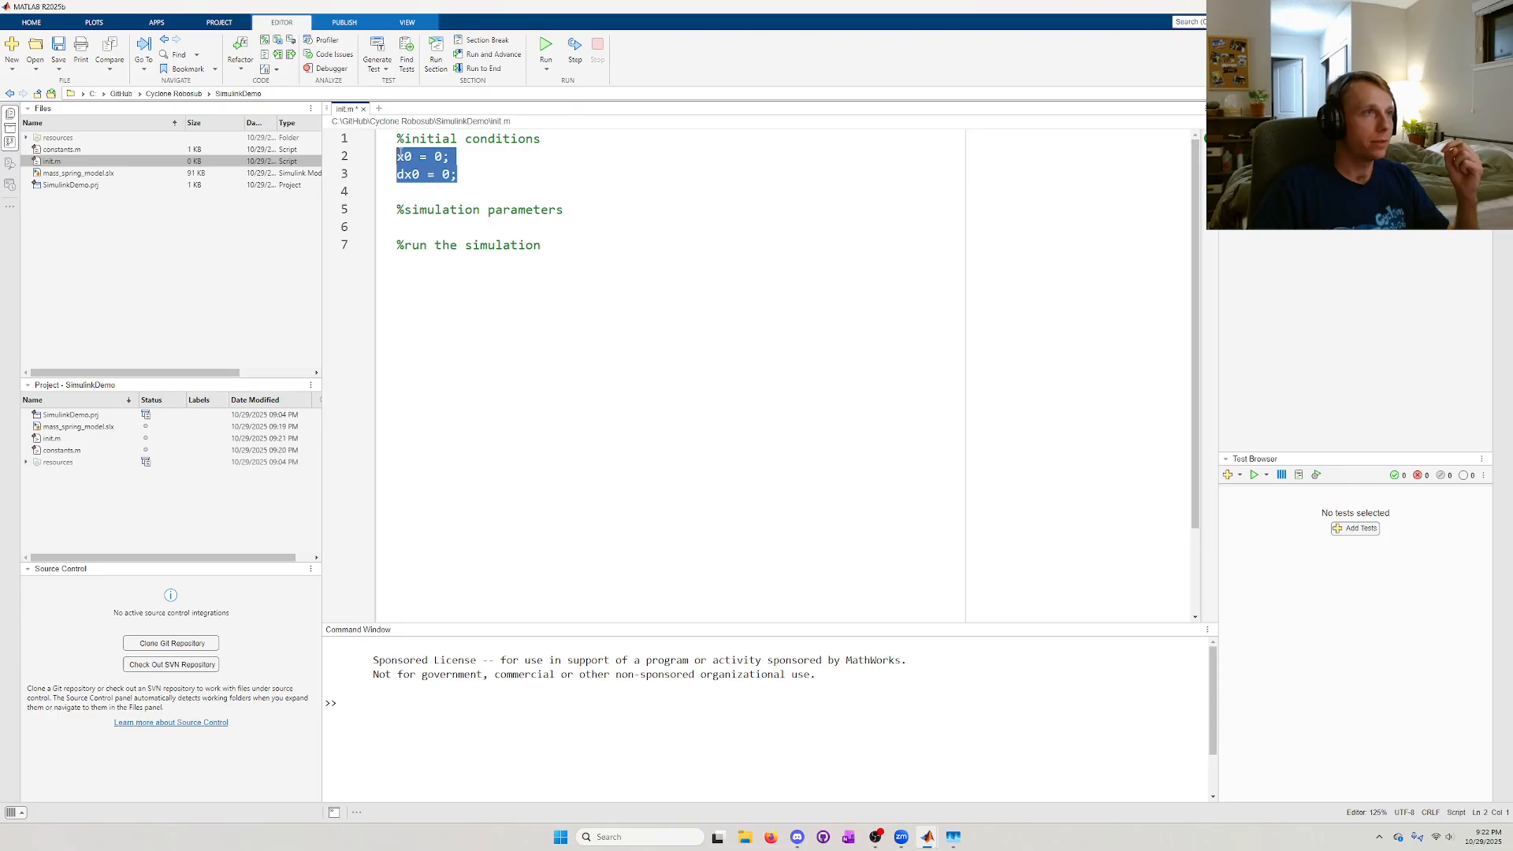
pyautogui.click(475, 177)
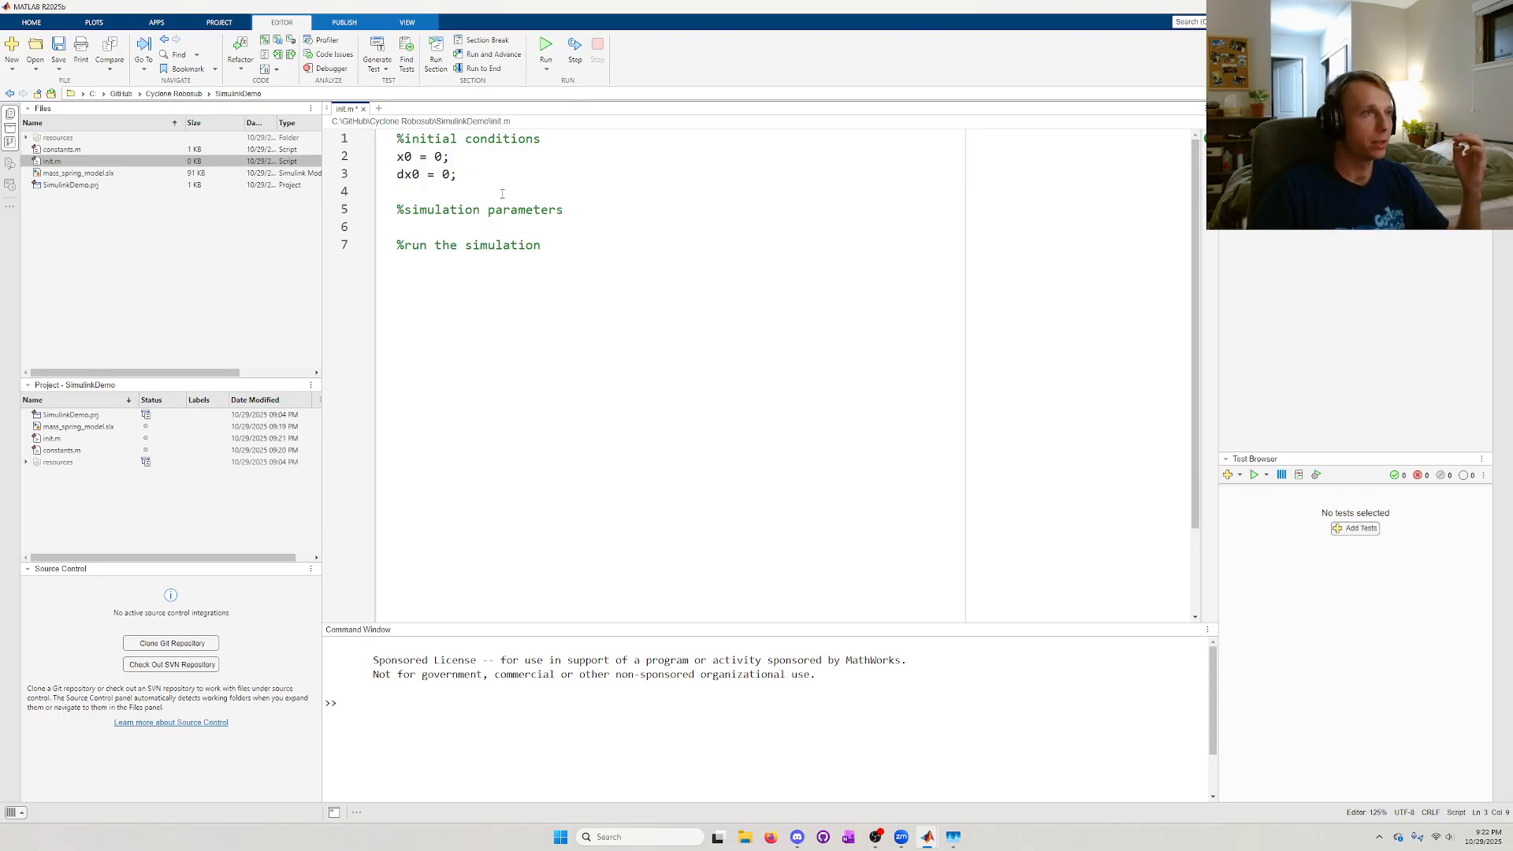
# - Define tspan = 10; on a new line under the simulation parameters comment
pyautogui.click(593, 205)
pyautogui.press('Return')
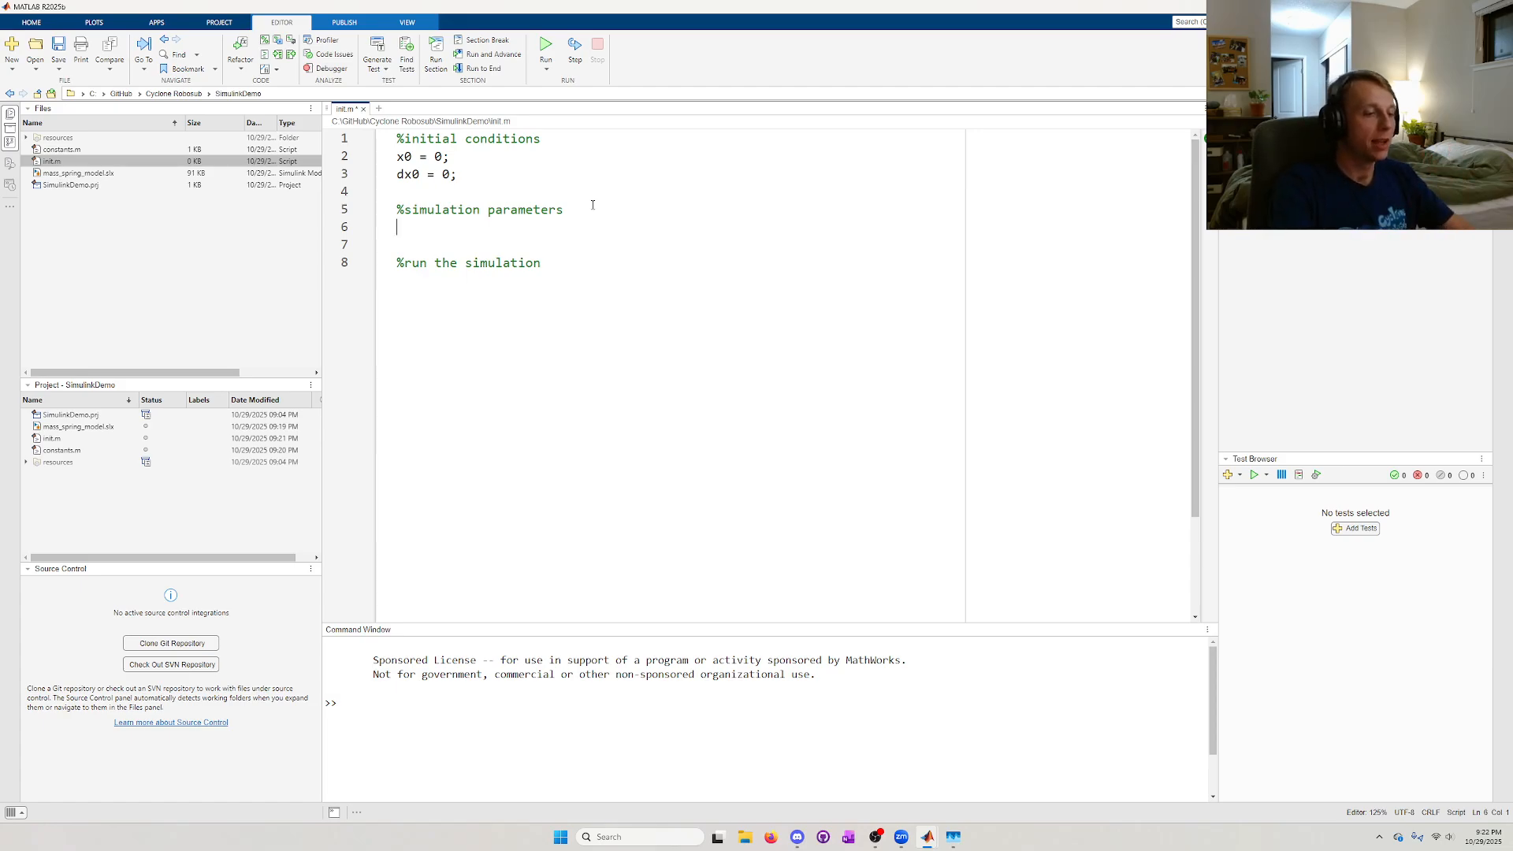
pyautogui.write('tspan = ')
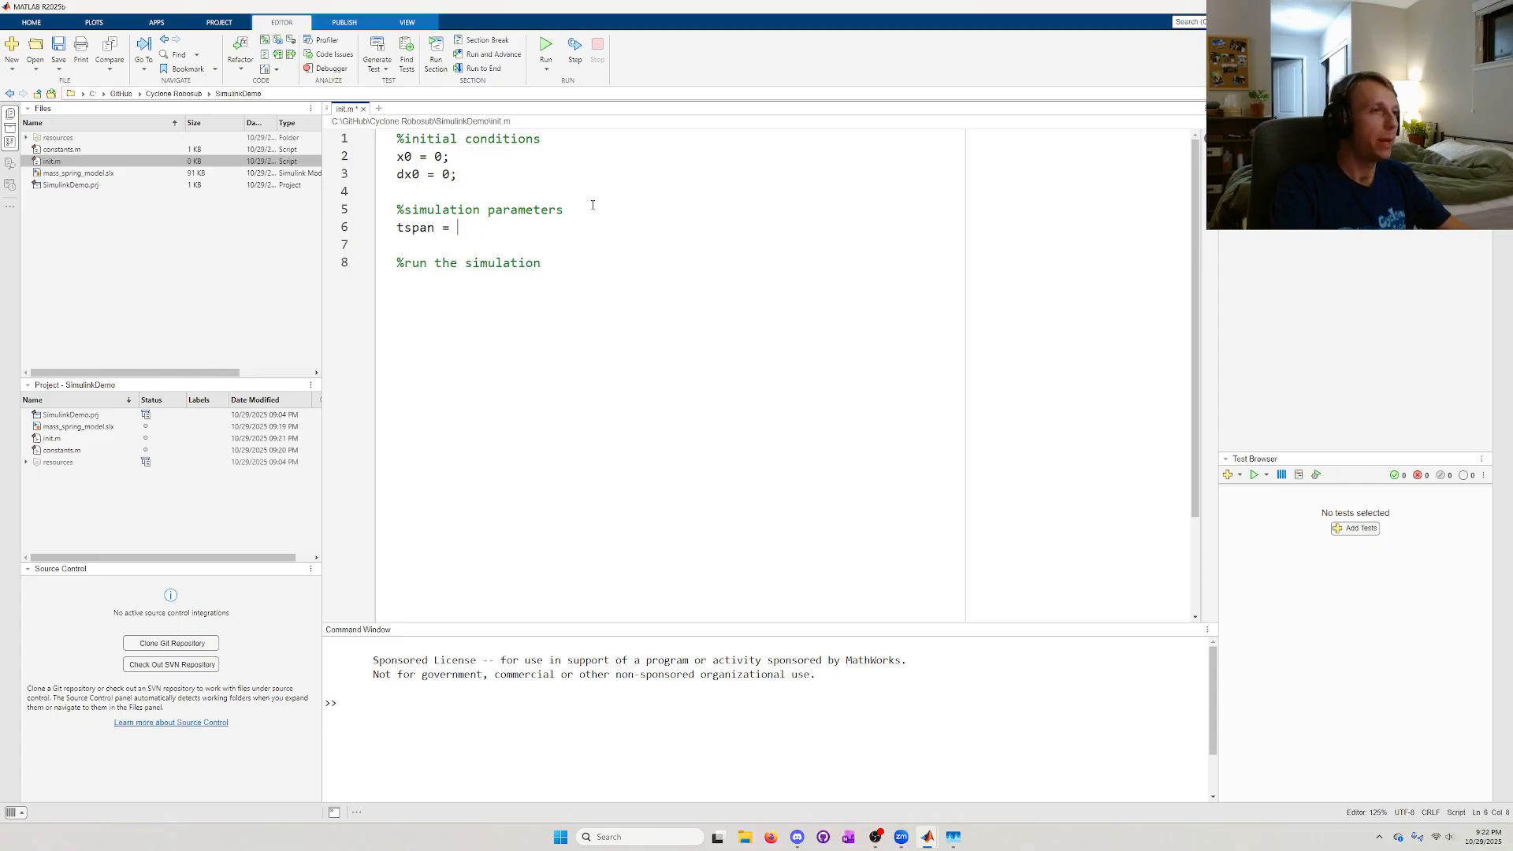
pyautogui.write('10;')
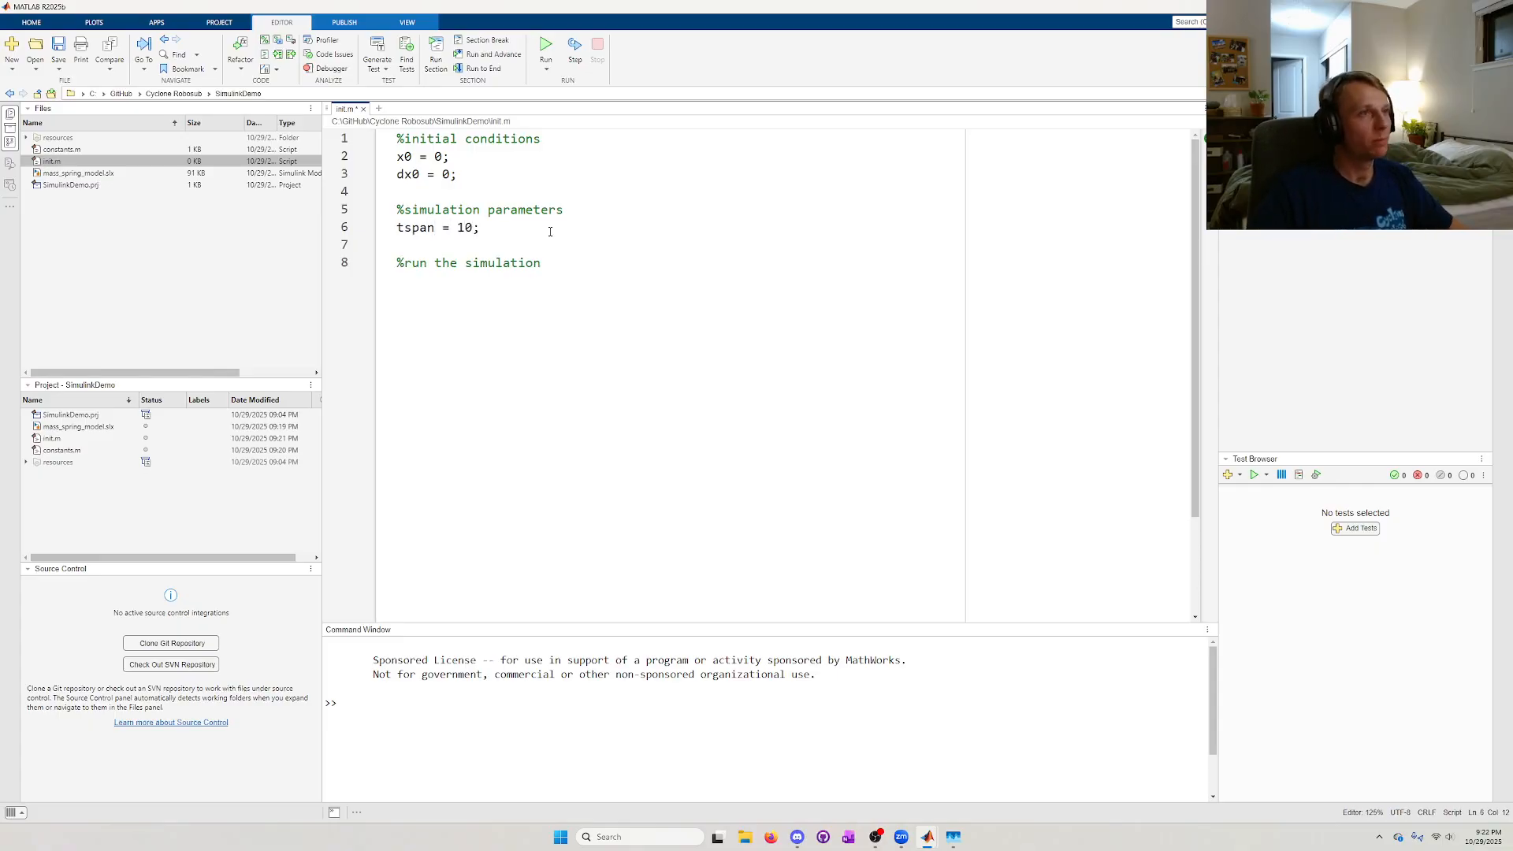
pyautogui.moveTo(550, 231); pyautogui.dragTo(399, 233)
pyautogui.click(472, 241)
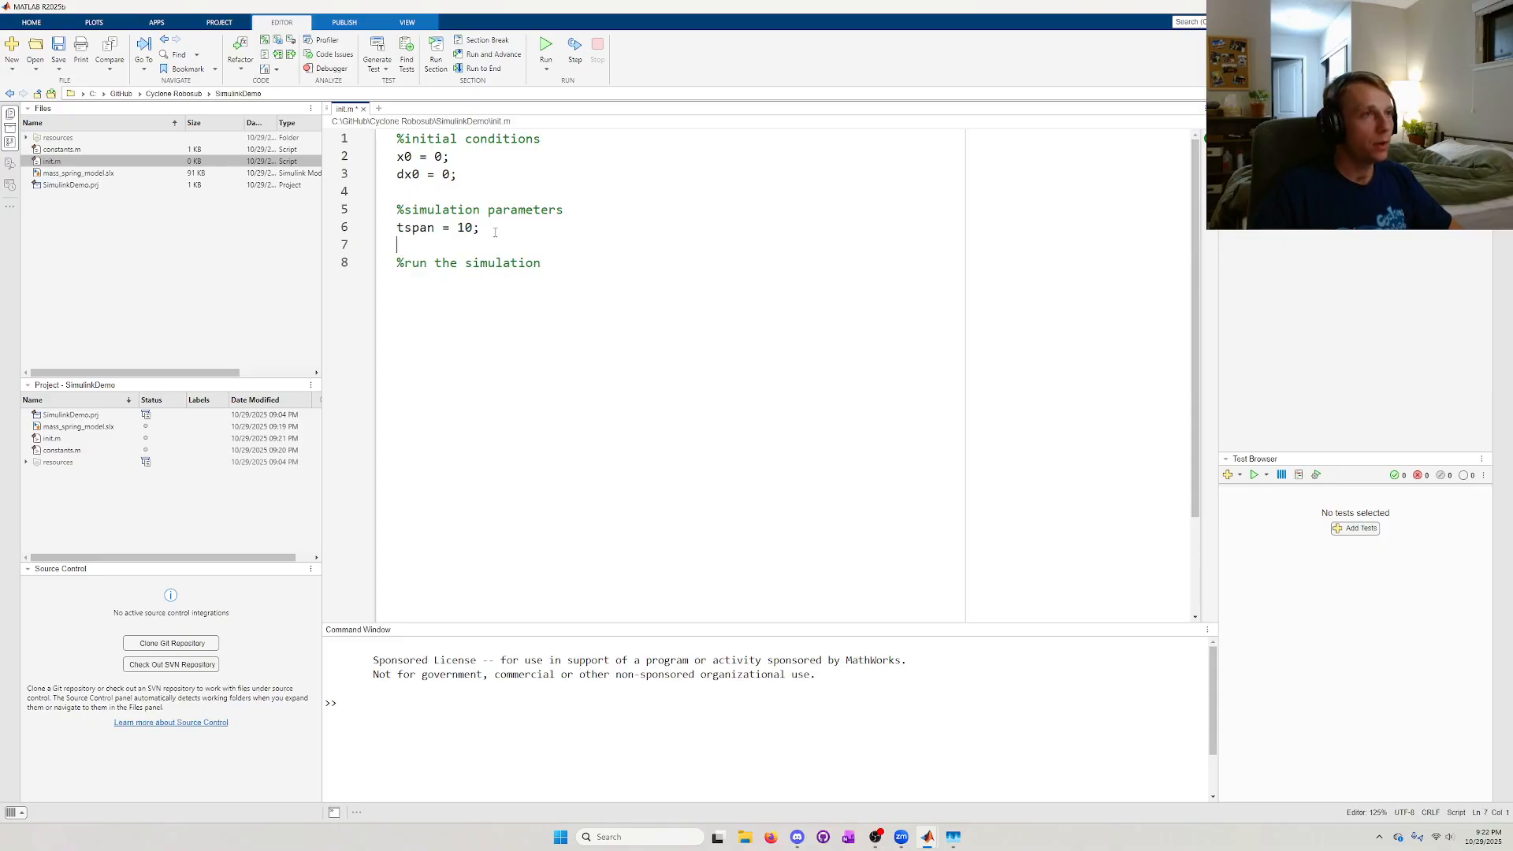
pyautogui.moveTo(495, 231); pyautogui.dragTo(398, 231)
pyautogui.click(491, 233)
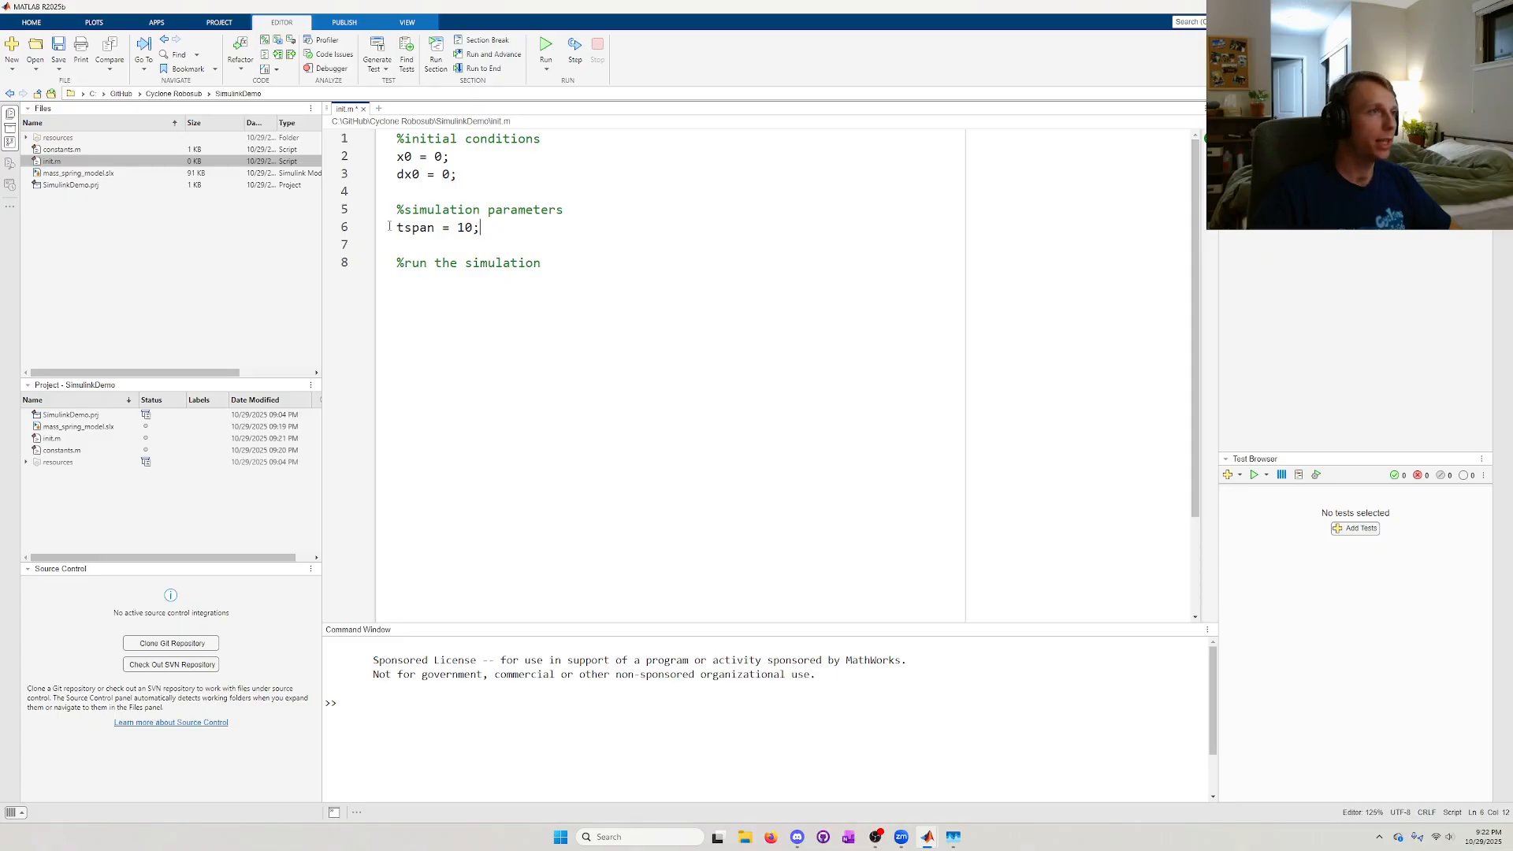
pyautogui.moveTo(390, 227); pyautogui.dragTo(480, 228)
pyautogui.click(485, 239)
# - Try Inf as the tspan value and set it back to 10
pyautogui.doubleClick(466, 227)
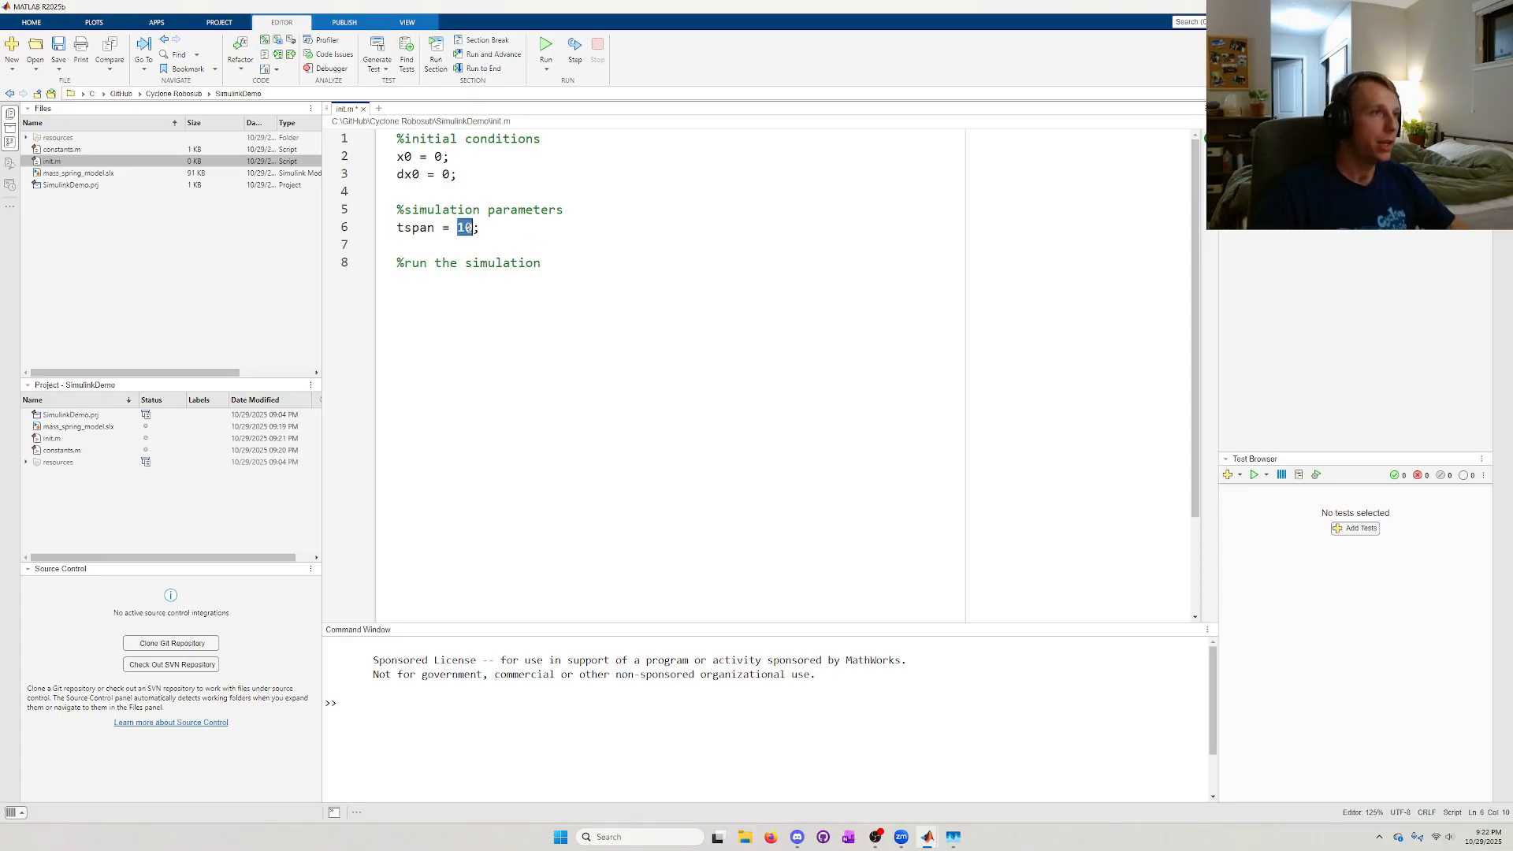
pyautogui.write('Inf')
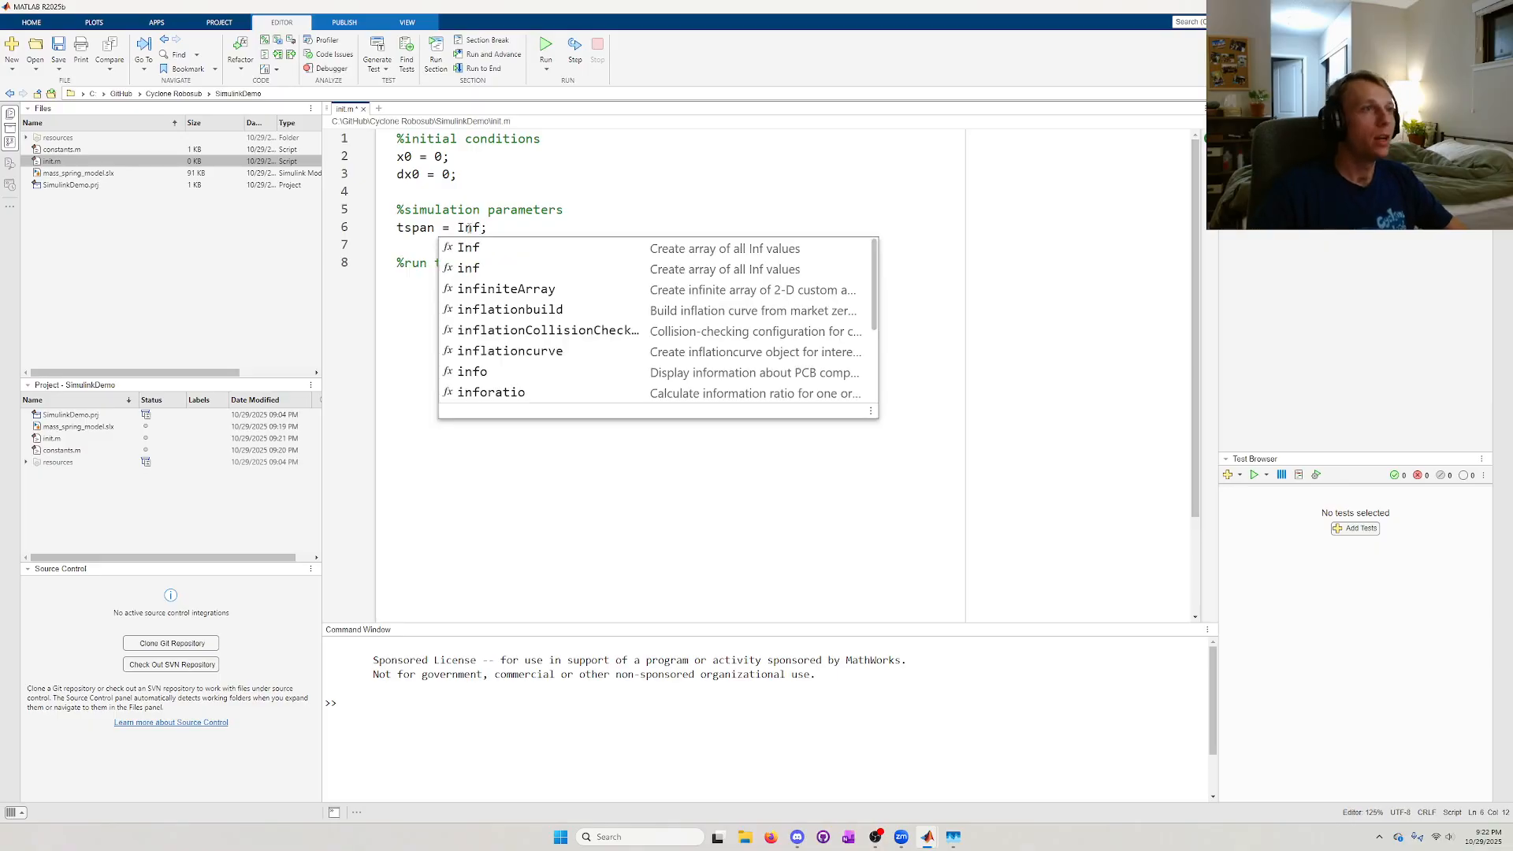
pyautogui.click(539, 230)
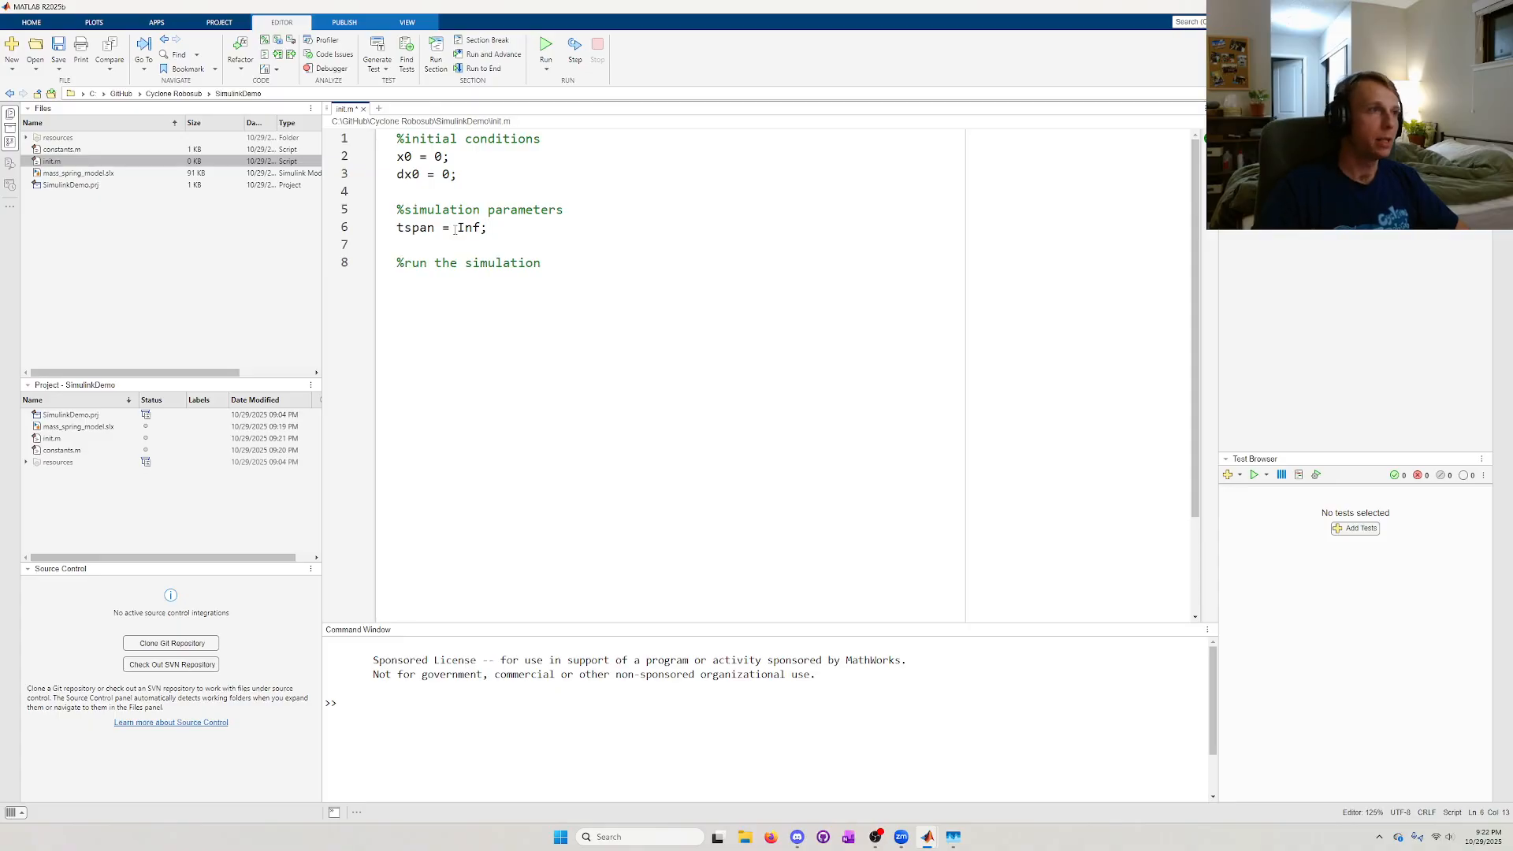
pyautogui.moveTo(501, 233); pyautogui.dragTo(461, 227)
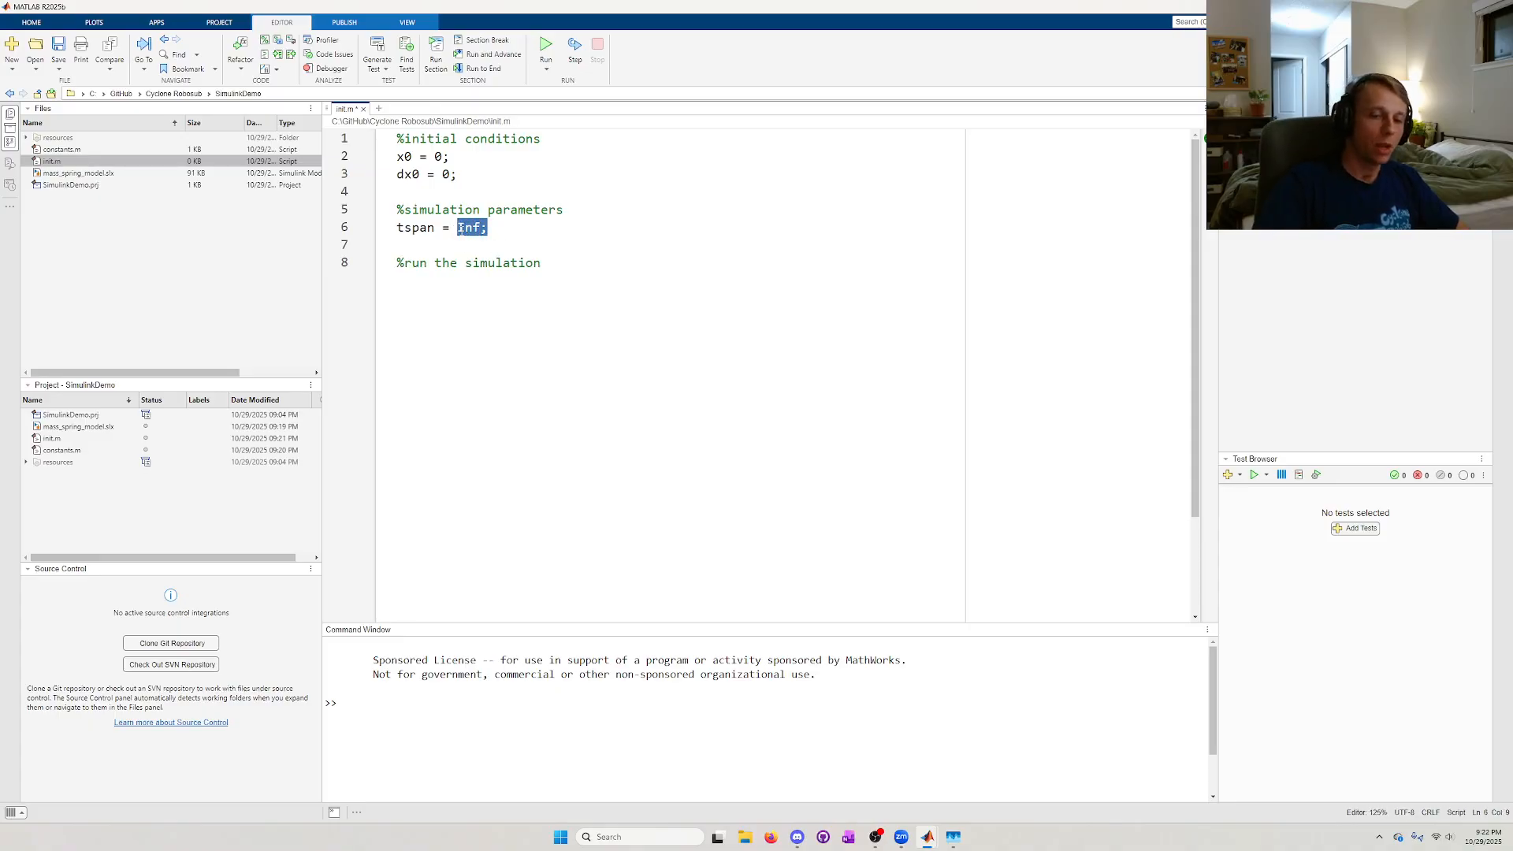
pyautogui.write('10;')
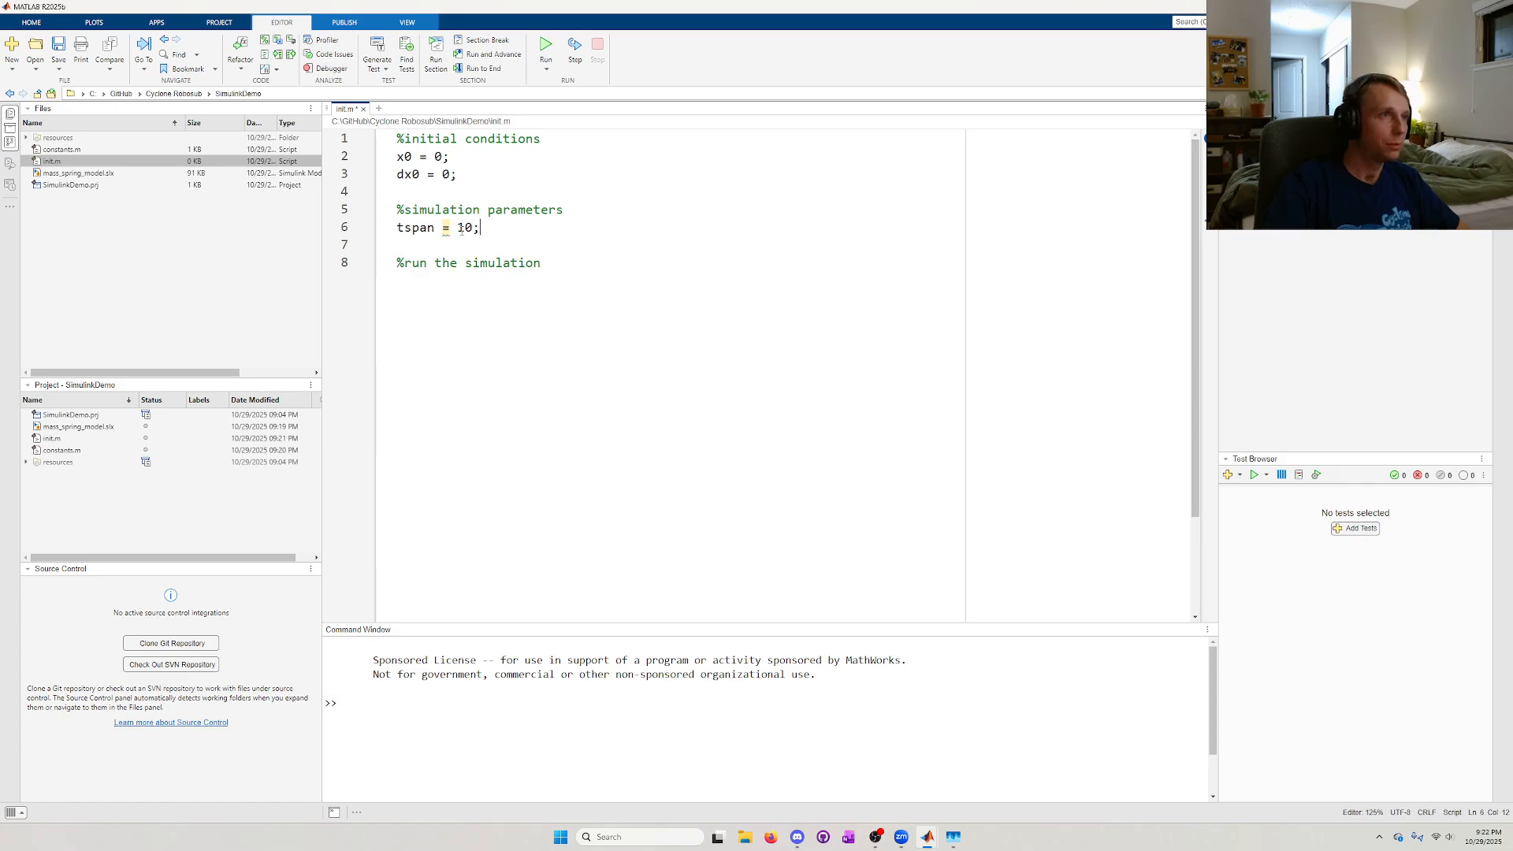
# - Add the placeholder names reltol, abstol and dt on separate lines below the tspan definition
pyautogui.press('Return')
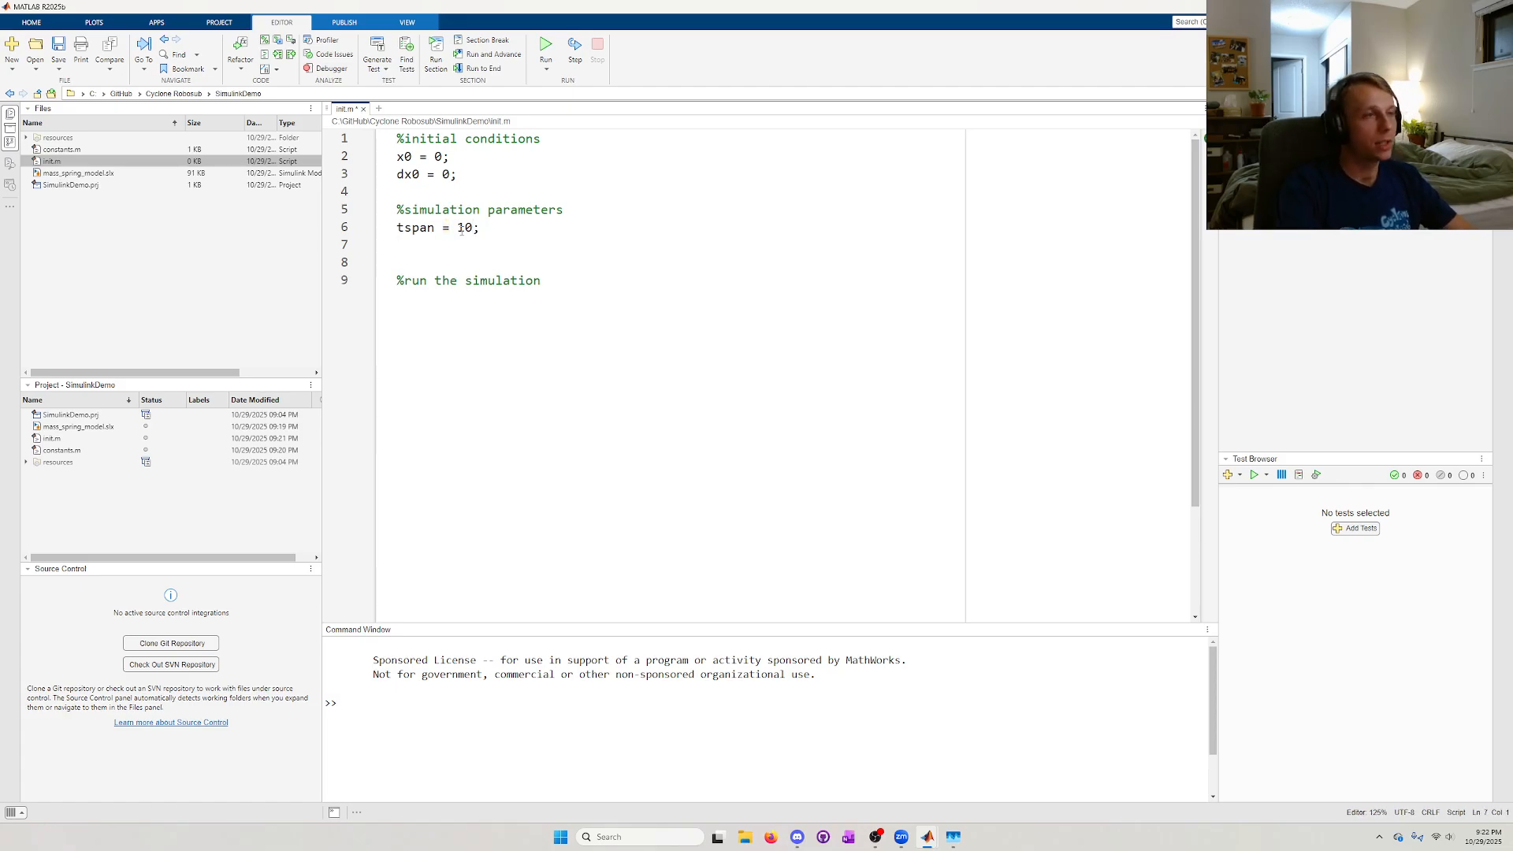
pyautogui.write('reltol')
pyautogui.press('Return')
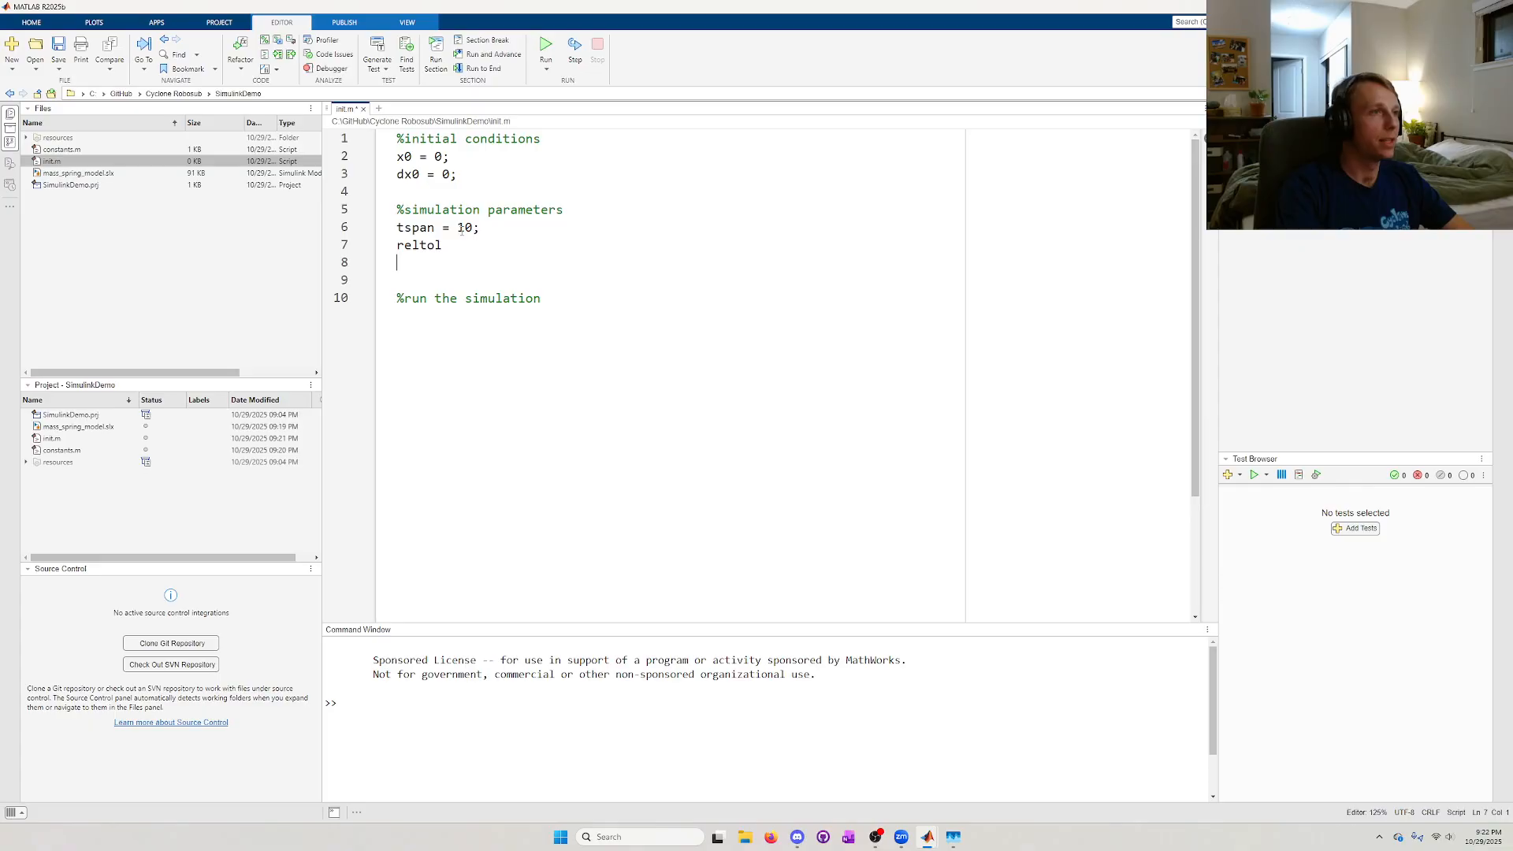
pyautogui.write('abstol')
pyautogui.press('Return')
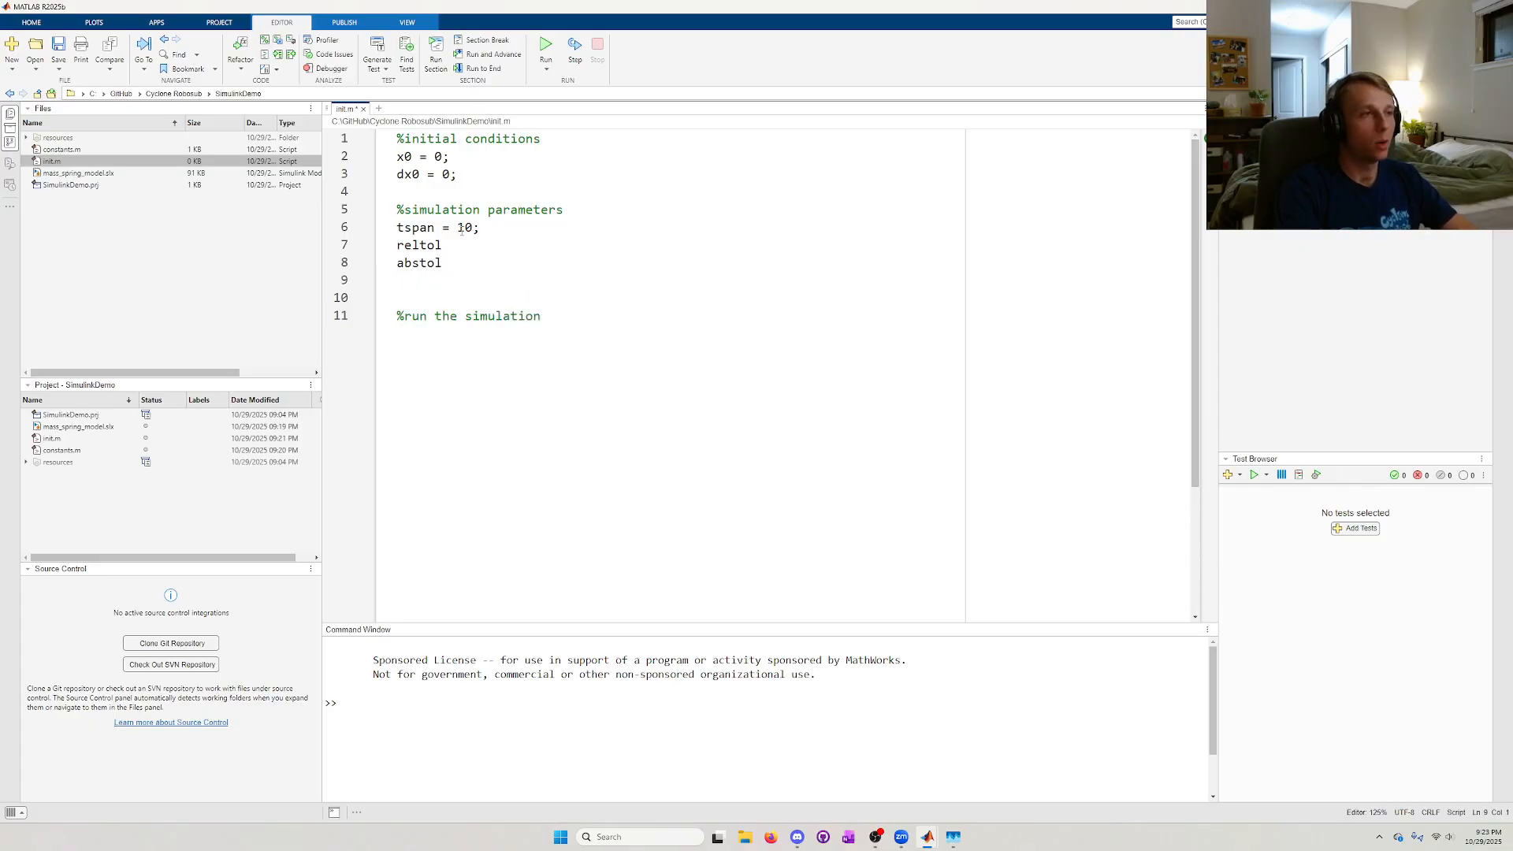
pyautogui.write('t')
pyautogui.press('BackSpace')
pyautogui.write('dt')
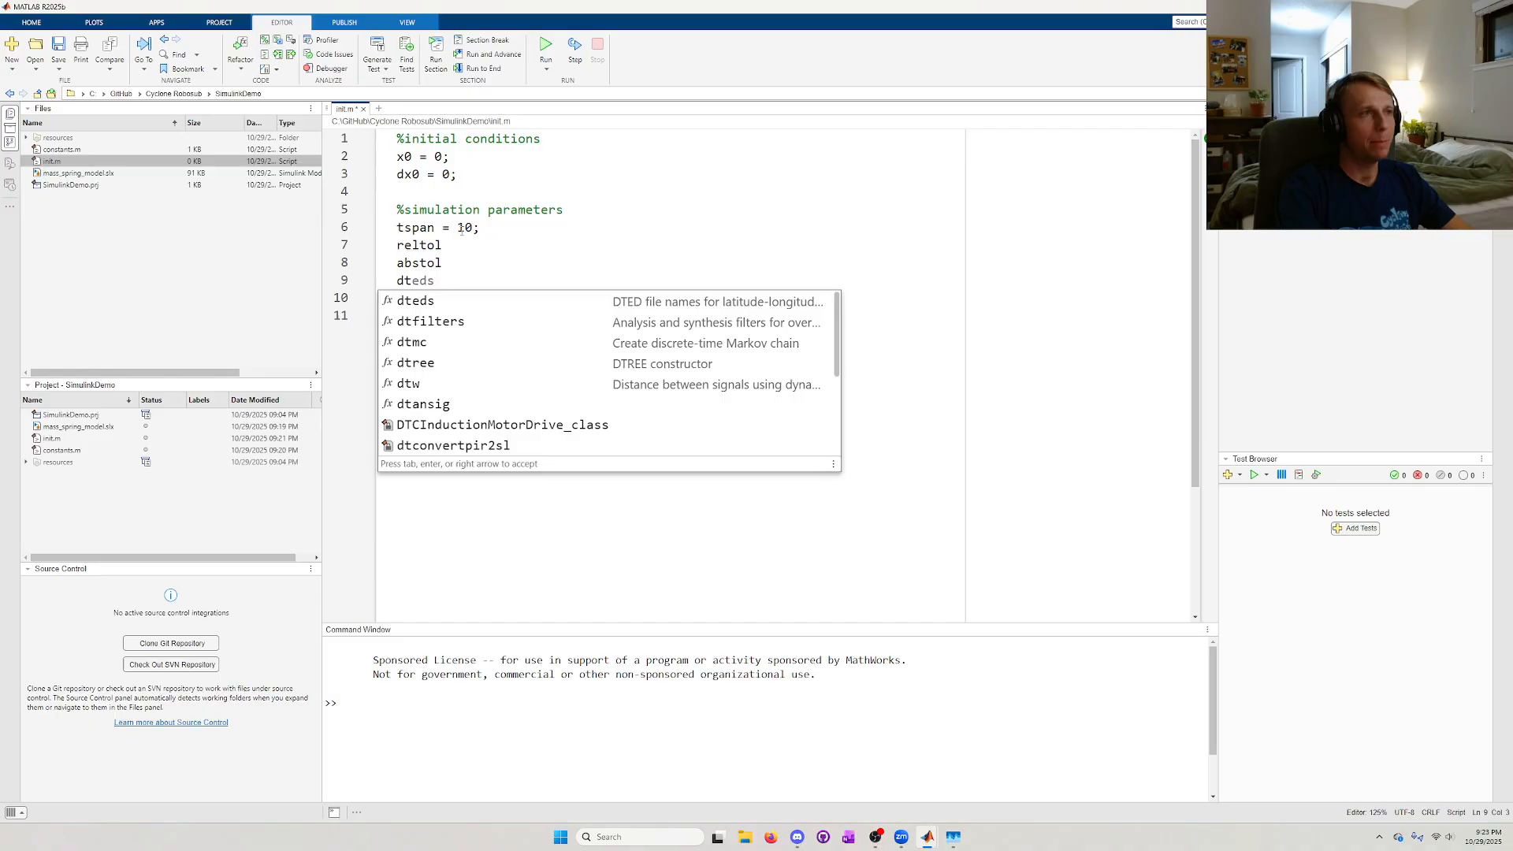
pyautogui.press('Escape')
pyautogui.press('Return')
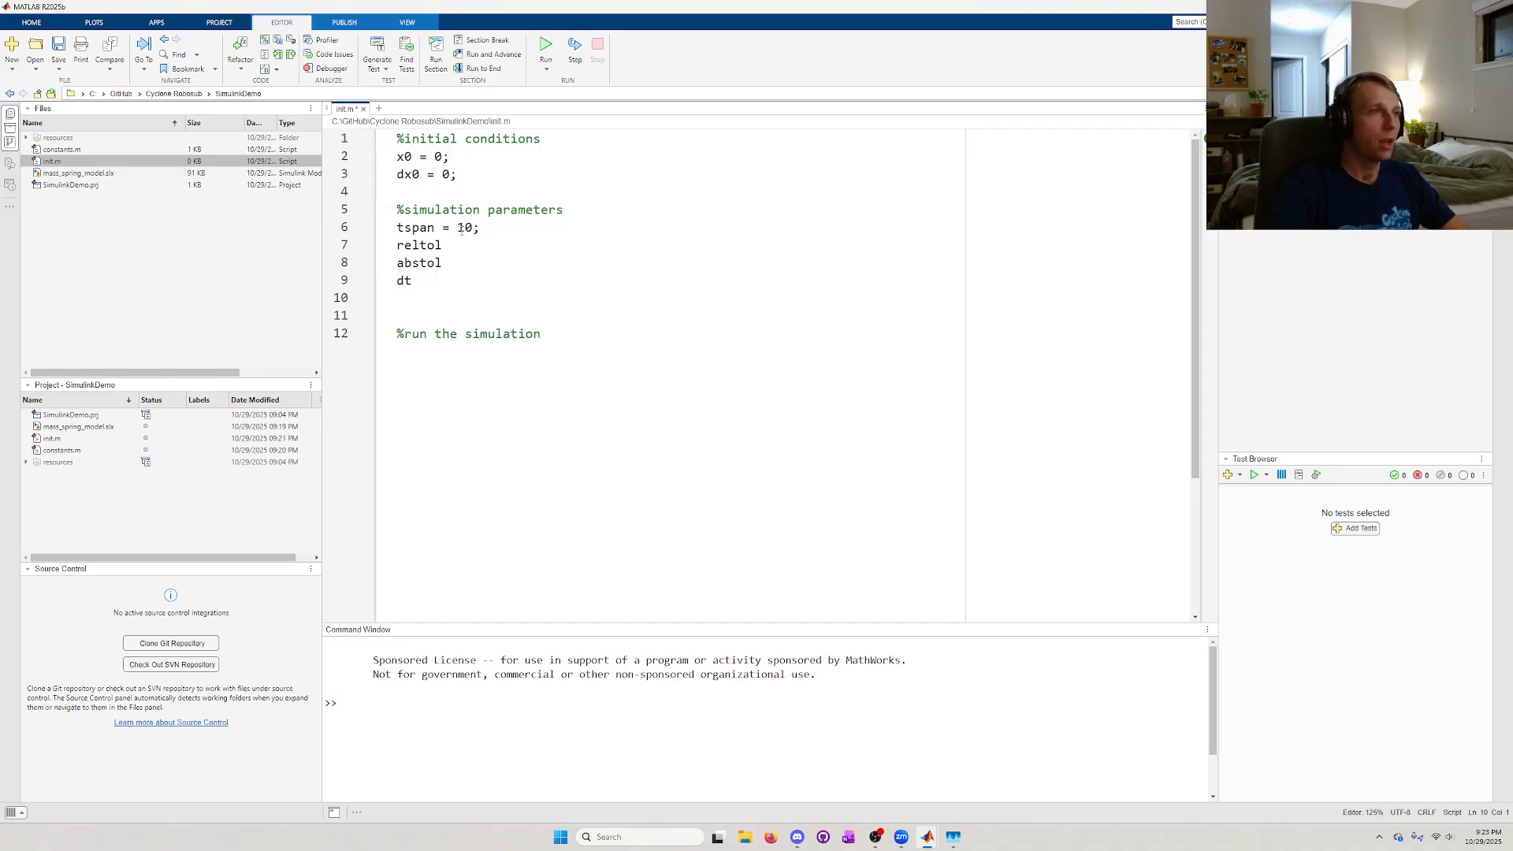
# - Delete the reltol, abstol and dt lines and the surplus blank lines below tspan
pyautogui.click(425, 282)
pyautogui.hotkey('shift', 'Up')
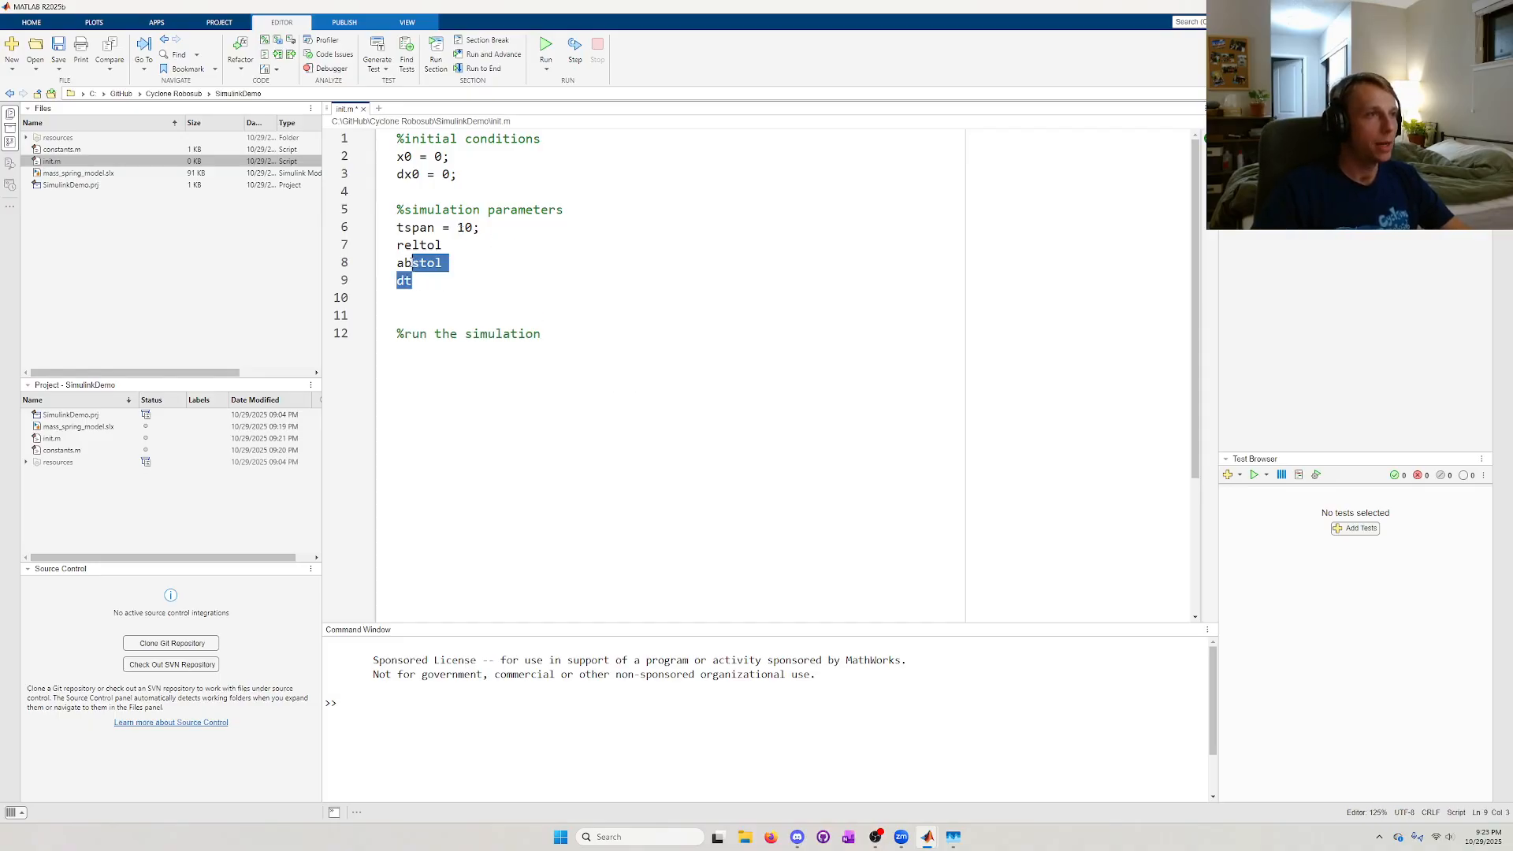
pyautogui.hotkey('shift', 'Up')
pyautogui.hotkey('shift', 'Home')
pyautogui.press('BackSpace')
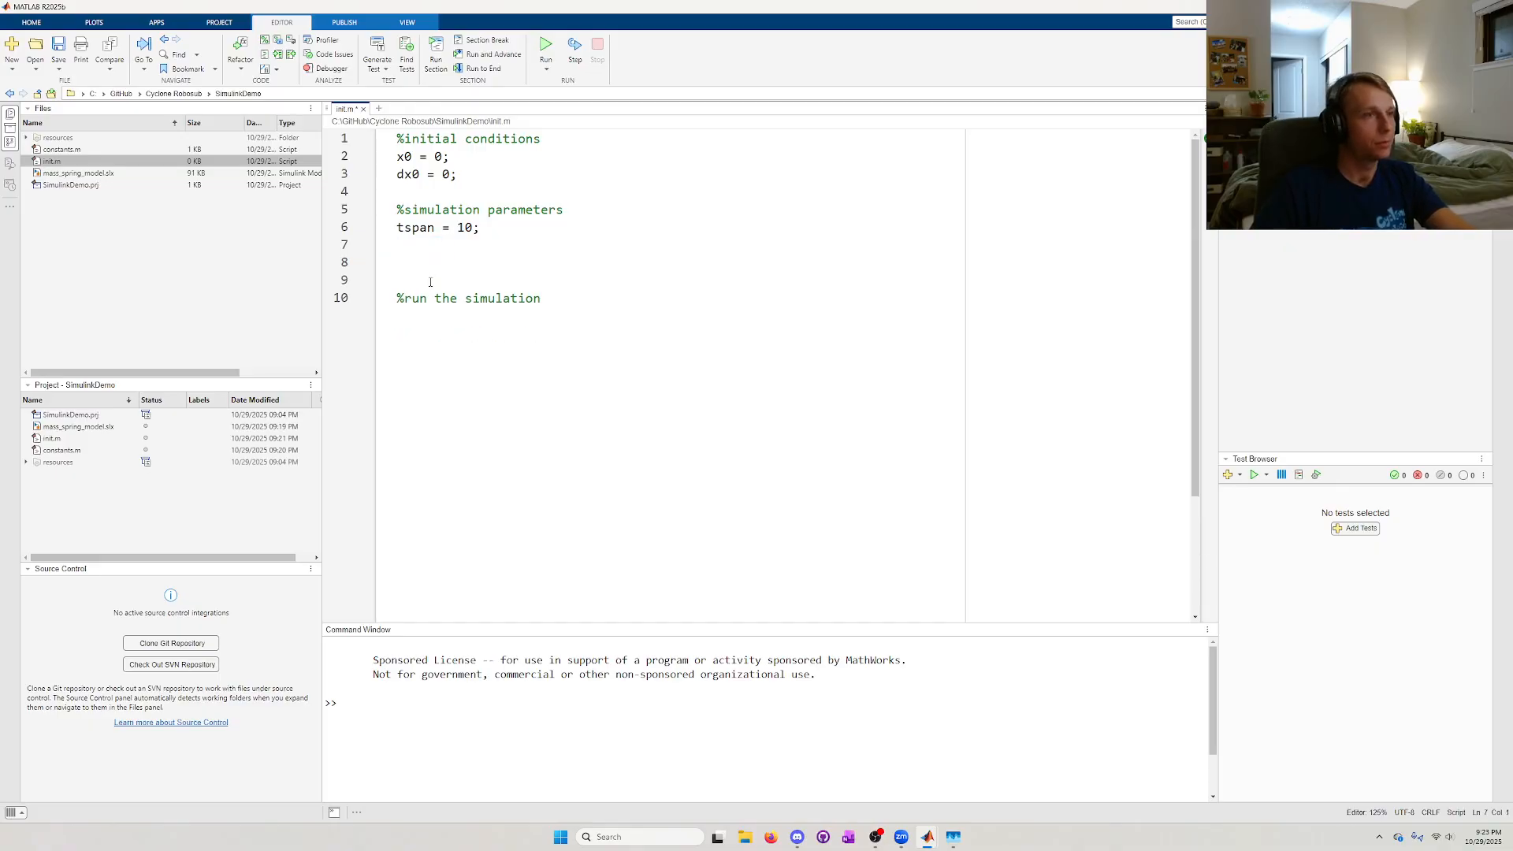
pyautogui.press('Delete')
pyautogui.press('Delete')
# - Add sim("mass_spring_model.slx"); below the %run the simulation comment and run the init script
pyautogui.hotkey('ctrl', 'End')
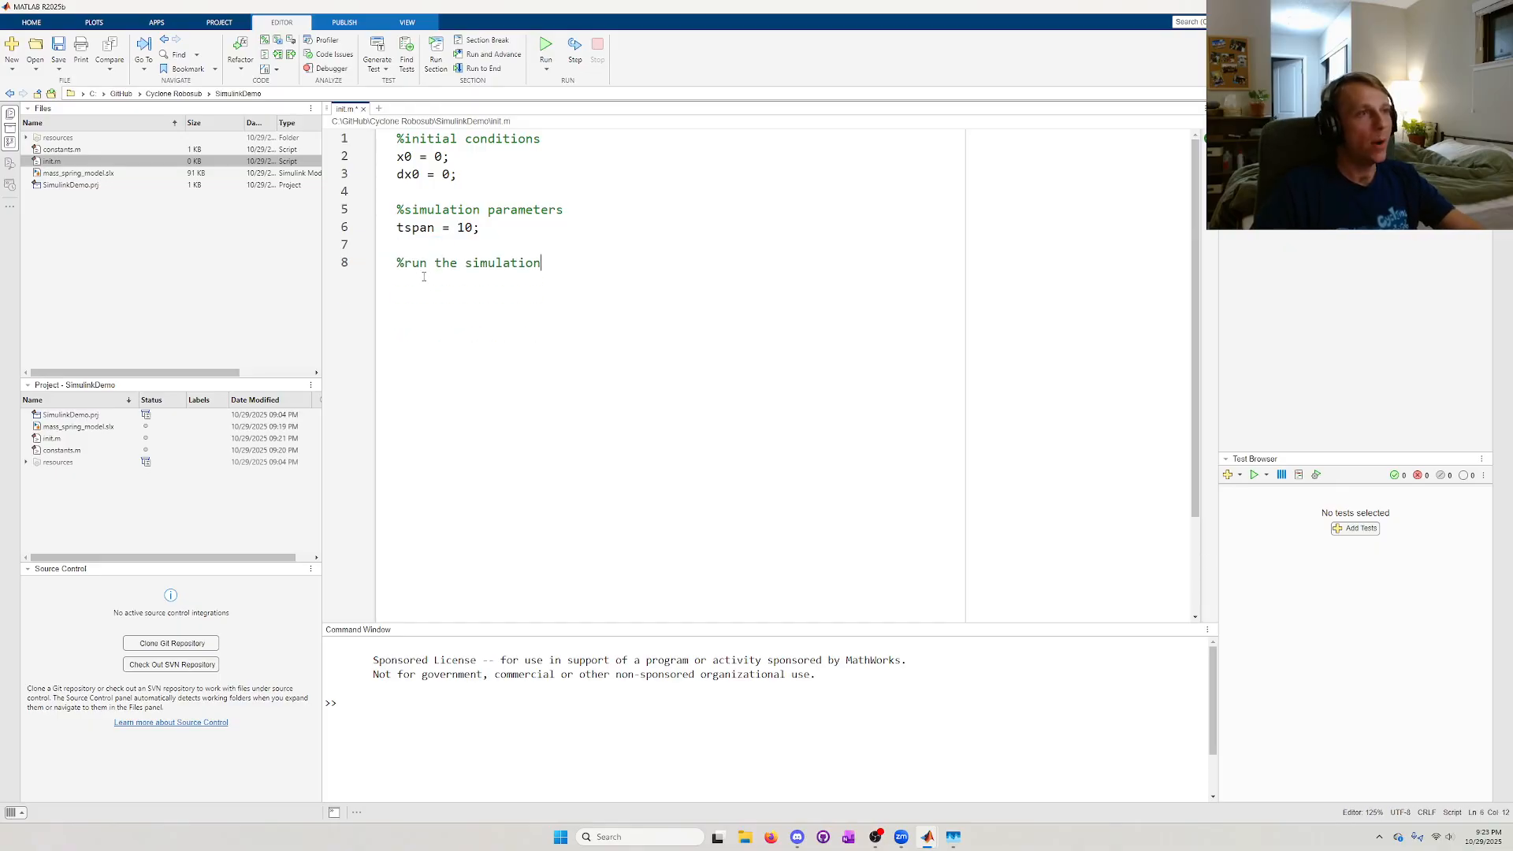
pyautogui.press('Return')
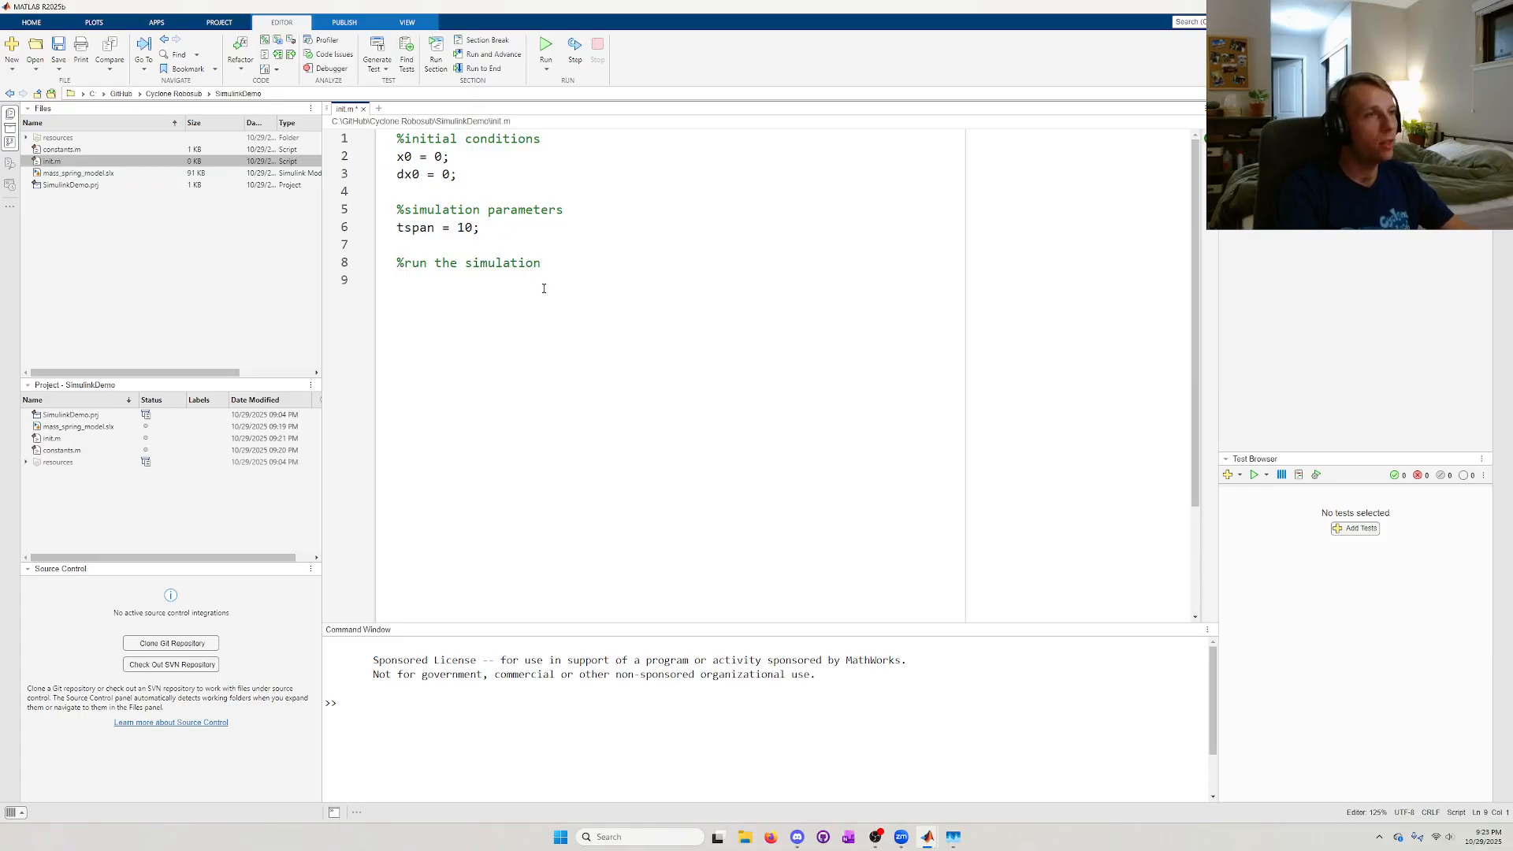
pyautogui.write('sim(')
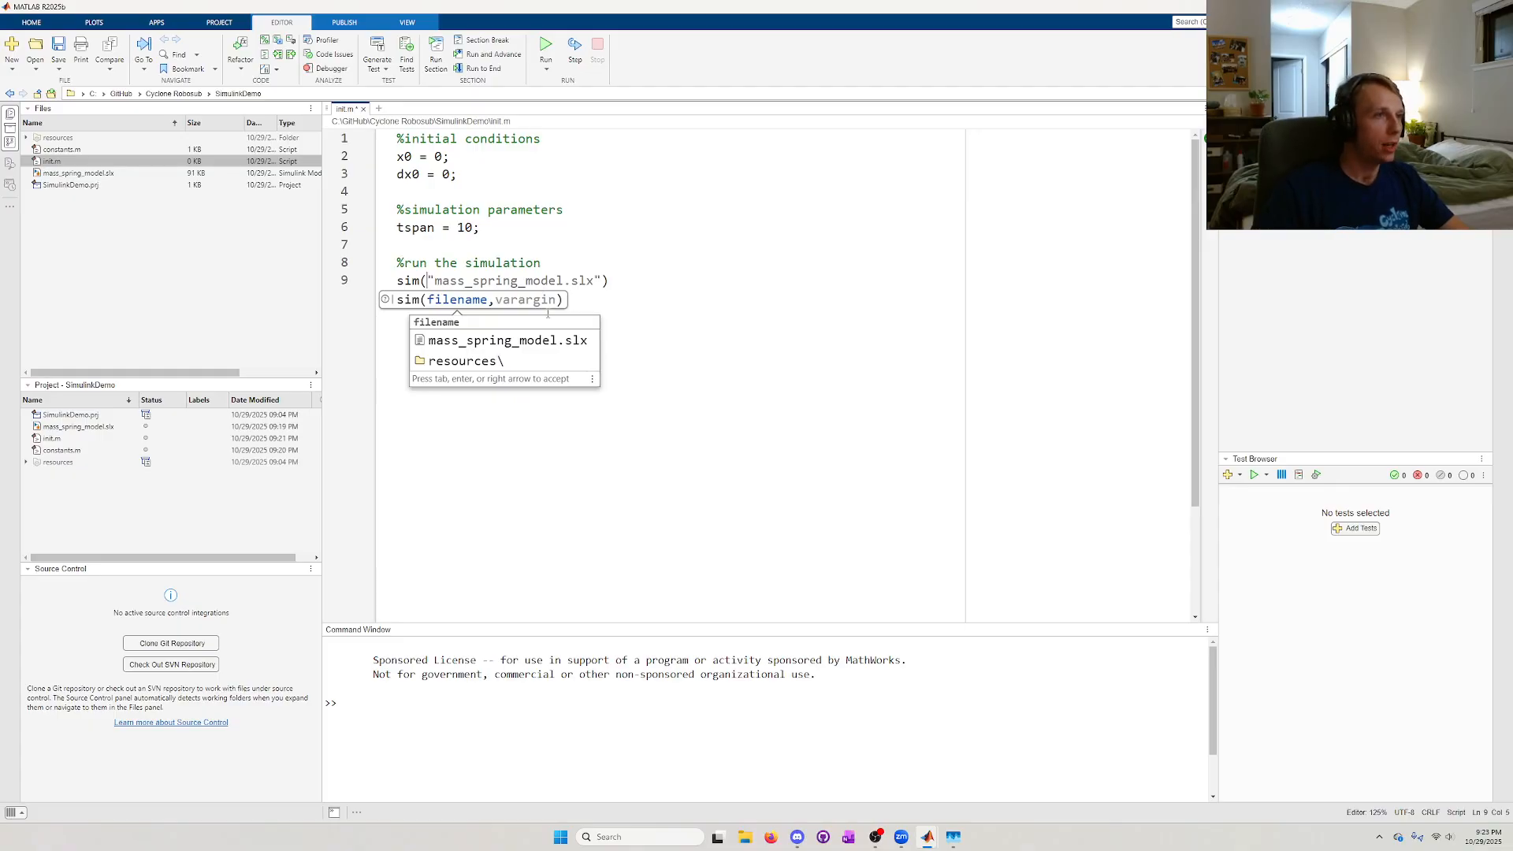
pyautogui.click(475, 340)
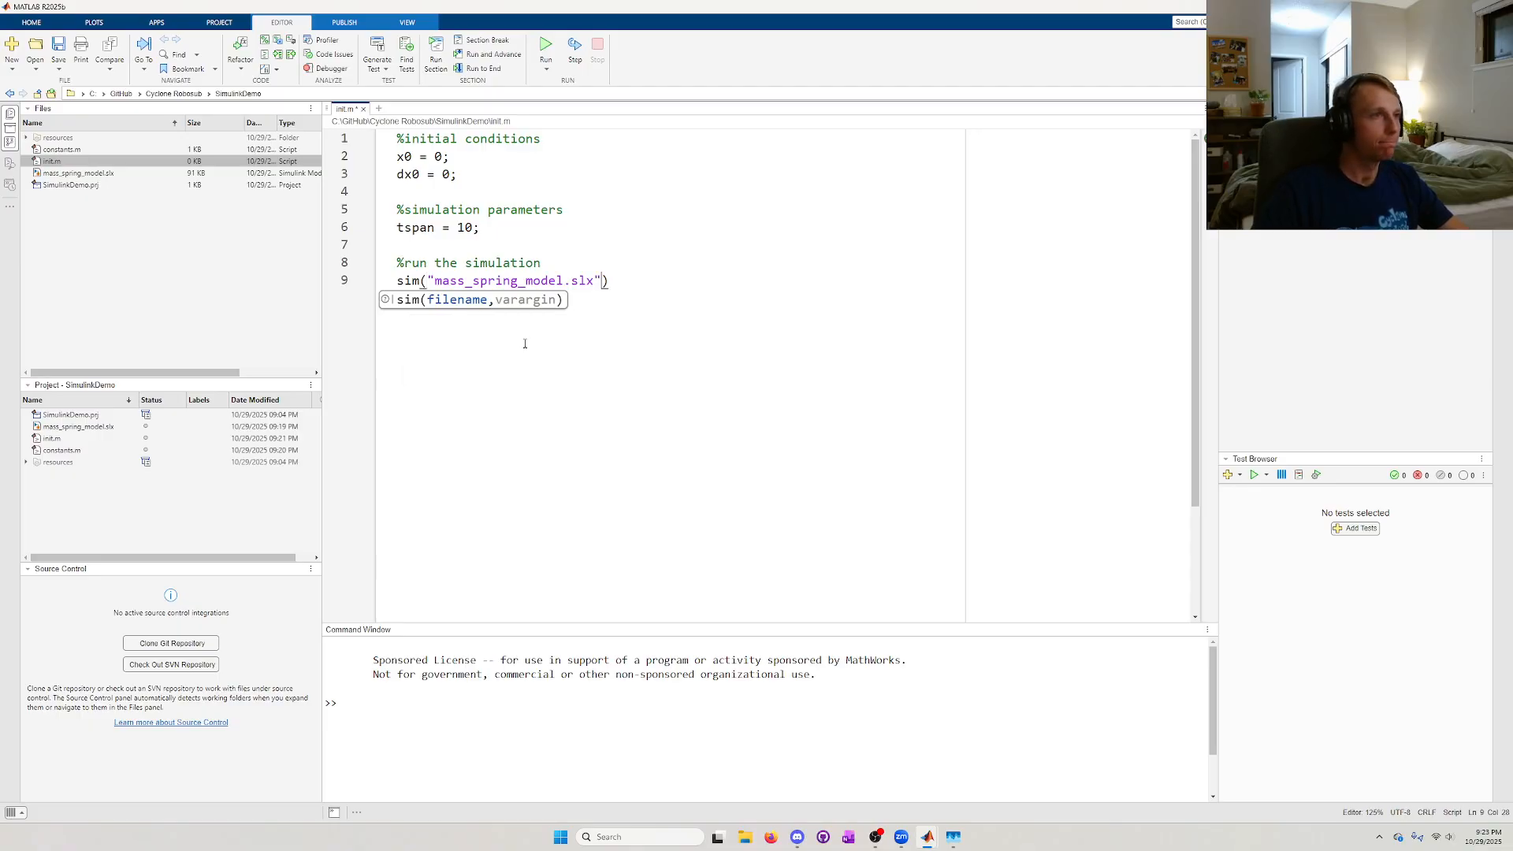
pyautogui.click(621, 284)
pyautogui.write(';')
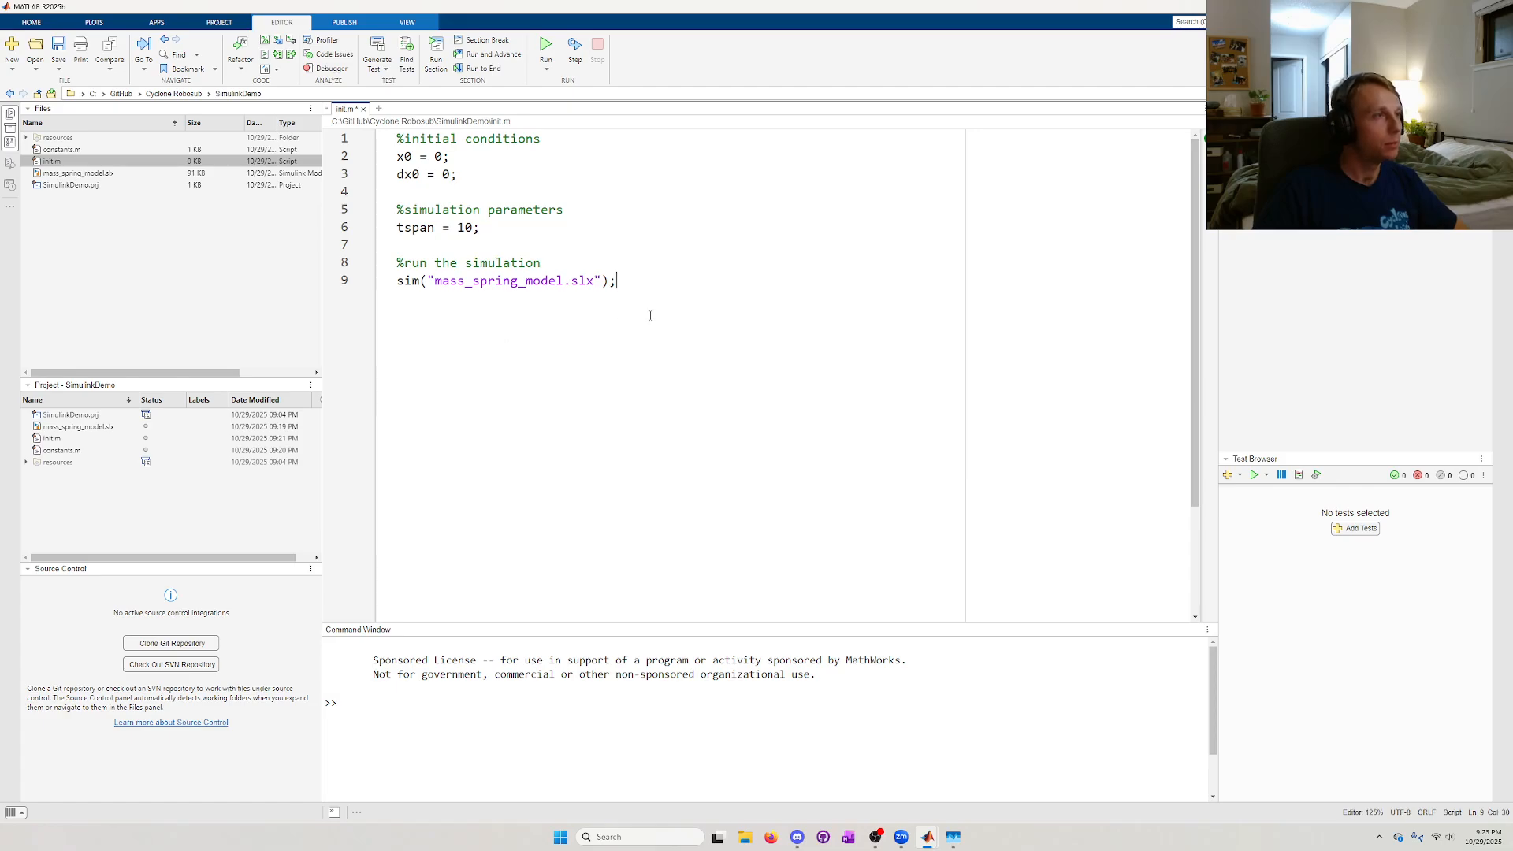
pyautogui.click(548, 55)
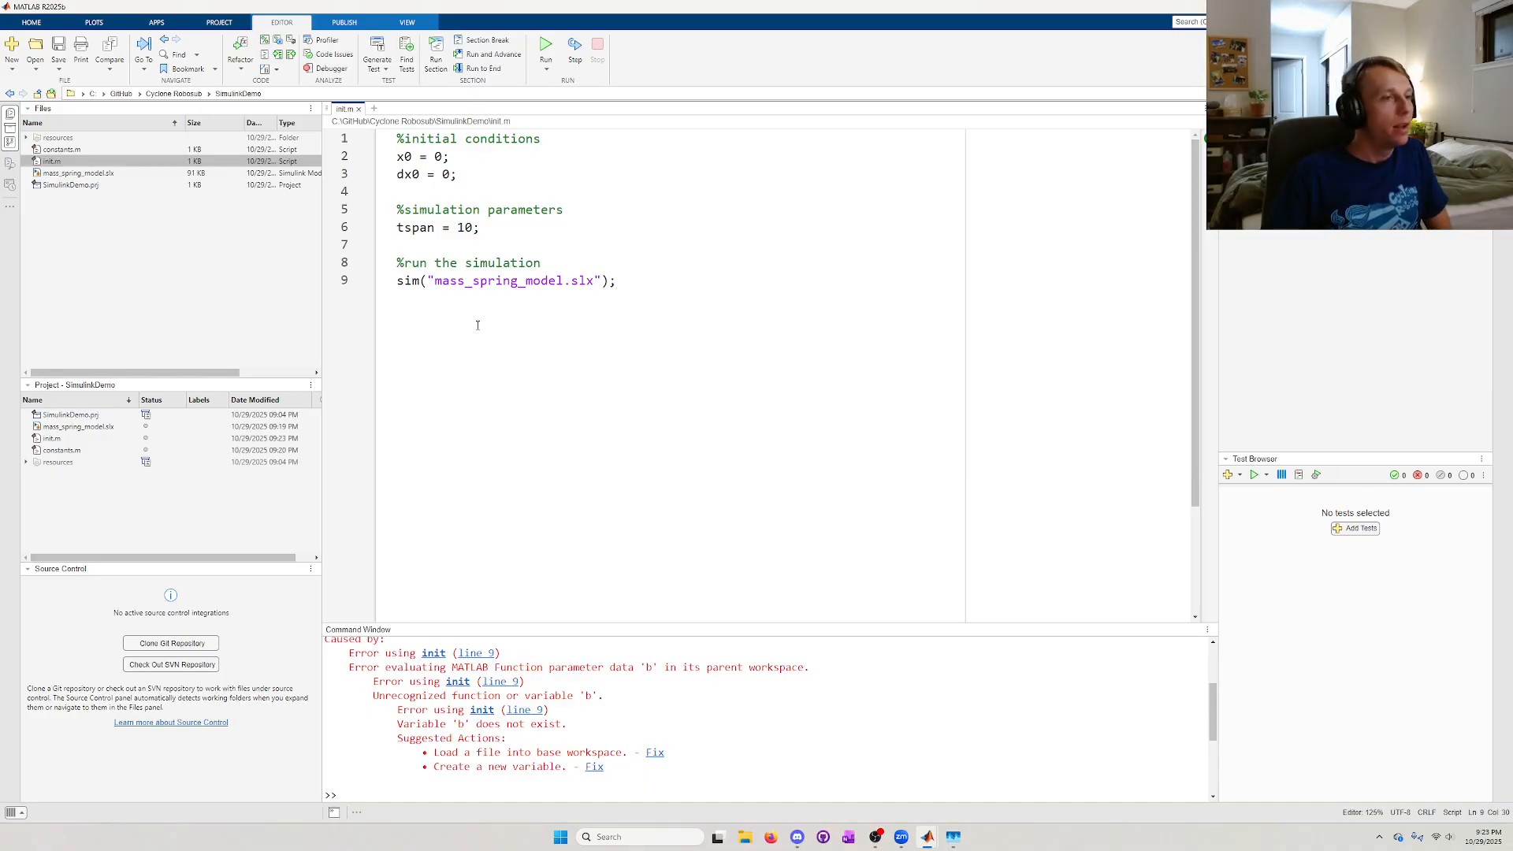
# - Begin a run( call on a new line between the %run the simulation comment and the sim call
pyautogui.click(555, 254)
pyautogui.press('Return')
pyautogui.write('run(')
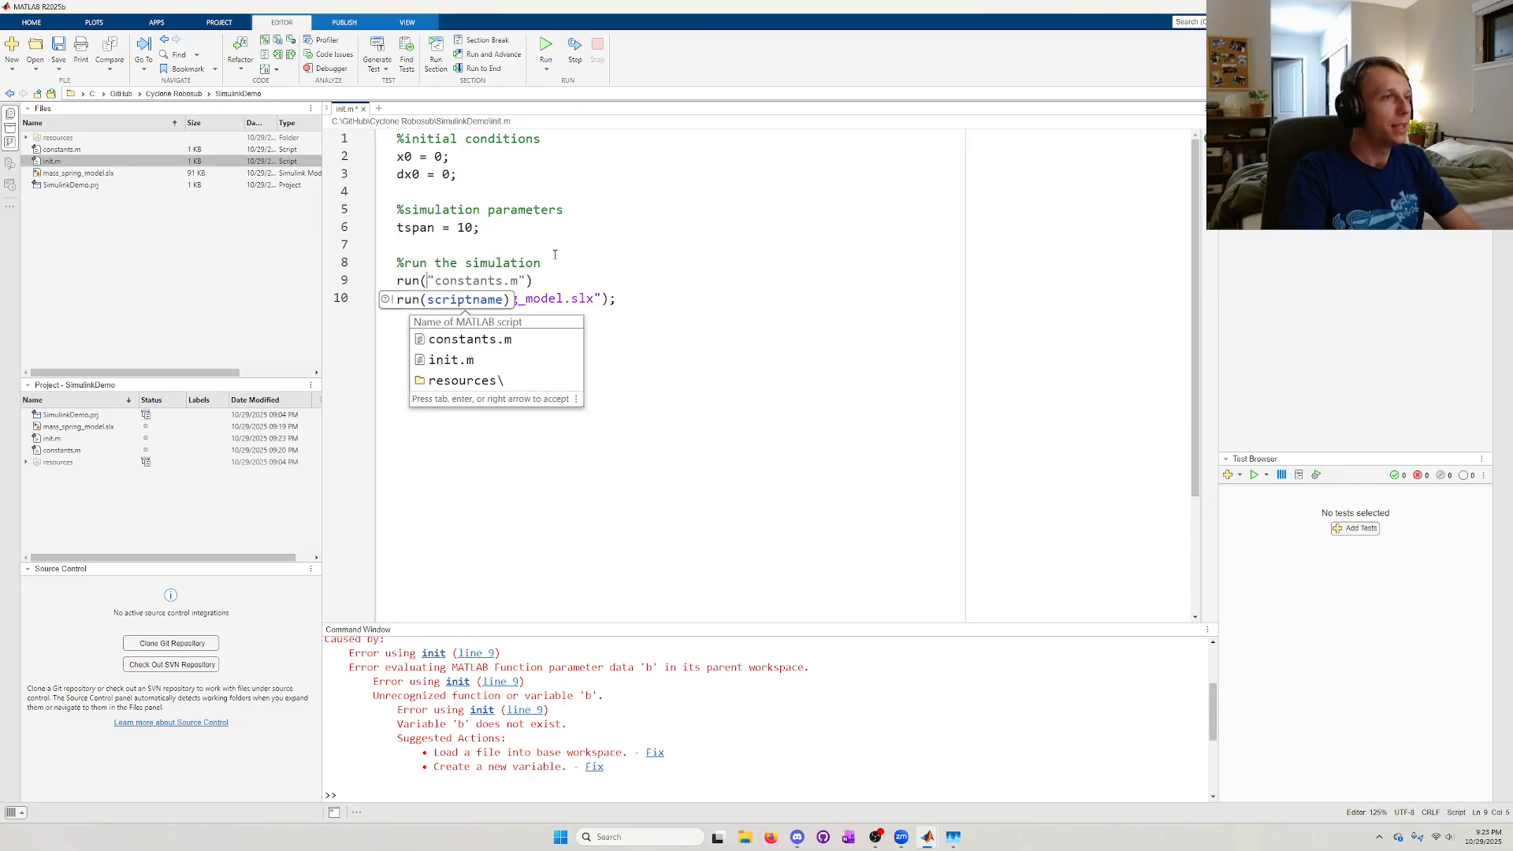
# - Complete line 9 of init.m as run("constants.m"); so the constants script runs before the simulation
pyautogui.write('"const')
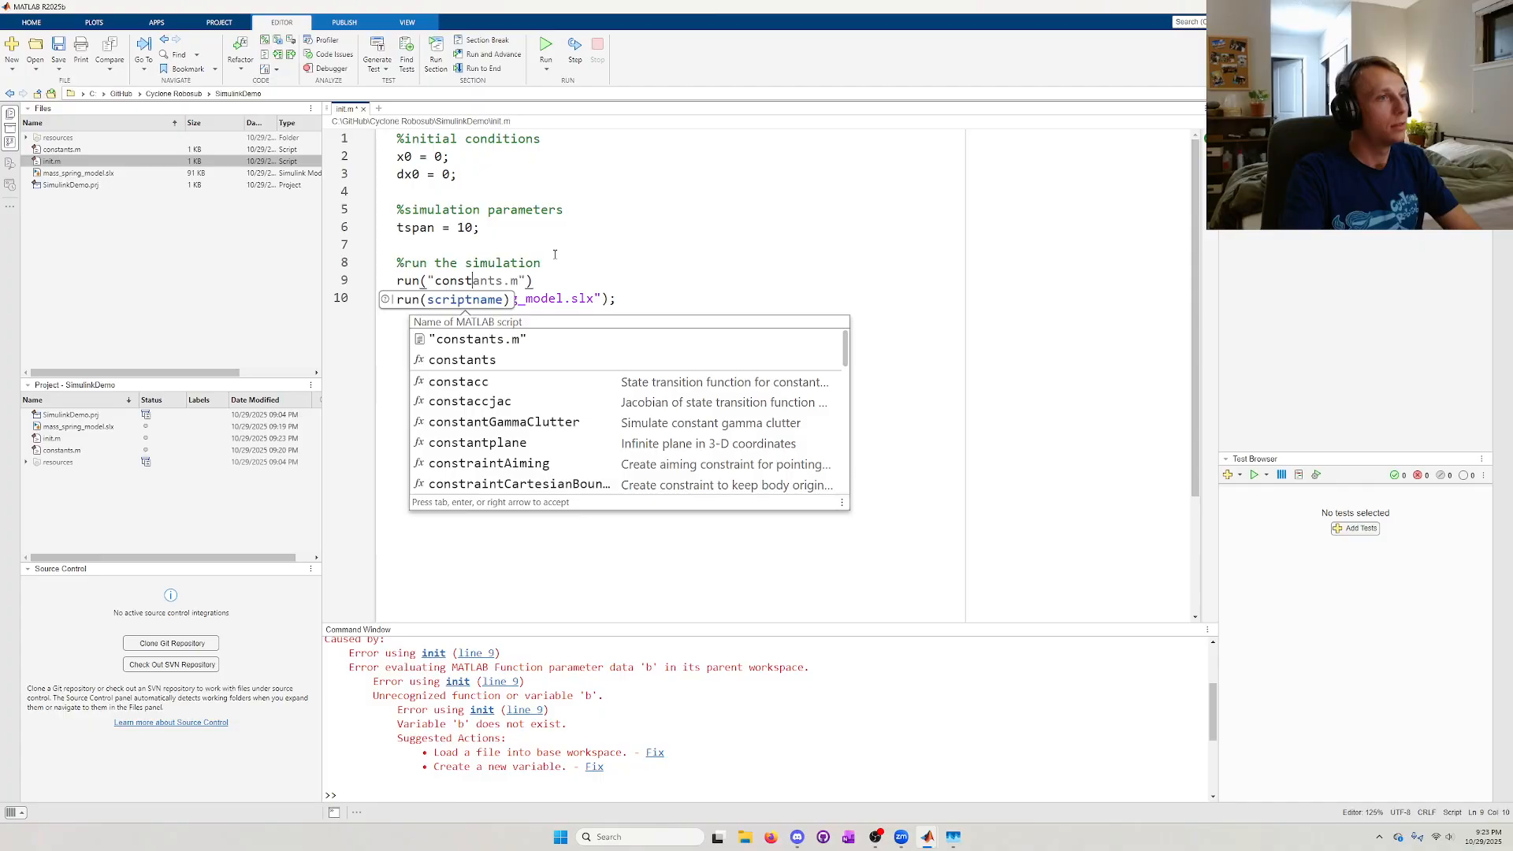
pyautogui.press('Tab')
pyautogui.write(');')
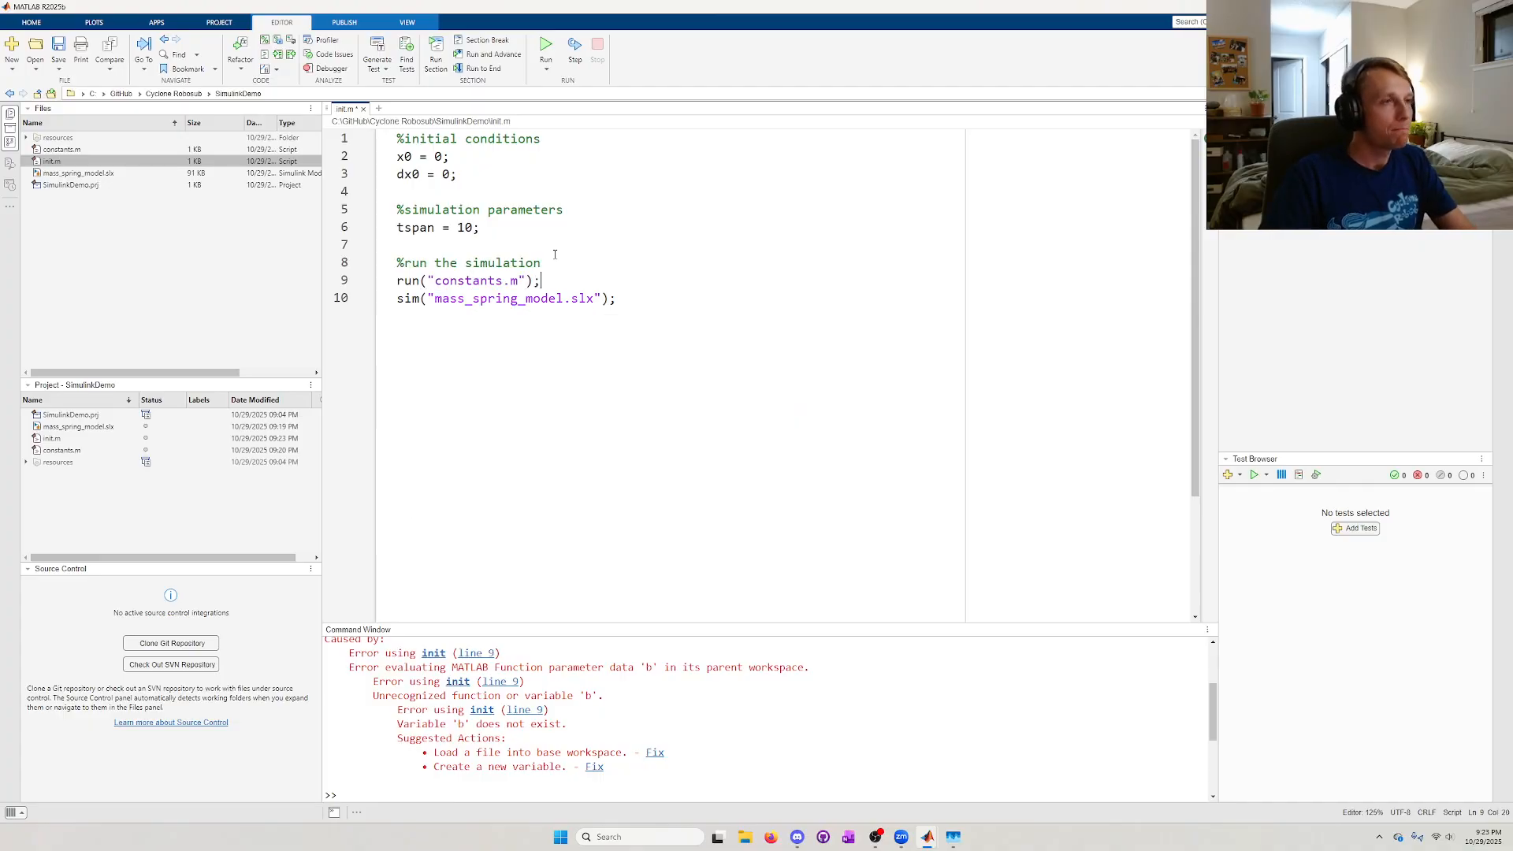
# - Open constants.m and add the comment %damping constant on line 7, below the spring constant
pyautogui.doubleClick(61, 149)
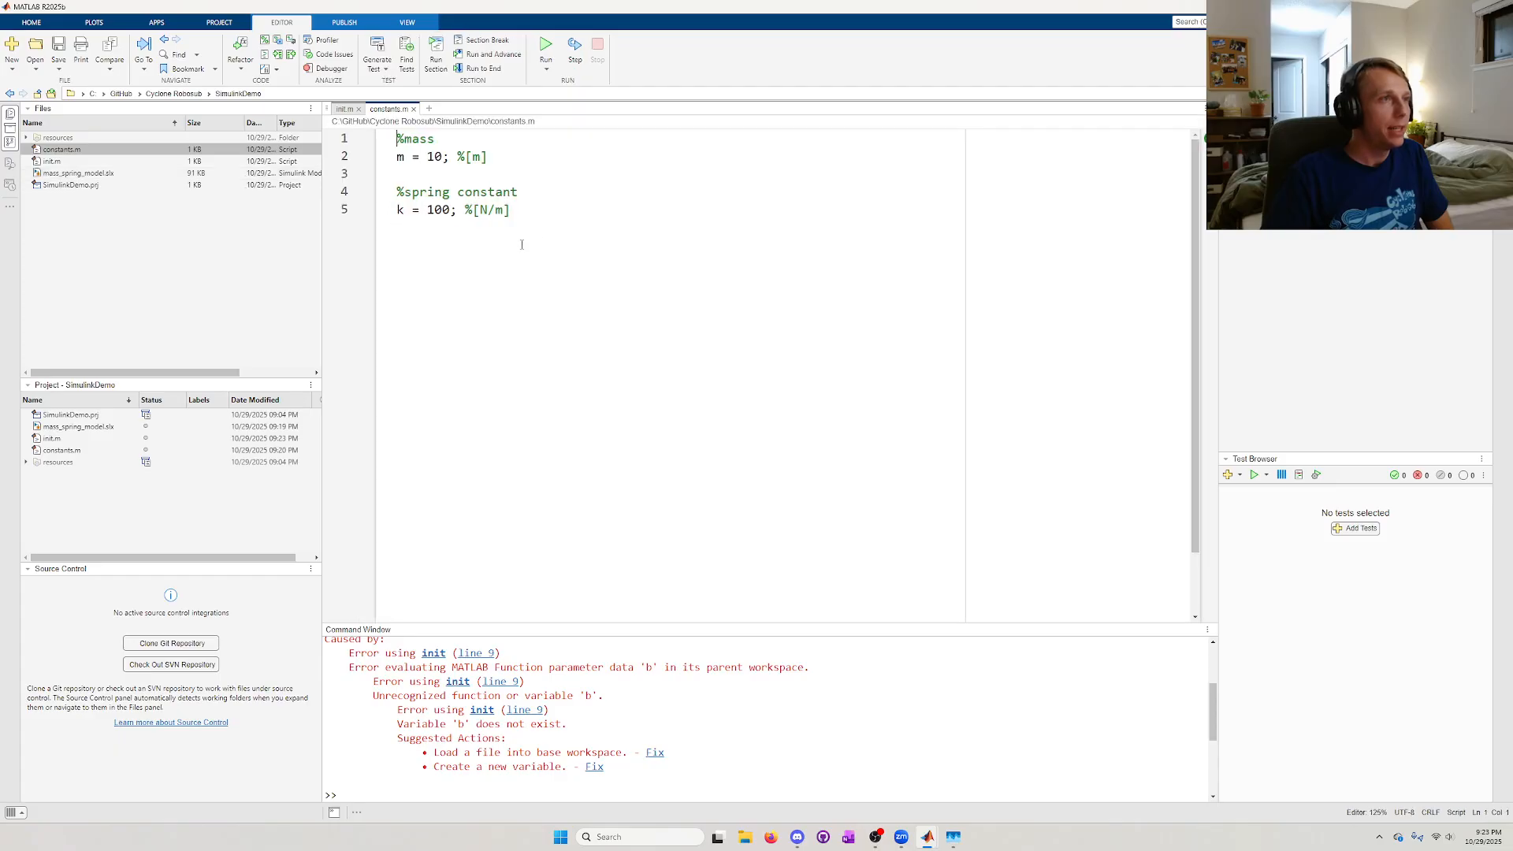
pyautogui.moveTo(522, 244); pyautogui.dragTo(392, 135)
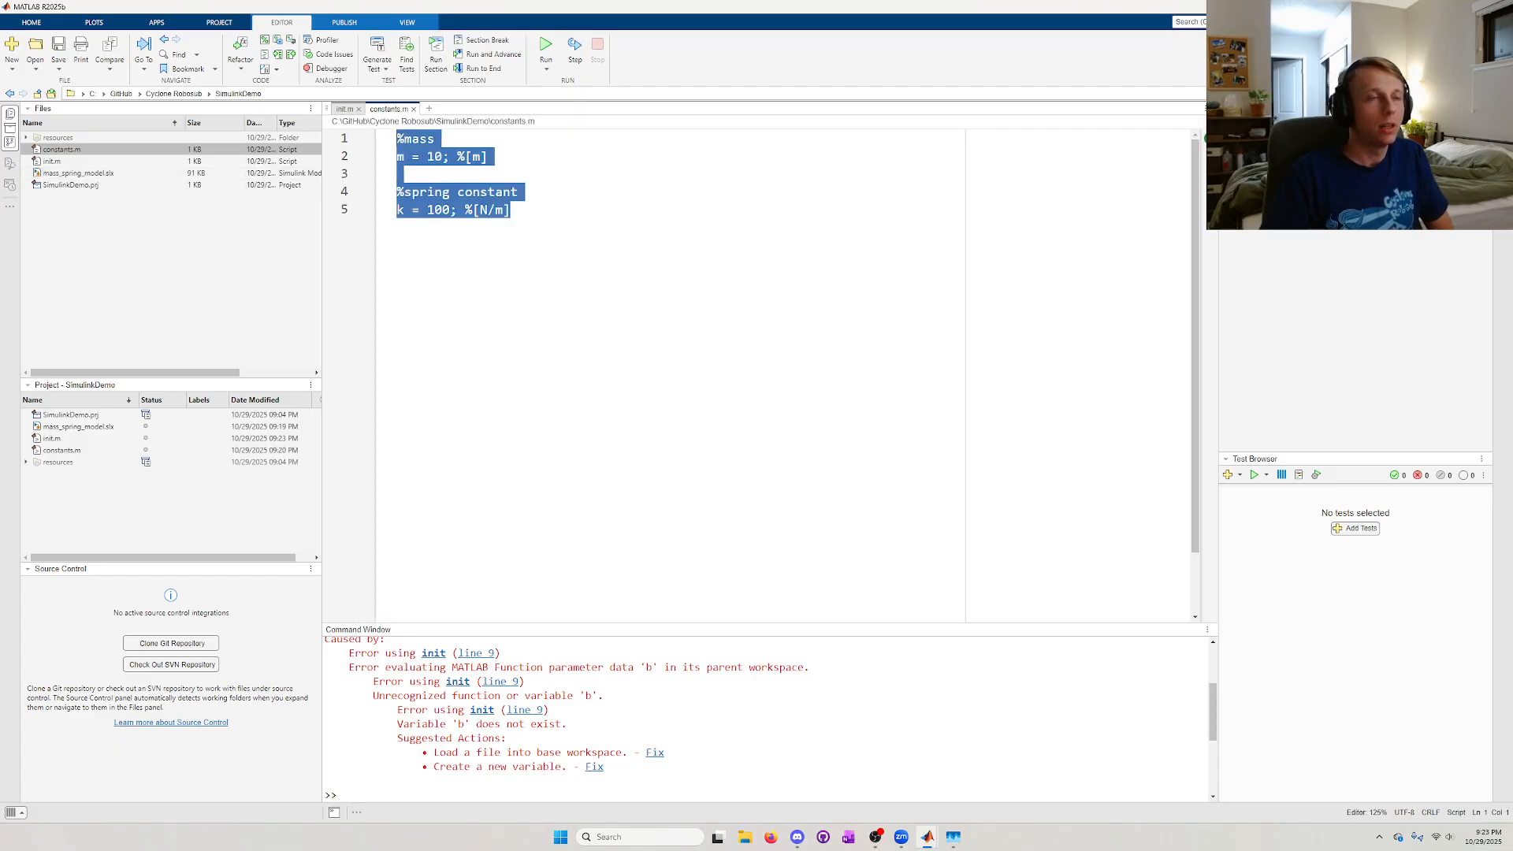
pyautogui.click(439, 192)
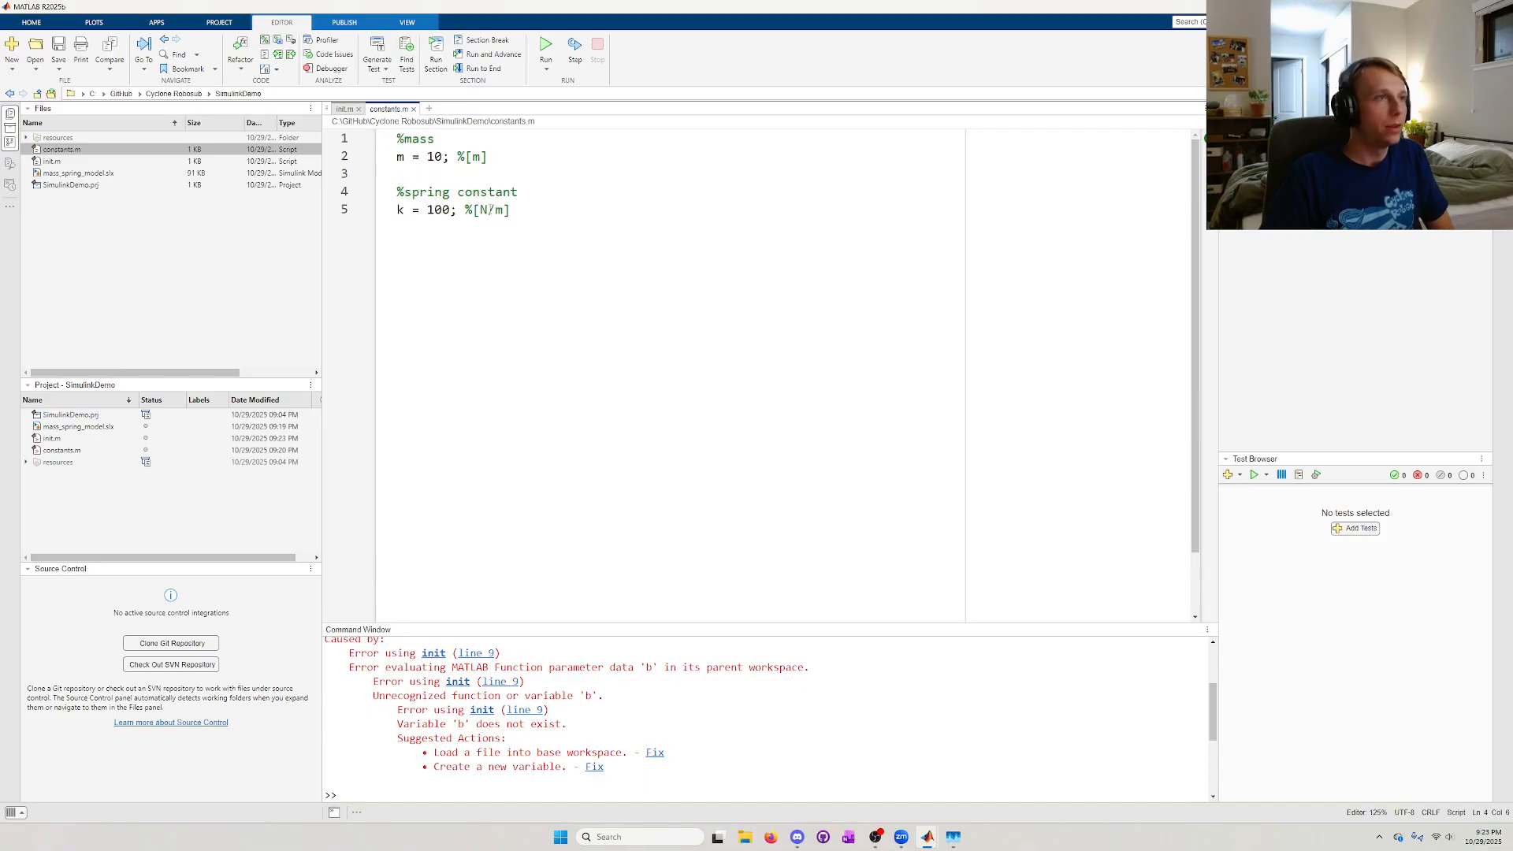
pyautogui.click(516, 210)
pyautogui.press('Return')
pyautogui.press('Return')
pyautogui.write('%')
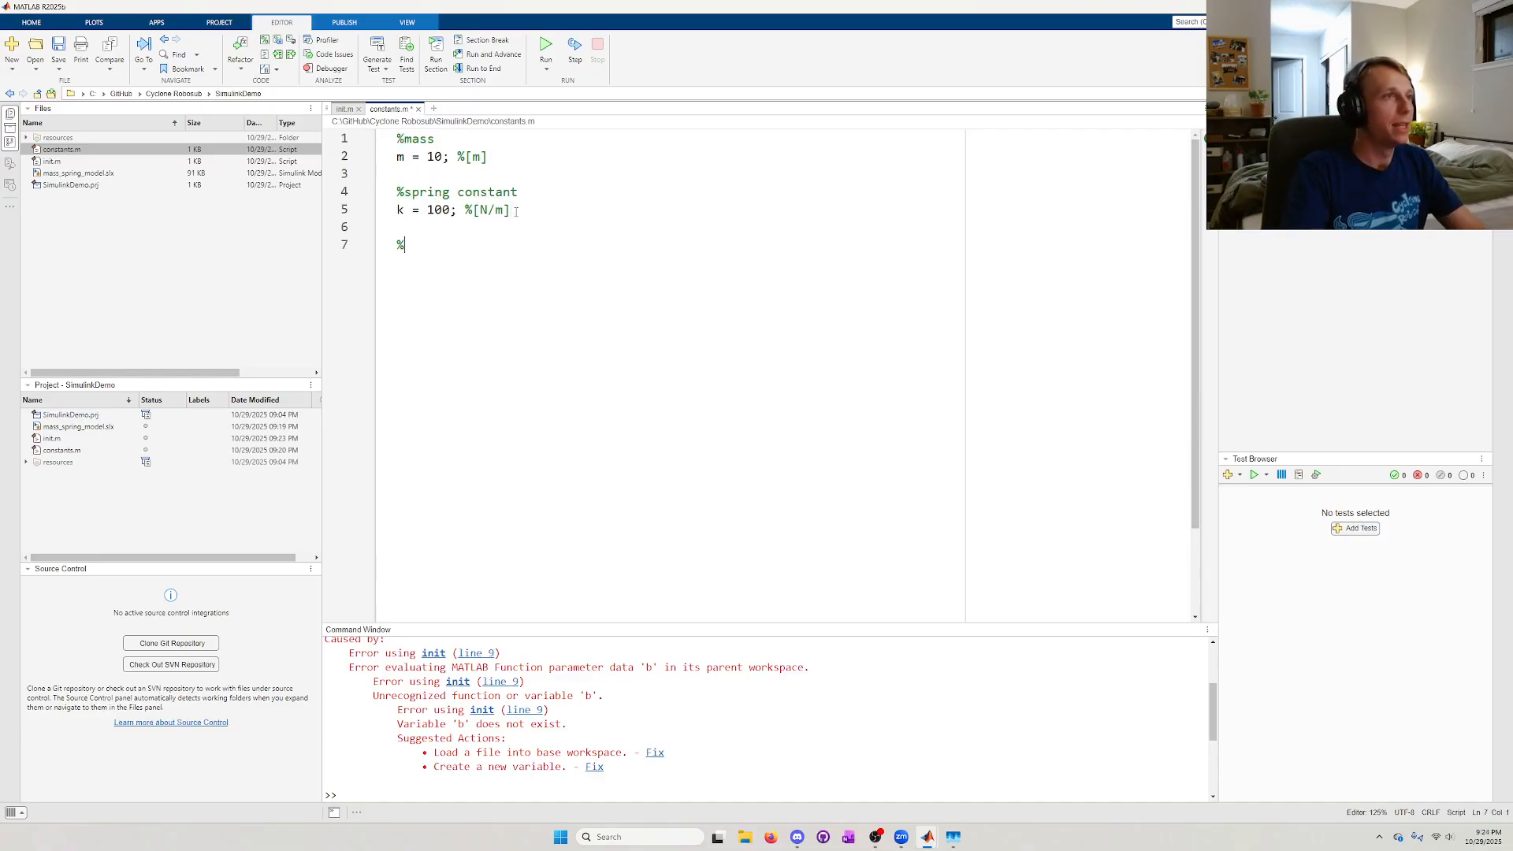
pyautogui.write('s')
pyautogui.press('BackSpace')
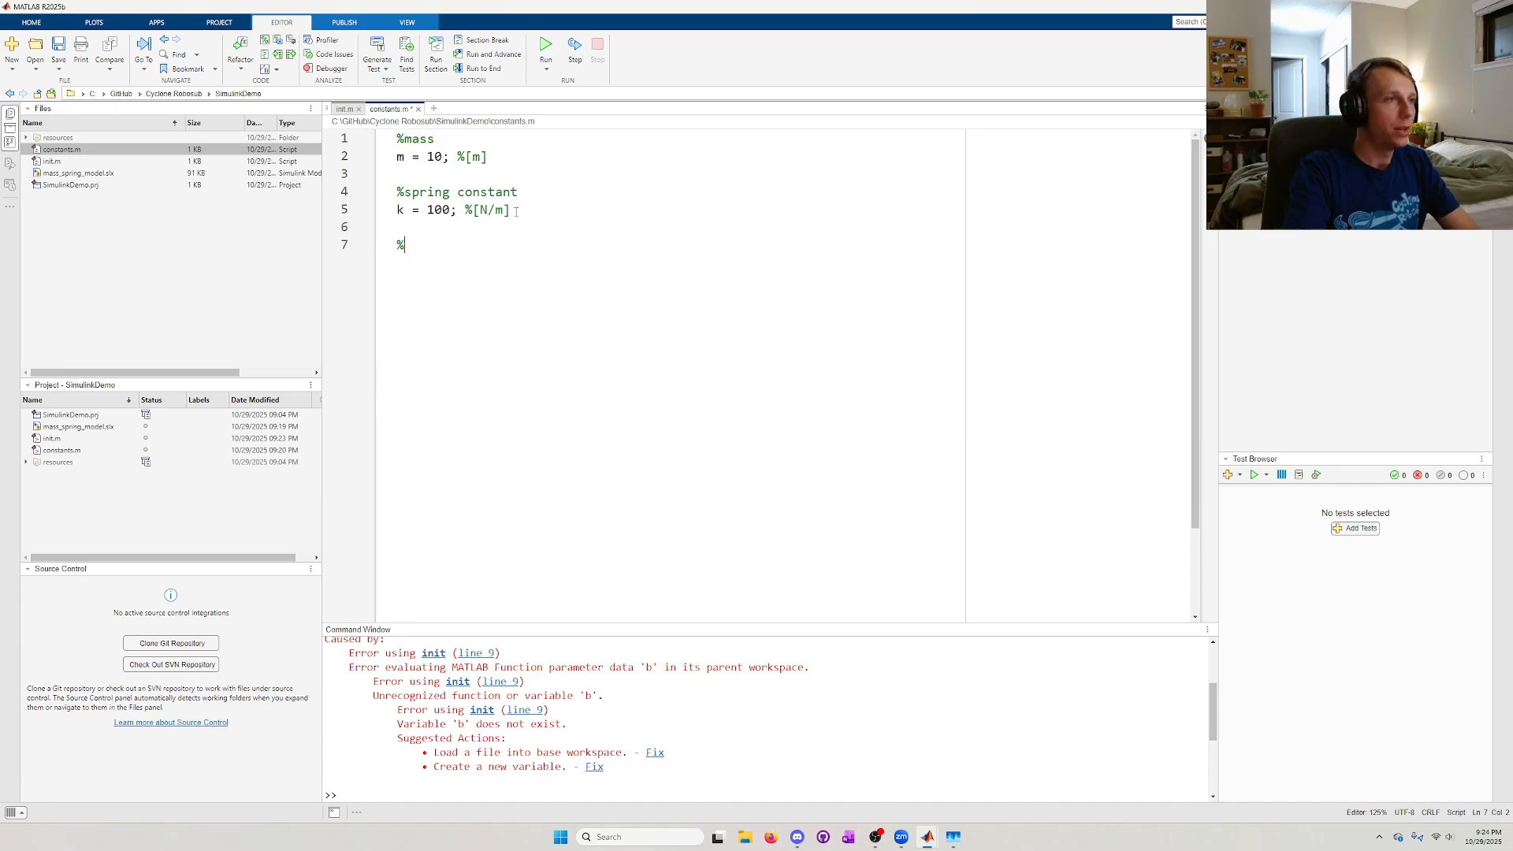
pyautogui.write('s')
pyautogui.press('BackSpace')
pyautogui.write('mass')
pyautogui.press('BackSpace')
pyautogui.press('BackSpace')
pyautogui.press('BackSpace')
pyautogui.press('BackSpace')
pyautogui.write('damping constant')
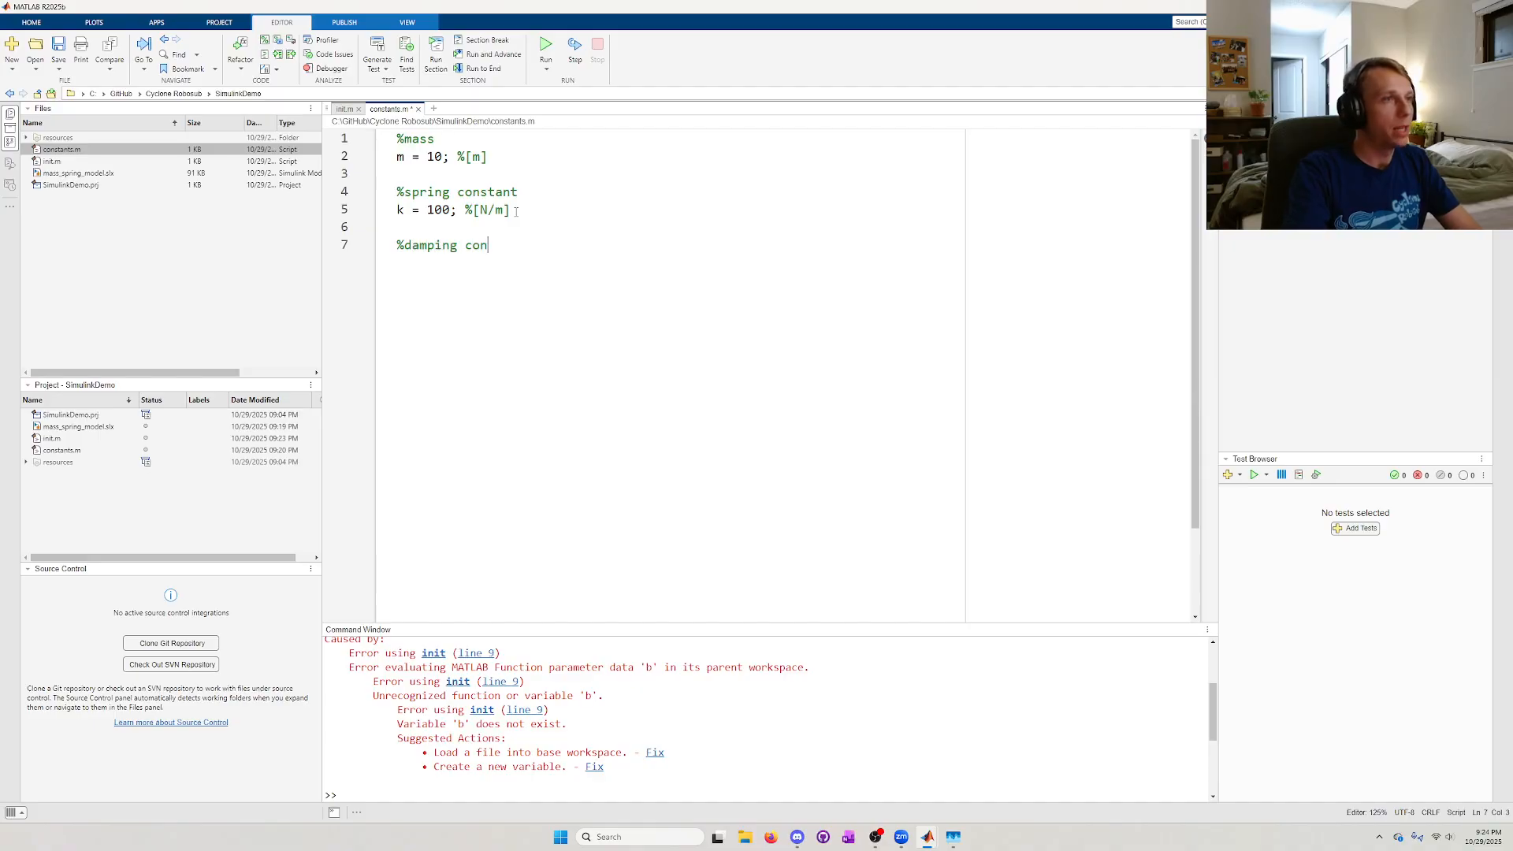
# - Define the damping constant as b = 10; beneath its comment in constants.m
pyautogui.press('Return')
pyautogui.write('b')
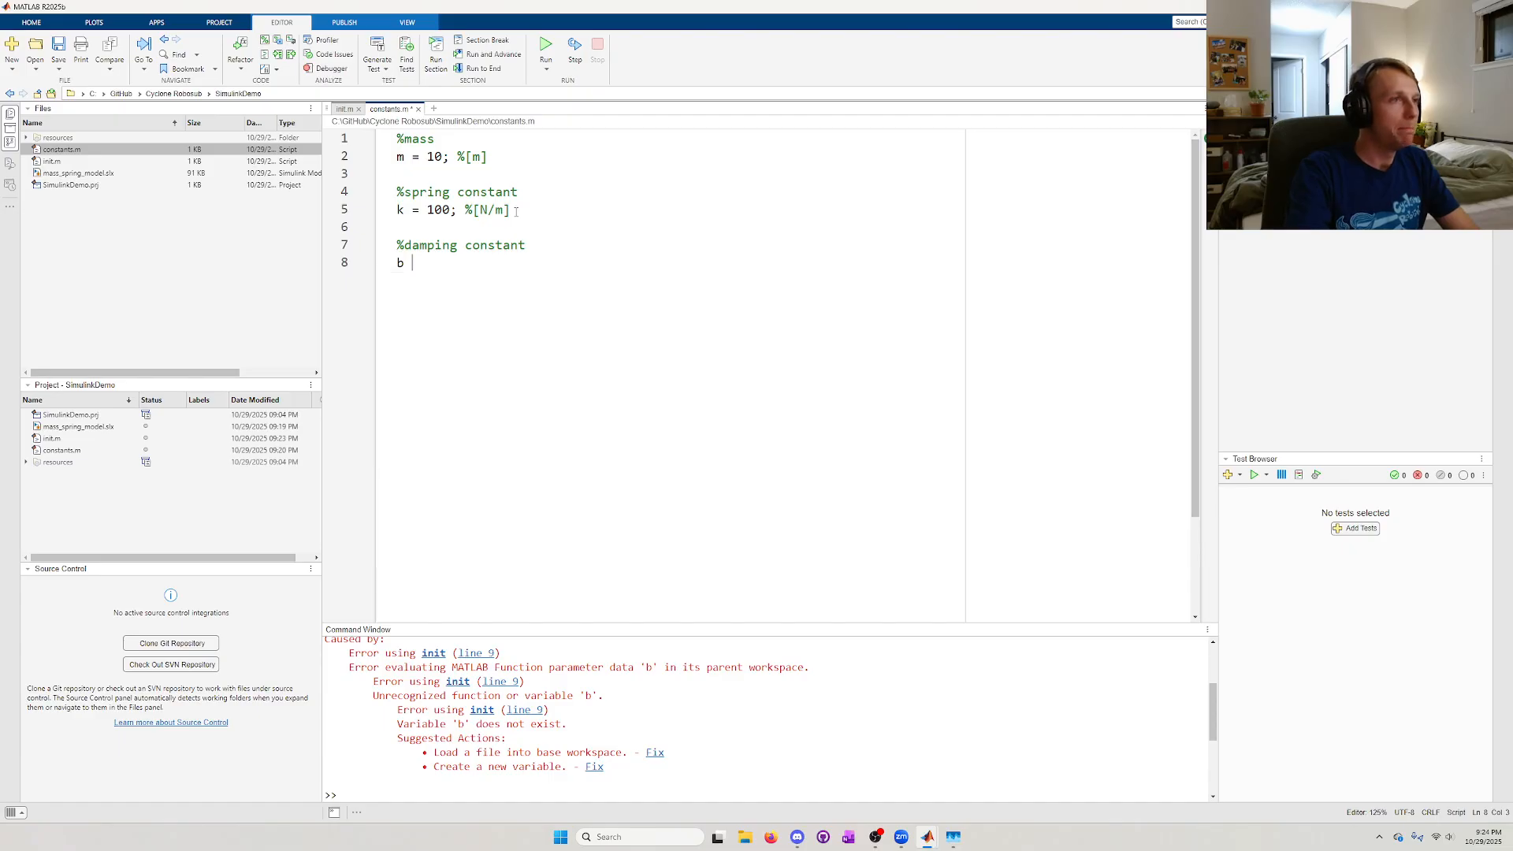
pyautogui.write(' = 1')
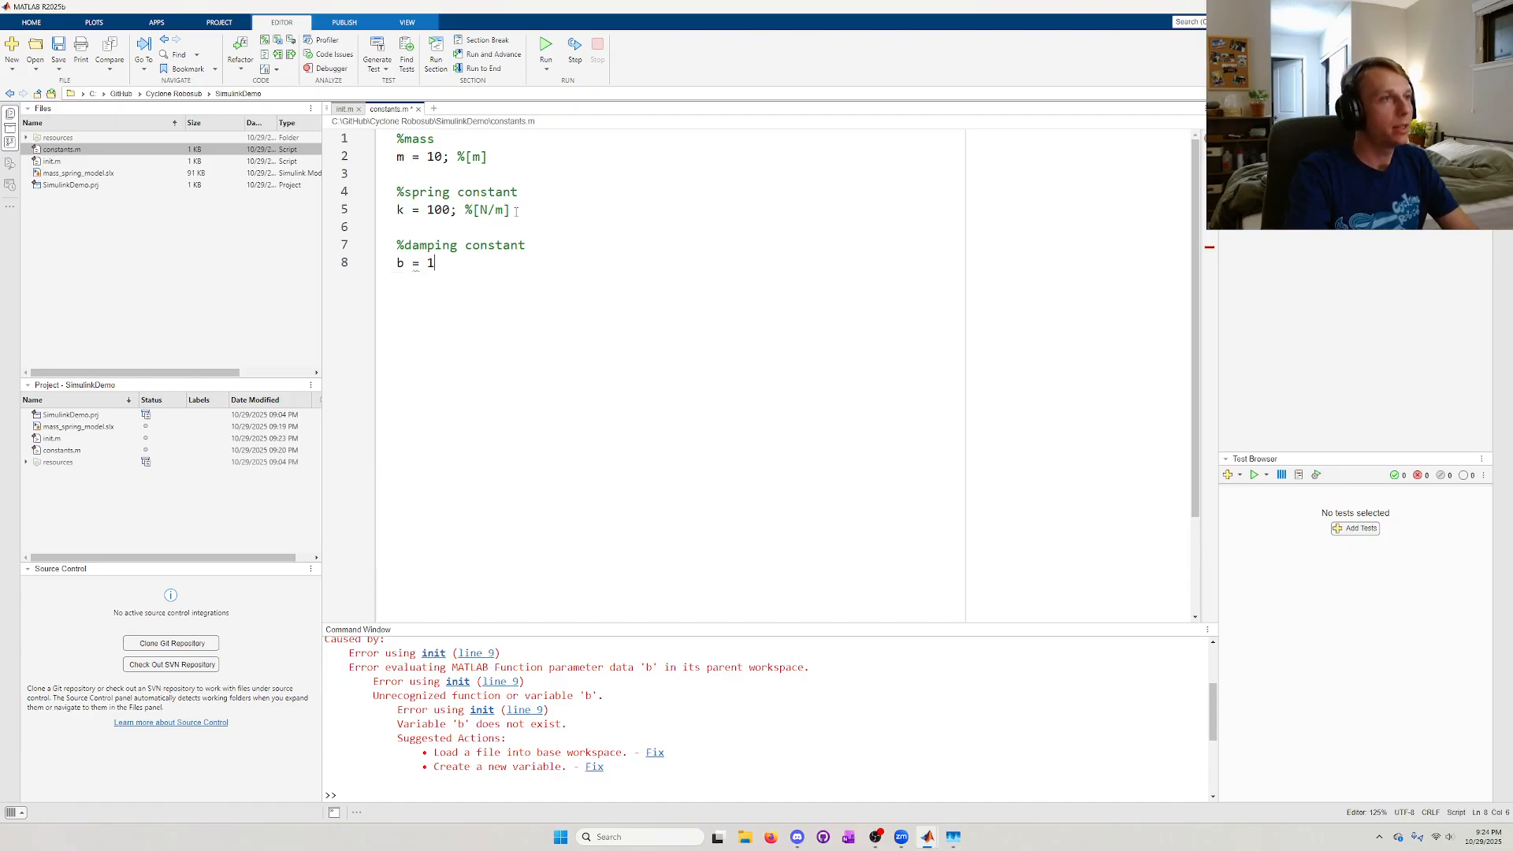
pyautogui.write('0;')
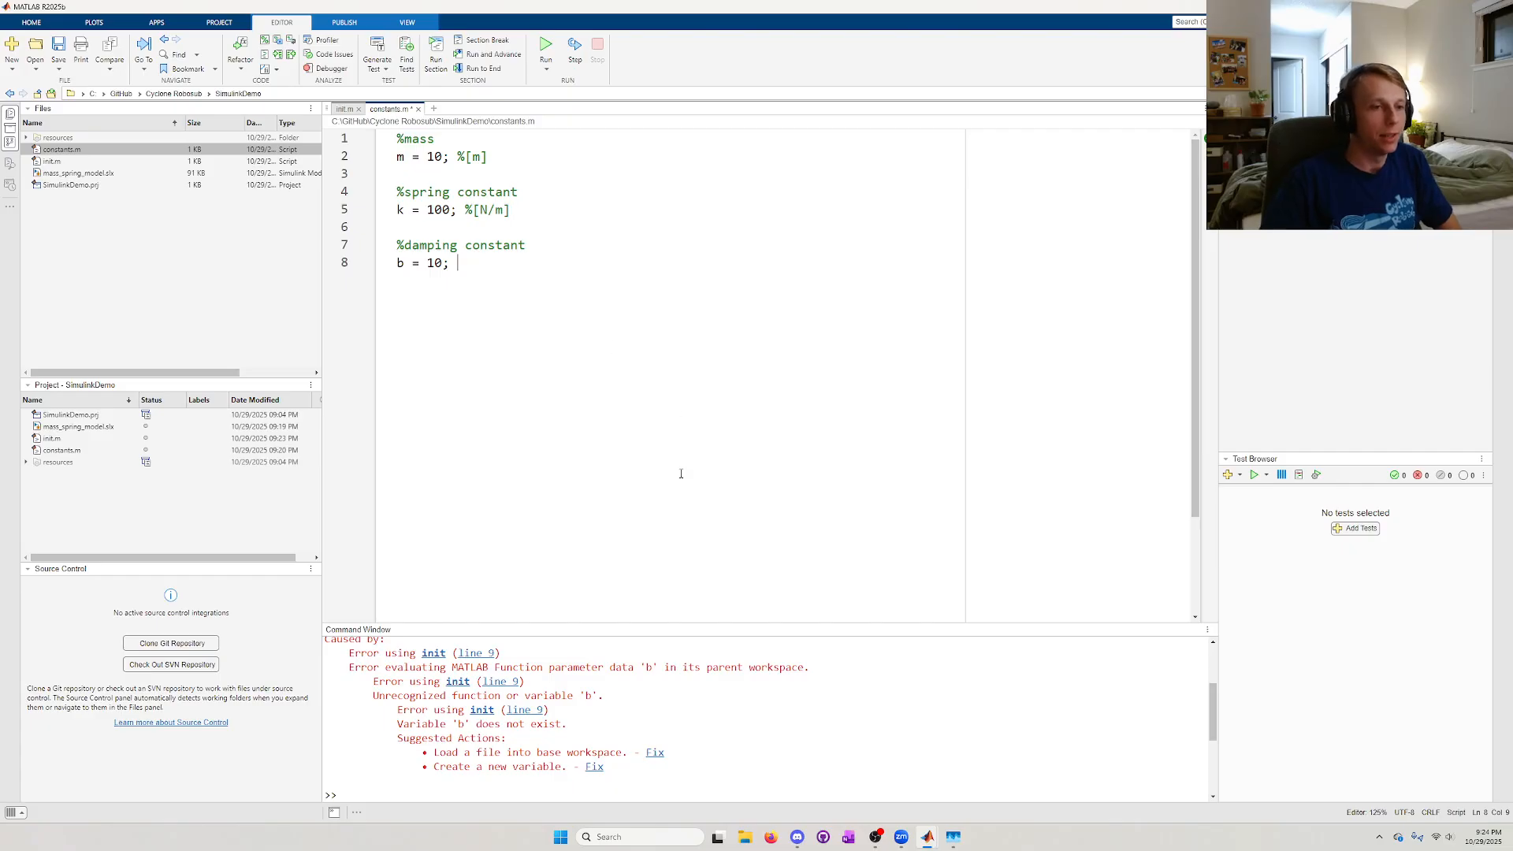
# - Consult the handwritten unit derivation in Zoom and append the unit comment %[N/[m/s]] to the b definition in constants.m
pyautogui.click(900, 837)
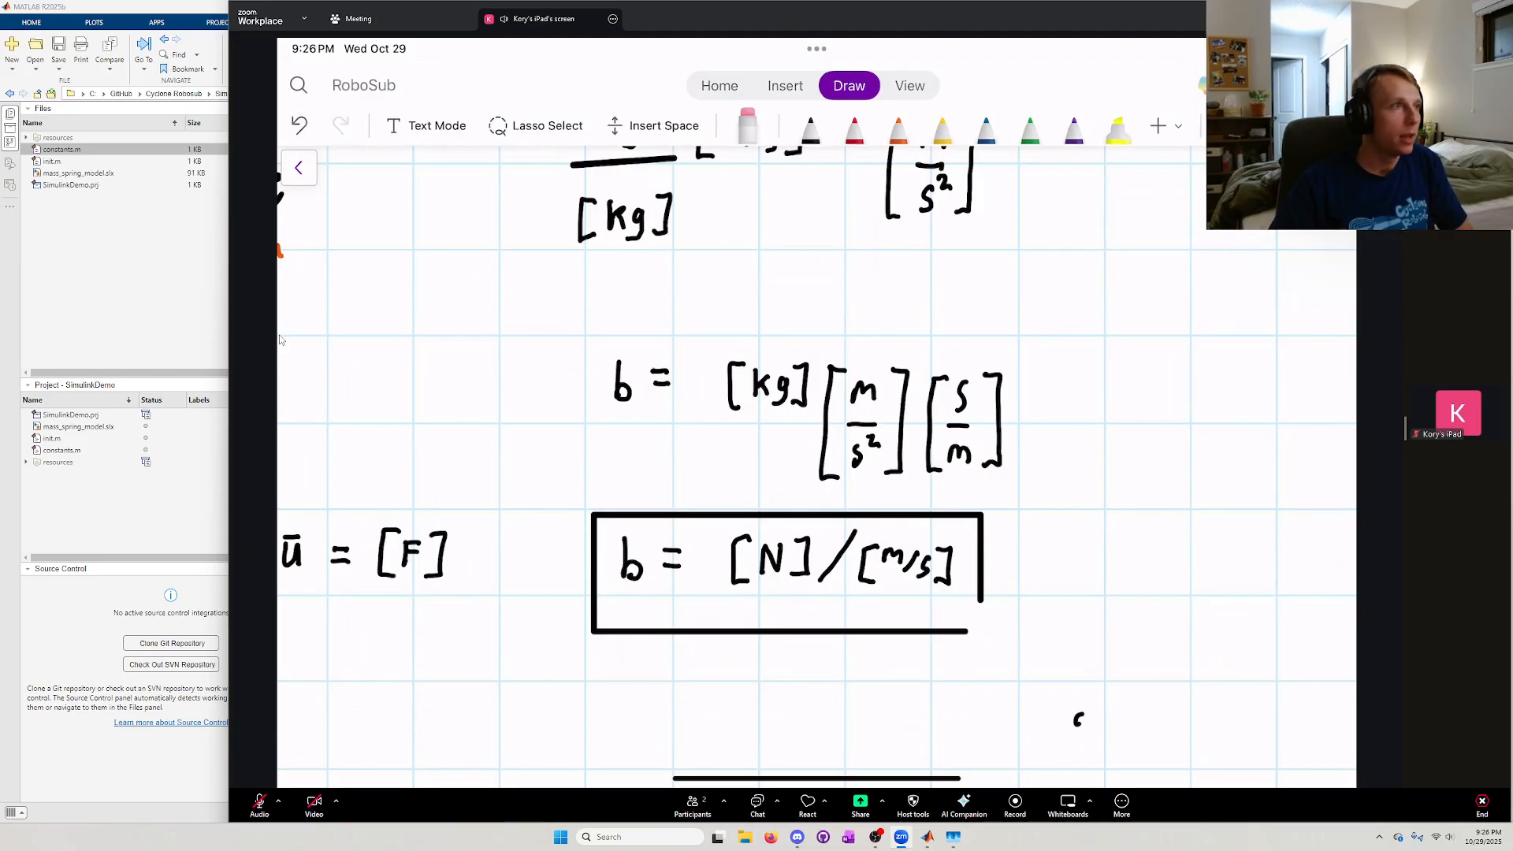
pyautogui.click(187, 288)
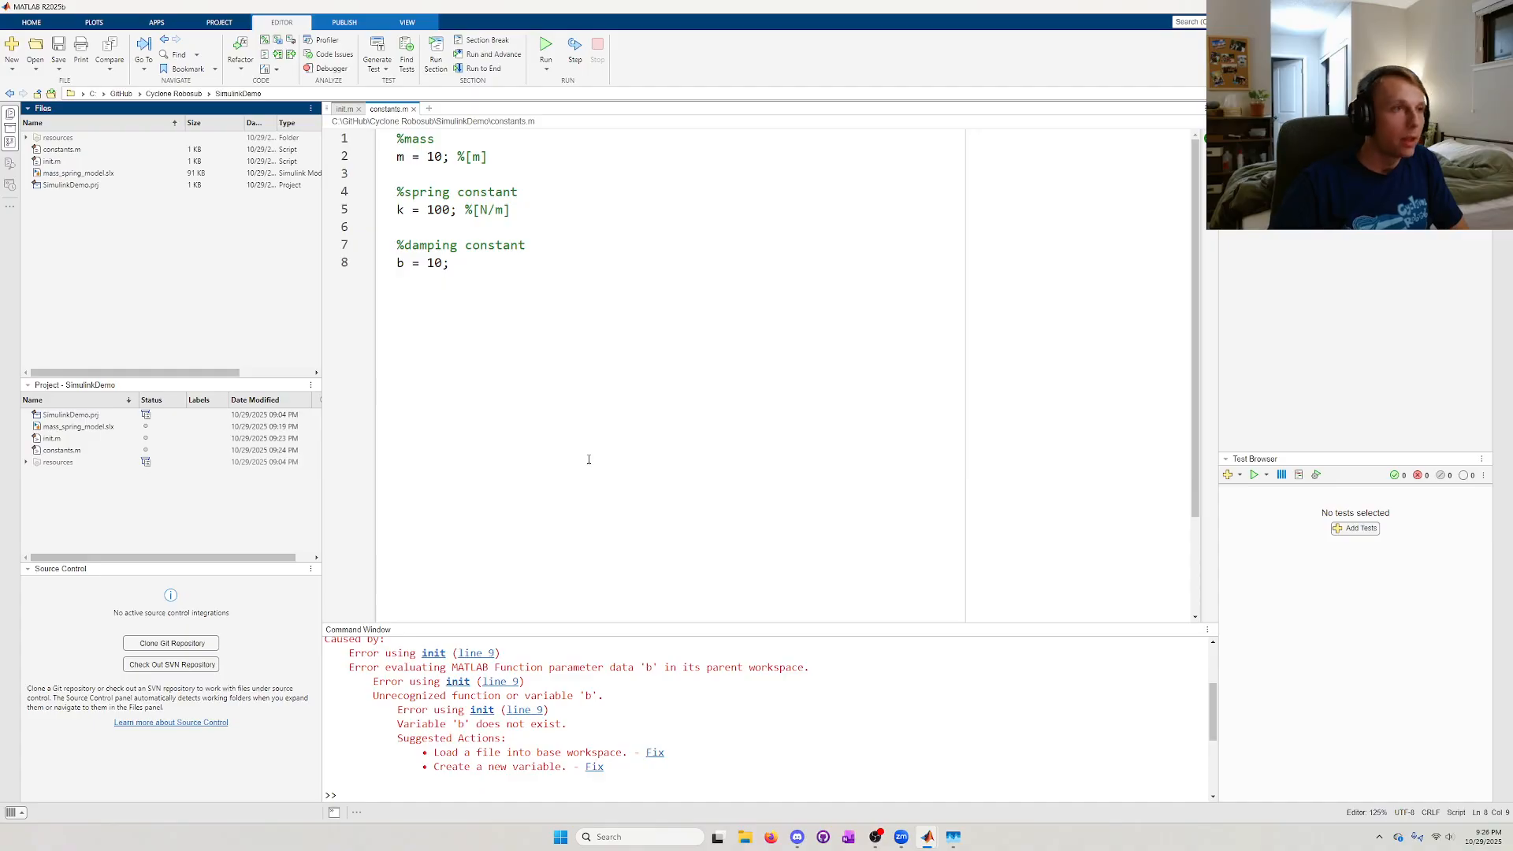
pyautogui.click(481, 263)
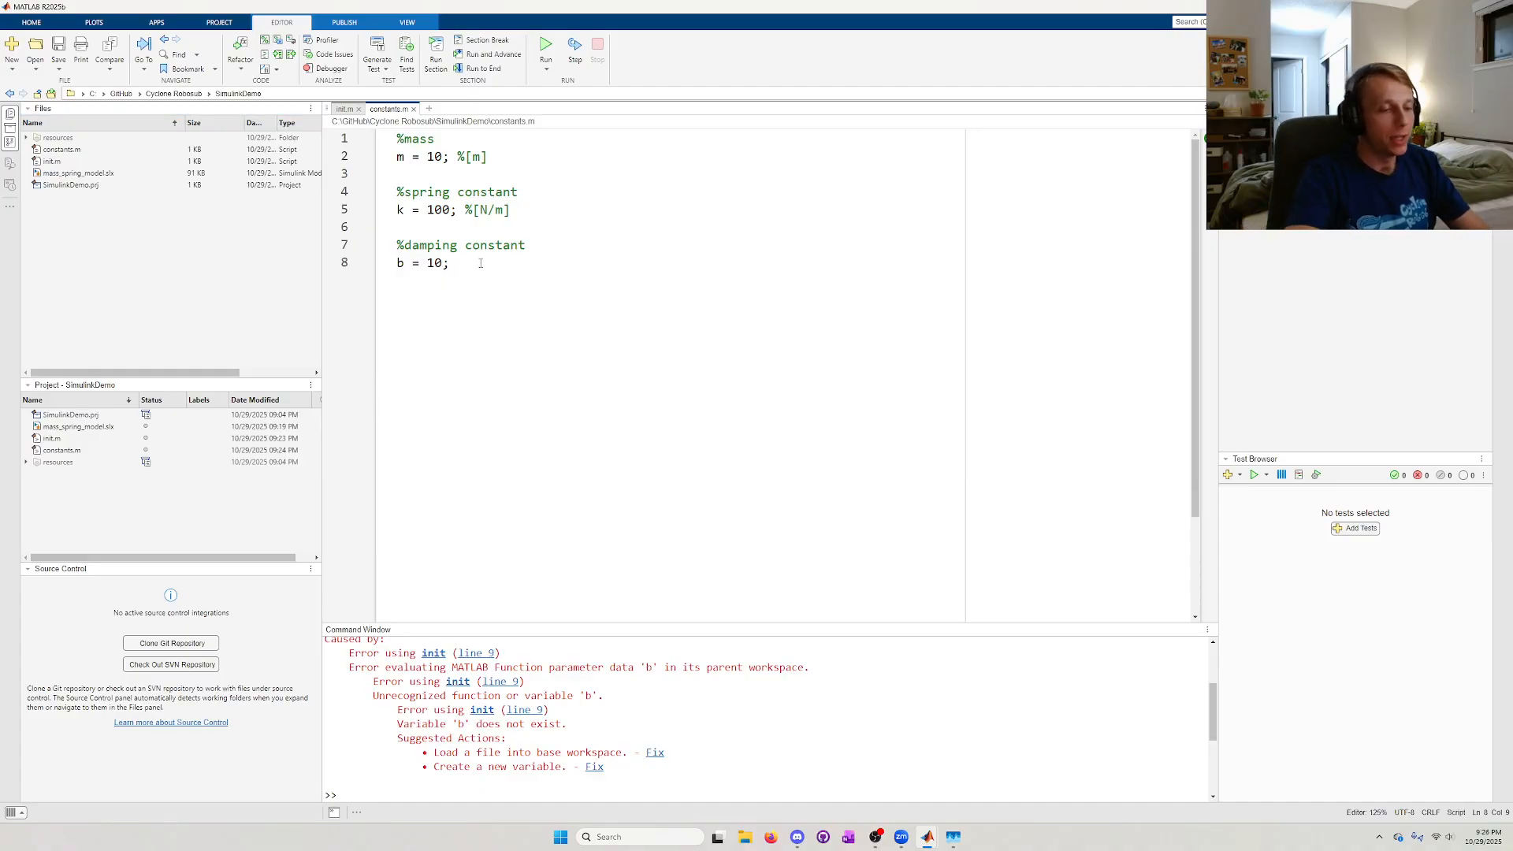
pyautogui.write('%')
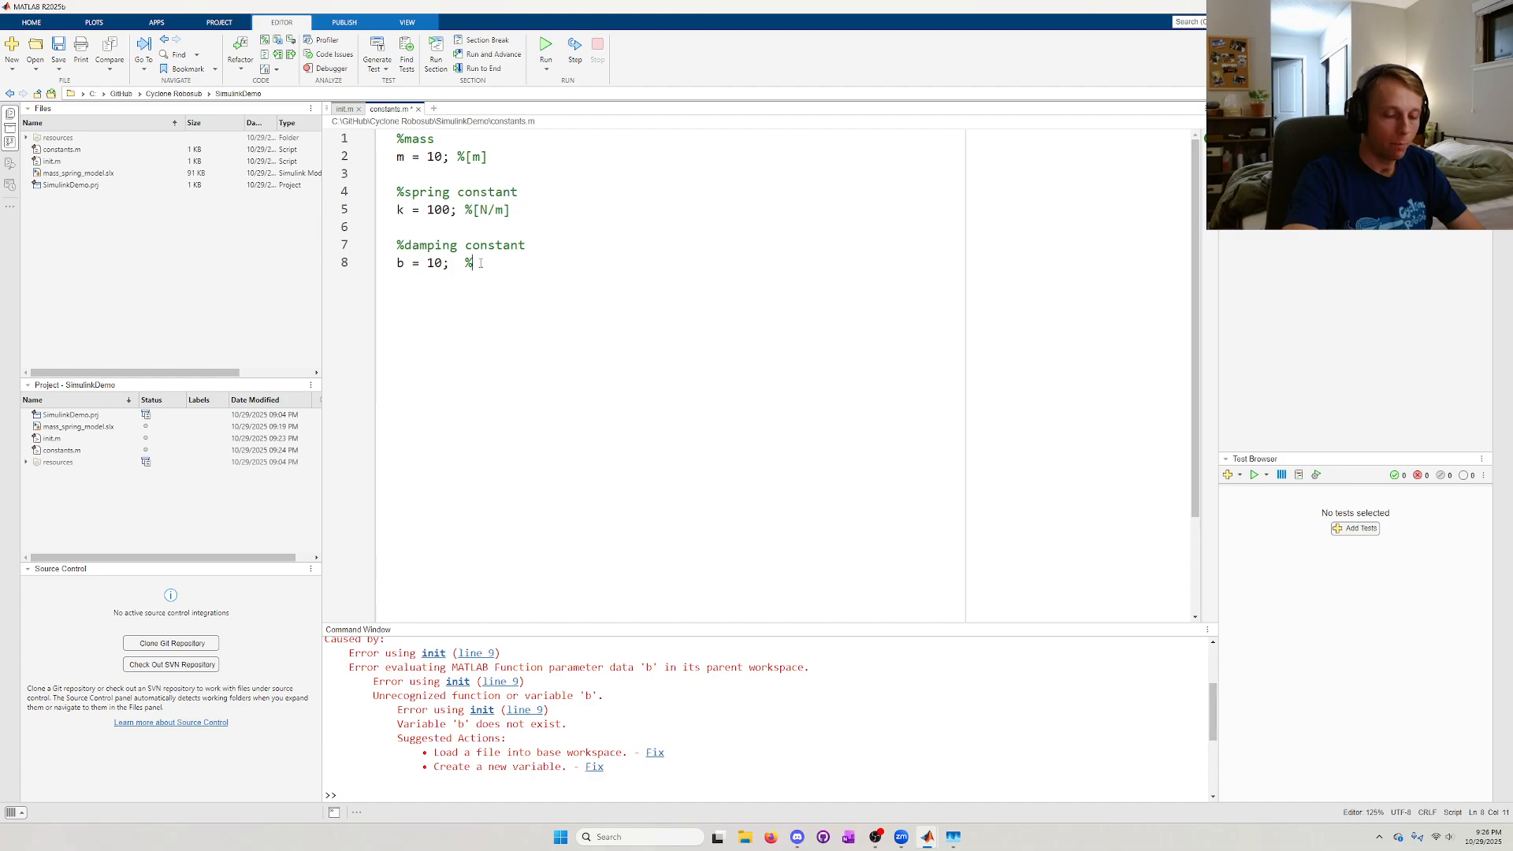
pyautogui.write('[N/')
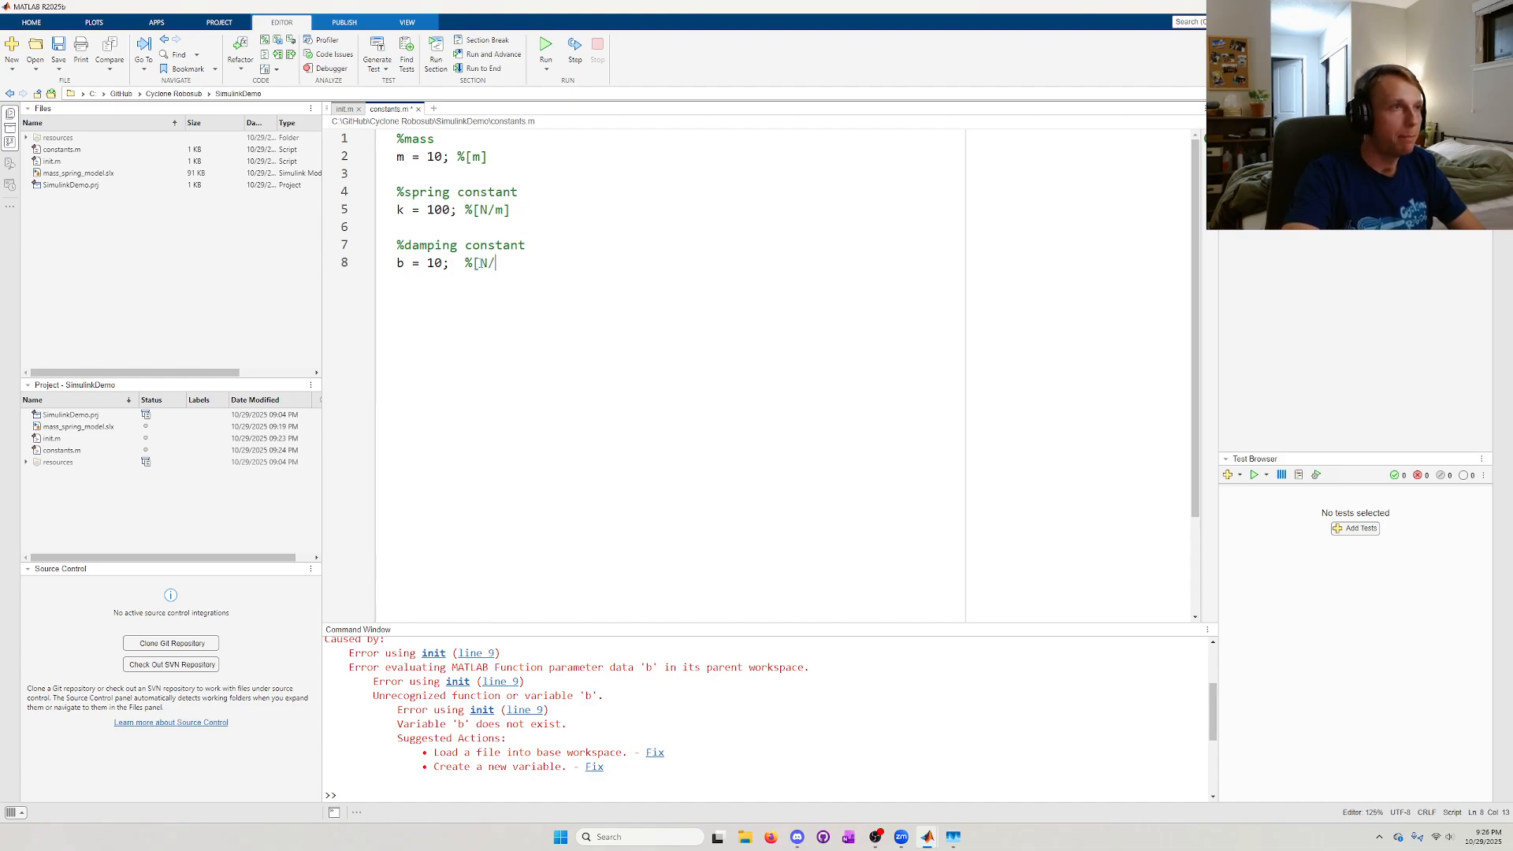
pyautogui.write('[m/s]')
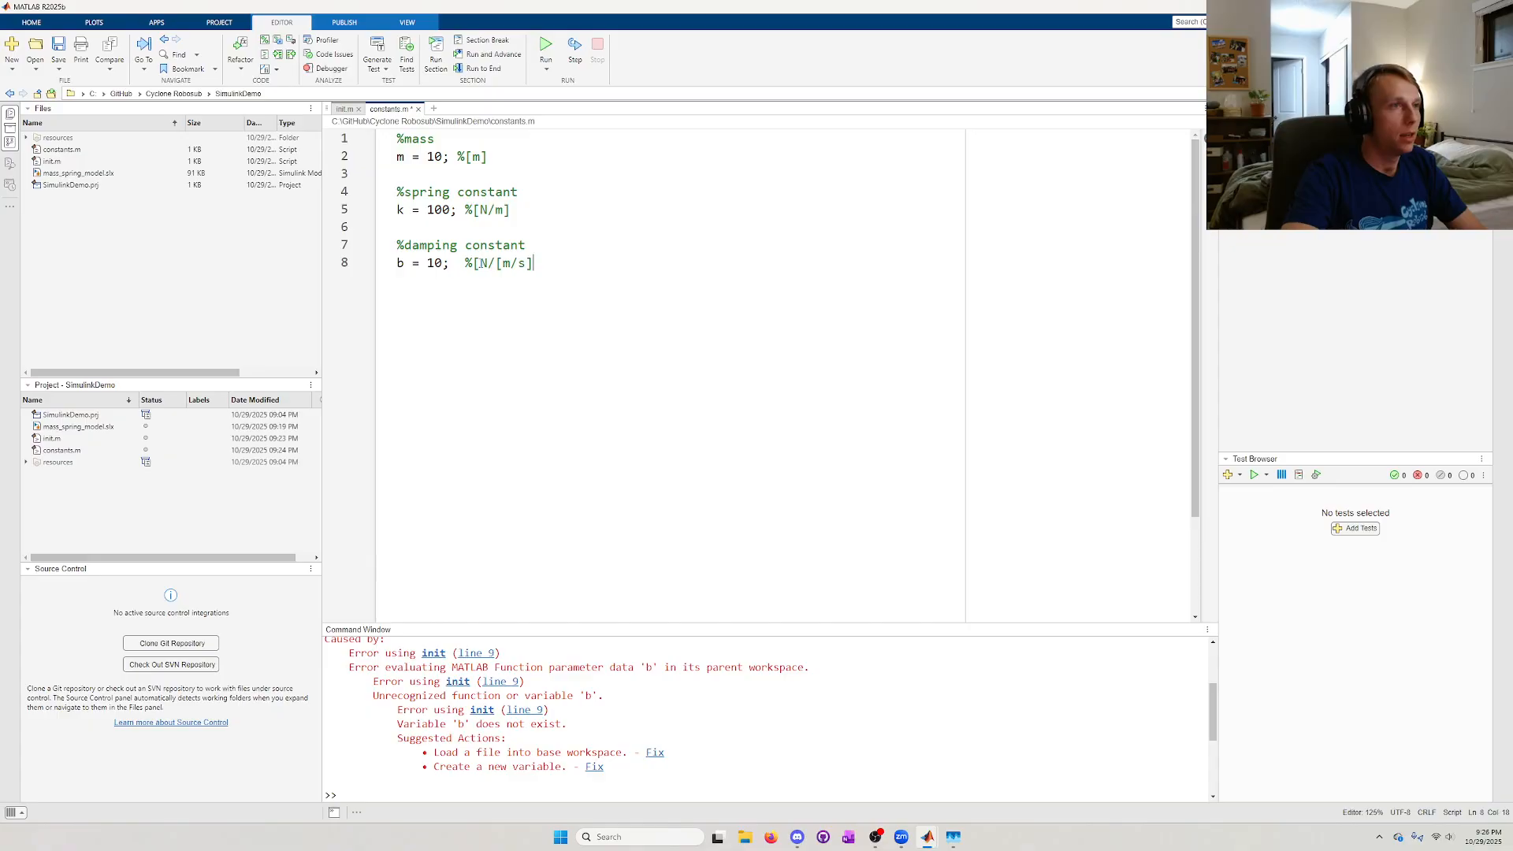
pyautogui.write(']')
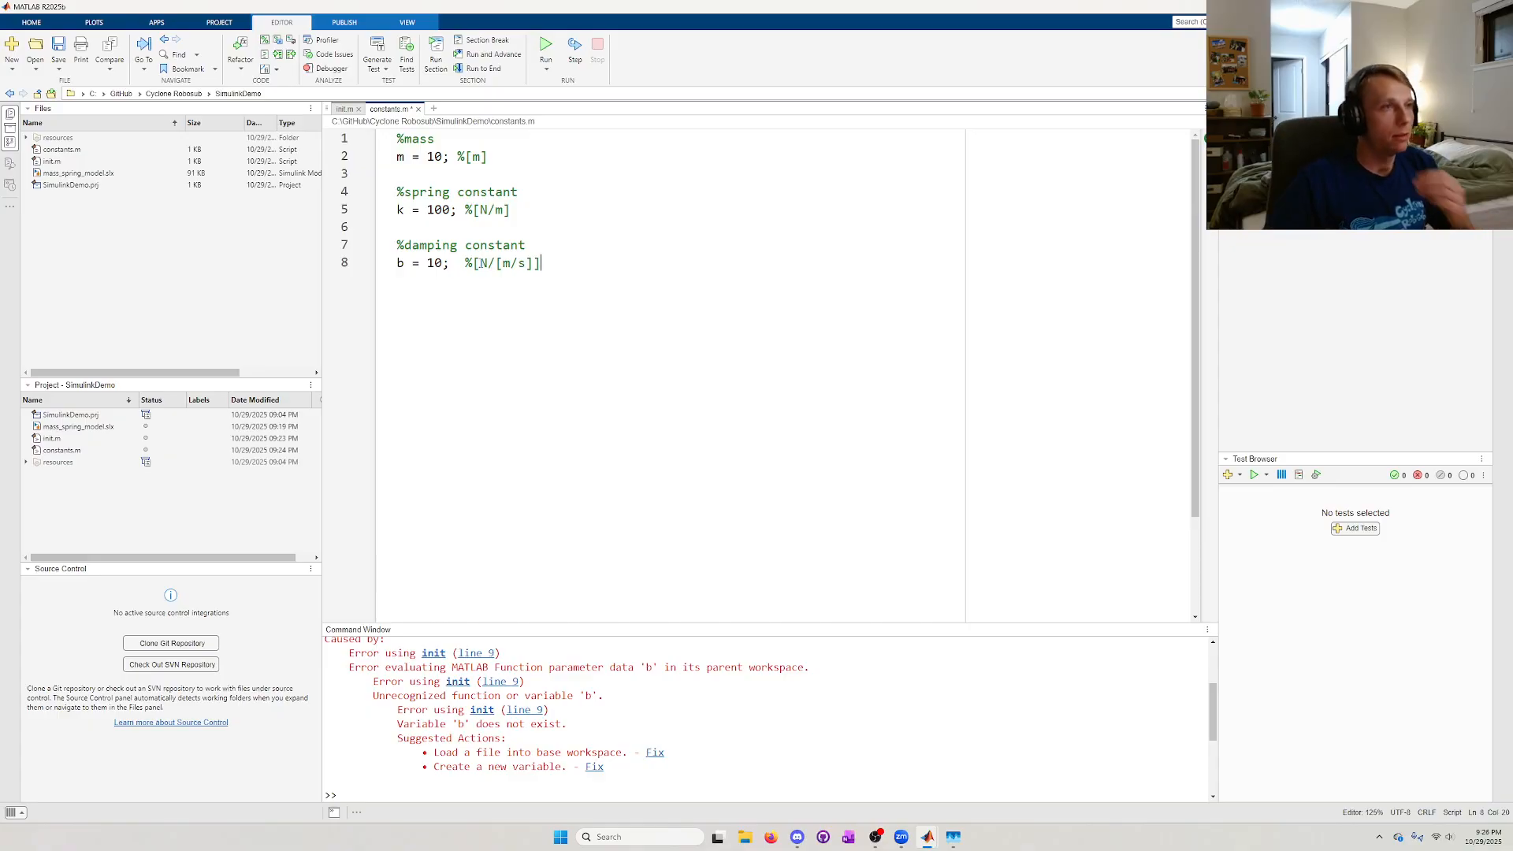
# - Review the three constant definitions and save constants.m
pyautogui.moveTo(539, 300); pyautogui.dragTo(396, 138)
pyautogui.click(508, 193)
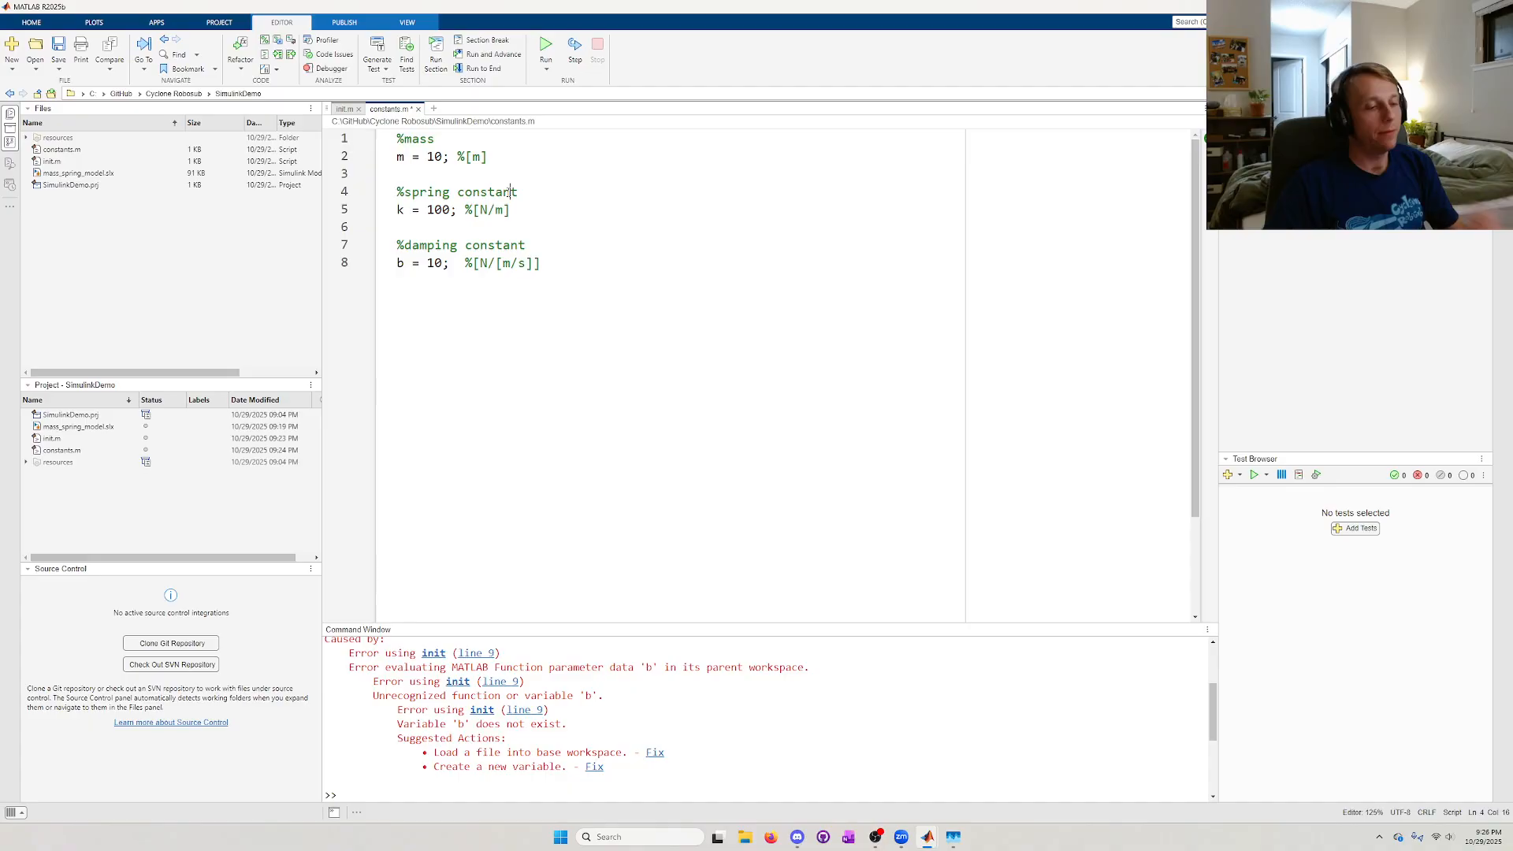
pyautogui.hotkey('ctrl', 's')
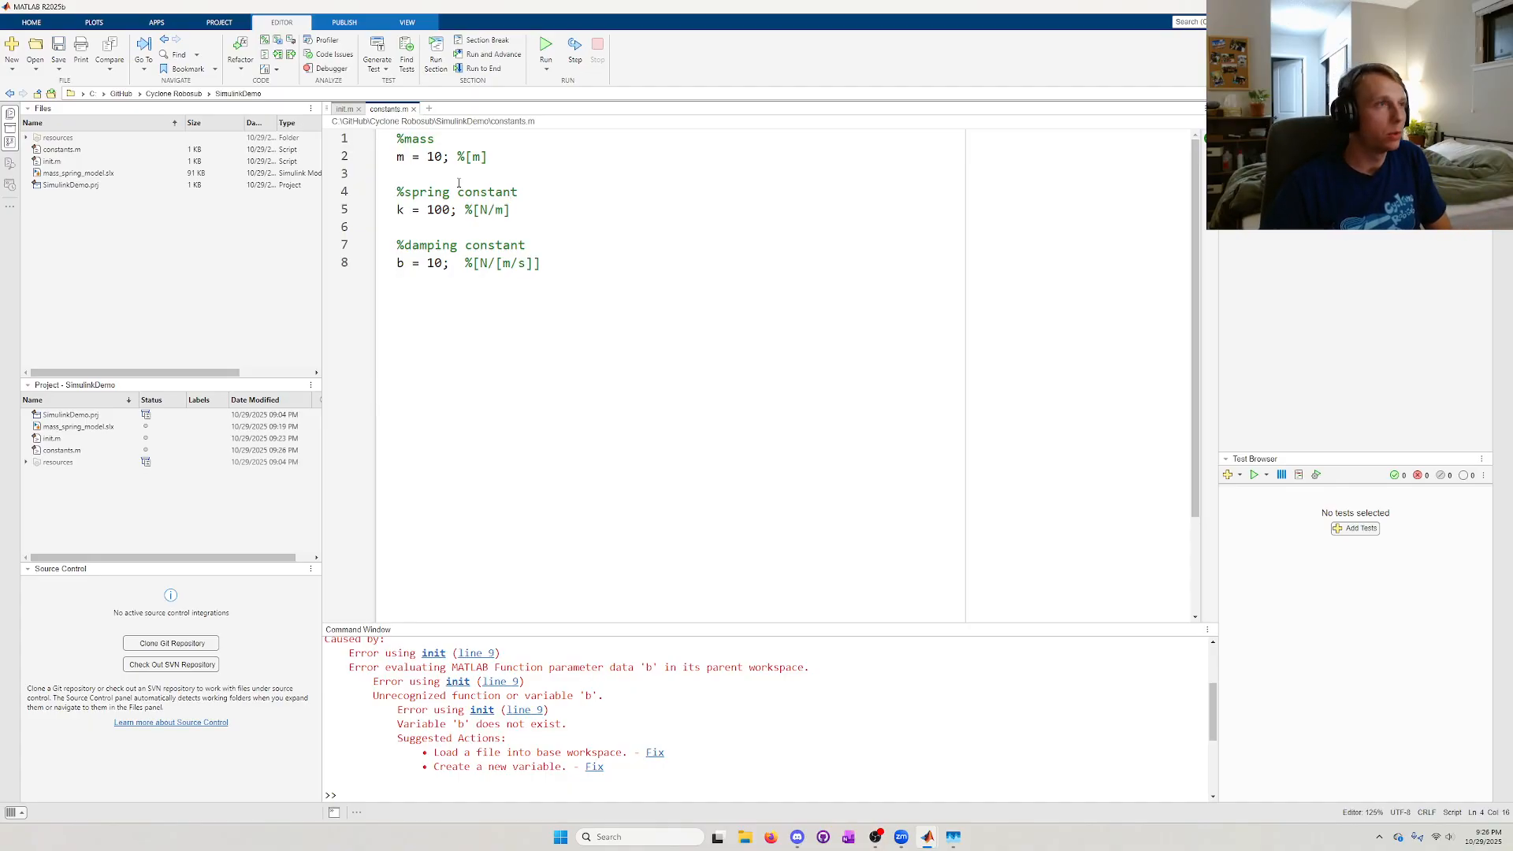
# - Return to init.m, review its run and sim lines, and run the script
pyautogui.click(345, 110)
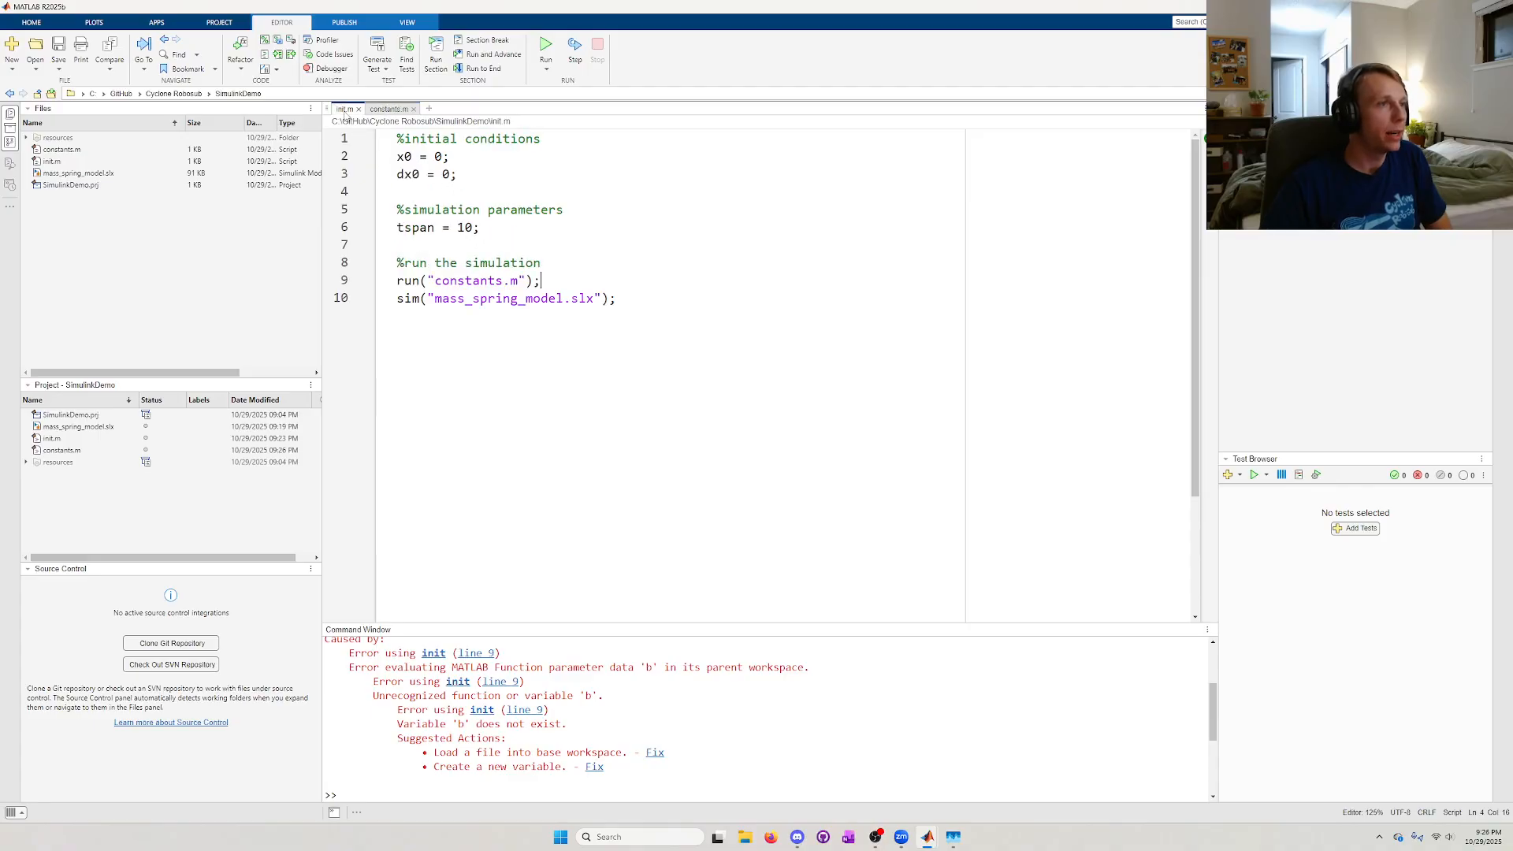
pyautogui.moveTo(568, 286); pyautogui.dragTo(397, 284)
pyautogui.moveTo(617, 298); pyautogui.dragTo(397, 298)
pyautogui.click(500, 313)
pyautogui.moveTo(618, 300); pyautogui.dragTo(420, 301)
pyautogui.click(547, 333)
pyautogui.click(546, 49)
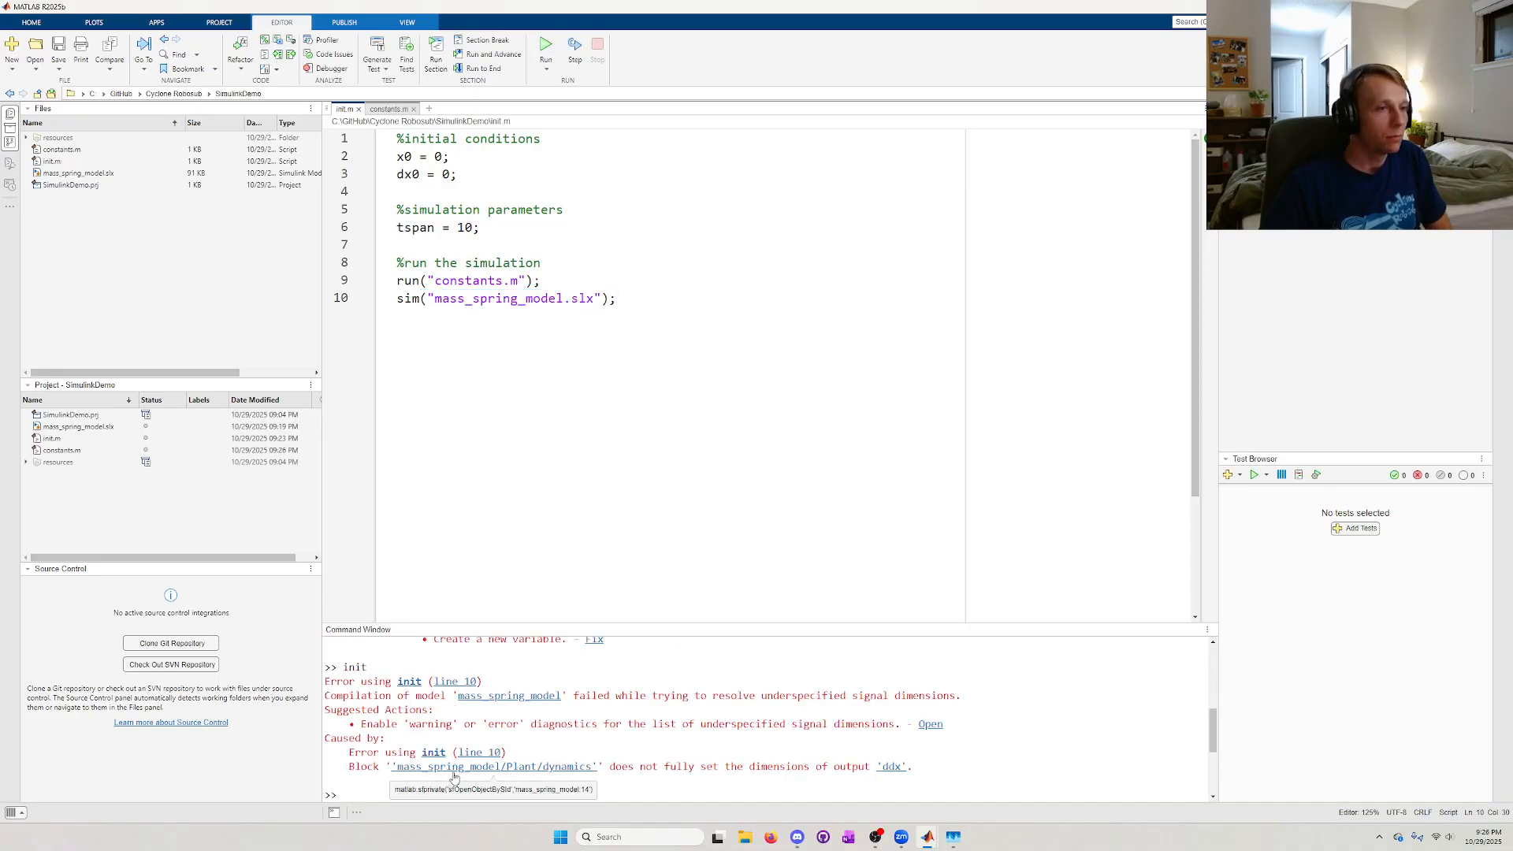
# - Switch to the mass_spring_model window in Simulink and open the dynamics function inside the Plant subsystem
pyautogui.click(658, 675)
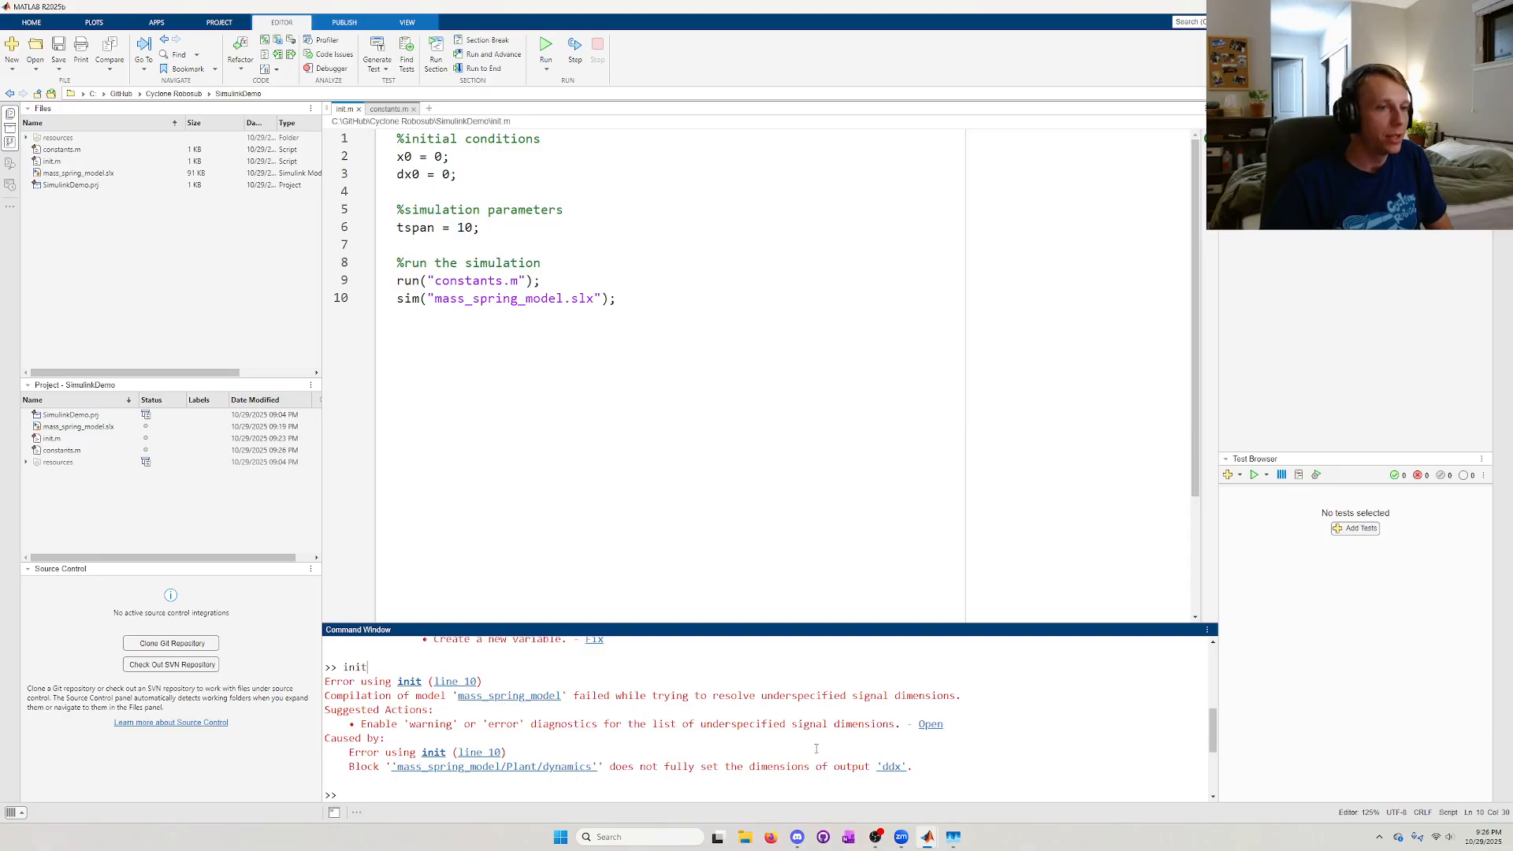
pyautogui.moveTo(926, 833)
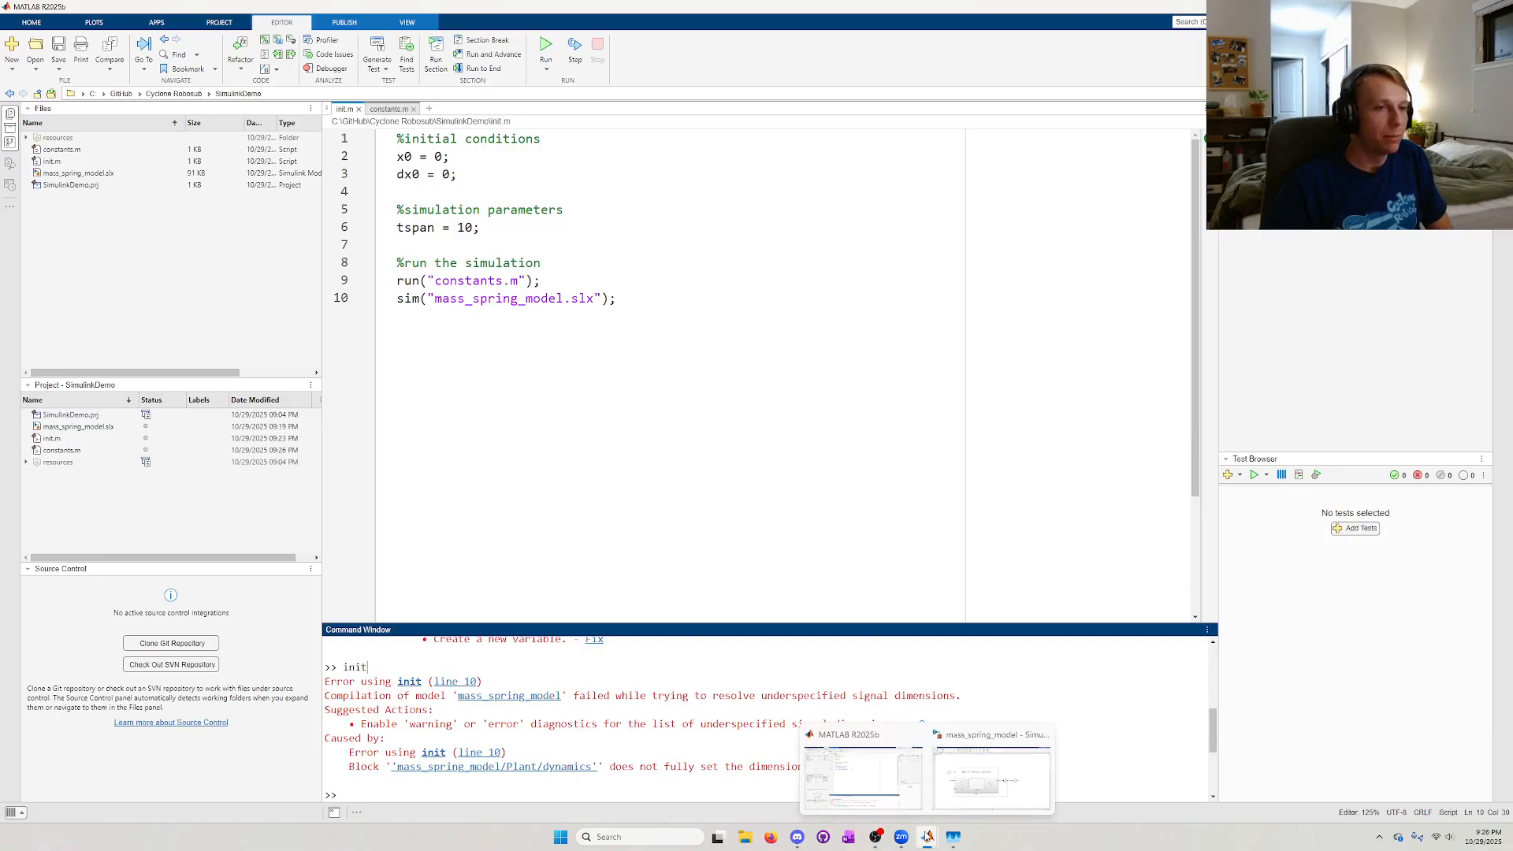
pyautogui.click(966, 767)
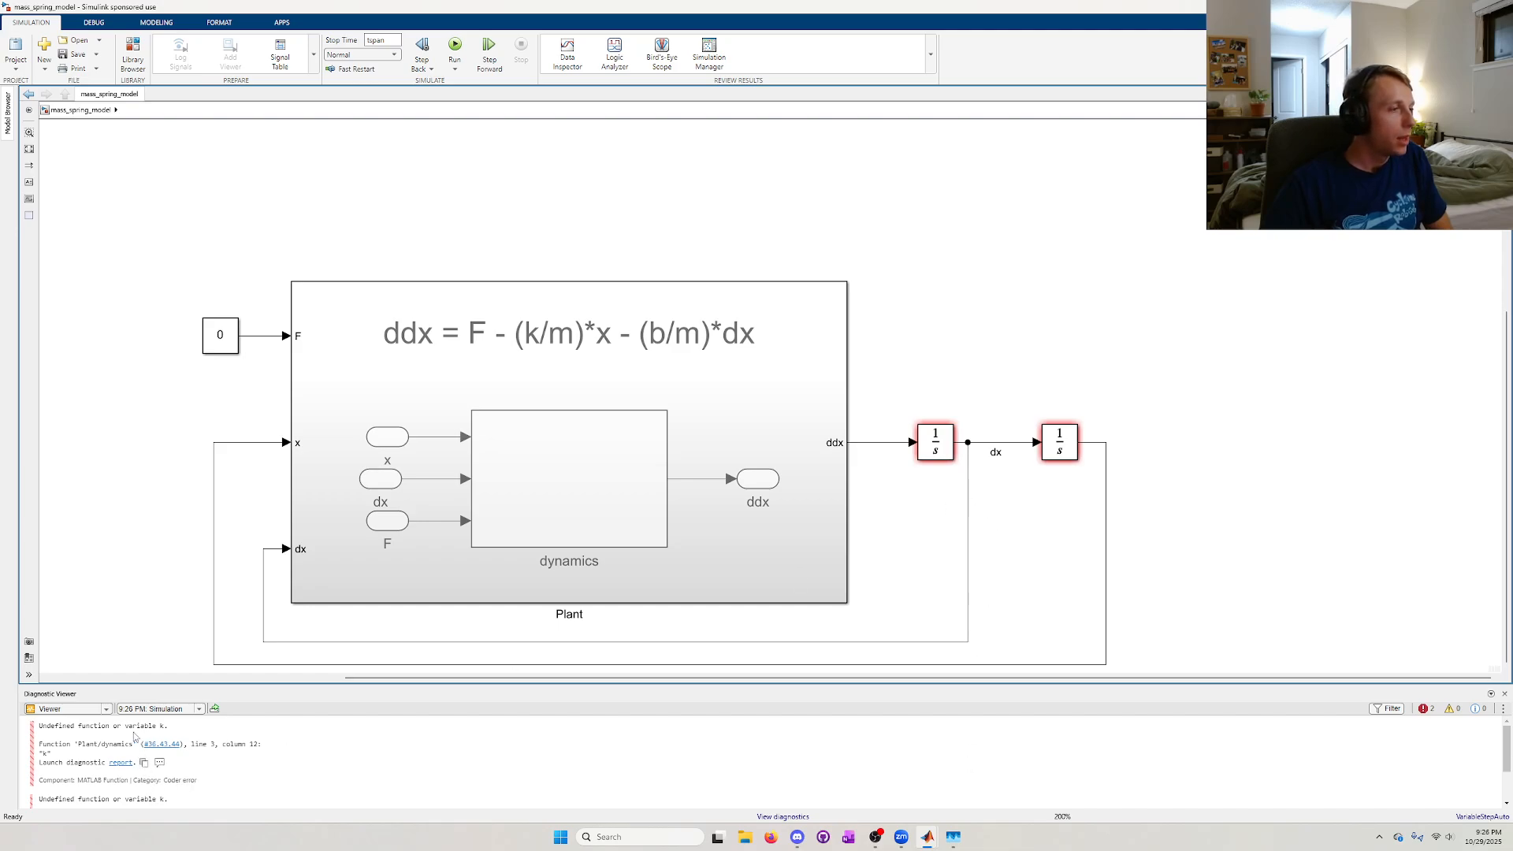
pyautogui.doubleClick(548, 518)
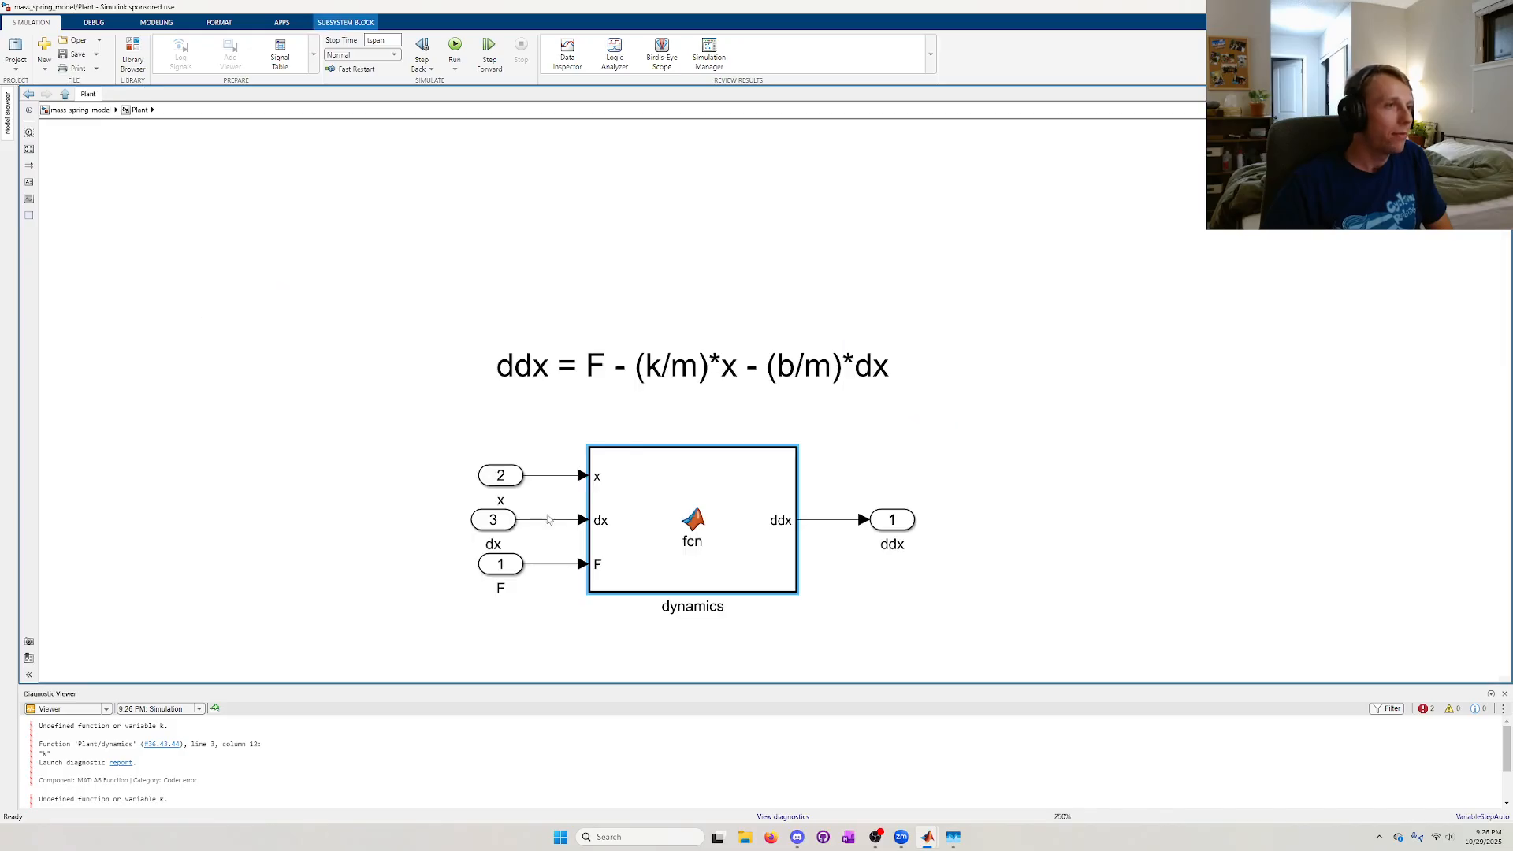
pyautogui.doubleClick(622, 515)
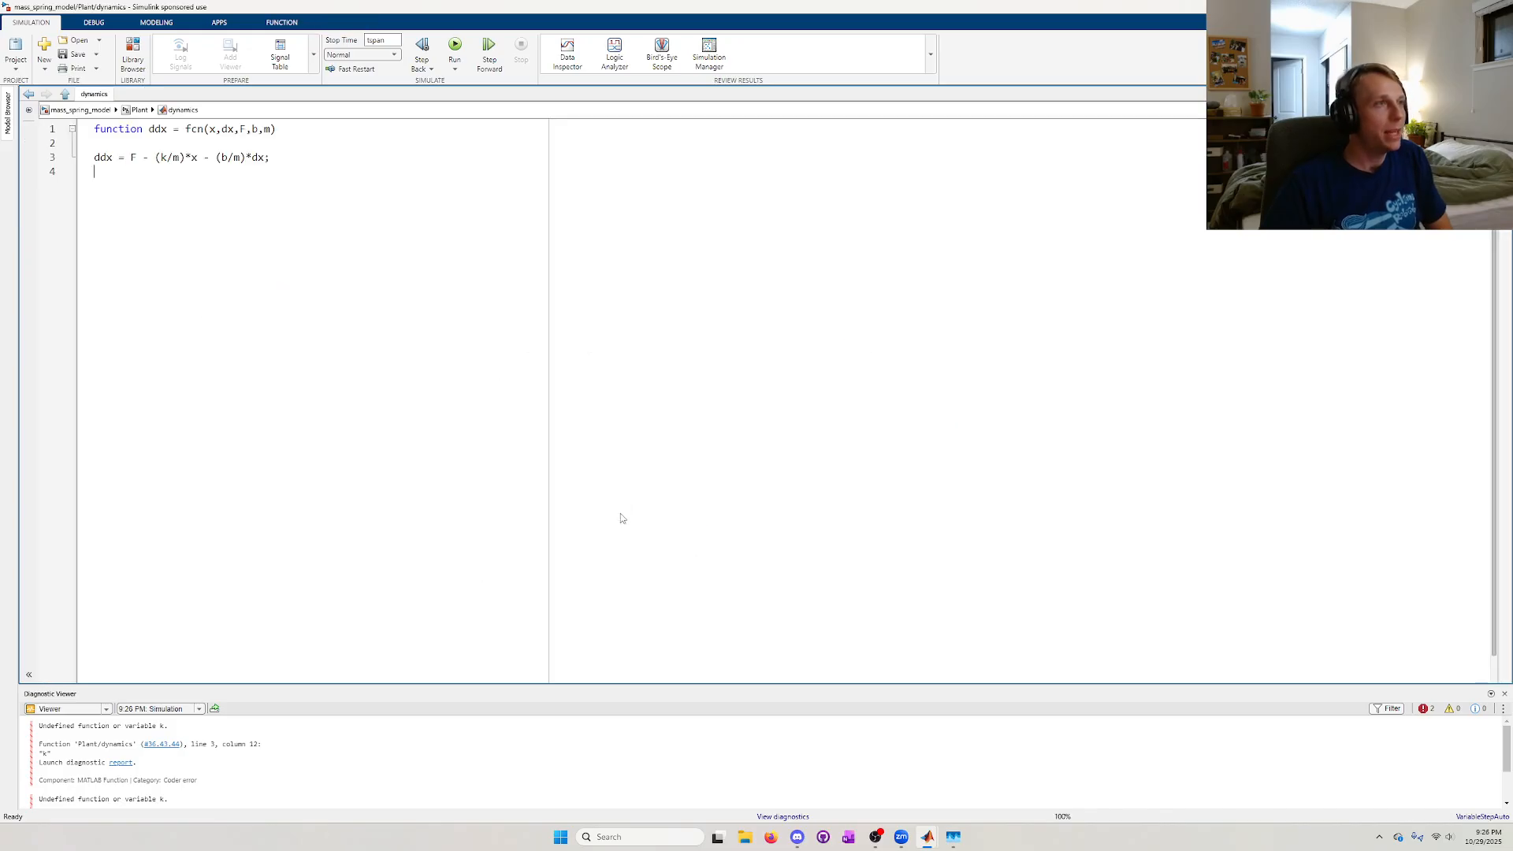
# - Add k before b in the input argument list of fcn
pyautogui.moveTo(269, 131); pyautogui.dragTo(252, 130)
pyautogui.click(255, 131)
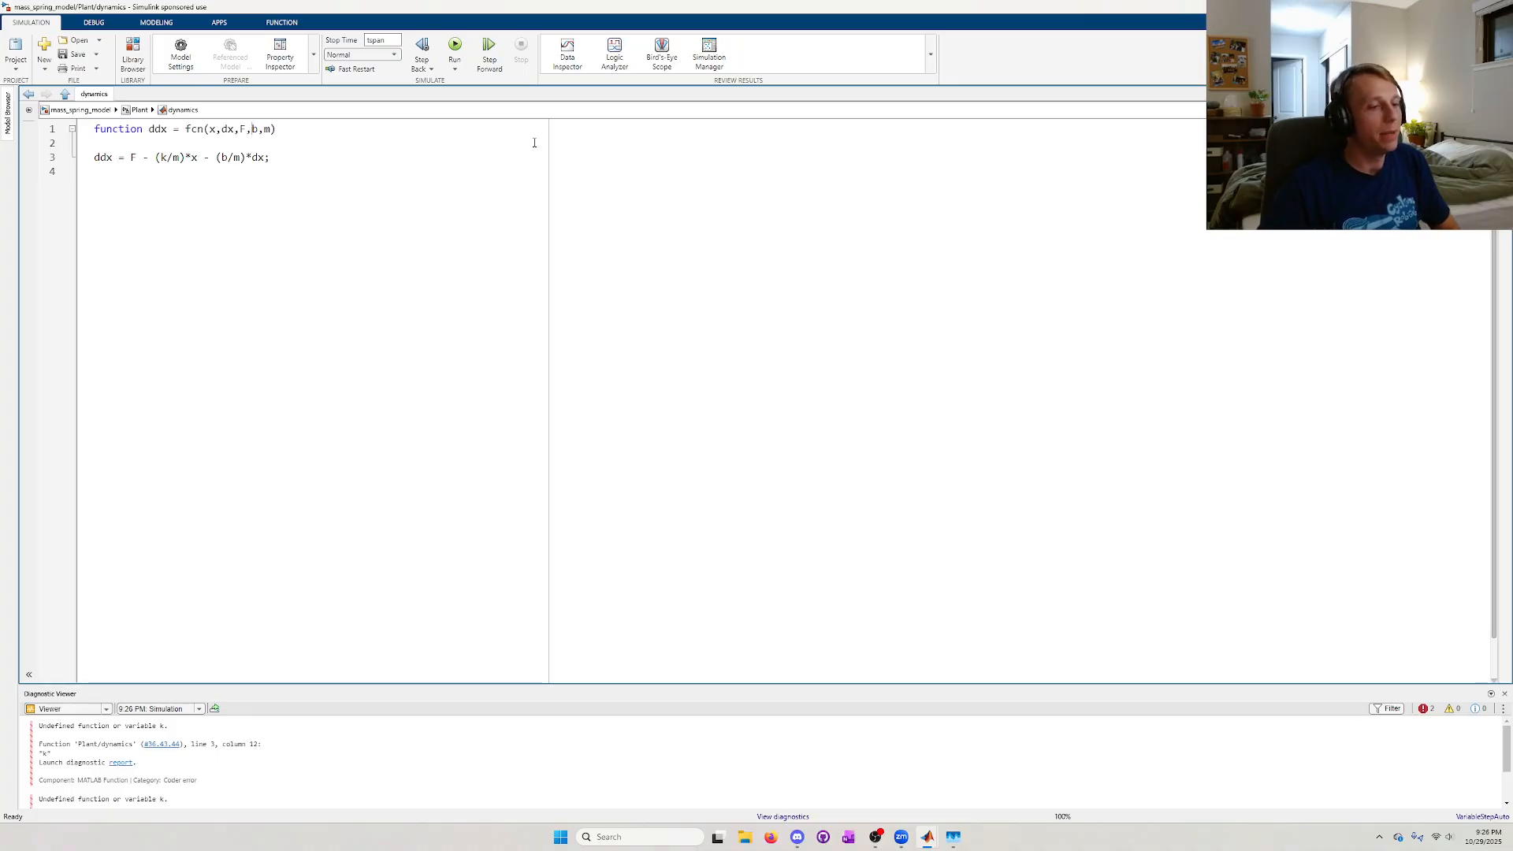
pyautogui.write('k,')
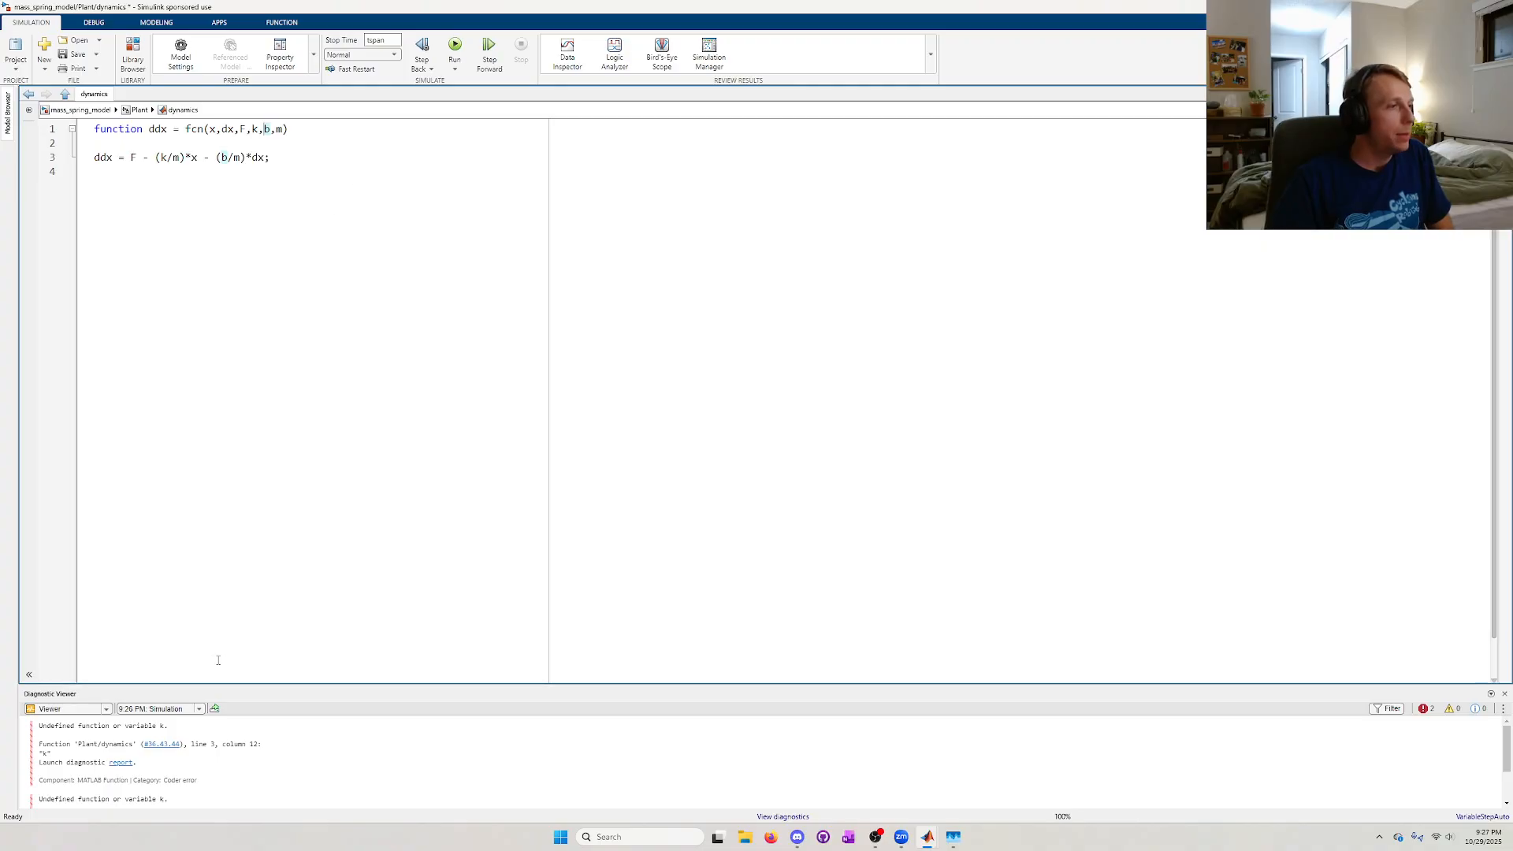
# - Enlarge the Diagnostic Viewer and examine the simulation errors reported for the dynamics function
pyautogui.moveTo(175, 799); pyautogui.dragTo(50, 726)
pyautogui.click(217, 776)
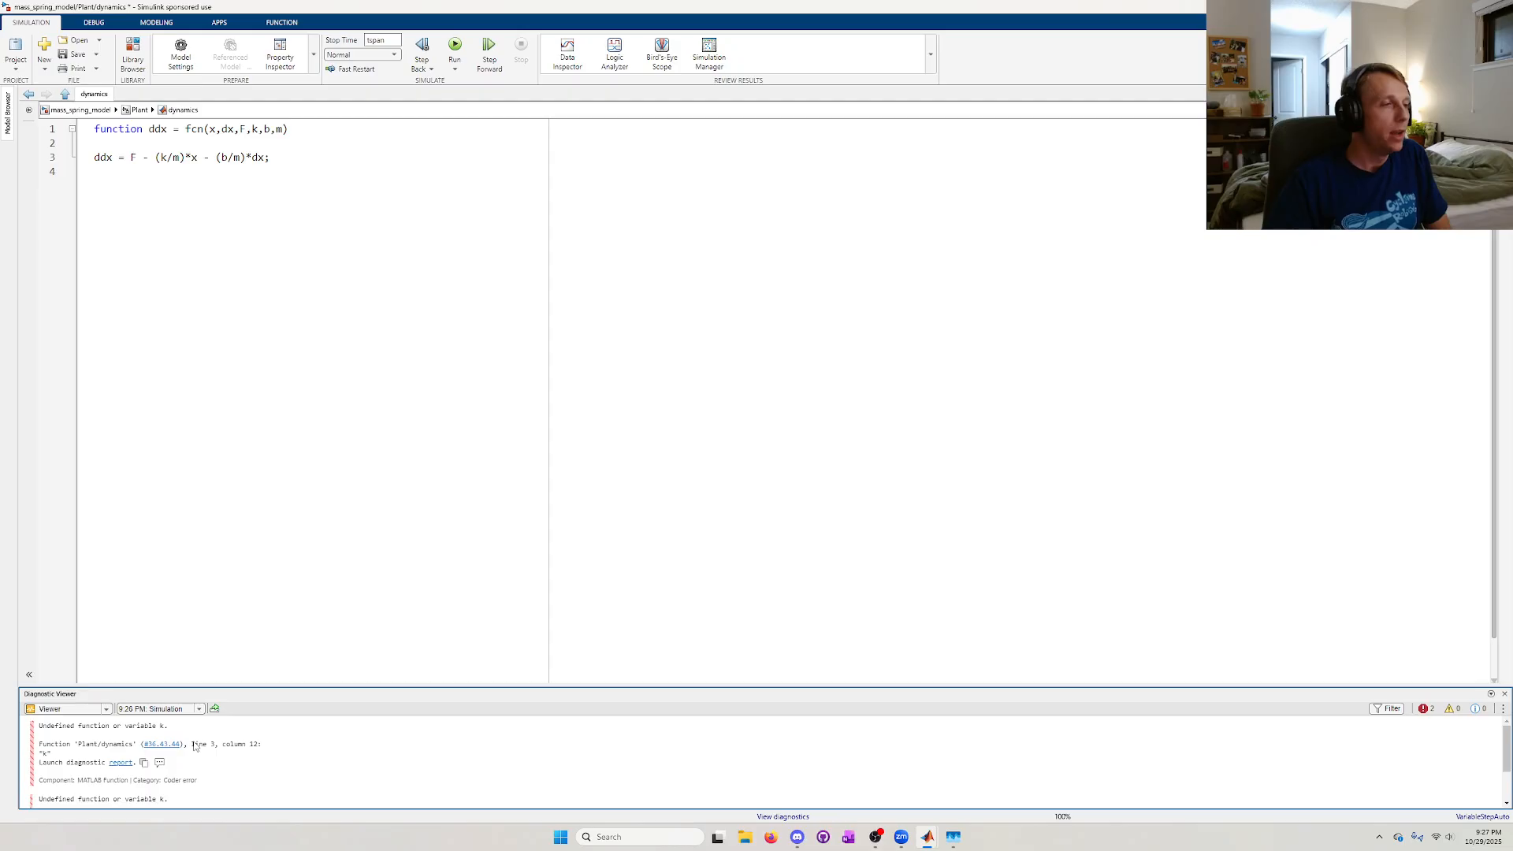
pyautogui.moveTo(267, 692); pyautogui.dragTo(277, 604)
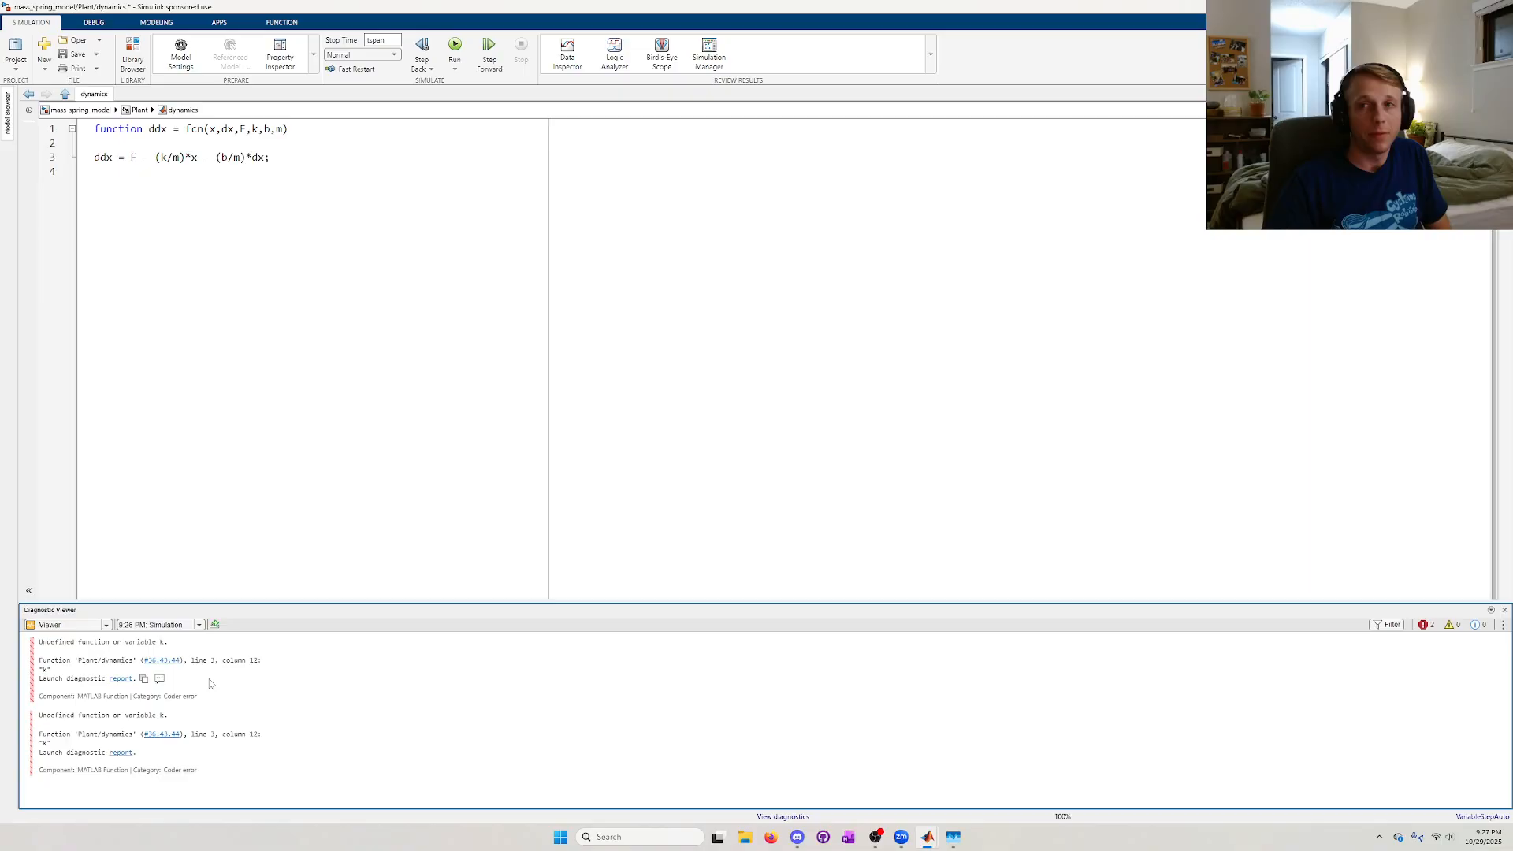
pyautogui.click(254, 130)
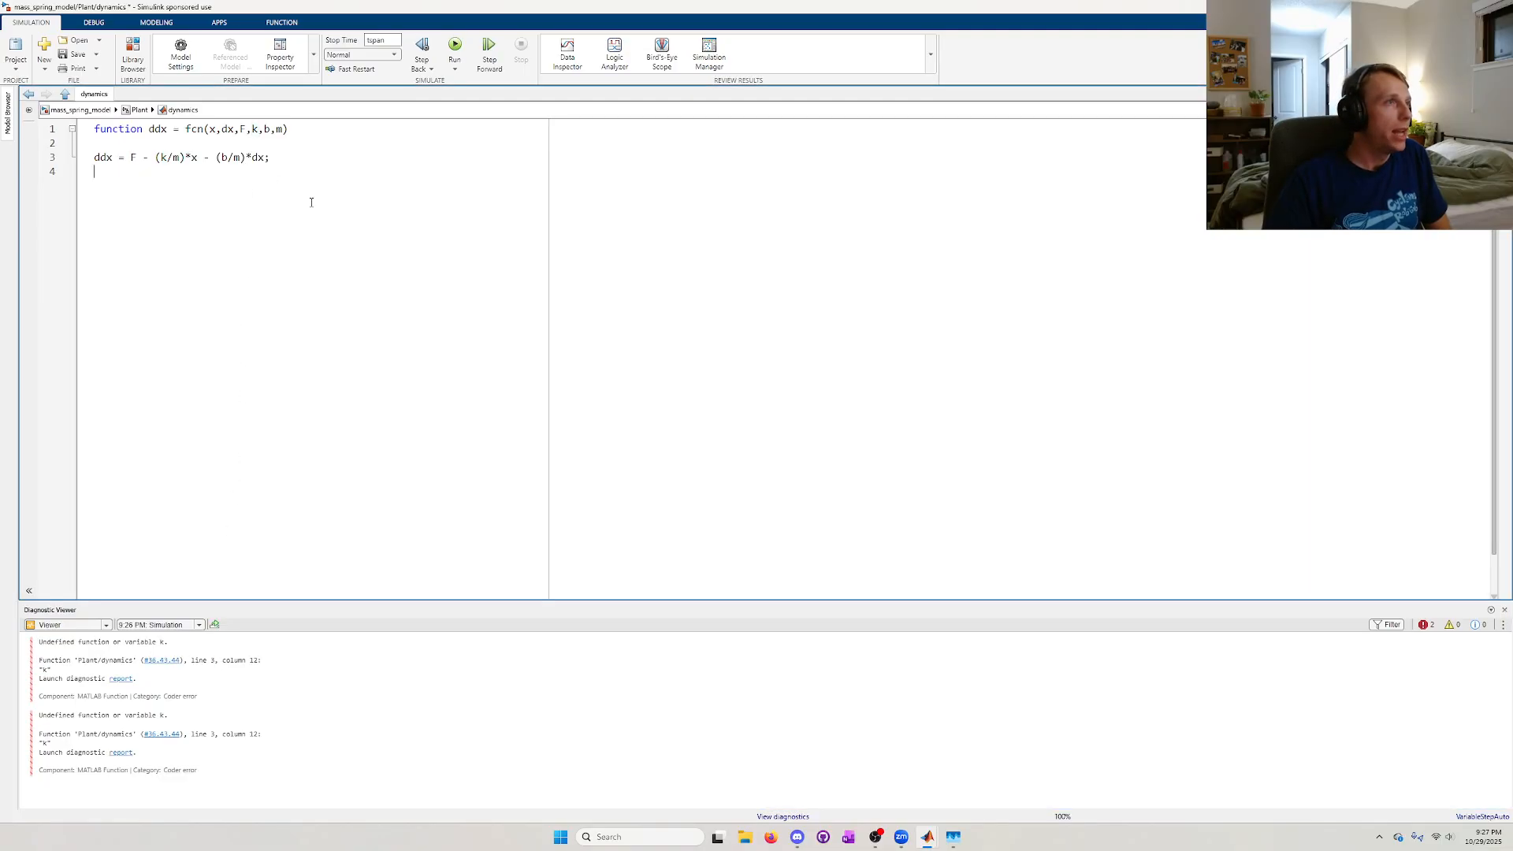
# - Show the function's data symbols and change the type of k to parameter data
pyautogui.click(282, 22)
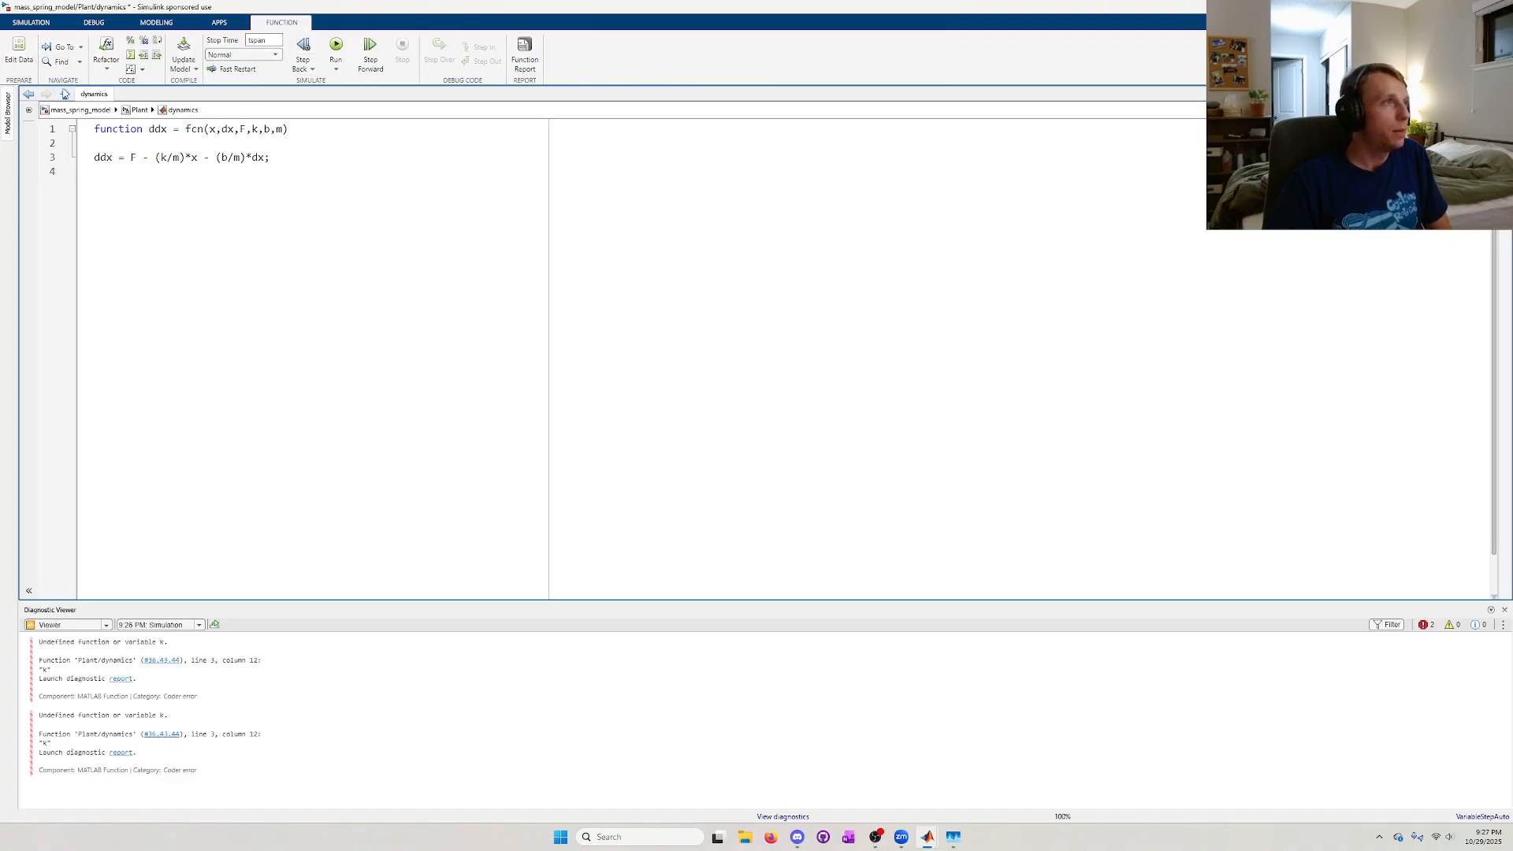
pyautogui.click(19, 52)
pyautogui.click(1354, 497)
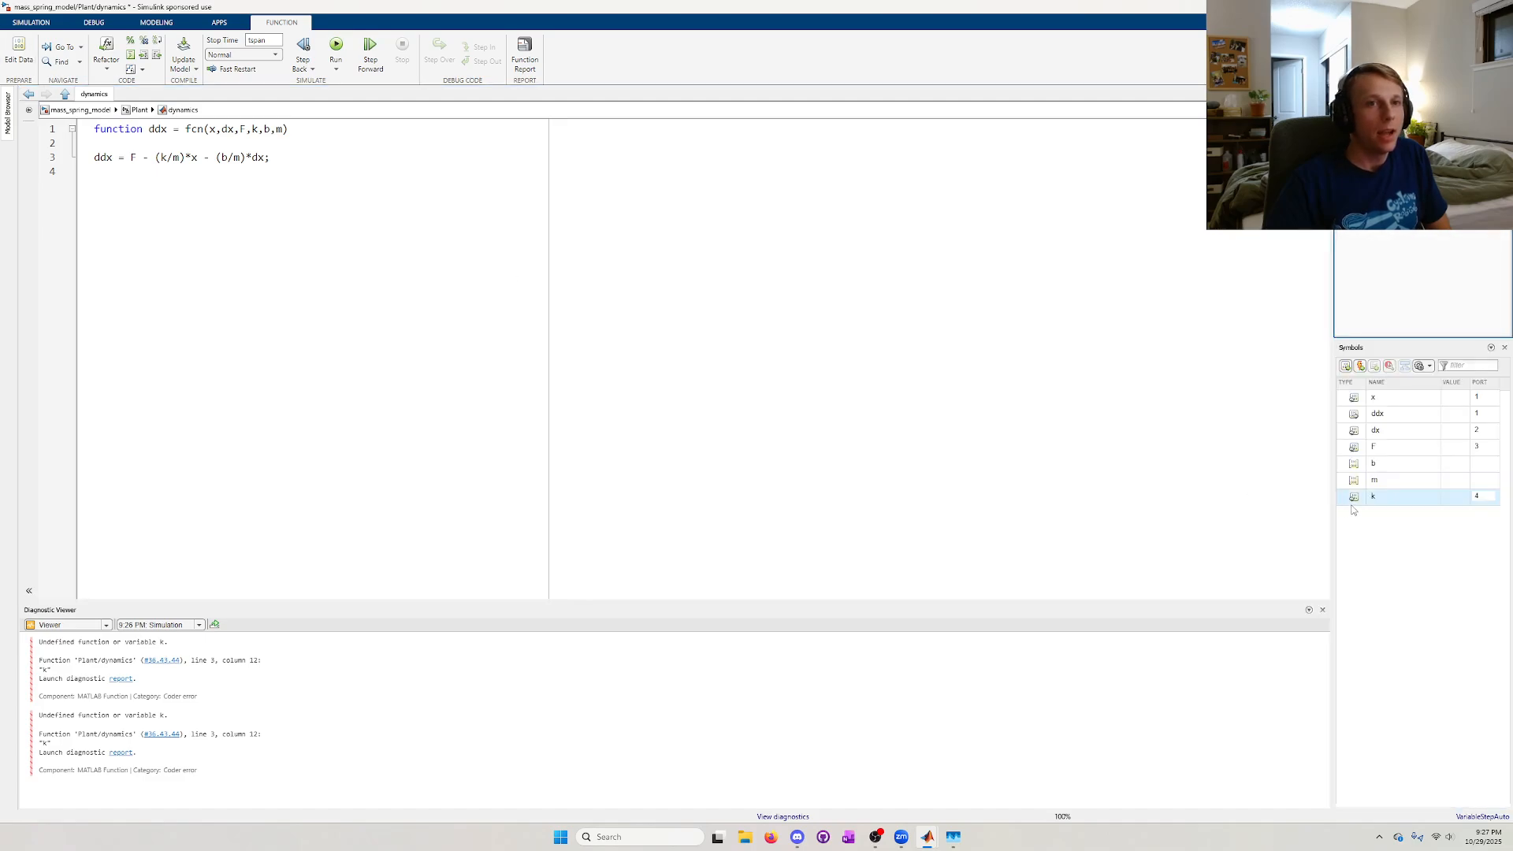
pyautogui.click(1353, 497)
pyautogui.click(1392, 575)
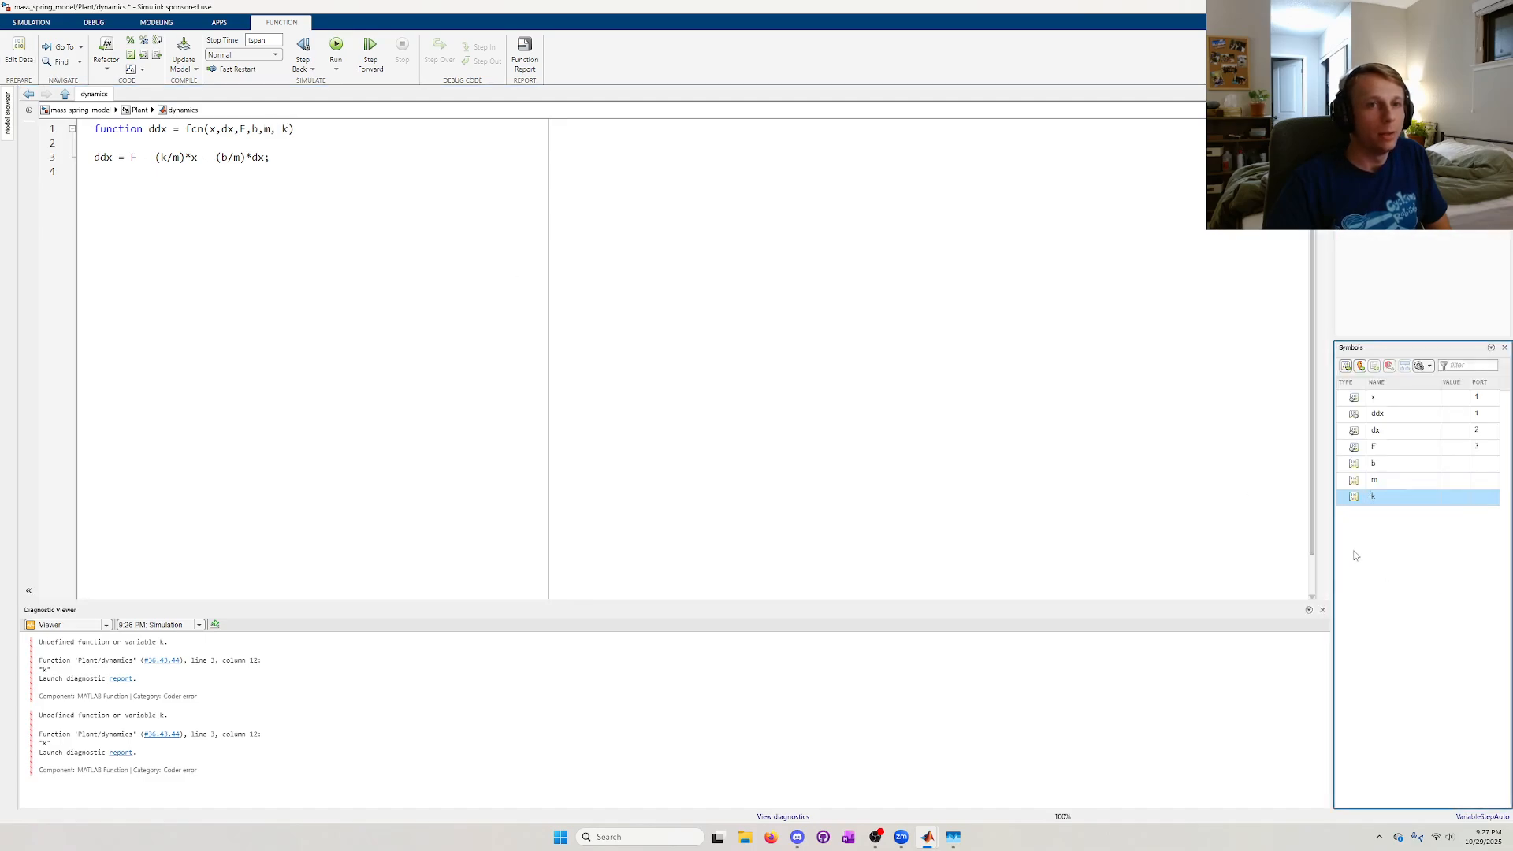
# - Return to the top level of mass_spring_model, save the model and close the Diagnostic Viewer
pyautogui.click(79, 109)
pyautogui.scroll(-3, 307, 213)
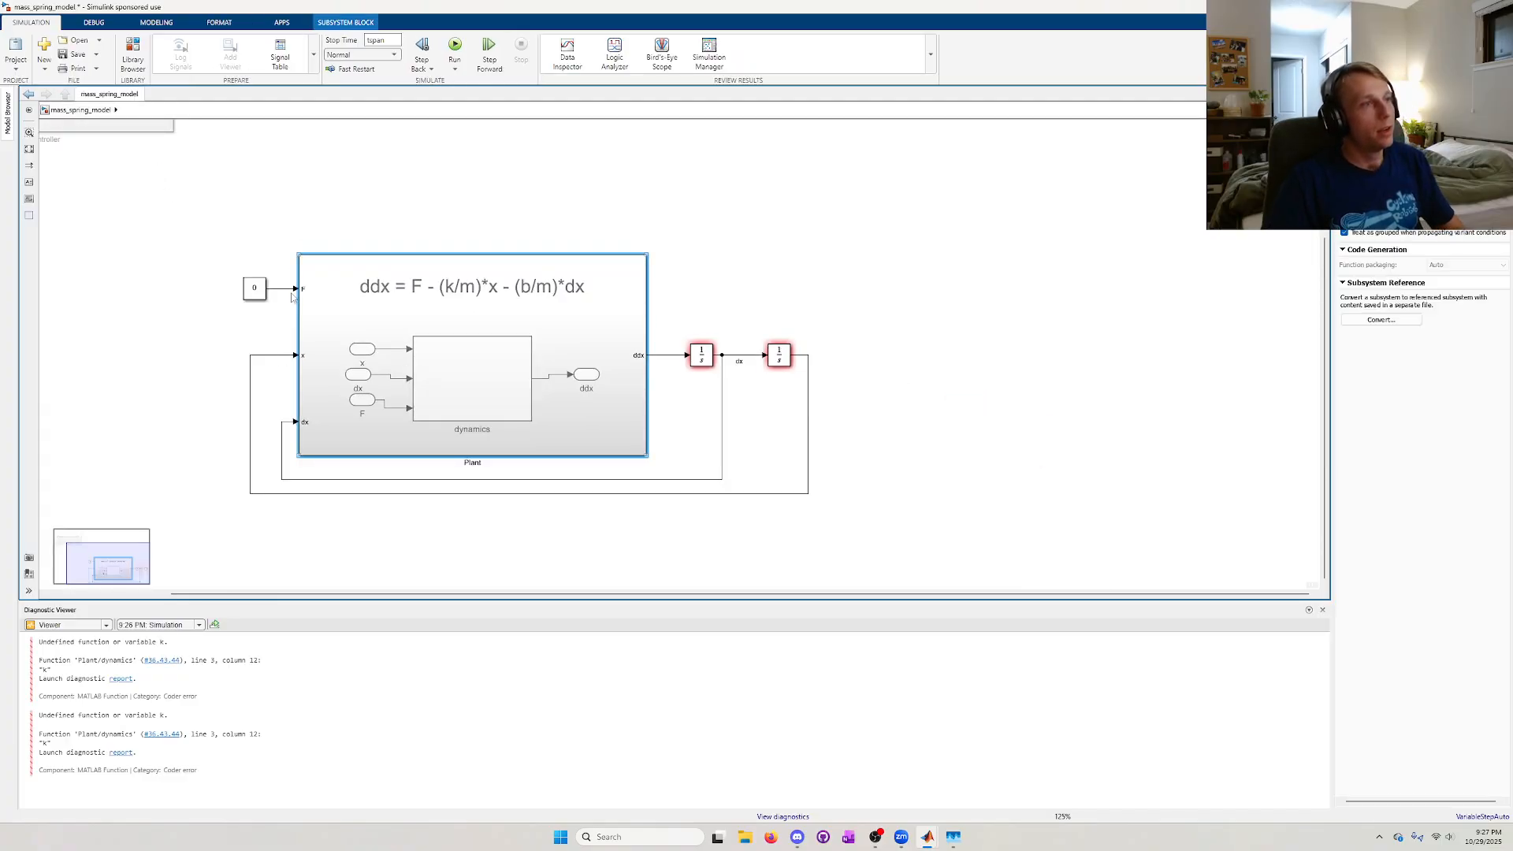
pyautogui.click(143, 445)
pyautogui.hotkey('ctrl', 's')
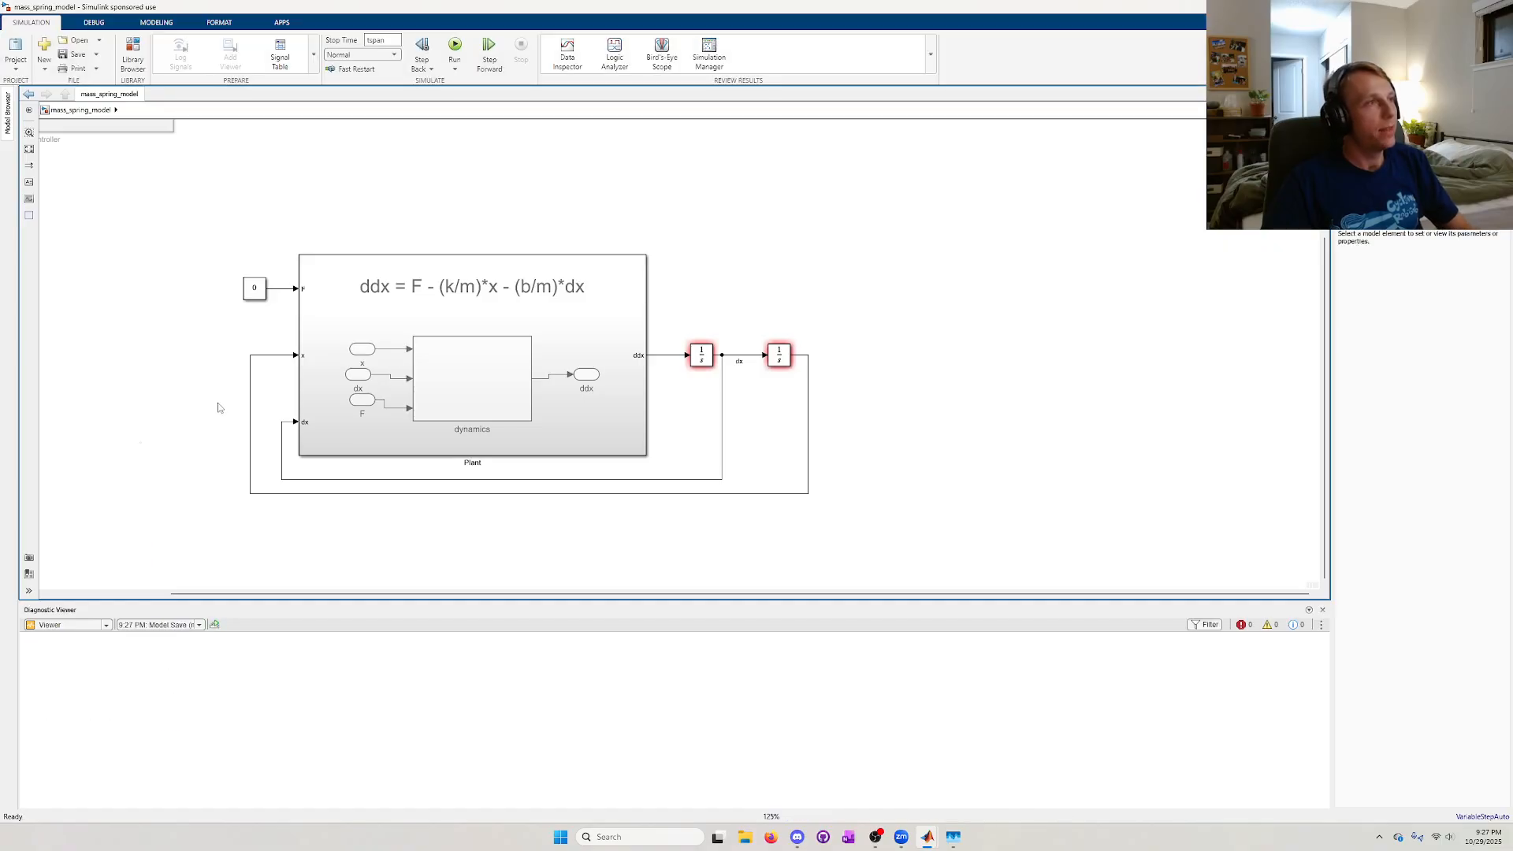
pyautogui.click(397, 340)
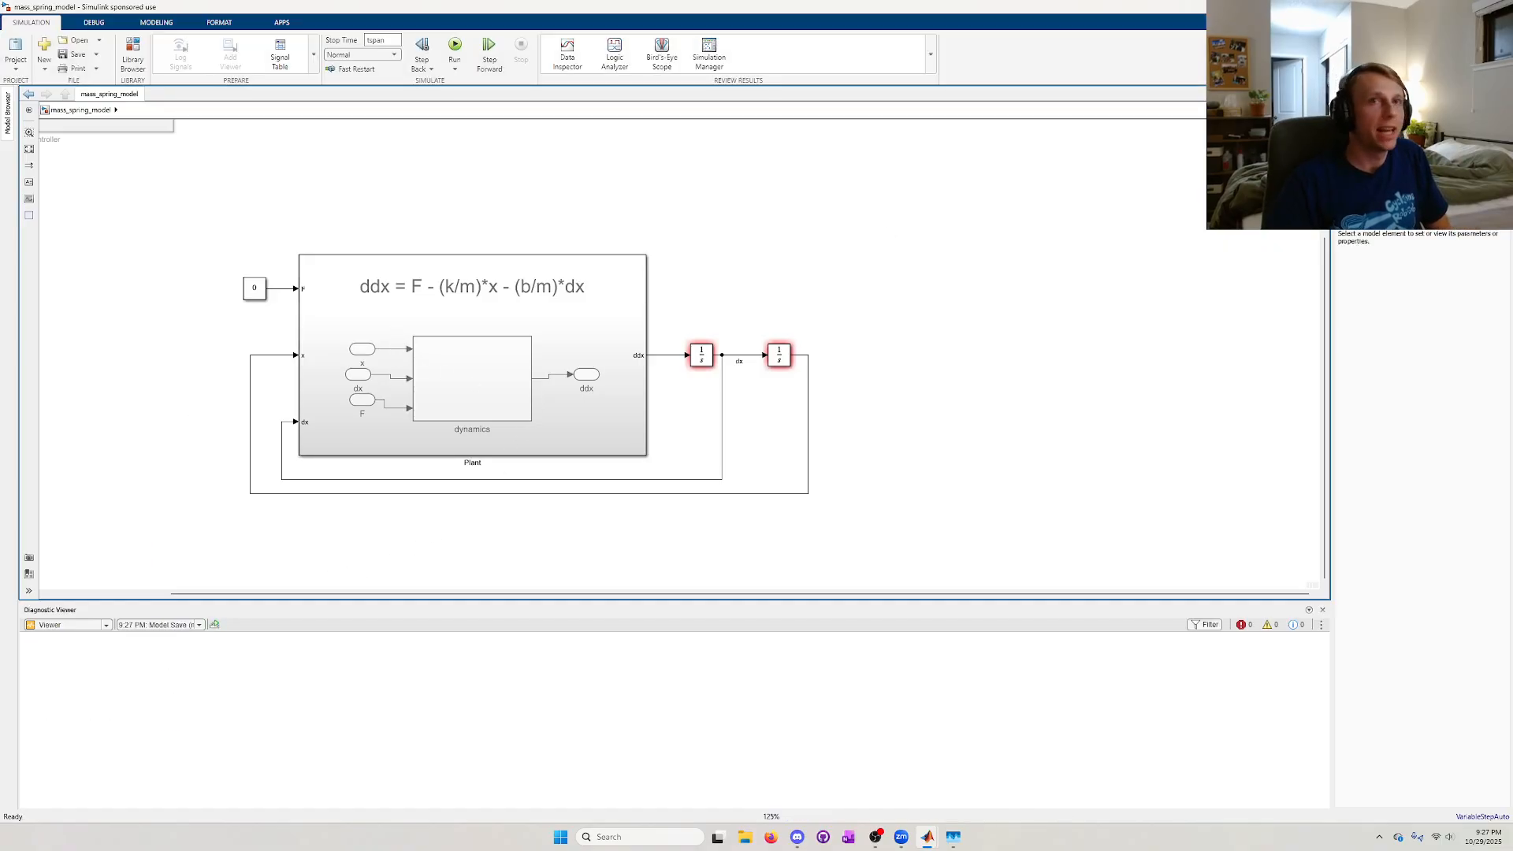
pyautogui.click(1322, 609)
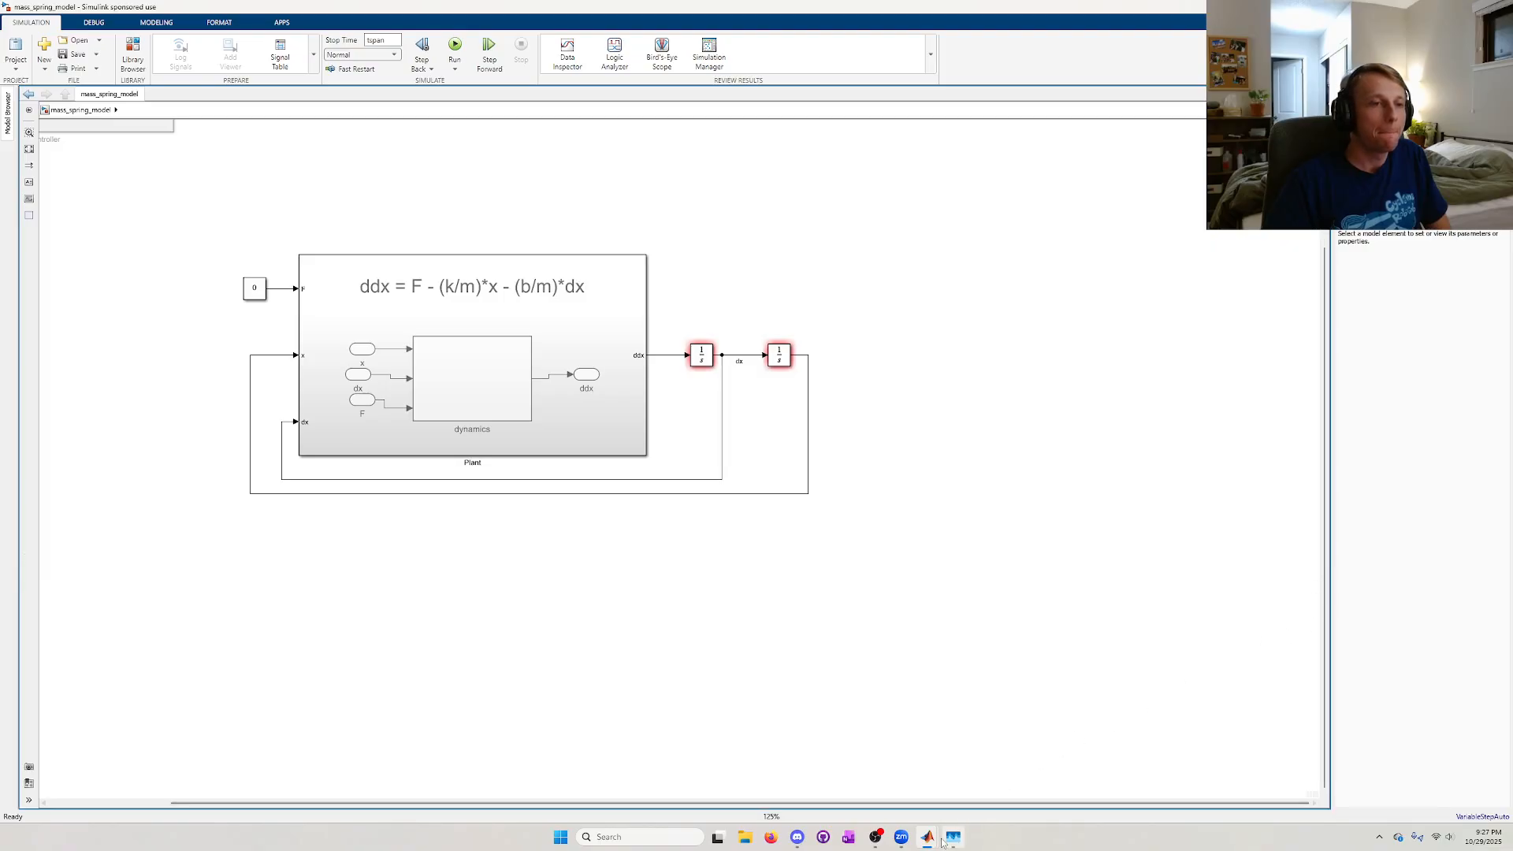
# - Switch to the MATLAB window and run init.m, enlarging the Command Window to follow its output
pyautogui.moveTo(927, 842)
pyautogui.click(871, 797)
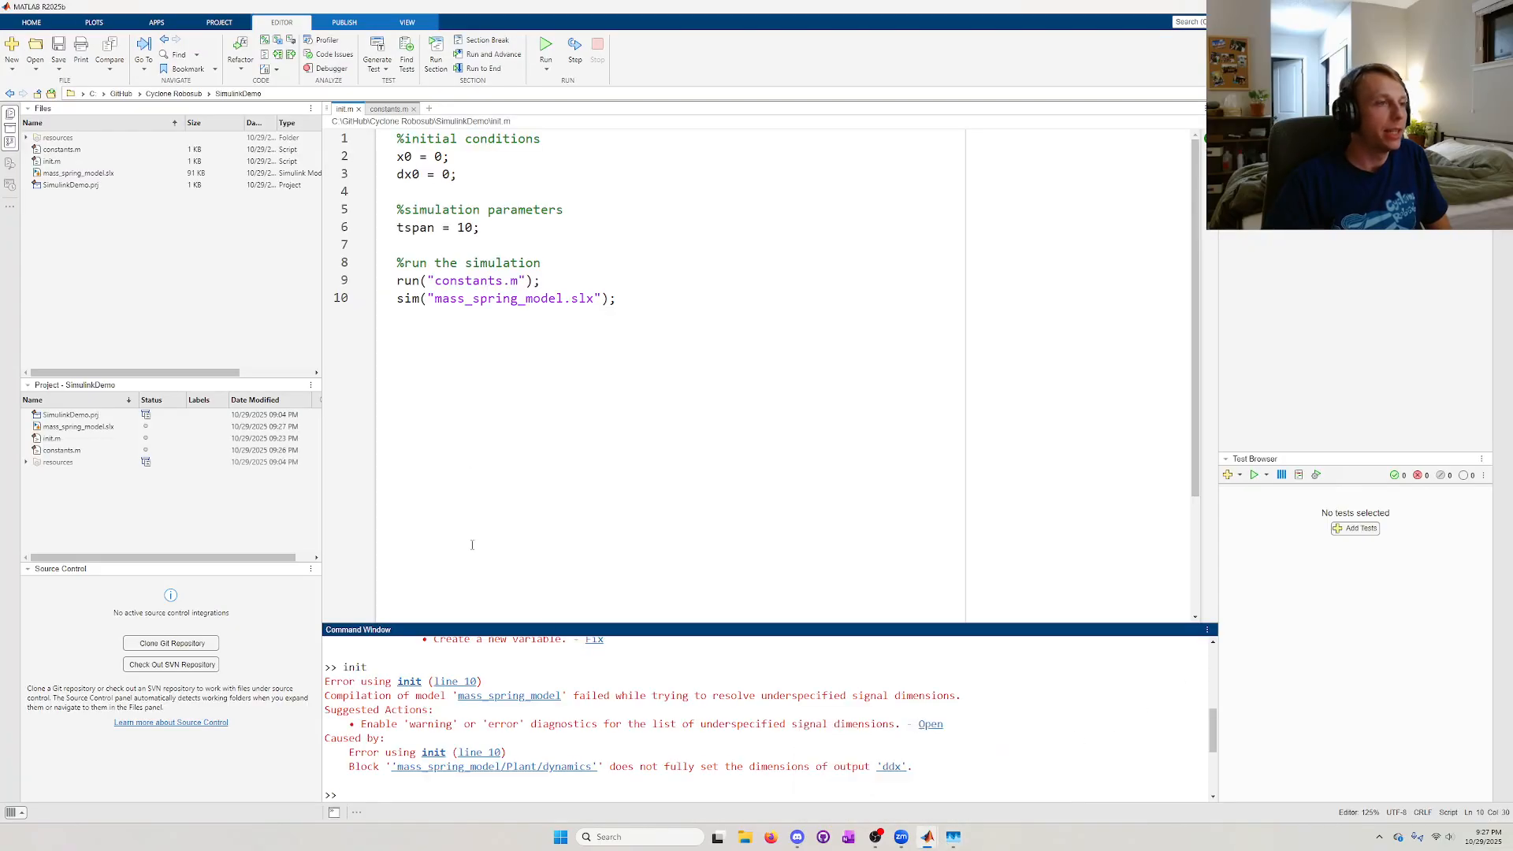
pyautogui.click(547, 44)
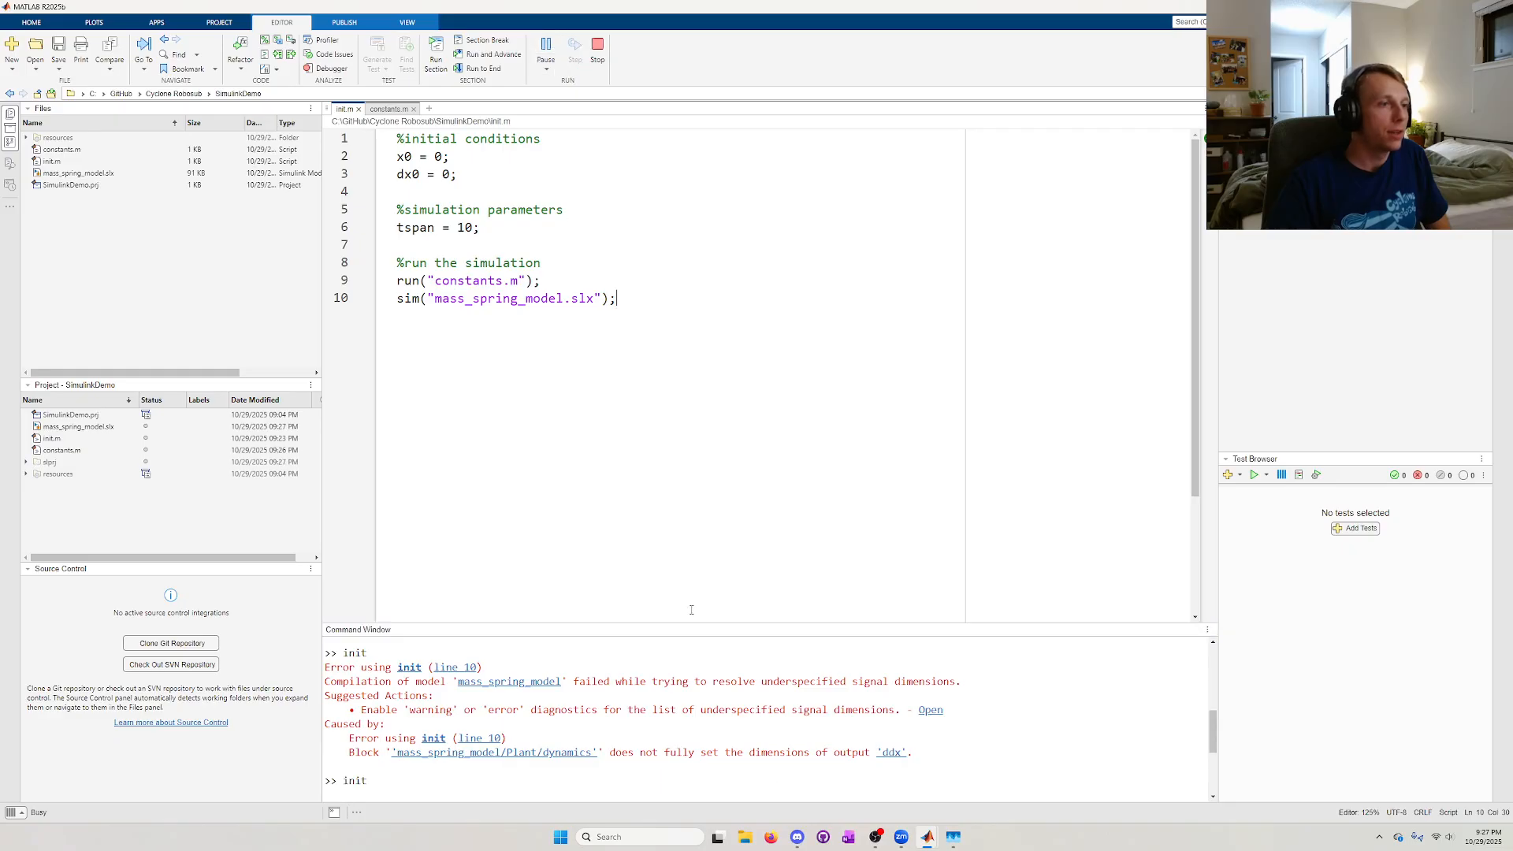
pyautogui.moveTo(622, 623); pyautogui.dragTo(622, 534)
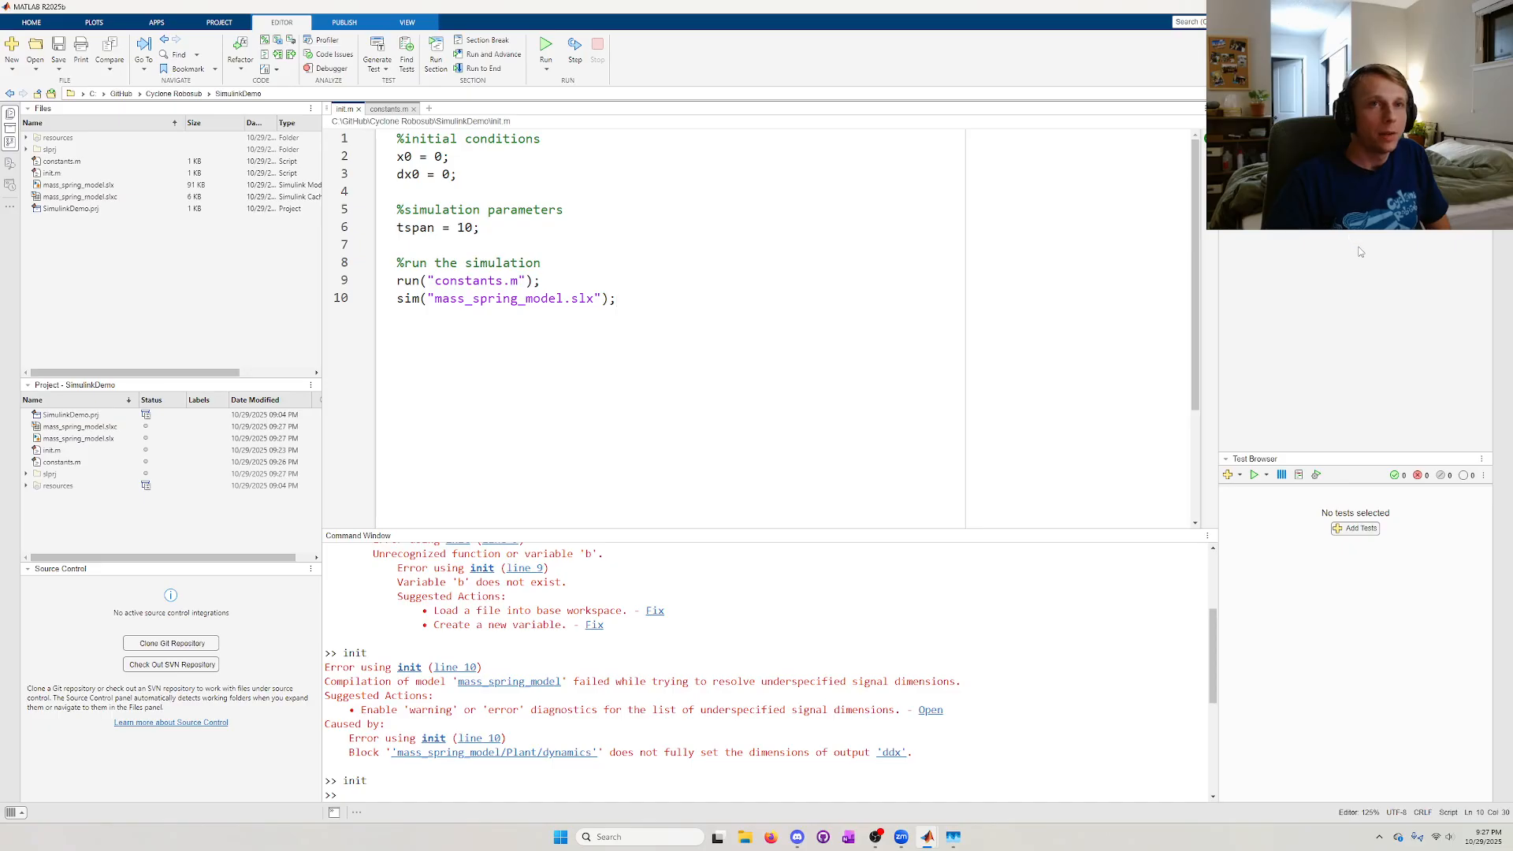
# - Widen the Workspace and open the simulation output ans to look through its tout time values
pyautogui.moveTo(1218, 240); pyautogui.dragTo(1047, 154)
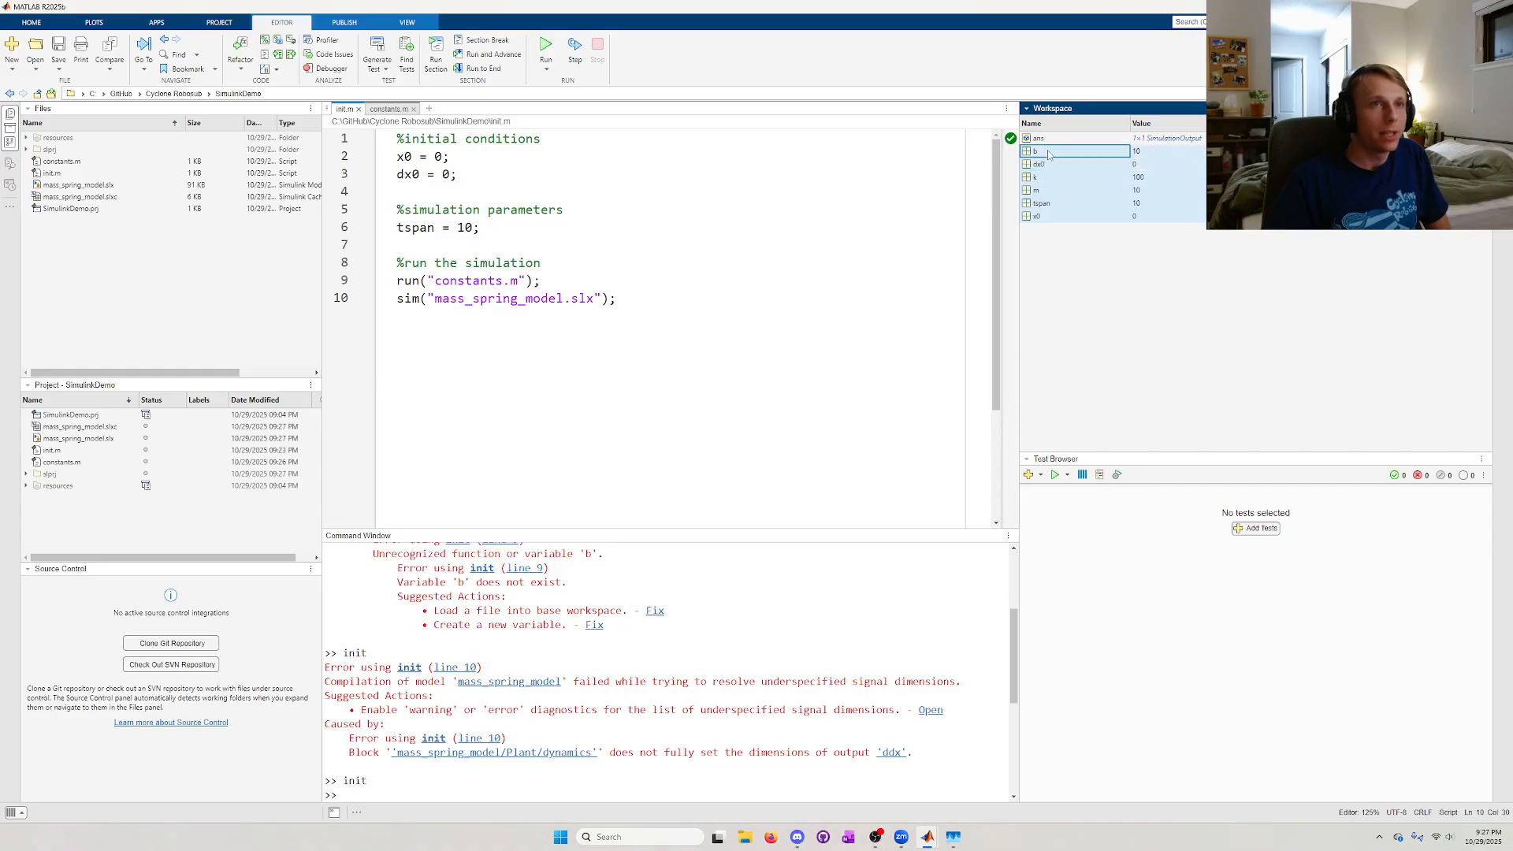
pyautogui.click(1091, 140)
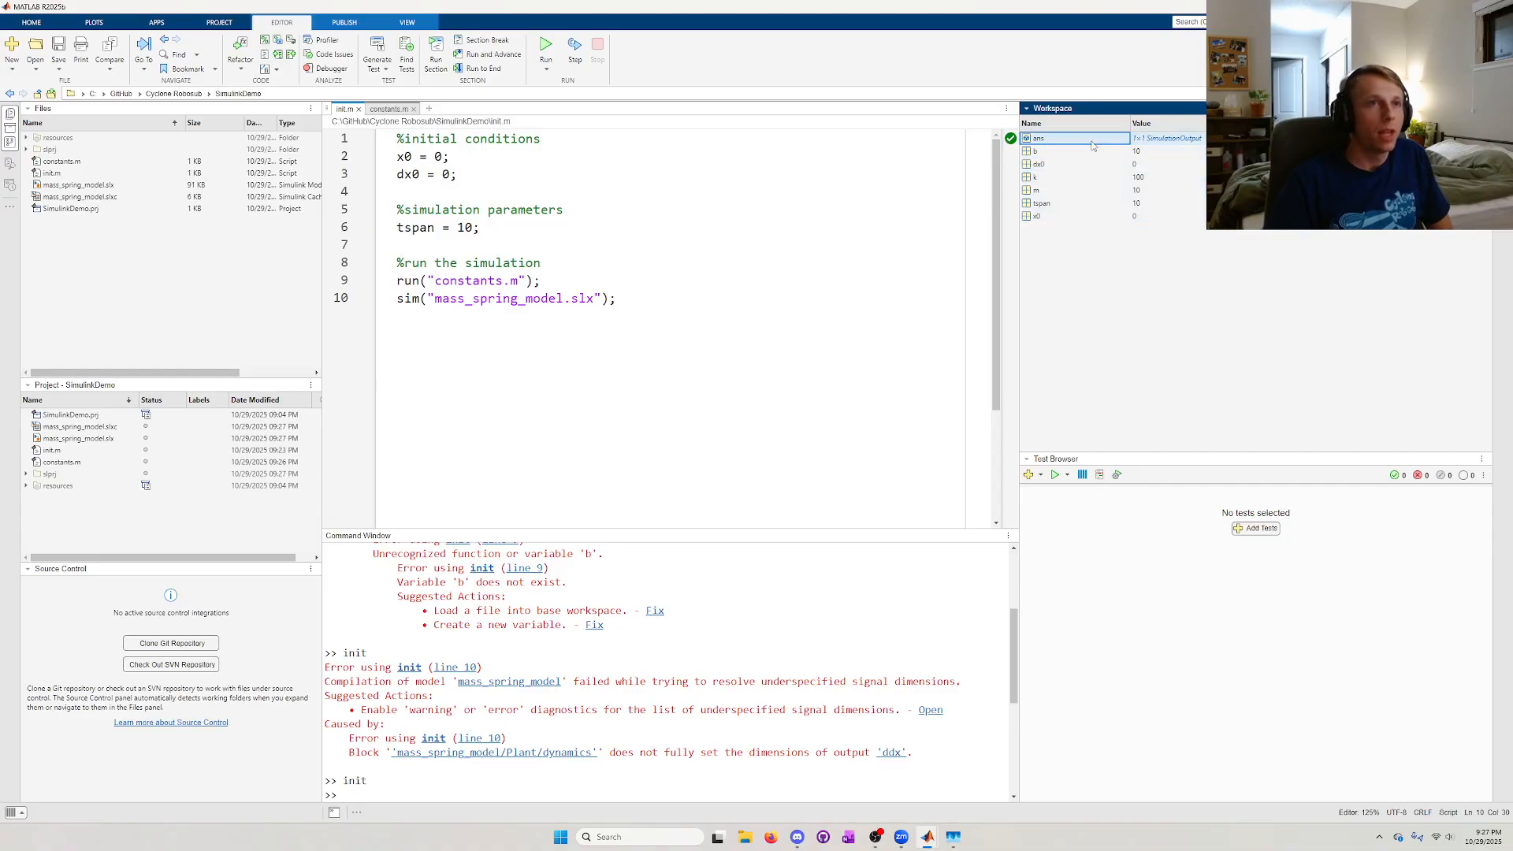
pyautogui.doubleClick(1149, 140)
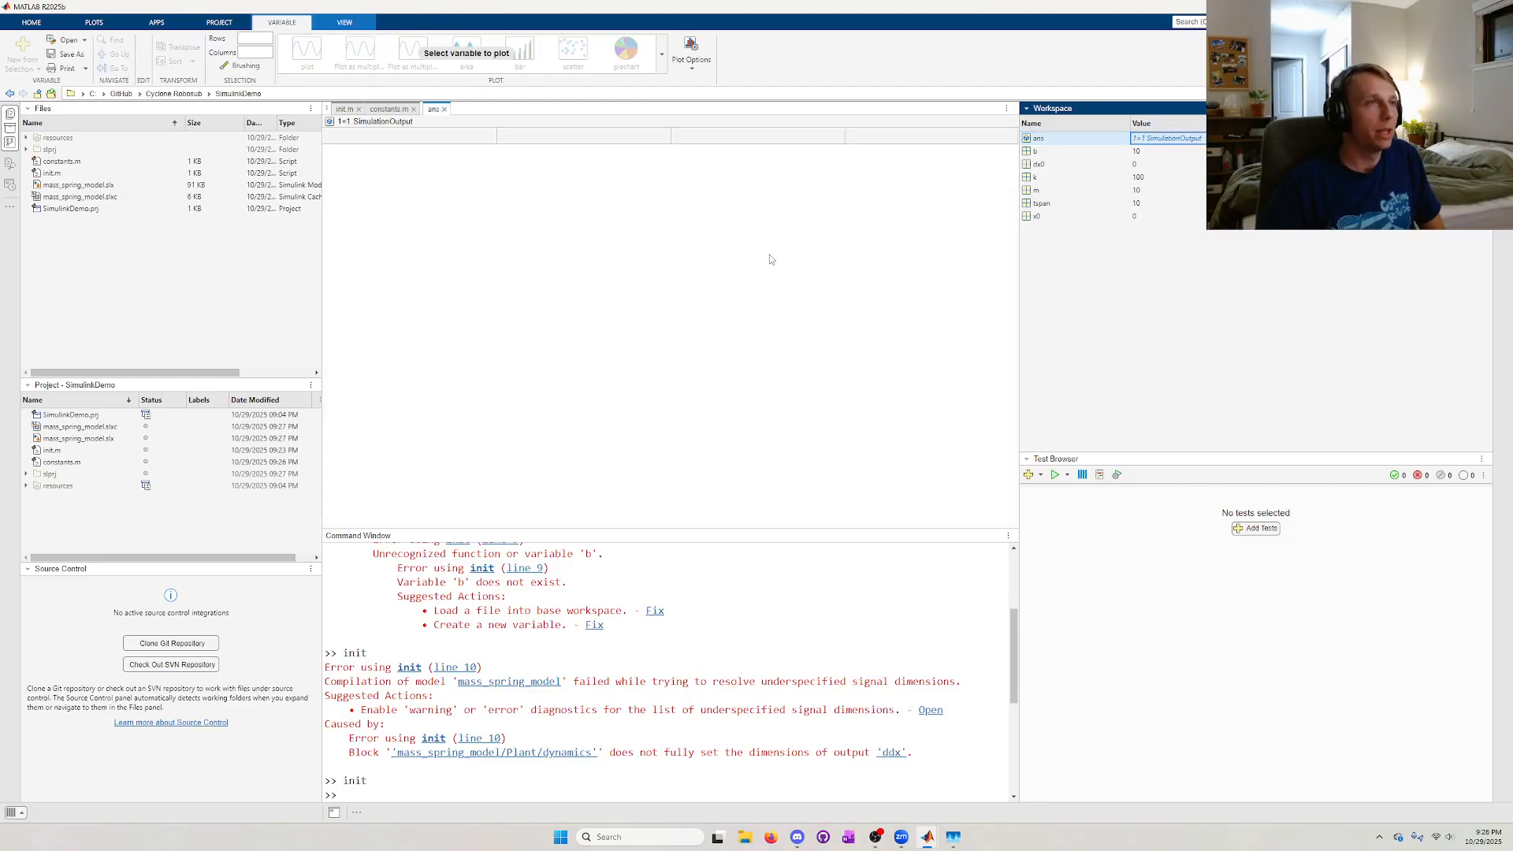
pyautogui.click(510, 259)
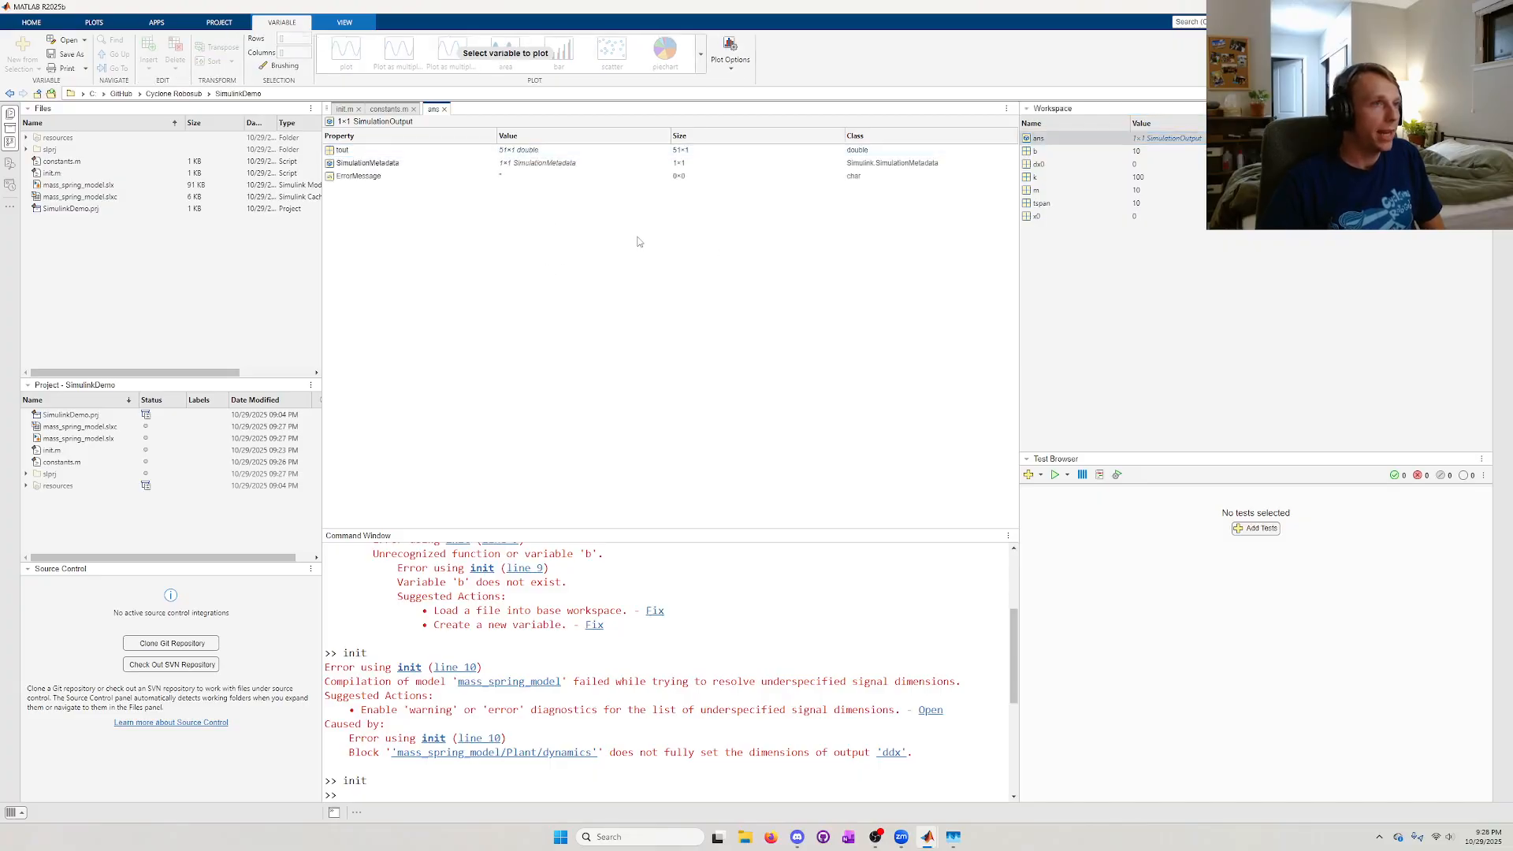
pyautogui.click(368, 152)
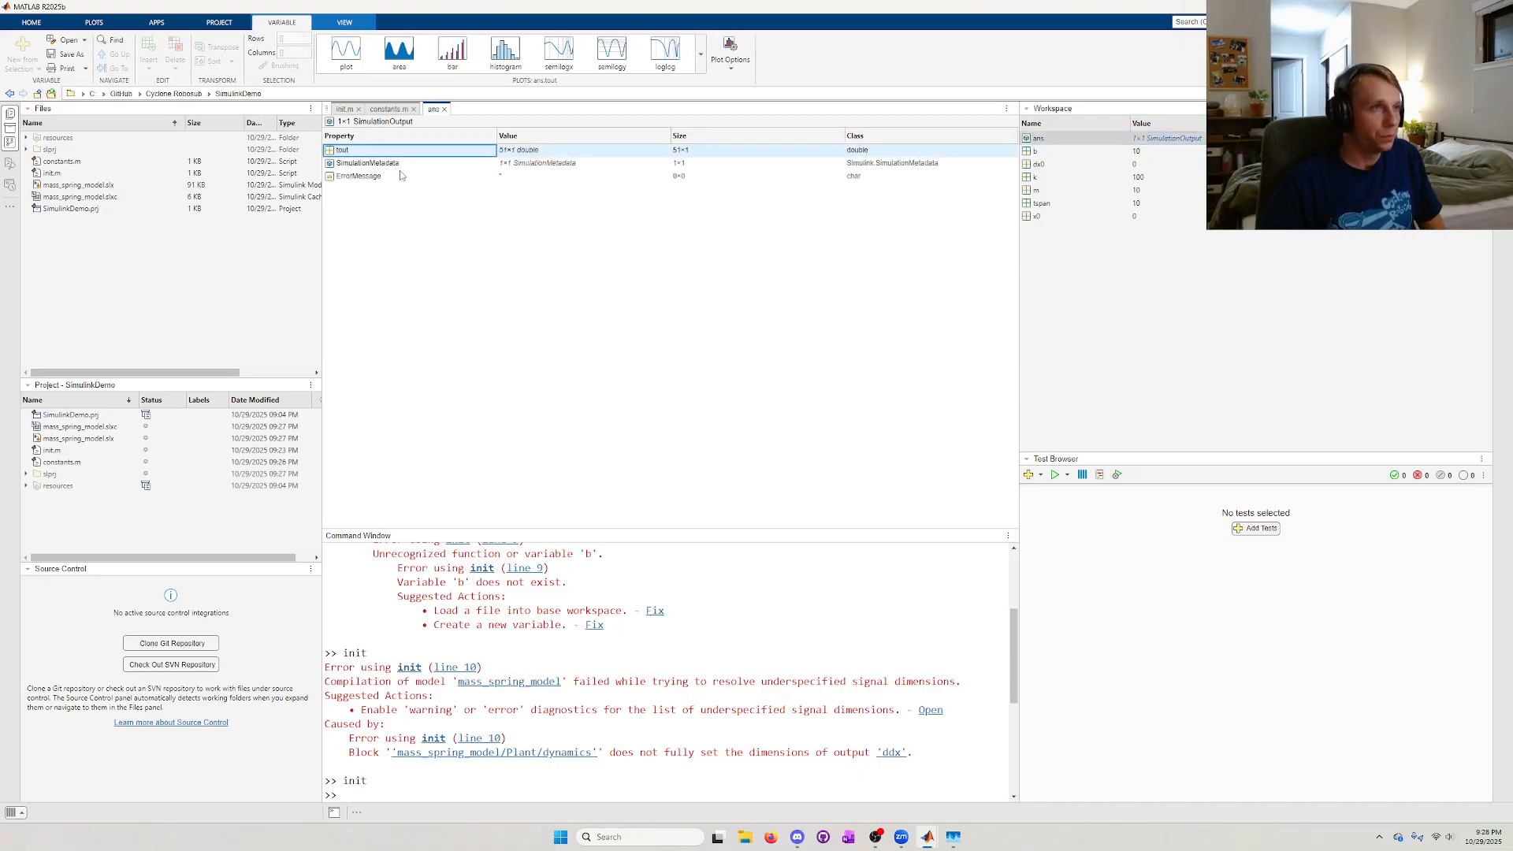
pyautogui.doubleClick(383, 155)
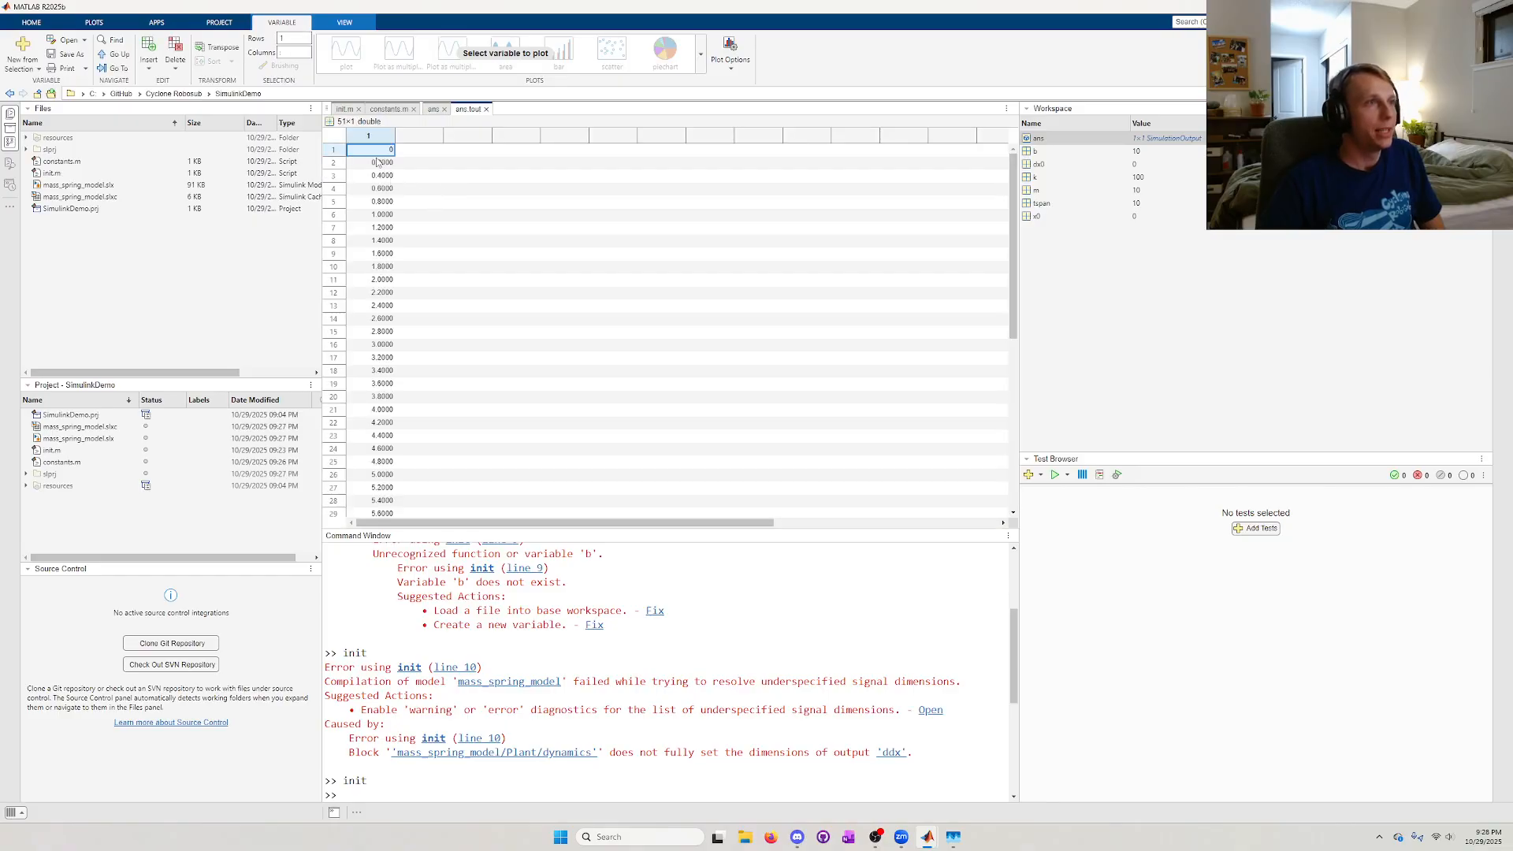
pyautogui.scroll(-8, 377, 219)
pyautogui.scroll(8, 378, 220)
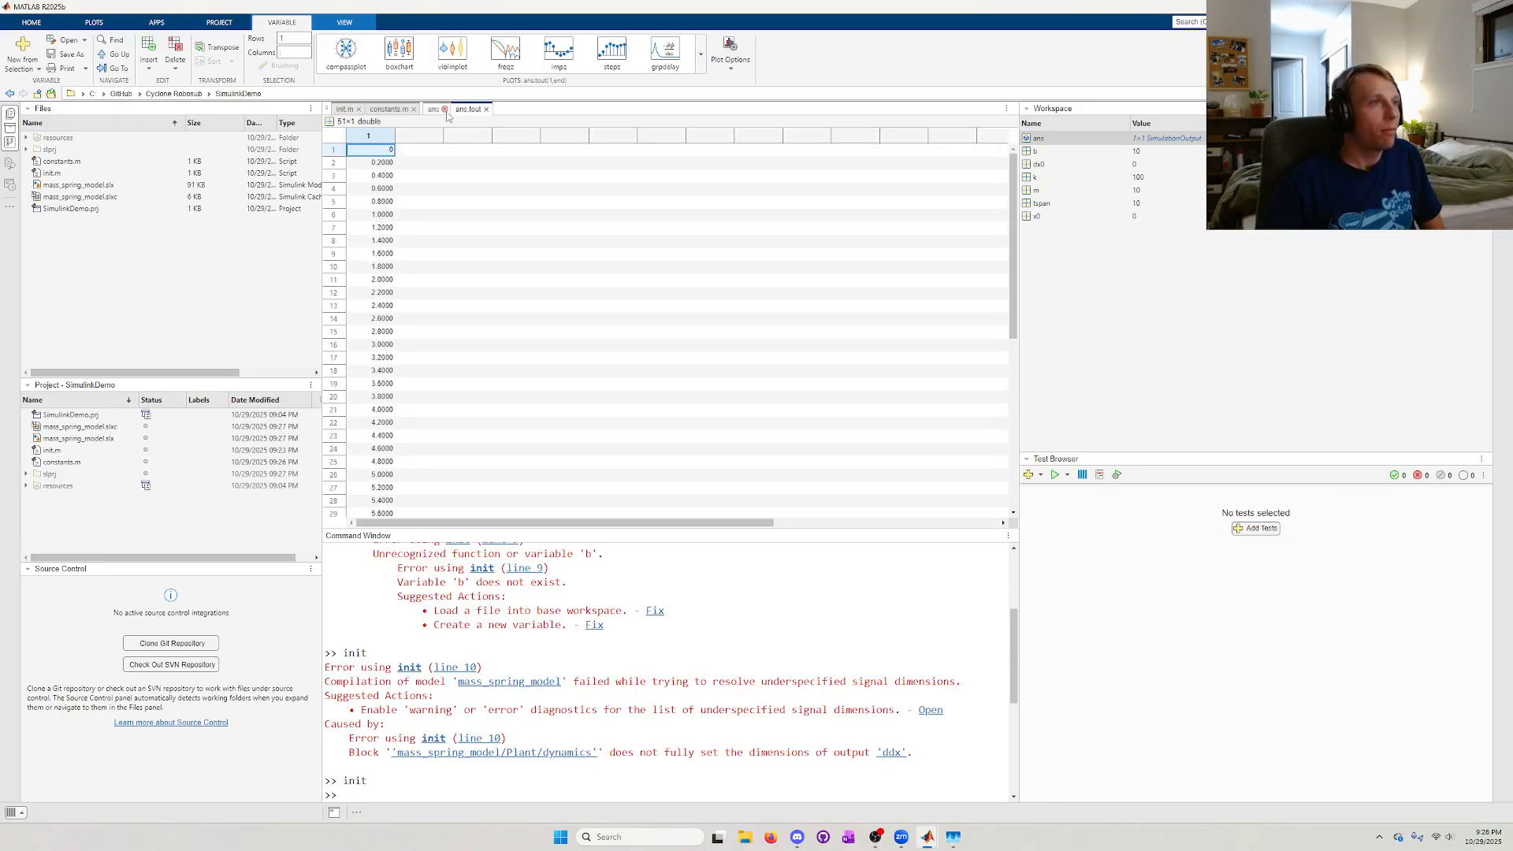
# - Close the tout values and check the SimulationMetadata and ErrorMessage properties of ans before closing it
pyautogui.click(486, 109)
pyautogui.click(392, 163)
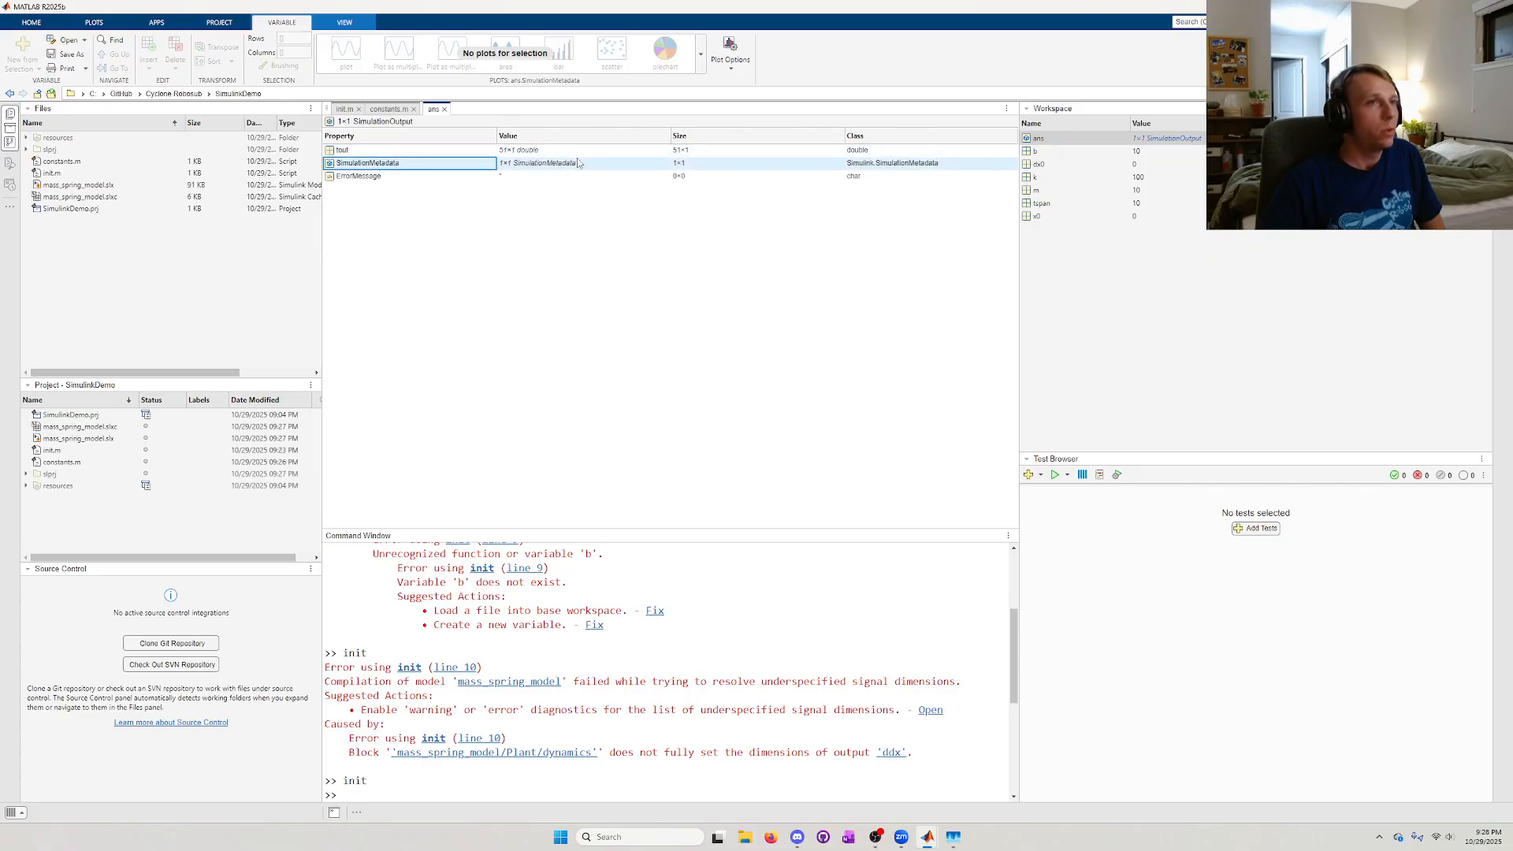
pyautogui.click(404, 180)
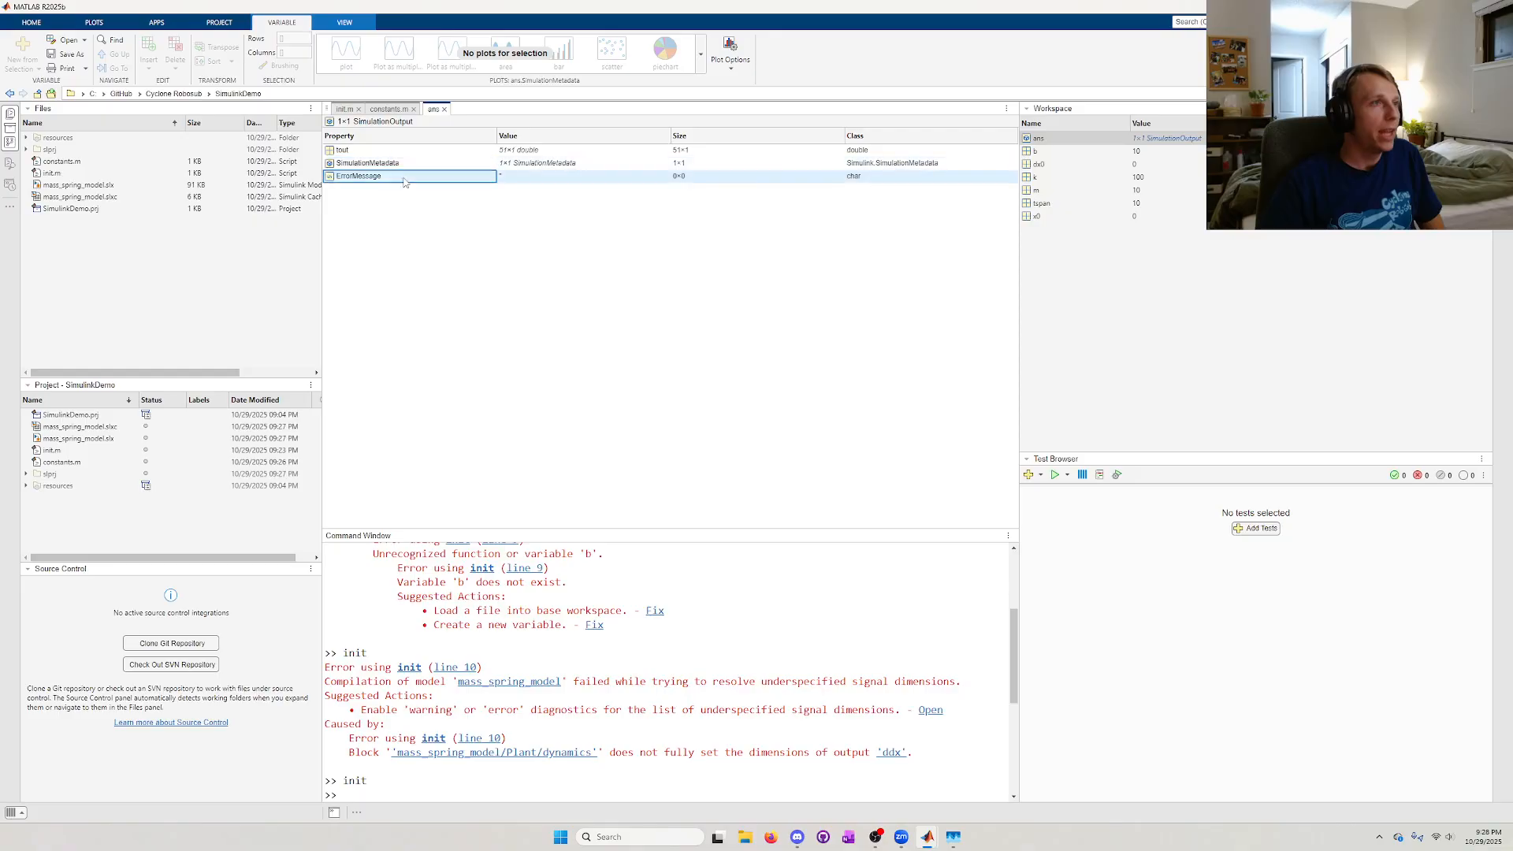
pyautogui.click(520, 178)
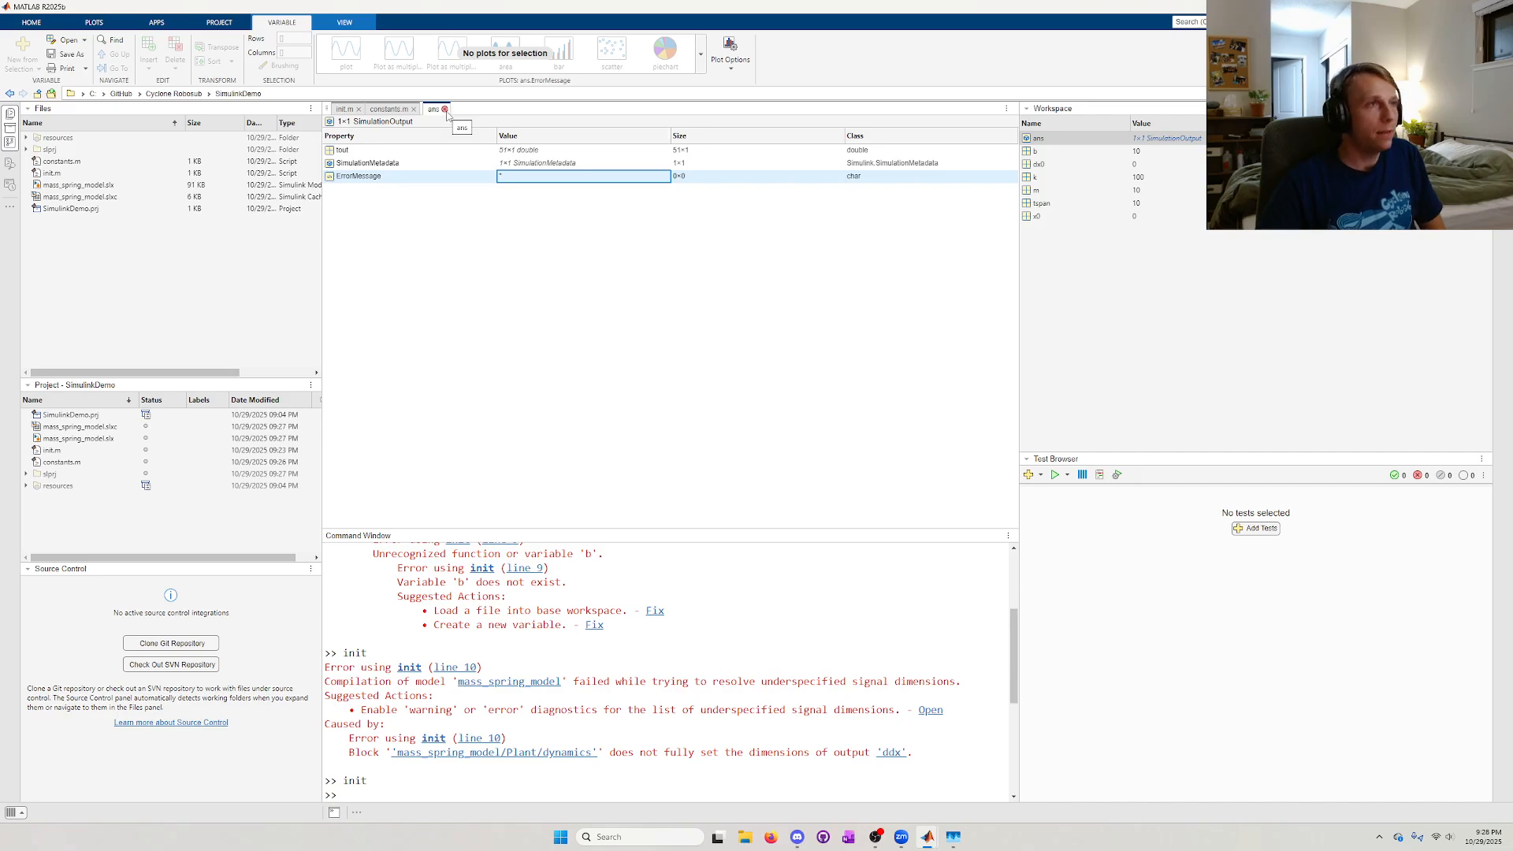
pyautogui.click(372, 154)
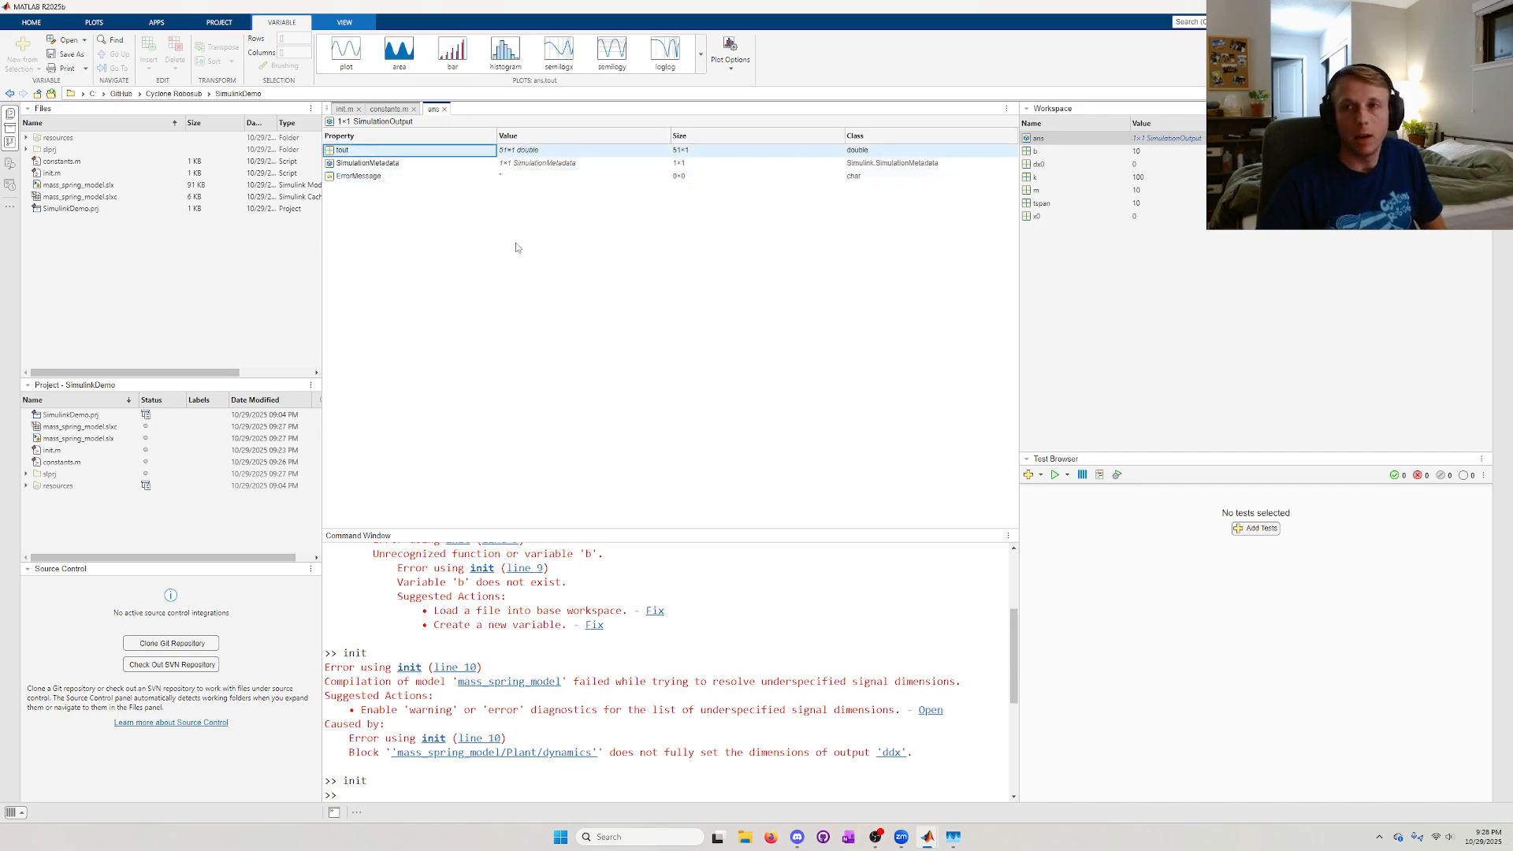
pyautogui.click(445, 109)
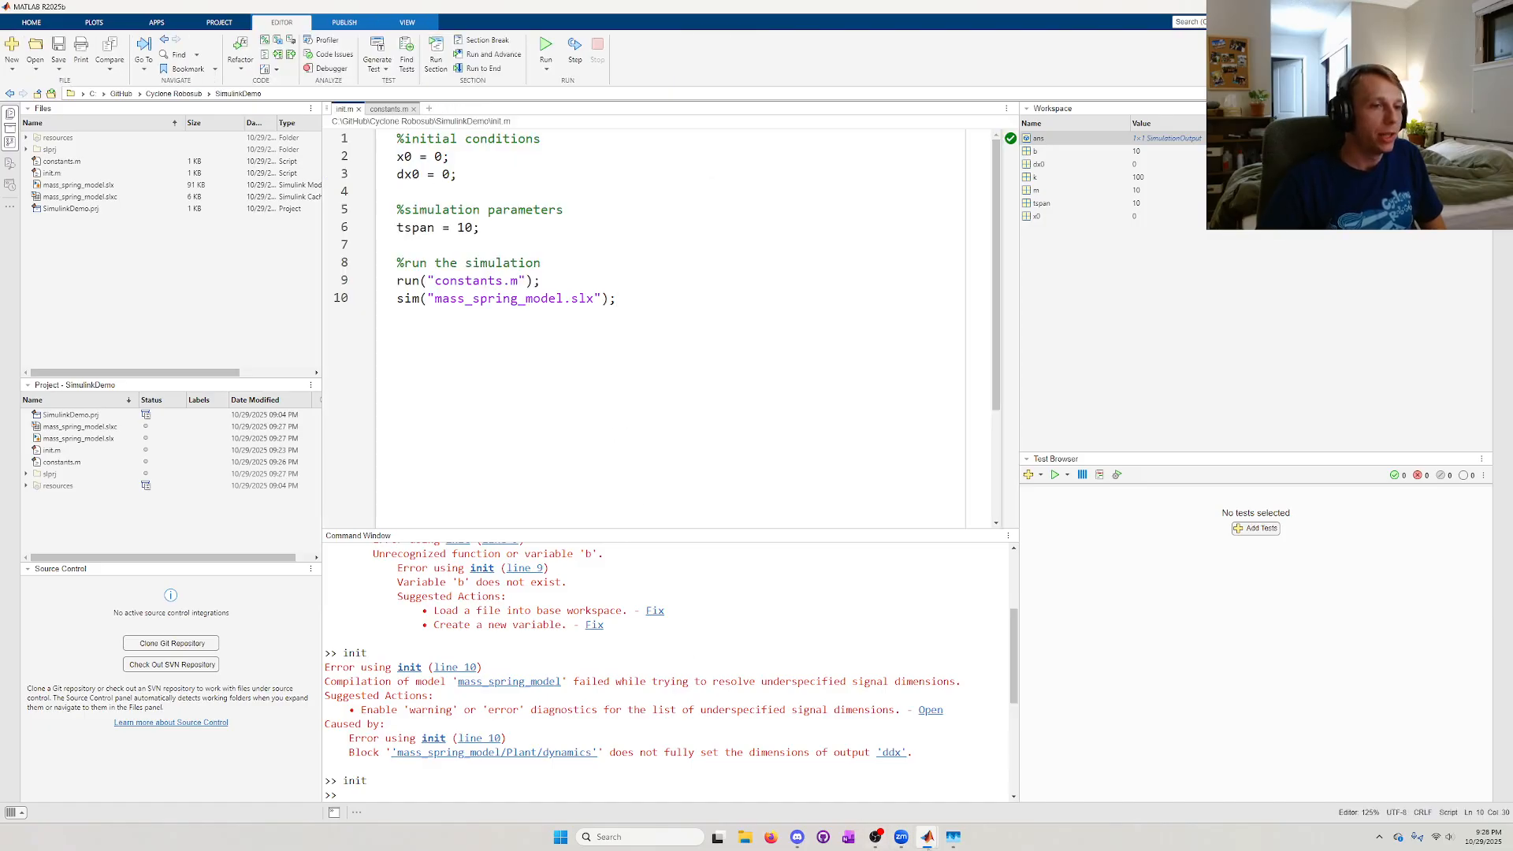
# - Switch to the mass_spring_model window in Simulink and check the initial condition of the first integrator after the Plant
pyautogui.moveTo(953, 836)
pyautogui.click(954, 786)
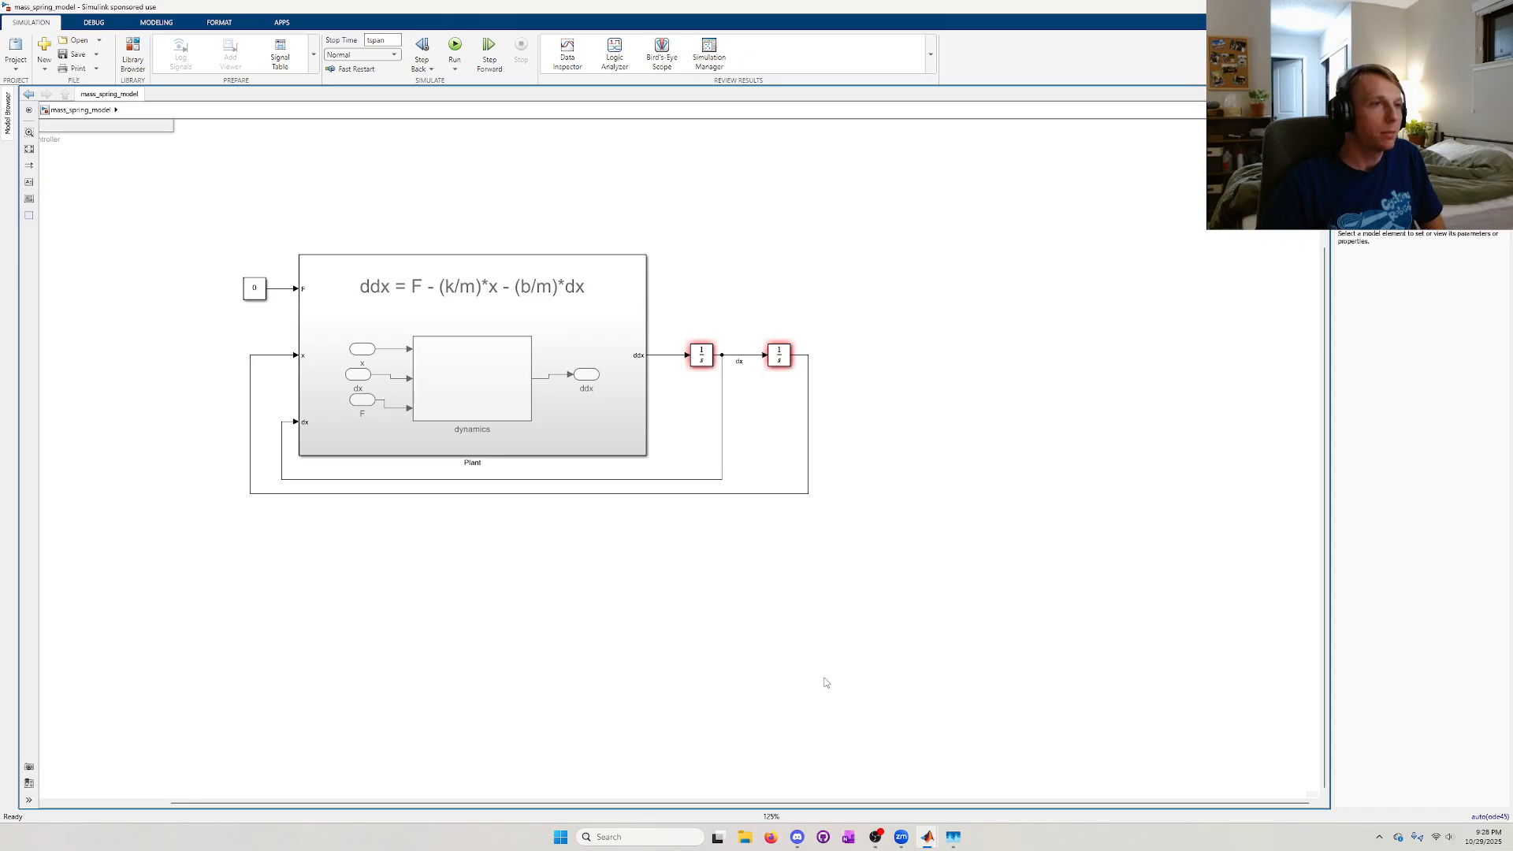
pyautogui.moveTo(605, 630); pyautogui.dragTo(739, 627)
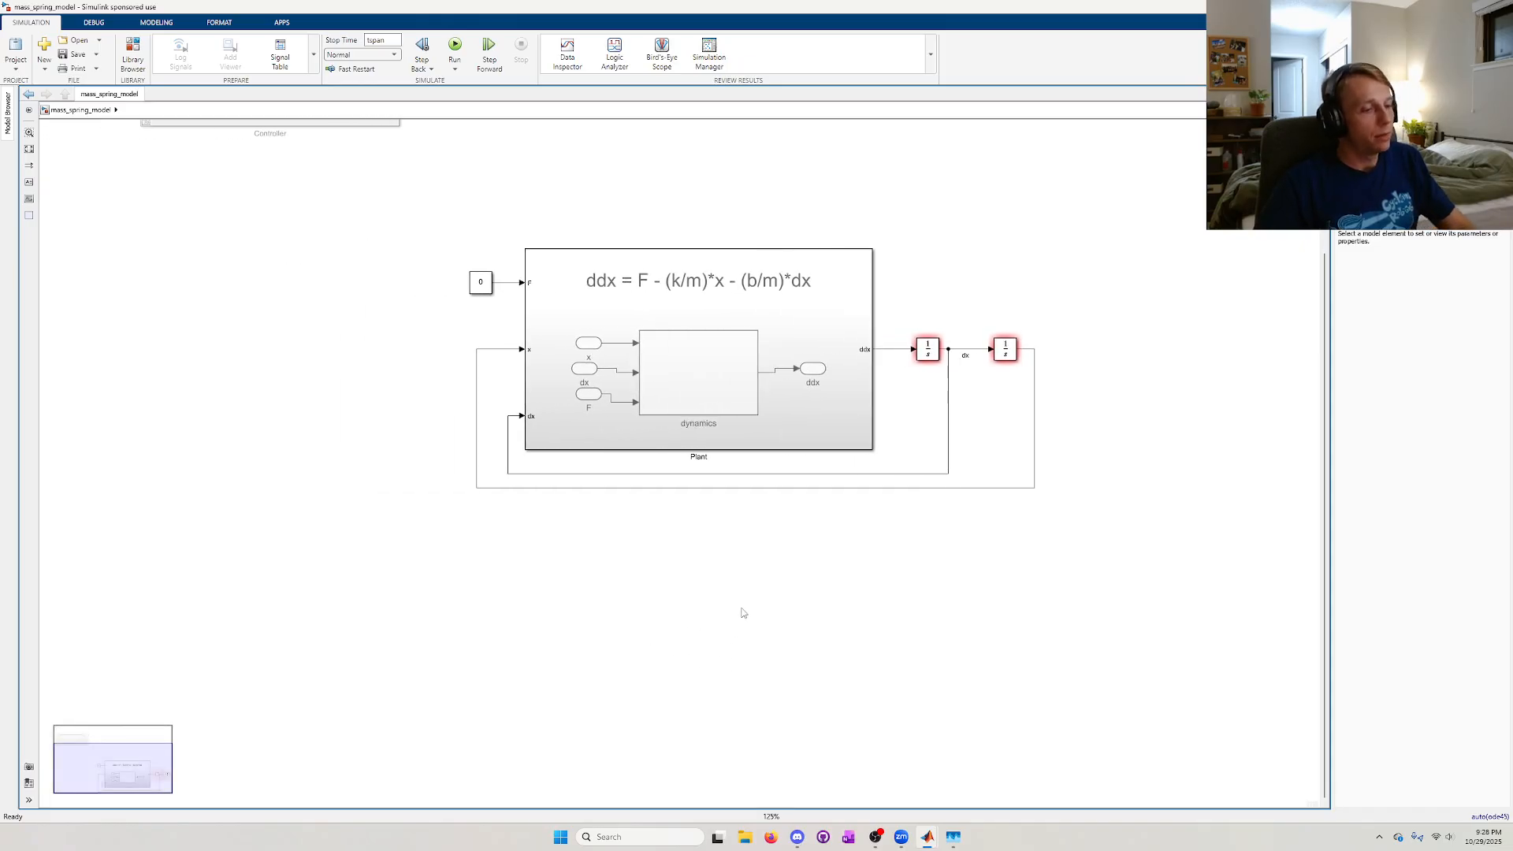
pyautogui.scroll(1, 874, 542)
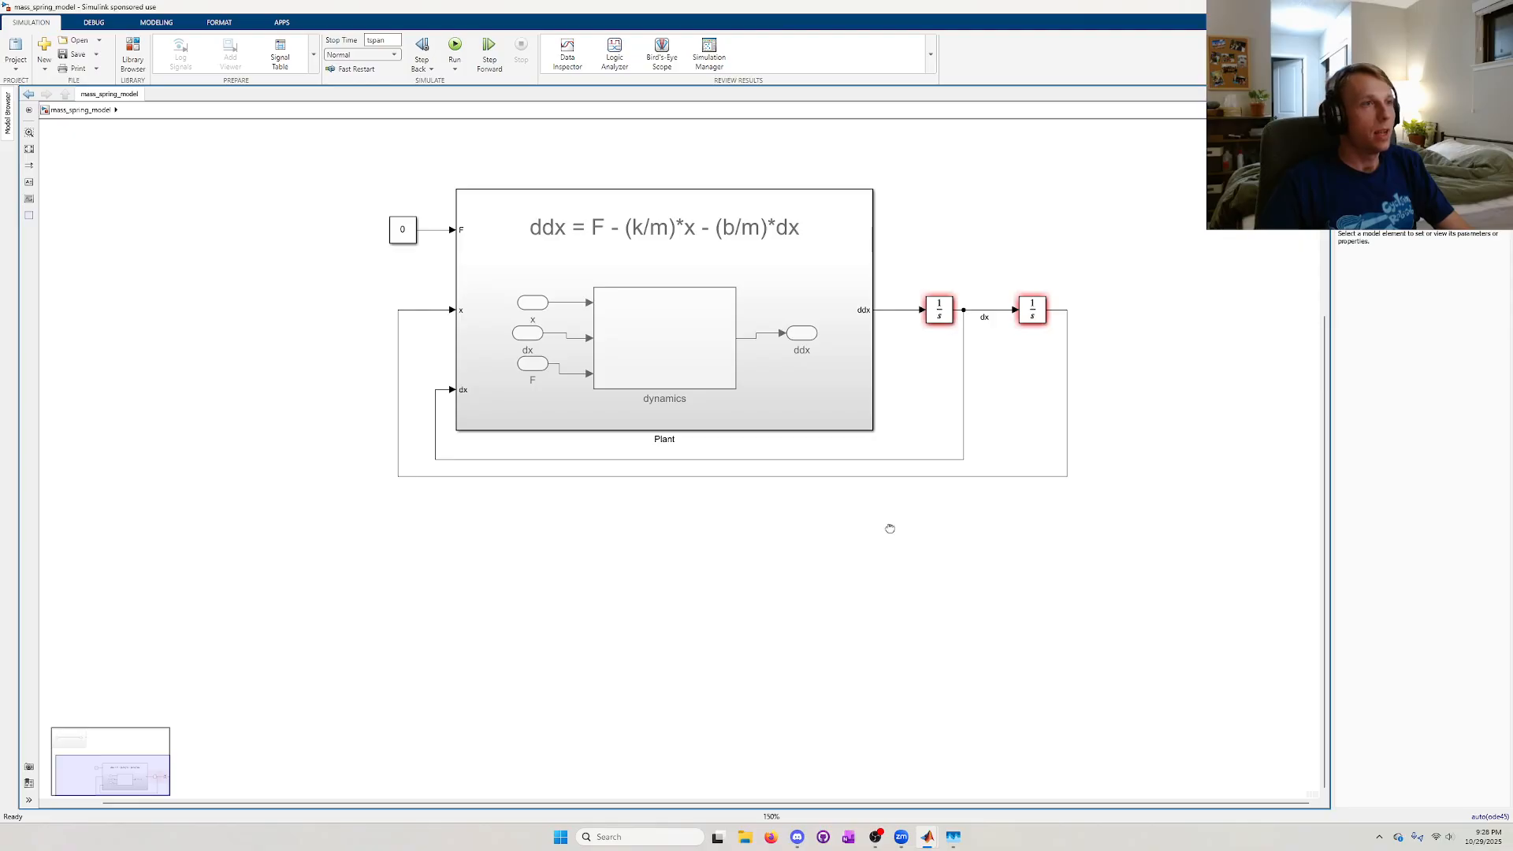
pyautogui.moveTo(889, 528); pyautogui.dragTo(804, 574)
pyautogui.click(772, 430)
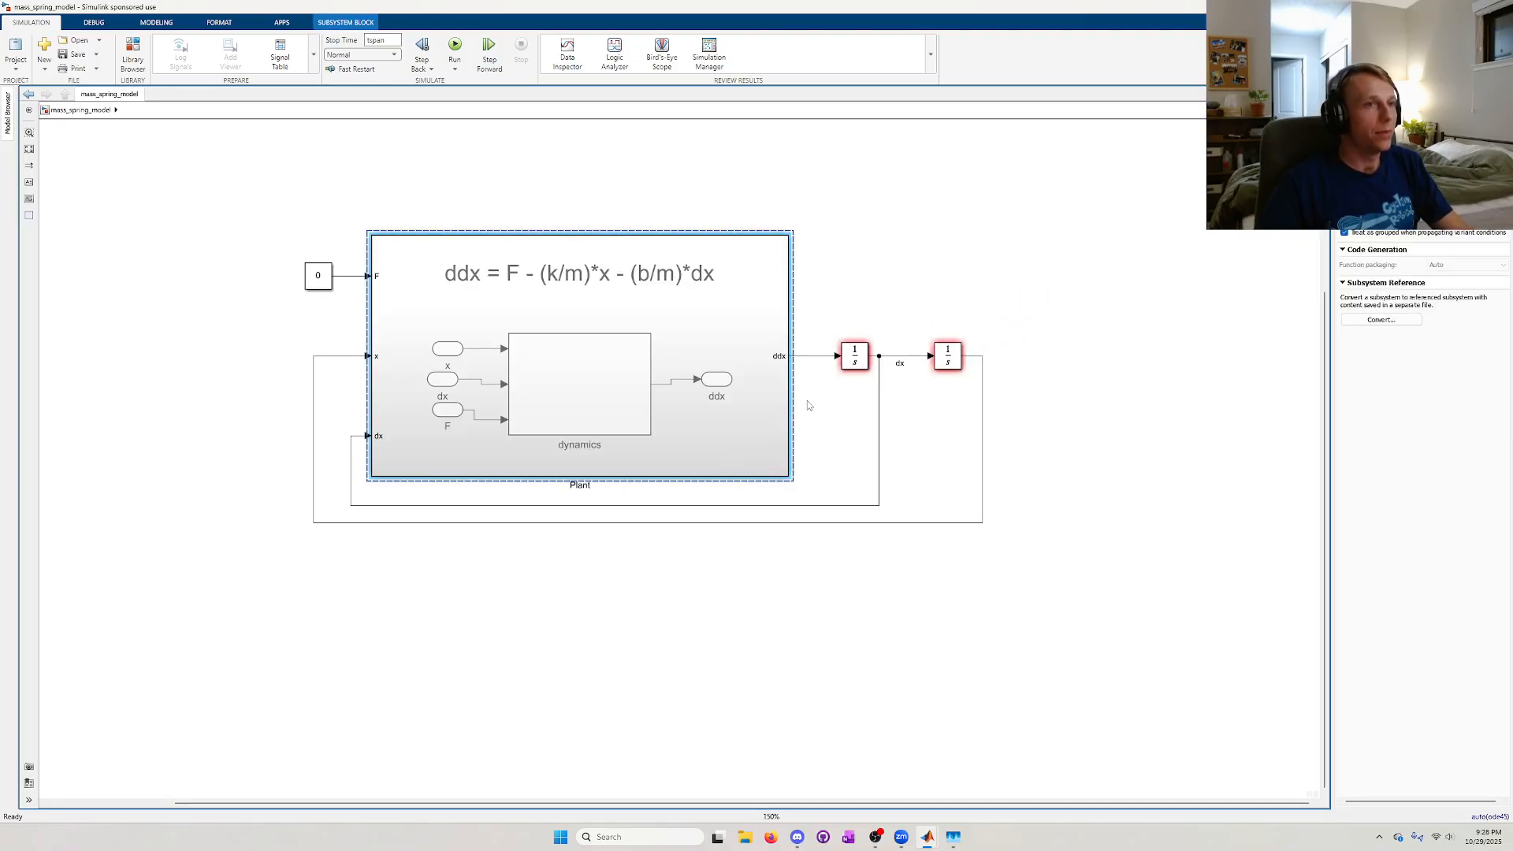
pyautogui.click(808, 403)
pyautogui.doubleClick(854, 356)
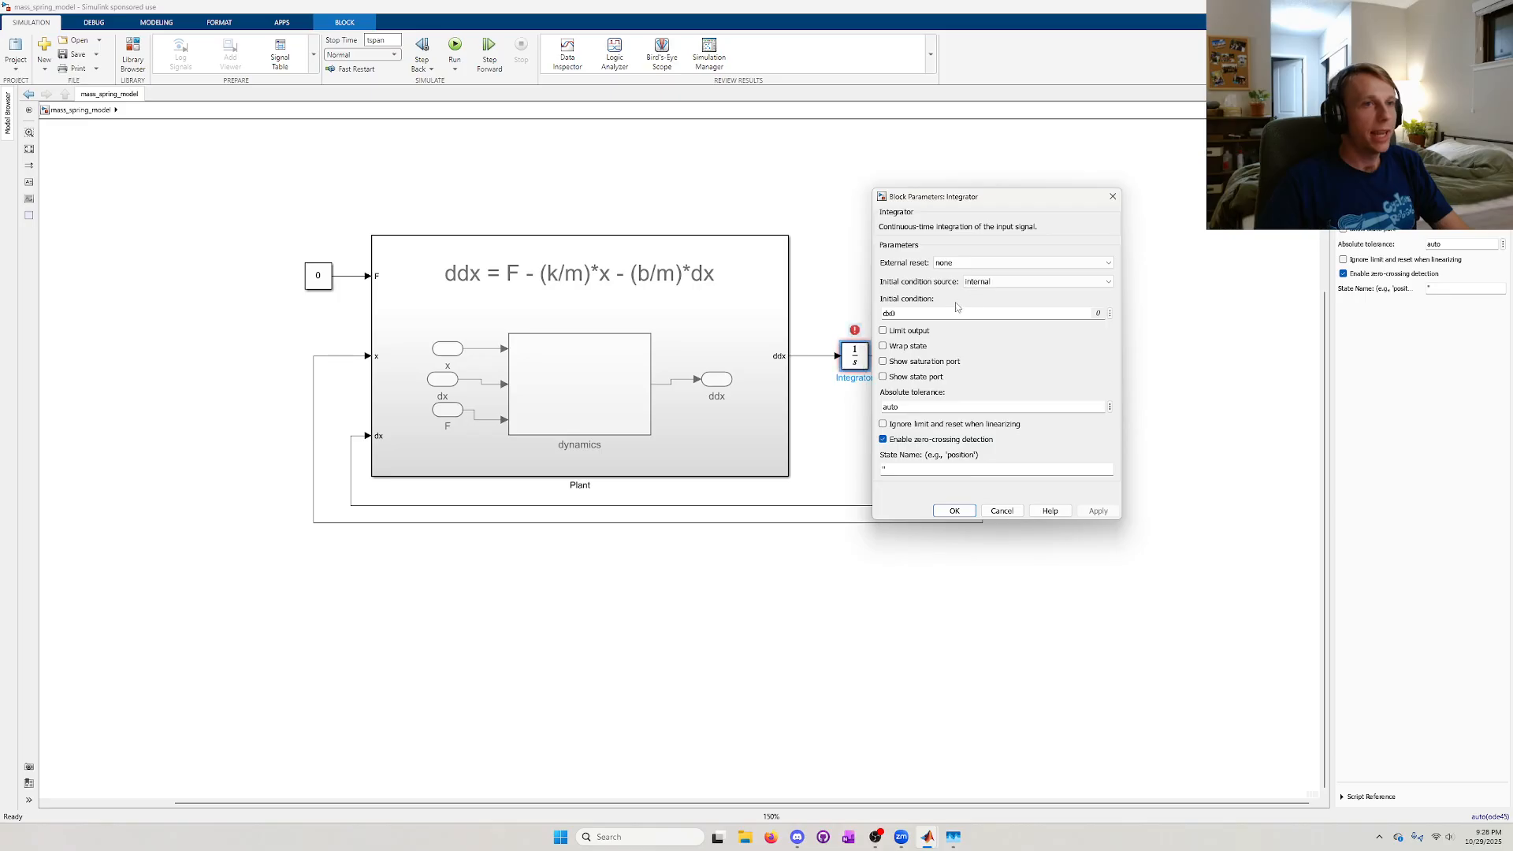
pyautogui.doubleClick(933, 313)
pyautogui.click(1113, 197)
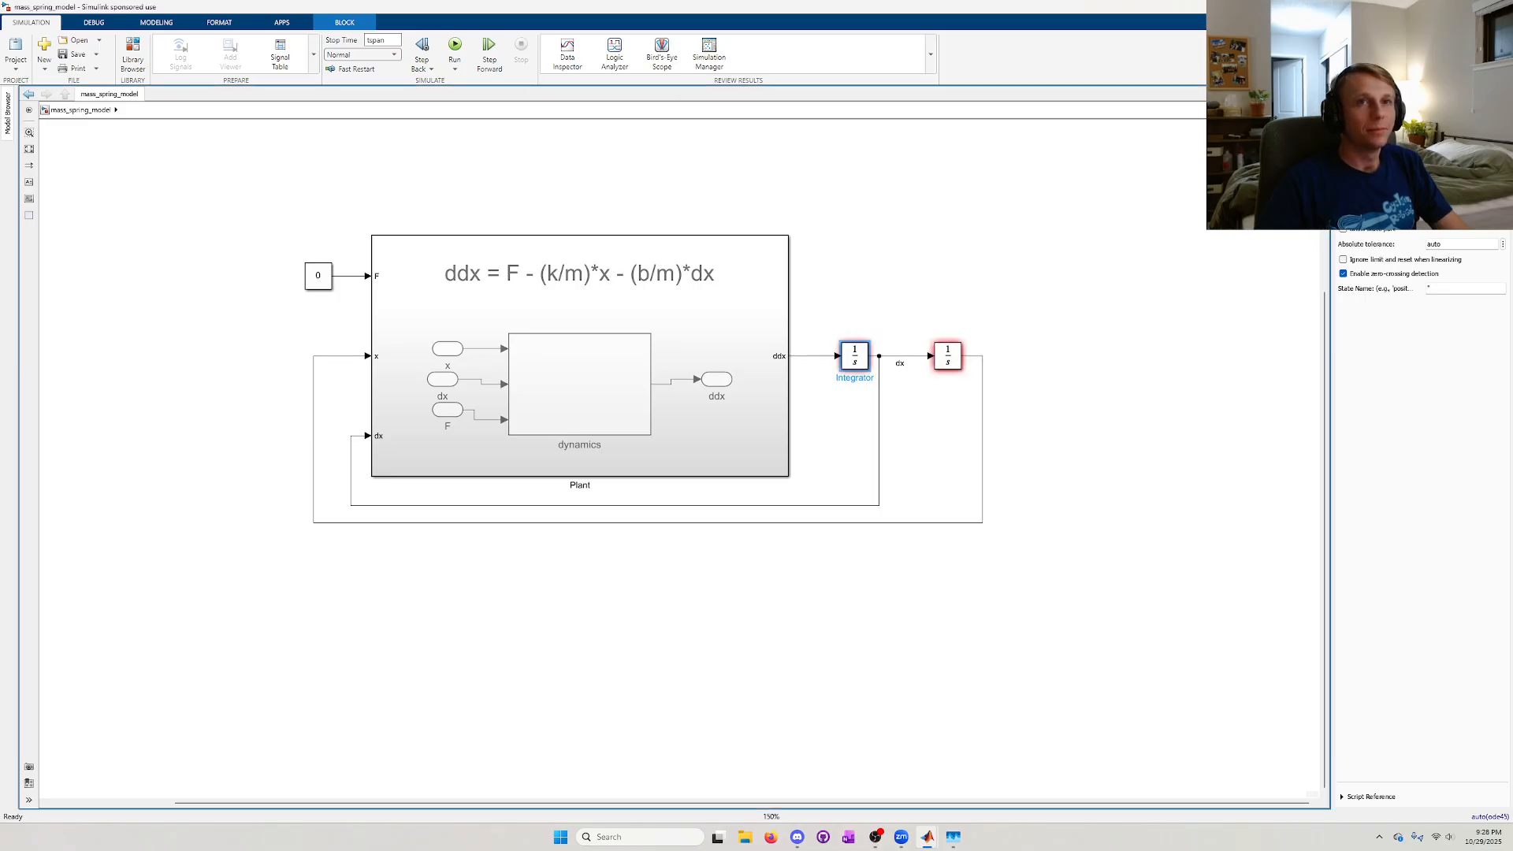
# - Close the Simulink model window and reopen mass_spring_model.slx from the MATLAB project files
pyautogui.click(1503, 94)
pyautogui.click(1450, 169)
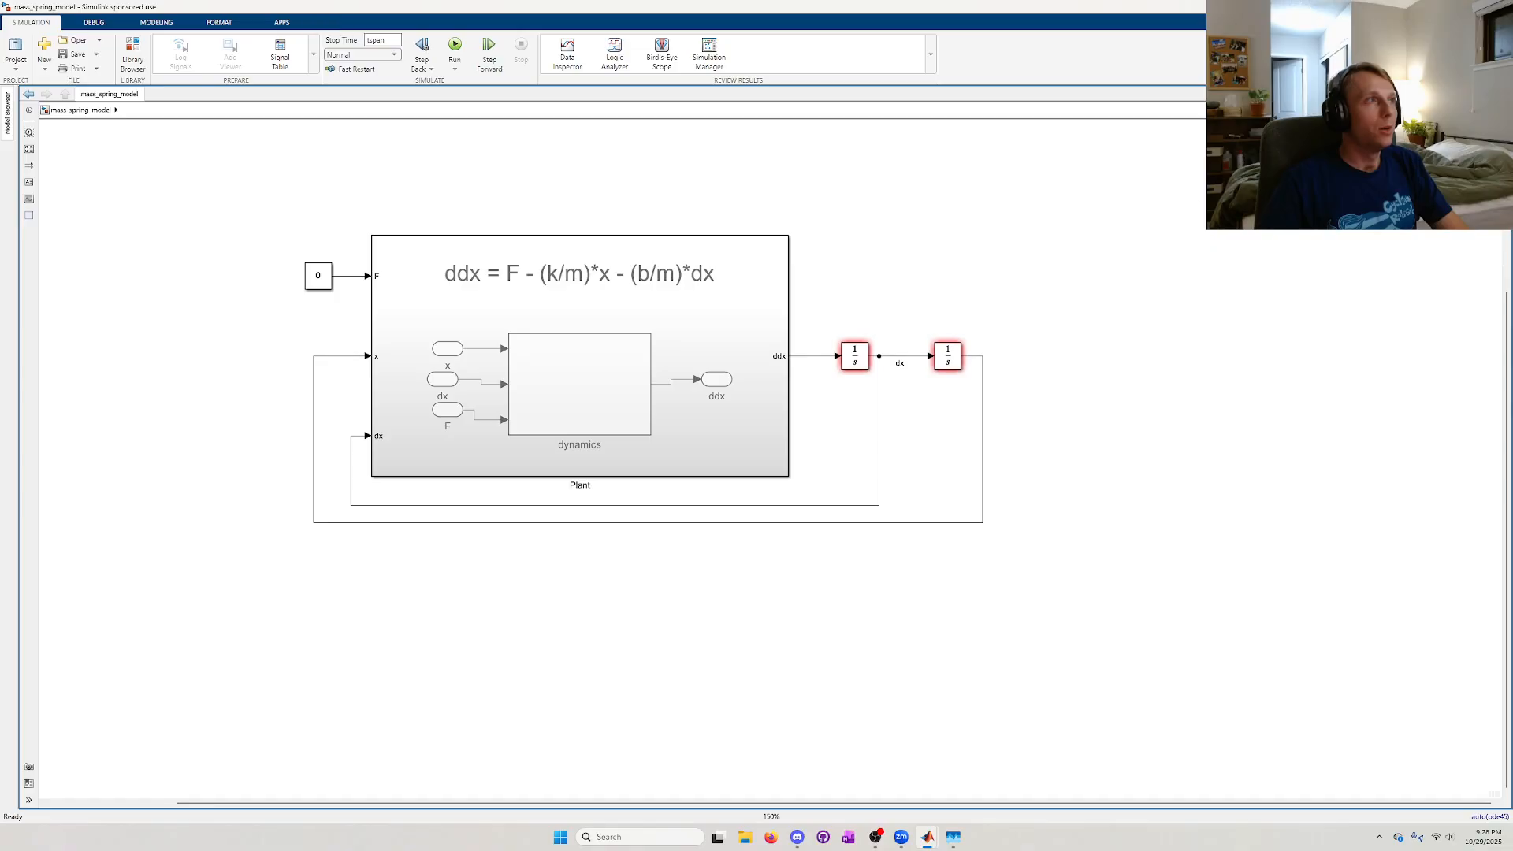
pyautogui.click(1495, 7)
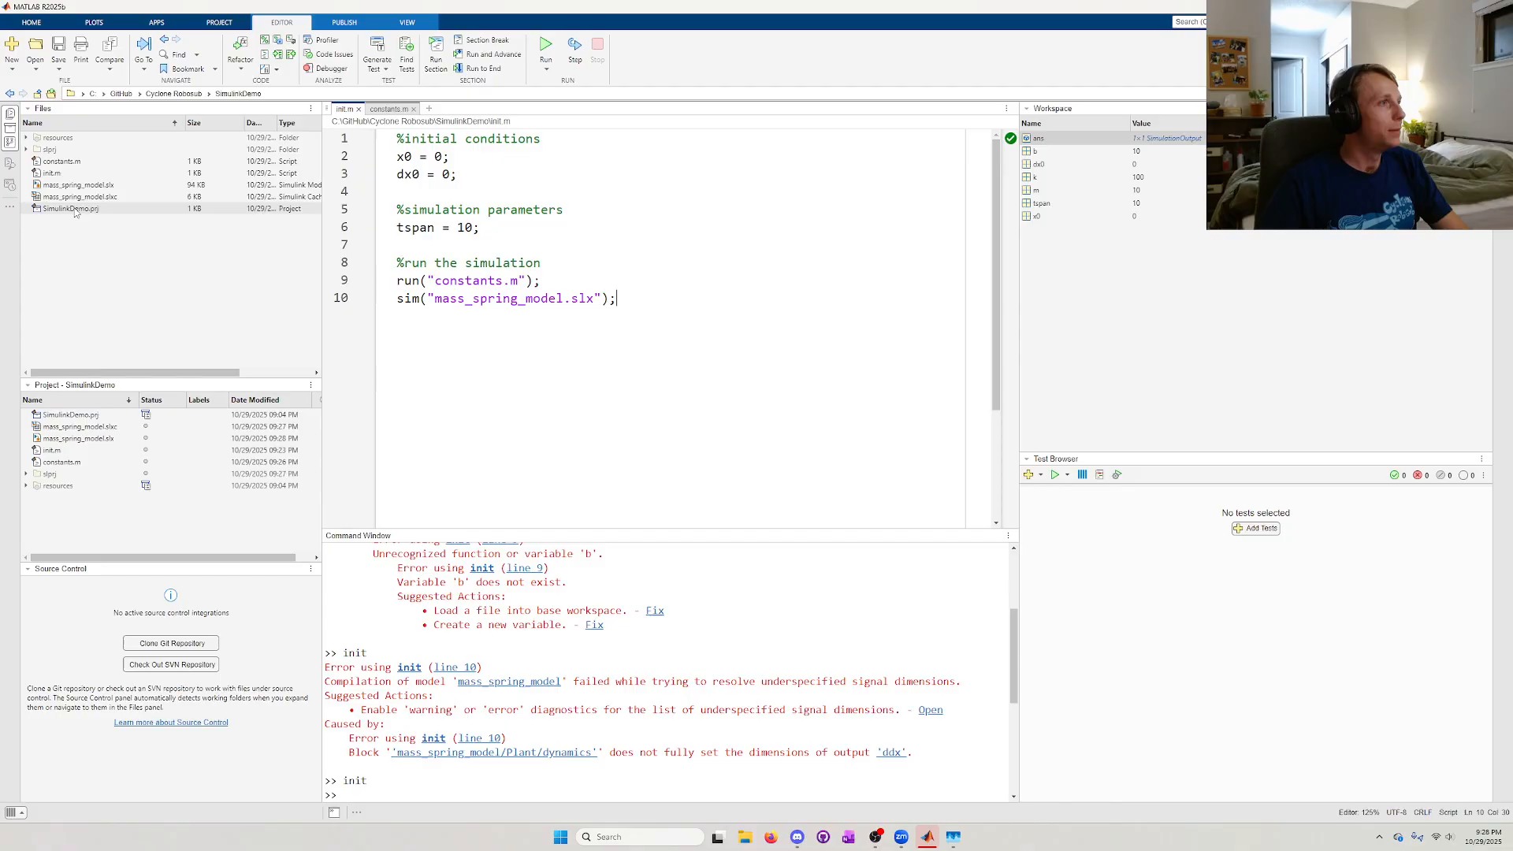
pyautogui.doubleClick(76, 185)
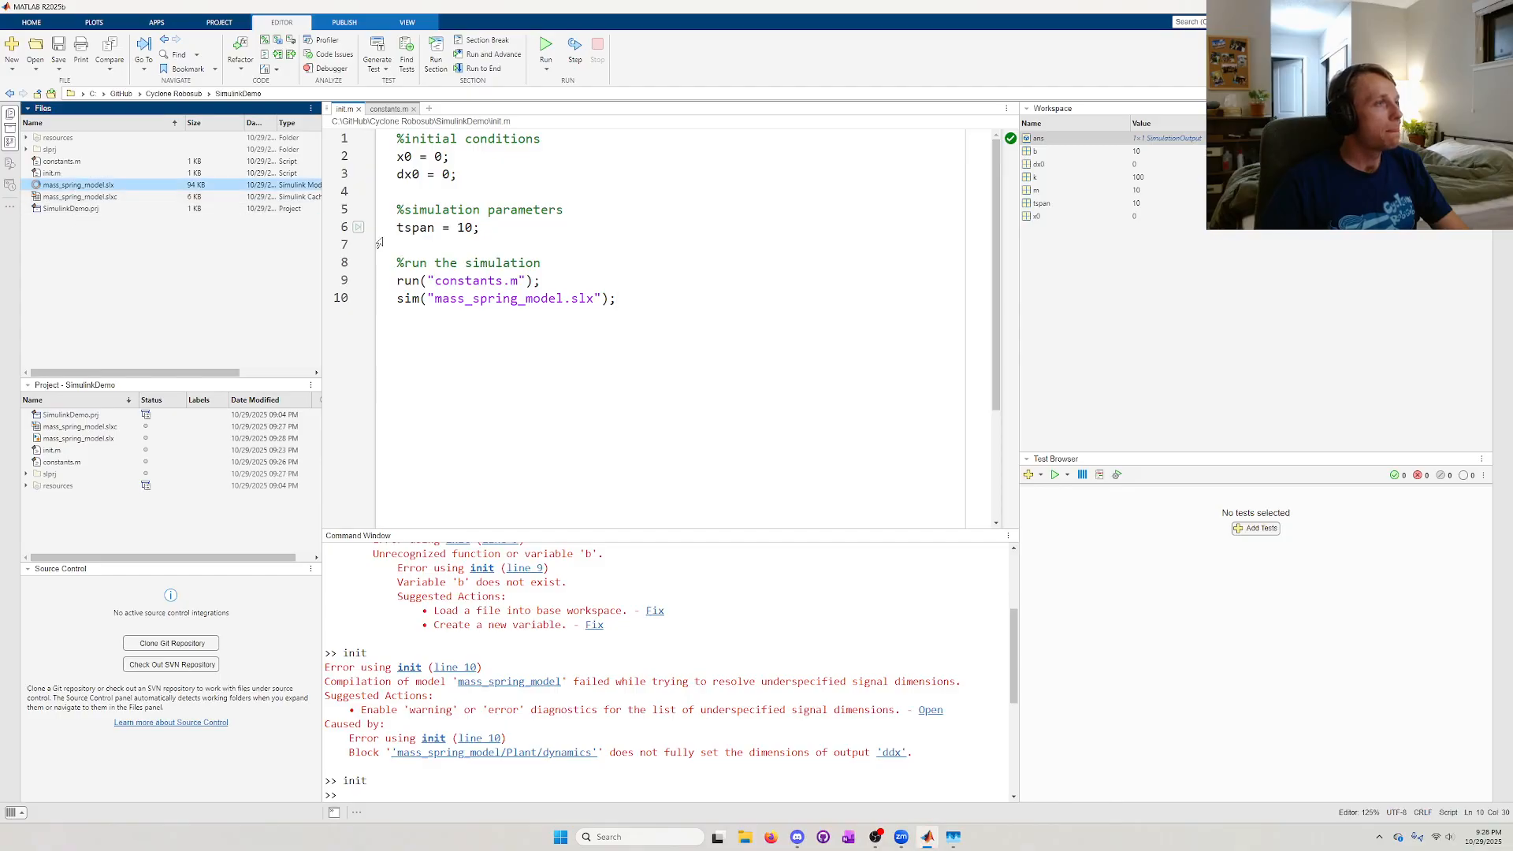
pyautogui.scroll(2, 906, 378)
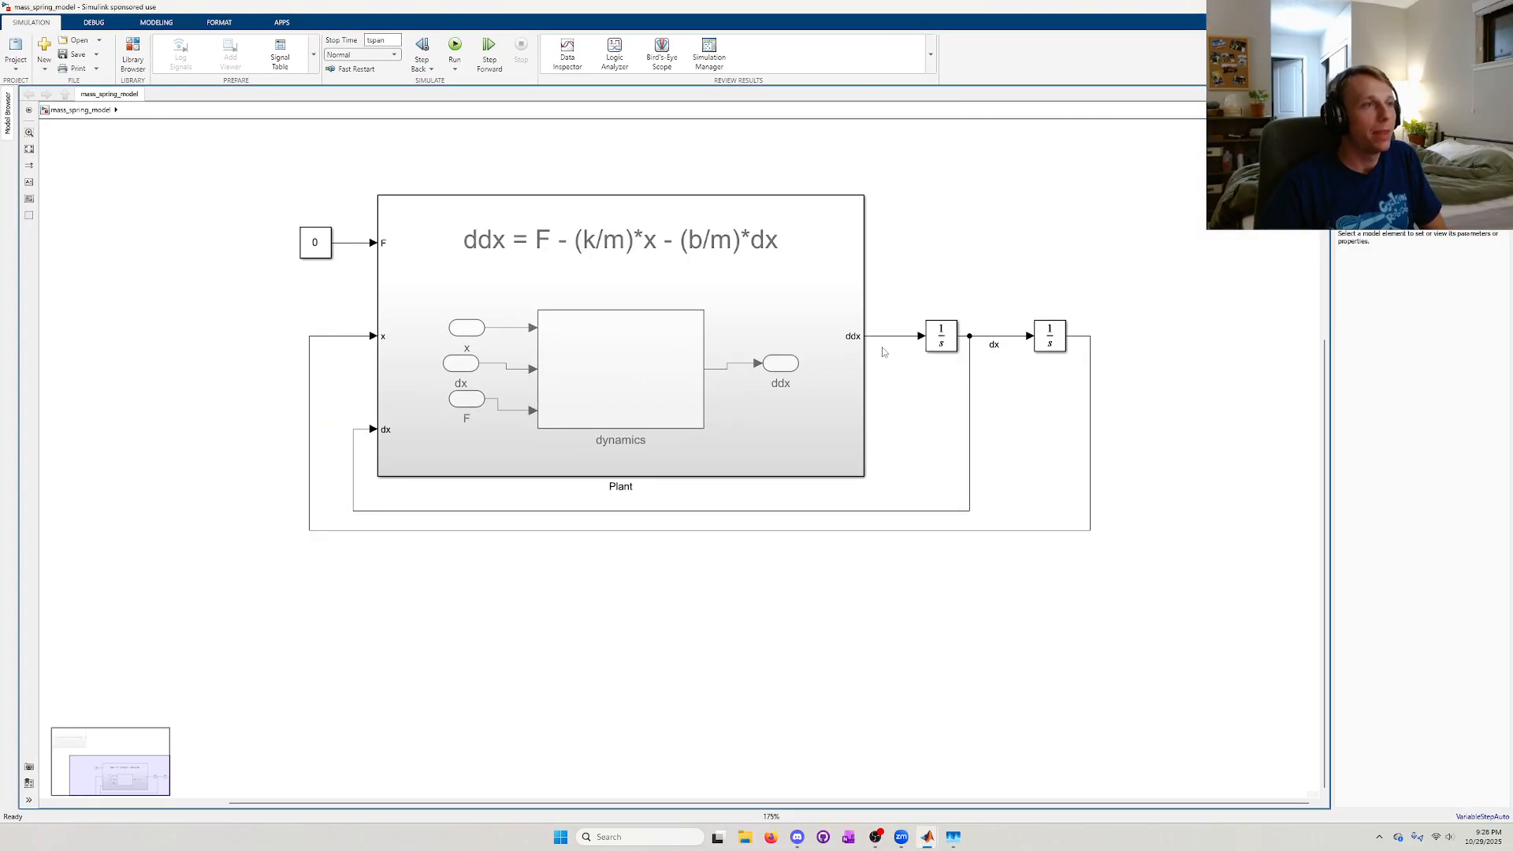
pyautogui.scroll(2, 698, 524)
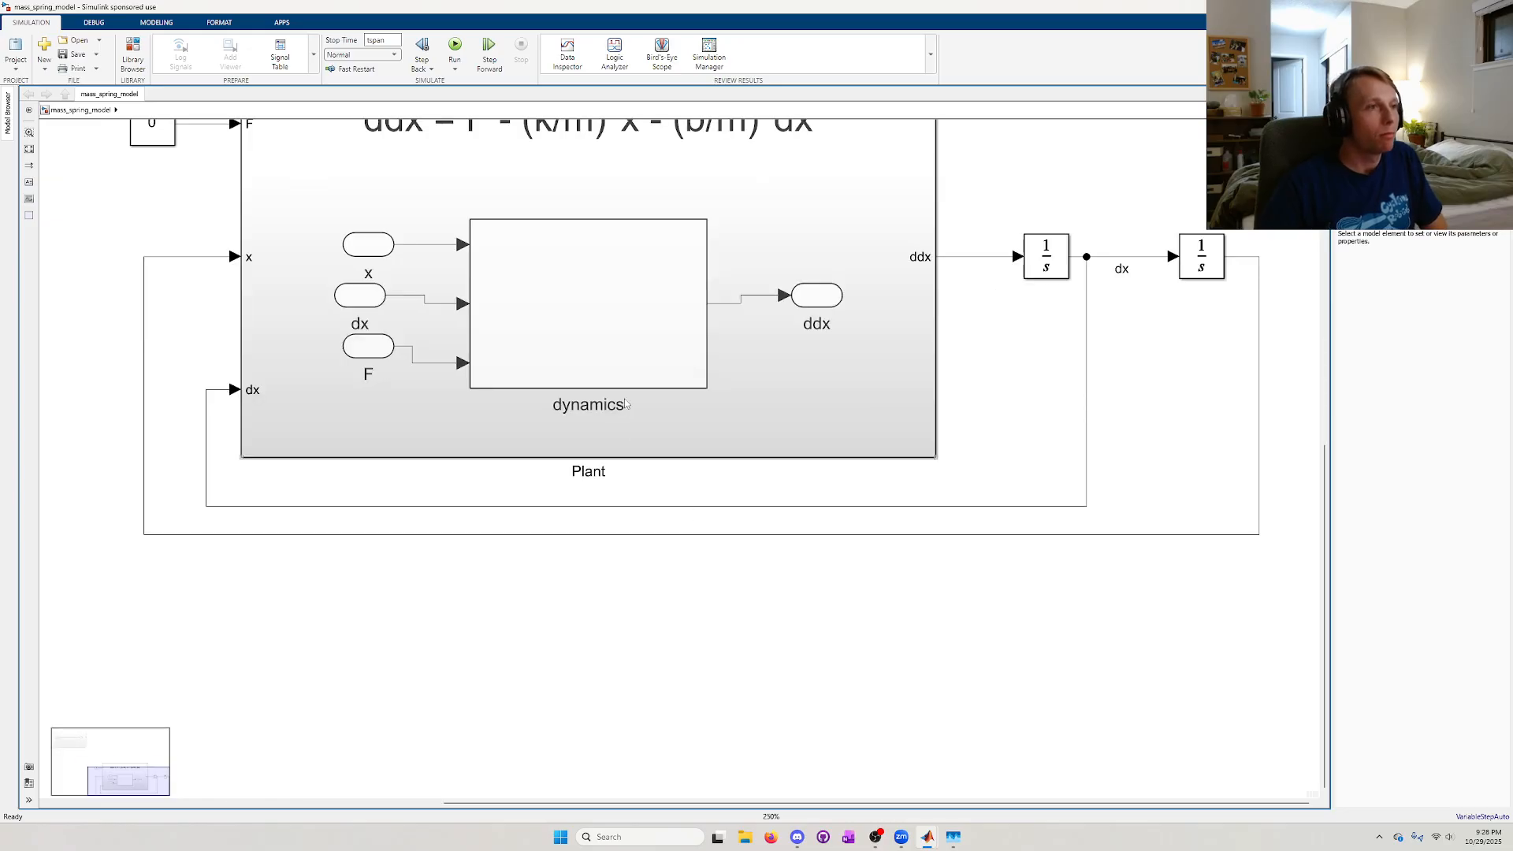
# - Inside the Plant subsystem, align the dx and F inports and the ddx outport with the dynamics block's ports so their signal lines run straight
pyautogui.doubleClick(678, 417)
pyautogui.click(441, 573)
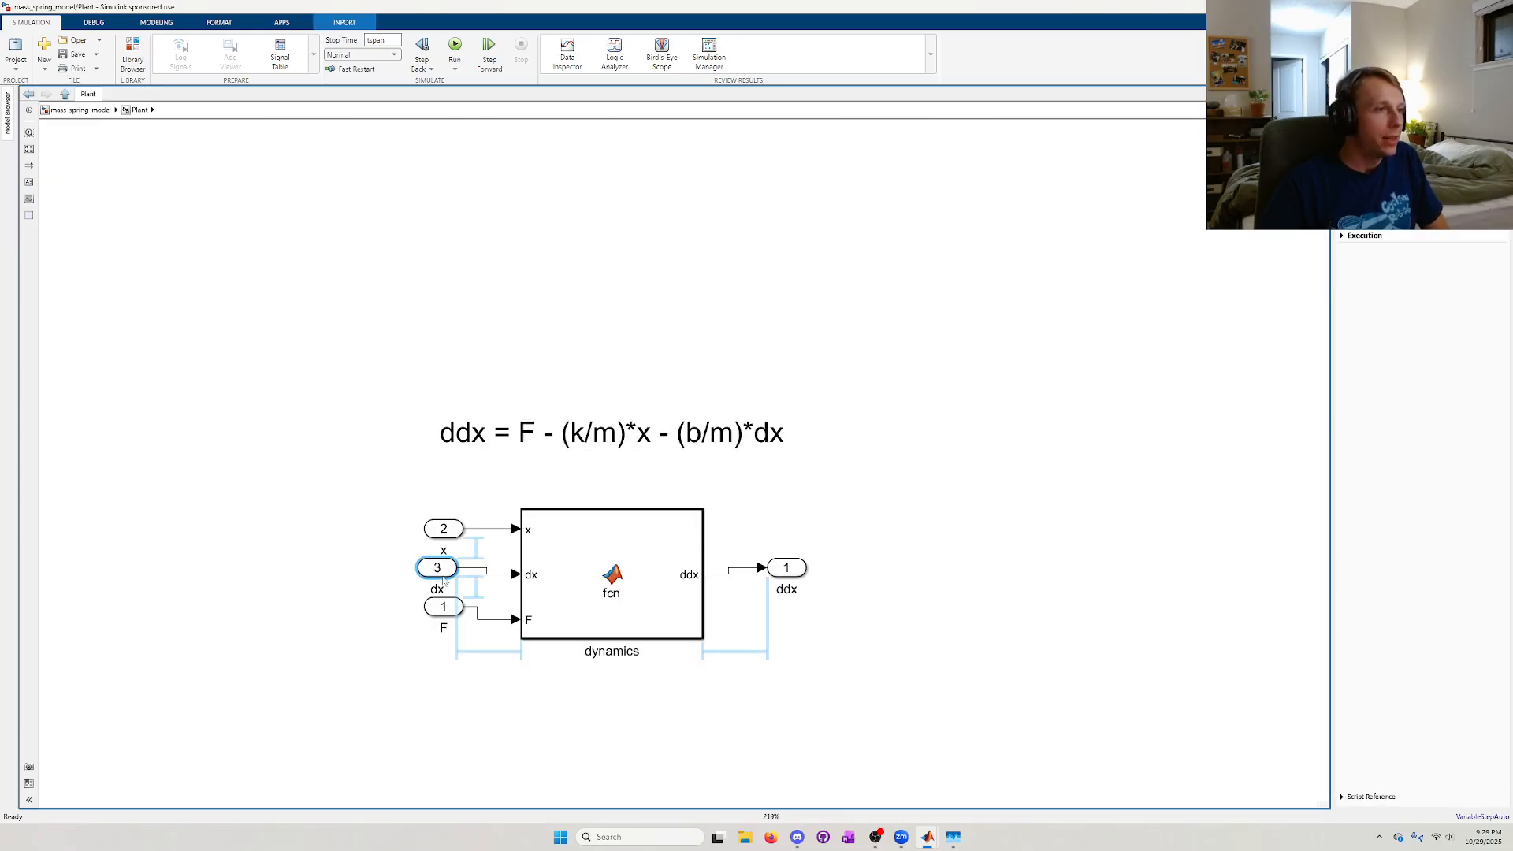
pyautogui.moveTo(449, 585); pyautogui.dragTo(461, 623)
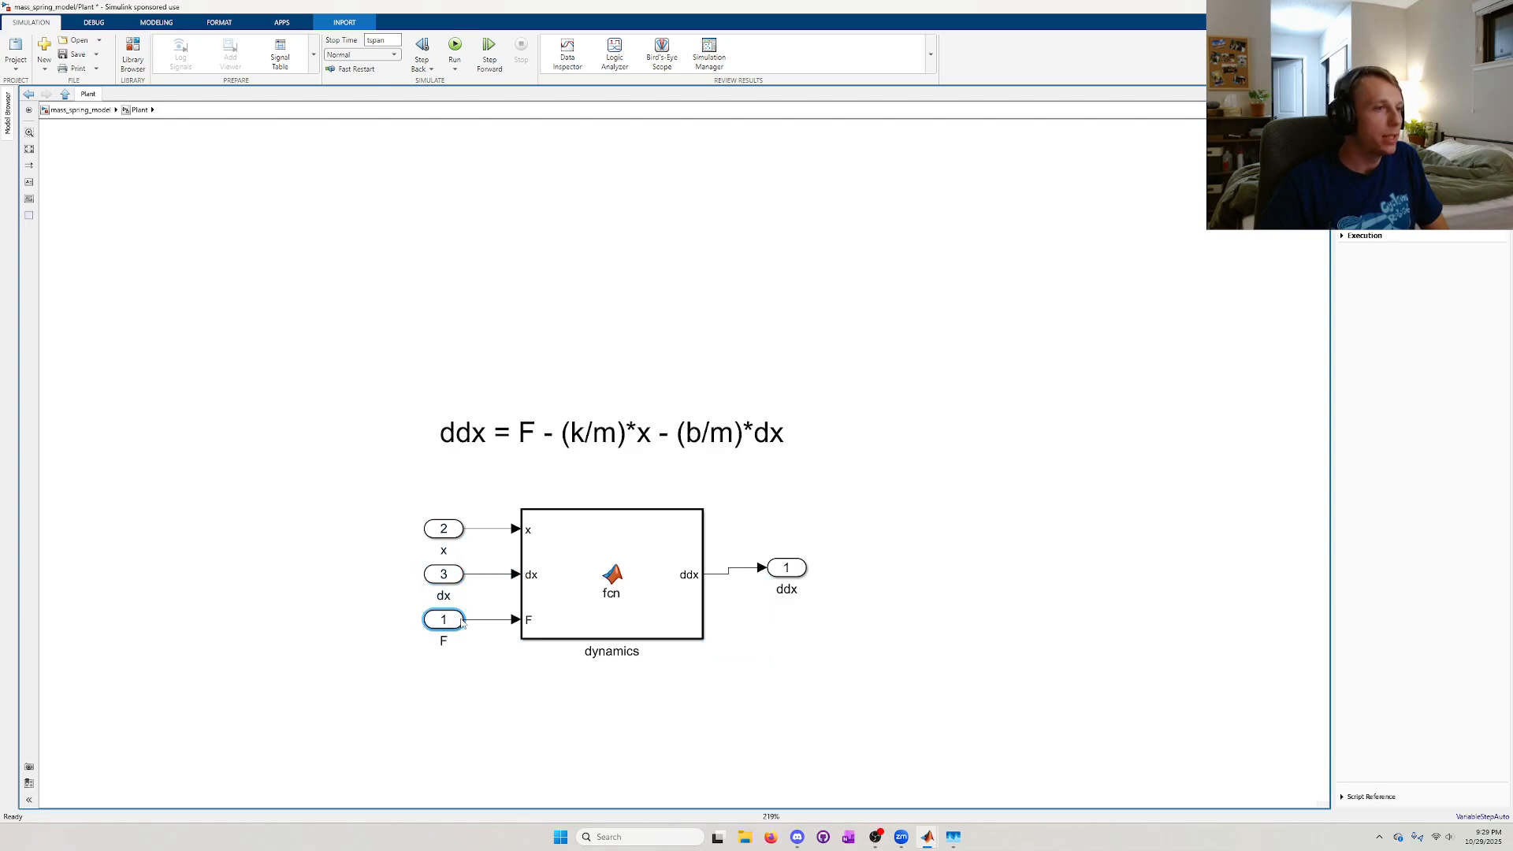
pyautogui.click(381, 598)
pyautogui.moveTo(788, 569); pyautogui.dragTo(791, 589)
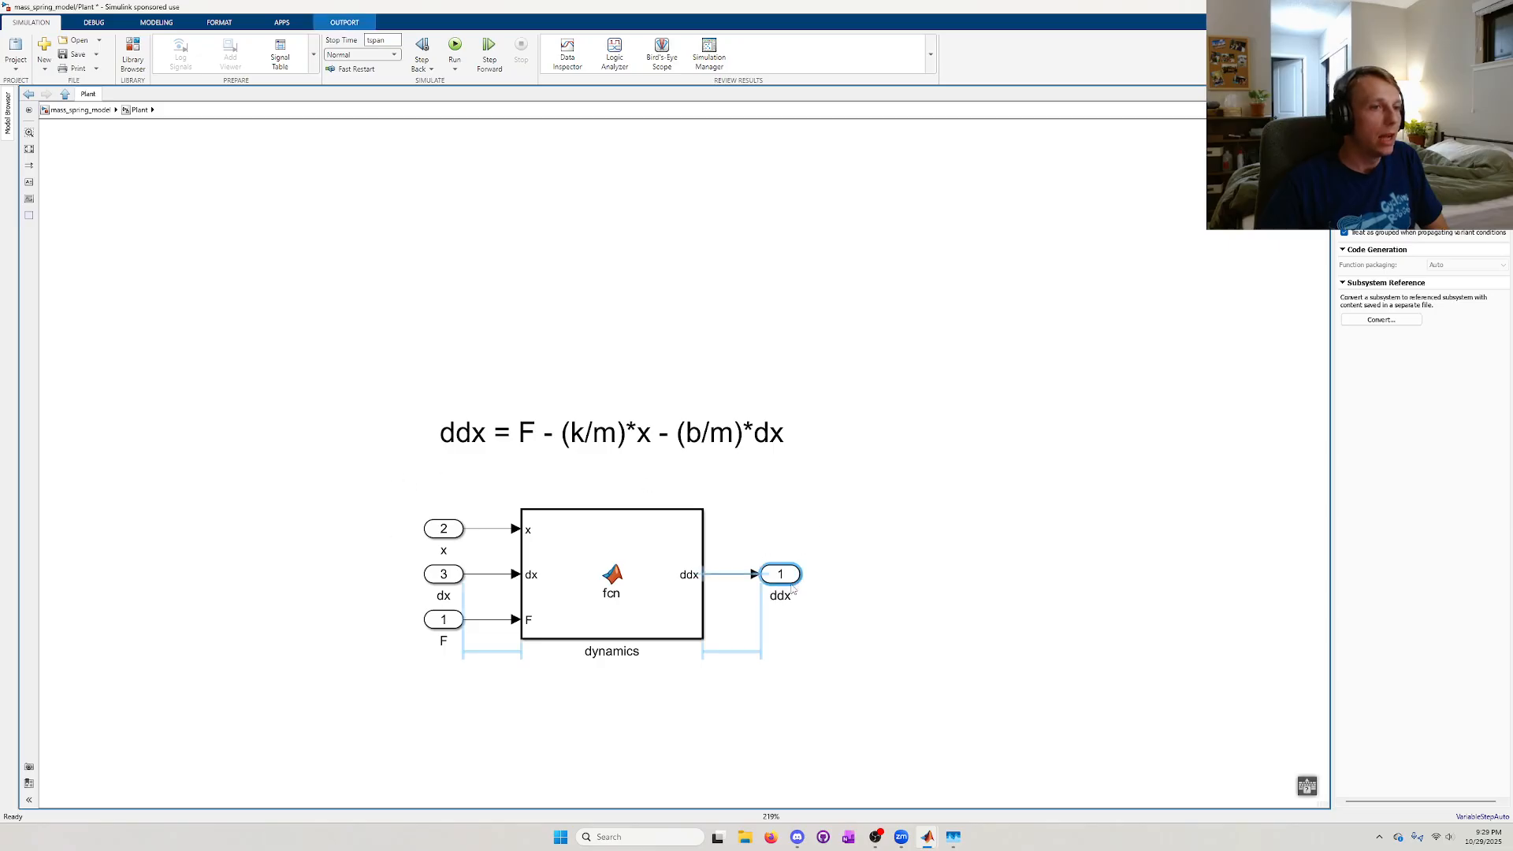
pyautogui.click(862, 579)
# - Return to the top level of mass_spring_model and turn on signal logging for the ddx line between the Plant and the first integrator
pyautogui.click(107, 113)
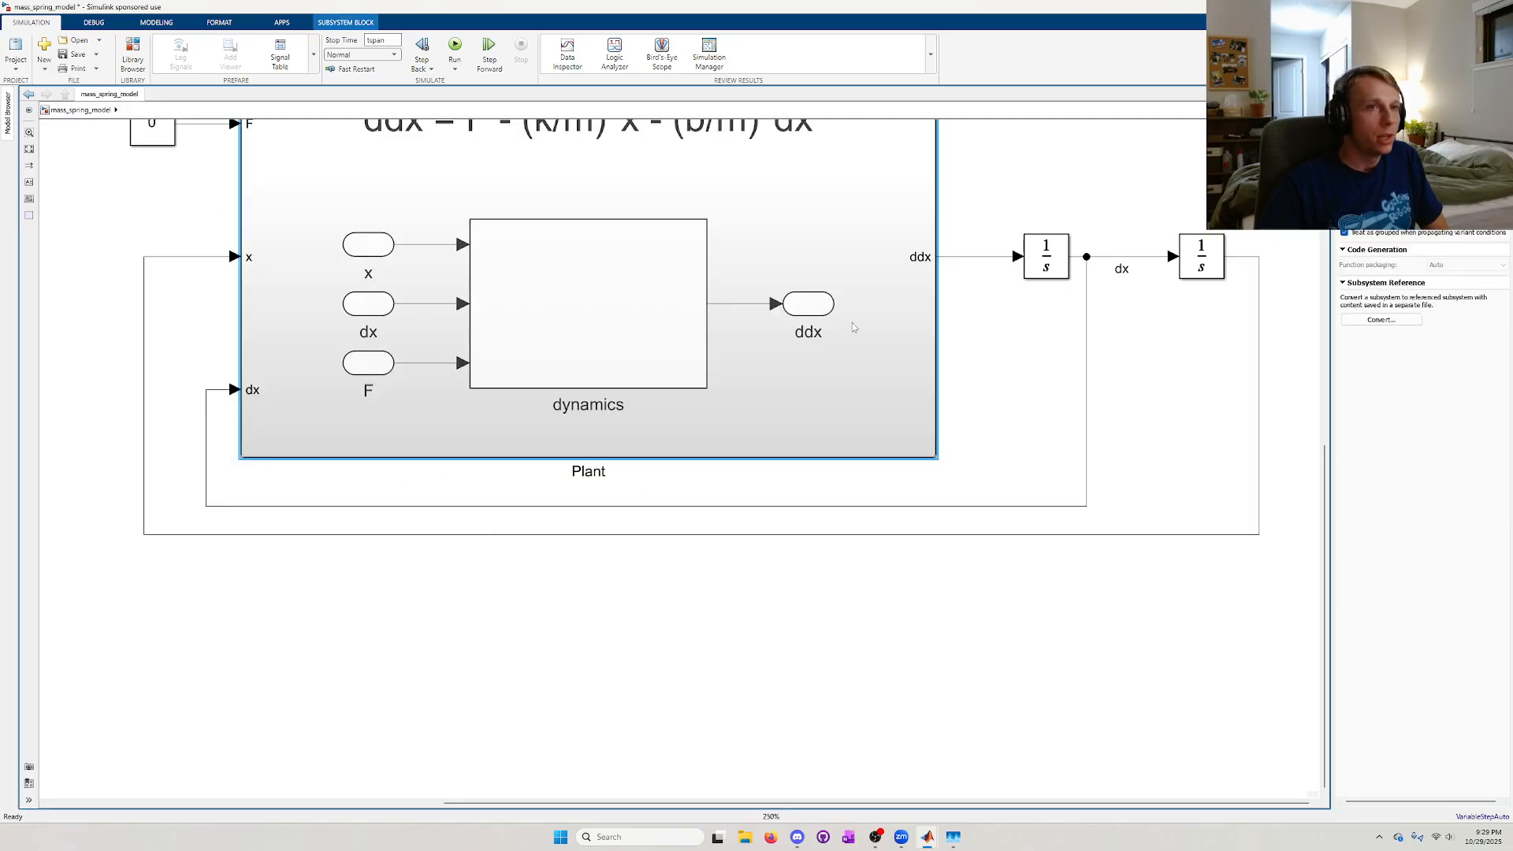
pyautogui.moveTo(979, 328); pyautogui.dragTo(749, 338)
pyautogui.scroll(3, 858, 385)
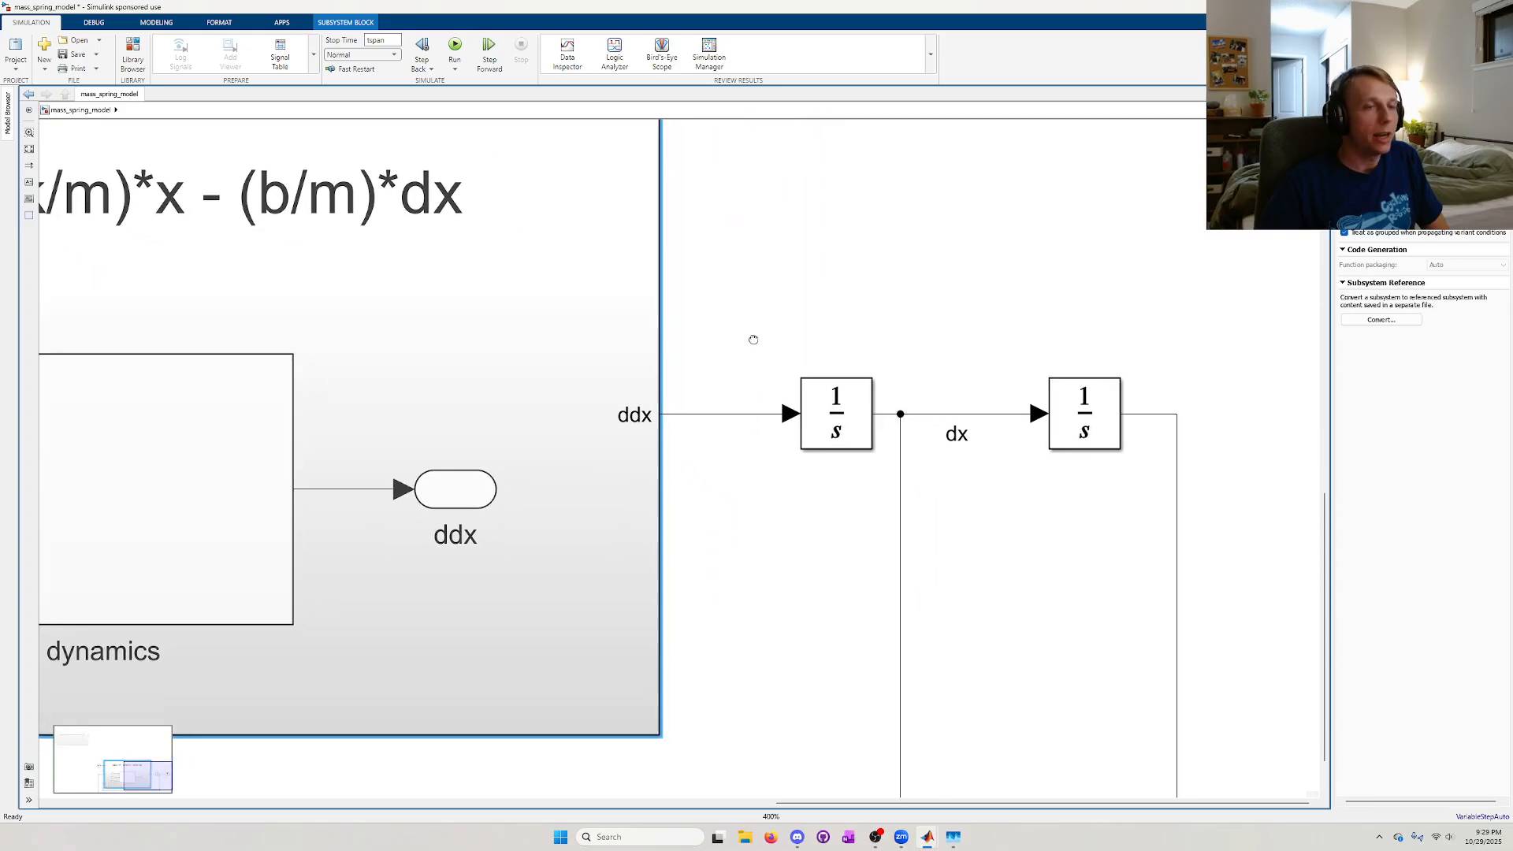
pyautogui.click(723, 414)
pyautogui.rightClick(724, 419)
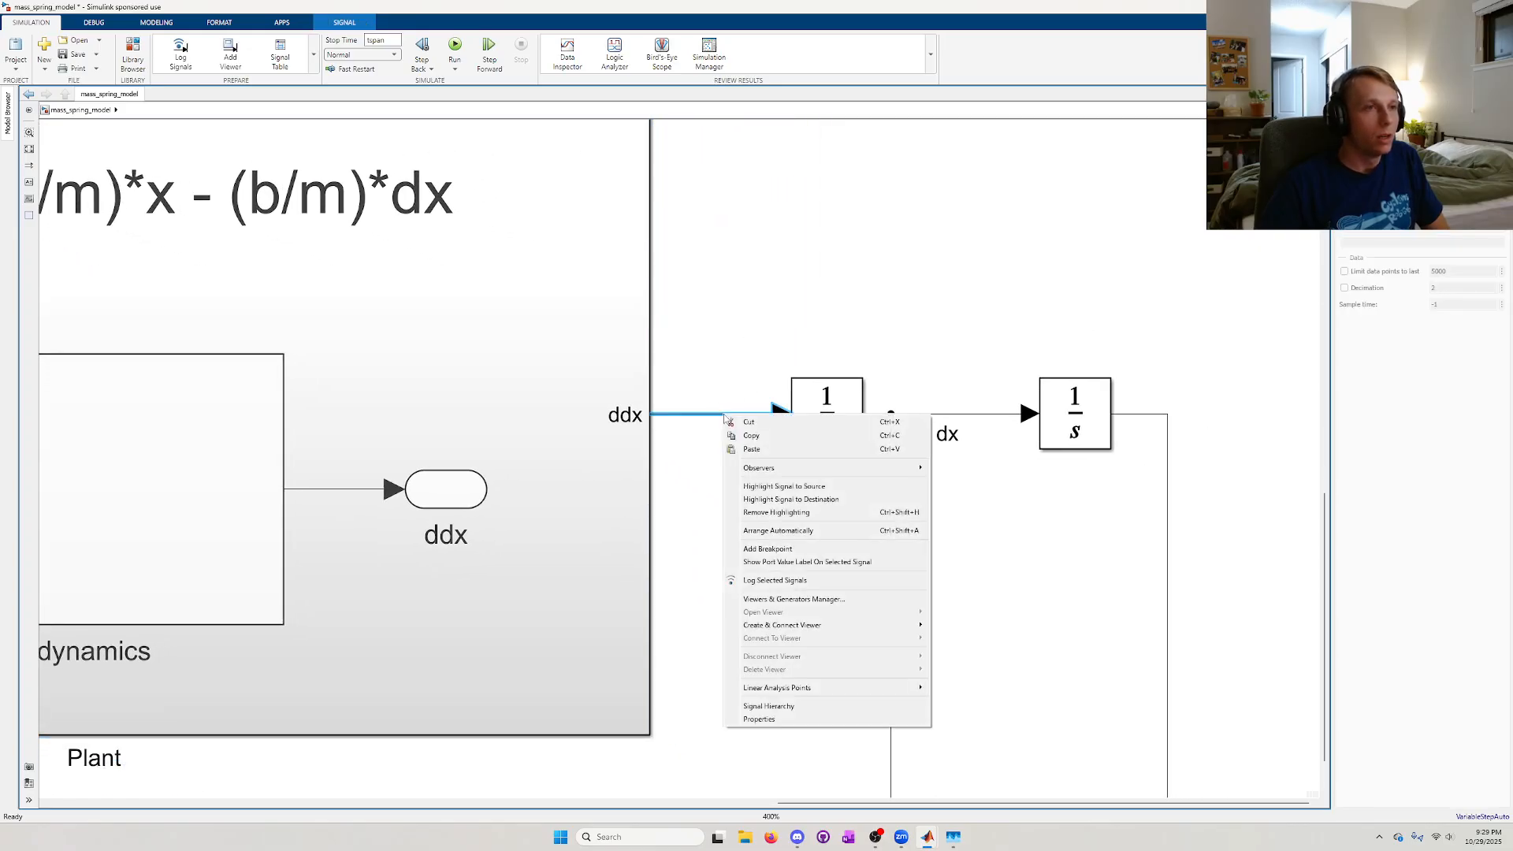
pyautogui.click(773, 580)
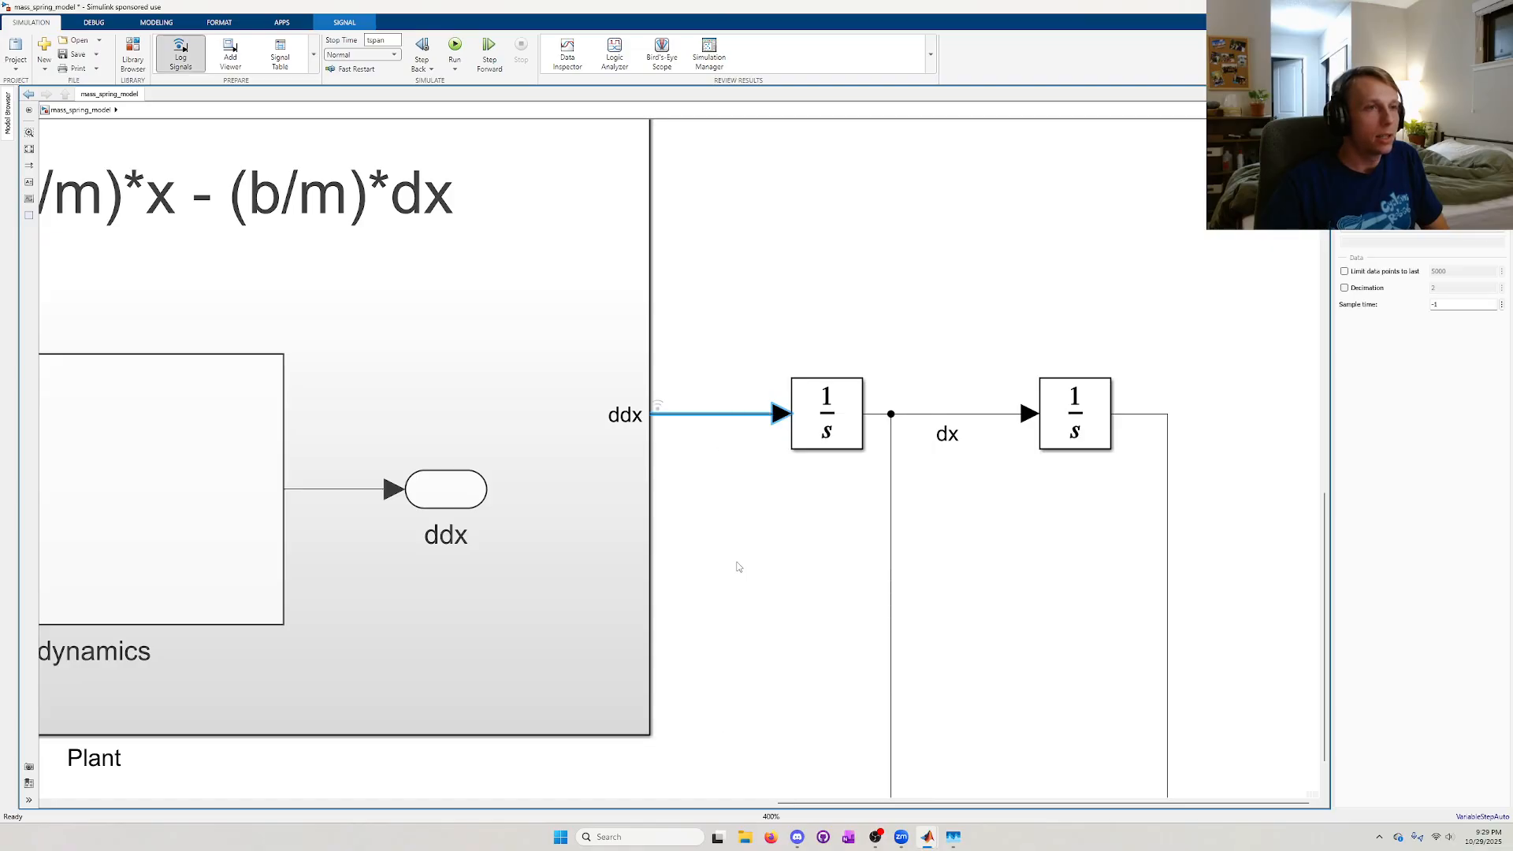
pyautogui.click(760, 504)
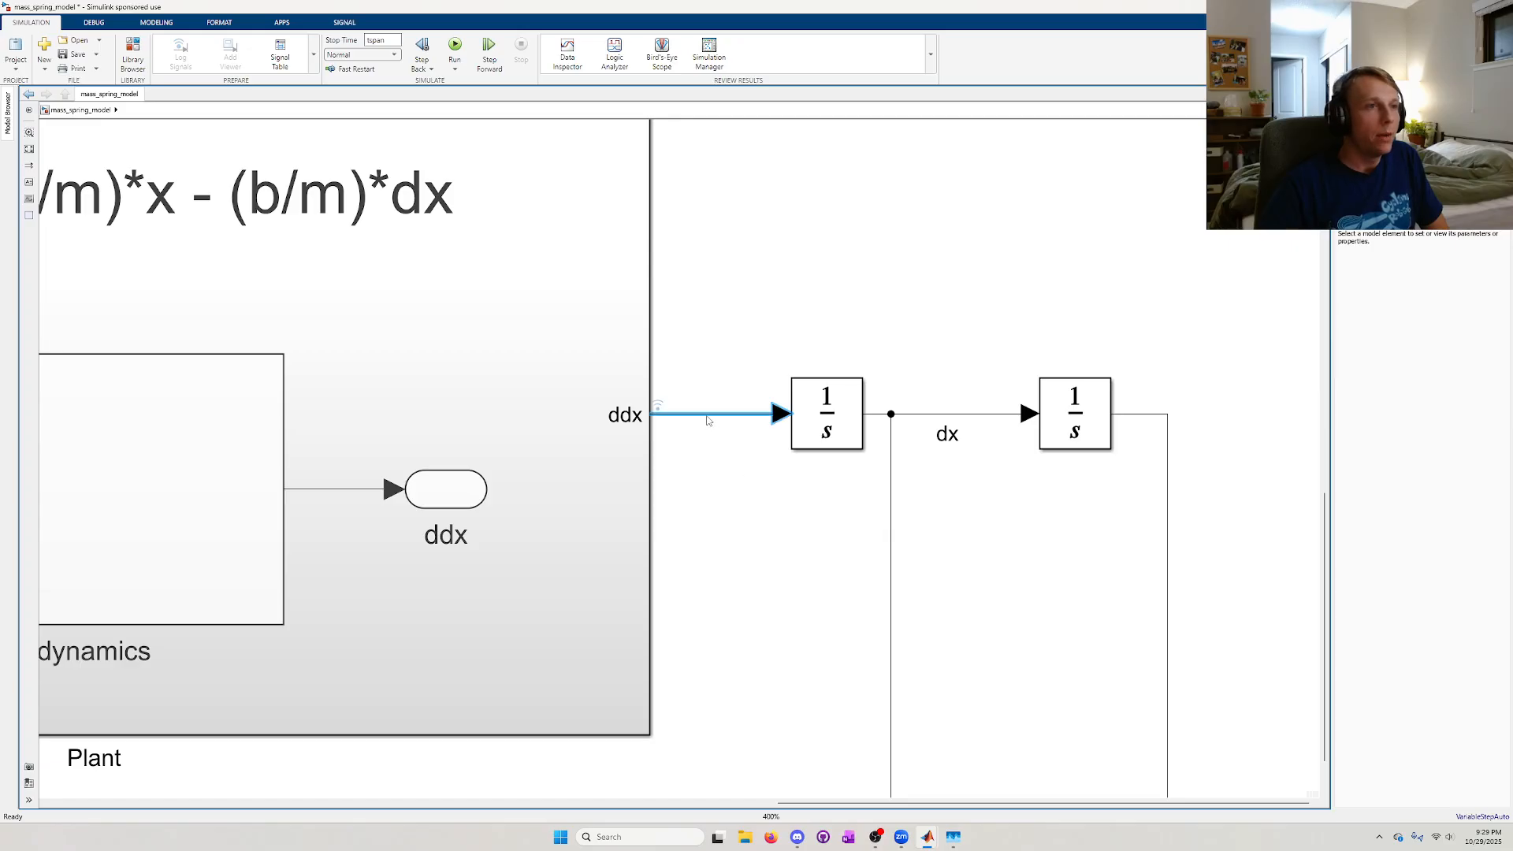
# - Name the Plant's output signal ddx in its properties and hide the Property Inspector
pyautogui.click(661, 413)
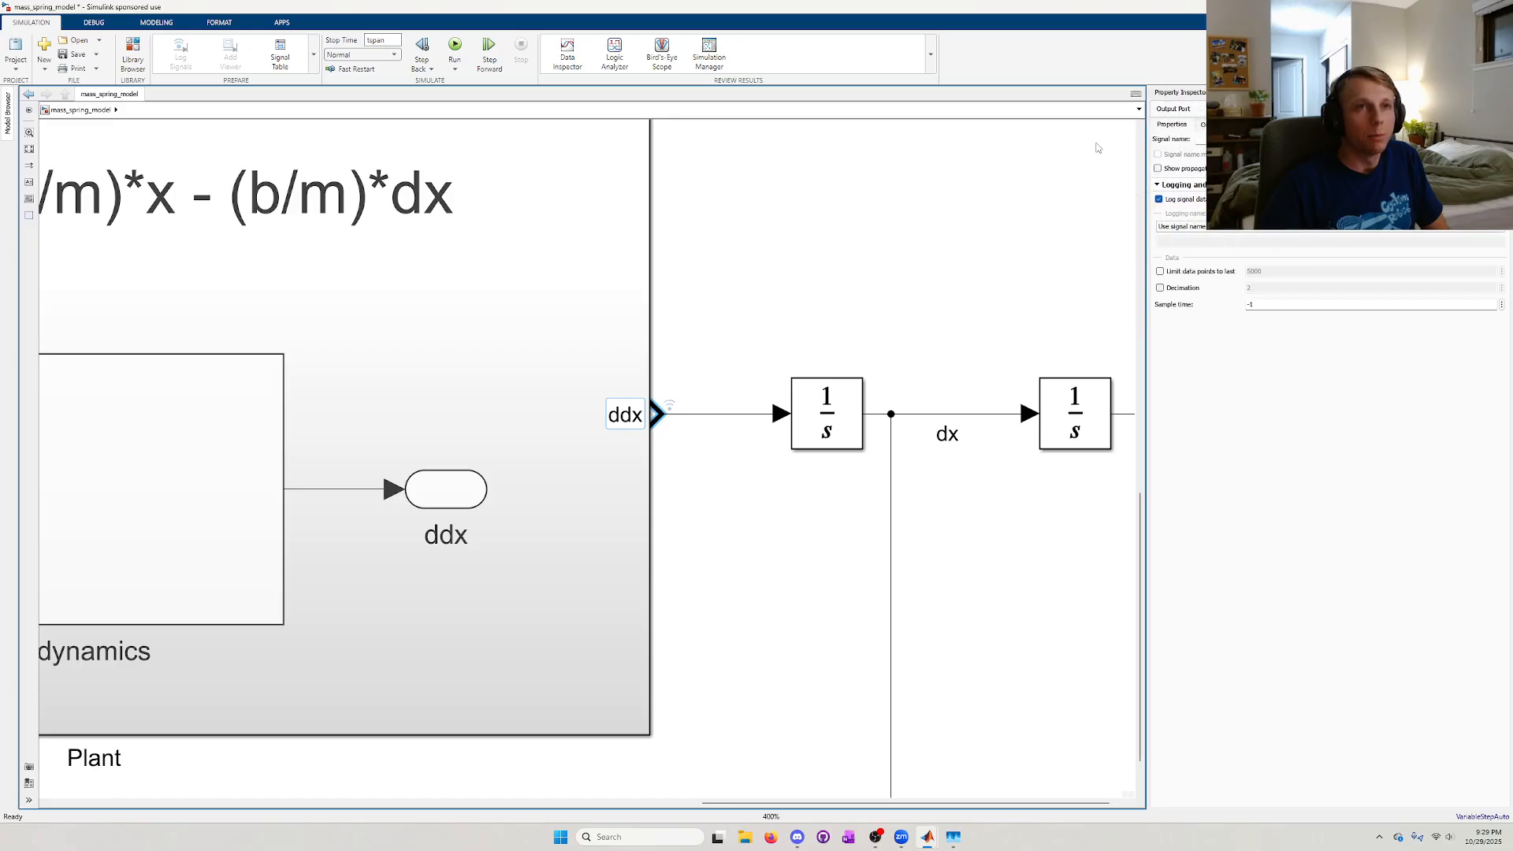
pyautogui.click(1197, 139)
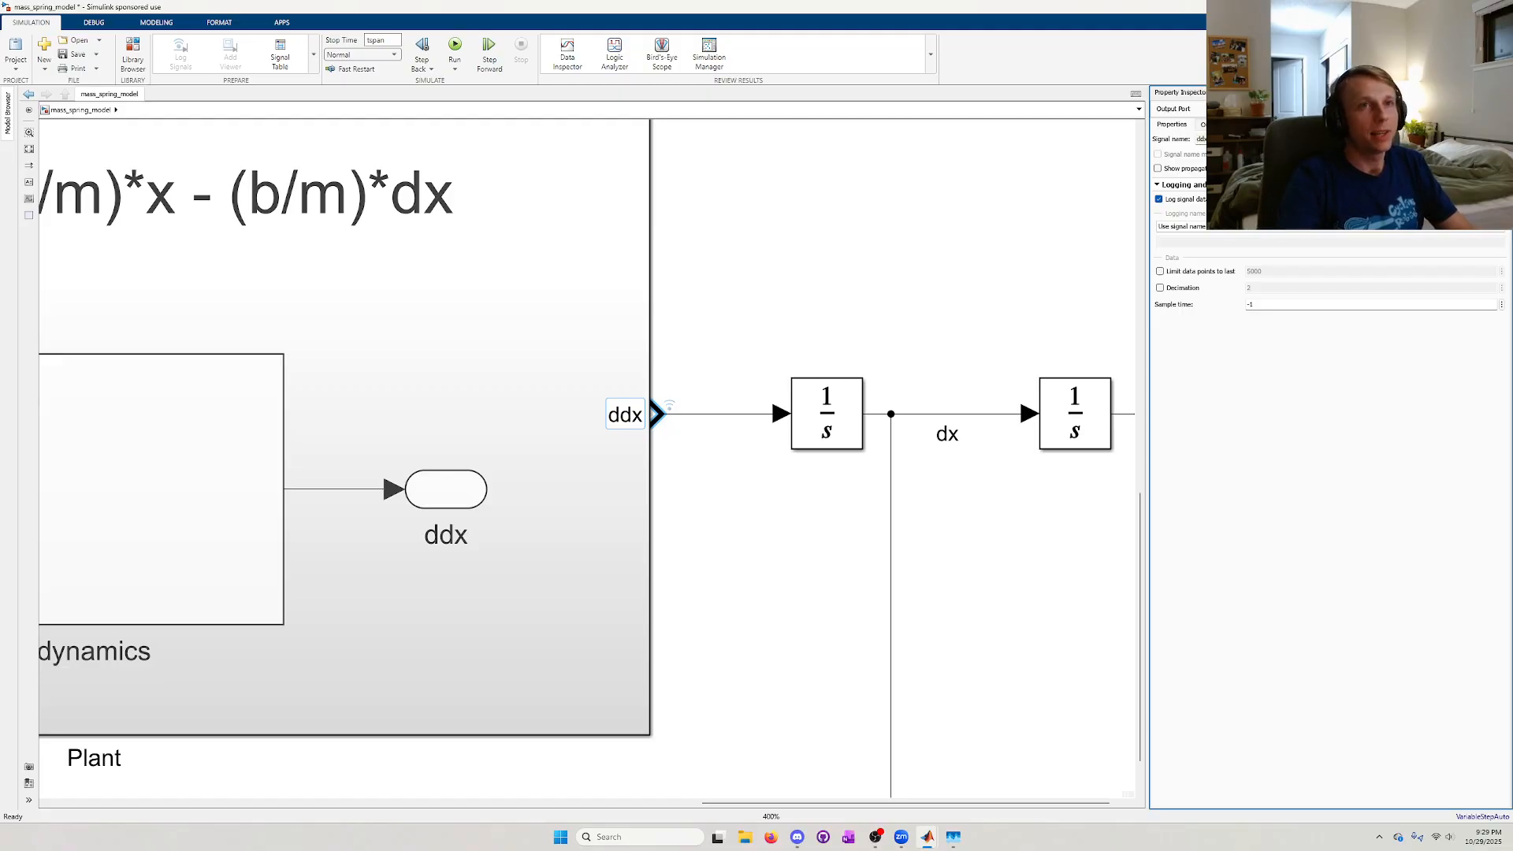
pyautogui.click(1280, 355)
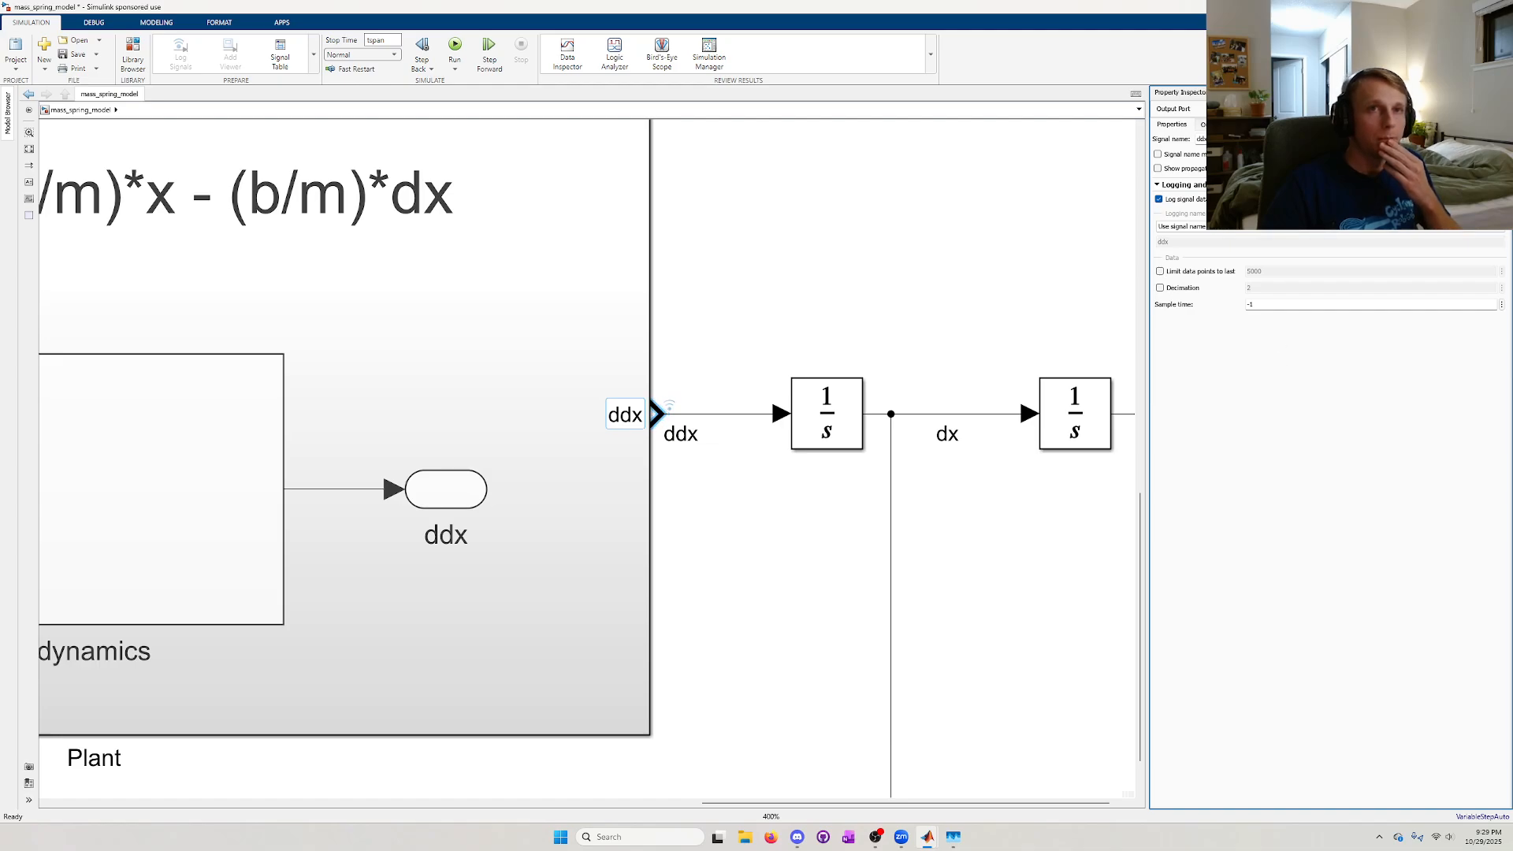
pyautogui.hotkey('ctrl', 'shift', 'i')
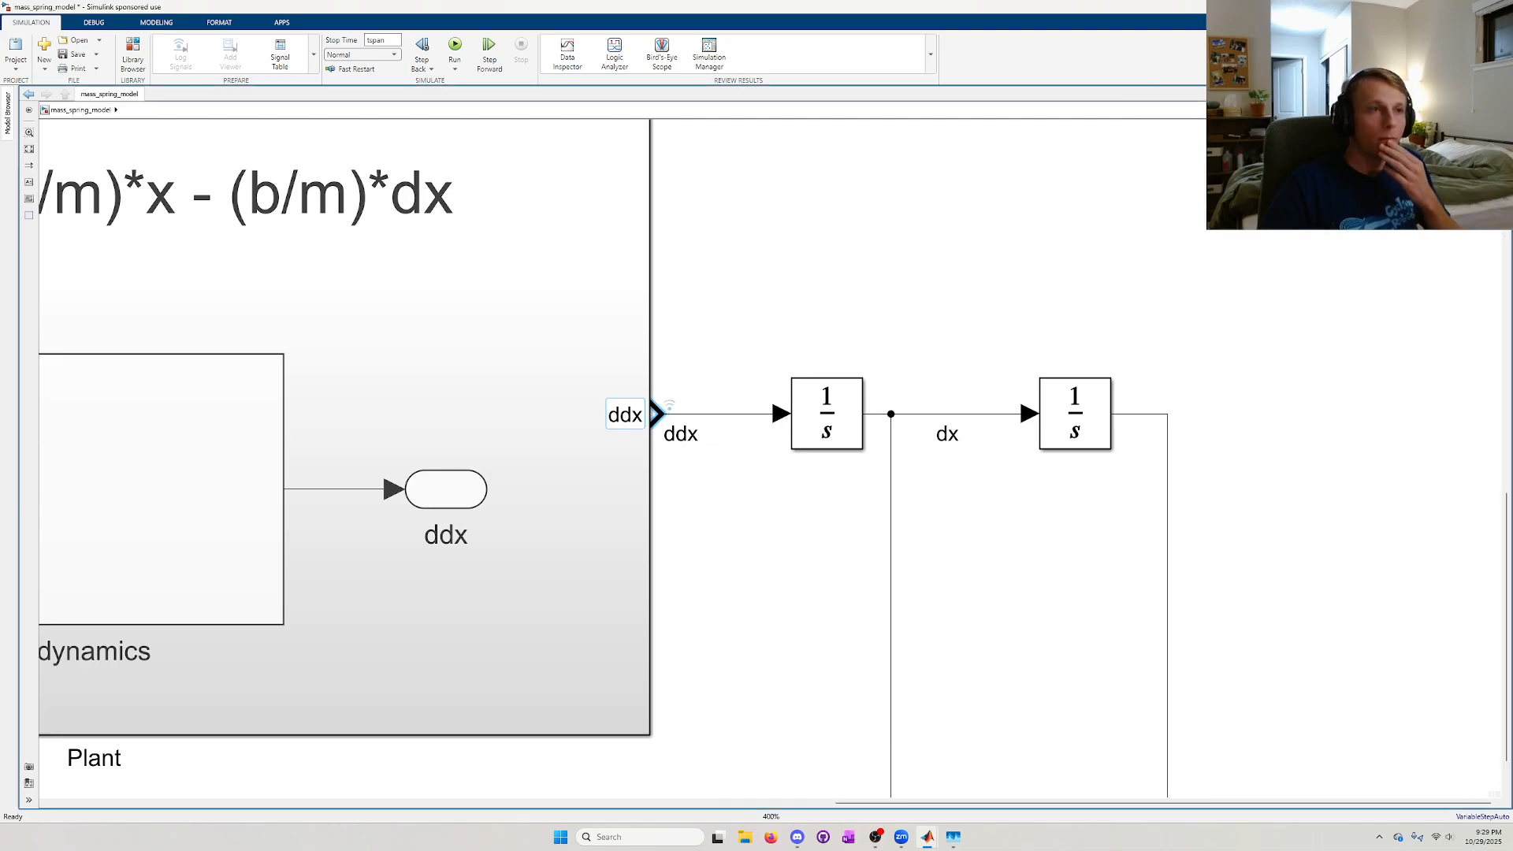
# - Turn on signal logging for the dx line coming out of the first integrator
pyautogui.click(939, 414)
pyautogui.click(884, 416)
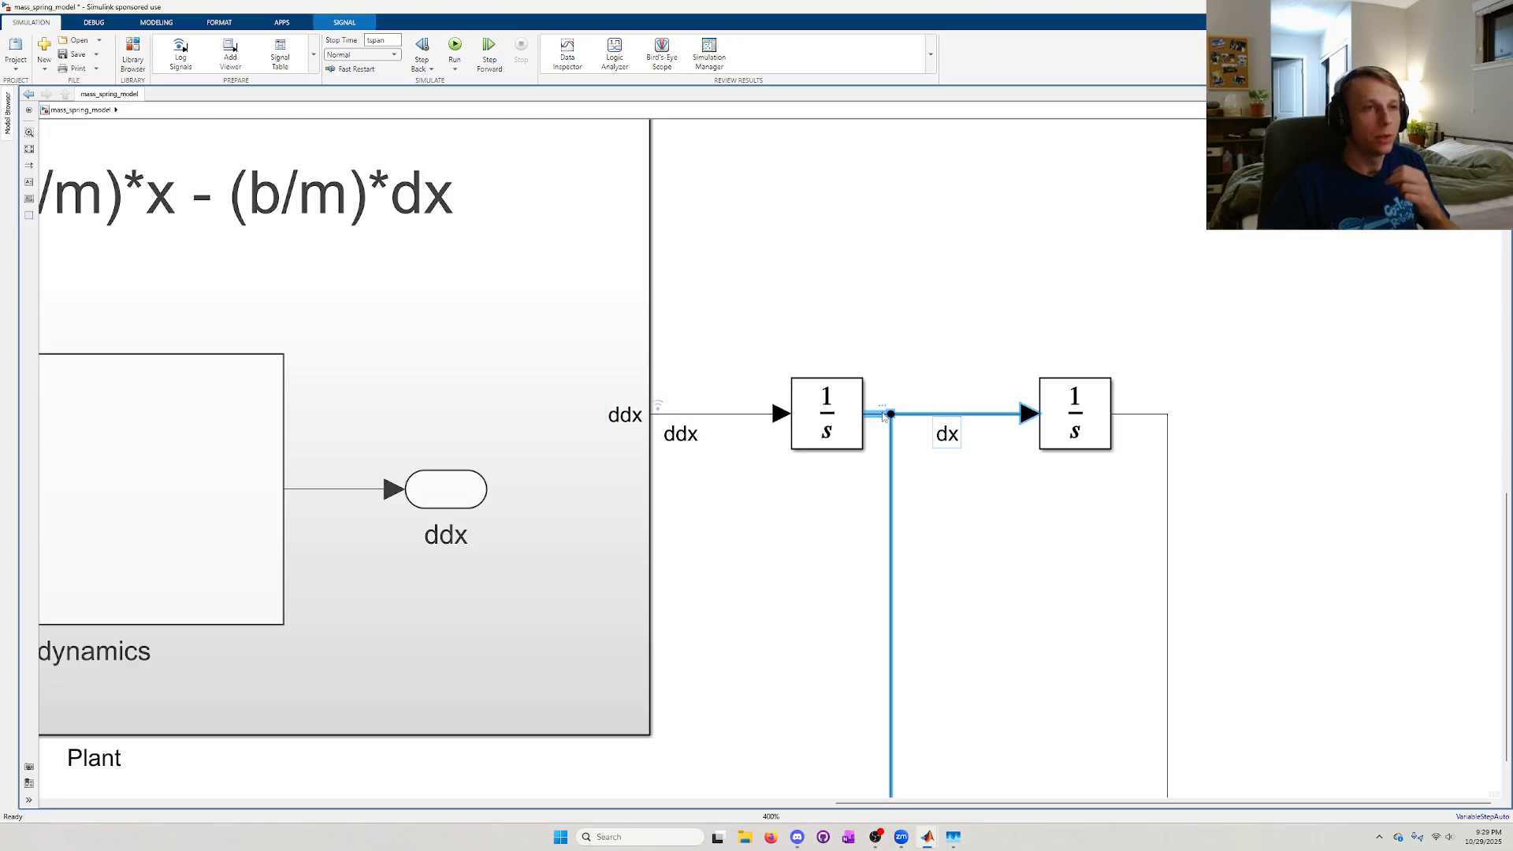
pyautogui.rightClick(884, 414)
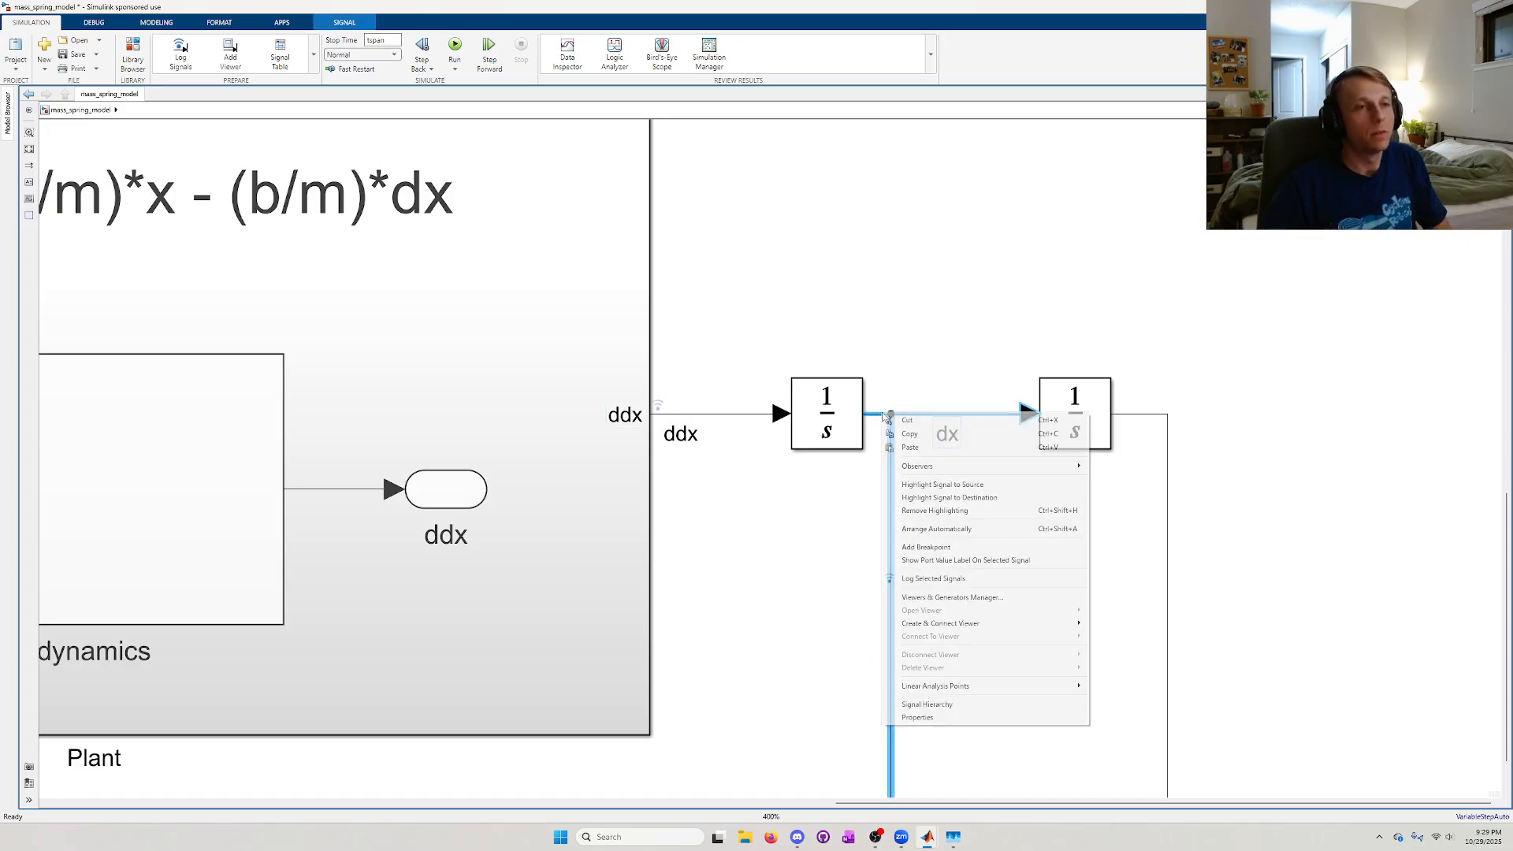
pyautogui.click(917, 578)
pyautogui.click(888, 459)
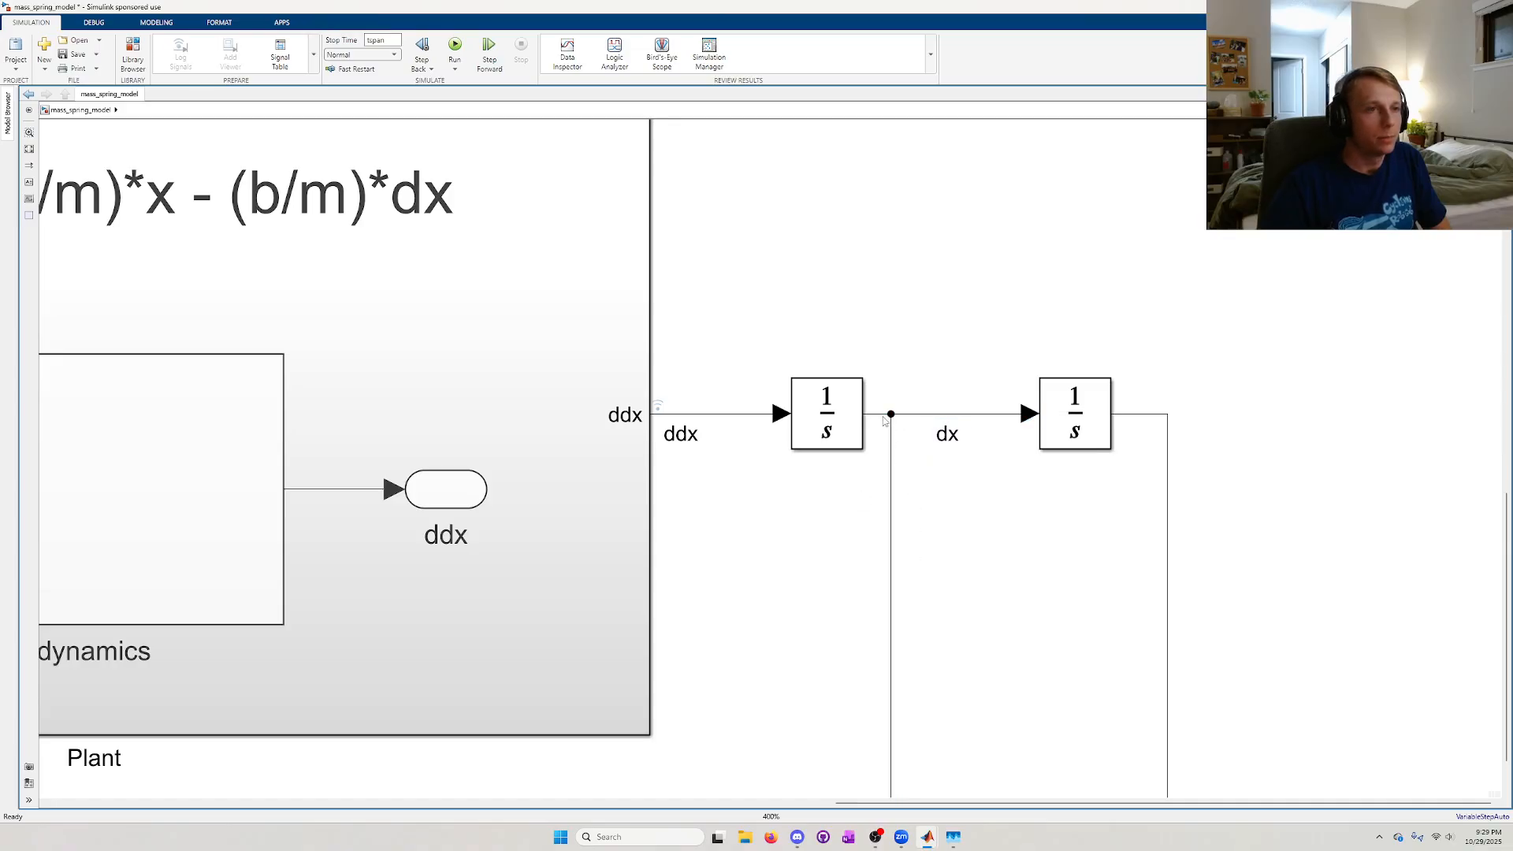
pyautogui.click(886, 418)
pyautogui.rightClick(888, 419)
pyautogui.click(896, 580)
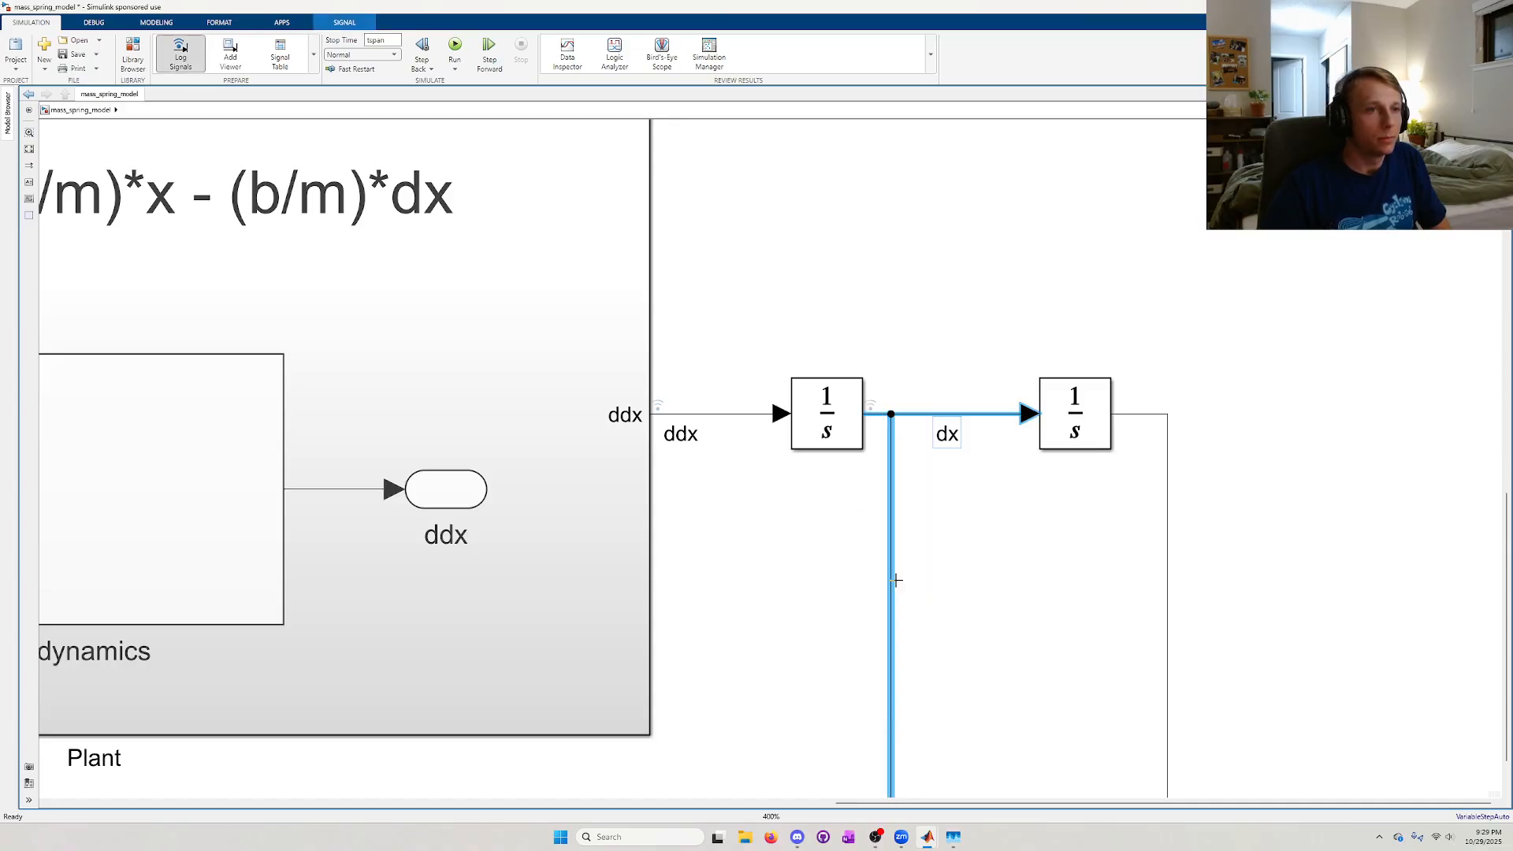
# - View the Simulation Data Inspector for the logged dx signal and close it
pyautogui.click(871, 407)
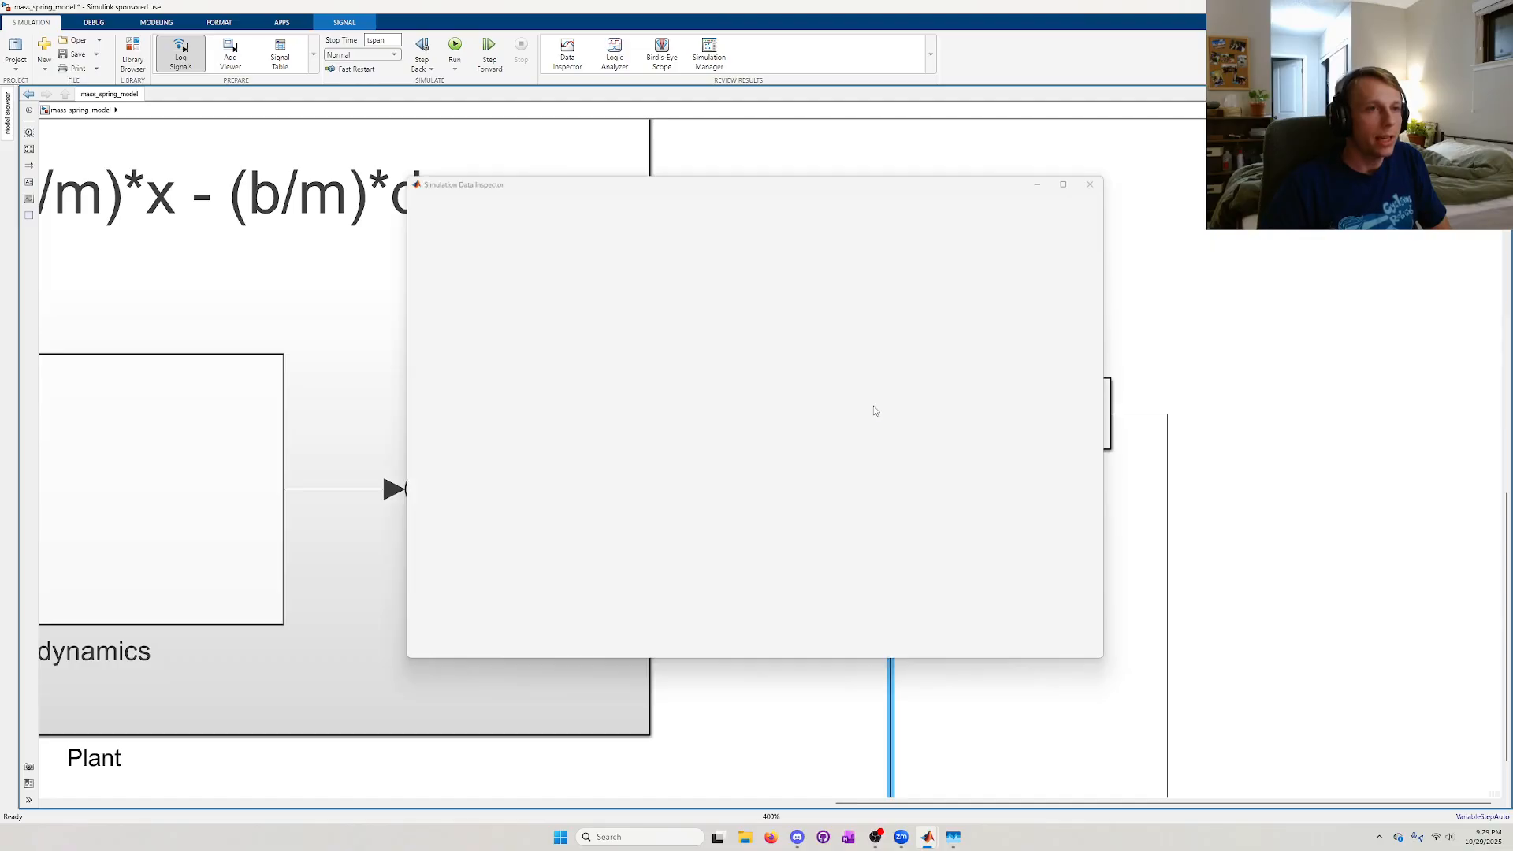
pyautogui.click(1095, 182)
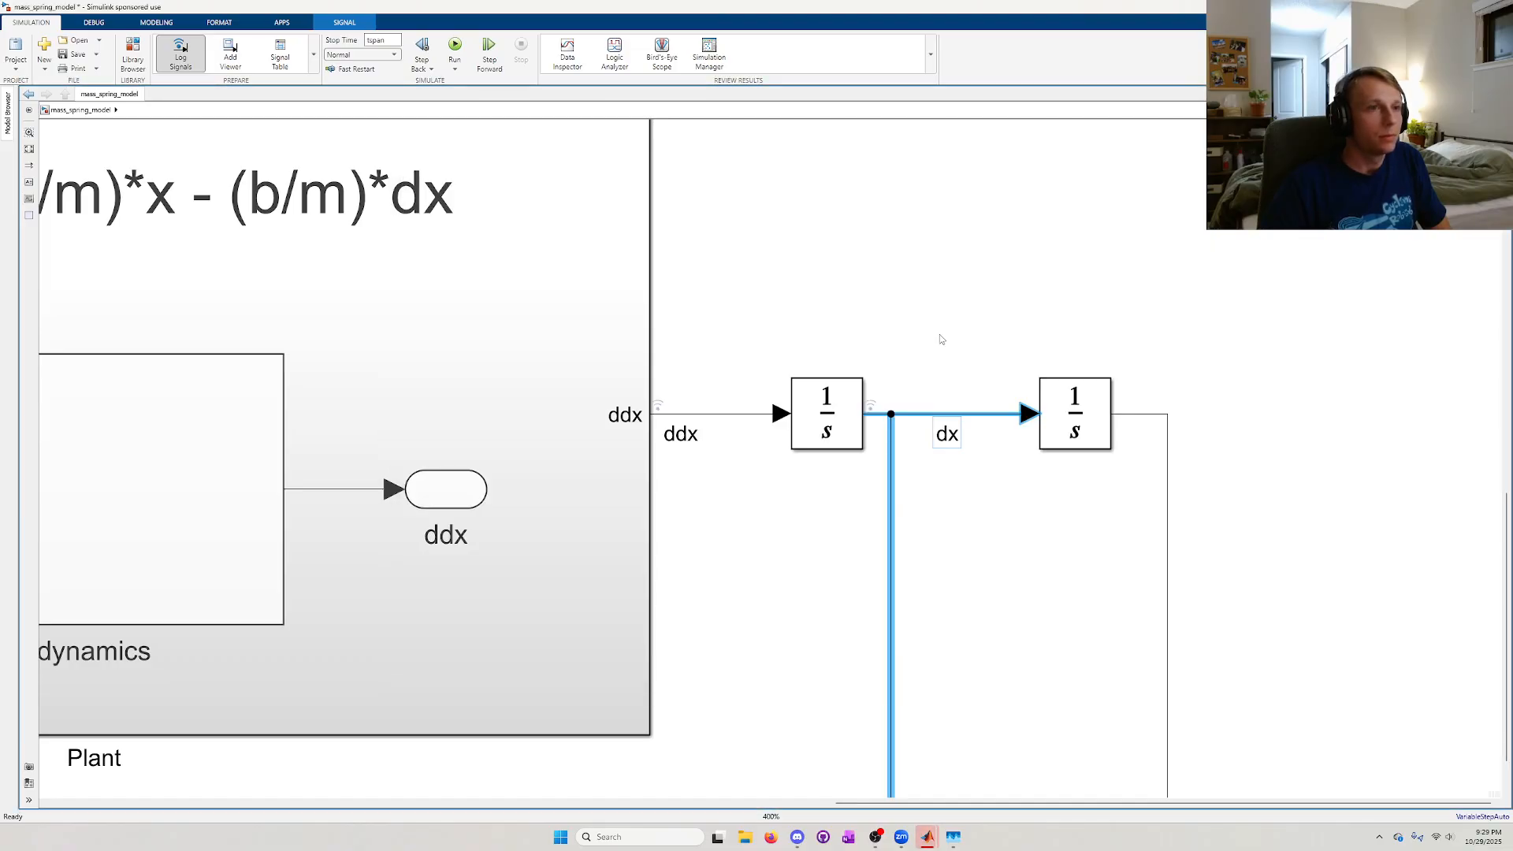
pyautogui.click(939, 335)
pyautogui.click(871, 407)
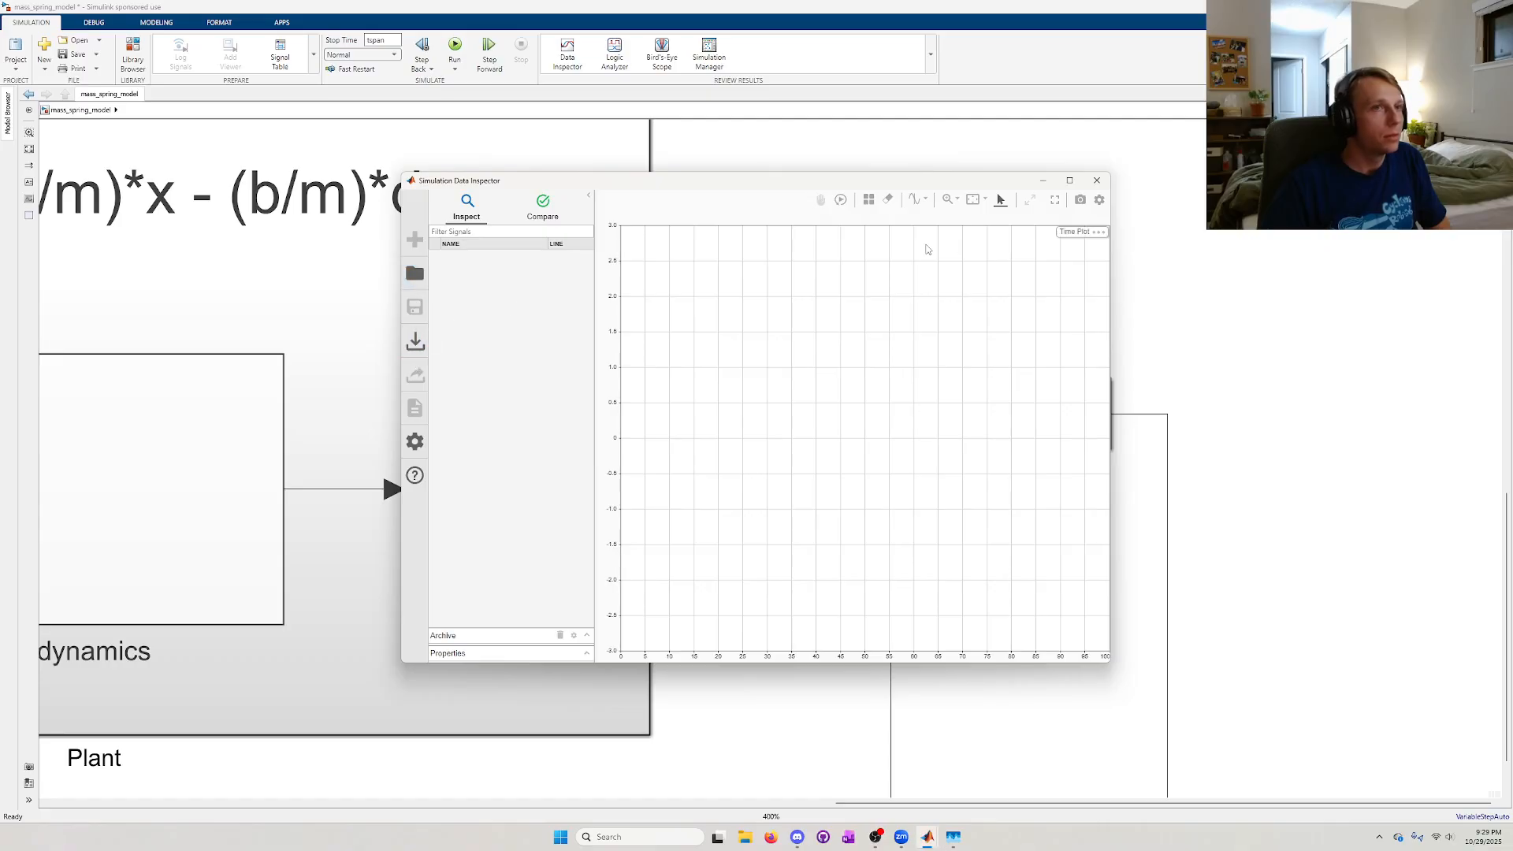
pyautogui.click(1096, 180)
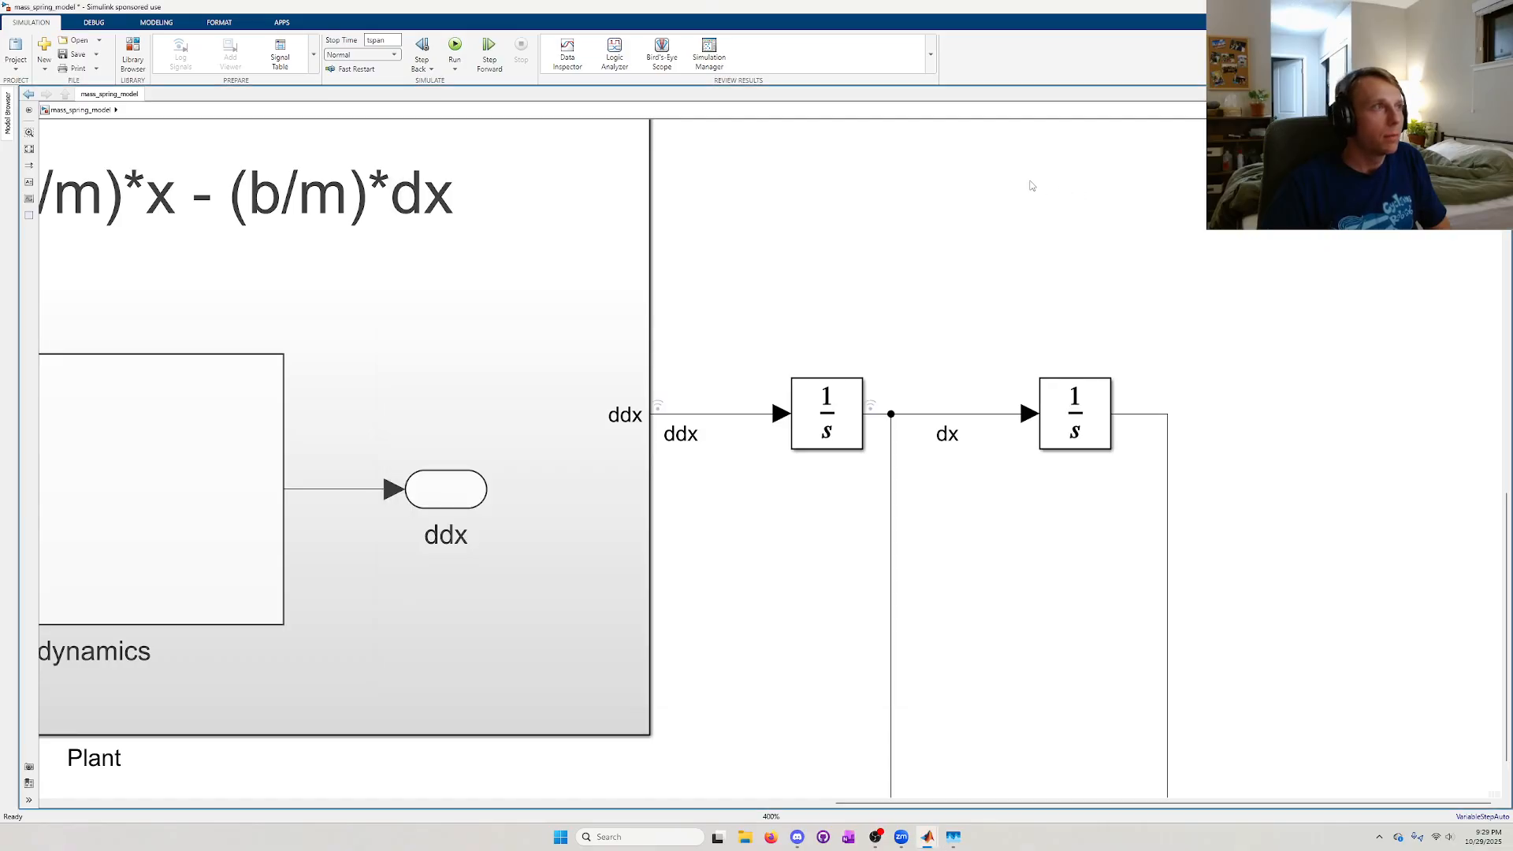
# - Check the Logging and Visualization and Data Access settings in the instrumentation properties of the dx signal
pyautogui.click(872, 407)
pyautogui.click(911, 409)
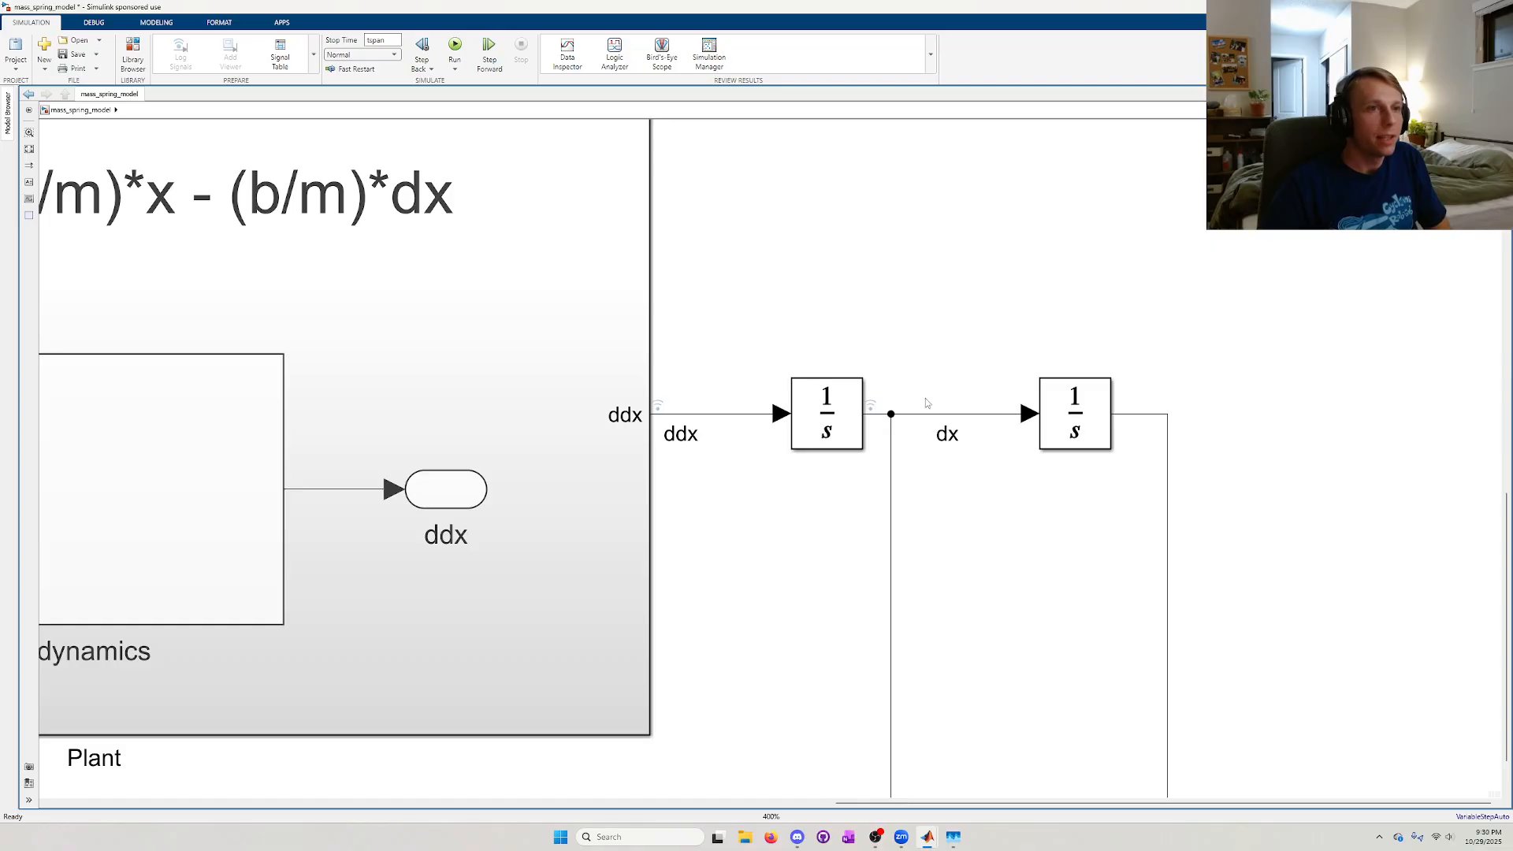
pyautogui.click(872, 406)
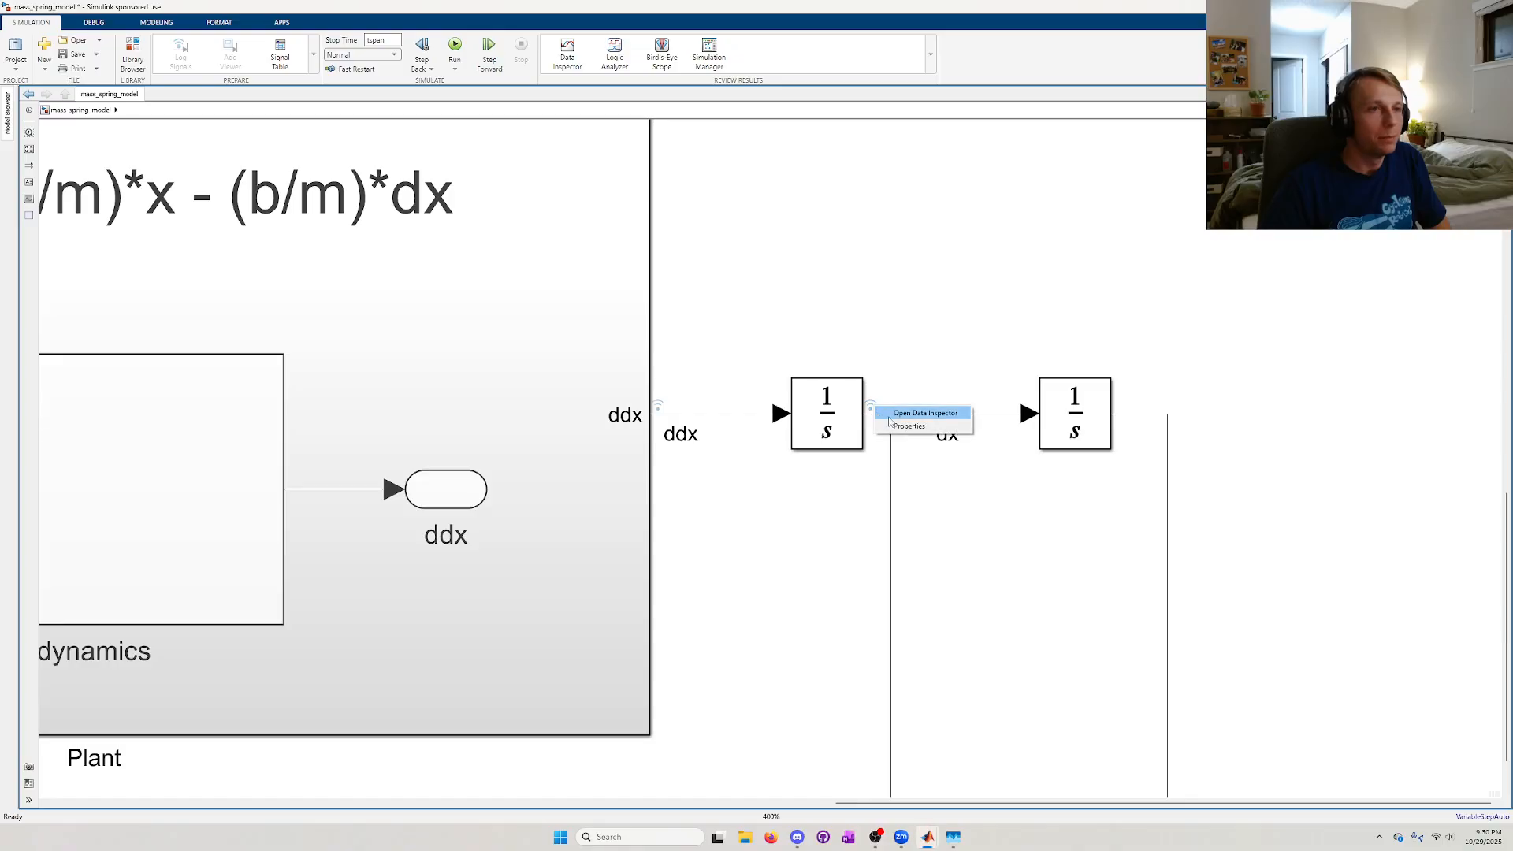
pyautogui.click(914, 426)
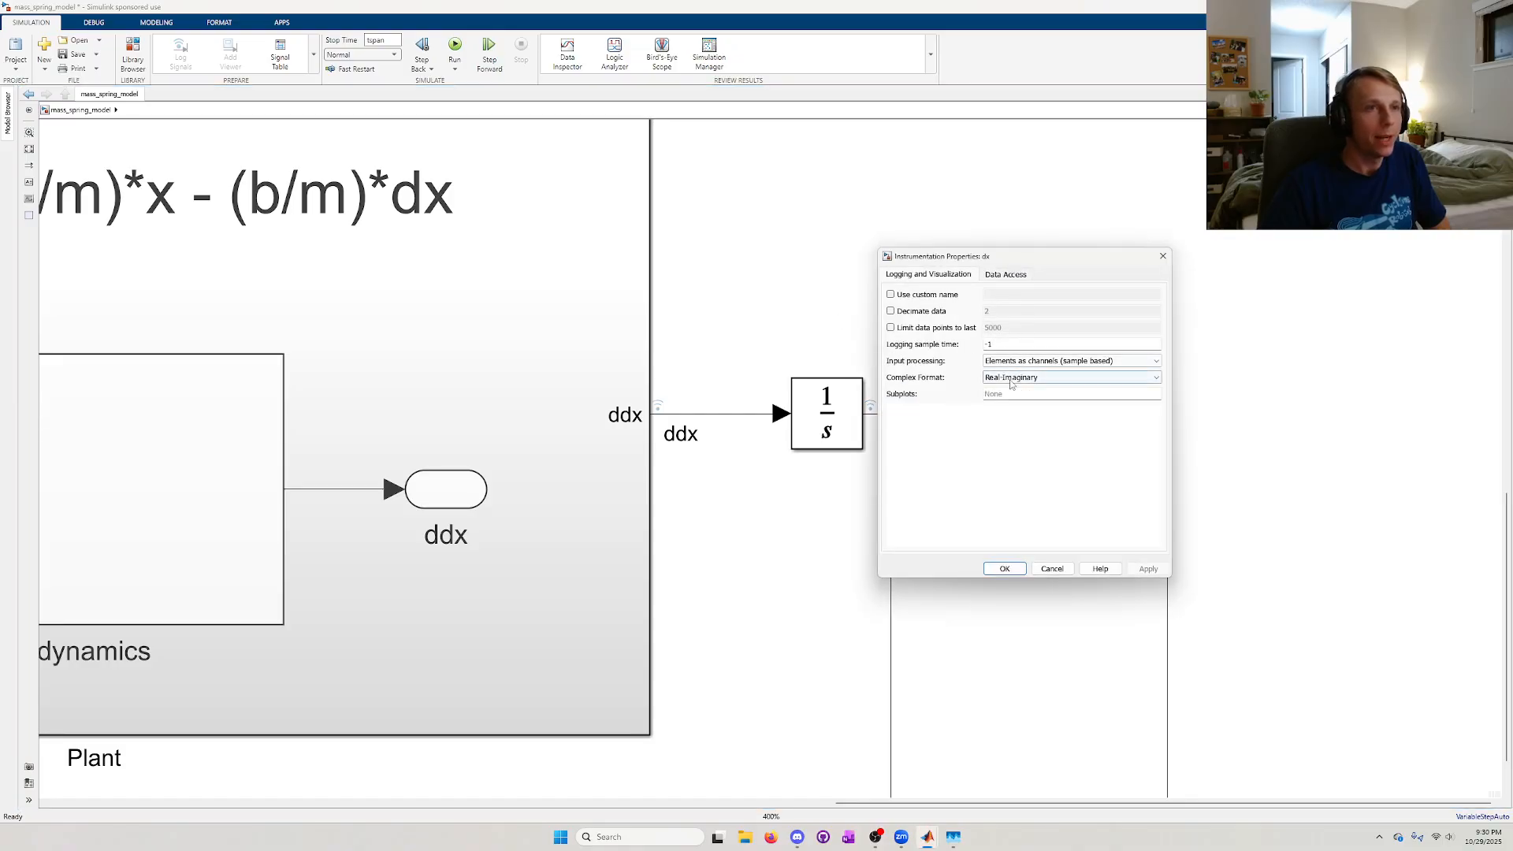
pyautogui.click(993, 276)
pyautogui.click(967, 275)
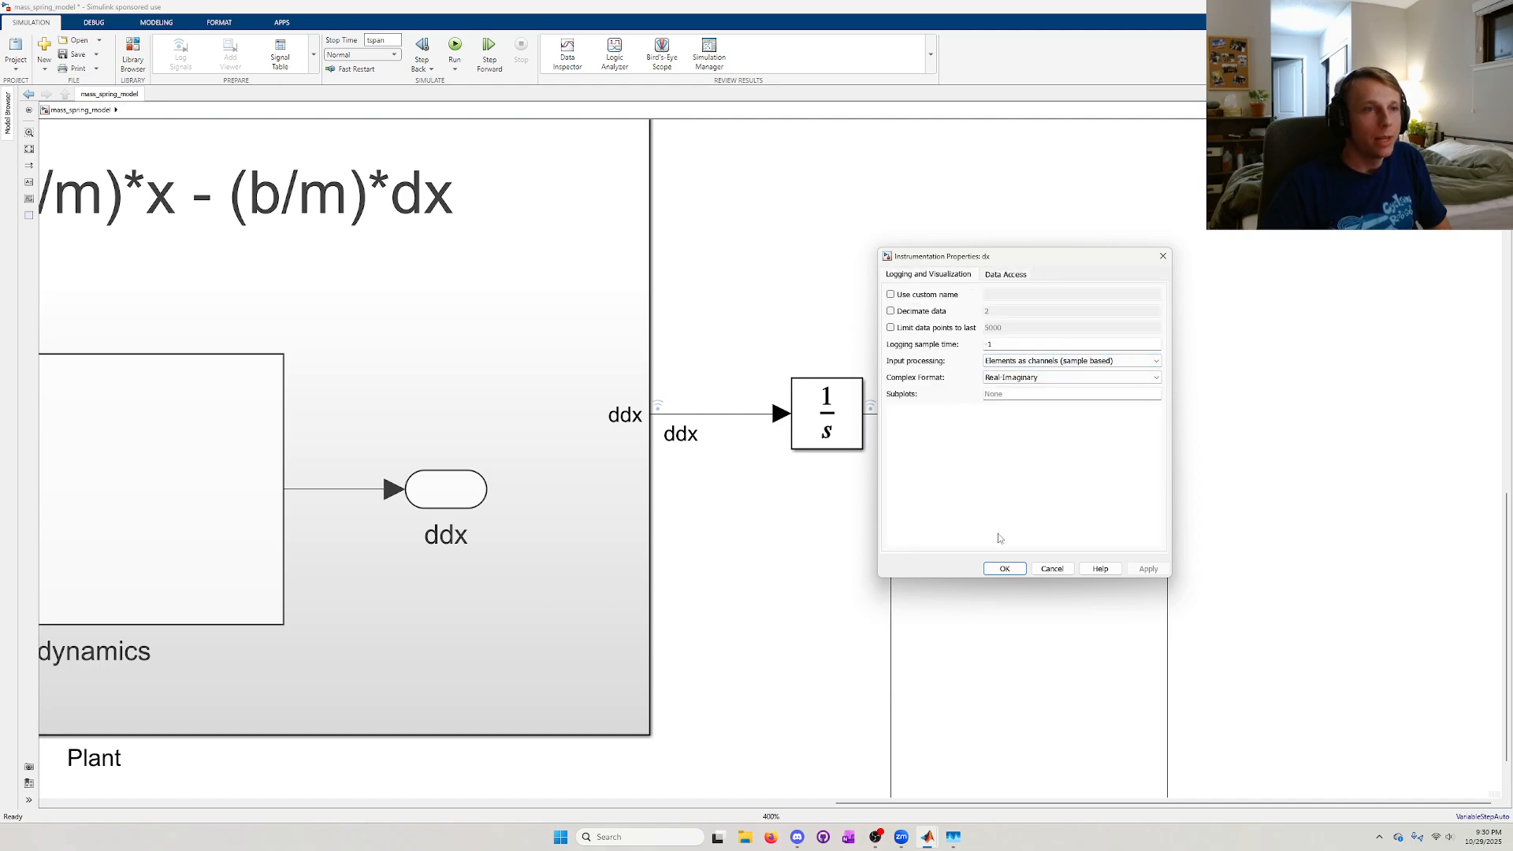
pyautogui.click(1002, 568)
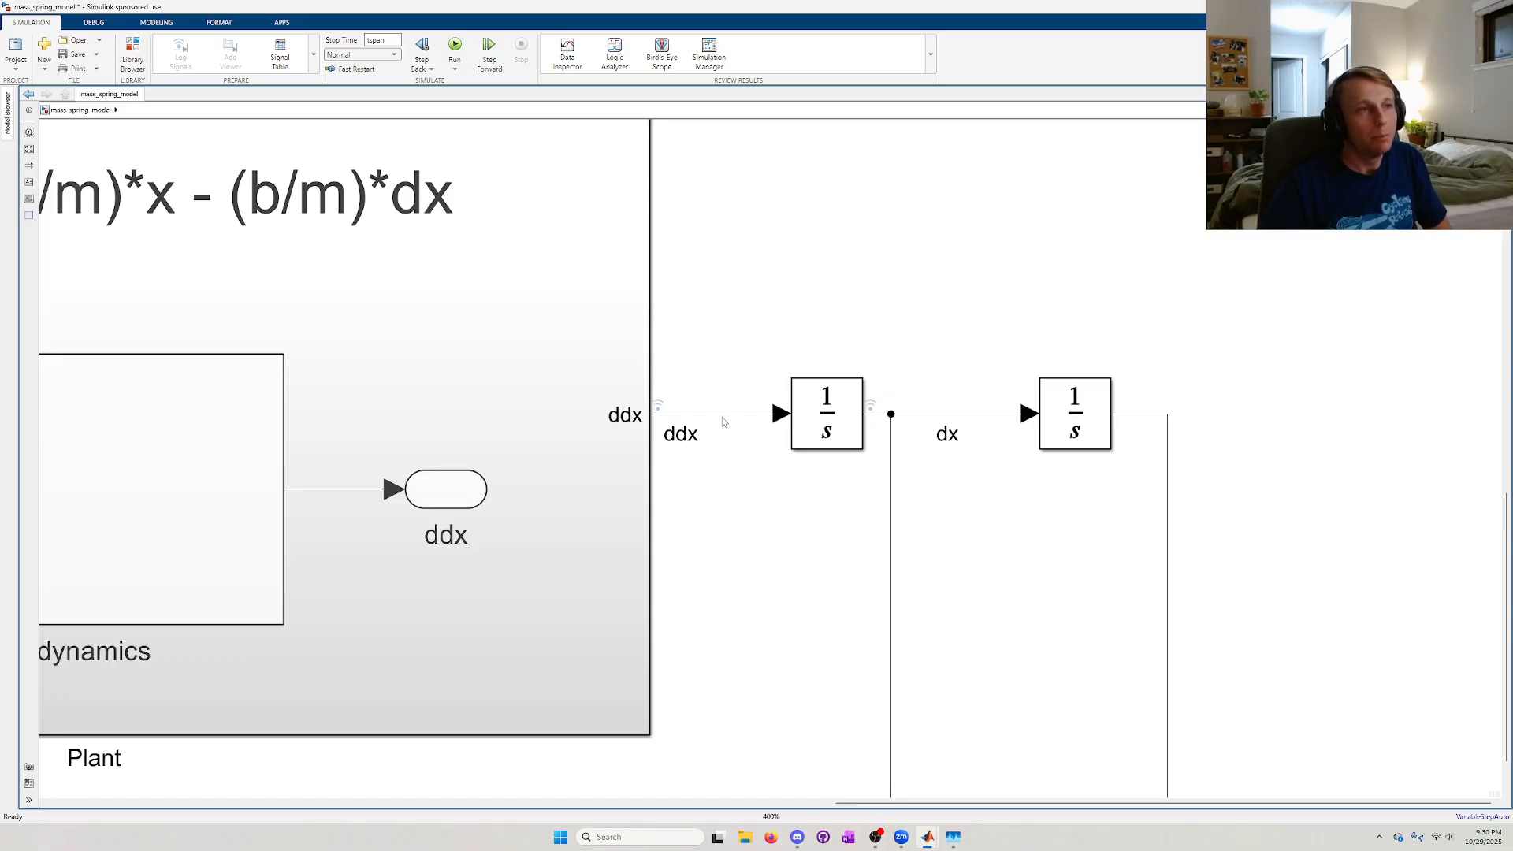
# - View the Simulation Data Inspector for the logged ddx signal at full screen and close it
pyautogui.scroll(2, 677, 399)
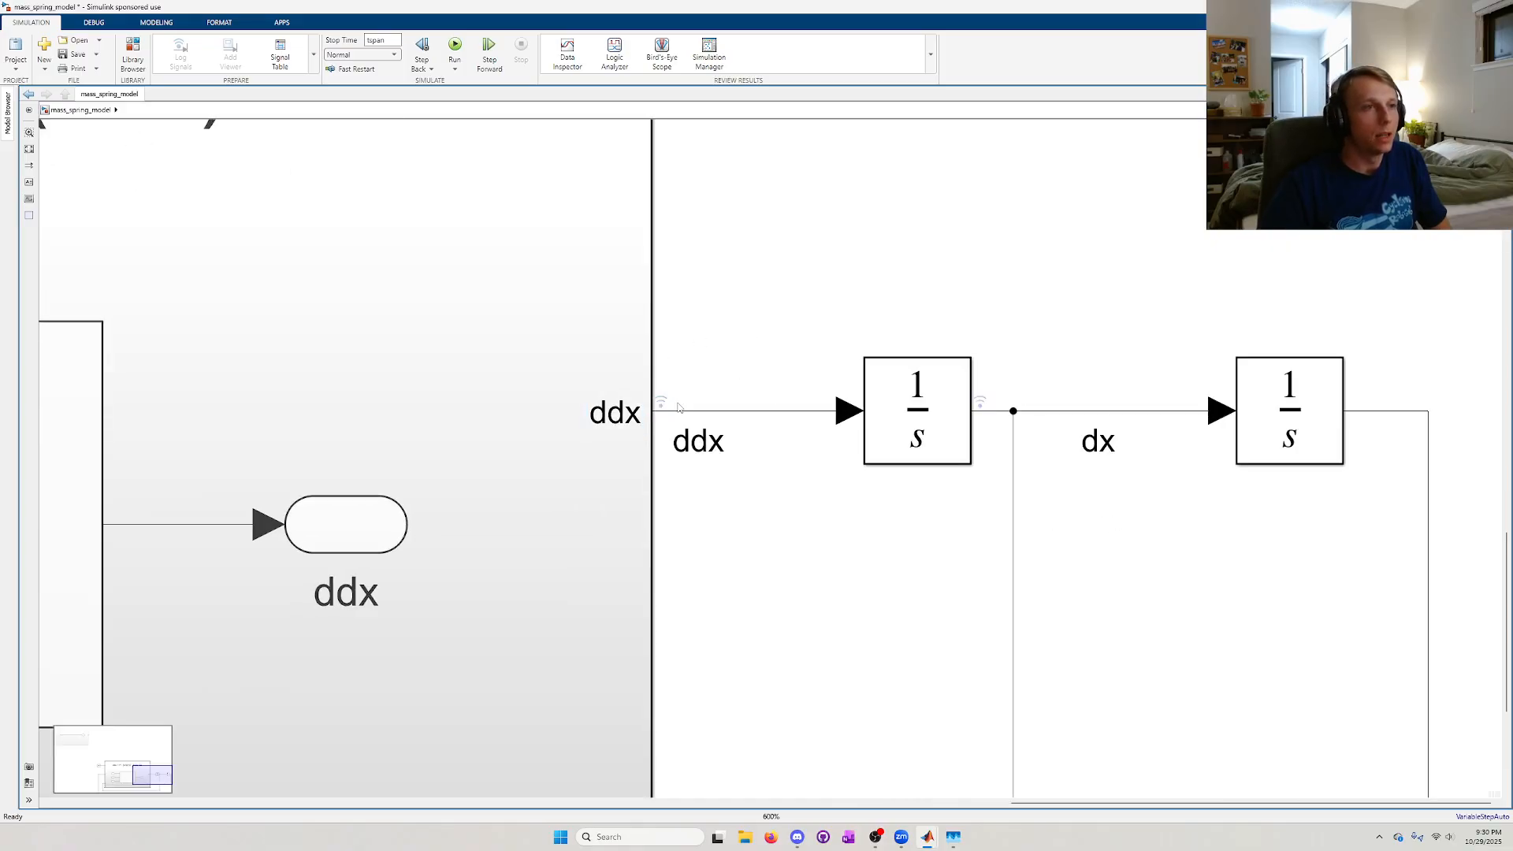
pyautogui.click(663, 403)
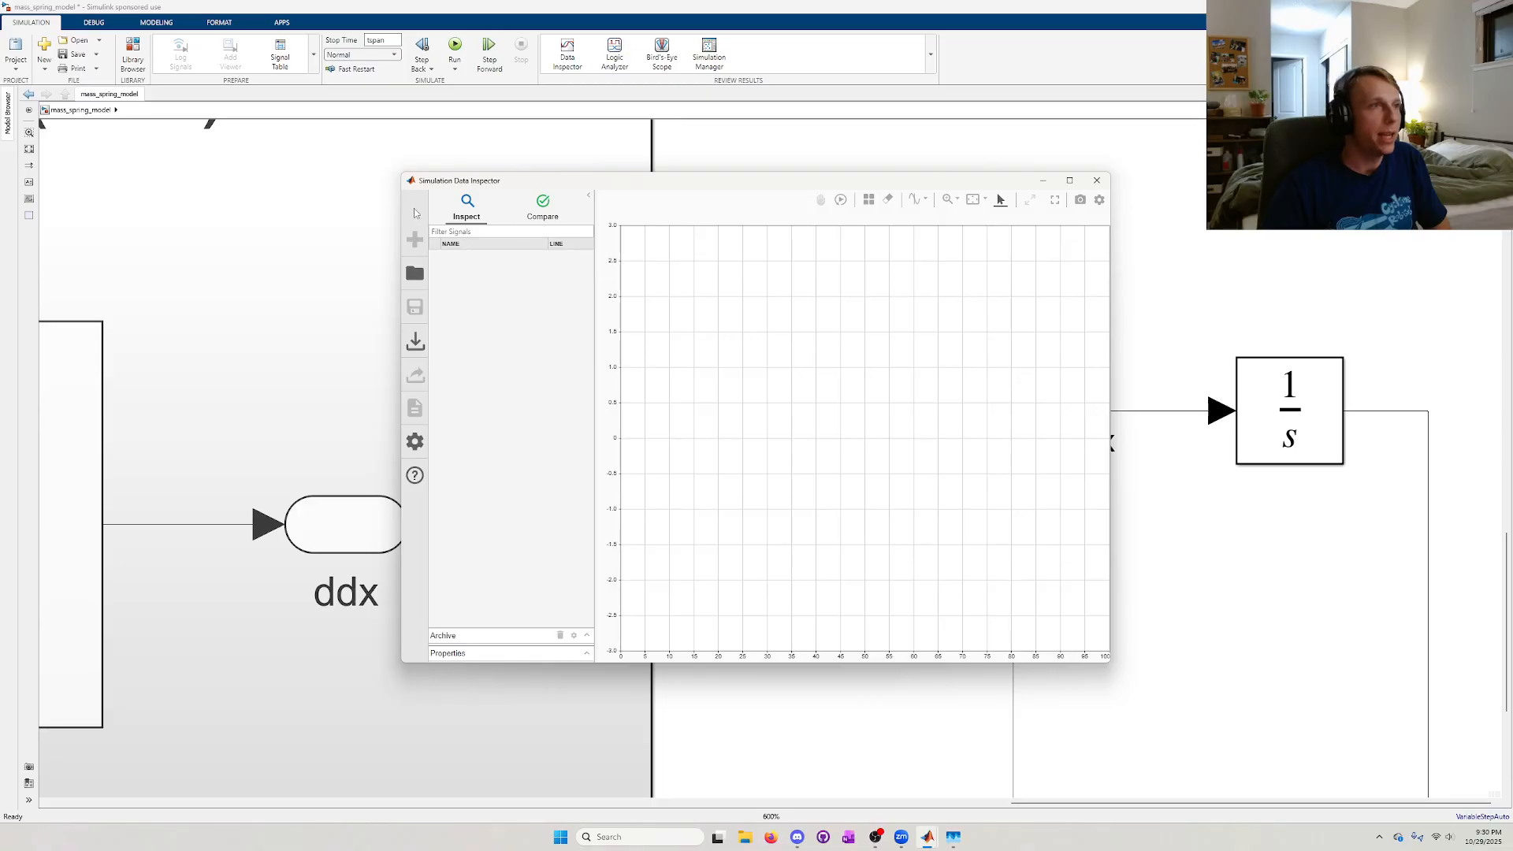
pyautogui.doubleClick(439, 182)
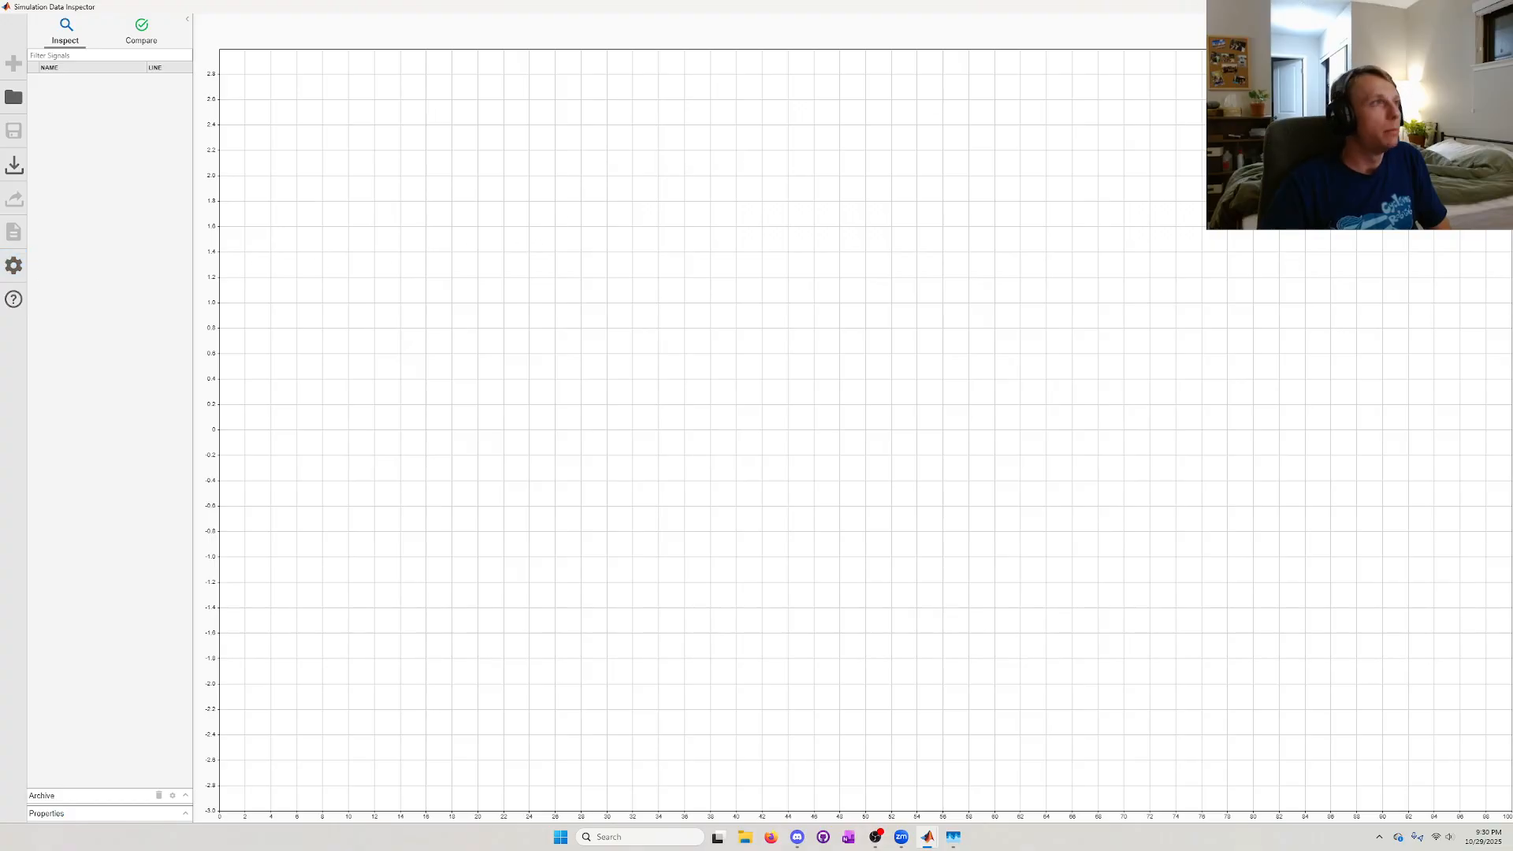
pyautogui.moveTo(918, 7); pyautogui.dragTo(1142, 110)
pyautogui.click(1407, 109)
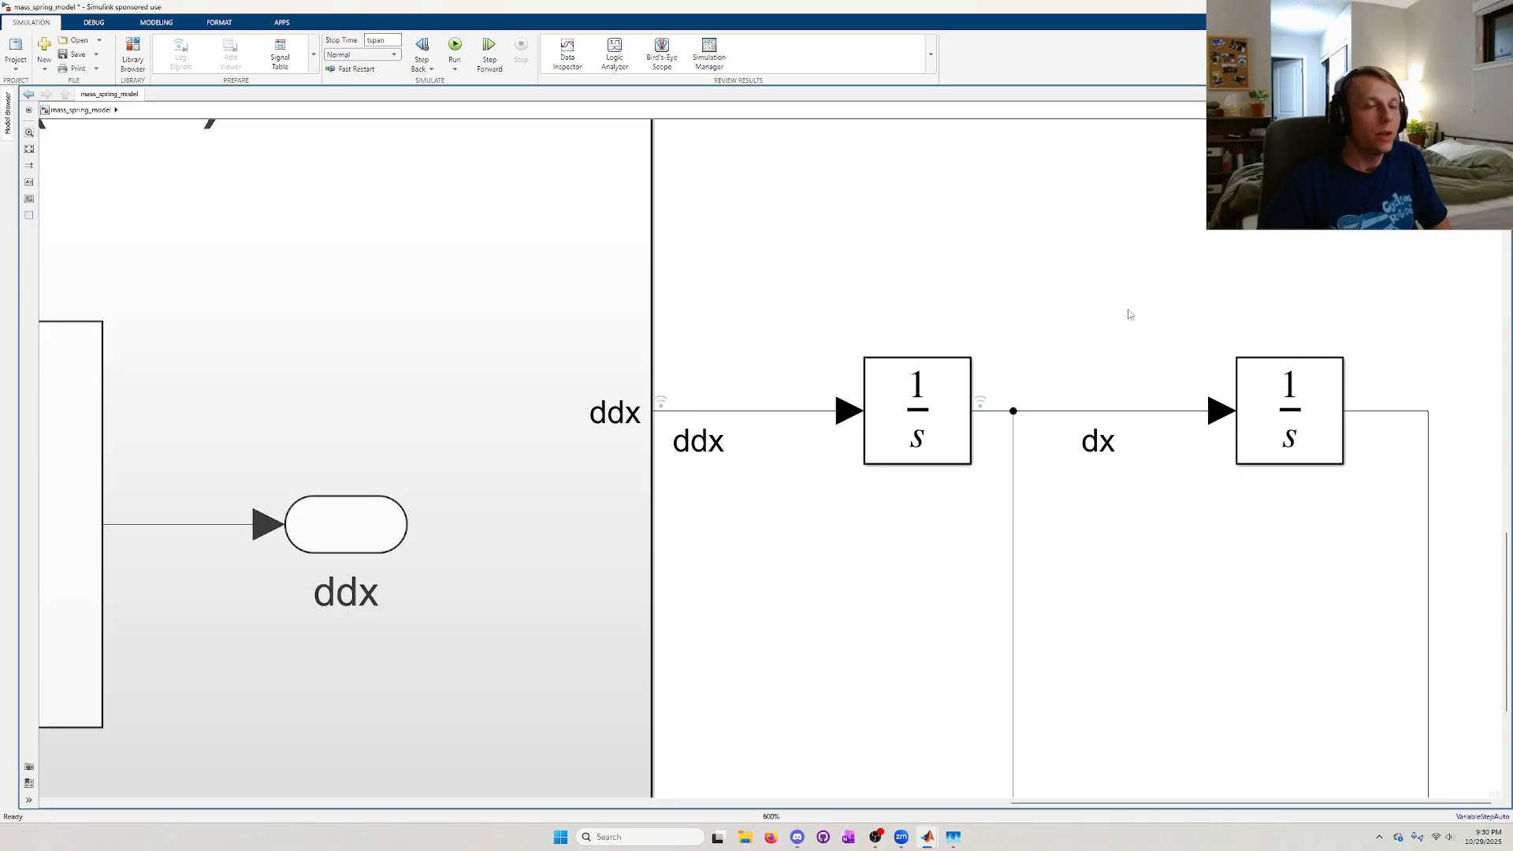
# - Add a To Workspace block after the second integrator and connect a branch of the integrator's output line to it
pyautogui.scroll(-2, 890, 312)
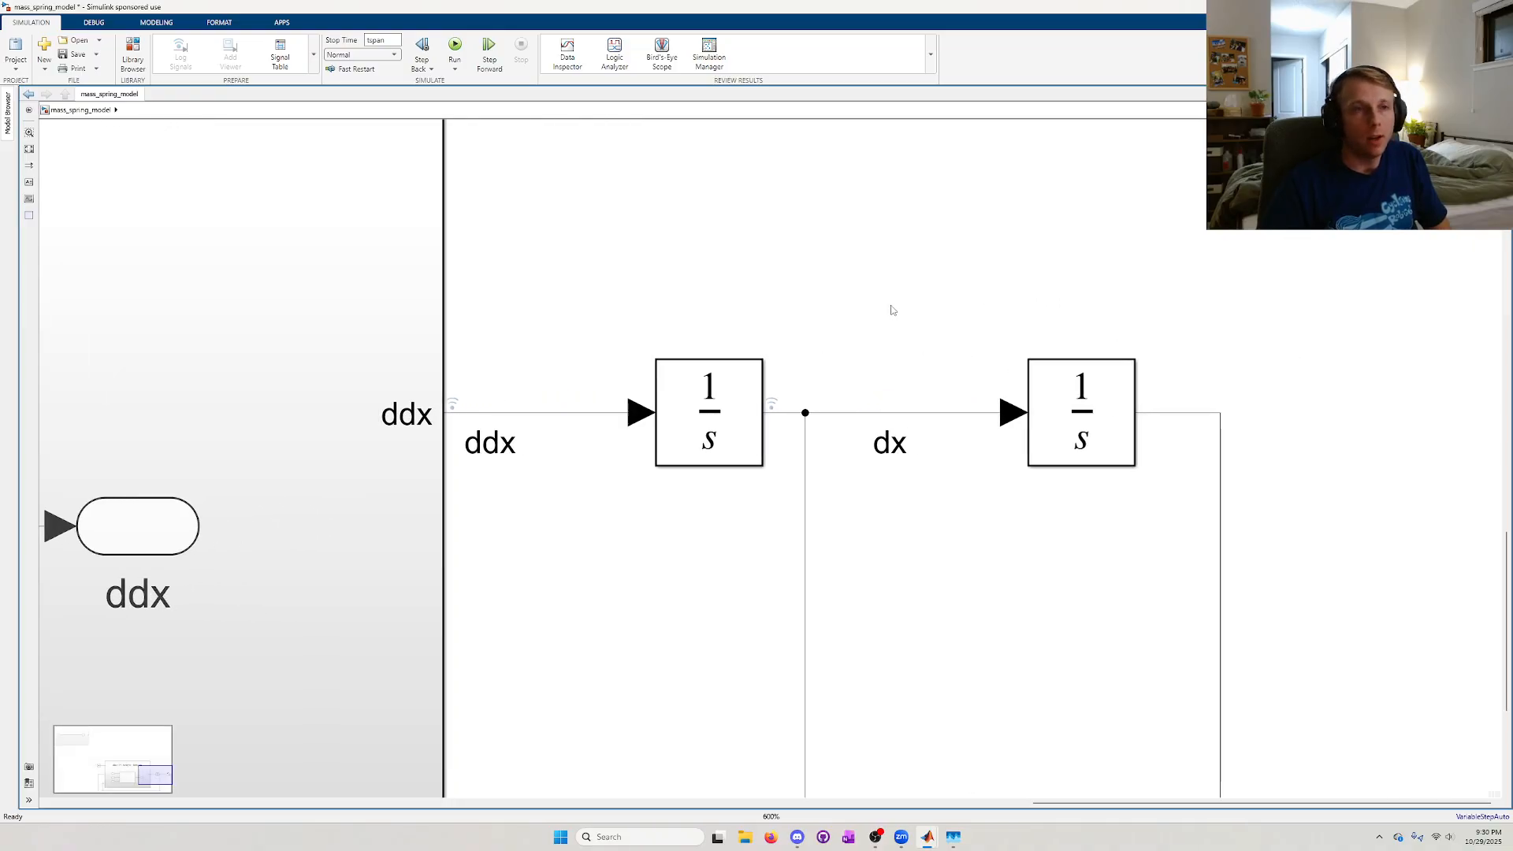
pyautogui.click(1108, 438)
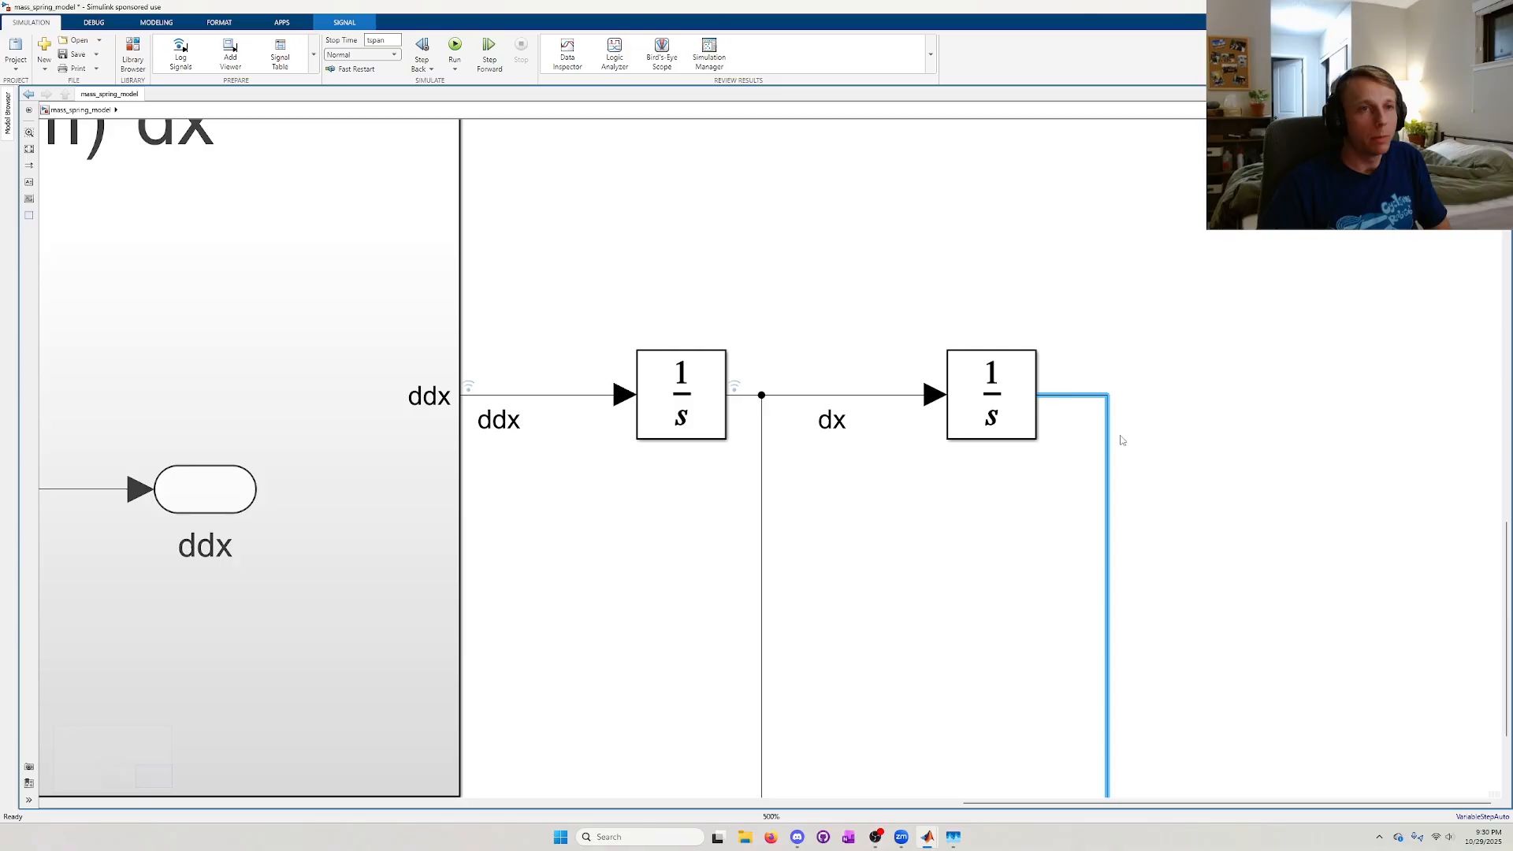
pyautogui.click(1171, 349)
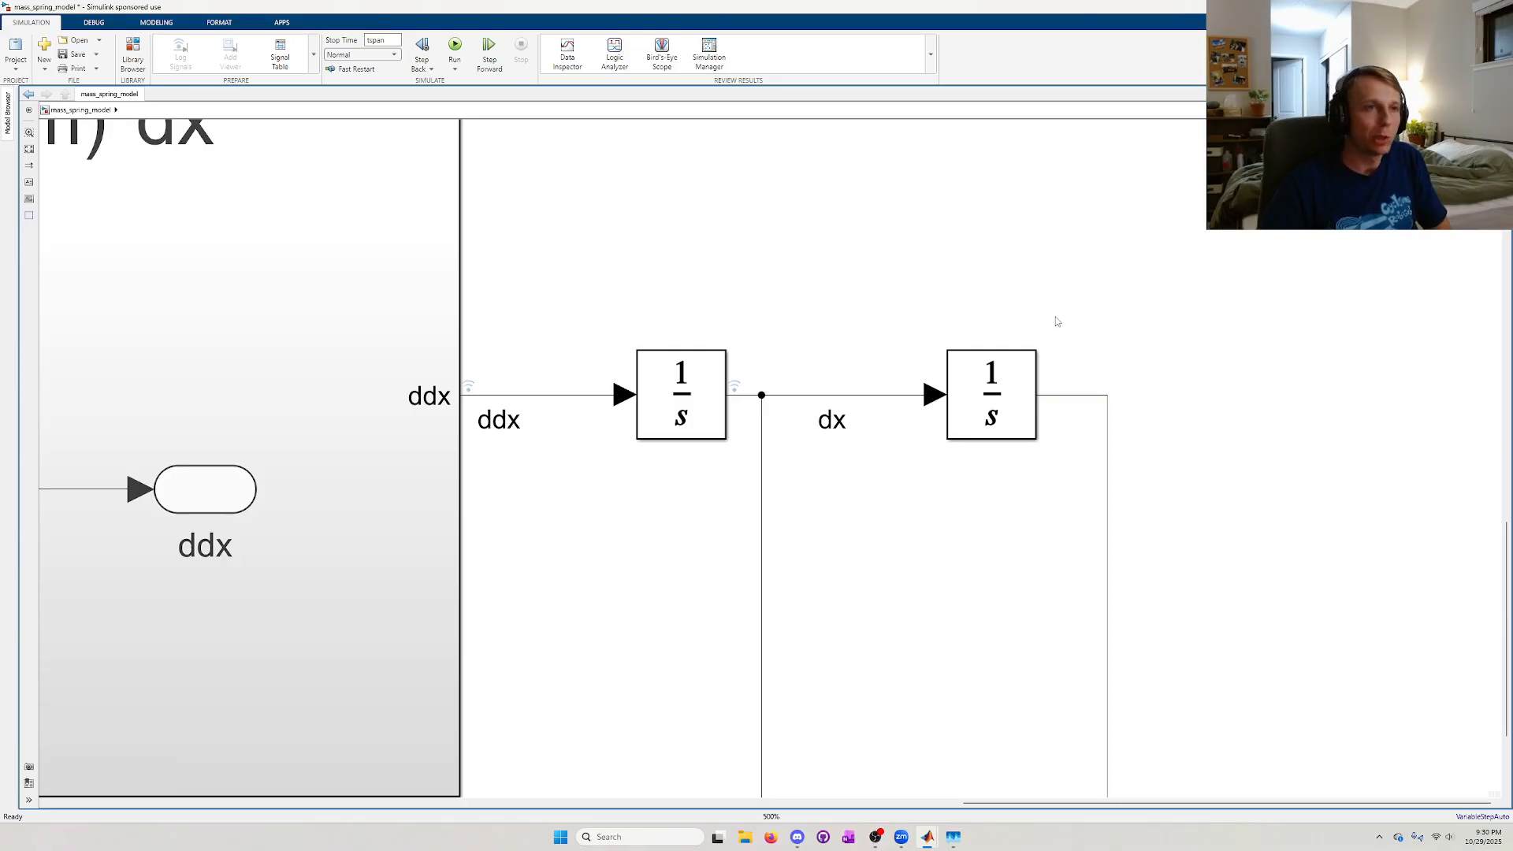
pyautogui.doubleClick(1262, 379)
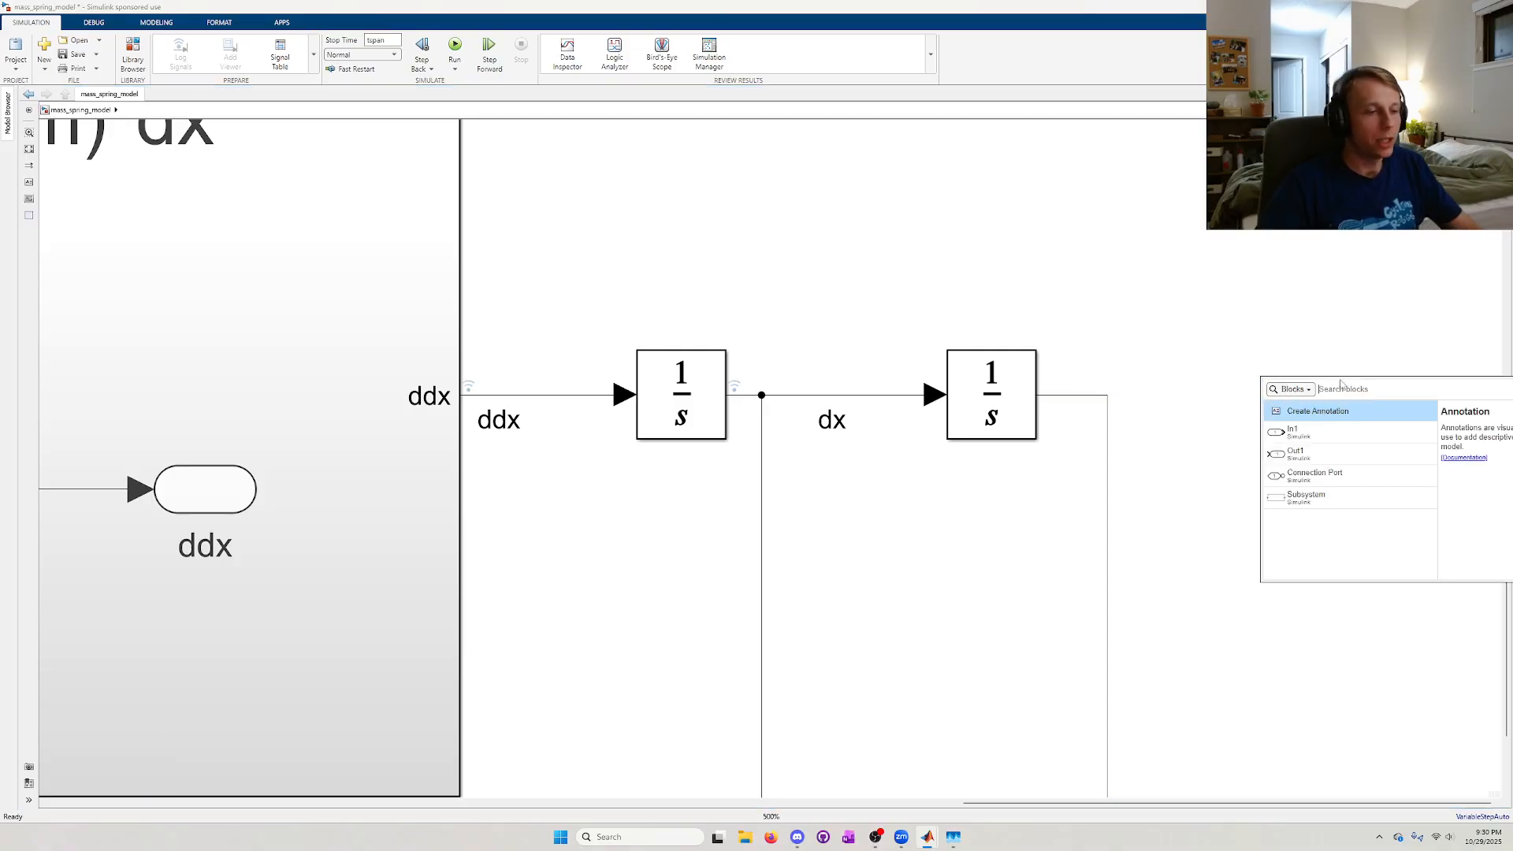
pyautogui.write('work')
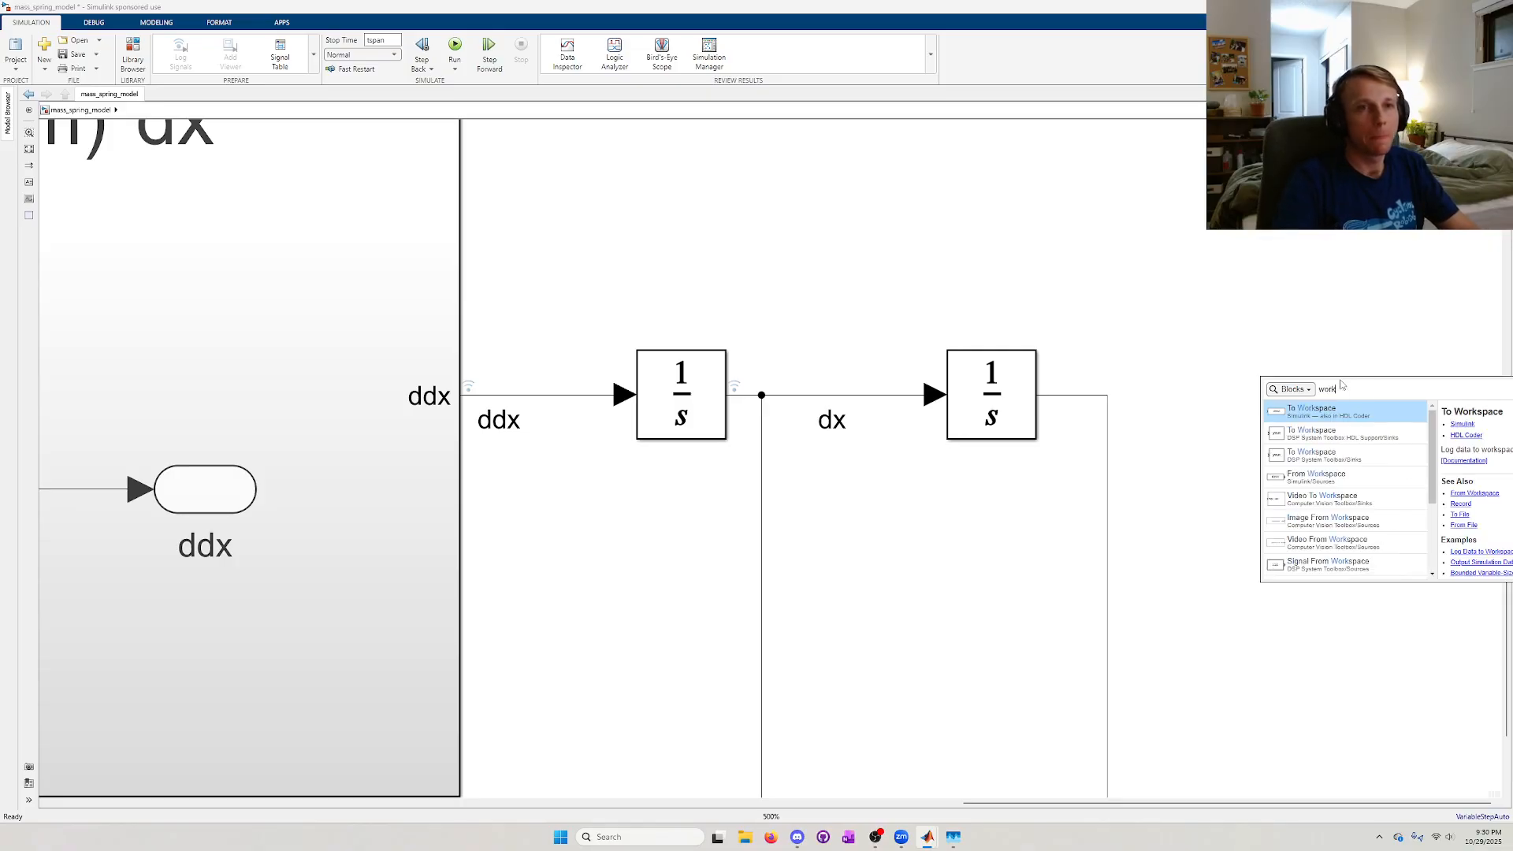
pyautogui.click(1346, 406)
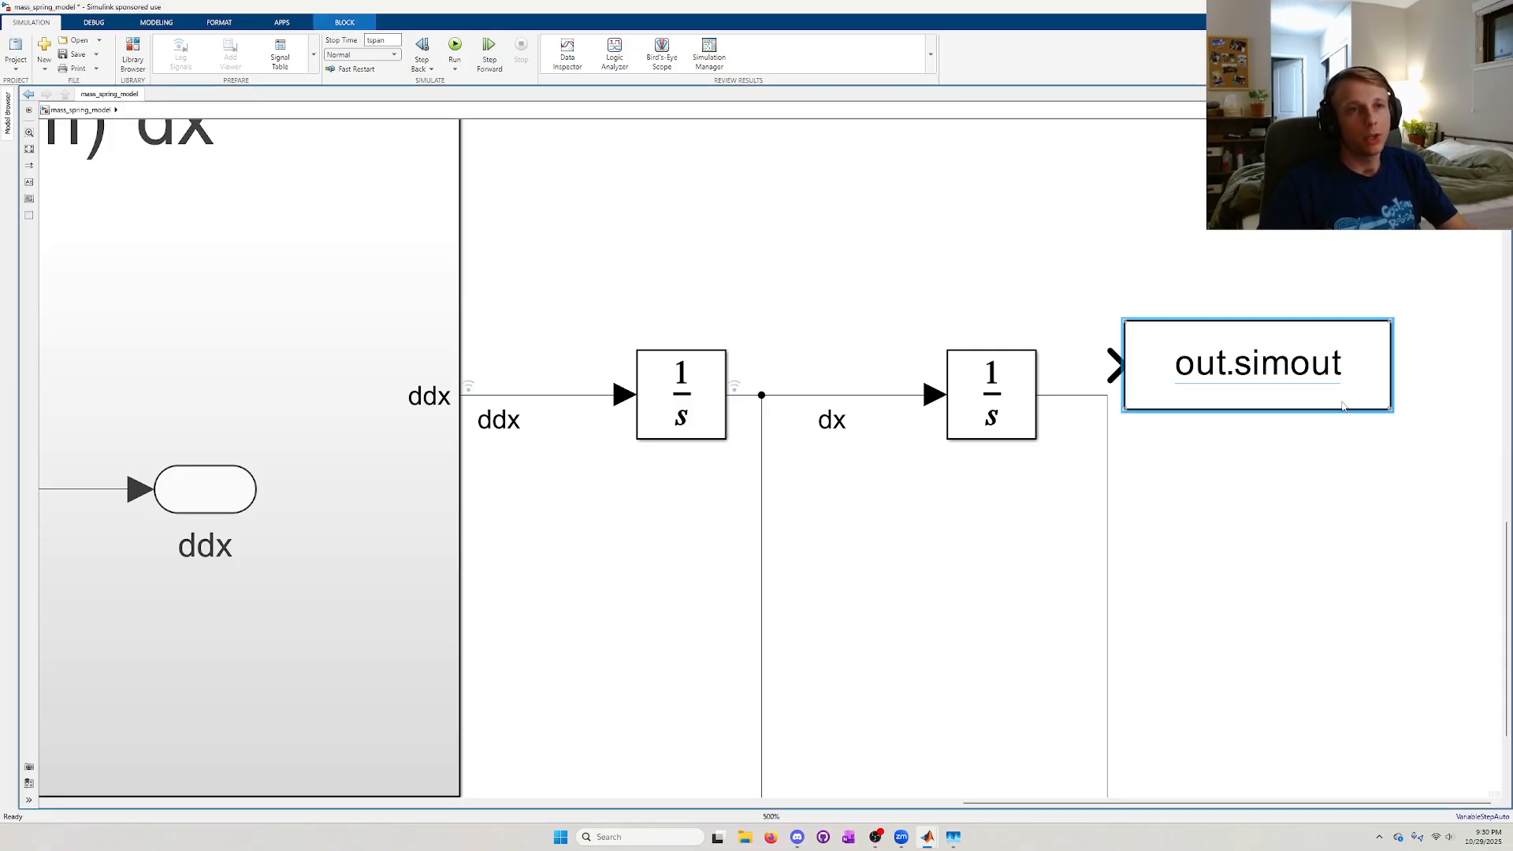
pyautogui.moveTo(1307, 439); pyautogui.dragTo(1181, 363)
pyautogui.moveTo(1220, 302); pyautogui.dragTo(1326, 325)
pyautogui.click(1227, 438)
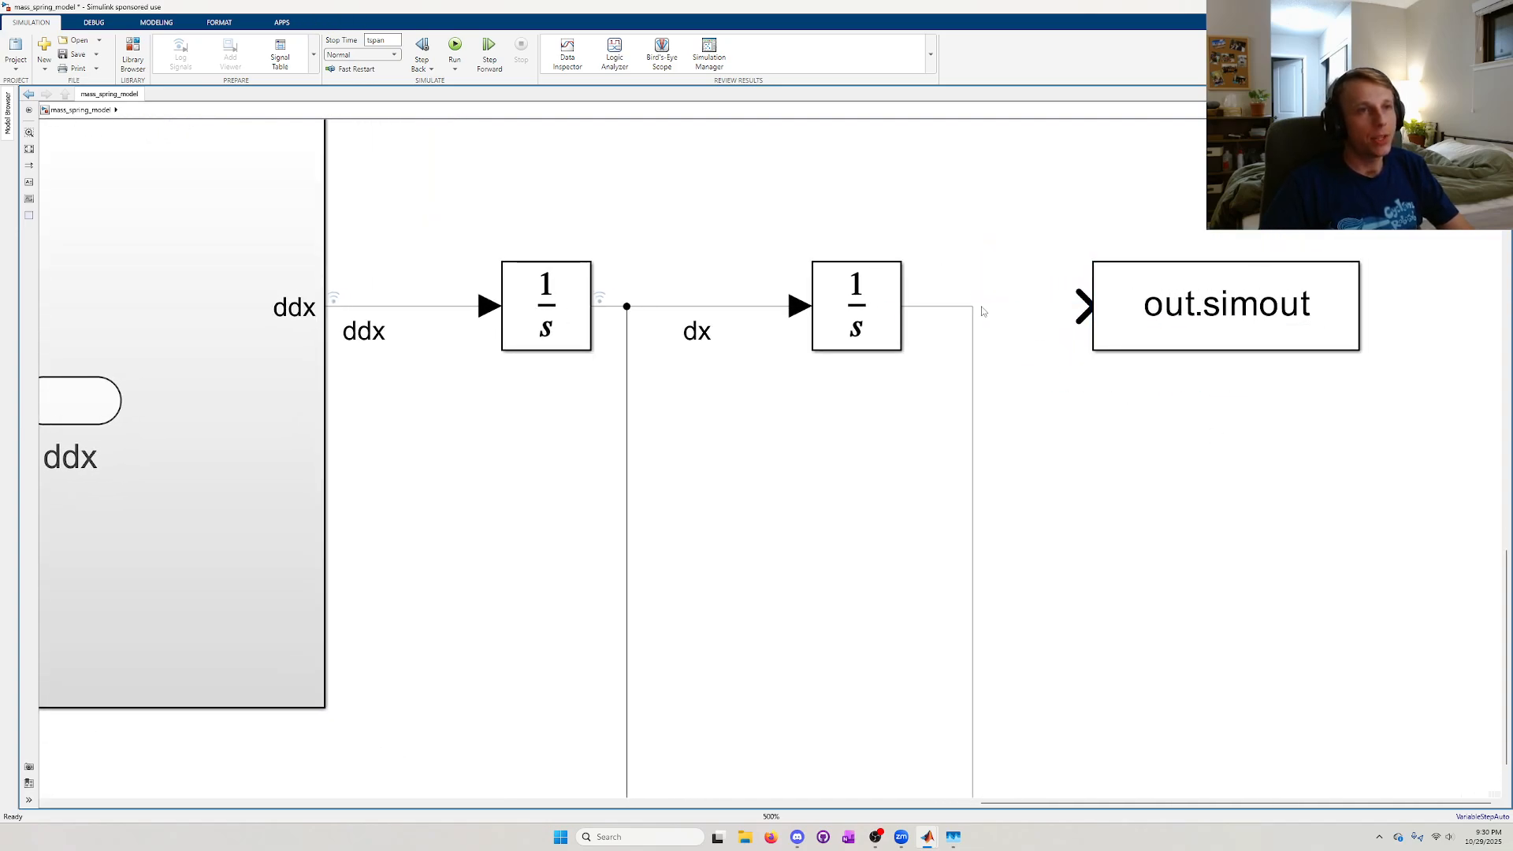
pyautogui.moveTo(971, 305); pyautogui.dragTo(1084, 306)
pyautogui.click(1181, 473)
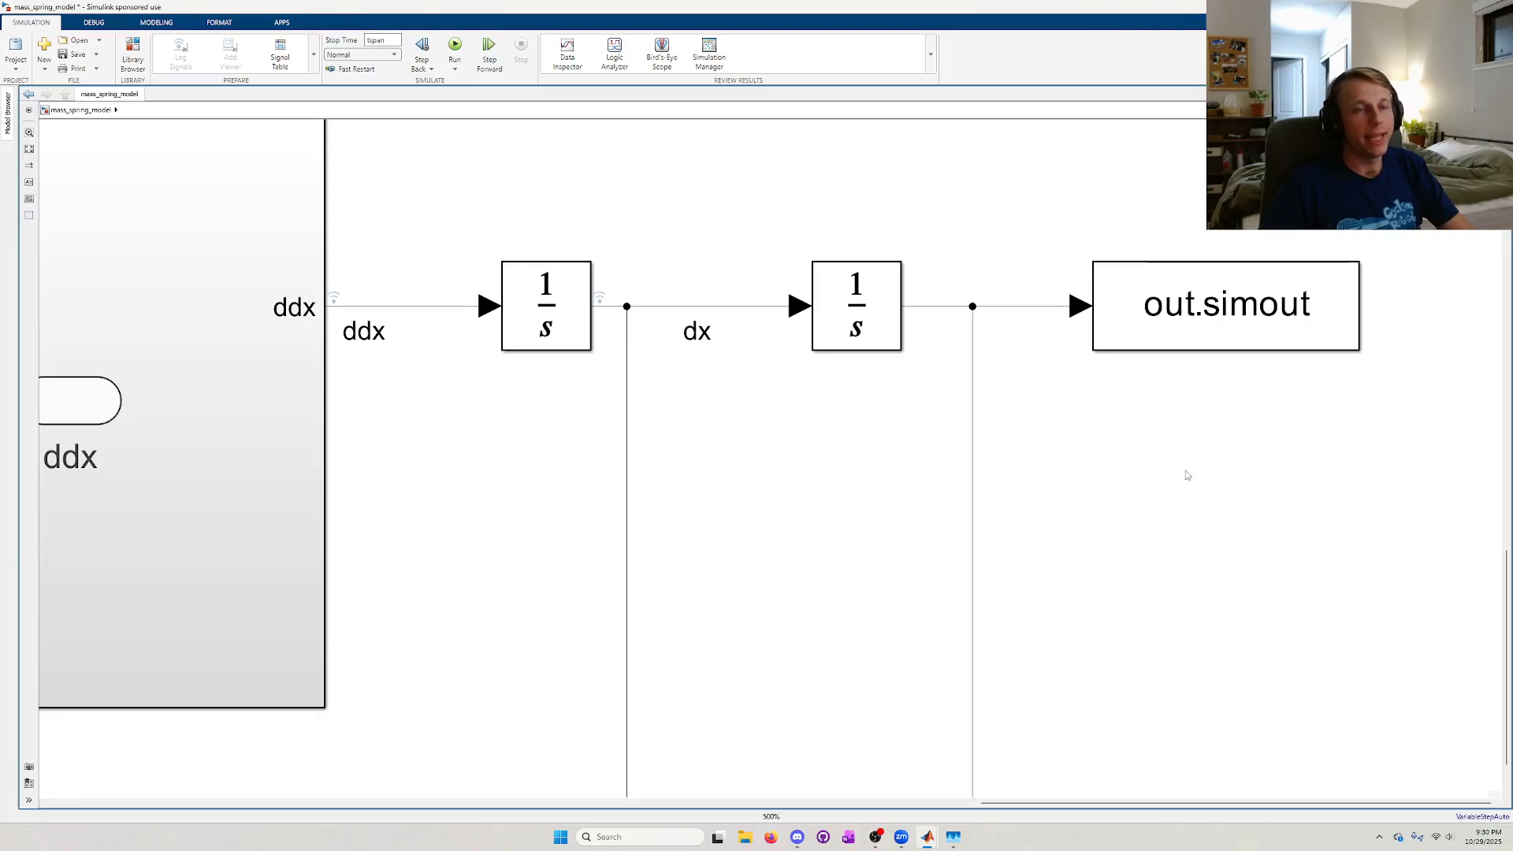
# - Set the variable name of the To Workspace block after the second integrator to x
pyautogui.doubleClick(1318, 337)
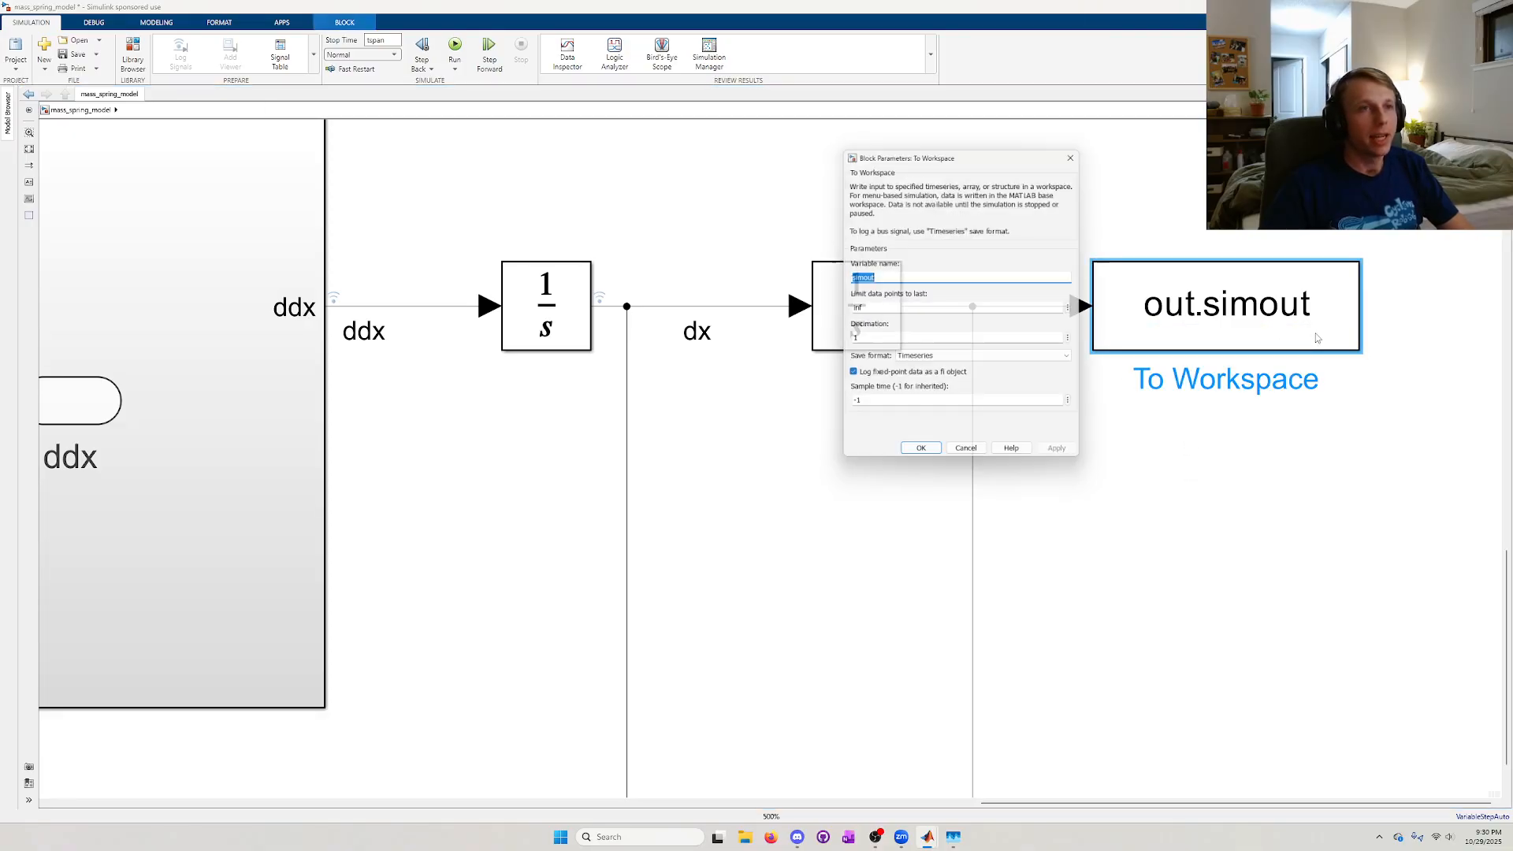
pyautogui.write('x')
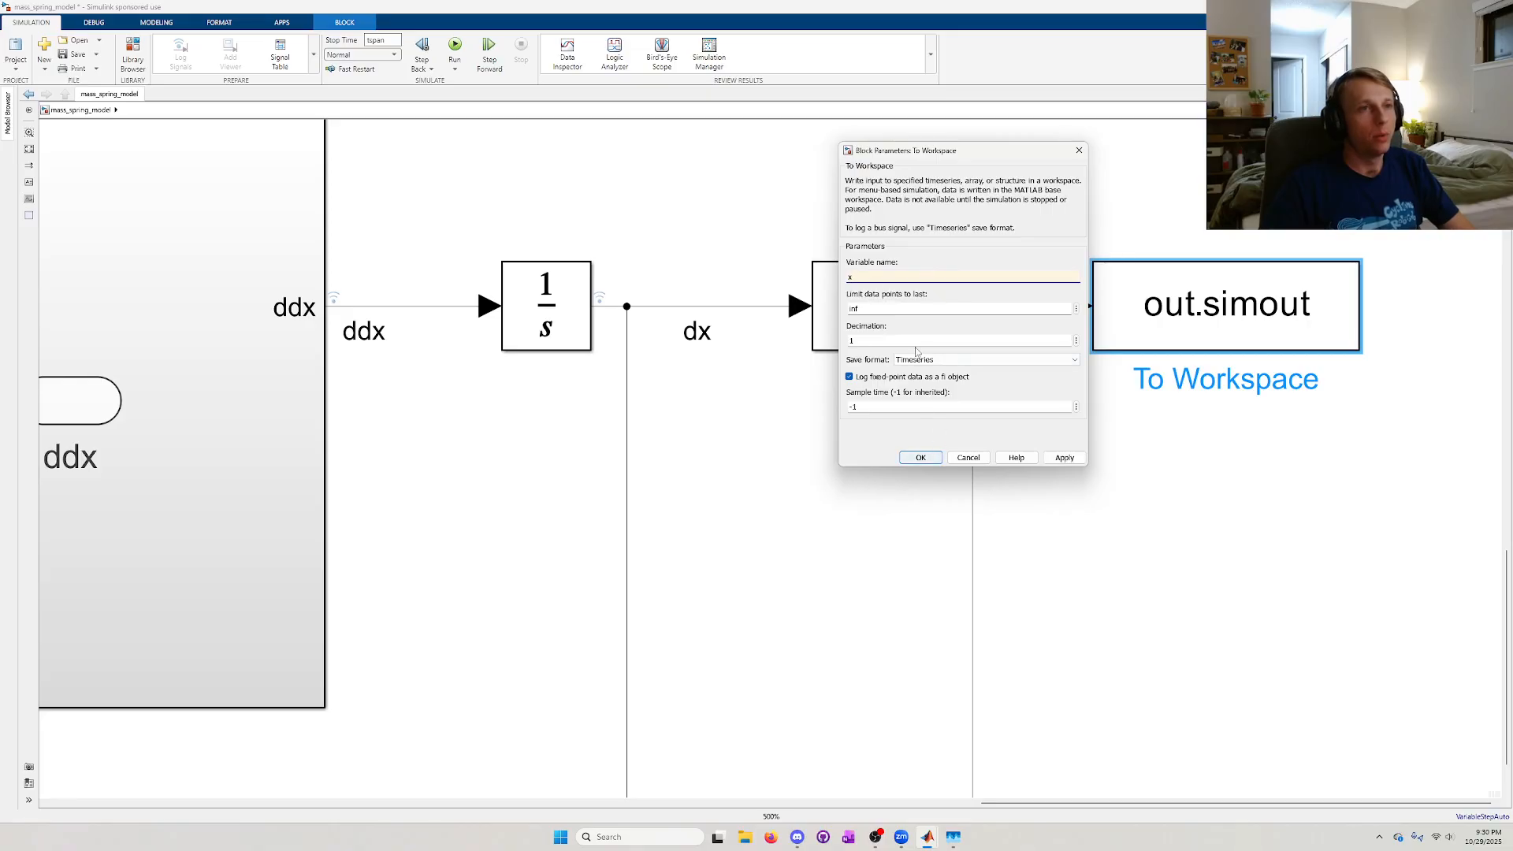
pyautogui.doubleClick(885, 275)
pyautogui.click(1064, 457)
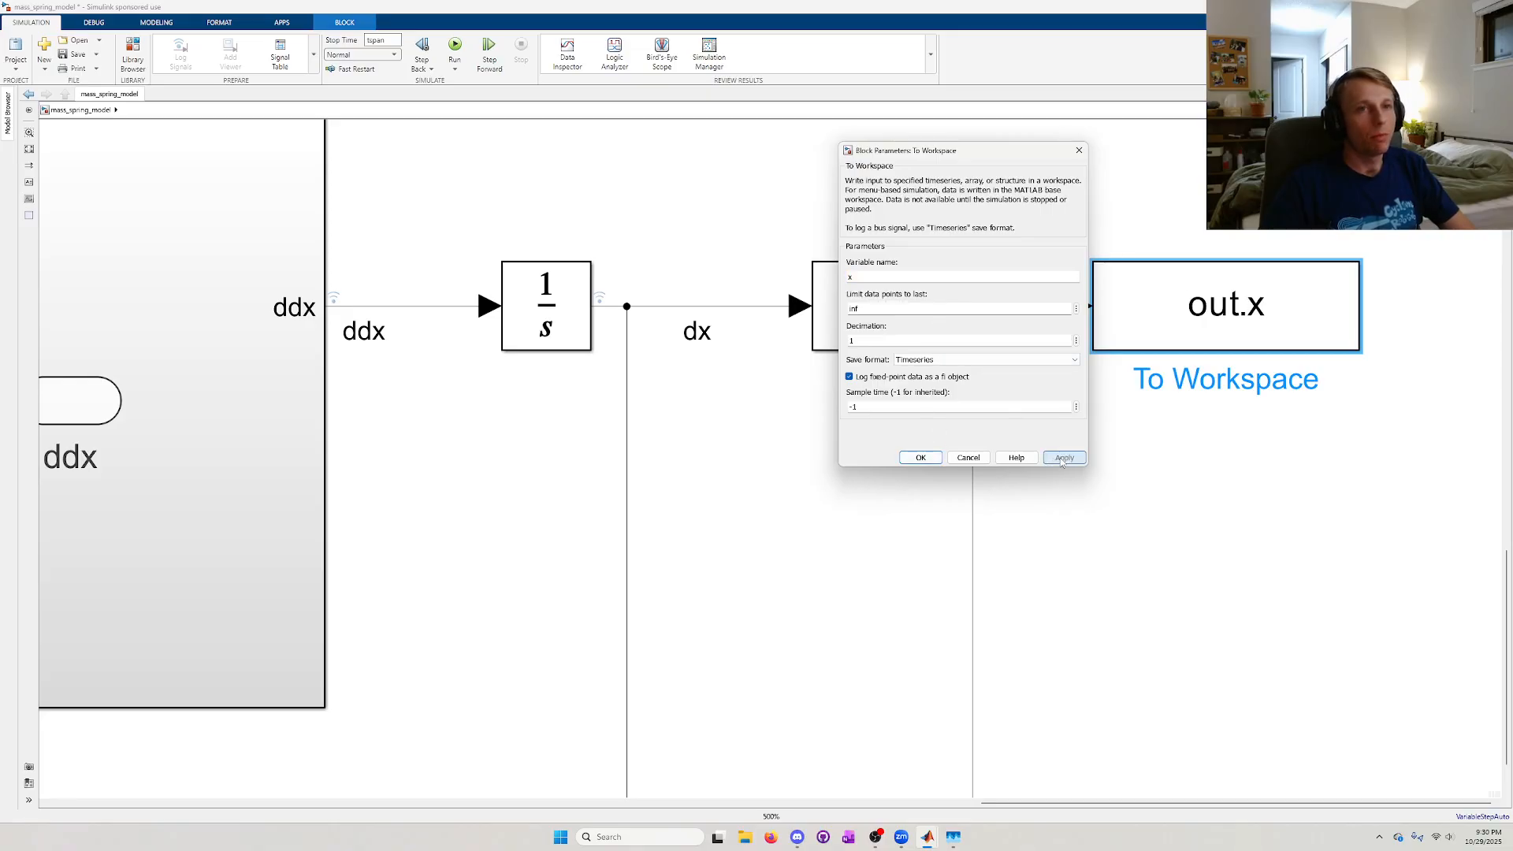
pyautogui.click(1198, 476)
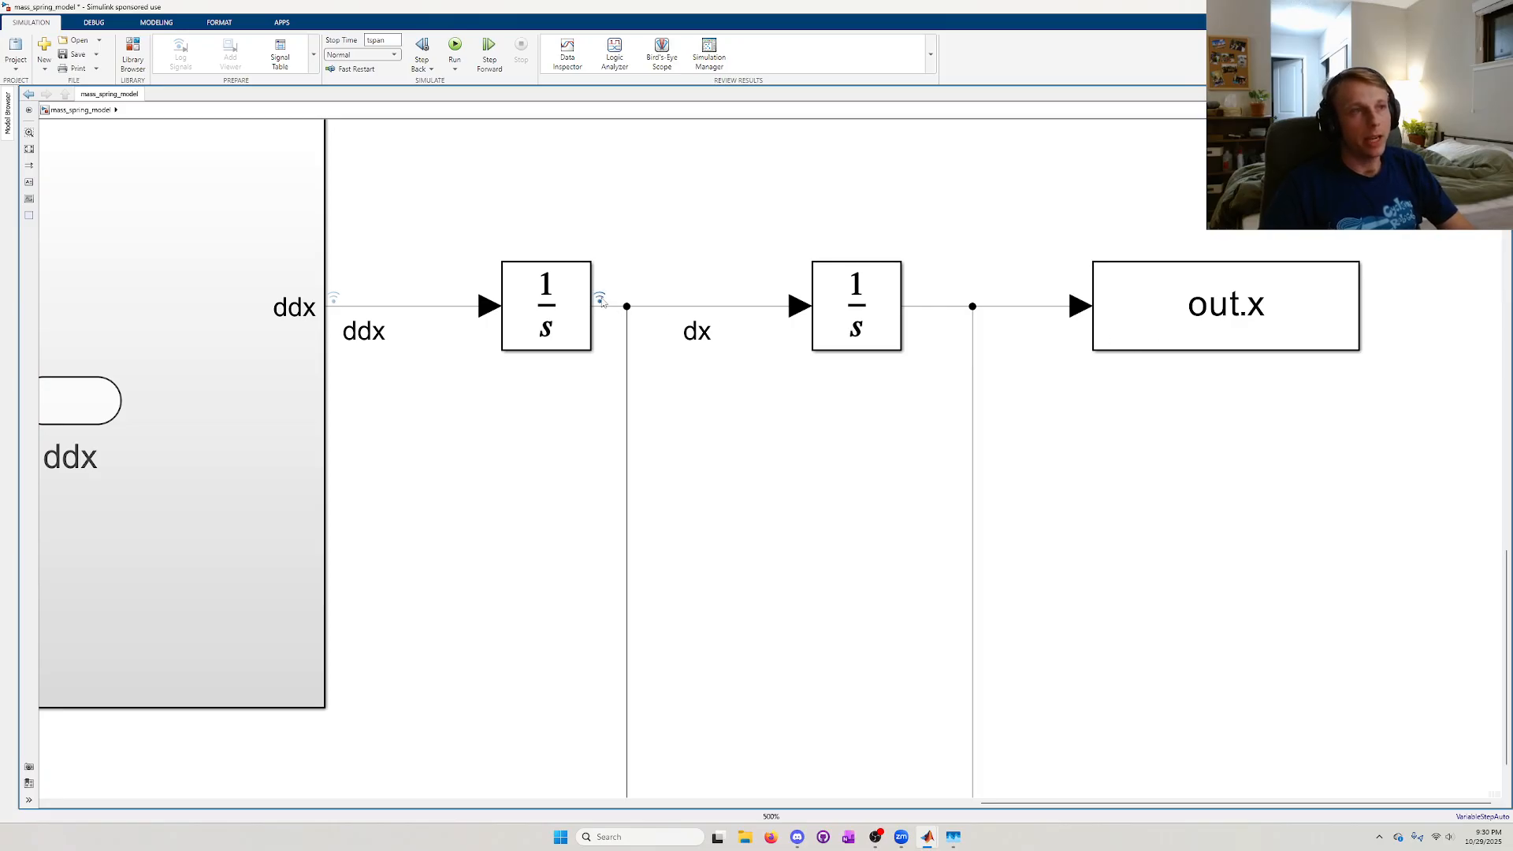
# - View the Simulation Data Inspector for the logged dx signal, close it, and check the options available for the signal line and its logging badge
pyautogui.click(600, 299)
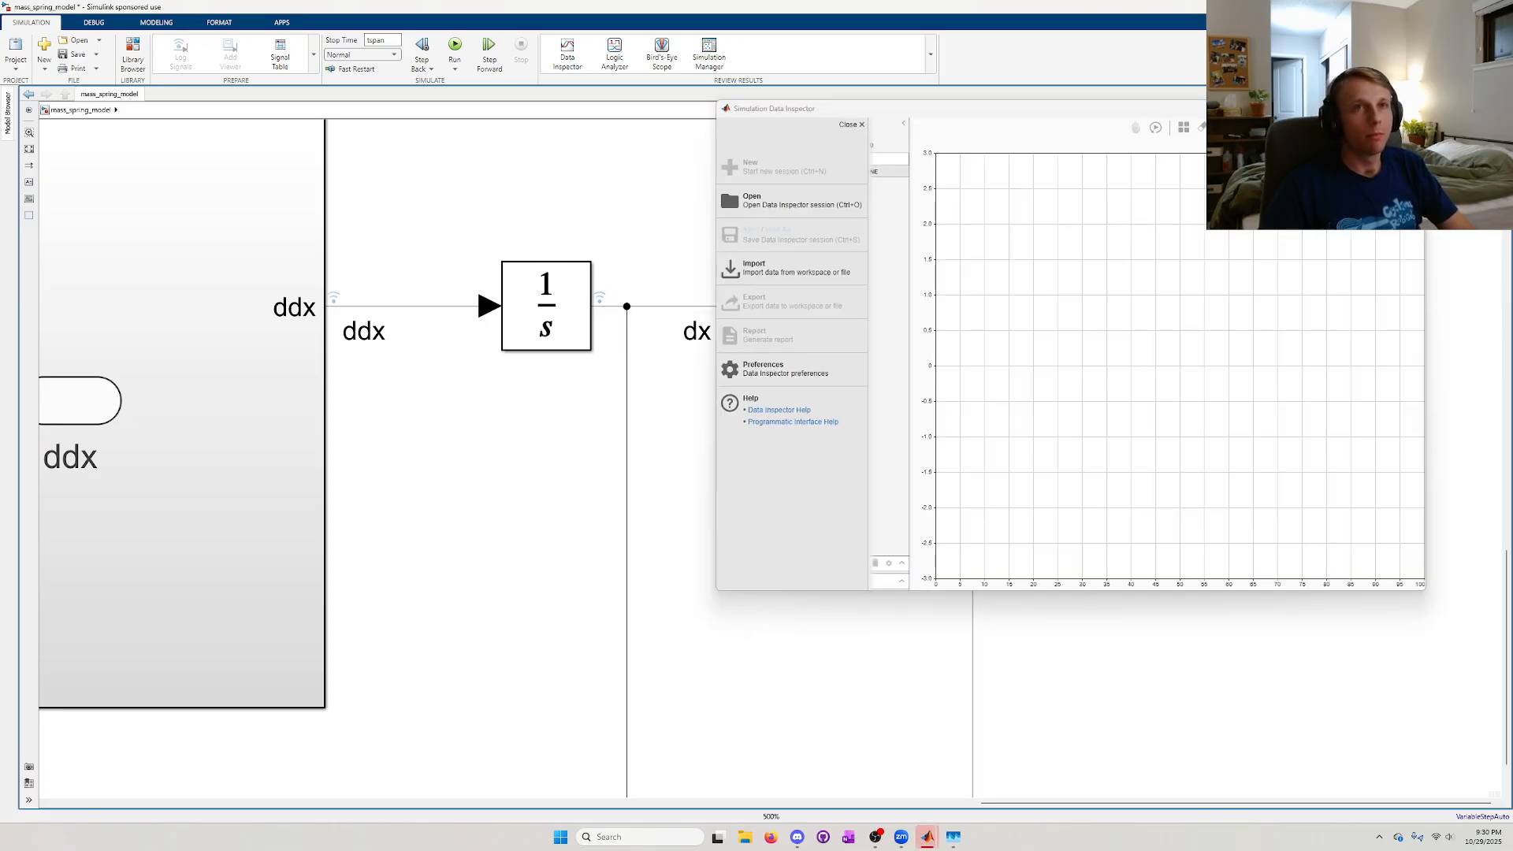
pyautogui.click(1408, 109)
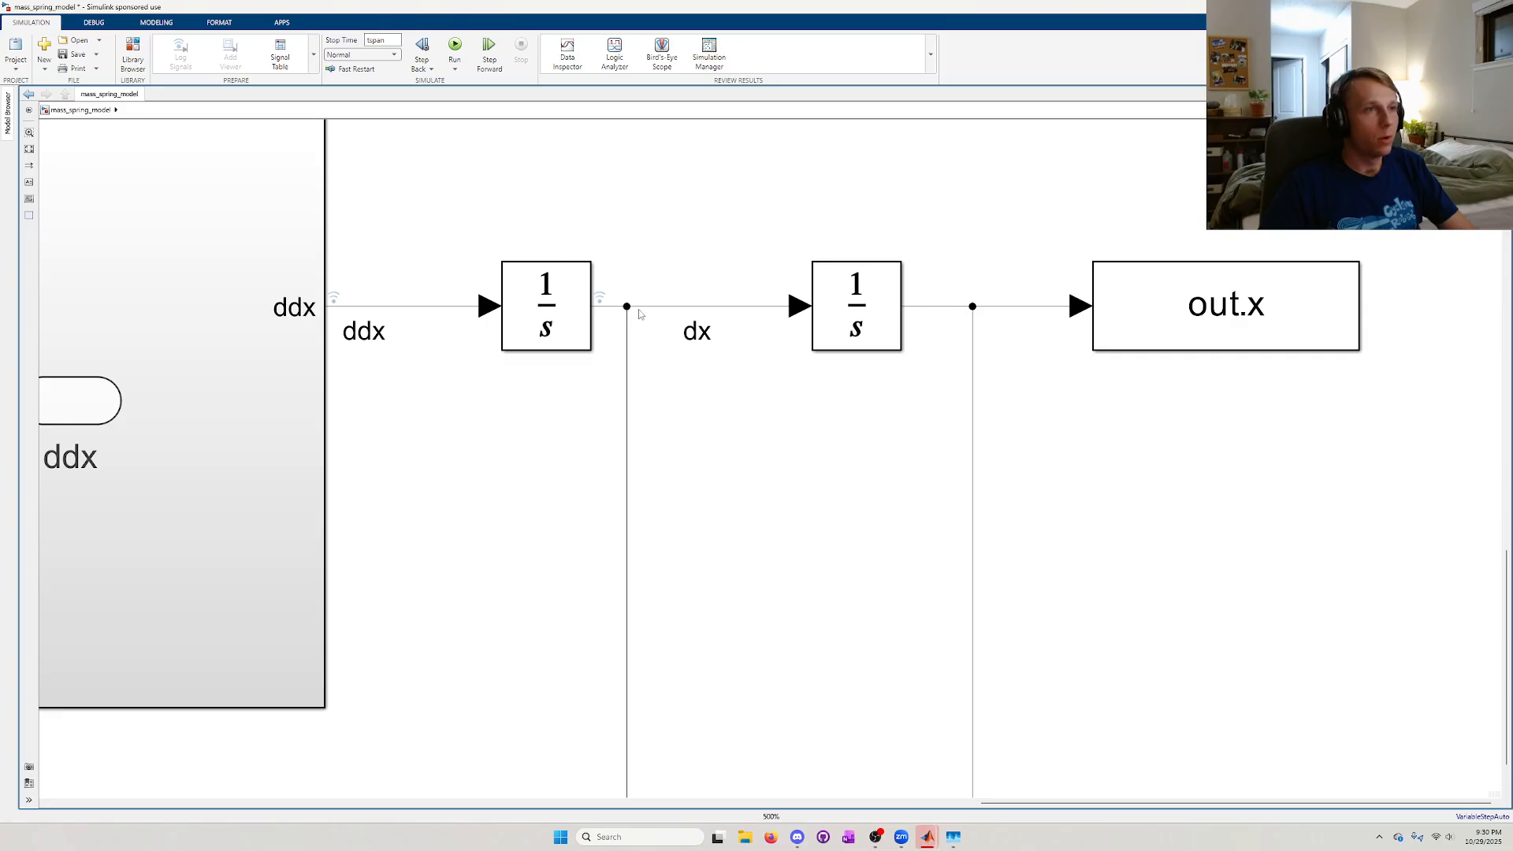
pyautogui.click(639, 306)
pyautogui.rightClick(639, 308)
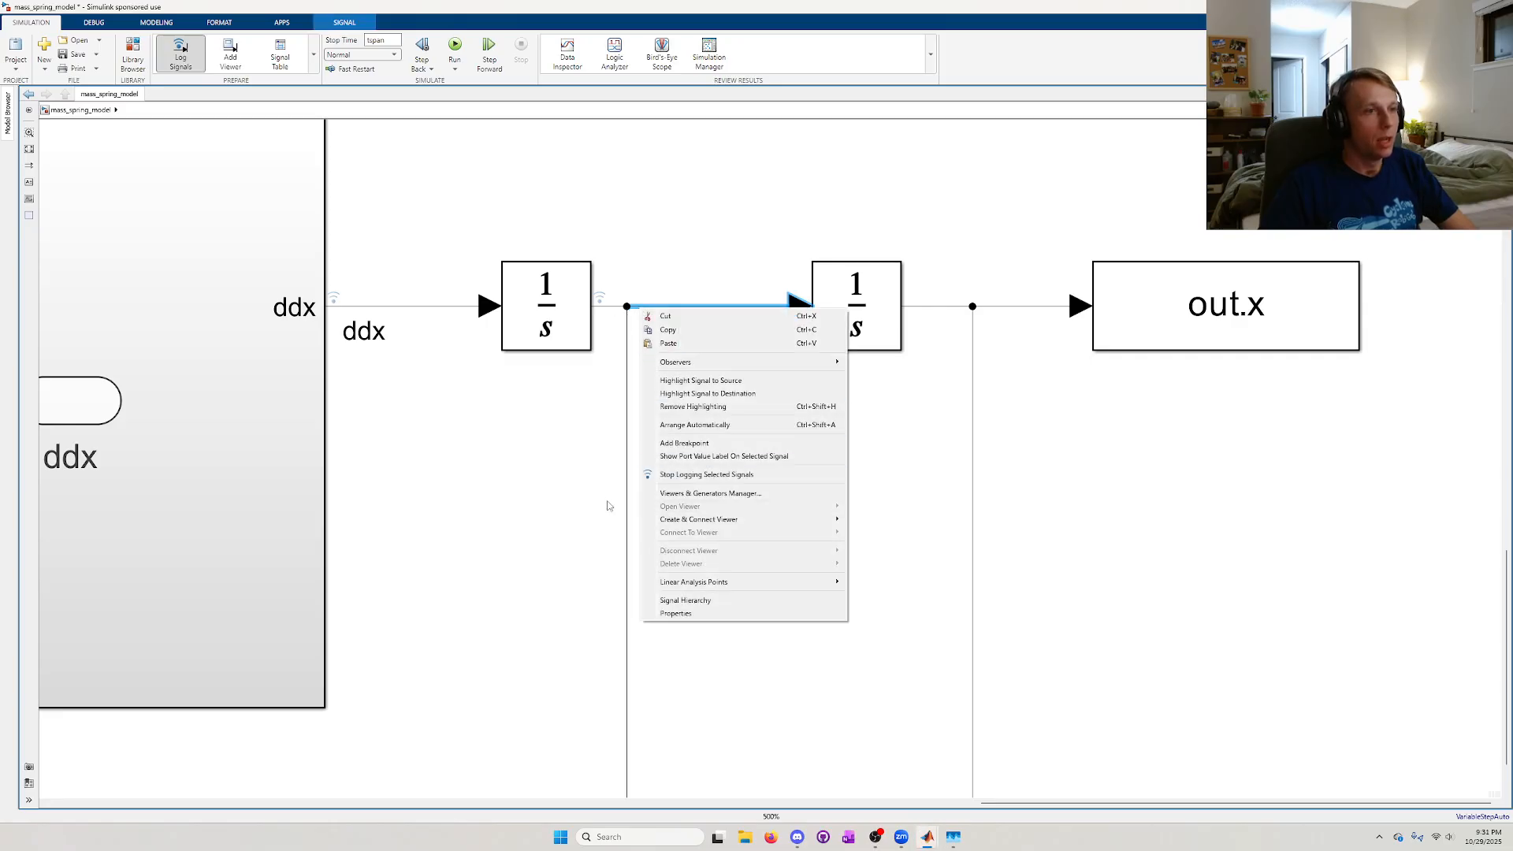
pyautogui.click(580, 482)
pyautogui.rightClick(601, 300)
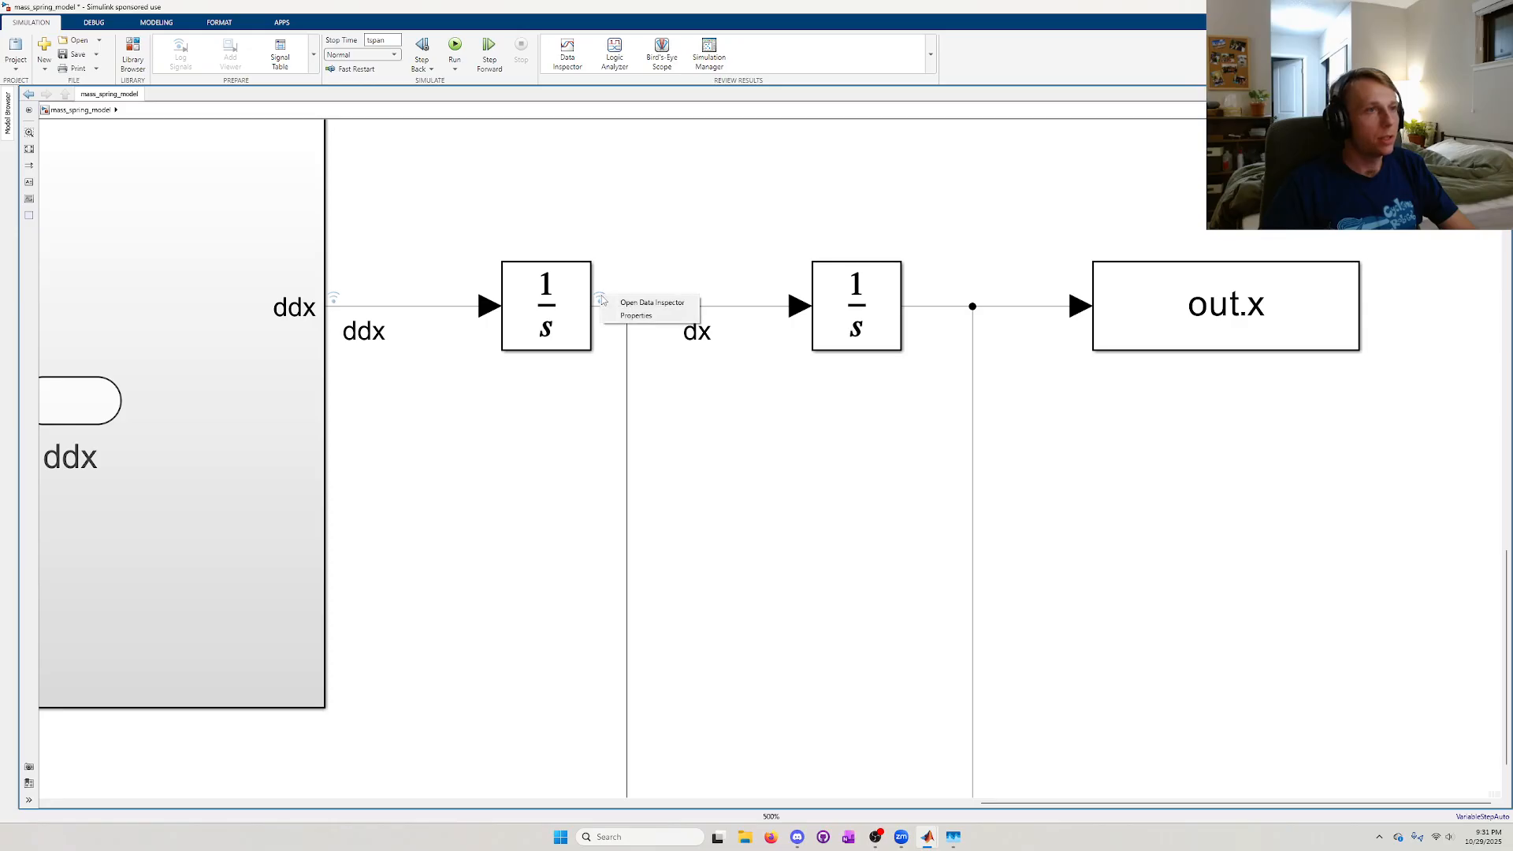
pyautogui.click(601, 411)
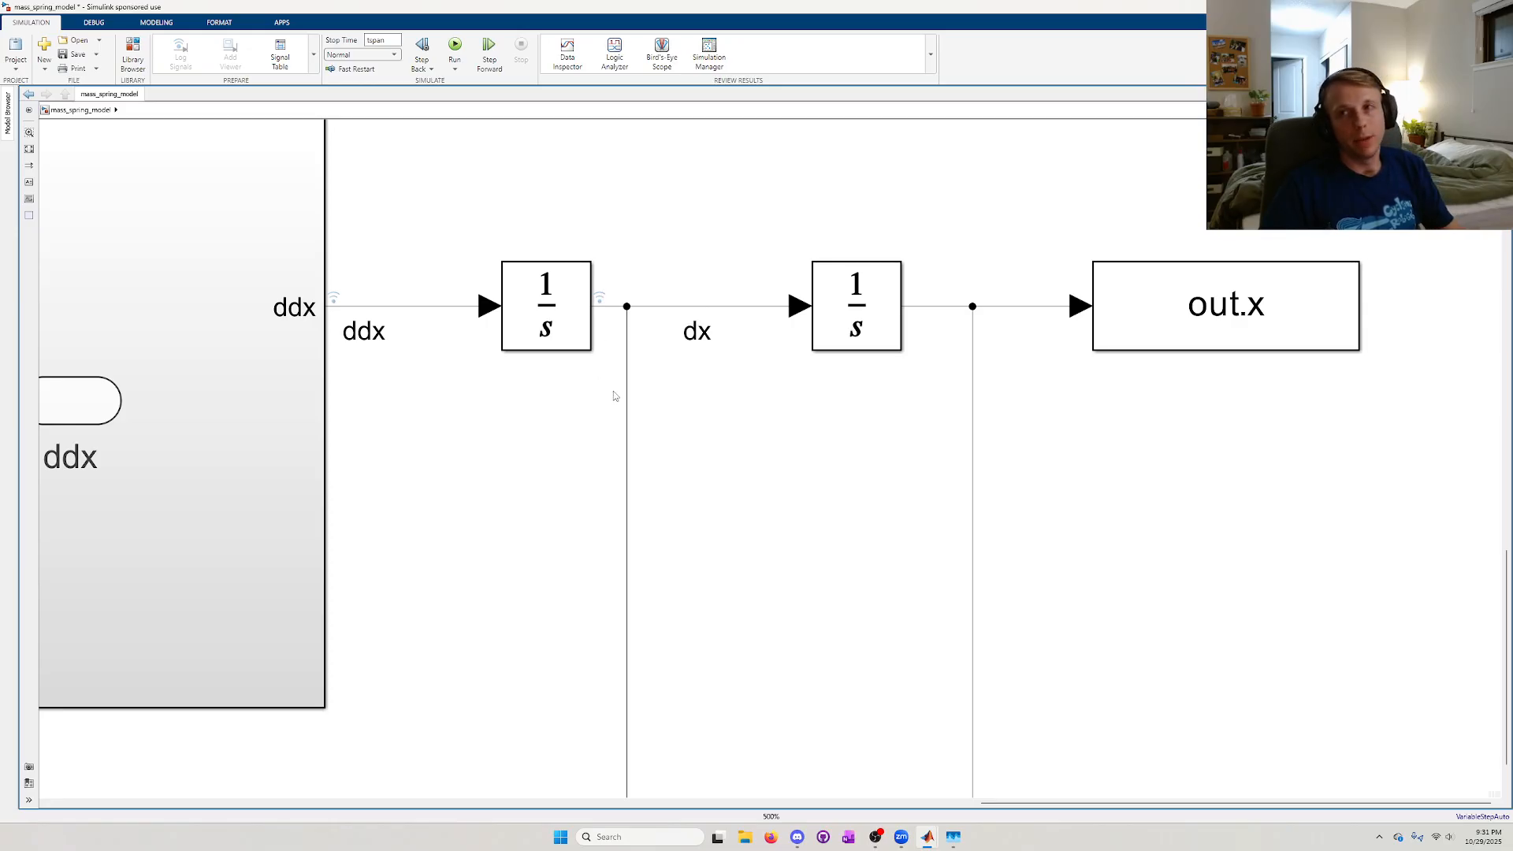
# - View the Simulation Data Inspector and its Preferences from the ddx signal's logging badge, and close both
pyautogui.moveTo(425, 378); pyautogui.dragTo(526, 410)
pyautogui.scroll(5, 231, 366)
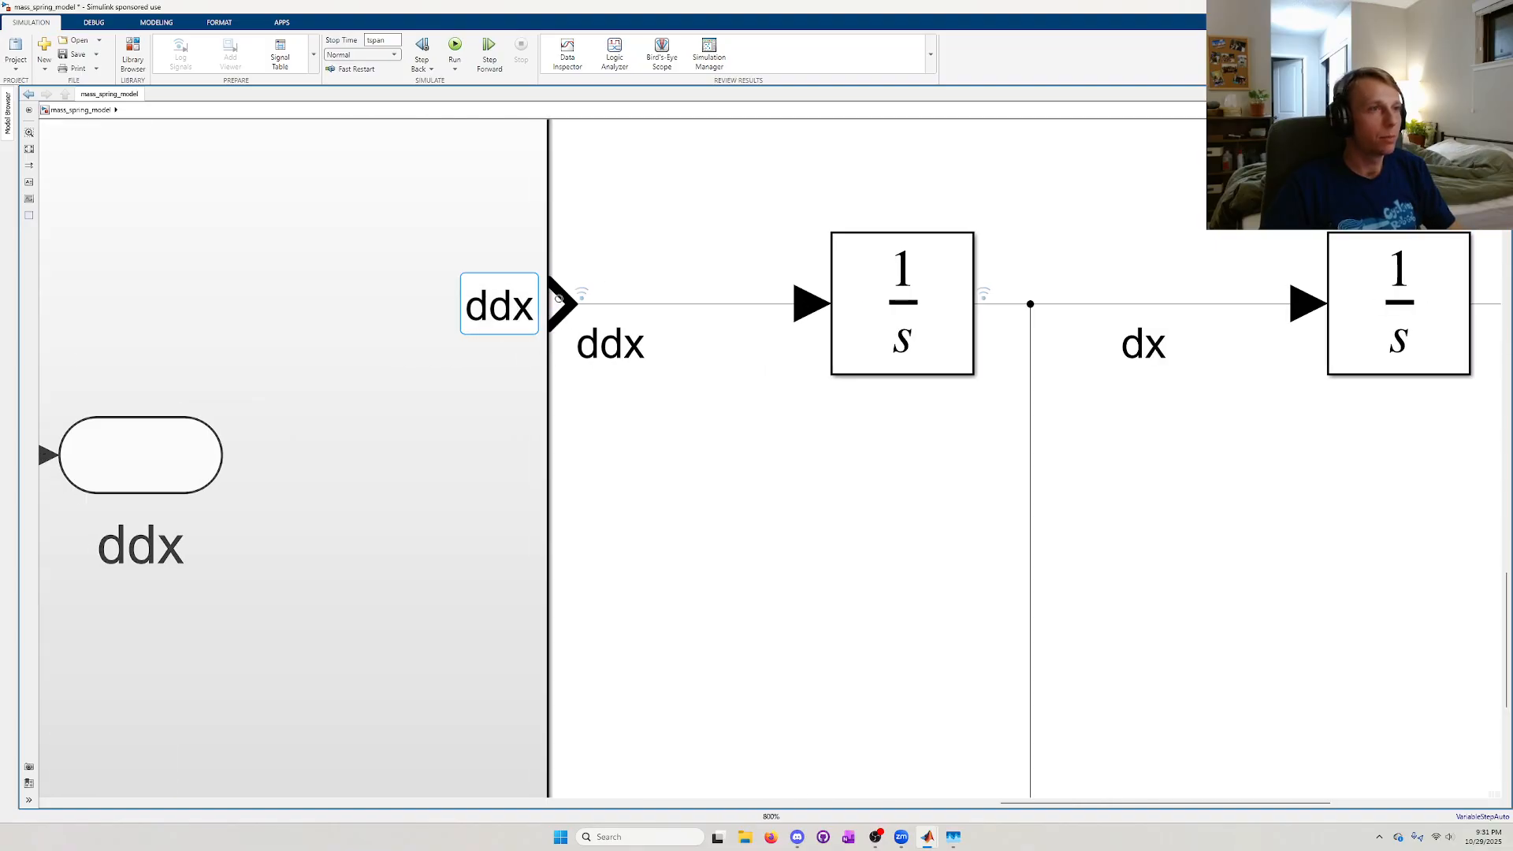
pyautogui.click(559, 306)
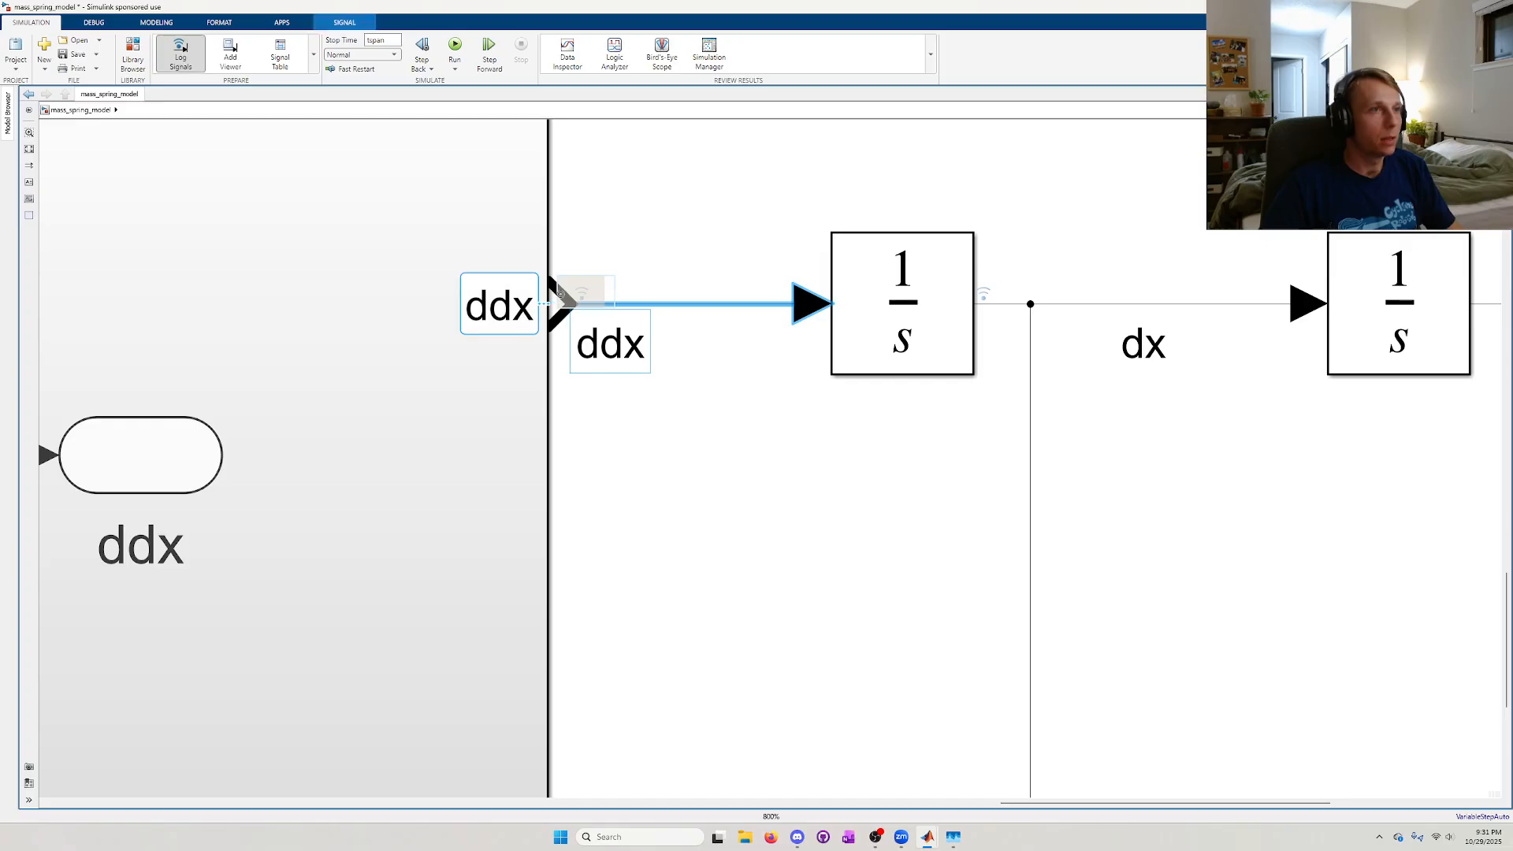
pyautogui.rightClick(558, 294)
pyautogui.click(700, 415)
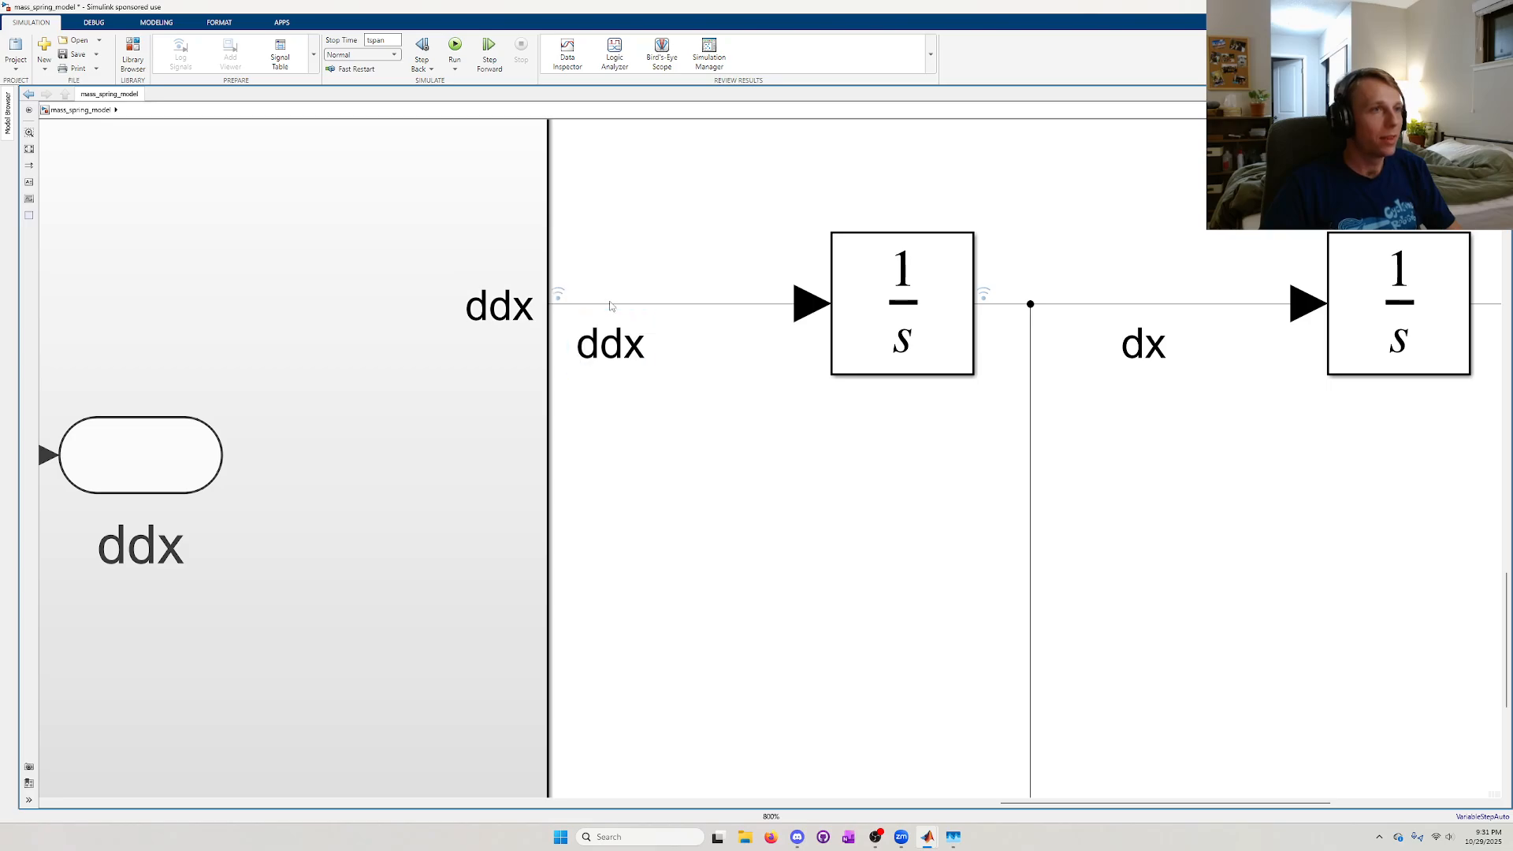
pyautogui.scroll(-5, 681, 340)
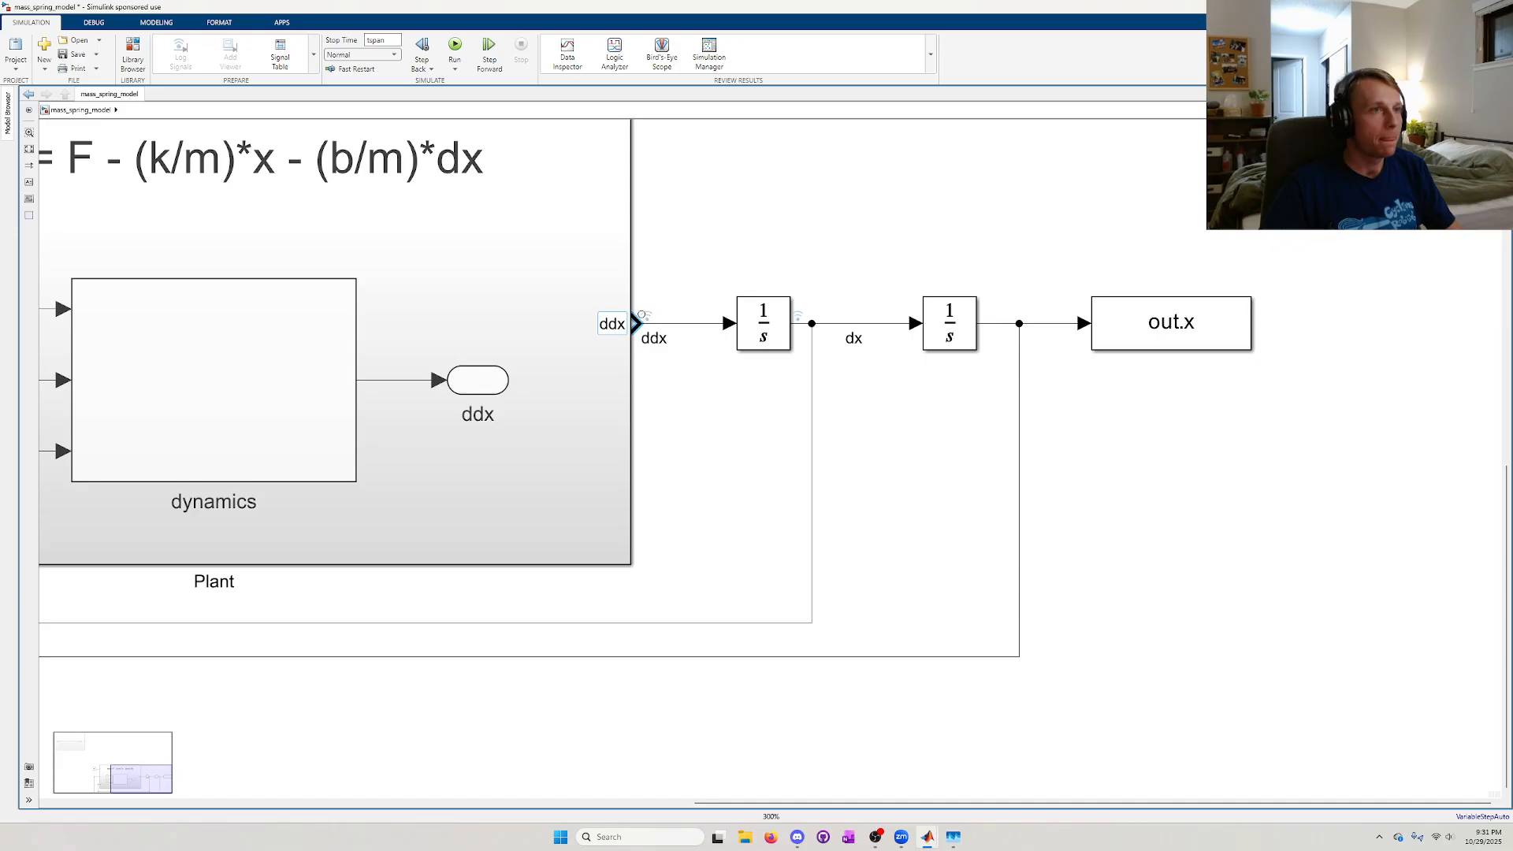
pyautogui.rightClick(642, 313)
pyautogui.rightClick(640, 313)
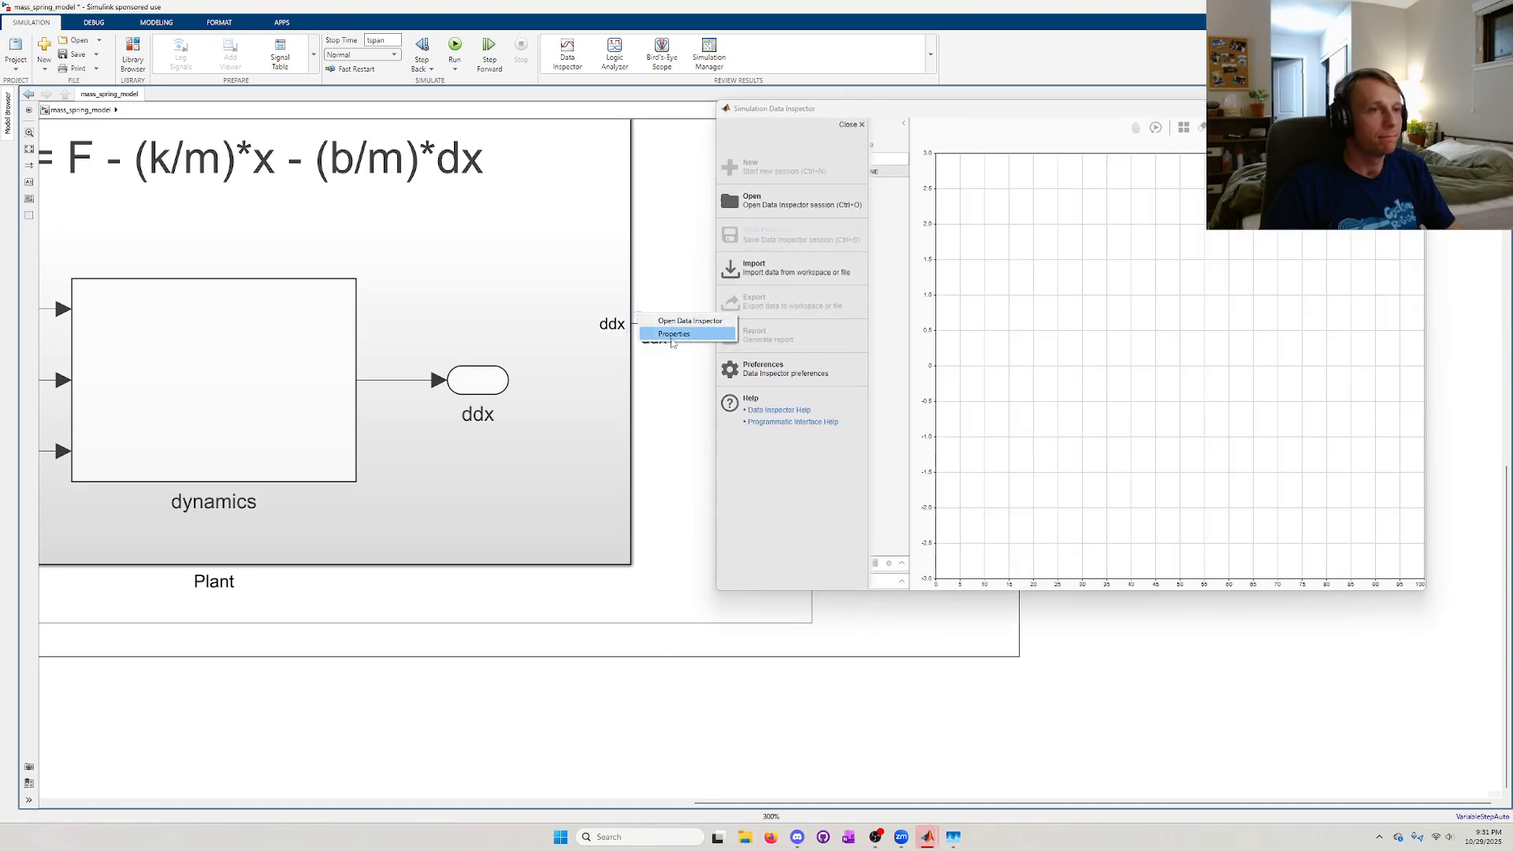
pyautogui.click(672, 334)
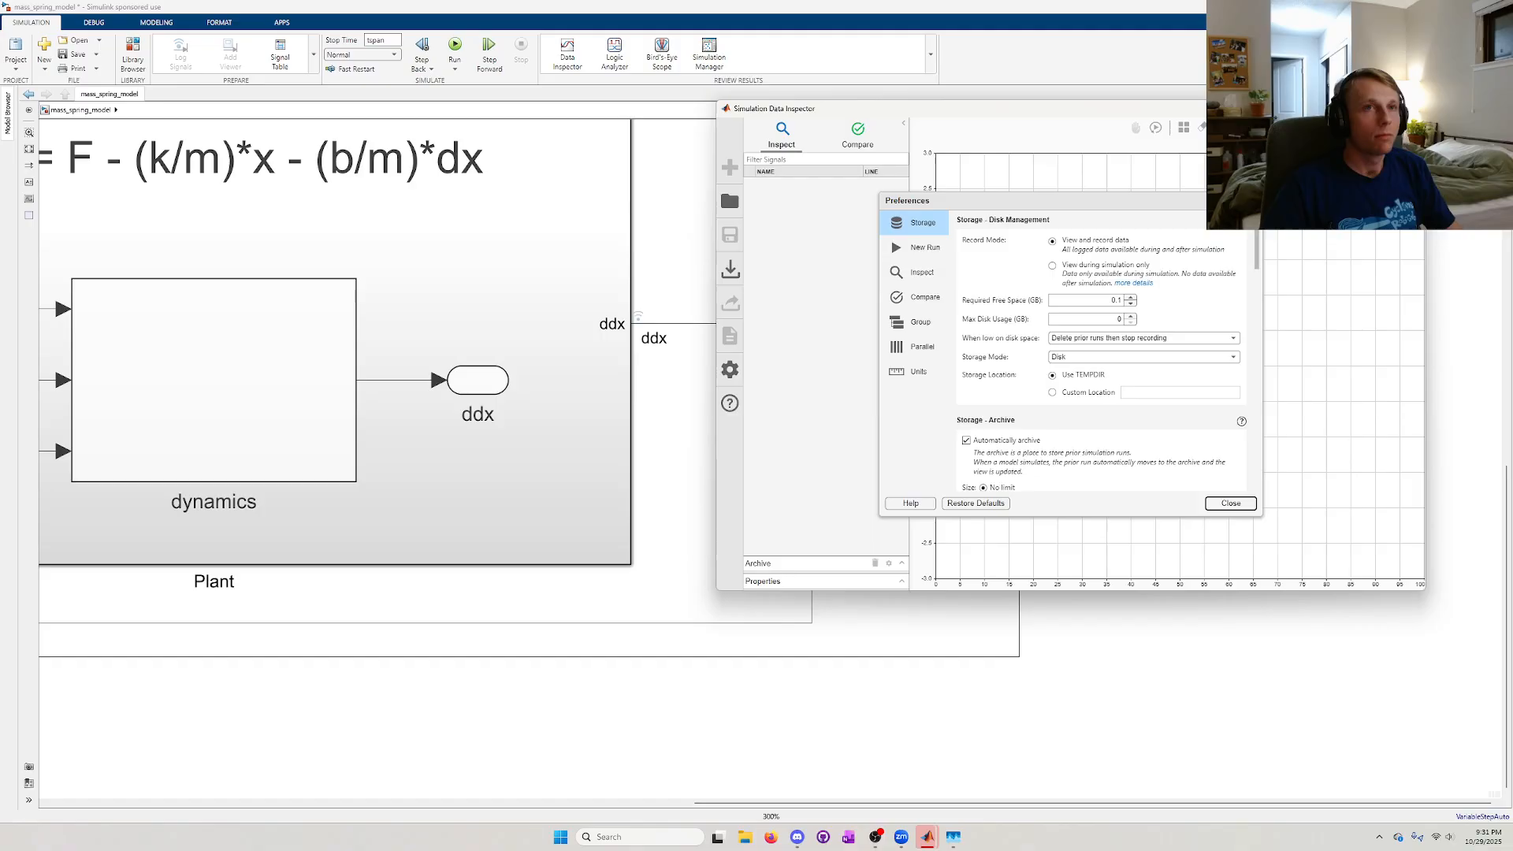
pyautogui.click(1252, 201)
pyautogui.click(1408, 109)
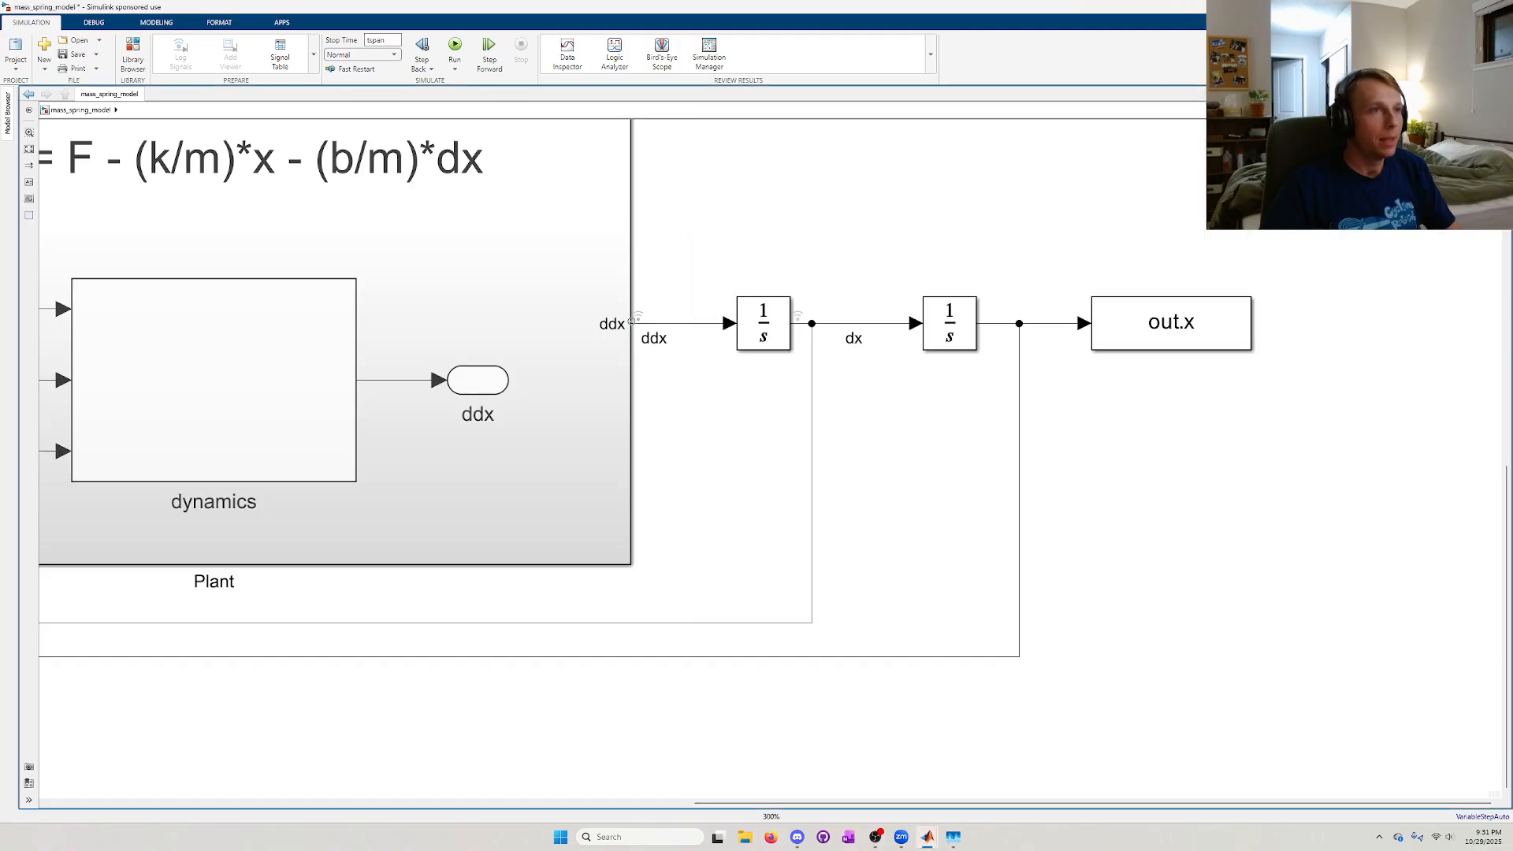
# - Check the Logging and Visualization and Data Access settings in the instrumentation properties of the ddx signal
pyautogui.click(637, 316)
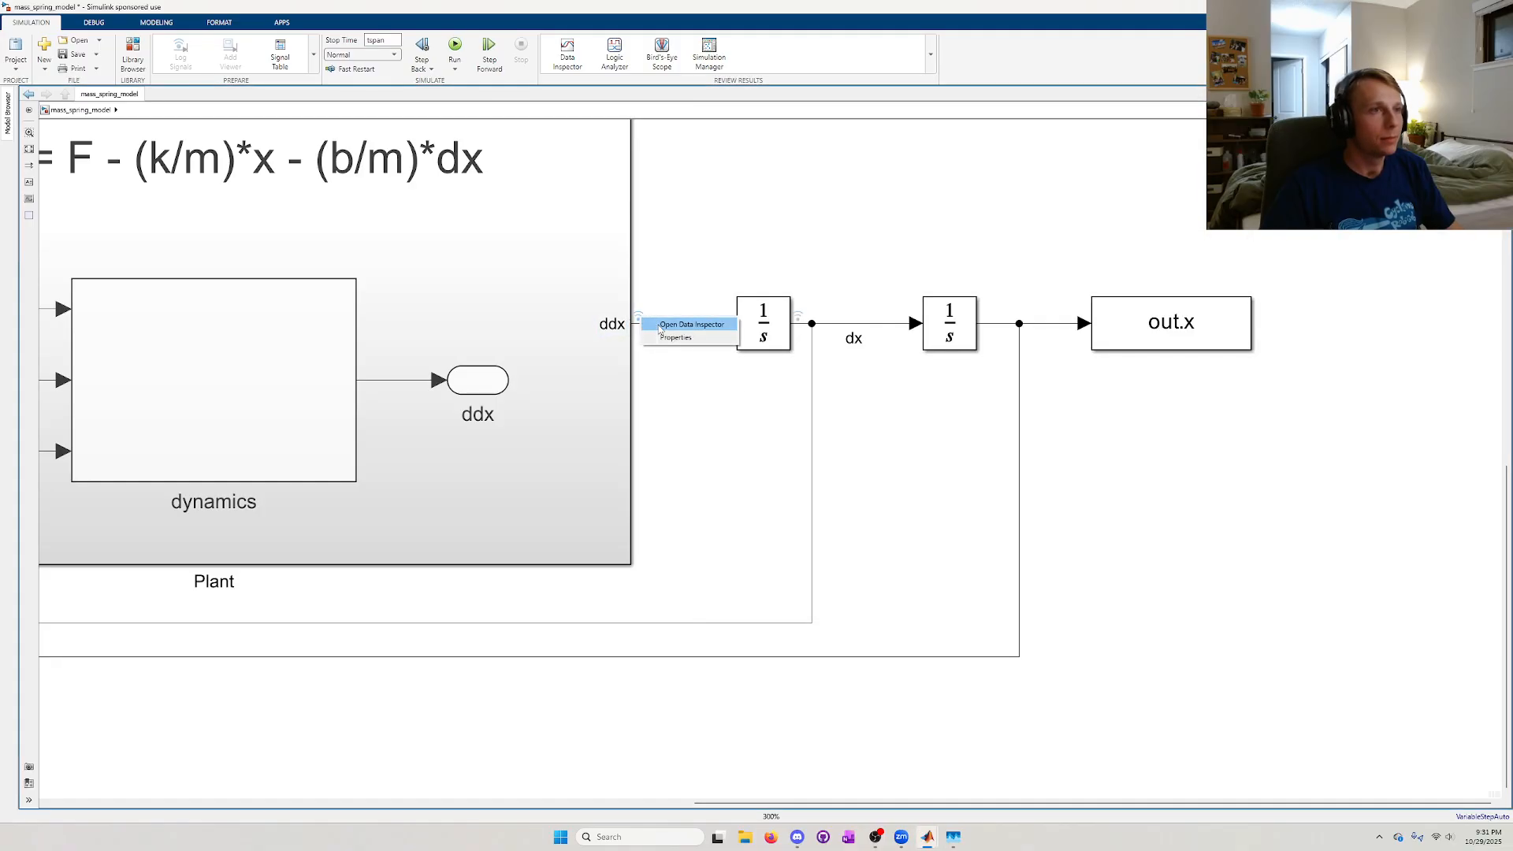
pyautogui.click(675, 337)
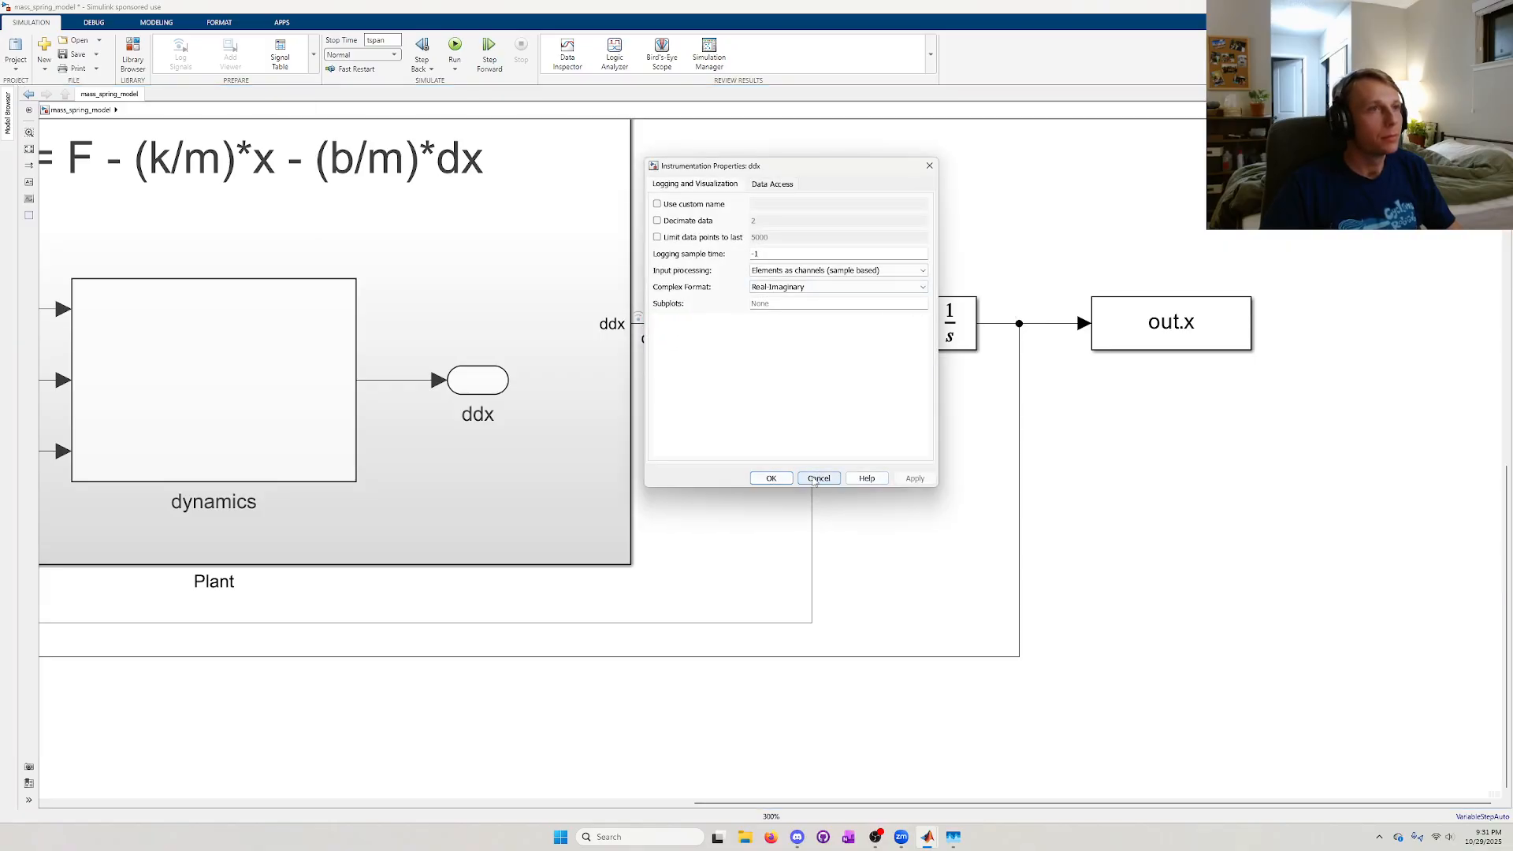
pyautogui.click(768, 184)
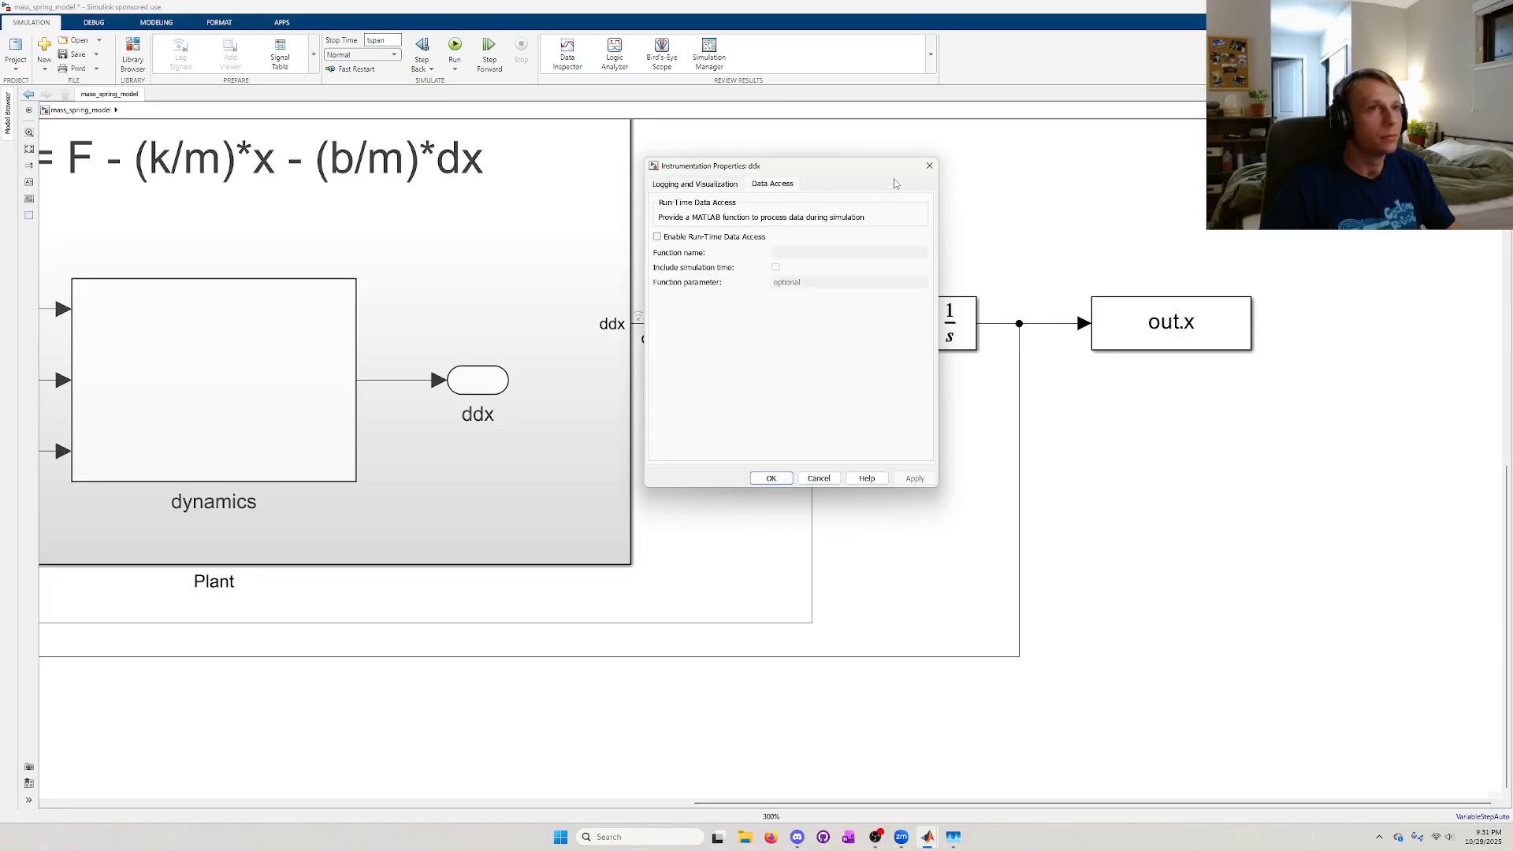
pyautogui.click(929, 165)
# - Check the Storage preferences of the Simulation Data Inspector for the ddx signal once more and return to the model
pyautogui.rightClick(642, 313)
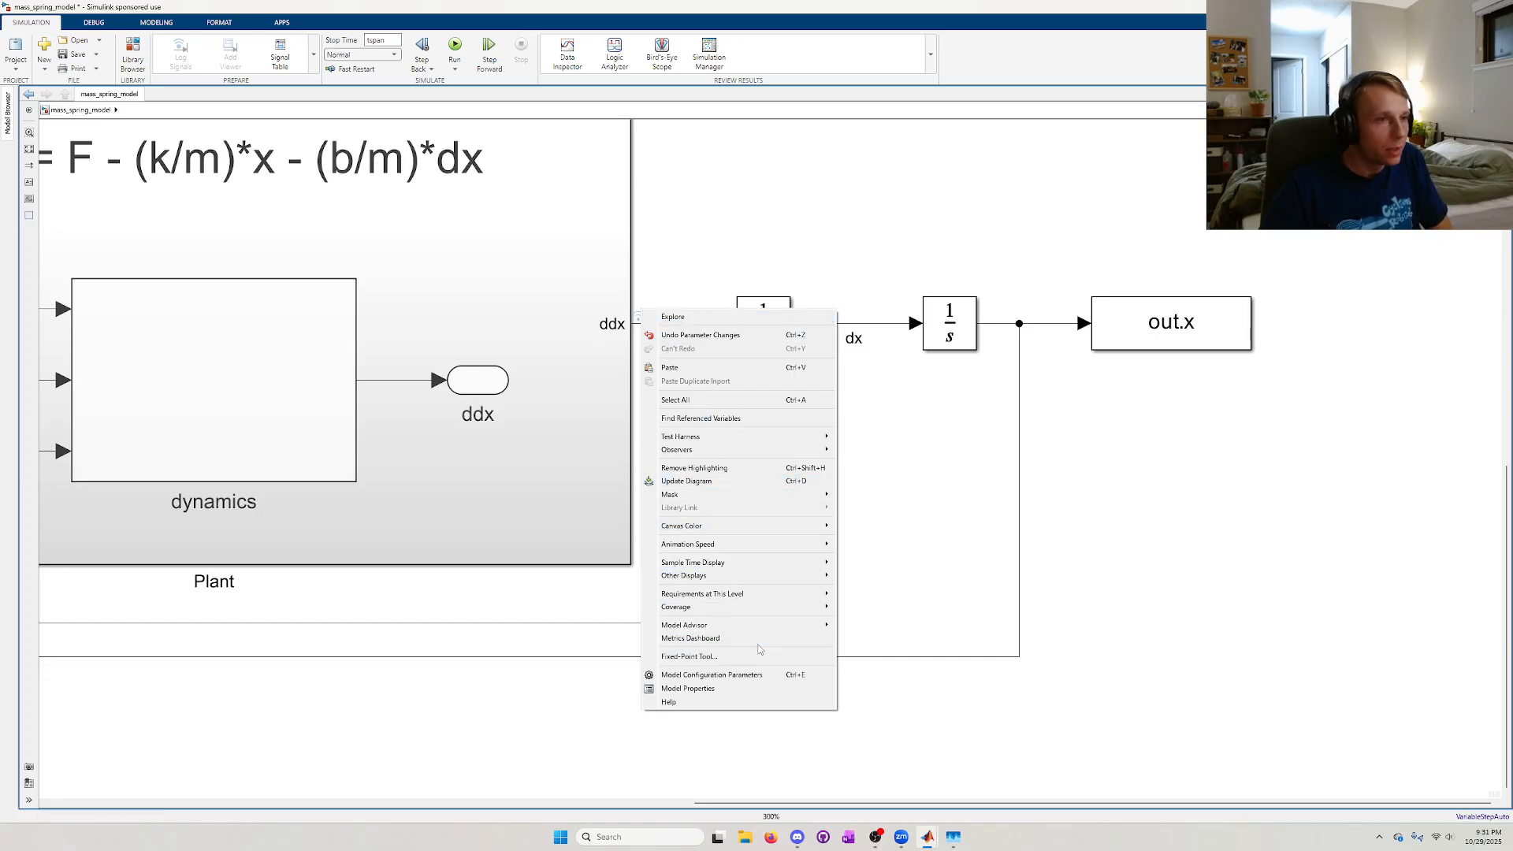
pyautogui.click(918, 618)
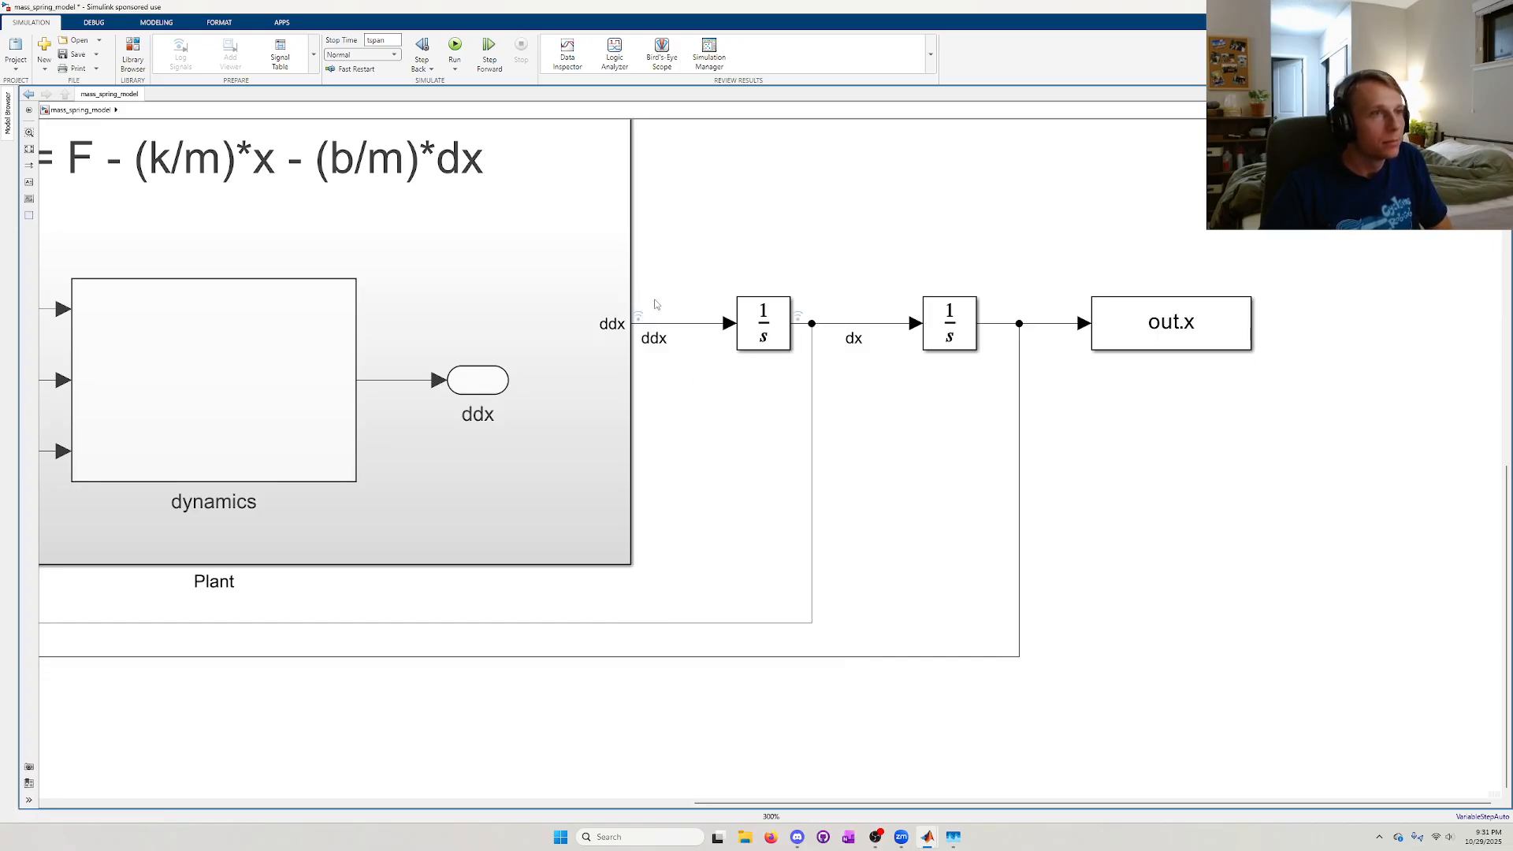
pyautogui.click(679, 323)
pyautogui.click(692, 272)
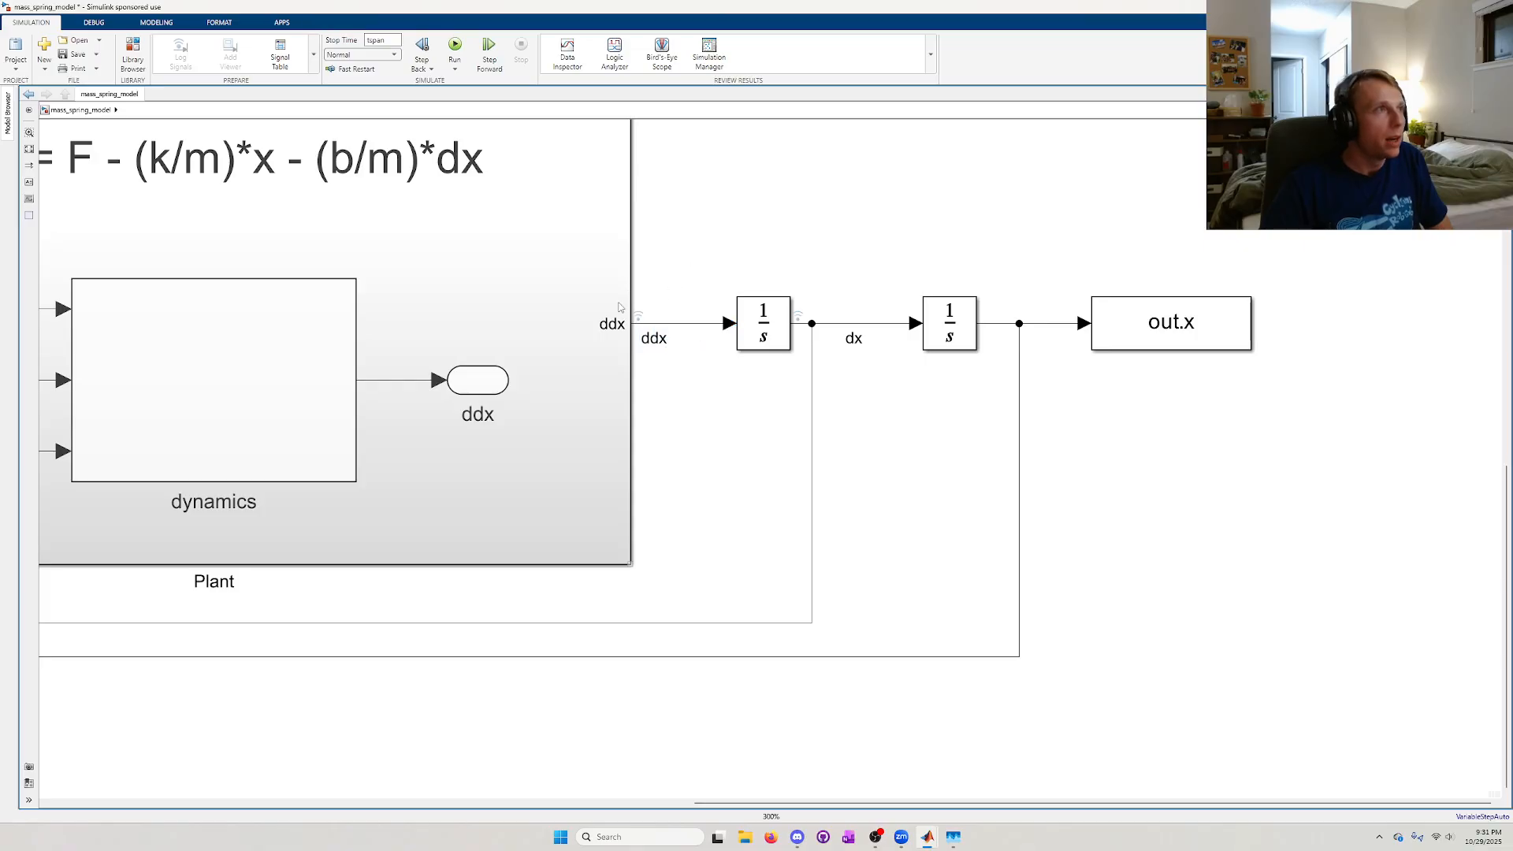
pyautogui.click(639, 319)
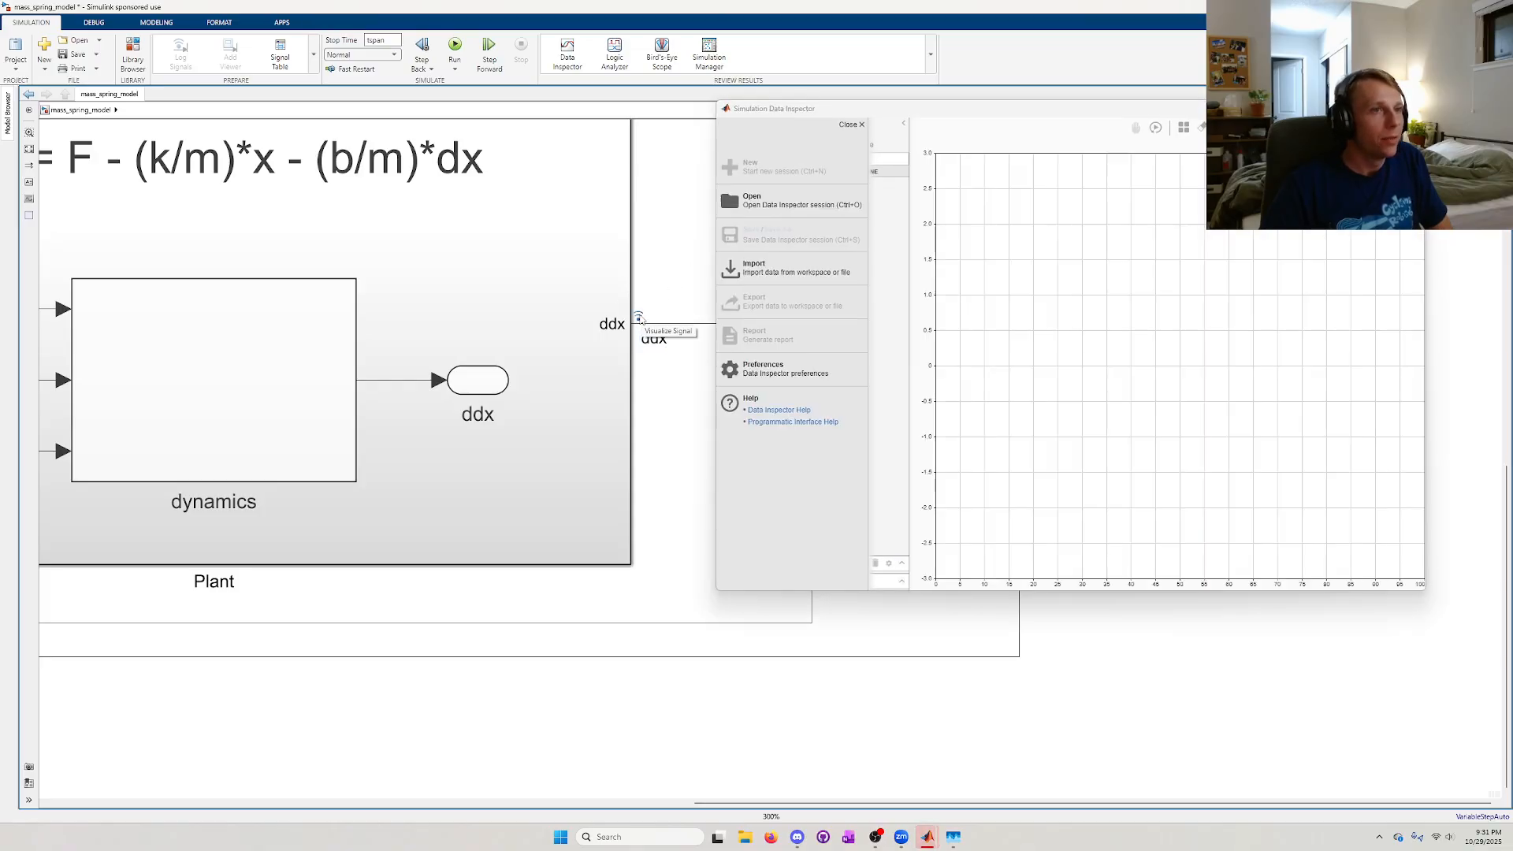
pyautogui.click(779, 370)
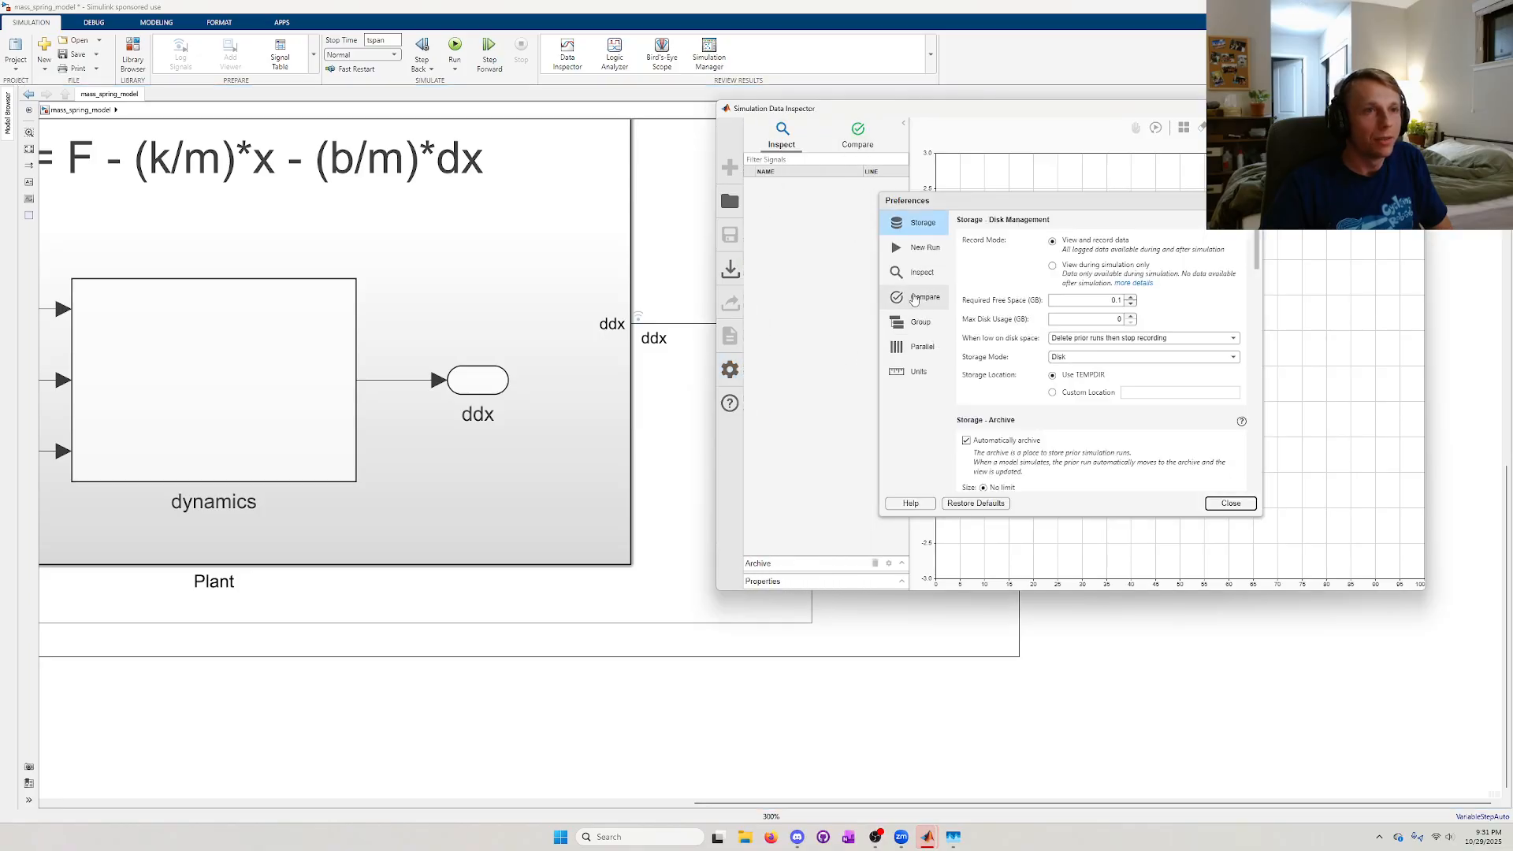
pyautogui.click(1252, 200)
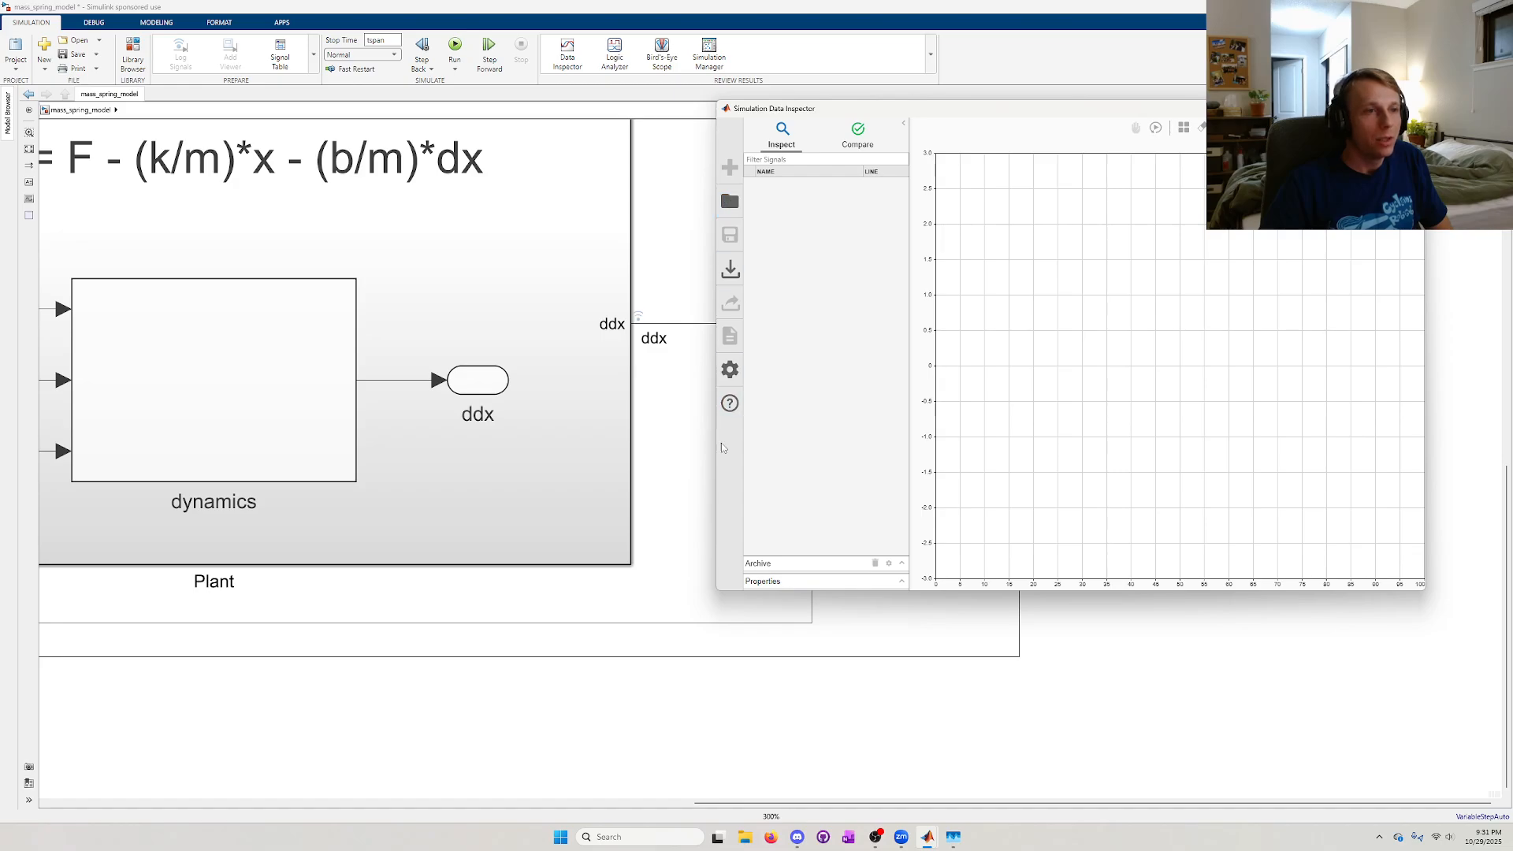
pyautogui.click(1411, 108)
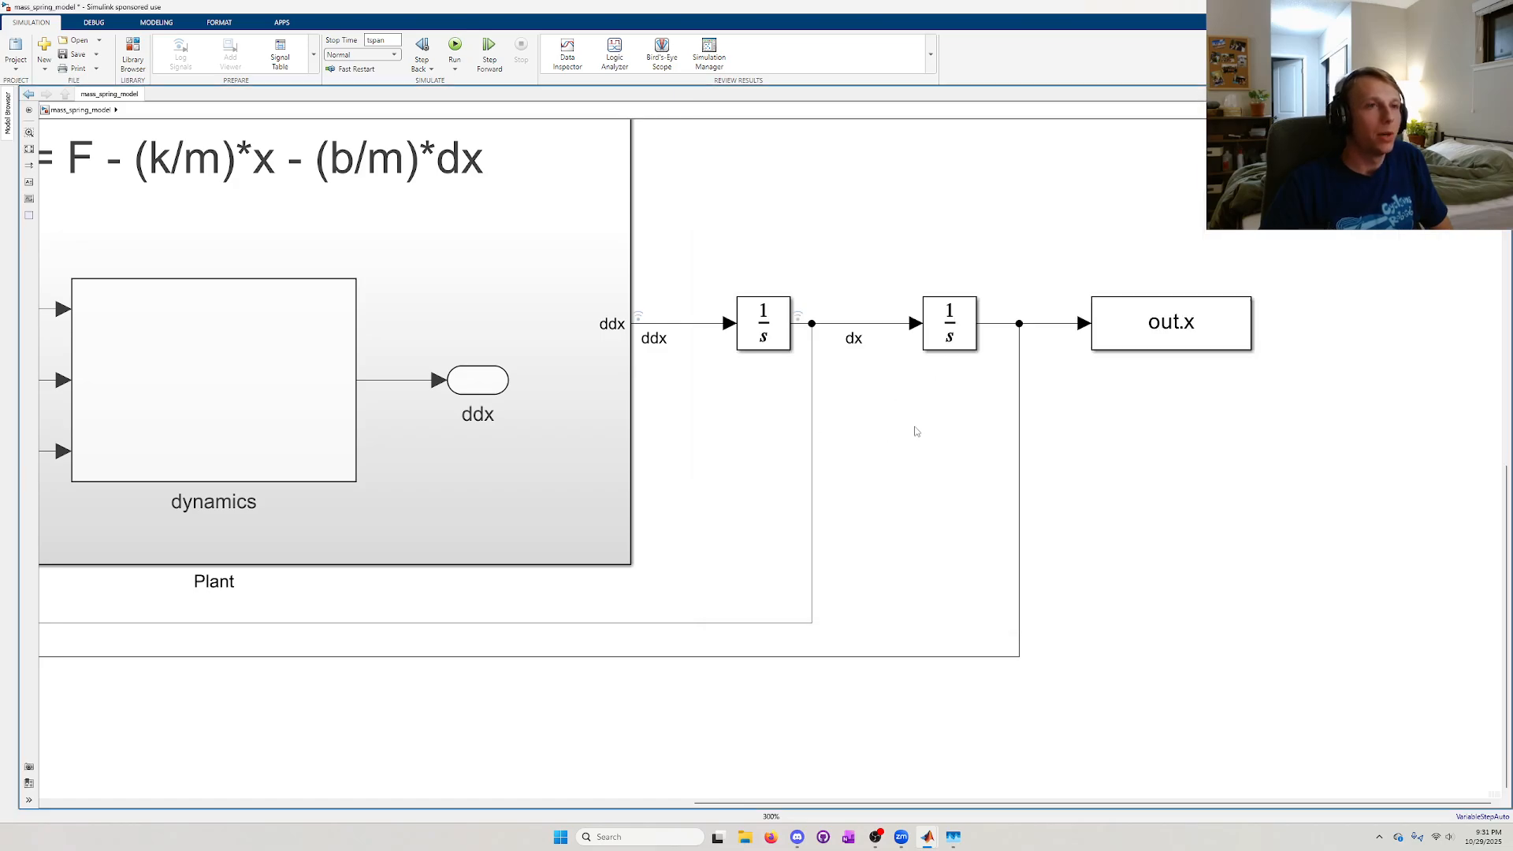
# - Add a second To Workspace block above the second integrator and set its variable name to dx
pyautogui.scroll(2, 1221, 411)
pyautogui.doubleClick(827, 226)
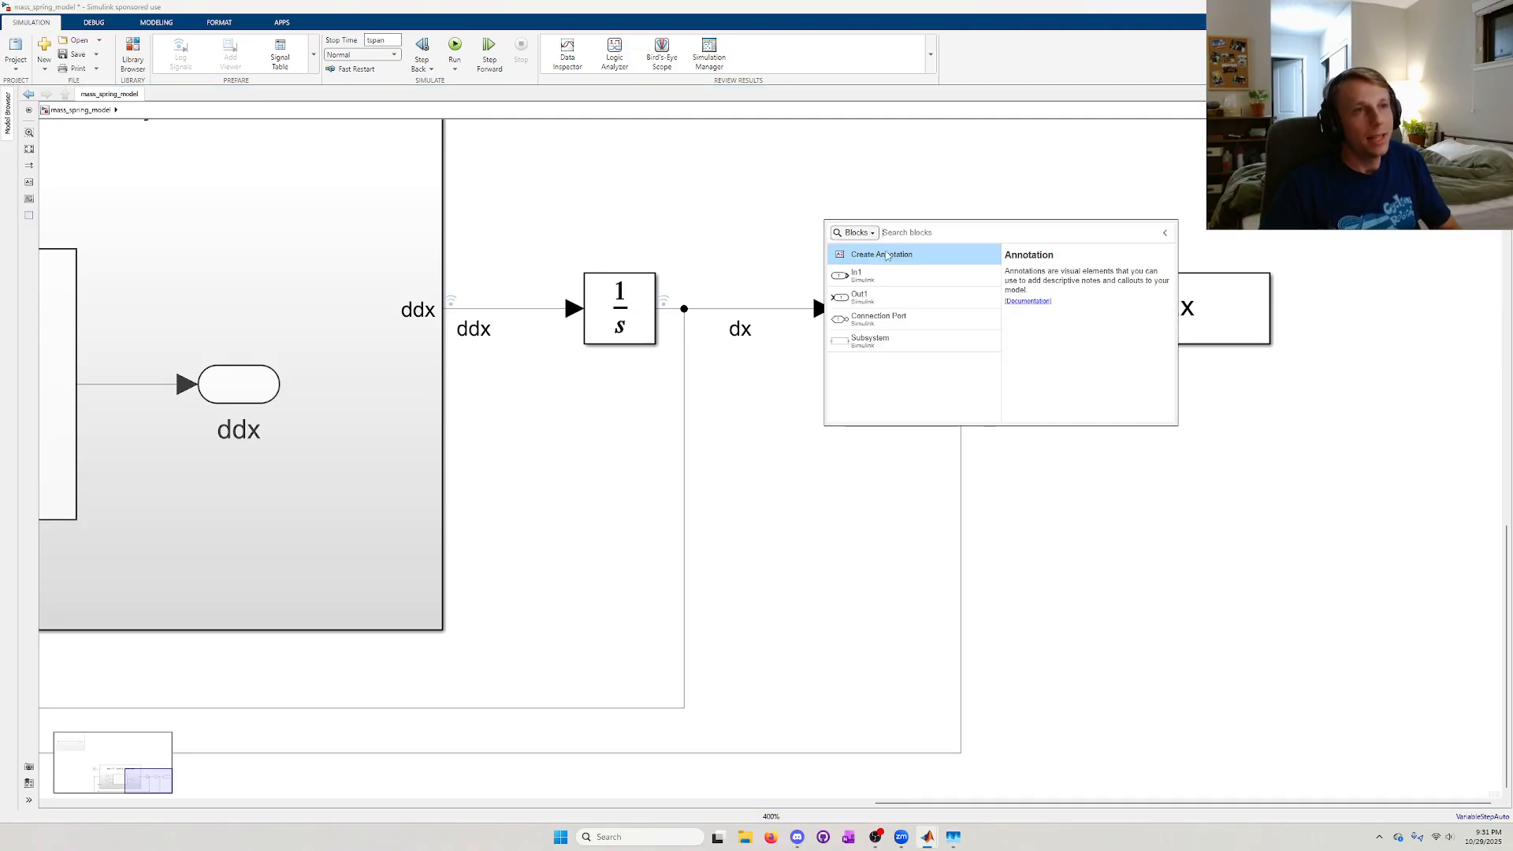
pyautogui.write('to')
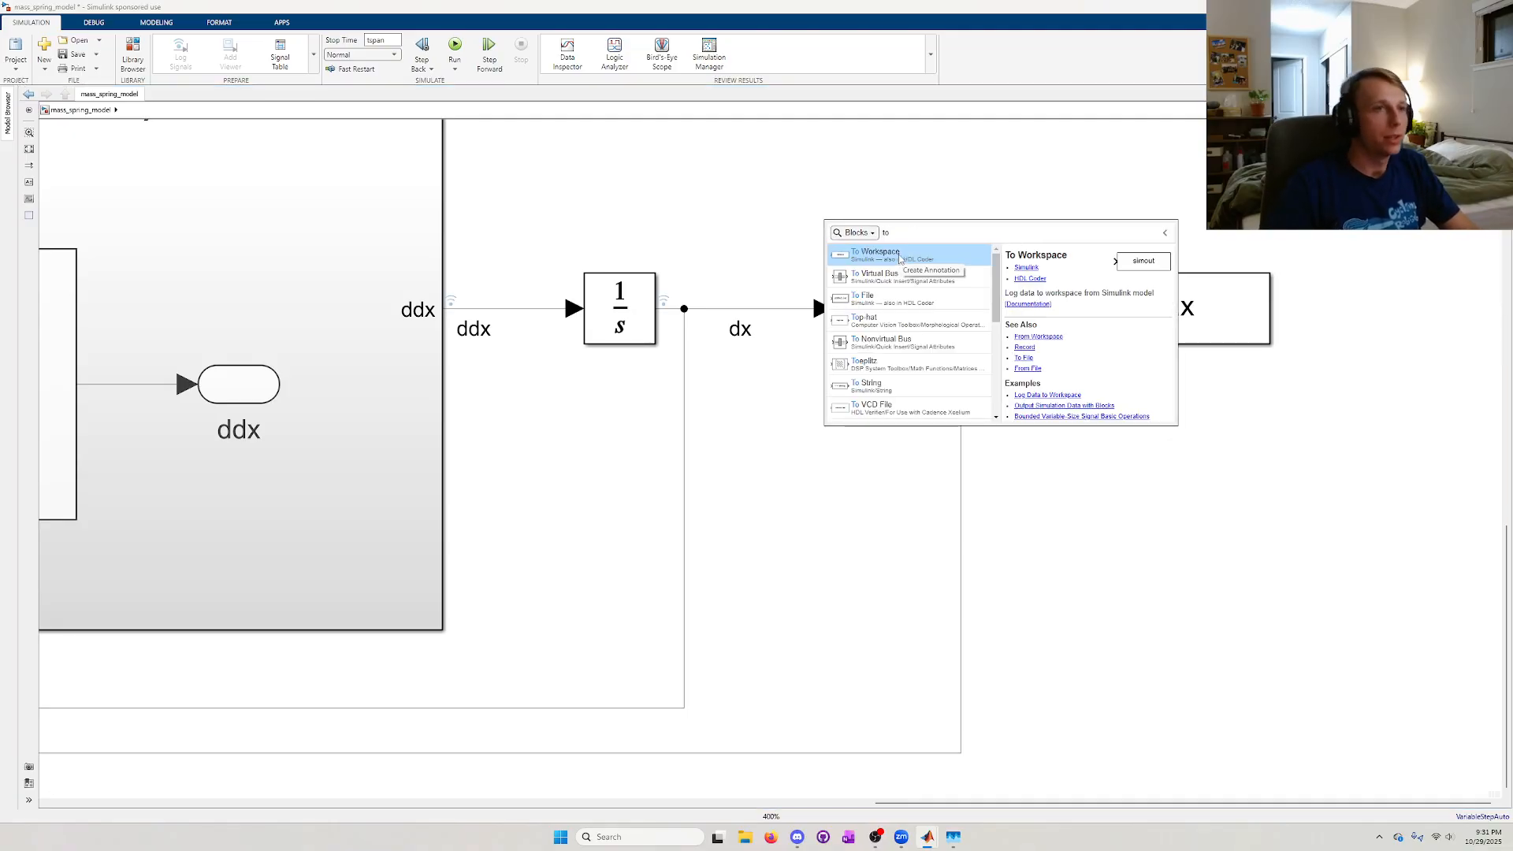
pyautogui.click(901, 259)
pyautogui.moveTo(906, 230); pyautogui.dragTo(986, 206)
pyautogui.doubleClick(986, 205)
pyautogui.write('dx')
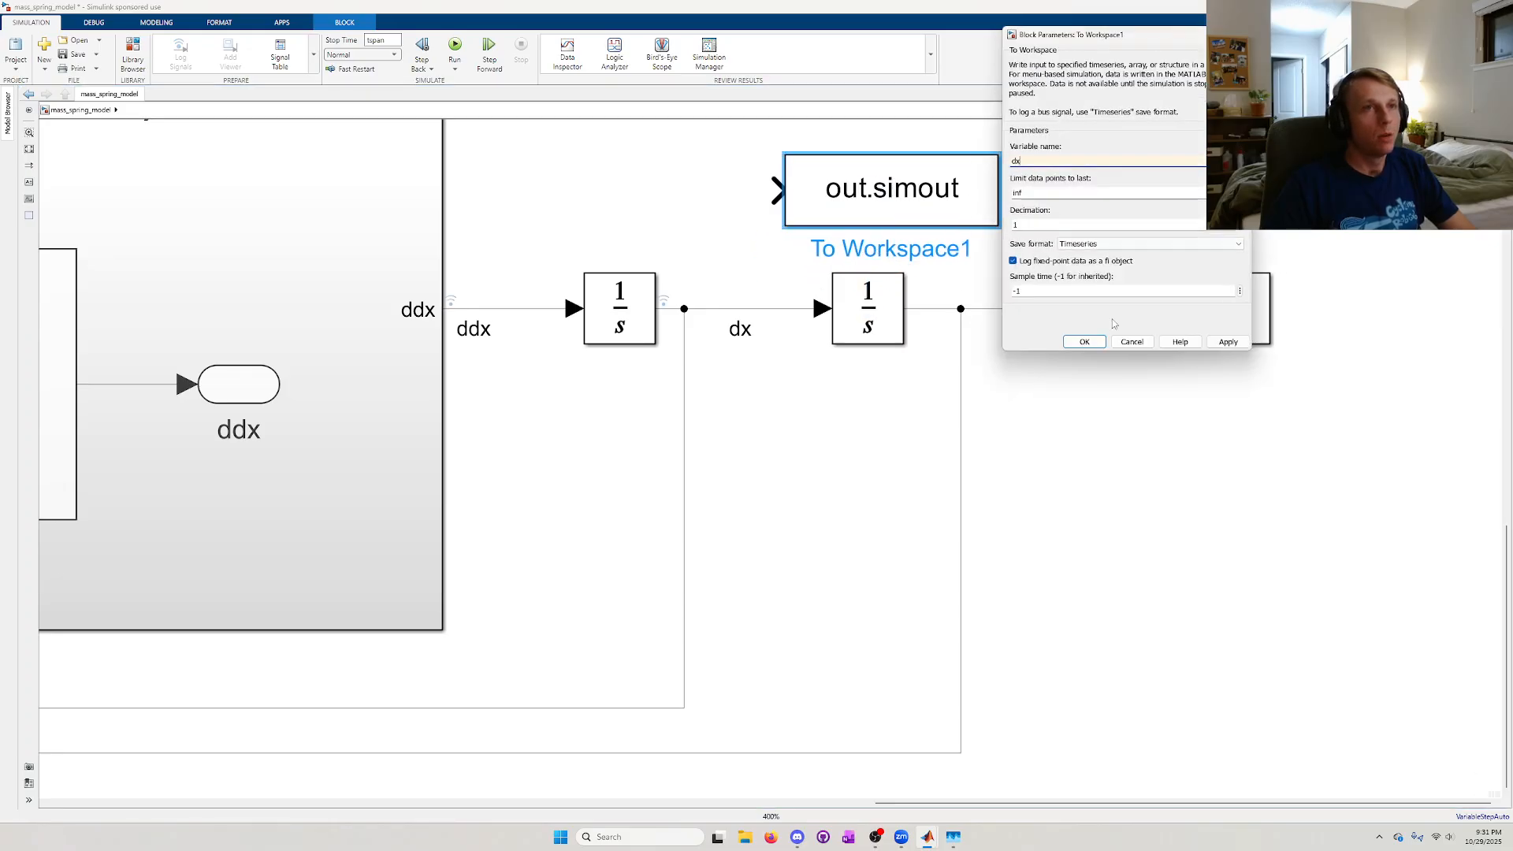
pyautogui.click(1100, 341)
# - Connect a branch of the dx signal line to the new To Workspace block and align the block above the out.x block
pyautogui.scroll(1, 934, 406)
pyautogui.moveTo(865, 381); pyautogui.dragTo(799, 679)
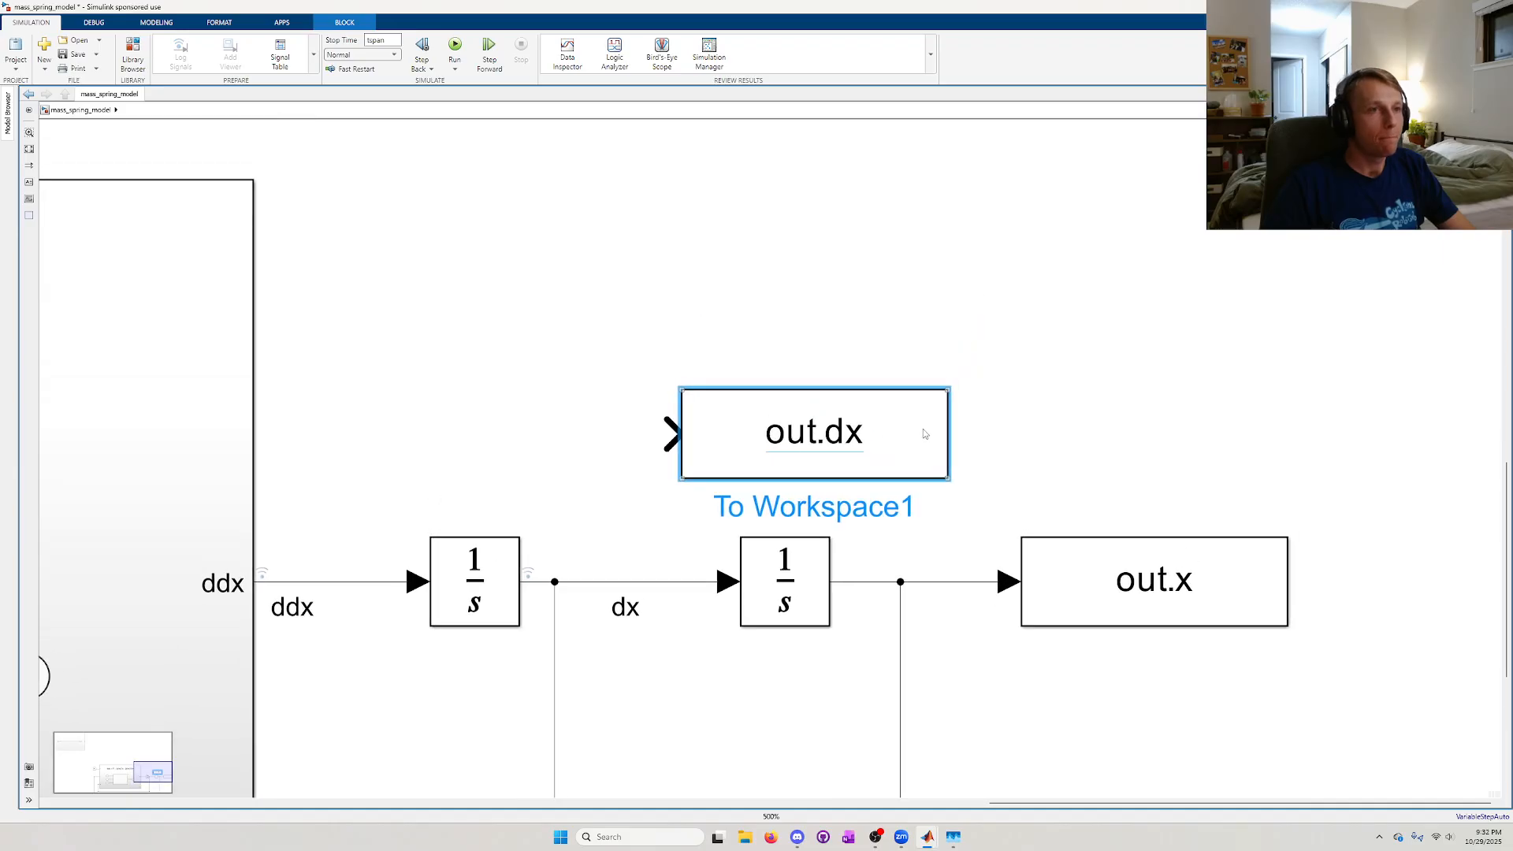
pyautogui.moveTo(923, 433); pyautogui.dragTo(920, 389)
pyautogui.moveTo(671, 388); pyautogui.dragTo(636, 582)
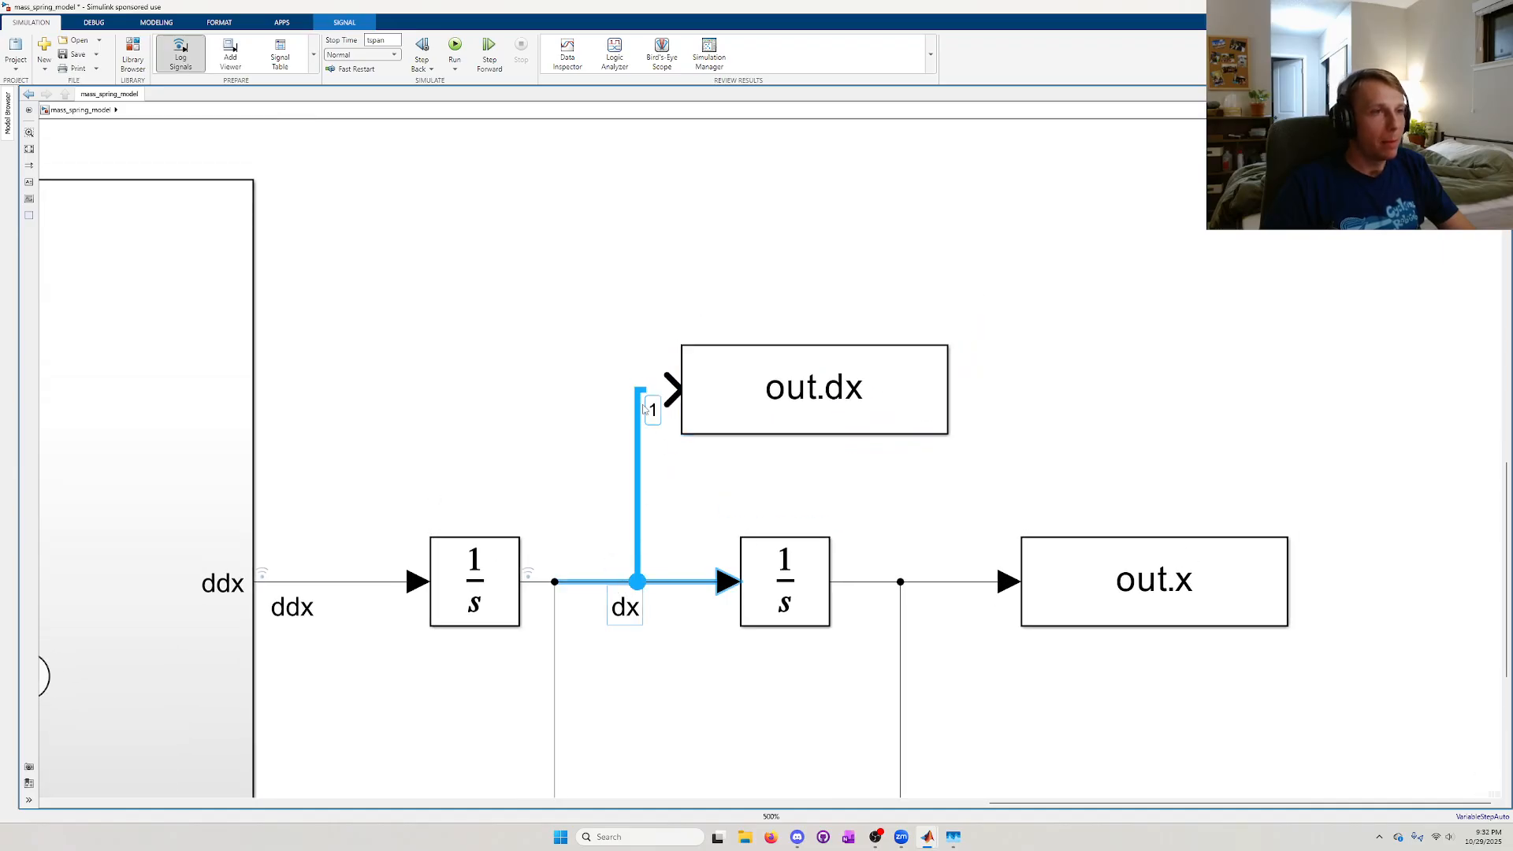
pyautogui.click(773, 400)
pyautogui.moveTo(893, 403); pyautogui.dragTo(1233, 448)
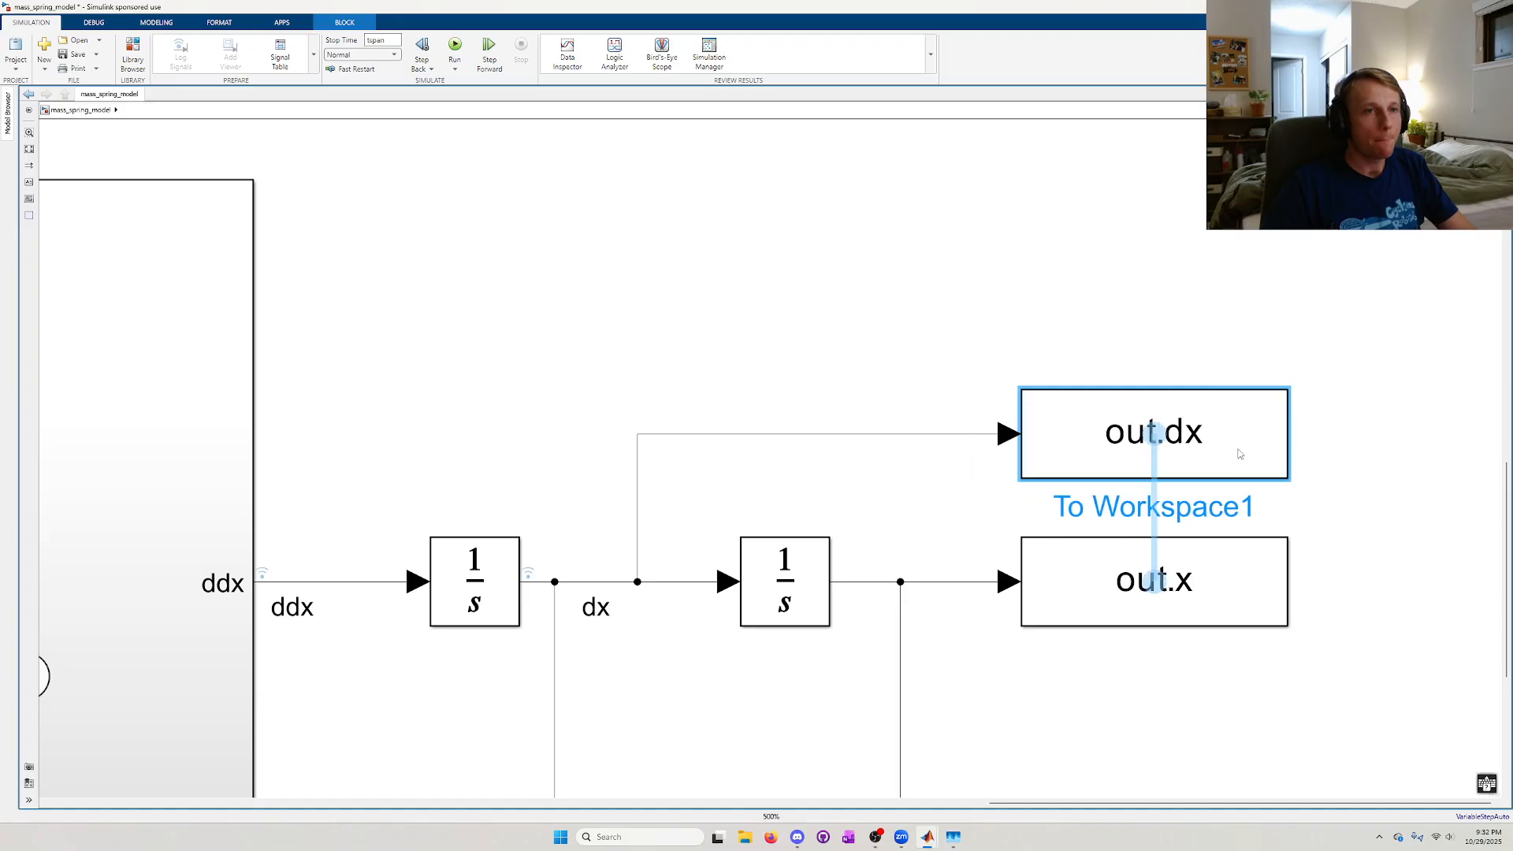
pyautogui.click(884, 496)
pyautogui.scroll(-3, 884, 496)
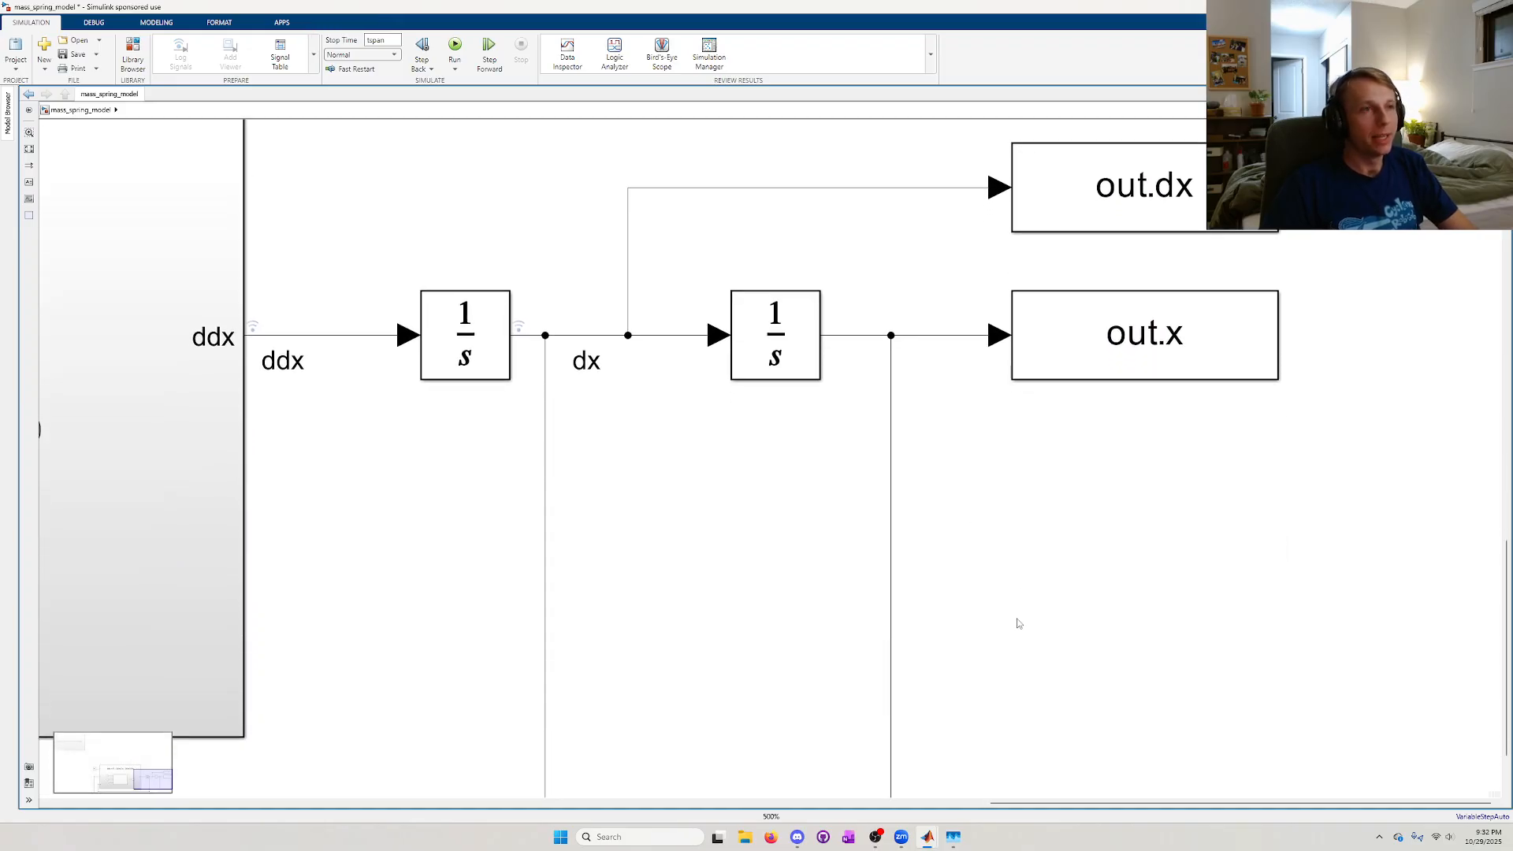
pyautogui.scroll(-5, 628, 496)
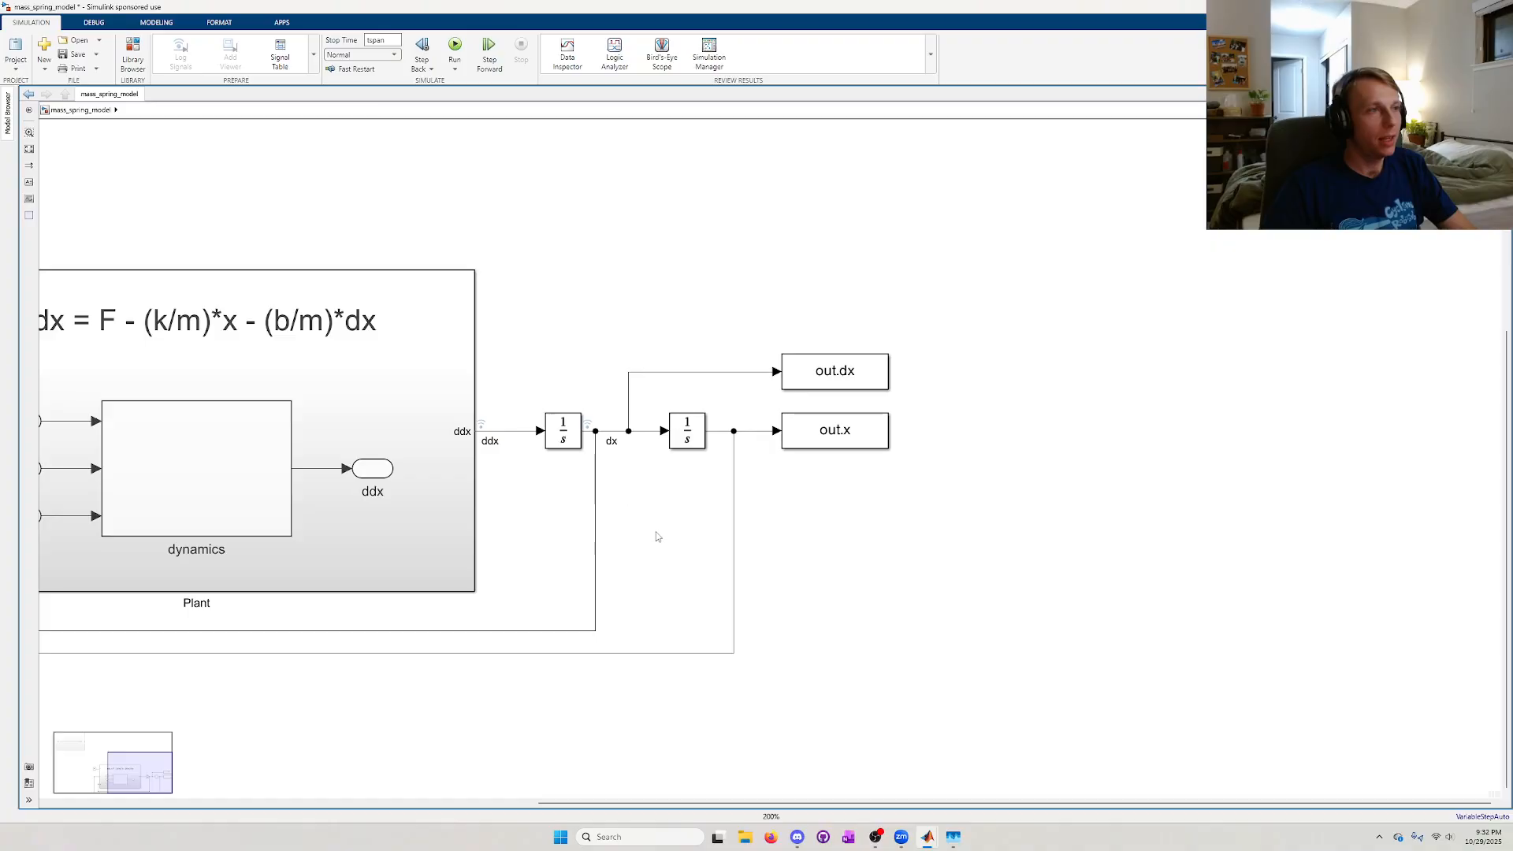
pyautogui.moveTo(655, 534); pyautogui.dragTo(918, 515)
pyautogui.press('space')
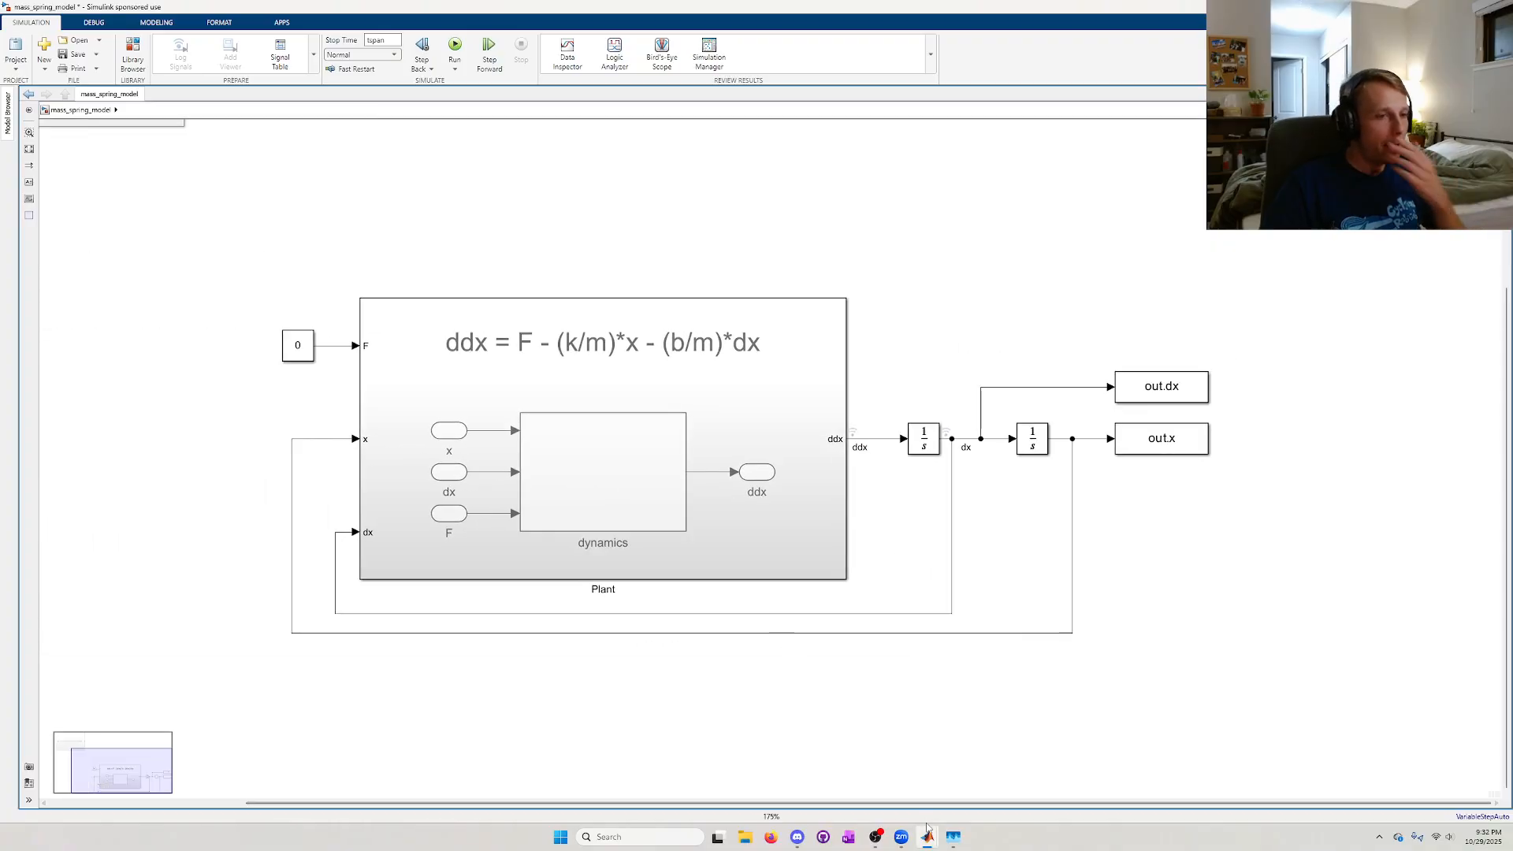
# - Switch to MATLAB, set the initial condition x0 to 10 in init.m and run the script
pyautogui.moveTo(928, 840)
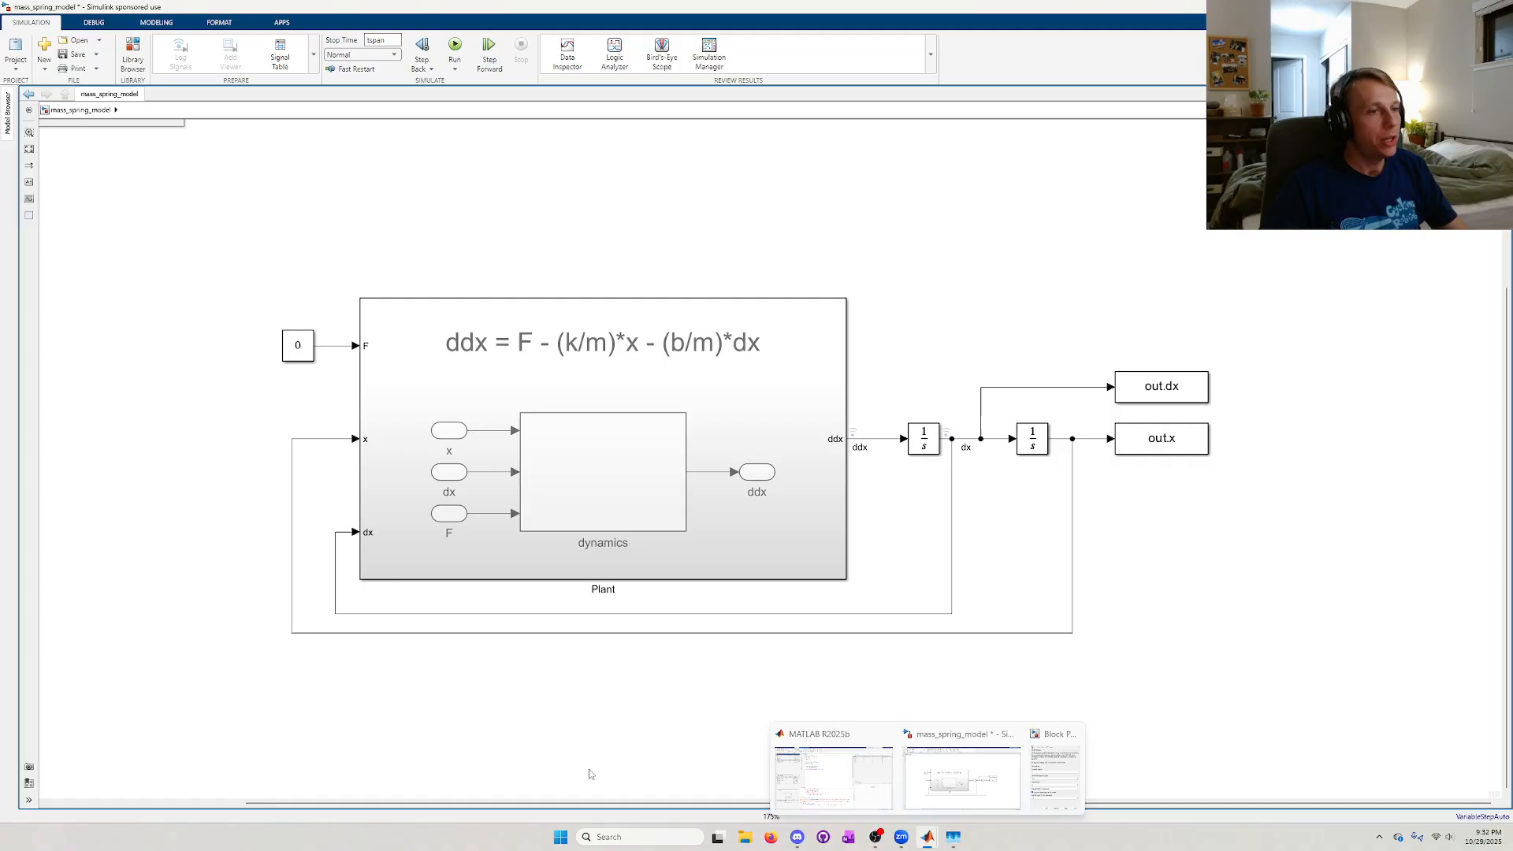
pyautogui.click(931, 838)
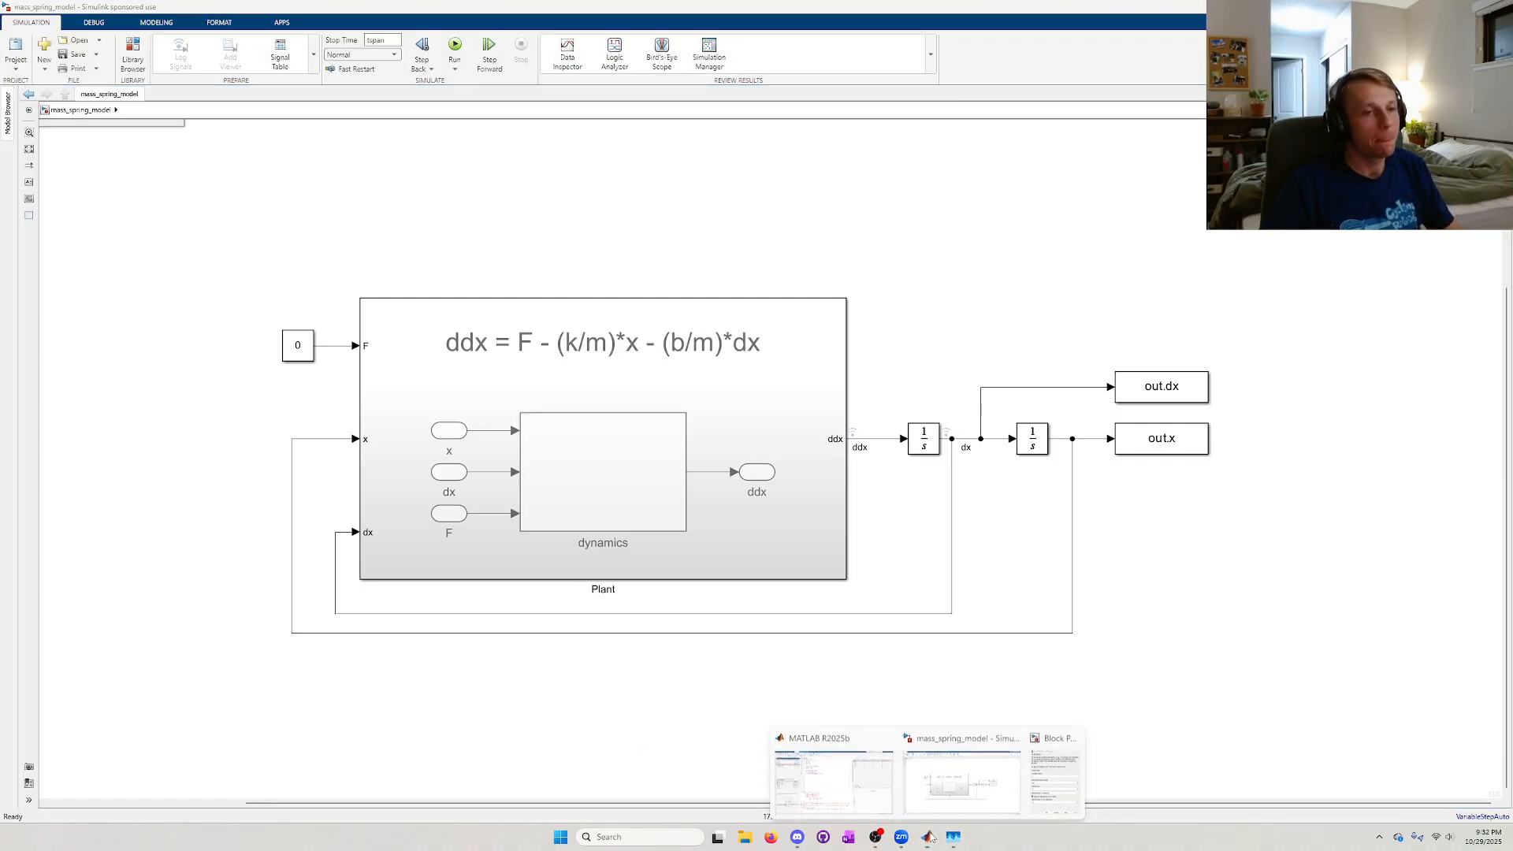
pyautogui.click(844, 771)
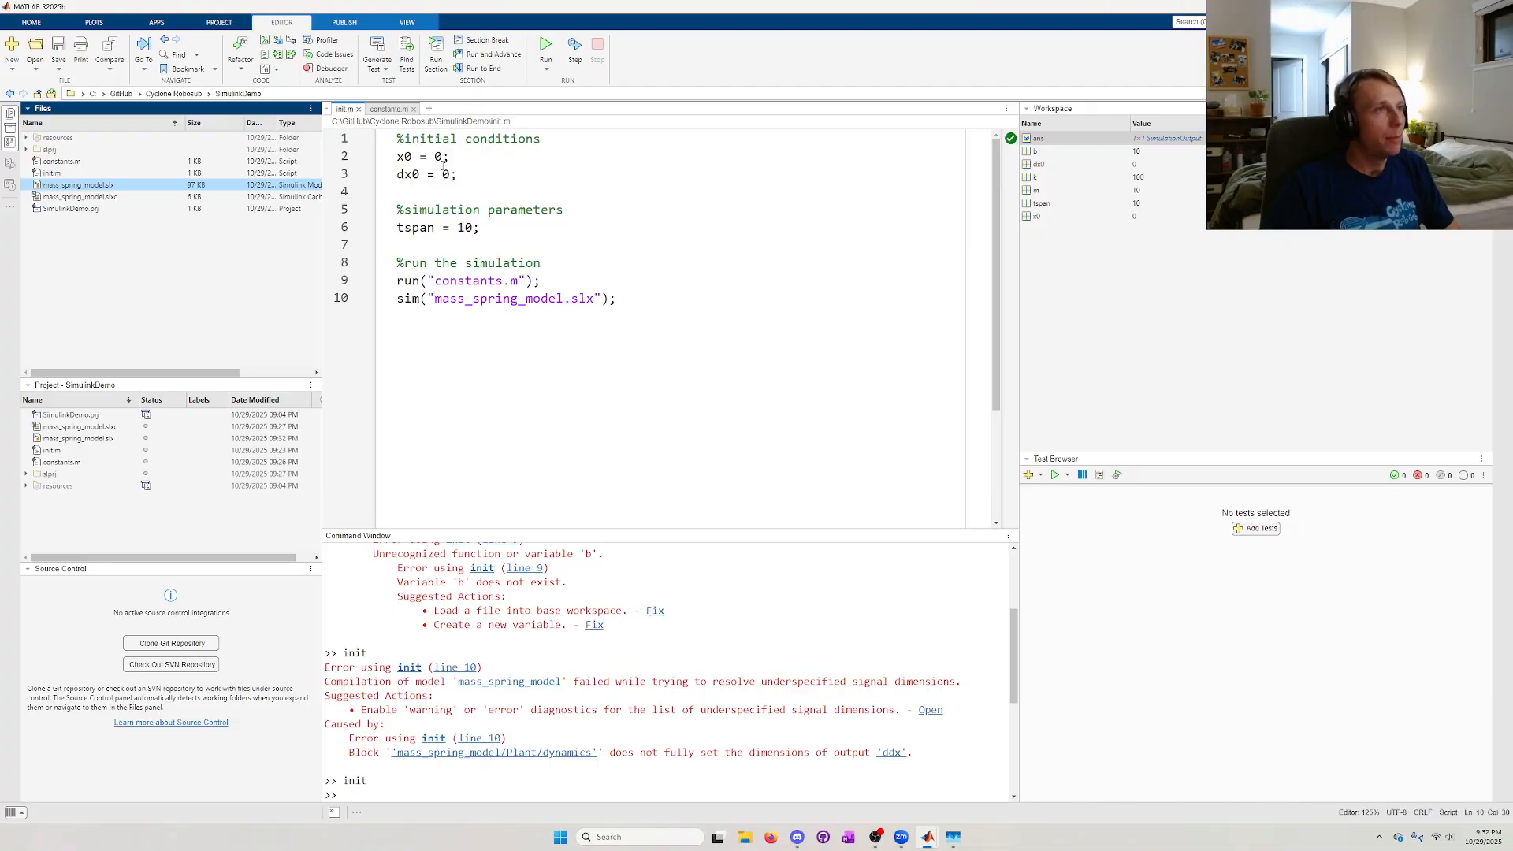
pyautogui.doubleClick(438, 156)
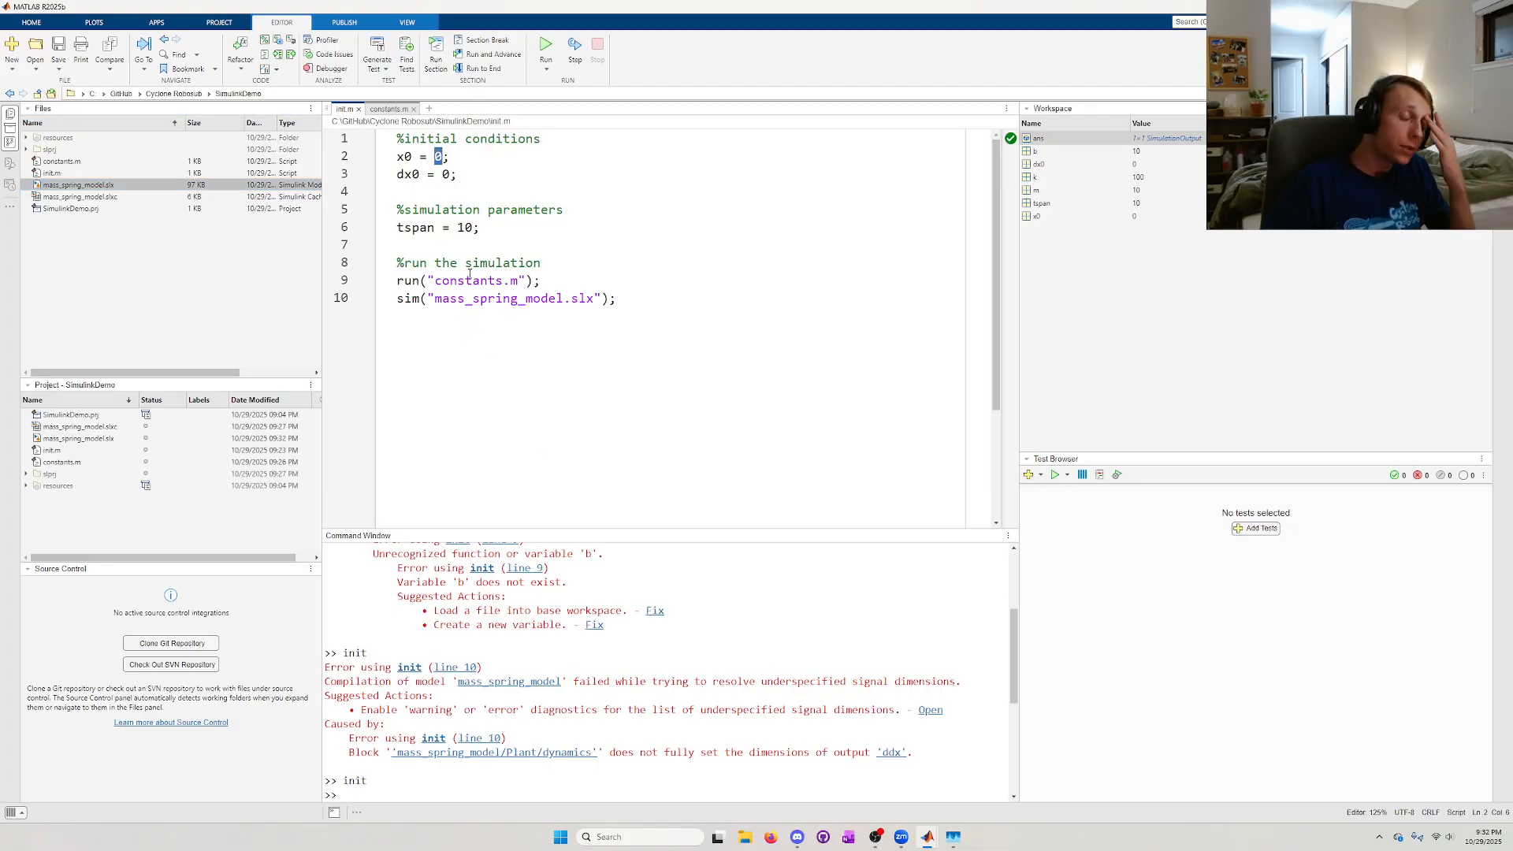
pyautogui.write('10')
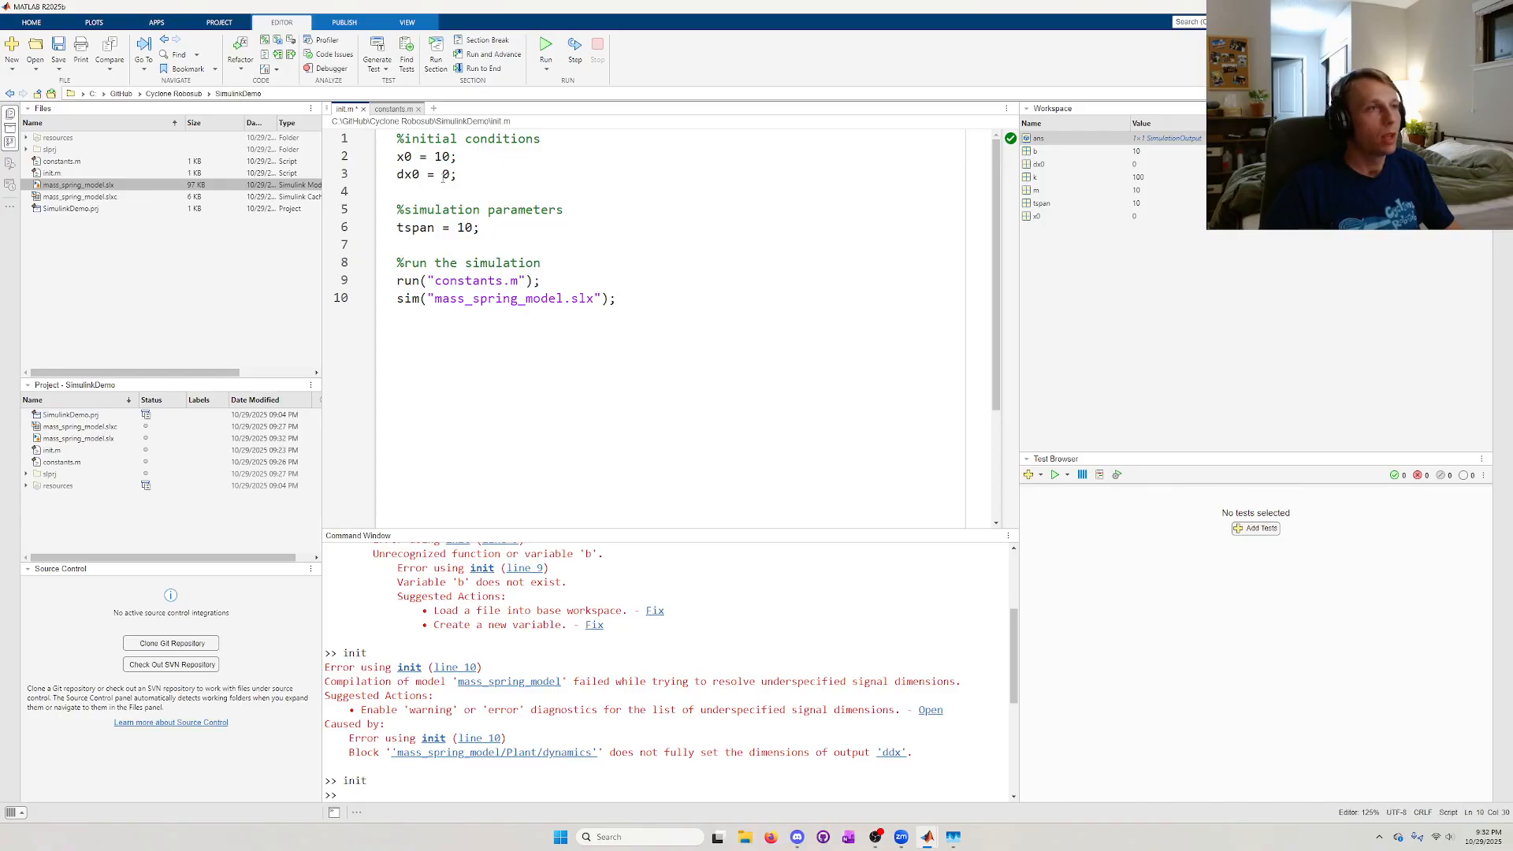
pyautogui.moveTo(469, 183); pyautogui.dragTo(379, 157)
pyautogui.click(530, 173)
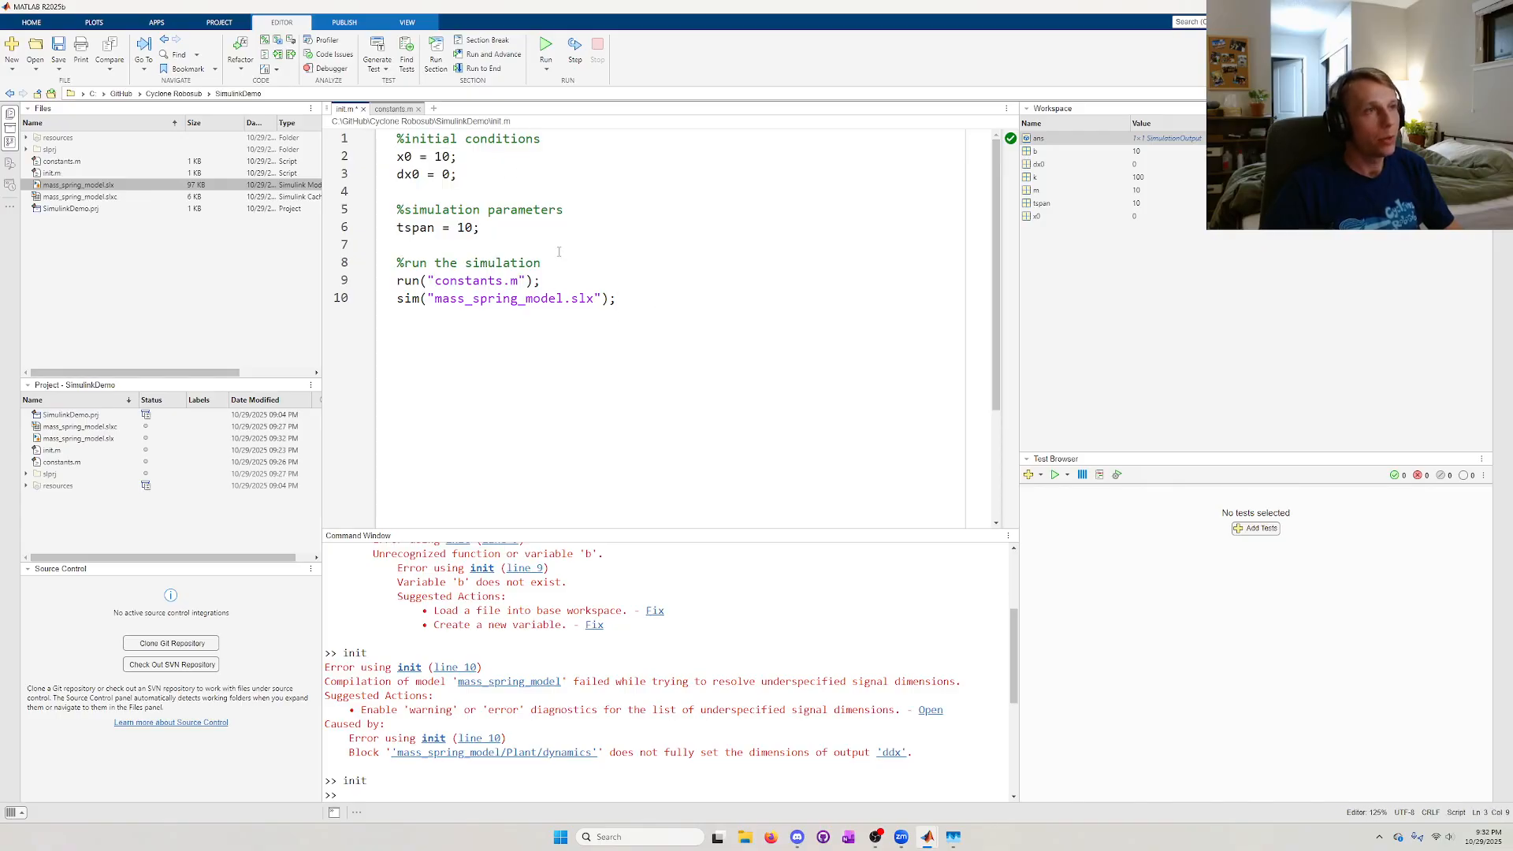
pyautogui.press('F5')
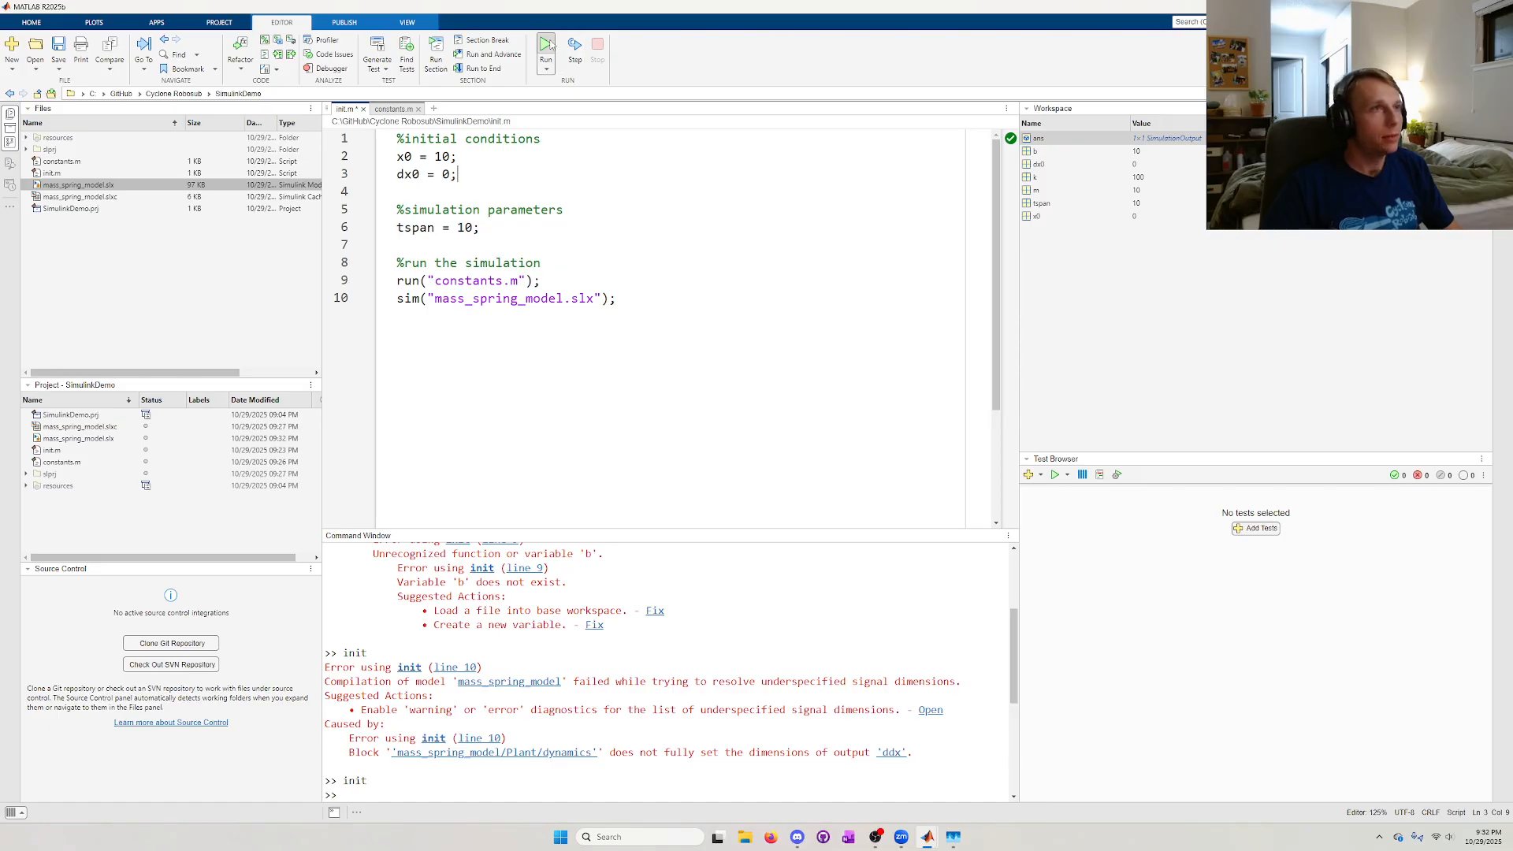
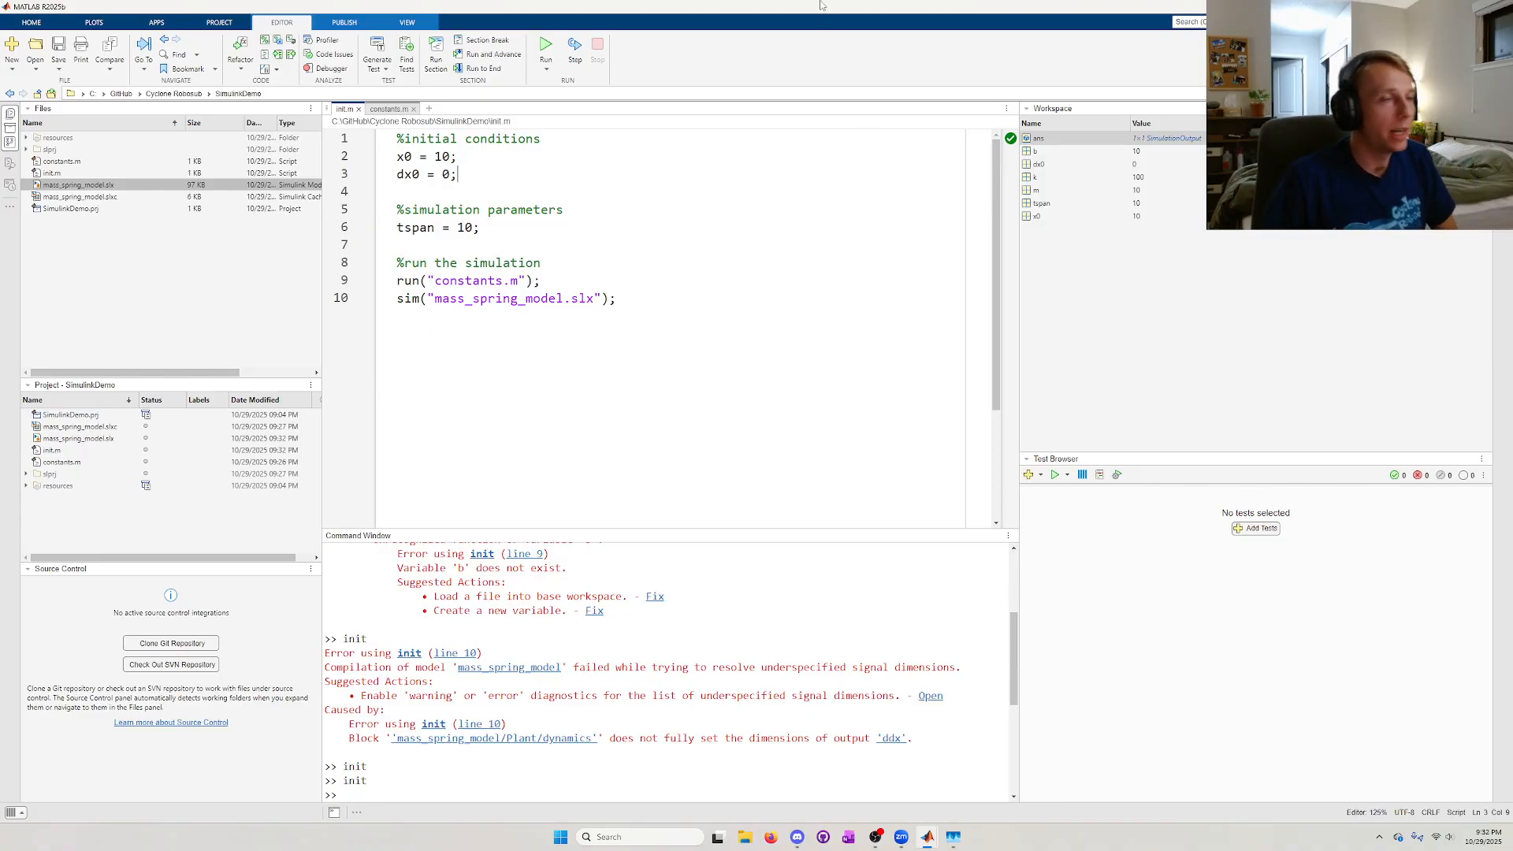
# - Assign the output of the sim call in init.m to a variable named results
pyautogui.click(397, 299)
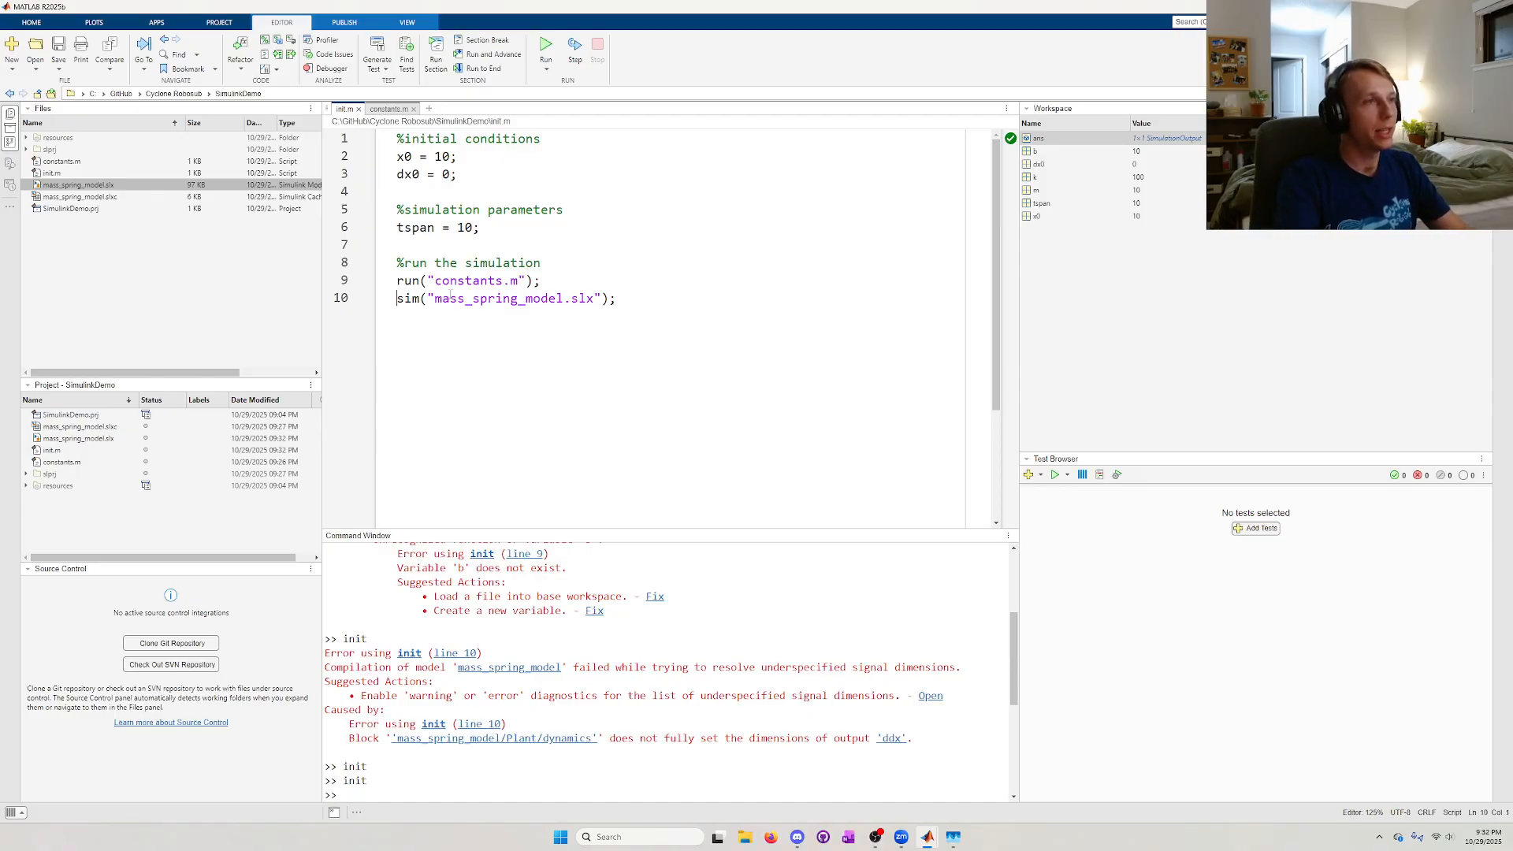
pyautogui.write('results =')
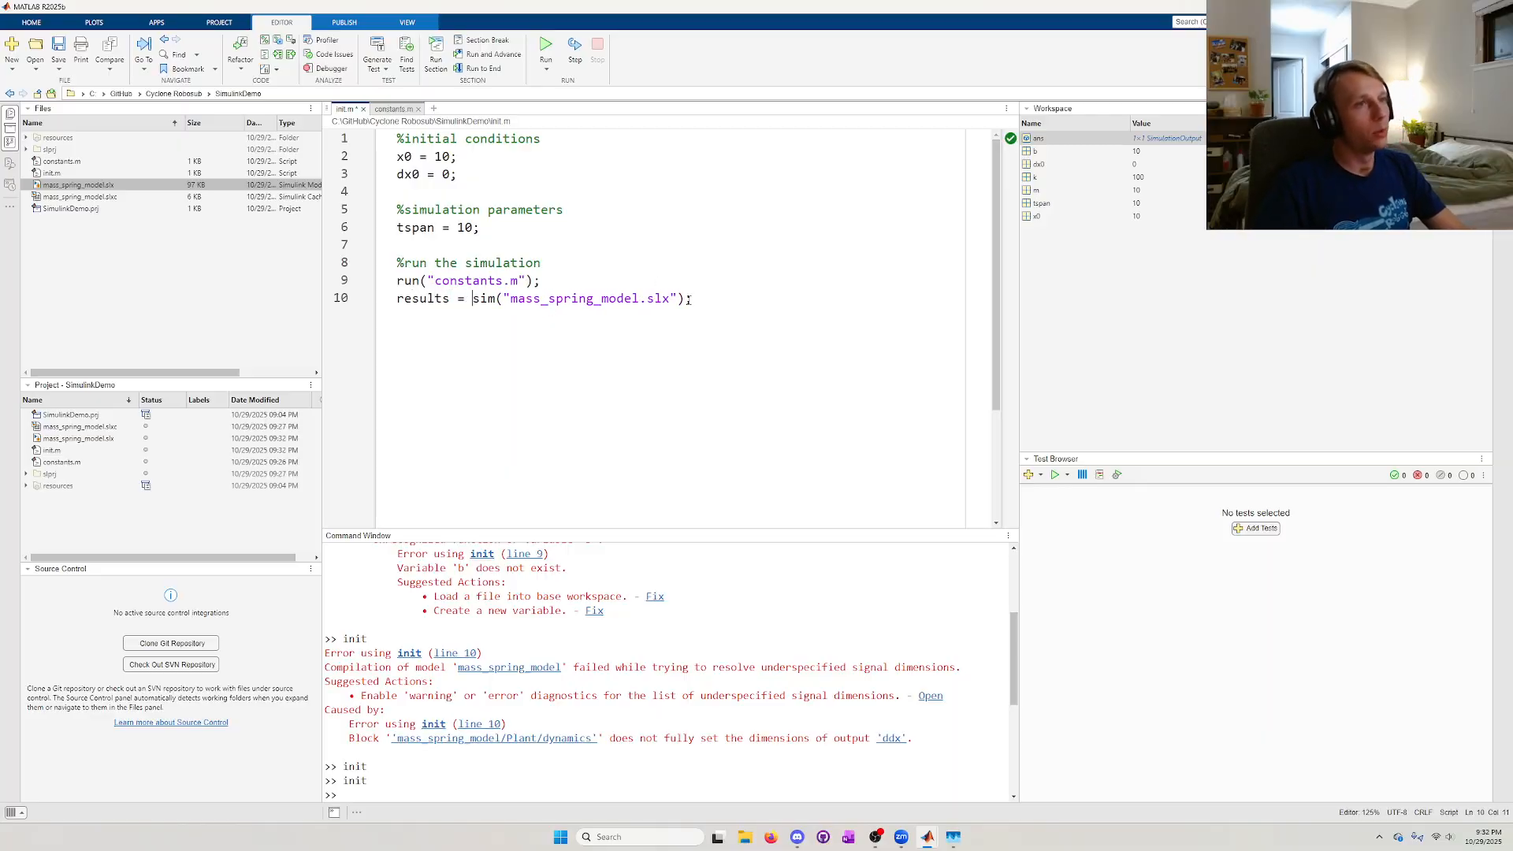
pyautogui.moveTo(690, 299); pyautogui.dragTo(397, 300)
pyautogui.click(604, 379)
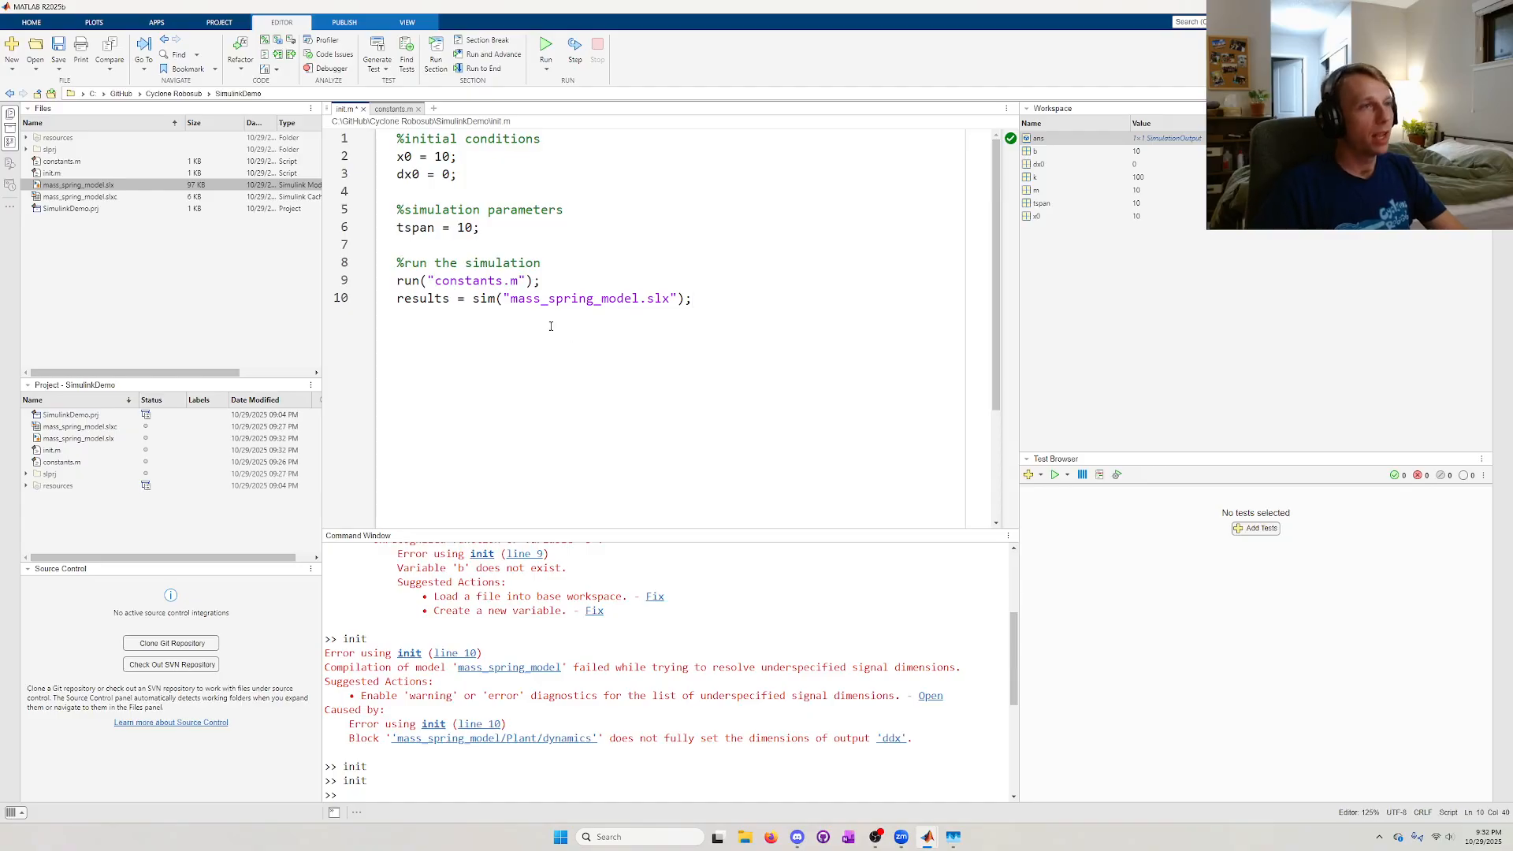
pyautogui.doubleClick(418, 300)
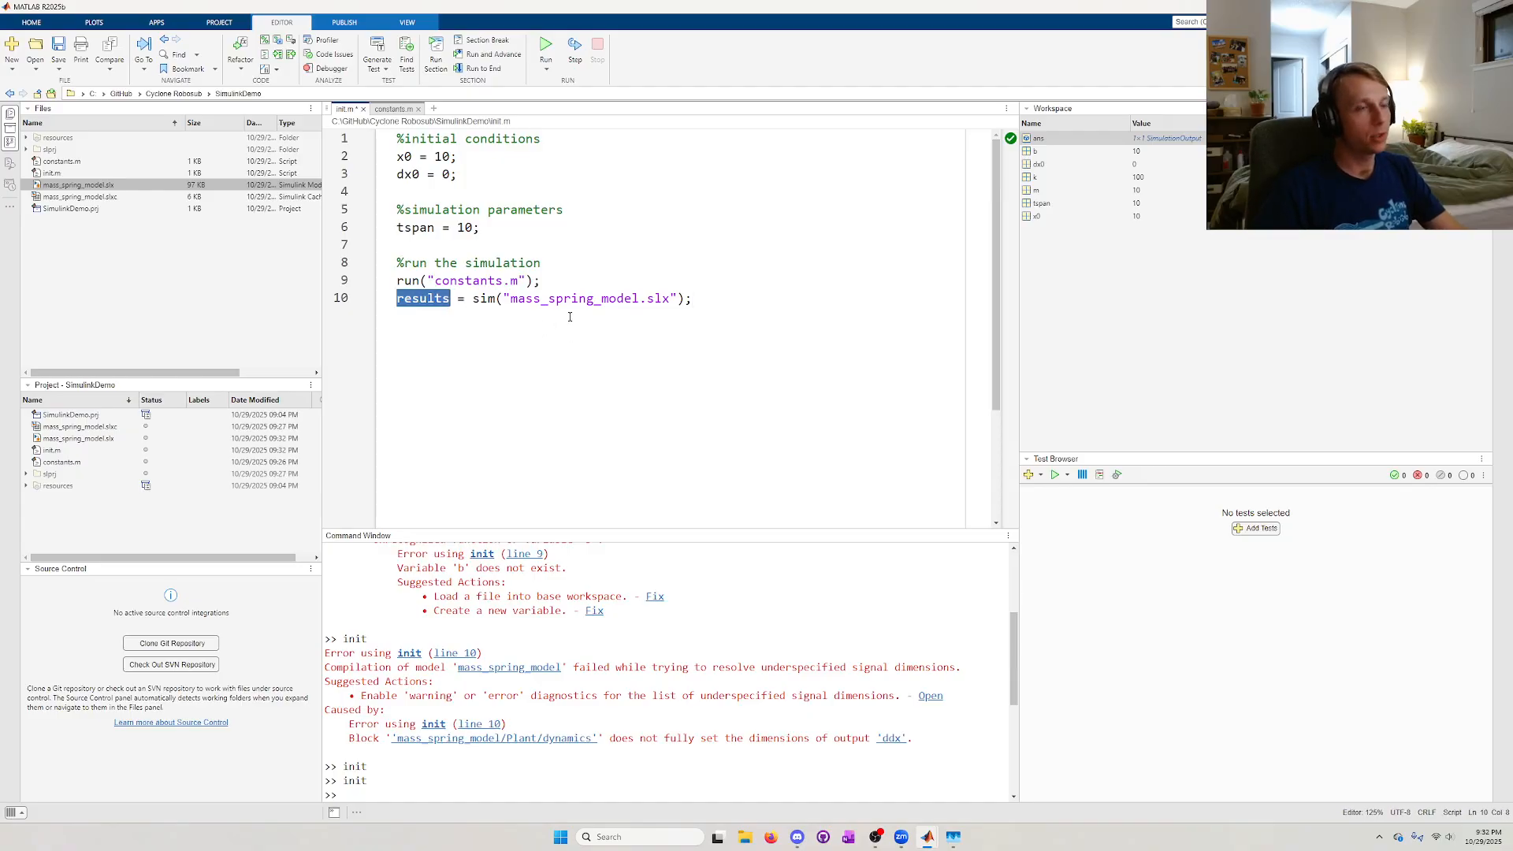
pyautogui.click(471, 368)
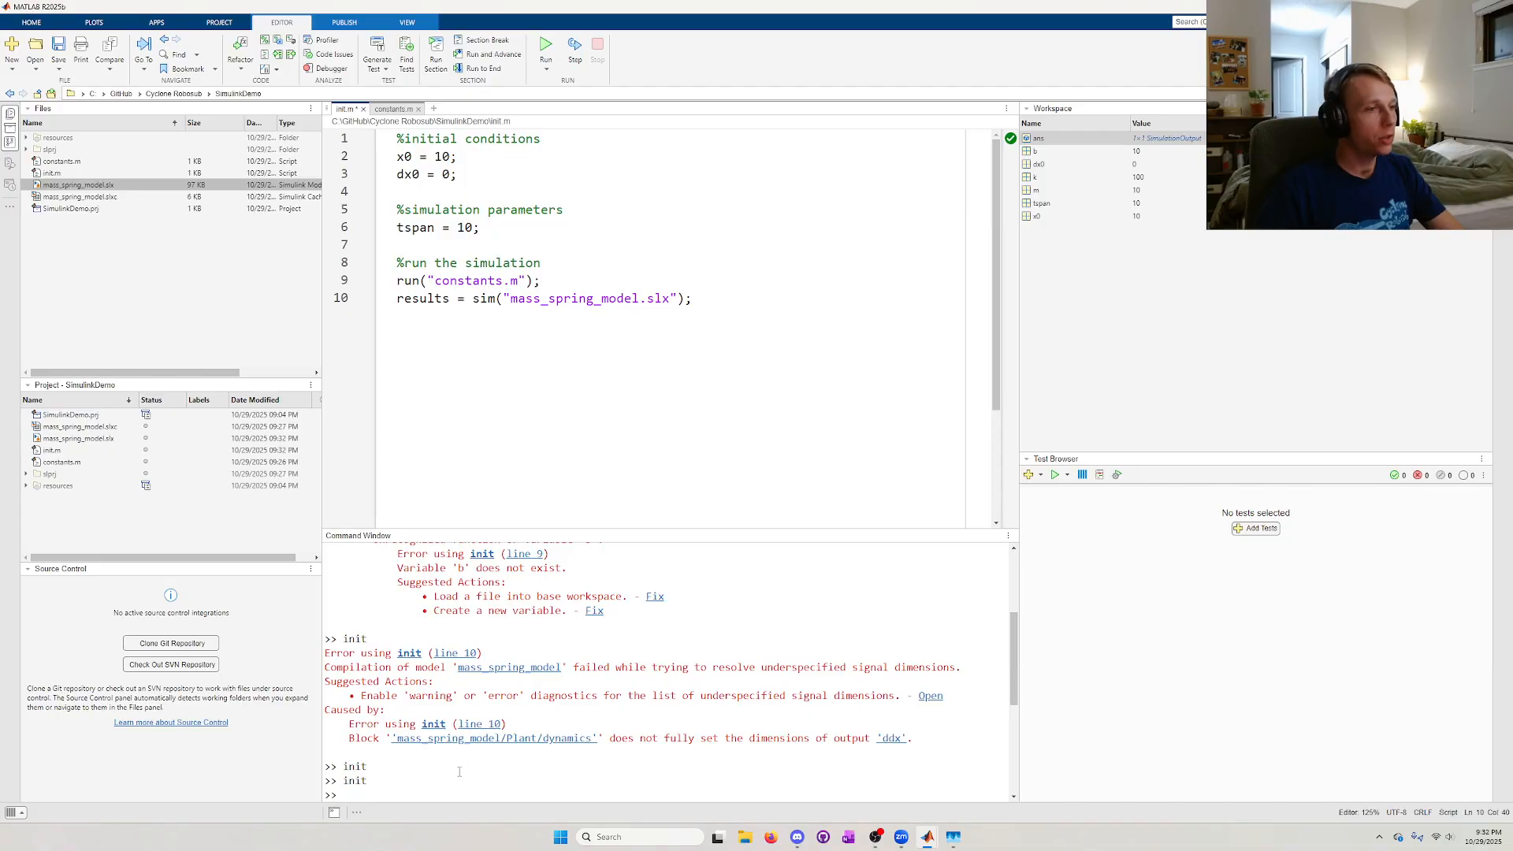
pyautogui.moveTo(452, 793); pyautogui.dragTo(331, 543)
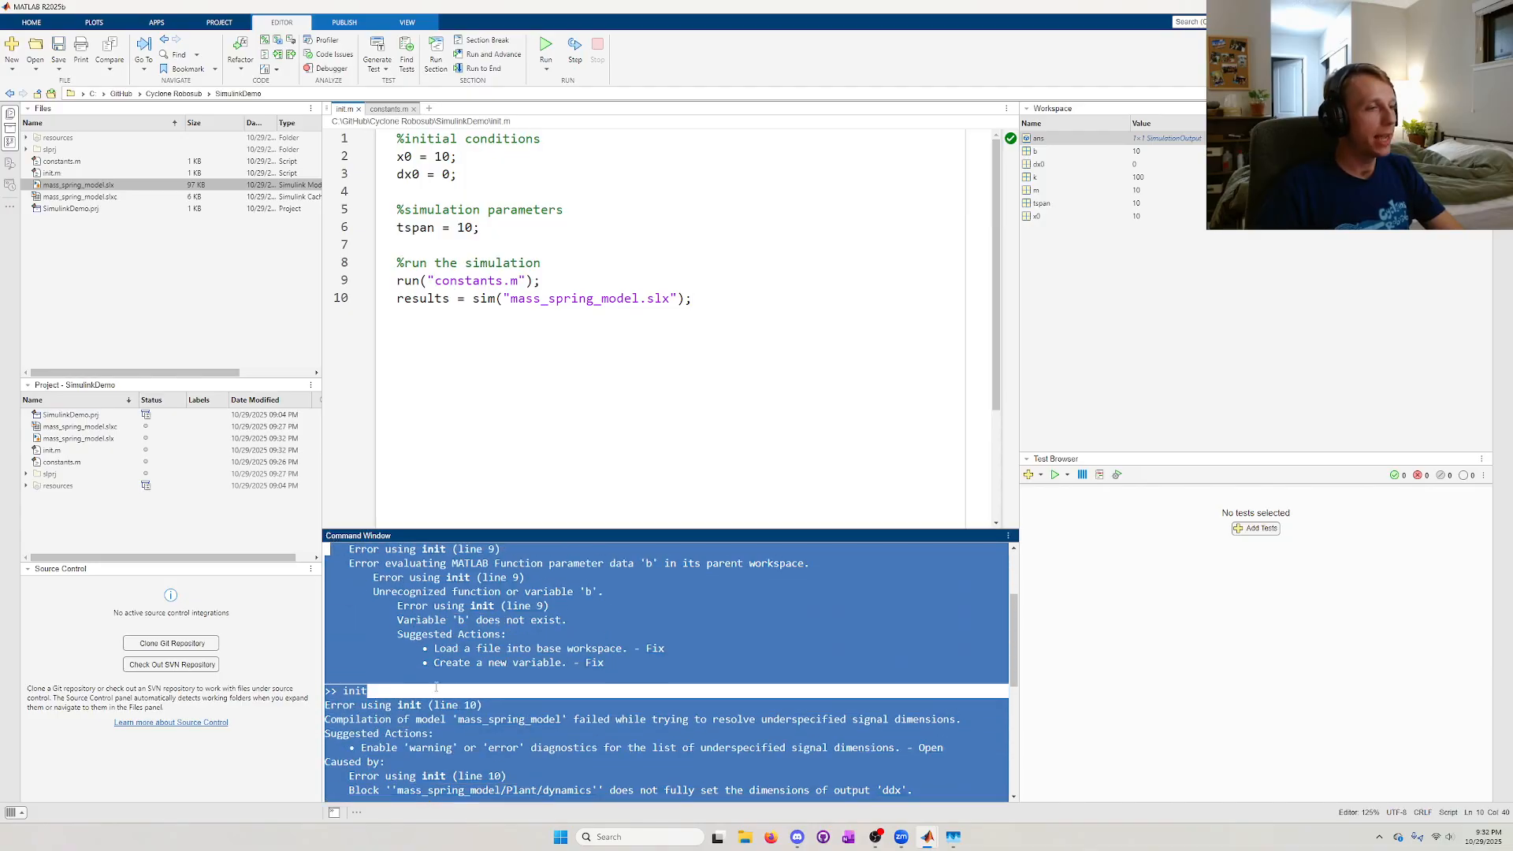
pyautogui.scroll(-2, 445, 702)
pyautogui.click(464, 740)
pyautogui.scroll(2, 418, 677)
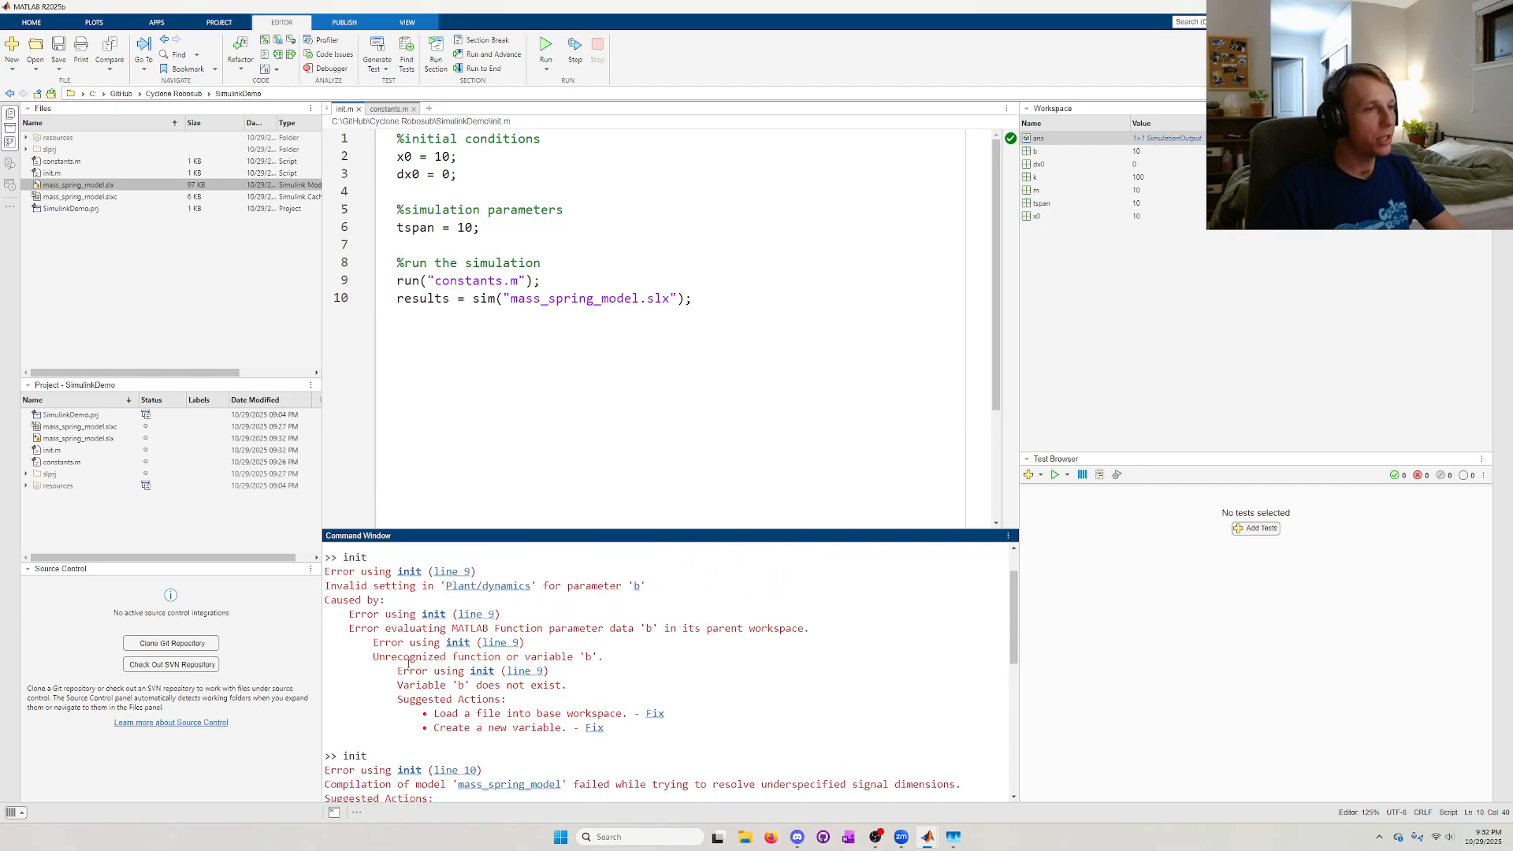
pyautogui.scroll(1, 409, 663)
pyautogui.scroll(-5, 425, 658)
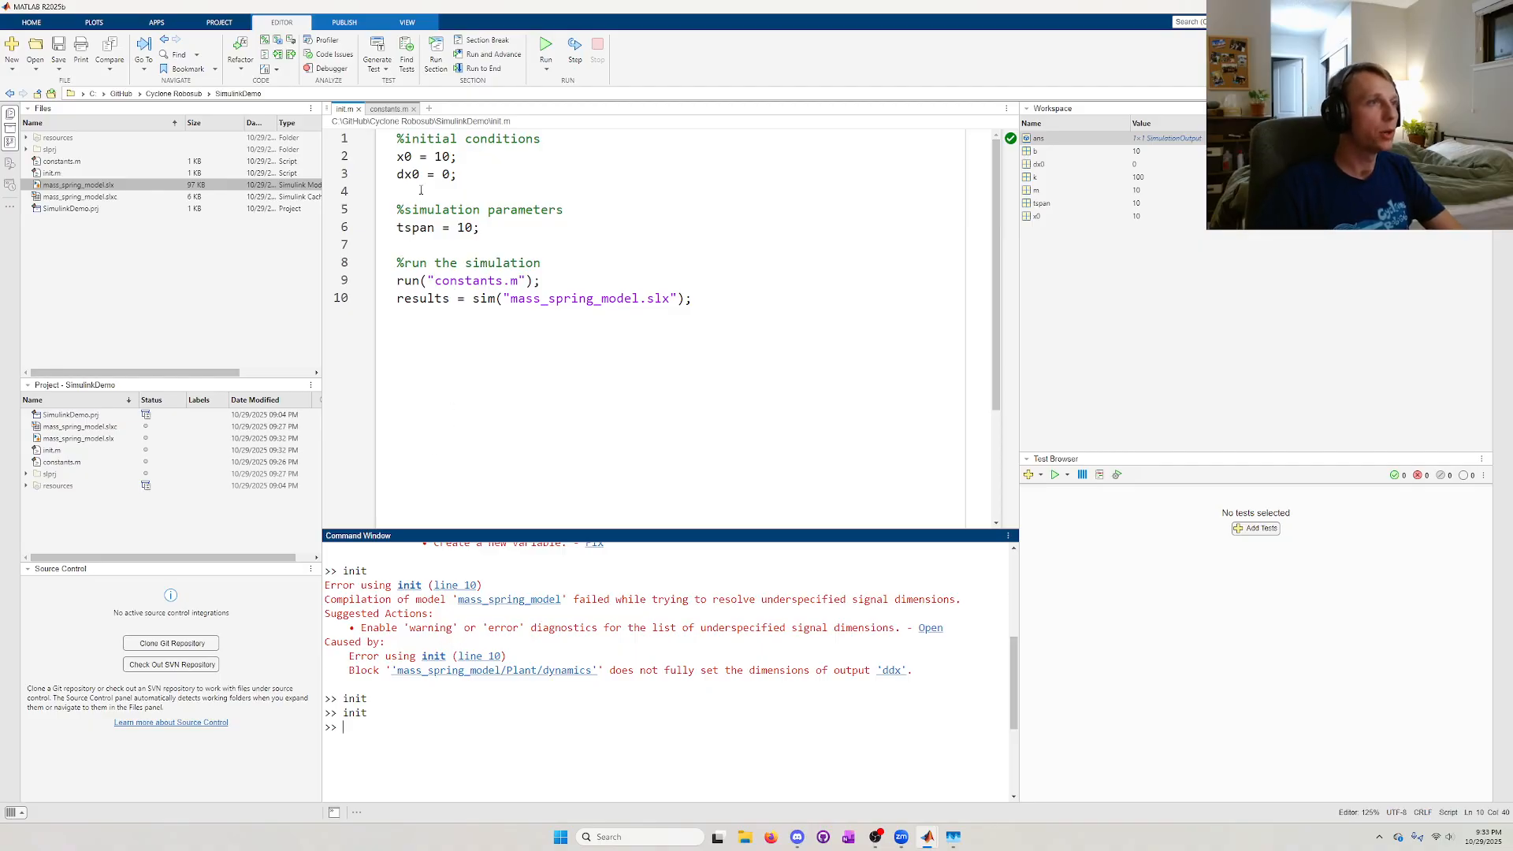
# - Insert the commands clc, clear all and close all on separate lines at the start of init.m, followed by a blank line
pyautogui.click(397, 137)
pyautogui.press('Return')
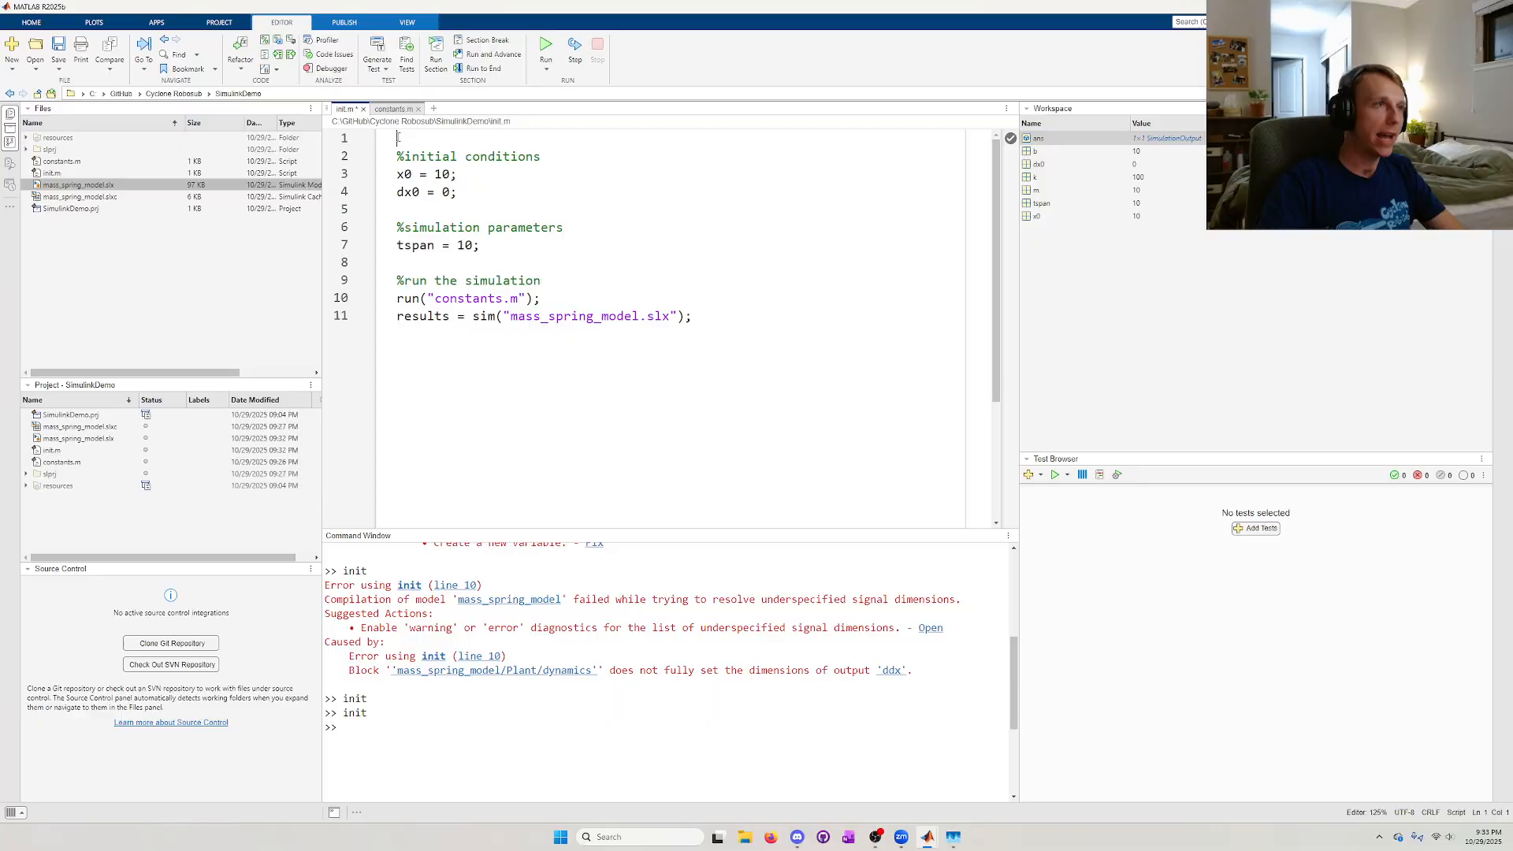
pyautogui.write('c')
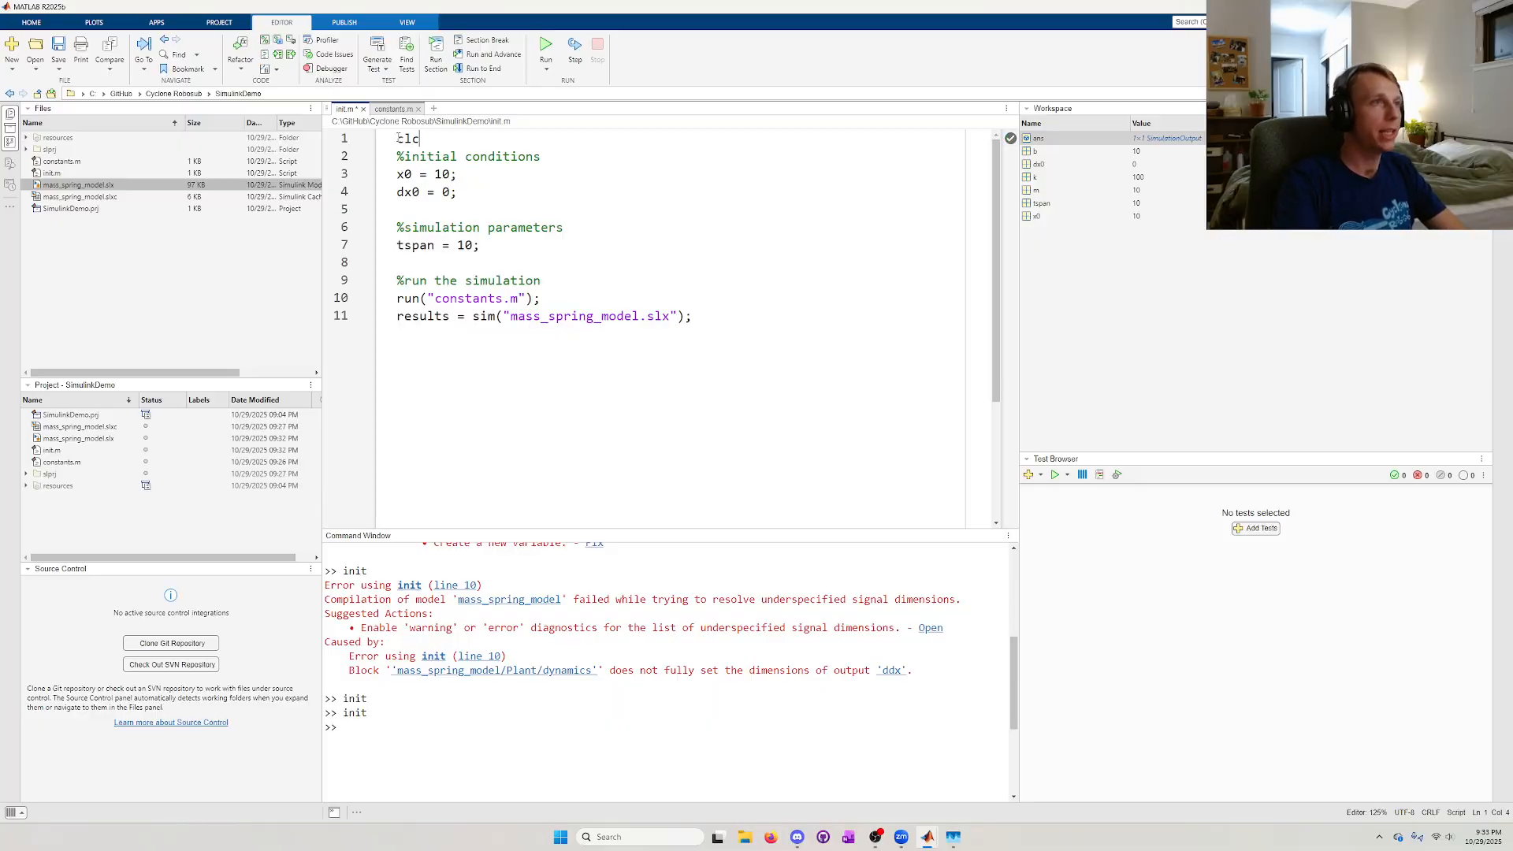
pyautogui.write('lc')
pyautogui.press('Return')
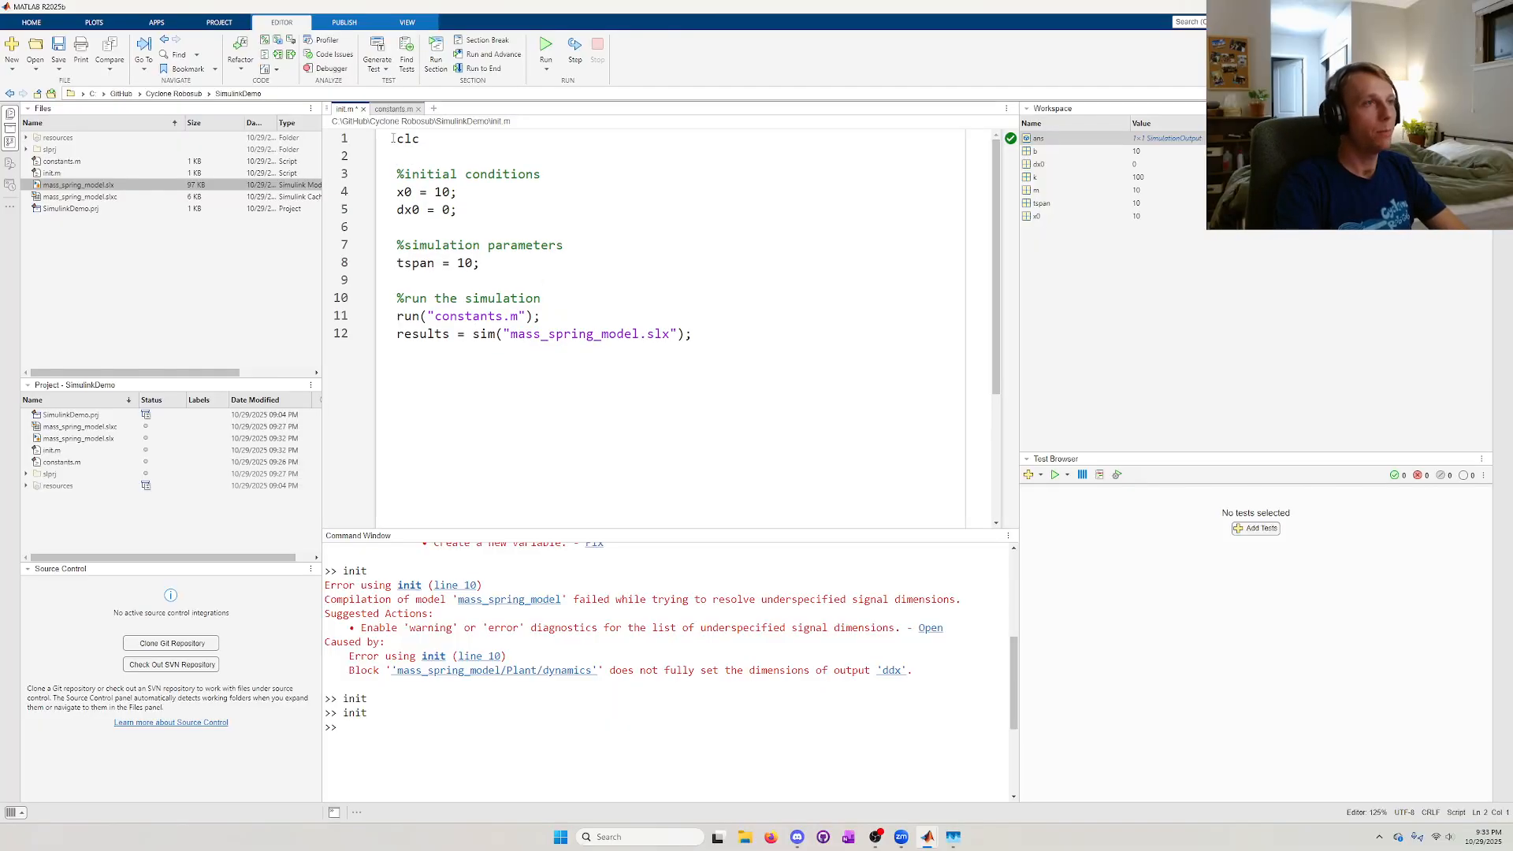
pyautogui.write('clear all')
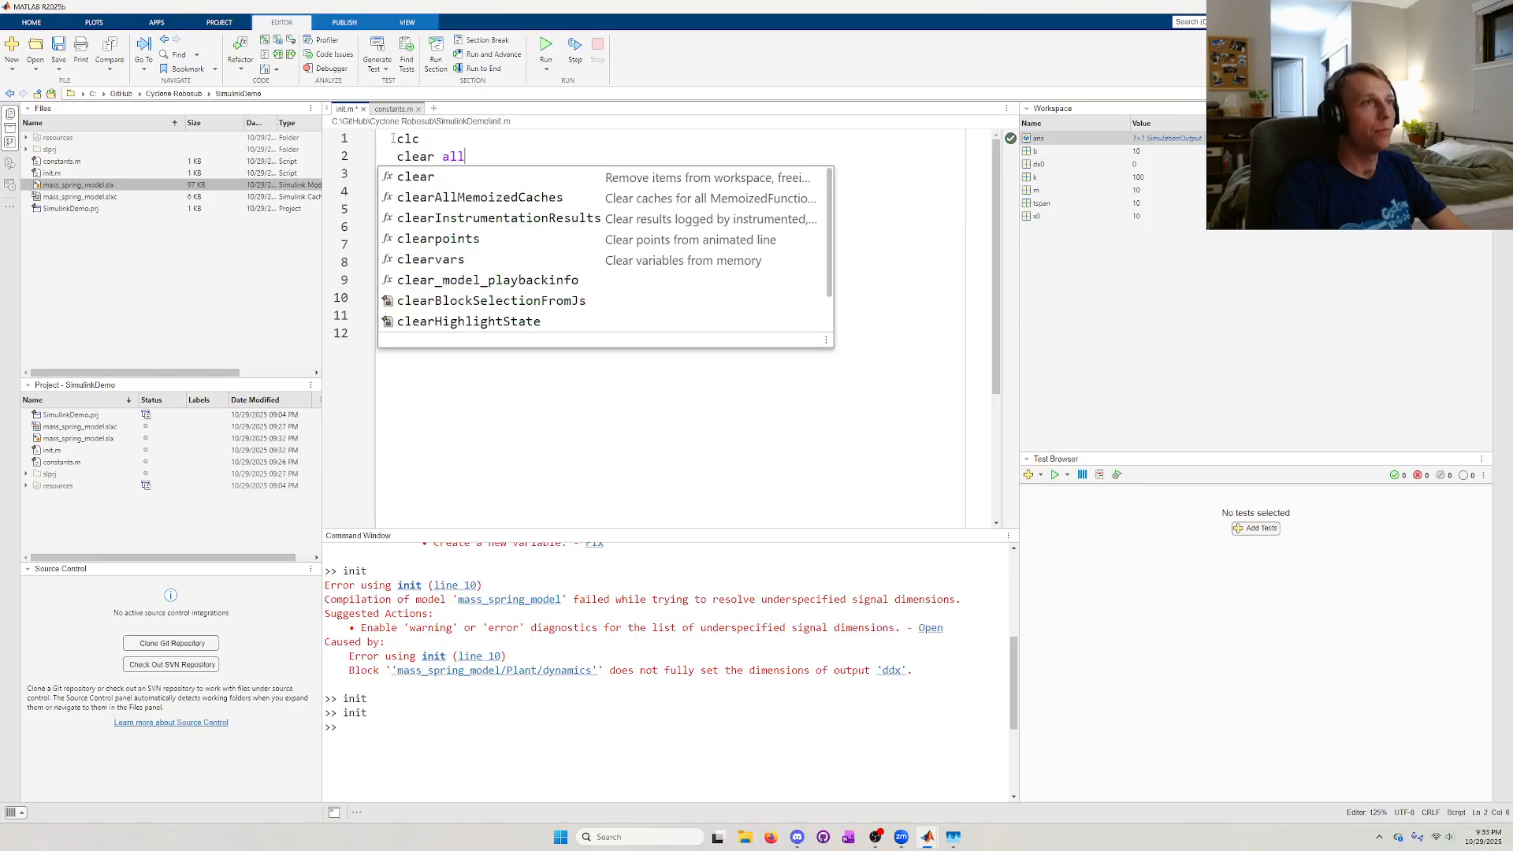
pyautogui.press('Return')
pyautogui.write('close')
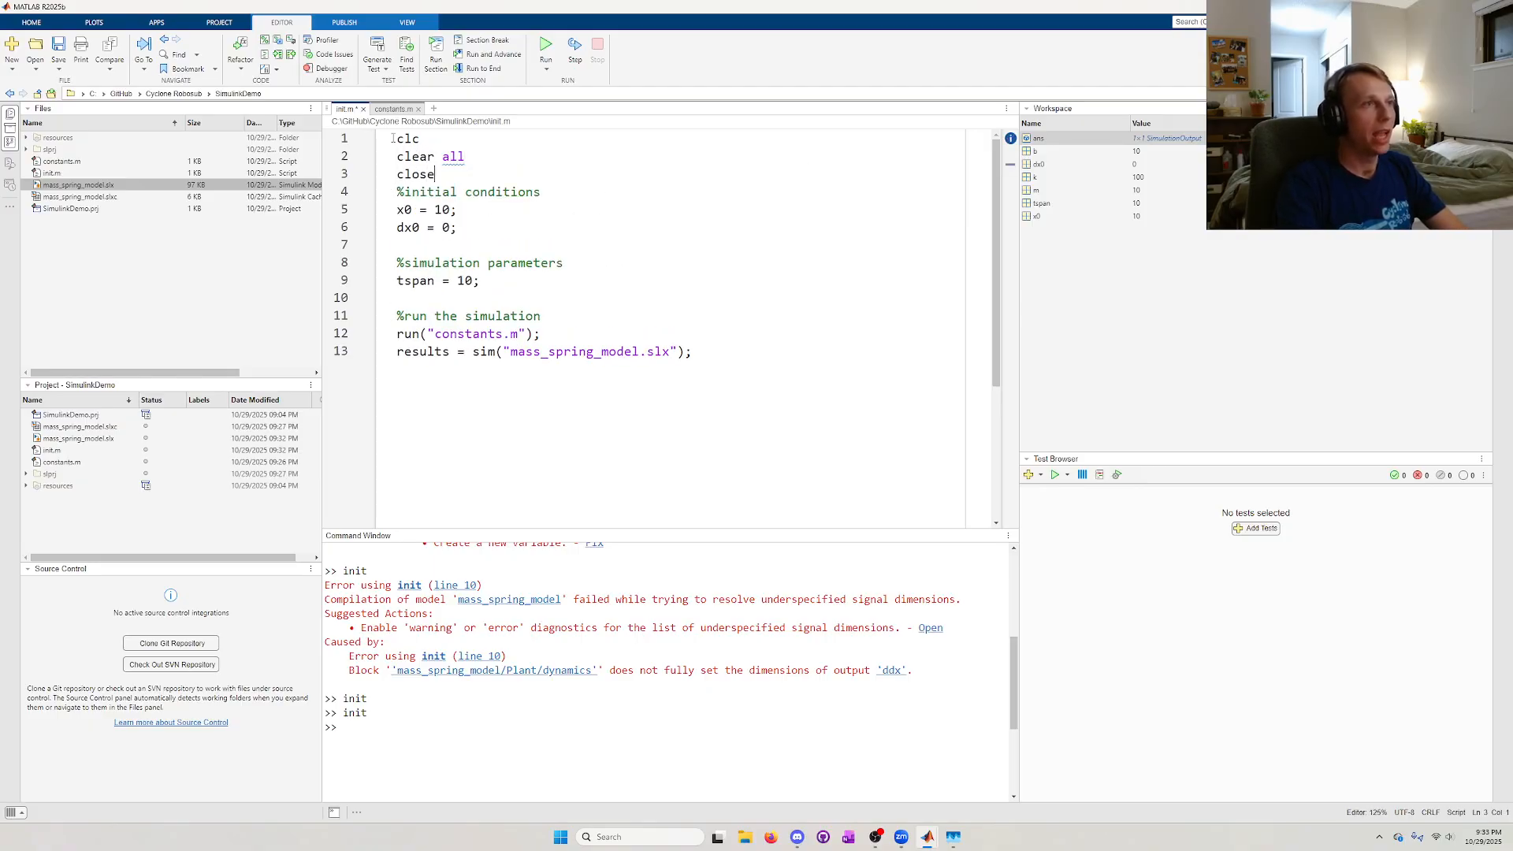
pyautogui.write(' all')
pyautogui.press('Return')
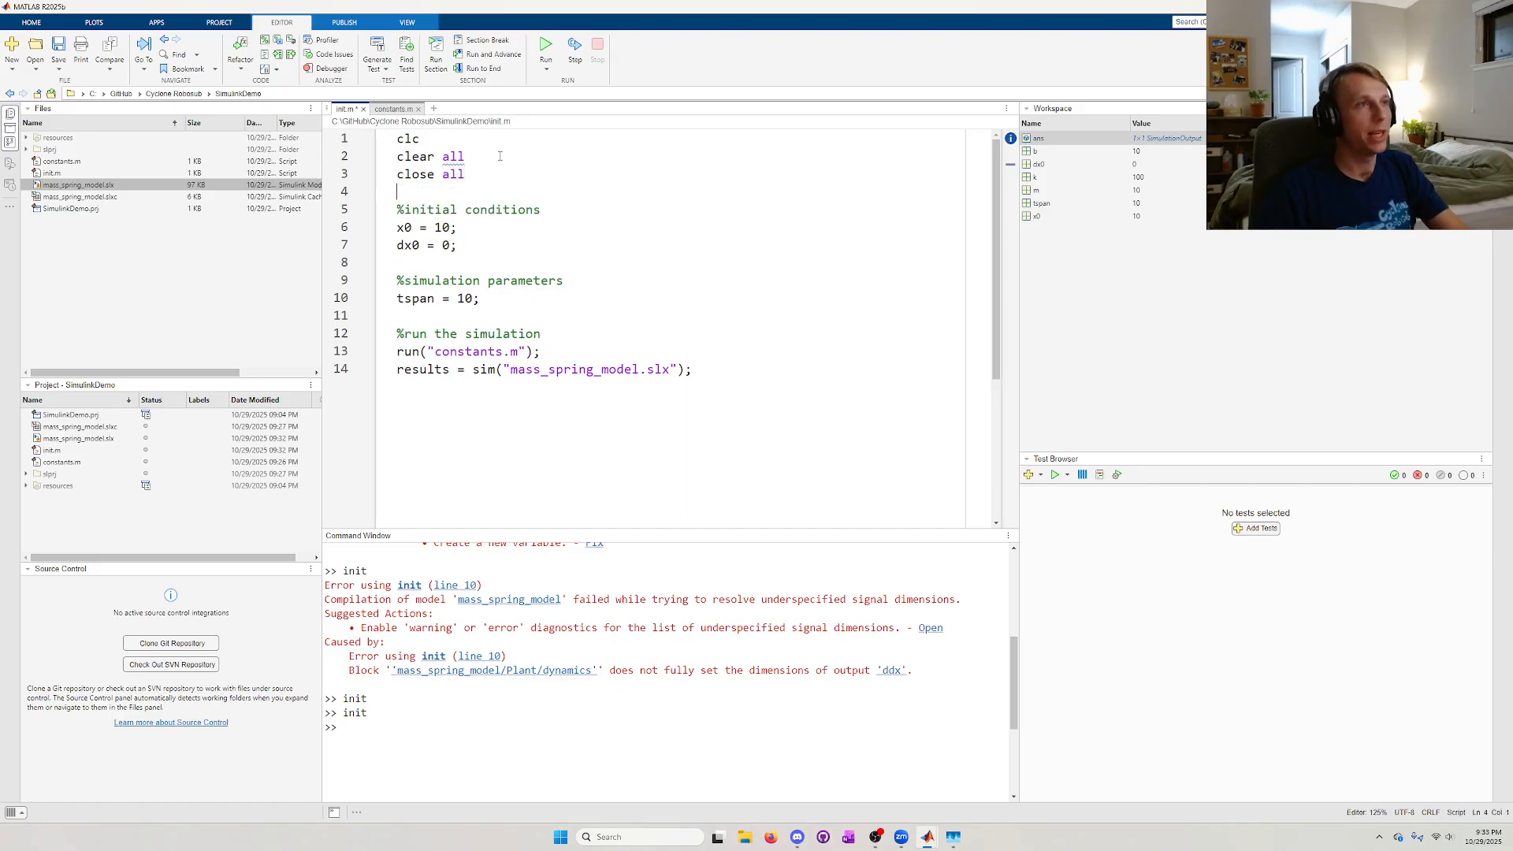
# - Examine the code hint on the clear all line and the workspace variables that the command affects
pyautogui.tripleClick(455, 158)
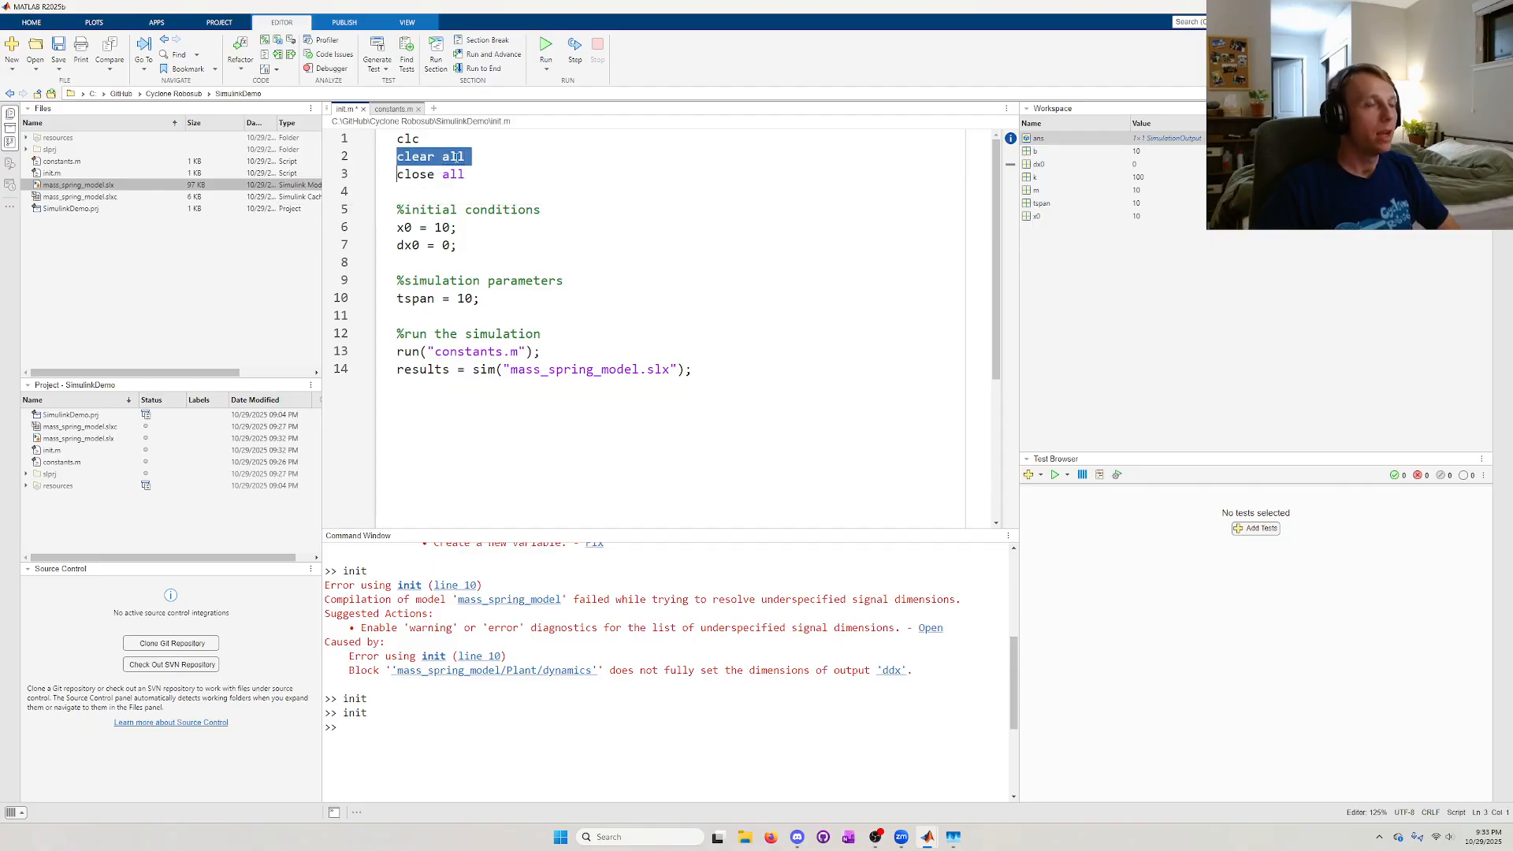
pyautogui.click(458, 158)
pyautogui.moveTo(458, 157)
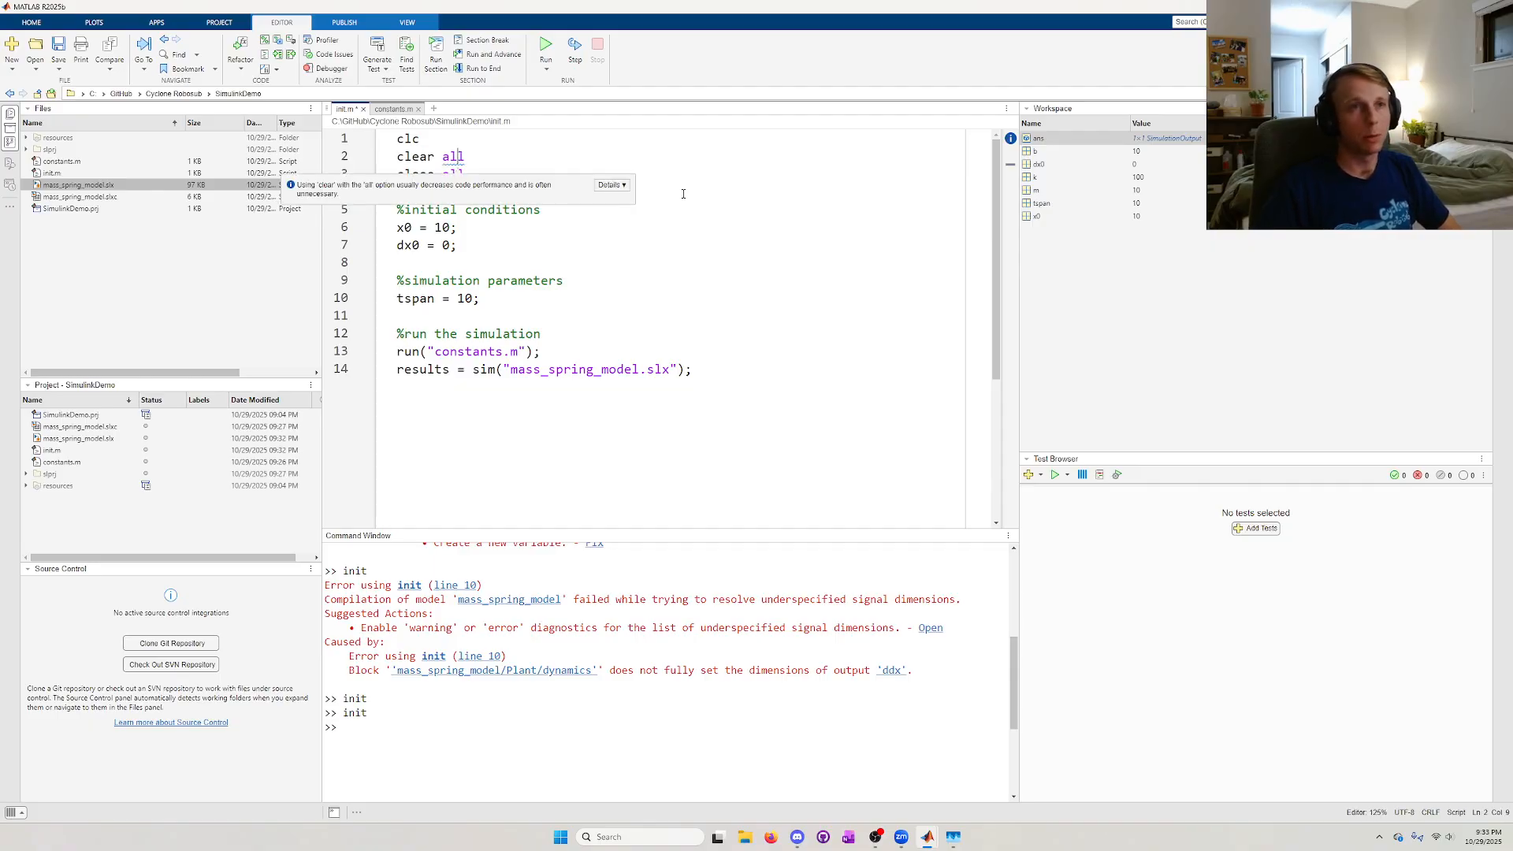
pyautogui.moveTo(1189, 217); pyautogui.dragTo(1213, 138)
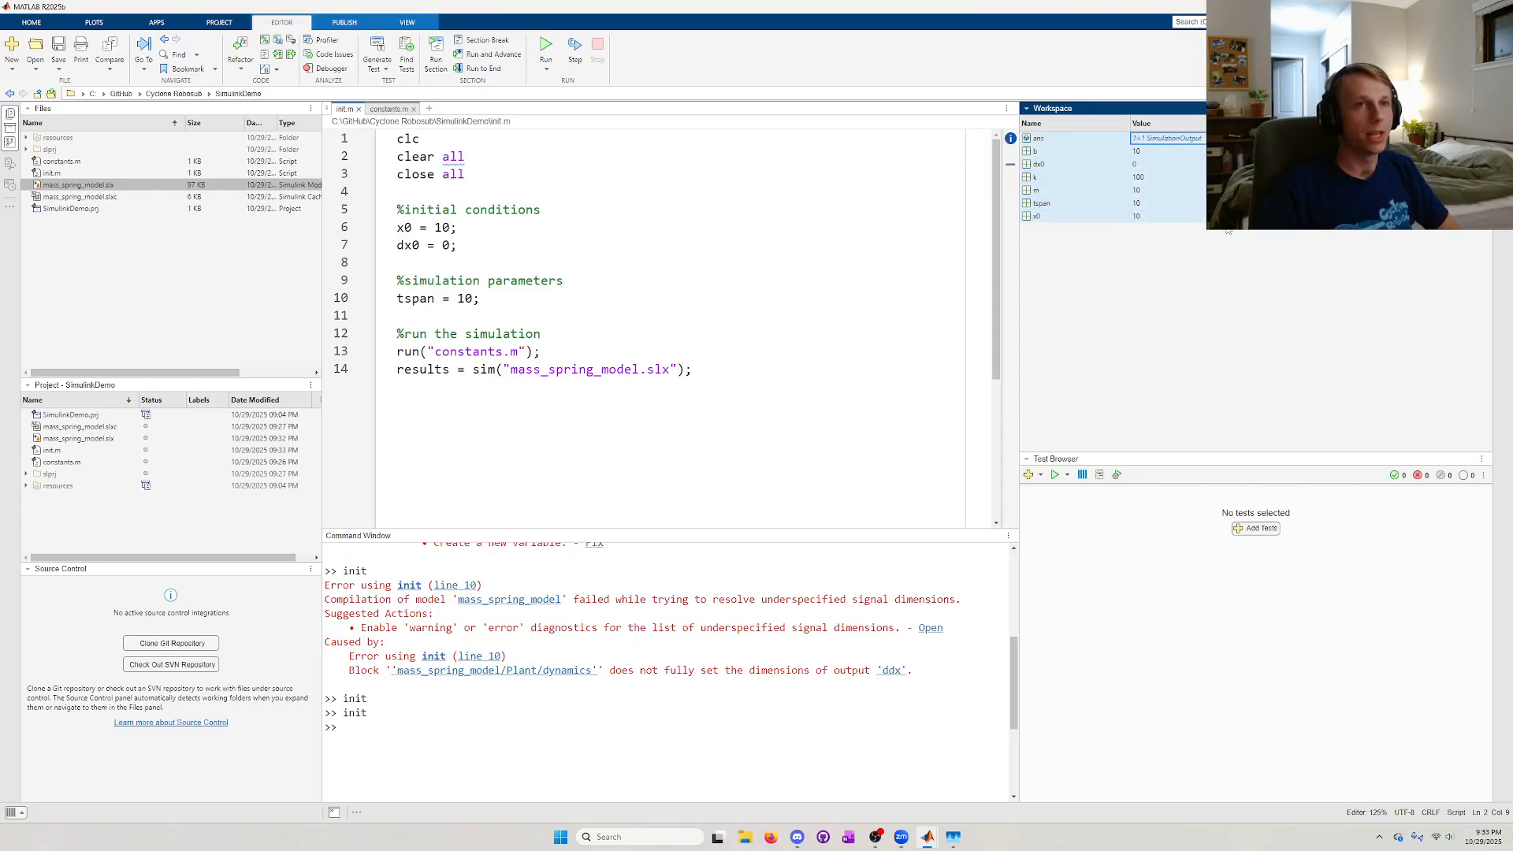
pyautogui.click(1189, 278)
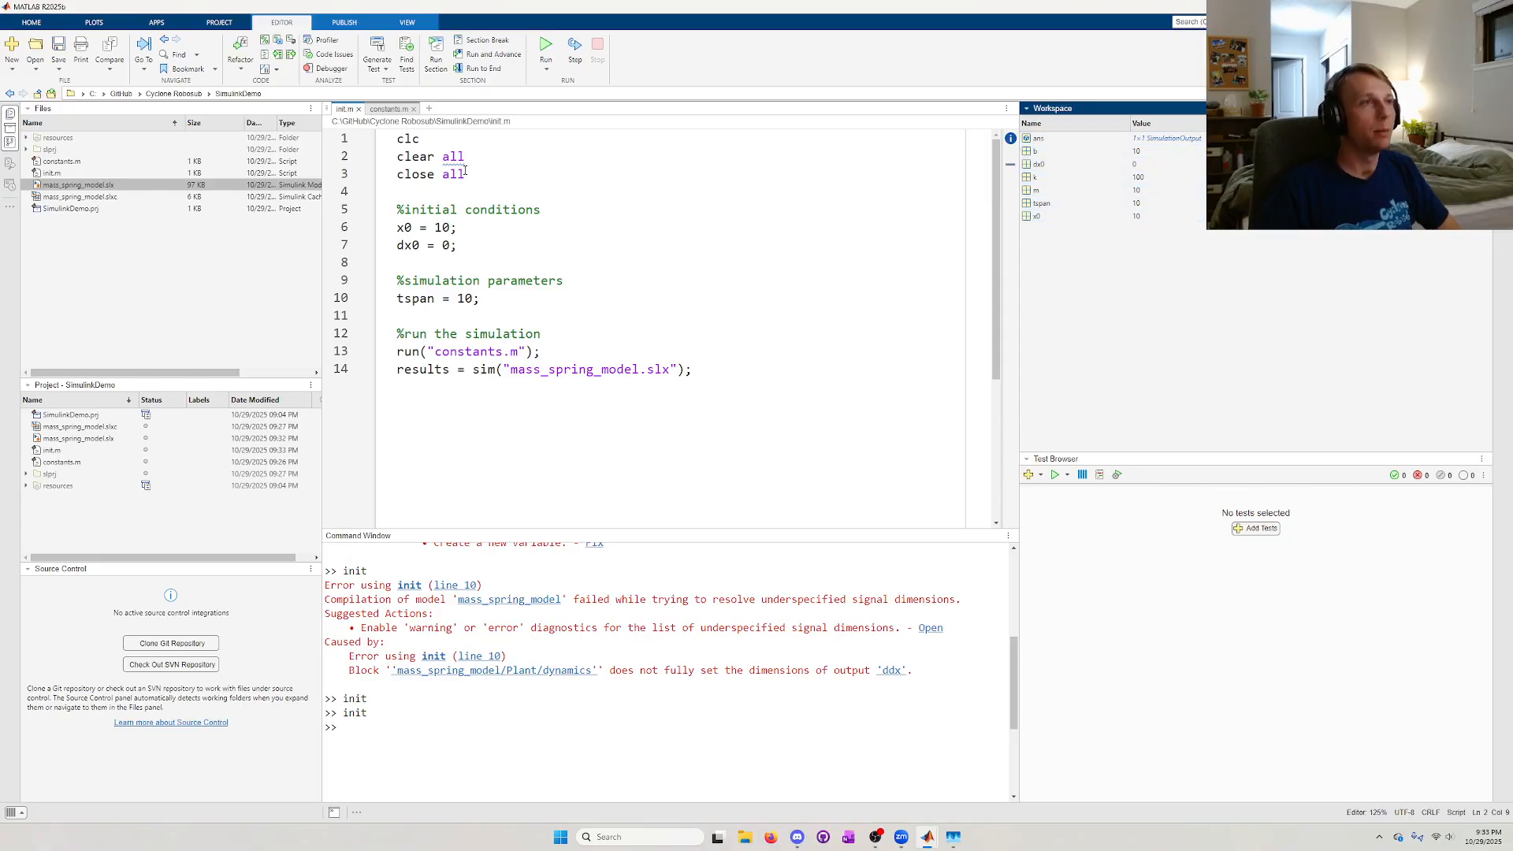
pyautogui.moveTo(459, 156)
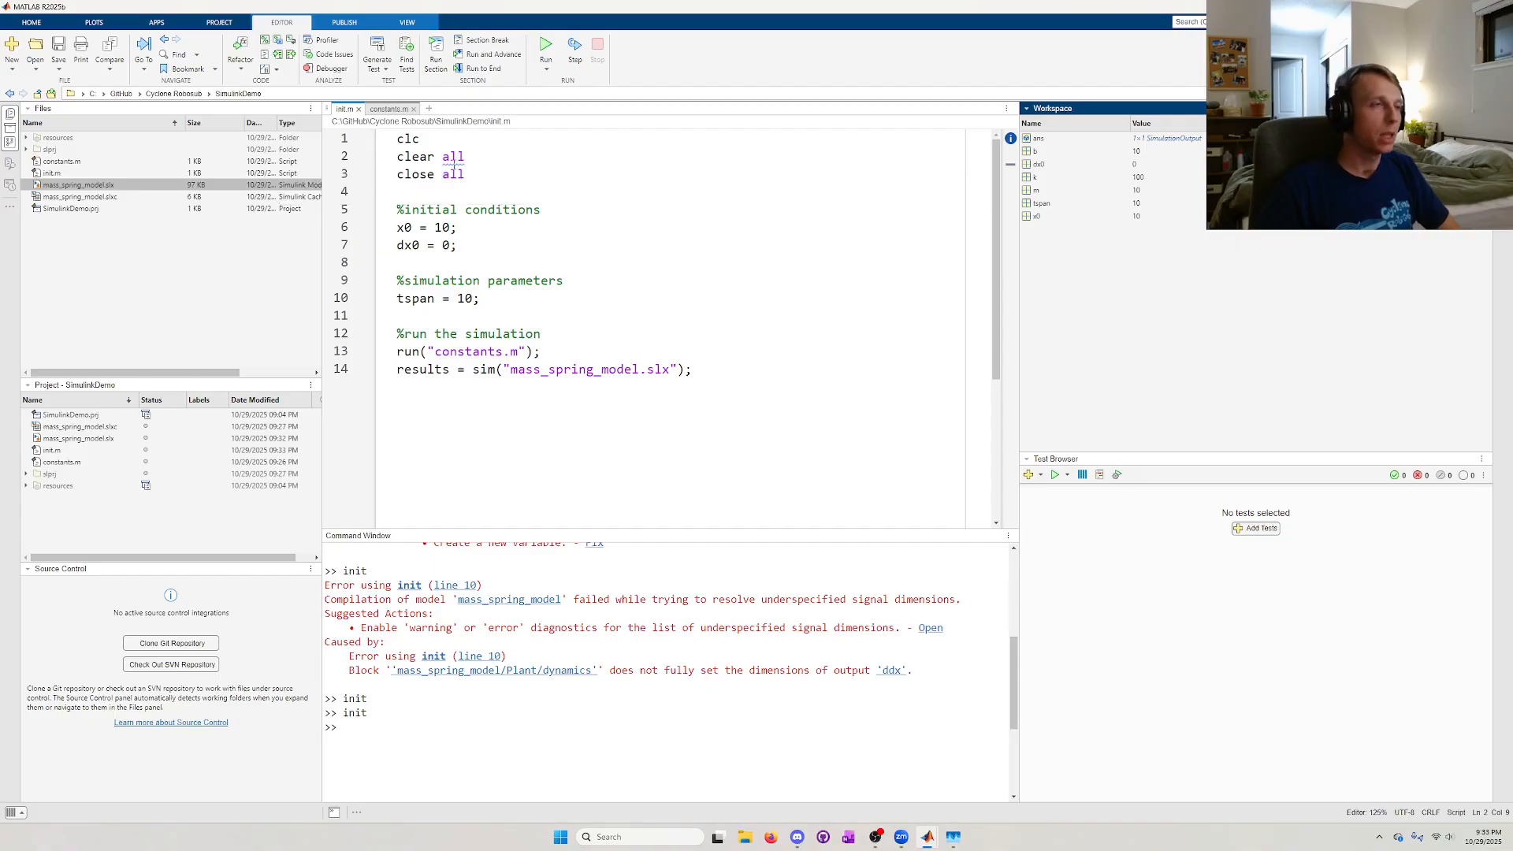
pyautogui.click(456, 156)
pyautogui.click(483, 155)
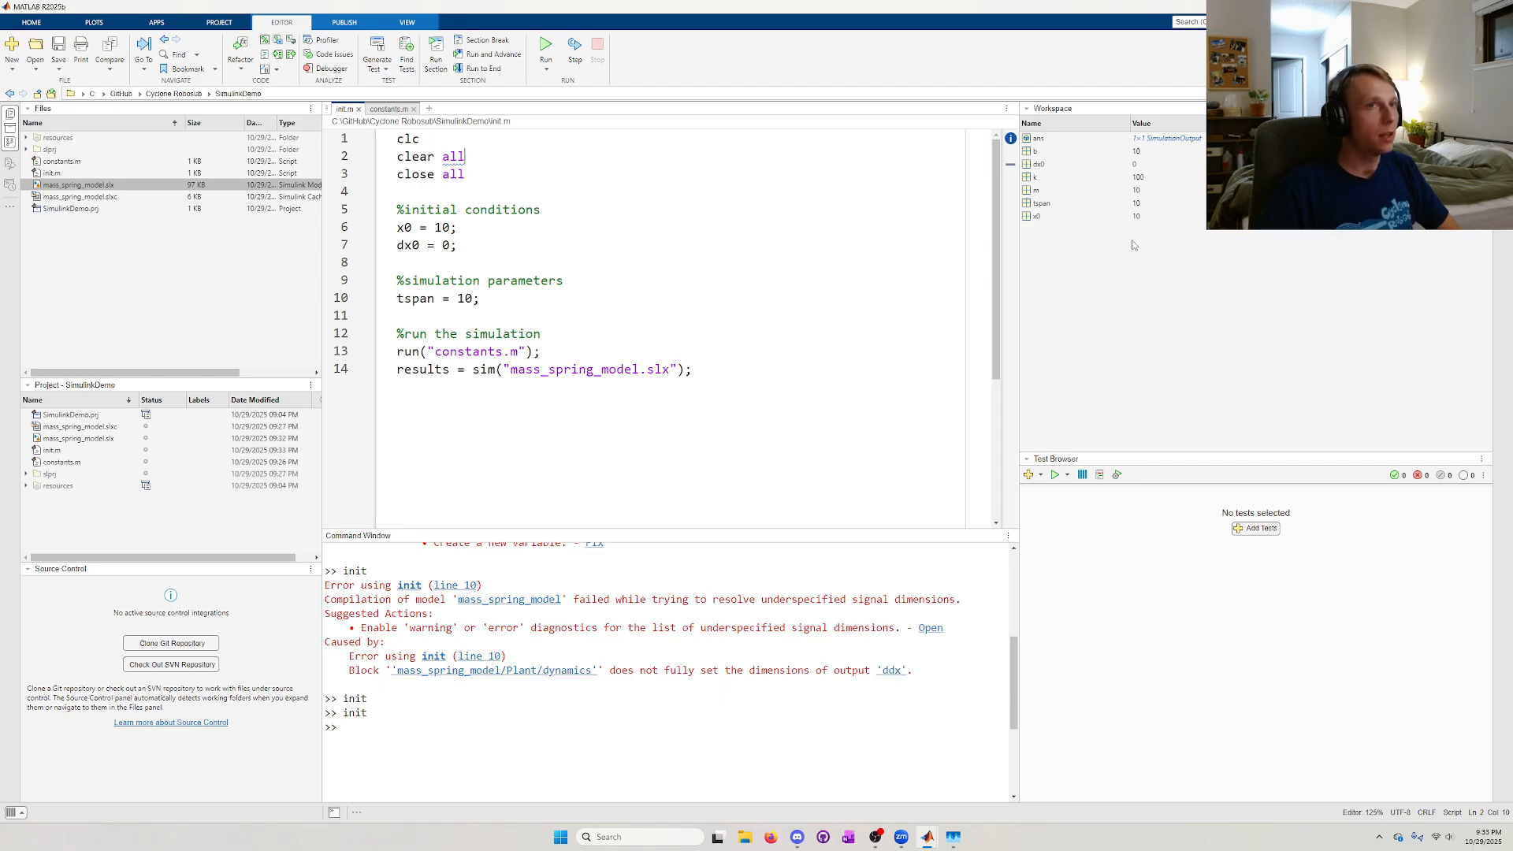
pyautogui.moveTo(471, 158); pyautogui.dragTo(397, 158)
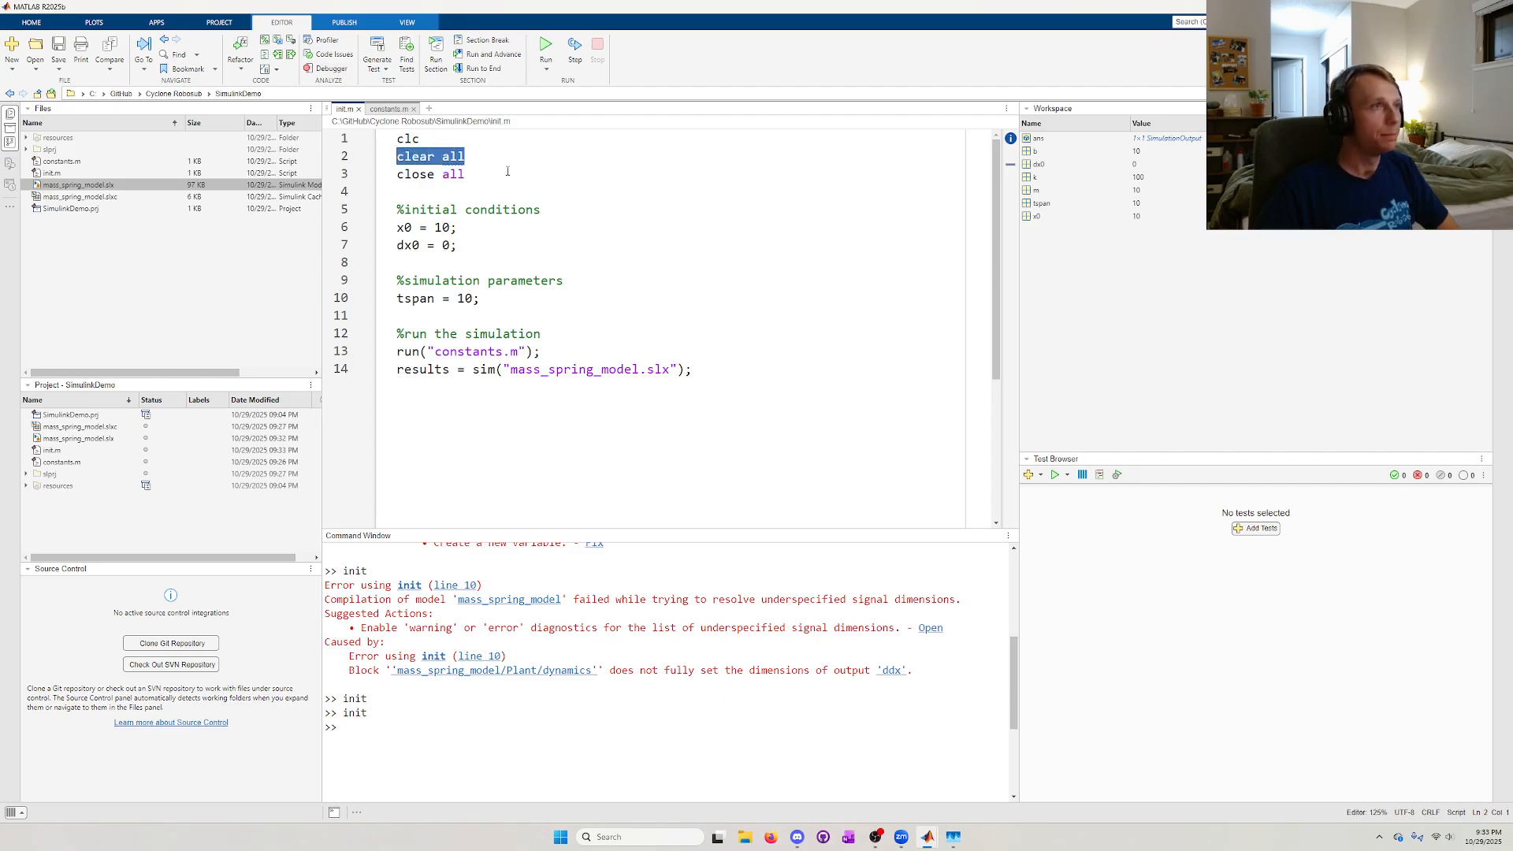
pyautogui.click(508, 173)
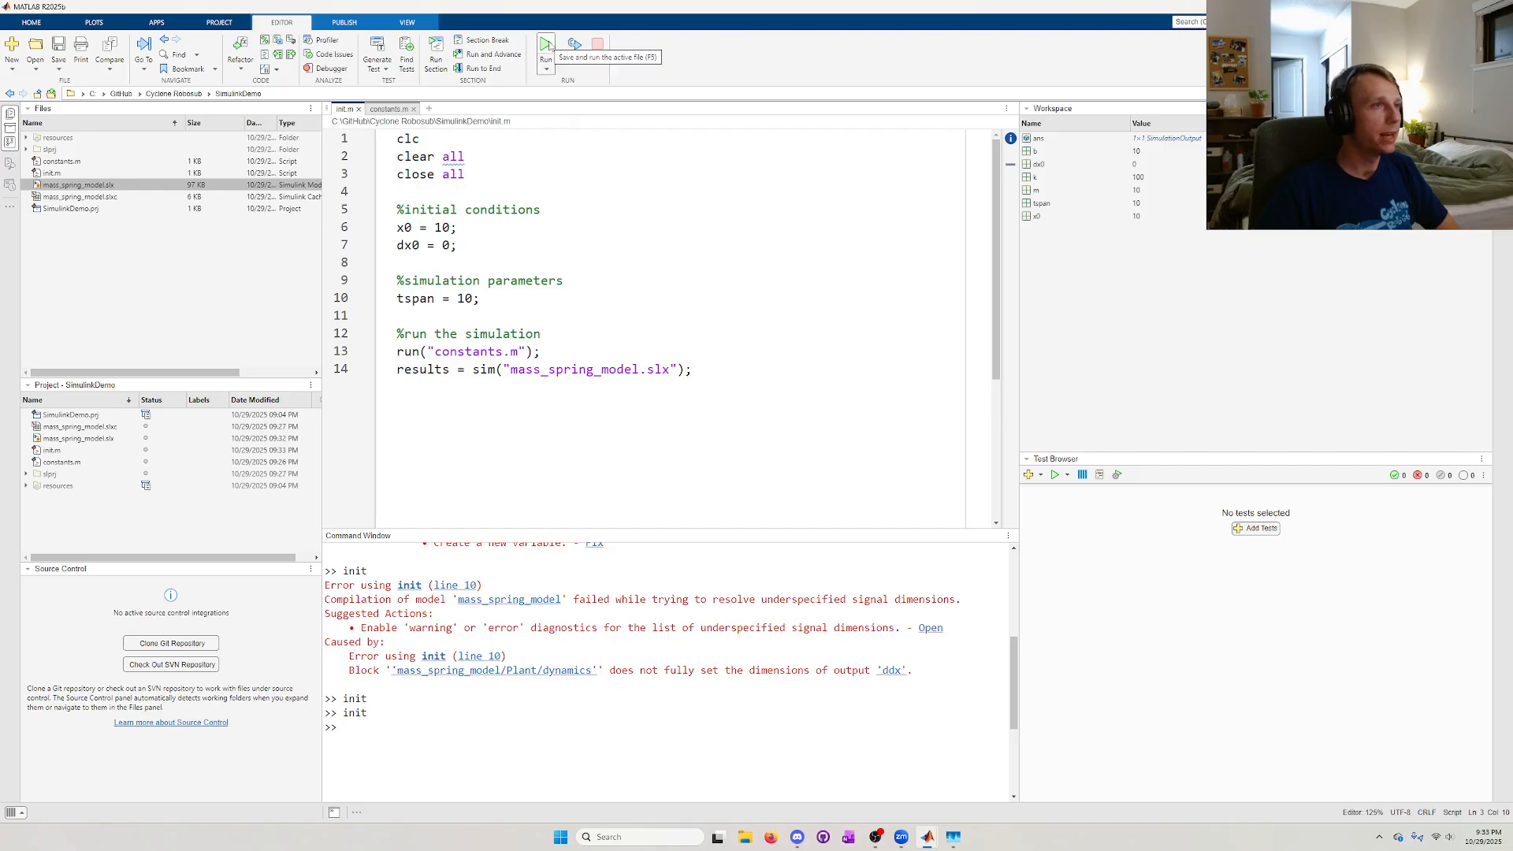
# - Run init.m, display the results variable in the Command Window and examine its dx, logsout, tout and x entries
pyautogui.press('F5')
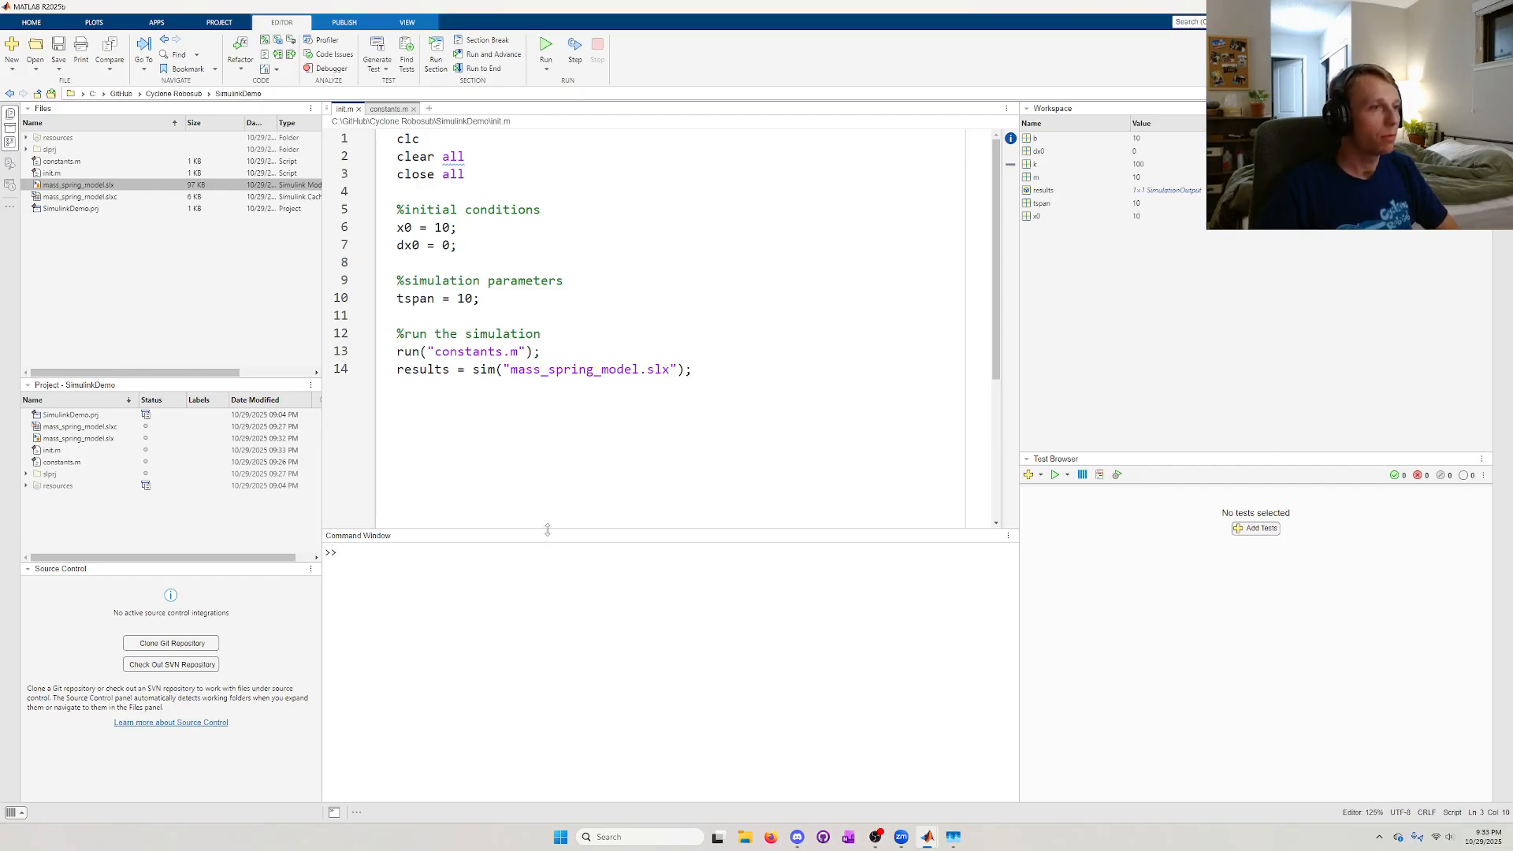
pyautogui.click(528, 599)
pyautogui.write('sults')
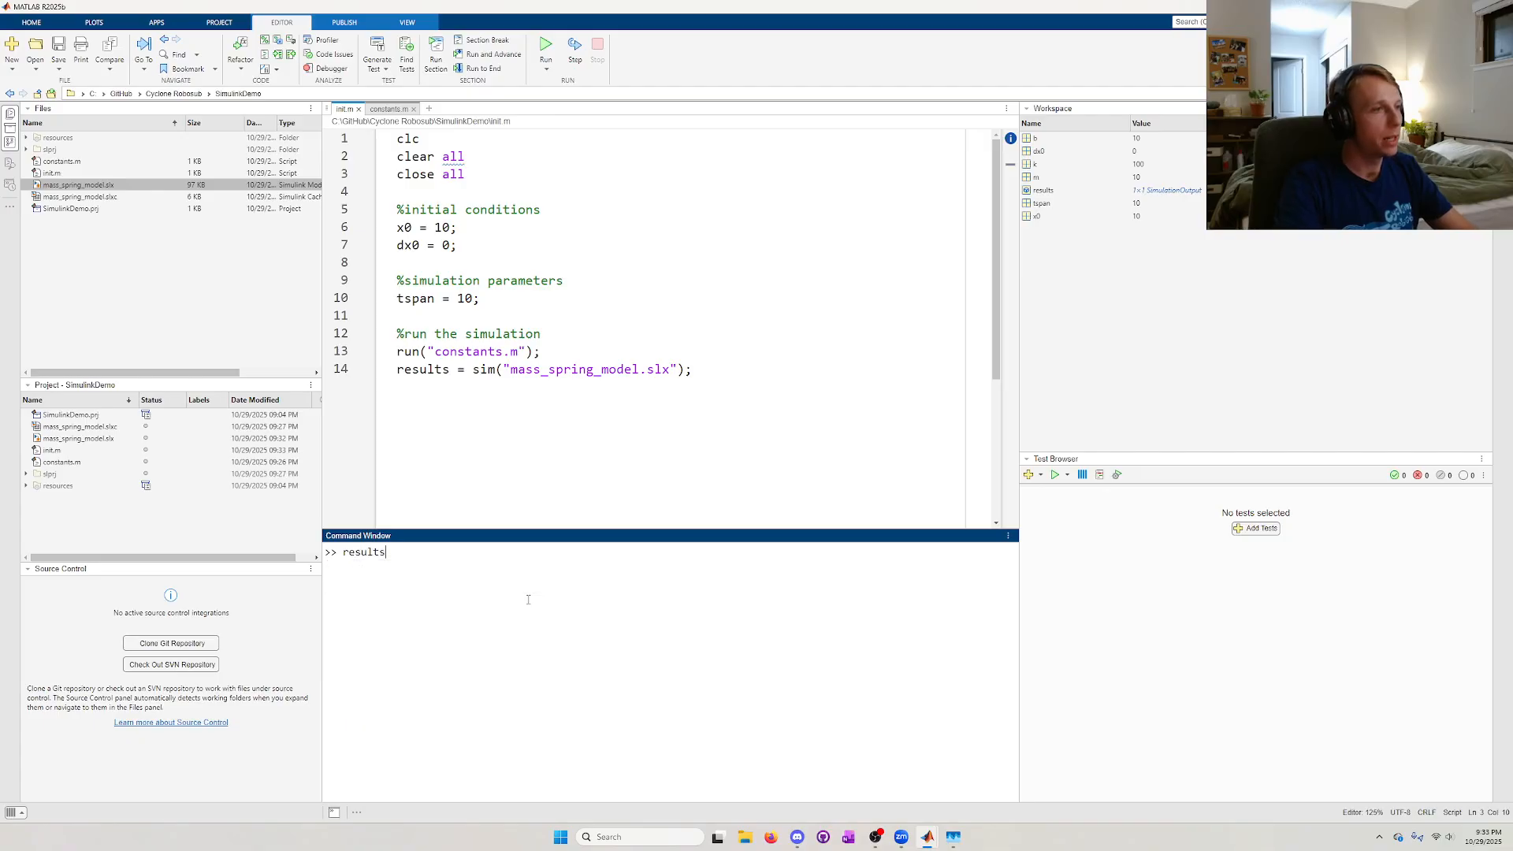
pyautogui.press('Return')
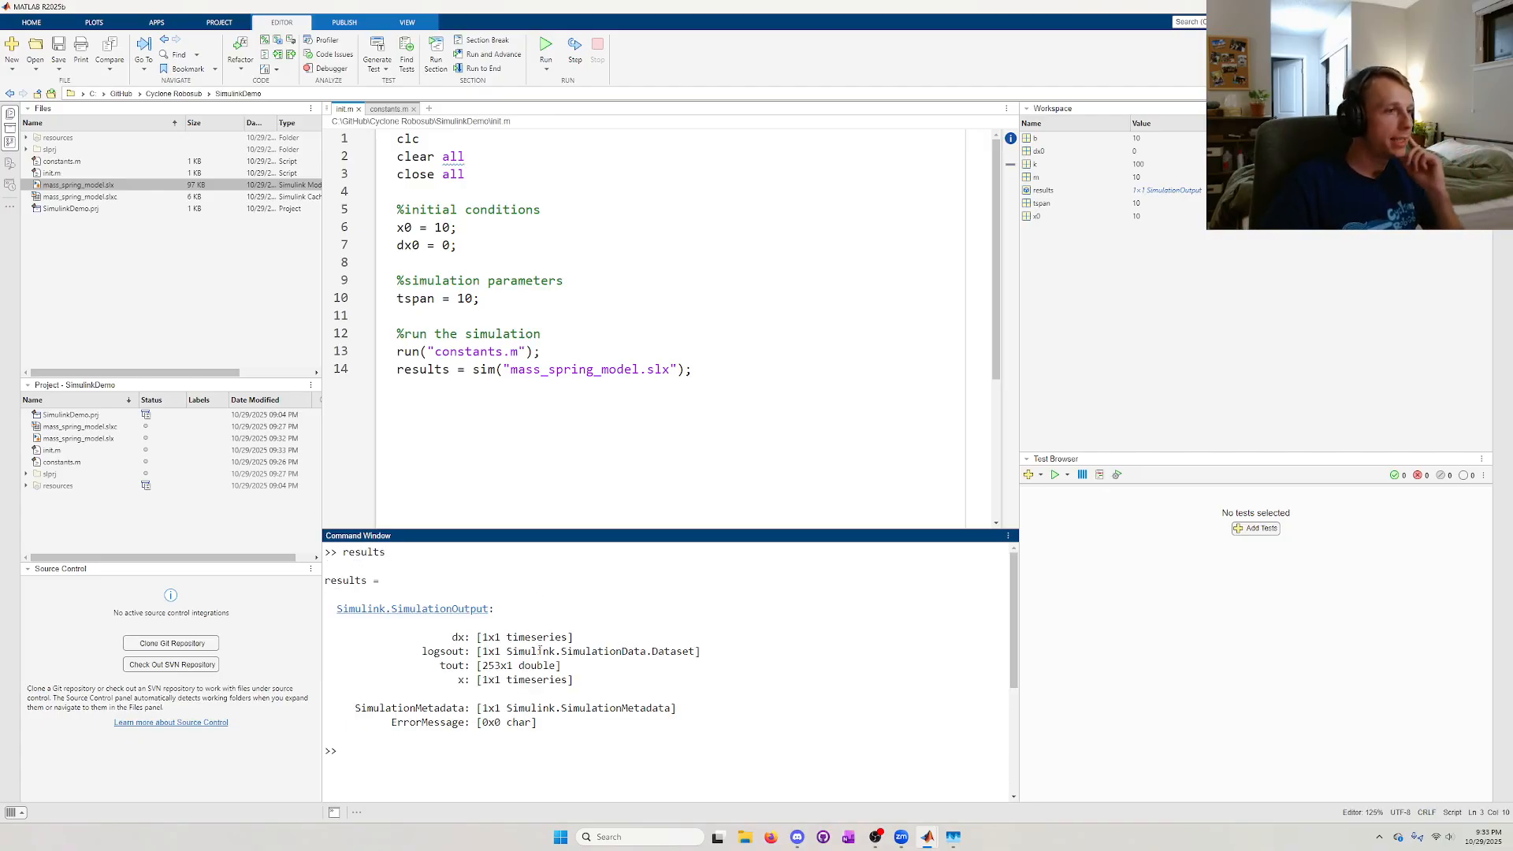
pyautogui.moveTo(457, 636); pyautogui.dragTo(467, 680)
pyautogui.doubleClick(535, 651)
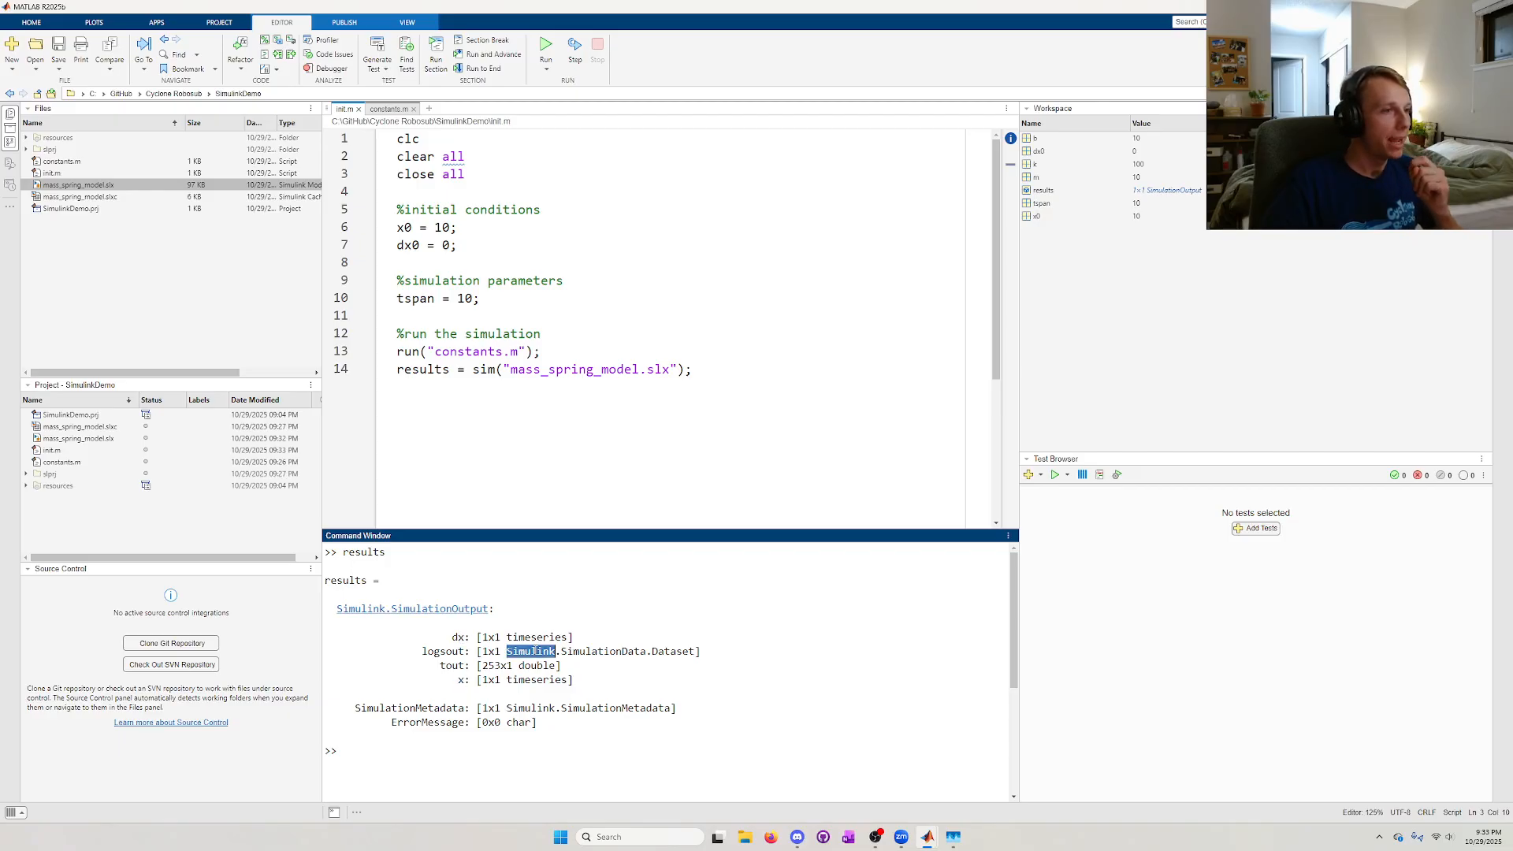
pyautogui.tripleClick(460, 652)
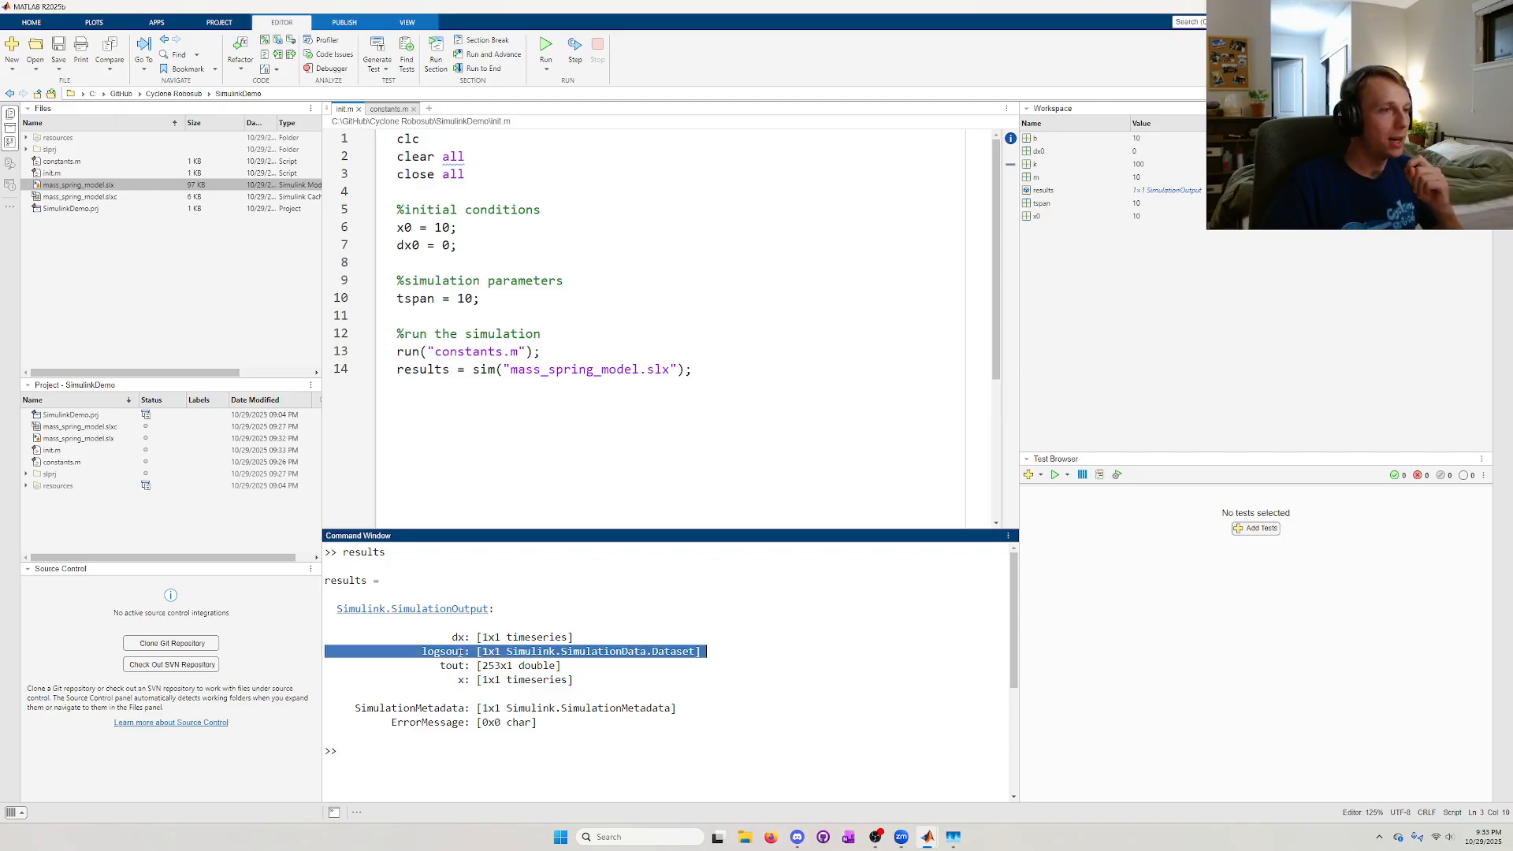
# - Examine the logsout dataset entry and the dx and x timeseries entries in the displayed results output
pyautogui.tripleClick(544, 652)
pyautogui.click(544, 652)
pyautogui.tripleClick(543, 652)
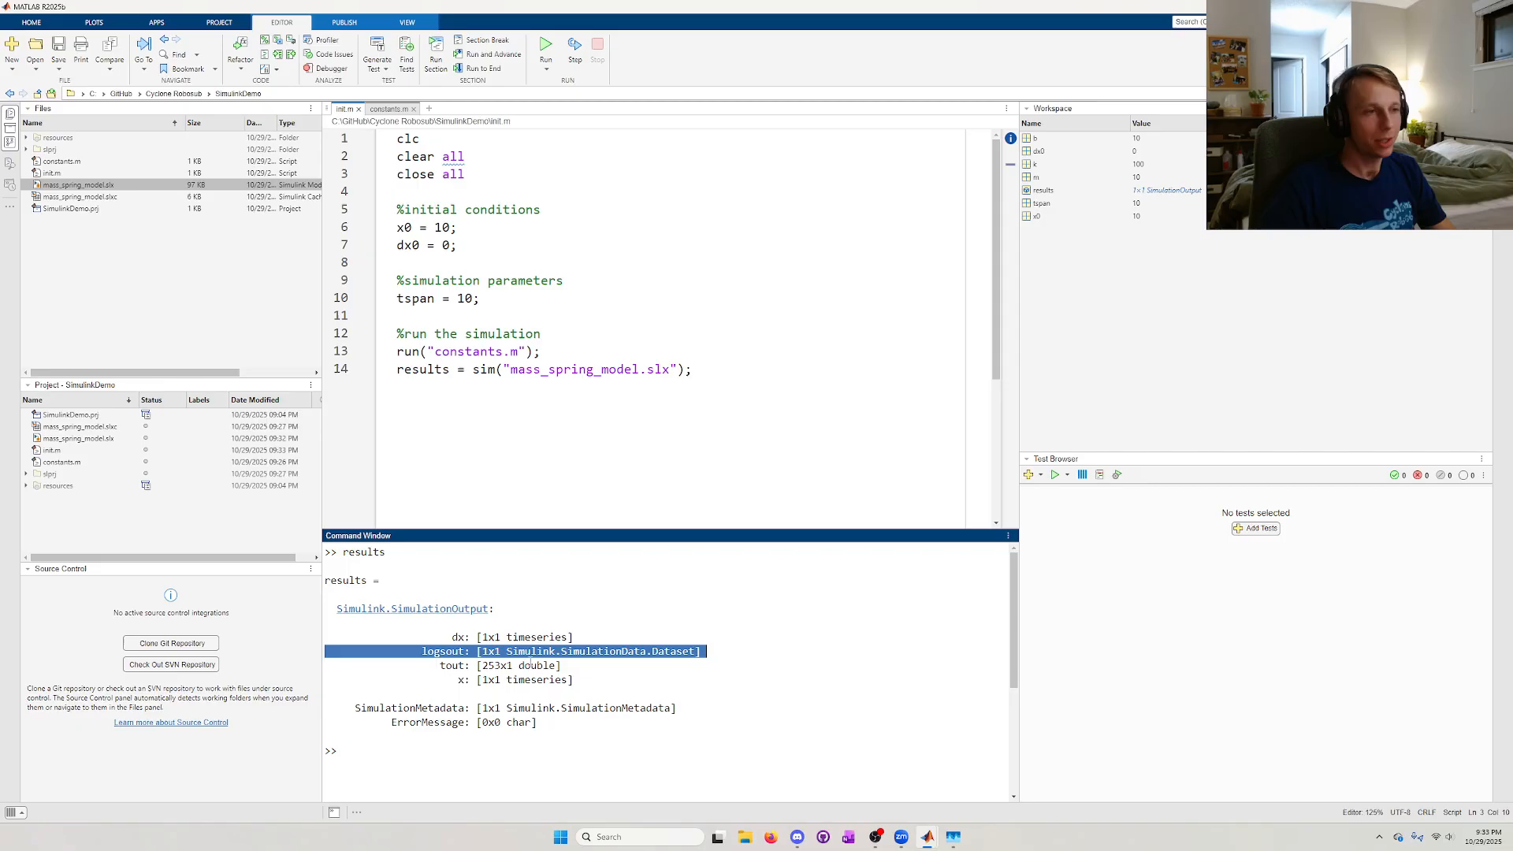
pyautogui.click(533, 651)
pyautogui.moveTo(425, 651); pyautogui.dragTo(707, 653)
pyautogui.click(729, 678)
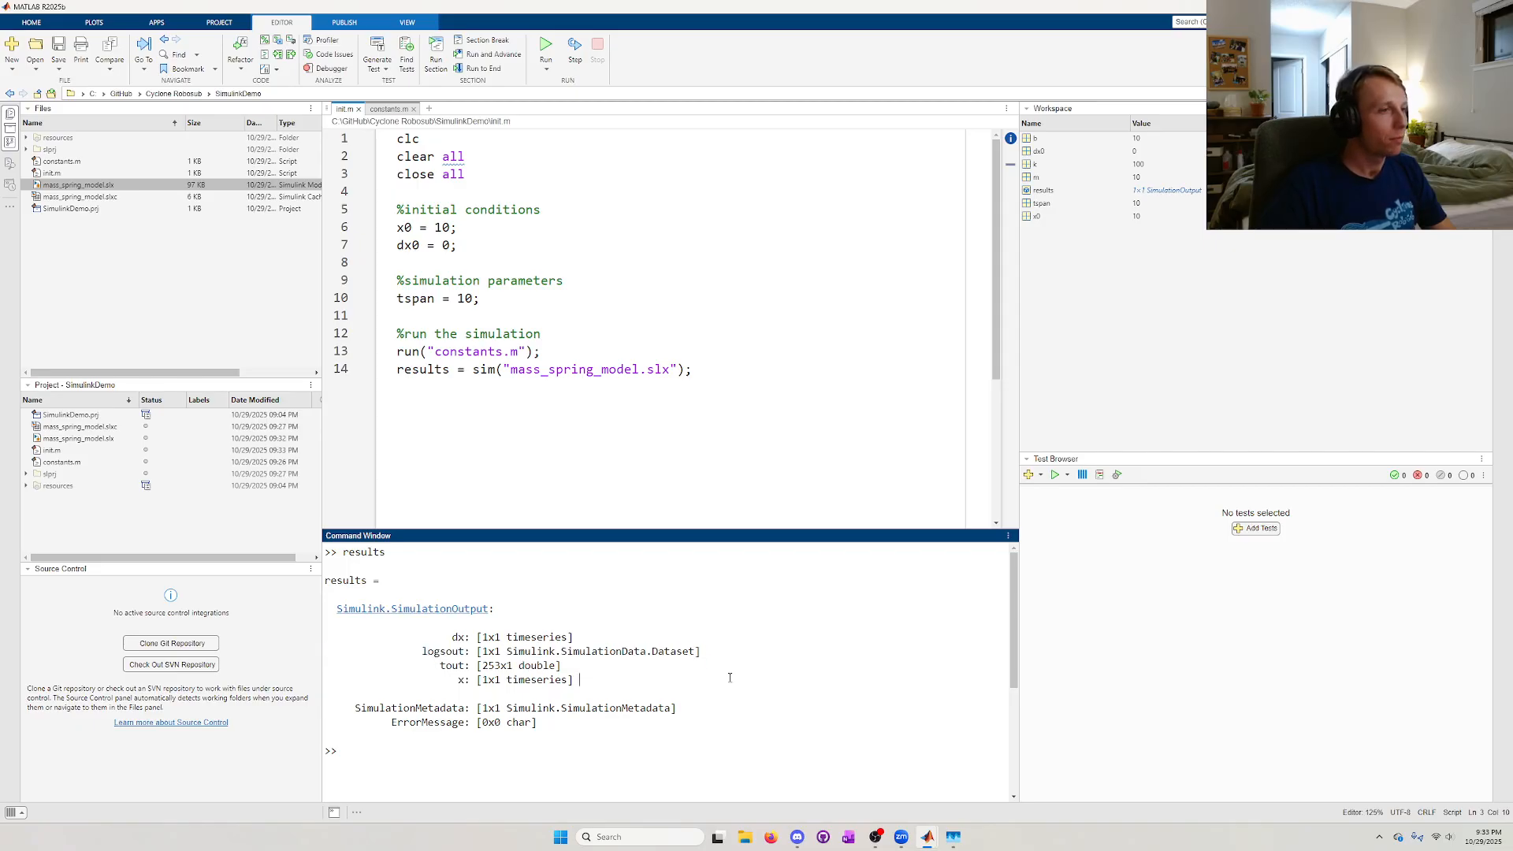
pyautogui.doubleClick(460, 652)
pyautogui.doubleClick(458, 638)
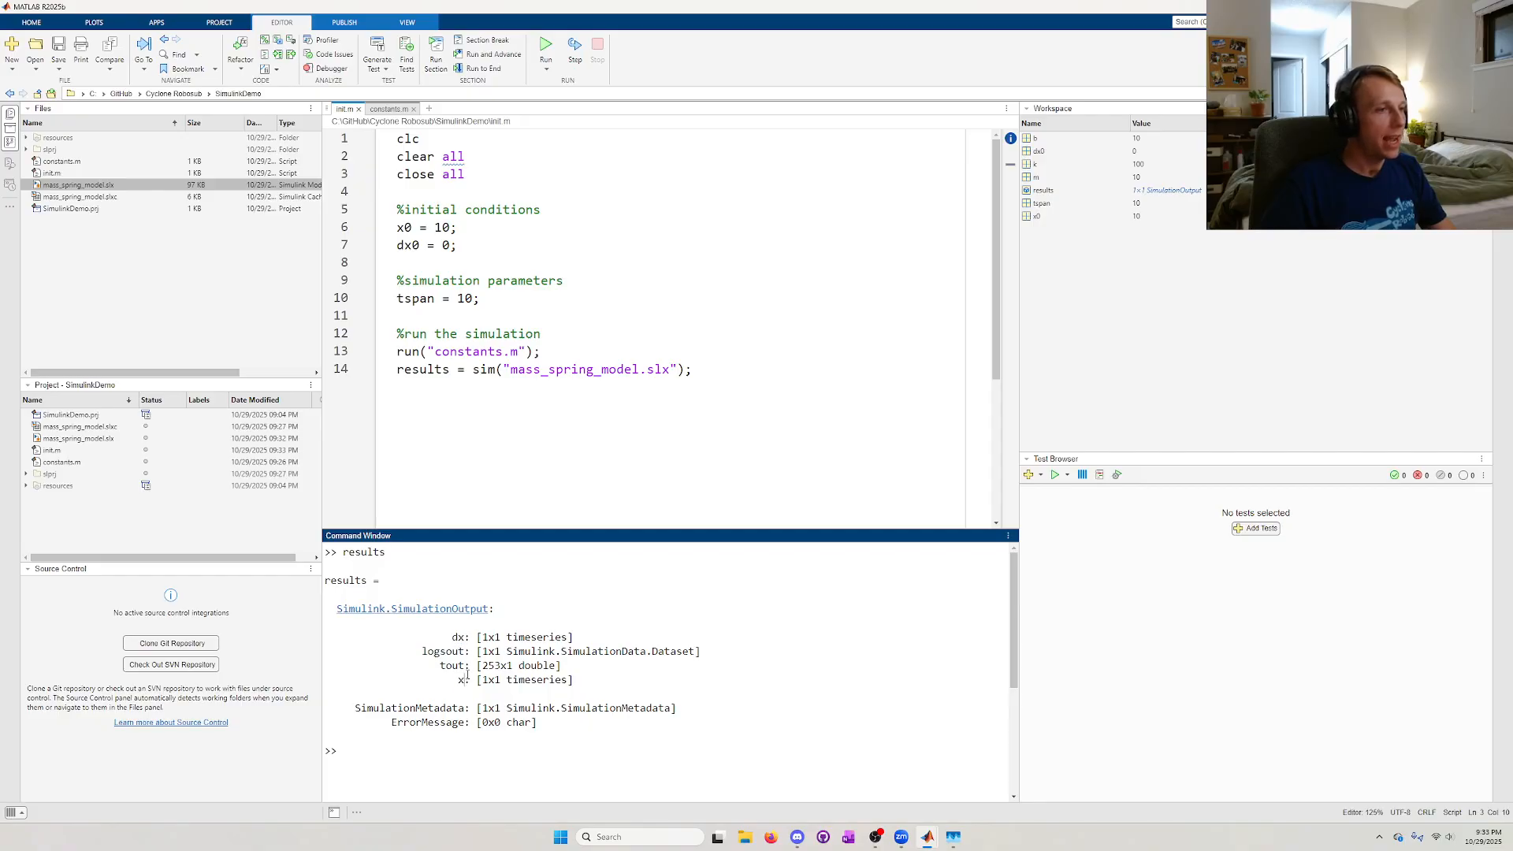
pyautogui.doubleClick(463, 680)
# - Display results.dx in the Command Window and examine its Name, Time and Data properties
pyautogui.click(490, 778)
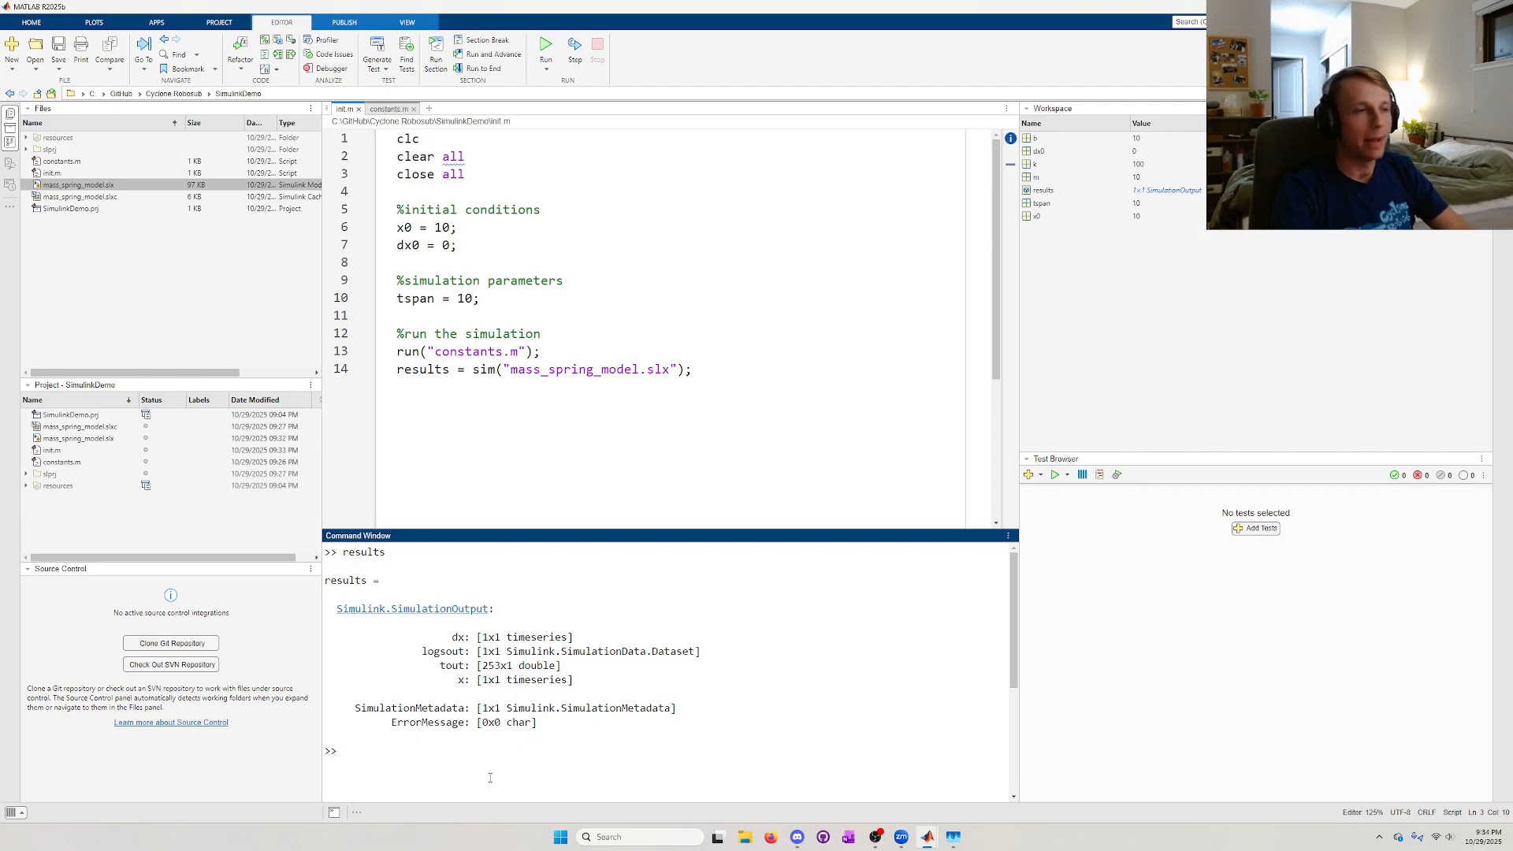
pyautogui.write('results')
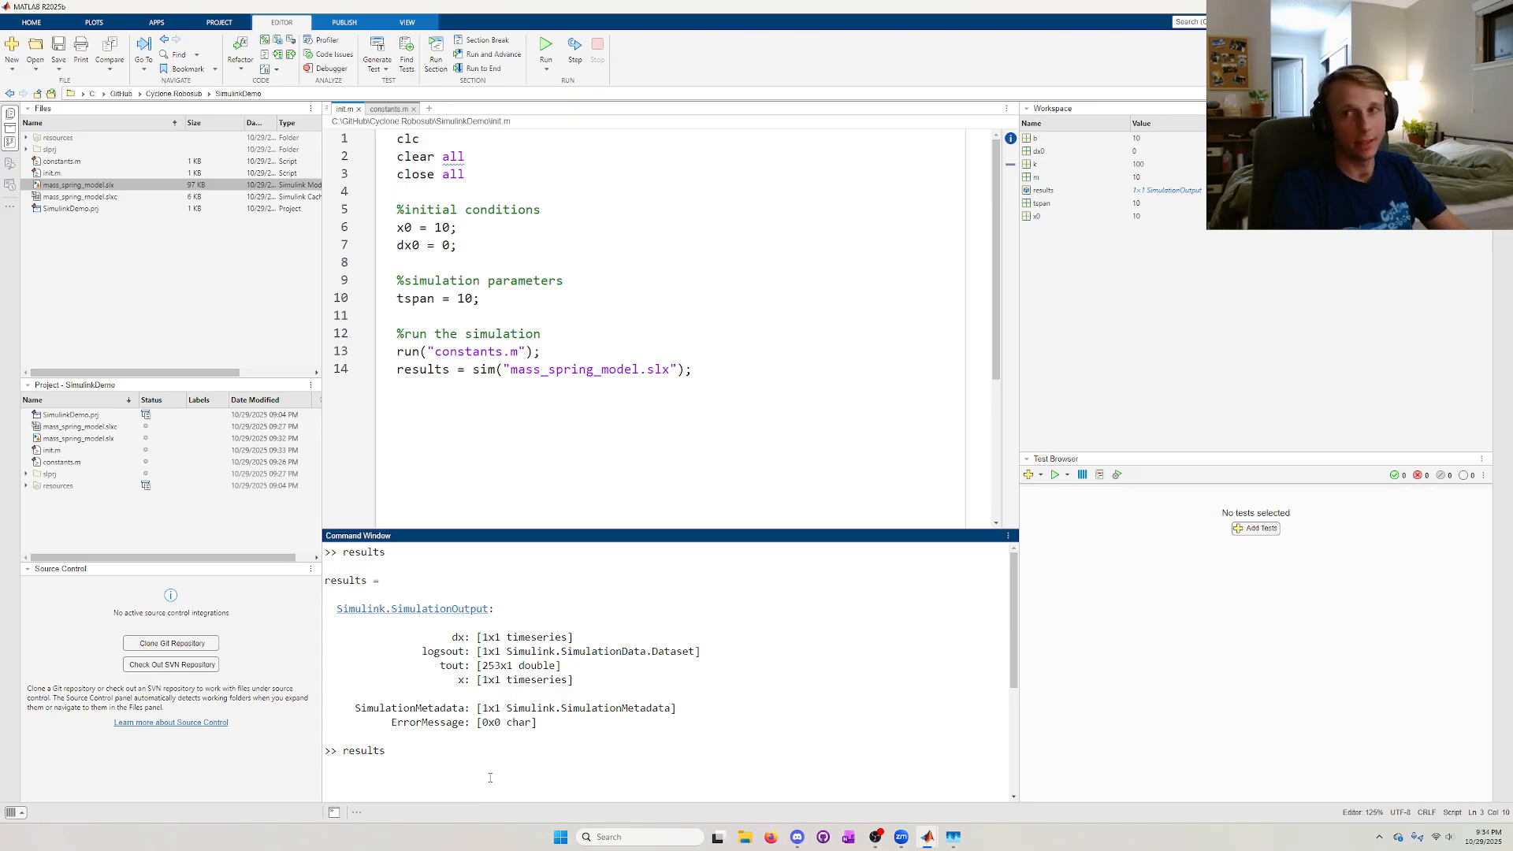
pyautogui.write('.dx')
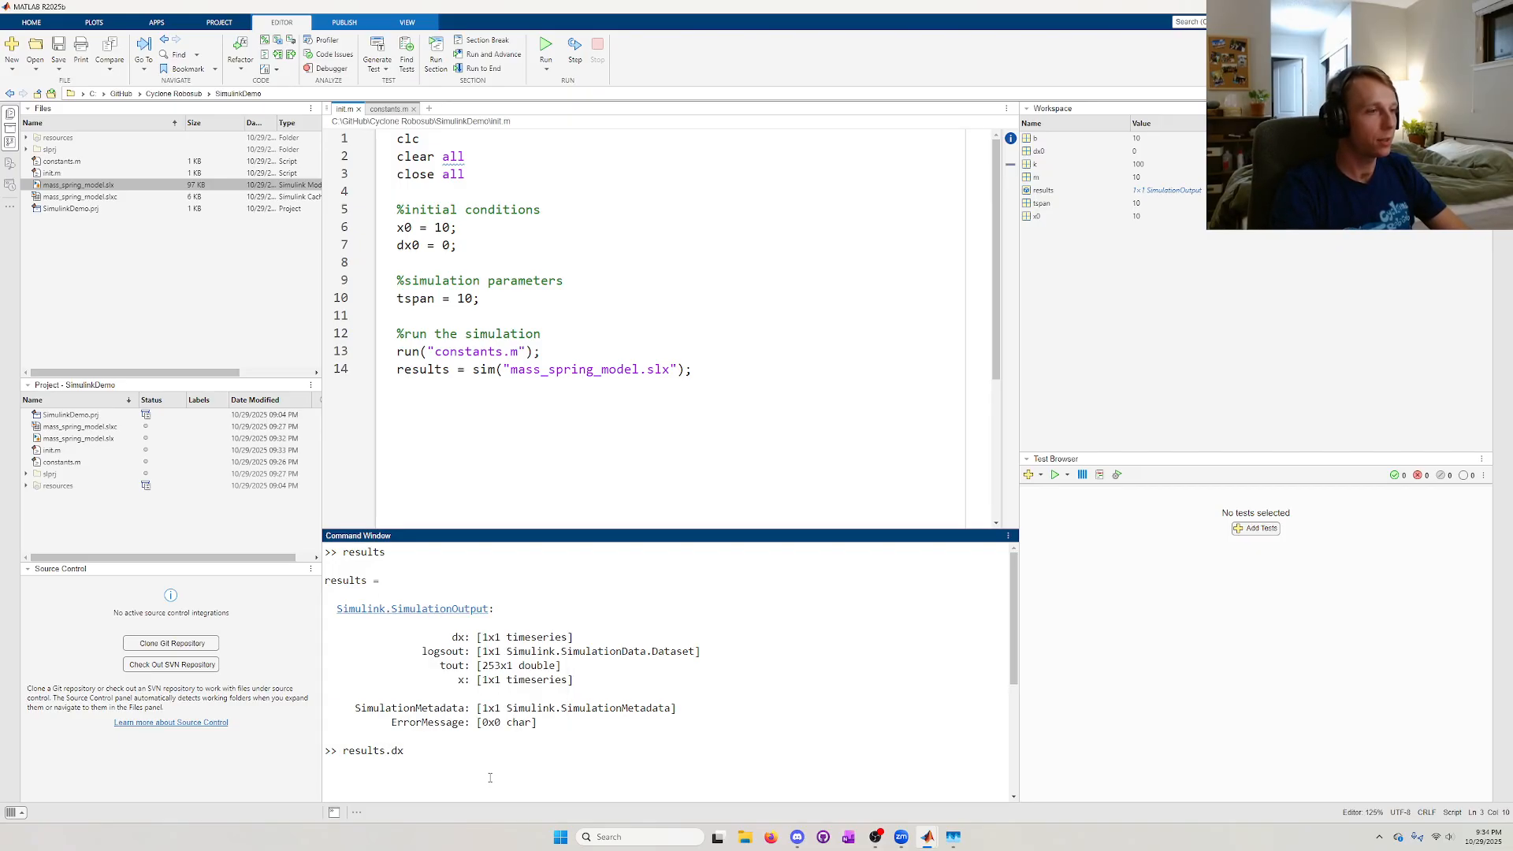
pyautogui.press('Return')
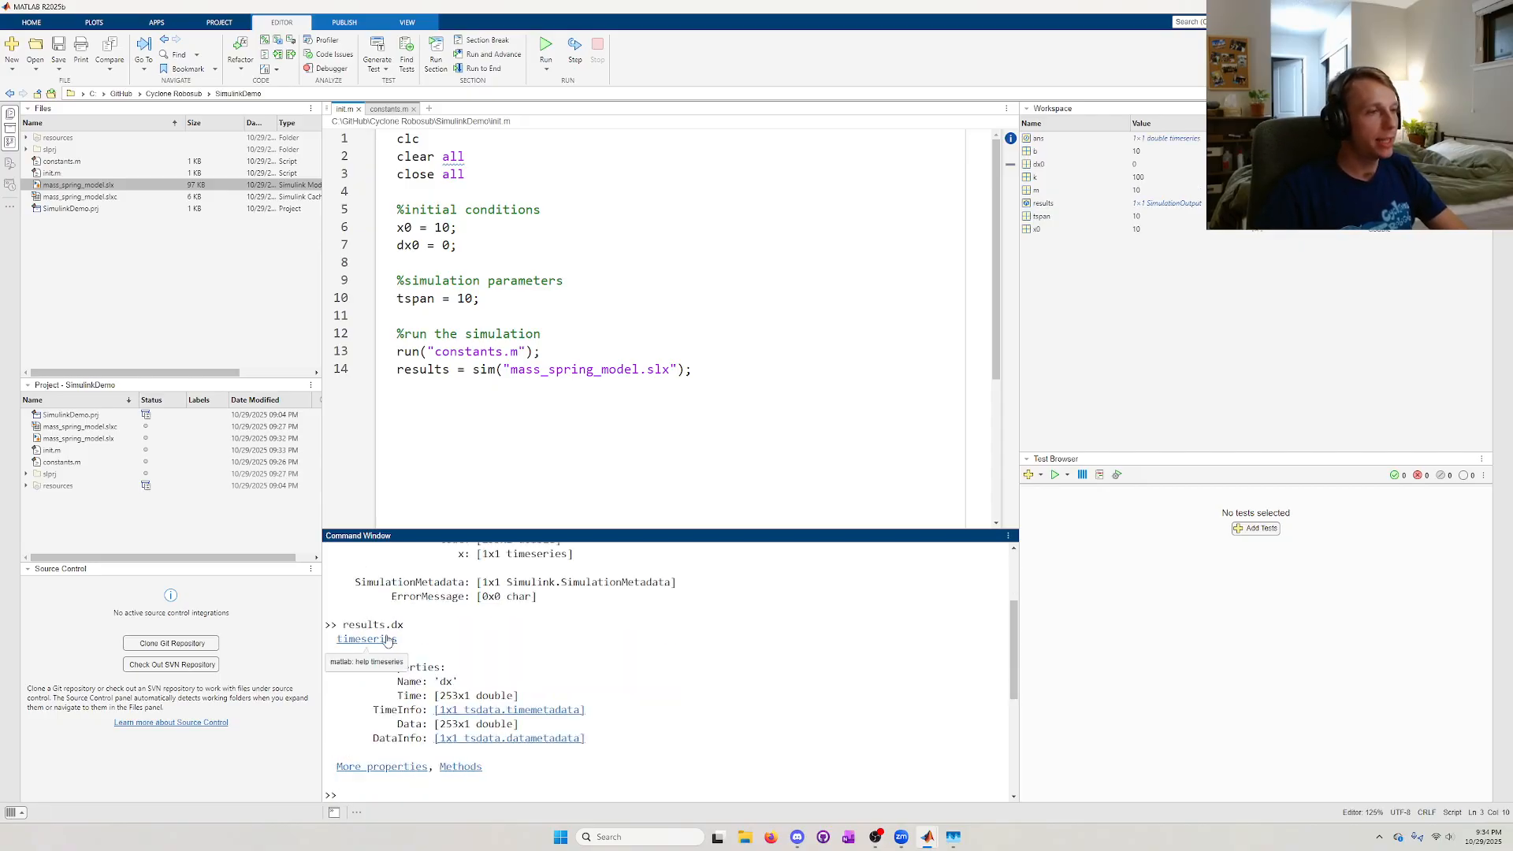
pyautogui.doubleClick(447, 682)
pyautogui.moveTo(520, 695); pyautogui.dragTo(398, 698)
pyautogui.moveTo(517, 723); pyautogui.dragTo(386, 725)
pyautogui.click(524, 790)
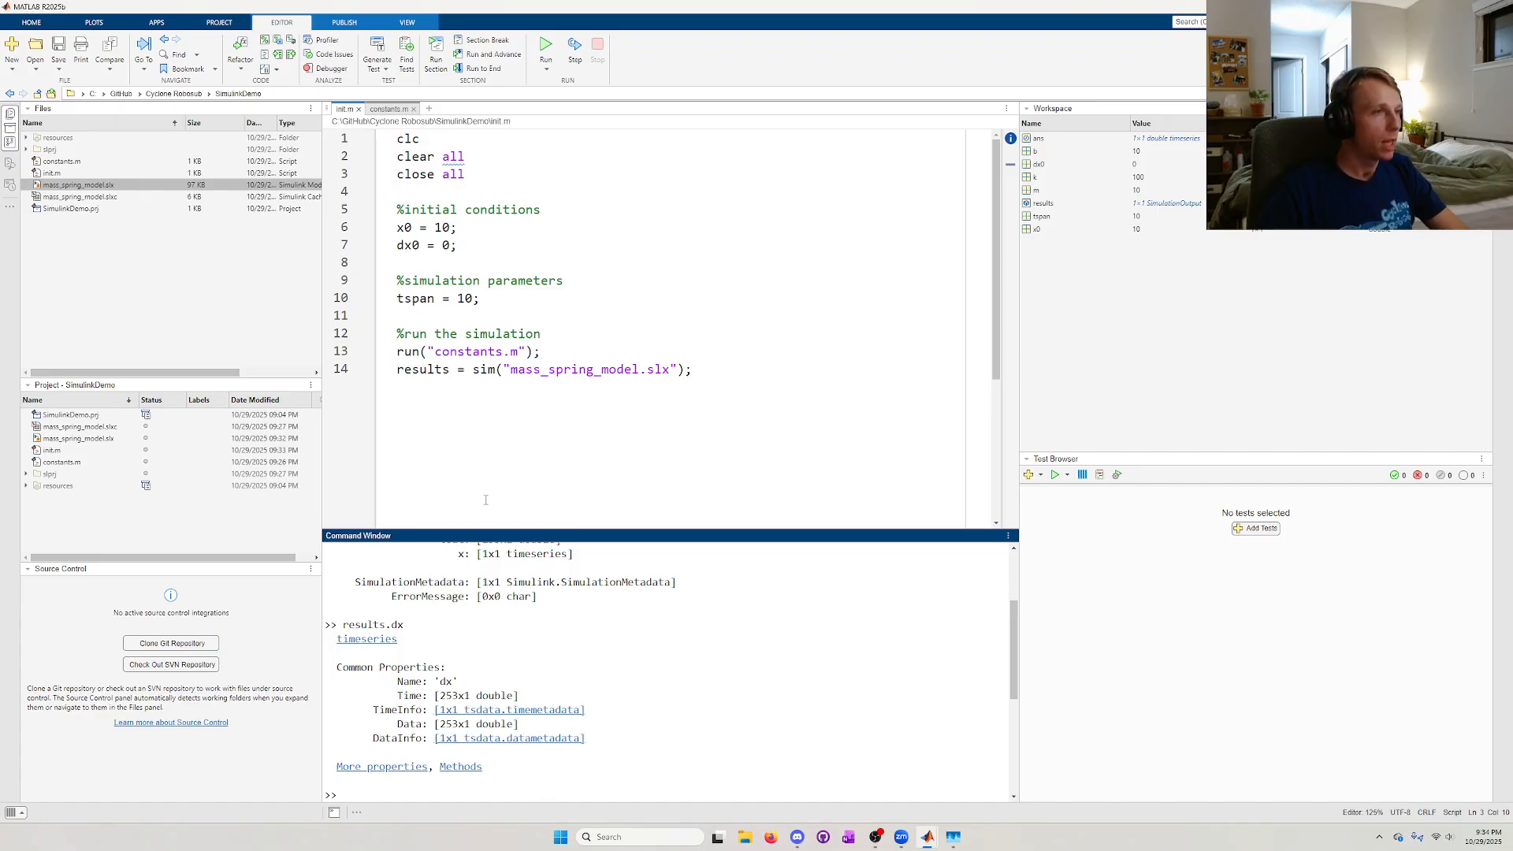
# - Append a %plot results comment and the call plotResults(results); after a blank line at the end of init.m, and save the script
pyautogui.click(489, 412)
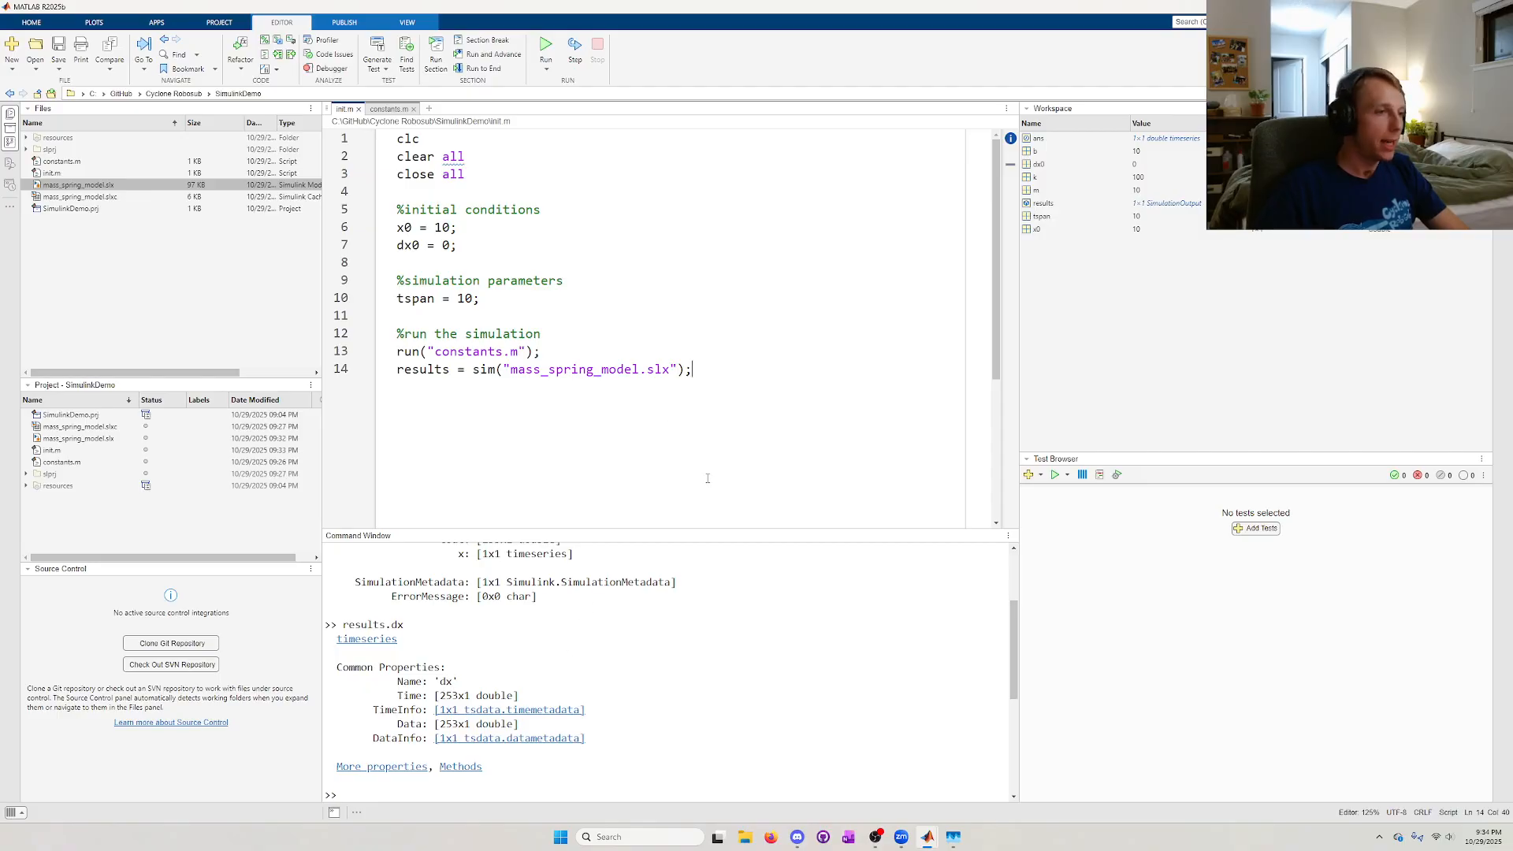
pyautogui.press('Return')
pyautogui.press('Return')
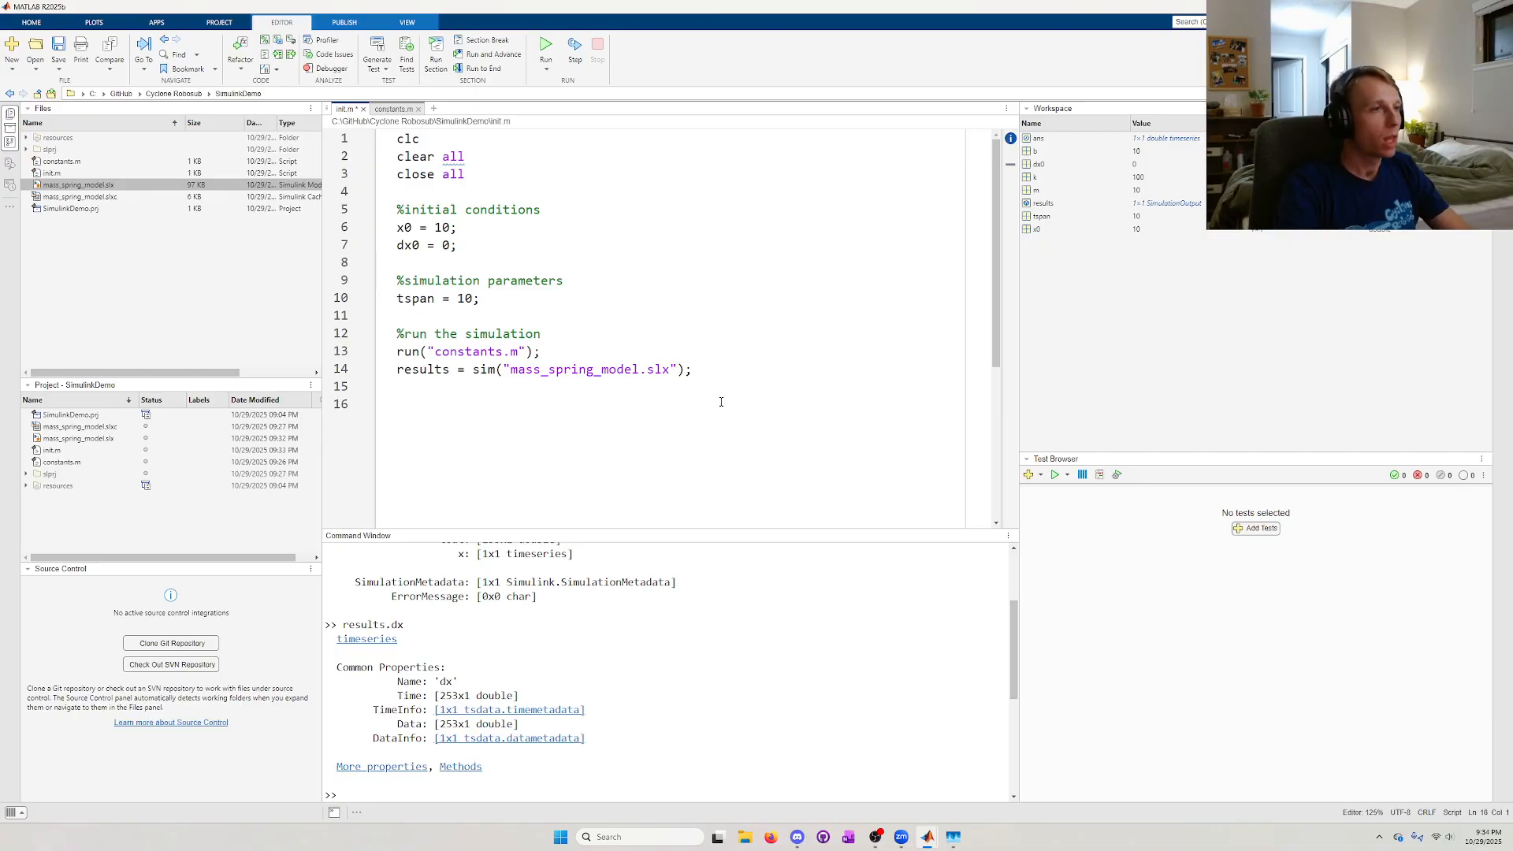
pyautogui.write('%')
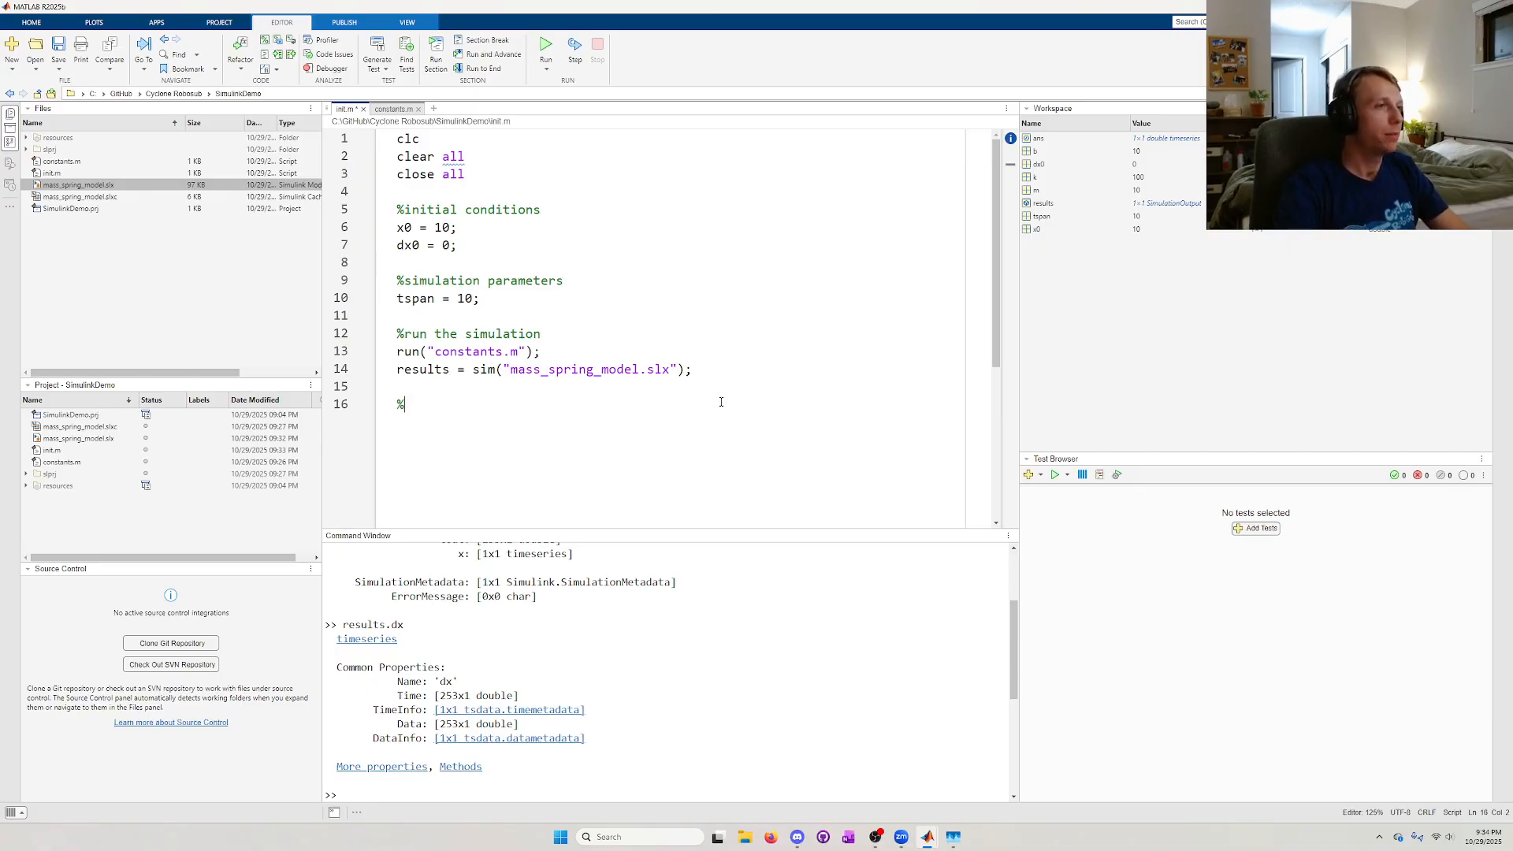
pyautogui.write('plot results ')
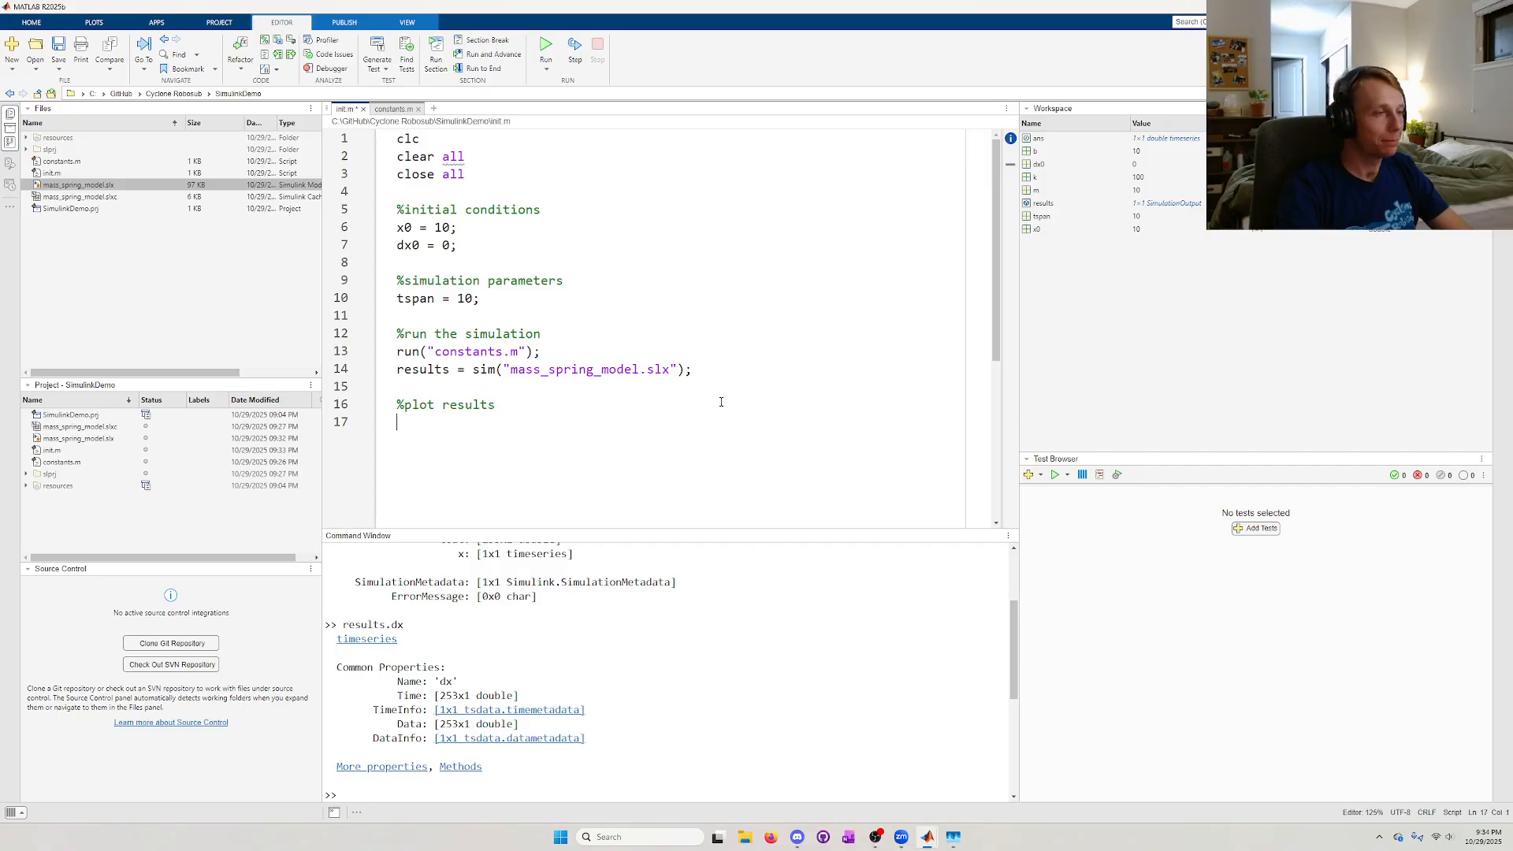
pyautogui.write('plotRes')
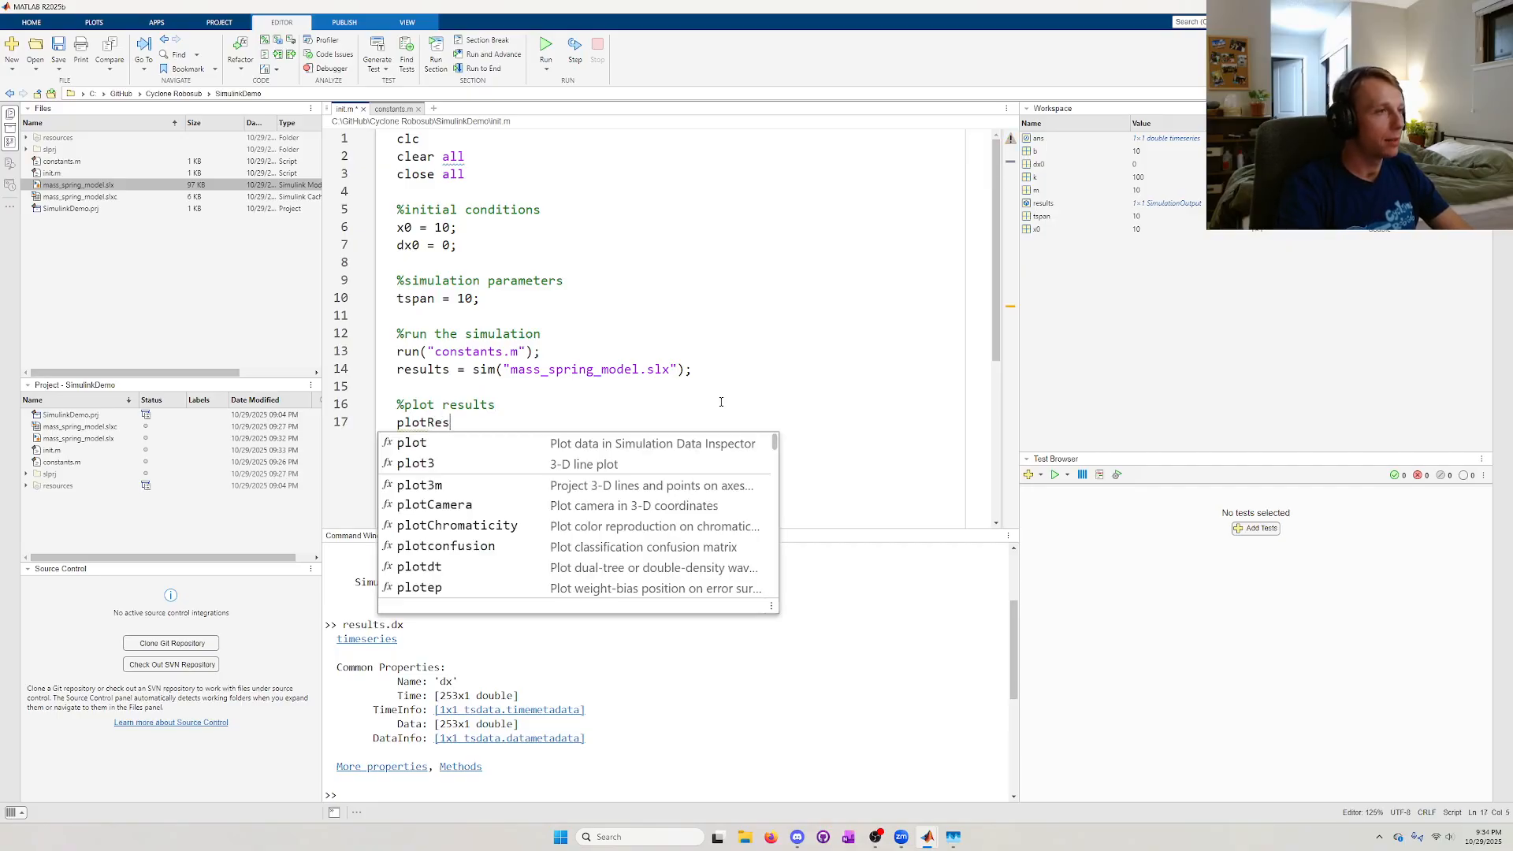
pyautogui.write('ults(re')
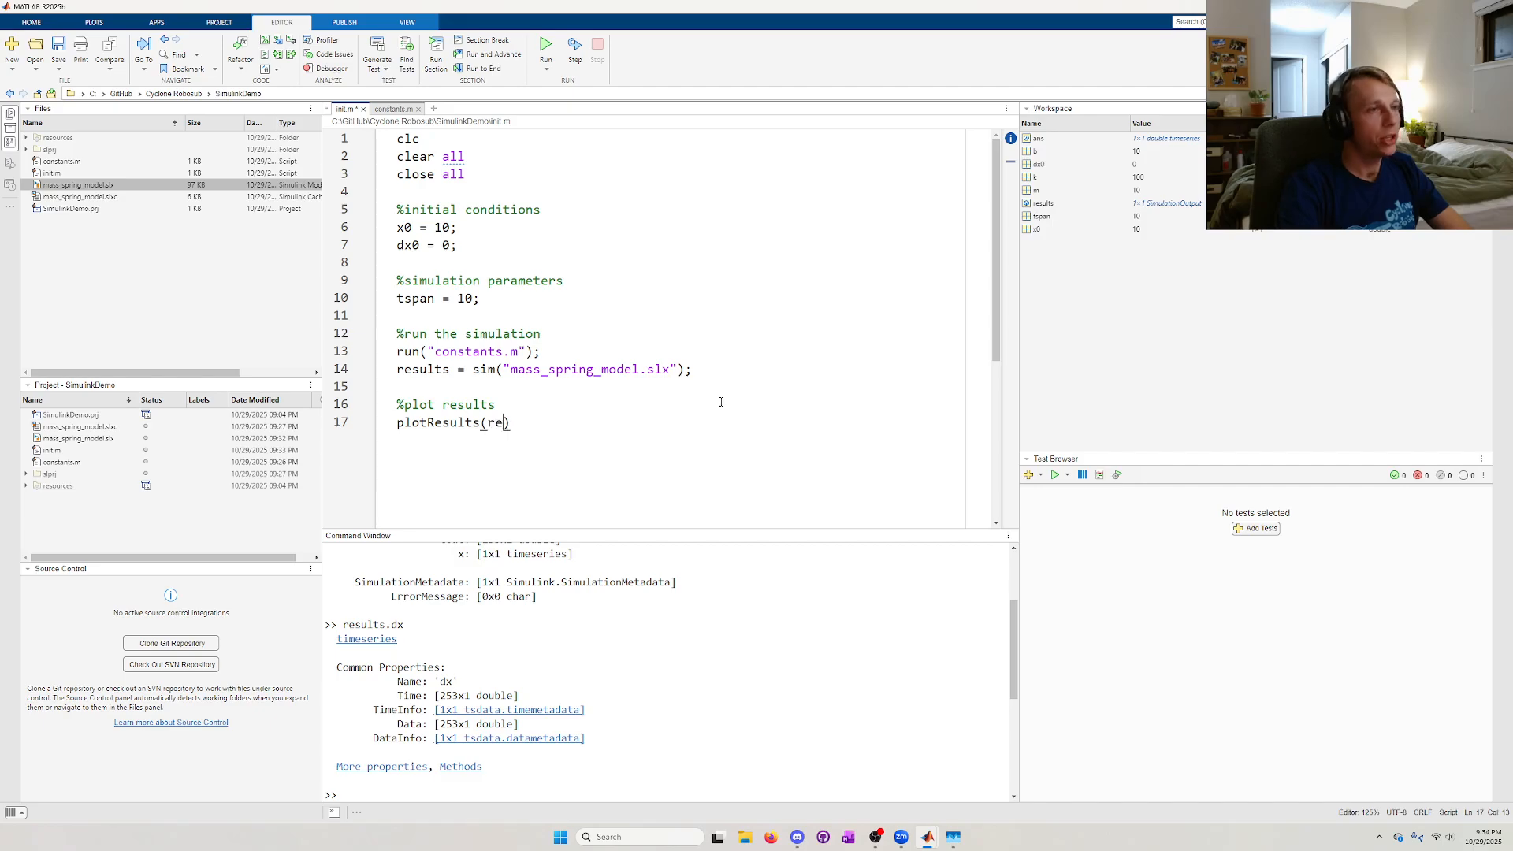
pyautogui.write('sults);')
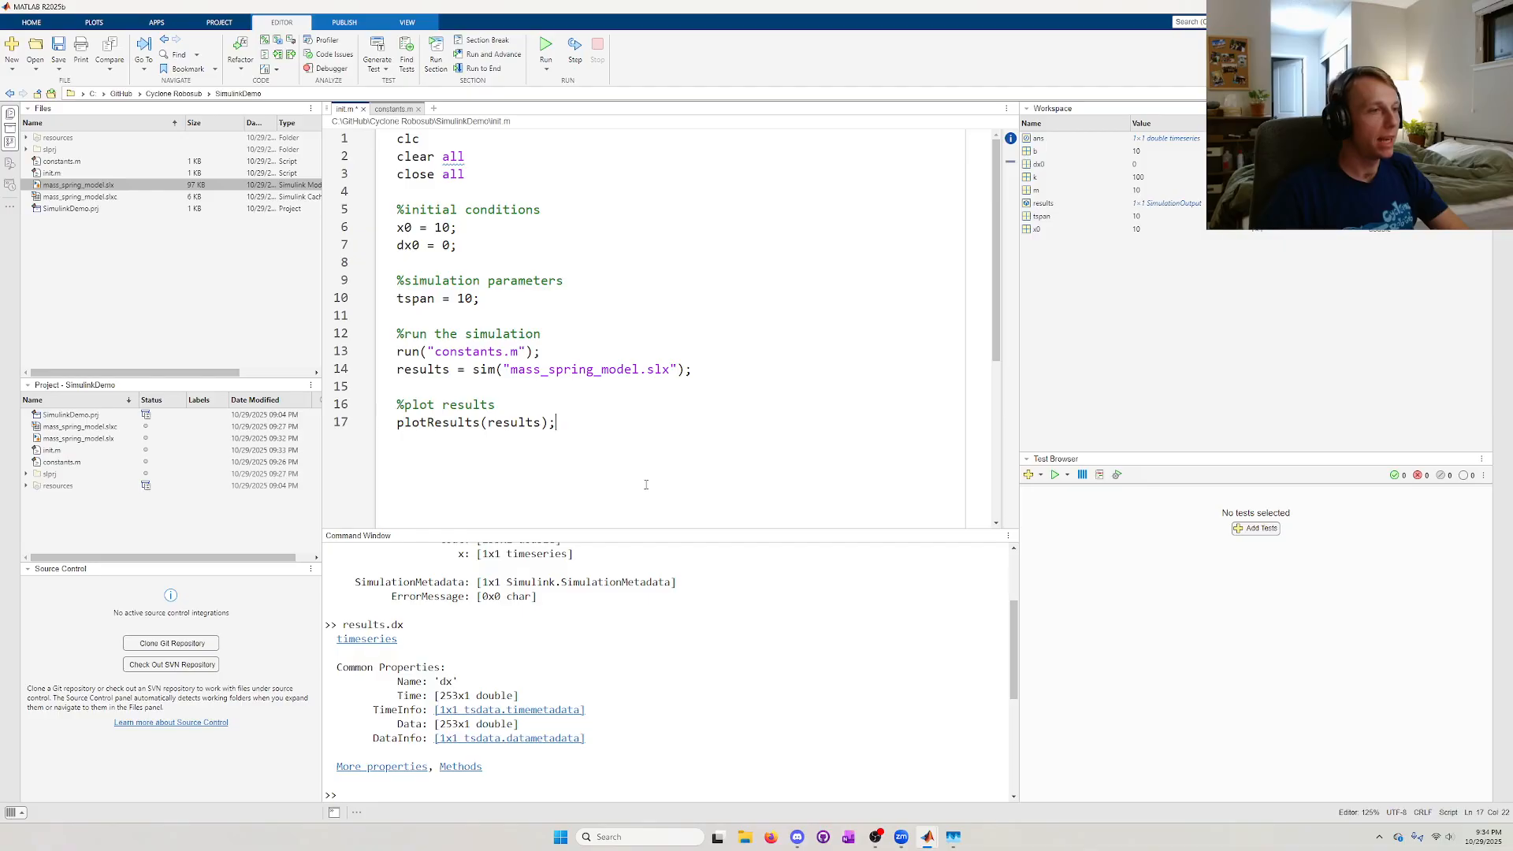
pyautogui.hotkey('ctrl', 's')
# - Try to check for the dx field by running isfield(results.dx) in the Command Window
pyautogui.click(487, 787)
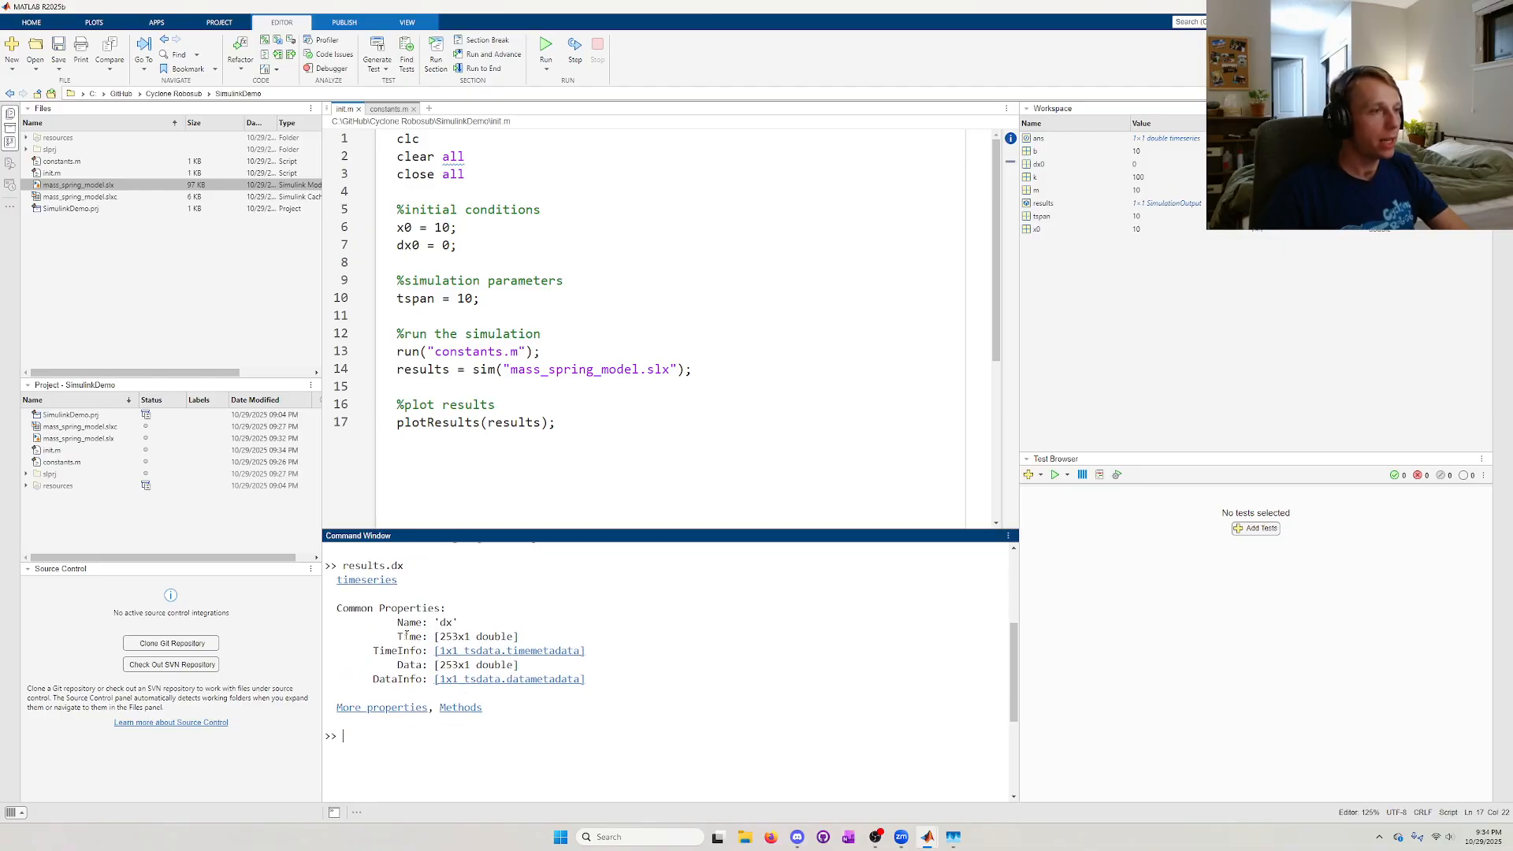
pyautogui.scroll(-2, 378, 630)
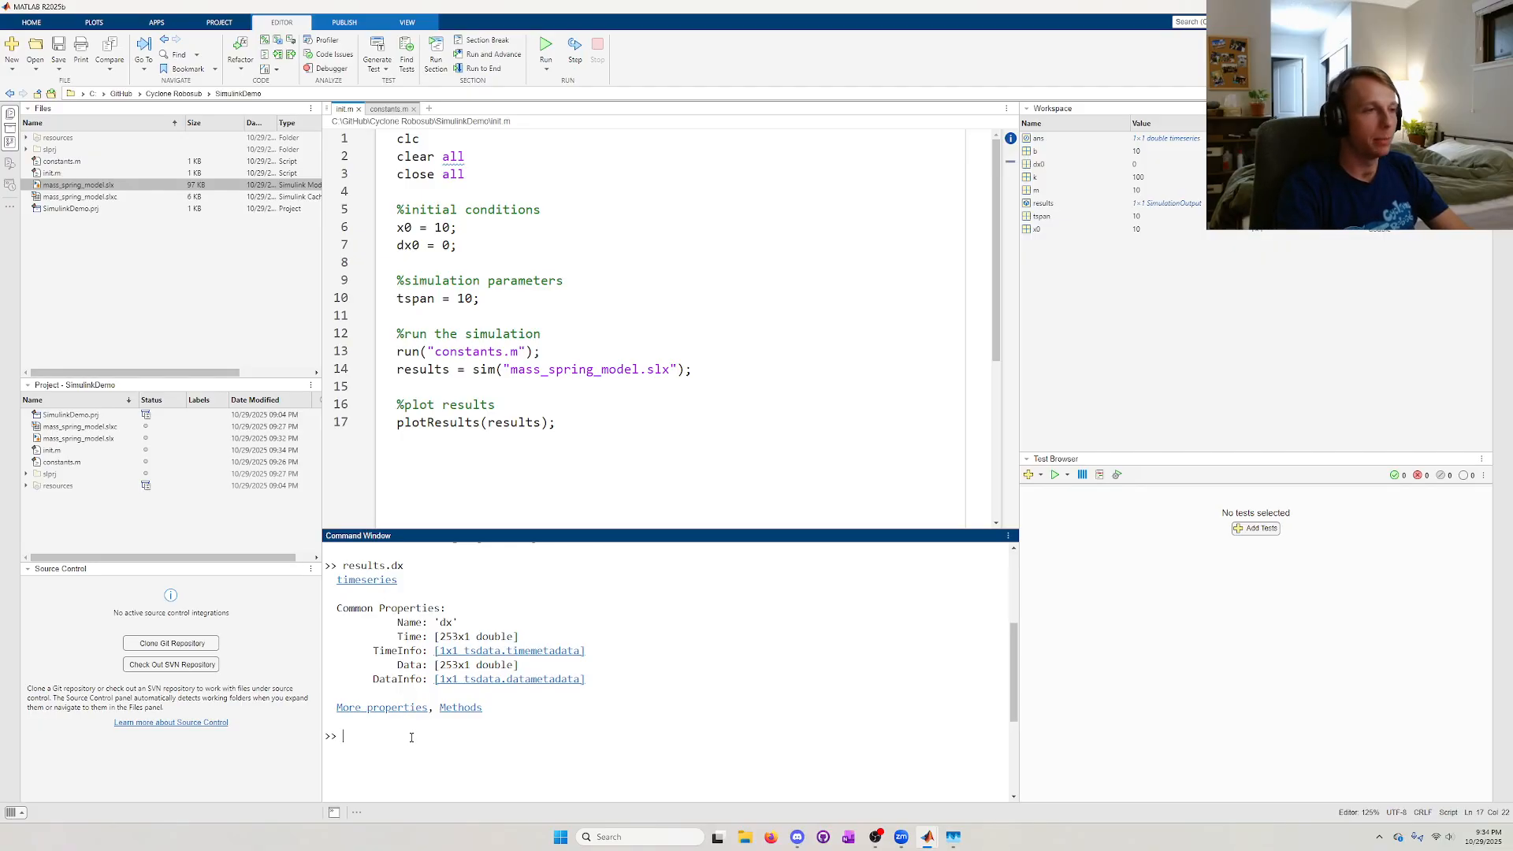
pyautogui.write('isfield')
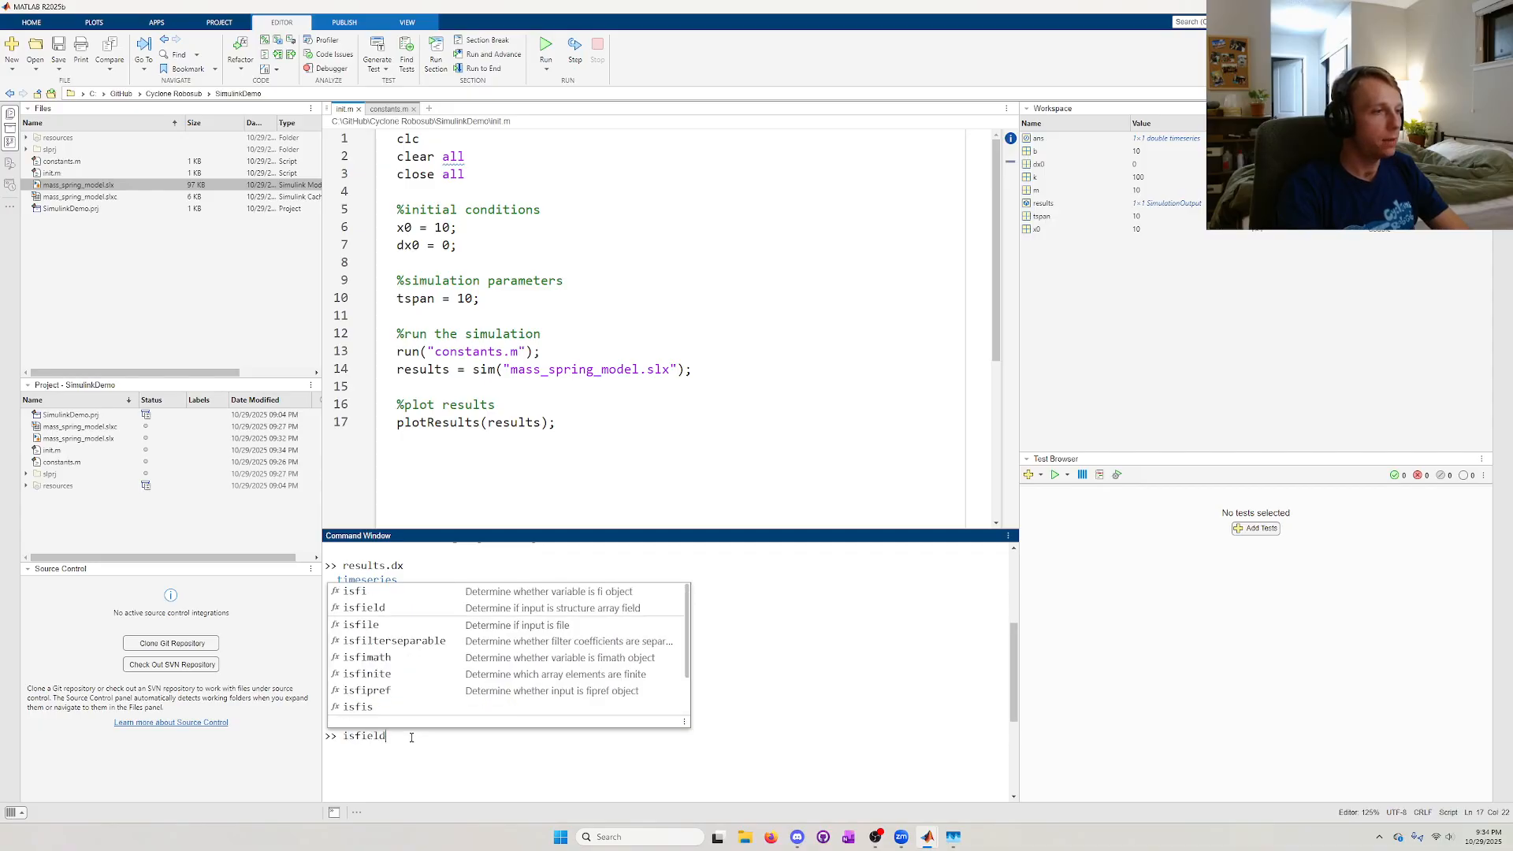
pyautogui.write('(')
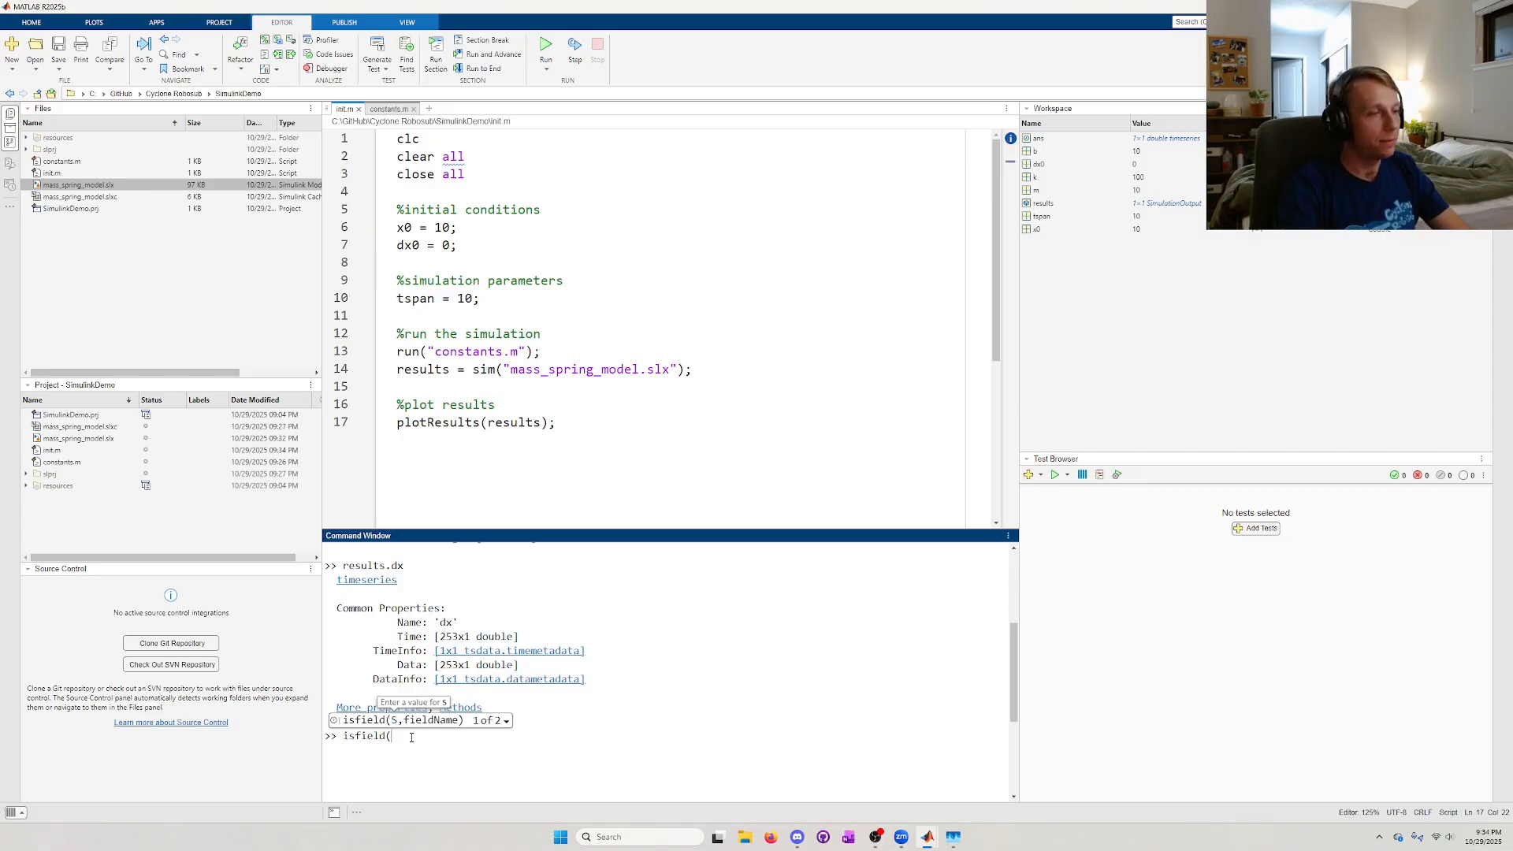
pyautogui.write('results.dx)')
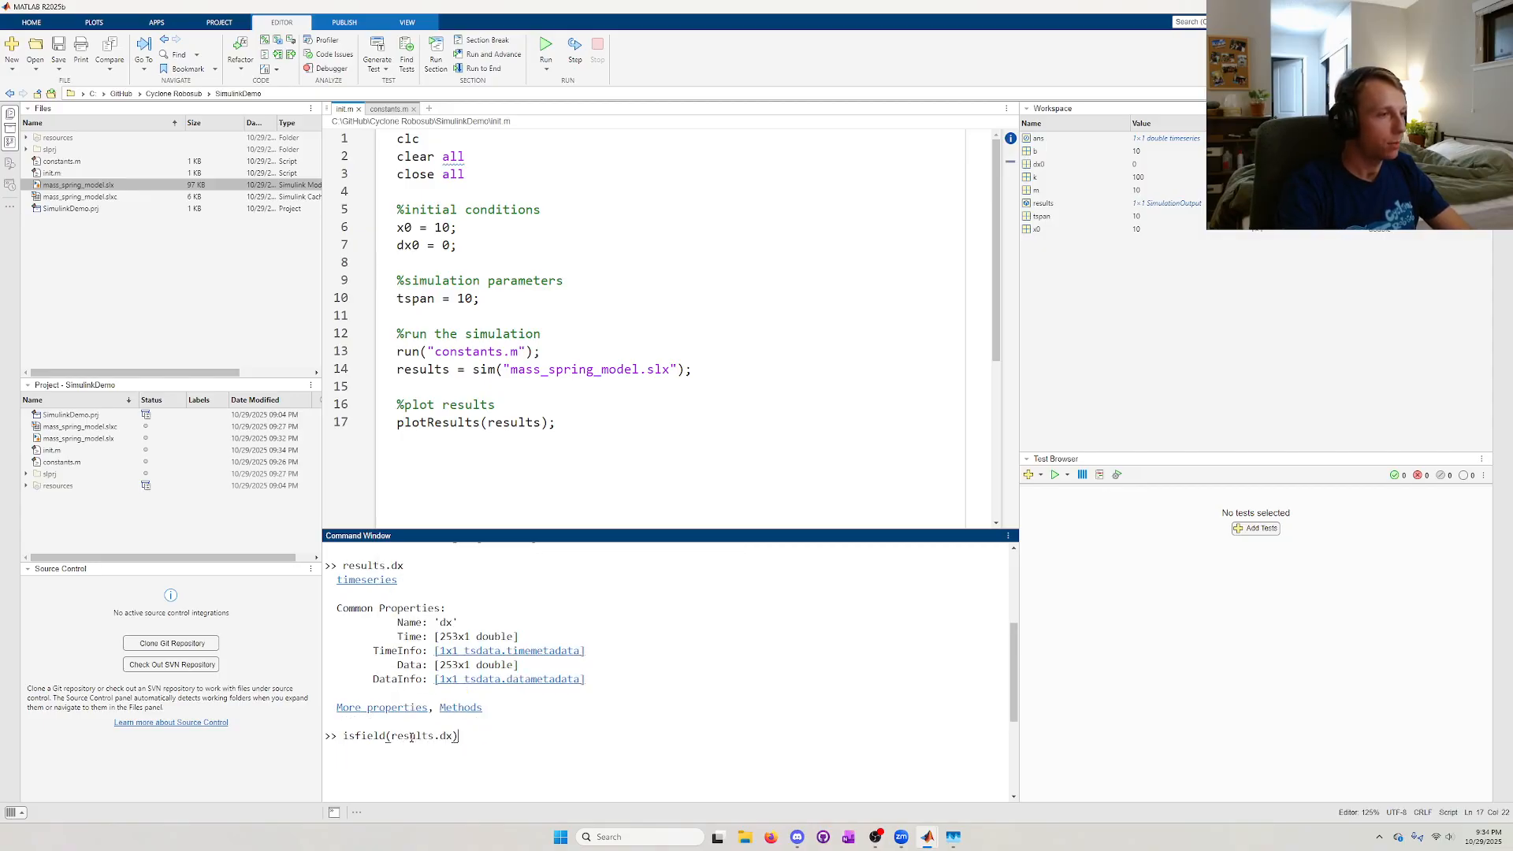
pyautogui.press('Return')
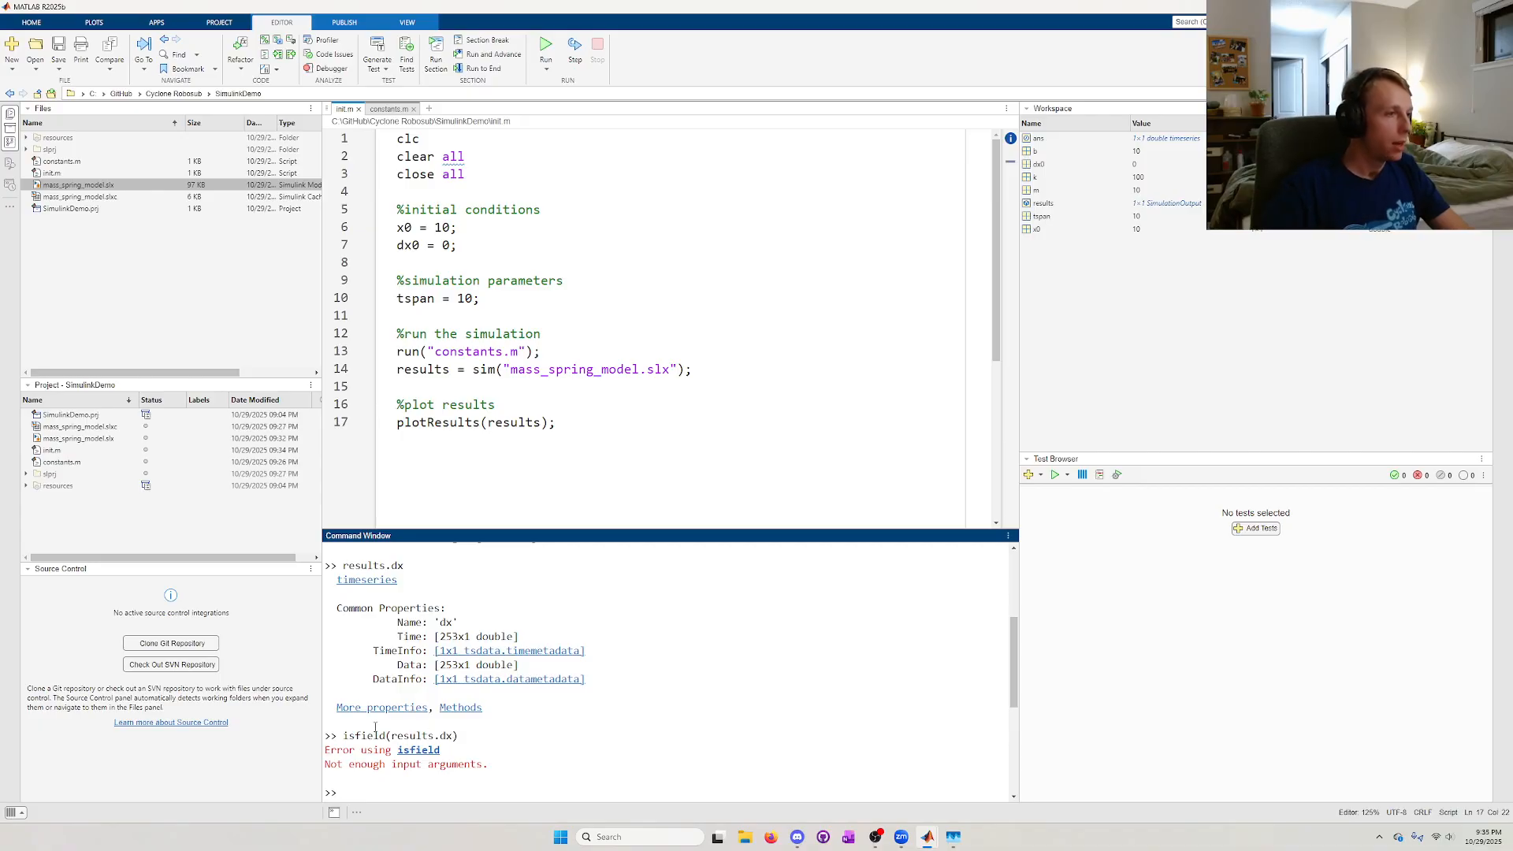
pyautogui.rightClick(372, 733)
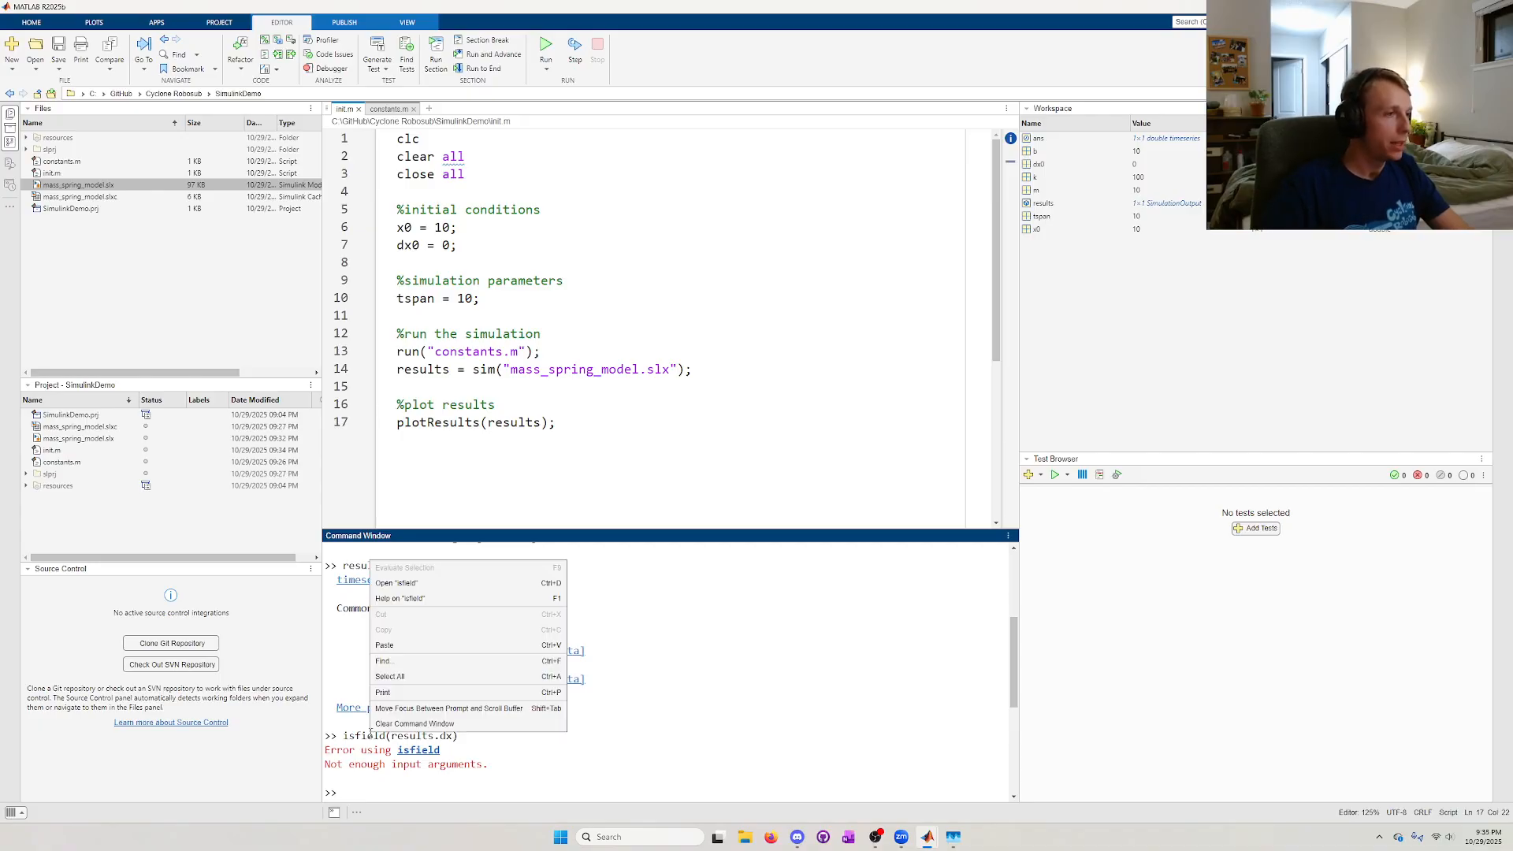
# - Open plotAllOutputs.m from the src/utils folder of SimulinkPlant in Cyclone Robosub and examine its ismember check for the PWM field
pyautogui.click(121, 93)
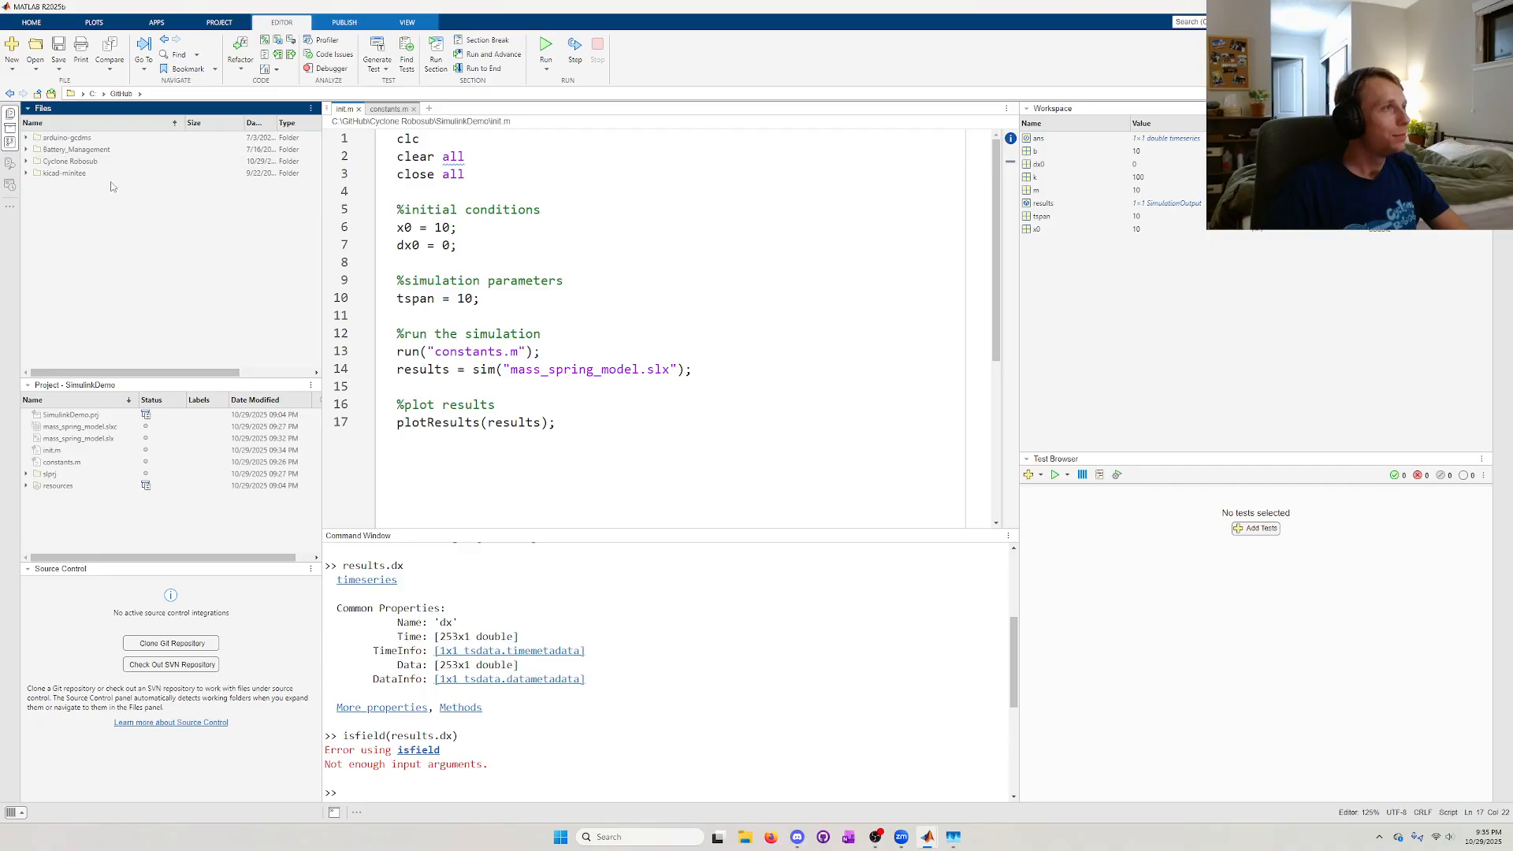
pyautogui.doubleClick(68, 162)
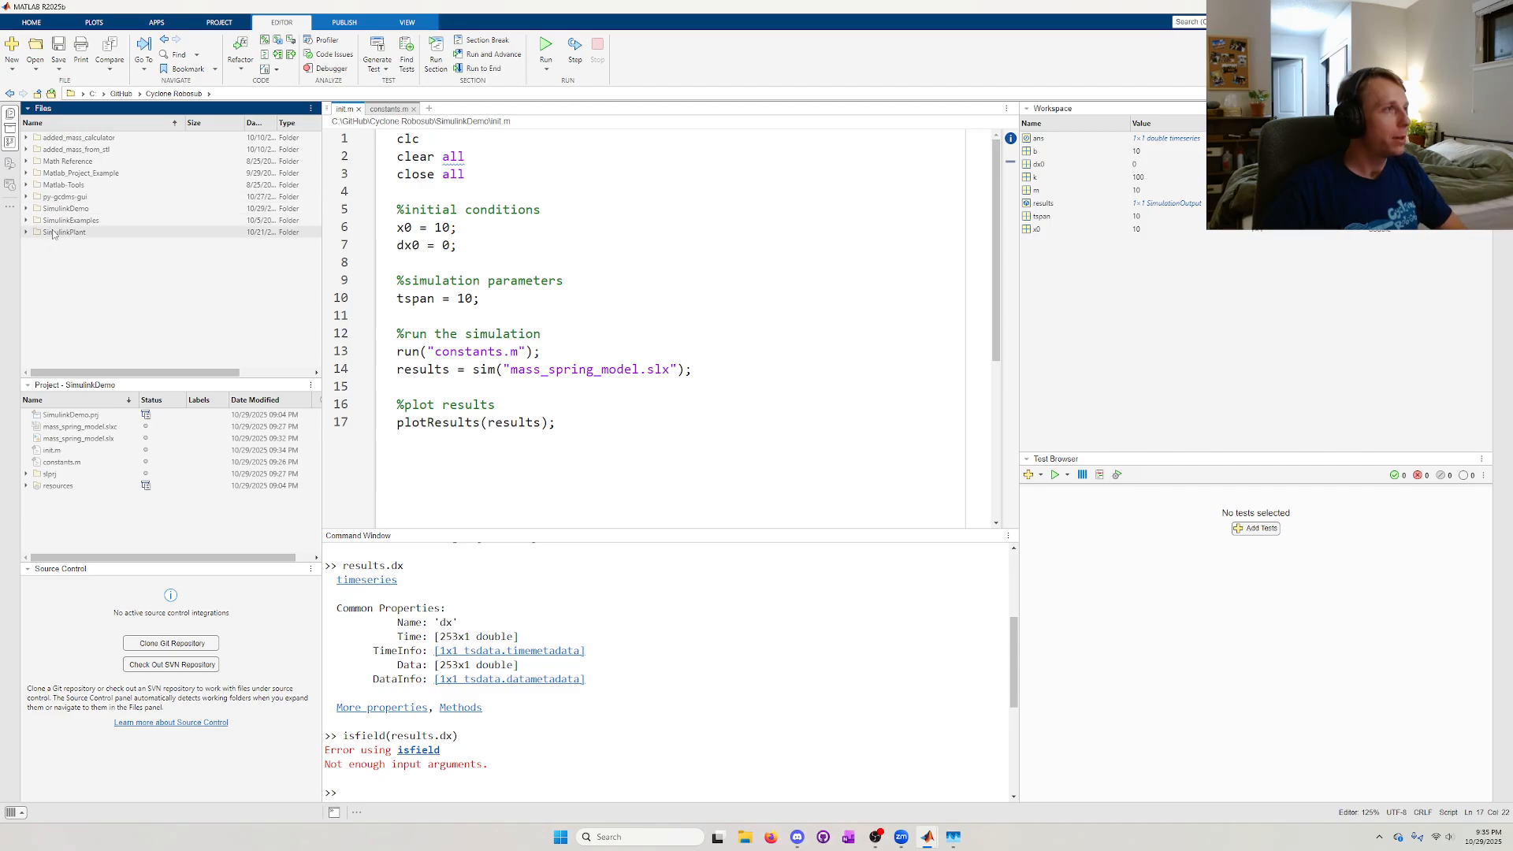
pyautogui.doubleClick(68, 232)
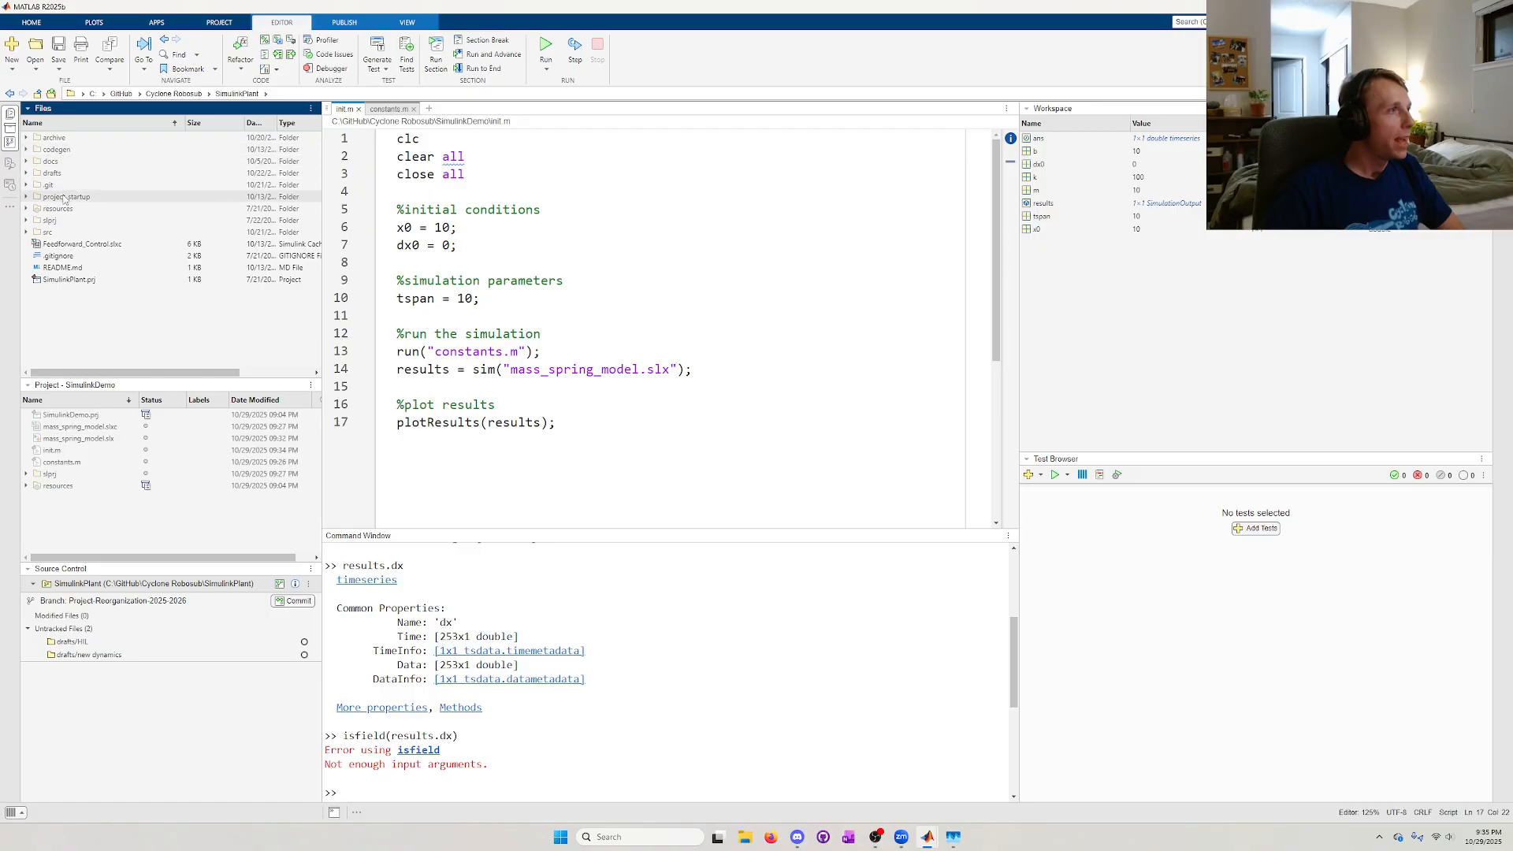
pyautogui.doubleClick(47, 231)
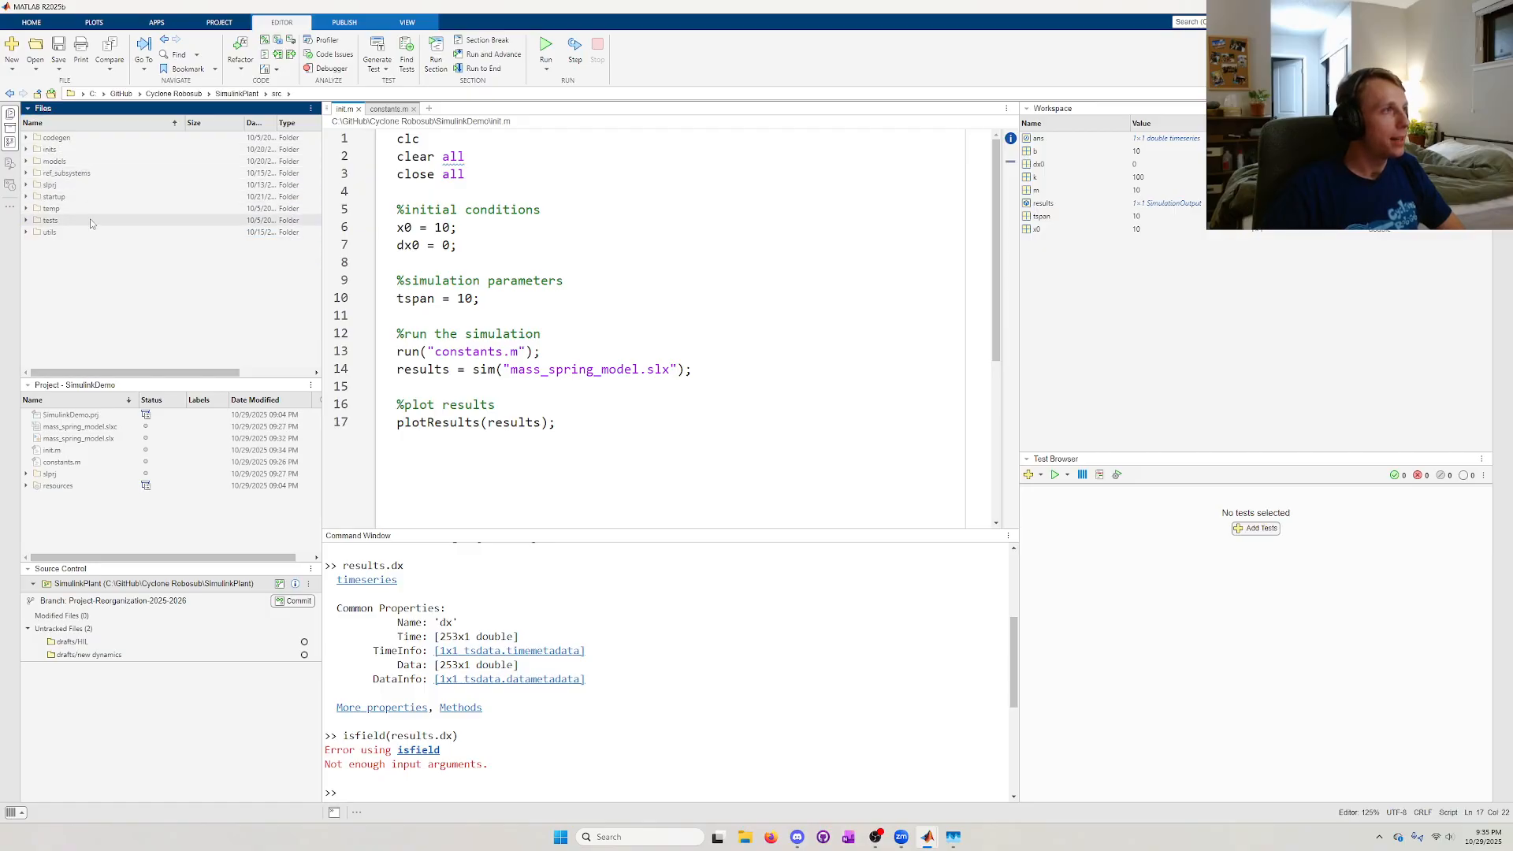
pyautogui.doubleClick(49, 232)
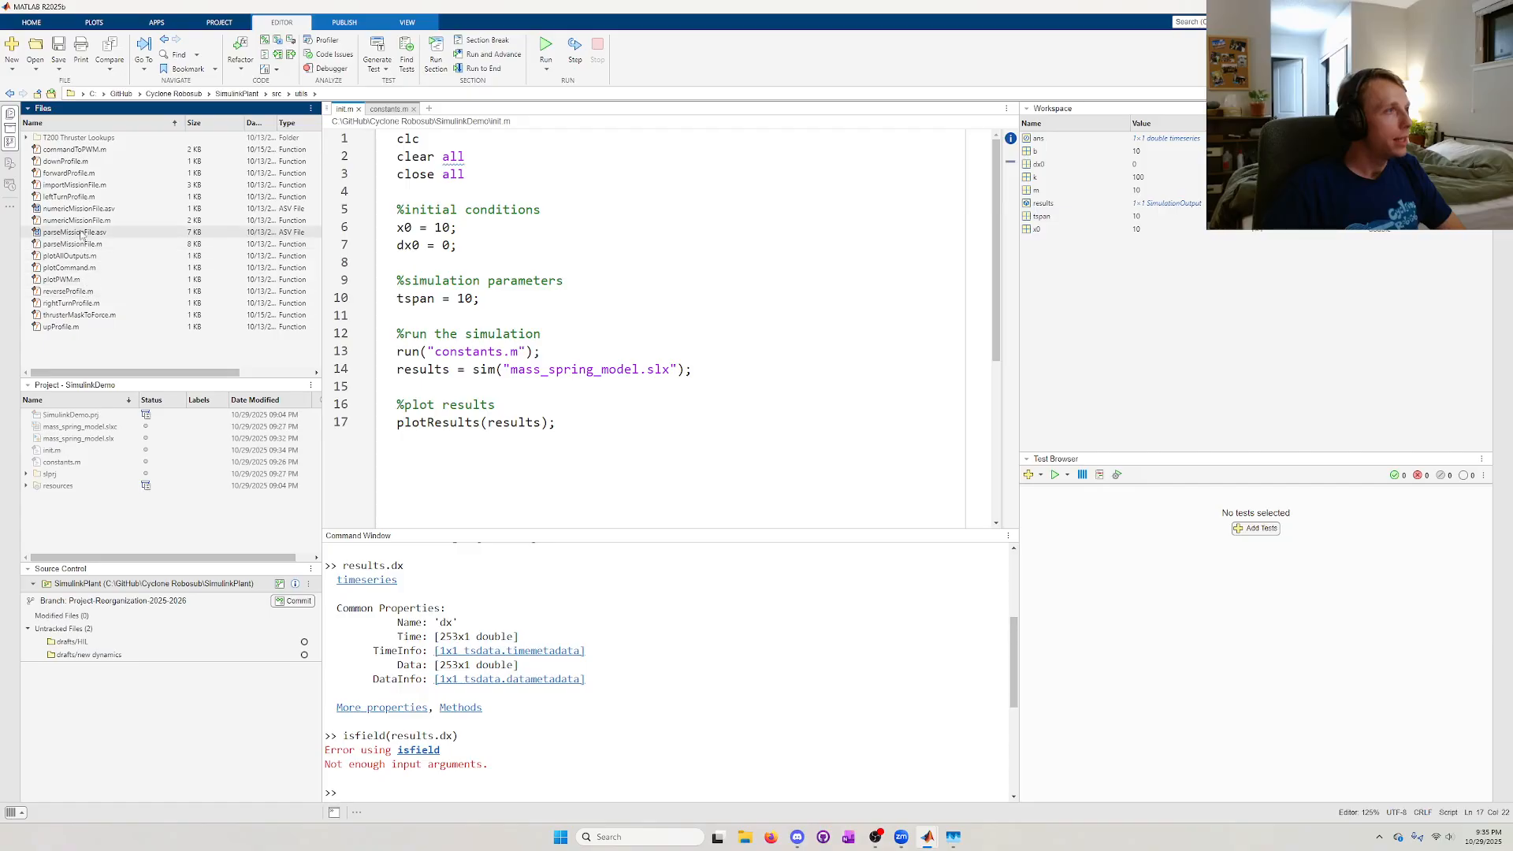
pyautogui.doubleClick(75, 256)
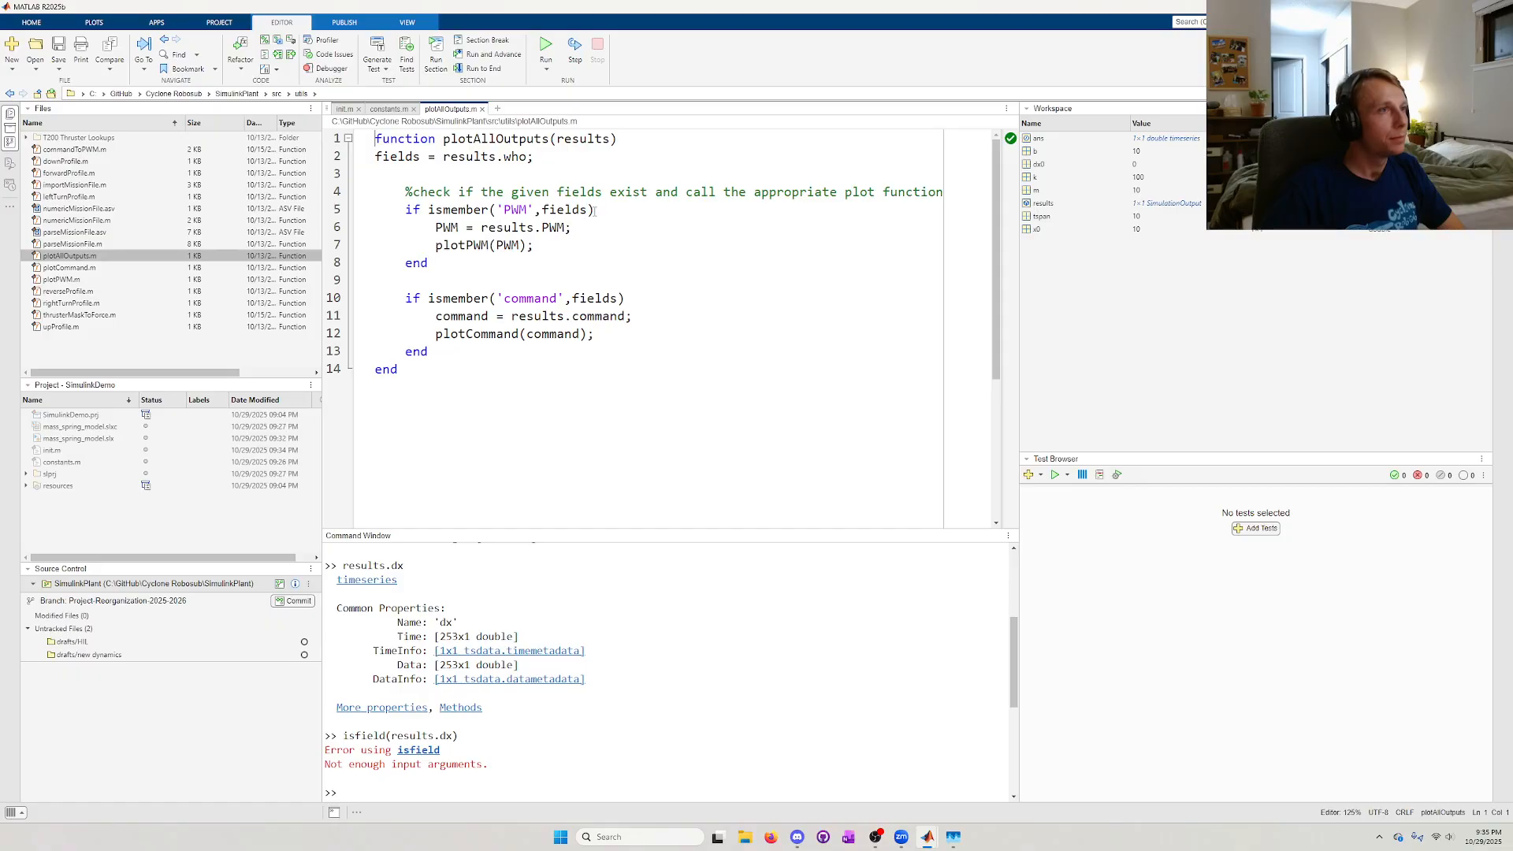
pyautogui.click(595, 211)
pyautogui.doubleClick(516, 210)
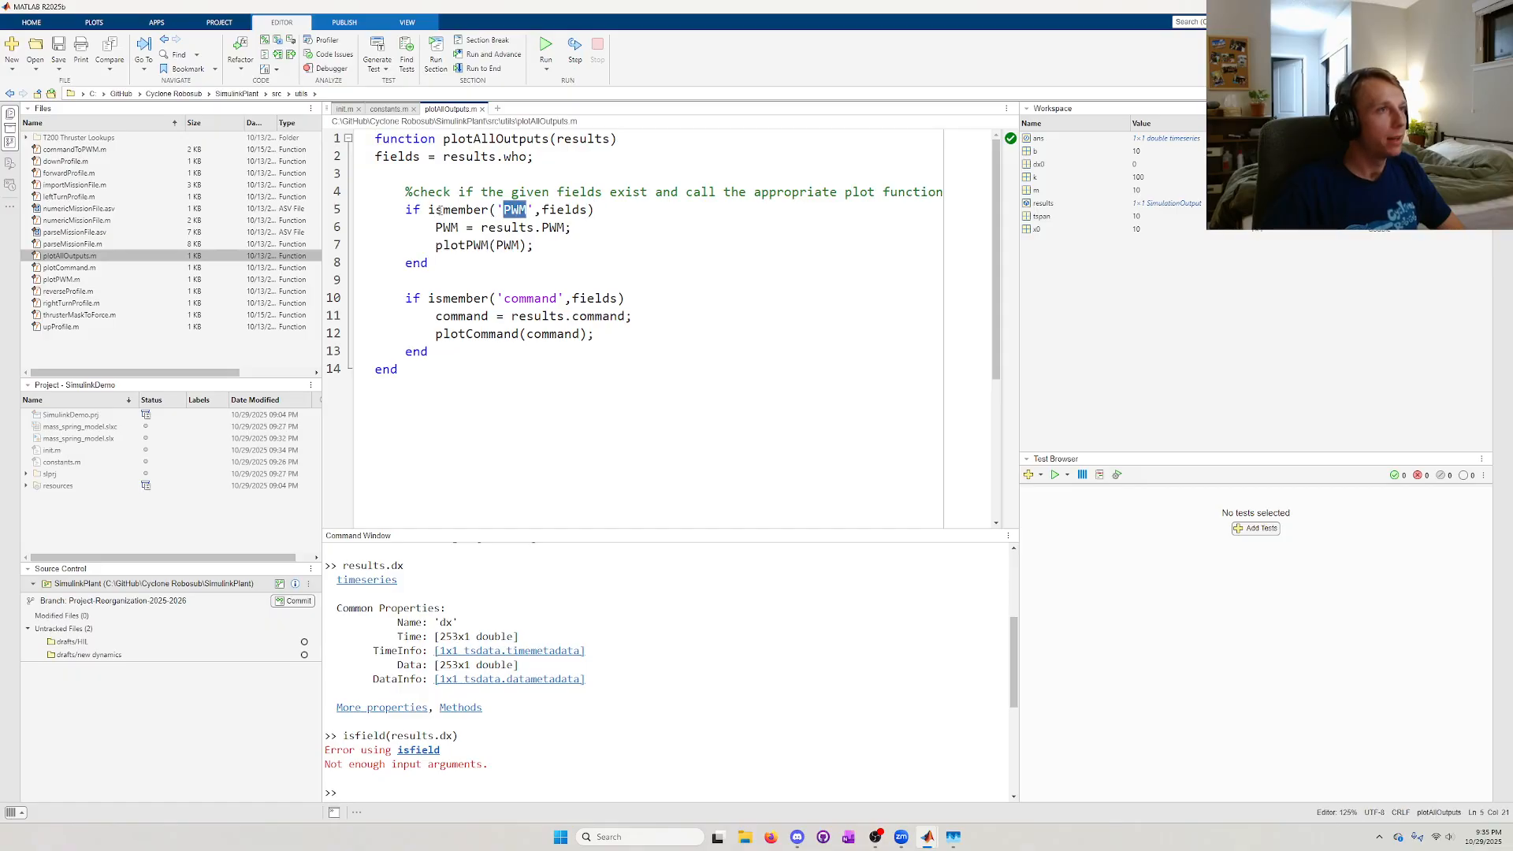
pyautogui.click(438, 210)
pyautogui.doubleClick(459, 211)
pyautogui.doubleClick(515, 210)
# - Check for the dx field by running ismember('dx',results.who) in the Command Window and examine the output
pyautogui.click(463, 786)
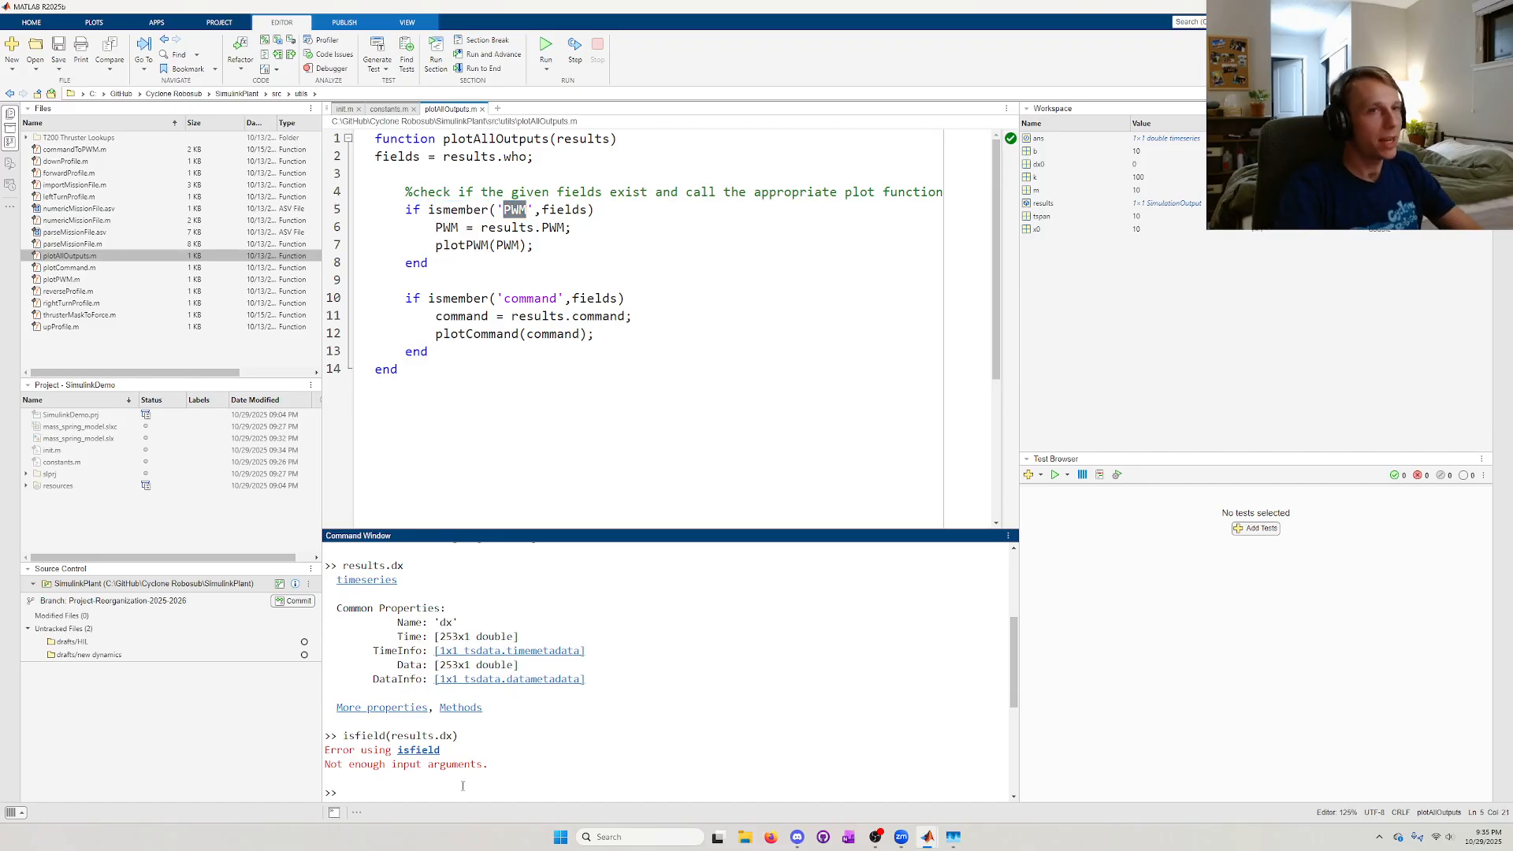
pyautogui.write('is')
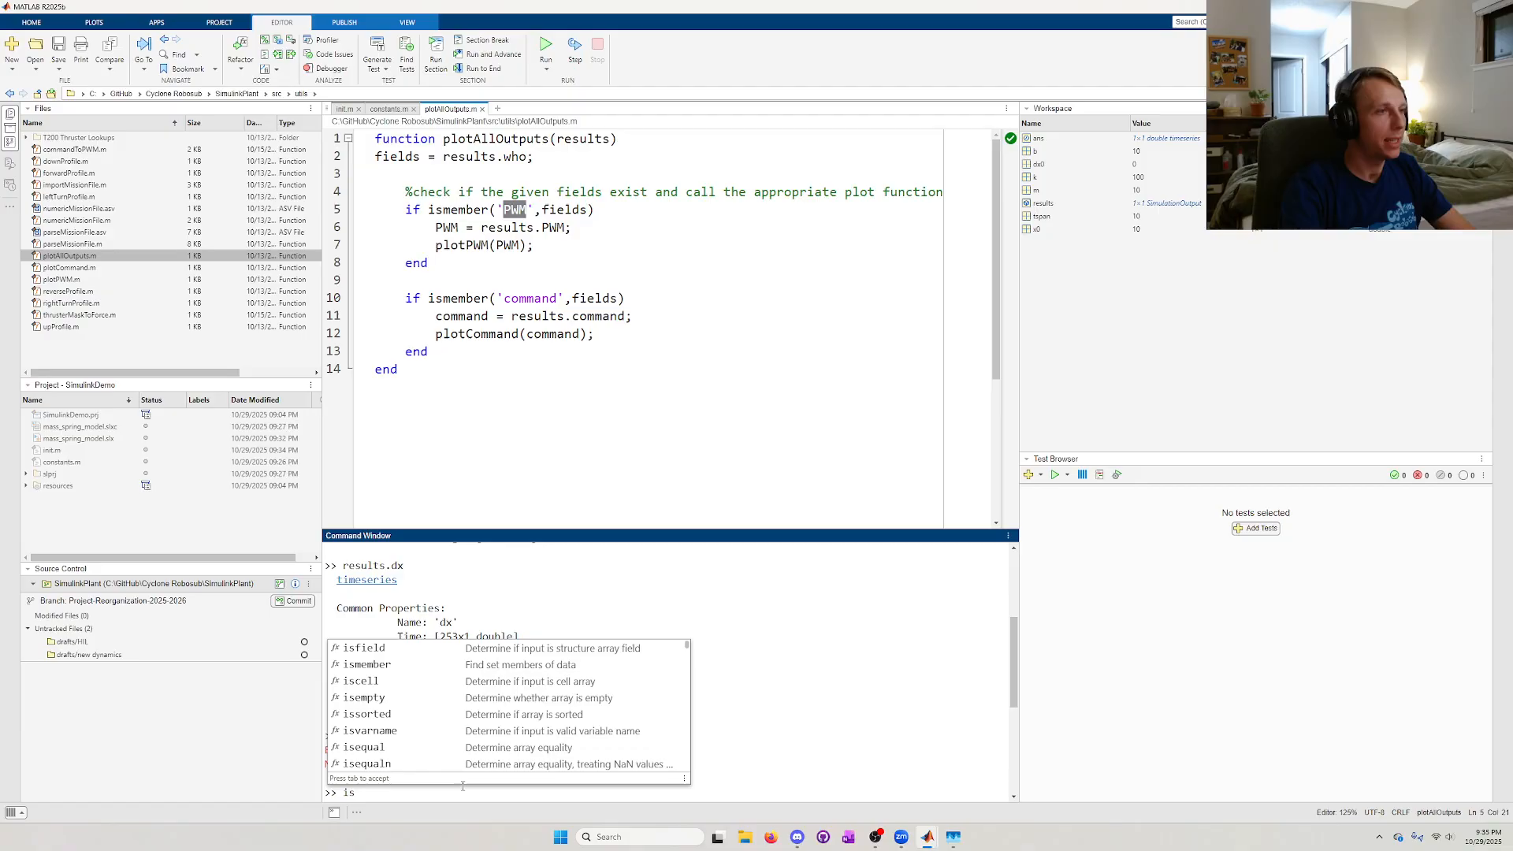
pyautogui.write('member')
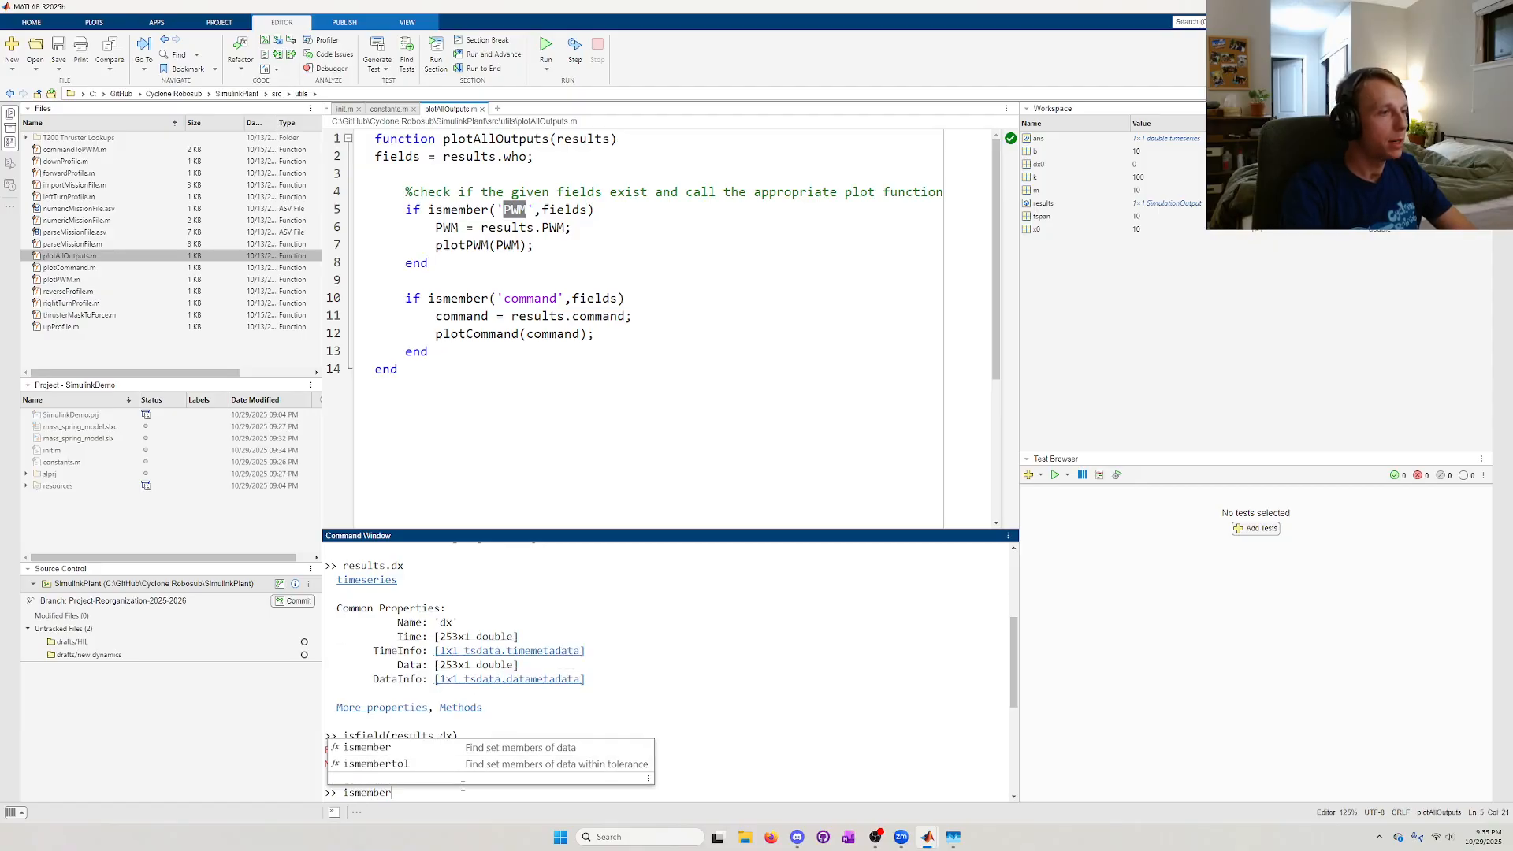
pyautogui.write("('dx',res")
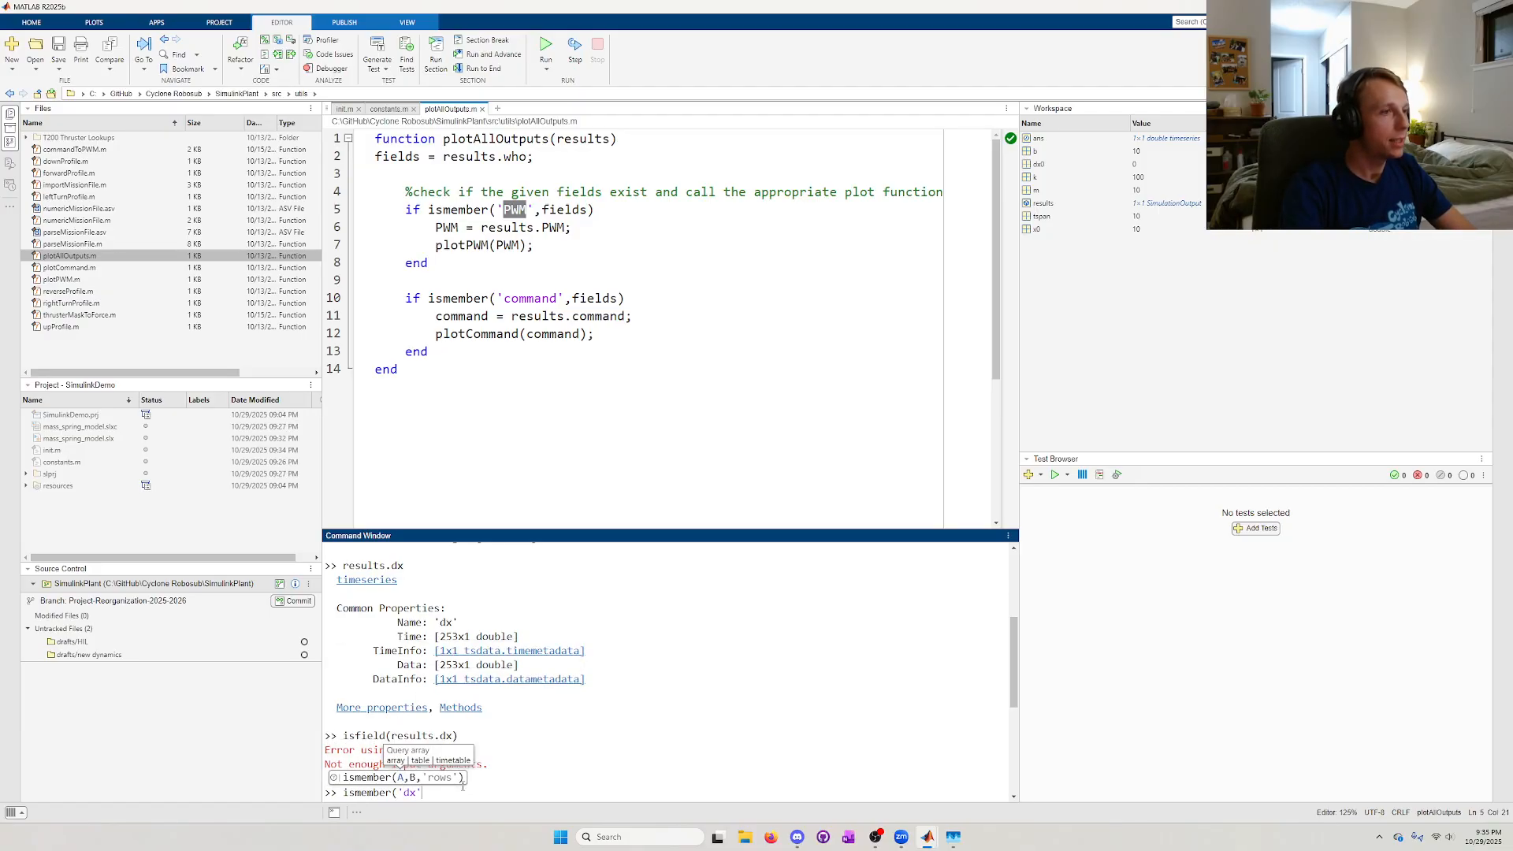
pyautogui.write('ult')
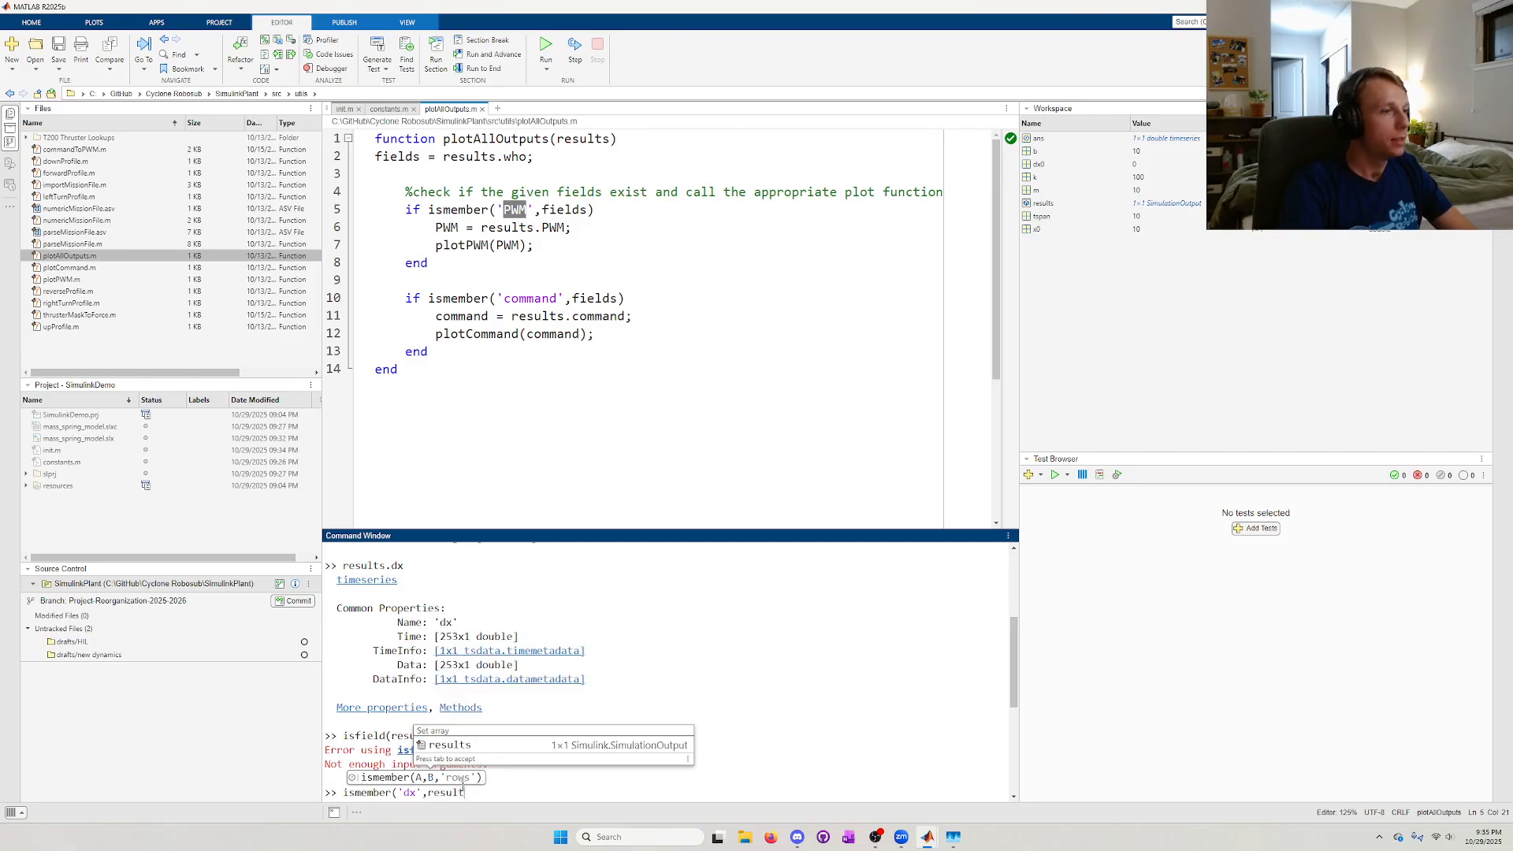
pyautogui.write('s.who)')
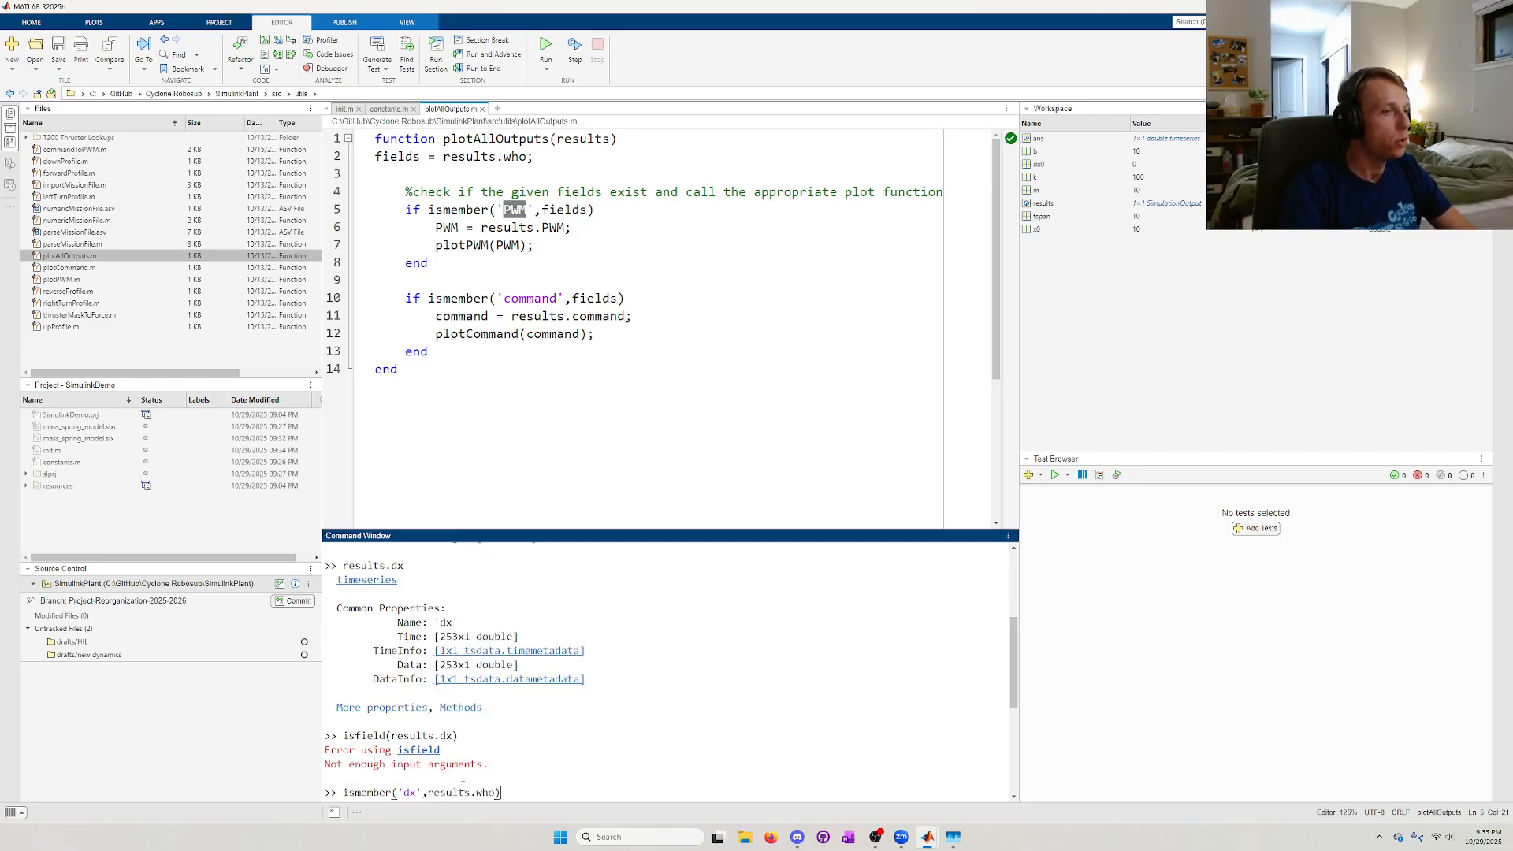
pyautogui.press('Return')
pyautogui.moveTo(415, 768); pyautogui.dragTo(335, 665)
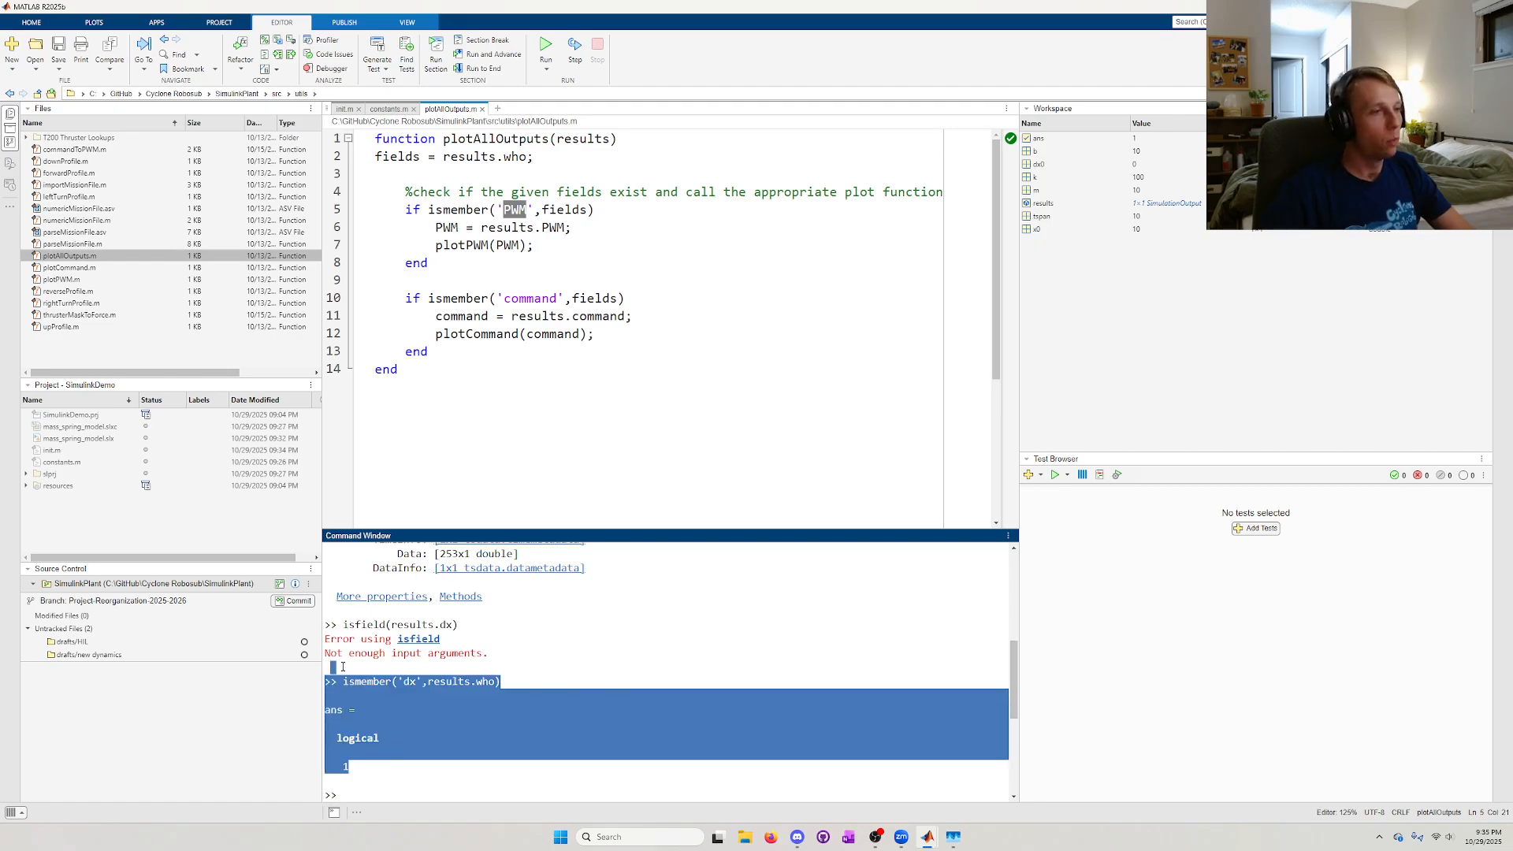
# - Check for a v field by running ismember('v',results.who) in the Command Window
pyautogui.click(472, 761)
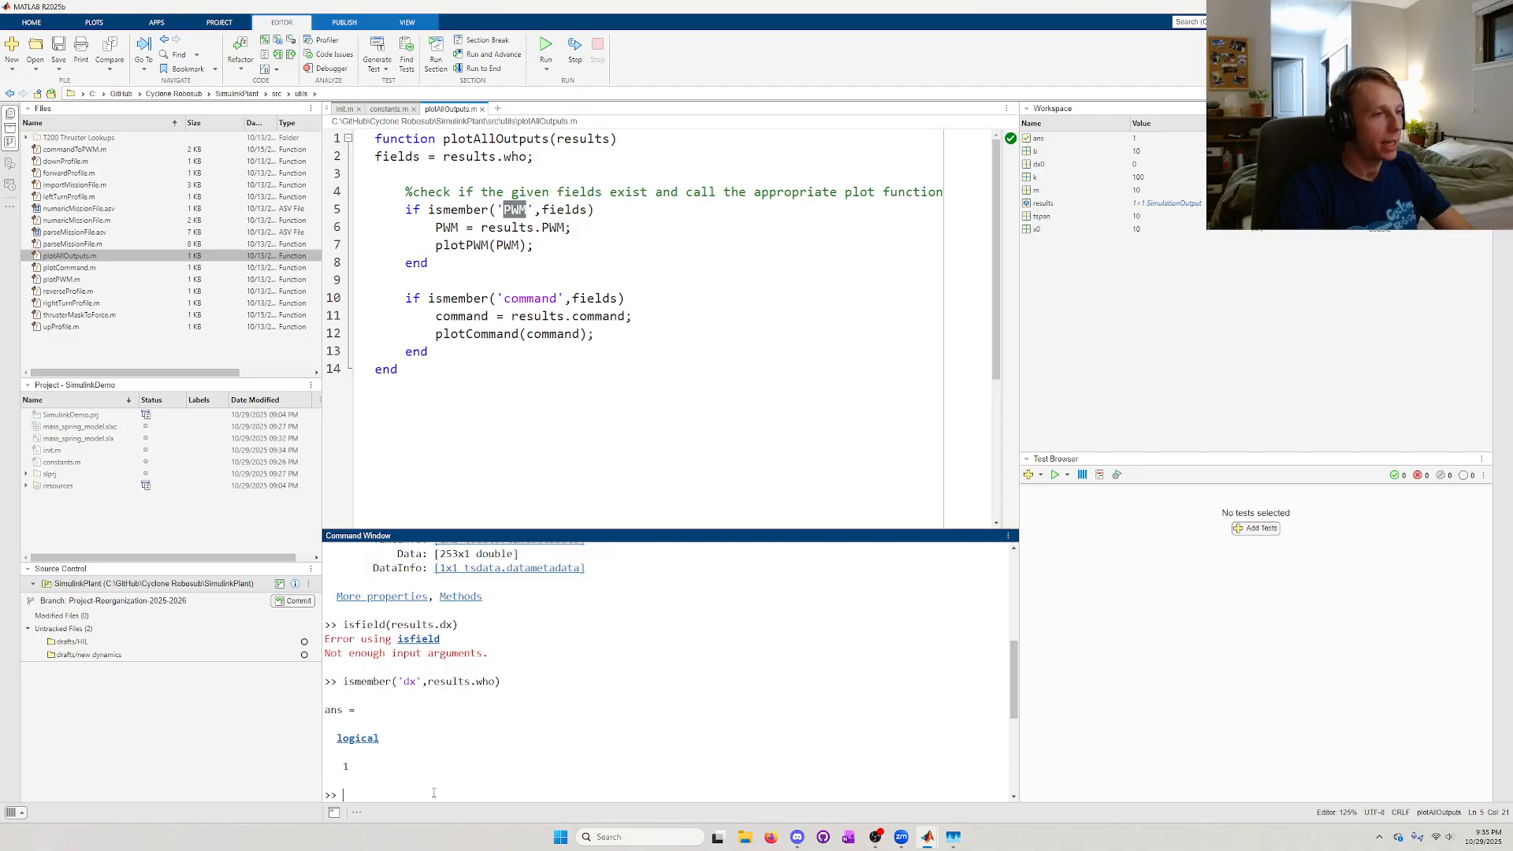
pyautogui.write('is')
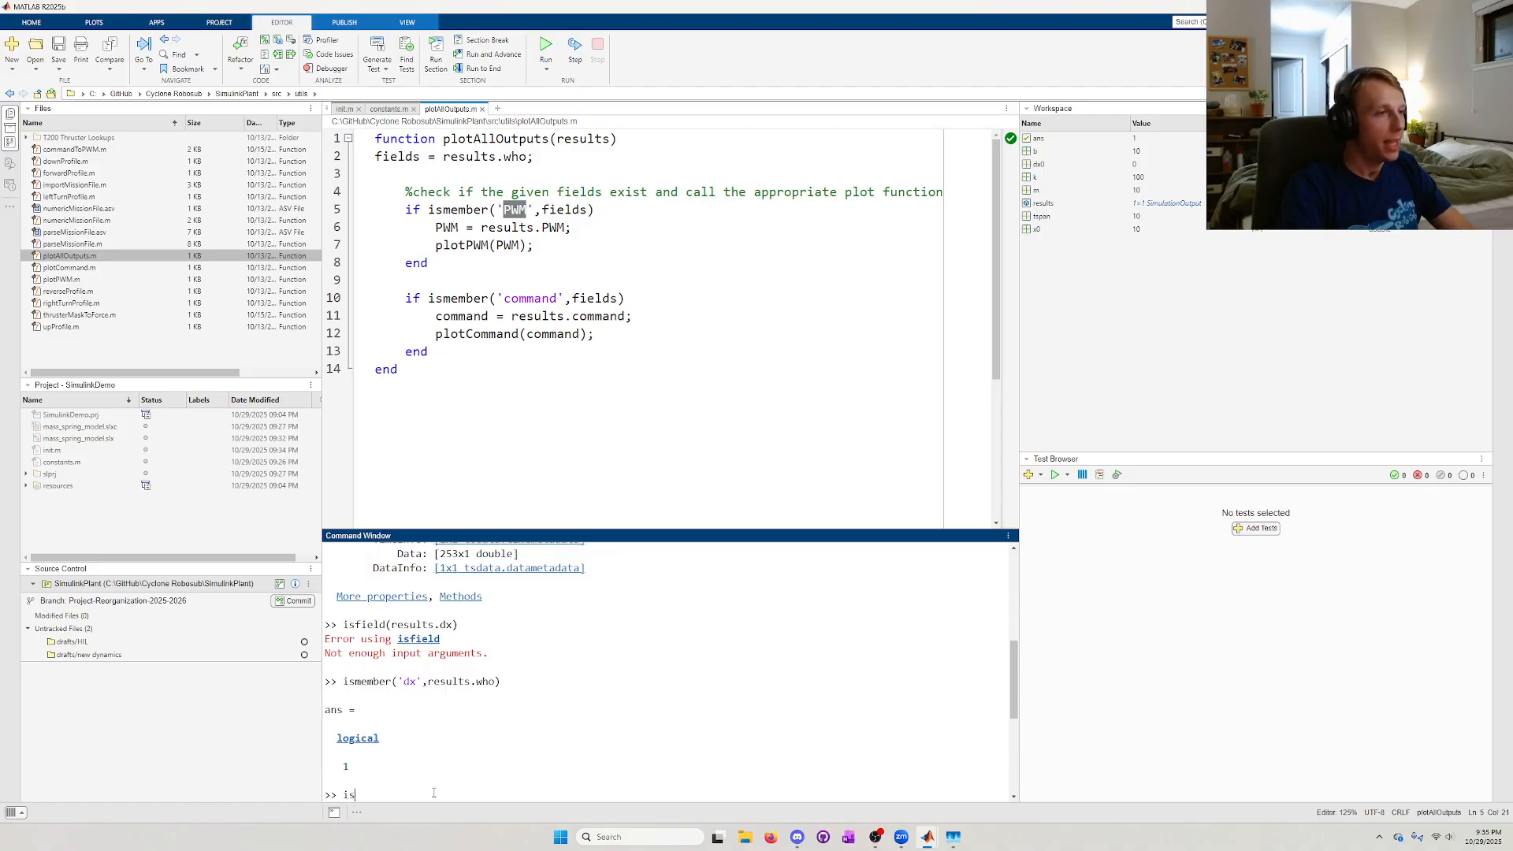
pyautogui.write("member('")
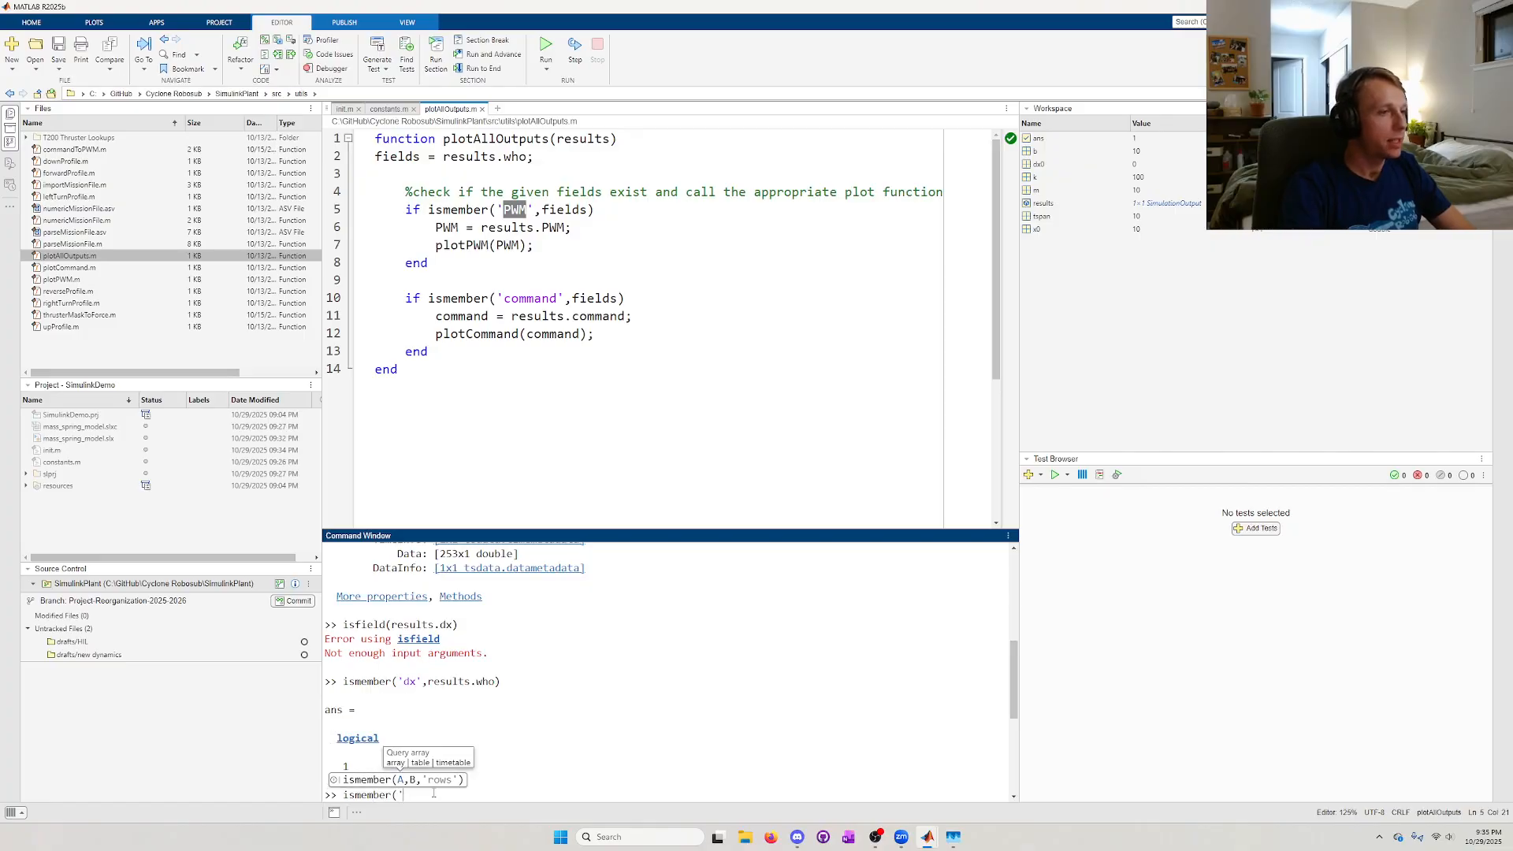
pyautogui.write("v',results")
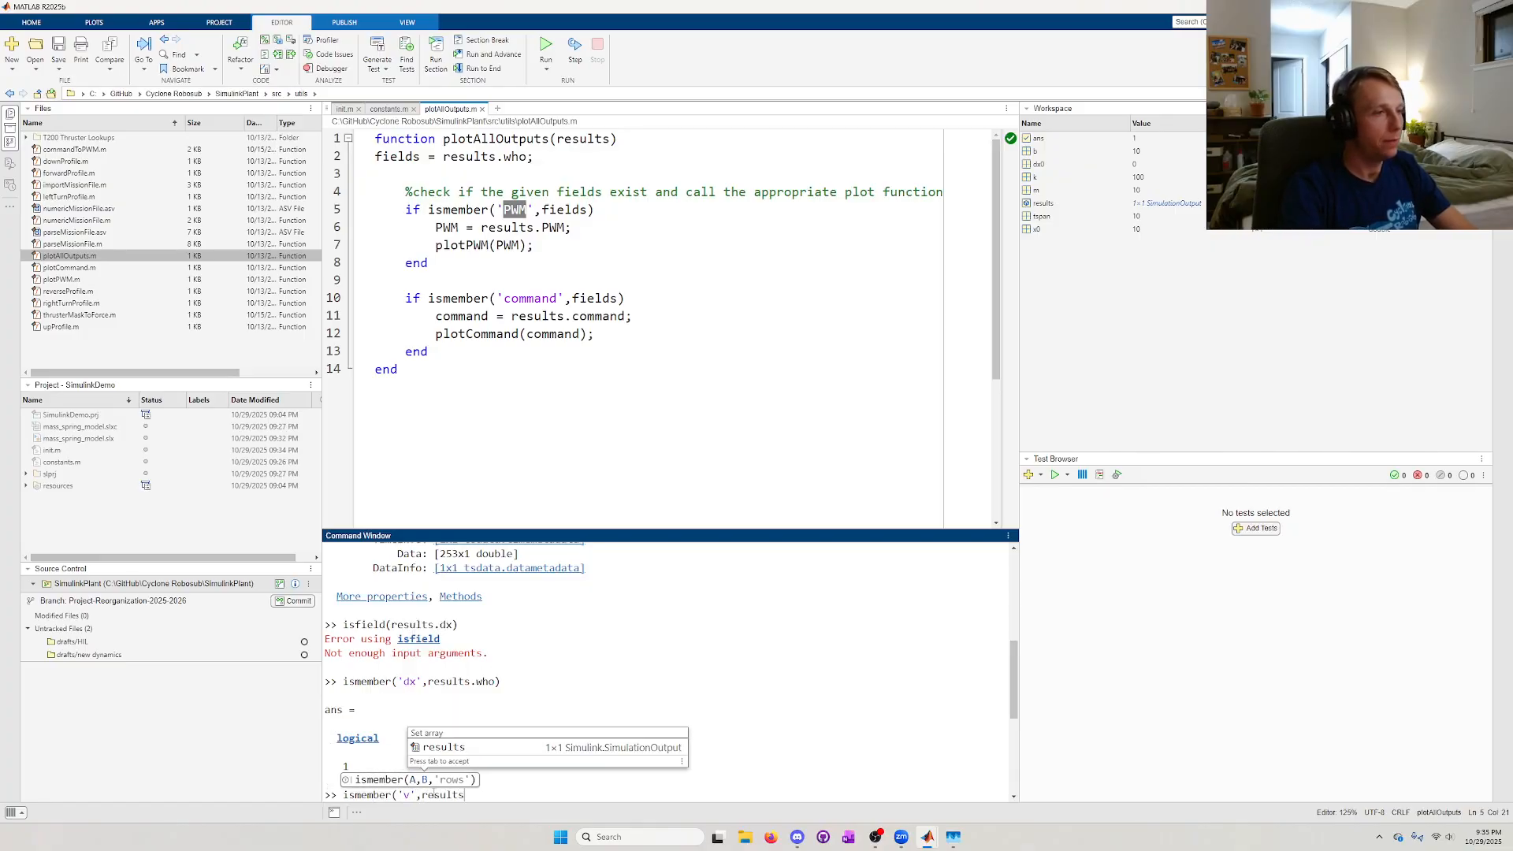
pyautogui.write('.who)')
pyautogui.press('Return')
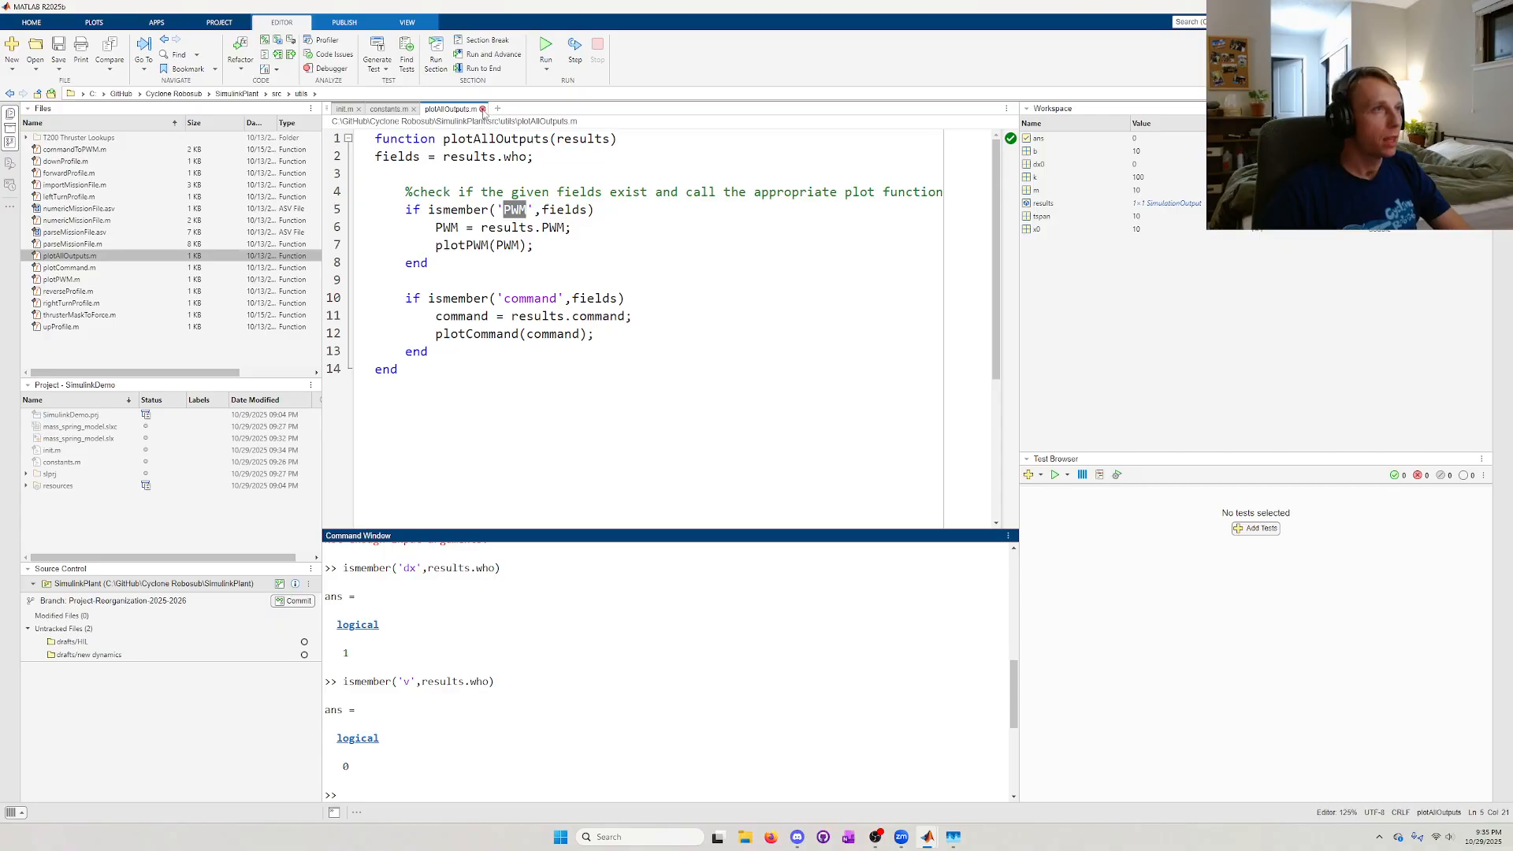
# - Close plotAllOutputs.m and run init.m, changing the current folder to SimulinkDemo
pyautogui.click(482, 109)
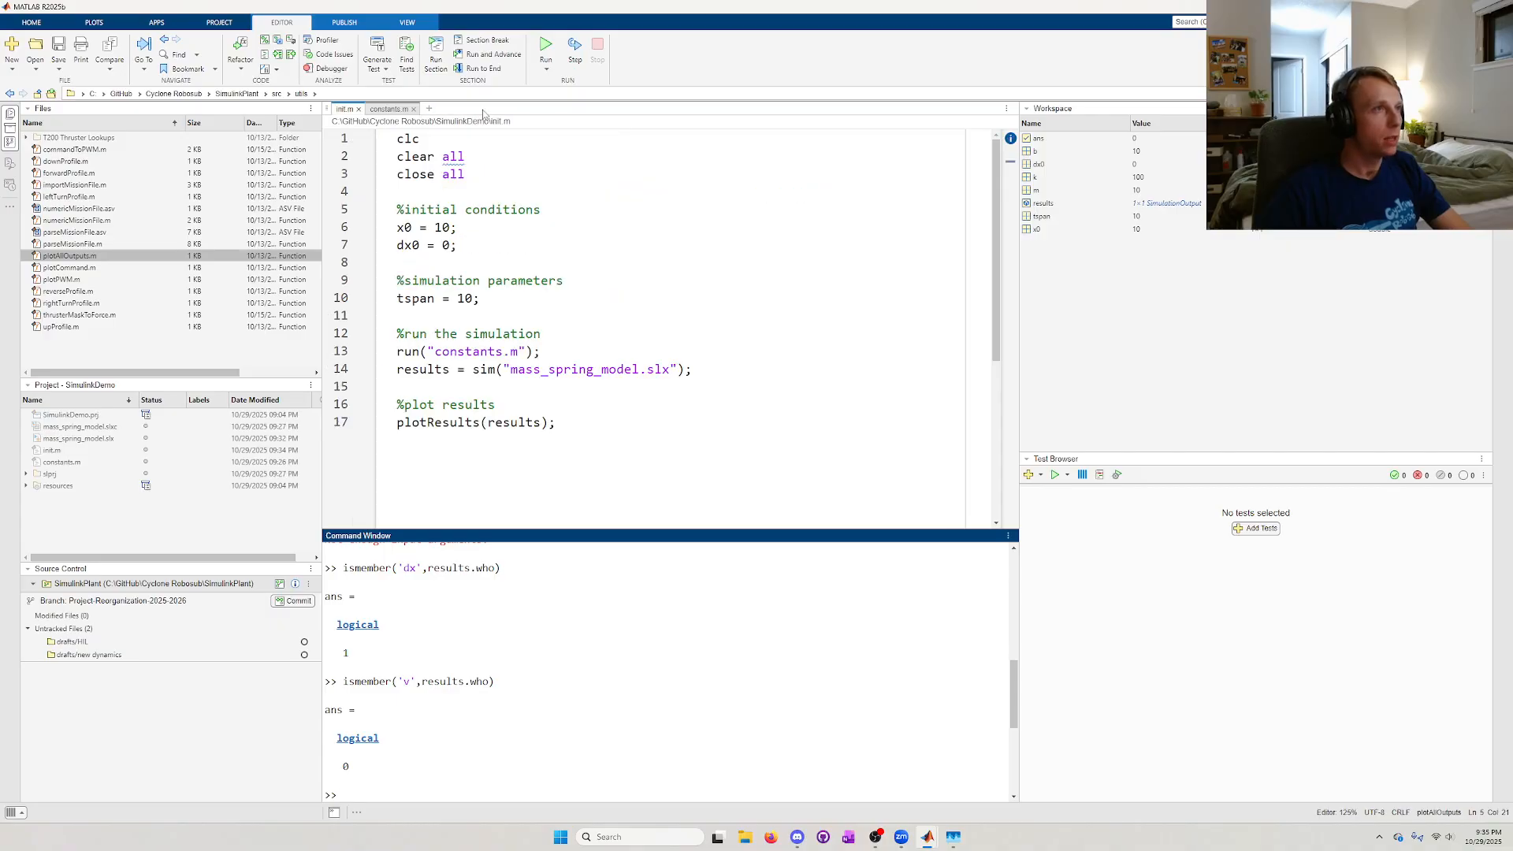
pyautogui.click(525, 453)
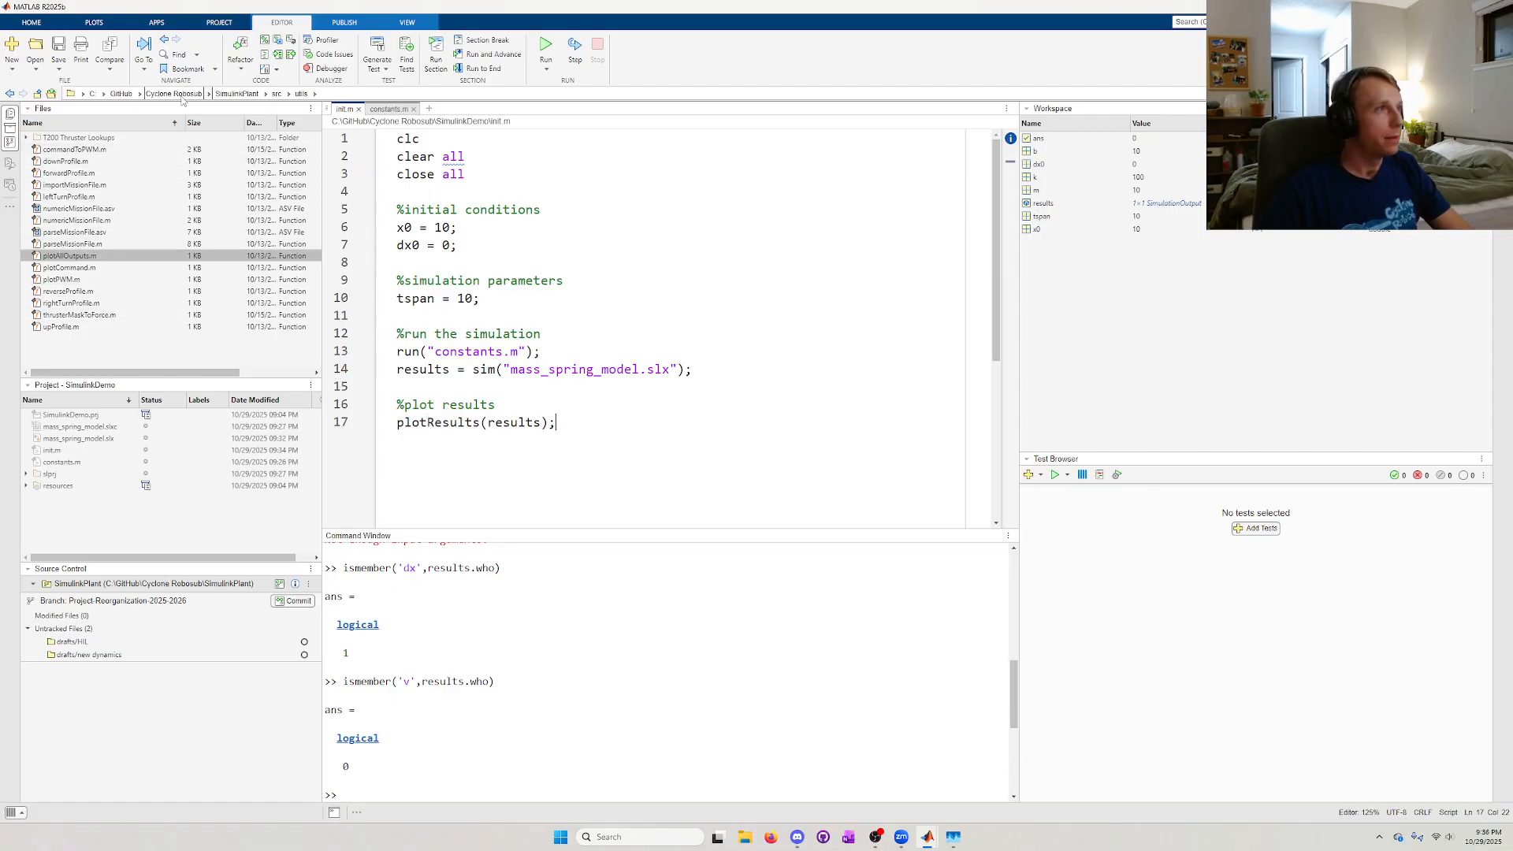
pyautogui.click(122, 108)
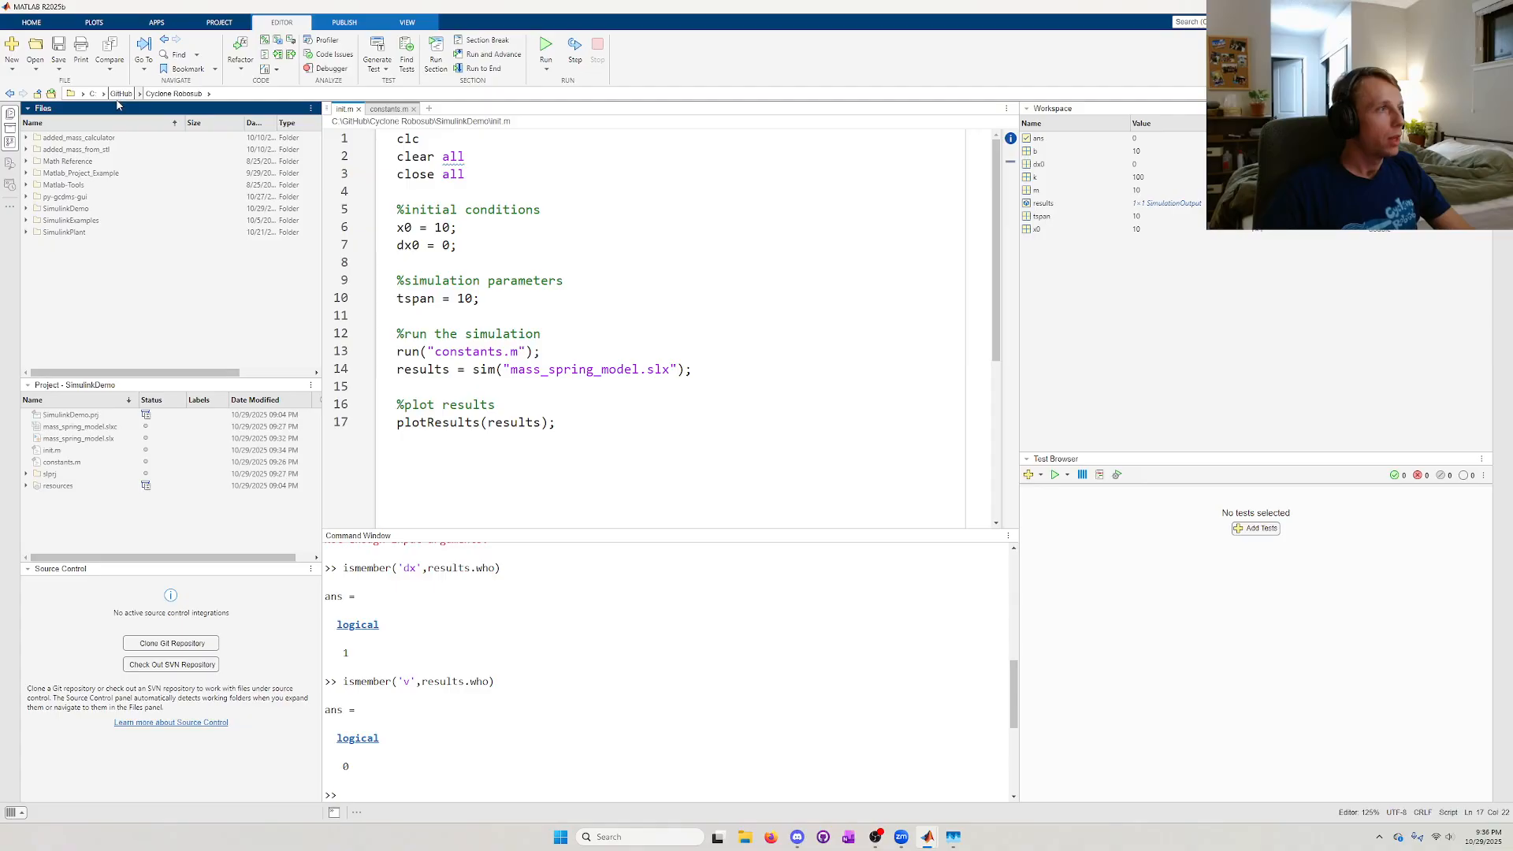
pyautogui.click(546, 63)
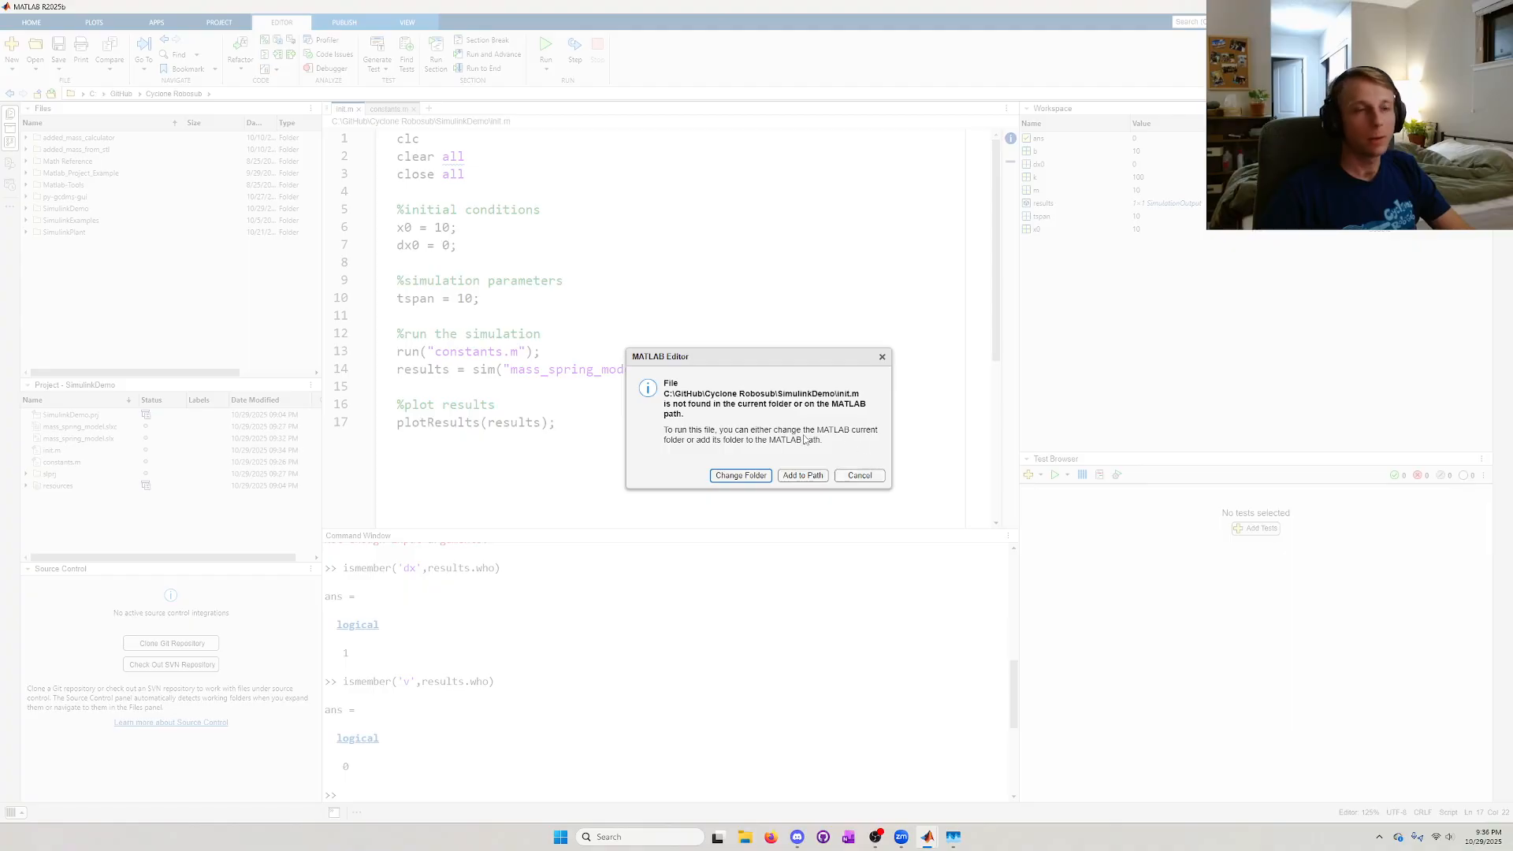
pyautogui.click(744, 478)
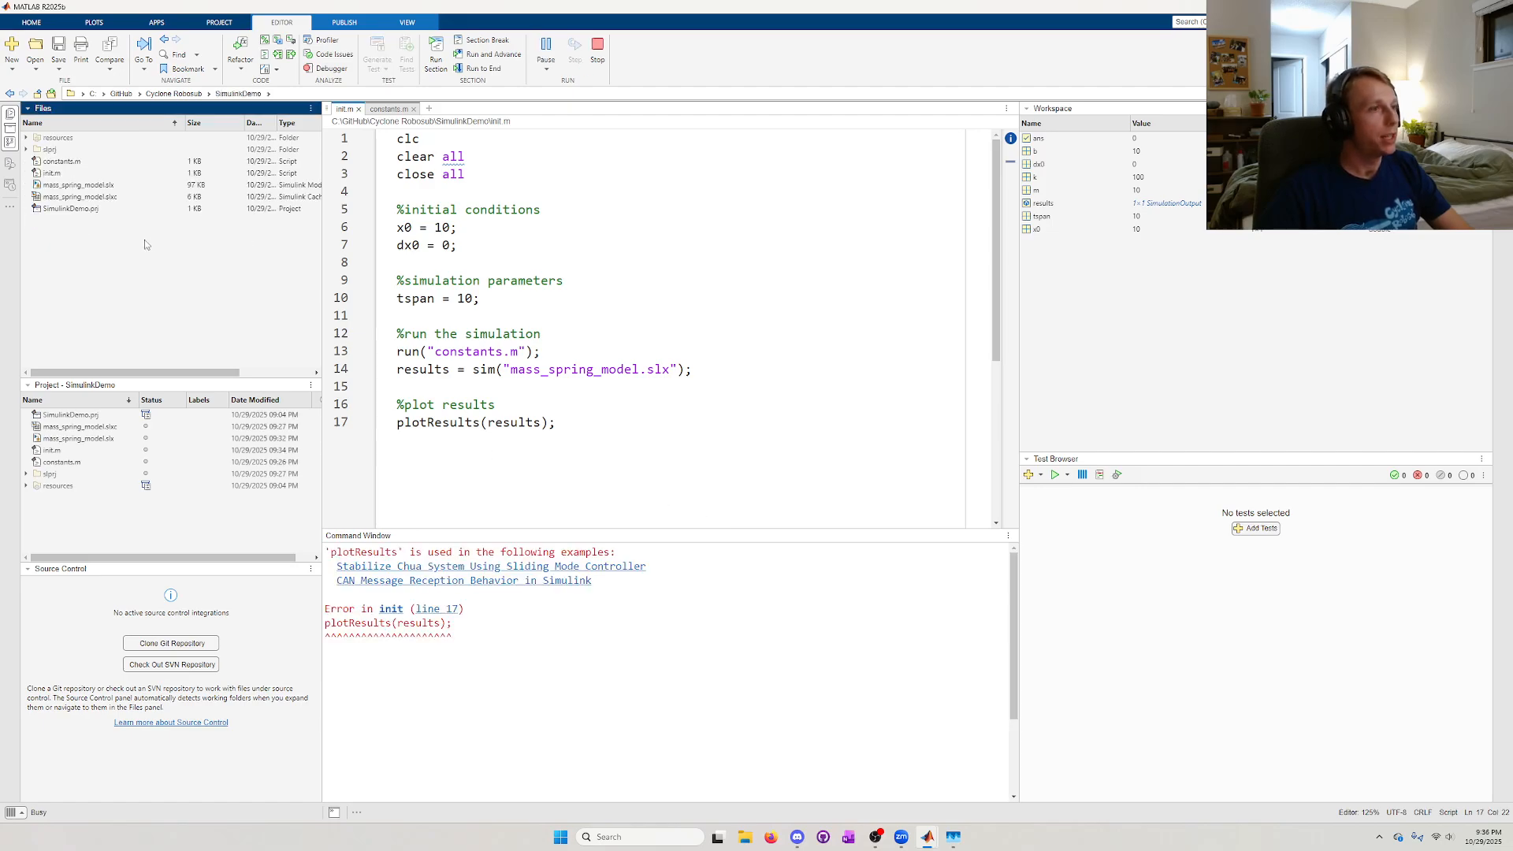
# - Create a new script named plotResults.m in the SimulinkDemo folder, matching the function name called in init.m
pyautogui.doubleClick(438, 422)
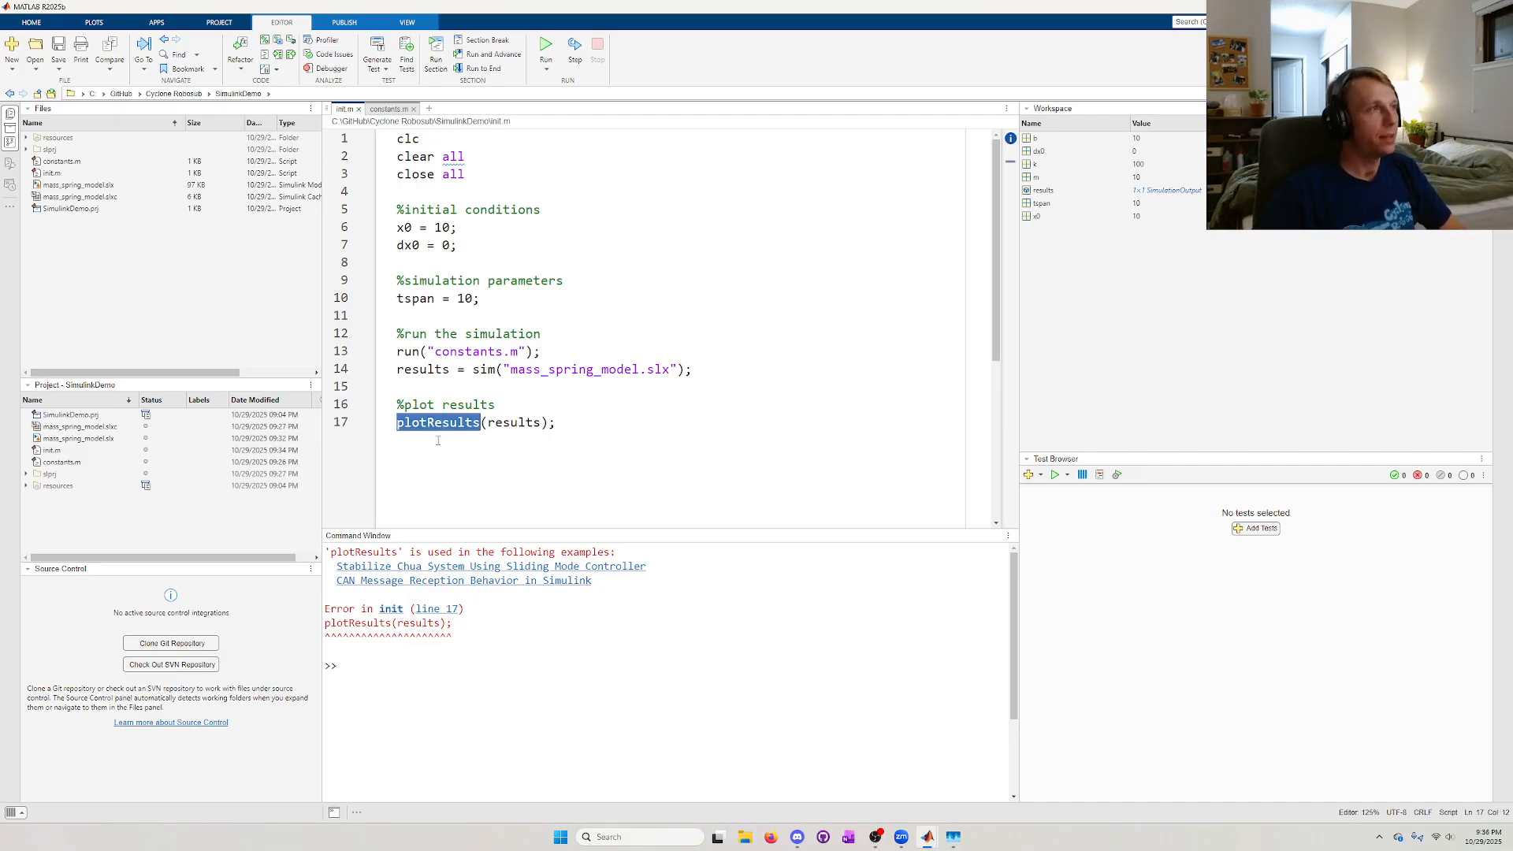
pyautogui.rightClick(76, 237)
pyautogui.moveTo(82, 262)
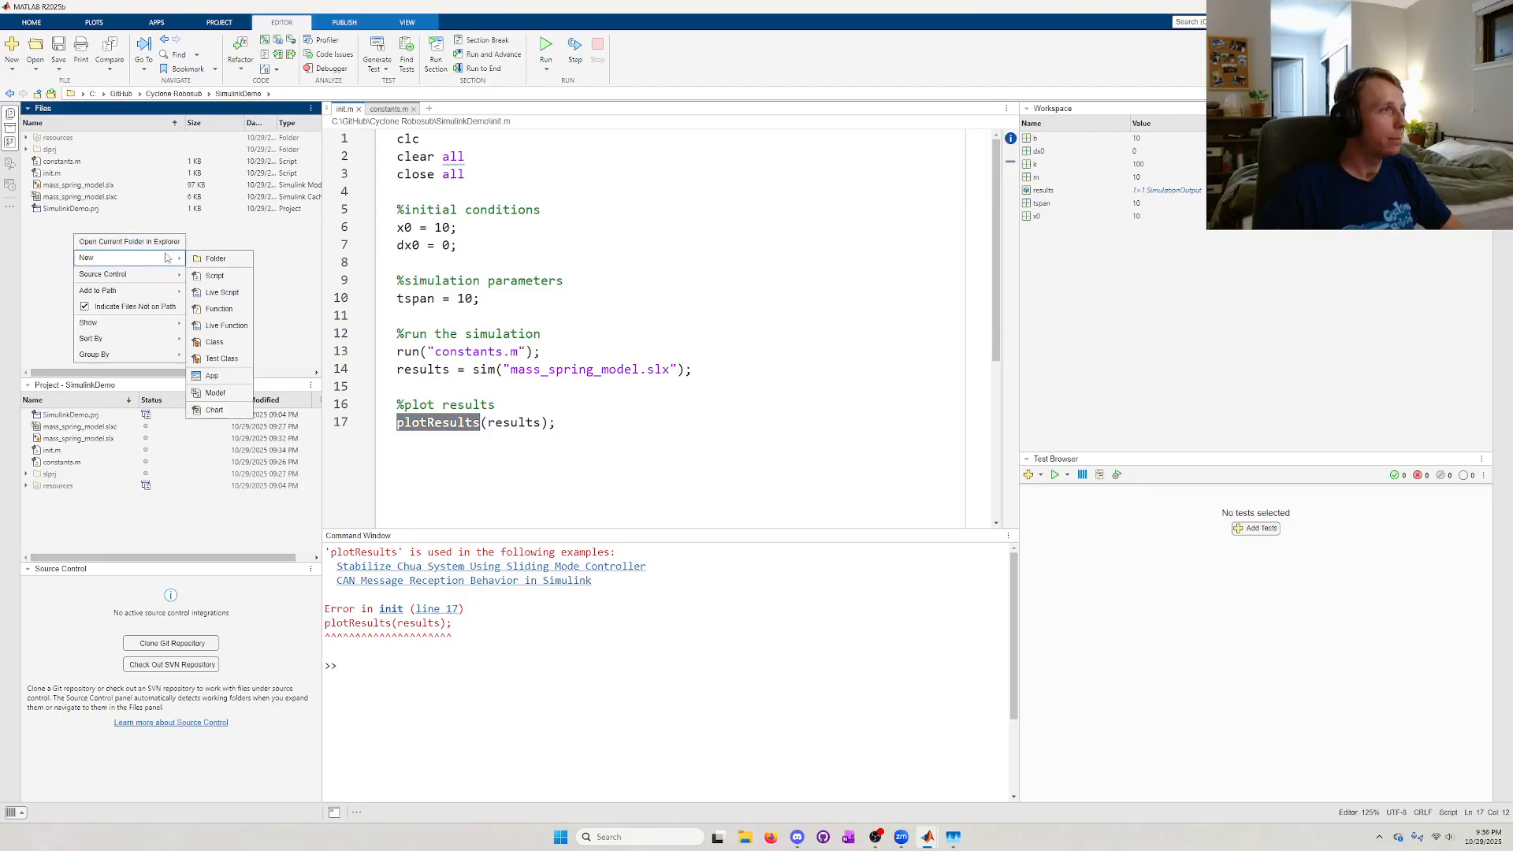
pyautogui.click(214, 275)
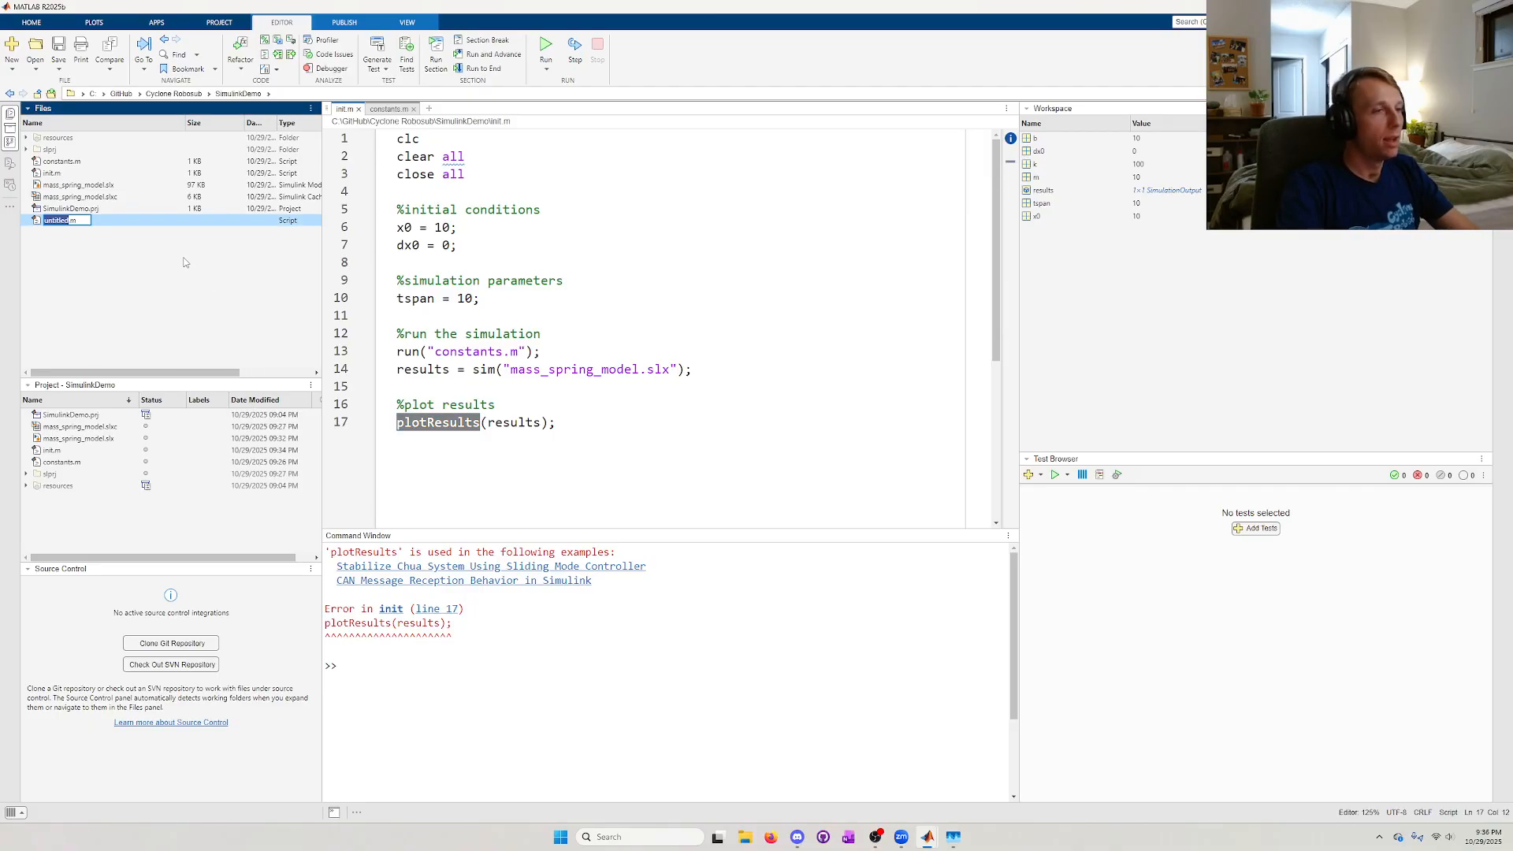
pyautogui.write('plot')
pyautogui.write('Results')
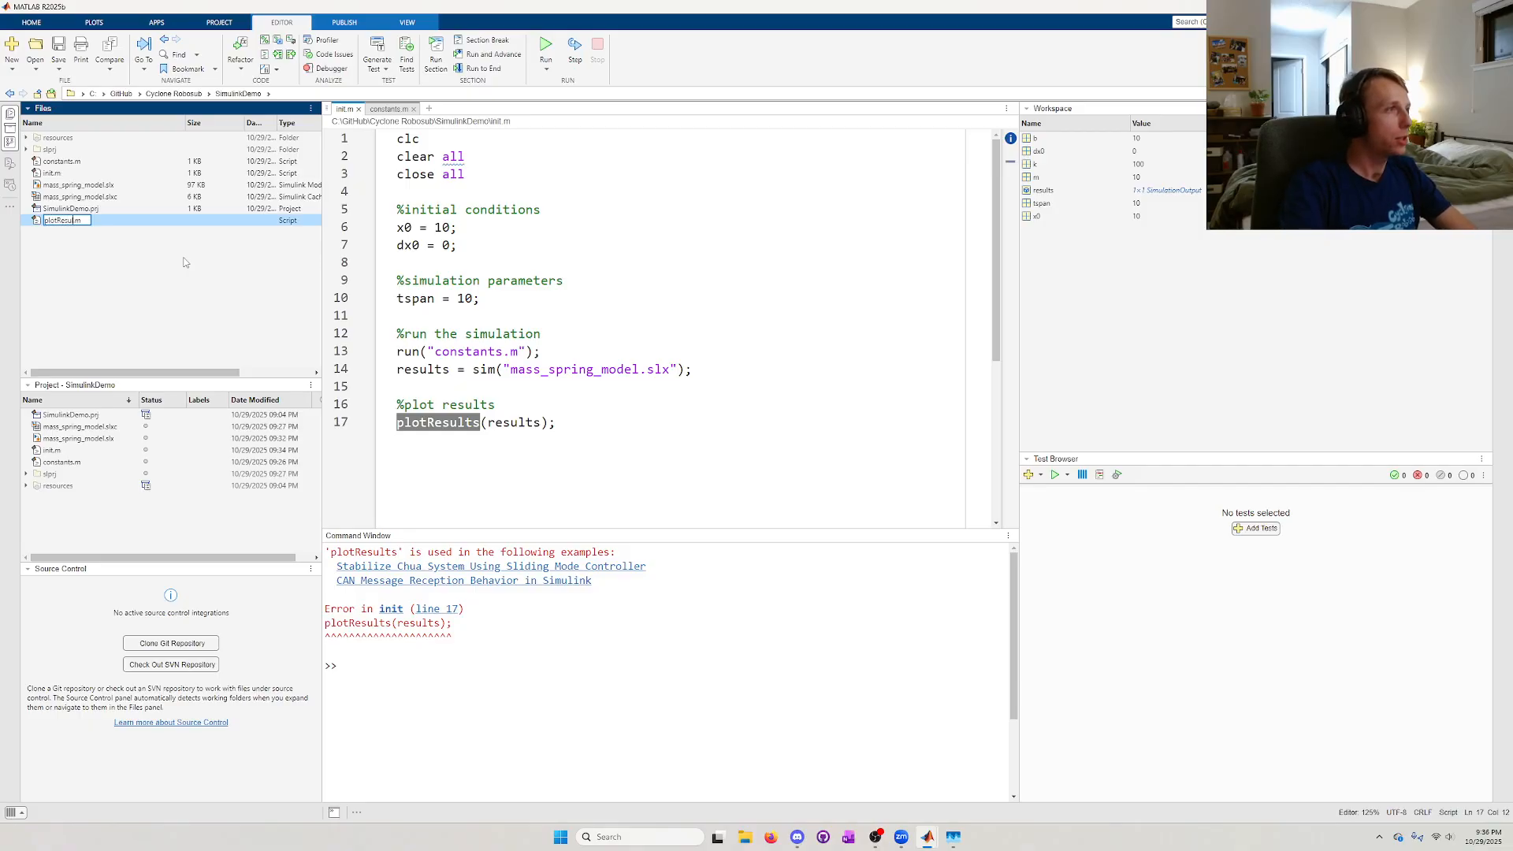
pyautogui.press('Return')
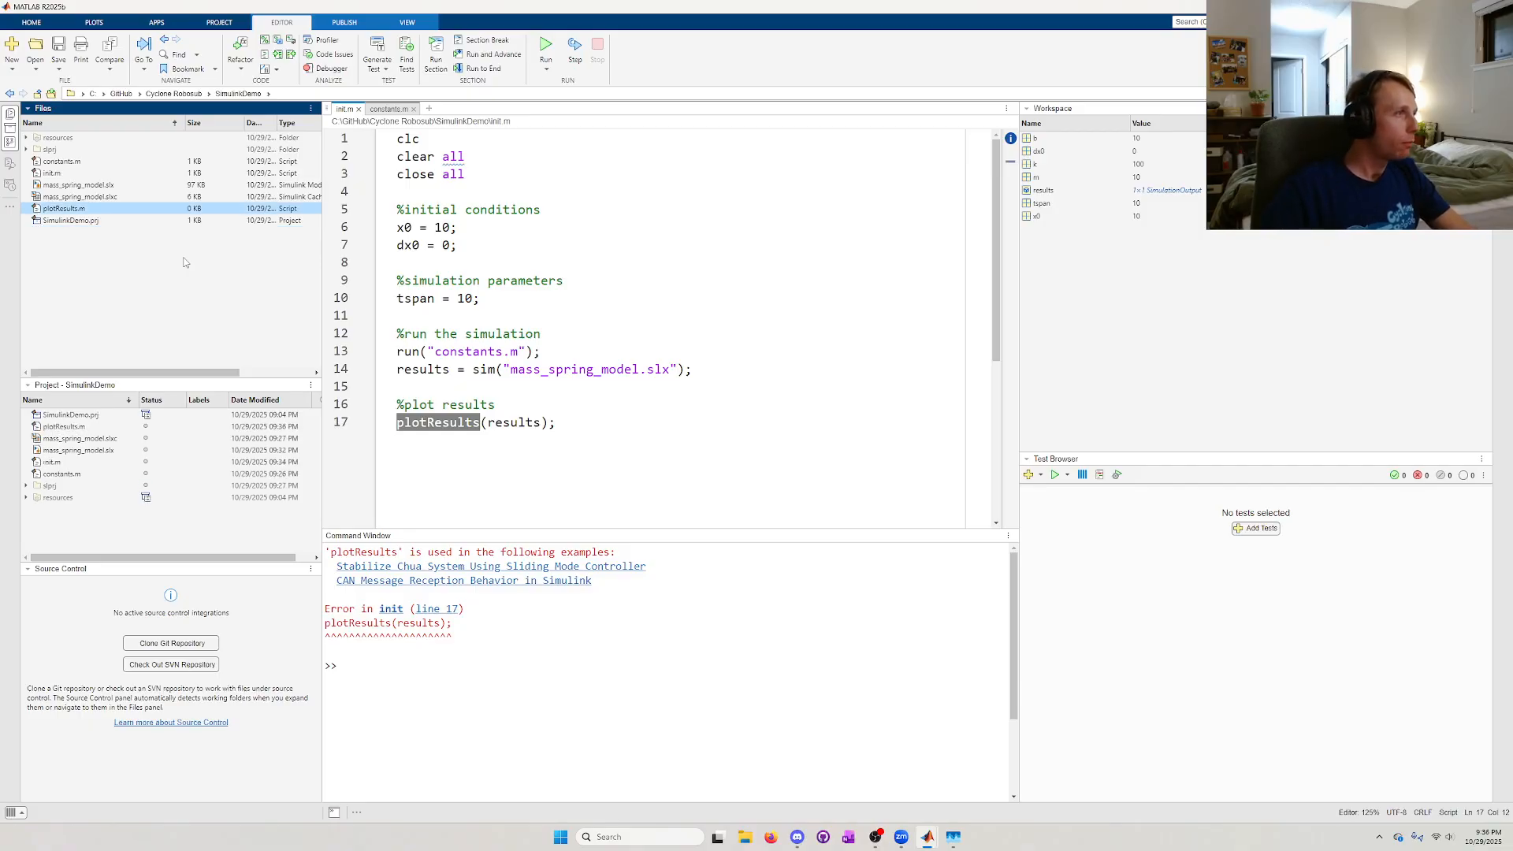
# - Open plotResults.m and declare function plotResults() with a closing end
pyautogui.doubleClick(130, 209)
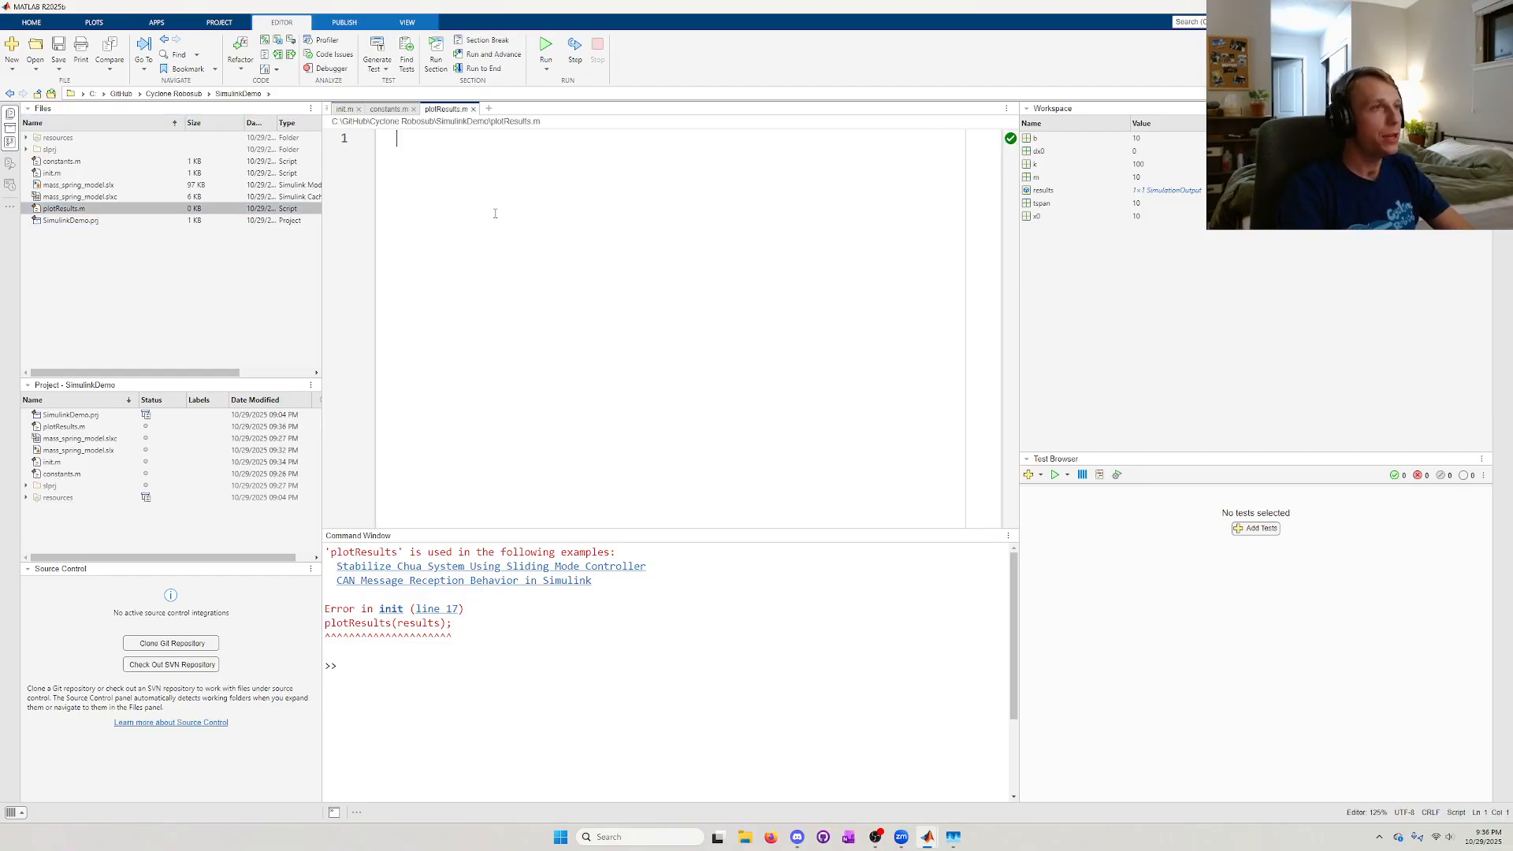
pyautogui.write('function plo')
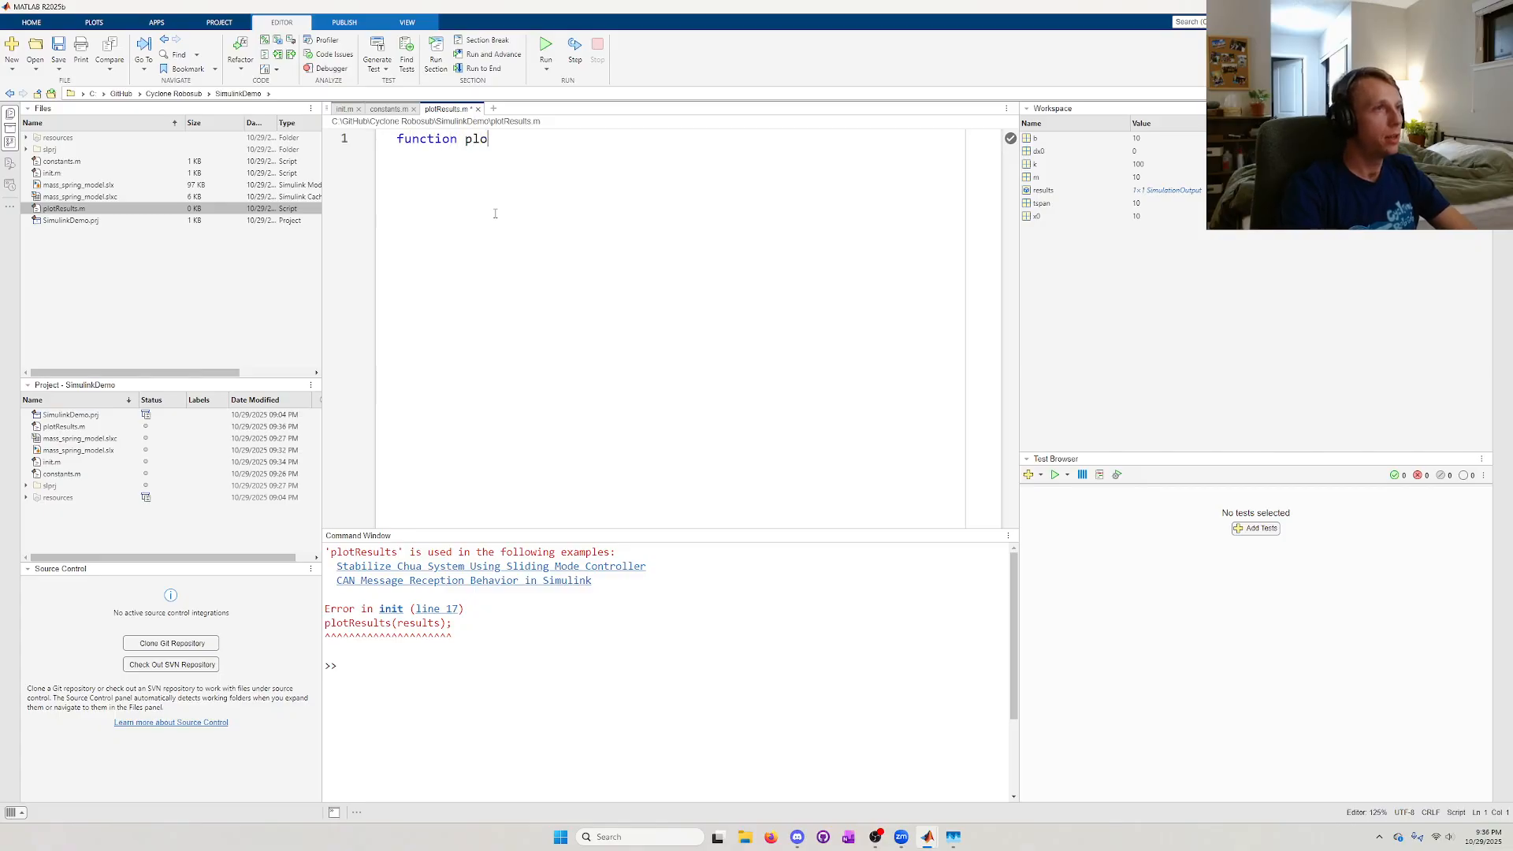
pyautogui.write('tResults')
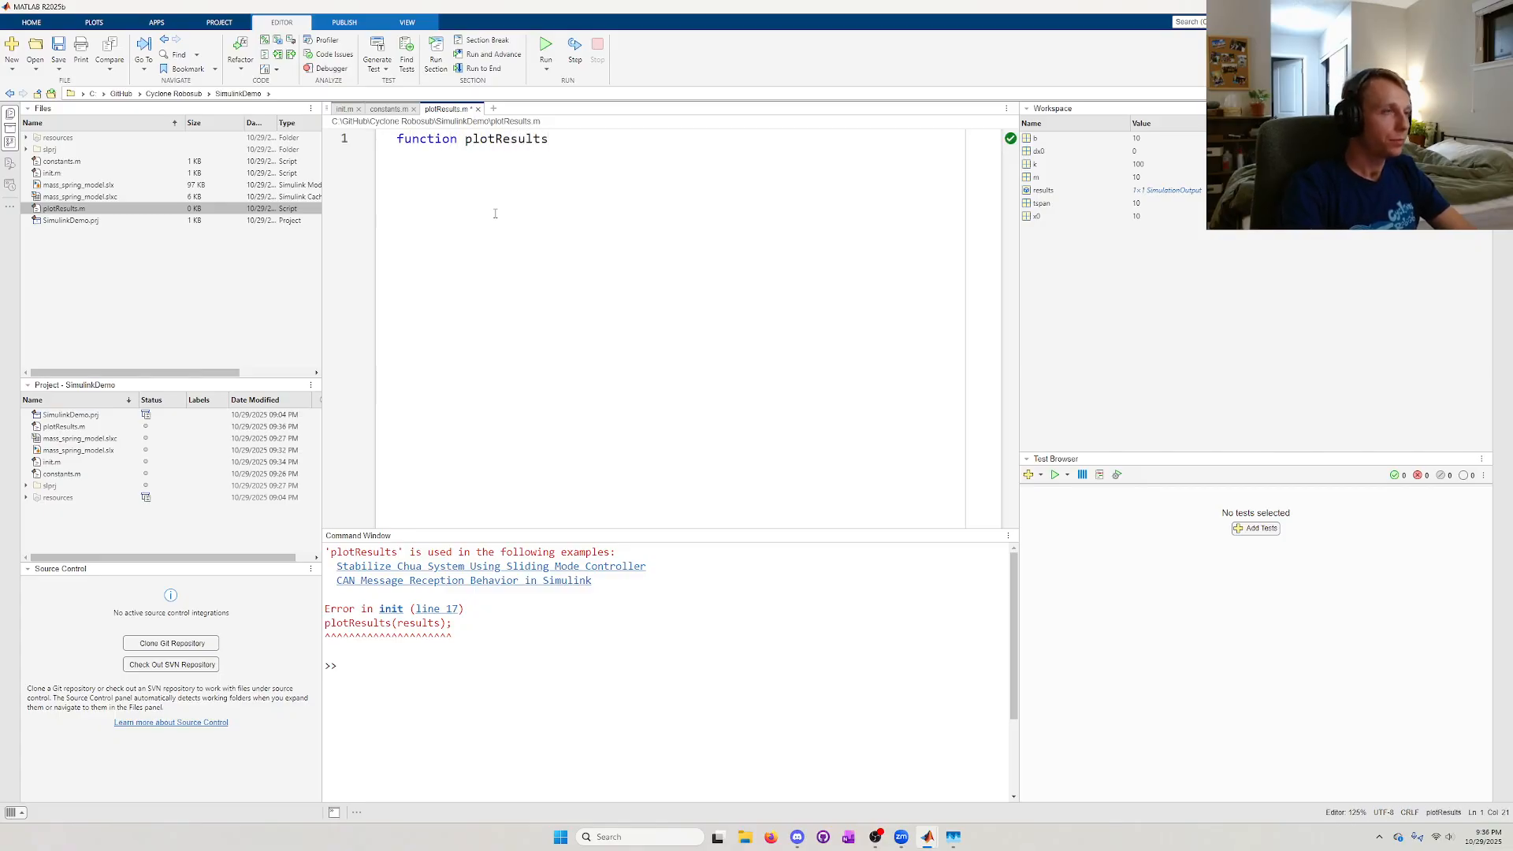
pyautogui.write('()')
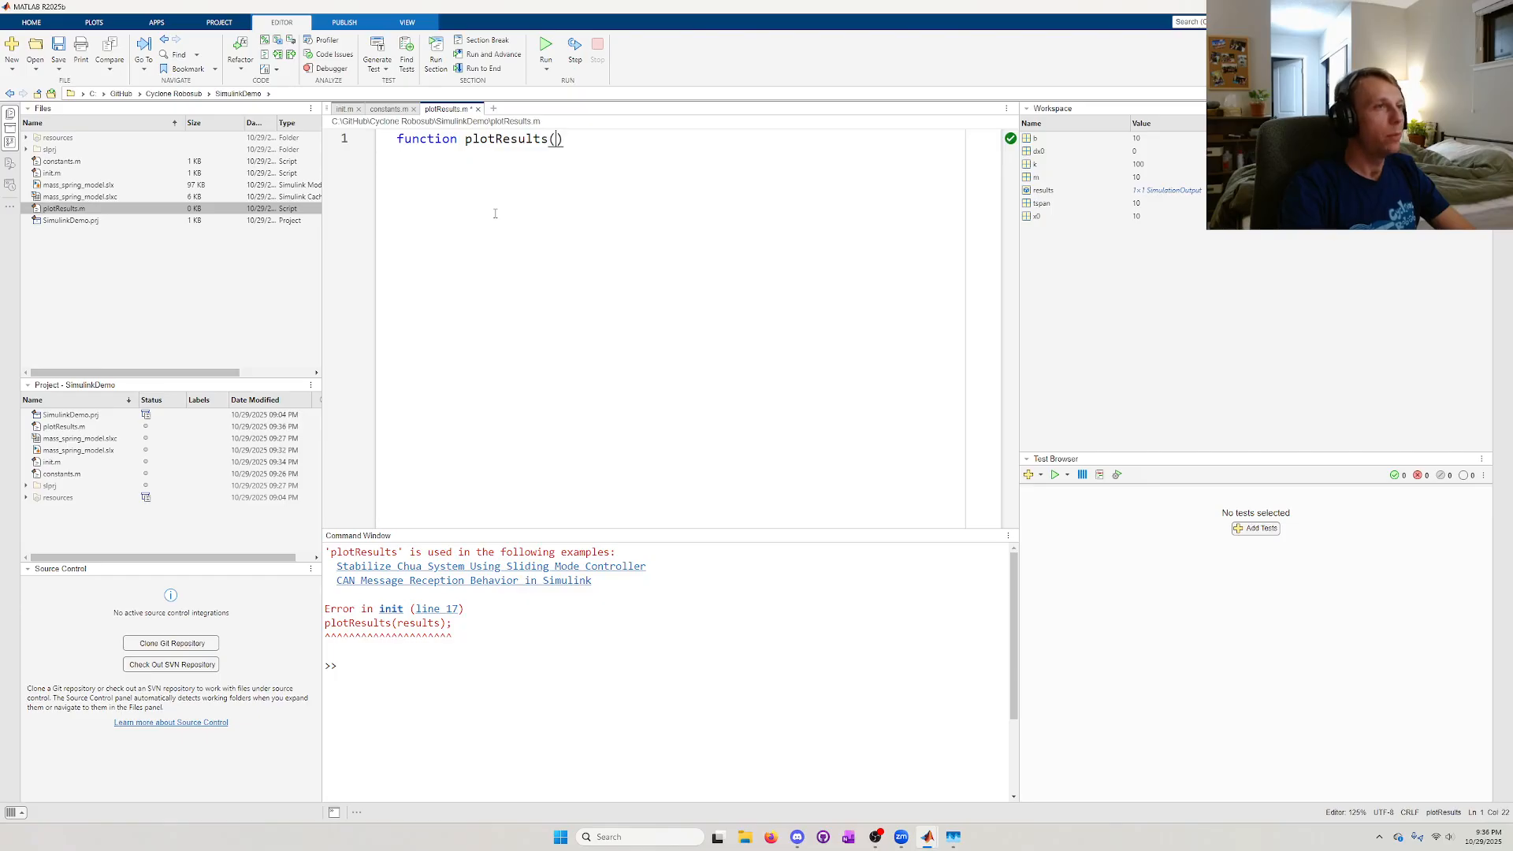
pyautogui.press('Return')
pyautogui.write('en')
pyautogui.press('BackSpace')
pyautogui.press('BackSpace')
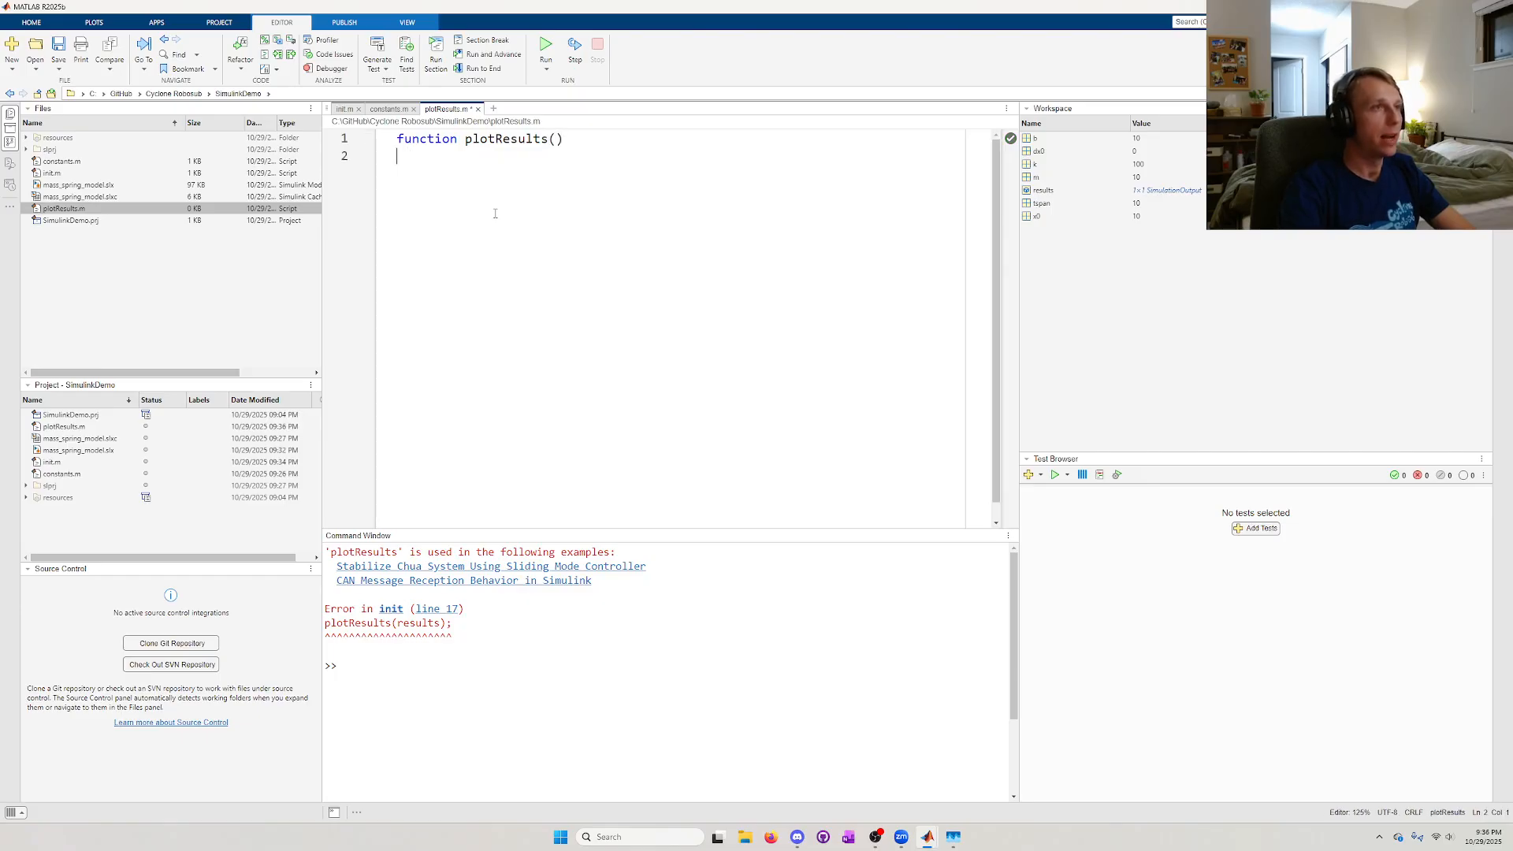
pyautogui.write('end')
# - Add results as the input argument of plotResults and insert blank lines in the function body
pyautogui.click(578, 139)
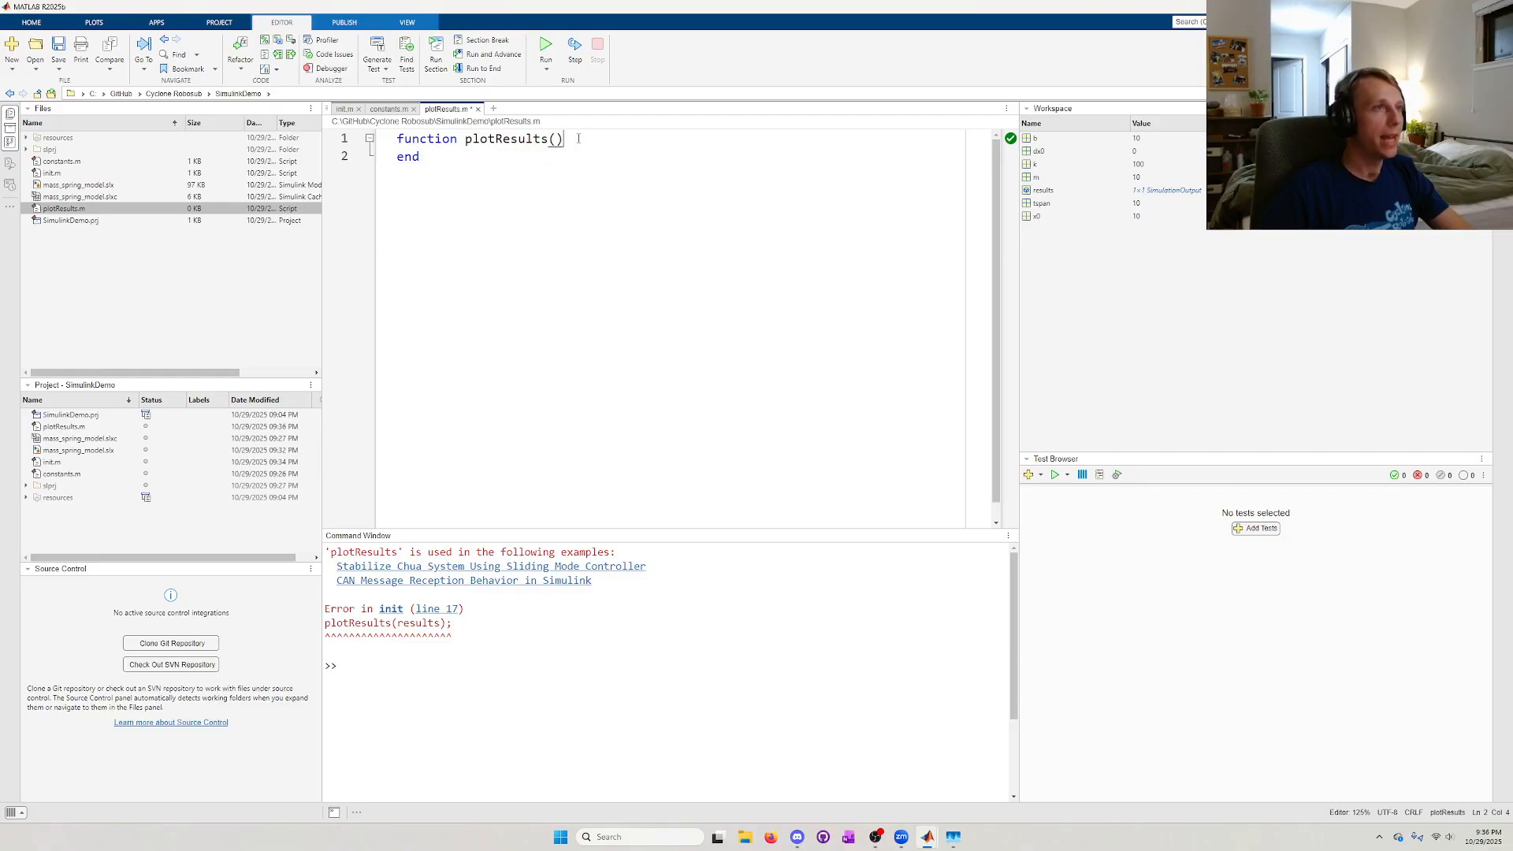
pyautogui.press('Return')
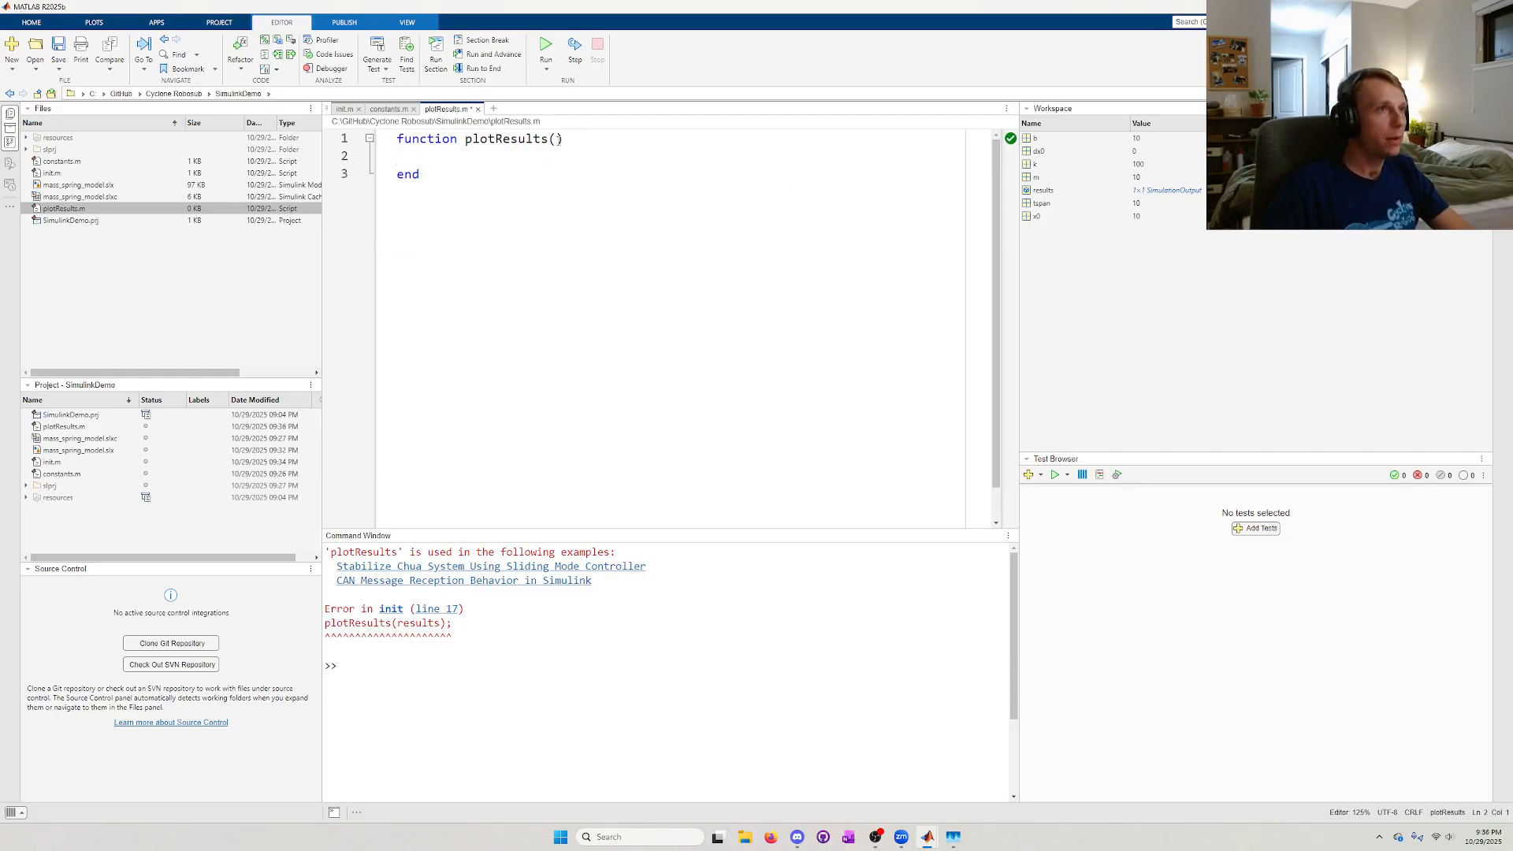
pyautogui.click(558, 139)
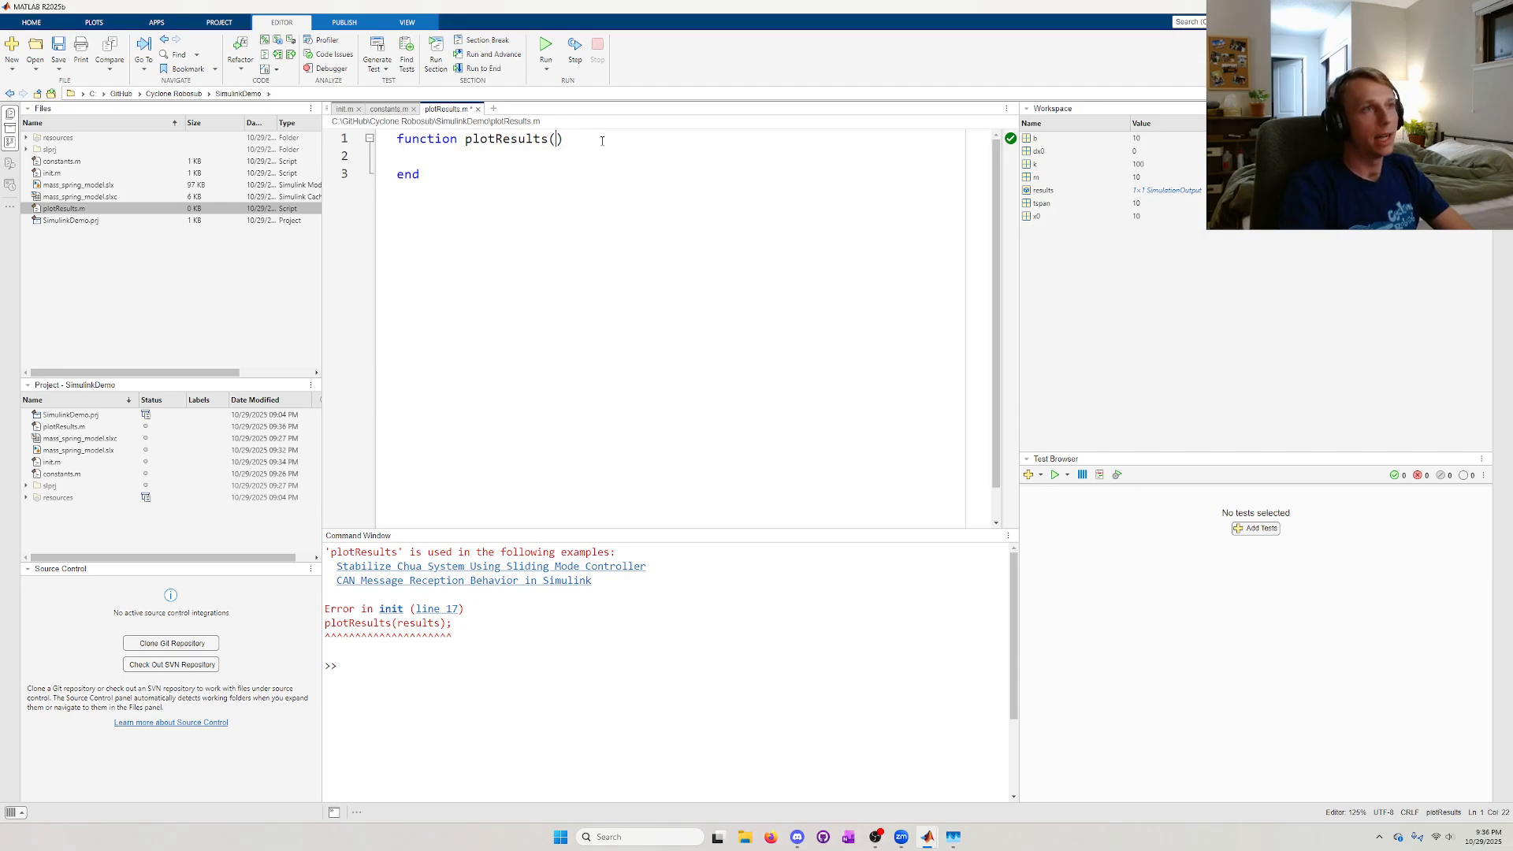
pyautogui.write('results')
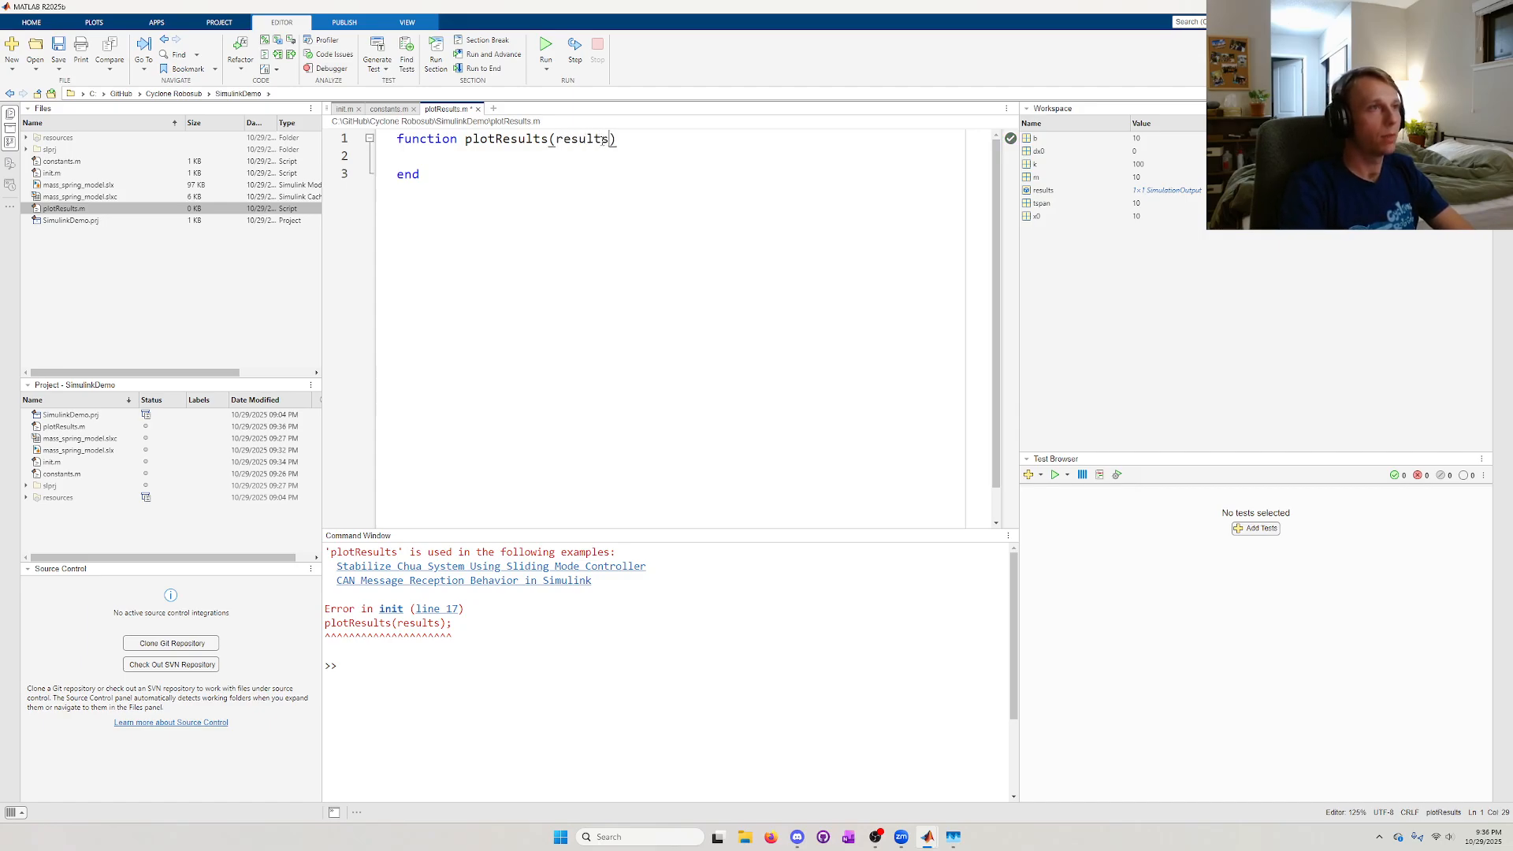
pyautogui.press('Return')
pyautogui.press('Return')
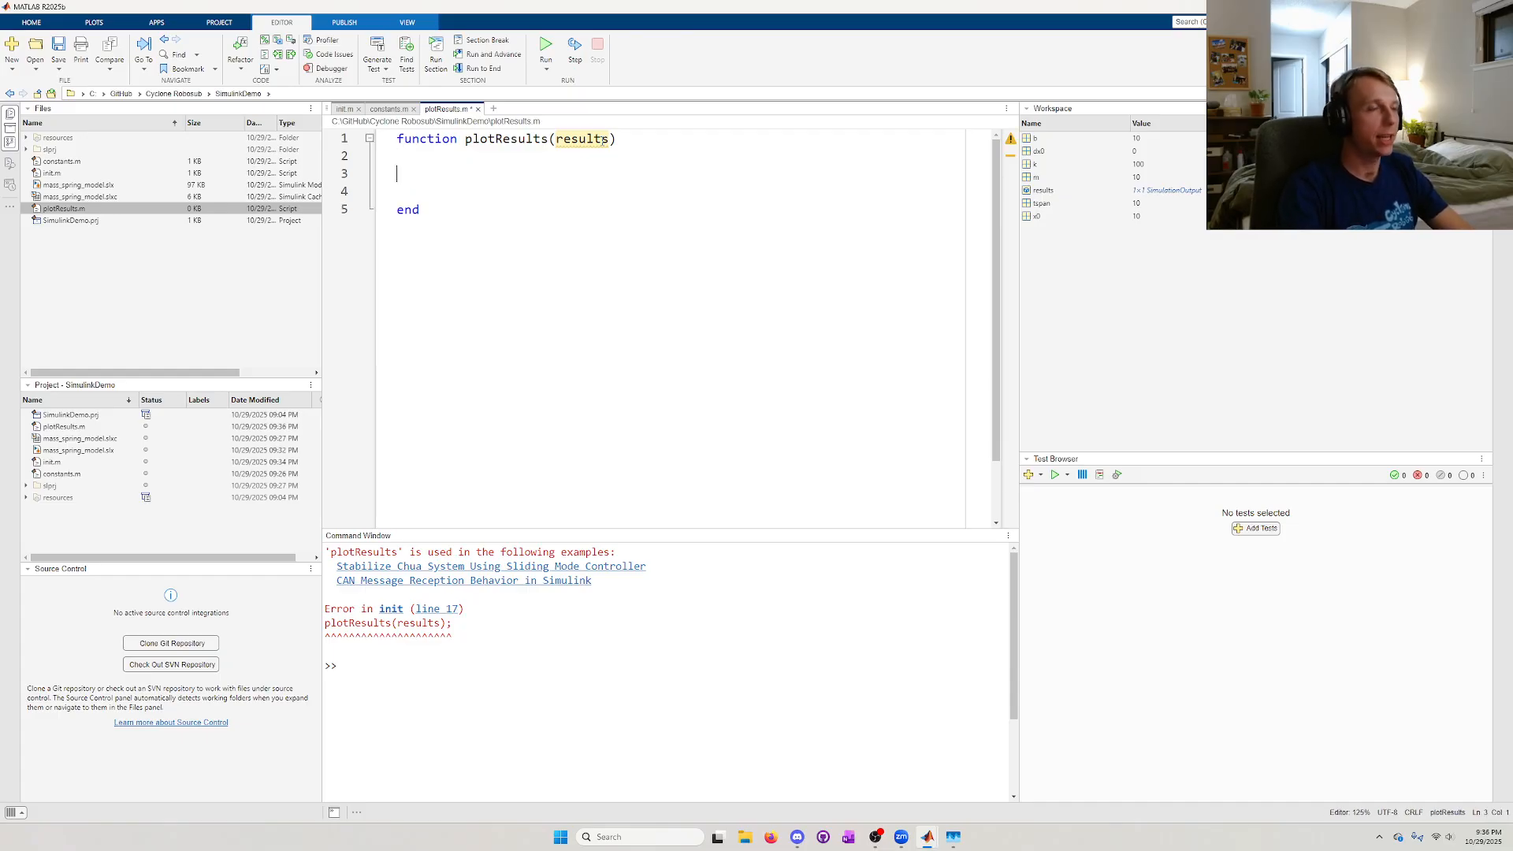
pyautogui.write('is')
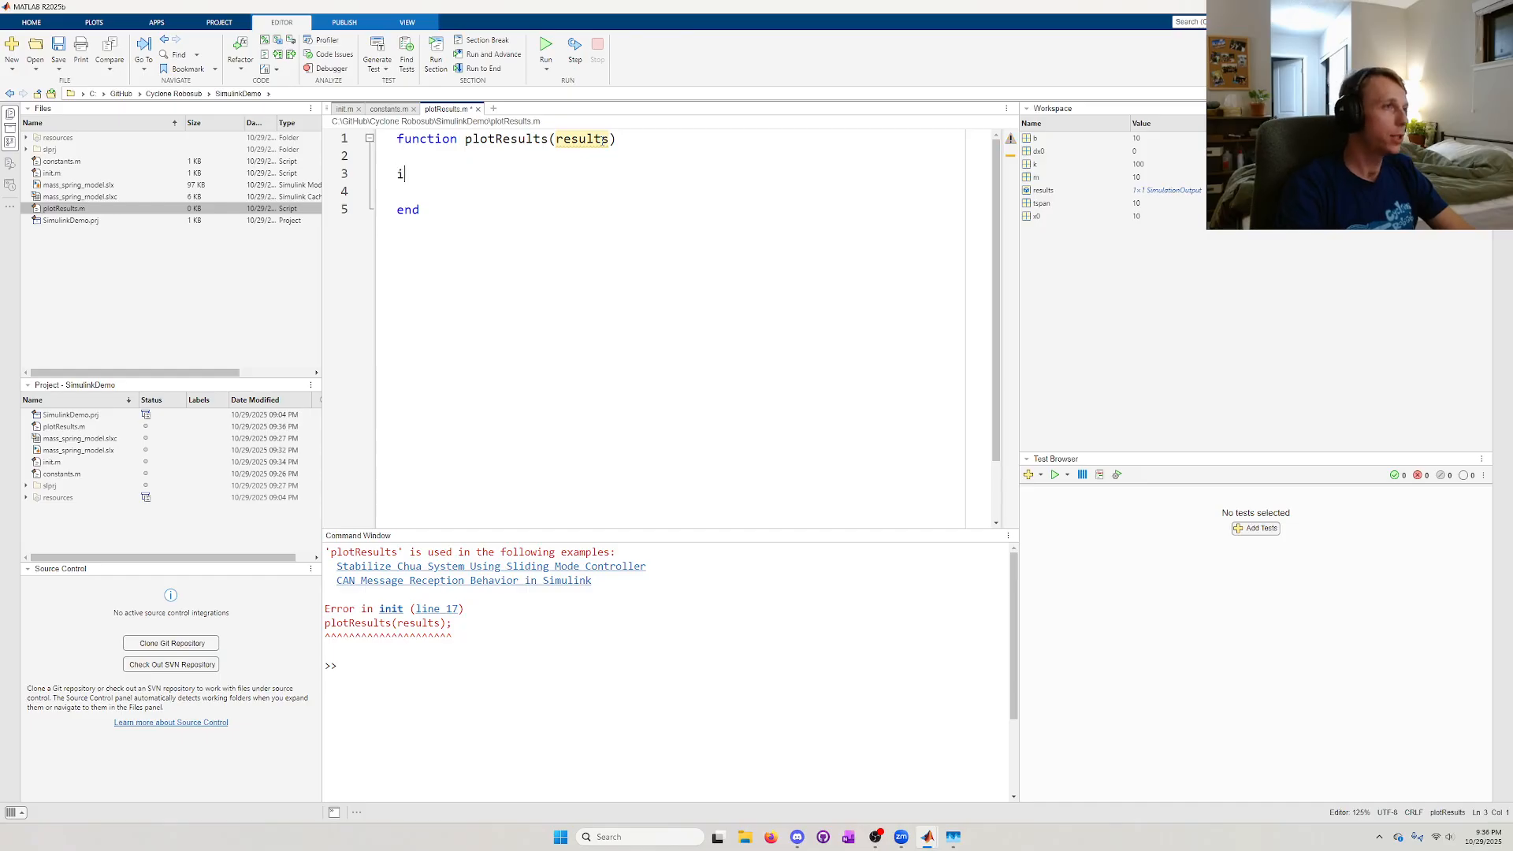
pyautogui.press('Tab')
pyautogui.press('BackSpace')
pyautogui.press('BackSpace')
pyautogui.press('BackSpace')
pyautogui.press('BackSpace')
pyautogui.press('BackSpace')
pyautogui.press('BackSpace')
pyautogui.press('BackSpace')
pyautogui.press('BackSpace')
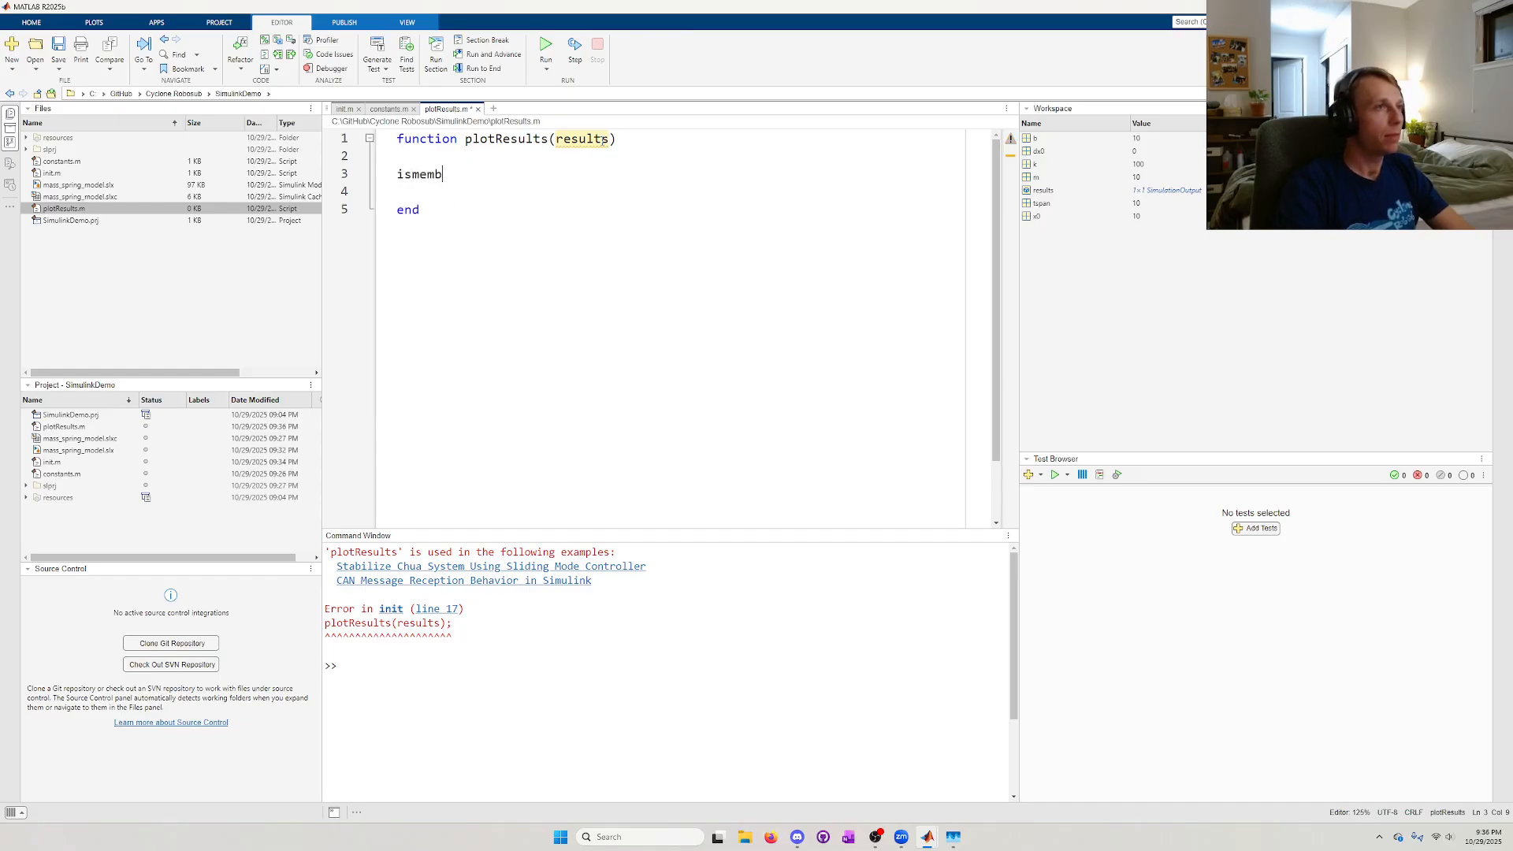
# - Add the line fields = results.who; inside the plotResults function
pyautogui.write('ds = results.who;')
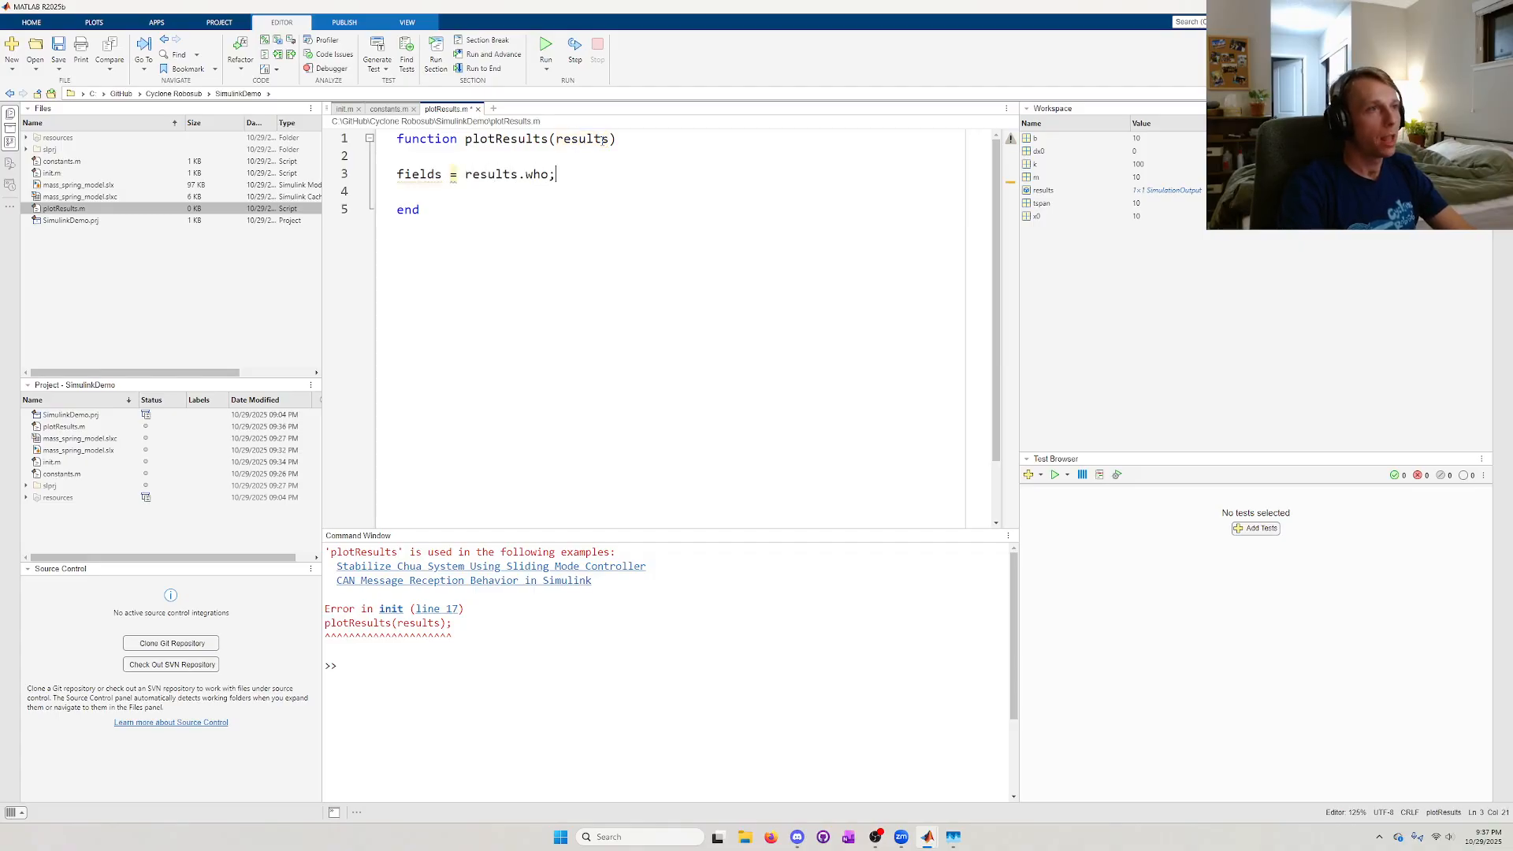
# - Below the fields assignment, add the block if('x',ismember(fields)) with a closing end
pyautogui.press('Return')
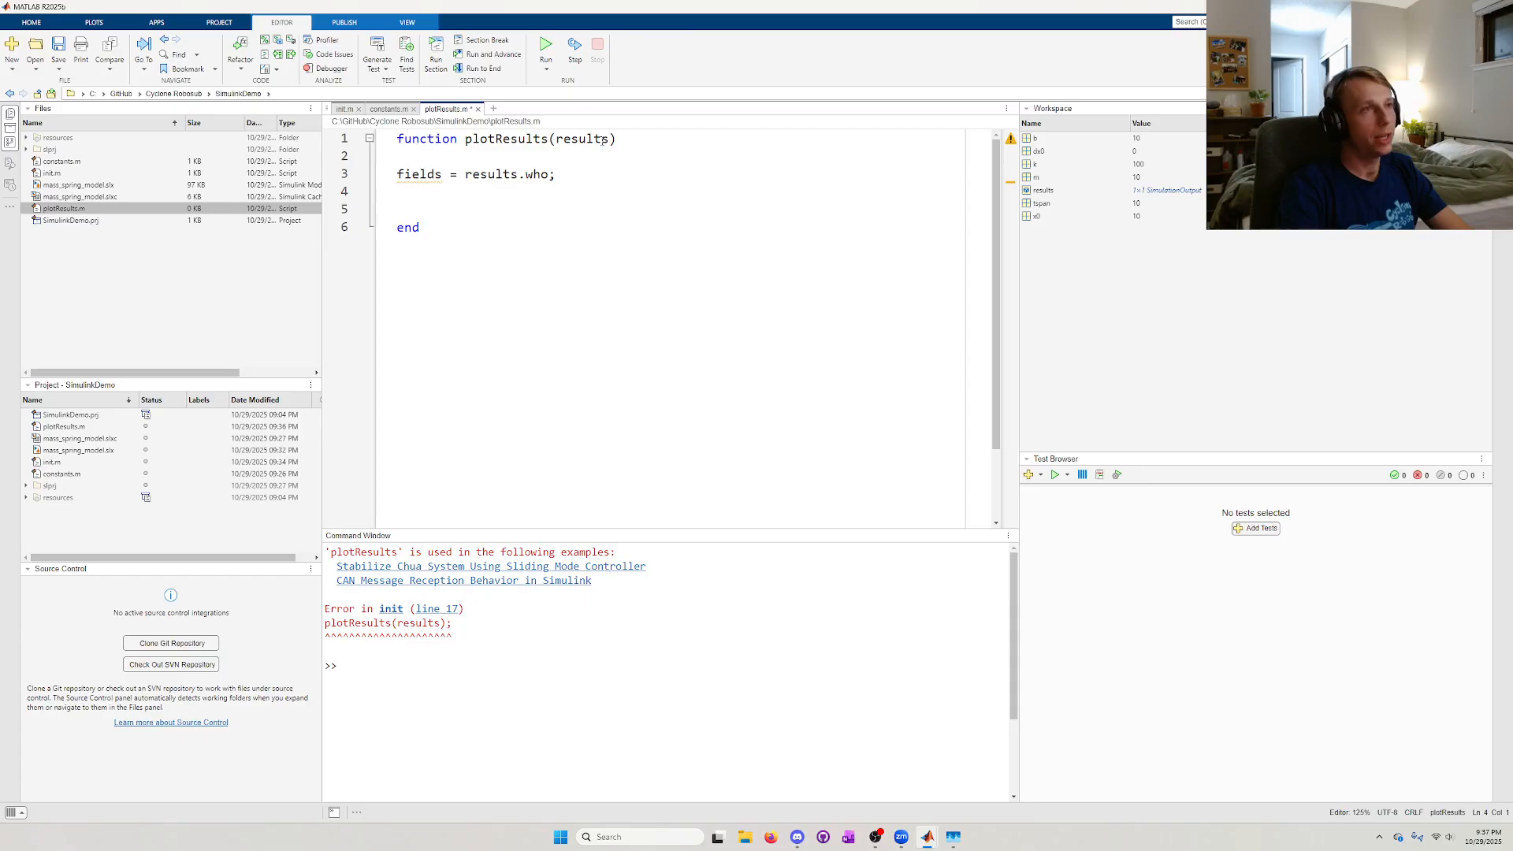
pyautogui.press('Return')
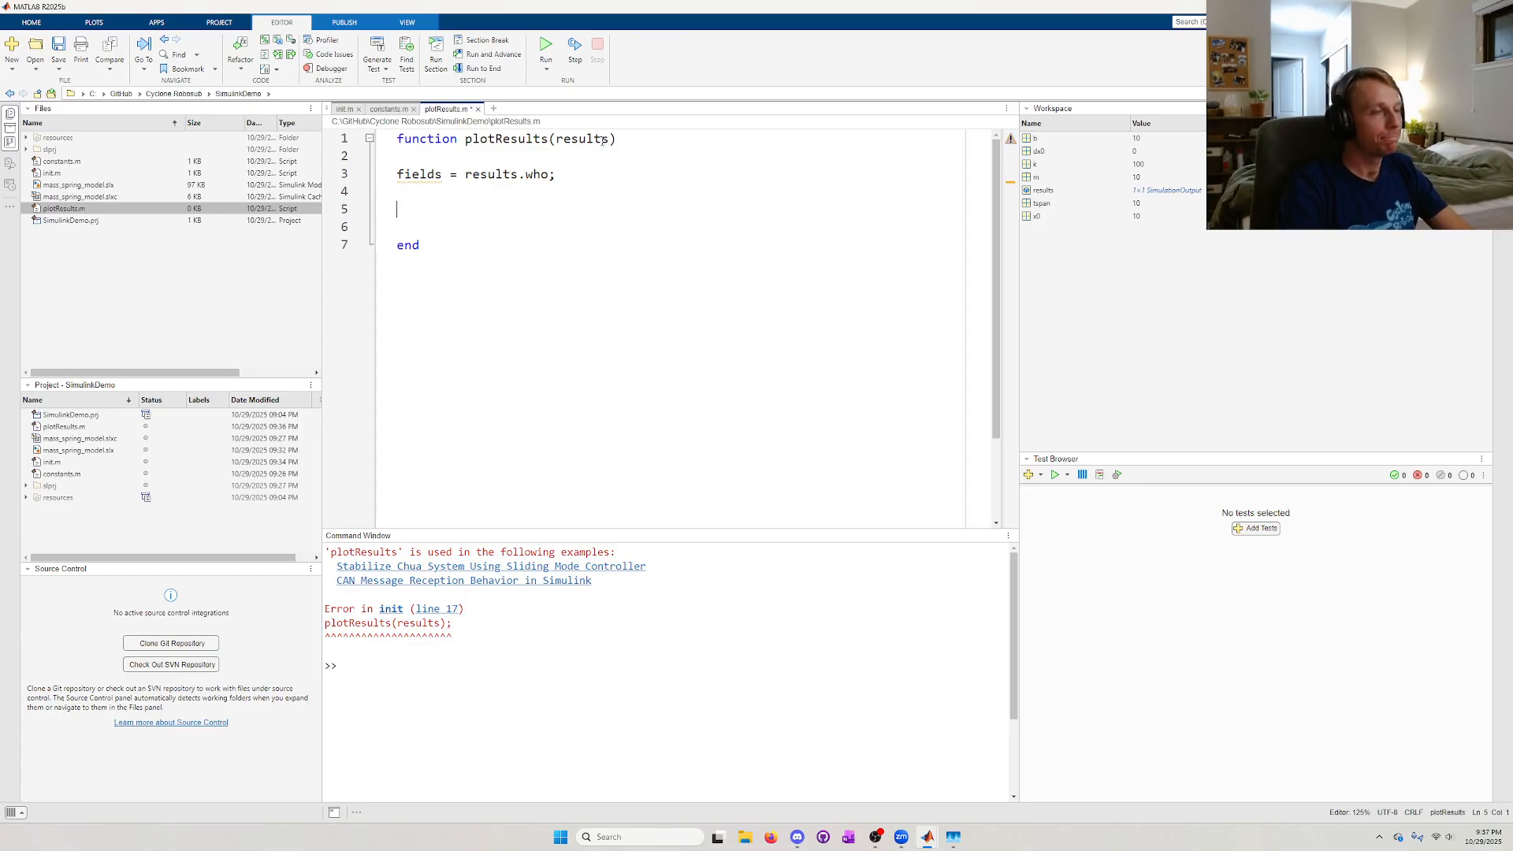
pyautogui.press('BackSpace')
pyautogui.press('Return')
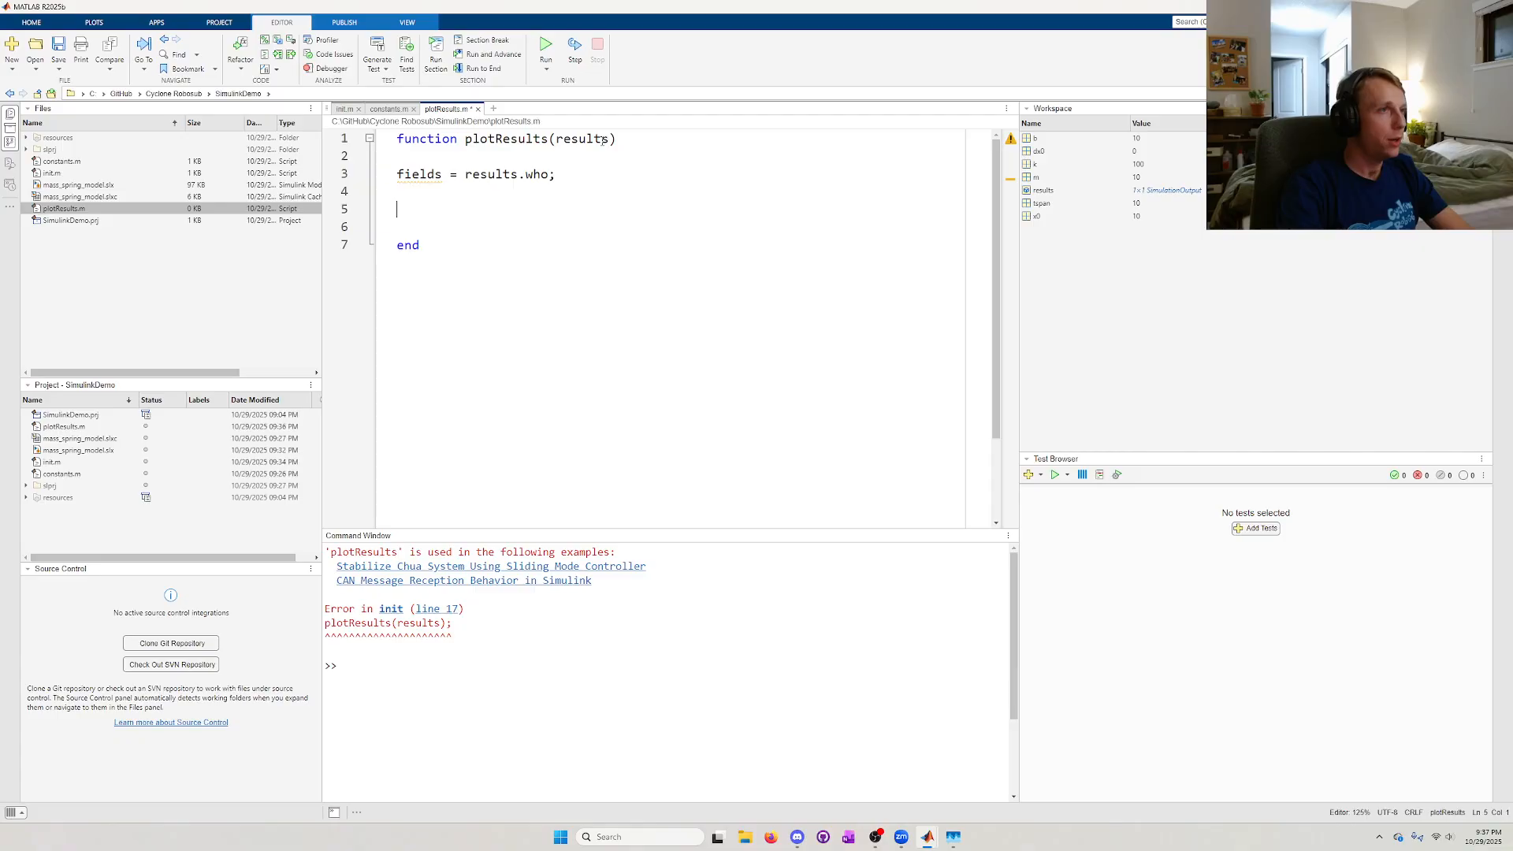
pyautogui.write('if(')
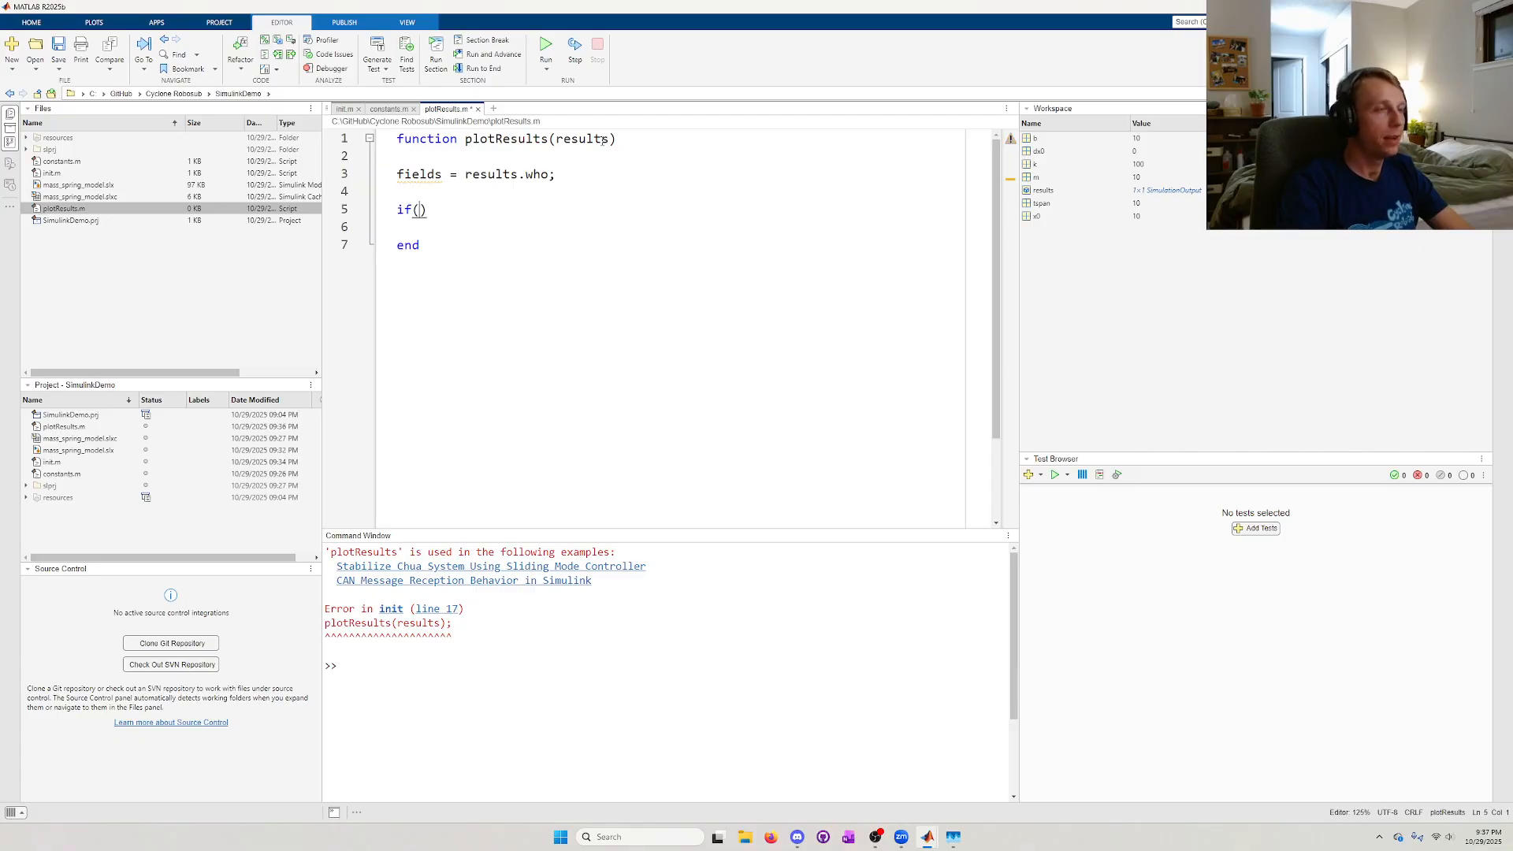
pyautogui.write("'x',")
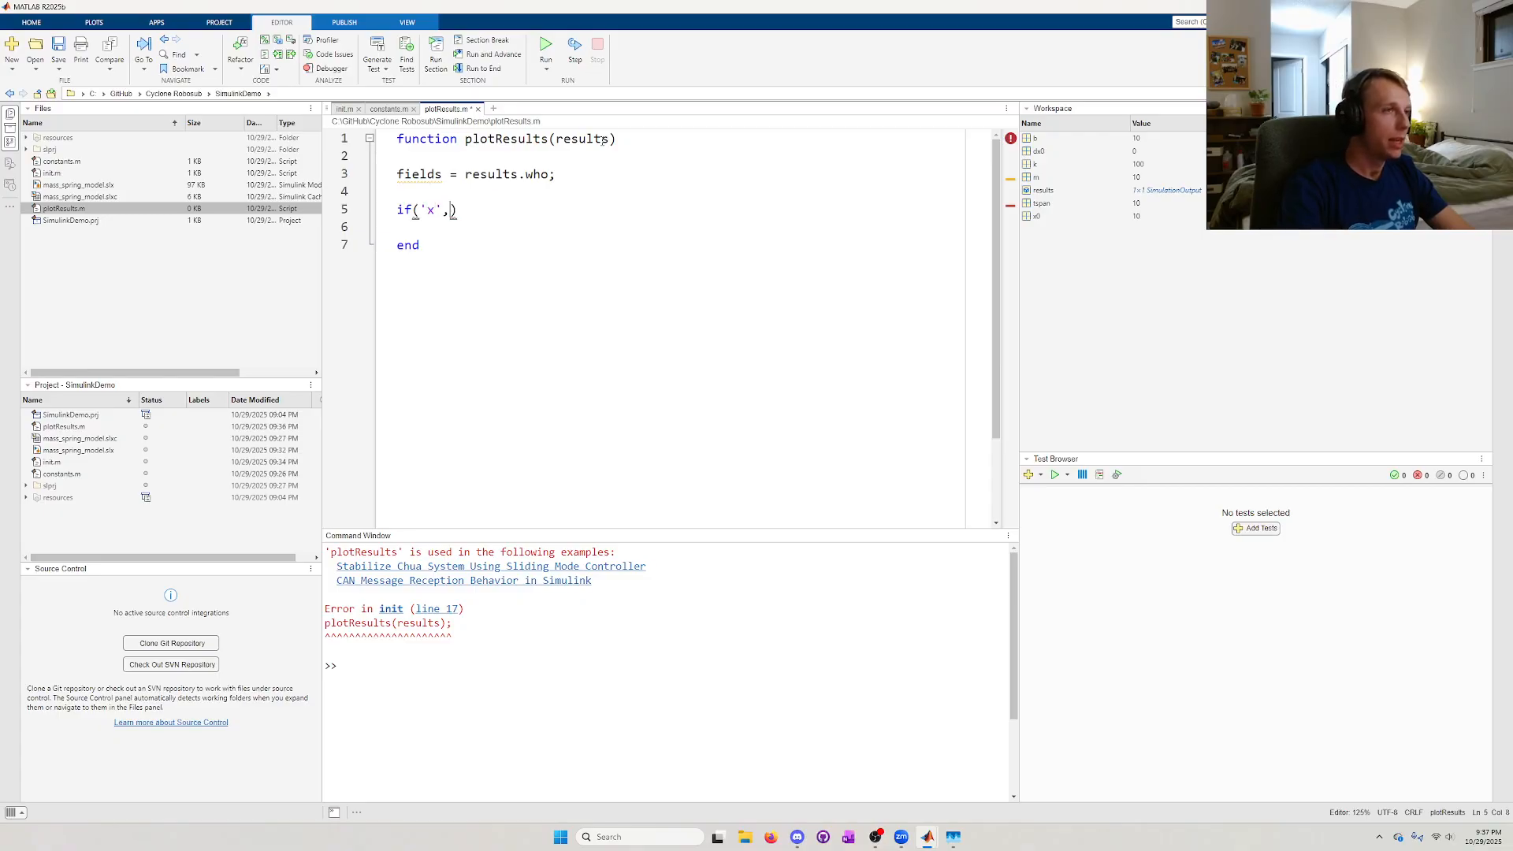
pyautogui.write('ismember(fields)')
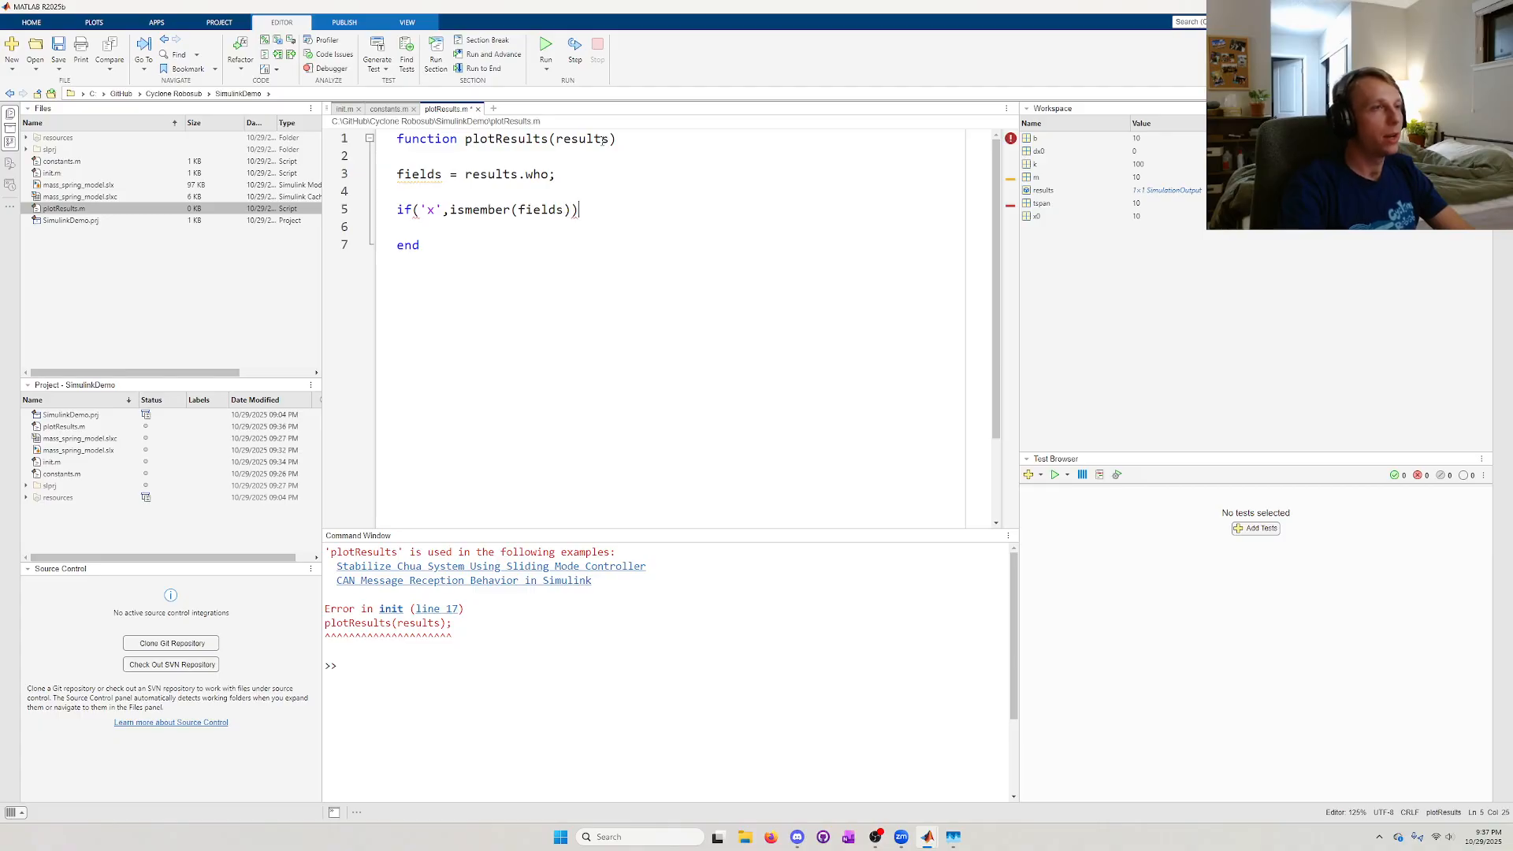
pyautogui.press('Return')
pyautogui.write('end')
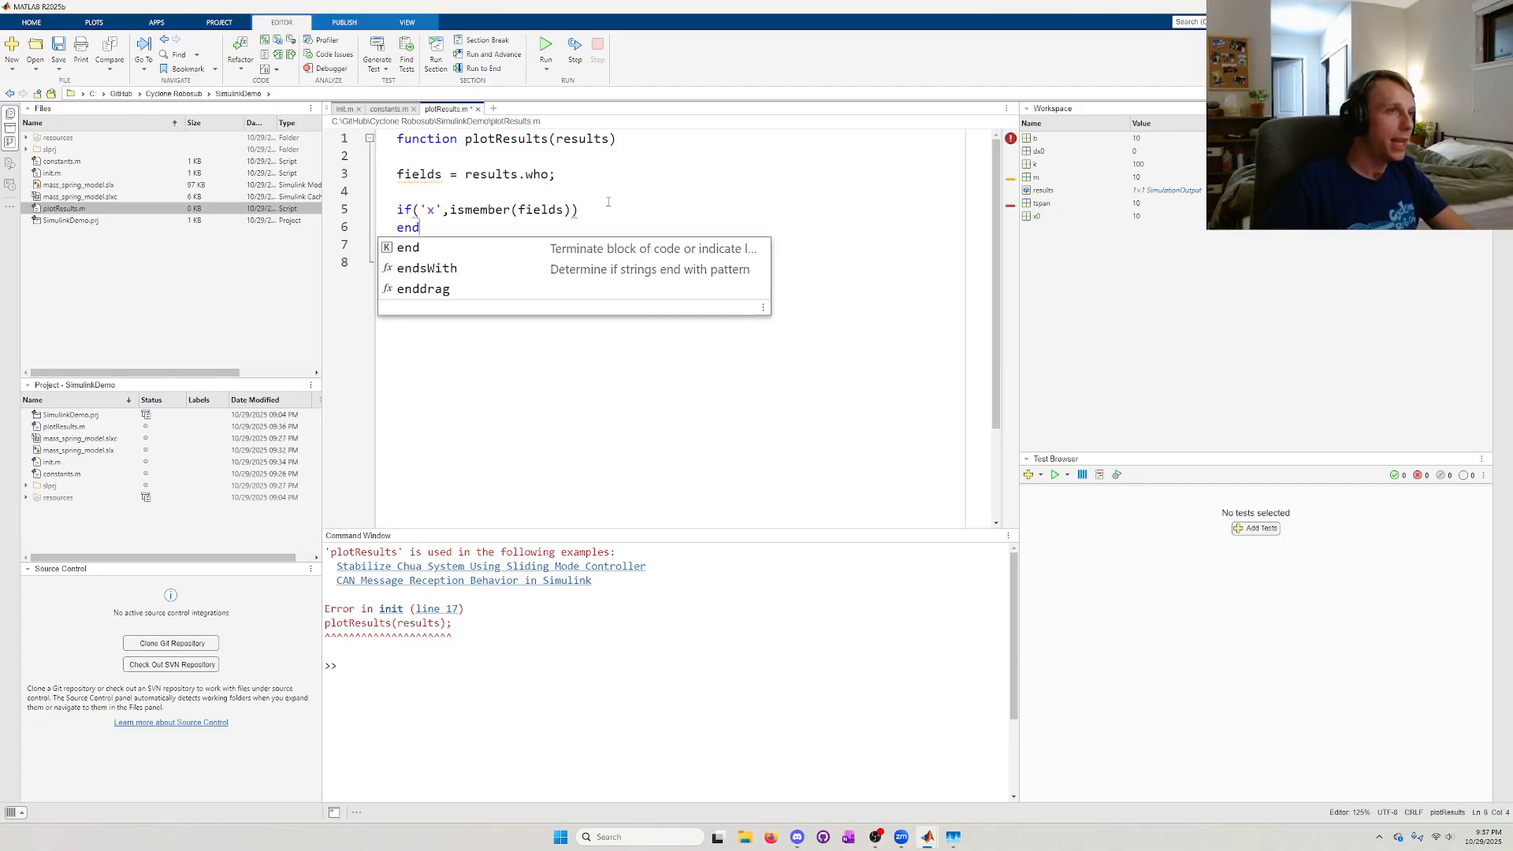
# - Insert the comment %create plot inside the 'x' if block
pyautogui.click(608, 208)
pyautogui.press('Return')
pyautogui.write('%cre')
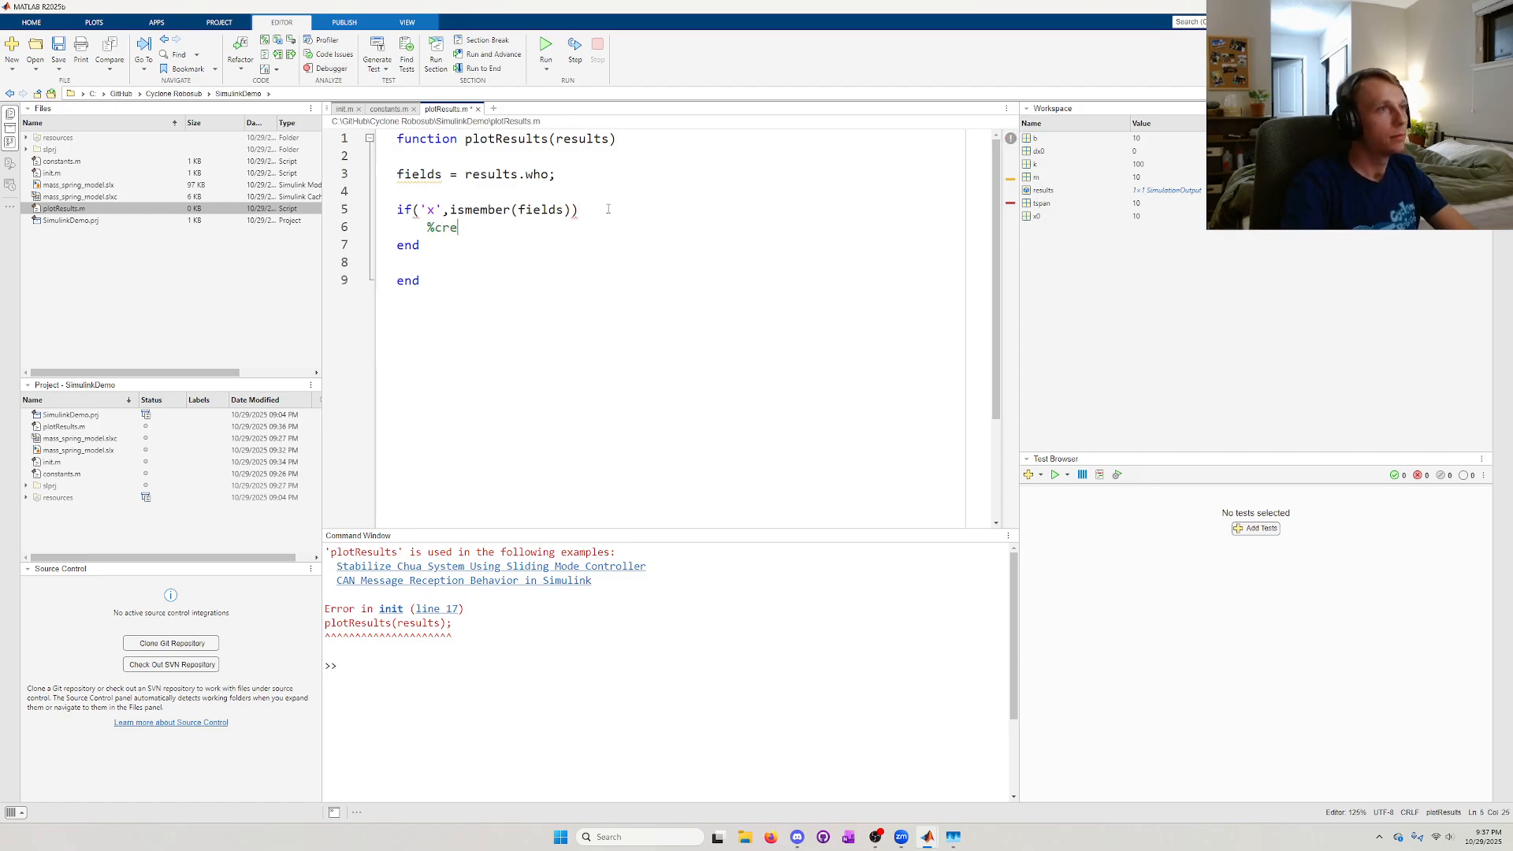
pyautogui.write('ate plot')
# - Below the 'x' block, add a second block if('dx',ismember(fields)) with its own closing end
pyautogui.click(523, 248)
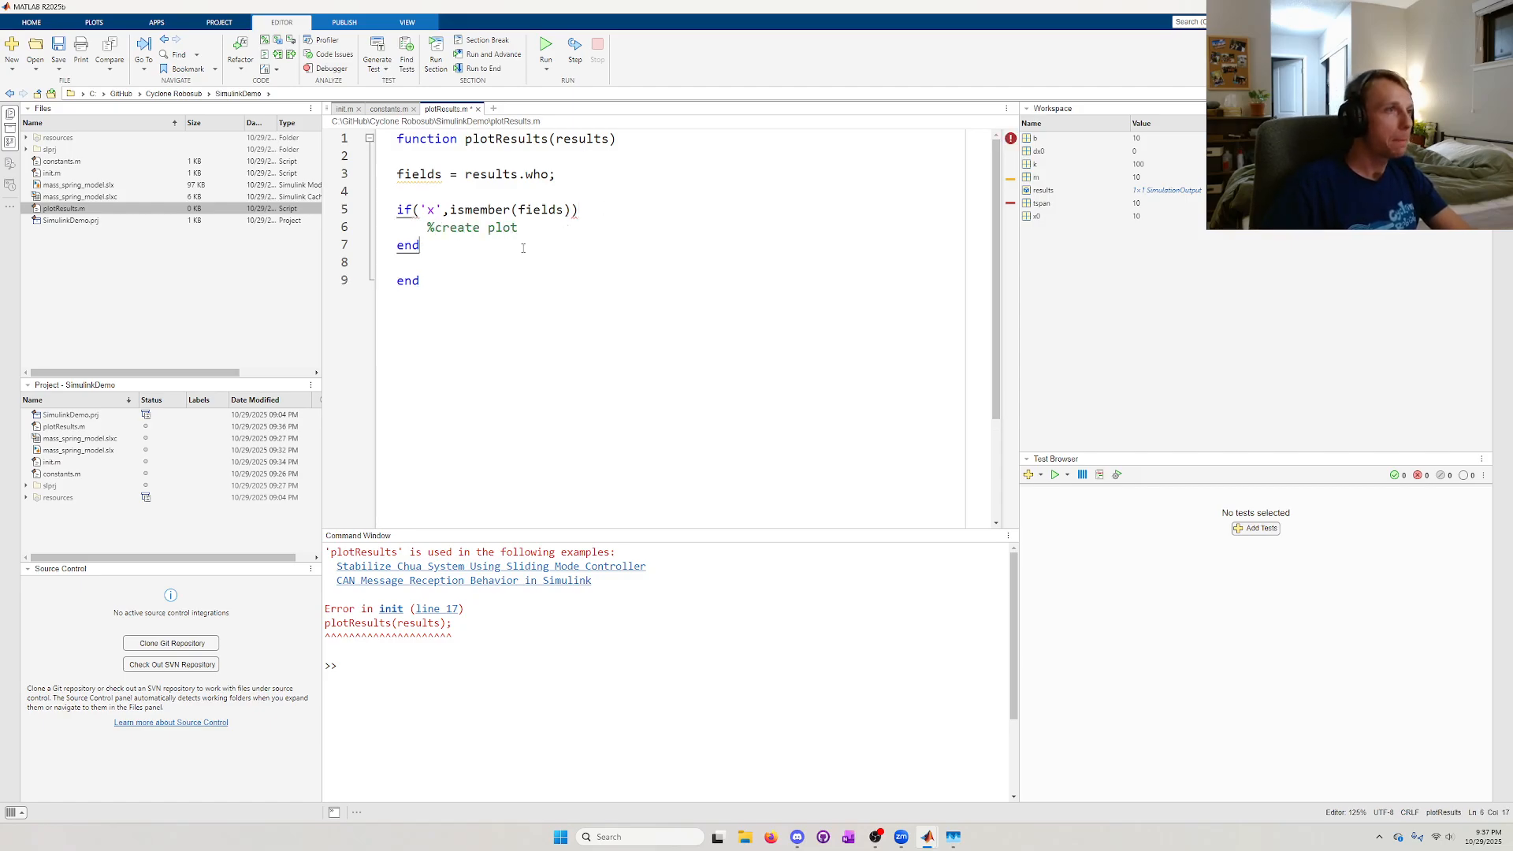
pyautogui.press('Return')
pyautogui.press('Return')
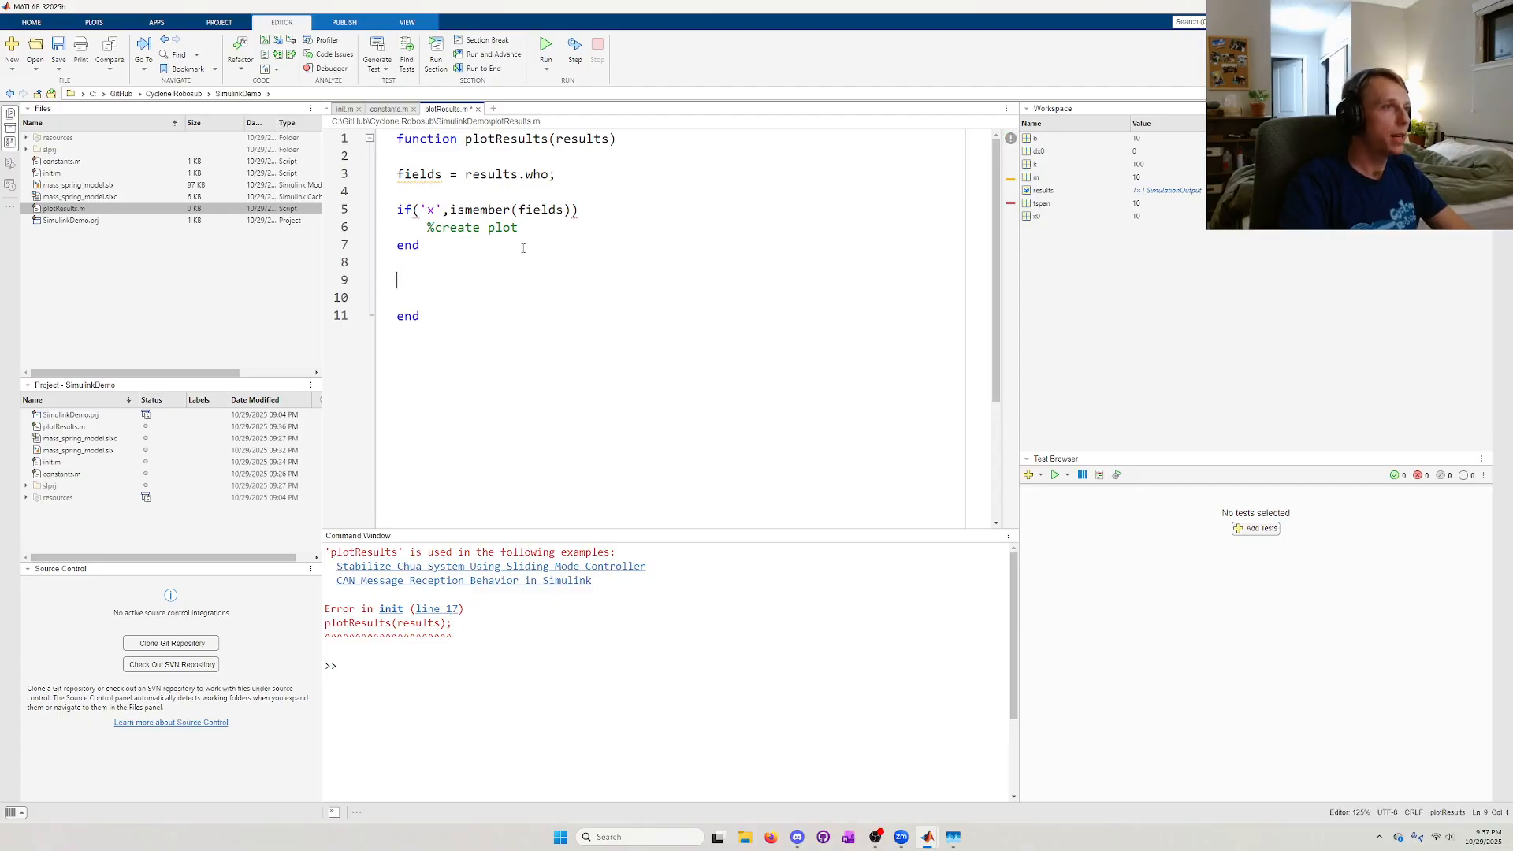
pyautogui.write("if('dx'")
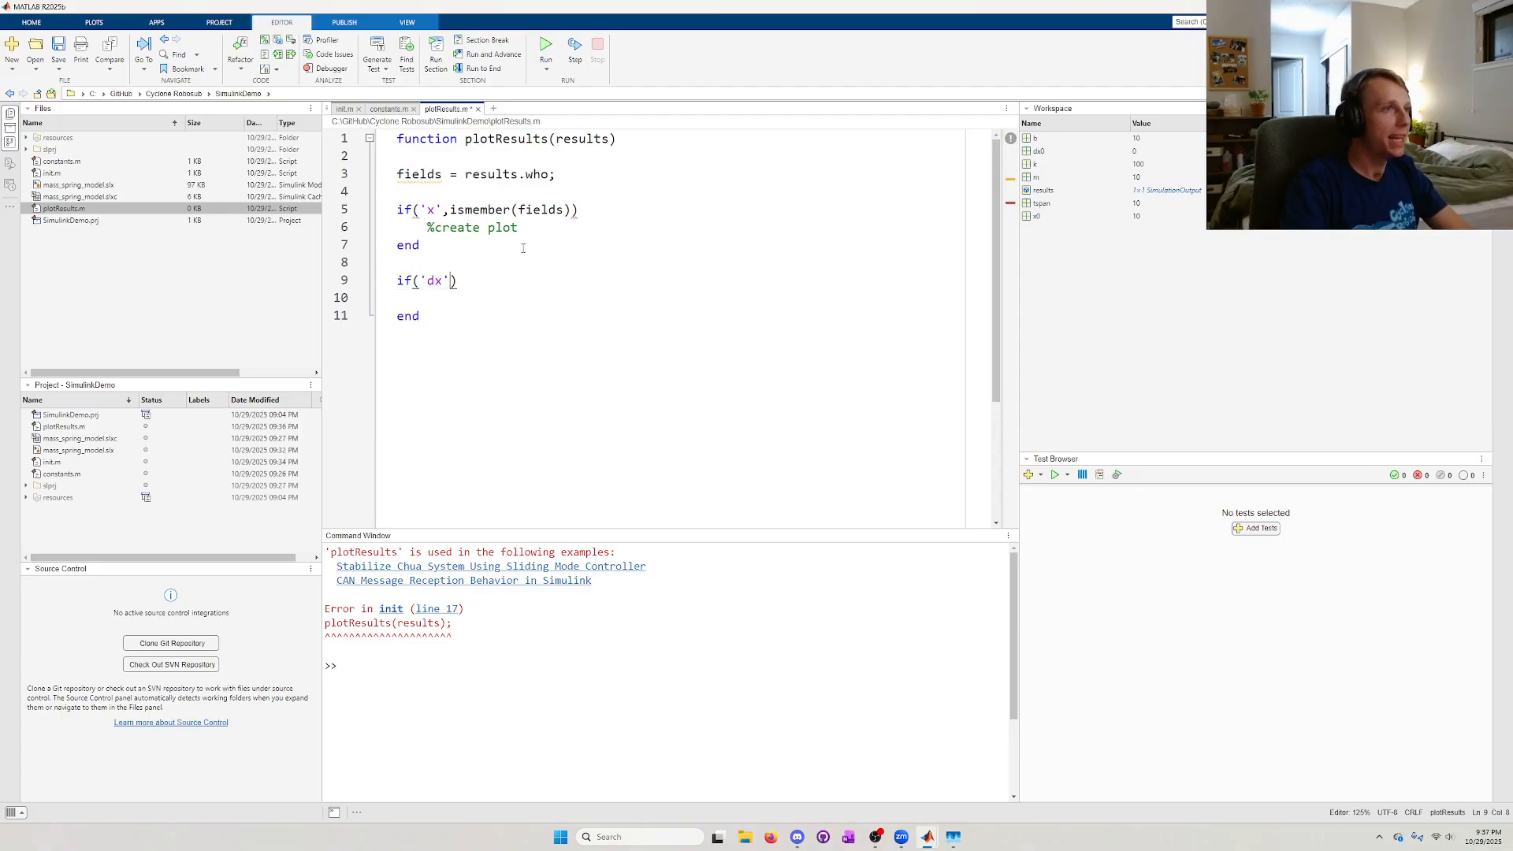
pyautogui.write(',ismember(f')
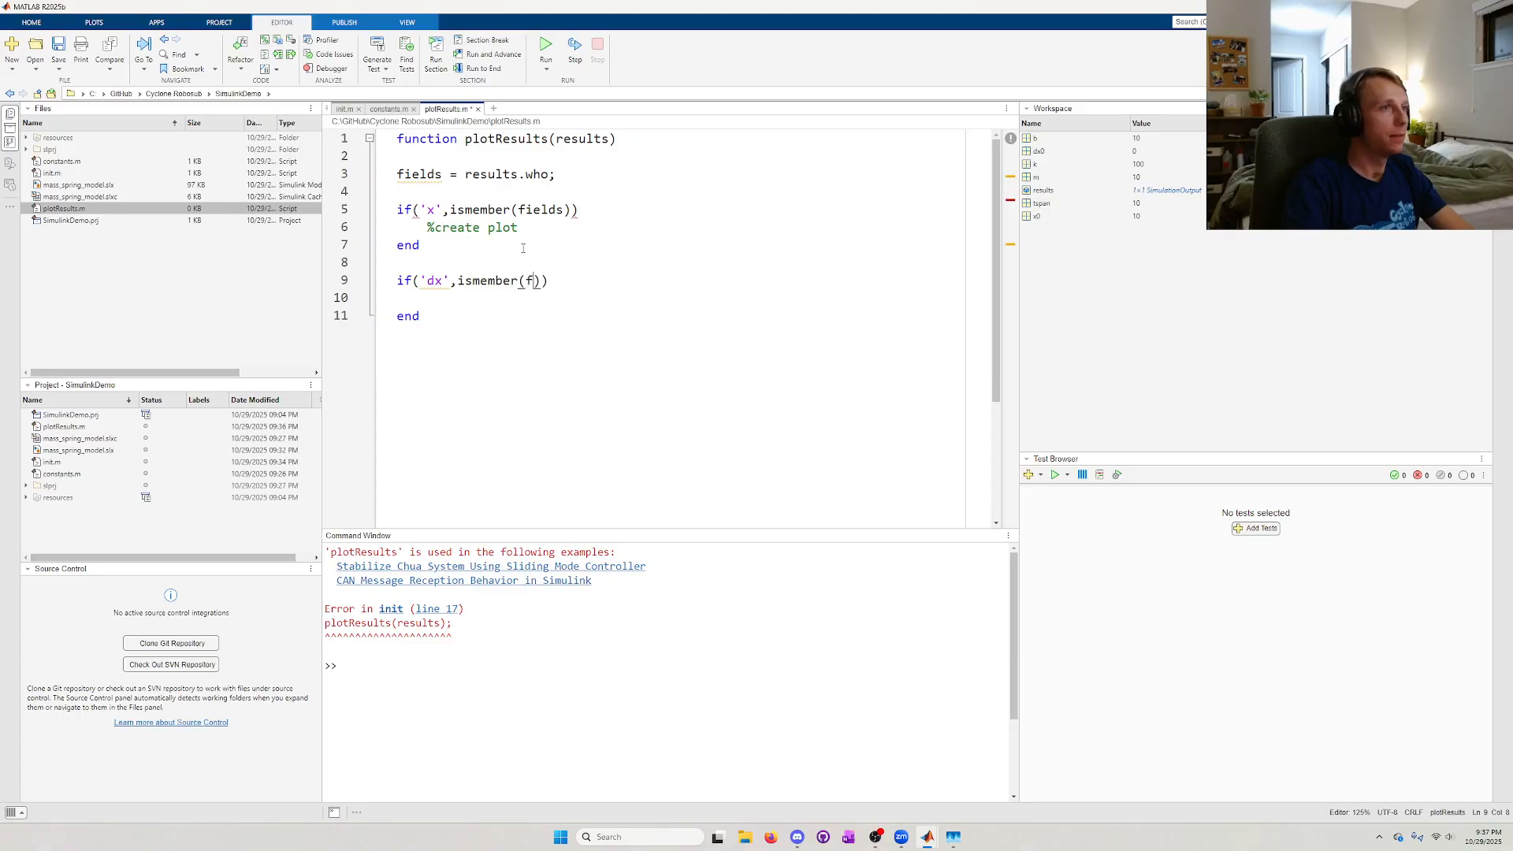
pyautogui.write('ields))')
pyautogui.press('Return')
pyautogui.write('end')
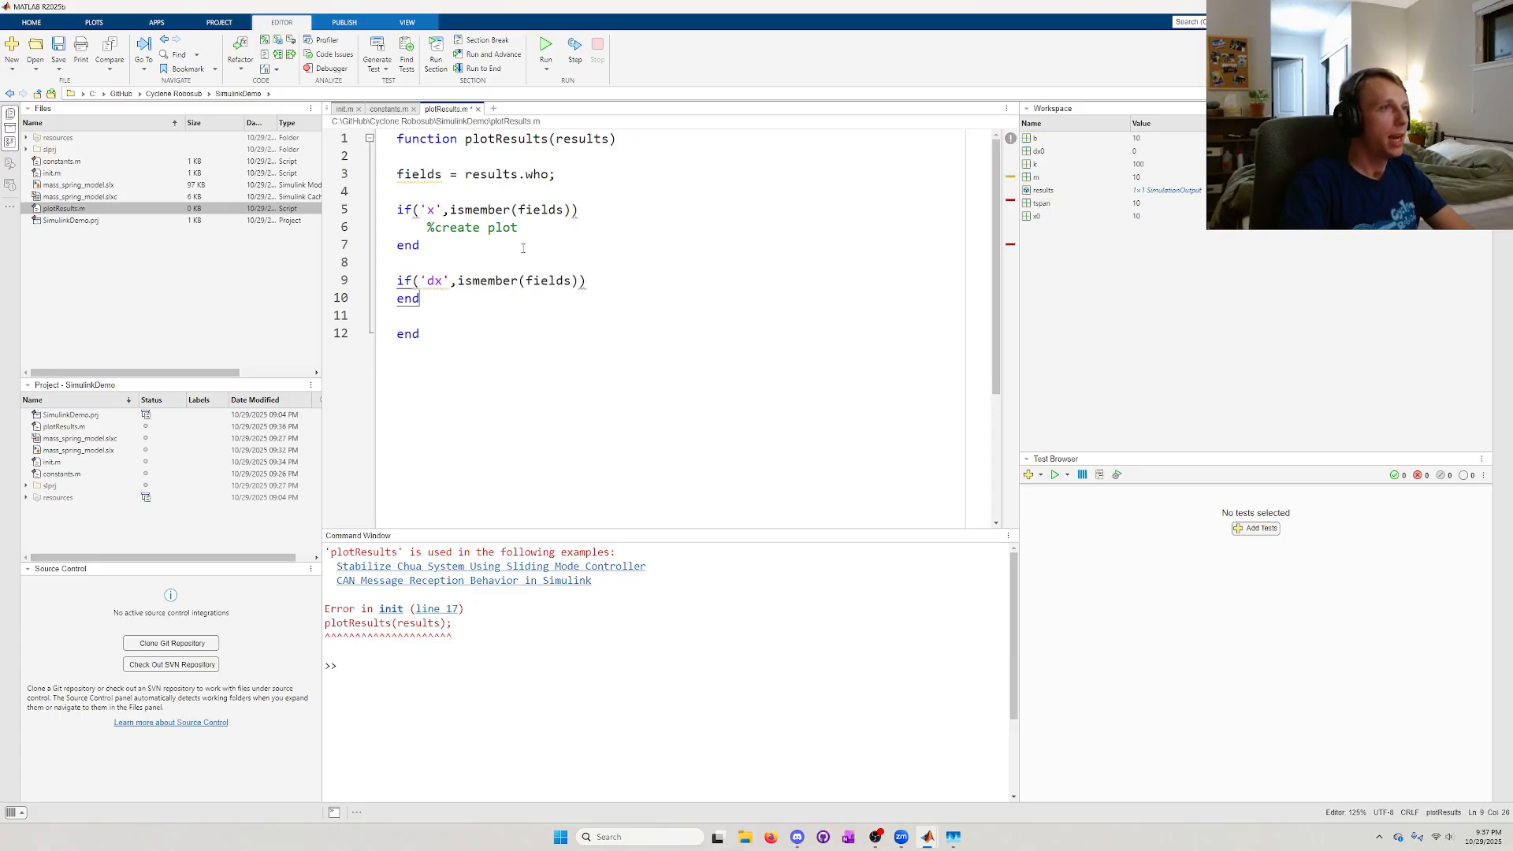
# - Insert the comment %create plot inside the 'dx' if block
pyautogui.click(626, 282)
pyautogui.press('Return')
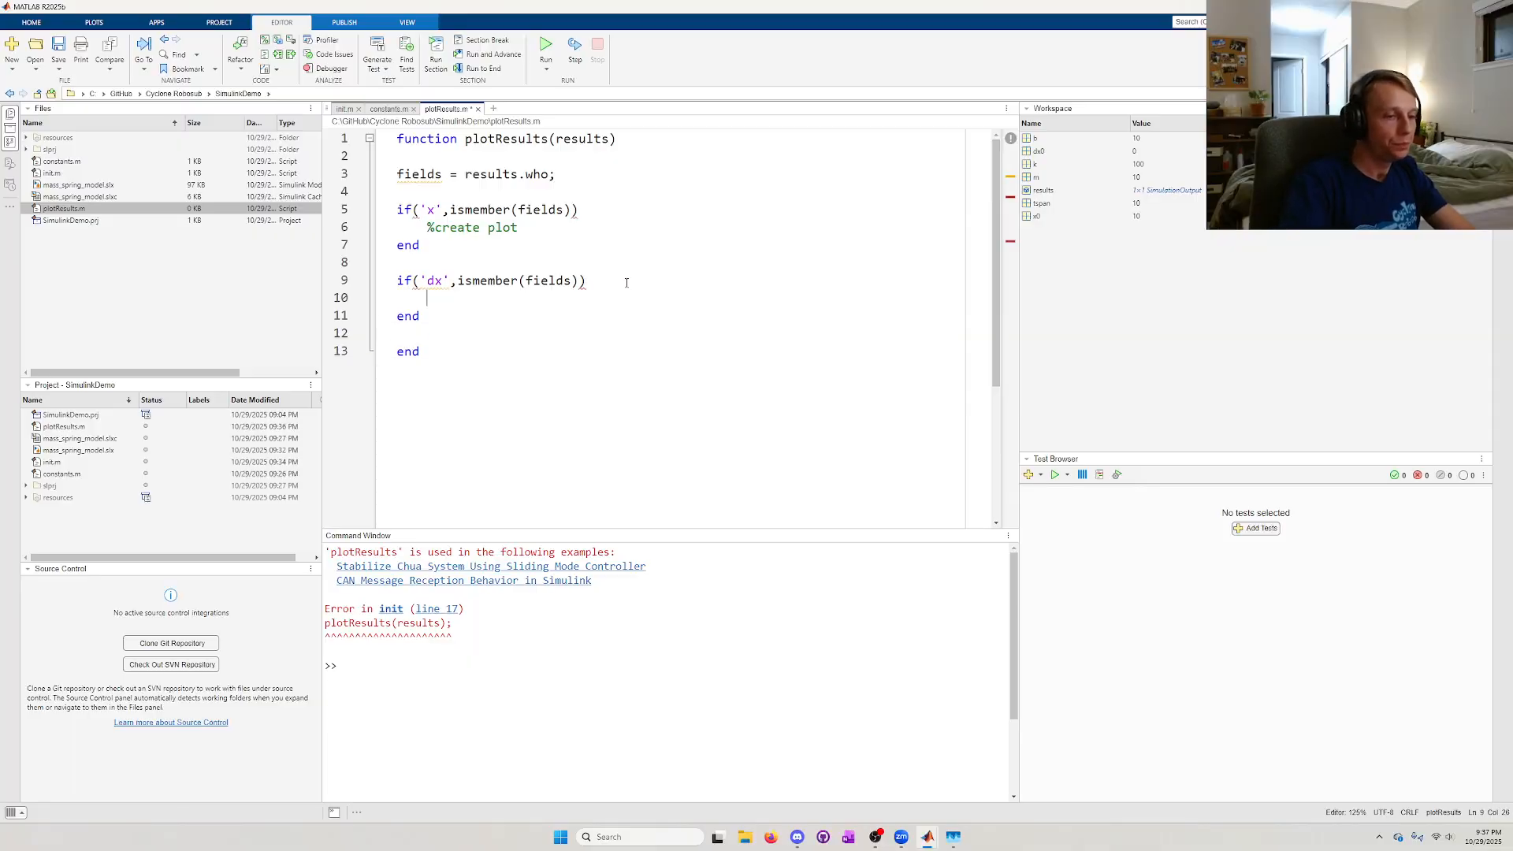
pyautogui.write('%create plot')
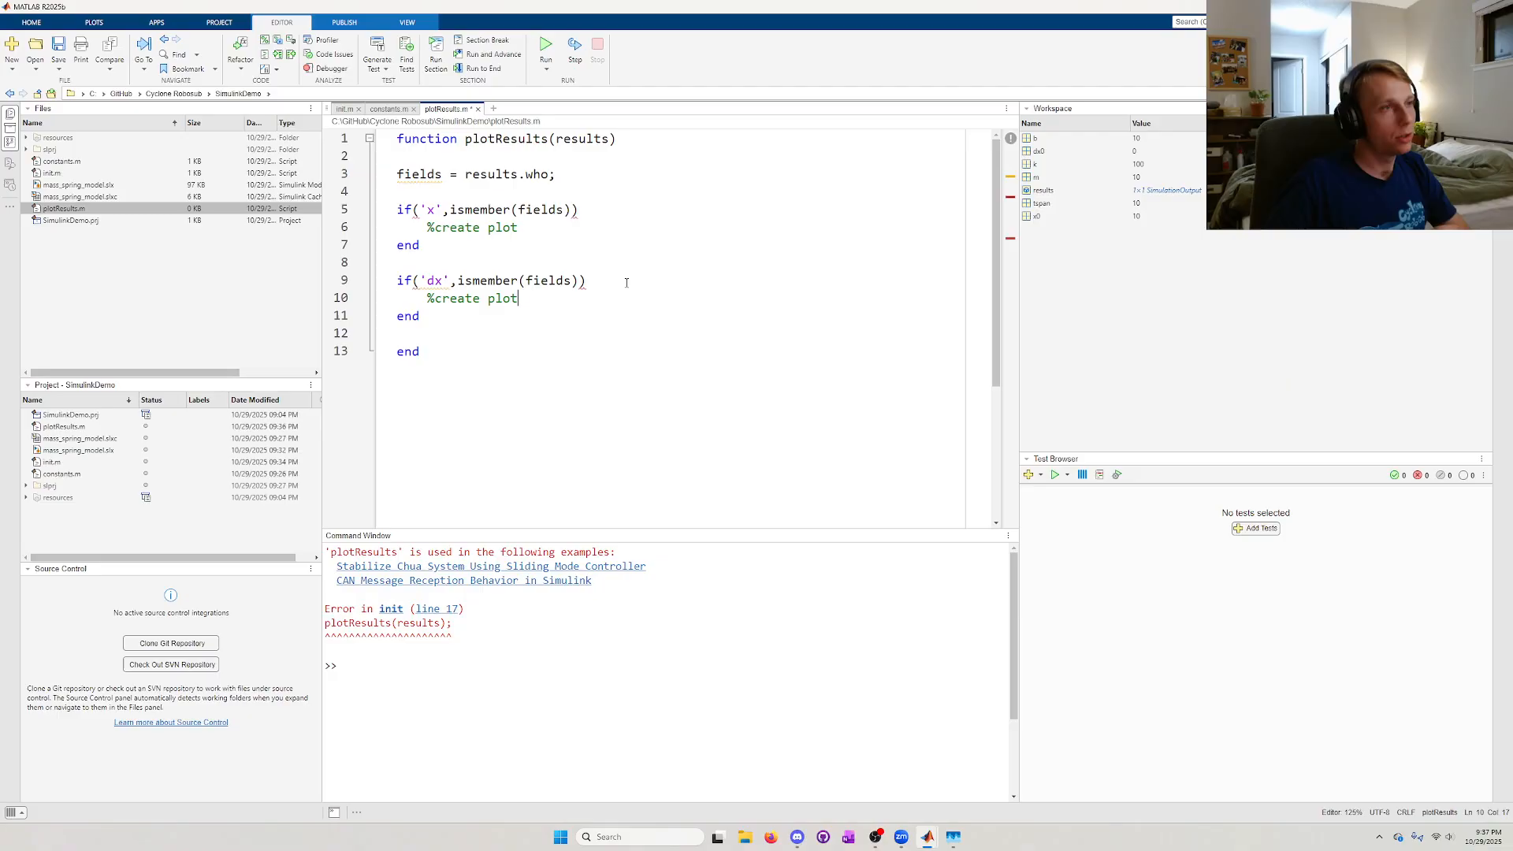
pyautogui.click(597, 315)
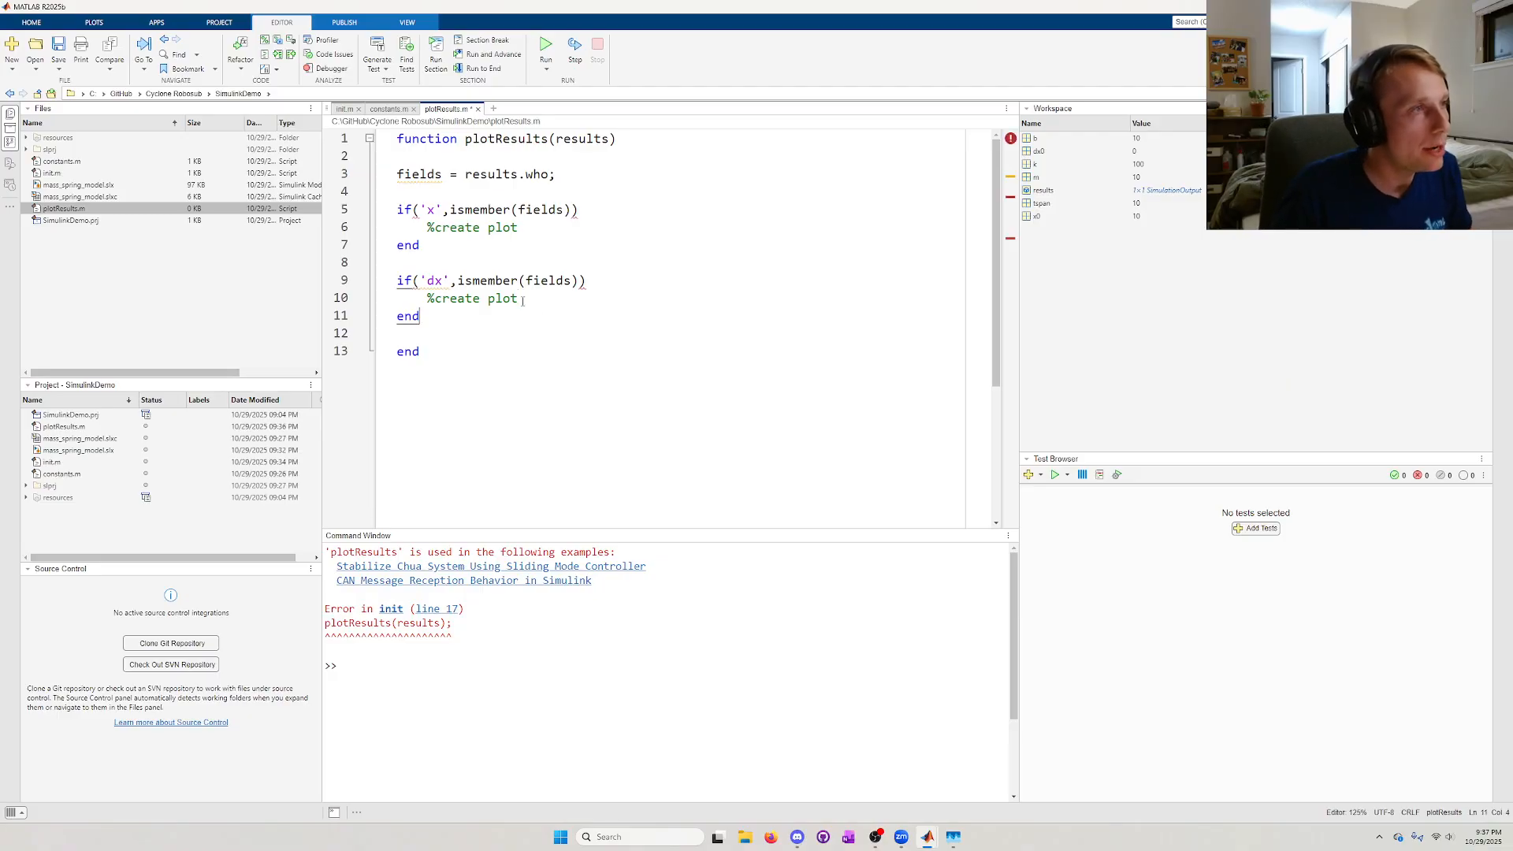
pyautogui.moveTo(434, 353); pyautogui.dragTo(397, 176)
pyautogui.hotkey('ctrl', 'i')
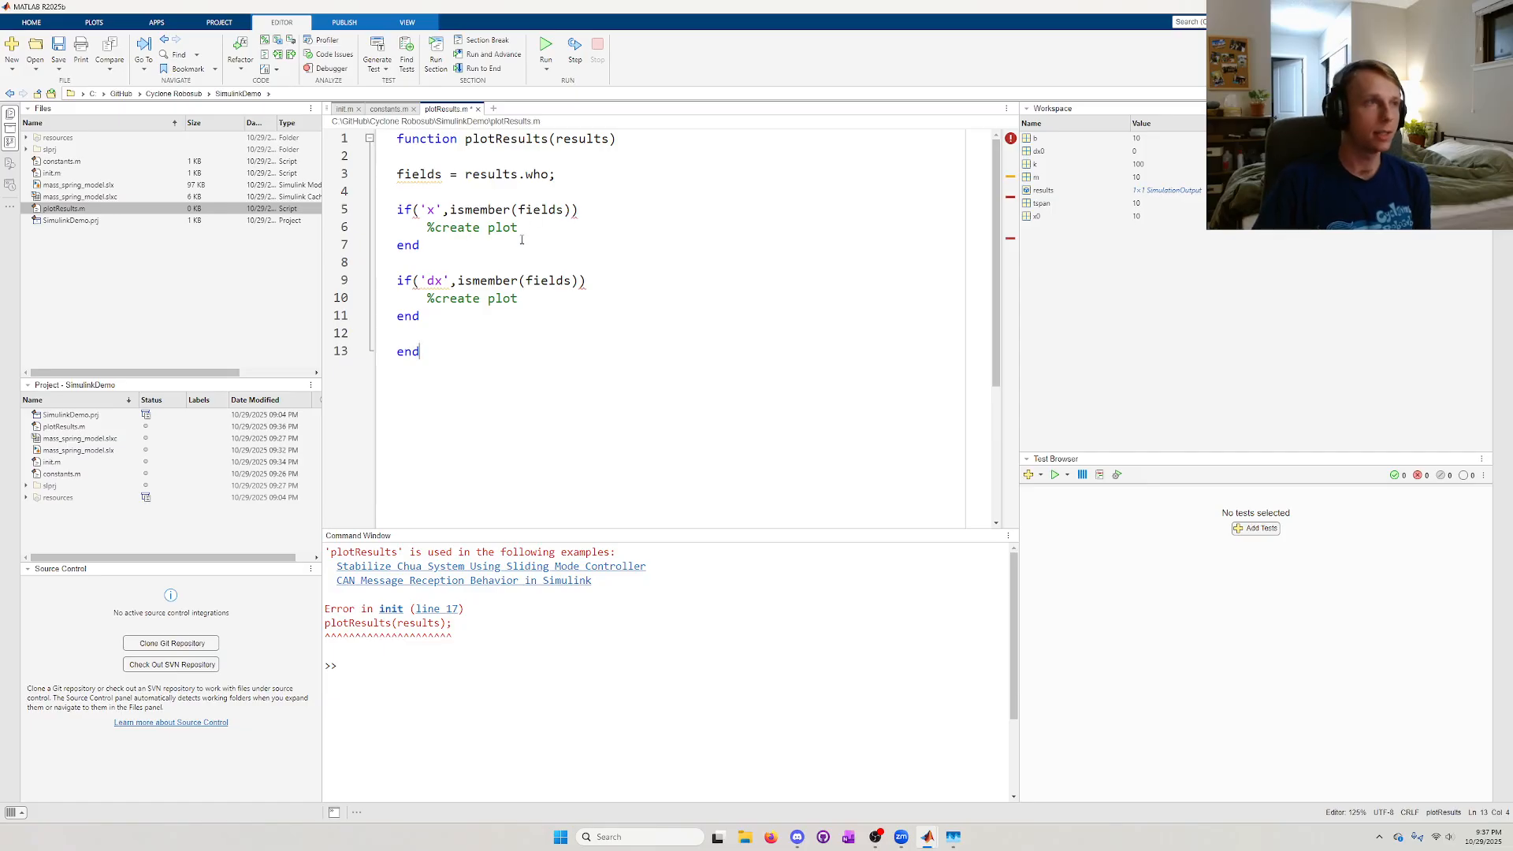
pyautogui.doubleClick(475, 174)
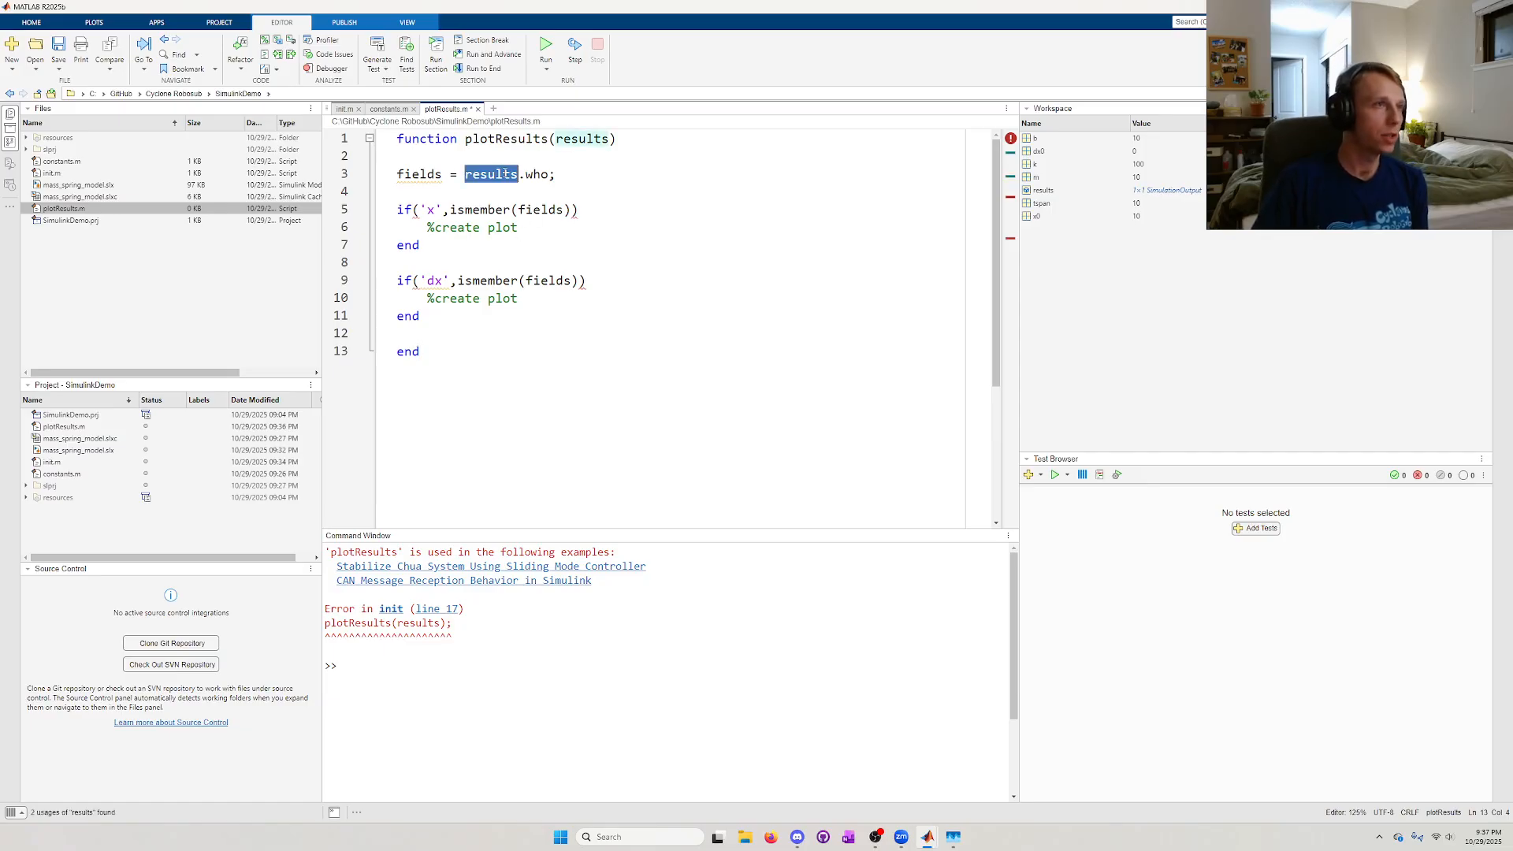
pyautogui.click(513, 241)
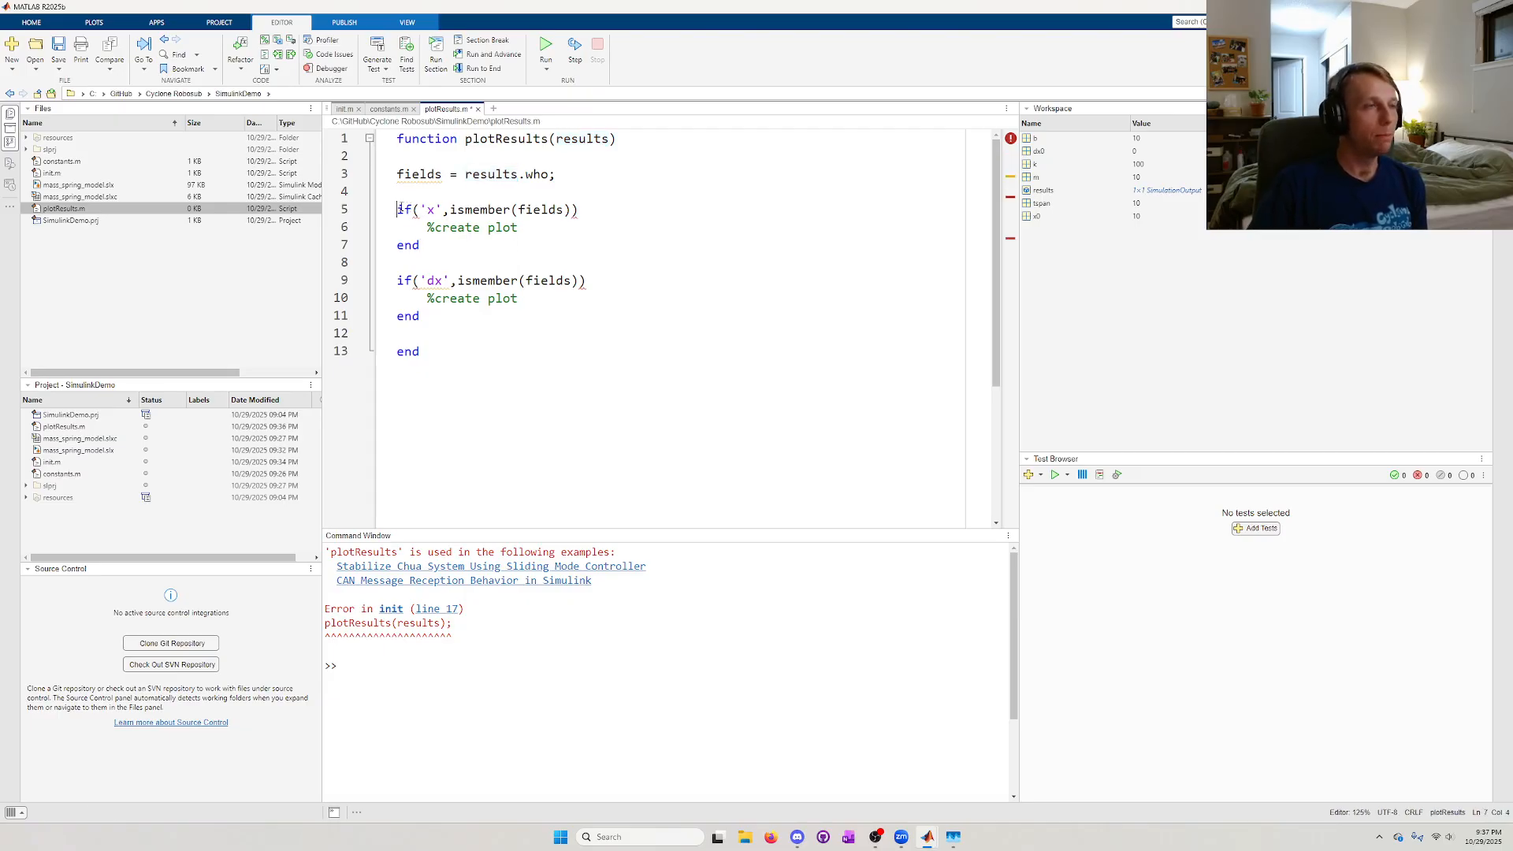
pyautogui.moveTo(398, 209); pyautogui.dragTo(552, 223)
pyautogui.moveTo(530, 290); pyautogui.dragTo(398, 262)
pyautogui.click(532, 339)
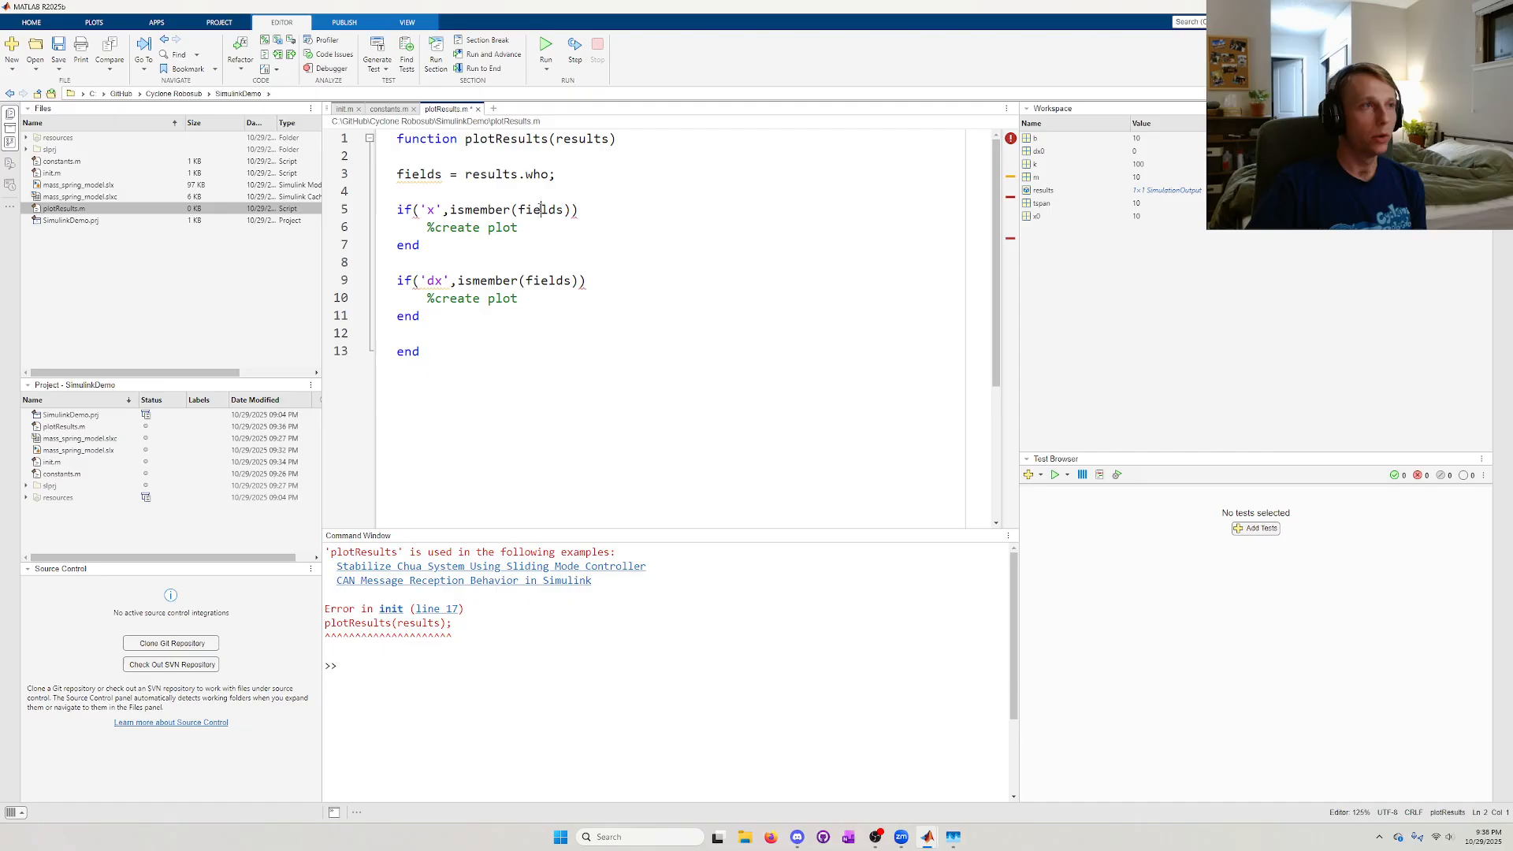
pyautogui.moveTo(421, 245); pyautogui.dragTo(397, 209)
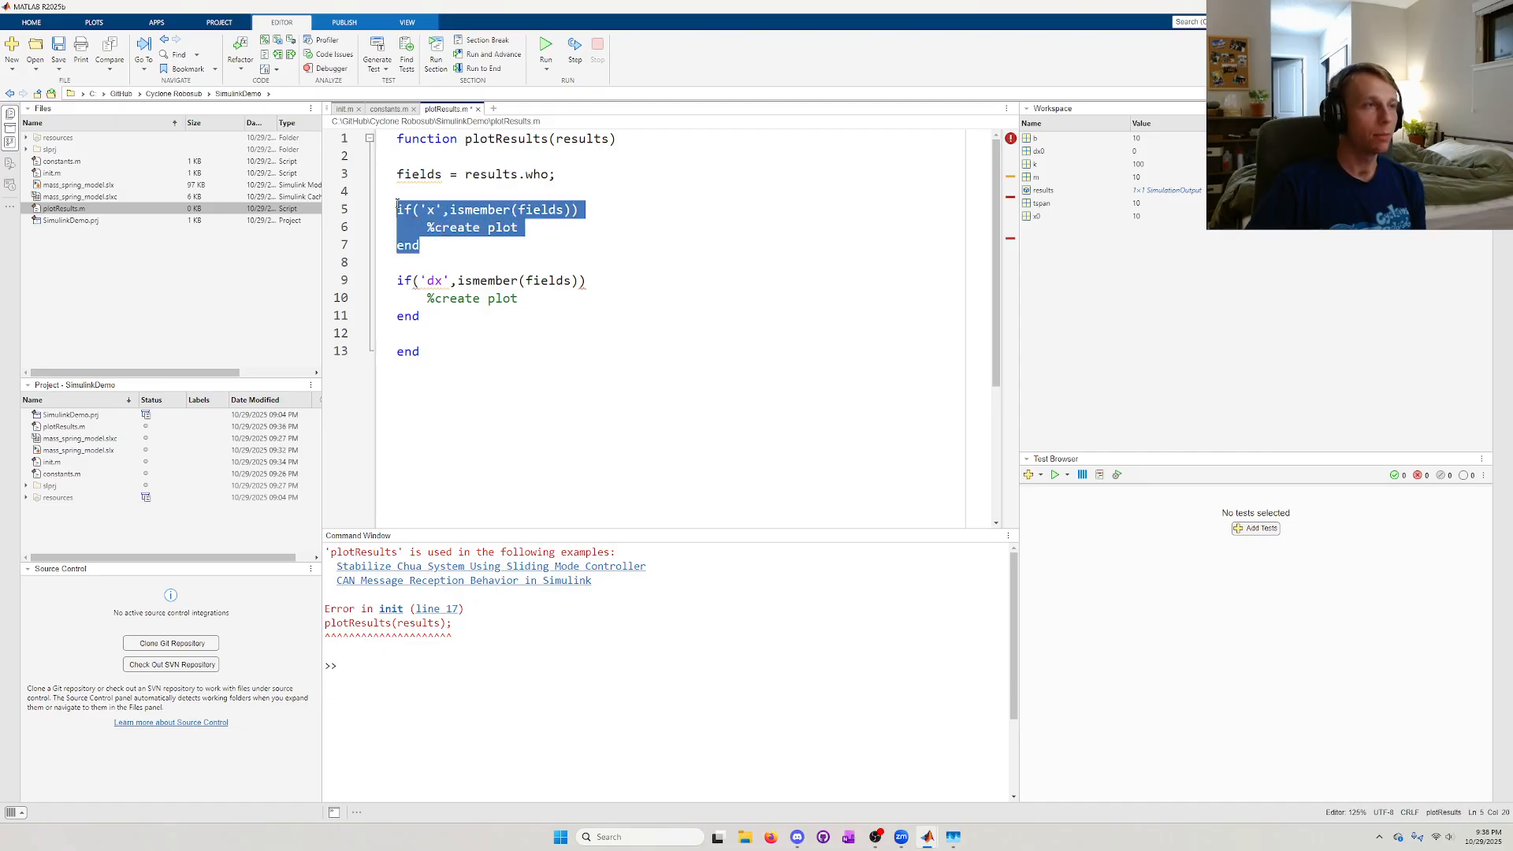
pyautogui.click(470, 219)
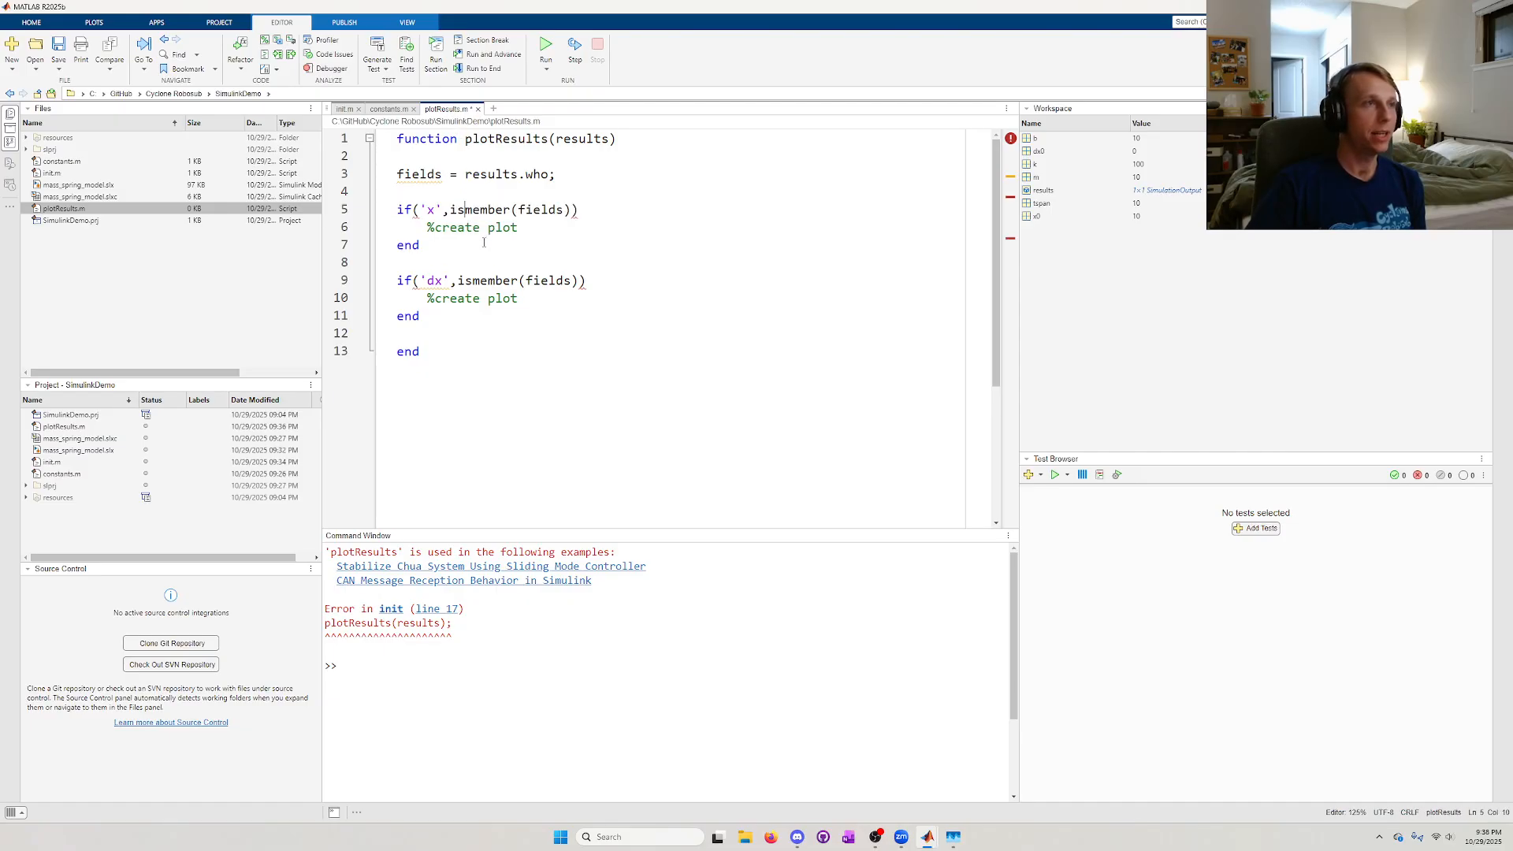
pyautogui.moveTo(418, 262); pyautogui.dragTo(396, 209)
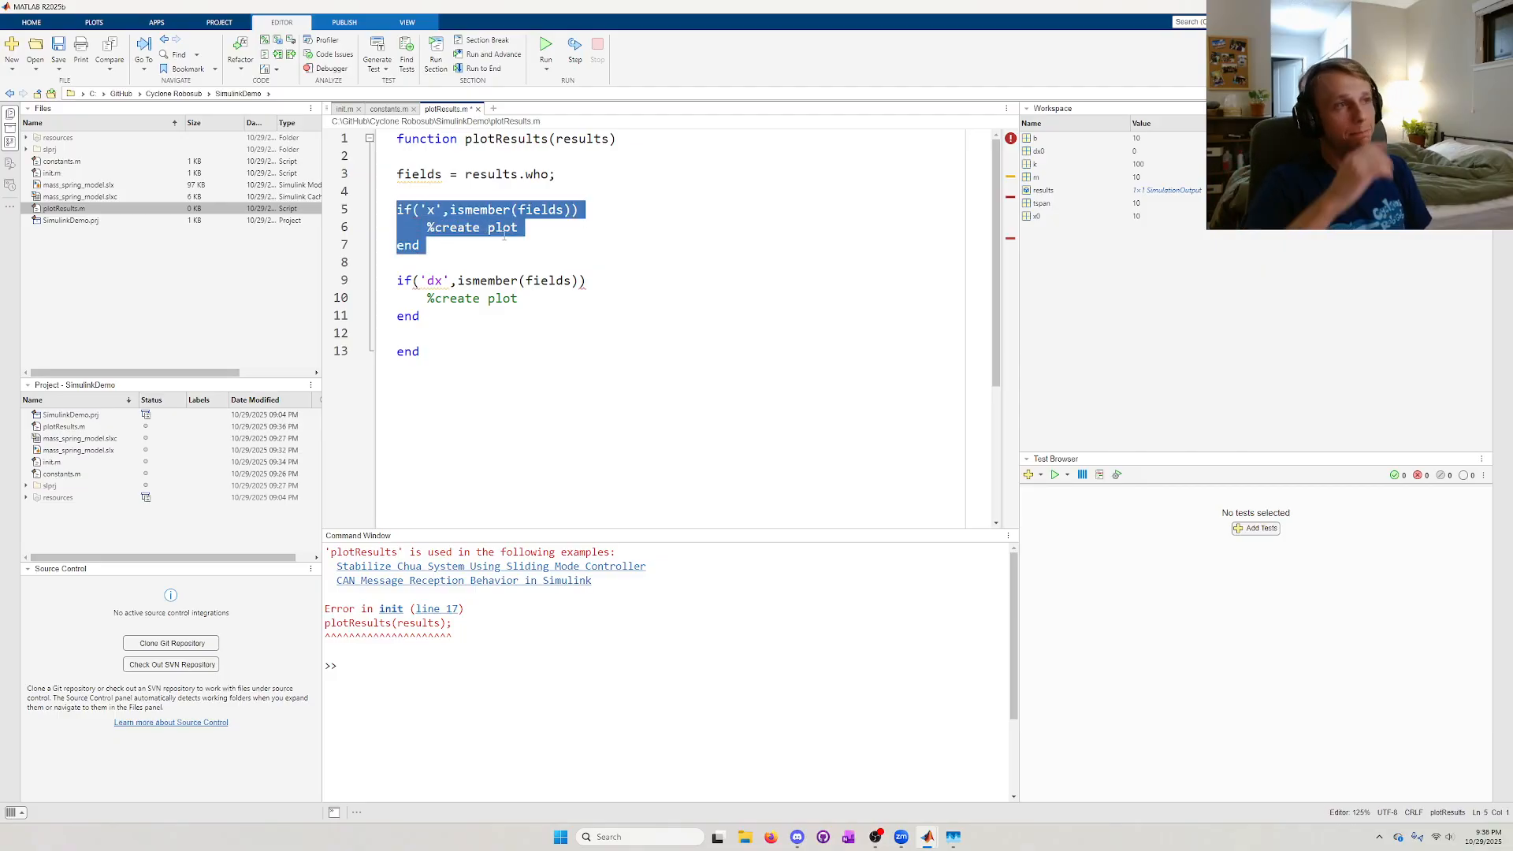
pyautogui.click(490, 243)
pyautogui.moveTo(487, 249); pyautogui.dragTo(397, 210)
pyautogui.click(420, 211)
pyautogui.click(605, 254)
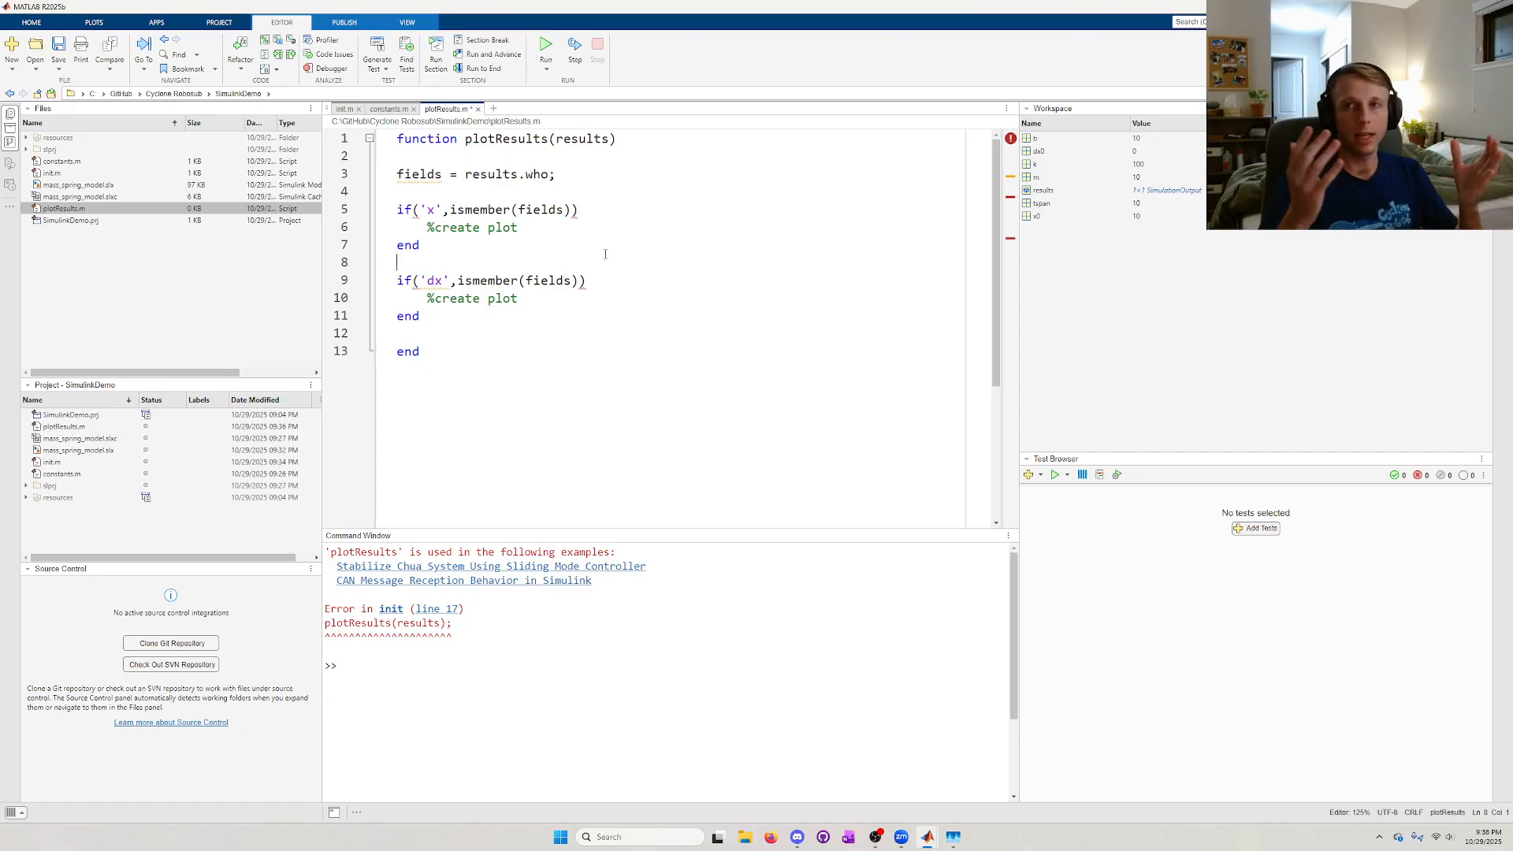
# - Insert a new line below the %create plot comment in the 'x' if block
pyautogui.click(578, 230)
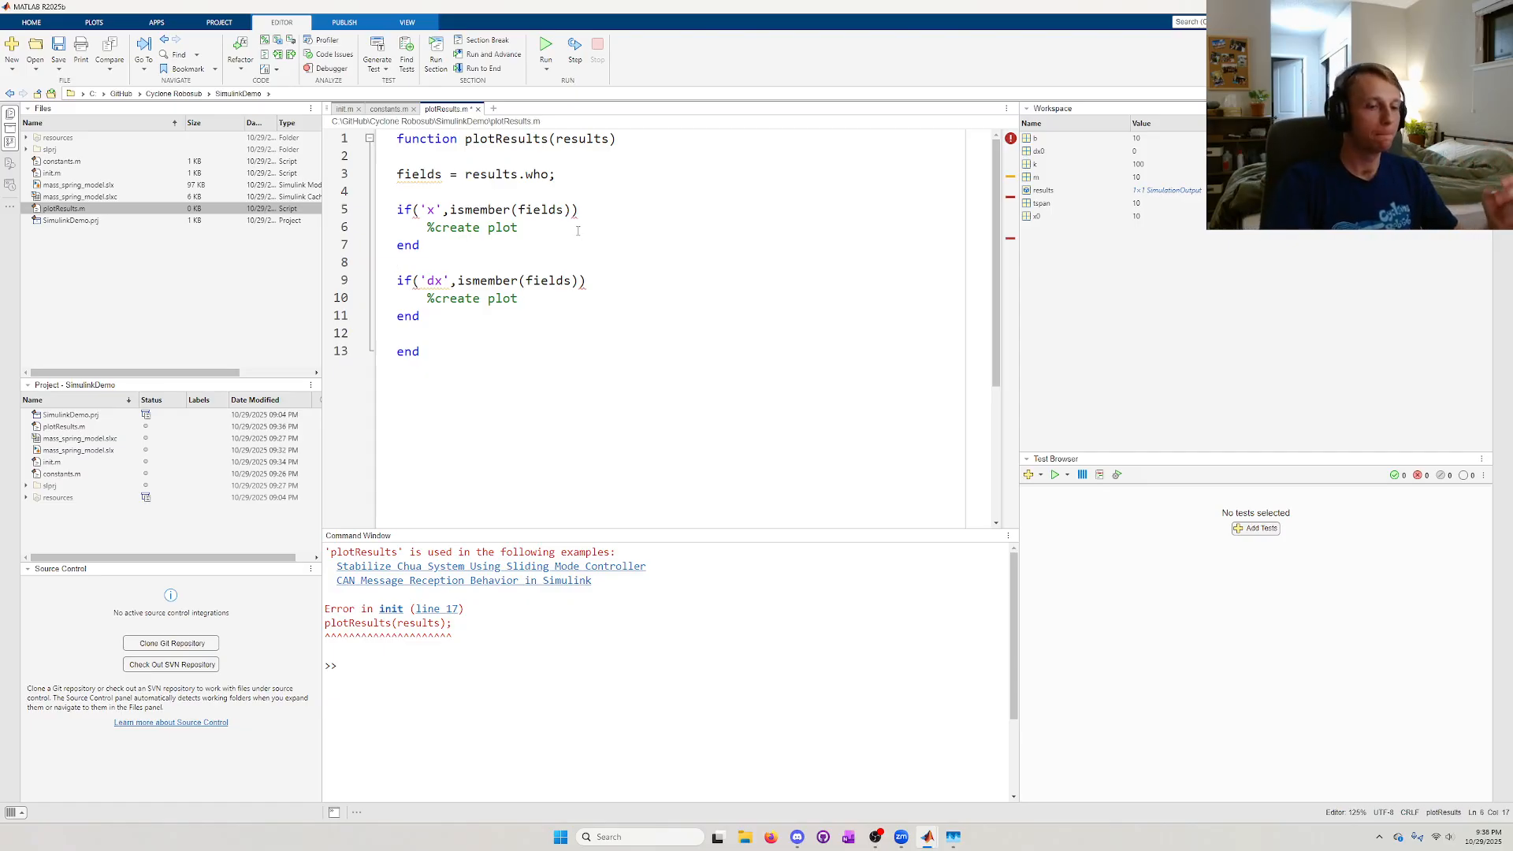
pyautogui.press('Return')
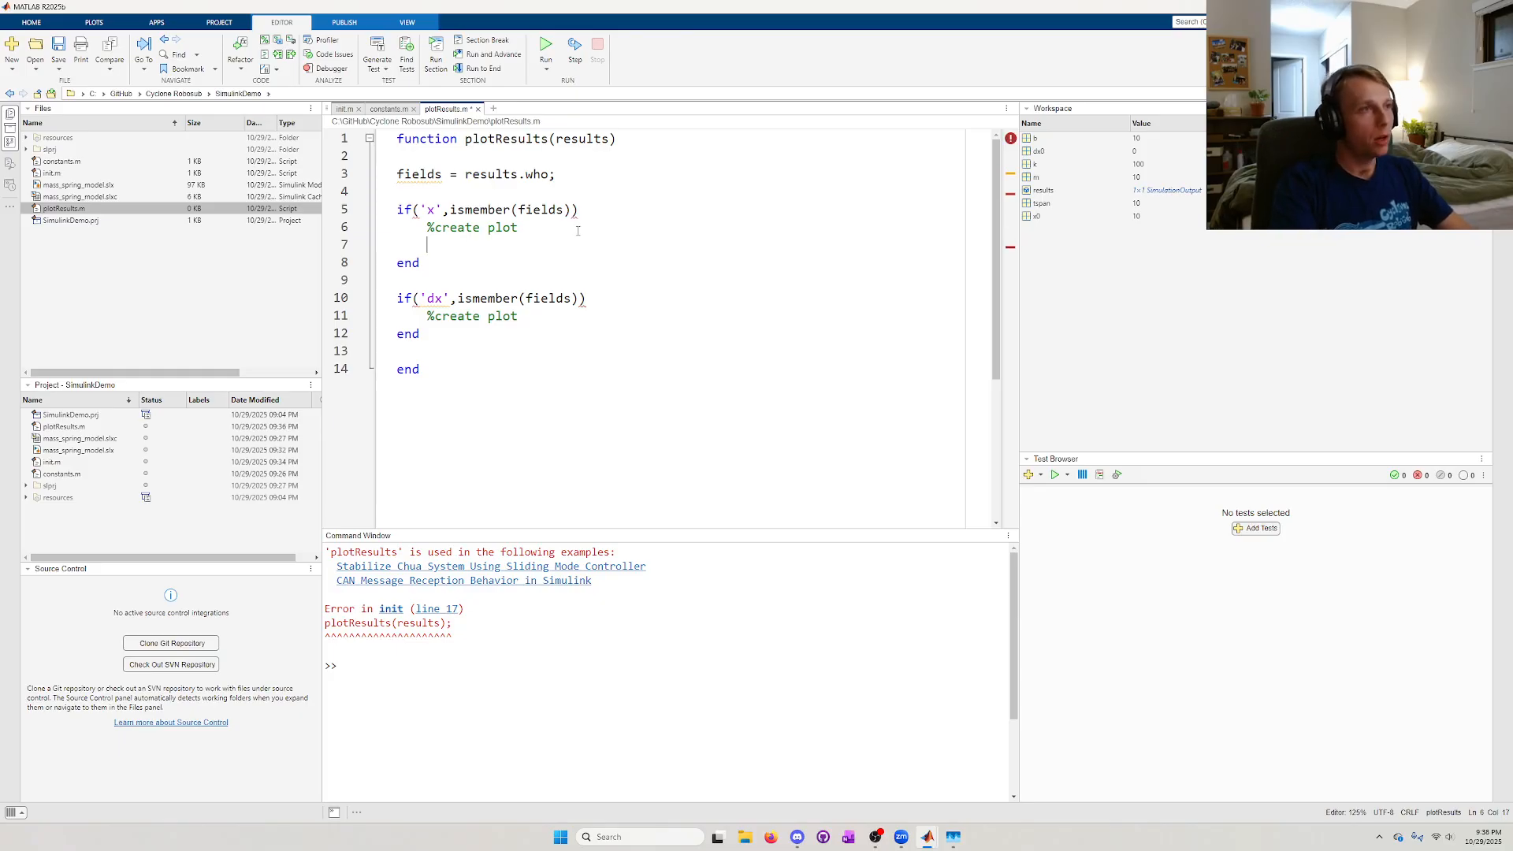
pyautogui.write('plot')
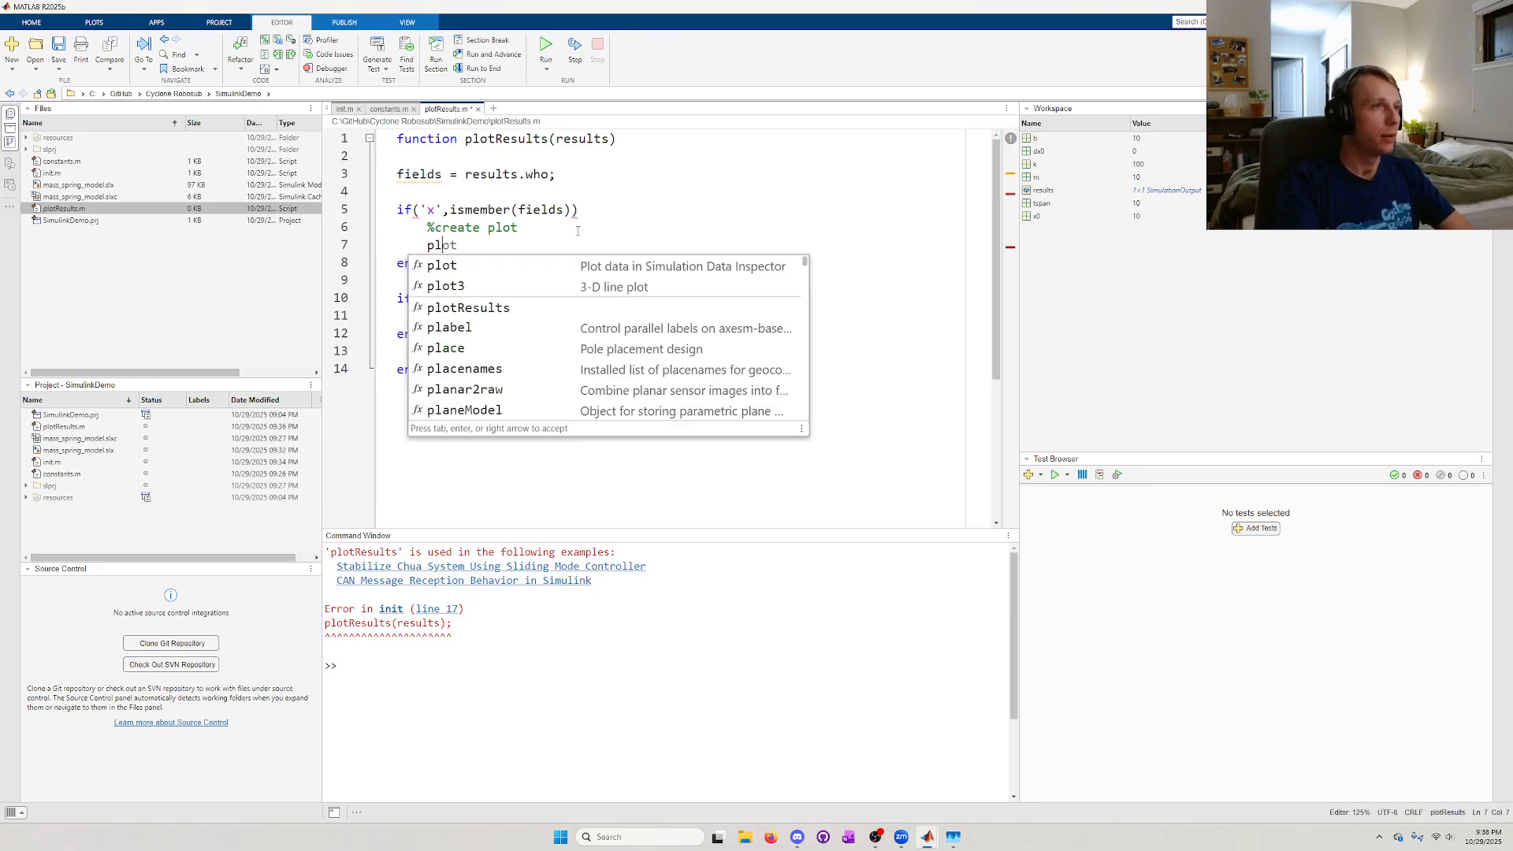
pyautogui.press('BackSpace')
pyautogui.press('BackSpace')
pyautogui.press('BackSpace')
pyautogui.press('BackSpace')
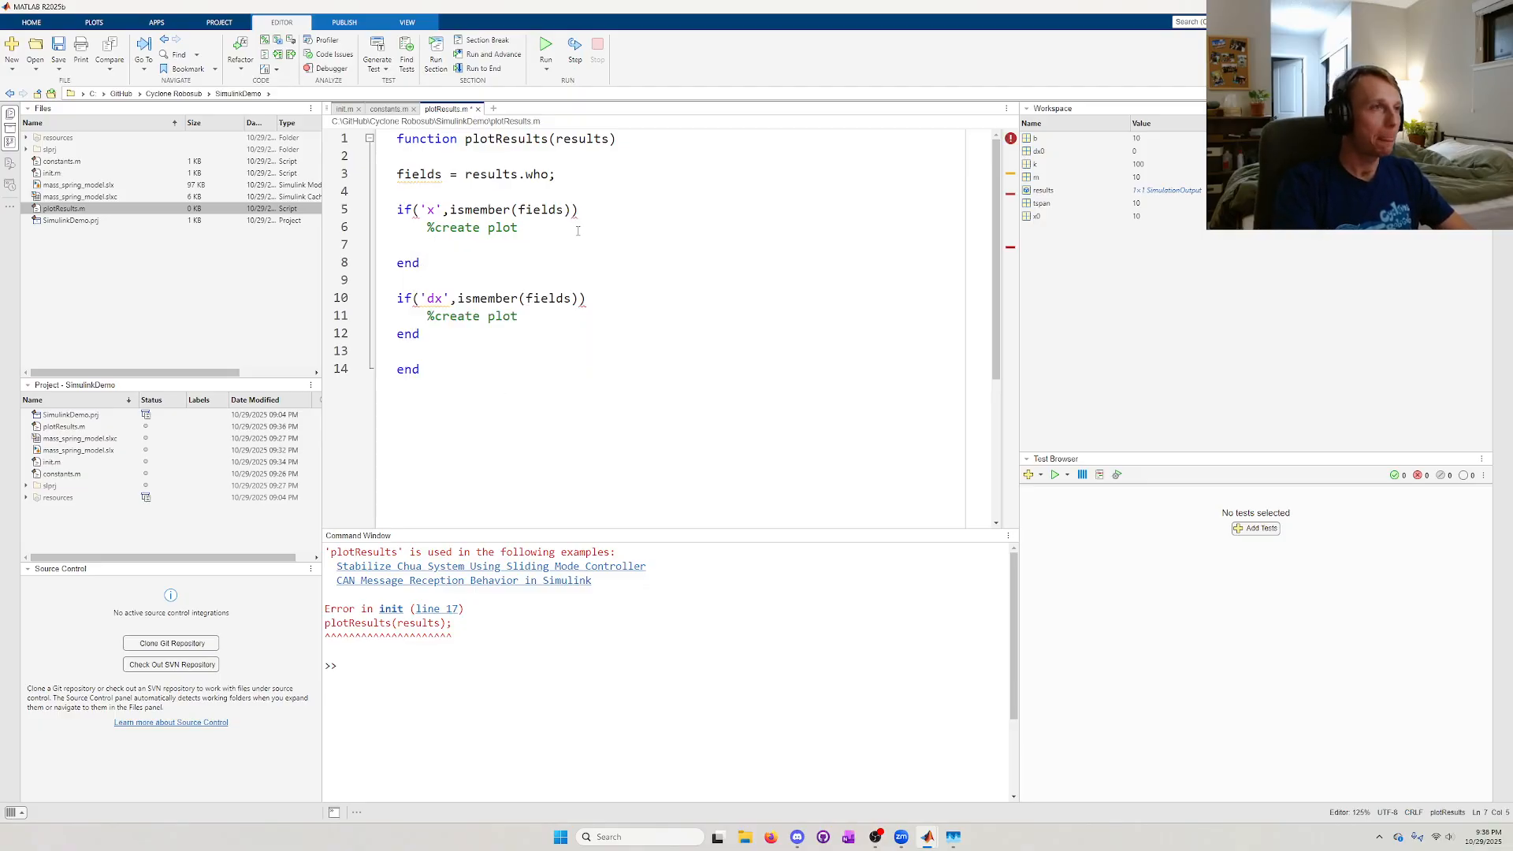
# - Add the line x = results.x.Data; inside the 'x' if block
pyautogui.write('x = ')
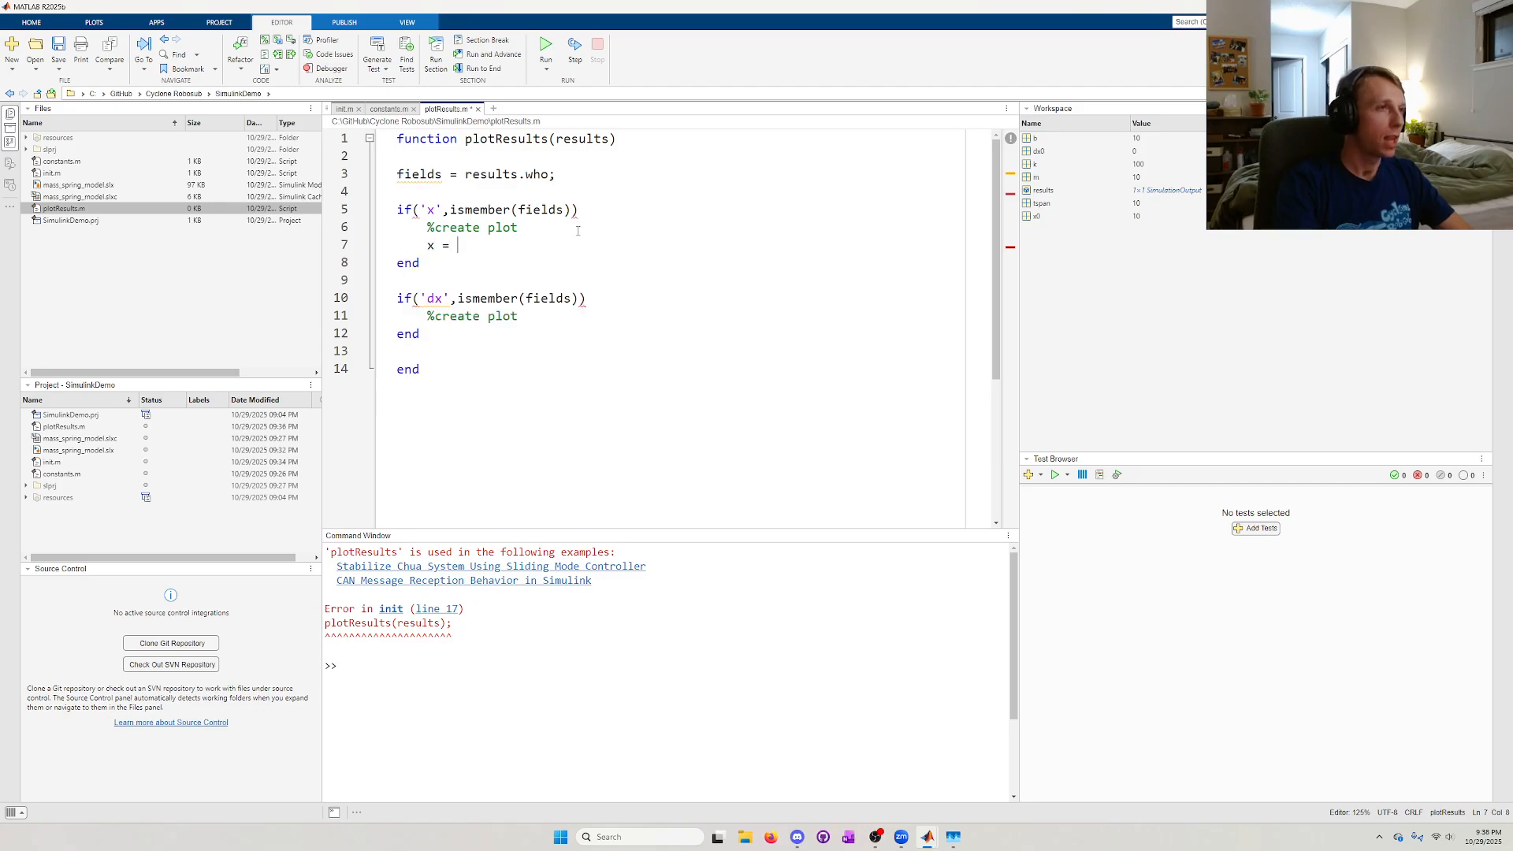
pyautogui.write('results.')
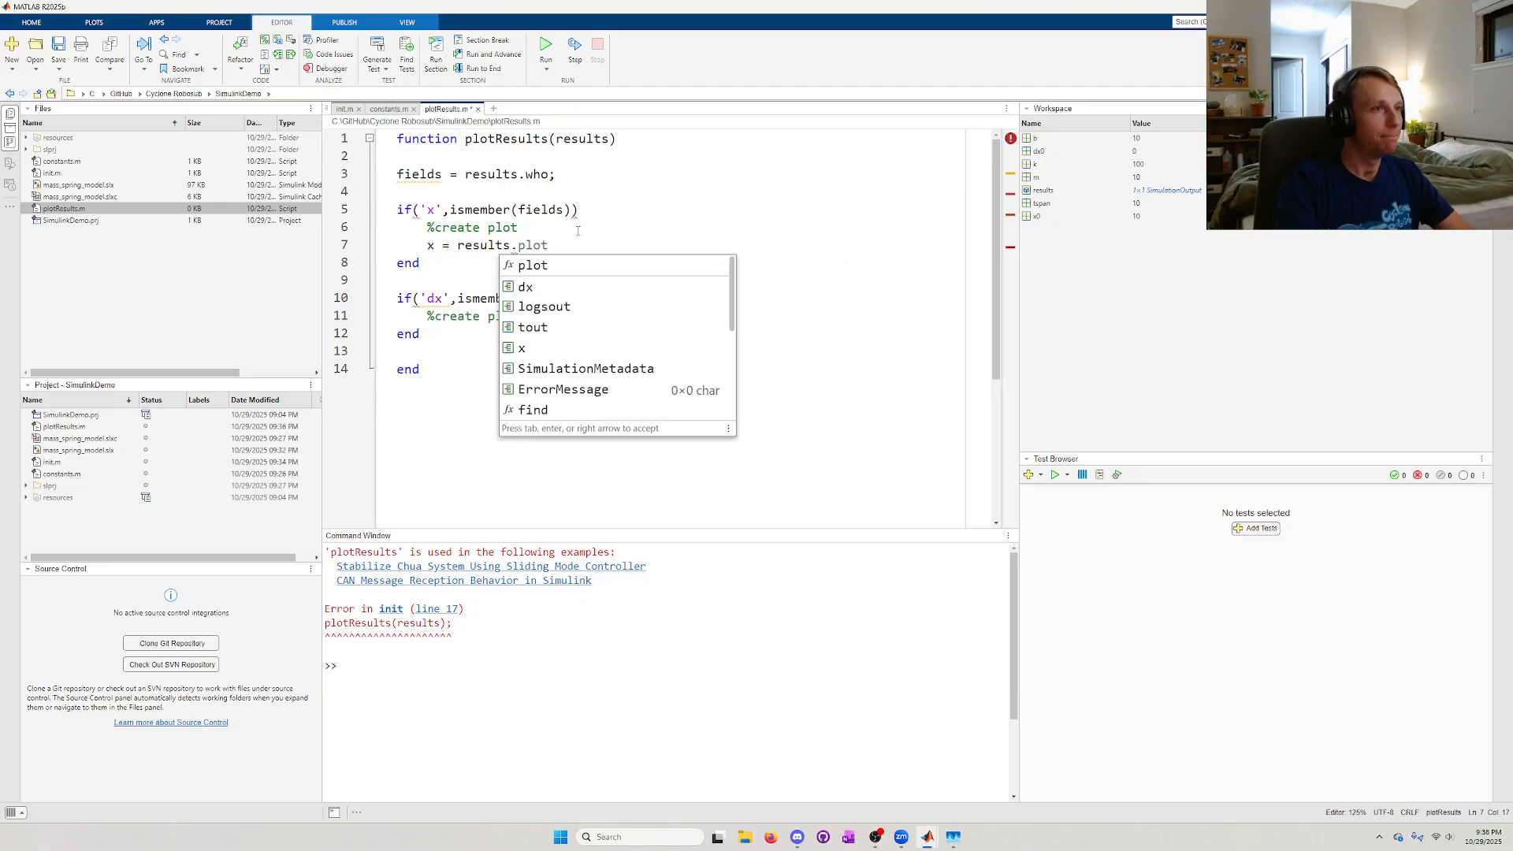
pyautogui.press('Down')
pyautogui.press('Down')
pyautogui.press('Down')
pyautogui.press('Down')
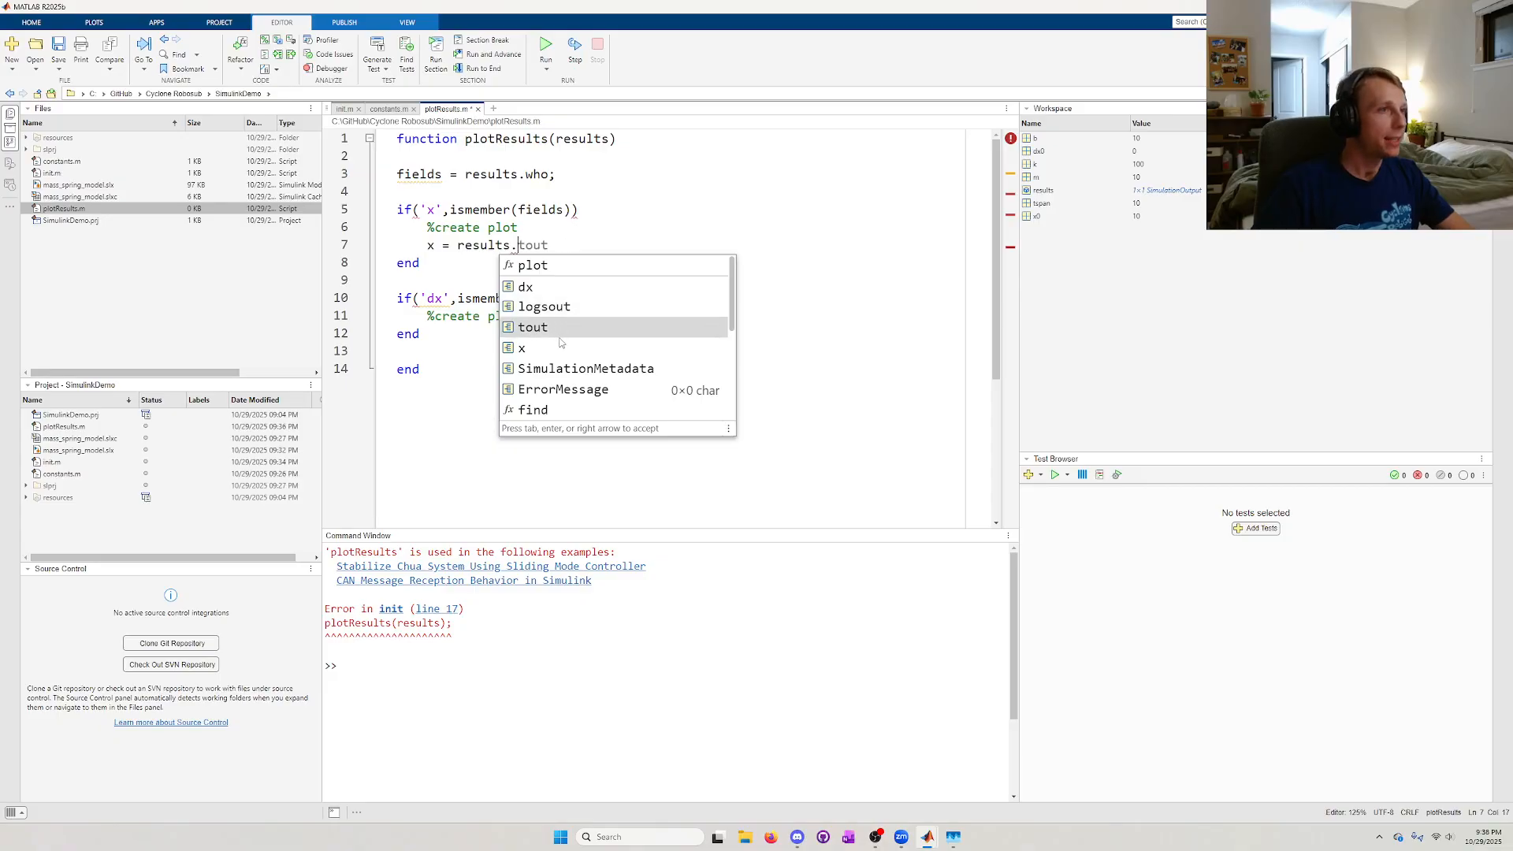
pyautogui.press('Tab')
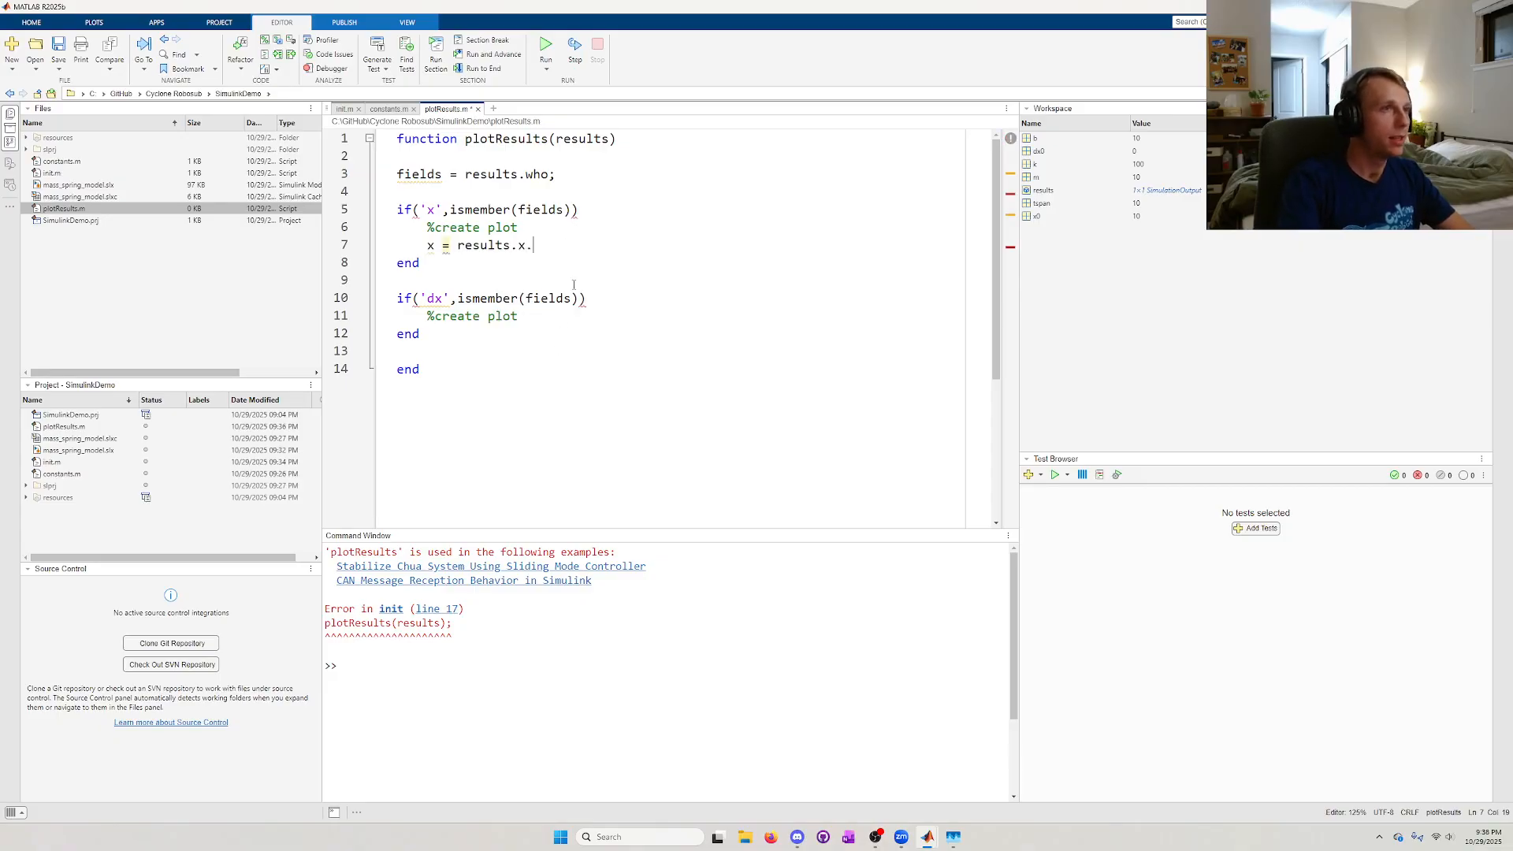
pyautogui.write('.Data')
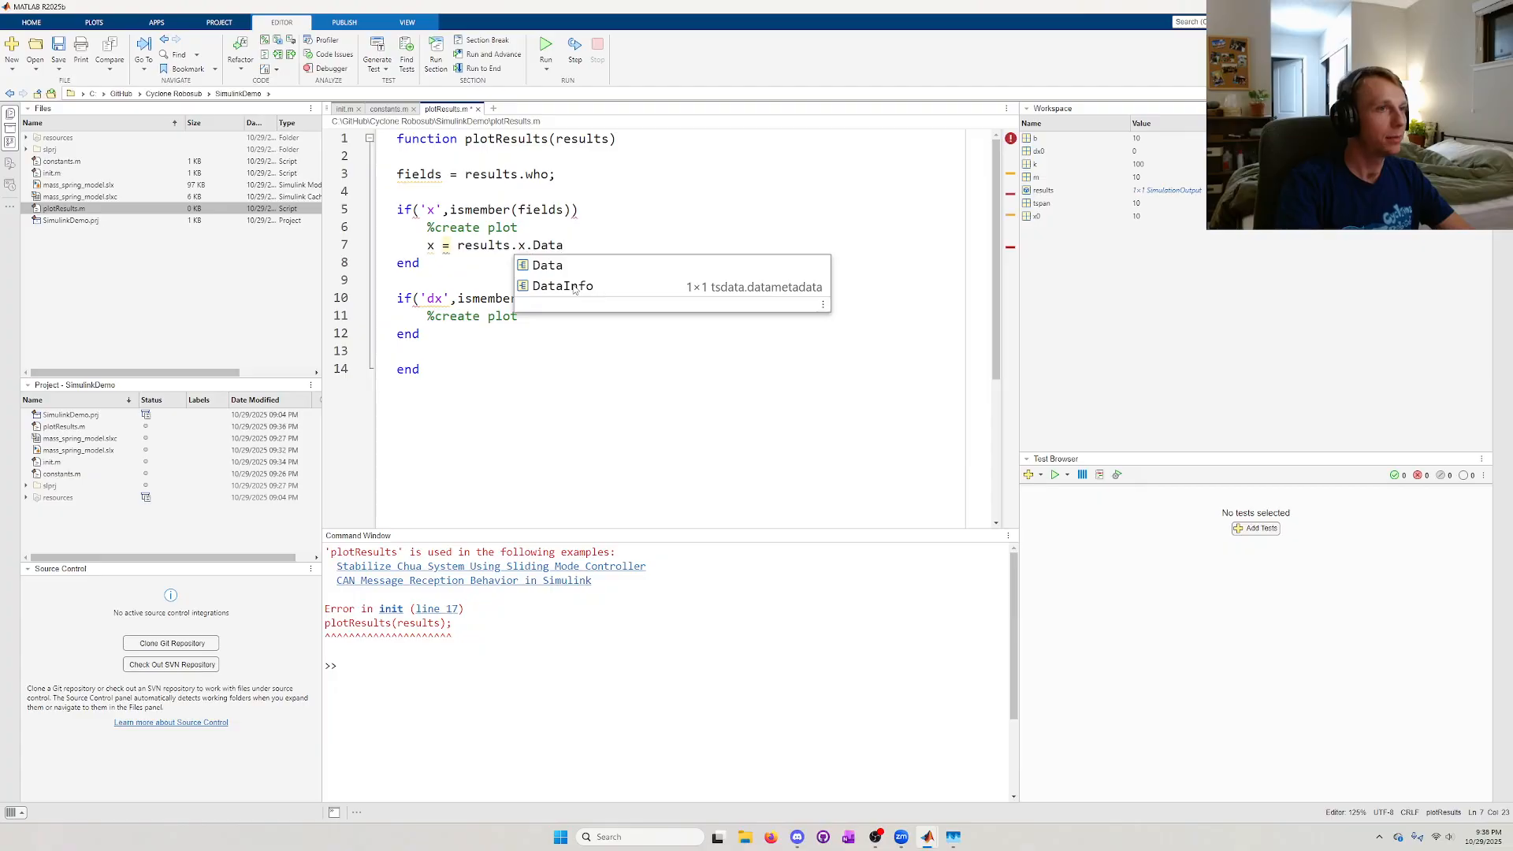
pyautogui.write(';')
# - Wrap results.x.Data in squeeze( ) on the x assignment line of the 'x' if block
pyautogui.click(460, 245)
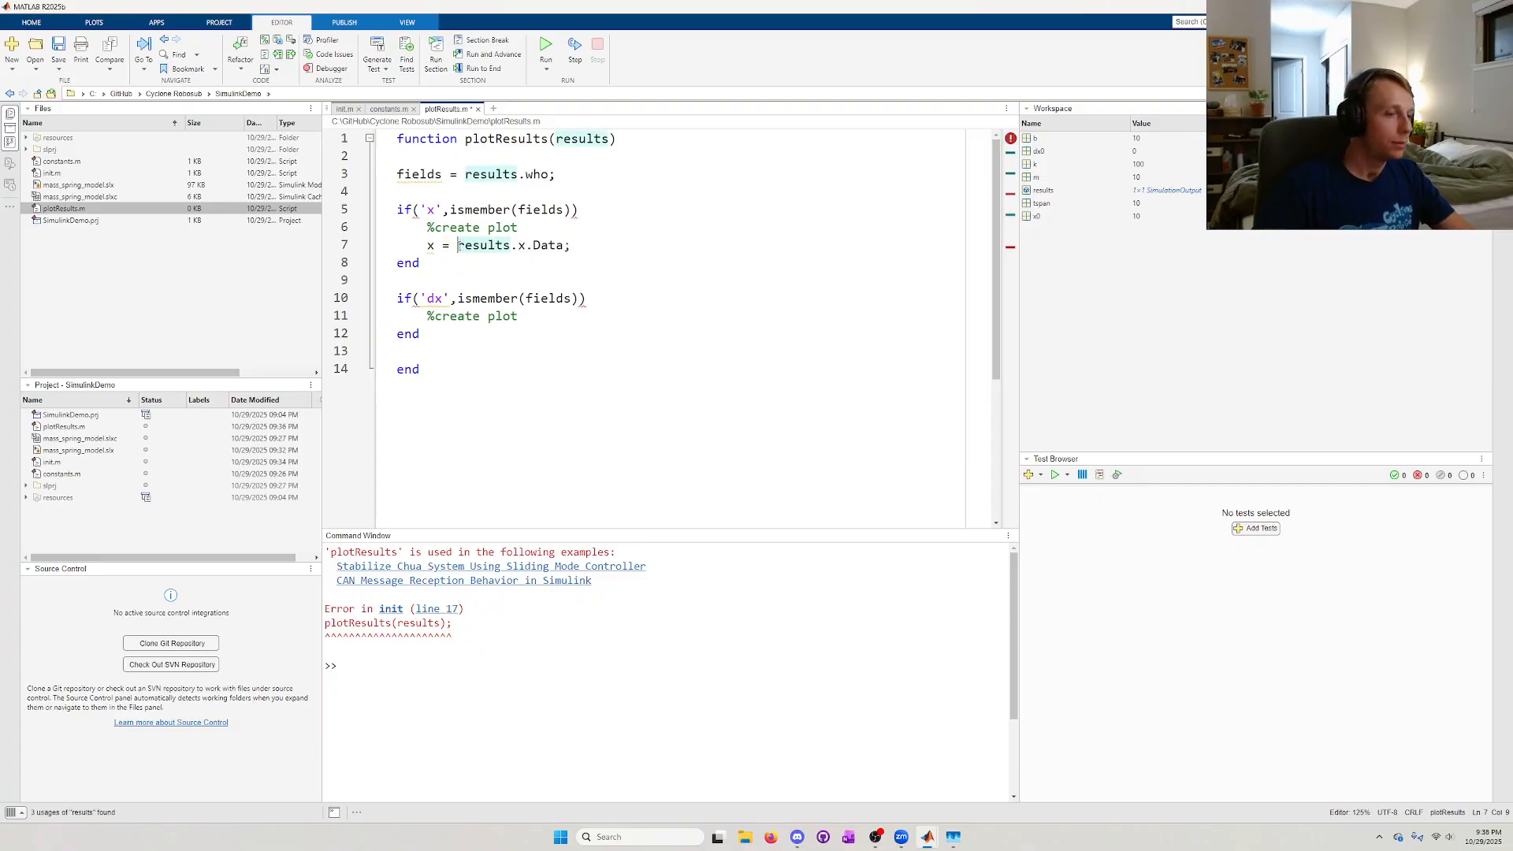
pyautogui.write('squeeze(')
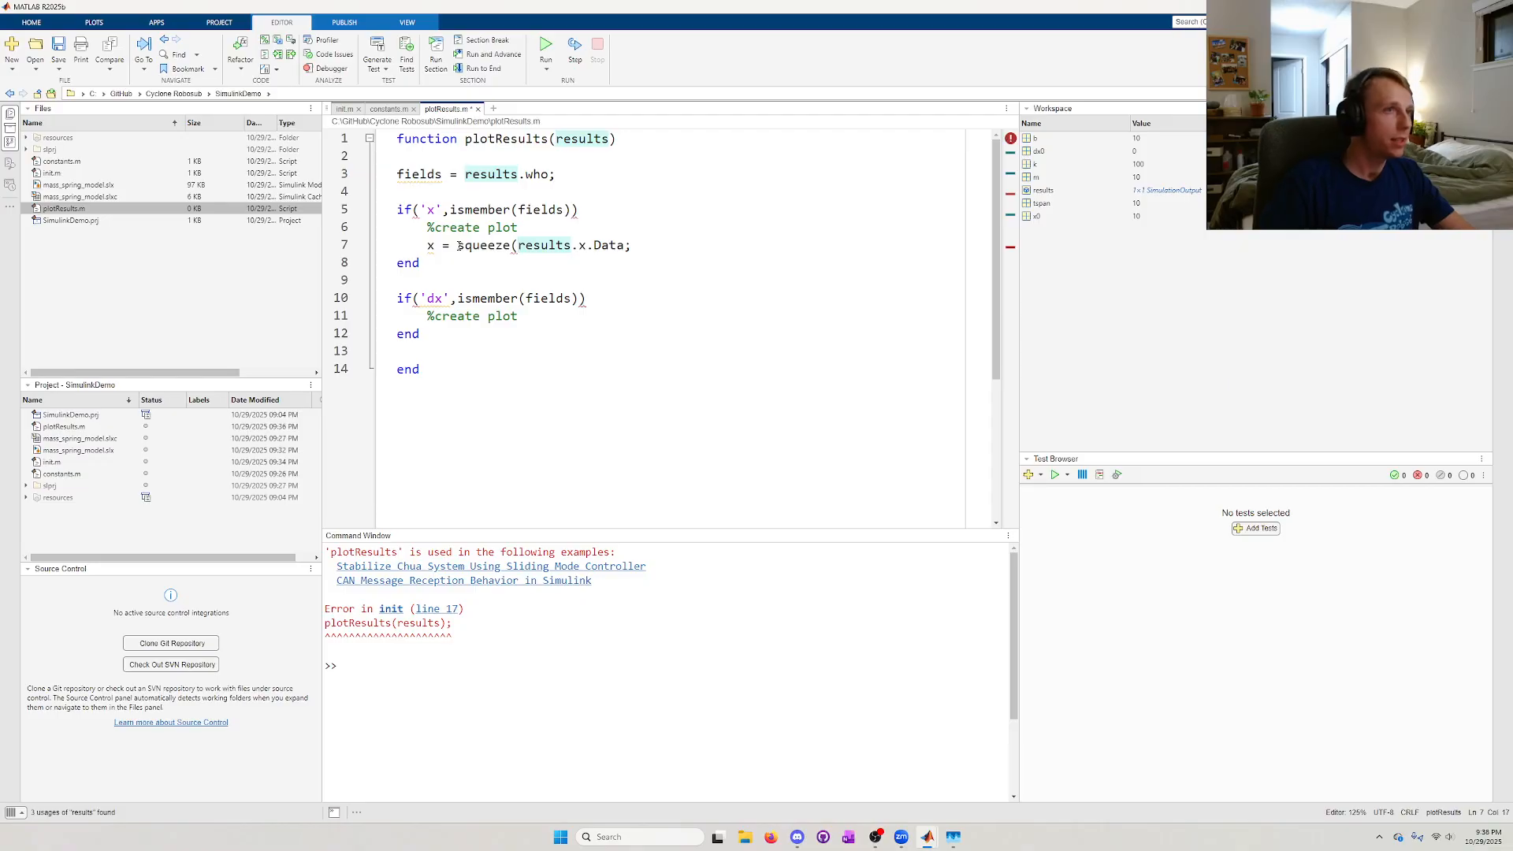
pyautogui.click(627, 245)
pyautogui.write(')')
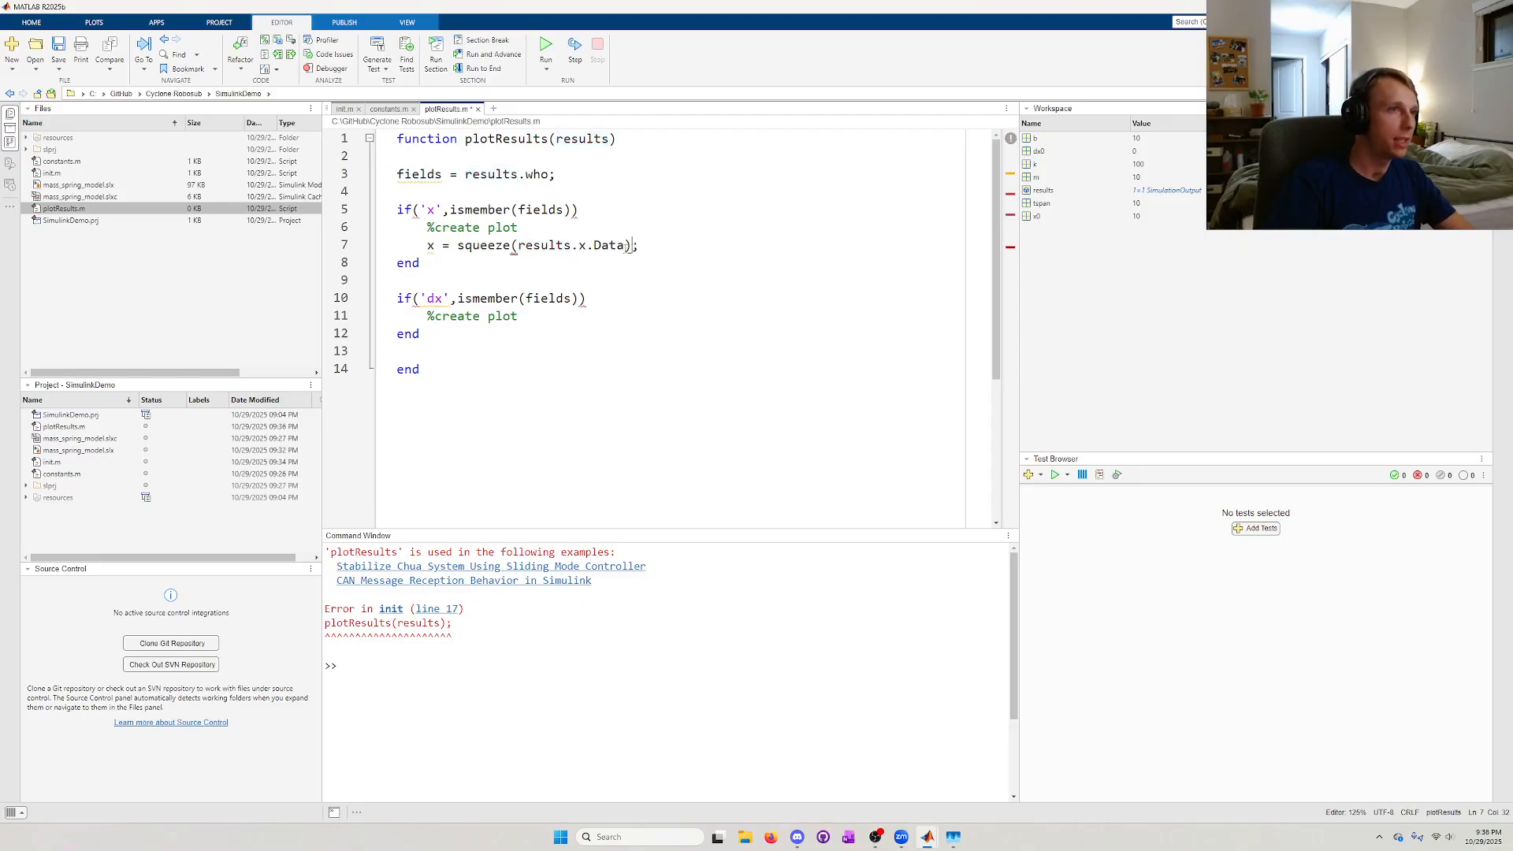
# - Below the squeeze line, add x = x(:); with the trailing comment %force column Nx1
pyautogui.press('Return')
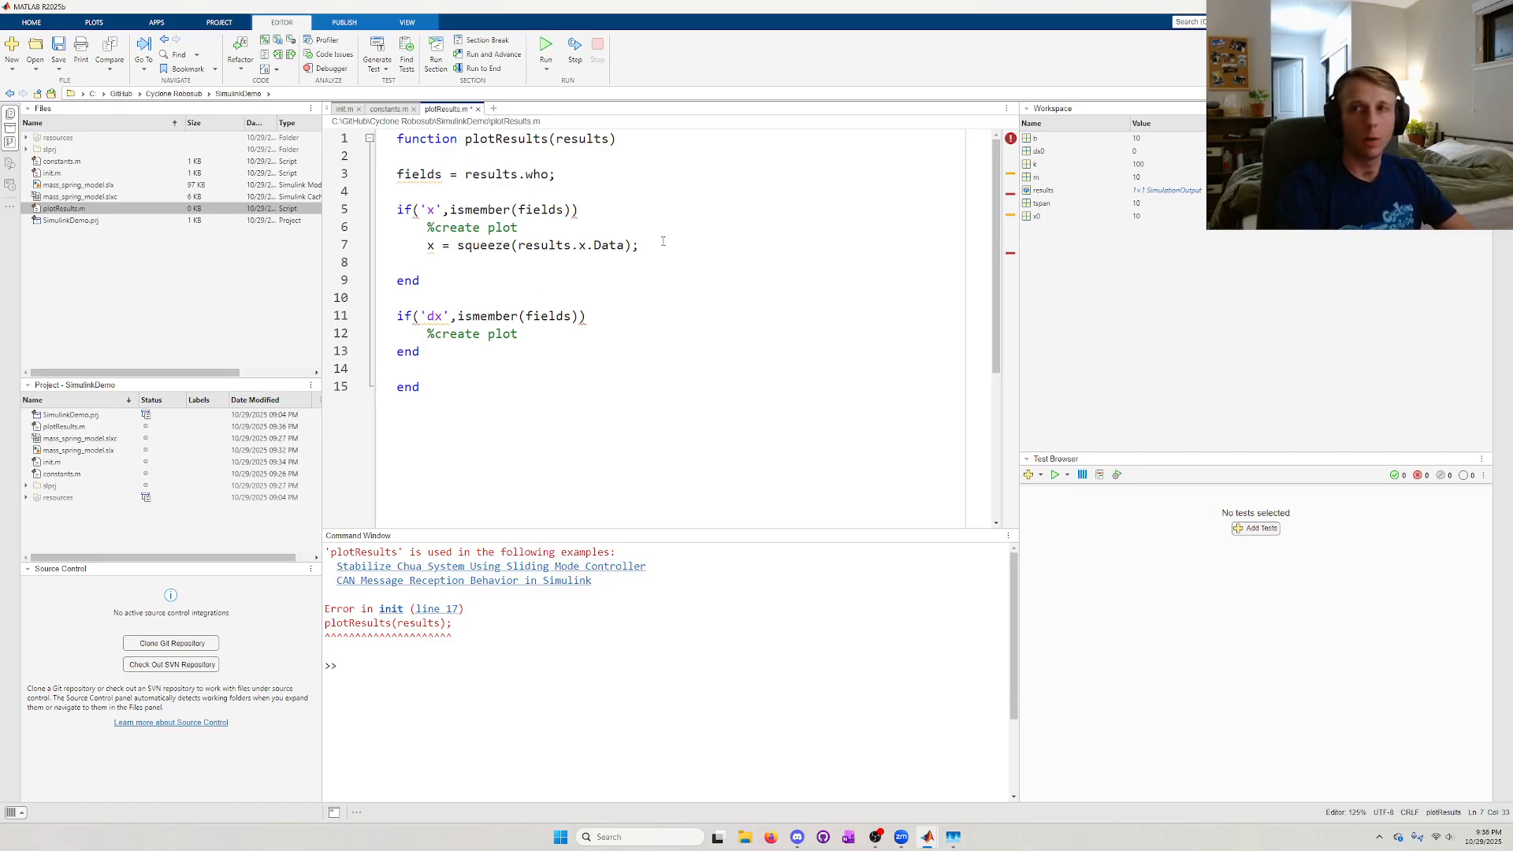
pyautogui.write('x = []')
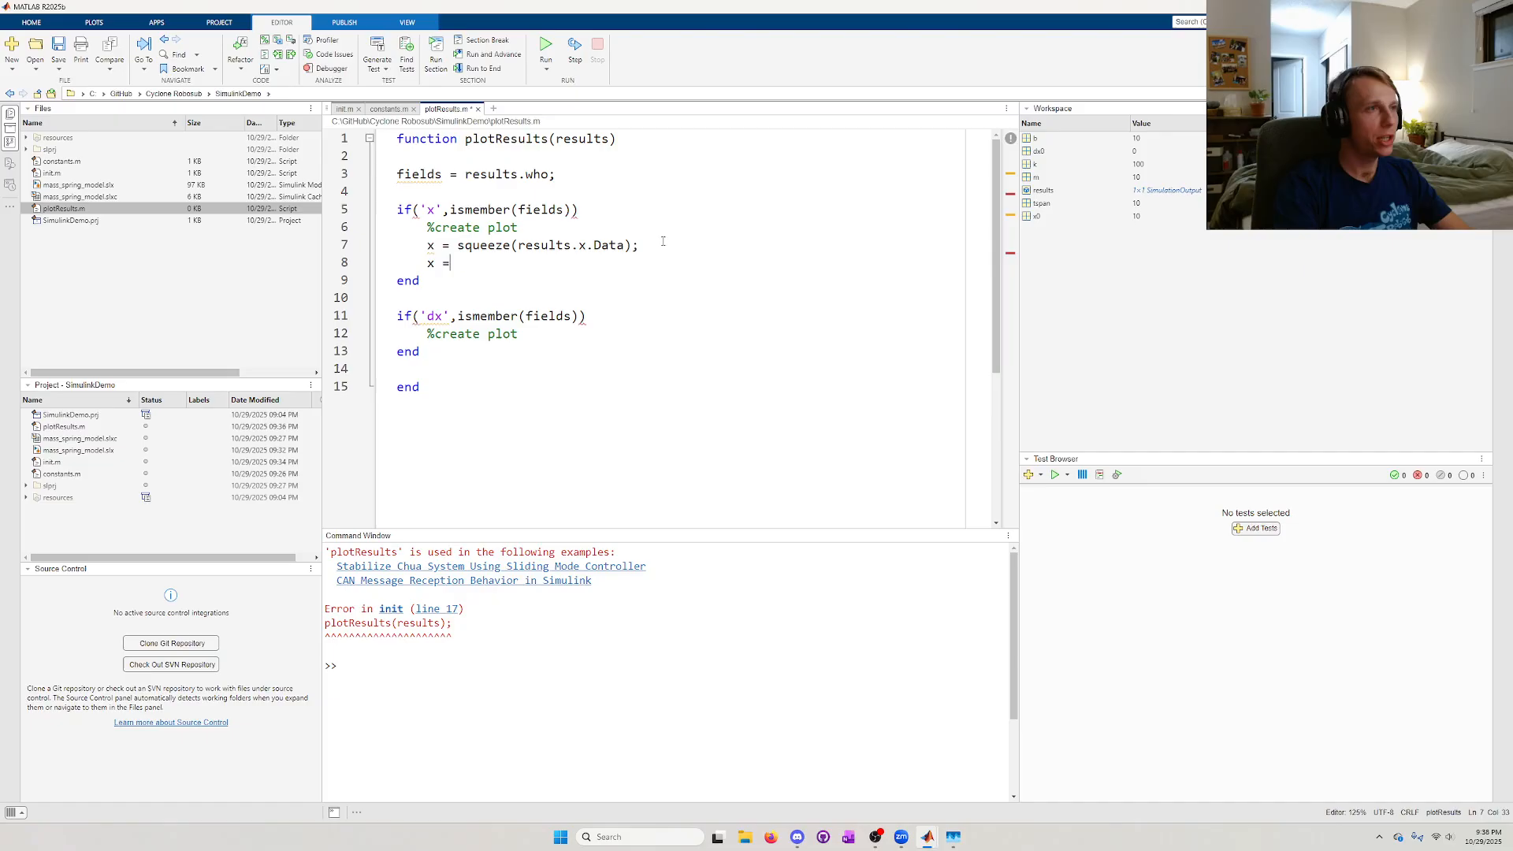
pyautogui.press('BackSpace')
pyautogui.press('BackSpace')
pyautogui.write('x(:);')
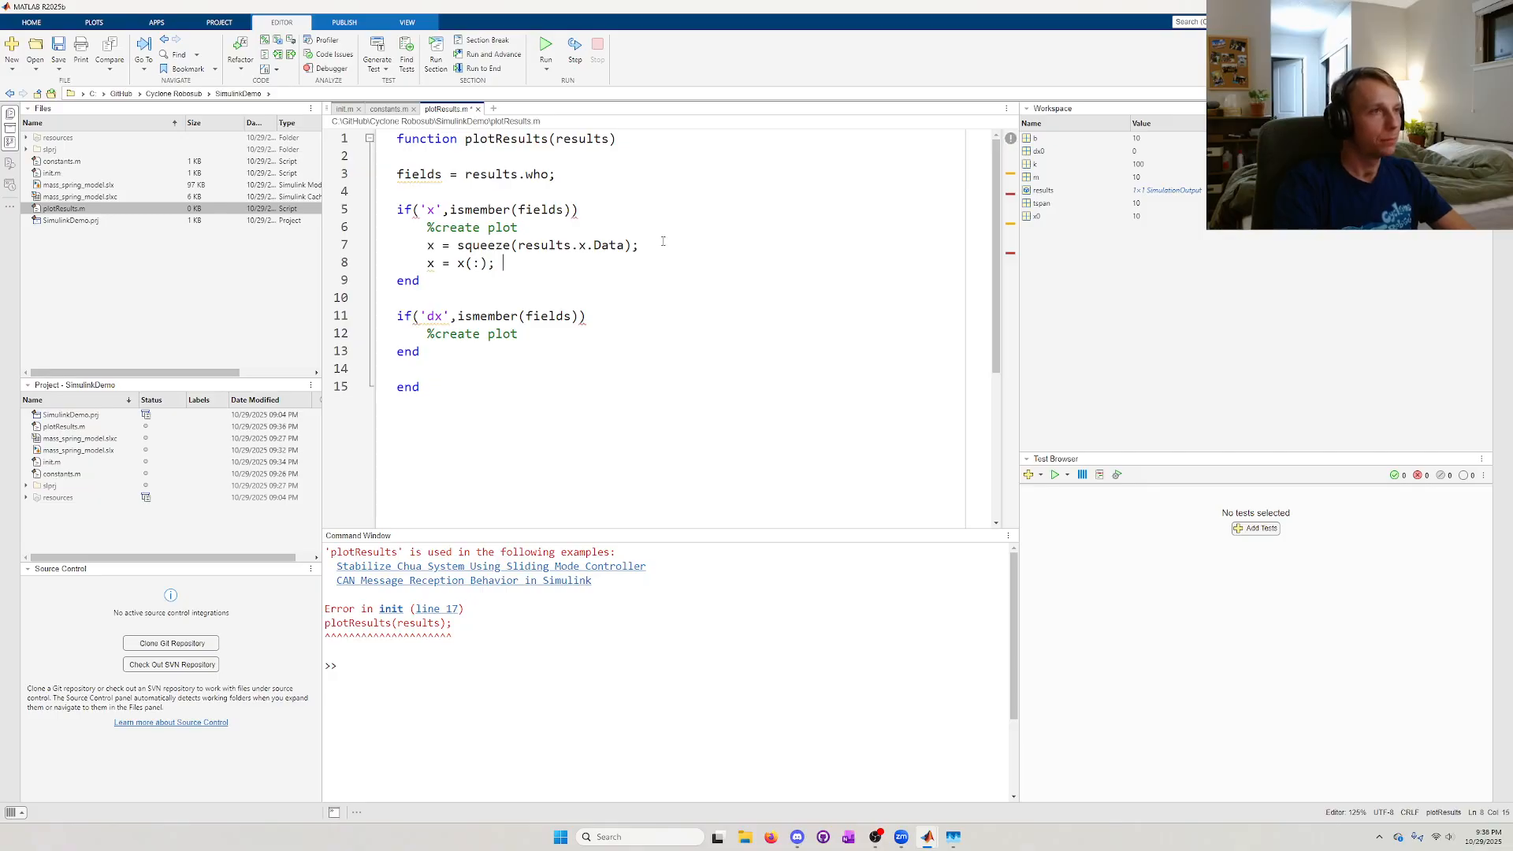
pyautogui.write(' %force column')
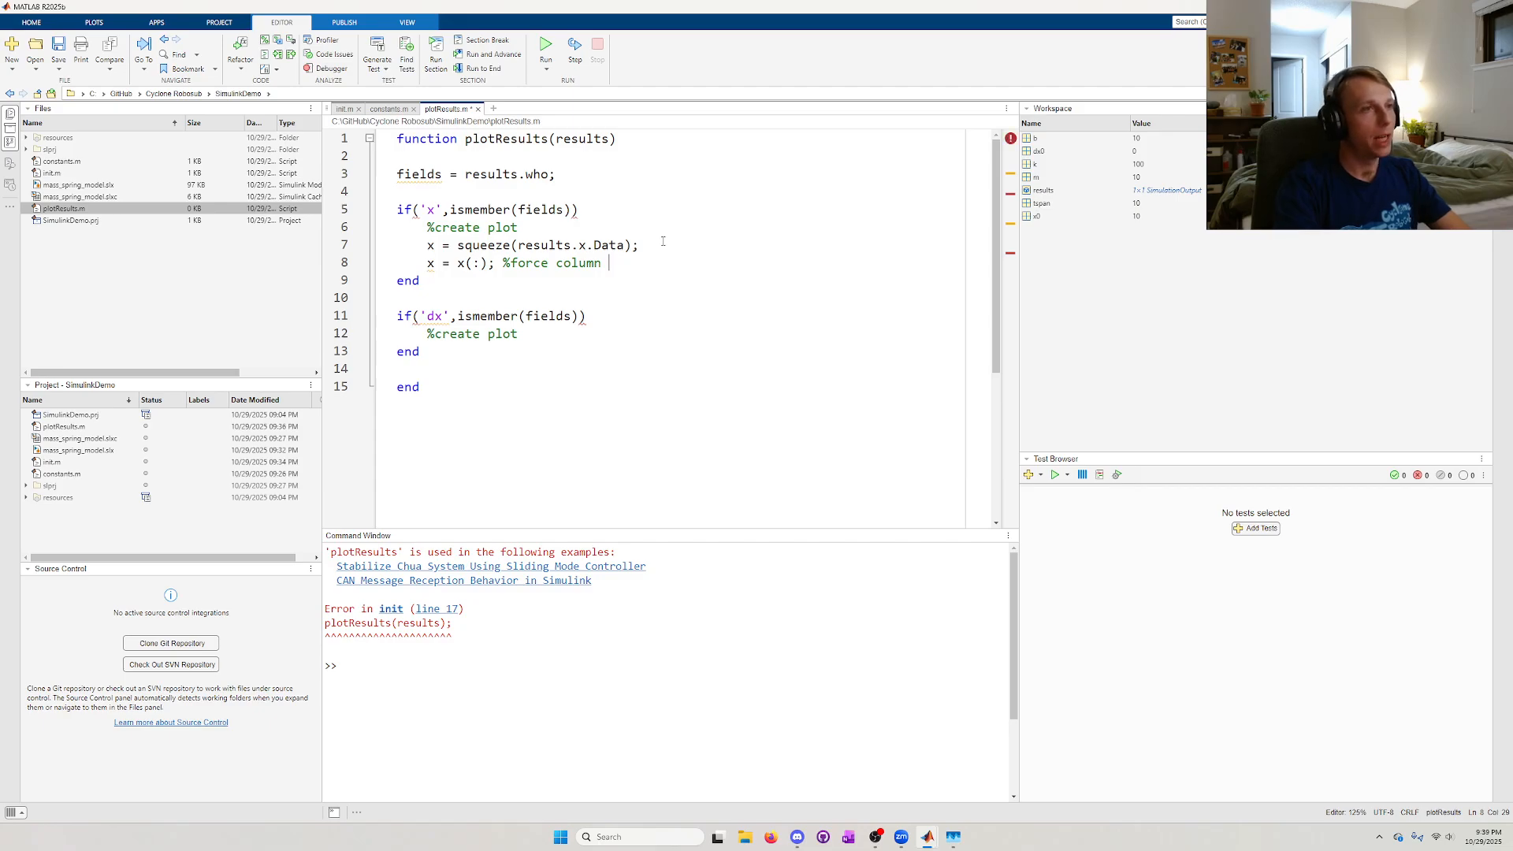
pyautogui.write(' Nx1')
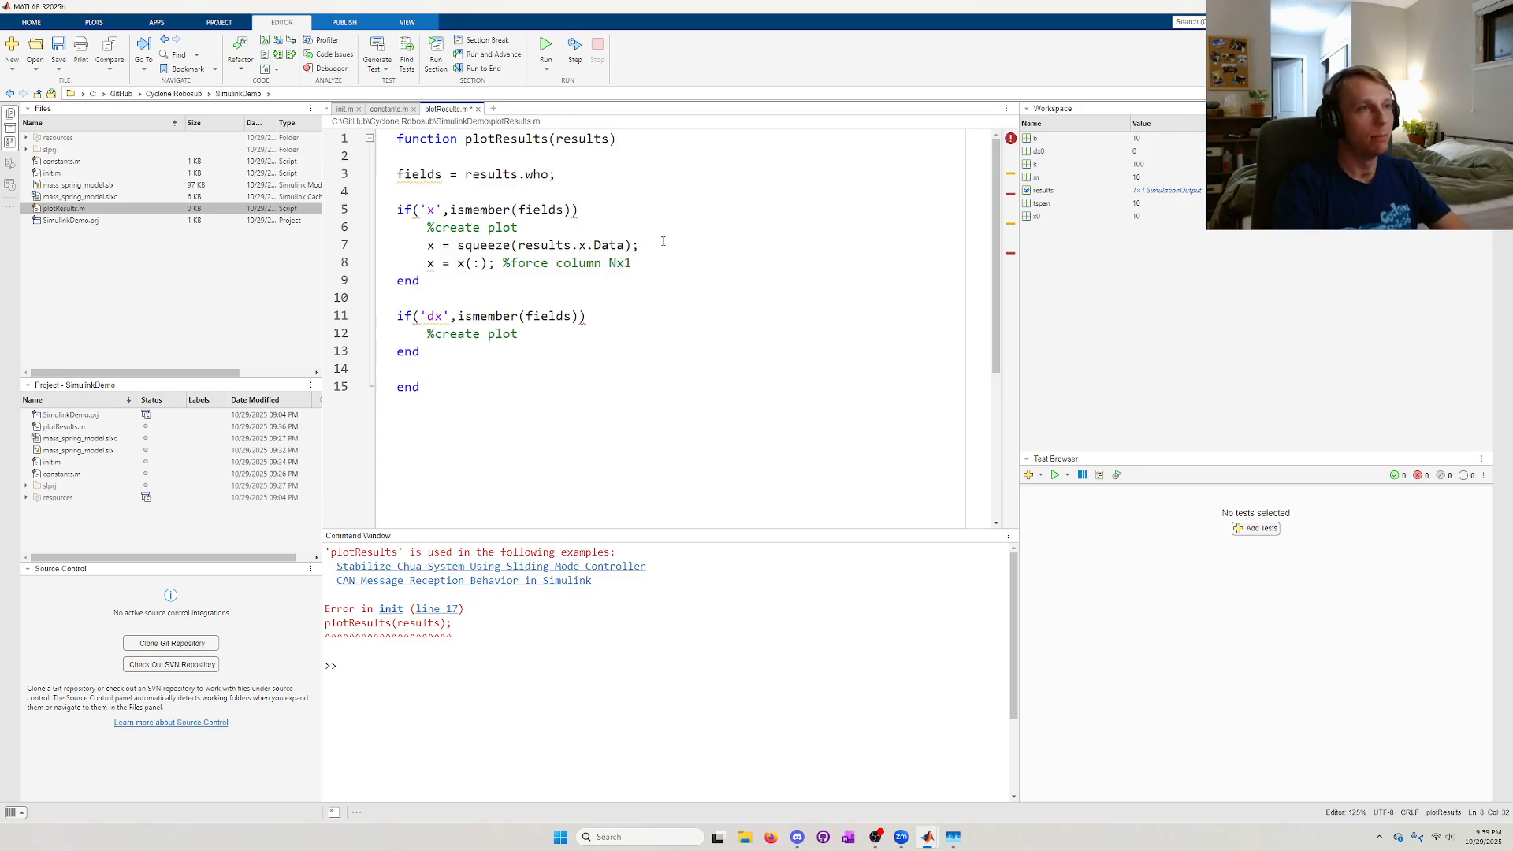
# - Add t = squeeze(results.x.Time); below the x lines, followed by t = t(:); with the comment %force column Nx1
pyautogui.press('Return')
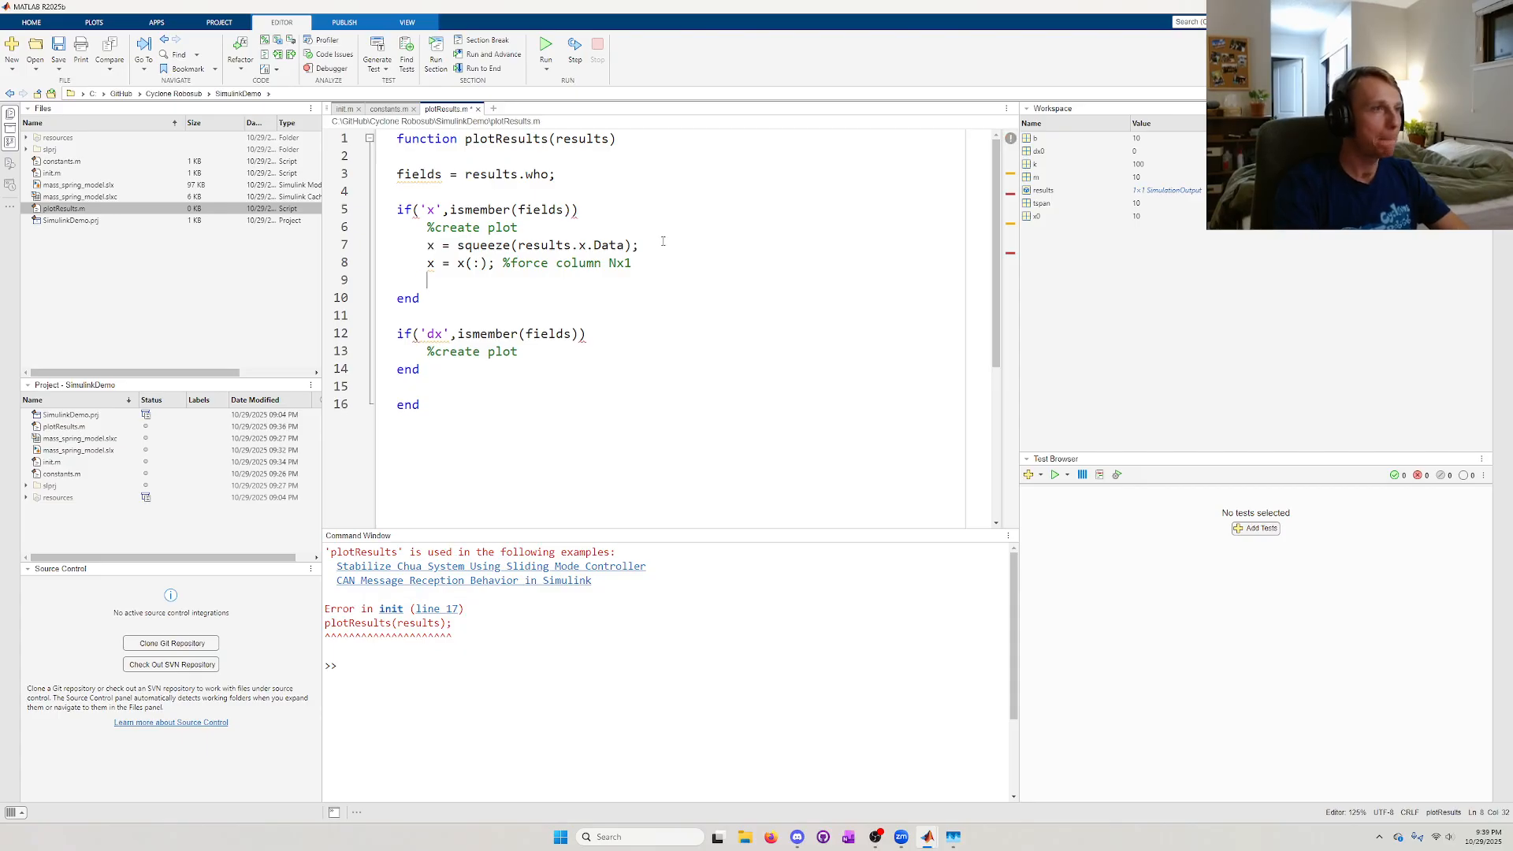
pyautogui.write('t = s')
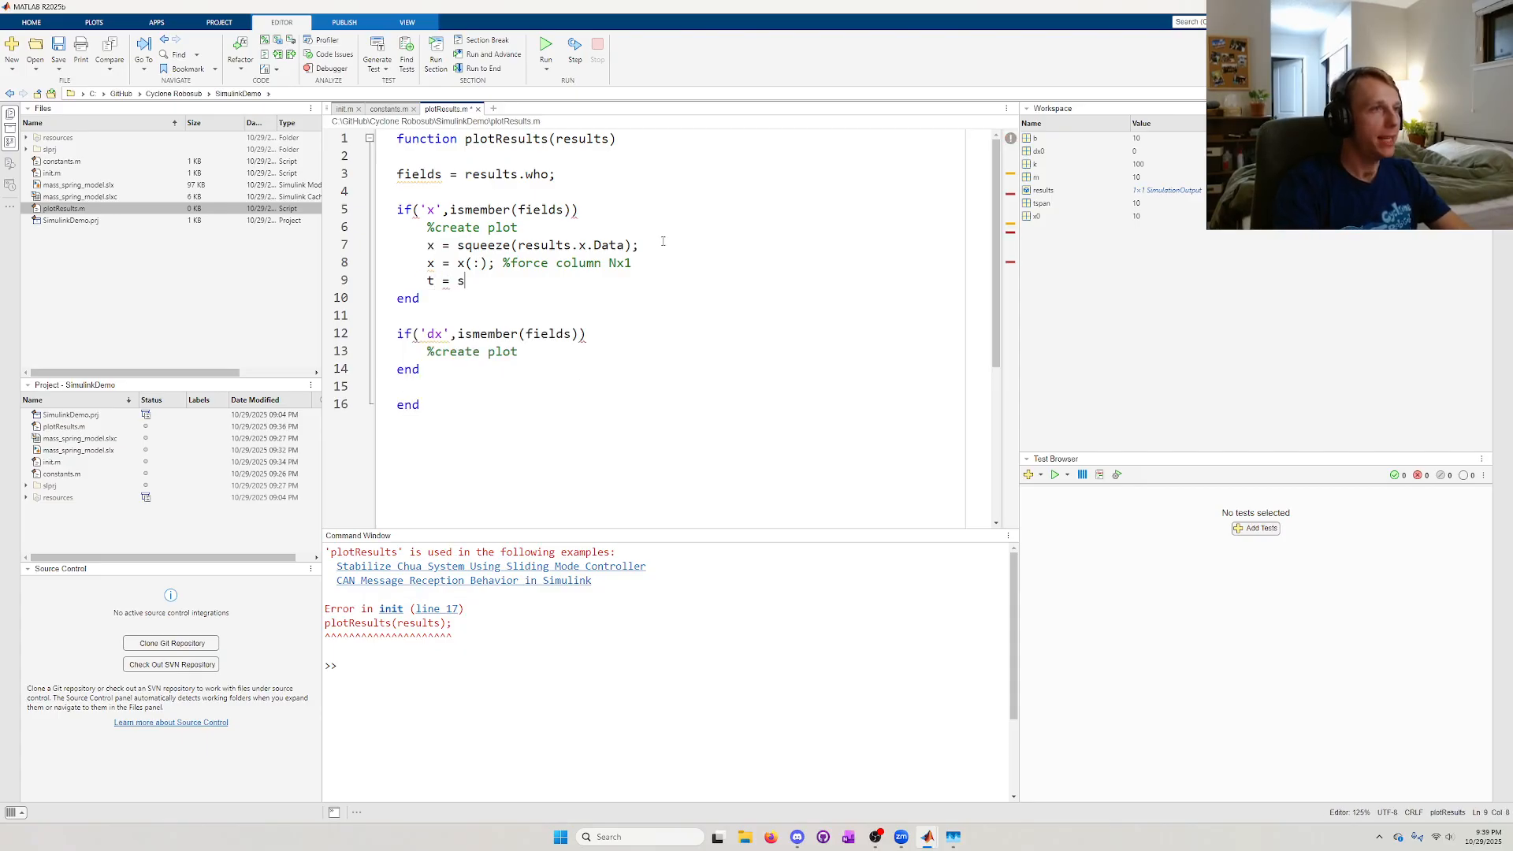
pyautogui.write('queeze(results.x.T')
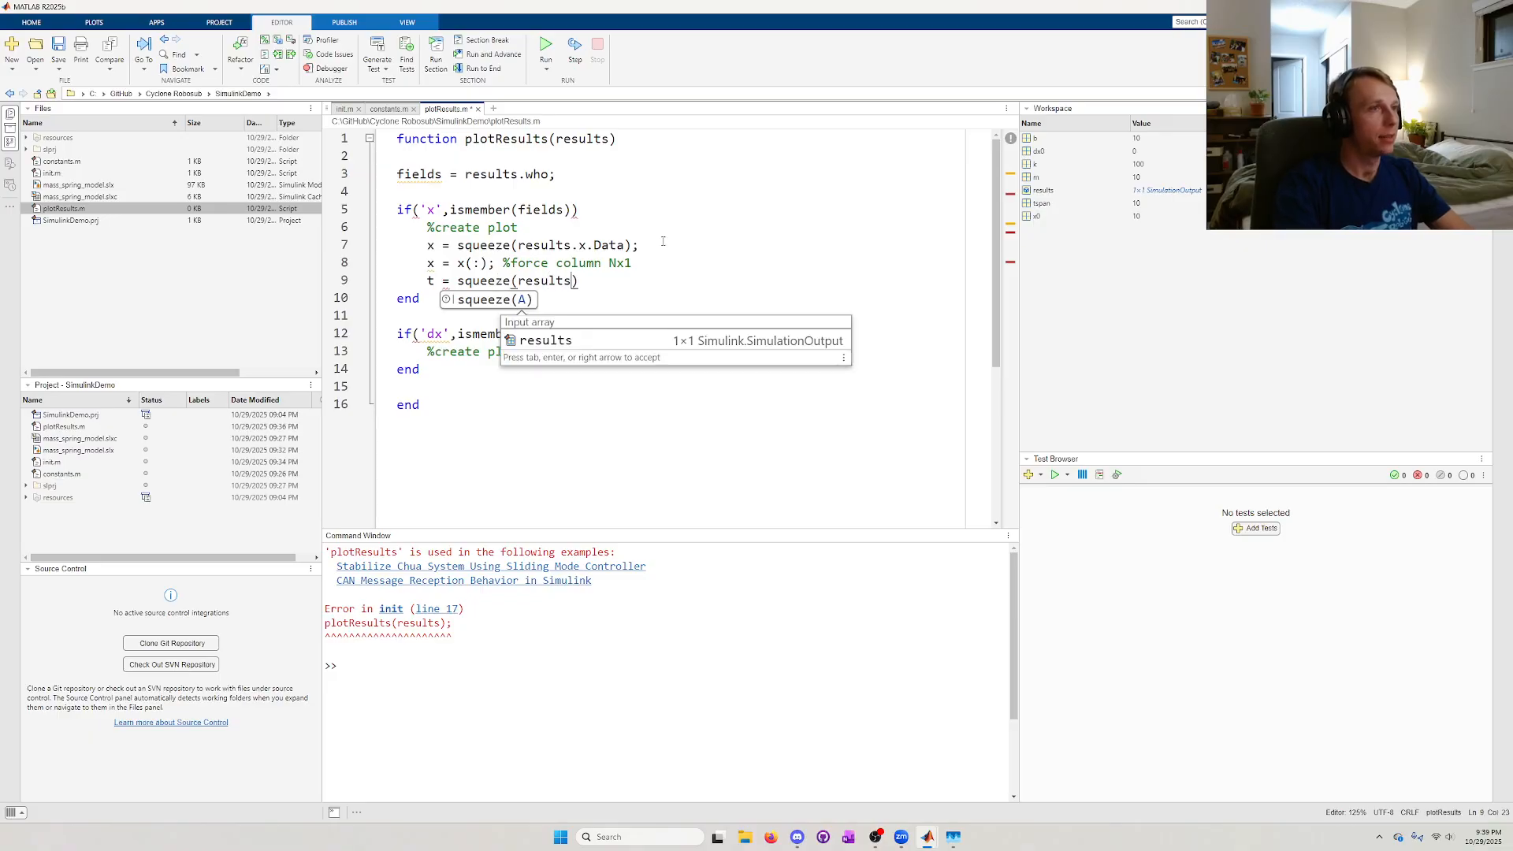
pyautogui.write('ime);')
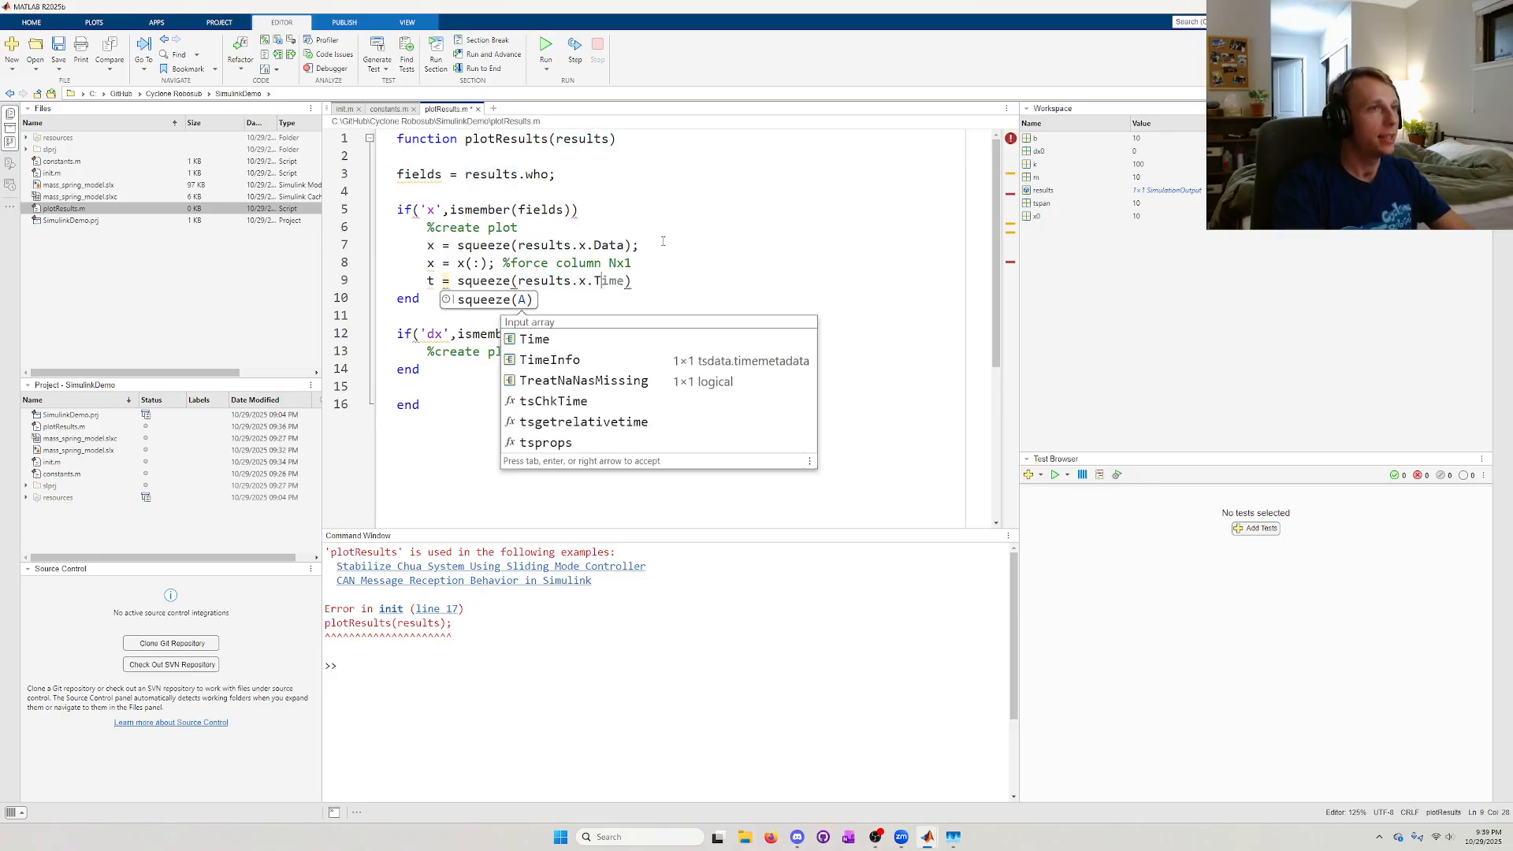
pyautogui.press('Return')
pyautogui.write('t ')
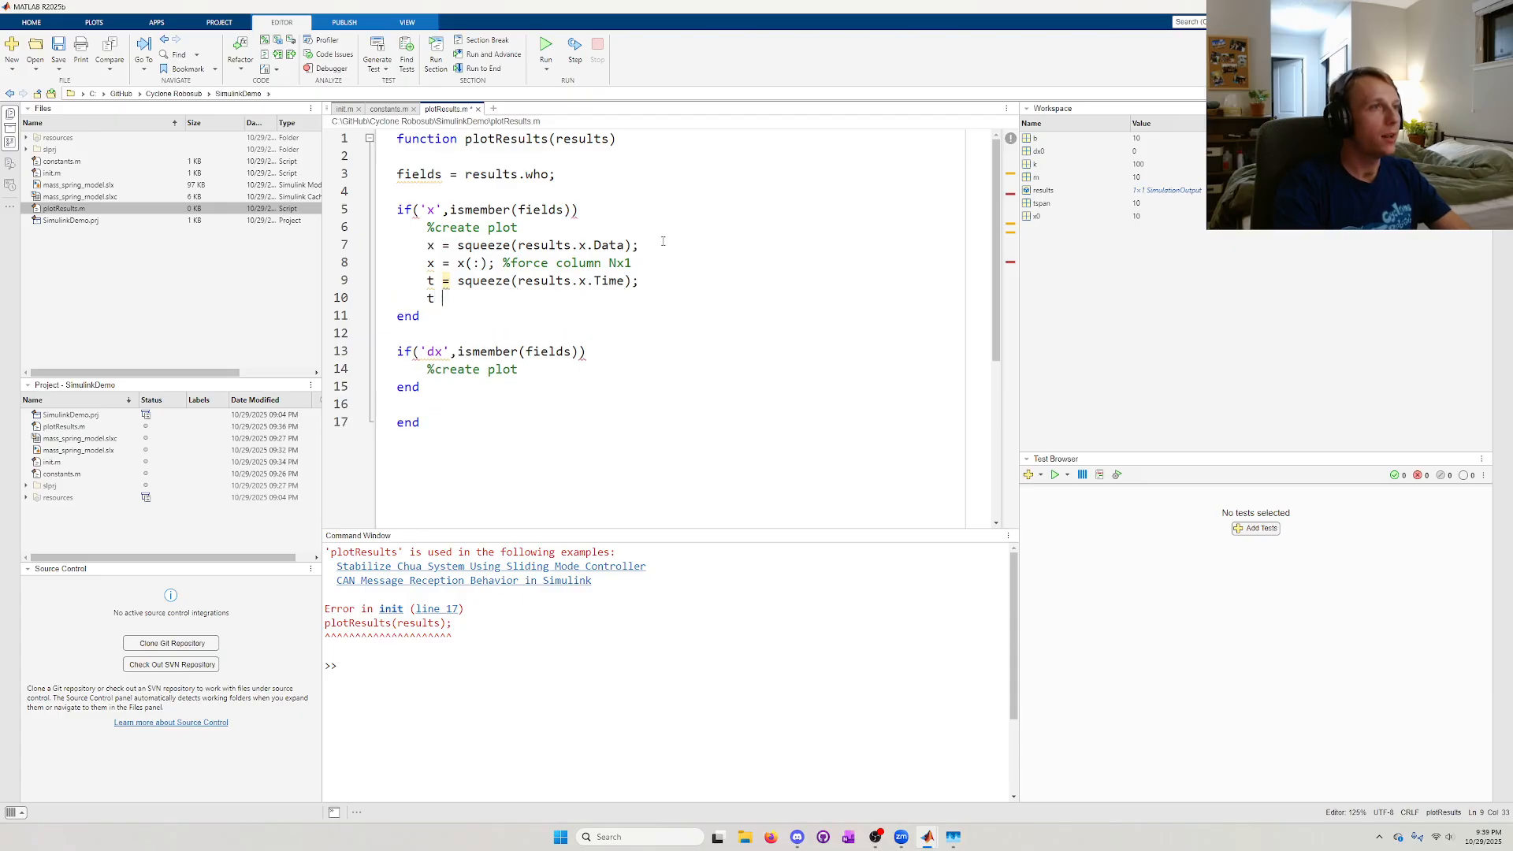
pyautogui.write('= t(:); ')
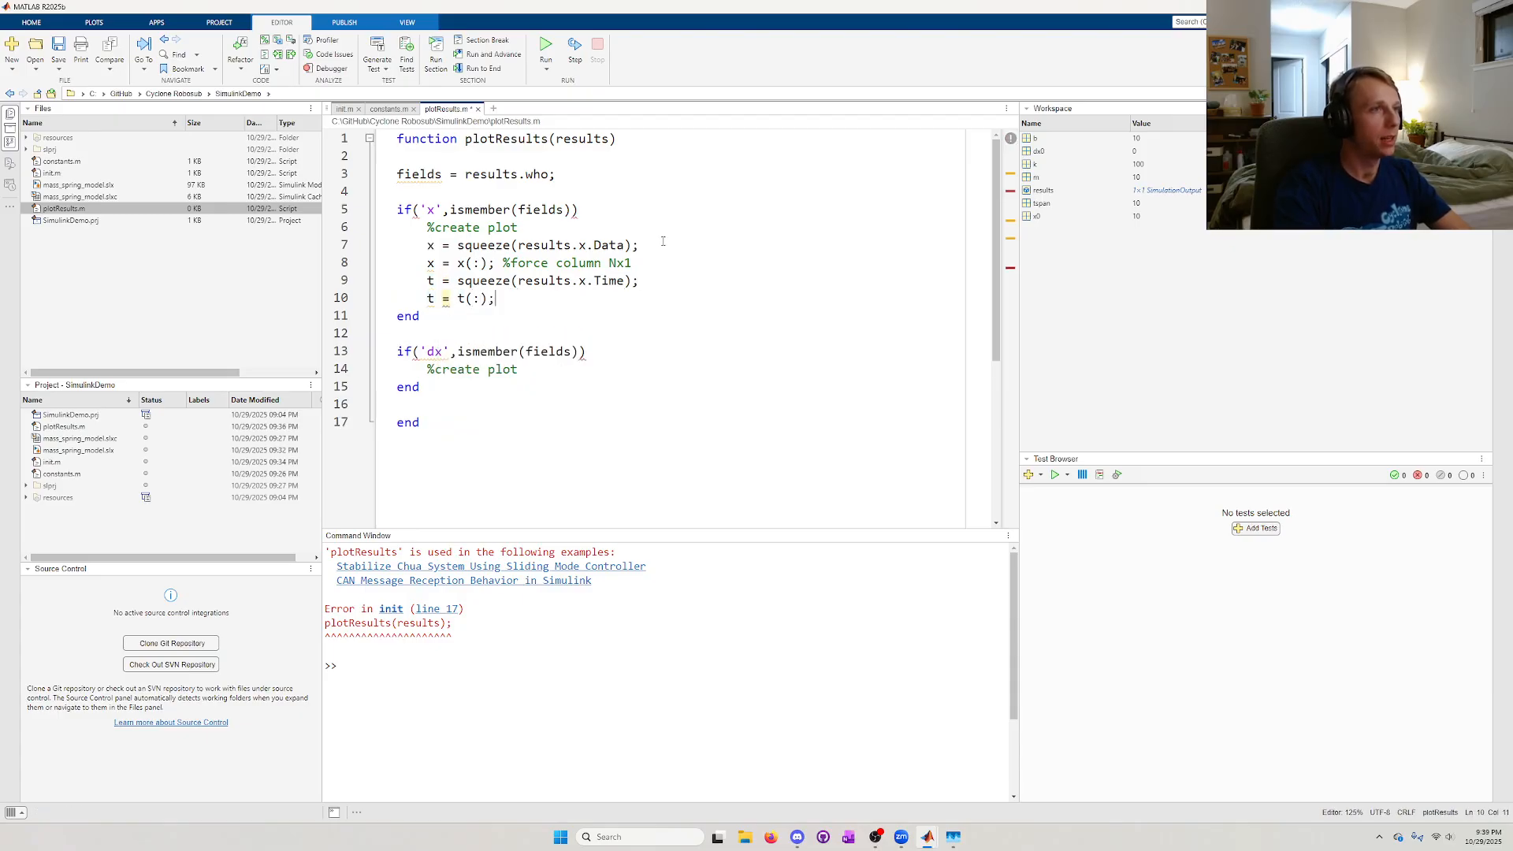
pyautogui.write('%force colu')
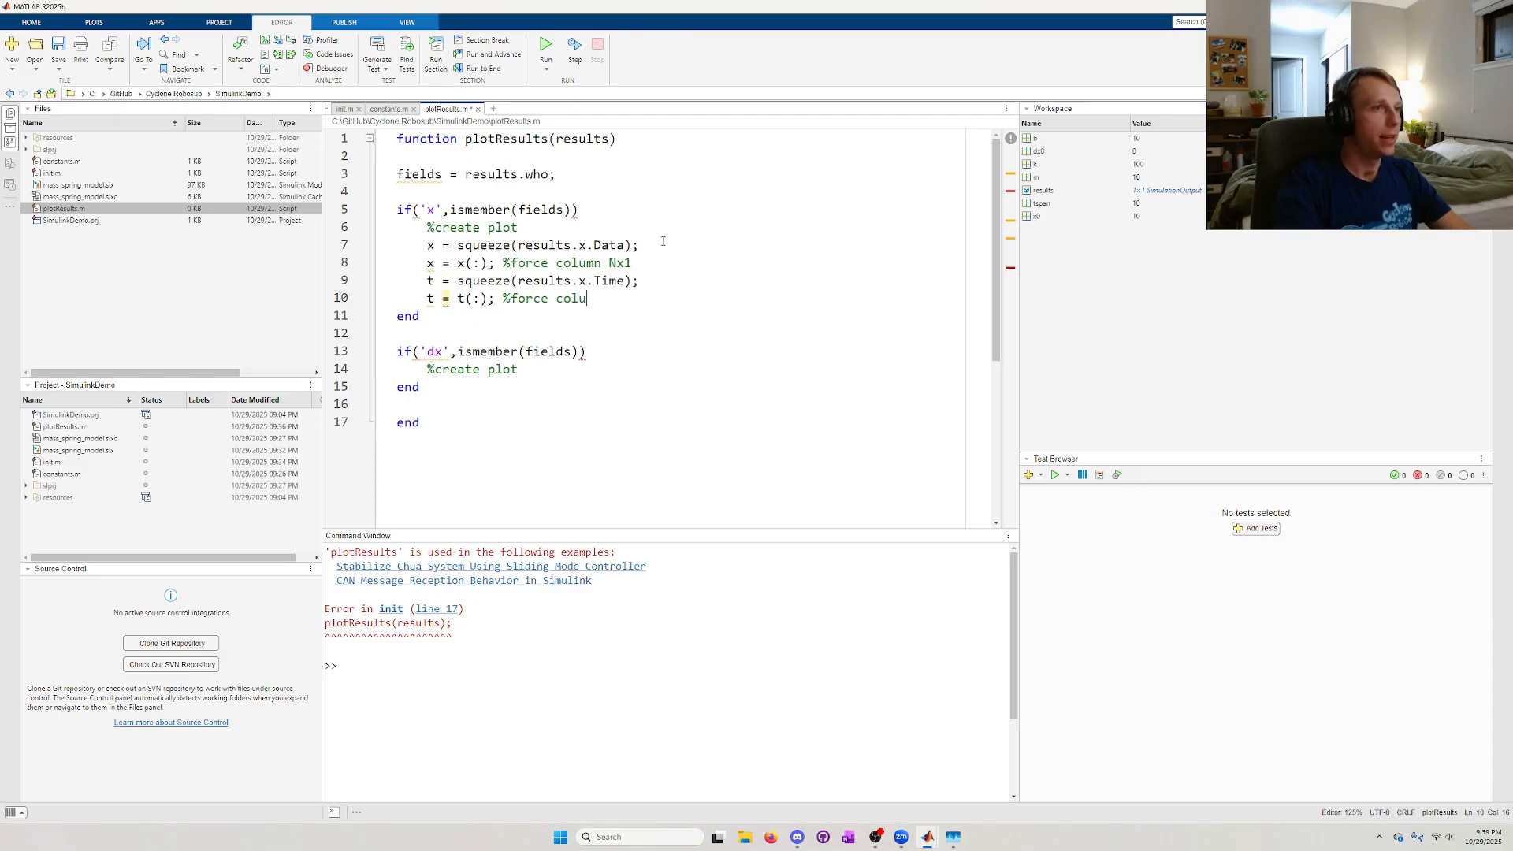
pyautogui.write('mn Nx1')
# - Leave a blank line below the t assignments and add plot(t,x) inside the 'x' if block
pyautogui.press('Return')
pyautogui.press('Return')
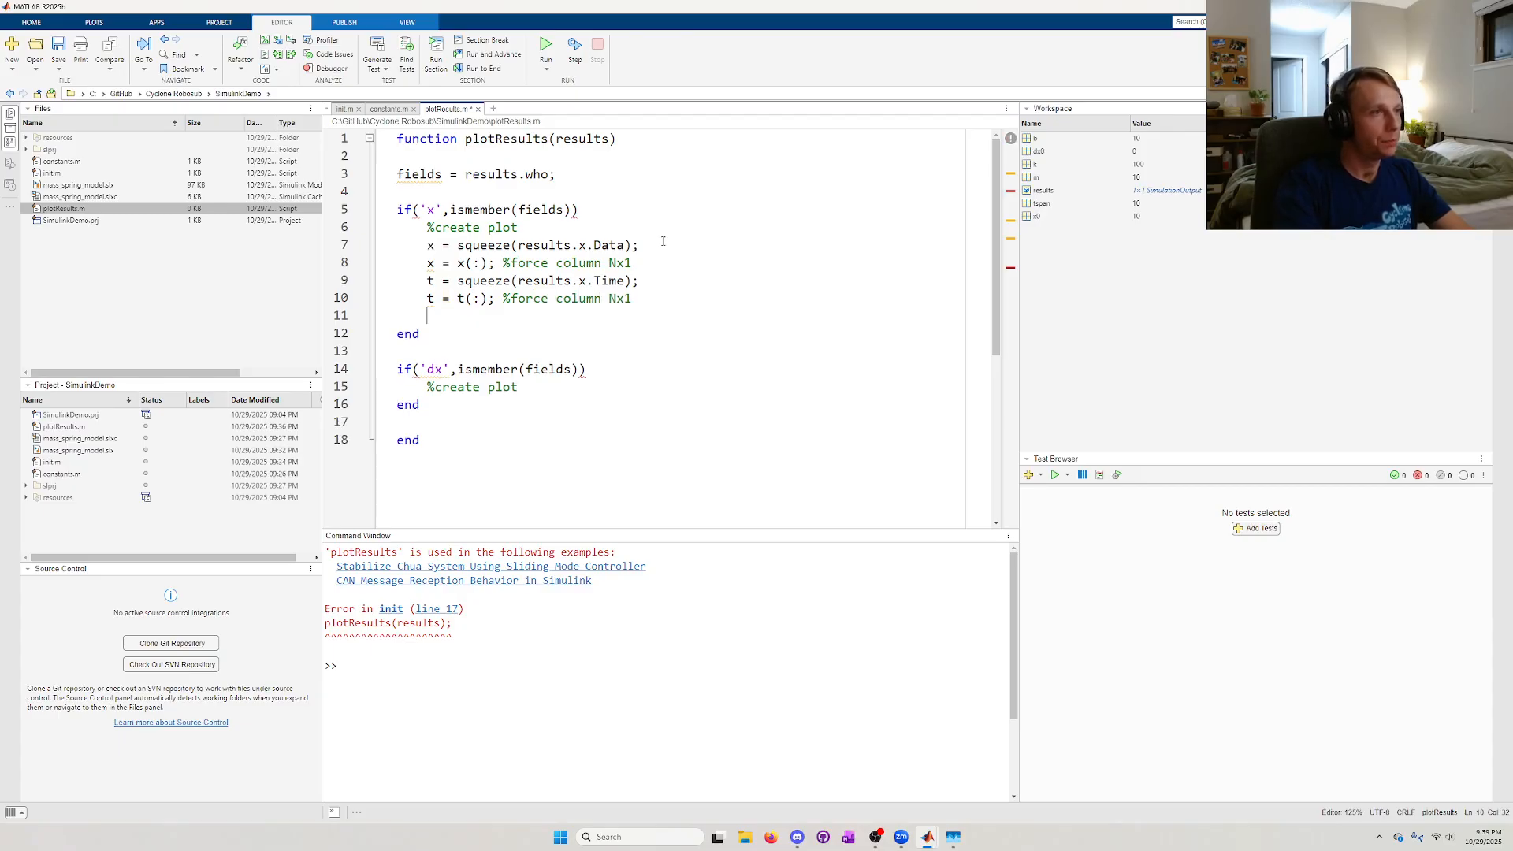
pyautogui.write('pl')
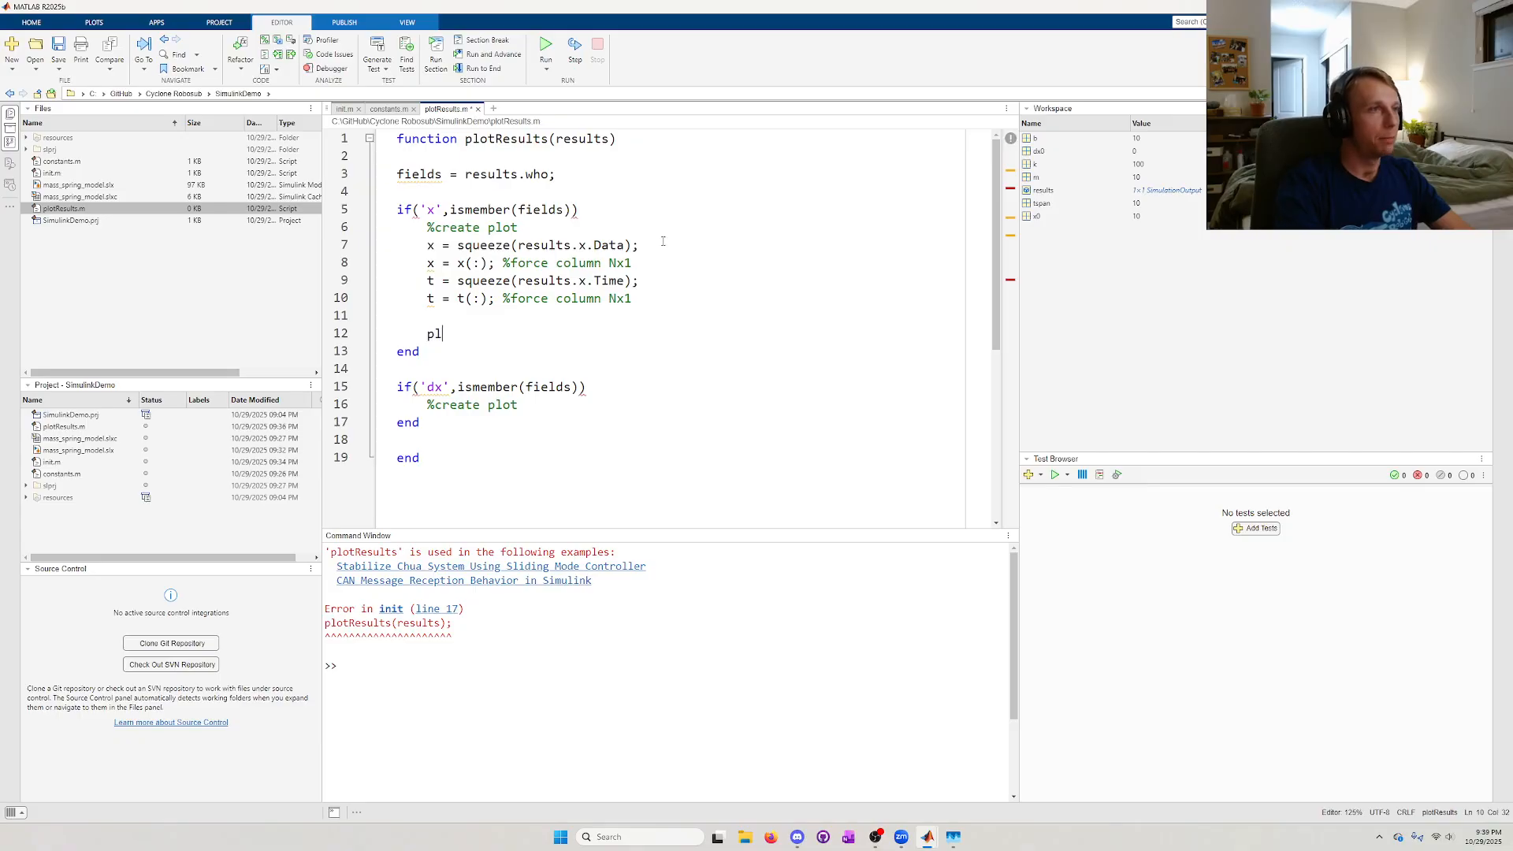
pyautogui.write('ot(t,x')
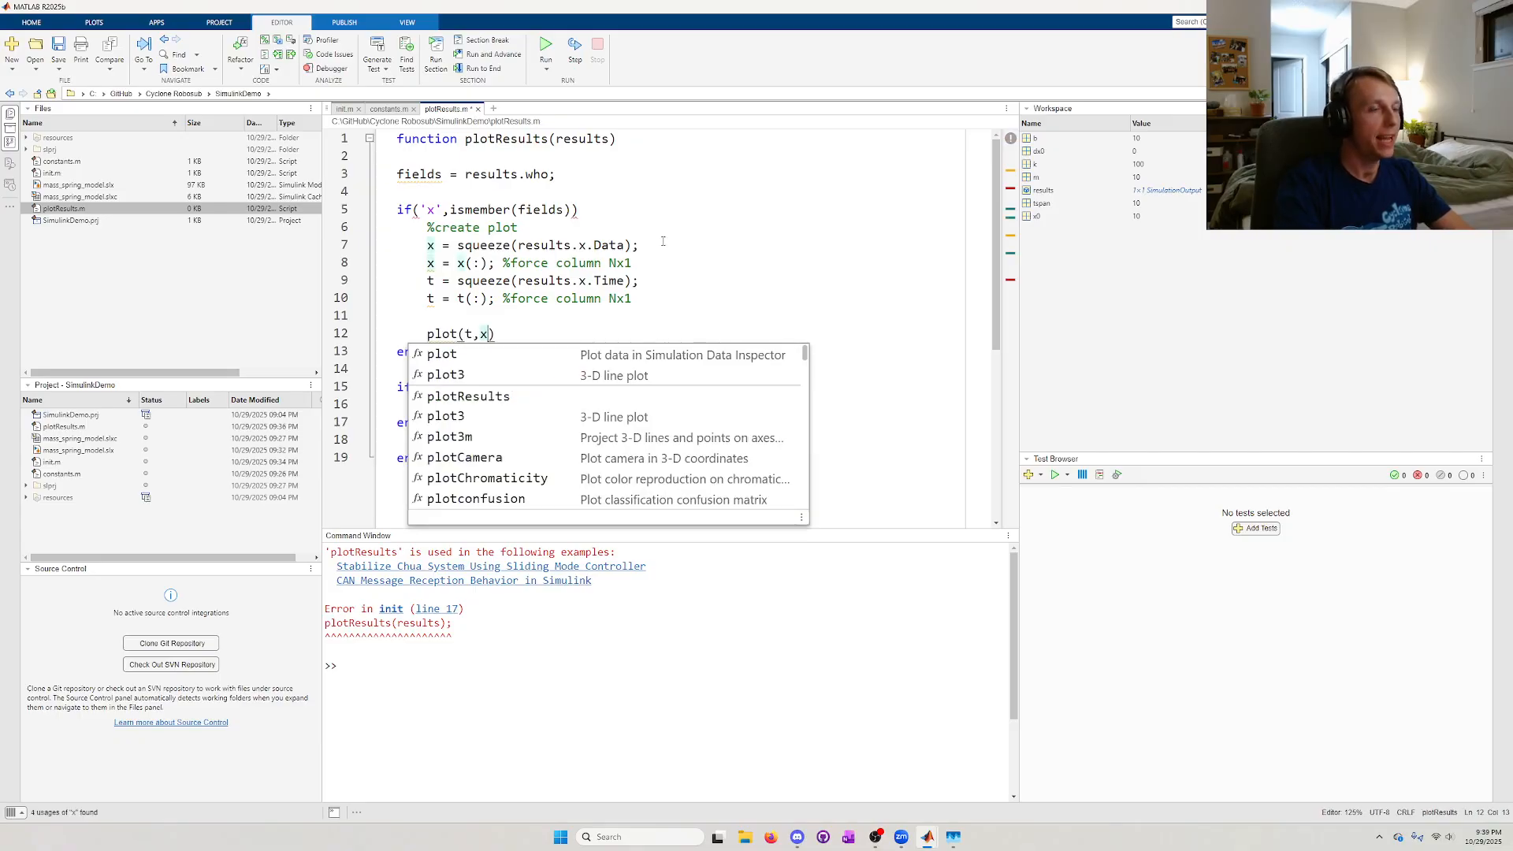
pyautogui.press('Right')
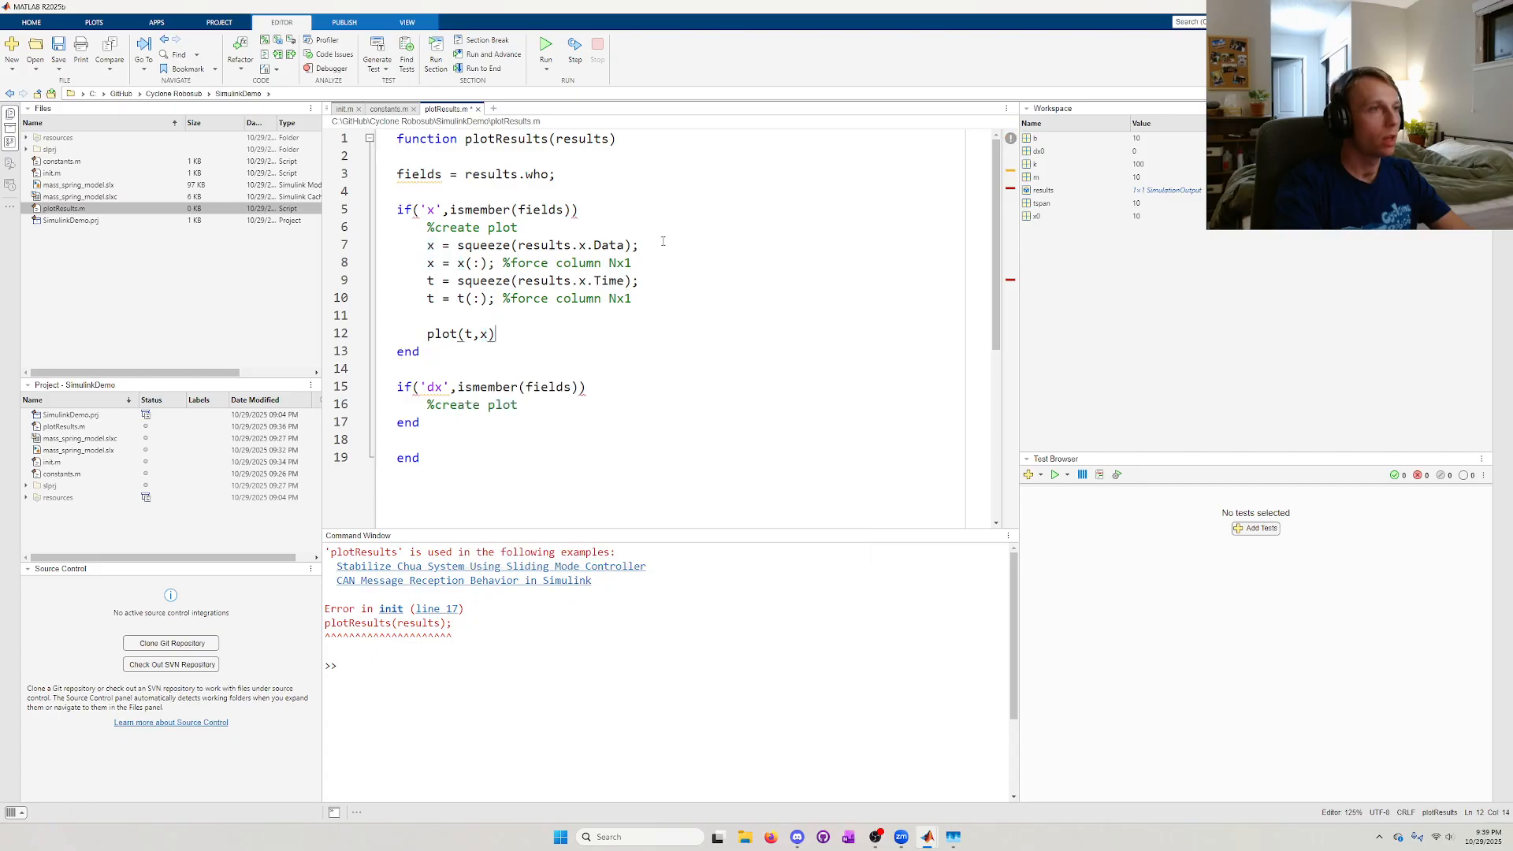
# - Below plot(t,x), add the axis labels xlabel("Time (s)") and ylabel("Position (m)")
pyautogui.press('Return')
pyautogui.write('xlabel(')
pyautogui.write('"Time (s)"')
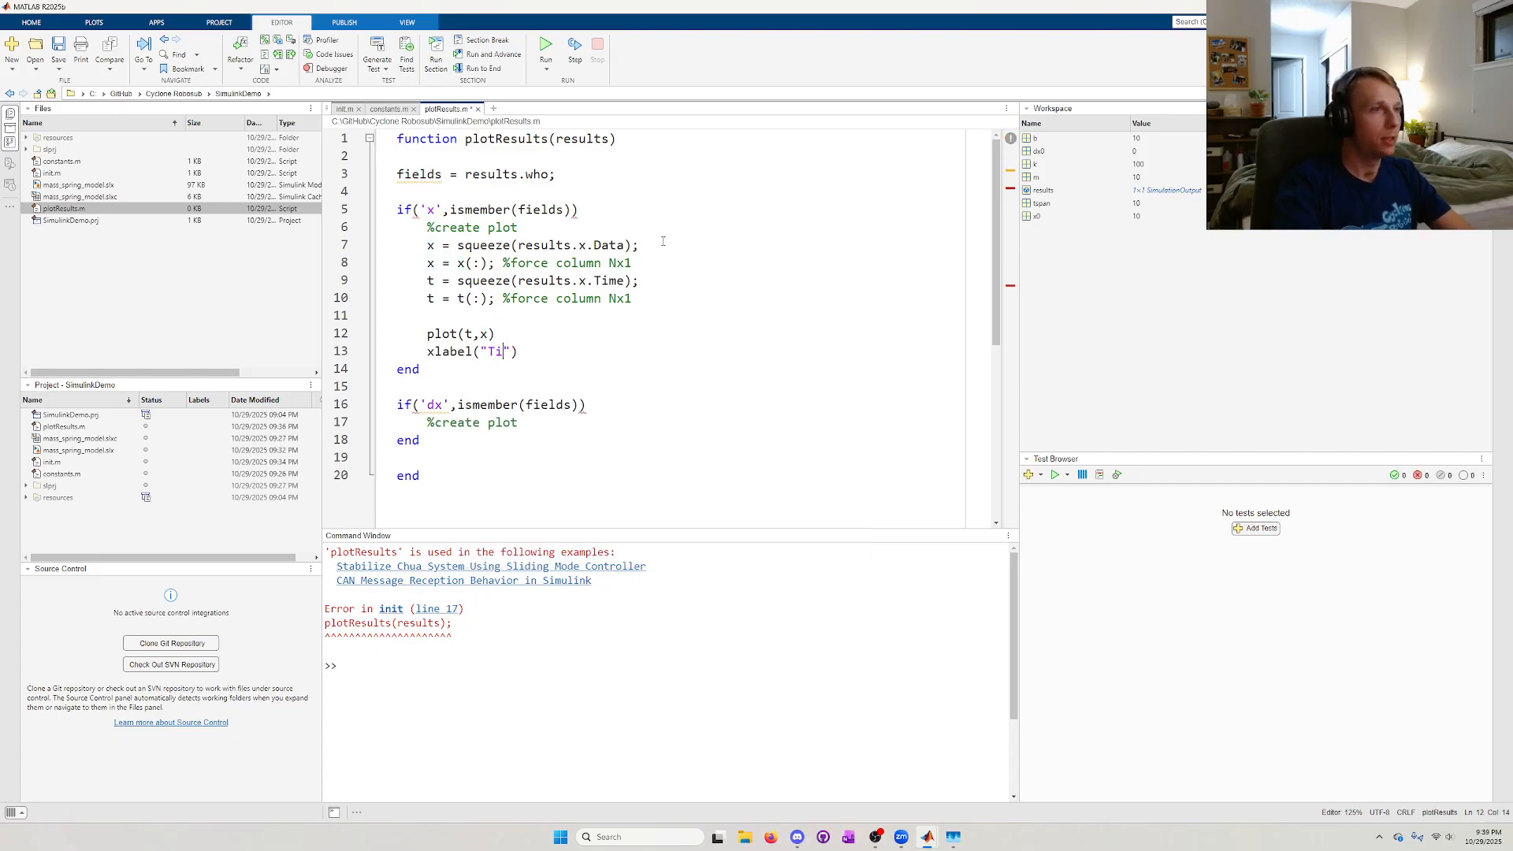
pyautogui.press('Right')
pyautogui.press('Return')
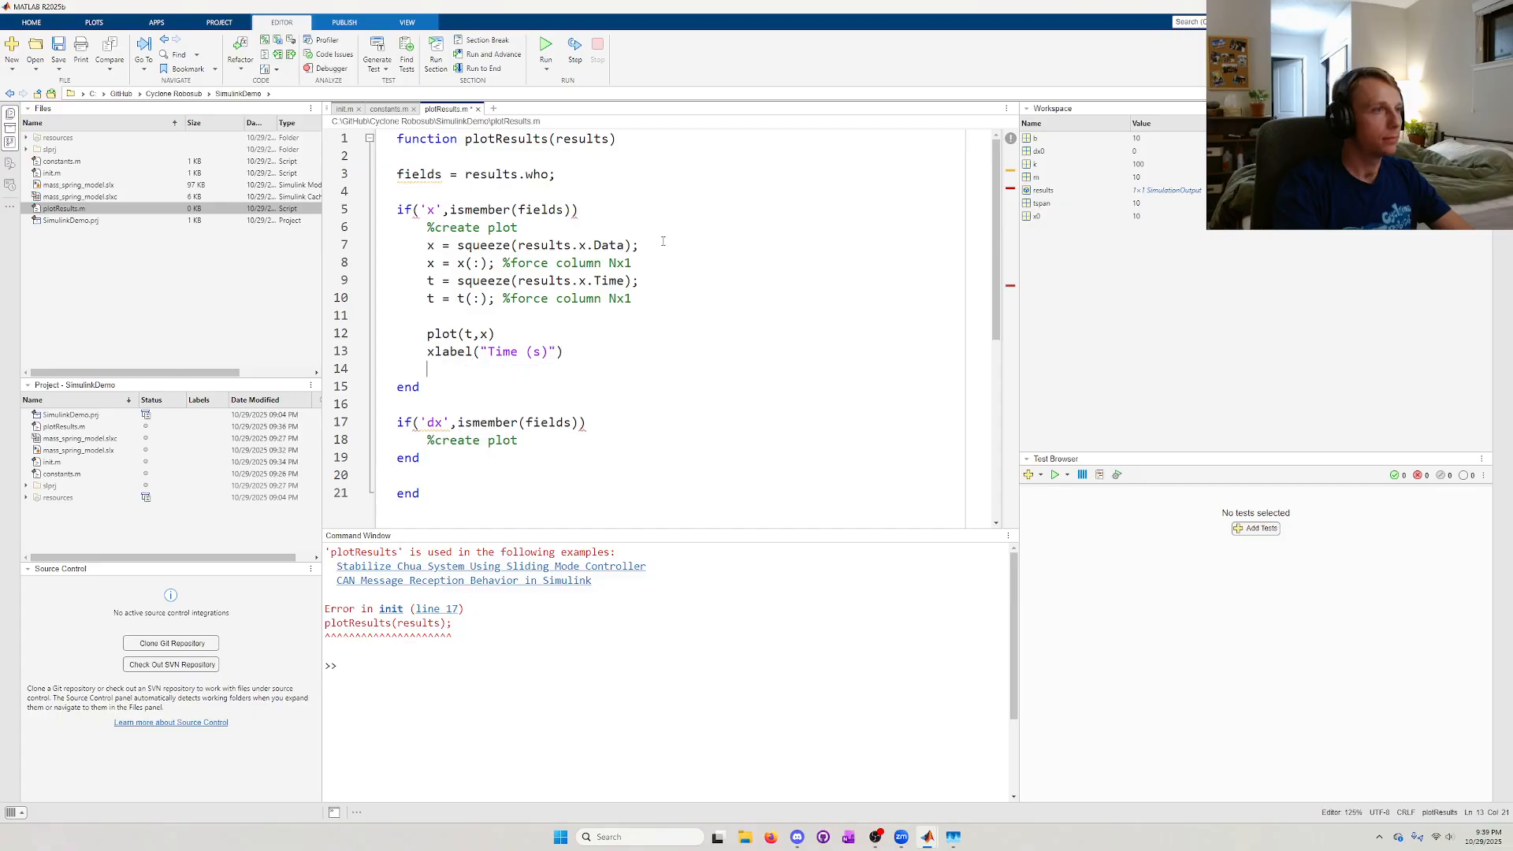
pyautogui.write('ylabel(')
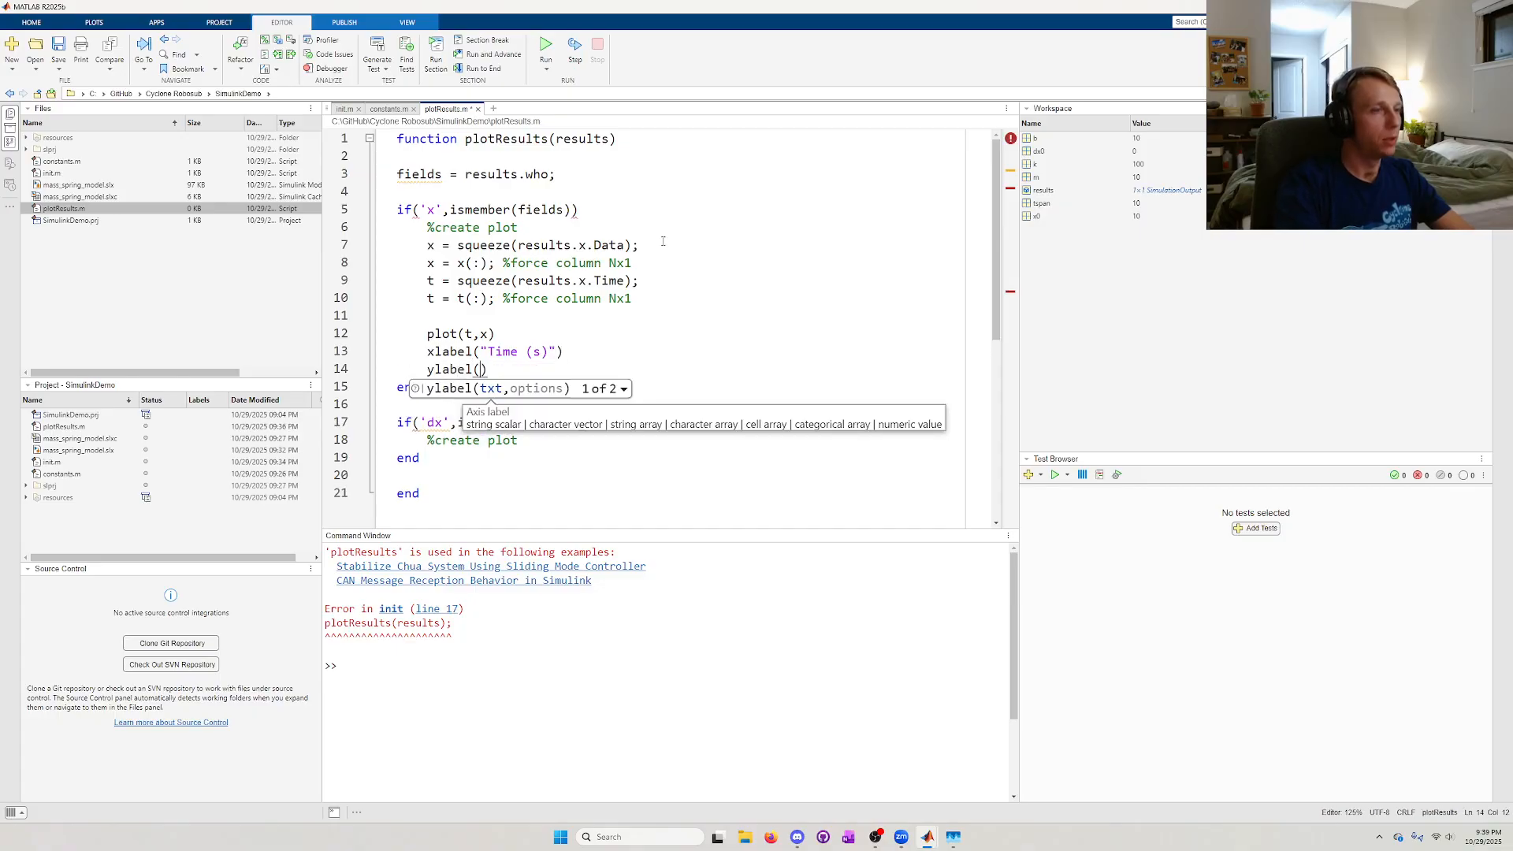
pyautogui.write('"')
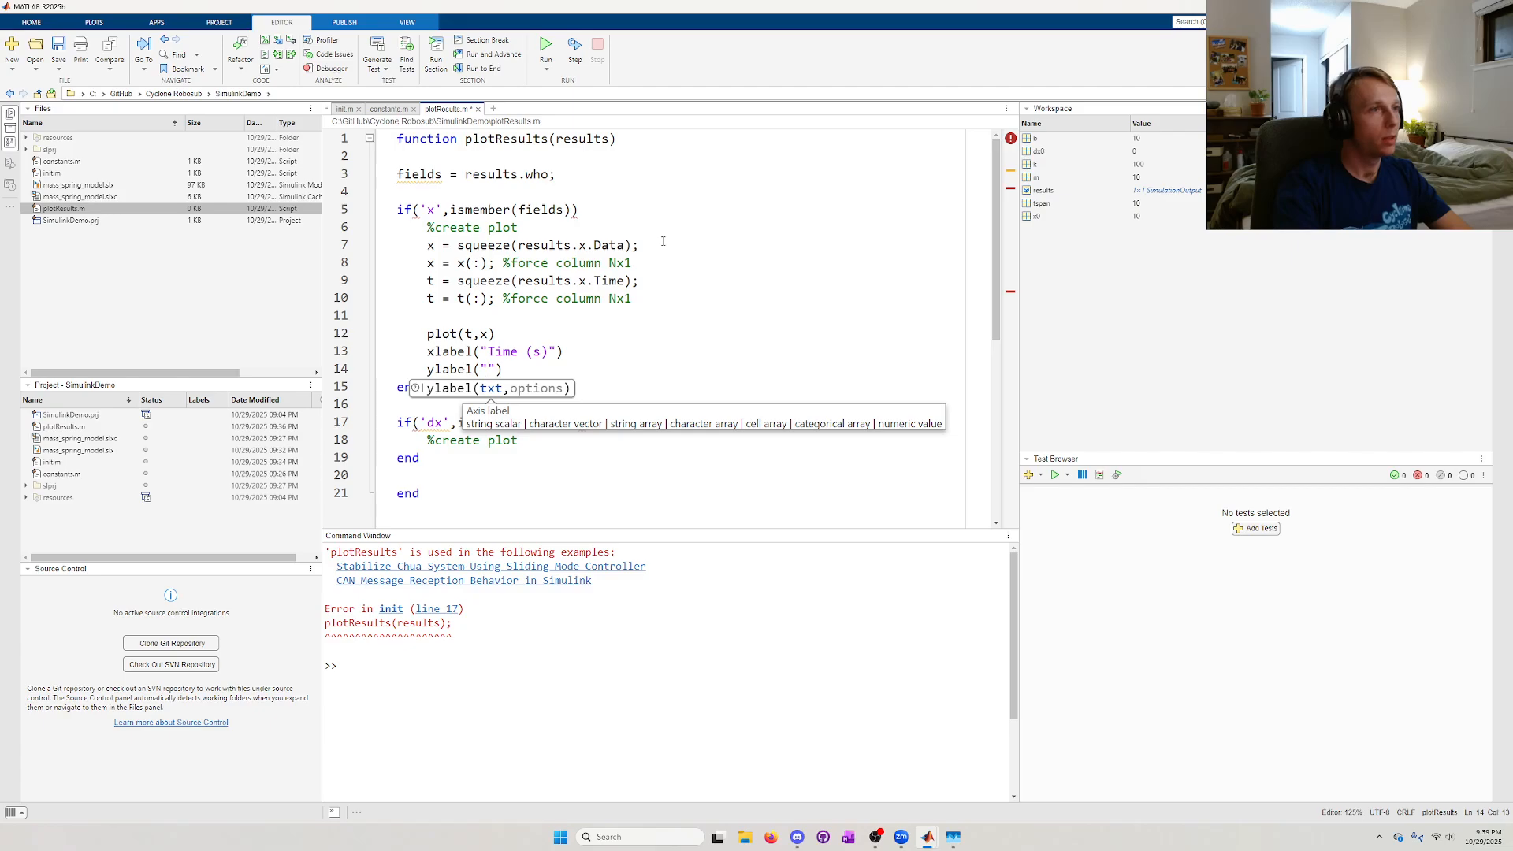
pyautogui.write('Position (m)')
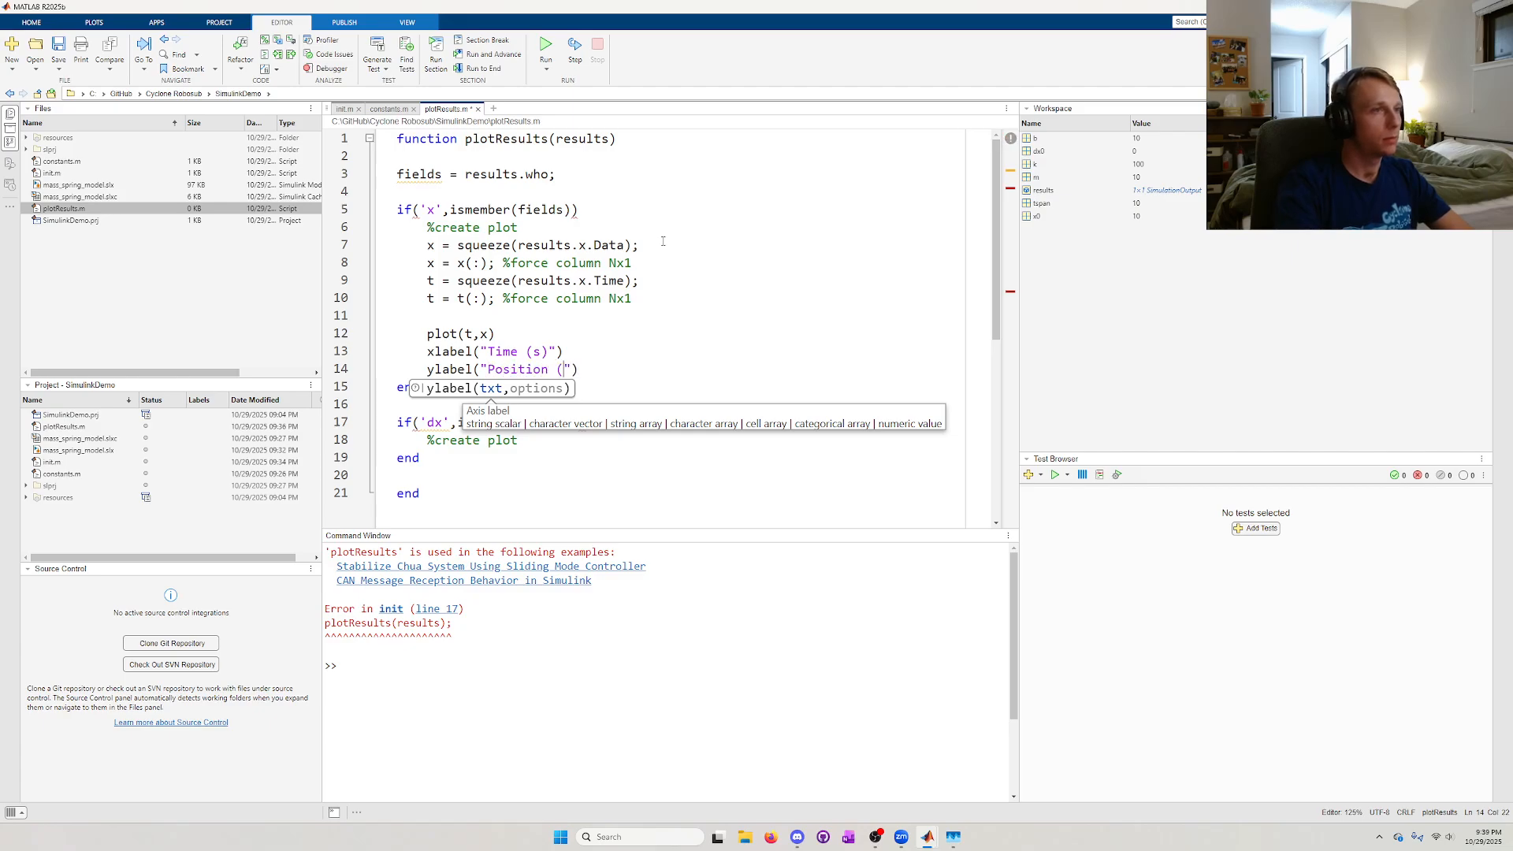
# - Insert a figure command on its own line directly above plot(t,x)
pyautogui.click(494, 315)
pyautogui.press('Return')
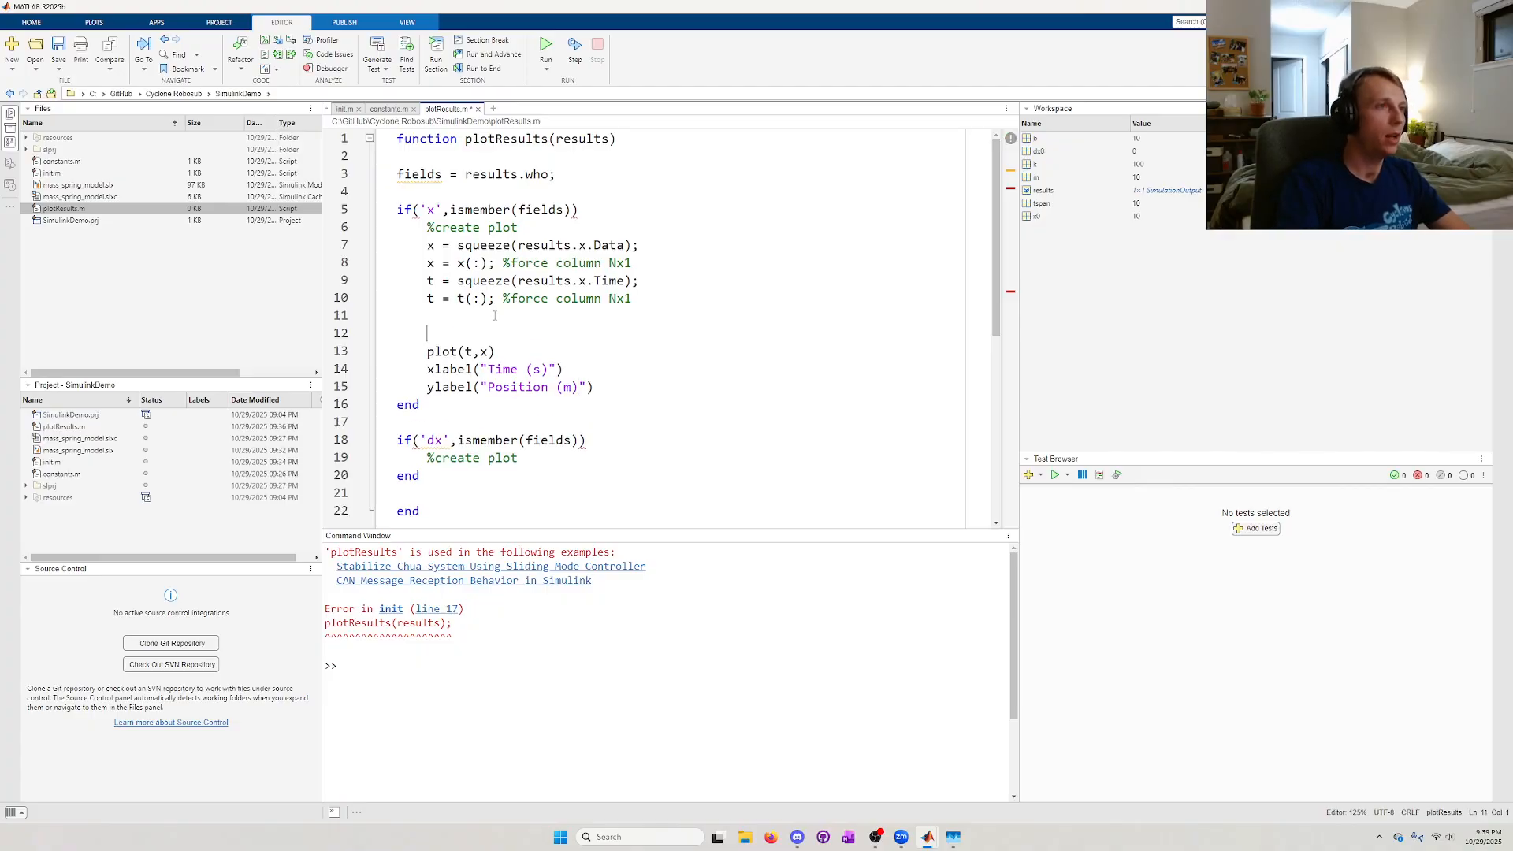
pyautogui.write('figure')
pyautogui.press('Escape')
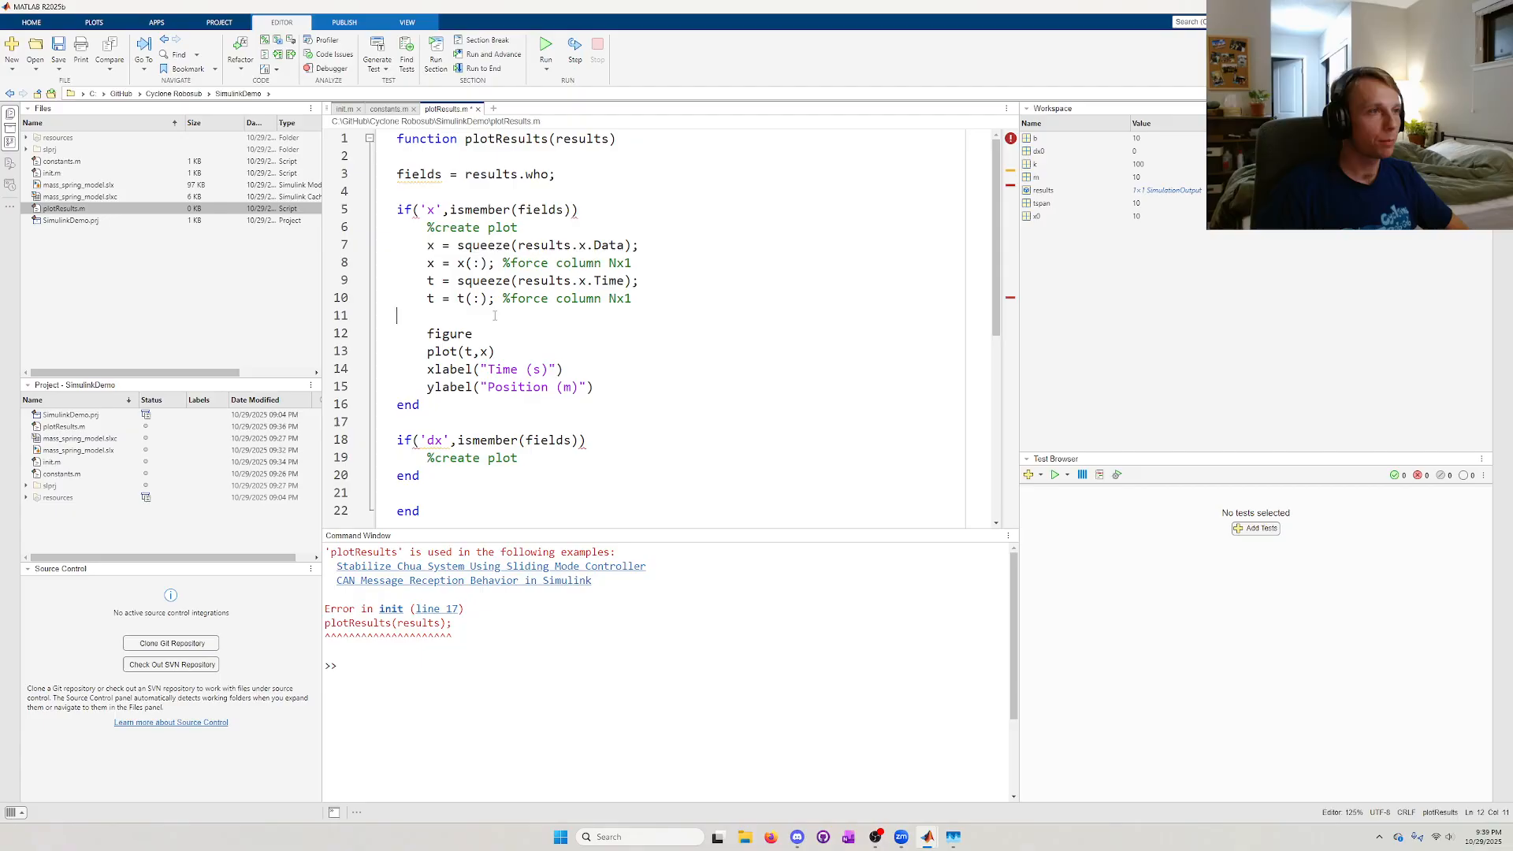
pyautogui.doubleClick(460, 334)
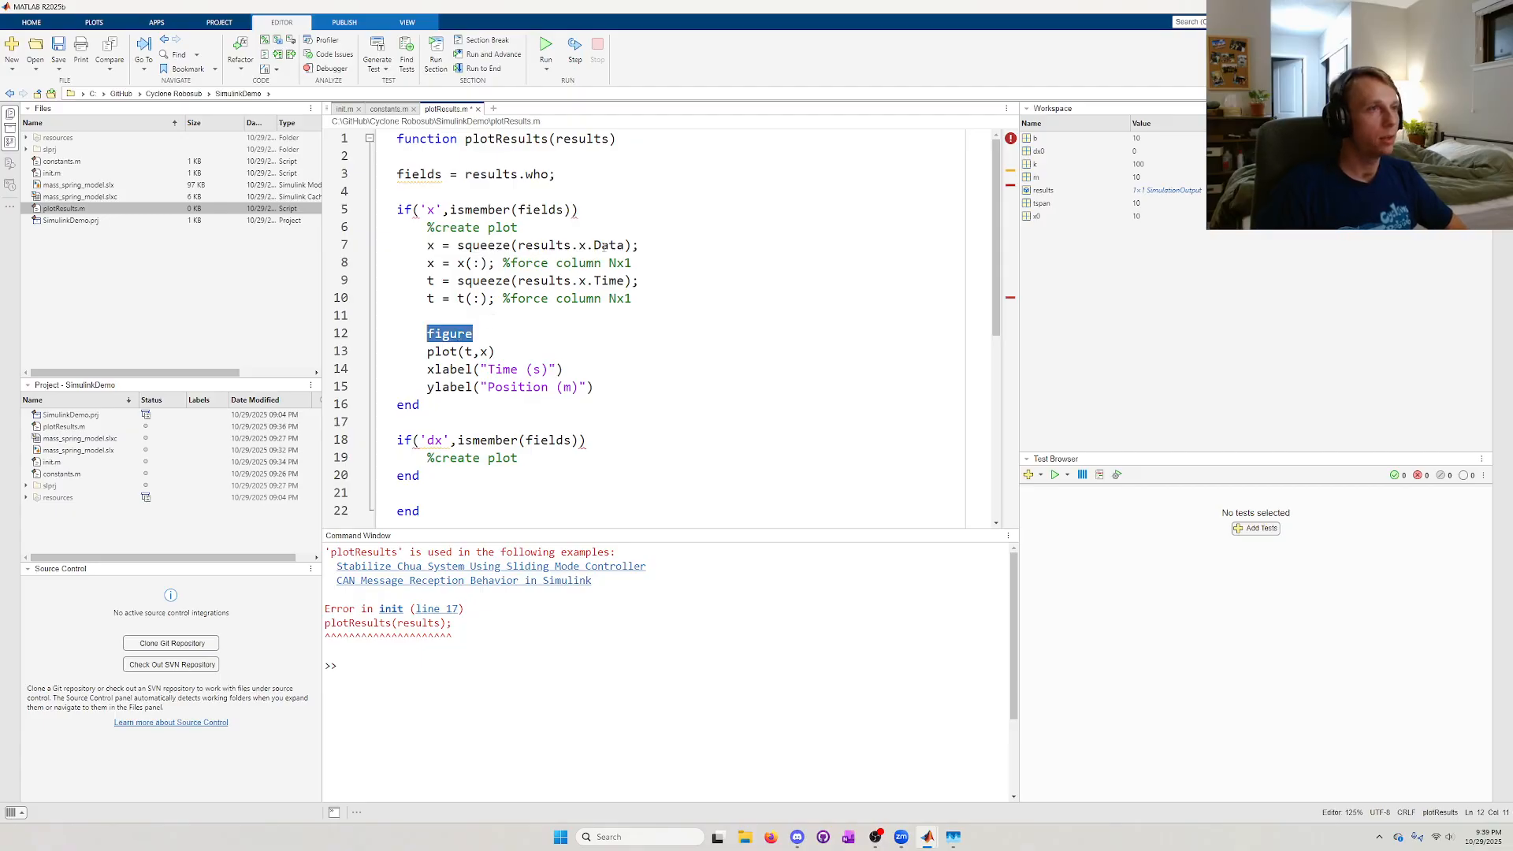
# - Move the 'x', argument of the first if condition inside the ismember call, in front of fields
pyautogui.click(582, 210)
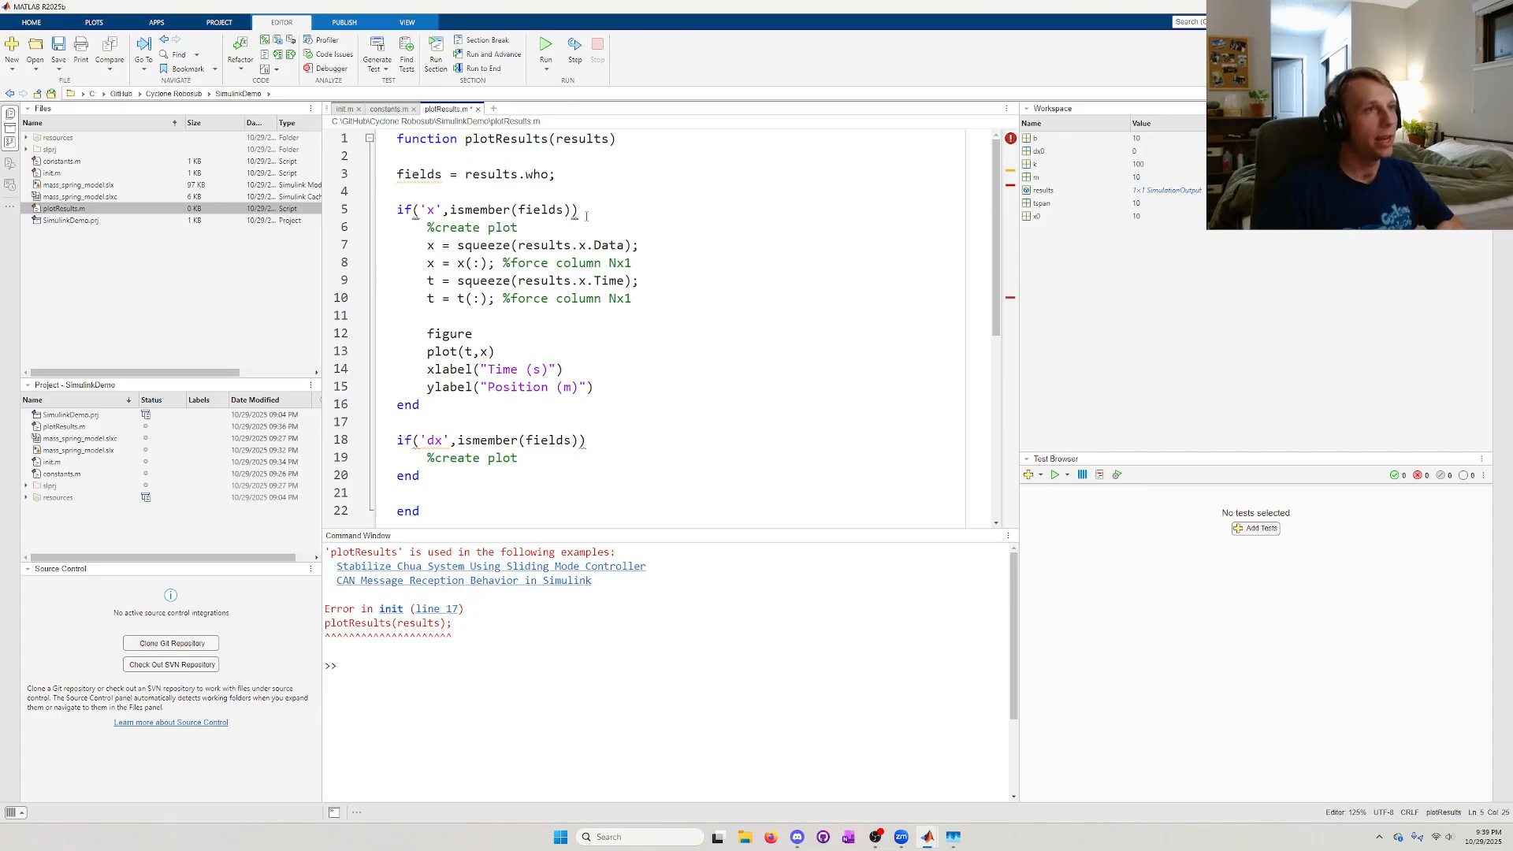
pyautogui.hotkey('shift', 'Left')
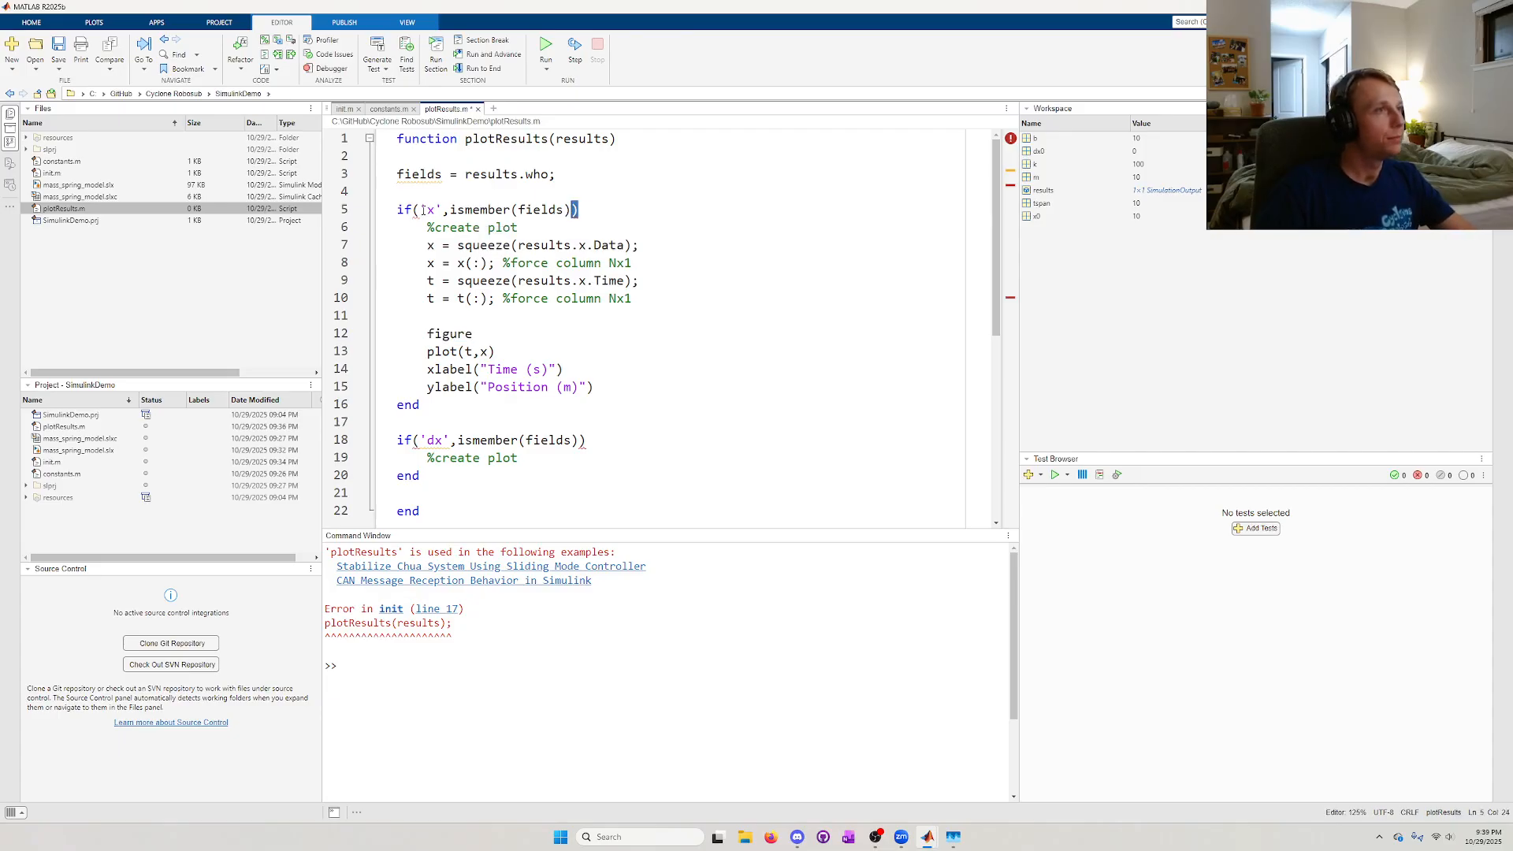
pyautogui.click(423, 210)
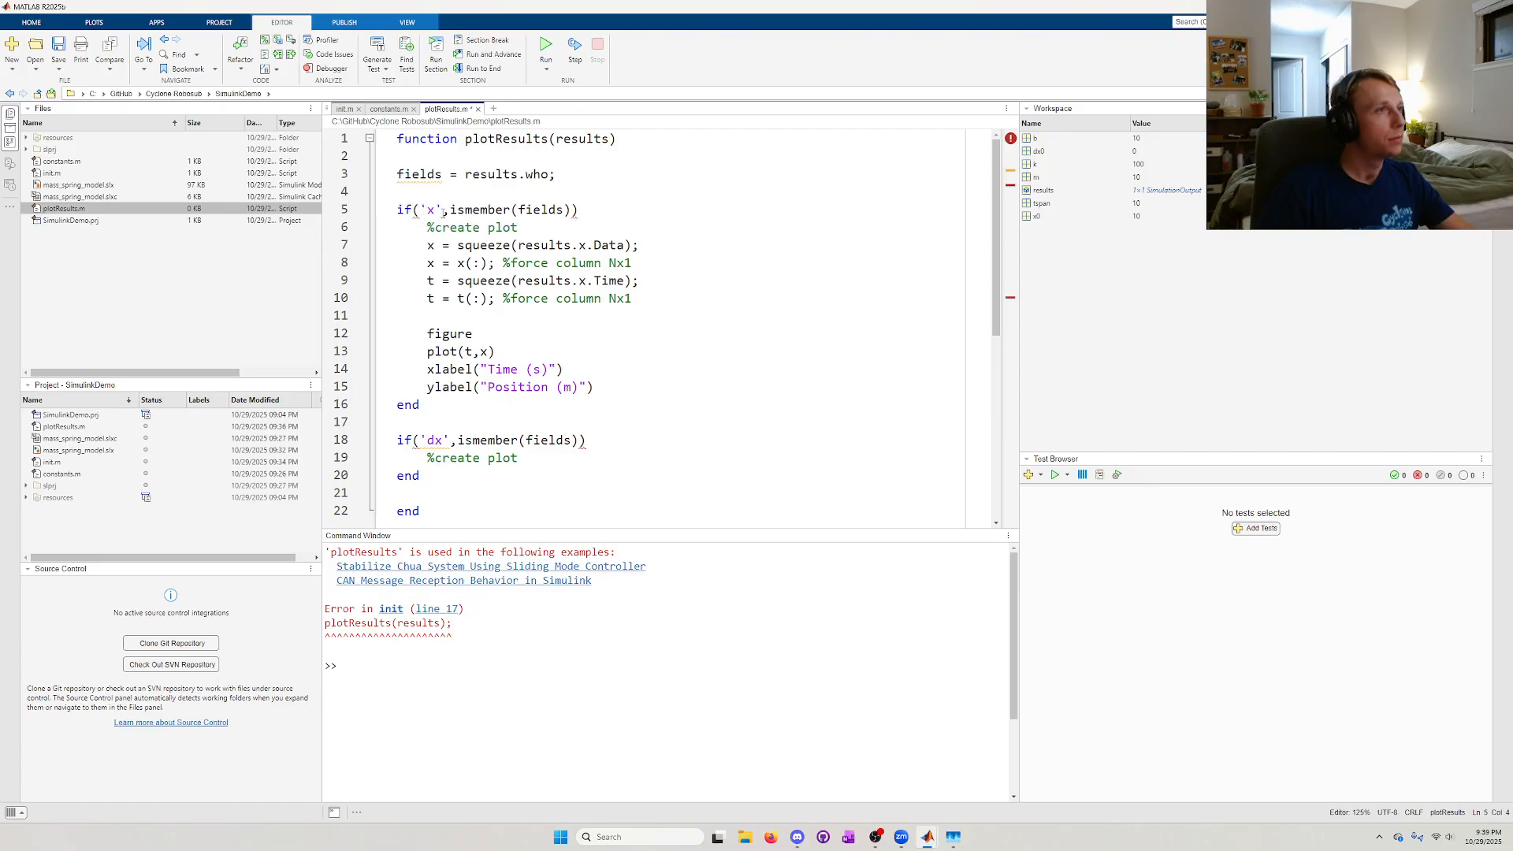
pyautogui.moveTo(451, 210); pyautogui.dragTo(423, 211)
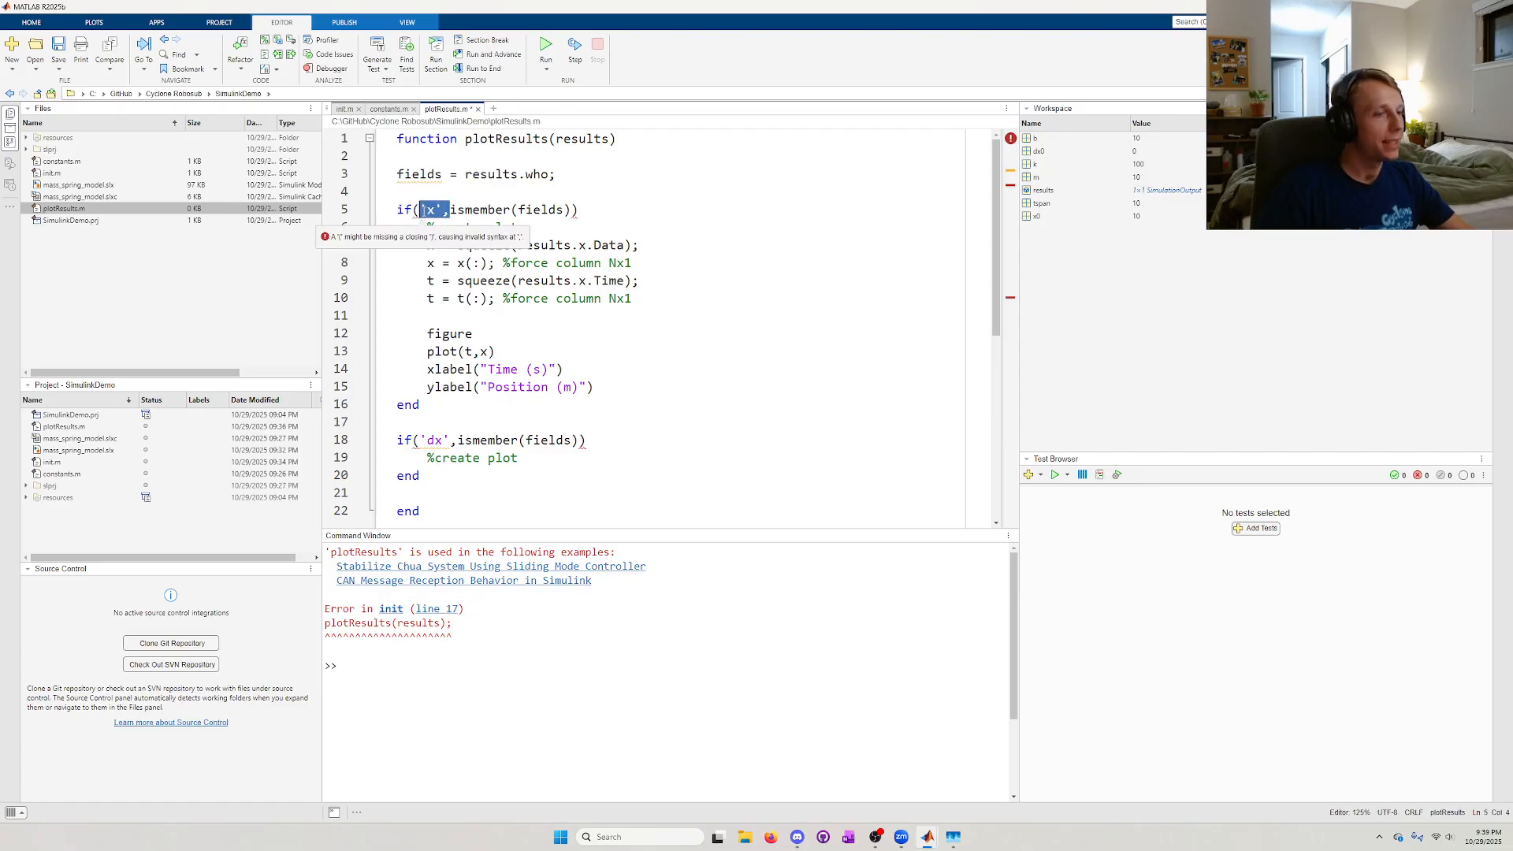
pyautogui.hotkey('ctrl', 'x')
pyautogui.click(489, 210)
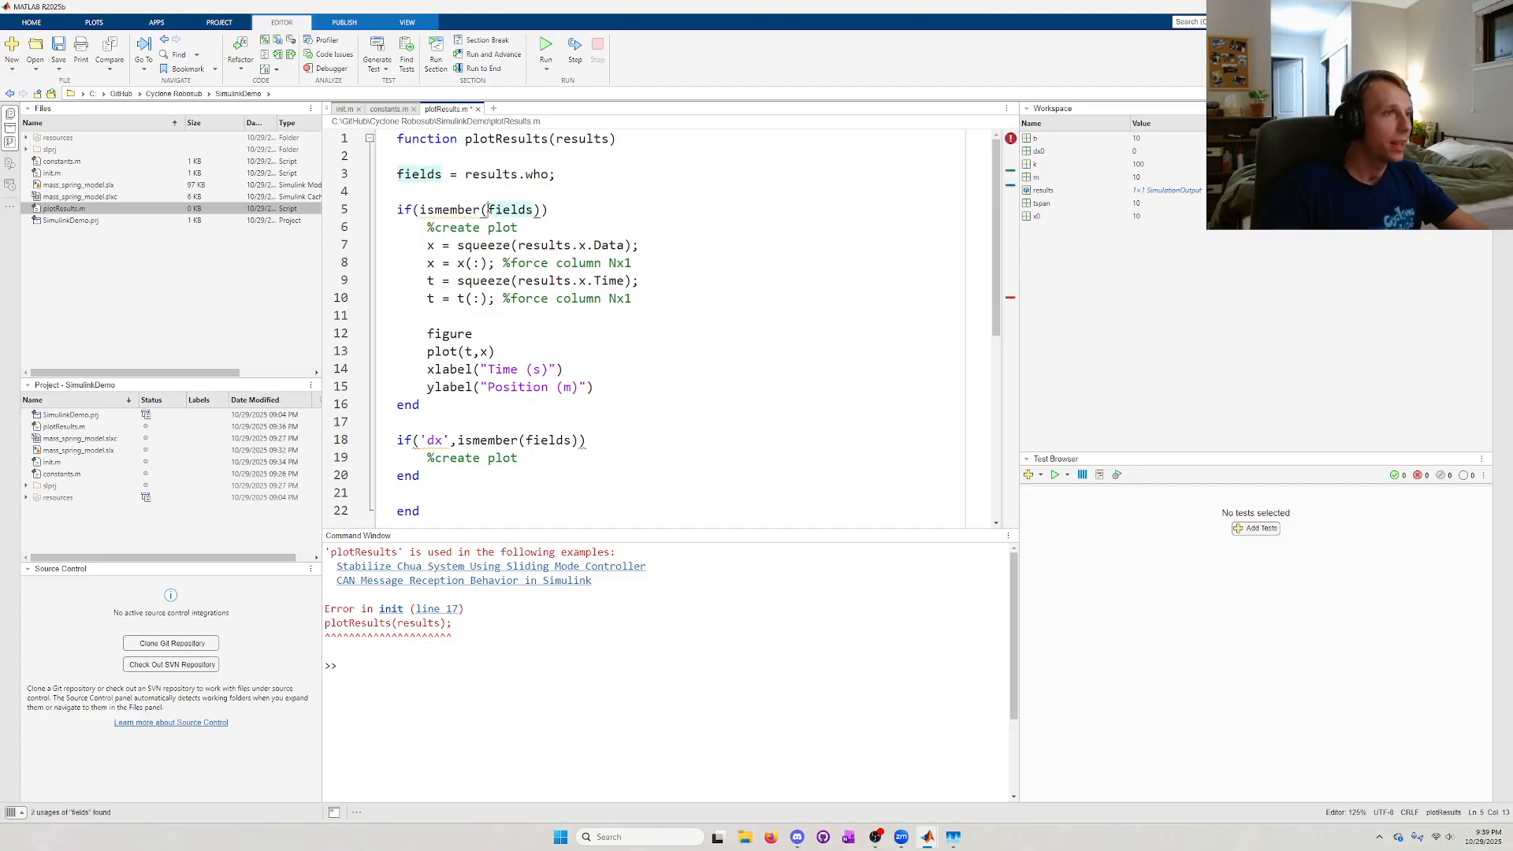
pyautogui.write(",'x',")
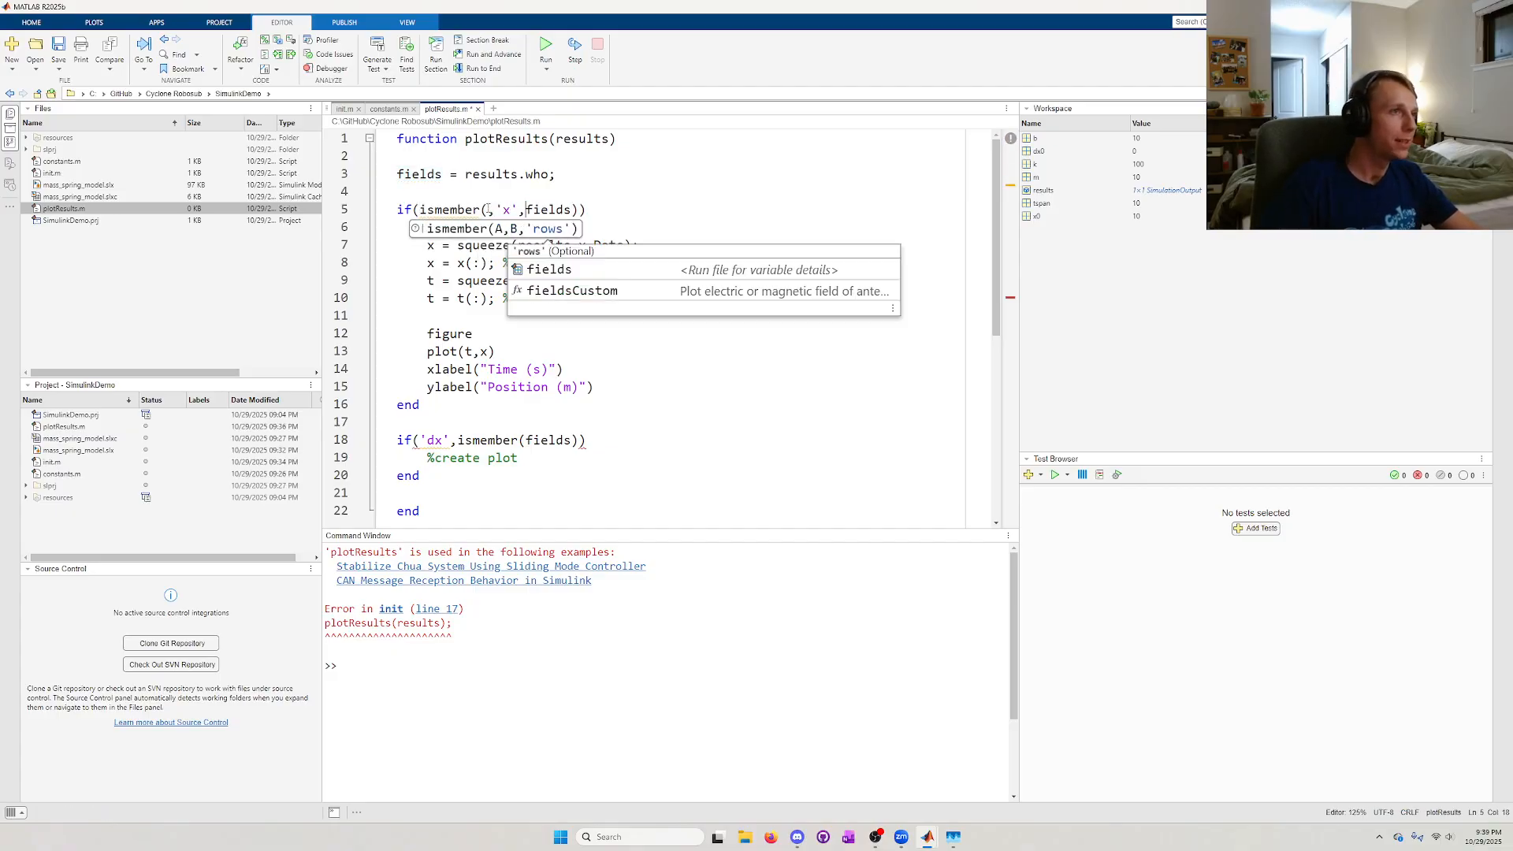
pyautogui.hotkey('ctrl', 'v')
pyautogui.click(515, 344)
# - In the second if condition, remove 'dx', before ismember and insert 'x', inside the call in front of fields
pyautogui.click(453, 441)
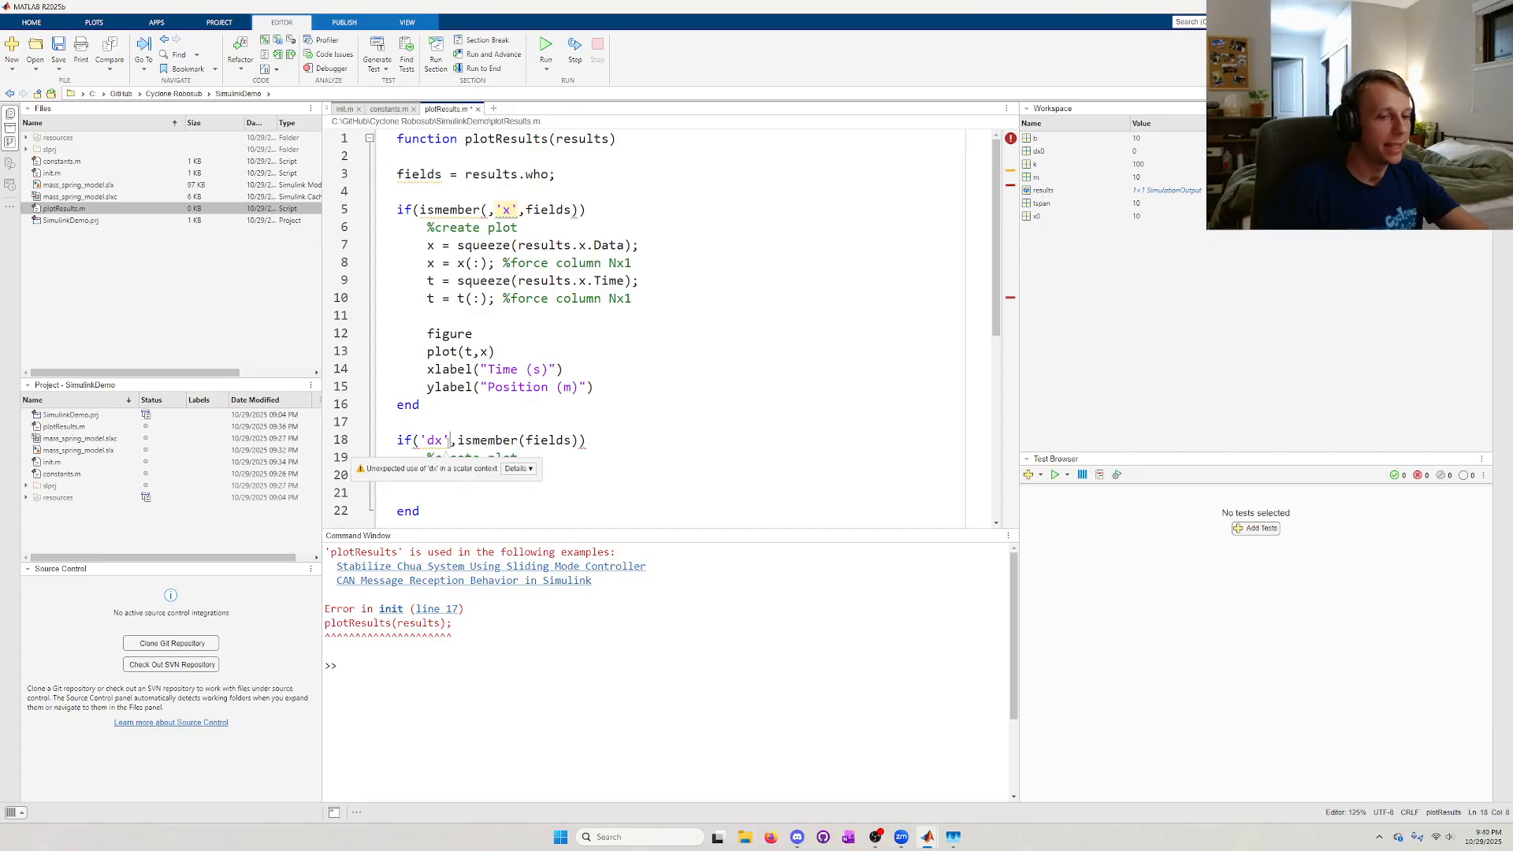
pyautogui.press('BackSpace')
pyautogui.press('BackSpace')
pyautogui.press('BackSpace')
pyautogui.press('BackSpace')
pyautogui.press('BackSpace')
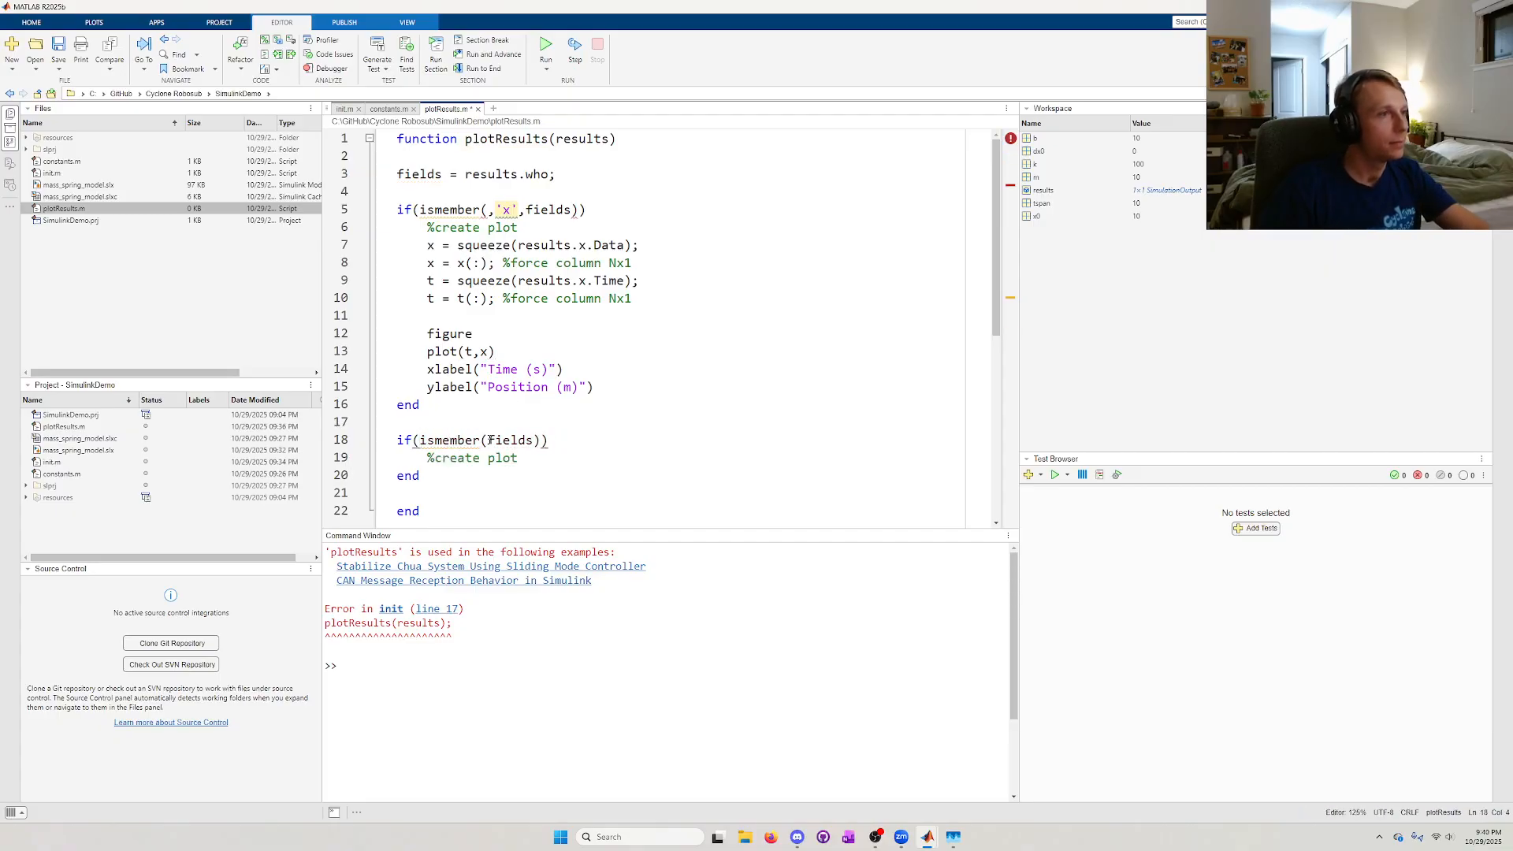
pyautogui.click(490, 439)
pyautogui.write("'x',")
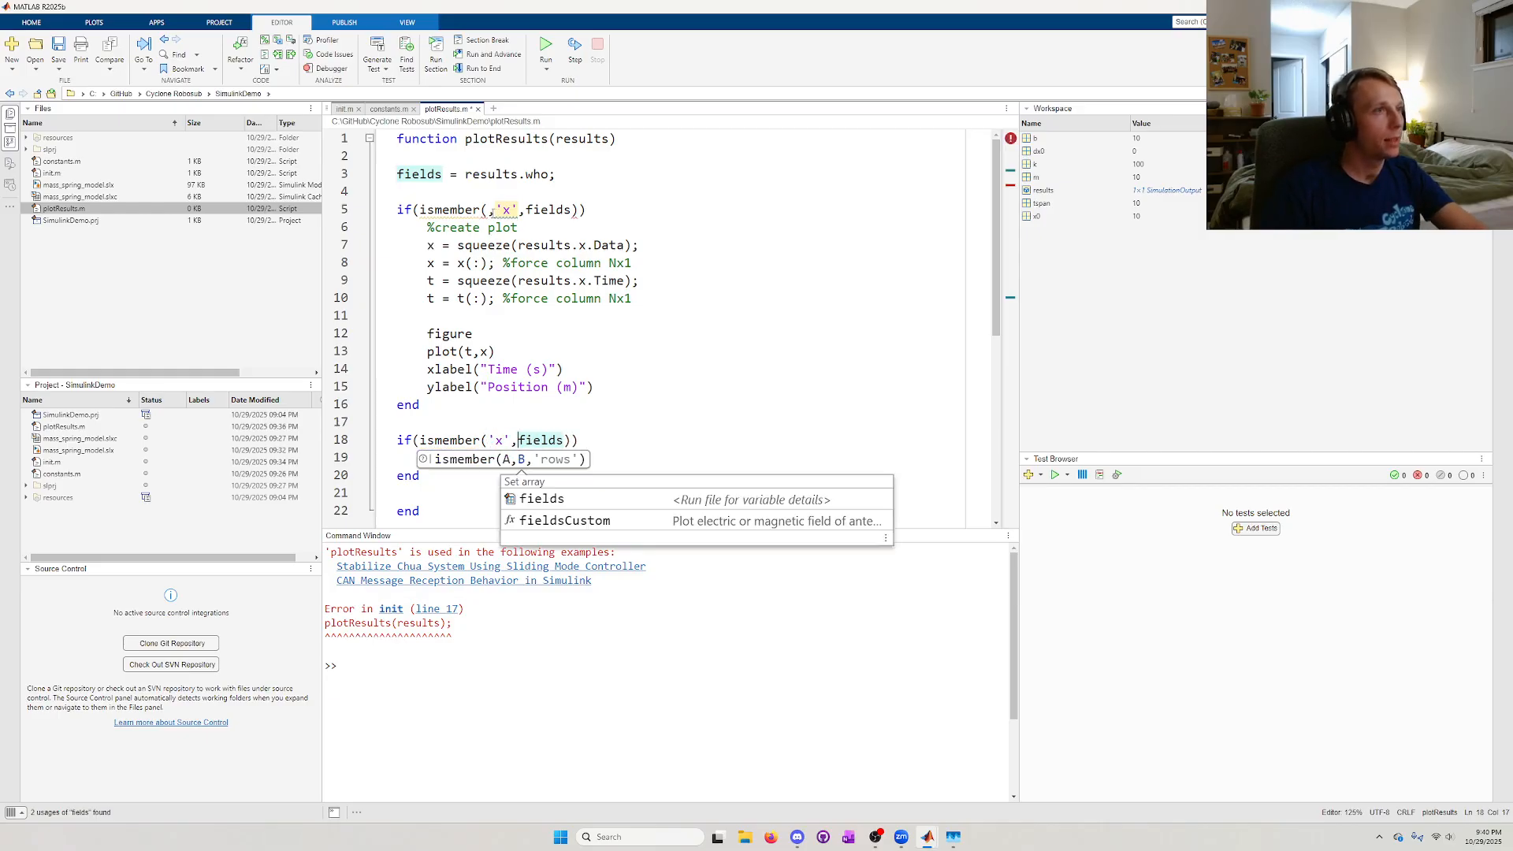
# - Delete the stray comma before 'x' in the first if condition's ismember call
pyautogui.click(493, 211)
pyautogui.press('BackSpace')
pyautogui.click(588, 299)
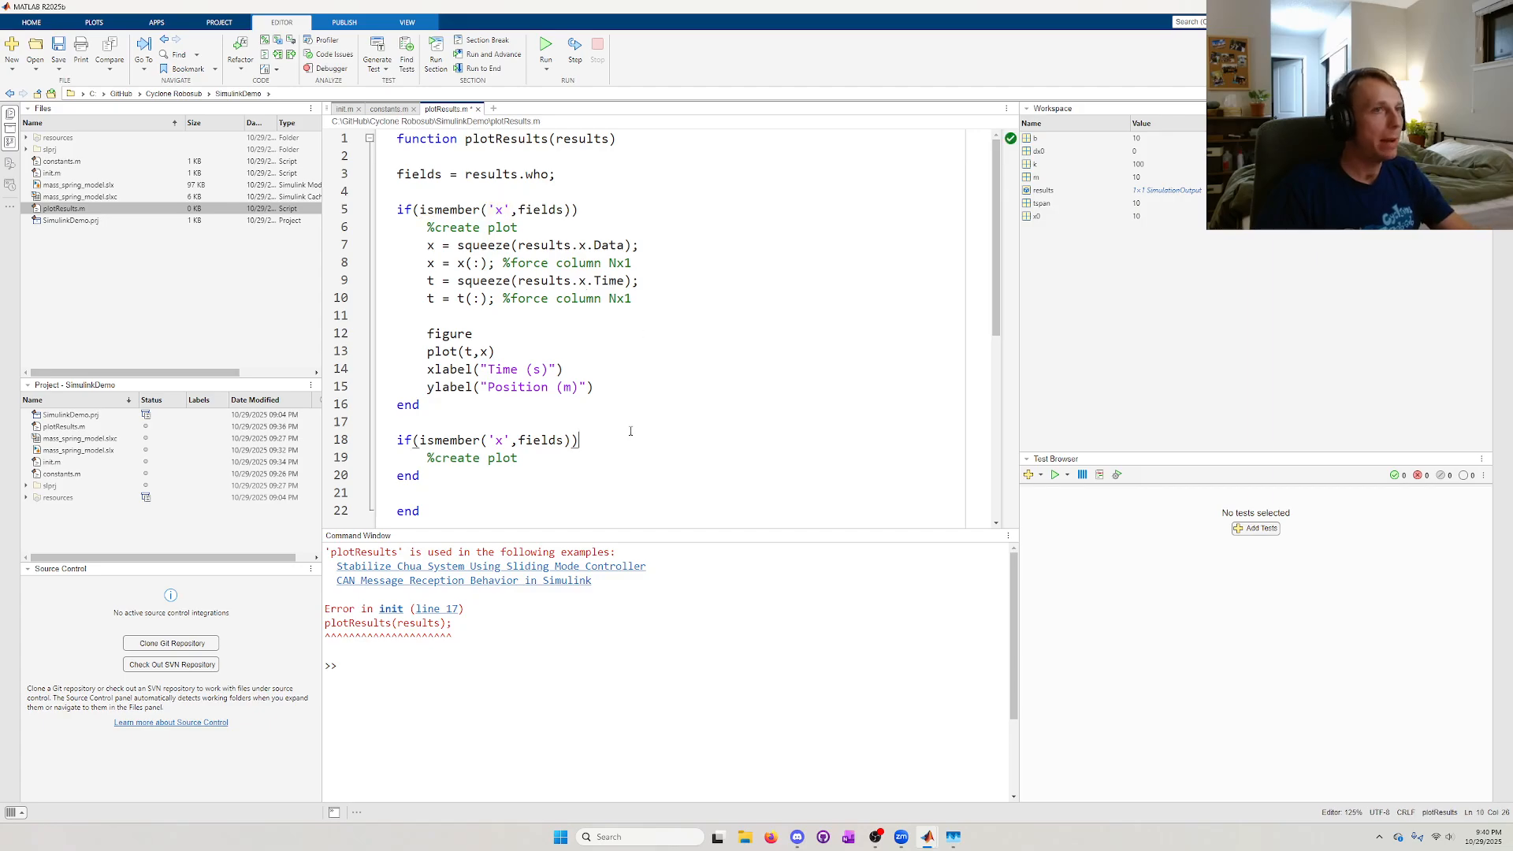
# - Change the field name checked by the second ismember call to 'dx'
pyautogui.moveTo(536, 475); pyautogui.dragTo(397, 175)
pyautogui.click(827, 388)
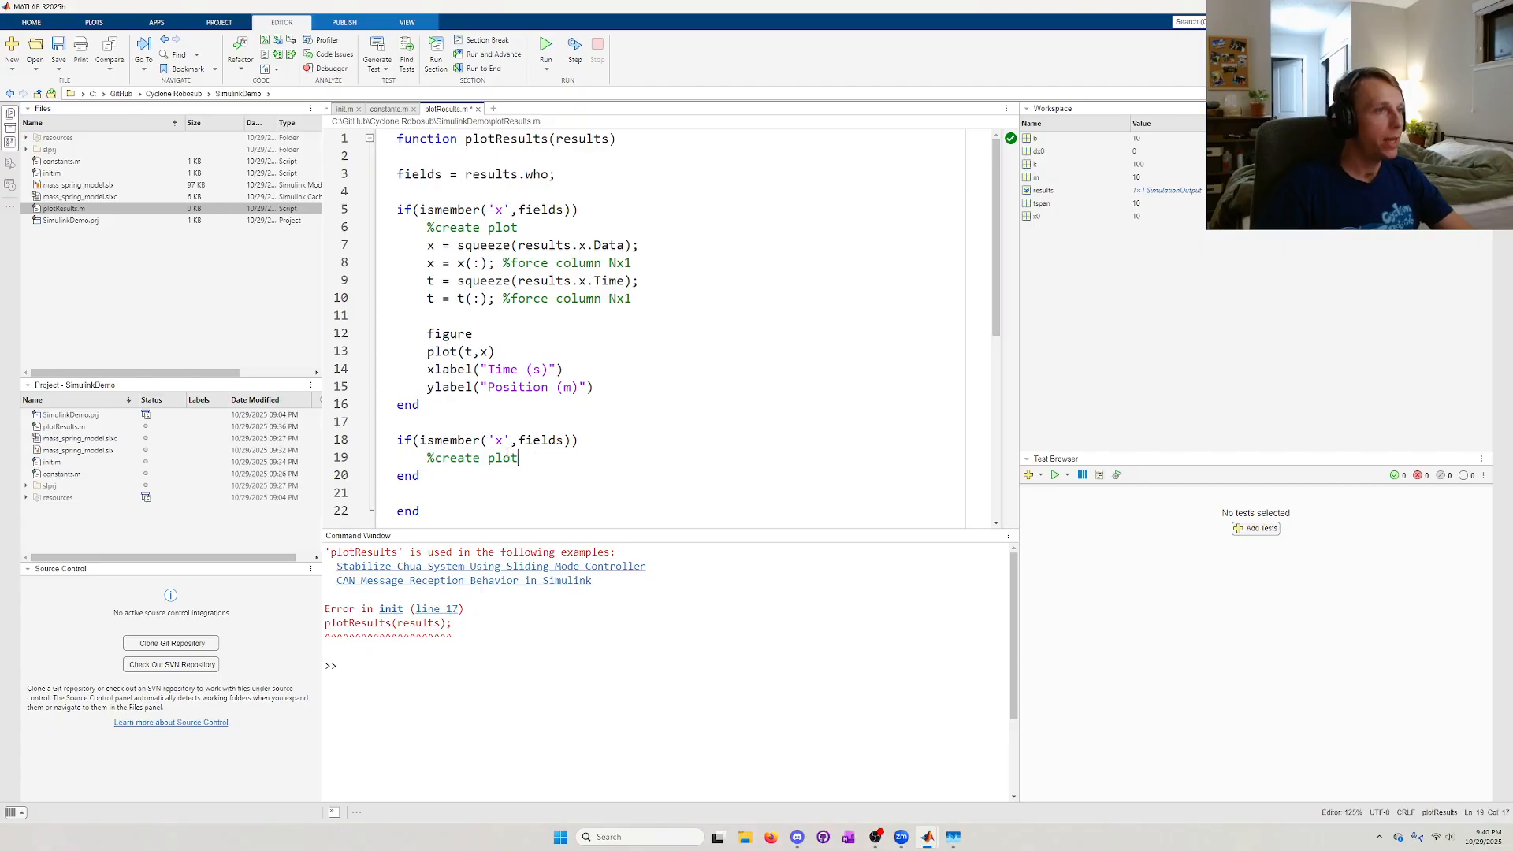
pyautogui.doubleClick(499, 441)
pyautogui.write('dx')
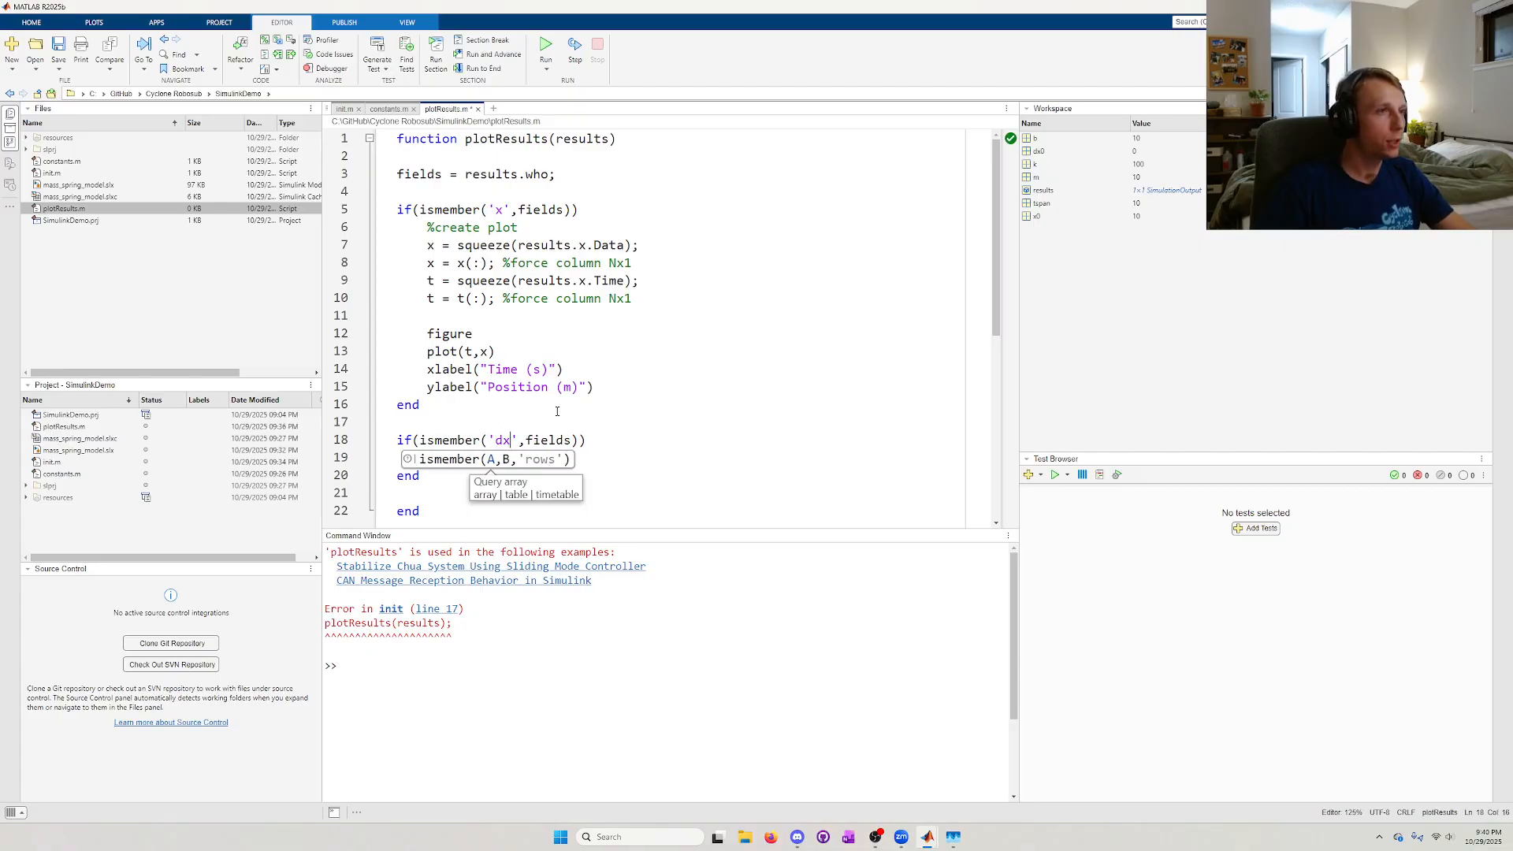
# - Copy the body of the 'x' if block into the 'dx' if block and remove the duplicate %create plot comment
pyautogui.moveTo(595, 387)
pyautogui.mouseDown()
pyautogui.moveTo(398, 245)
pyautogui.moveTo(420, 228)
pyautogui.mouseUp()
pyautogui.click(538, 457)
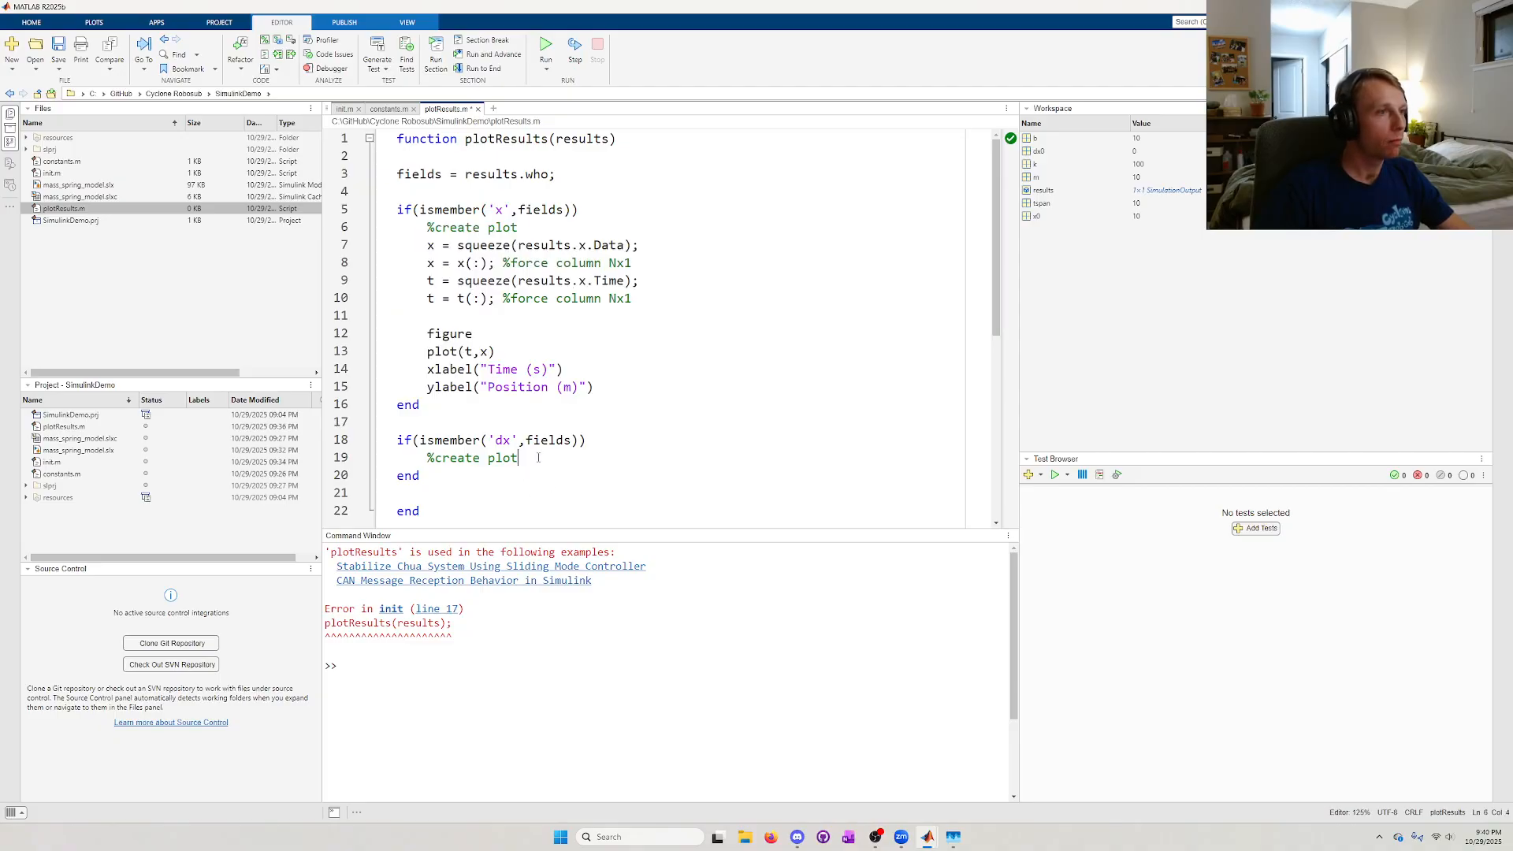
pyautogui.press('Return')
pyautogui.press('Return')
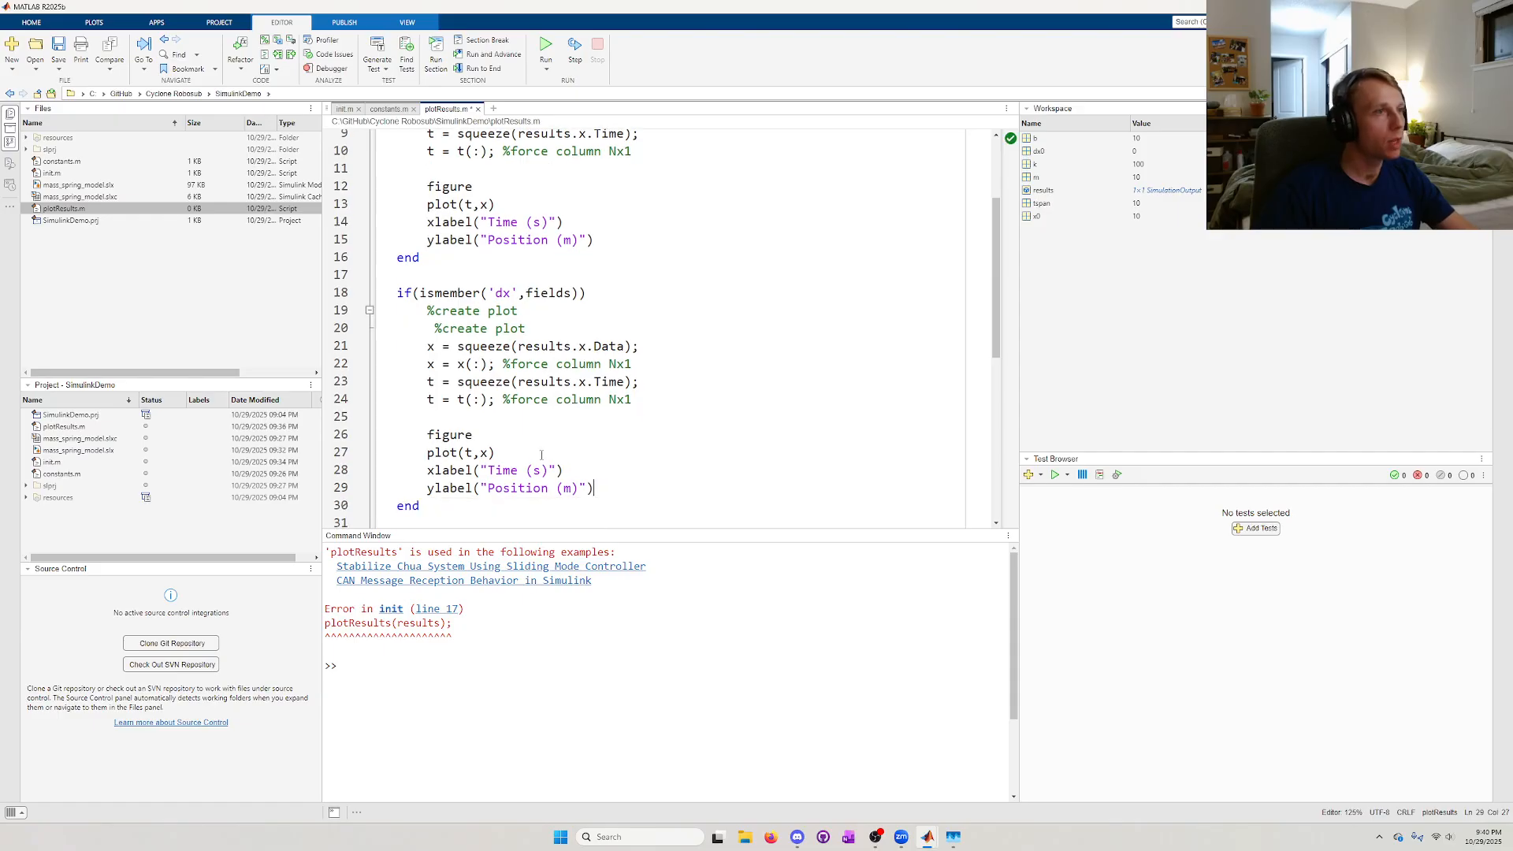
pyautogui.write('end')
pyautogui.tripleClick(478, 301)
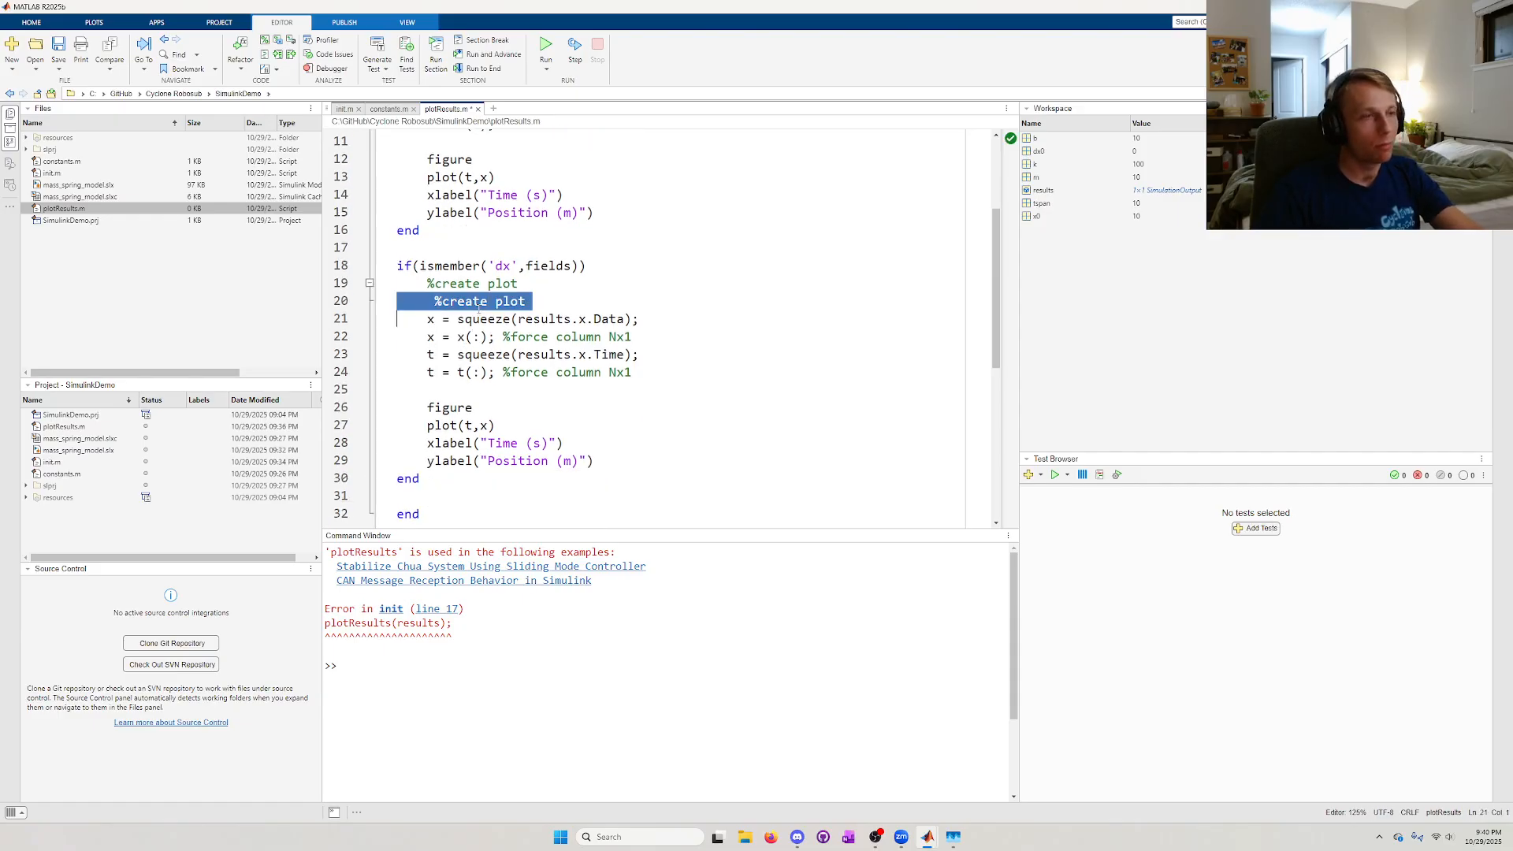
pyautogui.press('BackSpace')
# - Change the first assignment in the 'dx' block to dx = squeeze(results.dx.Data);
pyautogui.doubleClick(432, 301)
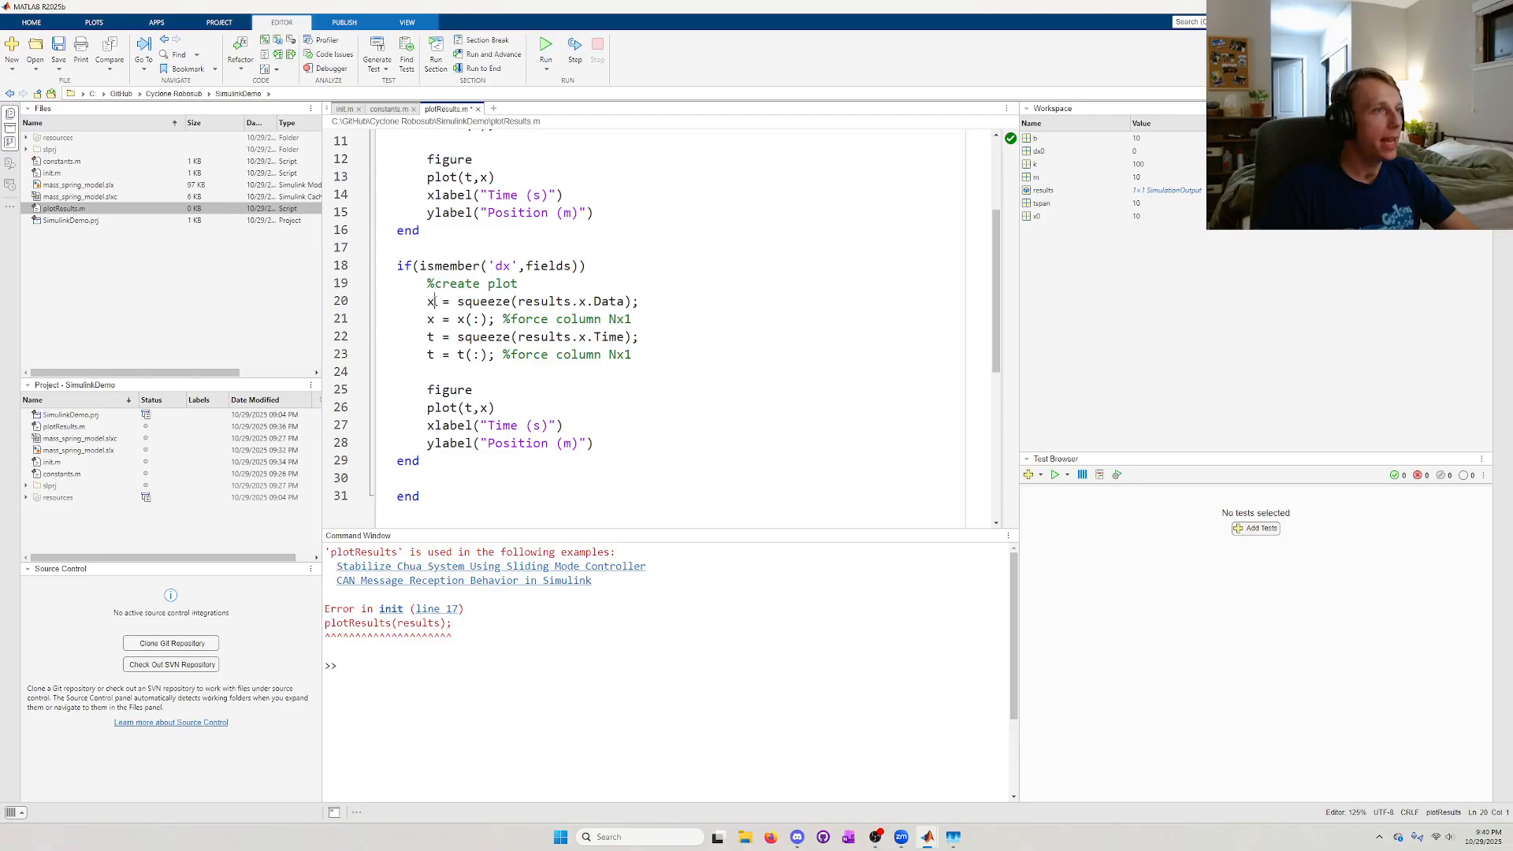
pyautogui.write('dx')
pyautogui.doubleClick(591, 303)
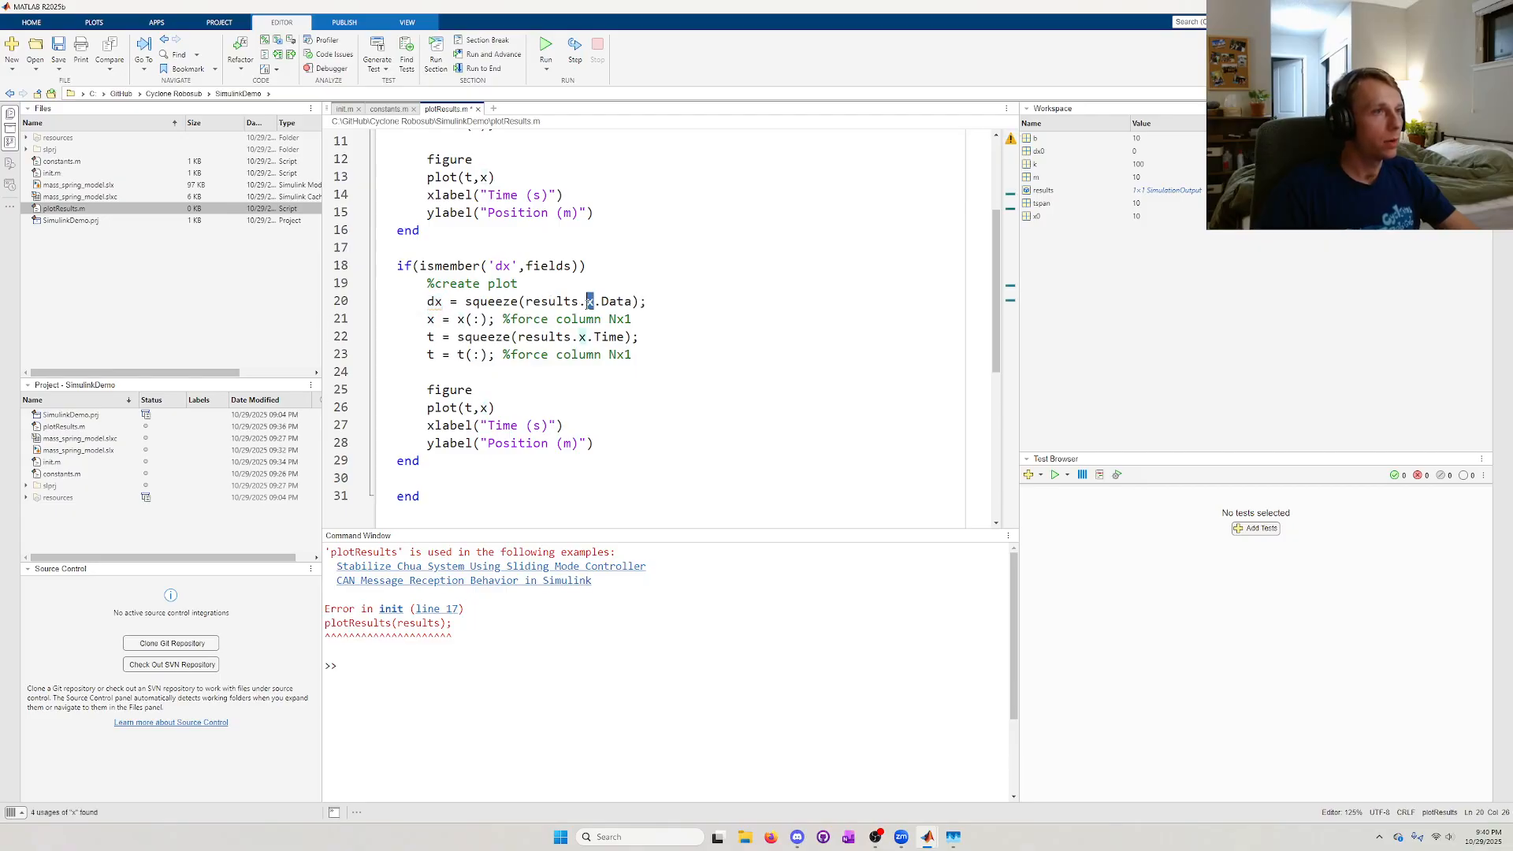
pyautogui.write('dx')
# - Rename x to dx in the force-column assignment and in the plot call of the 'dx' block
pyautogui.doubleClick(435, 321)
pyautogui.write('dx')
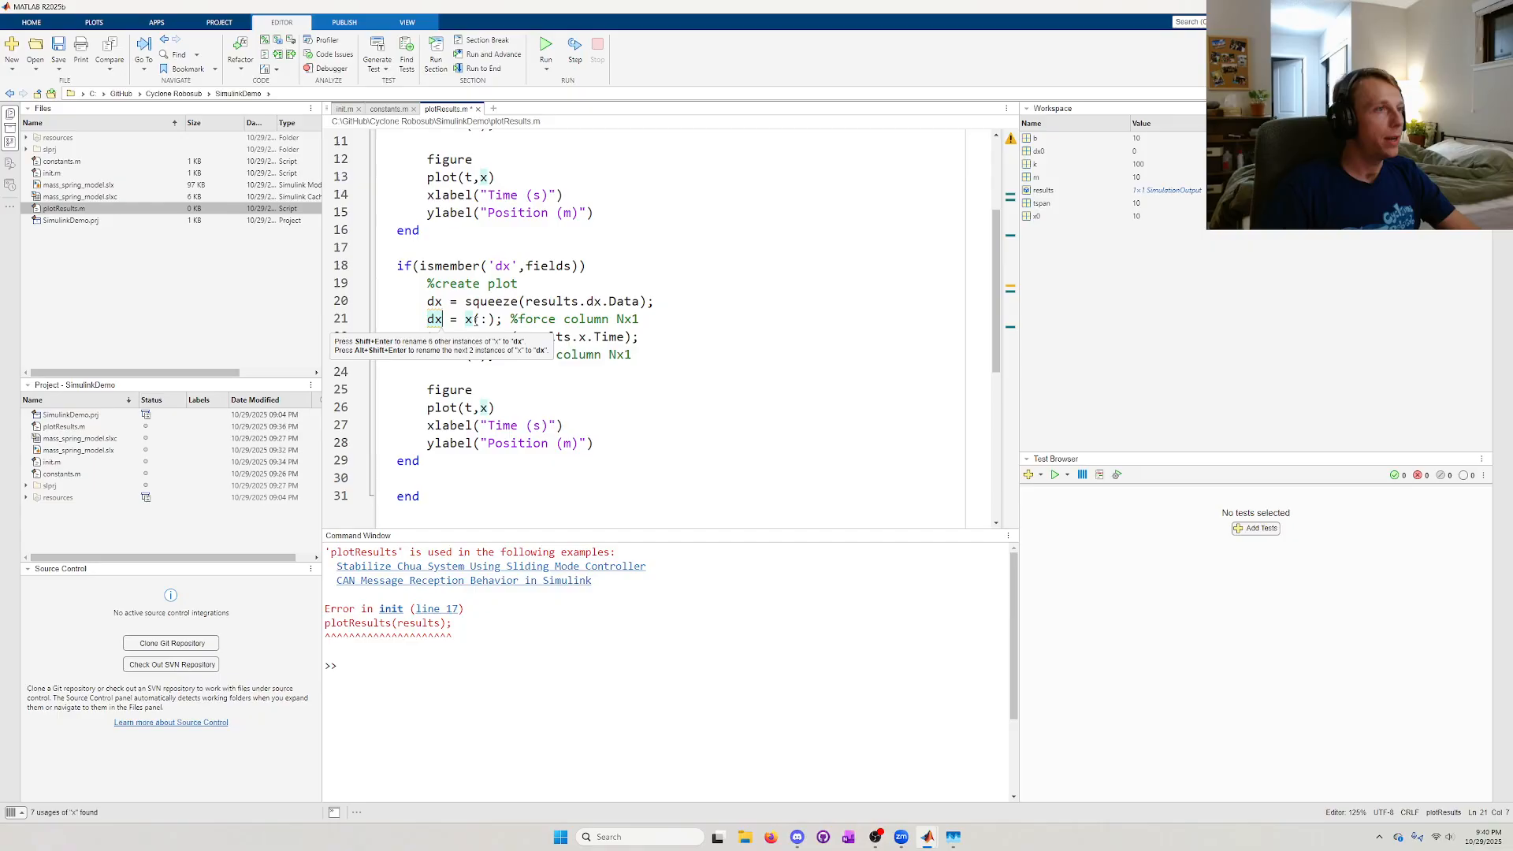
pyautogui.scroll(1, 473, 275)
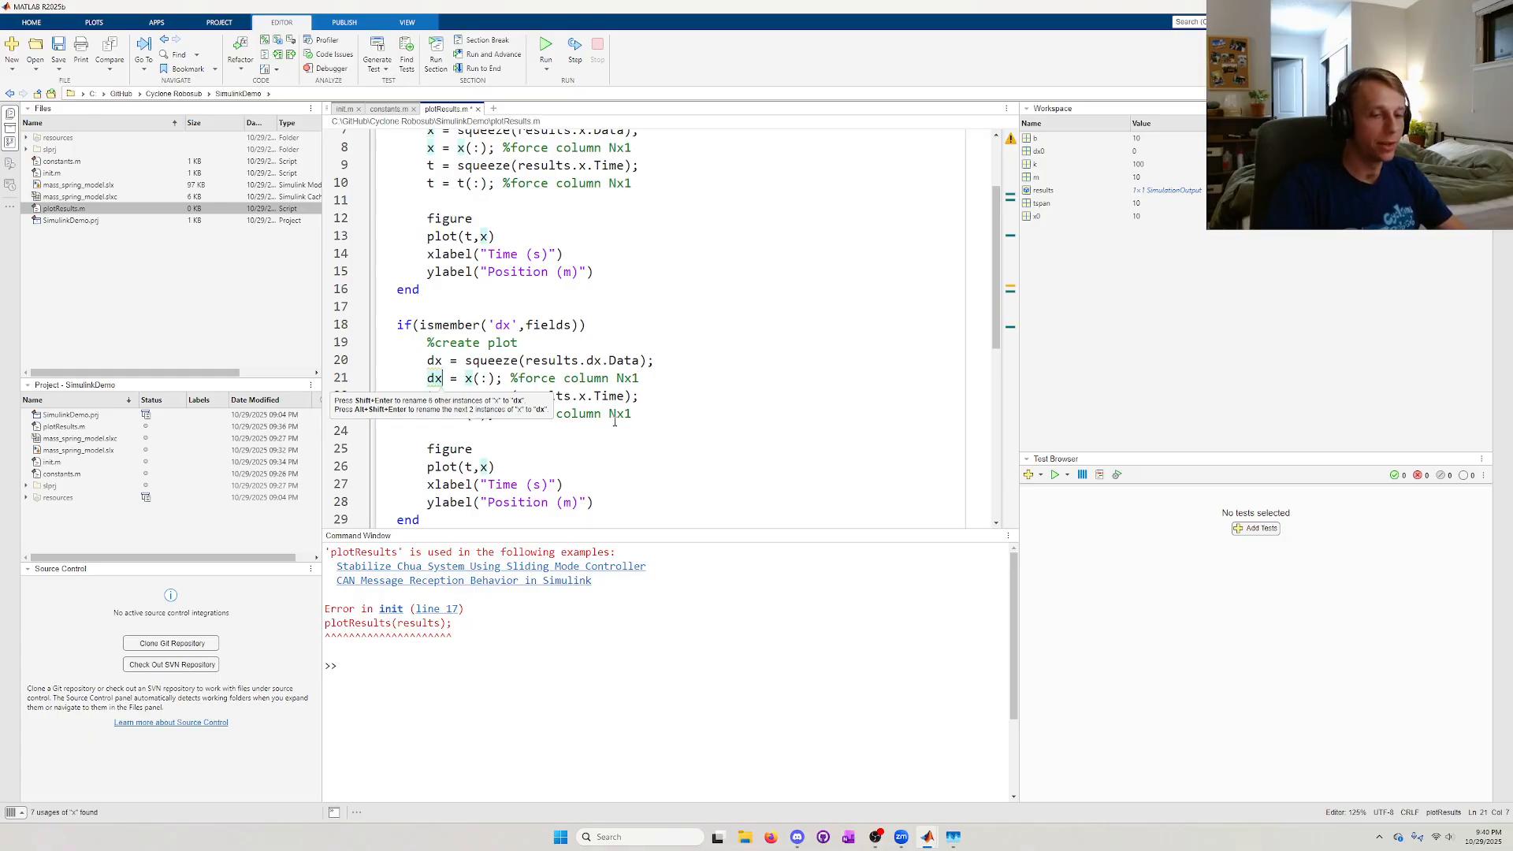
pyautogui.hotkey('alt', 'shift', 'Return')
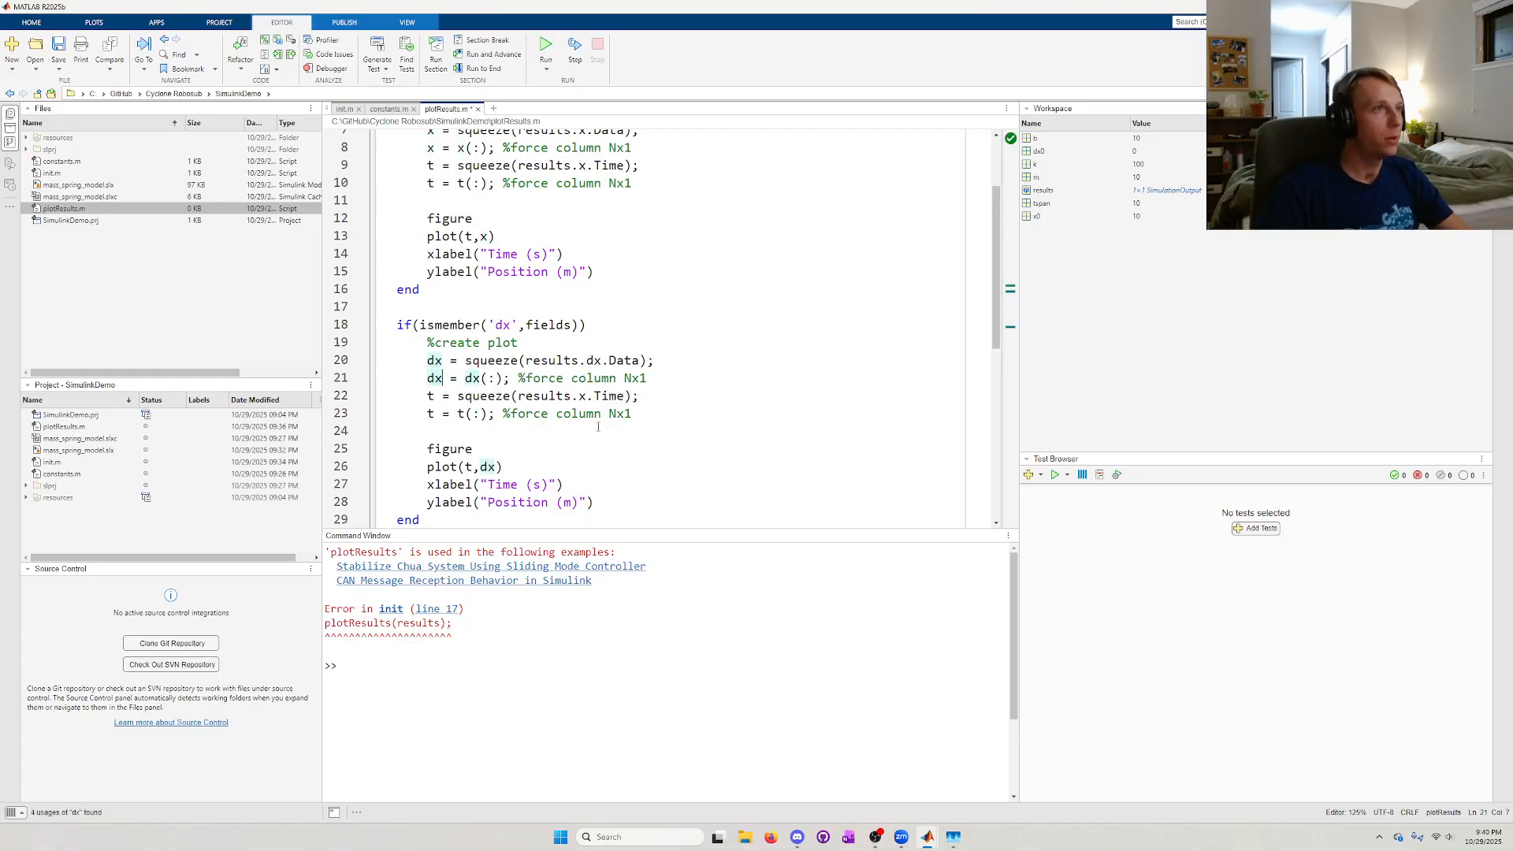
pyautogui.click(544, 466)
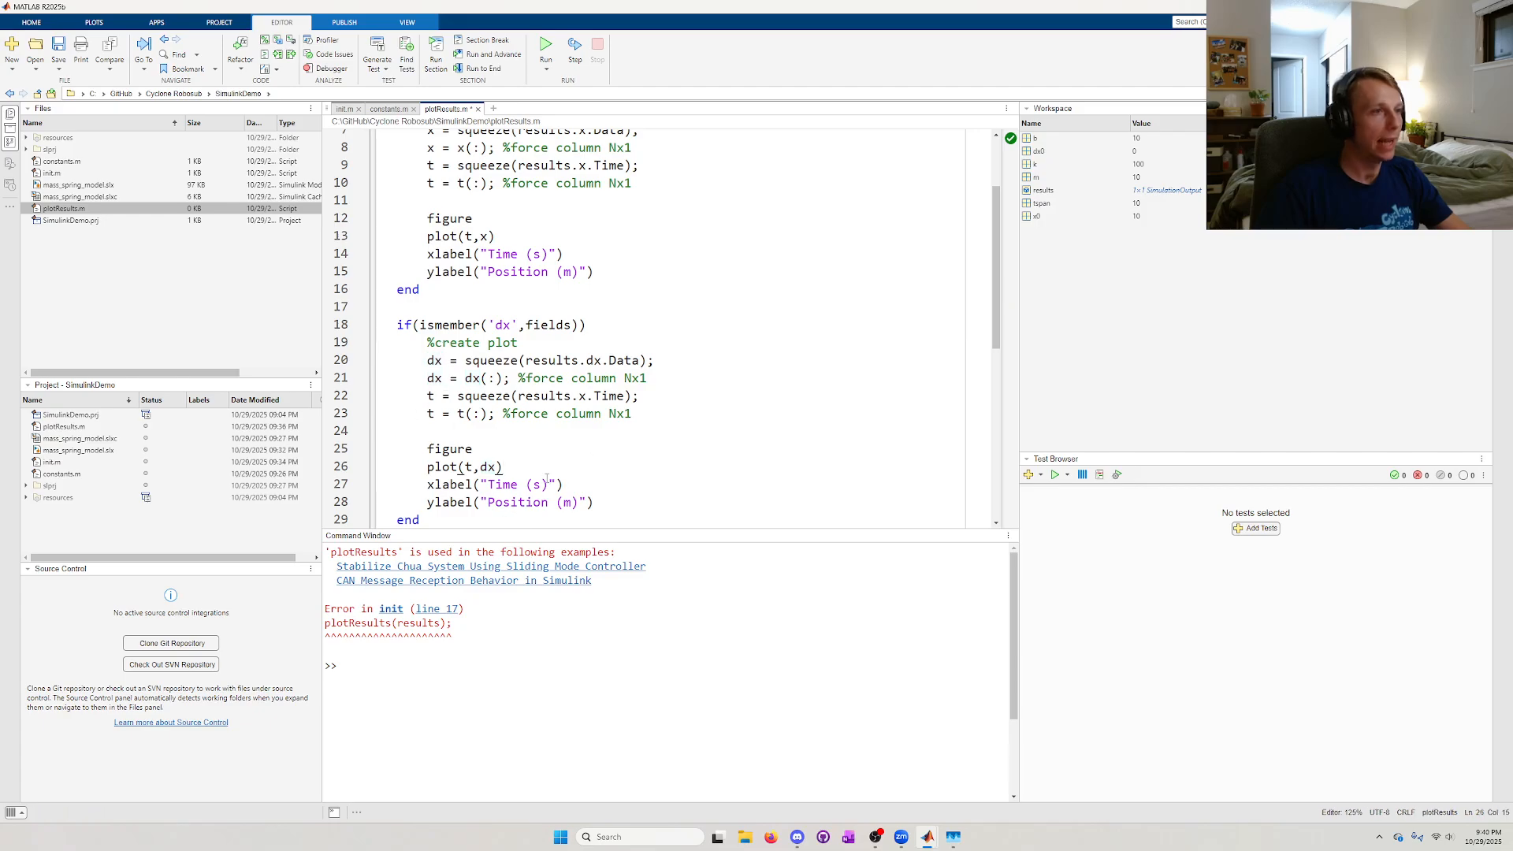
# - Replace Position with Velocity in the 'dx' block's ylabel text and save plotResults.m
pyautogui.scroll(-1, 546, 478)
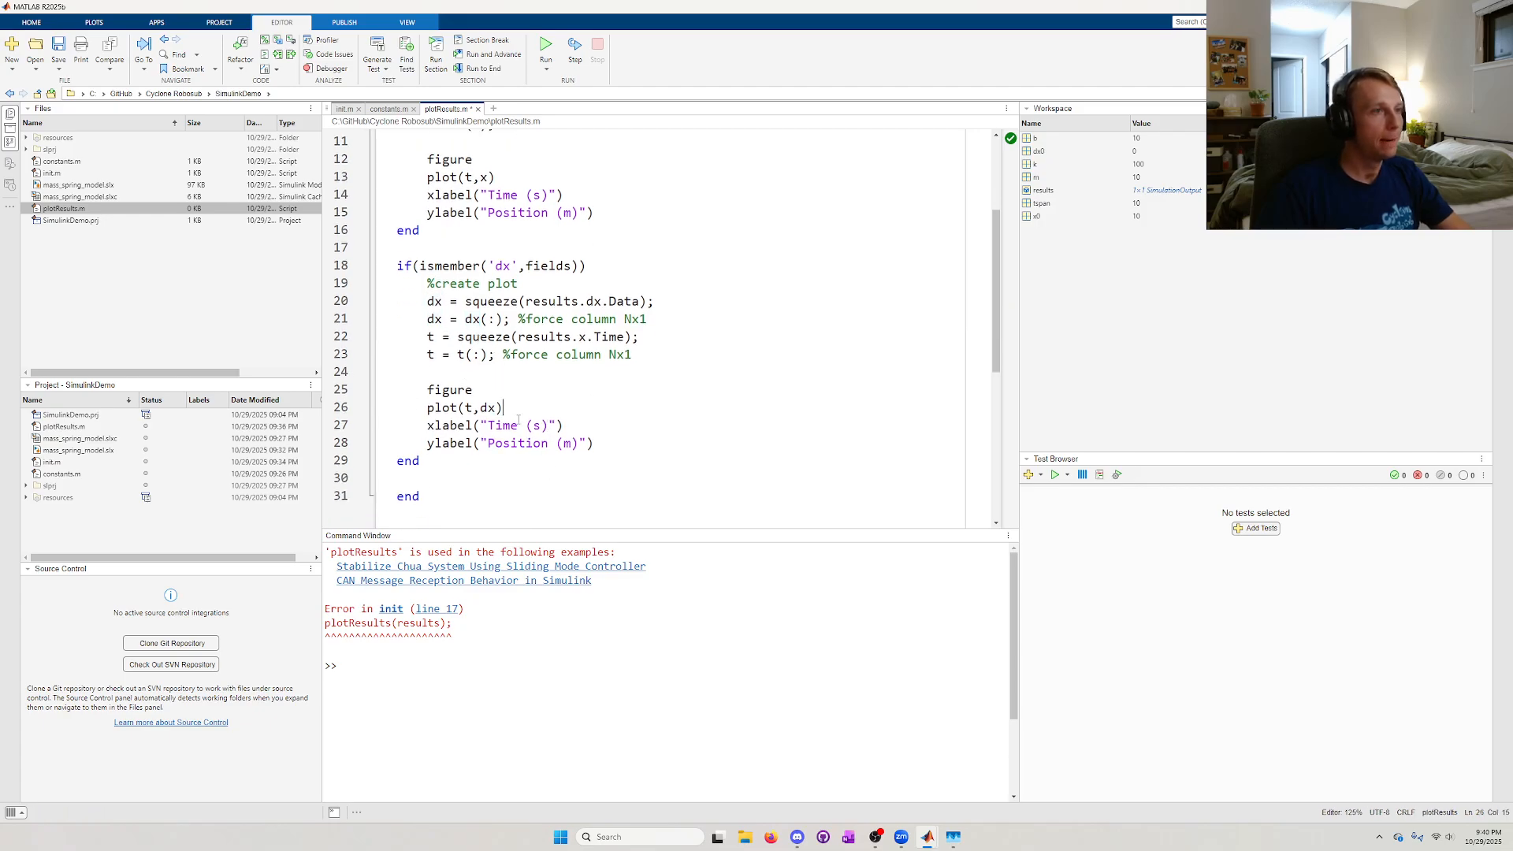
pyautogui.doubleClick(516, 443)
pyautogui.write('Veloc')
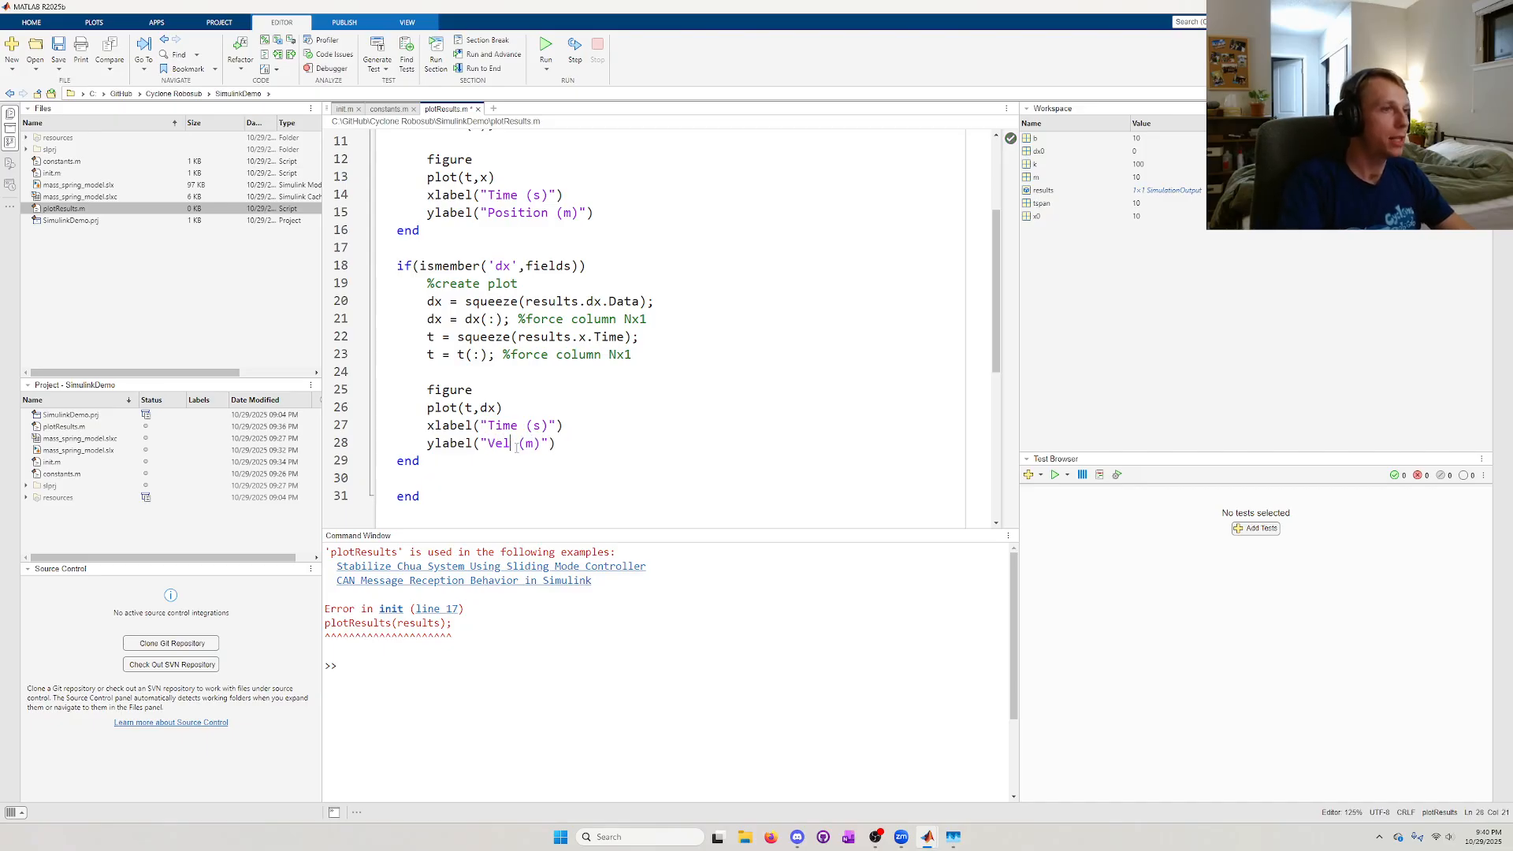
pyautogui.write('ity')
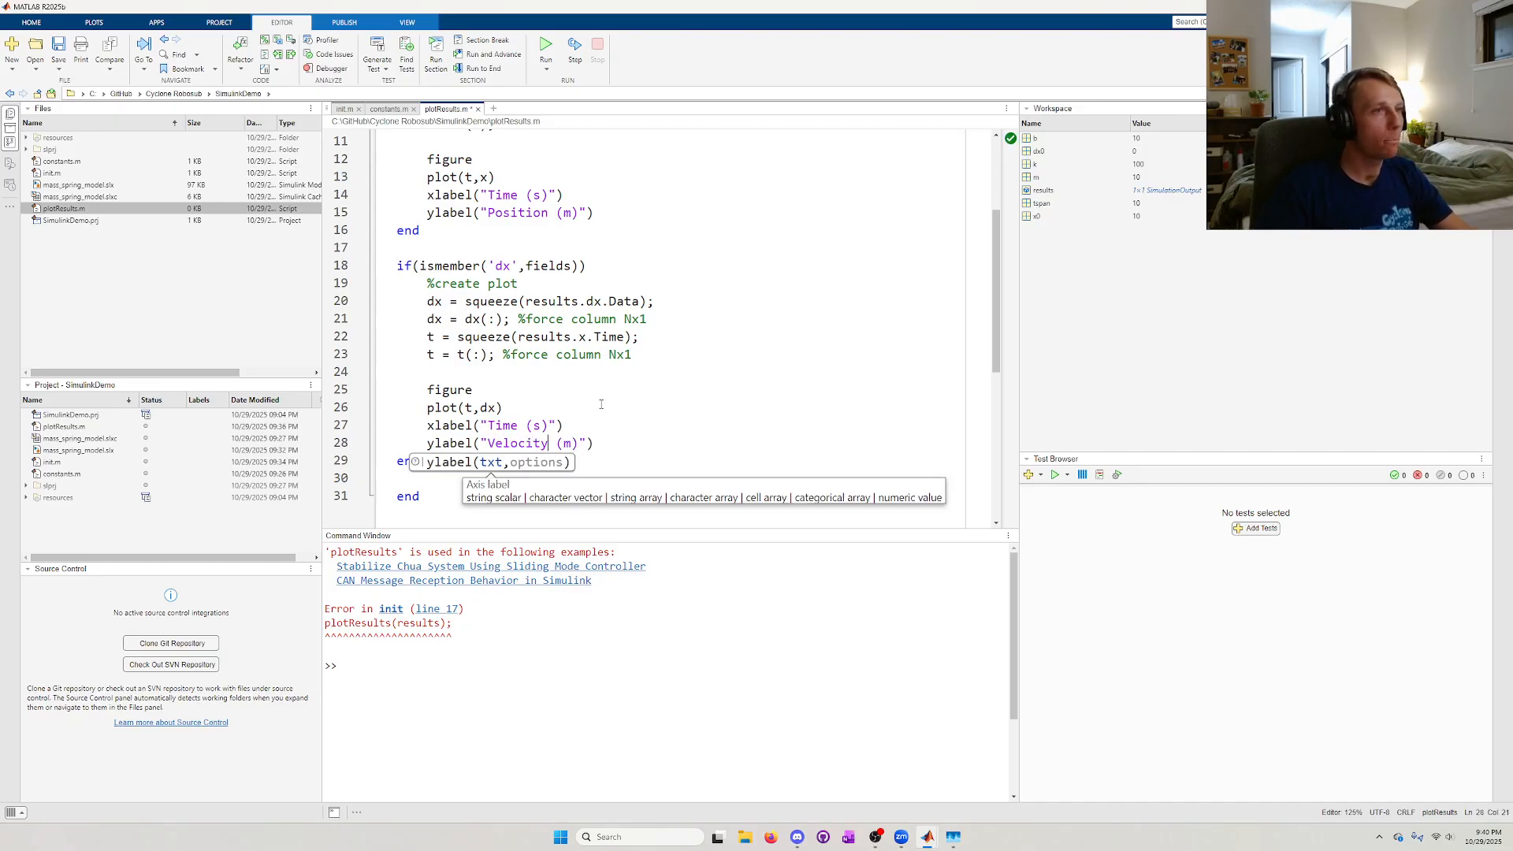
pyautogui.click(601, 406)
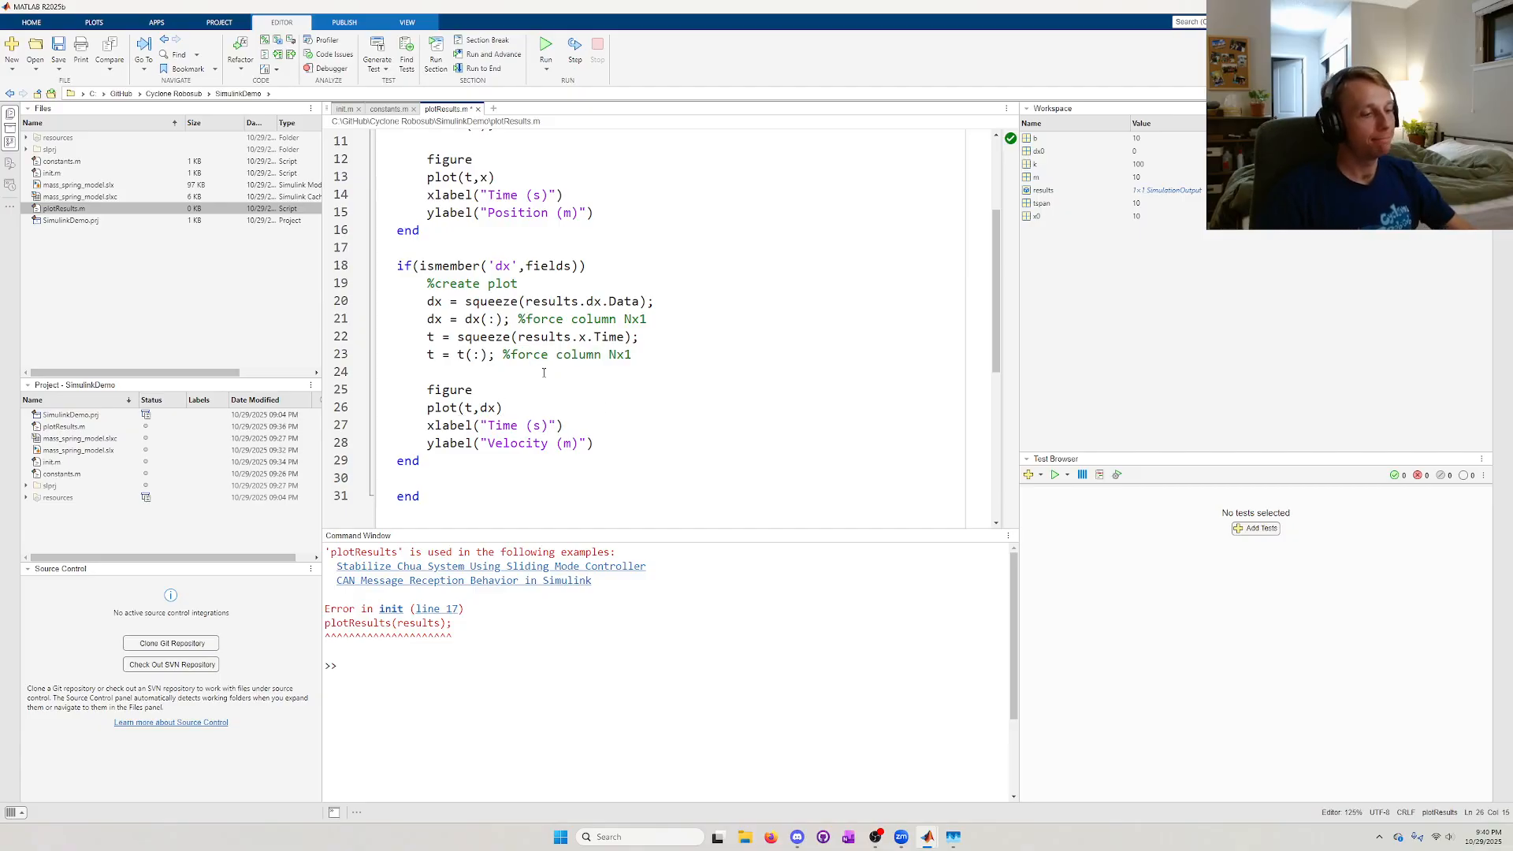
pyautogui.hotkey('ctrl', 's')
# - Run init.m, view the position plot in Figure 1, and close the figures window
pyautogui.click(344, 109)
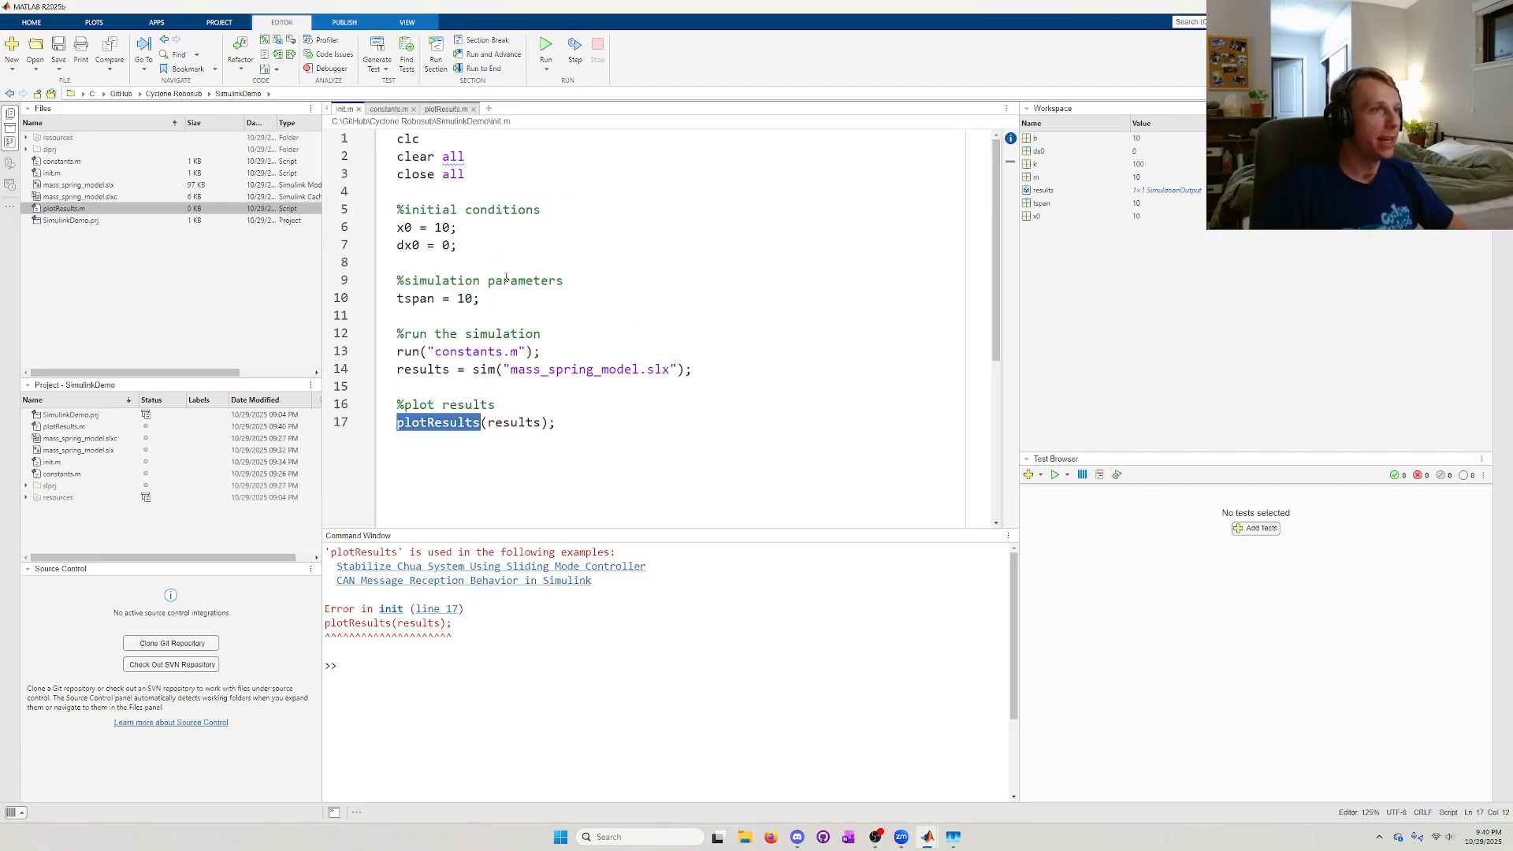
pyautogui.click(516, 280)
pyautogui.press('F5')
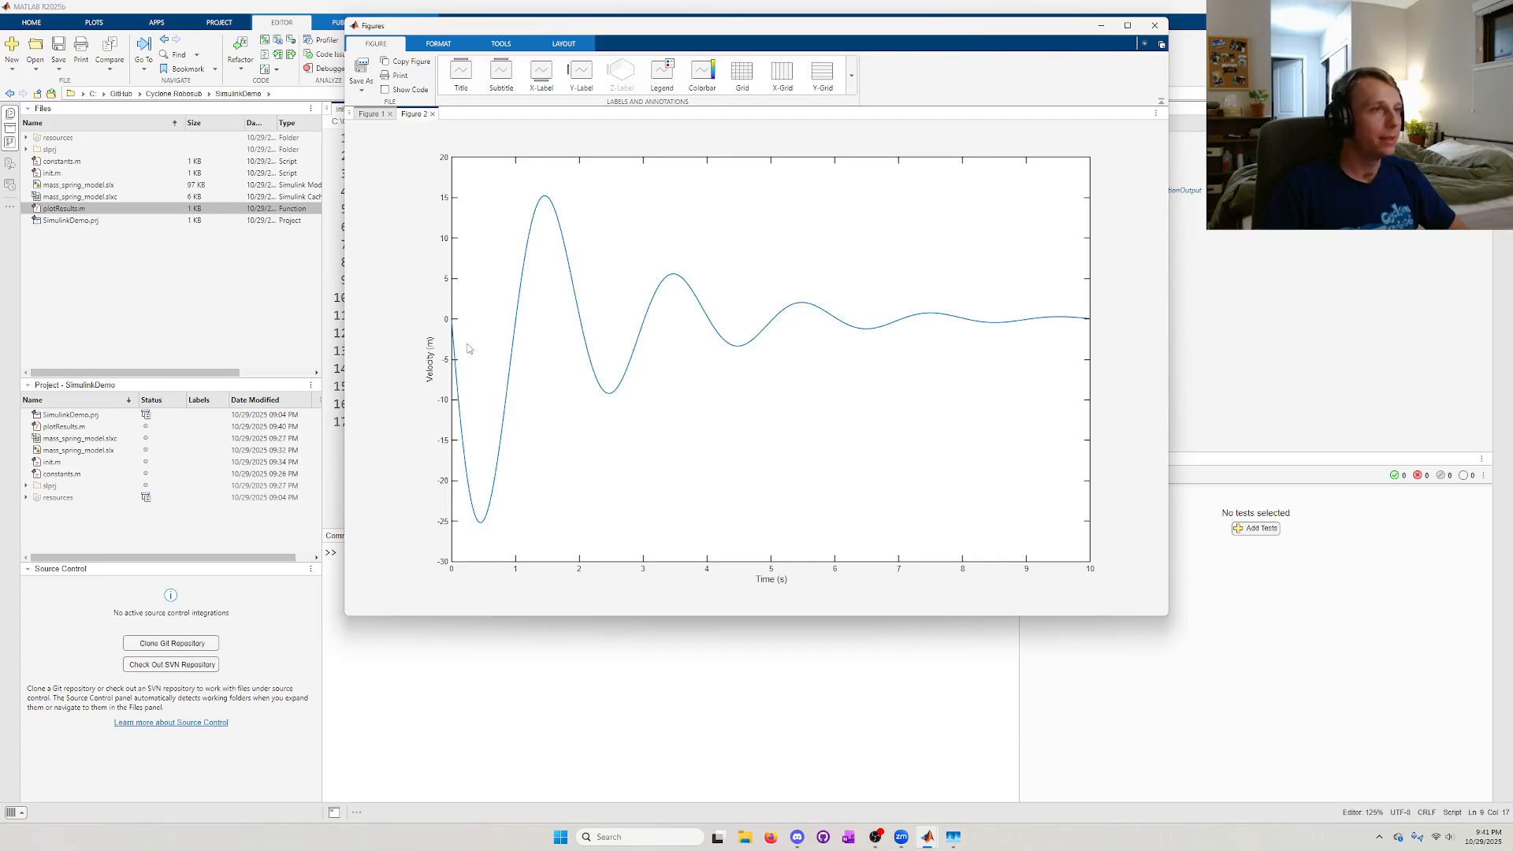
pyautogui.click(369, 114)
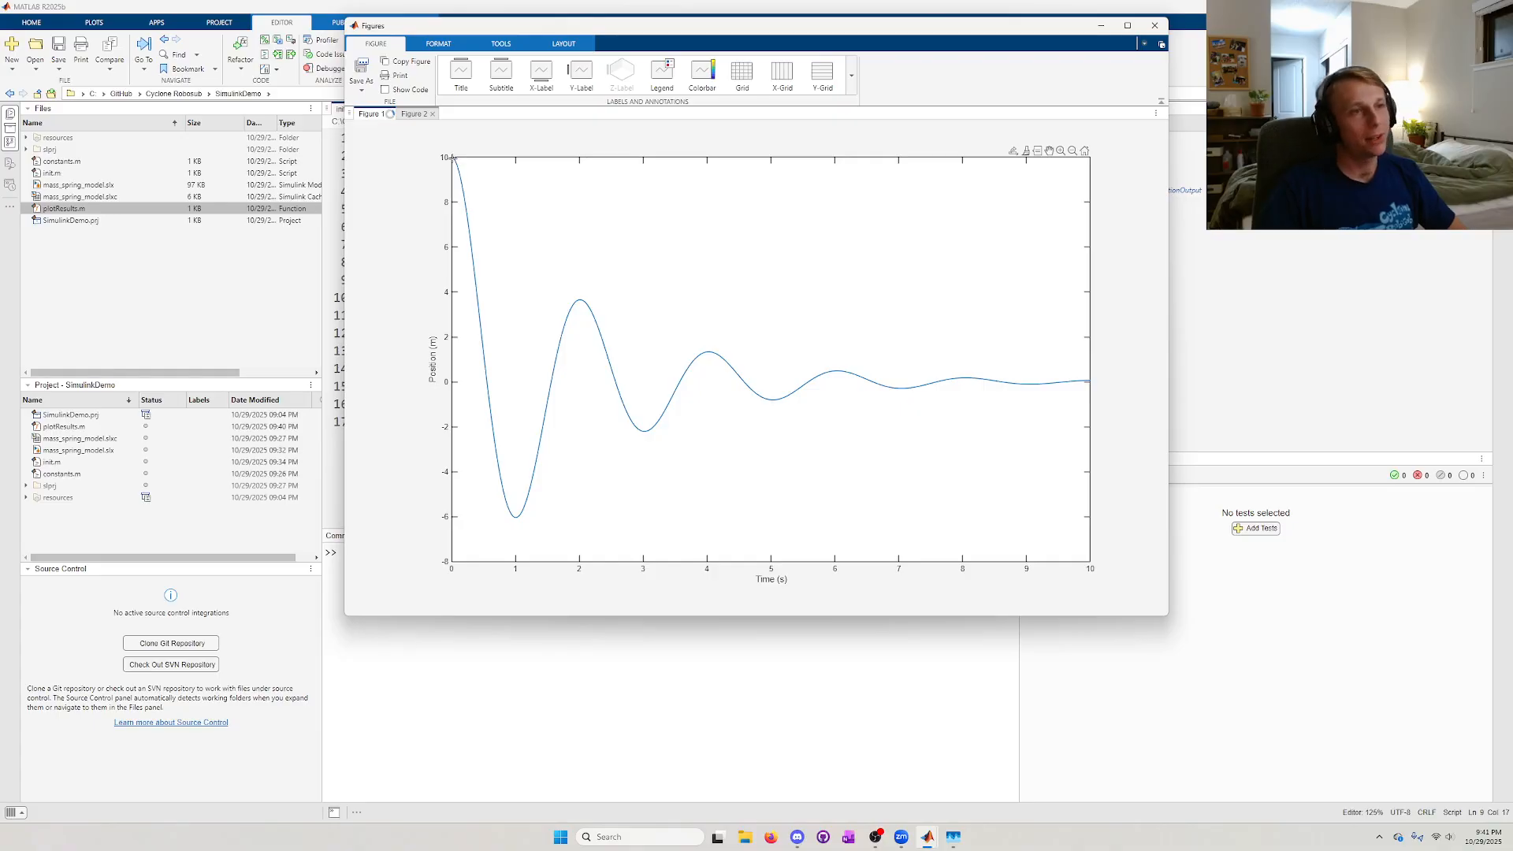
pyautogui.moveTo(455, 163)
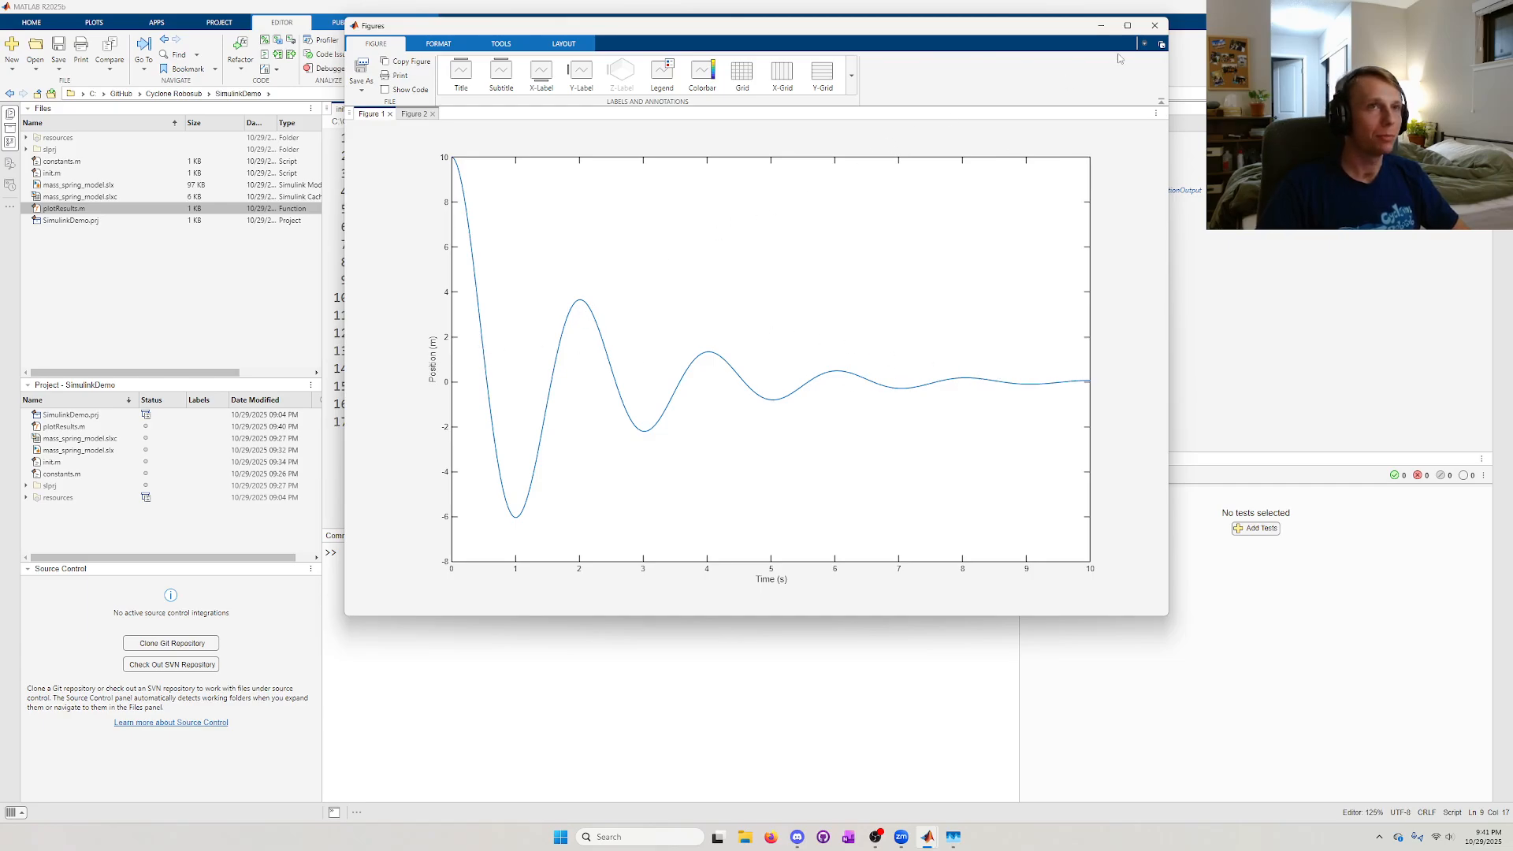
pyautogui.click(1161, 29)
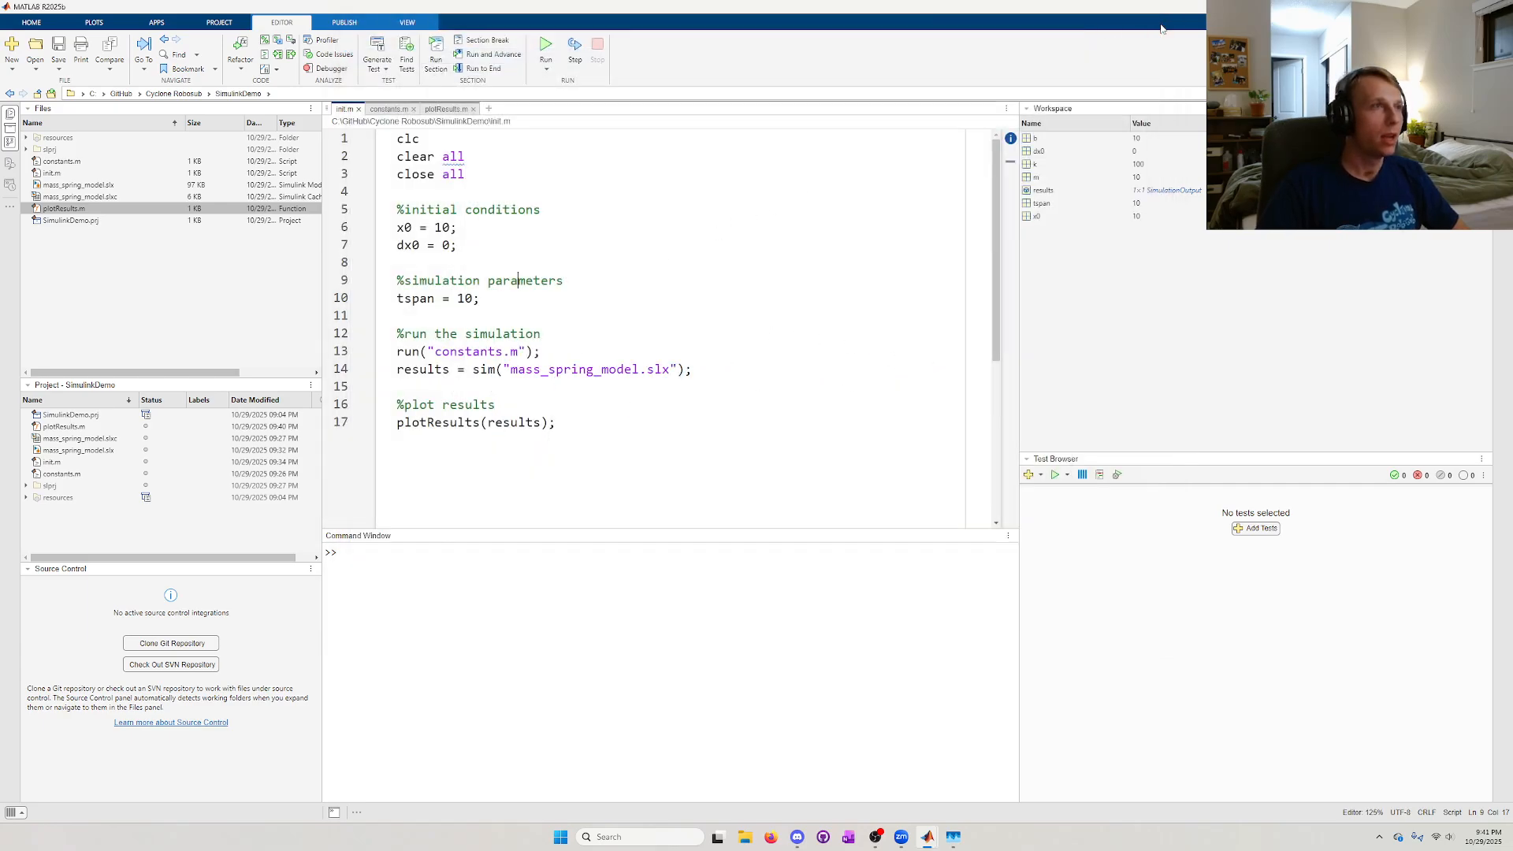
# - Set the damping constant b to 0 in constants.m
pyautogui.click(389, 109)
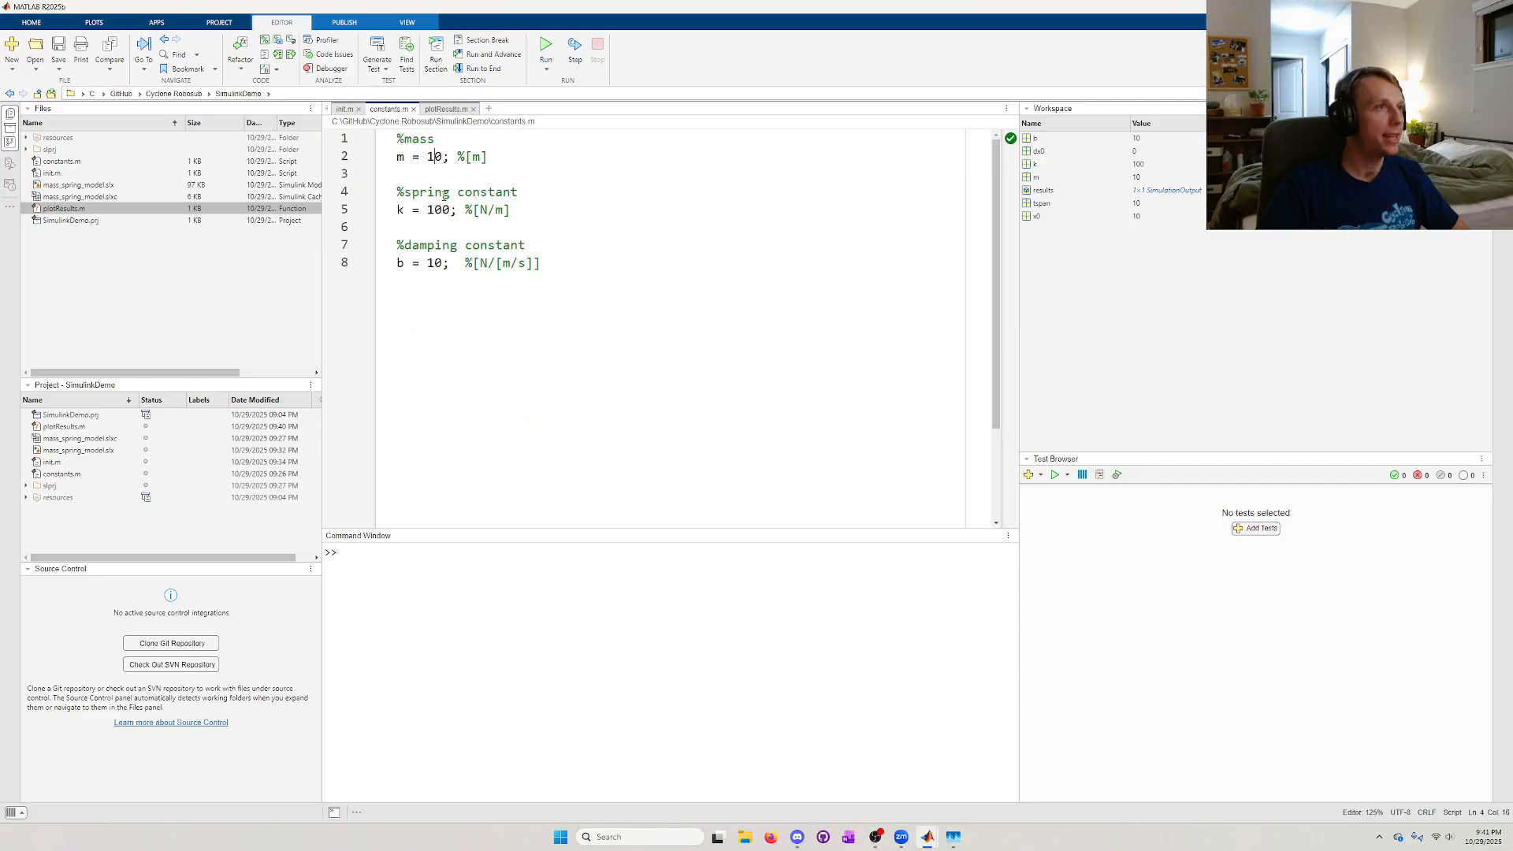
pyautogui.doubleClick(436, 263)
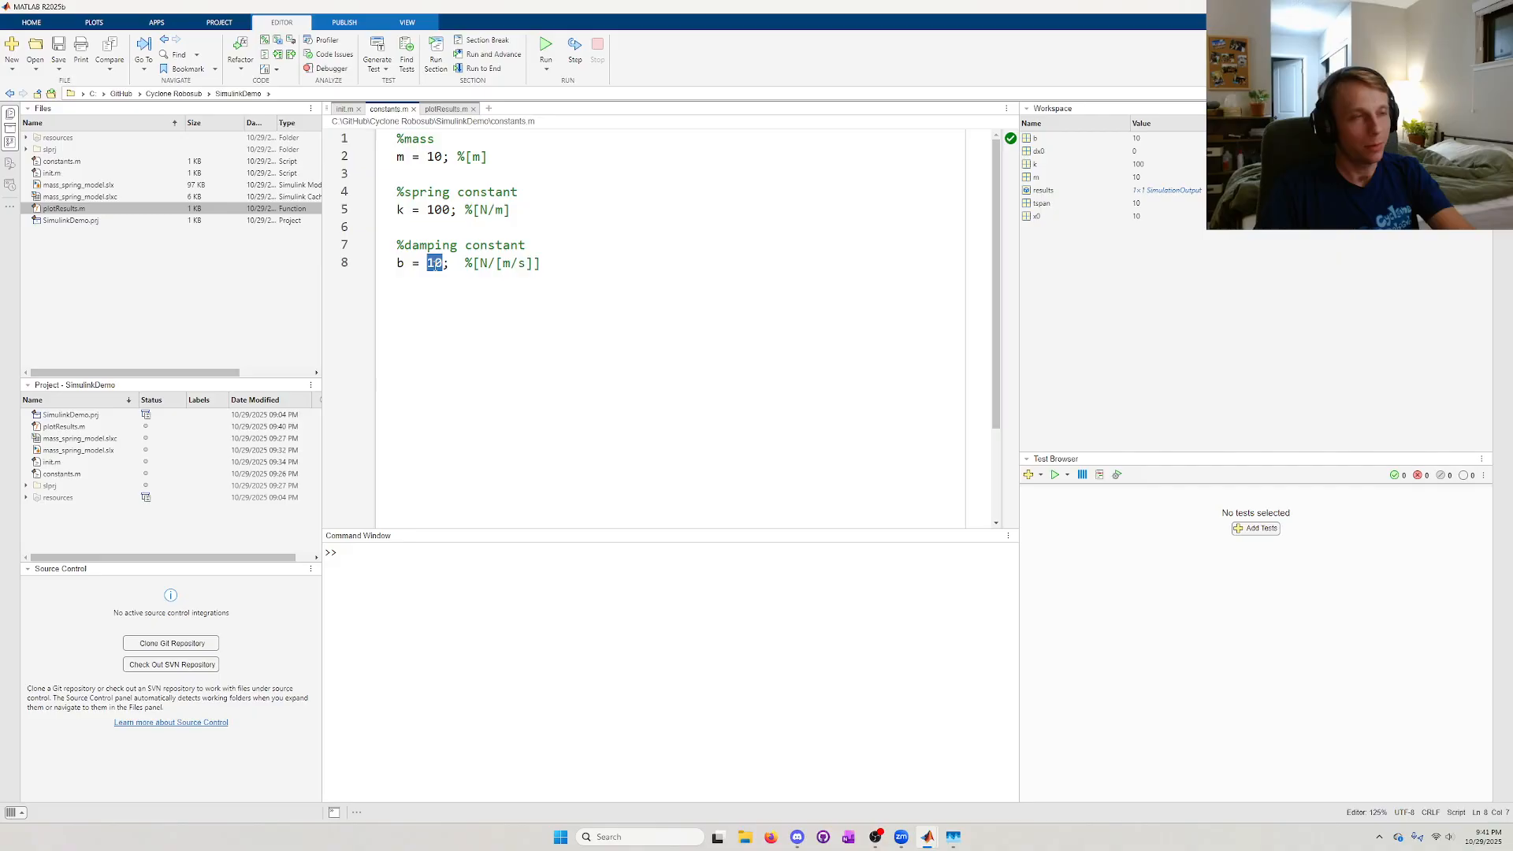
pyautogui.write('0')
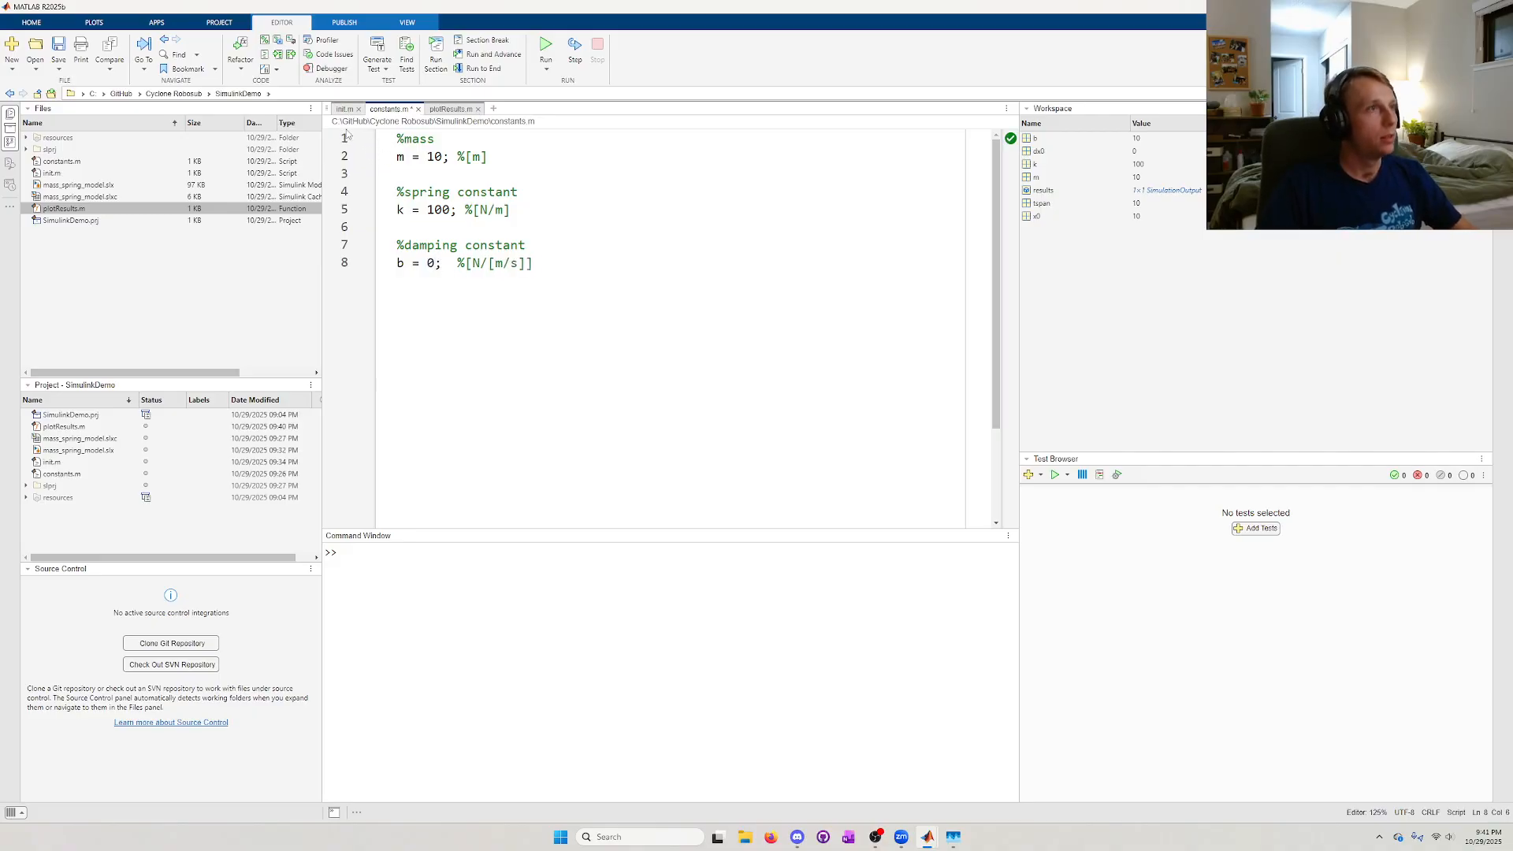
# - Rerun init.m with the changed damping constant, view the position plot in Figure 1, and close the figures window
pyautogui.click(345, 108)
pyautogui.press('F5')
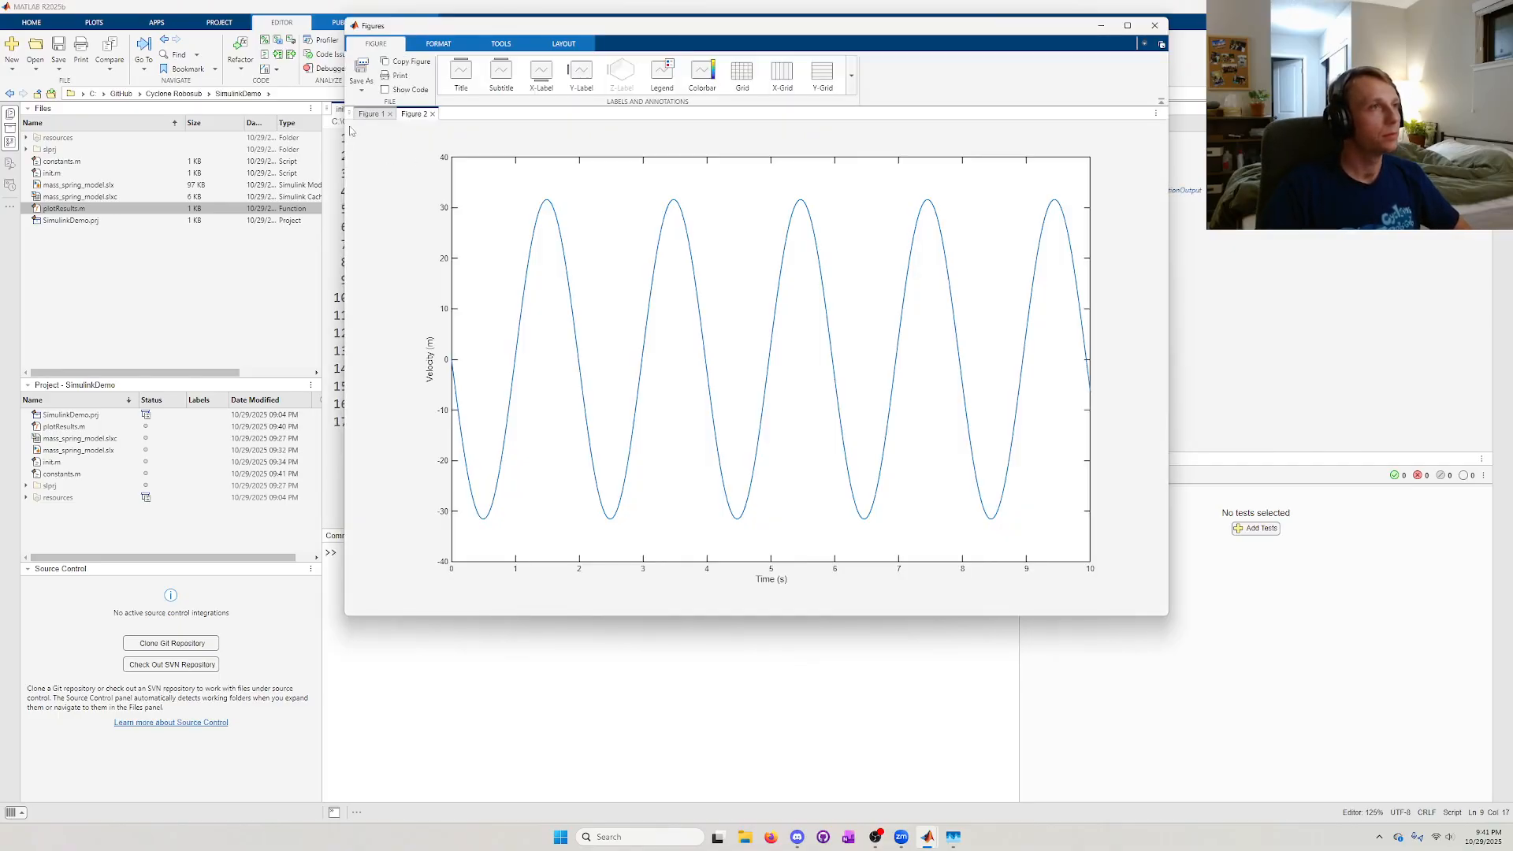
pyautogui.click(370, 115)
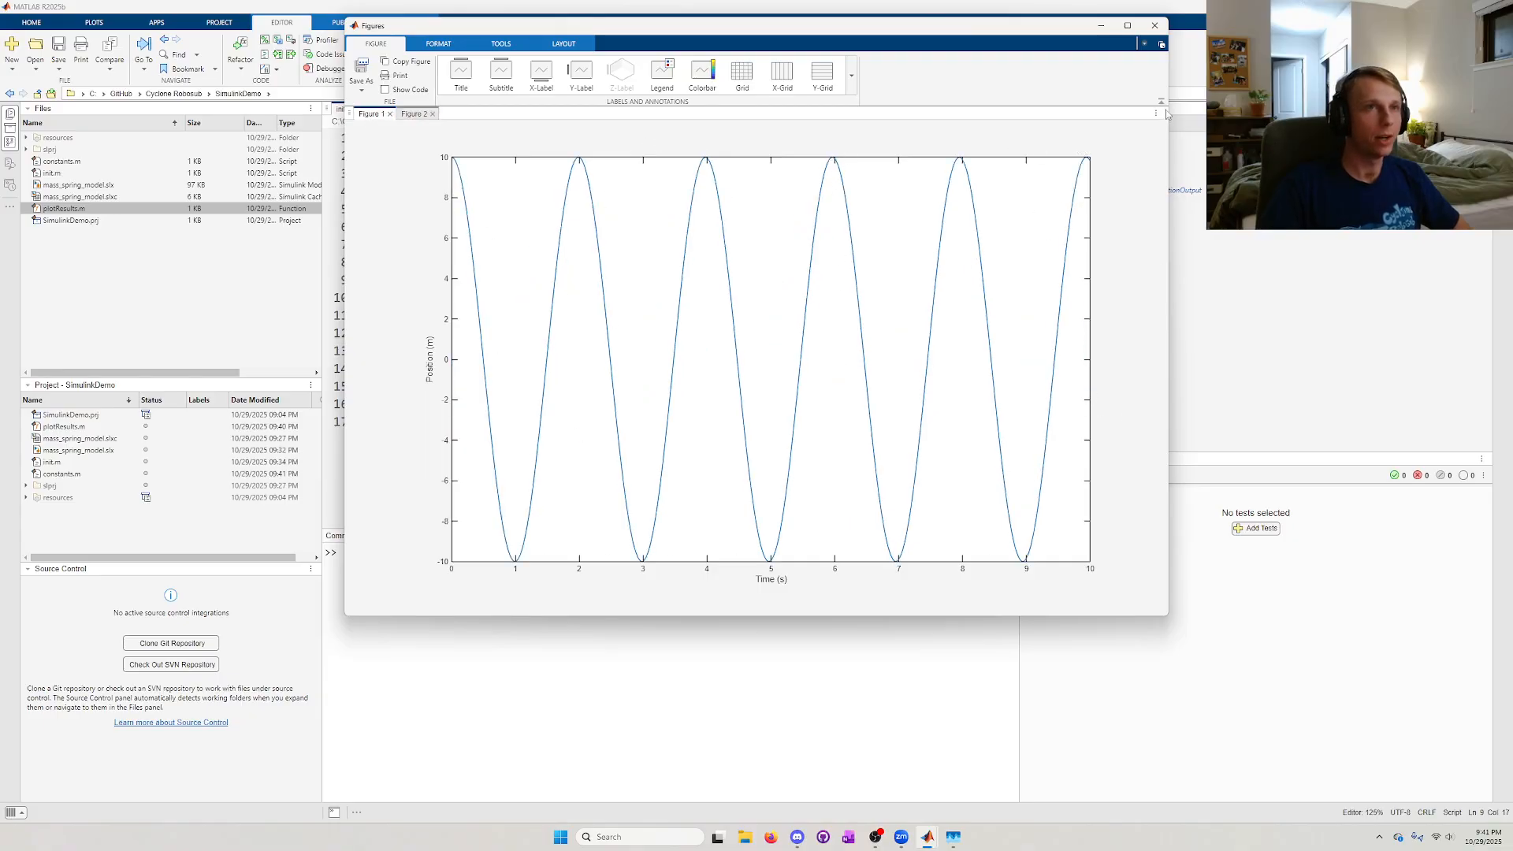
pyautogui.click(1155, 26)
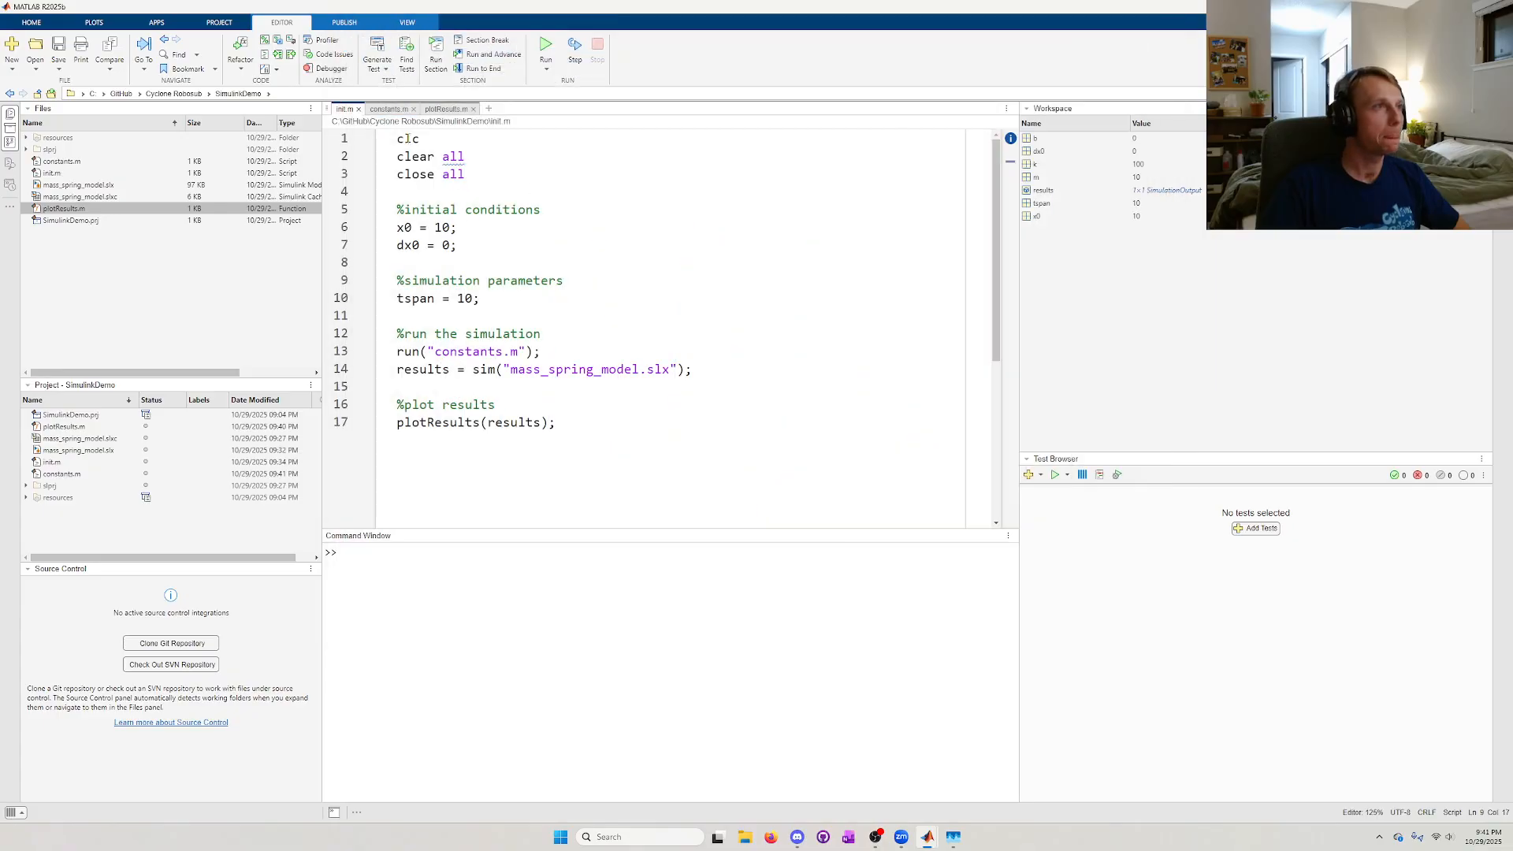
# - In plotResults.m, add title("Velocity vs Time") on a new line below the ylabel of the 'dx' block
pyautogui.click(446, 108)
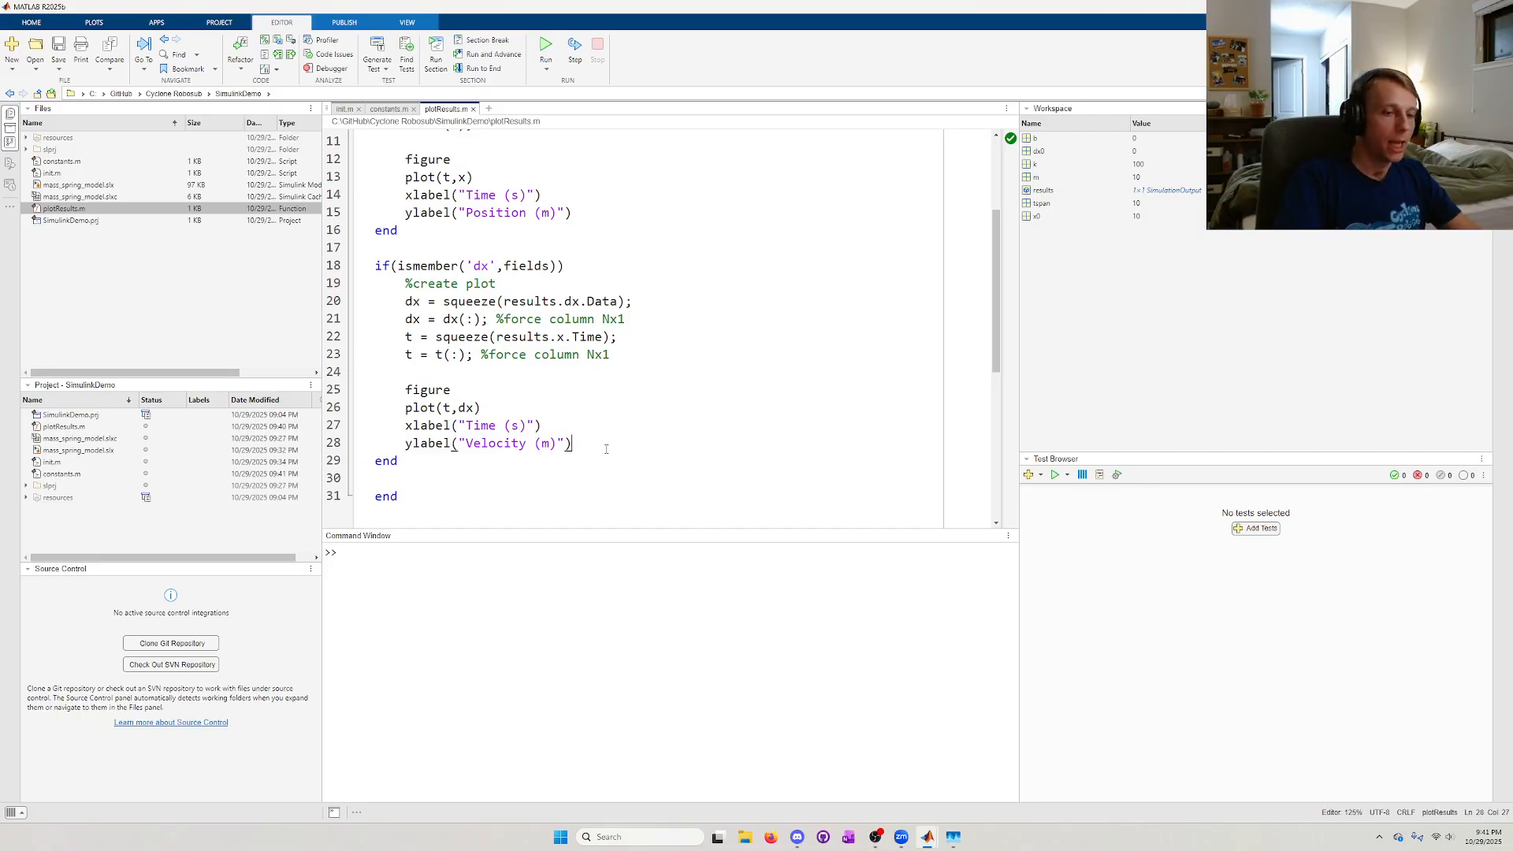
pyautogui.press('Return')
pyautogui.write('title("')
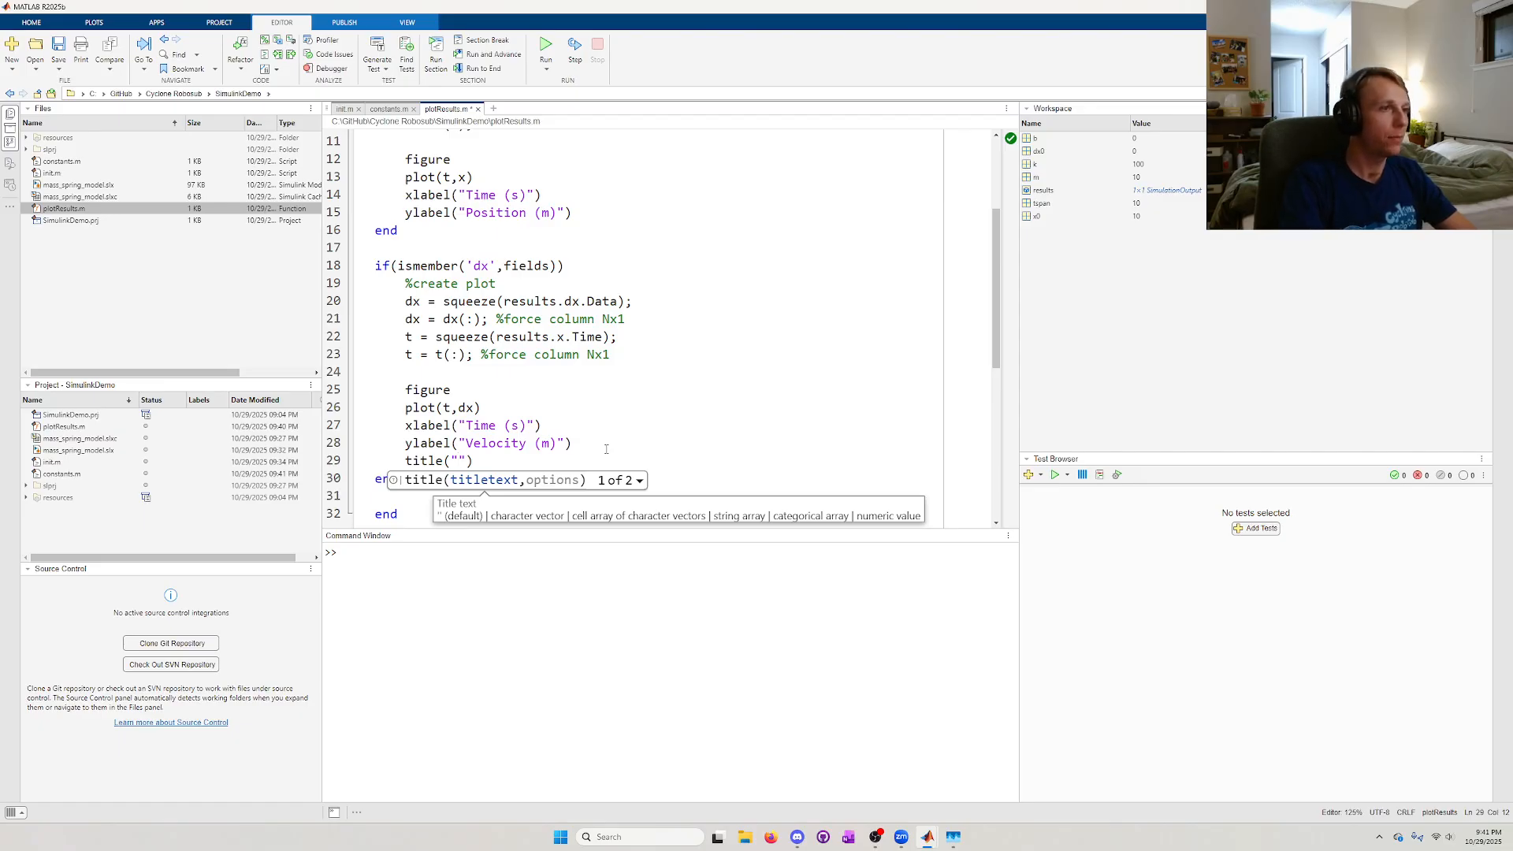
pyautogui.write('Velocit')
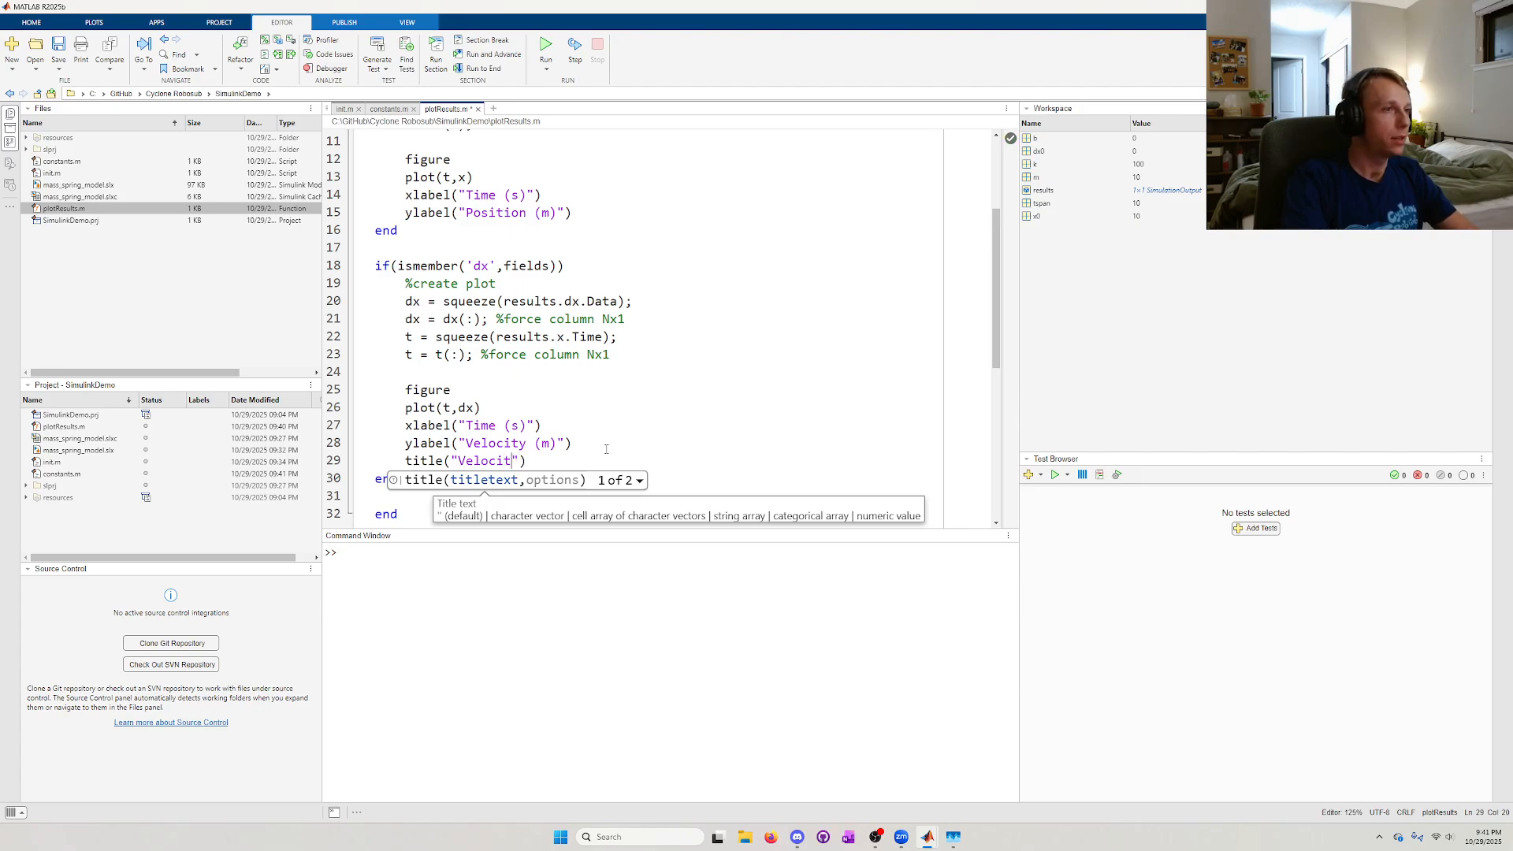
pyautogui.write('y vs Time')
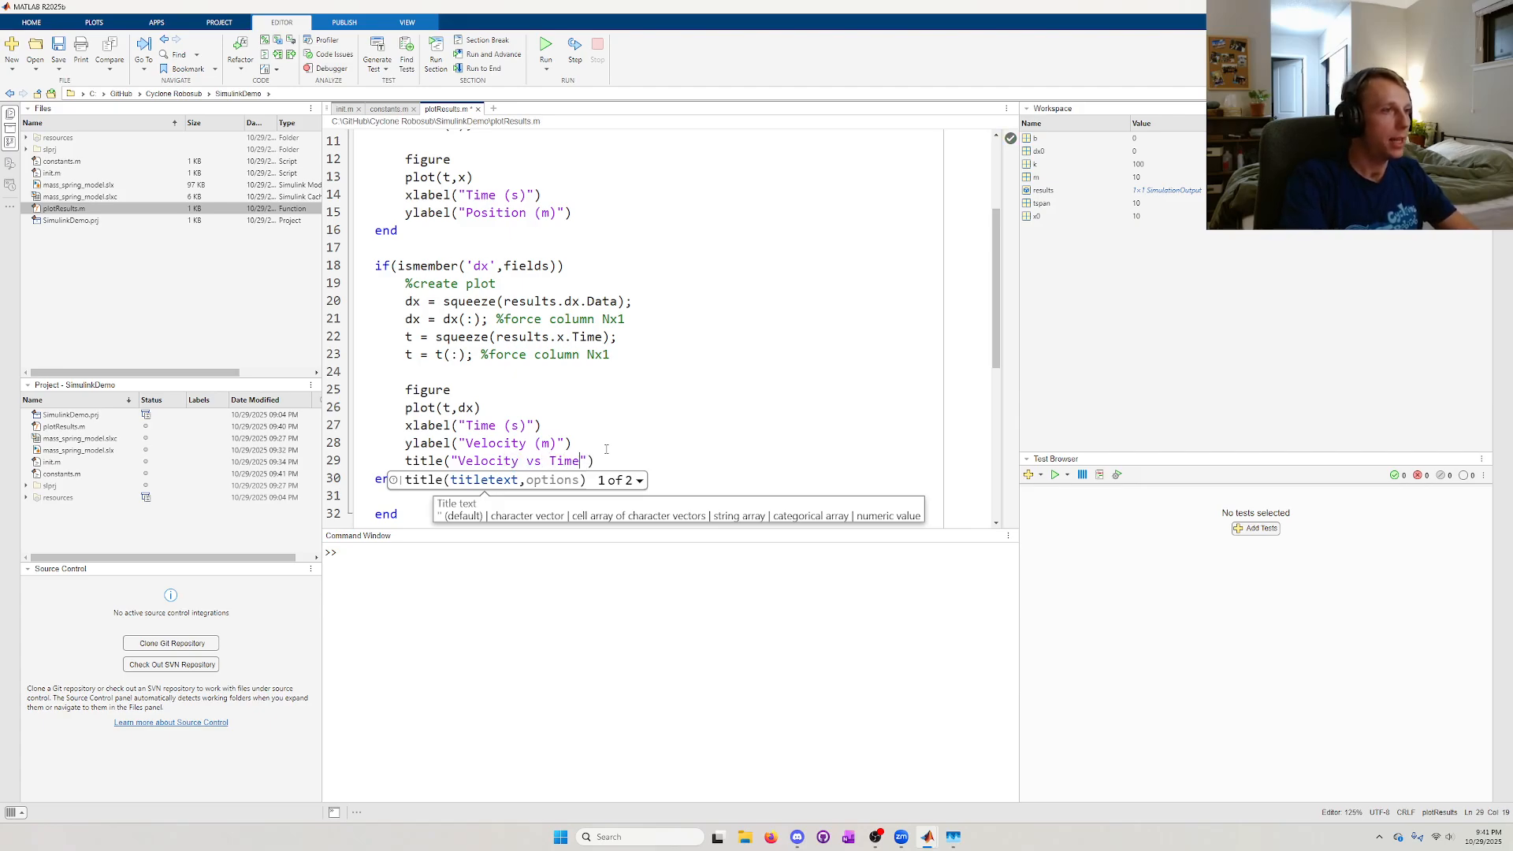
pyautogui.scroll(-1, 544, 405)
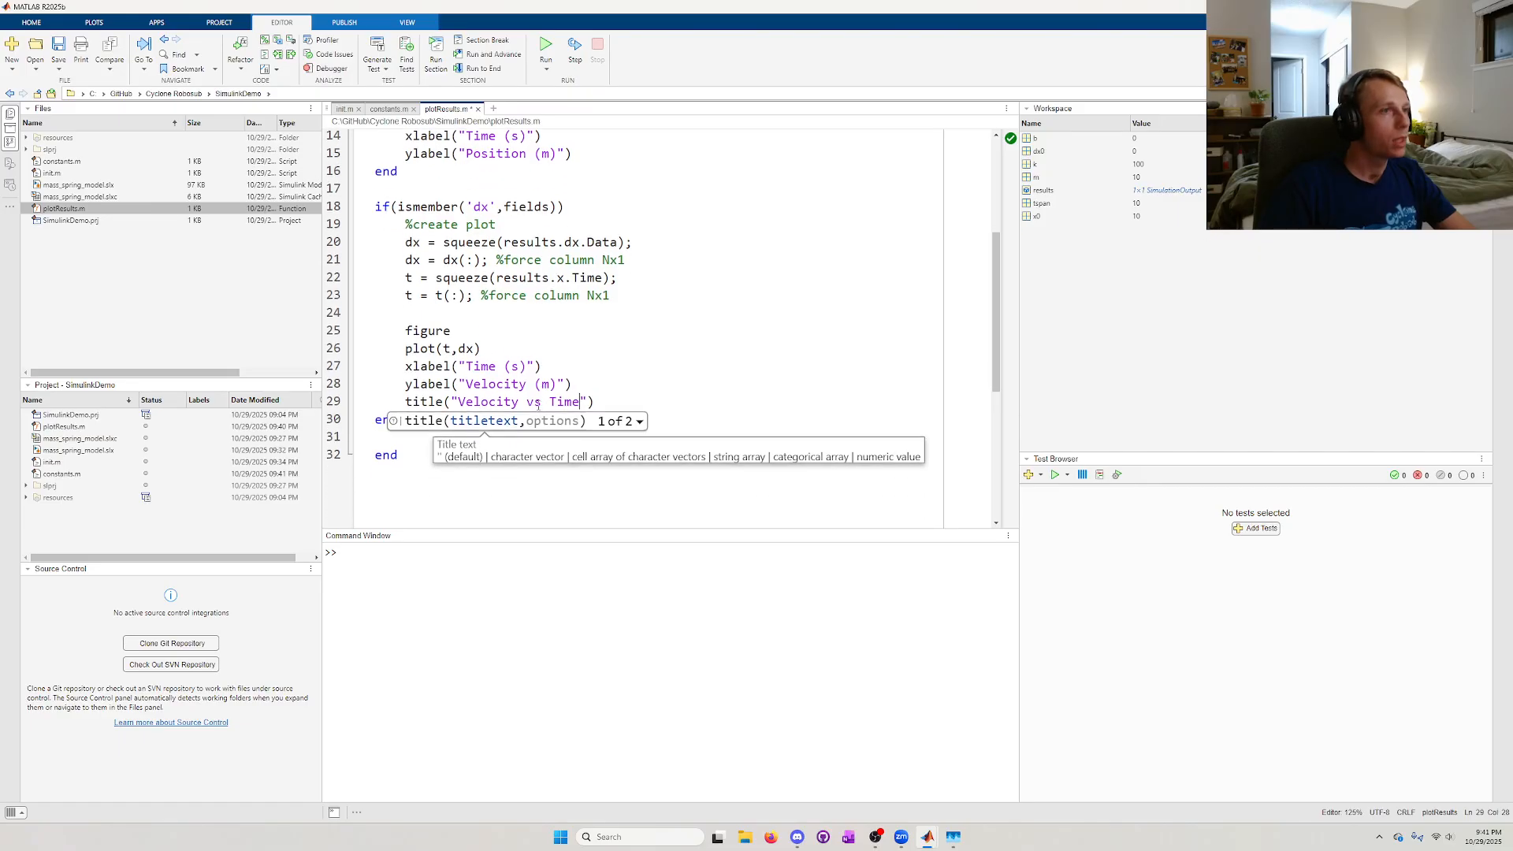
# - In plotResults.m, change the velocity label's unit to (m/s), add title("Position vs Time") below the position ylabel, and save the file
pyautogui.click(551, 384)
pyautogui.write('/s')
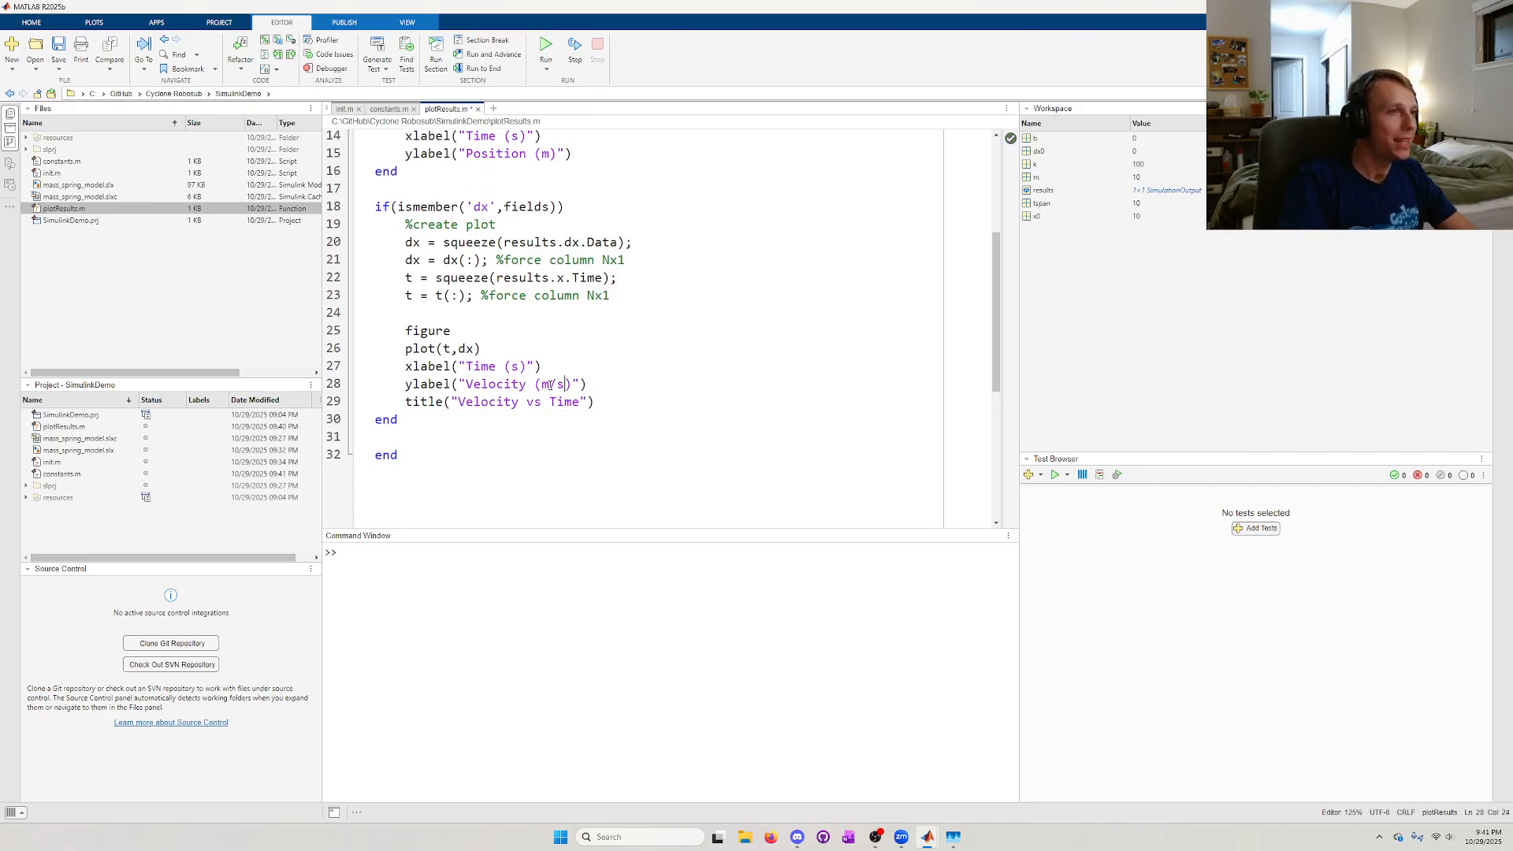
pyautogui.scroll(2, 549, 331)
pyautogui.click(575, 269)
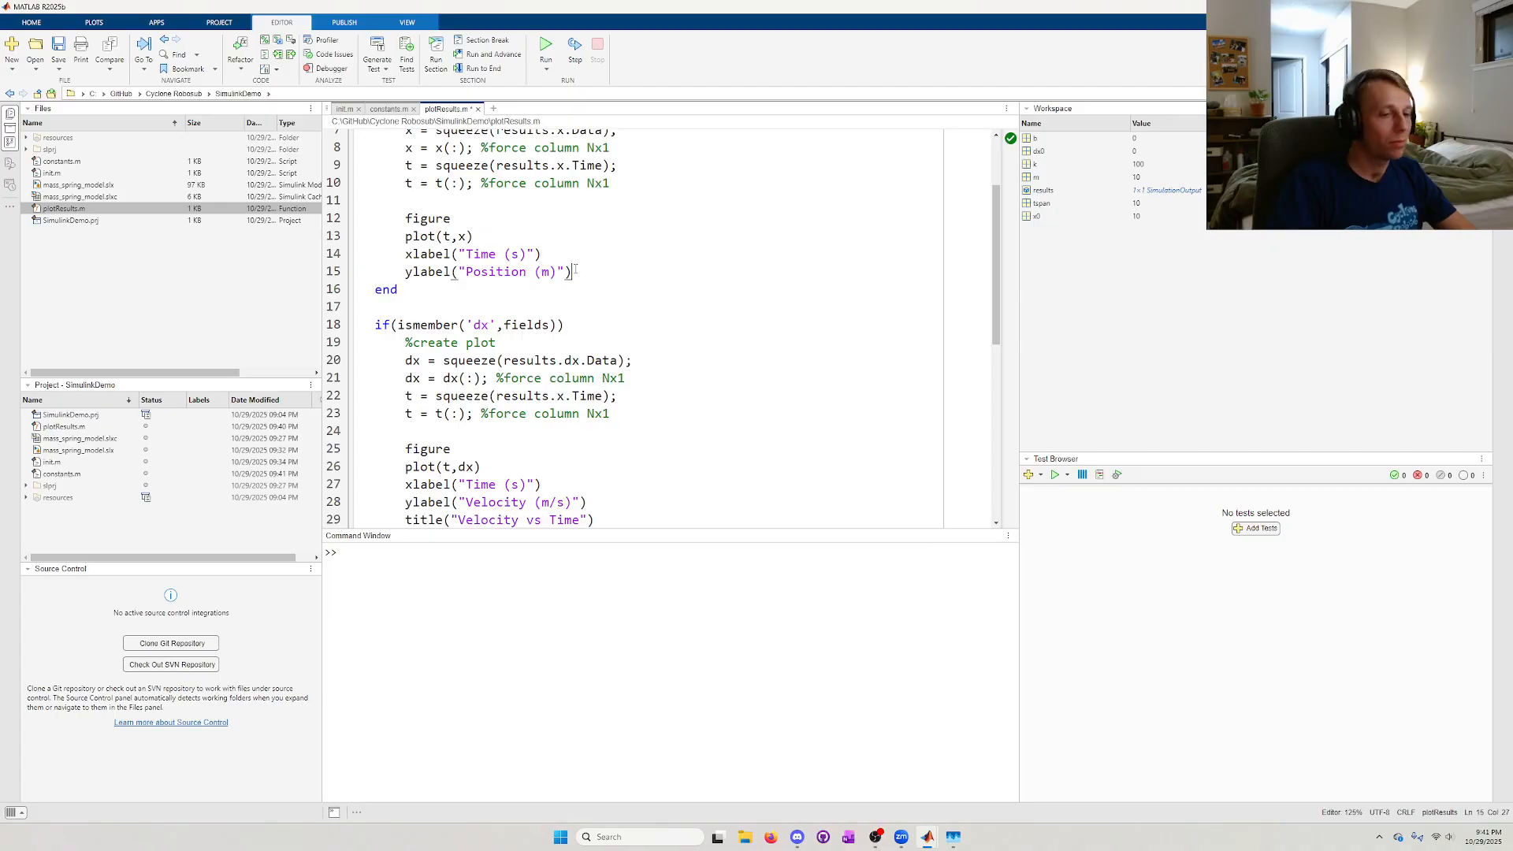
pyautogui.press('Return')
pyautogui.write('title(')
pyautogui.write('"Position vs ')
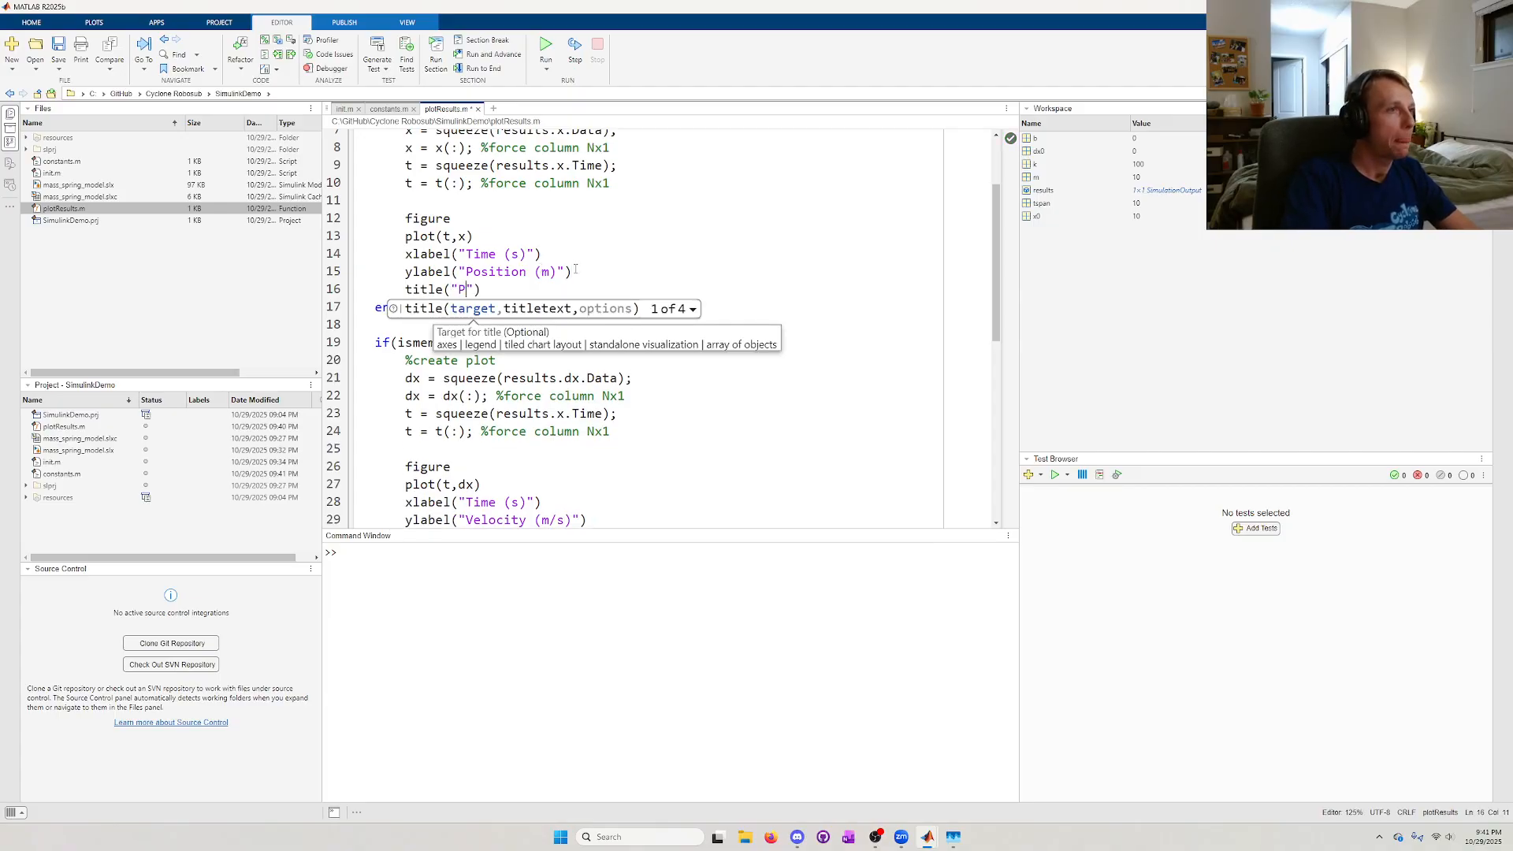
pyautogui.write('Time')
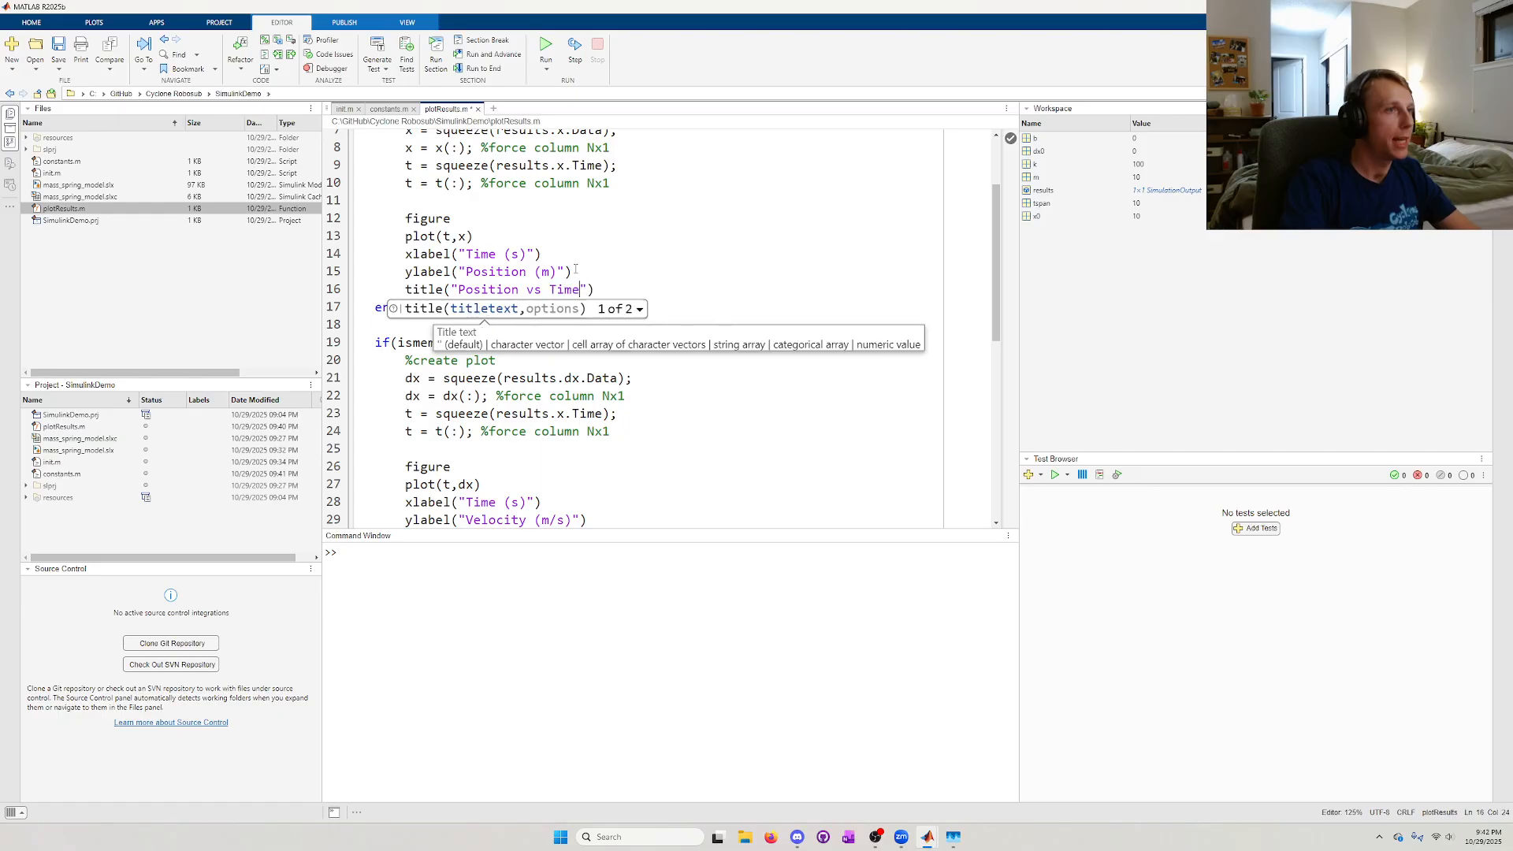
pyautogui.click(575, 269)
pyautogui.hotkey('ctrl', 's')
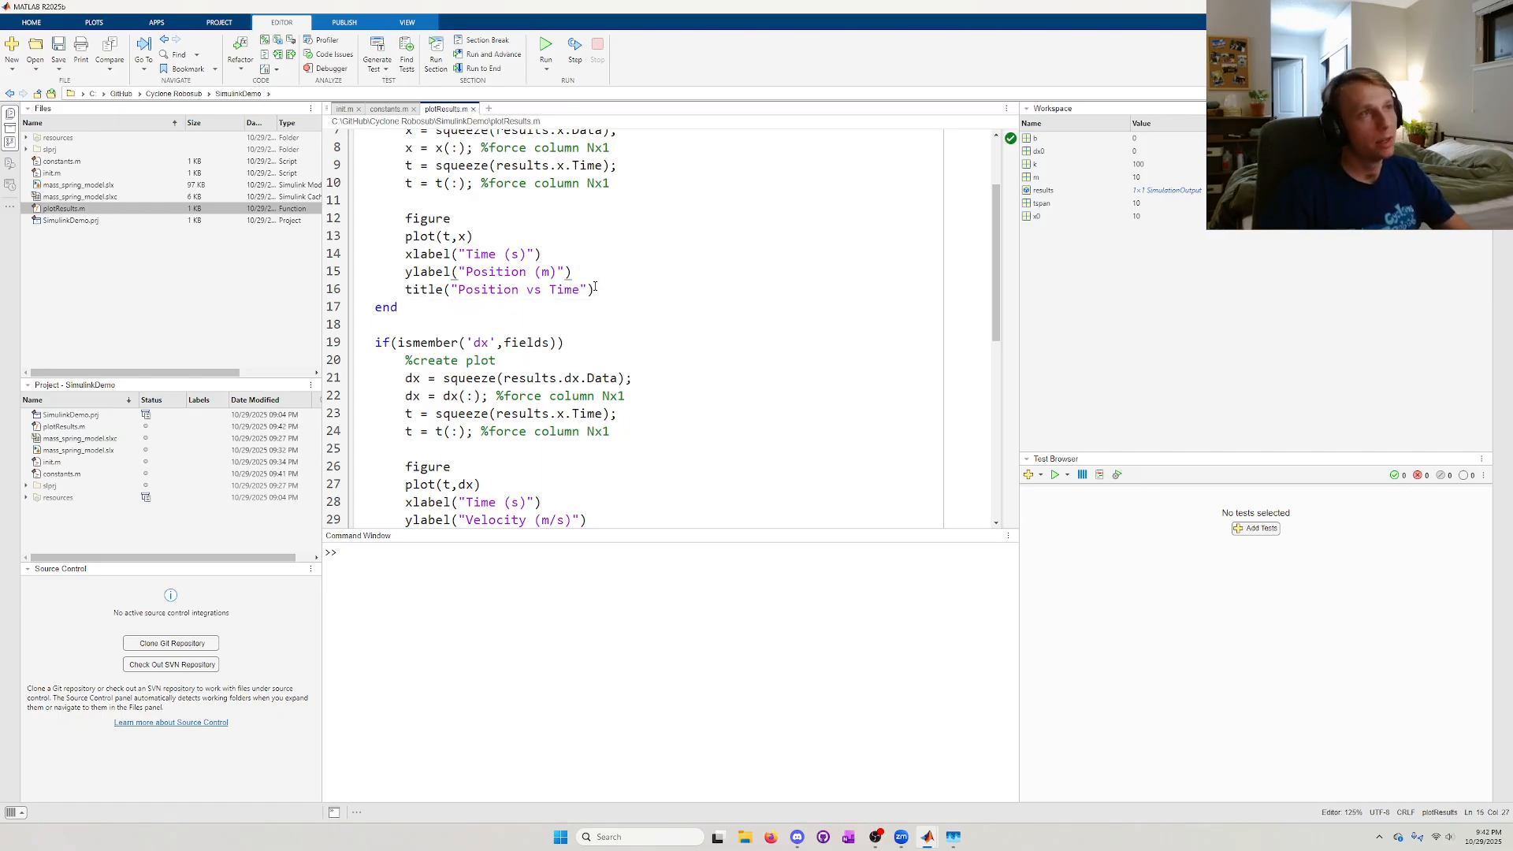
# - Set the damping constant b to 10 in constants.m and save the file
pyautogui.click(388, 109)
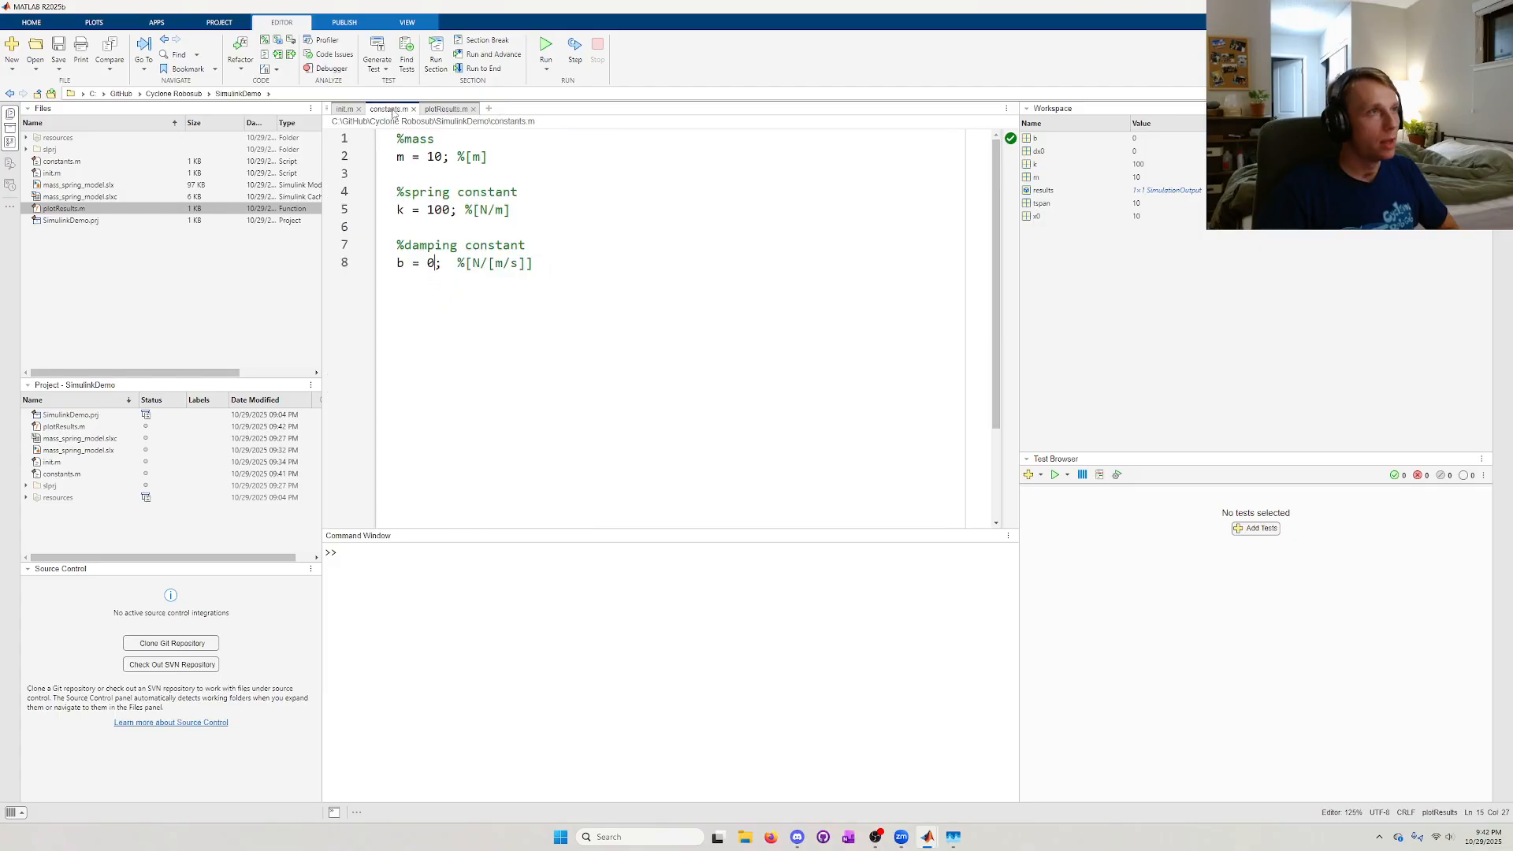
pyautogui.doubleClick(430, 263)
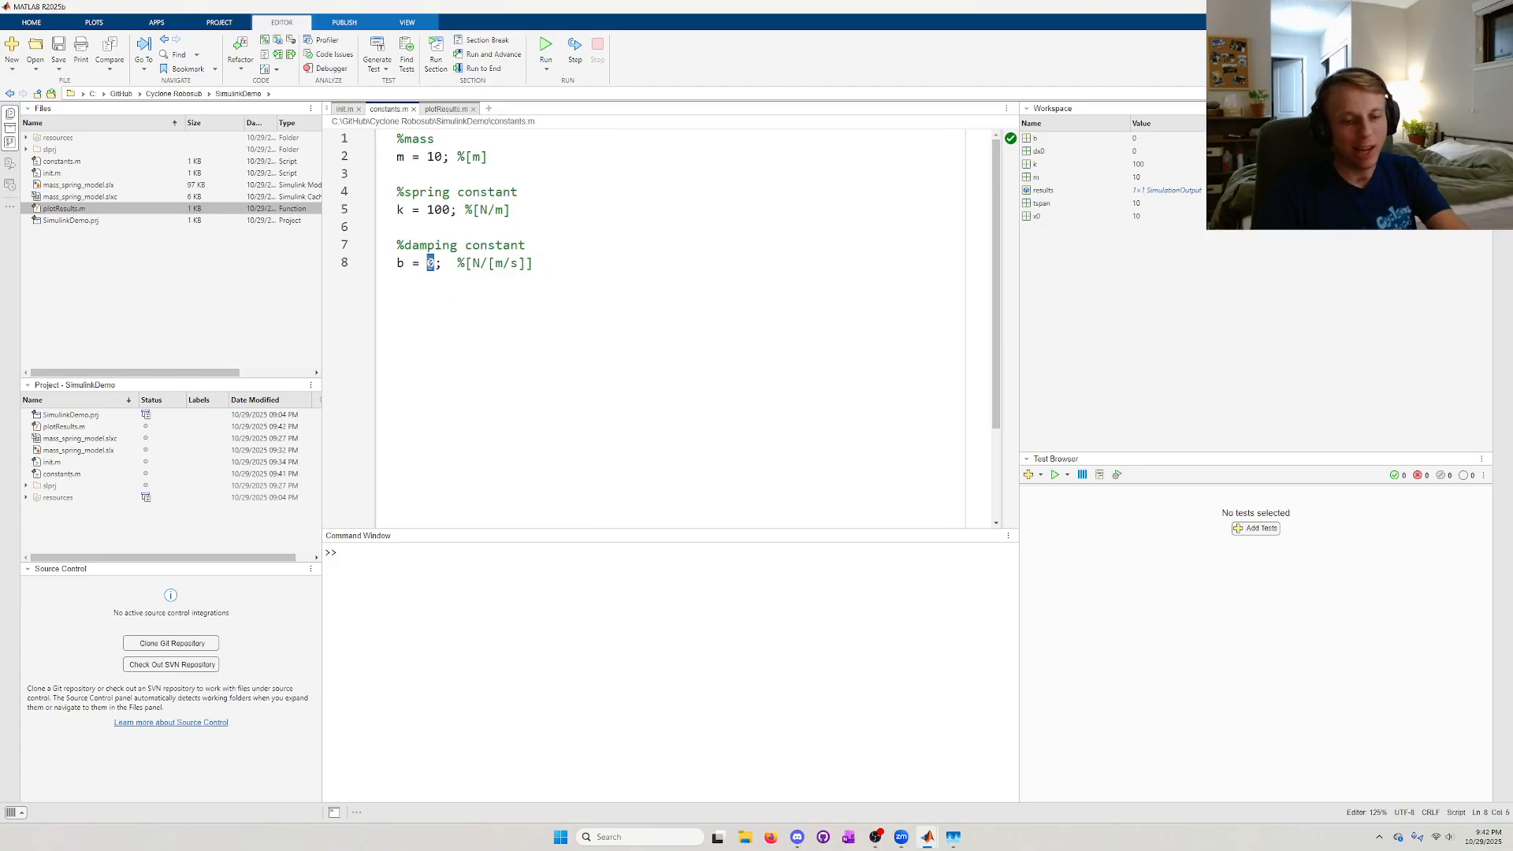
pyautogui.write('10')
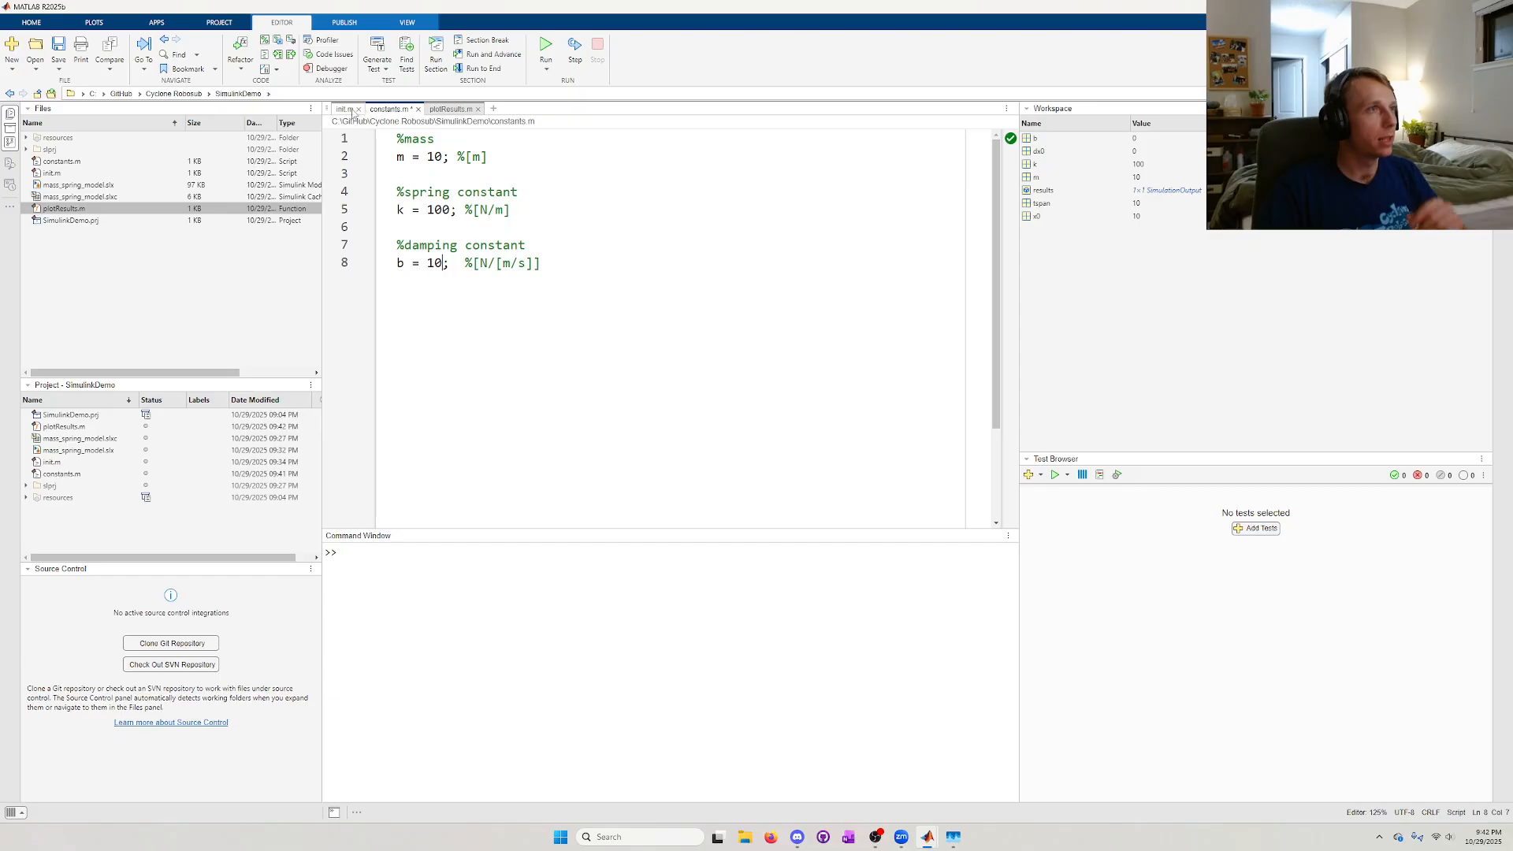
pyautogui.hotkey('ctrl', 's')
# - Run init.m with the new damping constant, view the velocity plot, and close the figures window
pyautogui.click(345, 109)
pyautogui.press('F5')
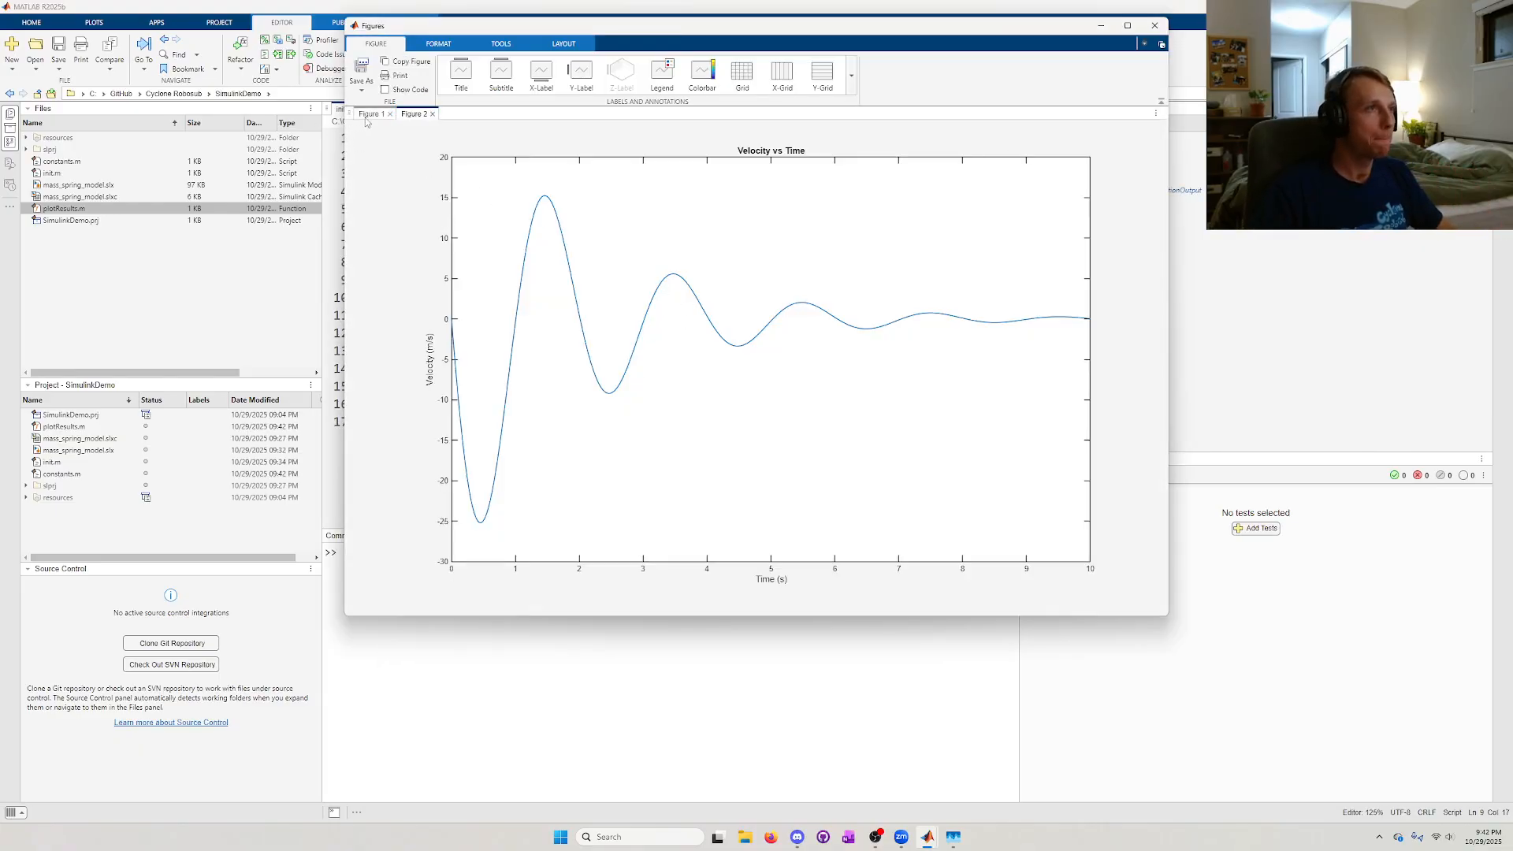
pyautogui.click(1154, 25)
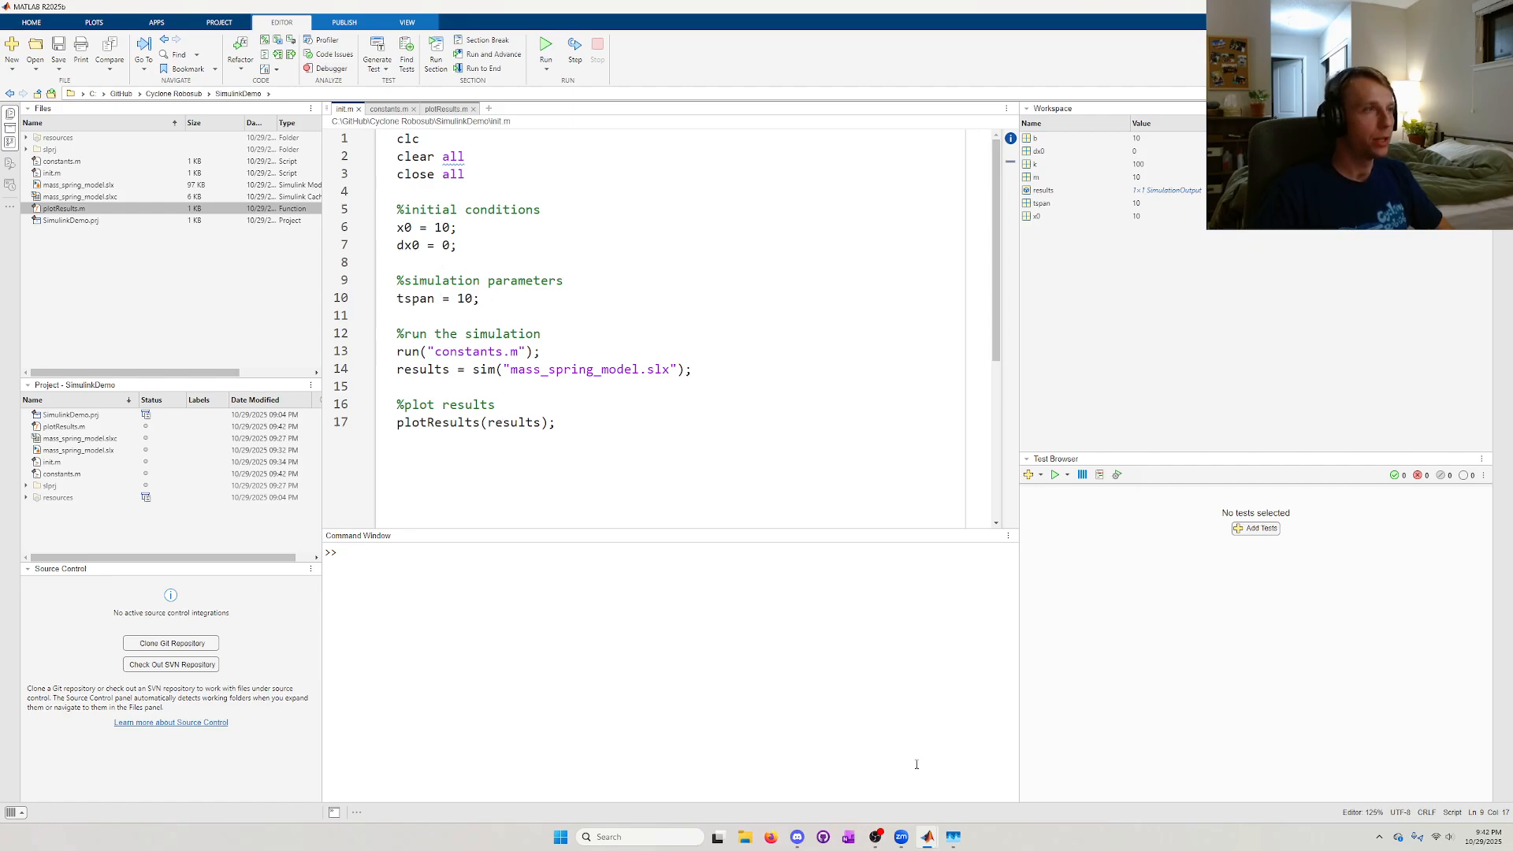
pyautogui.moveTo(271, 295); pyautogui.dragTo(67, 139)
pyautogui.click(179, 277)
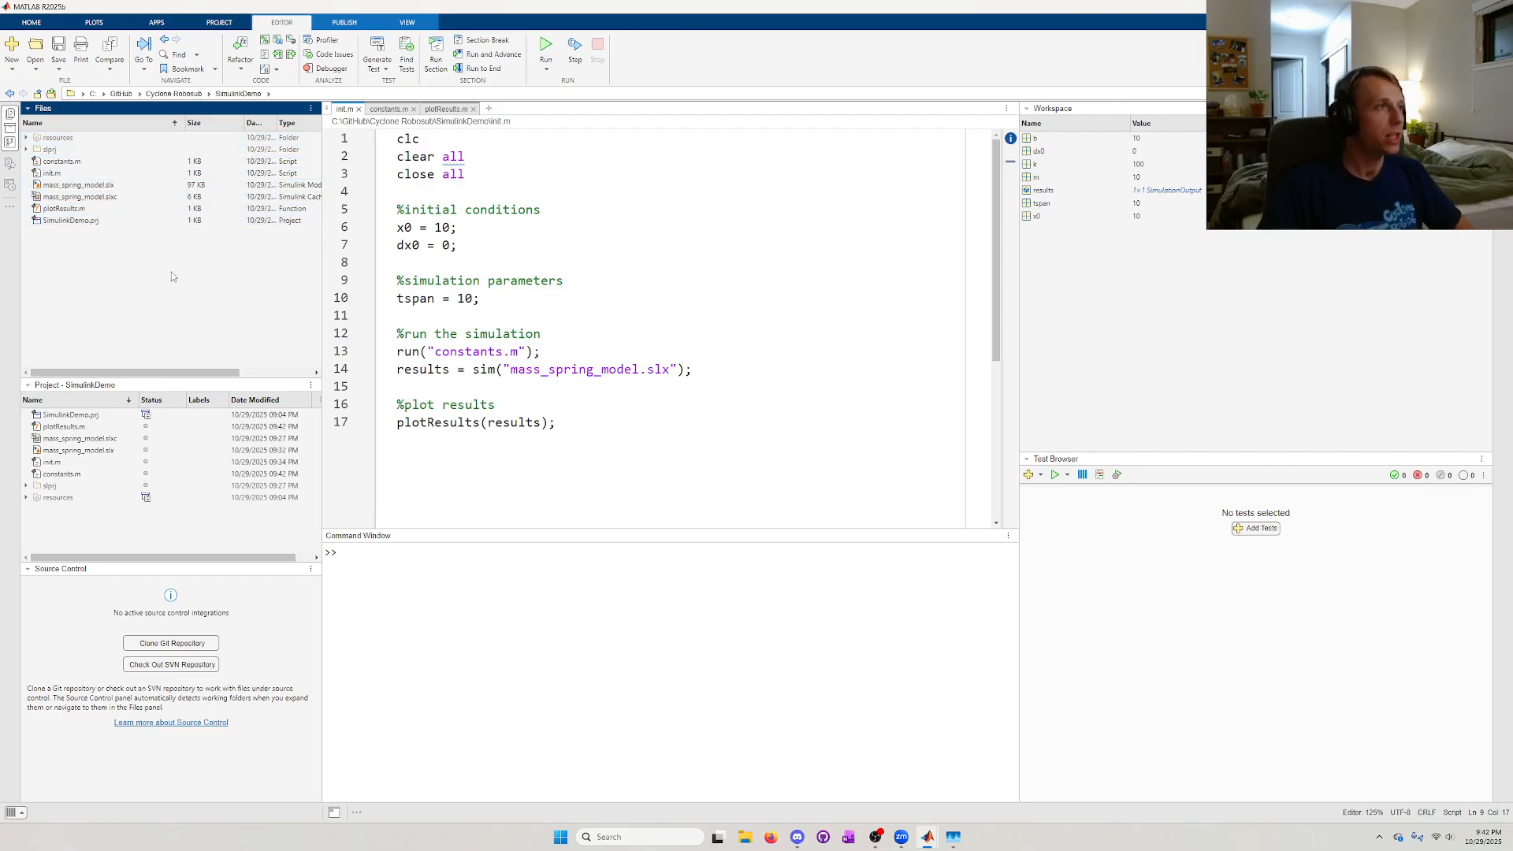
pyautogui.moveTo(162, 276); pyautogui.dragTo(66, 140)
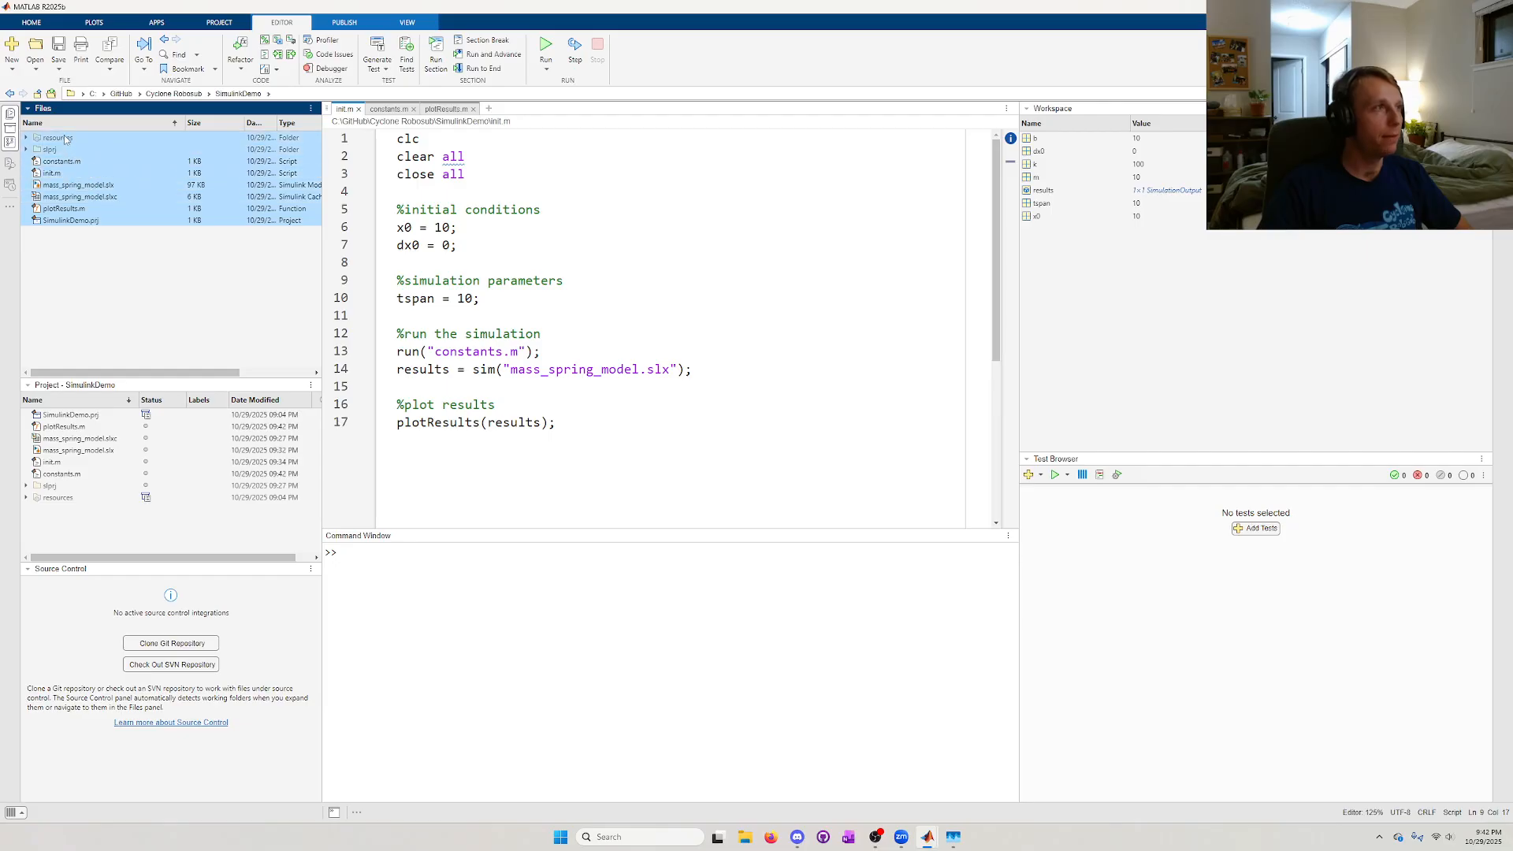
pyautogui.click(93, 252)
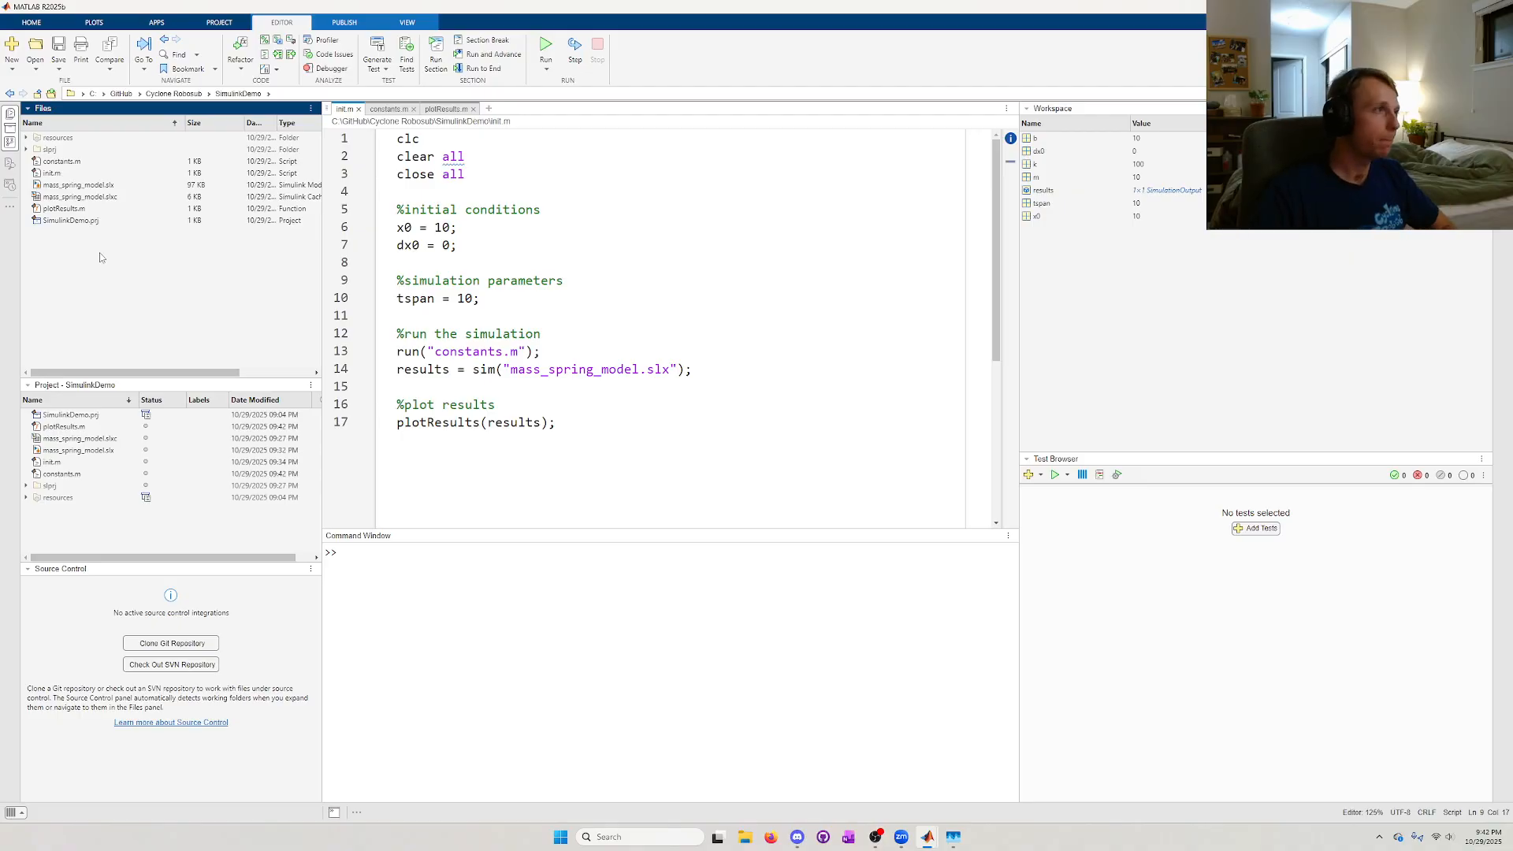
# - Create a new folder named src in the SimulinkDemo project folder
pyautogui.rightClick(67, 248)
pyautogui.moveTo(92, 272)
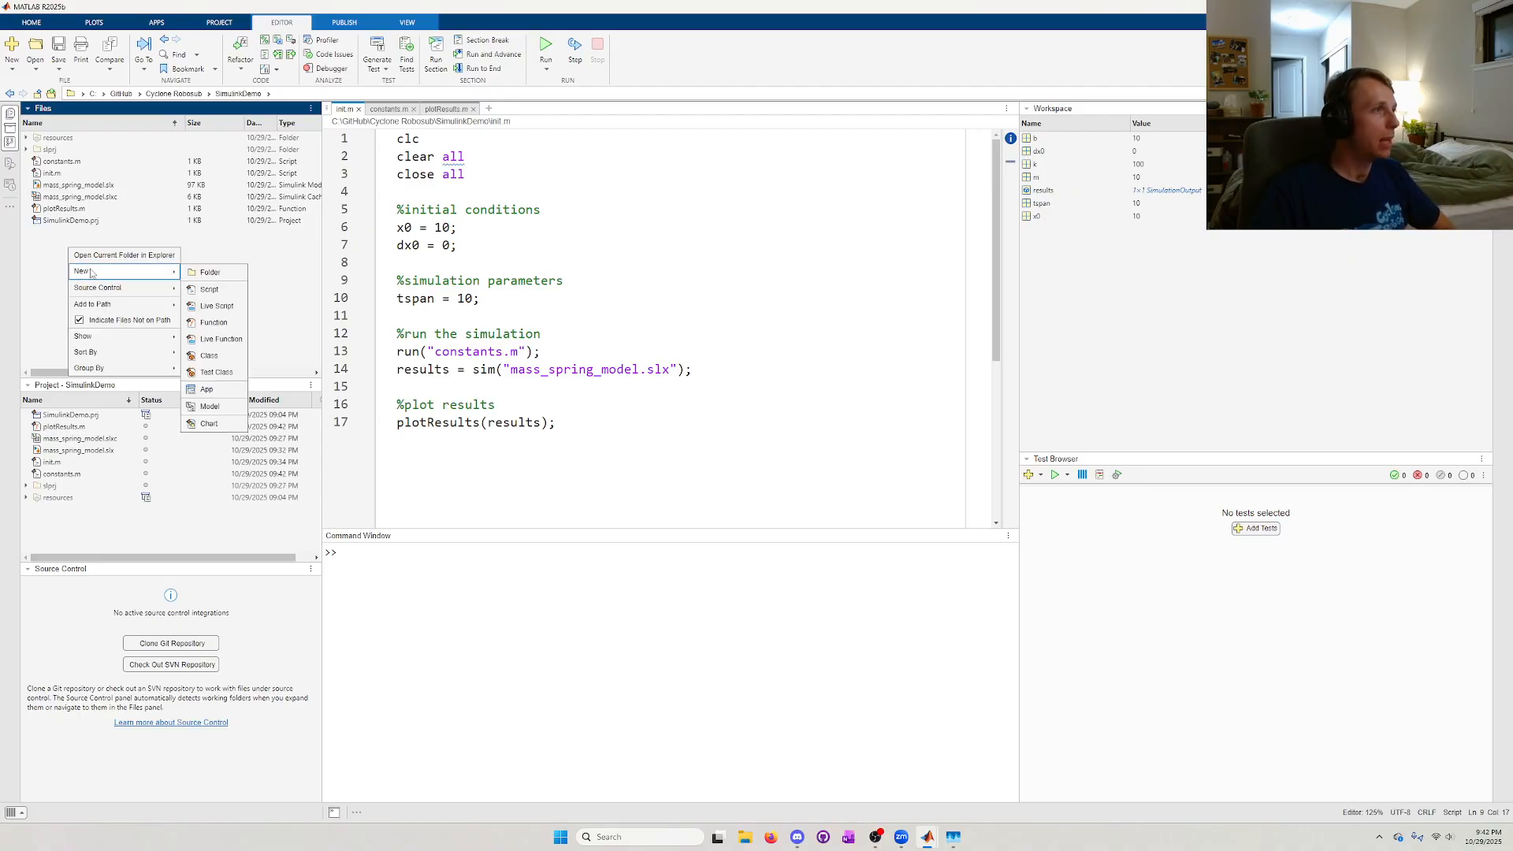
pyautogui.click(202, 271)
pyautogui.write('src')
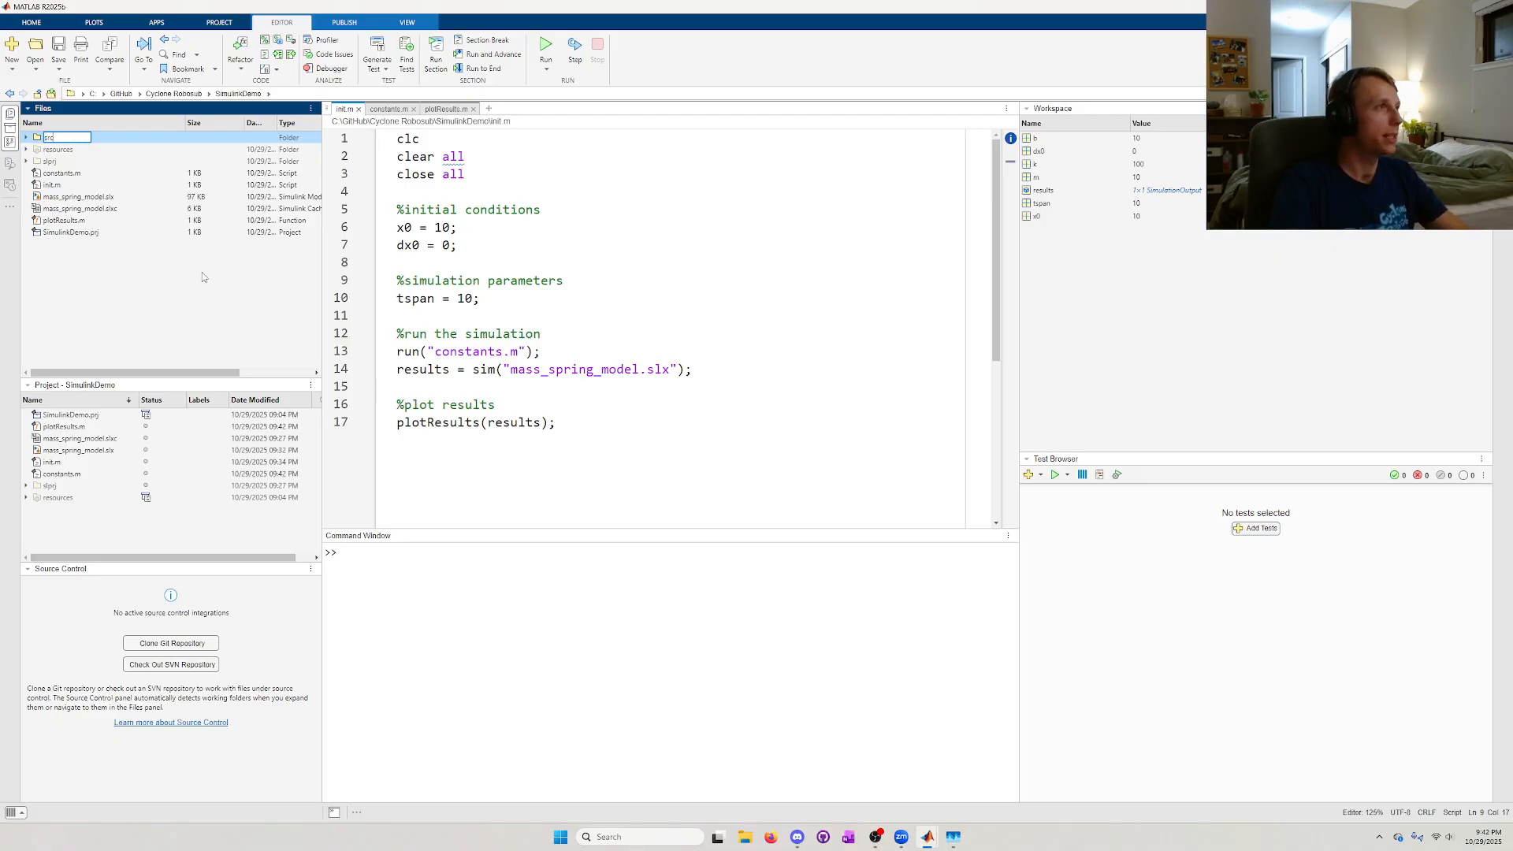
pyautogui.press('Return')
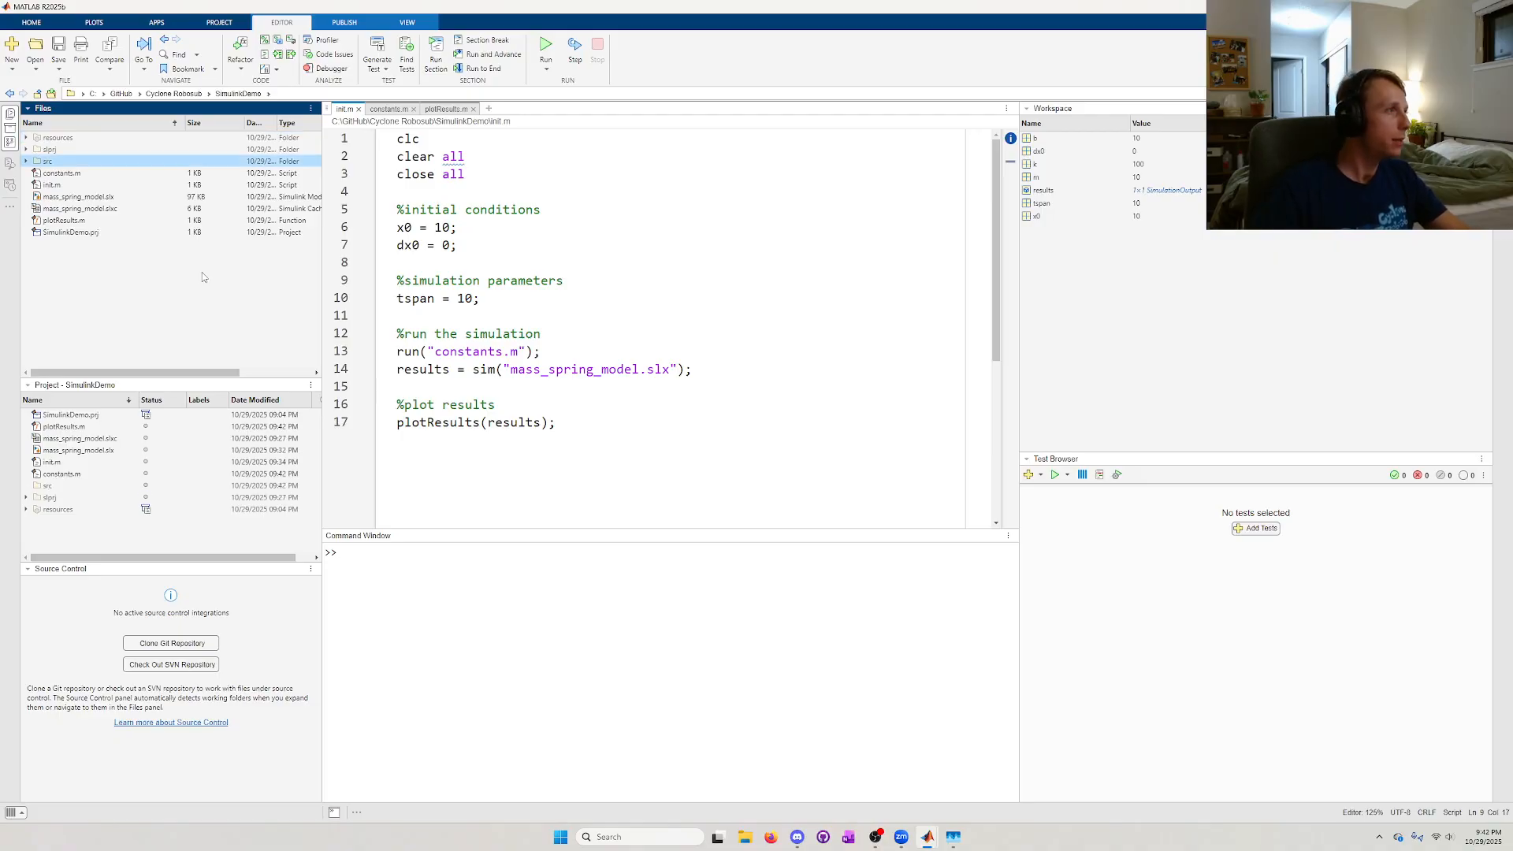
# - Move constants.m, init.m, mass_spring_model.slx and plotResults.m together into the src folder
pyautogui.click(70, 174)
pyautogui.keyDown('ctrl'); pyautogui.click(76, 186); pyautogui.keyUp('ctrl')
pyautogui.keyDown('ctrl'); pyautogui.click(85, 197); pyautogui.keyUp('ctrl')
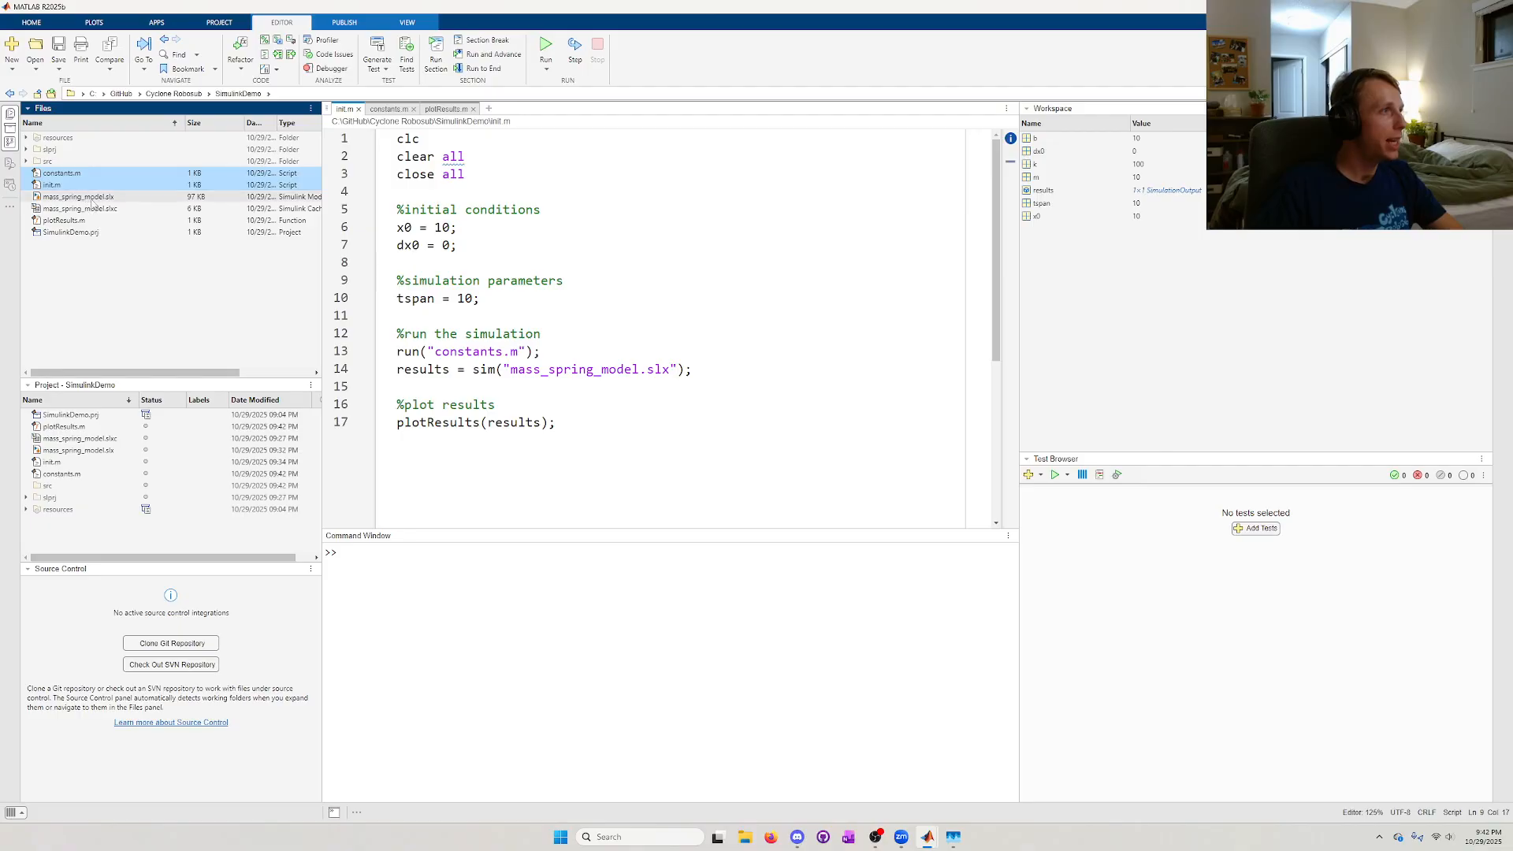
pyautogui.keyDown('ctrl'); pyautogui.click(65, 221); pyautogui.keyUp('ctrl')
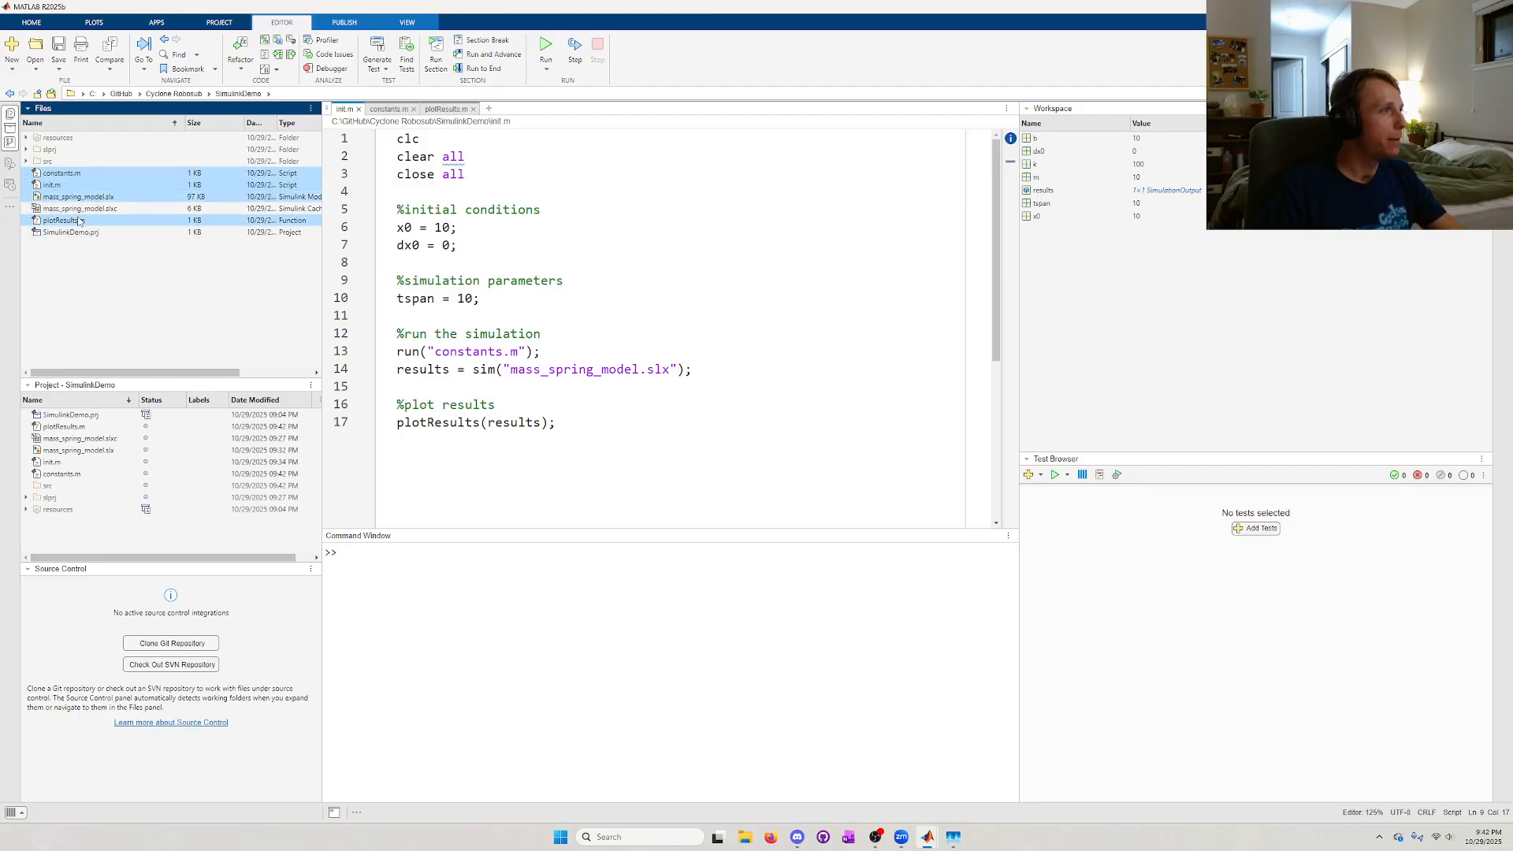
pyautogui.moveTo(83, 189); pyautogui.dragTo(63, 165)
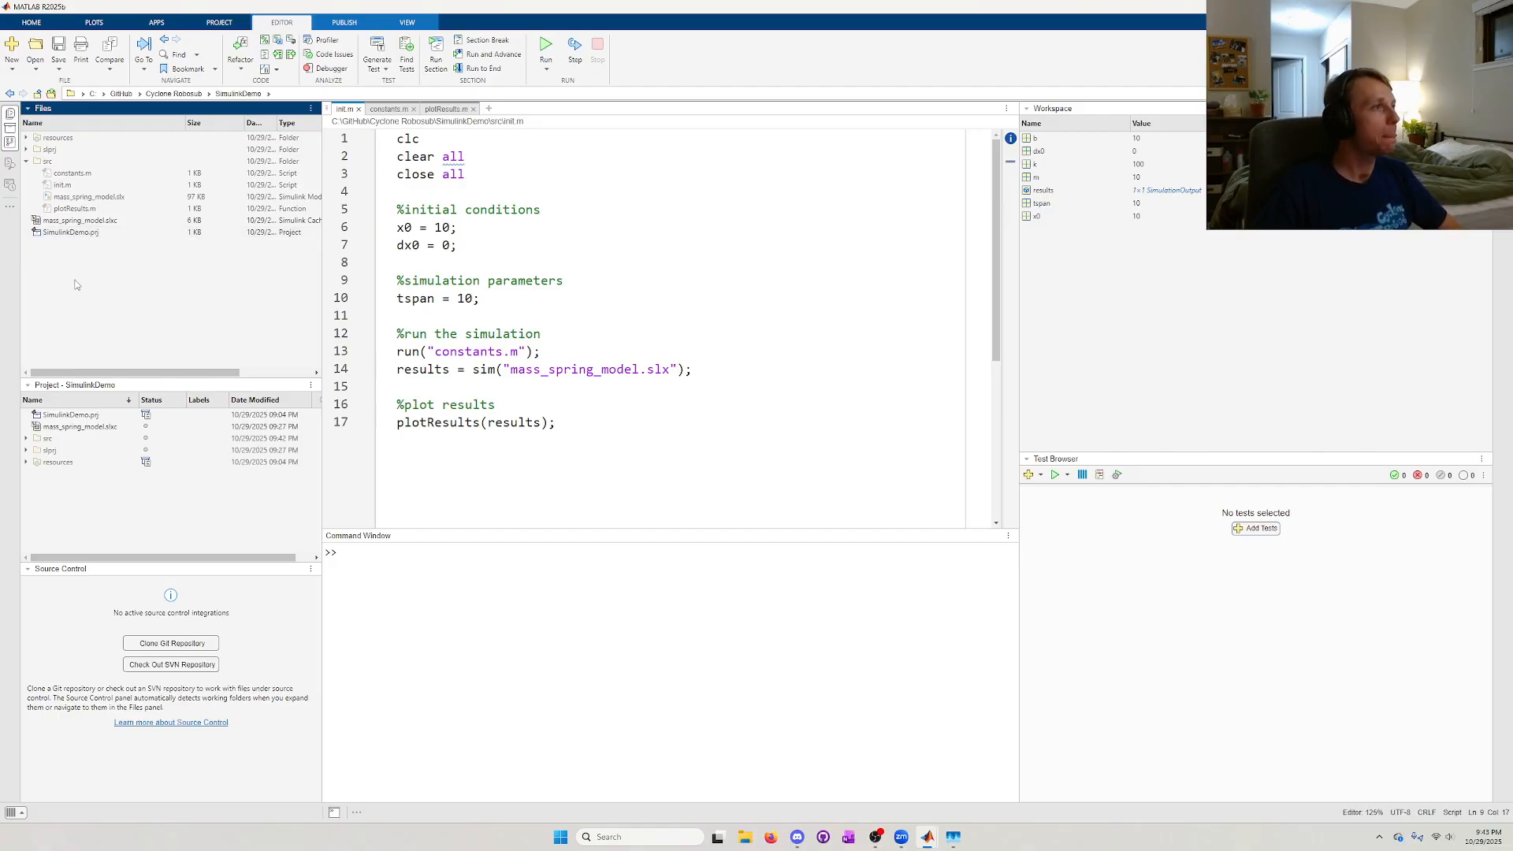
# - Widen the file list and delete the mass_spring_model.slxc Simulink cache file from the project folder
pyautogui.click(92, 222)
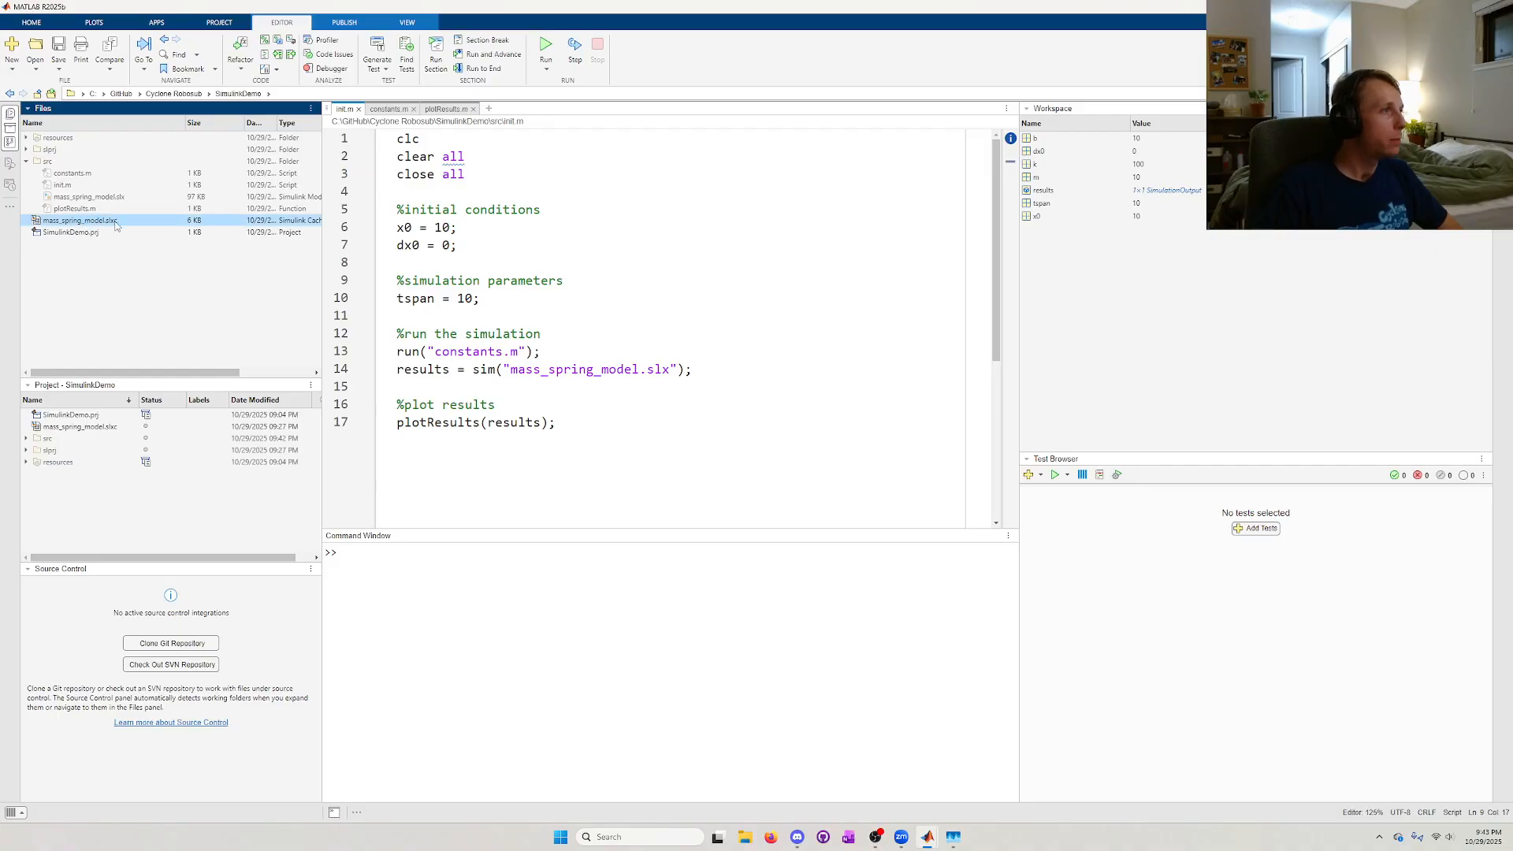
pyautogui.click(120, 287)
pyautogui.moveTo(322, 233); pyautogui.dragTo(368, 233)
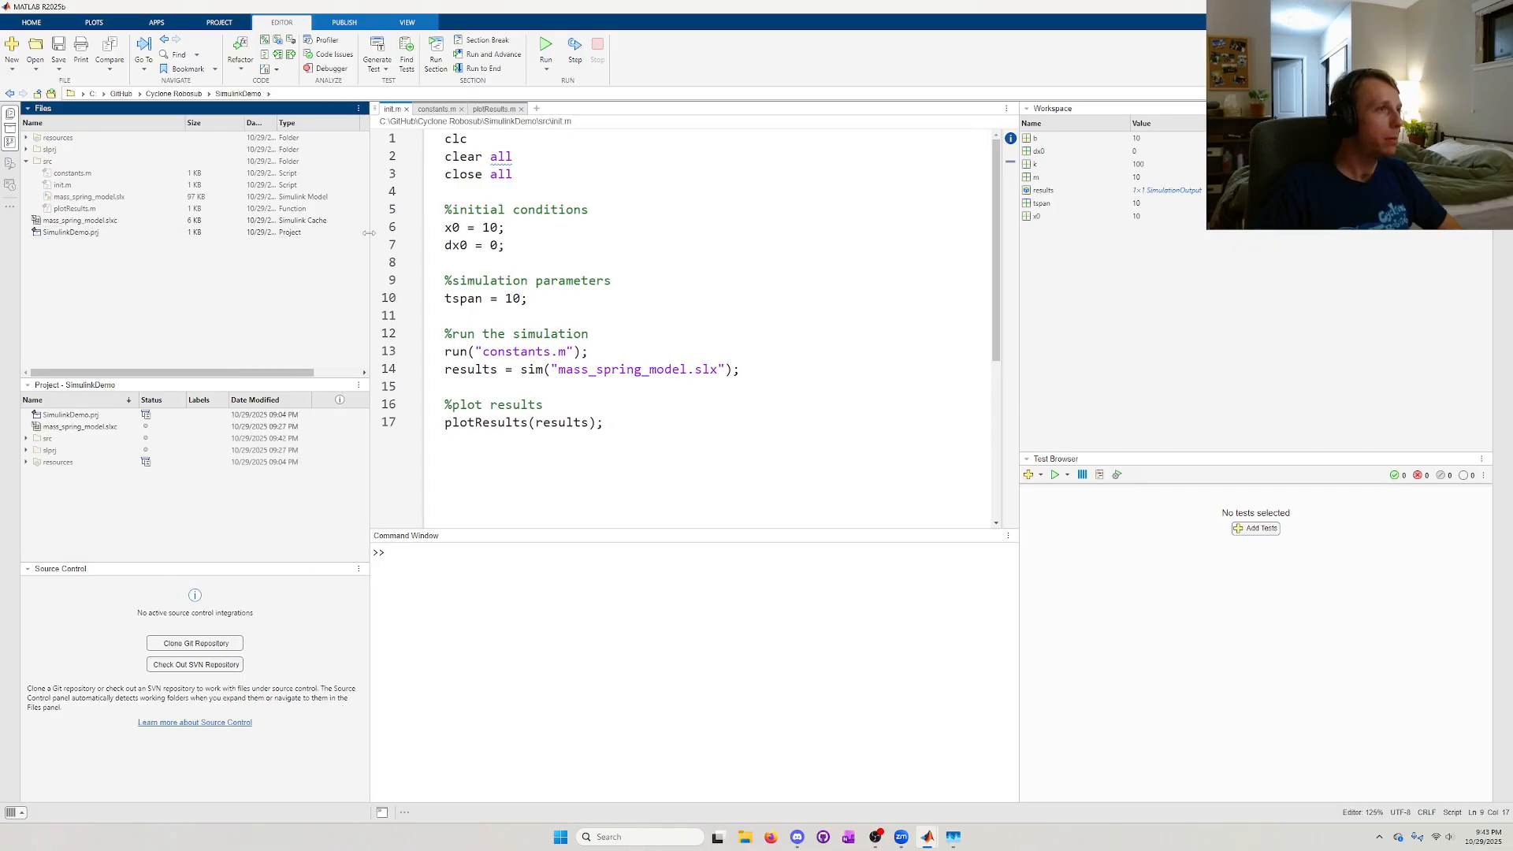
pyautogui.click(194, 220)
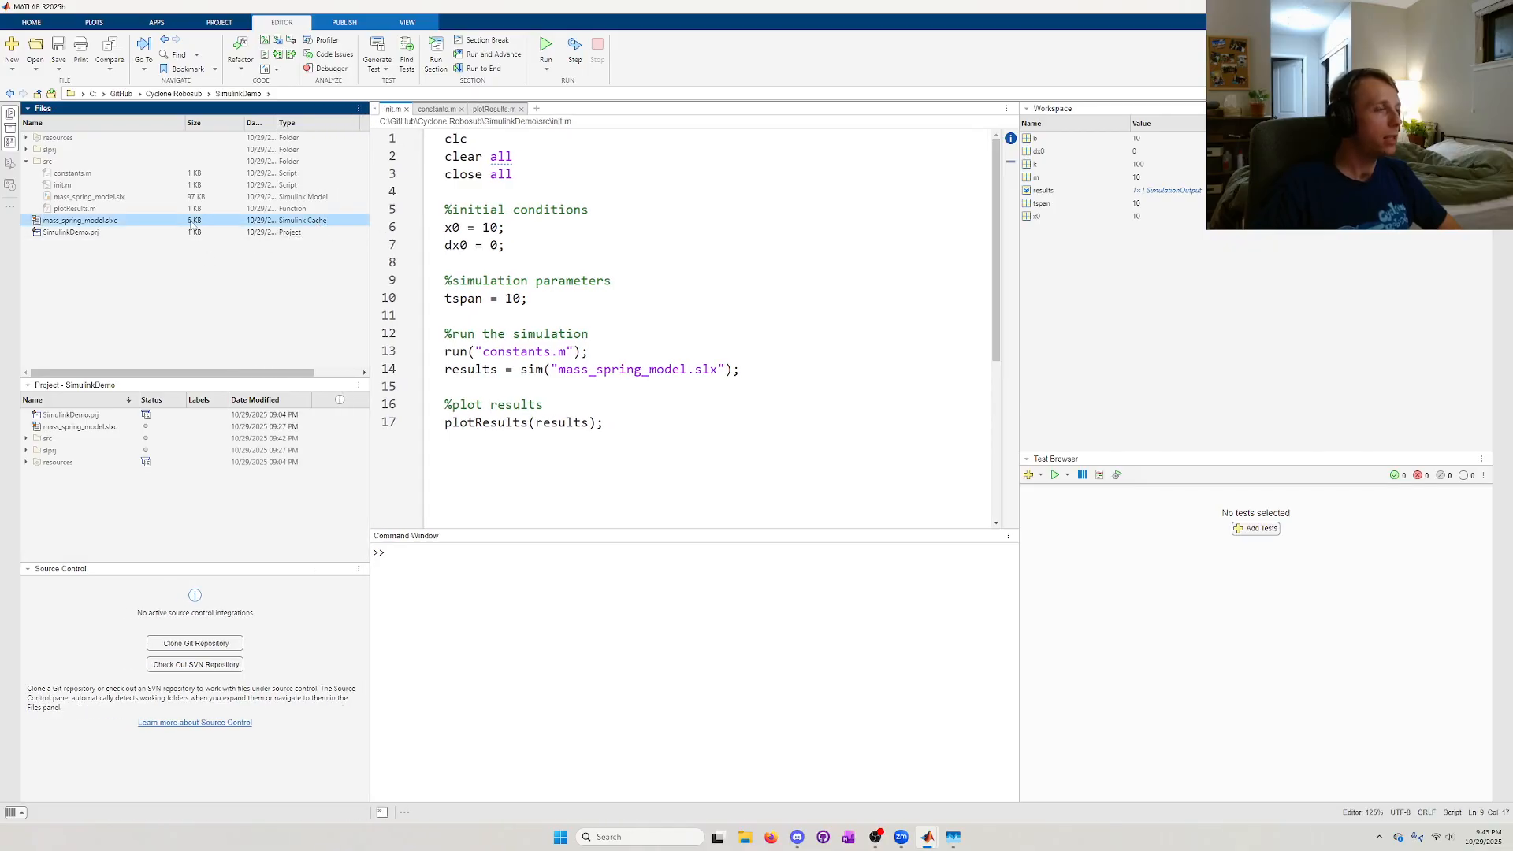
pyautogui.click(159, 267)
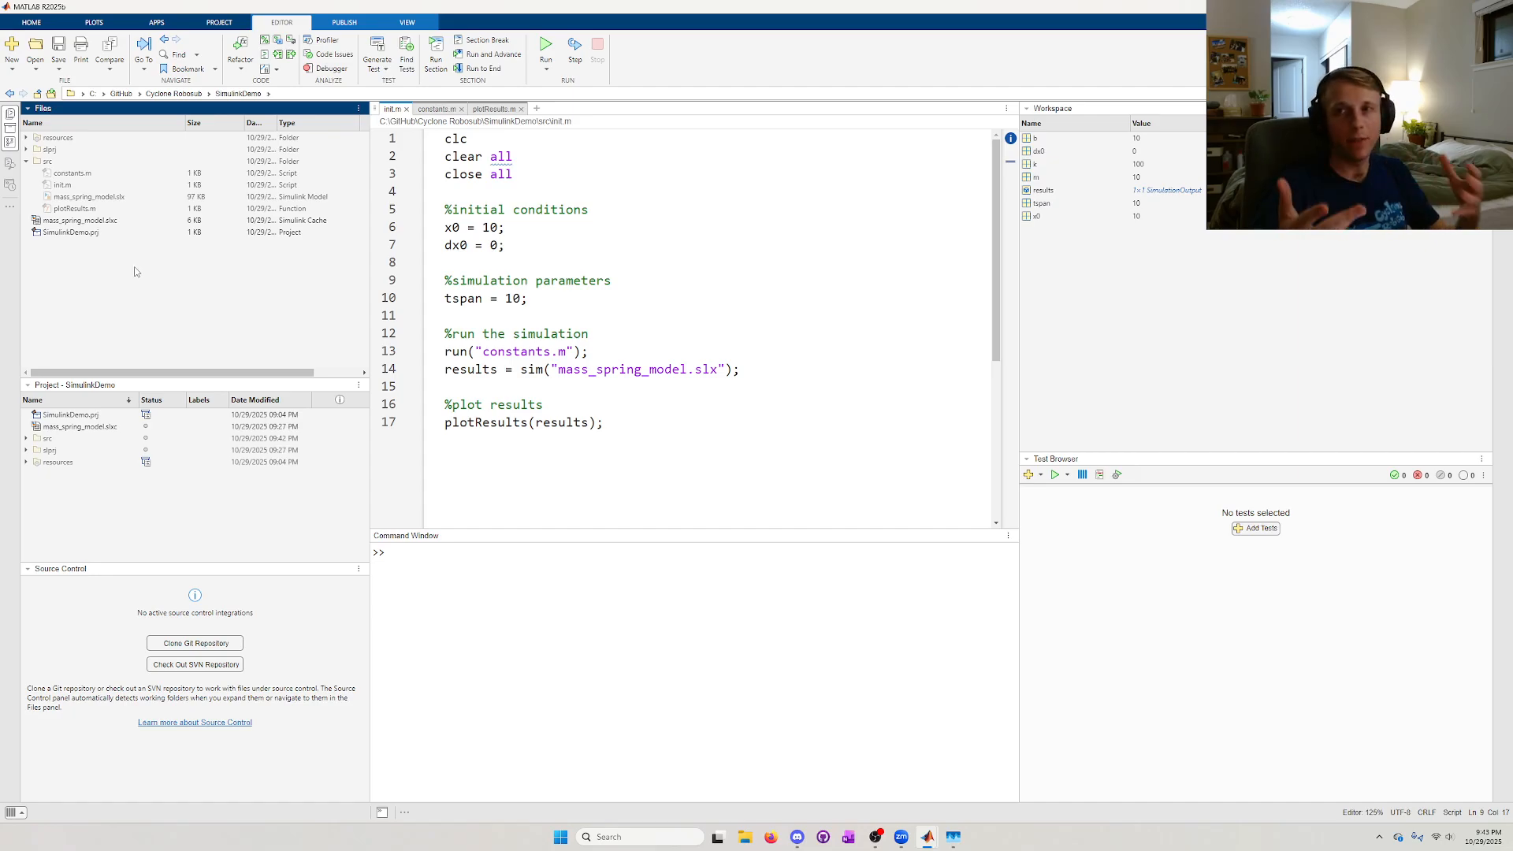
pyautogui.click(110, 225)
pyautogui.press('Delete')
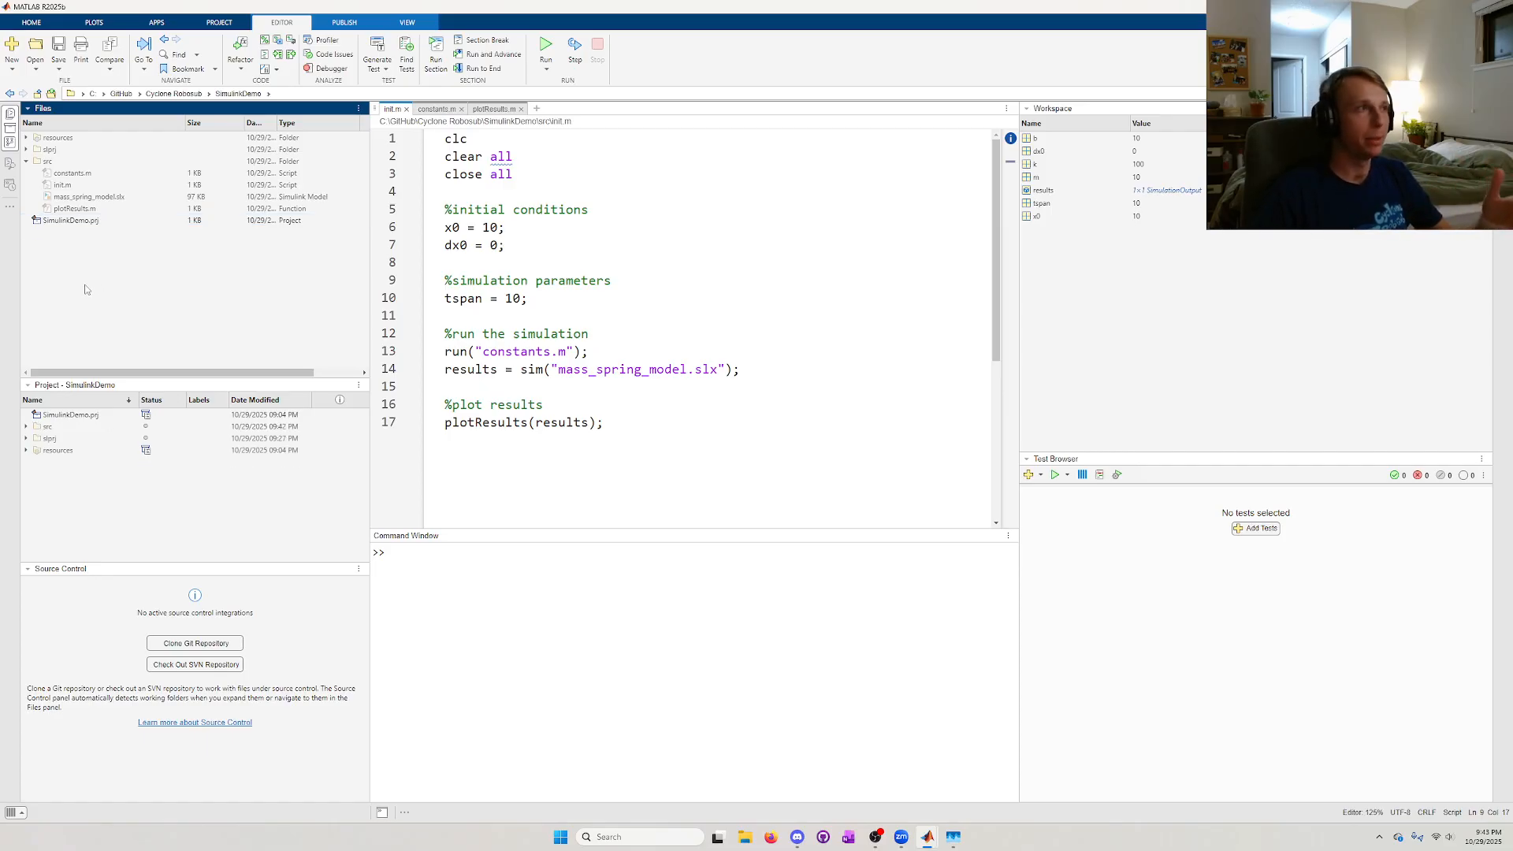
# - Open the src folder, create a utils folder in it, and move plotResults.m into utils
pyautogui.doubleClick(47, 161)
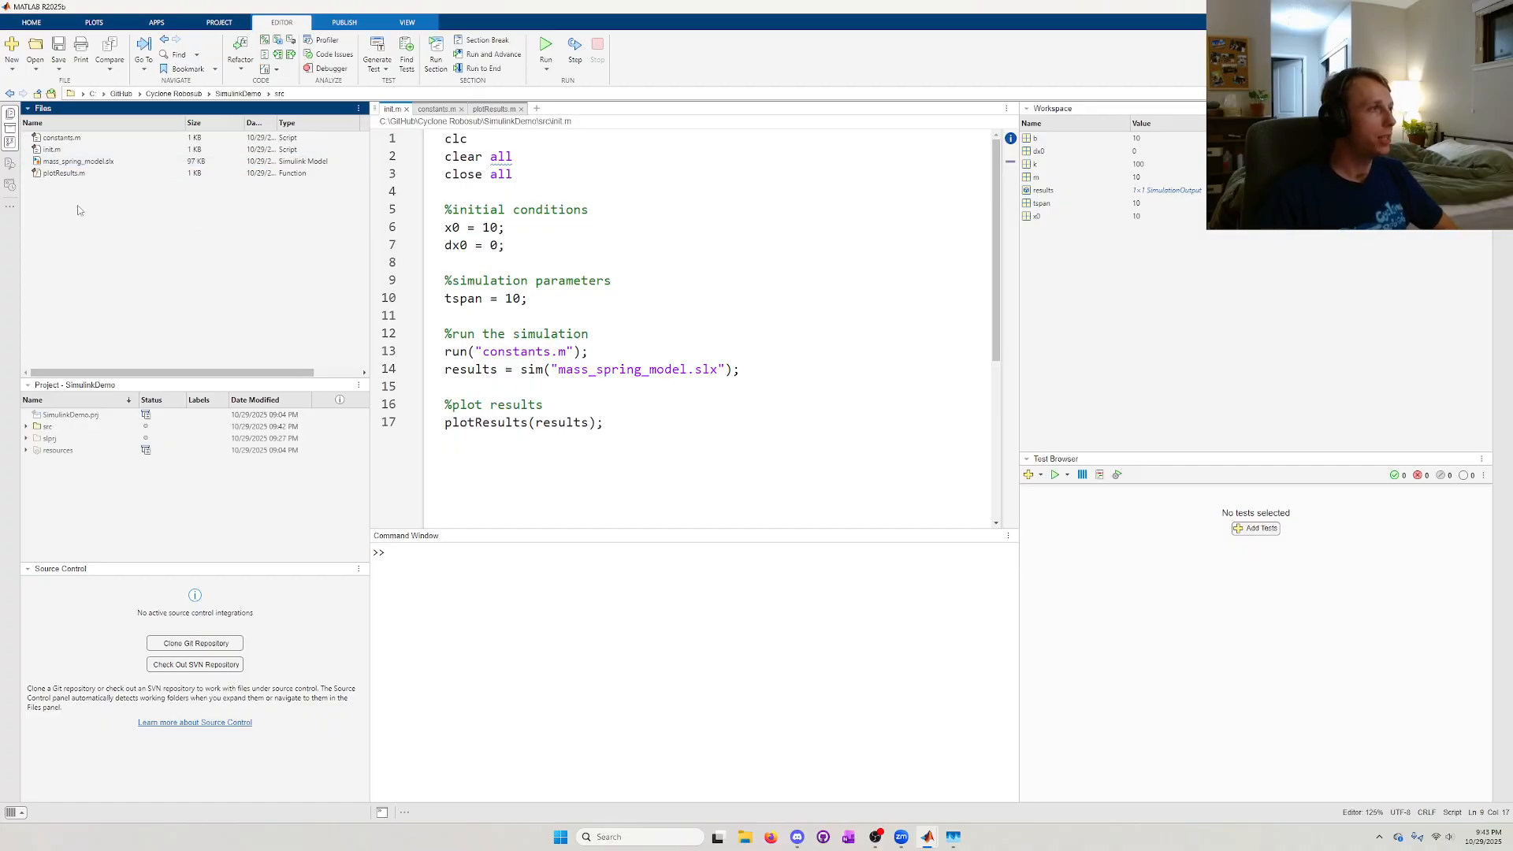
pyautogui.rightClick(82, 211)
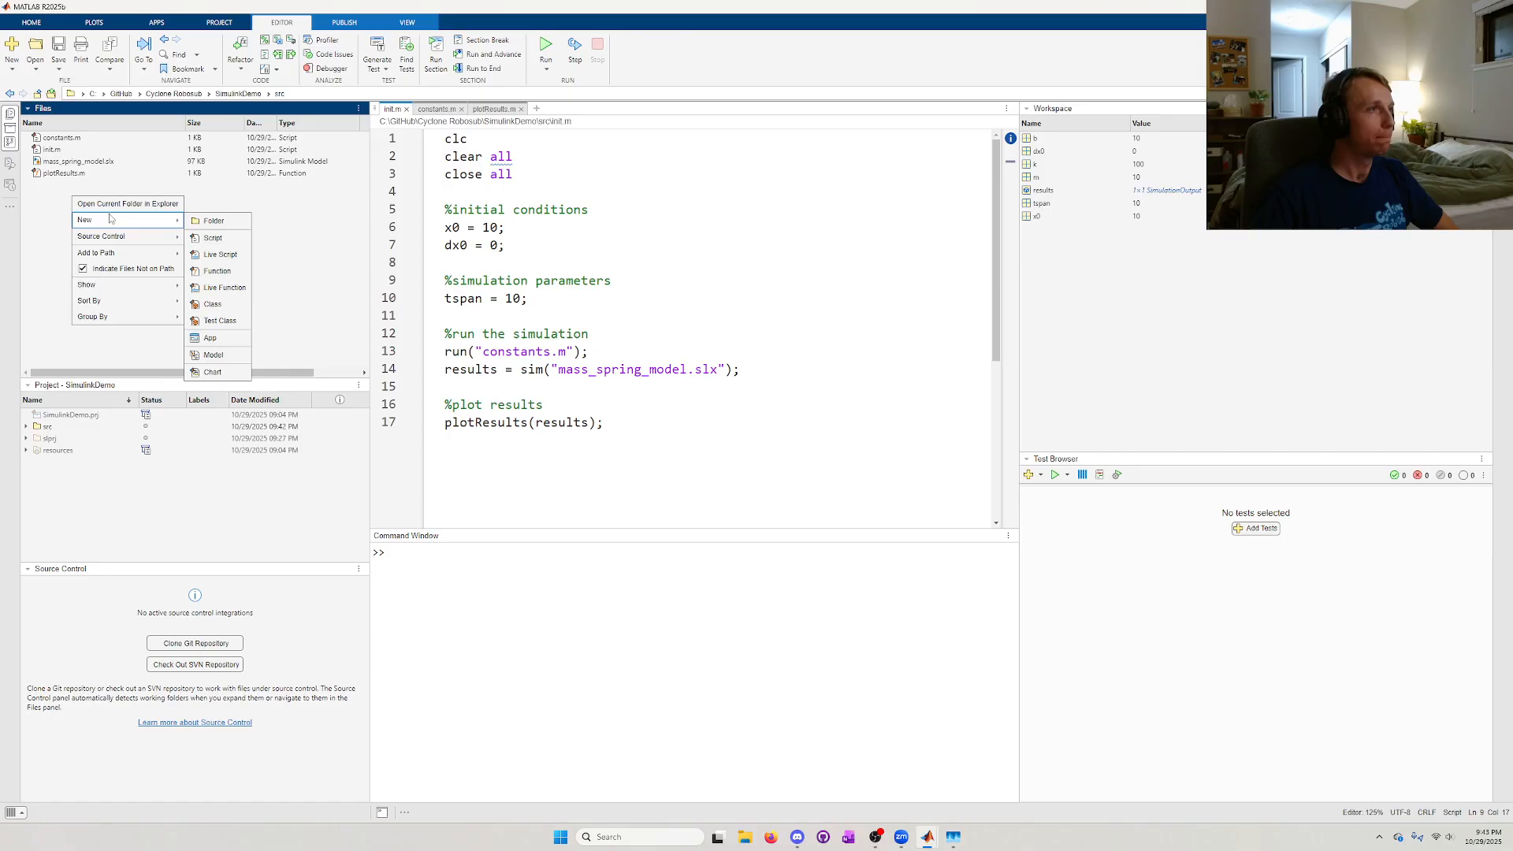
pyautogui.click(213, 221)
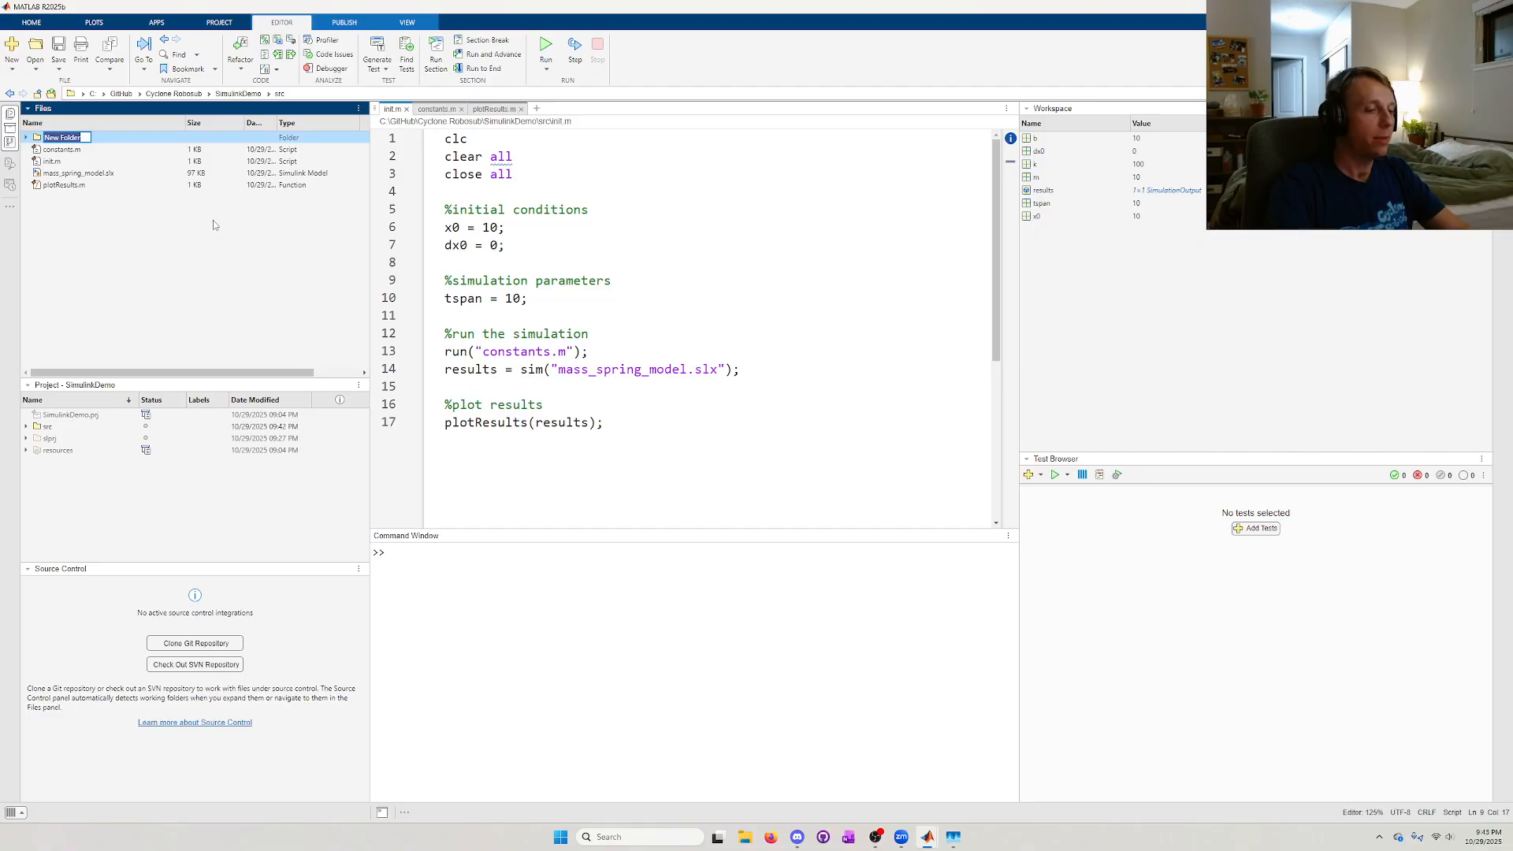
pyautogui.write('utils')
pyautogui.press('Return')
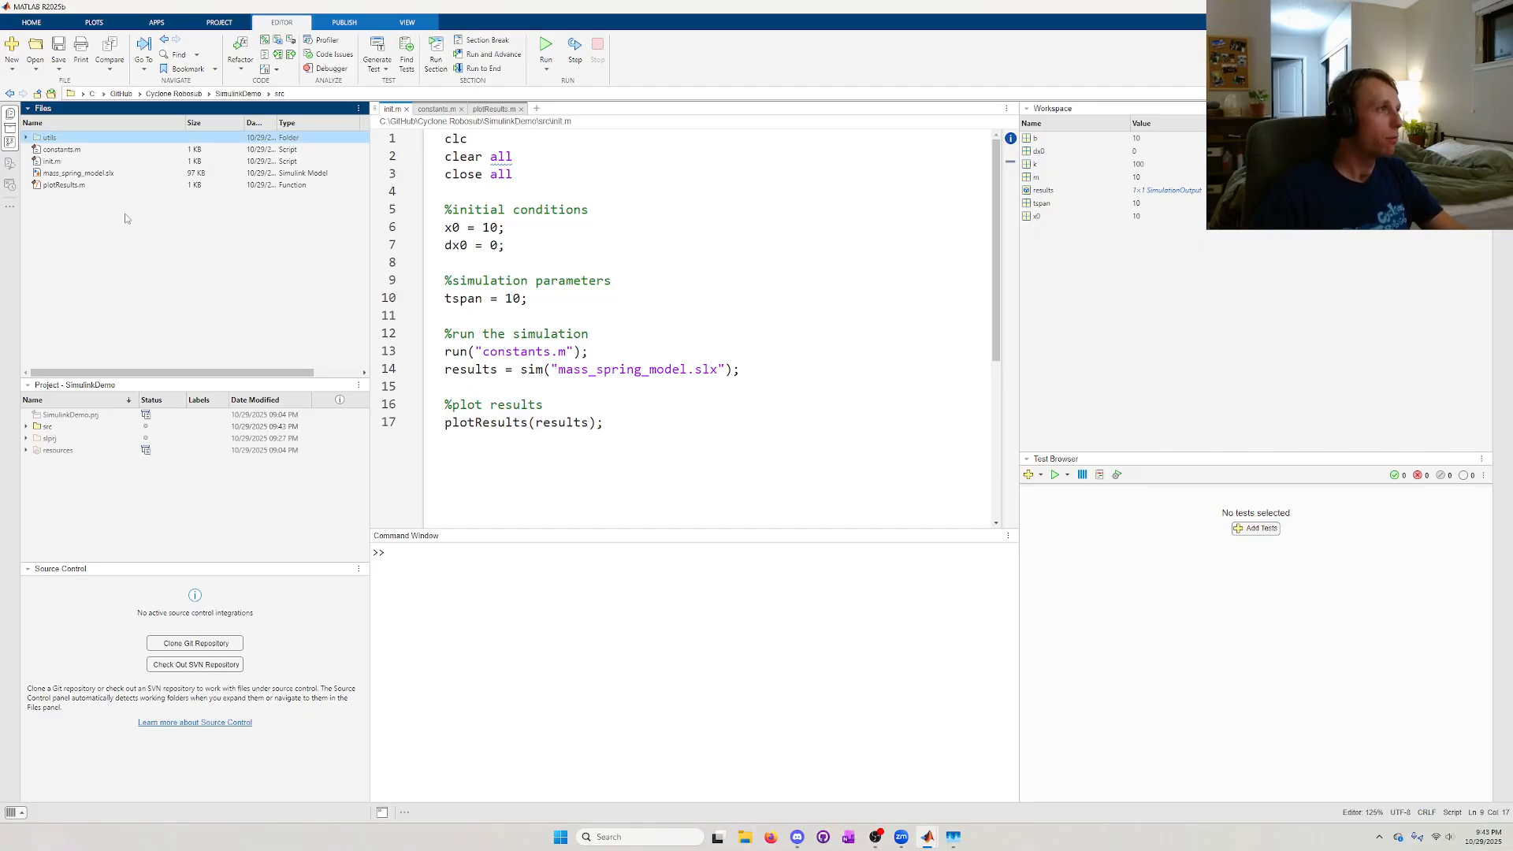
pyautogui.click(76, 188)
pyautogui.moveTo(74, 188); pyautogui.dragTo(72, 138)
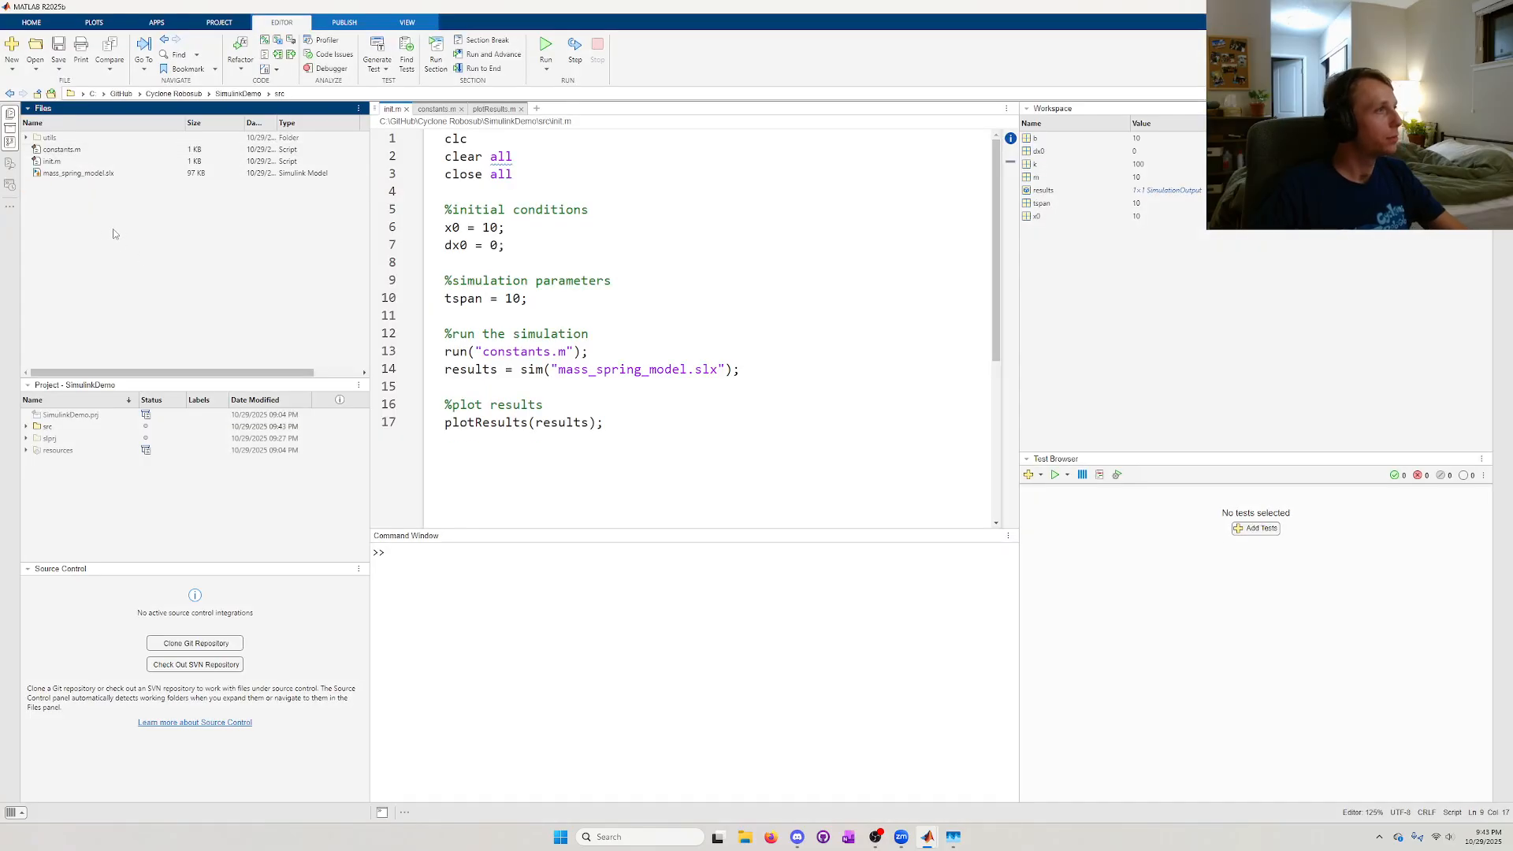
# - Create a models folder inside src, move mass_spring_model.slx into it, and expand the utils folder
pyautogui.rightClick(82, 195)
pyautogui.moveTo(95, 207)
pyautogui.click(204, 210)
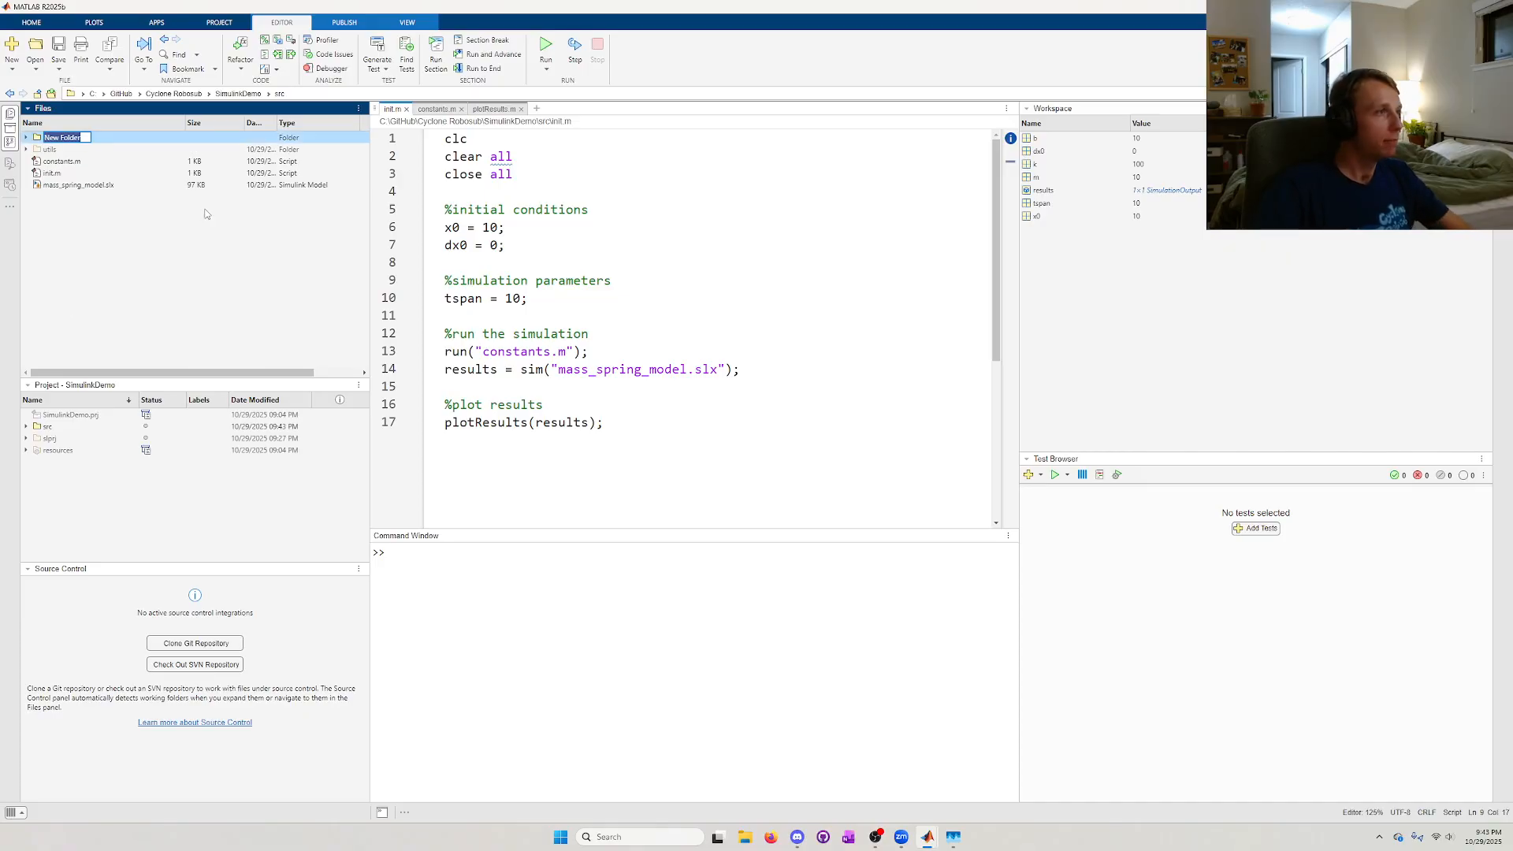
pyautogui.write('models')
pyautogui.press('Return')
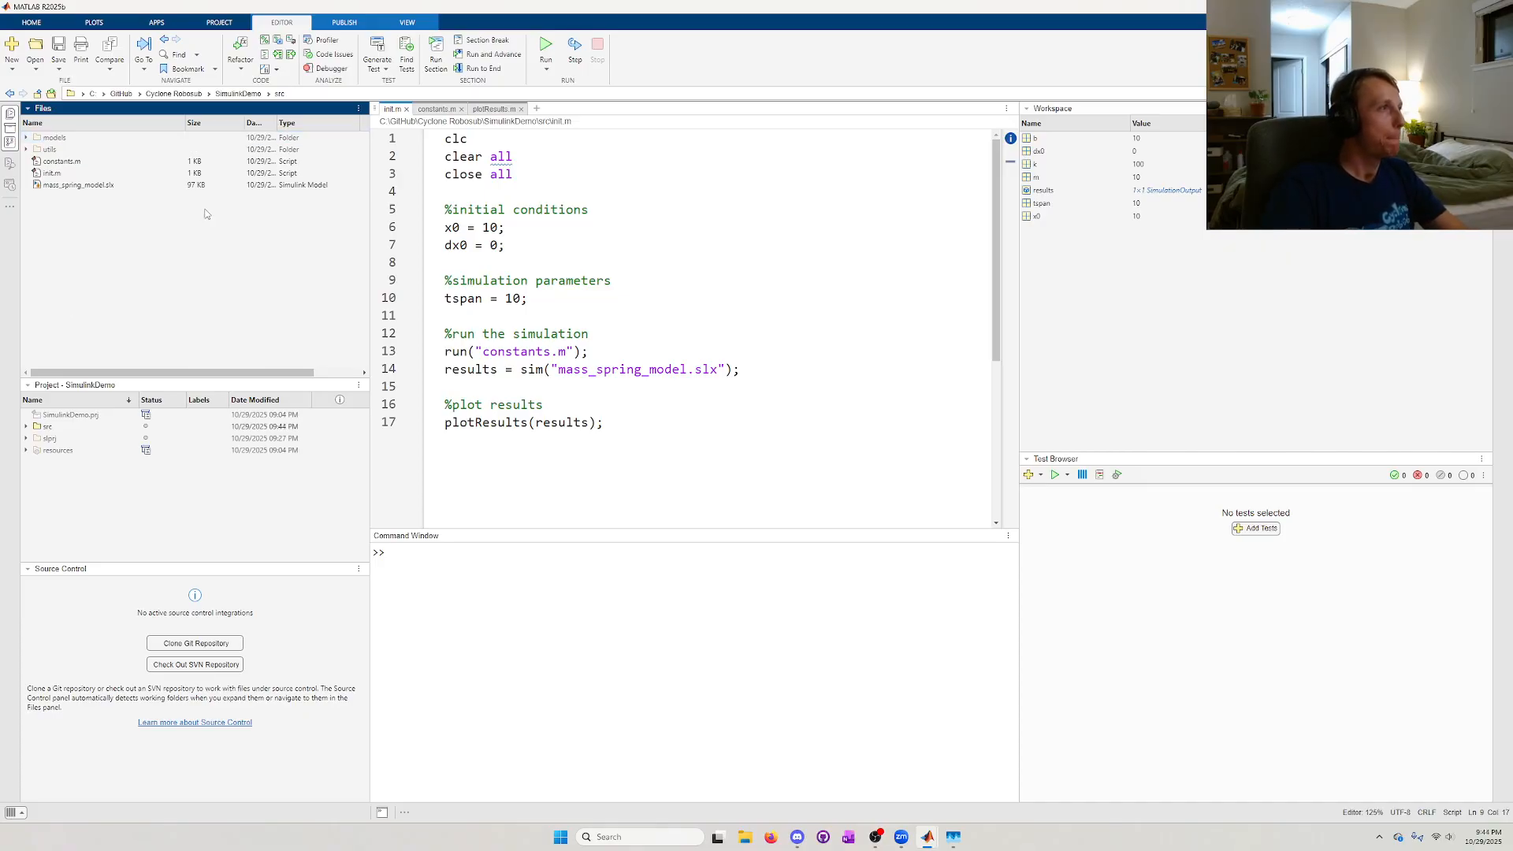
pyautogui.click(83, 186)
pyautogui.moveTo(83, 186); pyautogui.dragTo(78, 138)
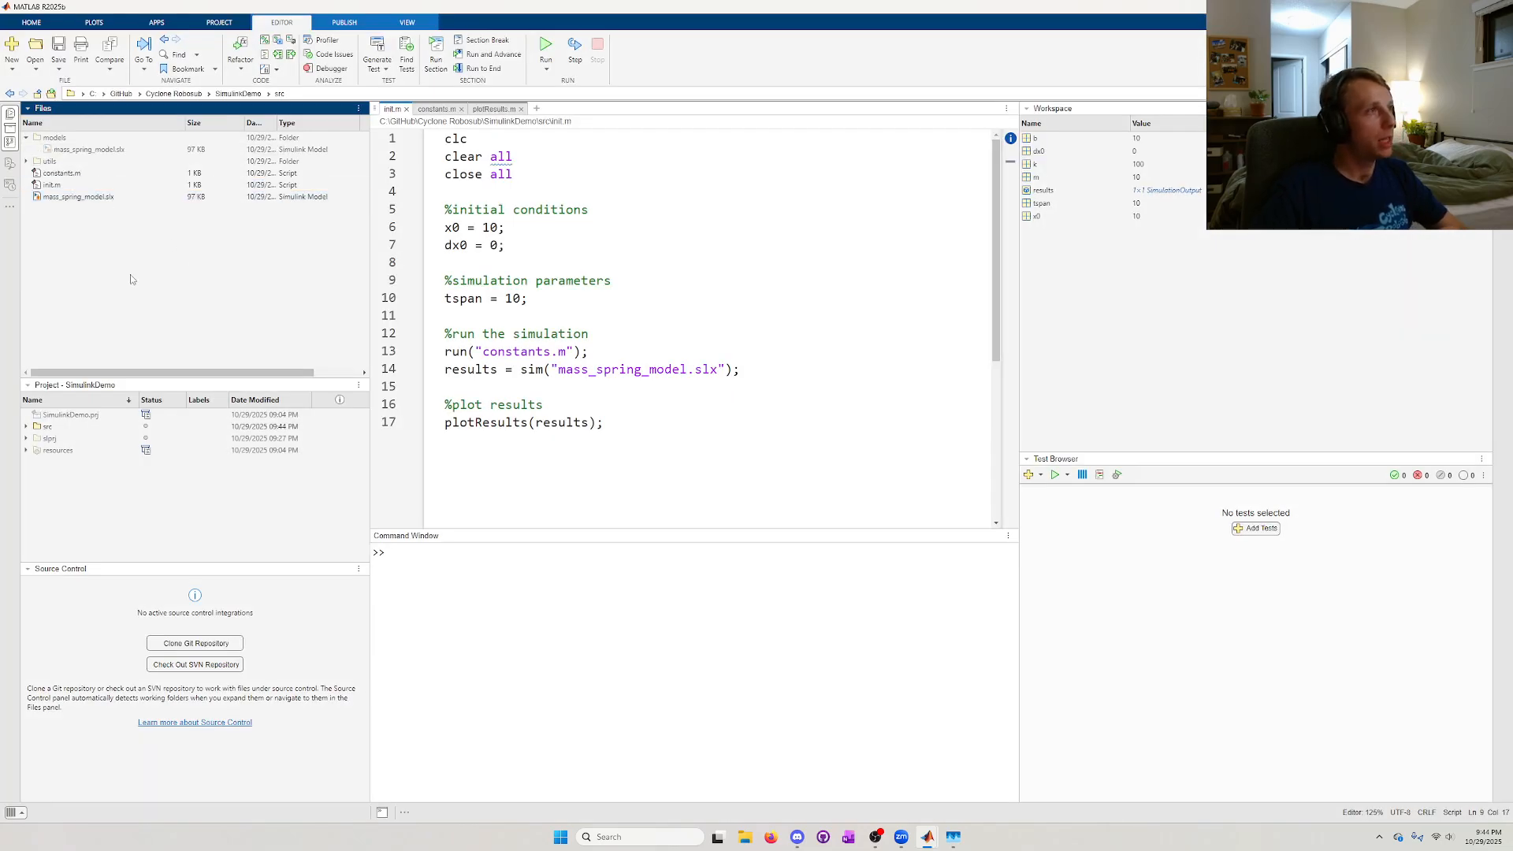
pyautogui.click(27, 161)
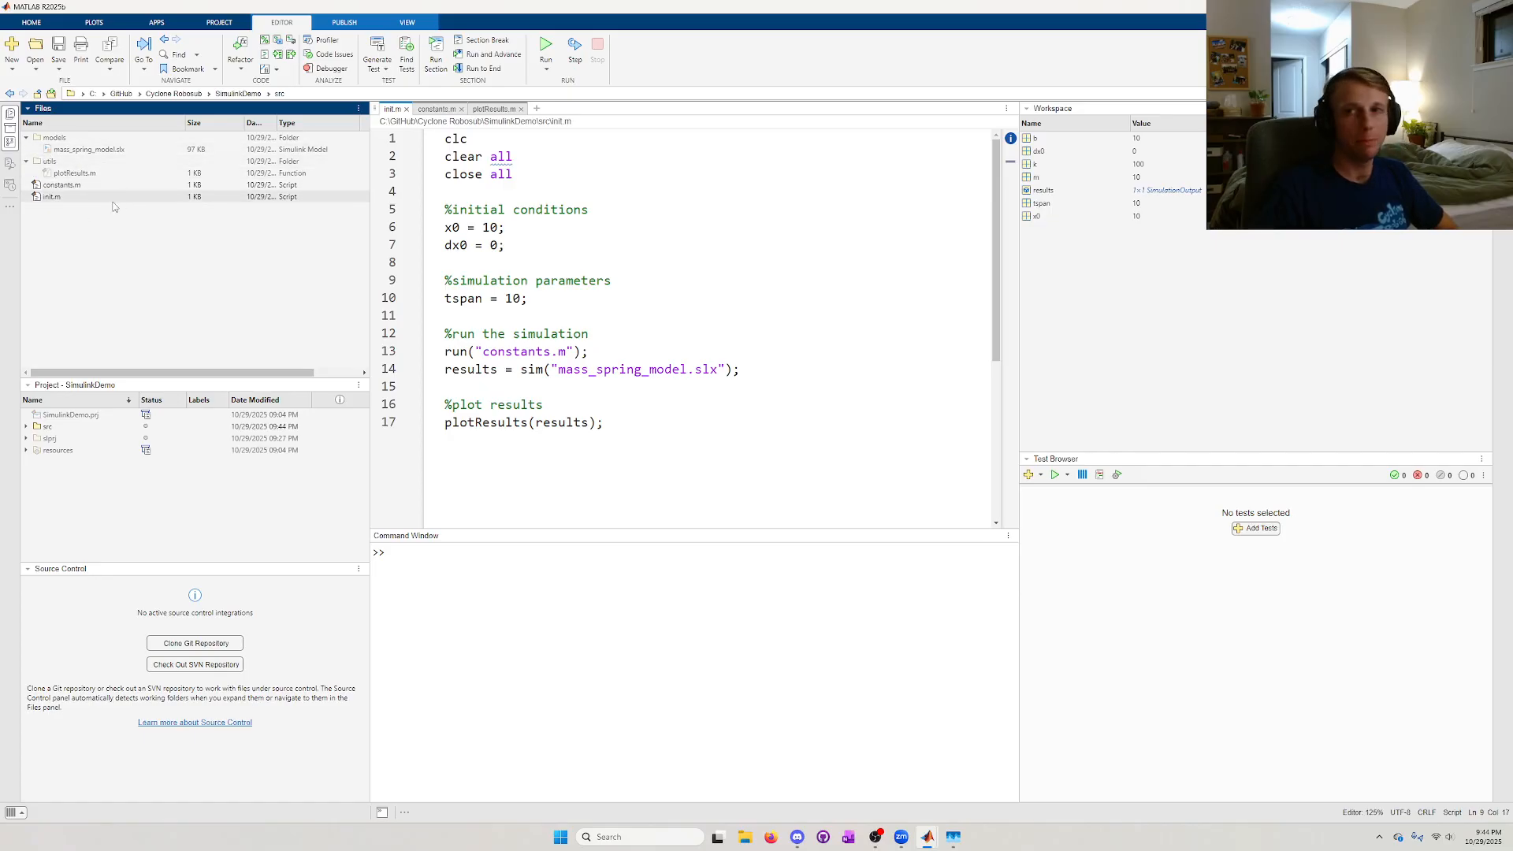
# - Create an experiments folder inside src and move constants.m and init.m into it
pyautogui.rightClick(51, 220)
pyautogui.moveTo(85, 239)
pyautogui.click(180, 239)
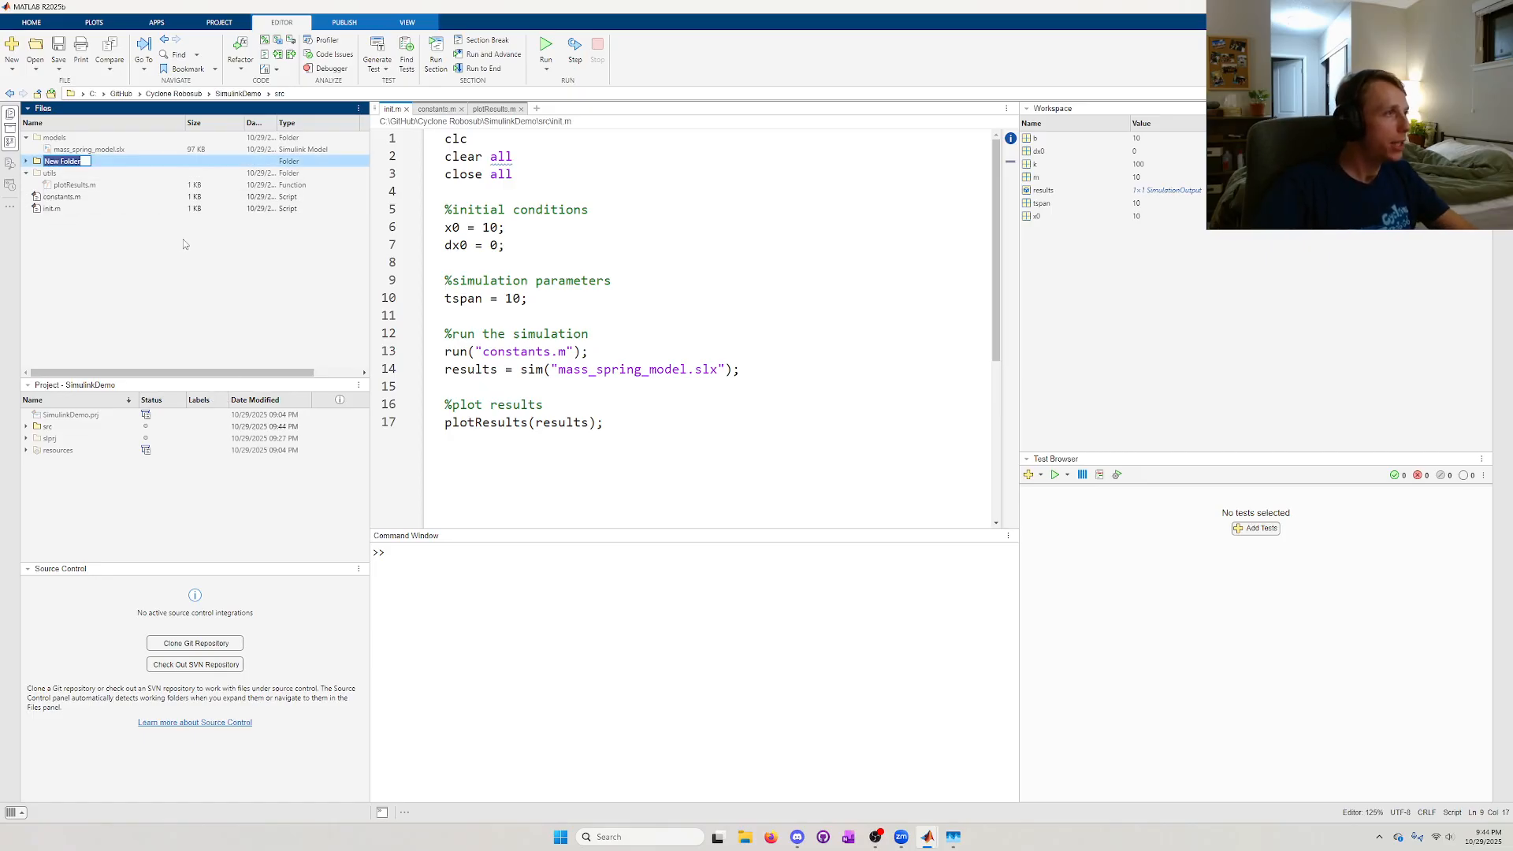
pyautogui.write('experiments')
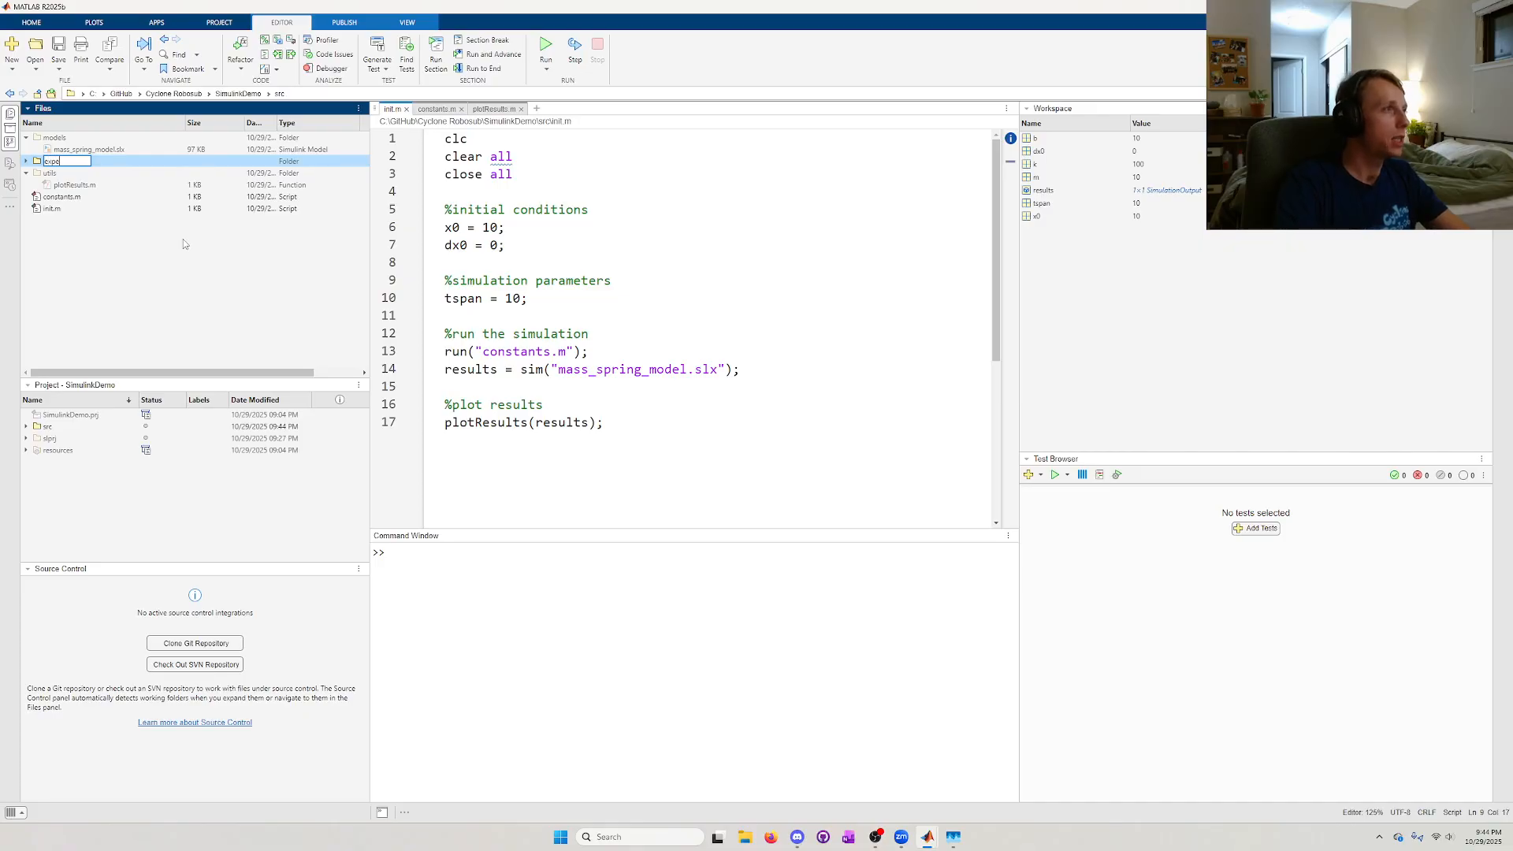
pyautogui.press('Return')
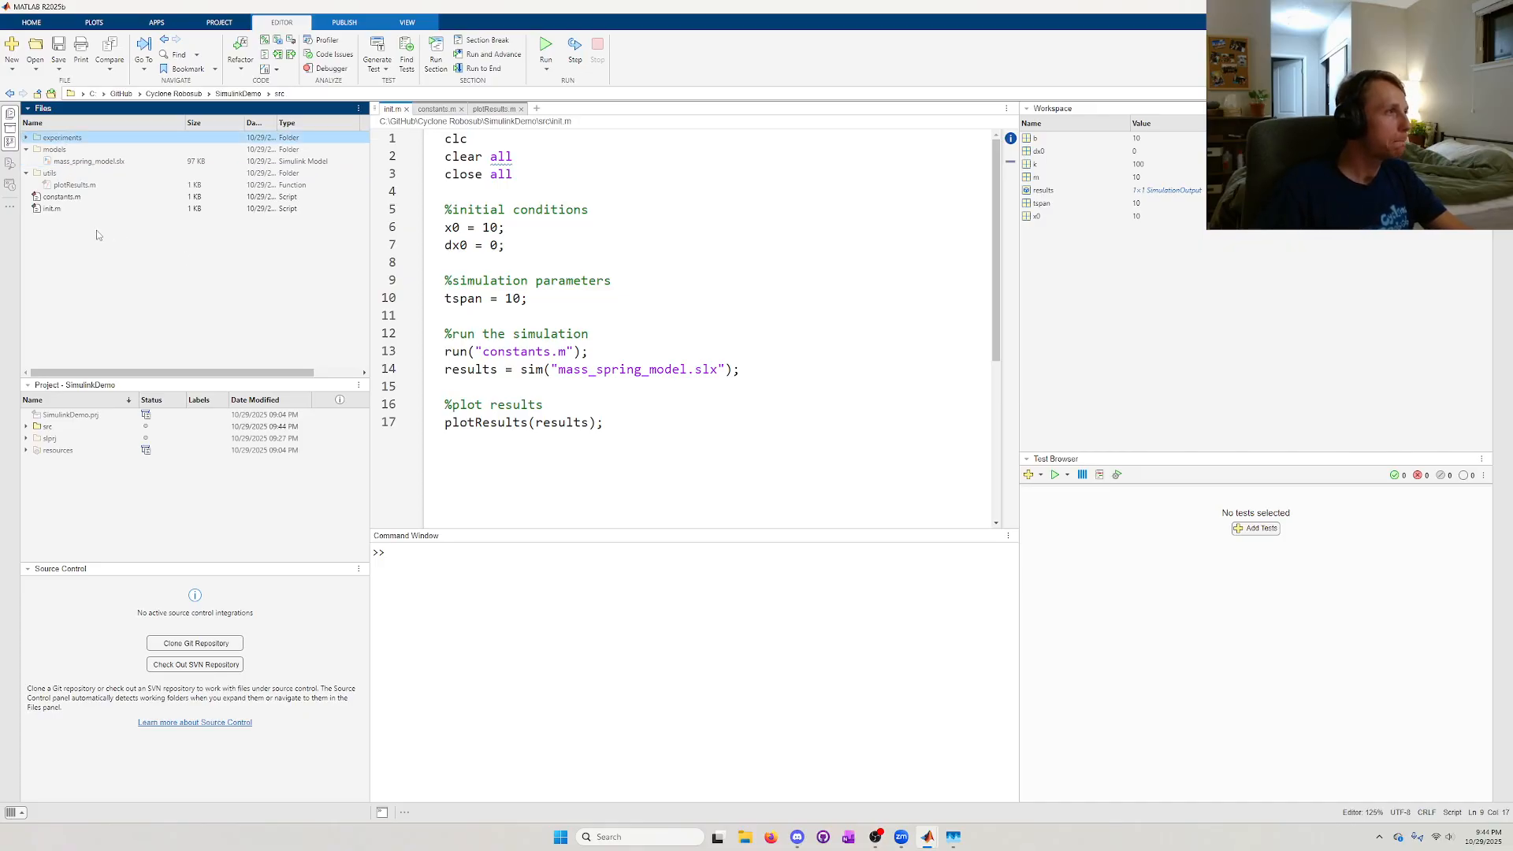
pyautogui.click(54, 208)
pyautogui.keyDown('shift'); pyautogui.click(61, 197); pyautogui.keyUp('shift')
pyautogui.moveTo(69, 199); pyautogui.dragTo(79, 141)
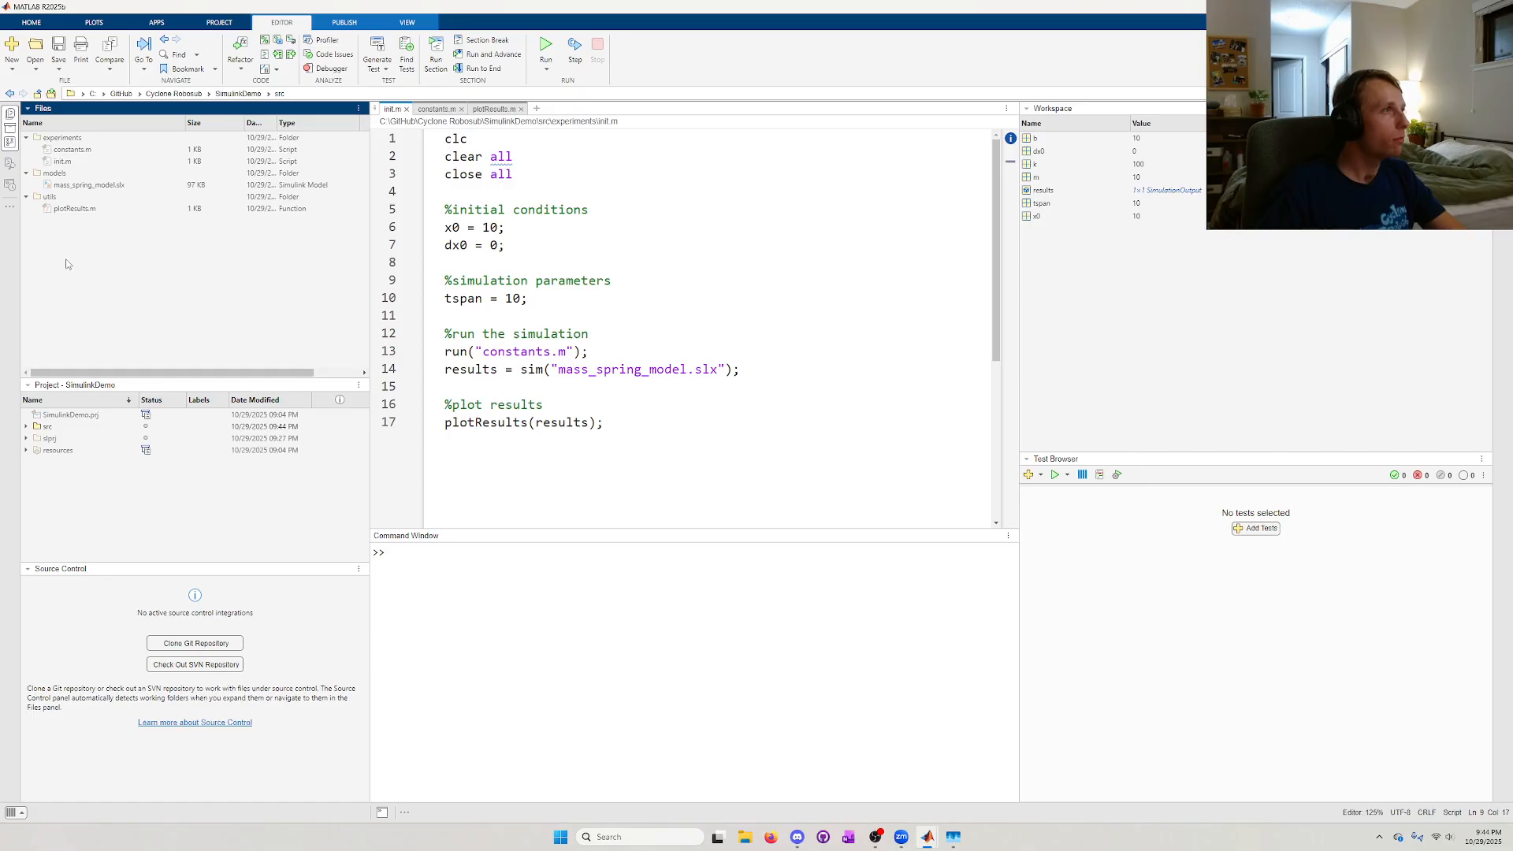
# - Review the experiments folder's files and the init.m code, return to the SimulinkDemo folder and collapse src
pyautogui.doubleClick(63, 138)
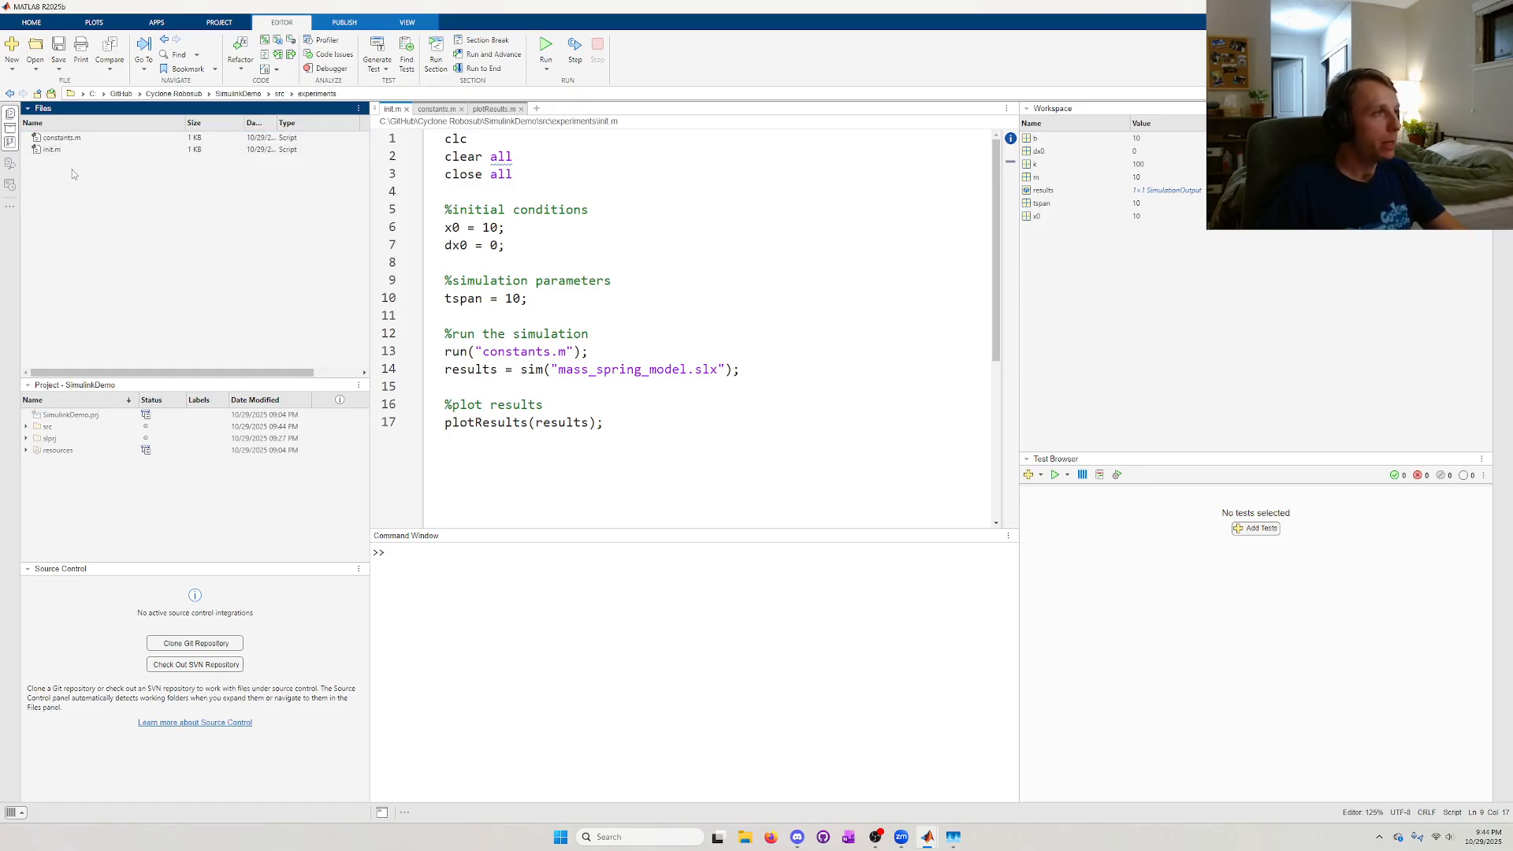
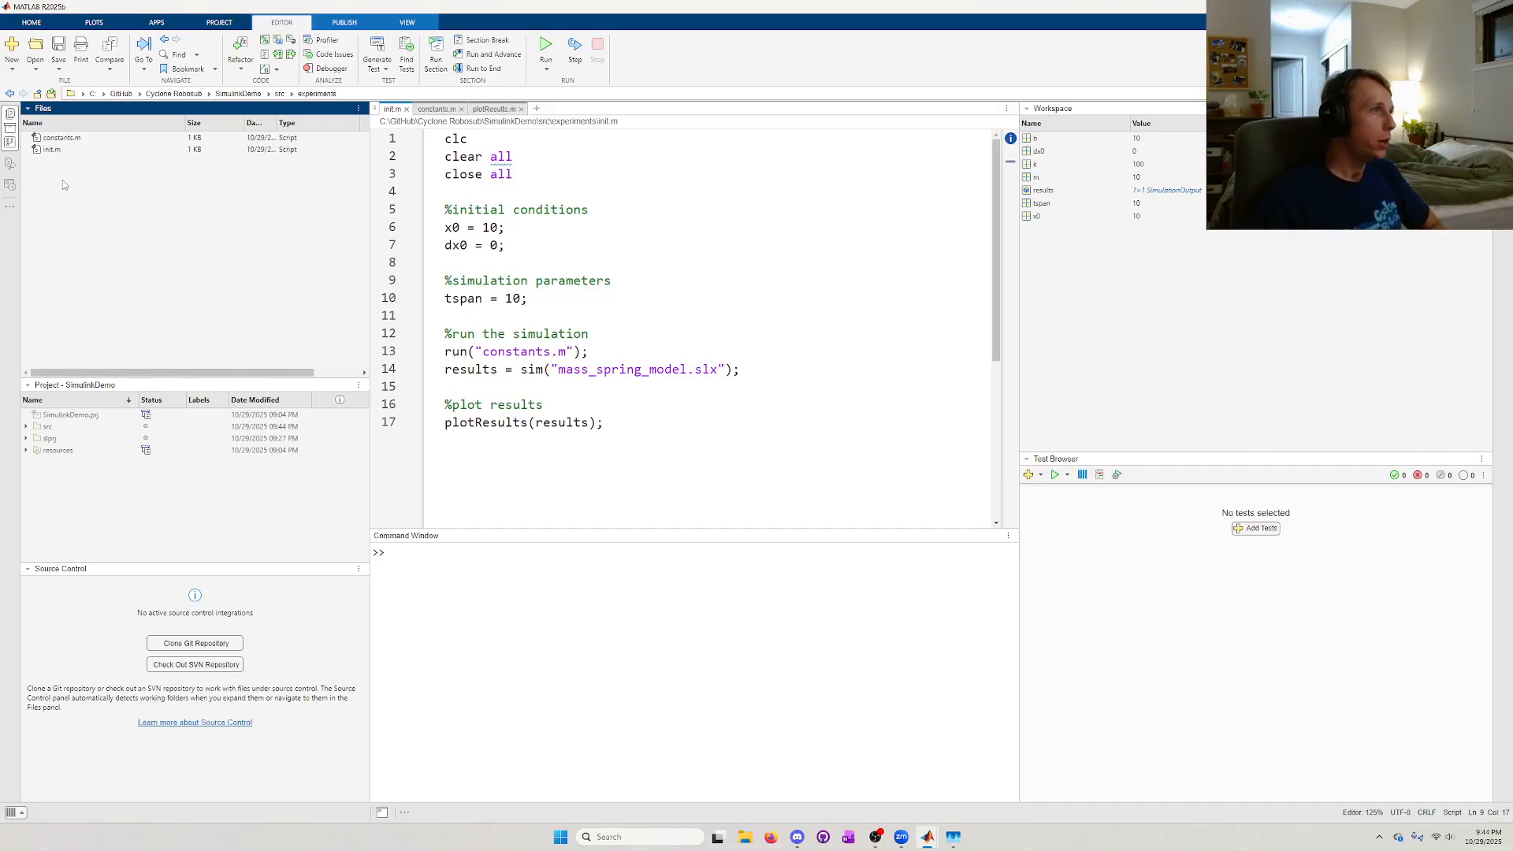
pyautogui.moveTo(63, 180); pyautogui.dragTo(64, 143)
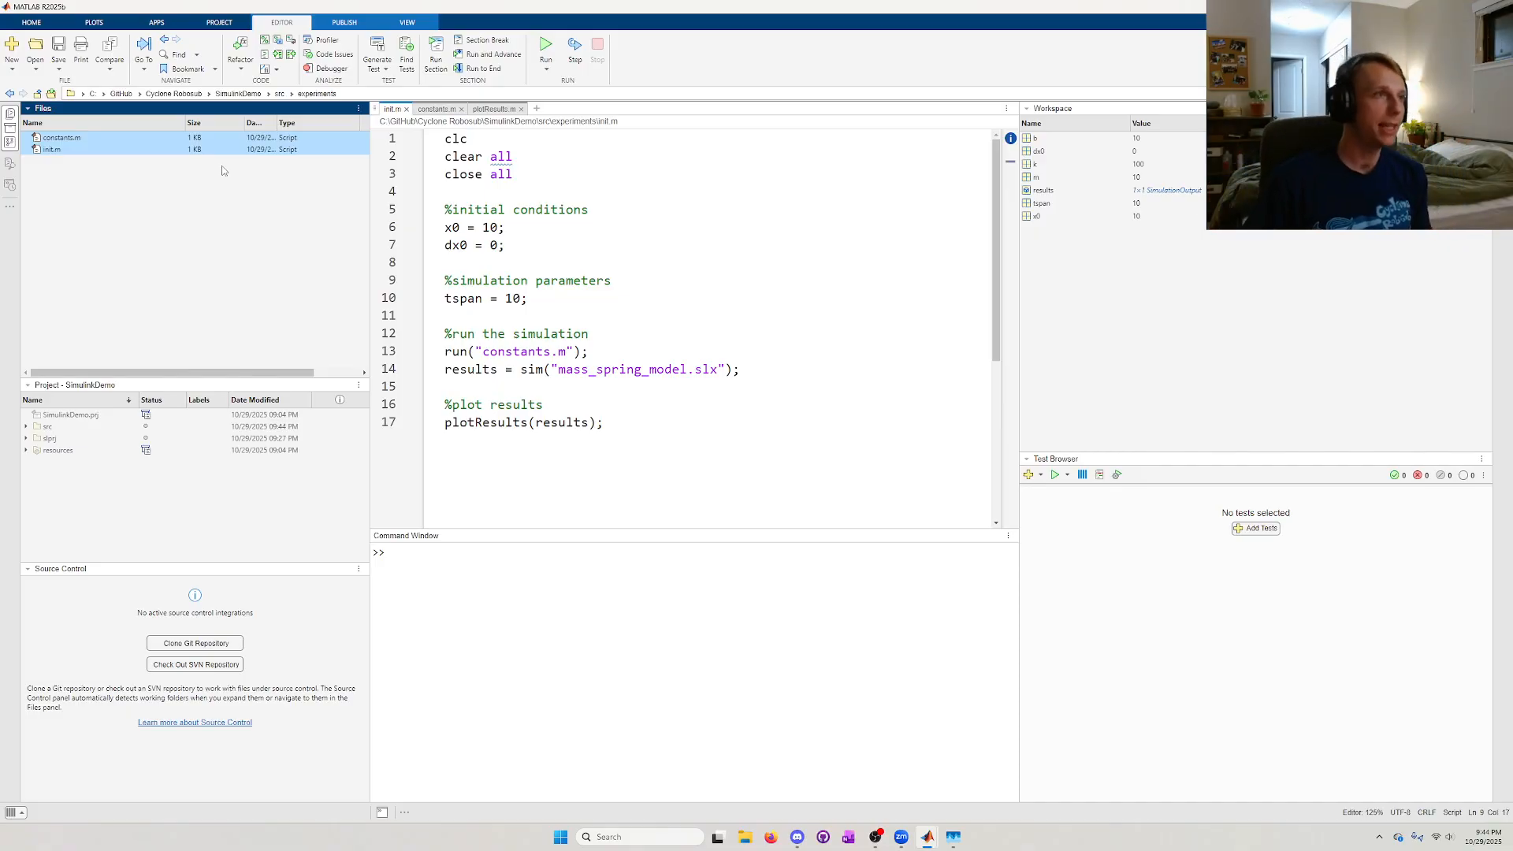
pyautogui.moveTo(652, 422); pyautogui.dragTo(441, 139)
pyautogui.click(599, 210)
pyautogui.click(233, 239)
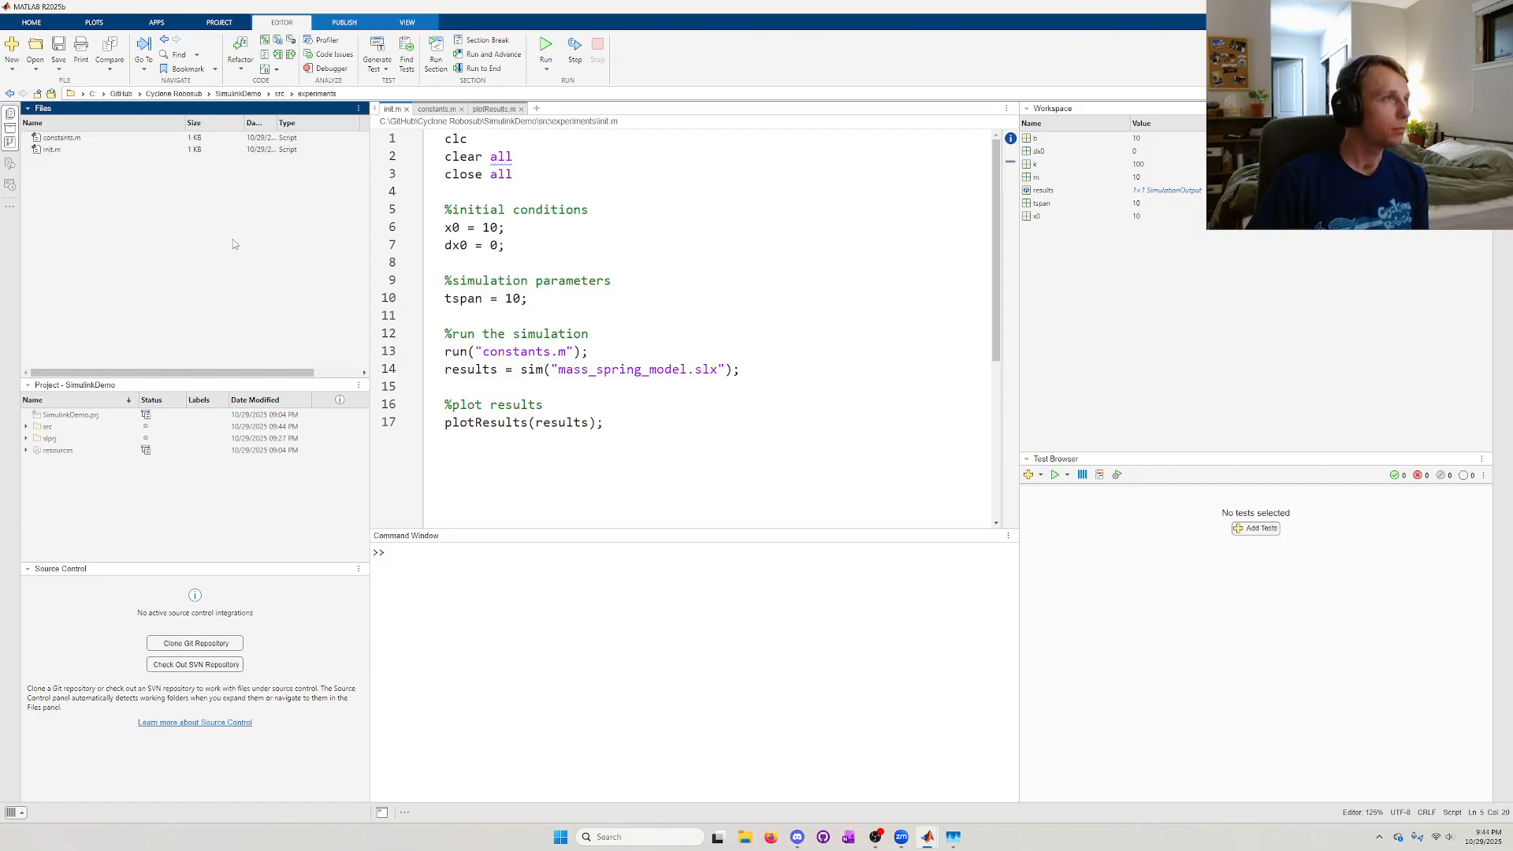
pyautogui.click(257, 94)
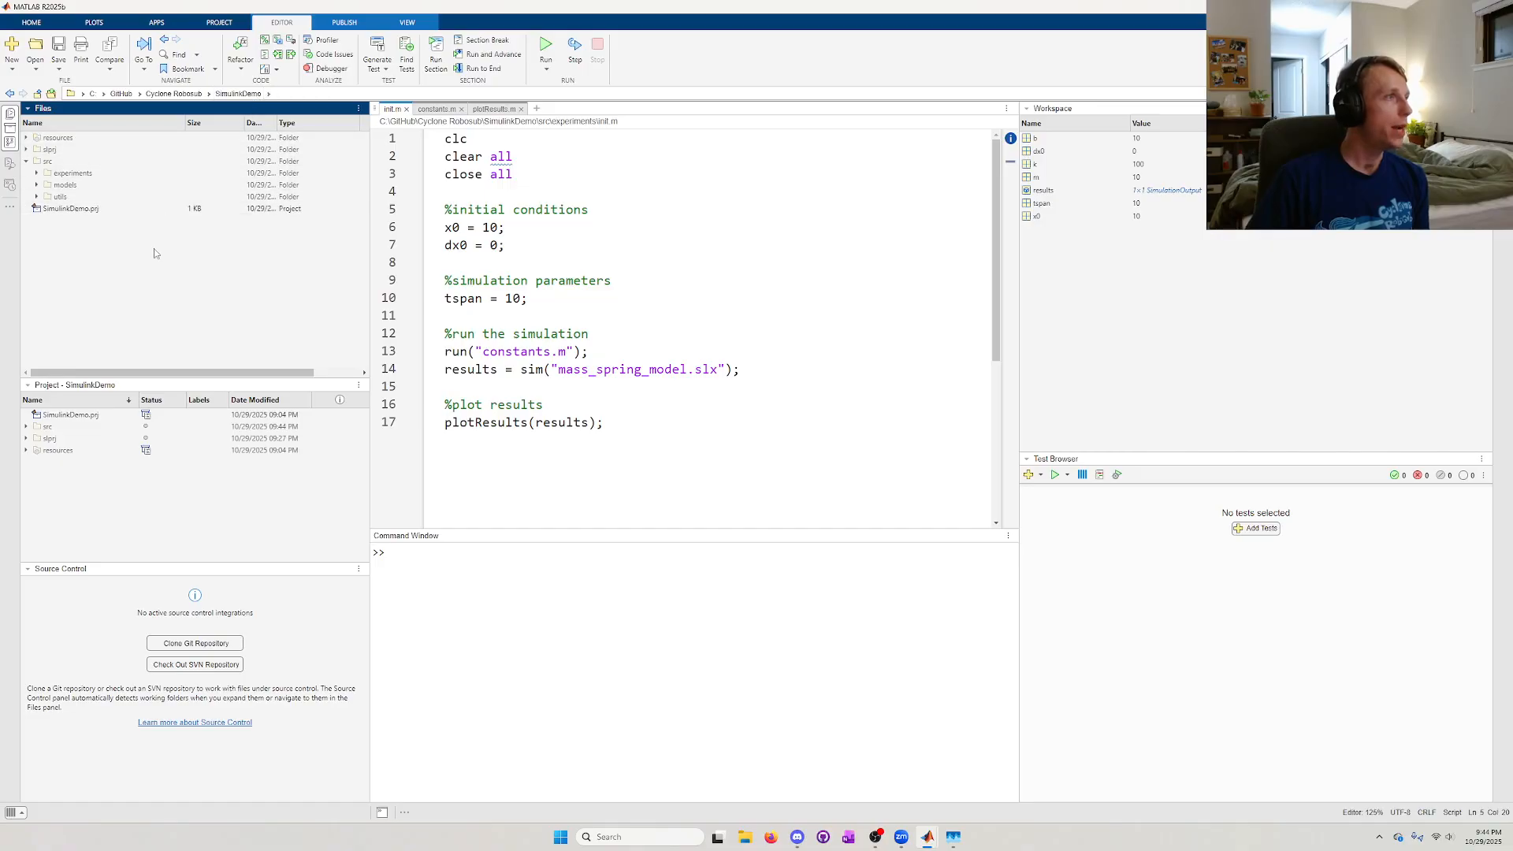
pyautogui.click(26, 161)
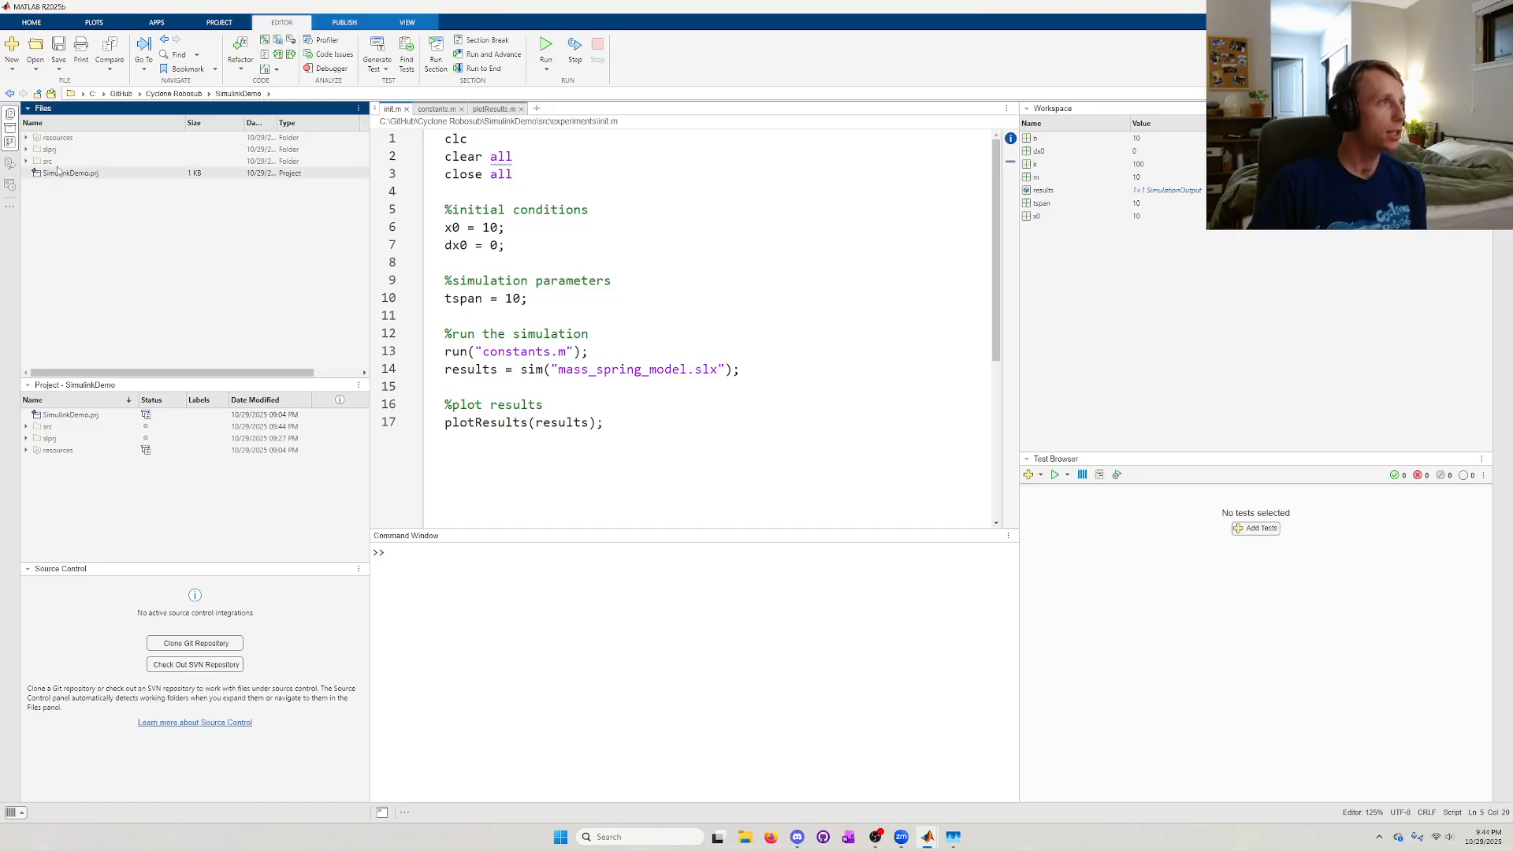
# - Run init.m, changing the current folder to its experiments folder, and go back up to the src folder
pyautogui.click(606, 173)
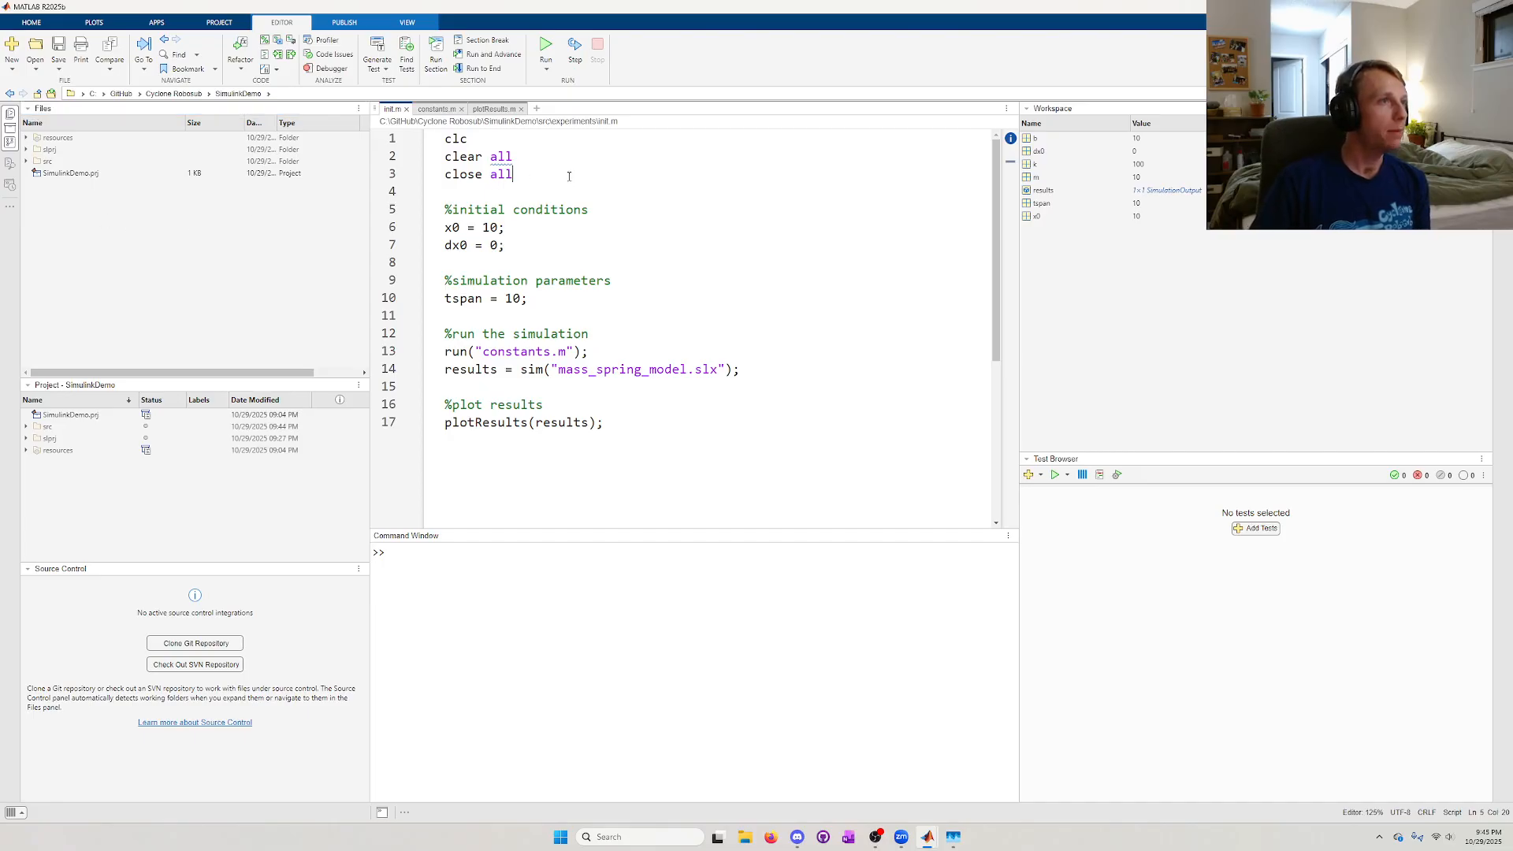
pyautogui.press('F5')
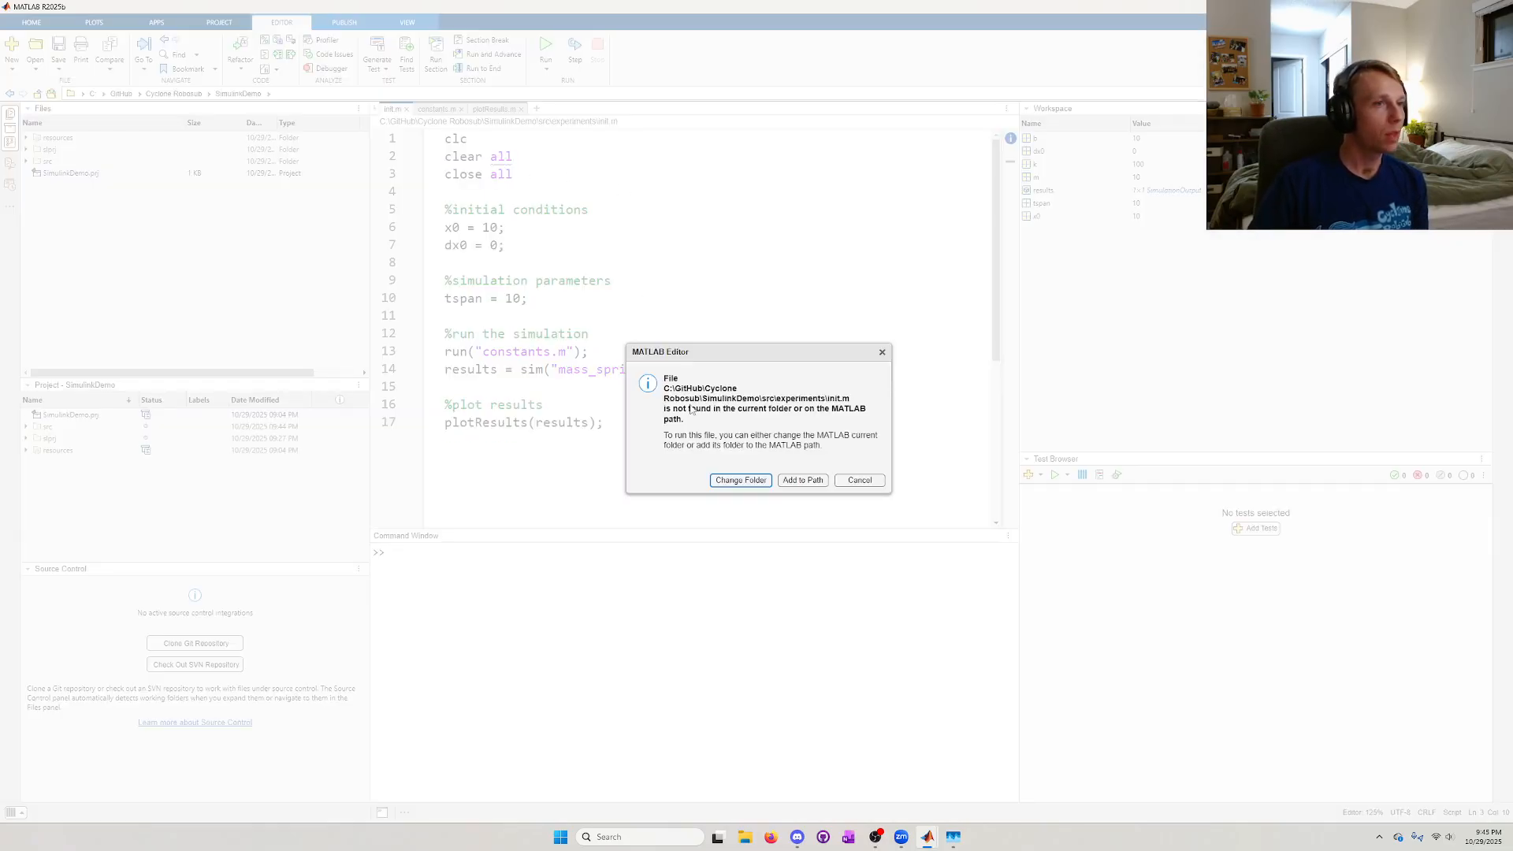
pyautogui.click(740, 480)
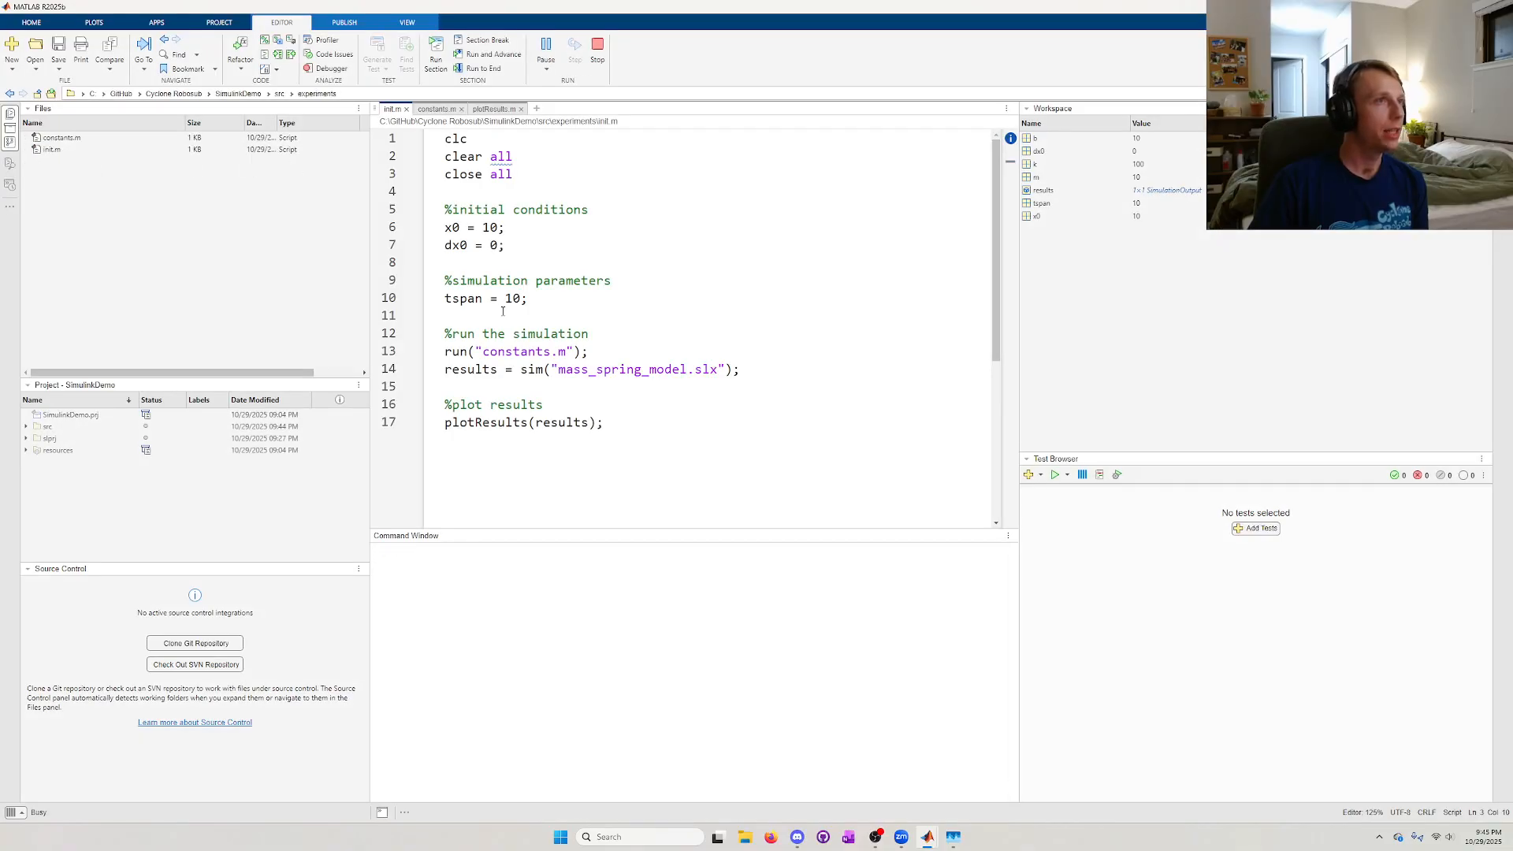
pyautogui.moveTo(623, 595); pyautogui.dragTo(373, 552)
pyautogui.click(532, 627)
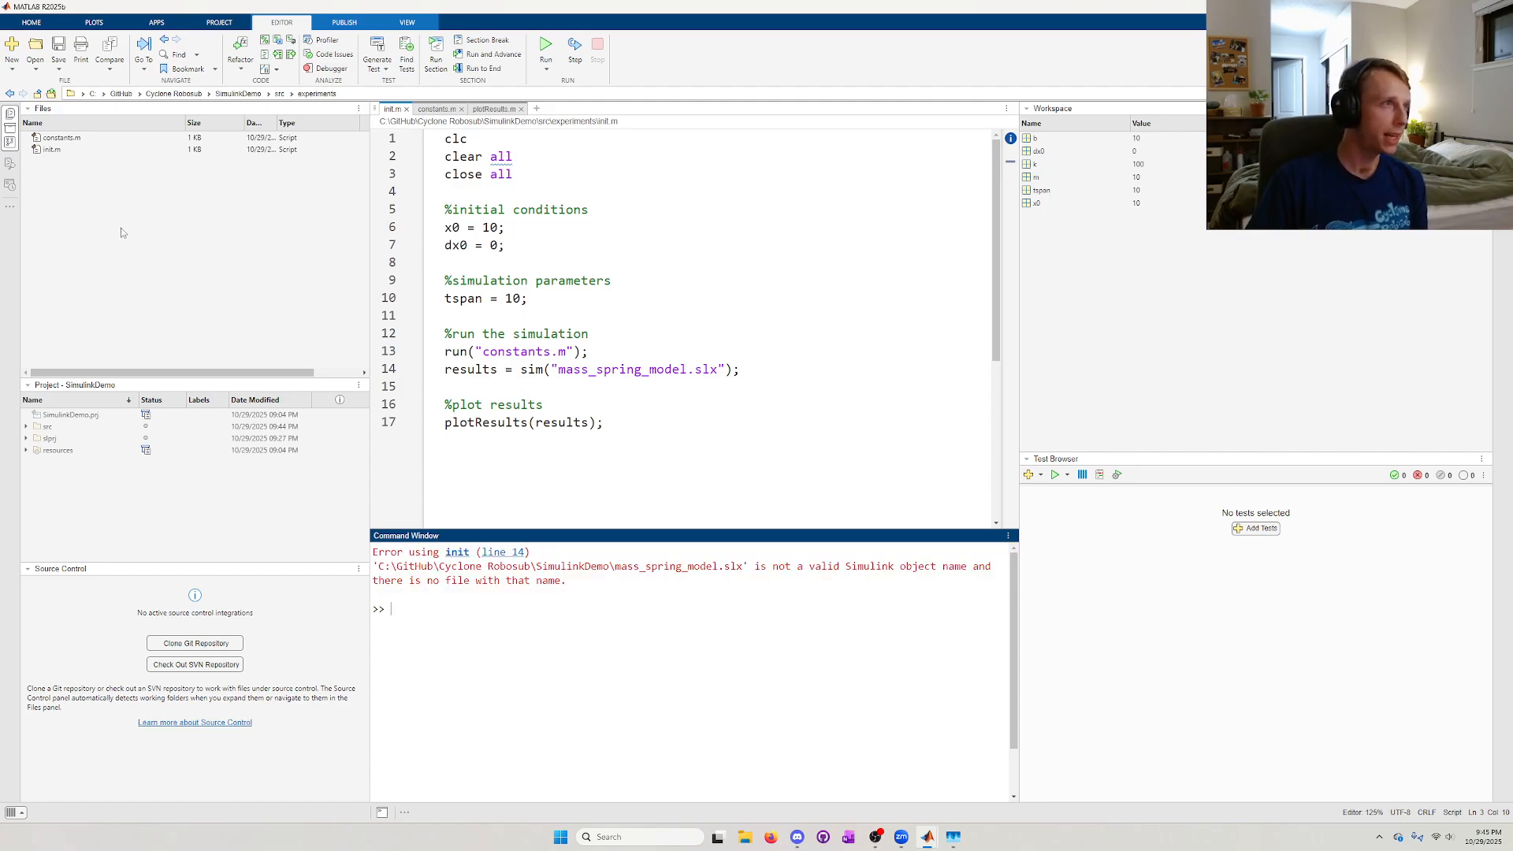
pyautogui.click(64, 150)
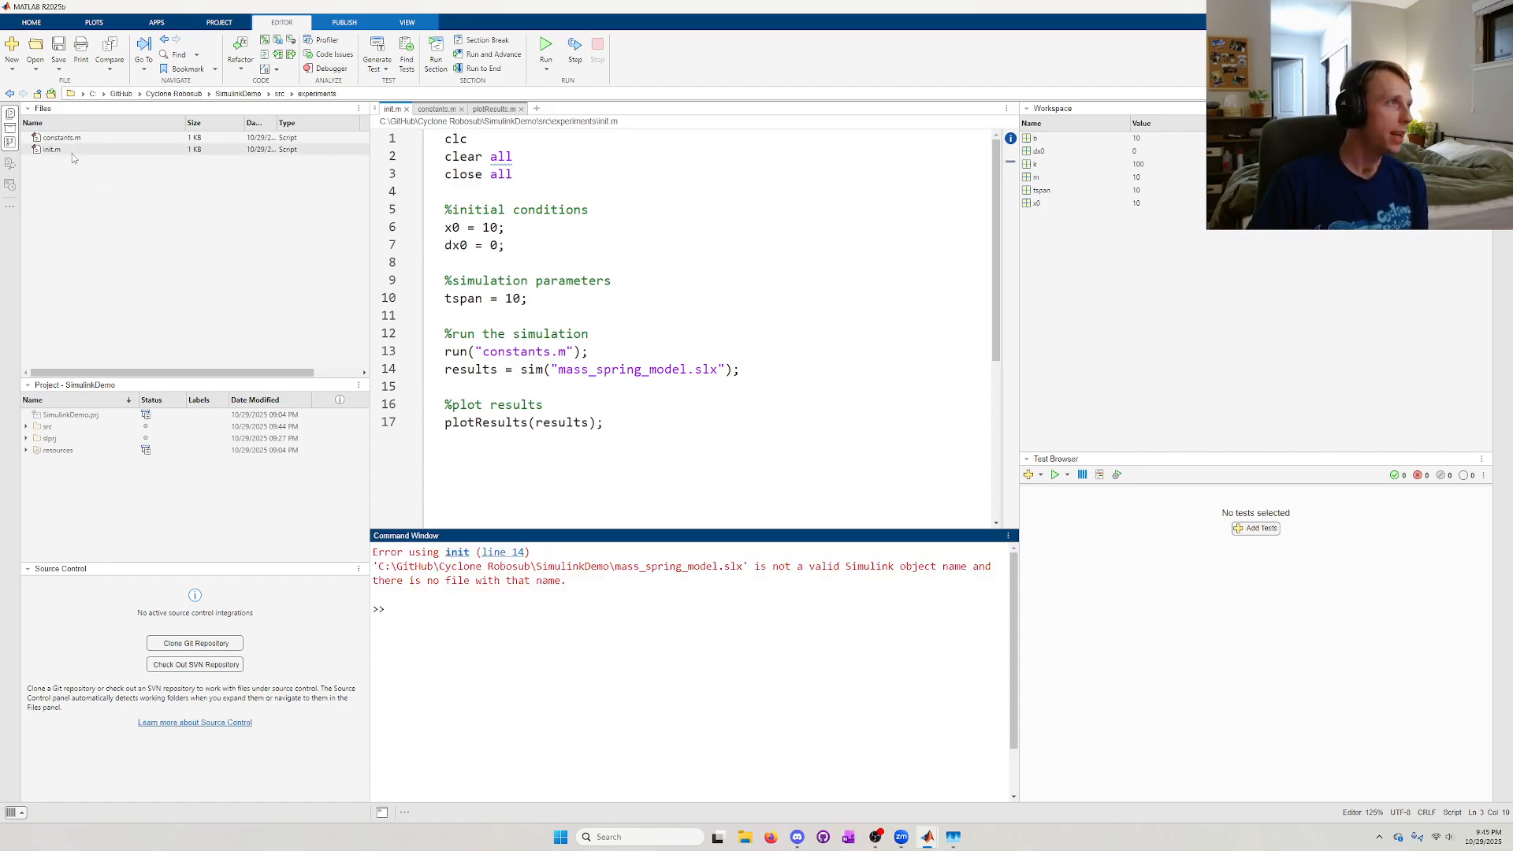
pyautogui.click(279, 93)
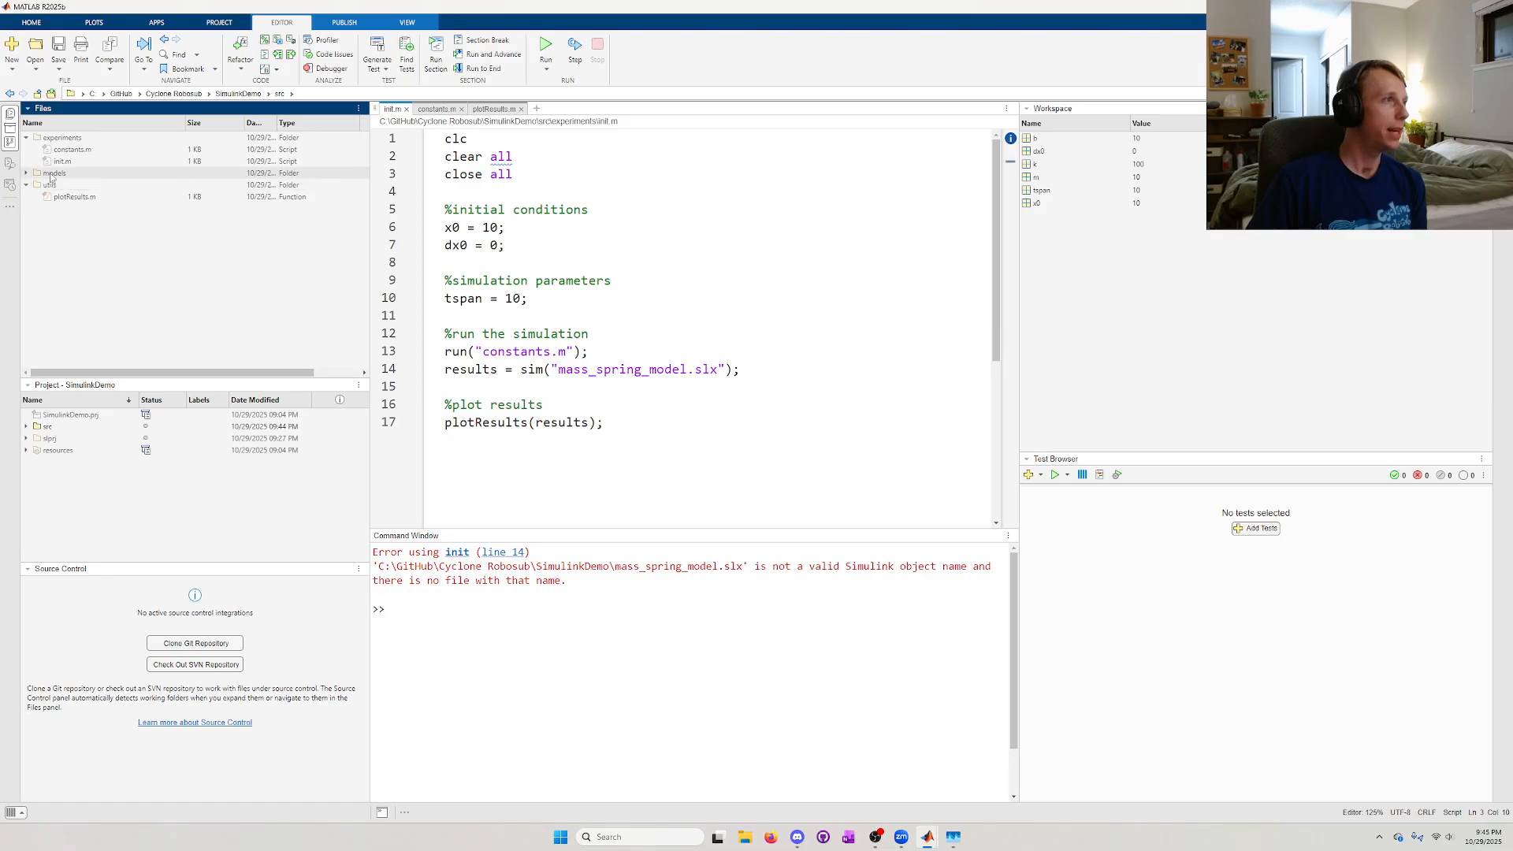
# - Go up to the SimulinkDemo folder and add the src folder with all its subfolders to the path
pyautogui.click(26, 172)
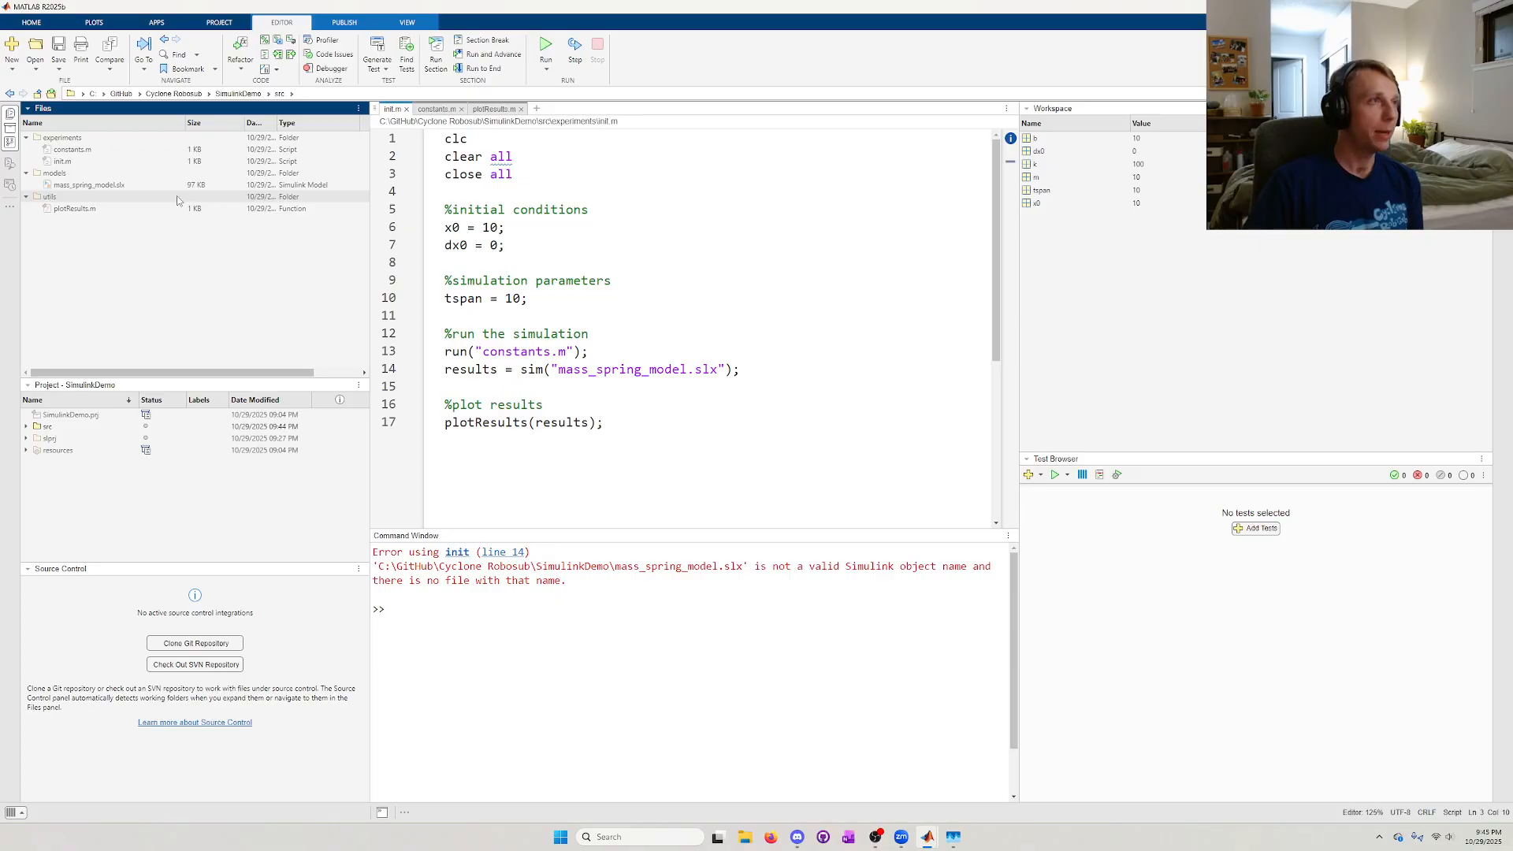
pyautogui.click(238, 93)
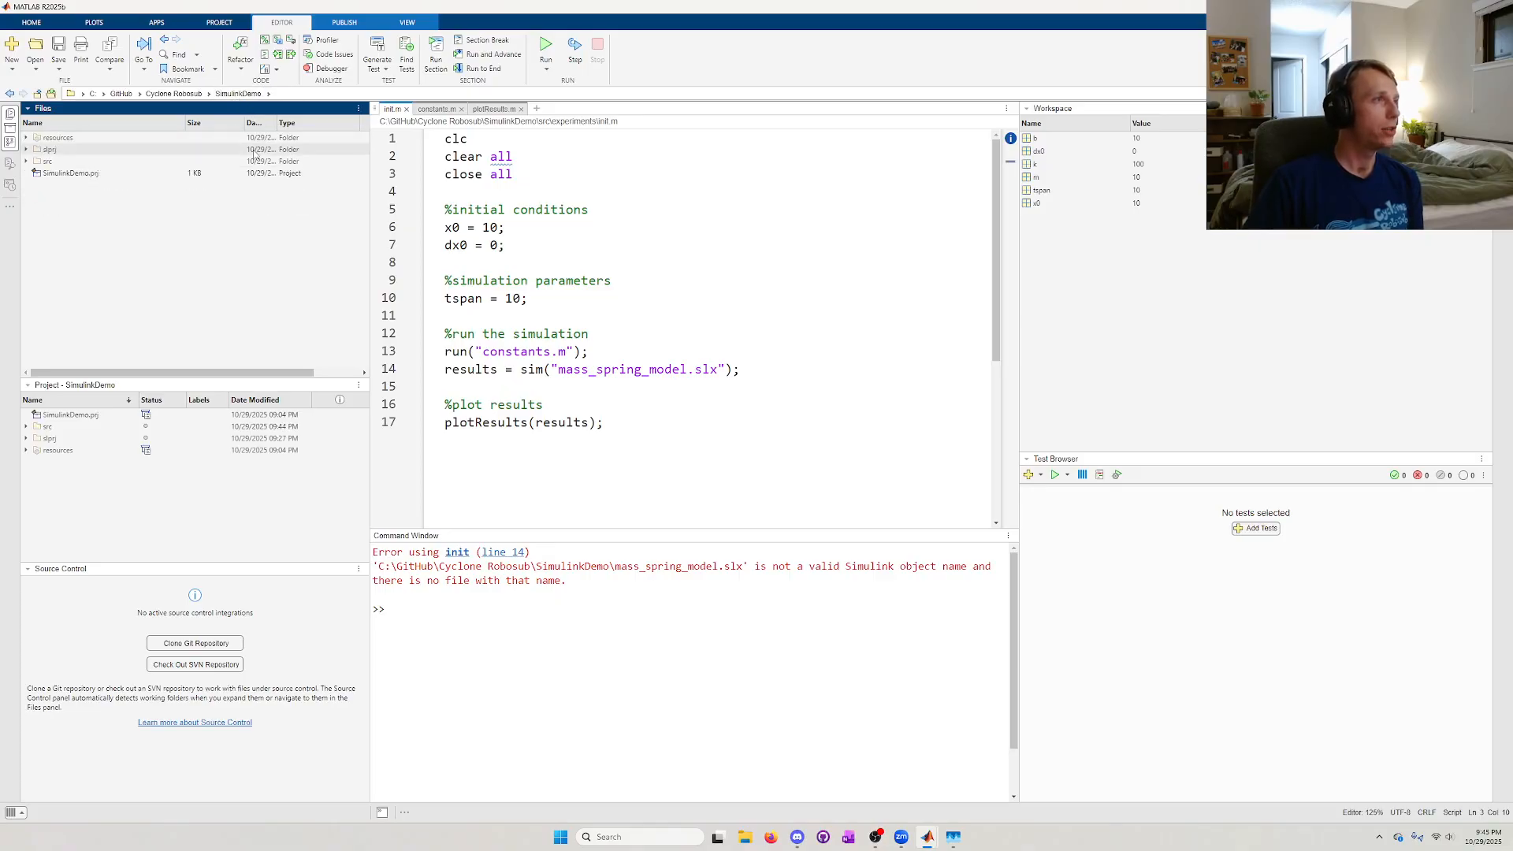
pyautogui.moveTo(118, 228); pyautogui.dragTo(66, 137)
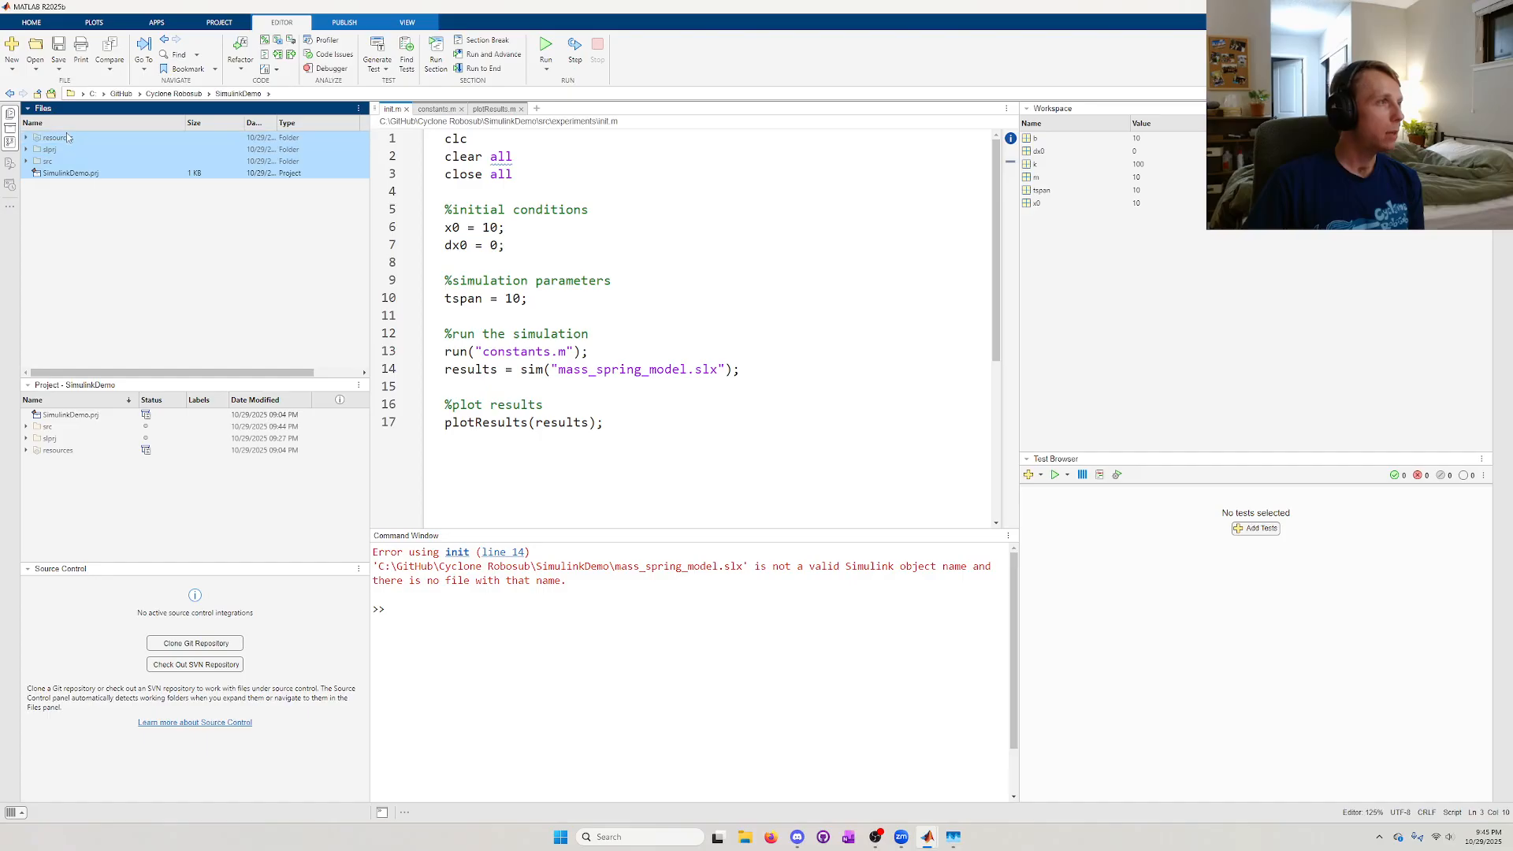
pyautogui.click(101, 207)
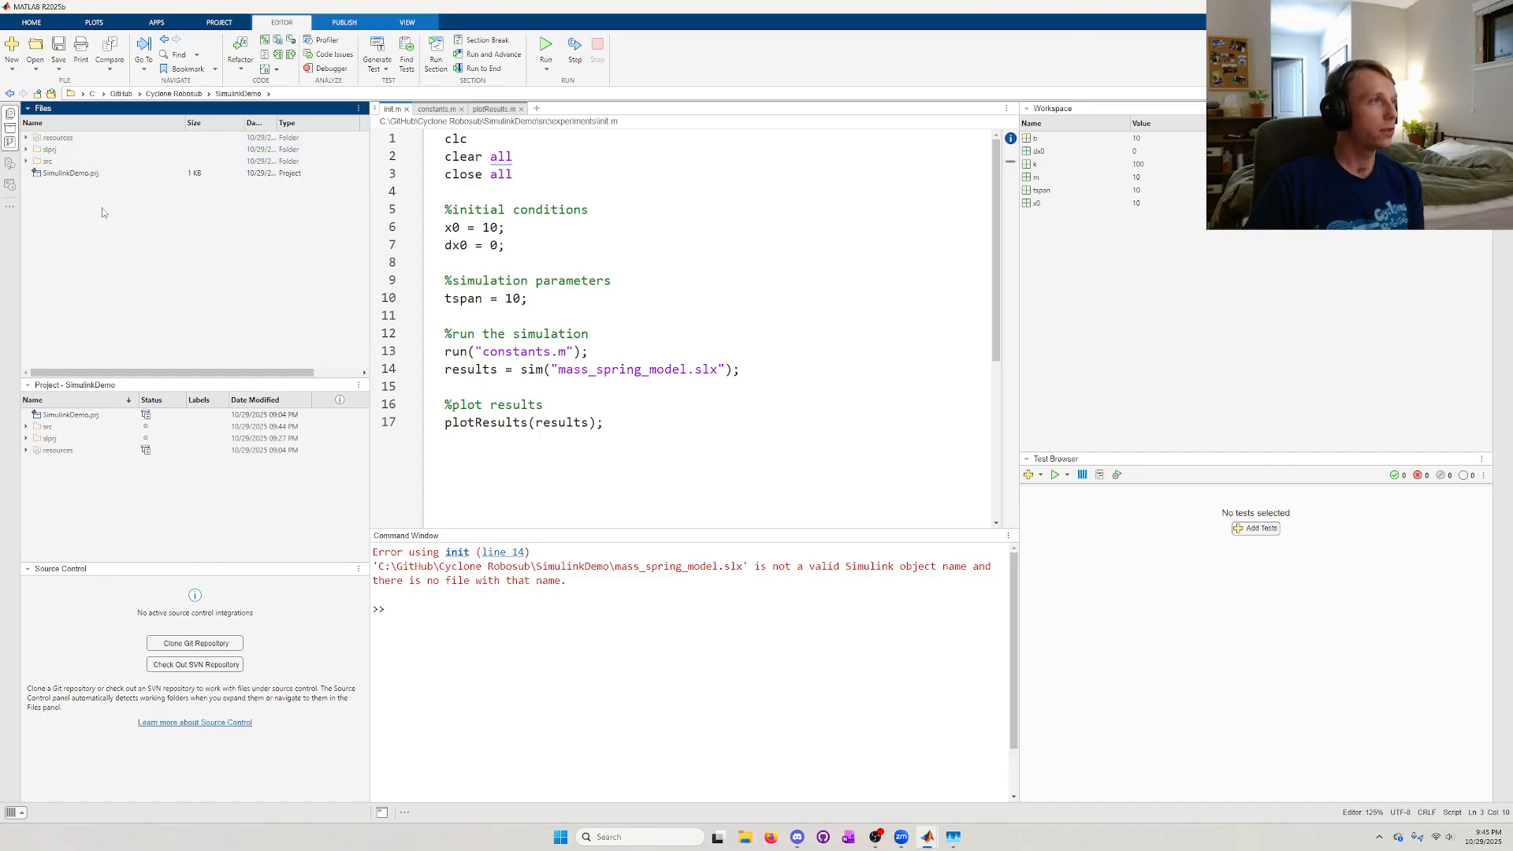
pyautogui.click(46, 161)
pyautogui.rightClick(47, 163)
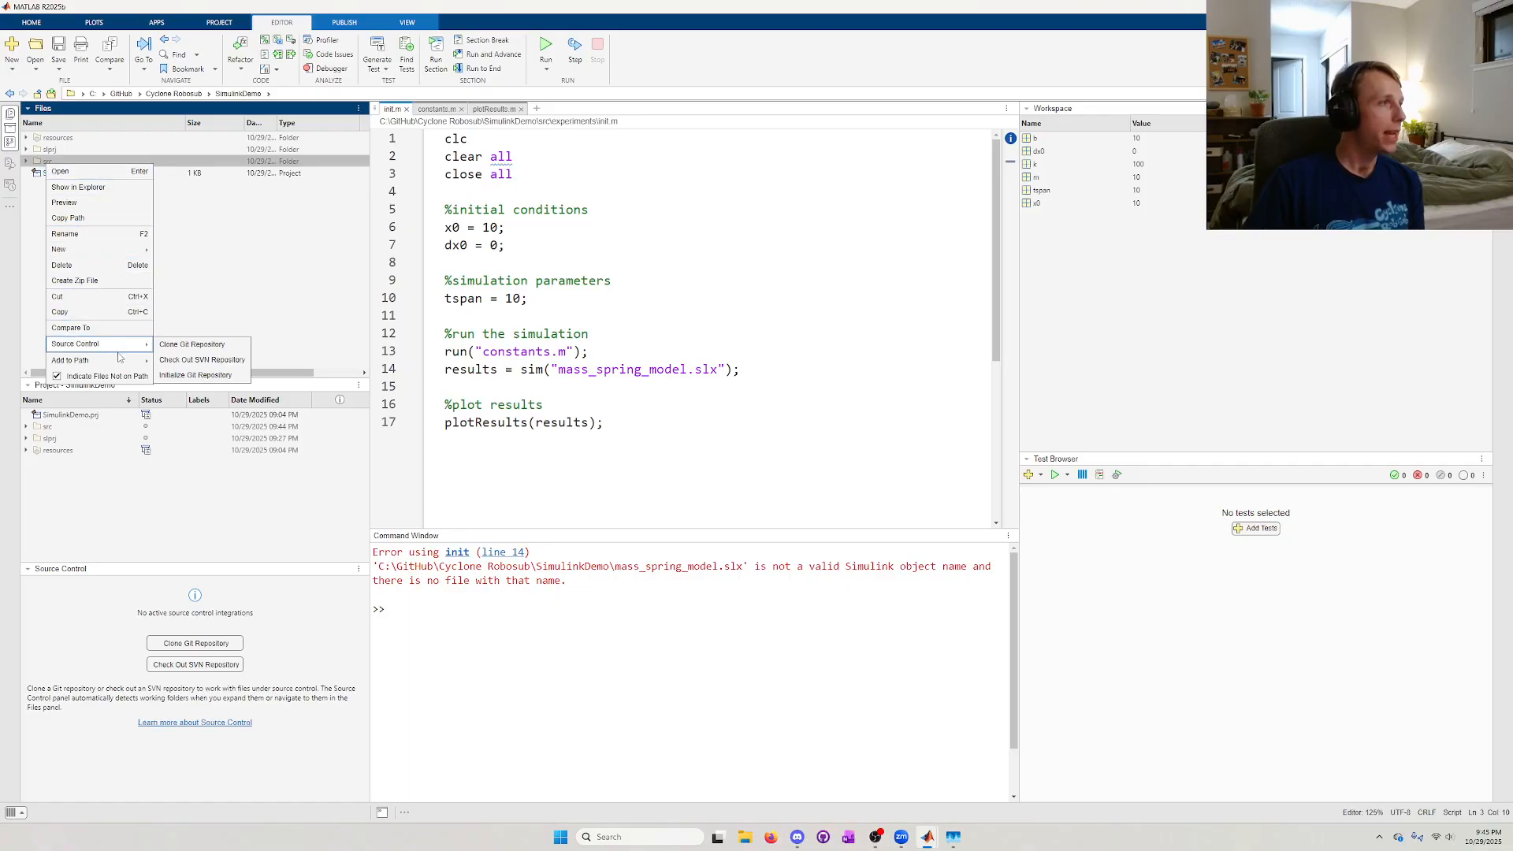
pyautogui.moveTo(117, 362)
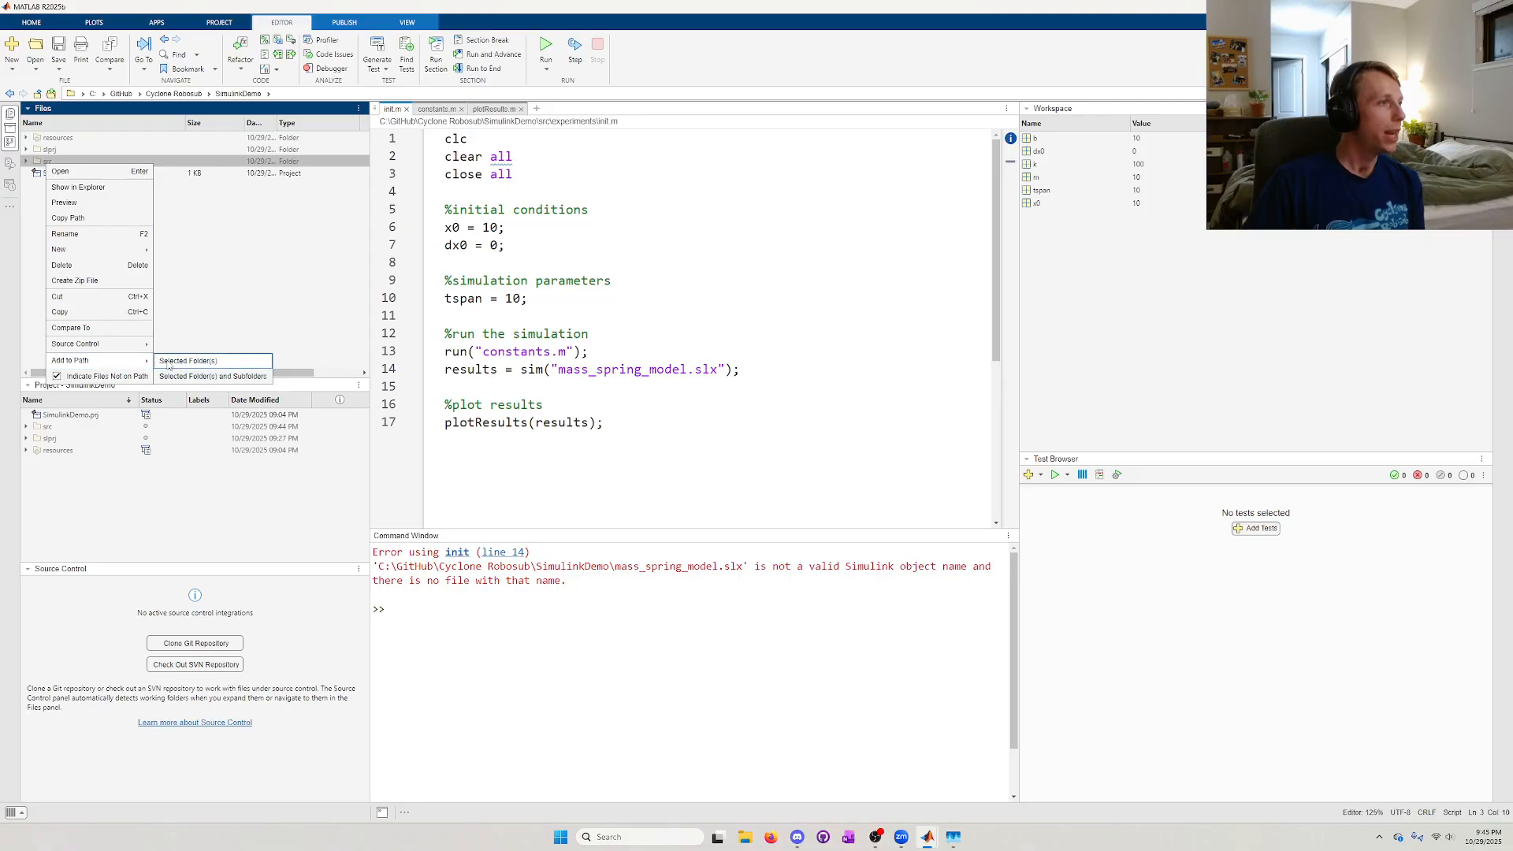
pyautogui.click(201, 377)
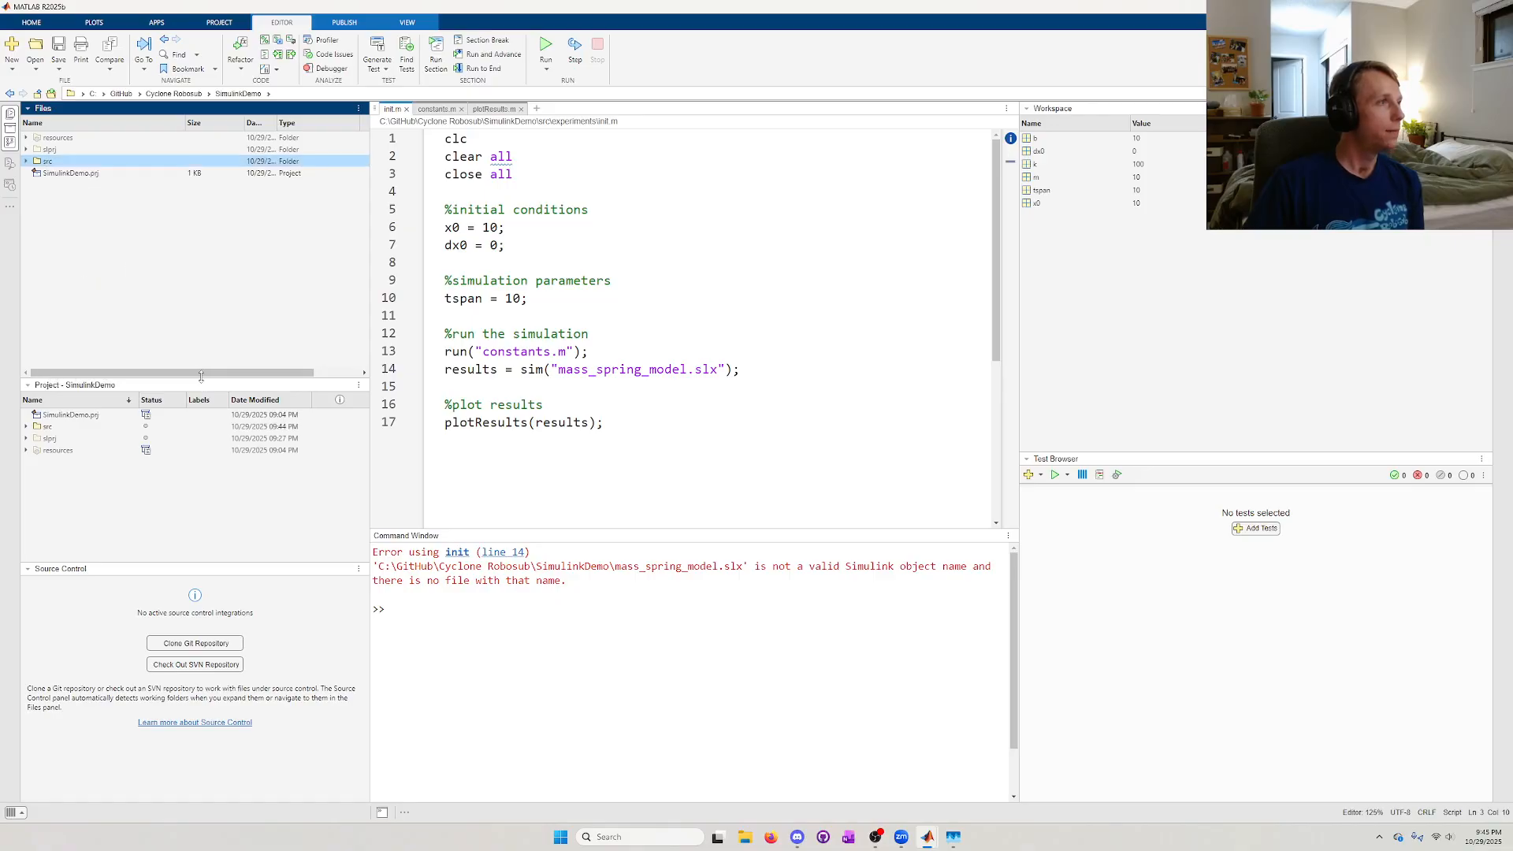
pyautogui.click(145, 289)
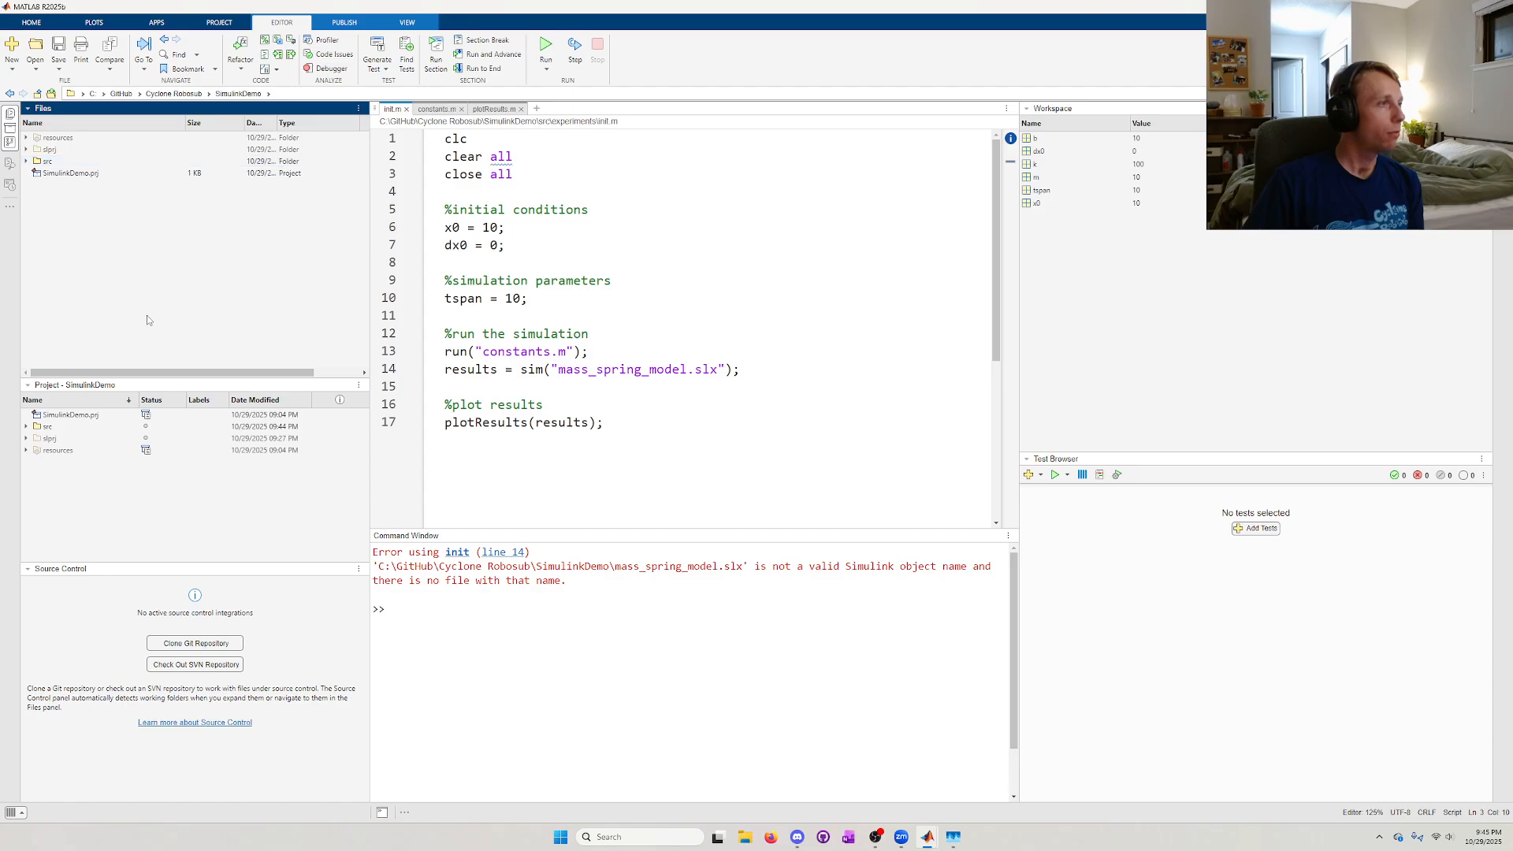
# - Add the src folder including its contents to the SimulinkDemo project
pyautogui.click(56, 426)
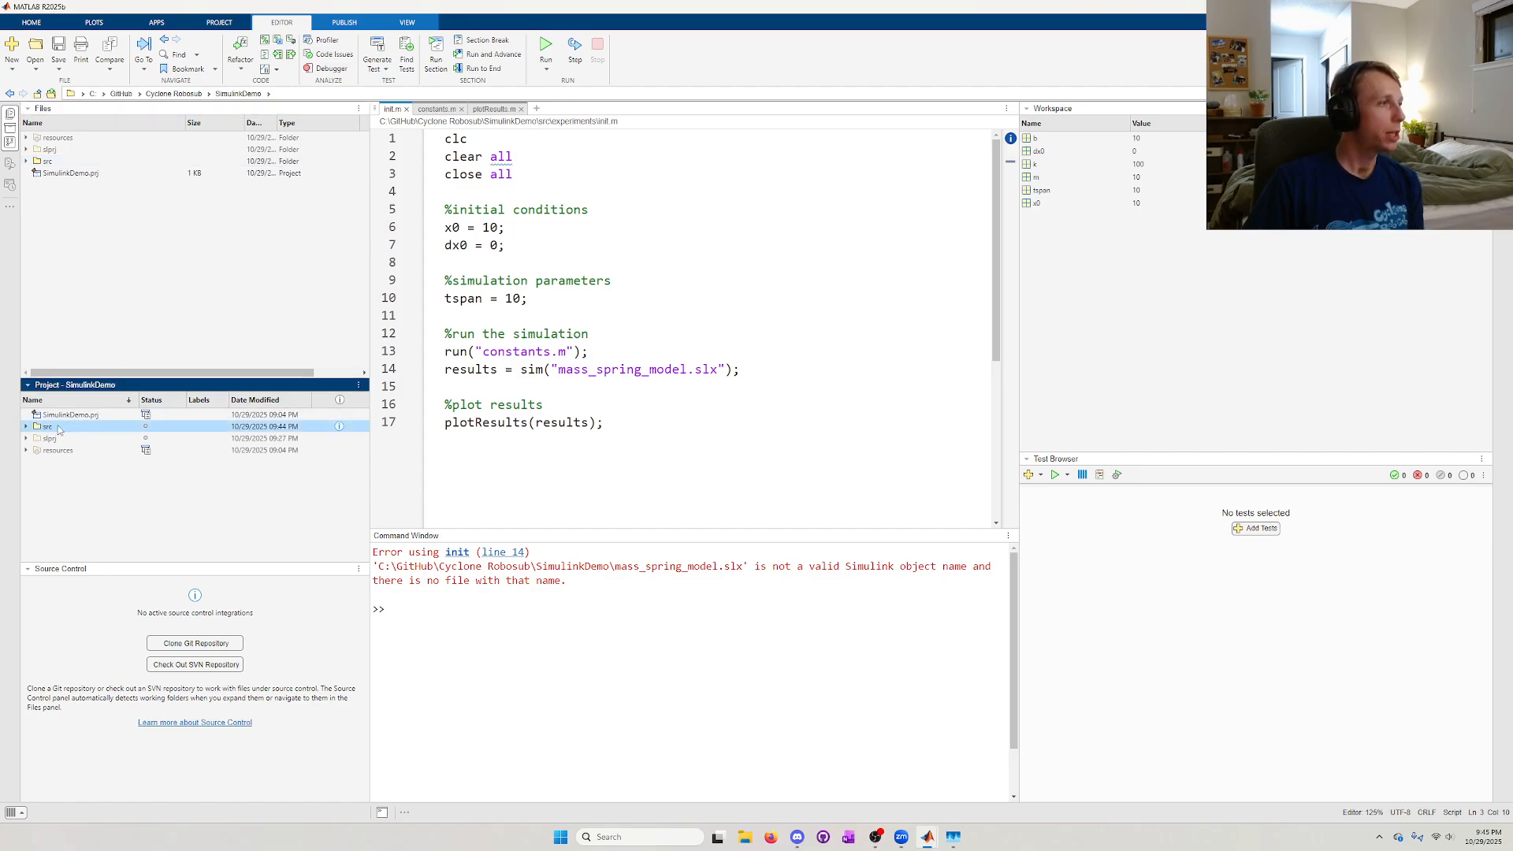
pyautogui.rightClick(58, 429)
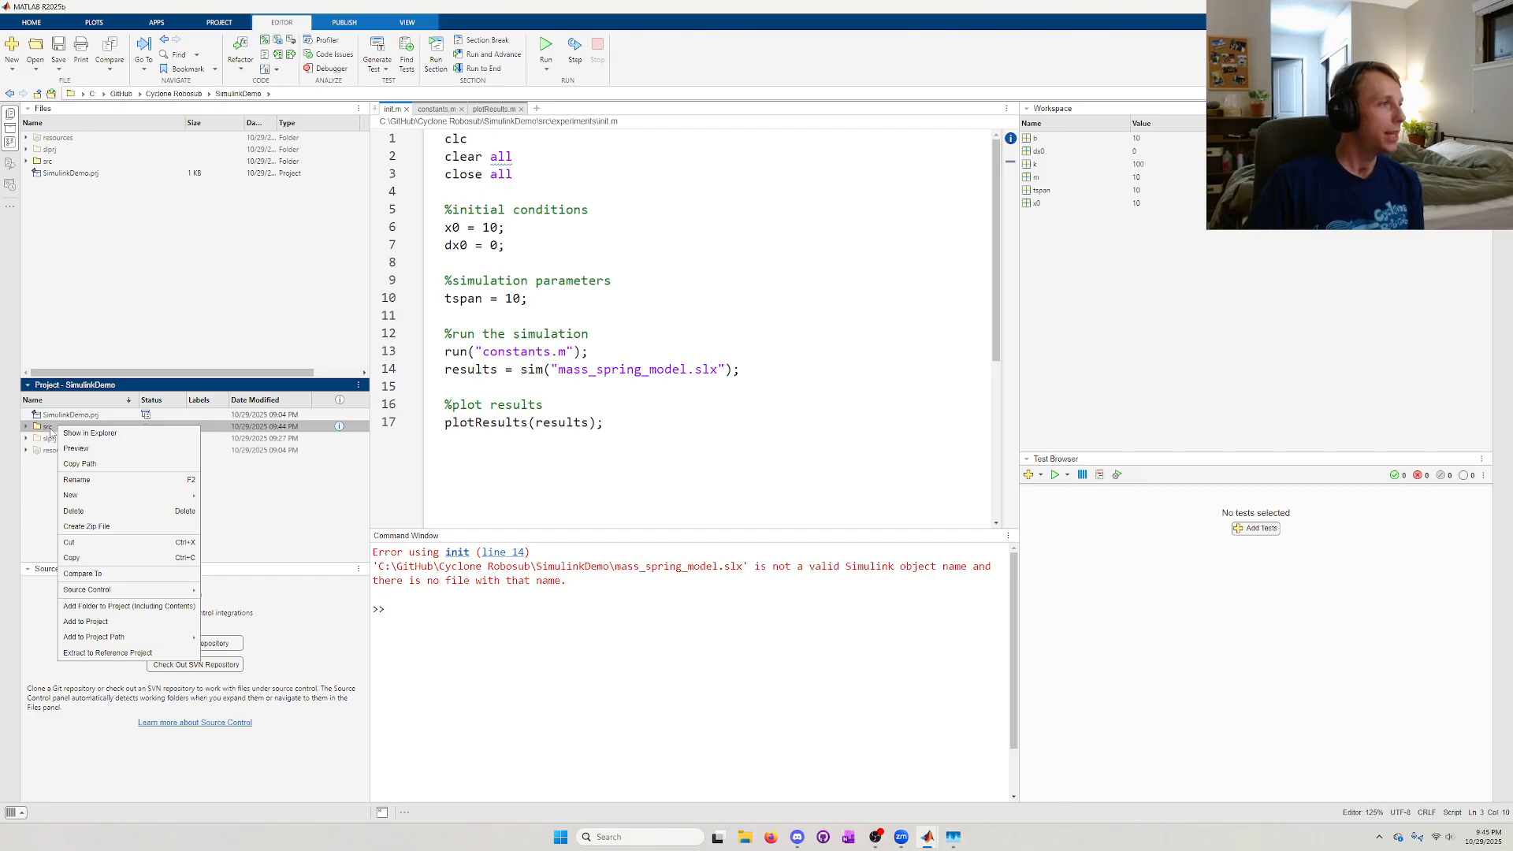
pyautogui.click(124, 608)
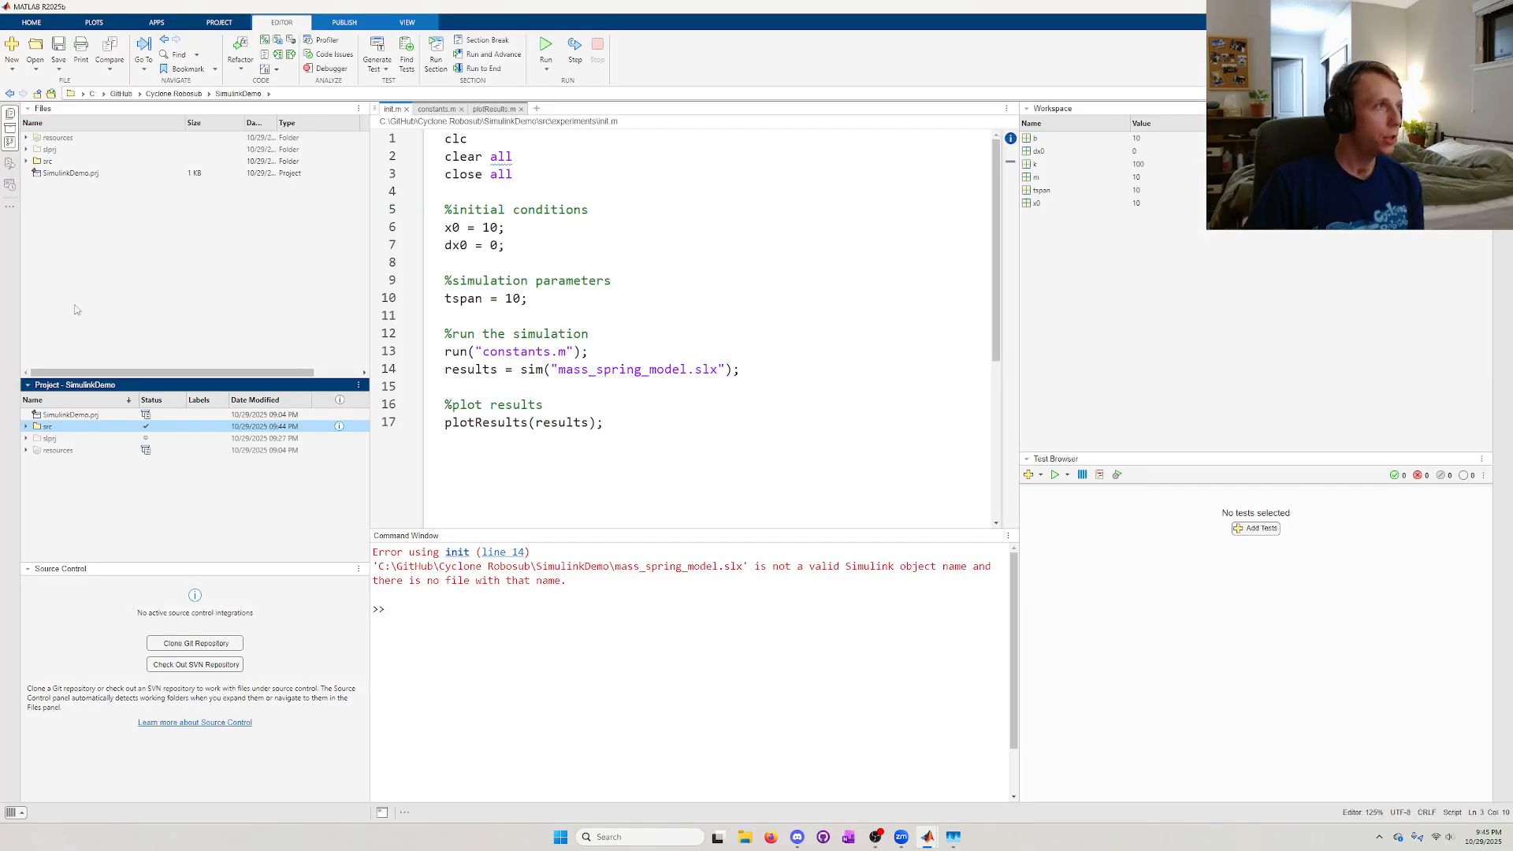
# - Run init.m, view the velocity and position plots, and close both figures
pyautogui.click(548, 191)
pyautogui.press('F5')
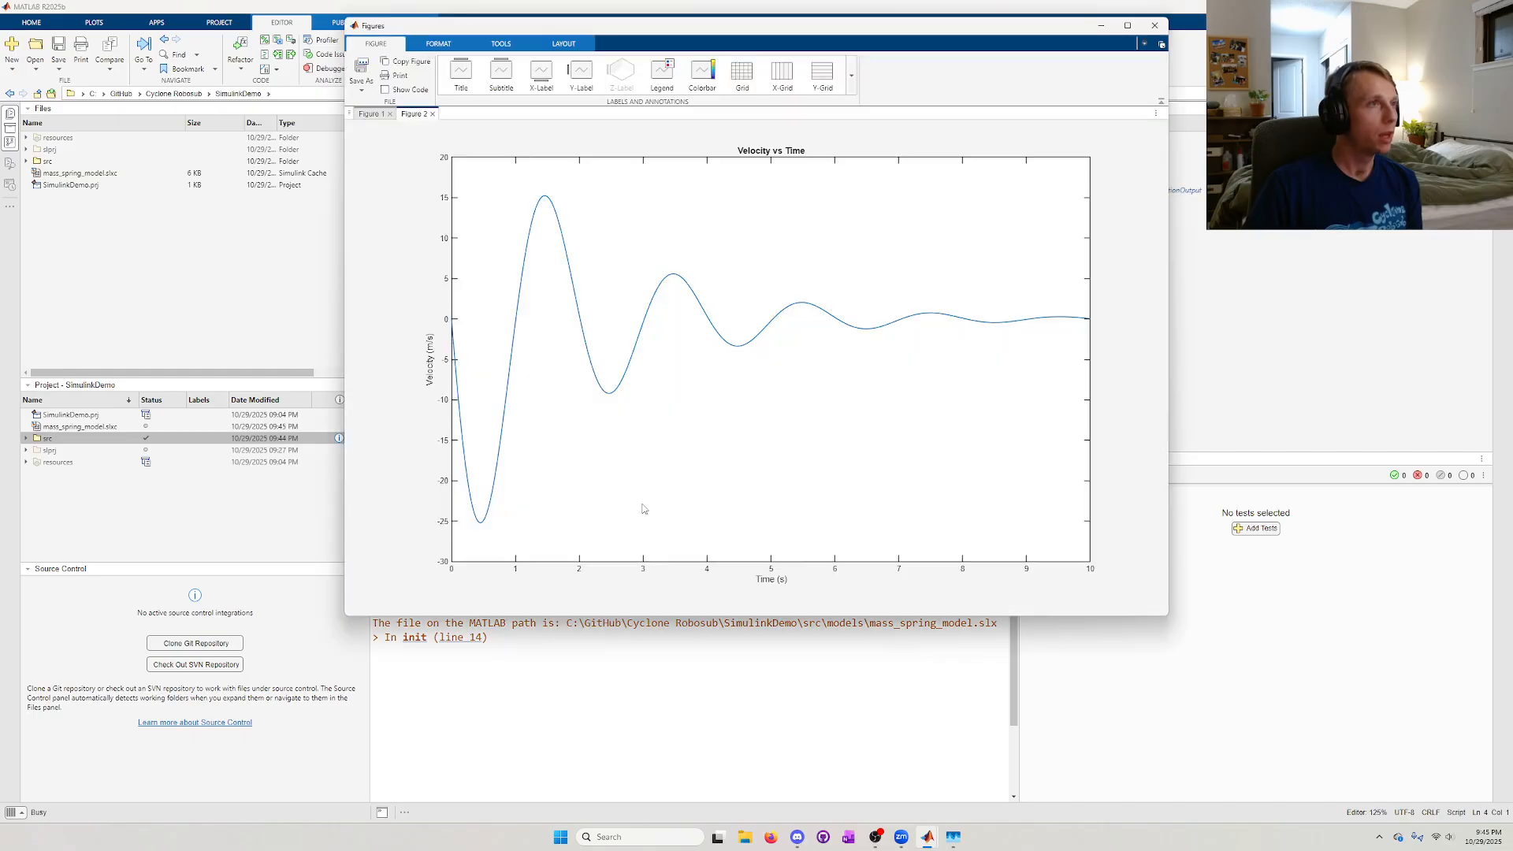
pyautogui.click(370, 115)
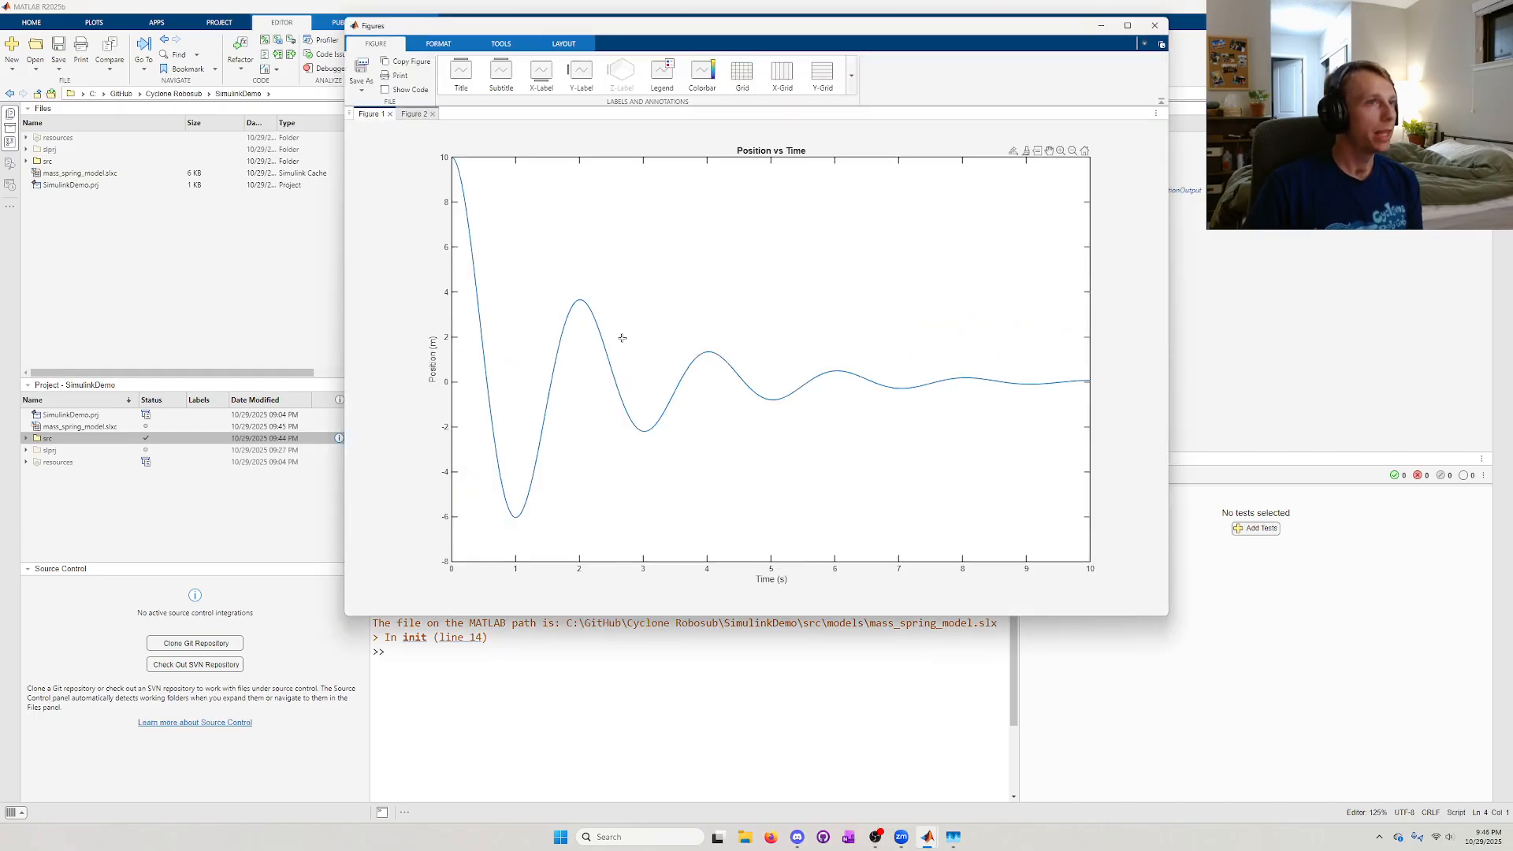
pyautogui.click(390, 114)
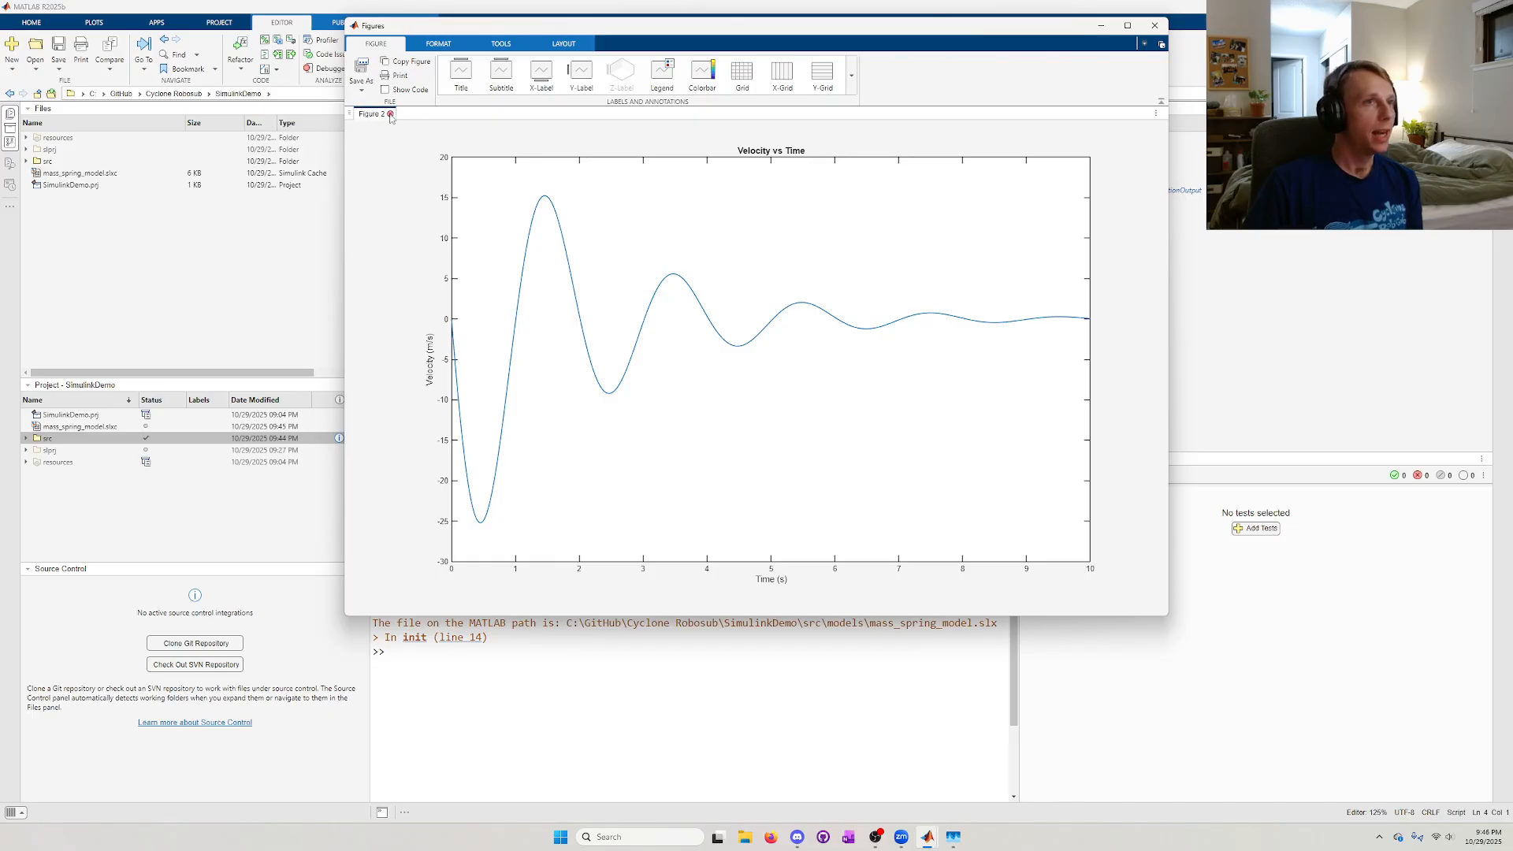
pyautogui.click(390, 113)
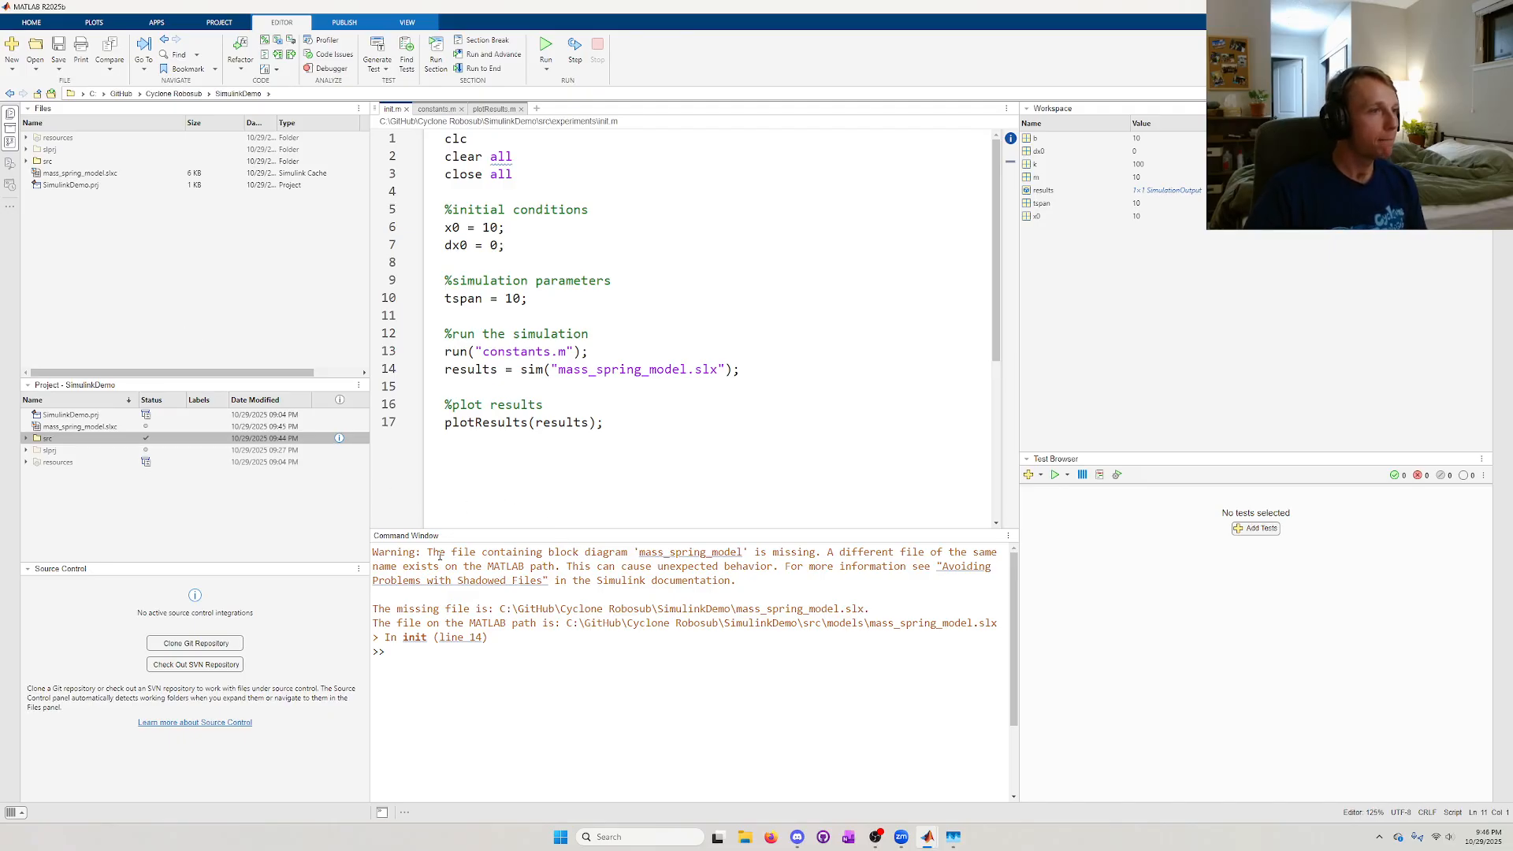
# - Read the shadowed-file warning and reset the session with the commands clear all, close all and clc
pyautogui.moveTo(373, 551); pyautogui.dragTo(786, 667)
pyautogui.click(652, 580)
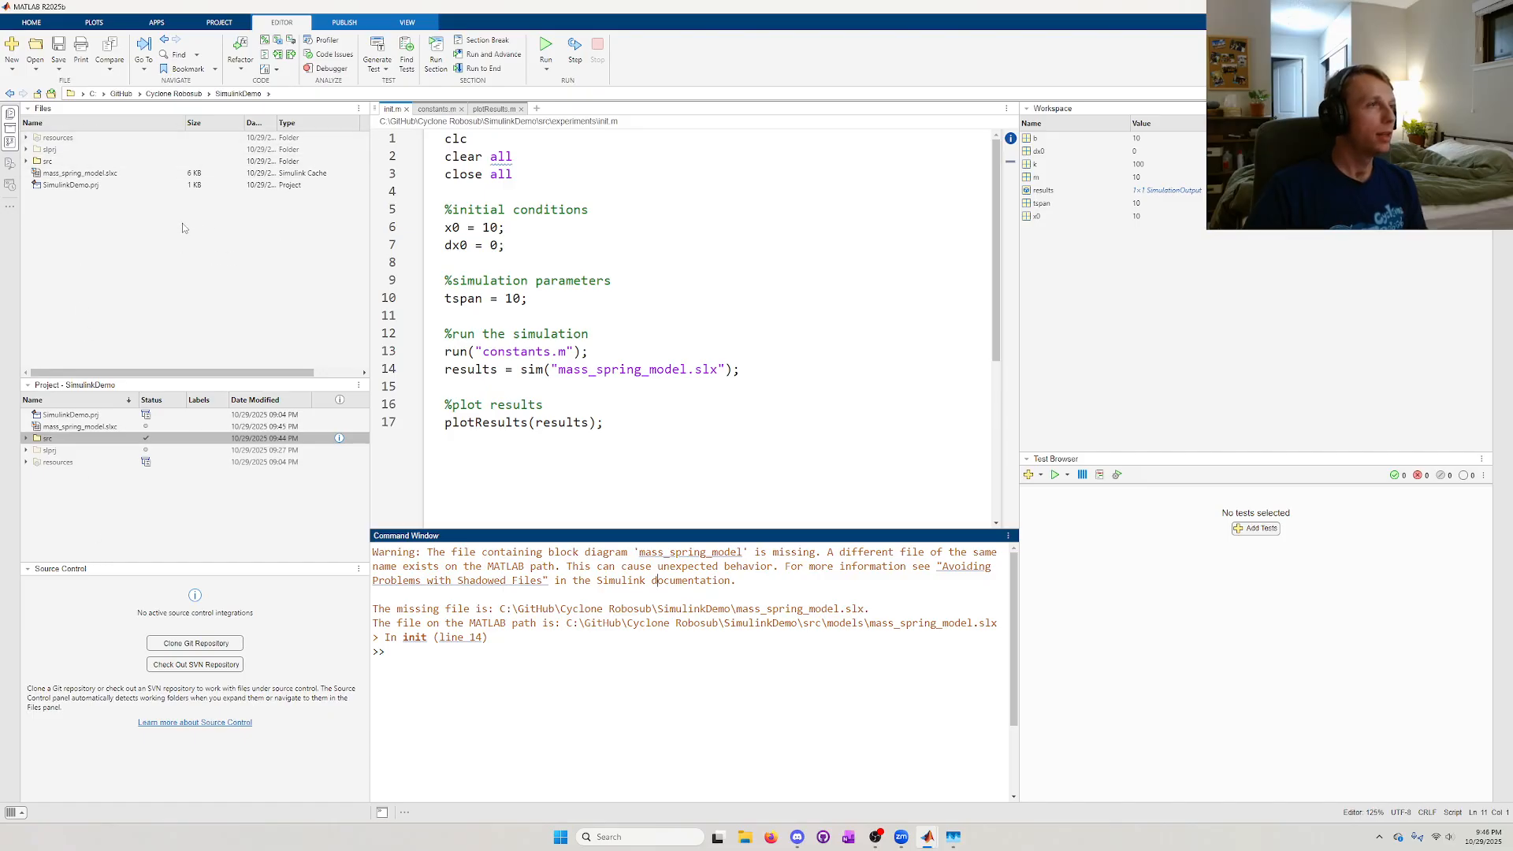
pyautogui.click(453, 657)
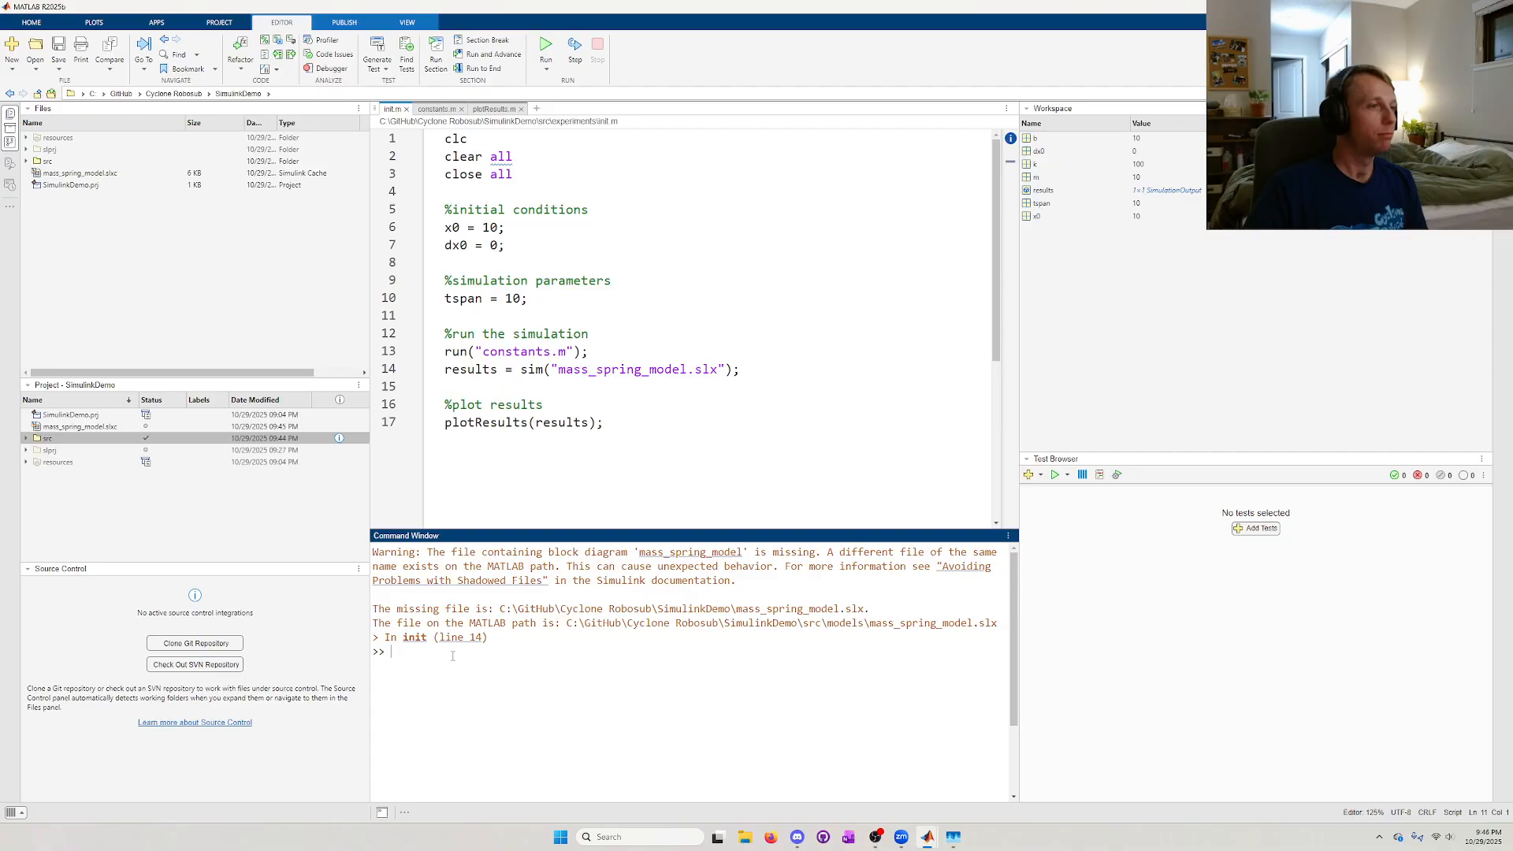
pyautogui.write('clear all')
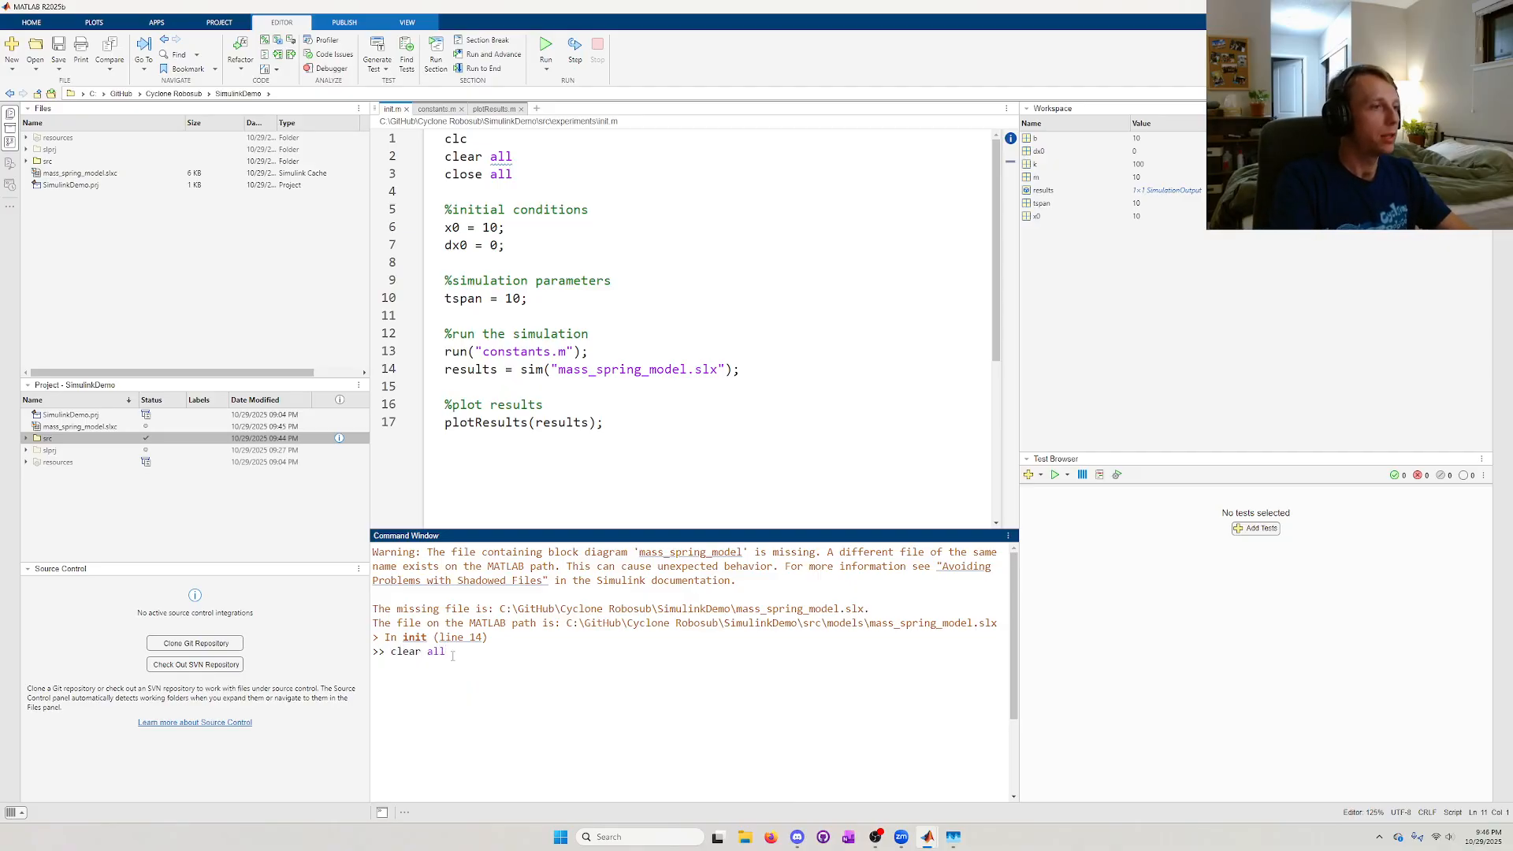
pyautogui.press('Return')
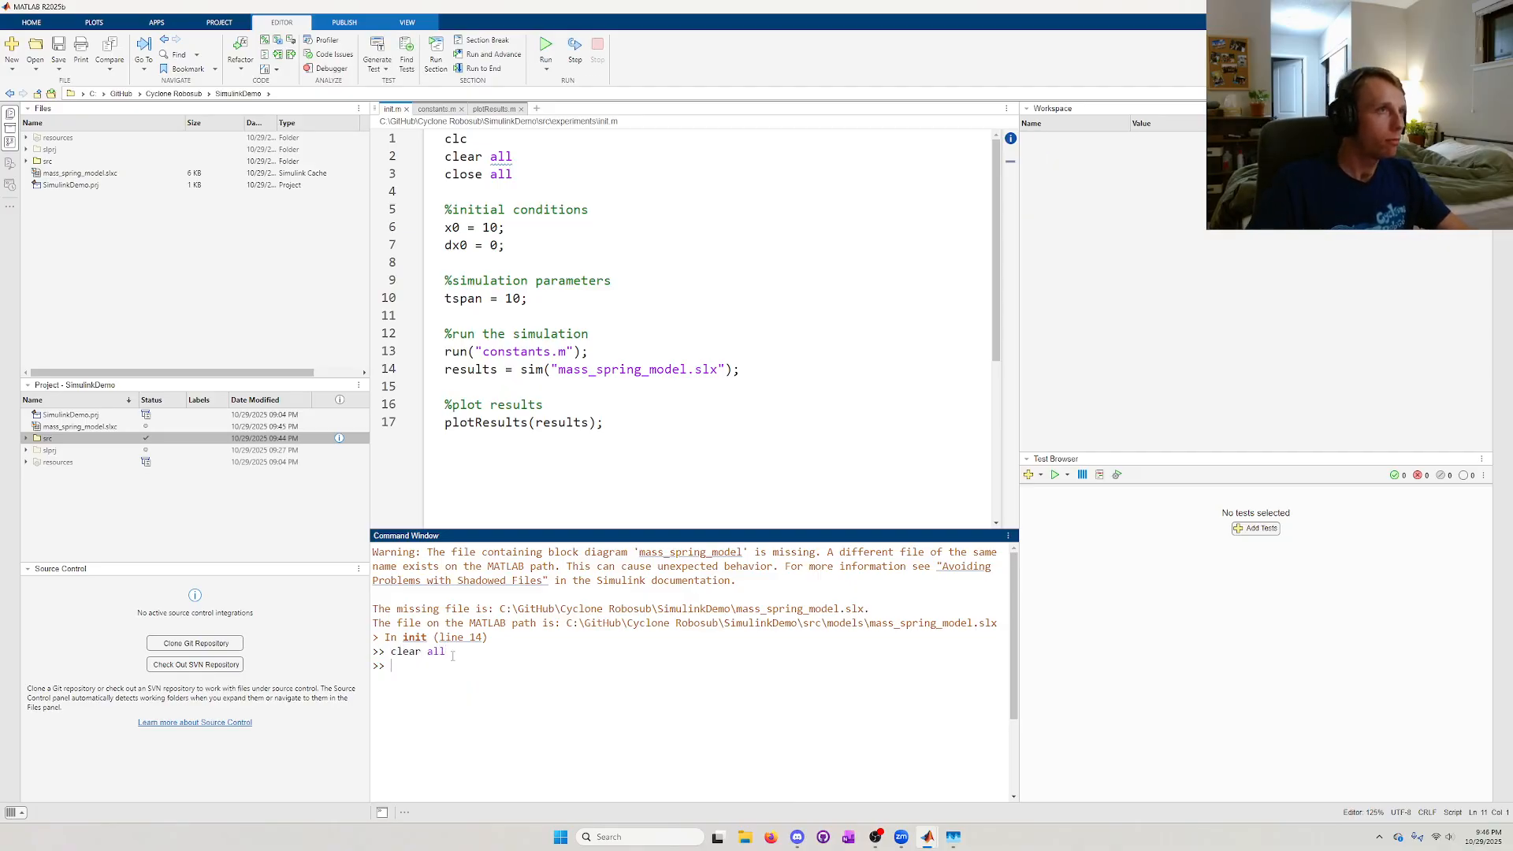
pyautogui.write('close all')
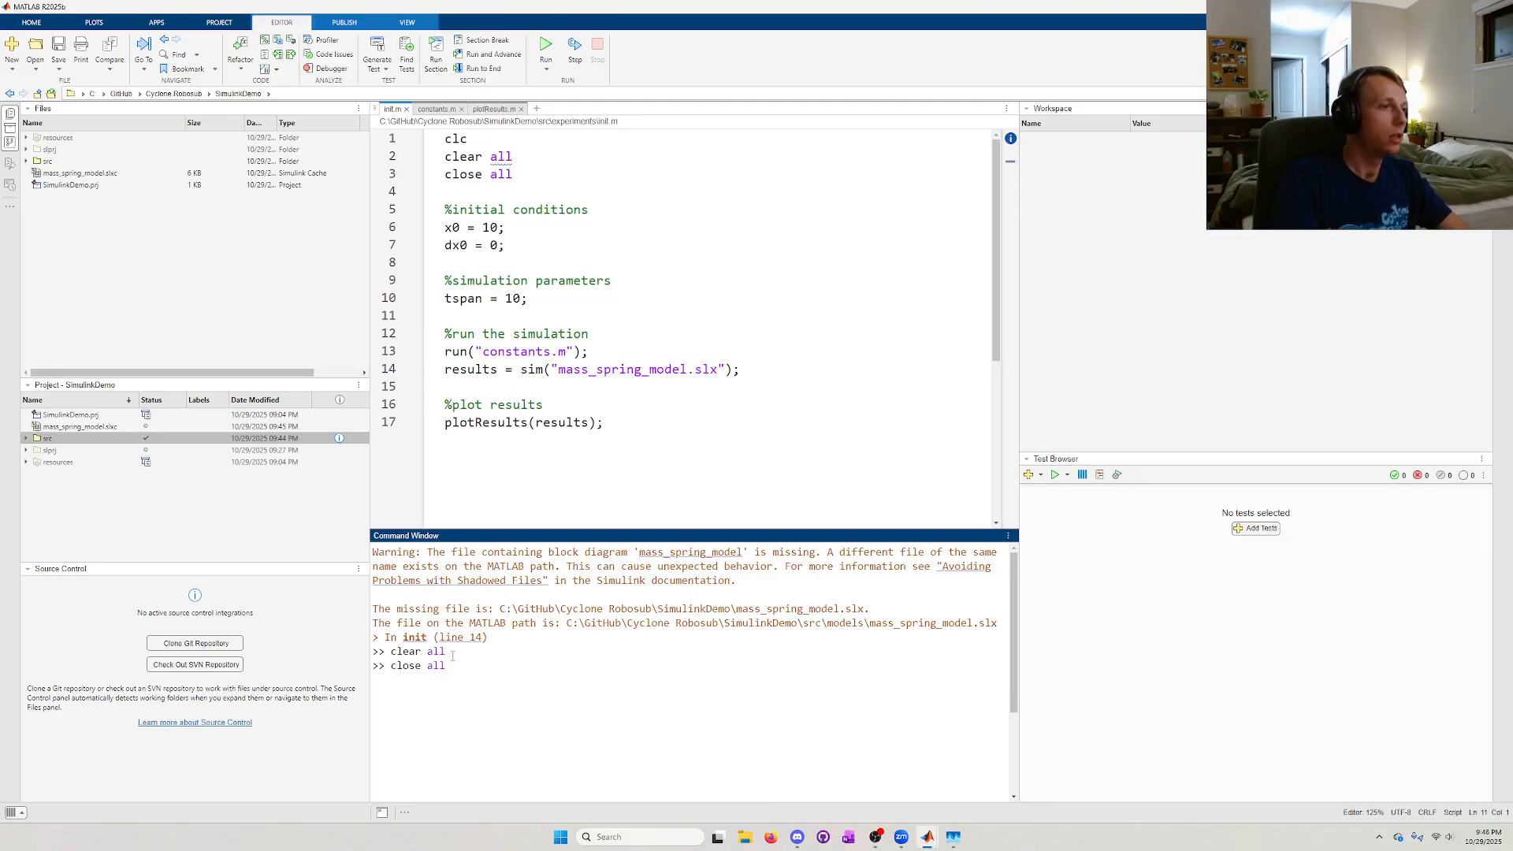
pyautogui.write('clc')
pyautogui.press('Return')
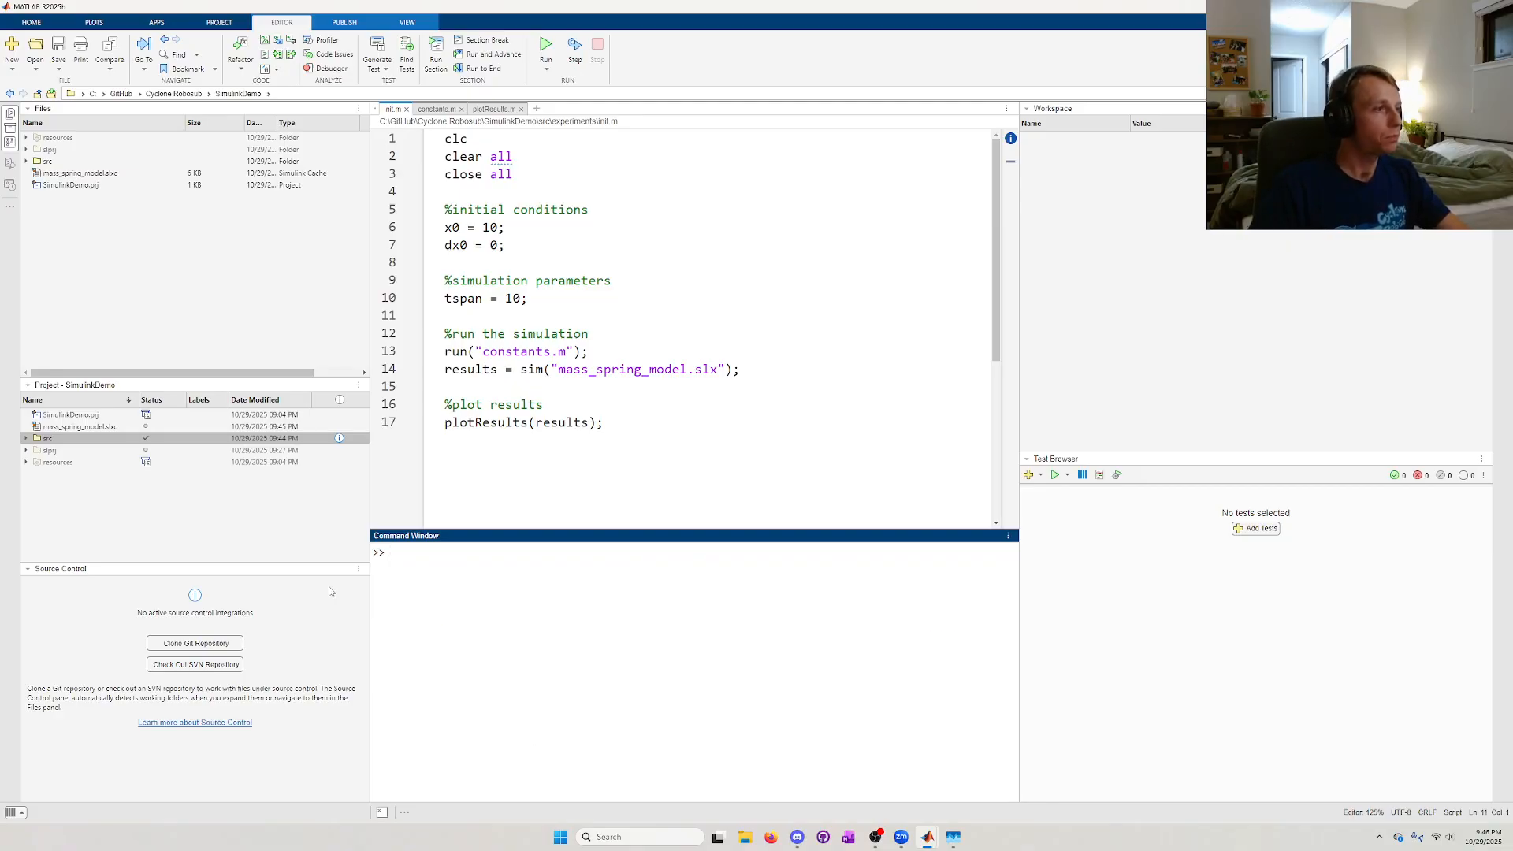
# - Close the SimulinkDemo project and confirm closing it
pyautogui.click(228, 527)
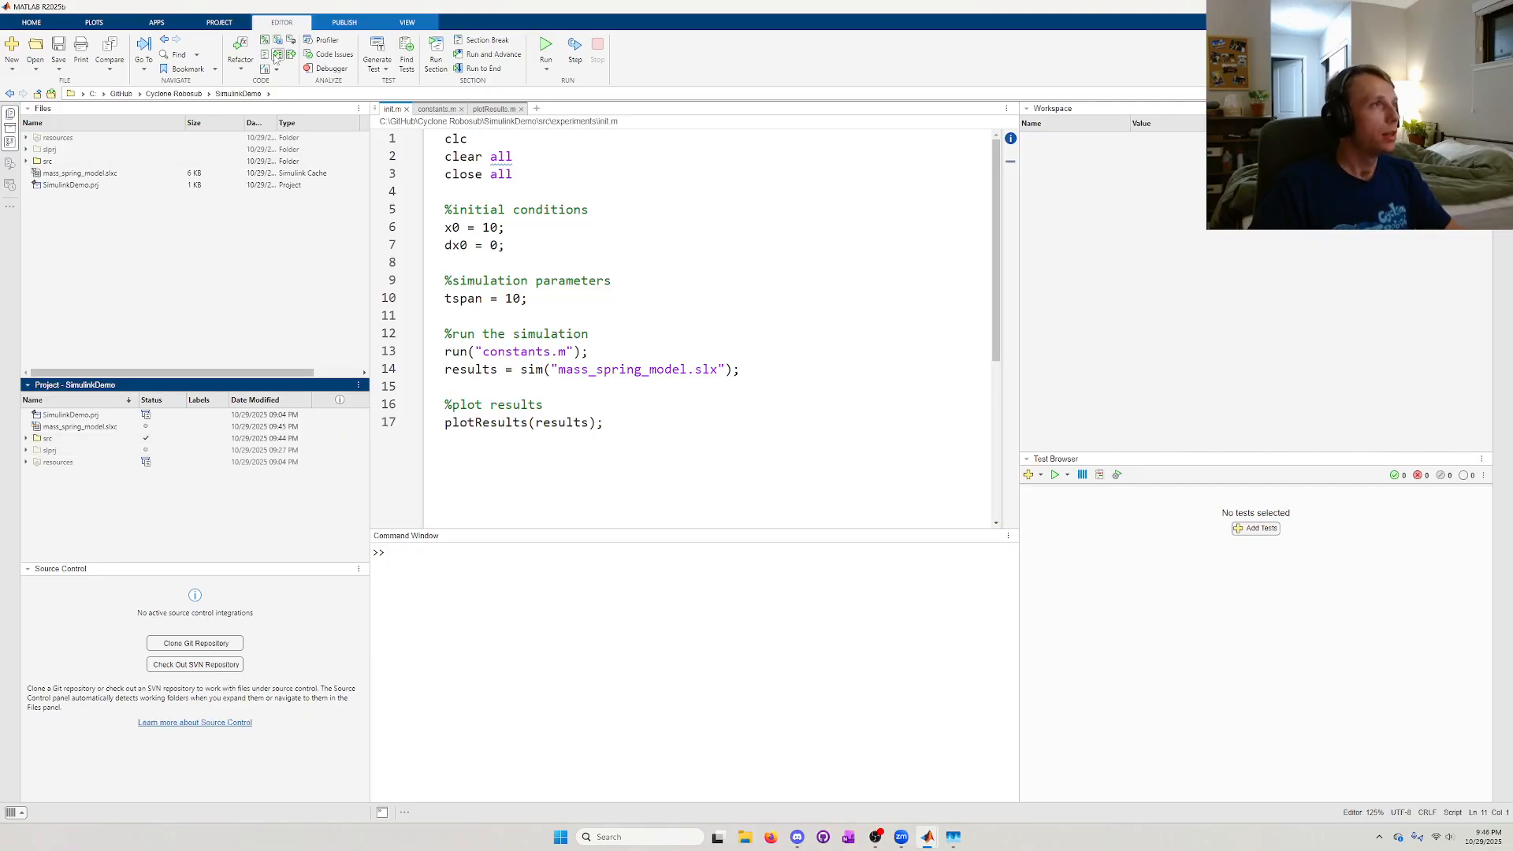
pyautogui.click(219, 23)
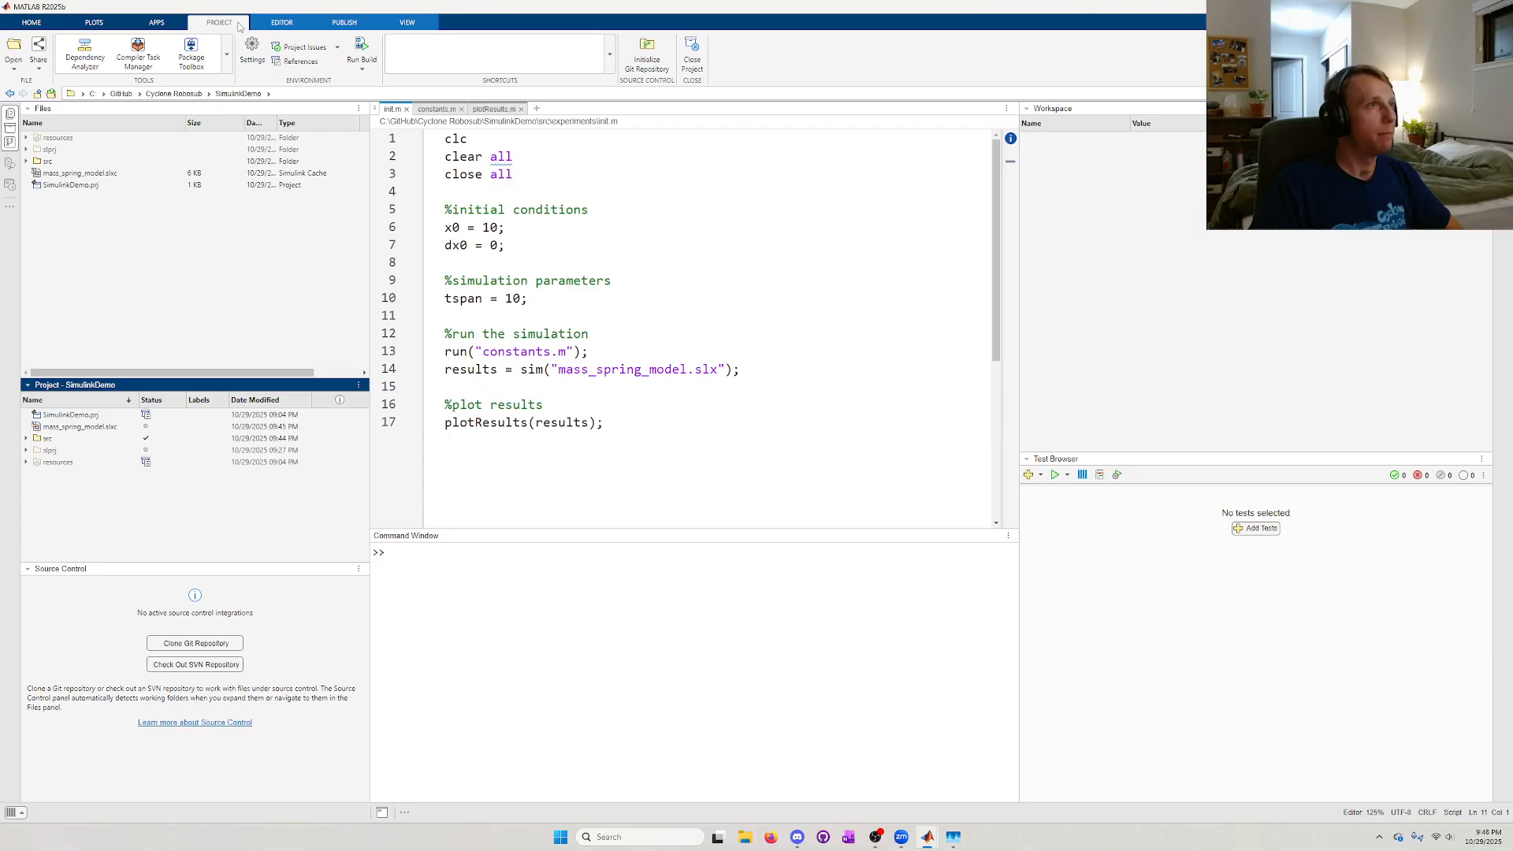
pyautogui.click(693, 59)
pyautogui.click(757, 453)
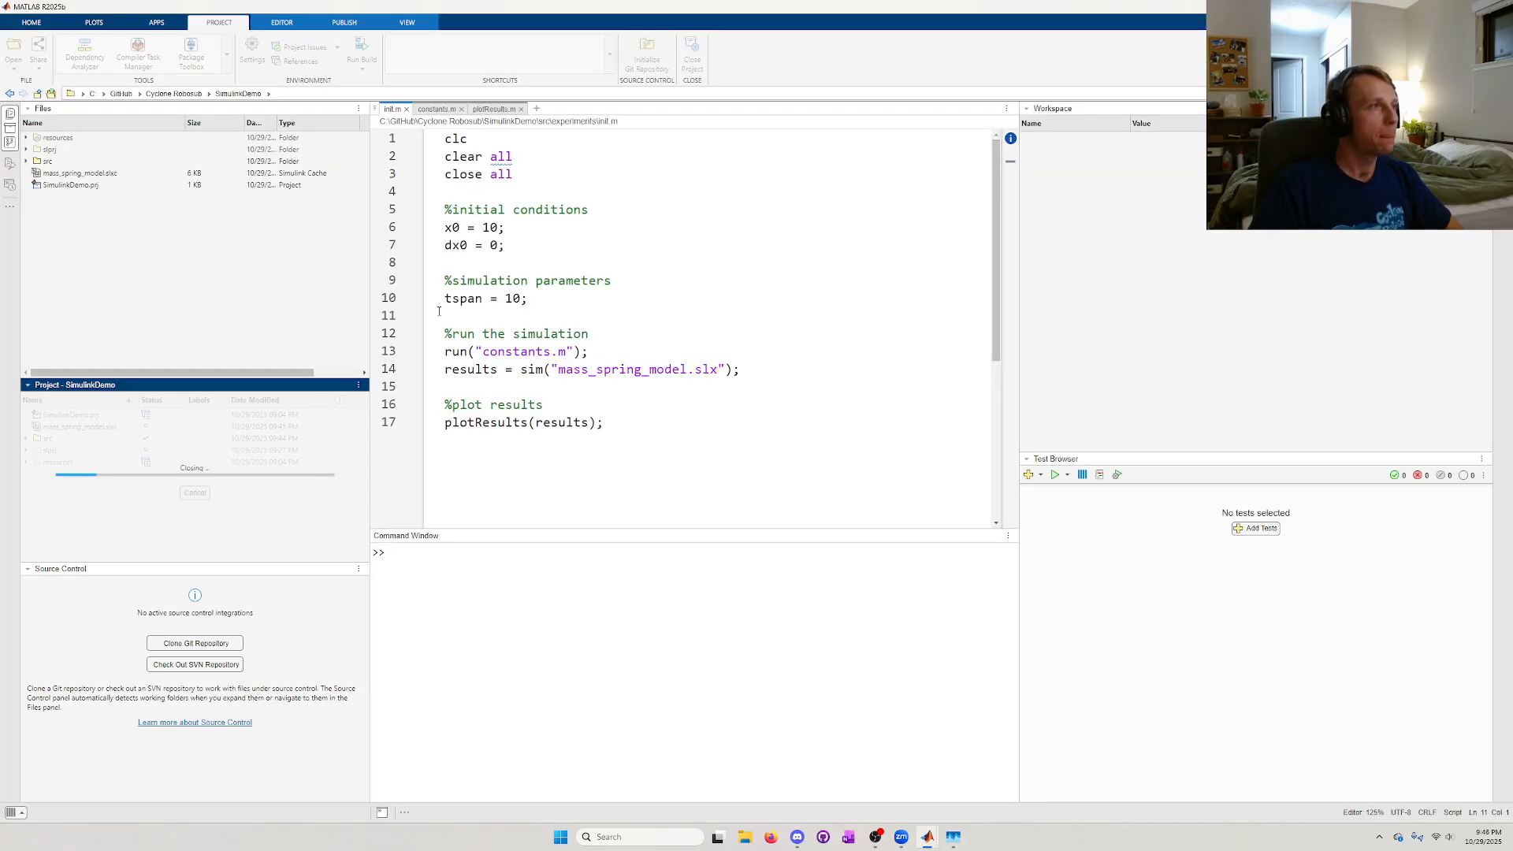
# - Reopen the project from SimulinkDemo.prj and dismiss the project setup tip
pyautogui.click(87, 185)
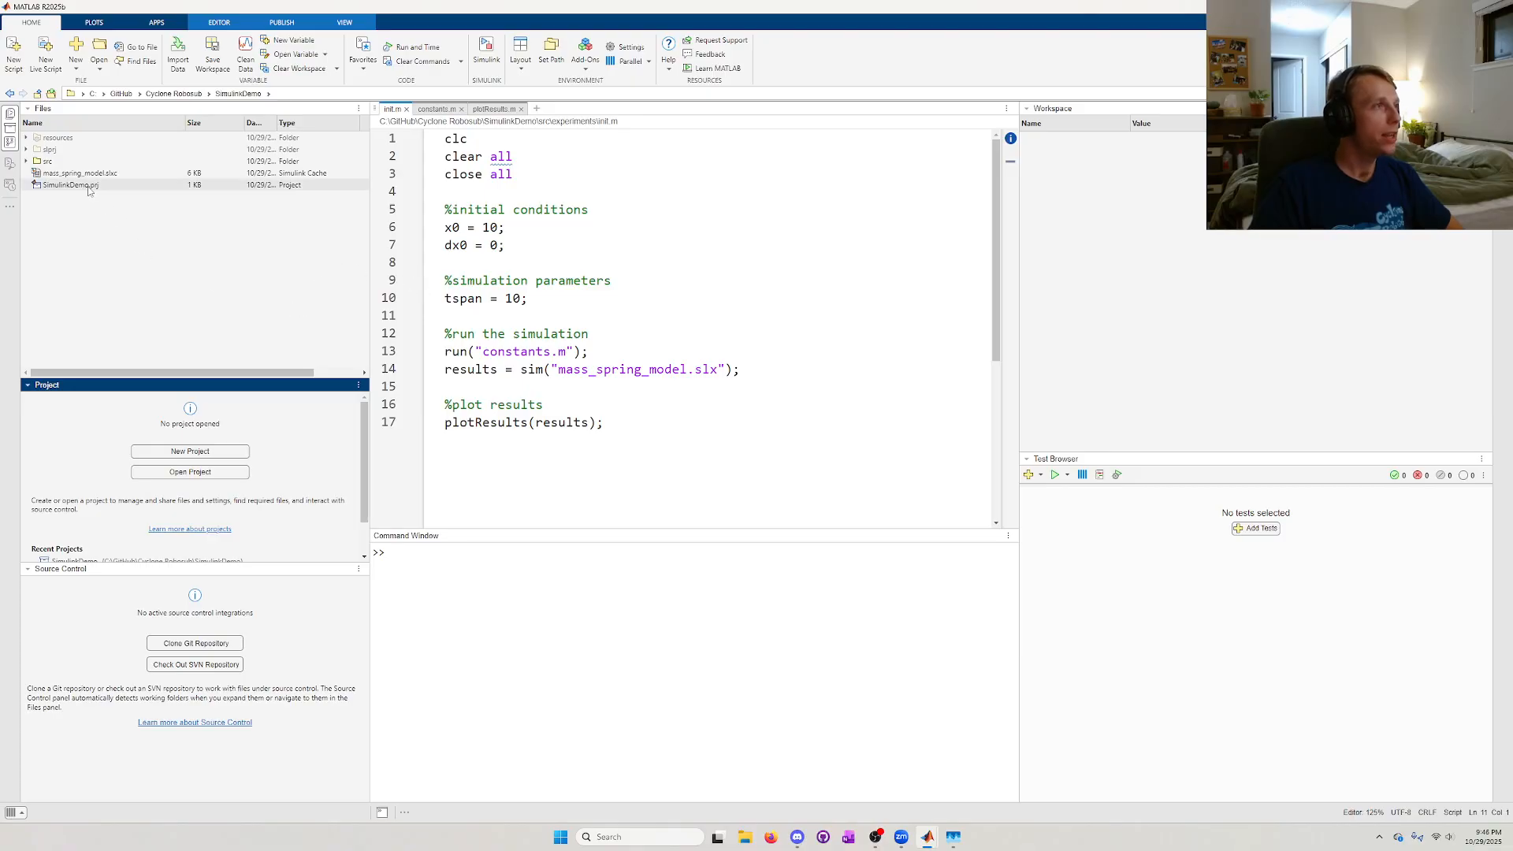
pyautogui.click(189, 471)
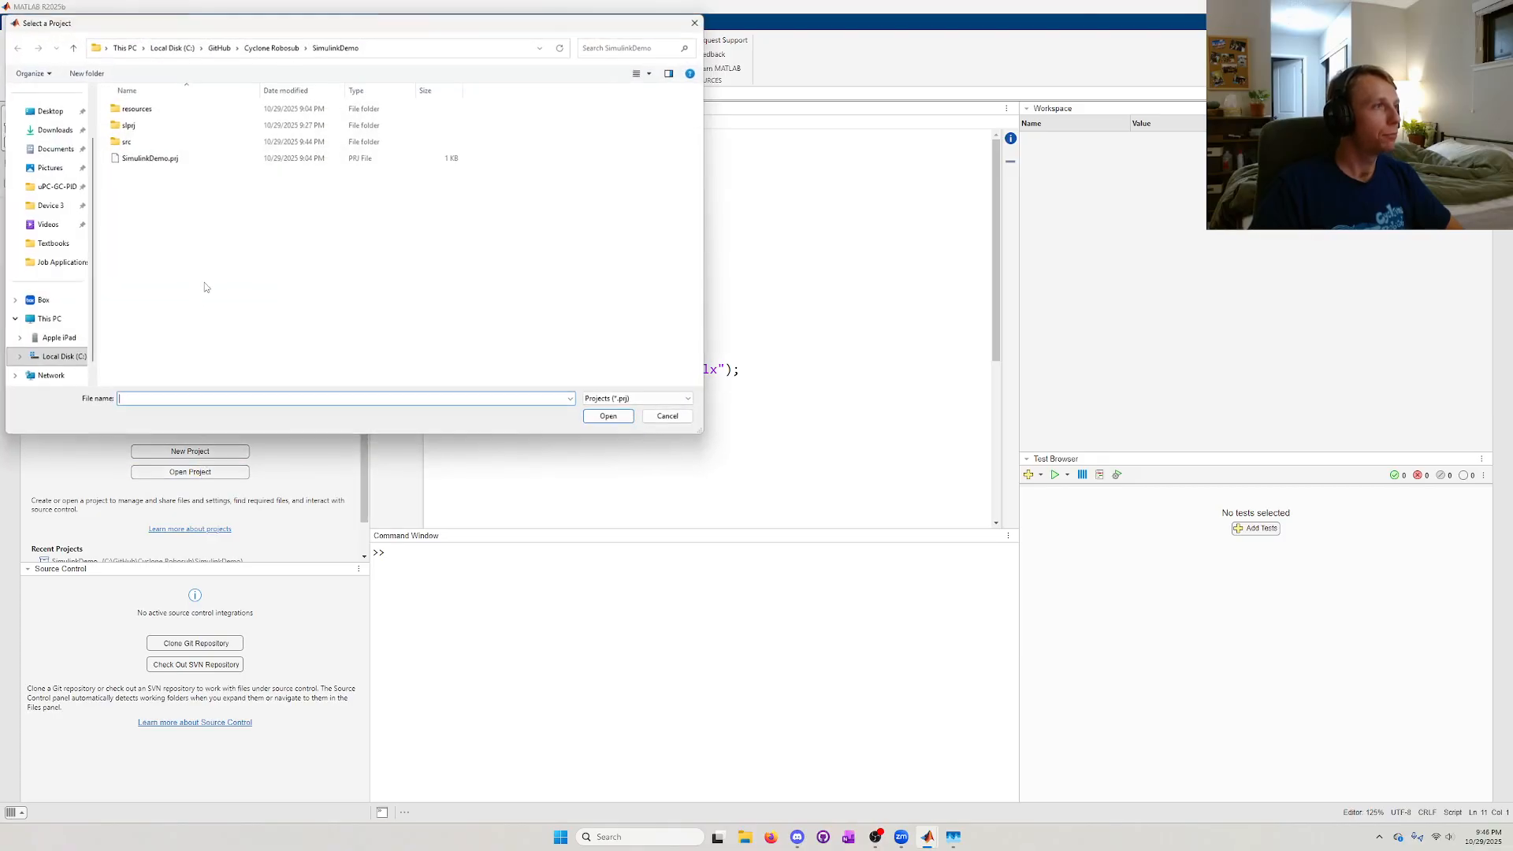
pyautogui.doubleClick(176, 157)
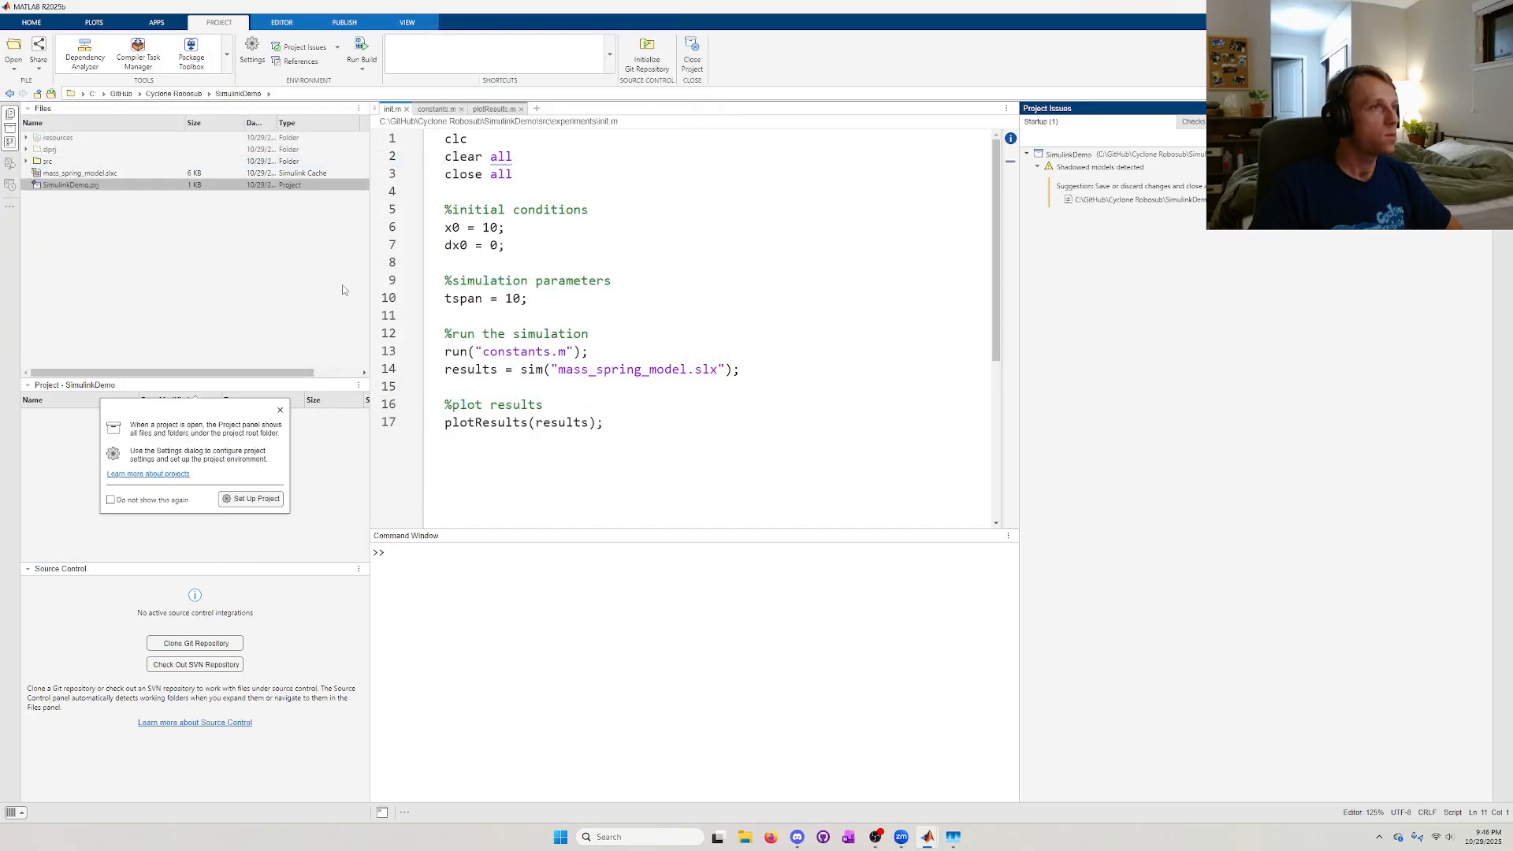
pyautogui.click(278, 410)
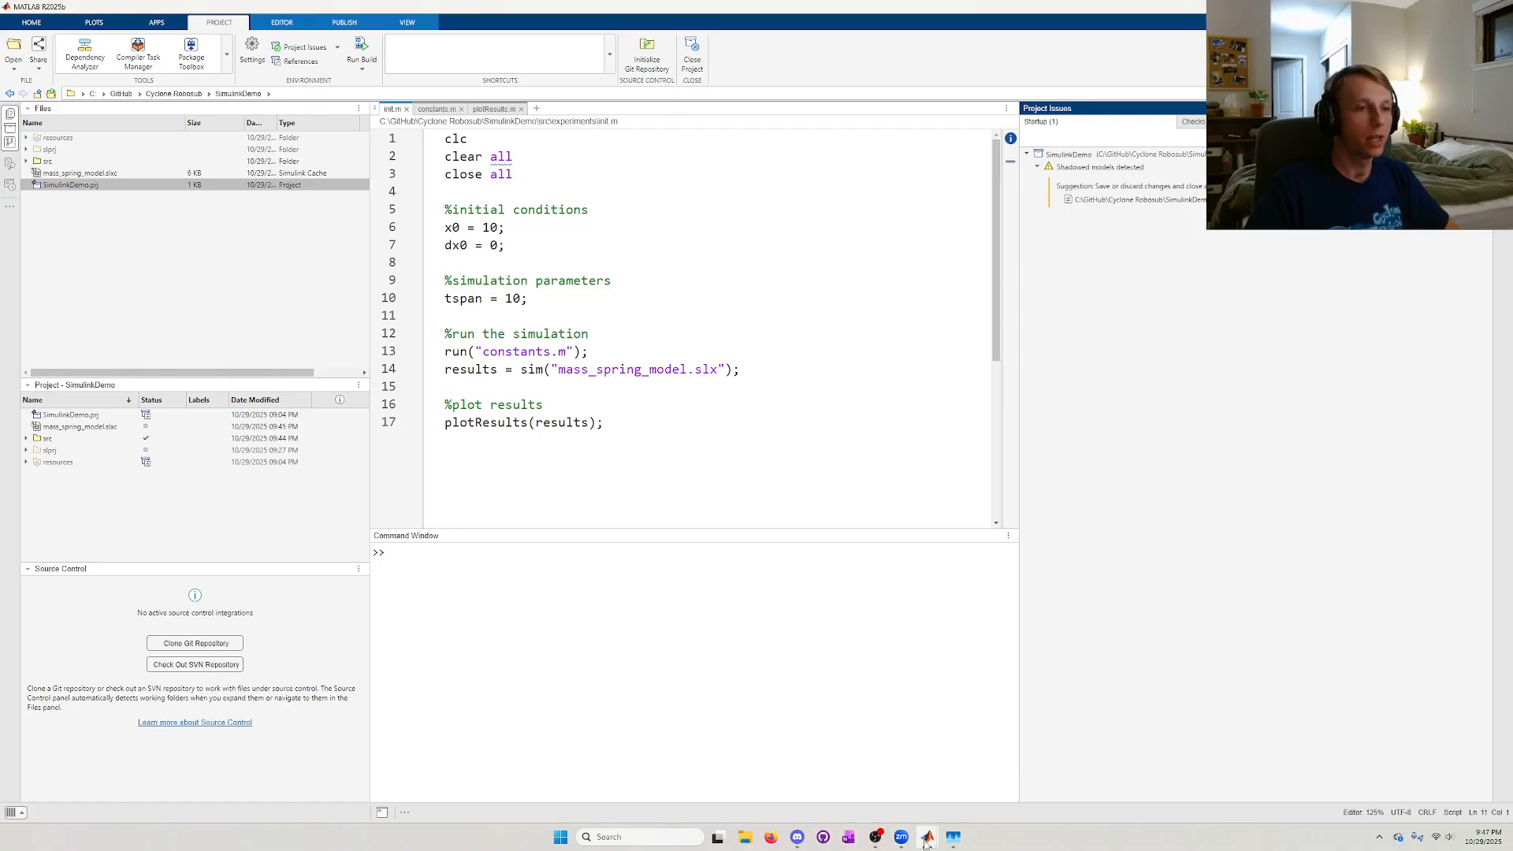
# - Look at the mass_spring_model diagram in the Simulink window and return to the MATLAB window
pyautogui.moveTo(927, 837)
pyautogui.click(961, 762)
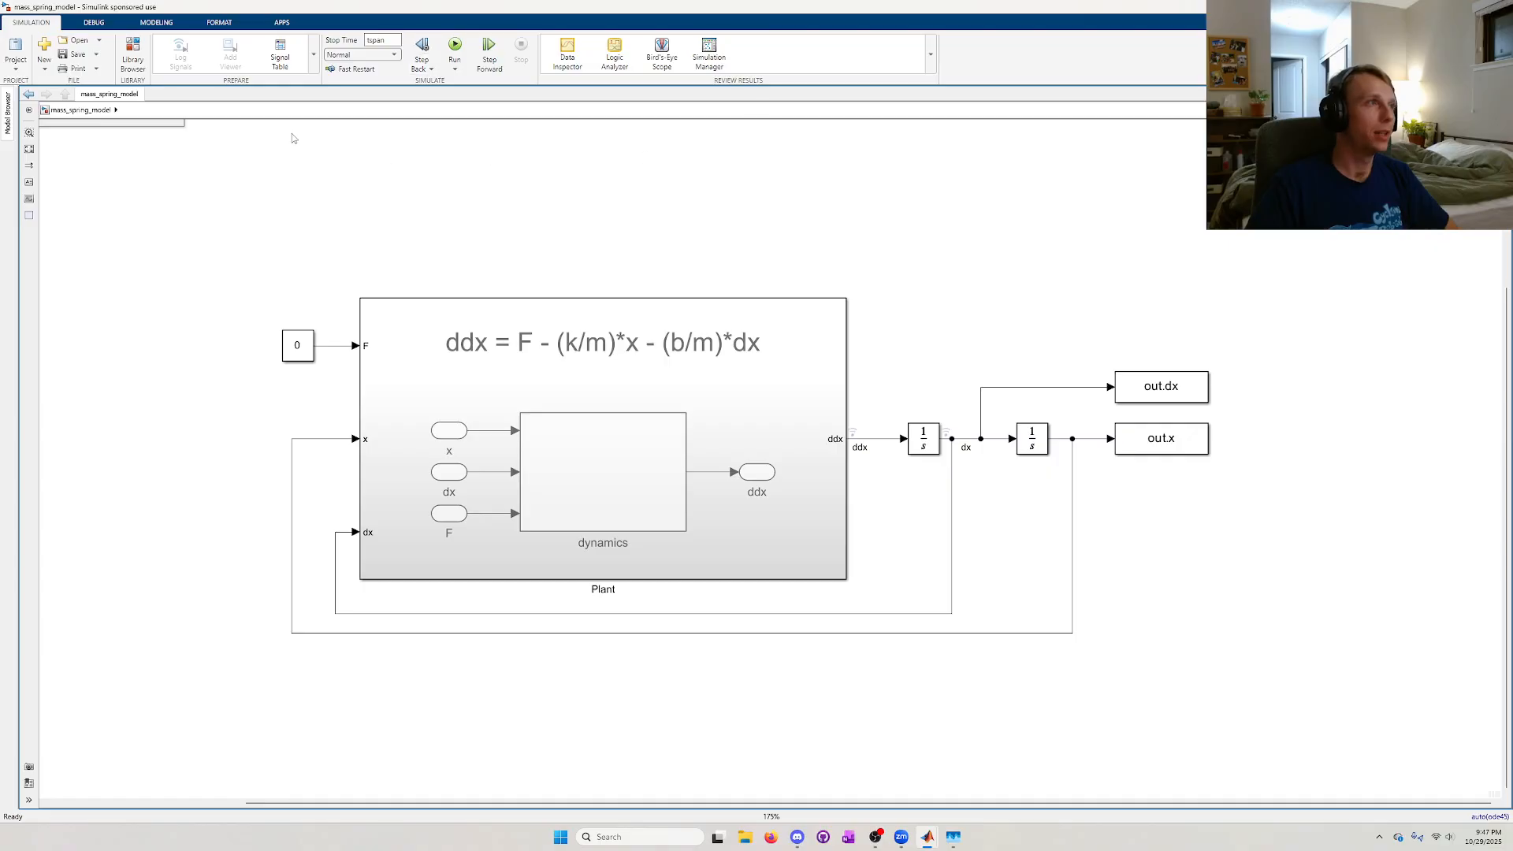
pyautogui.hotkey('alt', 'Tab')
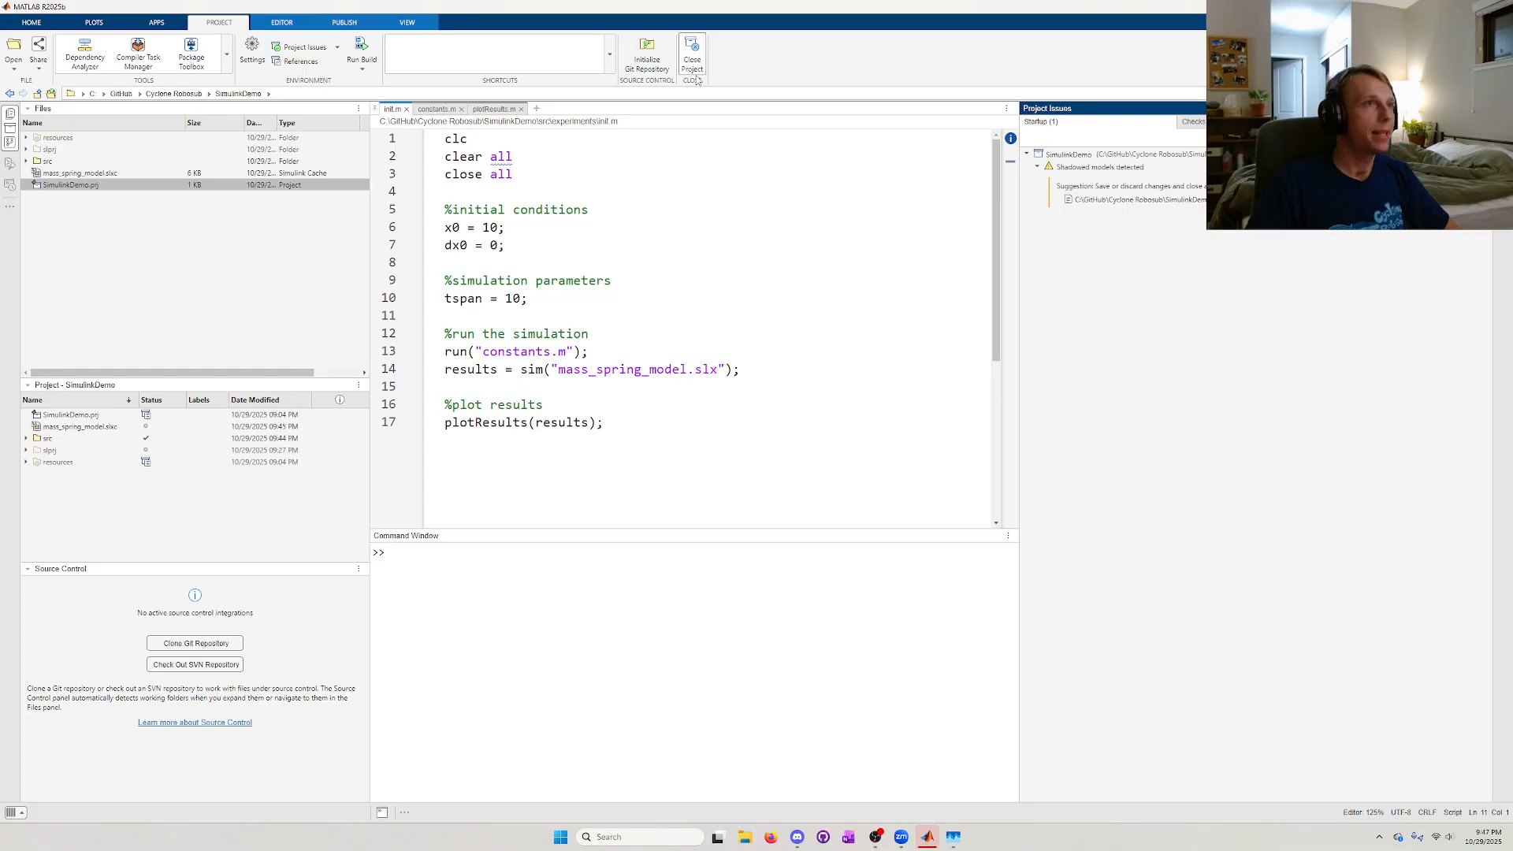
# - Run the init.m script again from the reopened project and close the resulting figure window
pyautogui.click(478, 199)
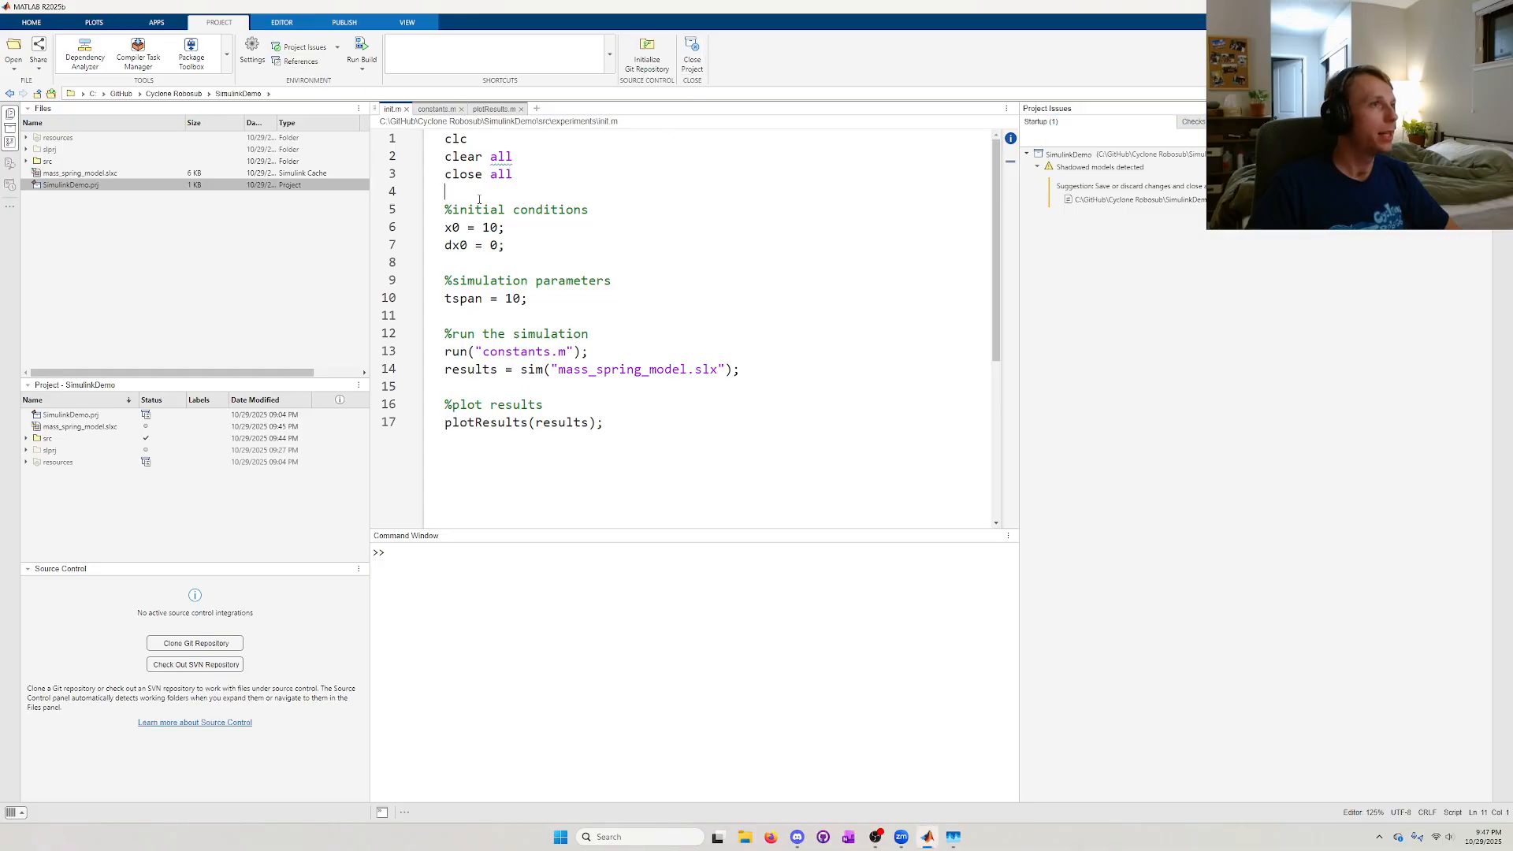
pyautogui.click(302, 24)
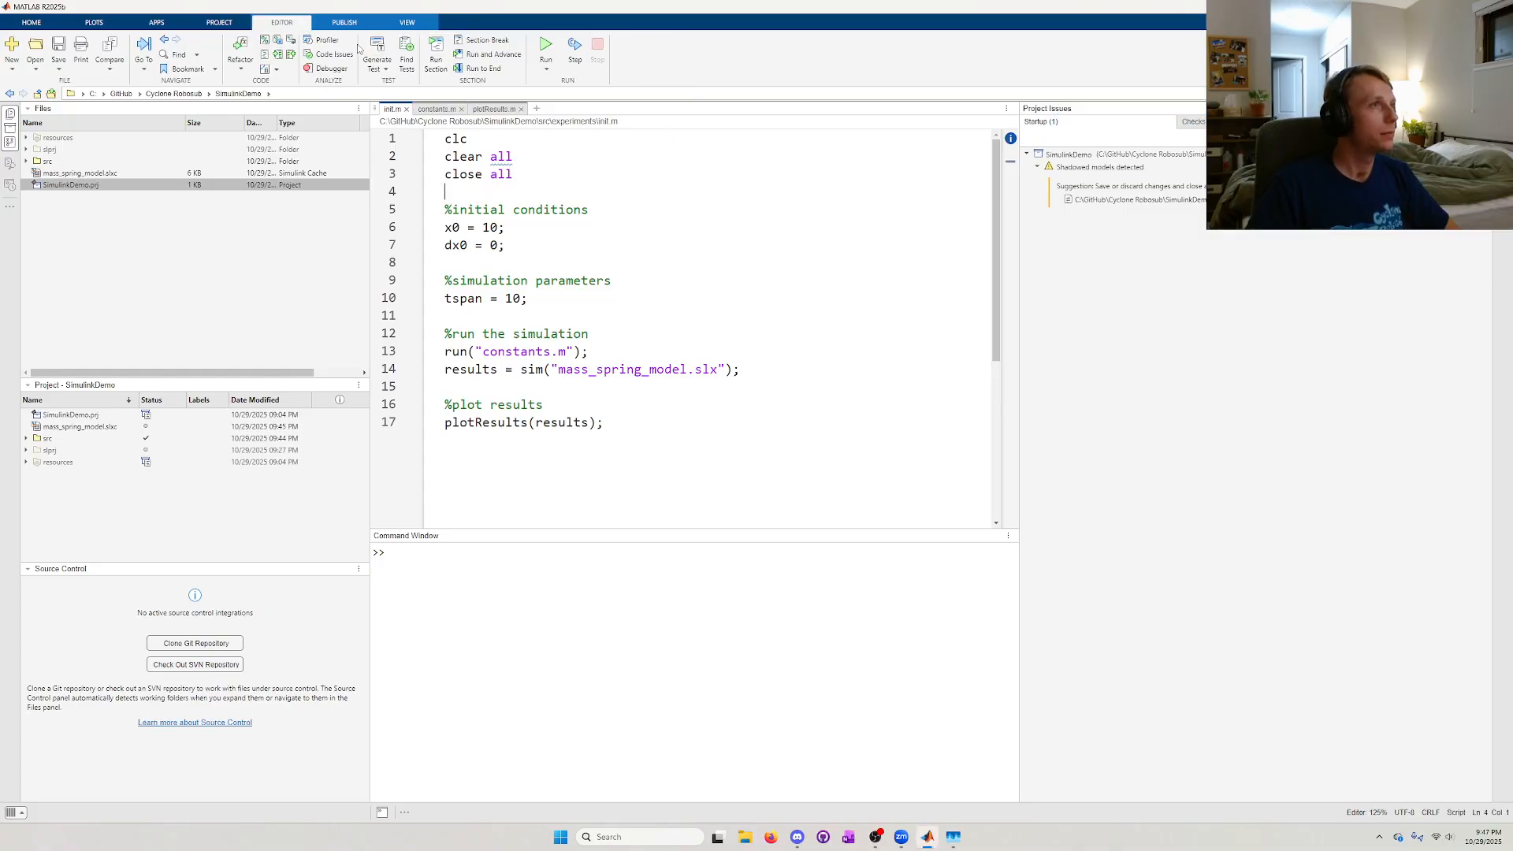
pyautogui.click(545, 49)
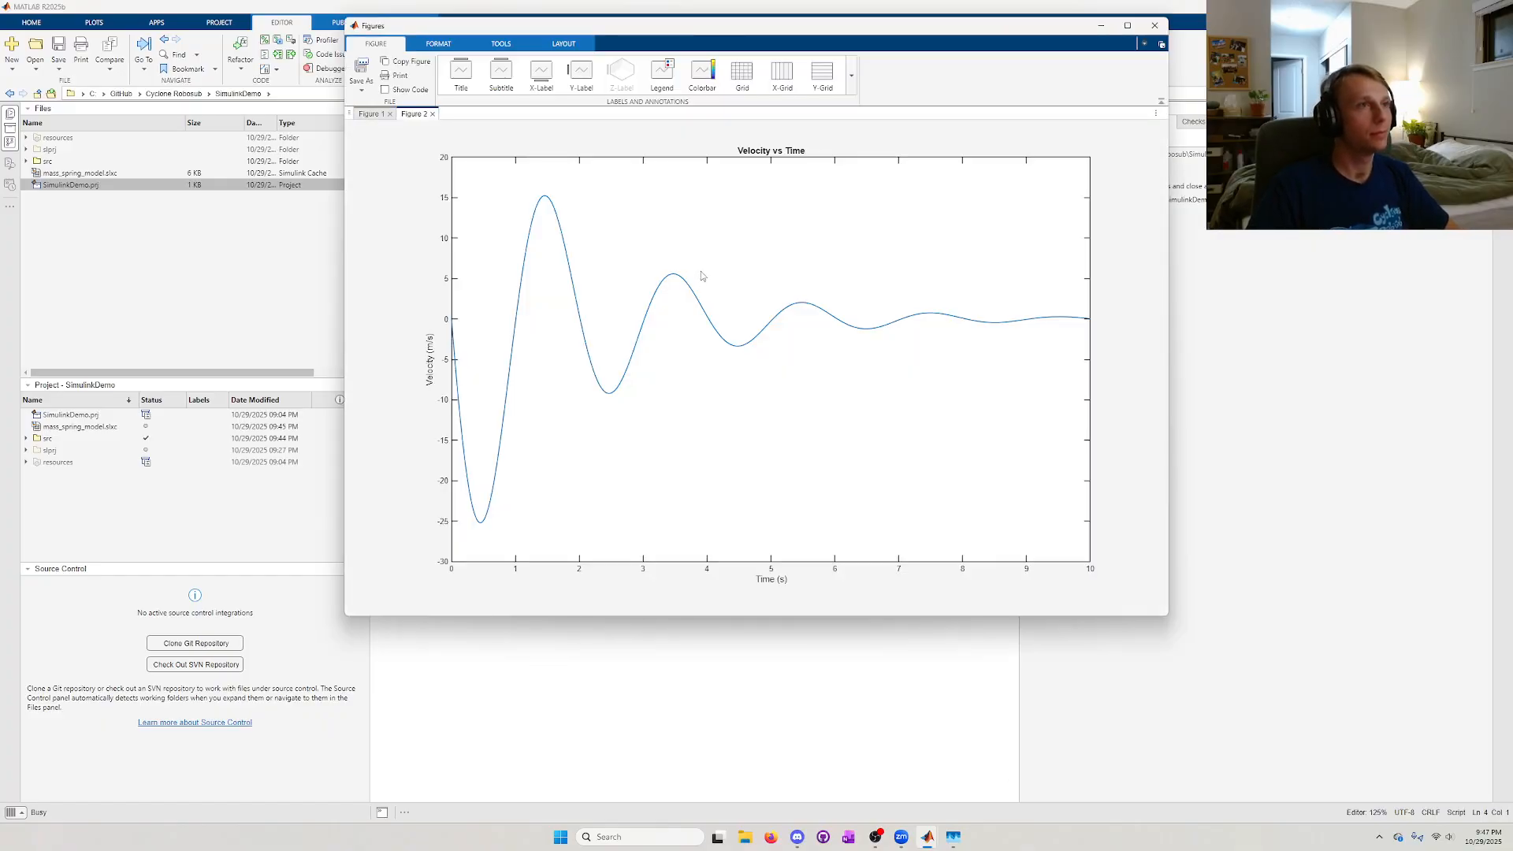
pyautogui.click(1154, 25)
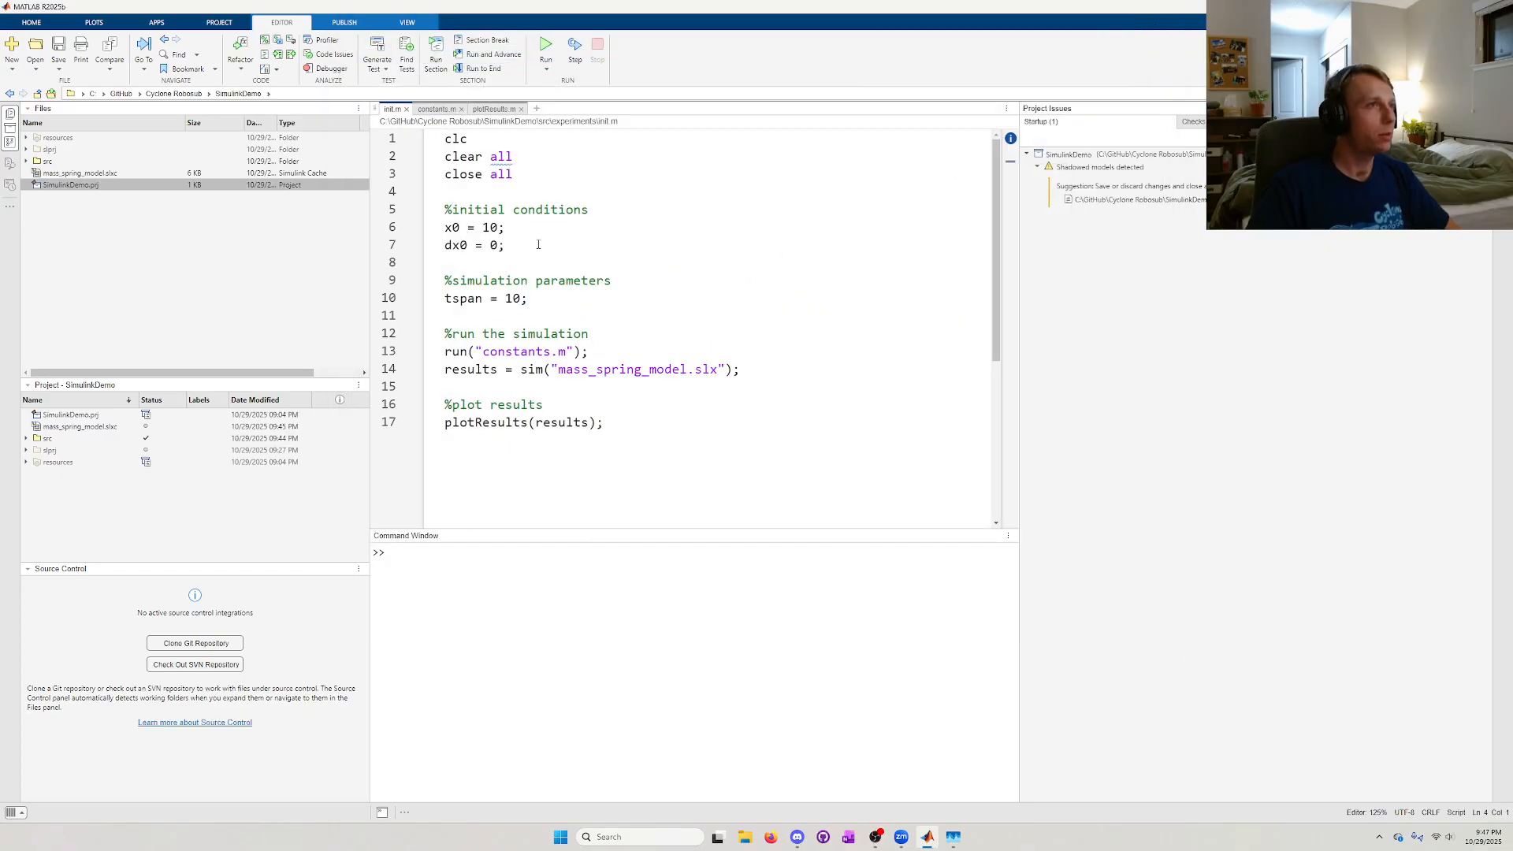
# - Expand the src folder and its models subfolder and open mass_spring_model.slx
pyautogui.click(26, 161)
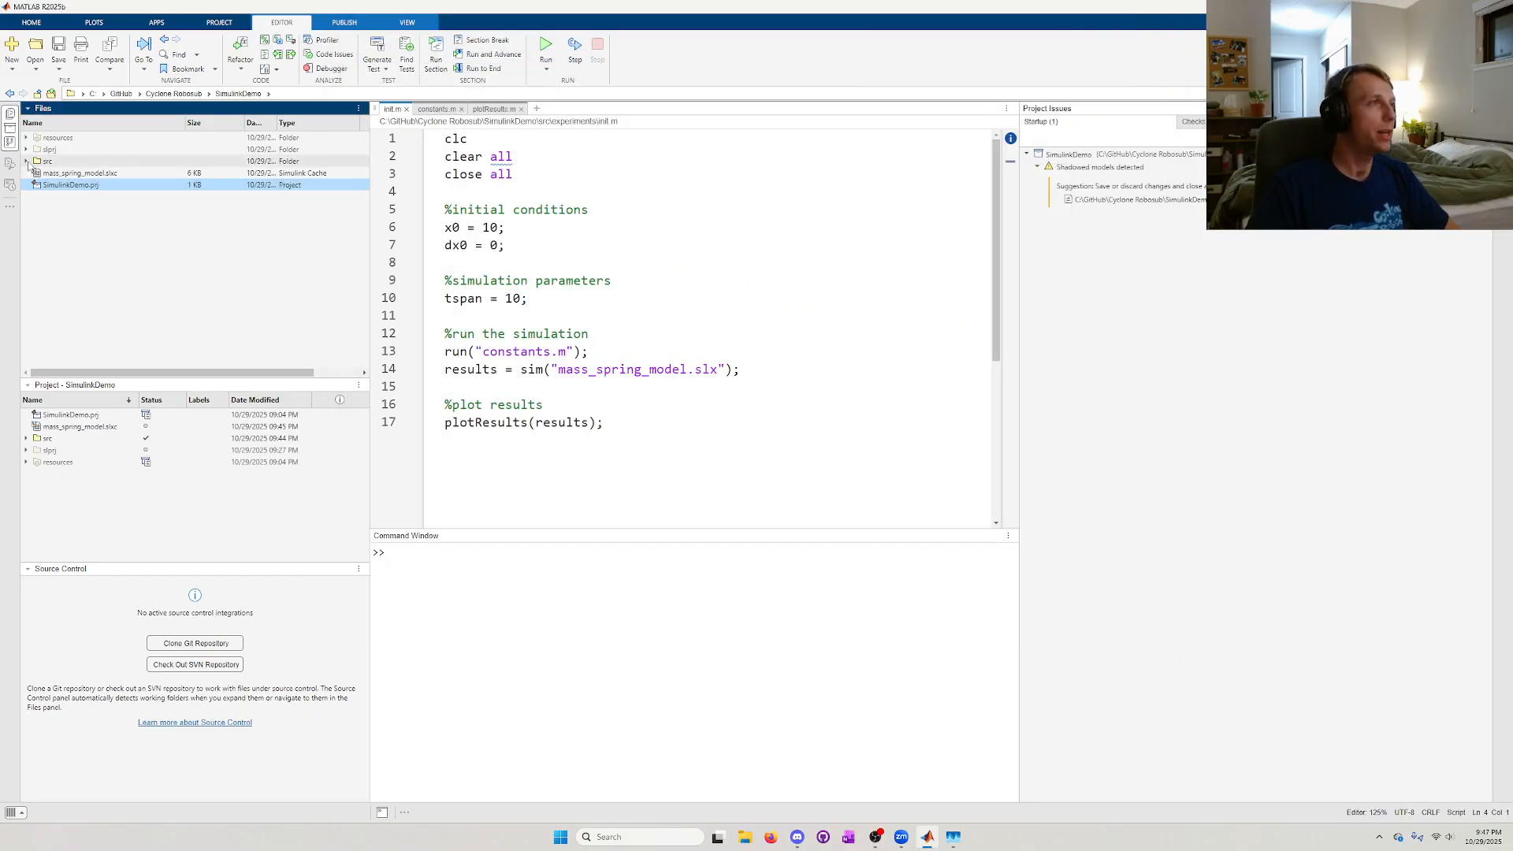
pyautogui.click(36, 196)
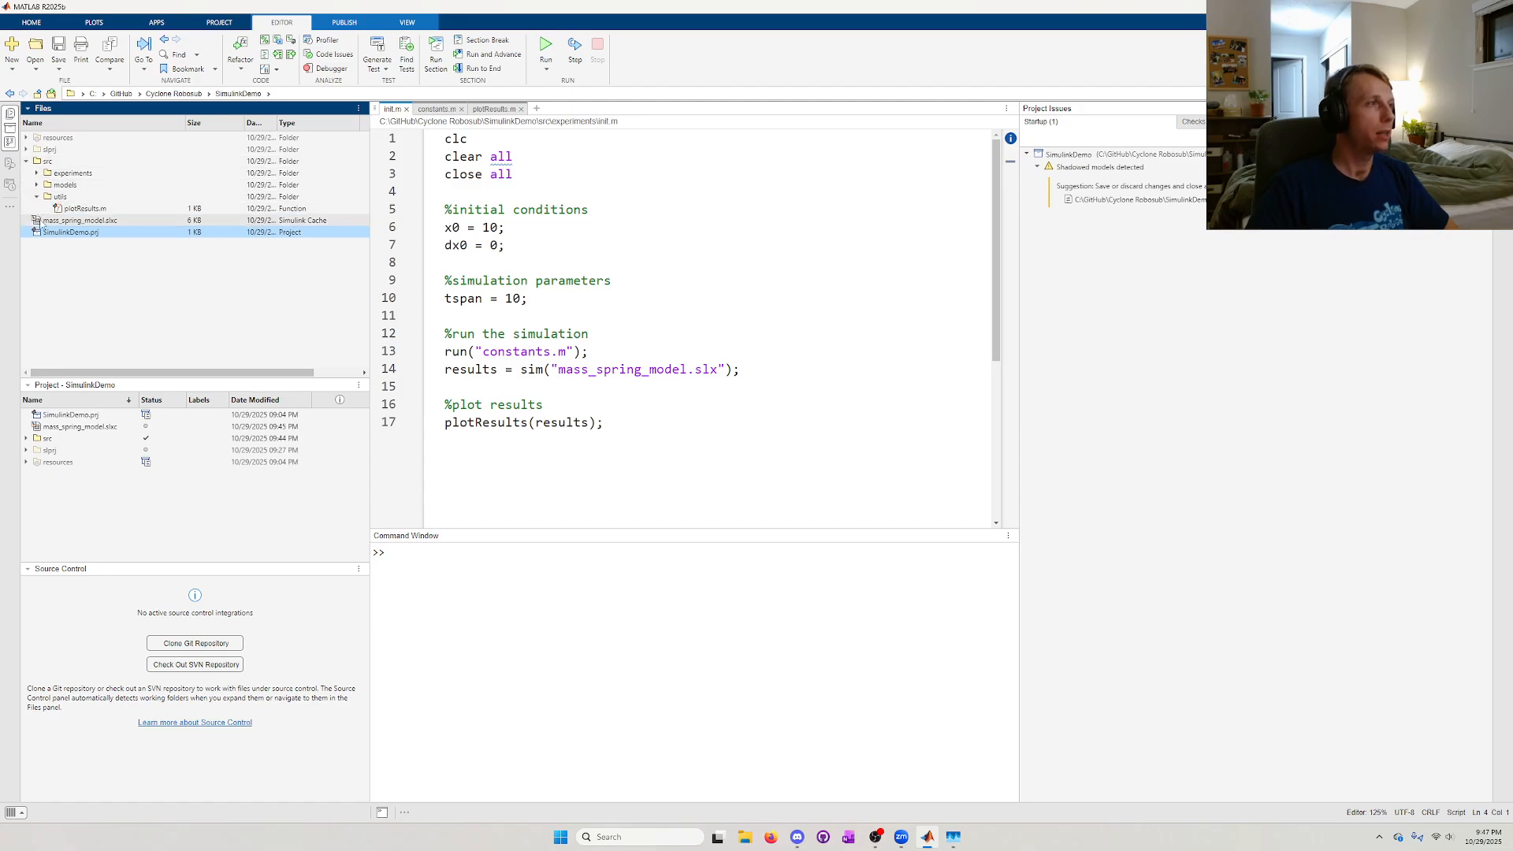
pyautogui.click(36, 184)
pyautogui.doubleClick(75, 196)
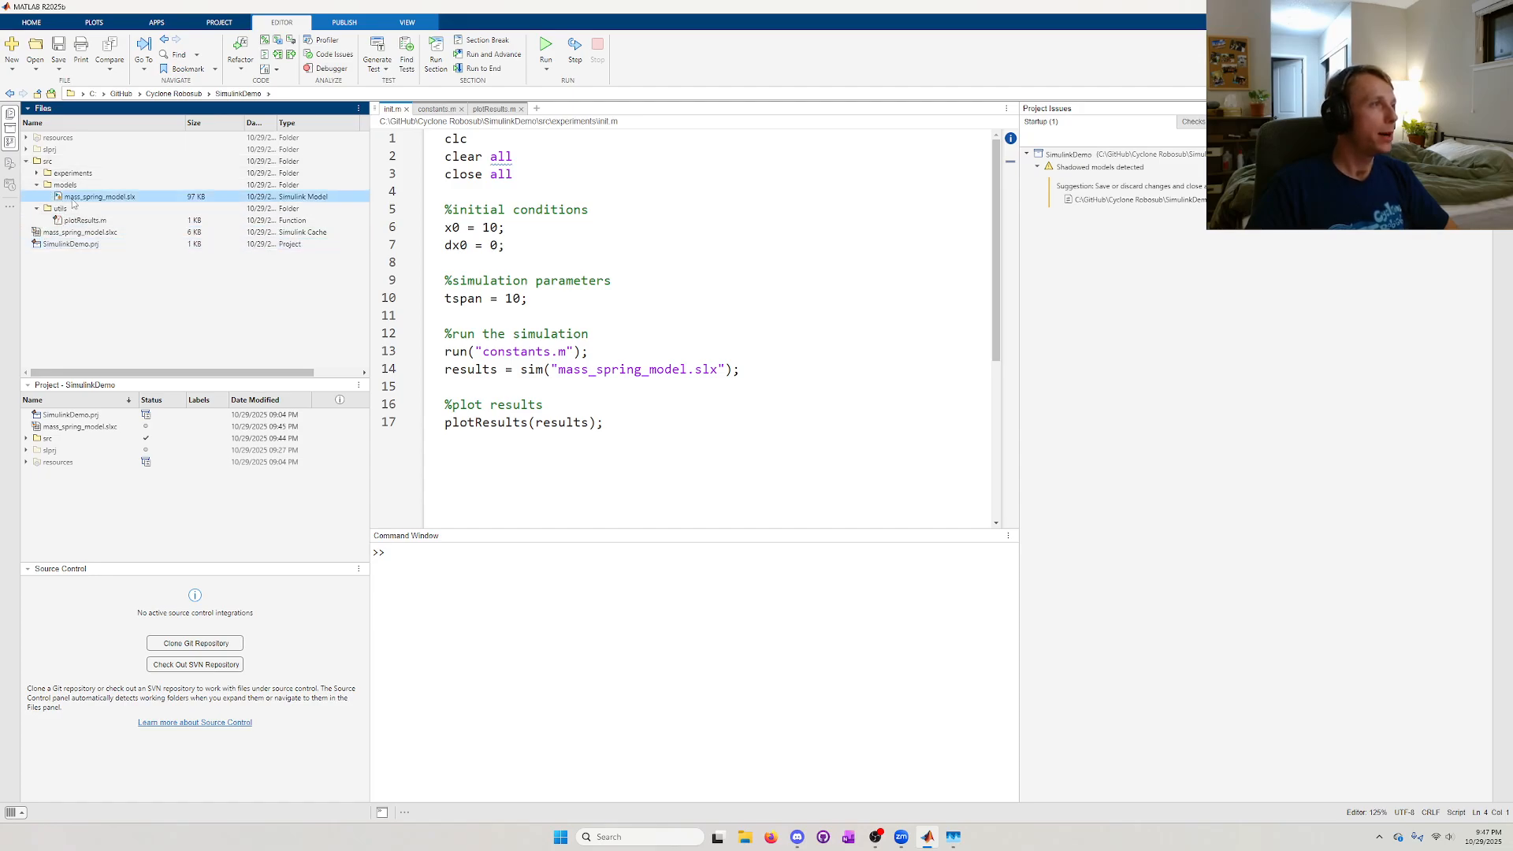
# - Move the commented-out Controller subsystem down beside the Plant block's input side and uncomment it
pyautogui.scroll(-1, 591, 312)
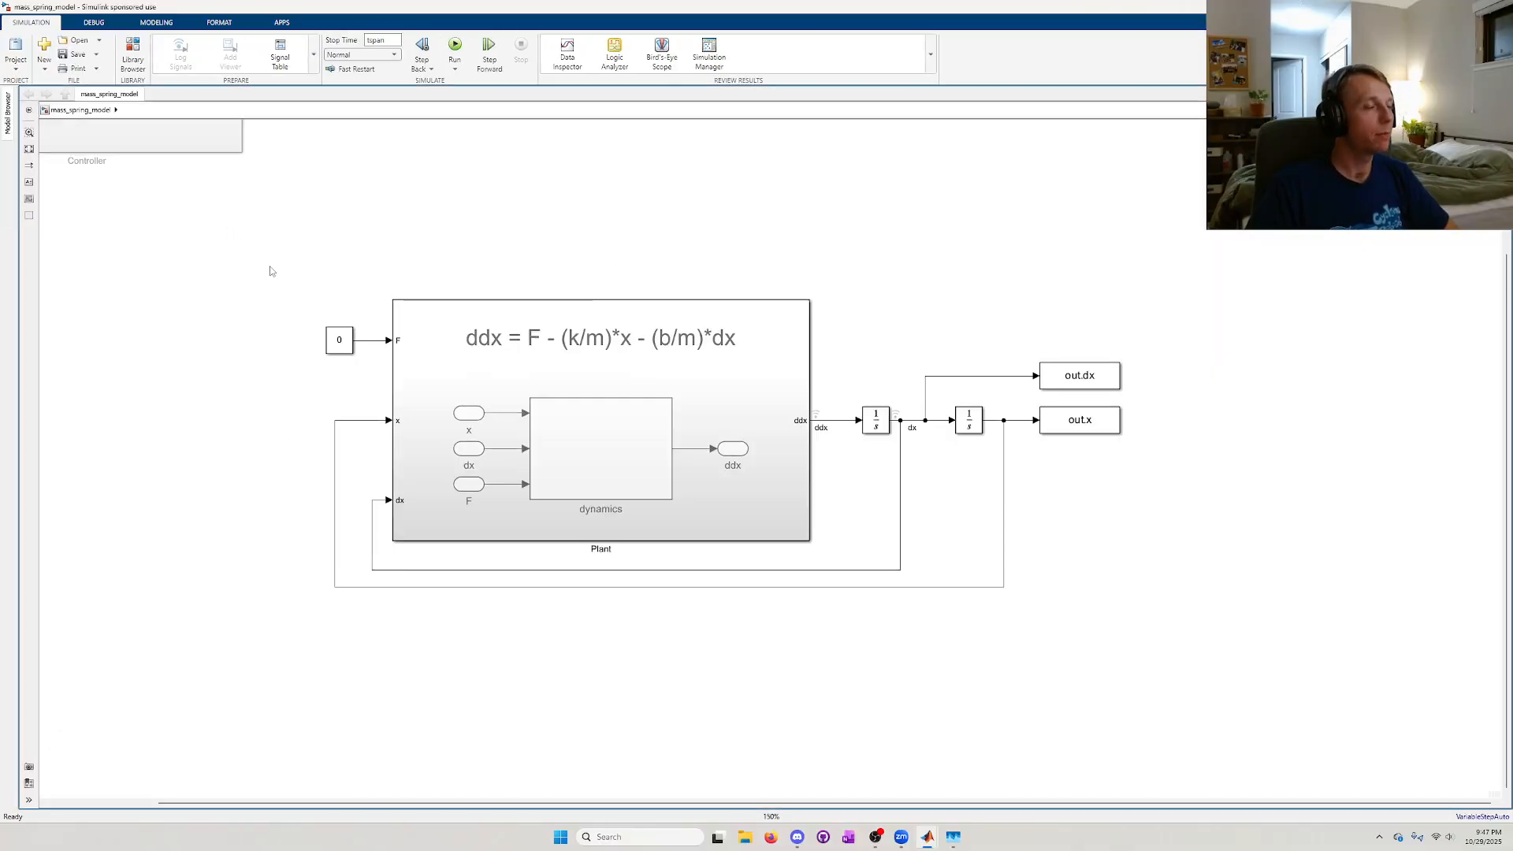
pyautogui.scroll(-4, 247, 256)
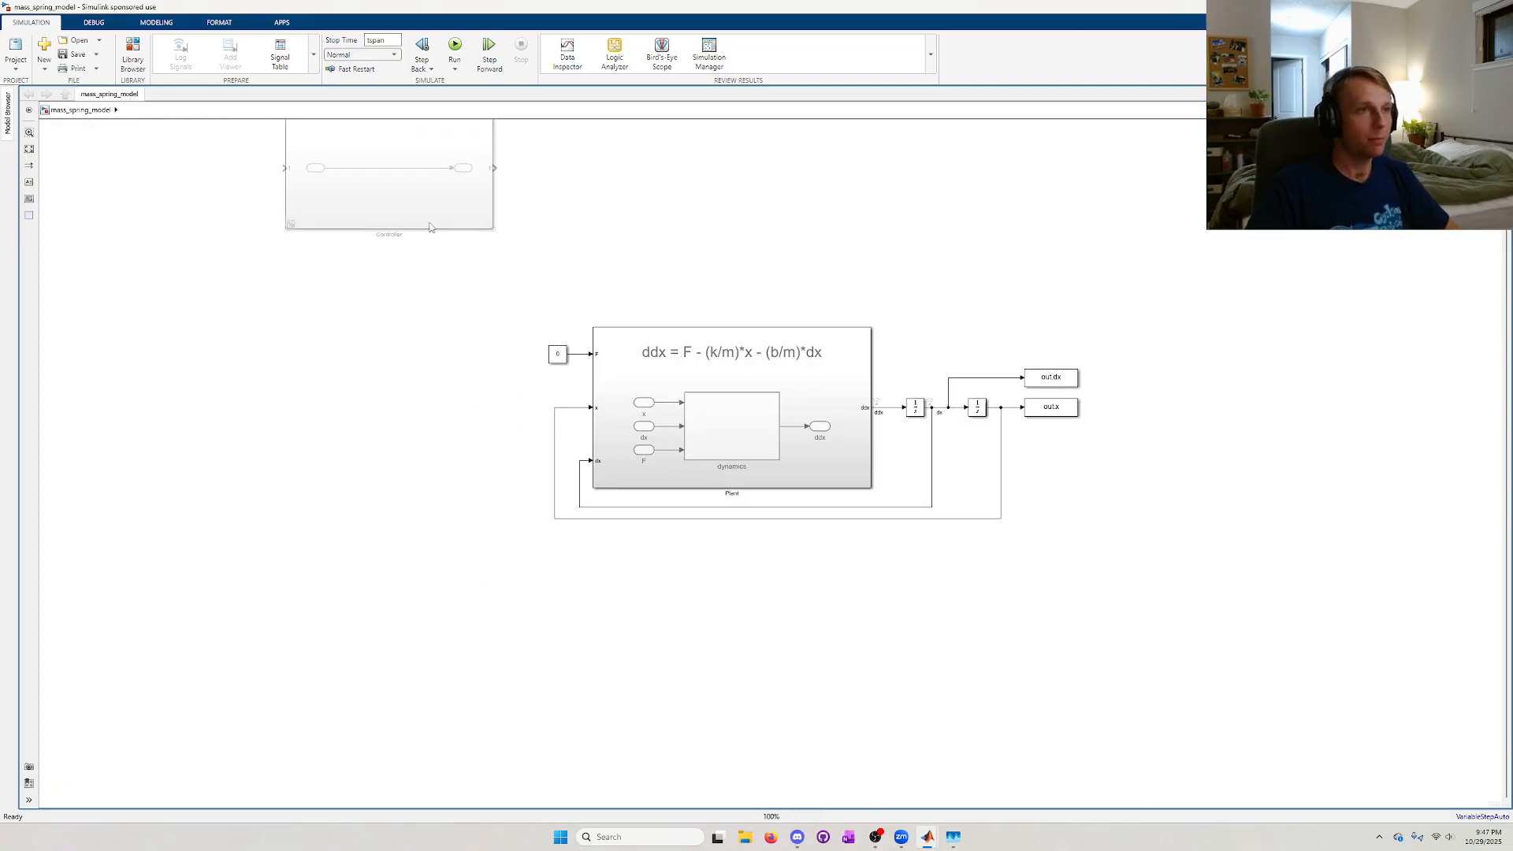
pyautogui.moveTo(428, 227); pyautogui.dragTo(420, 423)
pyautogui.scroll(1, 422, 421)
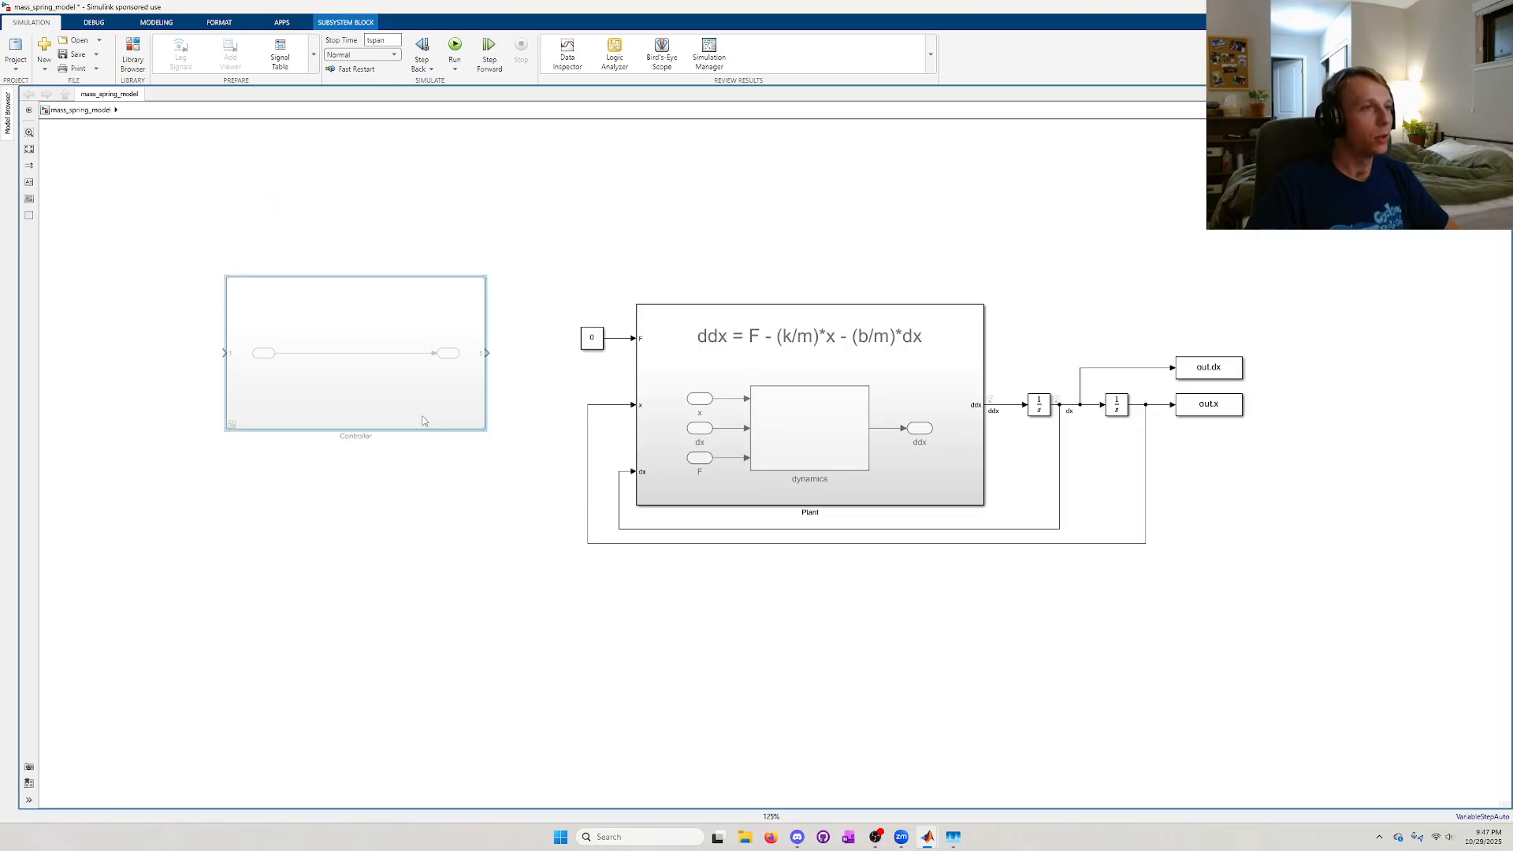
pyautogui.moveTo(503, 474); pyautogui.dragTo(186, 227)
pyautogui.moveTo(177, 229)
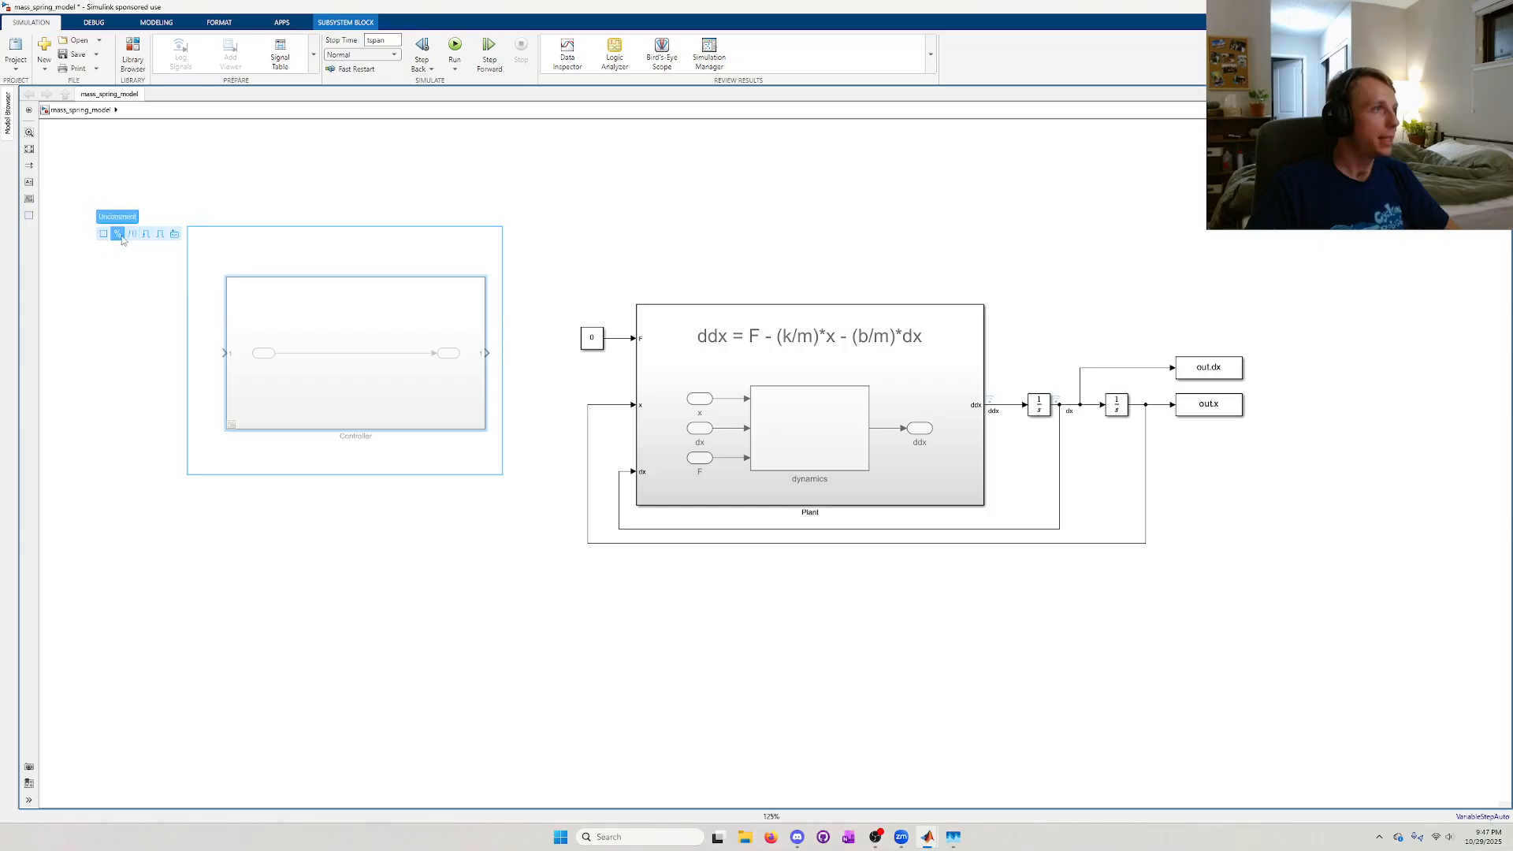
pyautogui.click(118, 235)
pyautogui.moveTo(396, 337); pyautogui.dragTo(401, 321)
# - Open the Controller subsystem and rename its input port In1 to x_star
pyautogui.doubleClick(439, 378)
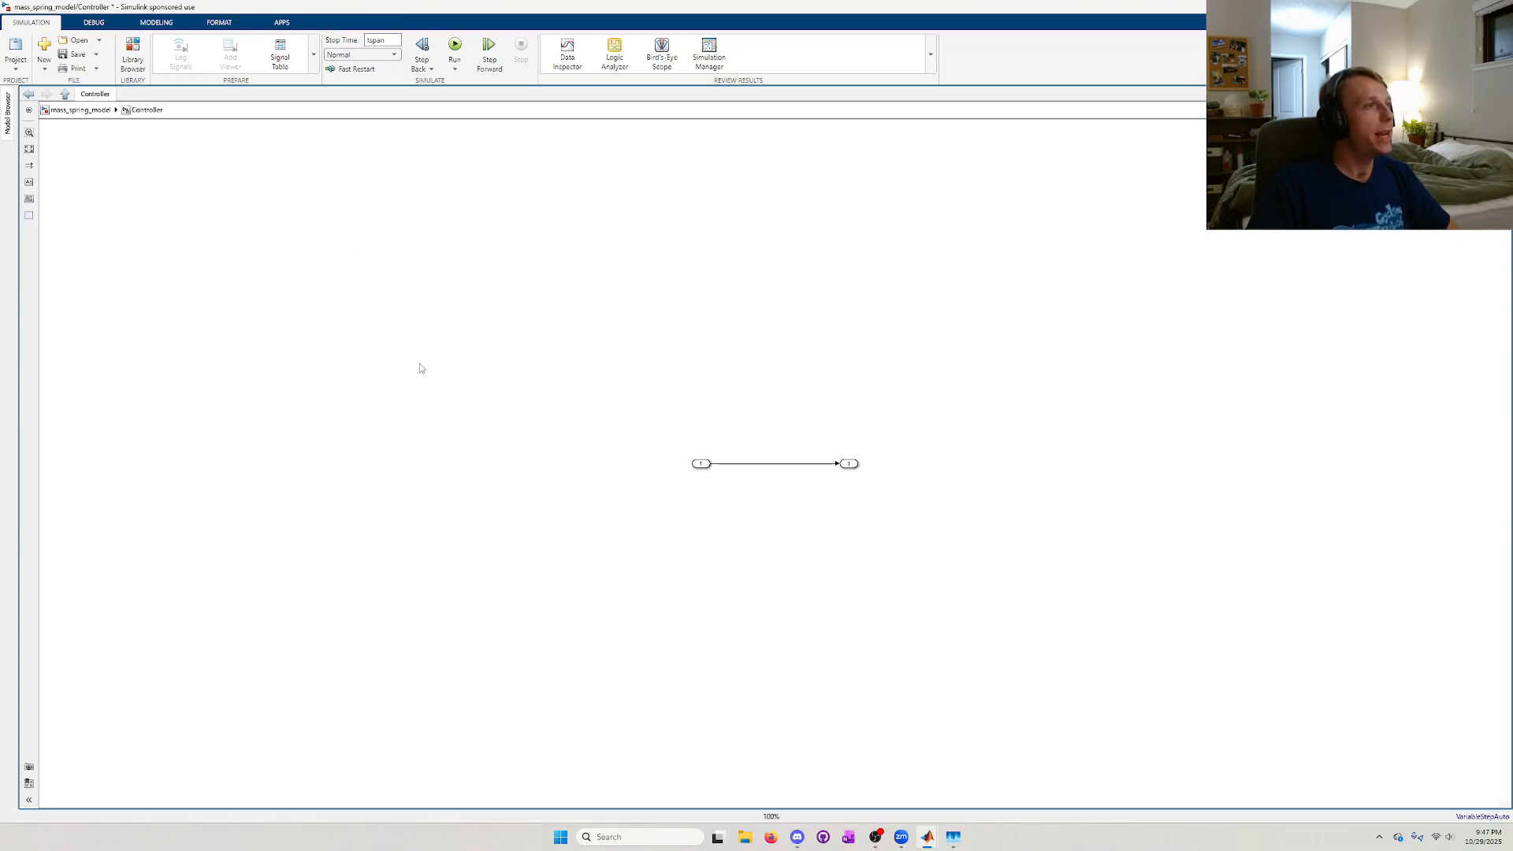
pyautogui.scroll(5, 700, 456)
pyautogui.click(664, 542)
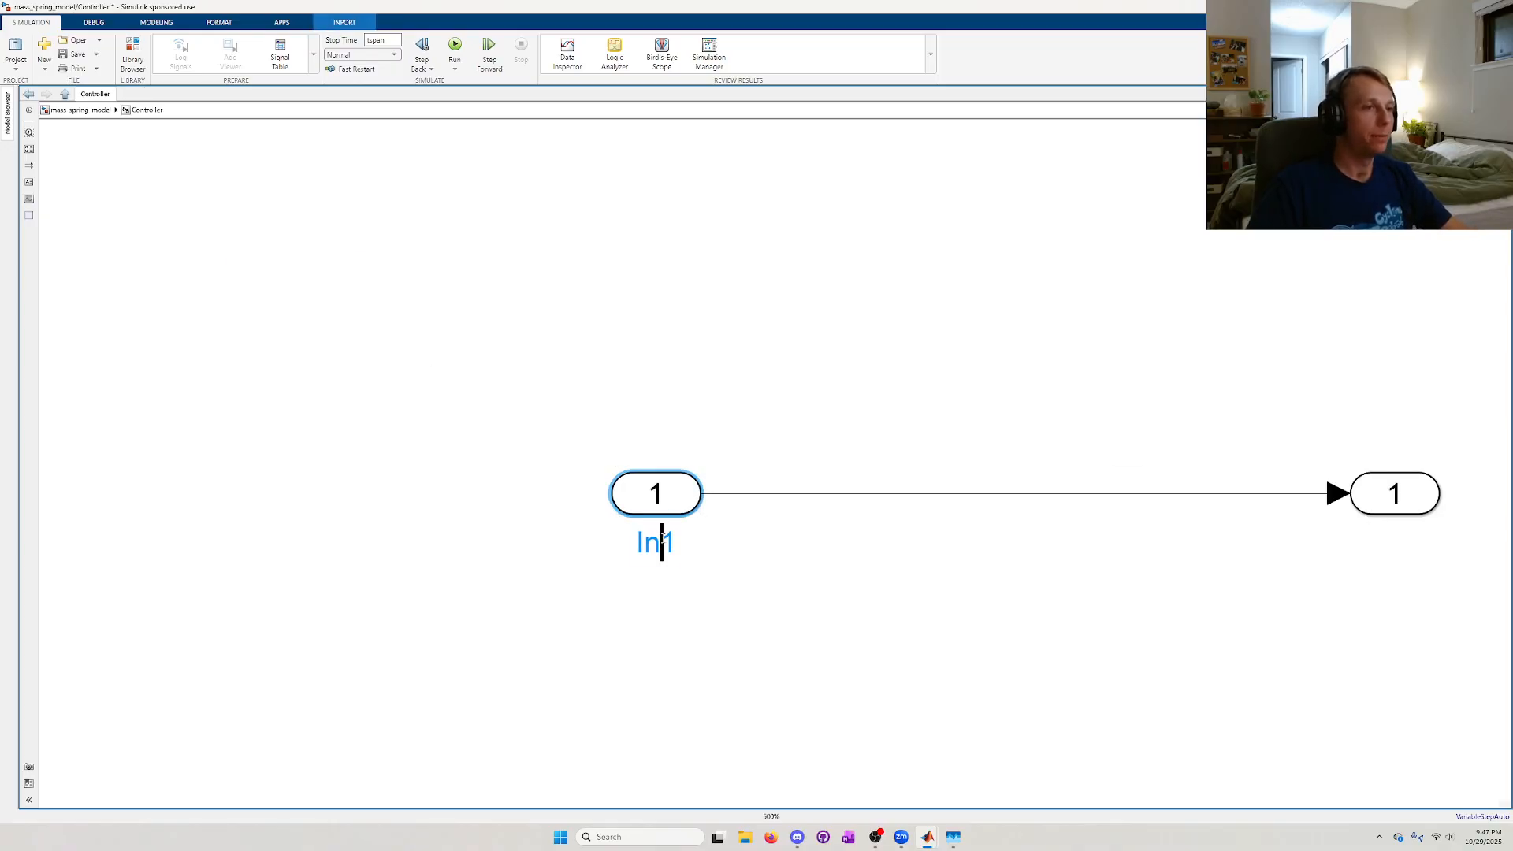
pyautogui.doubleClick(664, 539)
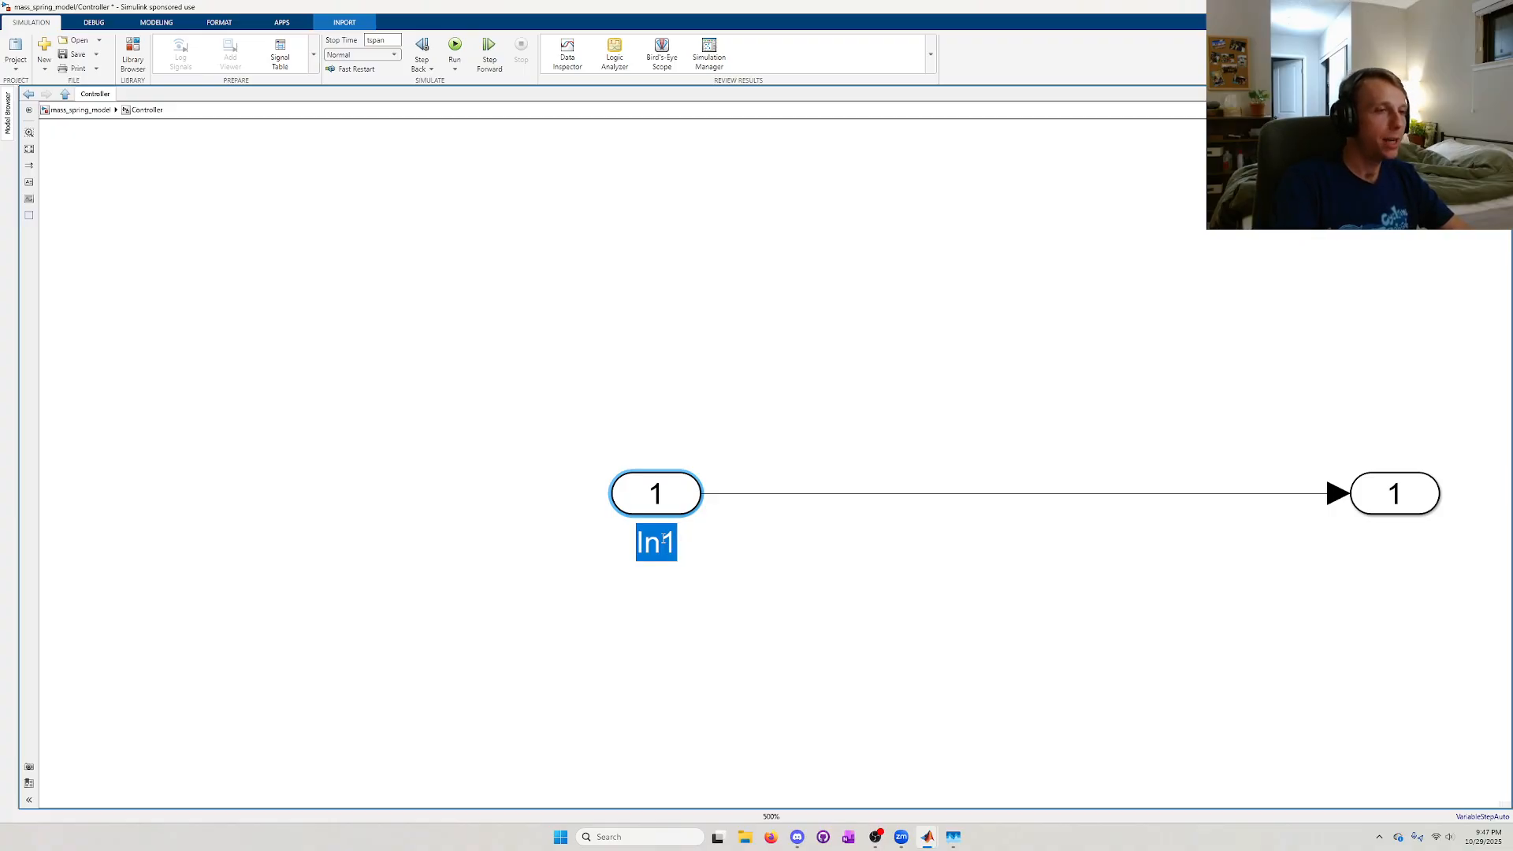
pyautogui.write('x_star')
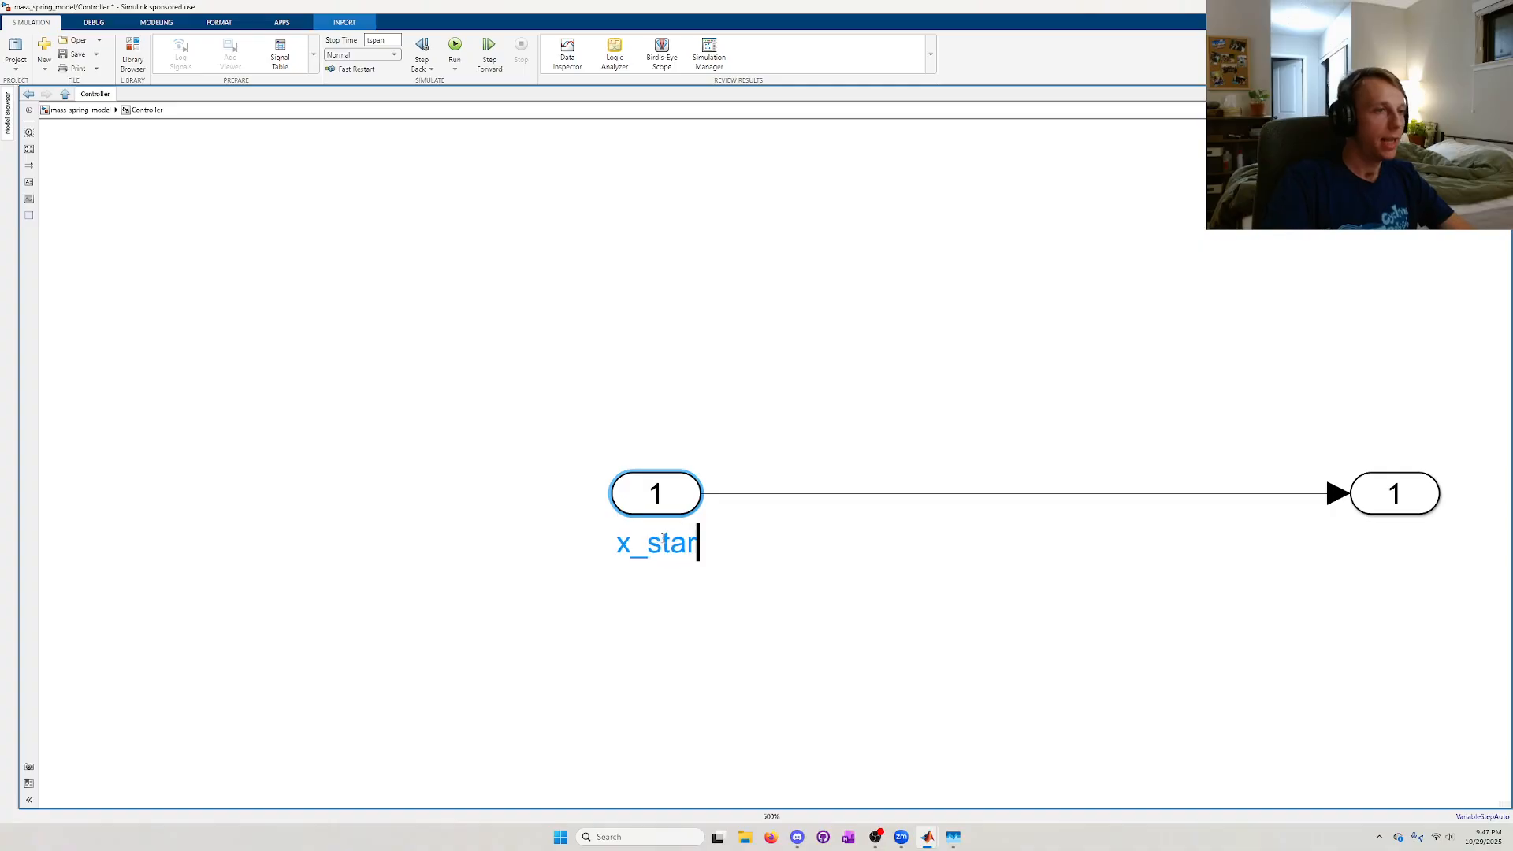
pyautogui.click(717, 616)
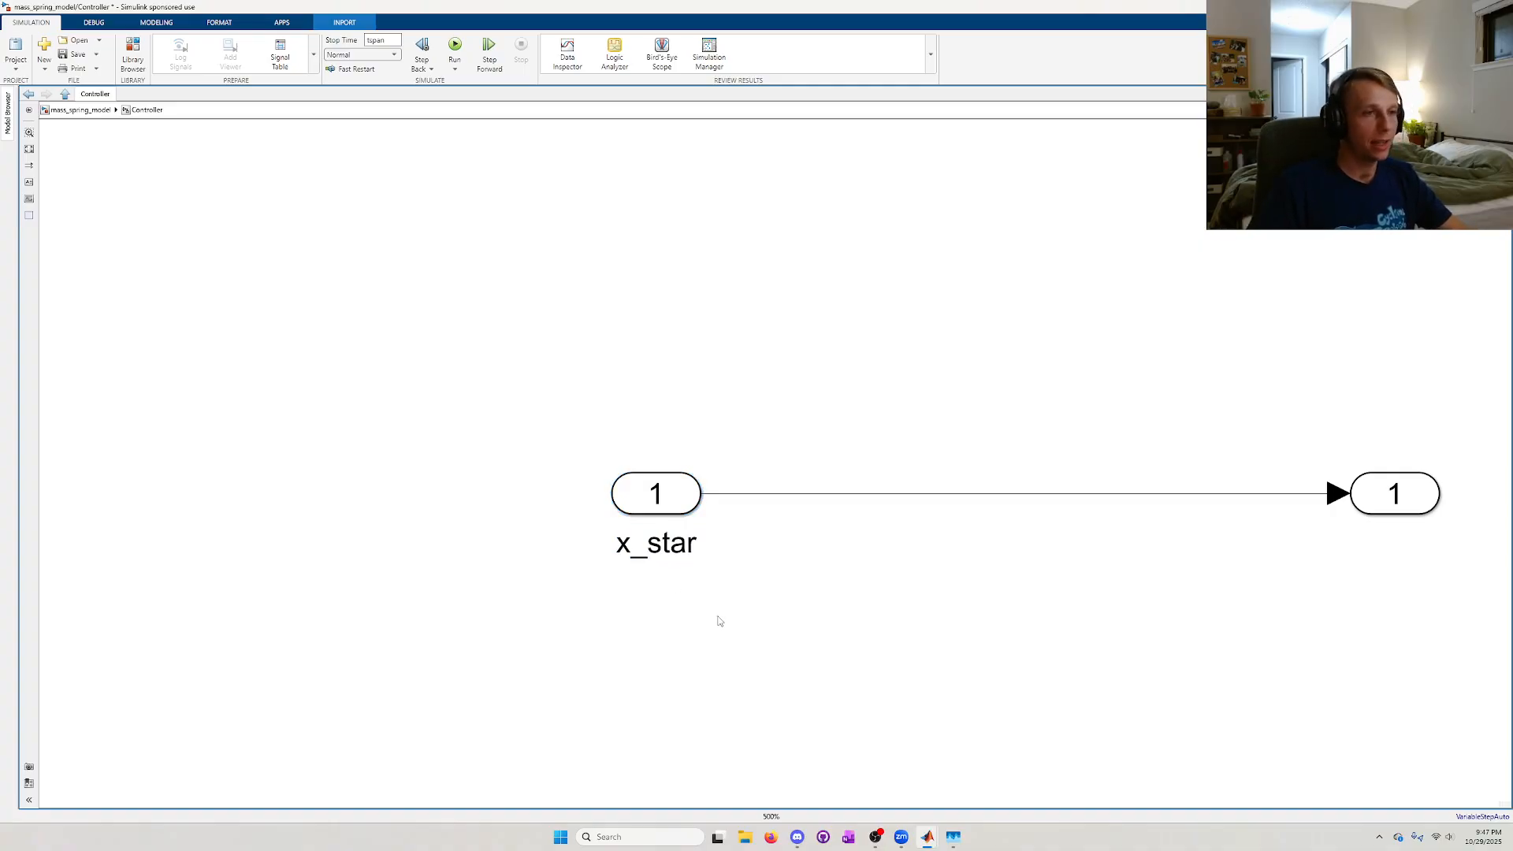
# - Duplicate the x_star input port directly below it and name the copy x
pyautogui.click(676, 505)
pyautogui.moveTo(677, 505); pyautogui.dragTo(676, 609)
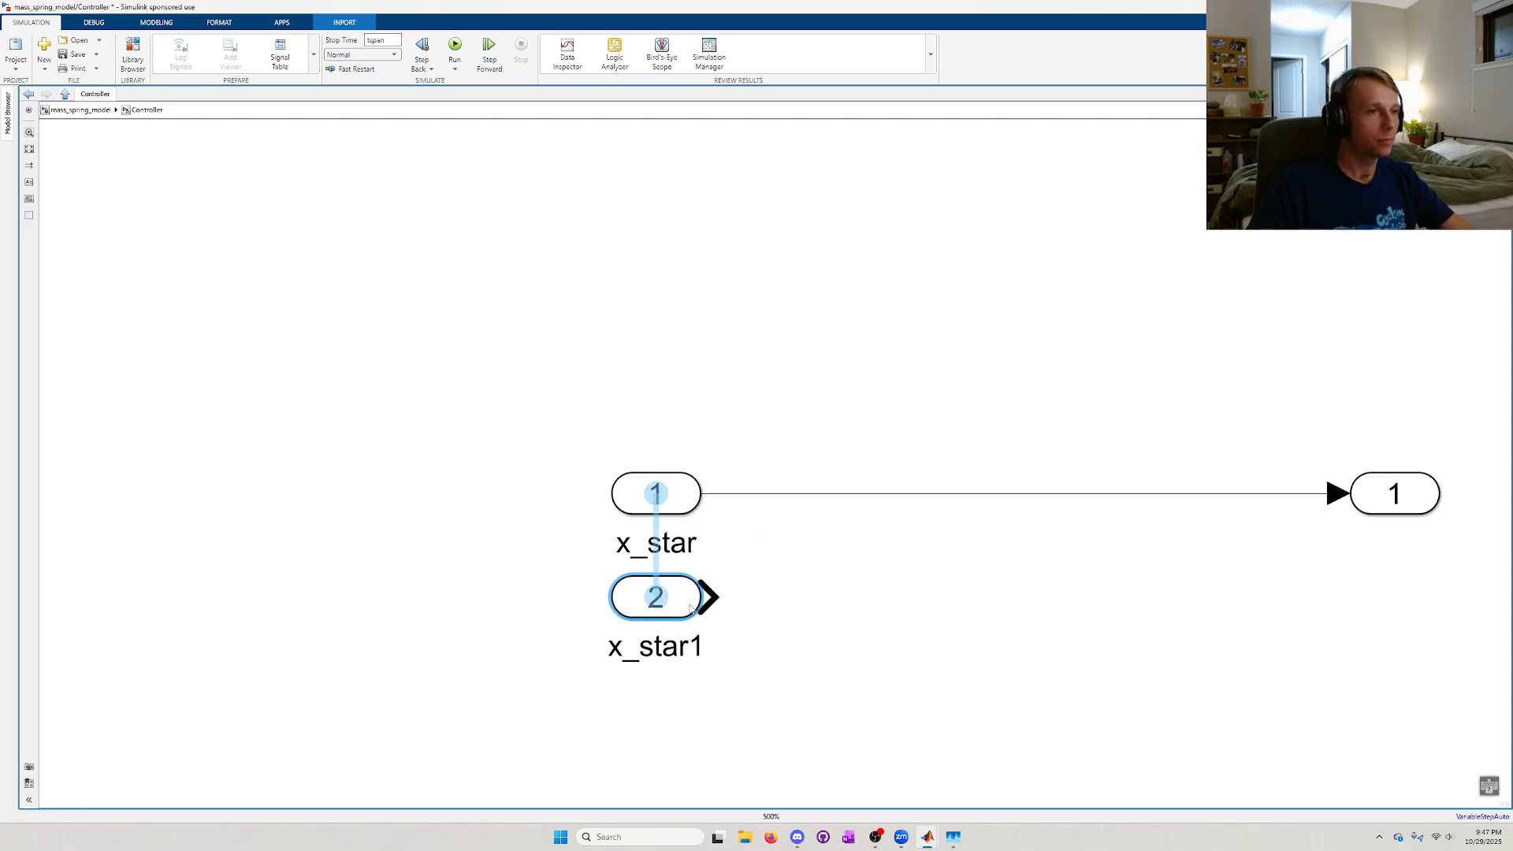
pyautogui.doubleClick(670, 651)
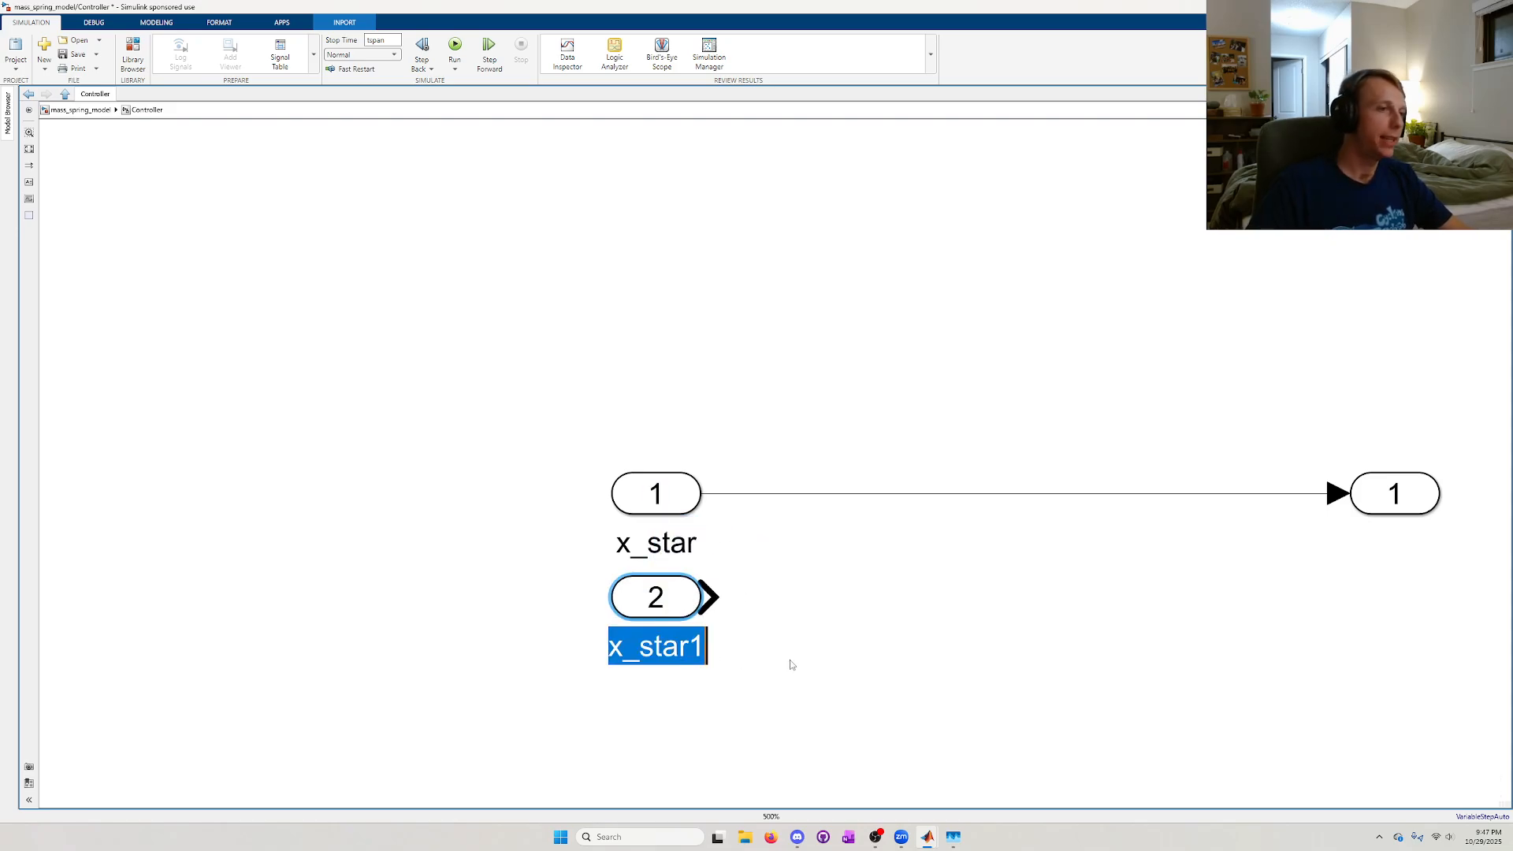
pyautogui.write('x')
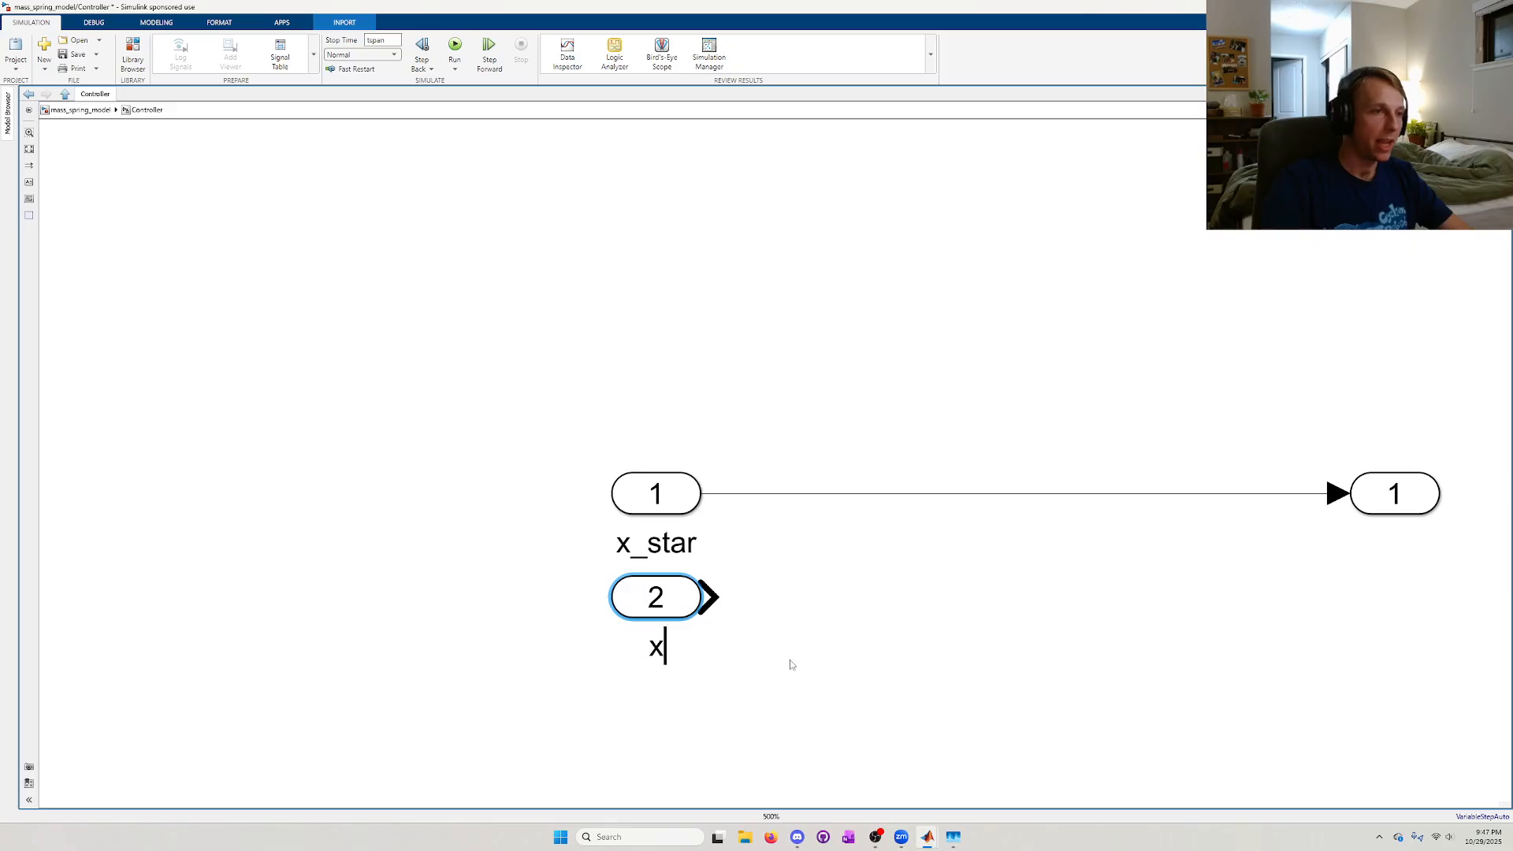
pyautogui.click(788, 667)
# - Duplicate the x input port directly below it and name the copy dx
pyautogui.scroll(-2, 799, 642)
pyautogui.hscroll(1, 716, 591)
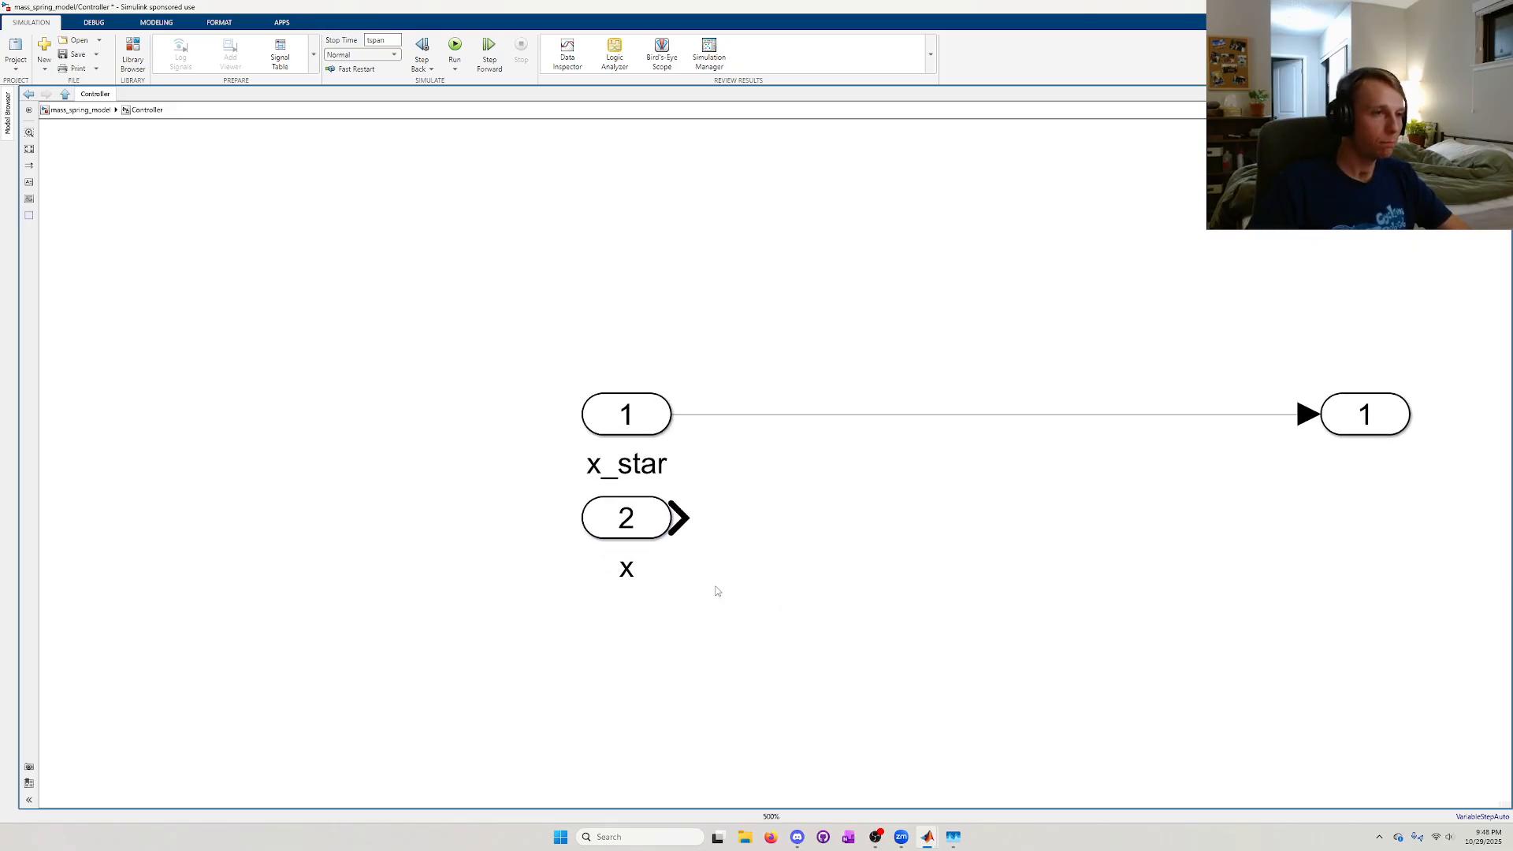
pyautogui.click(597, 526)
pyautogui.moveTo(597, 526); pyautogui.dragTo(598, 629)
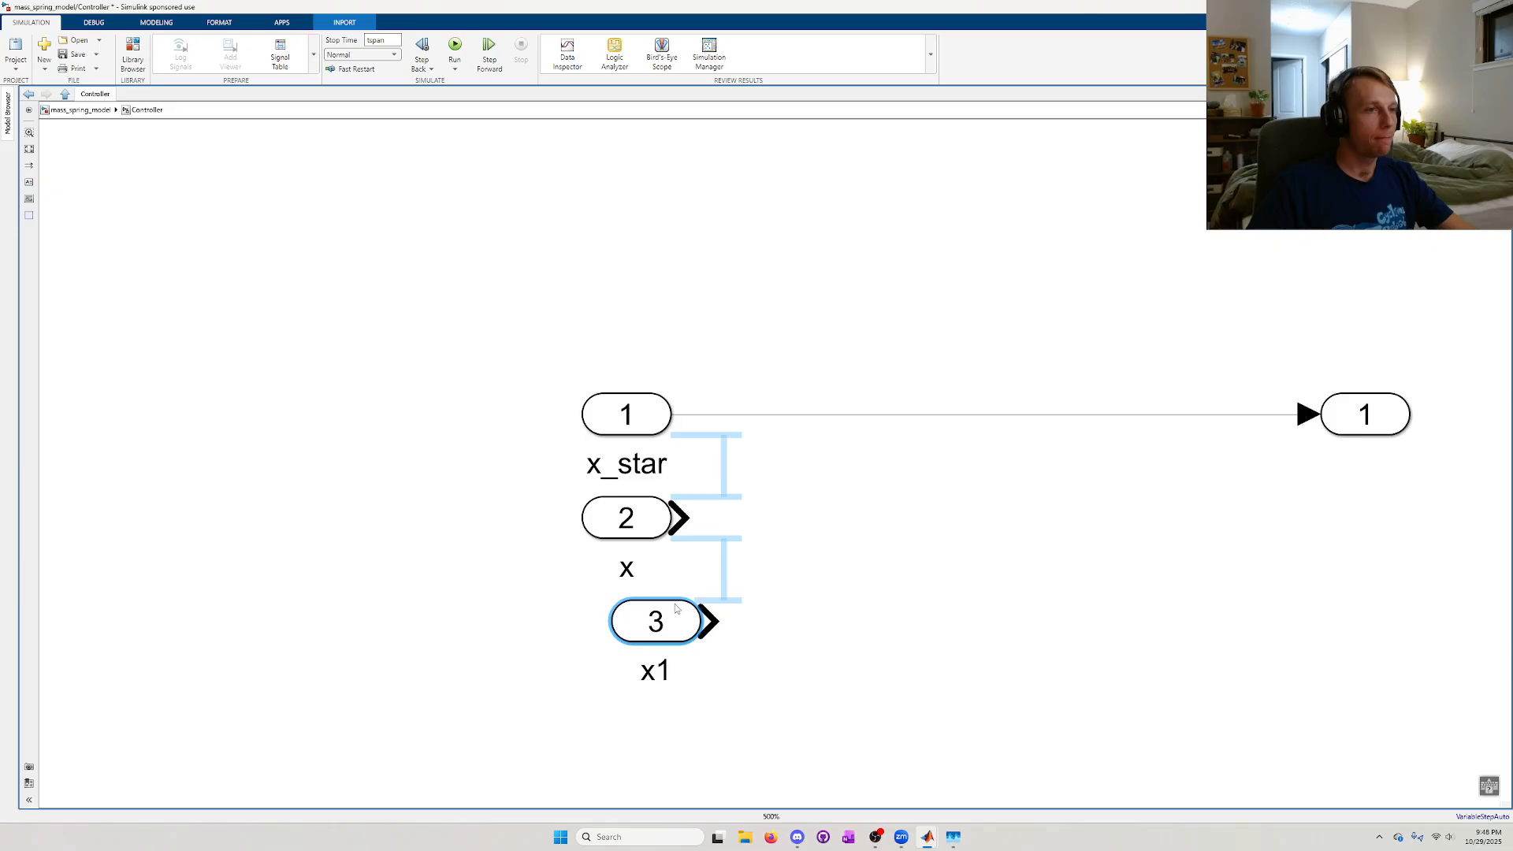
pyautogui.doubleClick(627, 671)
pyautogui.write('dx')
pyautogui.click(824, 635)
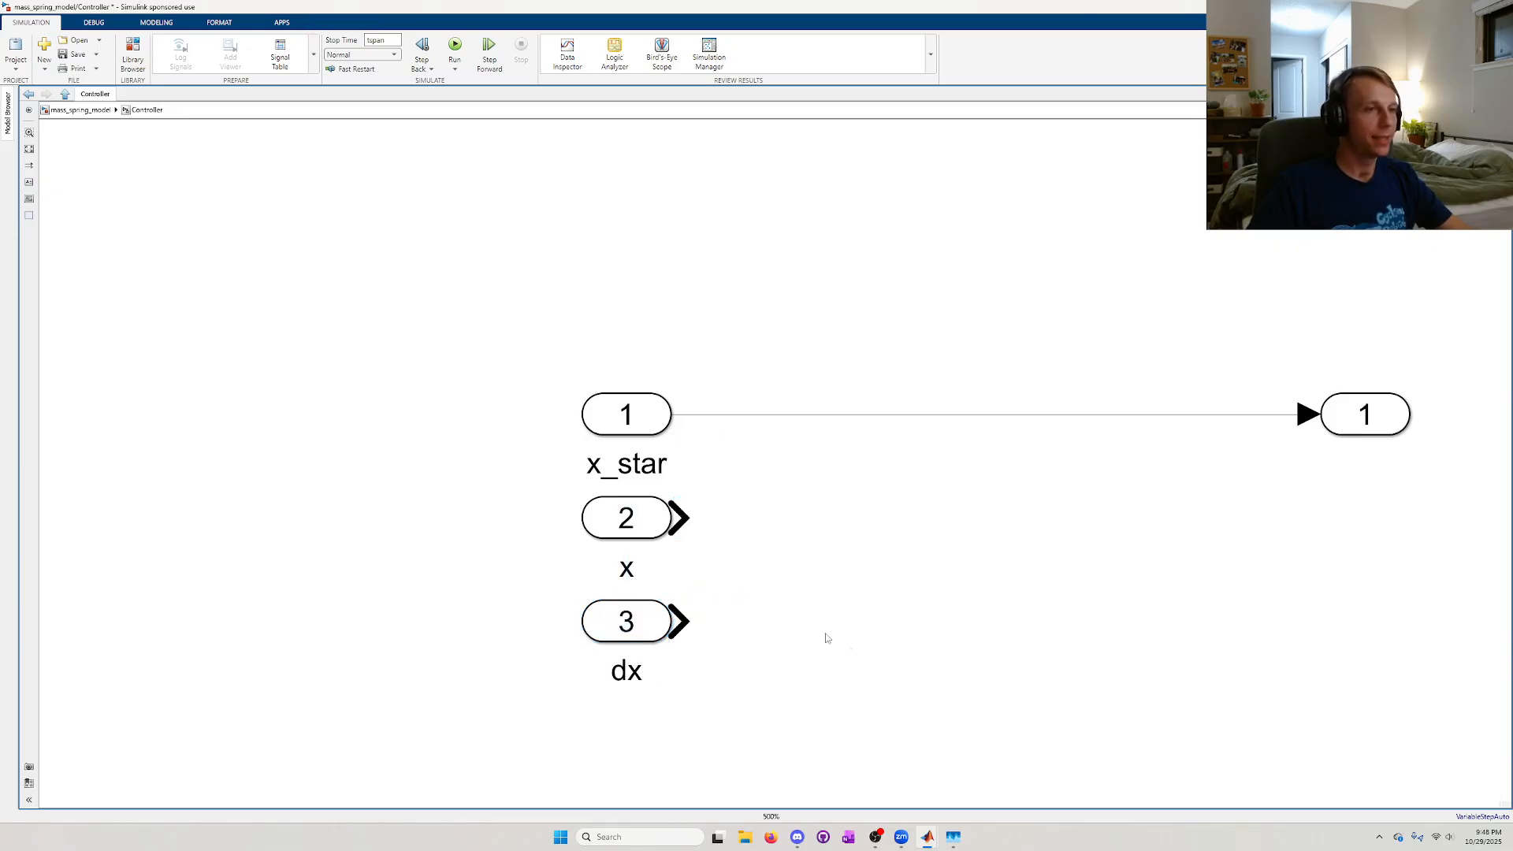
# - Rename the Controller subsystem's output port Out1 to F
pyautogui.hscroll(3, 773, 611)
pyautogui.hscroll(1, 1078, 410)
pyautogui.click(1078, 410)
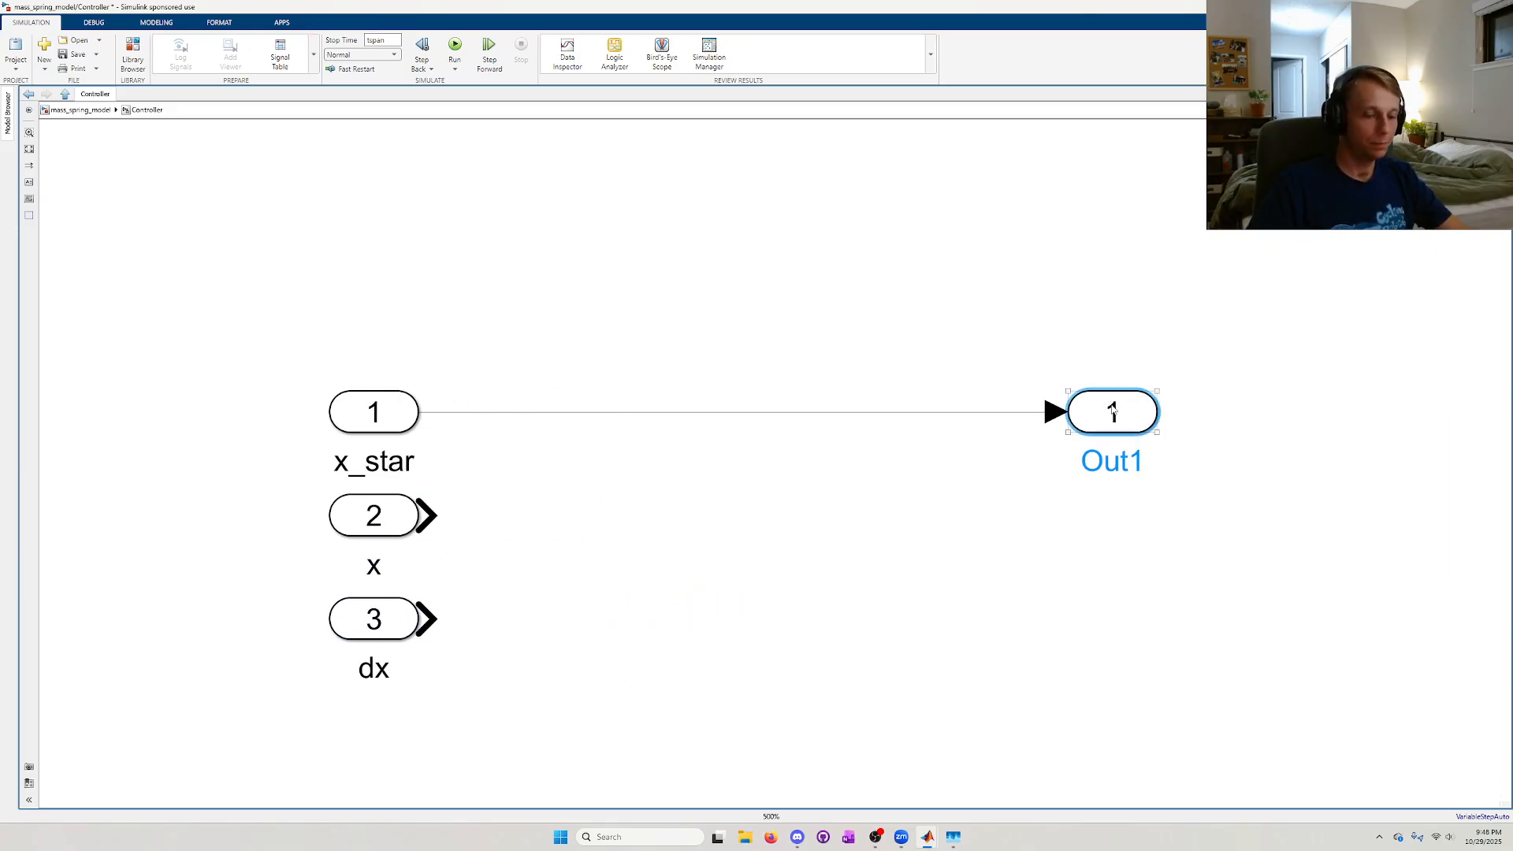
pyautogui.doubleClick(1111, 464)
pyautogui.write('F')
pyautogui.click(1117, 495)
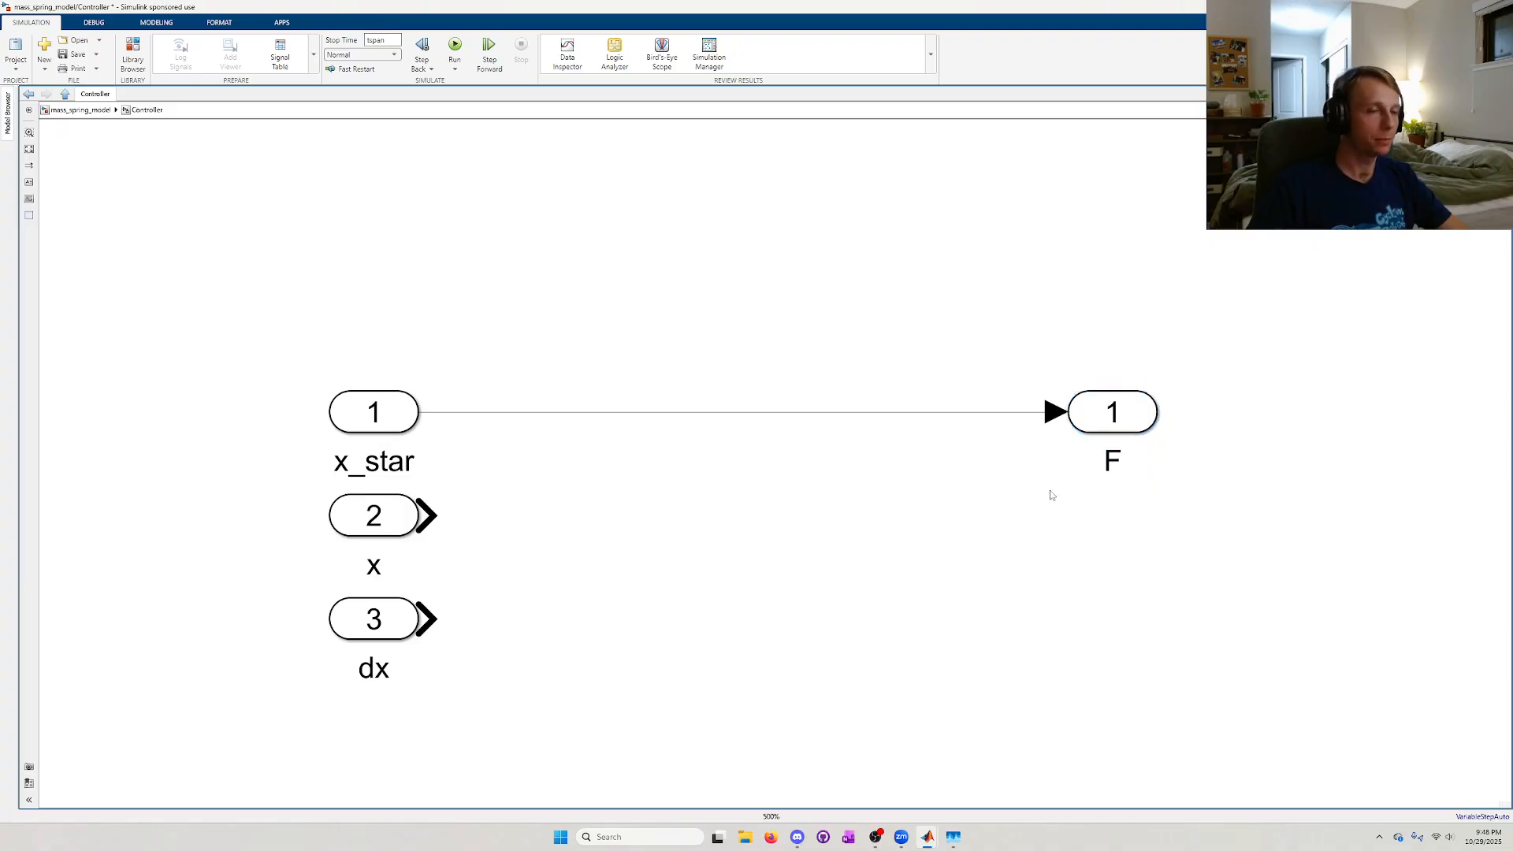
# - Move the x and dx input ports down together, leaving a gap below x_star
pyautogui.scroll(-1, 1053, 487)
pyautogui.click(961, 427)
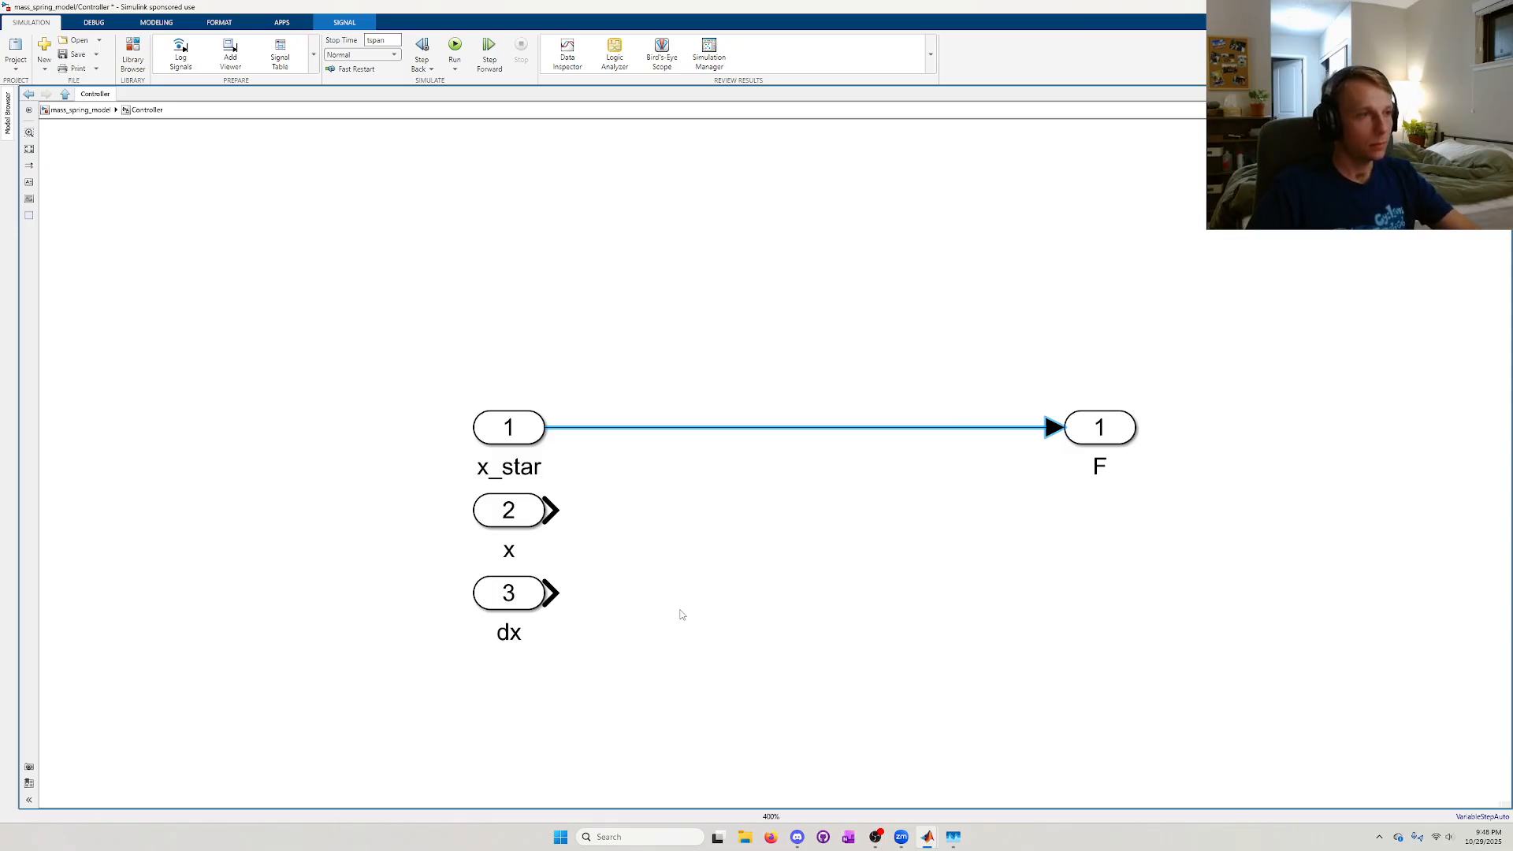
pyautogui.moveTo(654, 659); pyautogui.dragTo(532, 627)
pyautogui.click(547, 523)
pyautogui.doubleClick(505, 520)
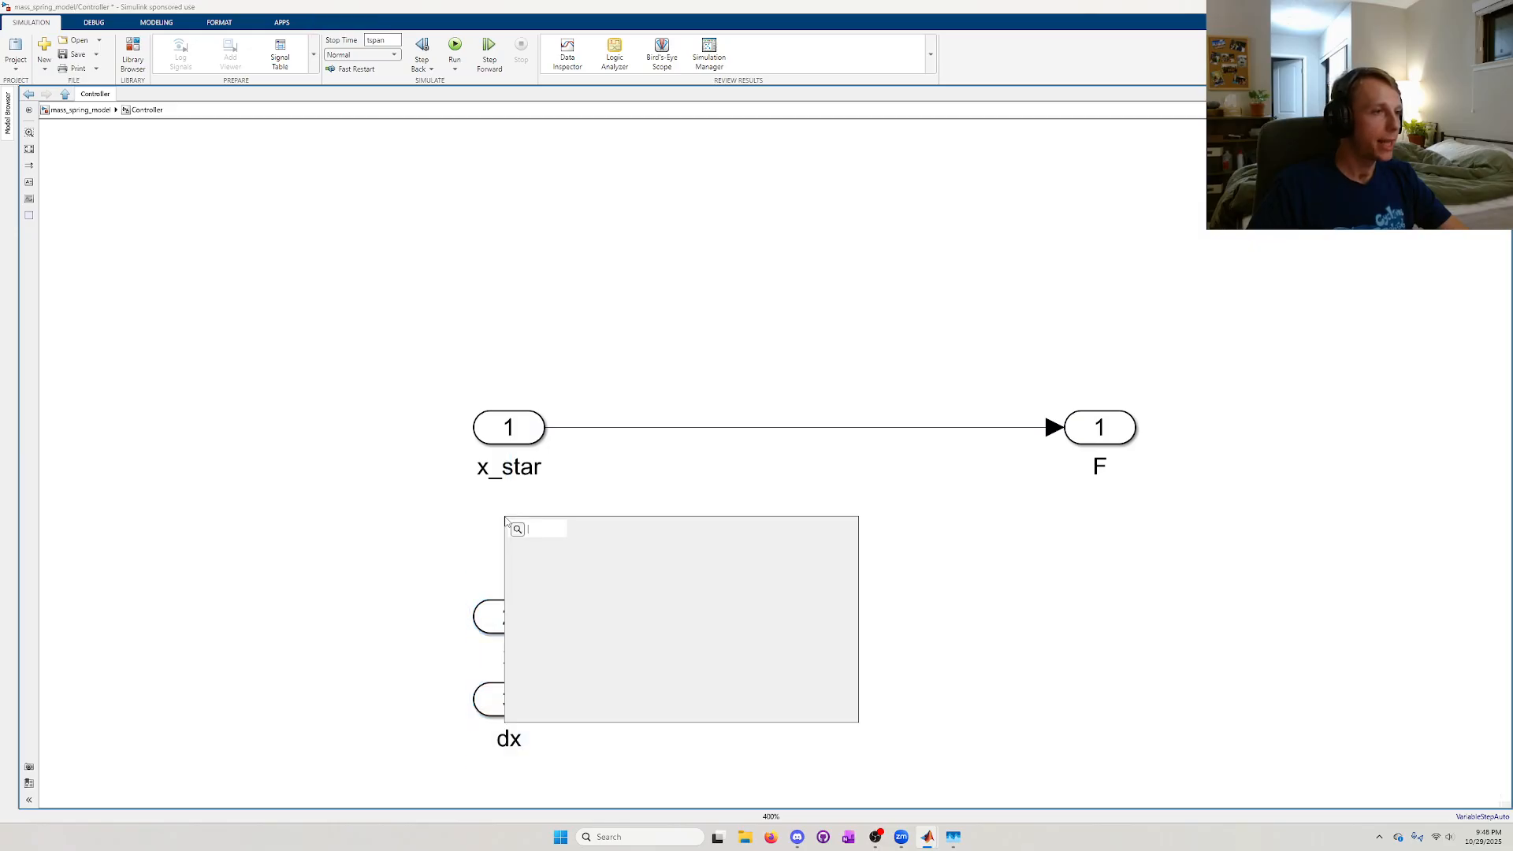
pyautogui.click(463, 519)
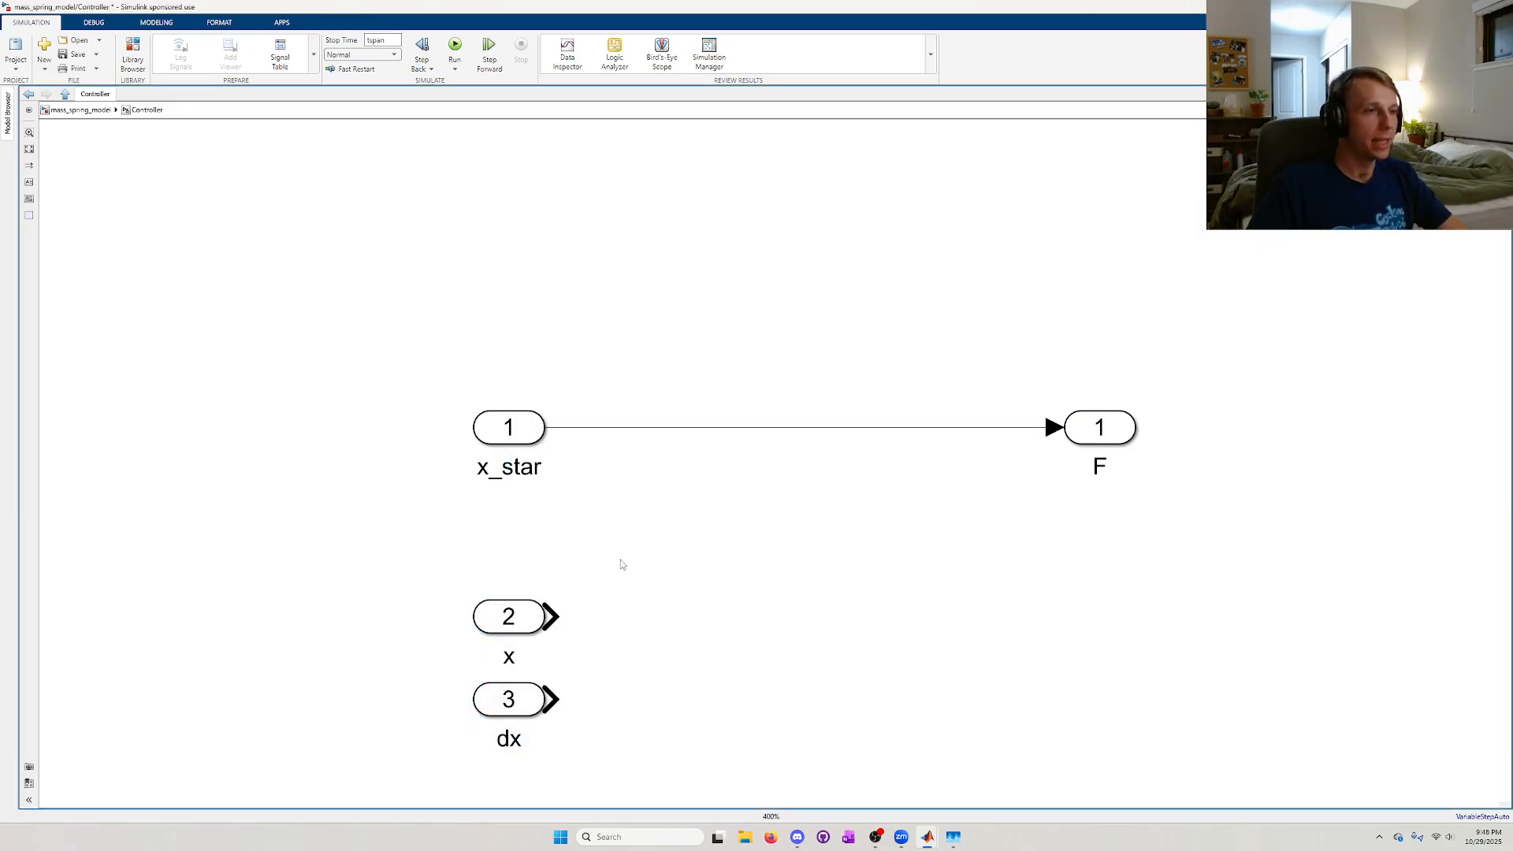
# - Delete the signal line from x_star to F and place a PID Controller block between the two ports
pyautogui.click(804, 427)
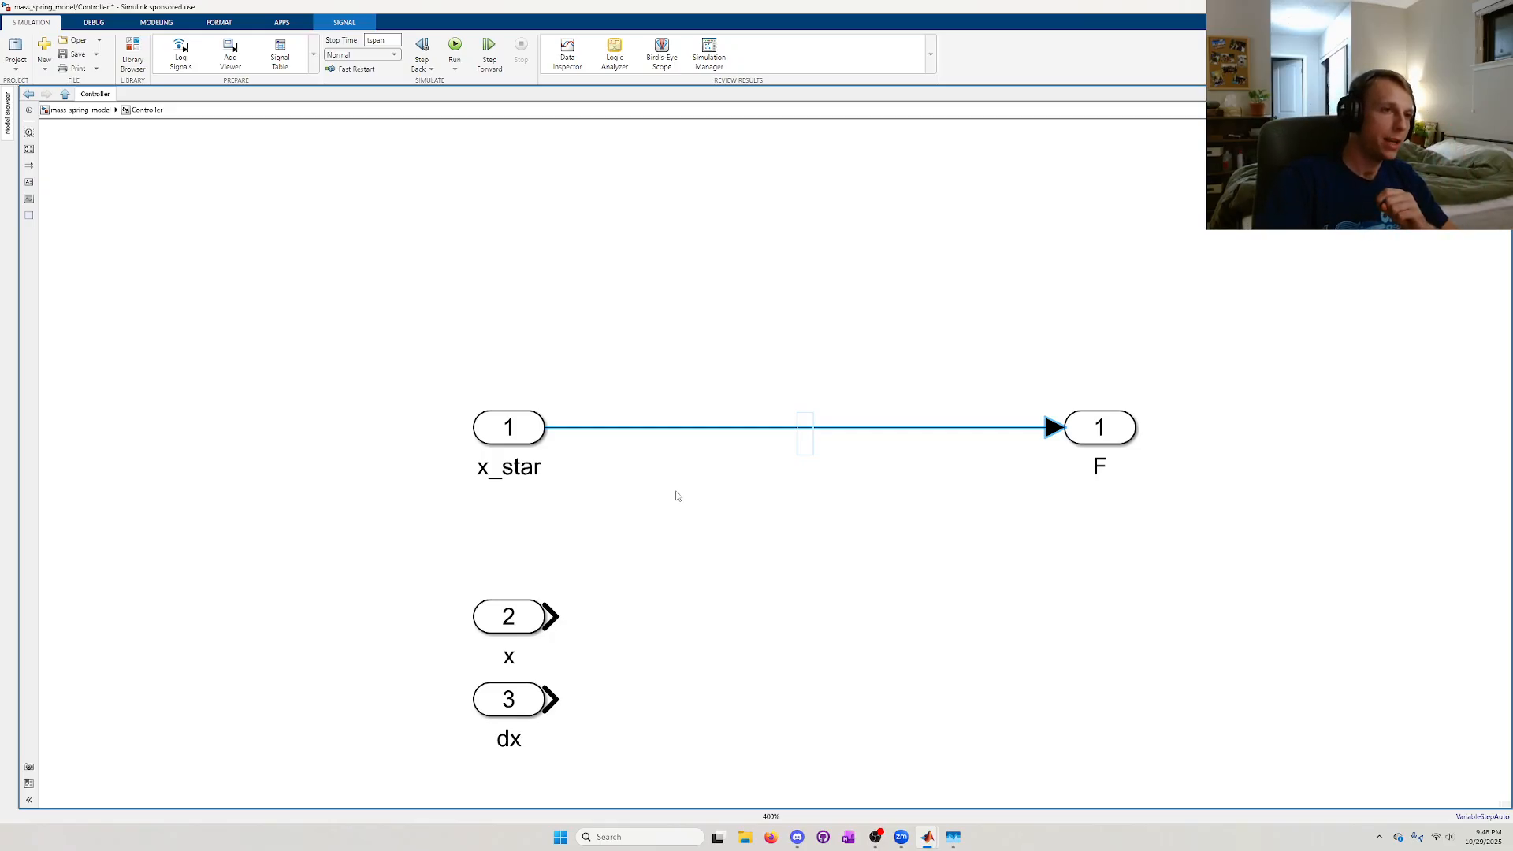
pyautogui.press('Delete')
pyautogui.doubleClick(712, 467)
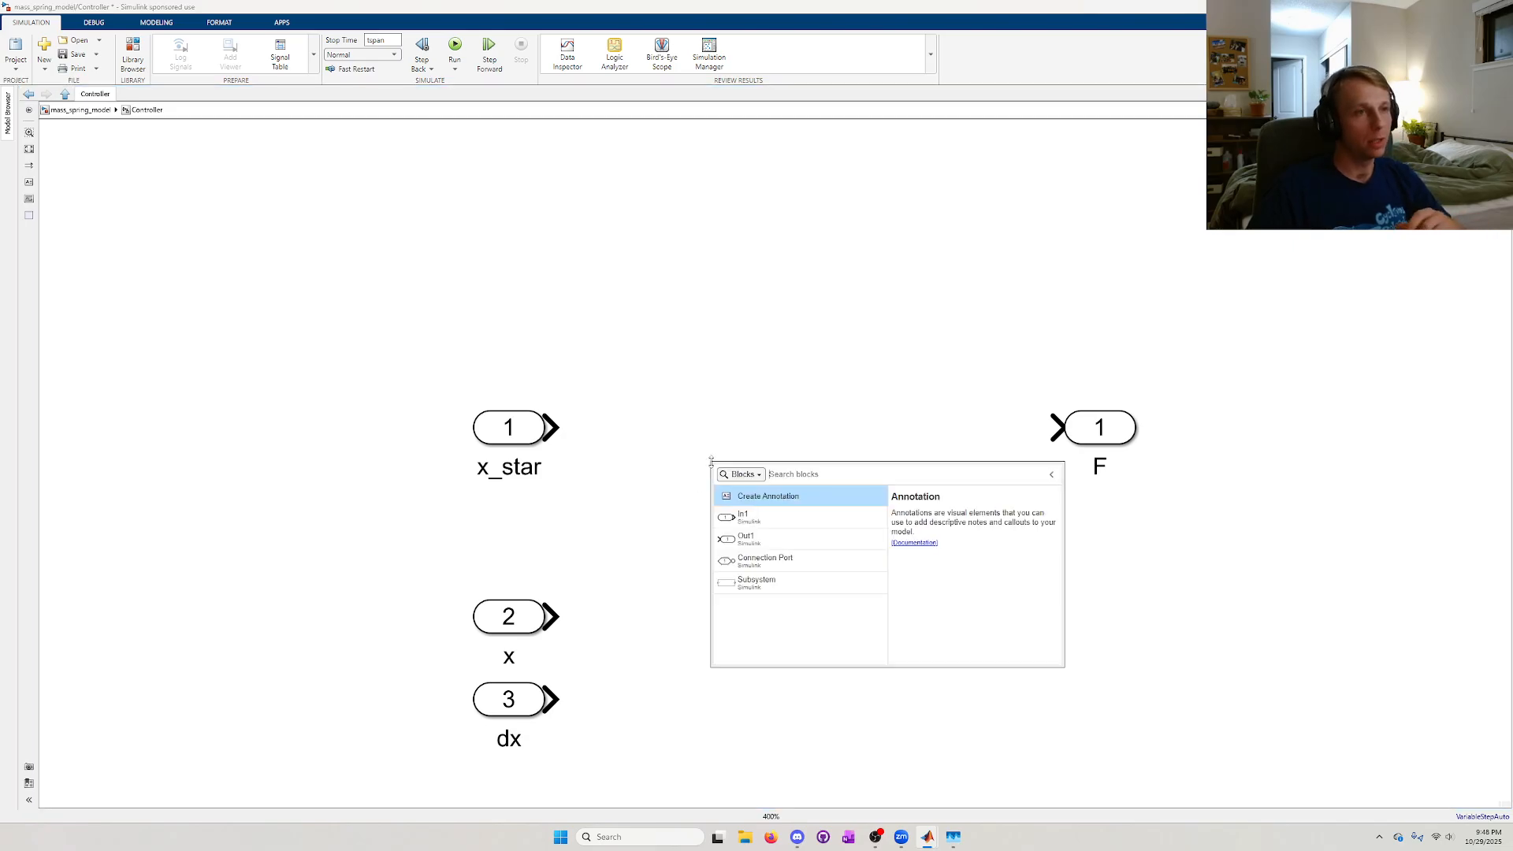
pyautogui.write('pid')
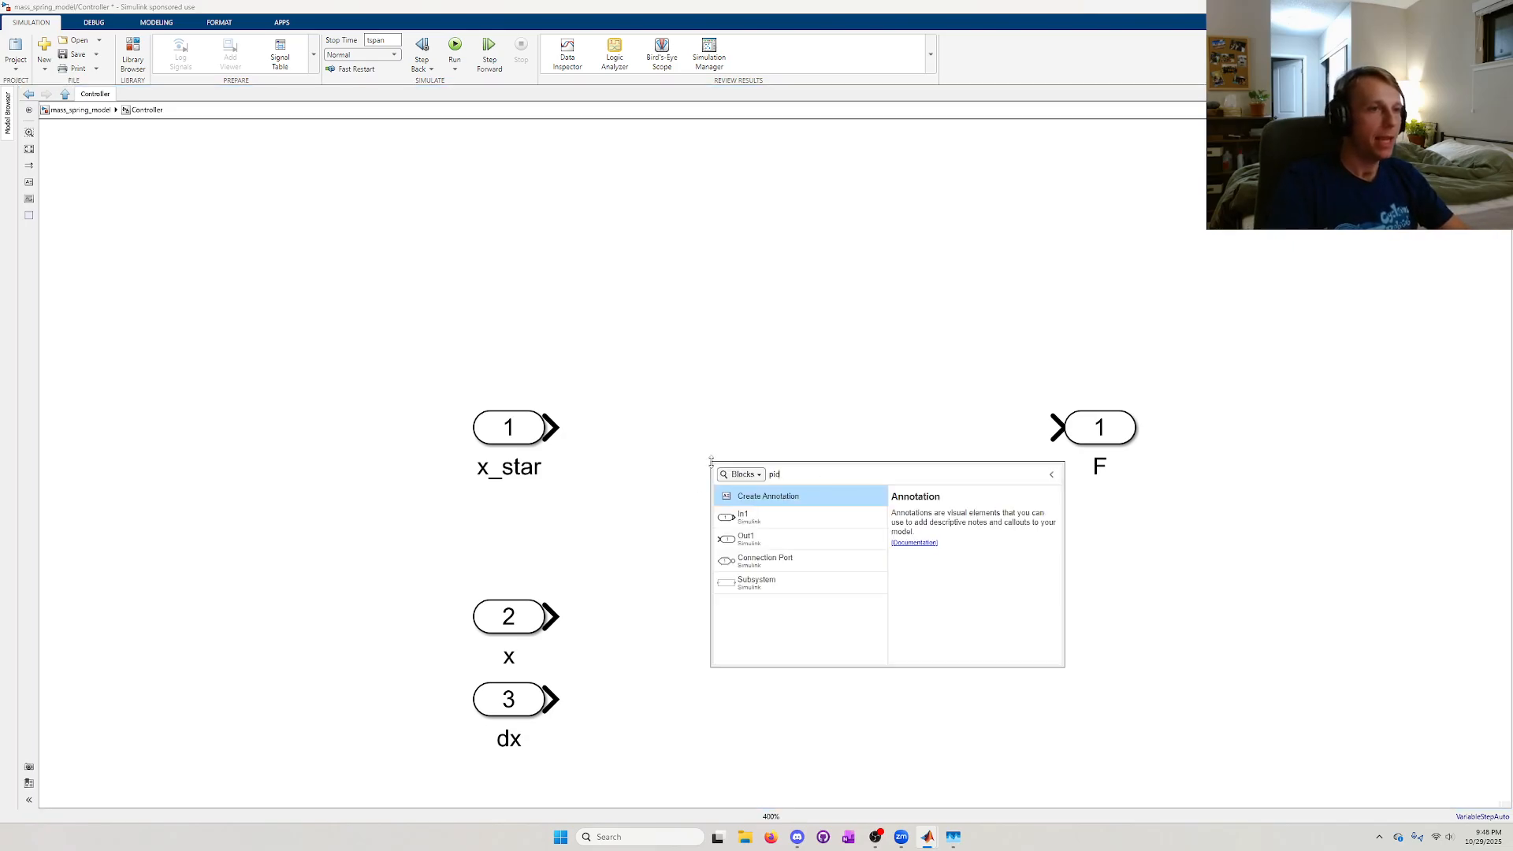
pyautogui.click(772, 499)
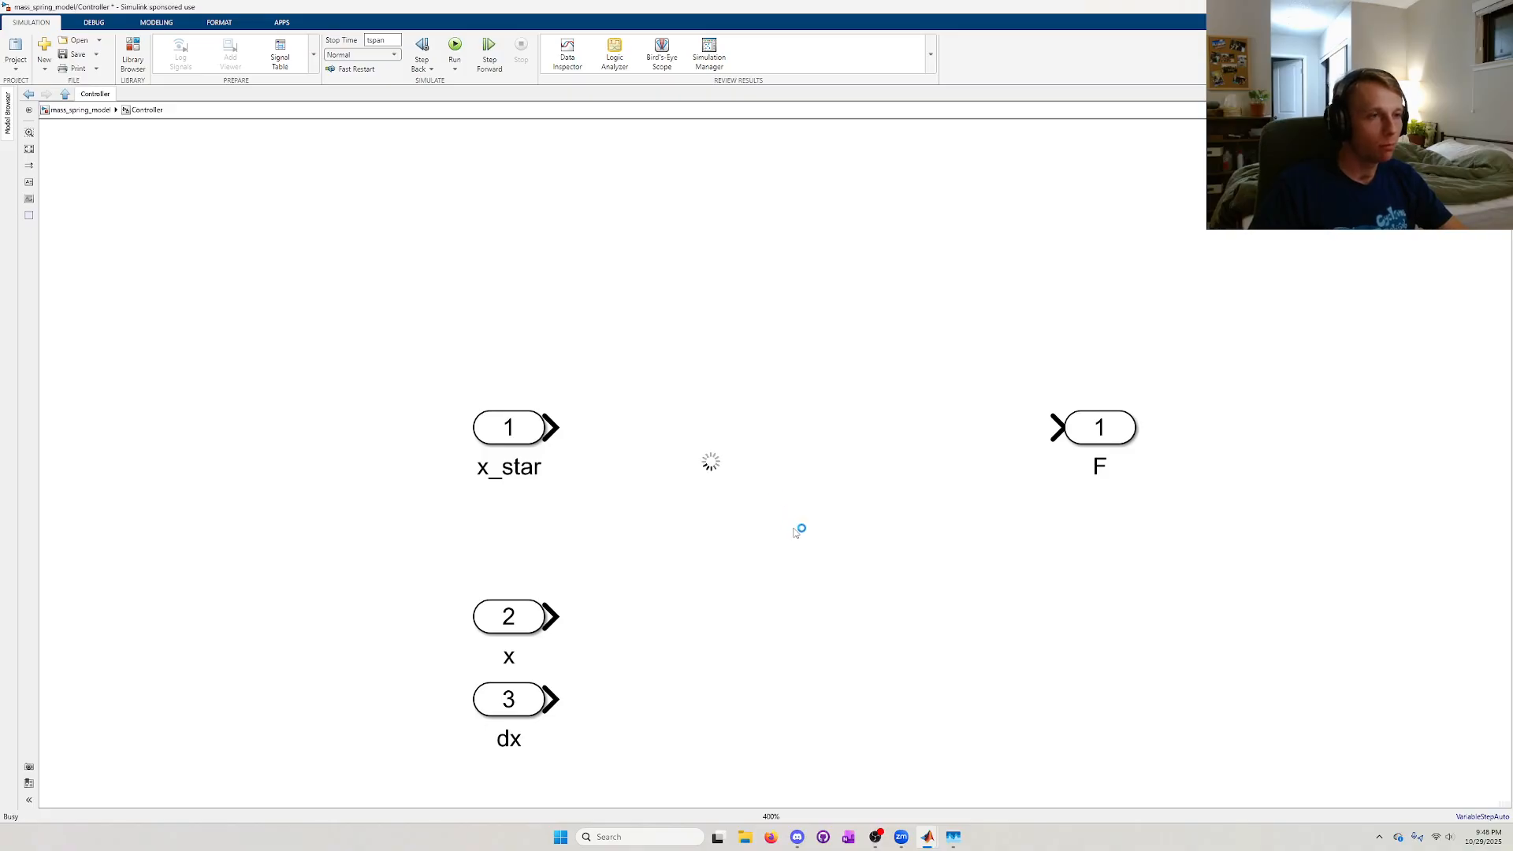
pyautogui.moveTo(749, 492); pyautogui.dragTo(842, 458)
pyautogui.click(919, 570)
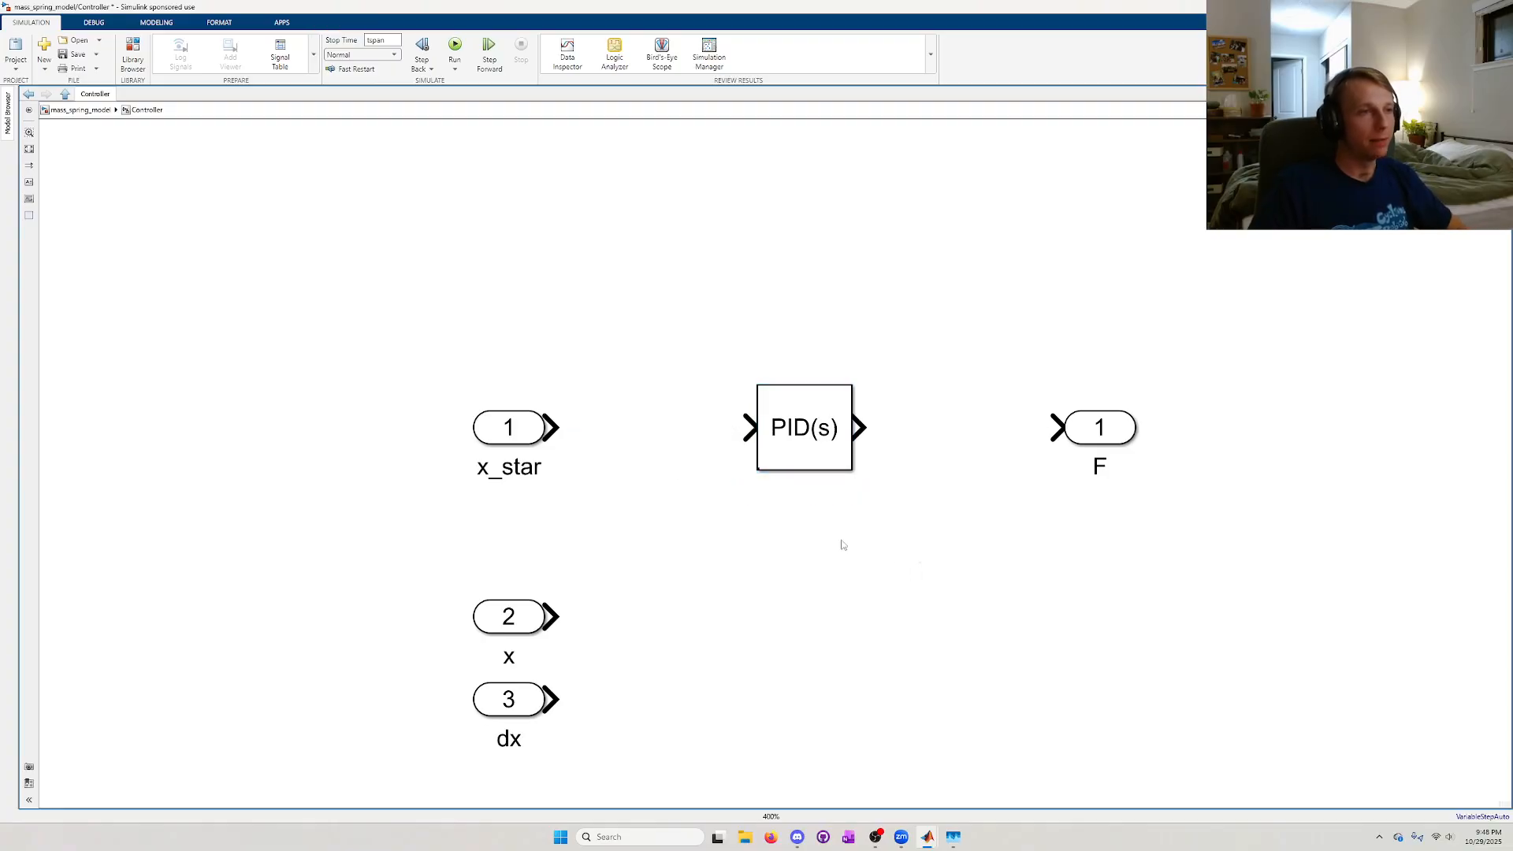
# - View the PID Controller block's parameters and close the dialog without changes
pyautogui.doubleClick(806, 455)
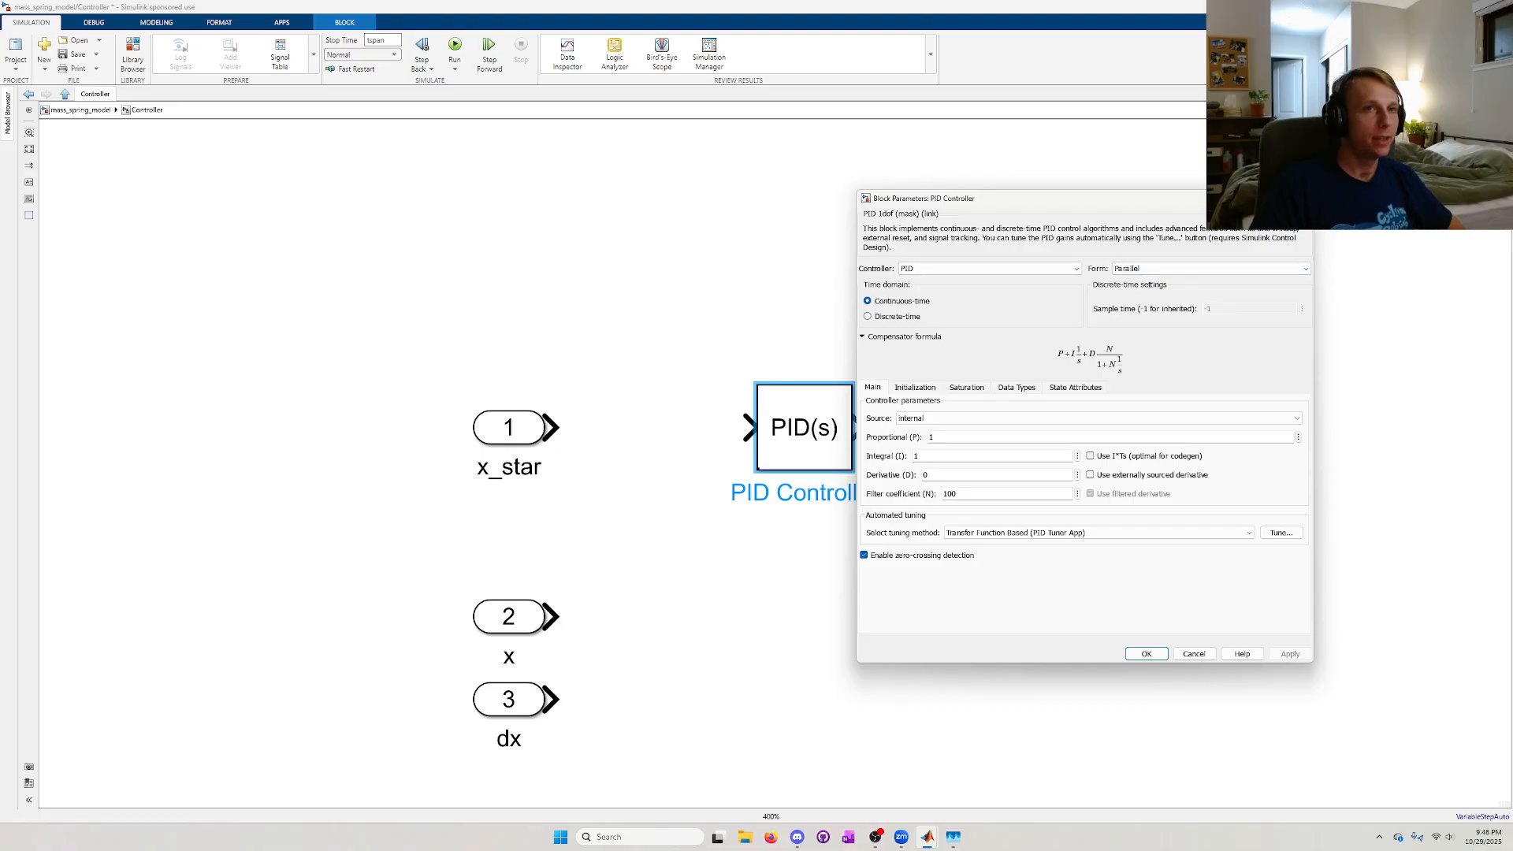
pyautogui.click(1299, 198)
# - Move the x_star, x and dx input ports farther away from the PID Controller block
pyautogui.moveTo(693, 493); pyautogui.dragTo(748, 468)
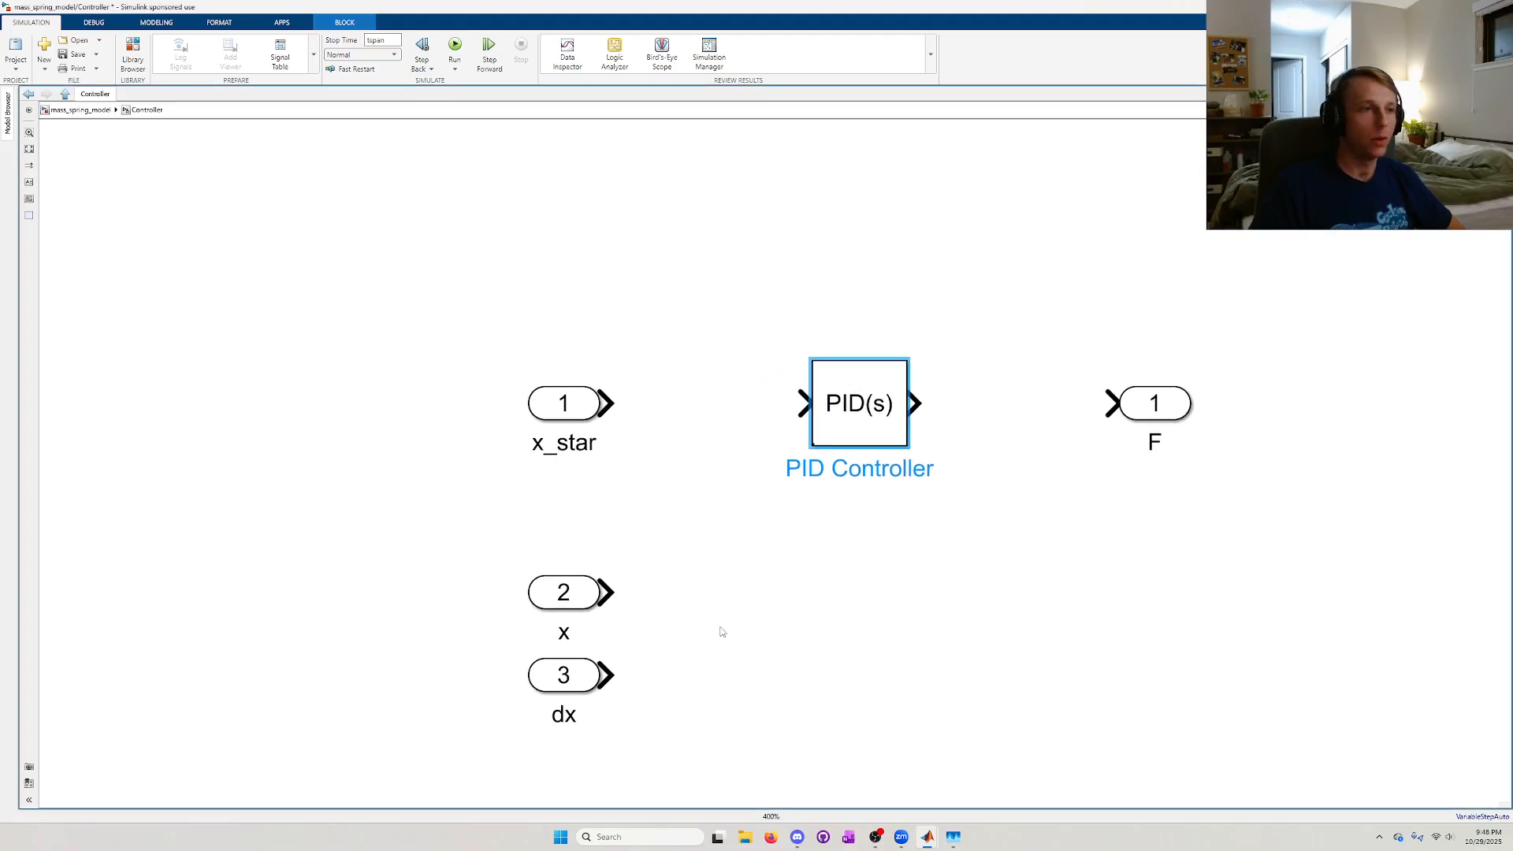
pyautogui.moveTo(693, 708); pyautogui.dragTo(450, 404)
pyautogui.click(654, 595)
pyautogui.click(445, 592)
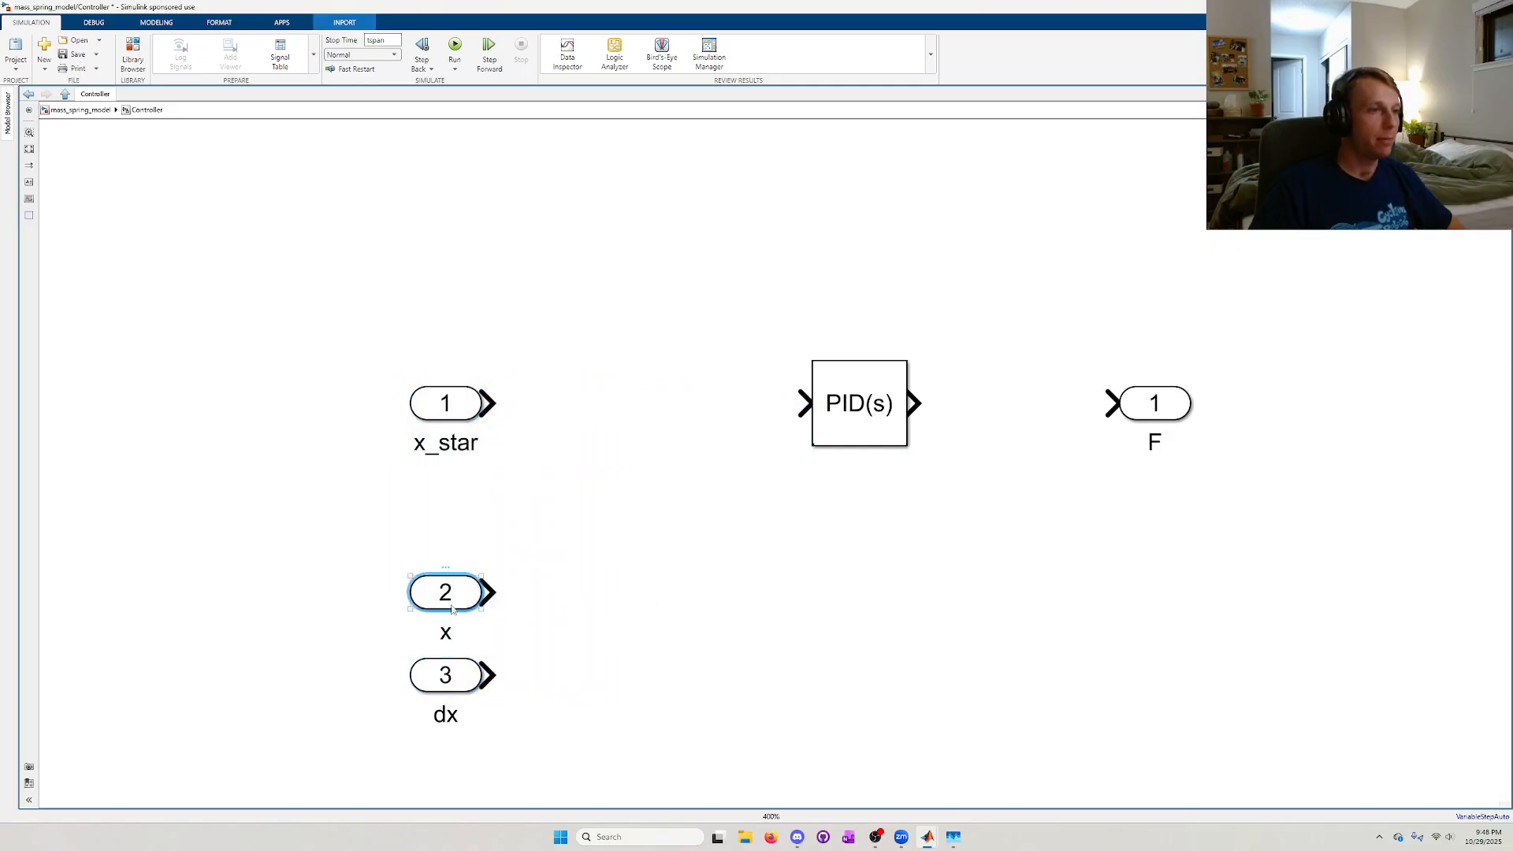
# - Add a Subtract block before the PID Controller, connecting x_star to its plus input and x to its minus input
pyautogui.doubleClick(605, 410)
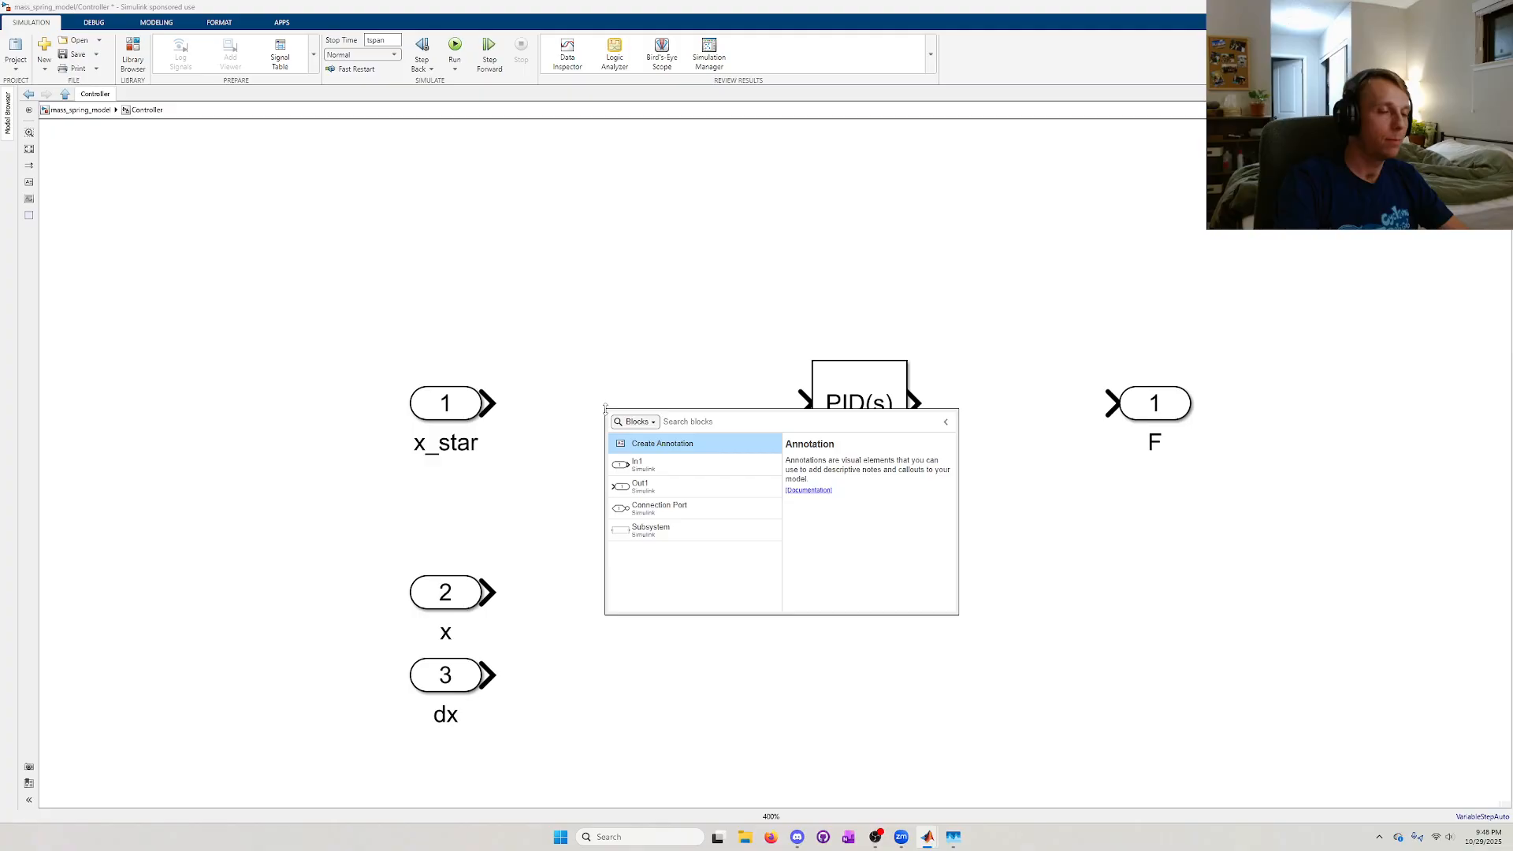
pyautogui.write('subt')
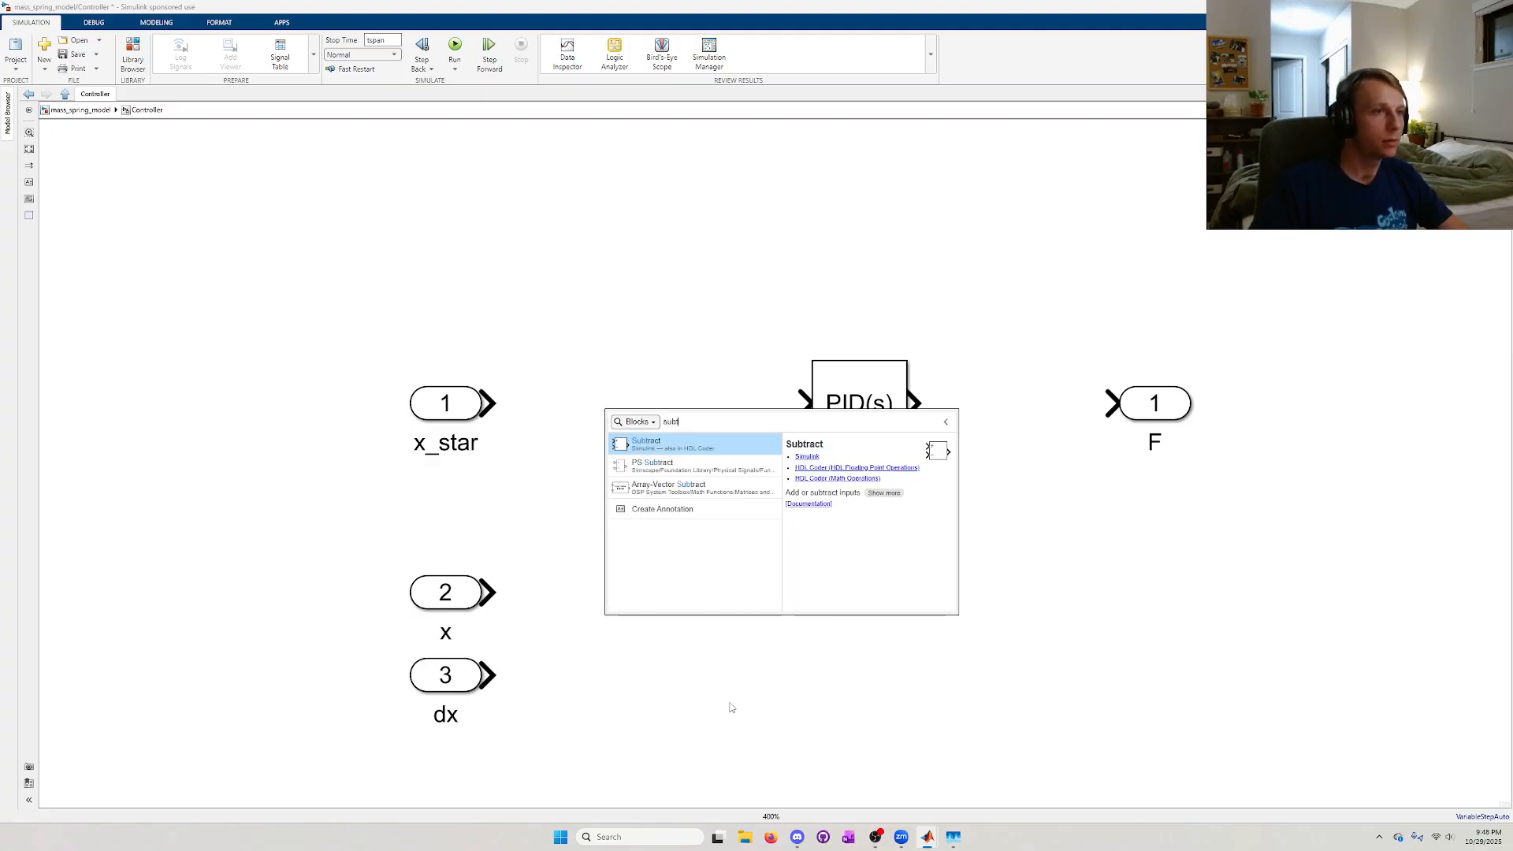
pyautogui.click(670, 451)
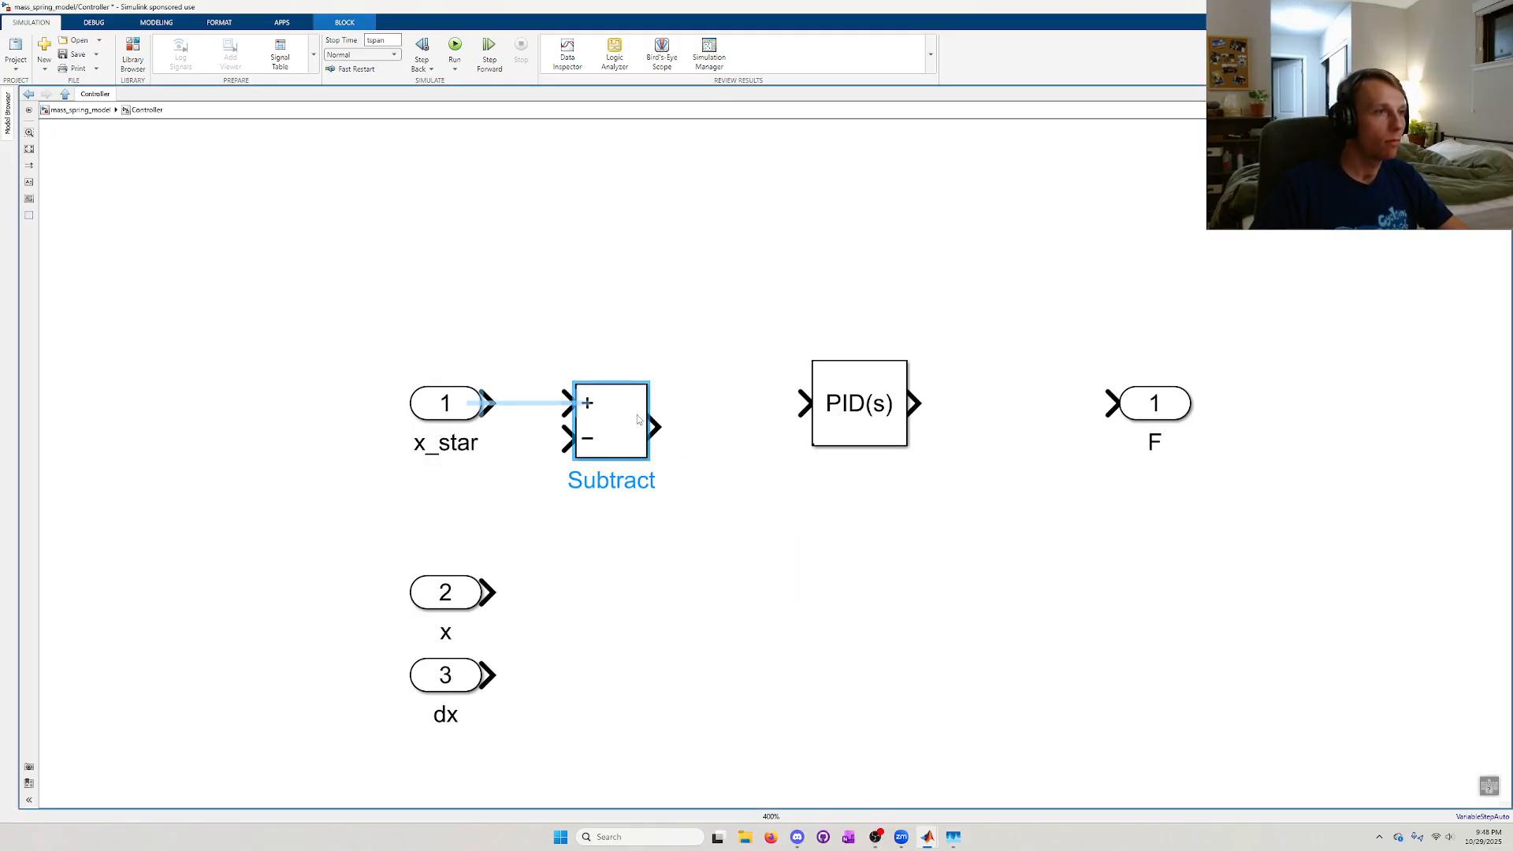
pyautogui.click(545, 404)
pyautogui.moveTo(481, 594); pyautogui.dragTo(529, 442)
pyautogui.moveTo(473, 399); pyautogui.dragTo(438, 399)
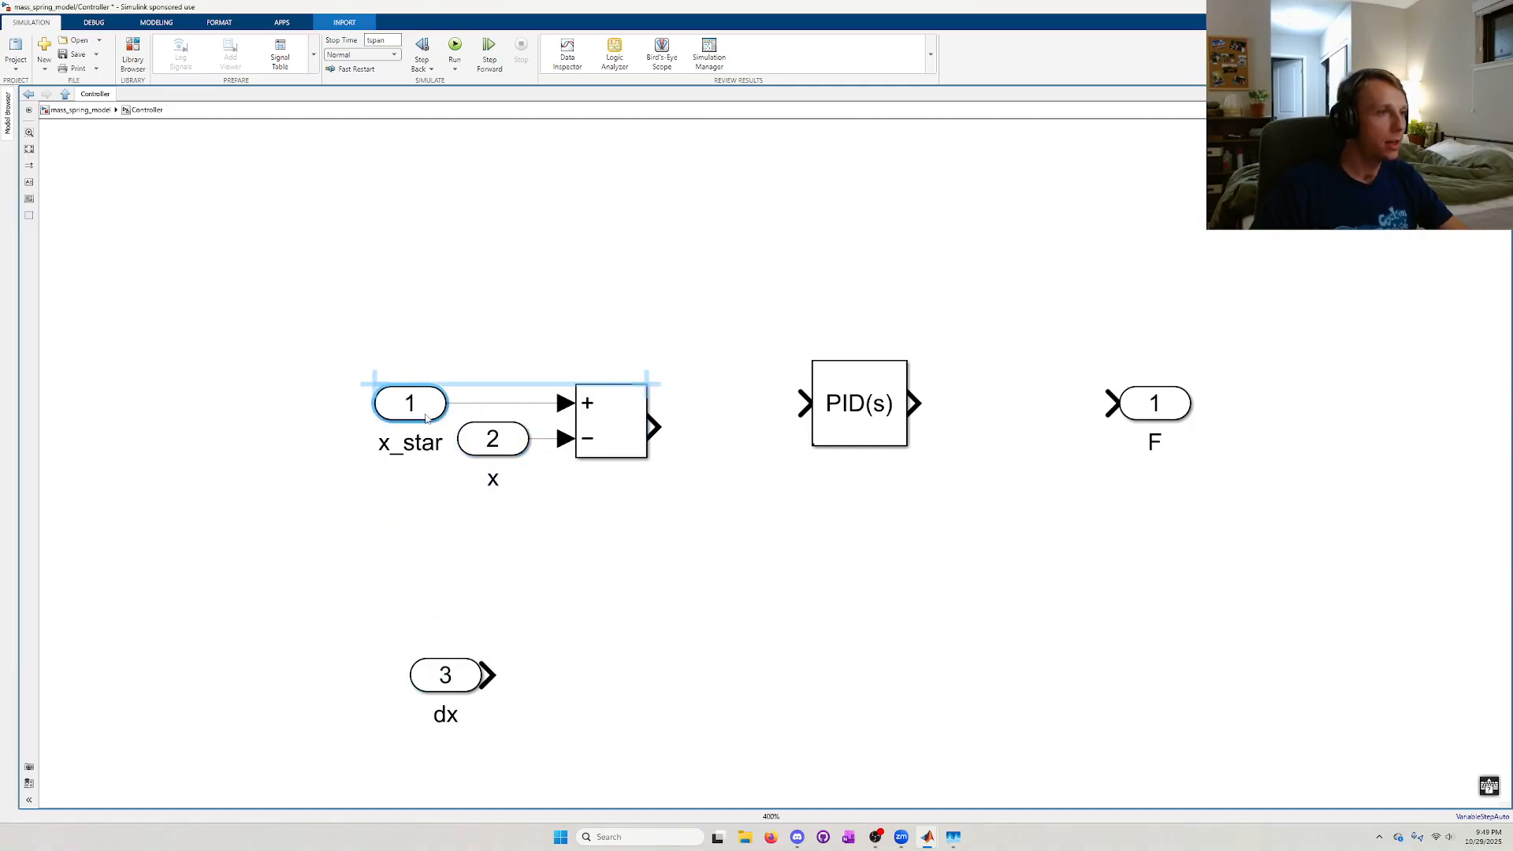
# - Connect the Subtract block's output to the PID Controller and align the Subtract block and its inputs so the signal runs straight
pyautogui.click(582, 542)
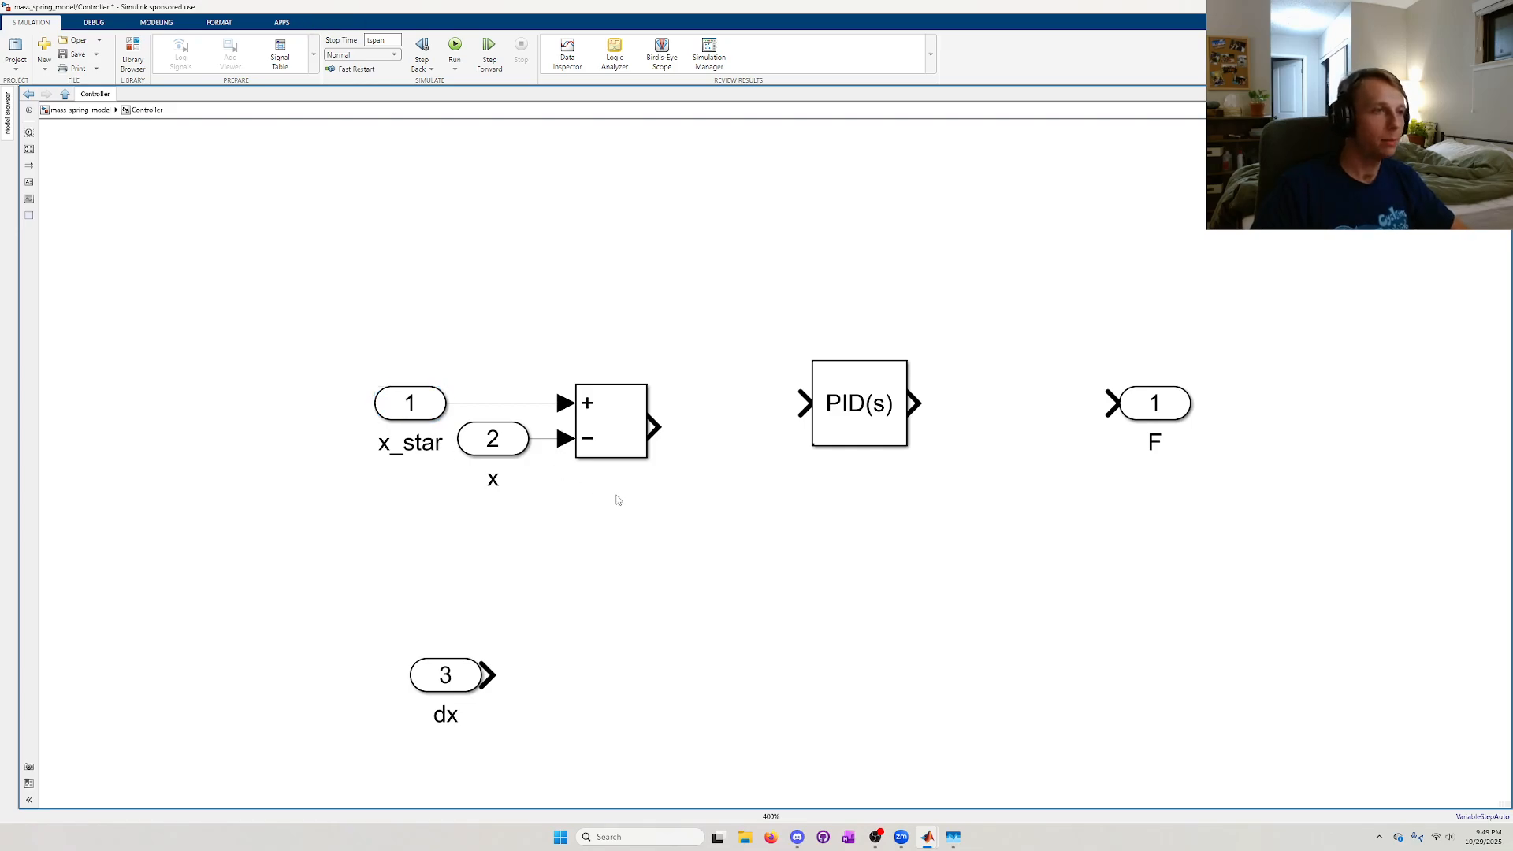
pyautogui.moveTo(658, 427); pyautogui.dragTo(779, 420)
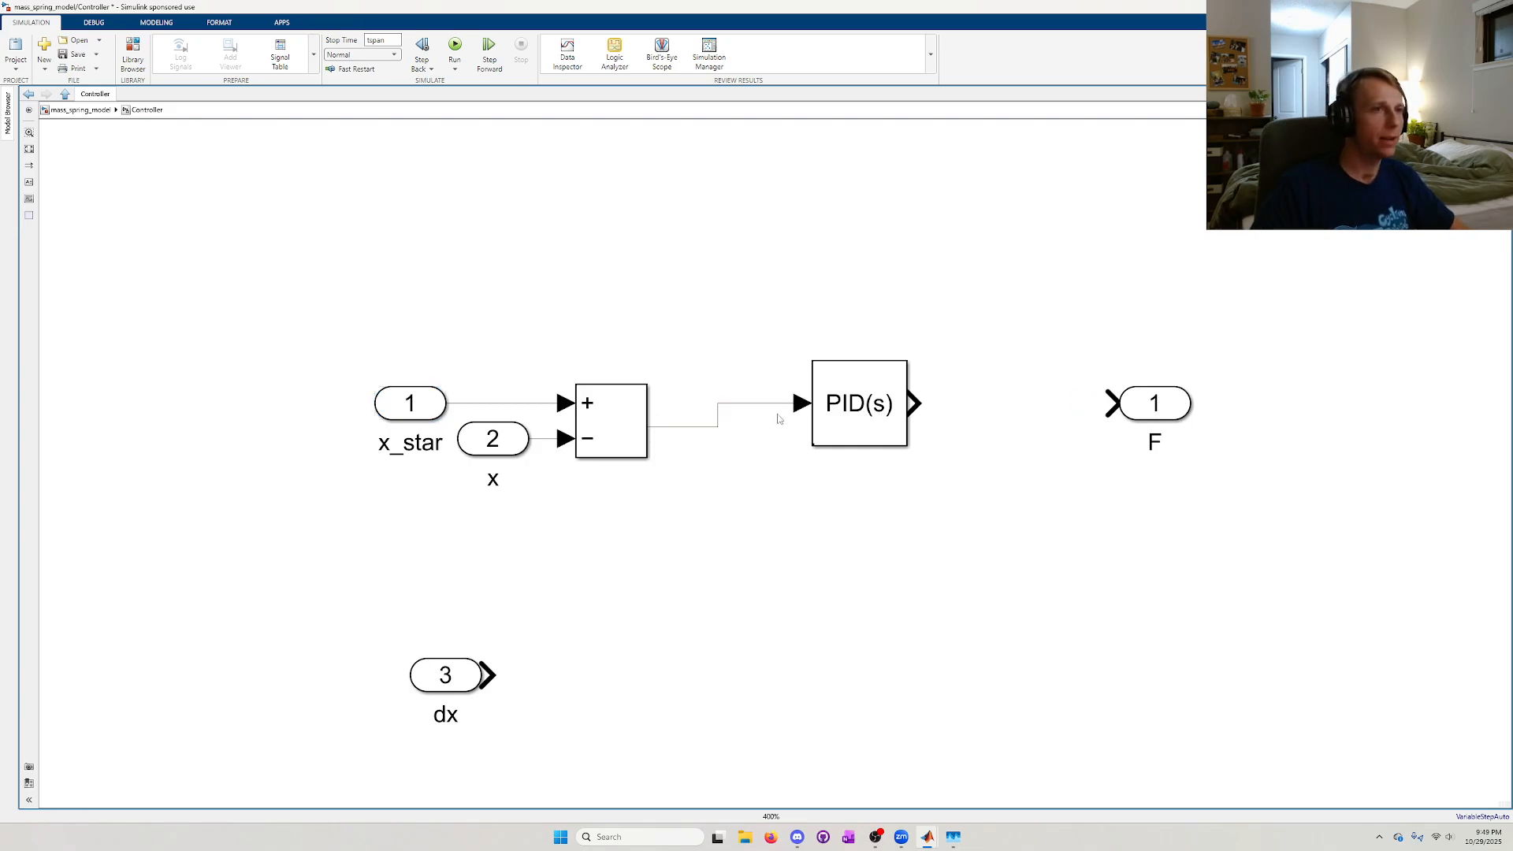
pyautogui.moveTo(661, 485); pyautogui.dragTo(363, 360)
pyautogui.moveTo(616, 435); pyautogui.dragTo(616, 411)
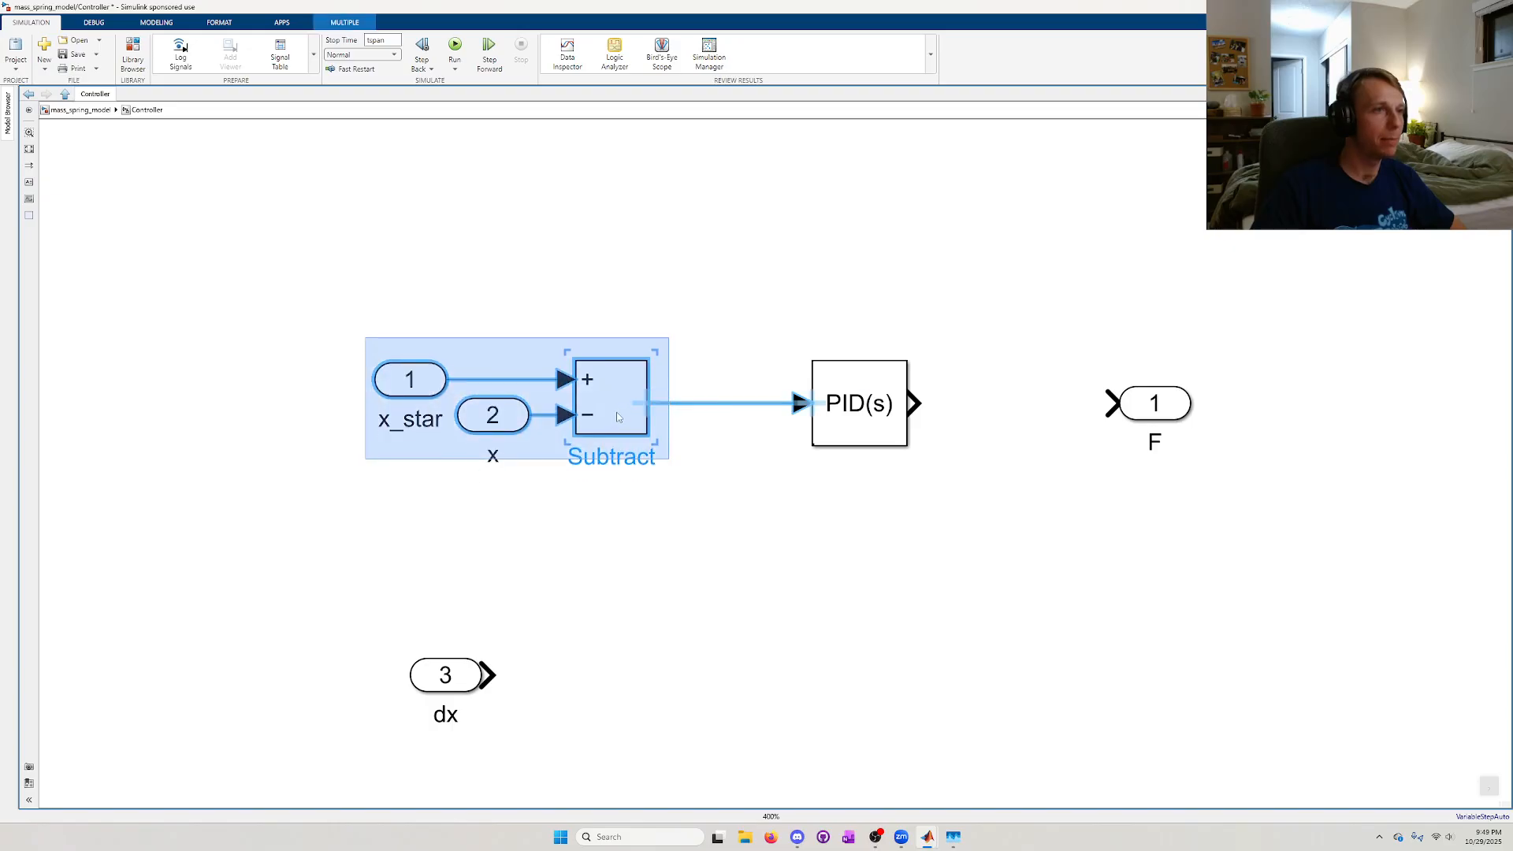
# - Label the signal between the Subtract block and the PID Controller x_e
pyautogui.click(709, 432)
pyautogui.doubleClick(714, 408)
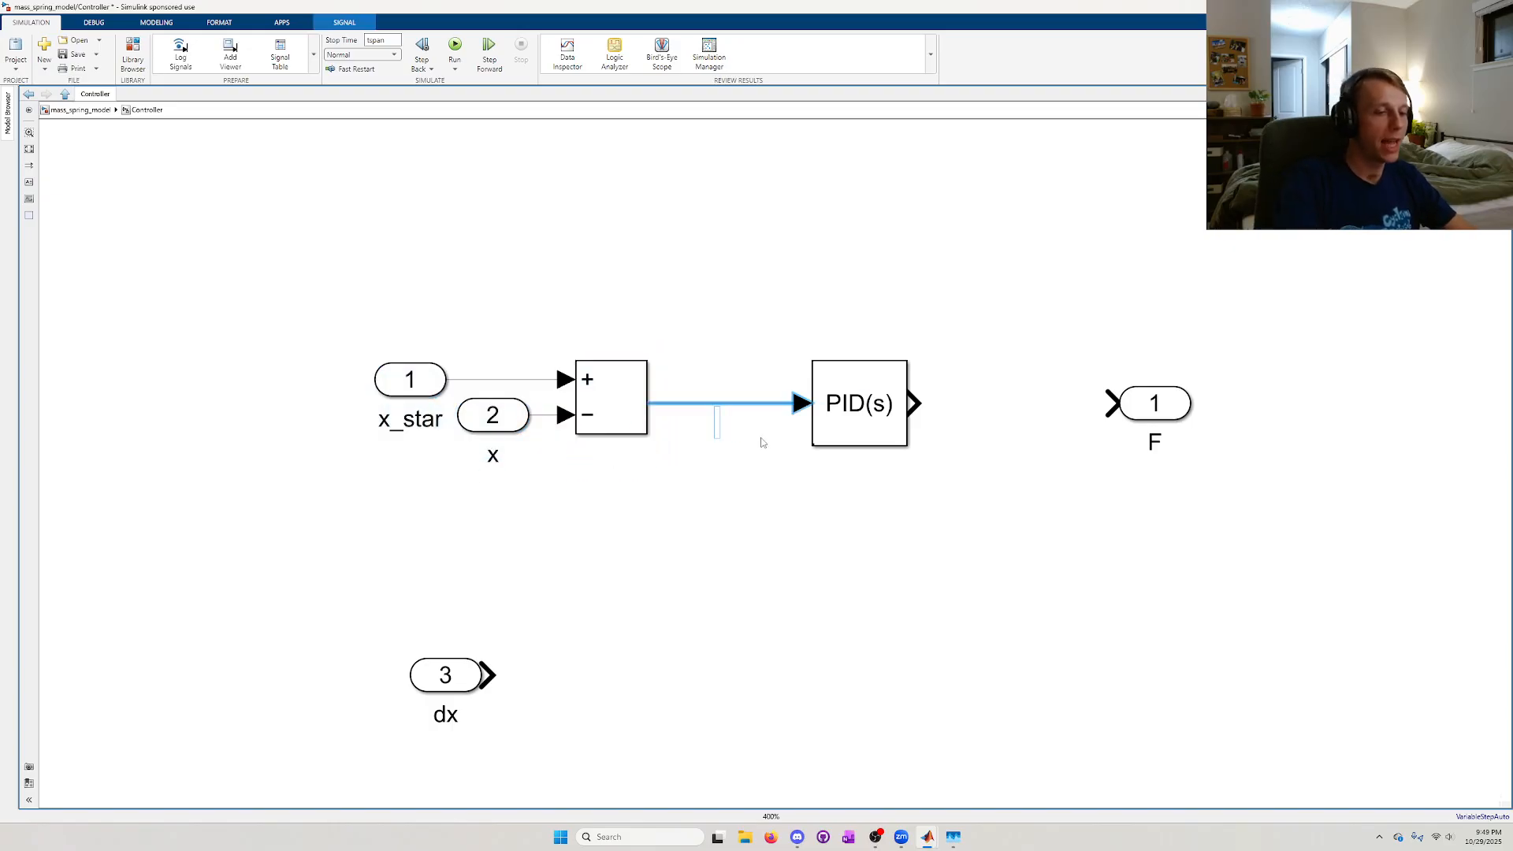
pyautogui.write('x_e')
pyautogui.click(780, 493)
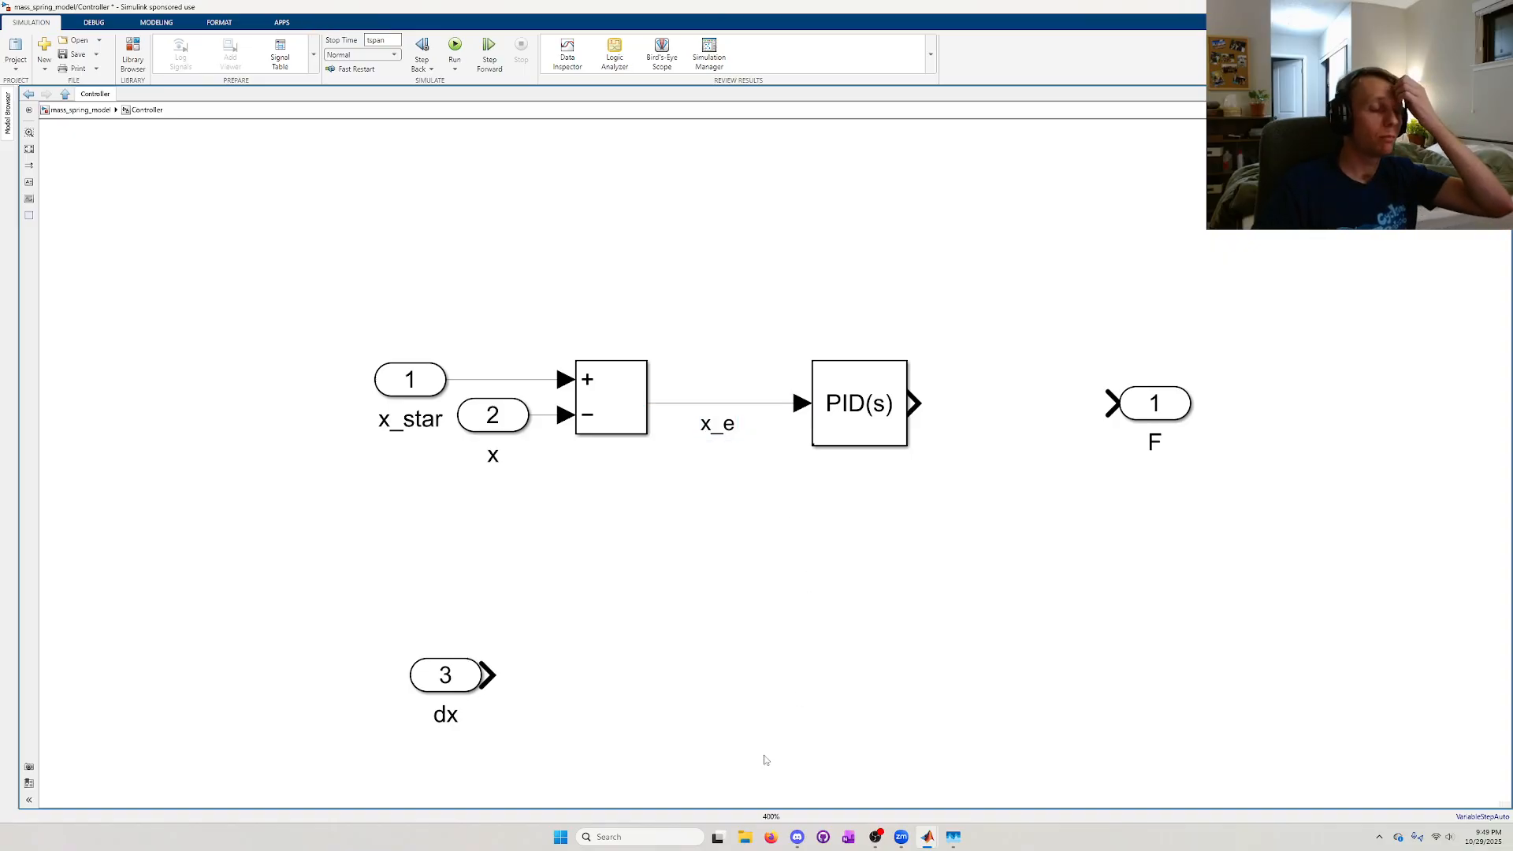
# - Delete the dx input port from the Controller subsystem
pyautogui.moveTo(473, 675); pyautogui.dragTo(509, 600)
pyautogui.click(593, 581)
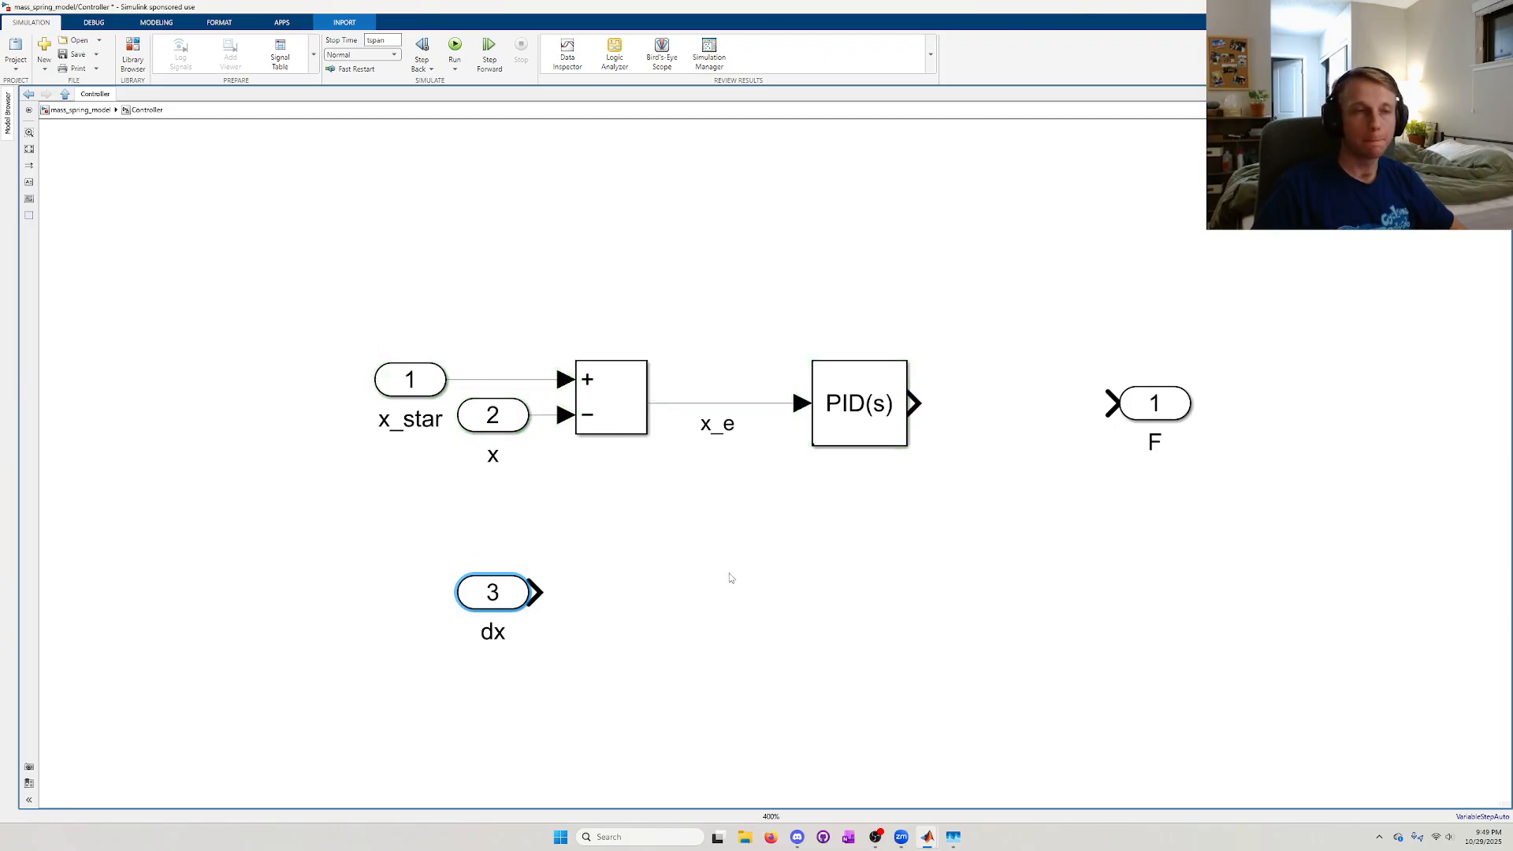
pyautogui.click(575, 592)
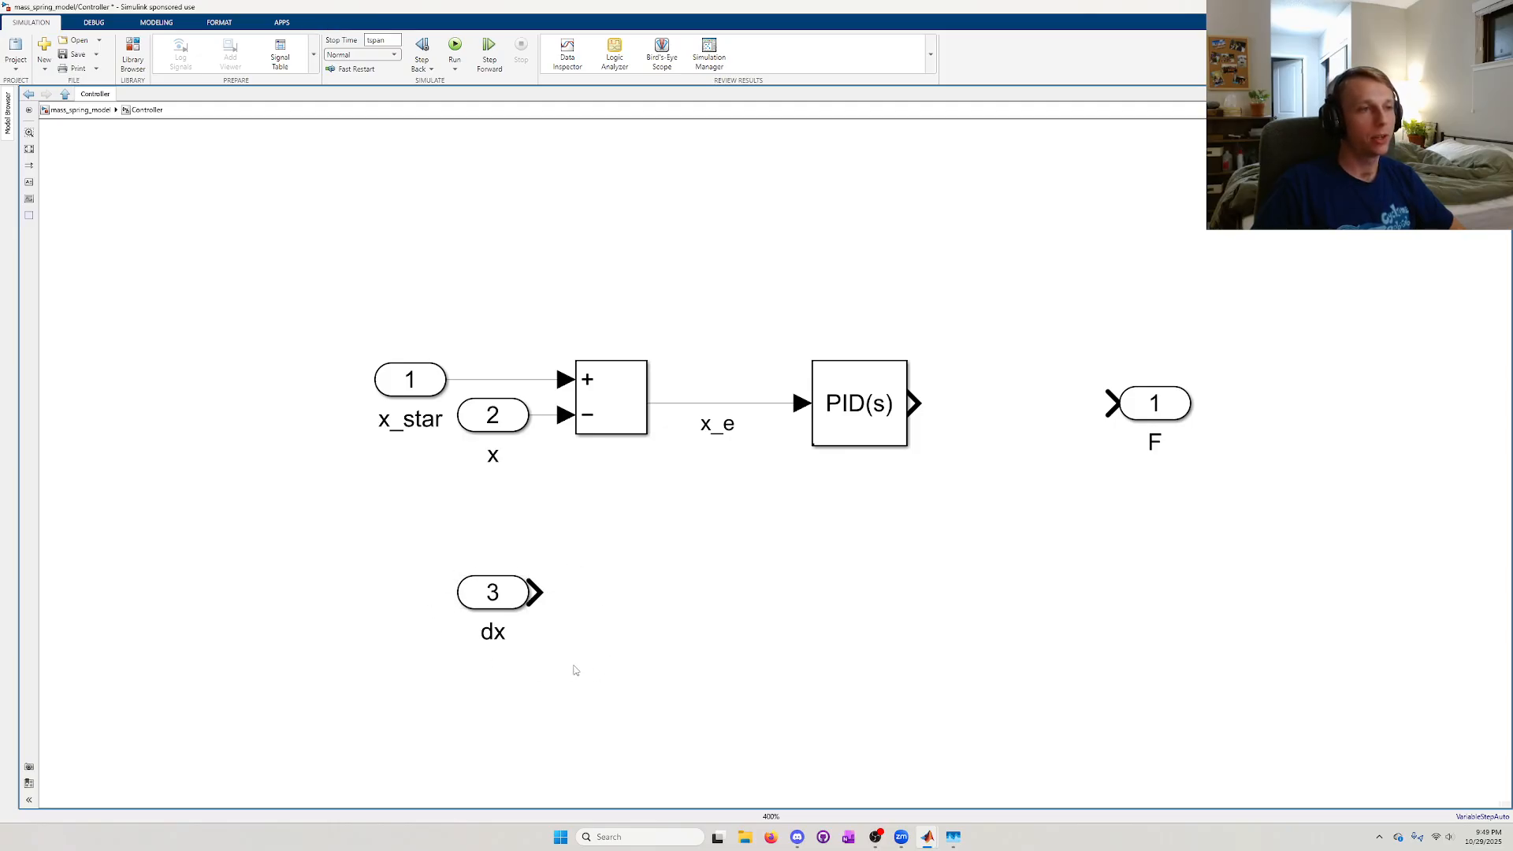
pyautogui.moveTo(574, 665); pyautogui.dragTo(440, 552)
pyautogui.click(859, 602)
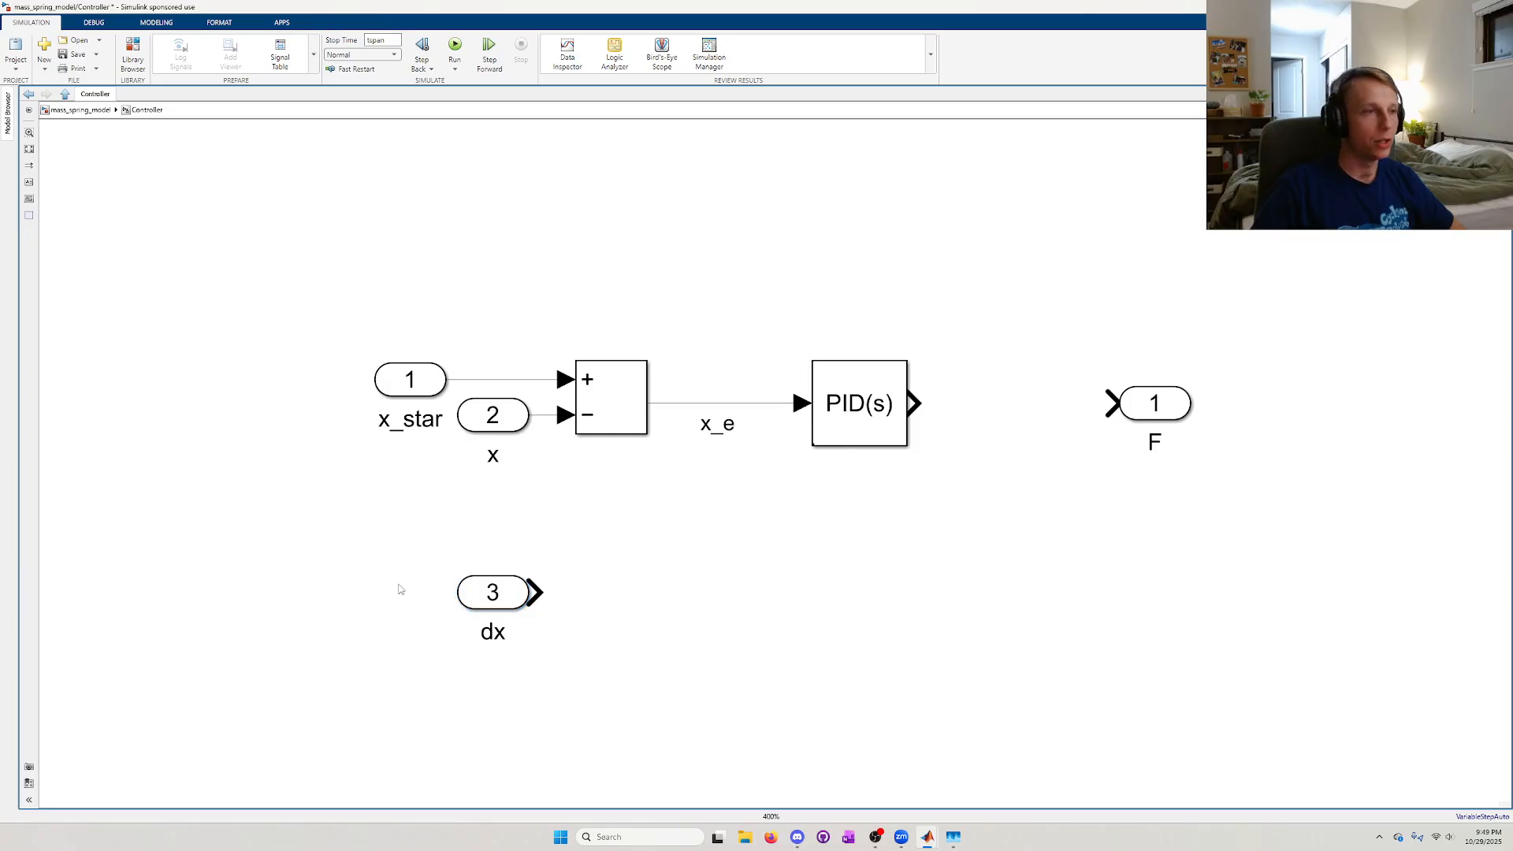
pyautogui.moveTo(427, 545); pyautogui.dragTo(563, 651)
pyautogui.press('Delete')
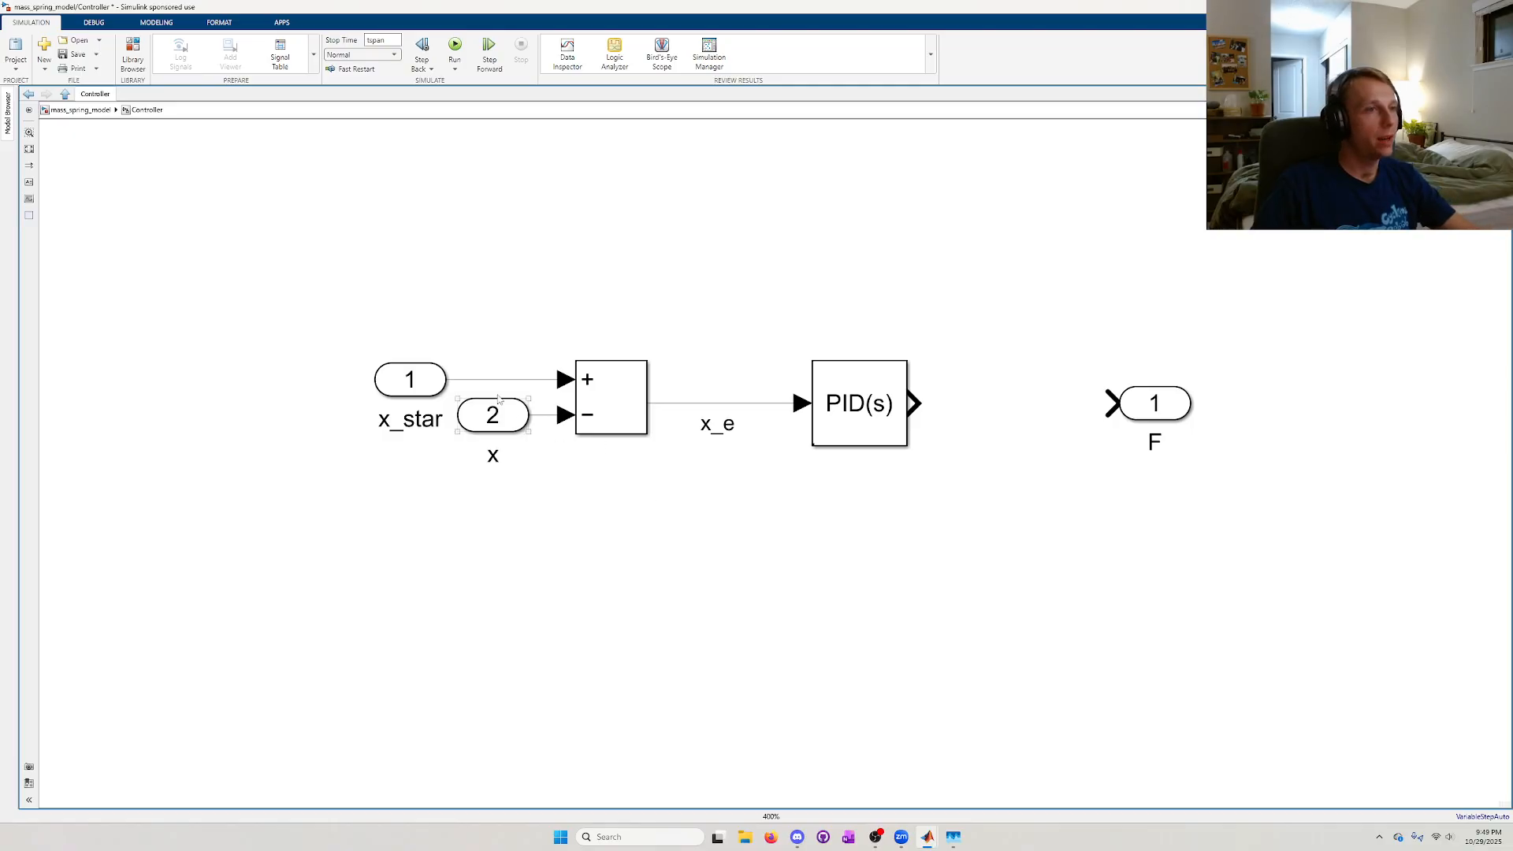
# - Move the PID Controller block and the F output port closer to the inputs and connect the PID output to F
pyautogui.moveTo(873, 441); pyautogui.dragTo(861, 439)
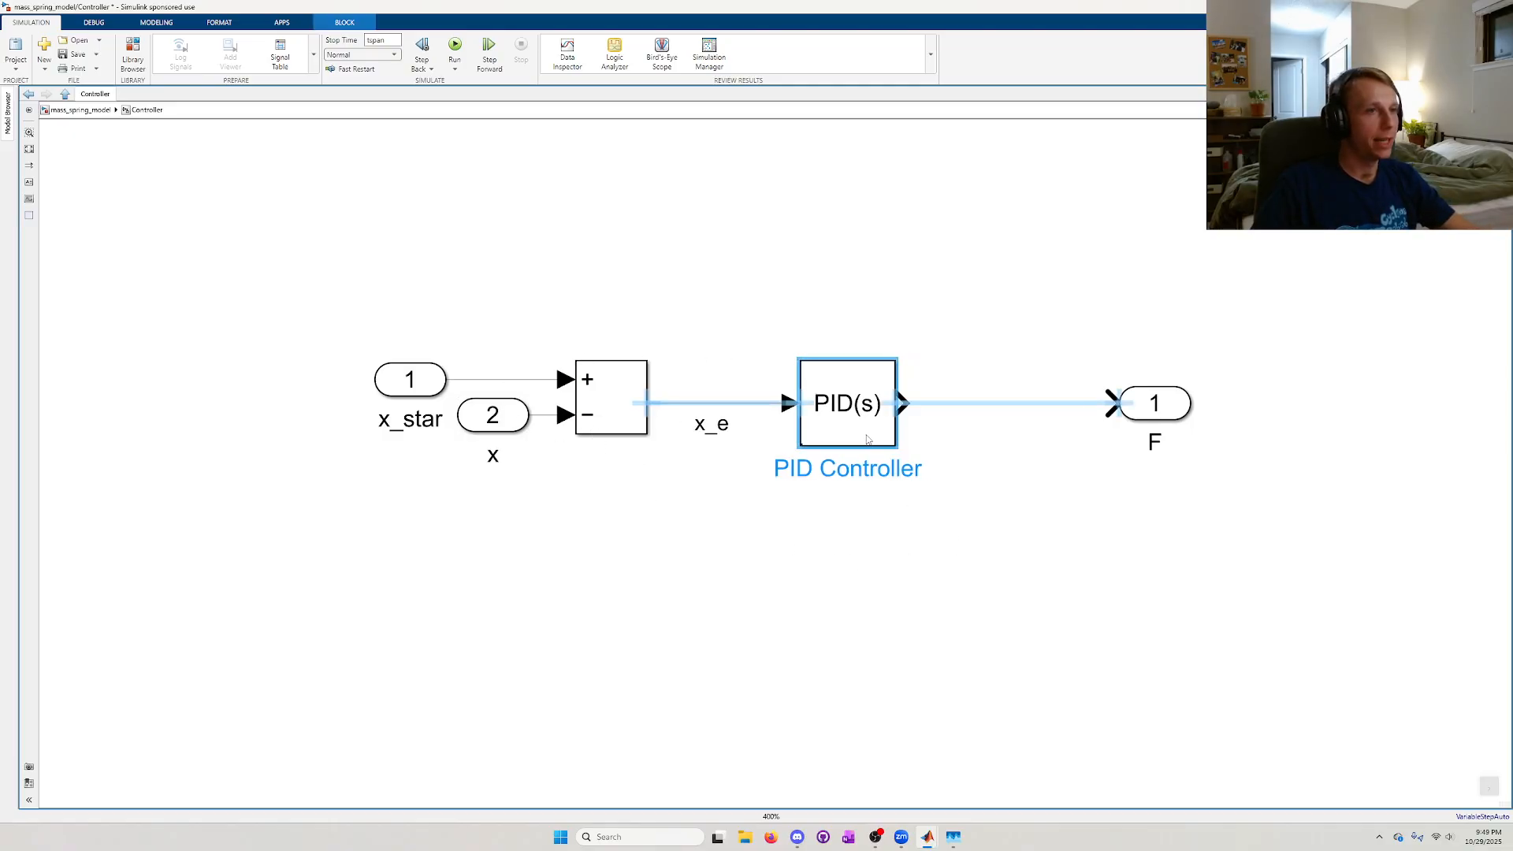
pyautogui.click(845, 551)
pyautogui.moveTo(1167, 415); pyautogui.dragTo(1096, 415)
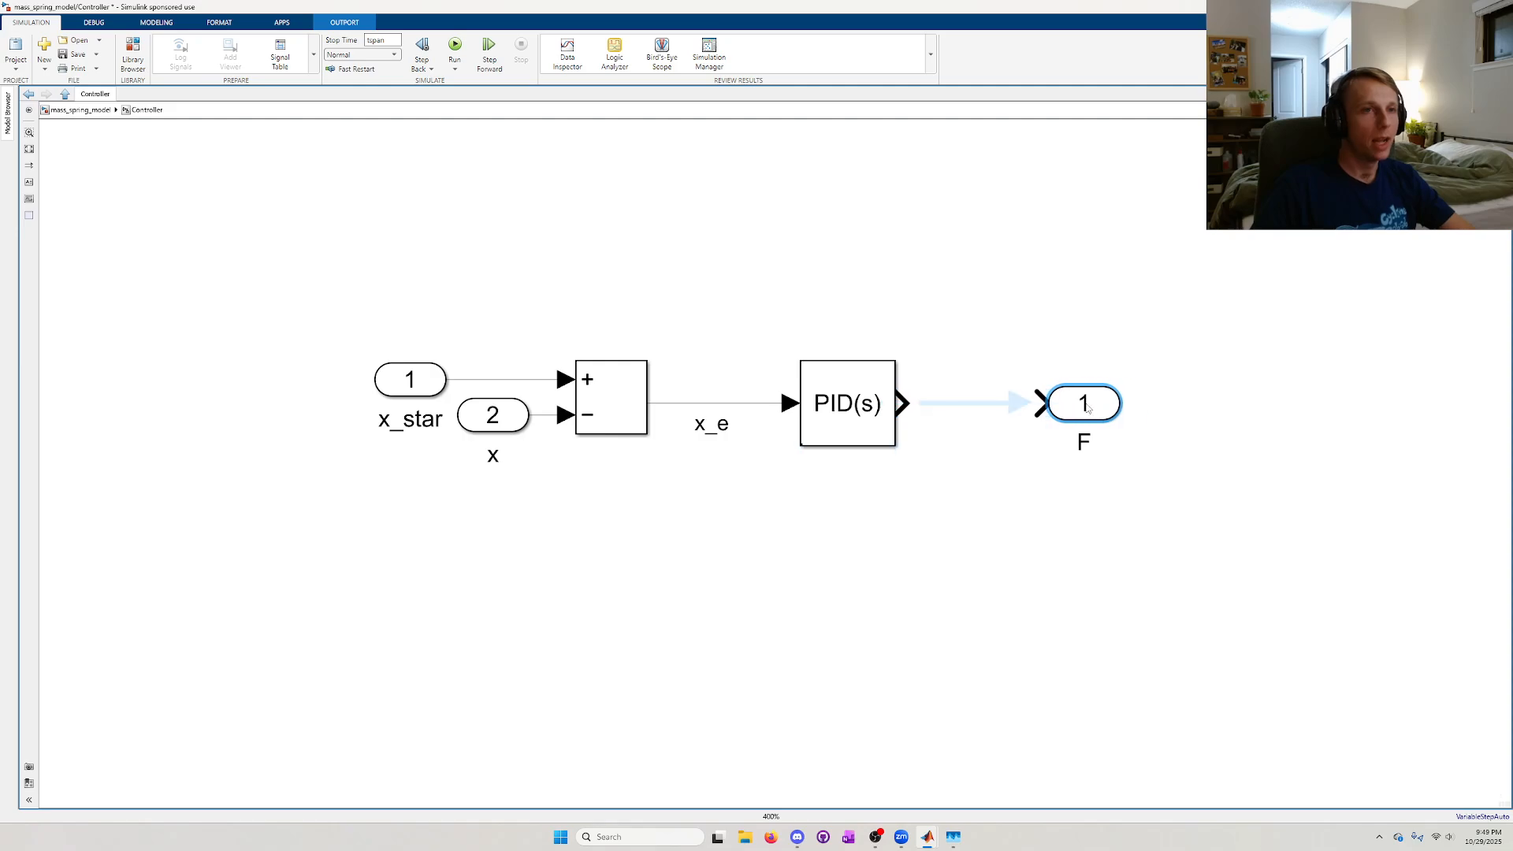
pyautogui.click(981, 407)
pyautogui.click(1020, 549)
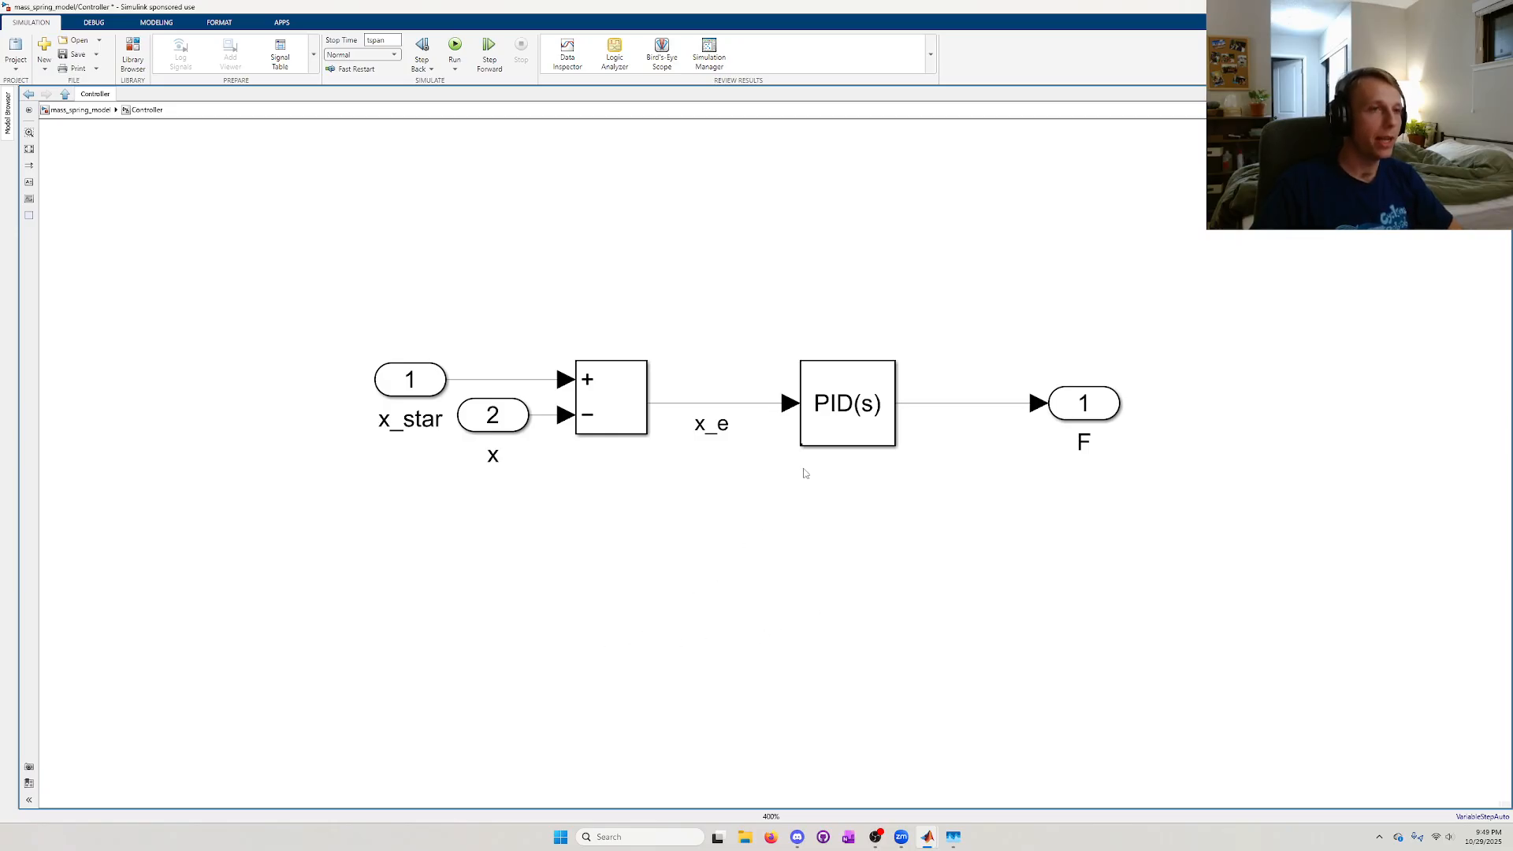
# - Review the PID Controller block's proportional, integral and derivative gain parameters and close the dialog without changing them
pyautogui.doubleClick(823, 440)
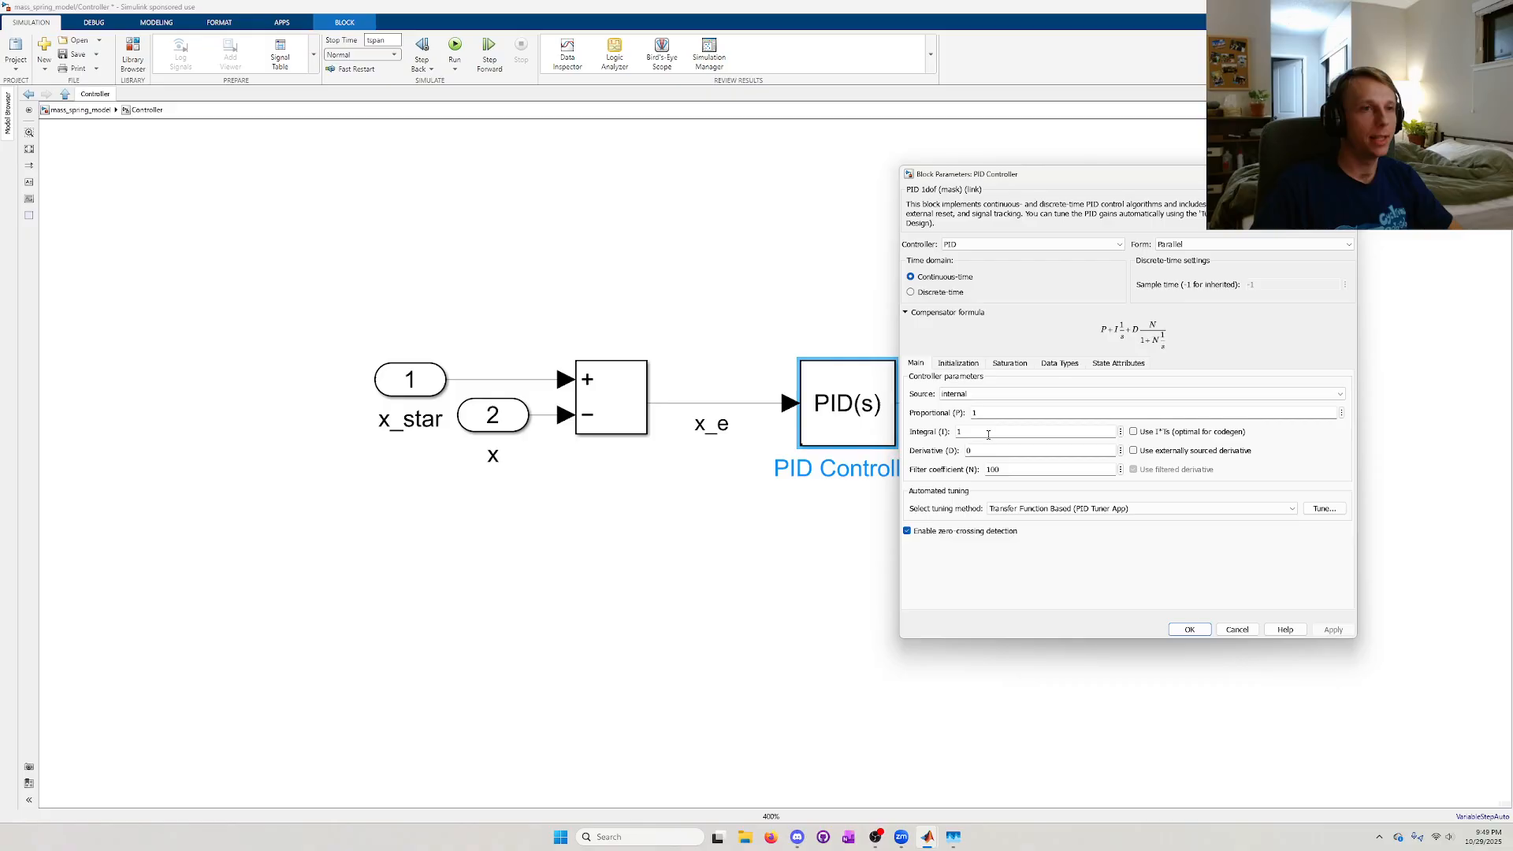
pyautogui.doubleClick(997, 416)
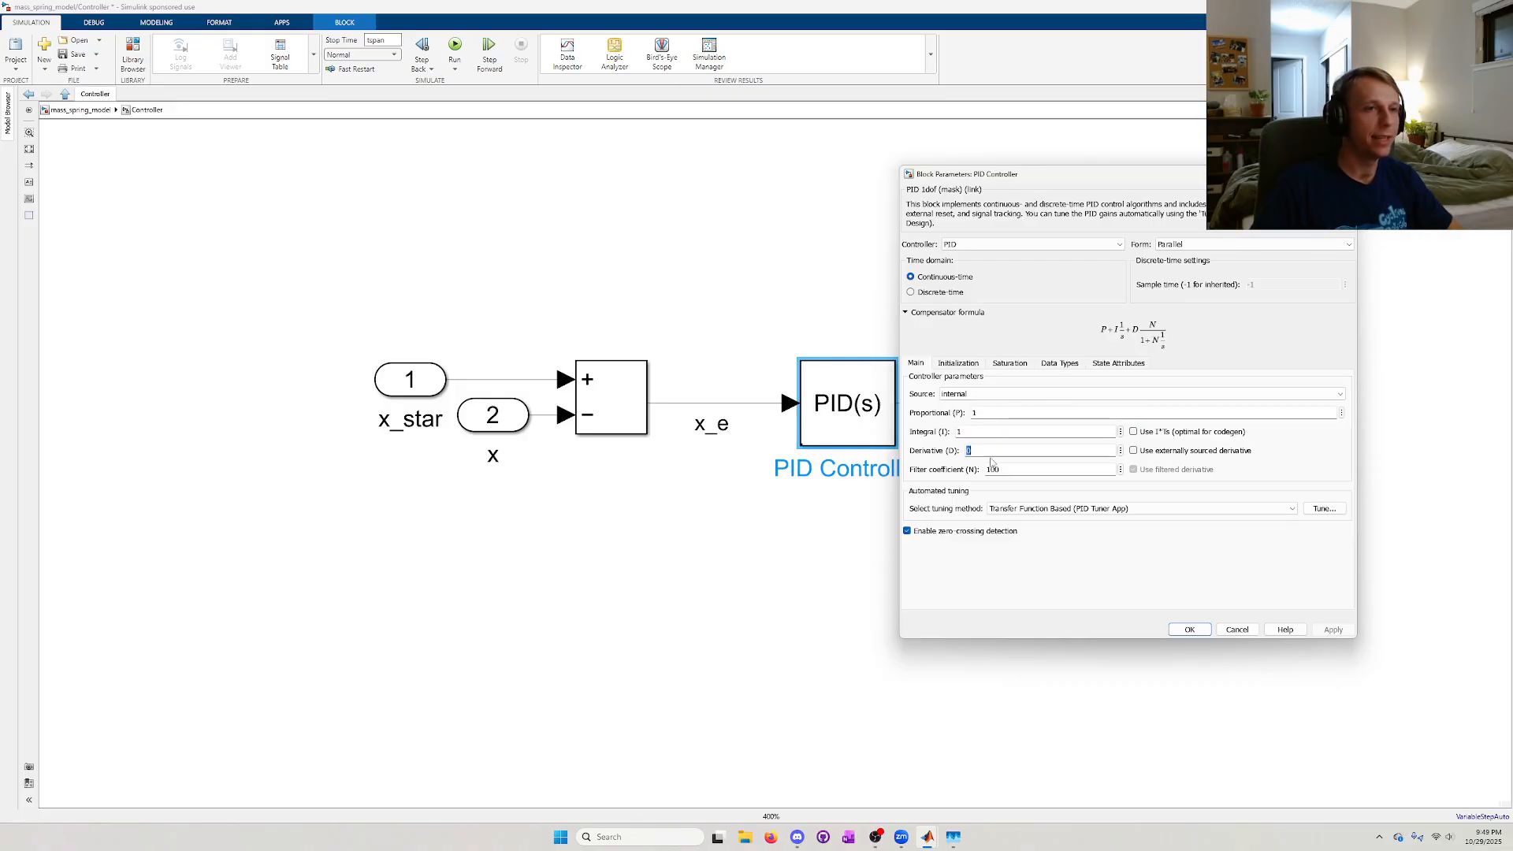
pyautogui.press('Tab')
pyautogui.doubleClick(992, 414)
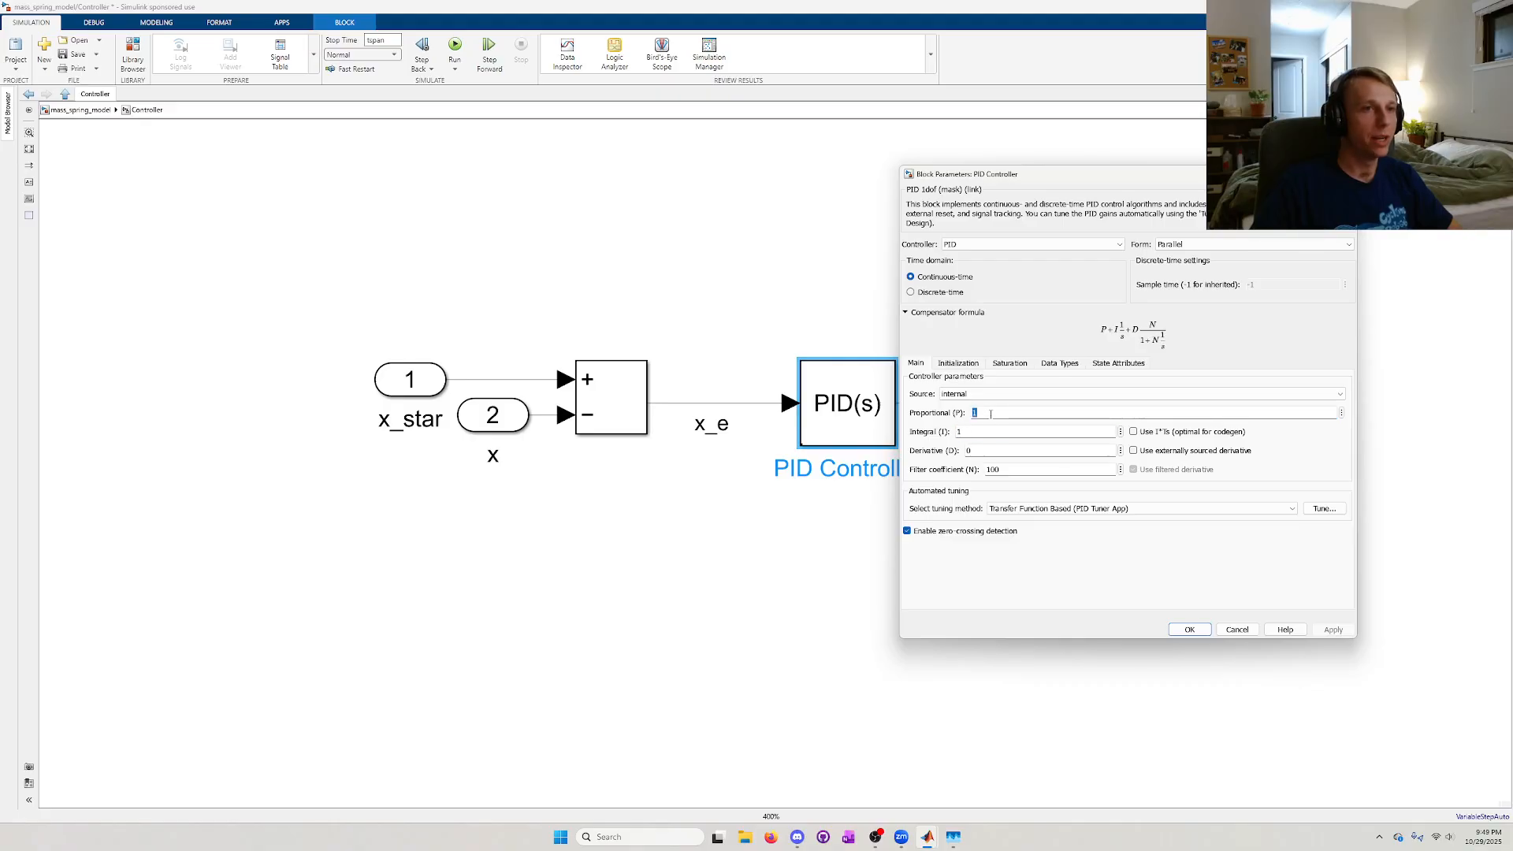
pyautogui.press('Tab')
pyautogui.press('Tab')
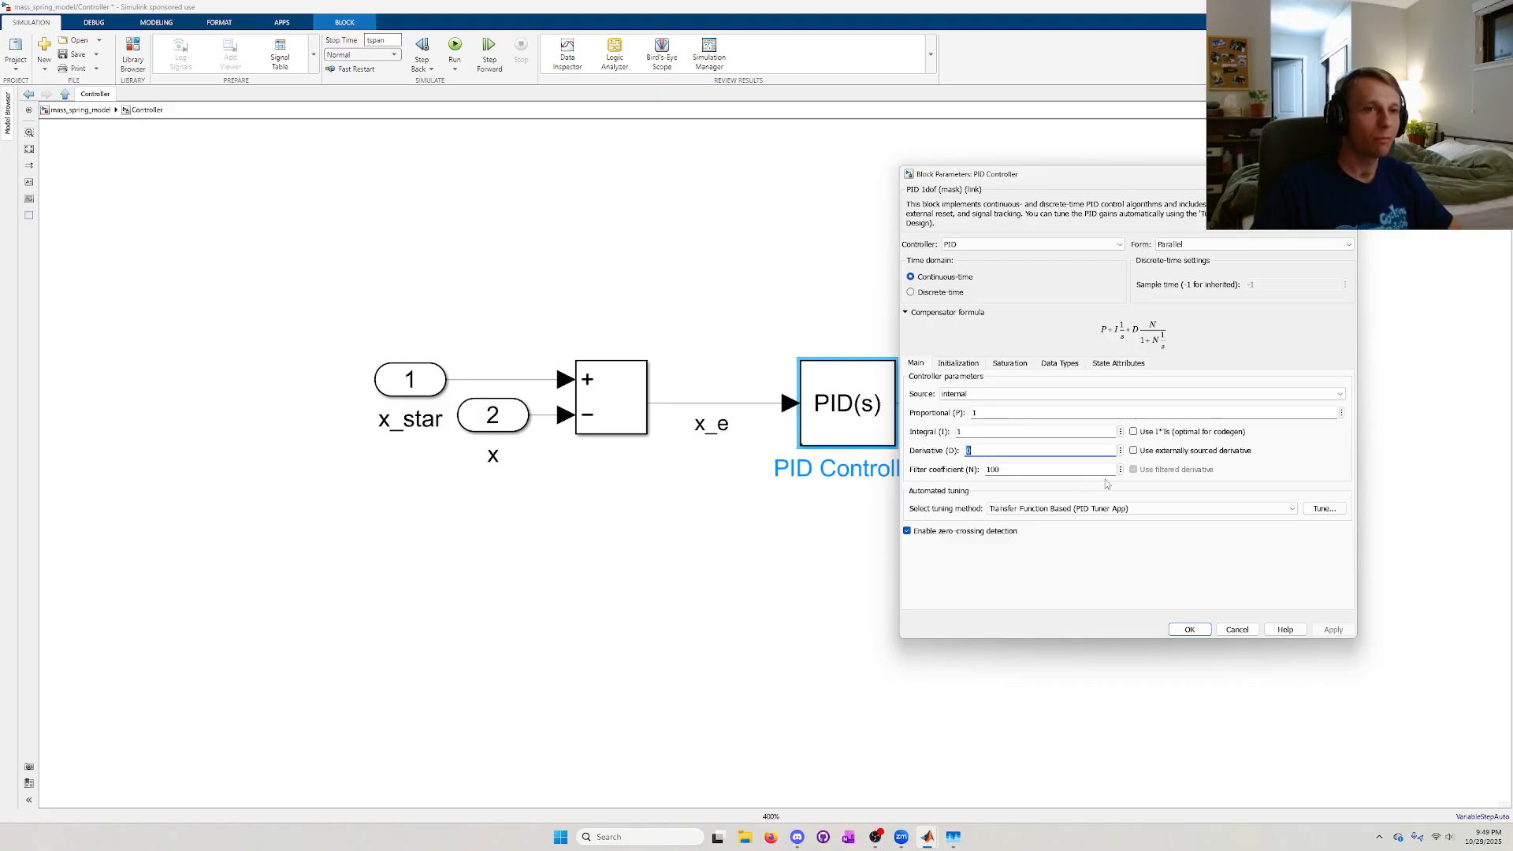
pyautogui.click(1288, 451)
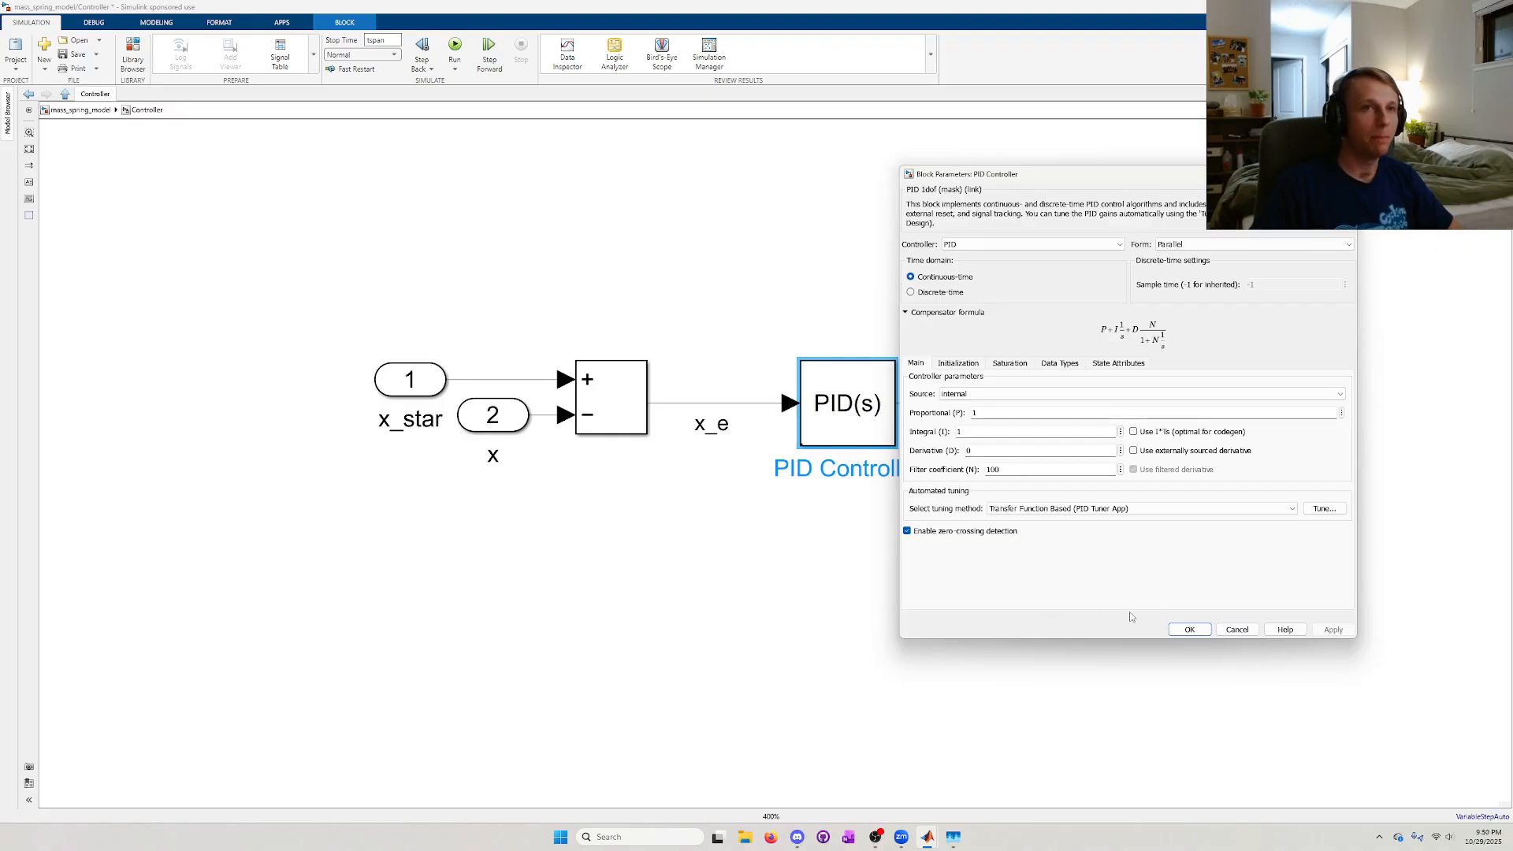
pyautogui.click(1189, 629)
# - Move the F output port closer to the PID Controller block
pyautogui.click(1099, 551)
pyautogui.click(1095, 417)
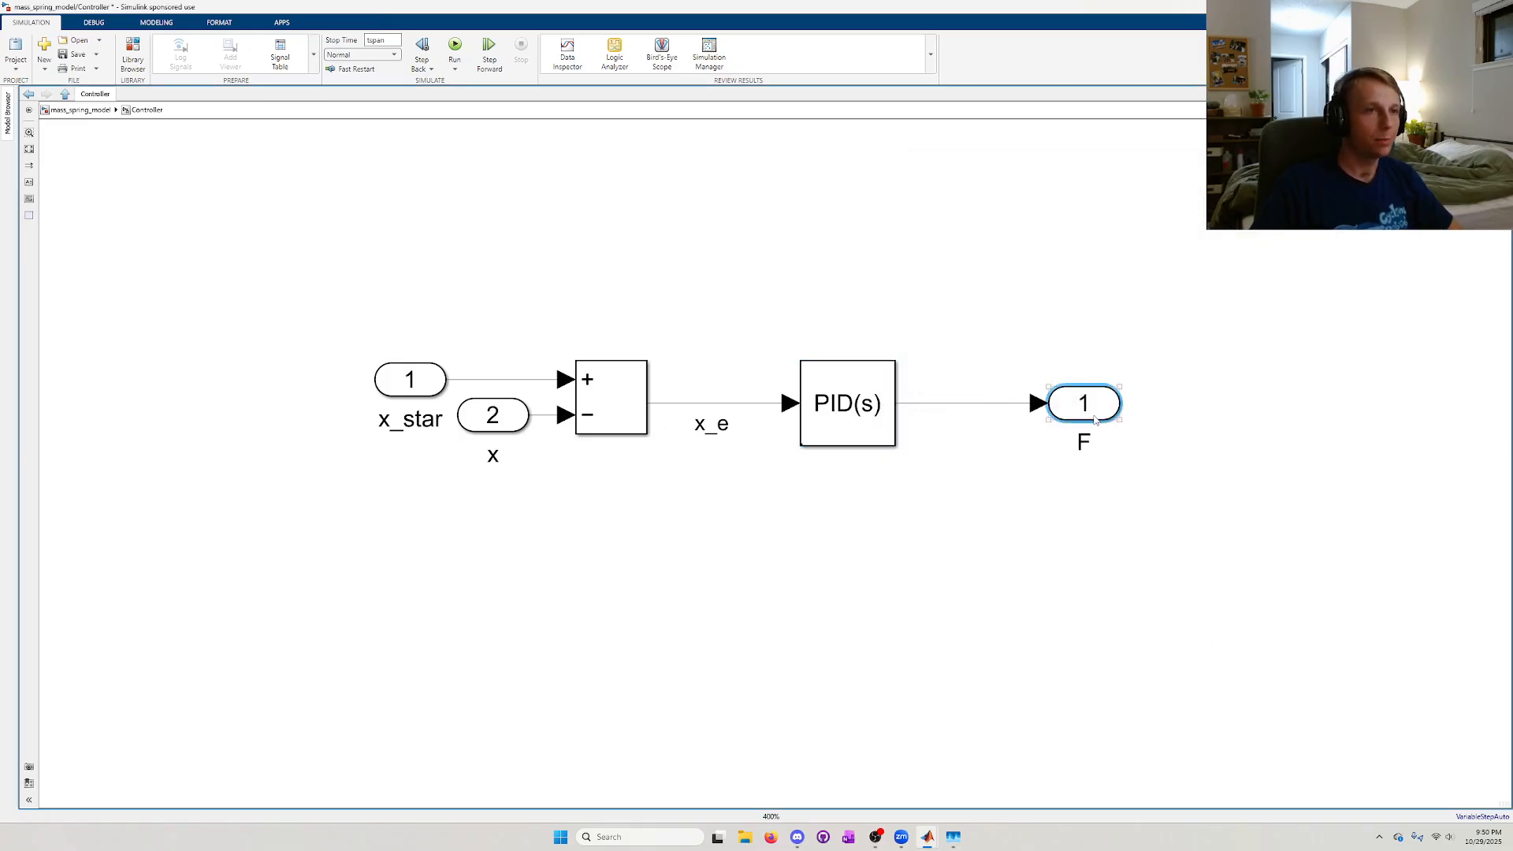
pyautogui.moveTo(1095, 420); pyautogui.dragTo(1050, 426)
# - At the top level of mass_spring_model, replace the constant feeding the Plant's F input with the Controller's F output
pyautogui.click(83, 109)
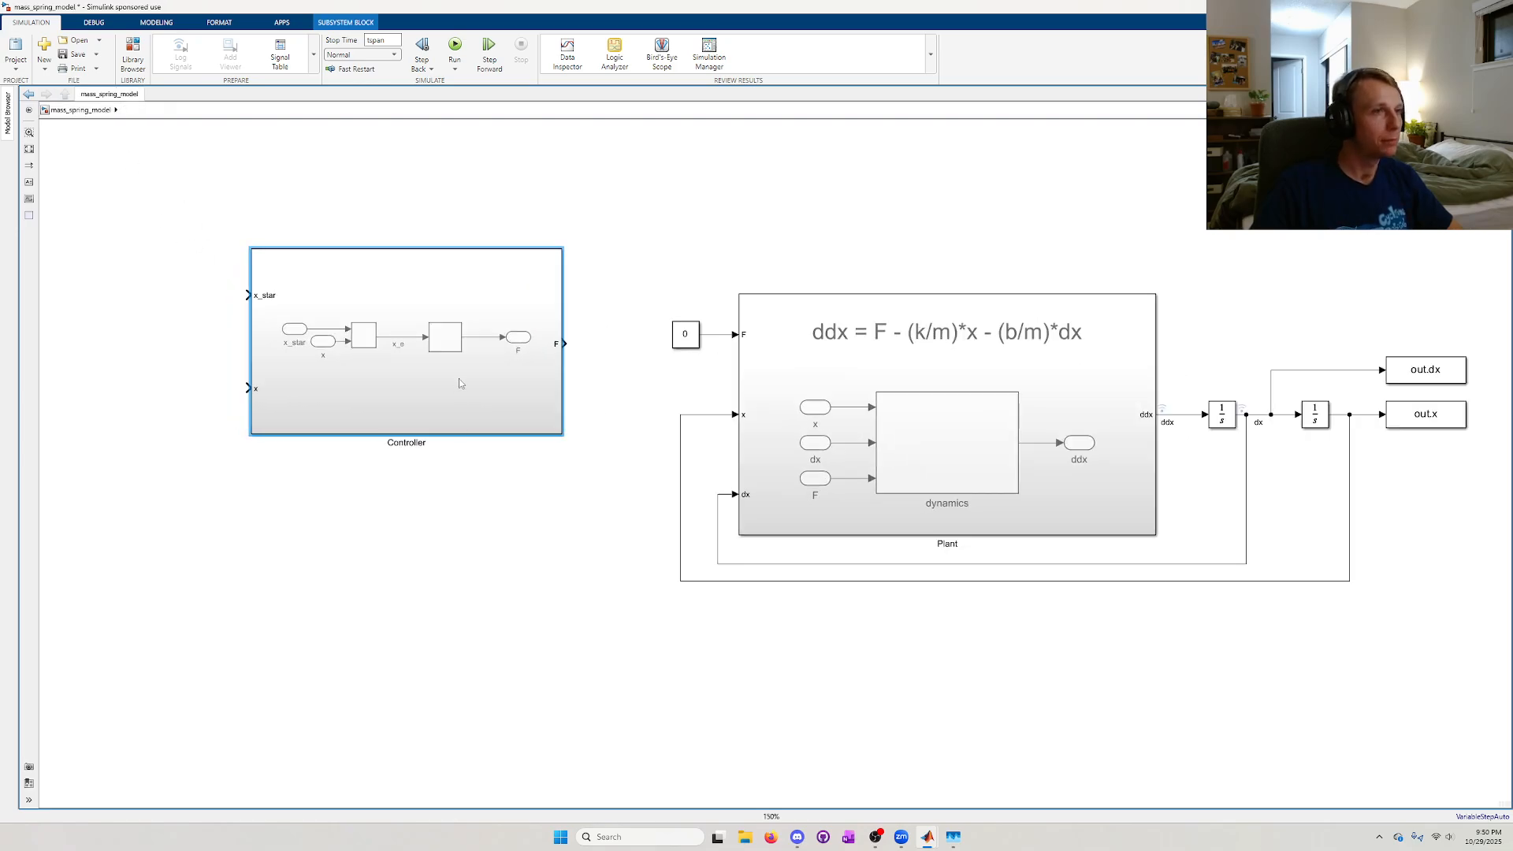
pyautogui.moveTo(460, 382); pyautogui.dragTo(473, 378)
pyautogui.click(676, 332)
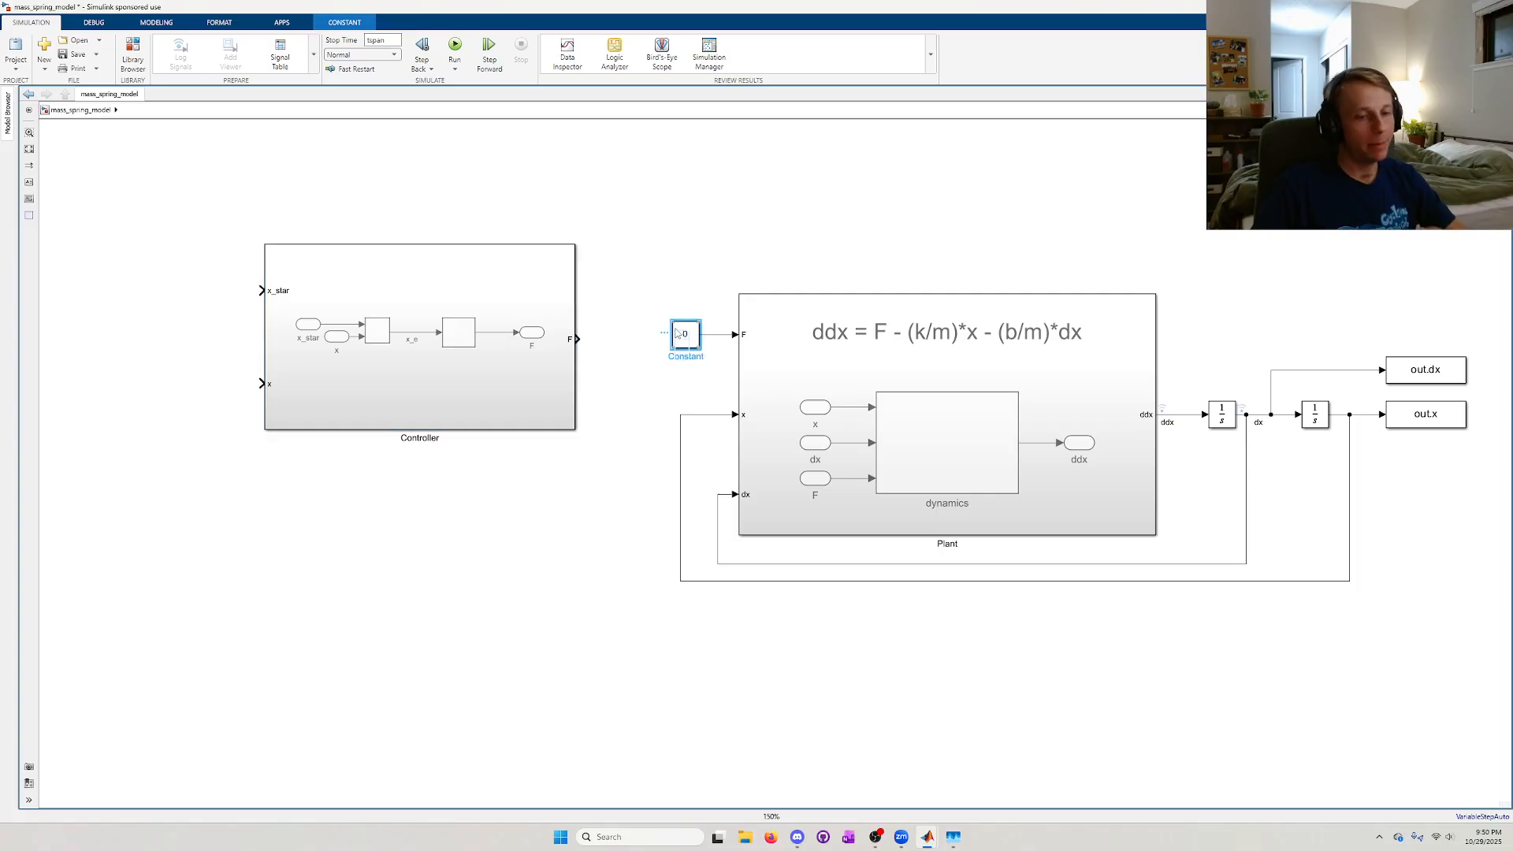
pyautogui.press('Delete')
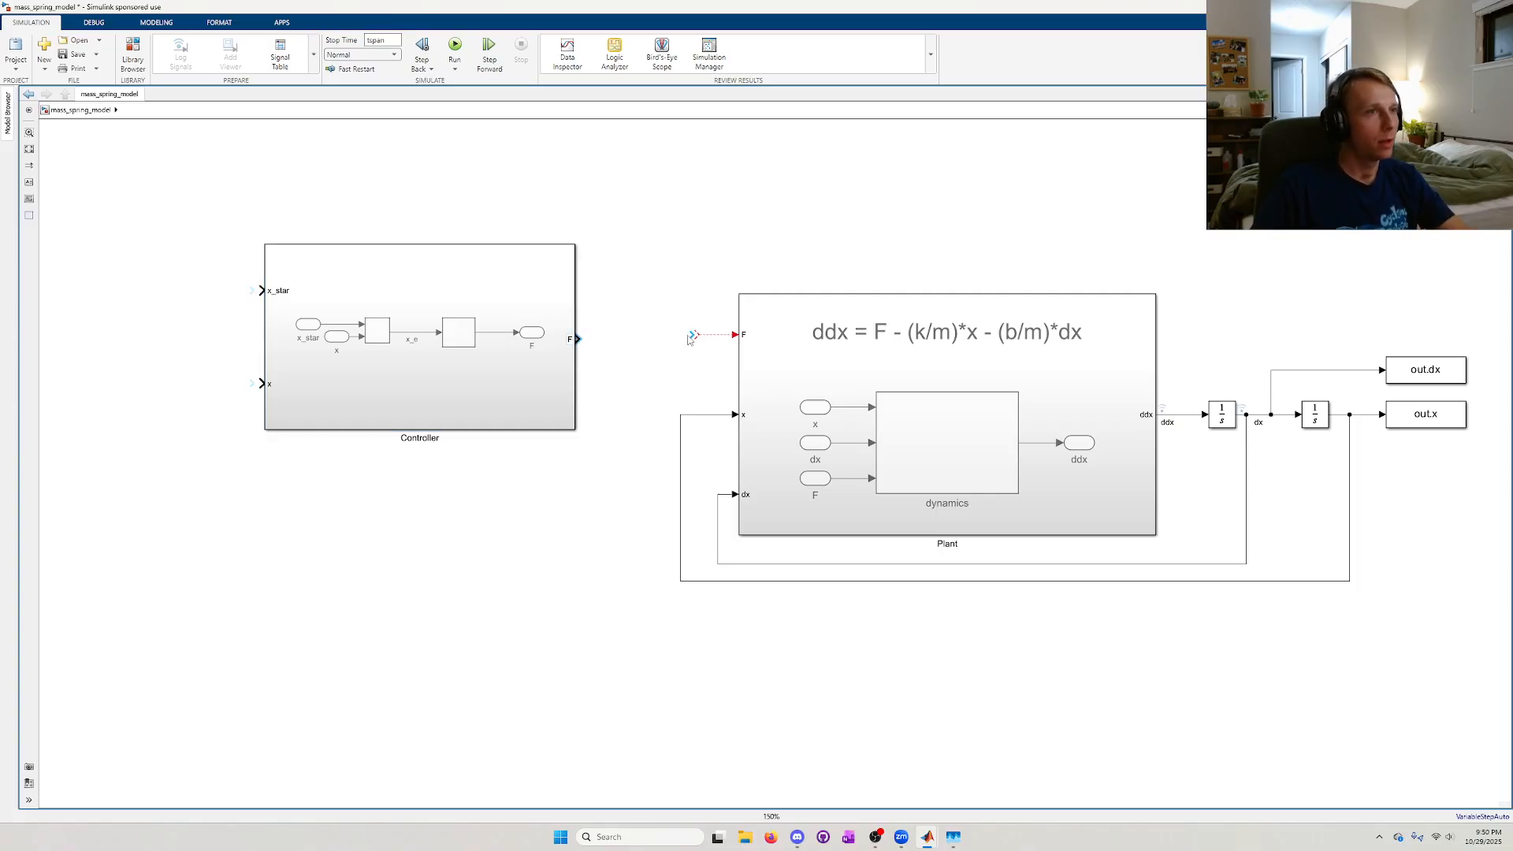
pyautogui.moveTo(689, 338); pyautogui.dragTo(643, 361)
pyautogui.click(604, 479)
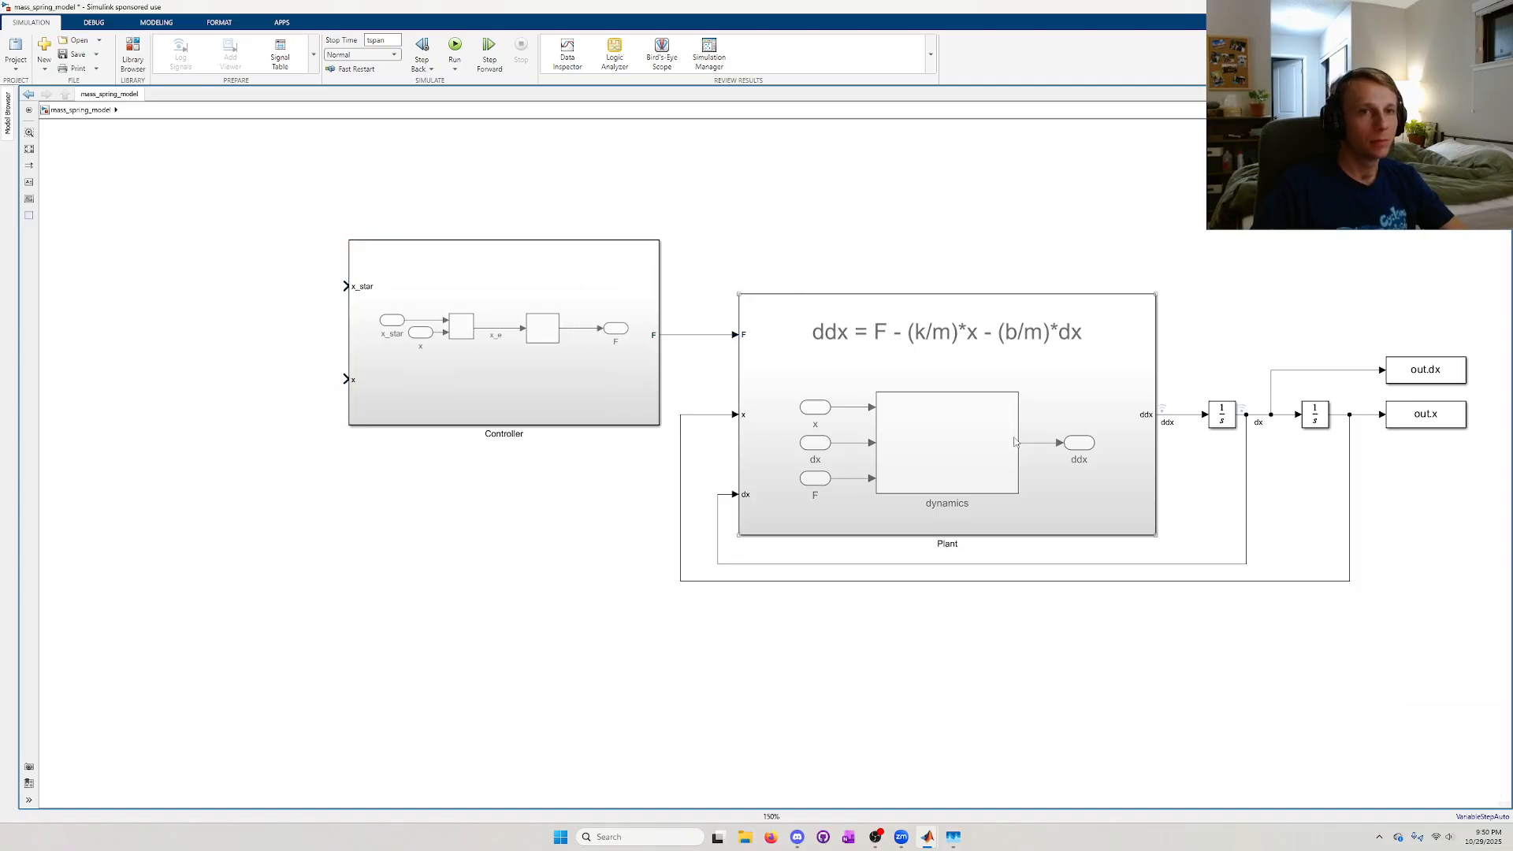
# - Branch the x feedback signal from the Plant's x input line to the Controller's x input
pyautogui.click(681, 500)
pyautogui.click(332, 380)
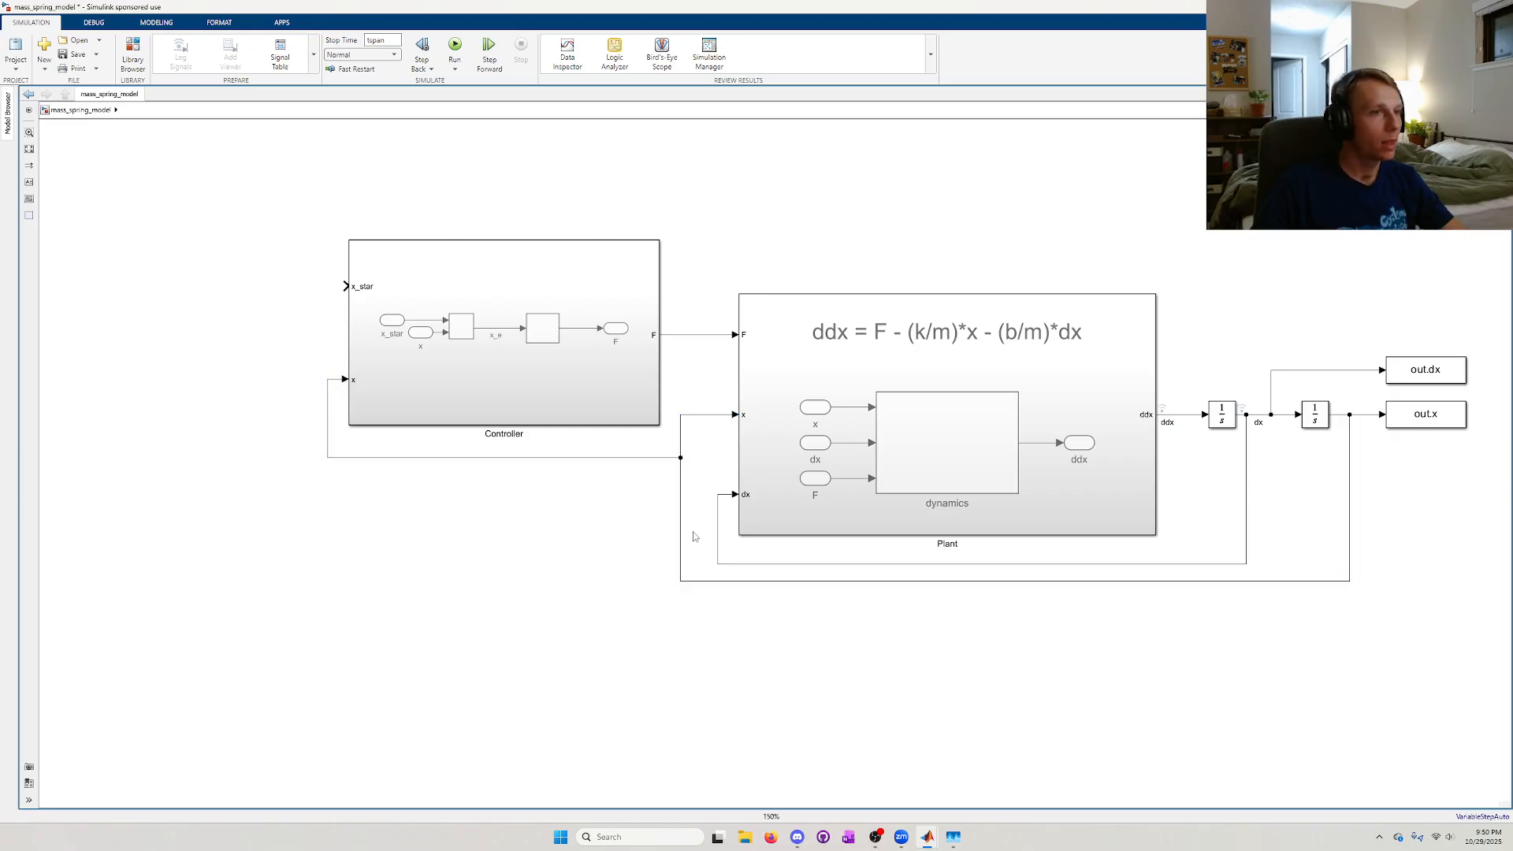
pyautogui.click(717, 540)
pyautogui.click(257, 364)
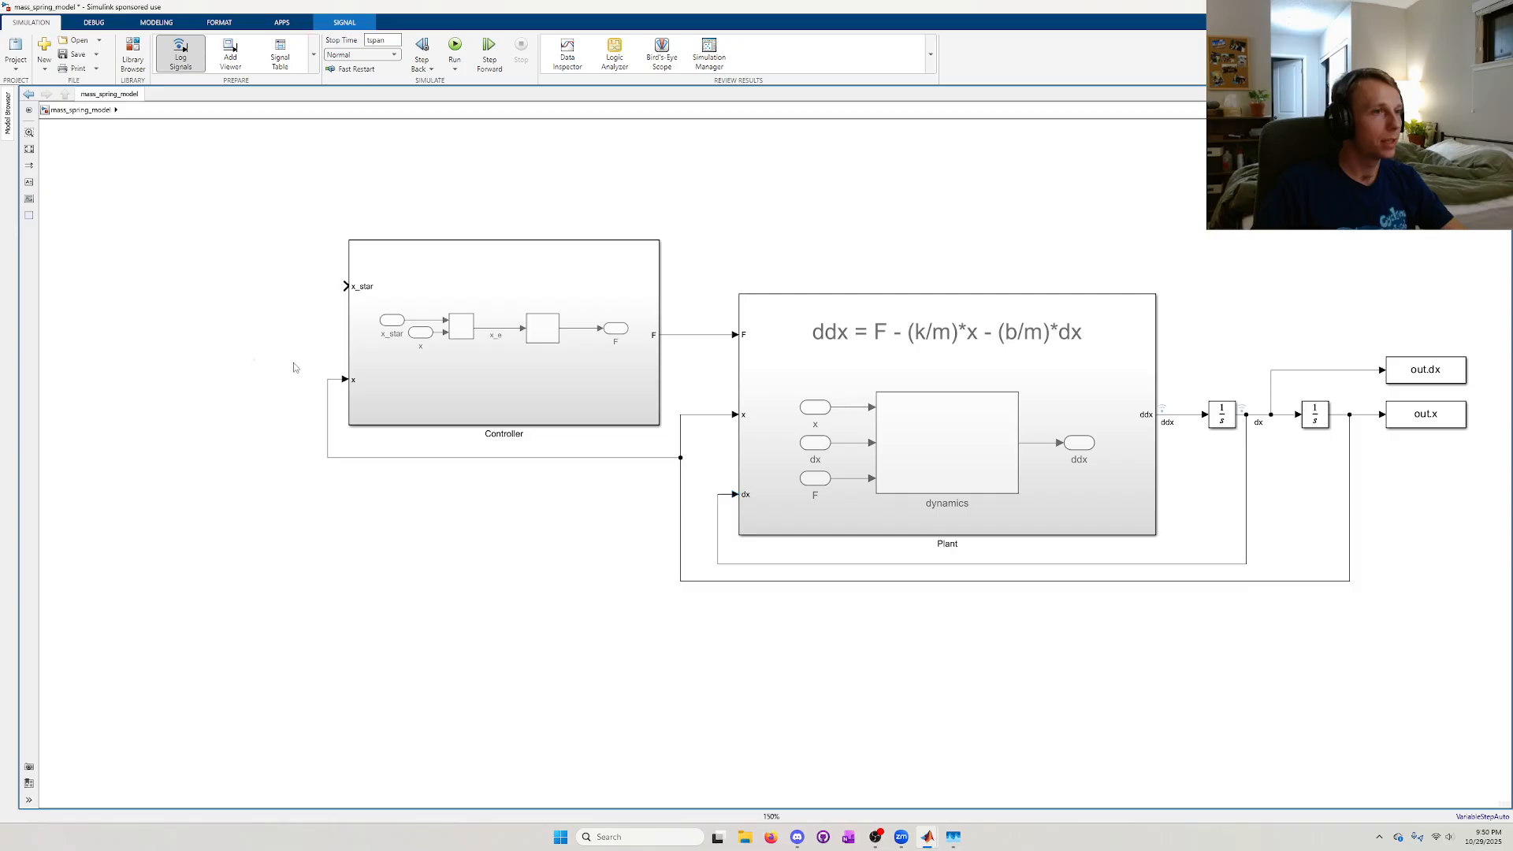
# - Add a Constant block in front of the Controller and align it with the x_star input
pyautogui.doubleClick(240, 292)
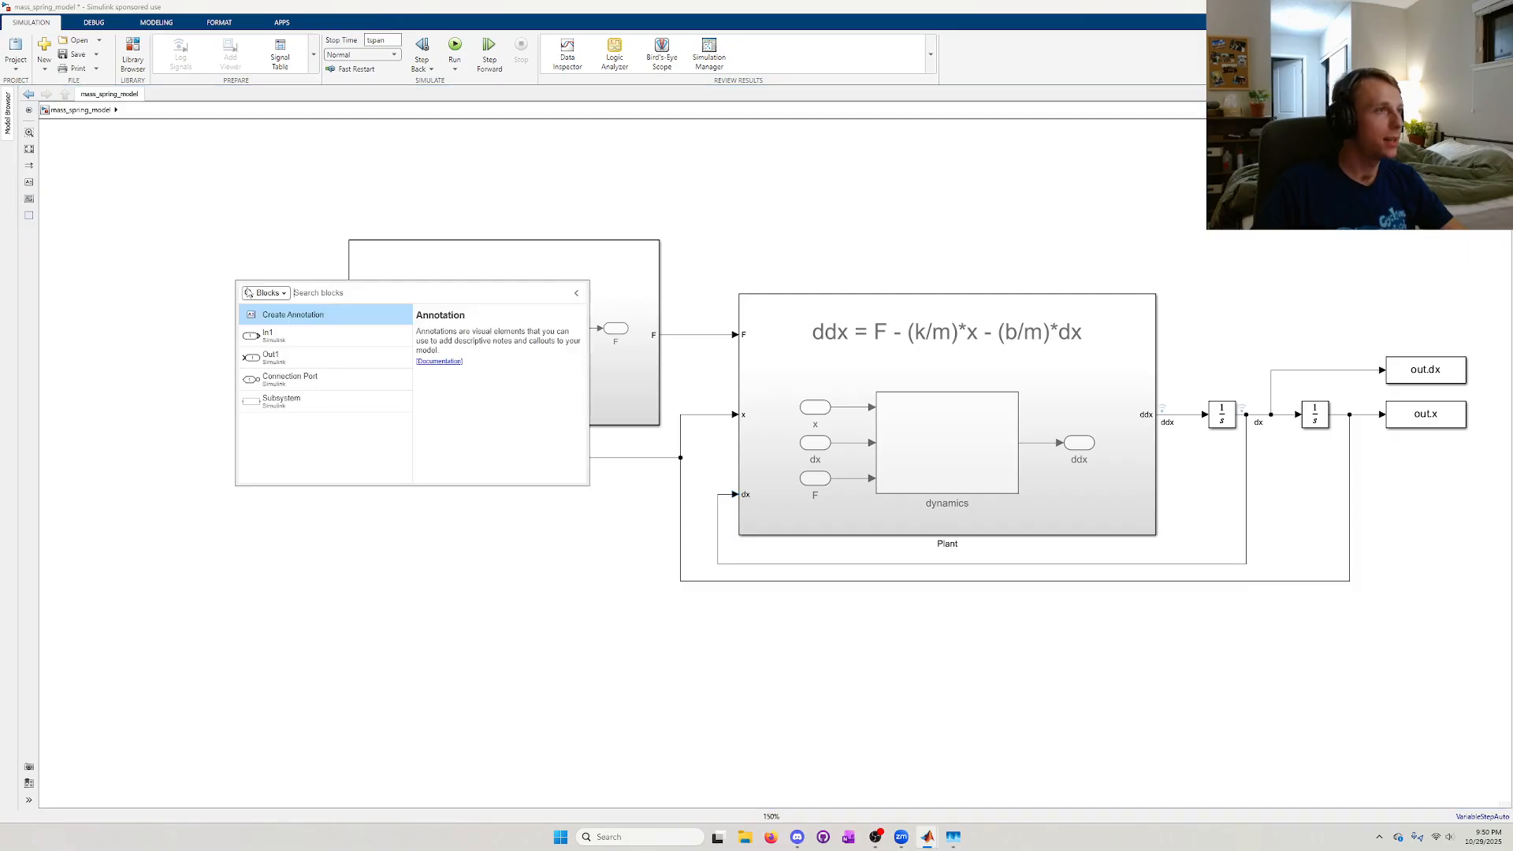
pyautogui.write('con')
pyautogui.click(325, 317)
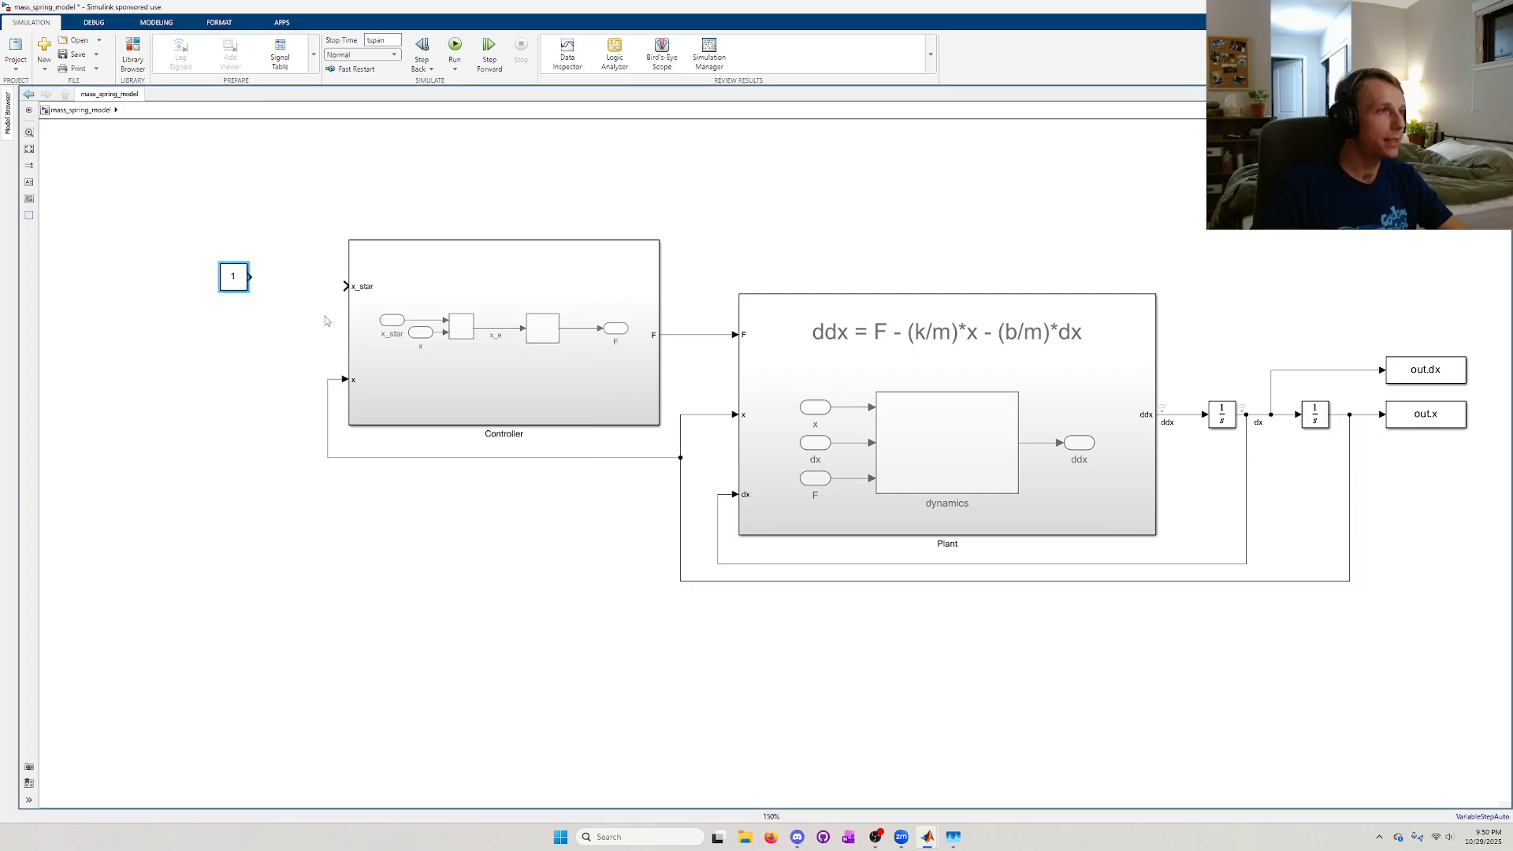
pyautogui.moveTo(246, 286); pyautogui.dragTo(287, 296)
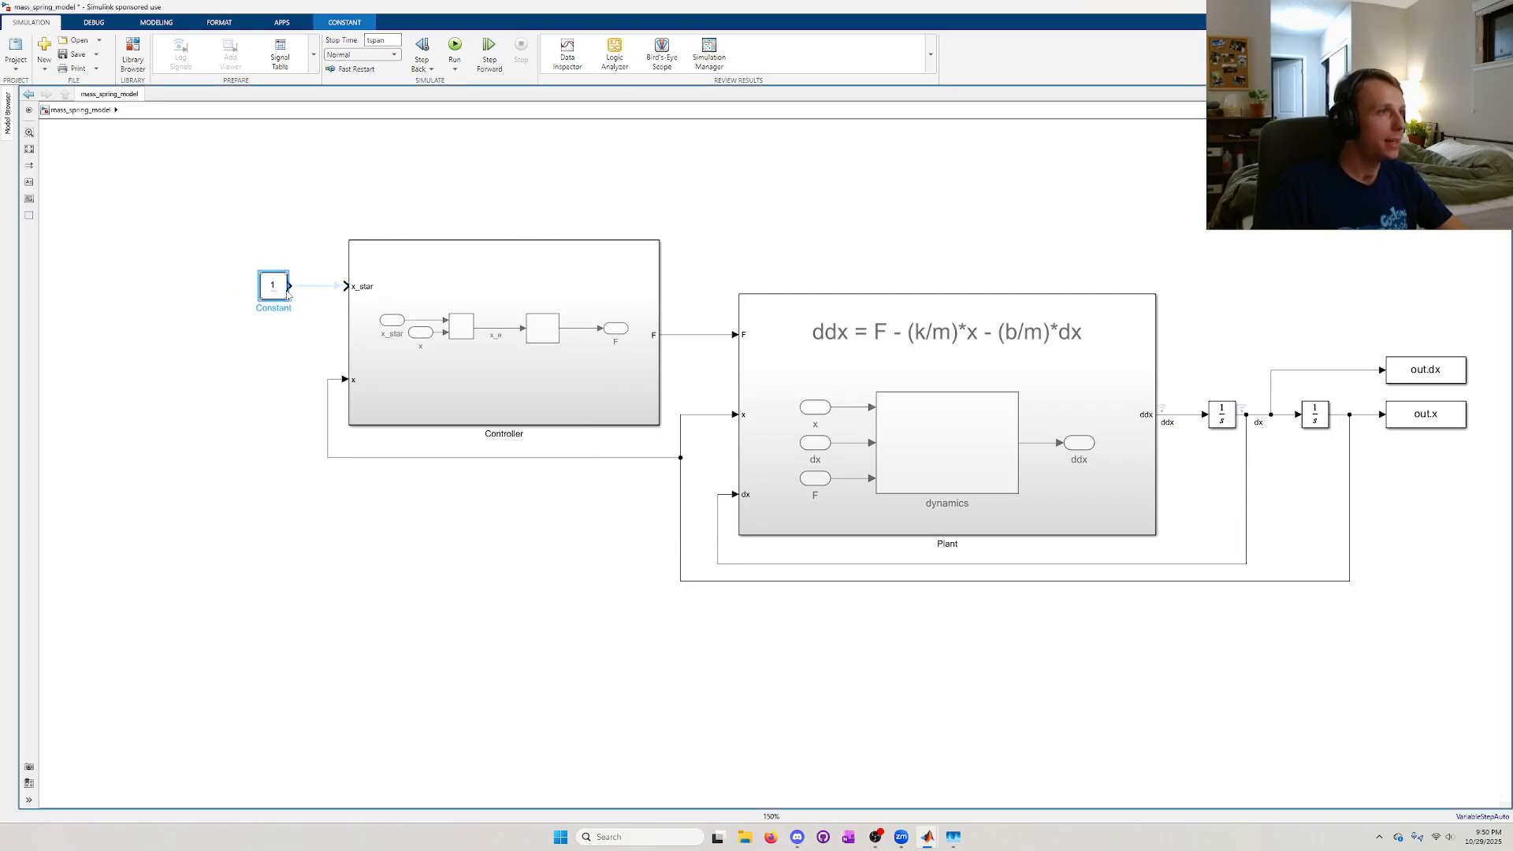
# - Set the Constant block's value to x_star, connect it to the Controller's x_star input and move it closer
pyautogui.doubleClick(287, 296)
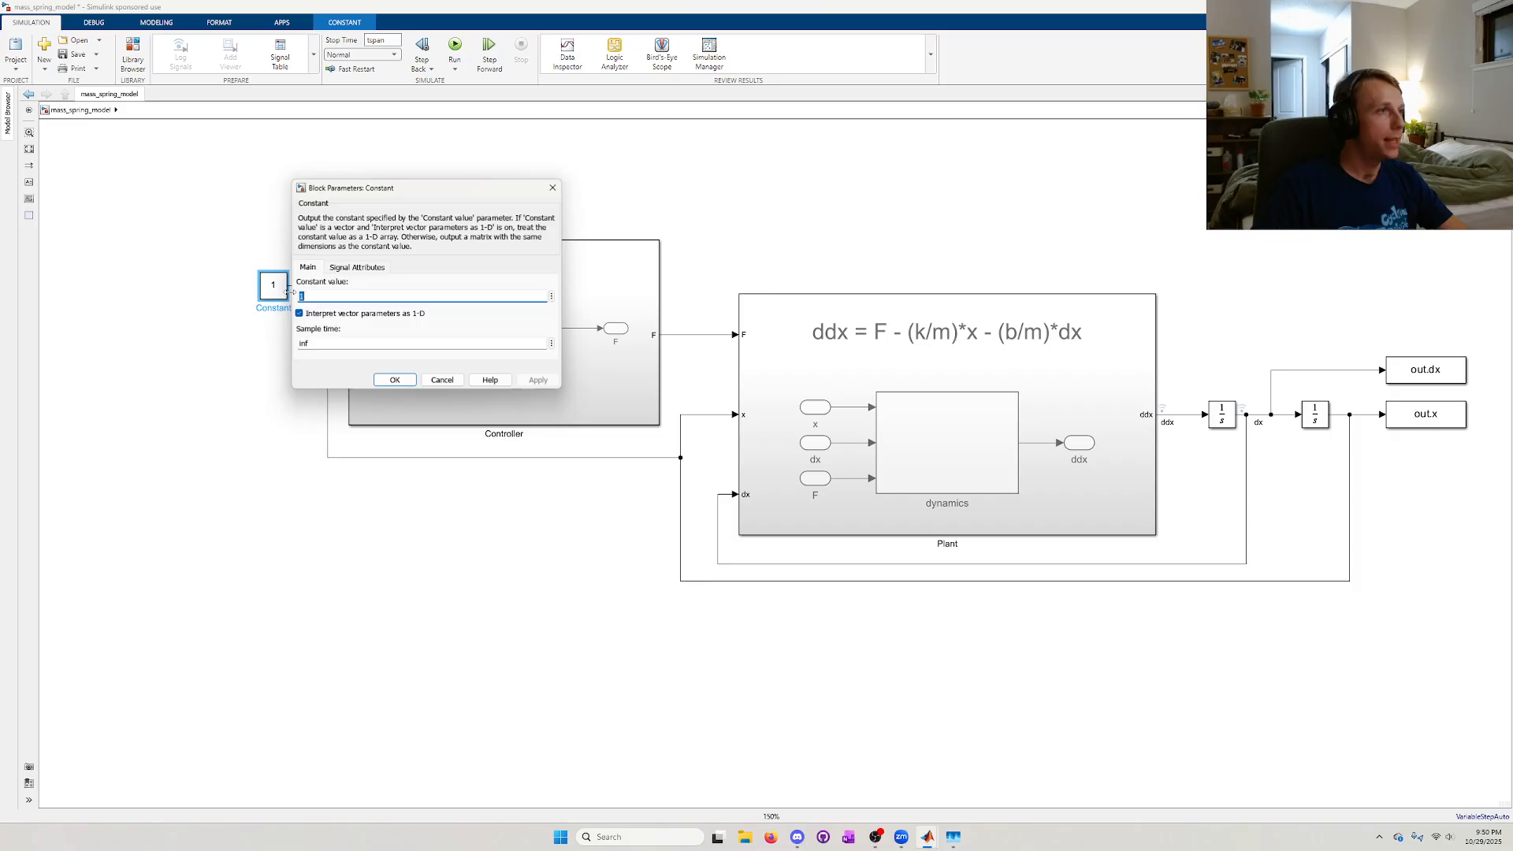
pyautogui.write('x_star')
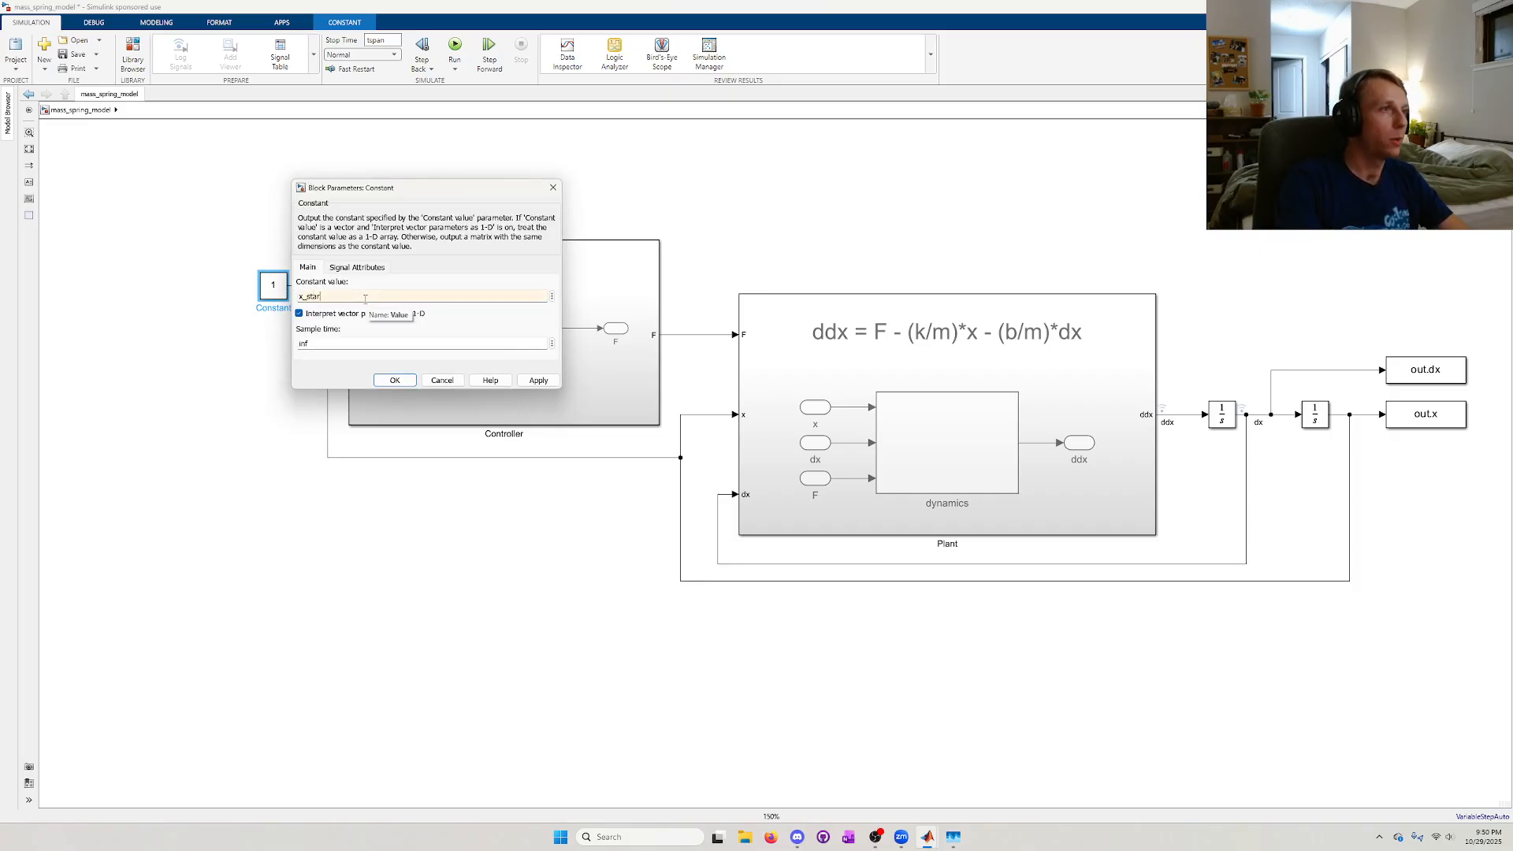
pyautogui.press('Return')
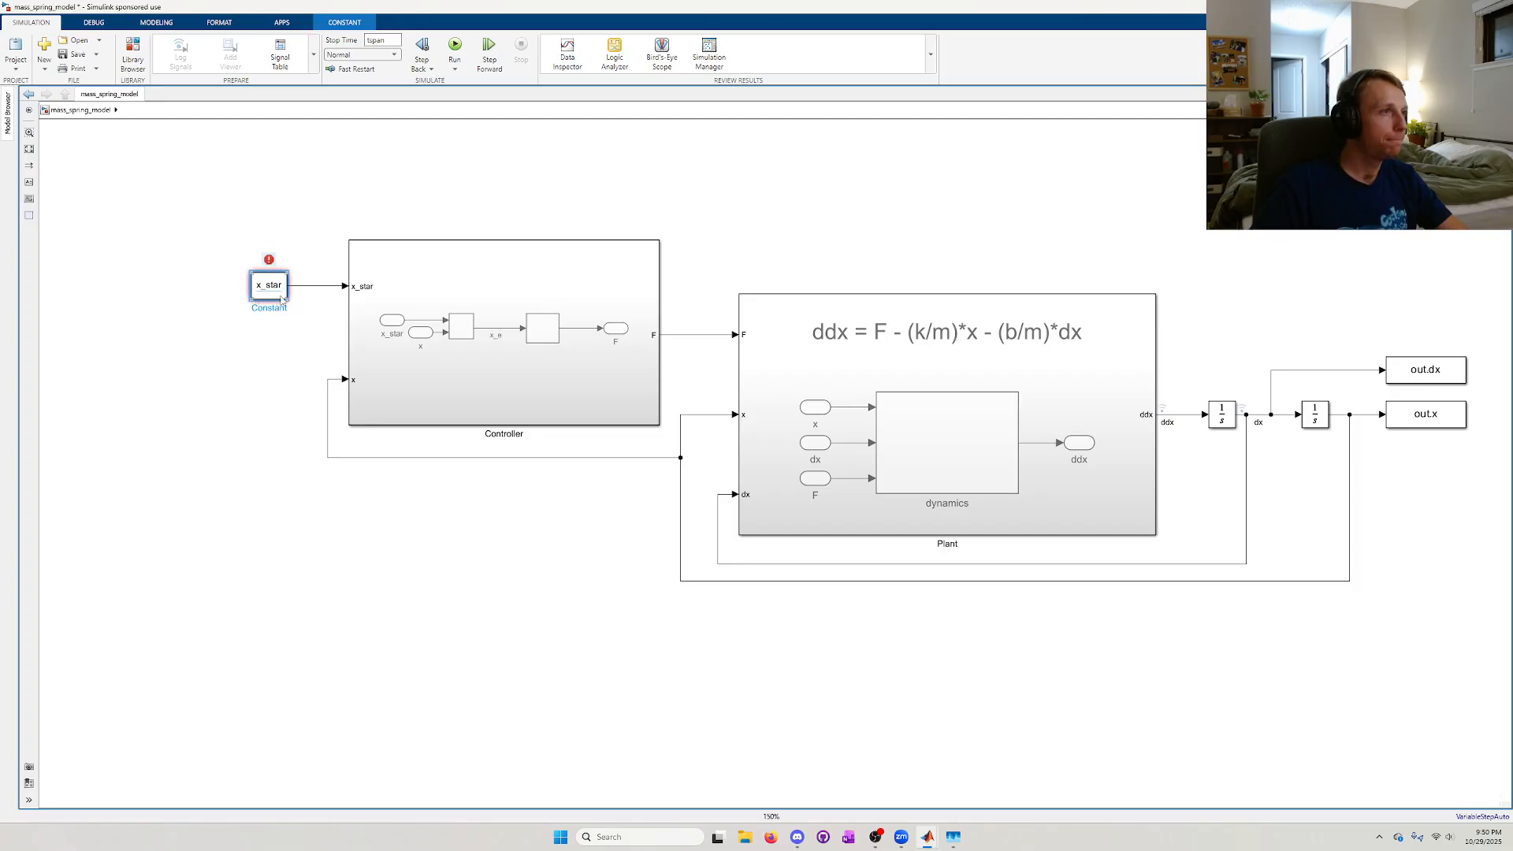
pyautogui.moveTo(281, 297); pyautogui.dragTo(304, 297)
pyautogui.click(313, 339)
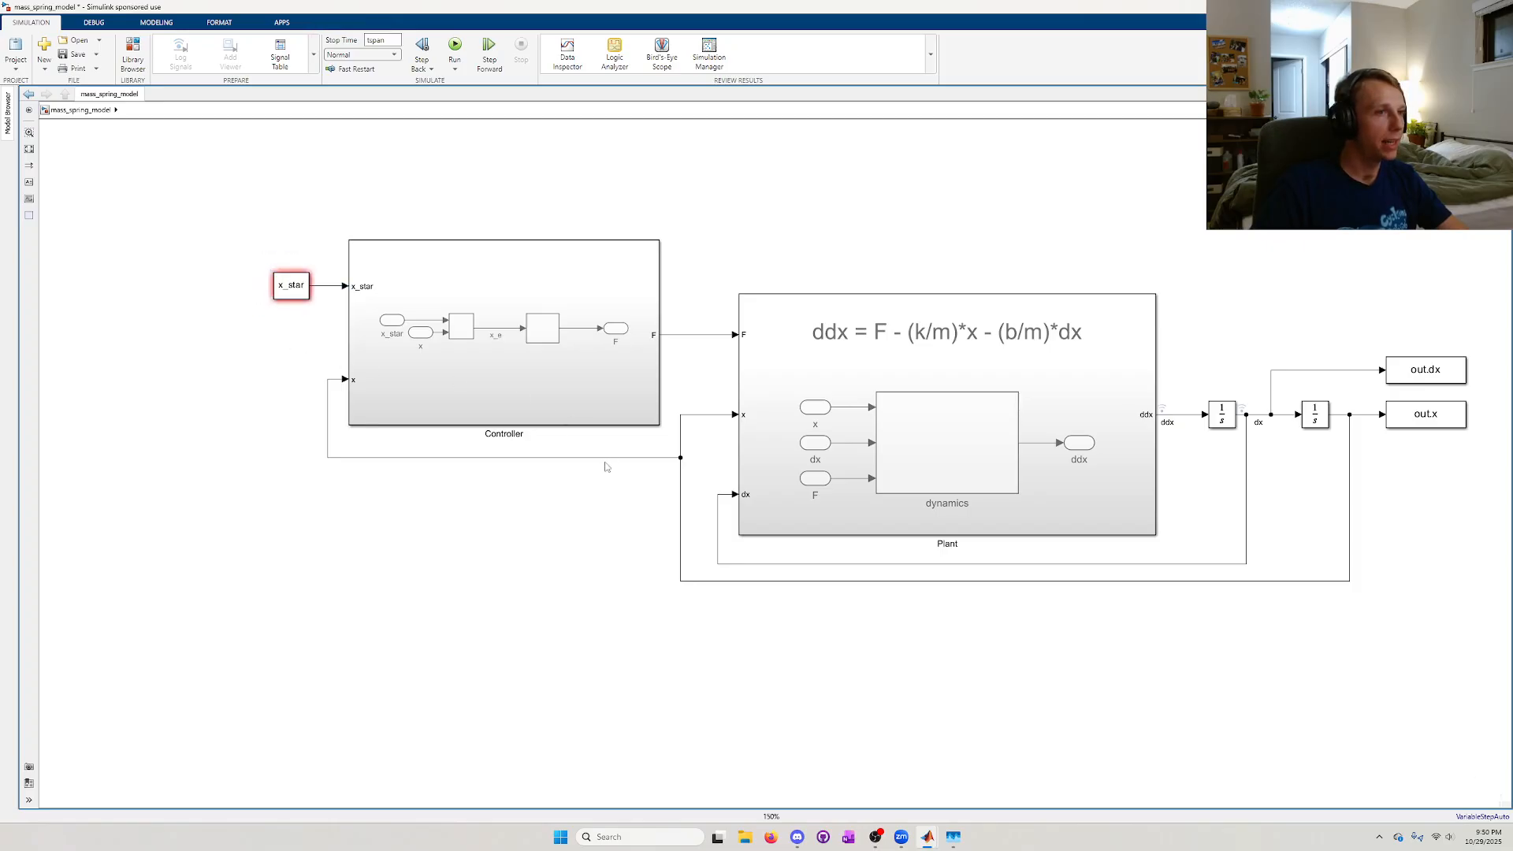
# - Reroute the Controller's x feedback line level with the Plant's lower x feedback line and farther away from the Controller block
pyautogui.moveTo(606, 458); pyautogui.dragTo(620, 581)
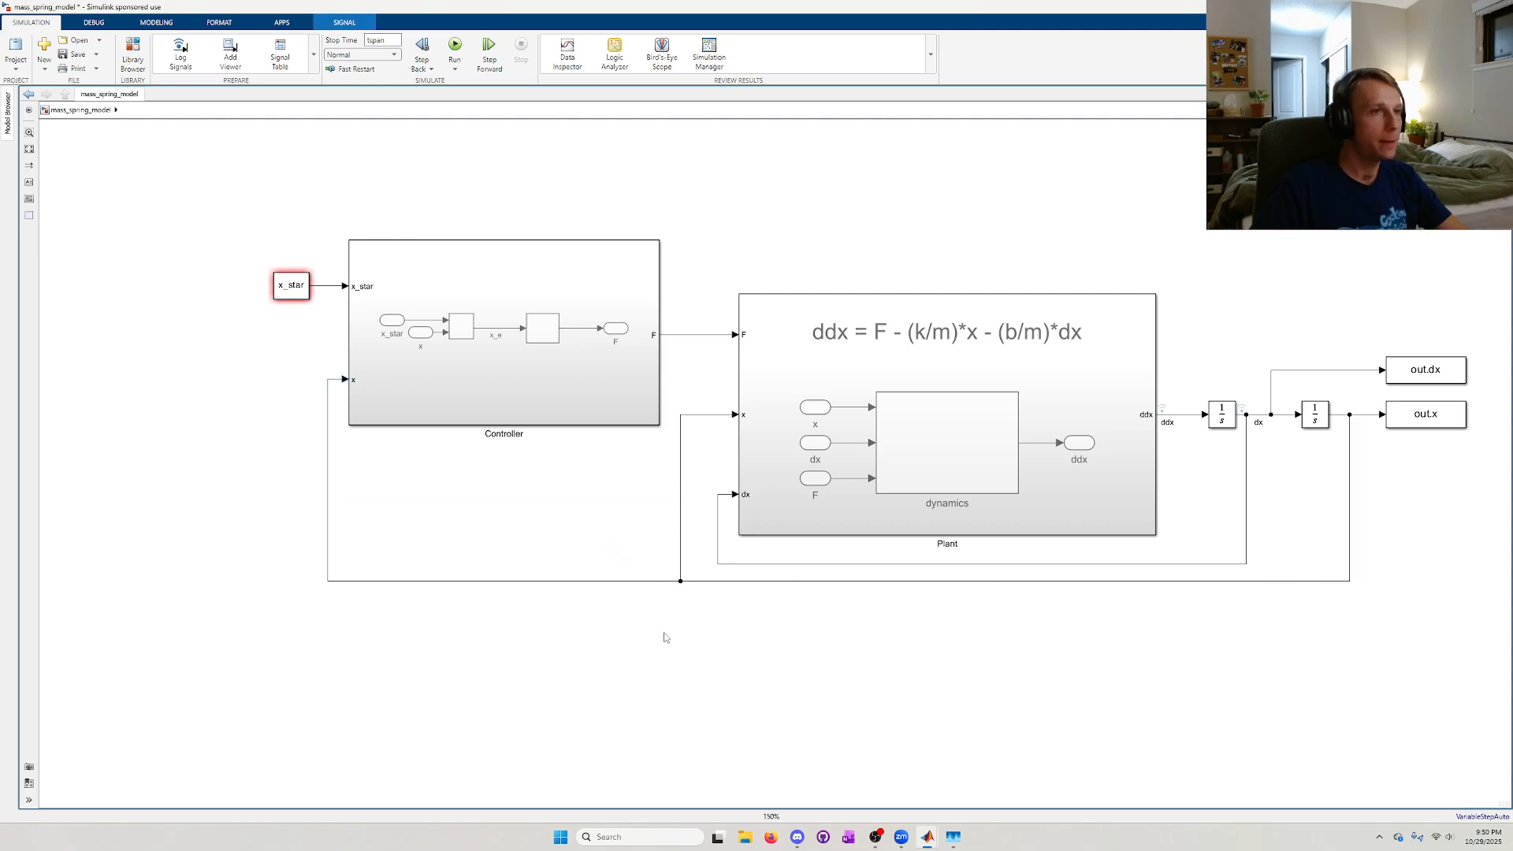
pyautogui.click(664, 637)
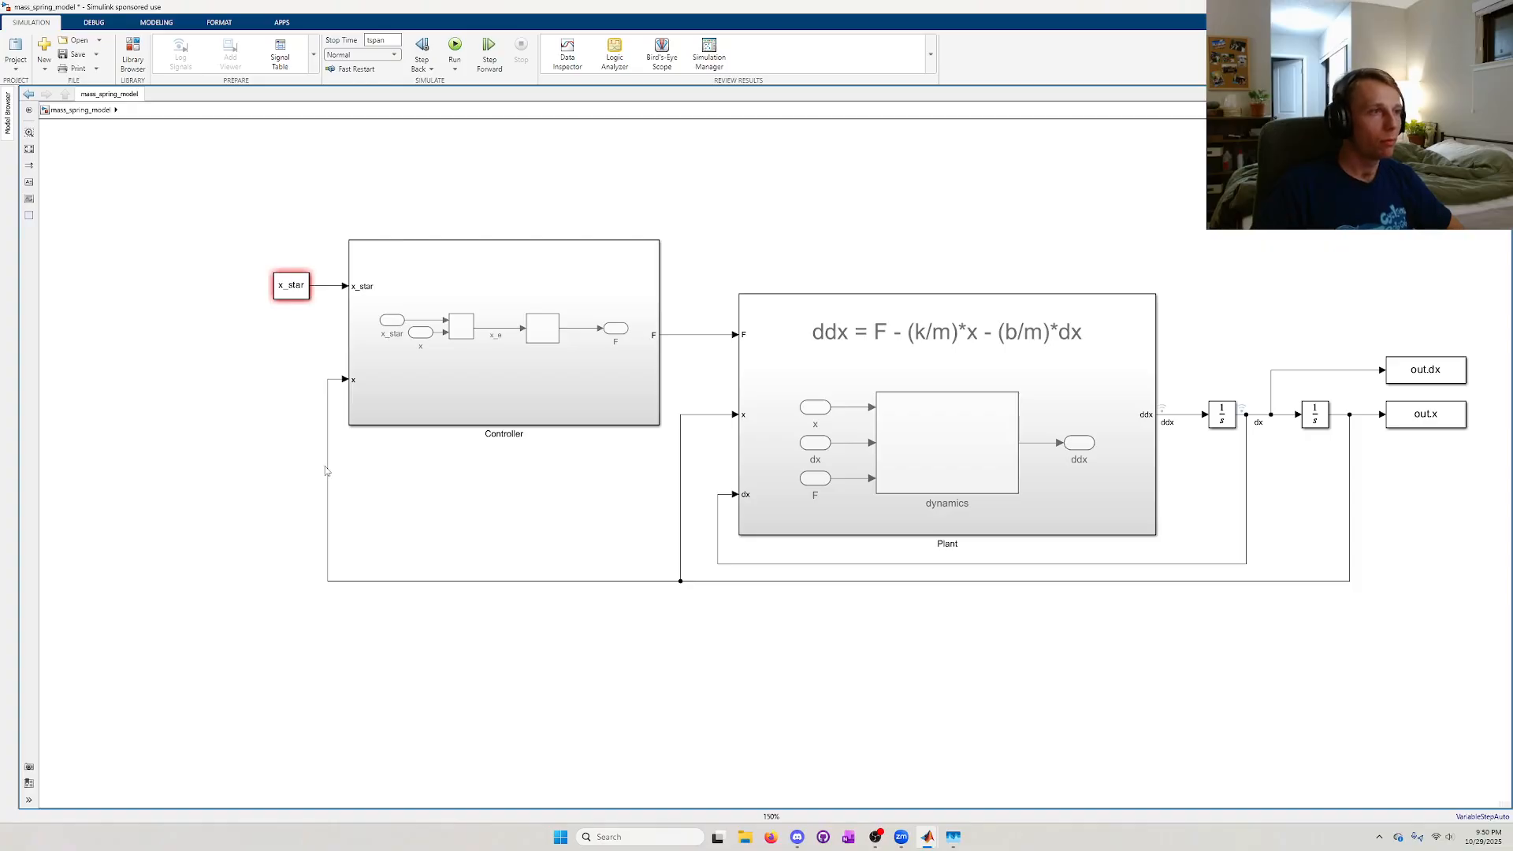
pyautogui.moveTo(329, 470); pyautogui.dragTo(314, 470)
pyautogui.click(838, 718)
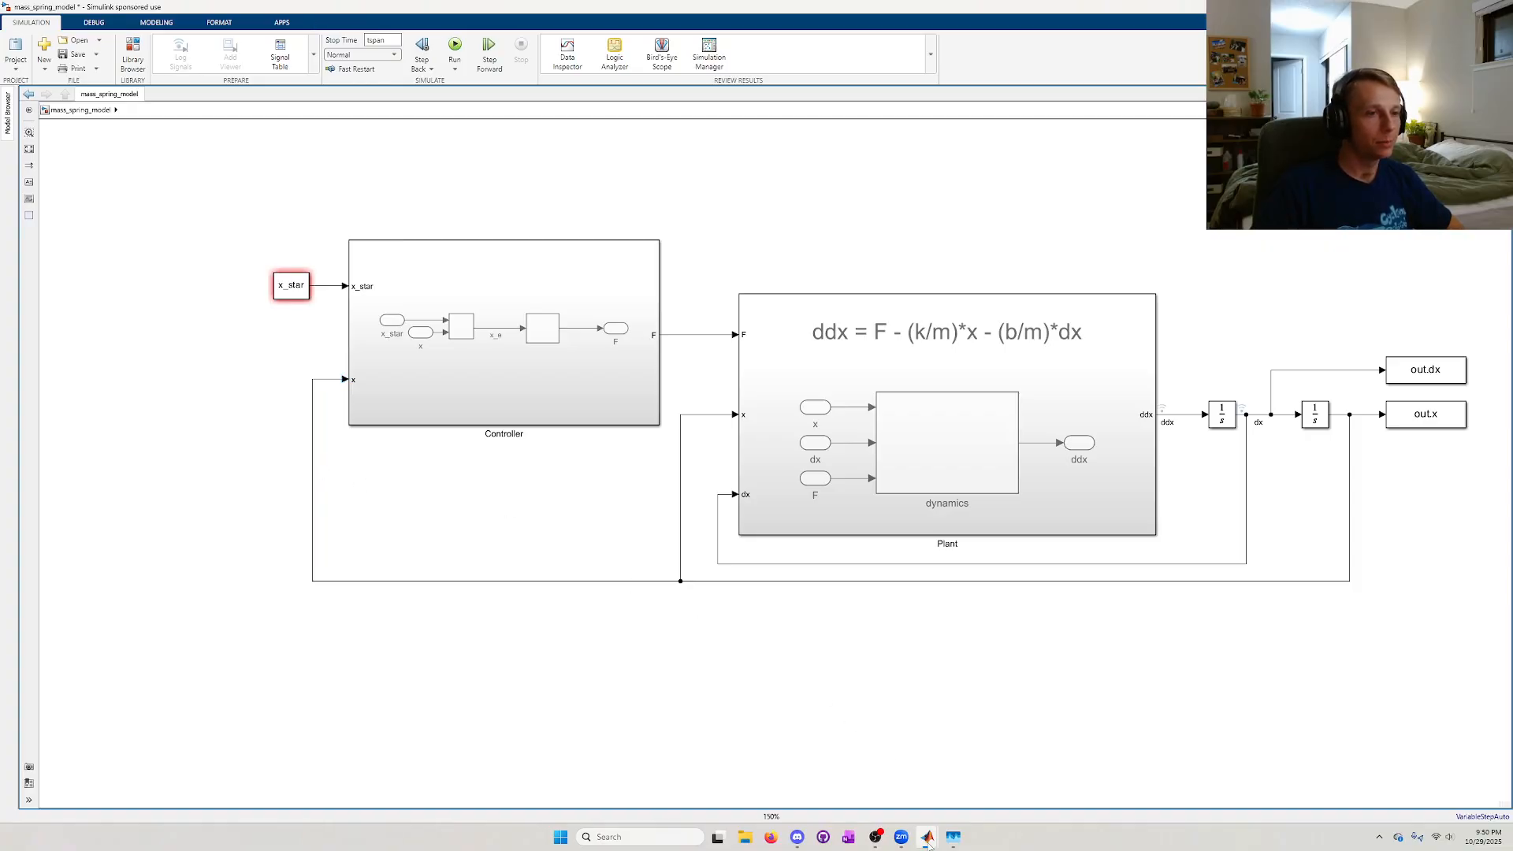
# - Switch to the MATLAB editor and run the init.m script
pyautogui.moveTo(929, 845)
pyautogui.click(856, 777)
pyautogui.press('F5')
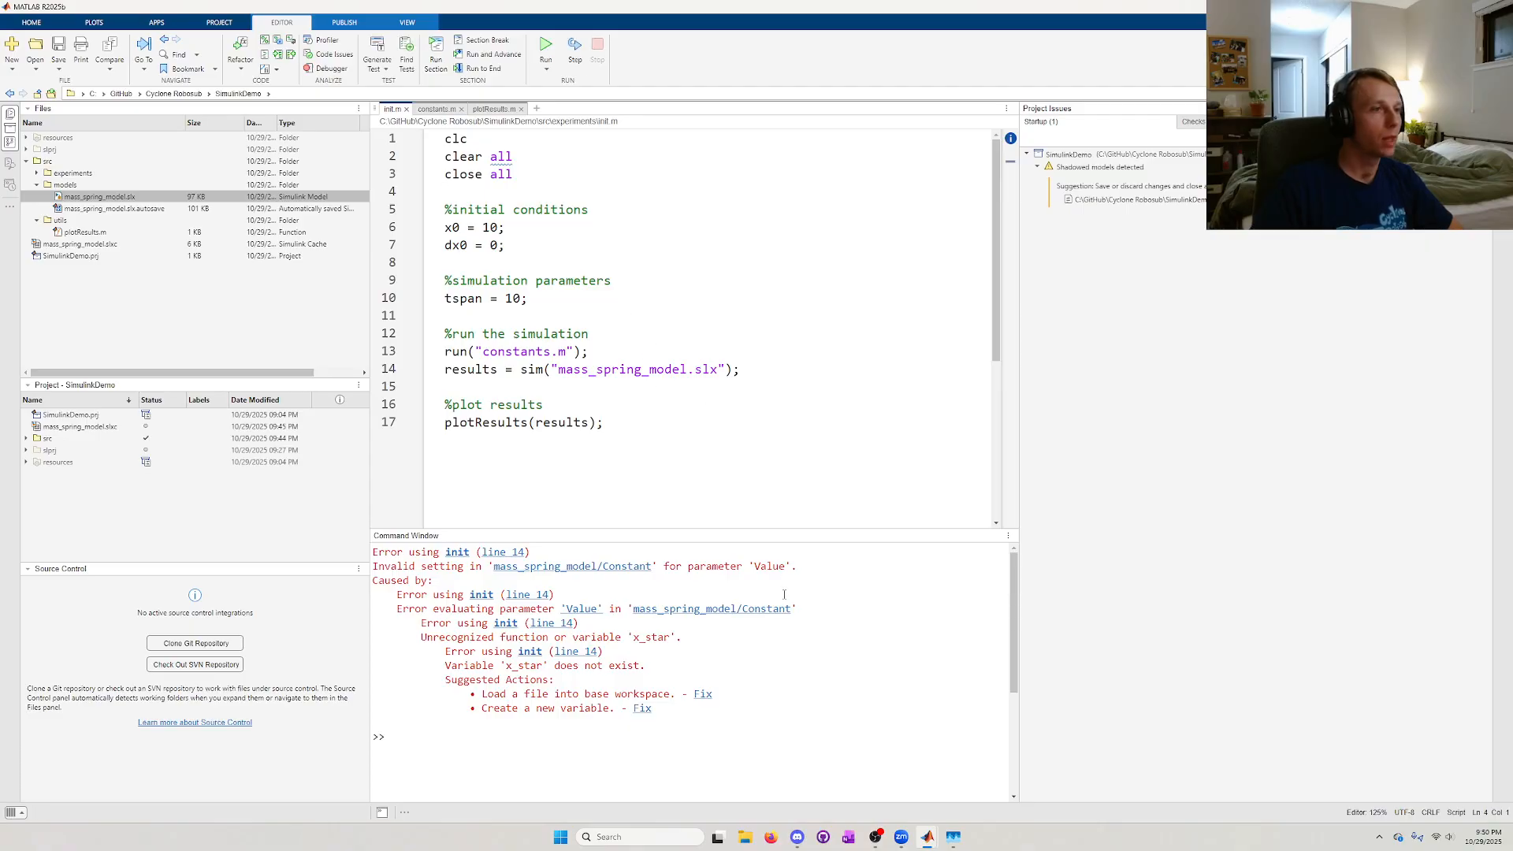
# - Add a "%desired states" comment line between the initial conditions and the simulation parameters in init.m
pyautogui.click(756, 580)
pyautogui.click(535, 210)
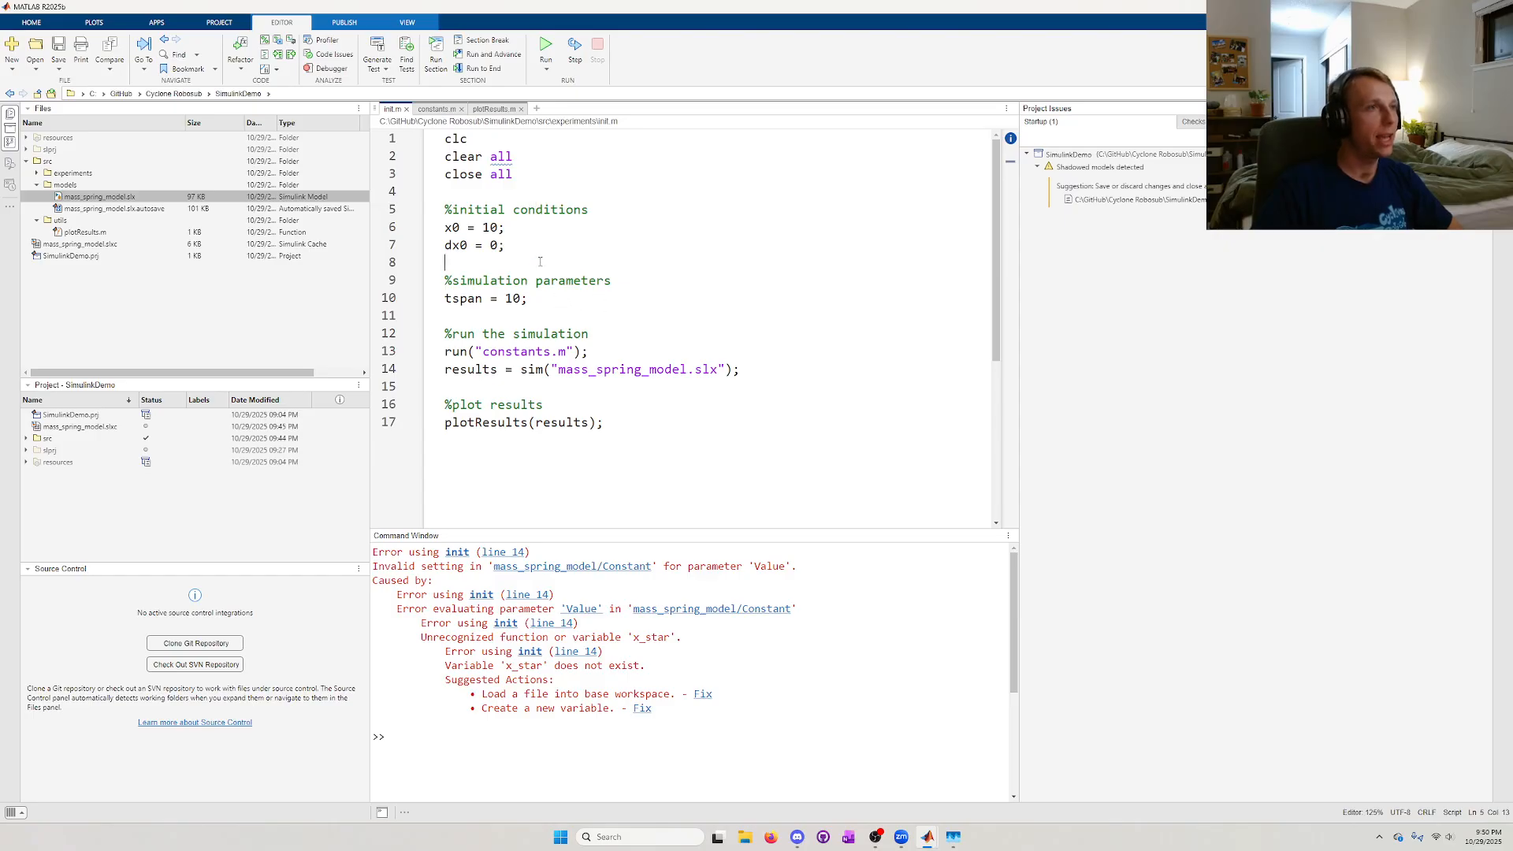
pyautogui.moveTo(447, 210); pyautogui.dragTo(566, 262)
pyautogui.click(566, 263)
pyautogui.press('Return')
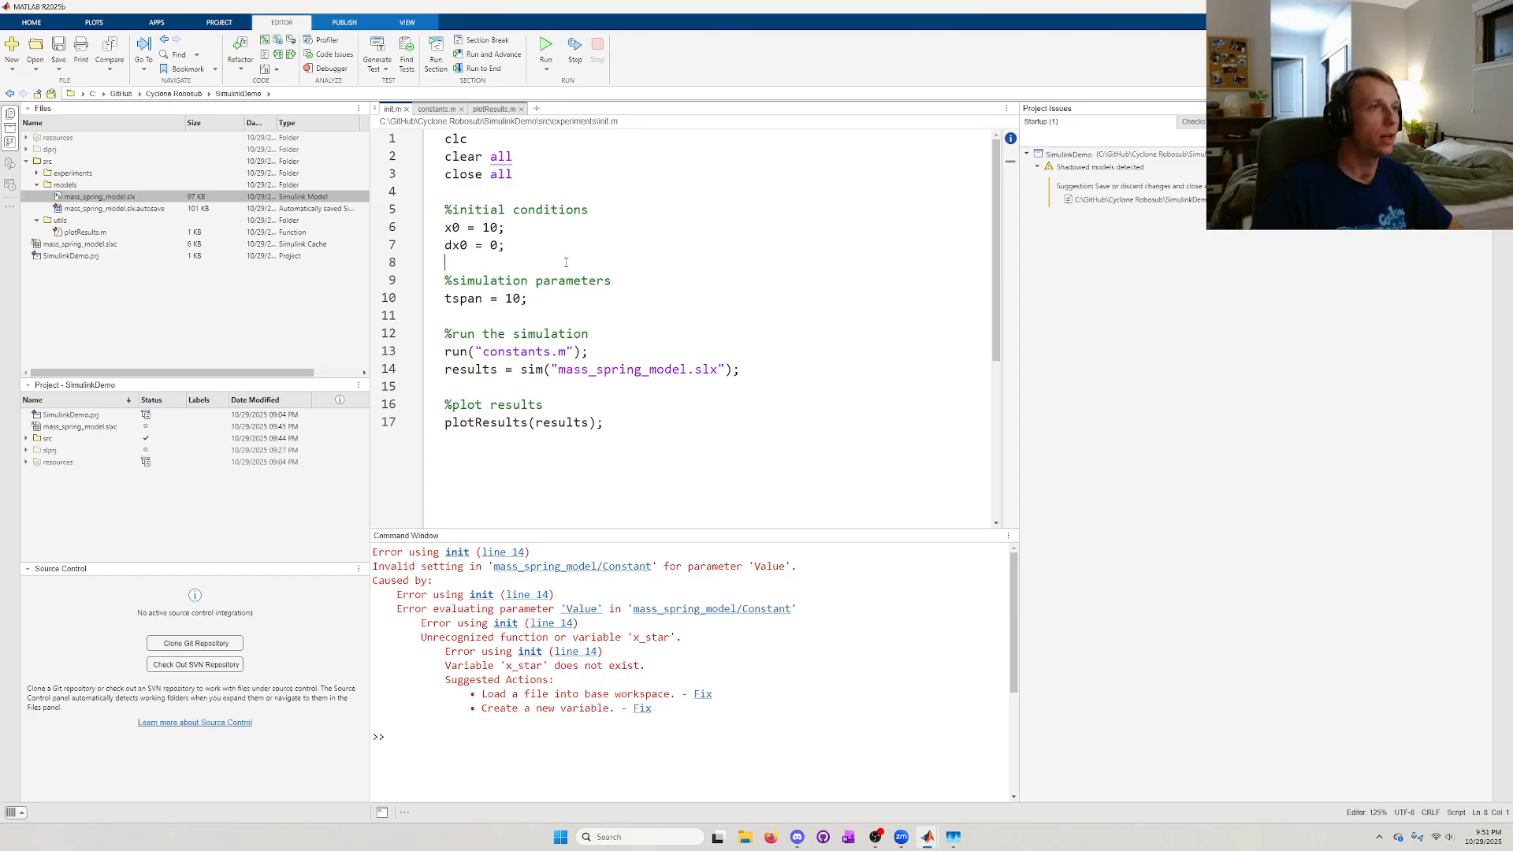
pyautogui.write('%d')
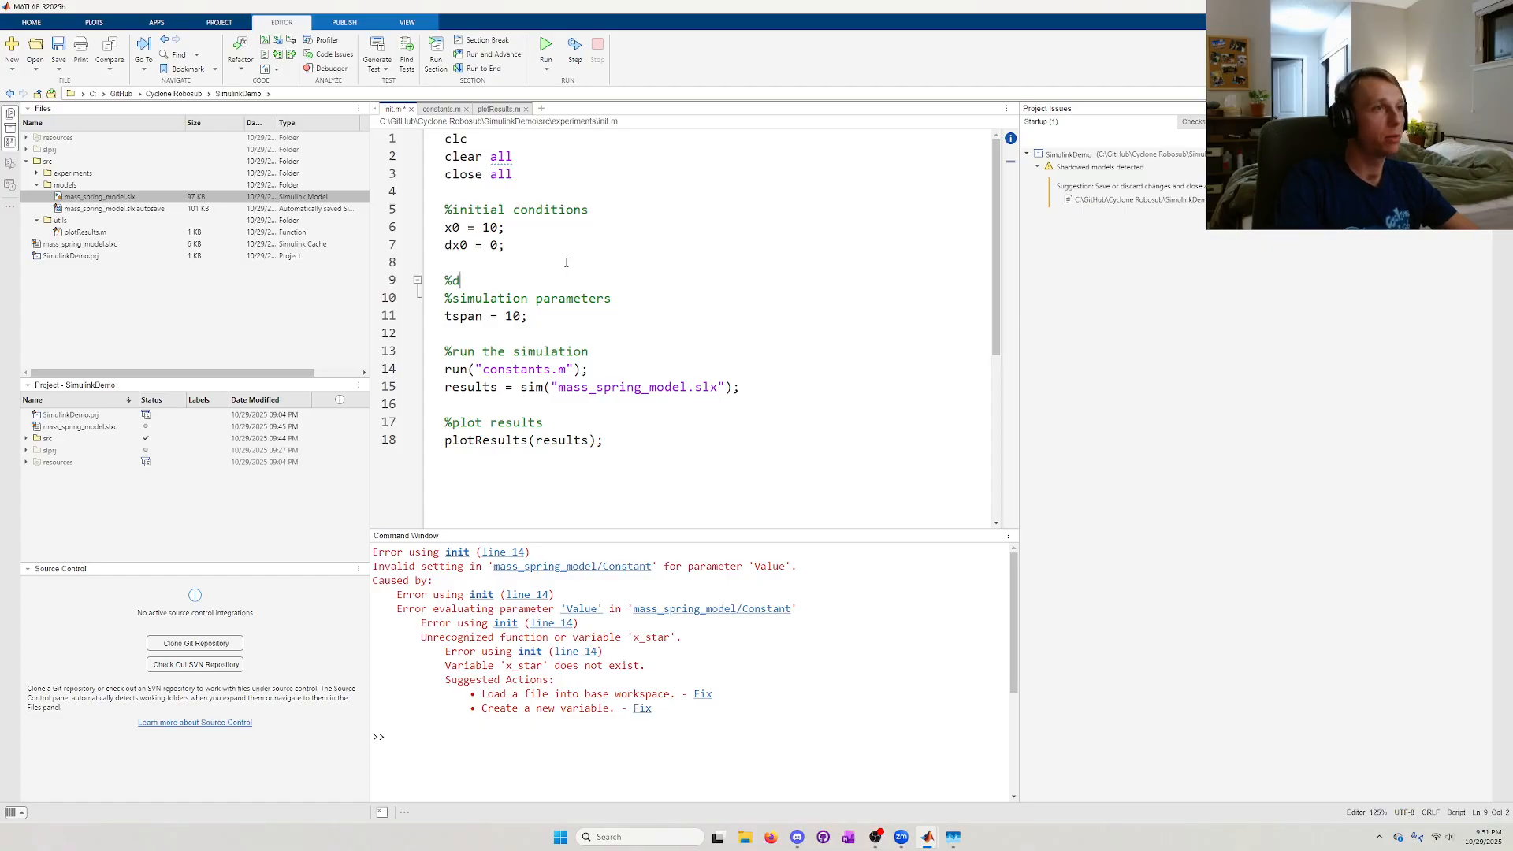
pyautogui.write('esired ')
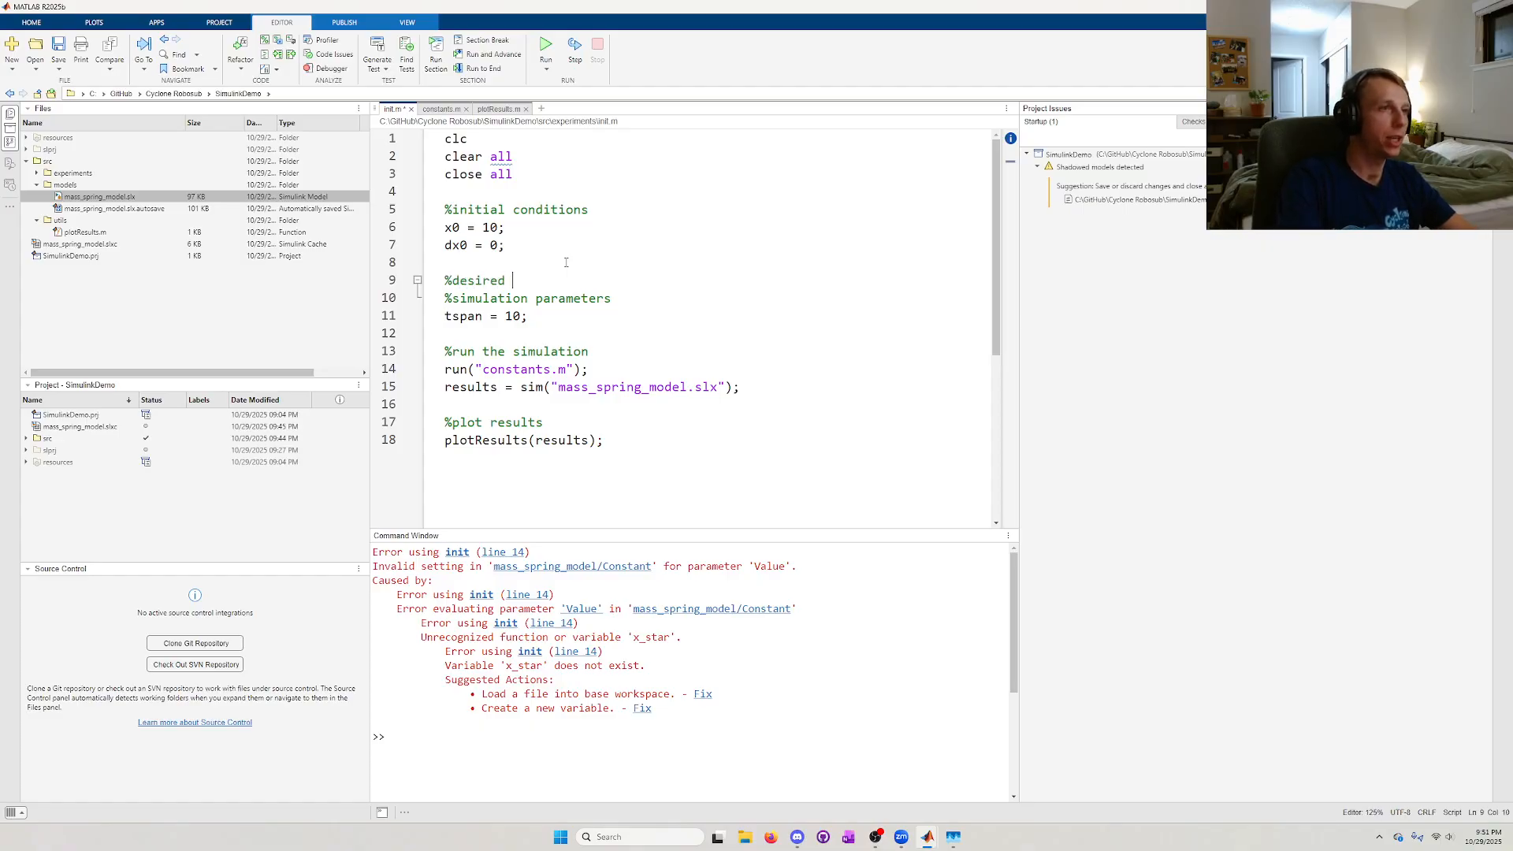
pyautogui.write('states')
pyautogui.press('Return')
# - Define x_star = 0; under the desired states comment and leave a blank line before the simulation parameters
pyautogui.write('x_st')
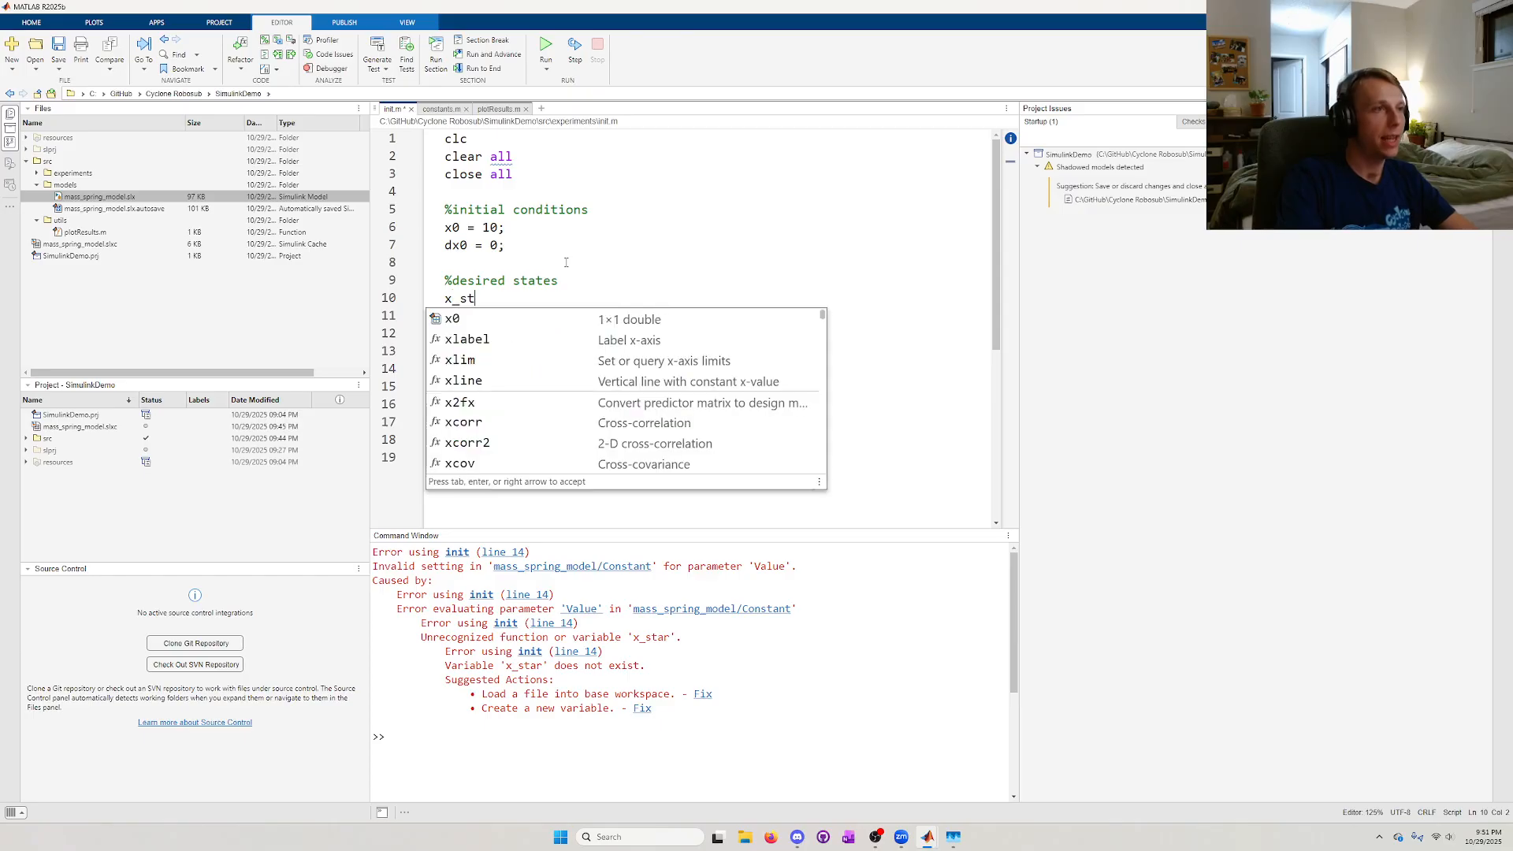
pyautogui.write('ar = 0')
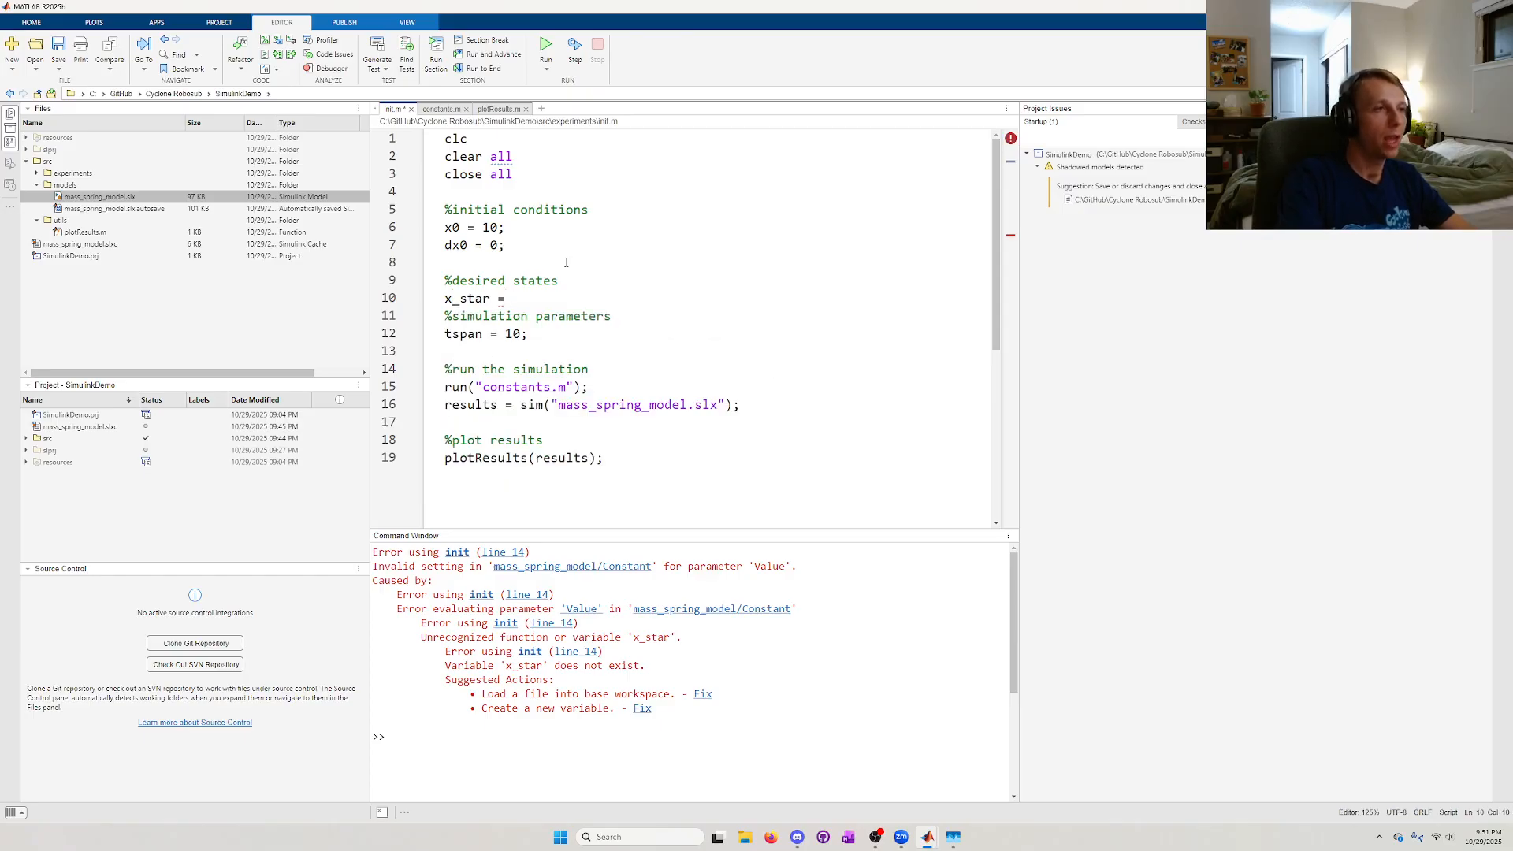
pyautogui.press('BackSpace')
pyautogui.press('BackSpace')
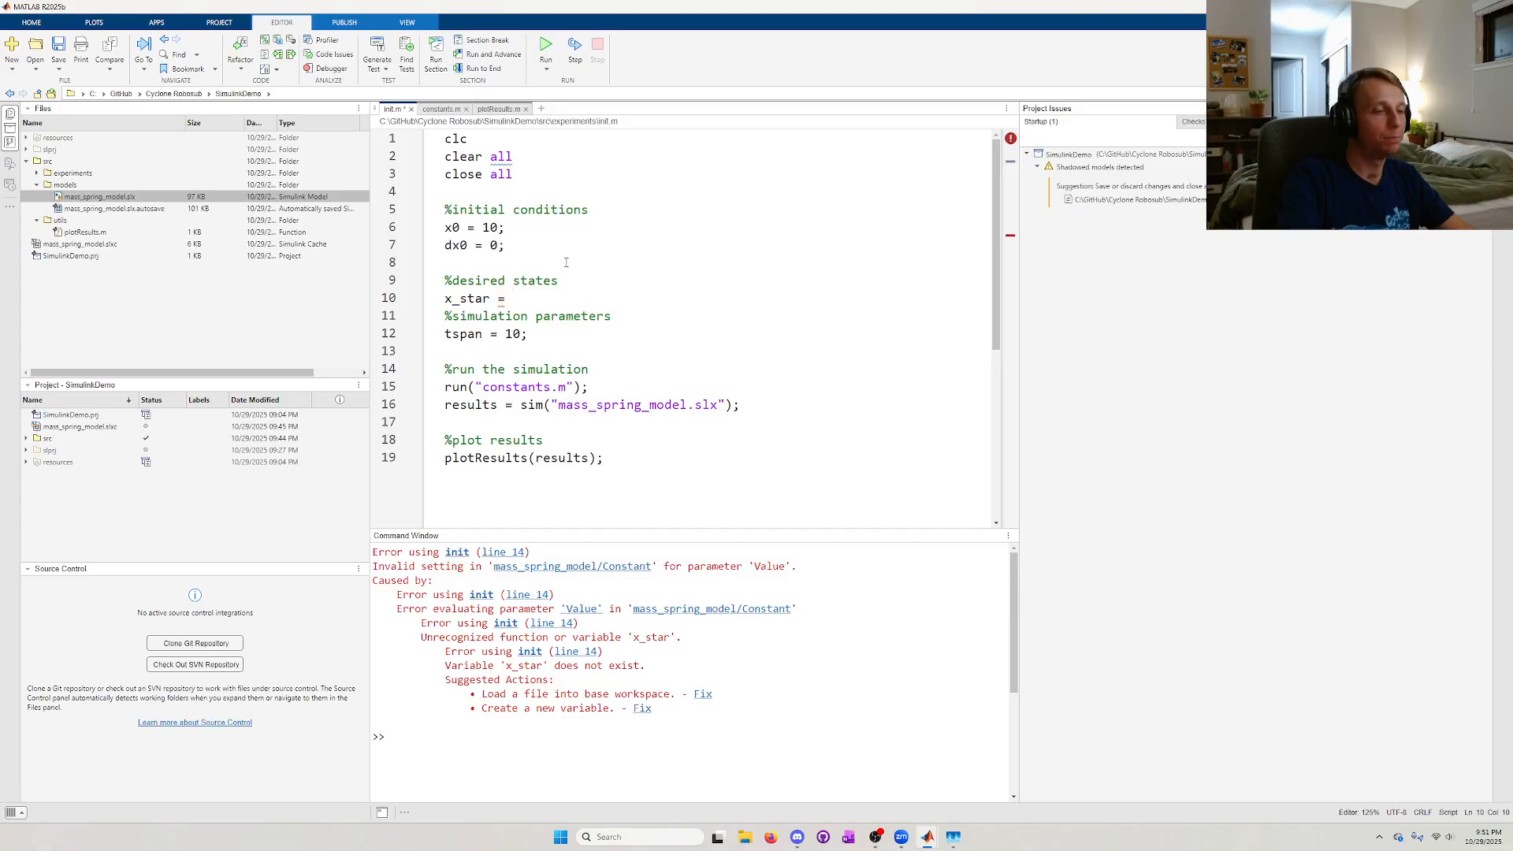
pyautogui.write('0;')
pyautogui.press('Return')
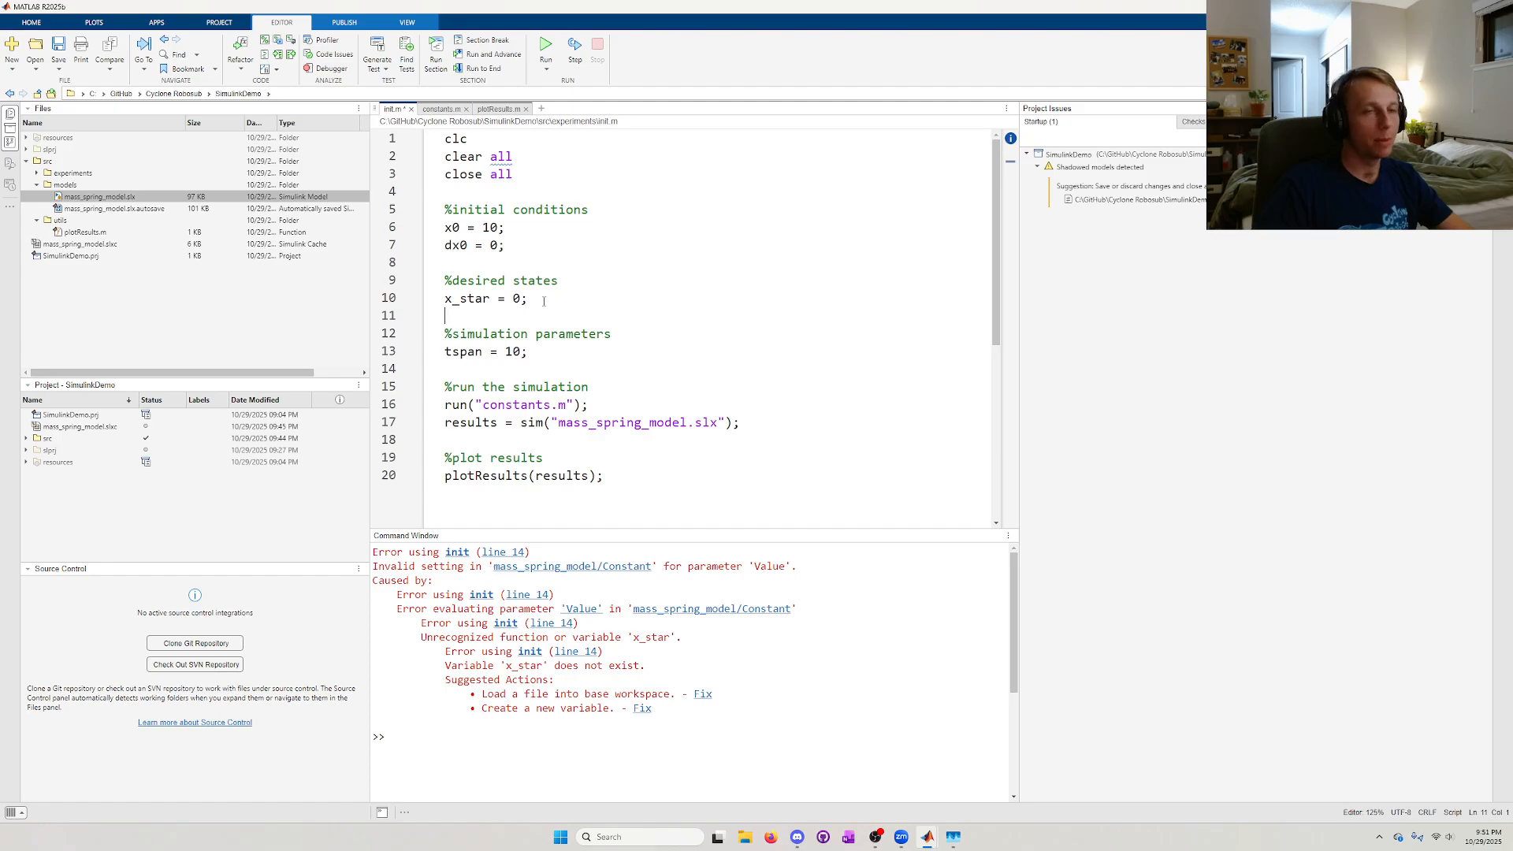
pyautogui.moveTo(557, 293); pyautogui.dragTo(426, 307)
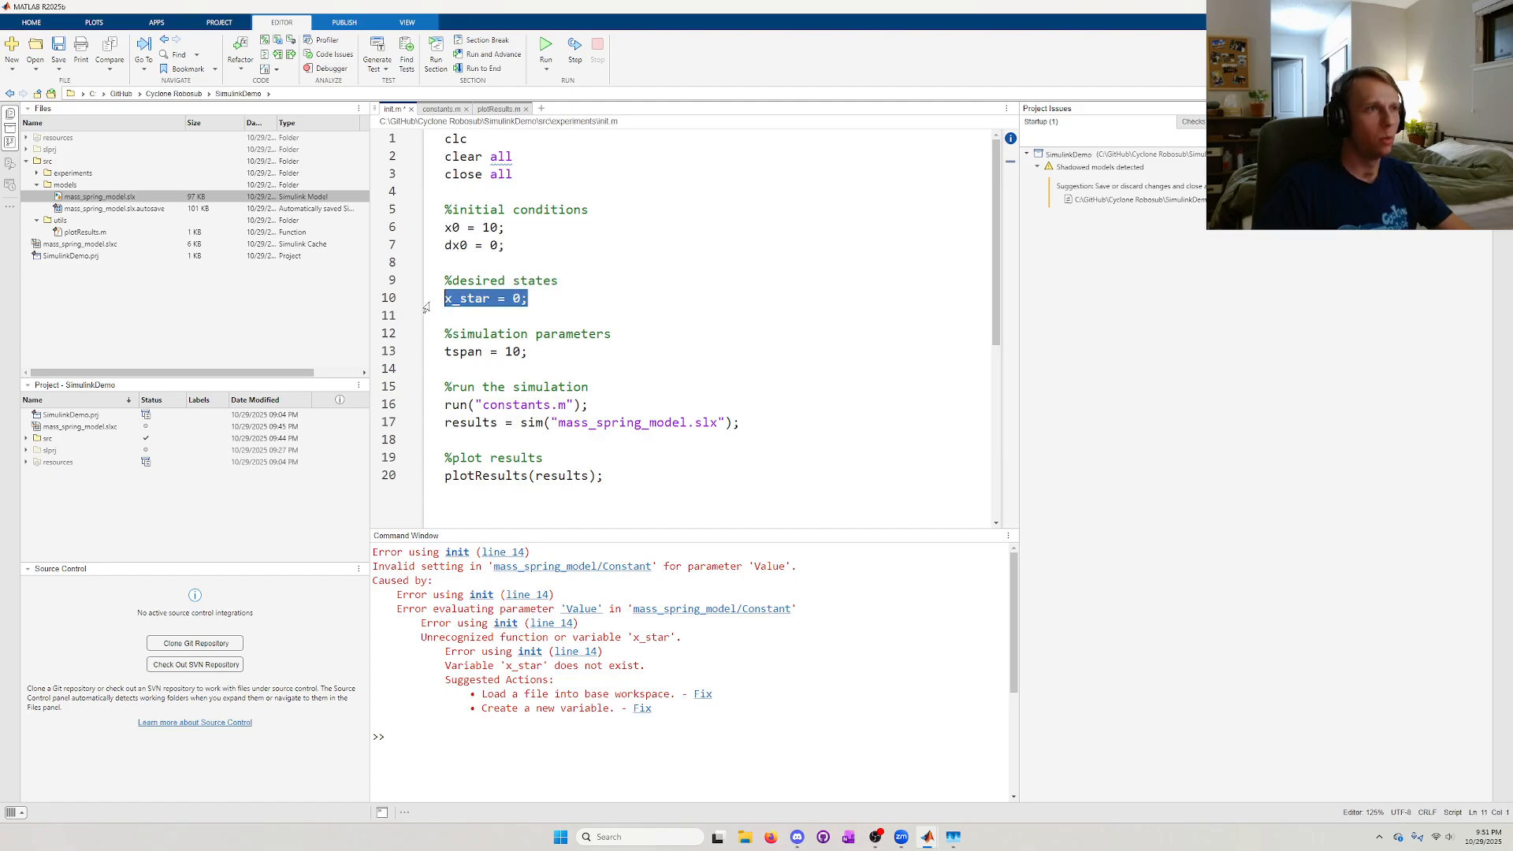
pyautogui.click(540, 301)
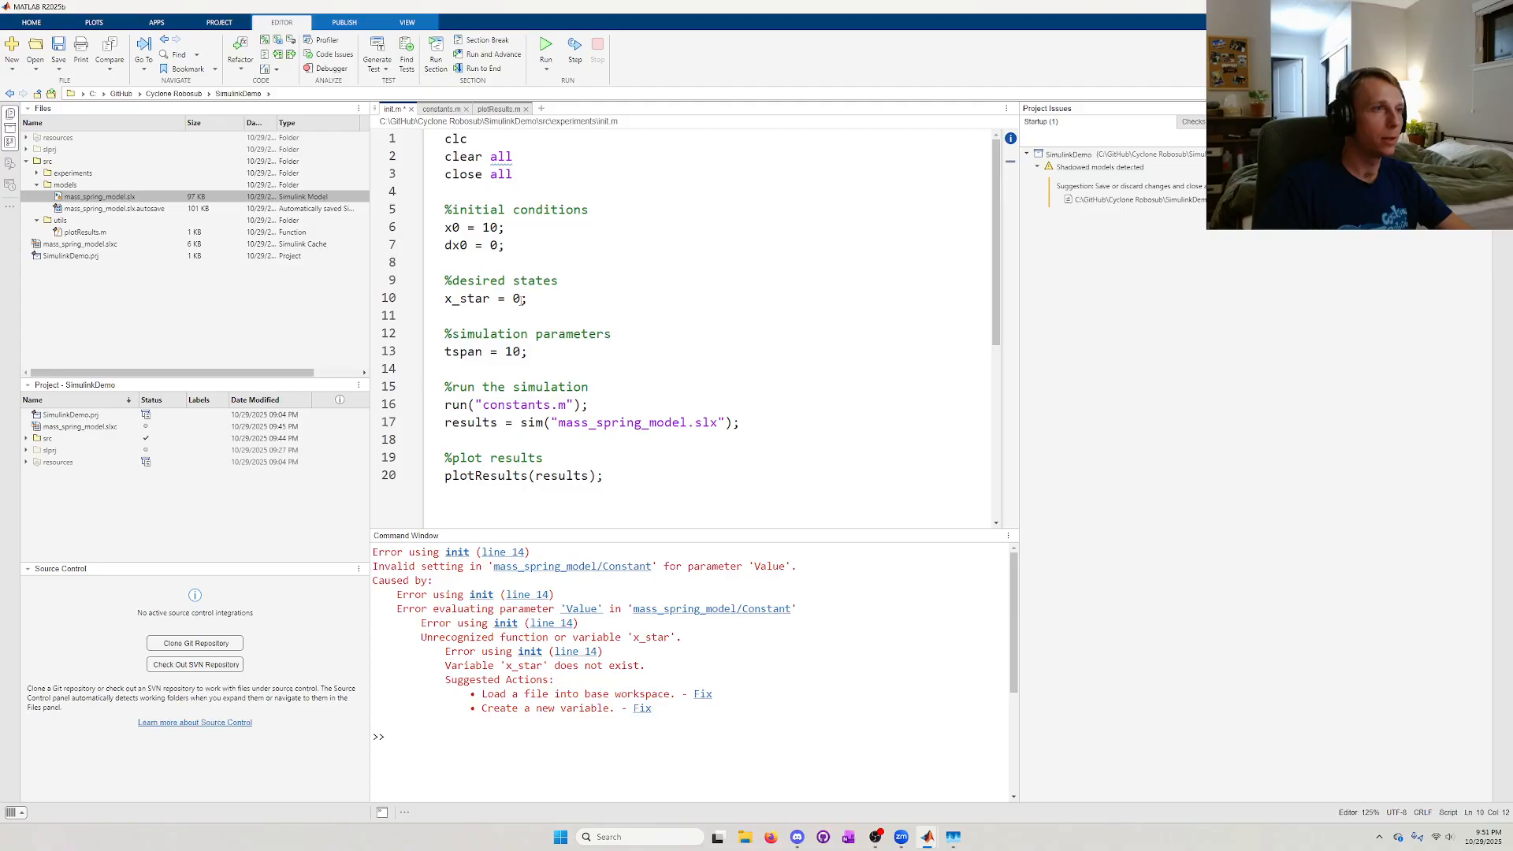
# - Run init.m, view the Position vs Time plot and close the figures
pyautogui.click(545, 49)
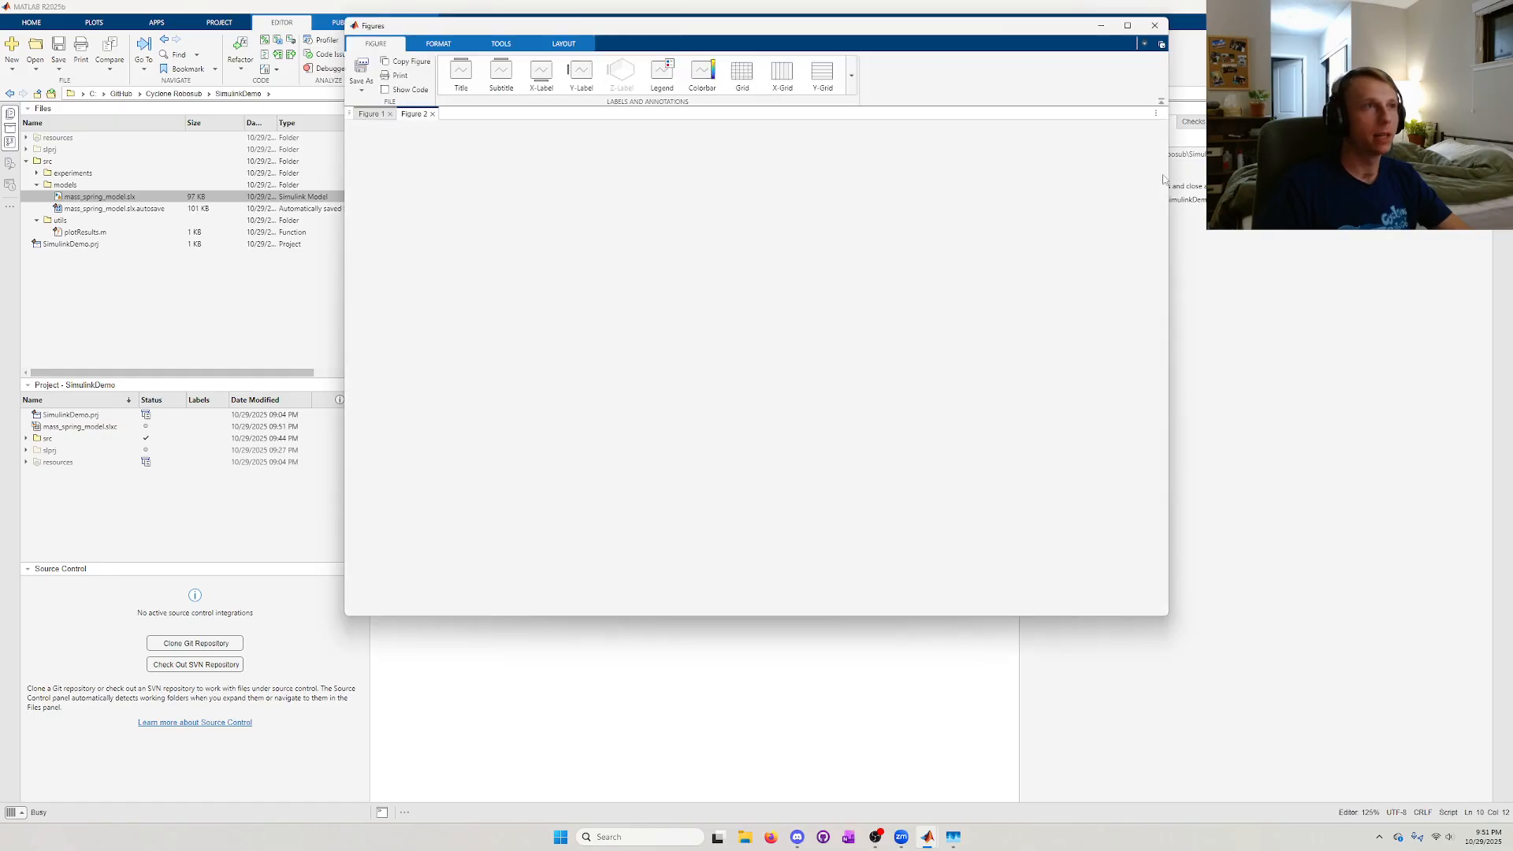
pyautogui.click(371, 115)
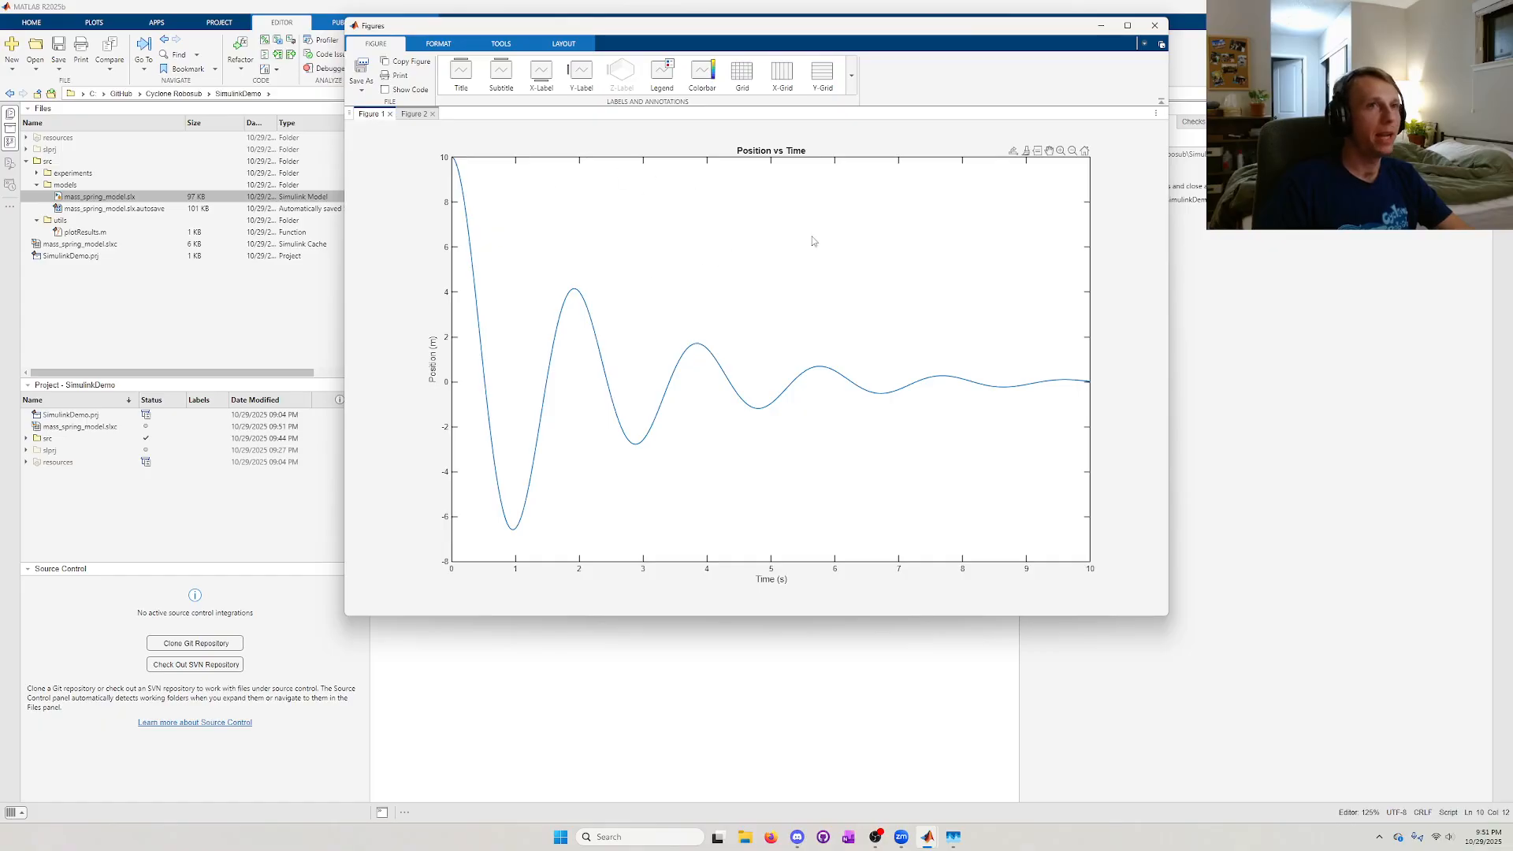
pyautogui.click(1154, 25)
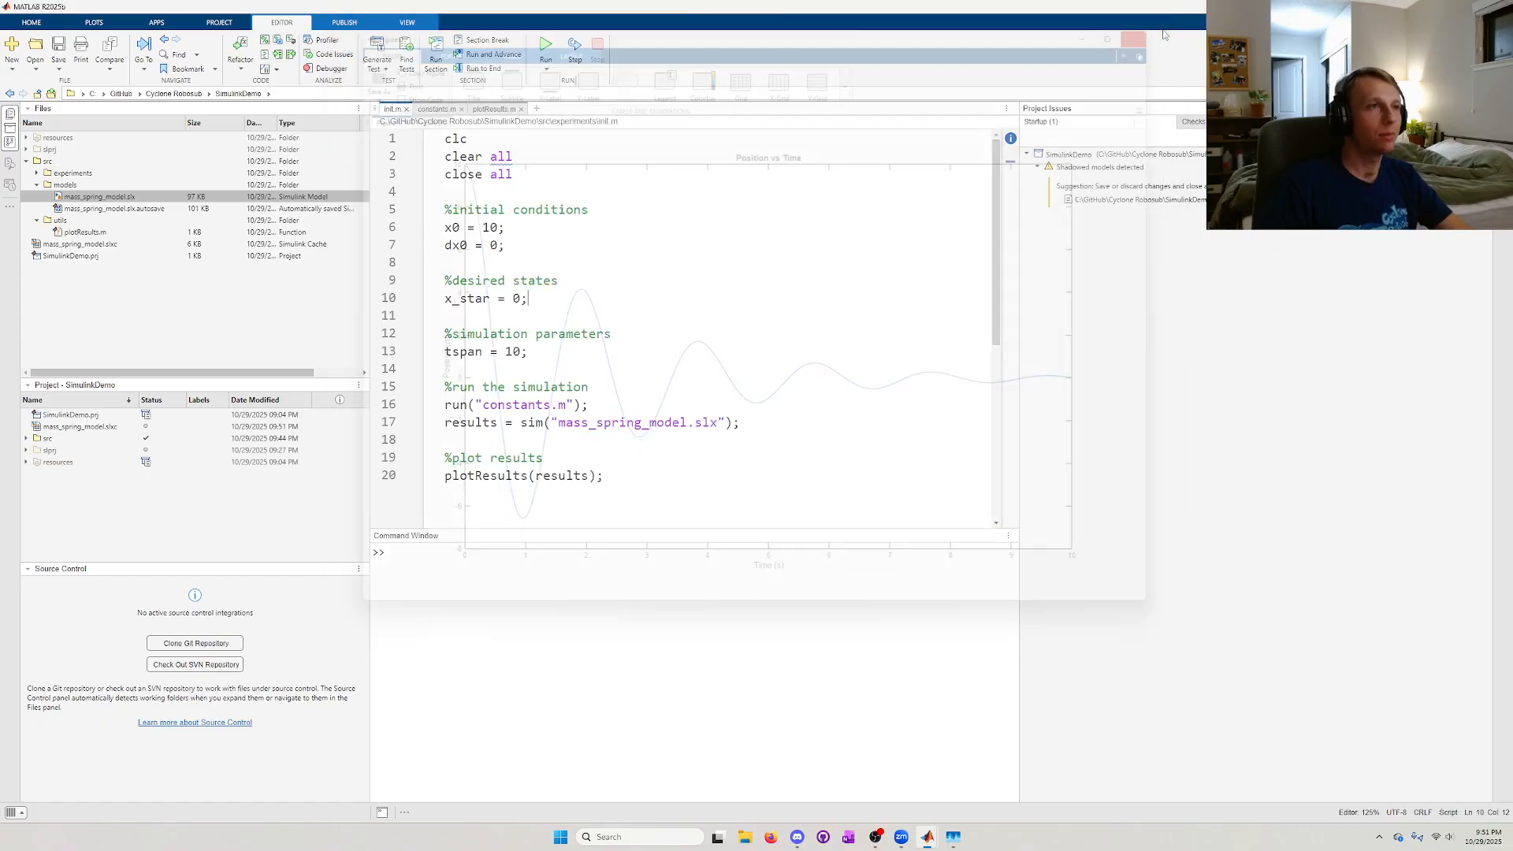
# - Set x_star to 1 in init.m, rerun the script and show the Position vs Time plot
pyautogui.doubleClick(516, 298)
pyautogui.write('1')
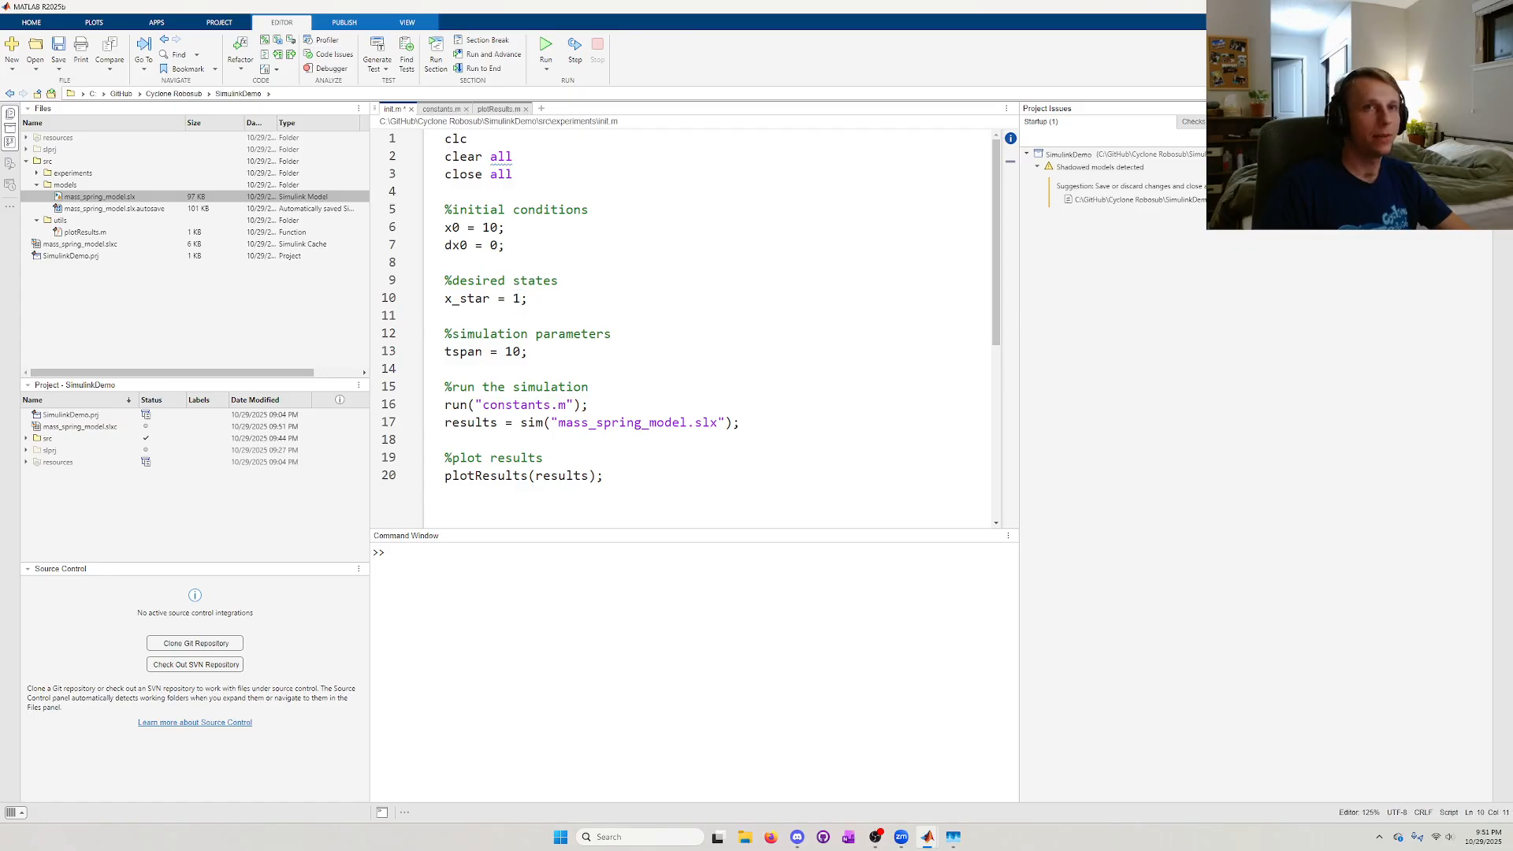
pyautogui.press('F5')
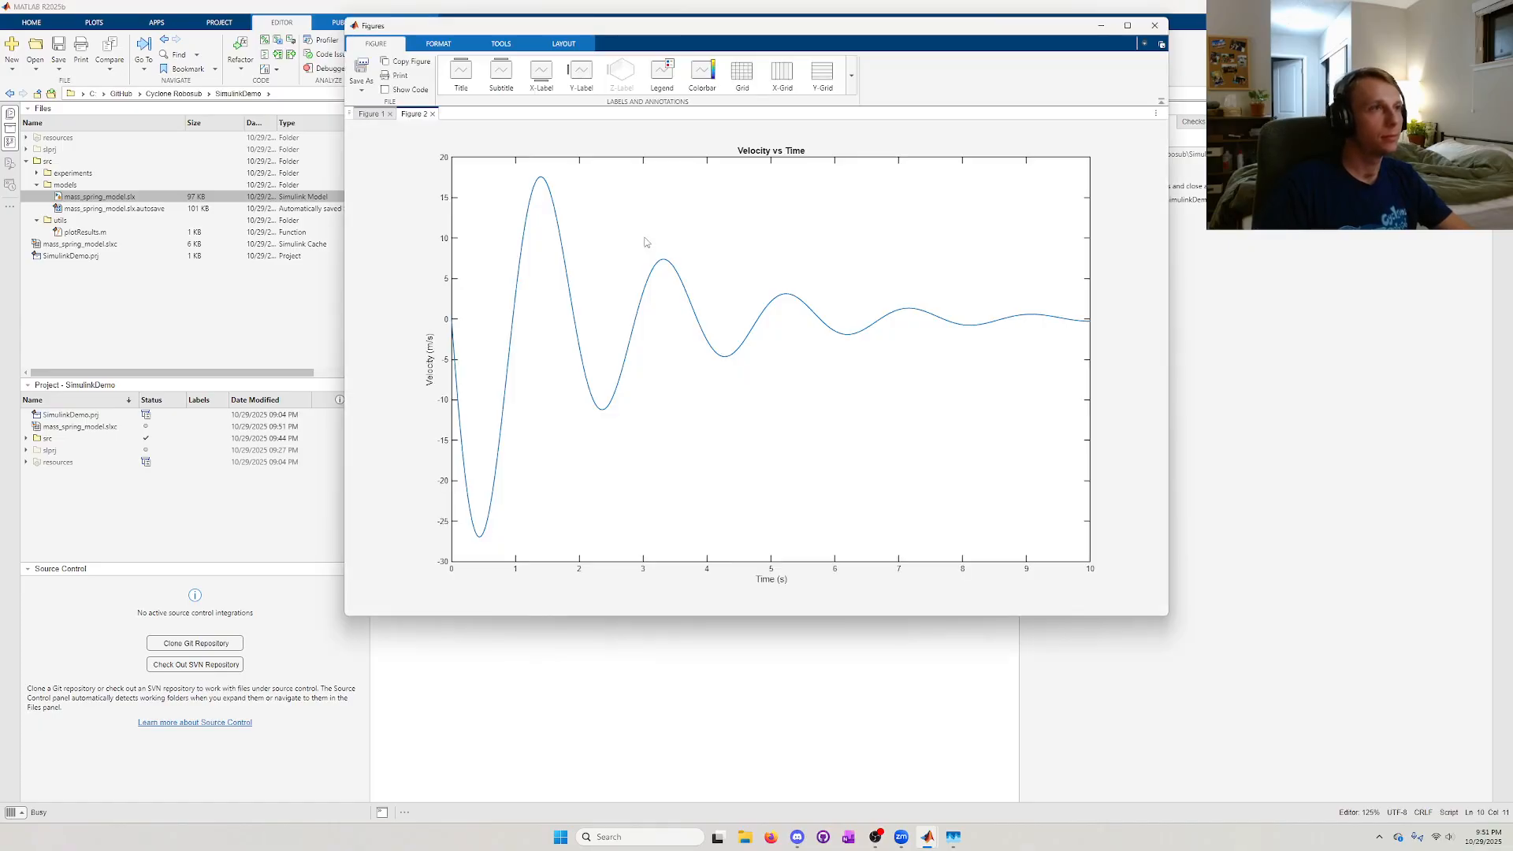
pyautogui.click(372, 115)
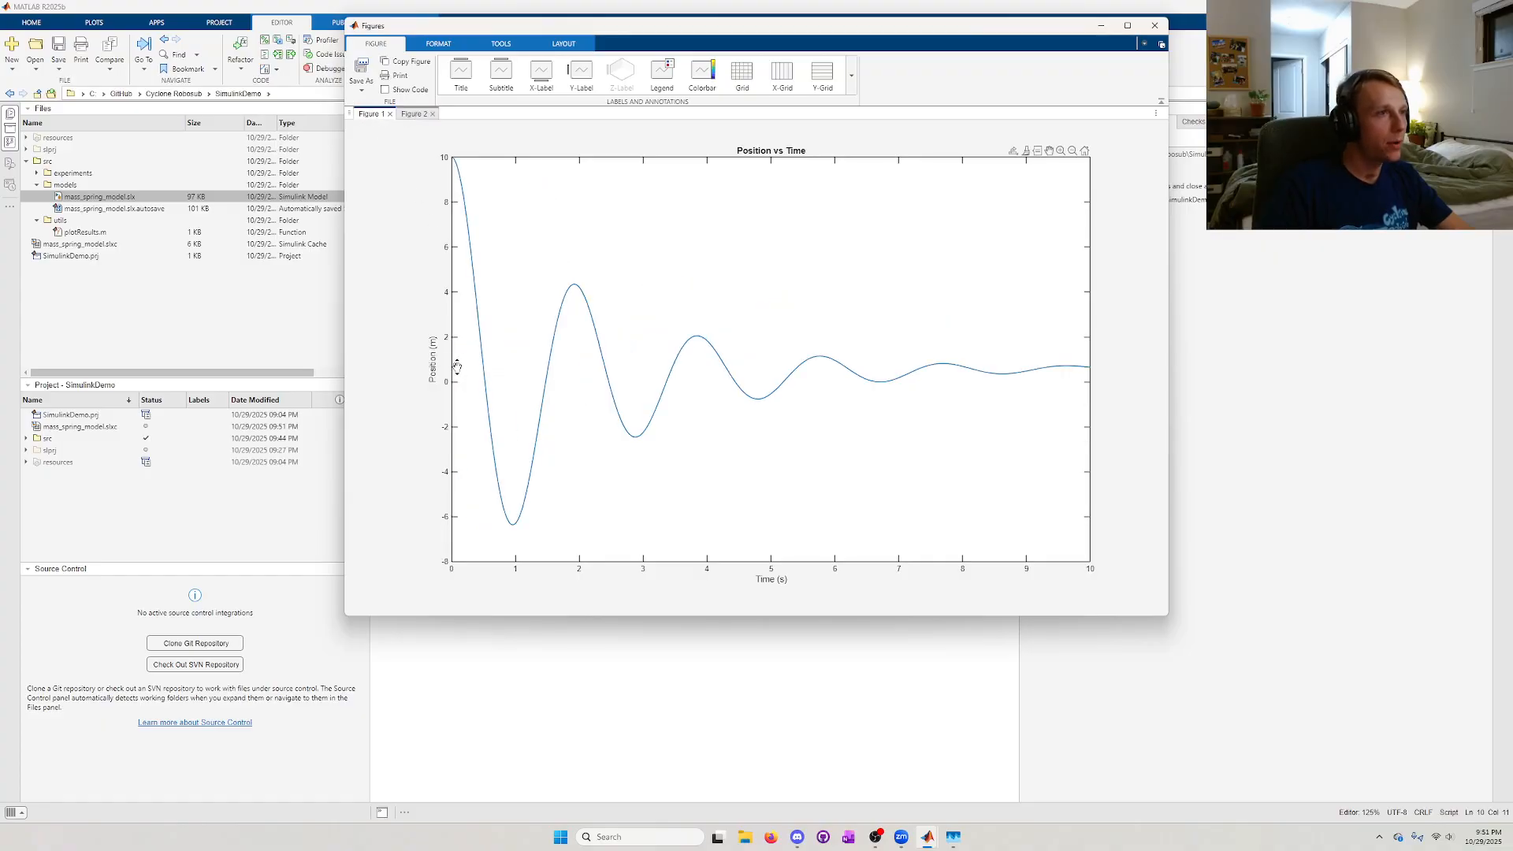
# - Place data tips on two points near the end of the position curve, then close the figures
pyautogui.click(1032, 370)
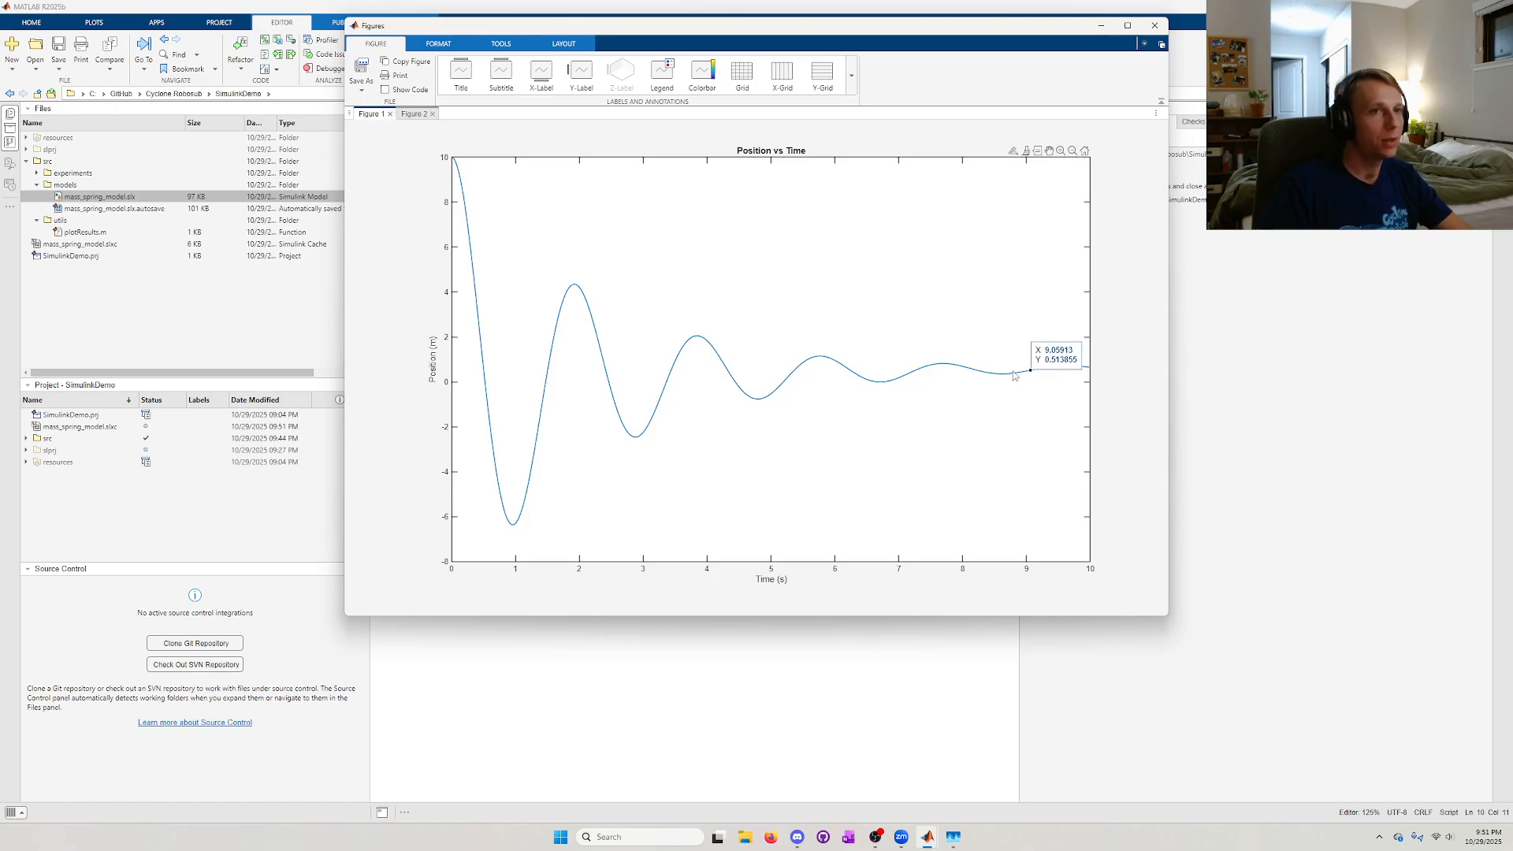
pyautogui.click(951, 364)
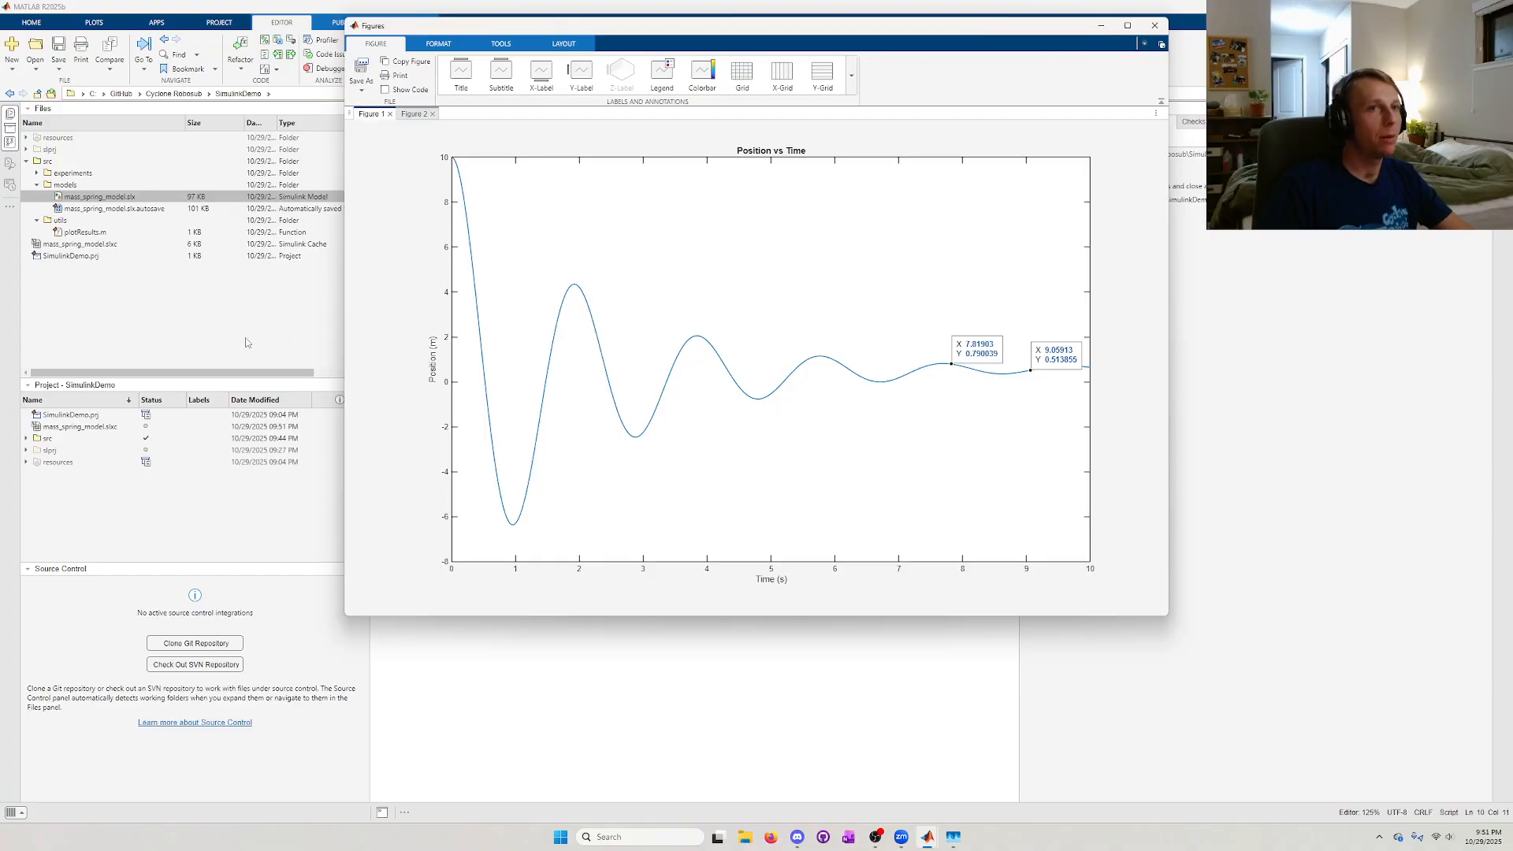
pyautogui.click(1159, 33)
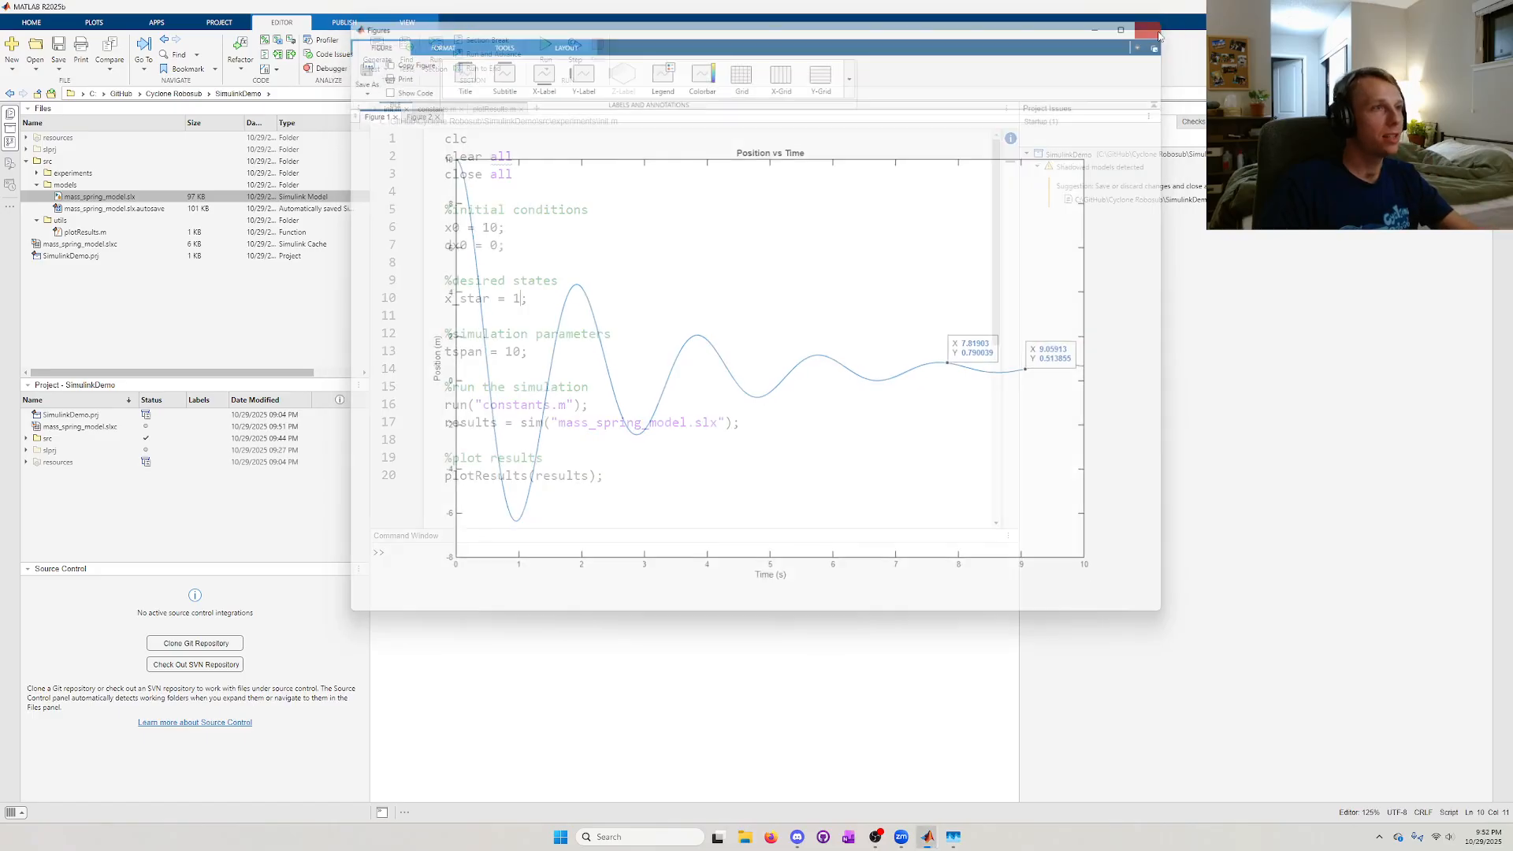
# - Set x_star to 5 in init.m, rerun the script, view the Position vs Time plot and close the figures
pyautogui.doubleClick(516, 298)
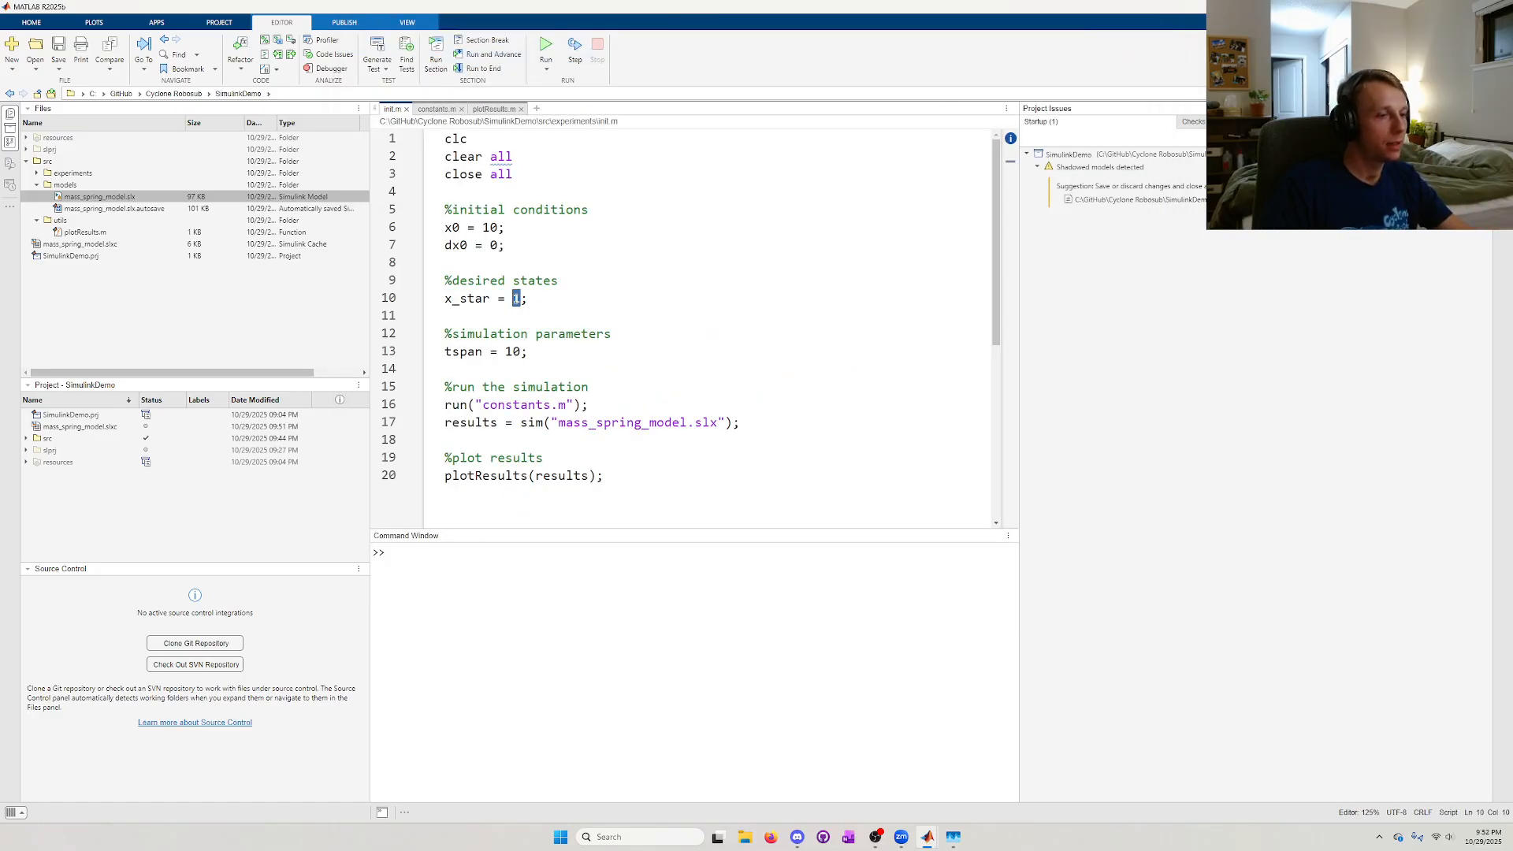
pyautogui.write('5')
pyautogui.click(549, 49)
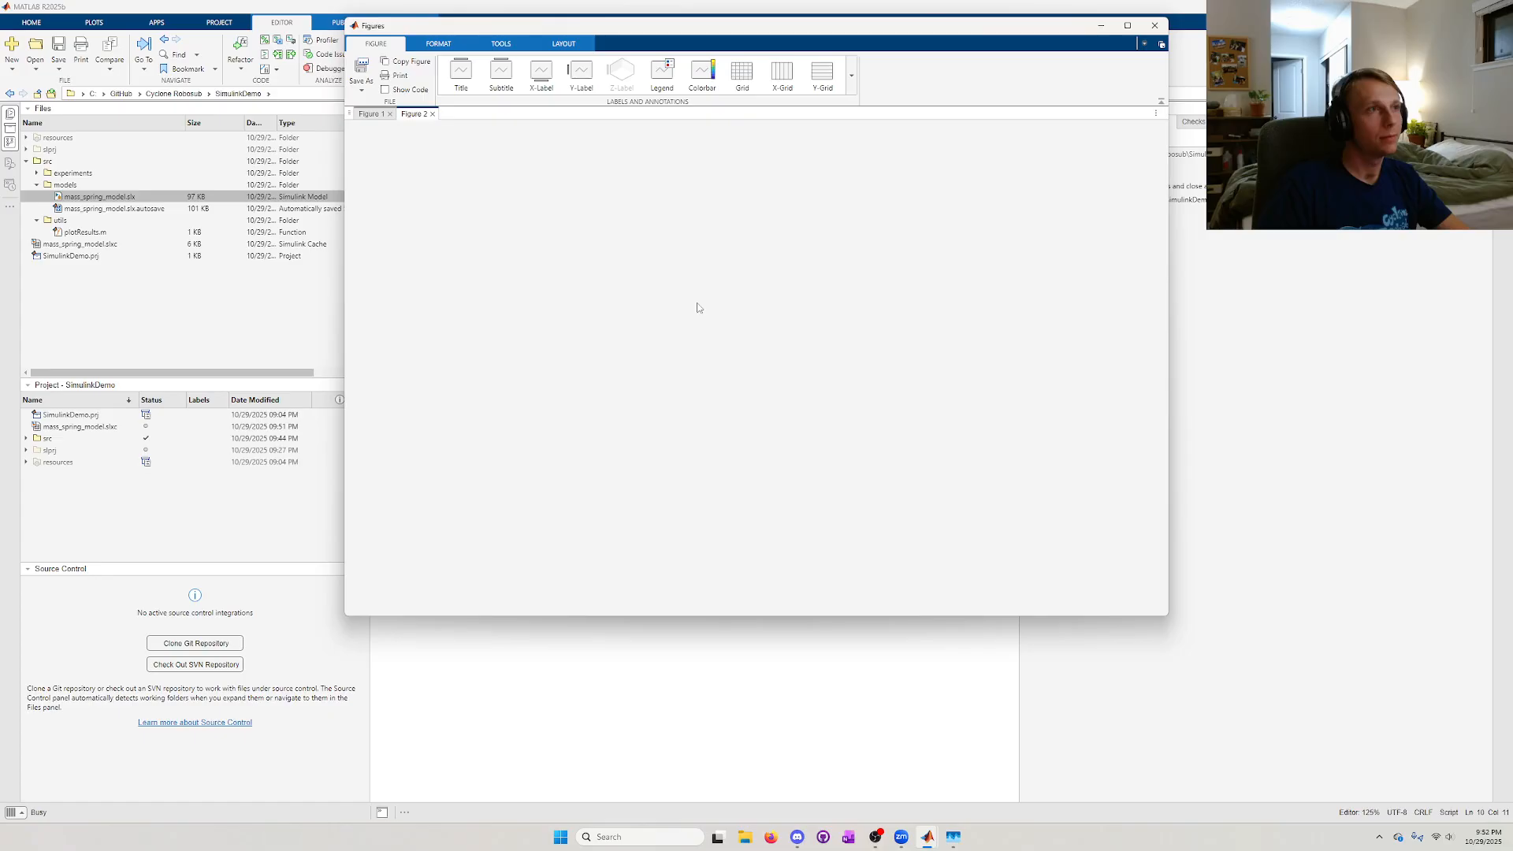
pyautogui.click(374, 118)
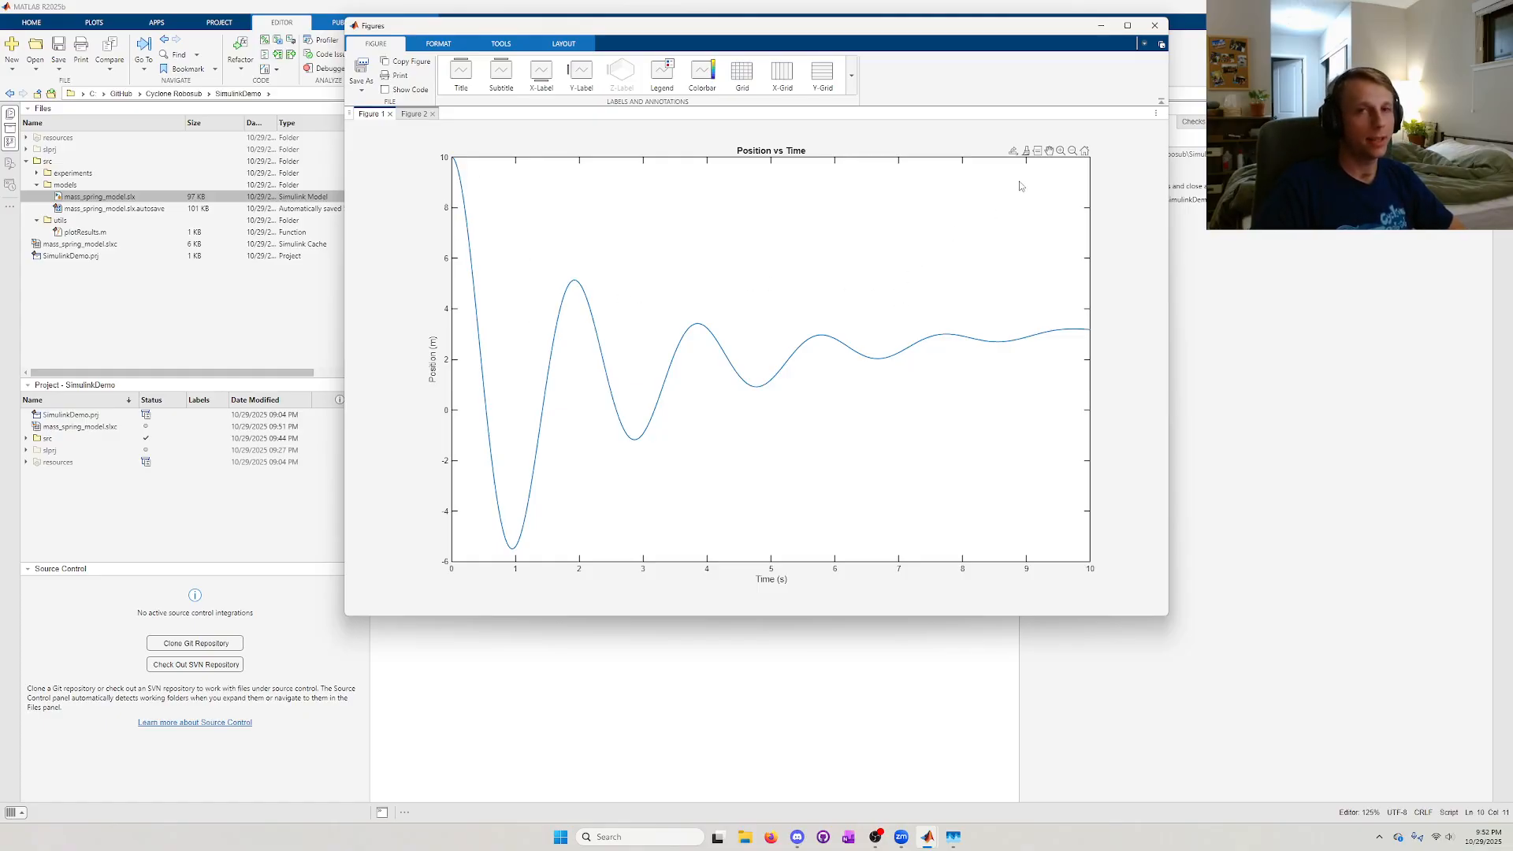
pyautogui.click(1155, 26)
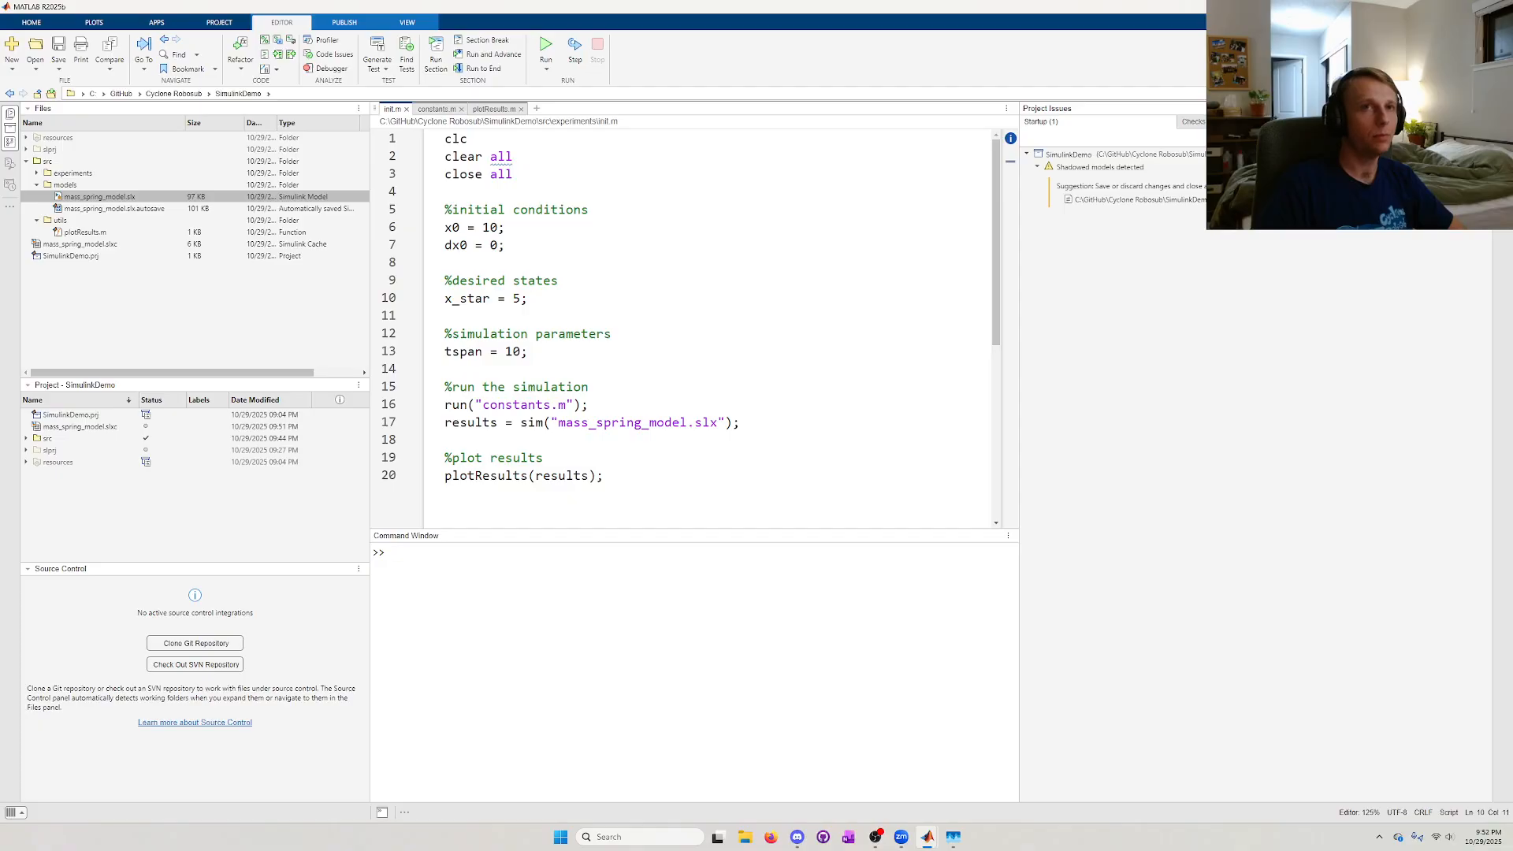
# - Switch to mass_spring_model, open the PID Controller block's parameters inside the Controller subsystem and launch Transfer Function Based tuning
pyautogui.moveTo(921, 828)
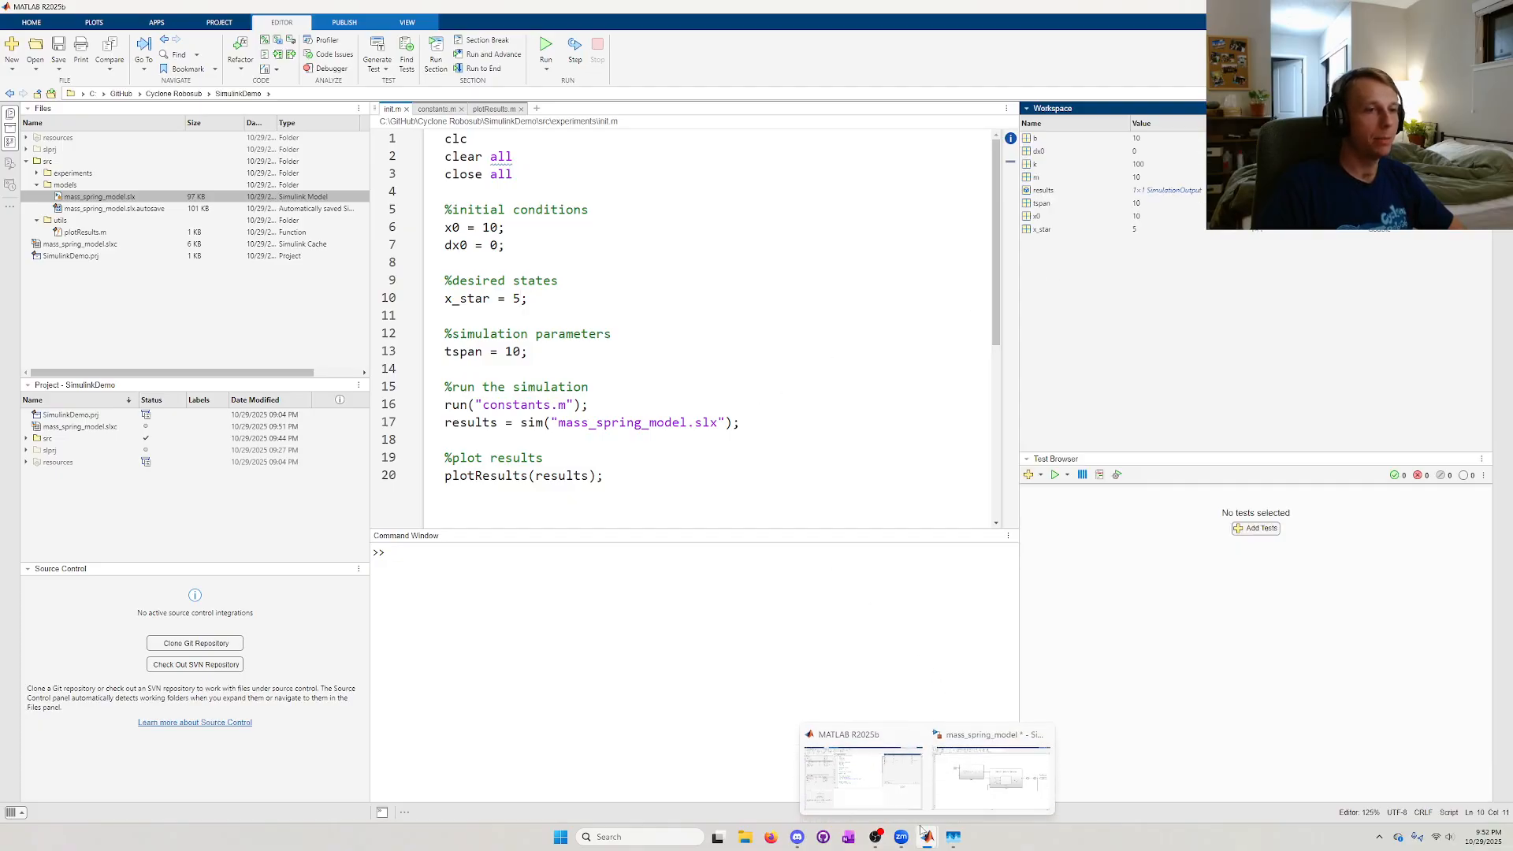
pyautogui.click(992, 776)
pyautogui.doubleClick(509, 370)
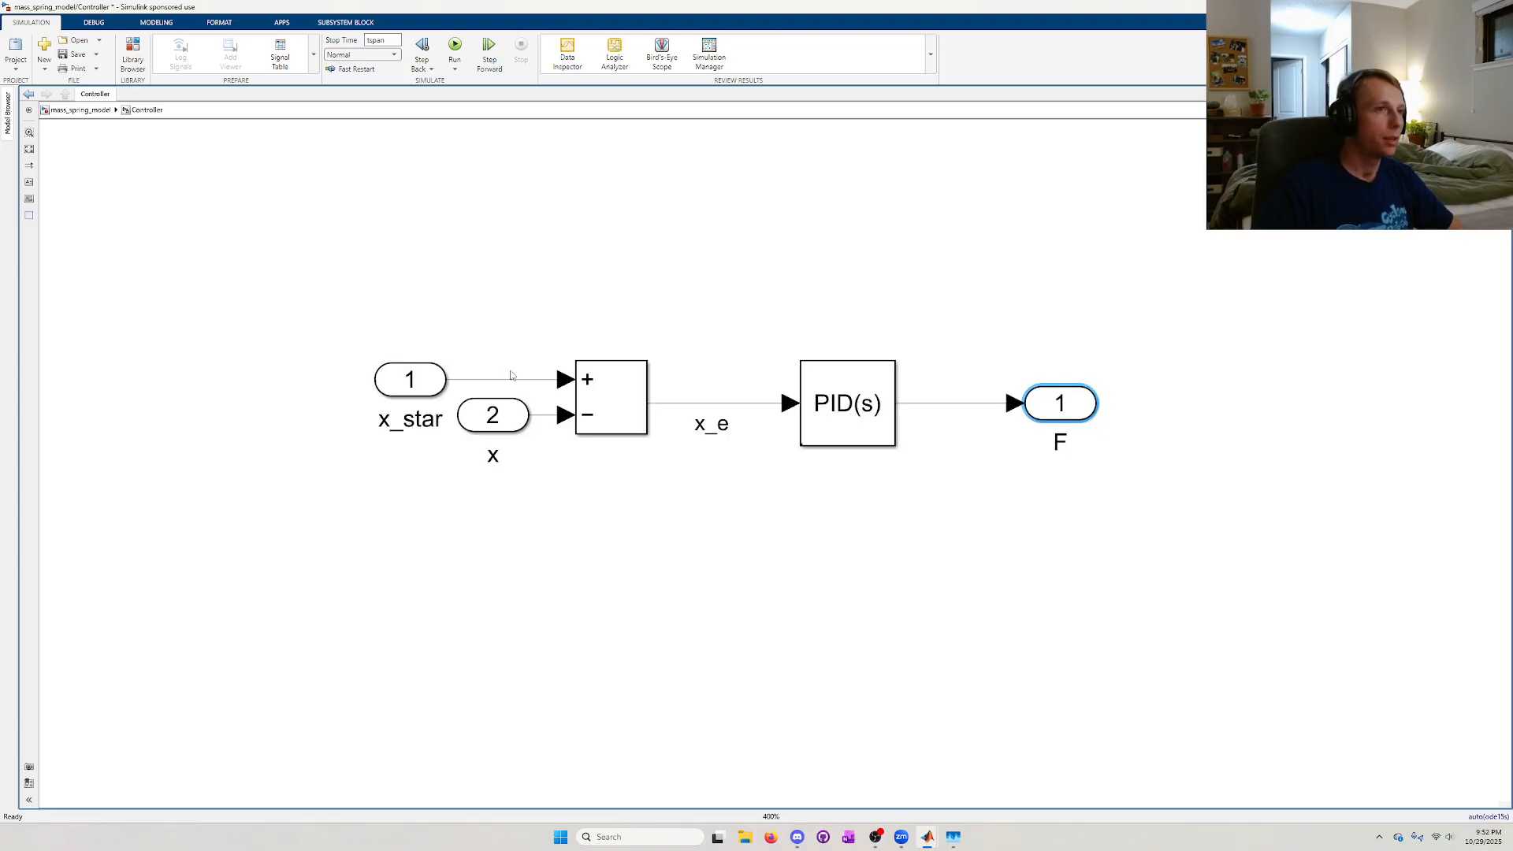
pyautogui.doubleClick(837, 435)
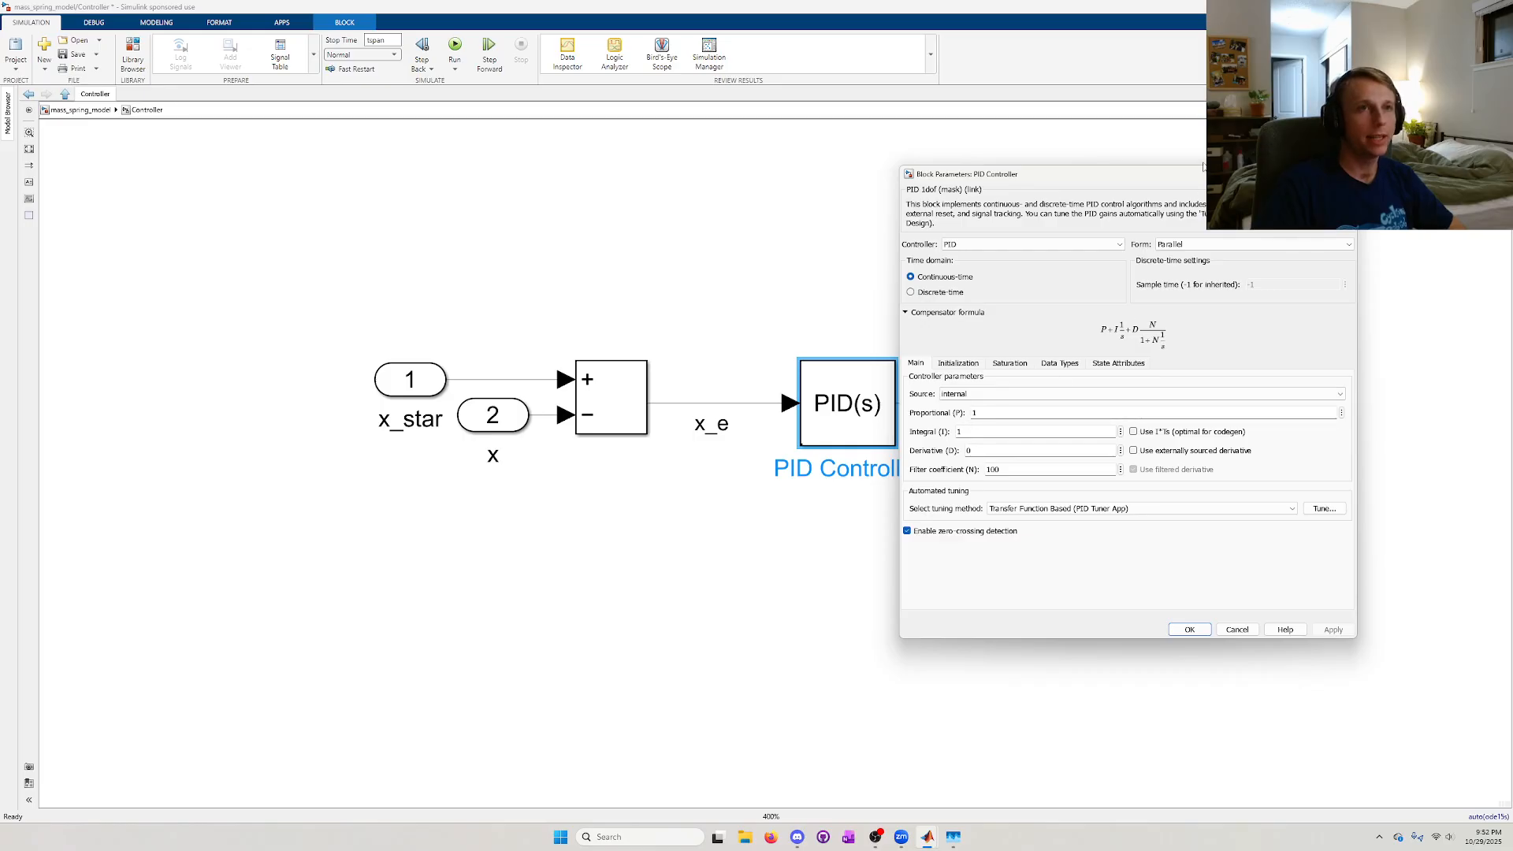
pyautogui.moveTo(1136, 179); pyautogui.dragTo(1027, 150)
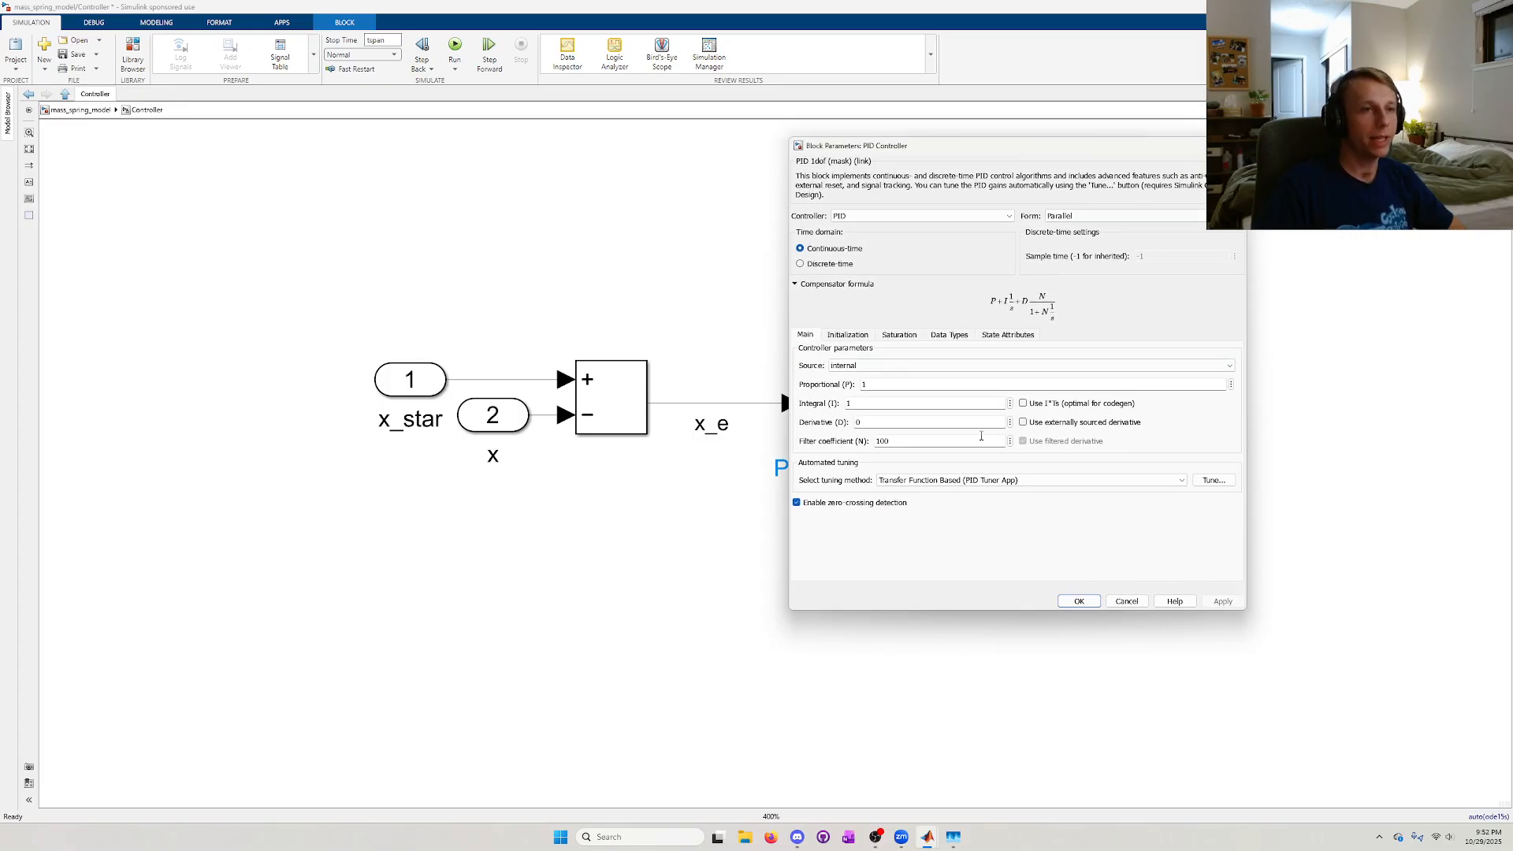
pyautogui.click(1213, 482)
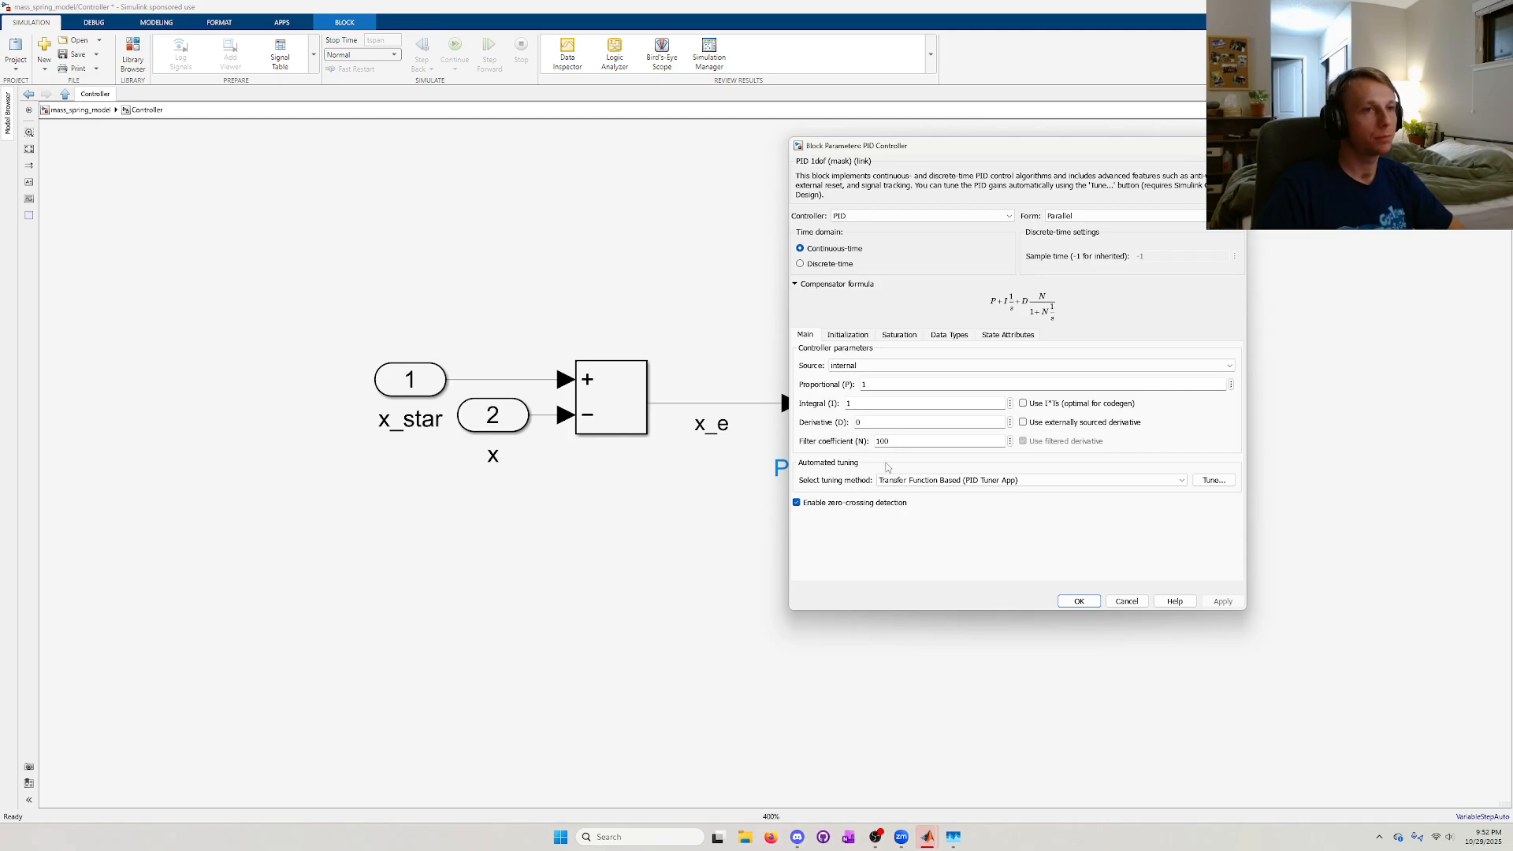
# - Bring up the PID Tuner window and arrange it beside the PID Controller parameters dialog
pyautogui.moveTo(933, 842)
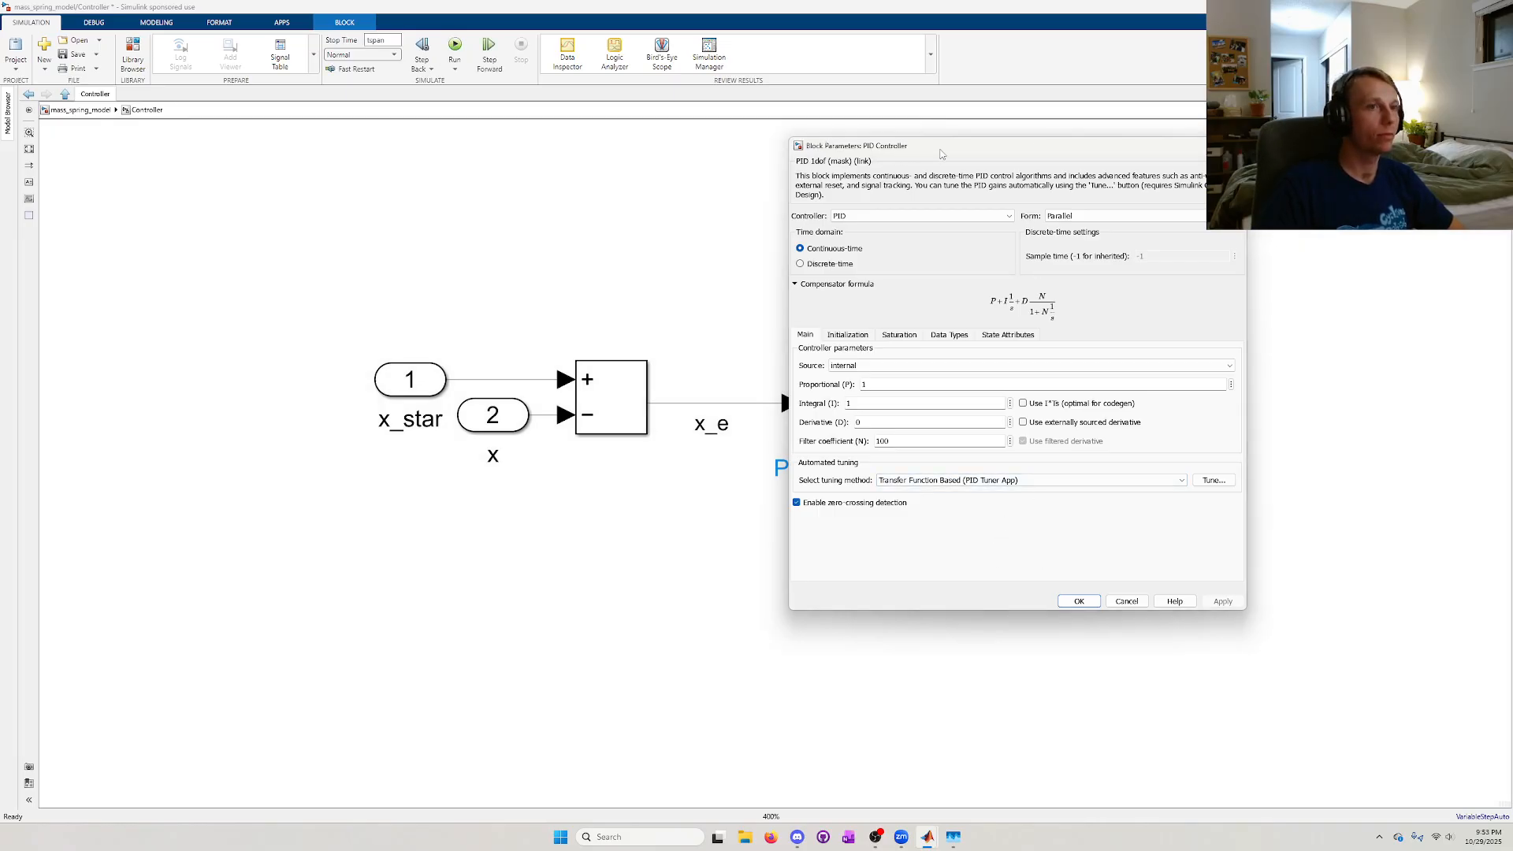
pyautogui.moveTo(873, 162); pyautogui.dragTo(932, 163)
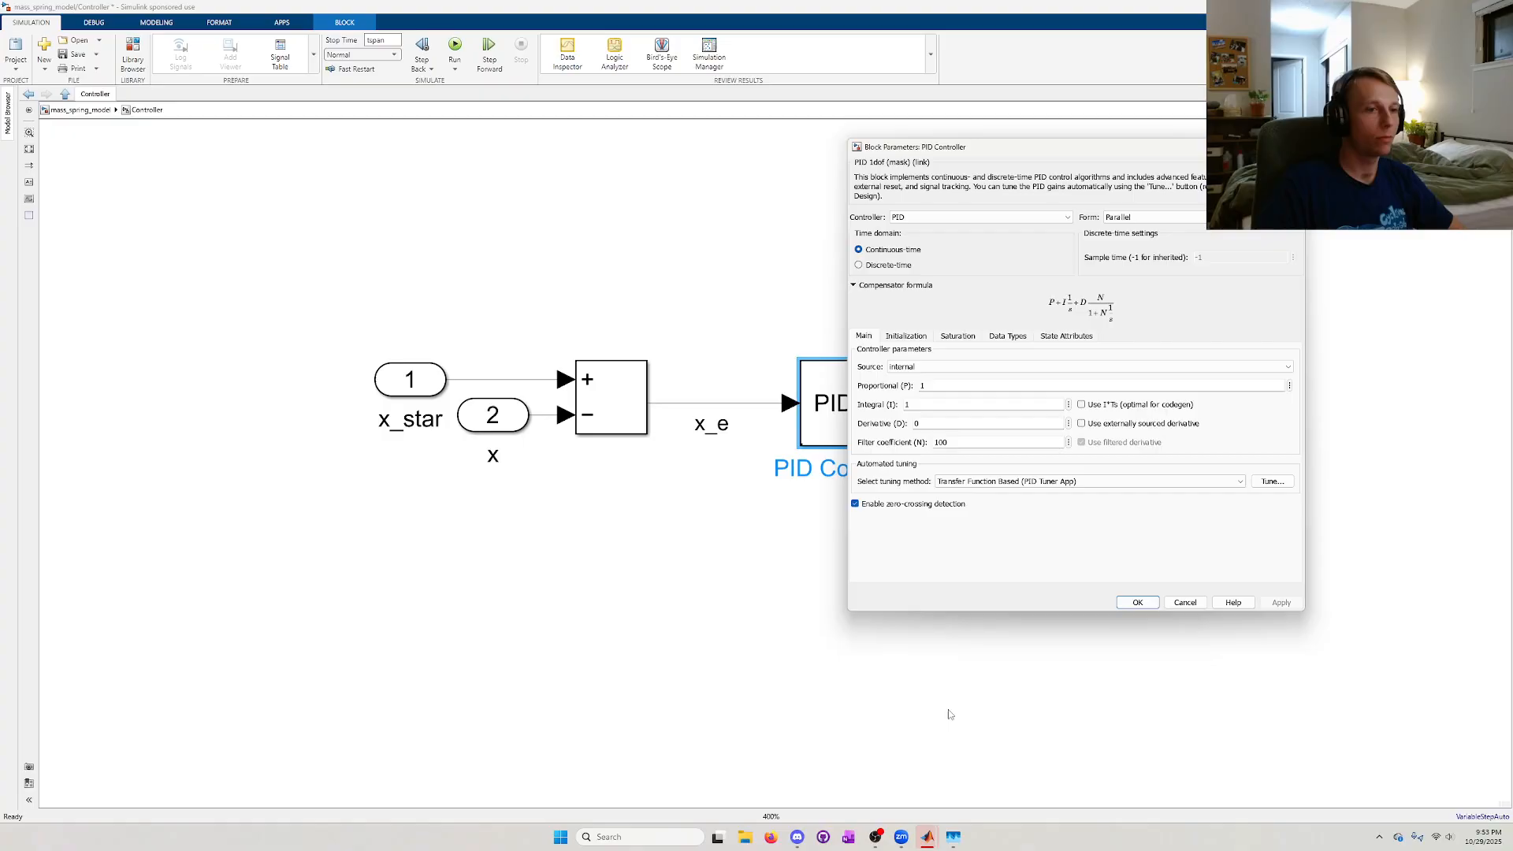
pyautogui.moveTo(930, 838)
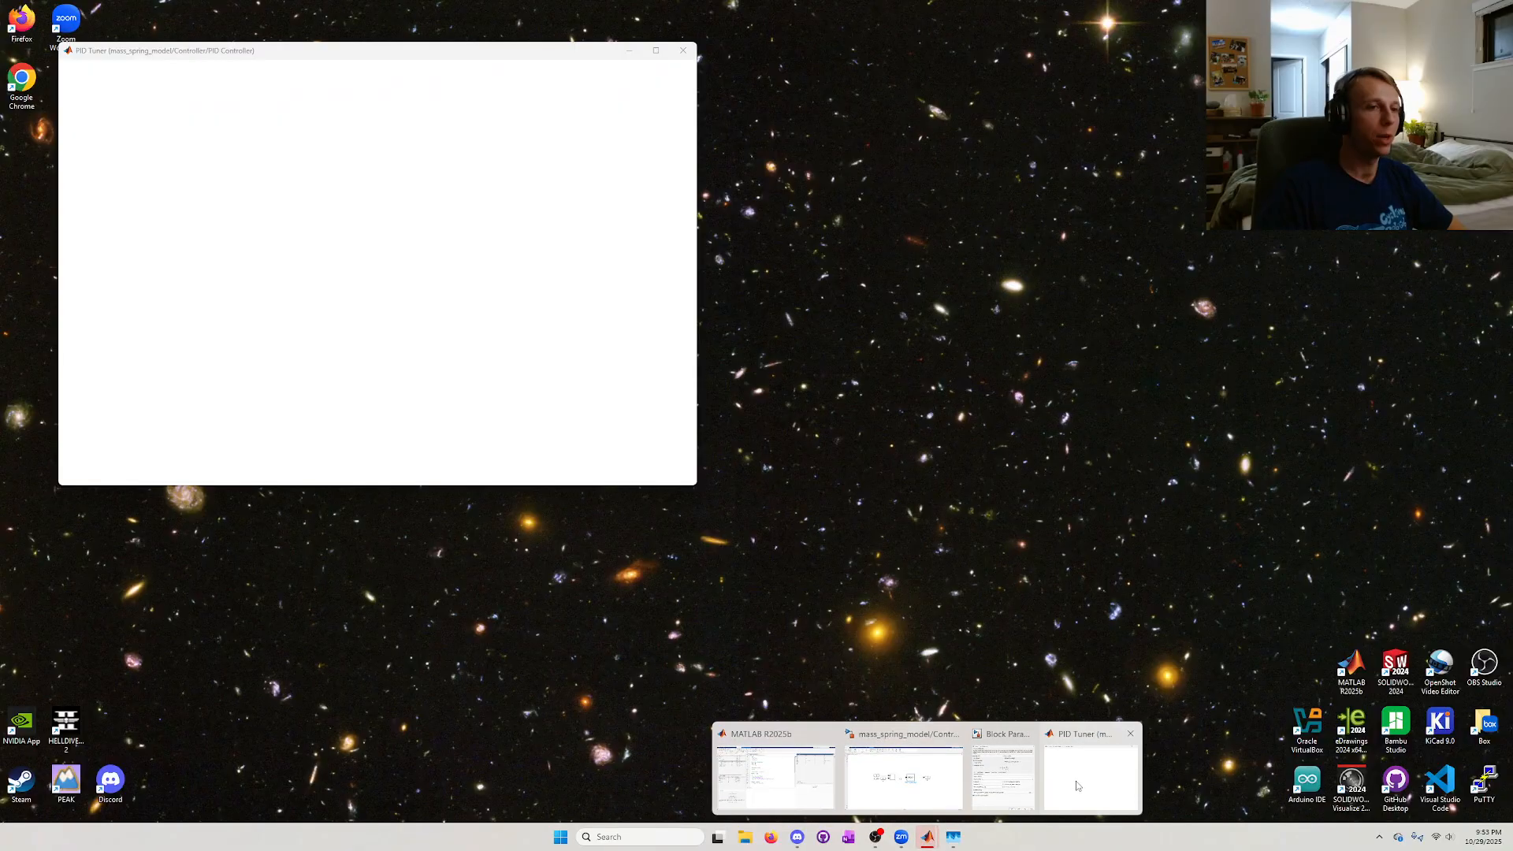
pyautogui.click(1091, 768)
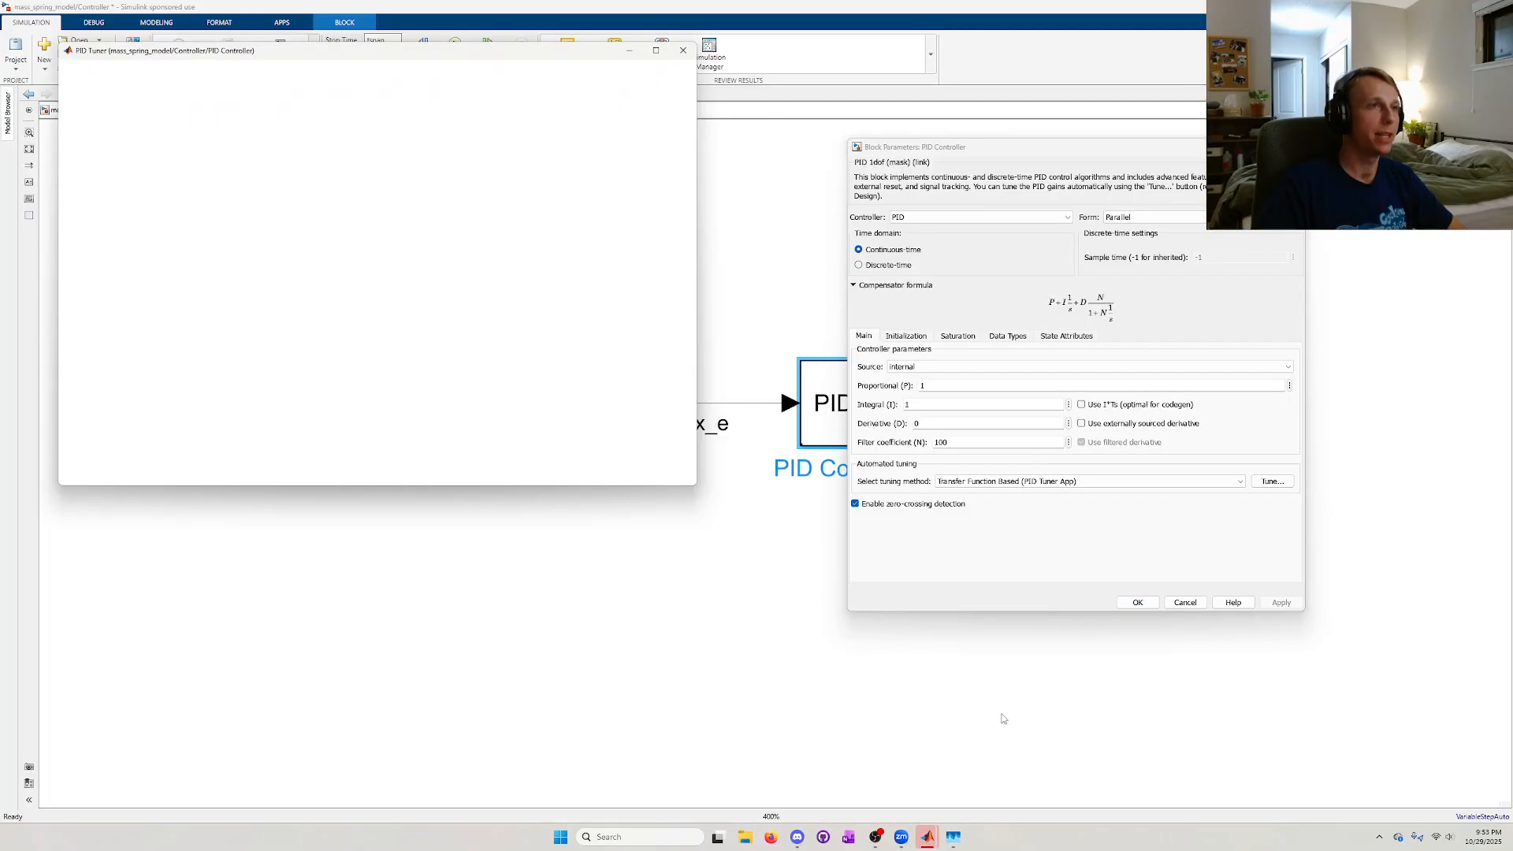
pyautogui.moveTo(454, 58); pyautogui.dragTo(575, 157)
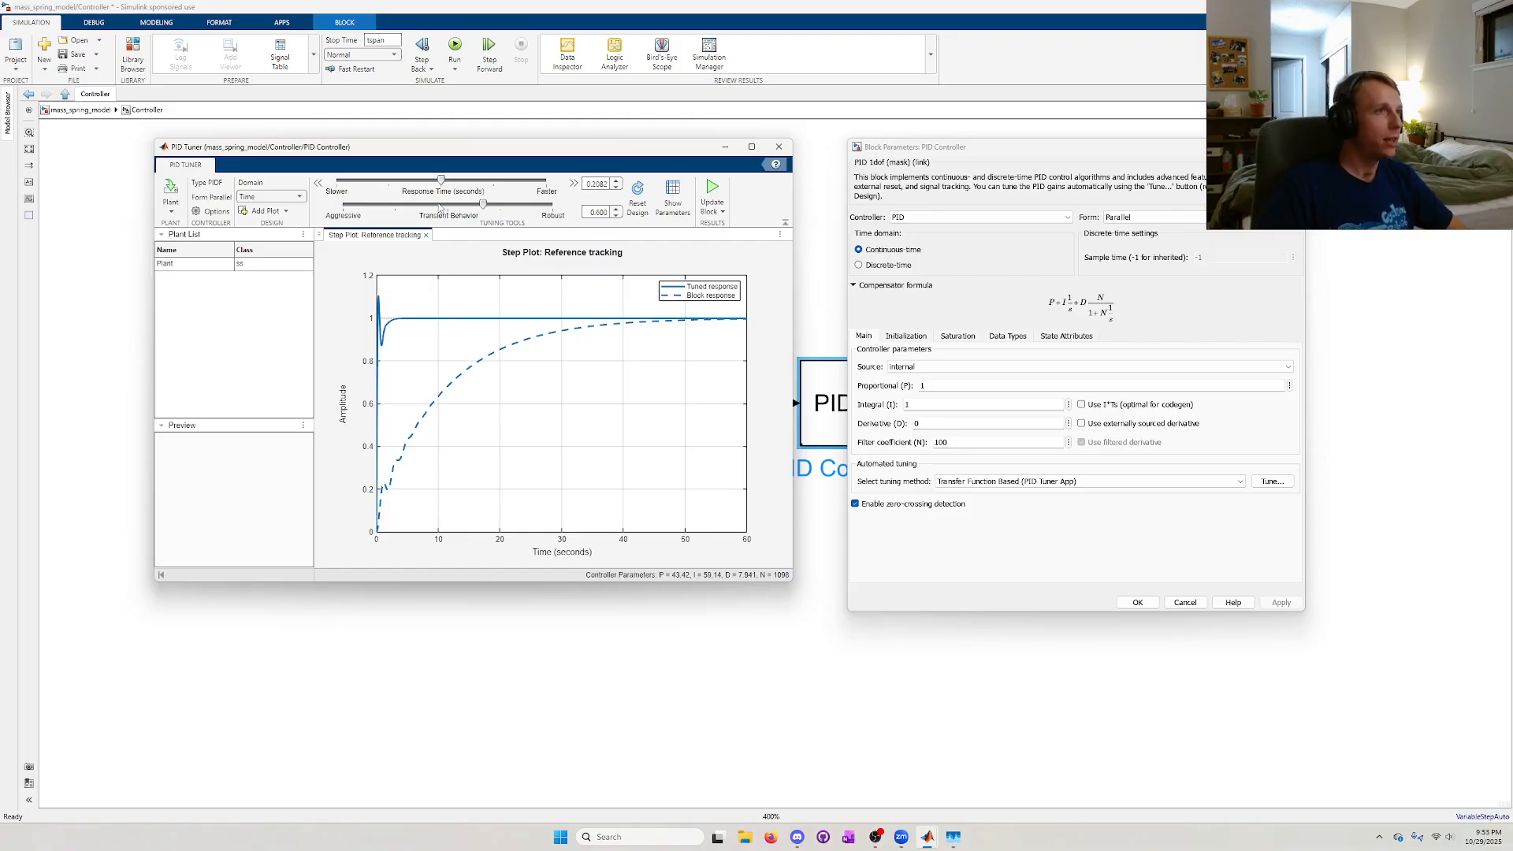
# - Try faster and slower responses in PID Tuner with transient behavior at 0.351, ending at a response time of 0.4551 seconds
pyautogui.moveTo(441, 180); pyautogui.dragTo(425, 208)
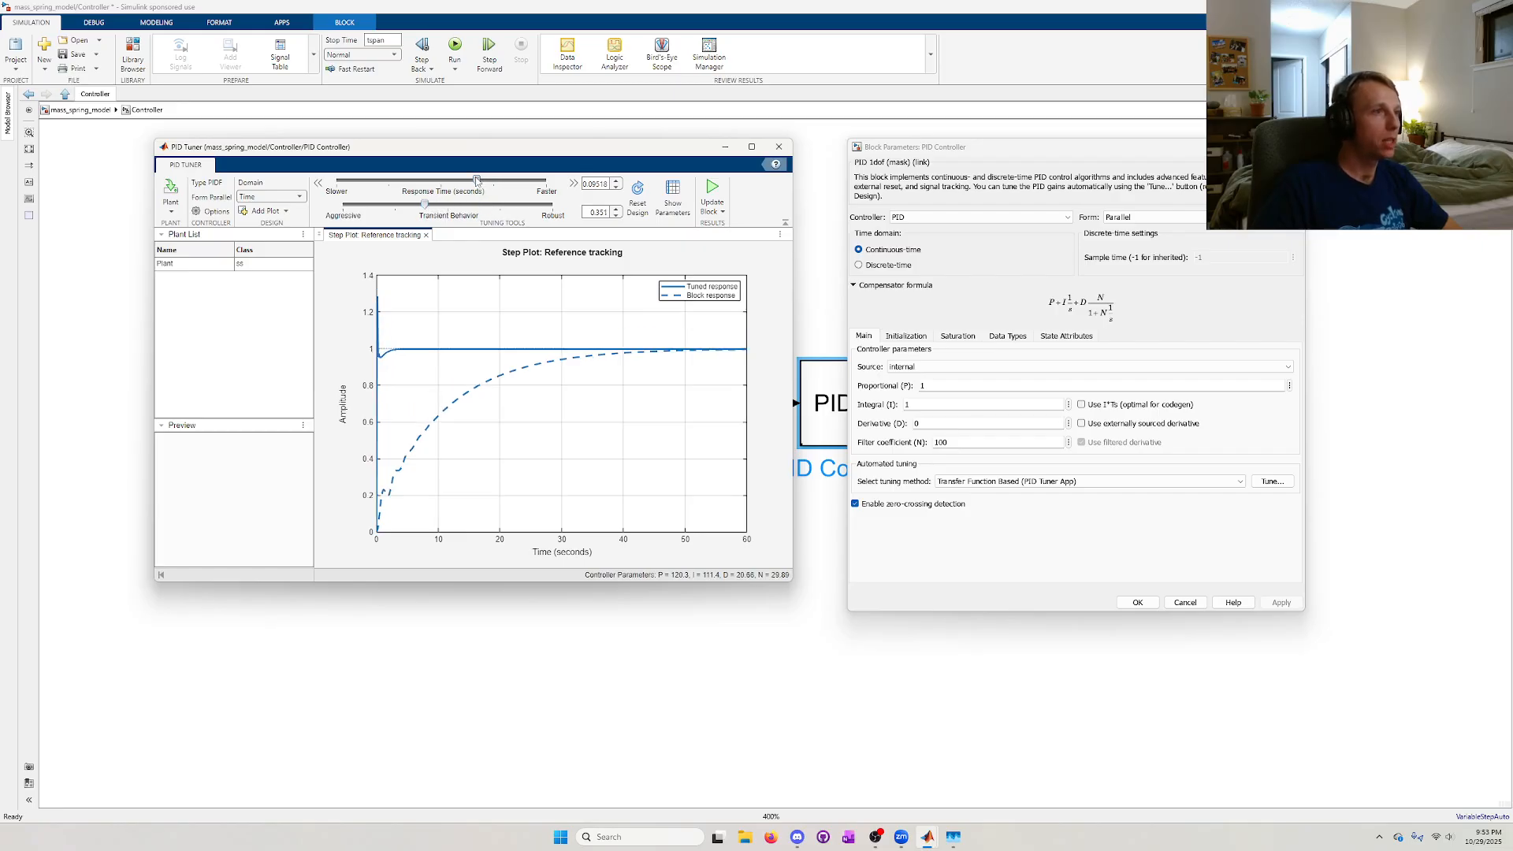
pyautogui.moveTo(476, 180); pyautogui.dragTo(385, 180)
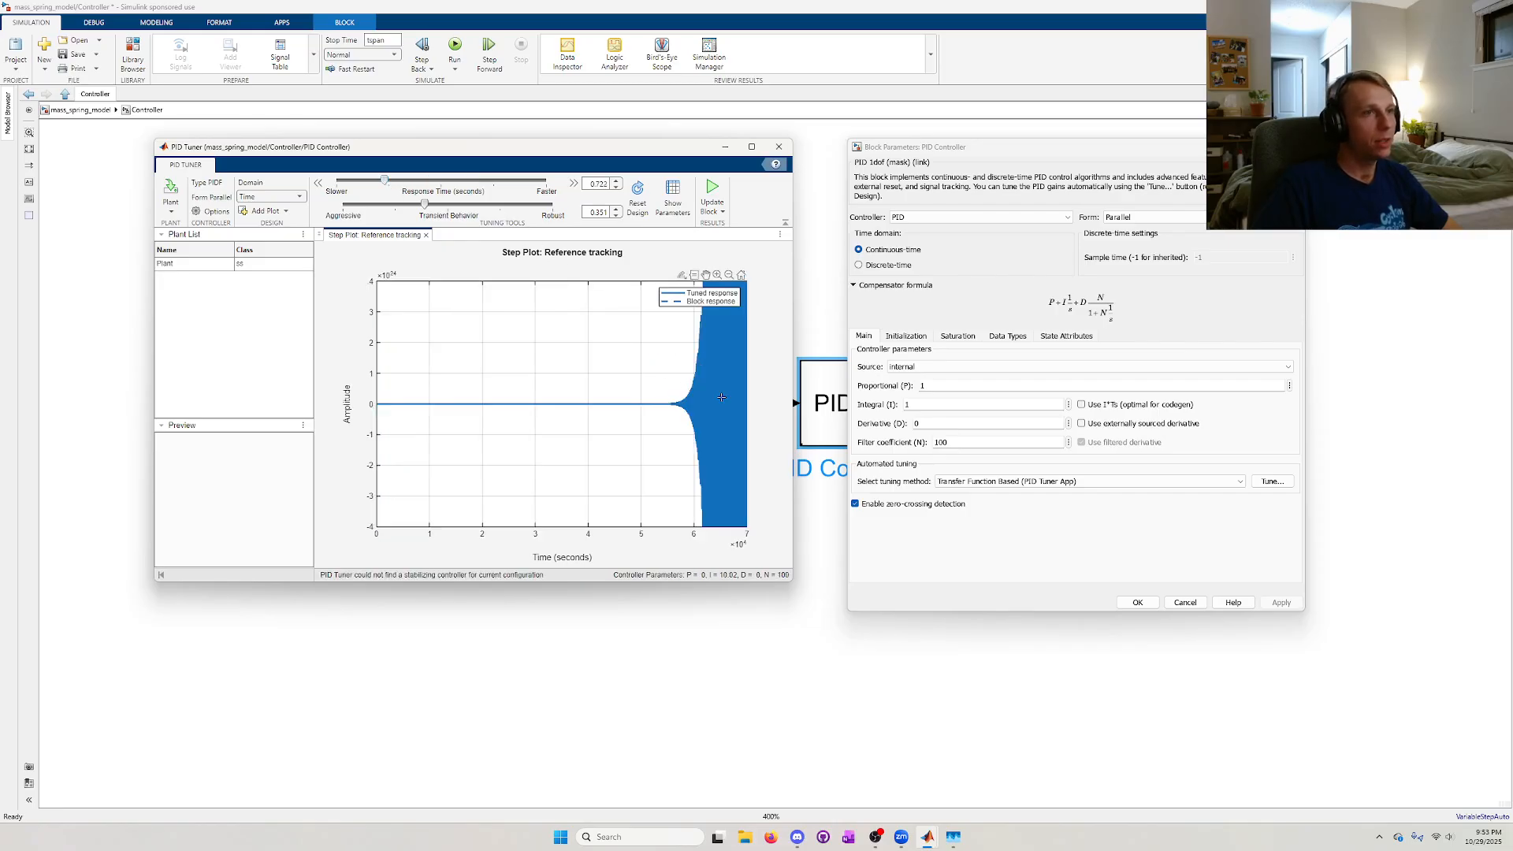
pyautogui.moveTo(382, 184)
pyautogui.mouseDown()
pyautogui.moveTo(413, 182)
pyautogui.moveTo(398, 183)
pyautogui.mouseUp()
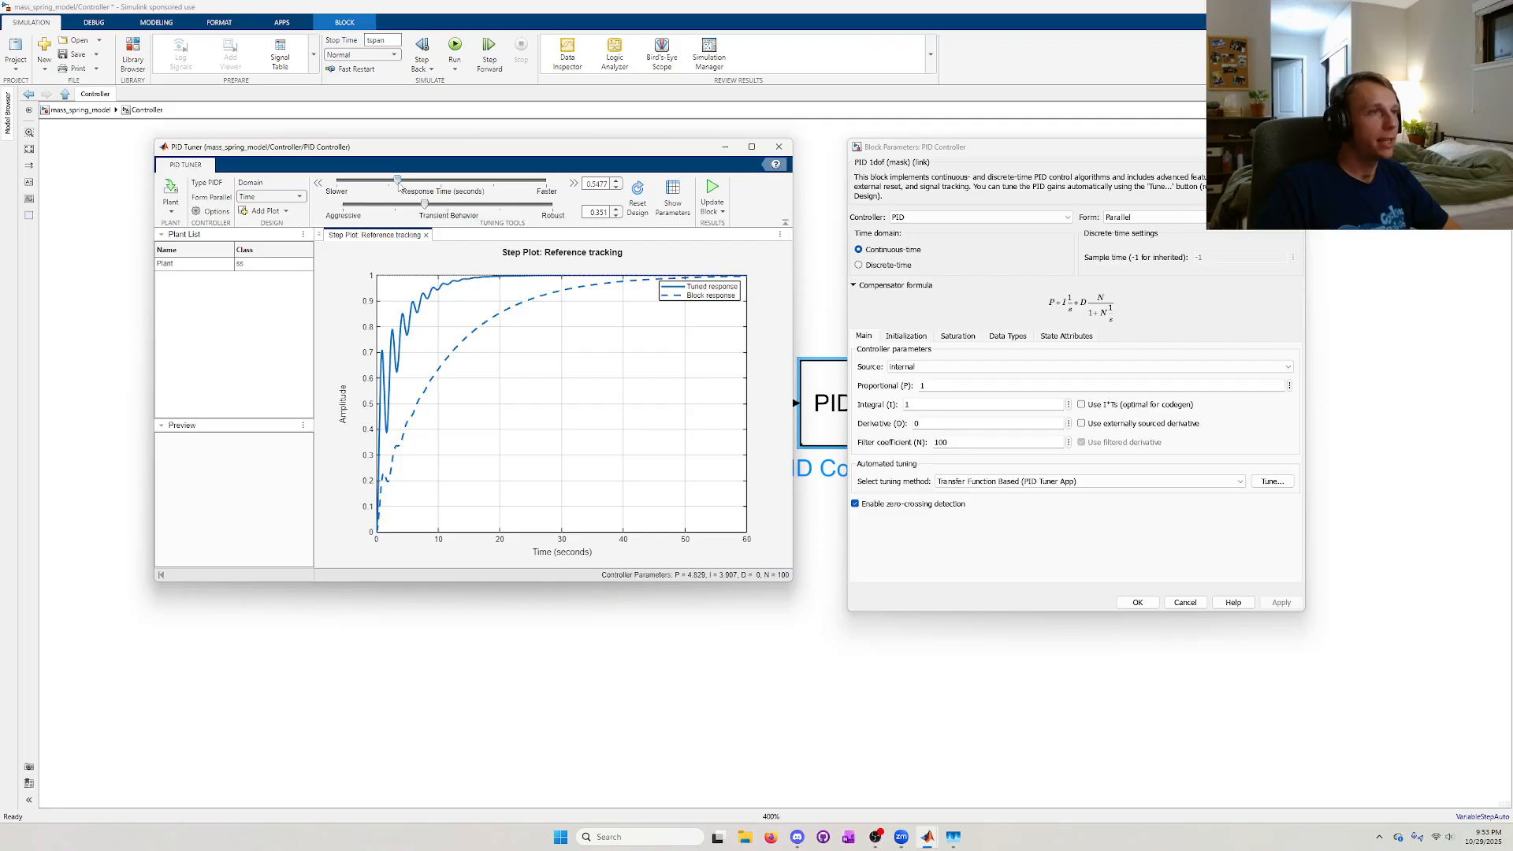
pyautogui.moveTo(399, 183); pyautogui.dragTo(405, 183)
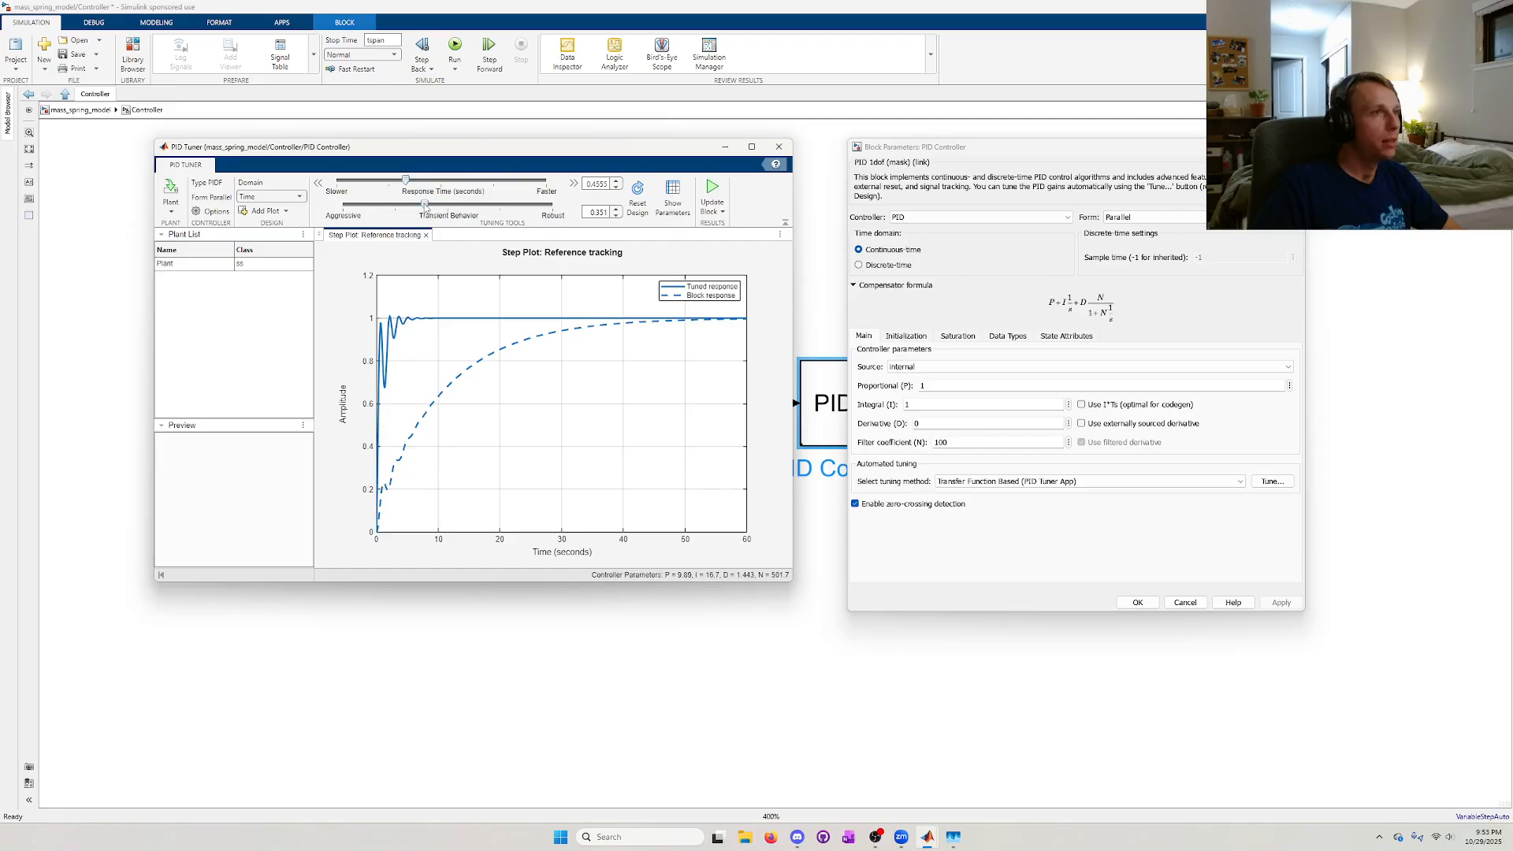
# - Lower the transient behavior to 0, the most aggressive setting, apply the tuned gains to the block and close PID Tuner
pyautogui.moveTo(423, 203); pyautogui.dragTo(362, 206)
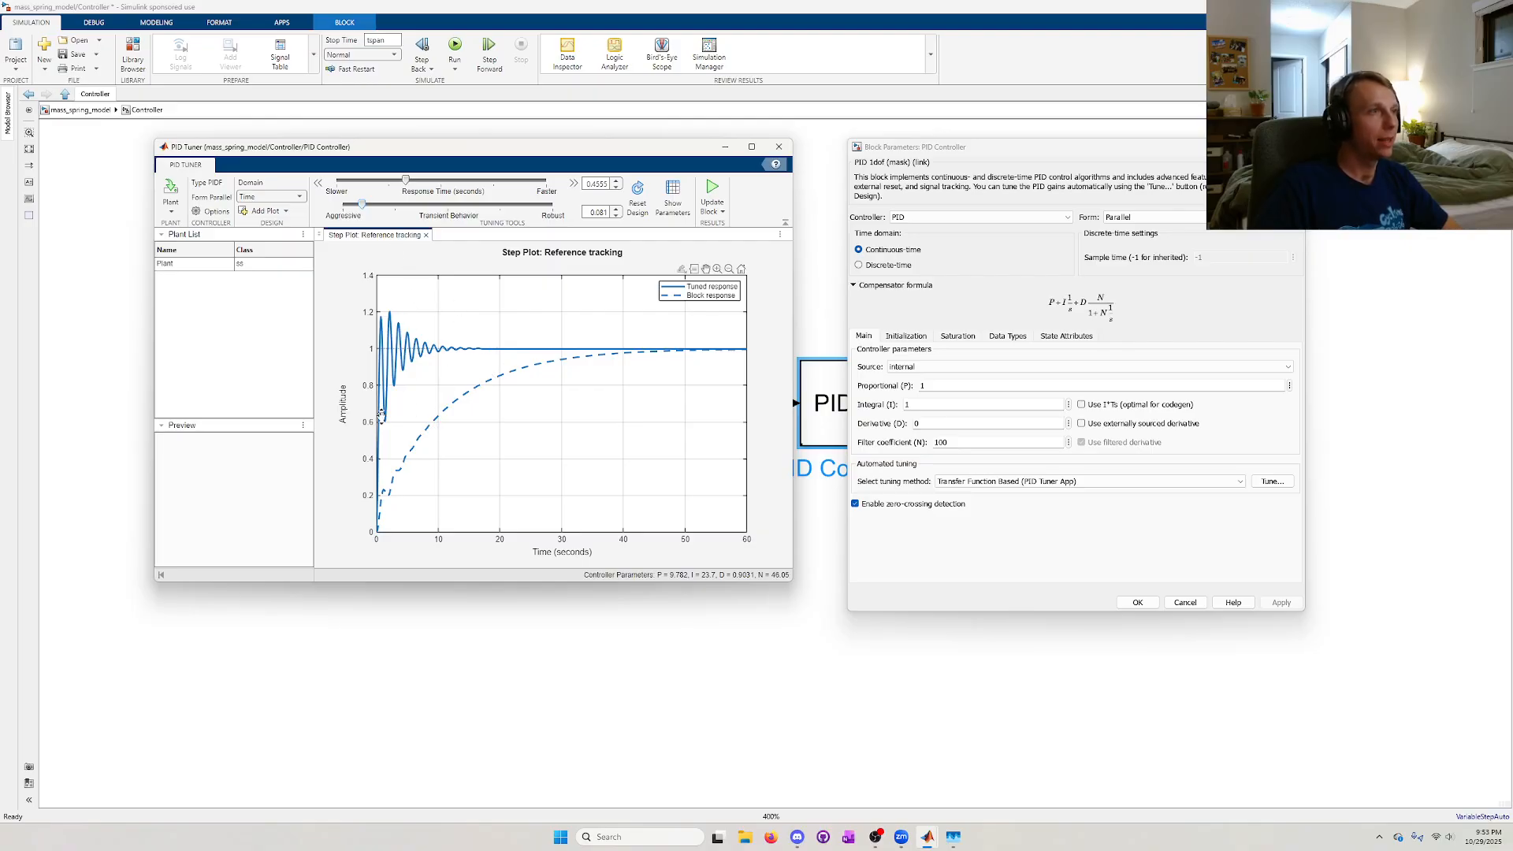
pyautogui.moveTo(361, 206); pyautogui.dragTo(321, 209)
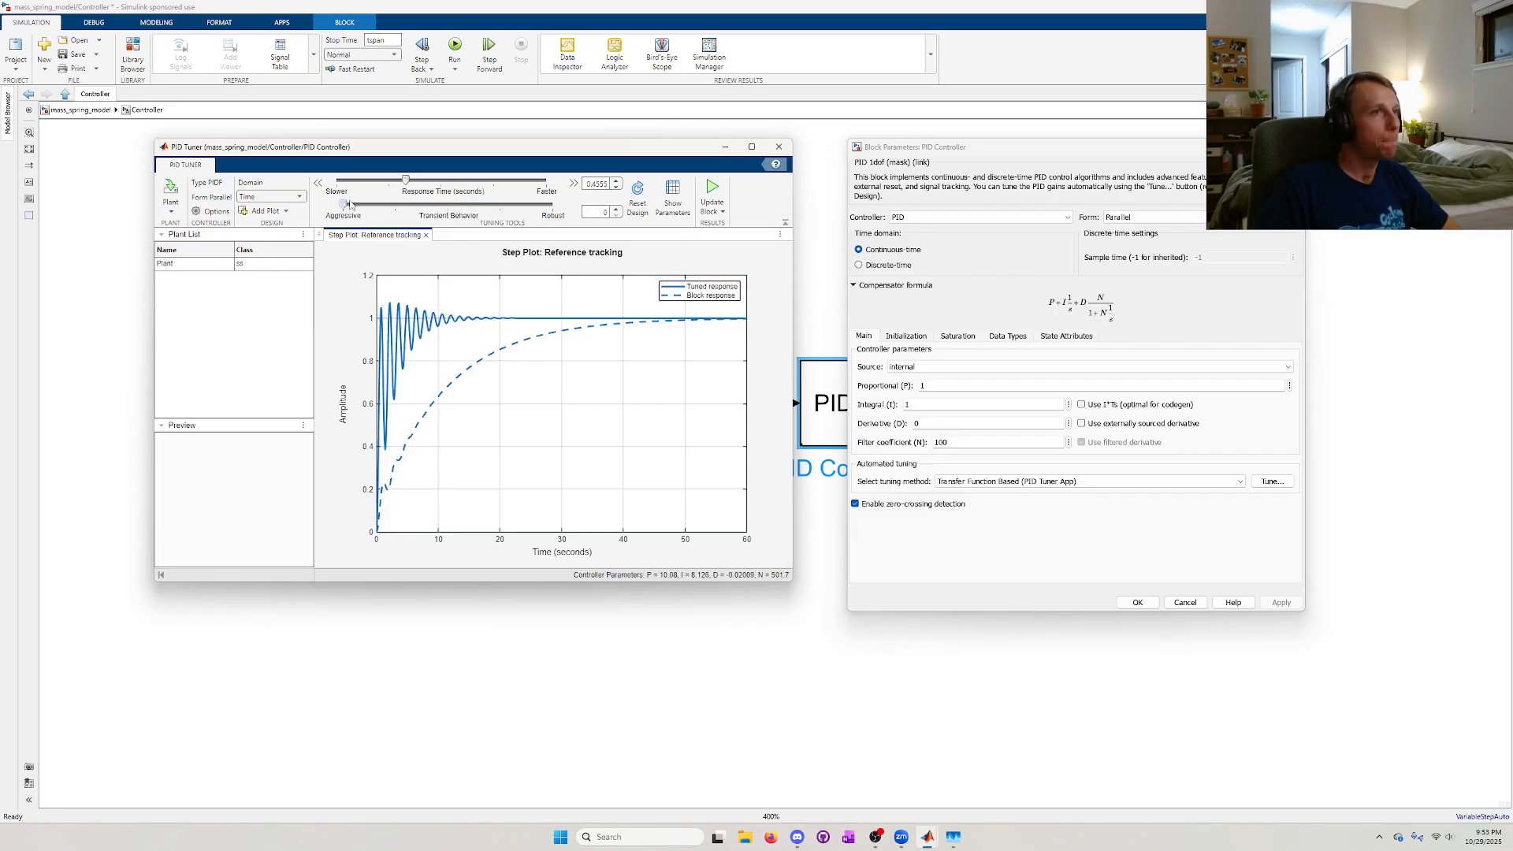
pyautogui.click(711, 187)
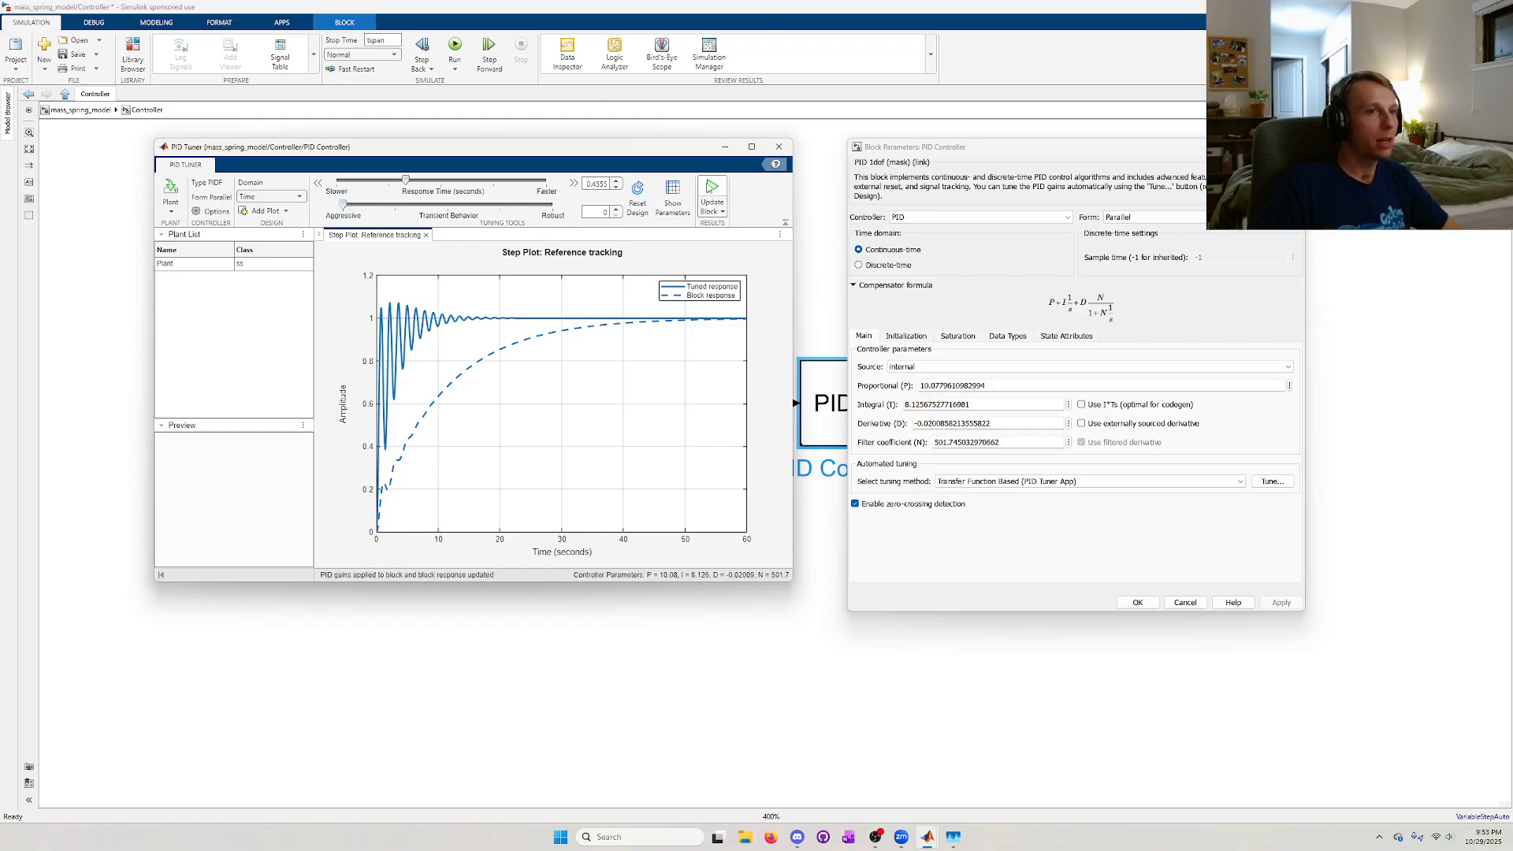
pyautogui.click(777, 146)
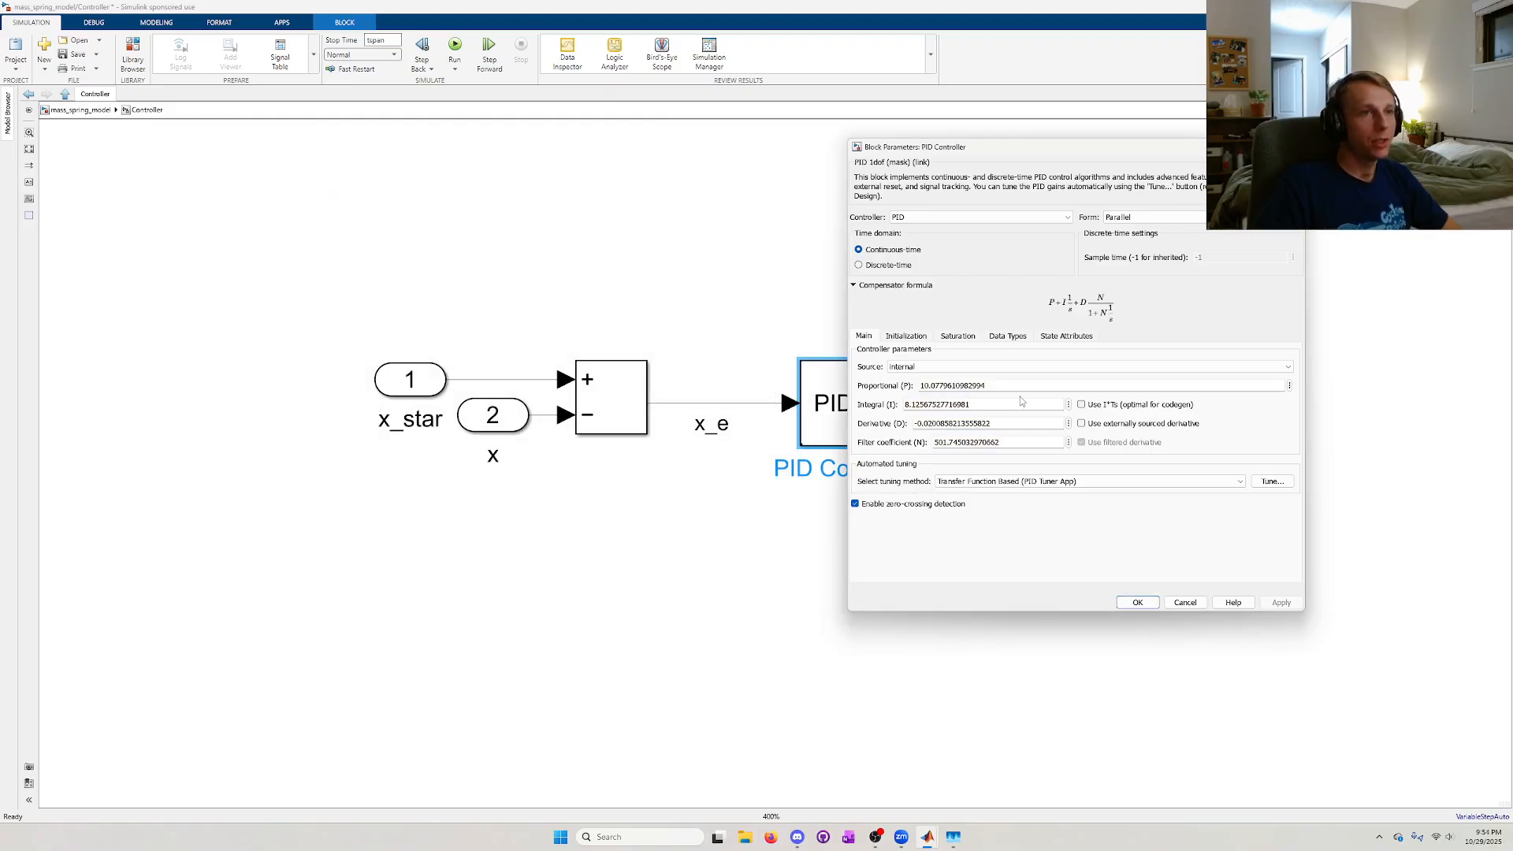
# - Review the tuned proportional, integral, derivative and filter coefficient values in the PID Controller parameters, then accept the dialog
pyautogui.doubleClick(1010, 387)
pyautogui.doubleClick(1003, 405)
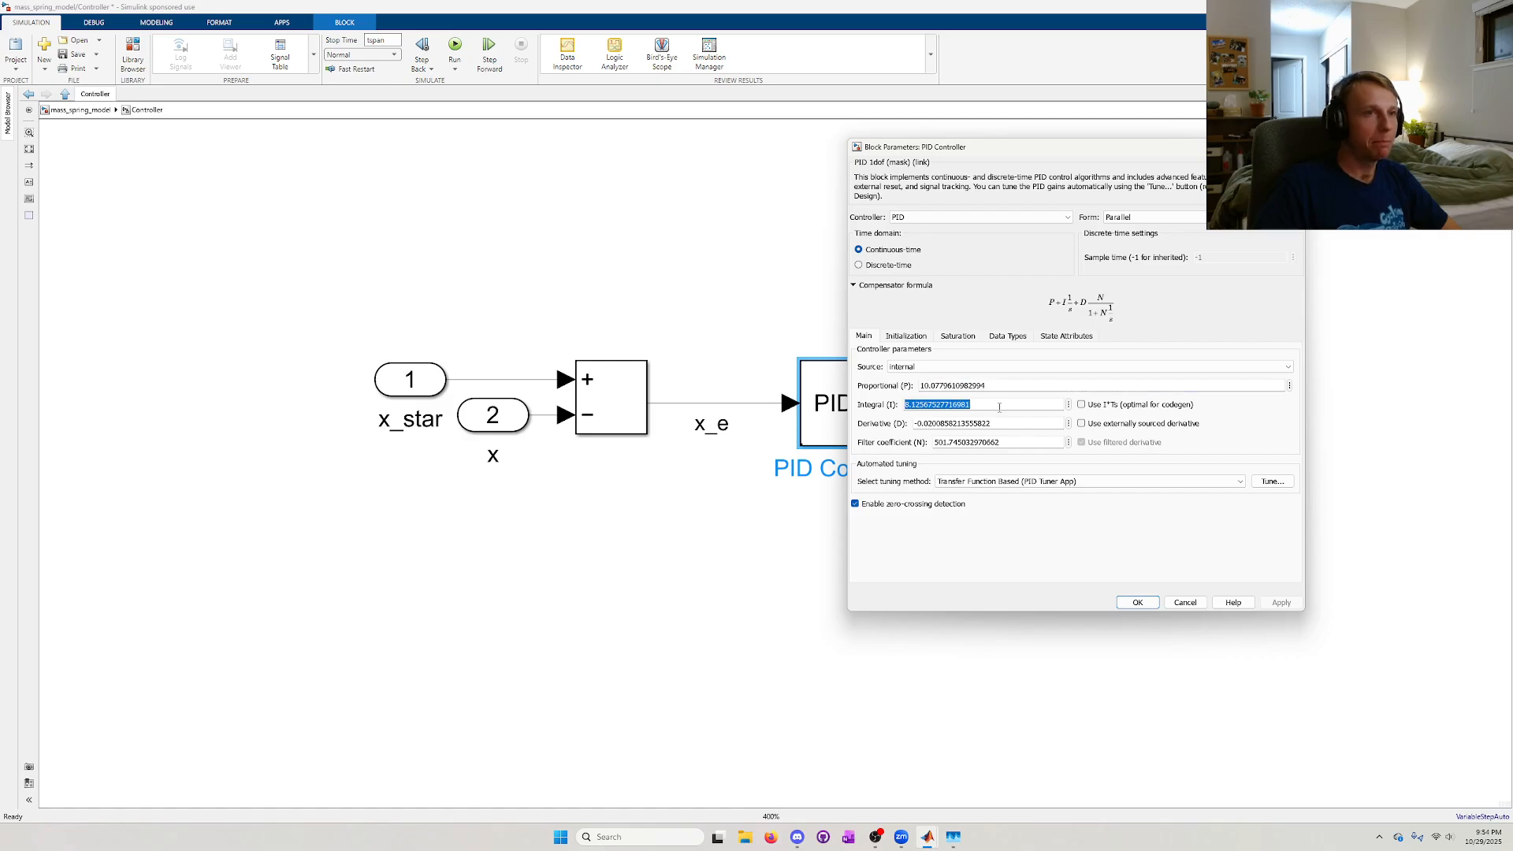
pyautogui.doubleClick(1003, 424)
pyautogui.doubleClick(1008, 441)
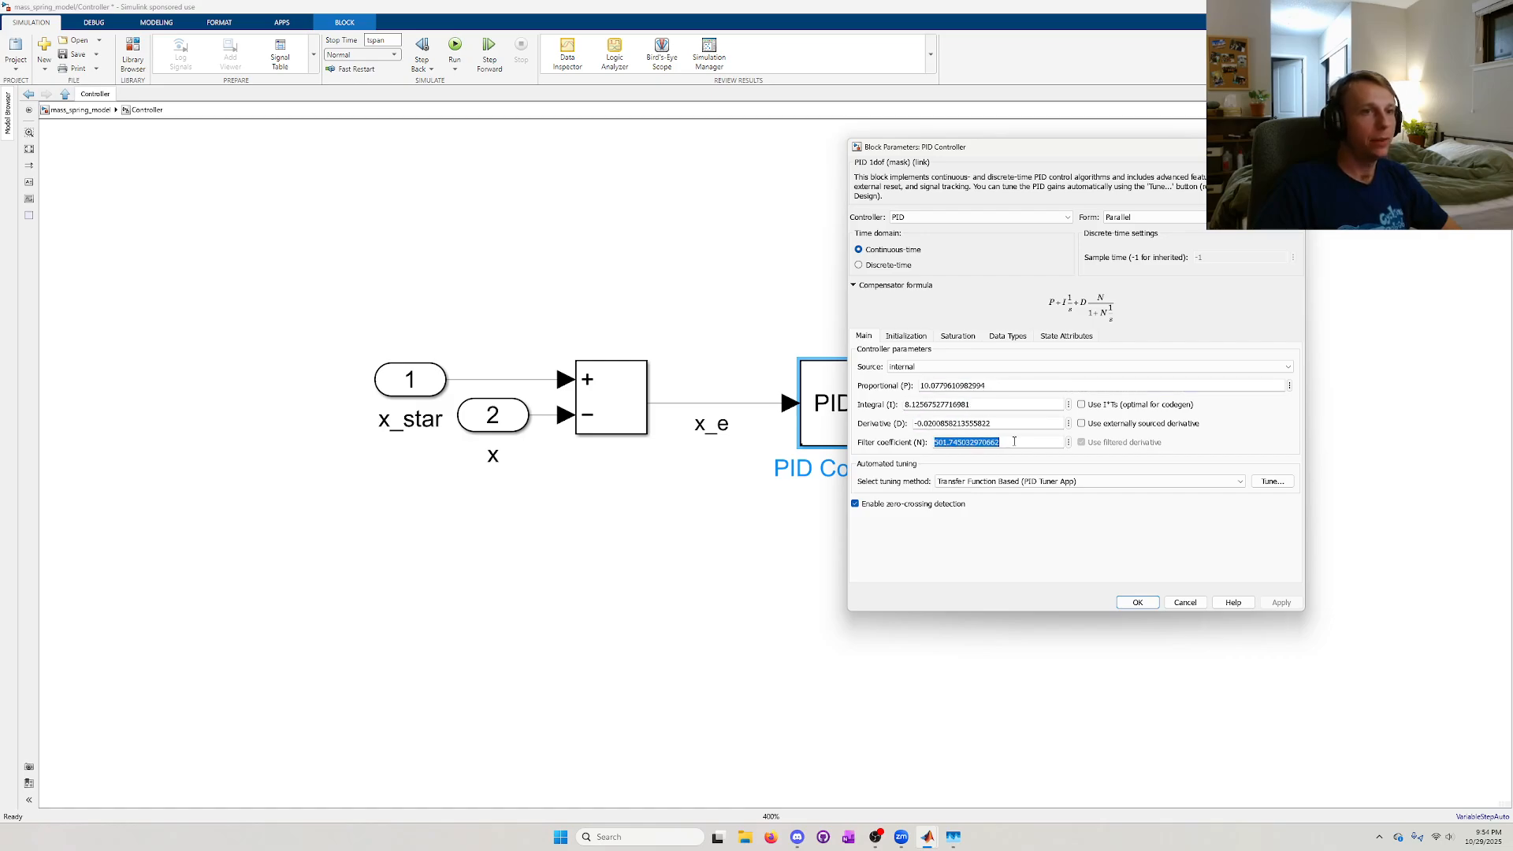
pyautogui.click(1239, 427)
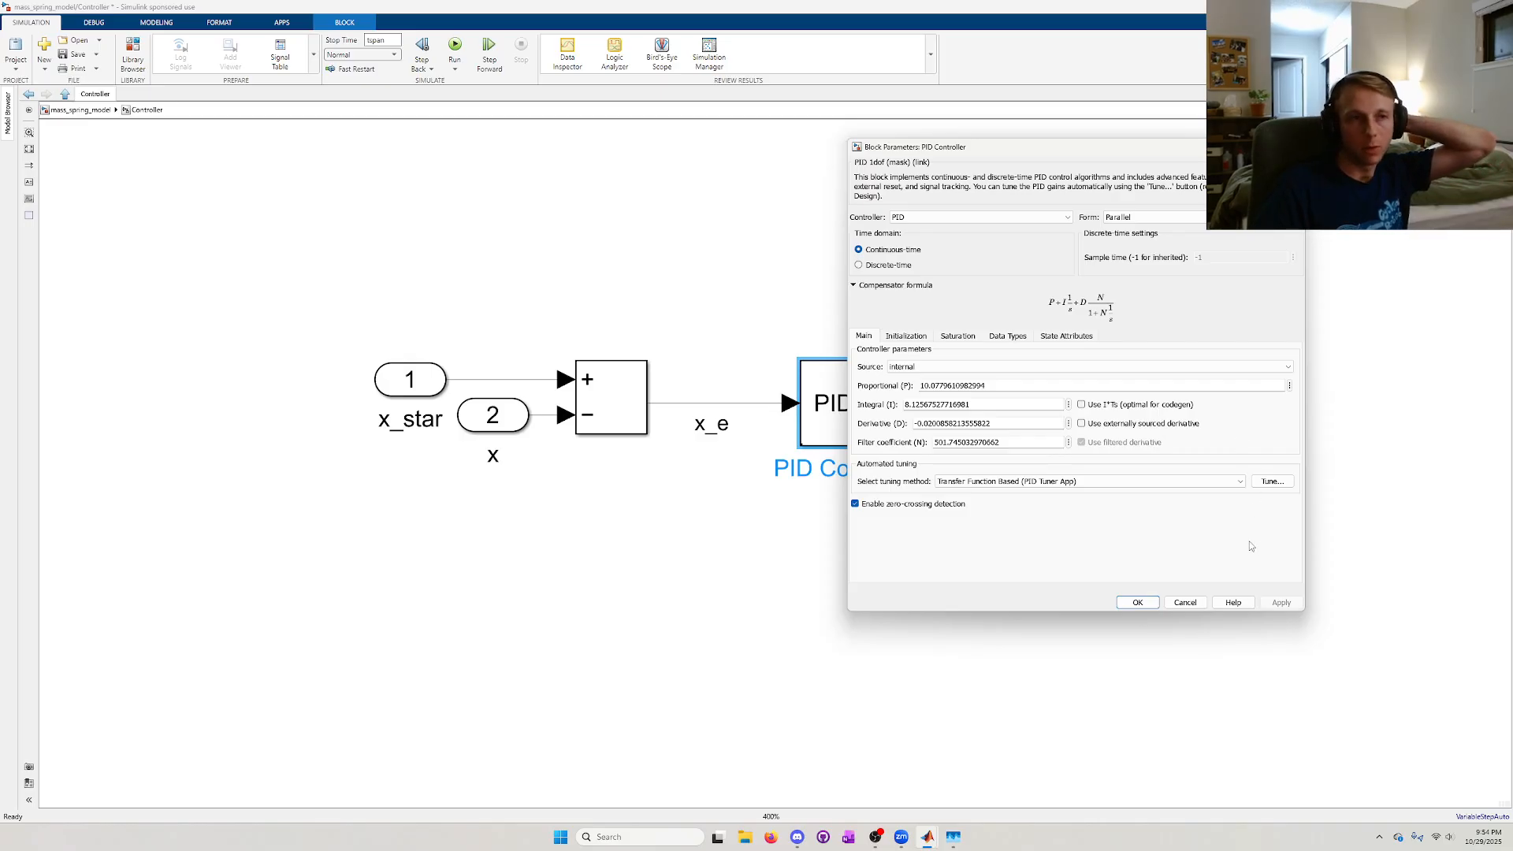
pyautogui.doubleClick(990, 387)
pyautogui.doubleClick(988, 405)
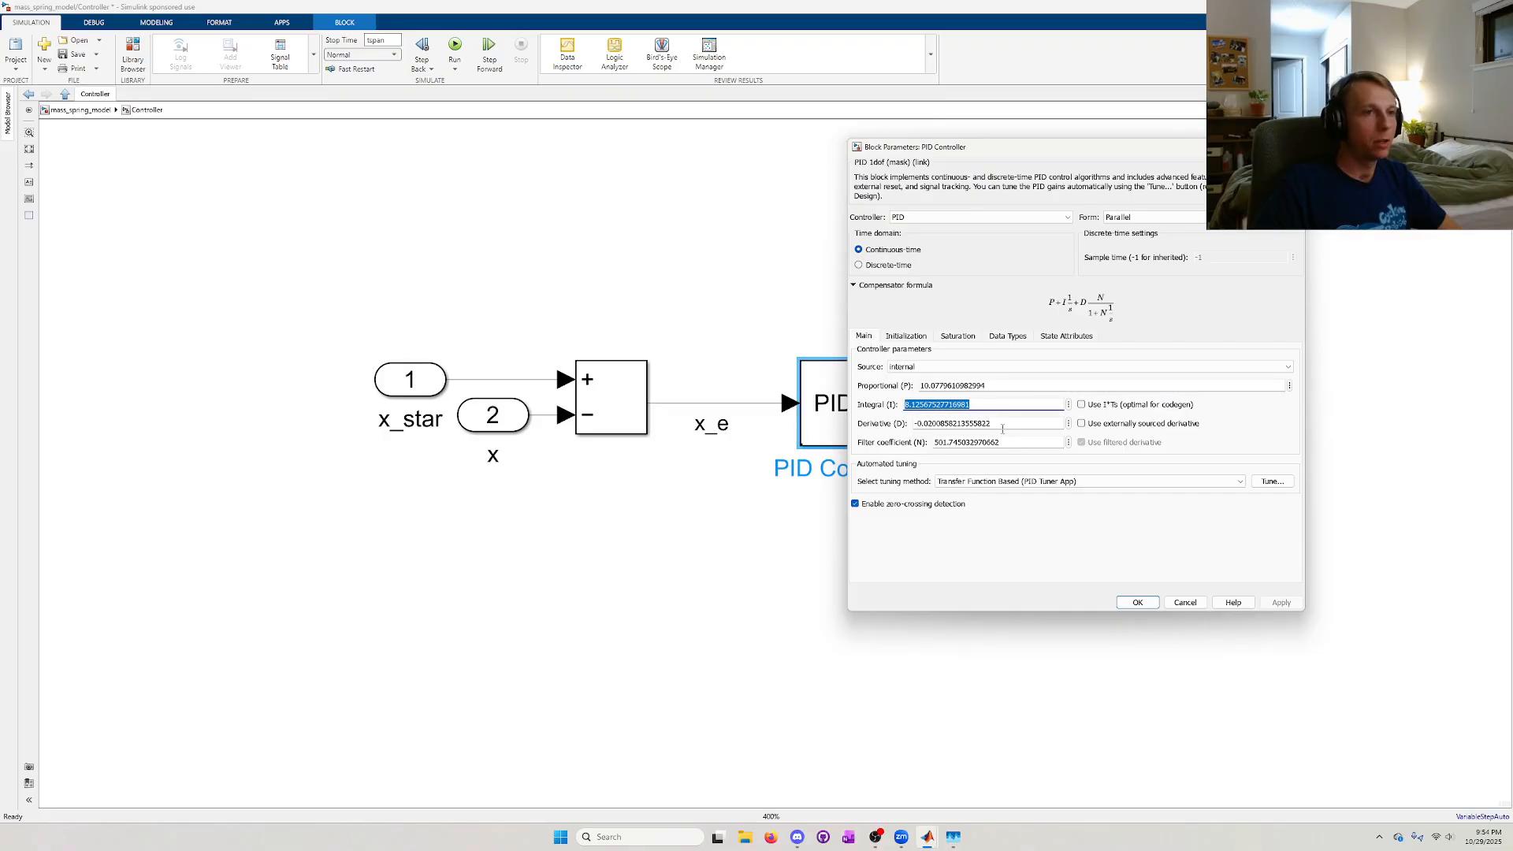
pyautogui.doubleClick(1002, 427)
pyautogui.click(1251, 431)
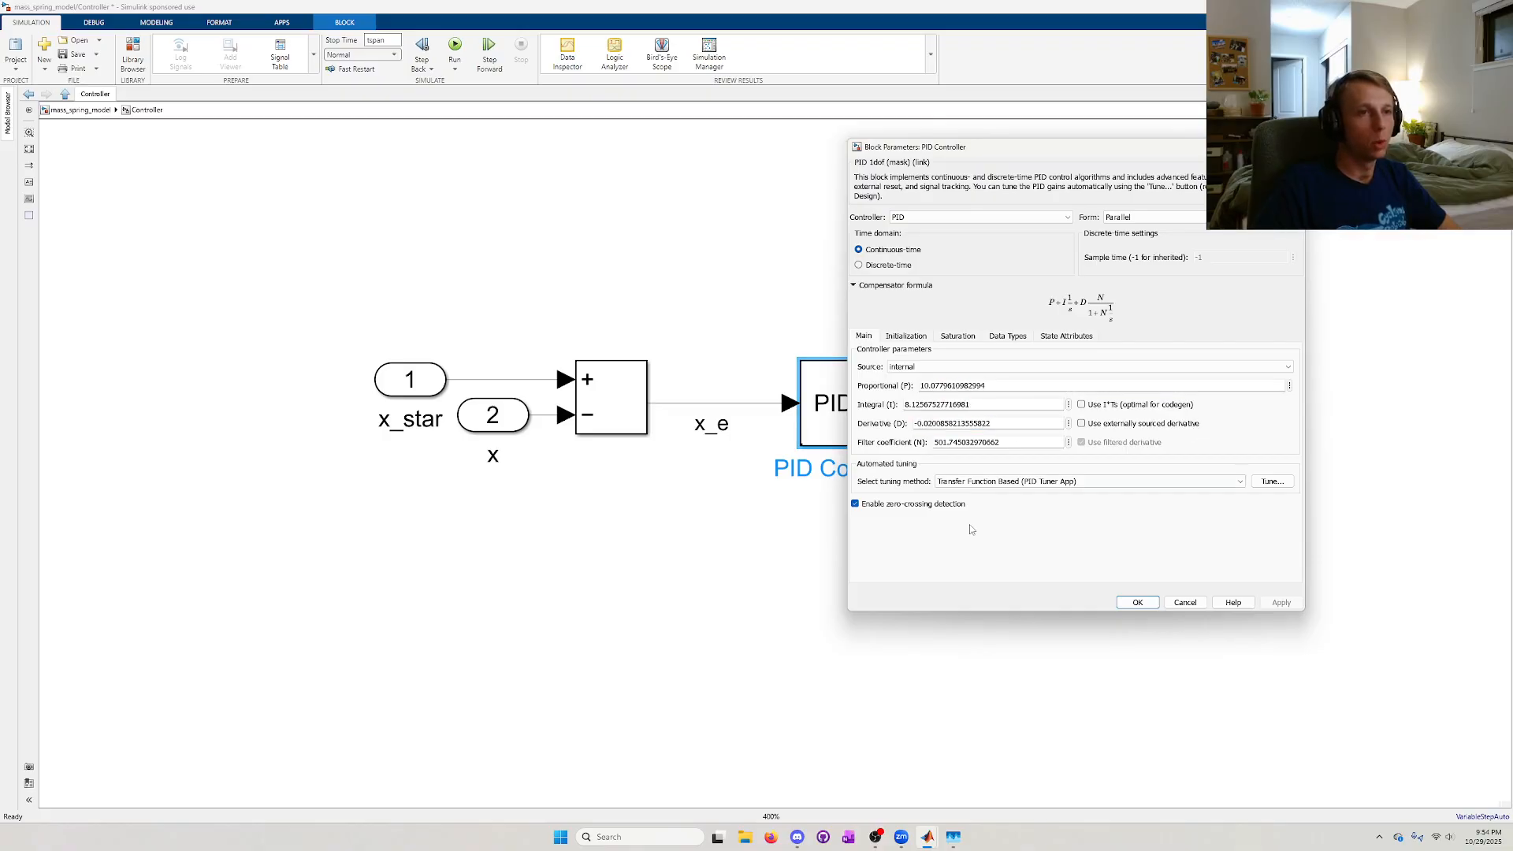
pyautogui.click(1137, 602)
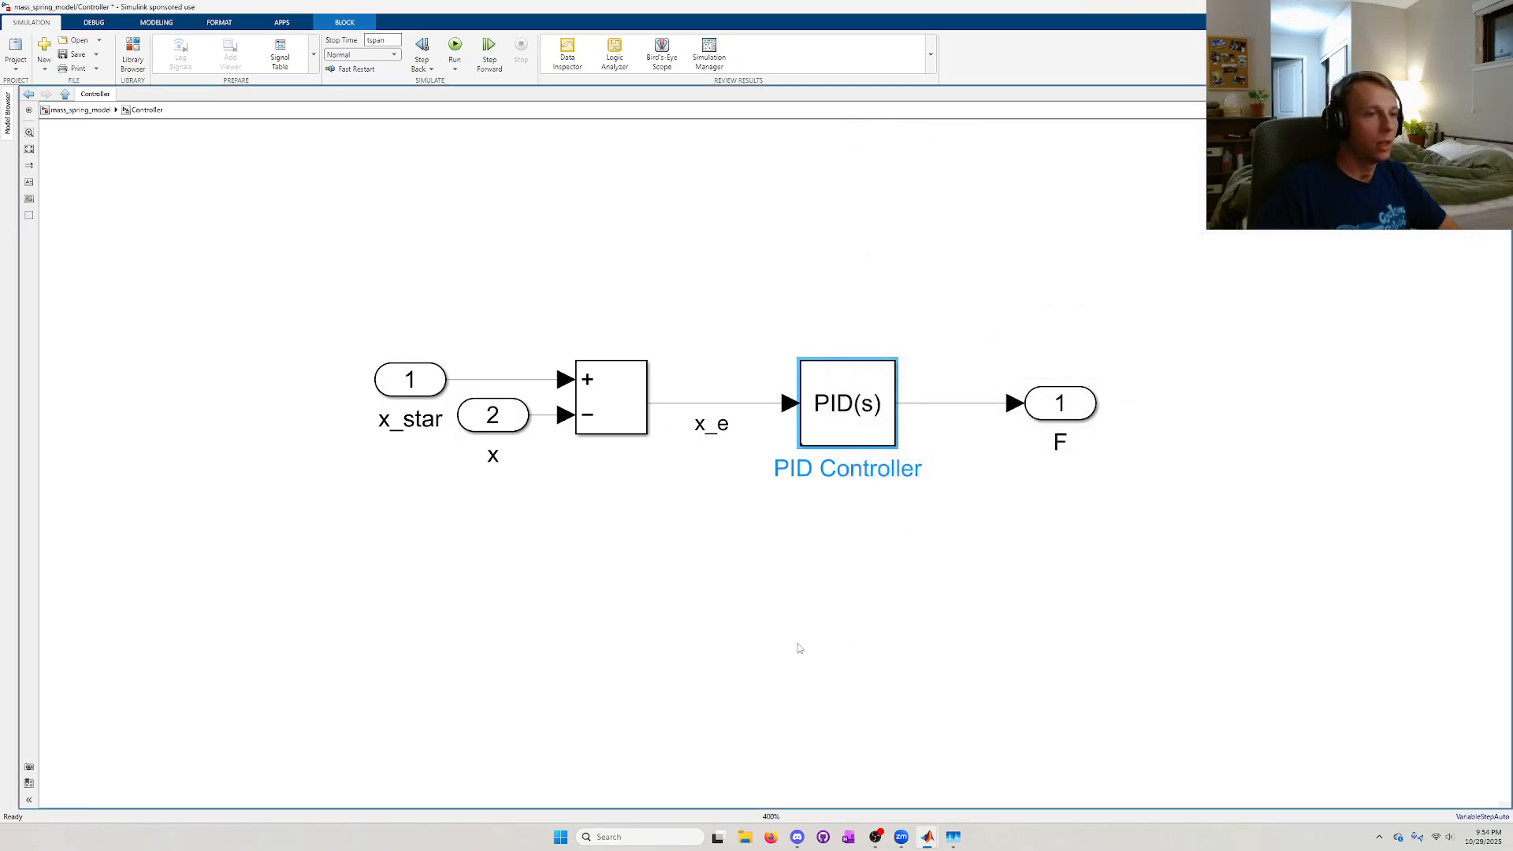
# - Switch to MATLAB, run init.m with the tuned gains, view the Position vs Time plot and close the figures
pyautogui.moveTo(927, 840)
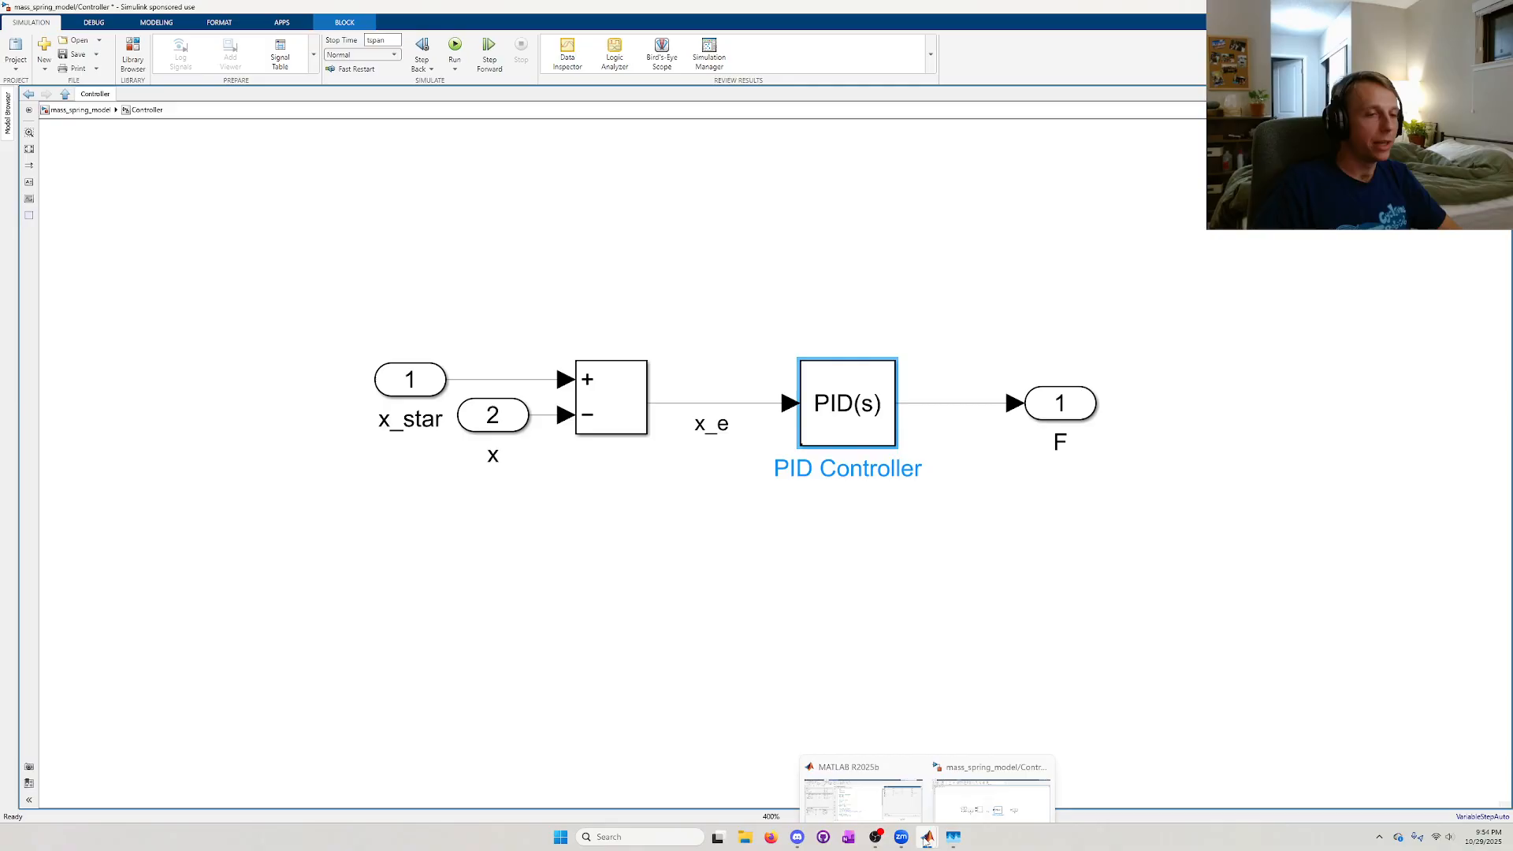
pyautogui.click(854, 776)
pyautogui.click(516, 313)
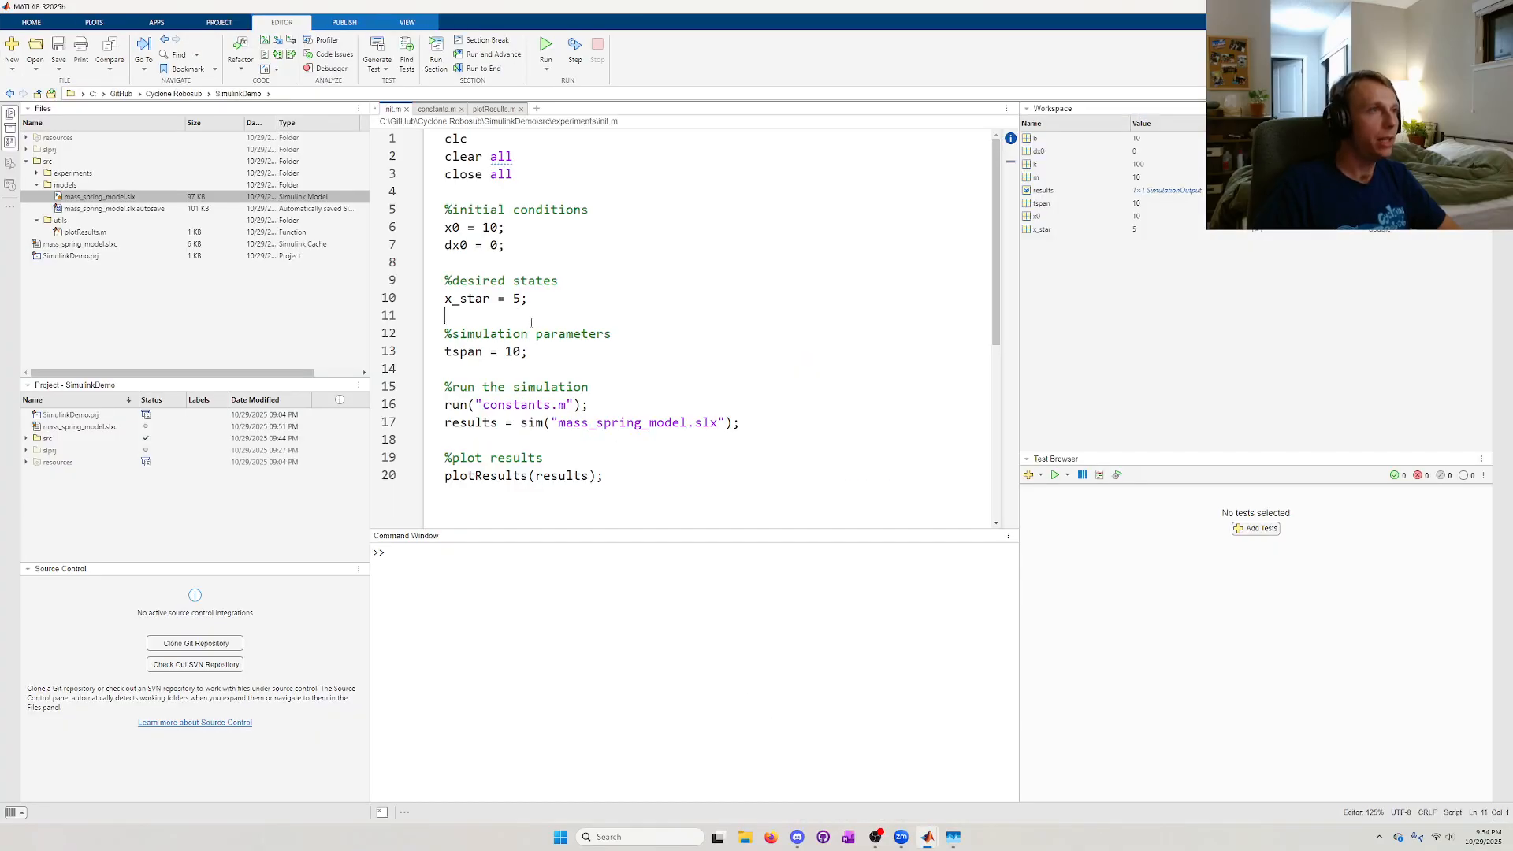
pyautogui.click(546, 49)
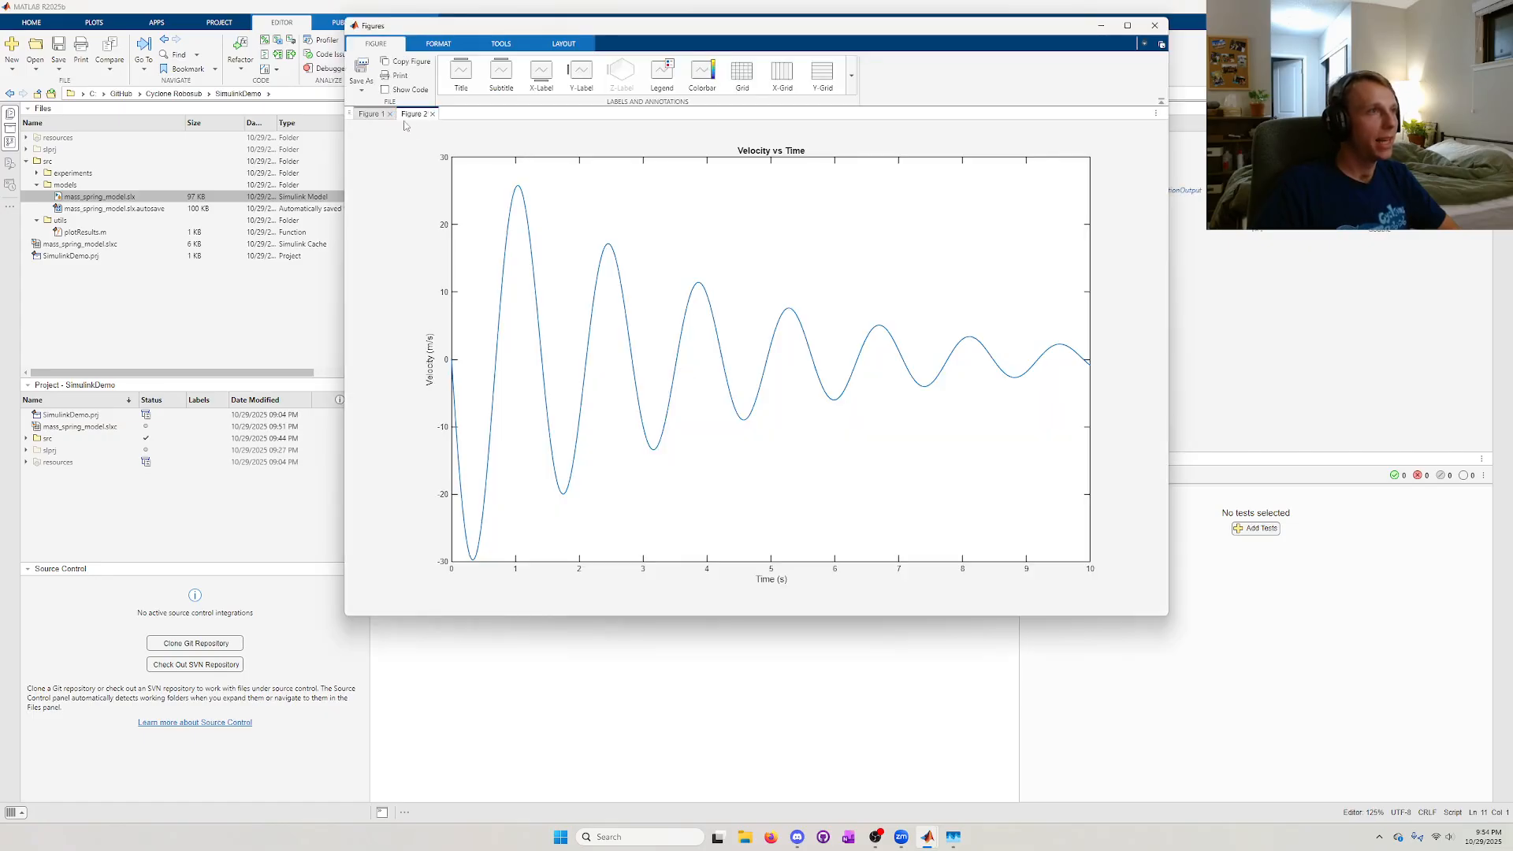
pyautogui.click(371, 115)
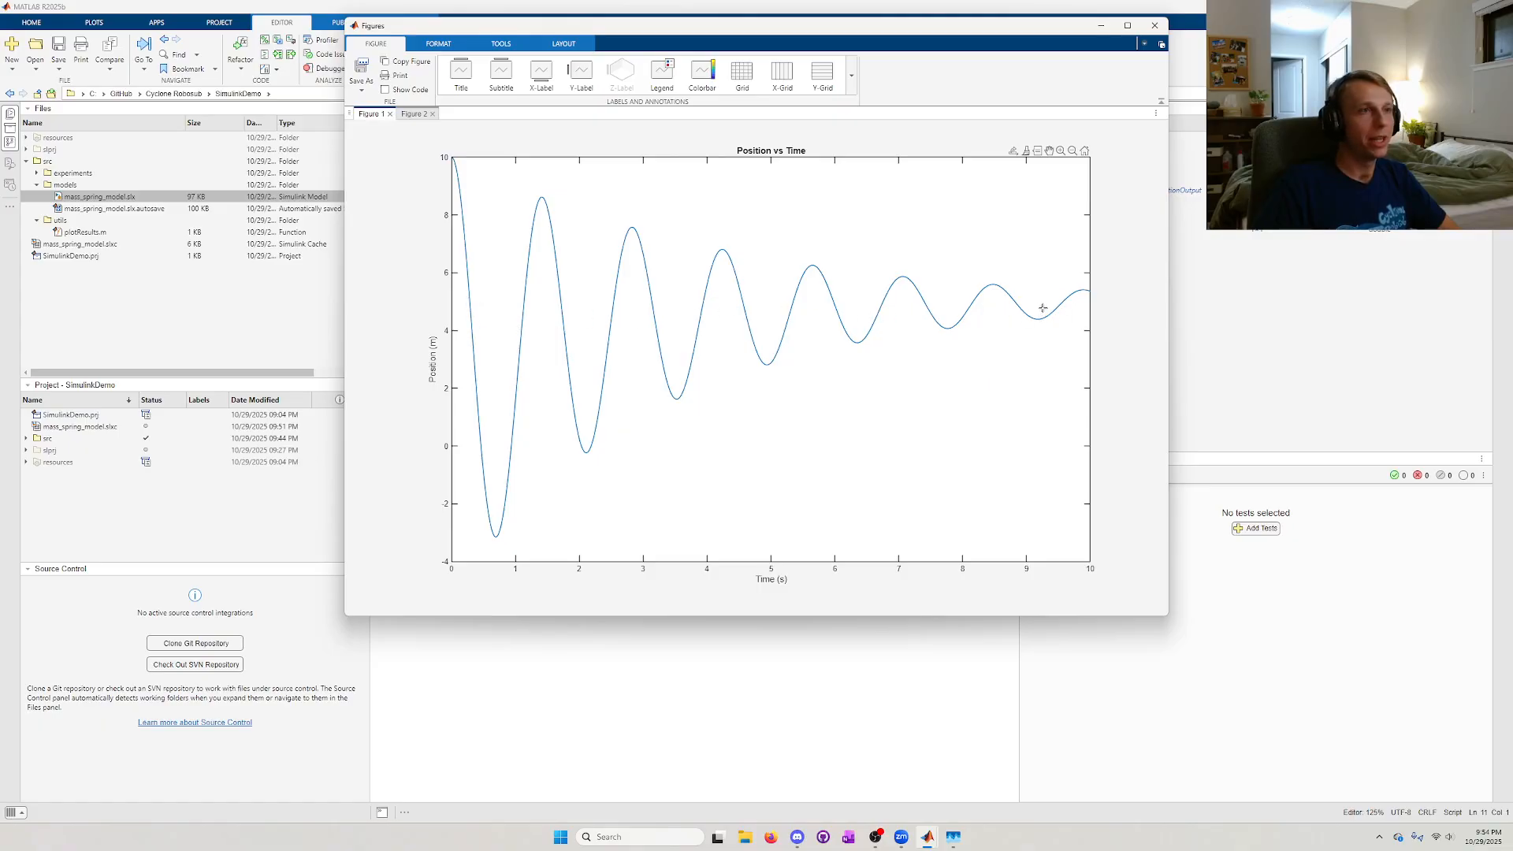
pyautogui.click(1154, 25)
# - Return to mass_spring_model, reopen the PID Controller block's parameters, launch Transfer Function Based tuning and bring up the PID Tuner window
pyautogui.moveTo(940, 834)
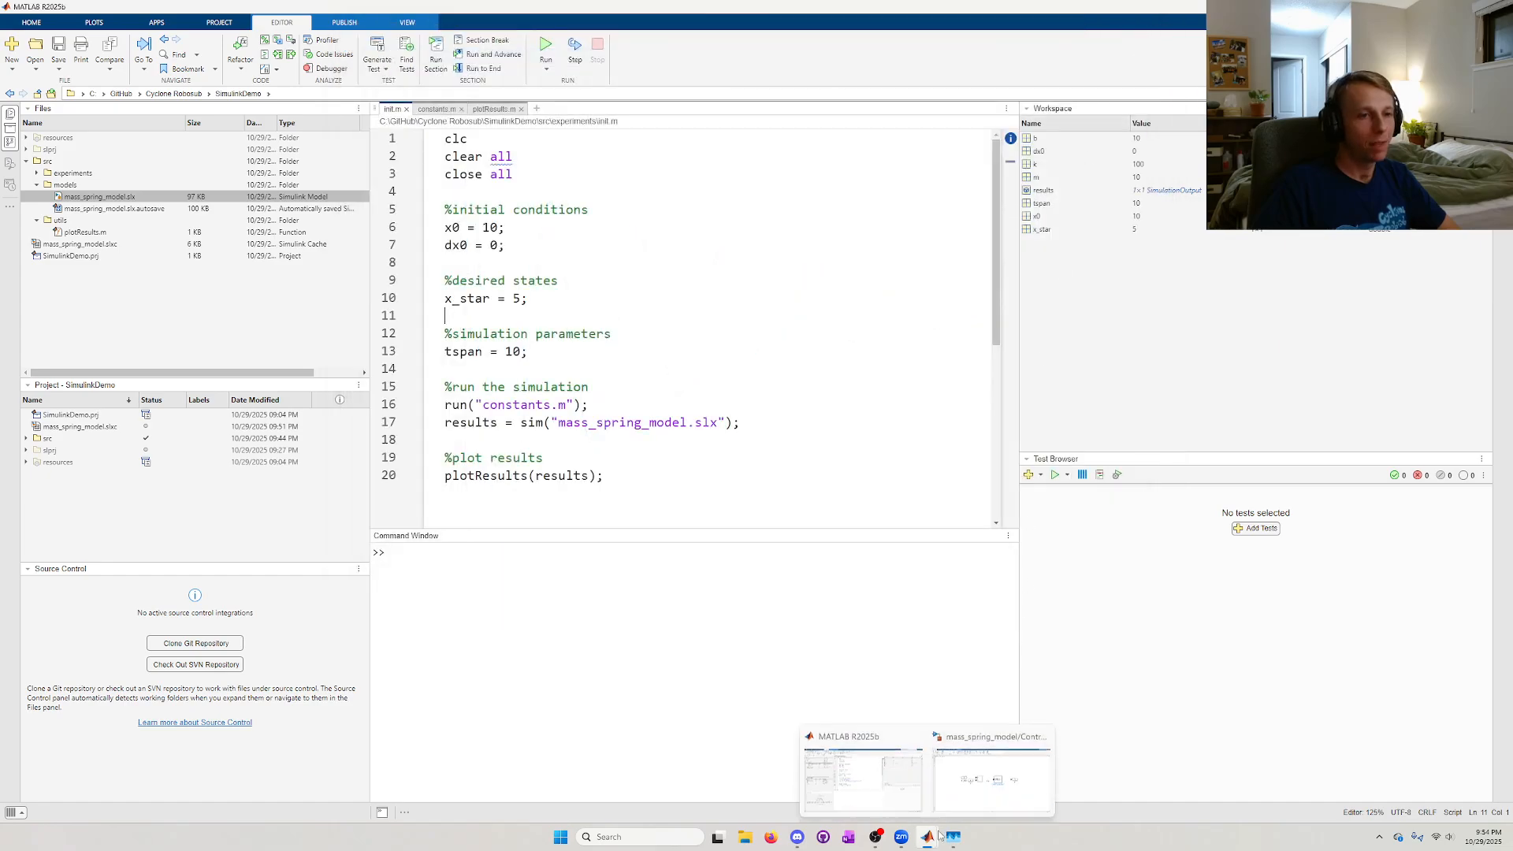
pyautogui.click(994, 776)
pyautogui.doubleClick(869, 427)
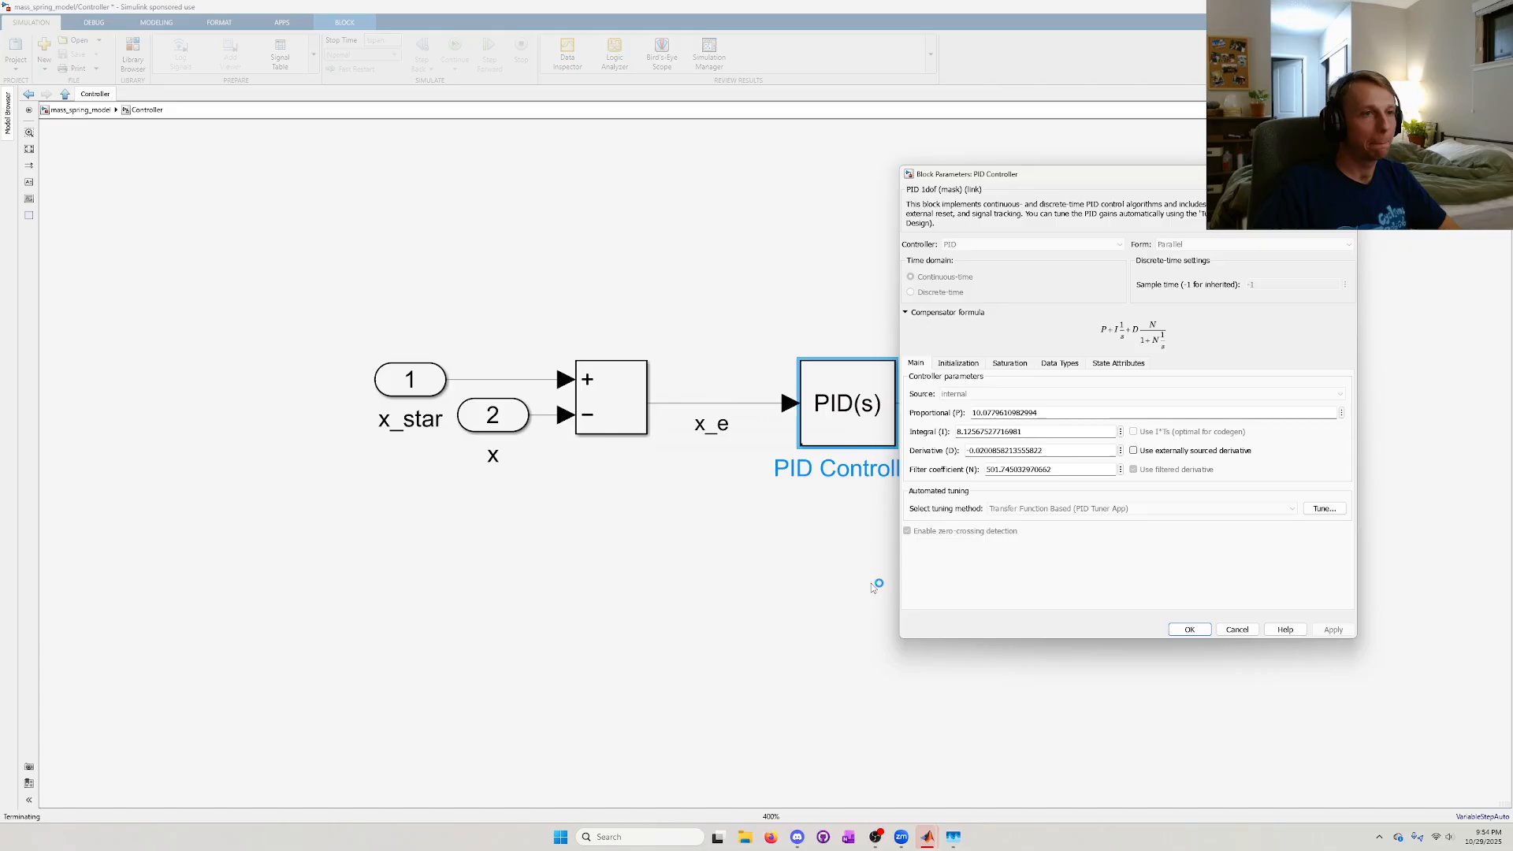
pyautogui.moveTo(935, 837)
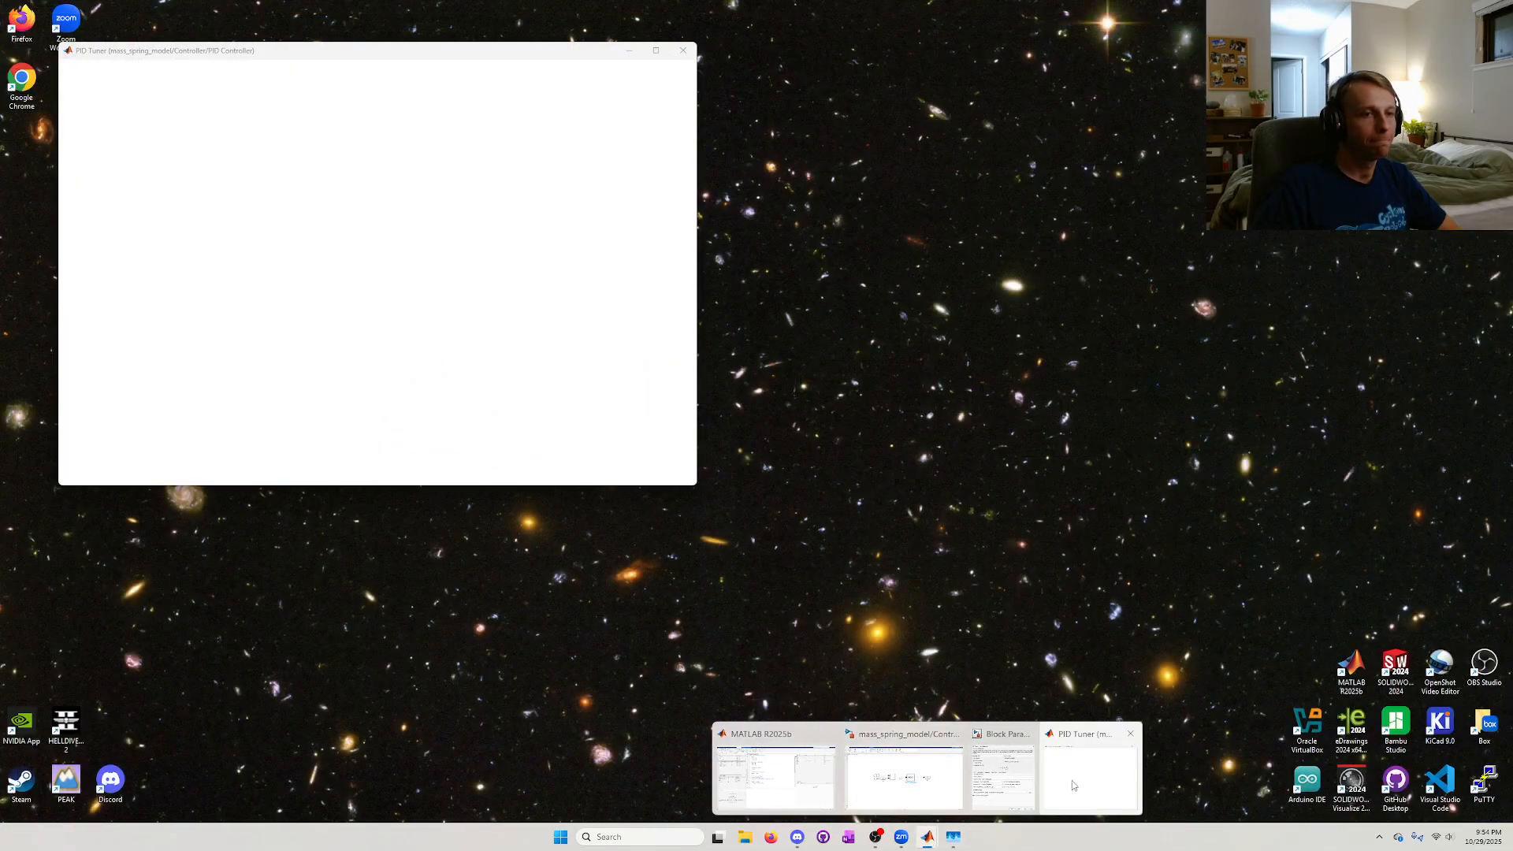
pyautogui.click(1072, 786)
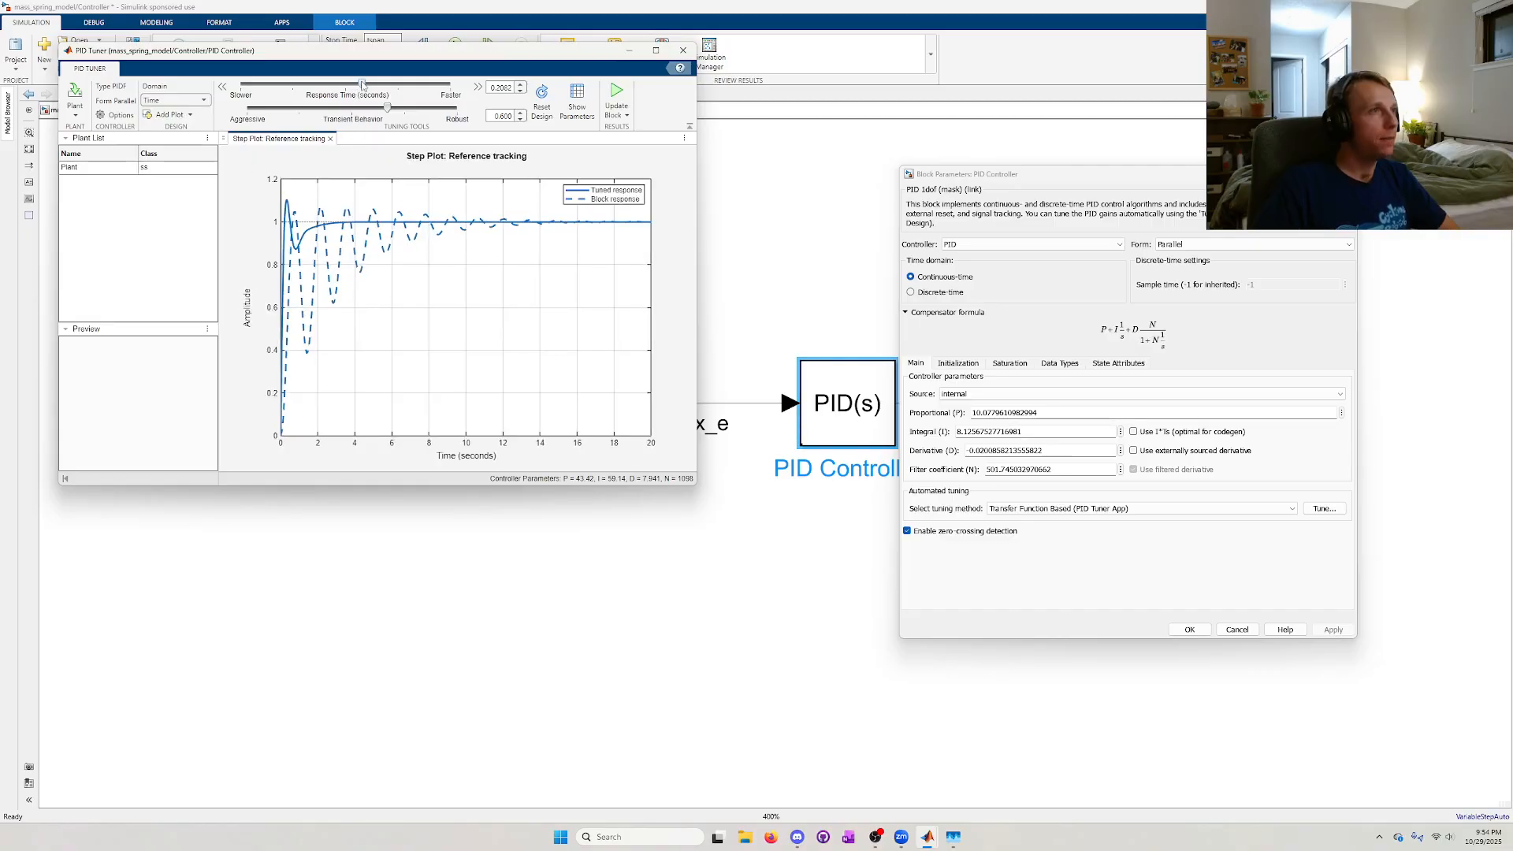
# - Set the response time to the fastest value, 0.02082 seconds, update the block's gains, close PID Tuner and accept the block parameters
pyautogui.moveTo(362, 85); pyautogui.dragTo(468, 90)
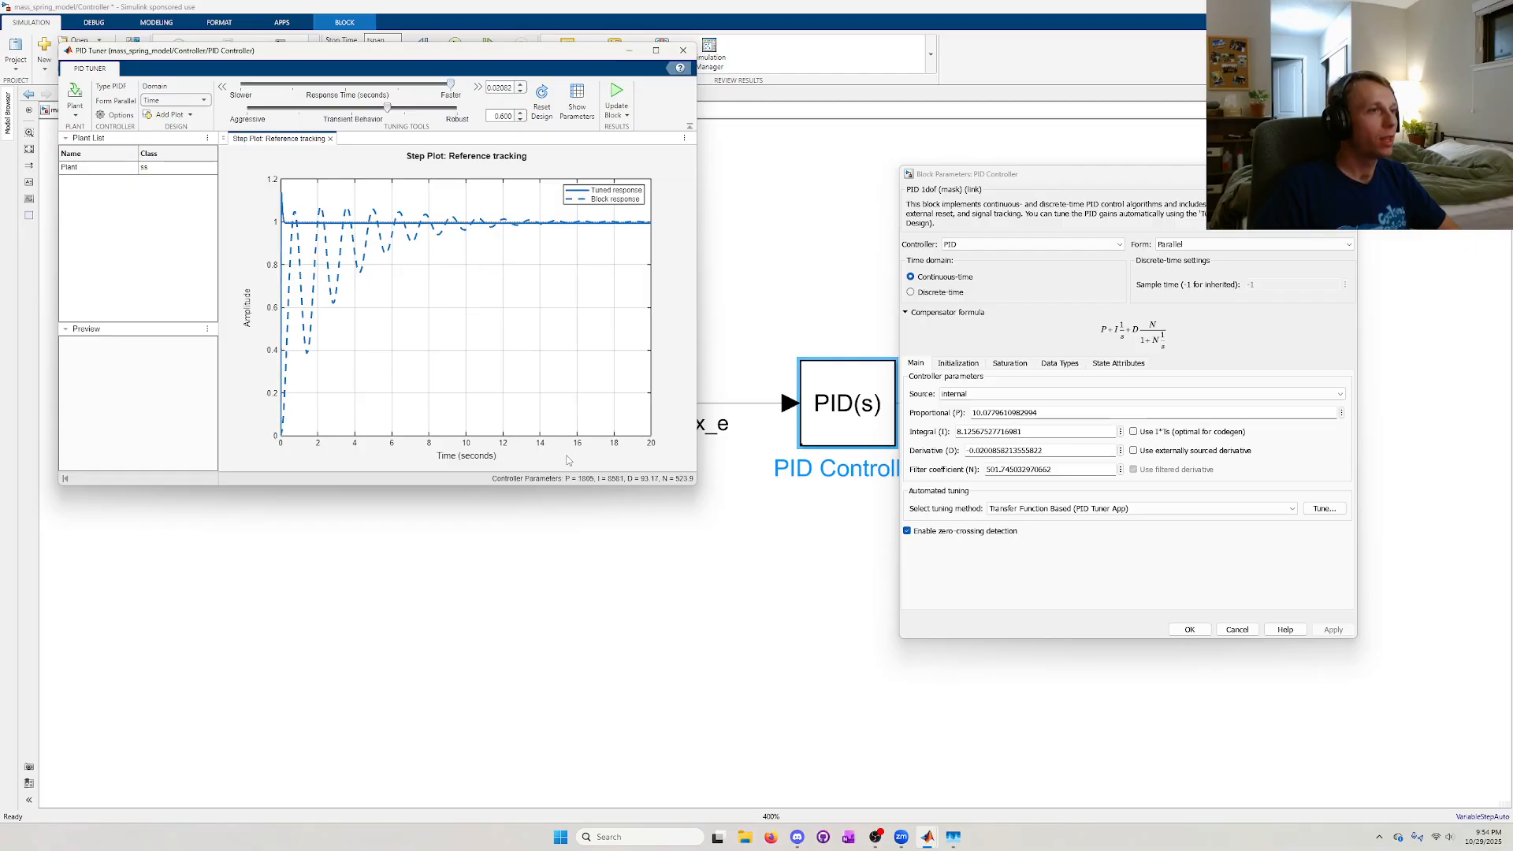
pyautogui.click(615, 95)
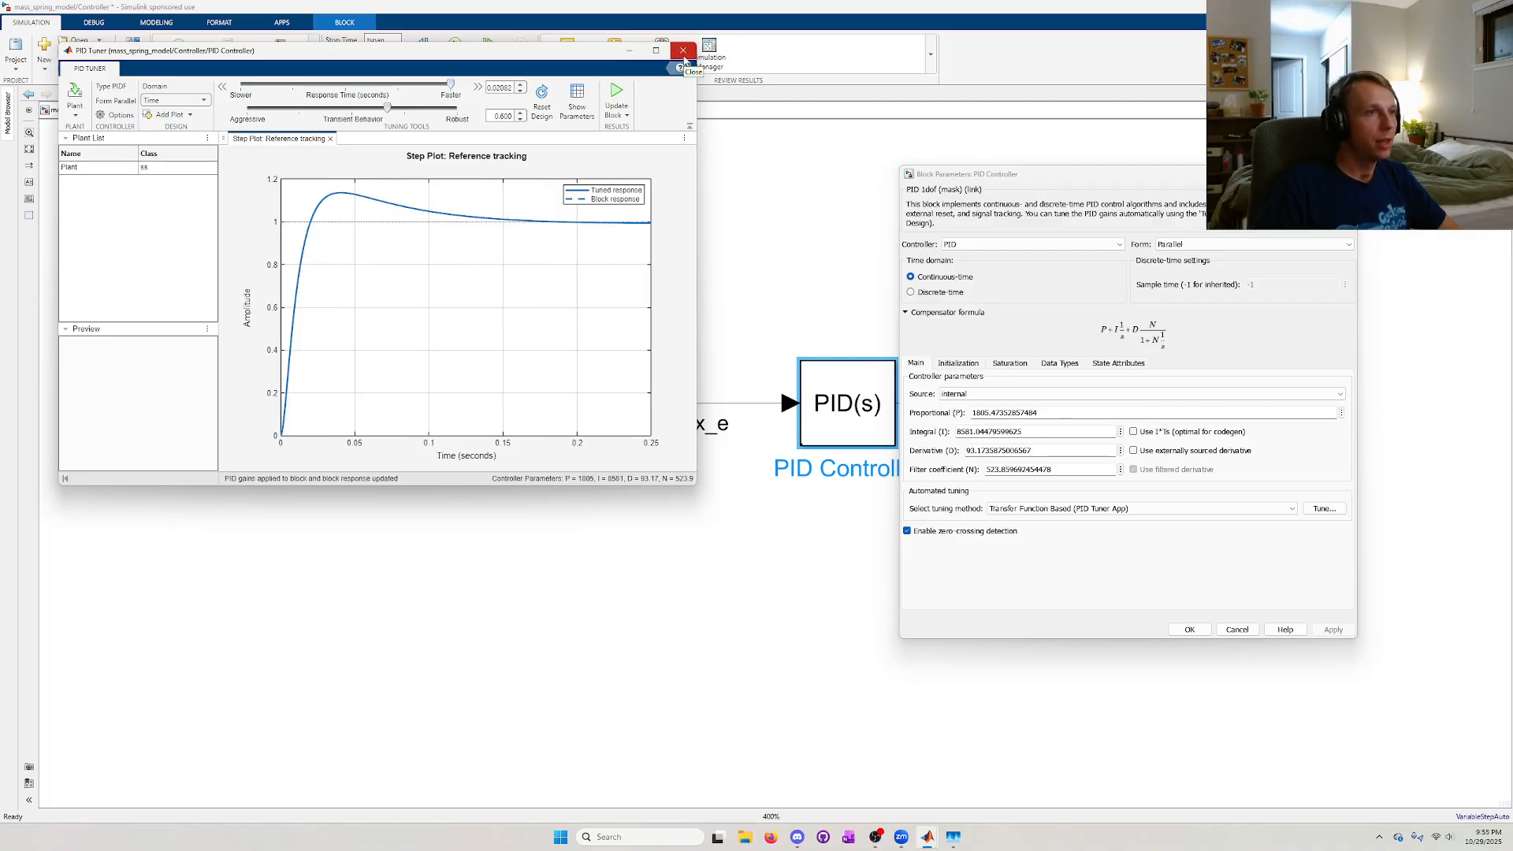
pyautogui.click(683, 56)
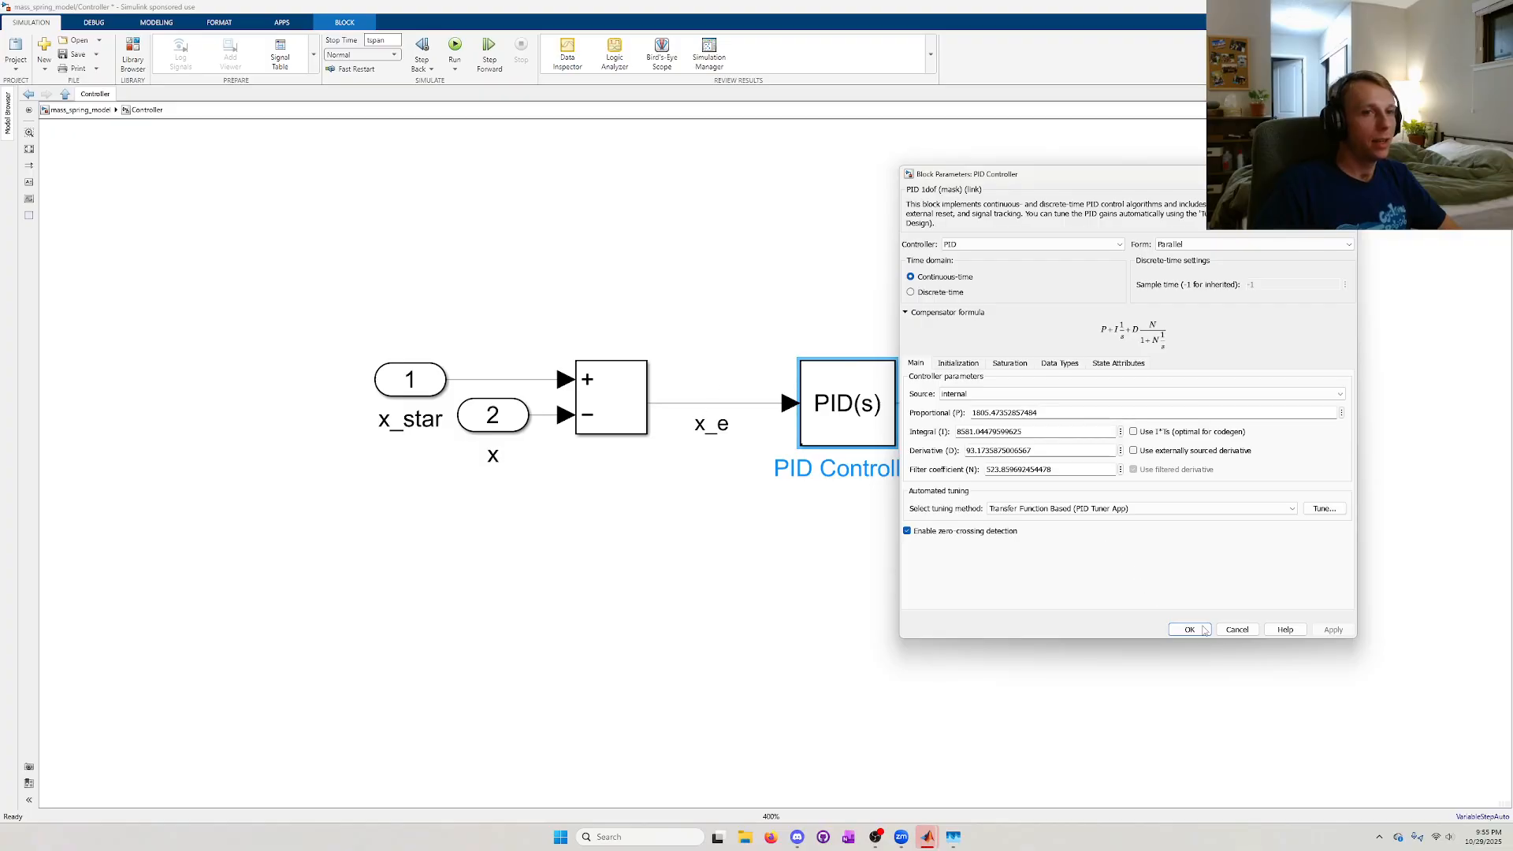
pyautogui.click(1203, 630)
pyautogui.click(1029, 414)
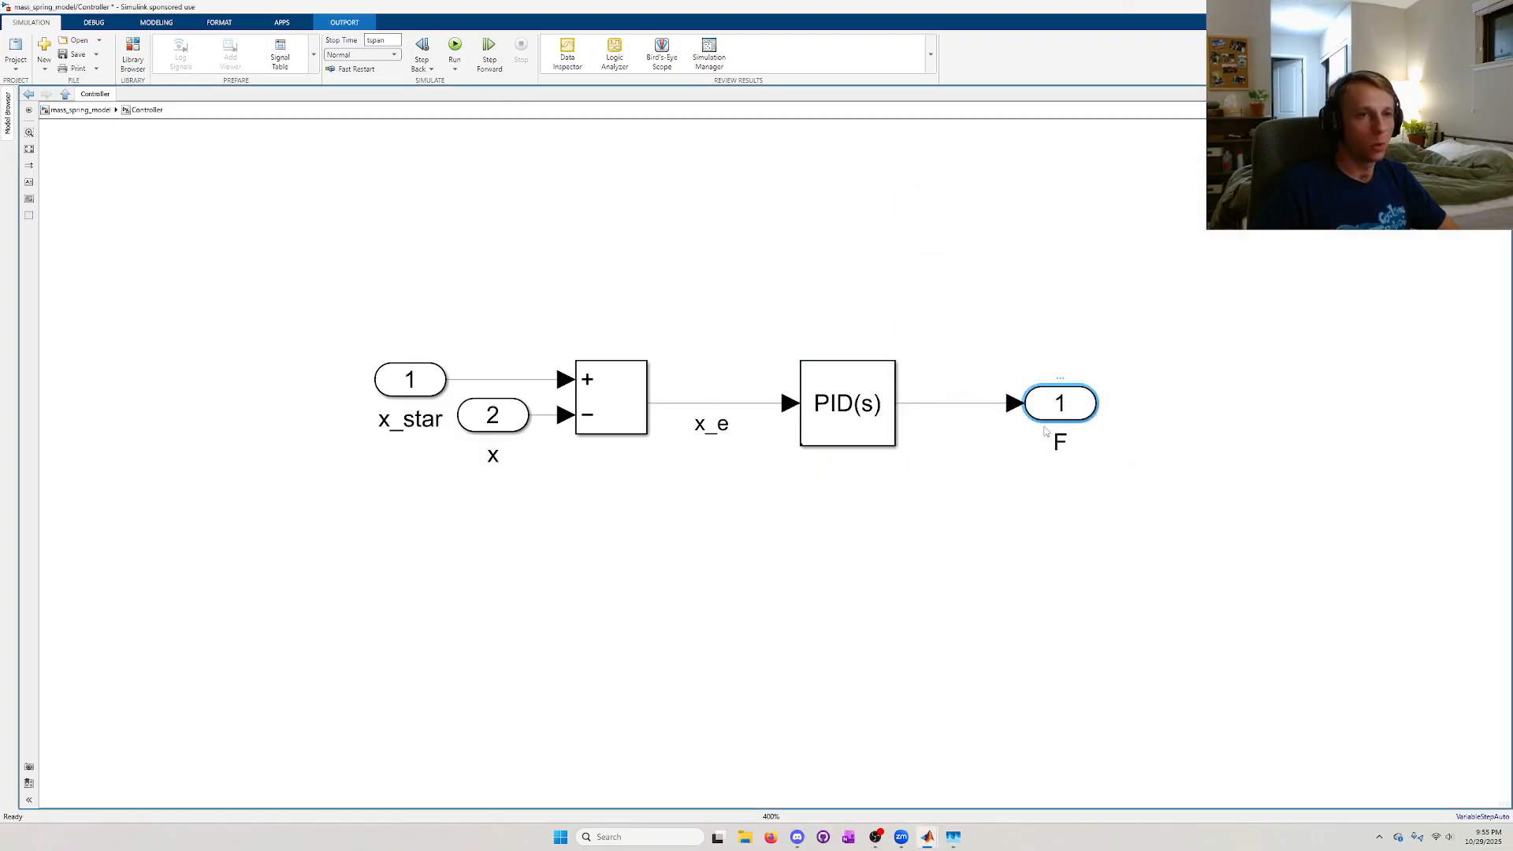
pyautogui.click(1087, 485)
pyautogui.moveTo(1109, 478); pyautogui.dragTo(379, 316)
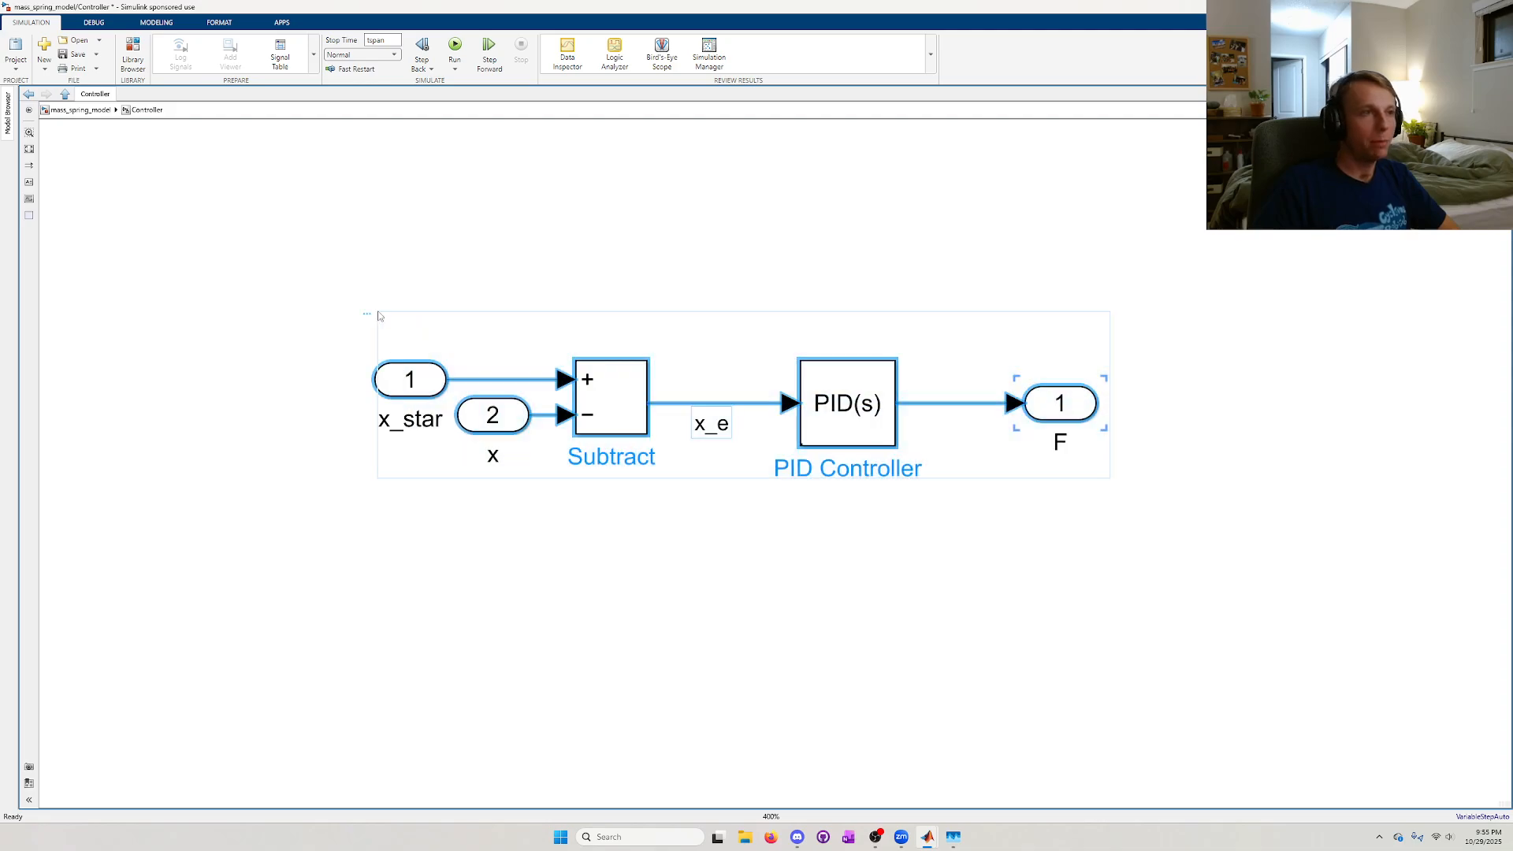
pyautogui.click(1025, 659)
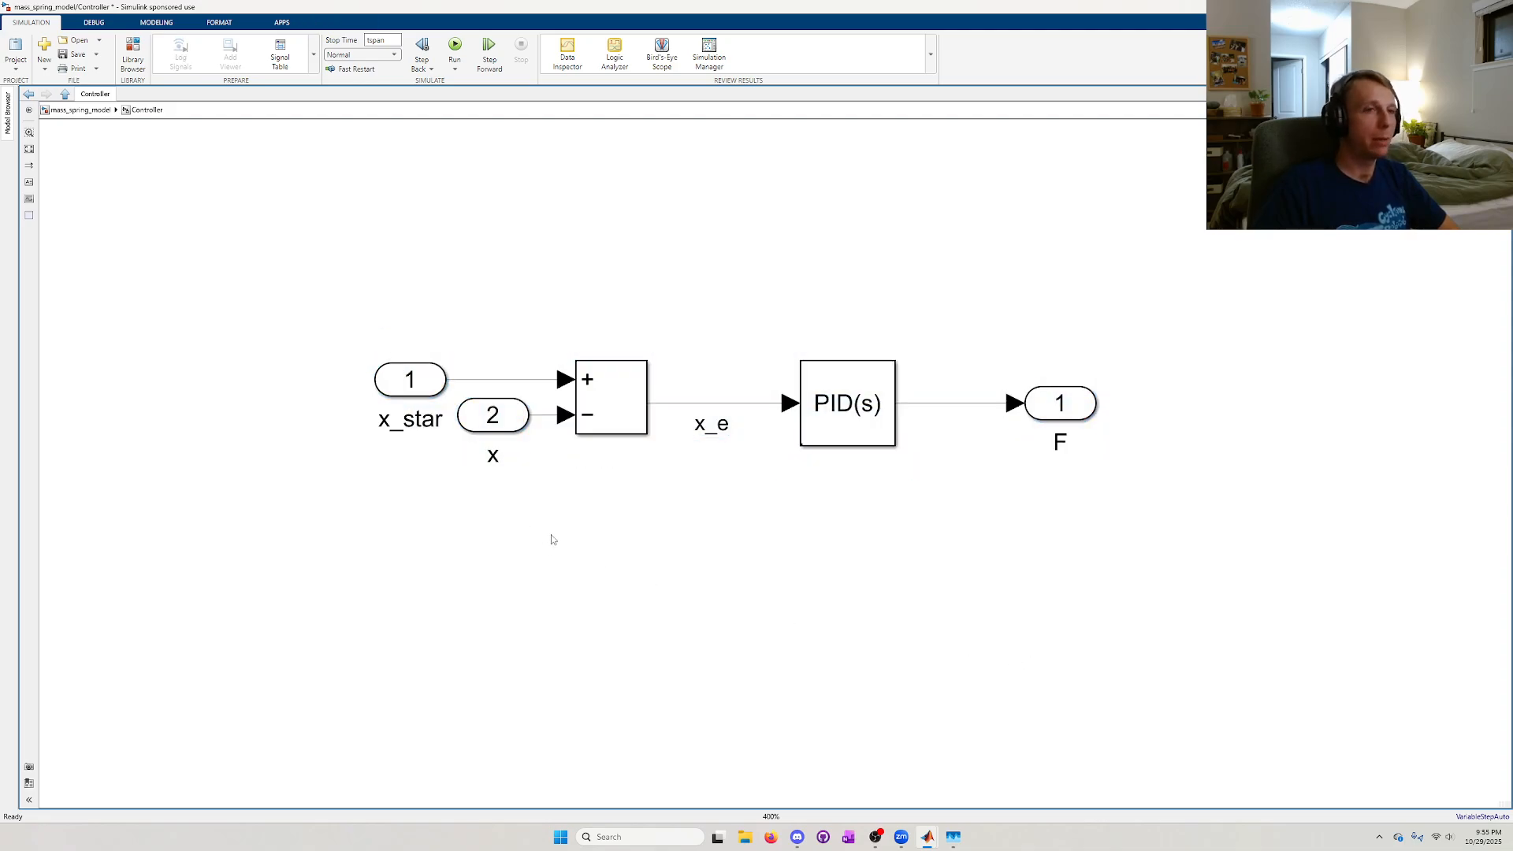
pyautogui.moveTo(1115, 525); pyautogui.dragTo(317, 329)
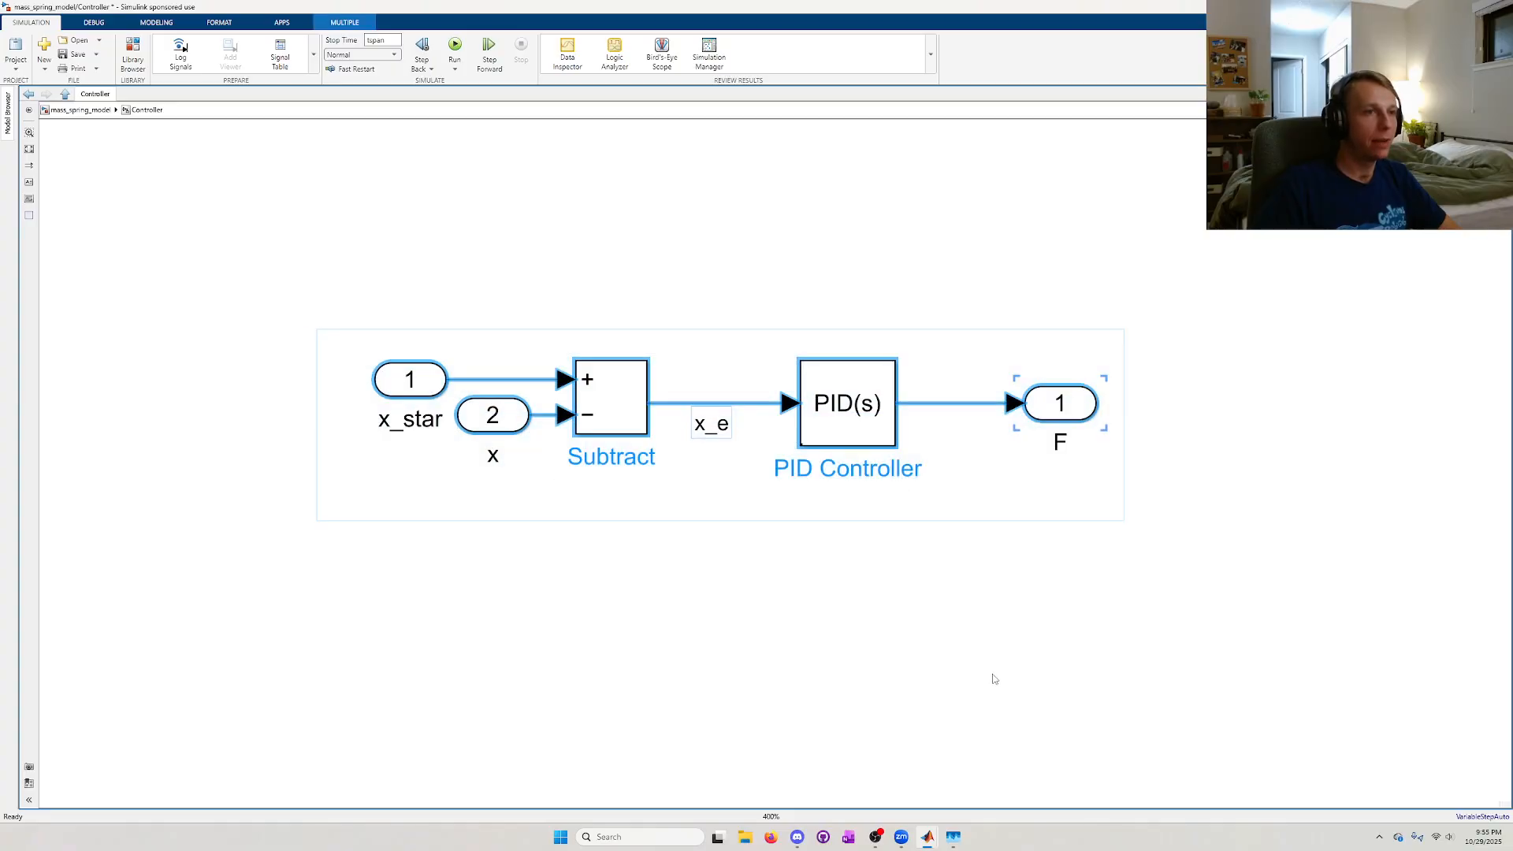
pyautogui.click(993, 666)
pyautogui.moveTo(1146, 522); pyautogui.dragTo(961, 382)
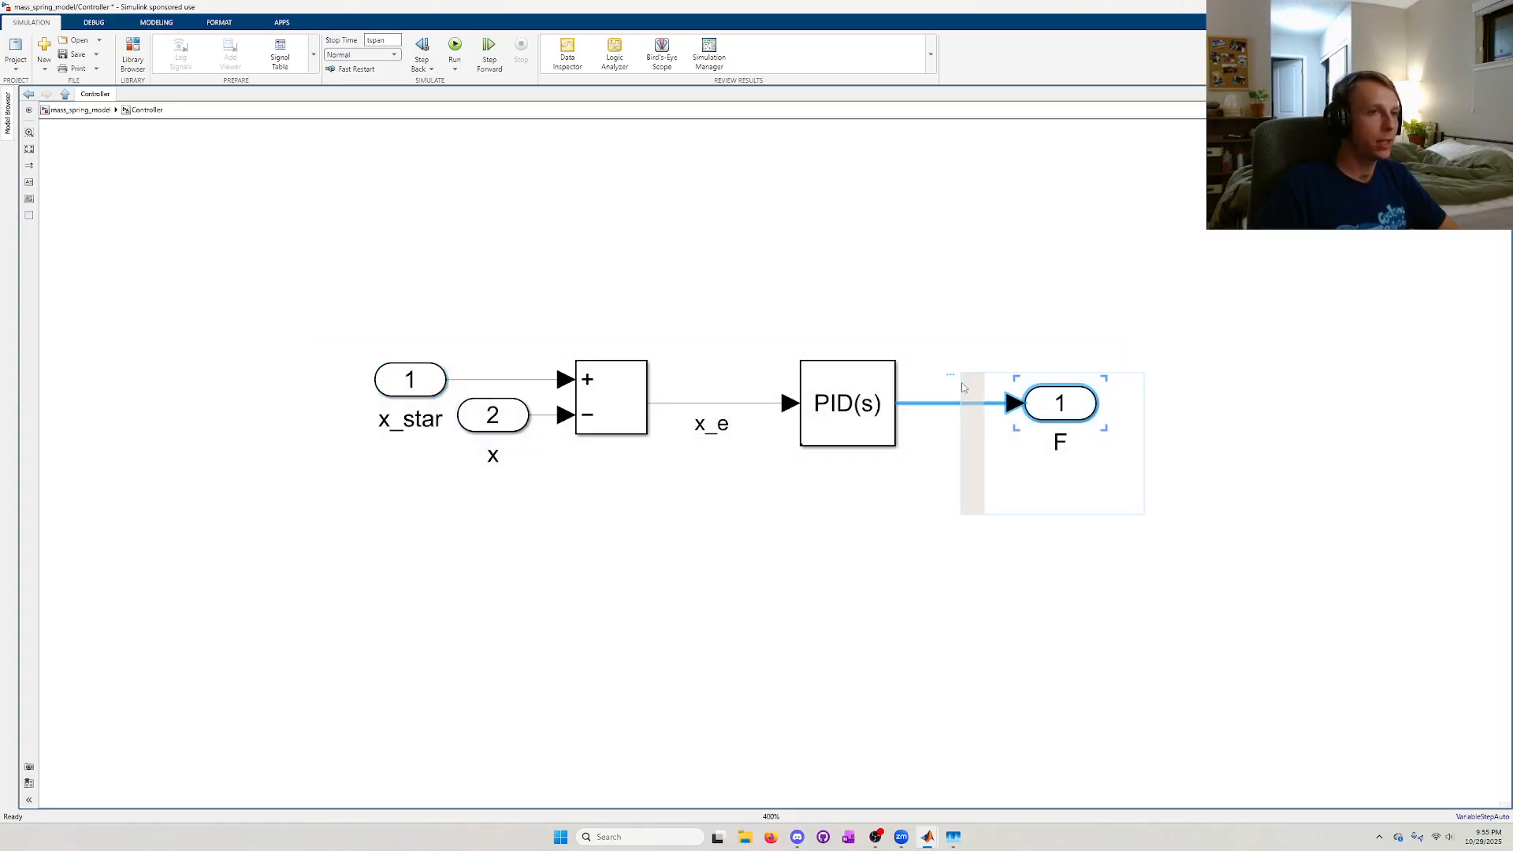
pyautogui.click(895, 499)
# - Open the PID Controller block's parameters, look over its saturation and data type settings, then close the dialog
pyautogui.click(883, 437)
pyautogui.doubleClick(882, 437)
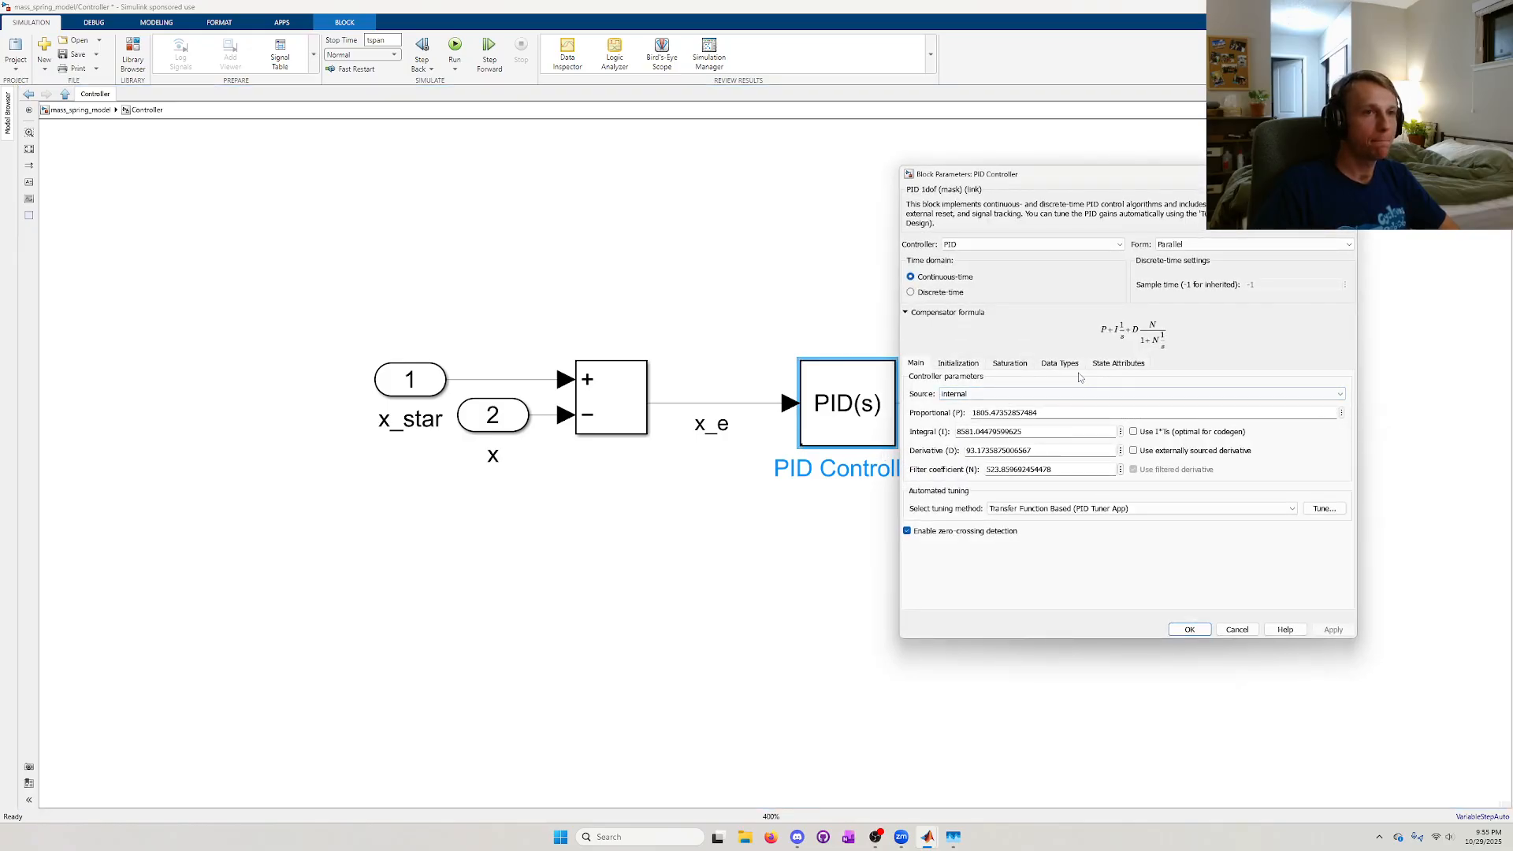
pyautogui.click(1013, 367)
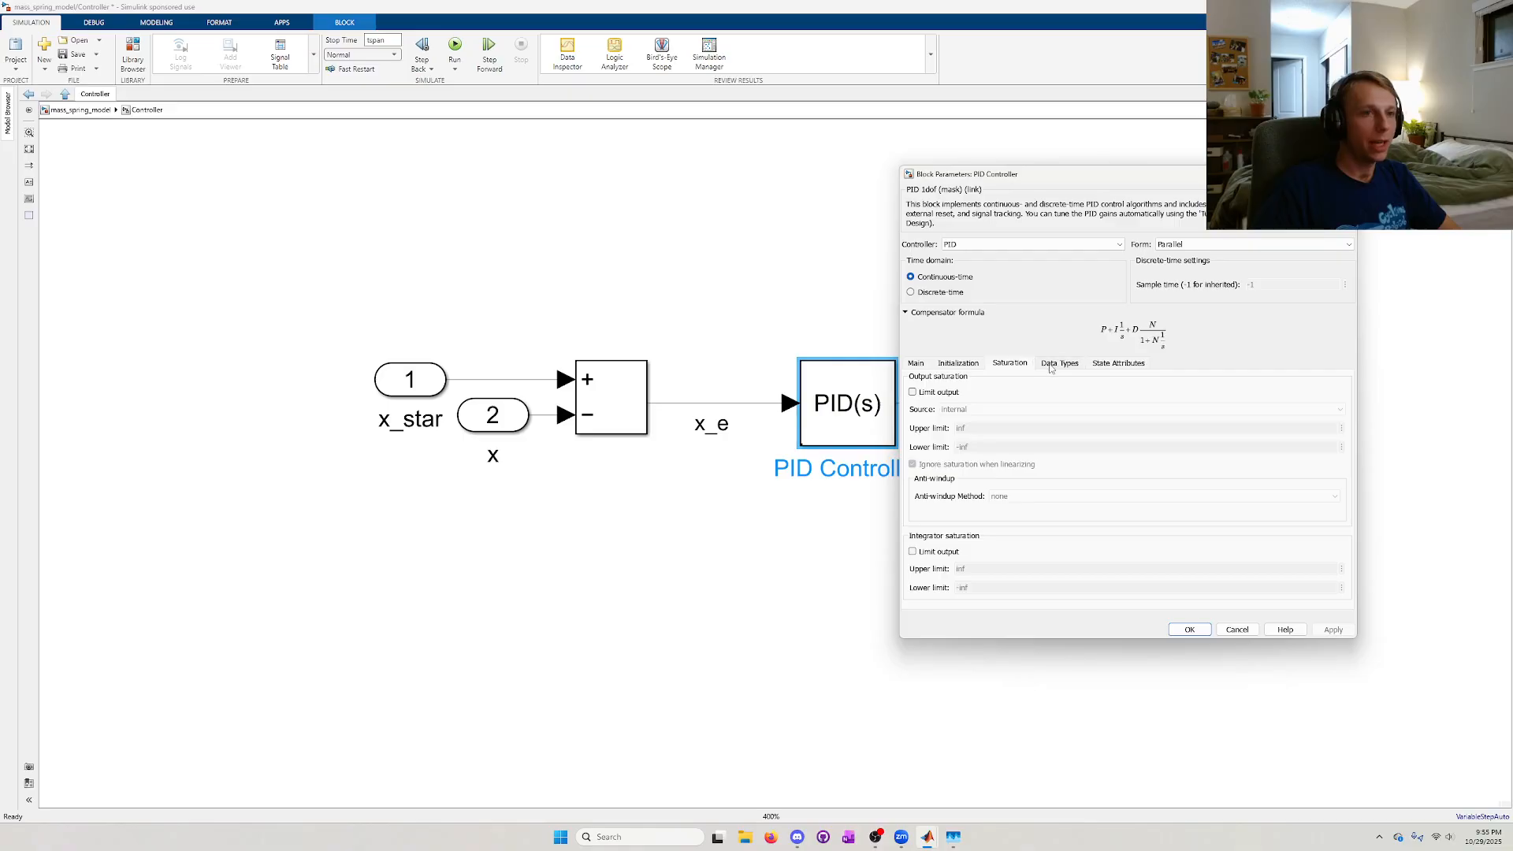
pyautogui.click(1056, 363)
pyautogui.click(1009, 363)
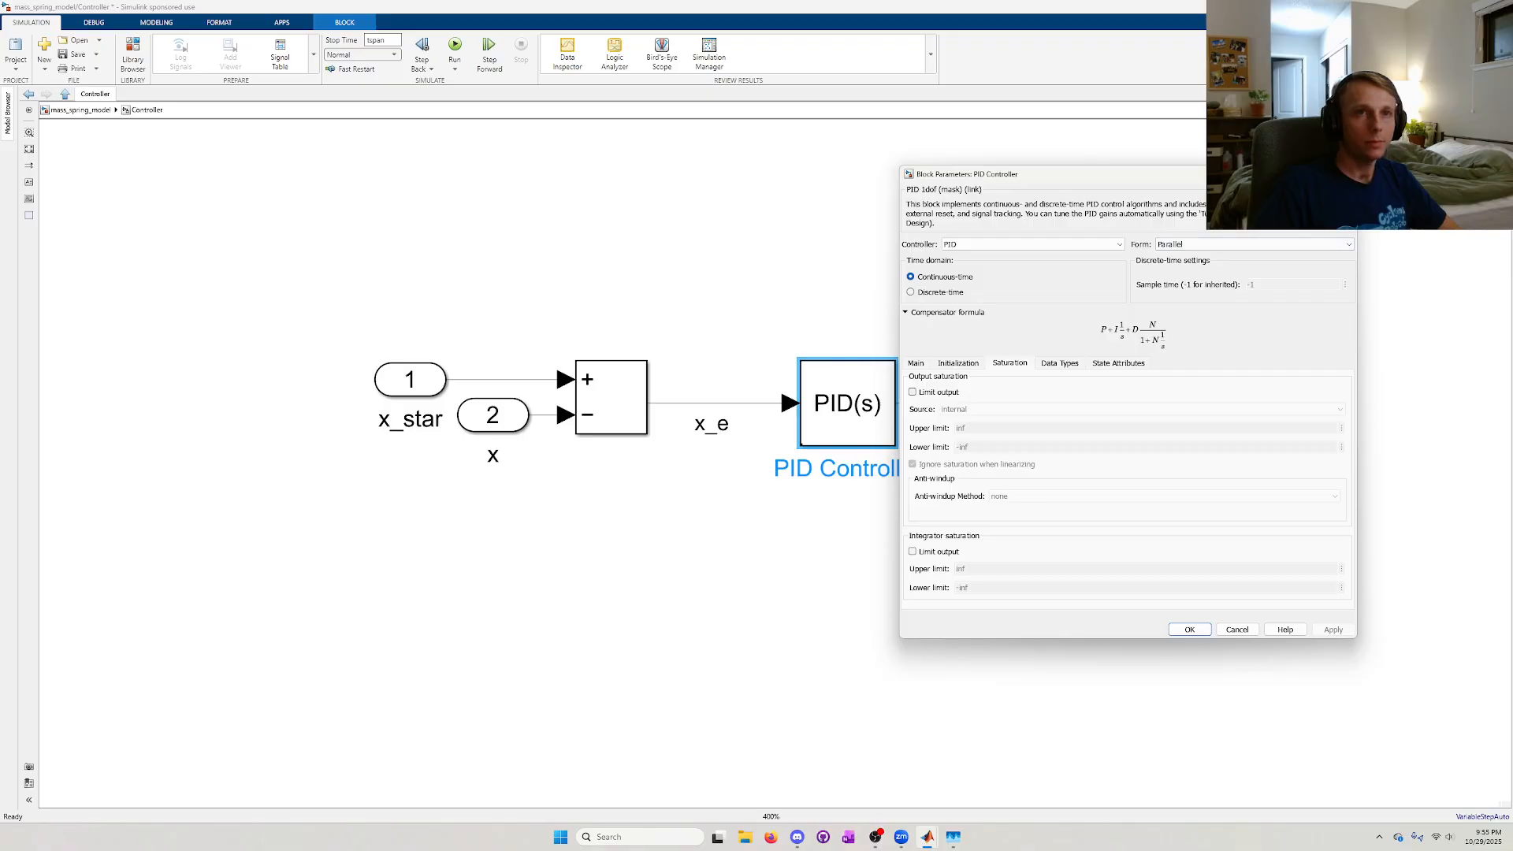
pyautogui.click(1340, 174)
# - Switch to MATLAB and rerun init.m to simulate and plot the model with the fastest-response gains
pyautogui.moveTo(930, 837)
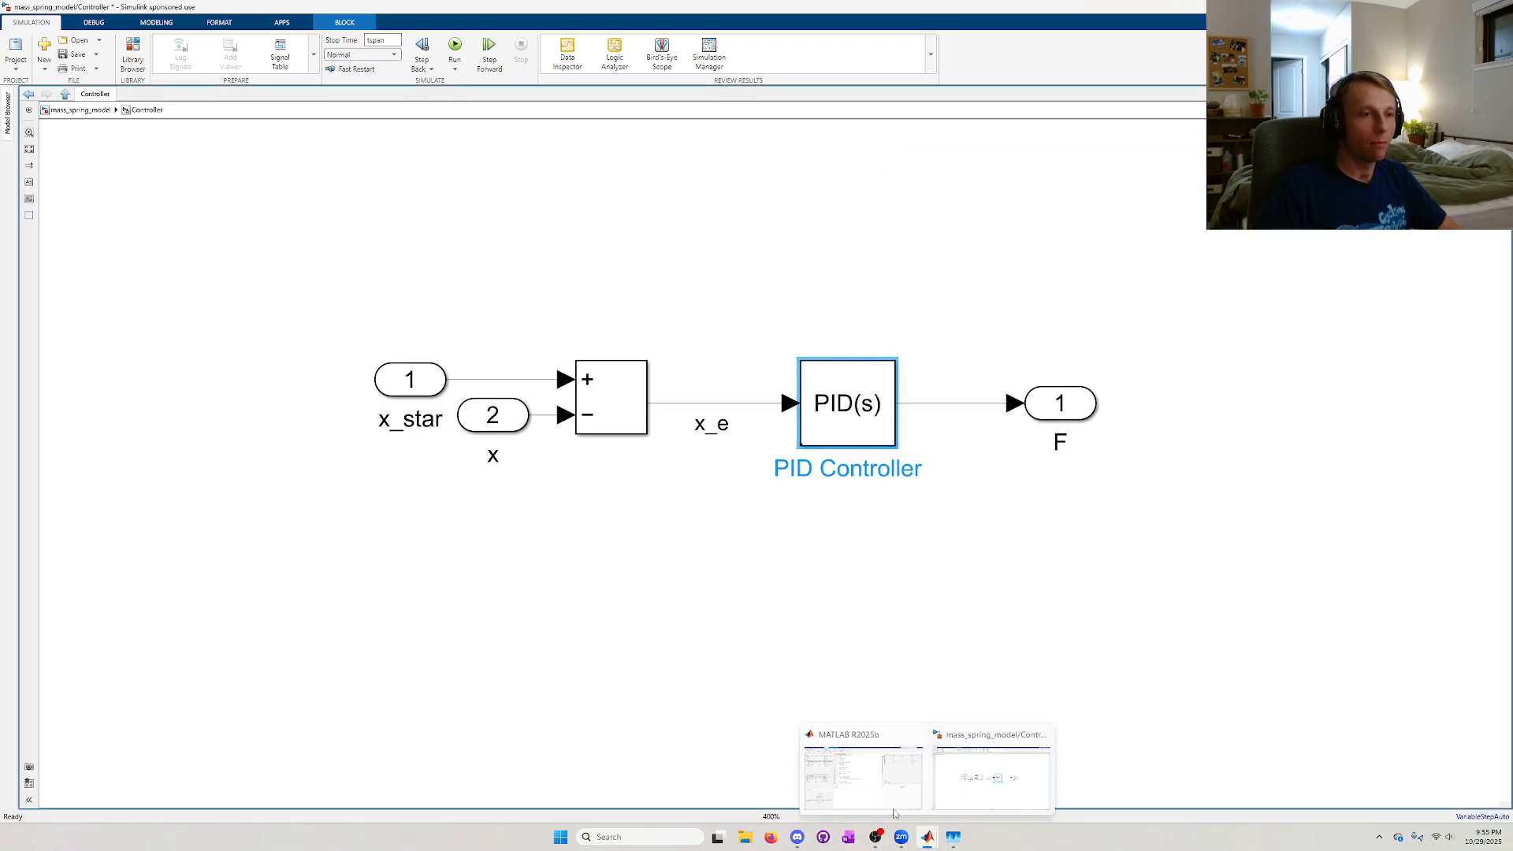
pyautogui.click(899, 813)
pyautogui.press('F5')
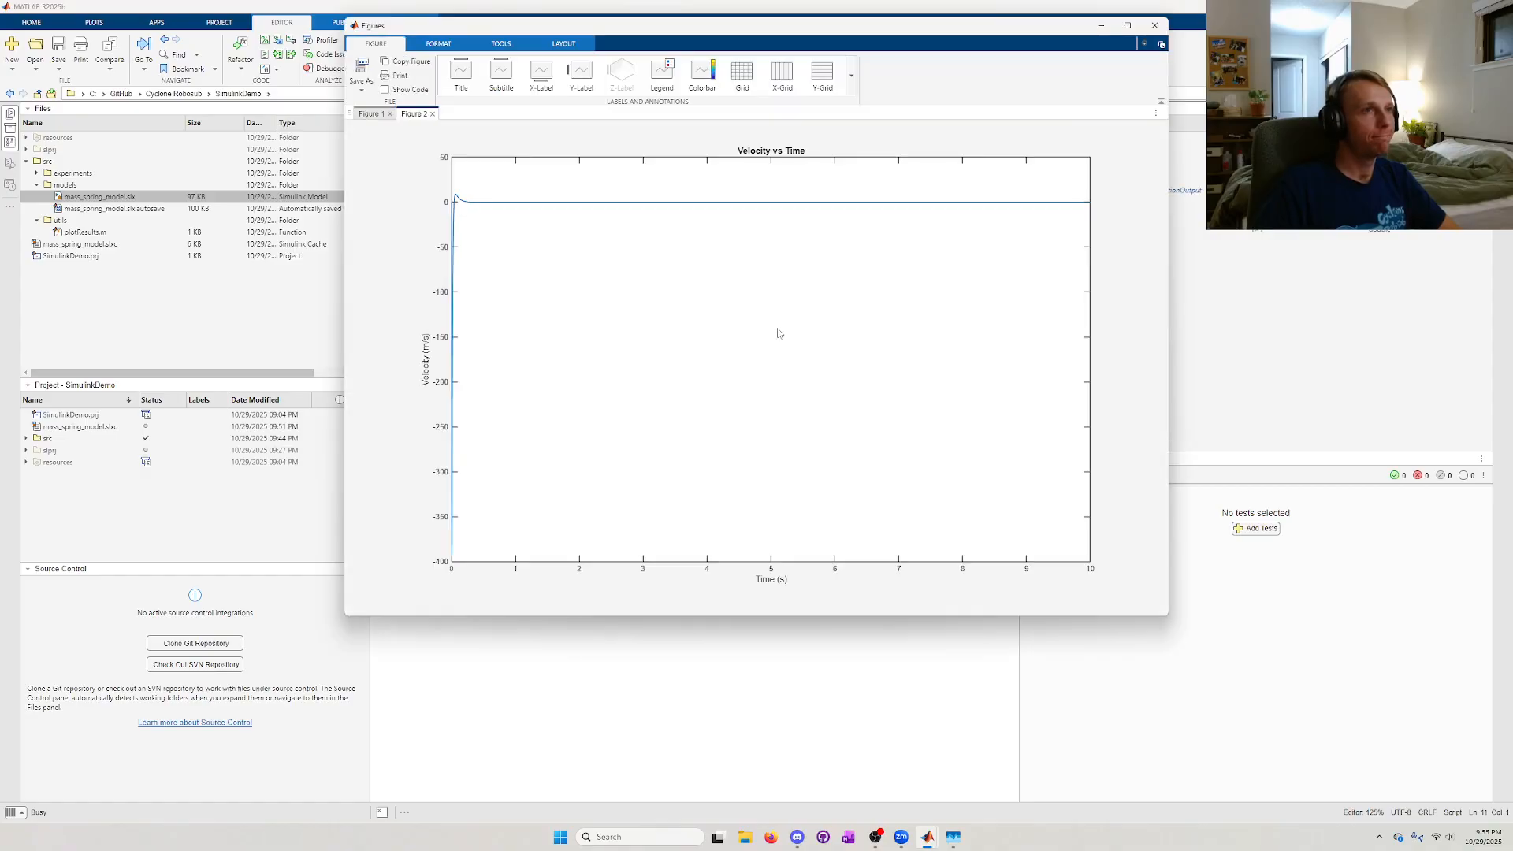
# - Check the Position vs Time figure, close the figures and return to the Controller subsystem of mass_spring_model
pyautogui.click(368, 115)
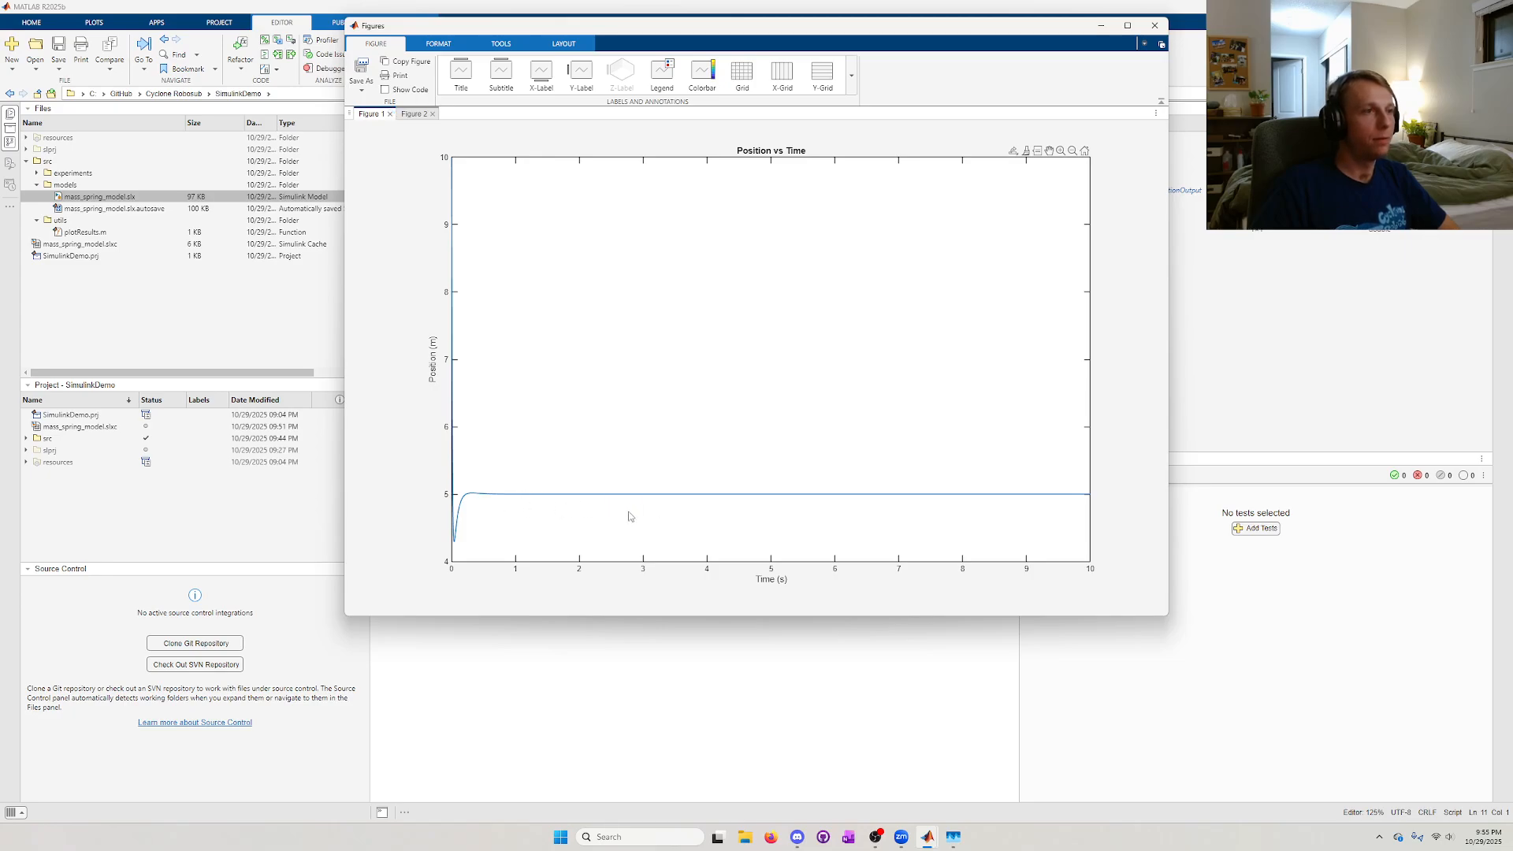
pyautogui.click(1152, 26)
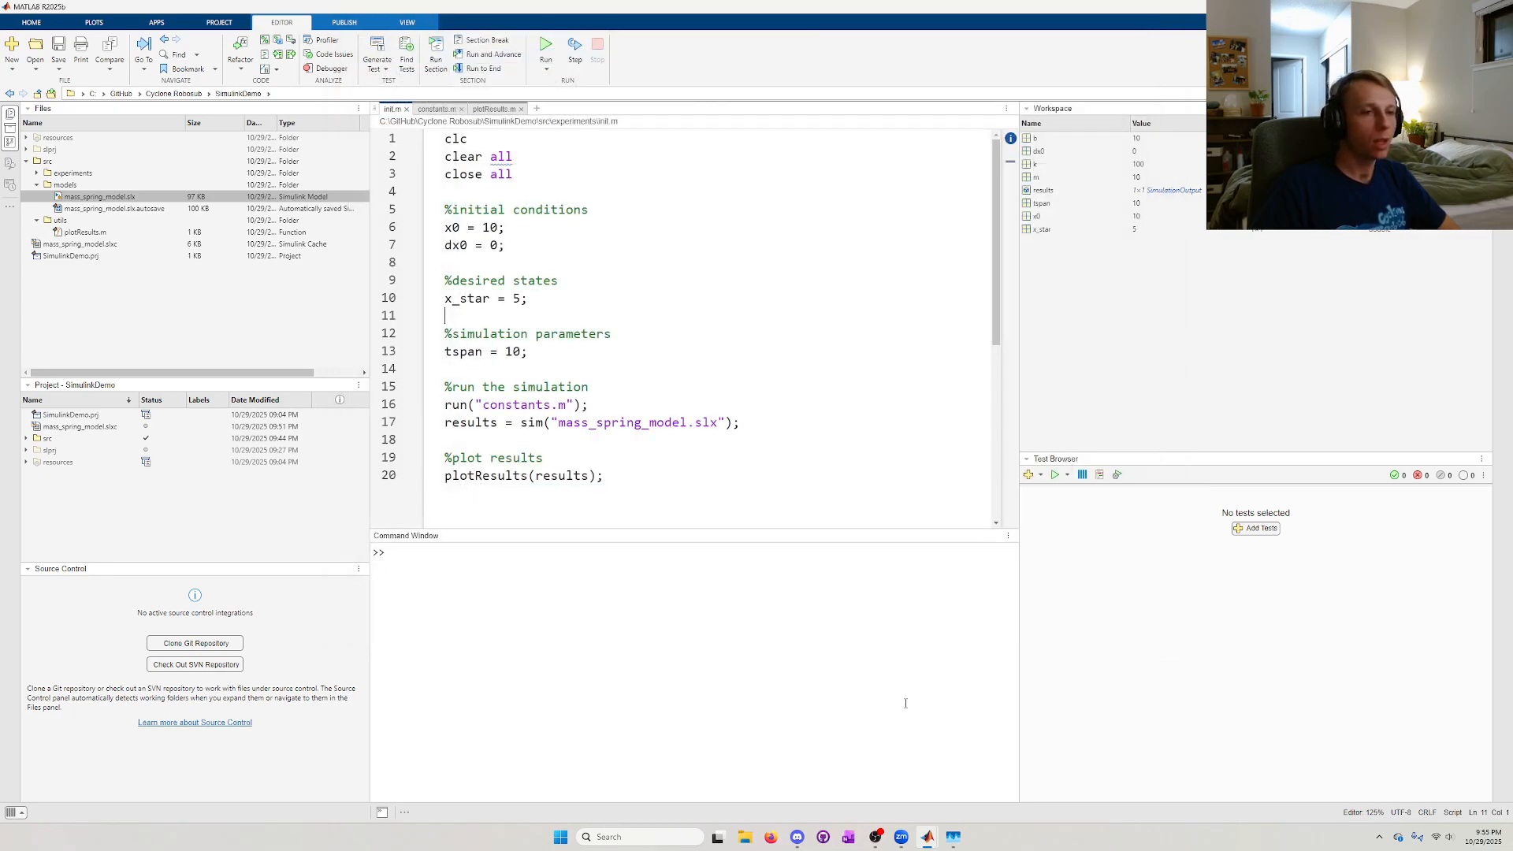
pyautogui.moveTo(932, 833)
pyautogui.click(874, 770)
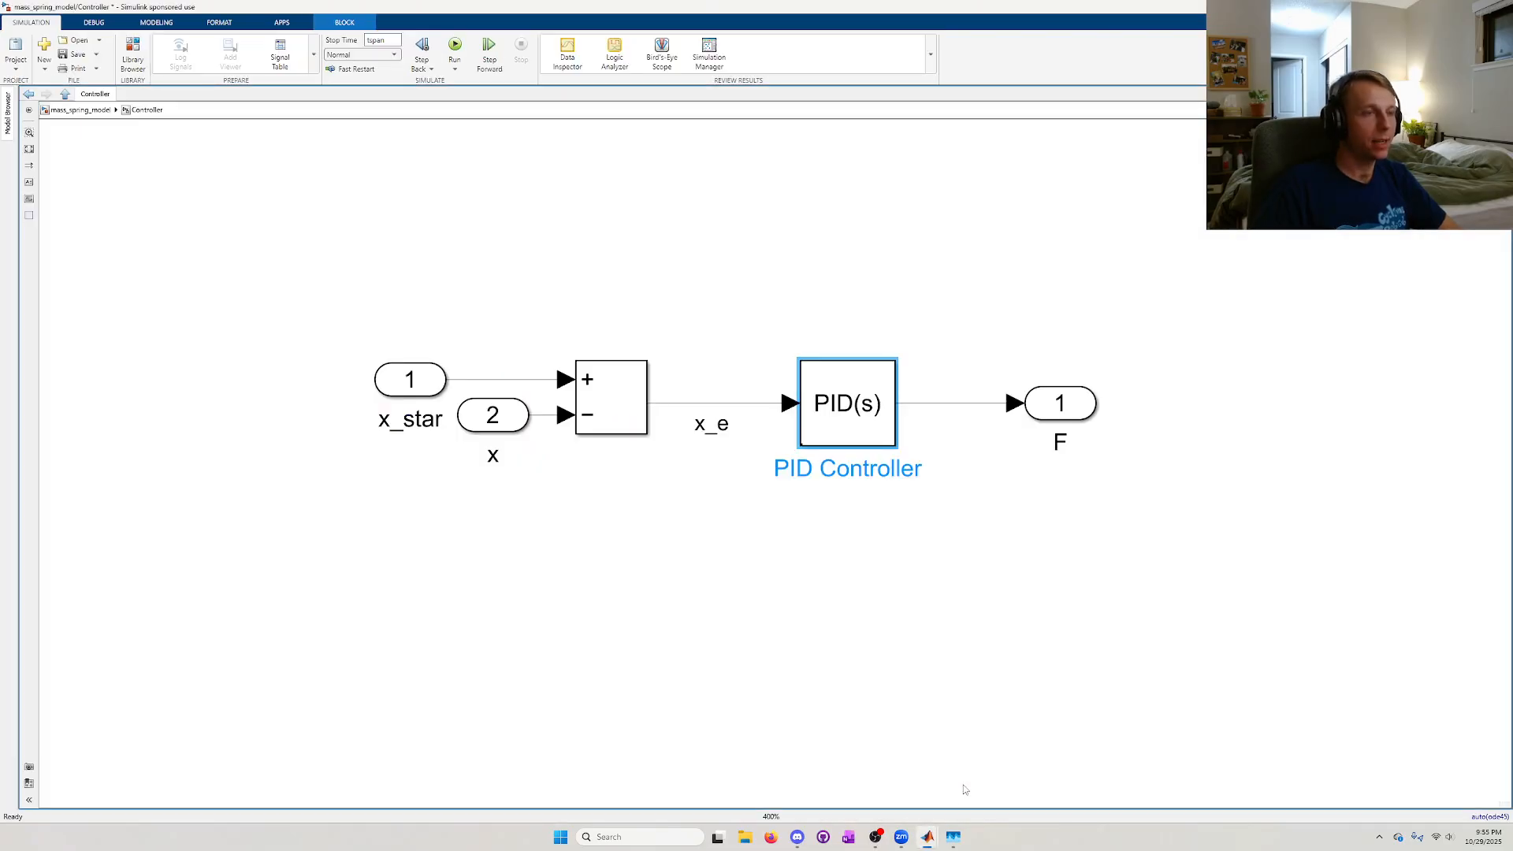
# - Enable output limiting in the PID Controller block's saturation settings with upper limit 5 and lower limit -5, and accept the parameters
pyautogui.doubleClick(840, 424)
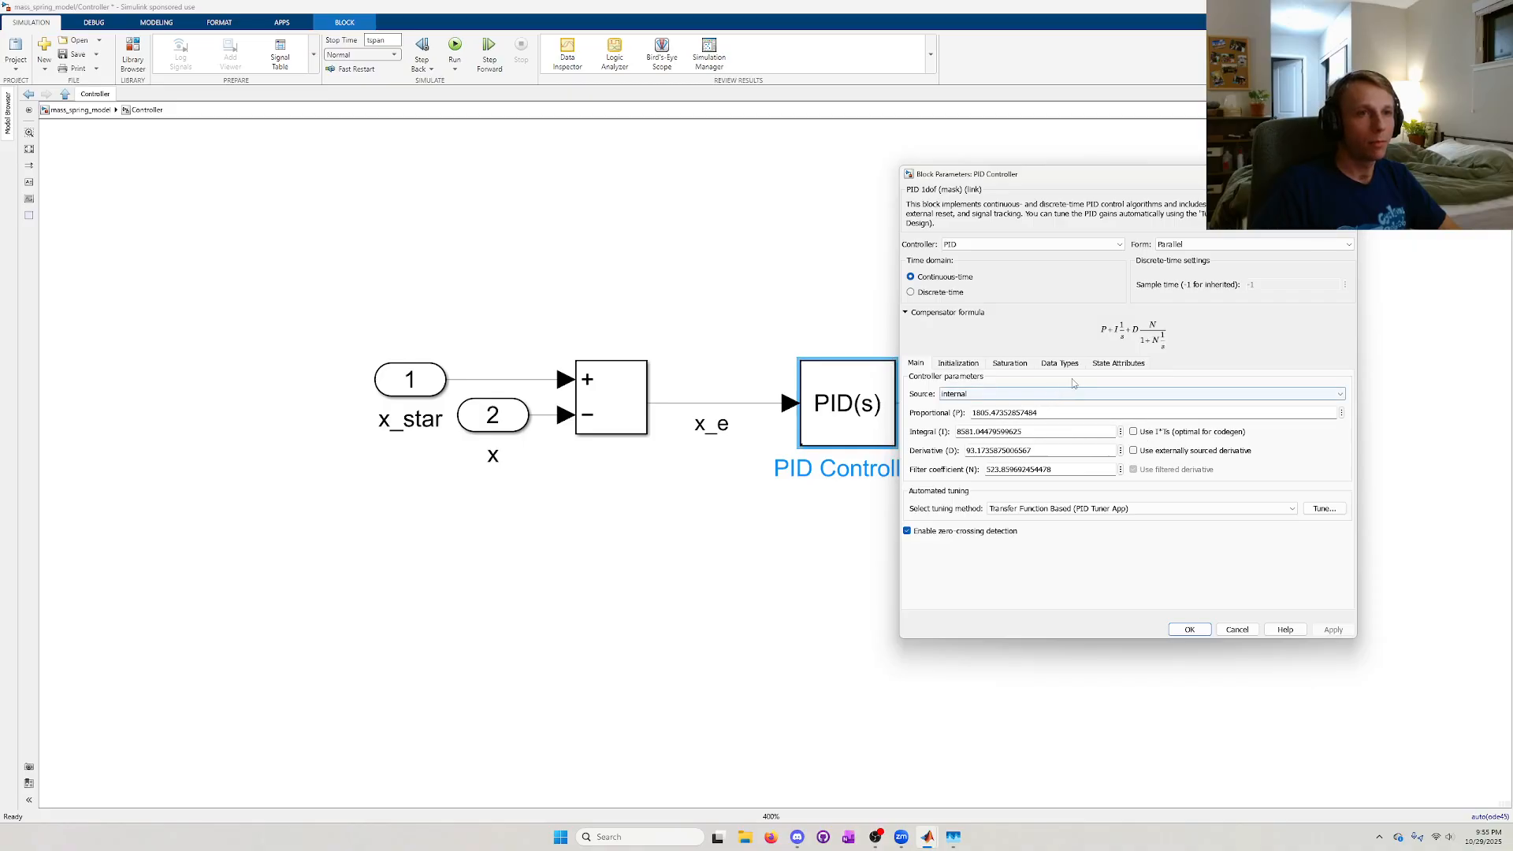
pyautogui.click(1117, 363)
pyautogui.click(960, 364)
pyautogui.click(1009, 363)
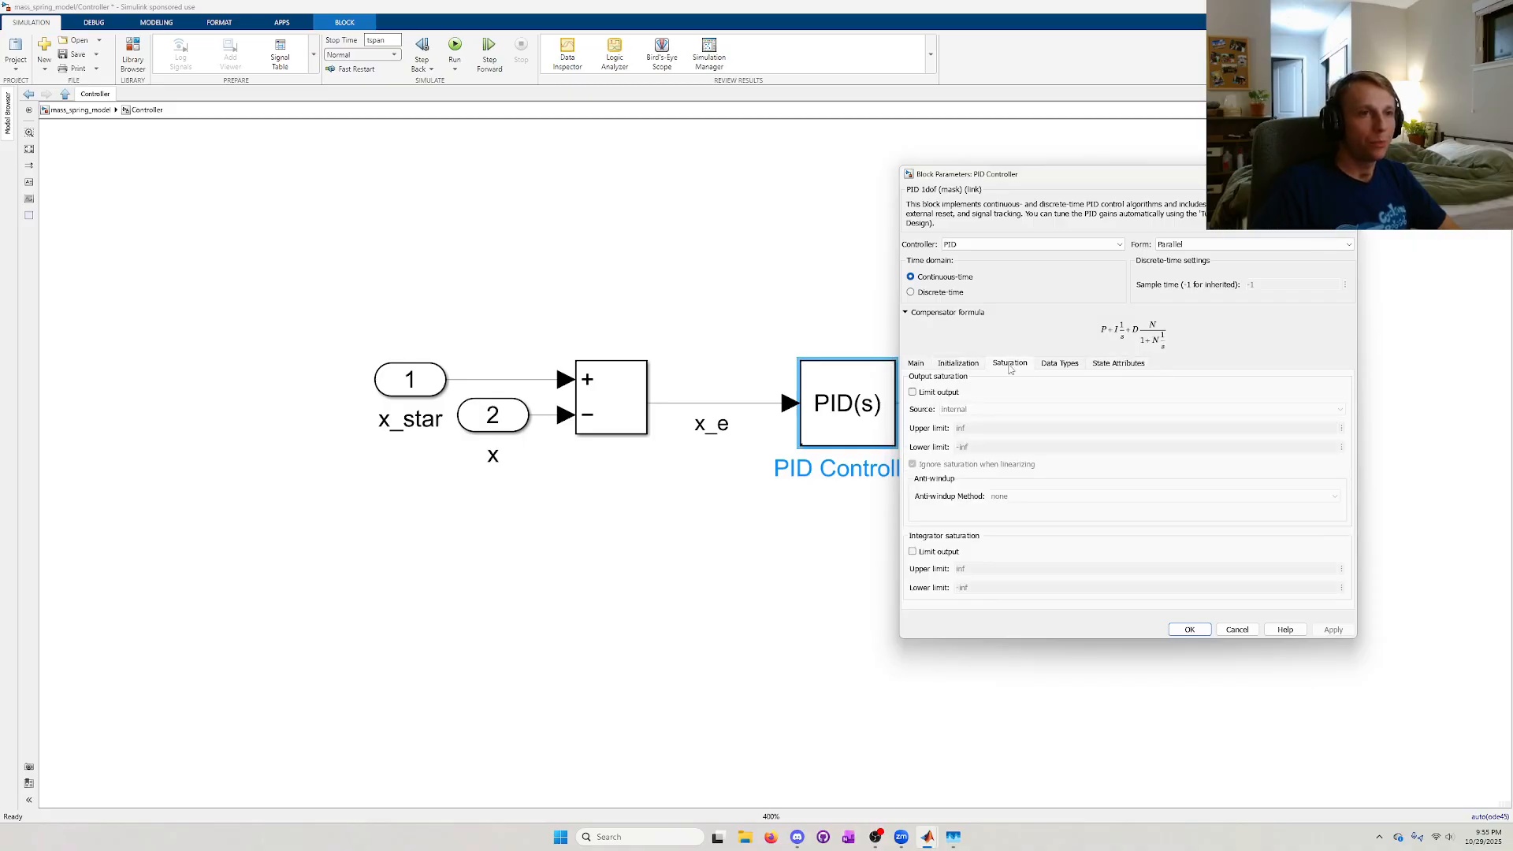
pyautogui.click(912, 392)
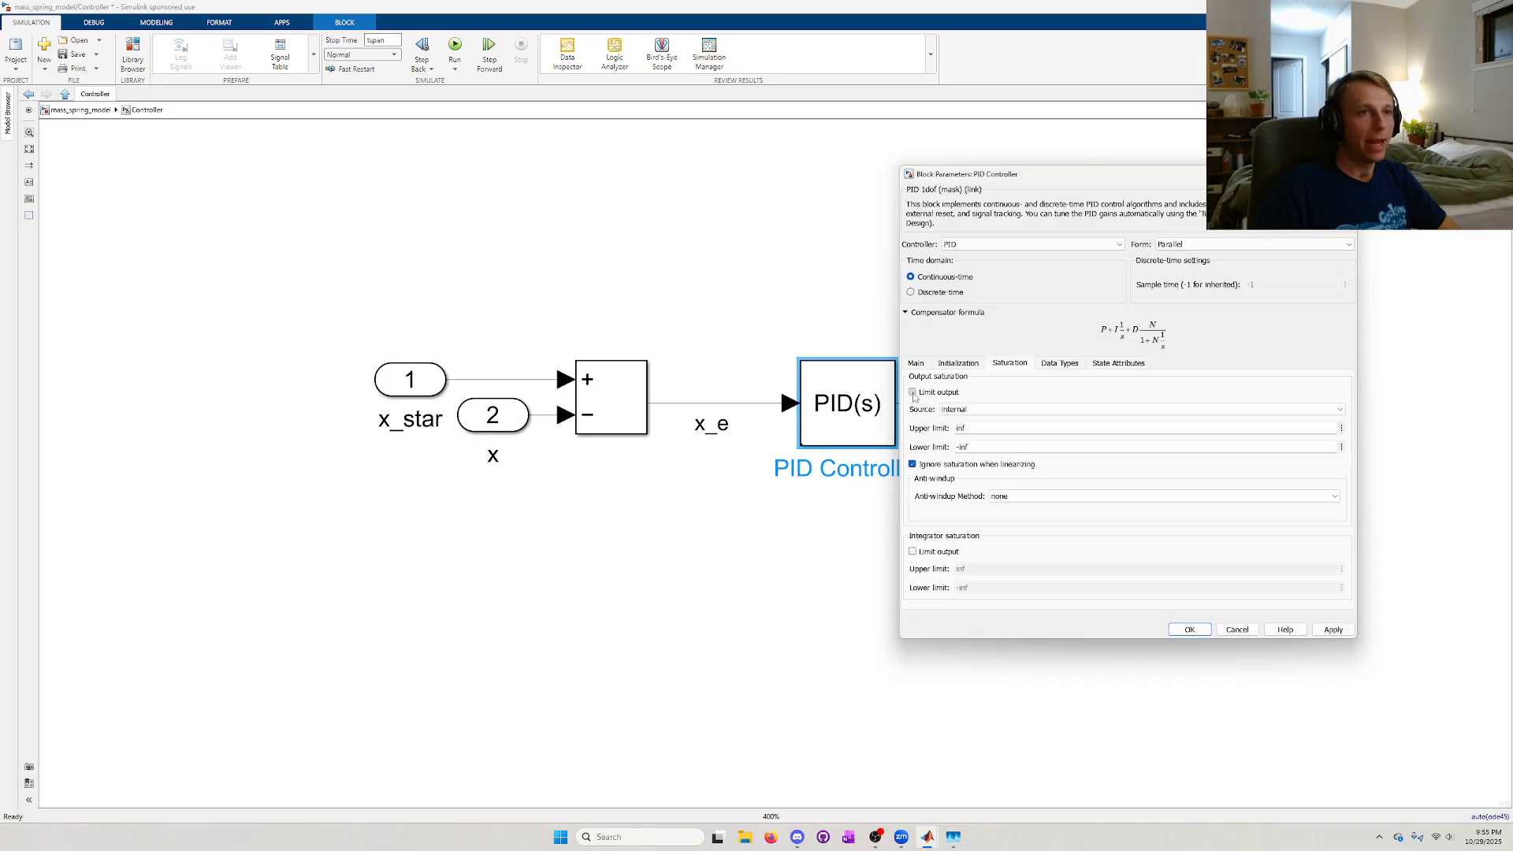
pyautogui.doubleClick(982, 428)
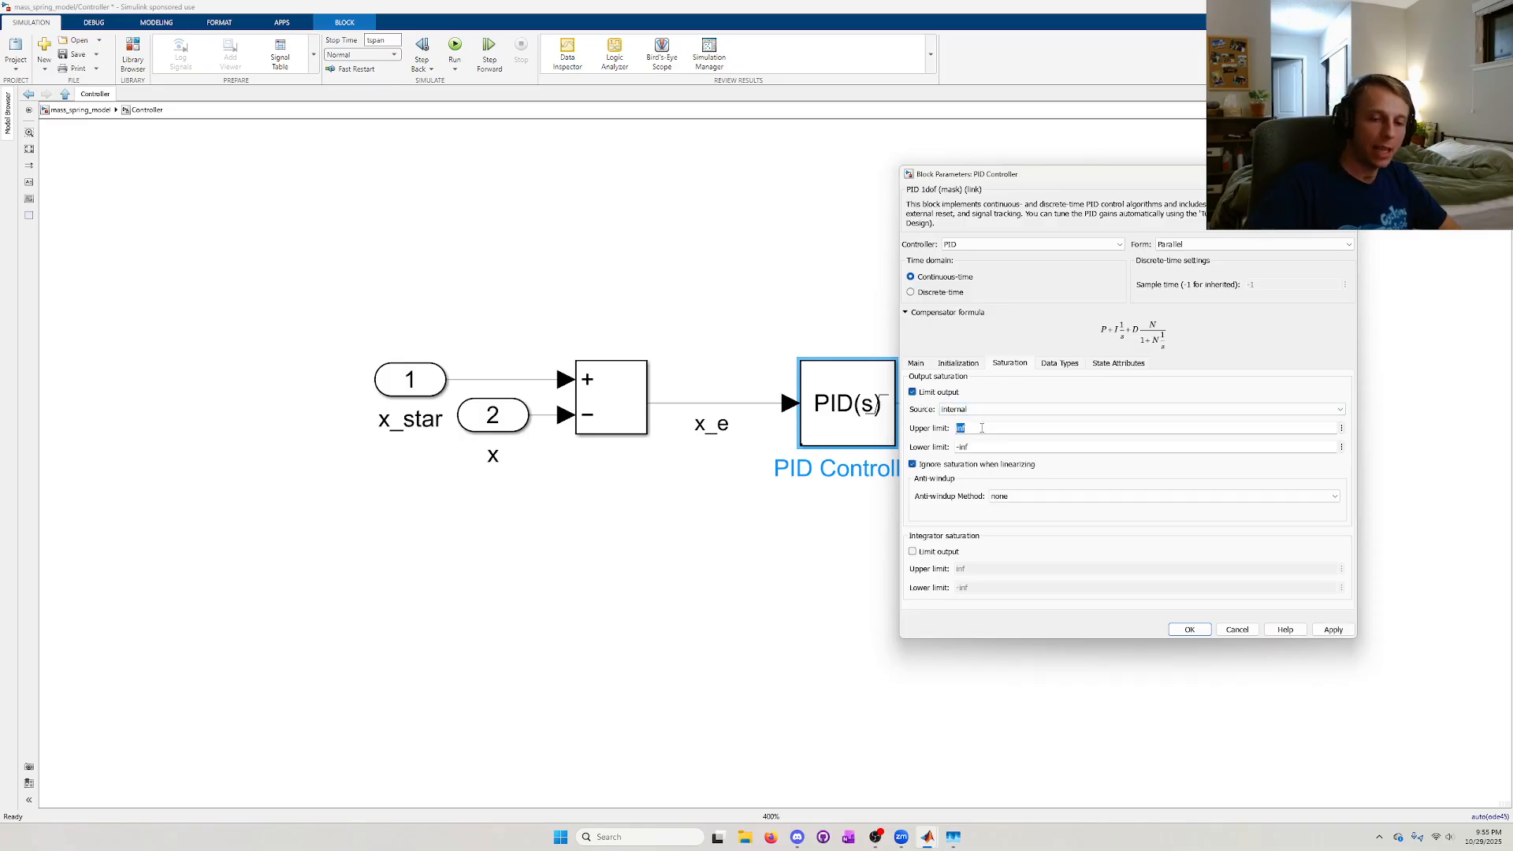
pyautogui.write('-5')
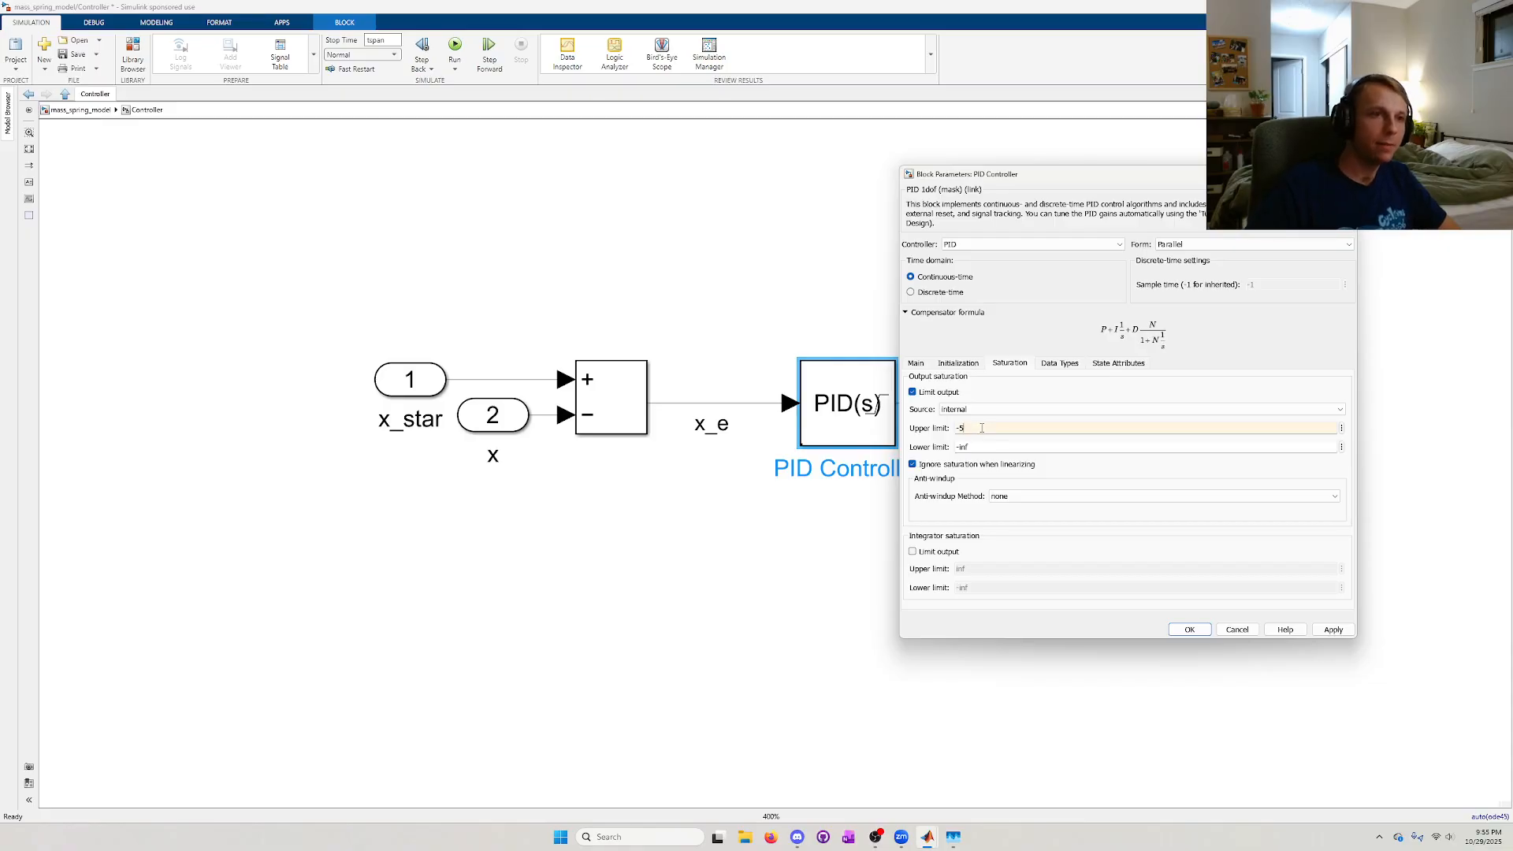
pyautogui.doubleClick(1001, 446)
pyautogui.write('5')
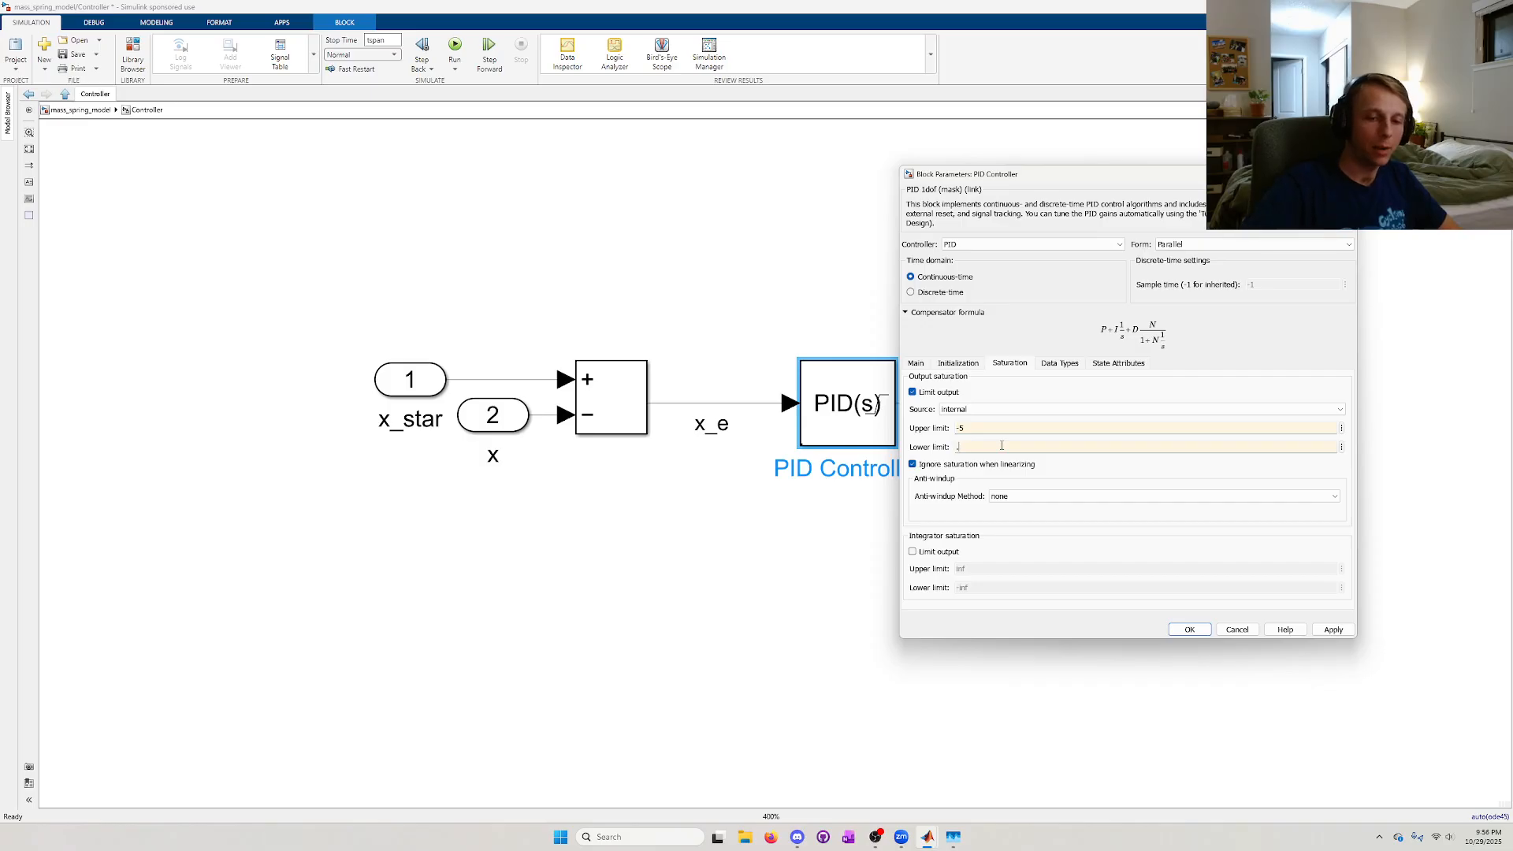
pyautogui.doubleClick(1005, 427)
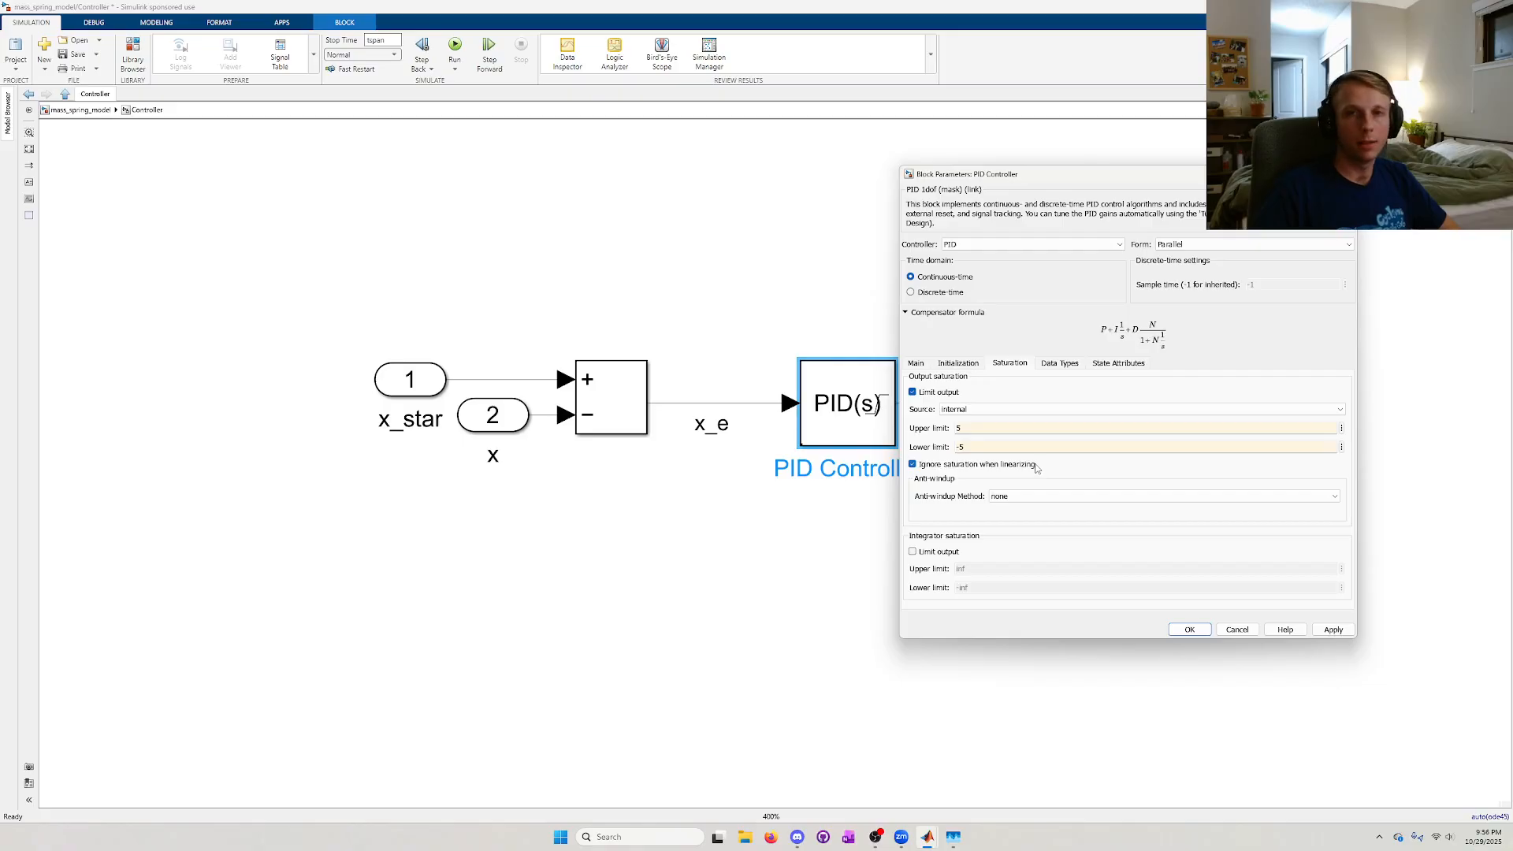
pyautogui.click(1332, 629)
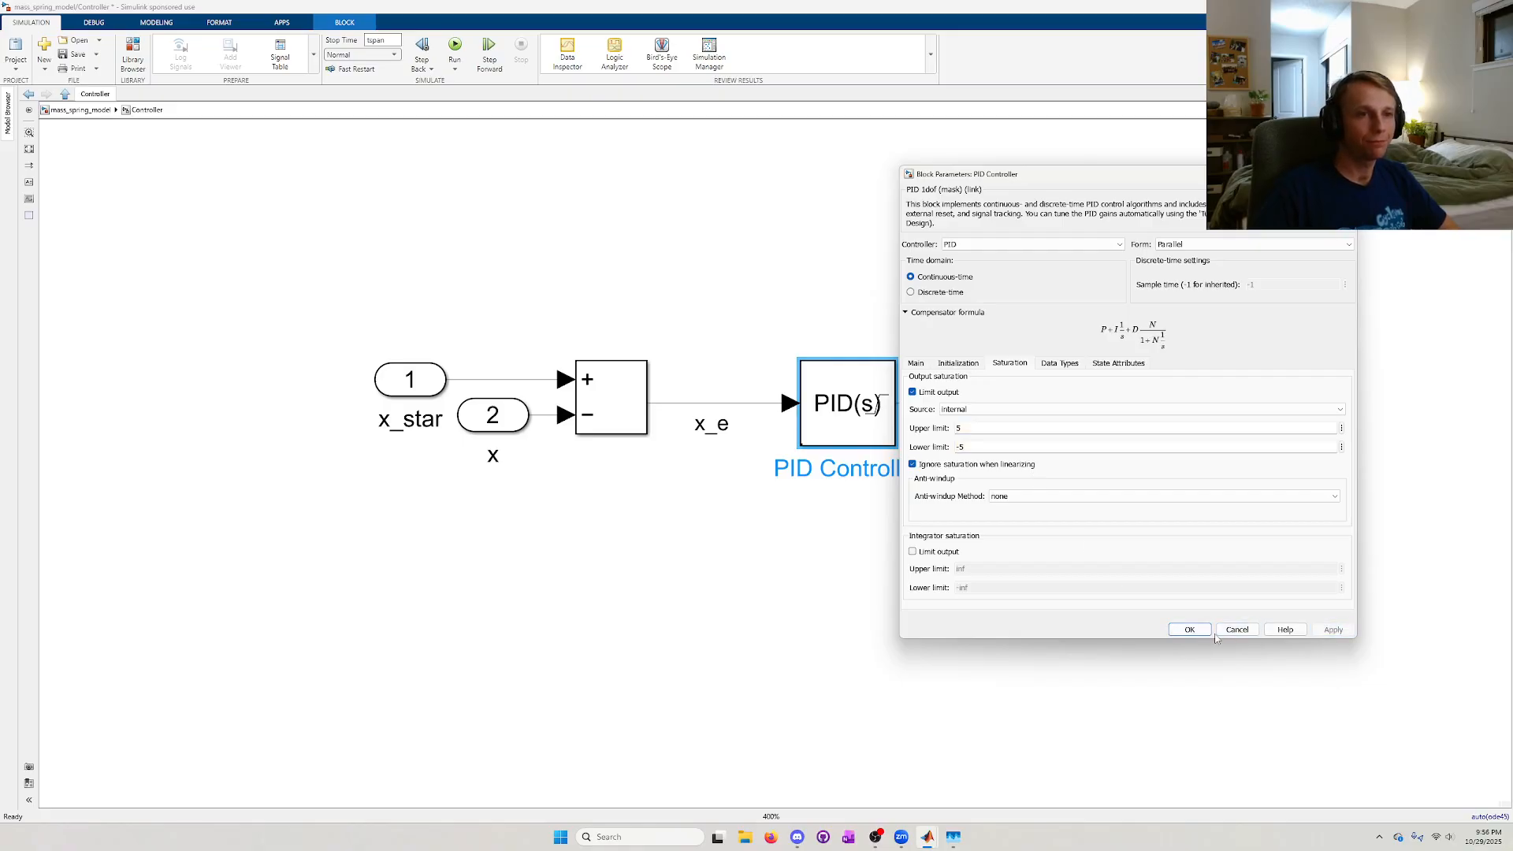
pyautogui.click(1191, 631)
# - Switch to MATLAB, rerun init.m with the saturated controller and view the Position vs Time figure
pyautogui.moveTo(929, 838)
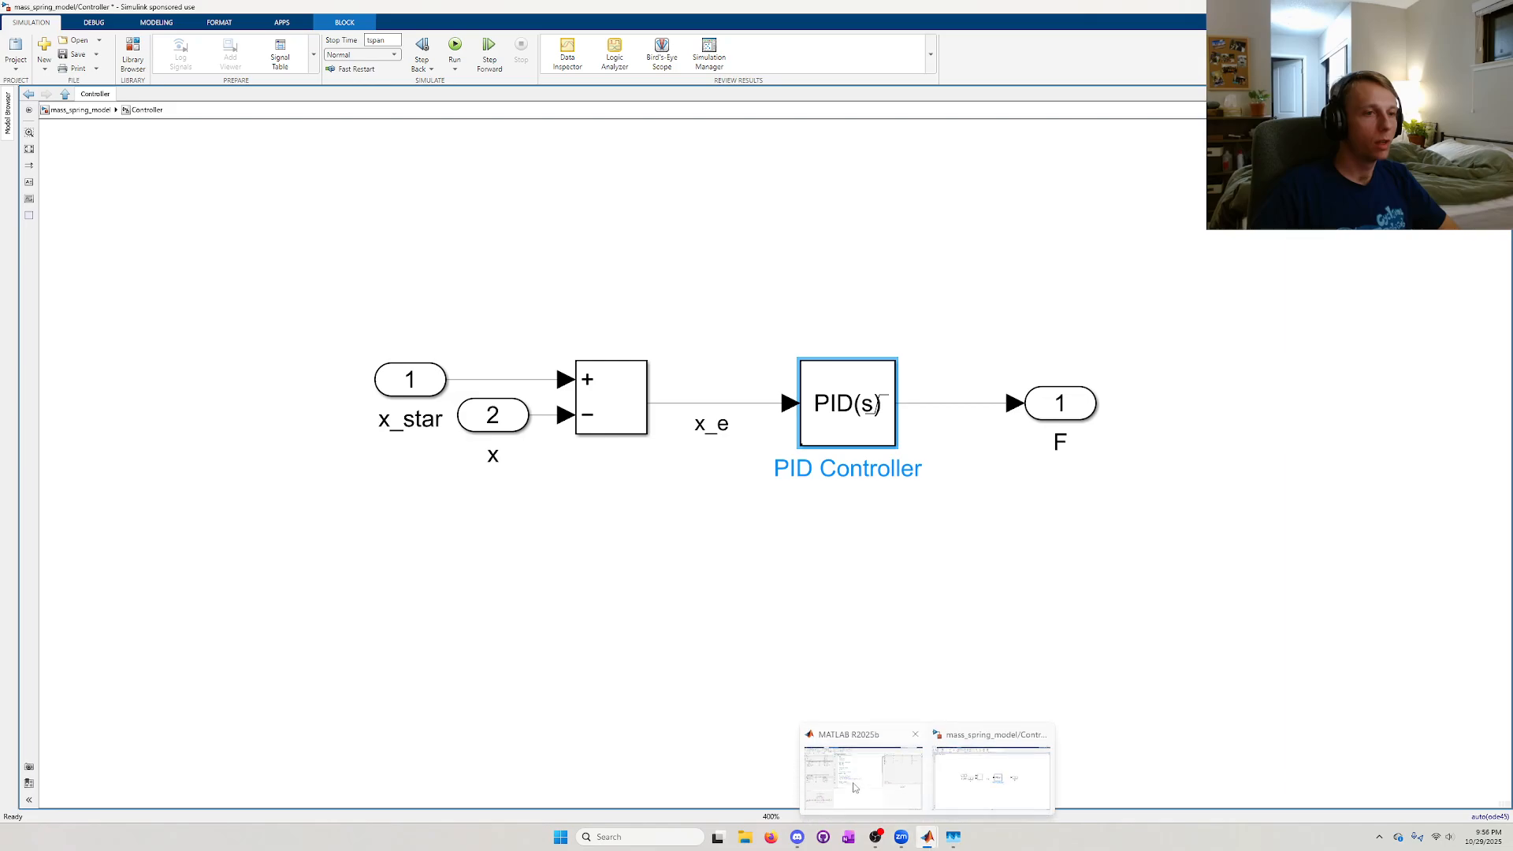
pyautogui.click(853, 787)
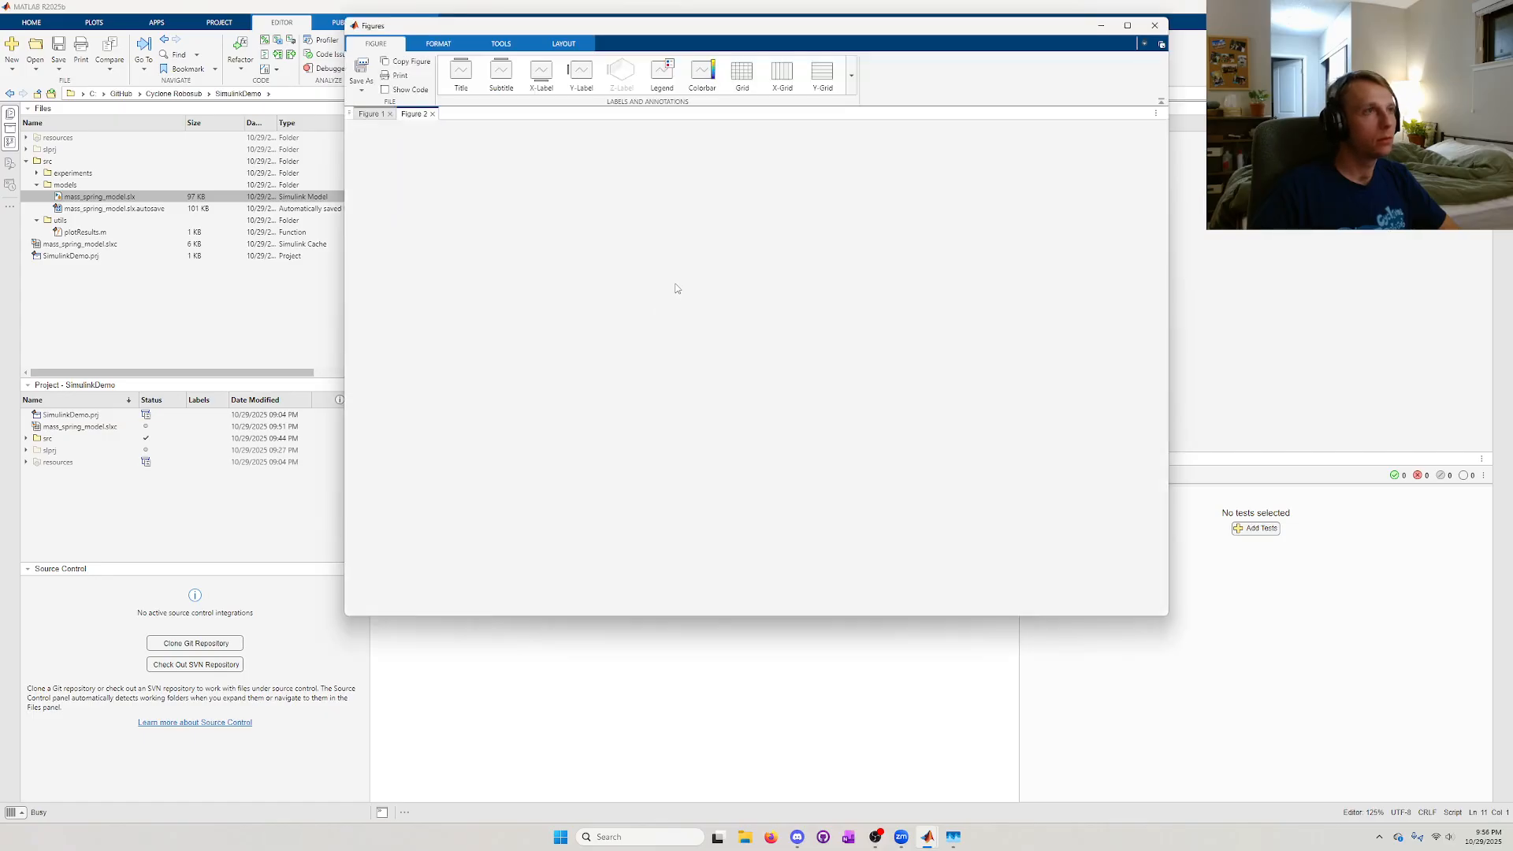
pyautogui.click(378, 116)
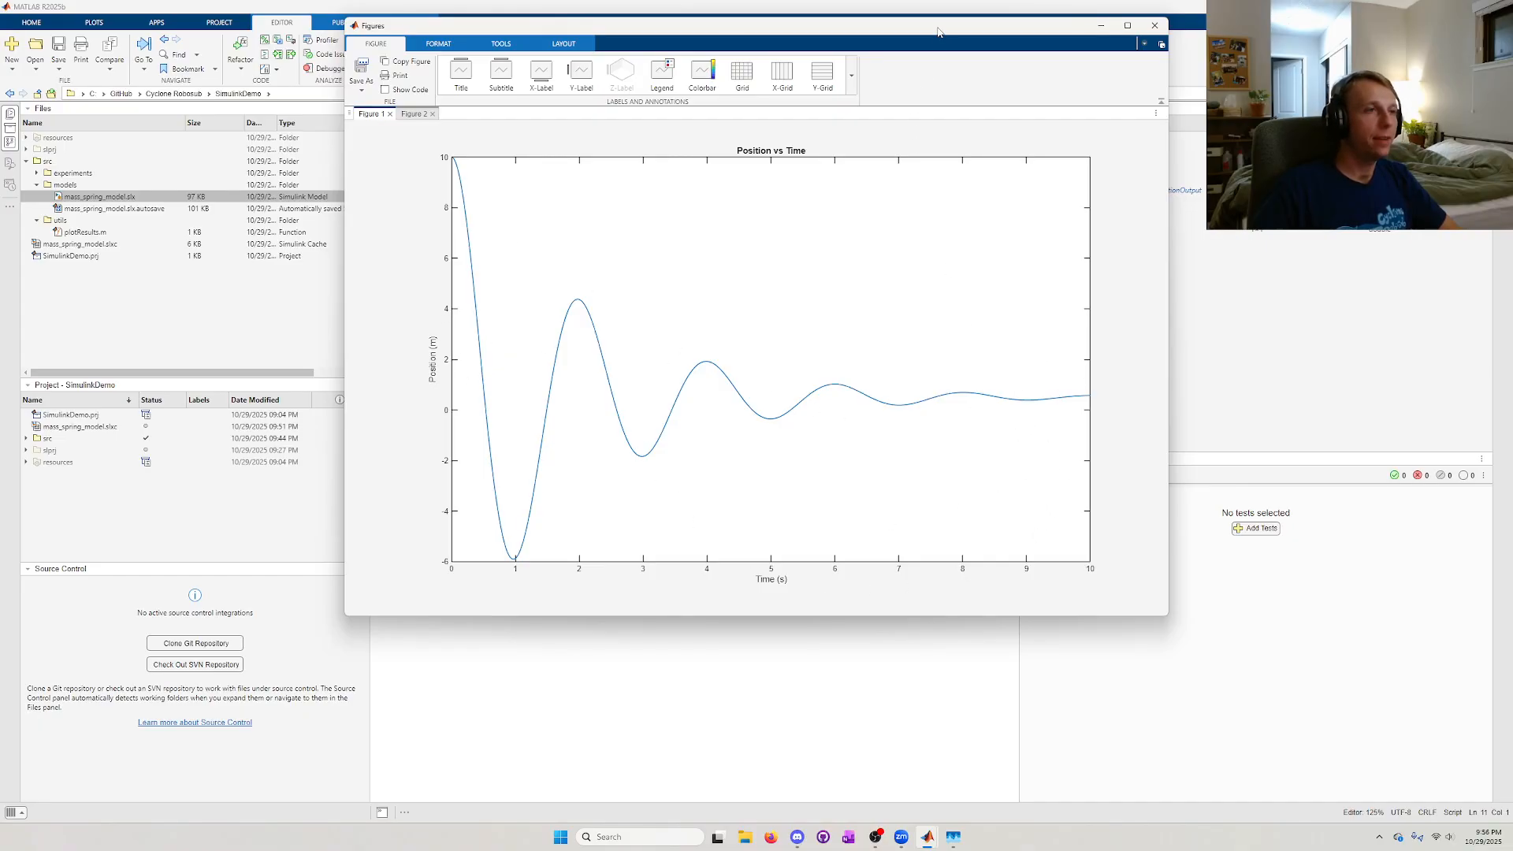
pyautogui.moveTo(938, 32); pyautogui.dragTo(981, 73)
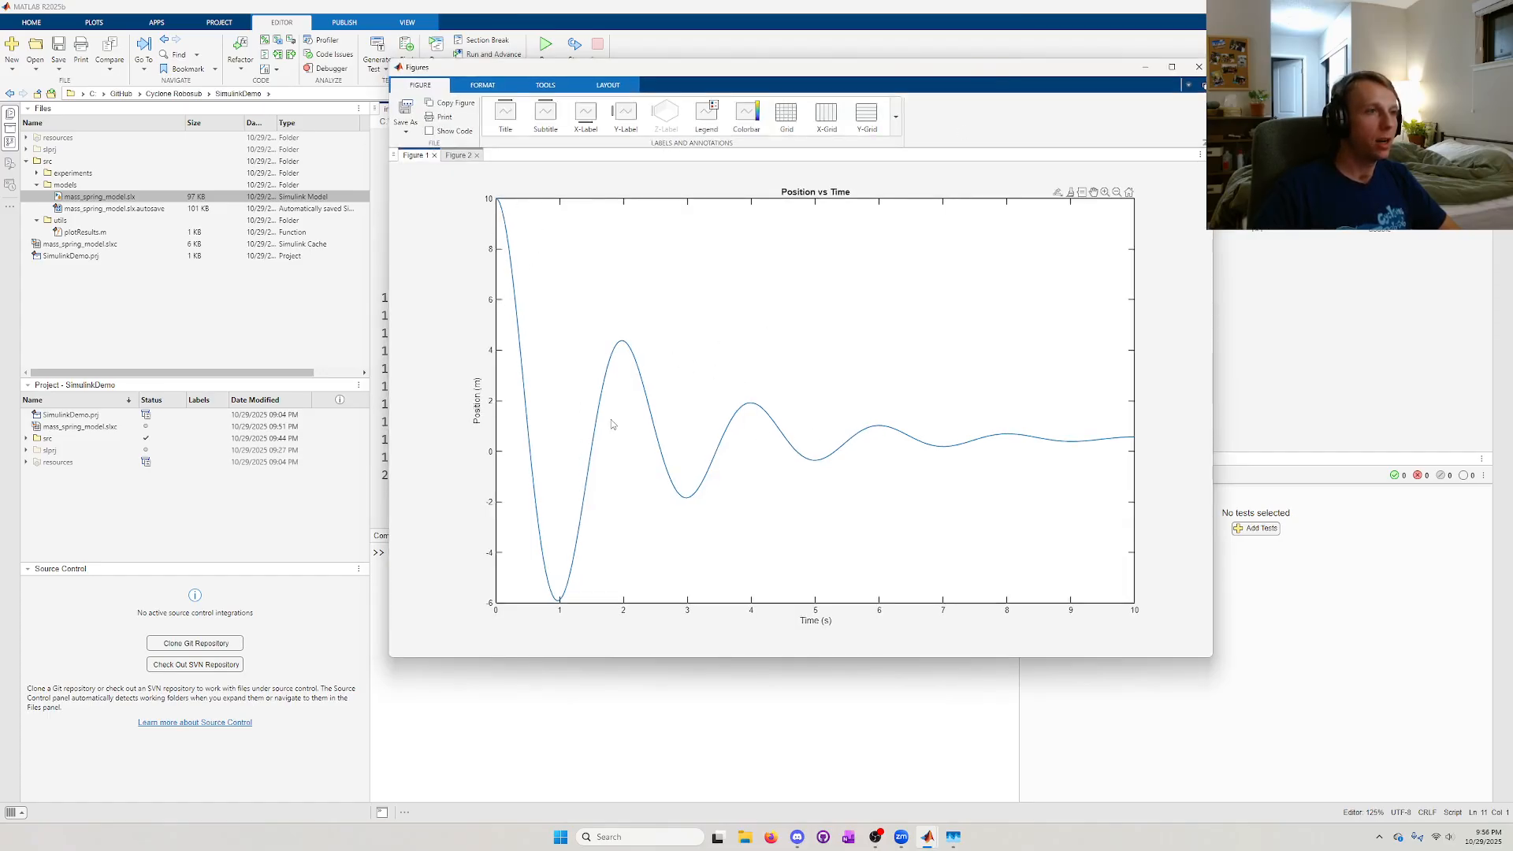
# - Set tspan to 50 in init.m and rerun the script
pyautogui.click(338, 295)
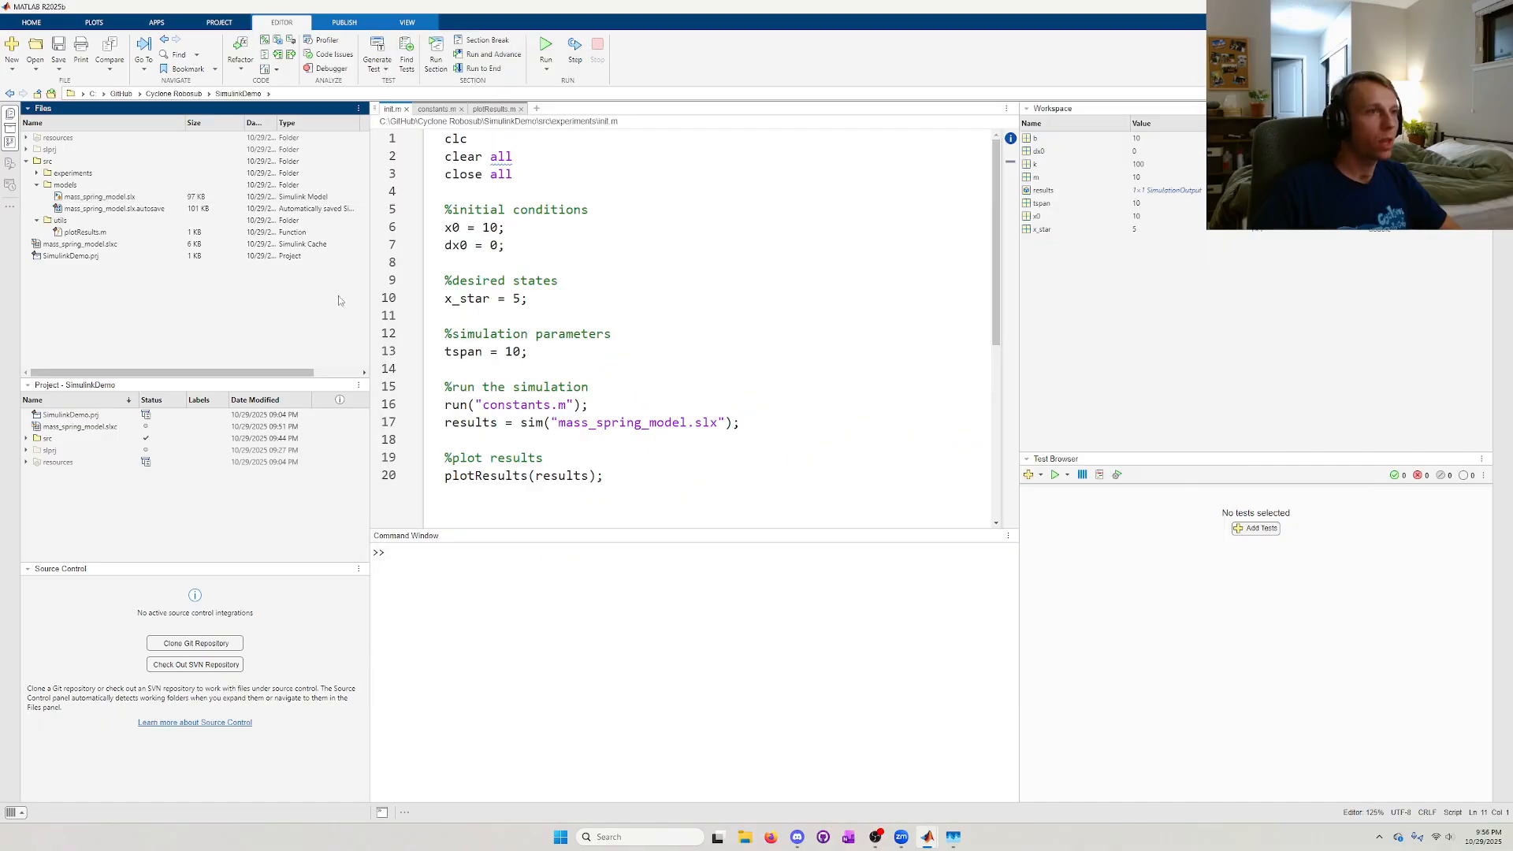
pyautogui.doubleClick(513, 352)
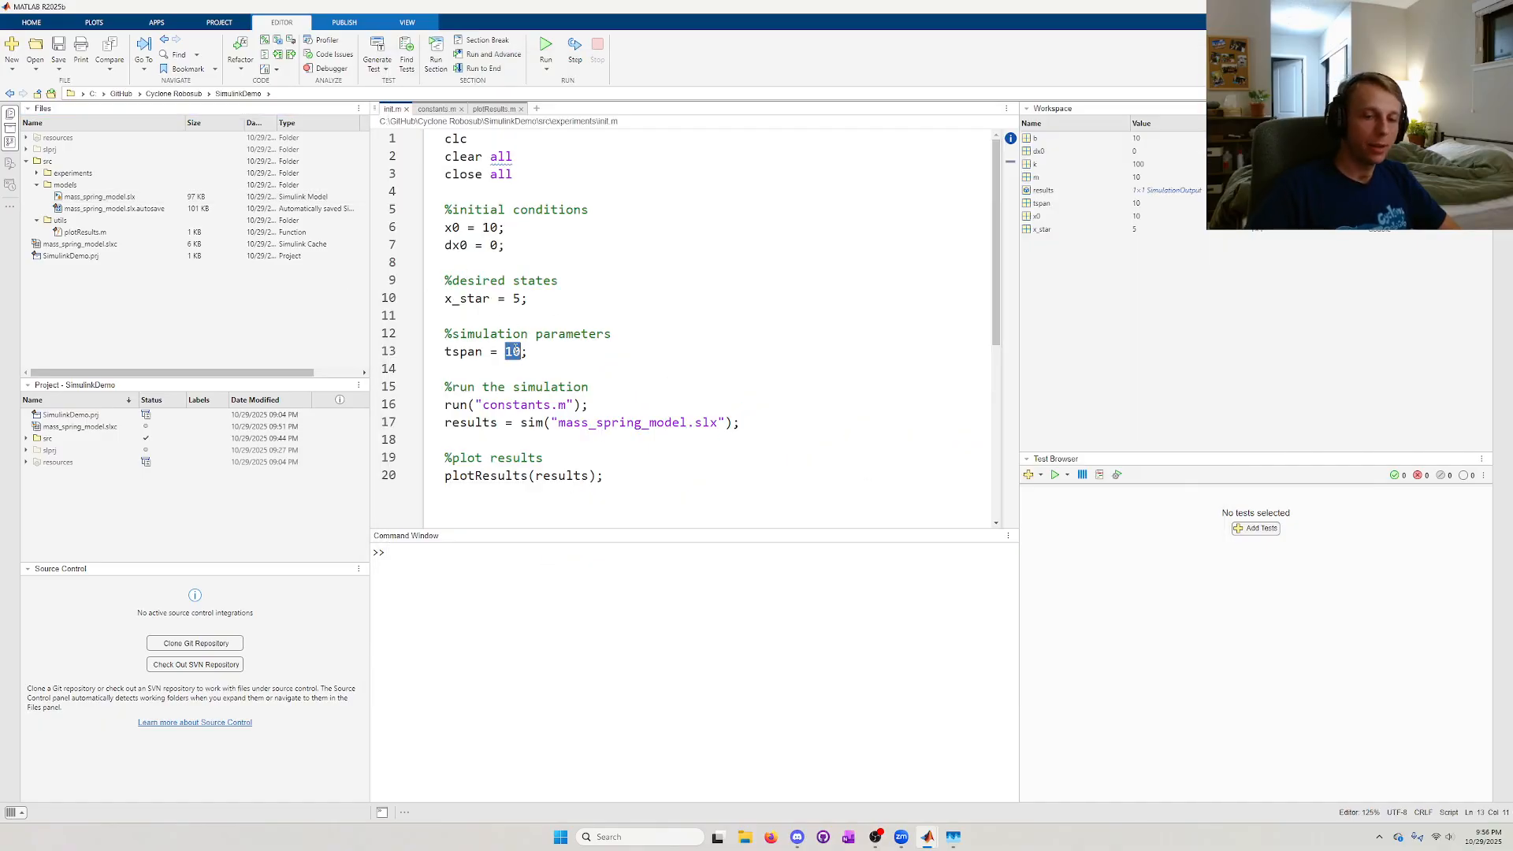
pyautogui.write('50')
pyautogui.press('F5')
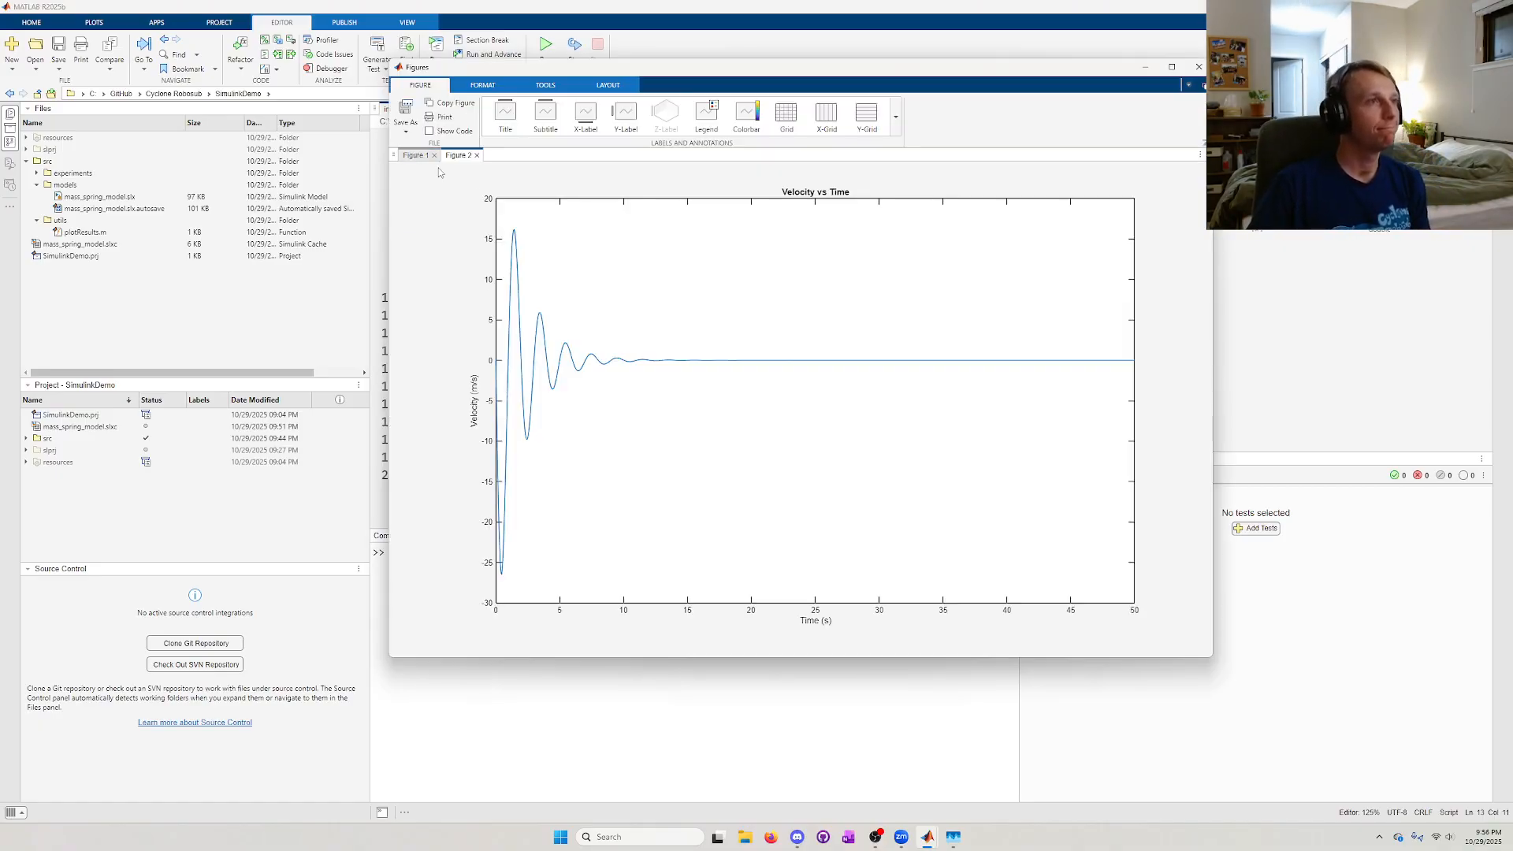
# - Examine the 50-second position response, read a data tip on its settled portion, check the velocity figure, and close the figures
pyautogui.click(417, 157)
pyautogui.moveTo(679, 465); pyautogui.dragTo(751, 450)
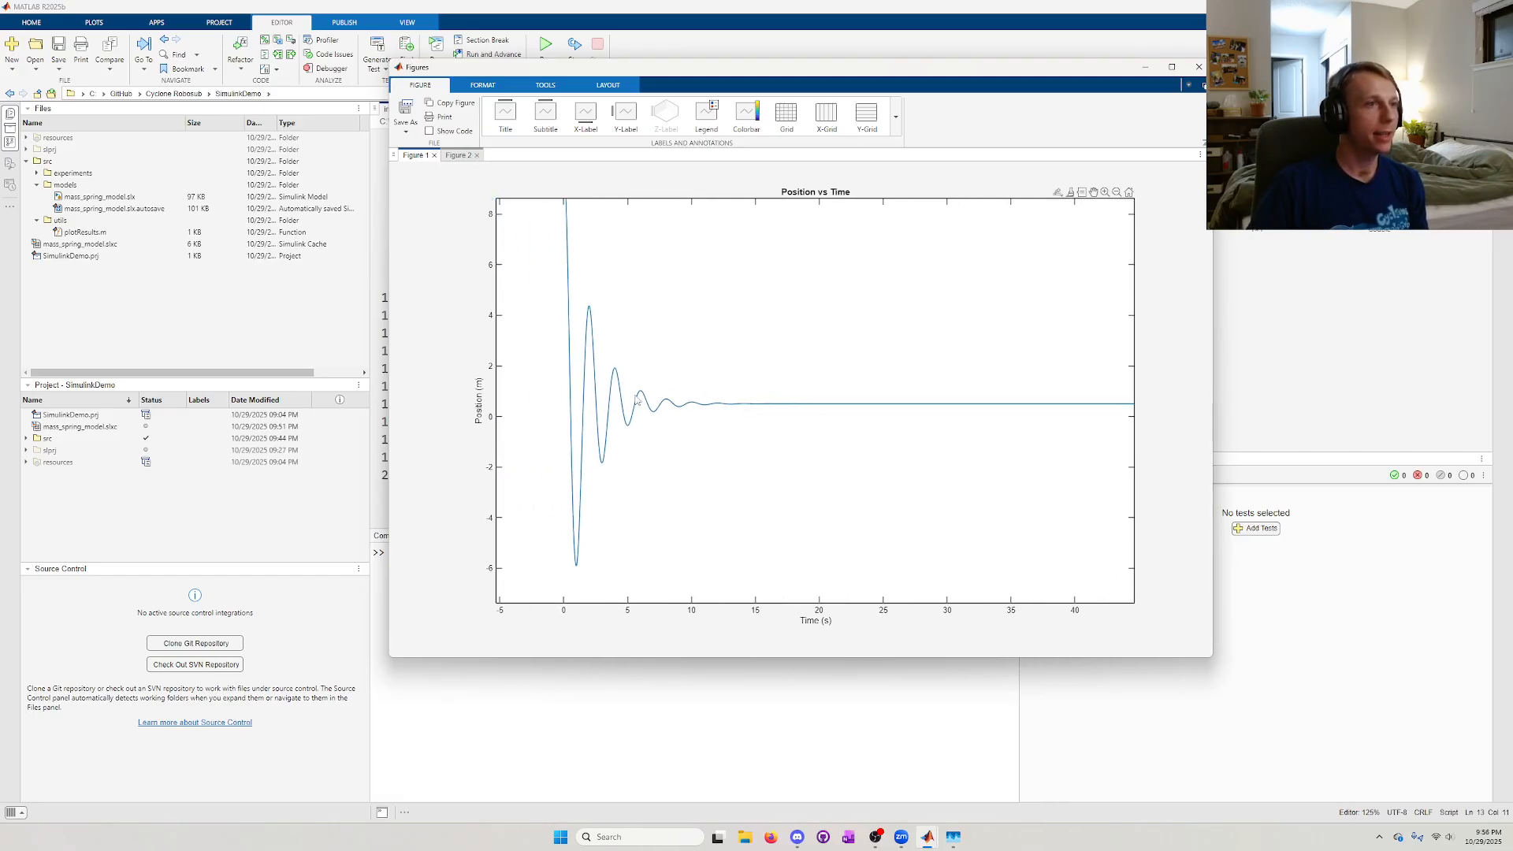
pyautogui.moveTo(884, 441); pyautogui.dragTo(853, 439)
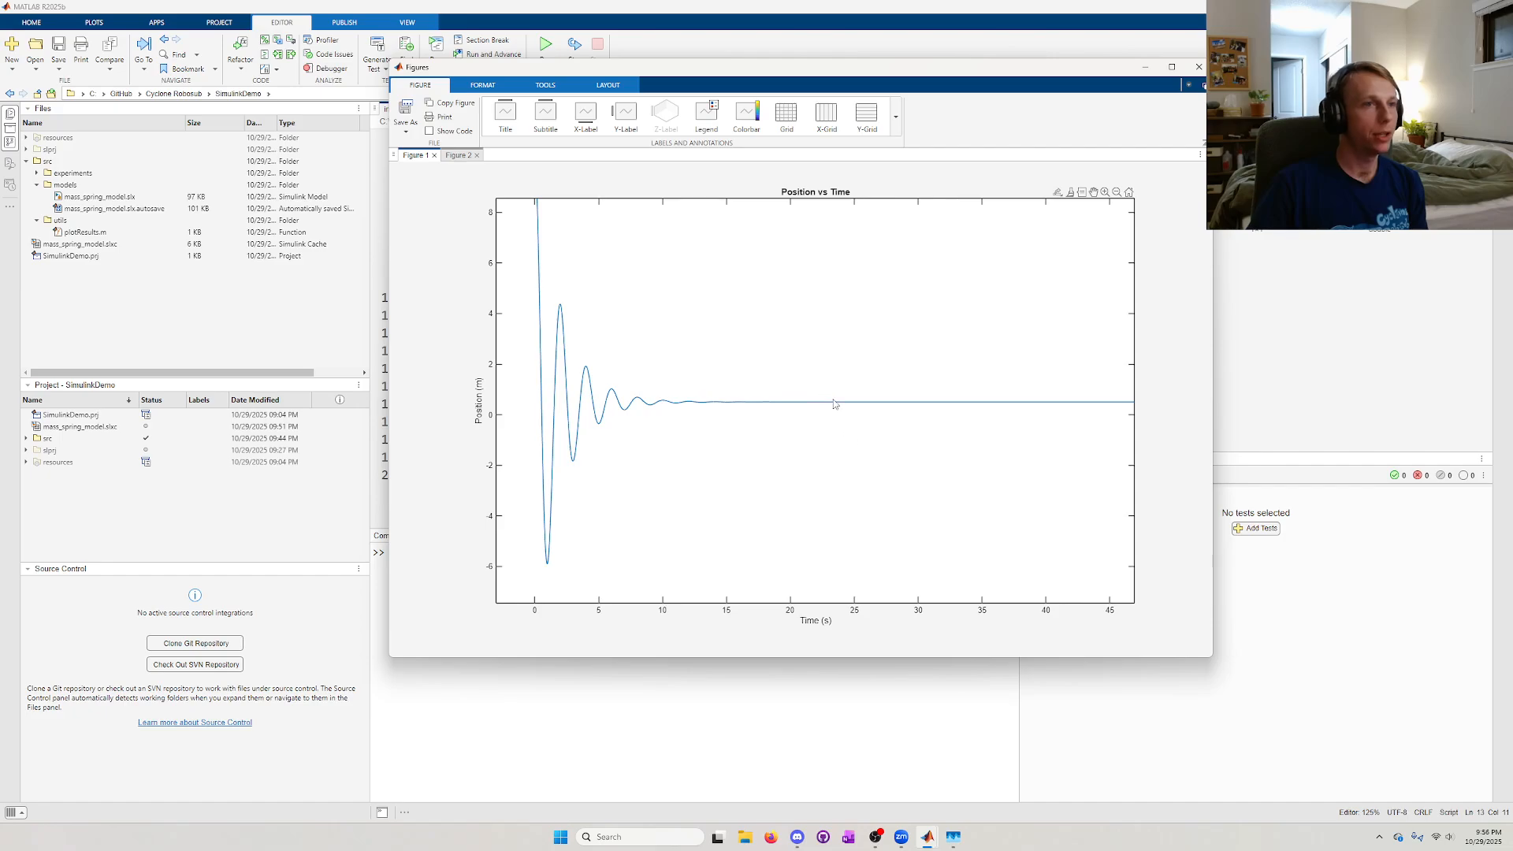
pyautogui.moveTo(840, 403)
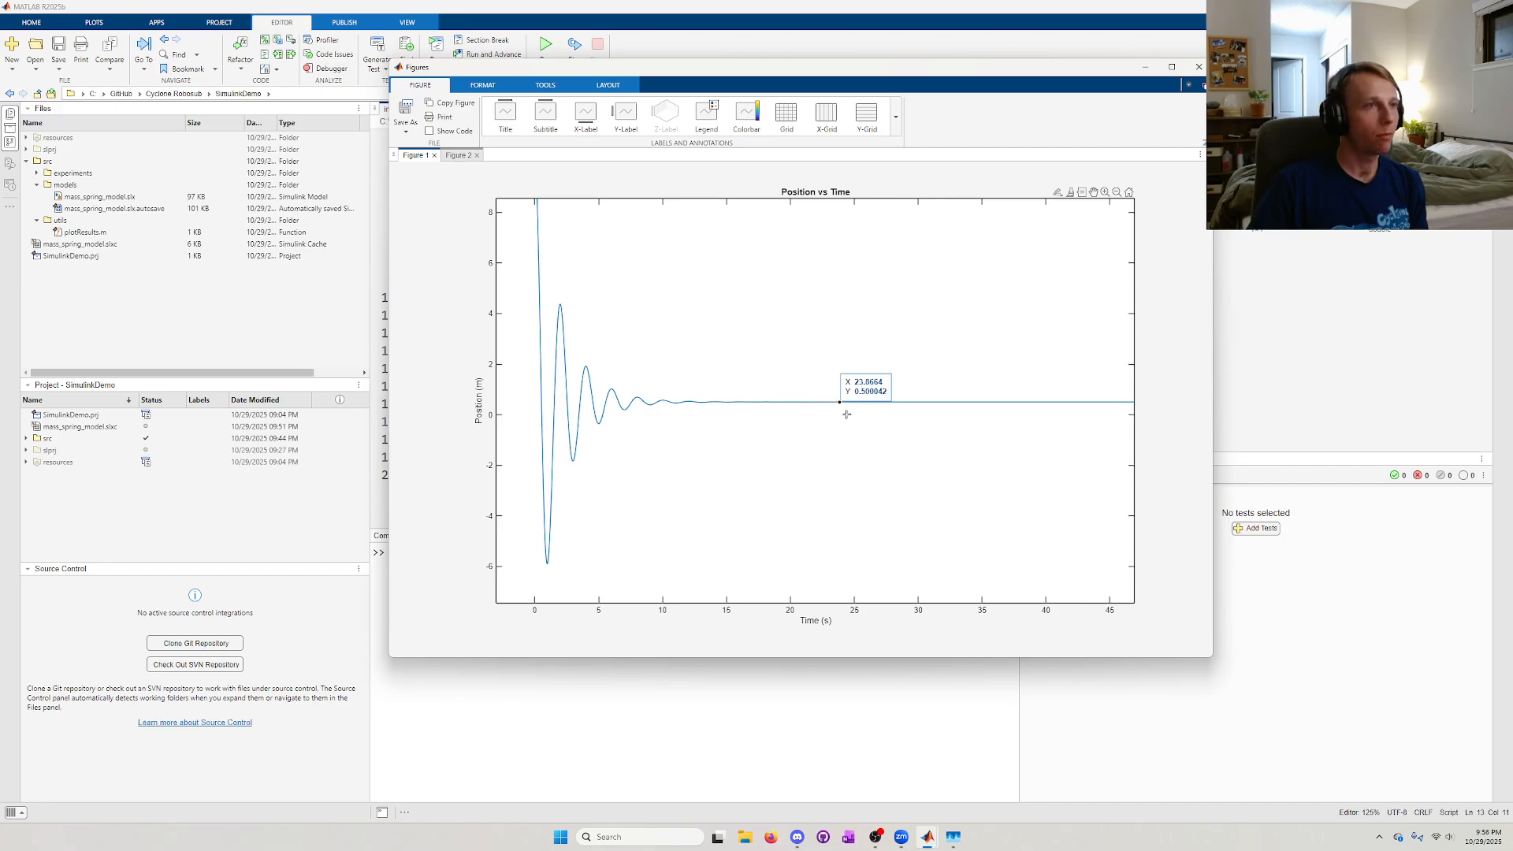
pyautogui.moveTo(778, 367); pyautogui.dragTo(769, 416)
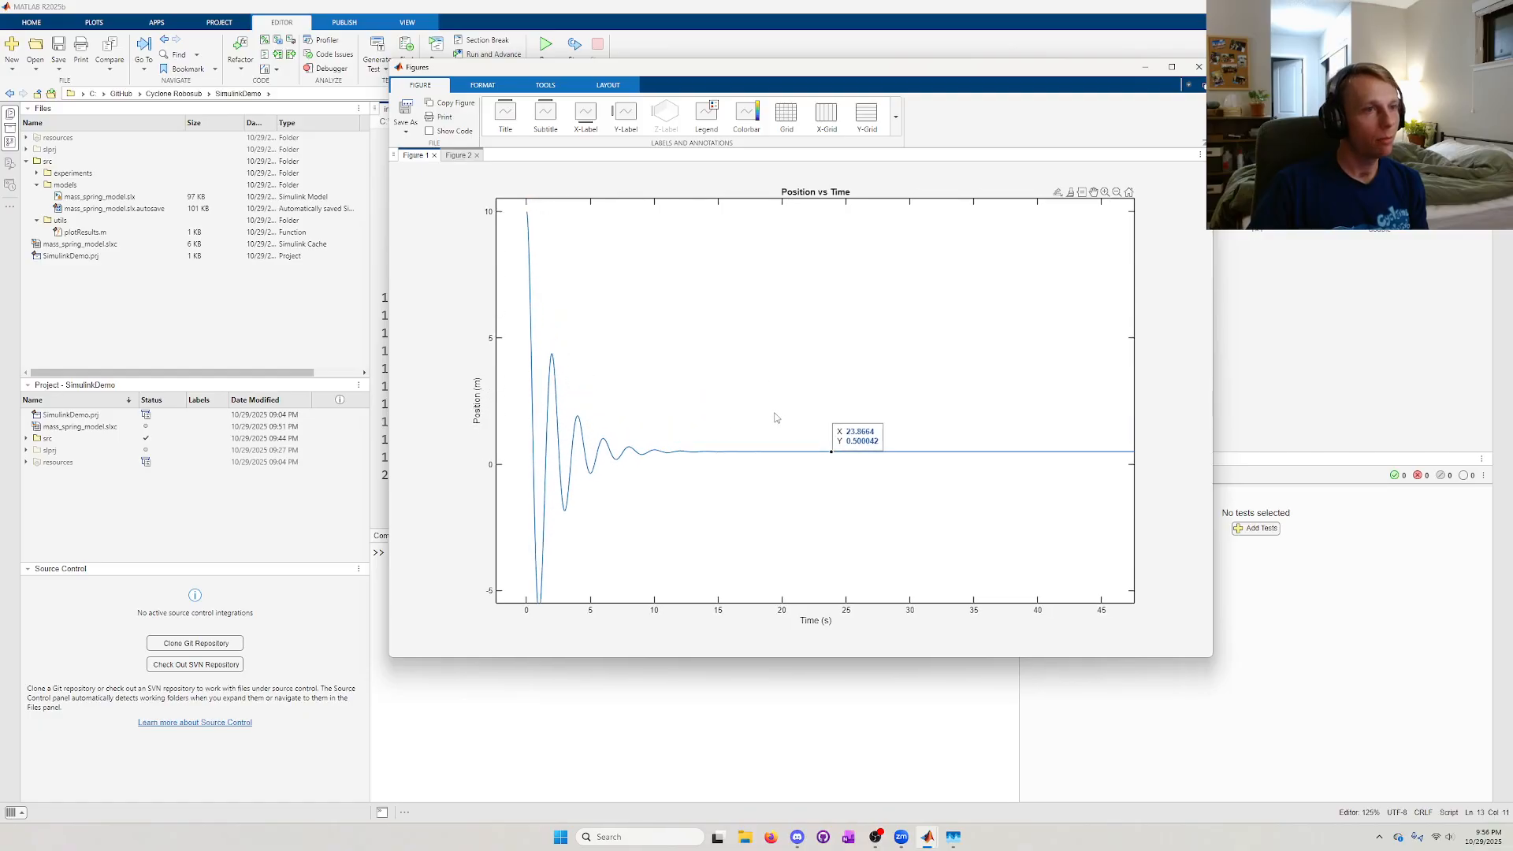
pyautogui.moveTo(752, 83); pyautogui.dragTo(753, 177)
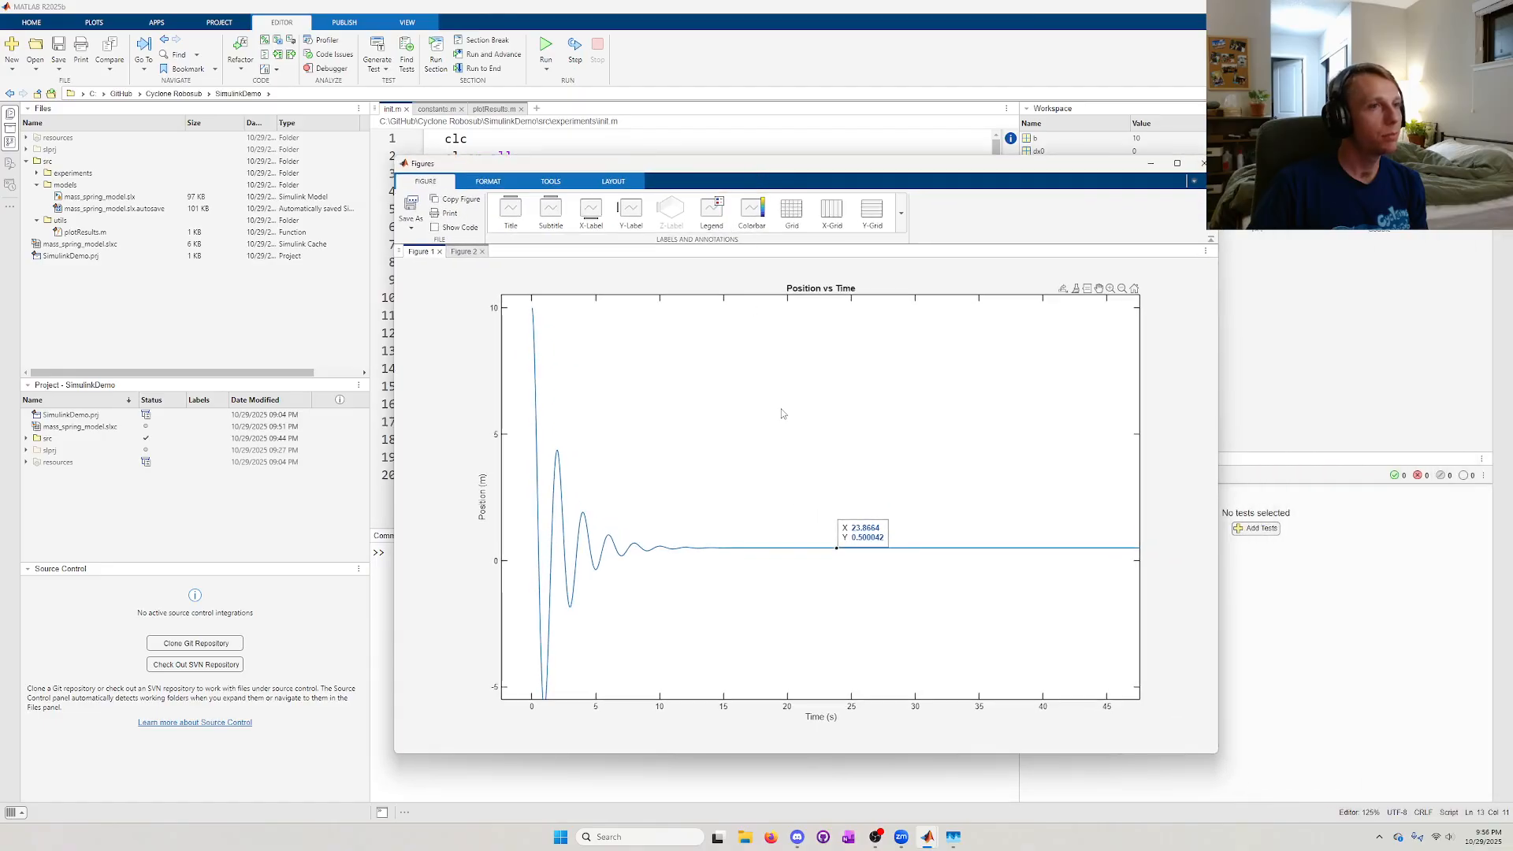
pyautogui.moveTo(784, 416); pyautogui.dragTo(783, 342)
pyautogui.click(464, 252)
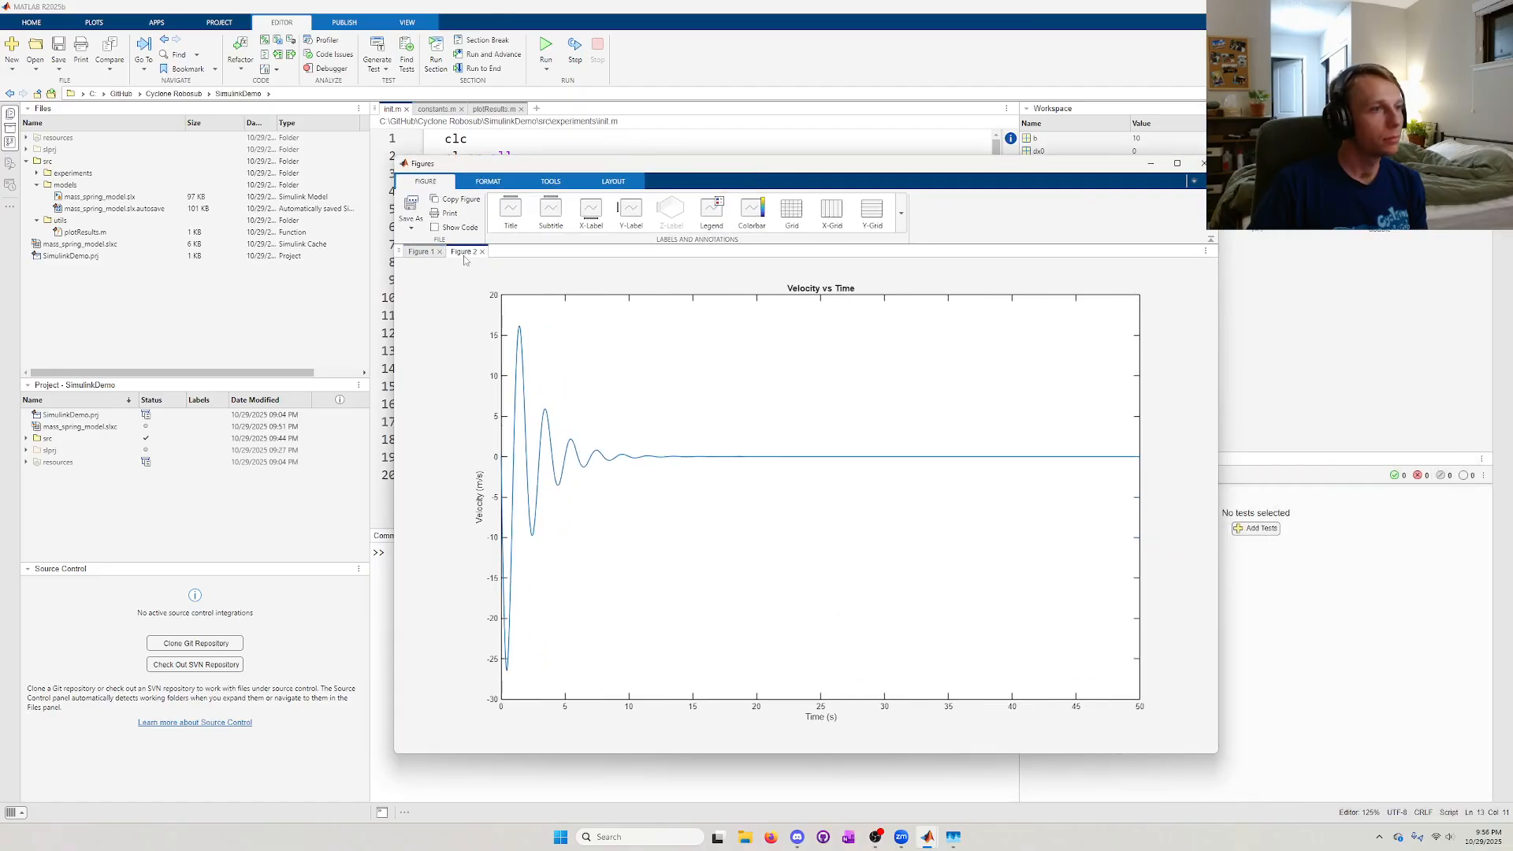
pyautogui.click(420, 252)
pyautogui.click(1199, 163)
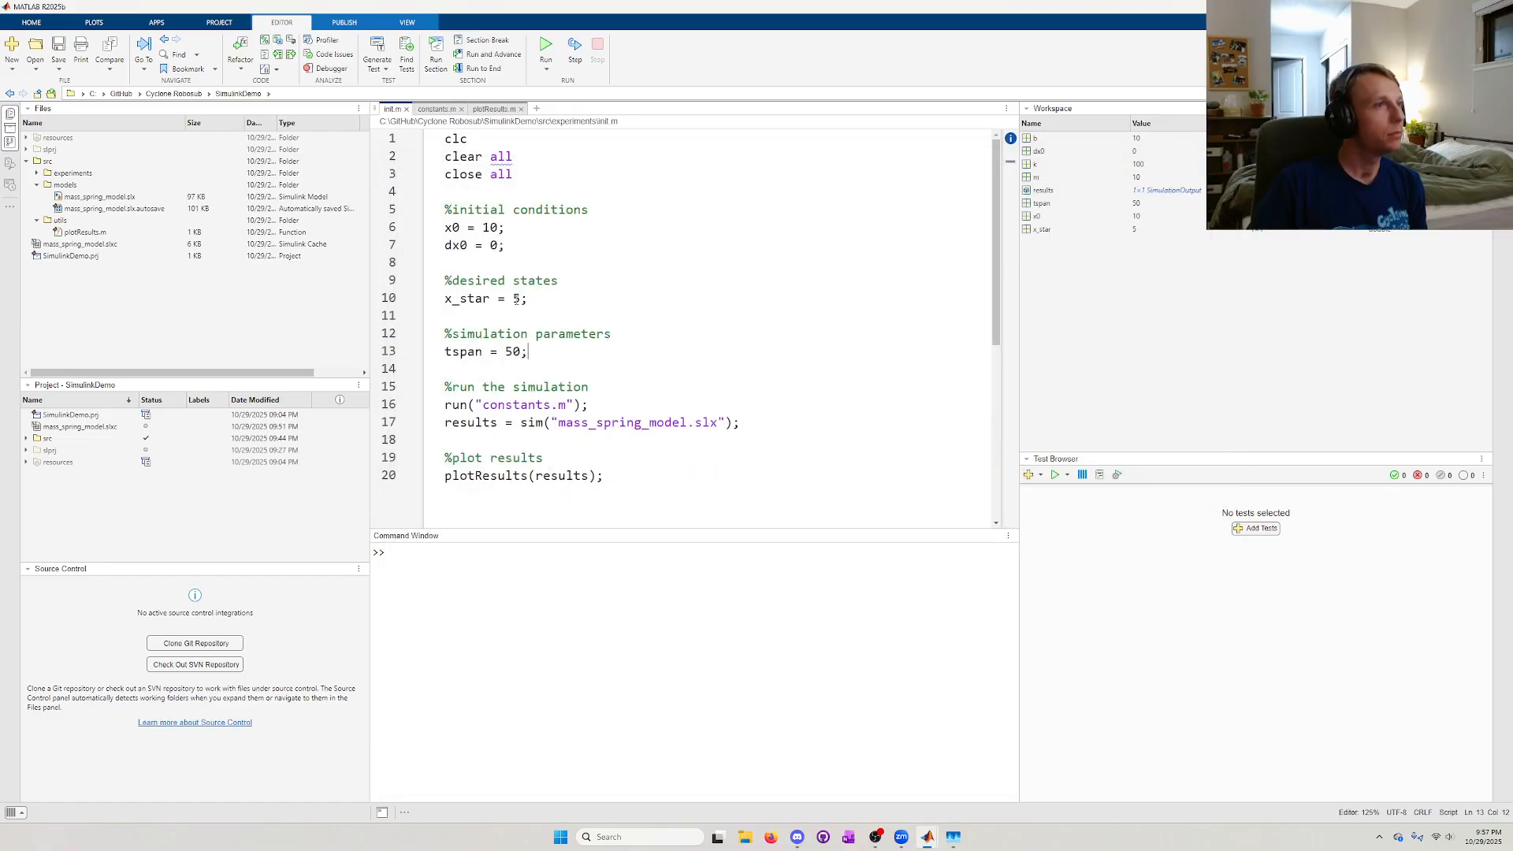
# - Return to mass_spring_model, turn off output limiting in the PID Controller block's saturation settings and accept the parameters
pyautogui.click(491, 227)
pyautogui.click(520, 299)
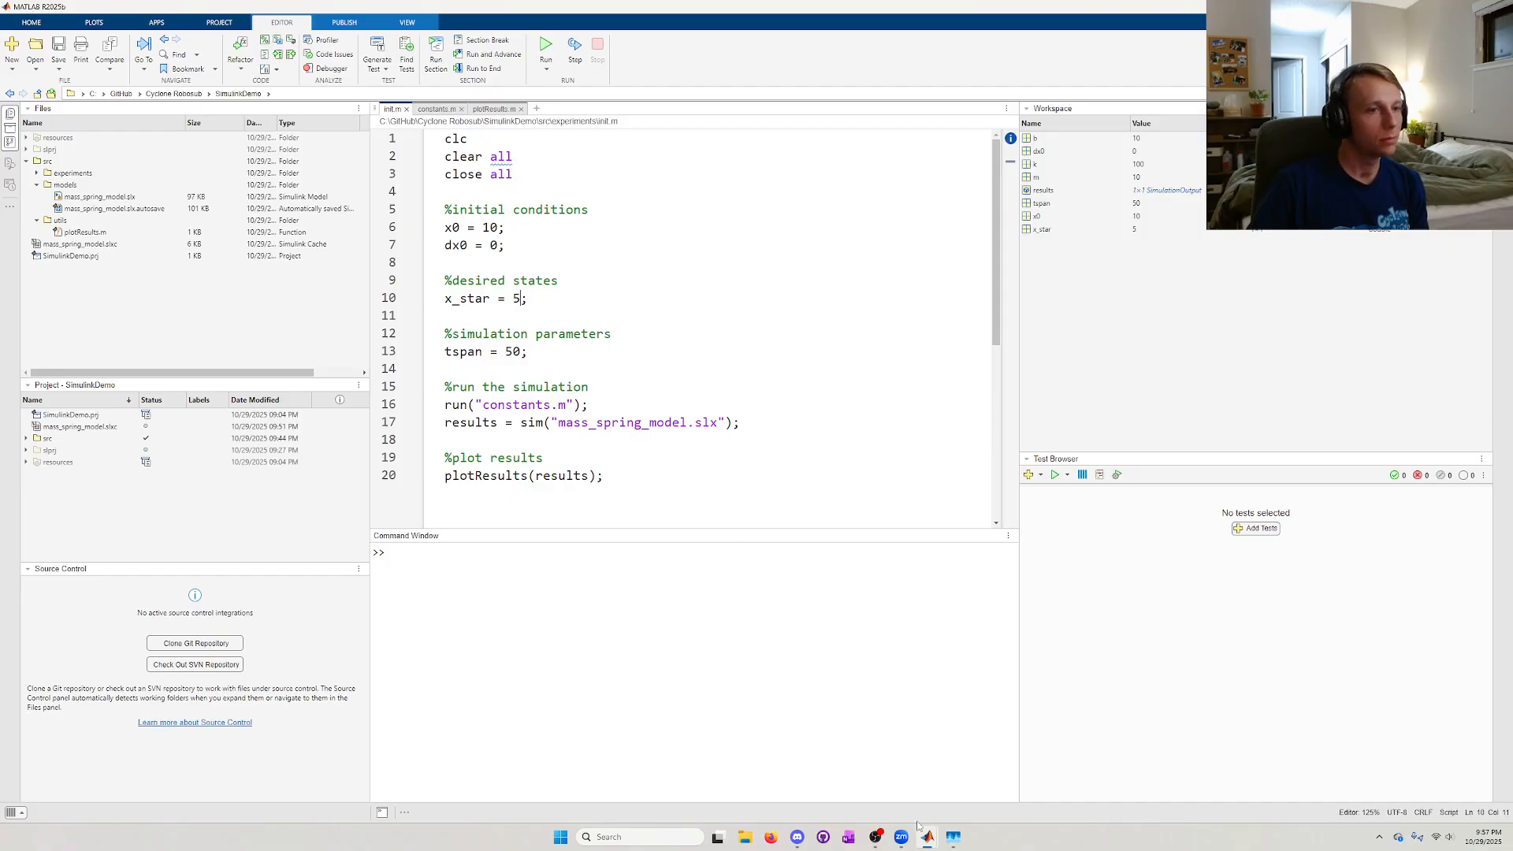
pyautogui.moveTo(918, 824)
pyautogui.click(975, 783)
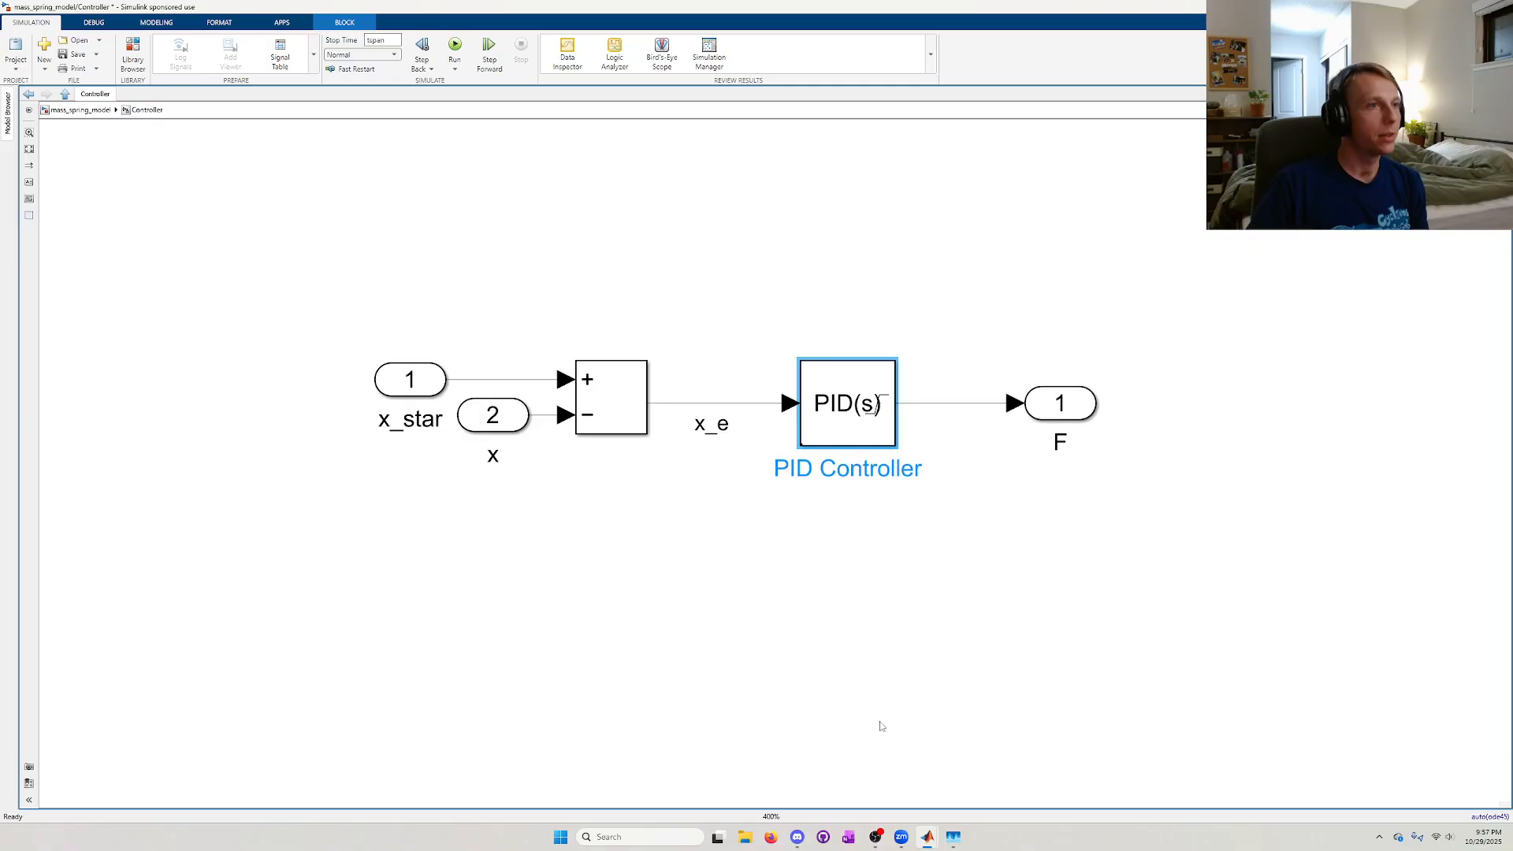
pyautogui.doubleClick(868, 446)
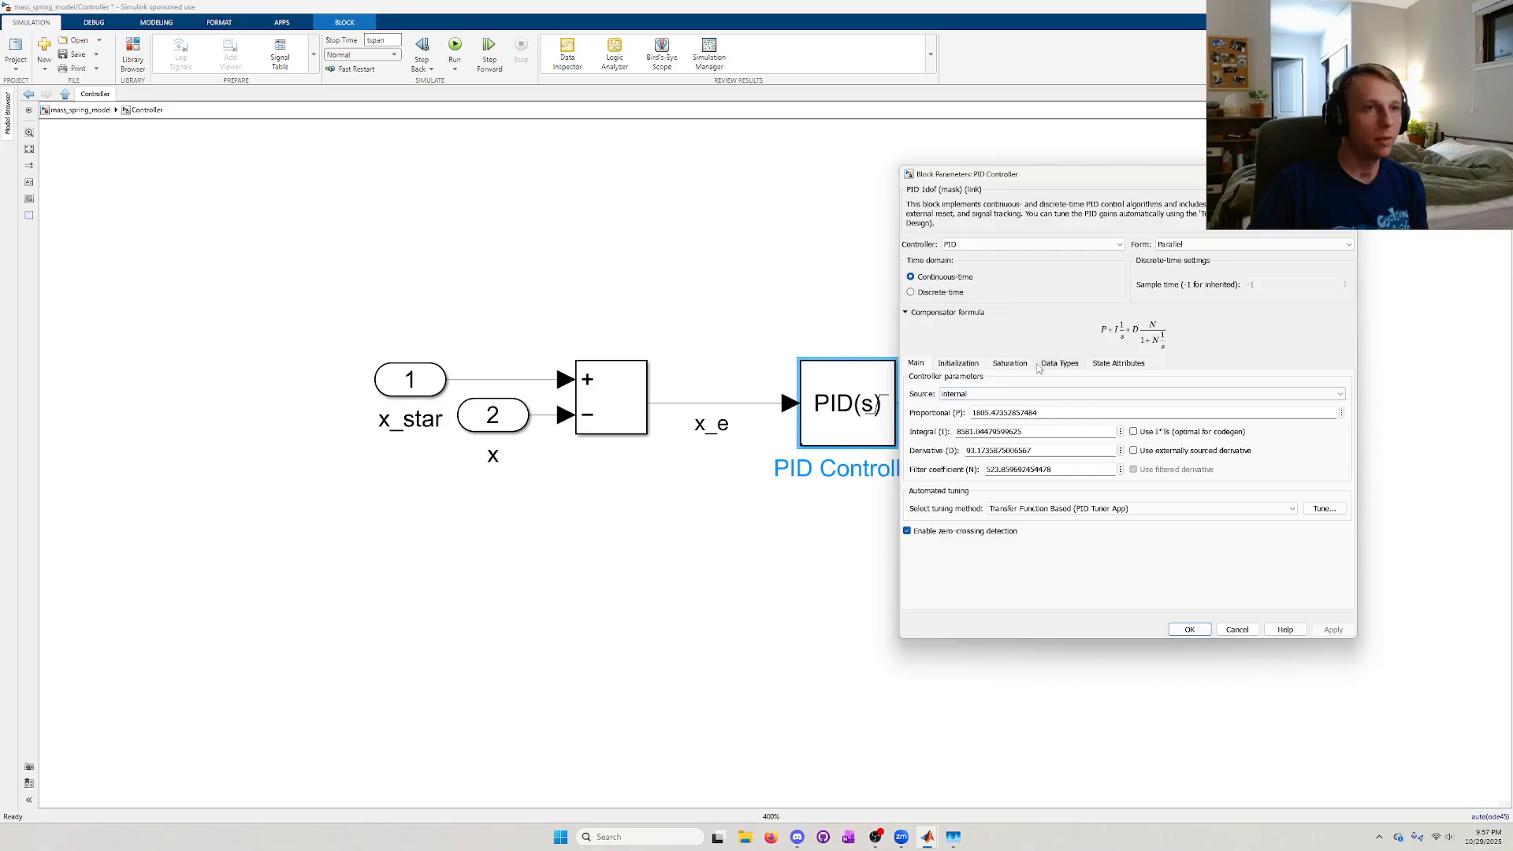
pyautogui.click(1024, 364)
pyautogui.click(916, 394)
pyautogui.click(1333, 629)
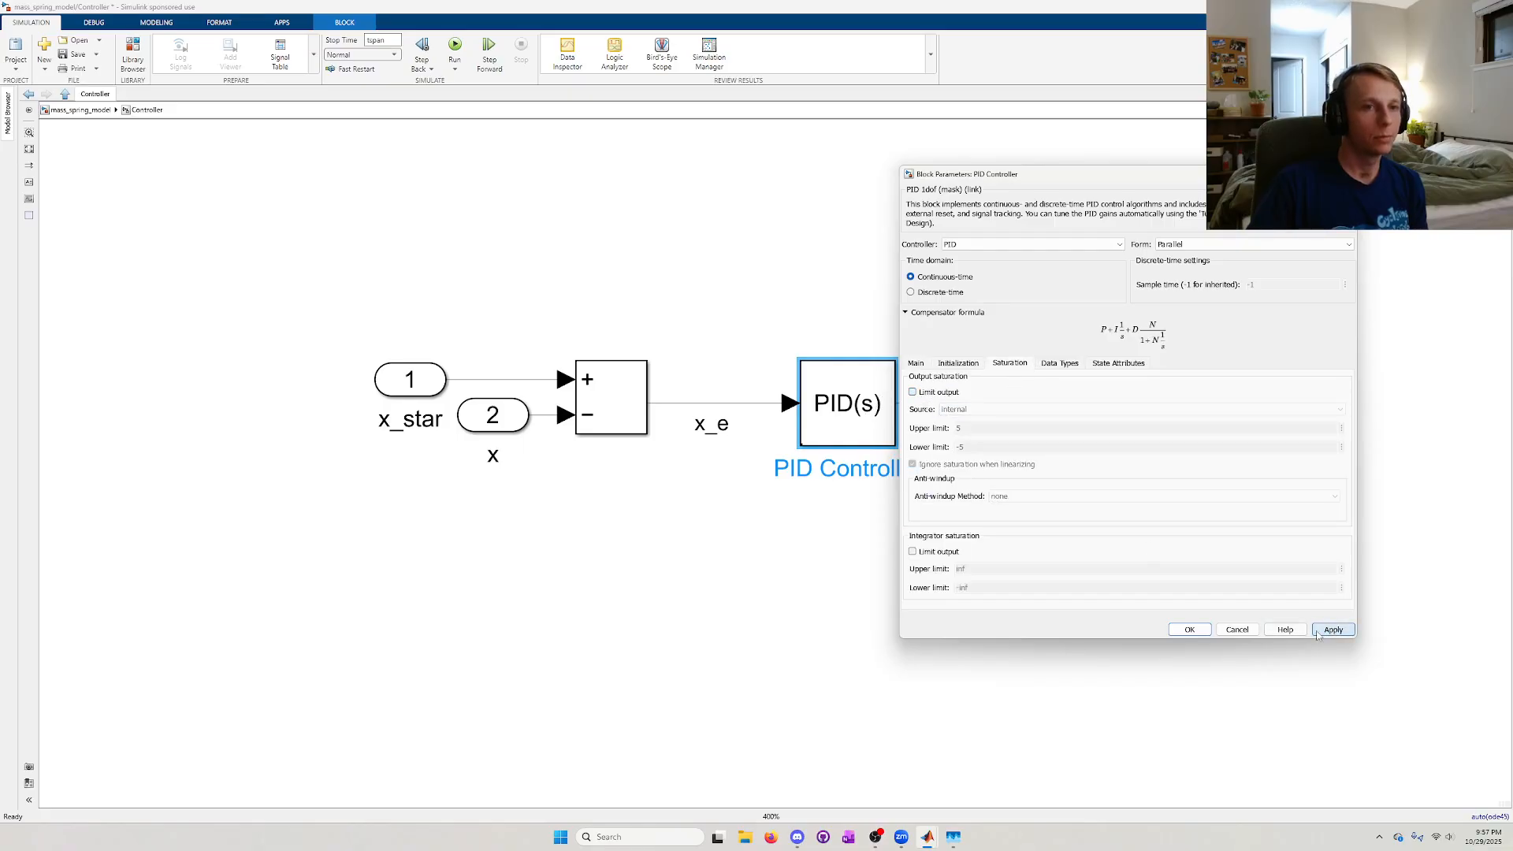
pyautogui.click(1189, 630)
# - Switch to MATLAB, rerun init.m without saturation, view the Position vs Time figure and close the figures
pyautogui.moveTo(926, 839)
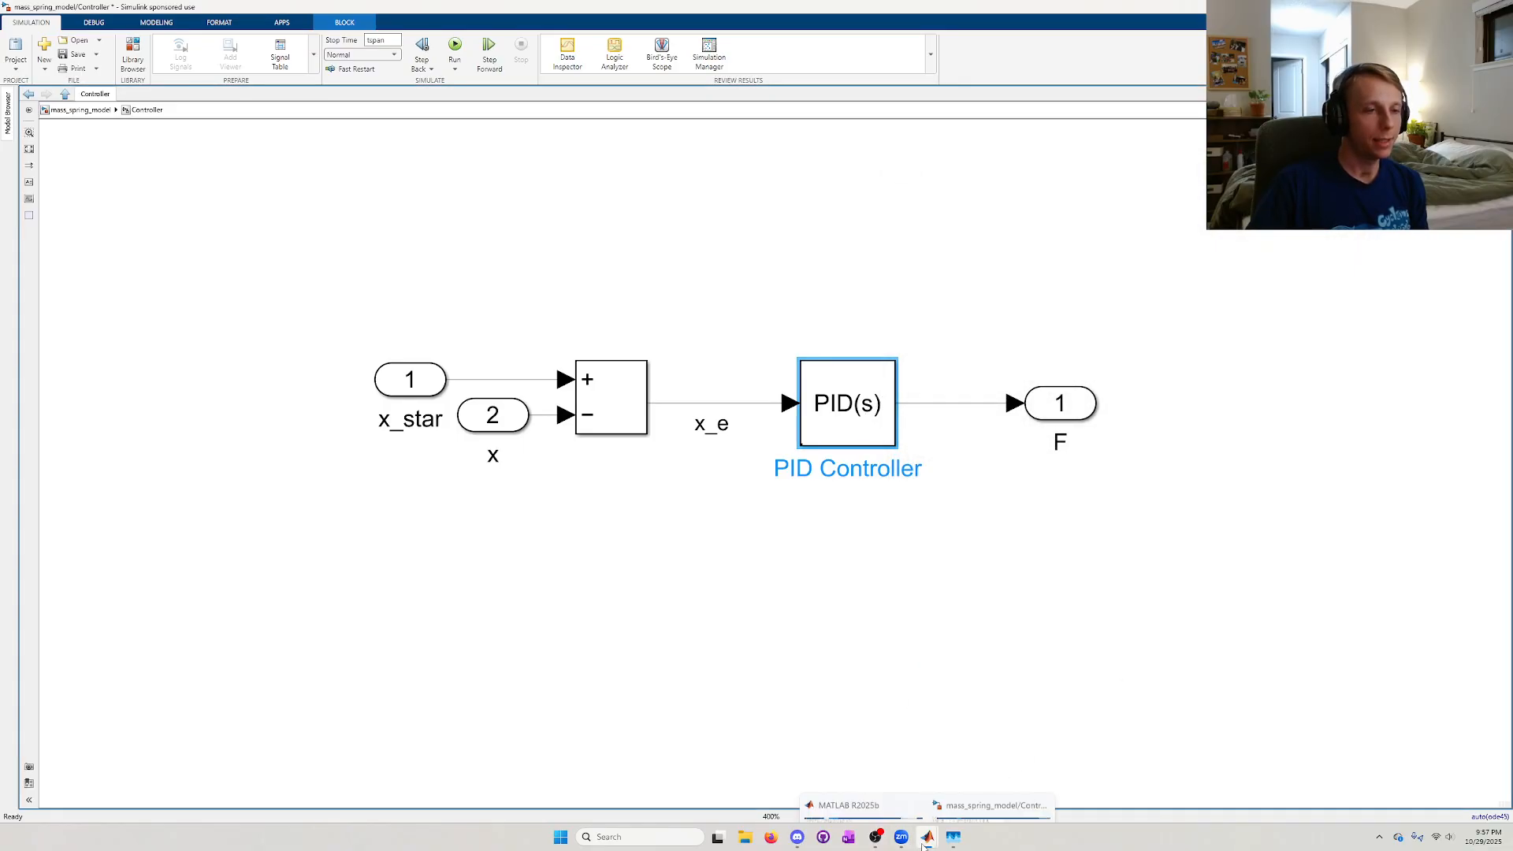
pyautogui.click(868, 778)
pyautogui.click(545, 49)
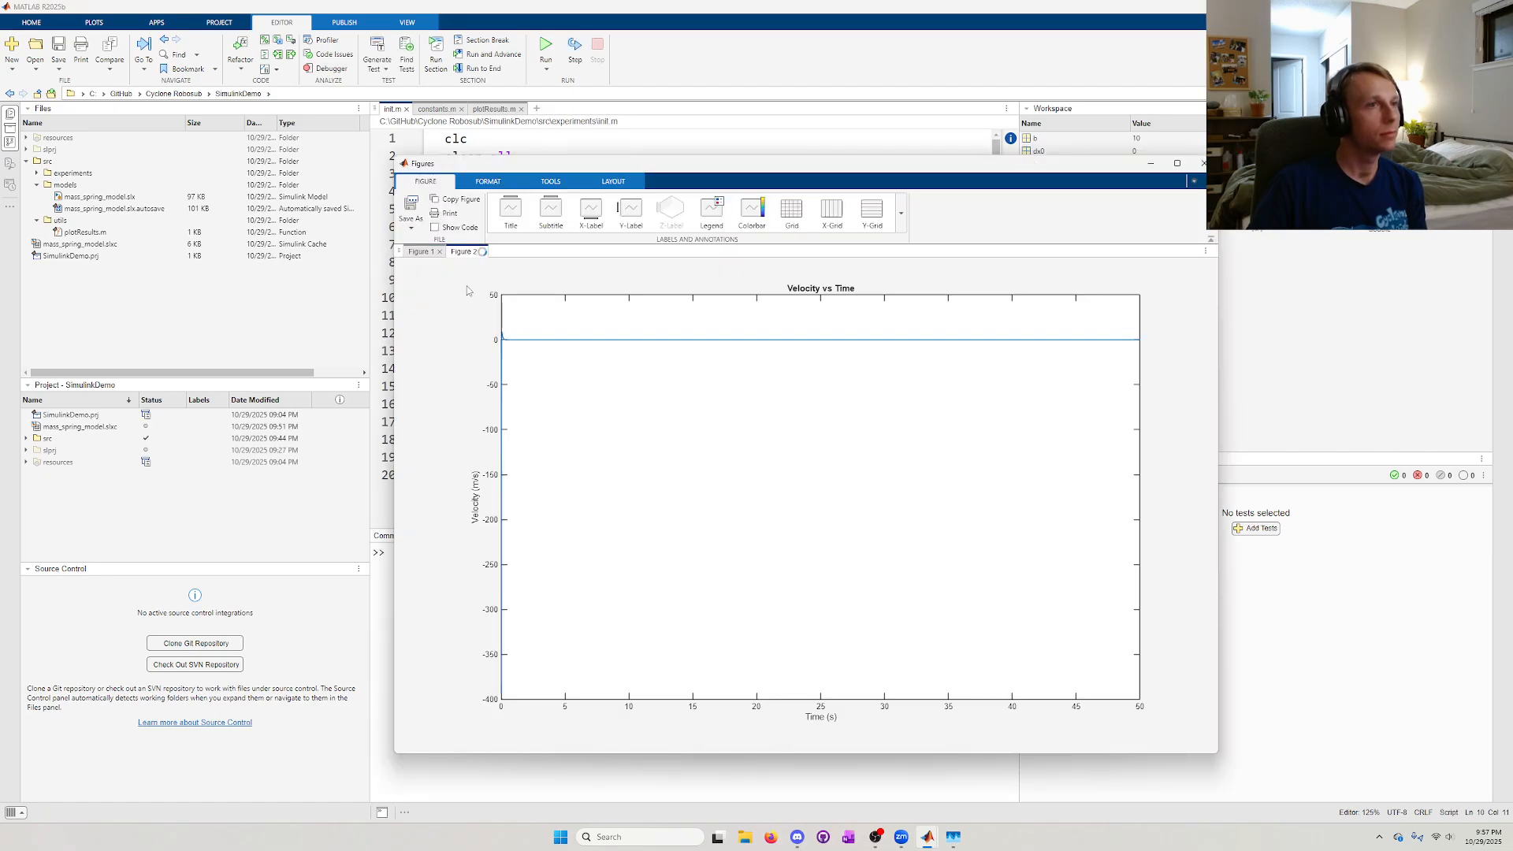
pyautogui.click(426, 253)
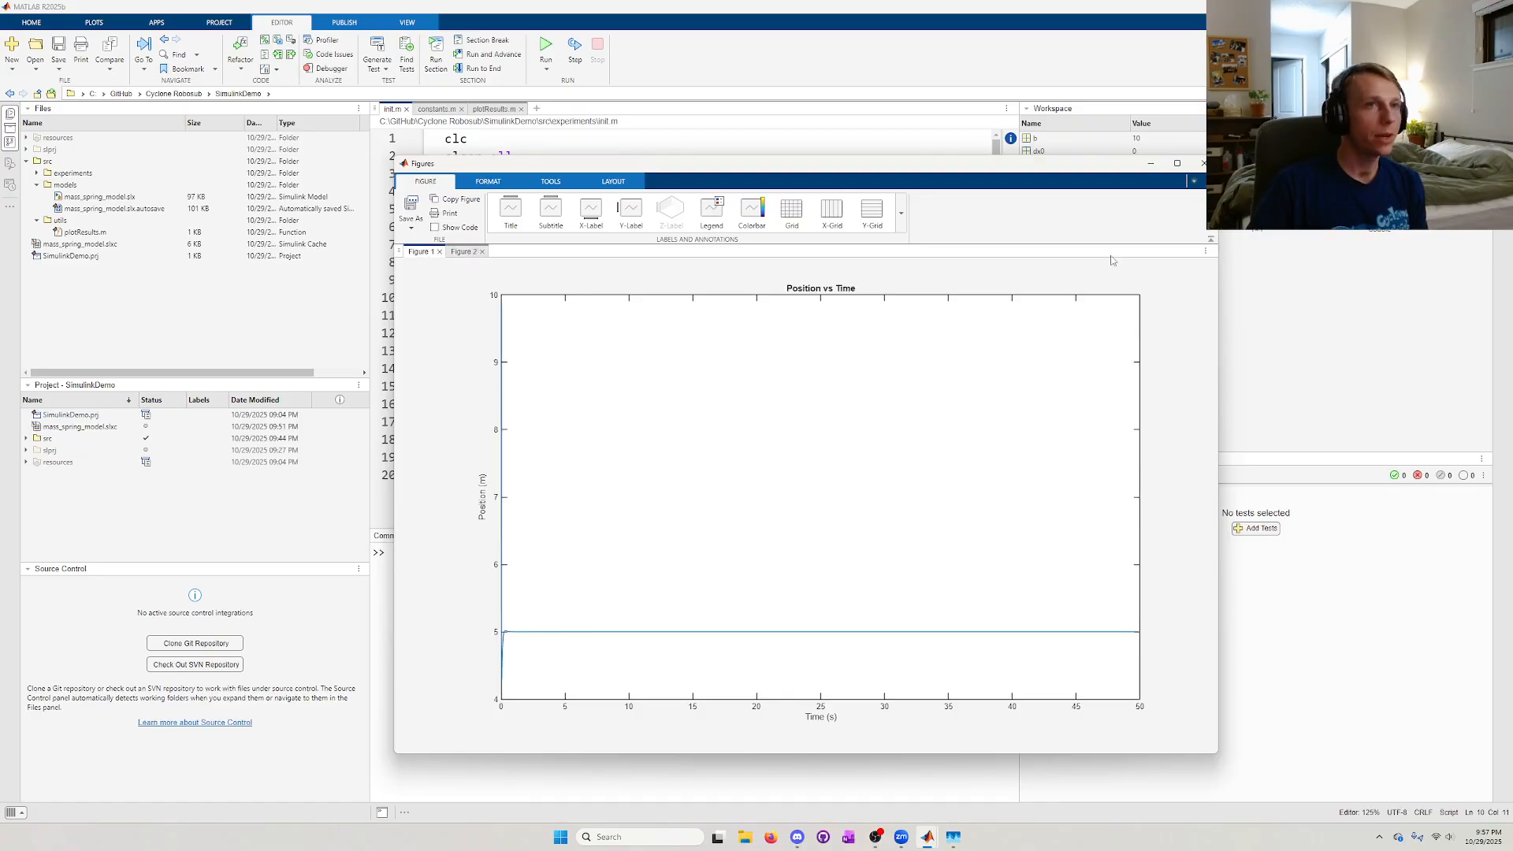
pyautogui.click(1202, 163)
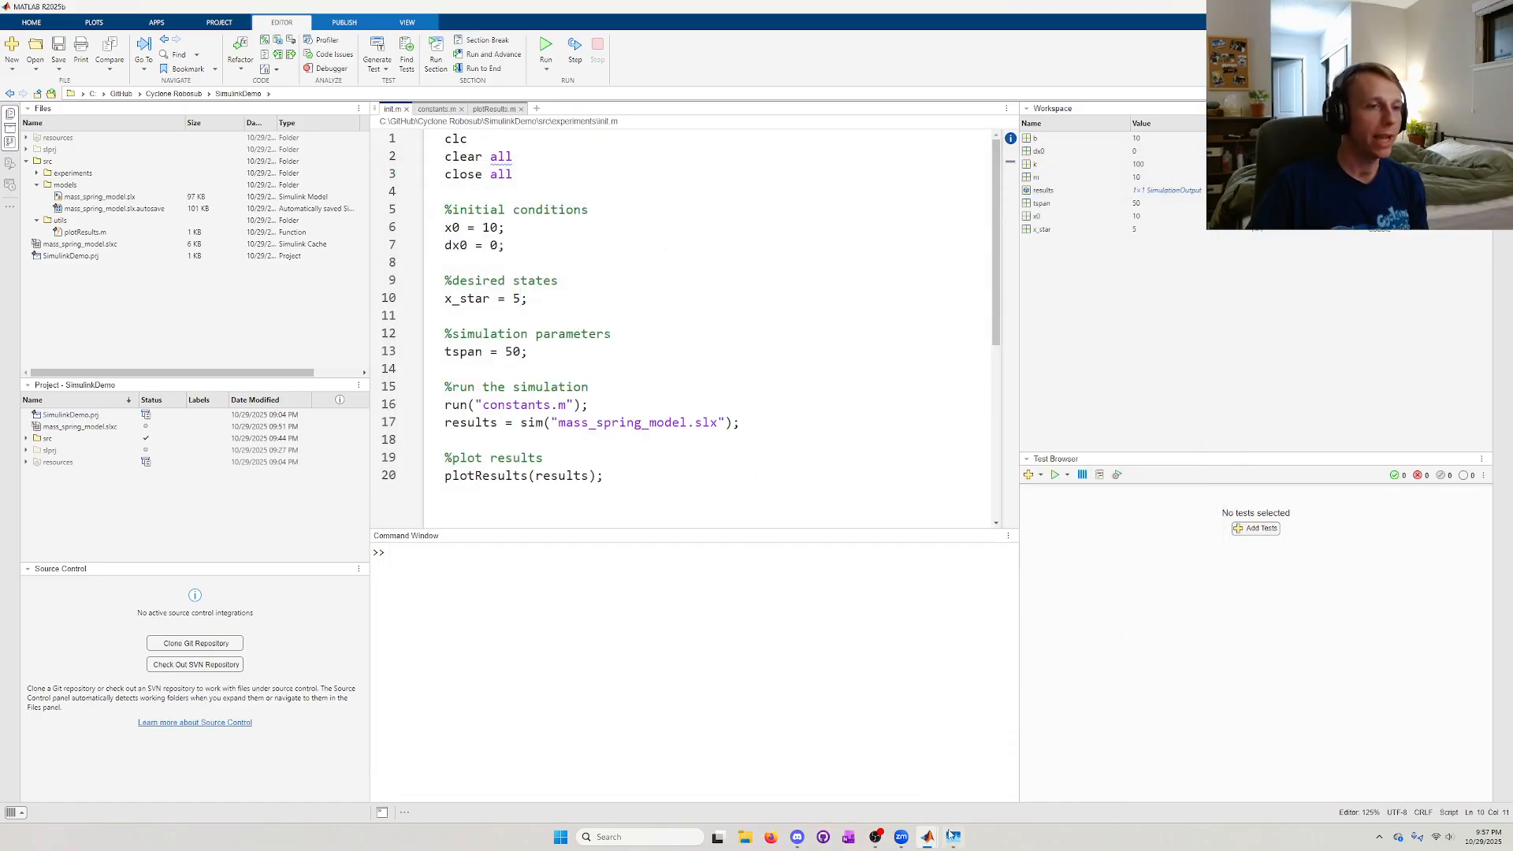
# - Switch to mass_spring_model, enable output limiting in the PID Controller block's saturation settings and apply the change
pyautogui.moveTo(929, 839)
pyautogui.click(969, 787)
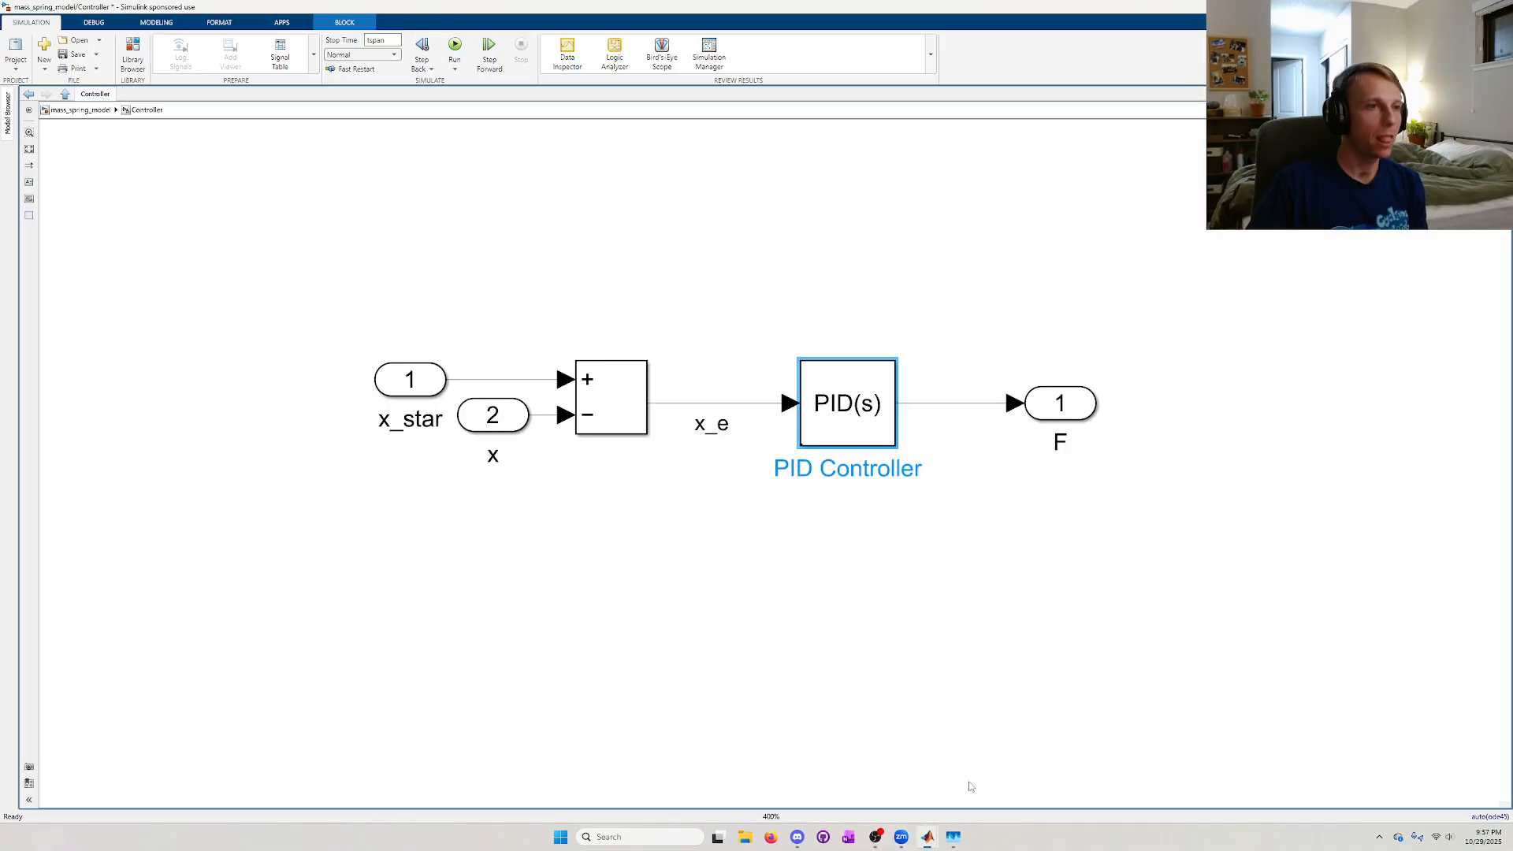
pyautogui.doubleClick(873, 448)
pyautogui.doubleClick(871, 442)
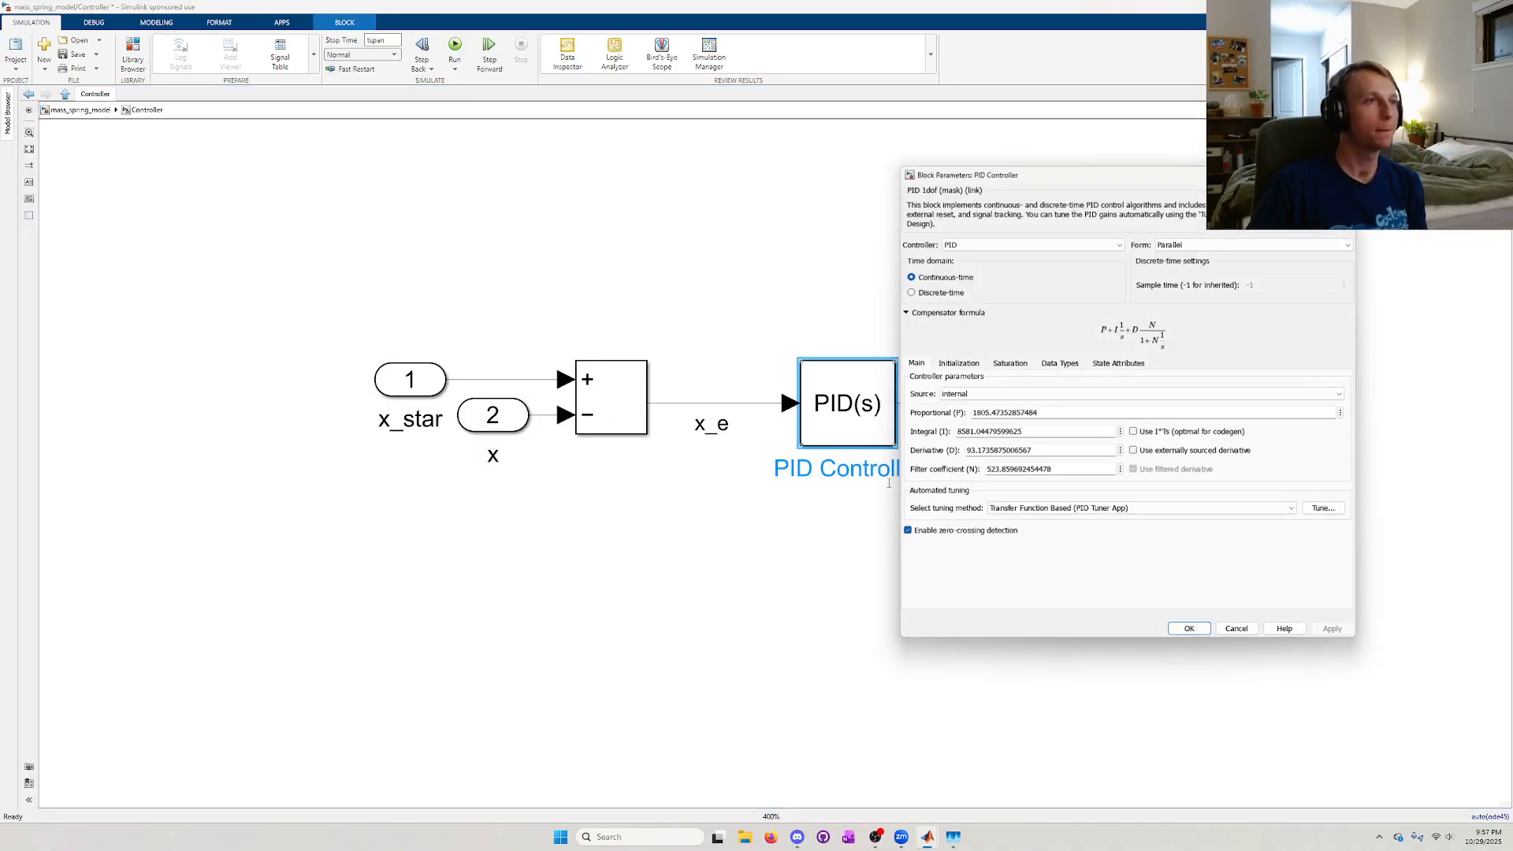
pyautogui.click(1010, 369)
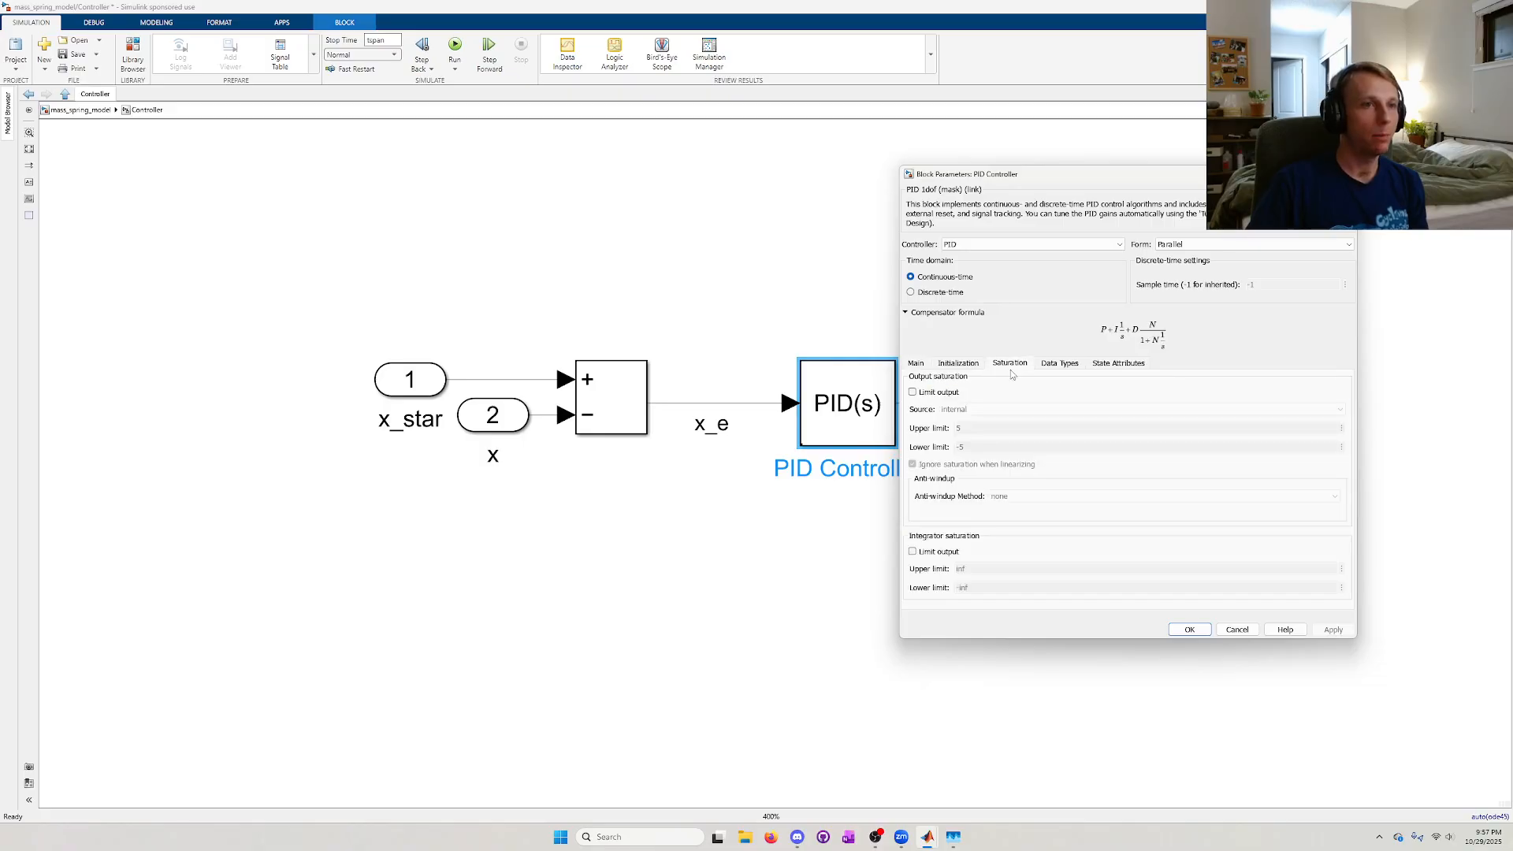
pyautogui.click(928, 394)
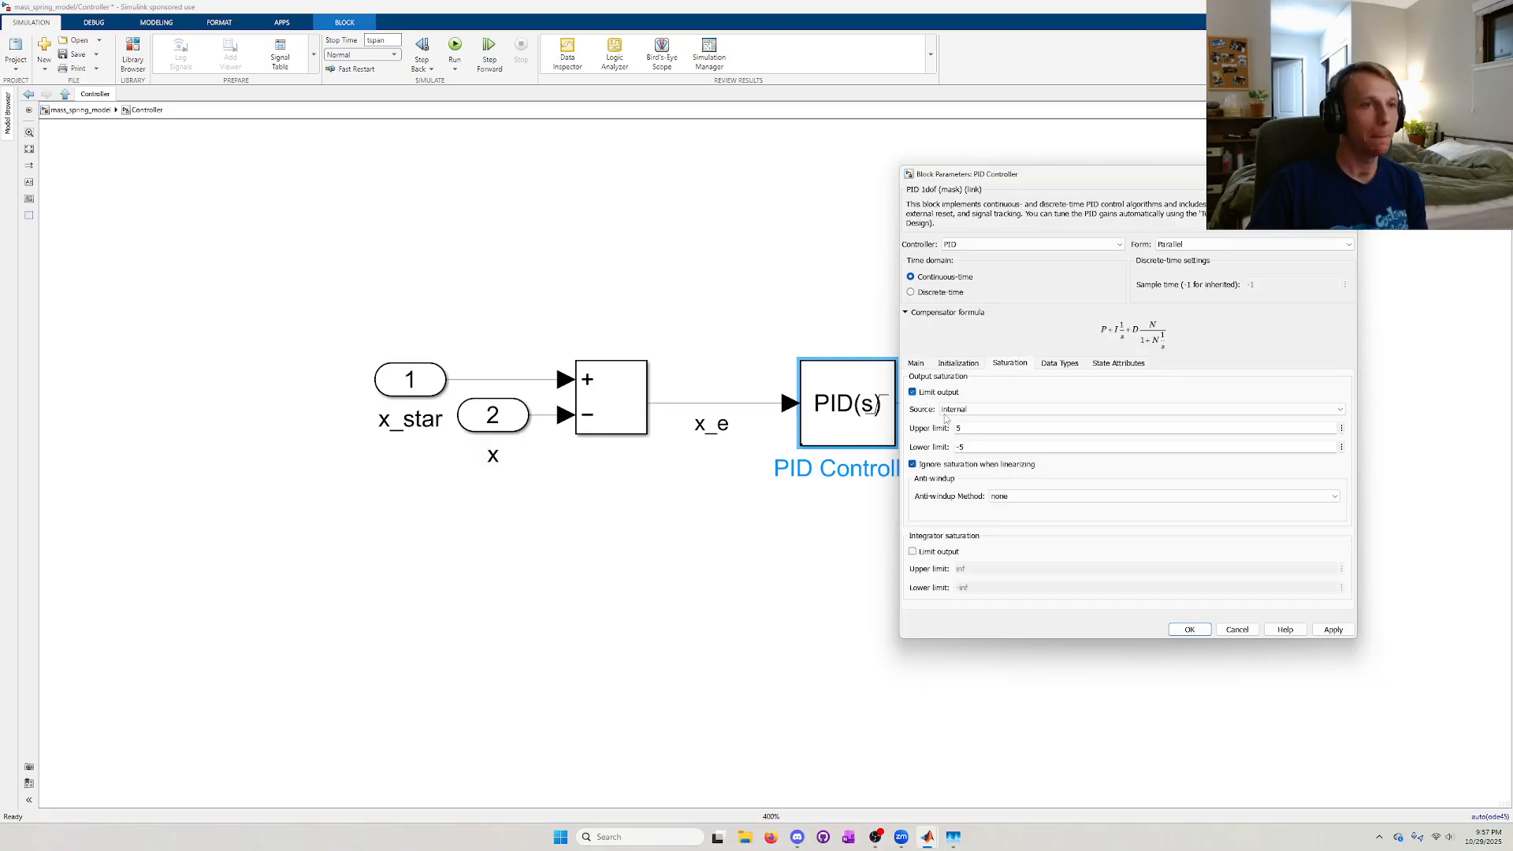
pyautogui.click(917, 364)
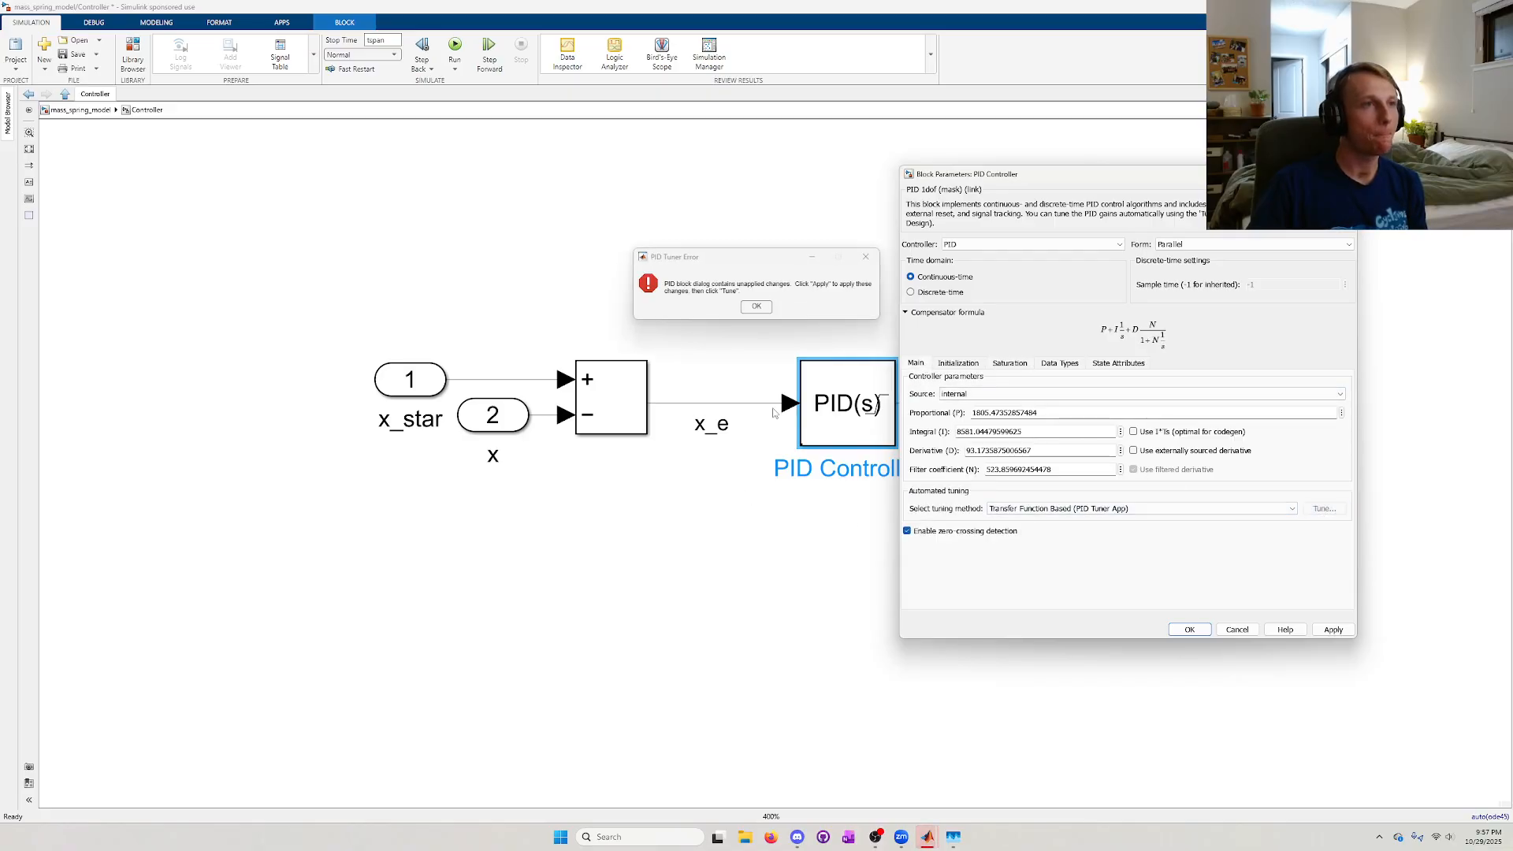
pyautogui.click(756, 308)
pyautogui.click(1333, 629)
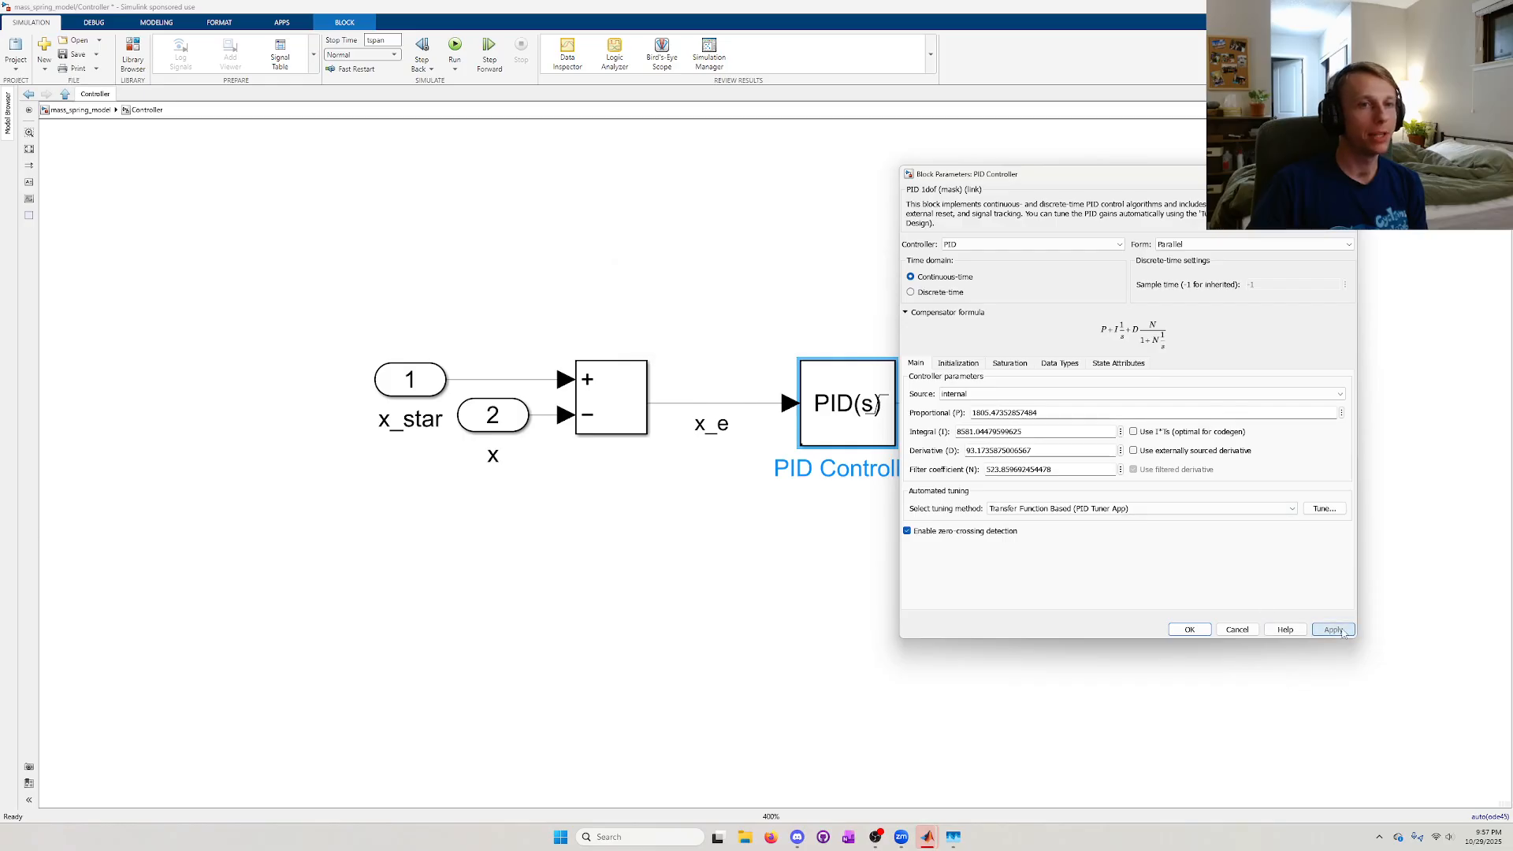
# - Retune the PID Controller with the PID Tuner app, update the block with the tuned gains and accept the parameters
pyautogui.click(1324, 508)
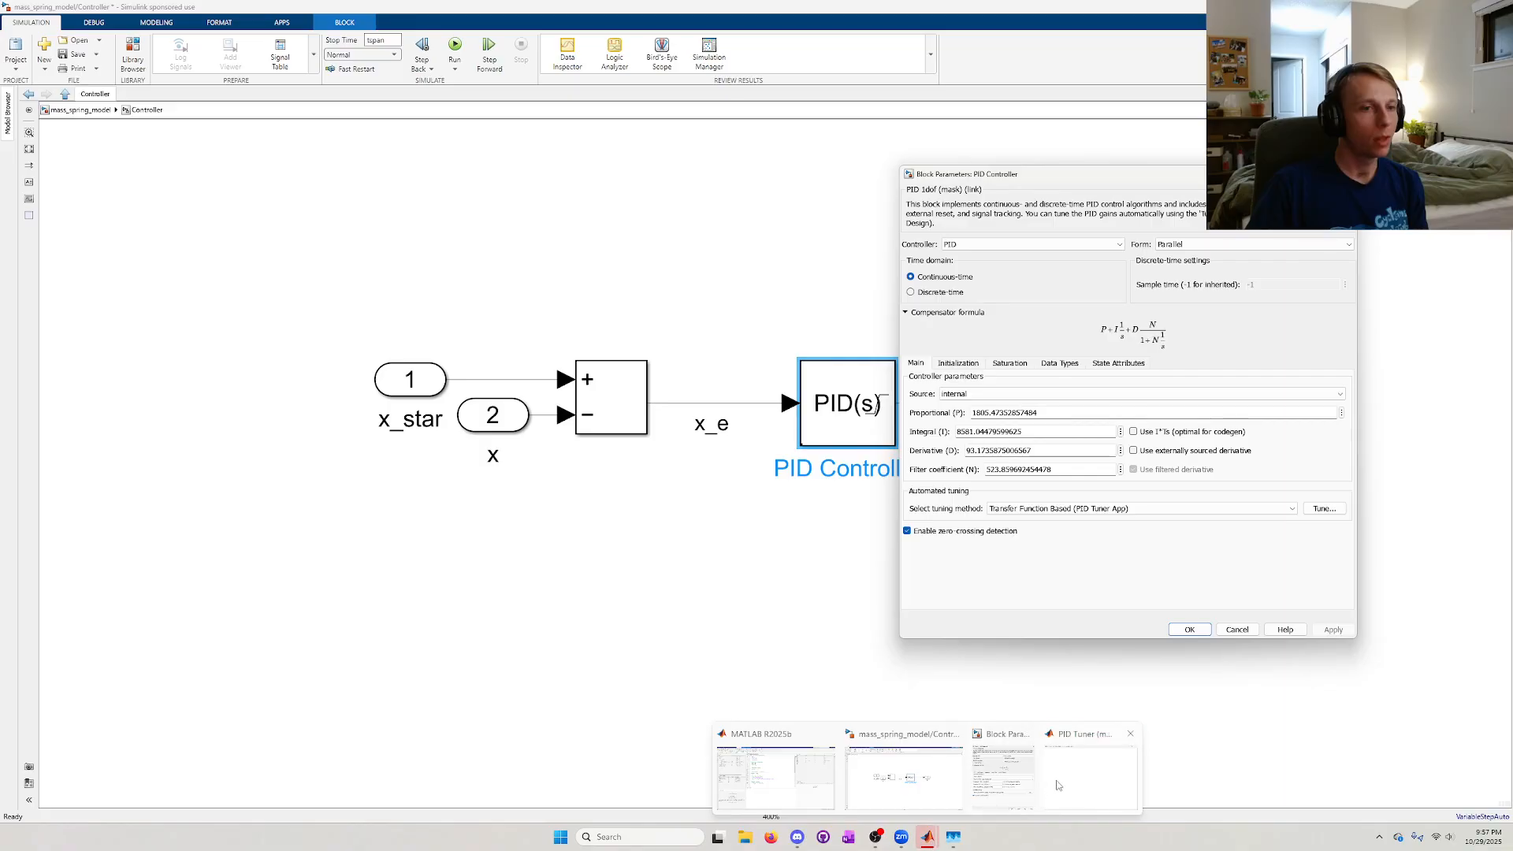
pyautogui.click(1029, 758)
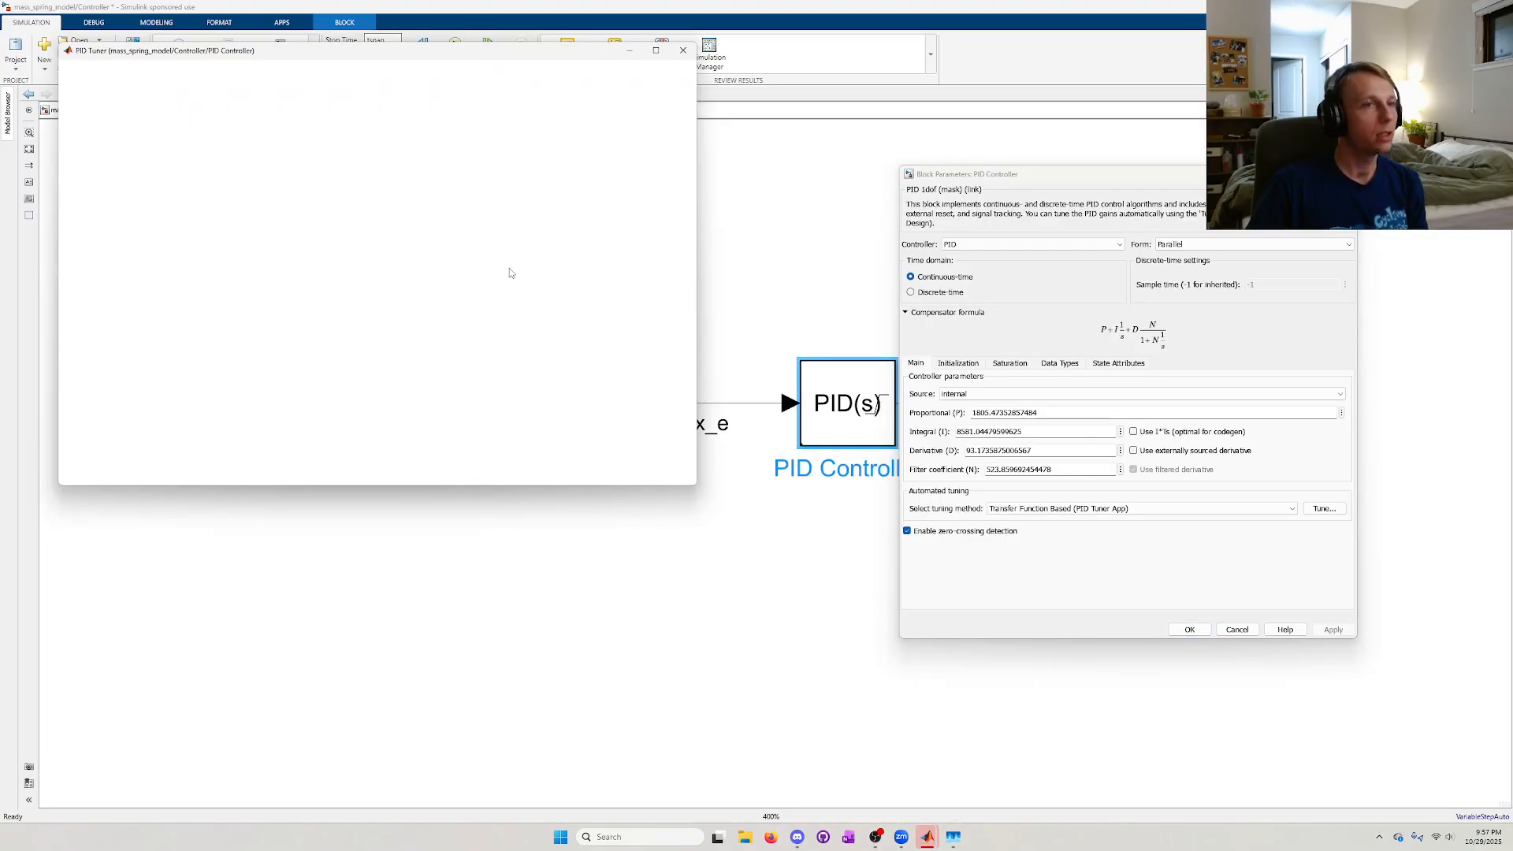
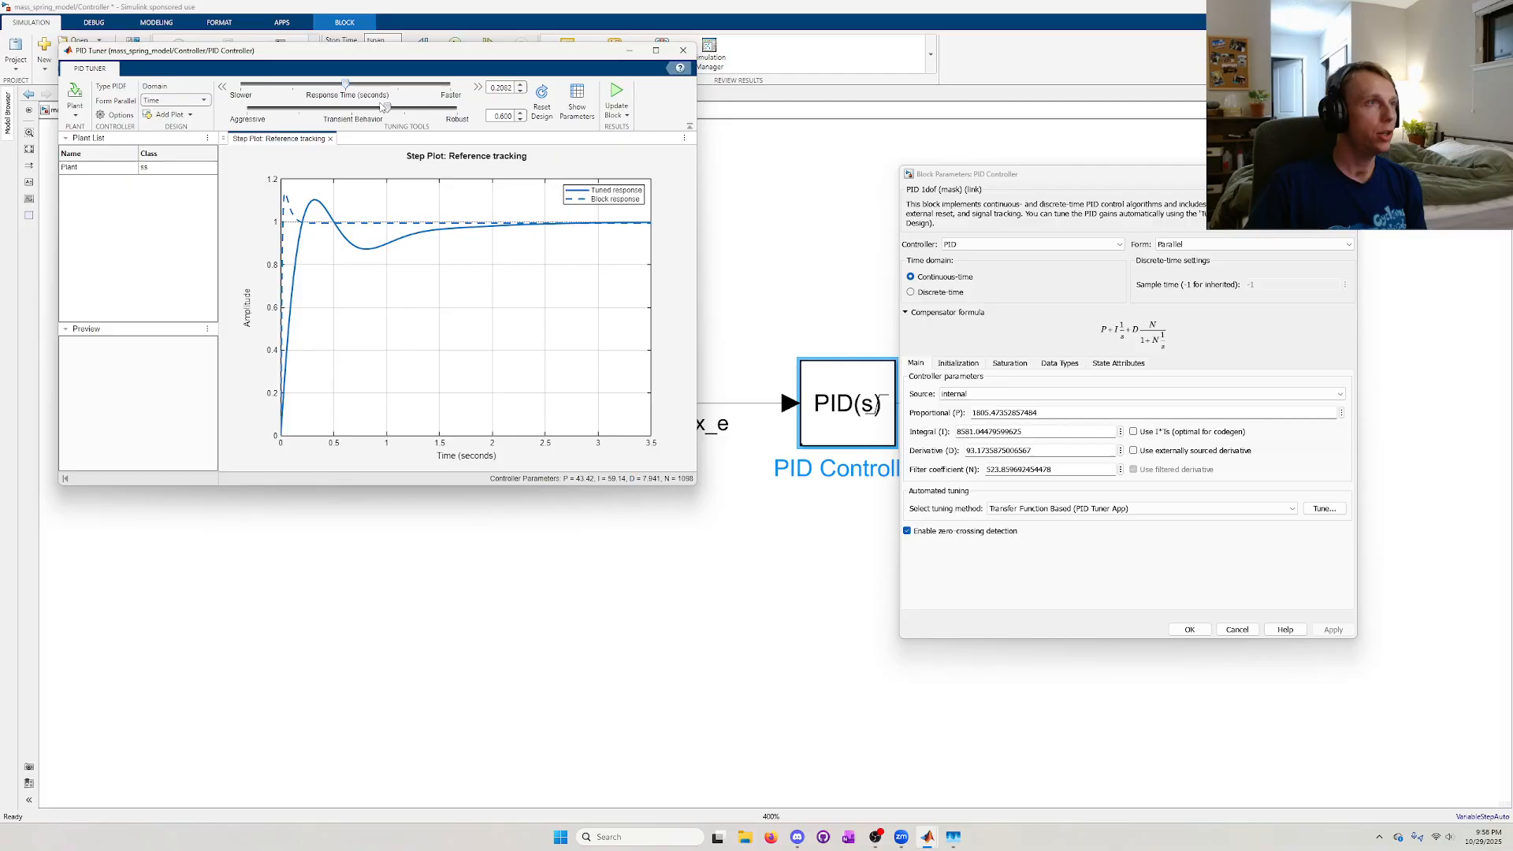
pyautogui.click(616, 96)
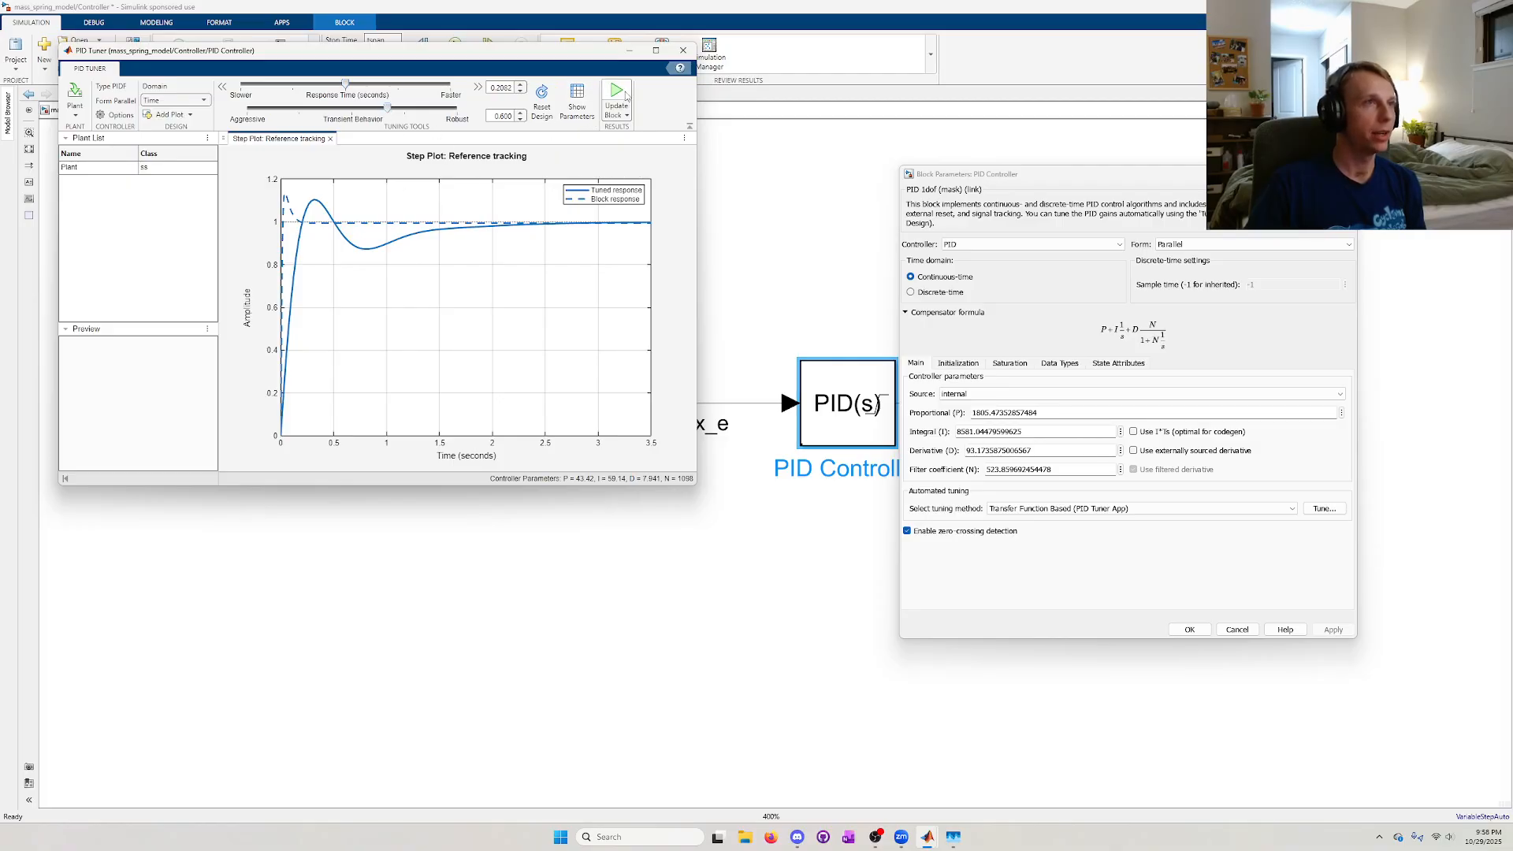
pyautogui.click(682, 50)
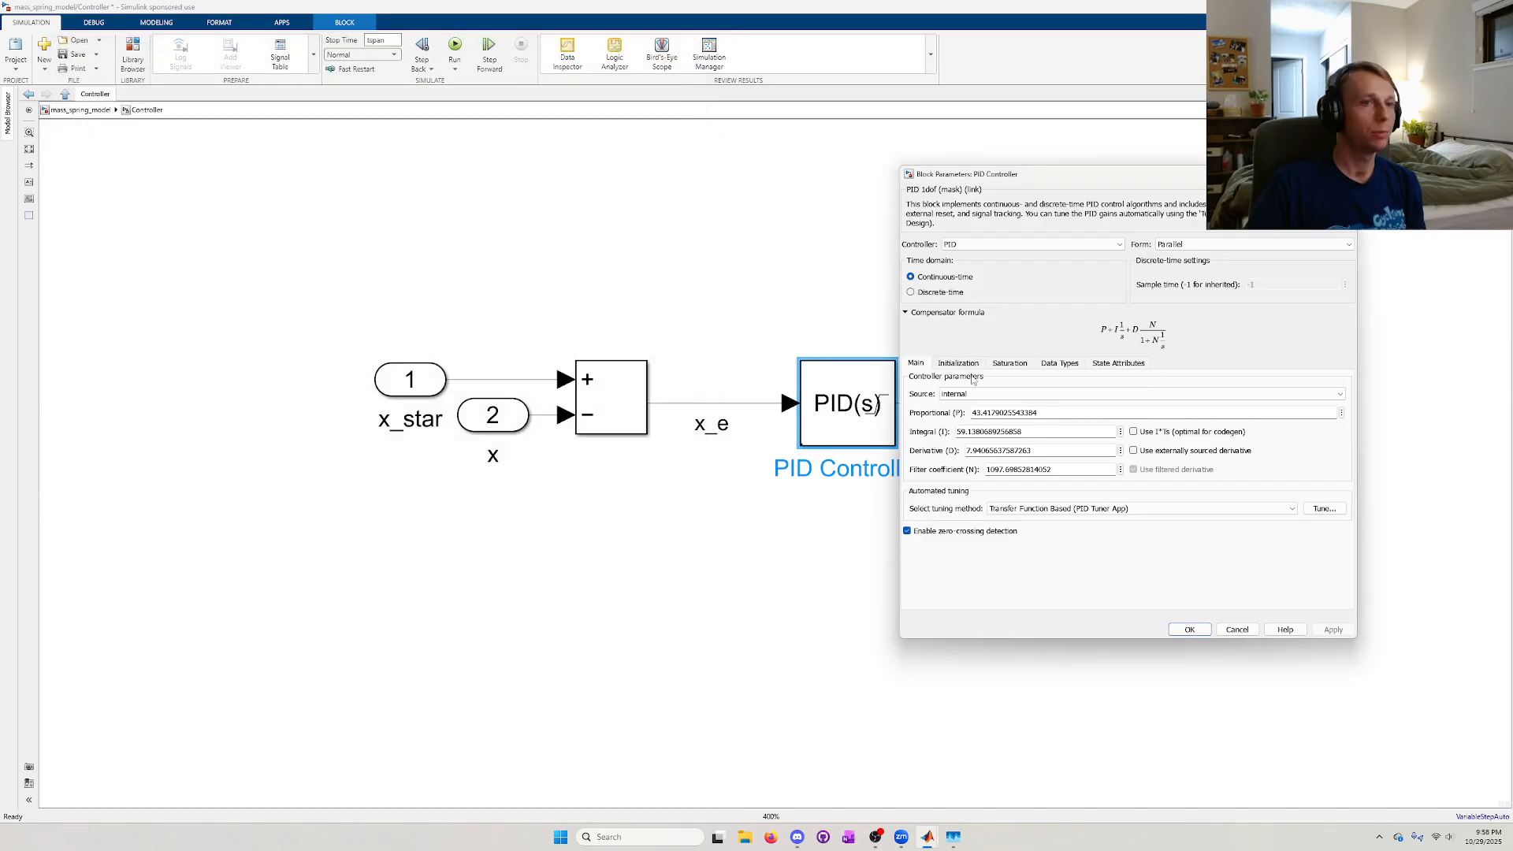
pyautogui.click(1189, 629)
# - Switch to MATLAB, rerun init.m with output saturation, examine the Position vs Time figure and close the figures
pyautogui.moveTo(928, 841)
pyautogui.click(867, 784)
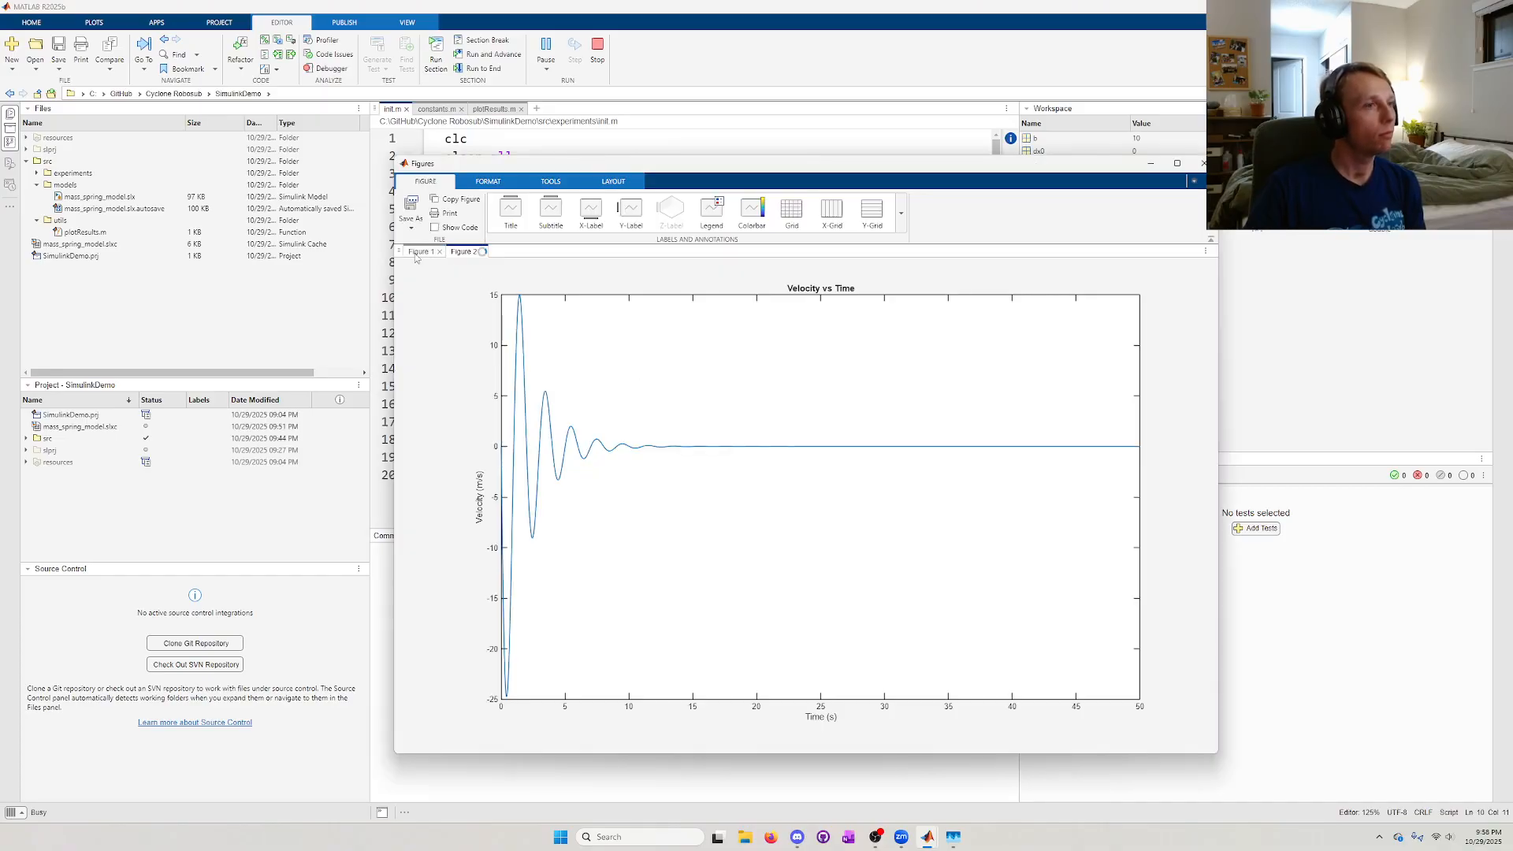
pyautogui.click(418, 253)
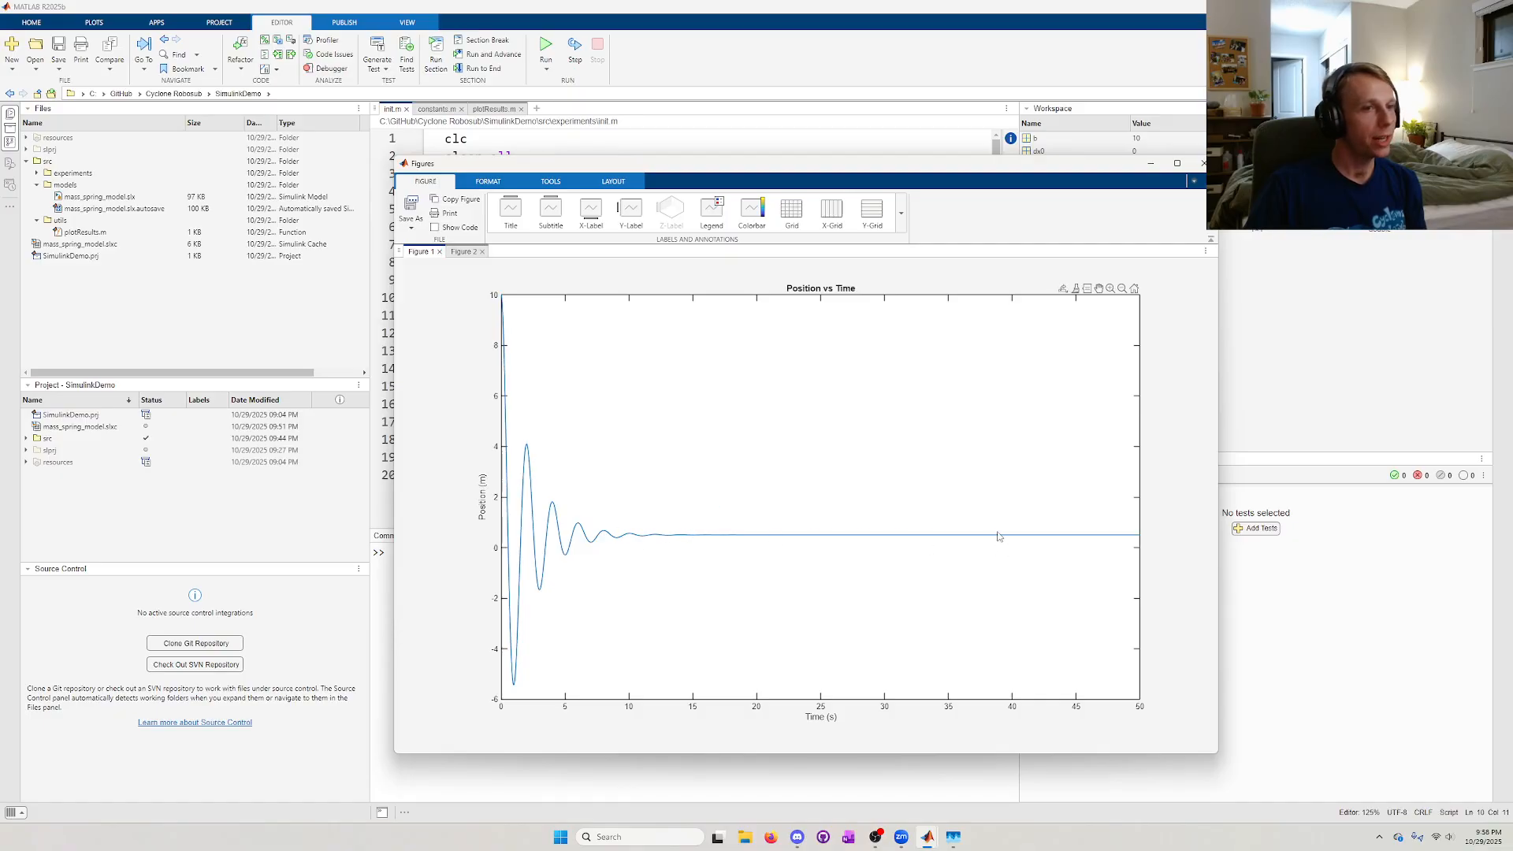
pyautogui.moveTo(1000, 564); pyautogui.dragTo(1022, 542)
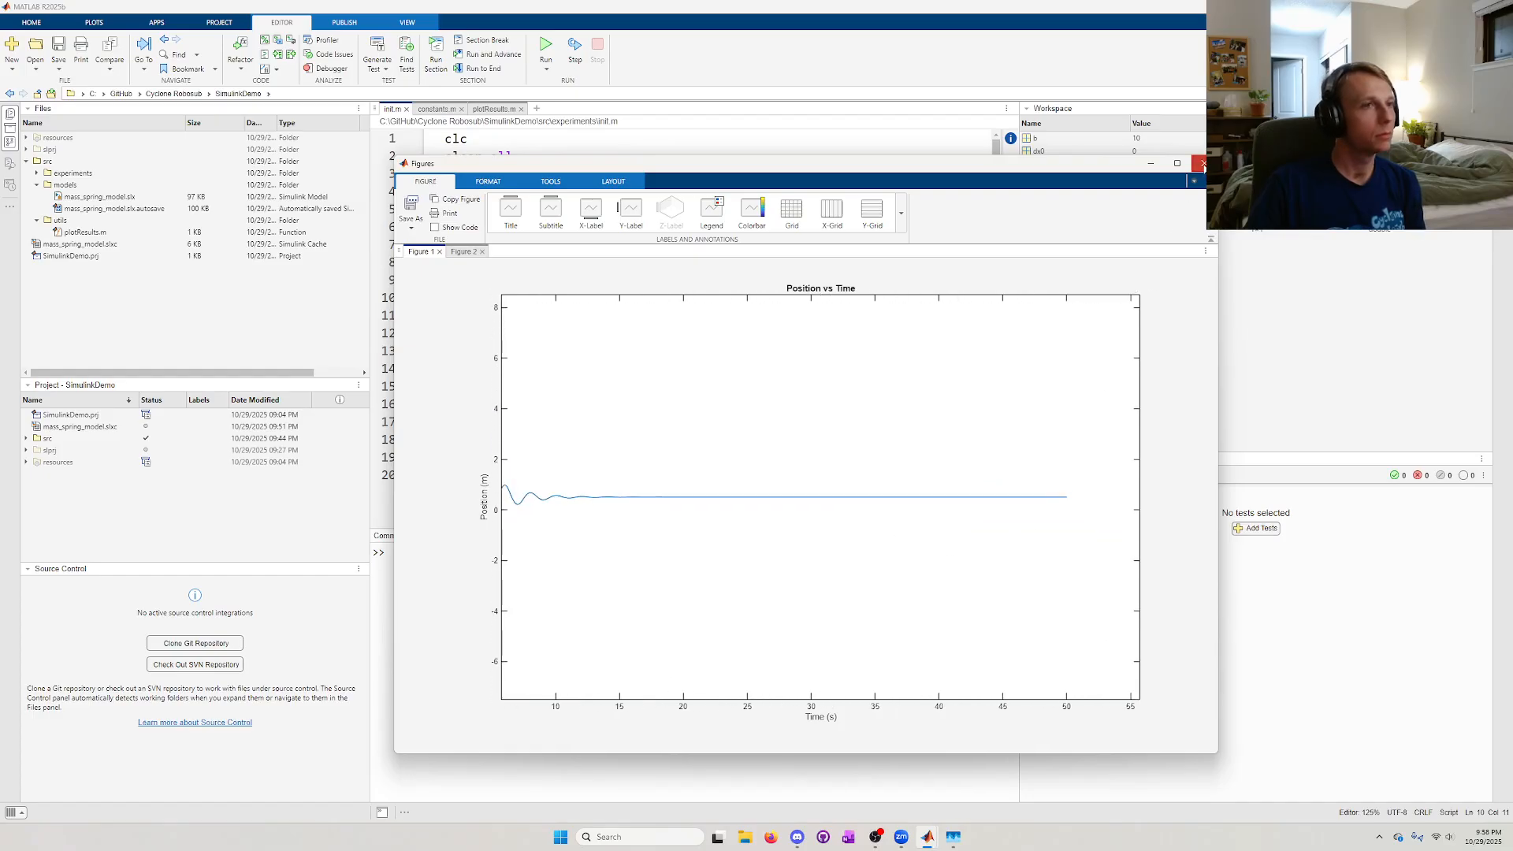
pyautogui.click(1202, 165)
# - Return to mass_spring_model and review the Controller subsystem and the equation in the Plant's dynamics function
pyautogui.moveTo(929, 846)
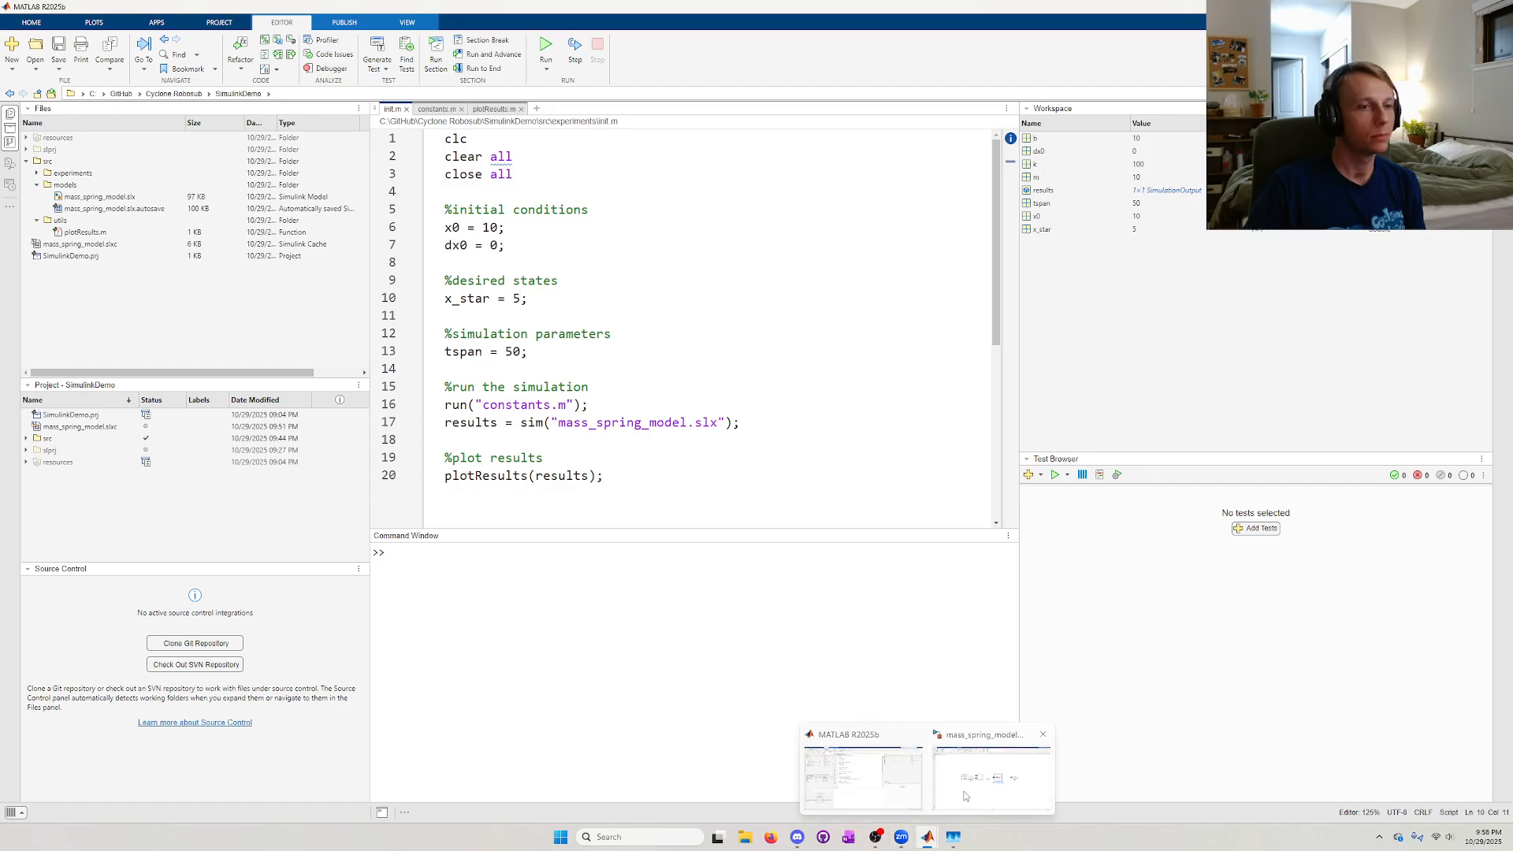
pyautogui.click(965, 792)
pyautogui.scroll(2, 591, 493)
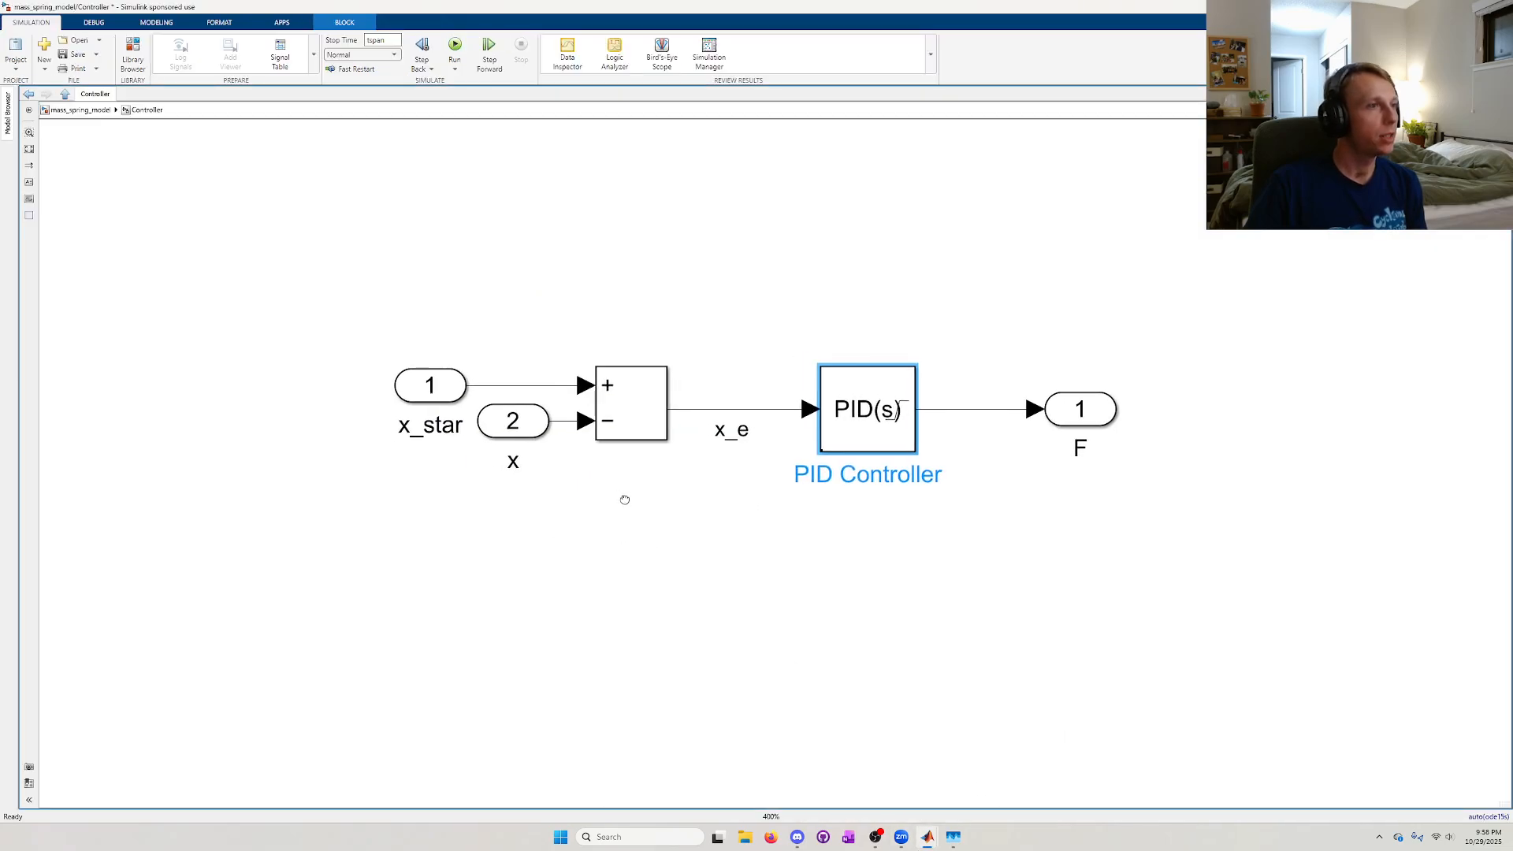
pyautogui.click(625, 499)
pyautogui.scroll(-2, 752, 485)
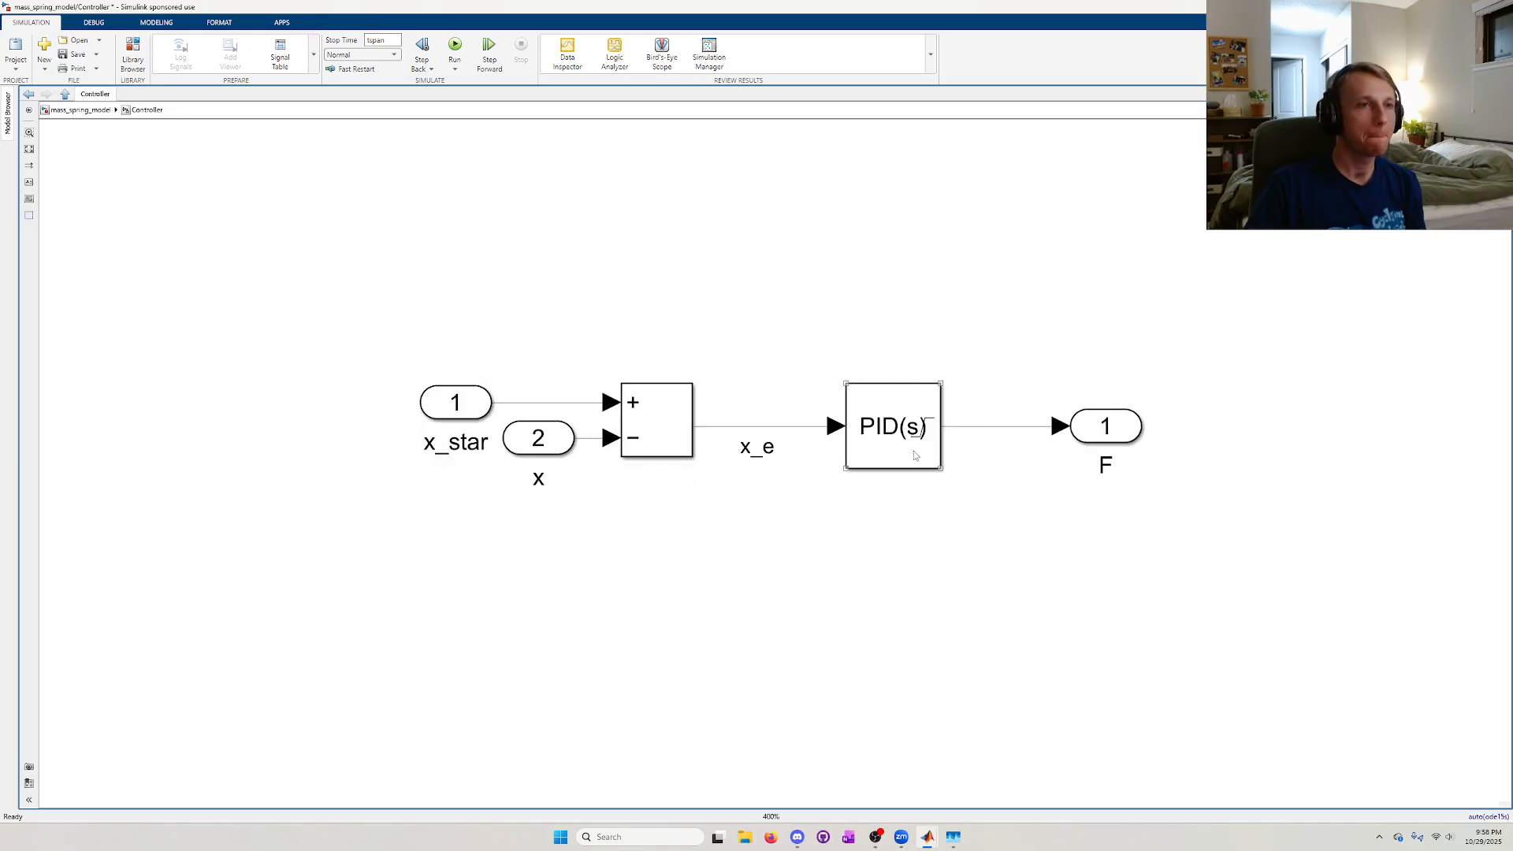
pyautogui.click(898, 463)
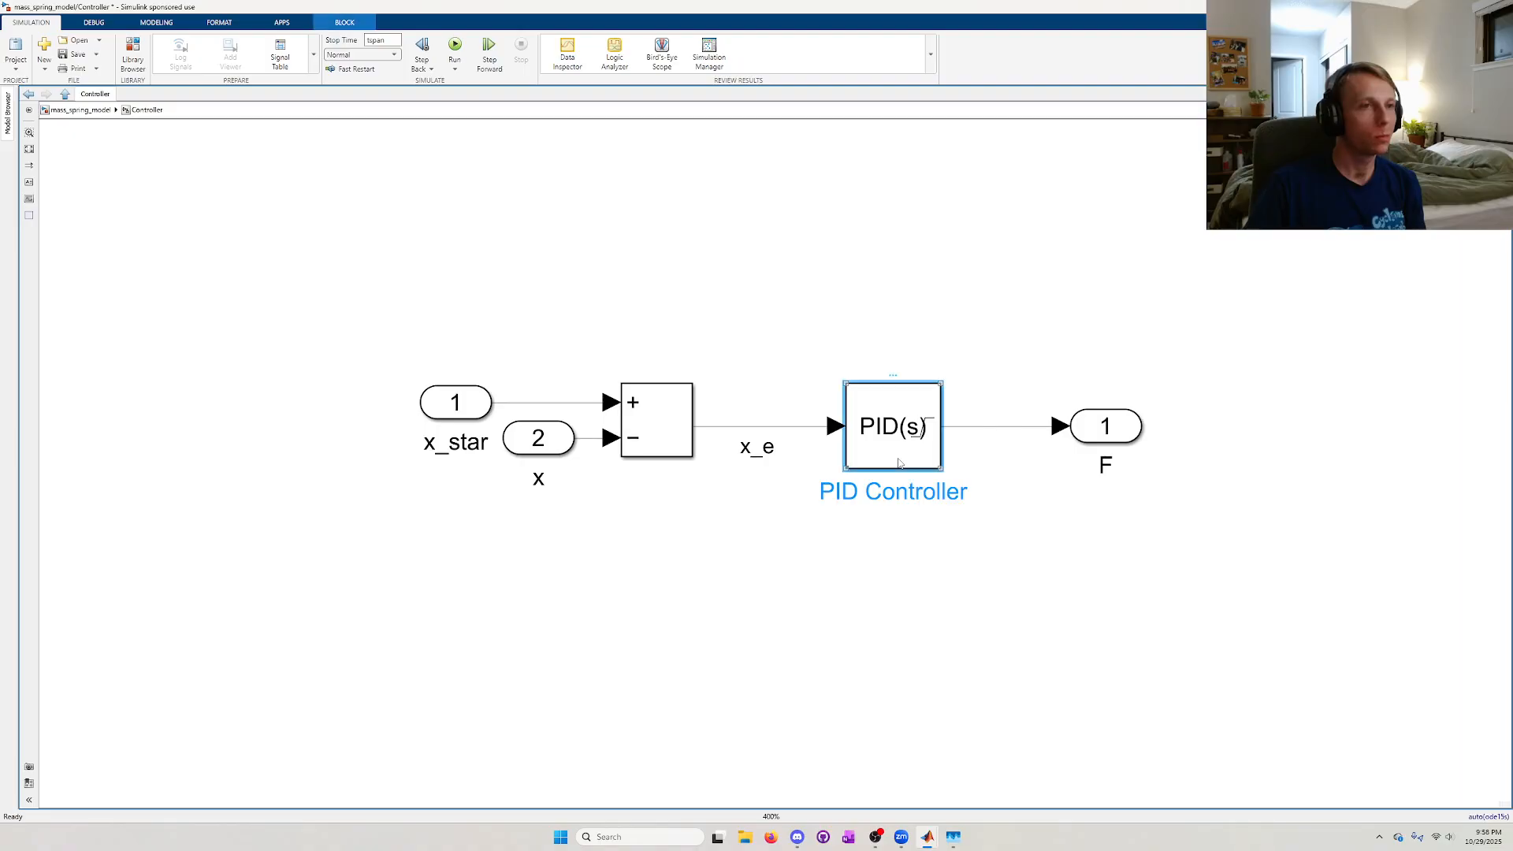
pyautogui.doubleClick(898, 463)
pyautogui.press('Escape')
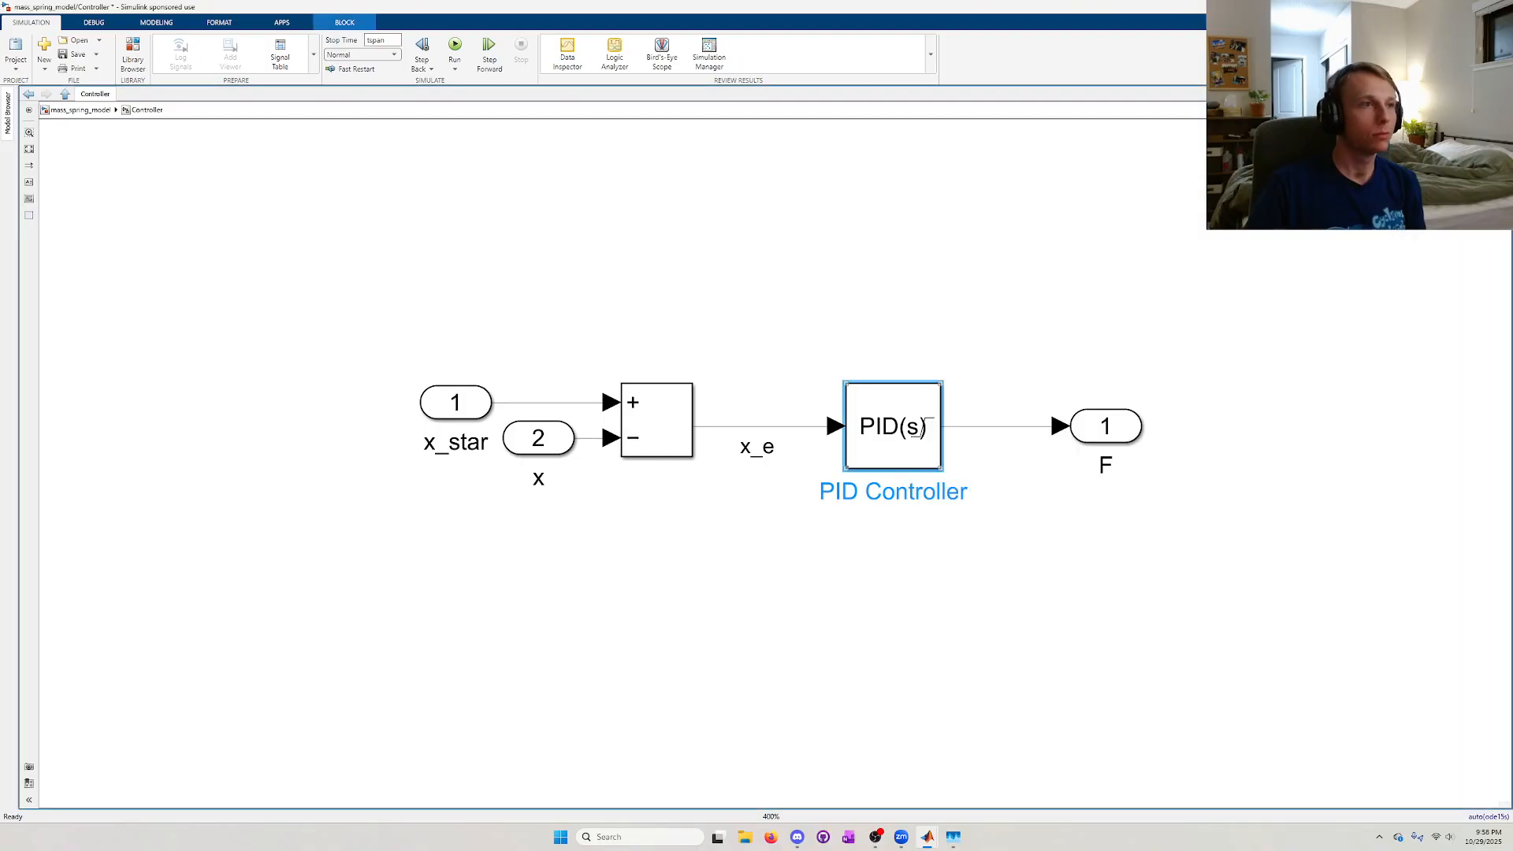
pyautogui.click(985, 558)
pyautogui.click(79, 110)
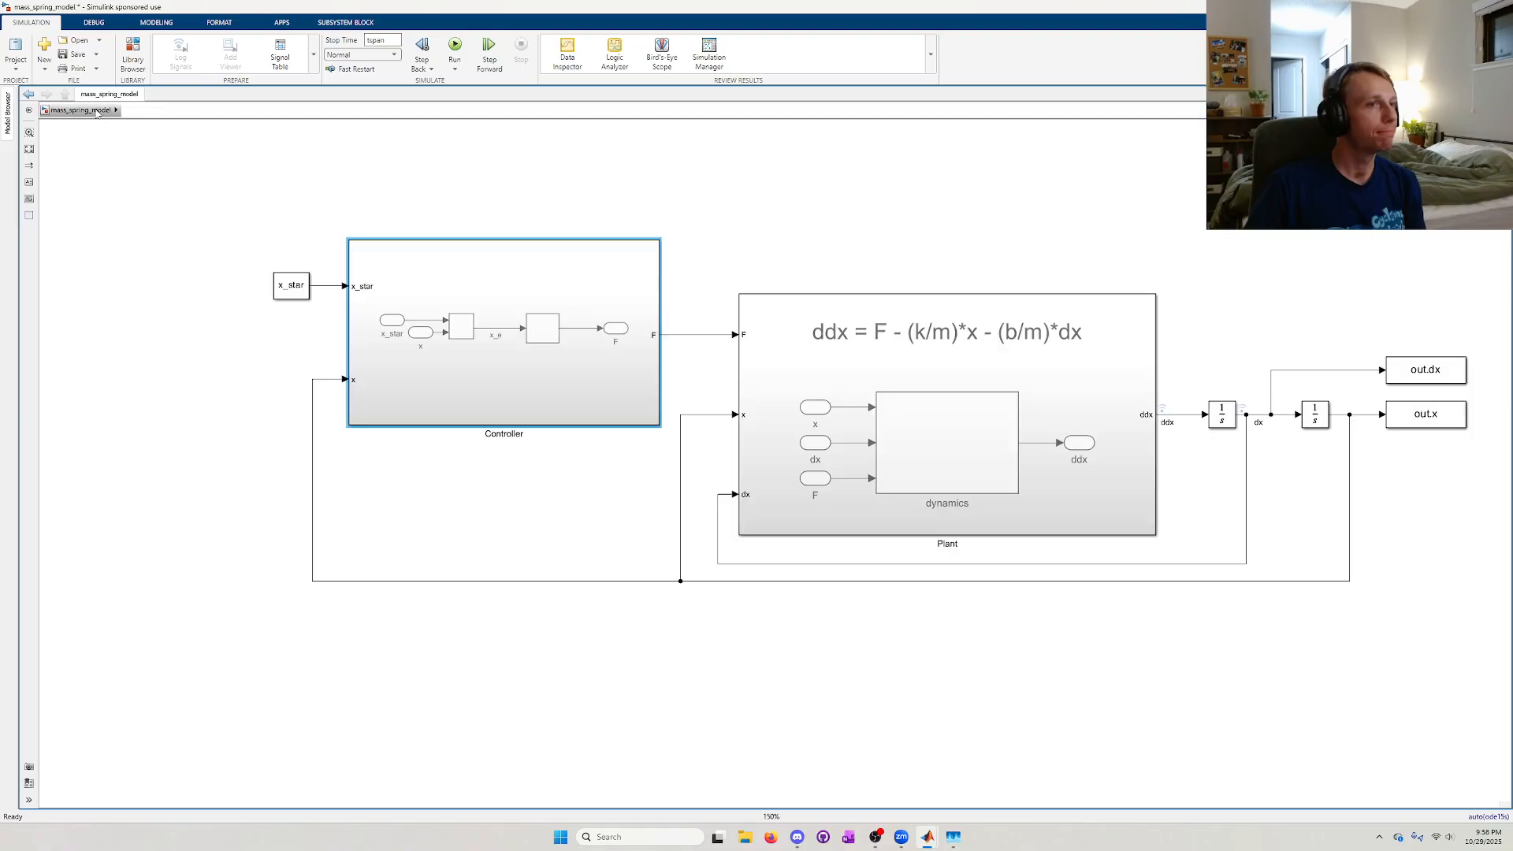
pyautogui.doubleClick(793, 439)
pyautogui.doubleClick(749, 526)
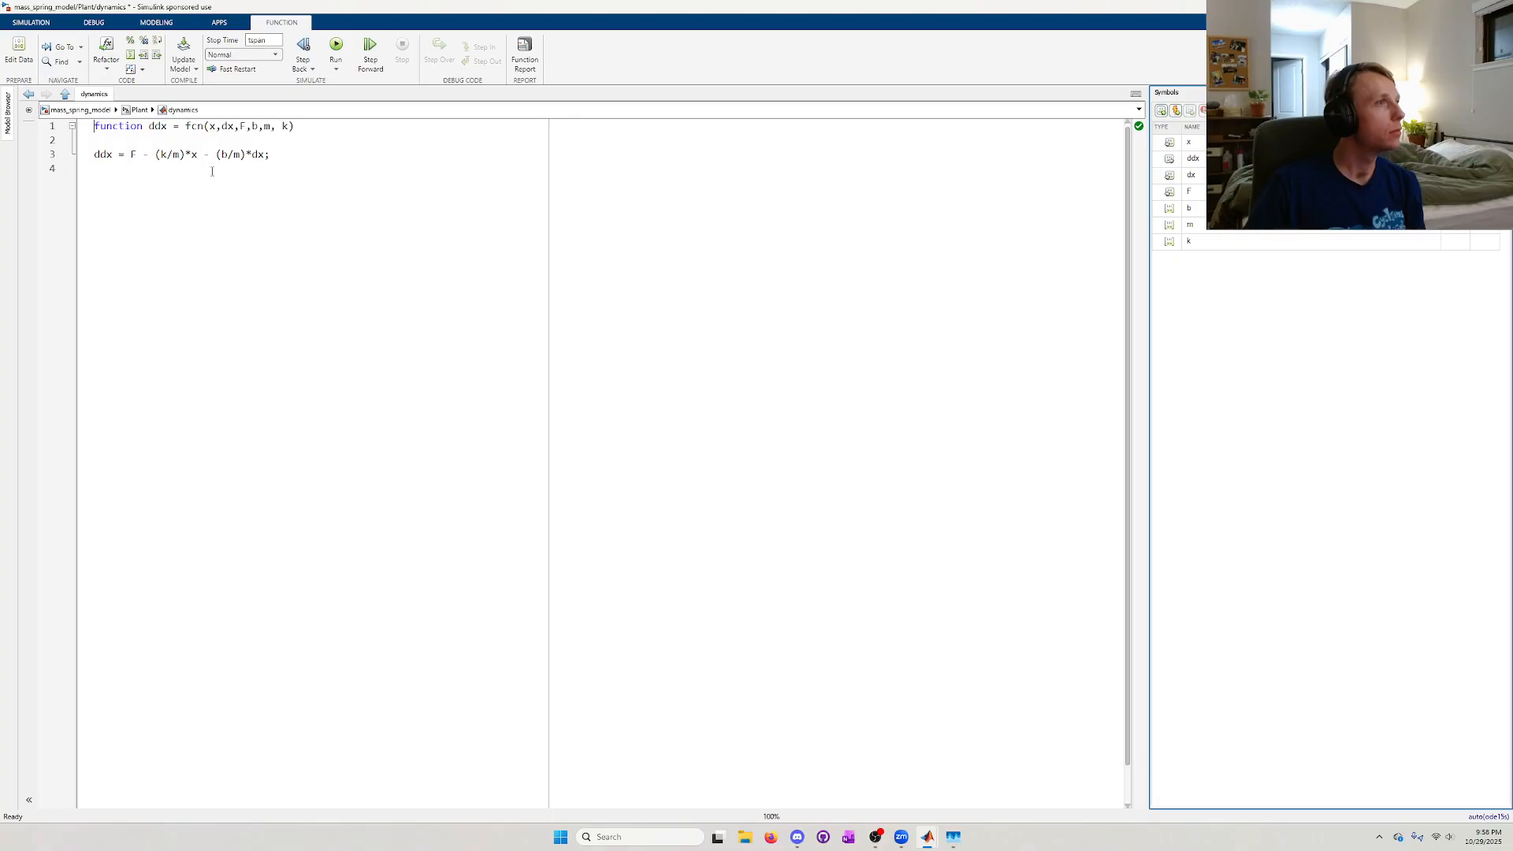
pyautogui.click(78, 109)
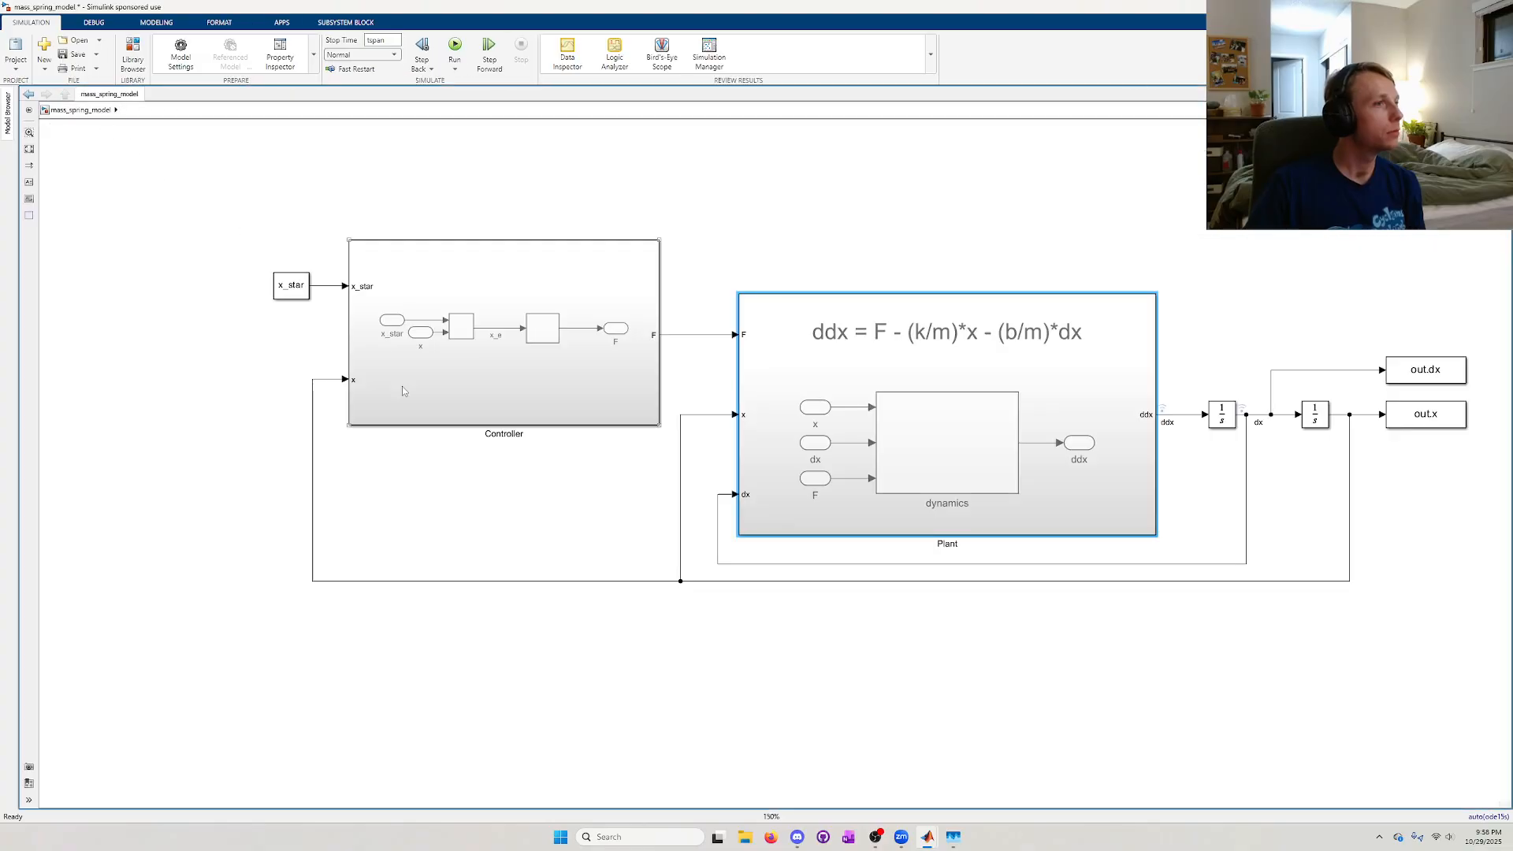
# - Open the Controller subsystem, turn off output limiting in the PID Controller's saturation settings and accept the parameters
pyautogui.doubleClick(498, 392)
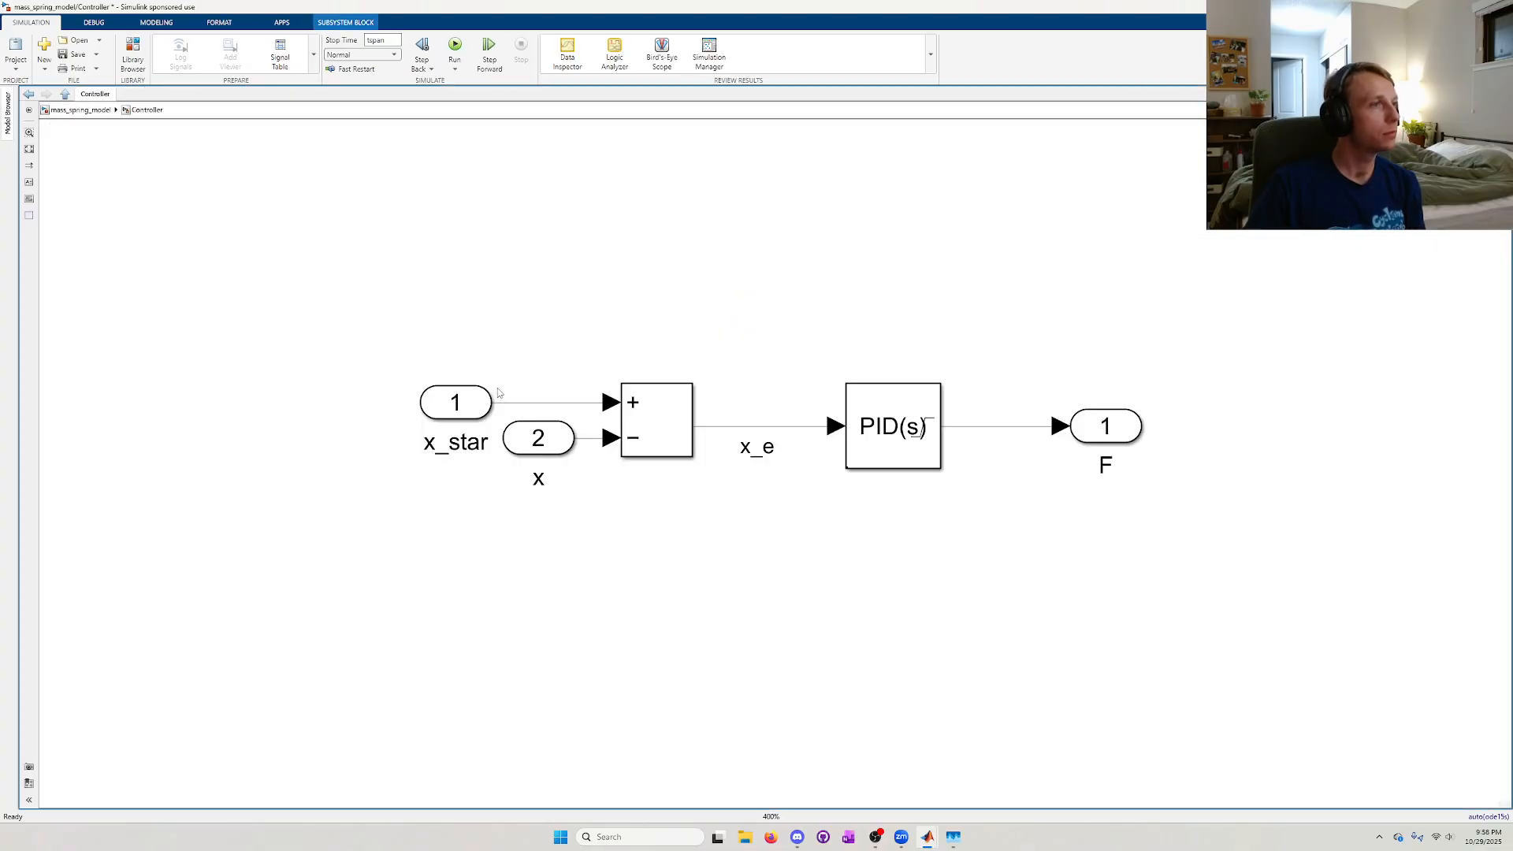
pyautogui.doubleClick(913, 453)
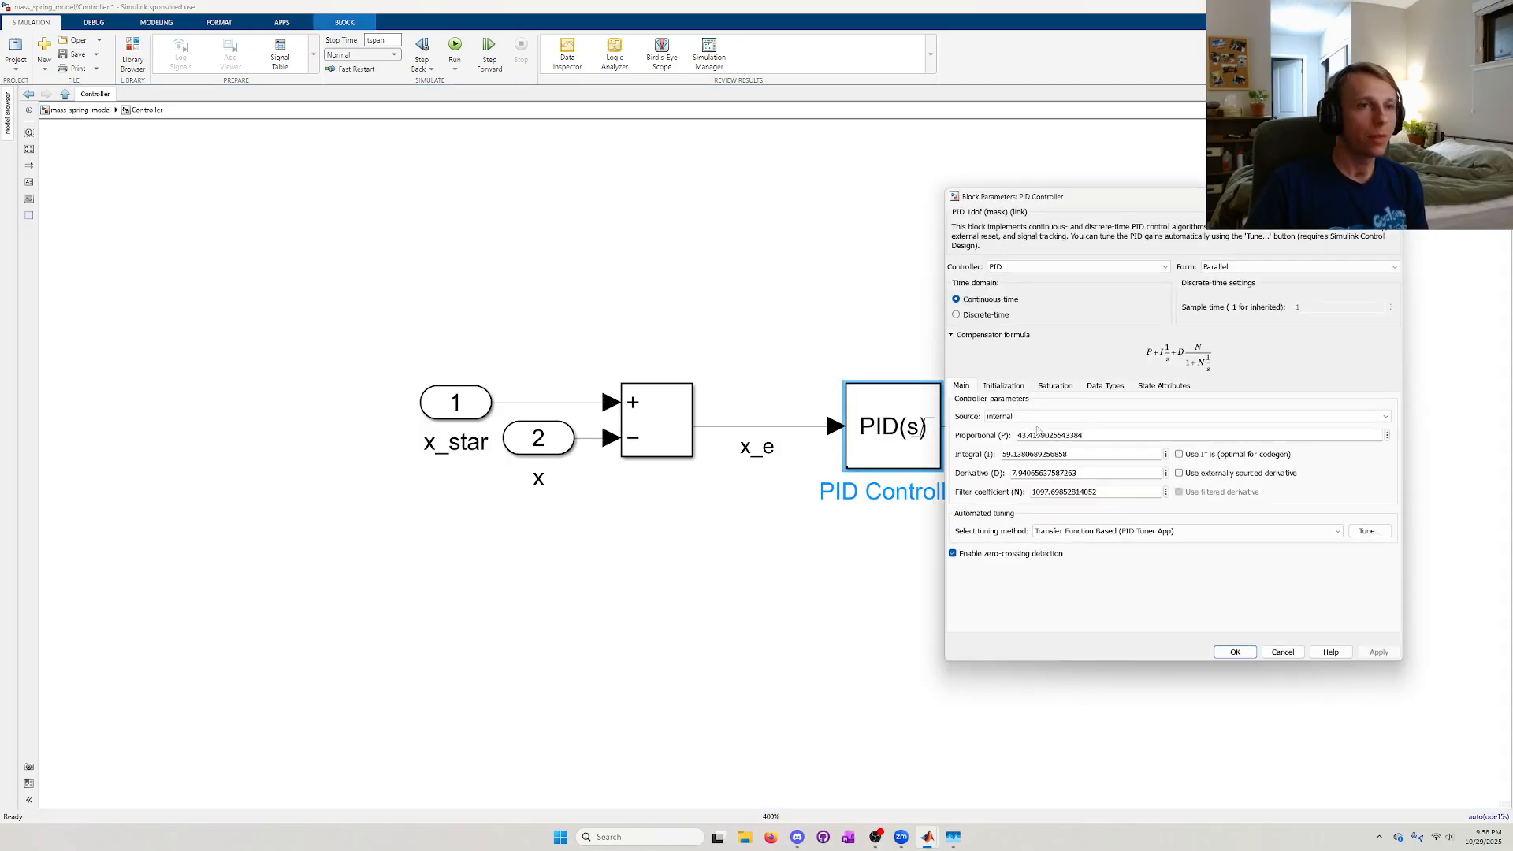
pyautogui.click(1147, 388)
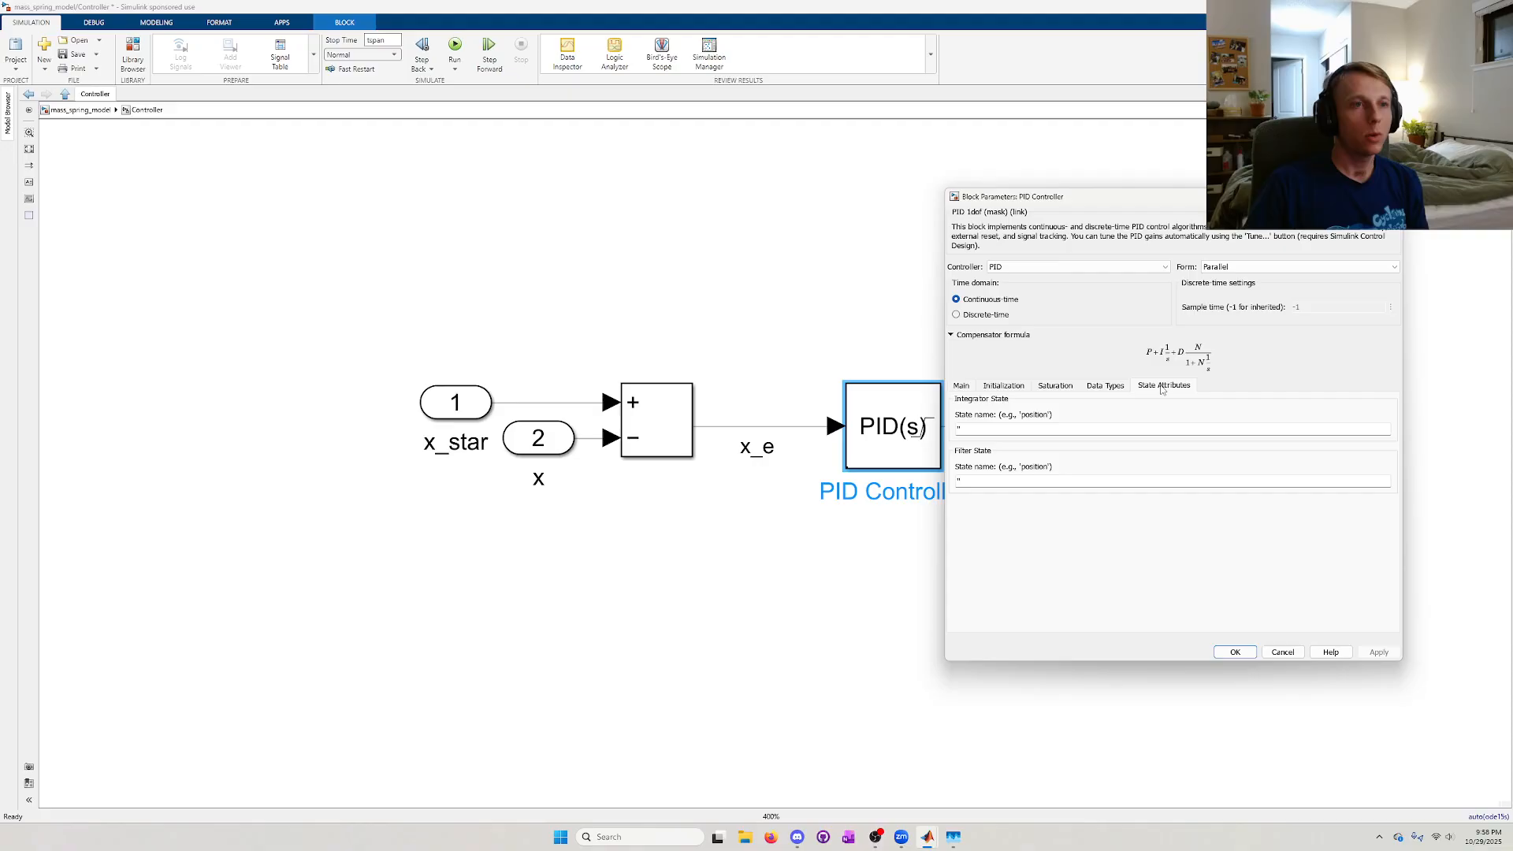
pyautogui.click(1053, 387)
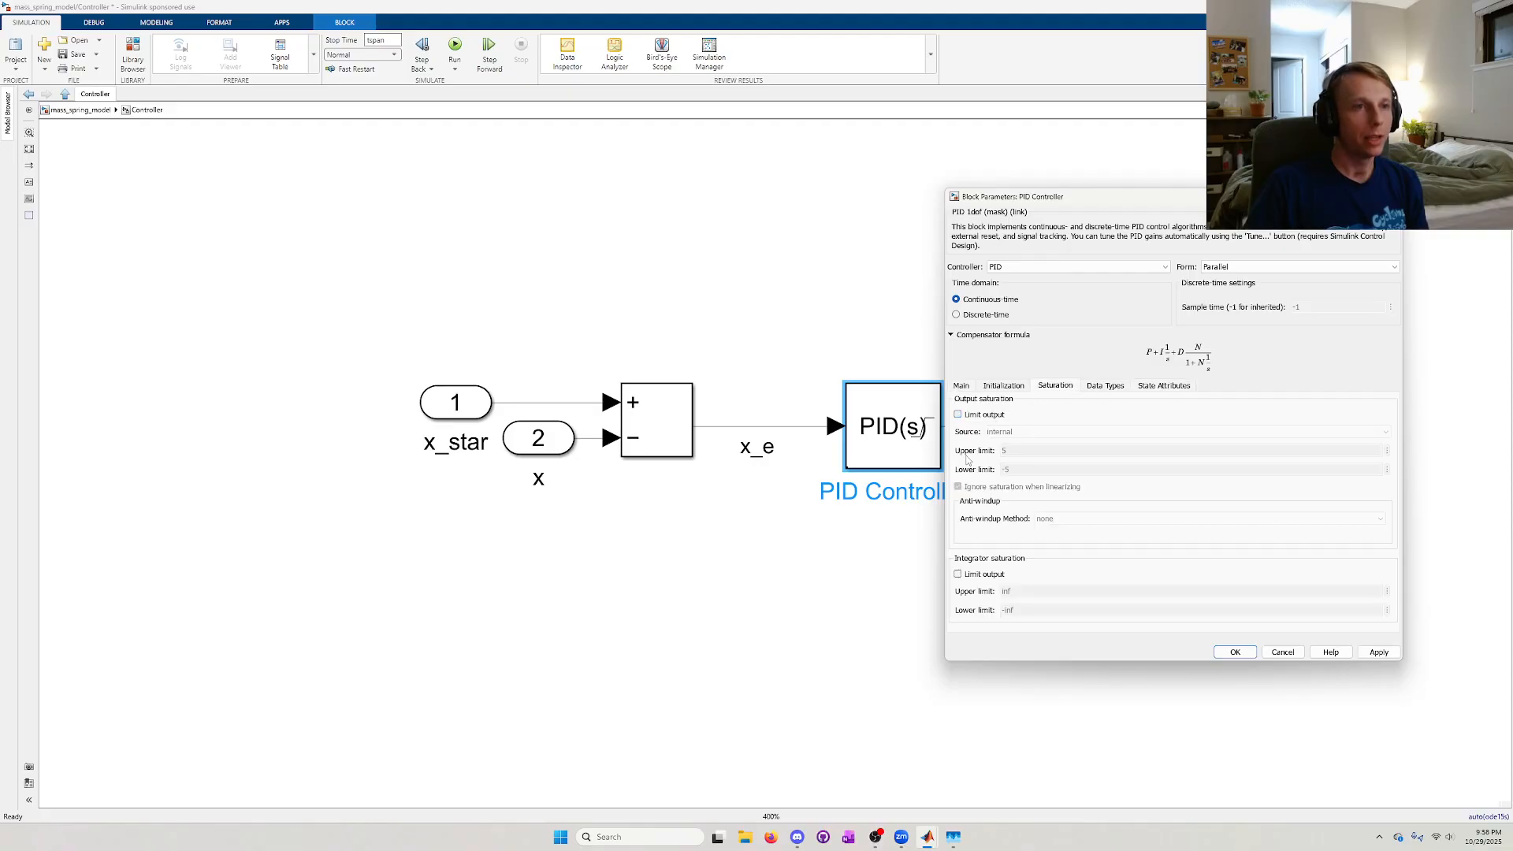
pyautogui.click(965, 417)
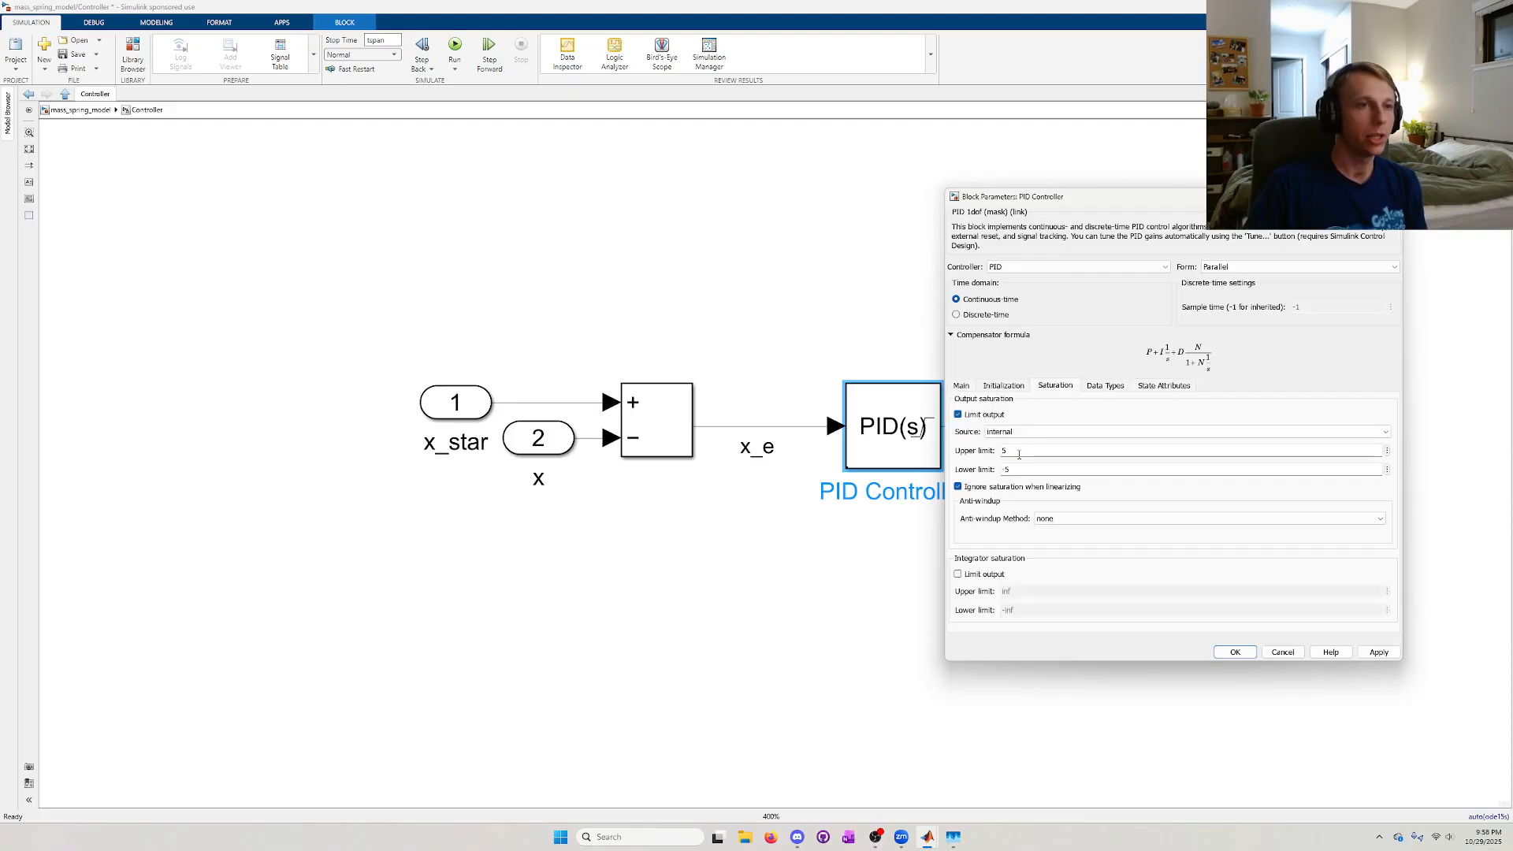
pyautogui.click(958, 415)
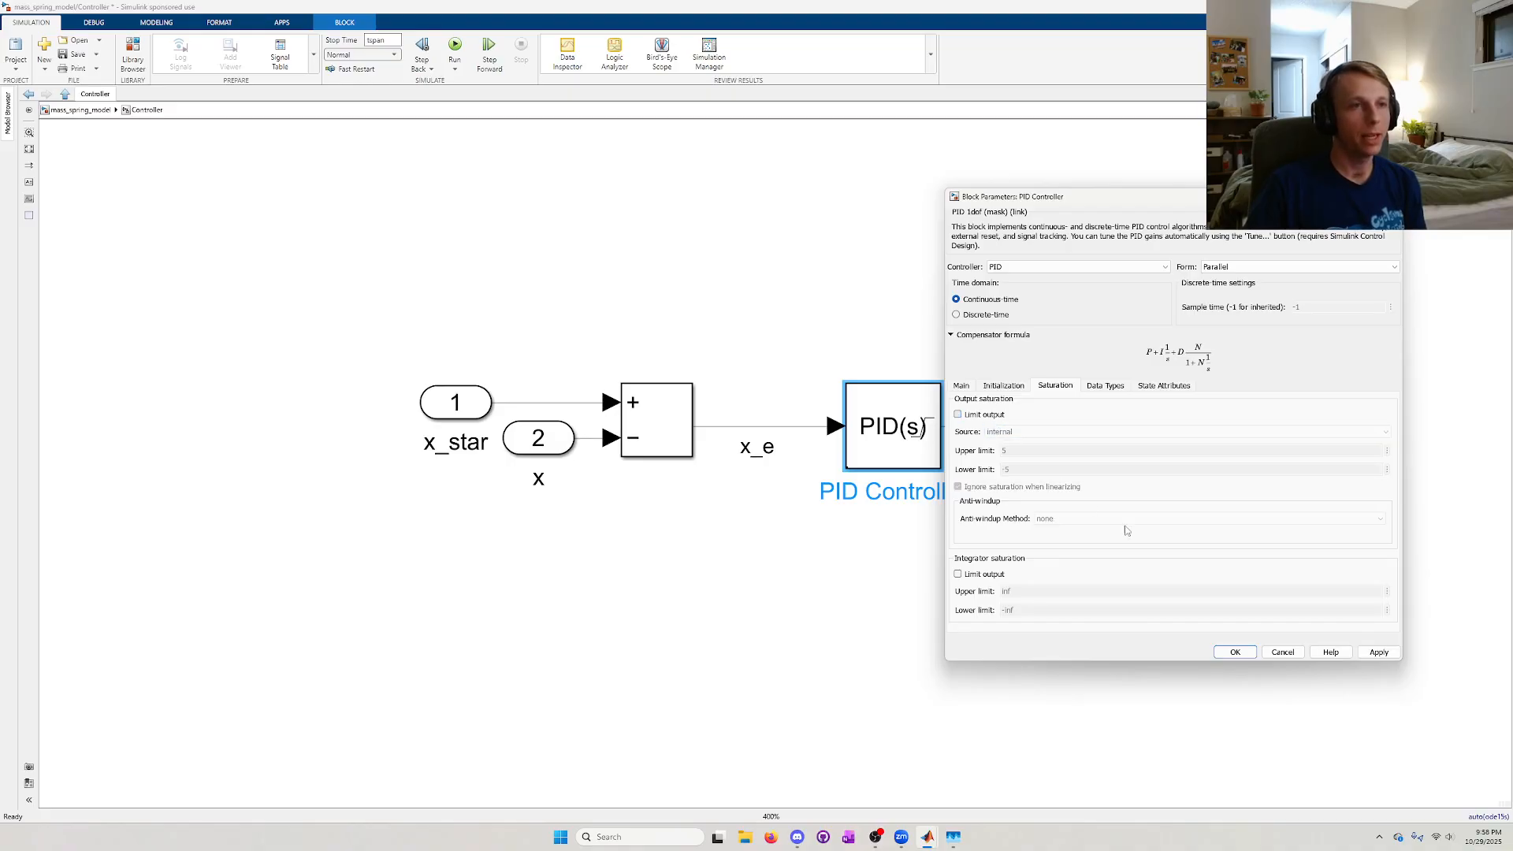
pyautogui.click(1234, 653)
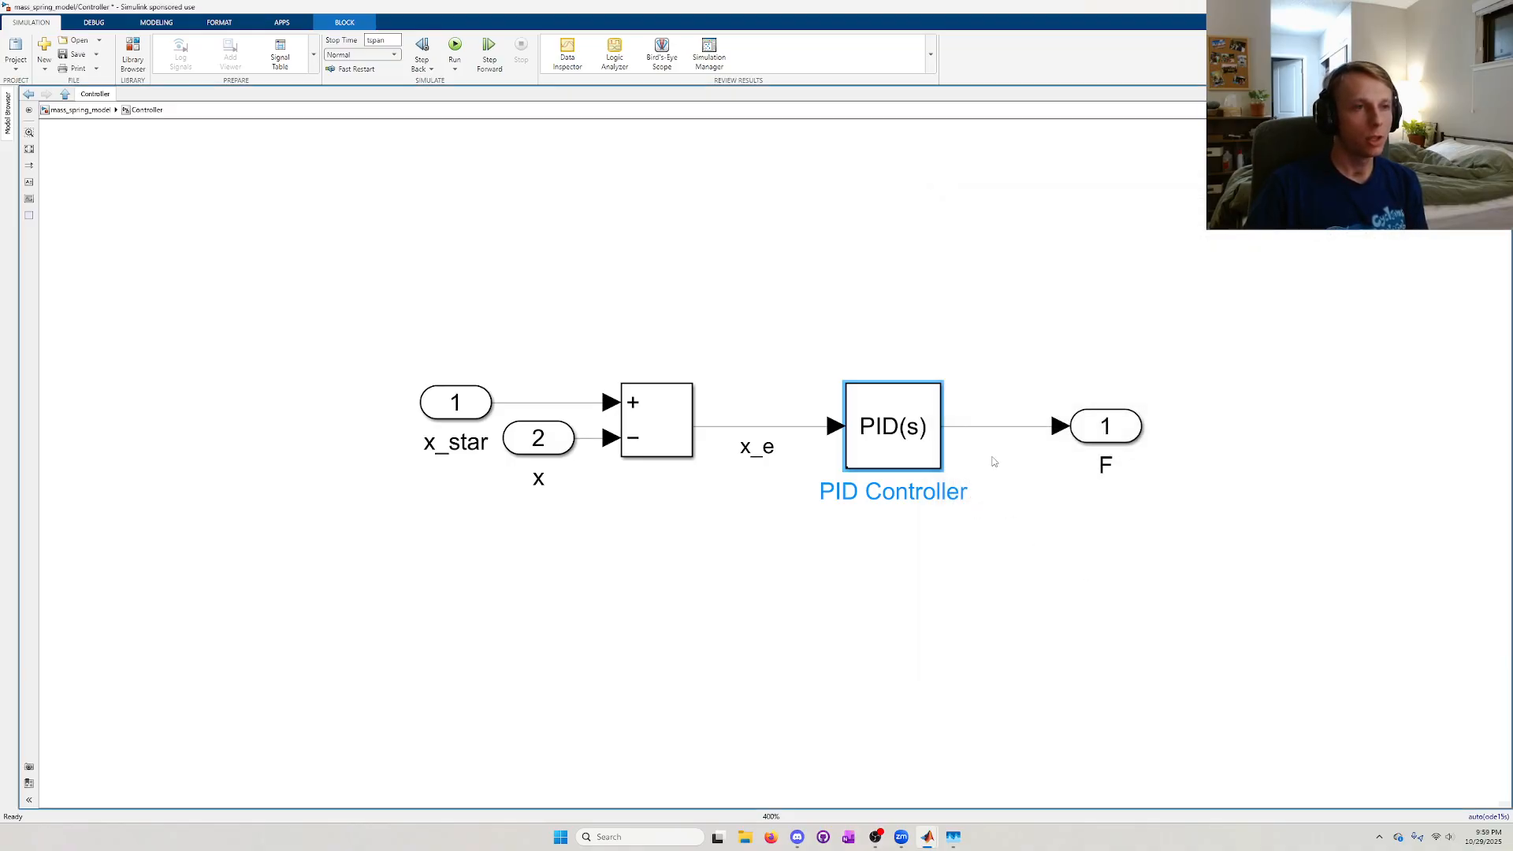
# - Review the PID Controller's proportional, integral and derivative gains and filter coefficient, and close its parameters
pyautogui.doubleClick(935, 442)
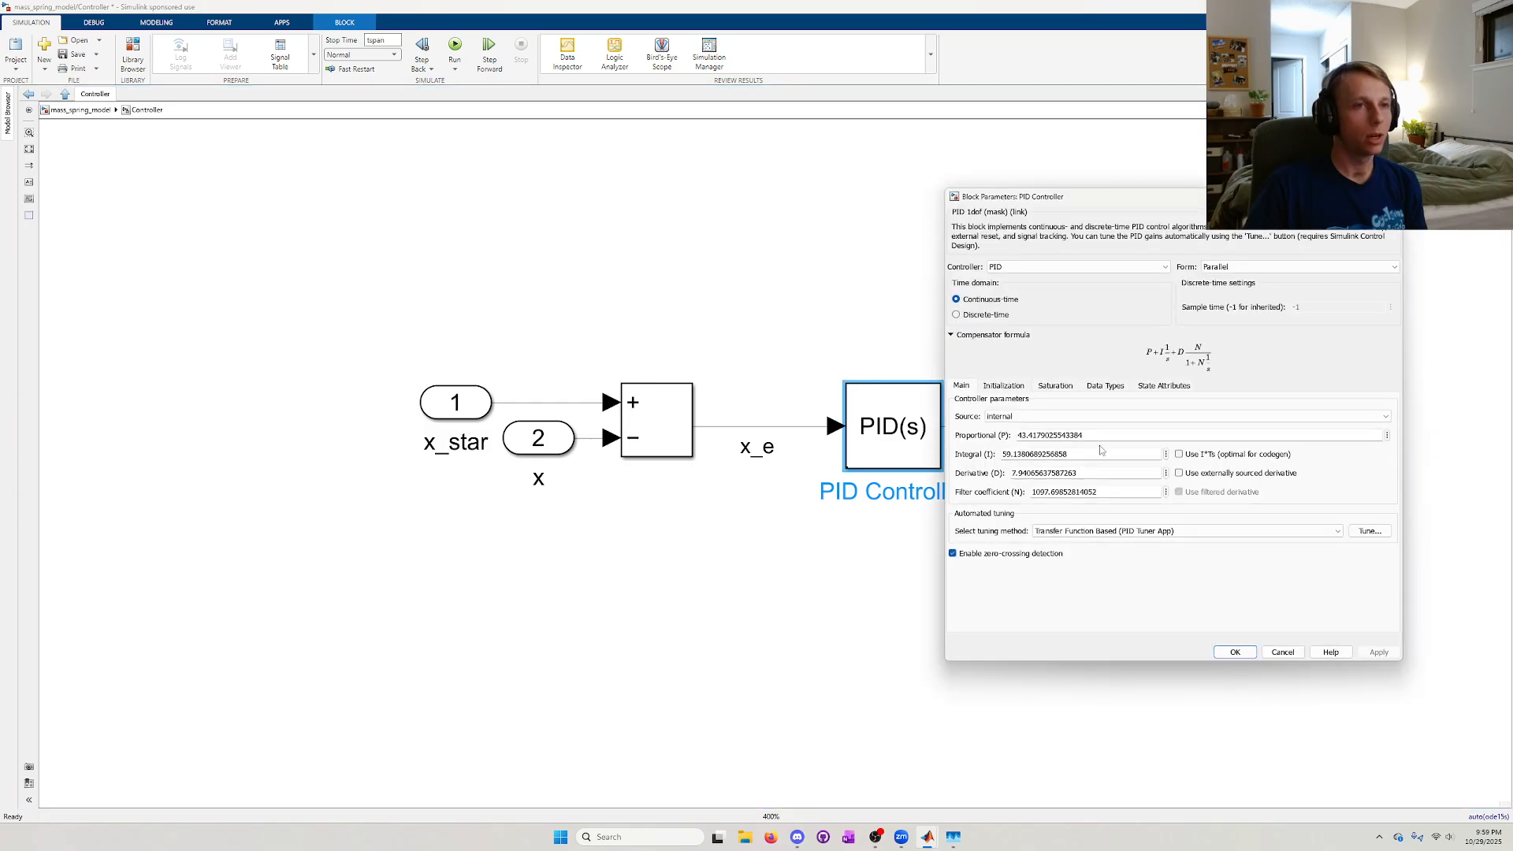
pyautogui.press('Tab')
pyautogui.press('Tab')
pyautogui.press('Tab')
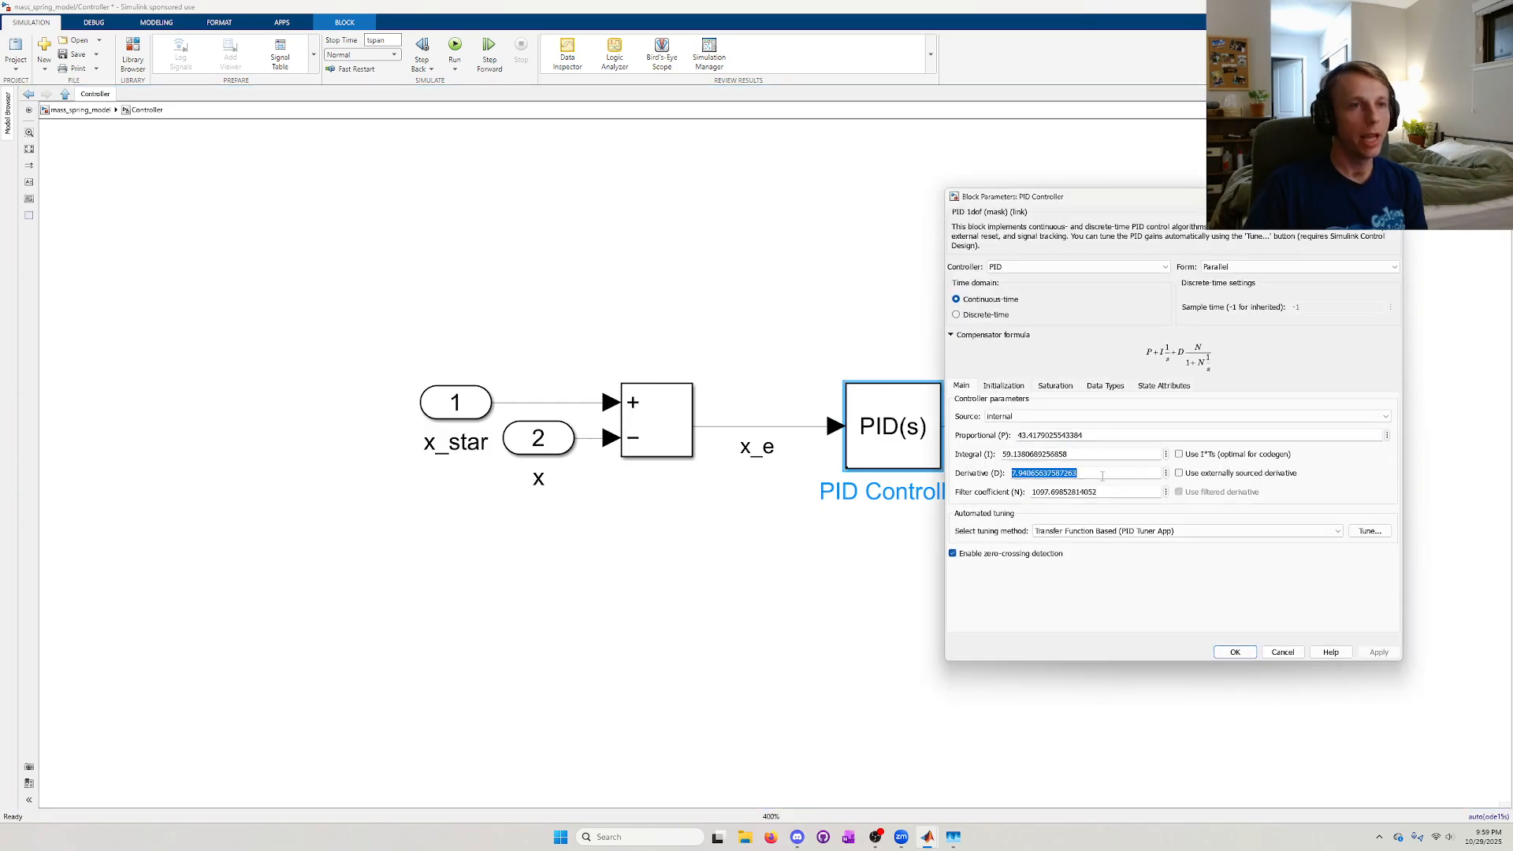
pyautogui.press('Tab')
pyautogui.click(1002, 495)
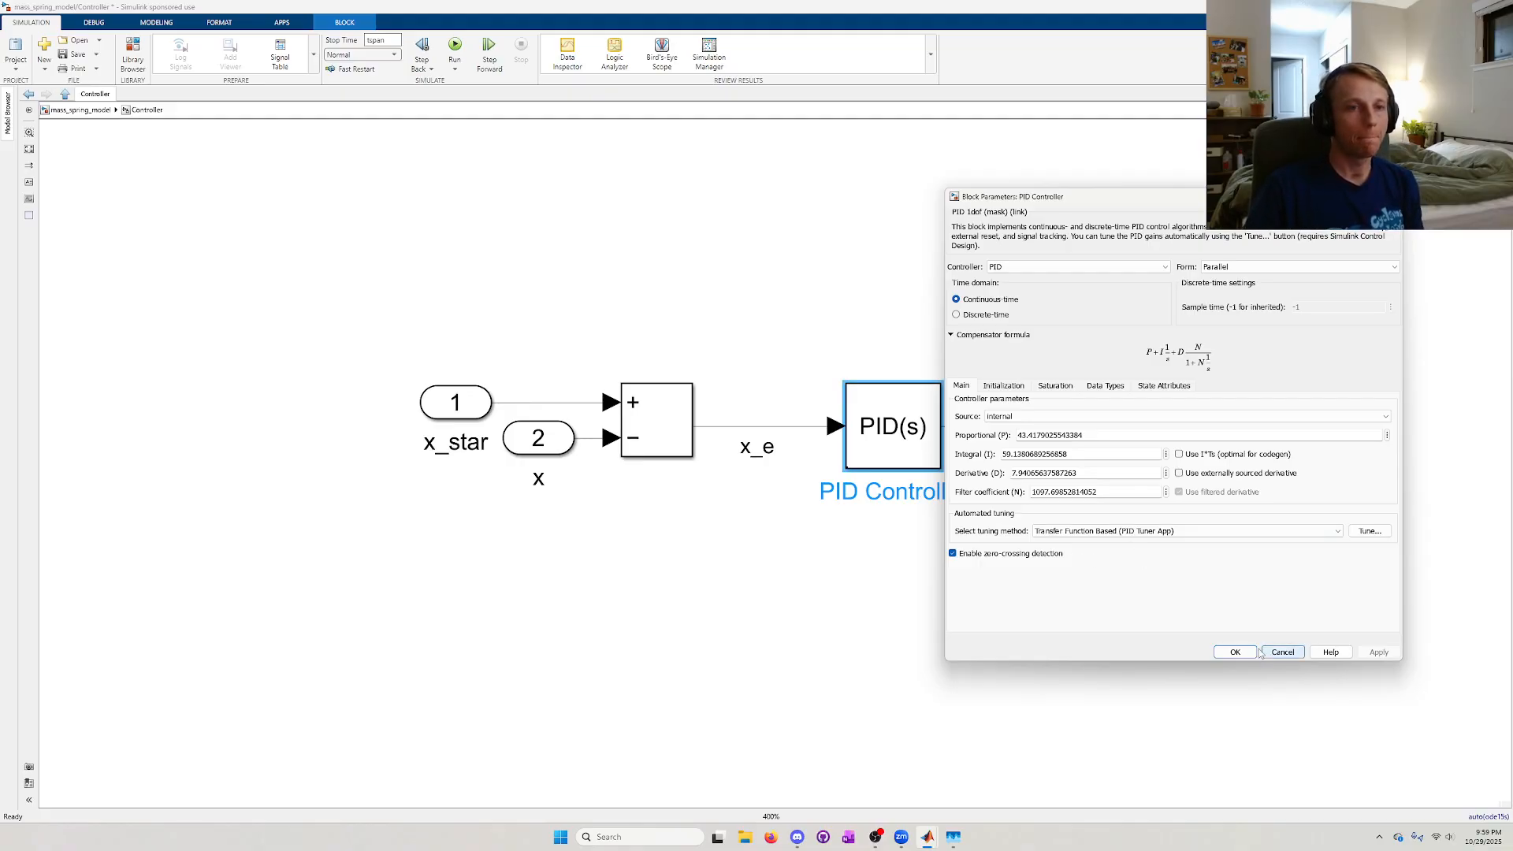
pyautogui.click(1234, 652)
# - Move the F outport slightly closer to the PID Controller block
pyautogui.moveTo(1140, 438); pyautogui.dragTo(1104, 438)
pyautogui.click(835, 502)
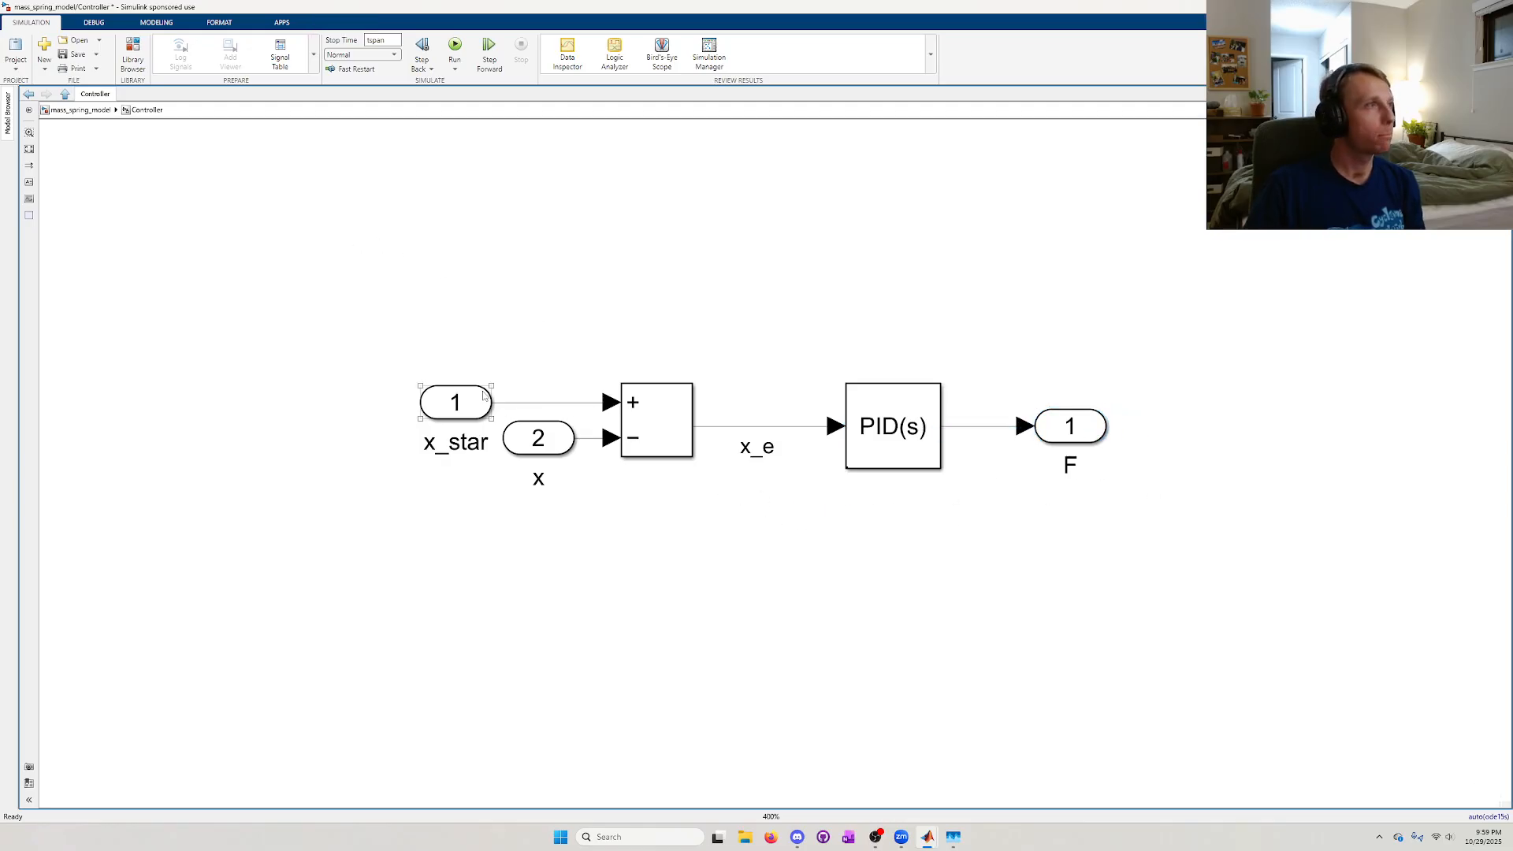
# - Switch to MATLAB and rerun init.m with the retuned gains and no output saturation
pyautogui.moveTo(916, 831)
pyautogui.click(863, 780)
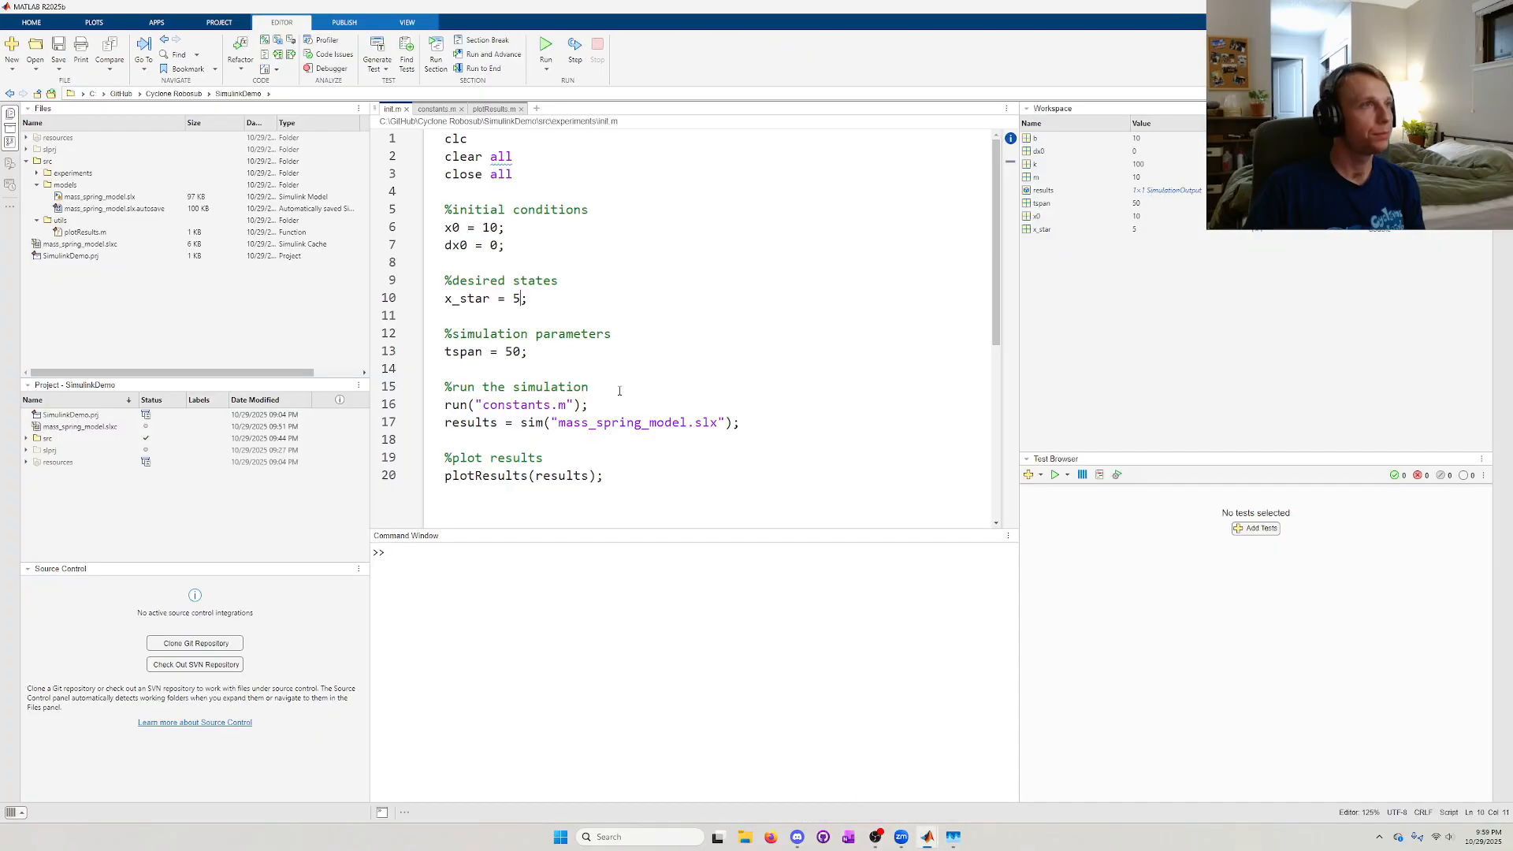
pyautogui.click(545, 52)
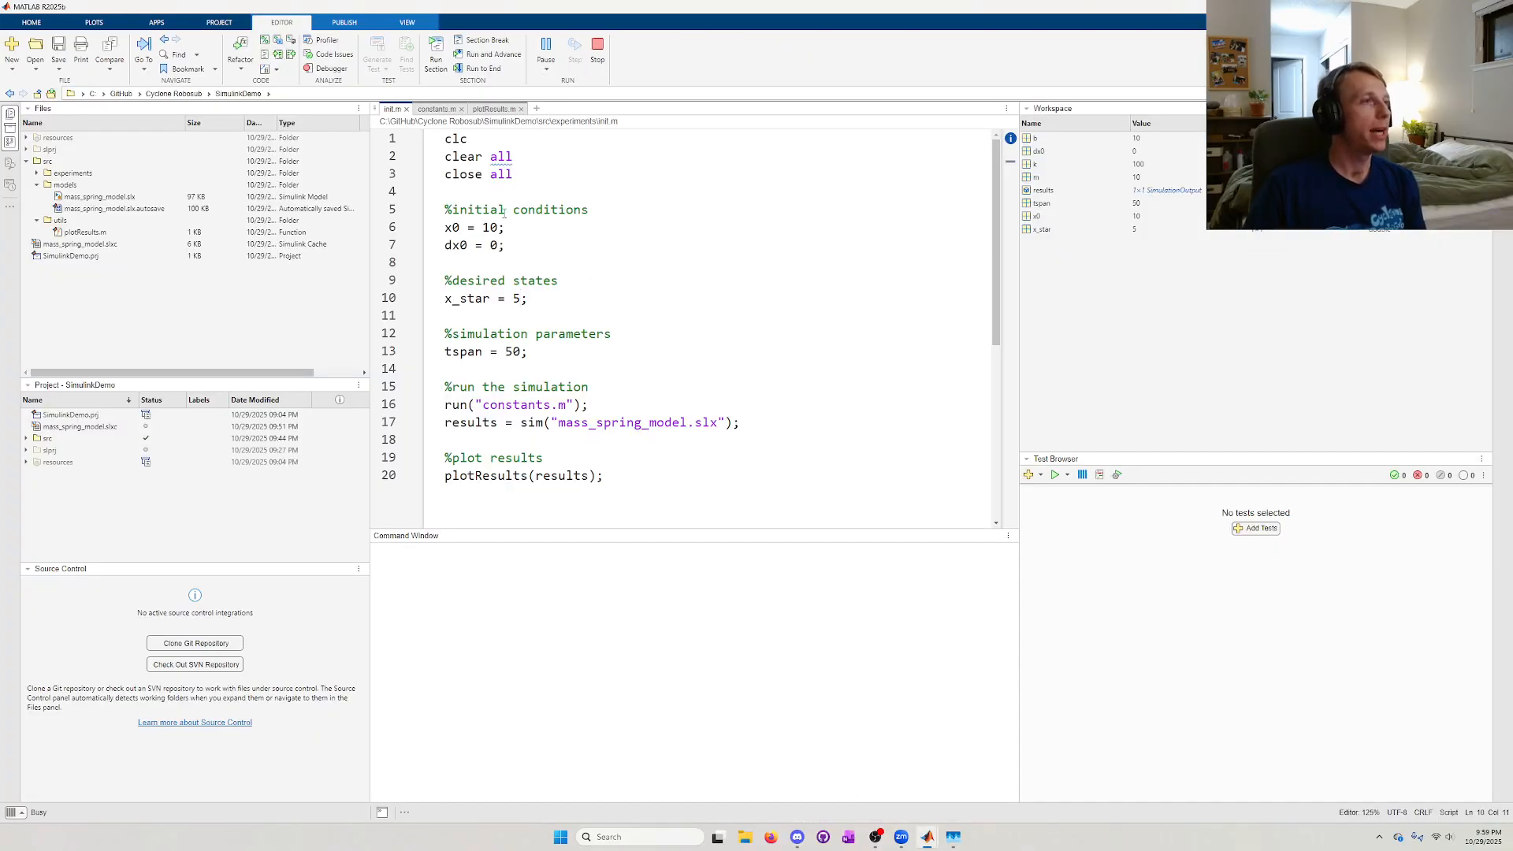
# - Examine the Position vs Time plot in Figure 1 and close the figures window
pyautogui.moveTo(370, 264); pyautogui.dragTo(335, 264)
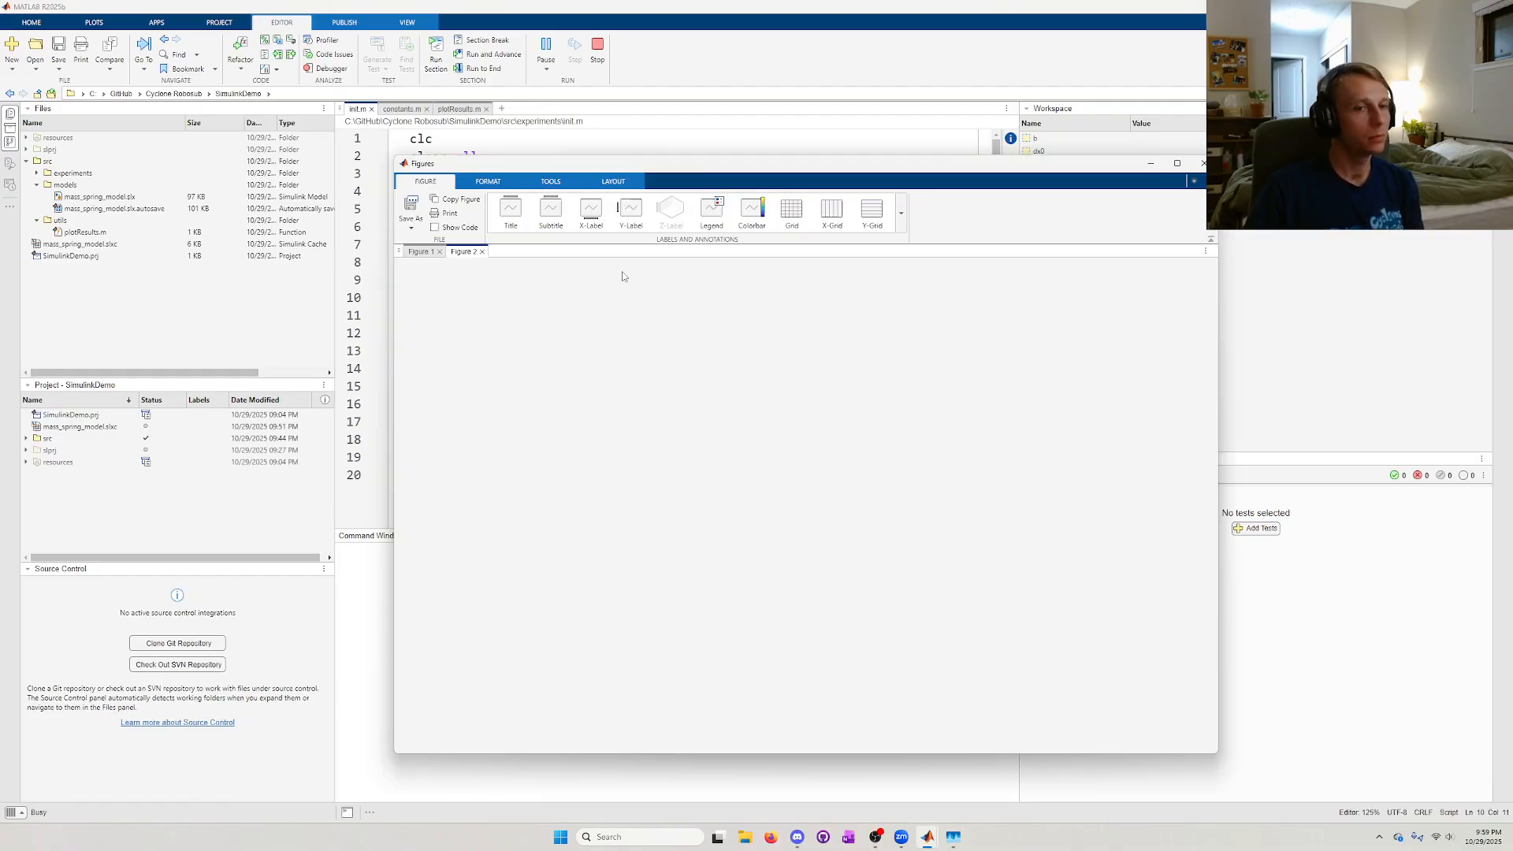
pyautogui.click(422, 252)
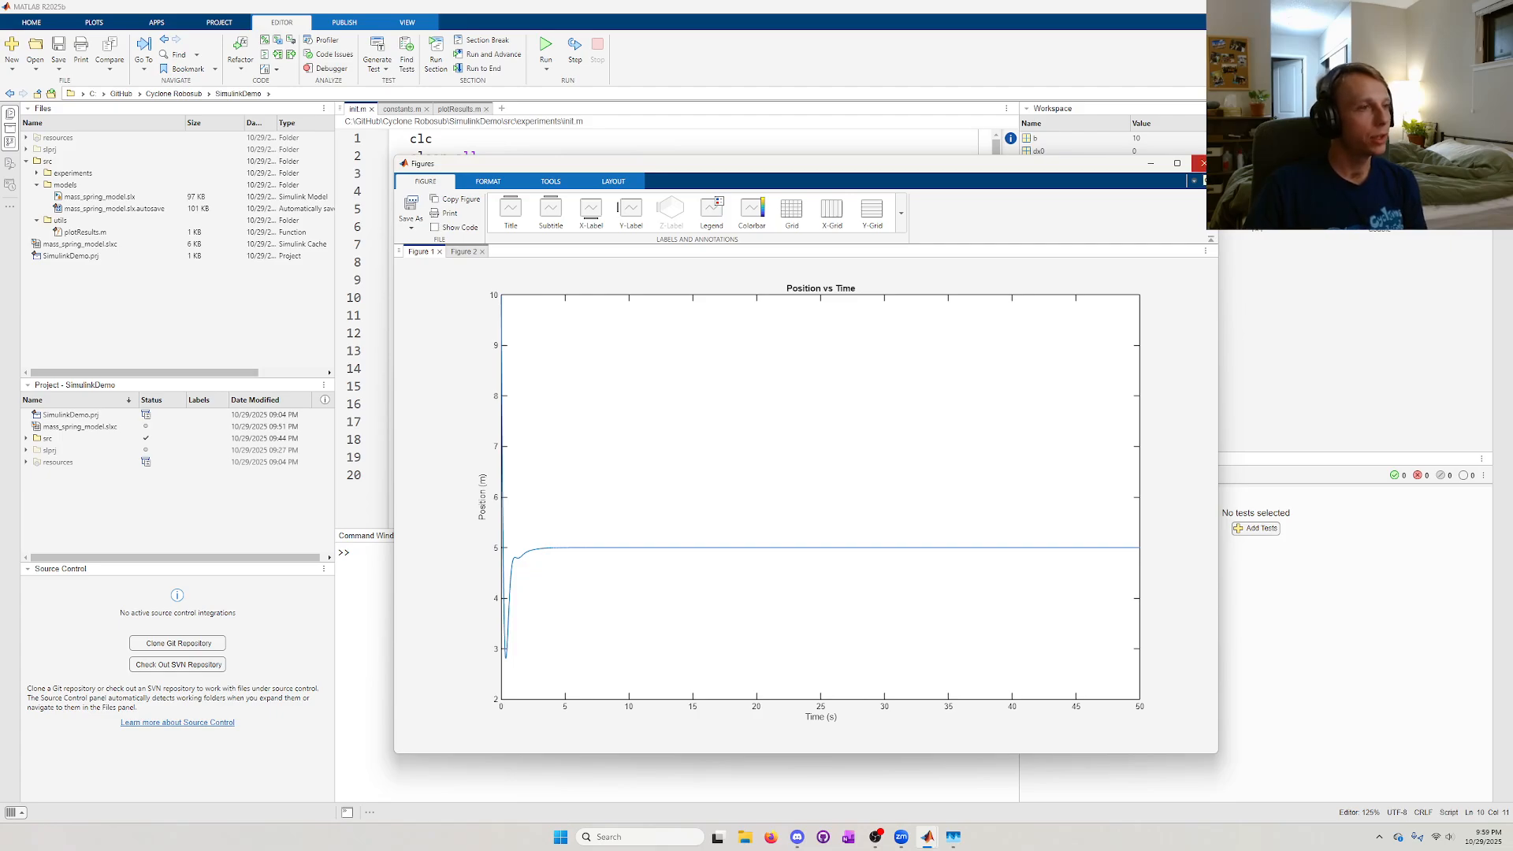
pyautogui.click(1202, 163)
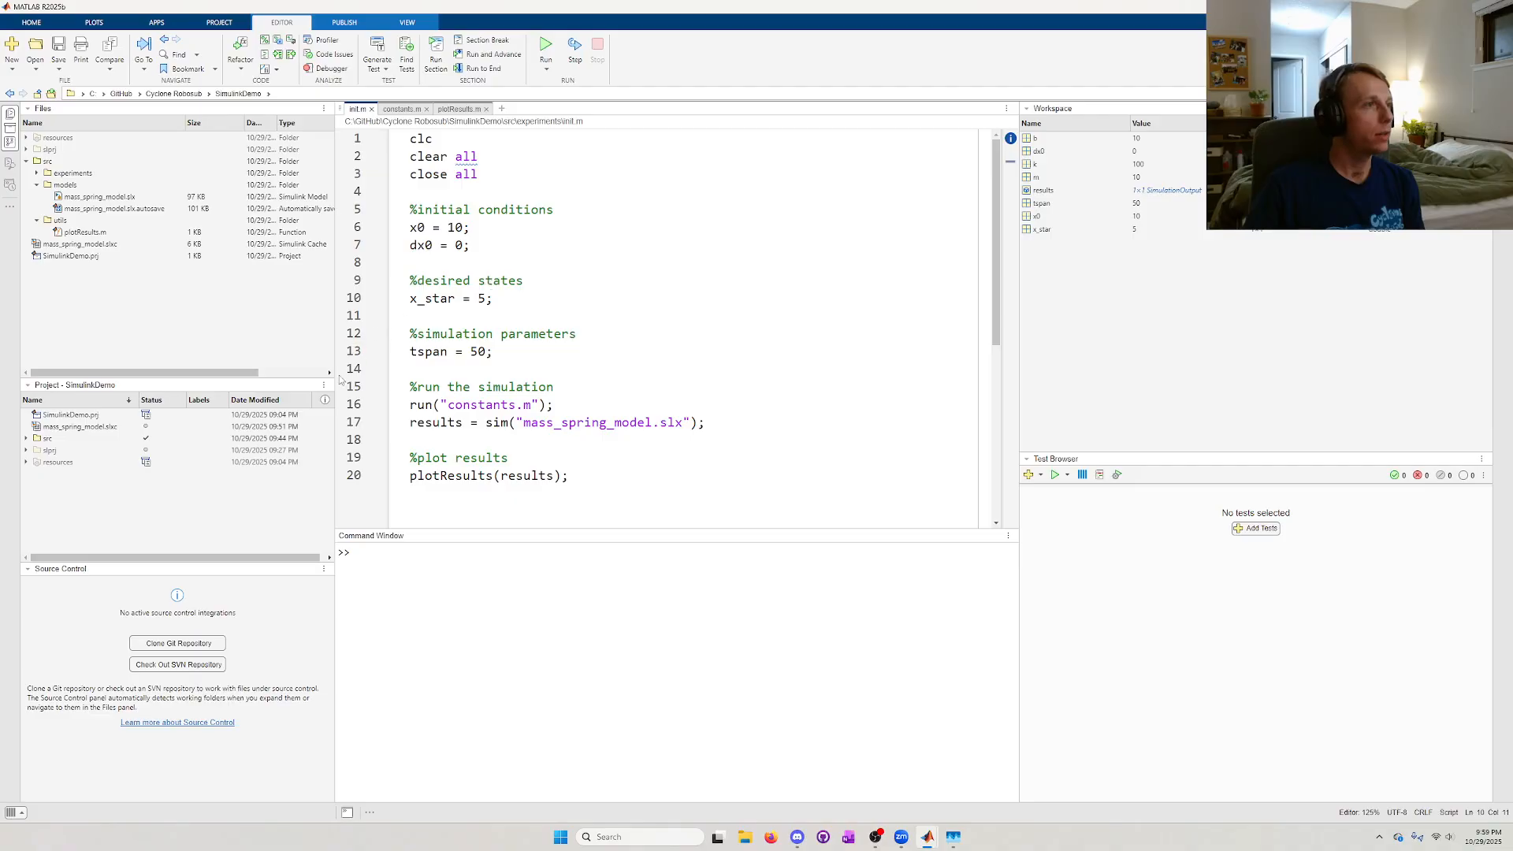
pyautogui.moveTo(254, 564); pyautogui.dragTo(254, 593)
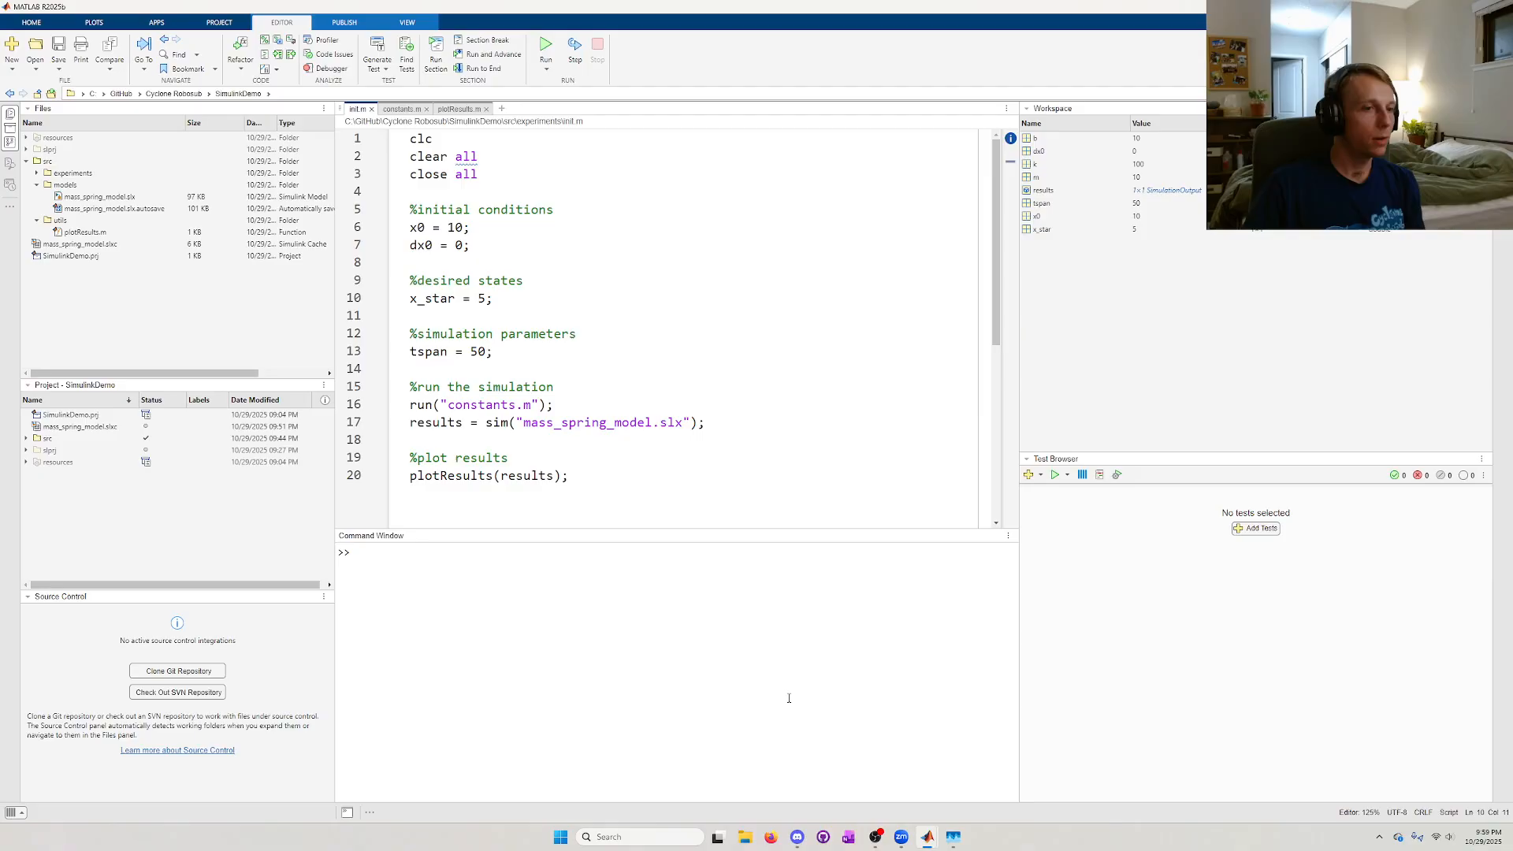
# - Switch to the Simulink model, leave the Controller subsystem and open the dynamics function inside the Plant subsystem
pyautogui.moveTo(927, 837)
pyautogui.click(981, 776)
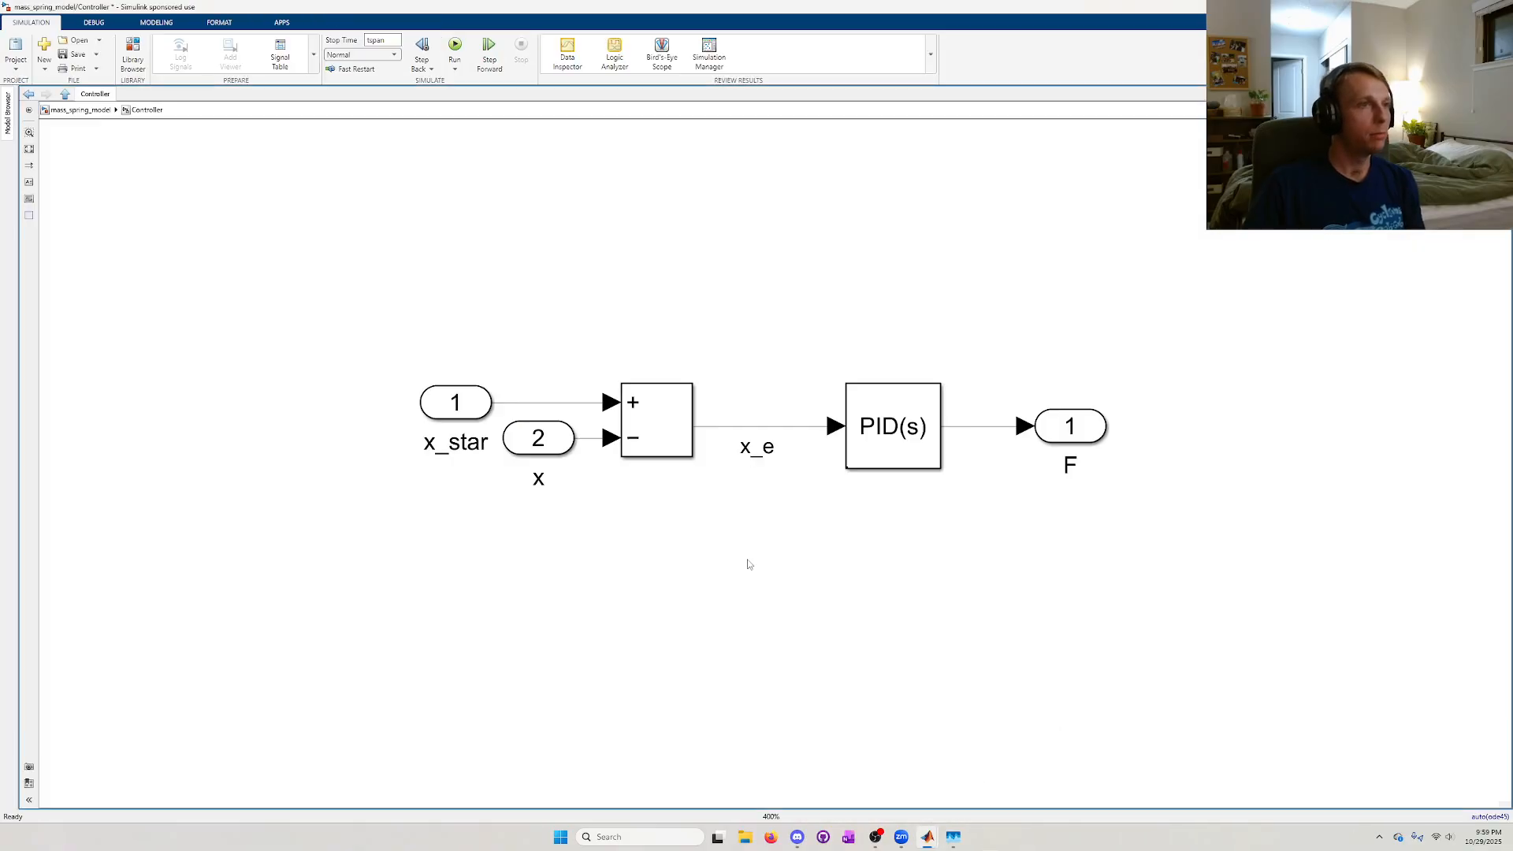
pyautogui.click(30, 94)
pyautogui.doubleClick(957, 438)
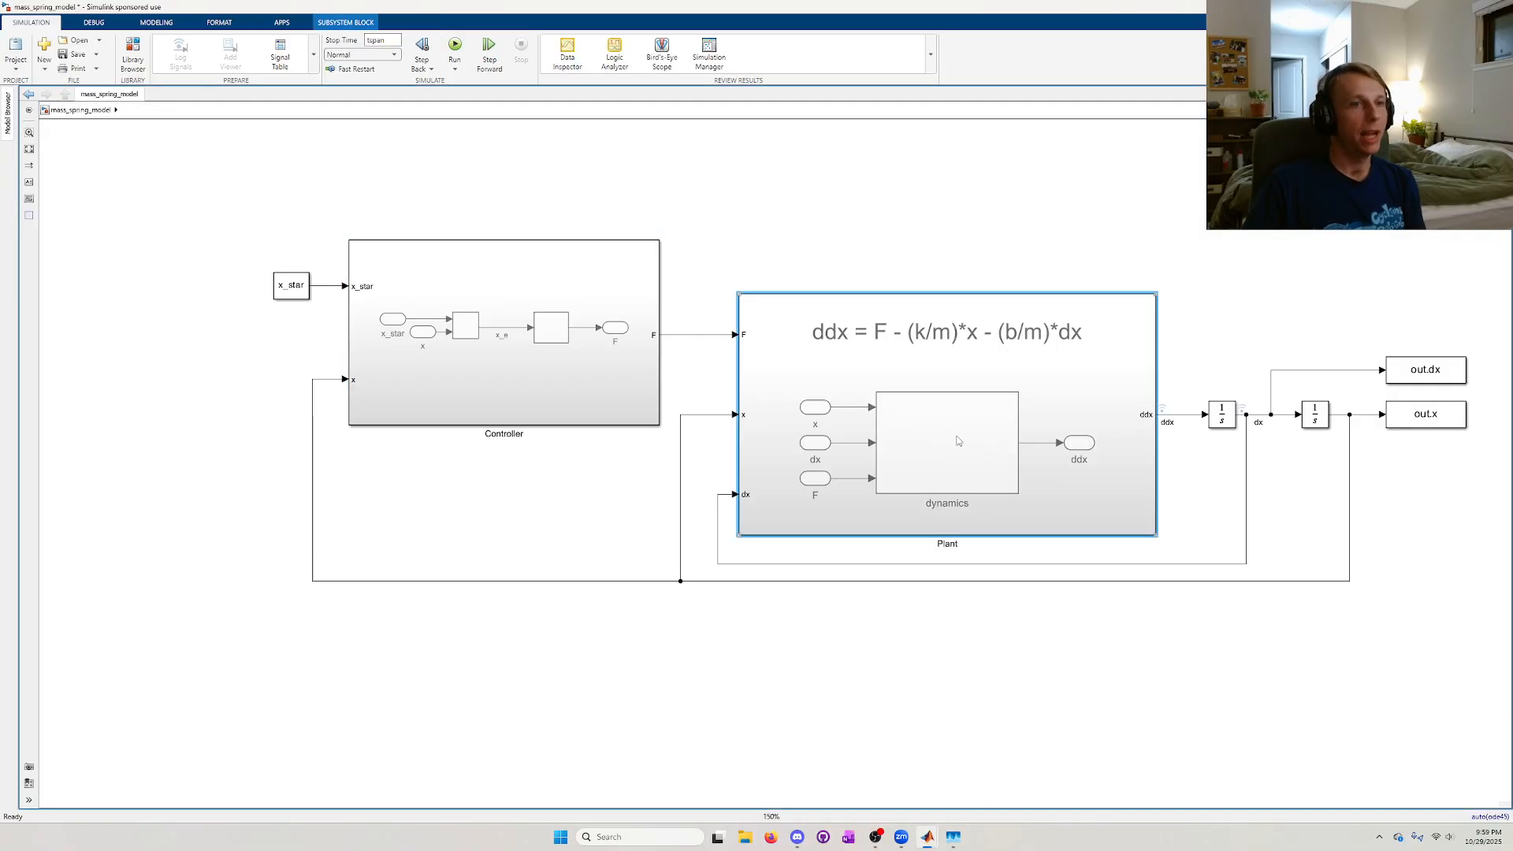
pyautogui.doubleClick(756, 542)
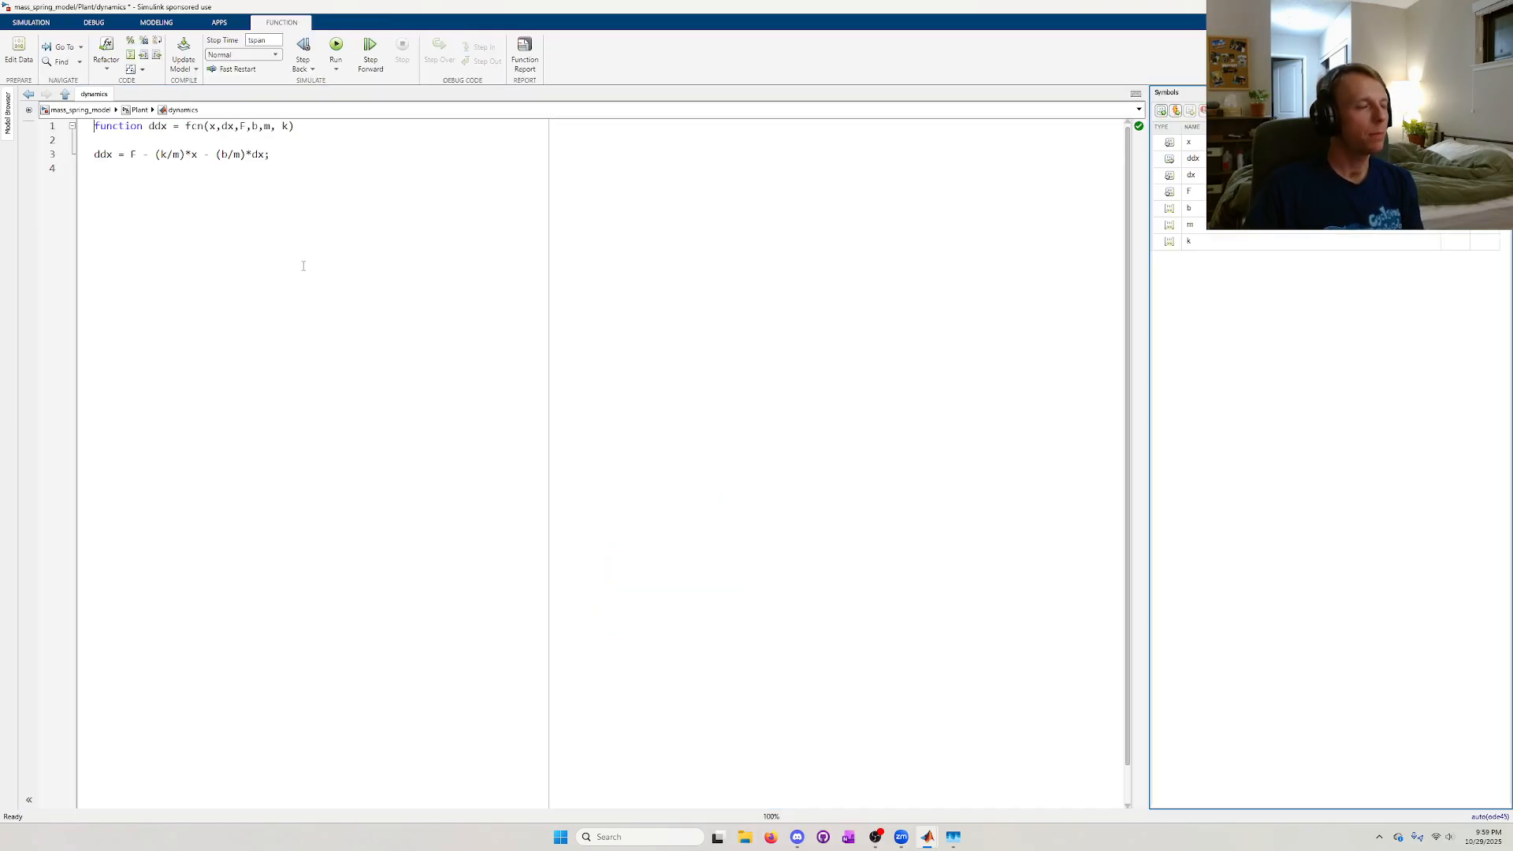
pyautogui.hotkey('shift', 'Up')
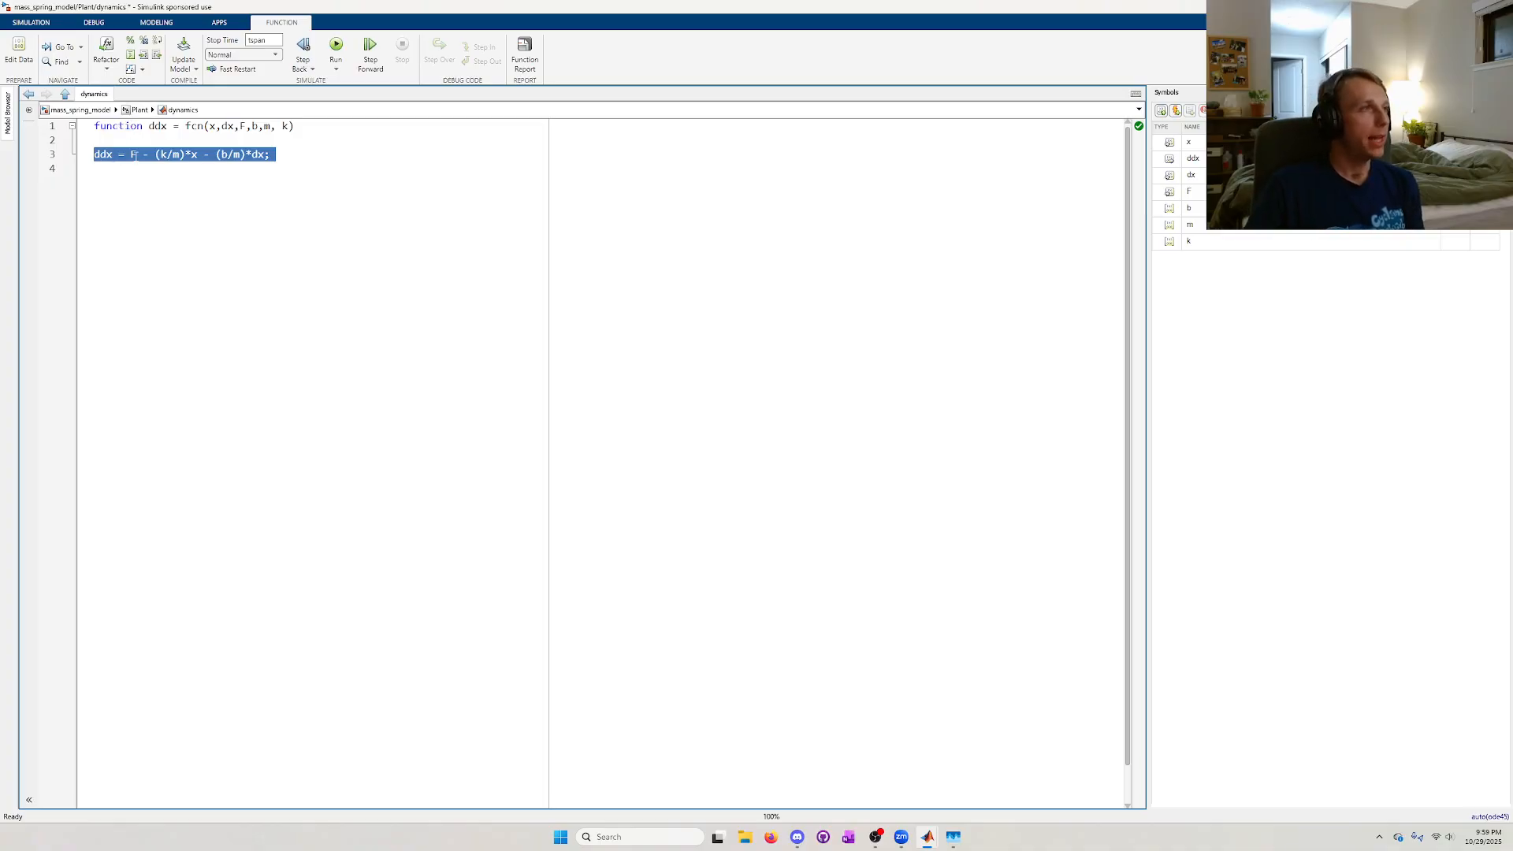
pyautogui.click(151, 193)
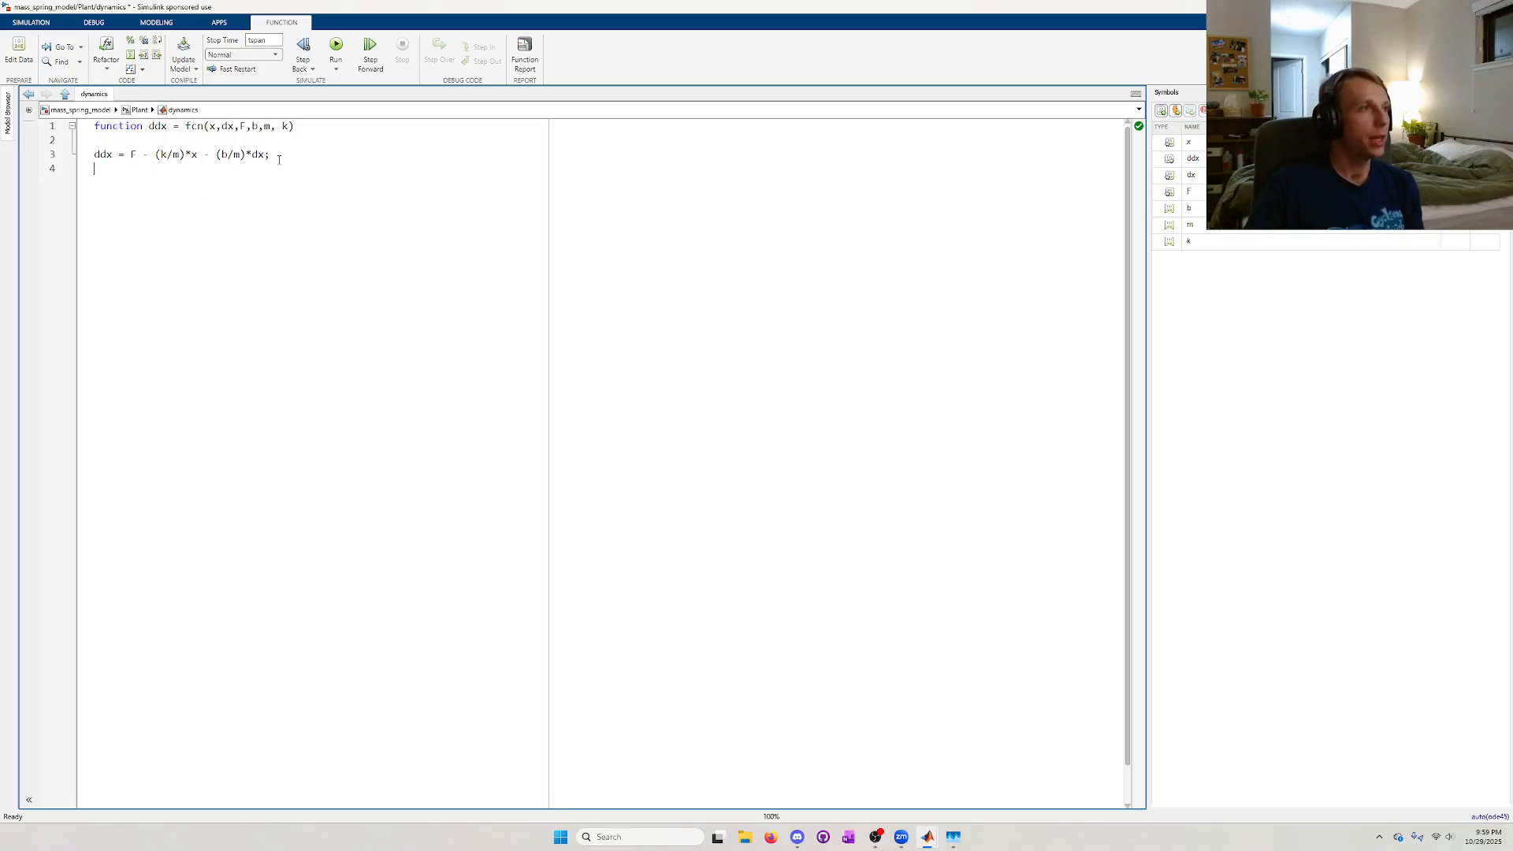
pyautogui.moveTo(279, 160); pyautogui.dragTo(79, 158)
pyautogui.click(232, 197)
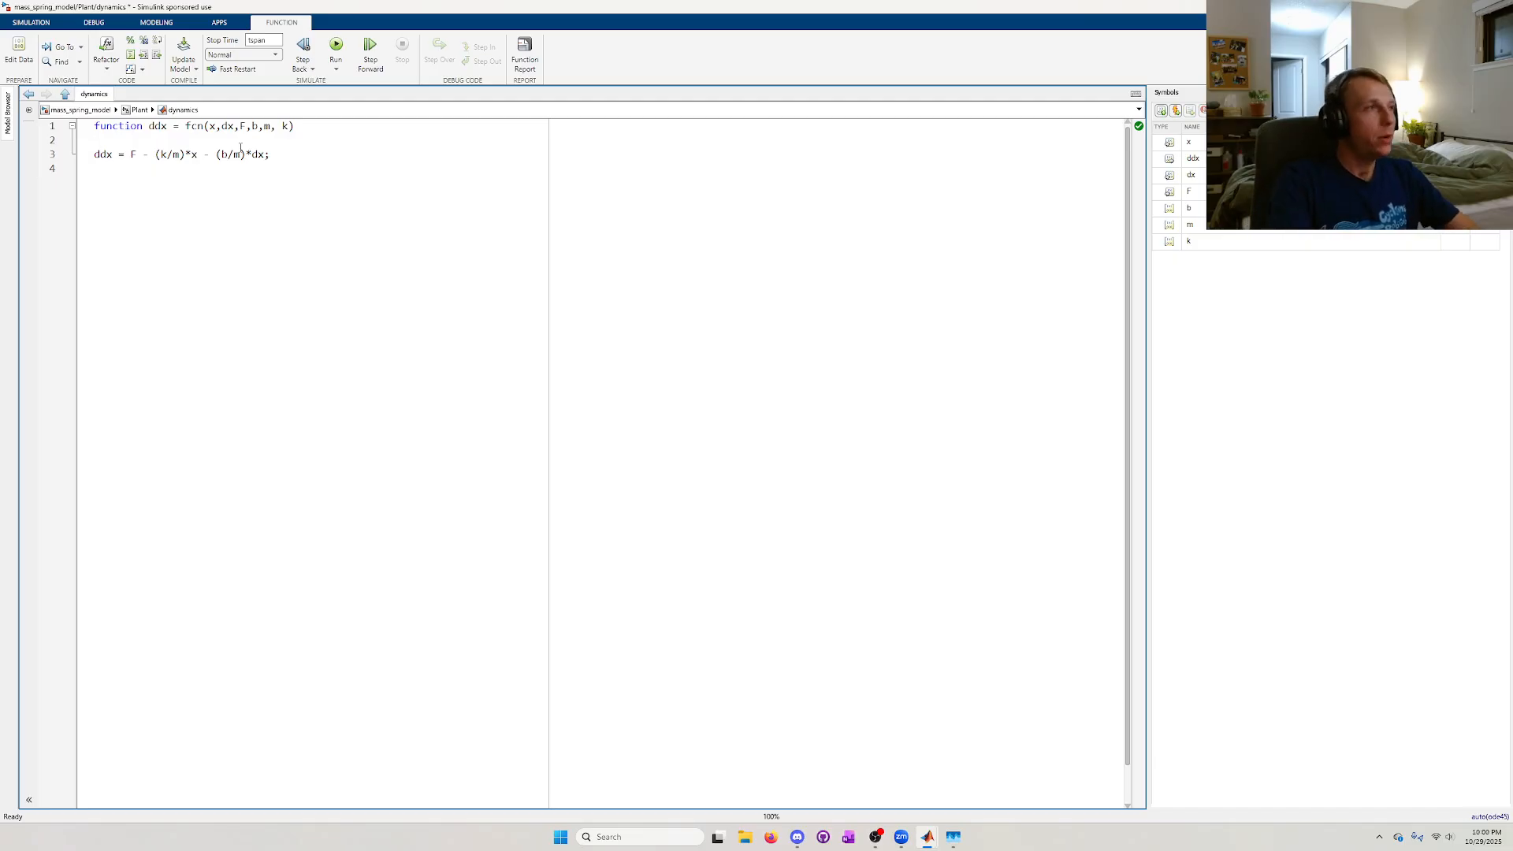
# - Replace the ddx equation in the dynamics function with the call ddx = massSpringDynamics(x,dx,F,b,m,k);
pyautogui.press('Return')
pyautogui.write('ddx')
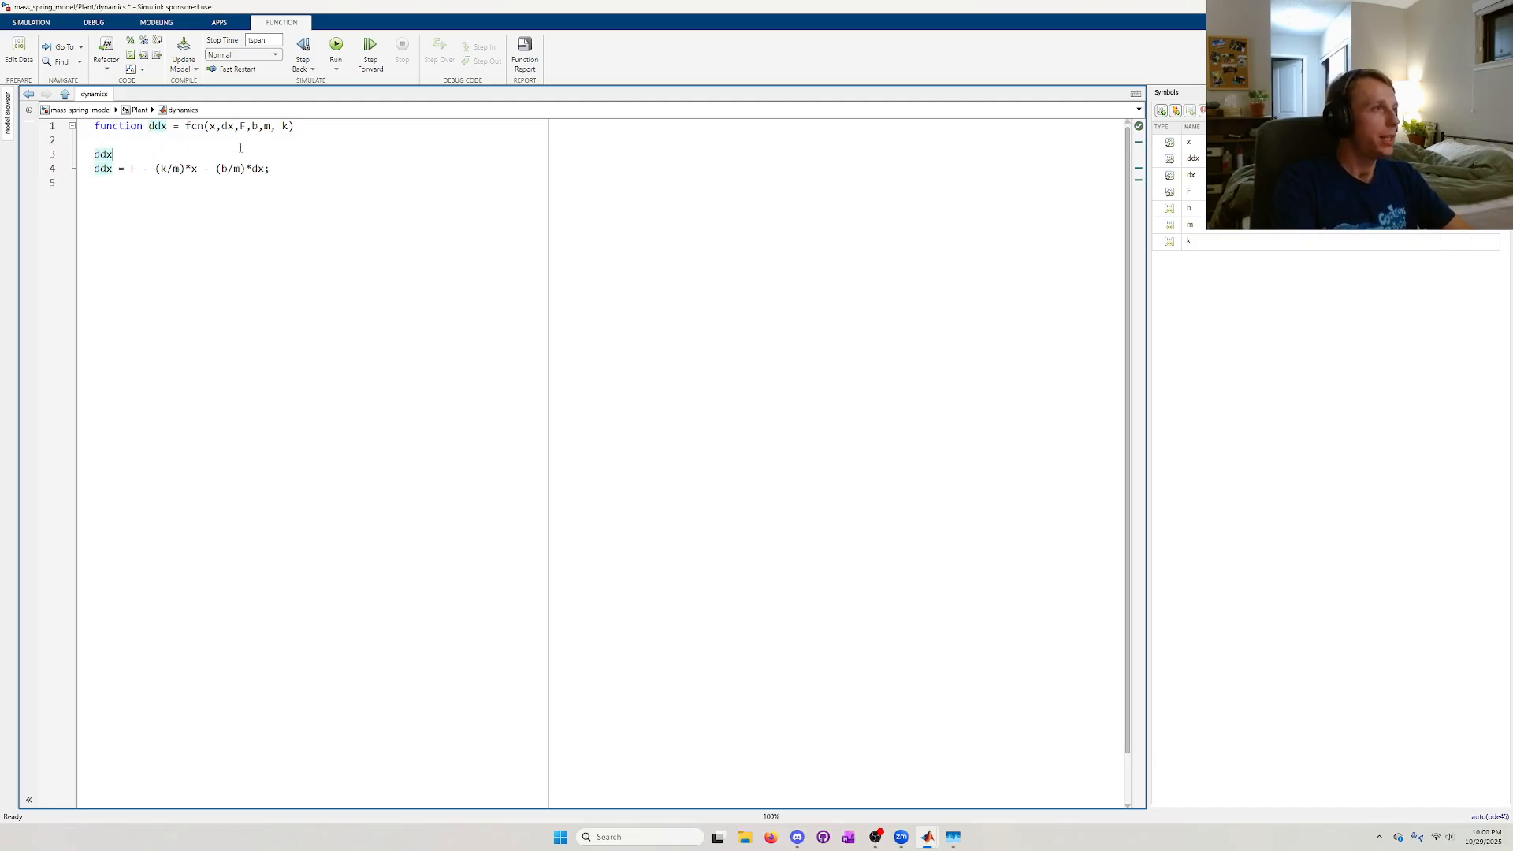
pyautogui.write(' =')
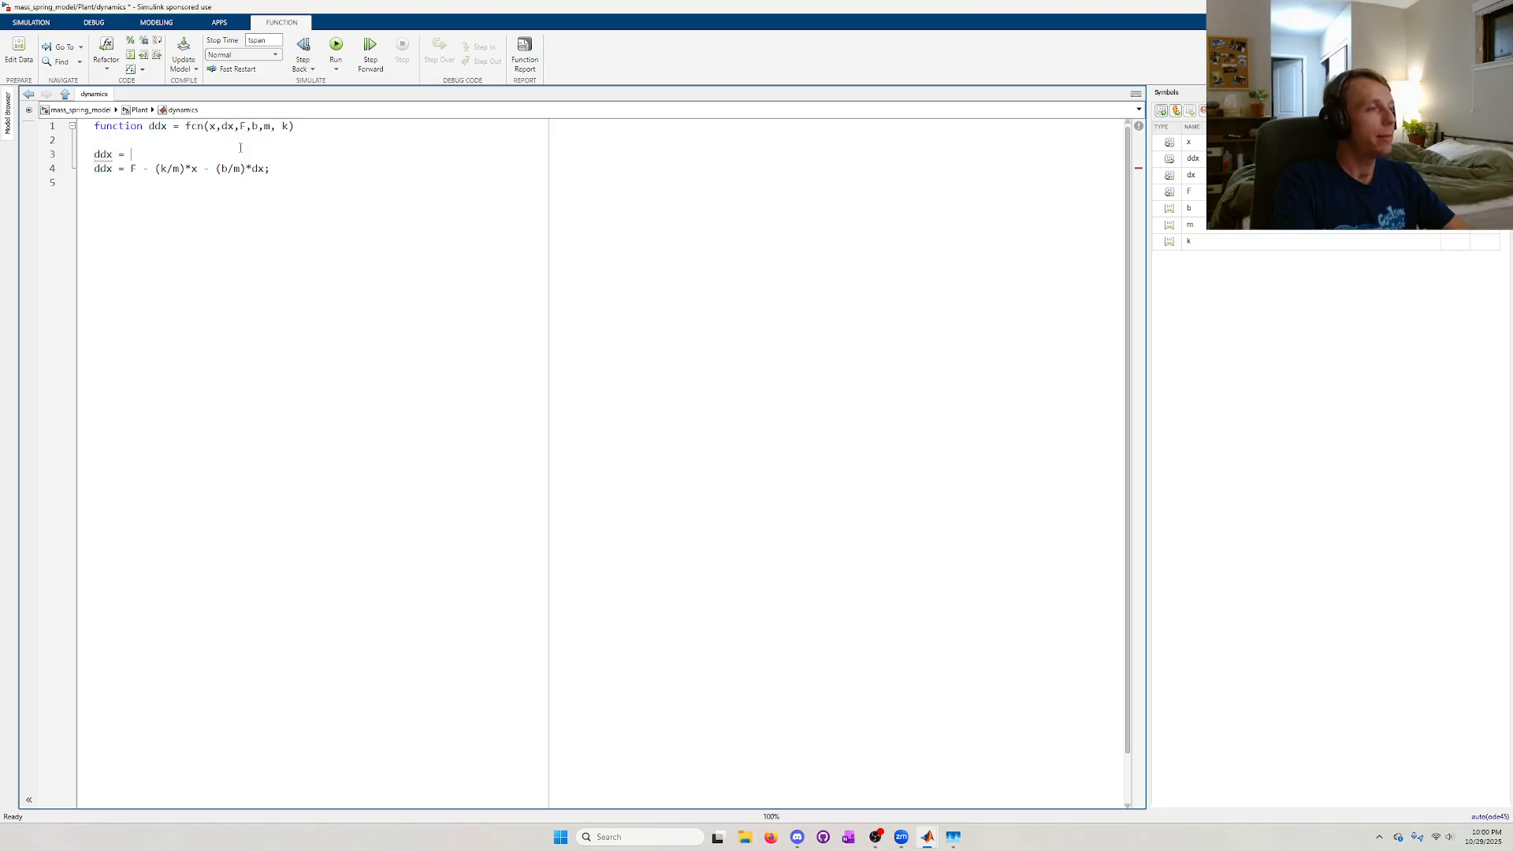
pyautogui.write(' mas')
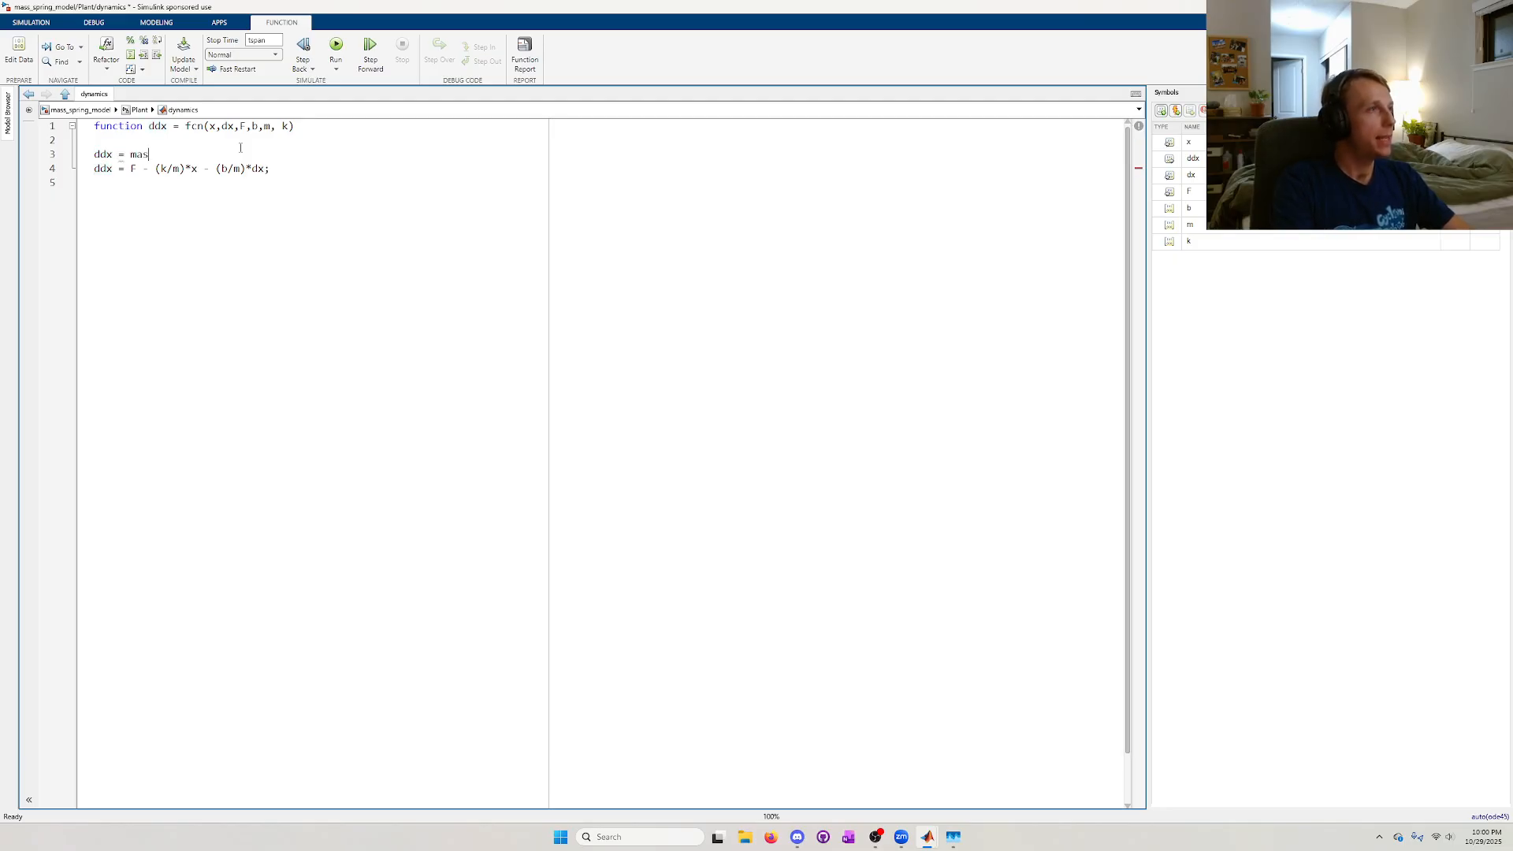
pyautogui.write('sSpringDynamic')
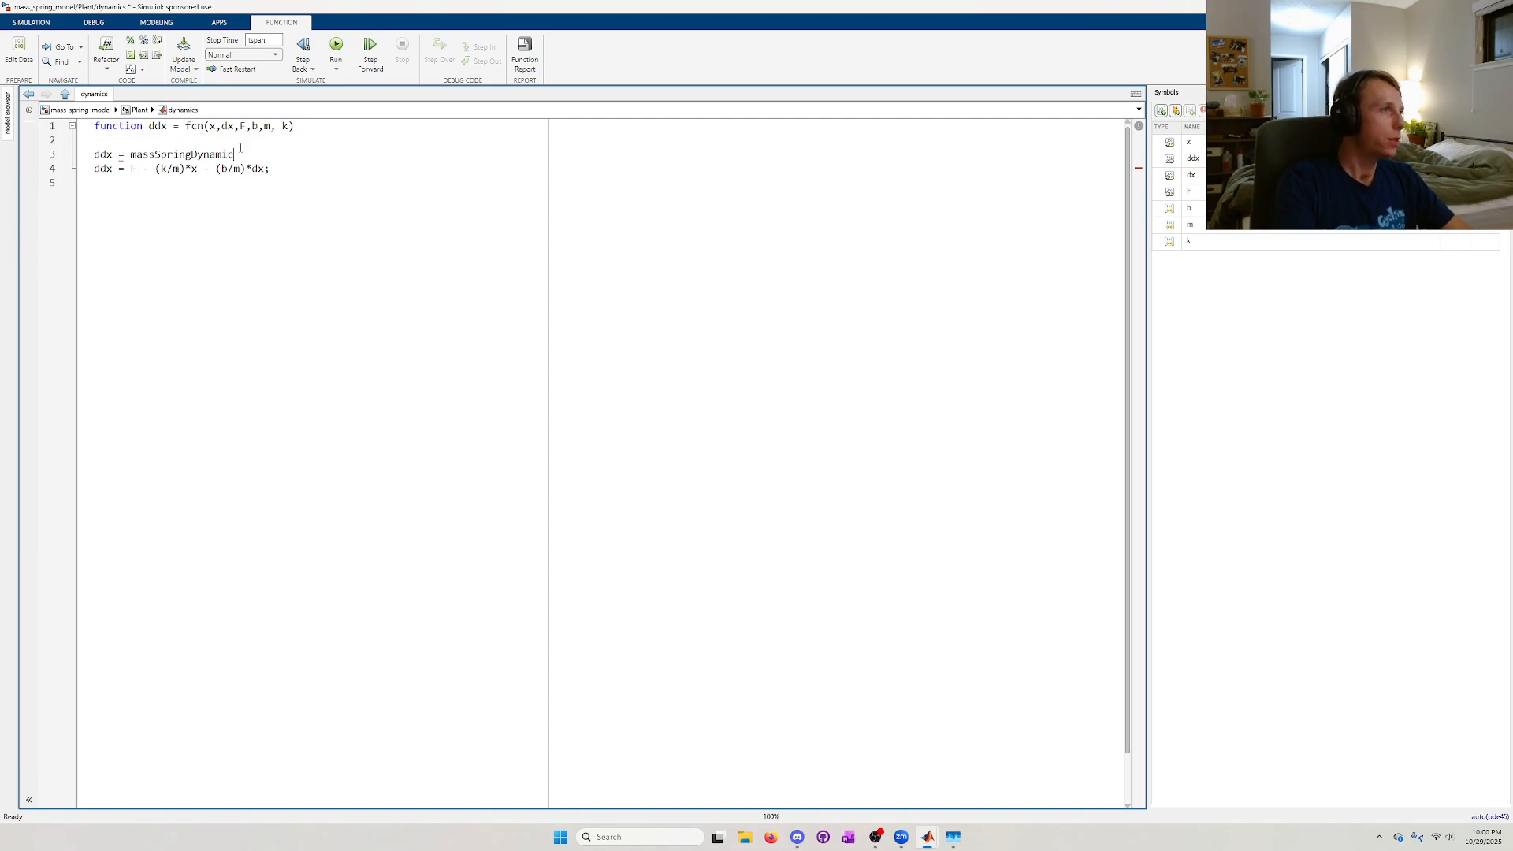
pyautogui.write('s(x,dx,F,')
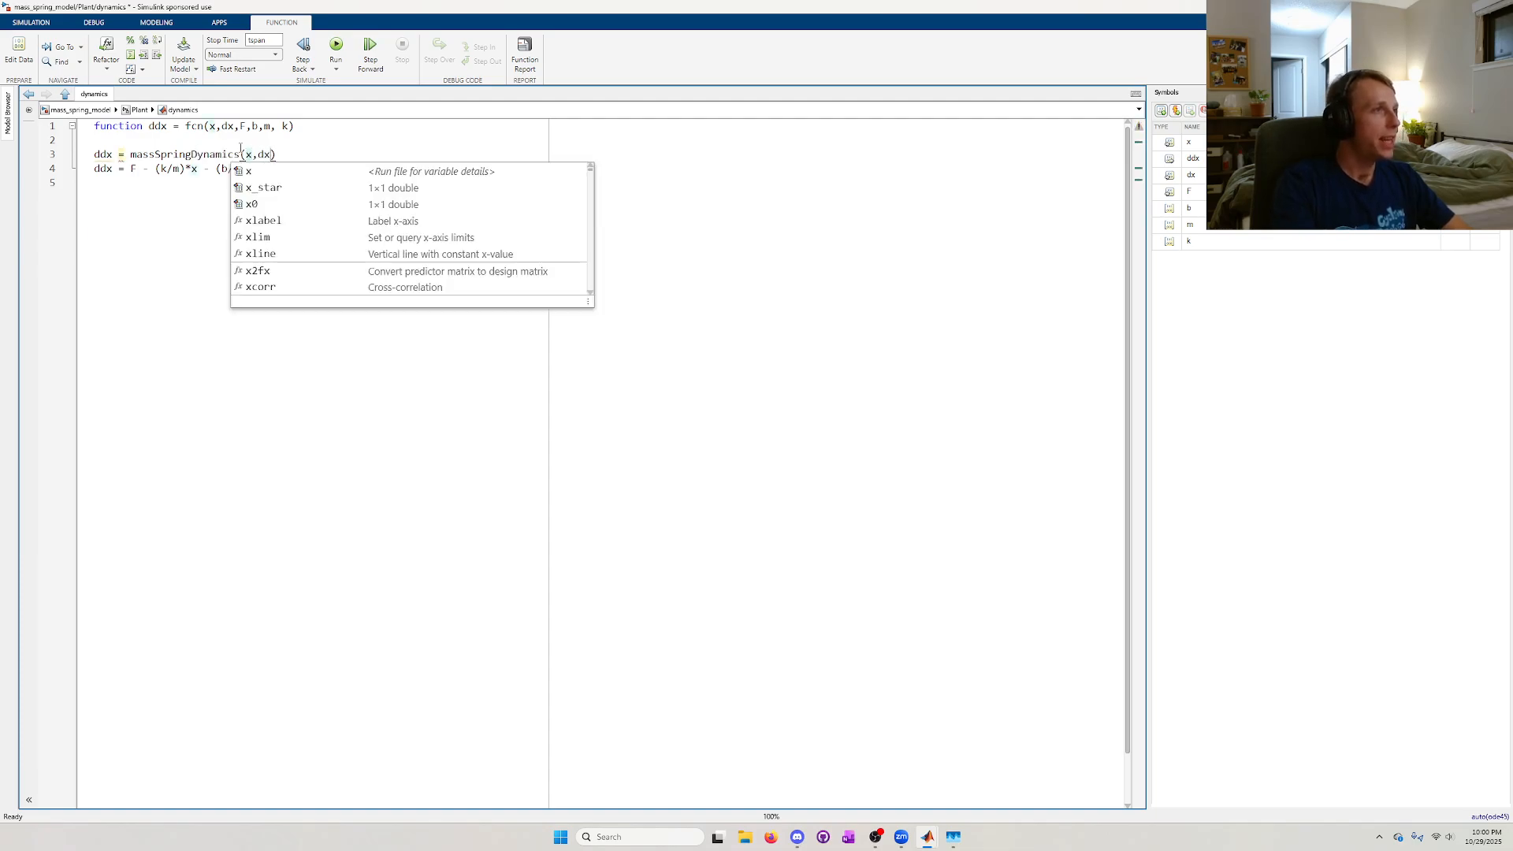
pyautogui.write('b,m,k);')
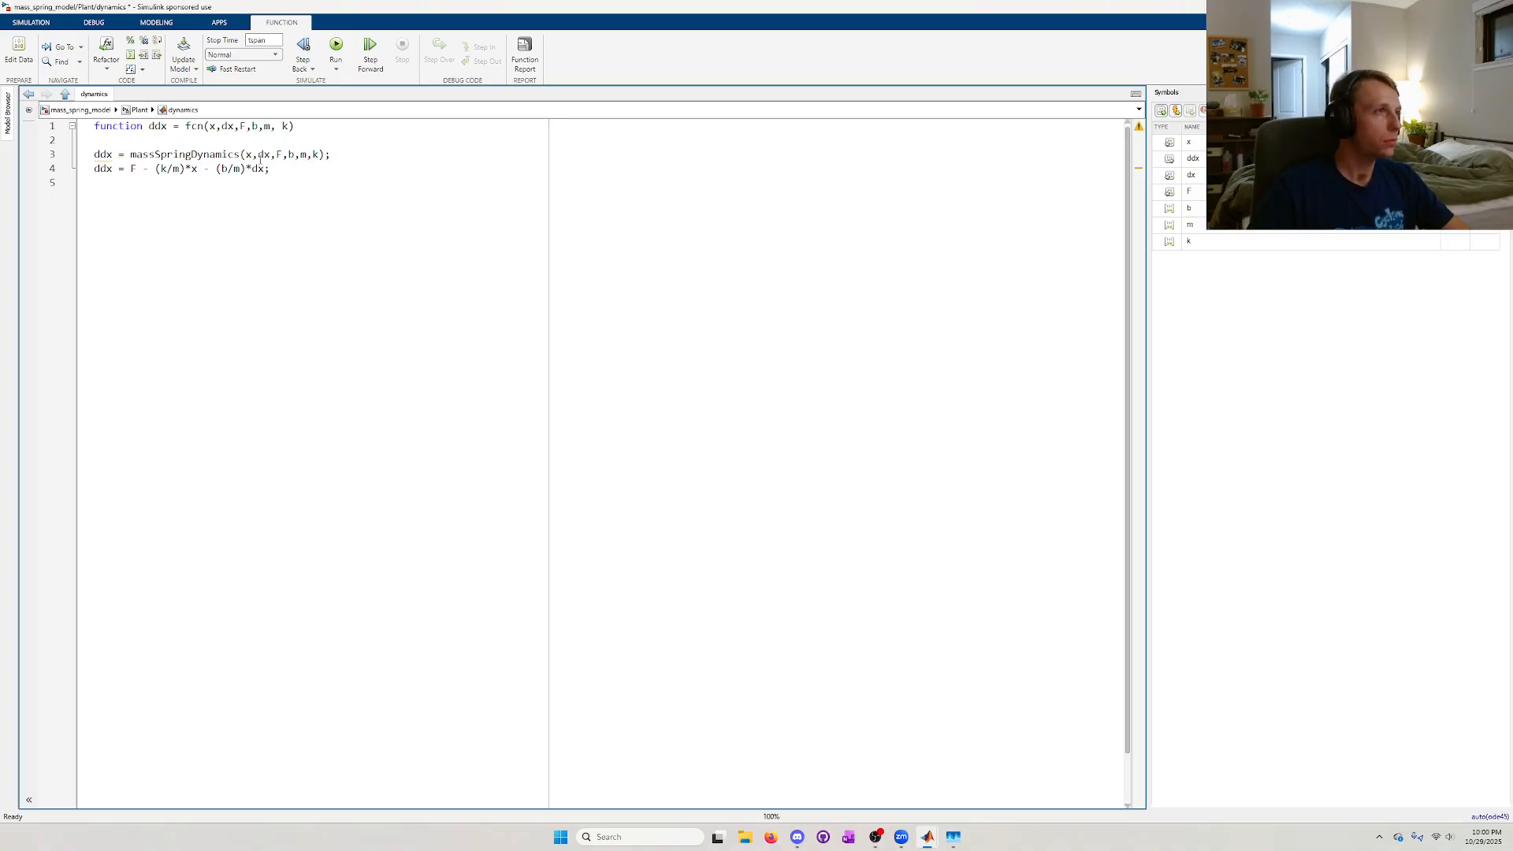
pyautogui.moveTo(271, 168); pyautogui.dragTo(93, 169)
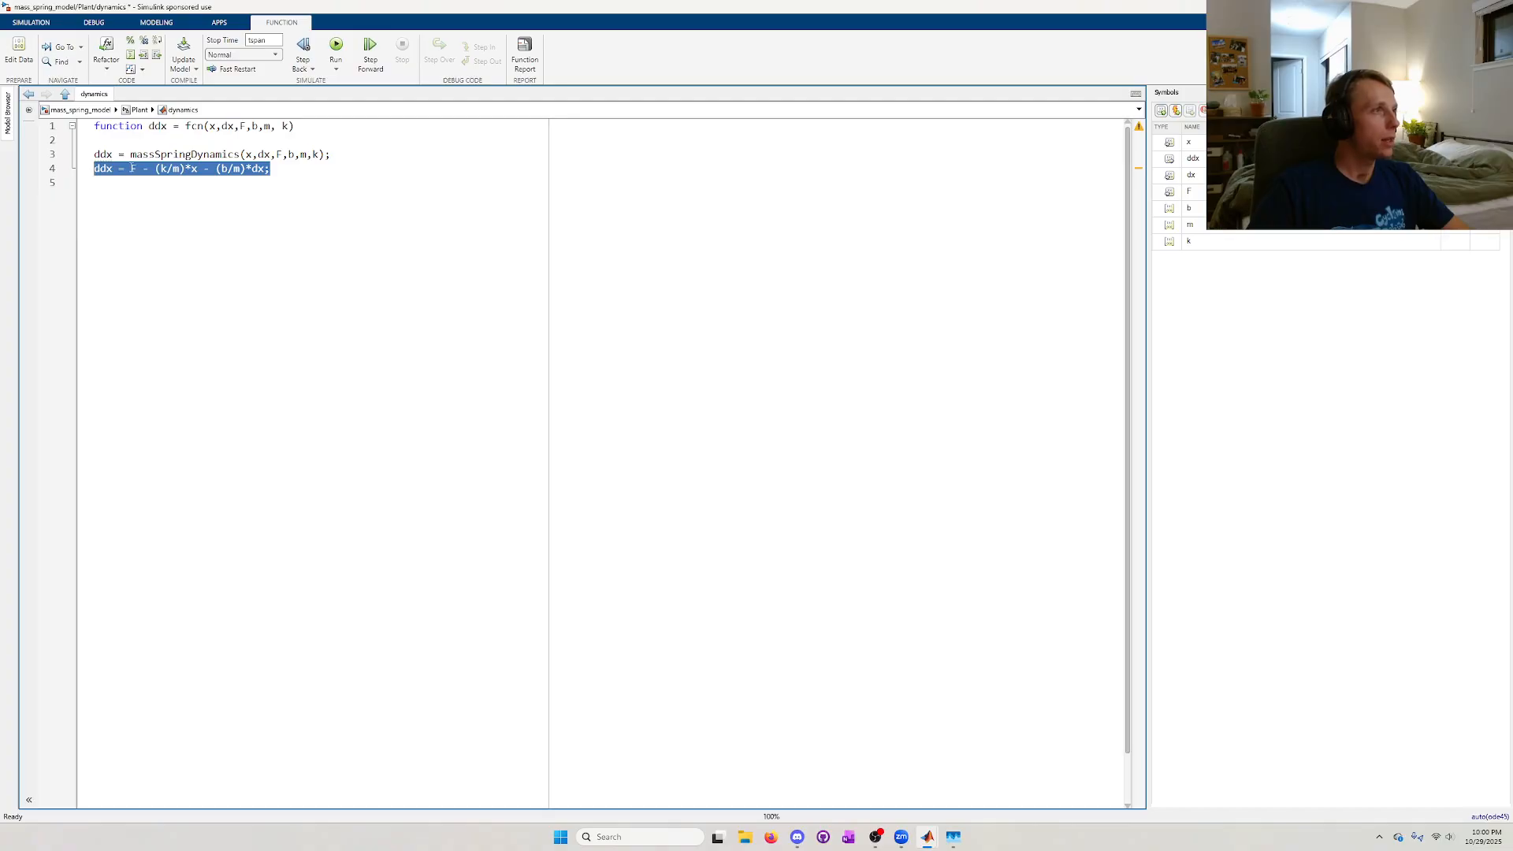
pyautogui.press('Delete')
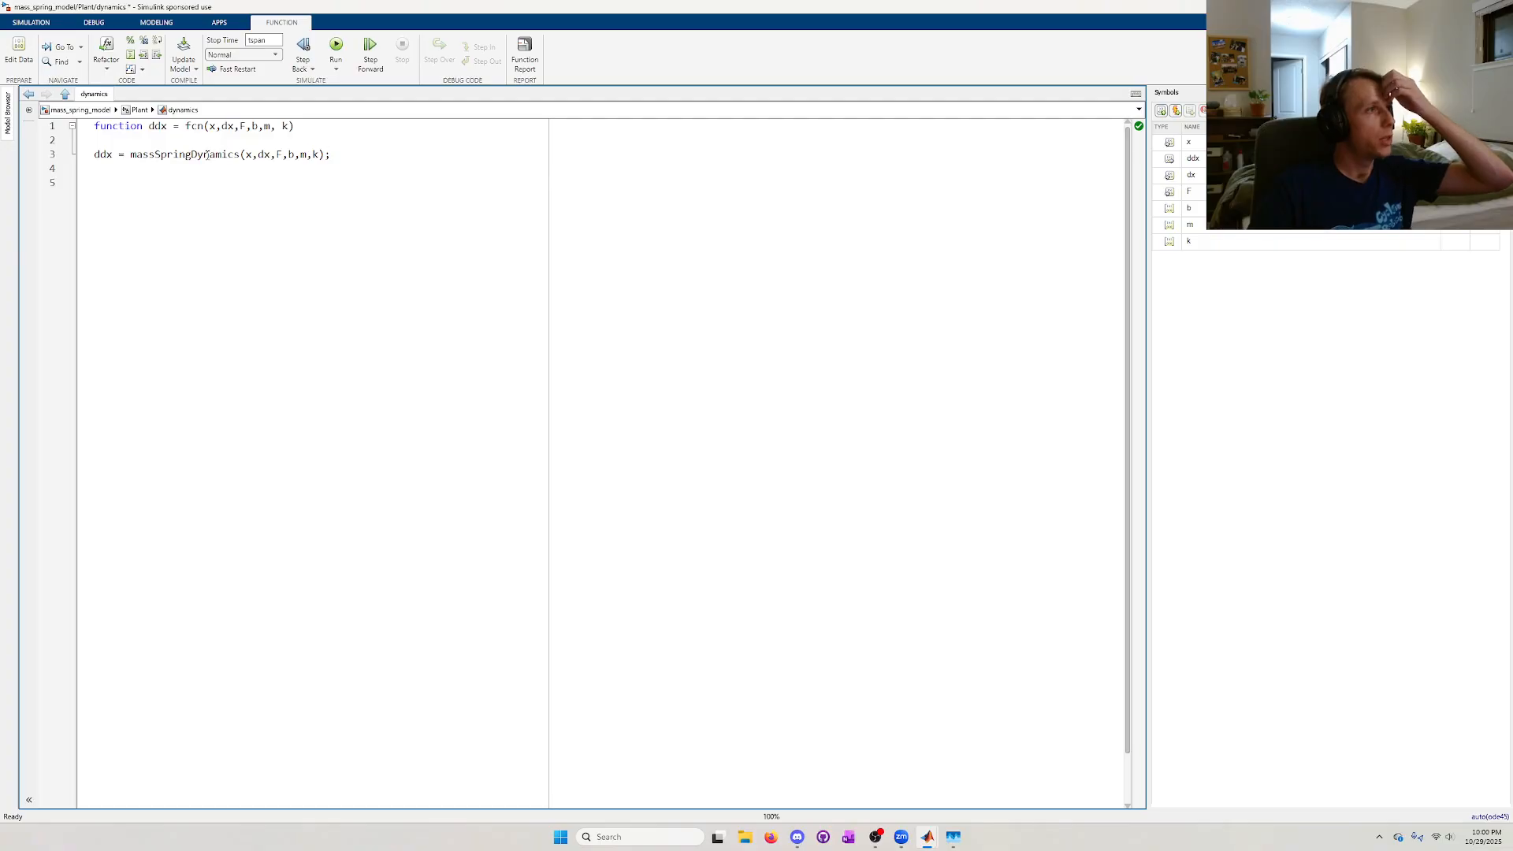
# - Create massSpringDynamics.m from the function call and declare it as function ddx = massSpringDynamics()
pyautogui.rightClick(200, 155)
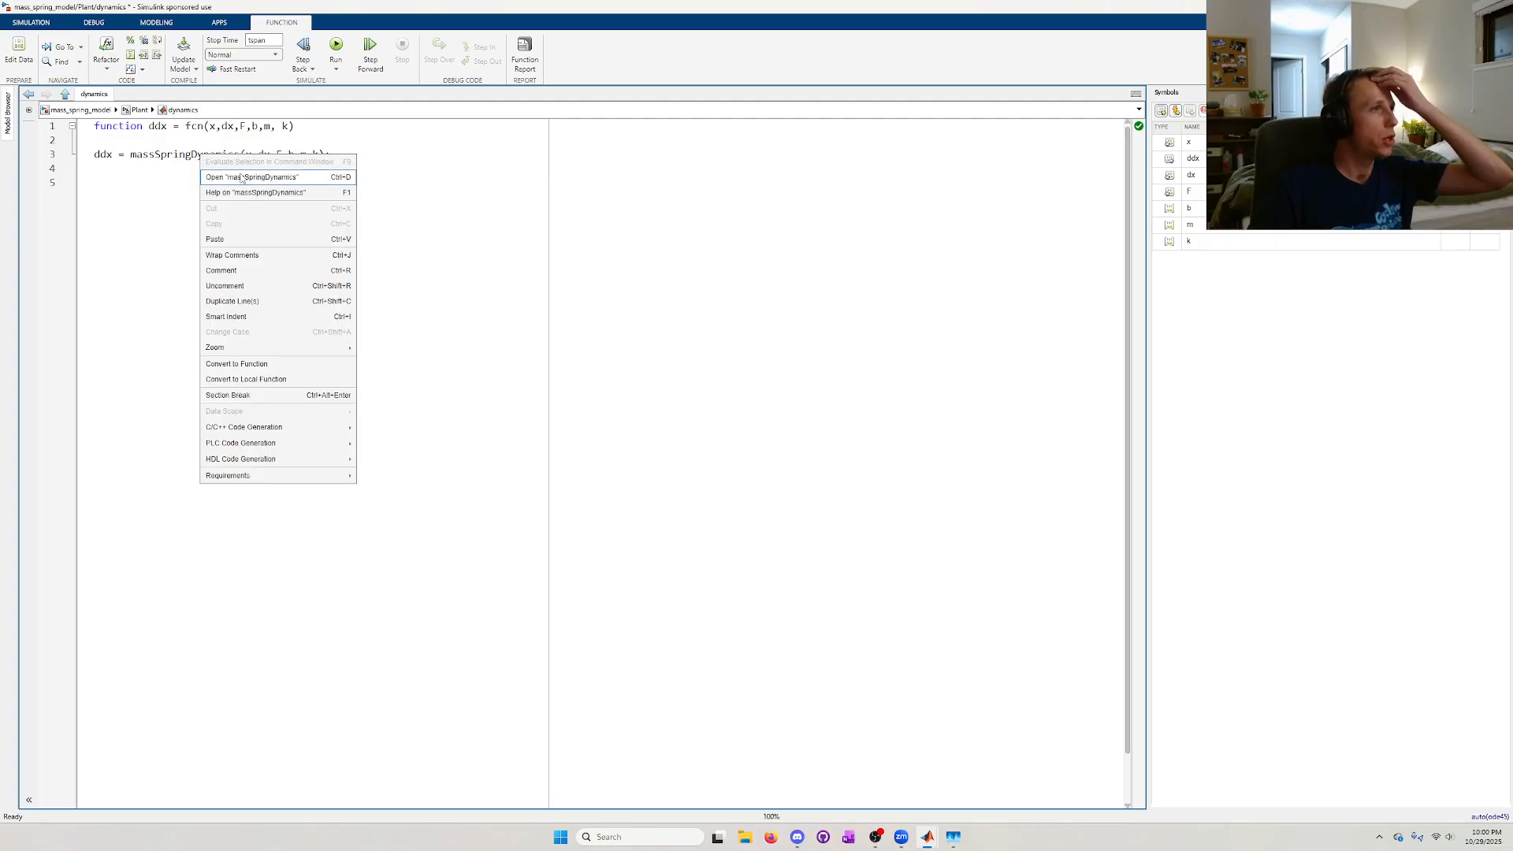
pyautogui.click(242, 178)
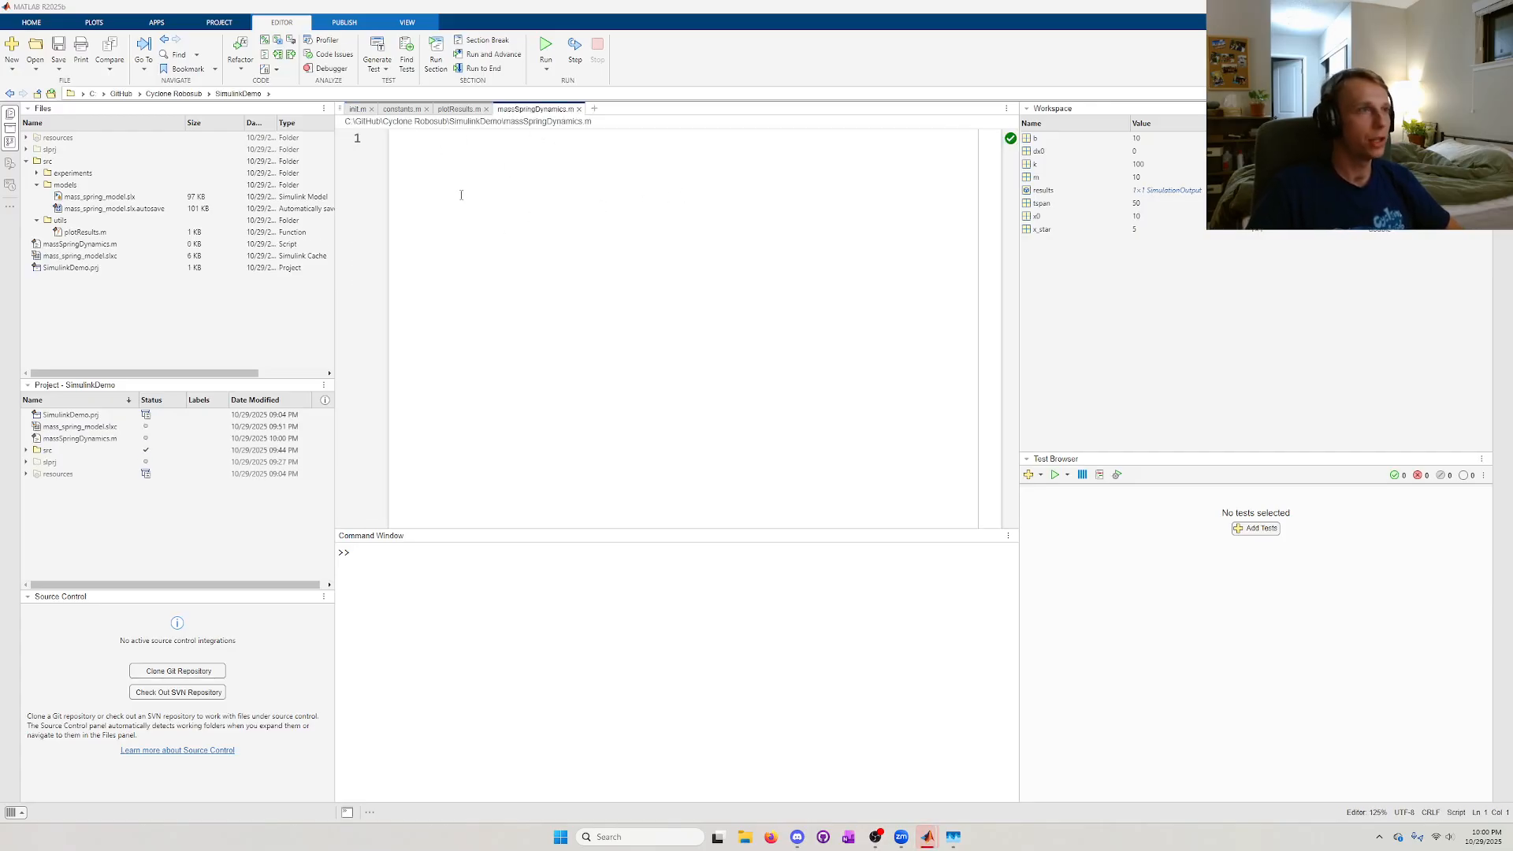
pyautogui.write('func')
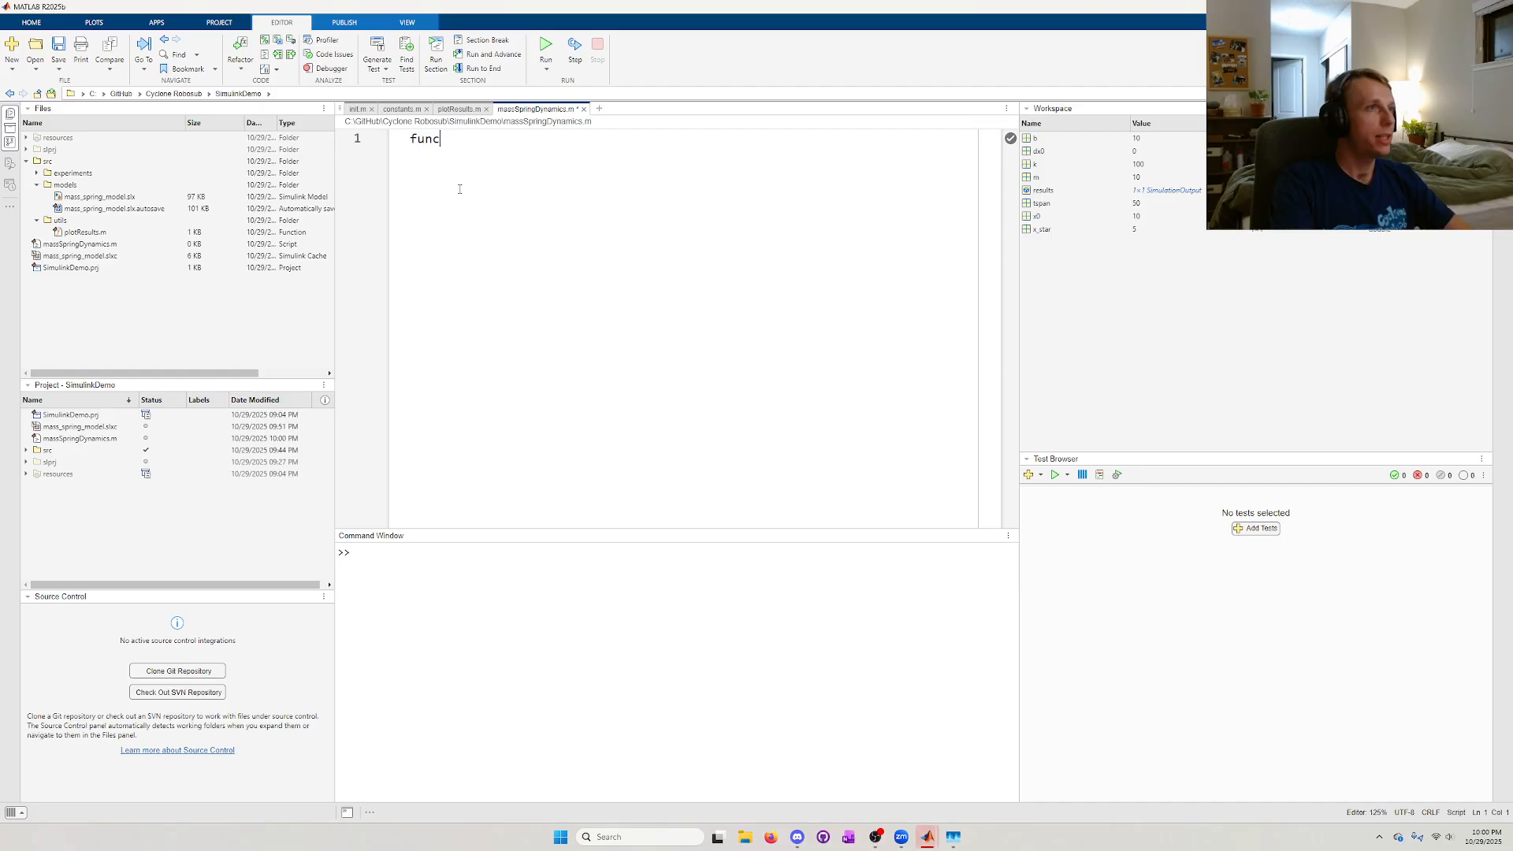
pyautogui.write('tion ddx')
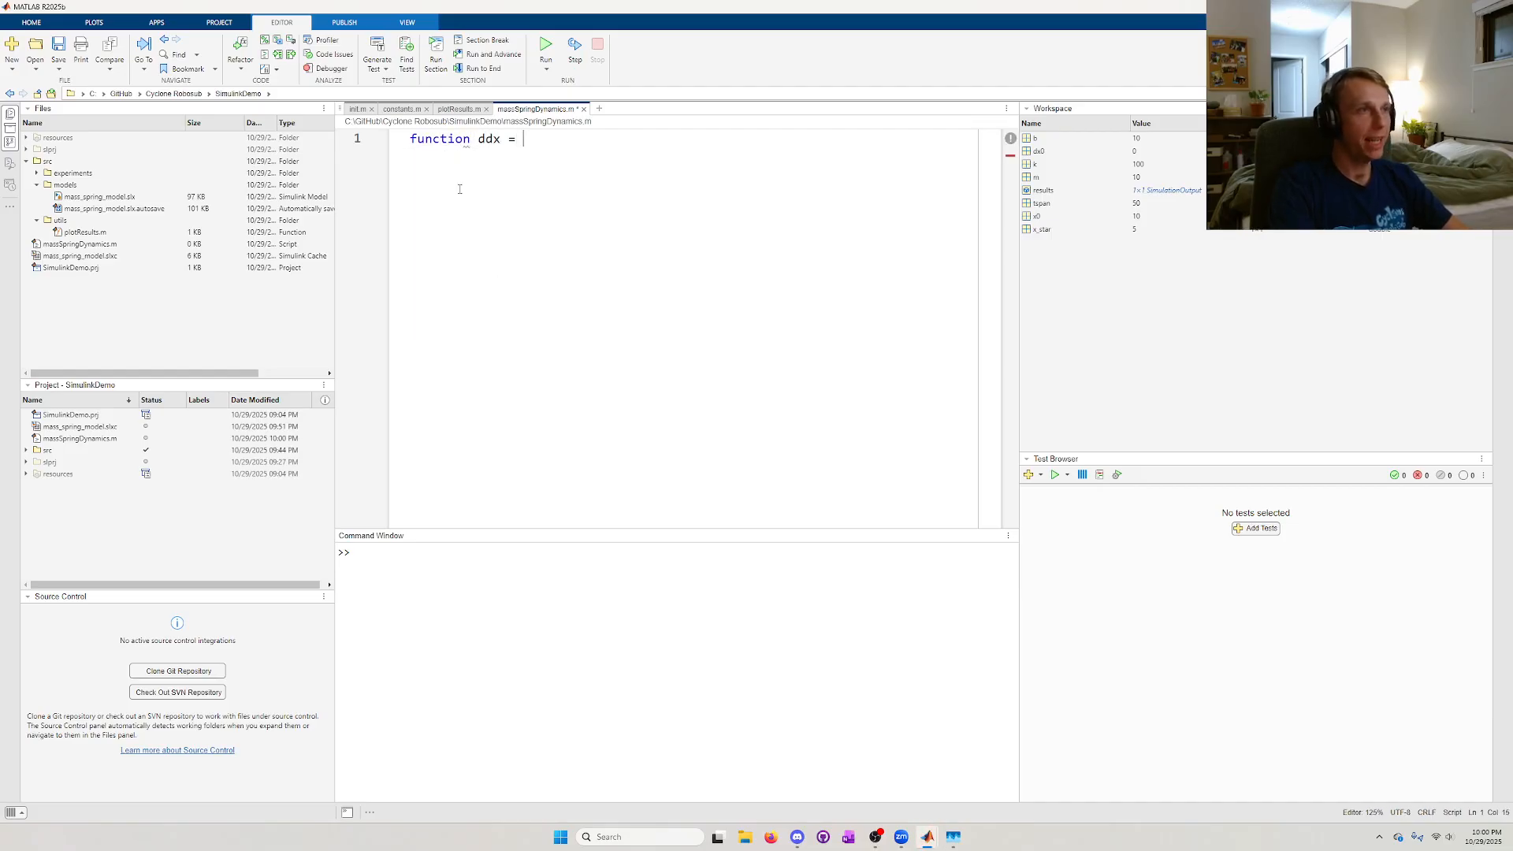
pyautogui.write(' = massSpring')
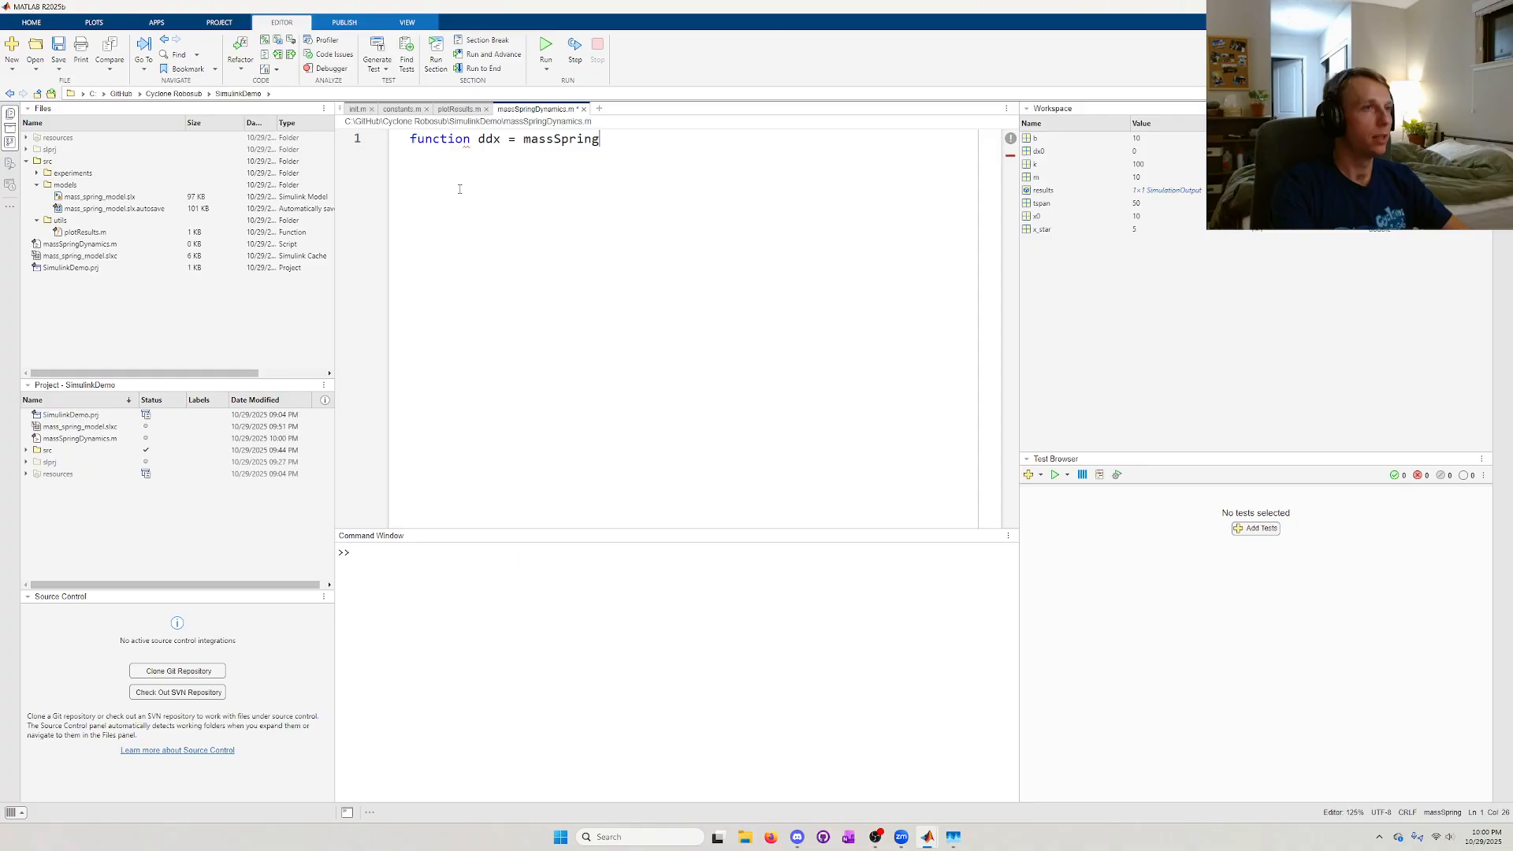
pyautogui.write('Dynamics(')
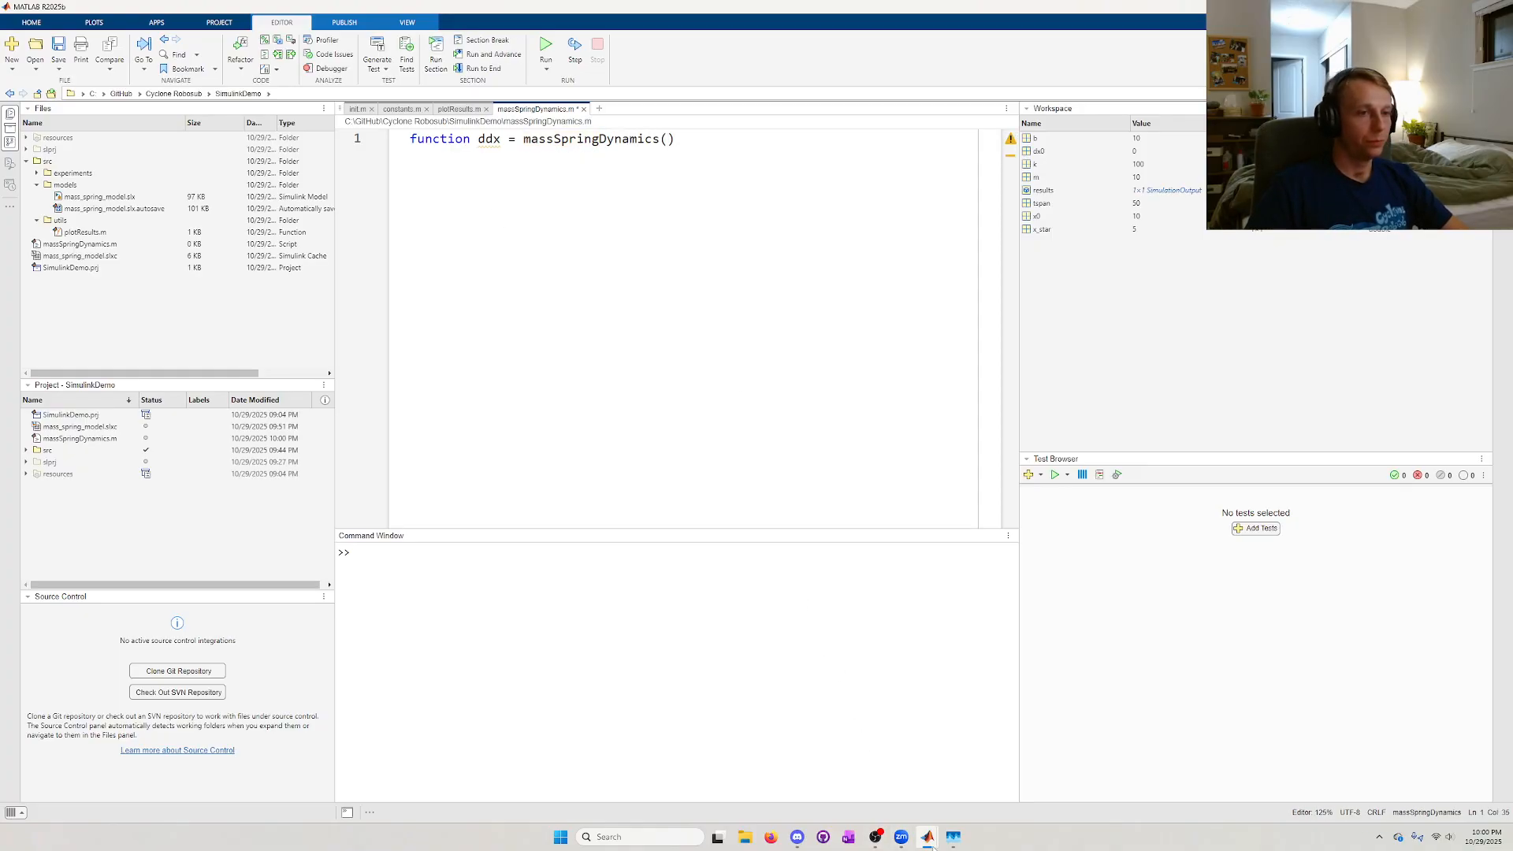
# - Copy the call with its arguments x,dx,F,b,m,k from the Simulink function into the massSpringDynamics.m declaration, and close the function with end
pyautogui.moveTo(927, 836)
pyautogui.click(980, 786)
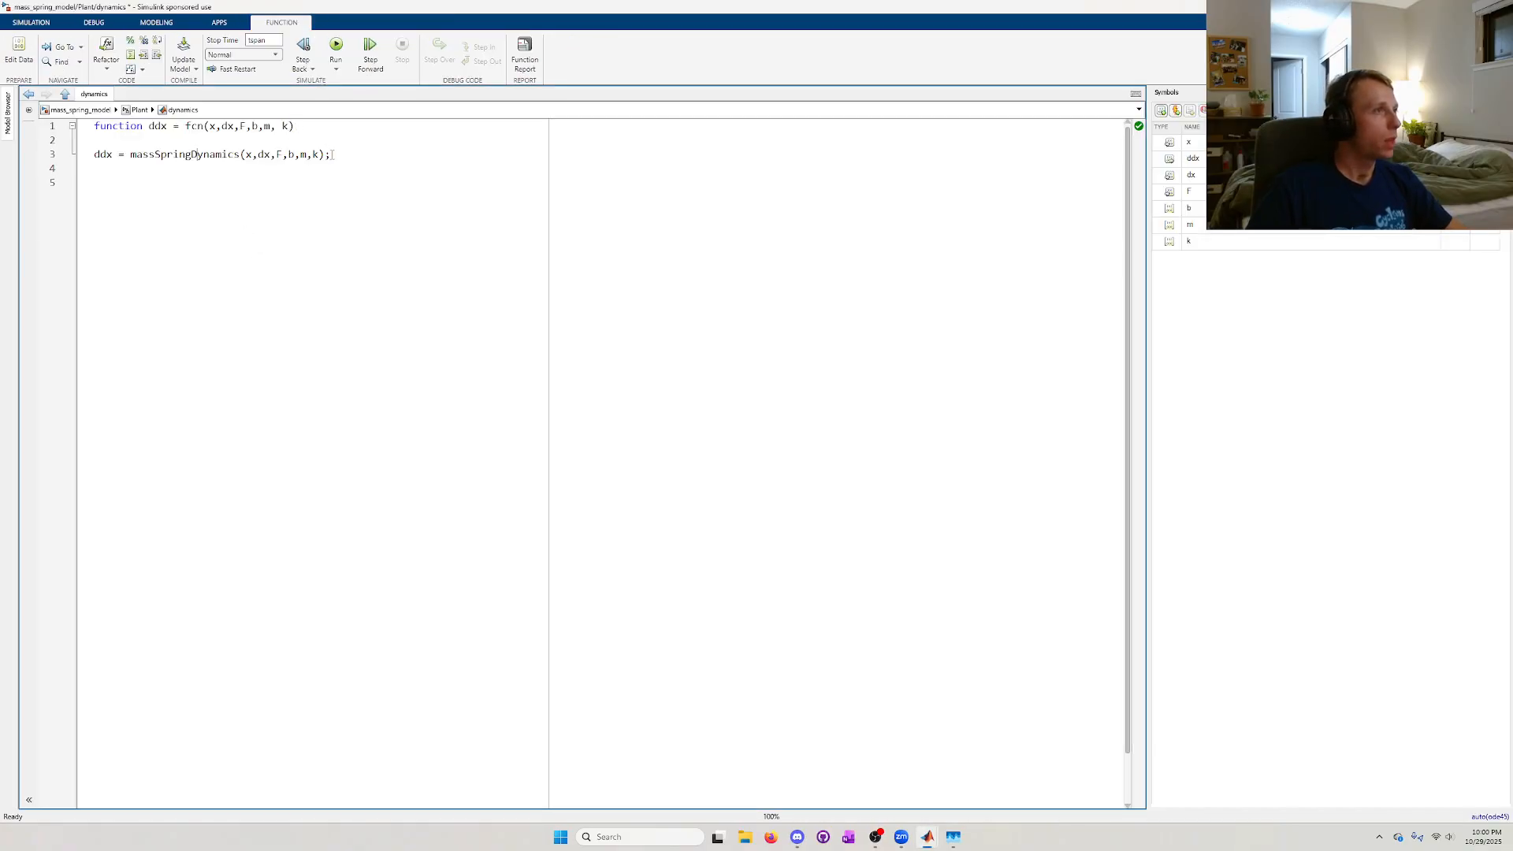
pyautogui.moveTo(313, 154); pyautogui.dragTo(144, 154)
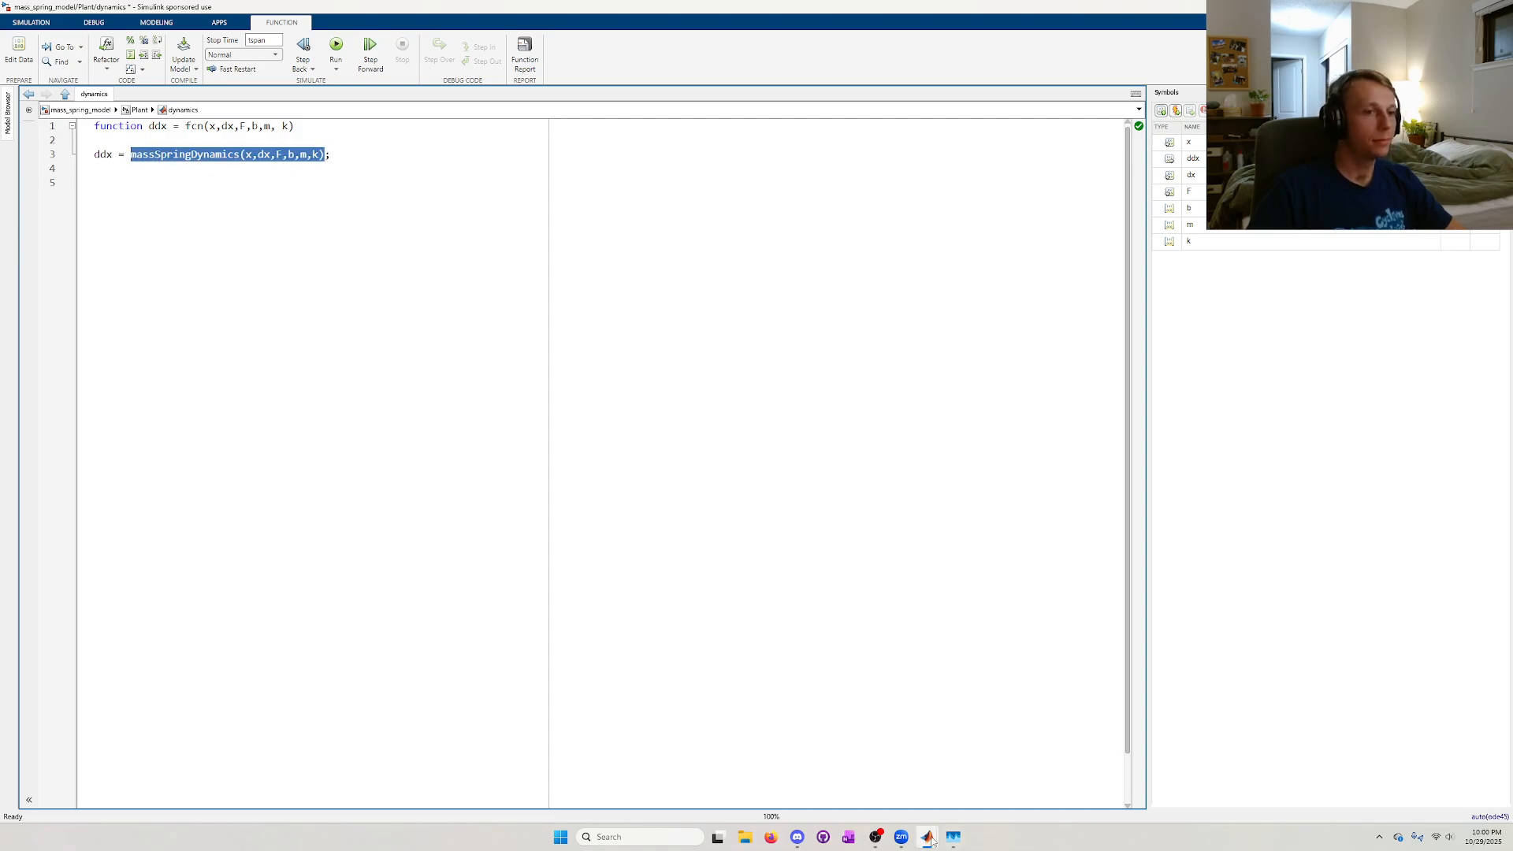
pyautogui.moveTo(931, 839)
pyautogui.click(879, 775)
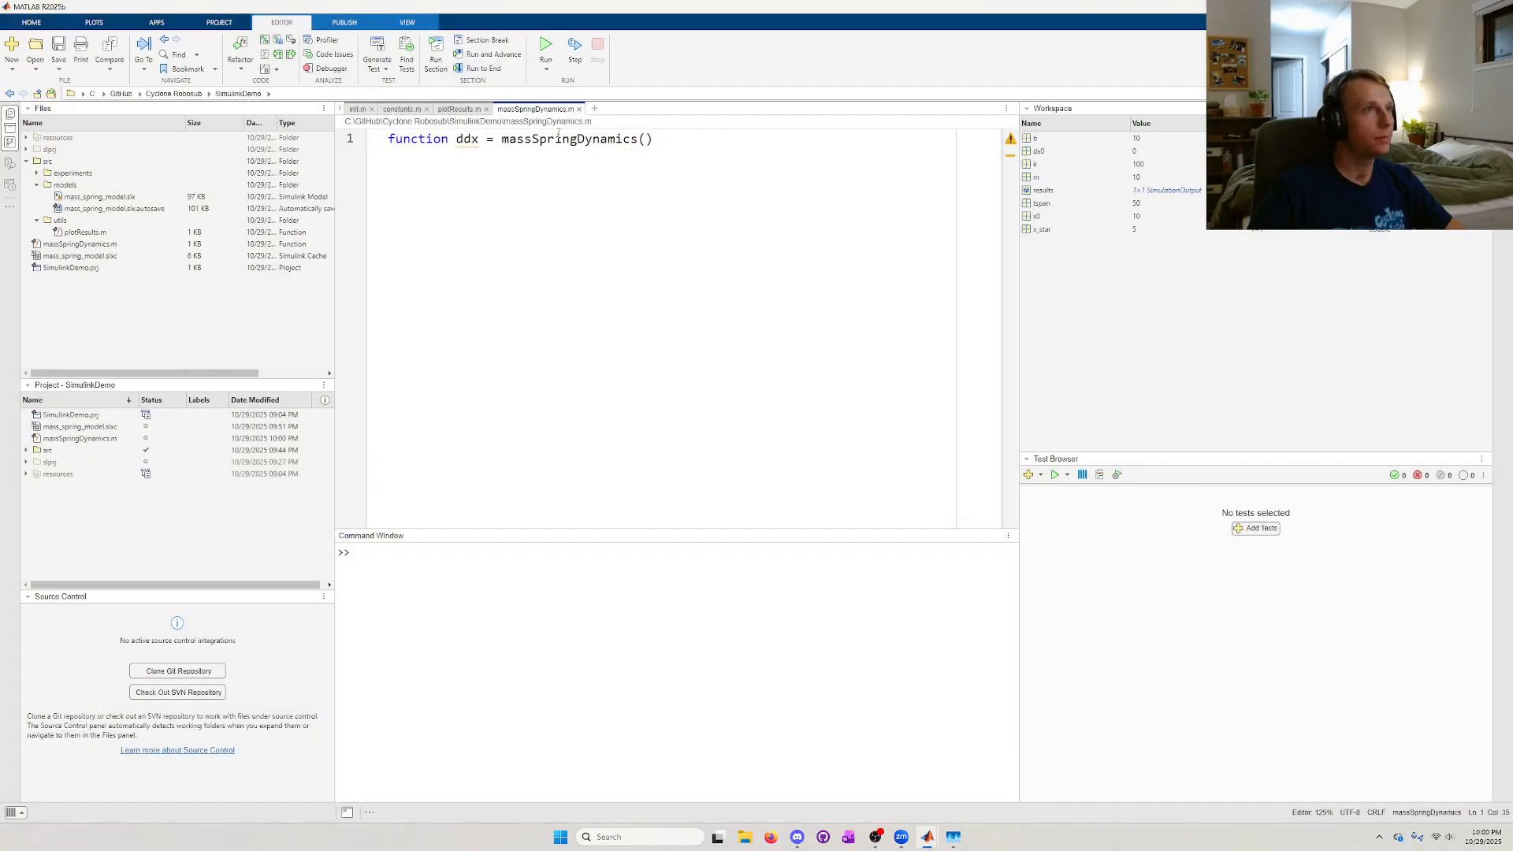
pyautogui.moveTo(650, 141); pyautogui.dragTo(503, 143)
pyautogui.write('massSpringDynamics(x,dx,F,b,m,k)')
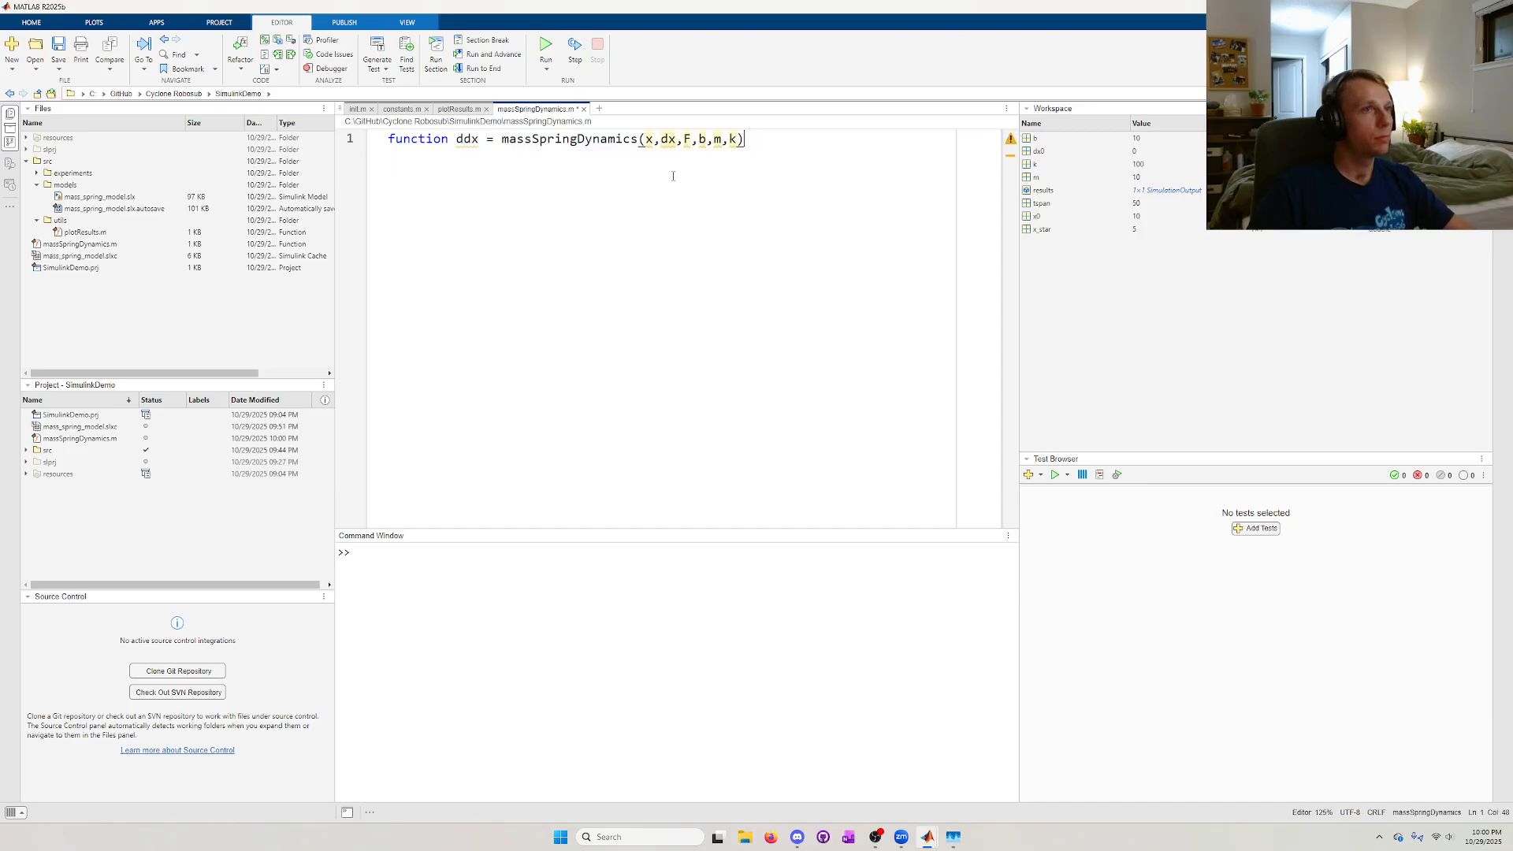
pyautogui.press('Return')
pyautogui.write('end')
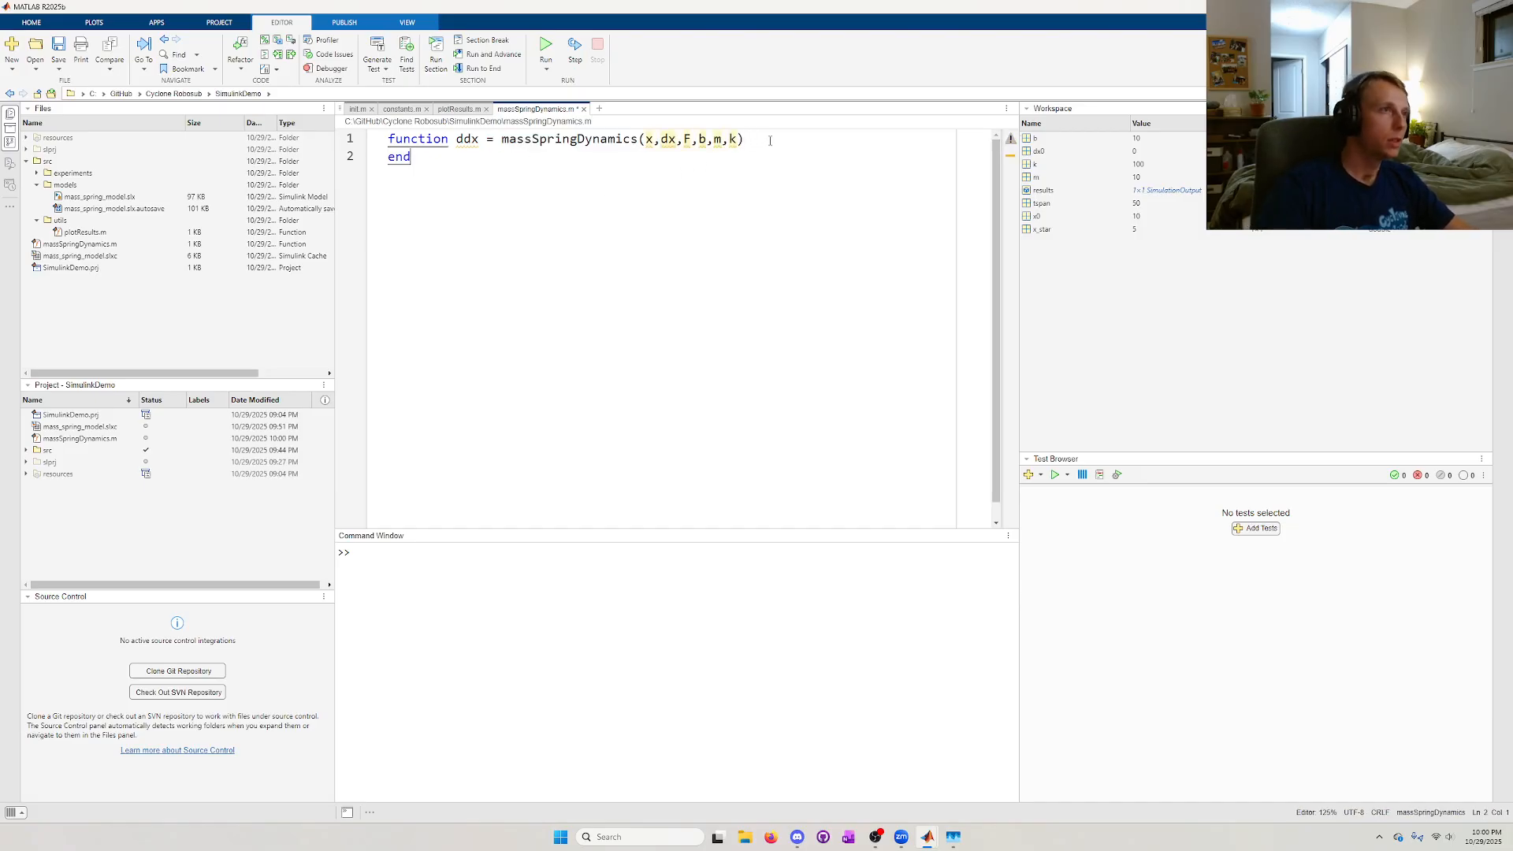
# - Fill the massSpringDynamics function body with ddx = F -k/m*x - b/m*dx; and save the file
pyautogui.click(770, 140)
pyautogui.press('Return')
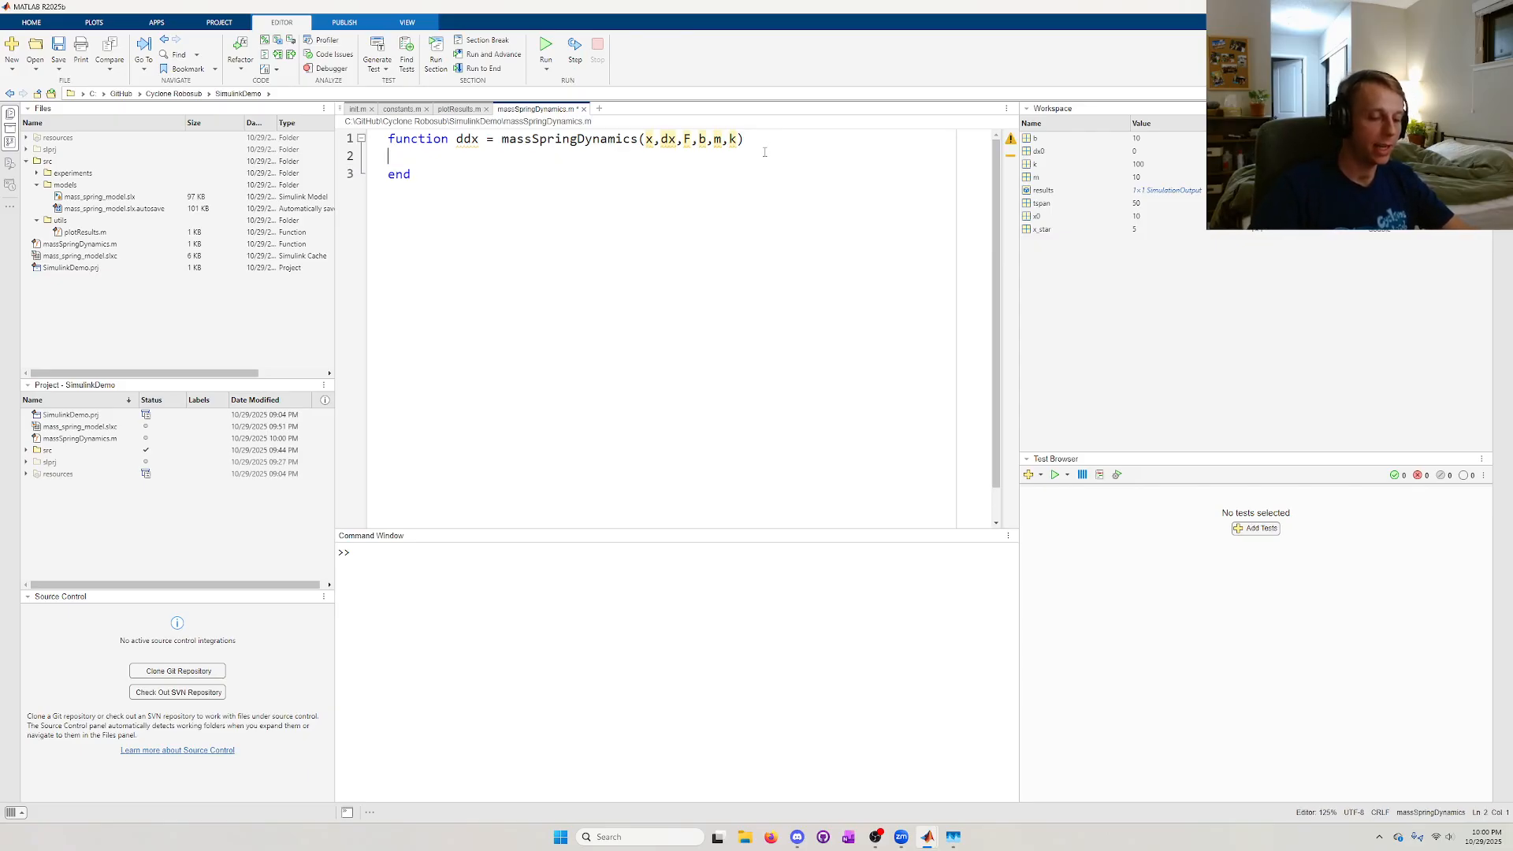
pyautogui.write('d')
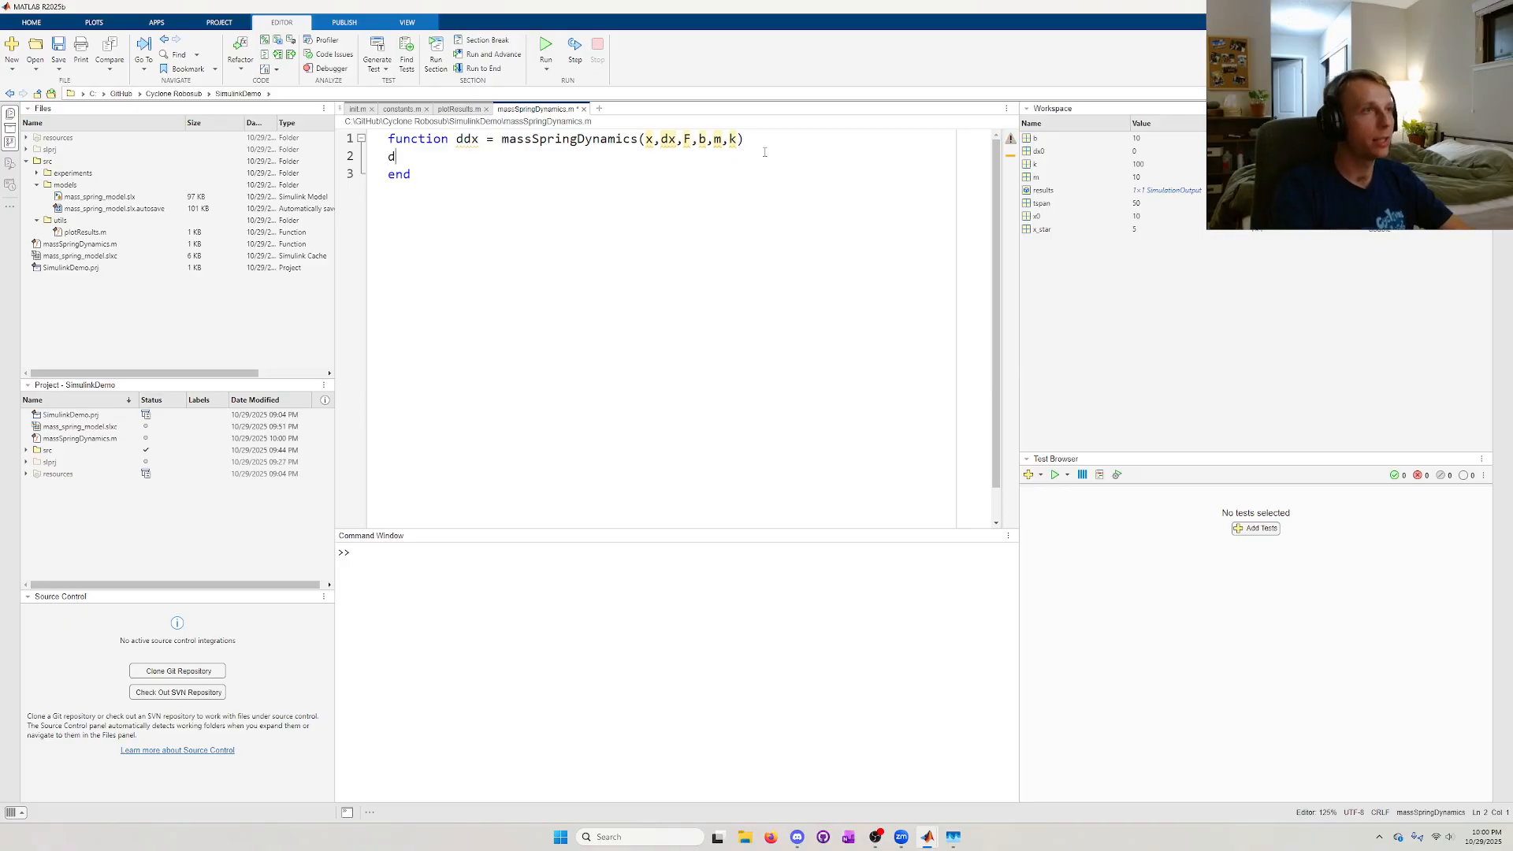
pyautogui.write('x = F')
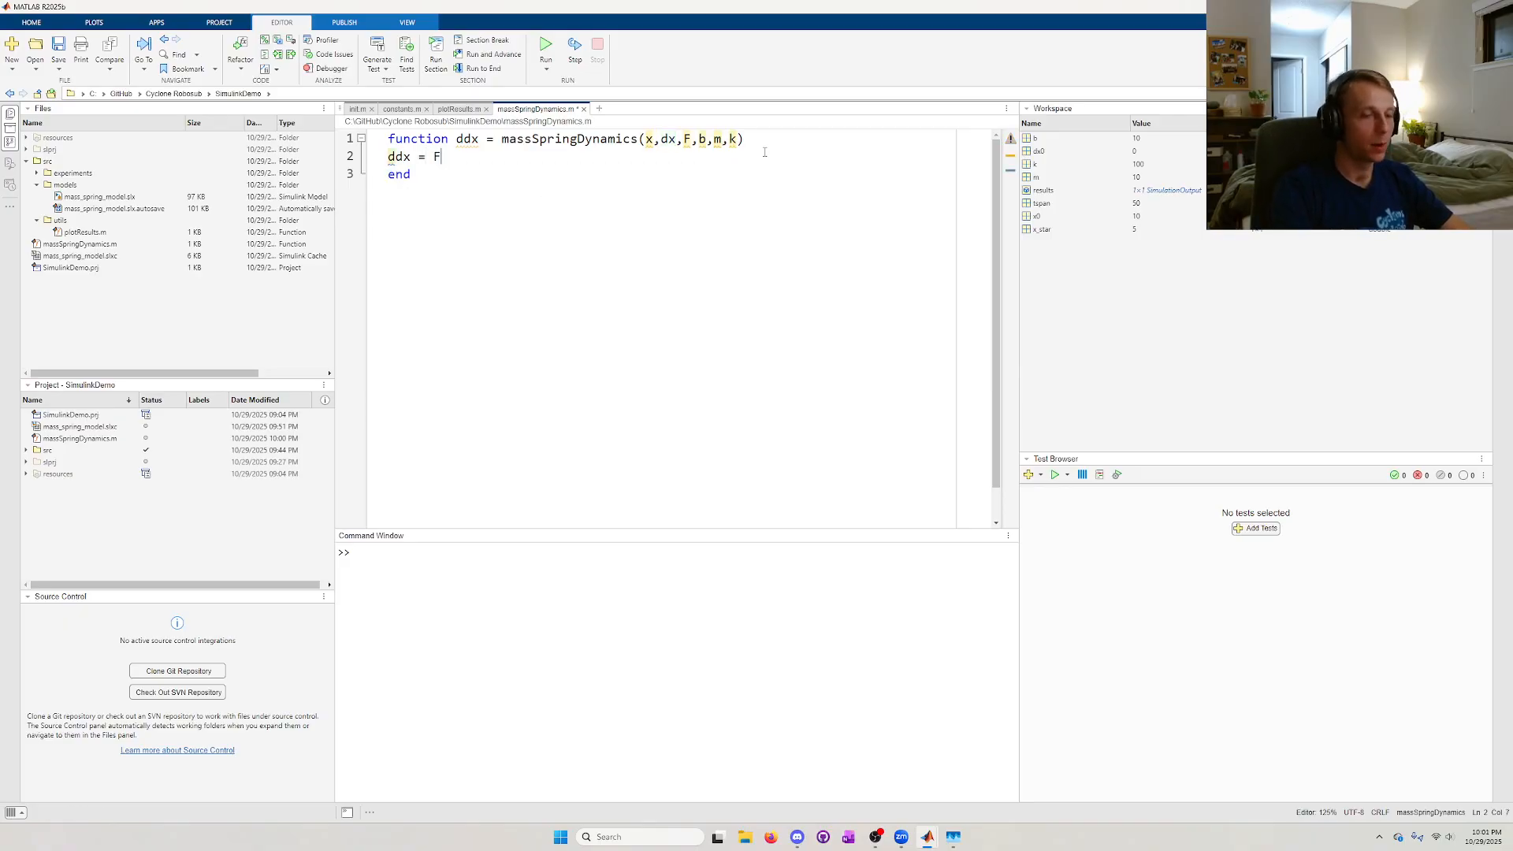
pyautogui.write(' -k/m')
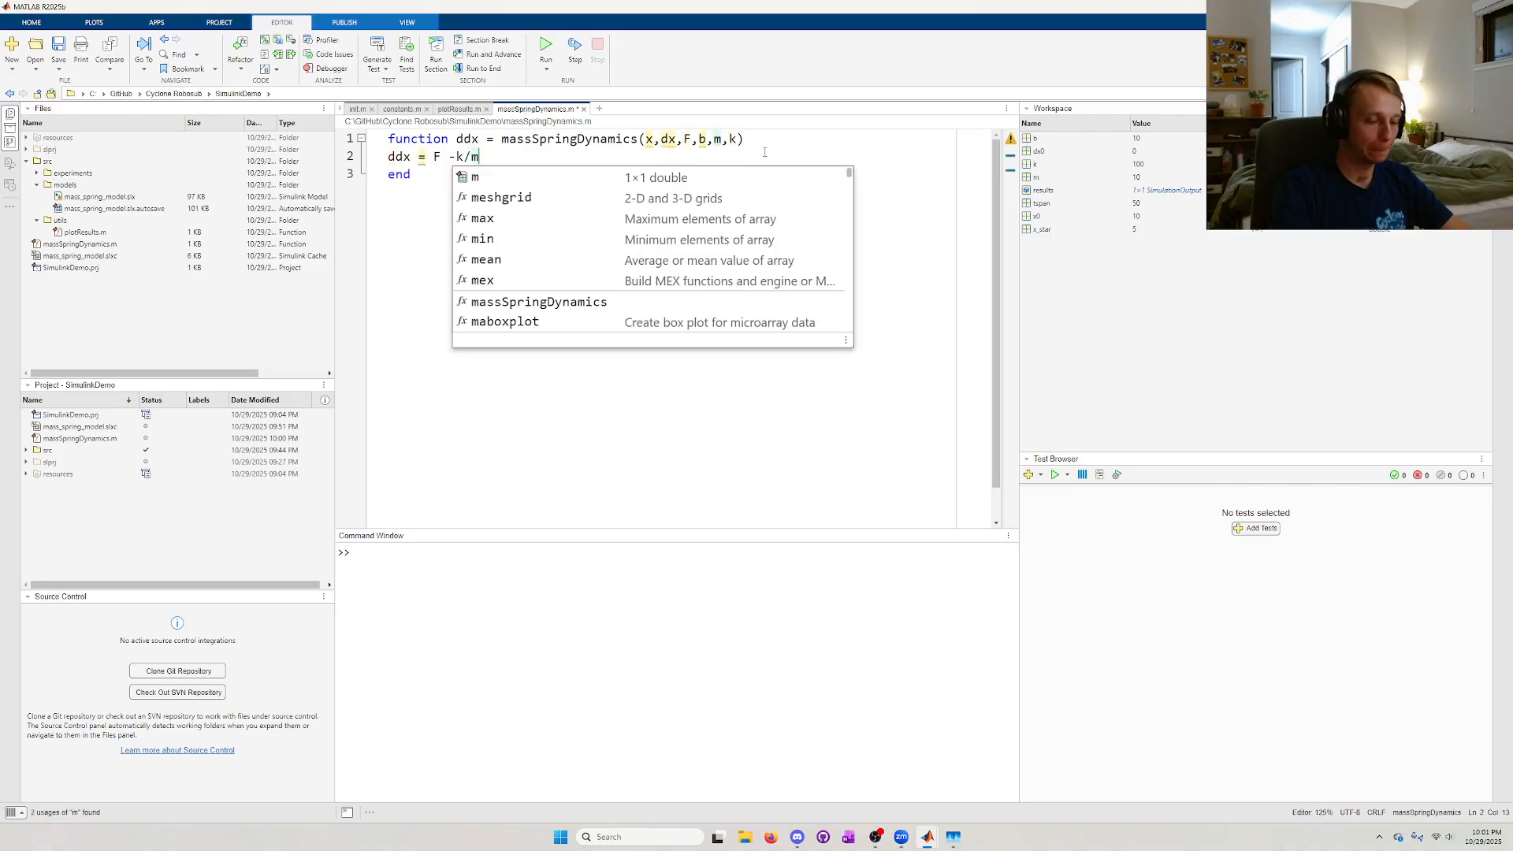
pyautogui.write('*x')
pyautogui.press('BackSpace')
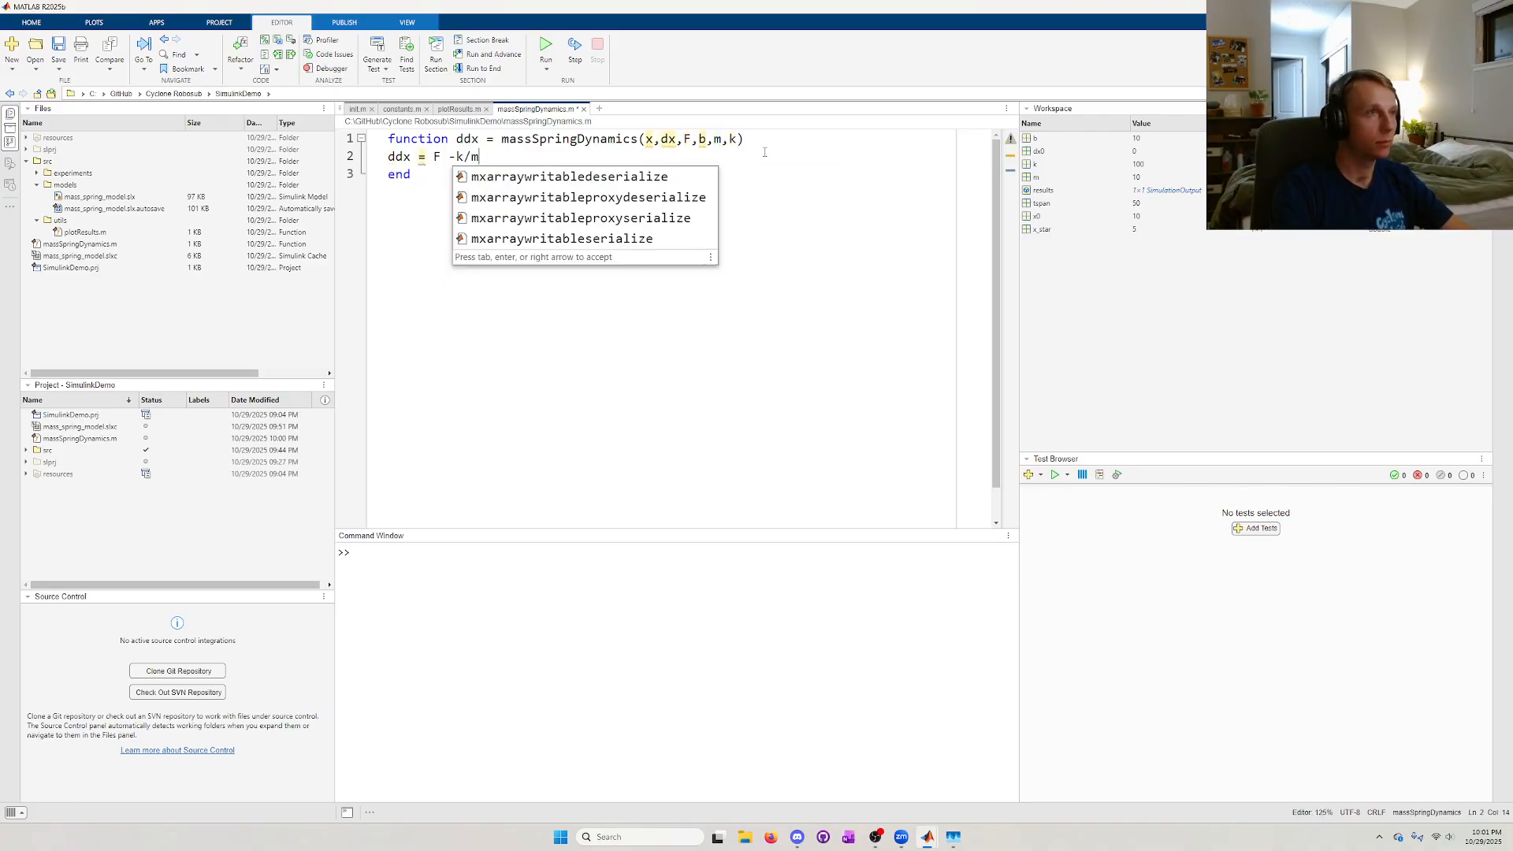
pyautogui.write('*x - b')
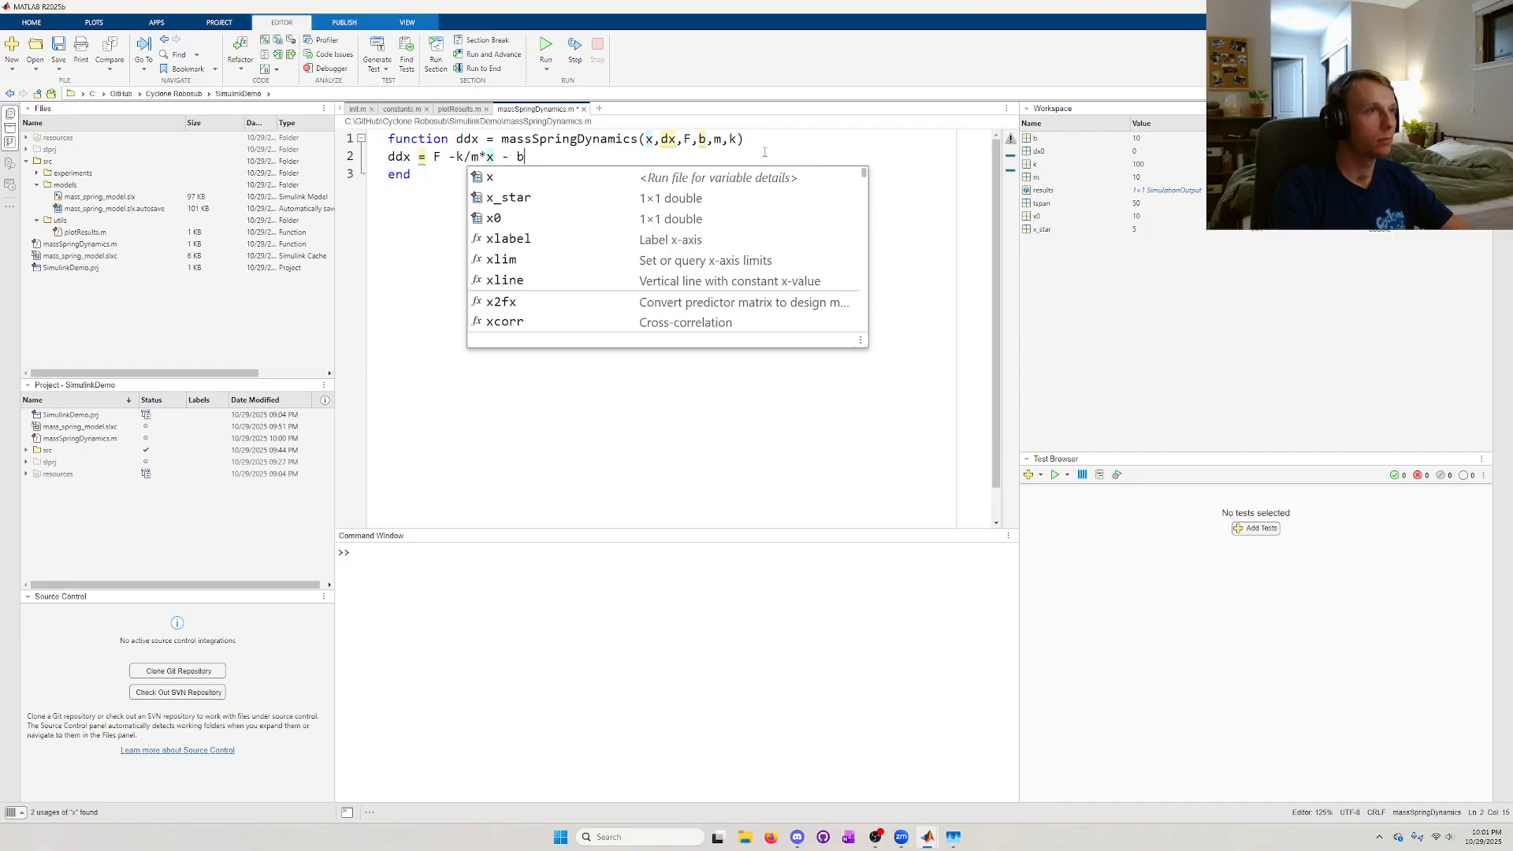
pyautogui.write('/m*')
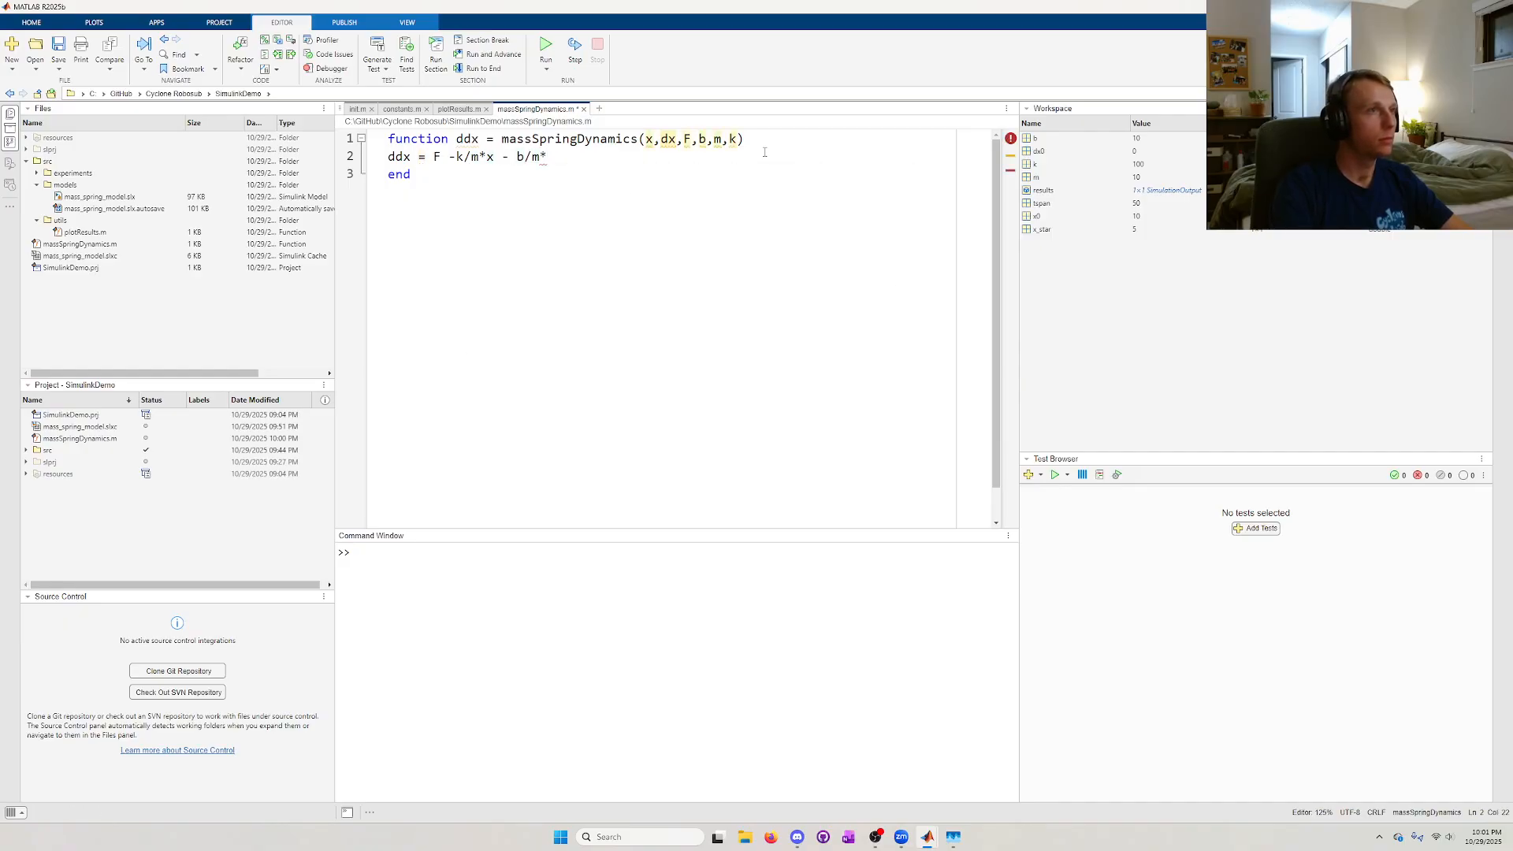
pyautogui.write('dx')
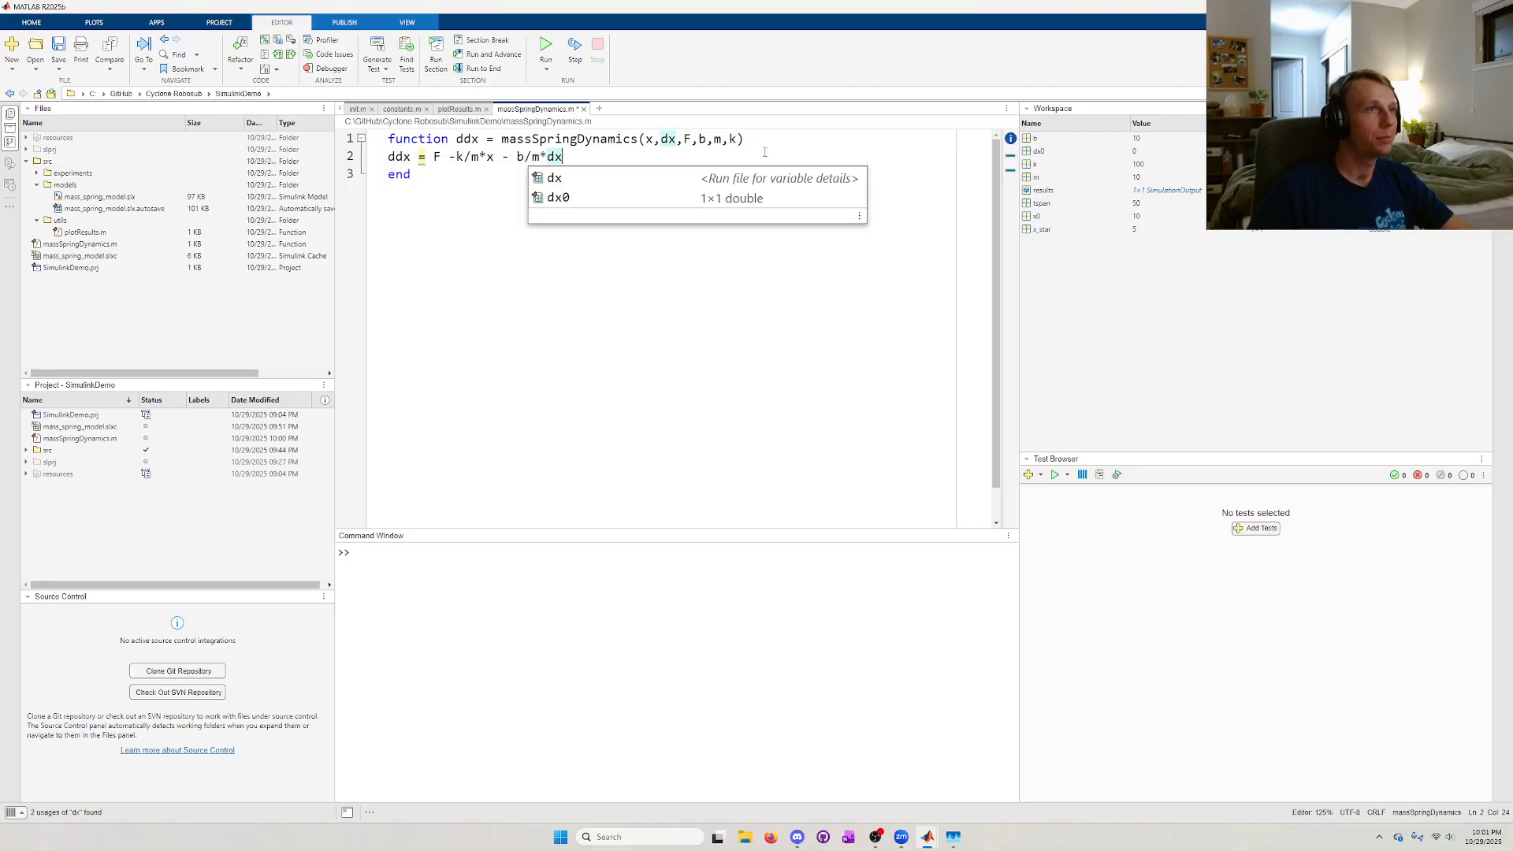
pyautogui.write(';')
pyautogui.press('Escape')
pyautogui.click(693, 233)
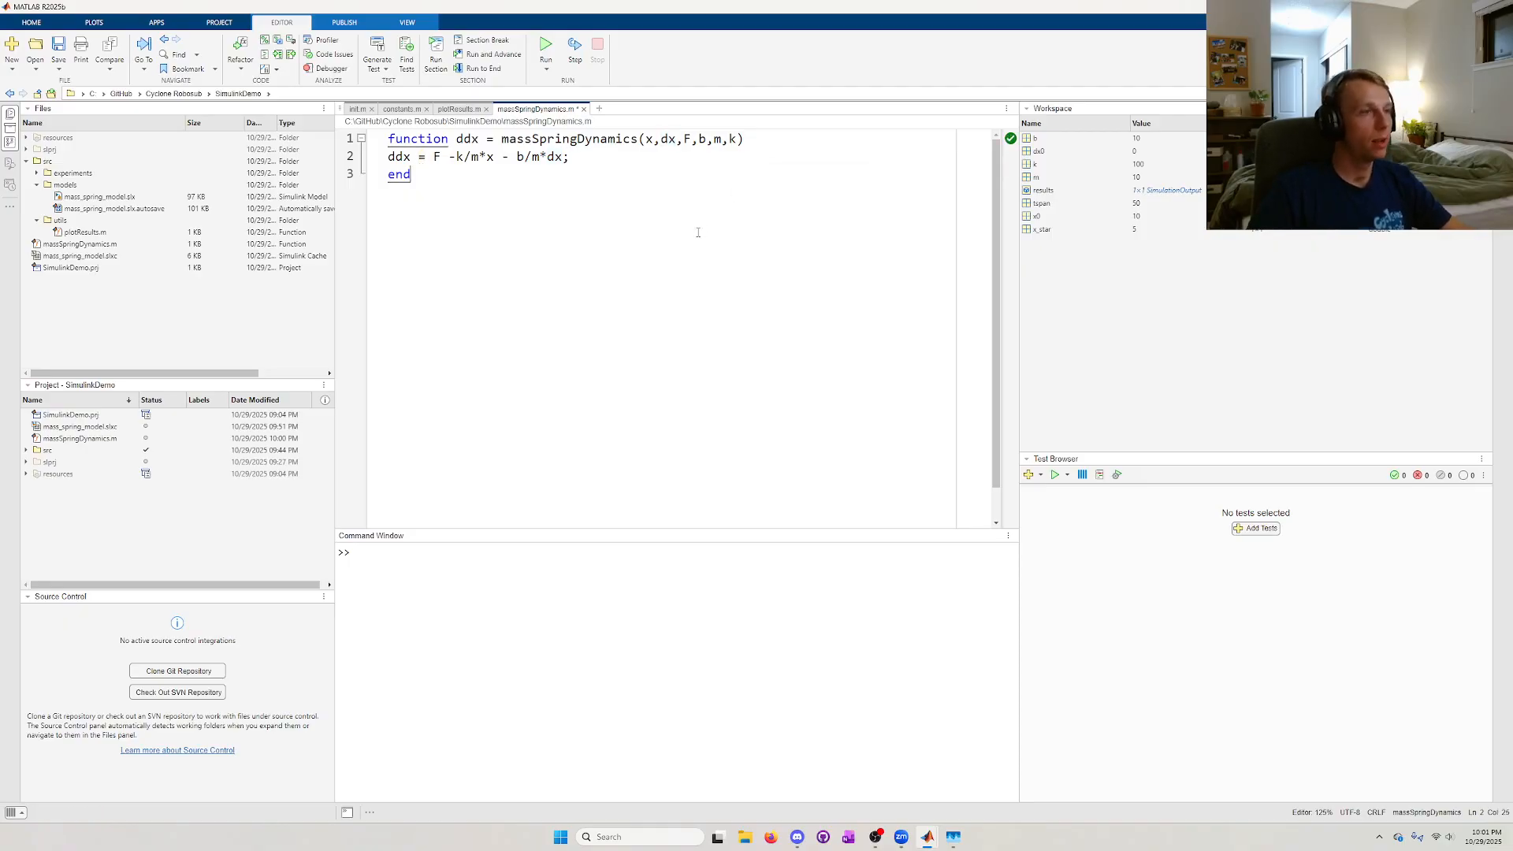
pyautogui.hotkey('ctrl', 's')
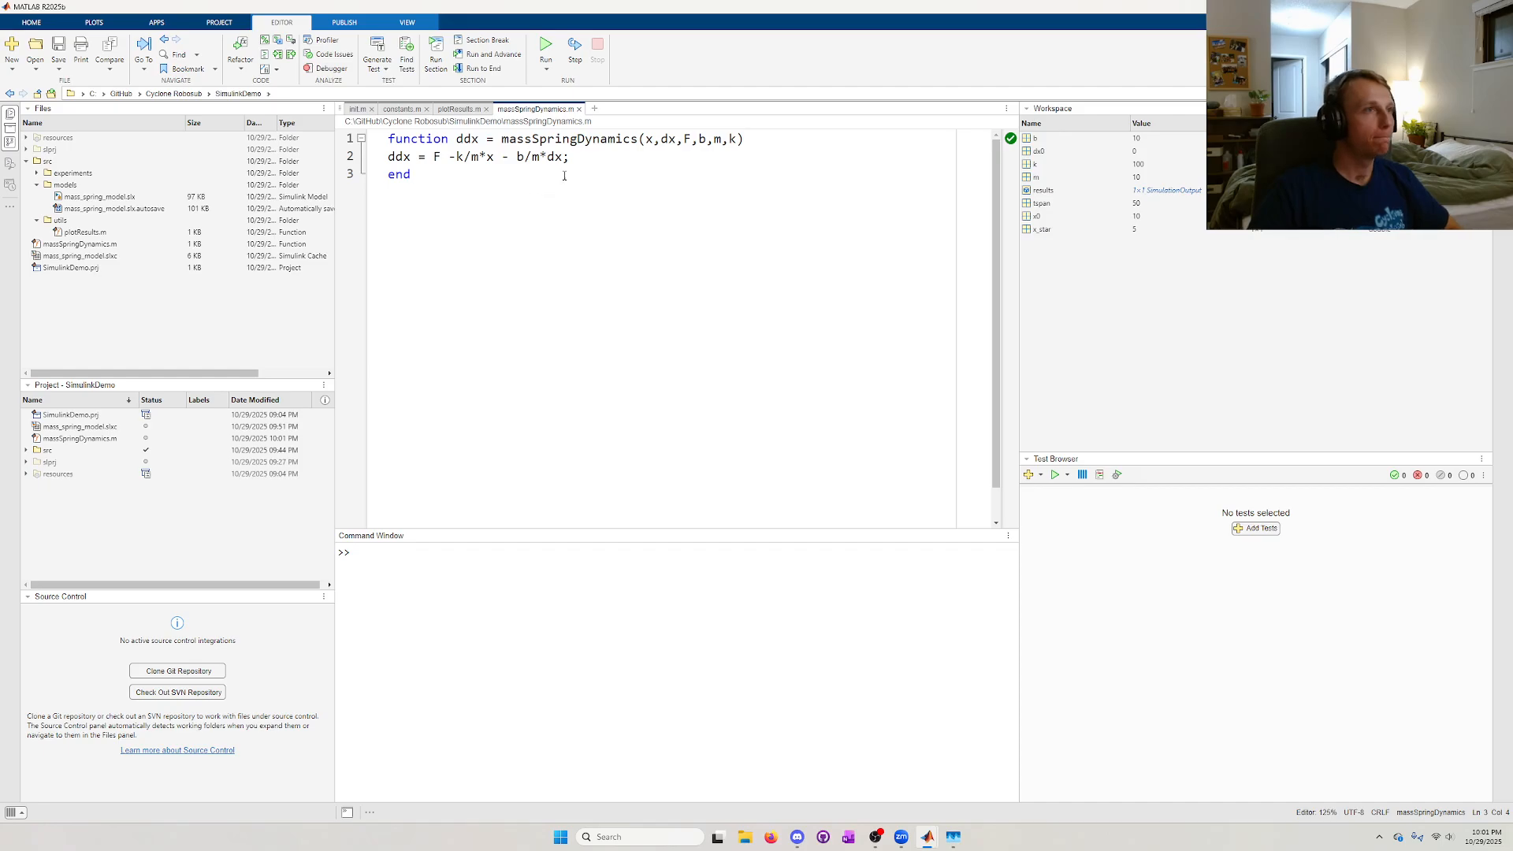
# - Add a blank line between the ddx equation and end in massSpringDynamics.m, and save the file again
pyautogui.click(595, 152)
pyautogui.press('Return')
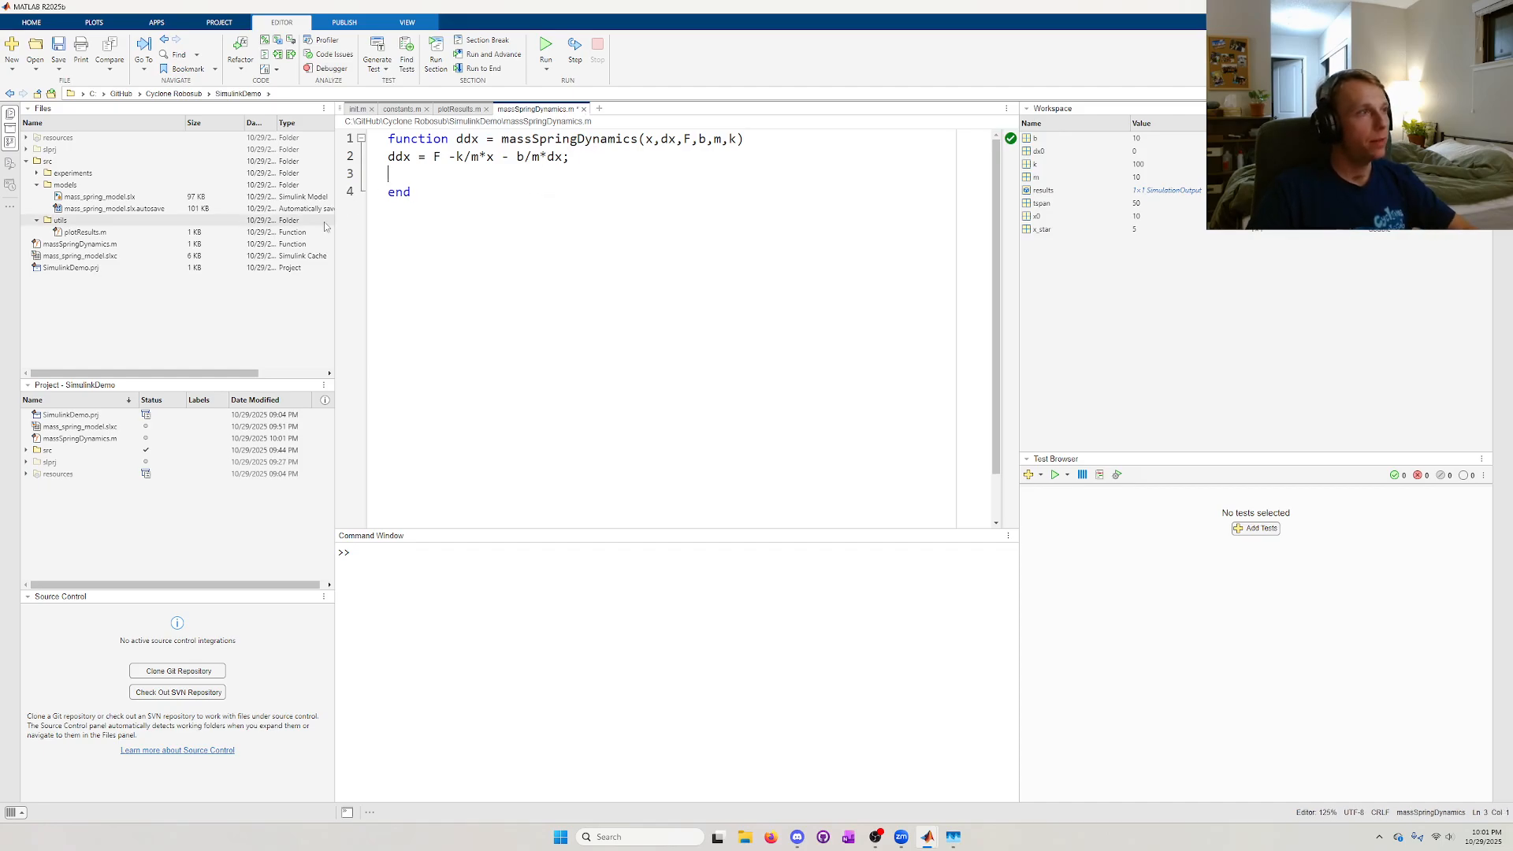
pyautogui.click(521, 274)
pyautogui.hotkey('ctrl', 's')
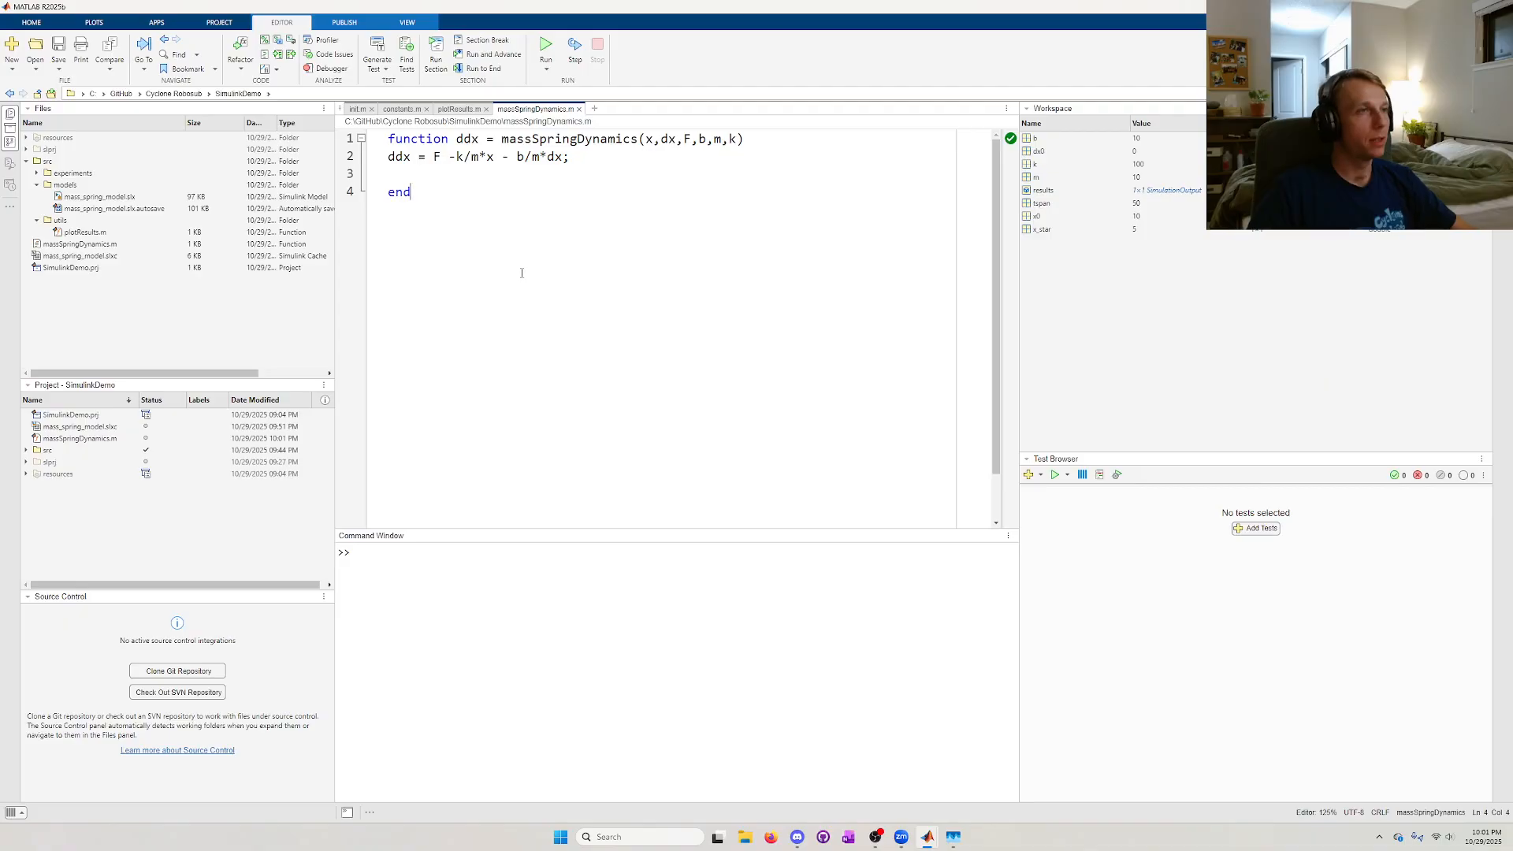
# - Move massSpringDynamics.m into the utils folder and close the file in the editor
pyautogui.click(71, 247)
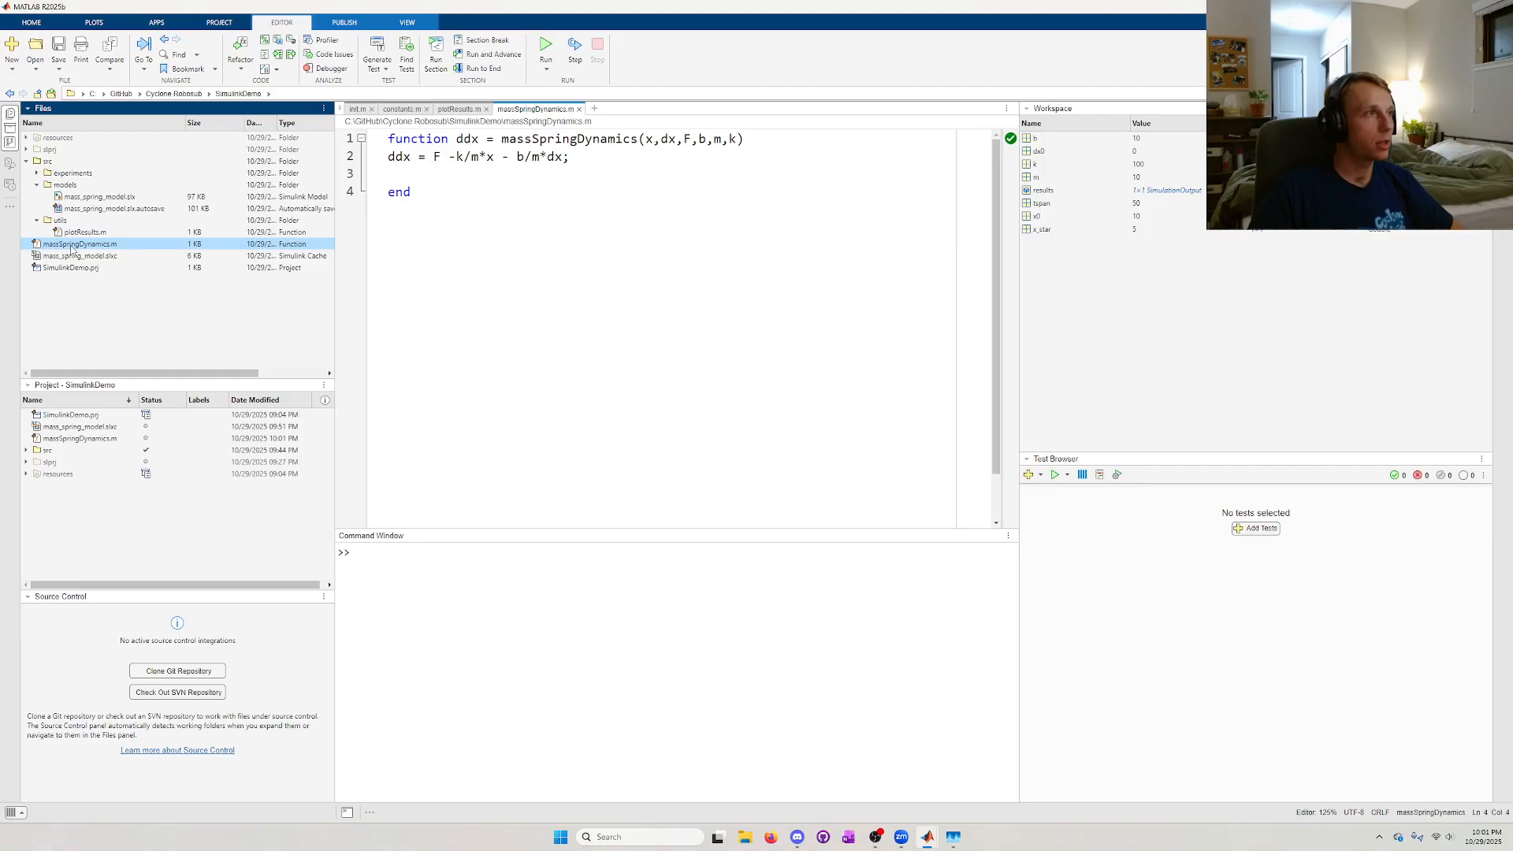
pyautogui.moveTo(70, 249); pyautogui.dragTo(69, 221)
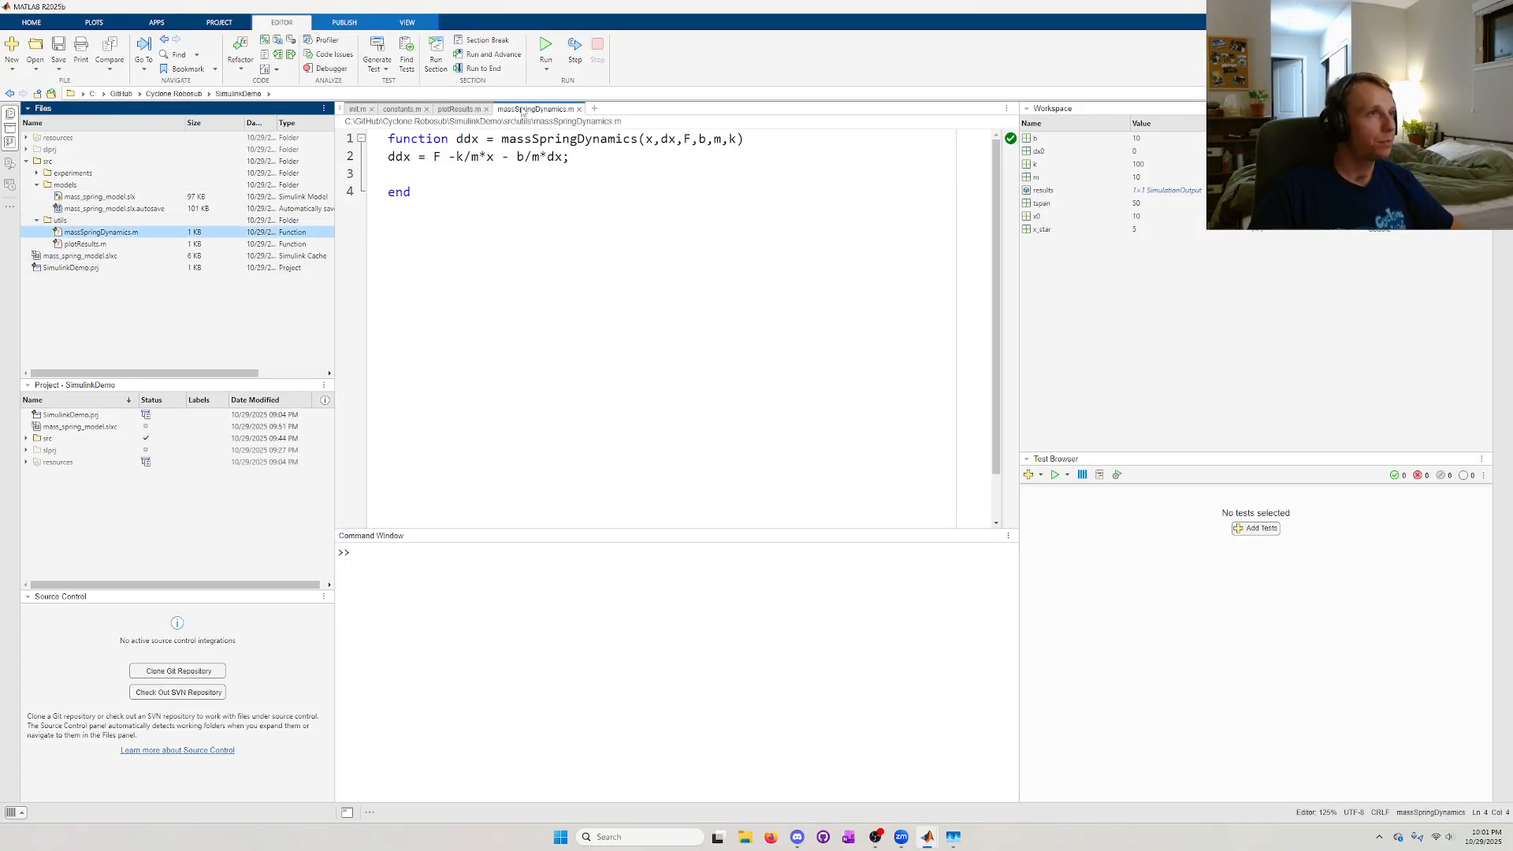
pyautogui.click(579, 108)
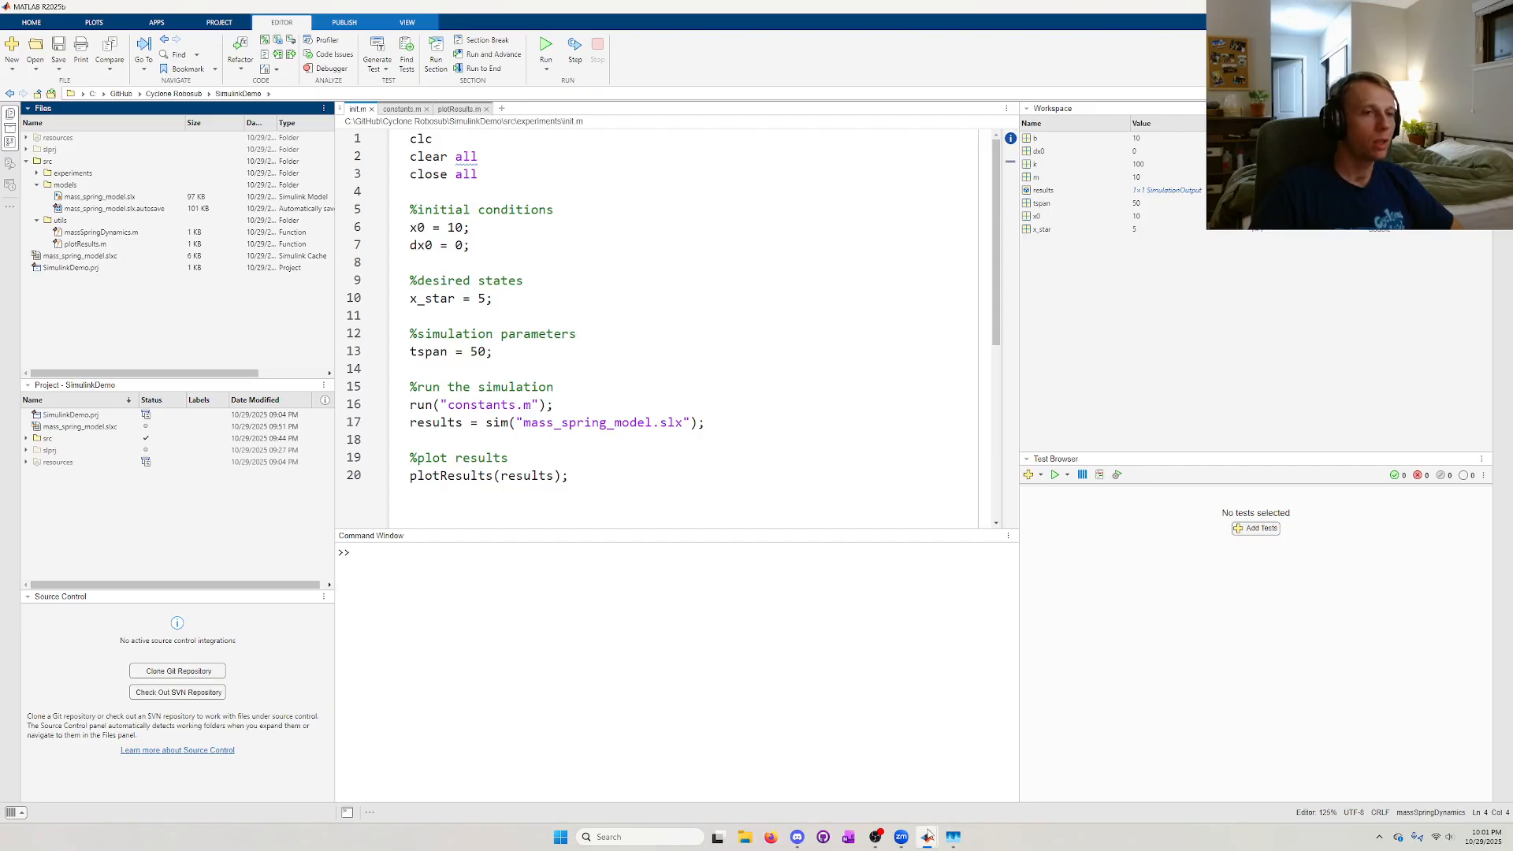
# - Switch to the Simulink model window and return to the top level of mass_spring_model
pyautogui.moveTo(928, 835)
pyautogui.click(860, 779)
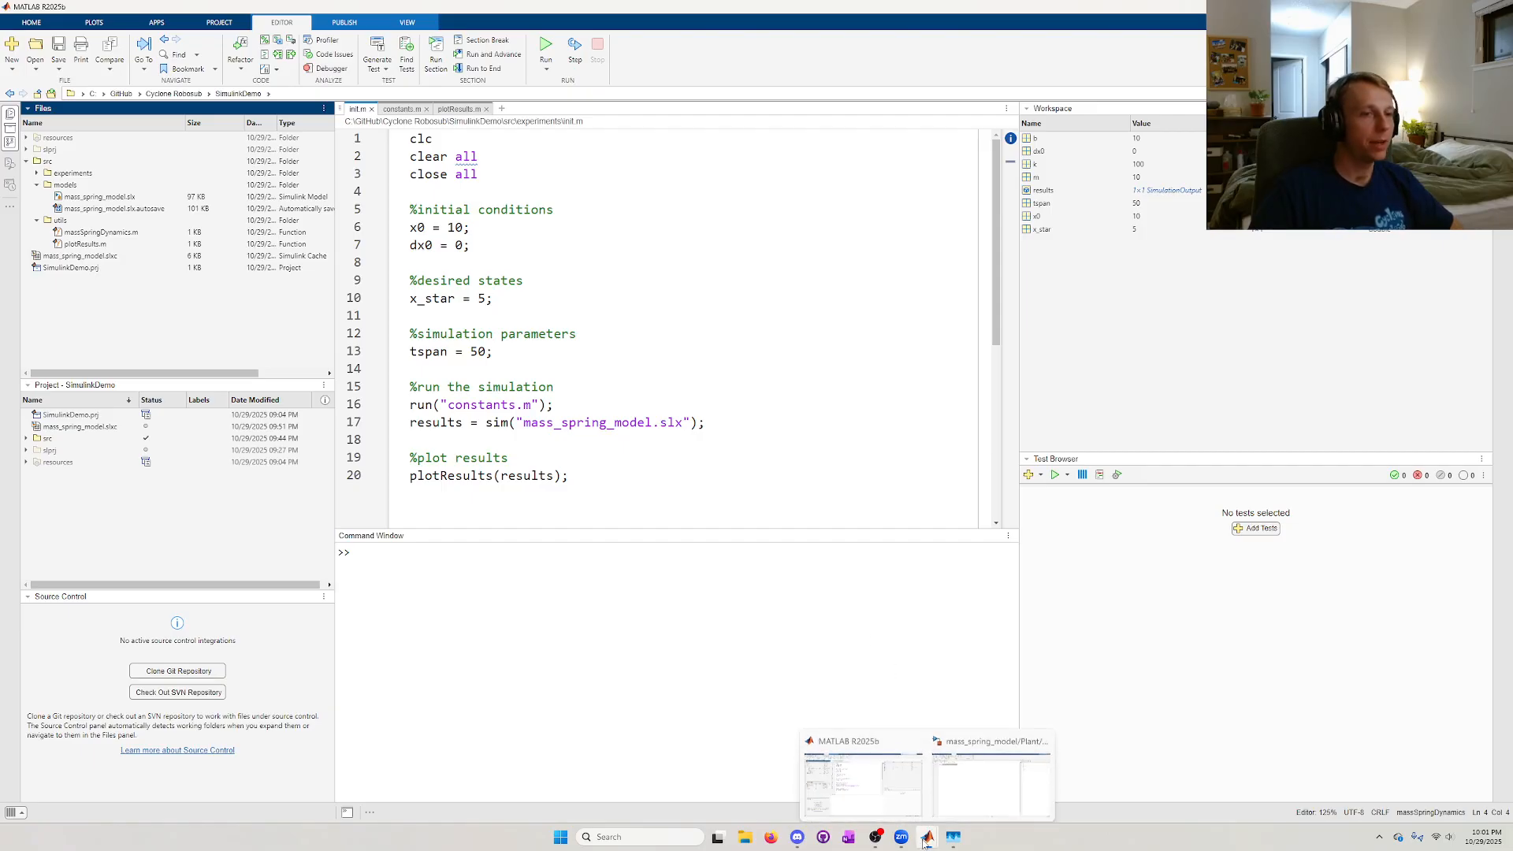
pyautogui.click(992, 768)
pyautogui.click(79, 109)
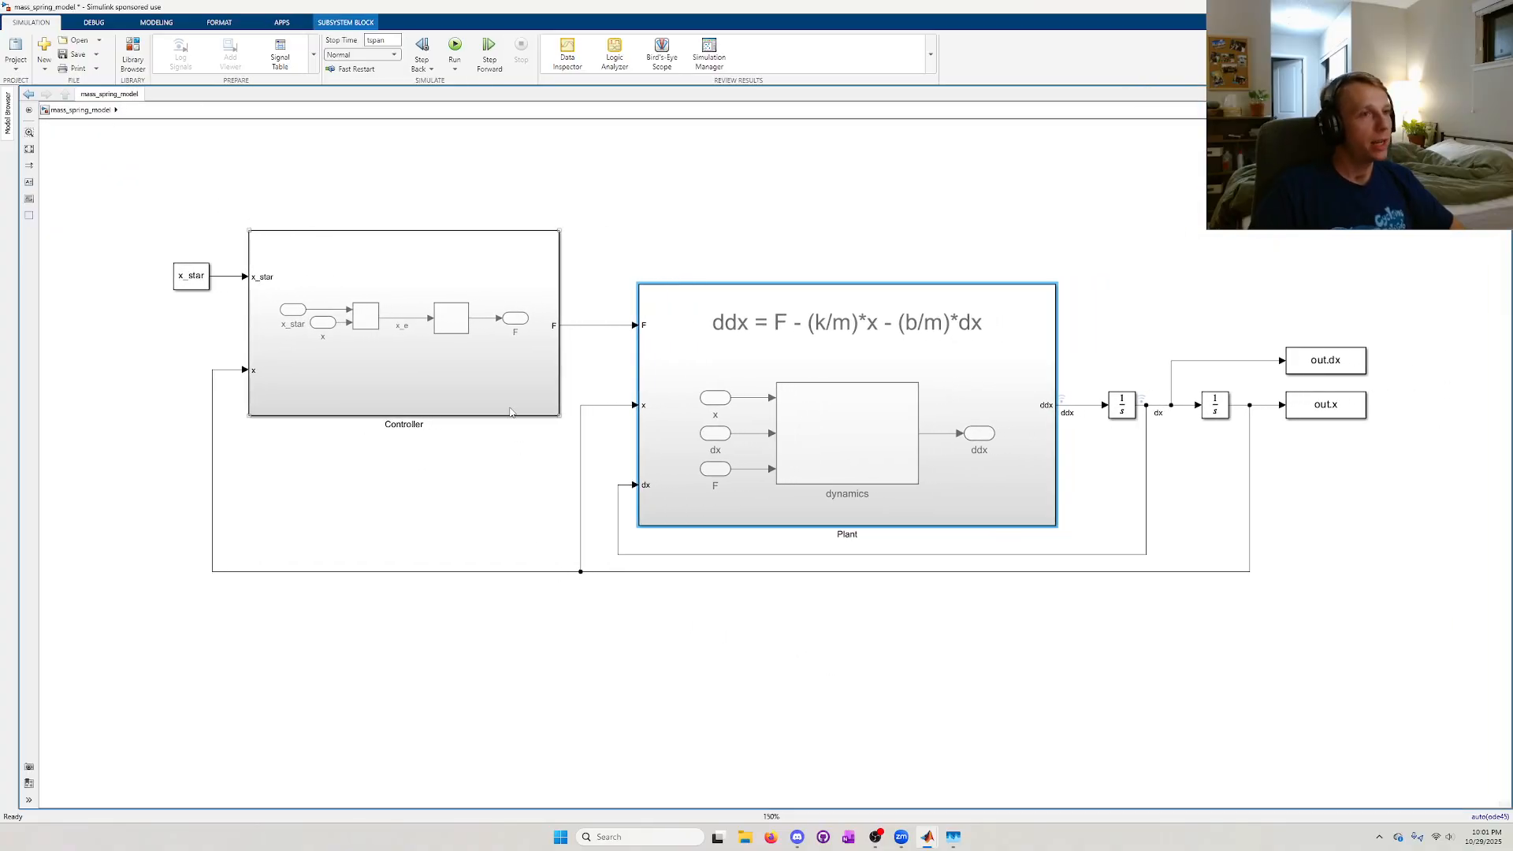
pyautogui.click(536, 331)
pyautogui.click(438, 485)
pyautogui.scroll(-1, 438, 485)
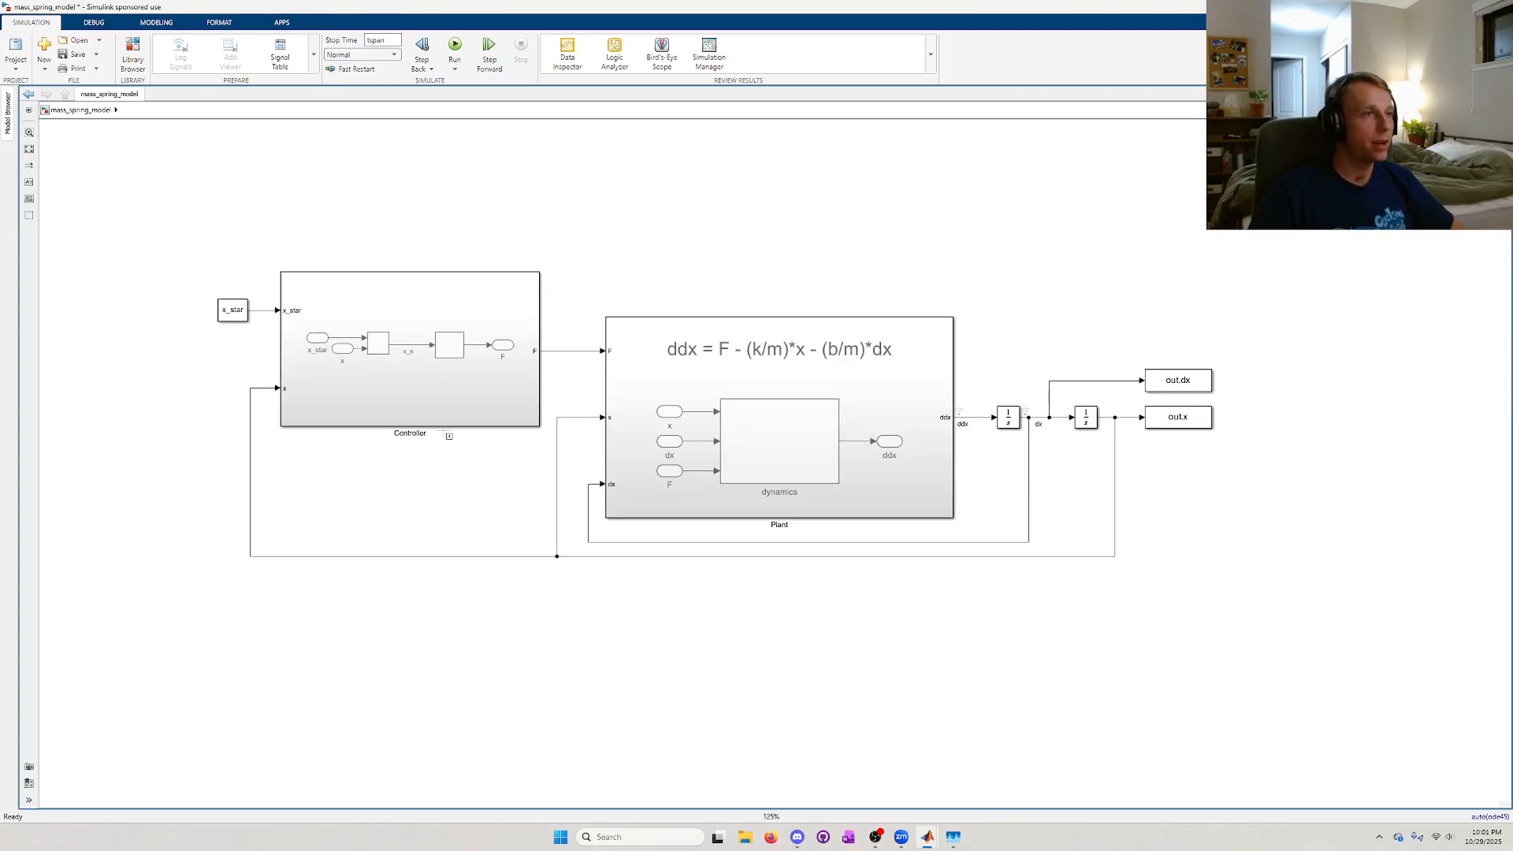
# - Convert the Plant subsystem to a referenced subsystem stored in a separate file named Plant
pyautogui.click(673, 428)
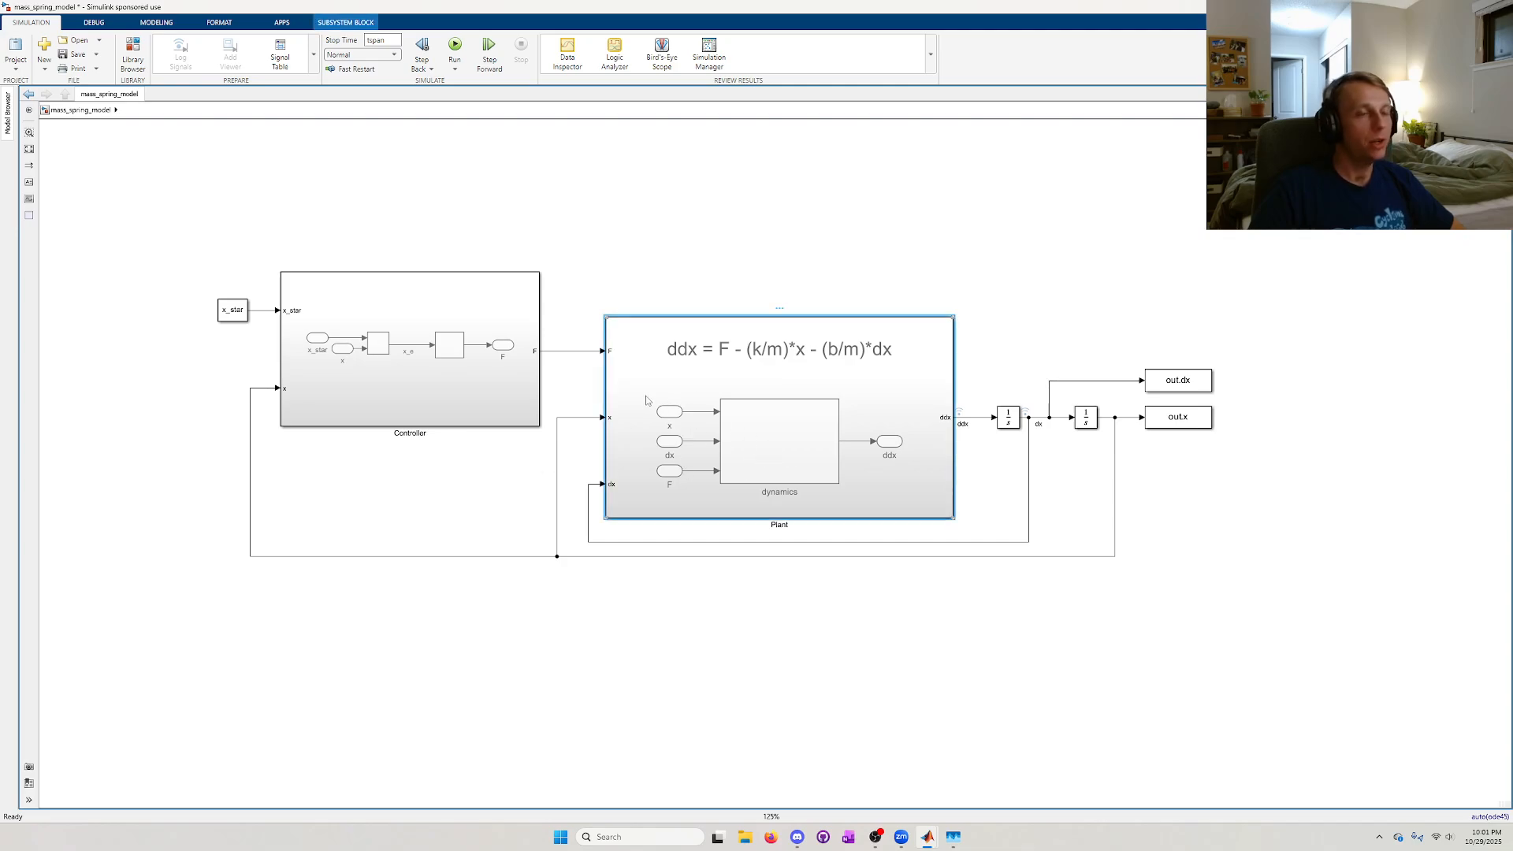
pyautogui.click(702, 257)
pyautogui.click(694, 364)
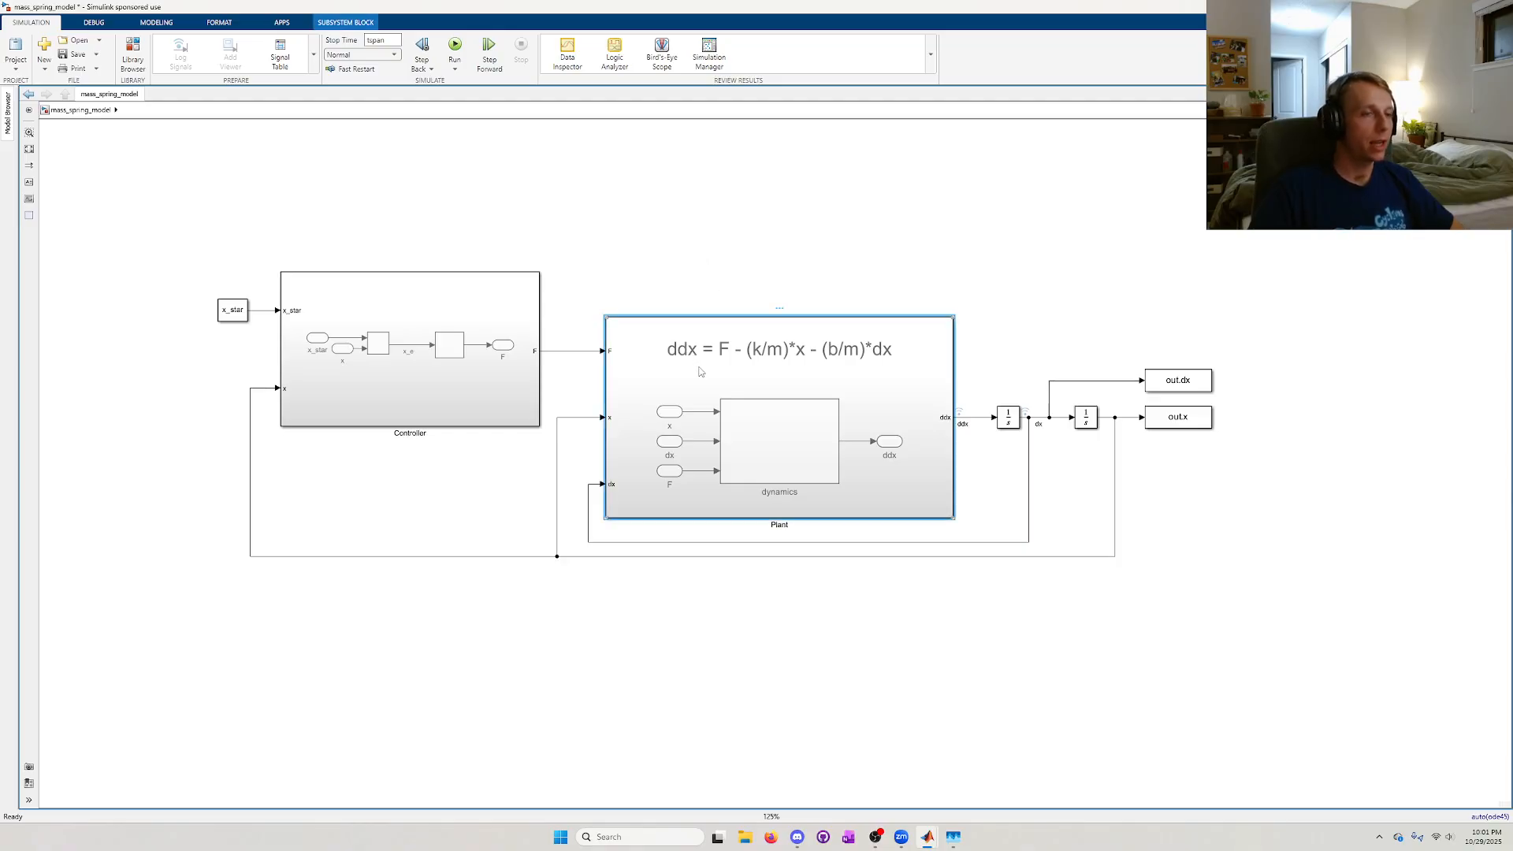
pyautogui.rightClick(699, 372)
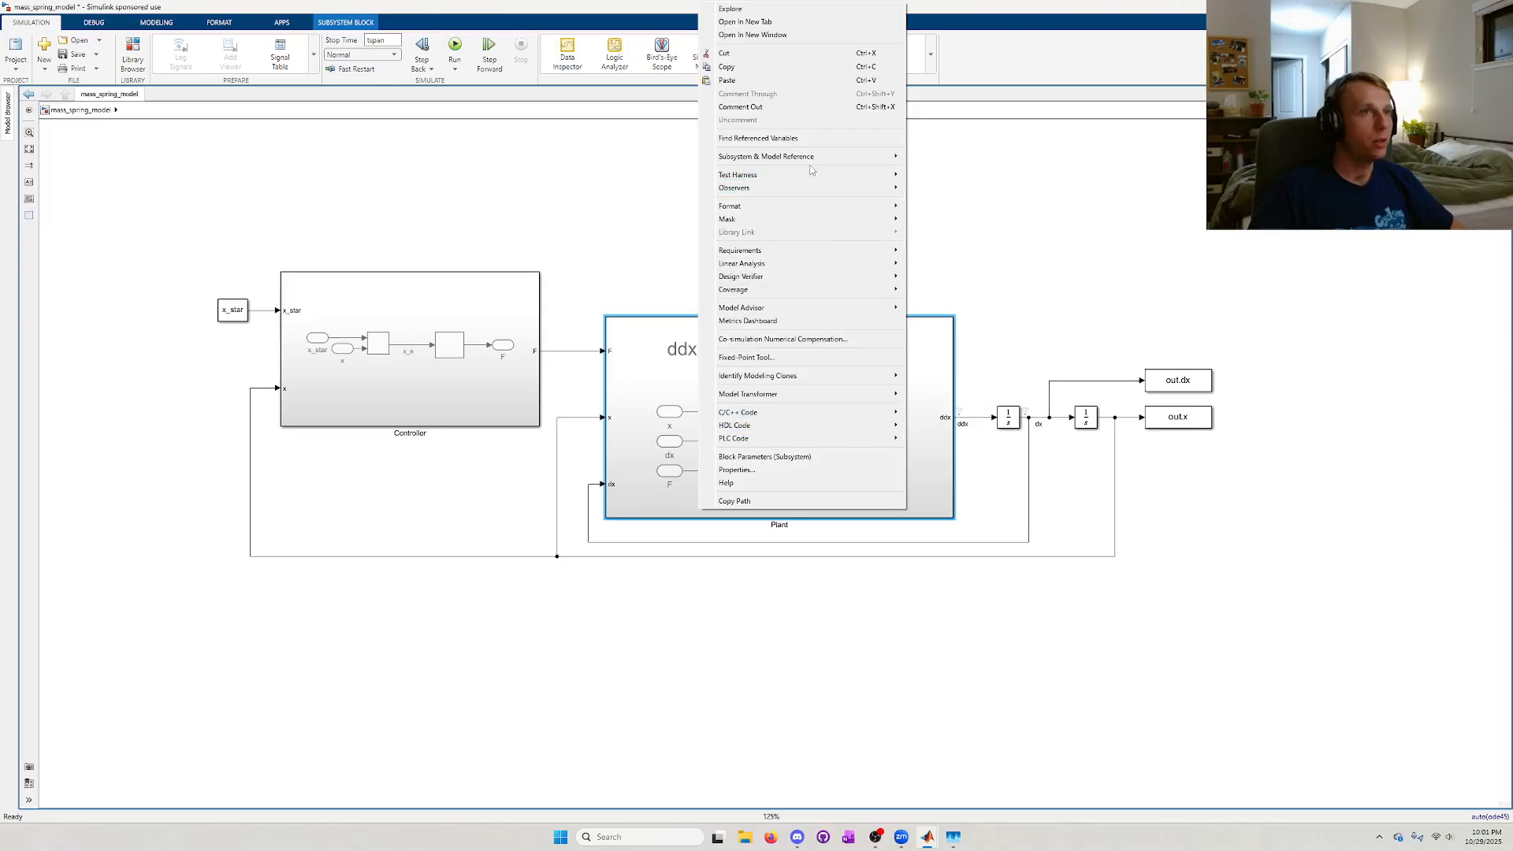
pyautogui.moveTo(806, 160)
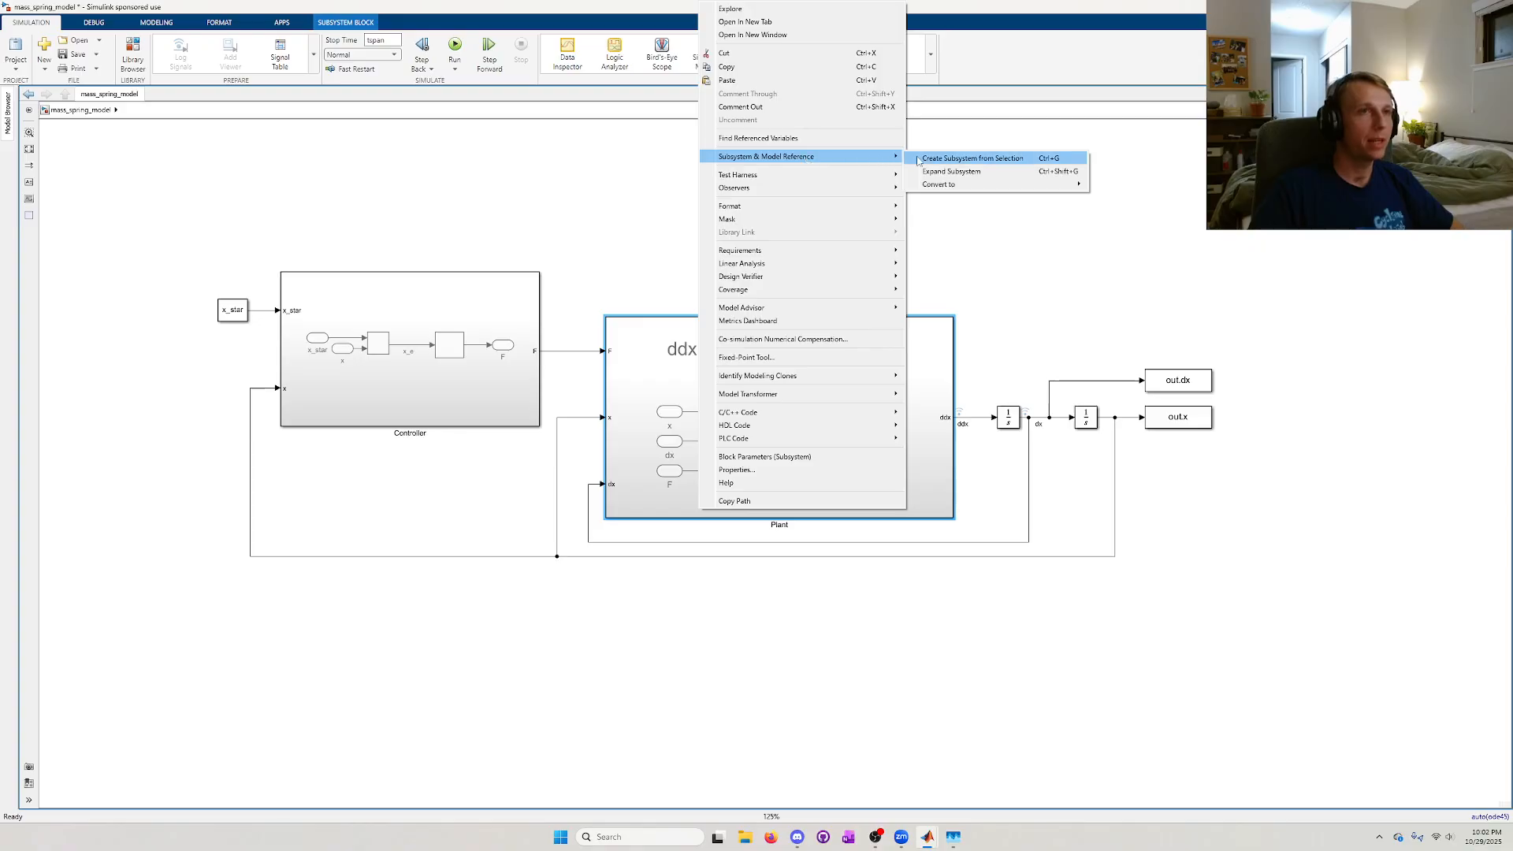
pyautogui.moveTo(984, 187)
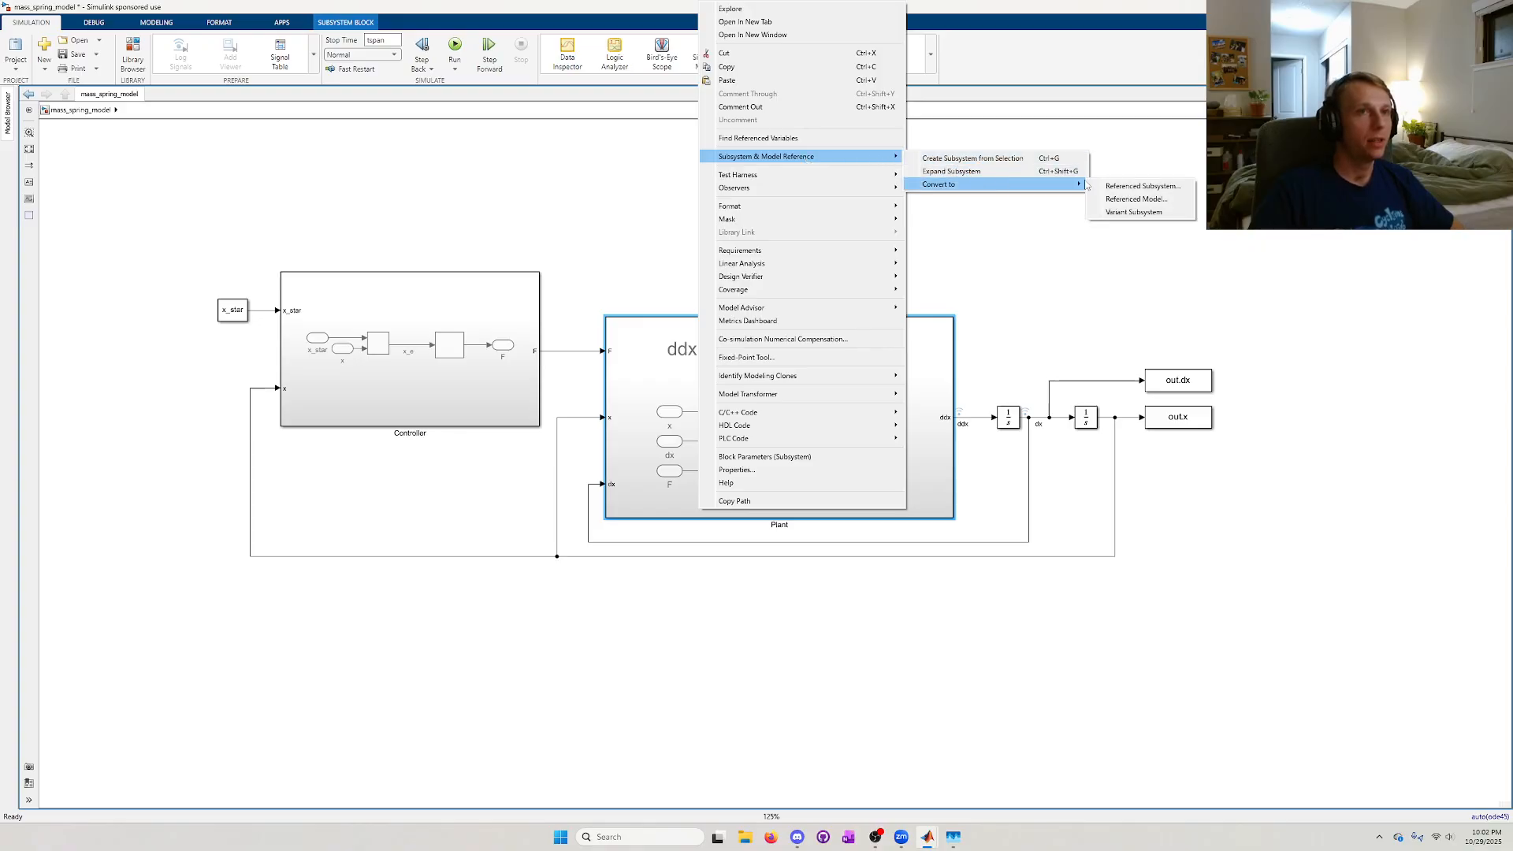
pyautogui.click(1143, 187)
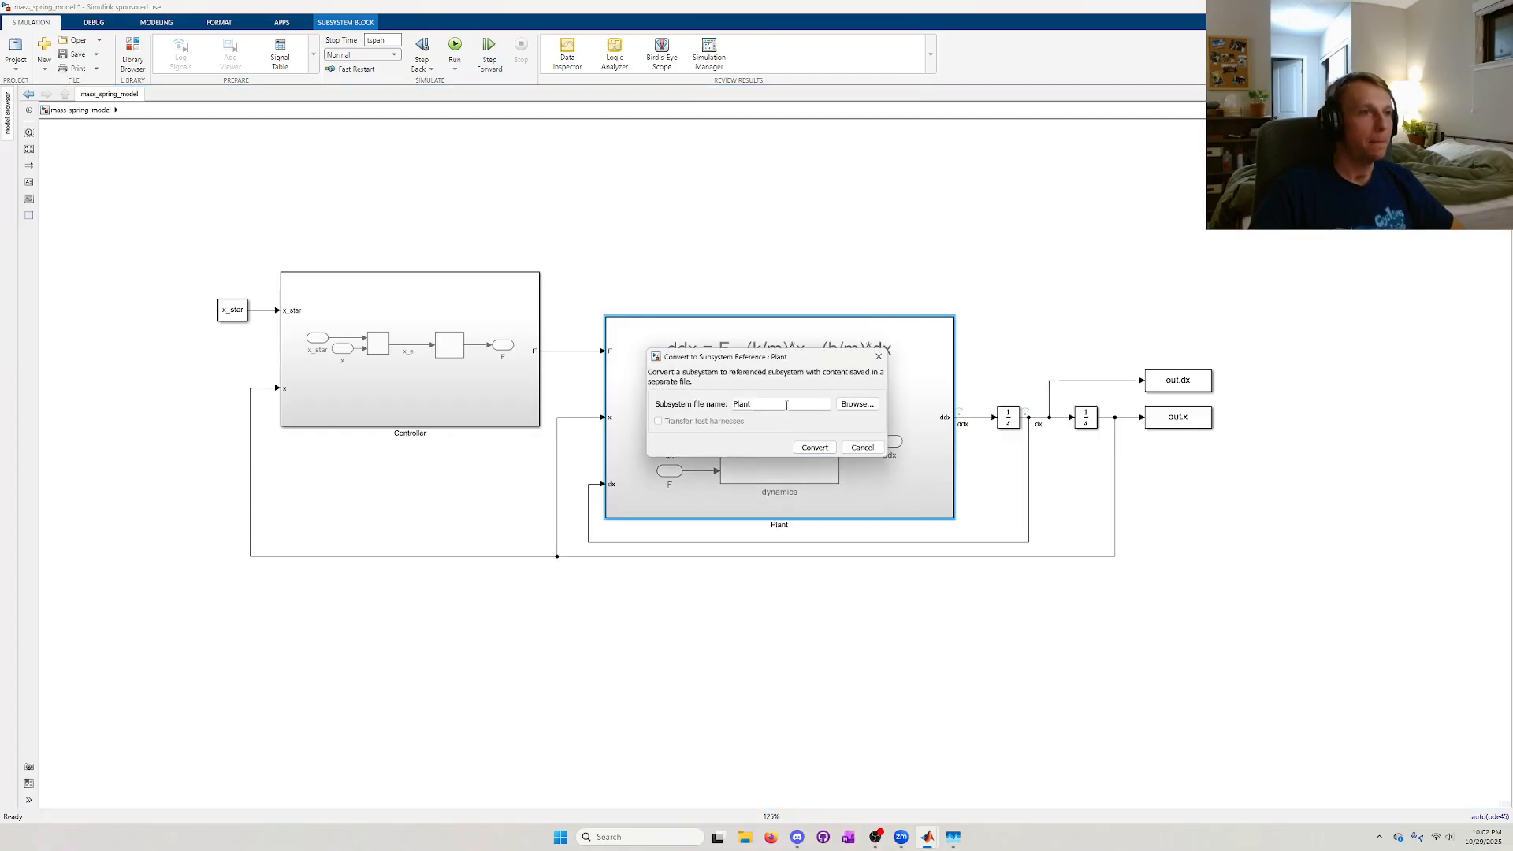
pyautogui.click(814, 446)
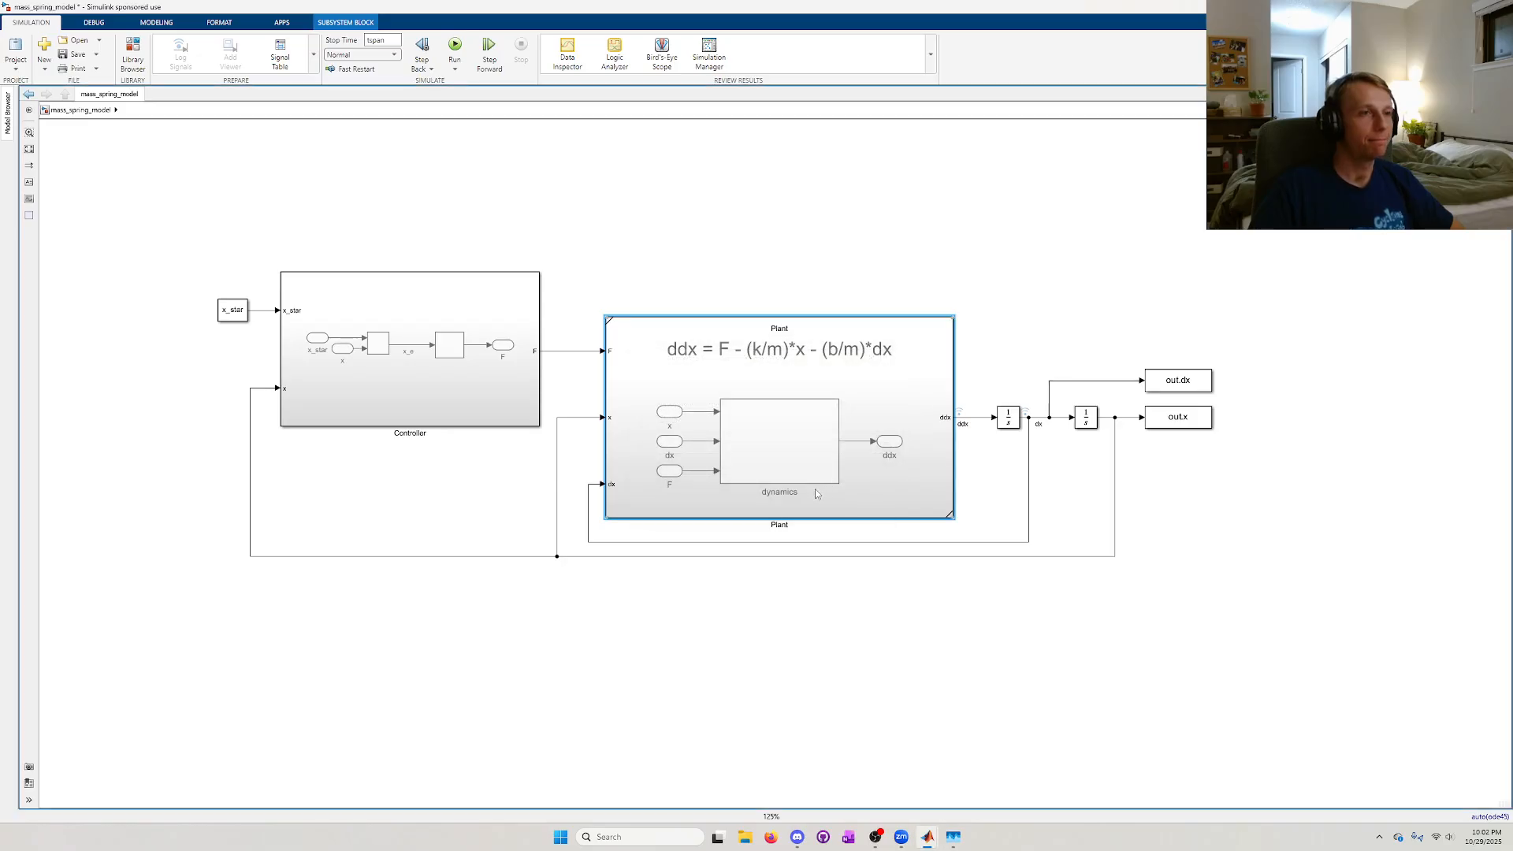
# - Inspect the corner marks on the converted Plant block and save mass_spring_model
pyautogui.click(914, 620)
pyautogui.scroll(2, 783, 465)
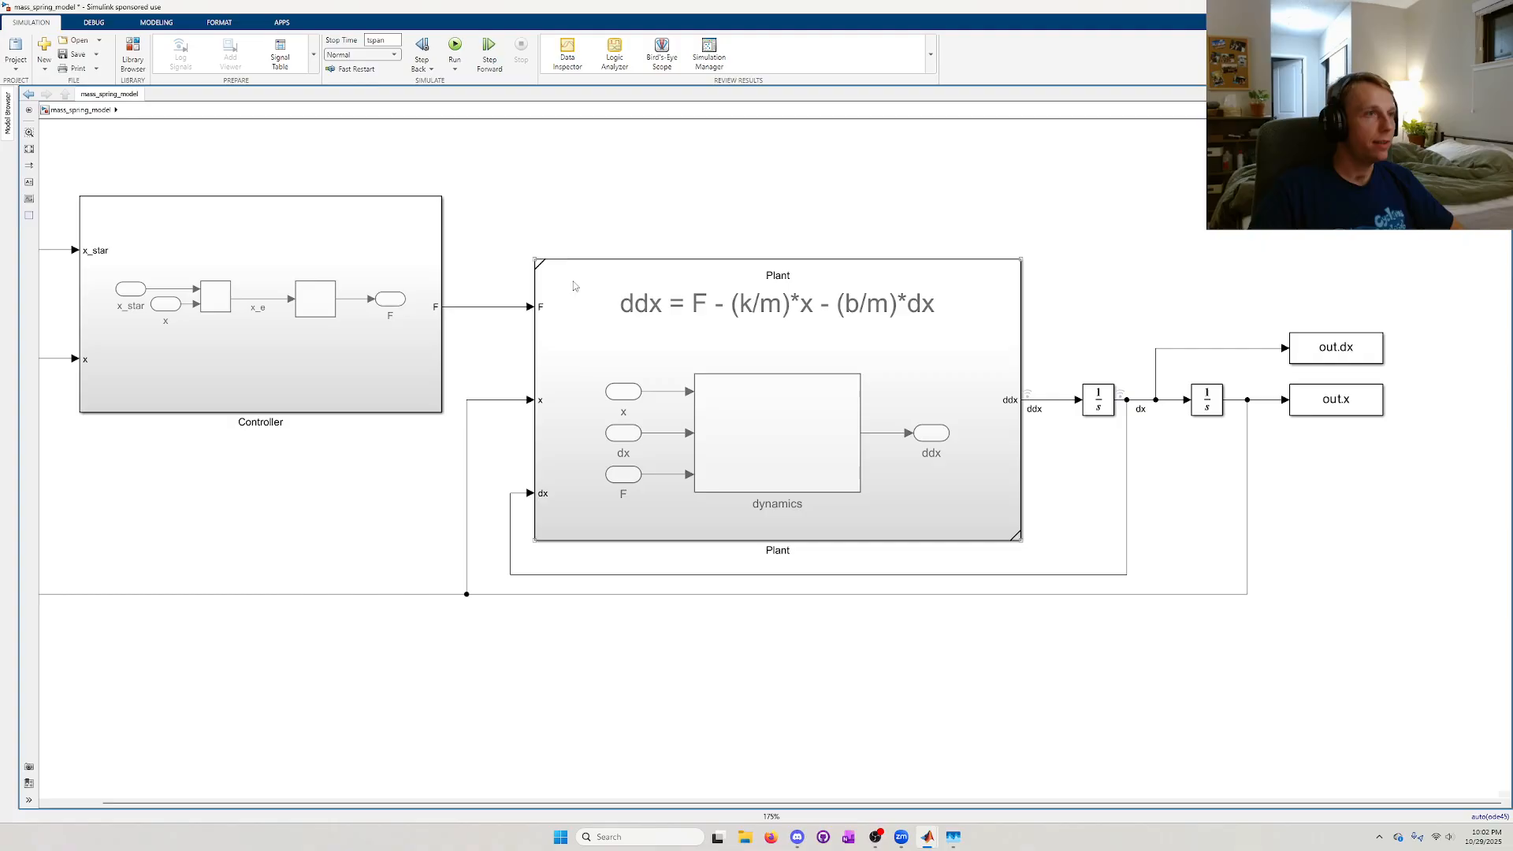
pyautogui.click(544, 272)
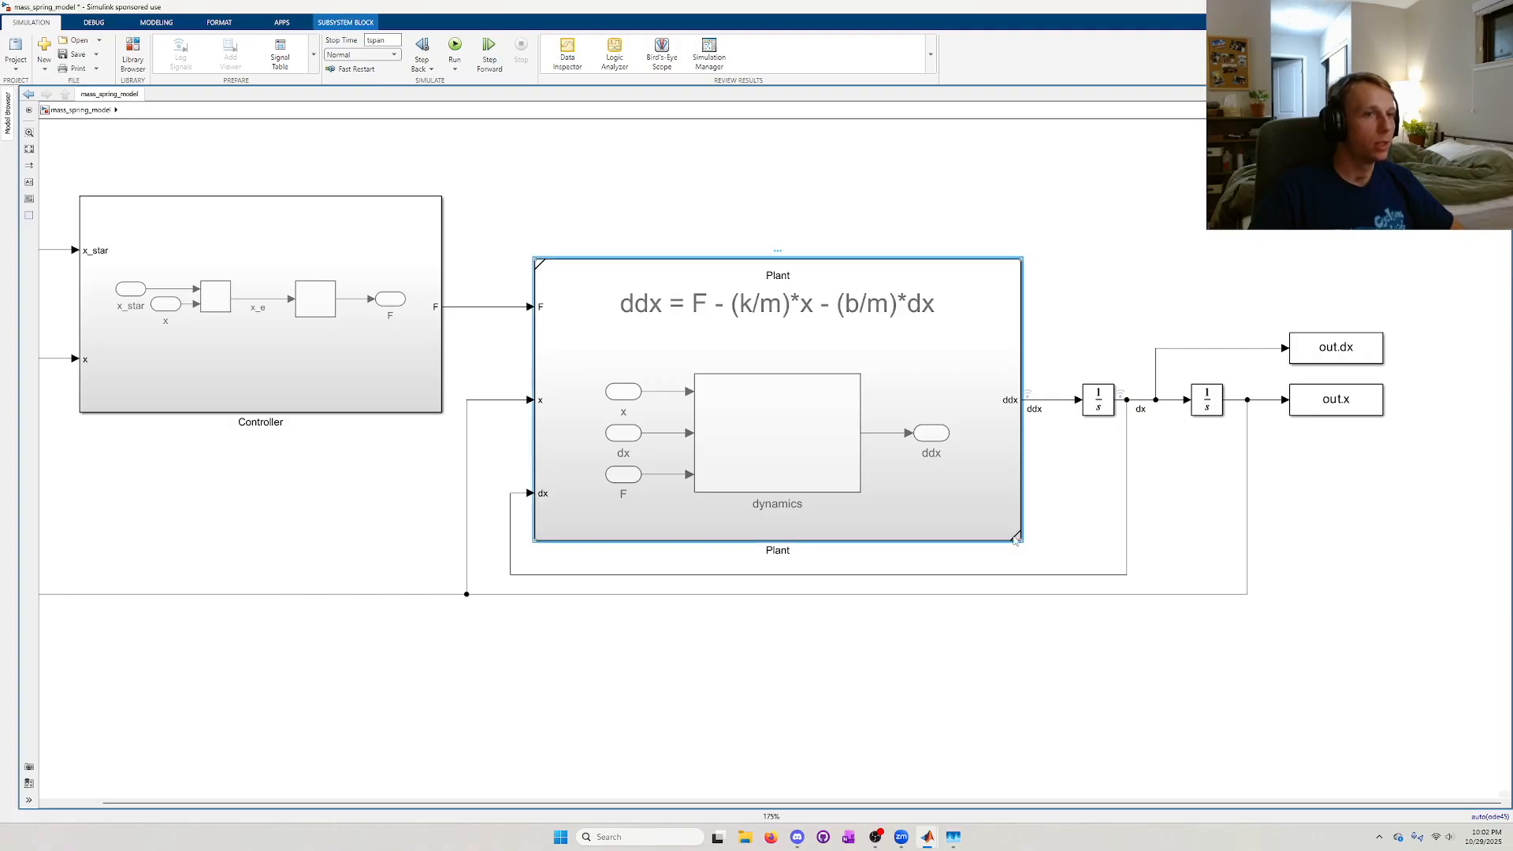
pyautogui.click(871, 654)
pyautogui.hotkey('ctrl', 's')
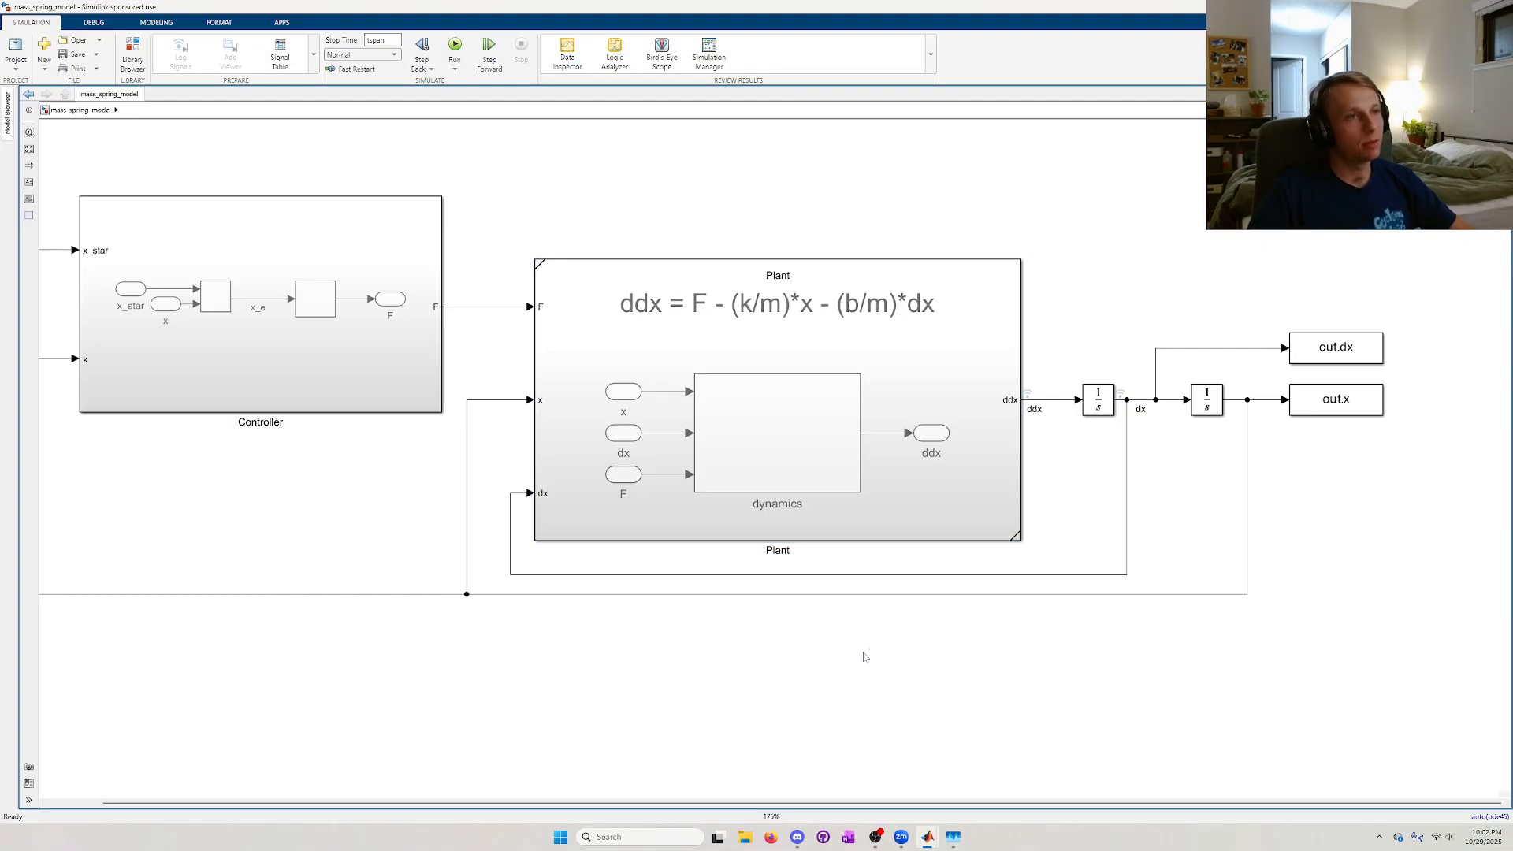
# - Switch to the MATLAB window, open Plant.slx from the project files to view its contents, and close it
pyautogui.moveTo(928, 829)
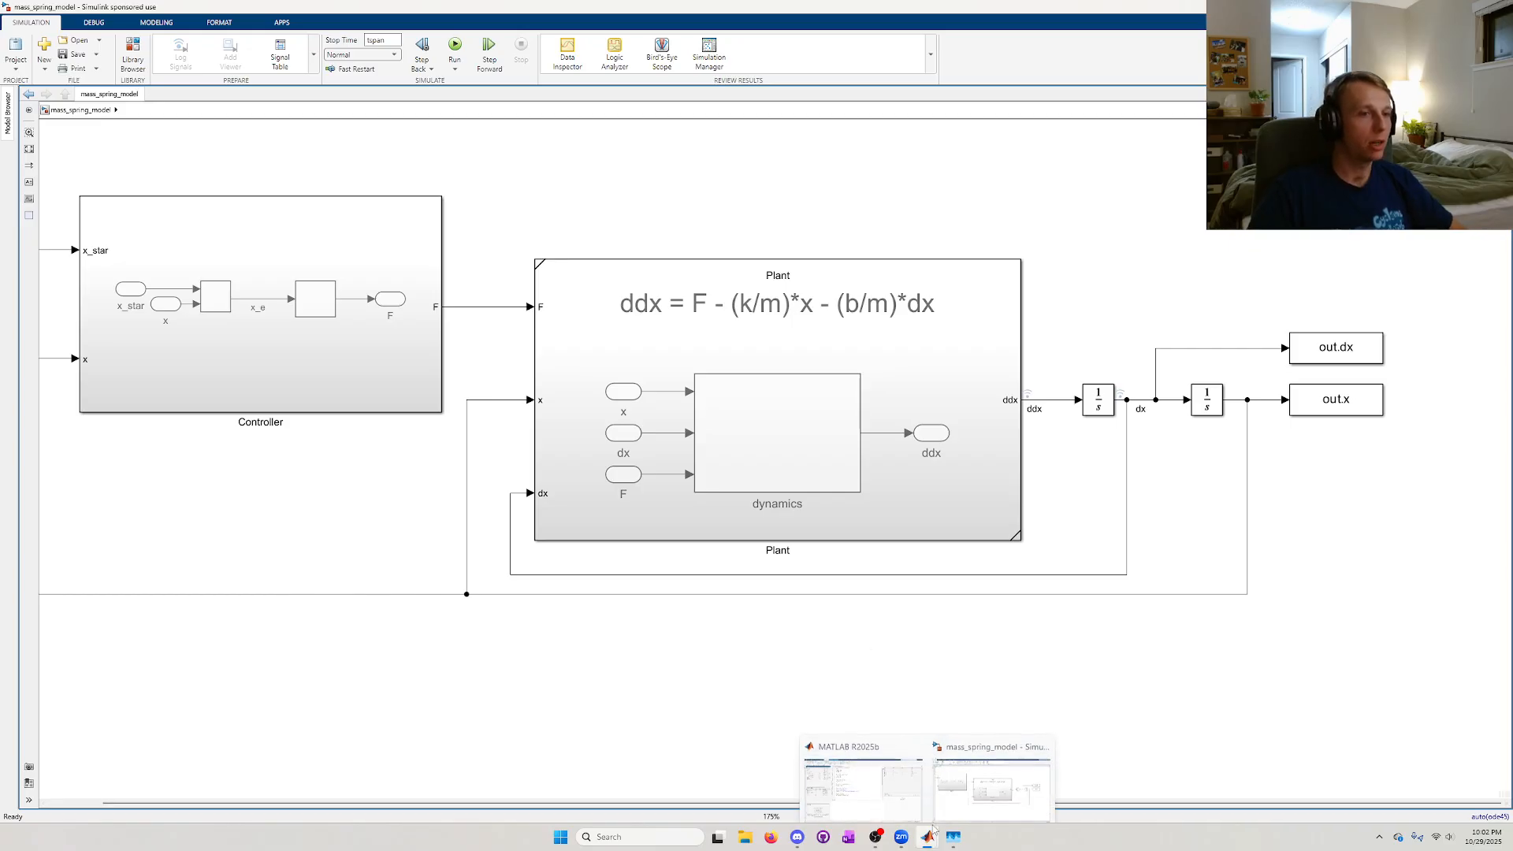
pyautogui.click(862, 776)
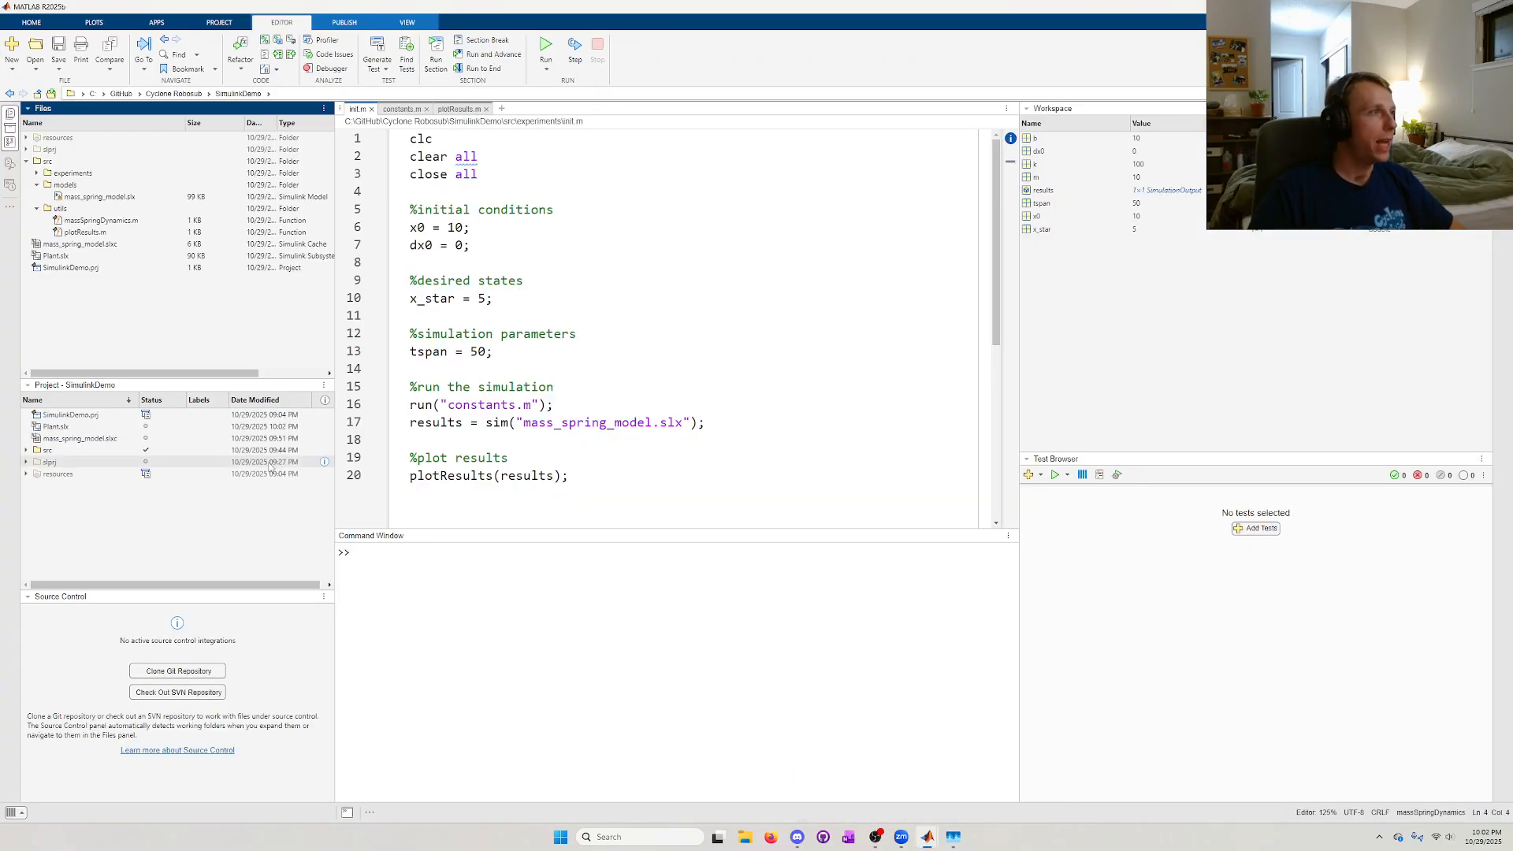
pyautogui.click(91, 257)
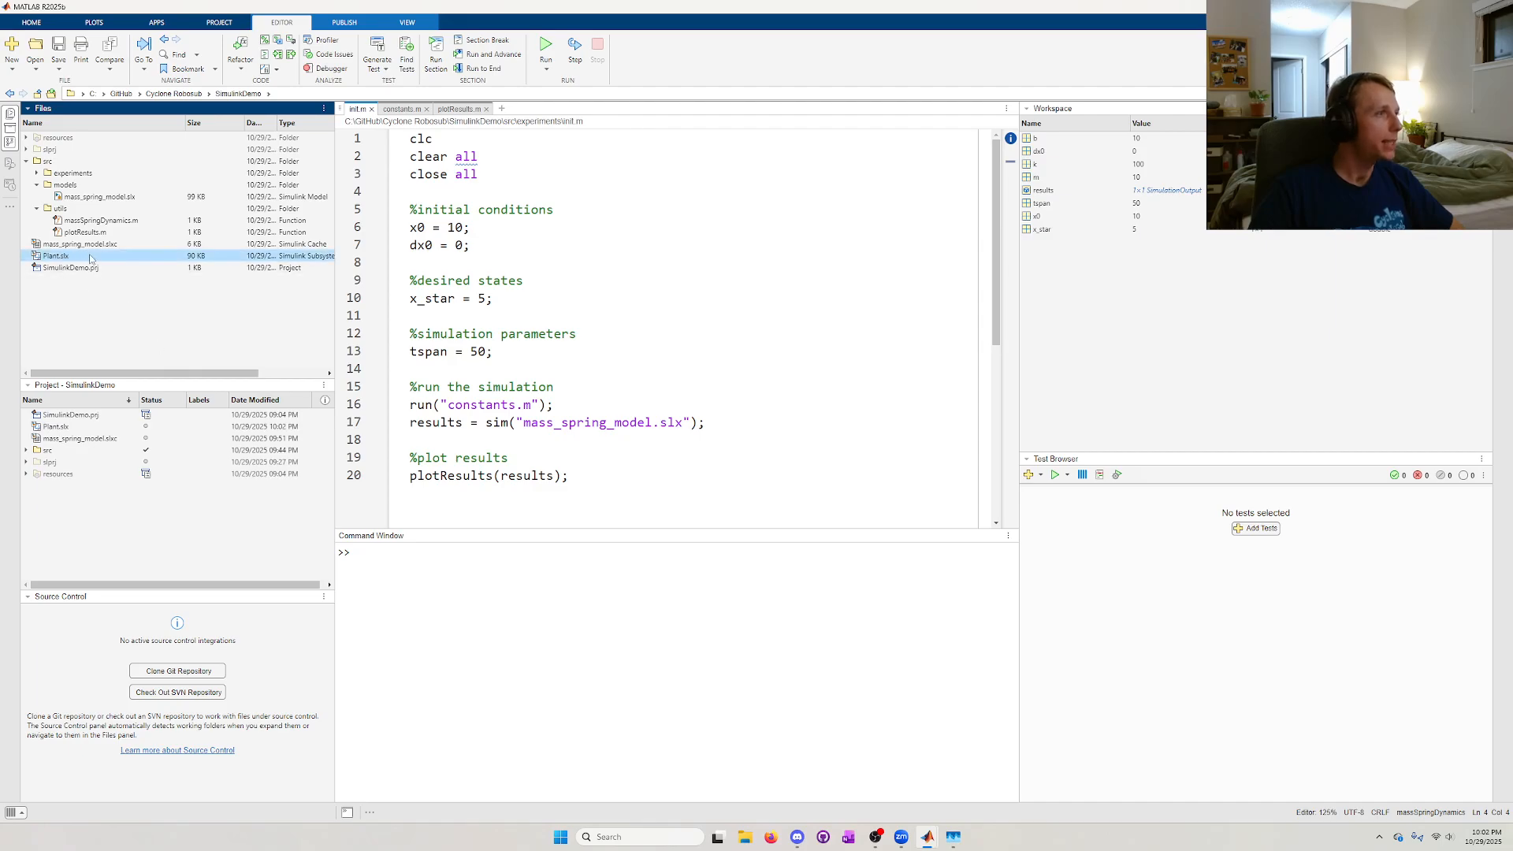
pyautogui.doubleClick(67, 259)
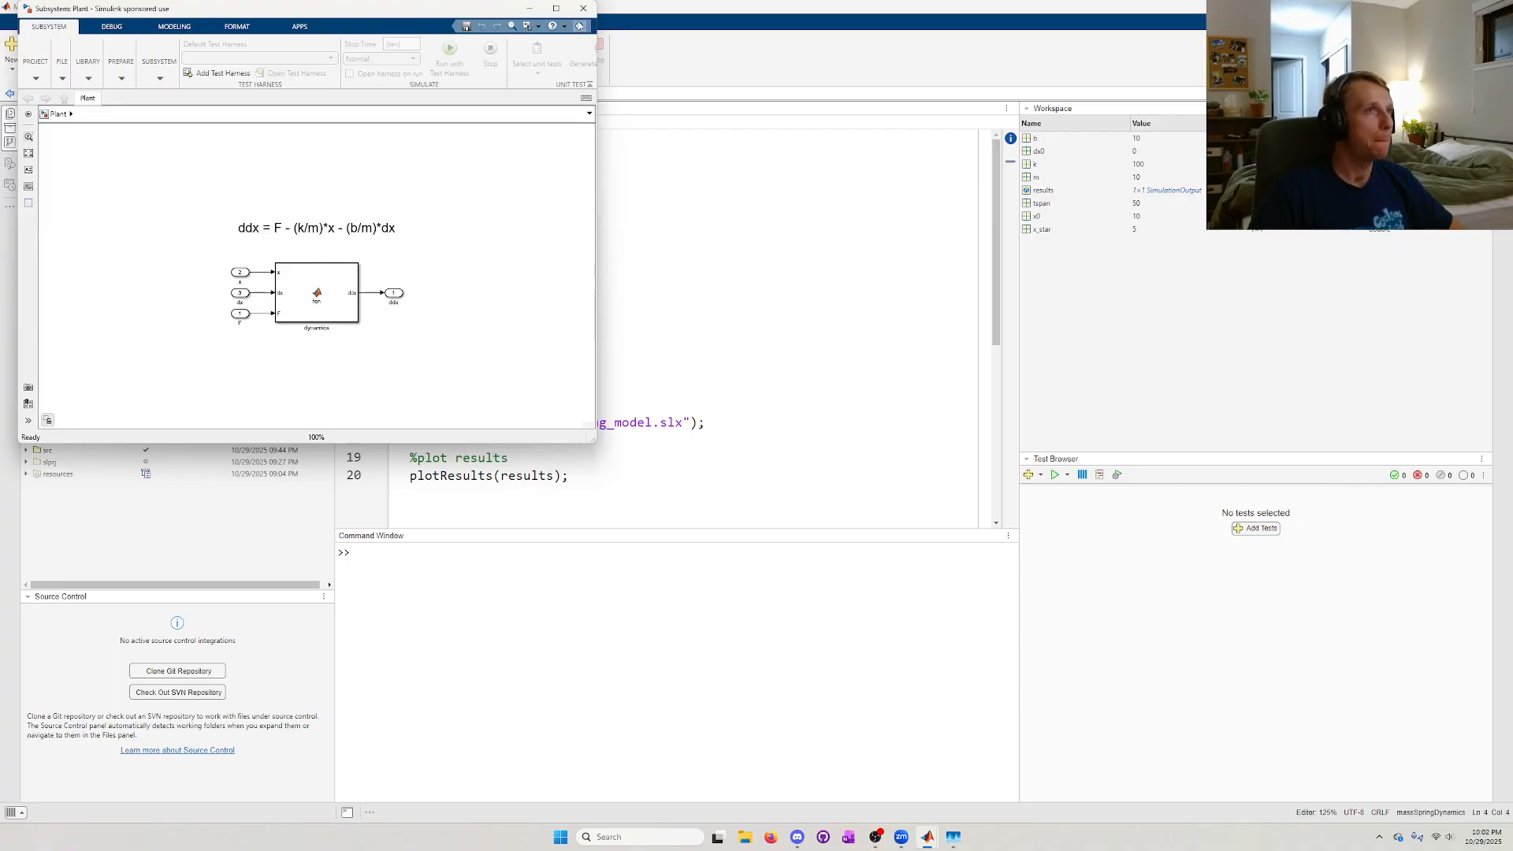
pyautogui.click(583, 8)
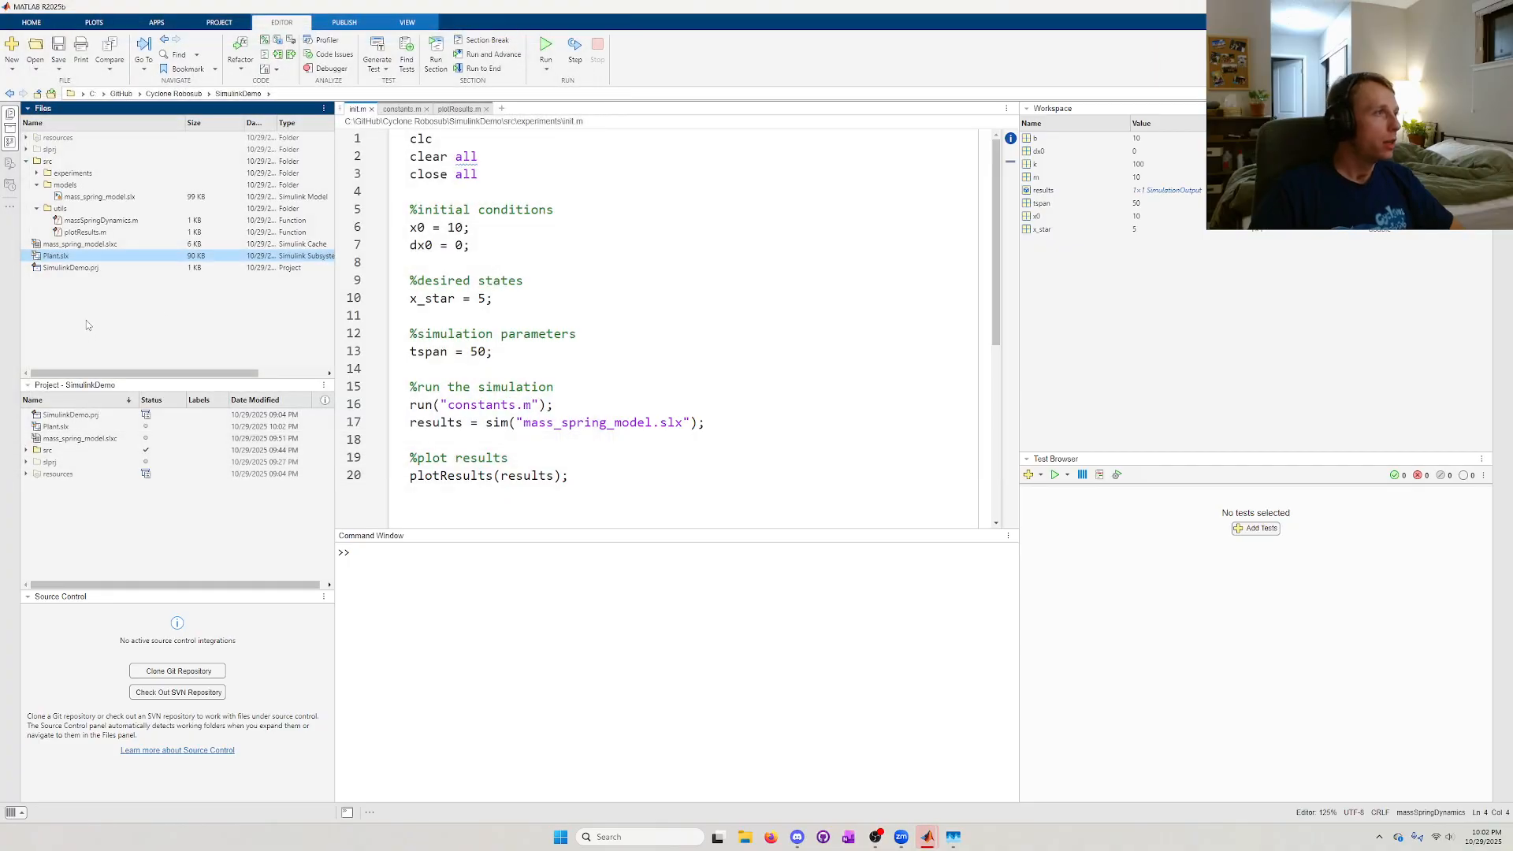
# - Create a new folder named reference_subsystems inside the project's src folder
pyautogui.doubleClick(48, 161)
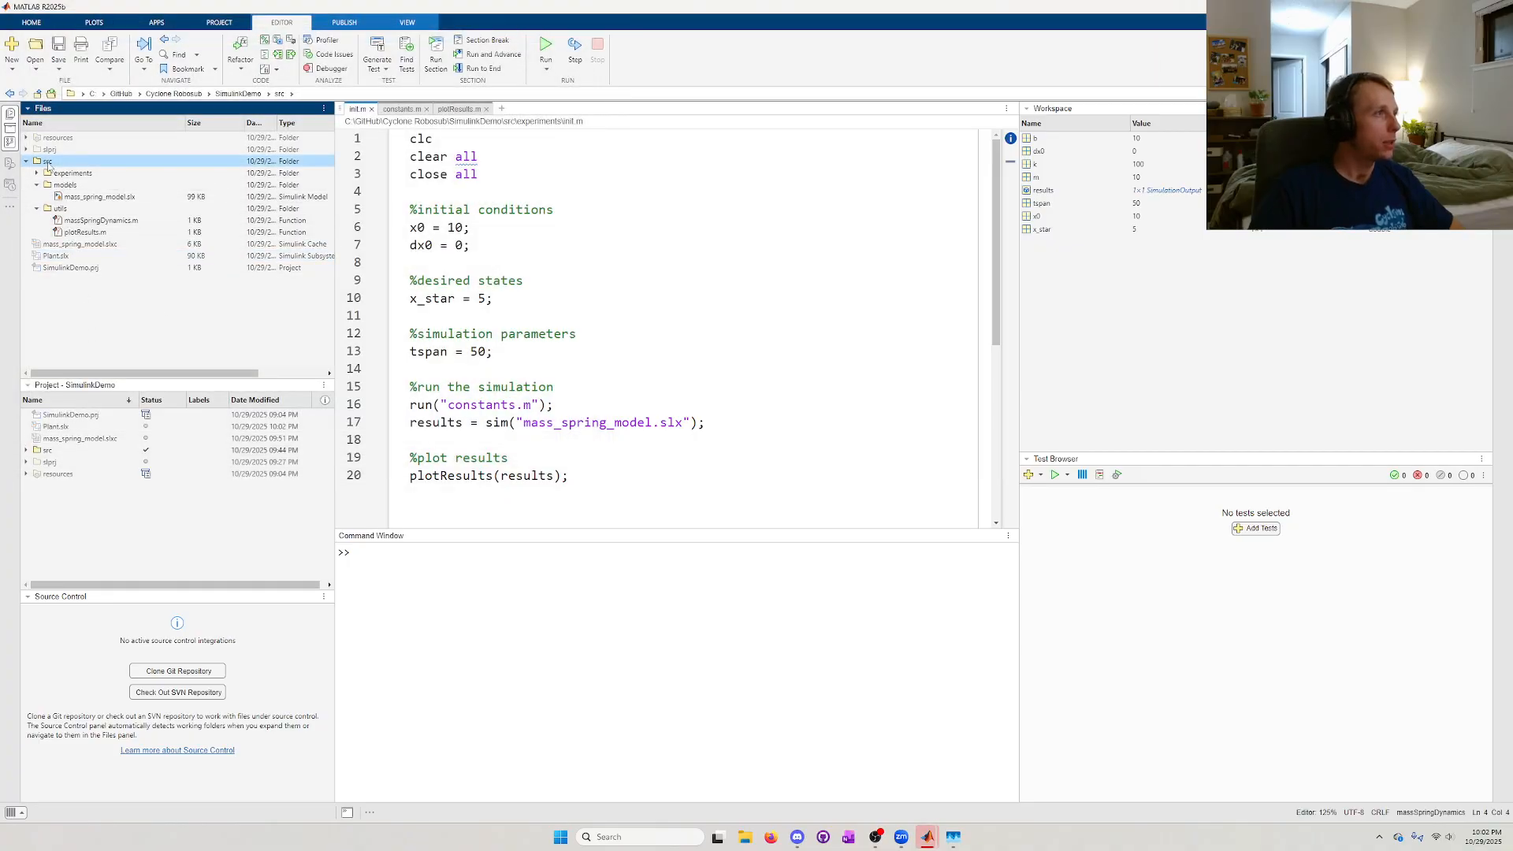
pyautogui.rightClick(108, 274)
pyautogui.moveTo(132, 293)
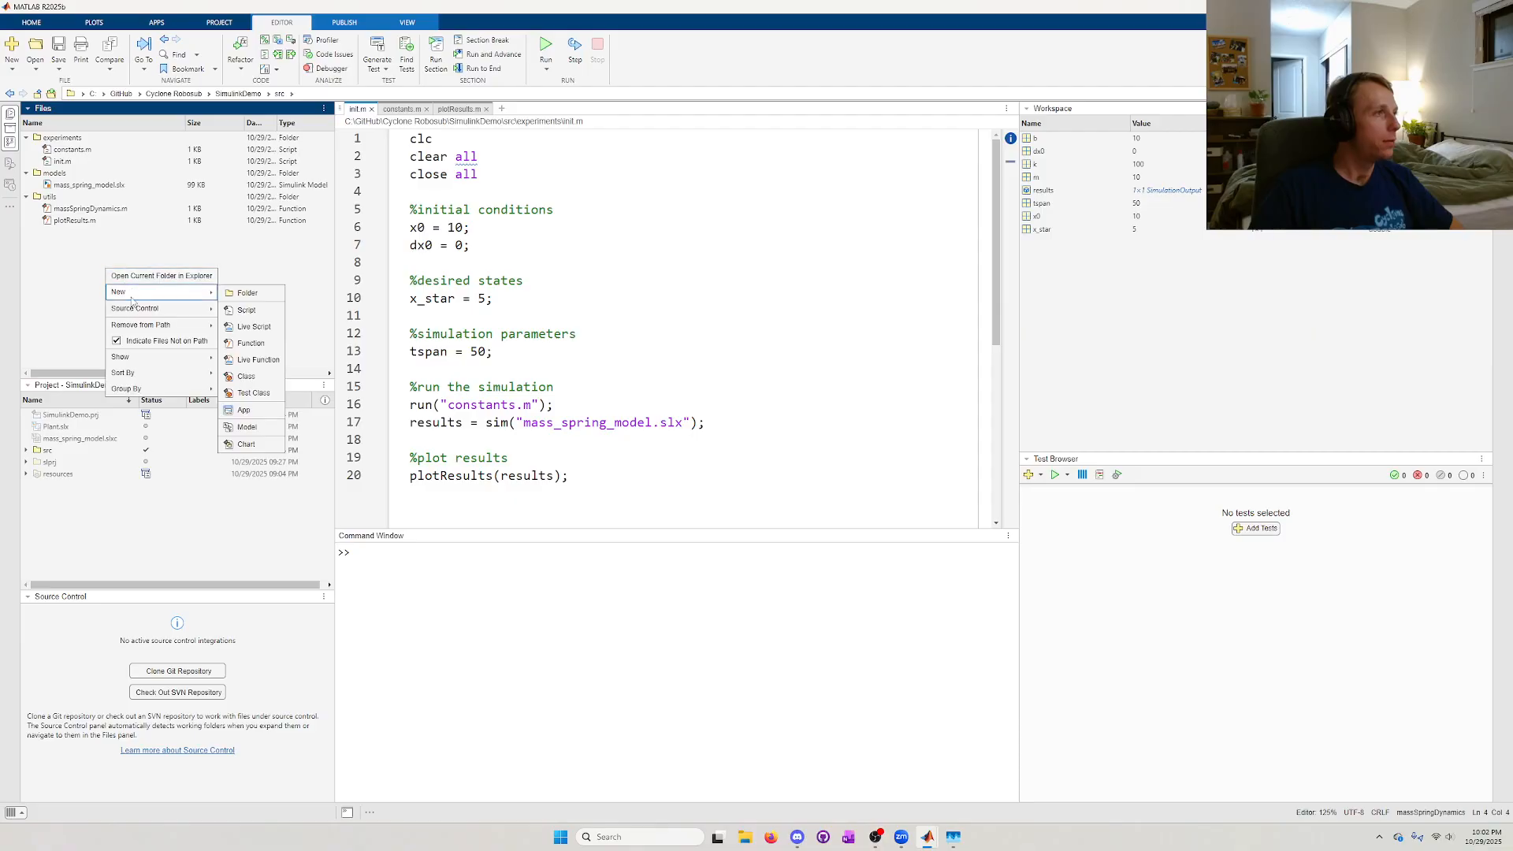
pyautogui.click(248, 298)
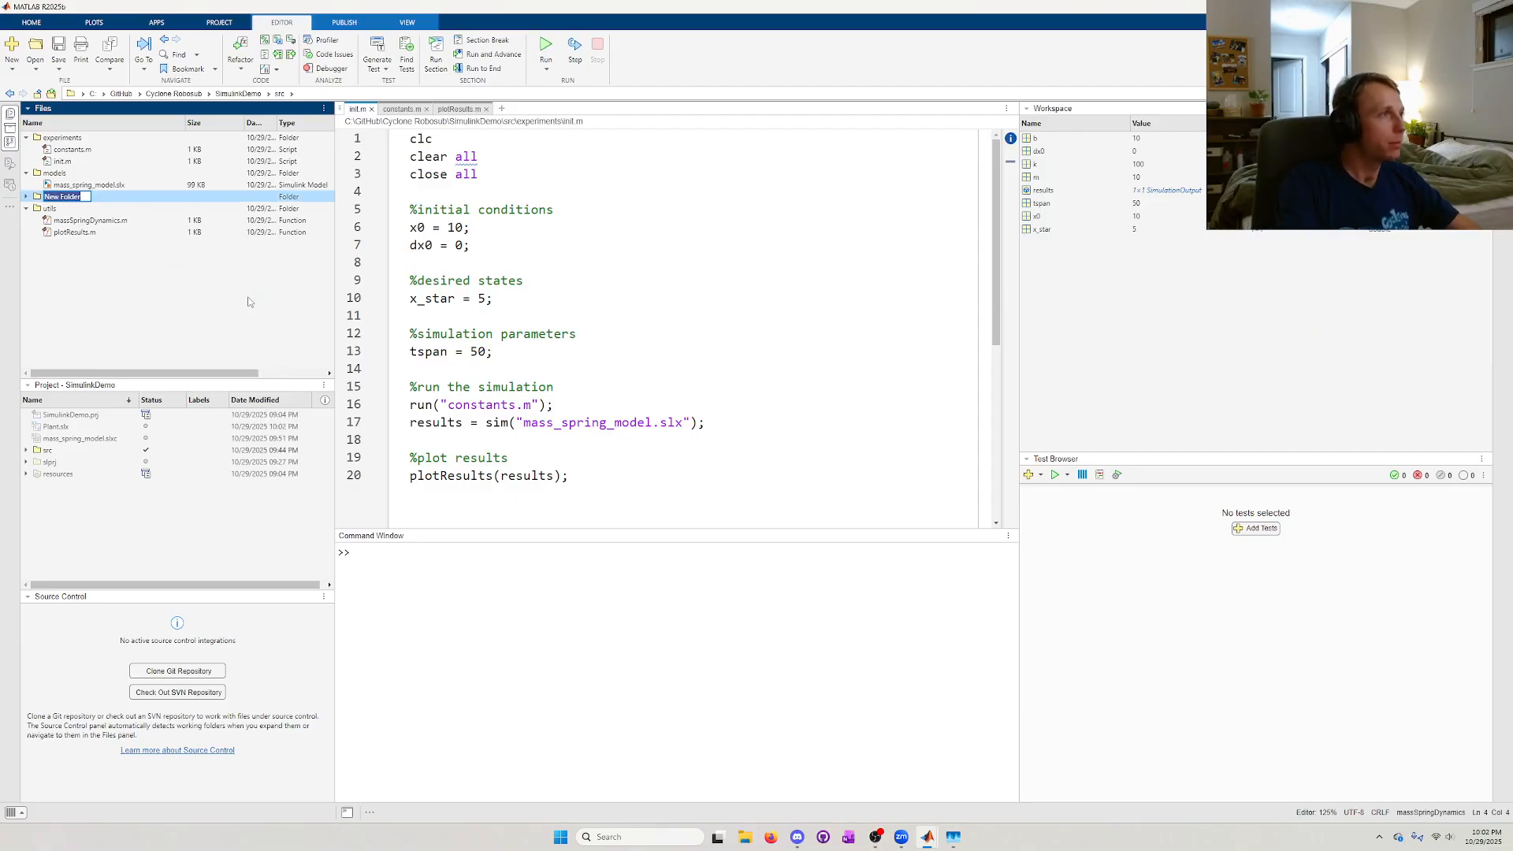
pyautogui.write('subsystem_refe')
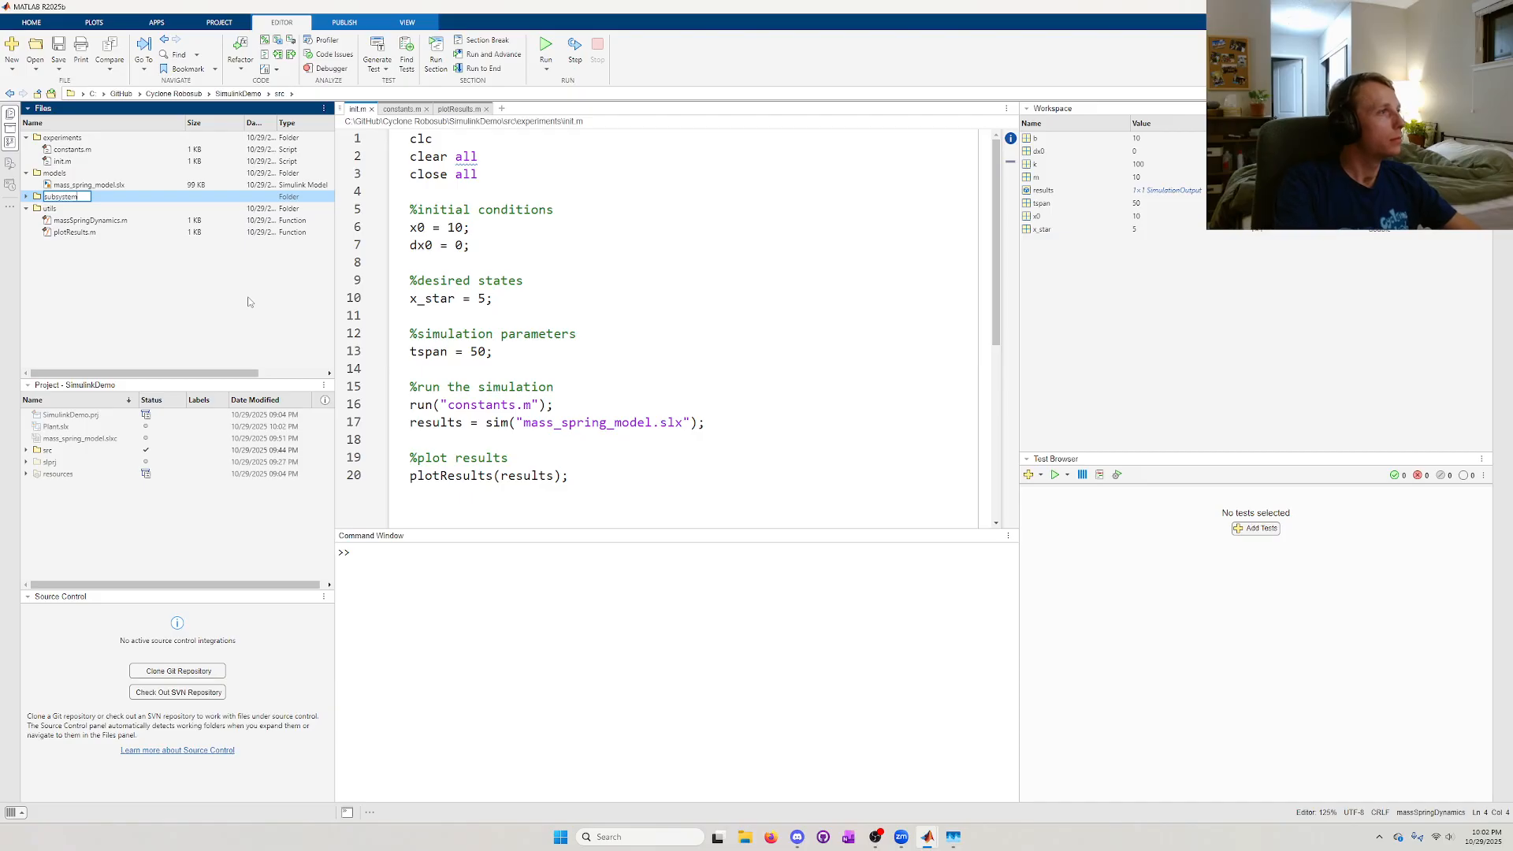
pyautogui.press('BackSpace')
pyautogui.press('BackSpace')
pyautogui.press('BackSpace')
pyautogui.press('BackSpace')
pyautogui.press('BackSpace')
pyautogui.press('BackSpace')
pyautogui.press('BackSpace')
pyautogui.press('BackSpace')
pyautogui.press('BackSpace')
pyautogui.press('BackSpace')
pyautogui.press('BackSpace')
pyautogui.press('BackSpace')
pyautogui.press('BackSpace')
pyautogui.press('BackSpace')
pyautogui.write('reference_su')
pyautogui.write('bsystems')
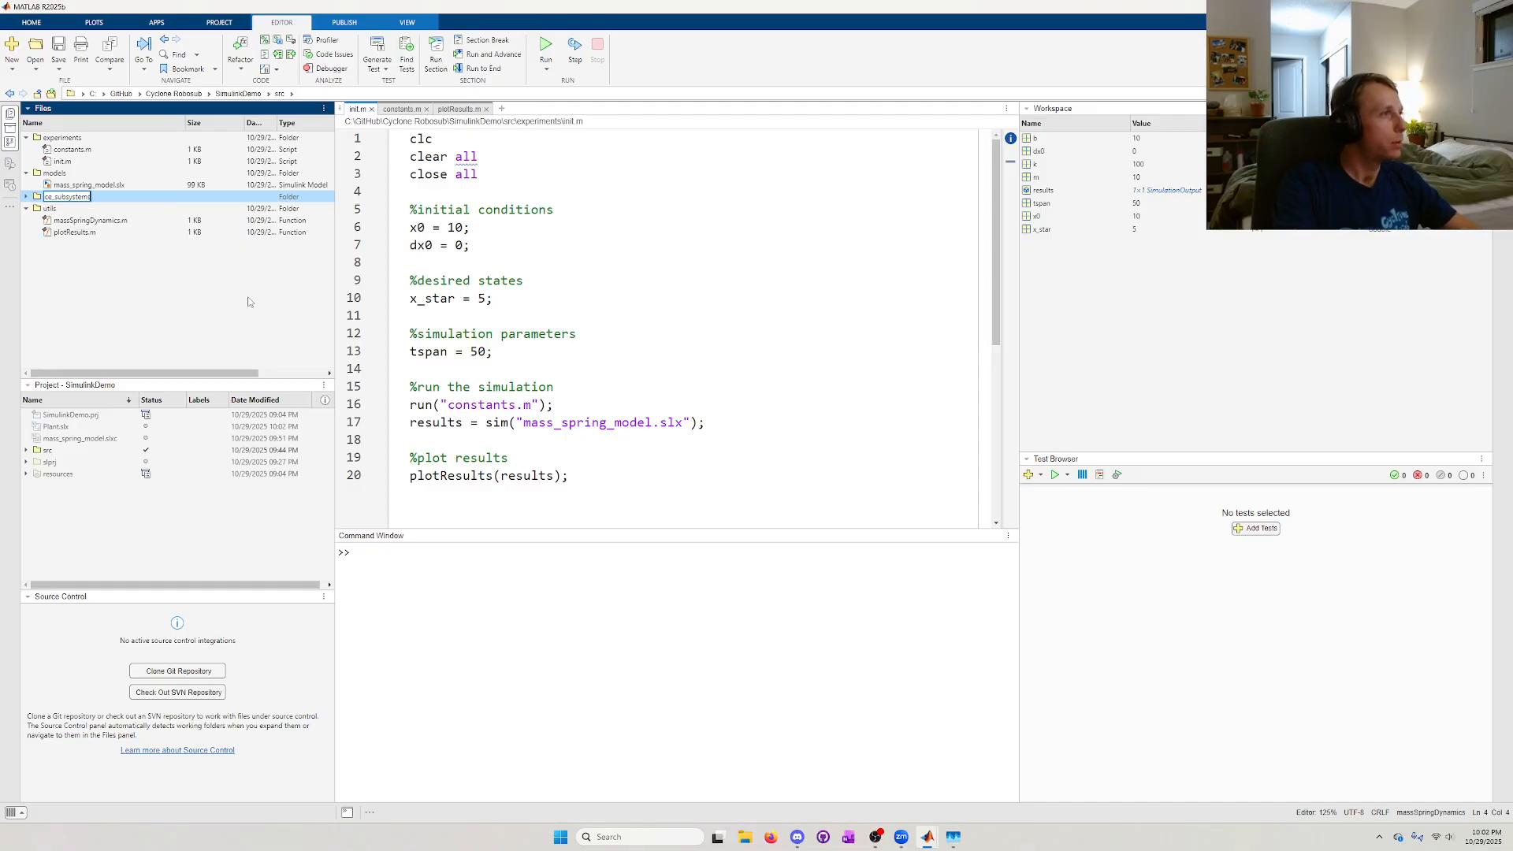
pyautogui.press('Return')
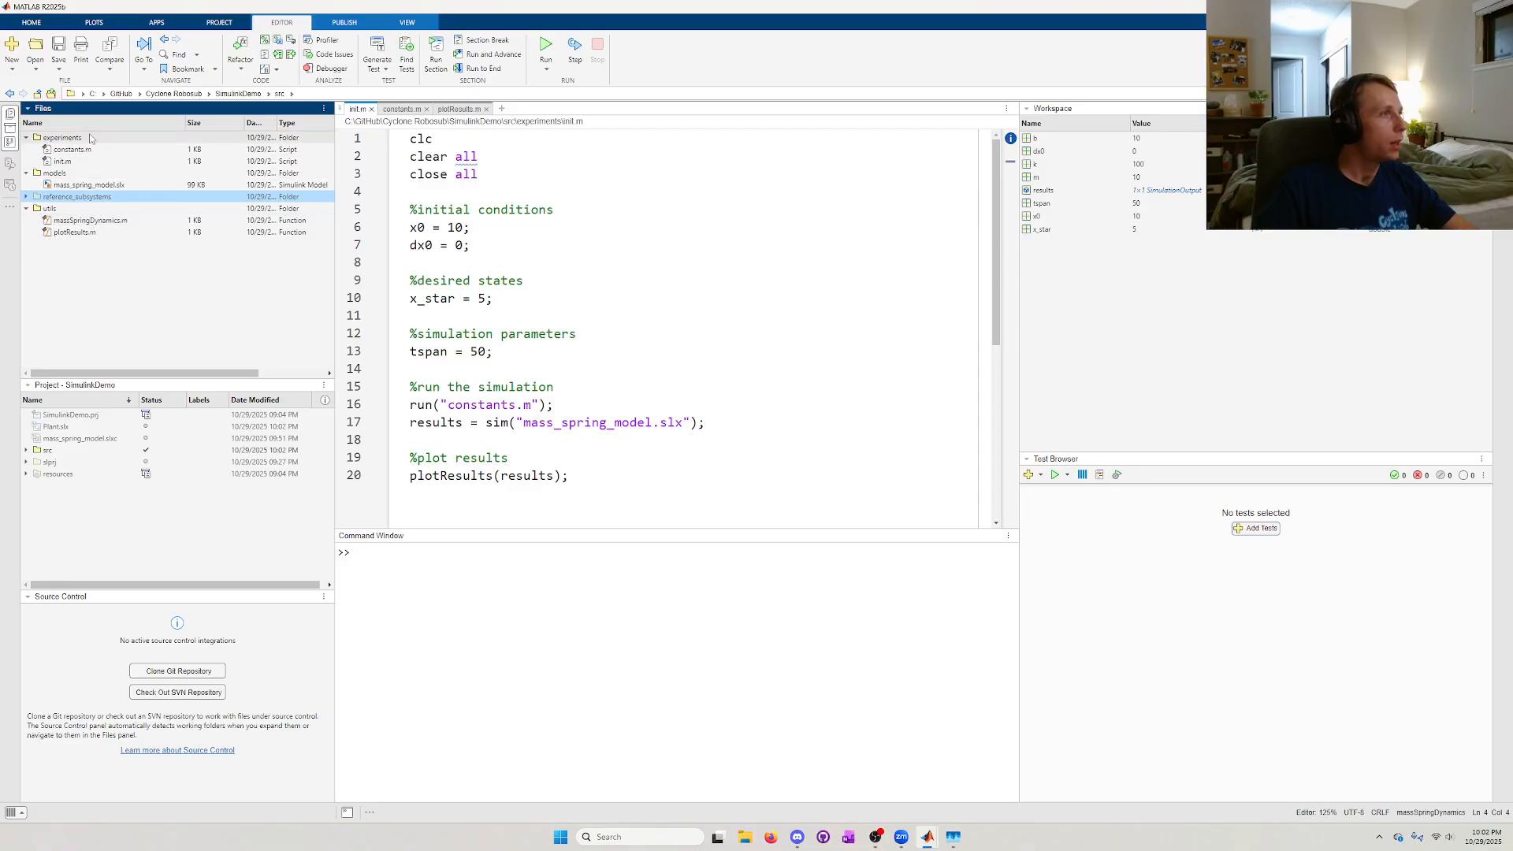
# - Return to the SimulinkDemo root folder and move Plant.slx into src/reference_subsystems, dismissing any save dialog
pyautogui.click(235, 94)
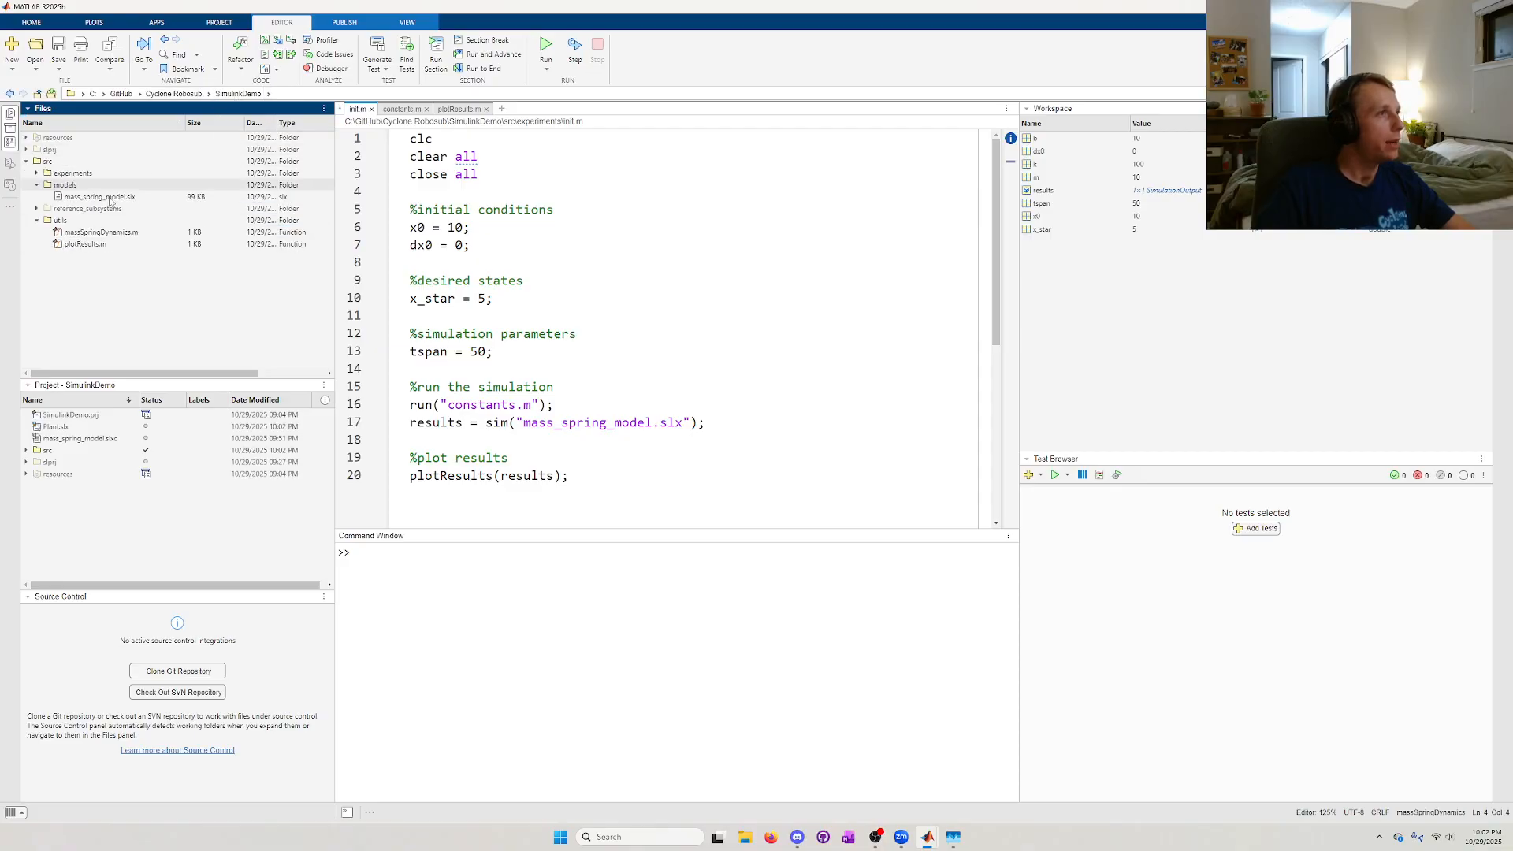
pyautogui.moveTo(67, 268); pyautogui.dragTo(109, 213)
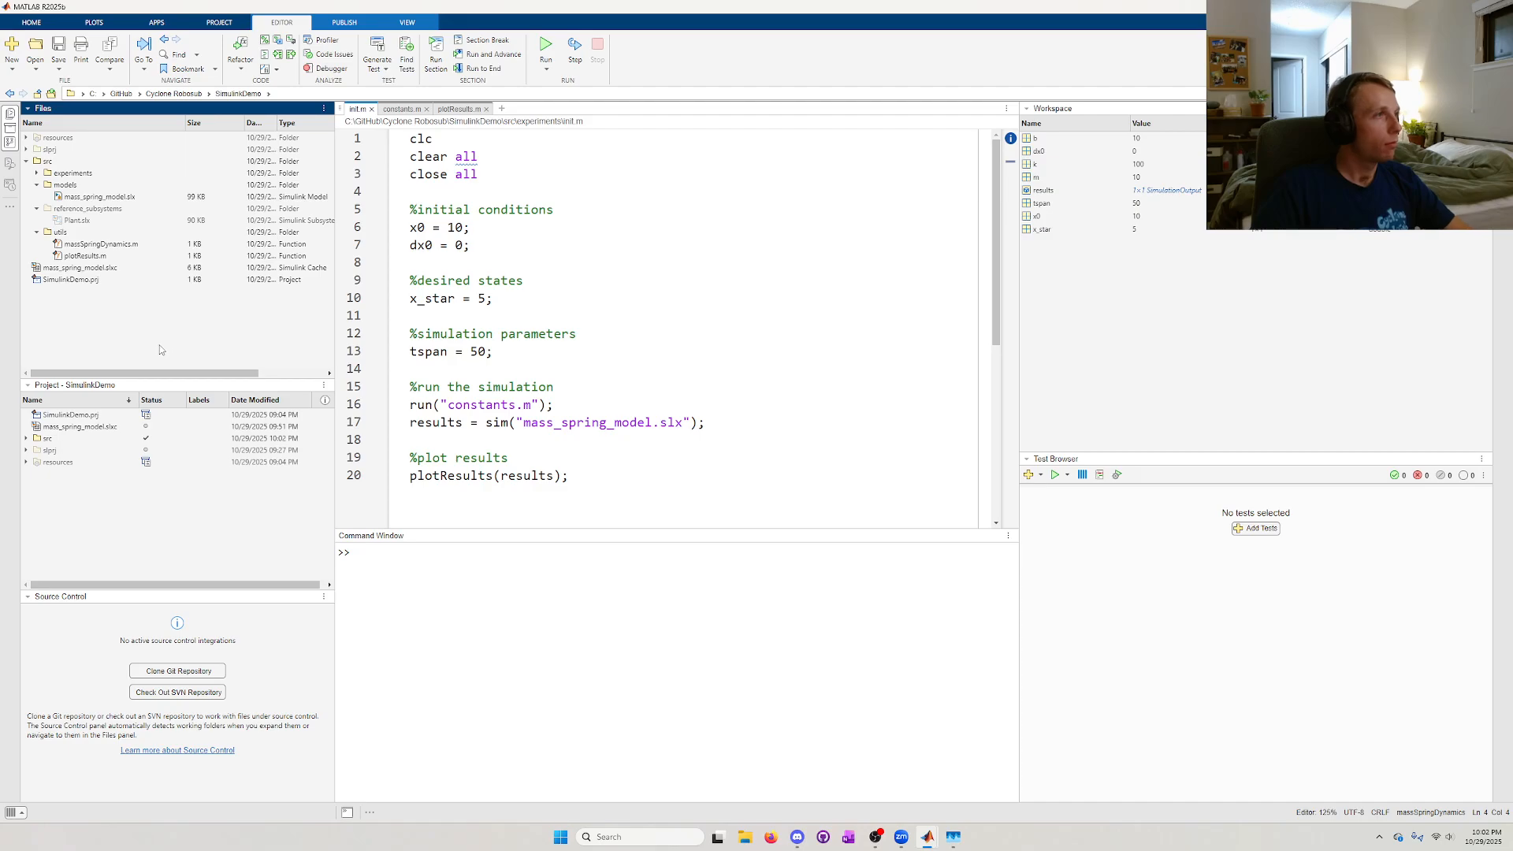
pyautogui.press('F5')
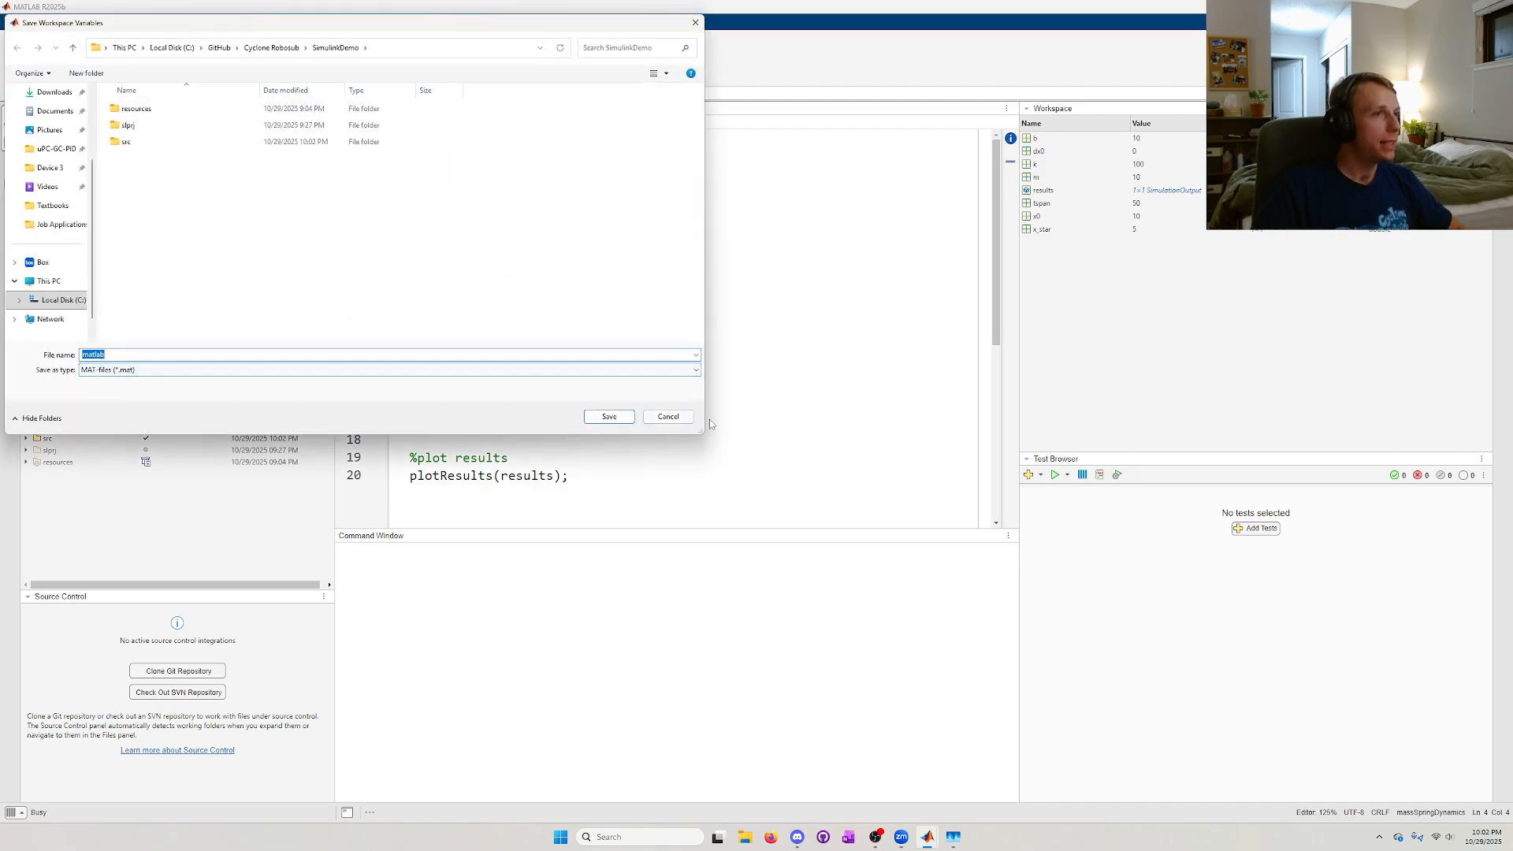
pyautogui.click(669, 419)
# - Add the src folder including its contents to the project, and accept adding reference_subsystems to the project path
pyautogui.click(54, 439)
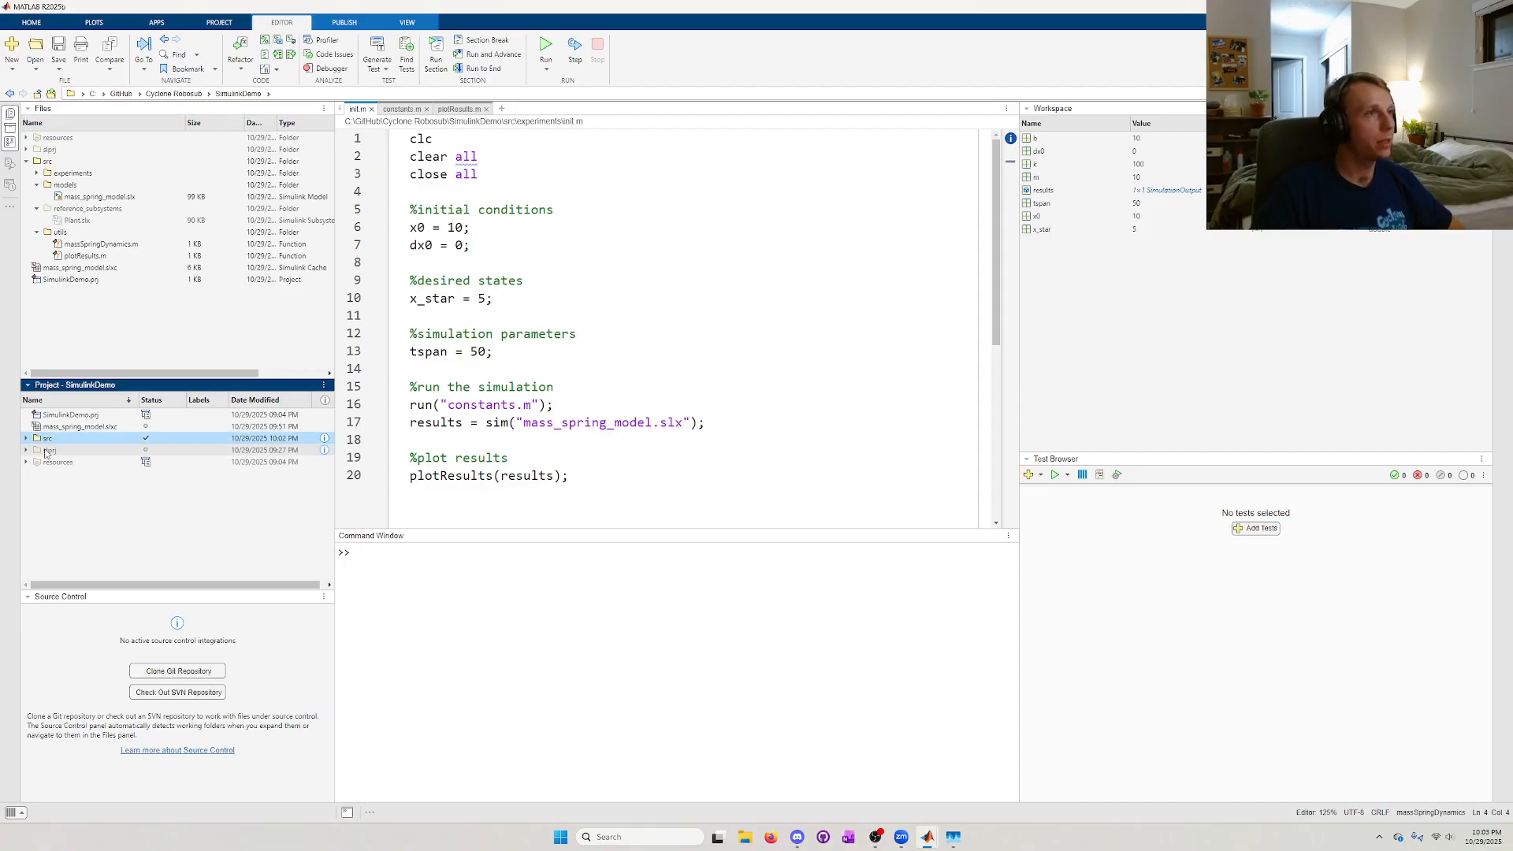
pyautogui.moveTo(927, 836)
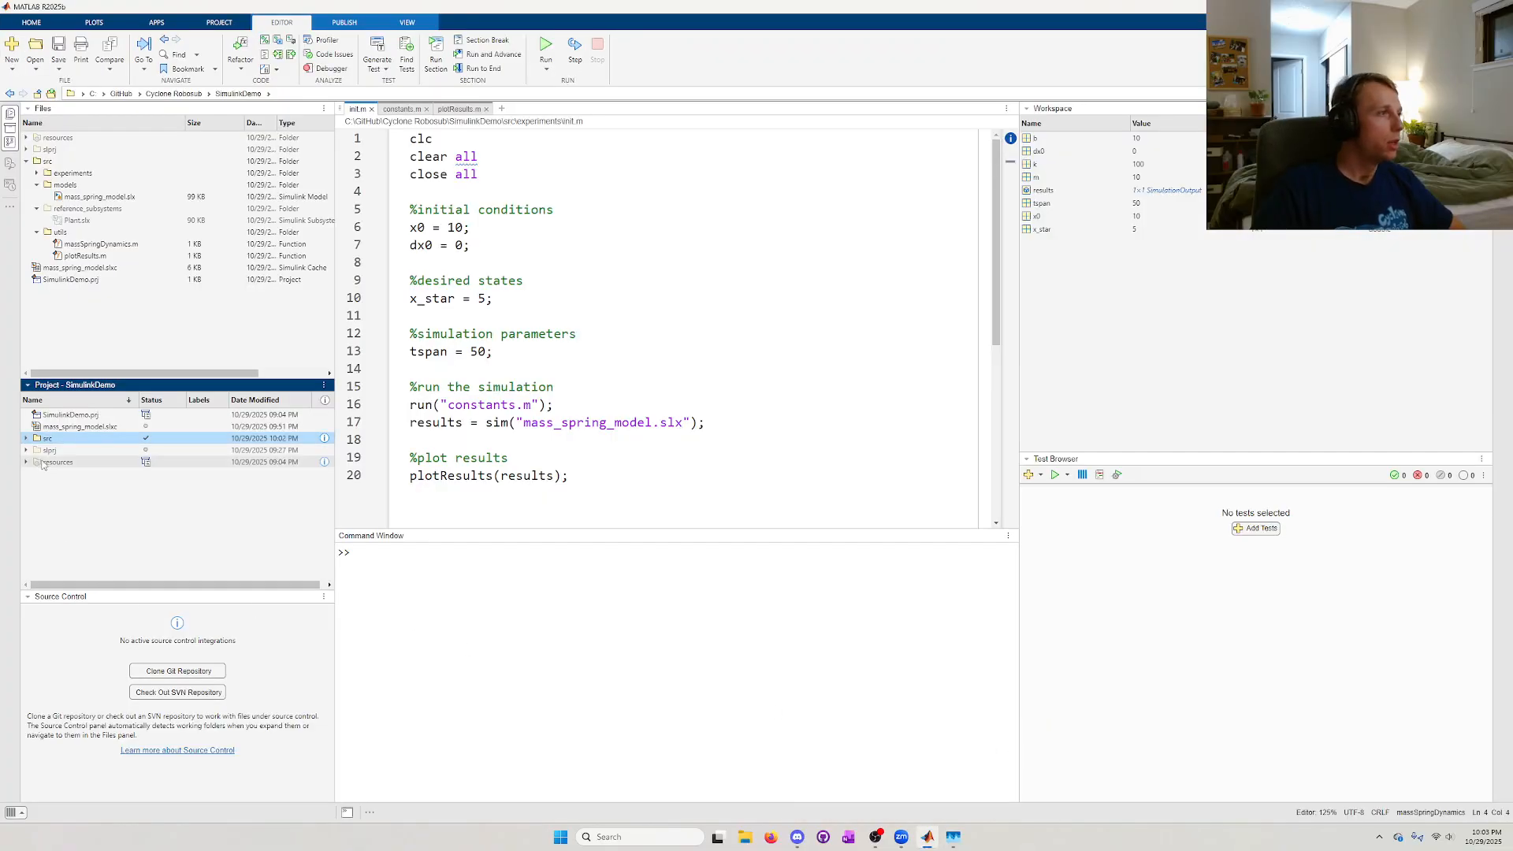
pyautogui.rightClick(46, 438)
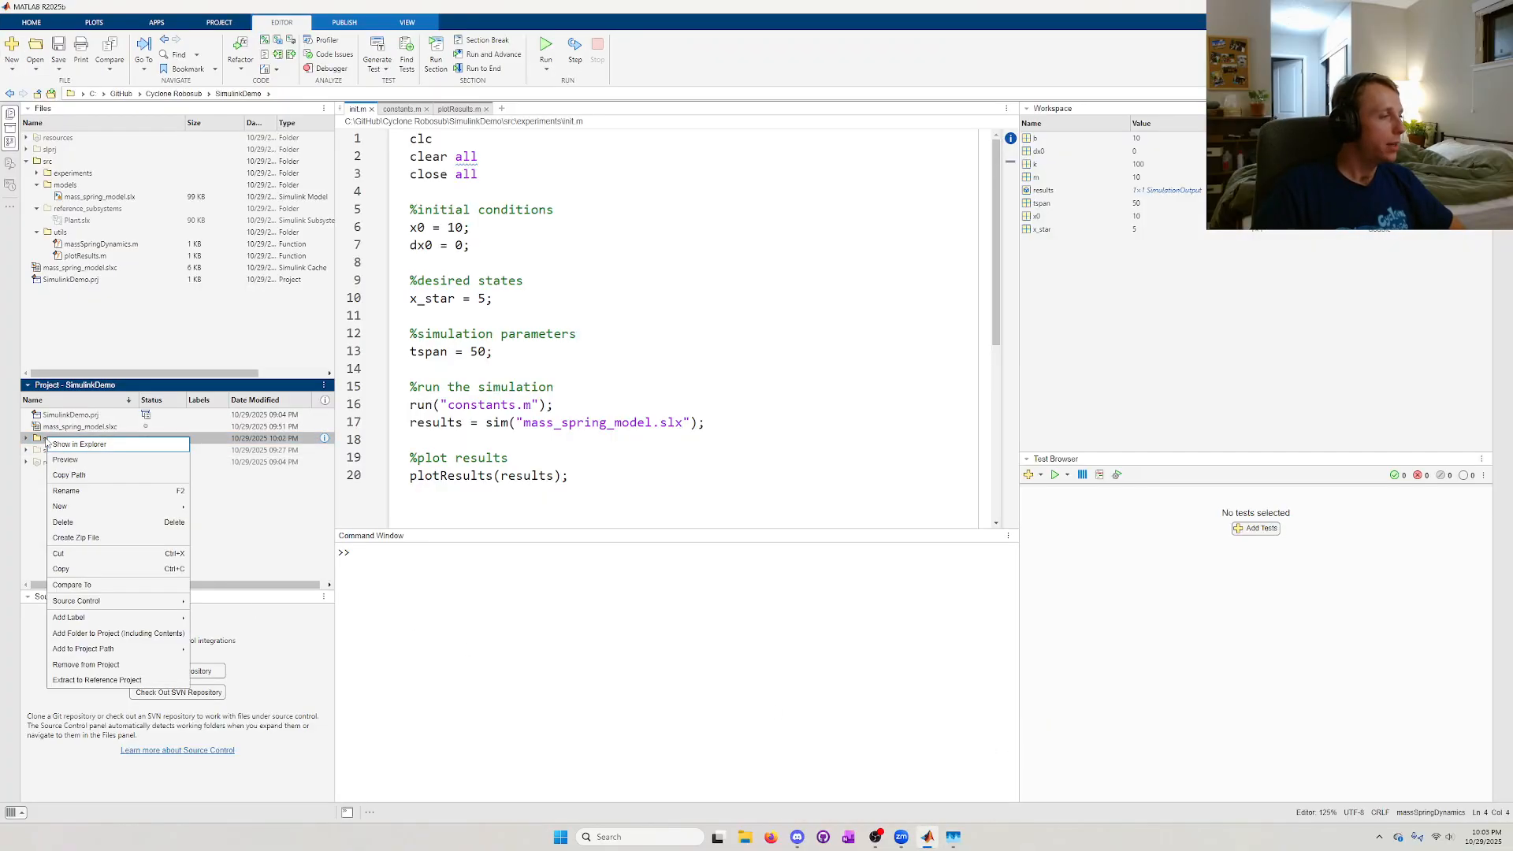
pyautogui.moveTo(129, 621)
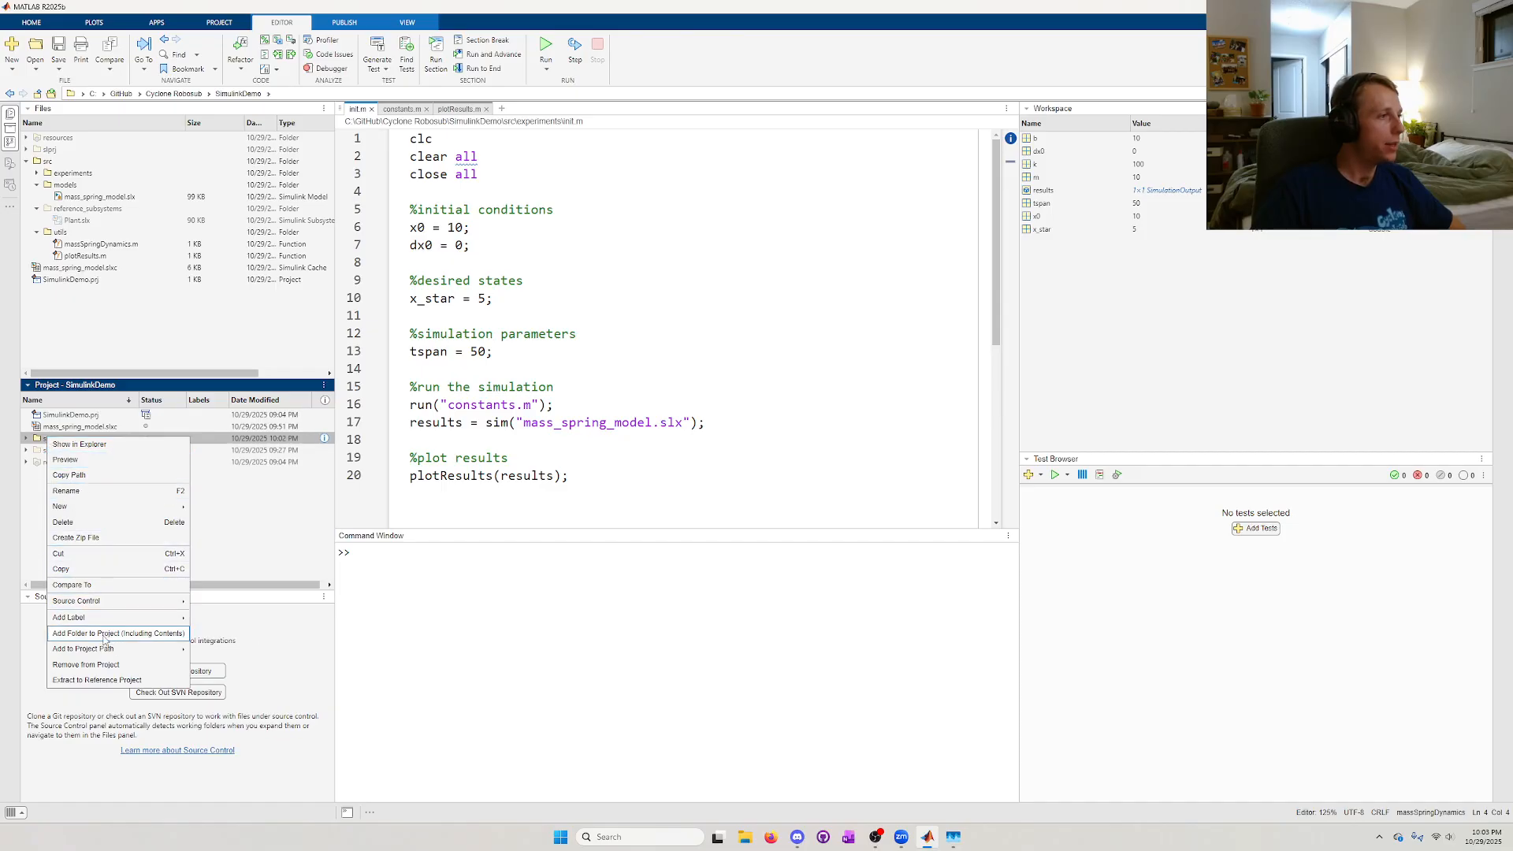
pyautogui.click(114, 634)
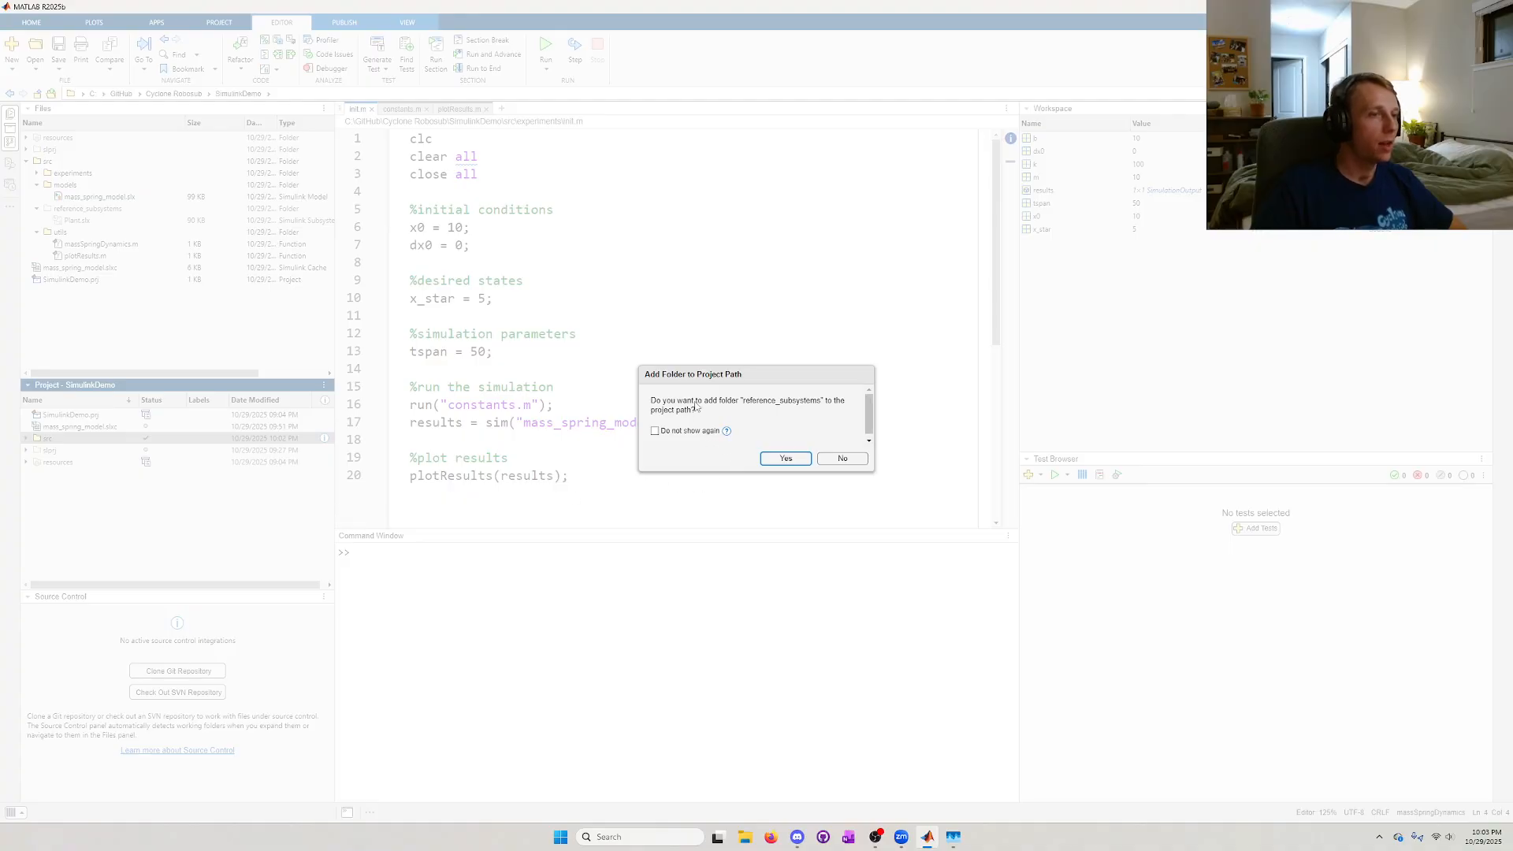
pyautogui.click(778, 460)
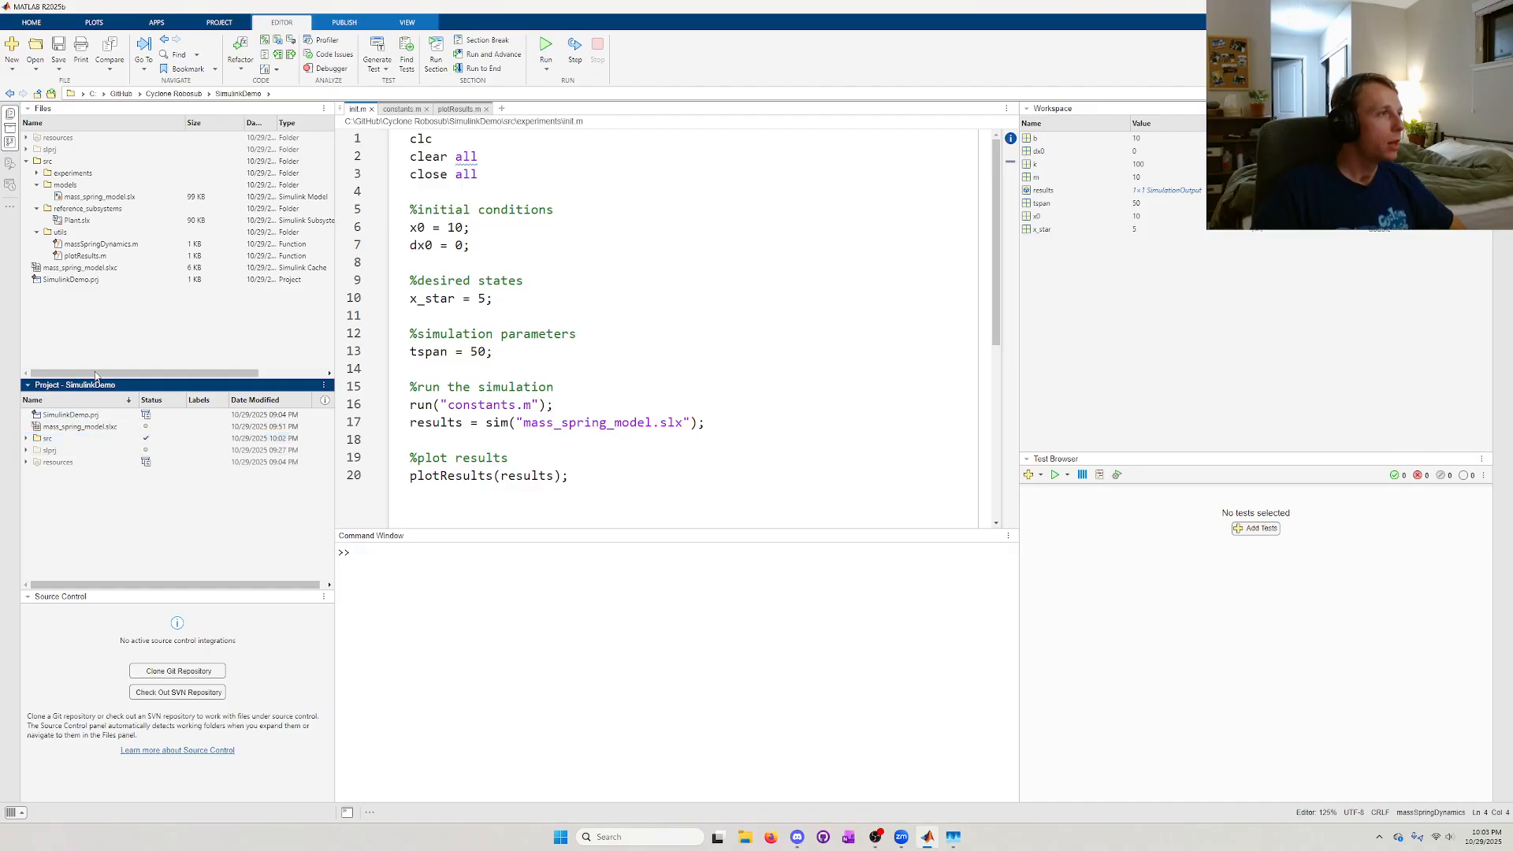
pyautogui.moveTo(116, 501); pyautogui.dragTo(80, 131)
pyautogui.click(121, 310)
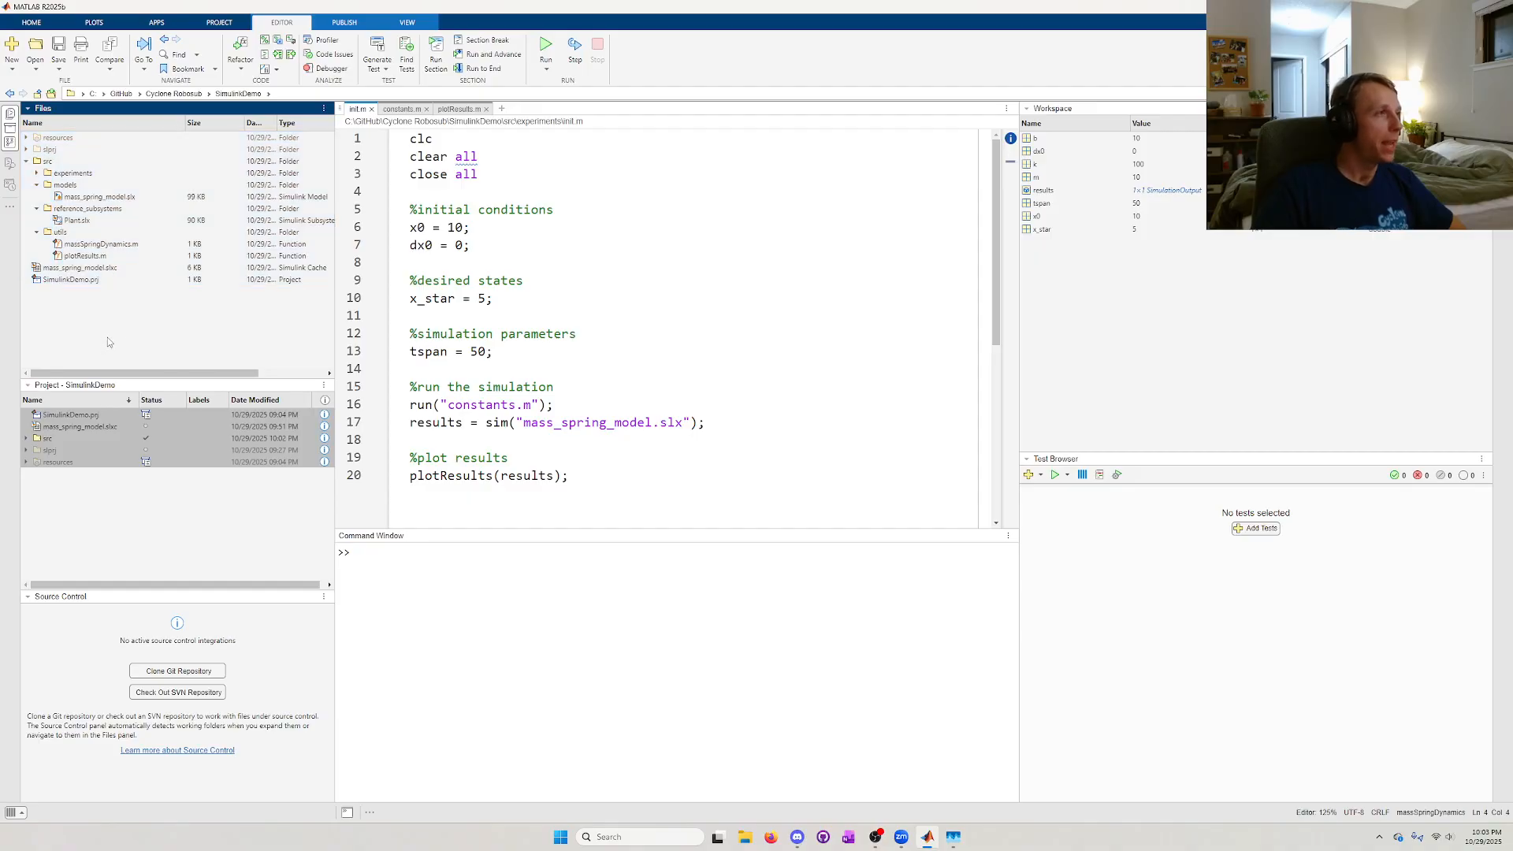
pyautogui.moveTo(107, 338); pyautogui.dragTo(79, 132)
pyautogui.click(117, 338)
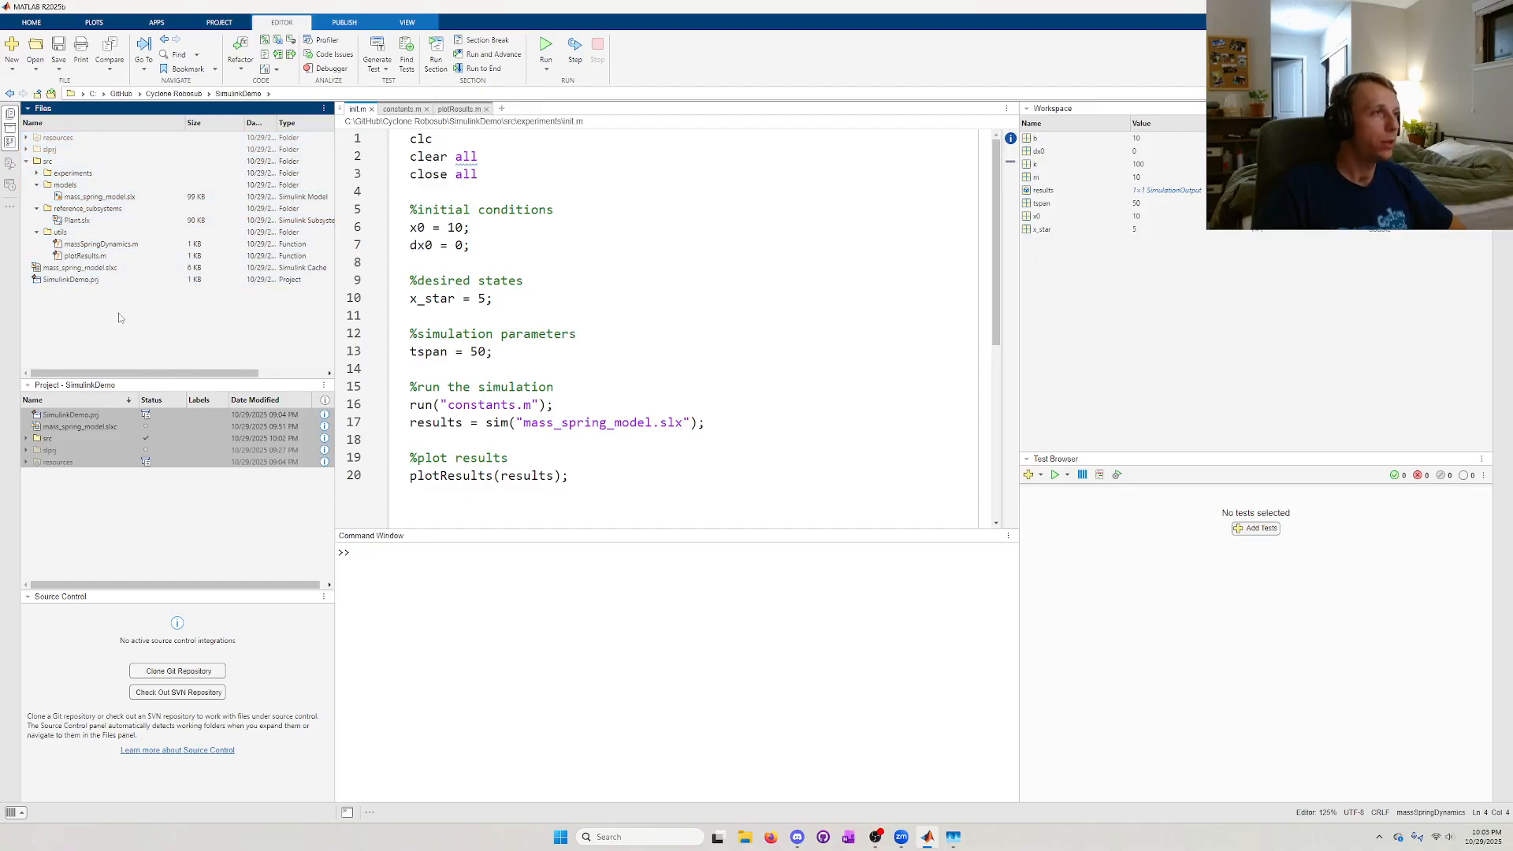
pyautogui.click(149, 494)
pyautogui.moveTo(156, 527); pyautogui.dragTo(87, 411)
pyautogui.click(120, 524)
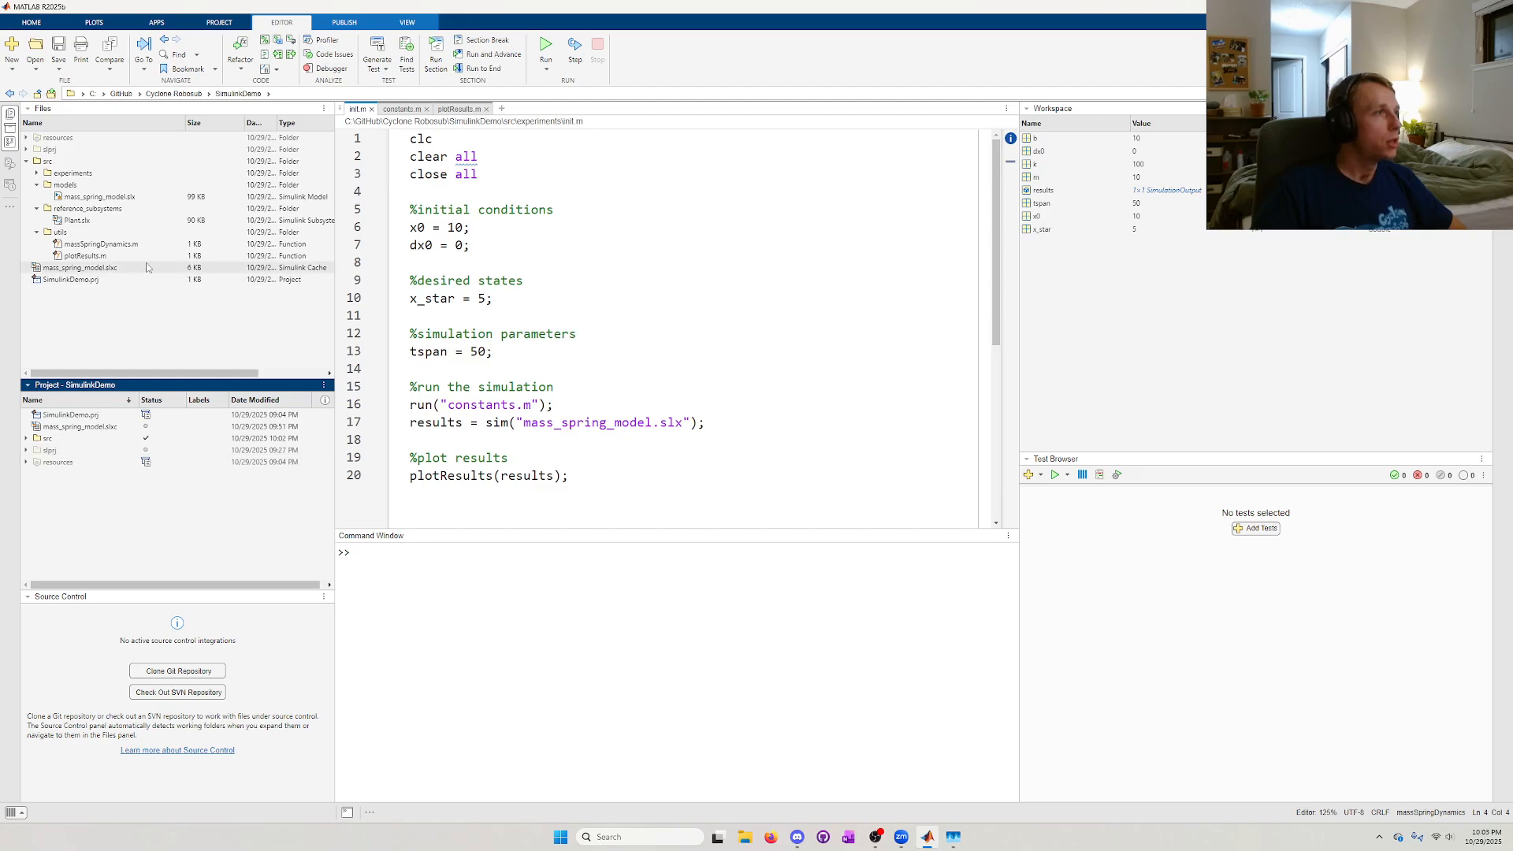
# - Add the src folder with all its subfolders to the search path in the project settings and apply the change
pyautogui.click(87, 279)
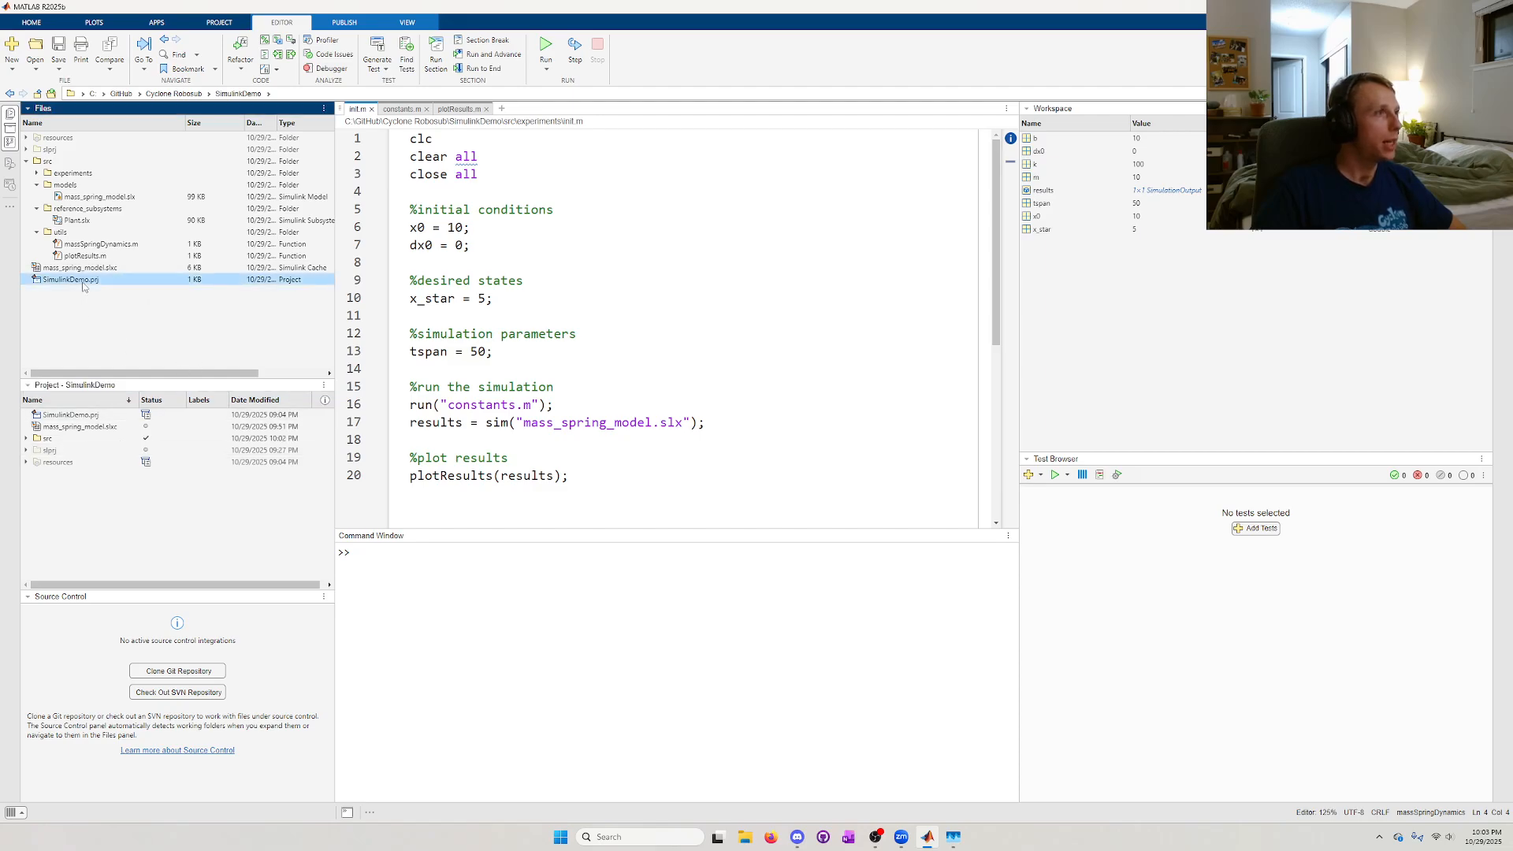
pyautogui.click(219, 22)
pyautogui.click(254, 49)
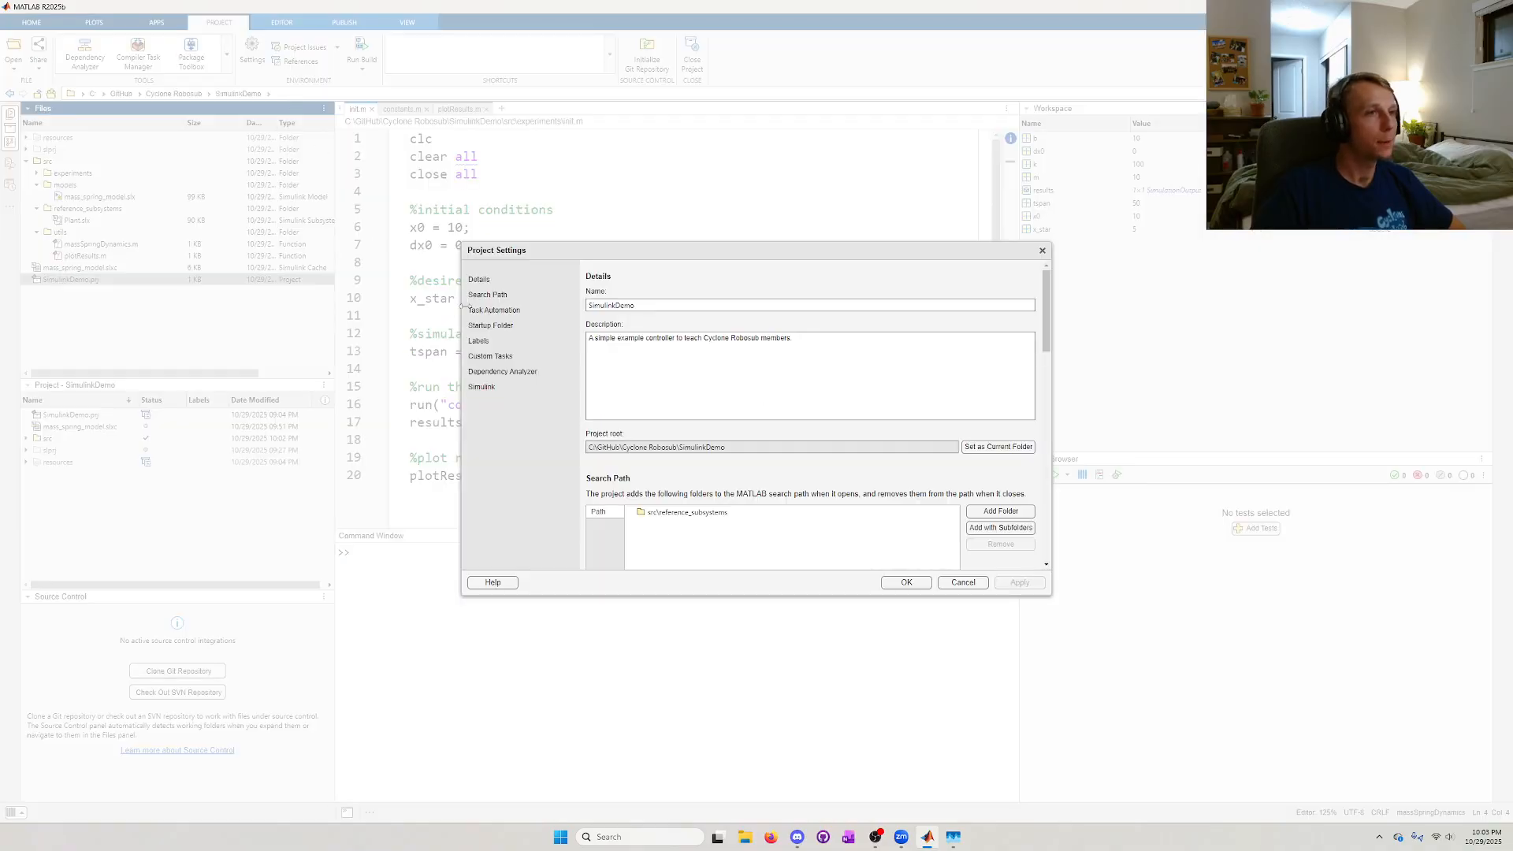
pyautogui.scroll(-2, 699, 457)
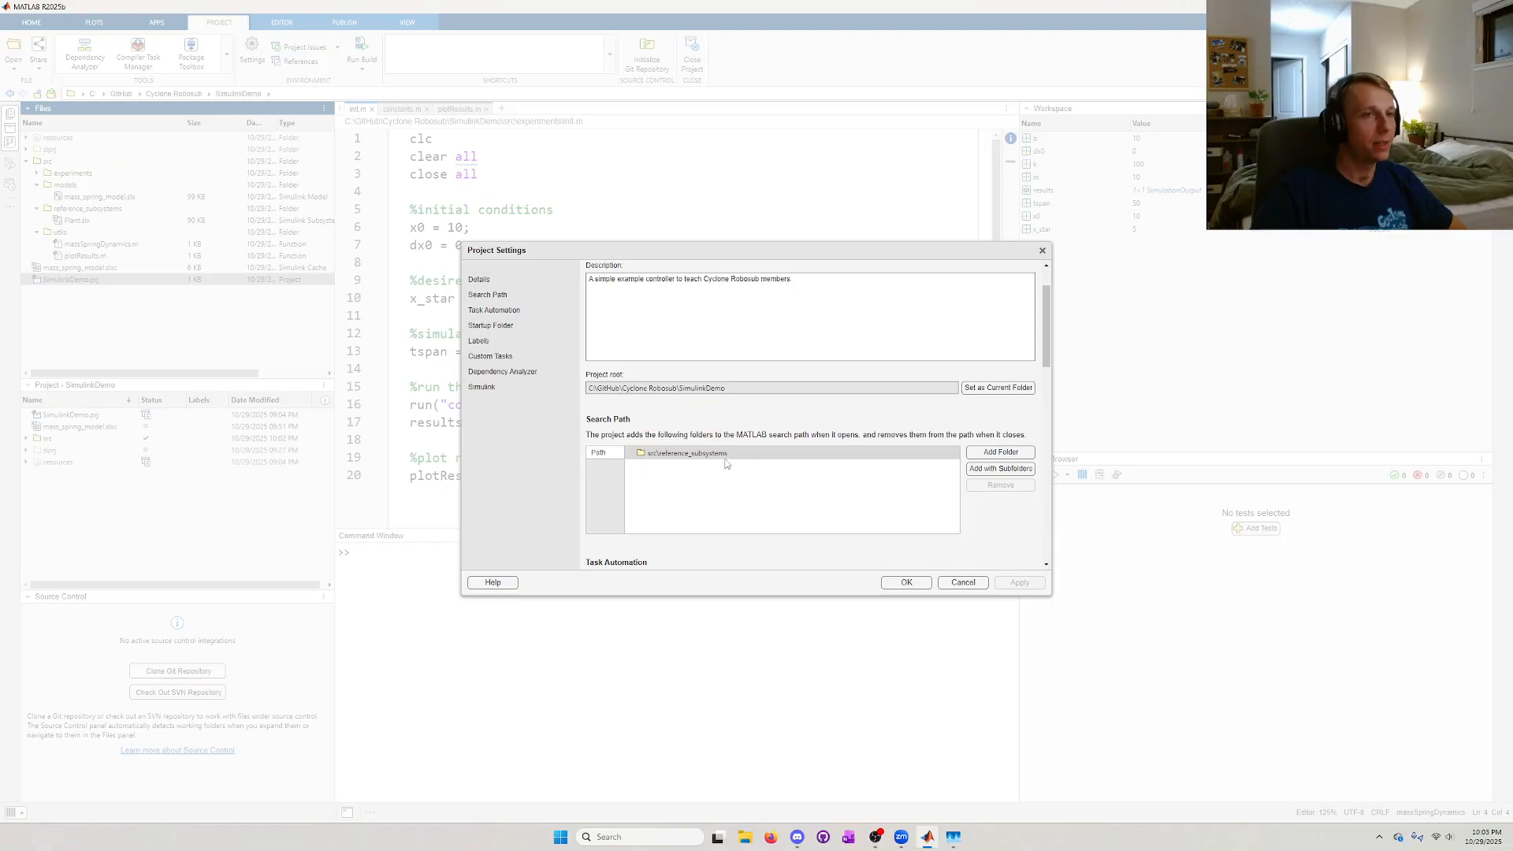
pyautogui.click(1000, 452)
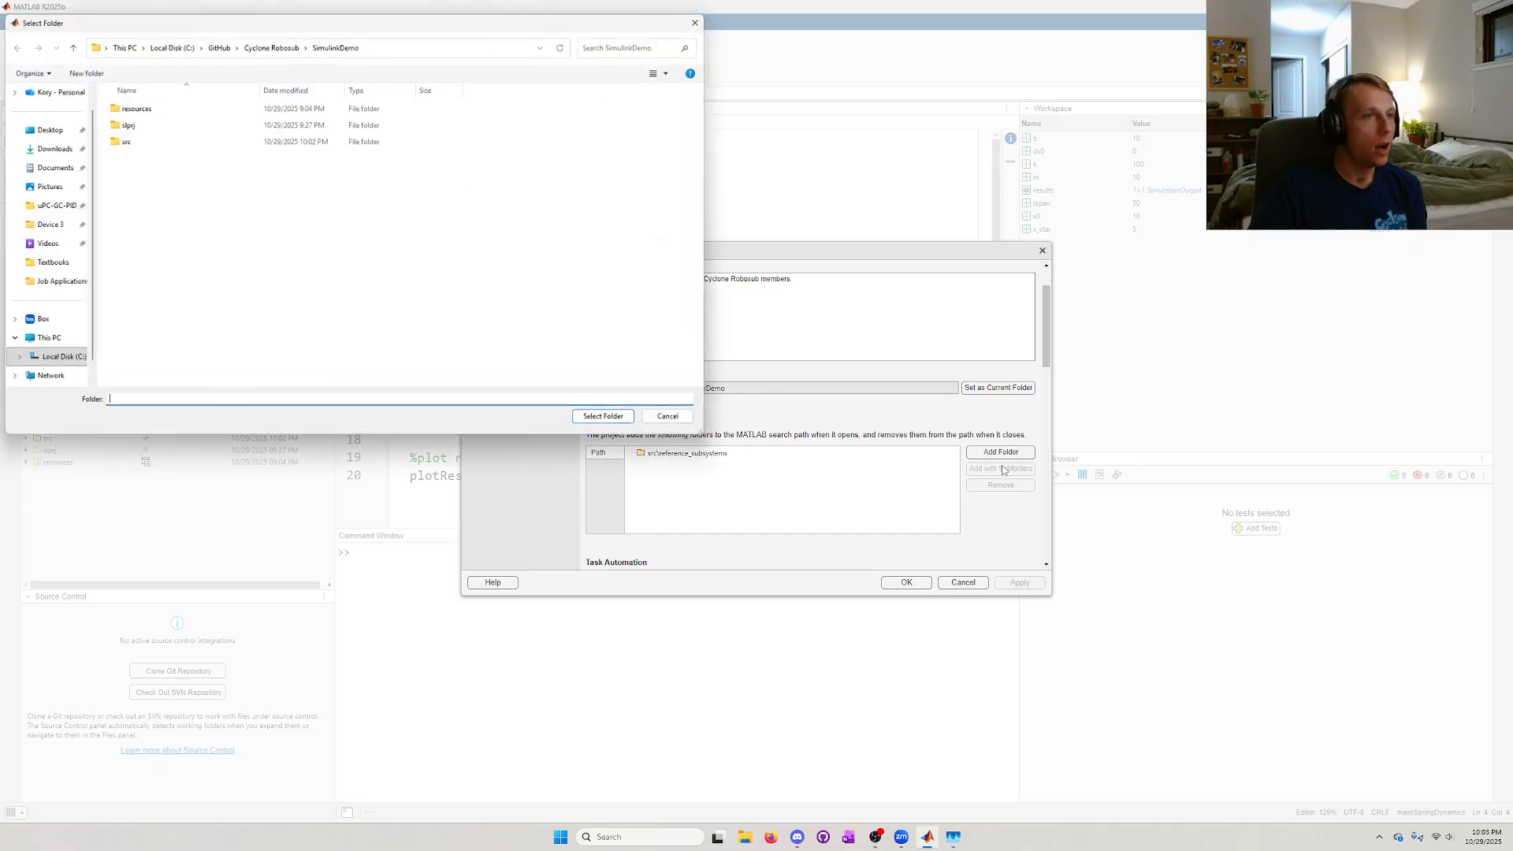
pyautogui.click(152, 144)
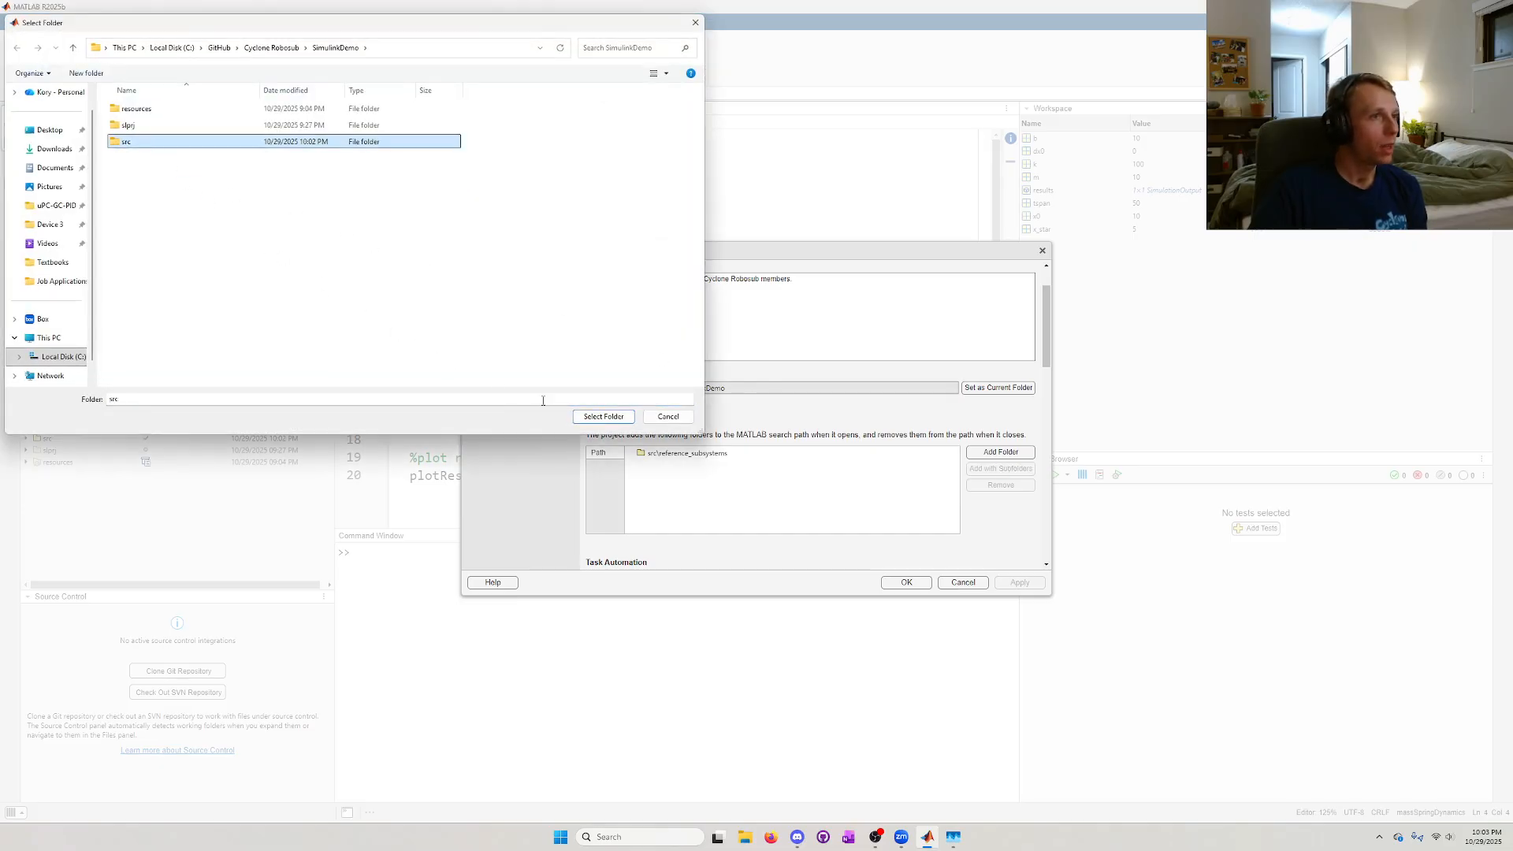
pyautogui.click(603, 416)
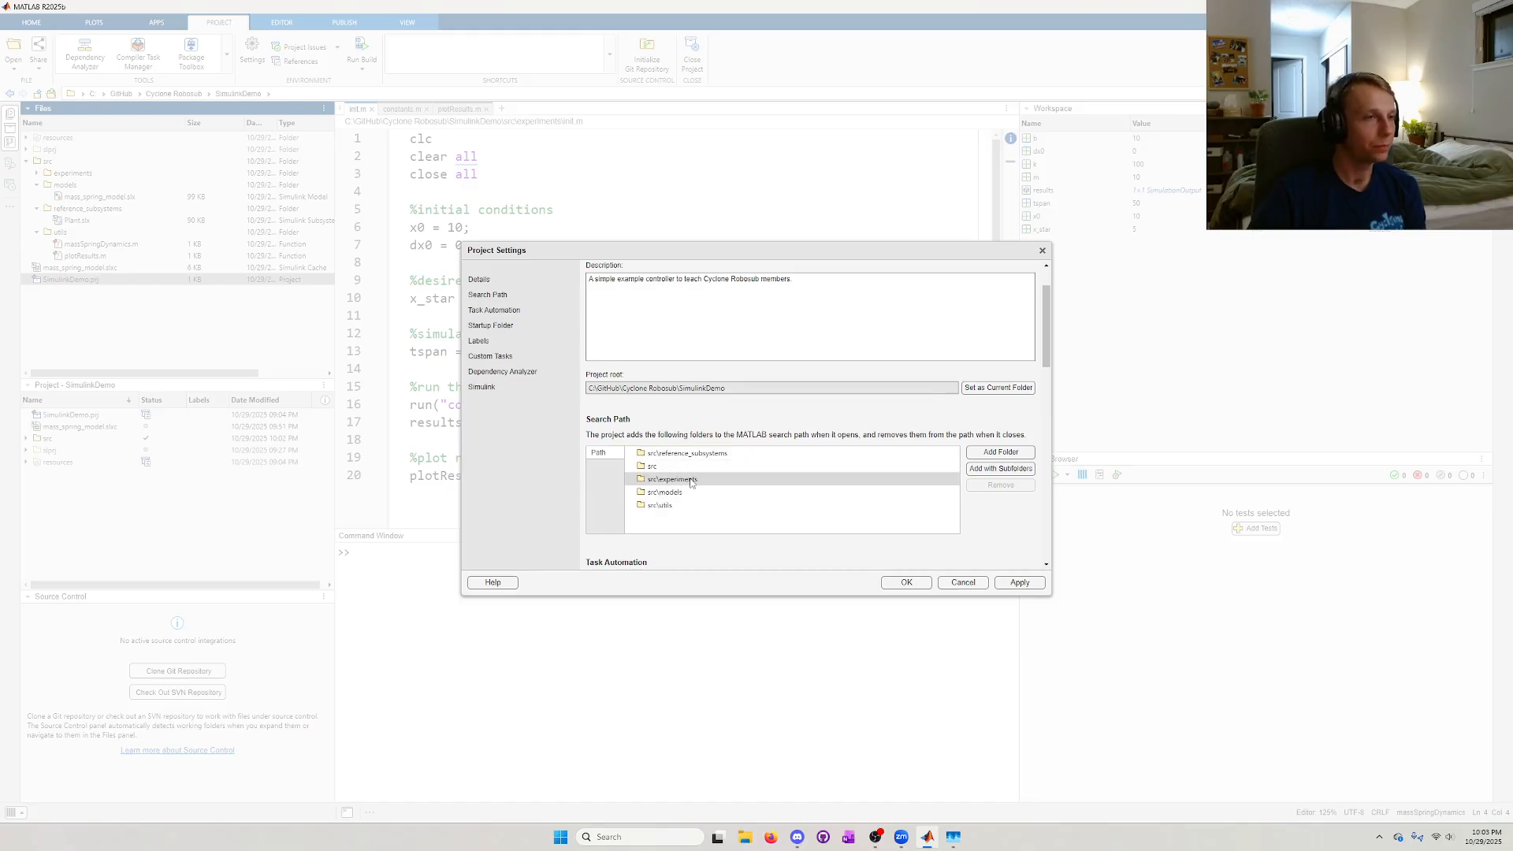
pyautogui.click(1020, 582)
pyautogui.click(904, 582)
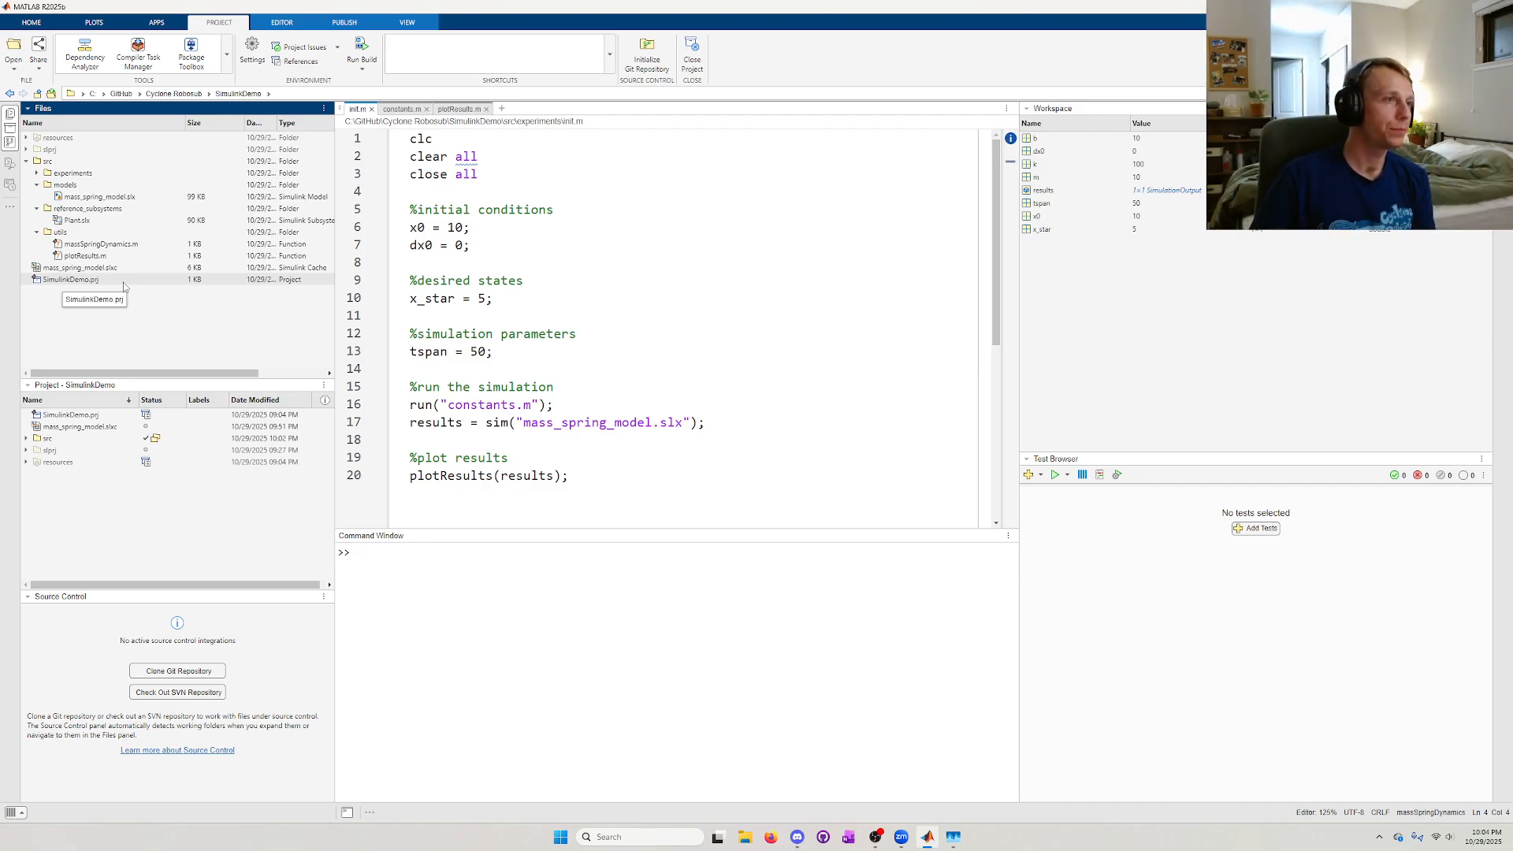
# - Run the init.m script to simulate mass_spring_model and generate the result plots
pyautogui.click(281, 22)
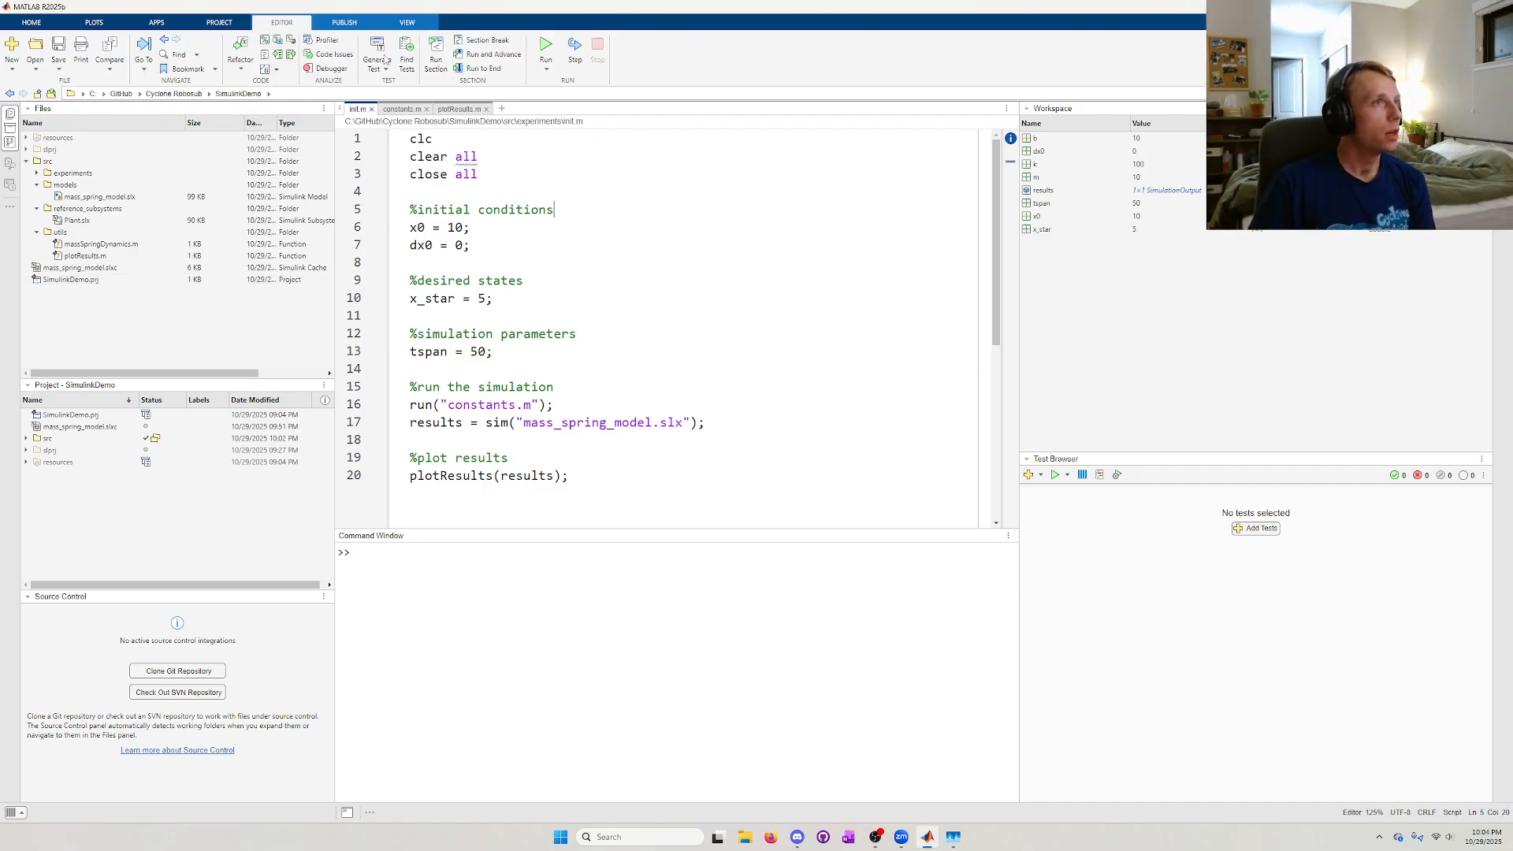
pyautogui.click(546, 49)
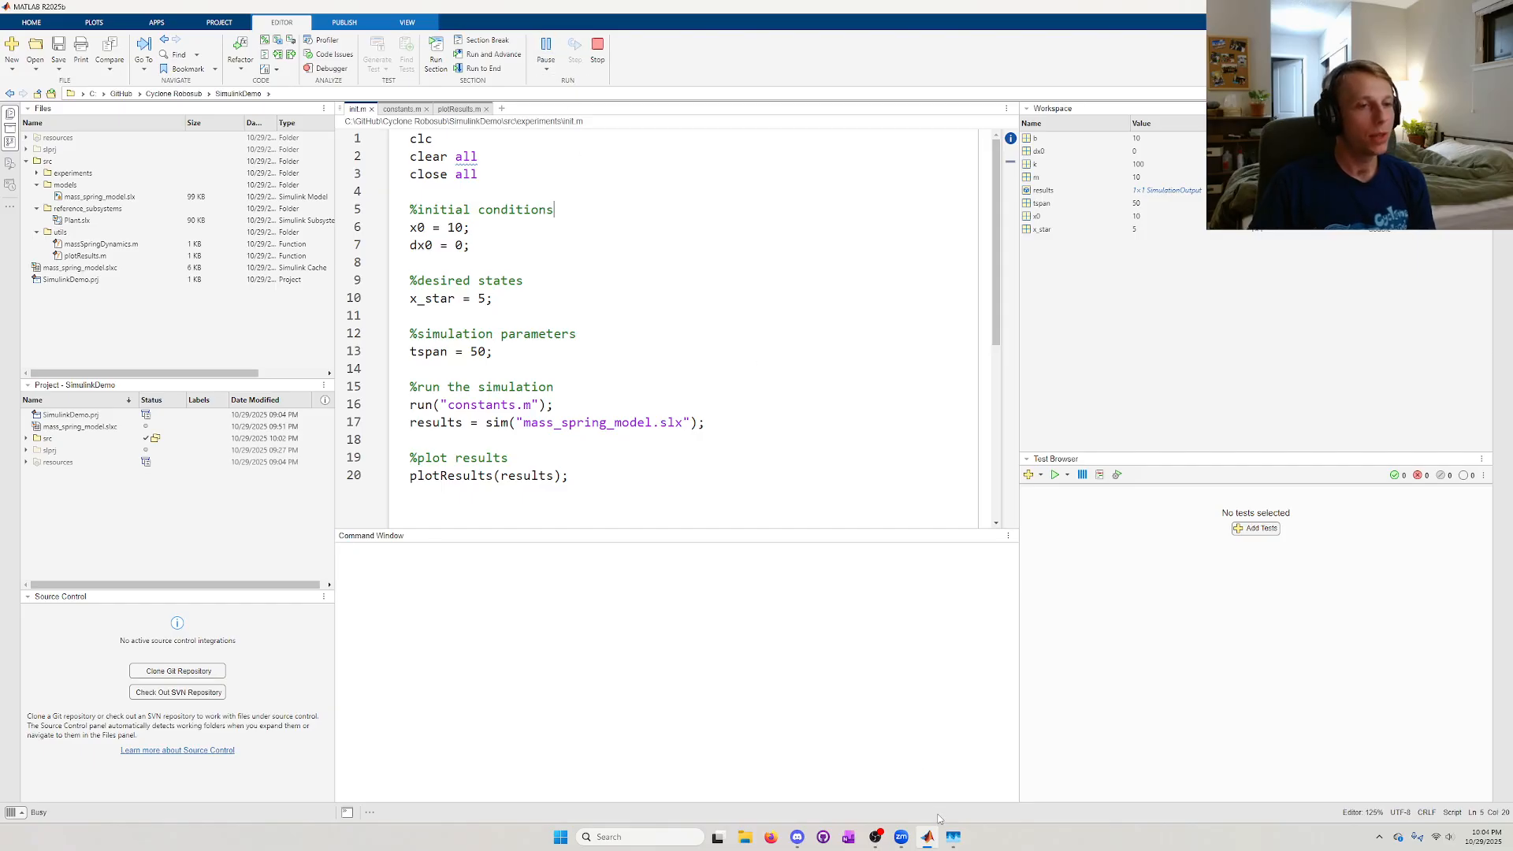
pyautogui.moveTo(938, 824)
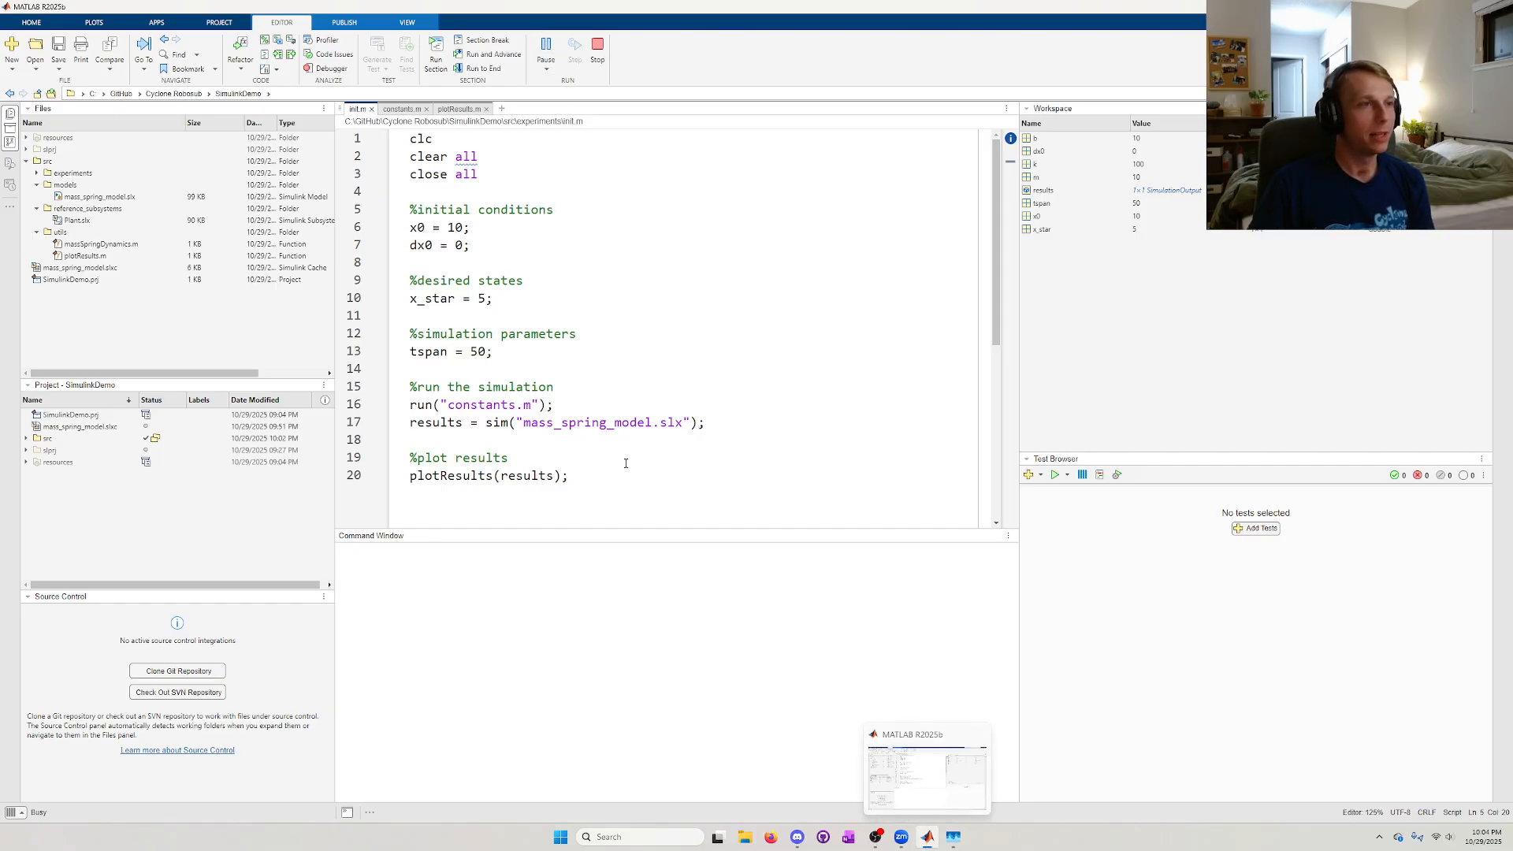
pyautogui.click(646, 479)
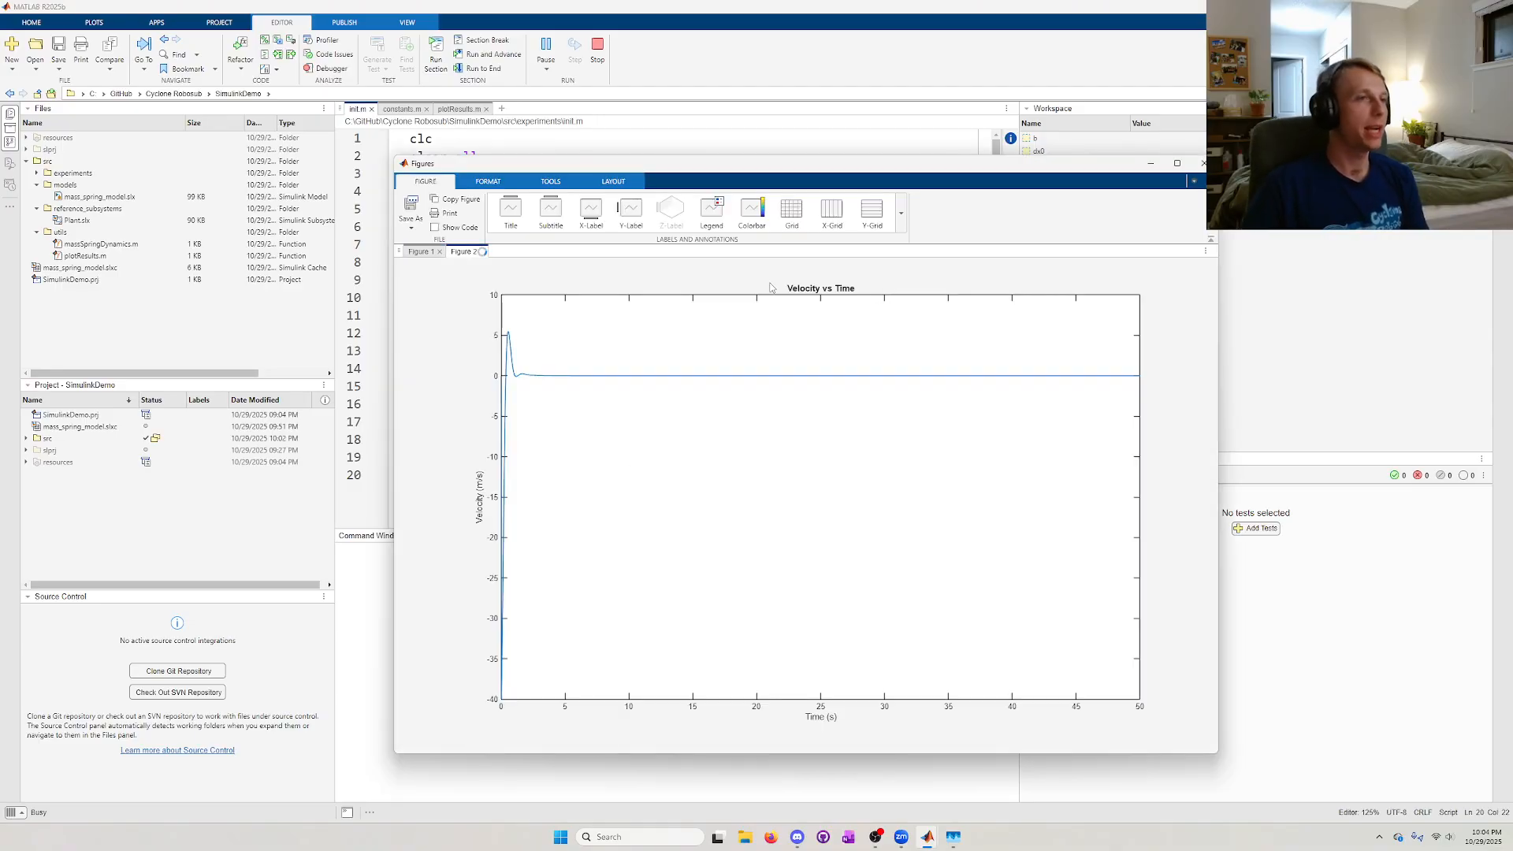
# - Examine the early response and settling of the curve in the Position vs Time figure, and close the figures window
pyautogui.click(424, 251)
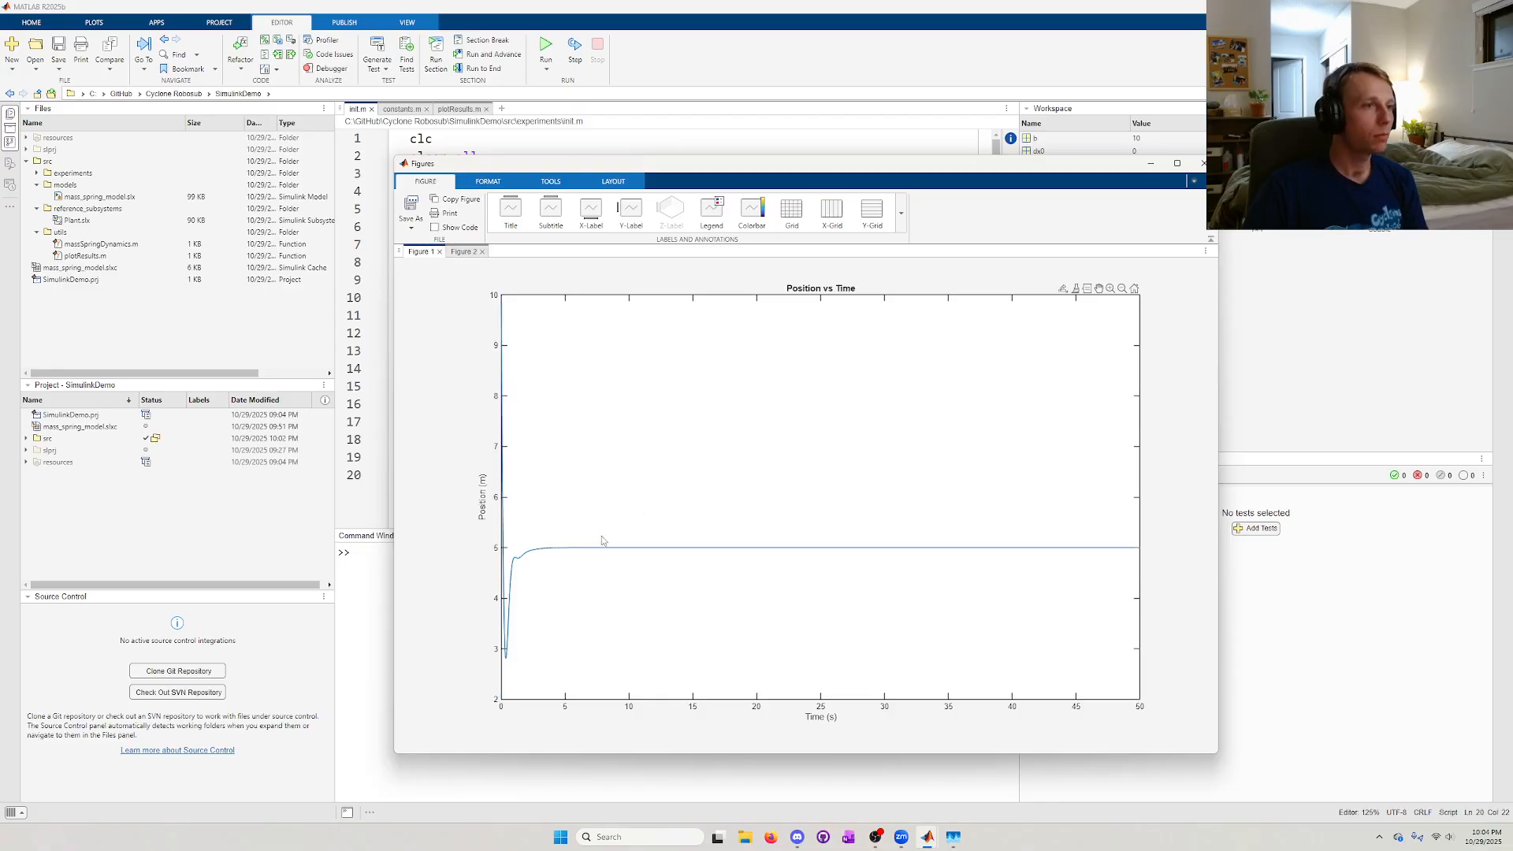
pyautogui.moveTo(563, 547)
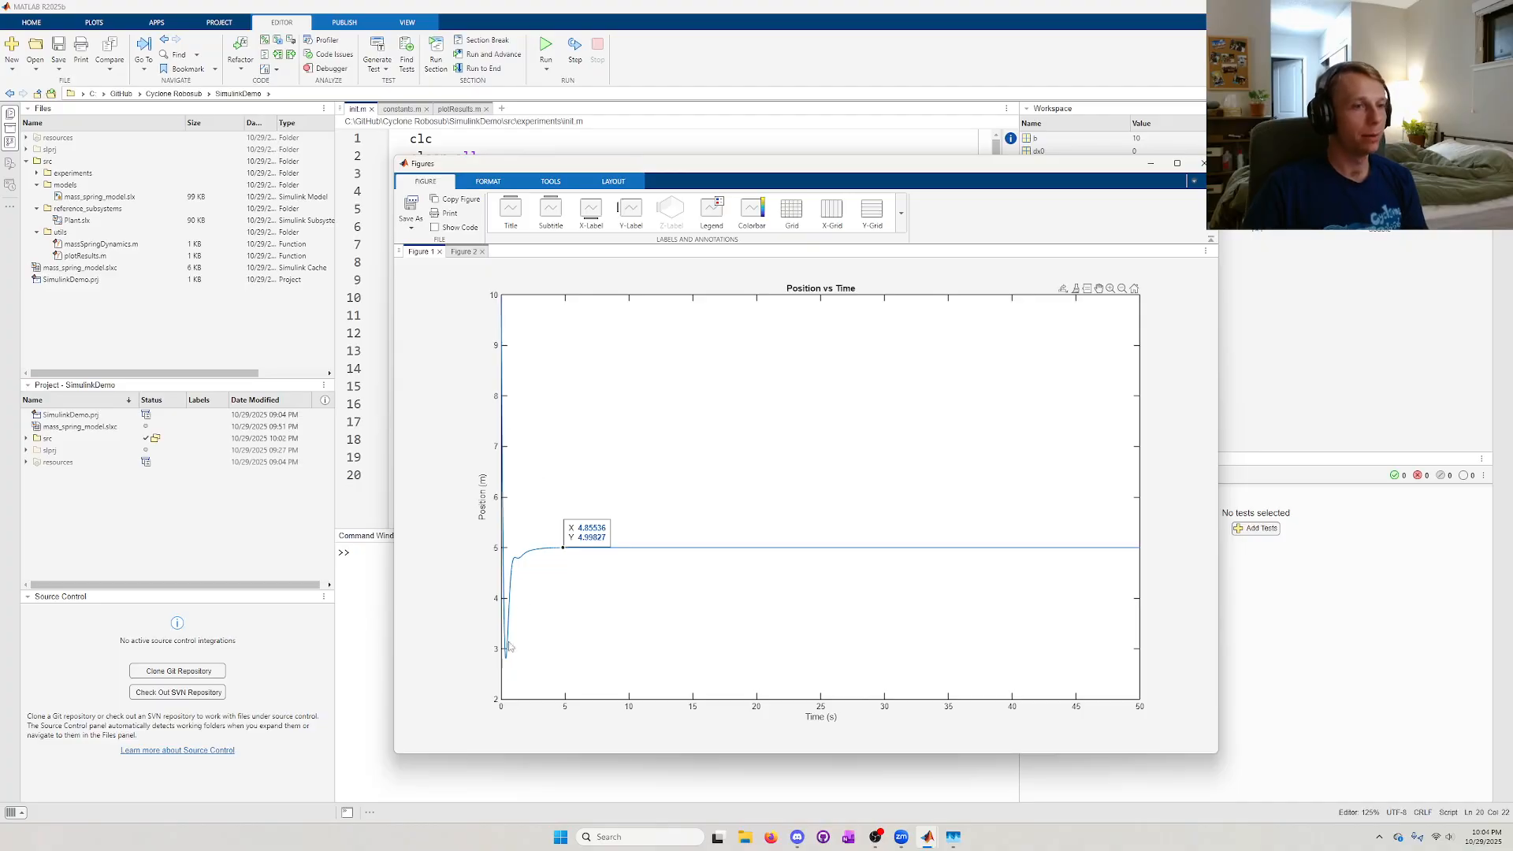
pyautogui.moveTo(512, 582)
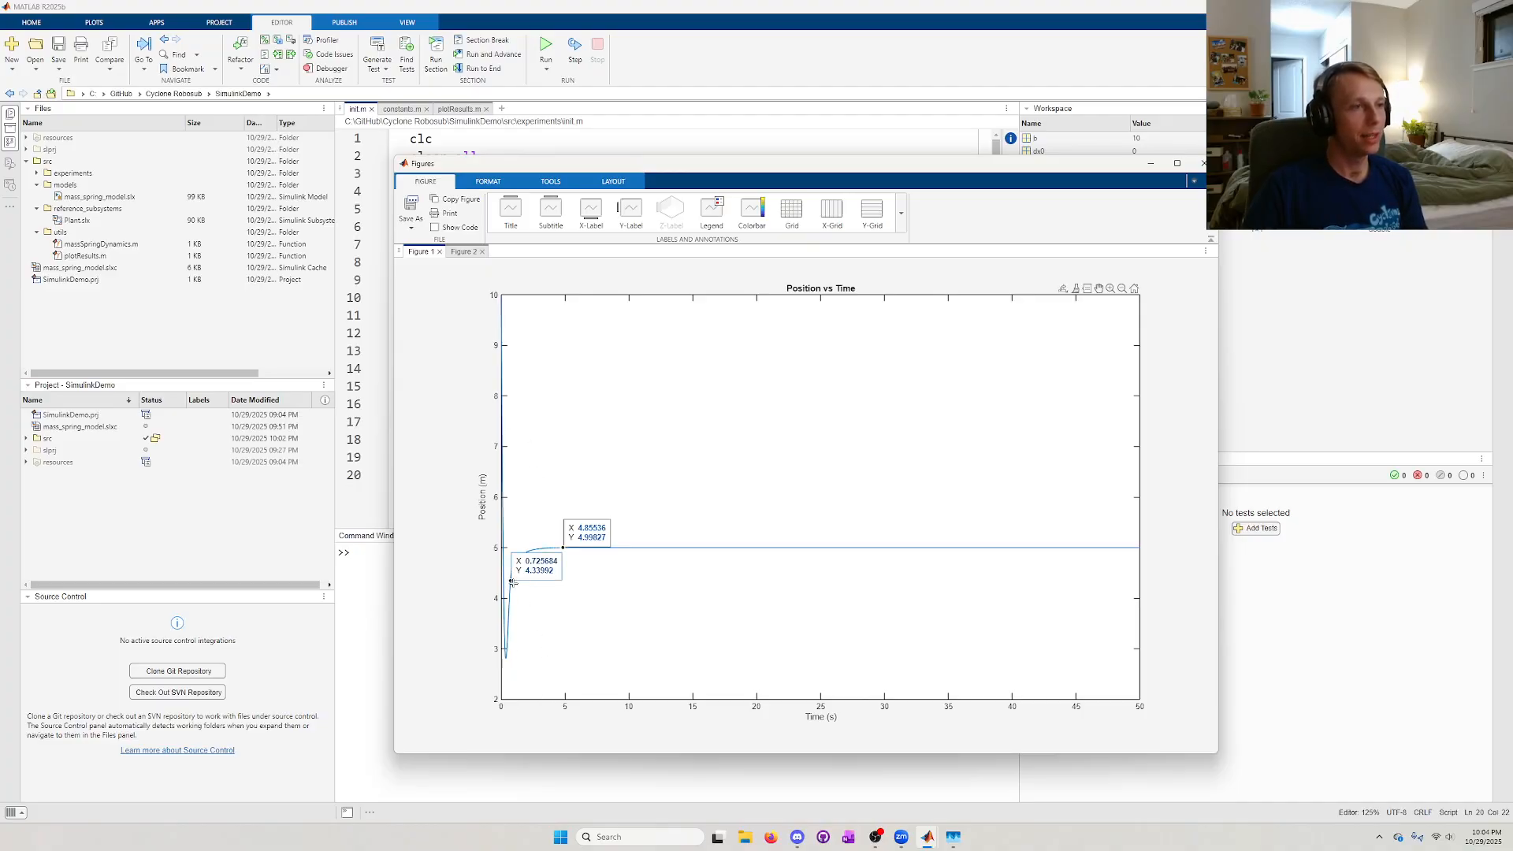
pyautogui.scroll(5, 618, 590)
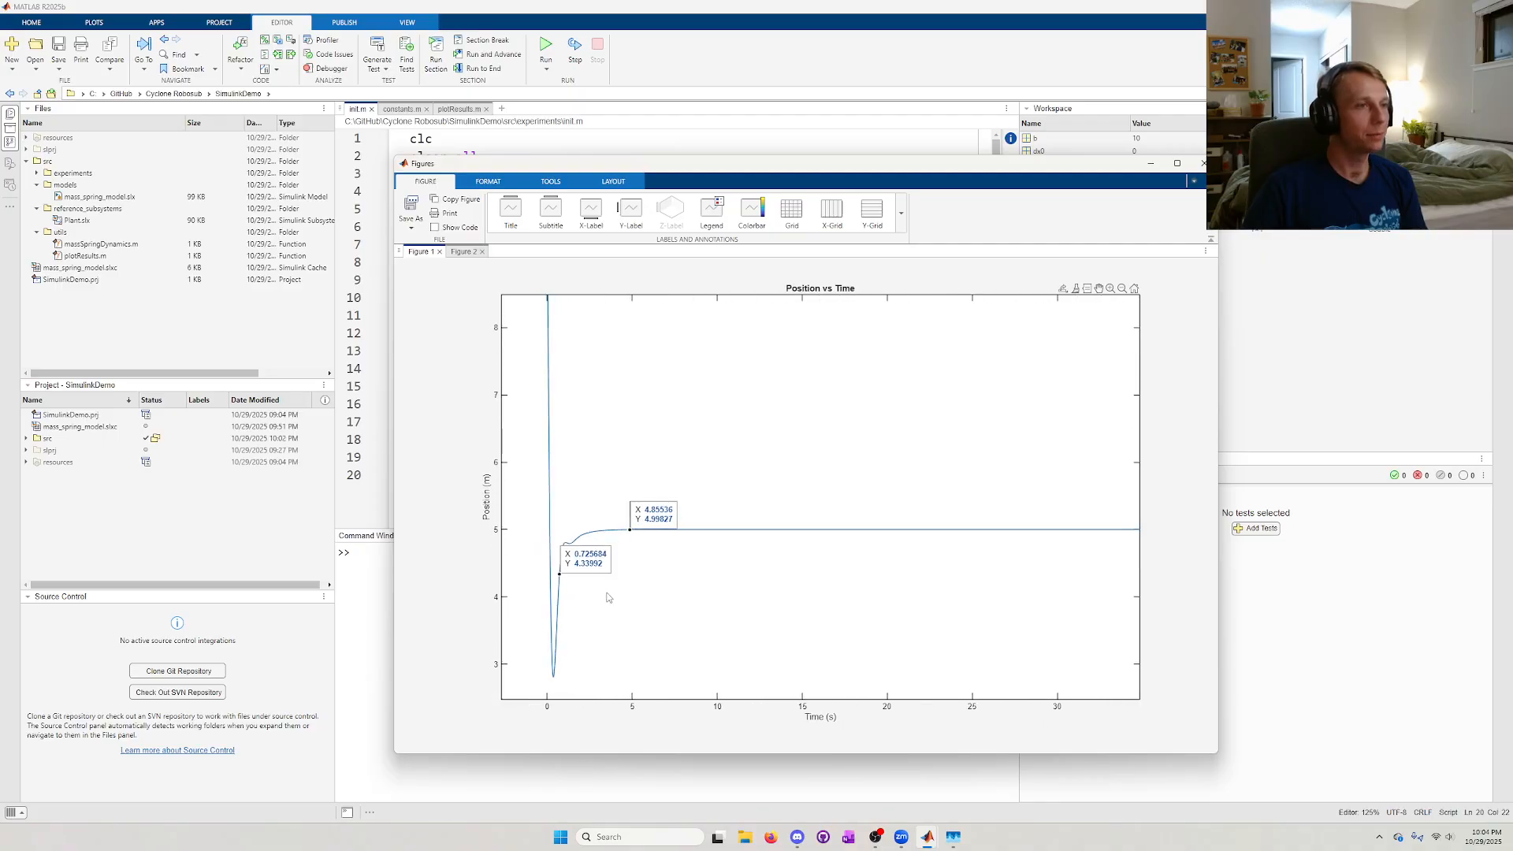
pyautogui.moveTo(608, 601); pyautogui.dragTo(793, 463)
pyautogui.scroll(2, 774, 507)
pyautogui.scroll(-8, 774, 506)
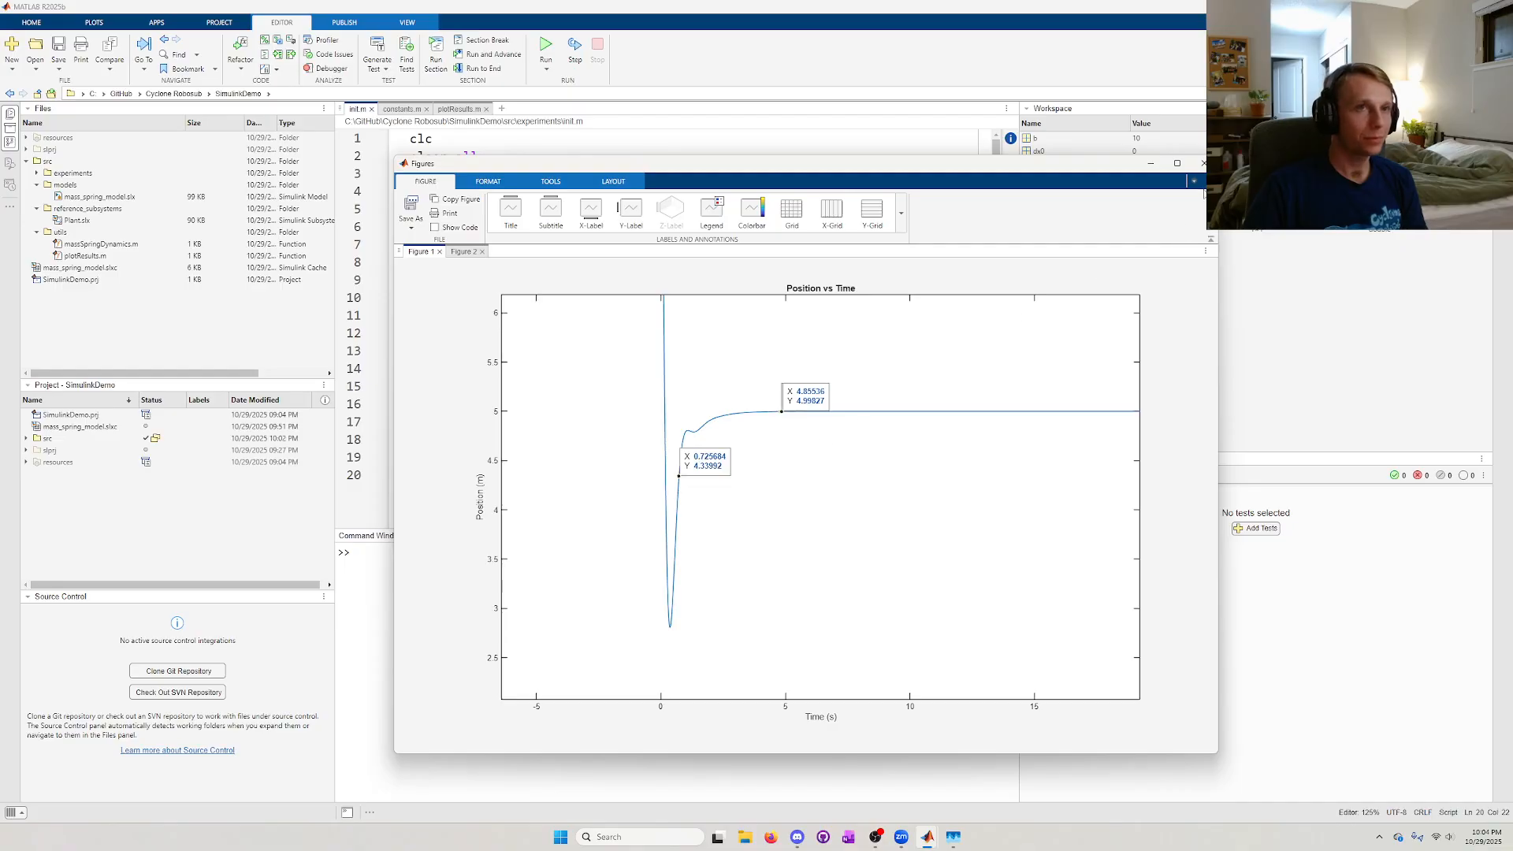
pyautogui.click(1202, 163)
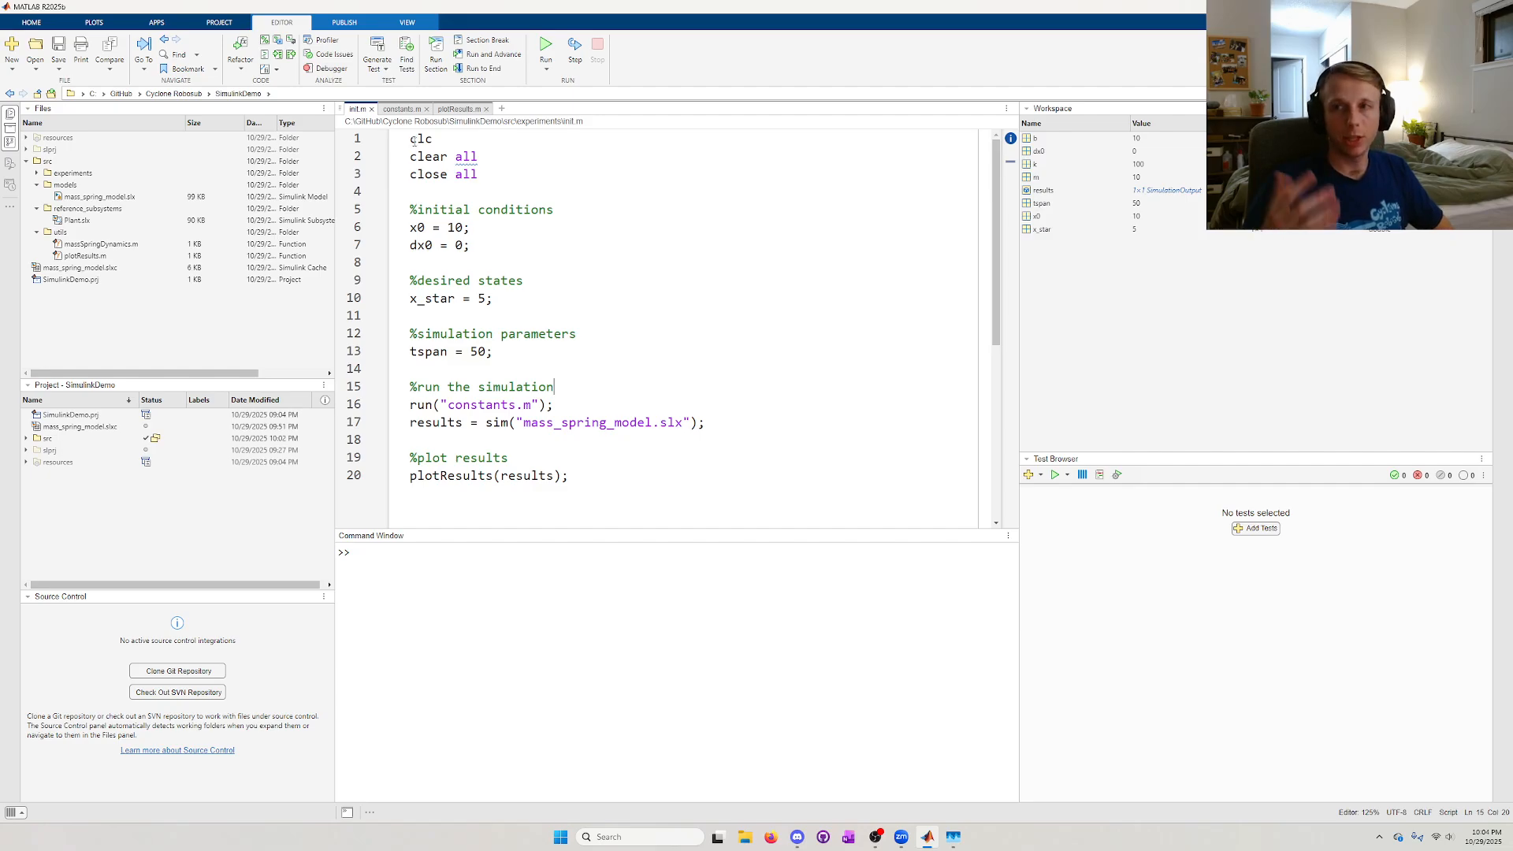
# - Review the init.m script, from the setup sections to the simulation lines and the results variable passed to plotting
pyautogui.moveTo(412, 141); pyautogui.dragTo(575, 369)
pyautogui.click(571, 387)
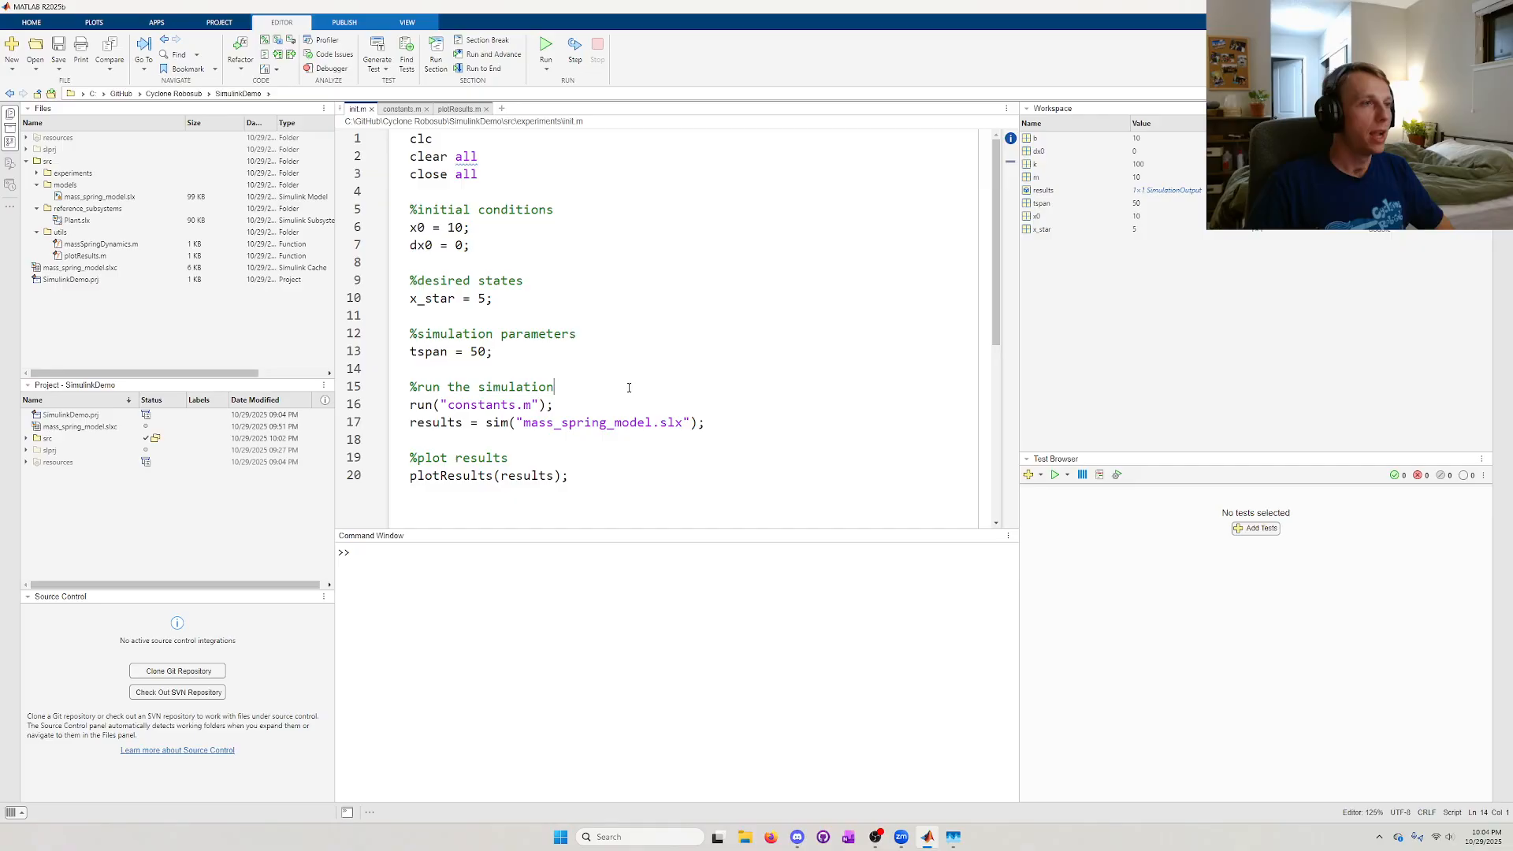
pyautogui.moveTo(411, 404); pyautogui.dragTo(733, 435)
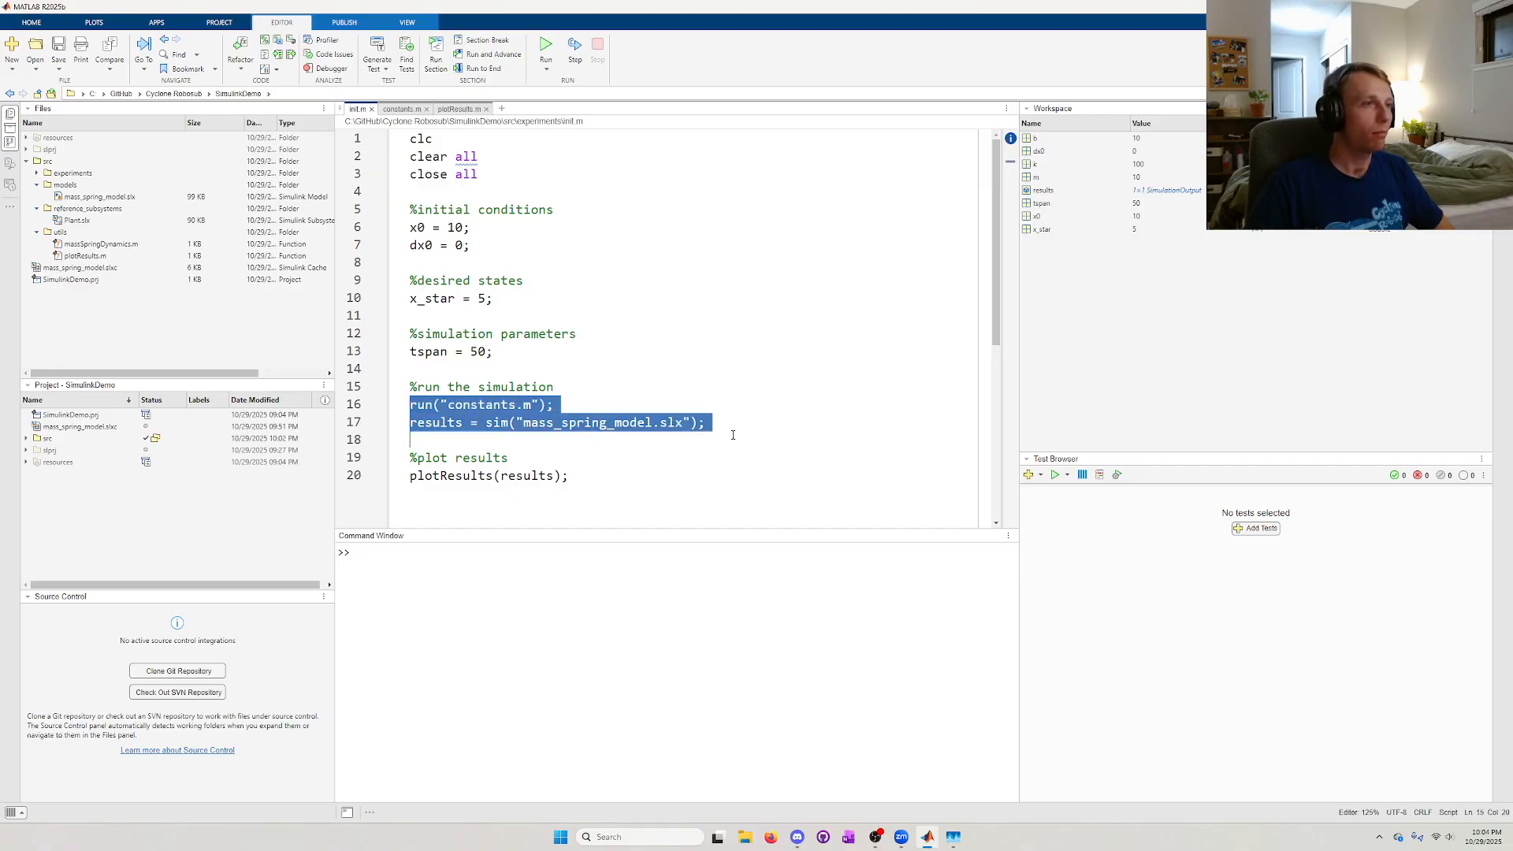
pyautogui.click(733, 430)
pyautogui.doubleClick(436, 422)
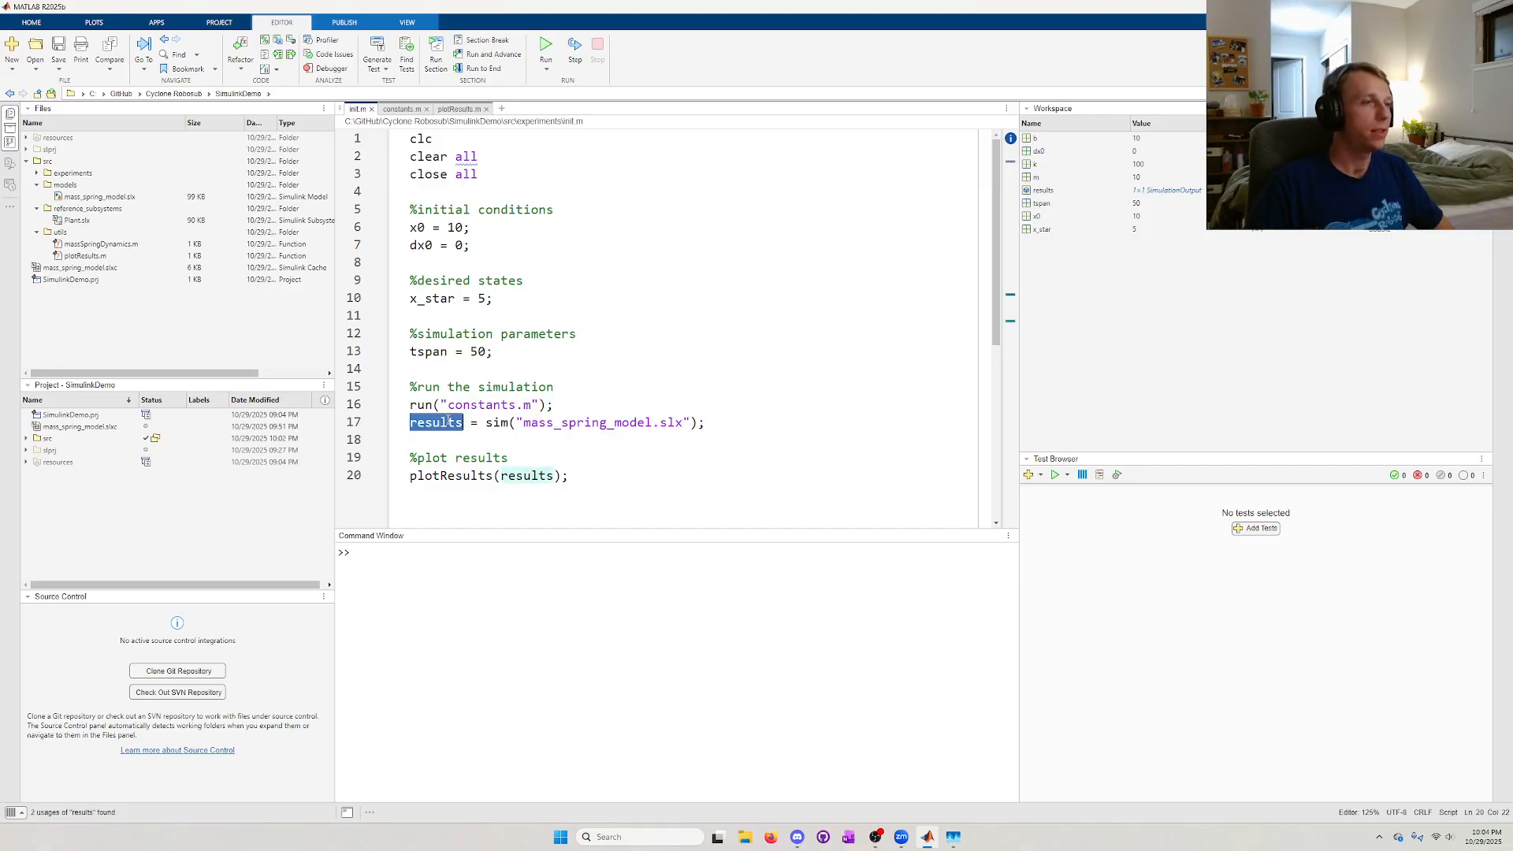
pyautogui.click(700, 483)
# - Open the plotResults function from its call in init.m, read through its position and velocity plot code, and close the file
pyautogui.rightClick(467, 479)
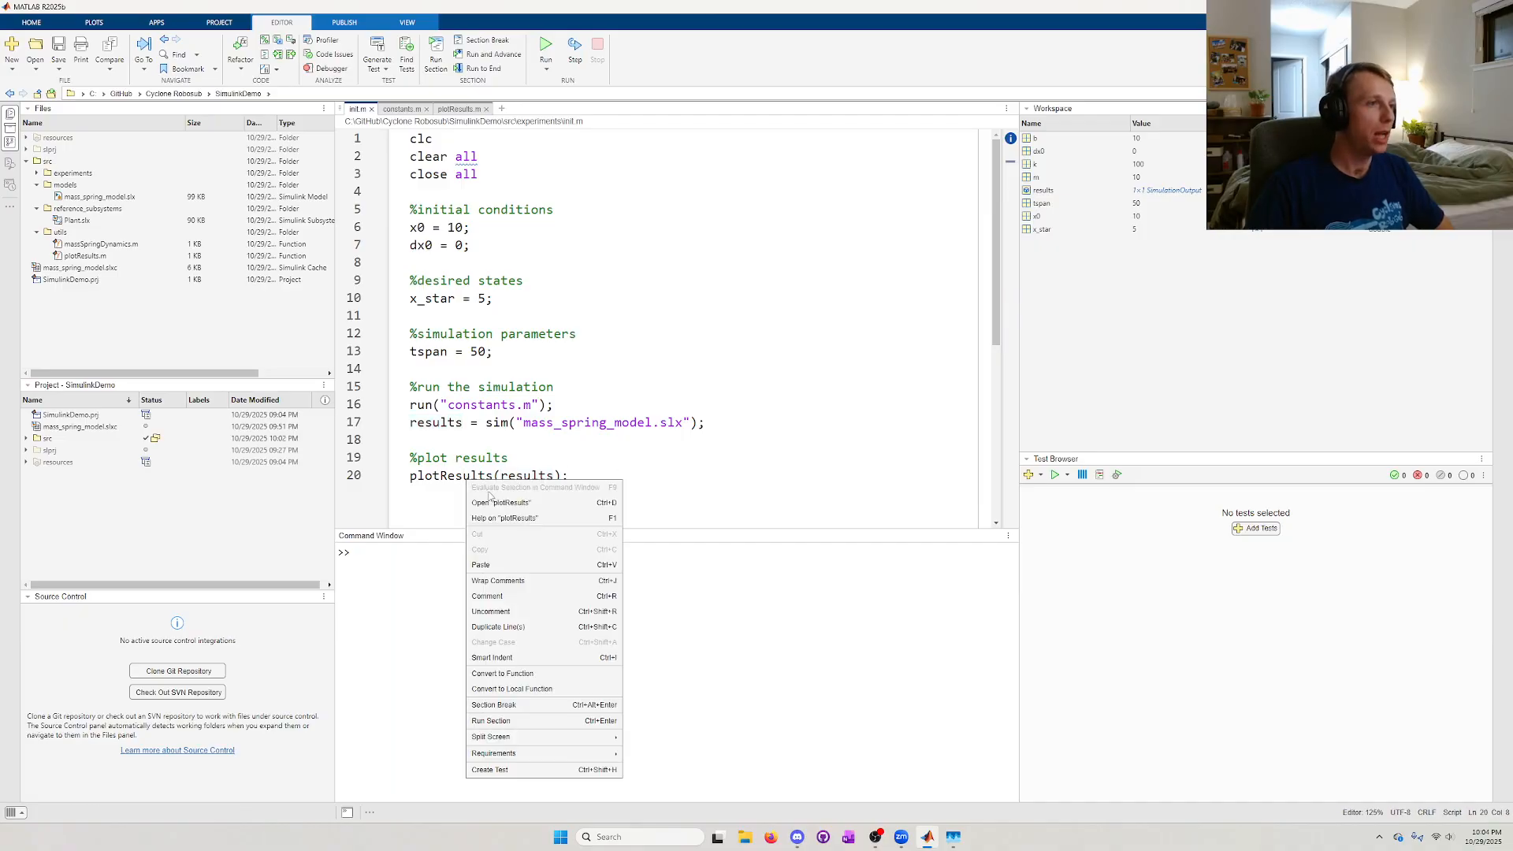
pyautogui.click(496, 499)
pyautogui.scroll(2, 520, 236)
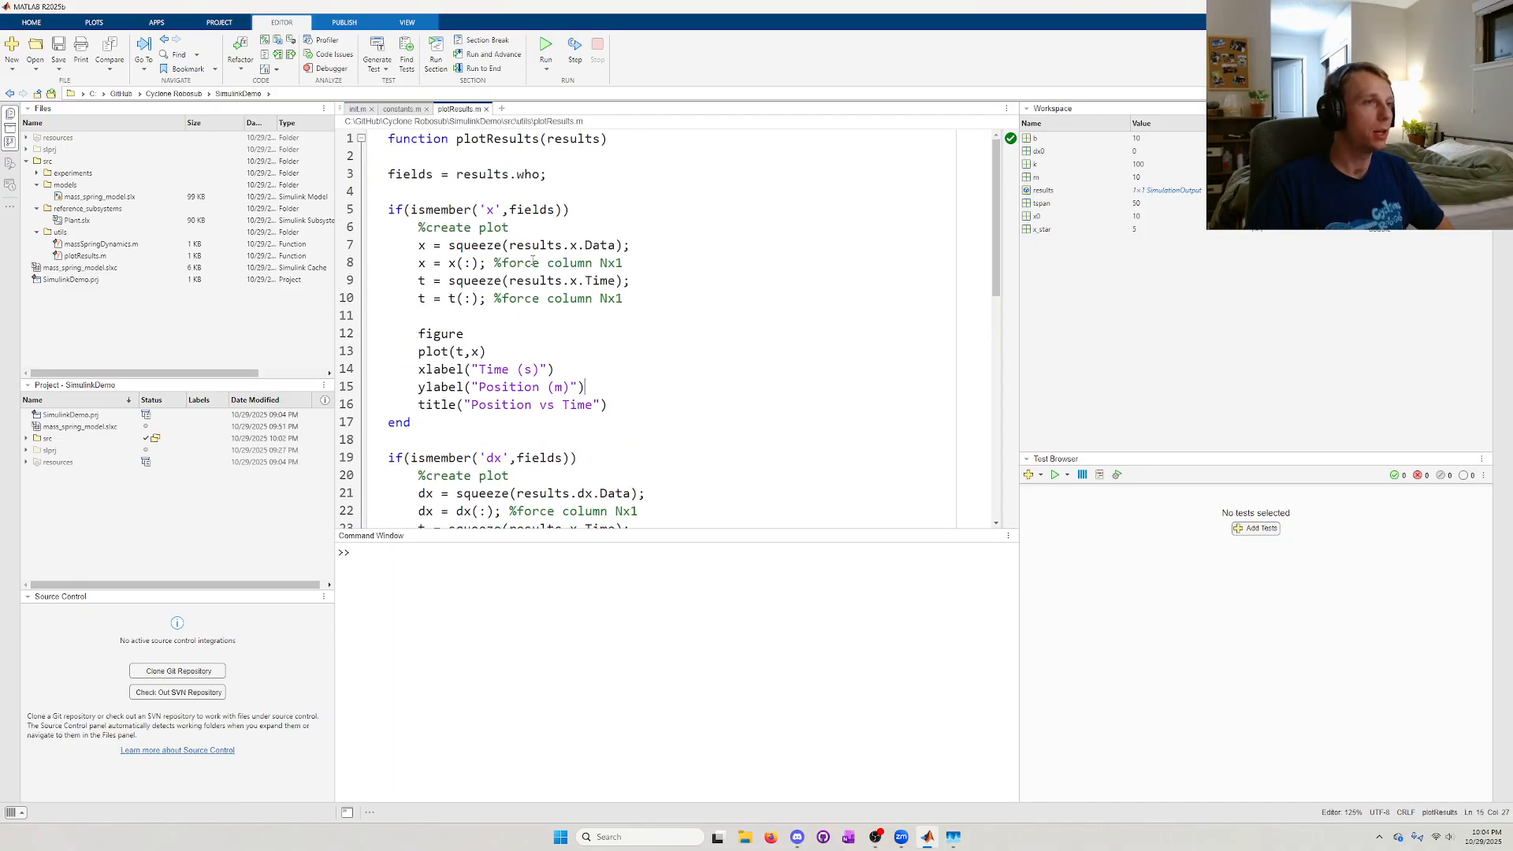
pyautogui.doubleClick(564, 142)
pyautogui.scroll(-6, 583, 236)
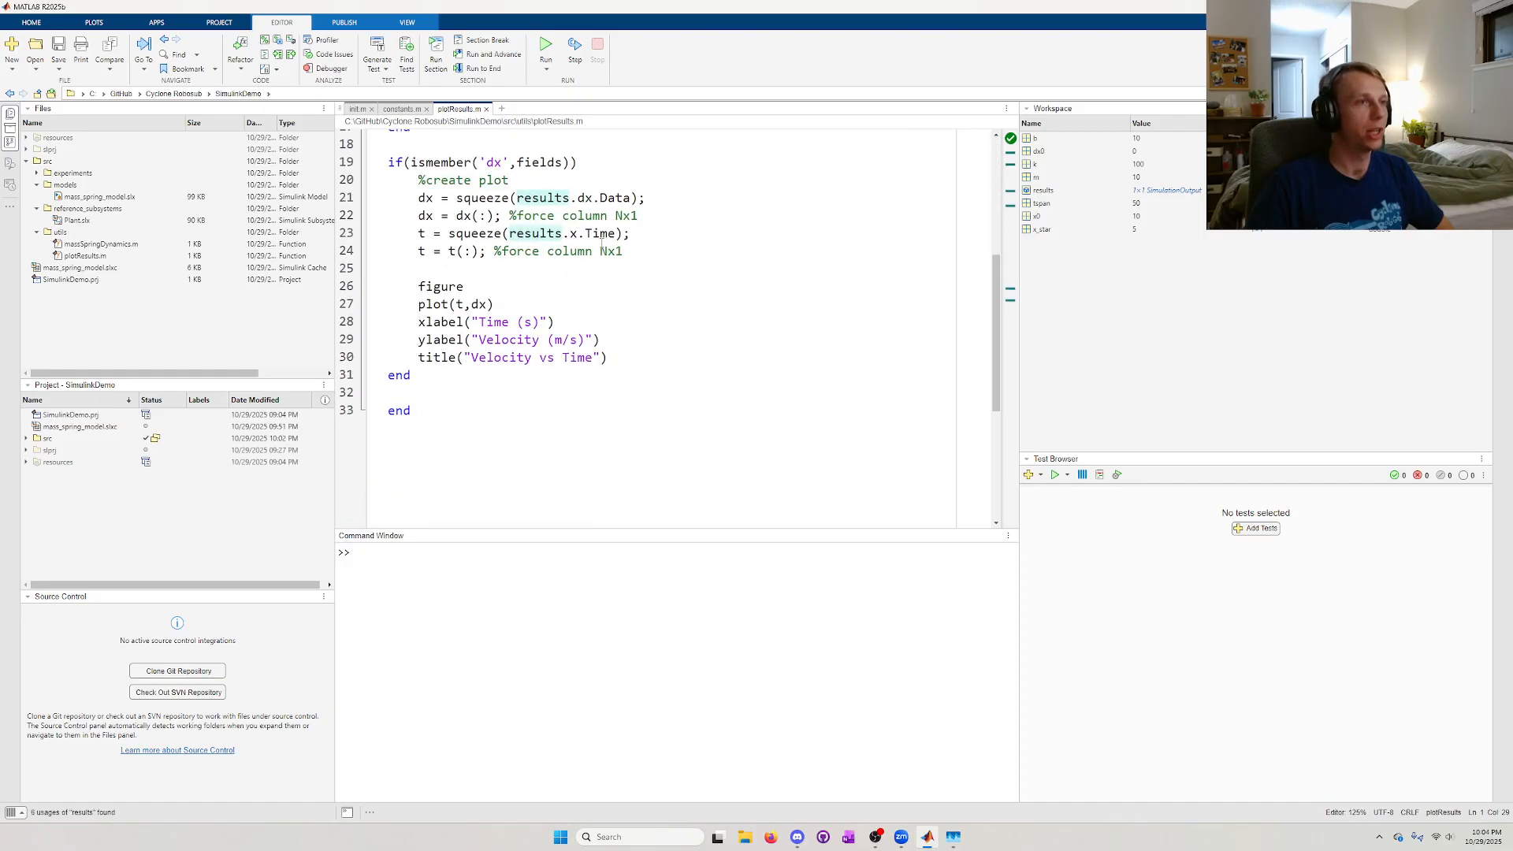
pyautogui.scroll(5, 601, 243)
pyautogui.click(486, 109)
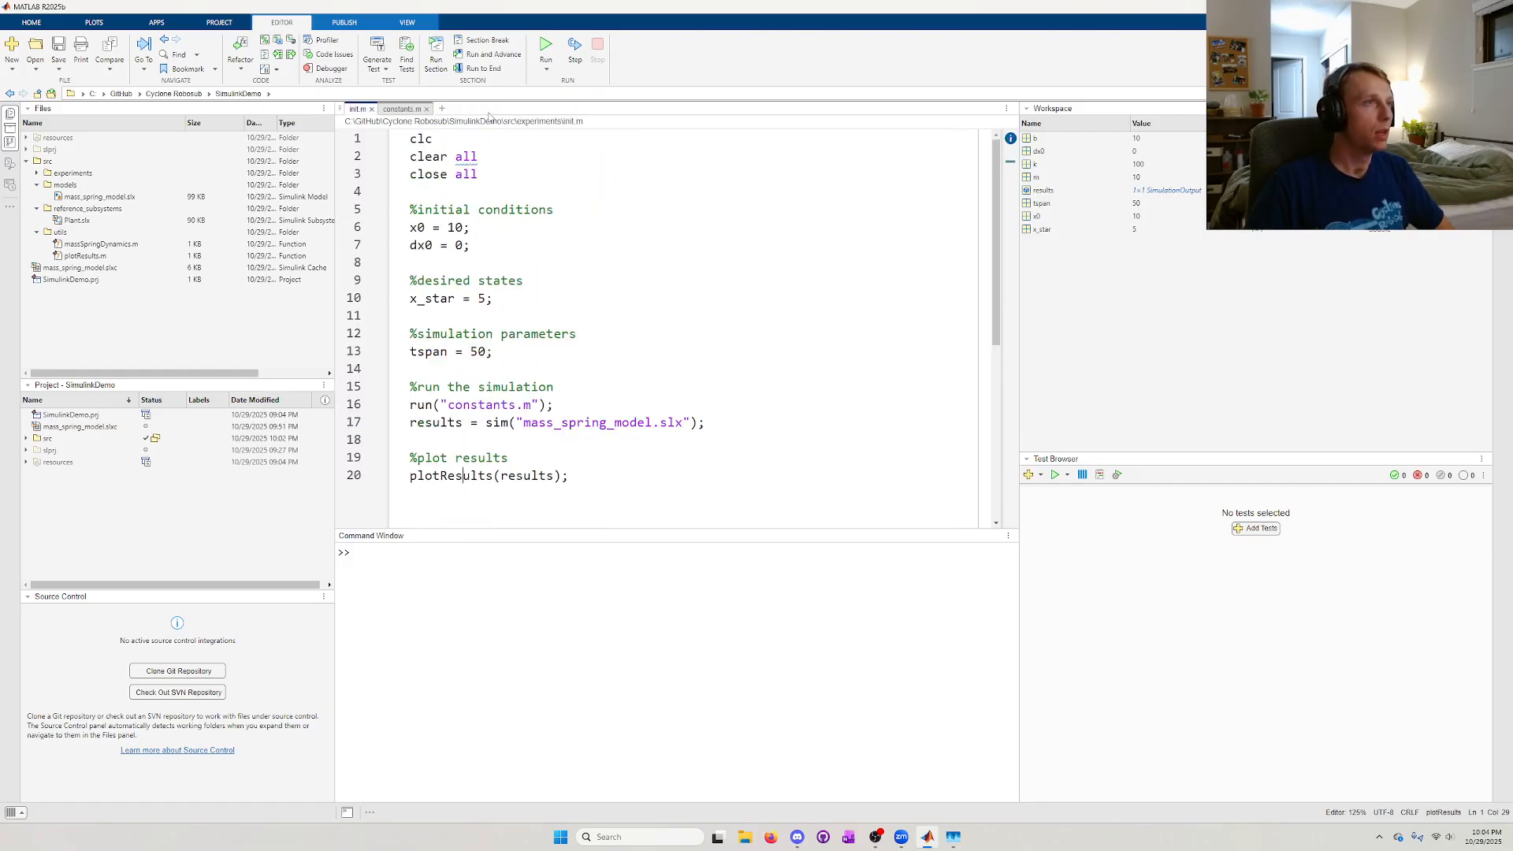
# - Review the mass, spring and damping definitions in constants.m, and close both constants.m and init.m
pyautogui.click(401, 109)
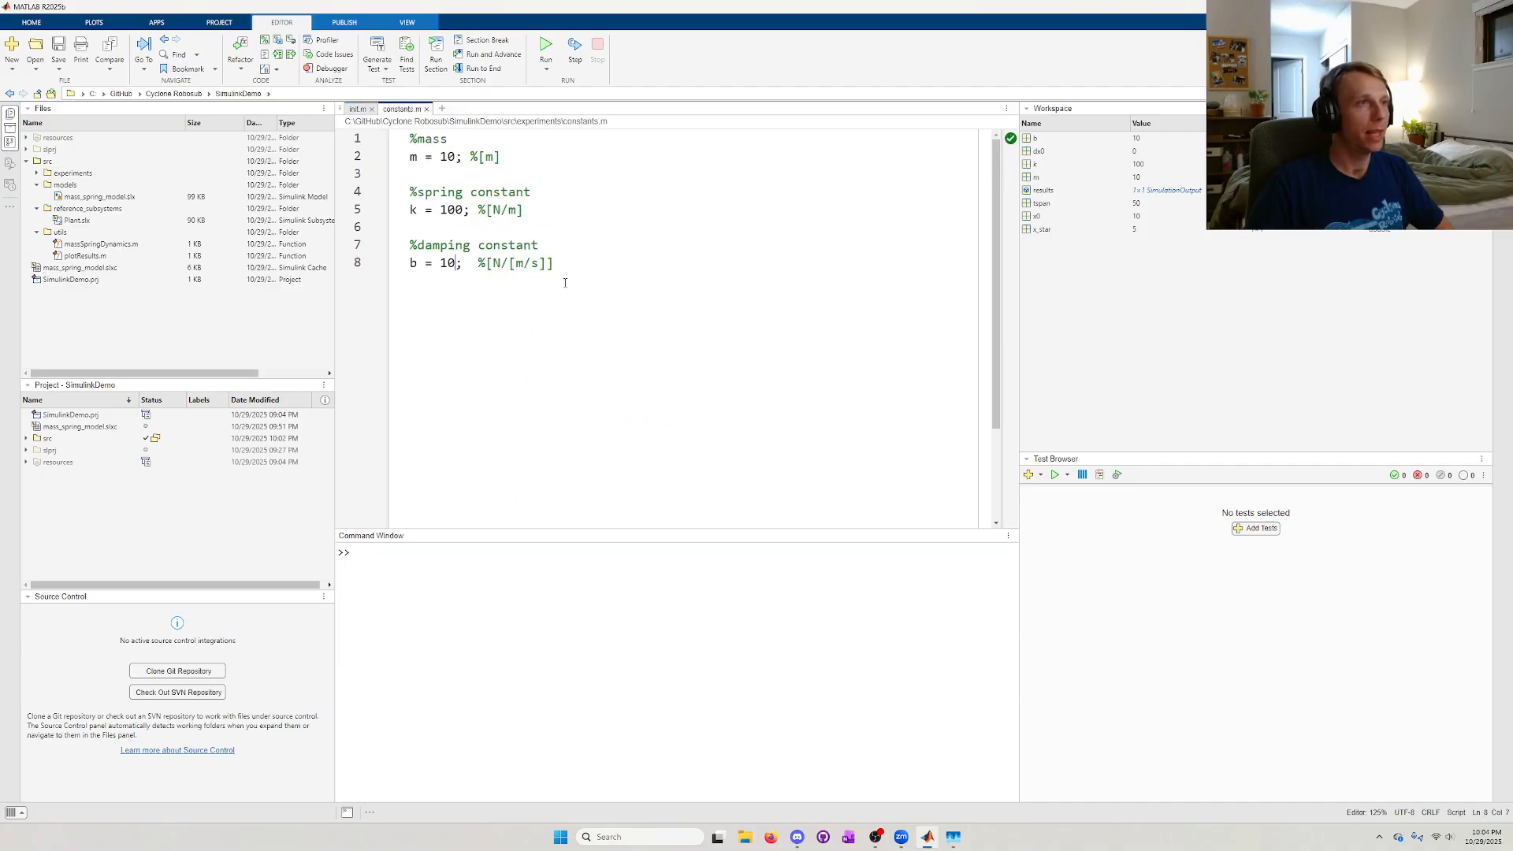
pyautogui.hotkey('ctrl', 'a')
pyautogui.click(614, 284)
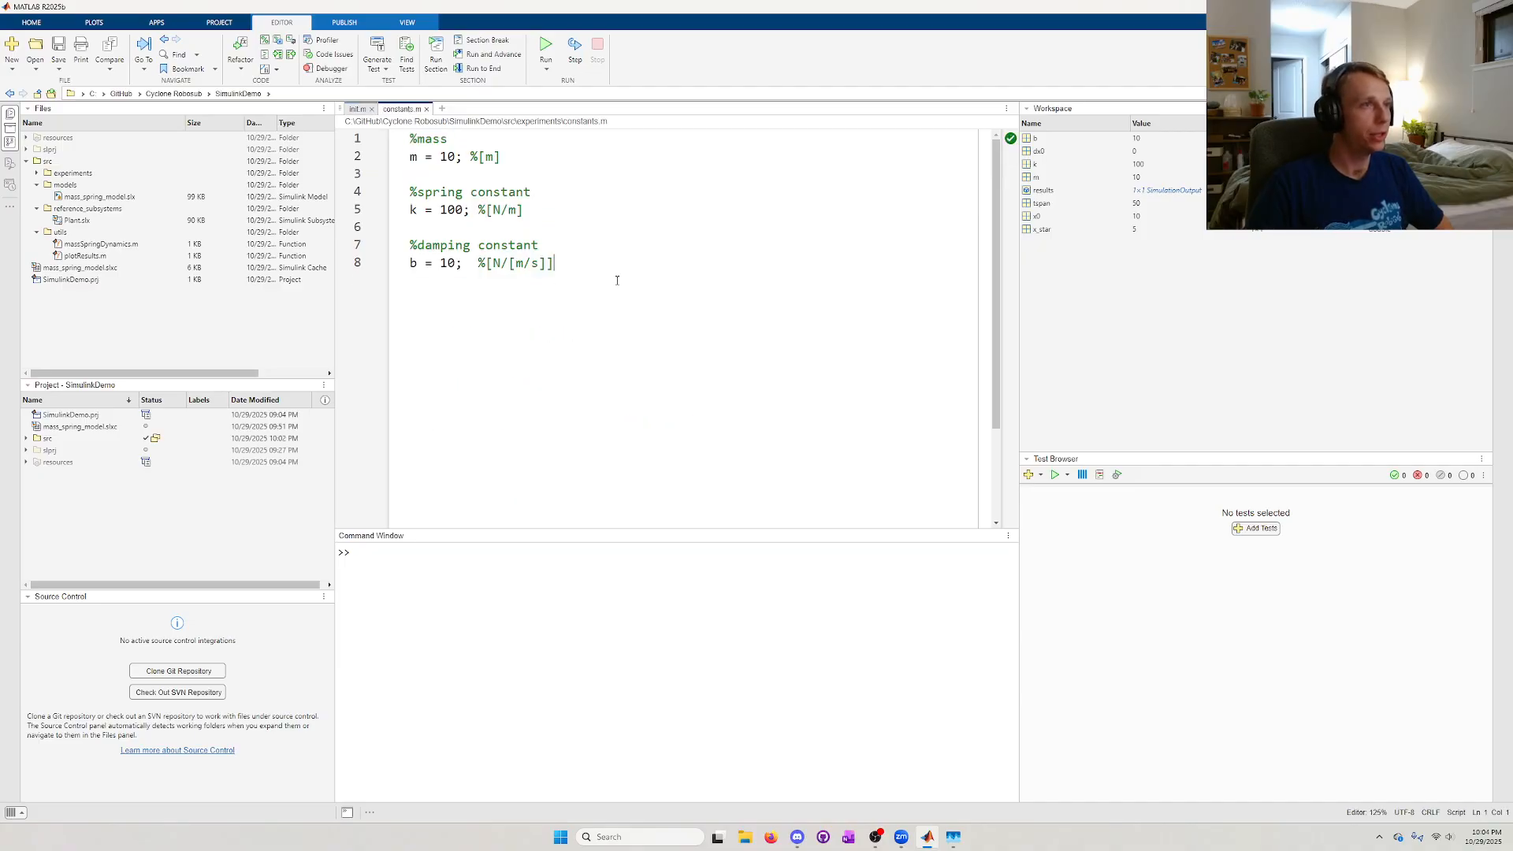
pyautogui.click(426, 109)
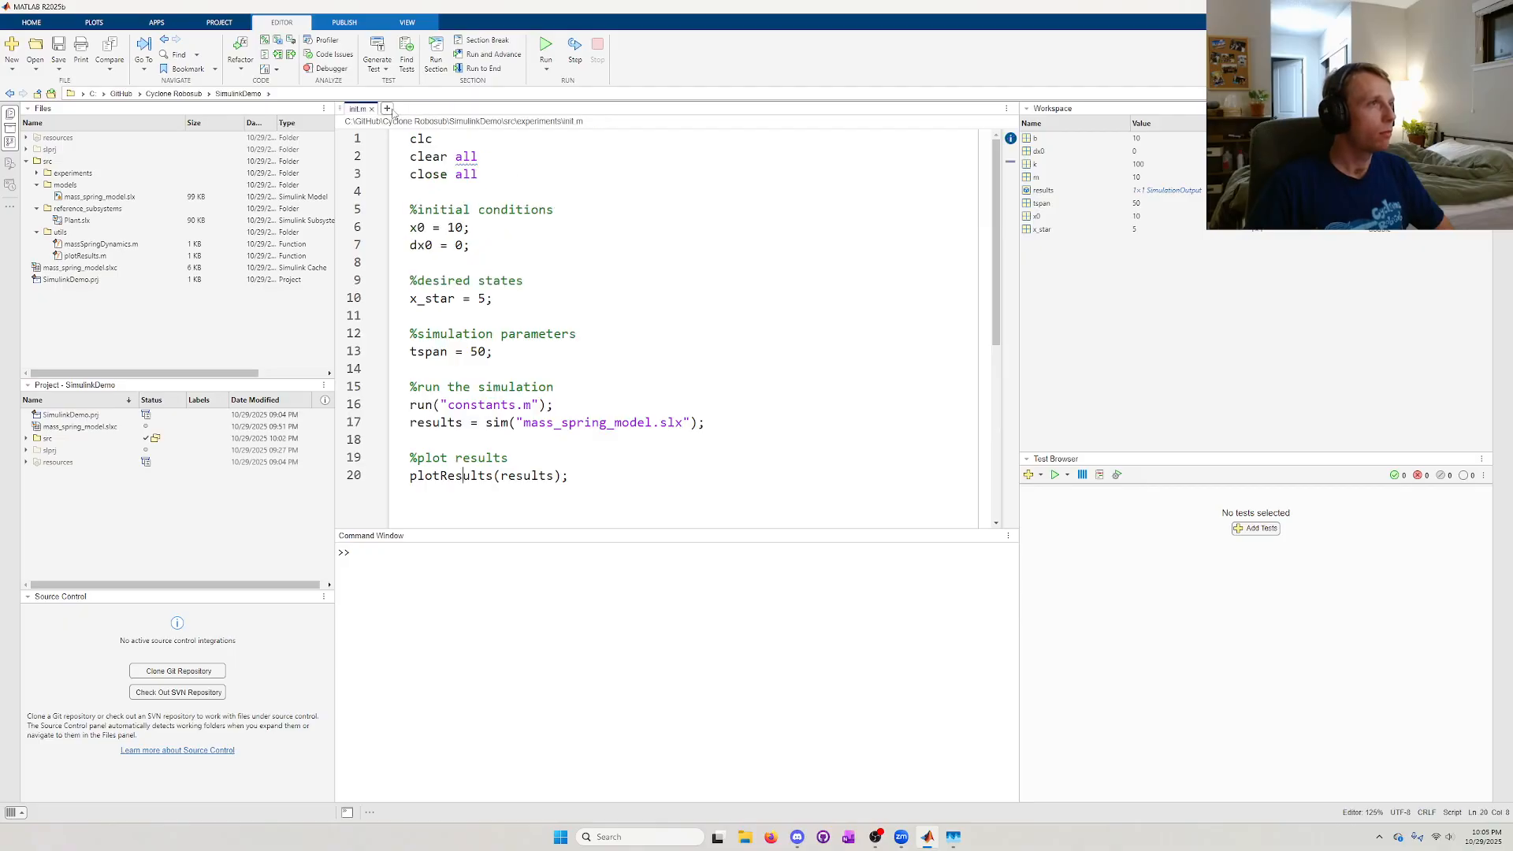
pyautogui.click(371, 109)
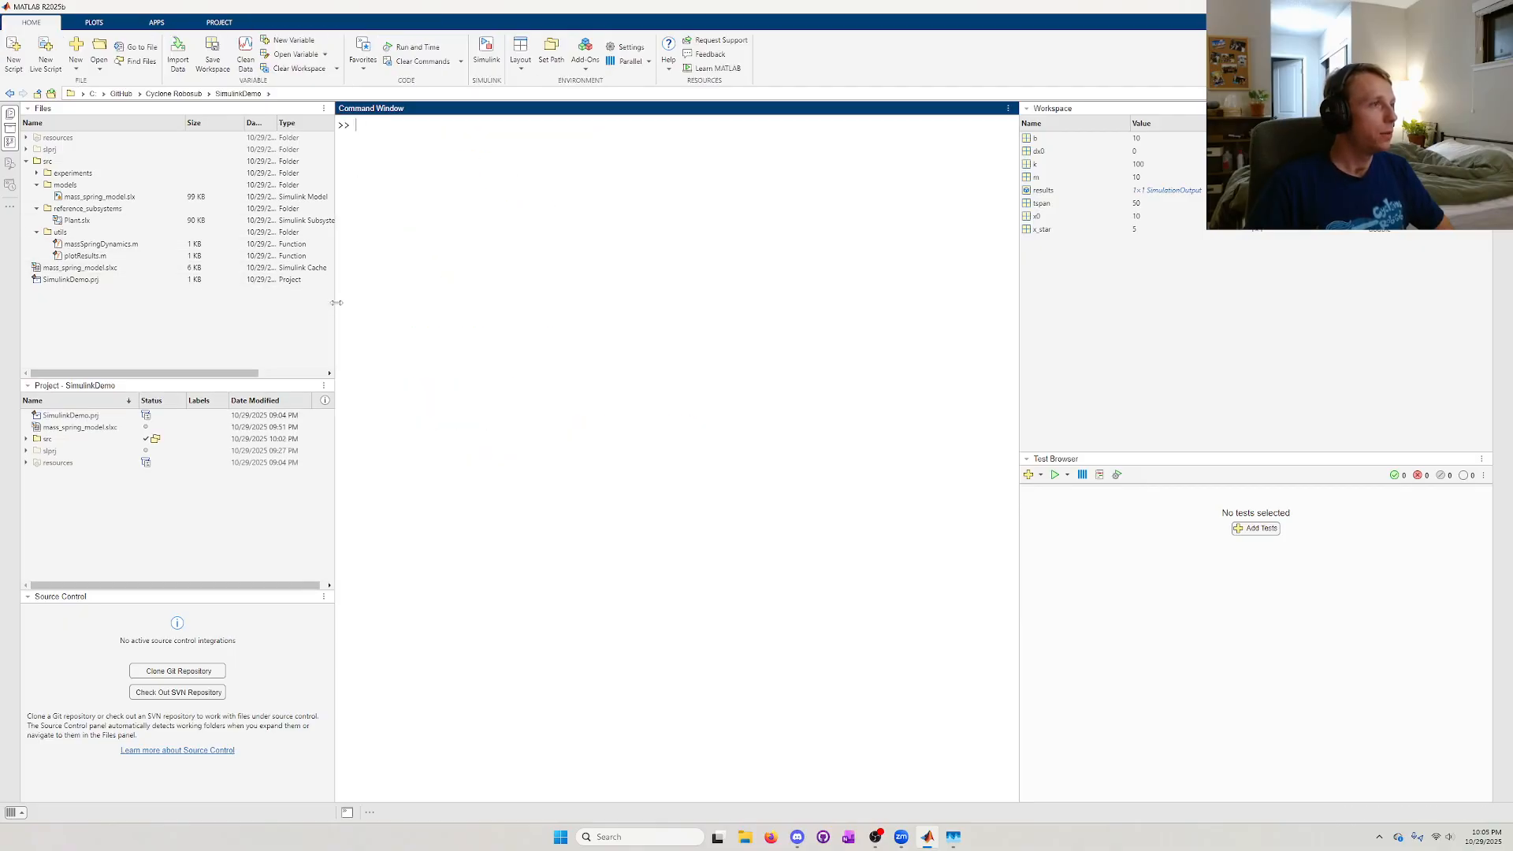
# - Widen the file browser, open SimulinkDemo's src folder, and examine the files in experiments, models, reference_subsystems and utils
pyautogui.moveTo(337, 303); pyautogui.dragTo(605, 322)
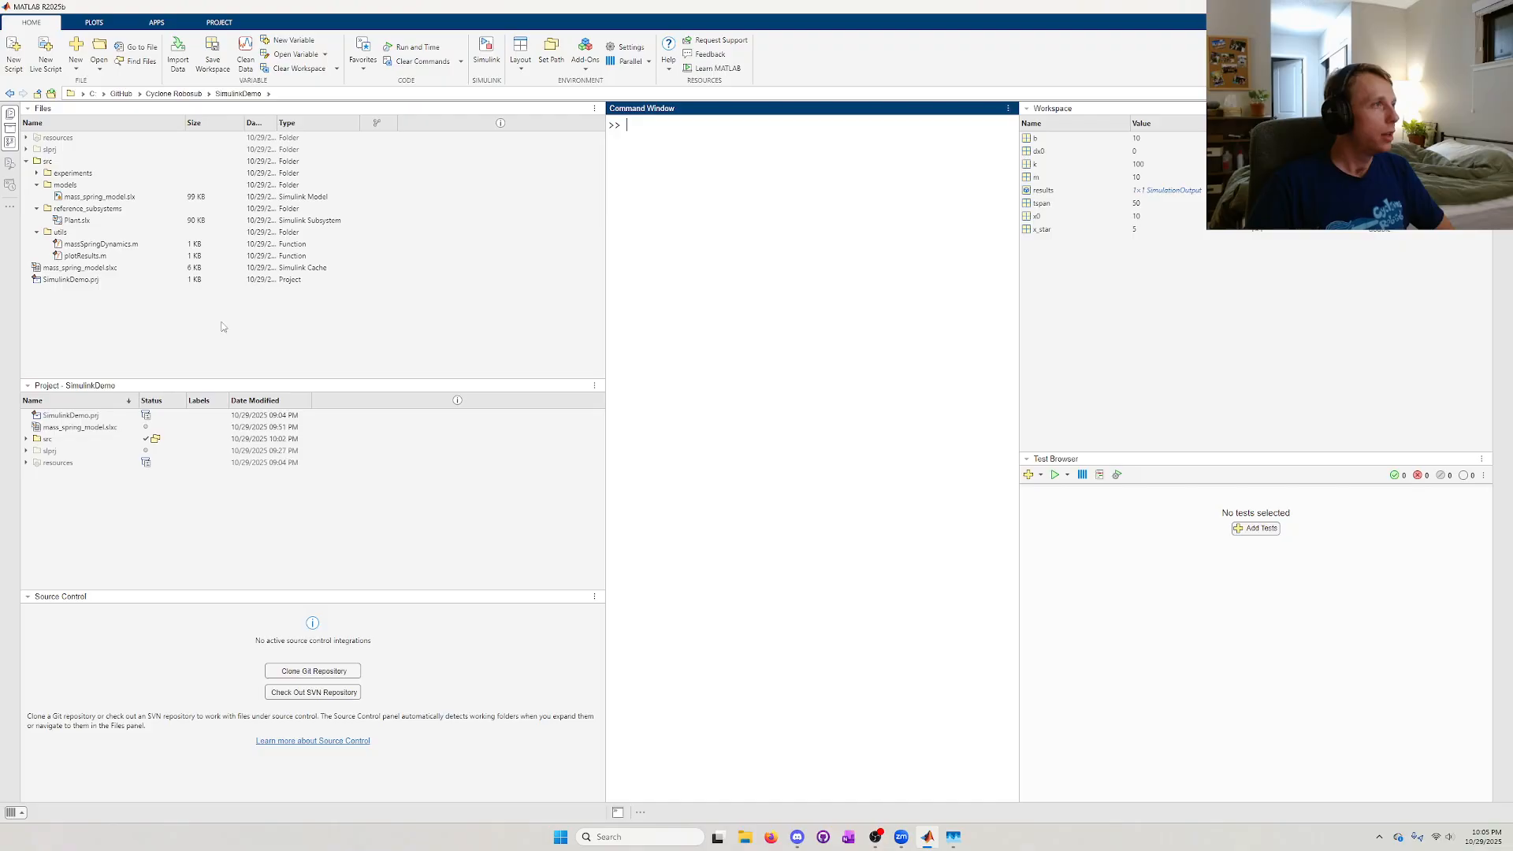
pyautogui.doubleClick(72, 163)
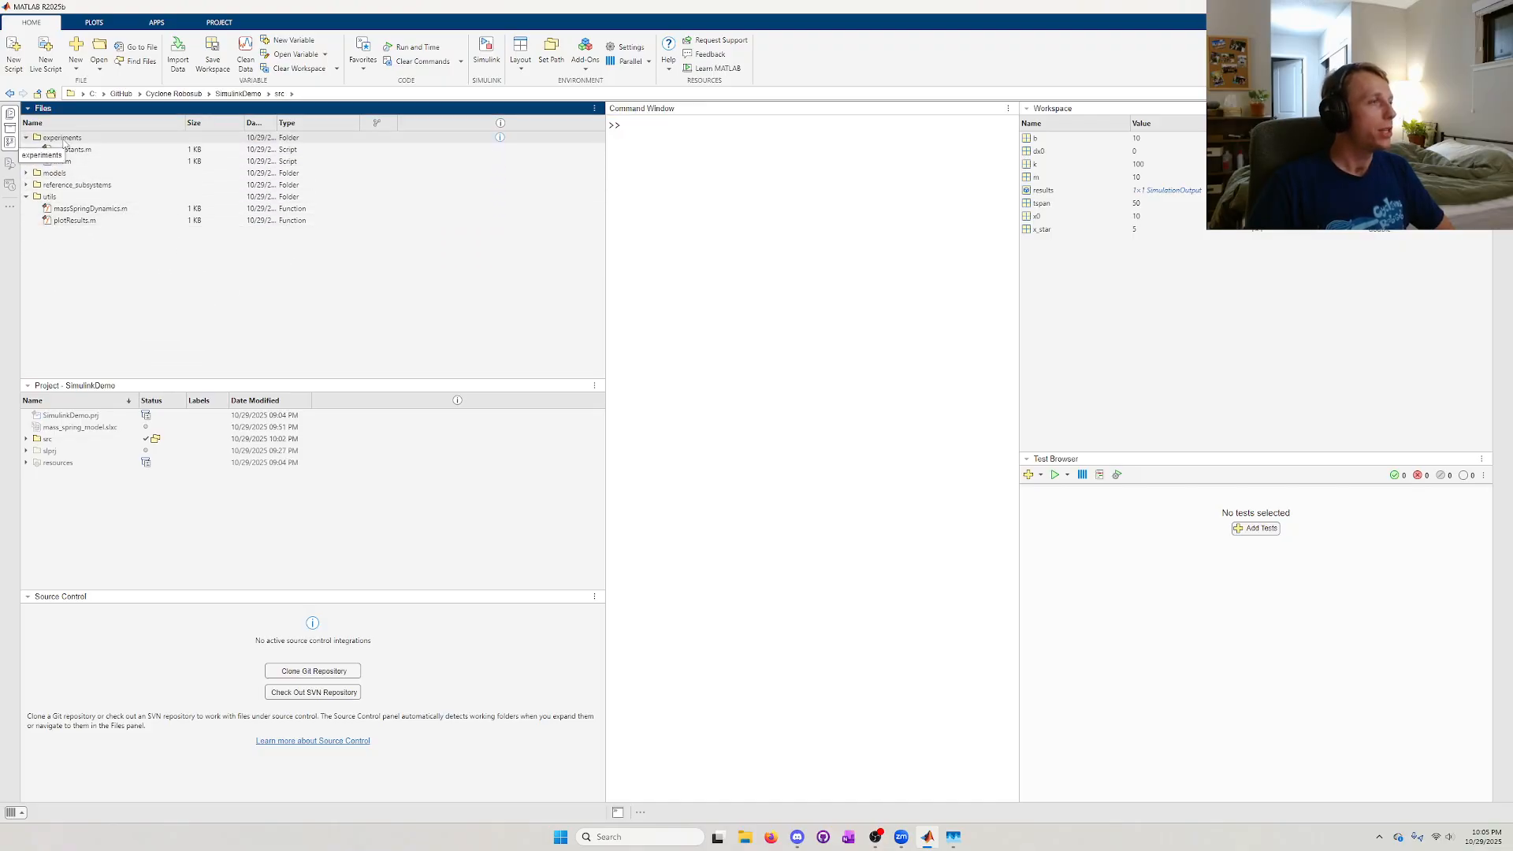
pyautogui.click(66, 140)
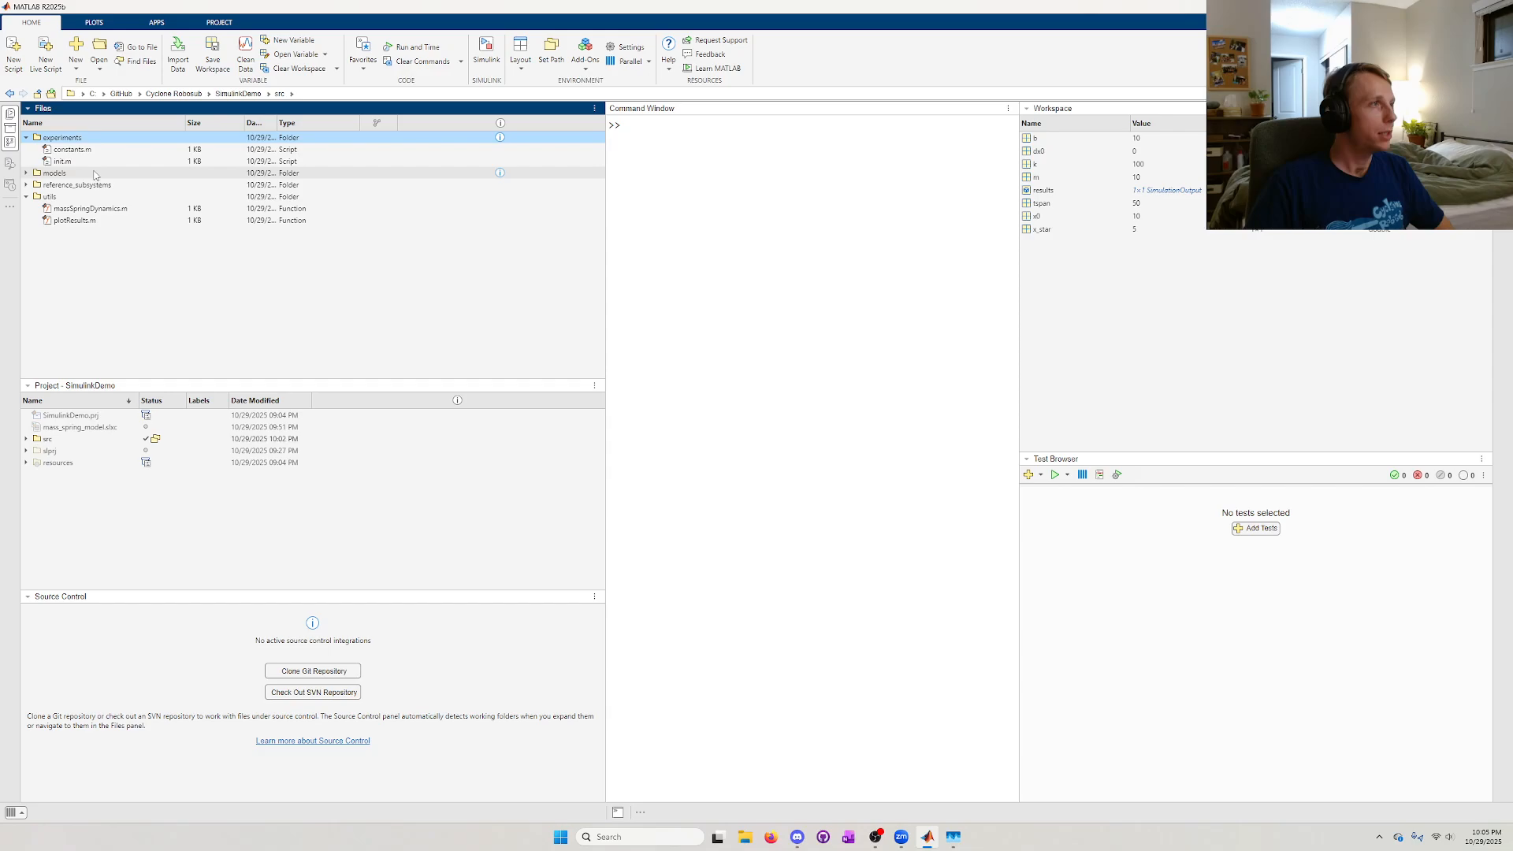
pyautogui.click(26, 173)
pyautogui.click(68, 185)
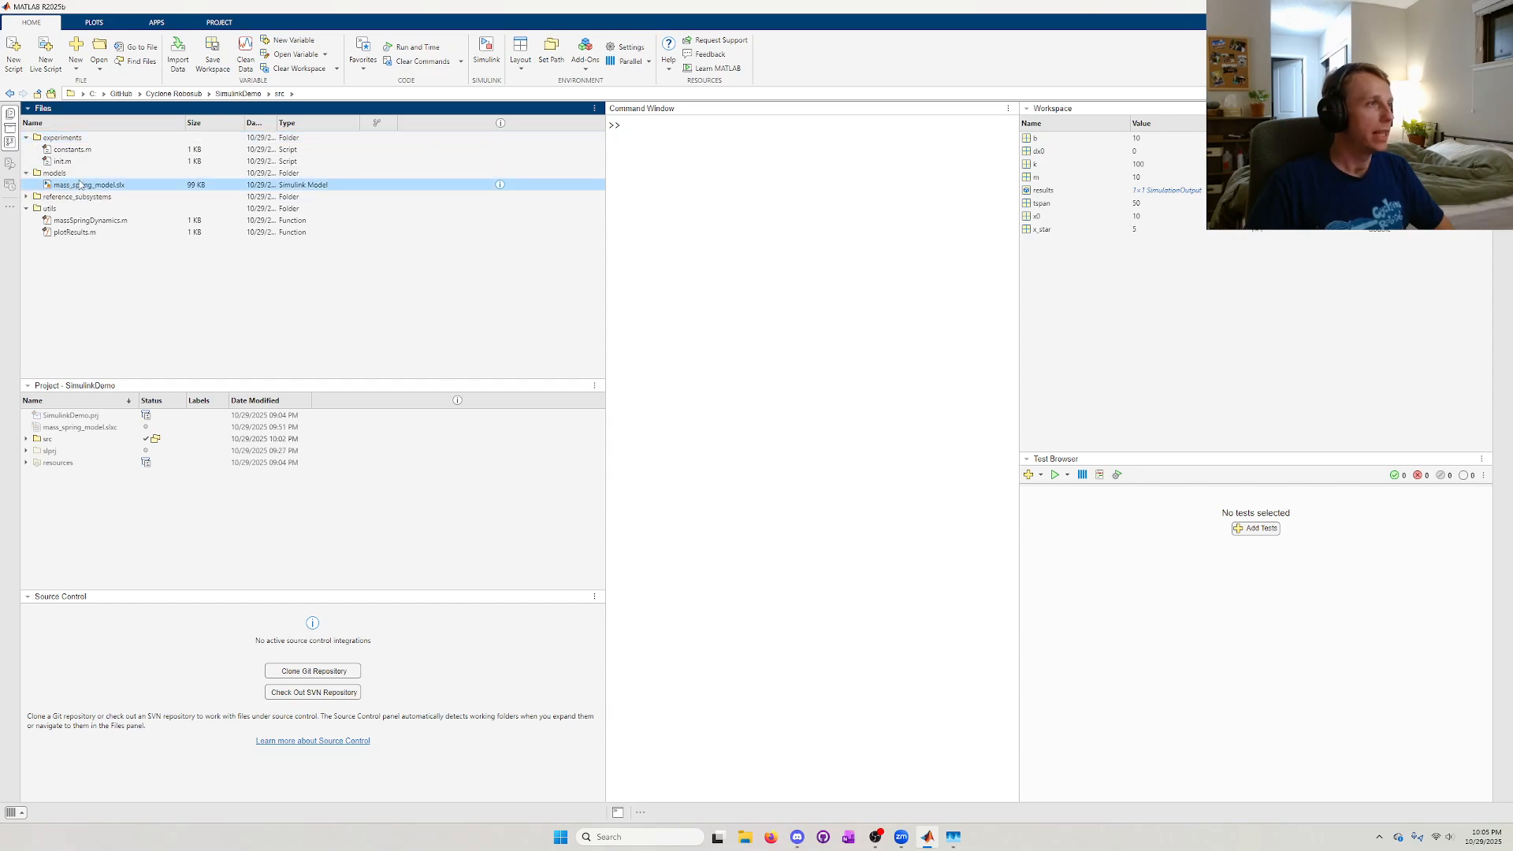
pyautogui.click(26, 196)
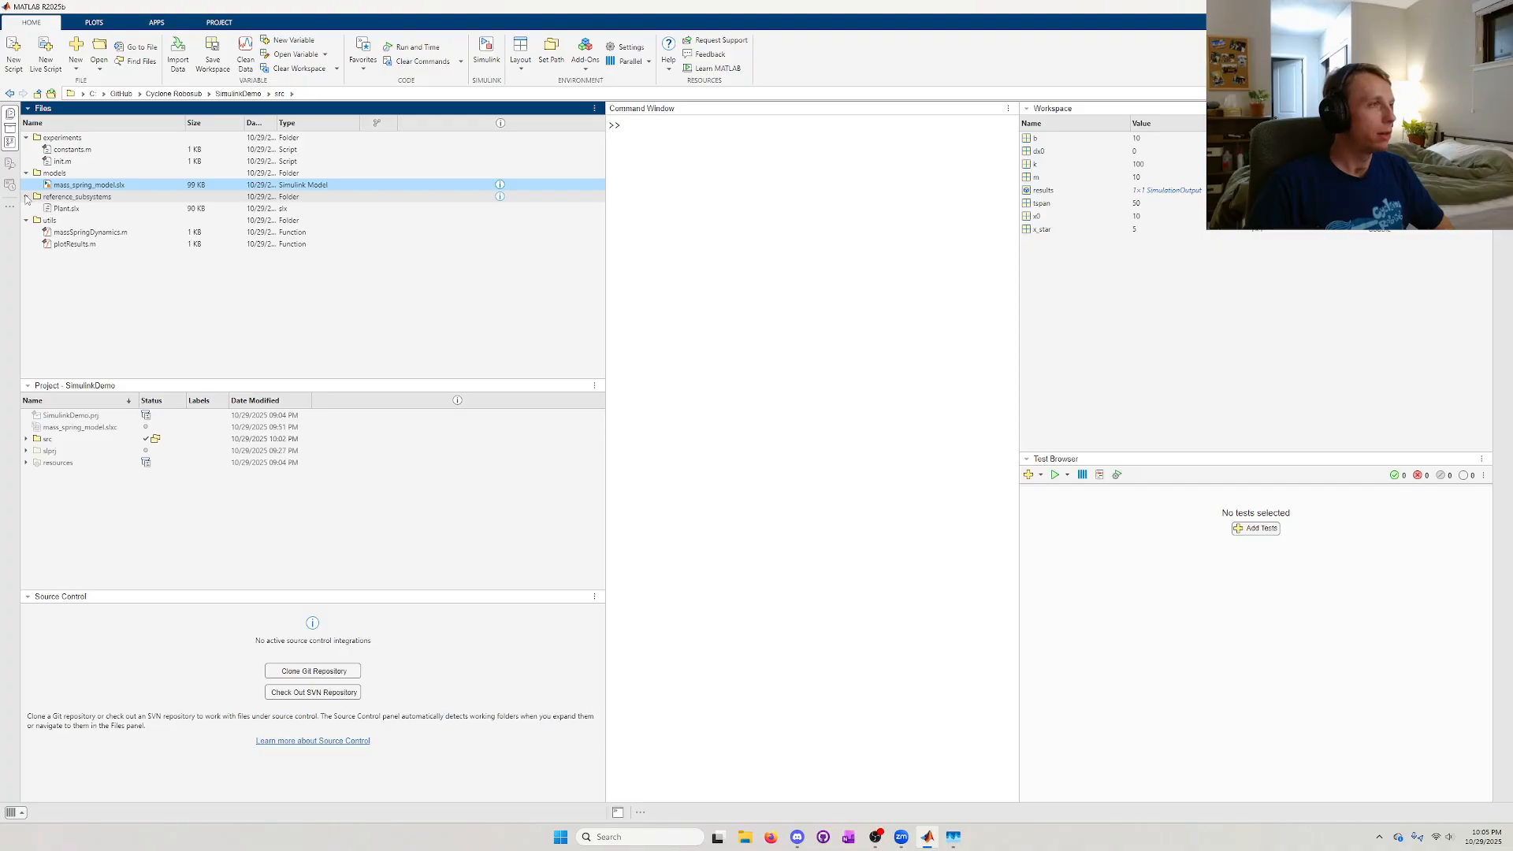
pyautogui.click(82, 209)
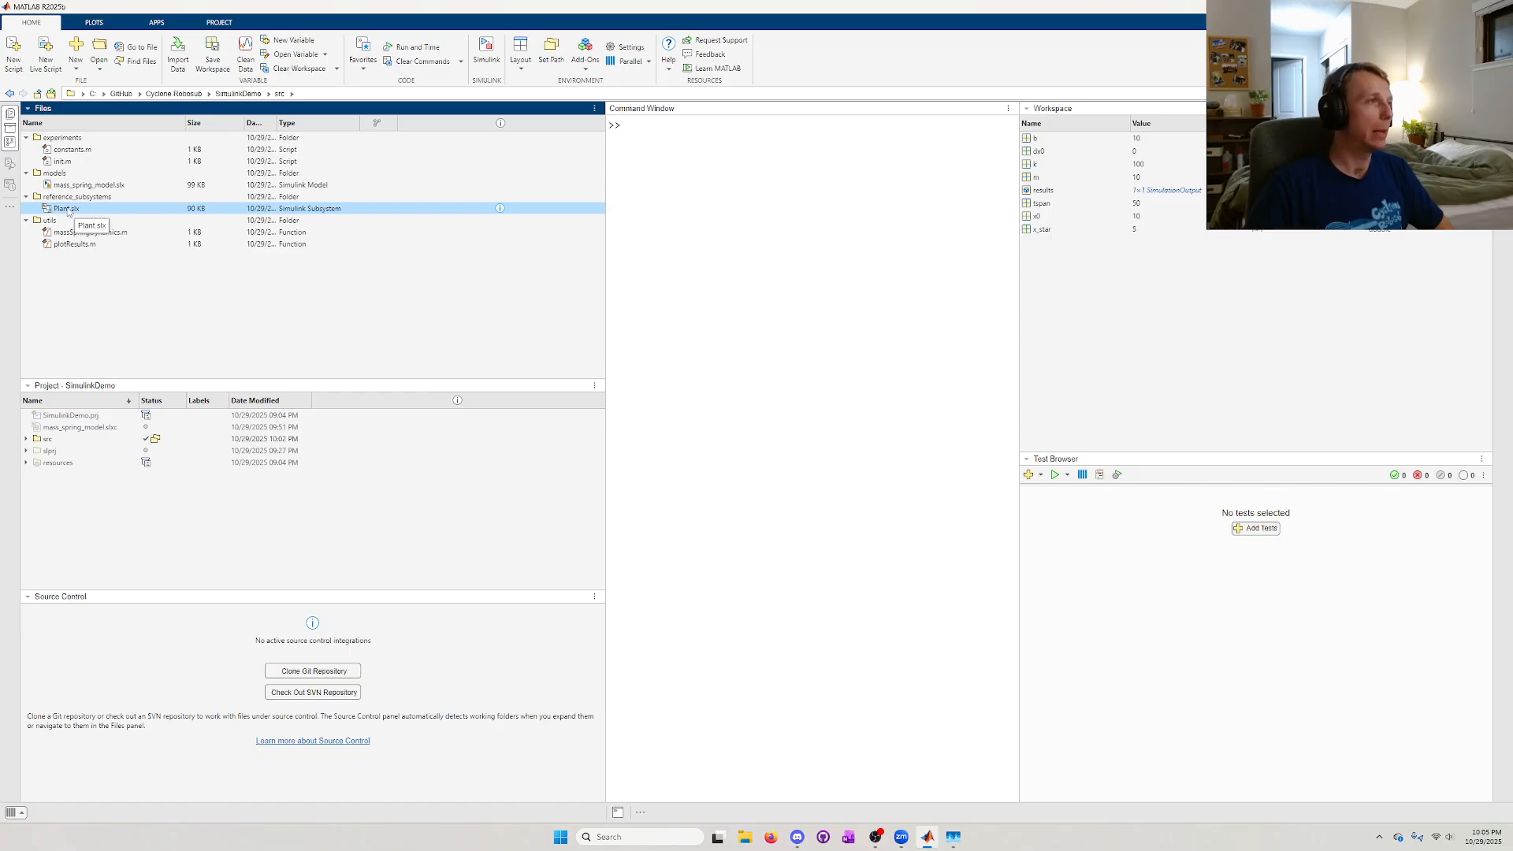
pyautogui.click(87, 274)
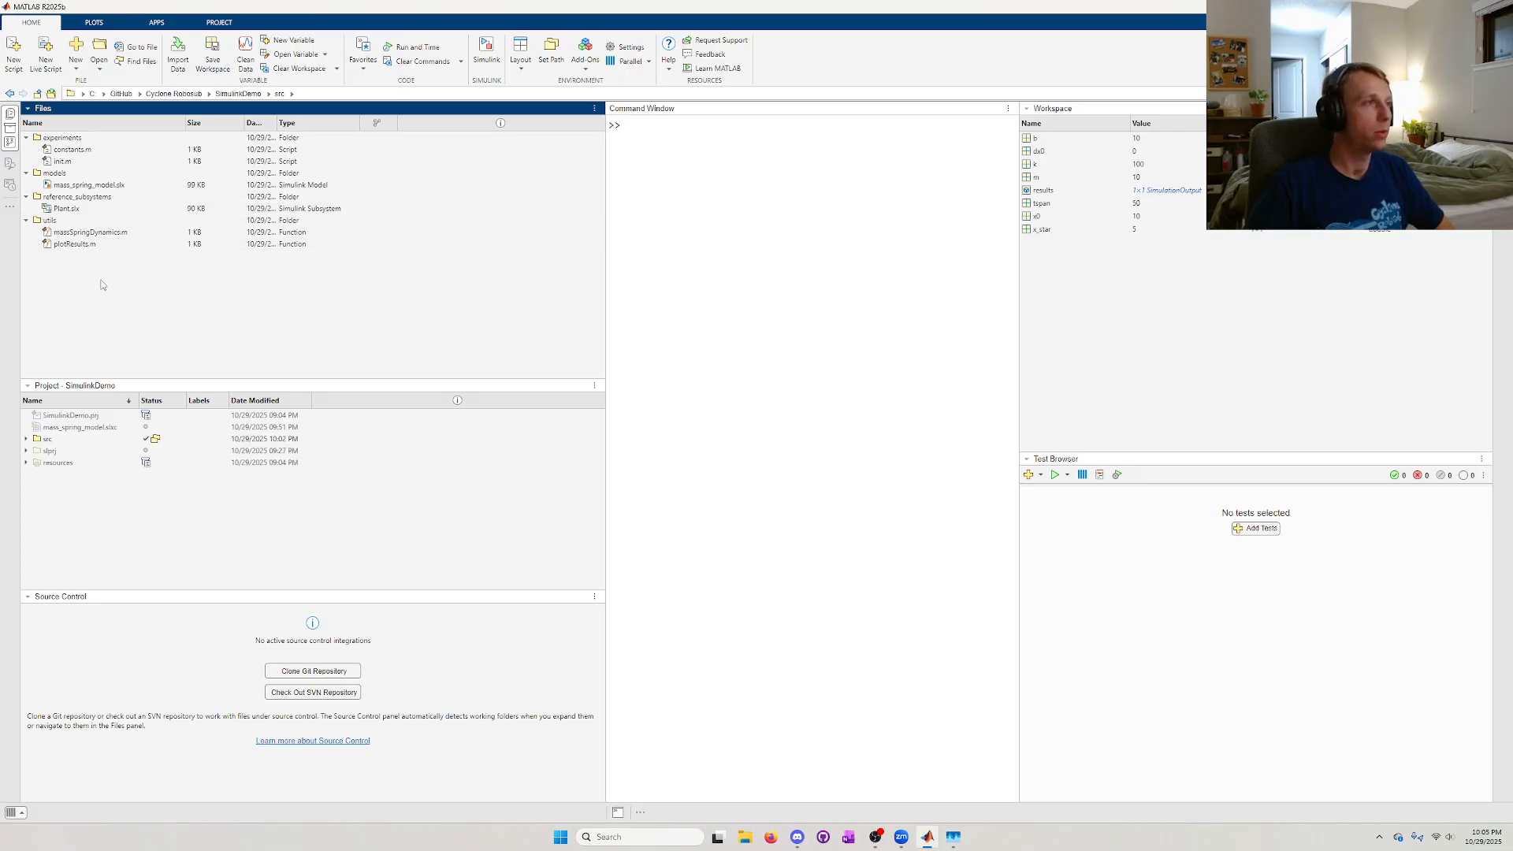
pyautogui.moveTo(102, 276); pyautogui.dragTo(61, 235)
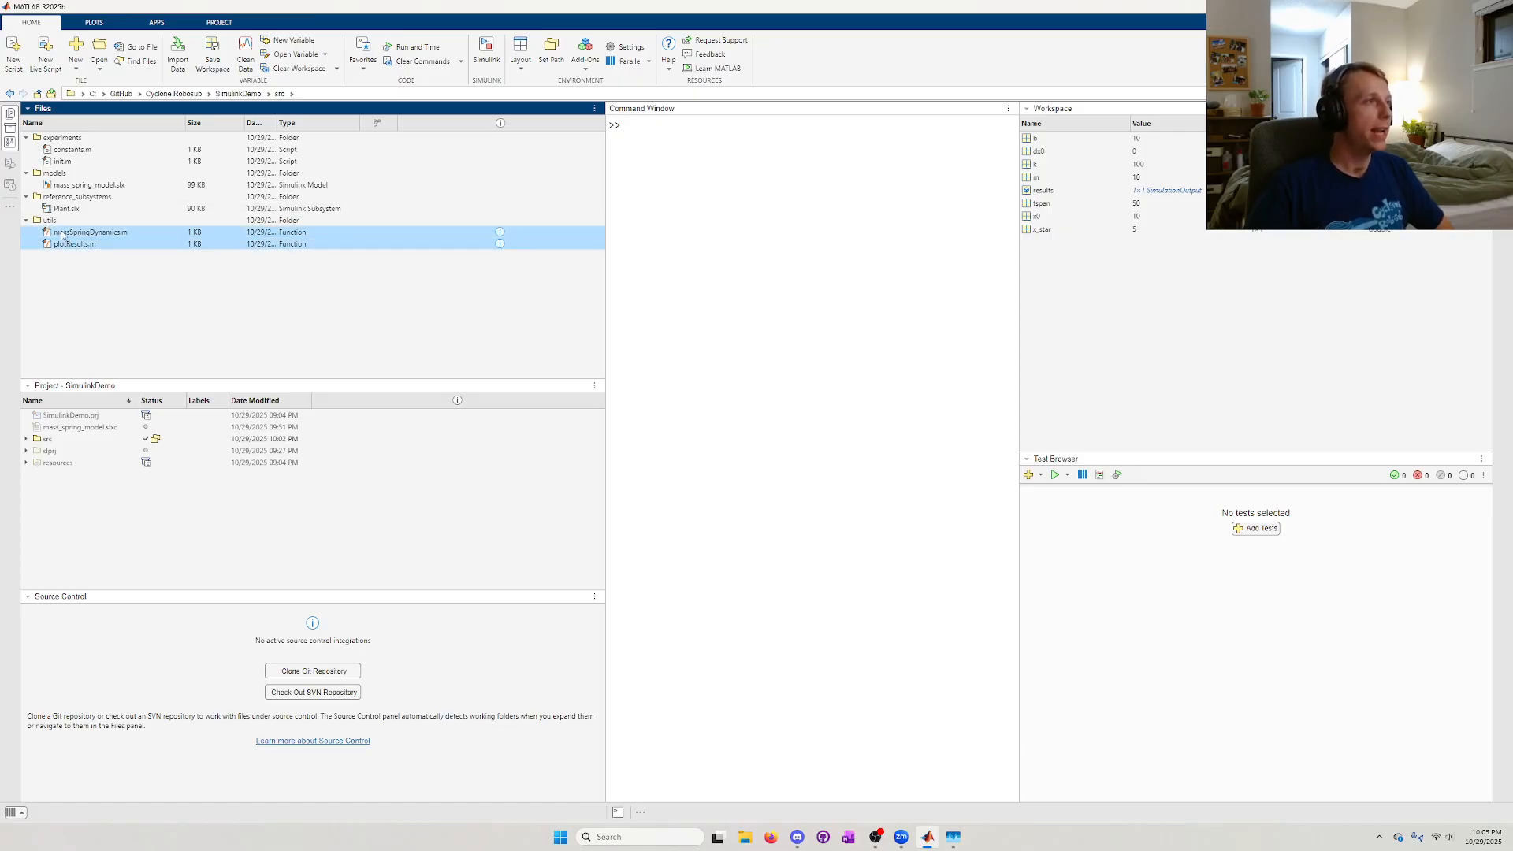
pyautogui.click(92, 276)
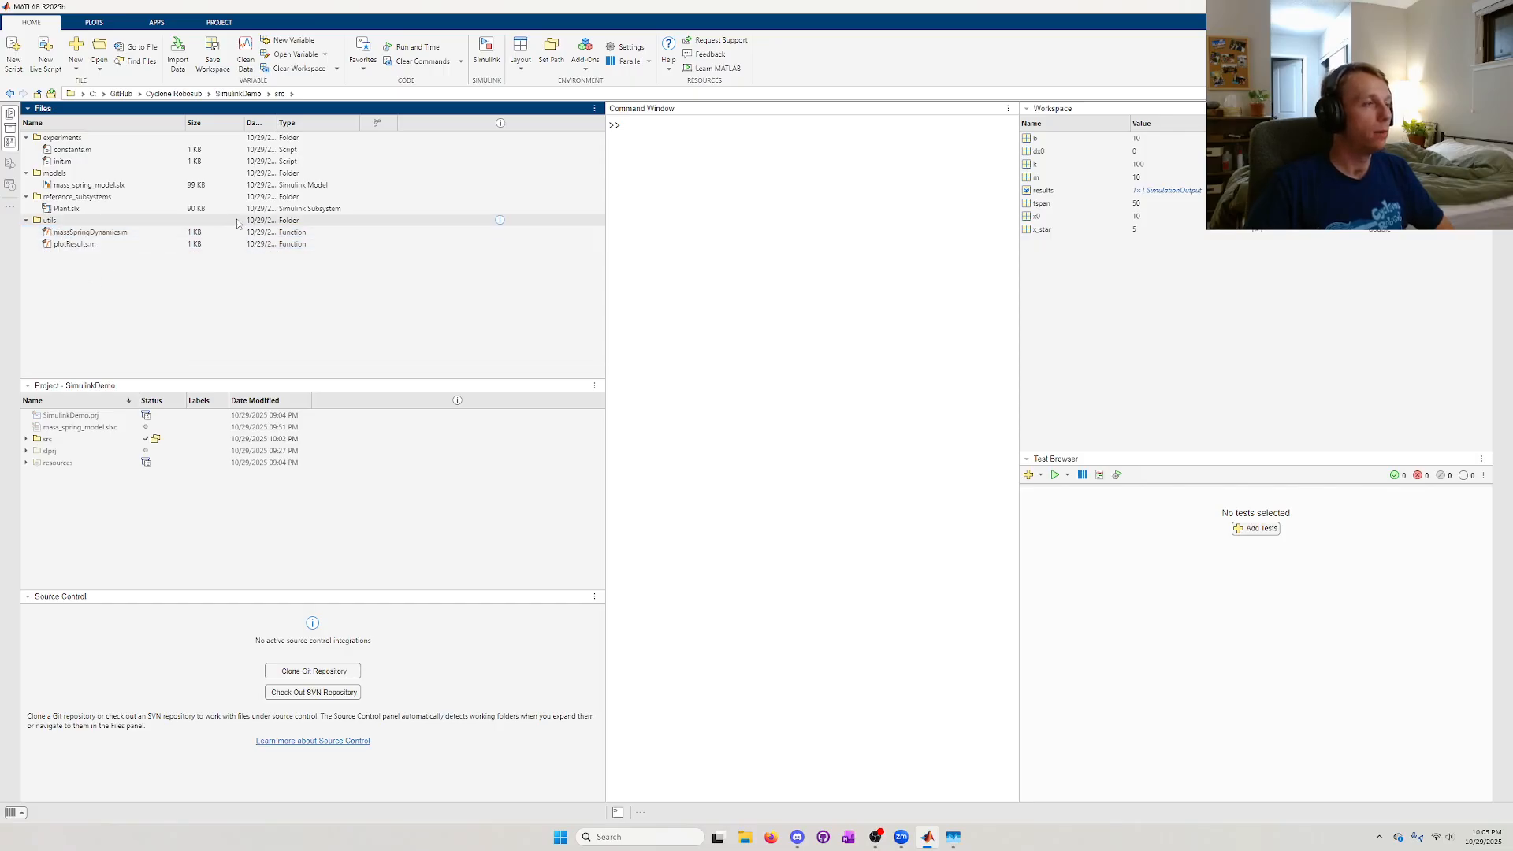
# - Browse to the SimulinkPlant folder inside Cyclone Robosub and examine its top-level contents in a wider file list
pyautogui.click(173, 93)
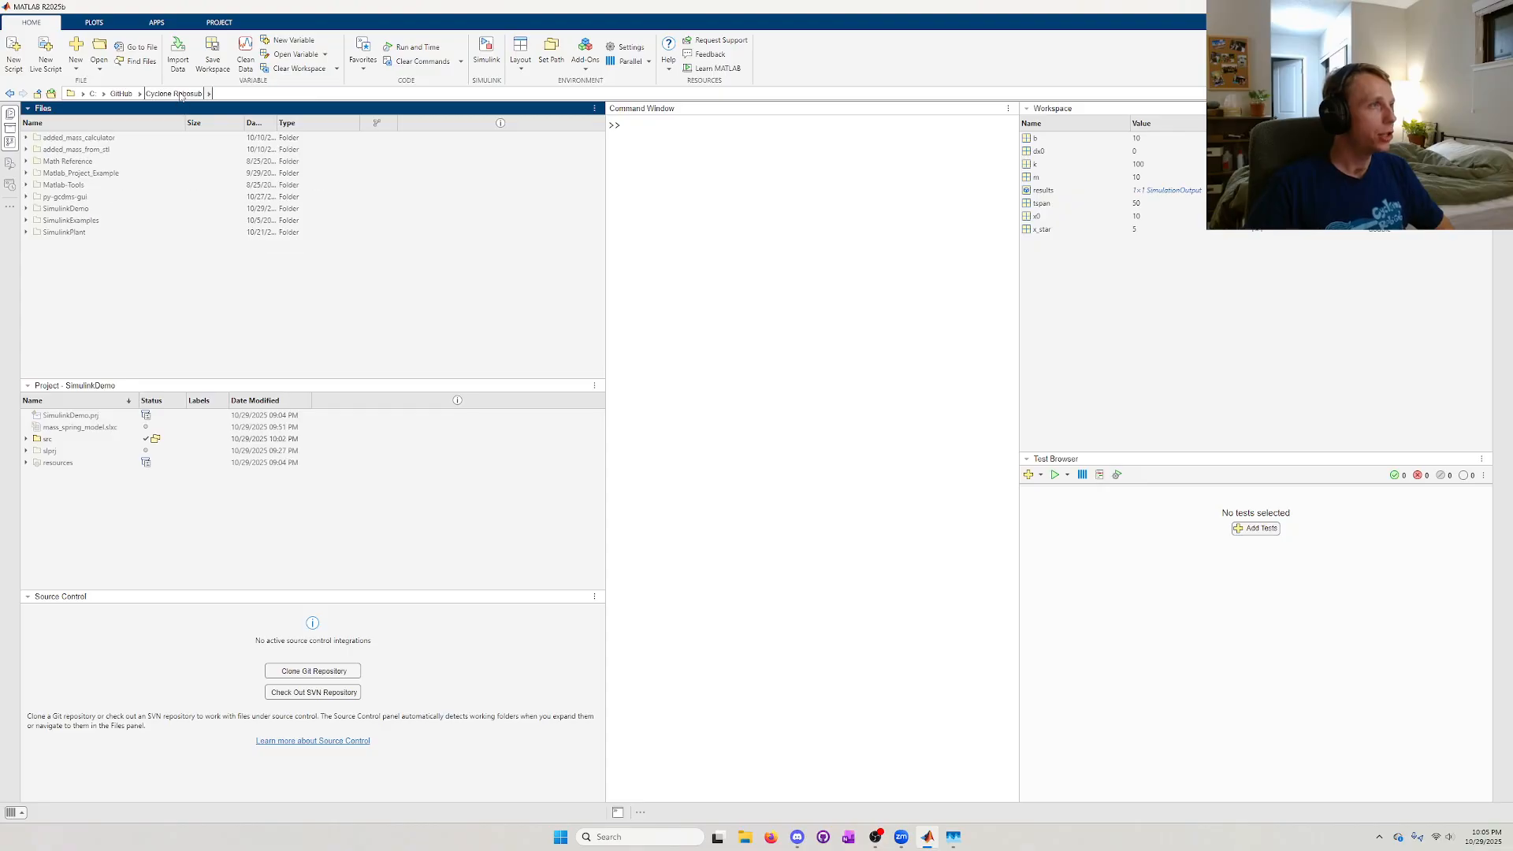
pyautogui.doubleClick(63, 233)
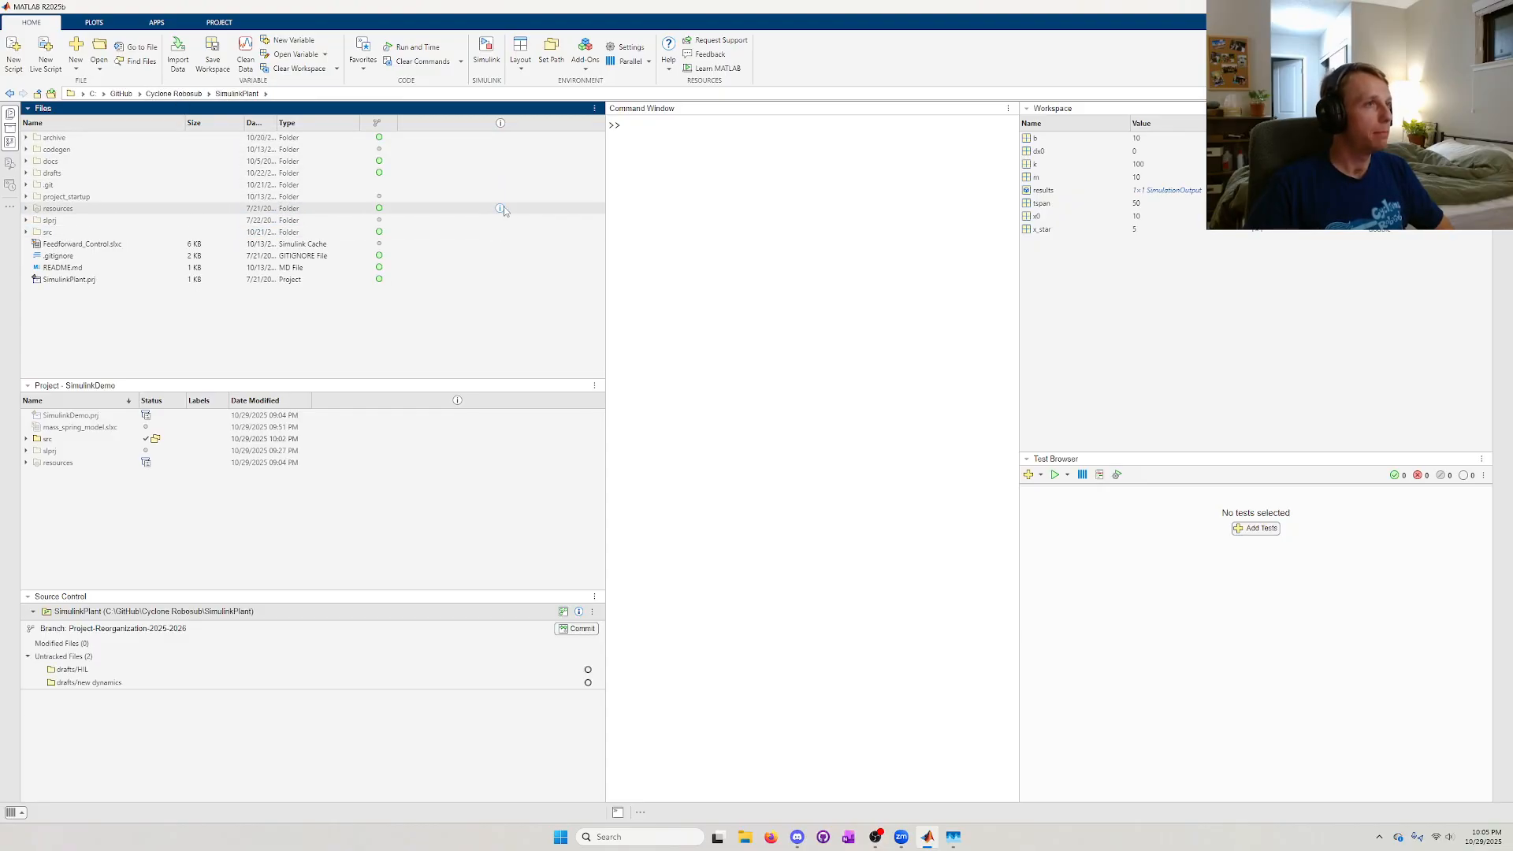
pyautogui.moveTo(604, 211); pyautogui.dragTo(679, 211)
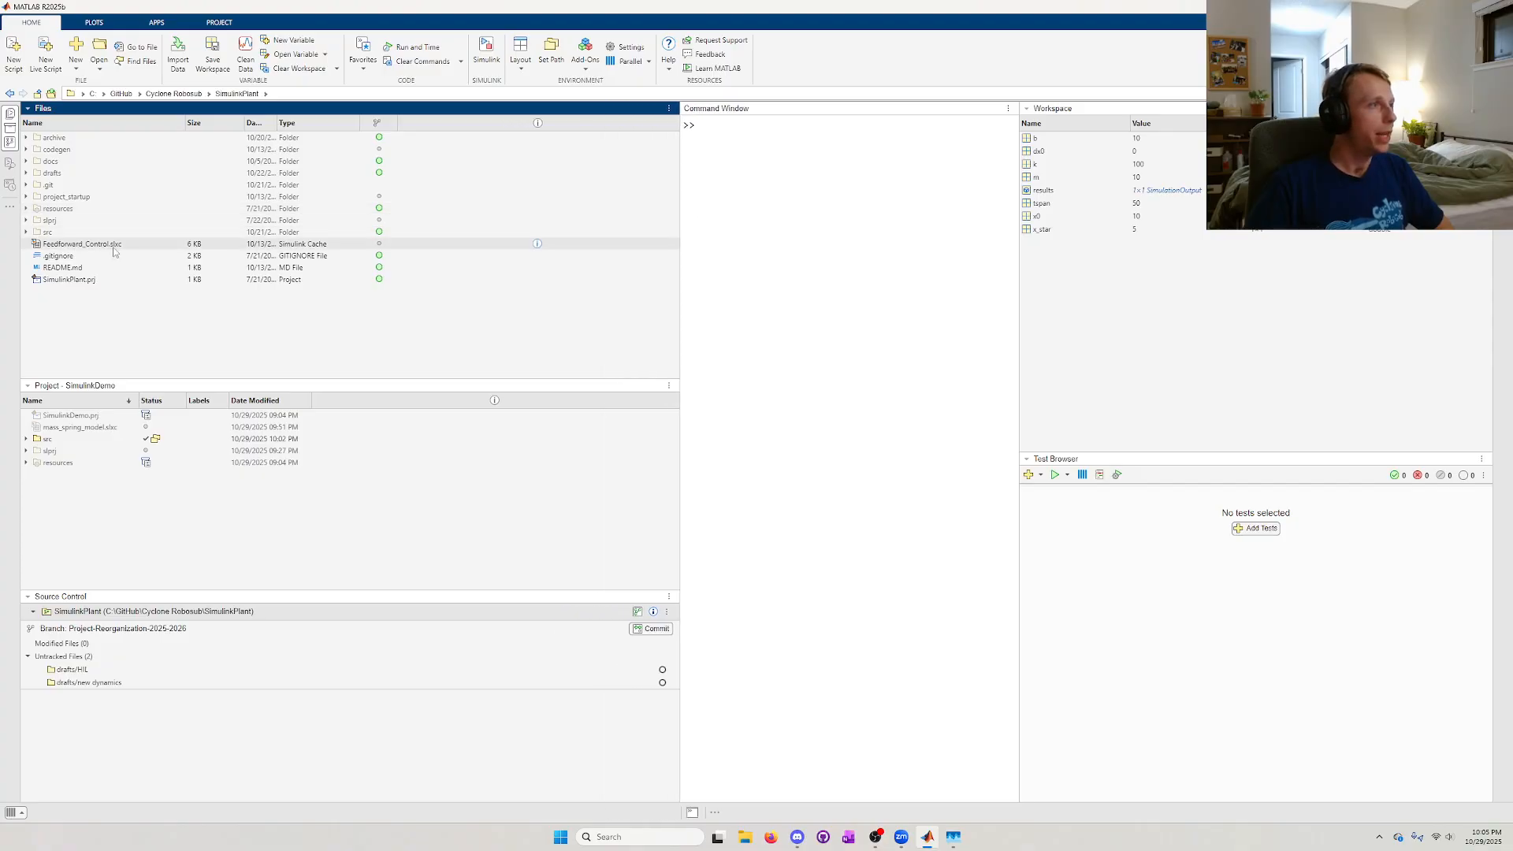
pyautogui.hotkey('ctrl', 'a')
pyautogui.click(129, 326)
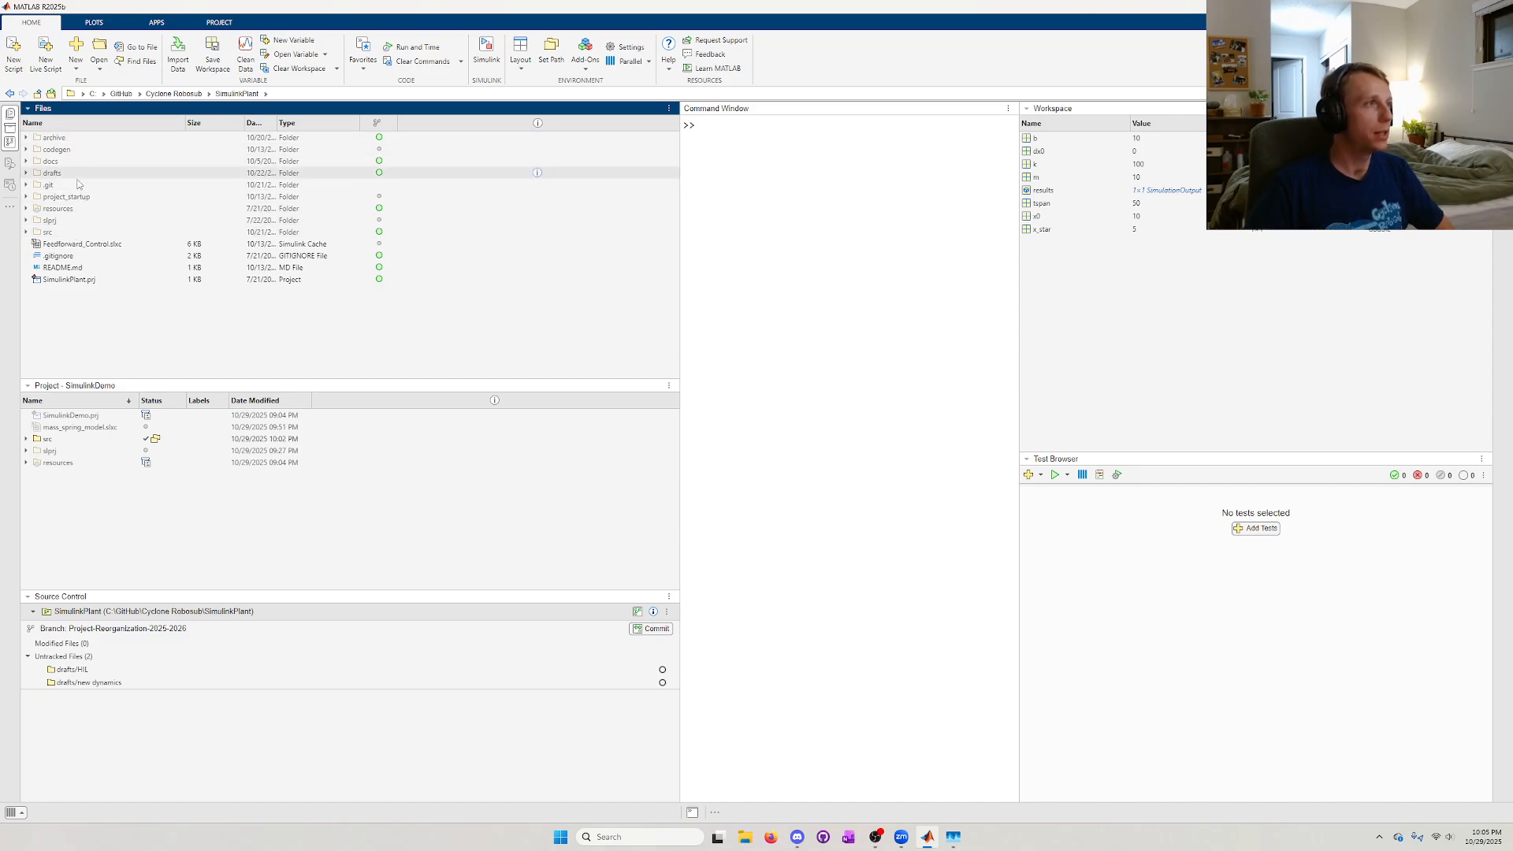
# - Open SimulinkPlant's src folder, look through the function files in utils, and return to src
pyautogui.click(80, 233)
pyautogui.doubleClick(100, 235)
pyautogui.moveTo(105, 272); pyautogui.dragTo(85, 137)
pyautogui.click(70, 236)
pyautogui.doubleClick(72, 235)
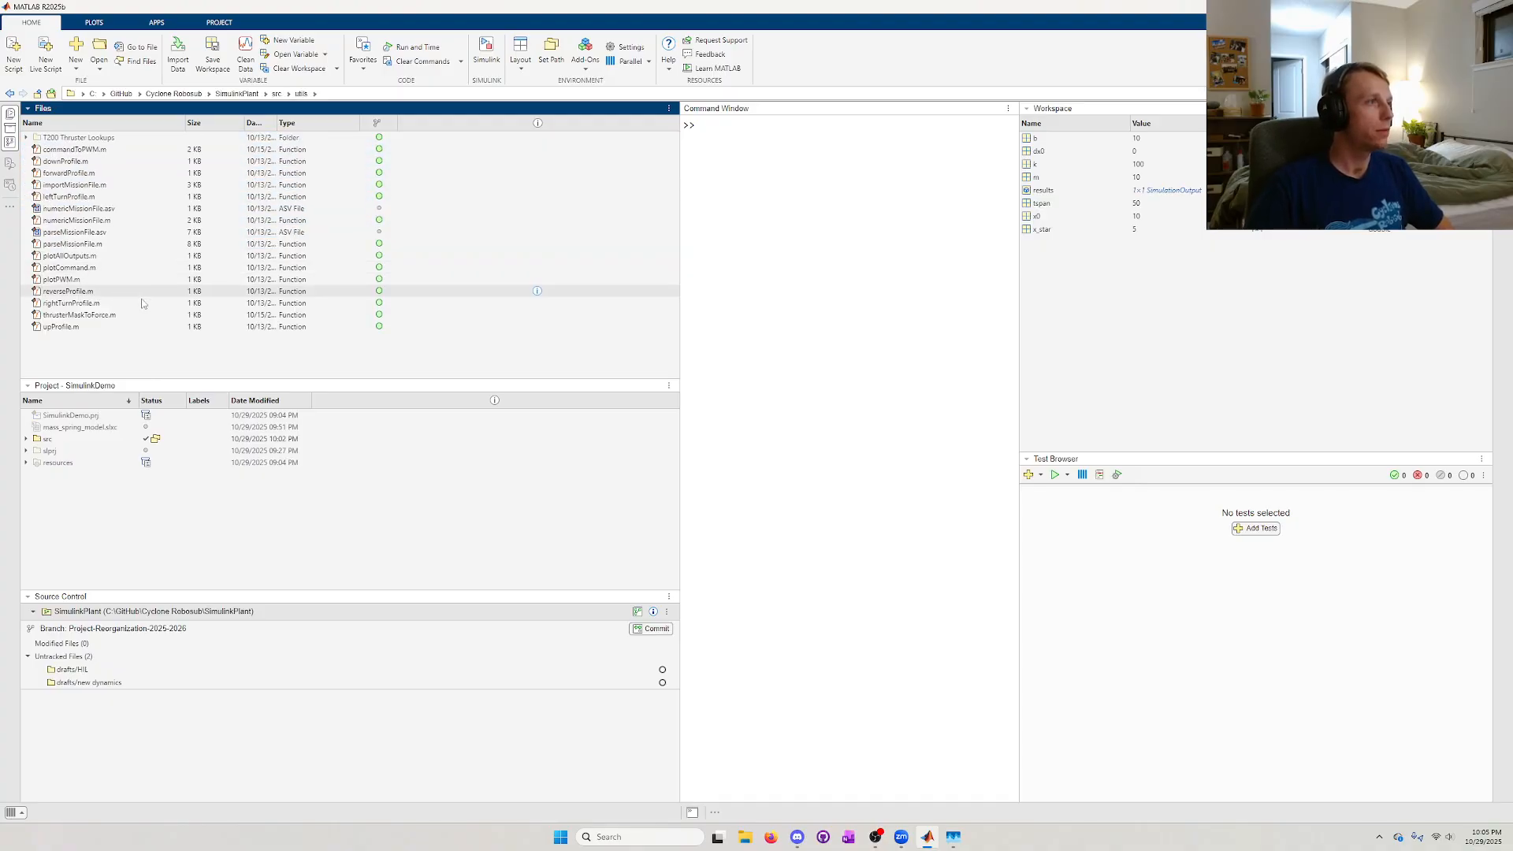
pyautogui.hotkey('alt', 'Left')
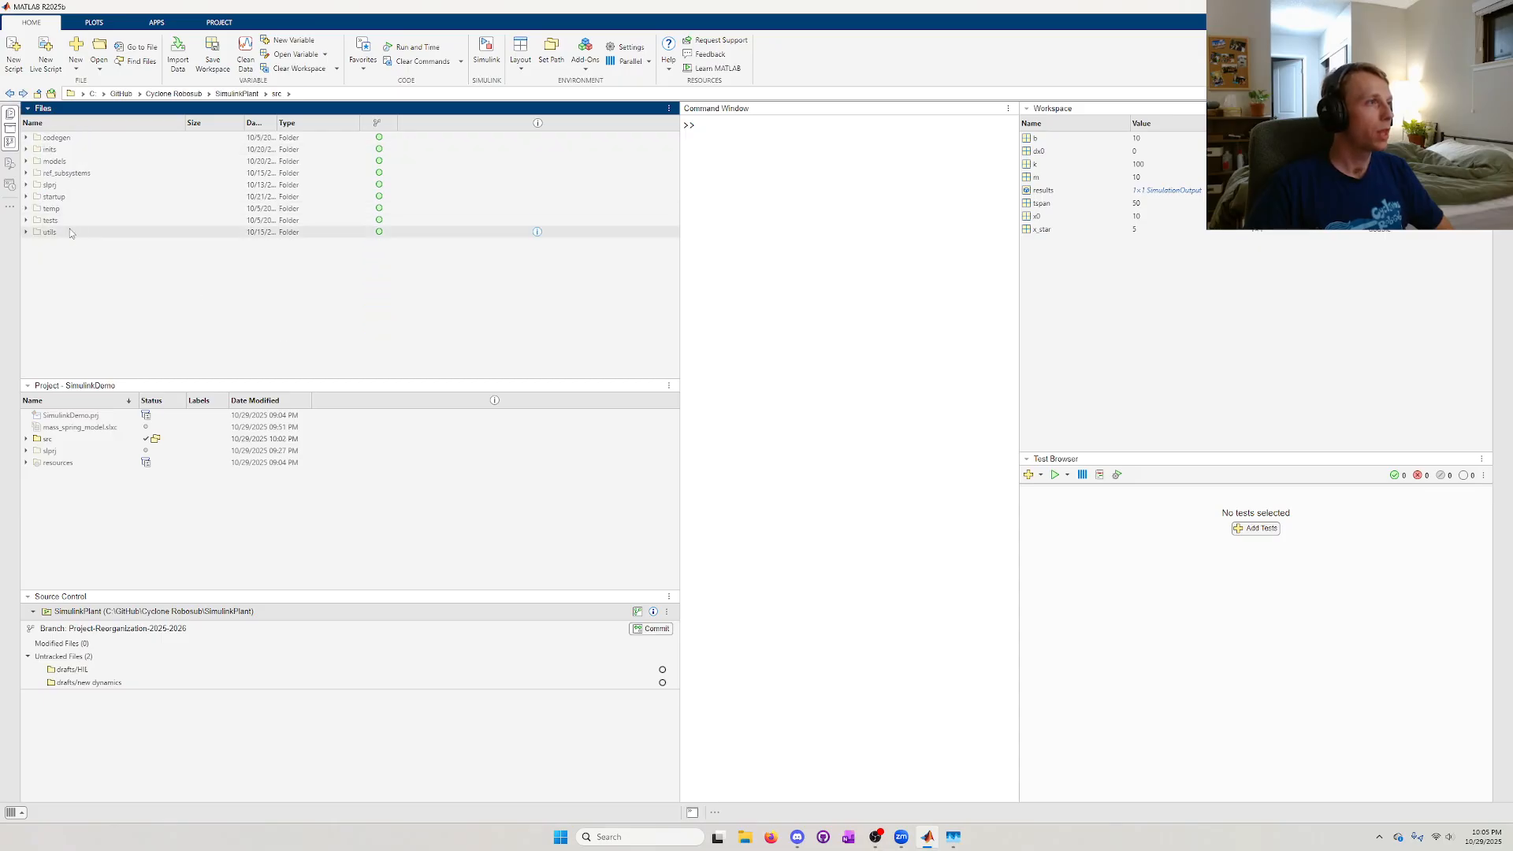
# - Check the contents of the tests and startup folders in SimulinkPlant's src, returning to src after each
pyautogui.doubleClick(63, 223)
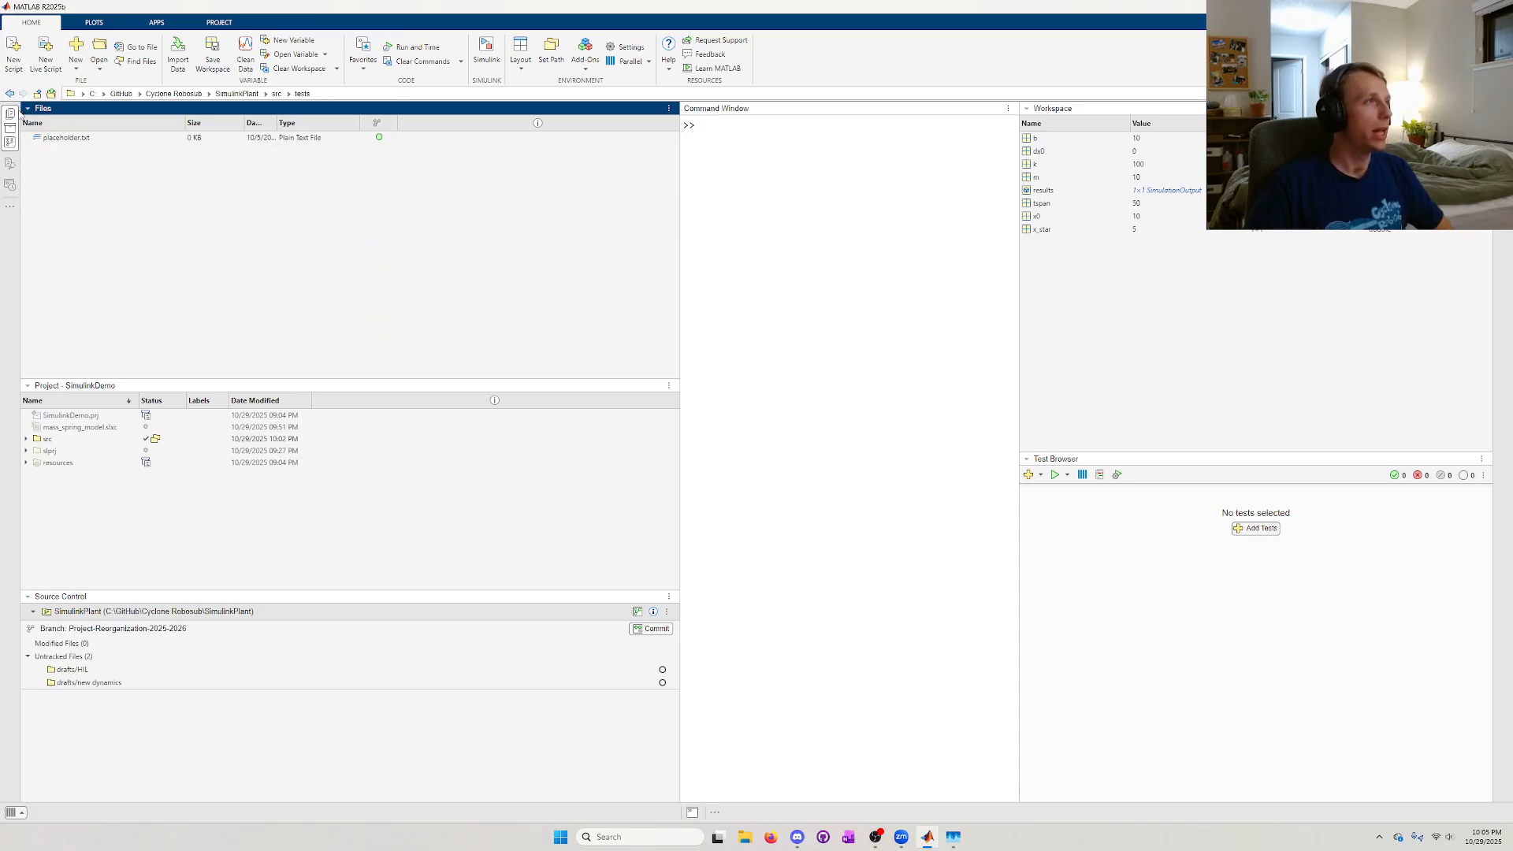
pyautogui.click(10, 93)
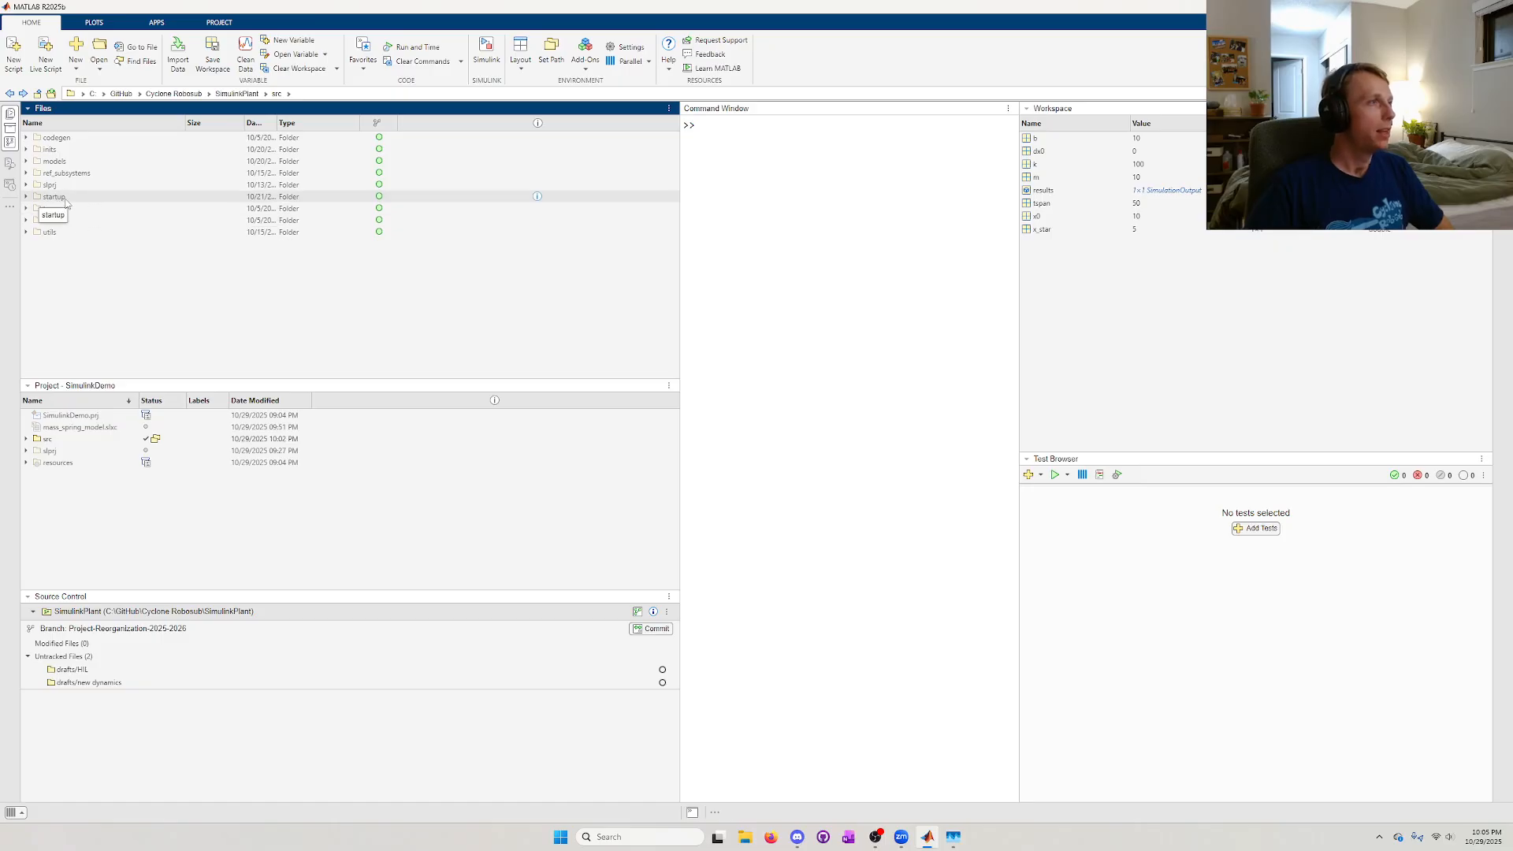
pyautogui.doubleClick(66, 198)
pyautogui.click(106, 141)
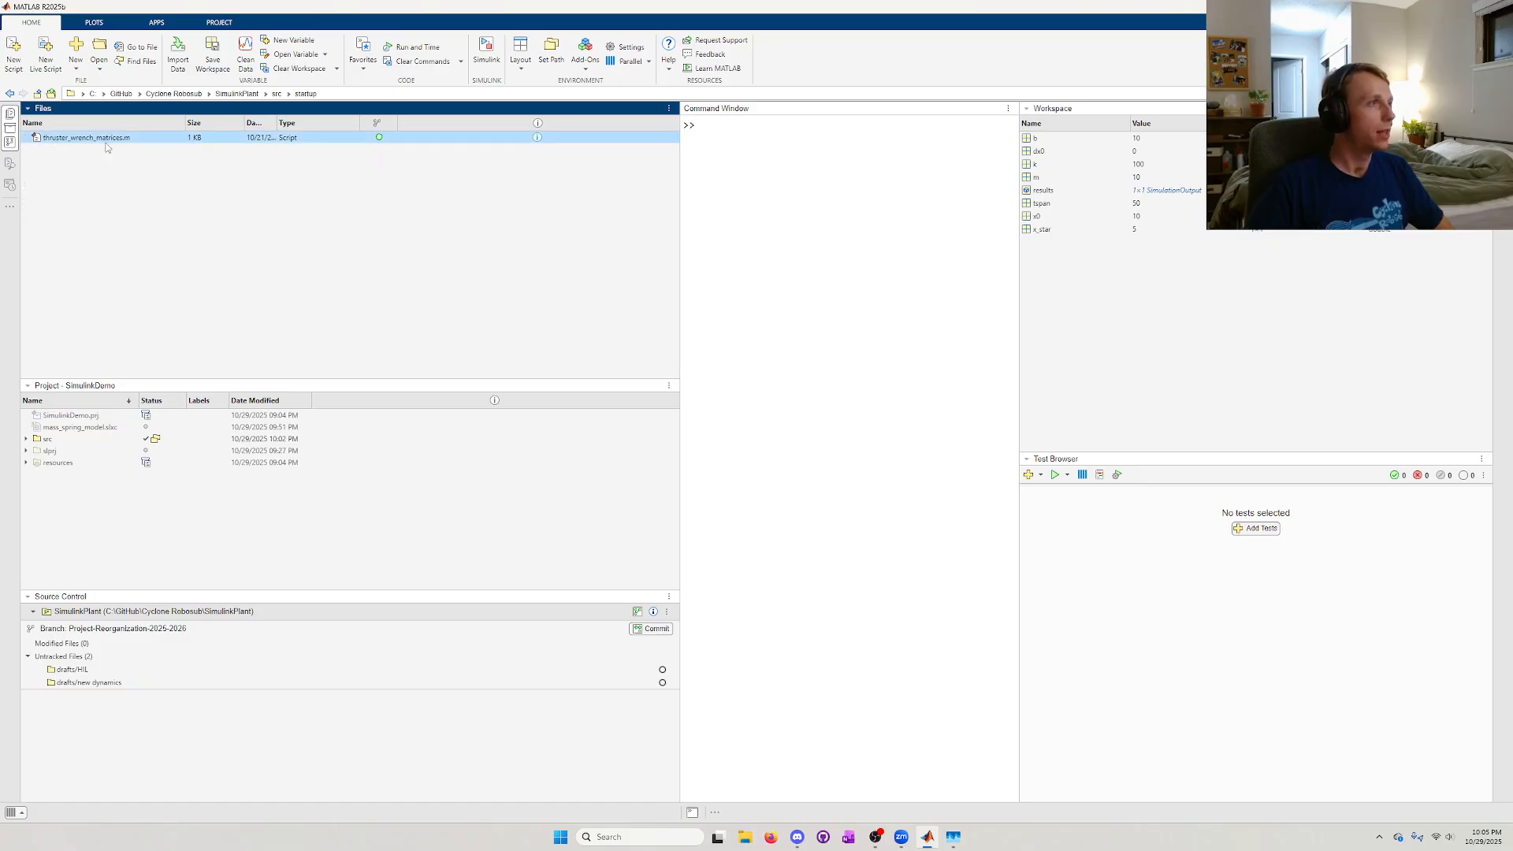
pyautogui.click(10, 93)
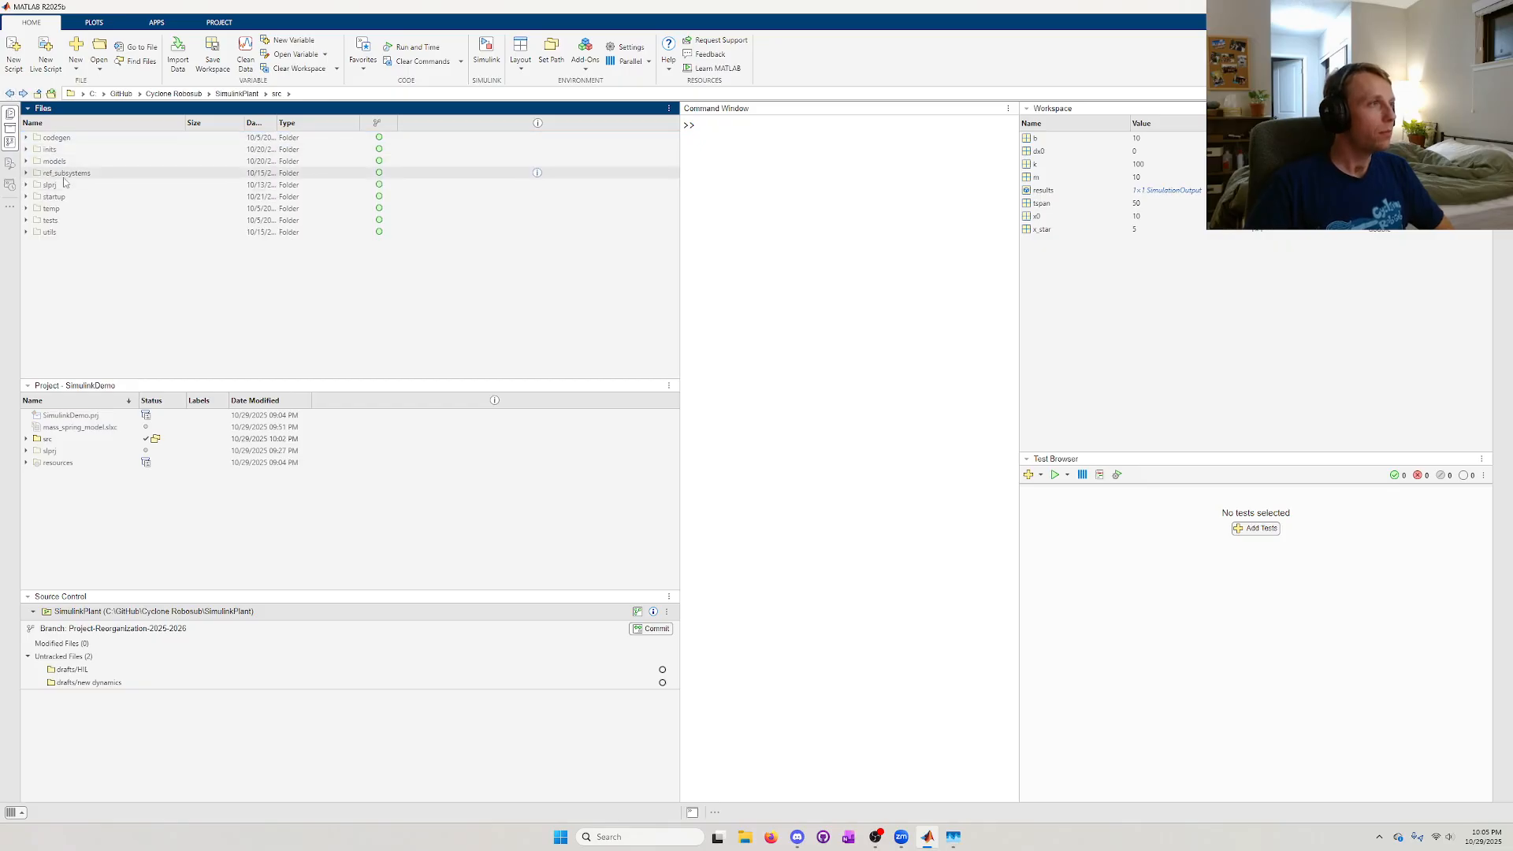
# - View the subsystem files in the ref_subsystems folder of SimulinkPlant's src, and go back to src
pyautogui.click(64, 175)
pyautogui.doubleClick(65, 174)
pyautogui.hotkey('ctrl', 'a')
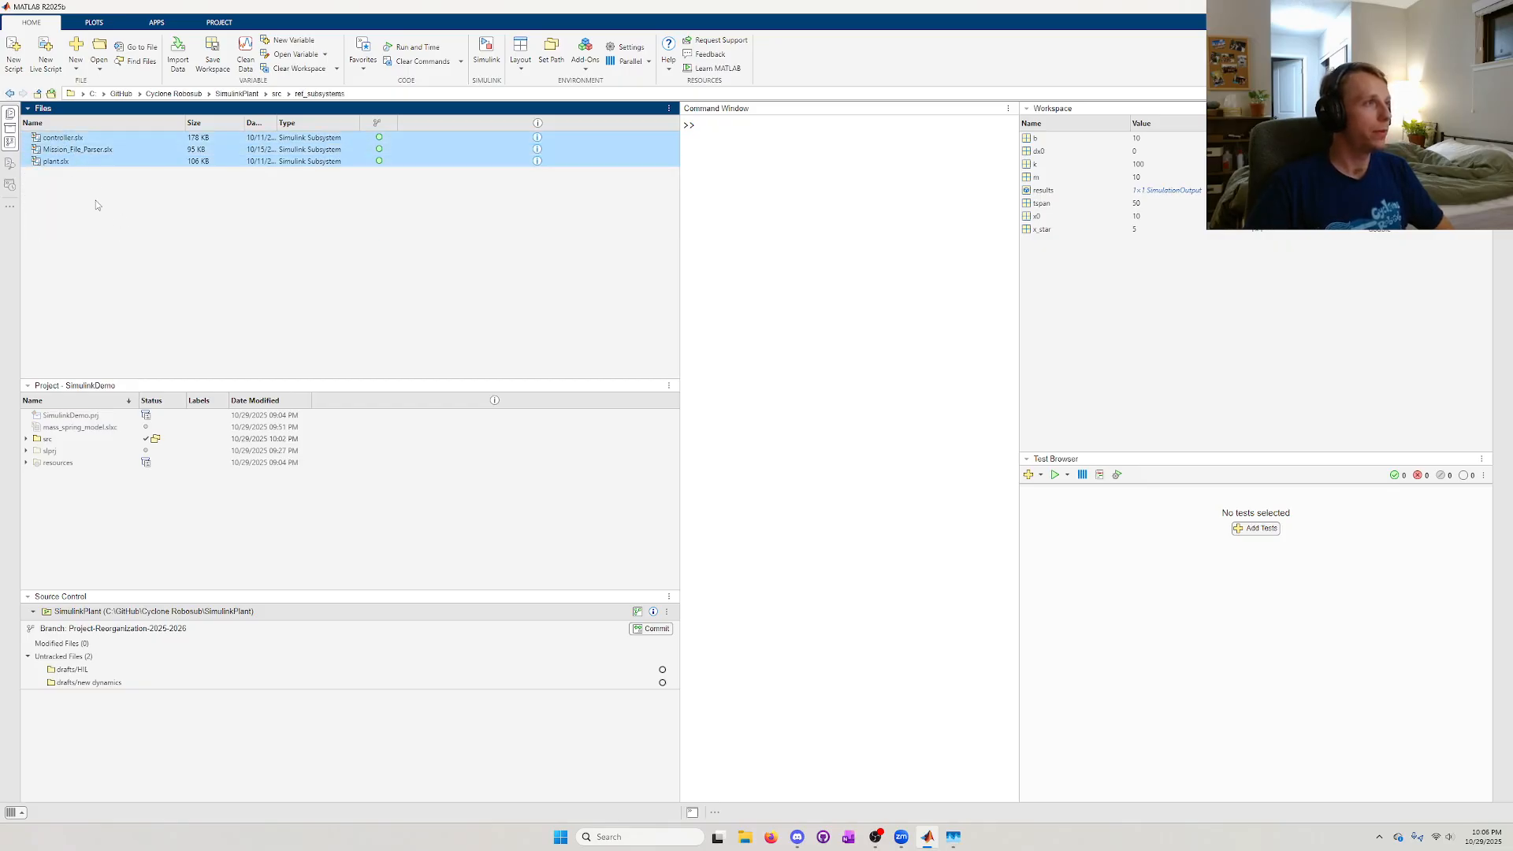
pyautogui.click(118, 231)
pyautogui.click(9, 93)
# - View the contents of the models folder, return to src, and look over its complete set of subfolders
pyautogui.doubleClick(59, 162)
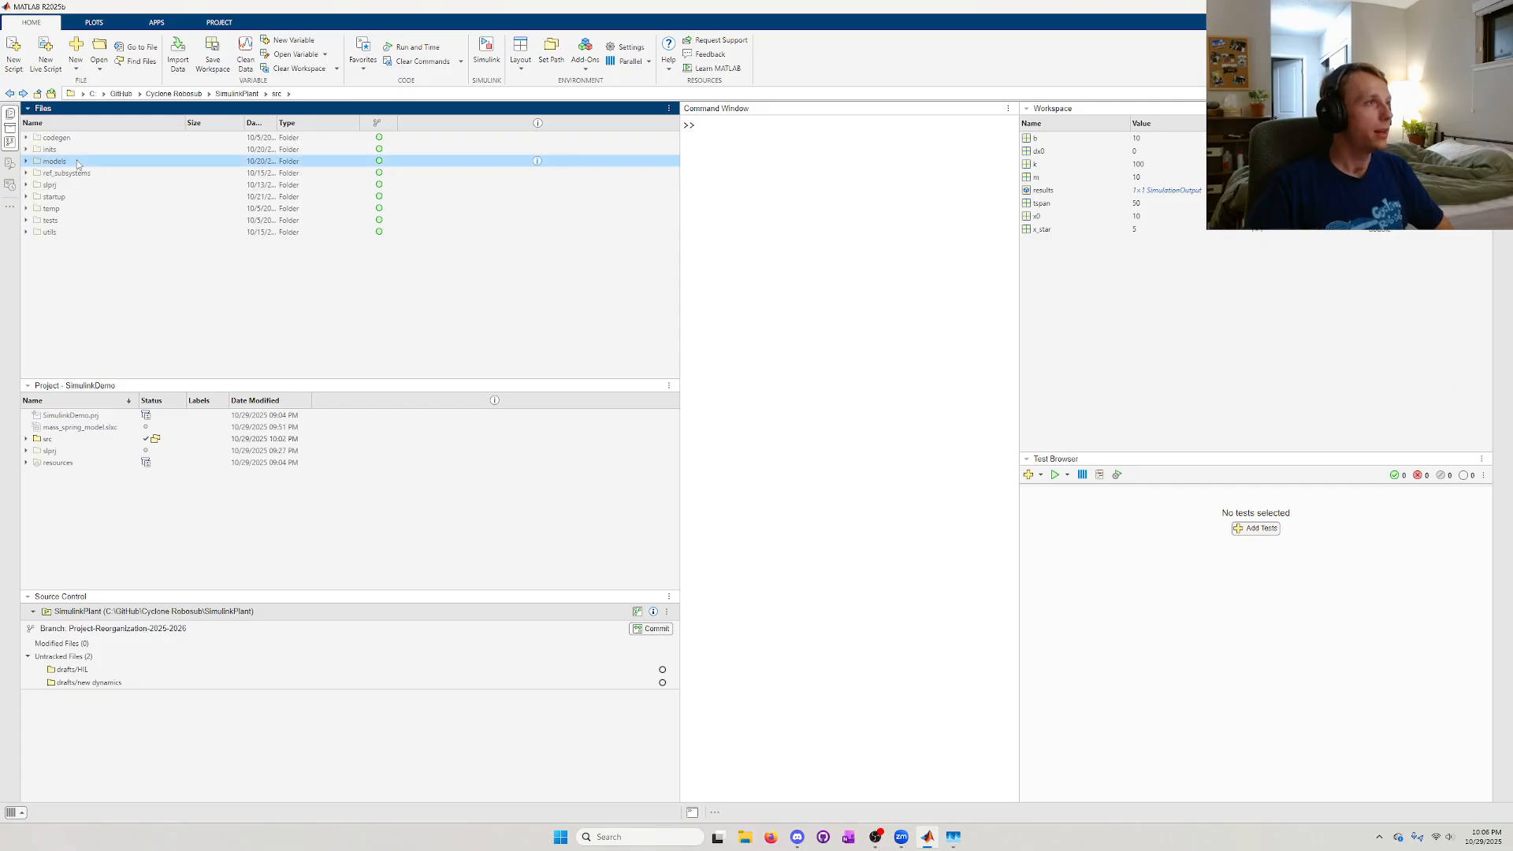
pyautogui.hotkey('ctrl', 'a')
pyautogui.click(11, 94)
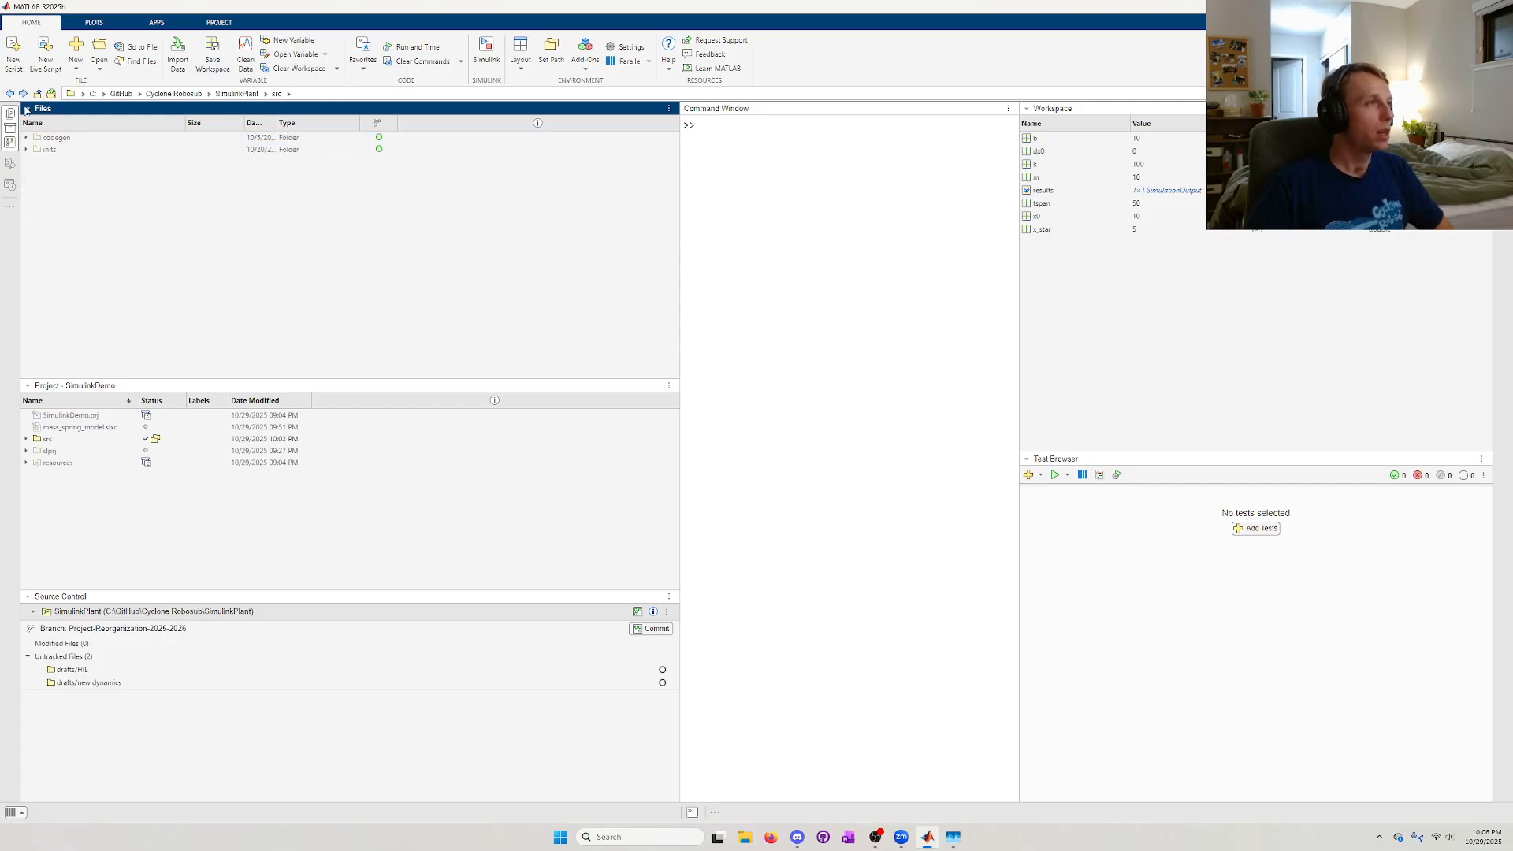
pyautogui.hotkey('ctrl', 'a')
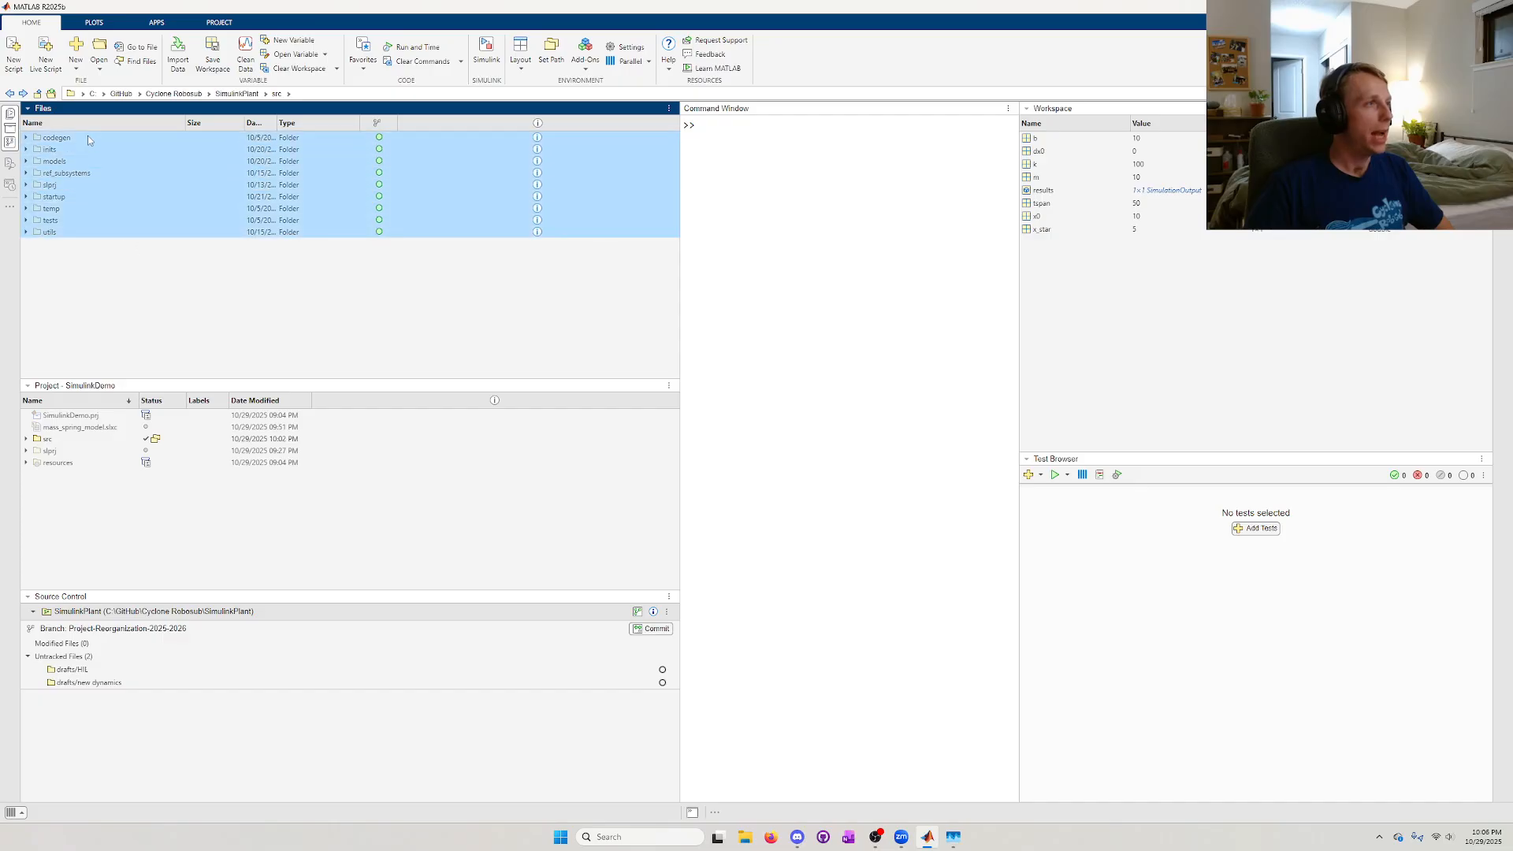
pyautogui.click(122, 255)
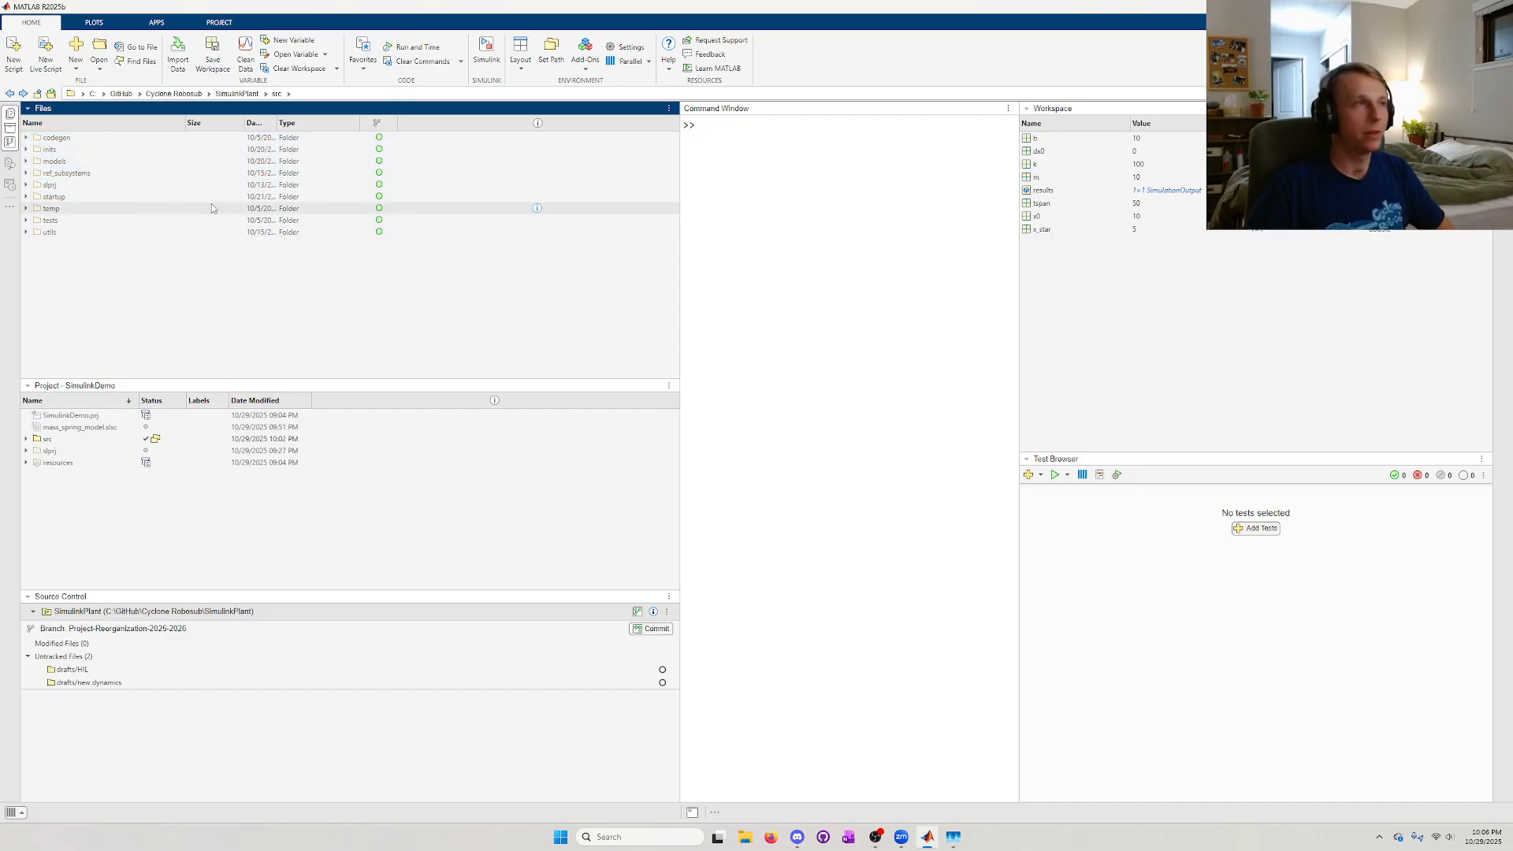
# - Look over all the subfolders in SimulinkPlant's src and go up to the SimulinkPlant root folder
pyautogui.hotkey('ctrl', 'a')
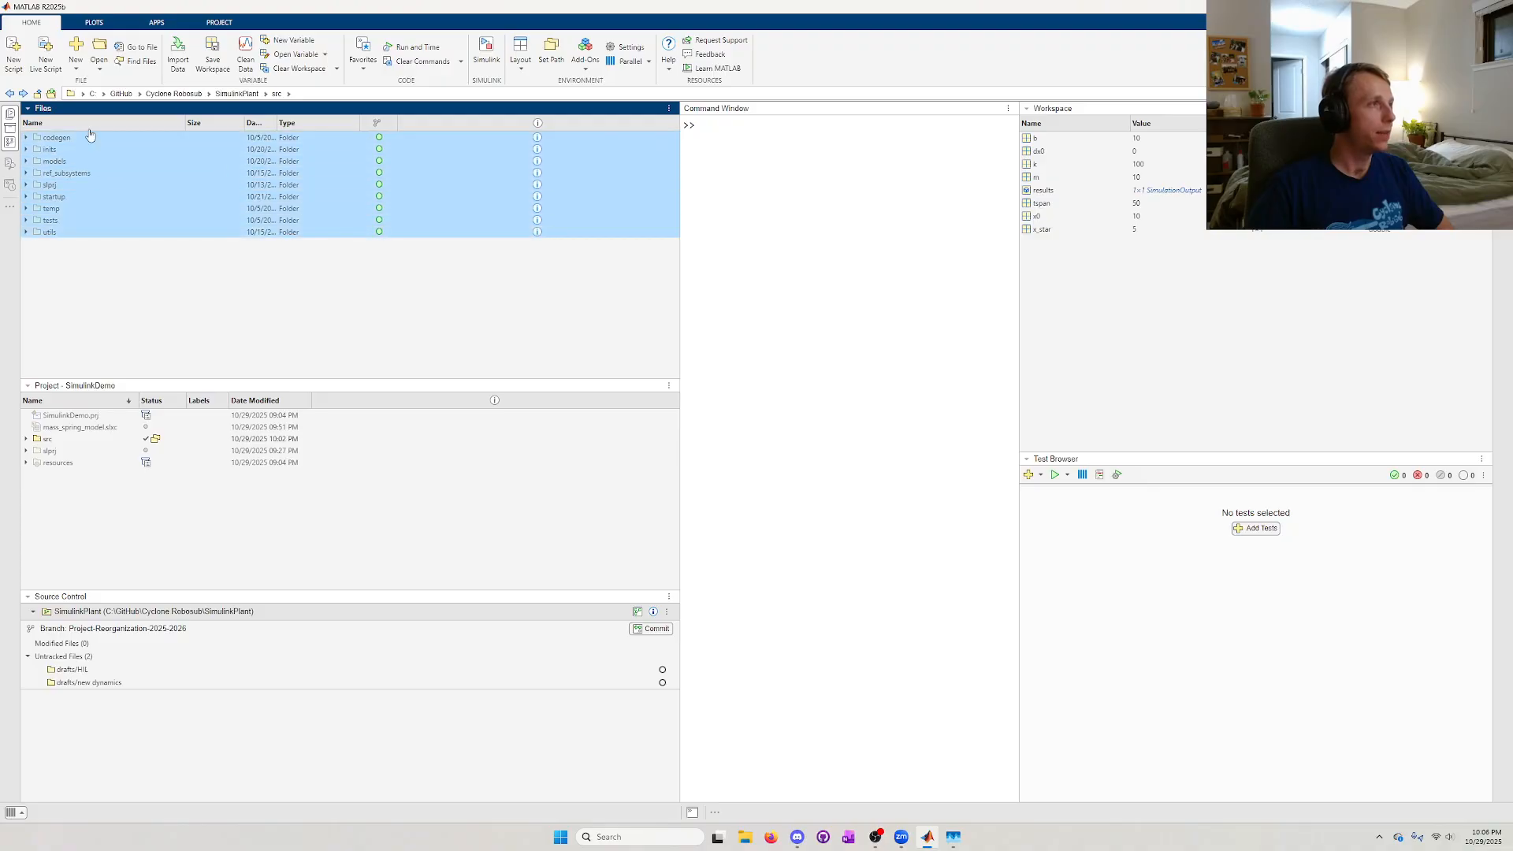
pyautogui.click(148, 275)
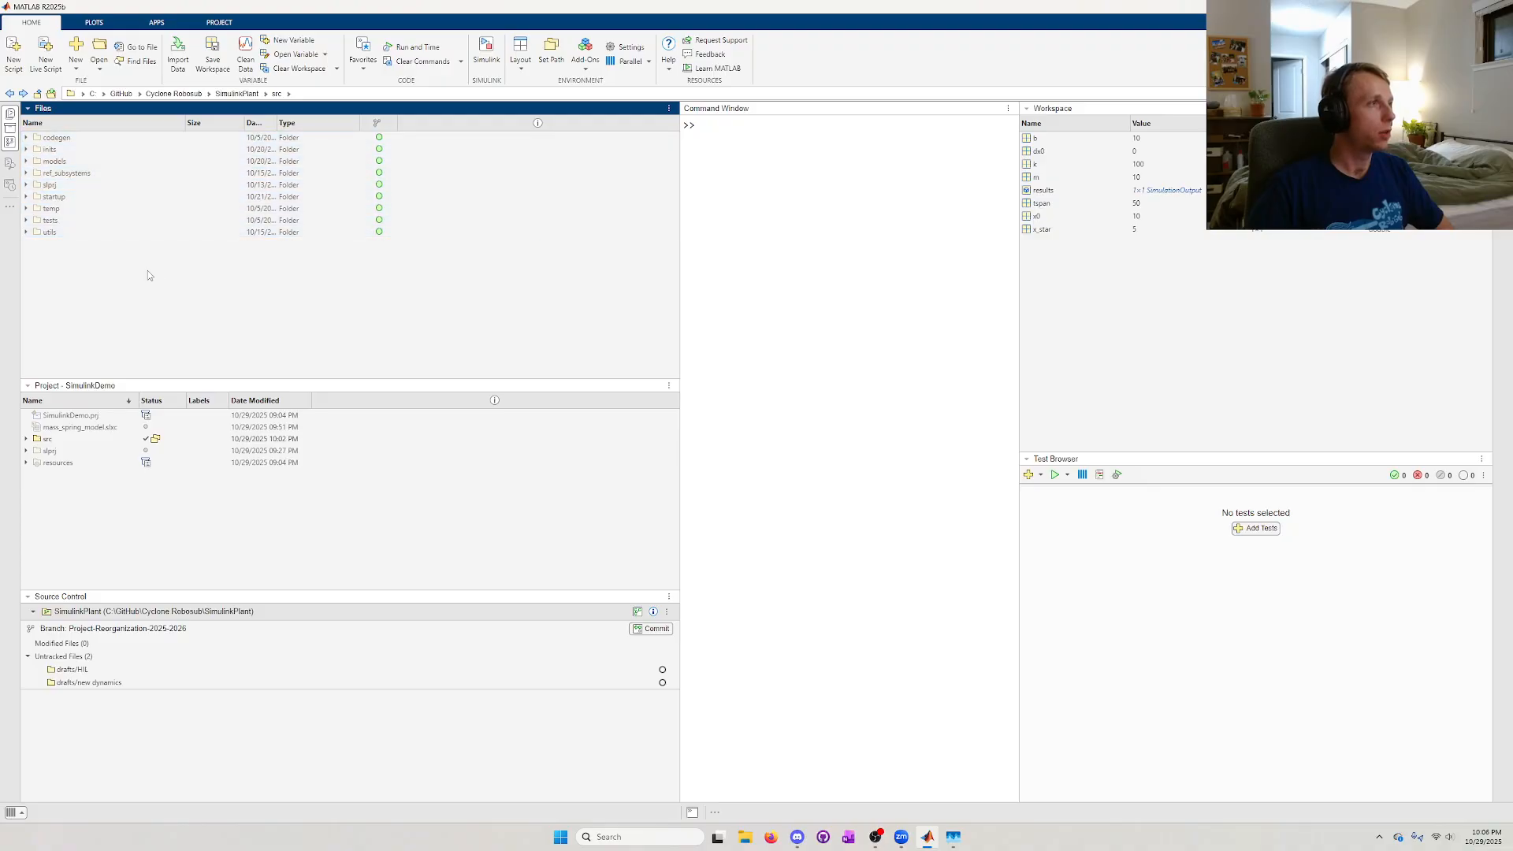
pyautogui.click(238, 94)
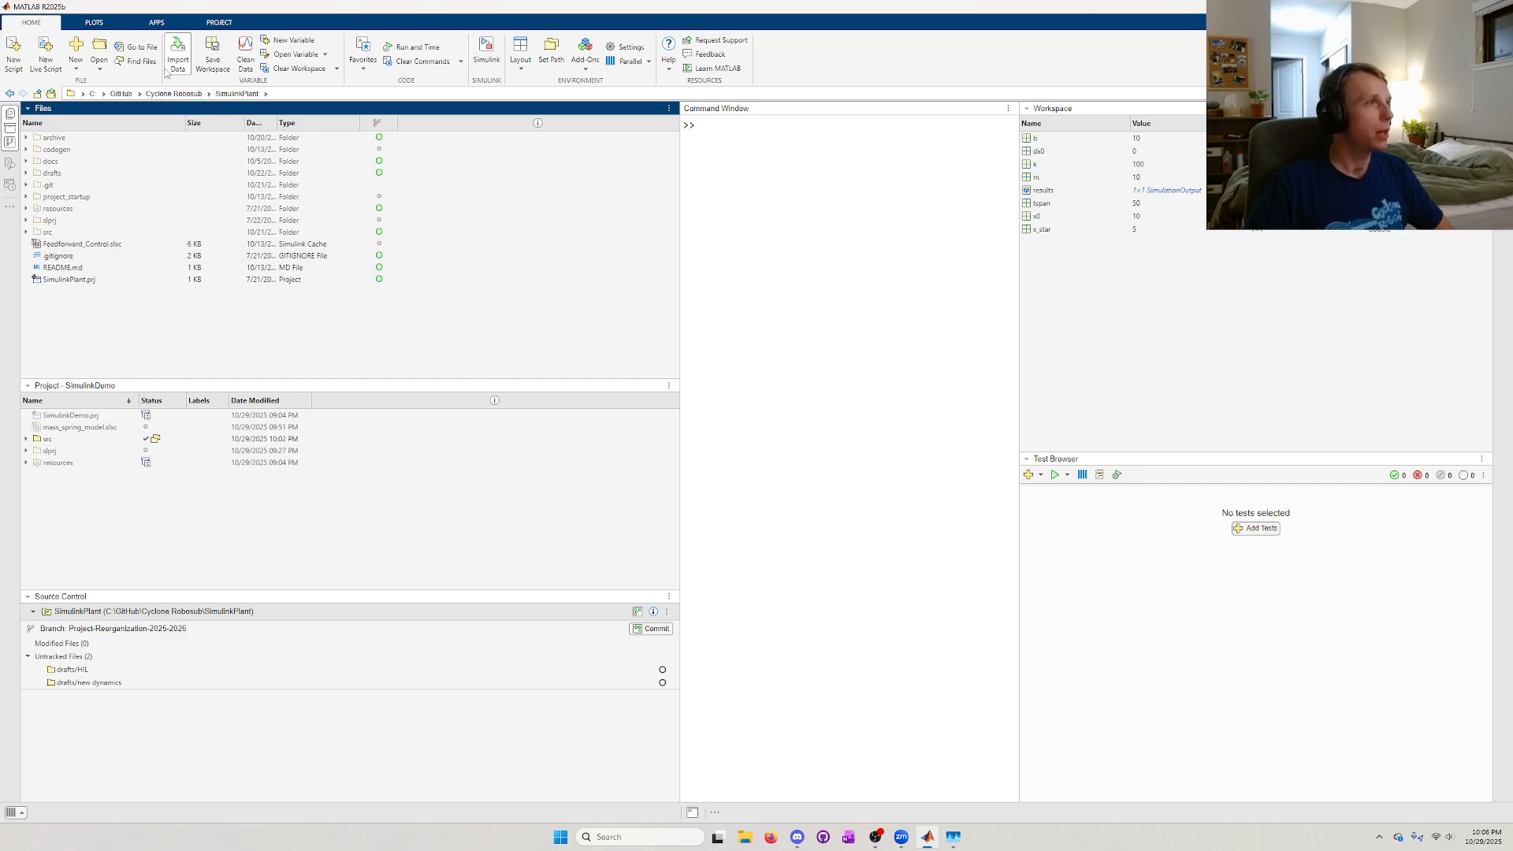
# - Initialize a Git repository for the open SimulinkDemo project
pyautogui.click(219, 22)
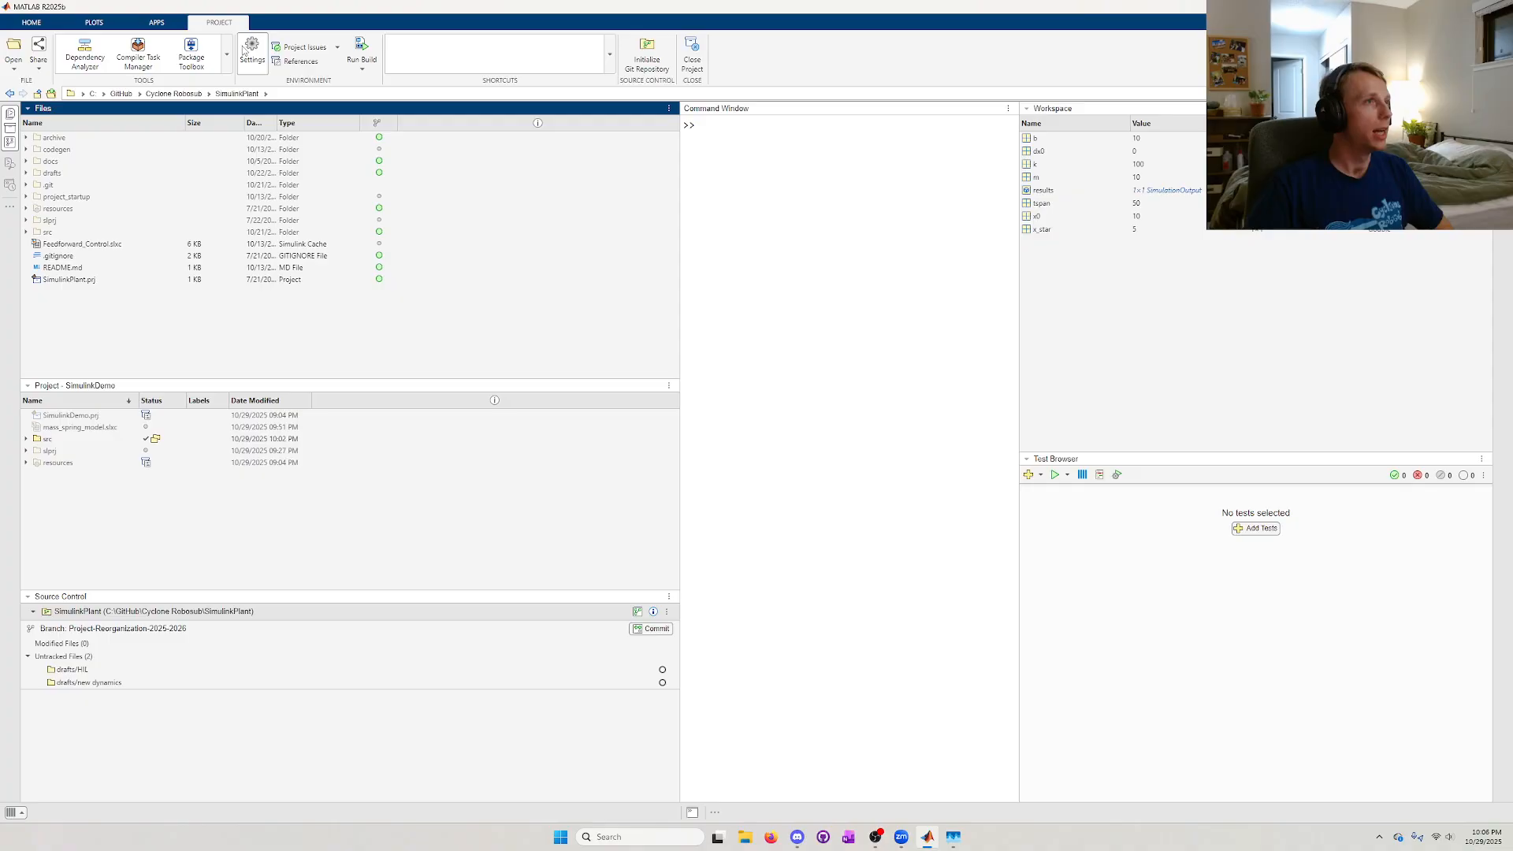
pyautogui.click(647, 60)
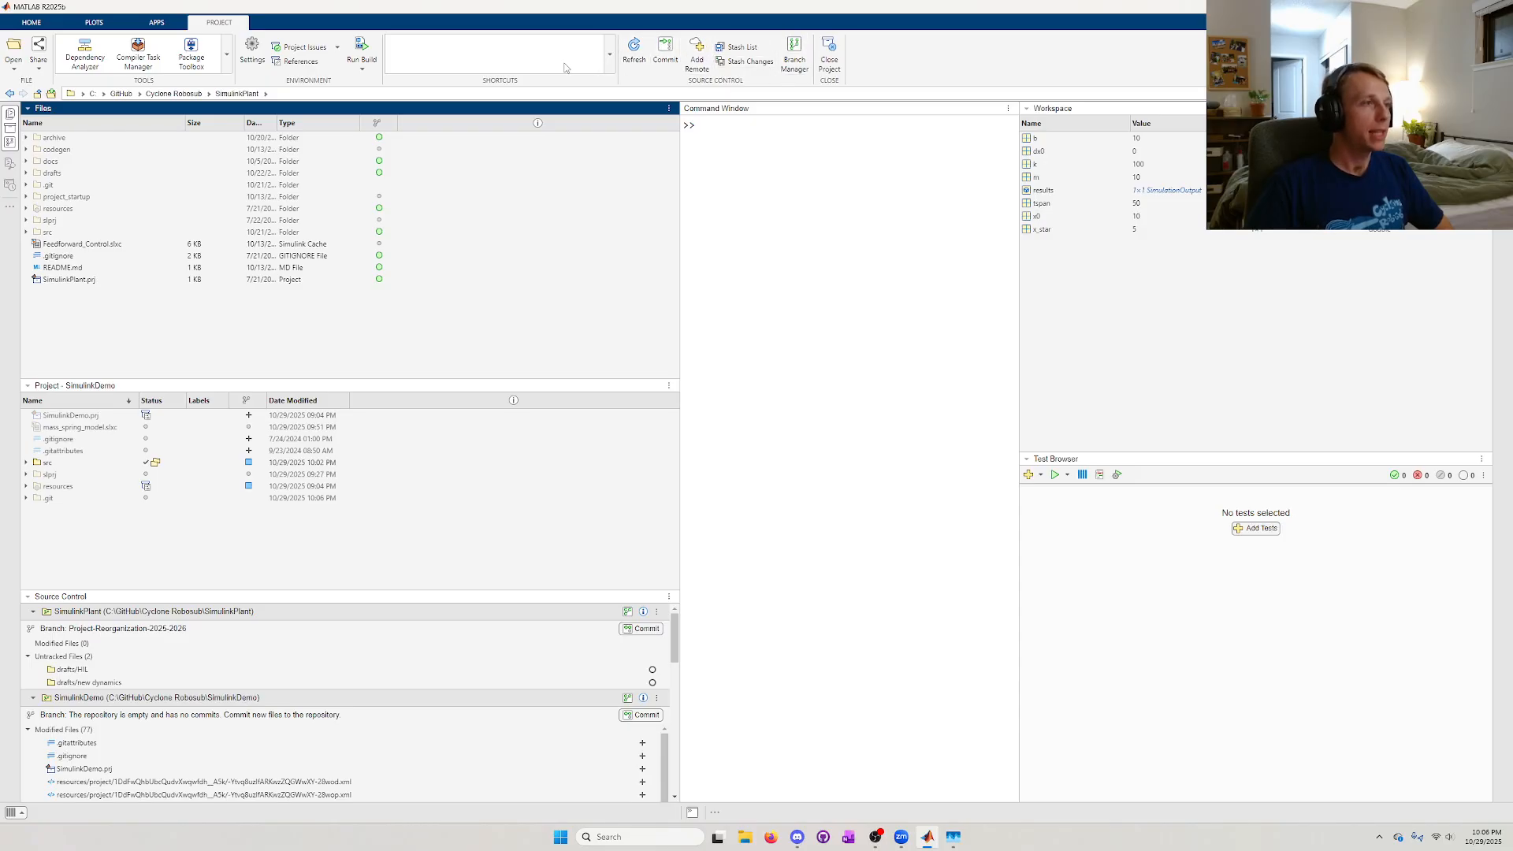
# - Review SimulinkPlant's root contents and narrow the file, project and source control area to widen the Command Window
pyautogui.moveTo(132, 366); pyautogui.dragTo(53, 129)
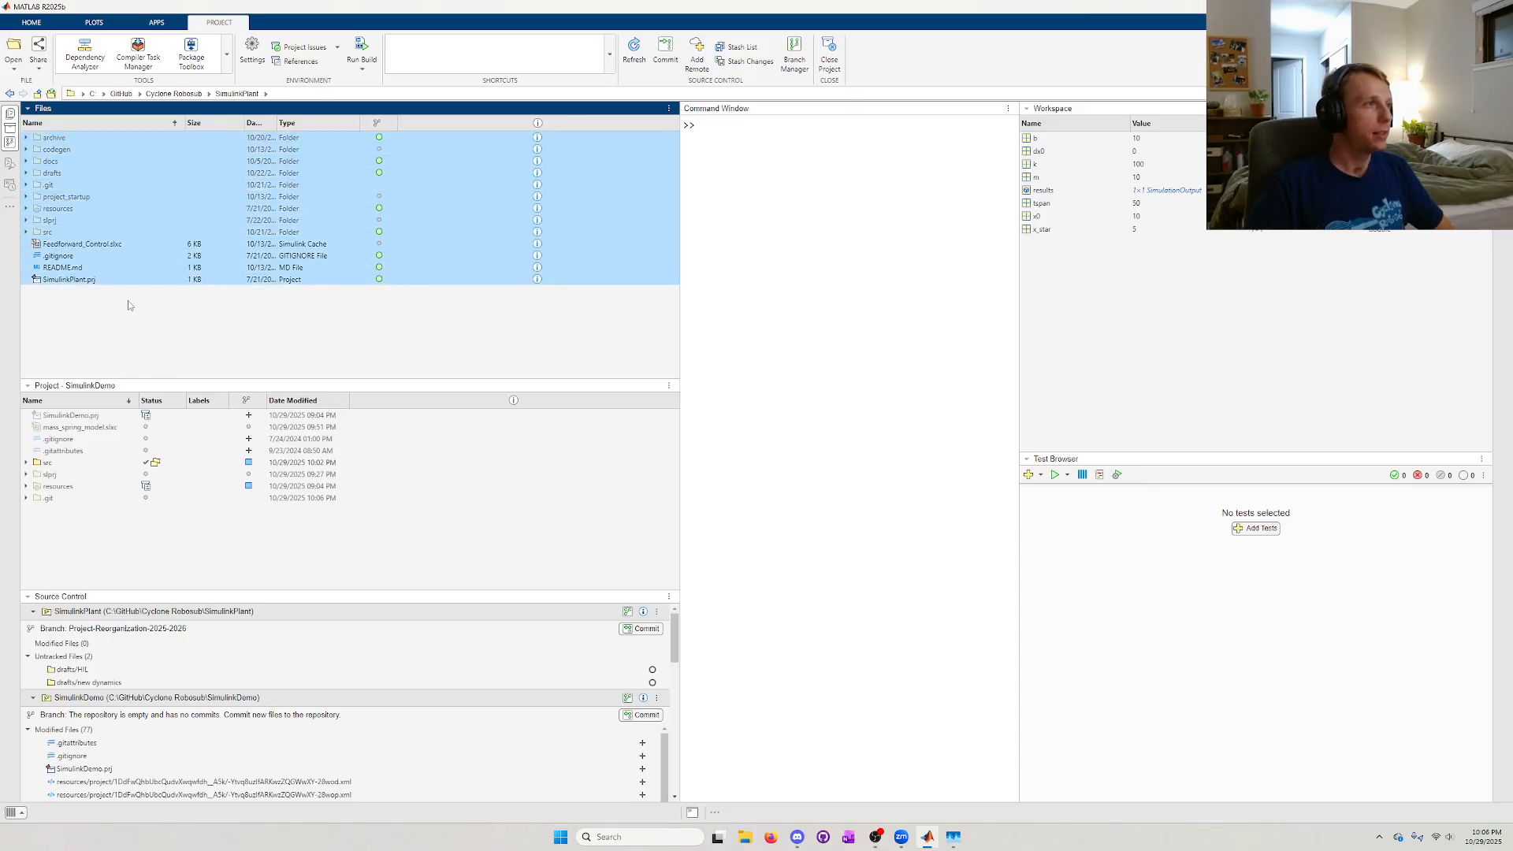
pyautogui.click(131, 319)
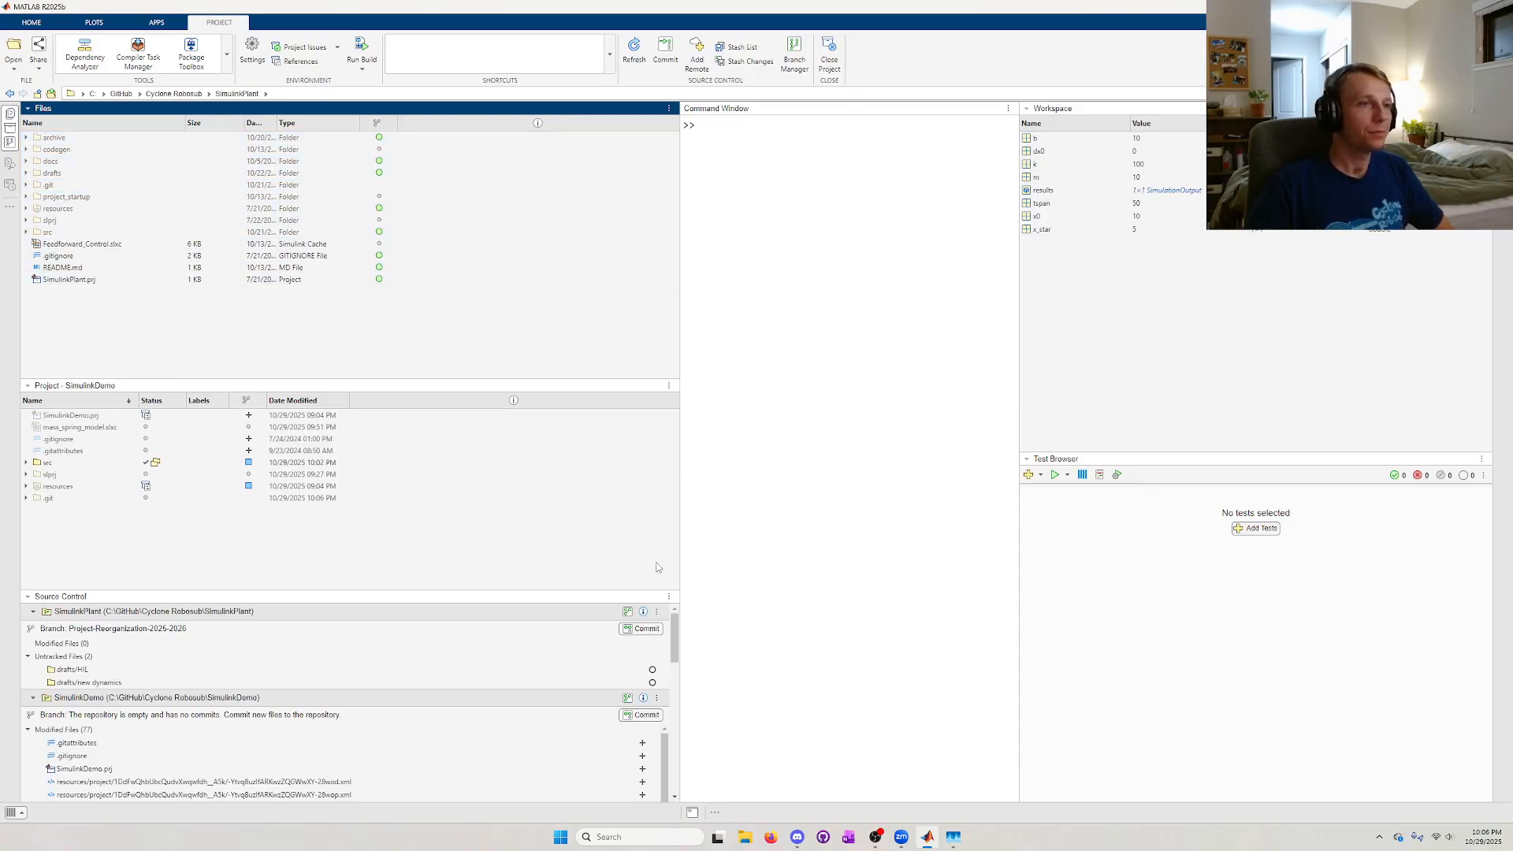
pyautogui.moveTo(681, 544); pyautogui.dragTo(243, 558)
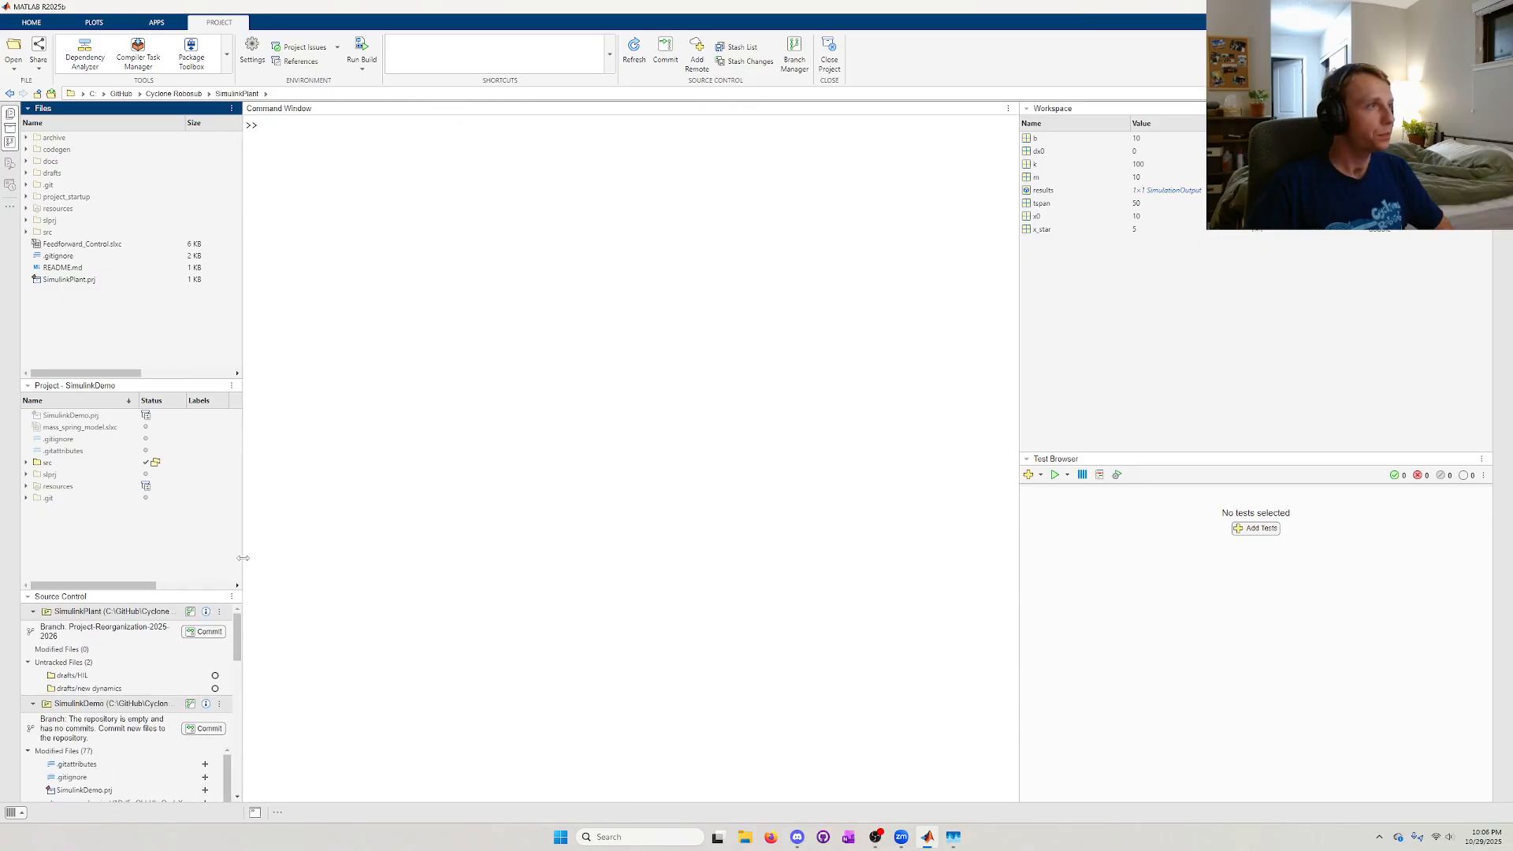
# - Go up to the Cyclone Robosub folder, view the contents of SimulinkPlant, and return to the parent folder
pyautogui.click(164, 94)
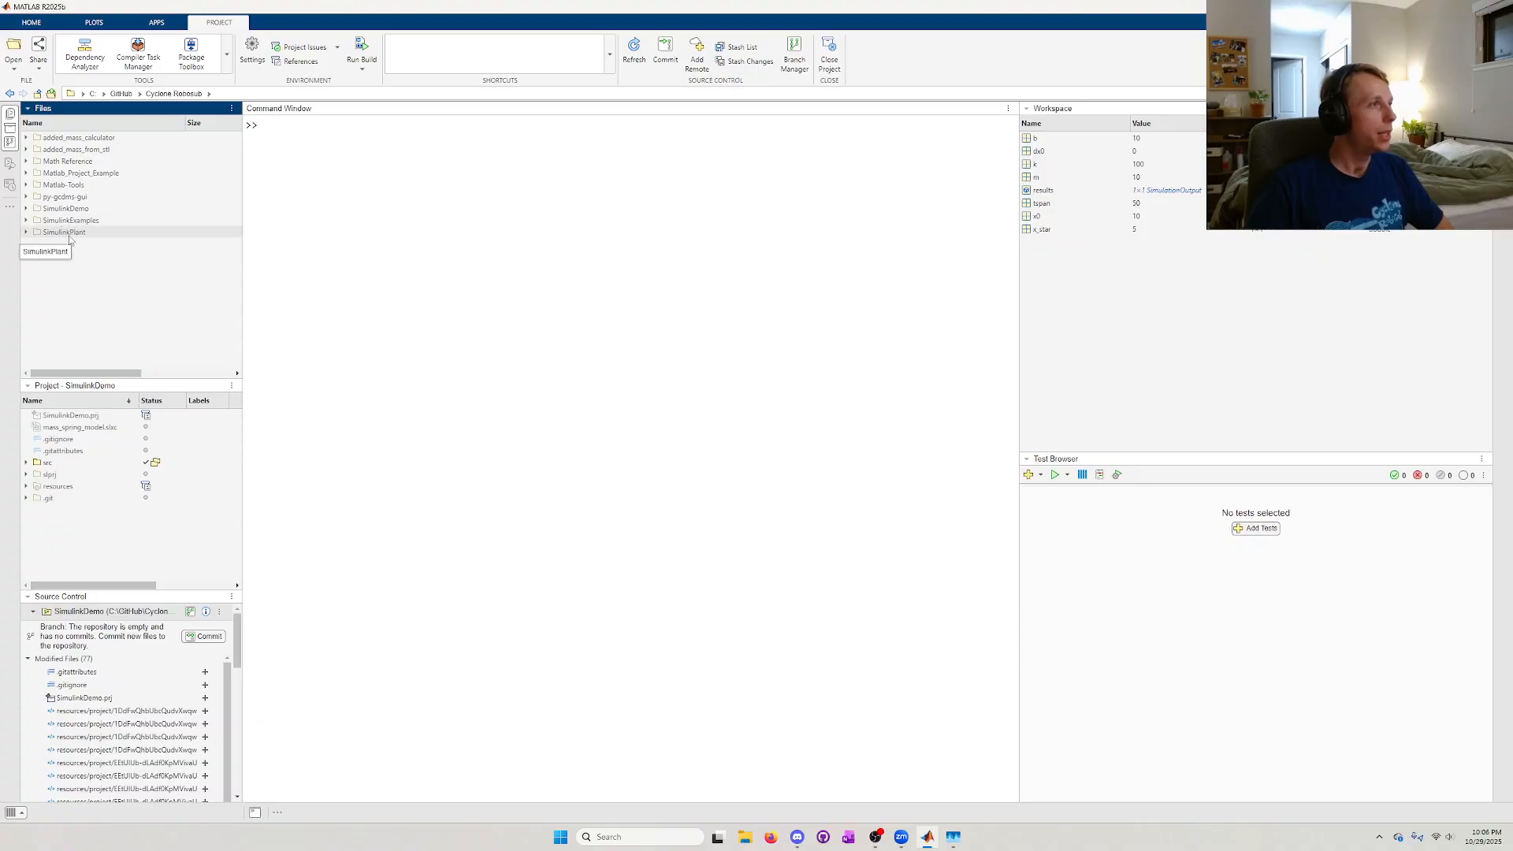
pyautogui.click(69, 235)
pyautogui.doubleClick(69, 236)
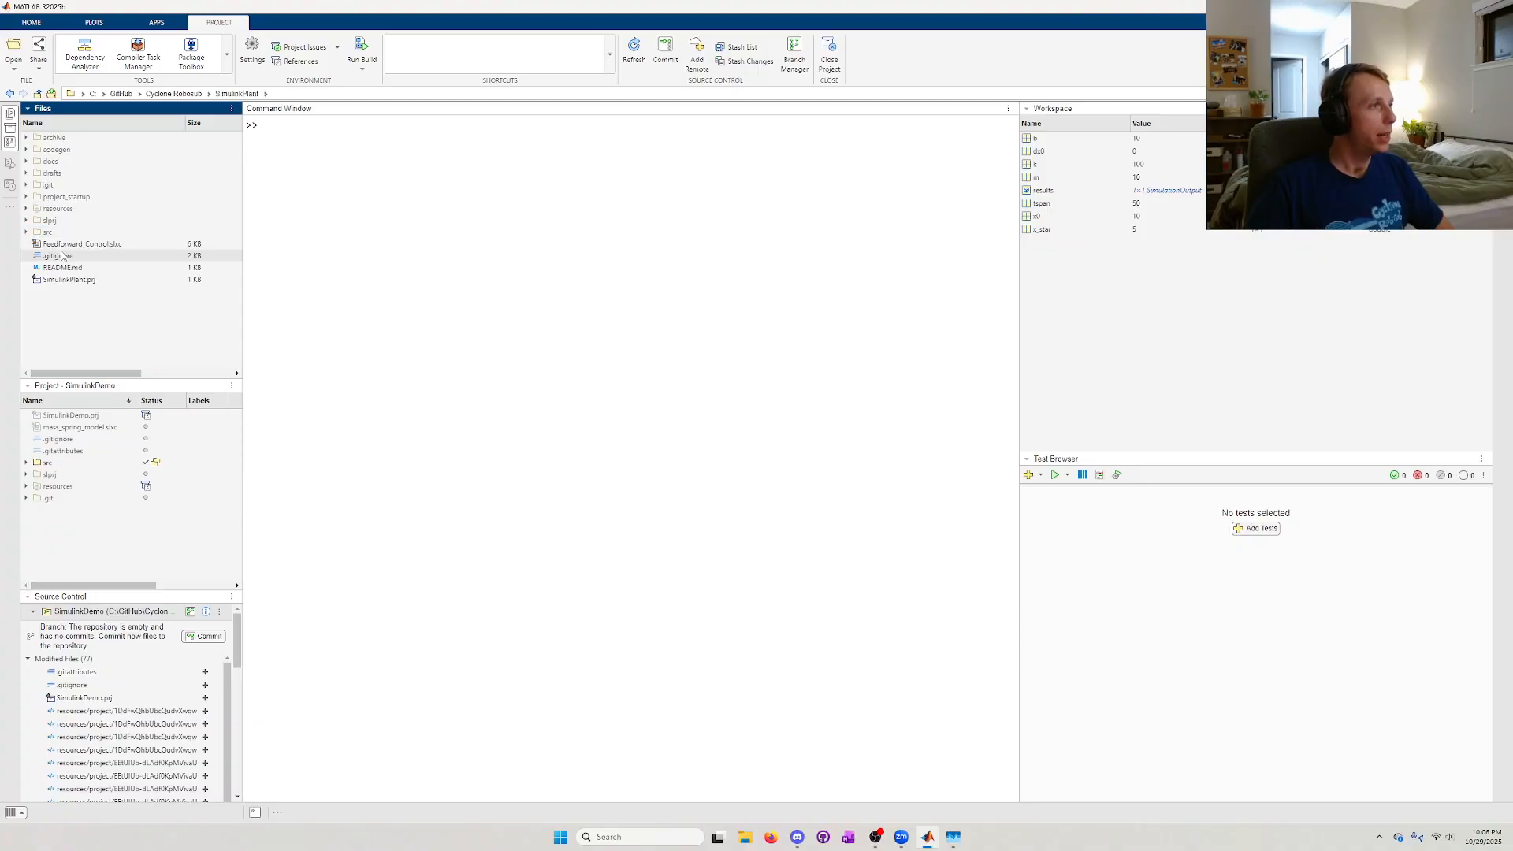
pyautogui.click(10, 94)
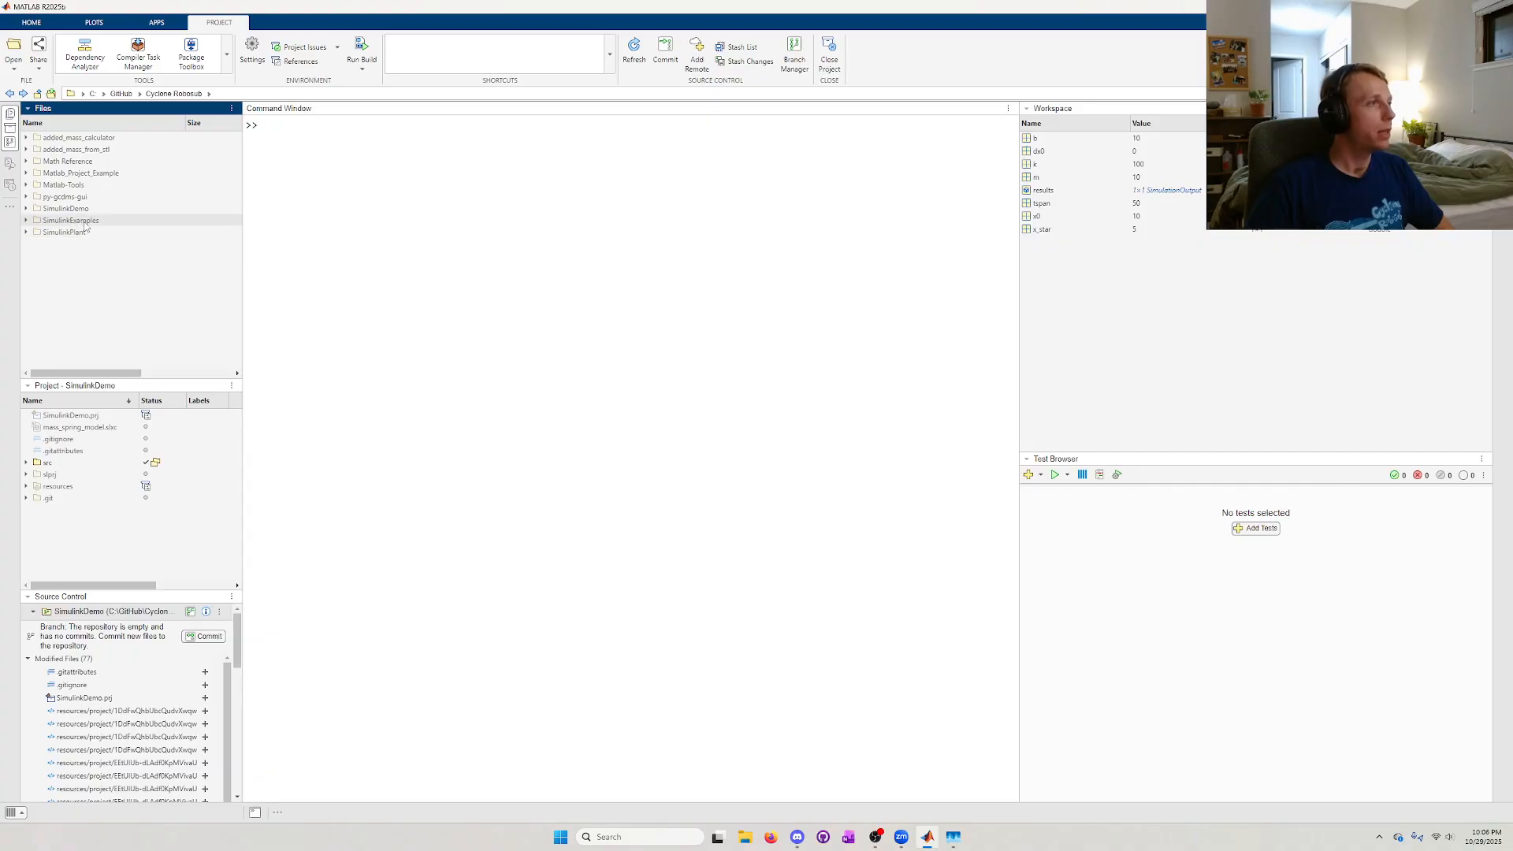
# - Check the SimulinkExamples folder, return to Cyclone Robosub, and open the SimulinkDemo folder
pyautogui.doubleClick(70, 222)
pyautogui.click(9, 94)
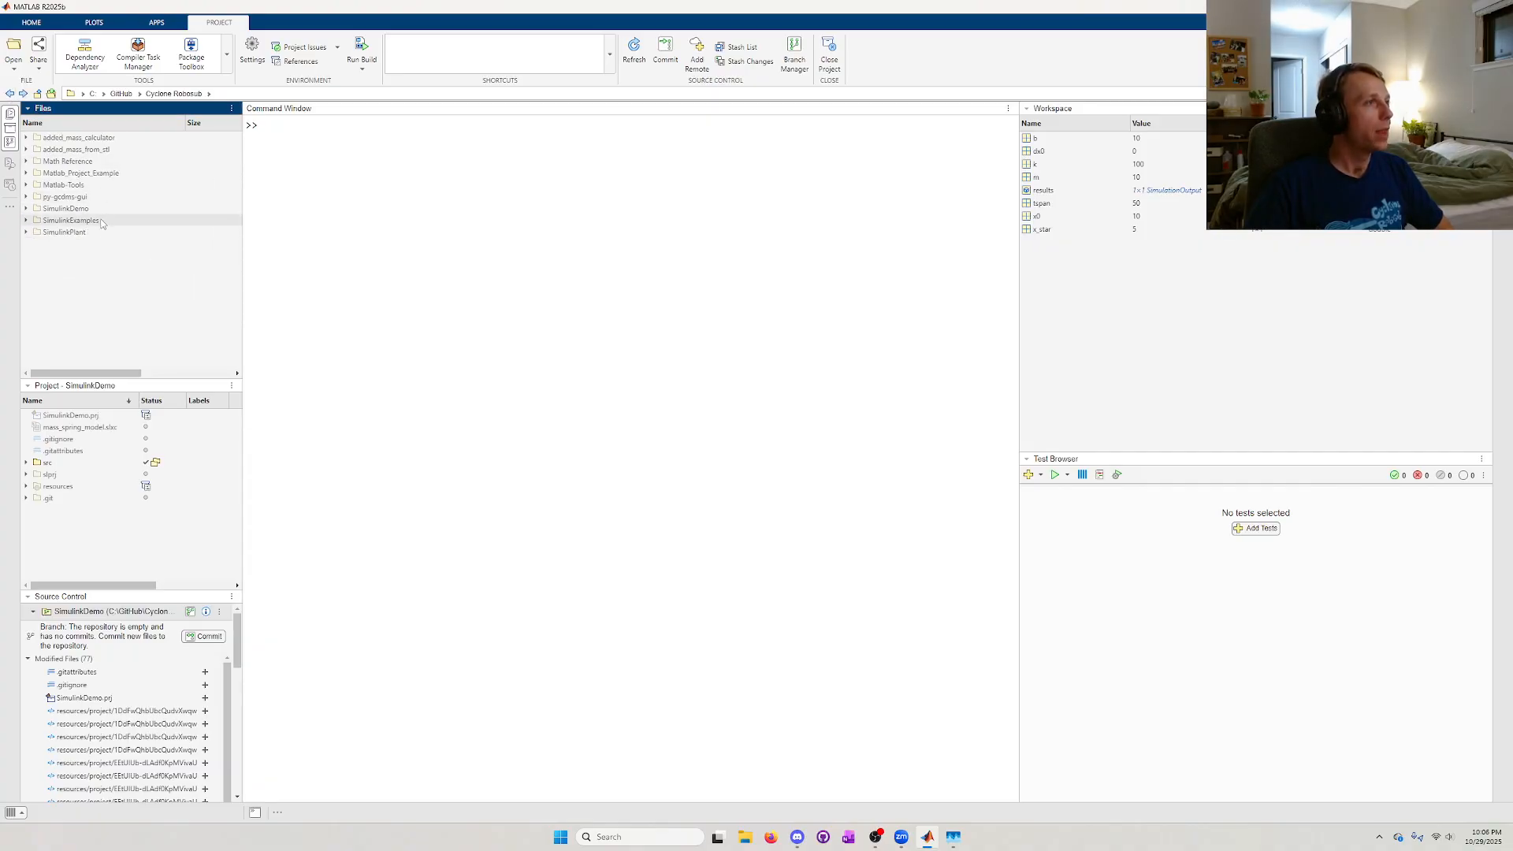
pyautogui.doubleClick(67, 209)
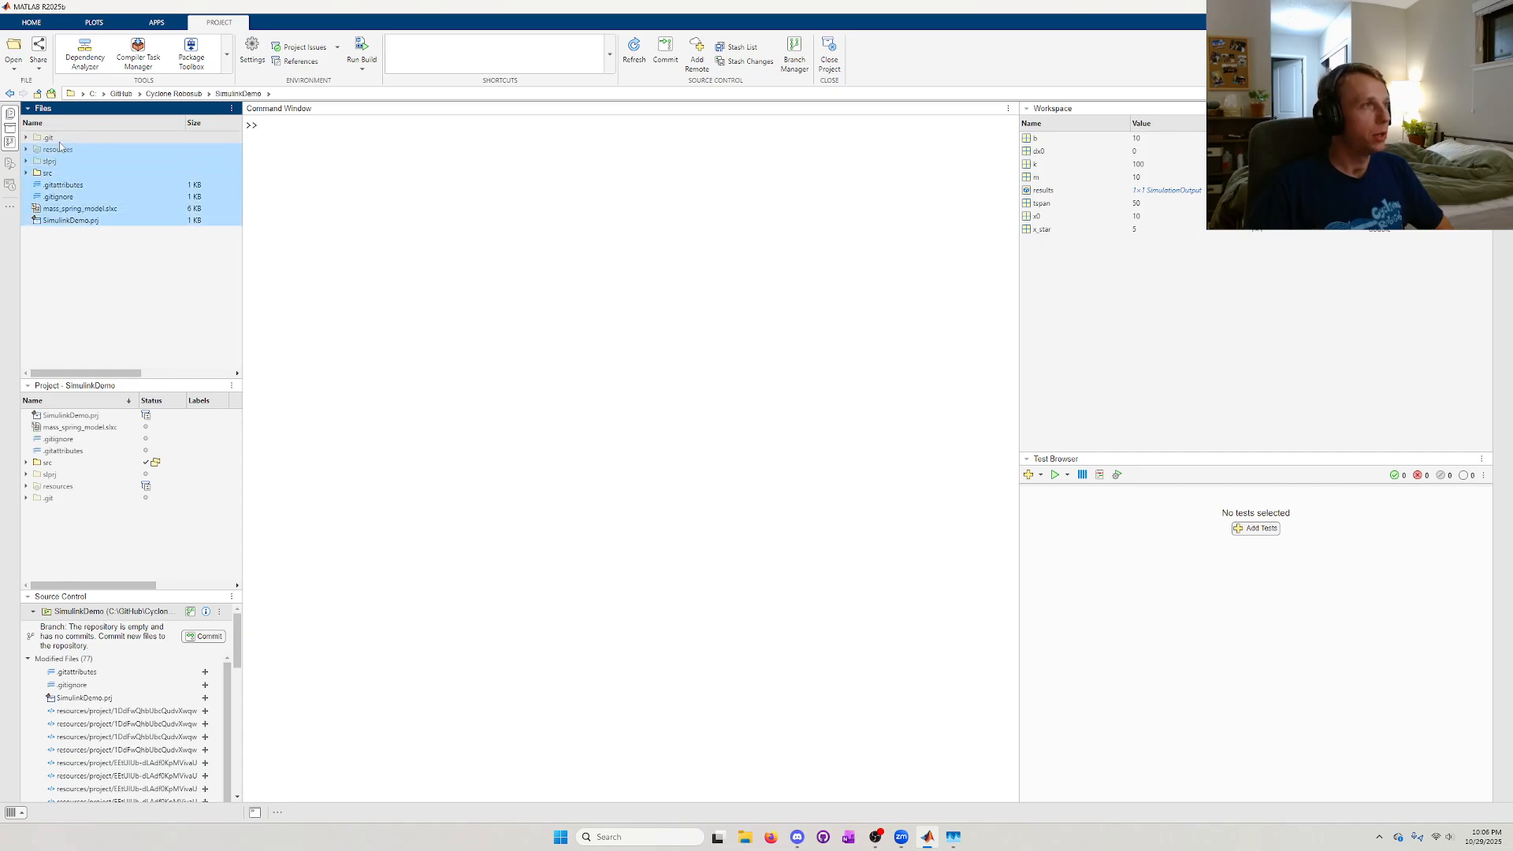